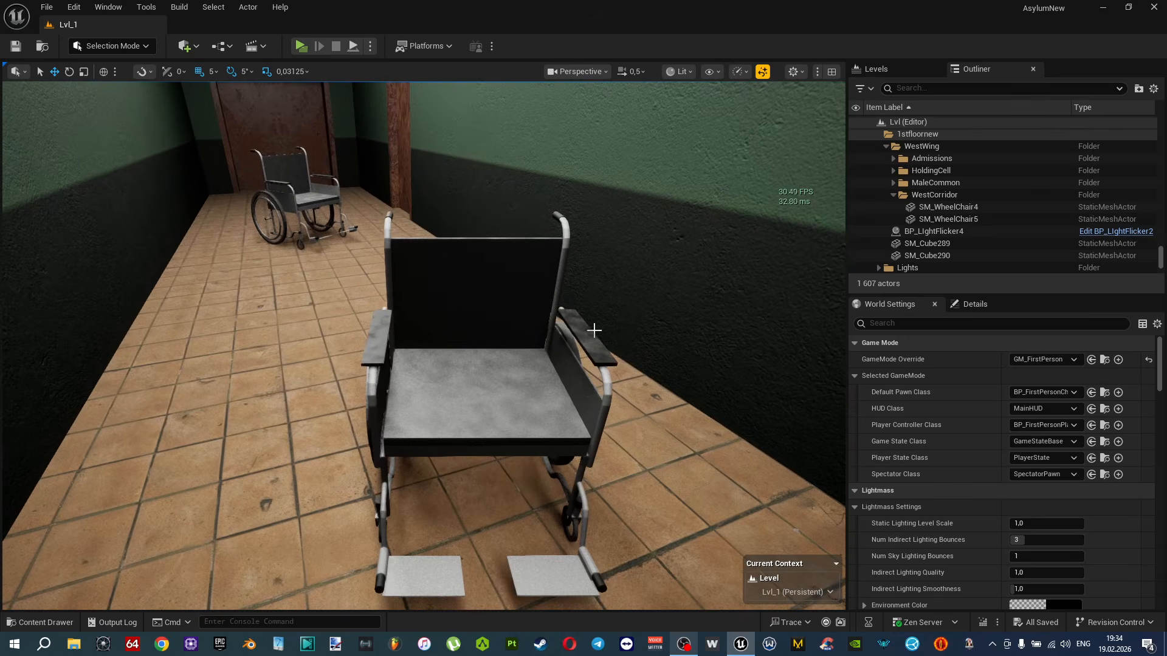
Examine the wheelchairs in the west corridor and the red sofa in the level.
left_click(594, 330)
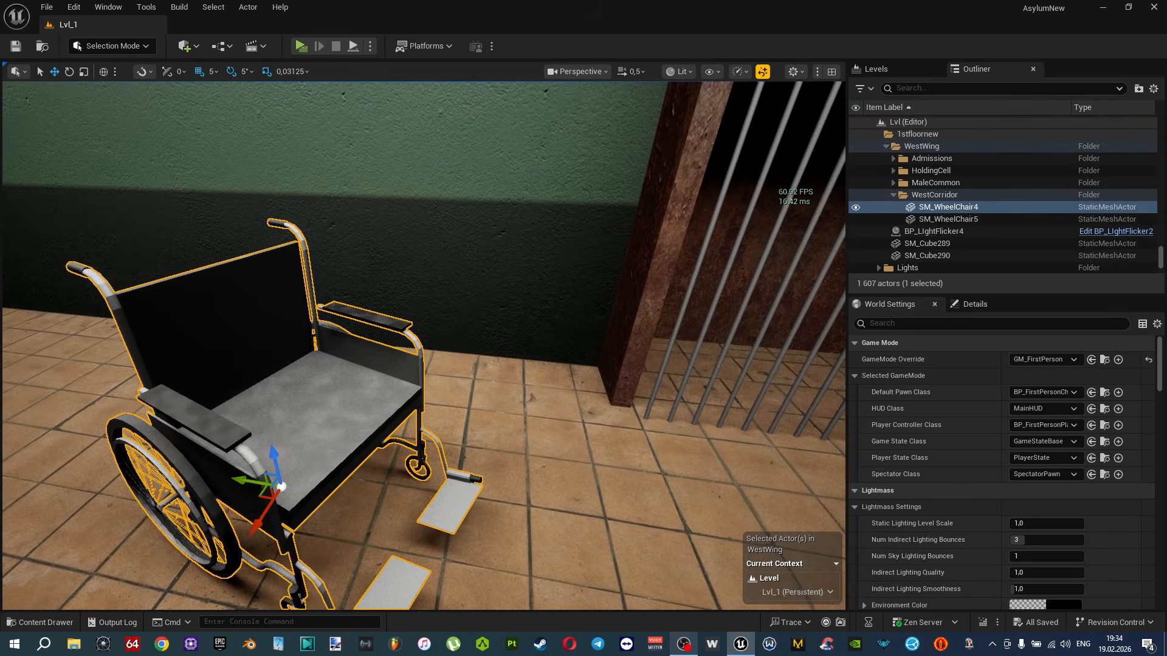
key("Escape")
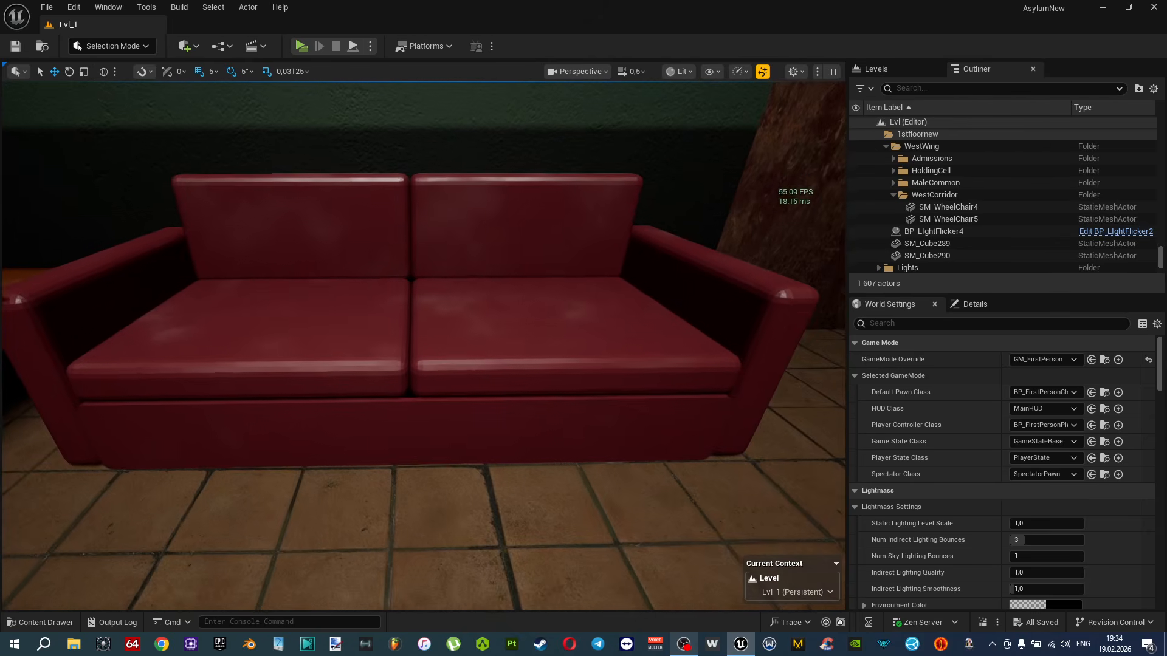
key("w")
right_click_drag(424, 347, 376, 386)
key("d")
key("s")
key("w")
key("w")
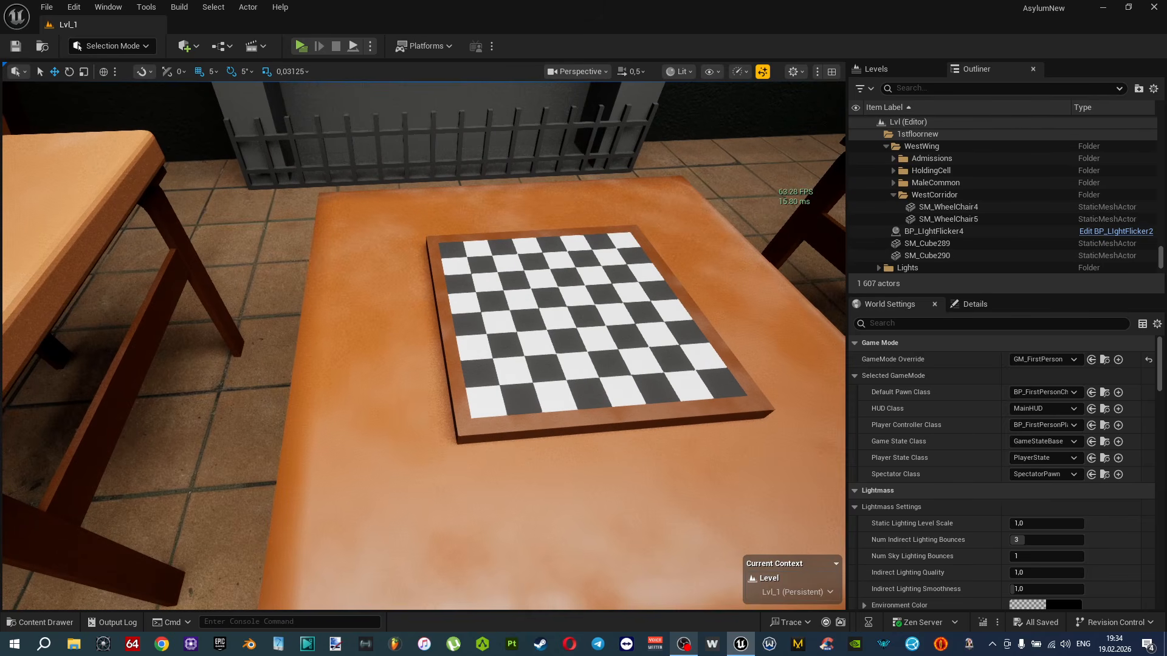
Inspect the low table with the chessboard and the fireplace with its metal fence in the office.
left_click(396, 302)
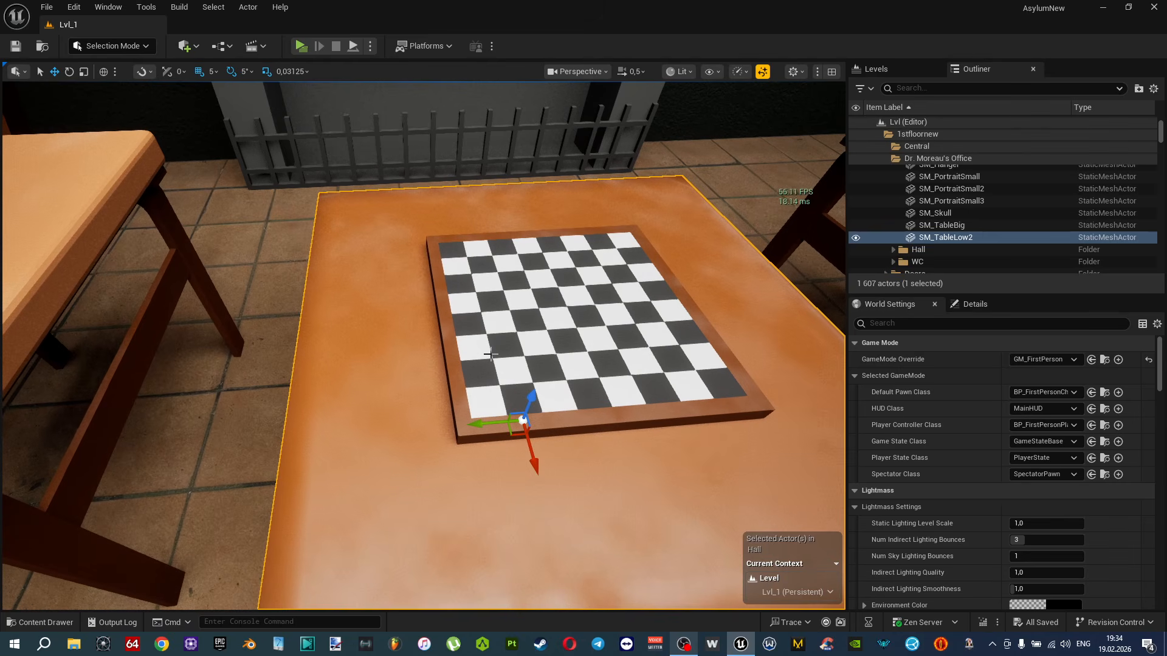
key("f")
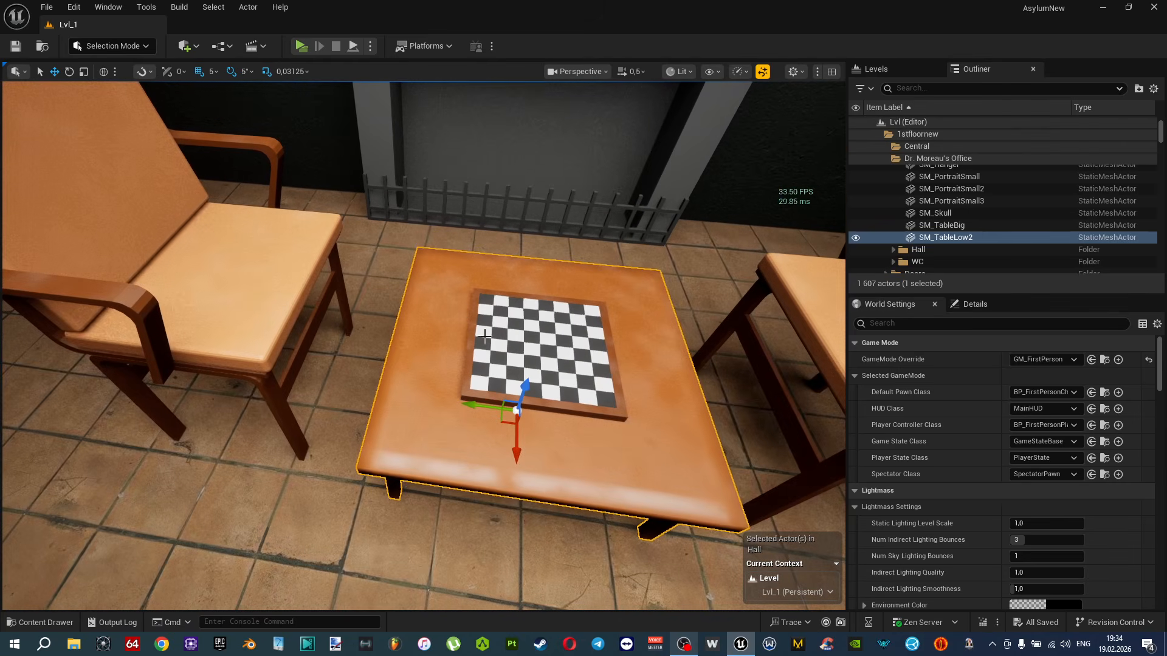
scroll(399, 332, "up", 3)
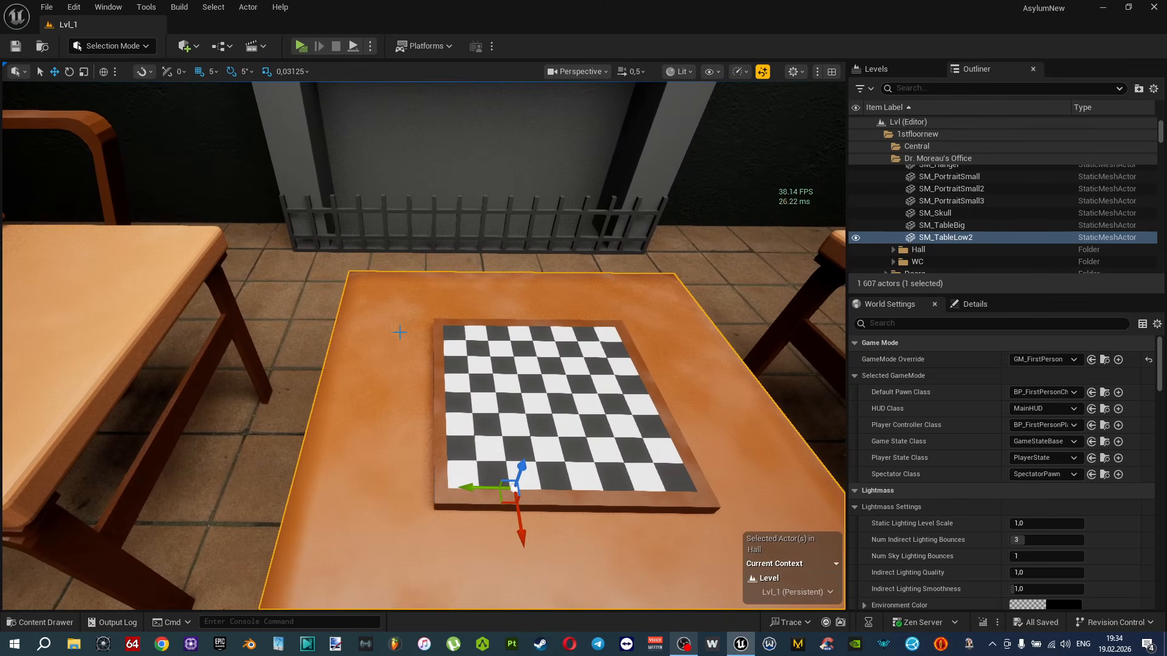
right_click_drag(399, 332, 425, 336)
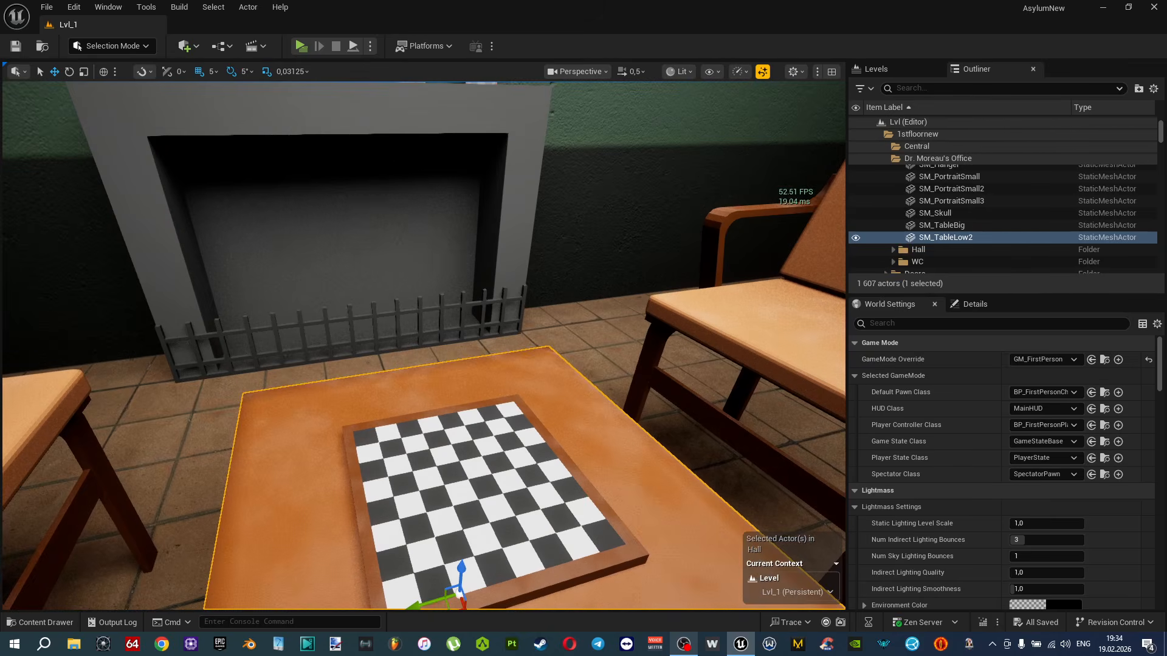
mouse_move(425, 336)
right_mouse_down()
mouse_move(401, 304)
mouse_move(420, 353)
right_mouse_up()
key("w")
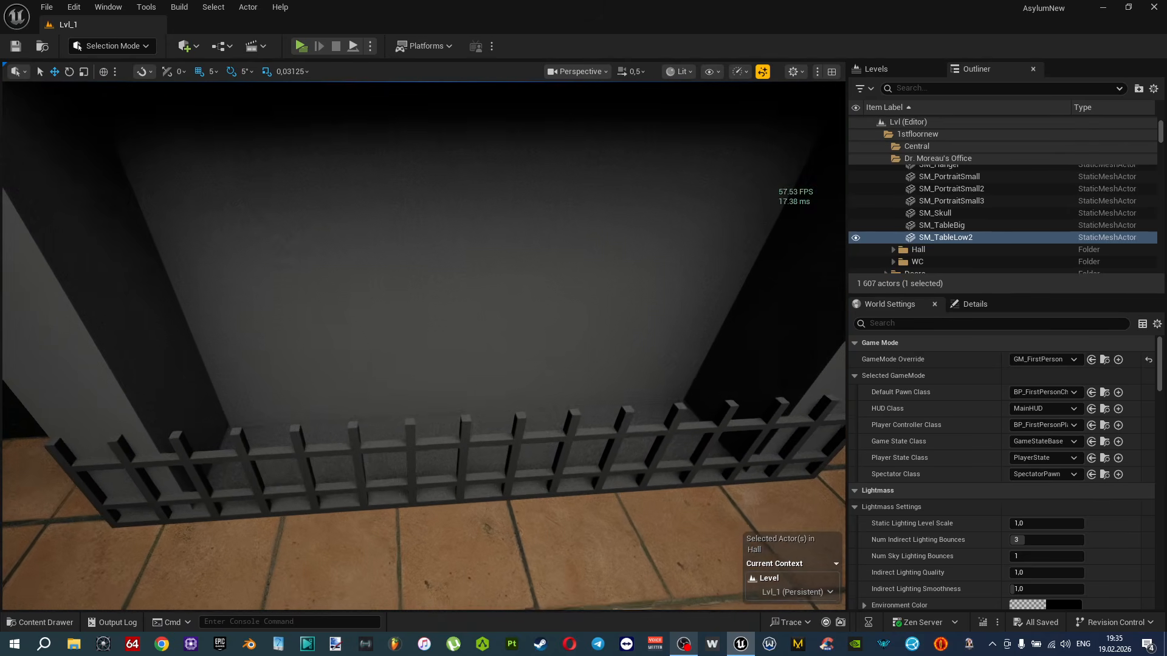
left_click(420, 352)
key("f")
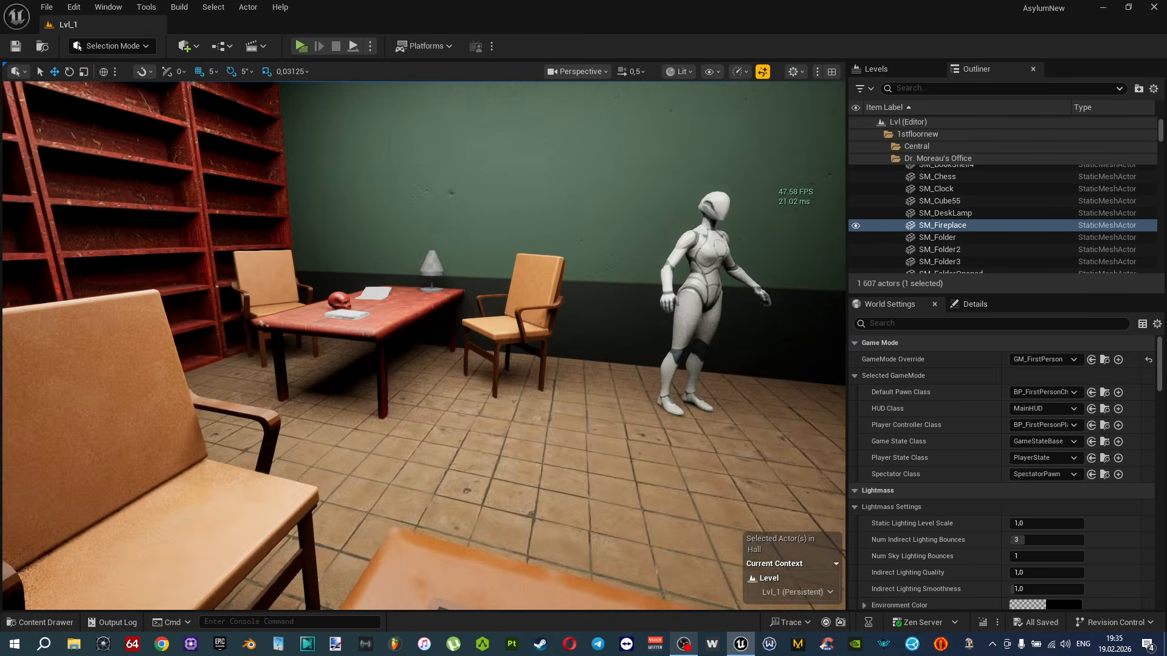
Tour the office, the barred West Transit doorway with its keypad, and the corridor with the wheelchair.
key("w")
right_click_drag(419, 353, 412, 442)
key("s")
scroll(401, 357, "up", 2)
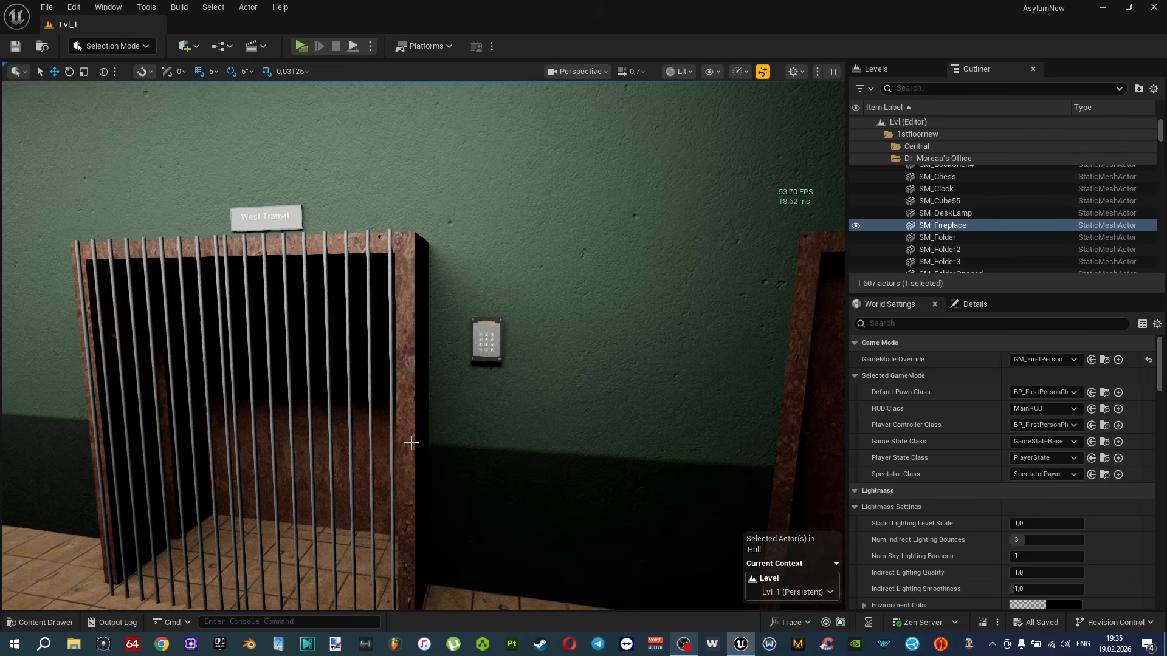
scroll(456, 412, "down", 1)
right_click_drag(468, 412, 504, 369)
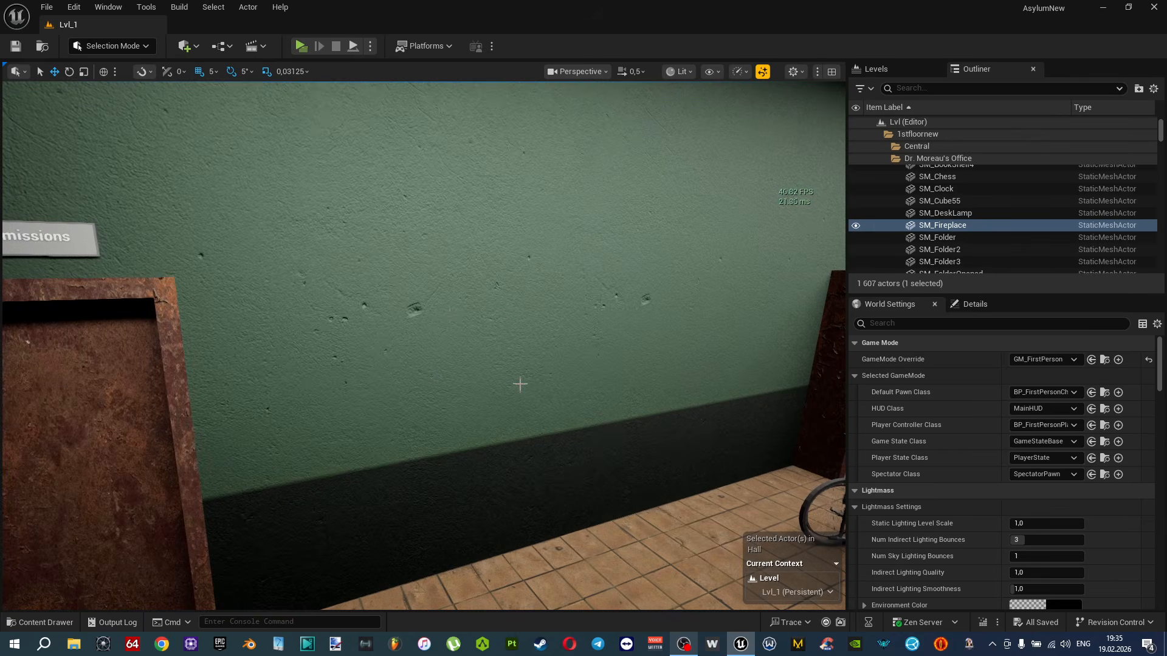
right_click_drag(519, 382, 535, 383)
right_click_drag(429, 414, 356, 372)
right_click_drag(200, 365, 195, 364)
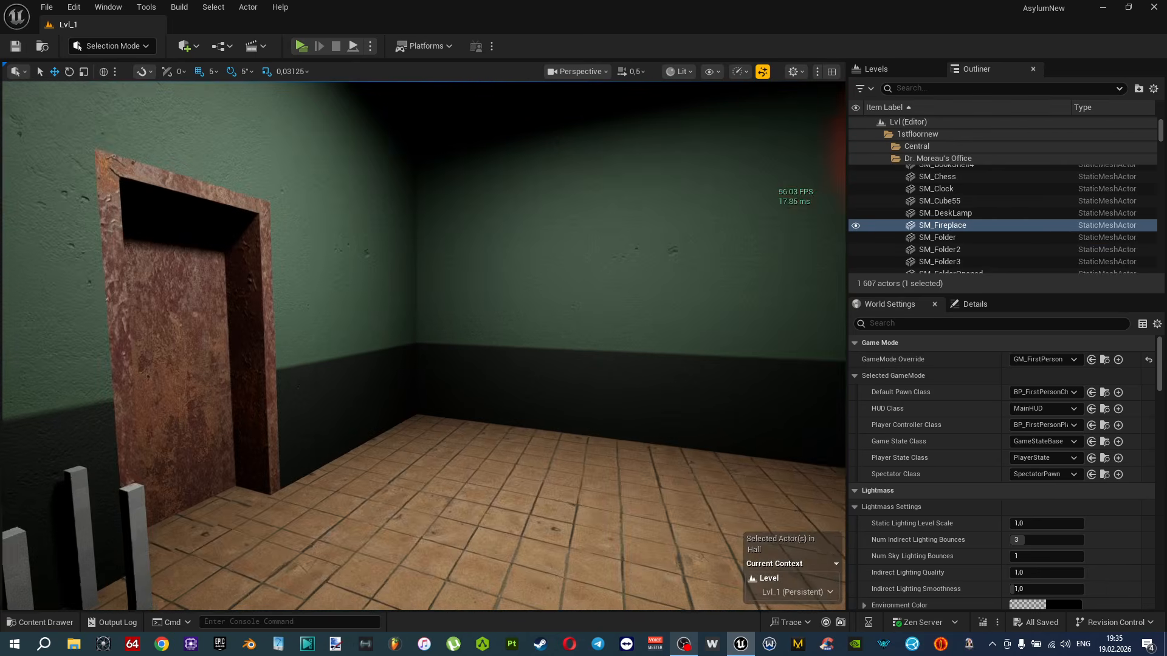
right_click_drag(417, 367, 388, 368)
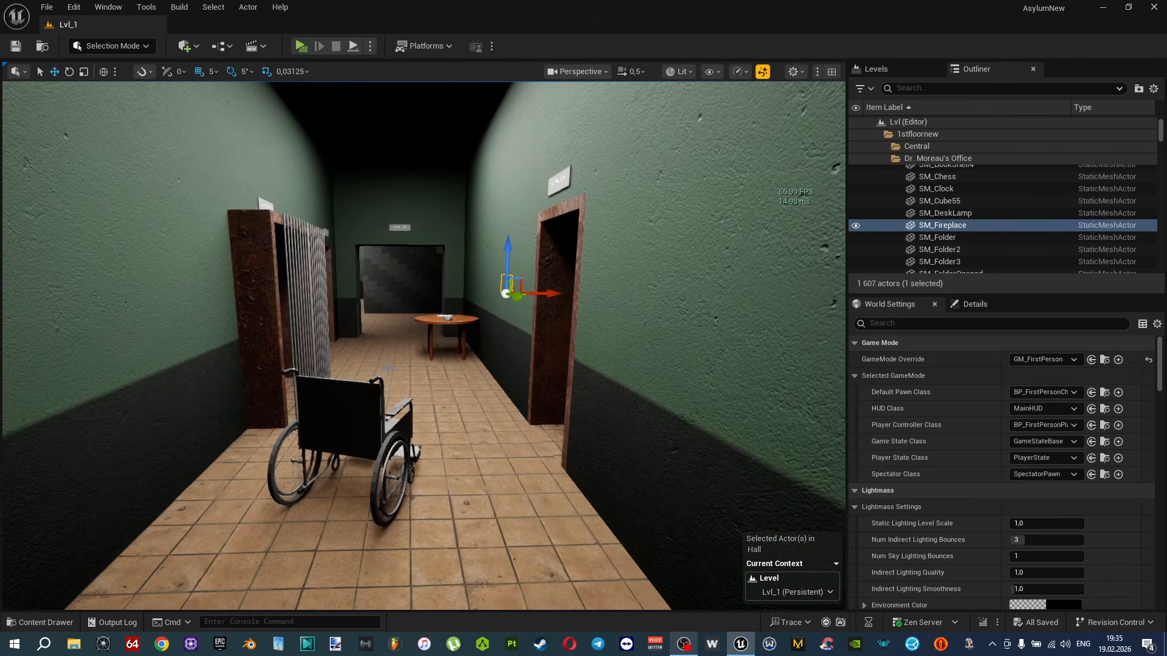
Open the Sequence_Squeeze level sequence from the Blueprints/Squeeze folder.
key("ctrl+space")
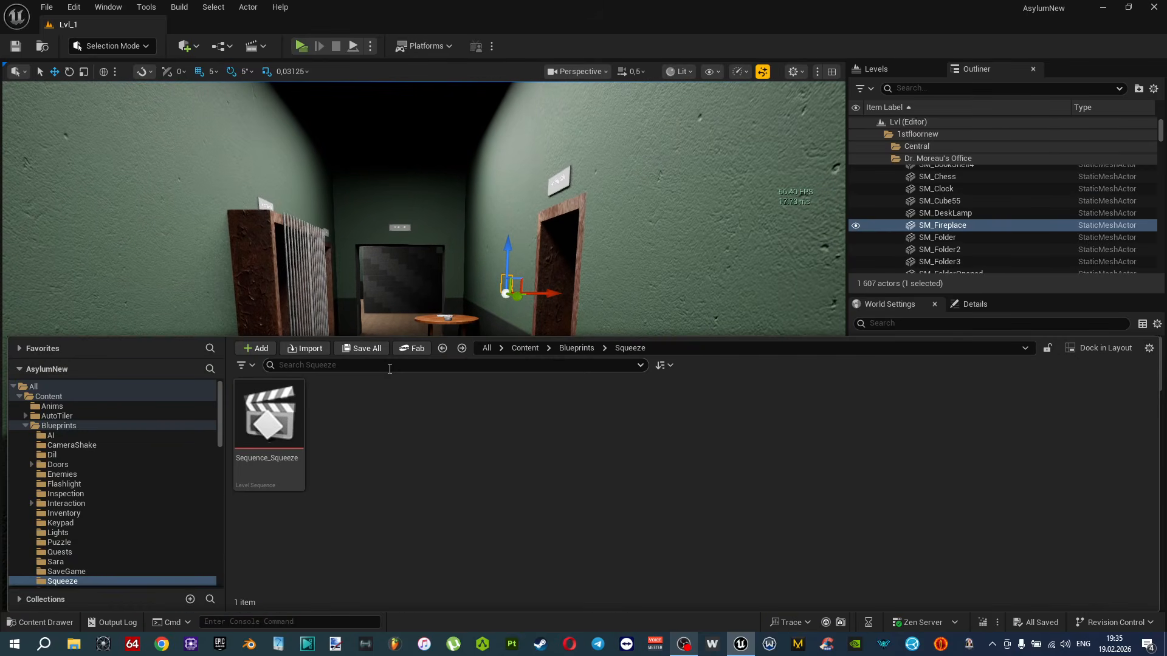
left_click(277, 439)
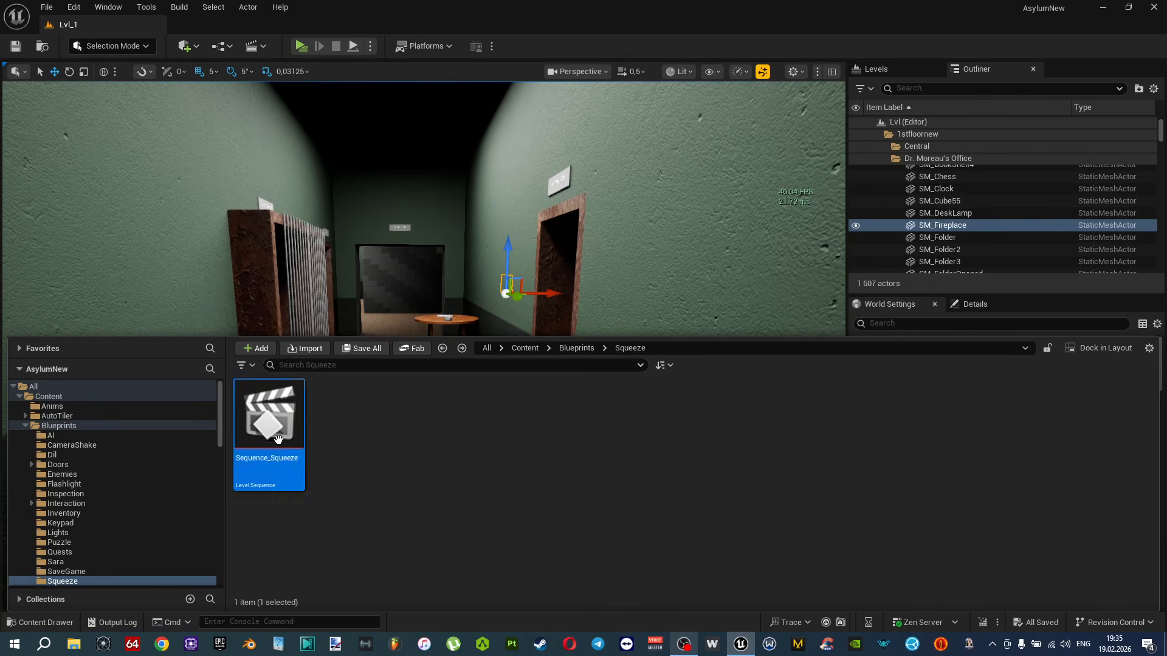
double_click(278, 439)
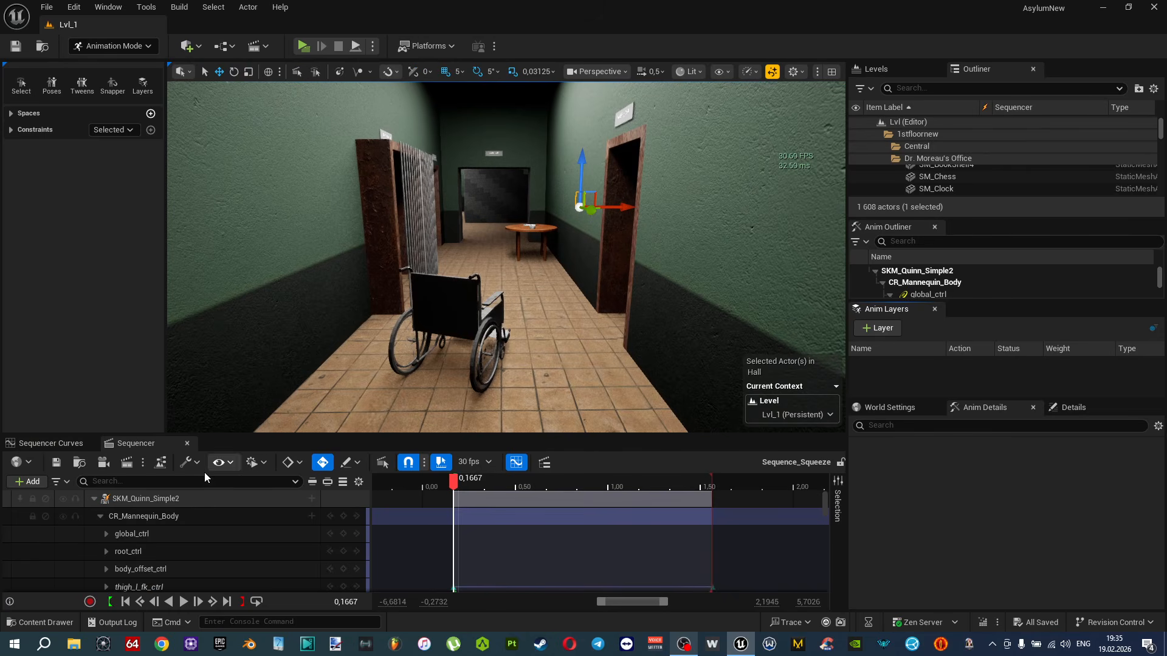
Play the squeeze animation of SKM_Quinn_Simple2 and watch the character from several angles beside the stairs.
left_click(152, 499)
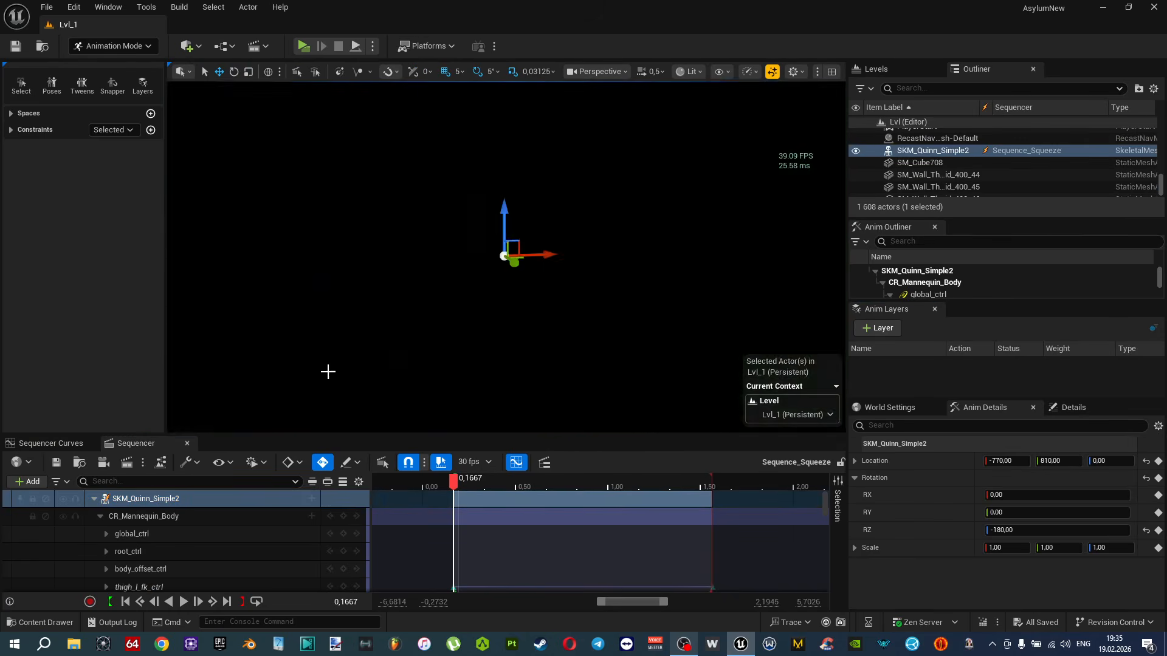
key("f")
right_click_drag(328, 371, 480, 226)
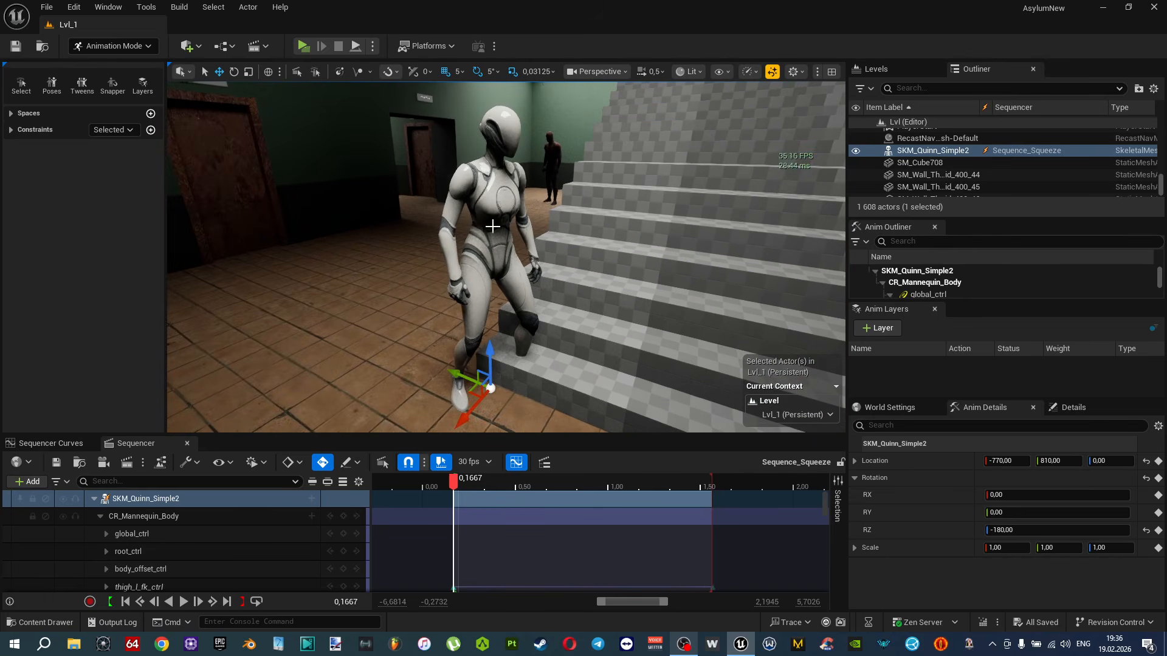
right_click_drag(533, 258, 498, 260)
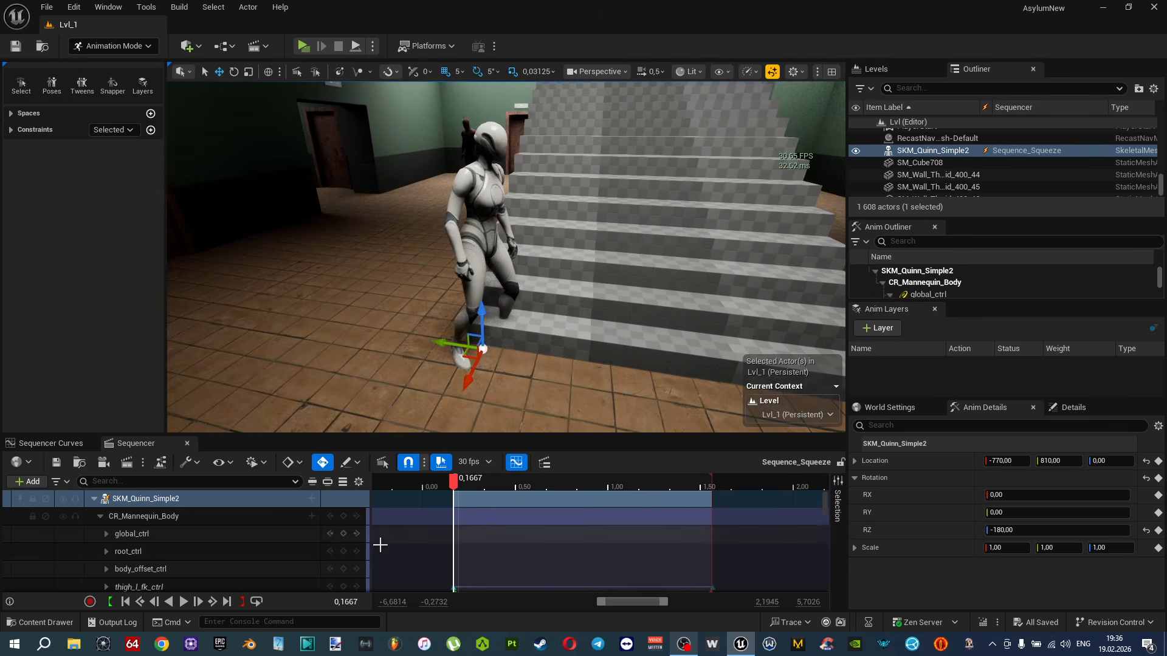
left_click(184, 601)
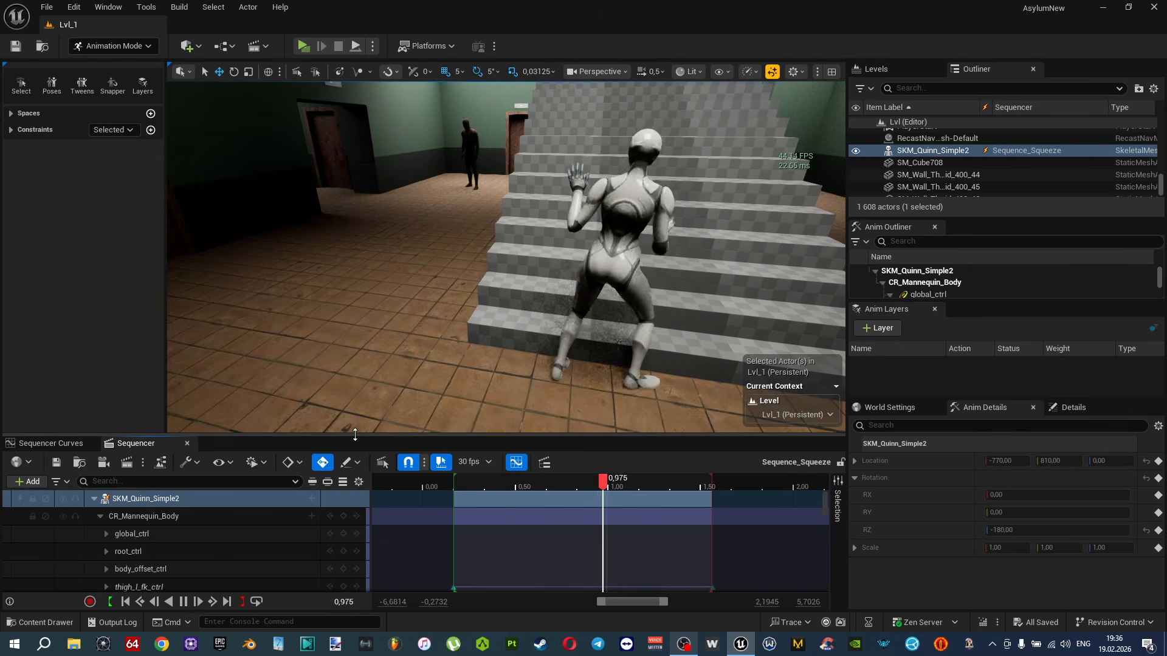
right_click_drag(316, 365, 465, 308)
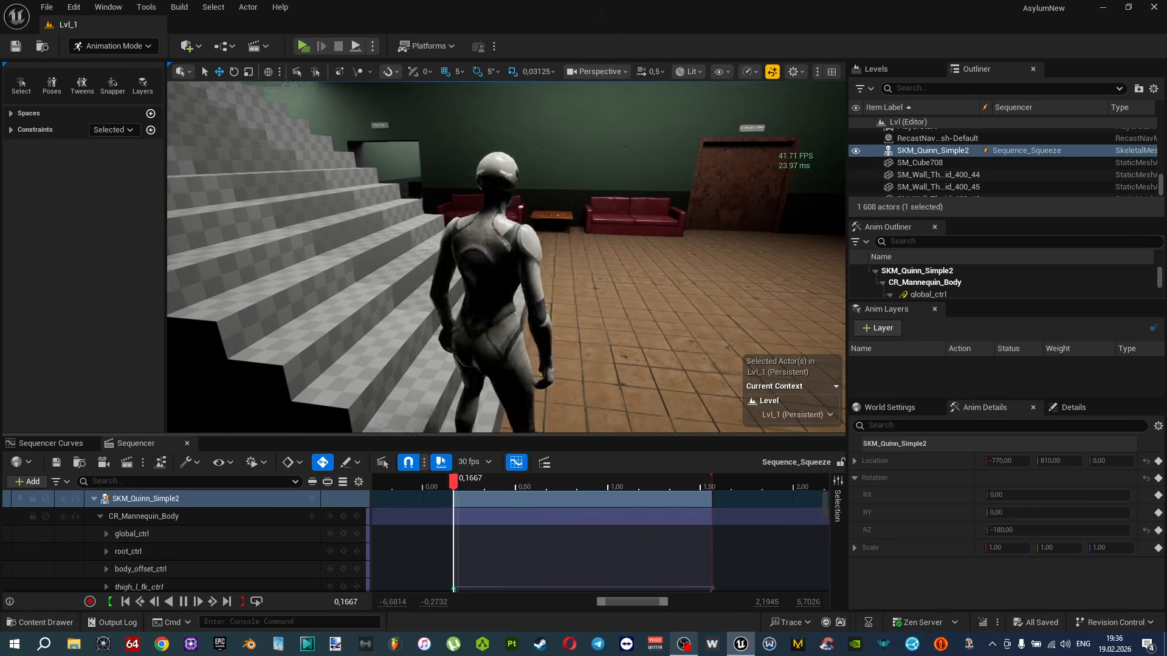
Set the sequence's playback speed to 0.5, review the slowed animation, and close the sequence.
left_click(254, 463)
mouse_move(364, 284)
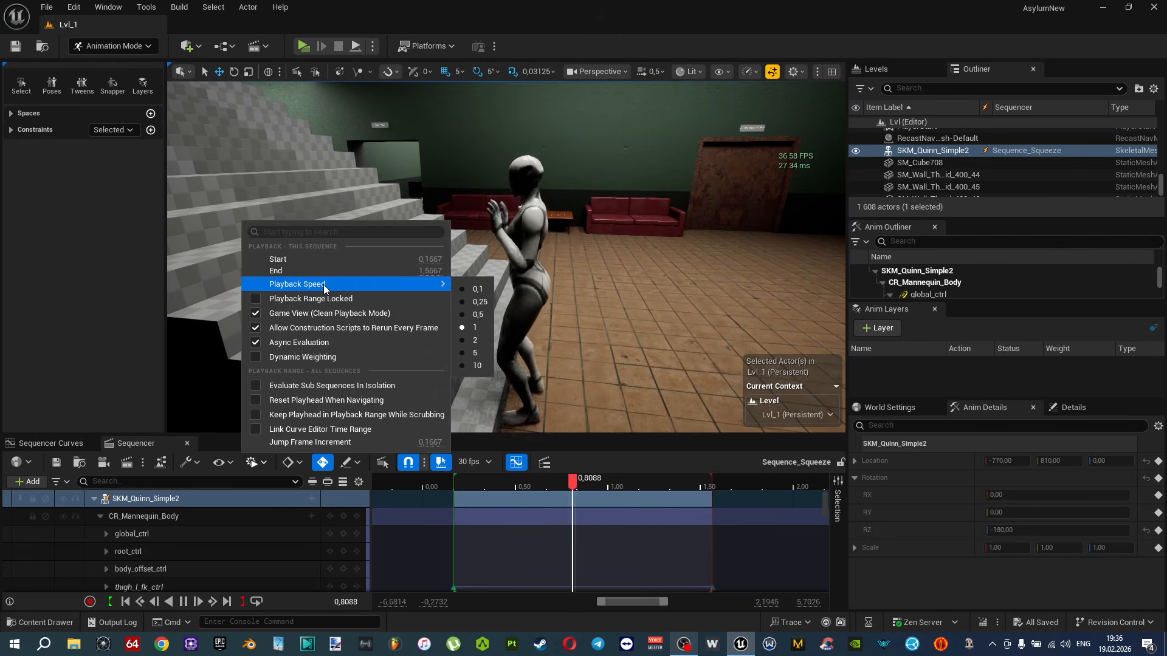
left_click(469, 312)
right_click_drag(470, 312, 420, 304)
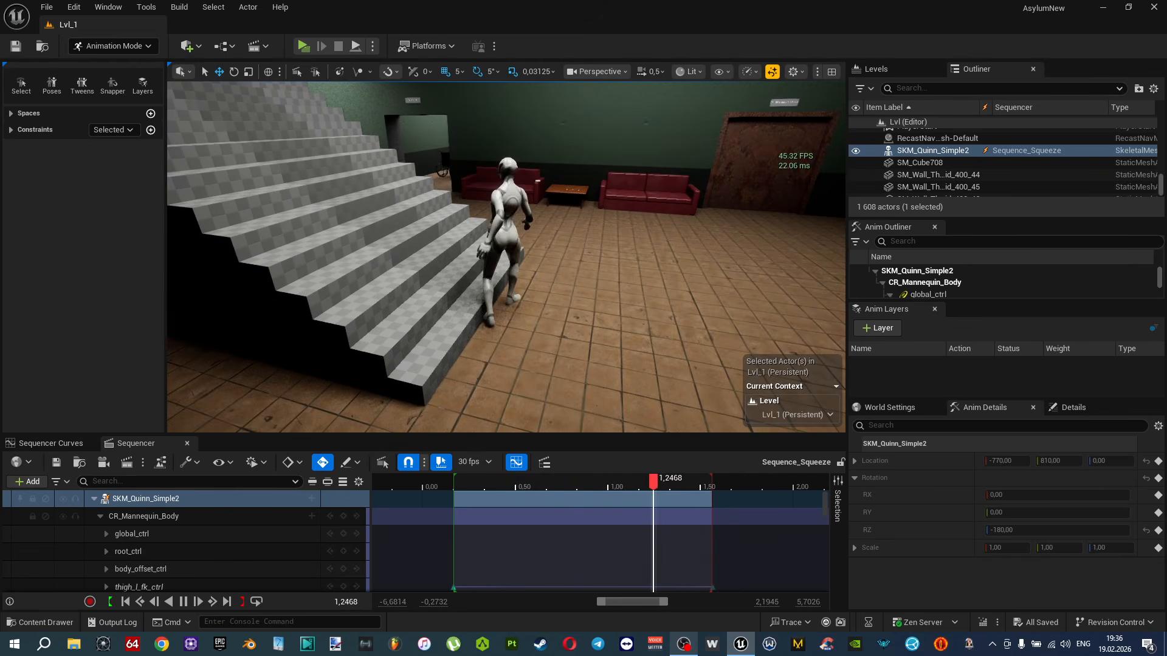
left_click(187, 443)
Create an Actor Blueprint class named BP_Gap in the Squeeze folder.
key("ctrl+space")
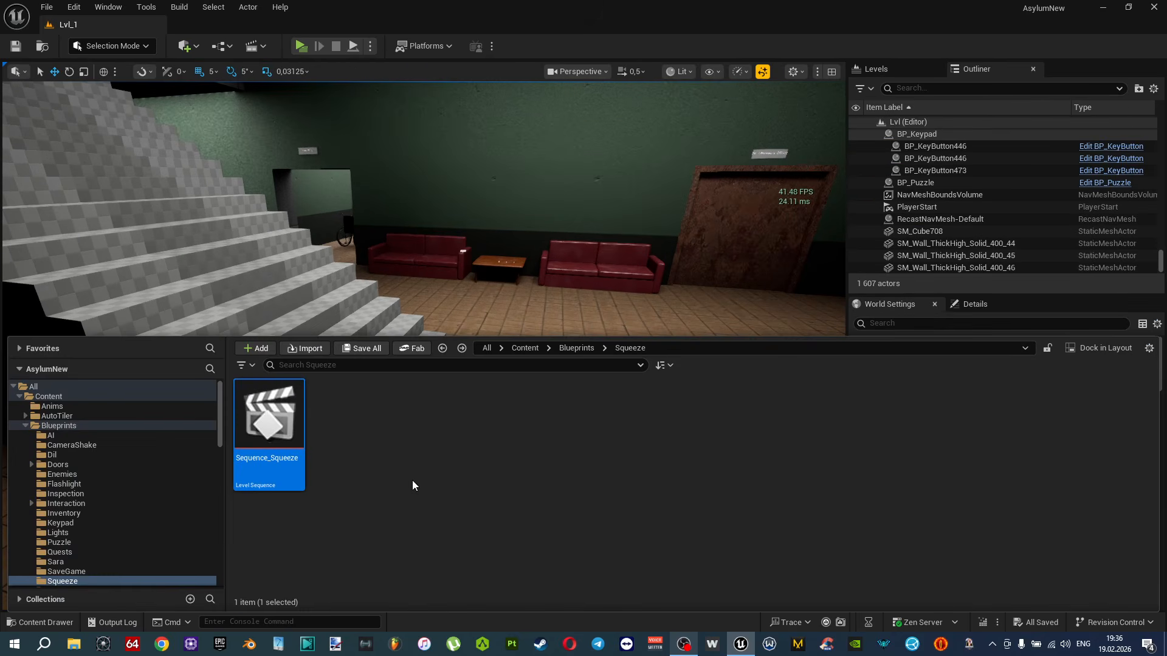
right_click(396, 487)
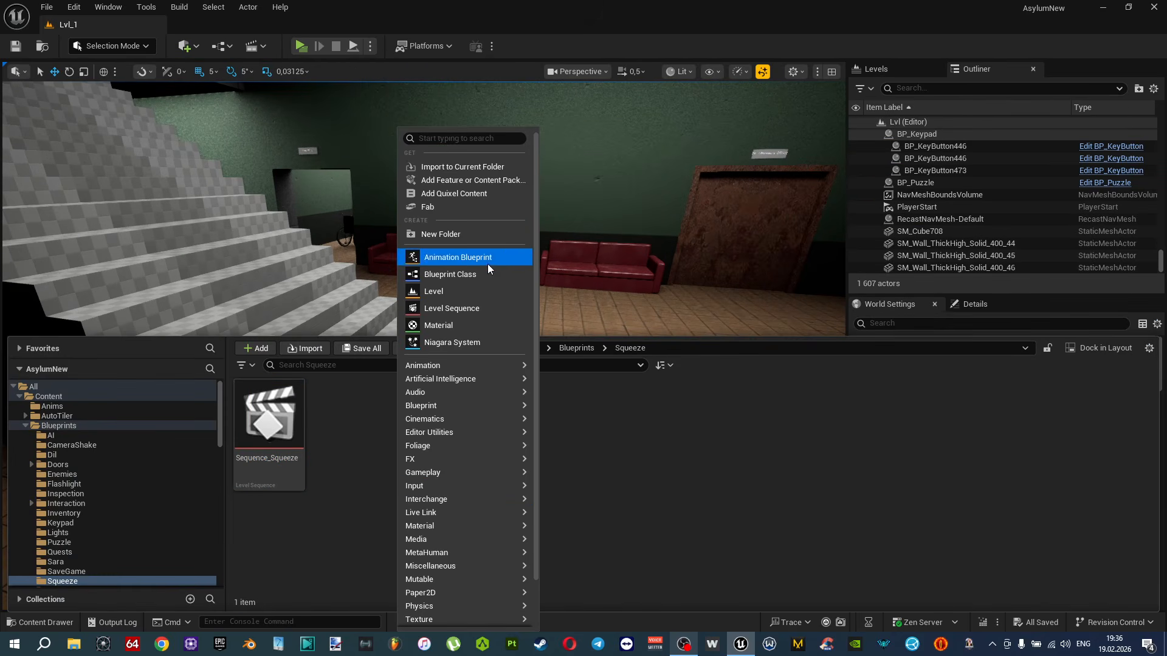
left_click(466, 280)
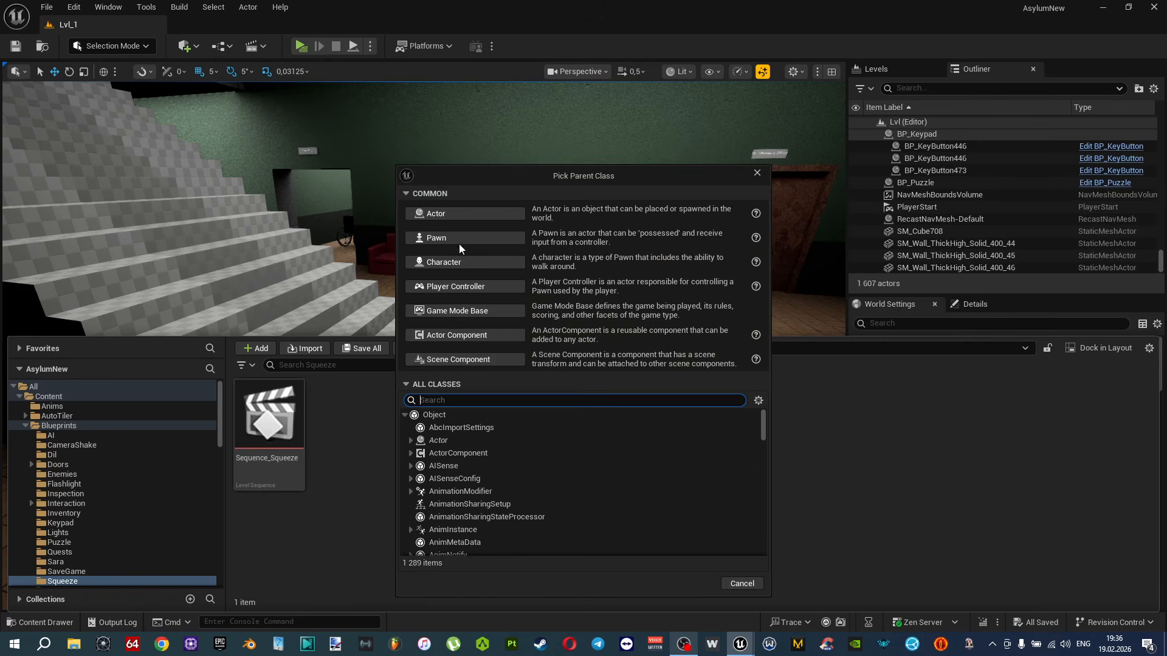
left_click(461, 249)
type("BP_Gap")
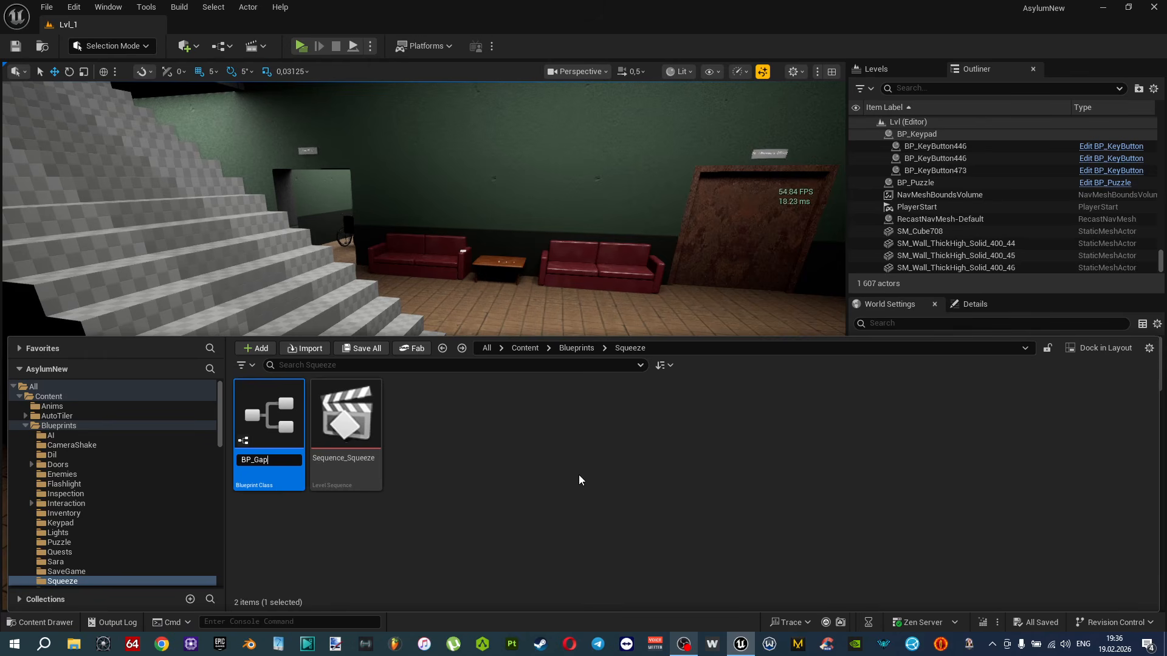
key("Return")
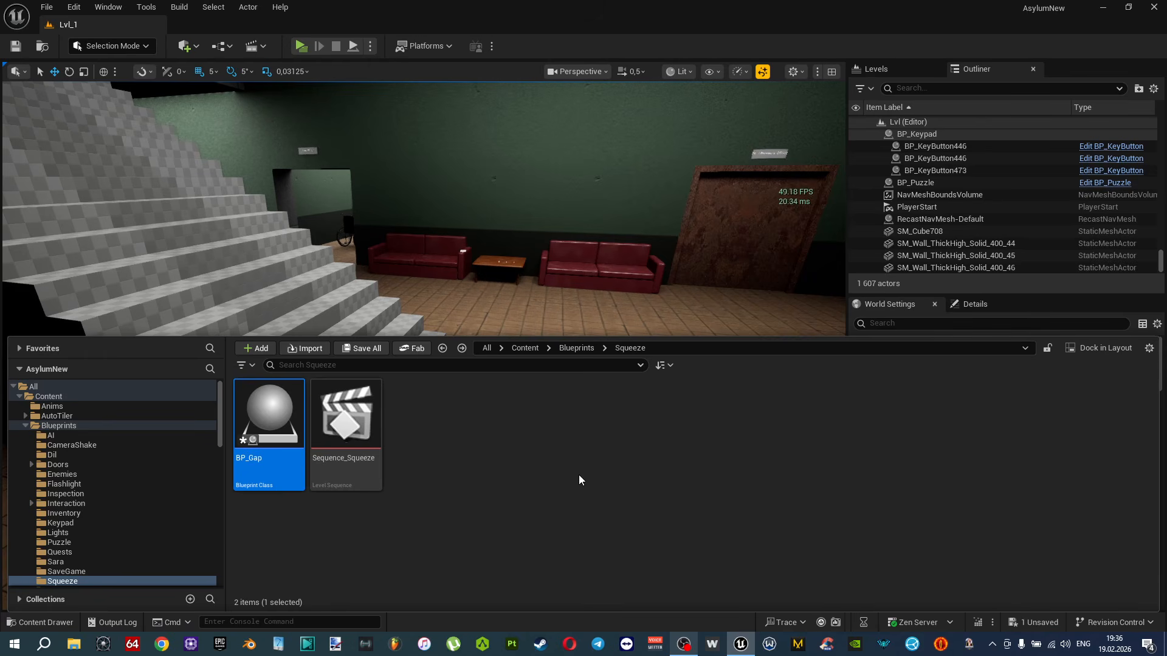
Open the BP_Gap blueprint and add a Static Mesh component under its default scene root.
double_click(275, 412)
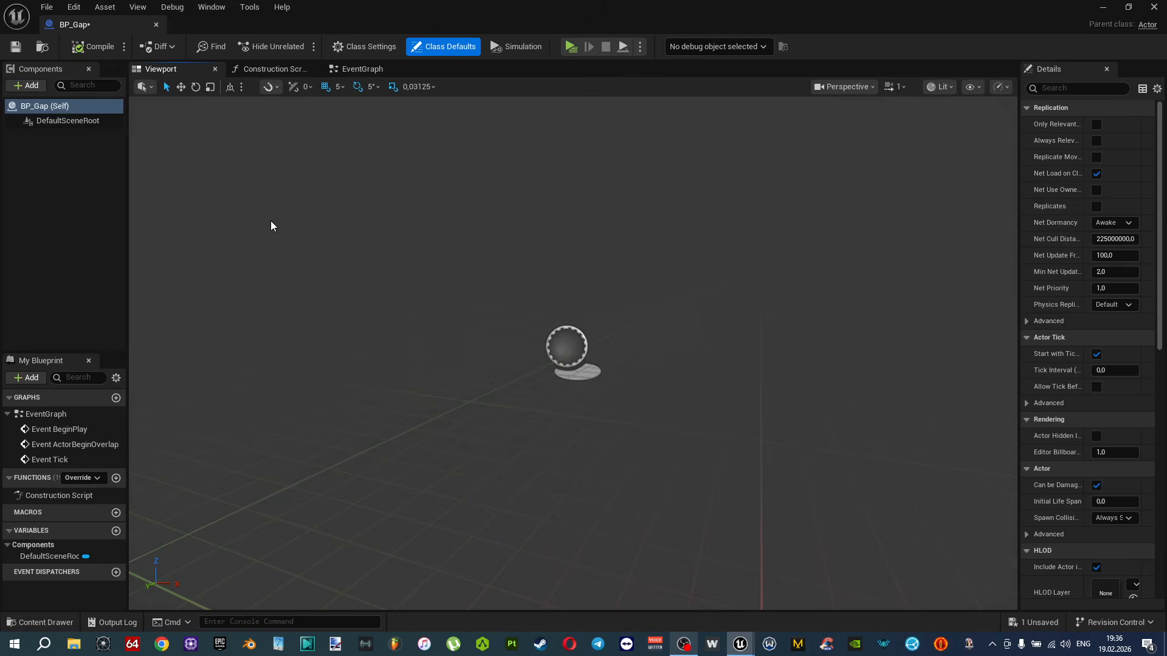
right_click_drag(571, 353, 592, 342)
scroll(589, 331, "down", 3)
left_click(26, 85)
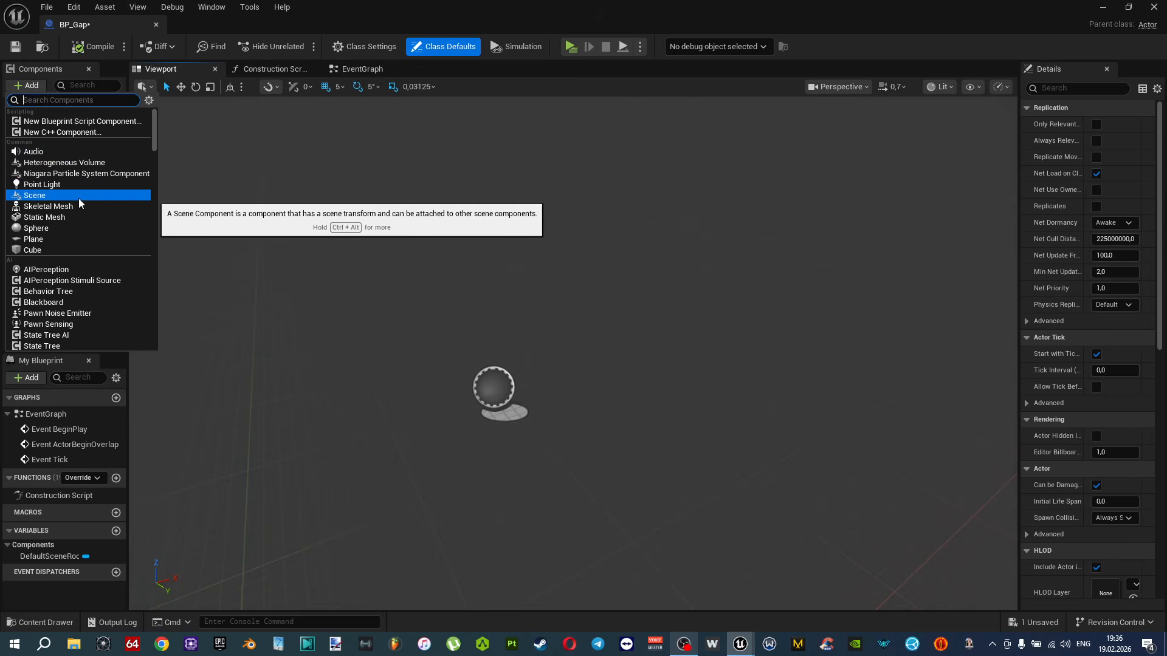
left_click(75, 214)
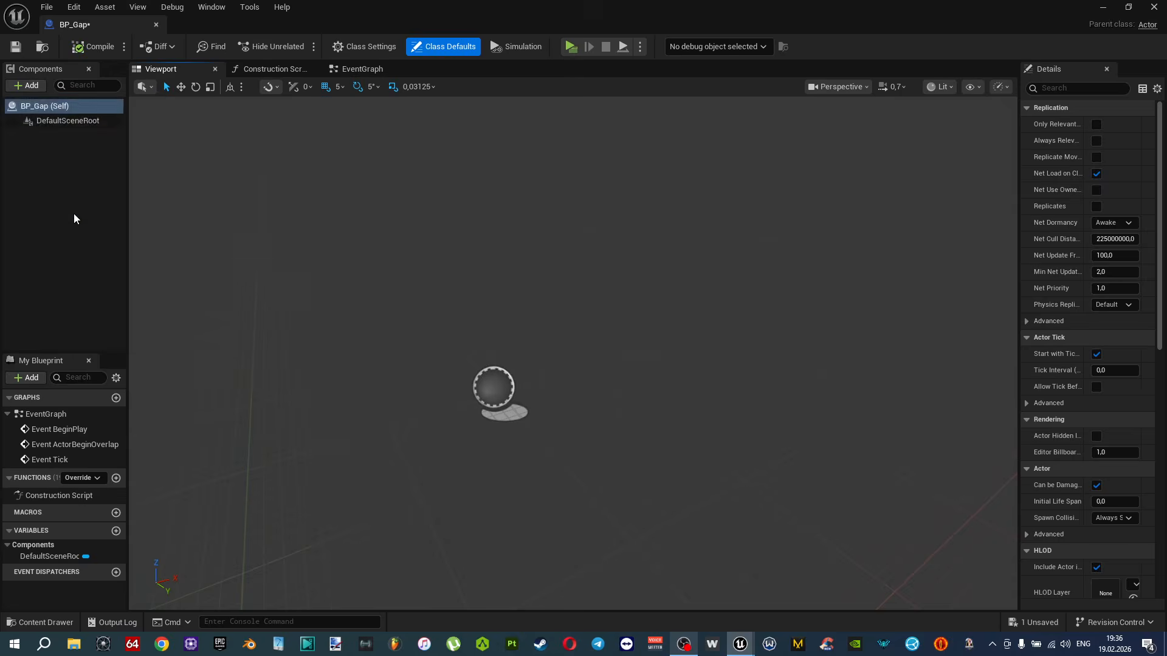
Assign the SM_Cube mesh to the StaticMesh component of BP_Gap.
left_click_drag(1018, 282, 762, 279)
left_click(1017, 323)
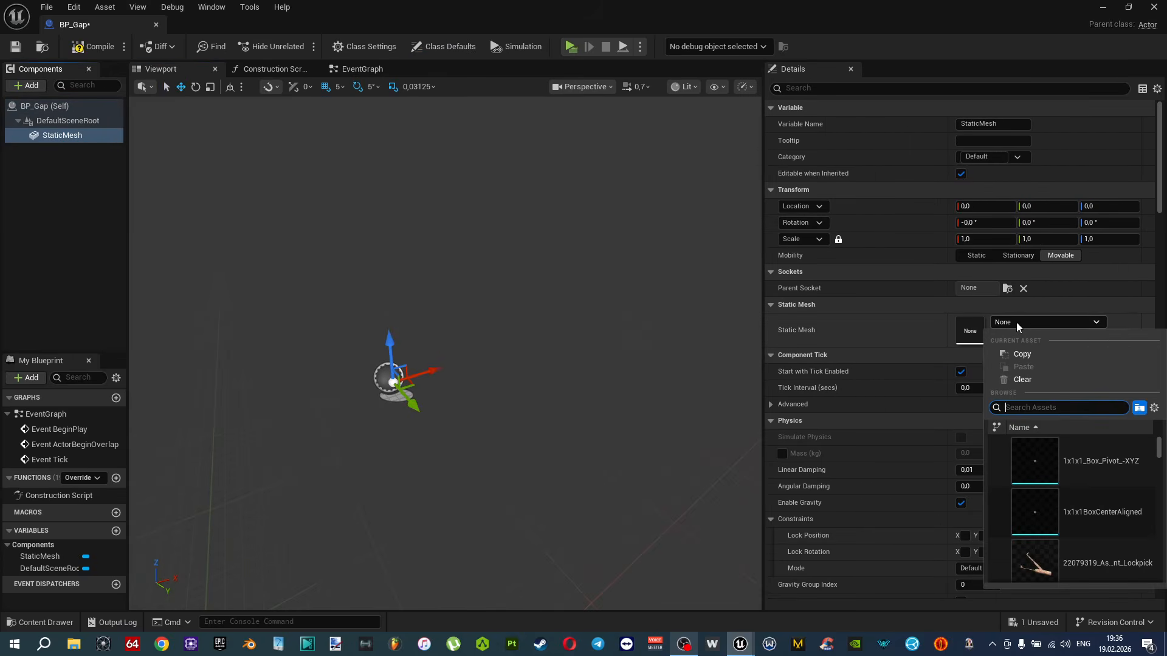
type("cube")
scroll(1102, 498, "down", 3)
scroll(1102, 500, "down", 3)
left_click_drag(1047, 407, 979, 410)
type("sm_cub")
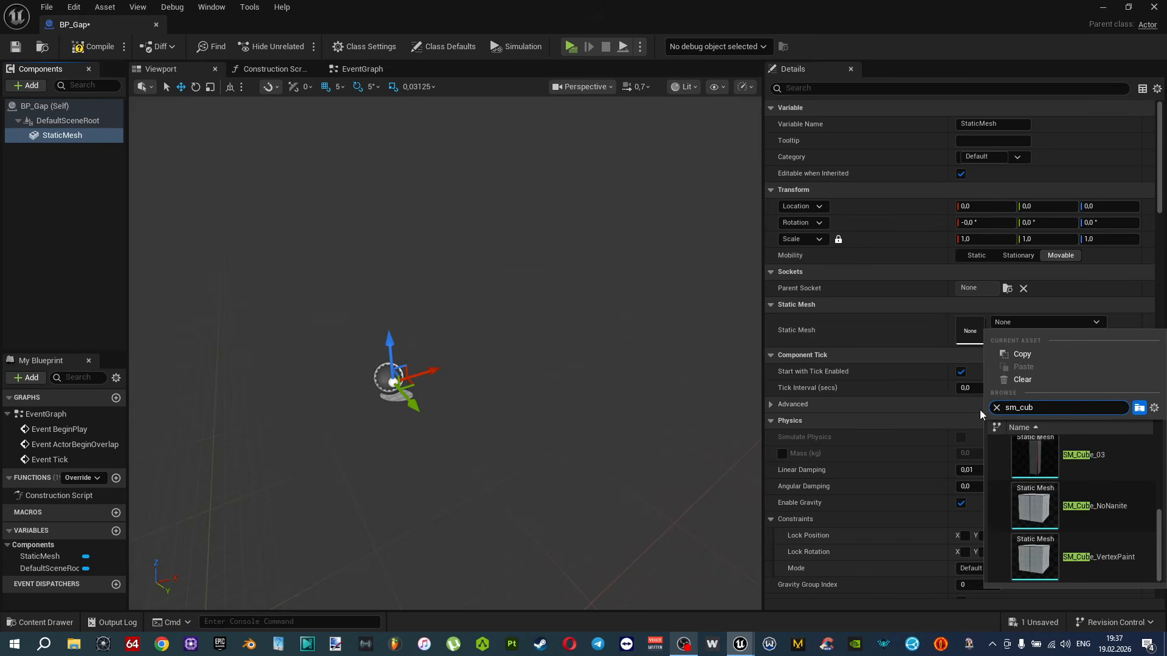
scroll(1103, 477, "down", 3)
scroll(1104, 481, "up", 2)
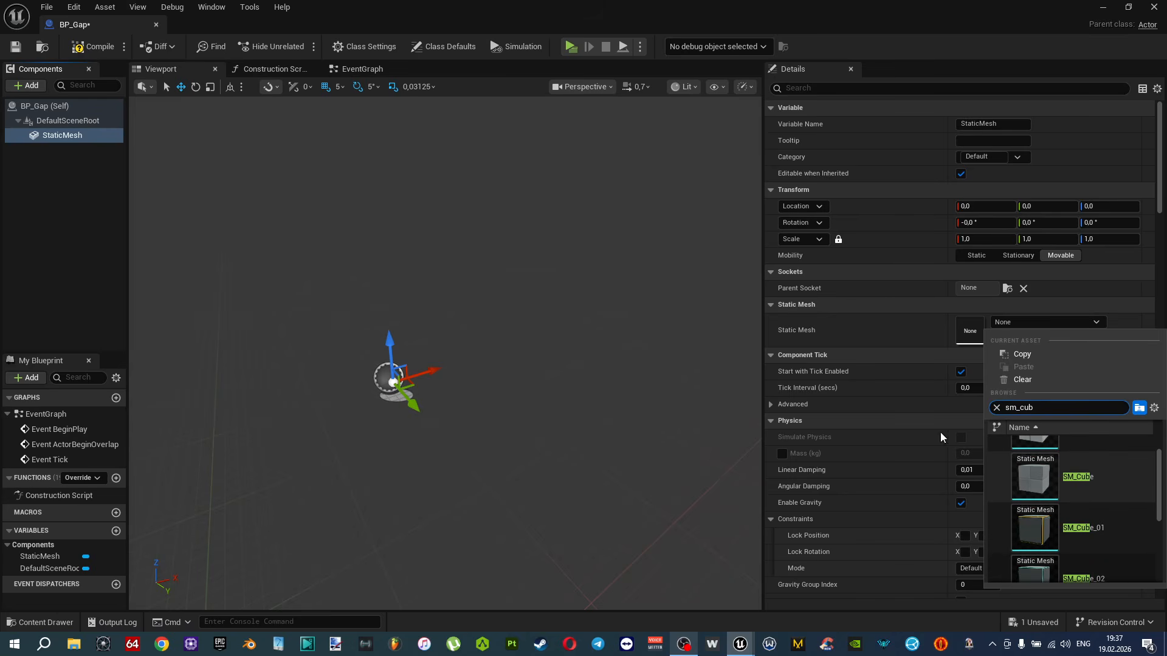
left_click(1068, 482)
right_click_drag(545, 352, 675, 338)
key("a")
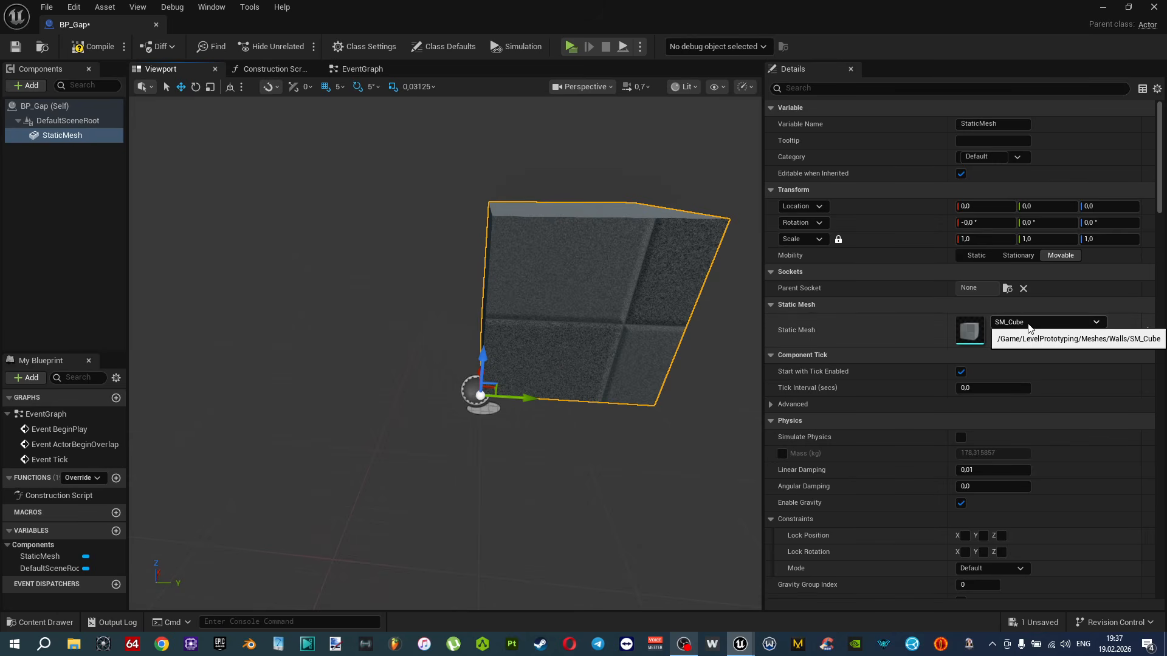
Replace the StaticMesh component's mesh with the engine's plain Cube mesh.
left_click(1028, 328)
type("cube")
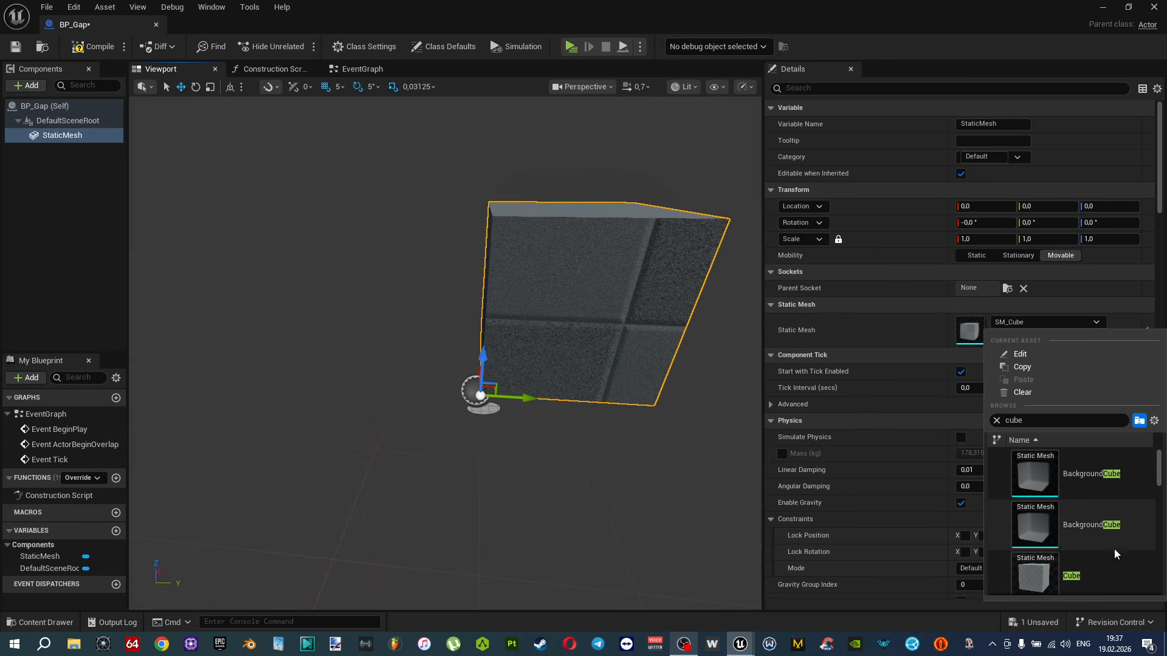
left_click(1089, 561)
right_click_drag(551, 403, 543, 365)
key("s")
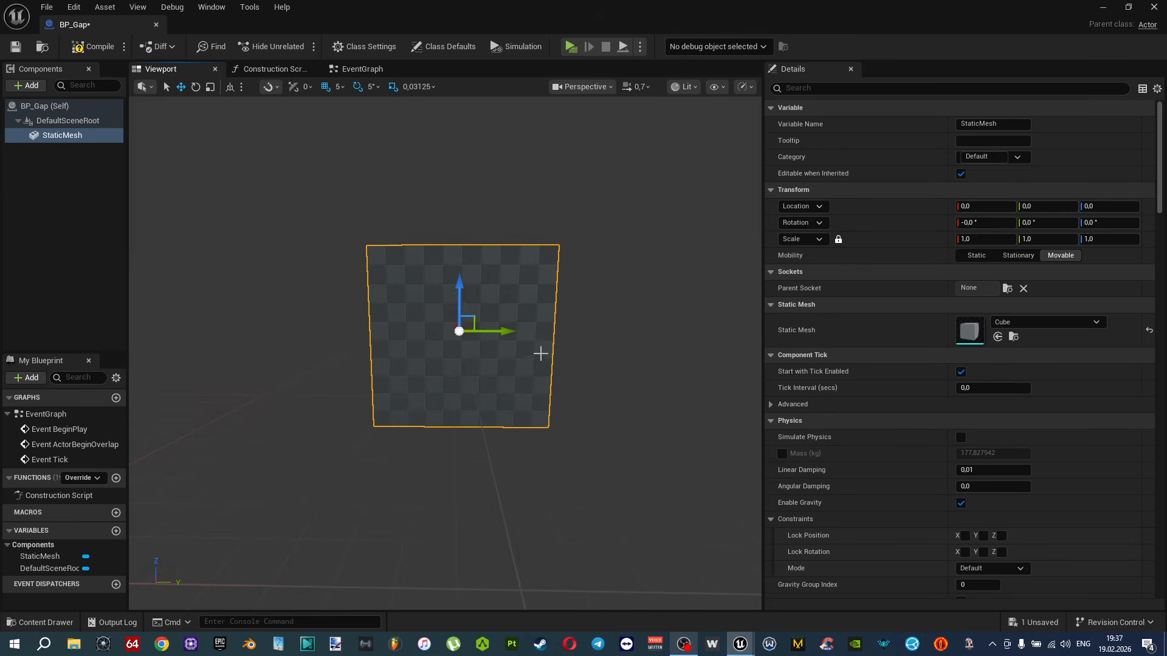
Move the cube component along the X axis to location X -150.
left_click_drag(513, 332, 486, 330)
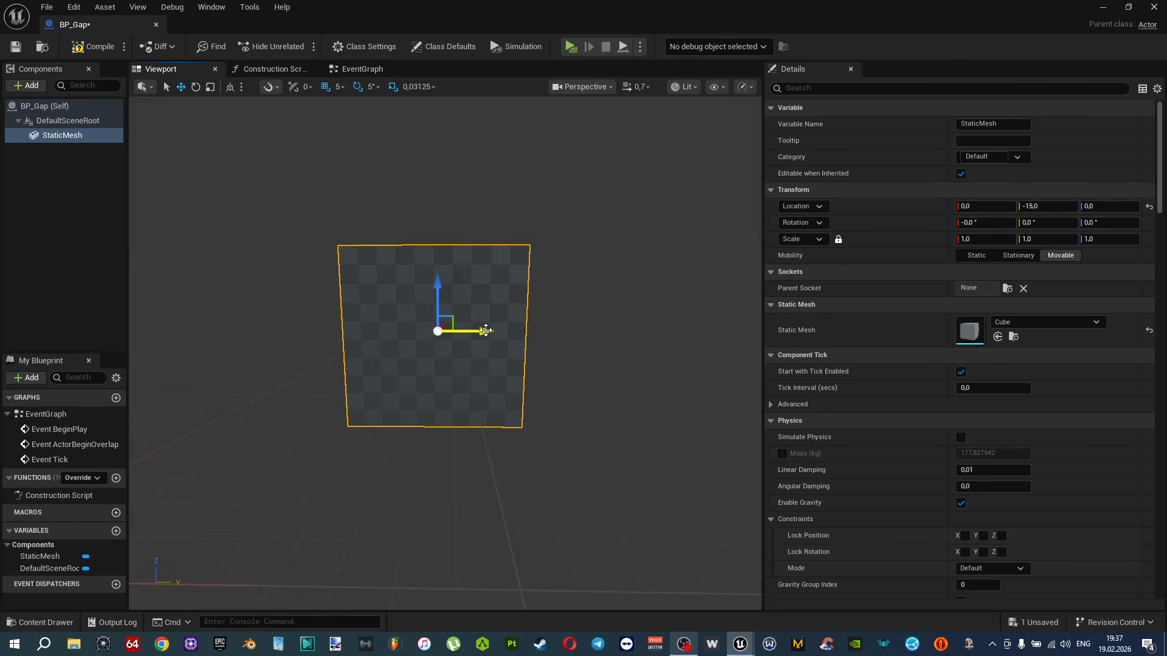
key("ctrl+z")
right_click_drag(586, 286, 560, 274)
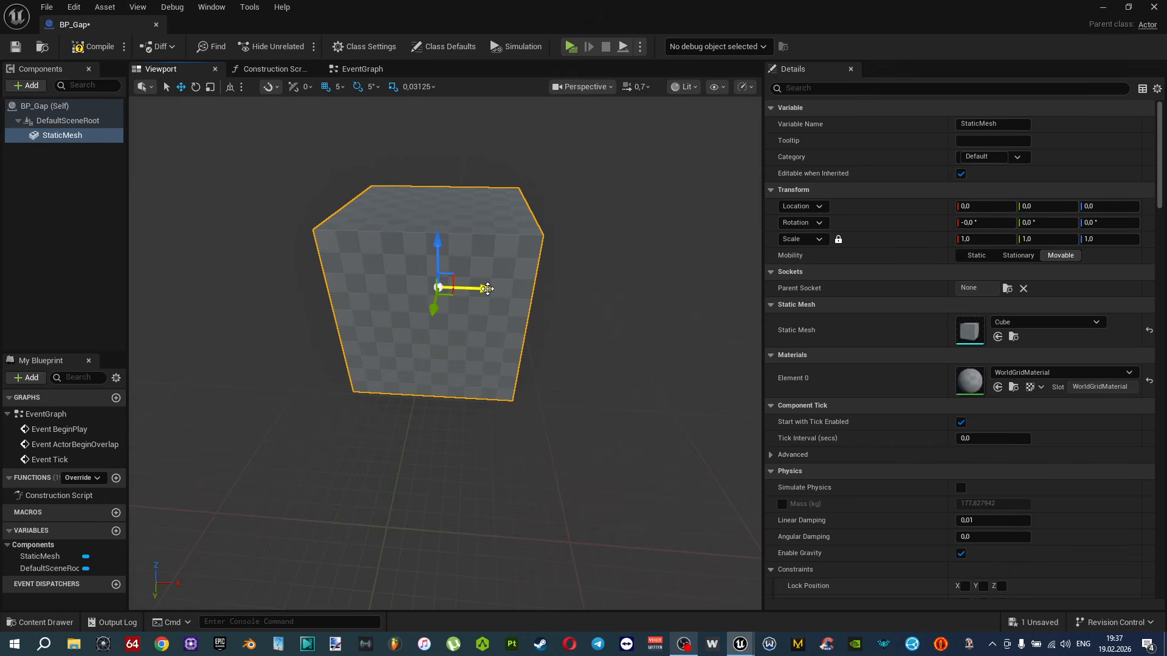
left_click_drag(486, 288, 271, 296)
right_click_drag(360, 318, 316, 313)
key("e")
key("r")
left_click_drag(400, 285, 349, 286)
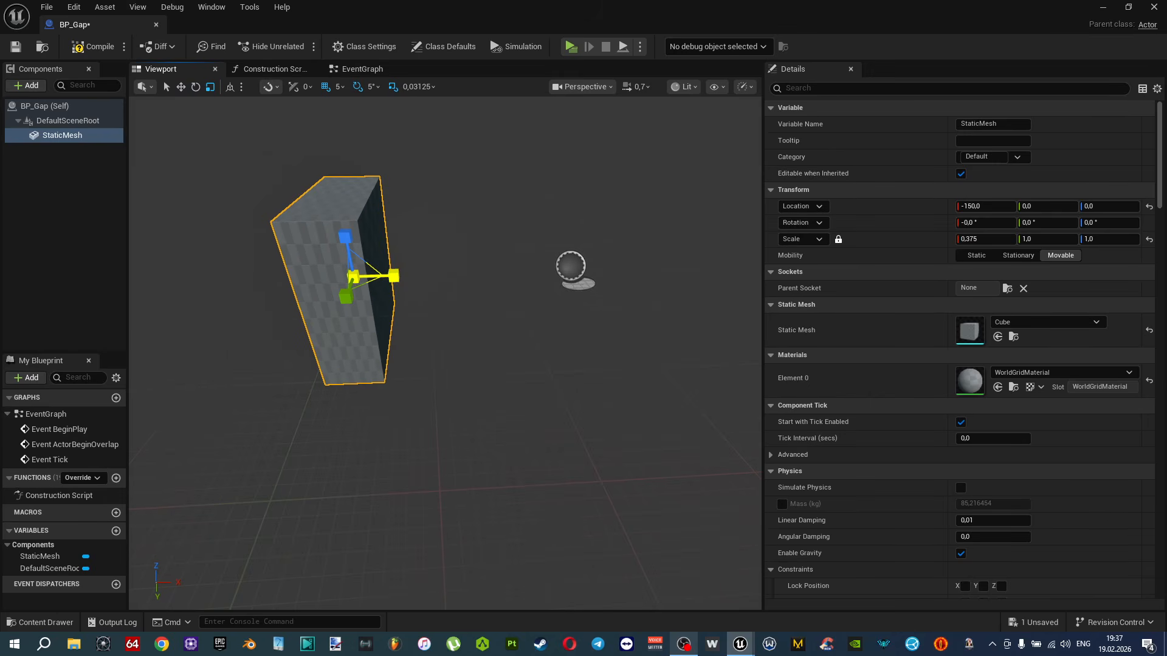
key("ctrl+z")
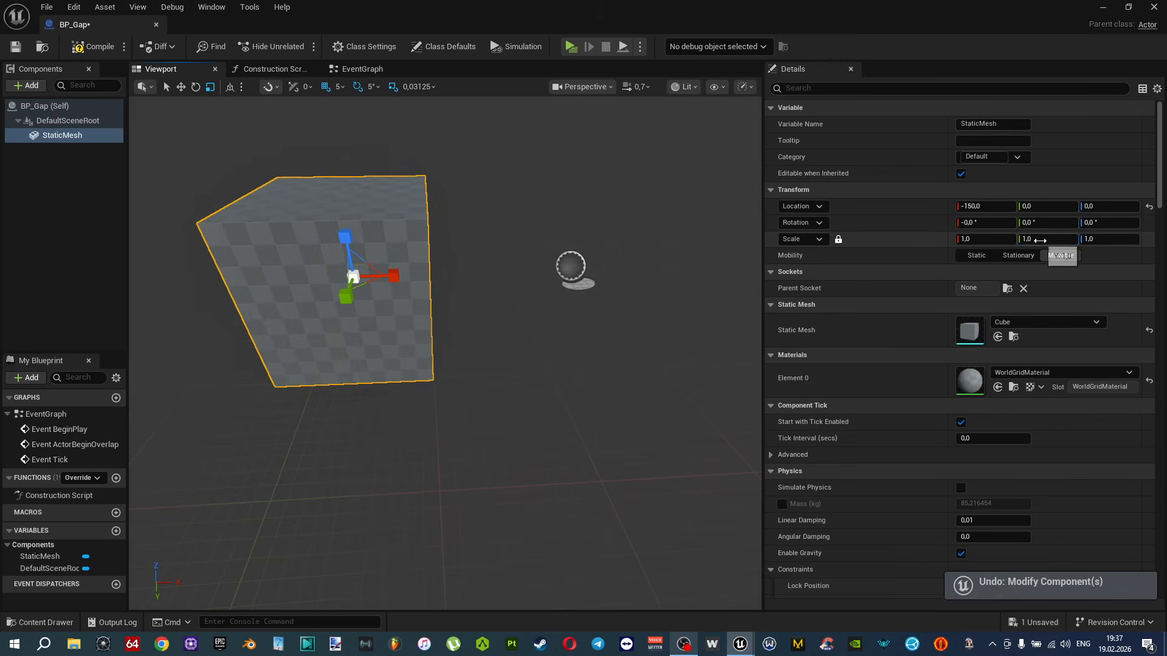
left_click(1040, 239)
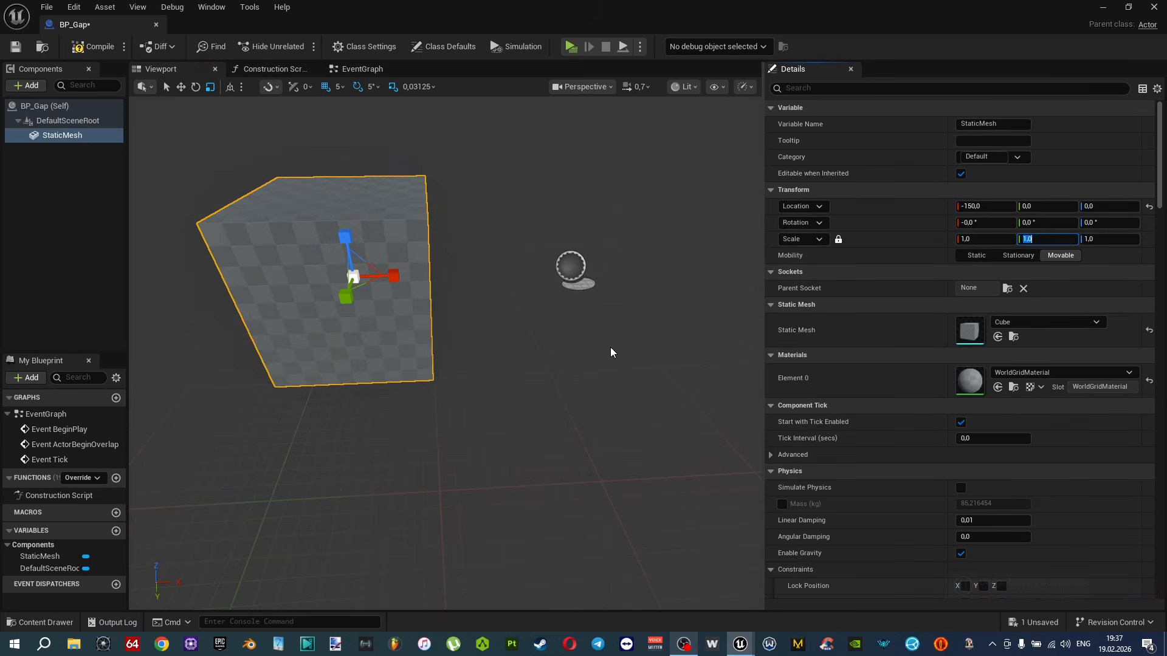
left_click_drag(612, 352, 613, 351)
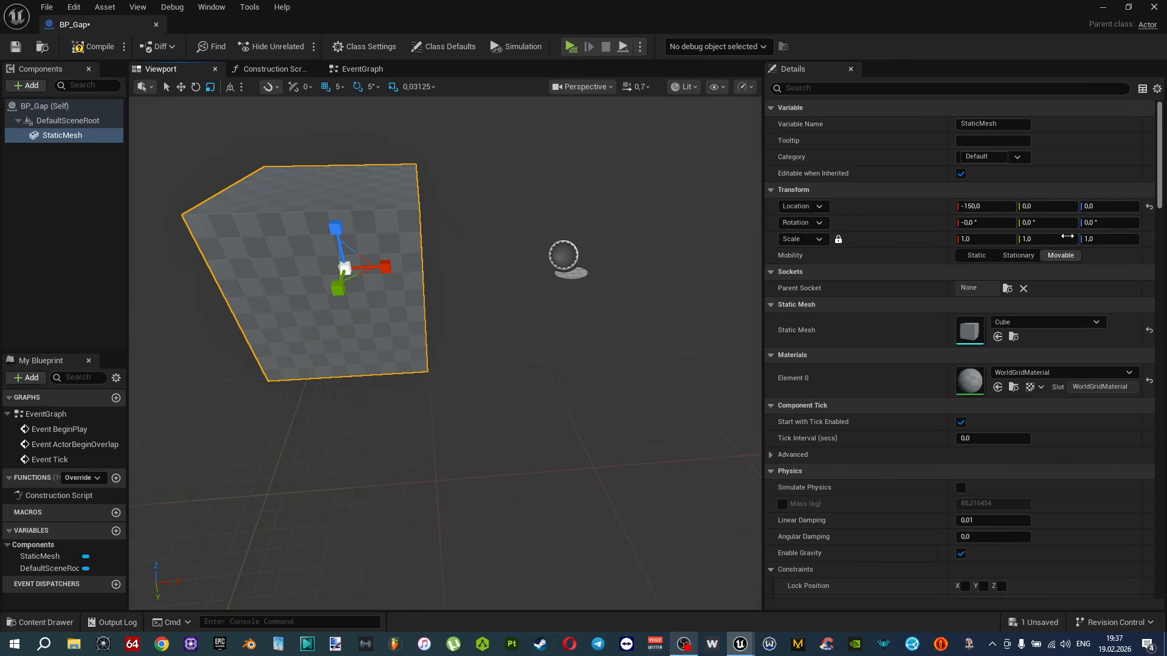
left_click(1046, 241)
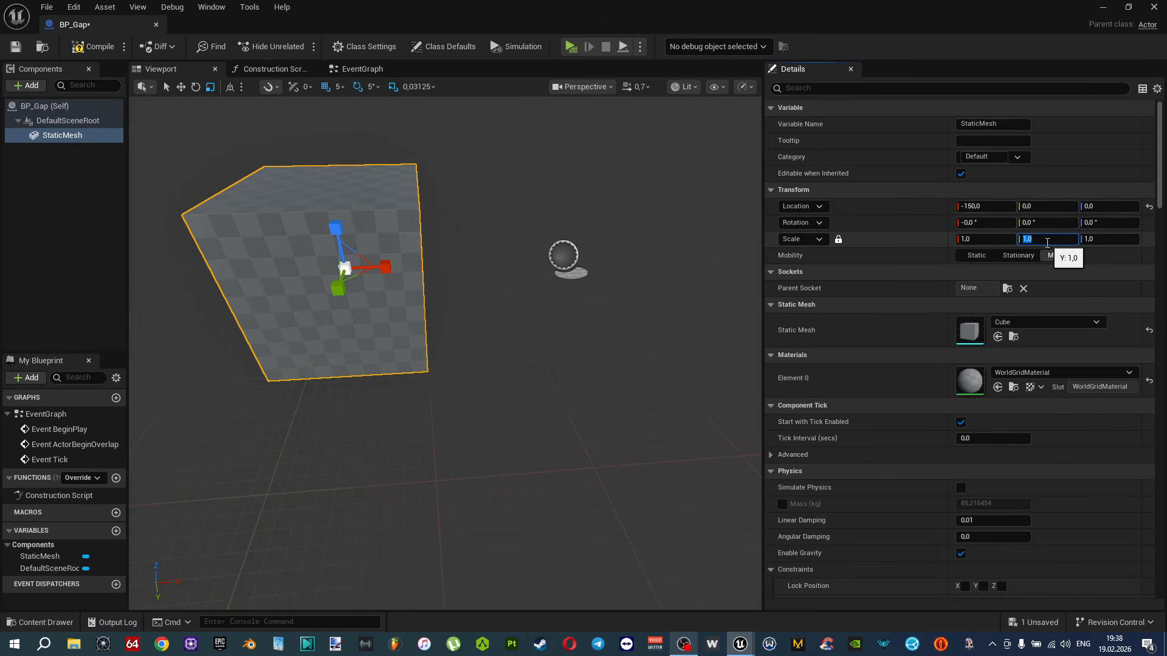
type(".25")
key("Return")
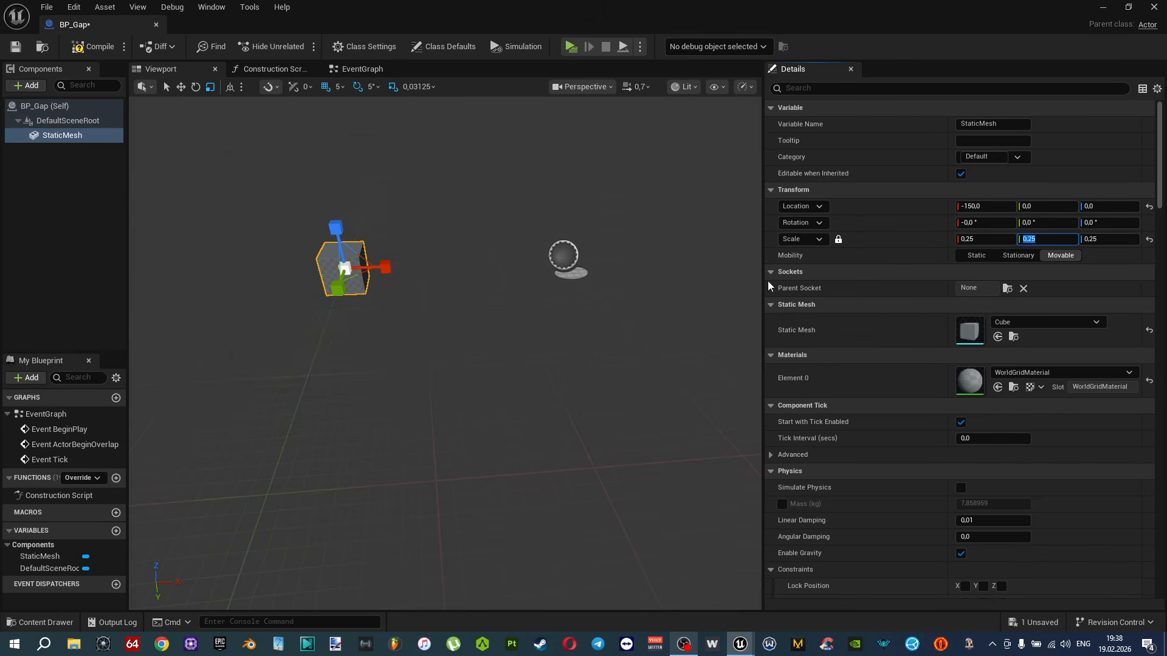
key("ctrl+z")
Unlock the cube's proportional scaling and set its Y scale to 0.25 to form a thin wall.
left_click(838, 240)
left_click(1038, 239)
type(".2")
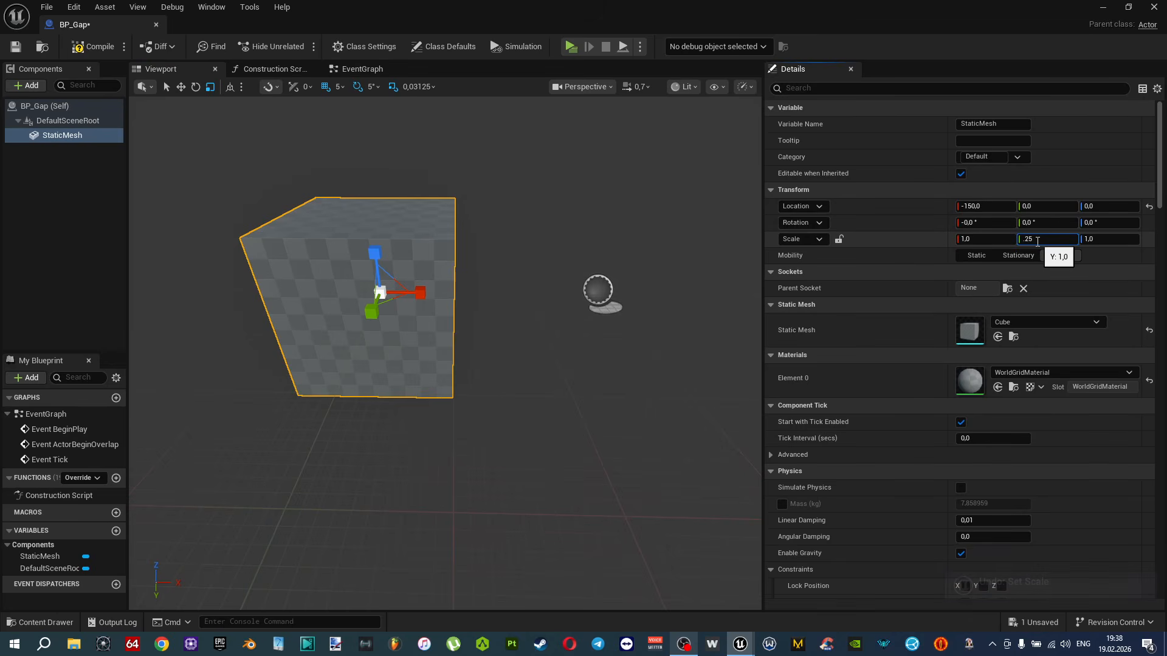
type("5")
key("Return")
mouse_move(595, 130)
right_mouse_down()
mouse_move(571, 130)
mouse_move(599, 129)
right_mouse_up()
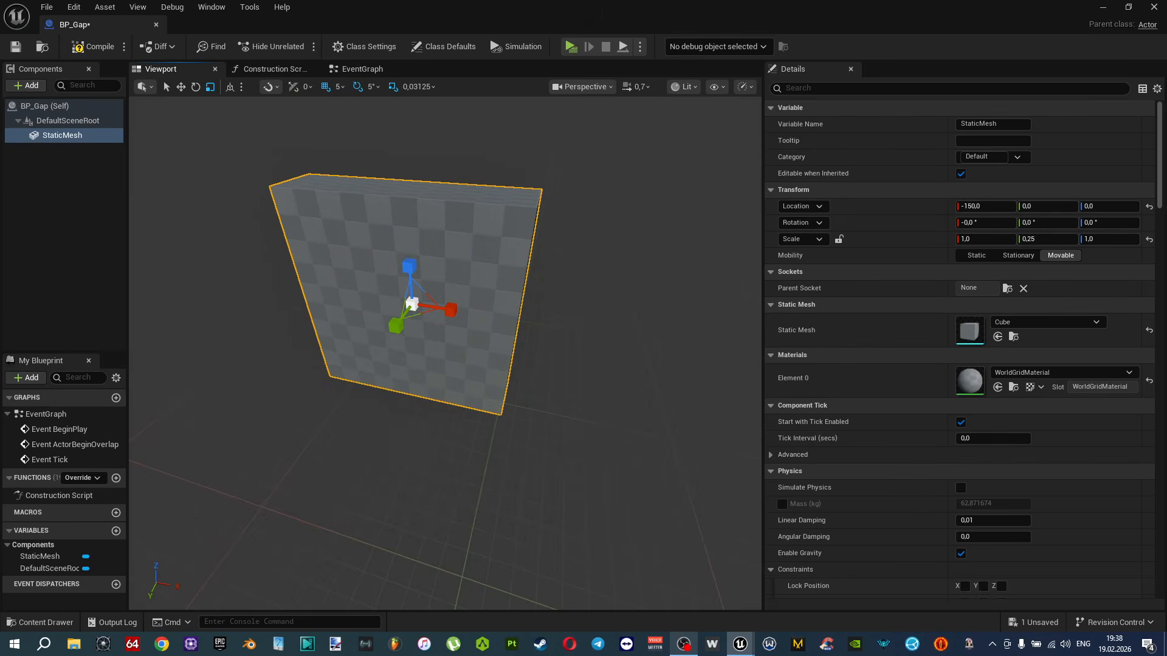
Raise the thin wall block to location Z 45.
right_click_drag(443, 226, 443, 226)
left_click_drag(405, 256, 396, 163)
scroll(429, 188, "down", 1)
right_click_drag(443, 225, 443, 225)
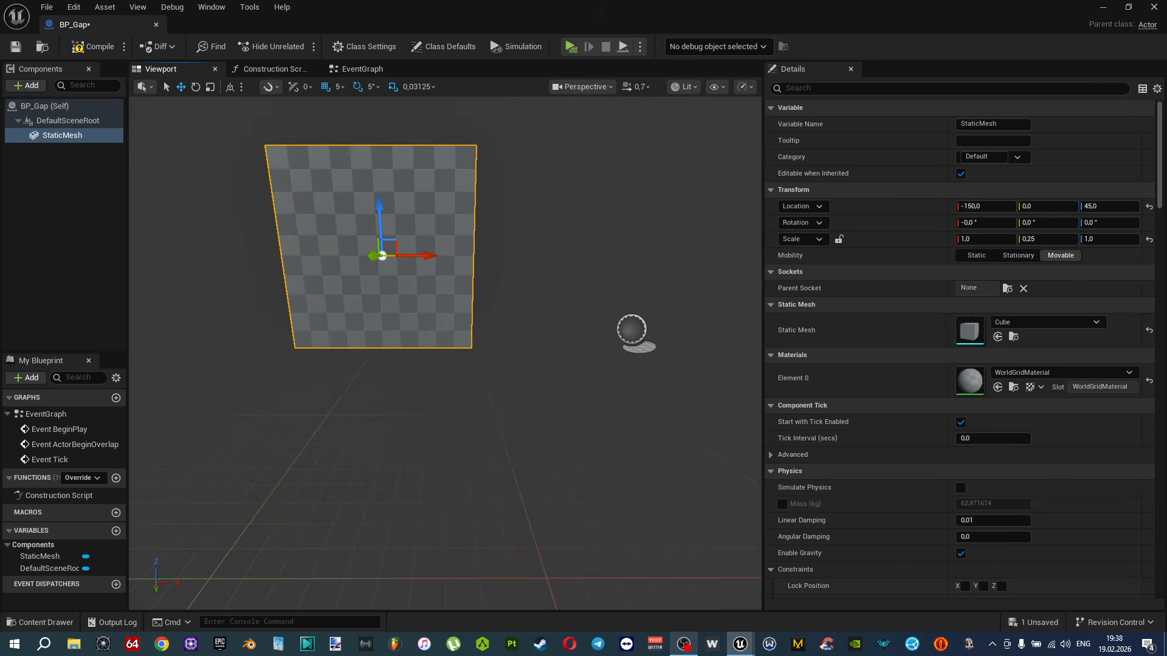
right_click_drag(542, 244, 542, 245)
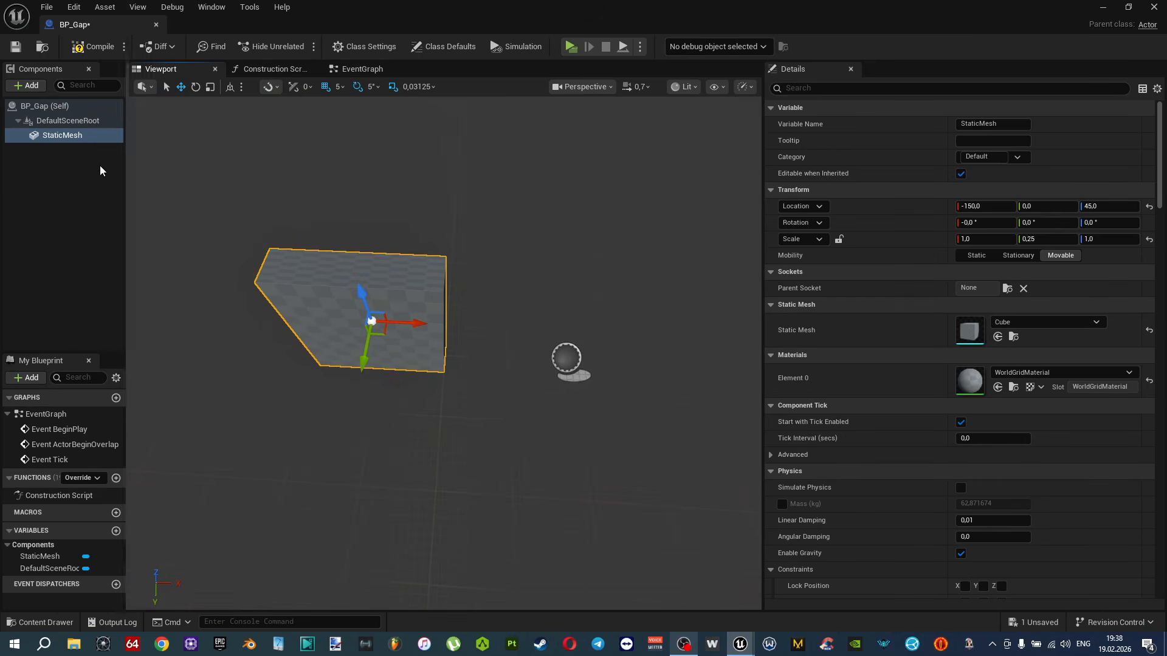
Duplicate the StaticMesh wall component and set the copy's X location to 150.
left_click(64, 121)
left_click(64, 137)
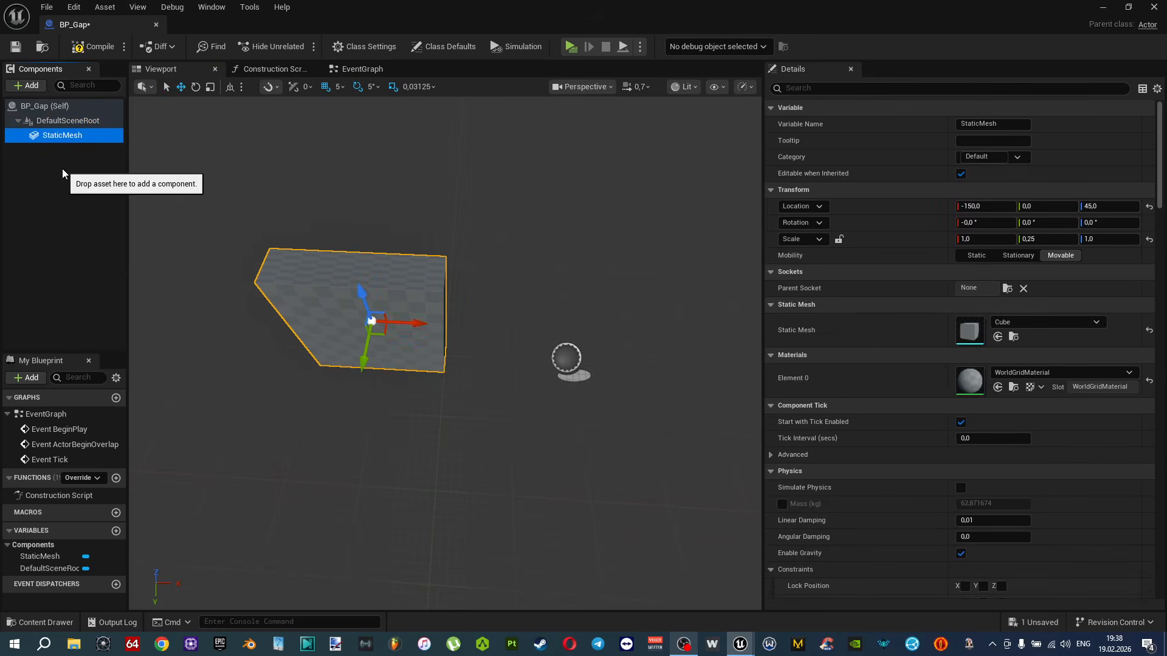
key("ctrl+d")
left_click(65, 135)
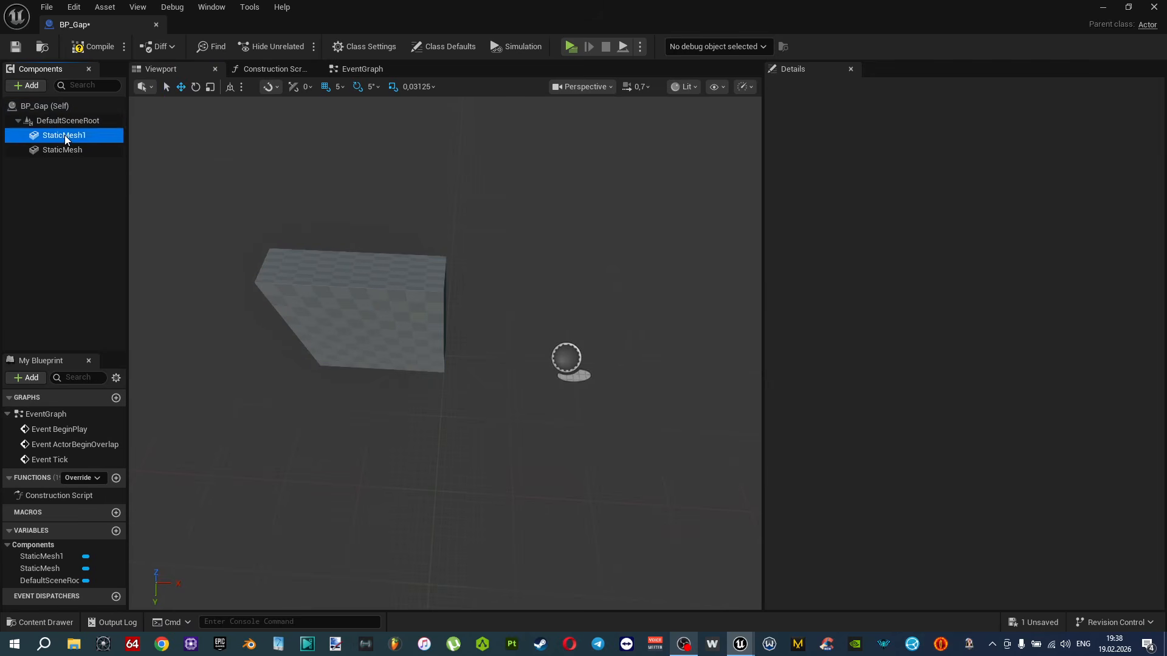
left_click(985, 207)
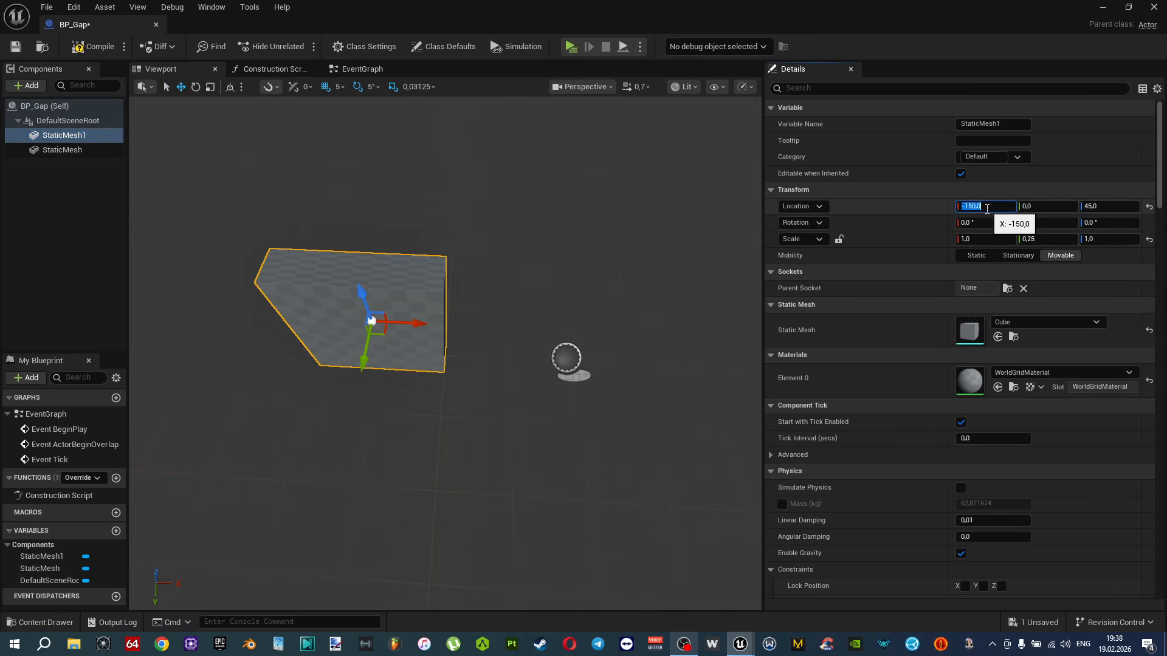
type("150")
key("Return")
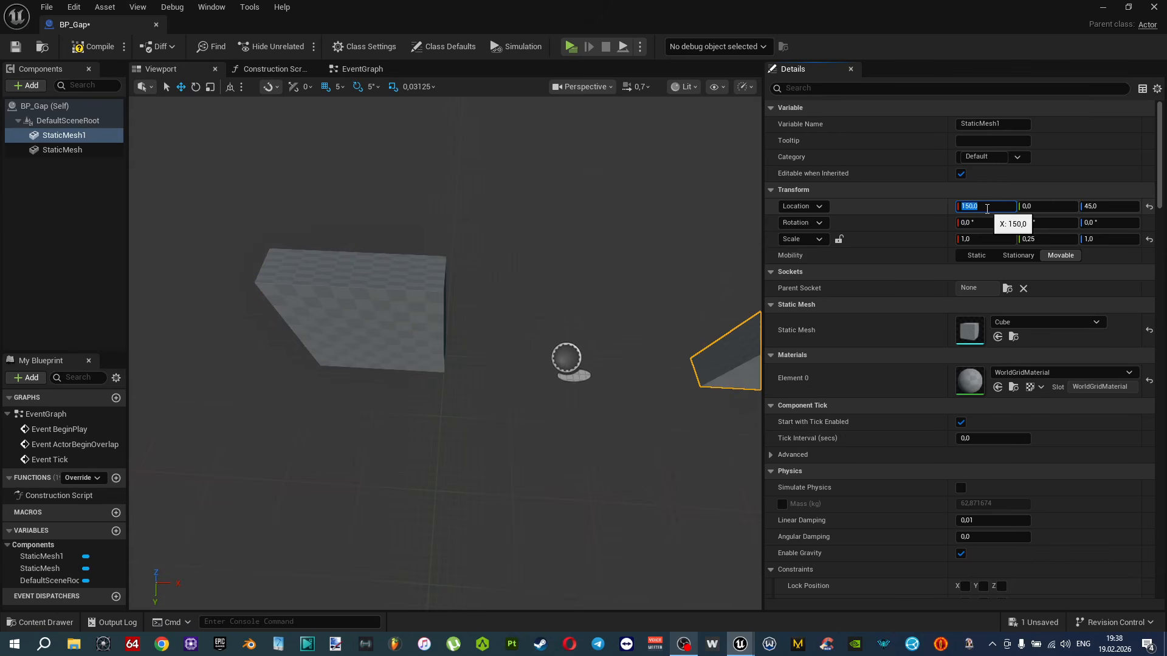
right_click_drag(563, 290, 547, 285)
right_click_drag(364, 341, 385, 344)
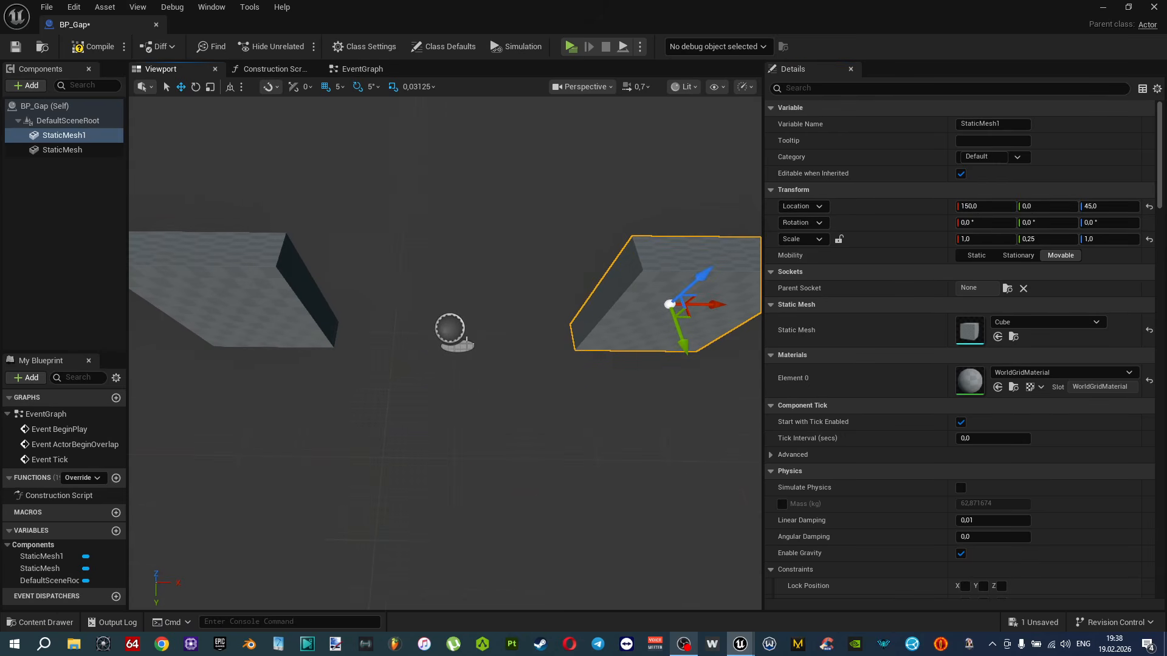
Save and compile BP_Gap, and dock its editor alongside the Lvl_1 level editor.
key("ctrl+s")
left_click(97, 45)
left_click_drag(110, 24, 199, 25)
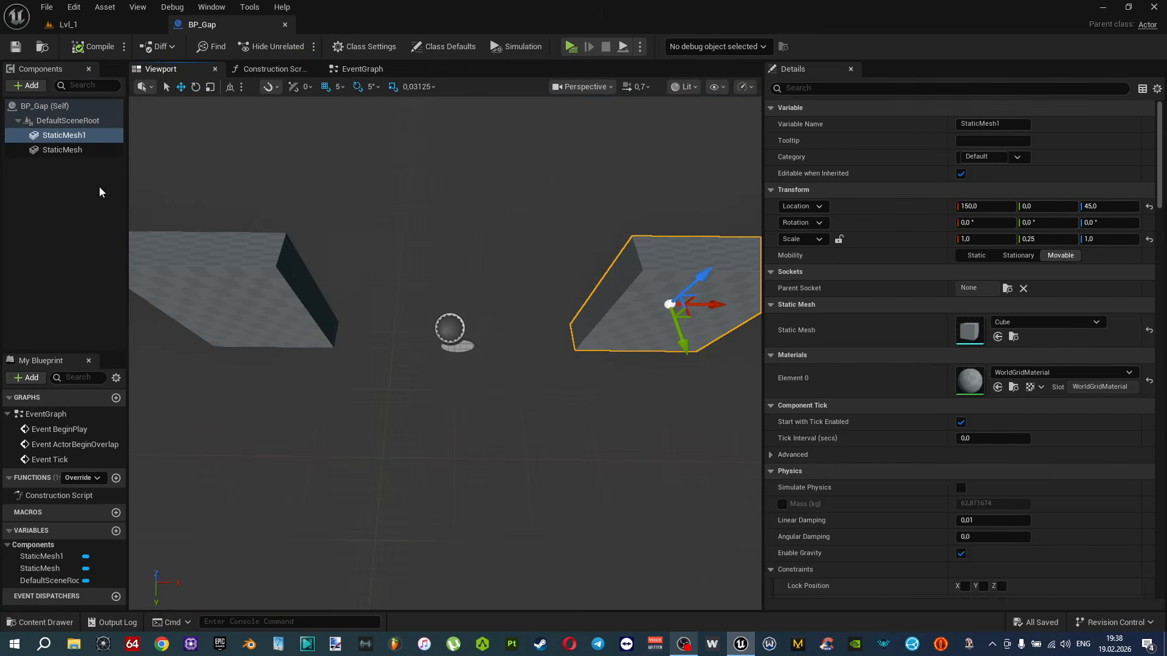
In Lvl_1, select the Hall folder's Linear Stair brushes and move the staircase away to clear the hall floor.
left_click(68, 24)
left_click(231, 412)
right_click_drag(231, 412, 206, 415)
left_click(213, 378)
left_click(213, 378)
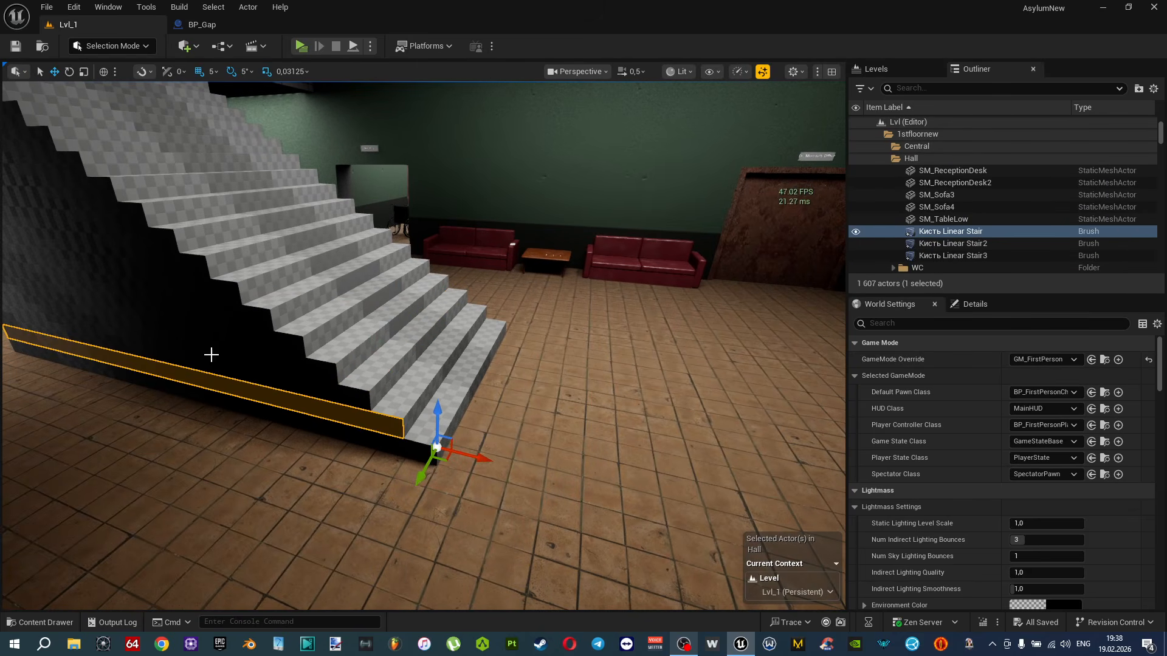
left_click(207, 346)
left_click(989, 256, "shift")
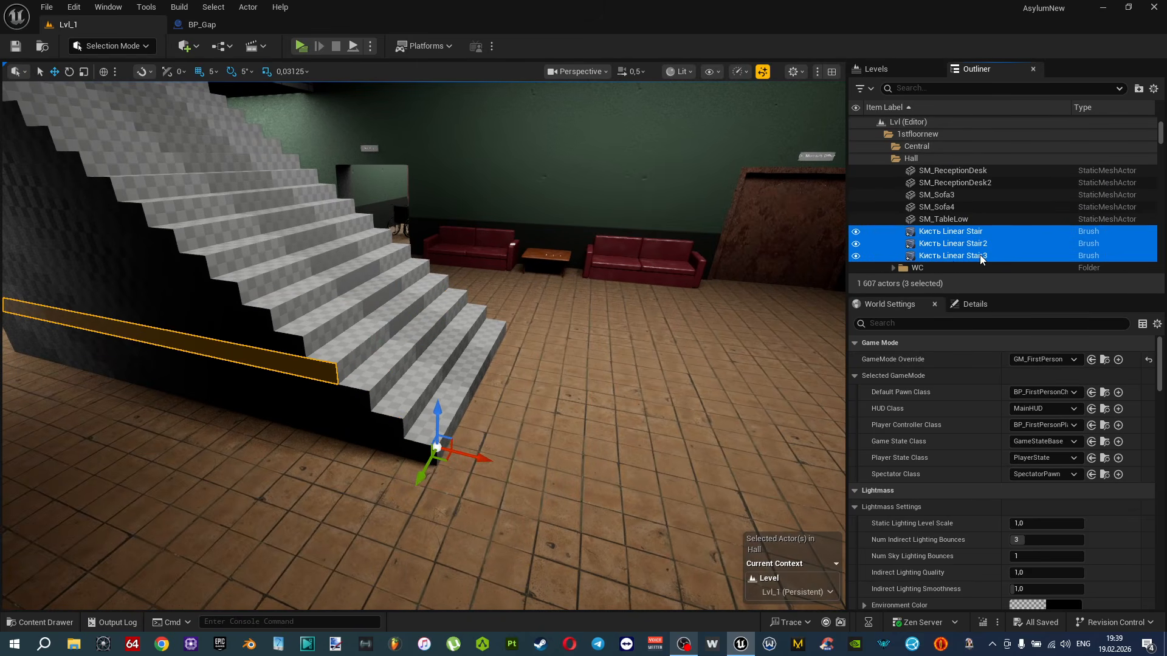
key("f")
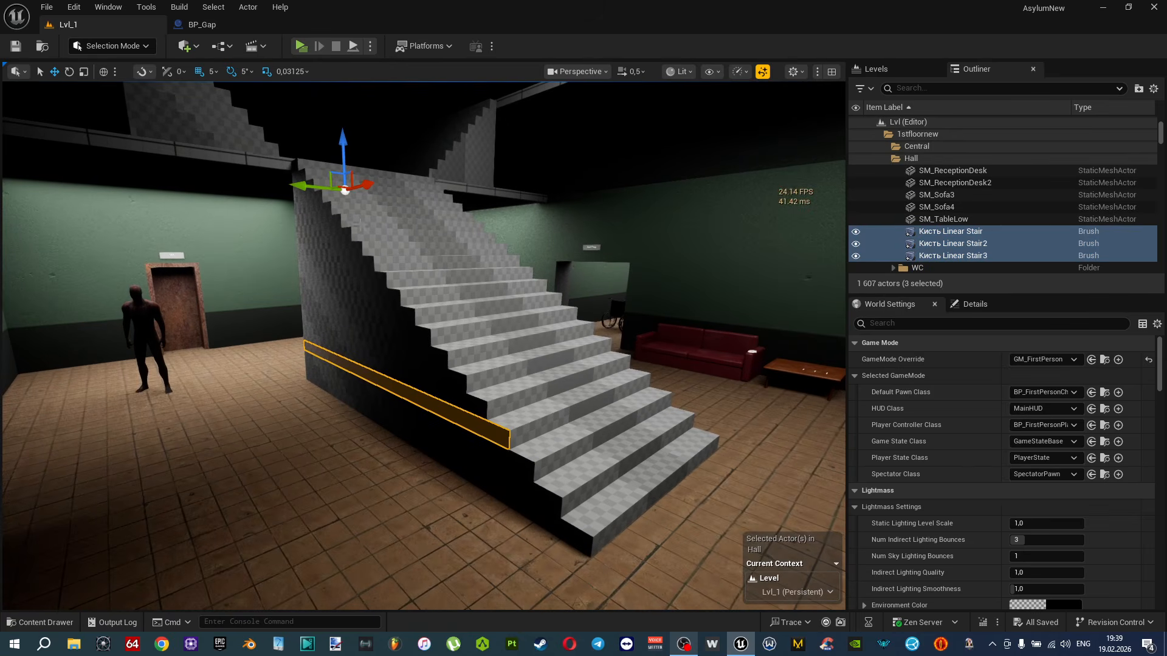
left_click_drag(365, 195, 316, 213)
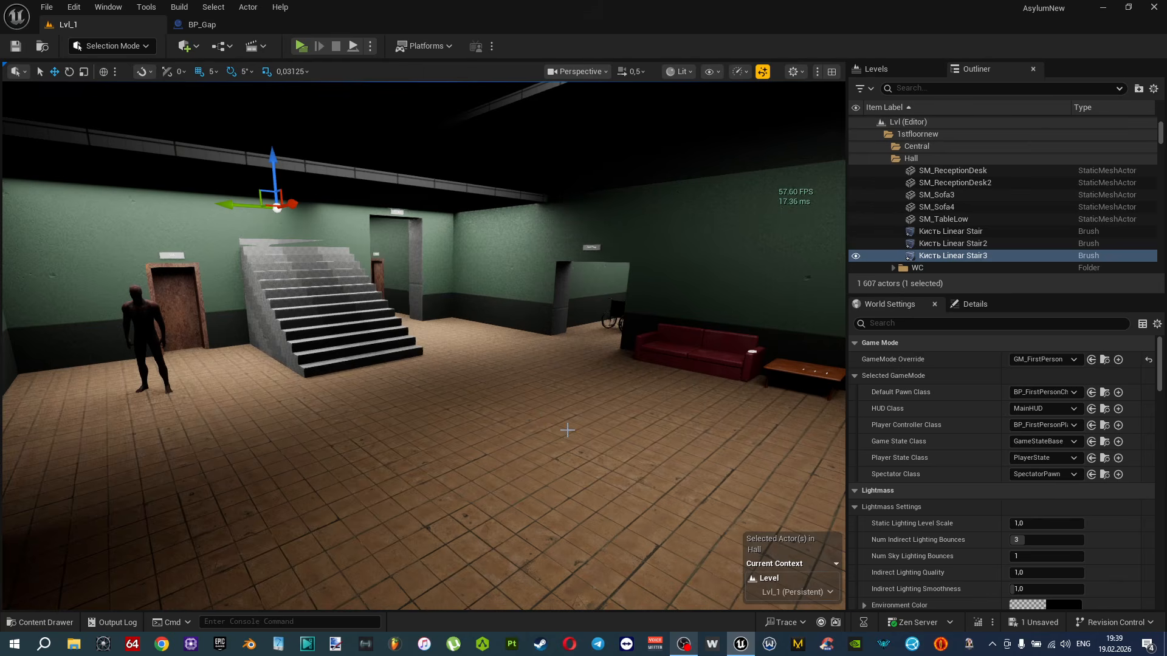
Place a BP_Gap actor from the Squeeze folder on the open hall floor.
key("ctrl+space")
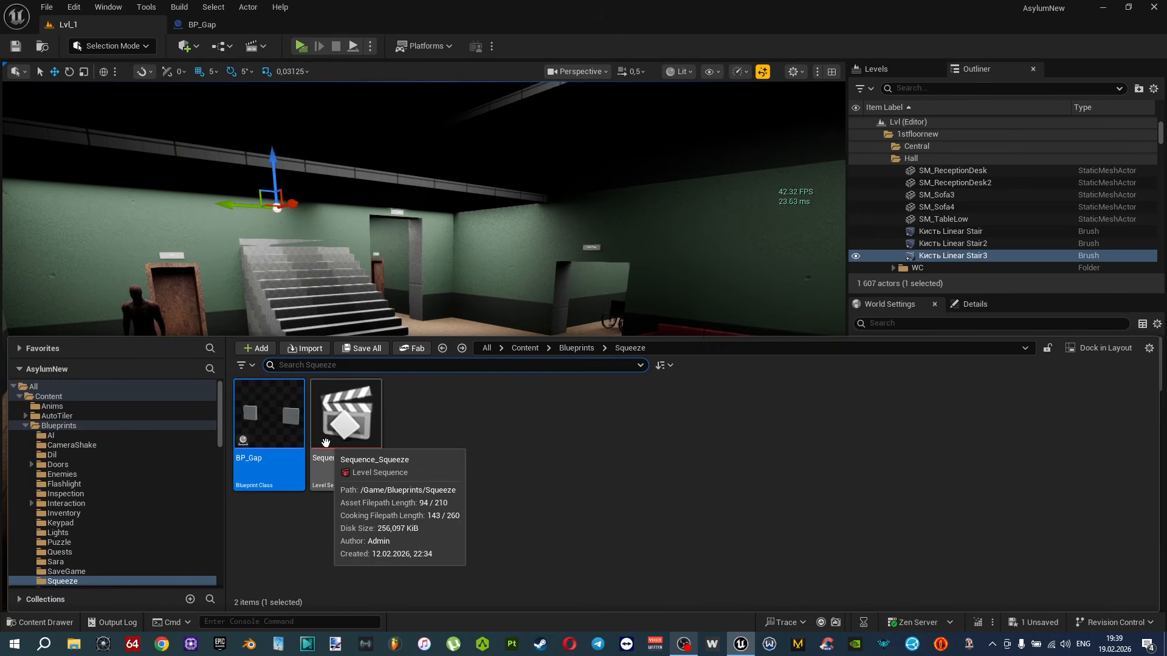
key("ctrl+space")
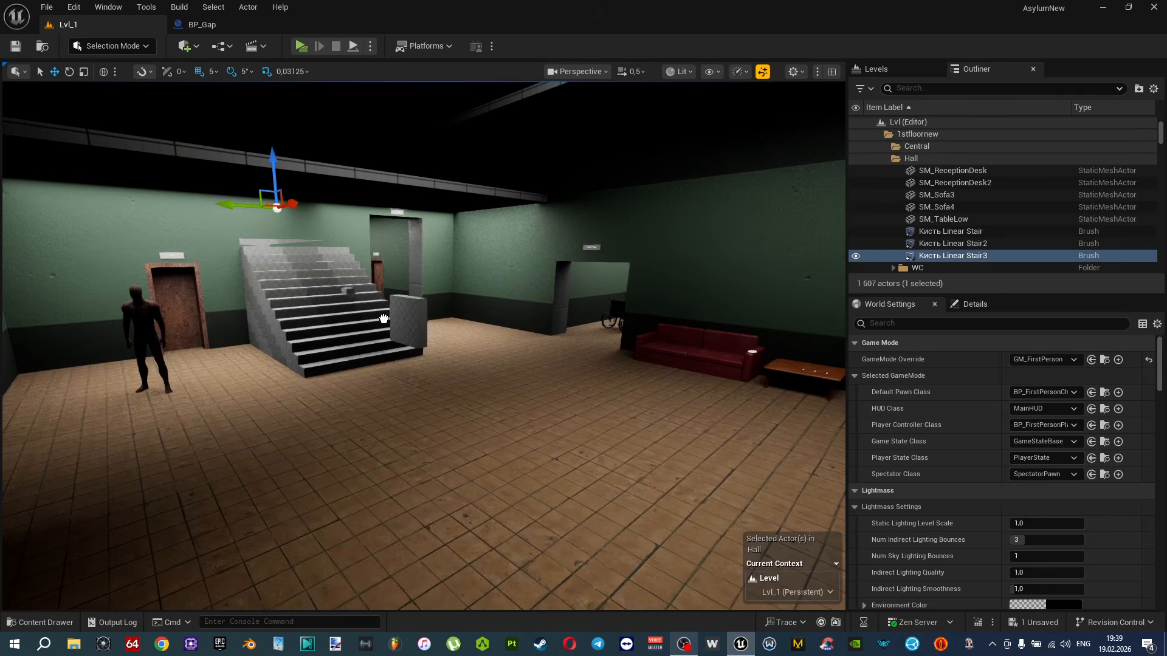
left_click_drag(504, 454, 508, 465)
right_click_drag(531, 481, 593, 531)
key("w")
key("s")
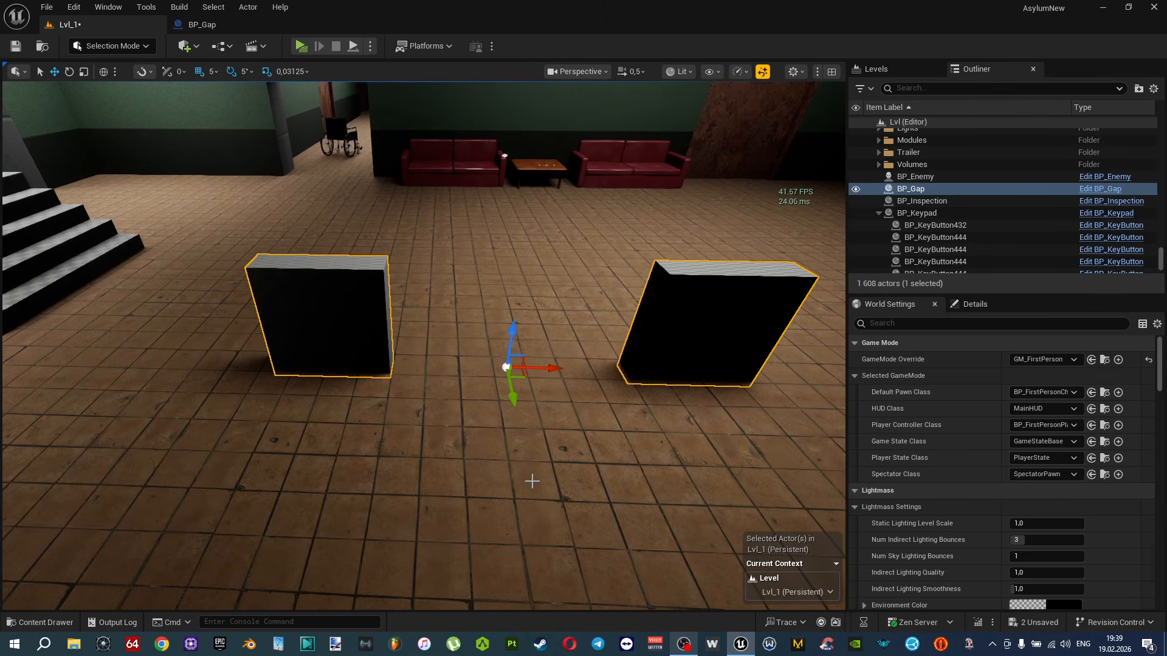
In BP_Gap, set the grid snap to 10 and narrow the gap, moving StaticMesh to X -110 and StaticMesh1 inward to match.
left_click(207, 24)
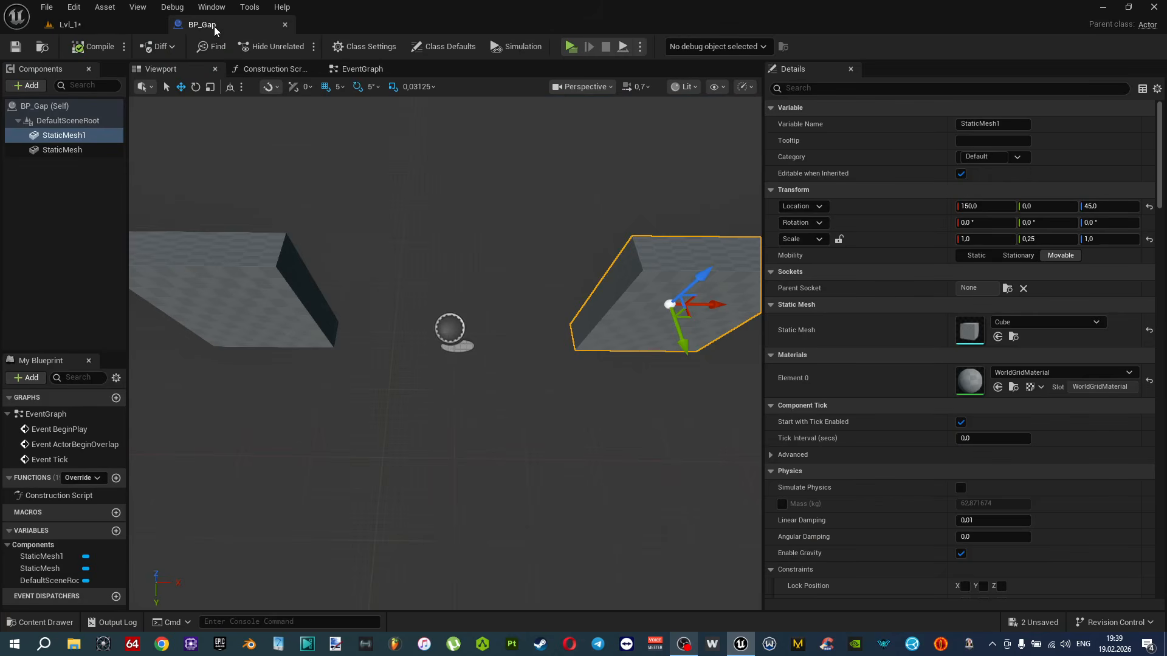
left_click(74, 148)
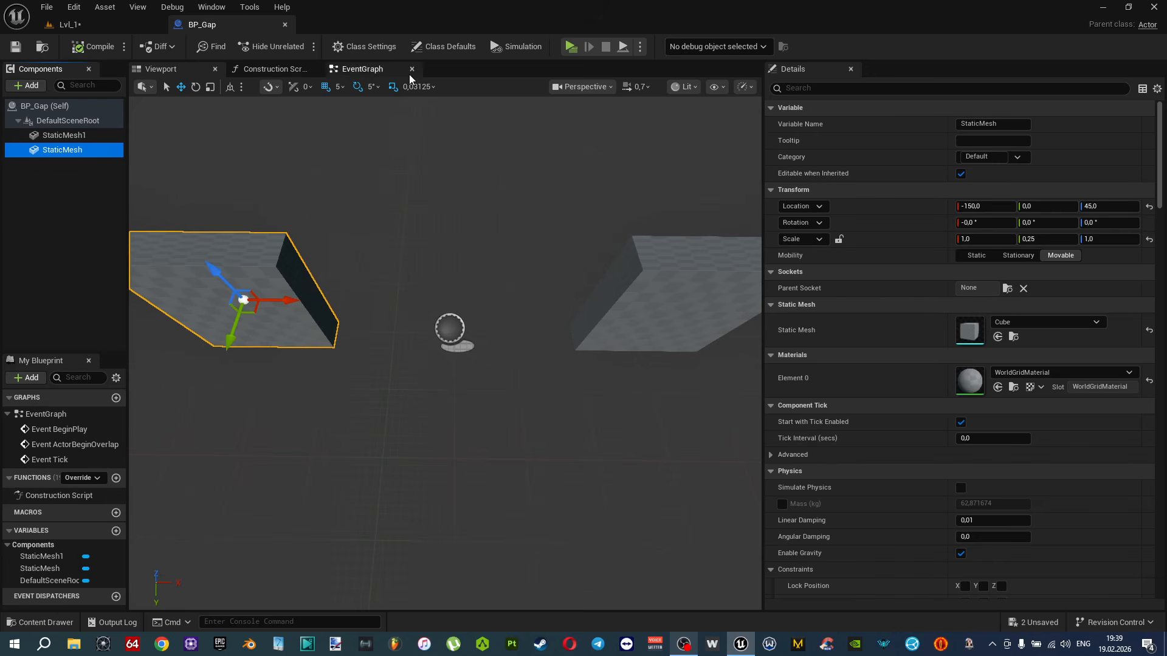
left_click(338, 86)
left_click(361, 146)
left_click_drag(294, 302, 348, 307)
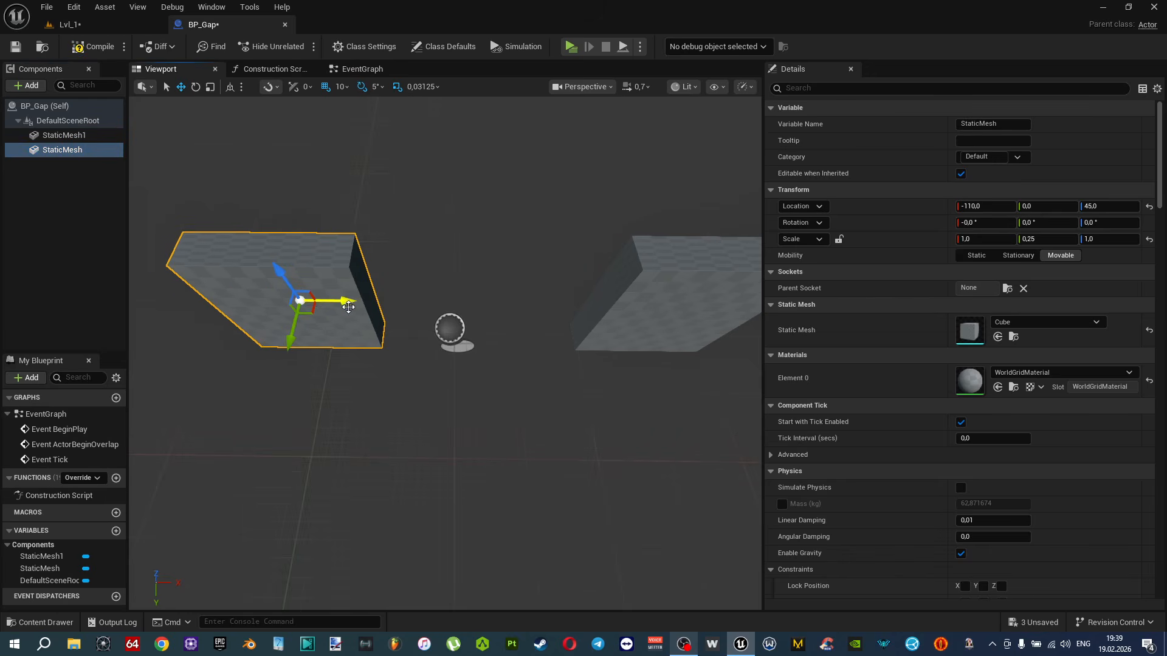
left_click(600, 322)
left_click_drag(714, 304, 659, 307)
left_click(310, 285)
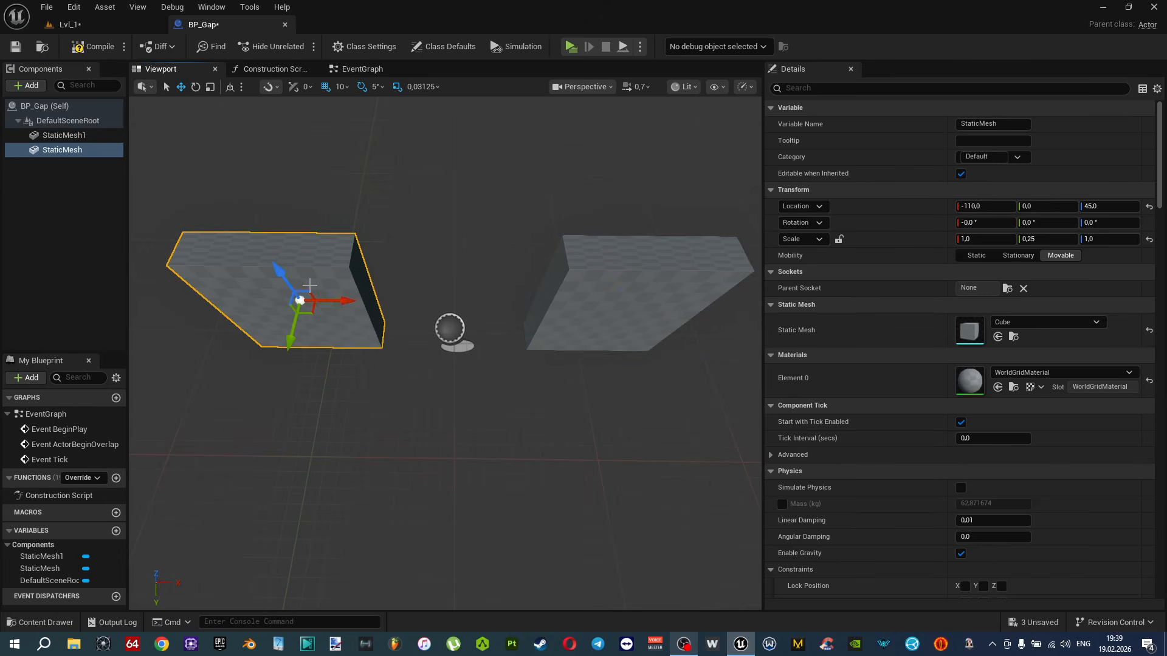
Return to Lvl_1 and open the Sequence_Squeeze level sequence.
left_click(89, 29)
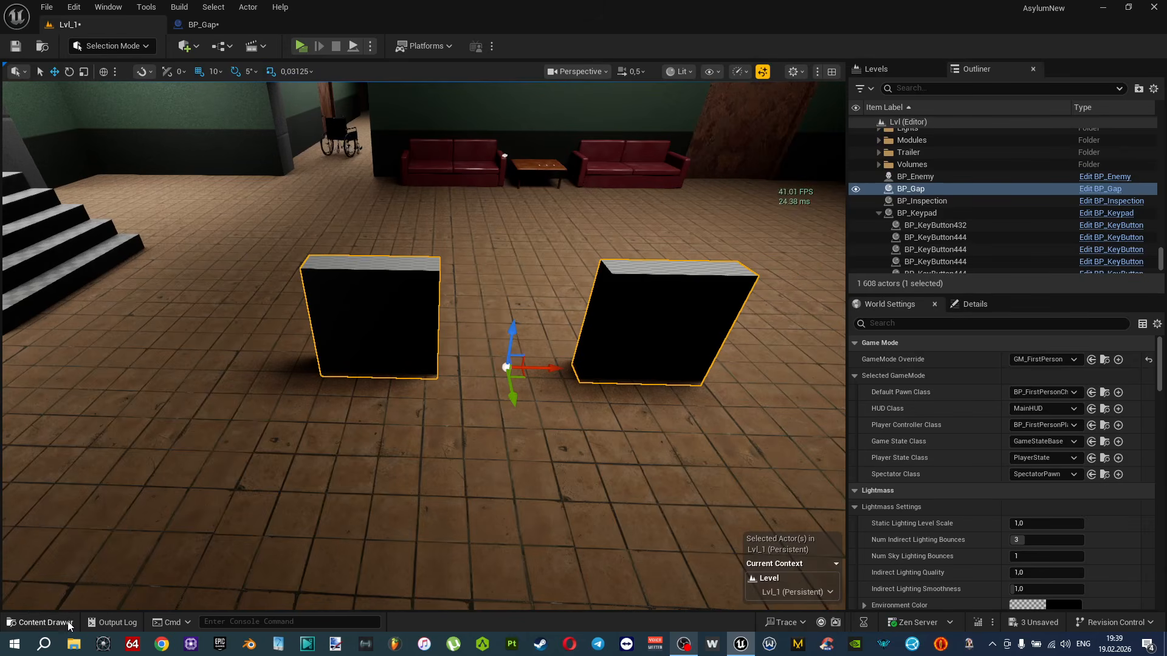
left_click(40, 622)
left_click(334, 449)
double_click(344, 442)
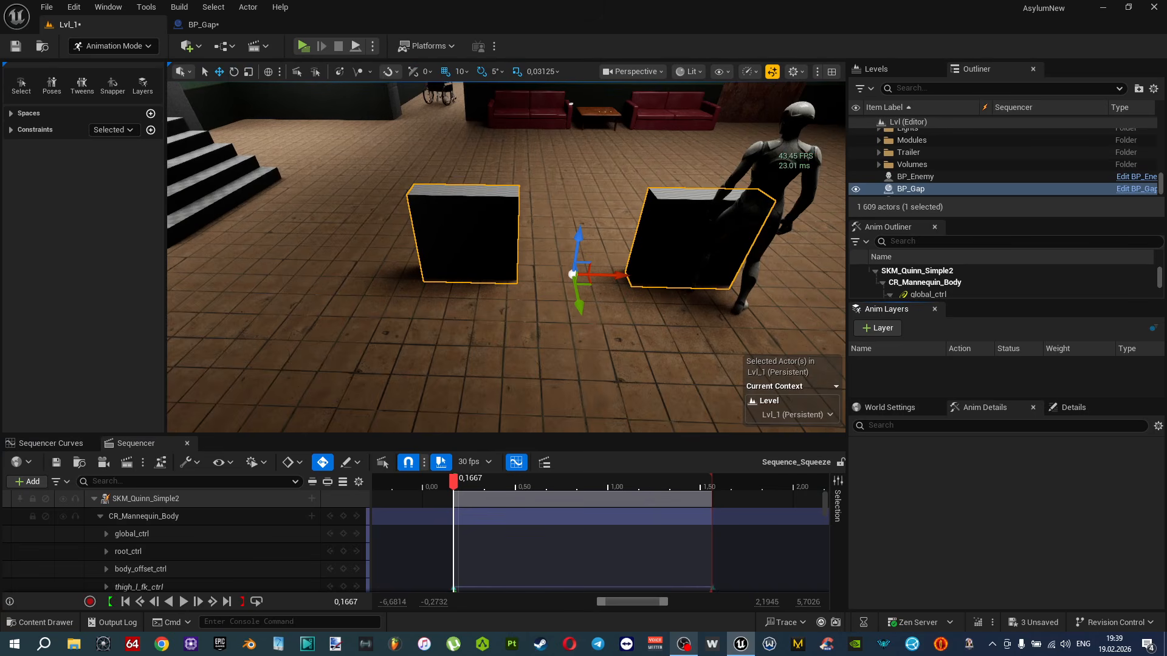
Move the BP_Gap actor along X and Y so its opening stands in front of the Quinn mannequin.
right_click_drag(505, 255, 556, 251)
key("w")
left_click_drag(516, 289, 670, 280)
right_click_drag(670, 280, 444, 352)
key("d")
left_click_drag(430, 357, 528, 355)
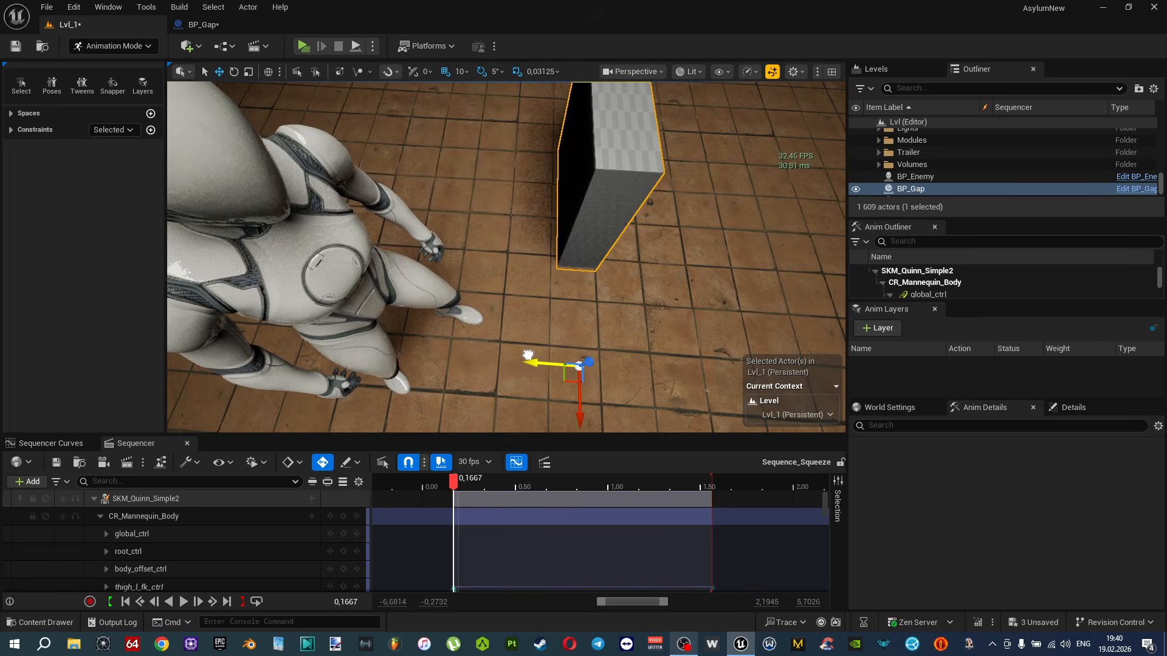
right_click_drag(527, 356, 516, 340)
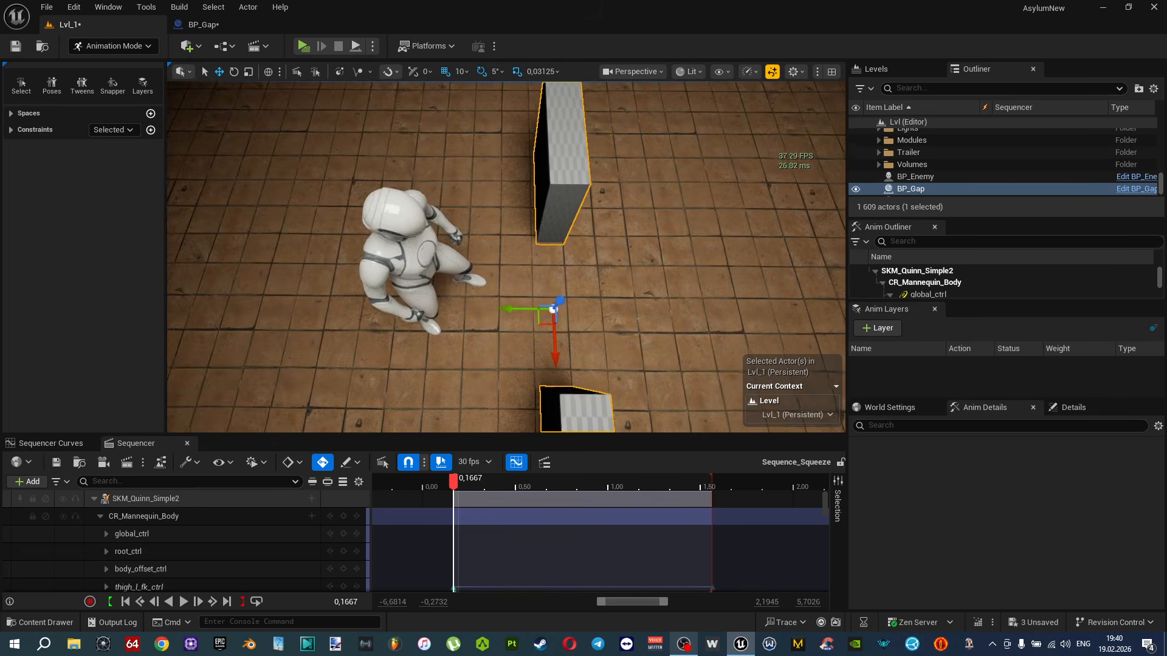
Switch to the BP_Gap blueprint and add an Arrow component.
left_click(210, 28)
right_click_drag(594, 252, 152, 193)
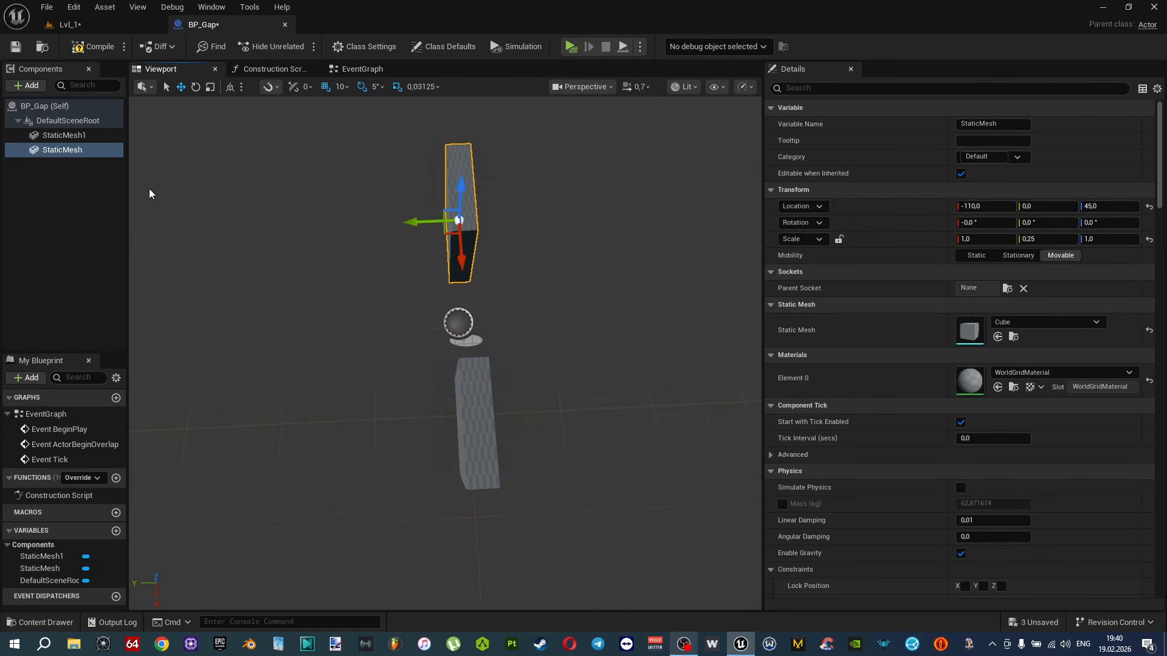
left_click_drag(127, 185, 199, 183)
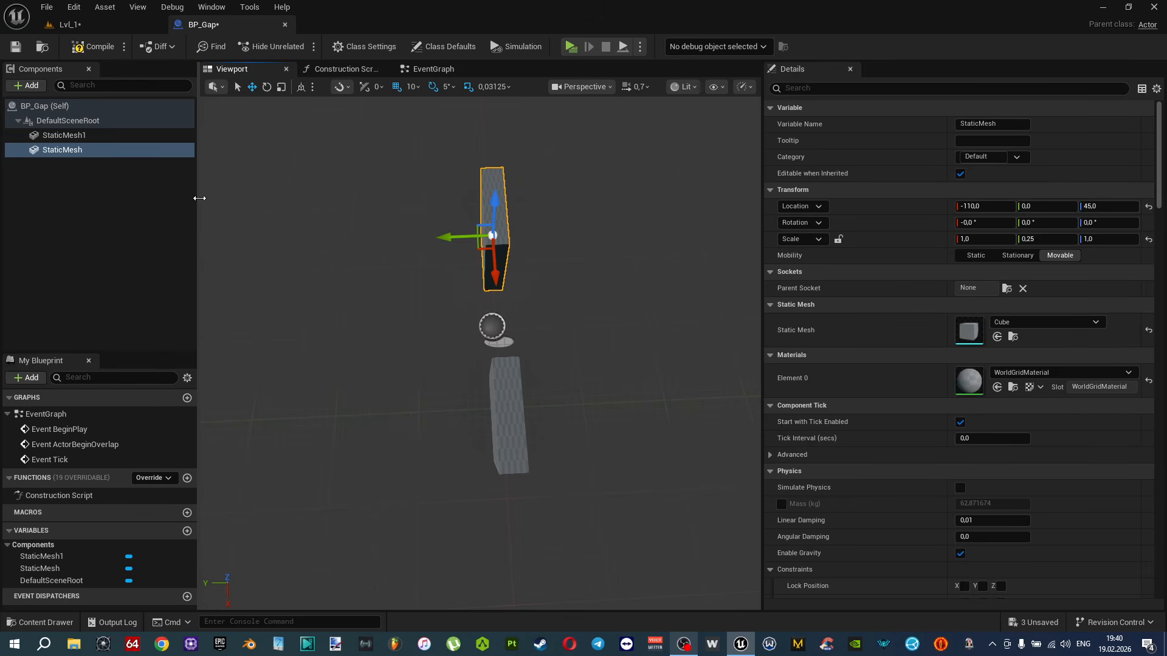
left_click(27, 86)
type("arrow")
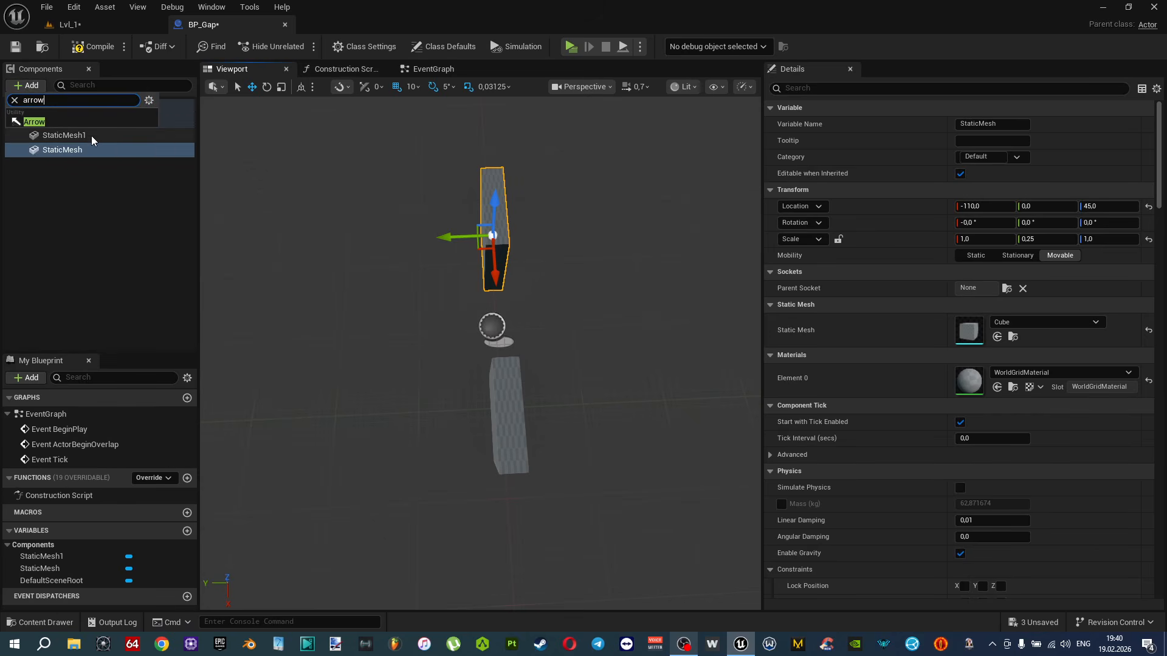
left_click(55, 126)
Rotate the Arrow component to 90° on Y so that it points straight up.
key("a")
right_click_drag(381, 258, 600, 210)
scroll(381, 258, "down", 3)
key("w")
key("e")
left_click_drag(461, 235, 427, 160)
right_click_drag(427, 160, 410, 177)
key("d")
right_click_drag(603, 225, 547, 209)
key("r")
key("w")
left_click_drag(512, 365, 497, 368)
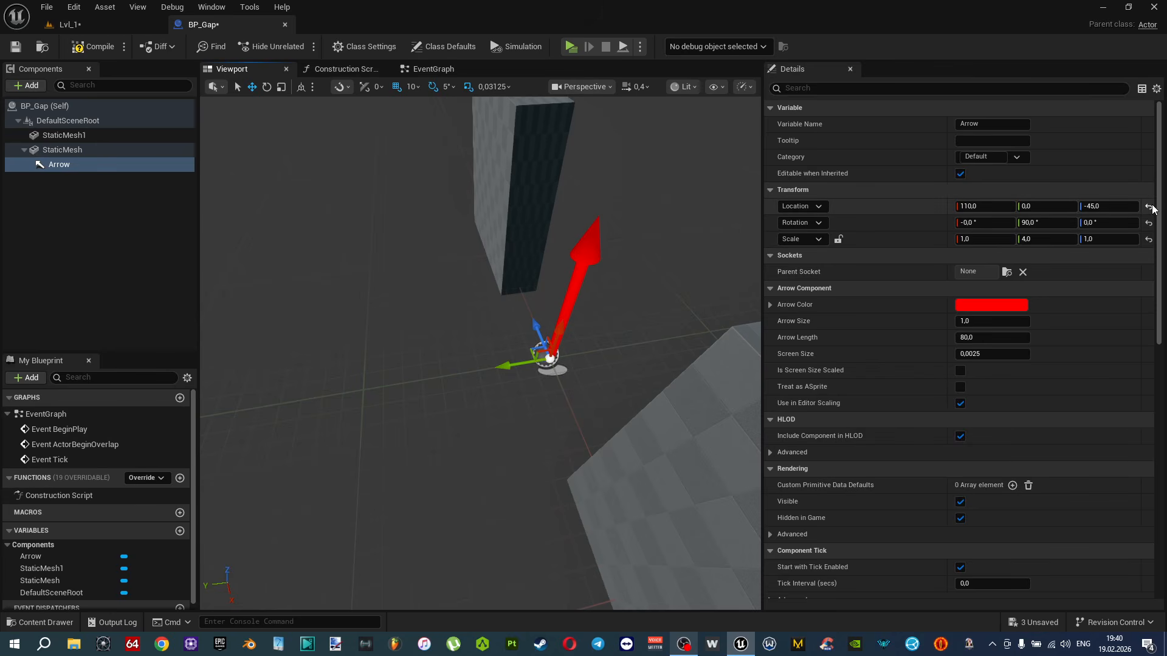
Reattach the Arrow component from StaticMesh to DefaultSceneRoot and reset its location to the origin.
left_click(1150, 207)
key("a")
right_click_drag(532, 271, 627, 267)
key("s")
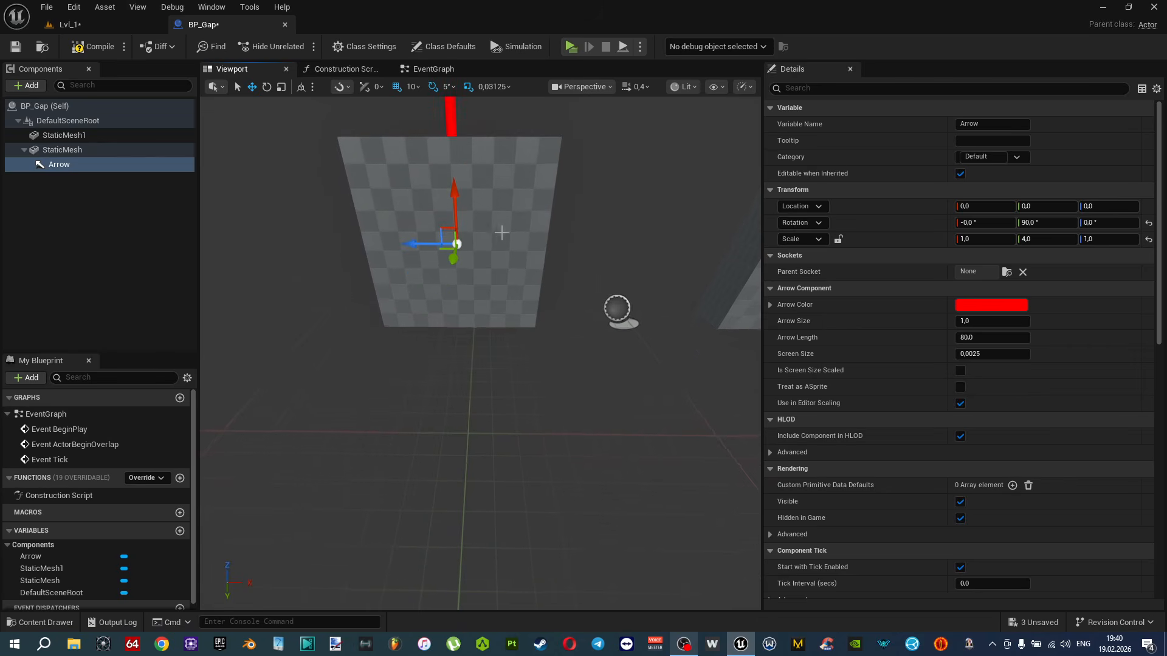
left_click(500, 191)
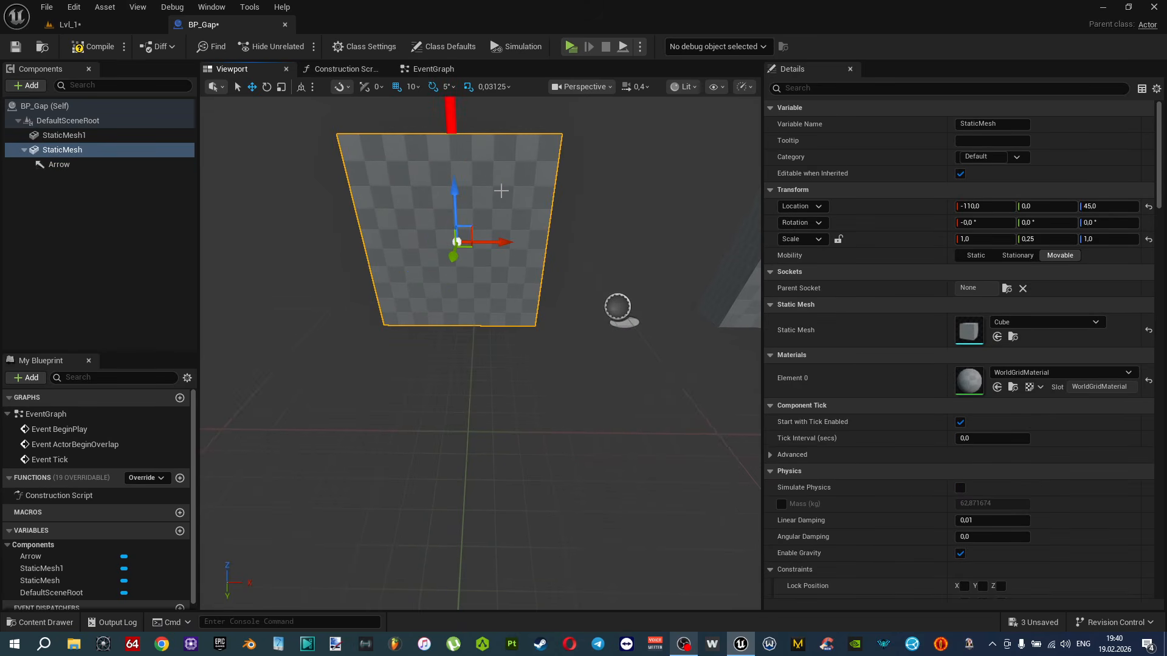
left_click_drag(72, 163, 57, 121)
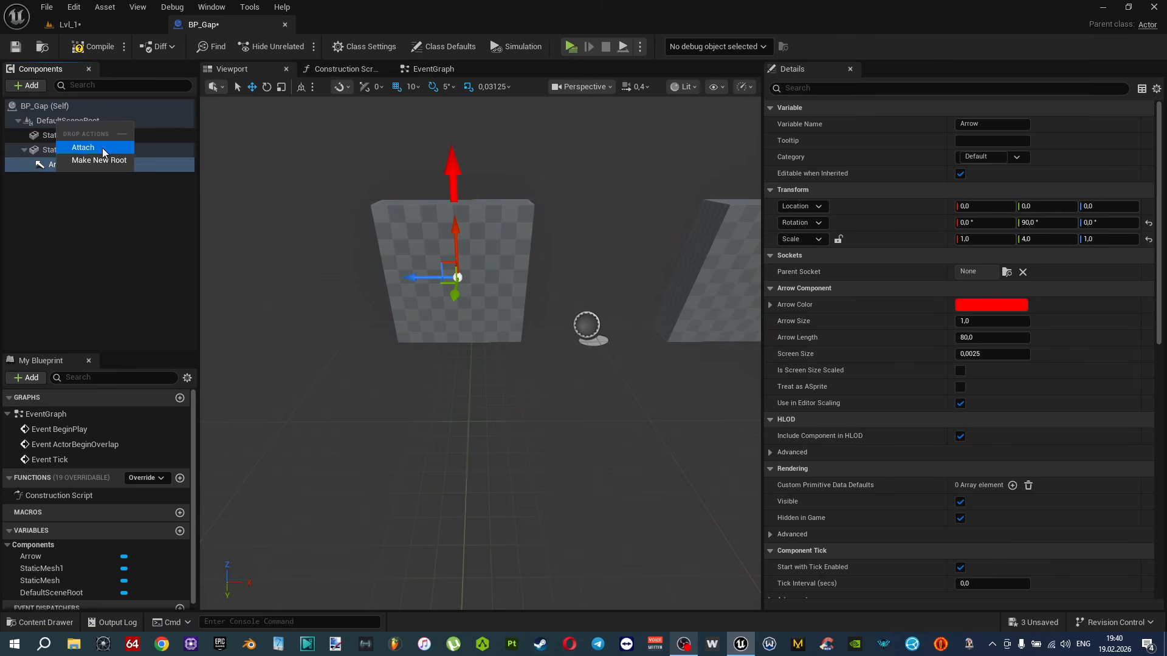
left_click(104, 147)
left_click(1148, 207)
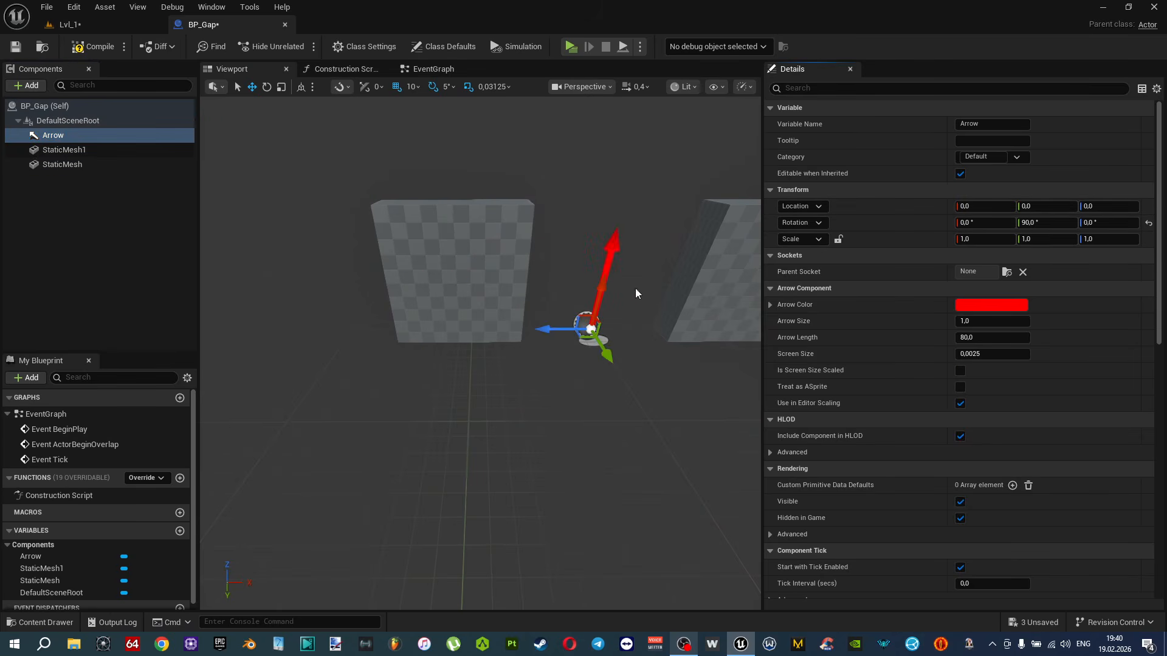
Set the grid snap to 5 and move the Arrow component to X -5, Y 80, out in front of the gap.
right_click_drag(648, 281, 656, 283)
right_click_drag(585, 301, 585, 302)
left_click_drag(528, 368, 481, 374)
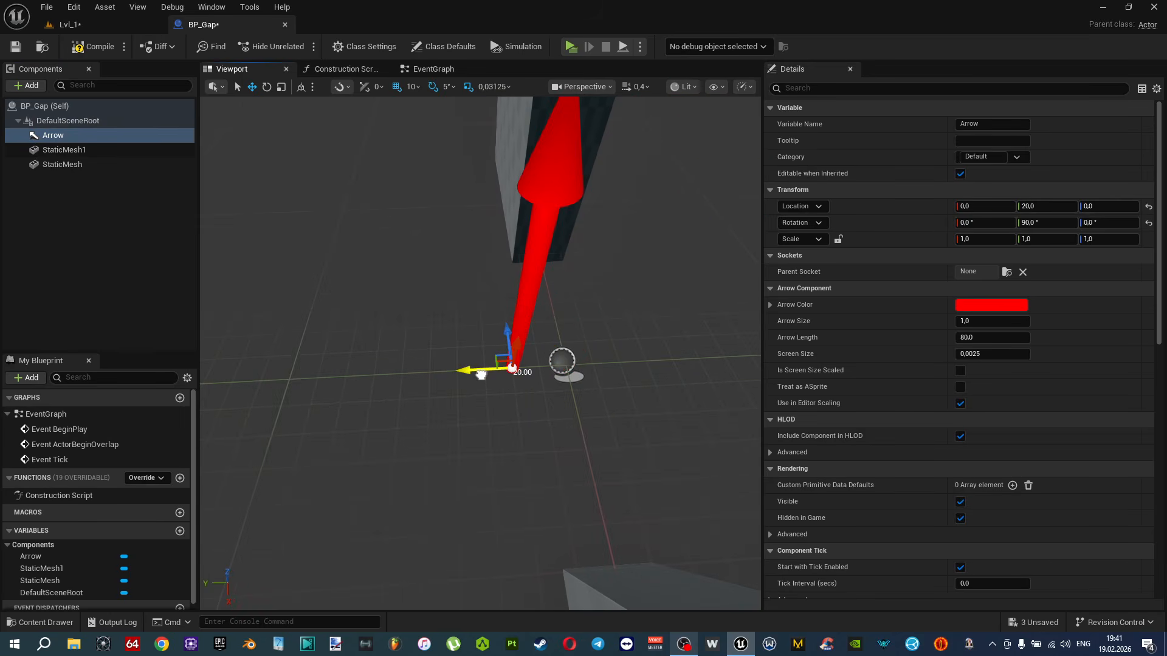
left_click_drag(481, 374, 520, 376)
mouse_move(557, 331)
left_mouse_down()
mouse_move(554, 314)
mouse_move(555, 326)
left_mouse_up()
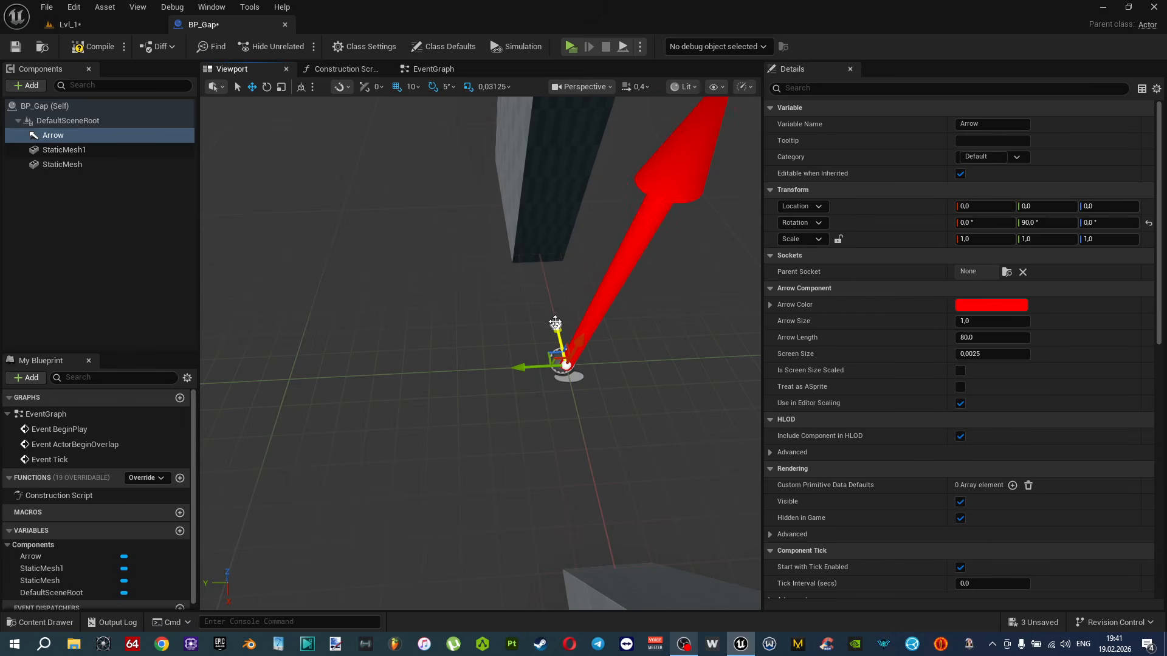
left_click(409, 89)
left_click(424, 135)
left_click_drag(555, 327, 553, 316)
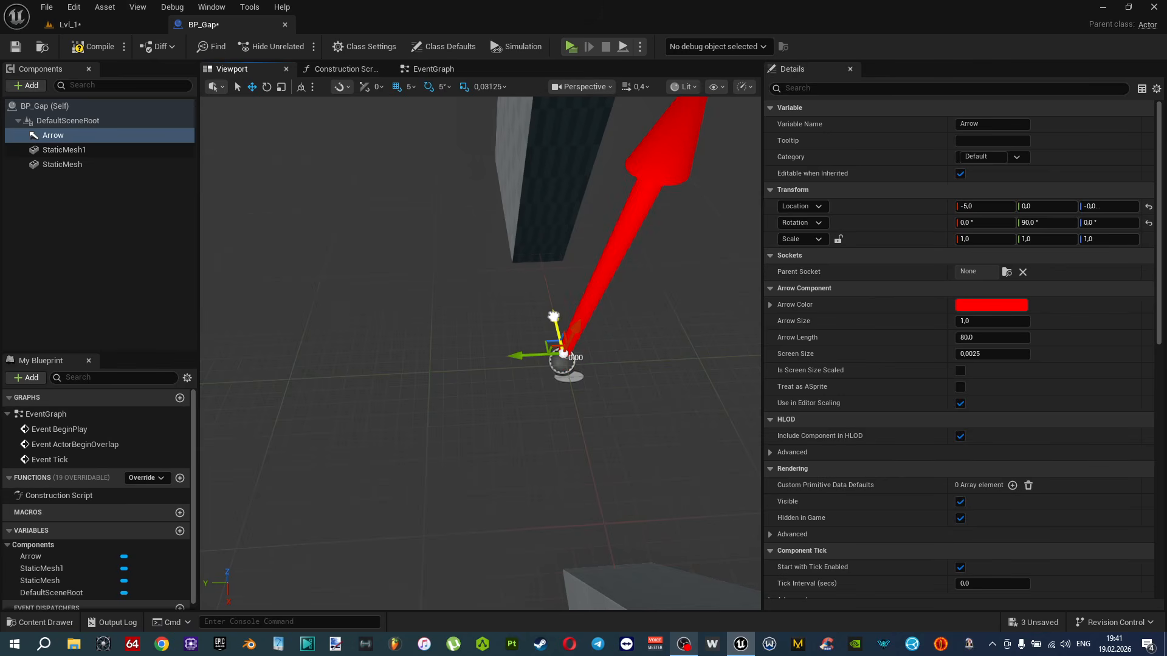
left_click_drag(516, 357, 307, 372)
right_click_drag(407, 374, 501, 351)
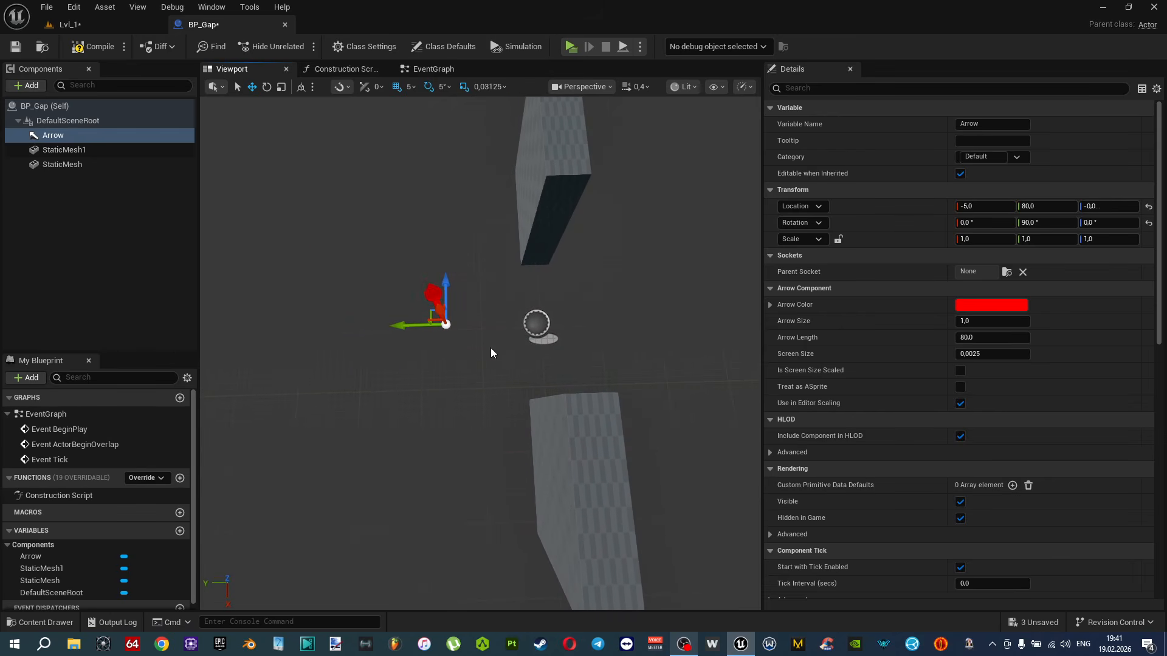
mouse_move(505, 362)
right_mouse_down()
mouse_move(528, 363)
mouse_move(506, 362)
right_mouse_up()
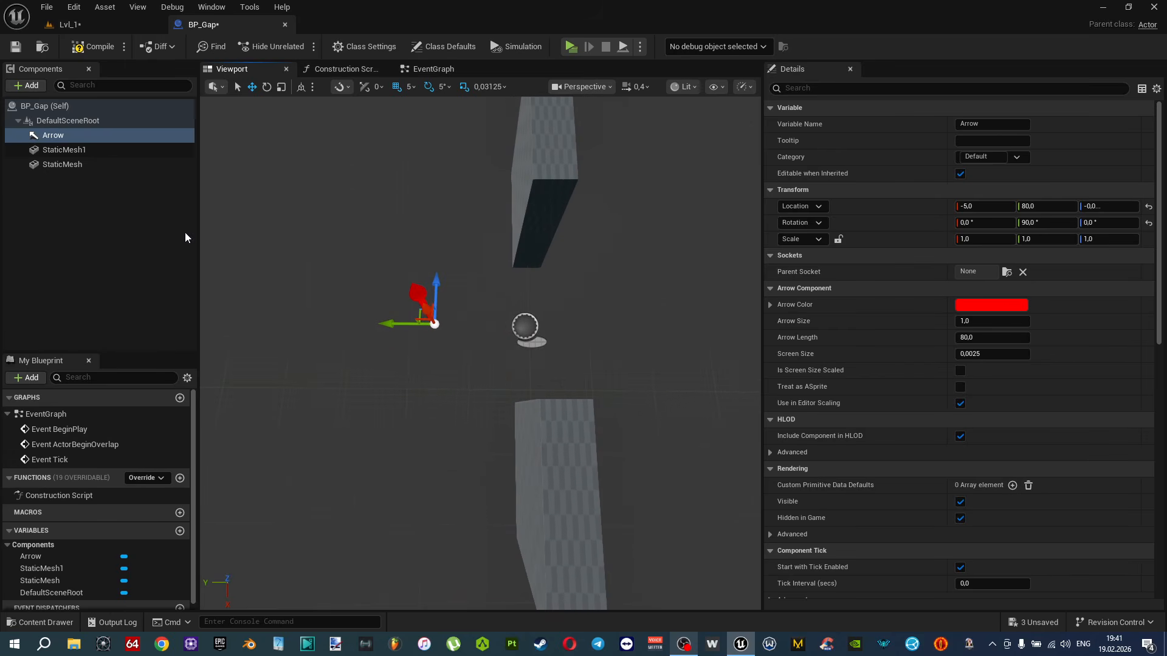
Rename the Arrow component as Arrow1.
left_click(71, 138)
left_click(995, 127)
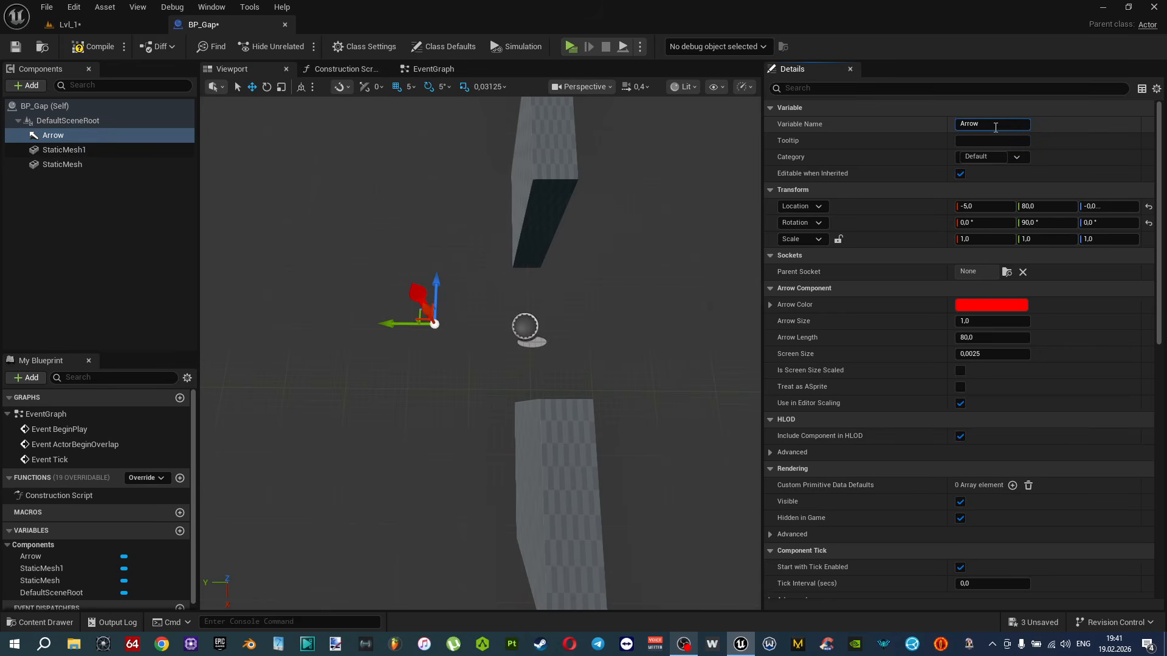
left_click(79, 149)
left_click(71, 136)
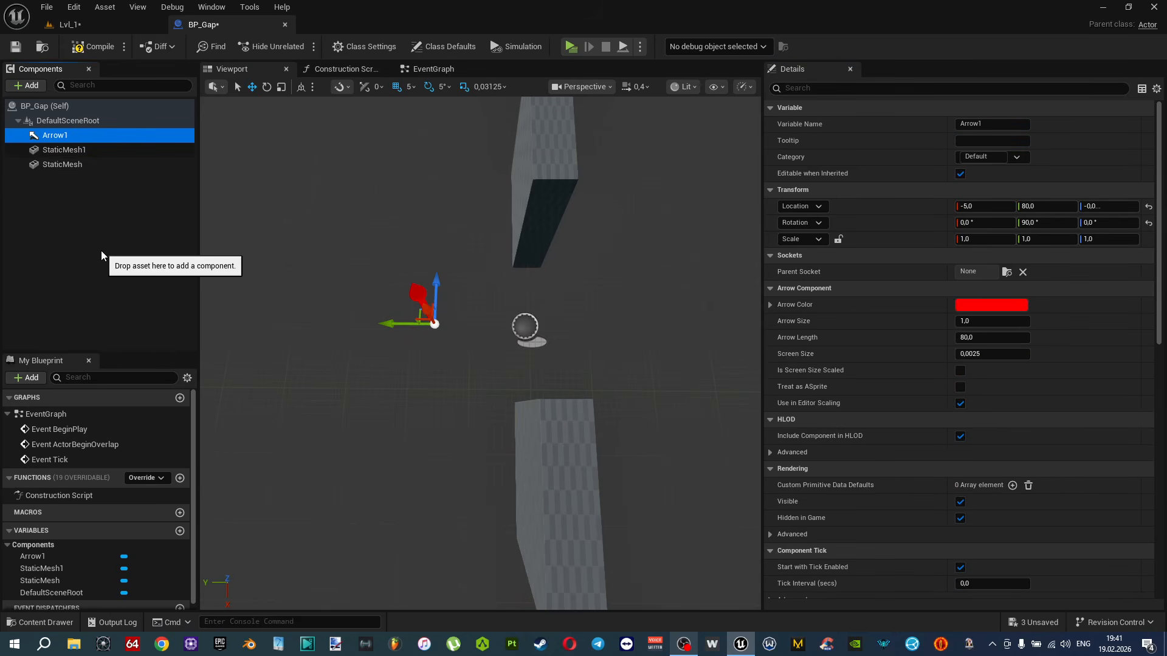
Duplicate Arrow1 as Arrow2 and set the copy's arrow color to blue.
key("ctrl+d")
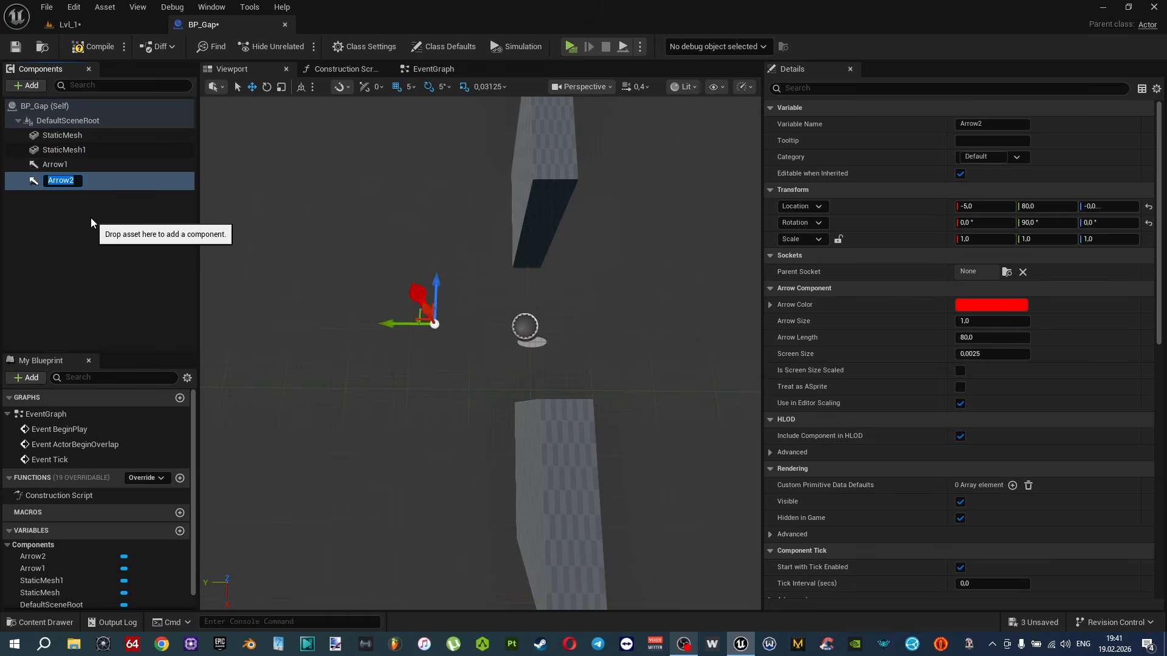
left_click(1000, 304)
double_click(823, 546)
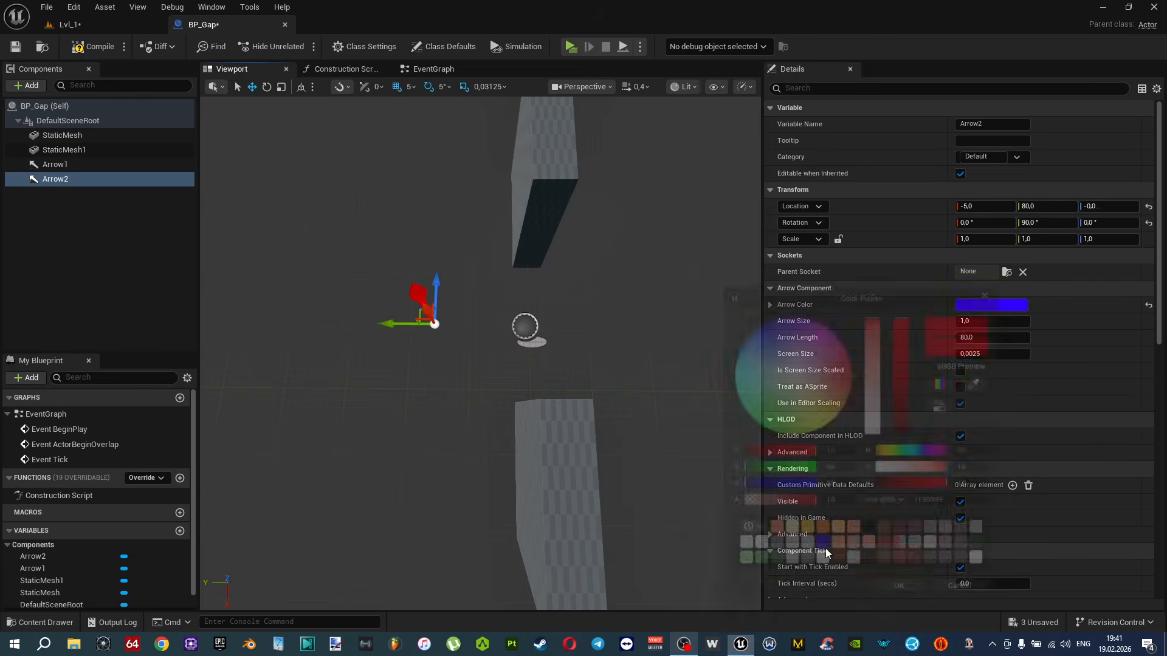
Set Arrow2's location to X 5 and Y -80, on the opposite side of the gap.
left_click(82, 180)
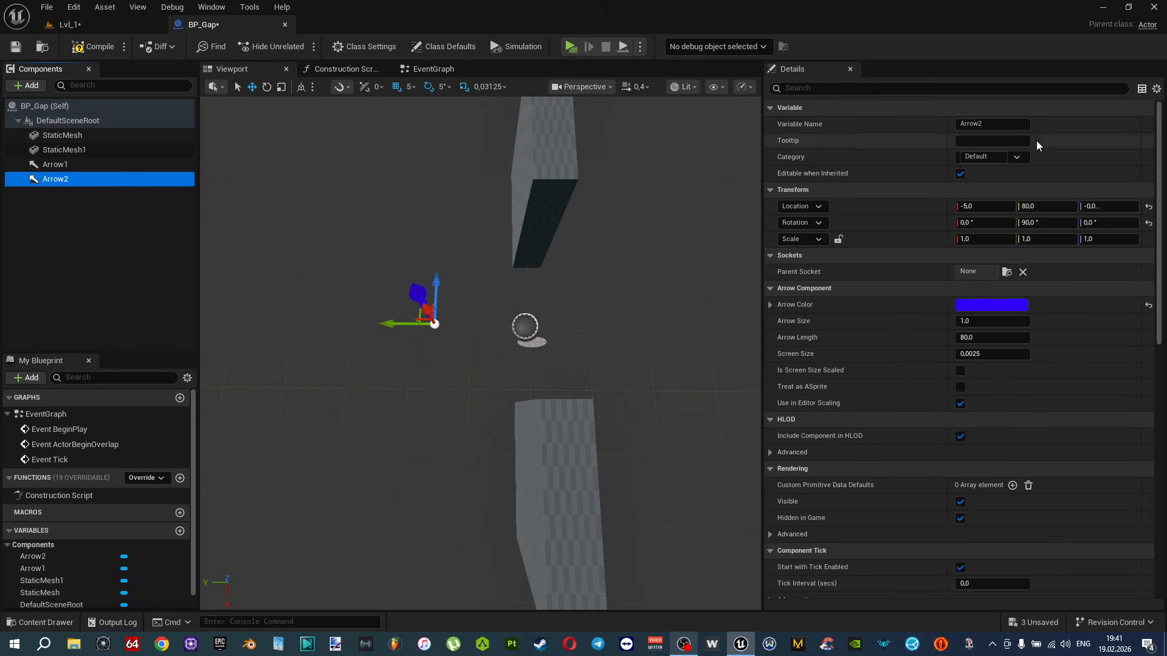
left_click(980, 207)
type("5")
key("Return")
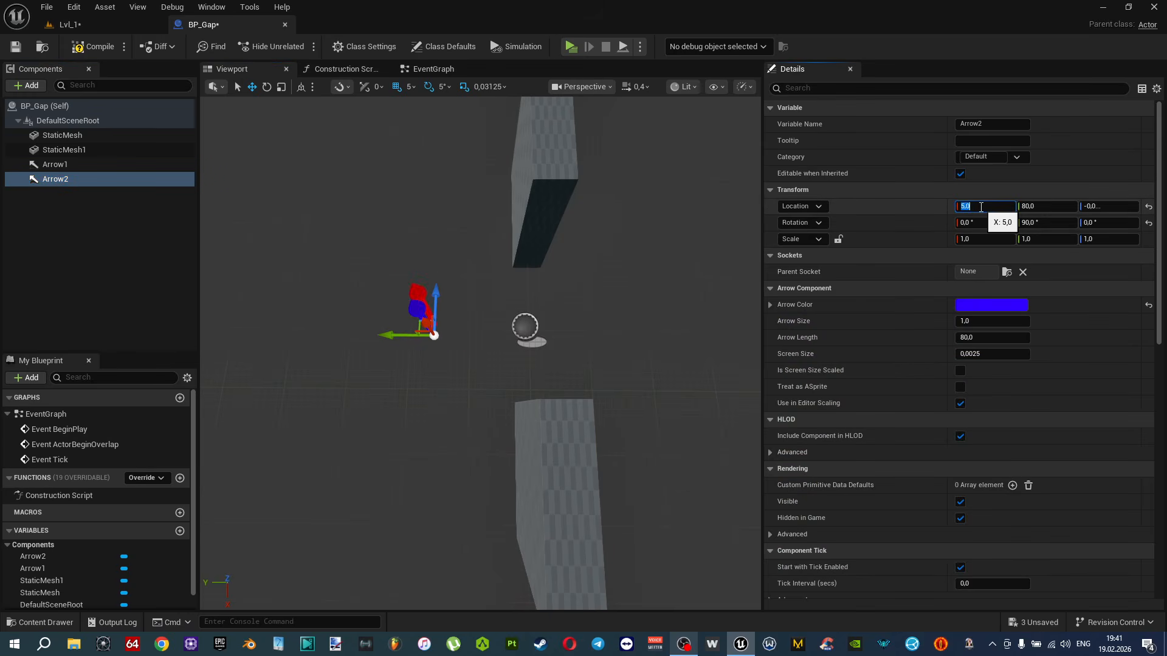
left_click(1046, 207)
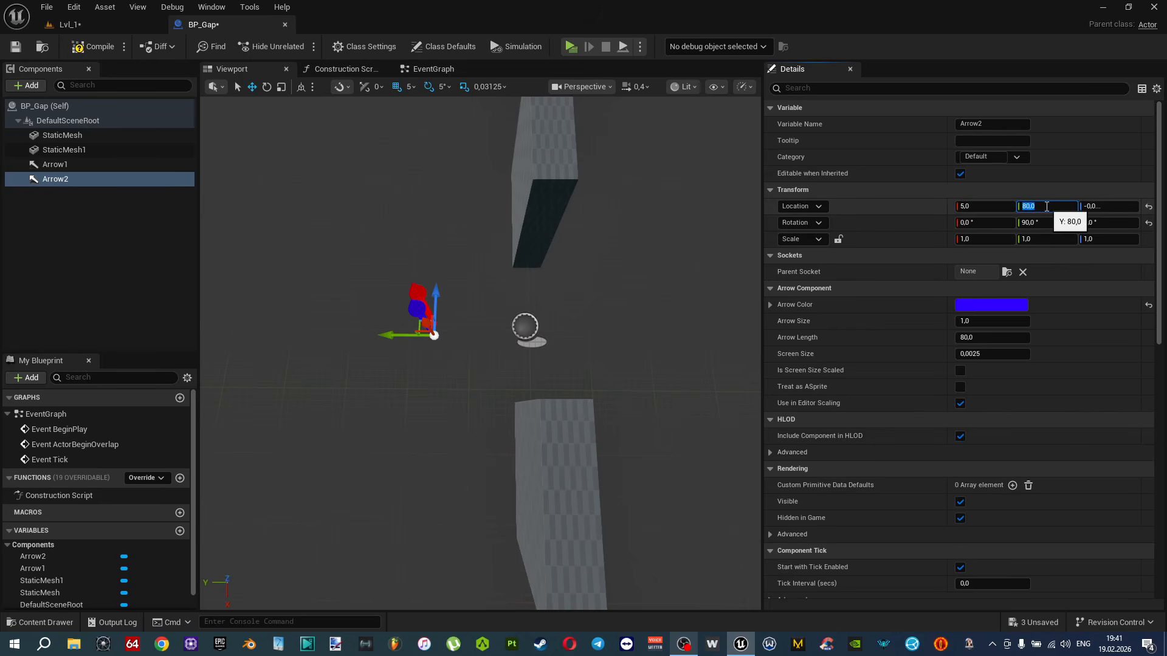
type("-80")
key("Return")
left_click_drag(620, 236, 598, 223, "alt")
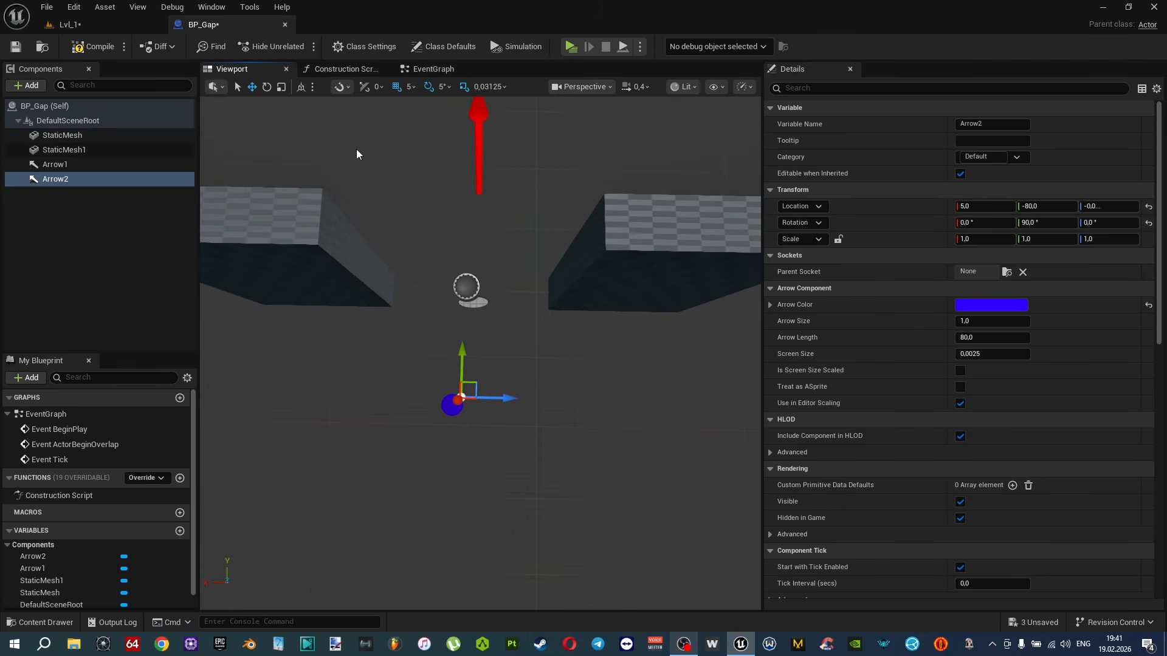
Select Arrow1 and Arrow2 together and turn off Hidden in Game for both.
left_click(472, 117)
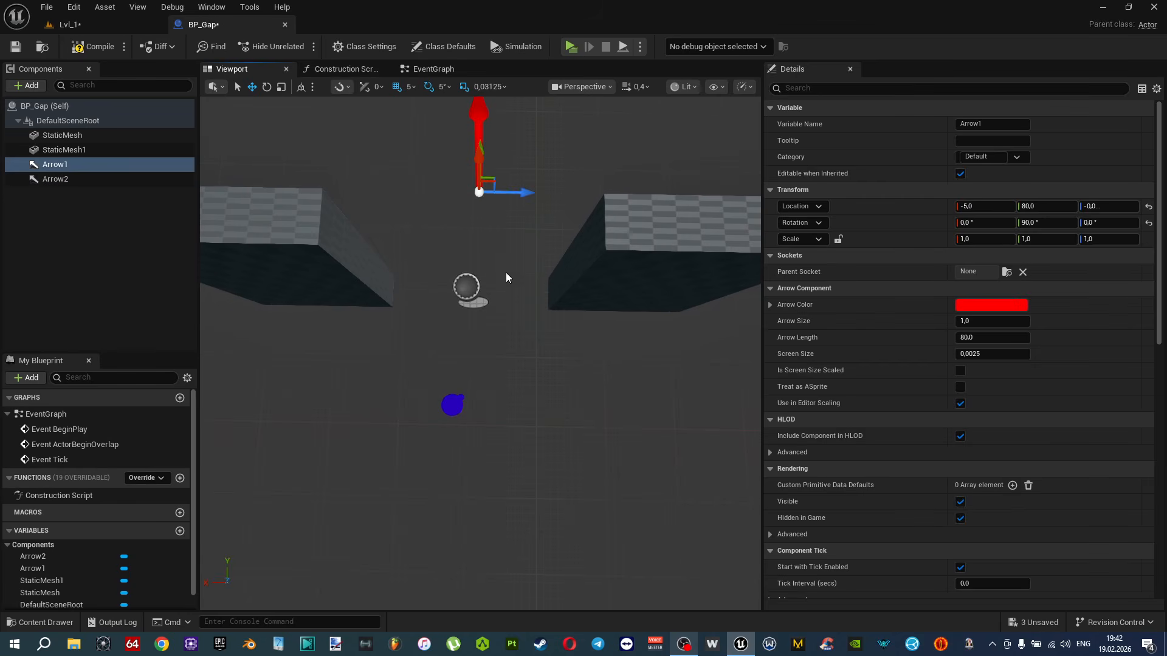
left_click(452, 403)
left_click(478, 109, "ctrl")
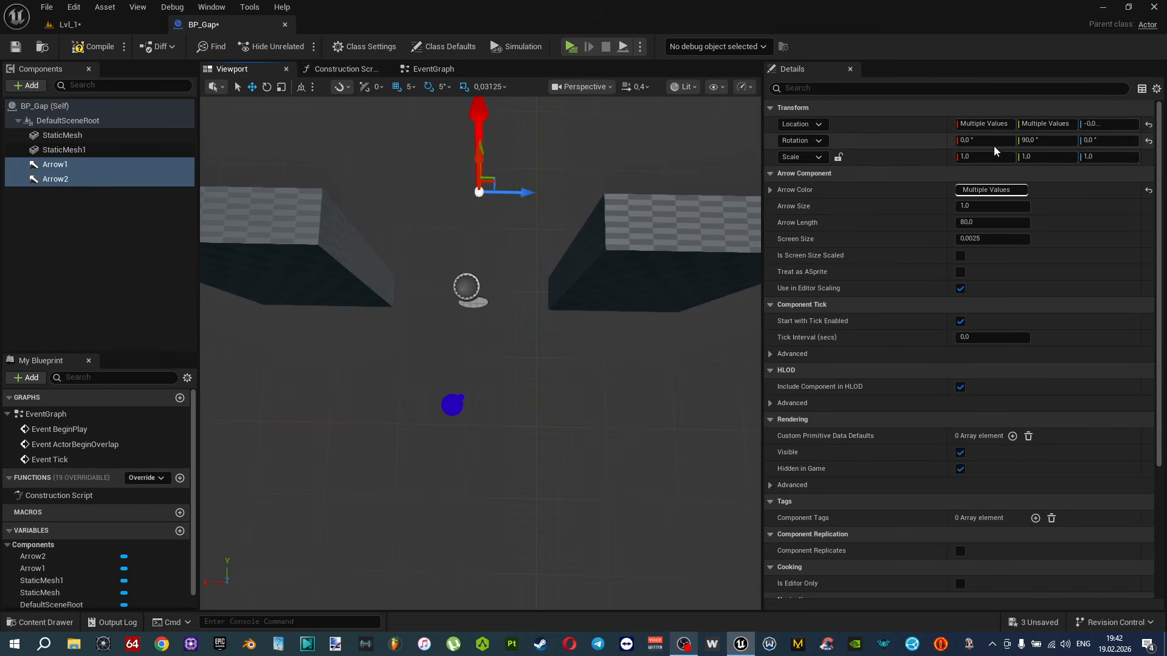
left_click(864, 85)
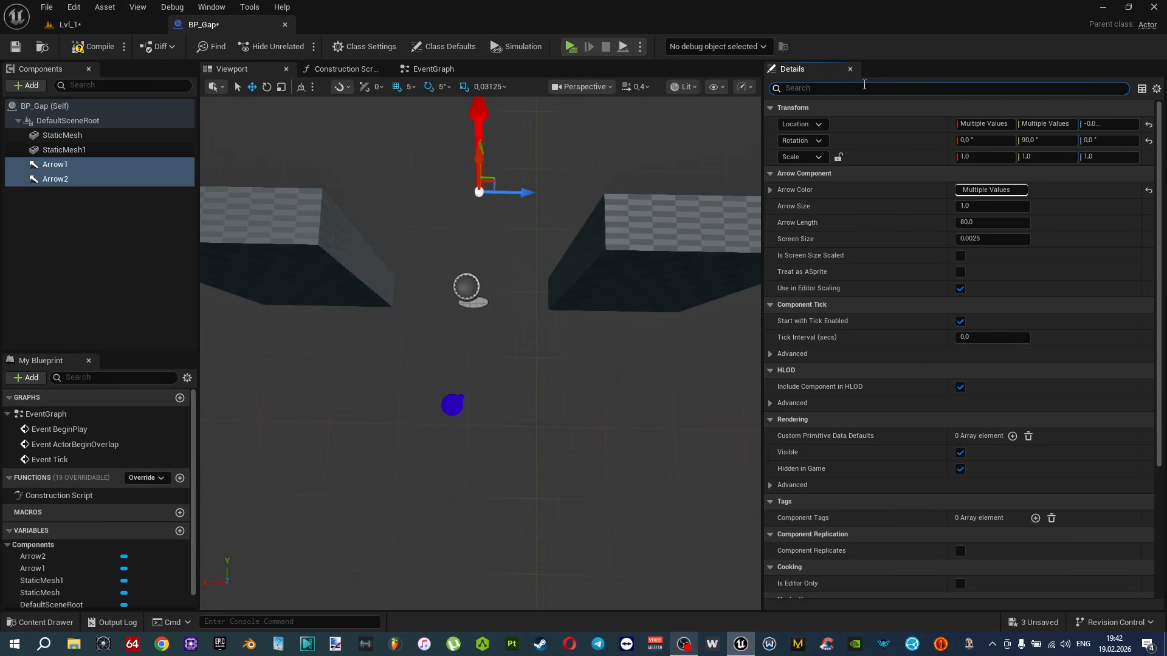
type("hidd")
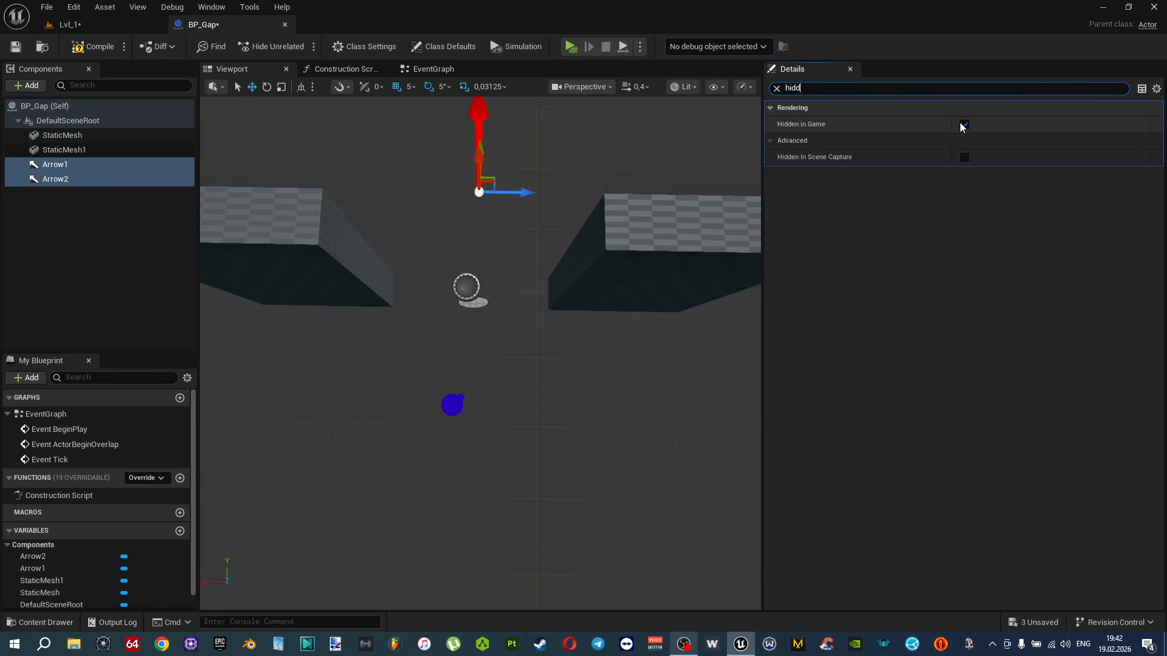
Return to Lvl_1 and check the location of SKM_Quinn_Simple2 against the red arrow of BP_Gap.
left_click(85, 24)
right_click_drag(288, 167, 288, 167)
right_click_drag(336, 236, 336, 235)
left_click(439, 295)
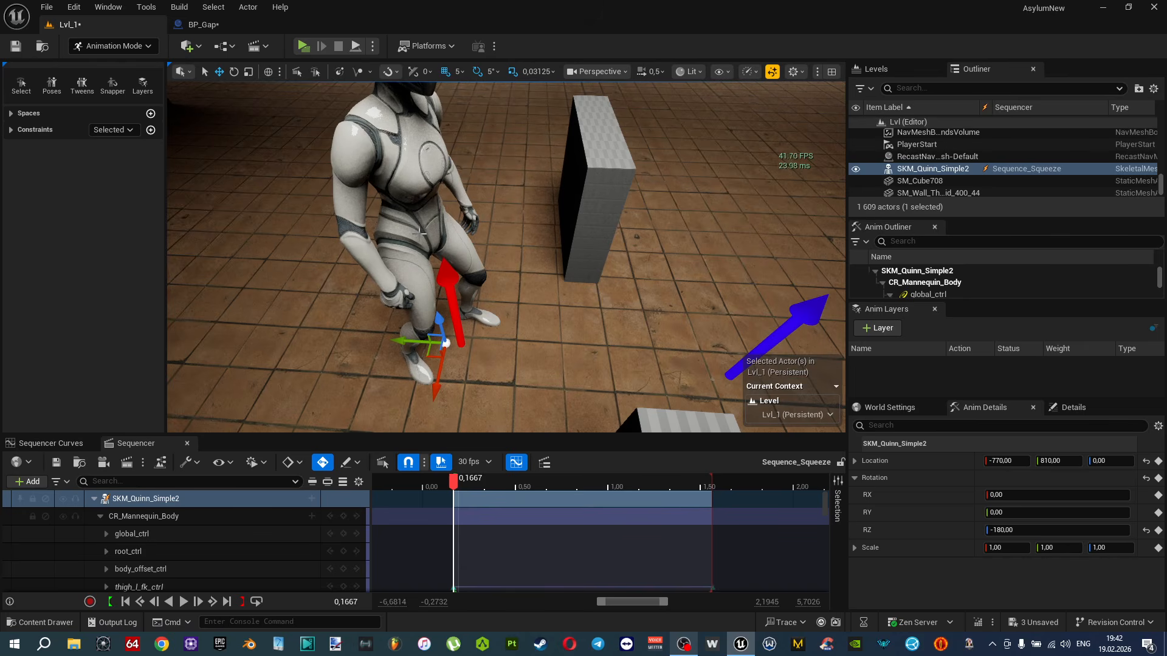
left_click(453, 317)
right_click_drag(522, 344, 510, 334)
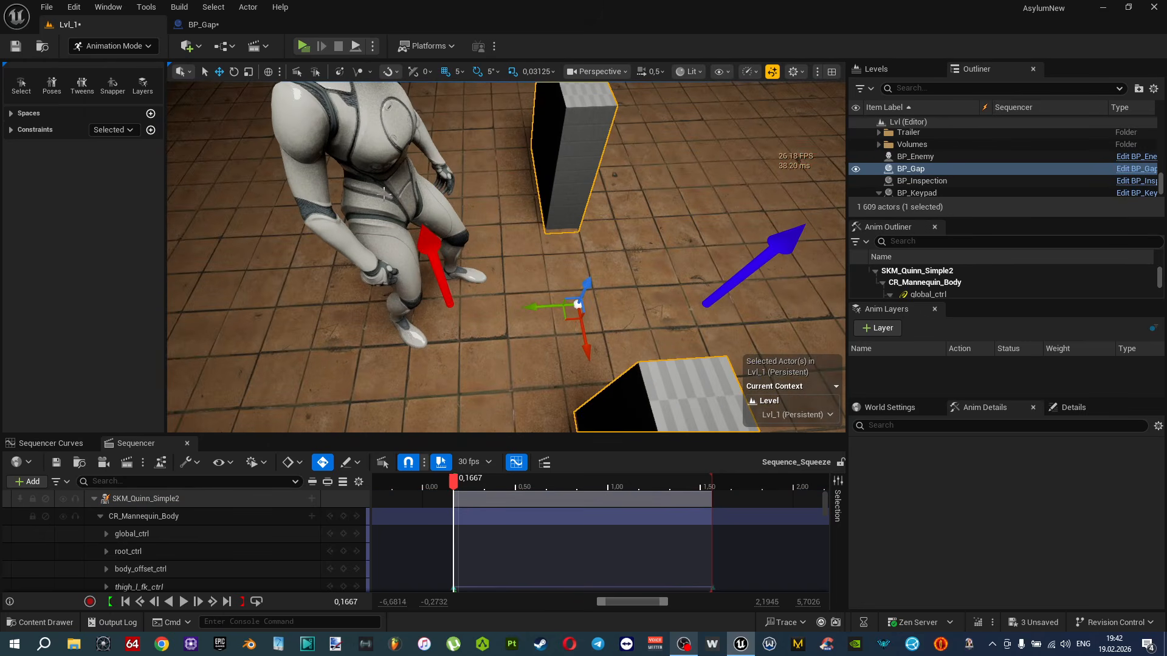
left_click(146, 498)
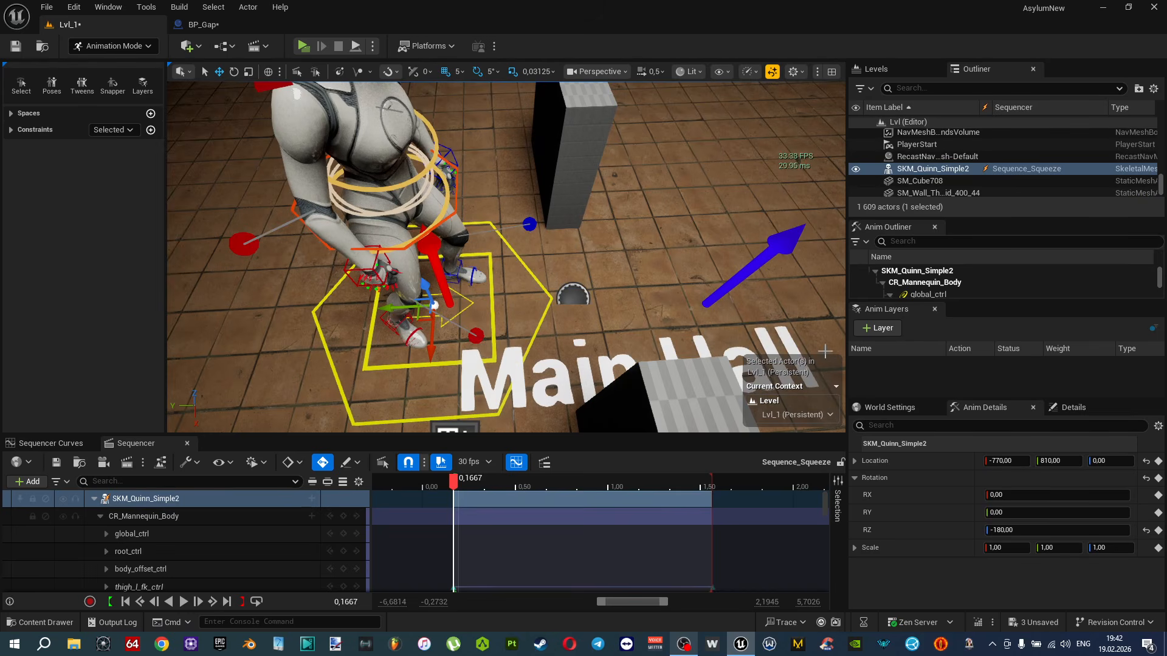
left_click(1068, 406)
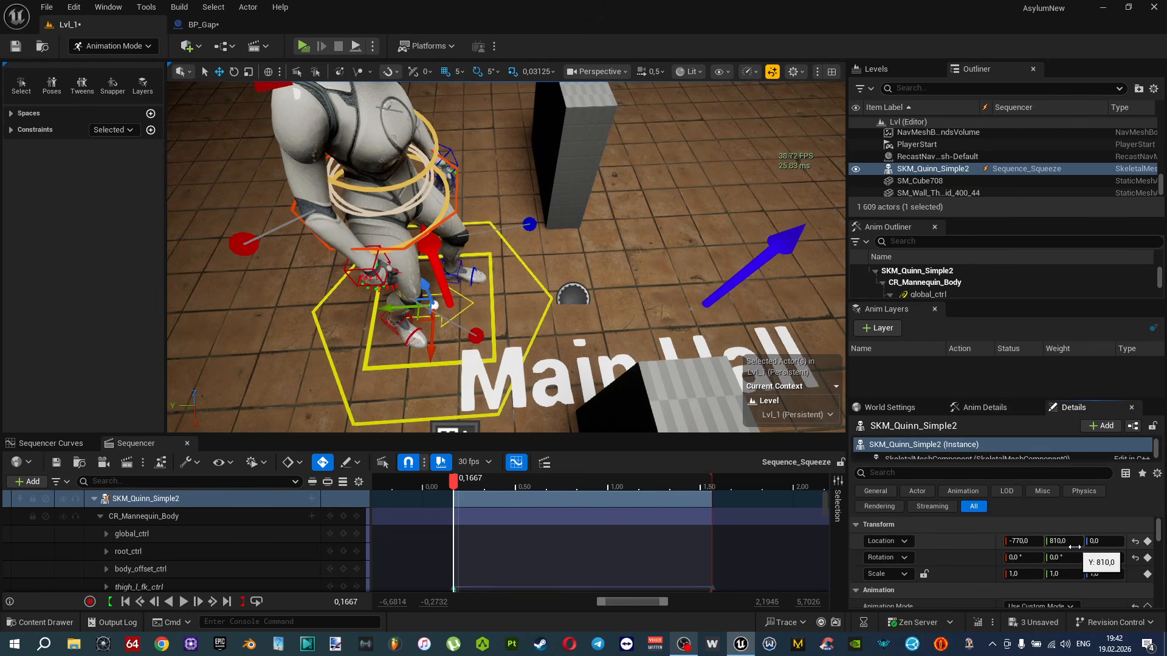
Check the world location of Arrow1 in the level's BP_Gap instance, and return its location type to Relative.
left_click(585, 188)
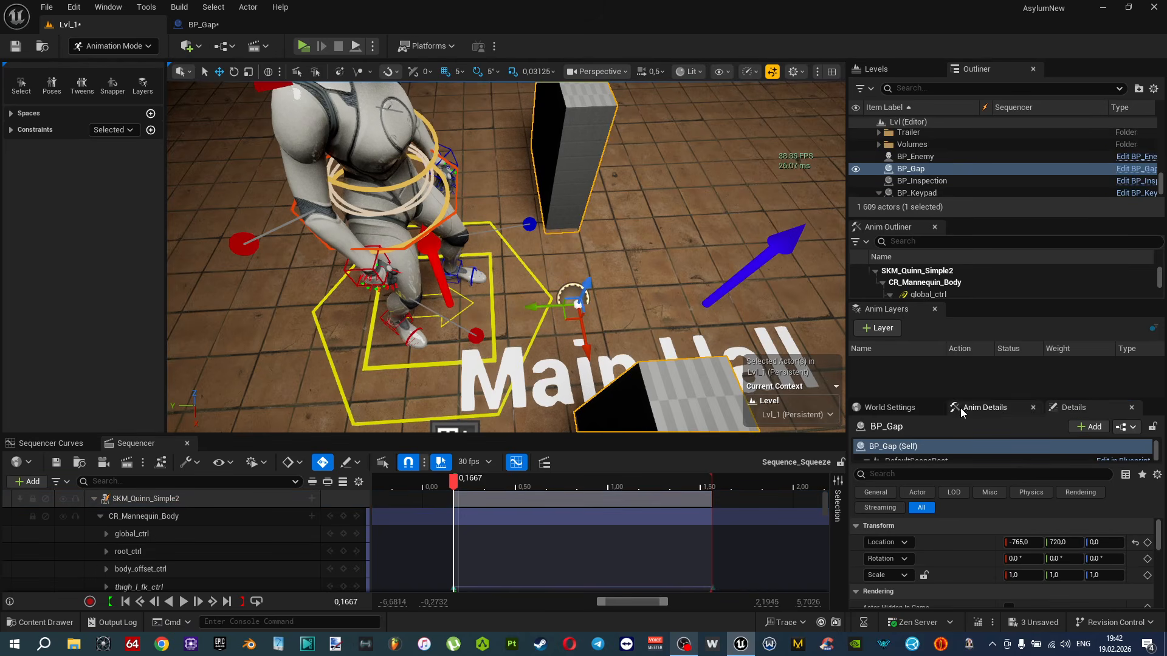
left_click(935, 308)
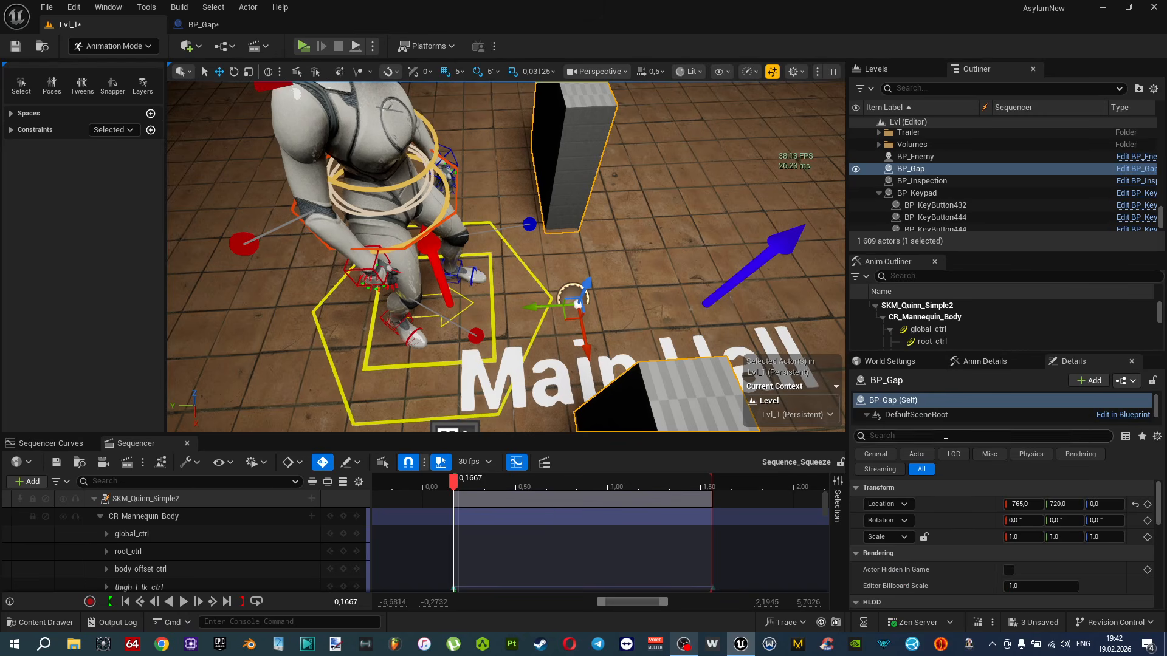
left_click(866, 414)
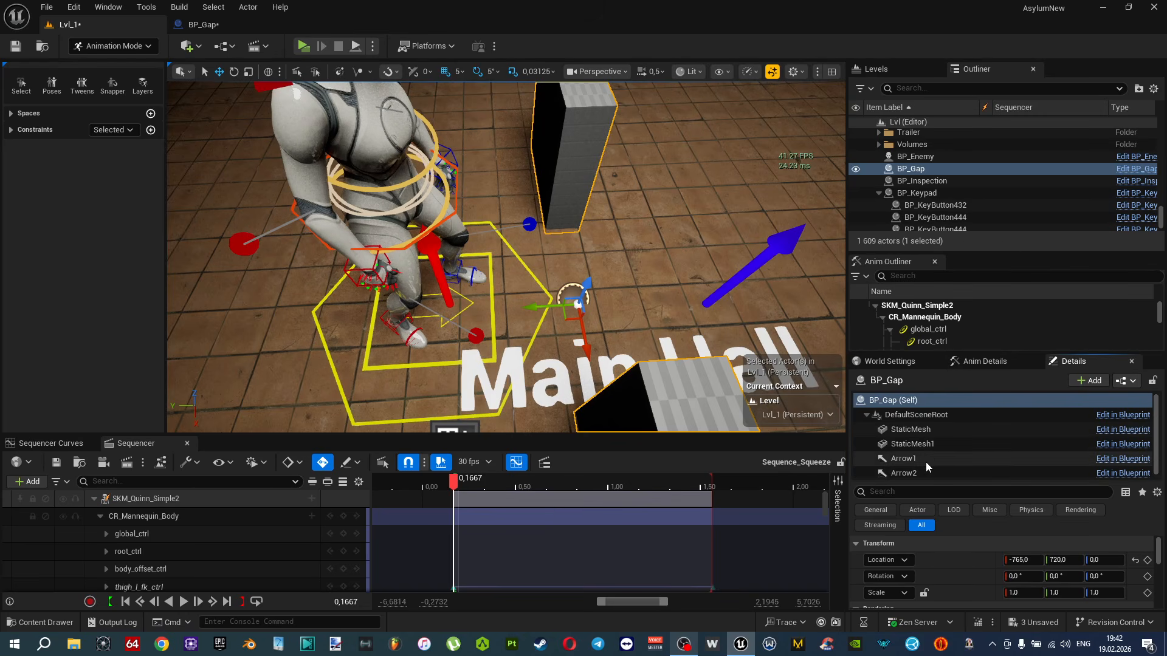
left_click(925, 462)
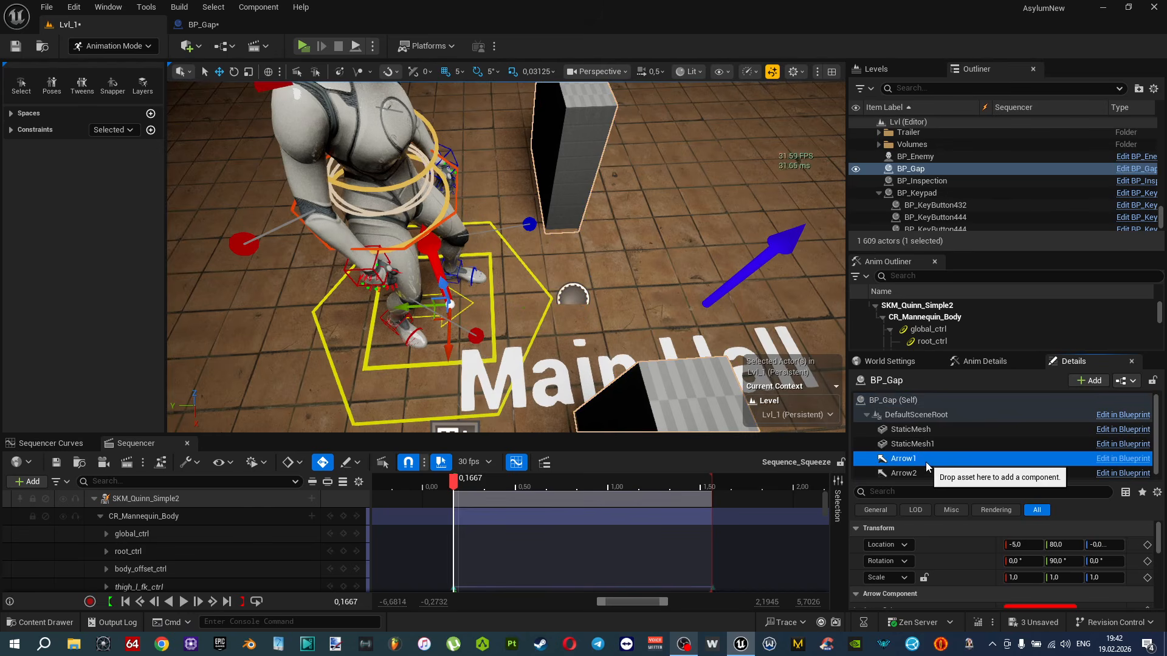
left_click(905, 546)
left_click(898, 585)
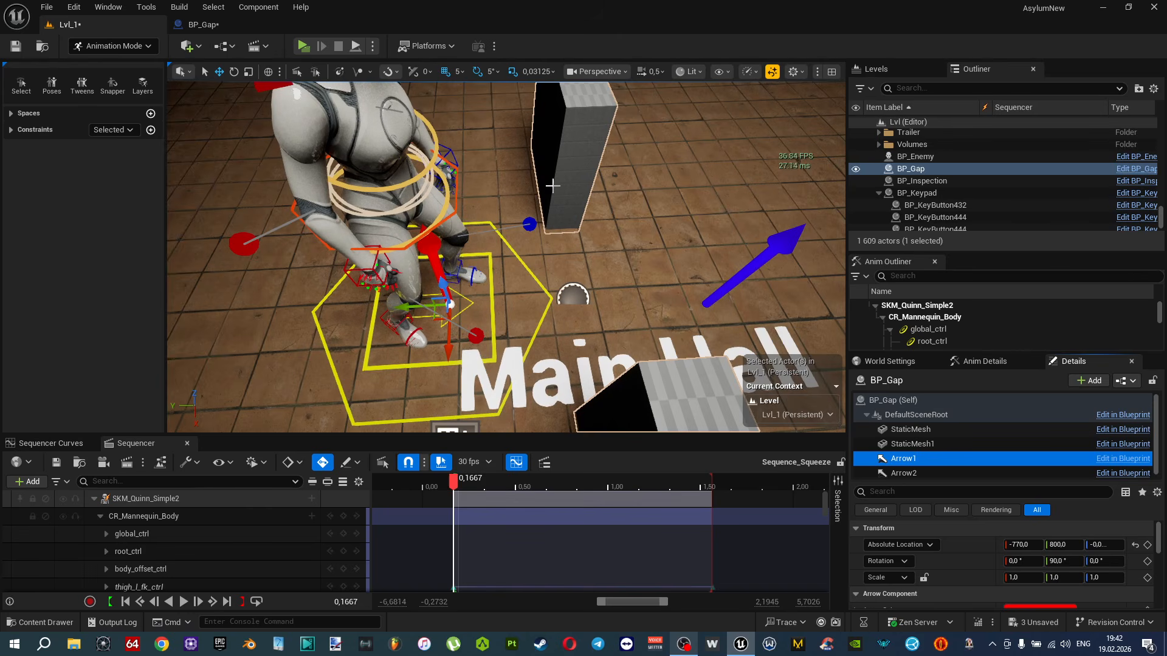
left_click(912, 543)
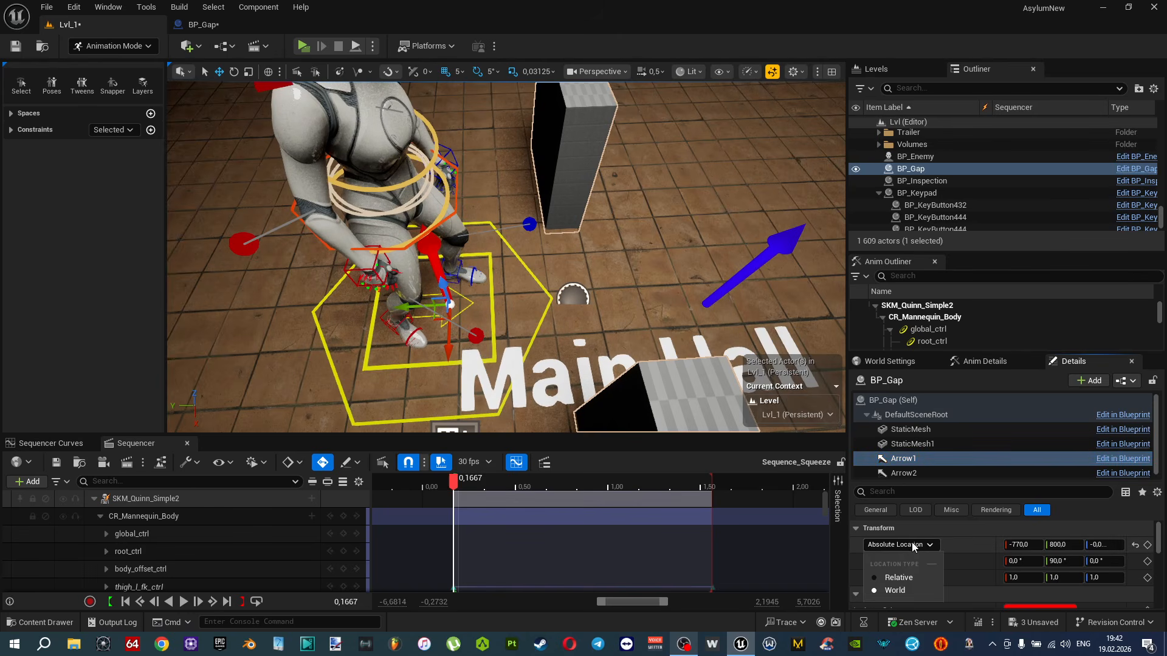
left_click(906, 577)
Move BP_Gap along Y to 710 and switch Arrow1's location type to World.
left_click(574, 182)
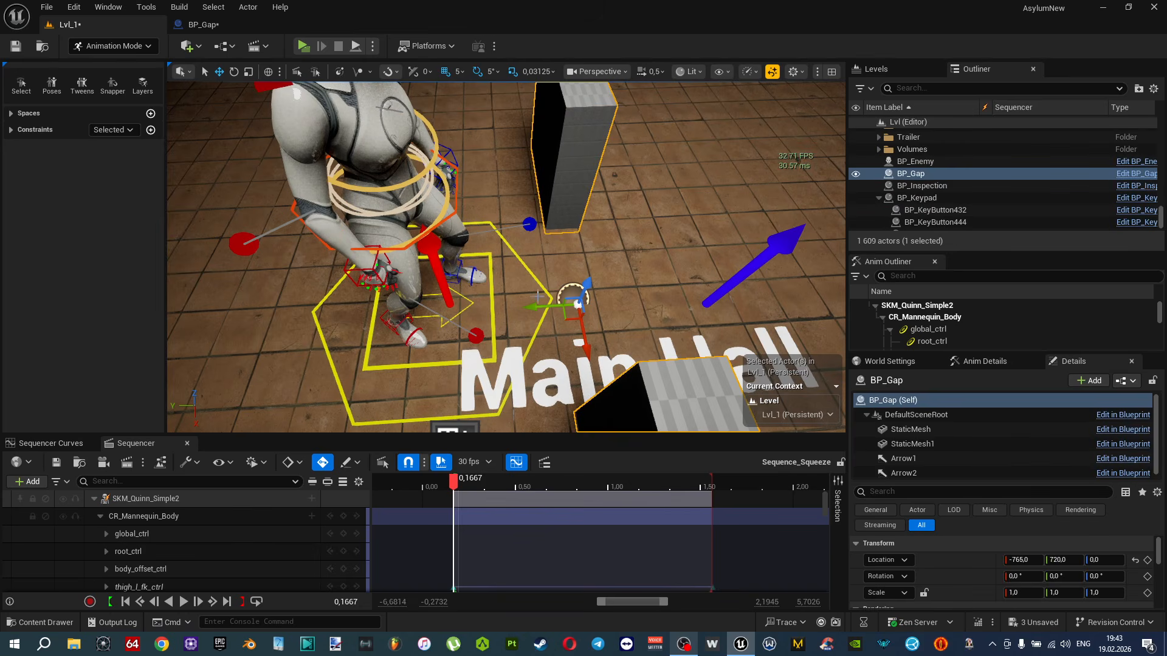
left_click_drag(545, 308, 559, 311)
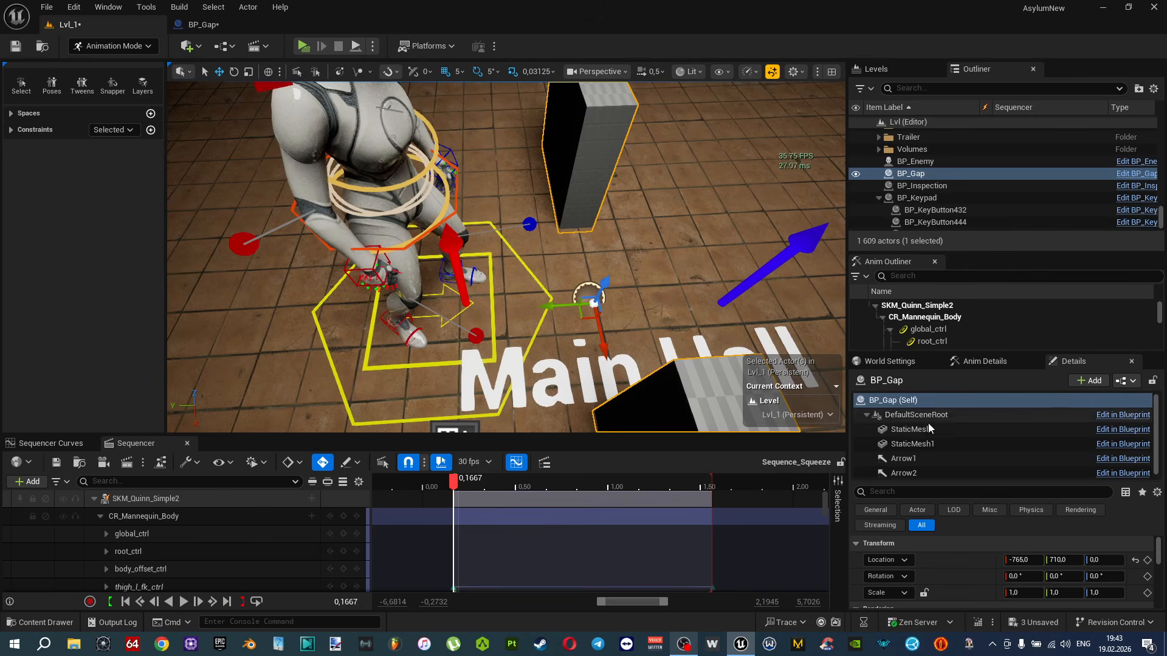
left_click(921, 460)
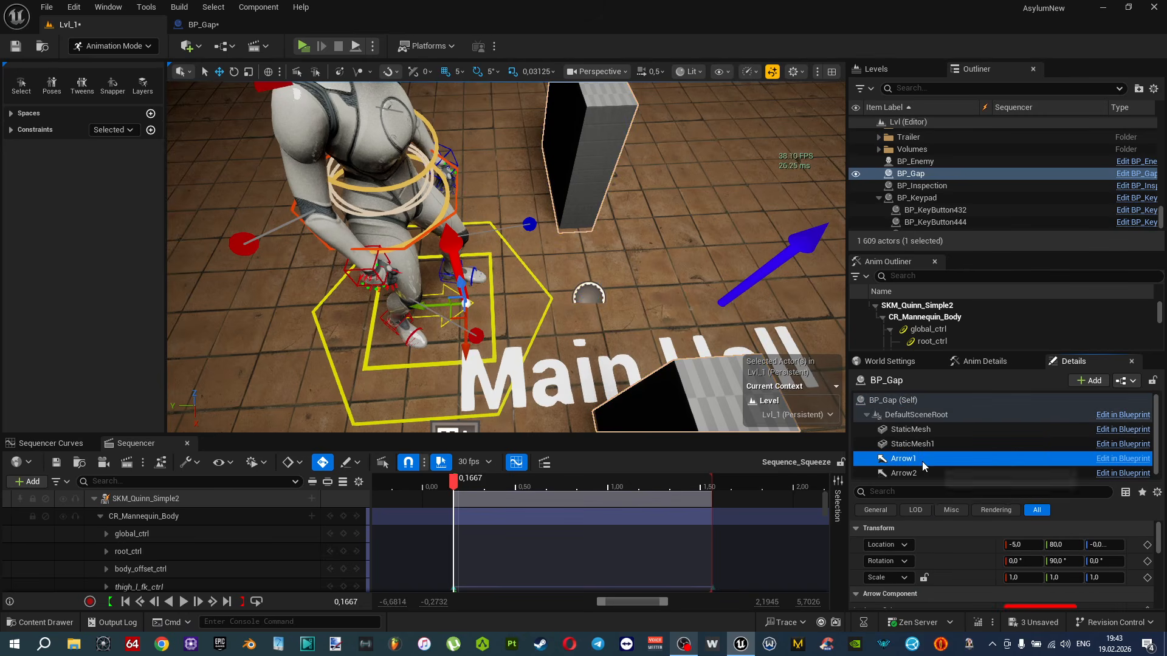
left_click(904, 545)
left_click(897, 587)
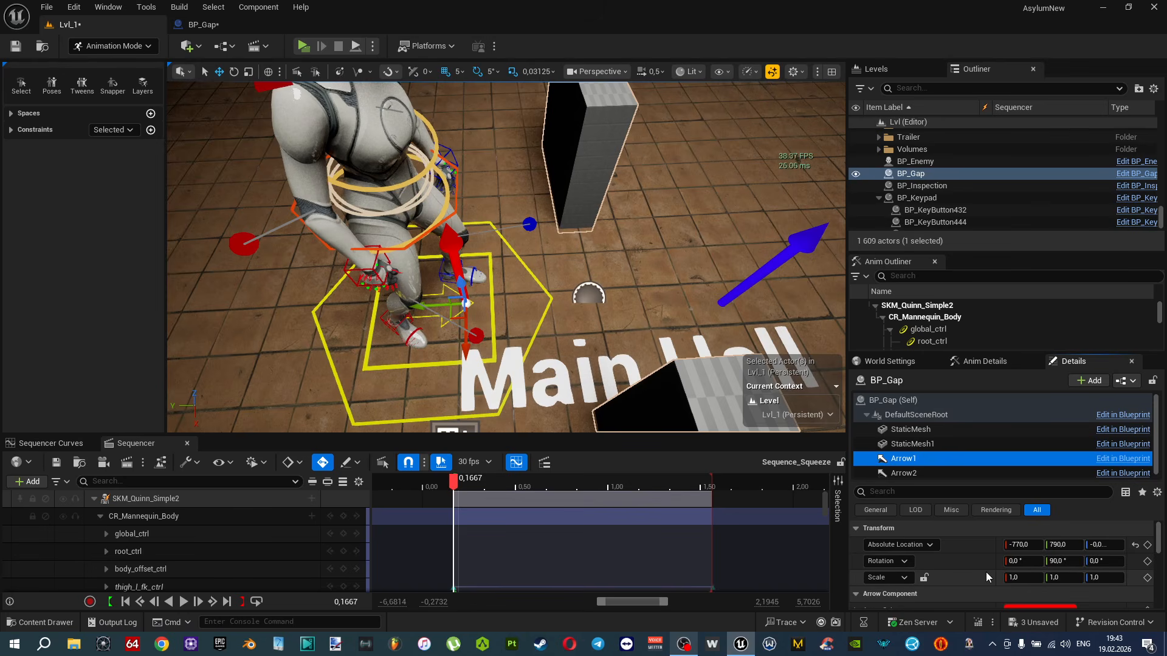
Move BP_Gap along the Y axis to 730.
left_click(751, 187)
left_click(609, 150)
left_click_drag(555, 308, 526, 313)
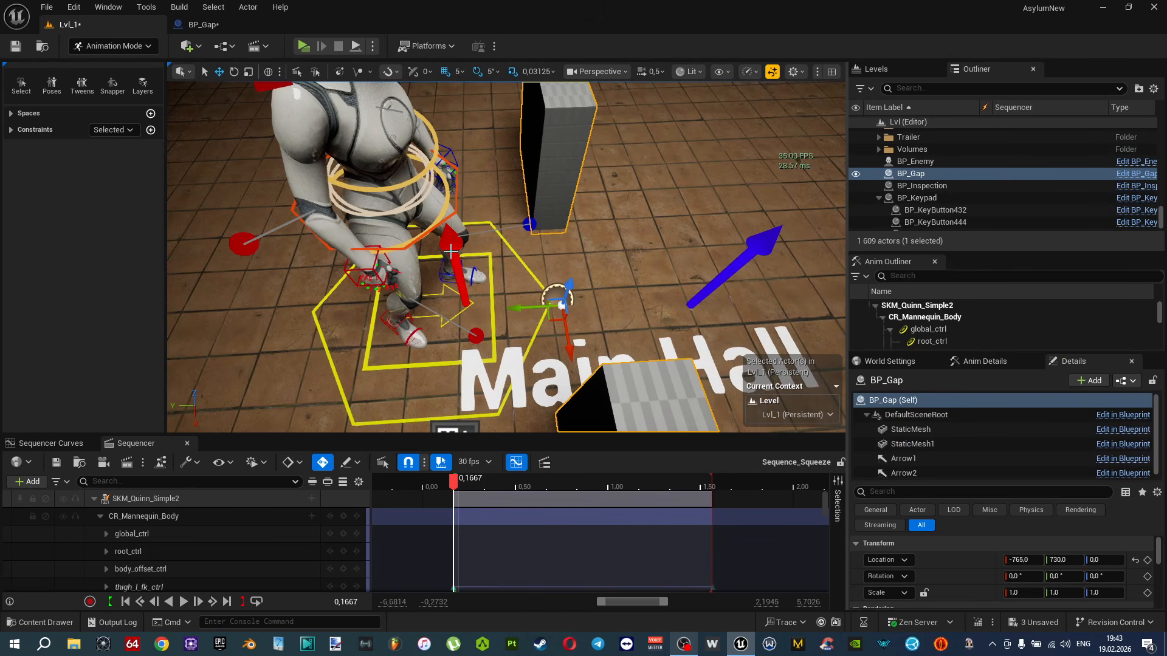
Switch Arrow1's location type back to Relative and reset its location to the default.
left_click(909, 457)
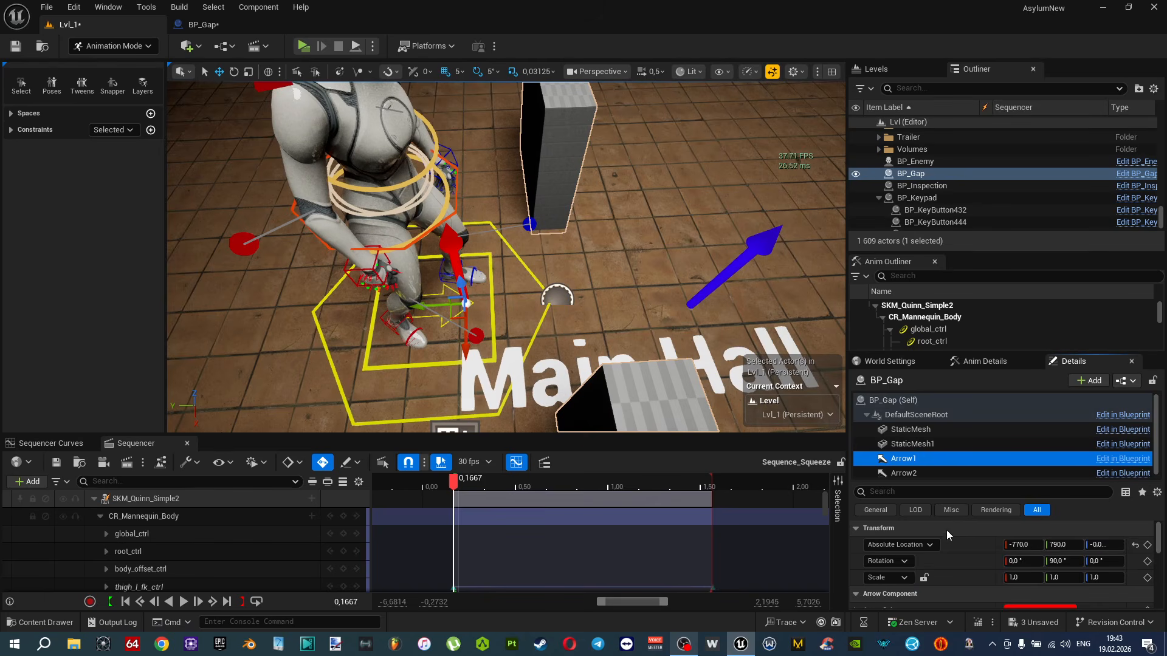
left_click(899, 545)
left_click(881, 577)
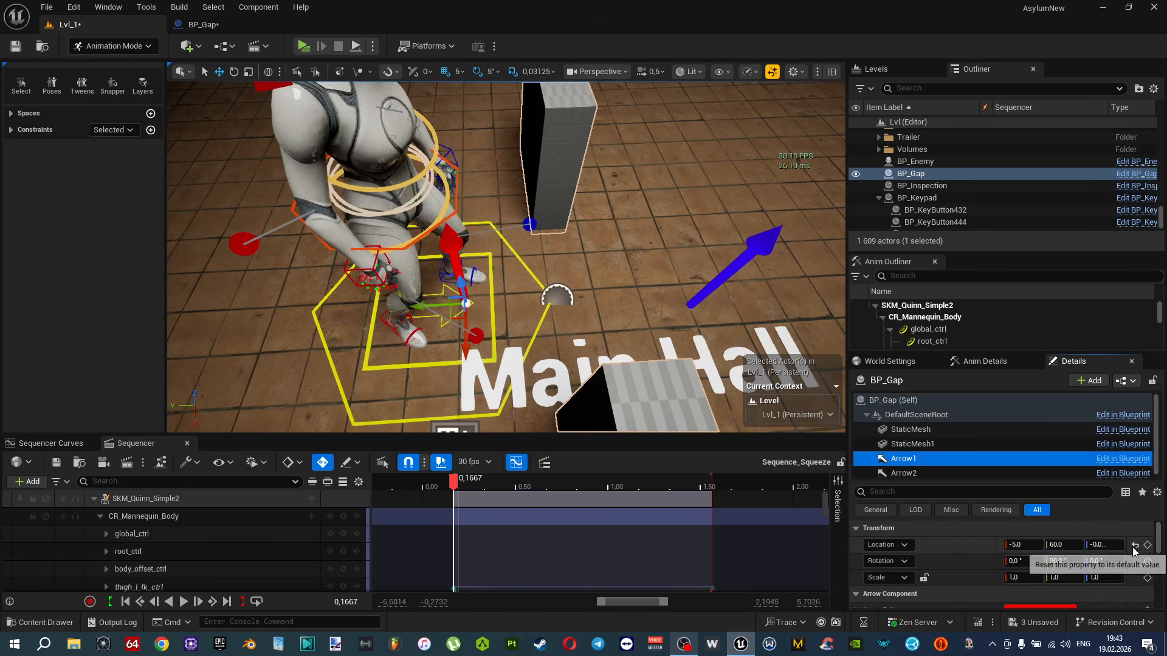
left_click(1134, 546)
Check Arrow1's world location, restore its Relative location type, and save all changes.
left_click(887, 545)
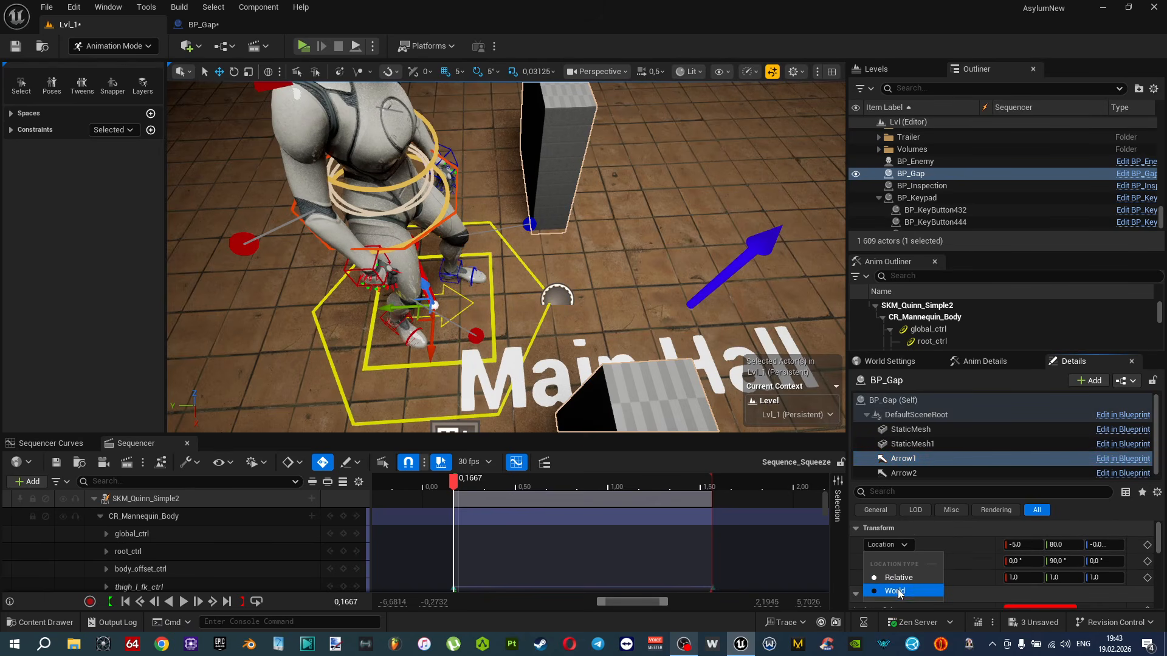
left_click(899, 592)
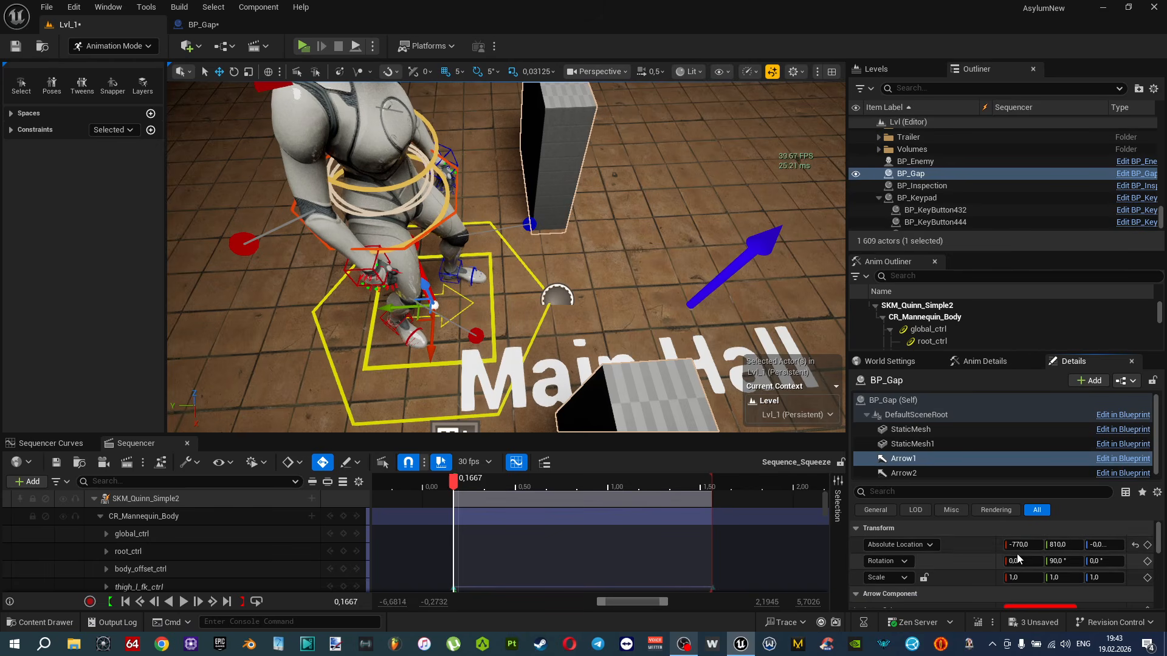
right_click_drag(608, 342, 608, 371)
left_click(902, 545)
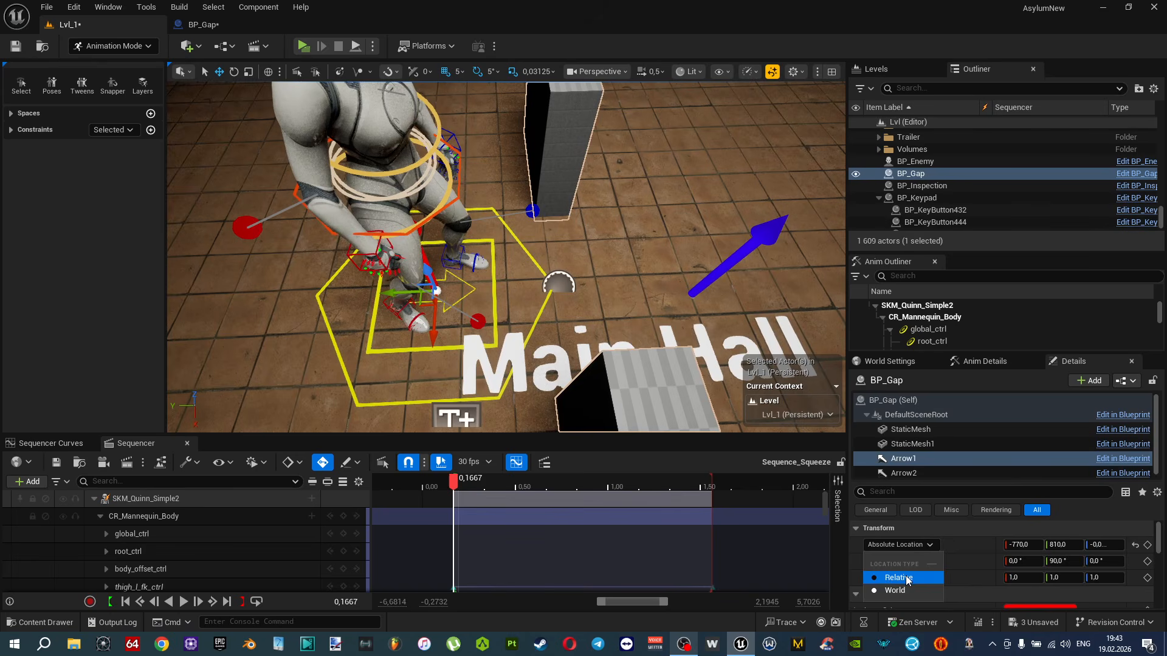
left_click(906, 578)
scroll(664, 258, "up", 2)
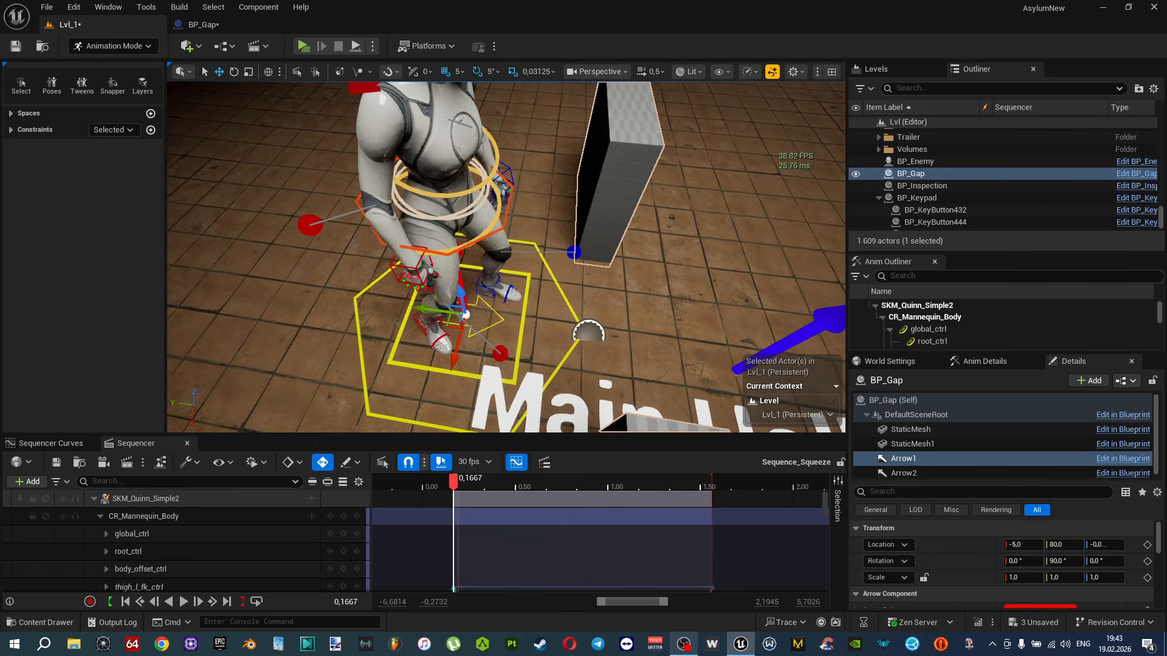
key("ctrl+shift+s")
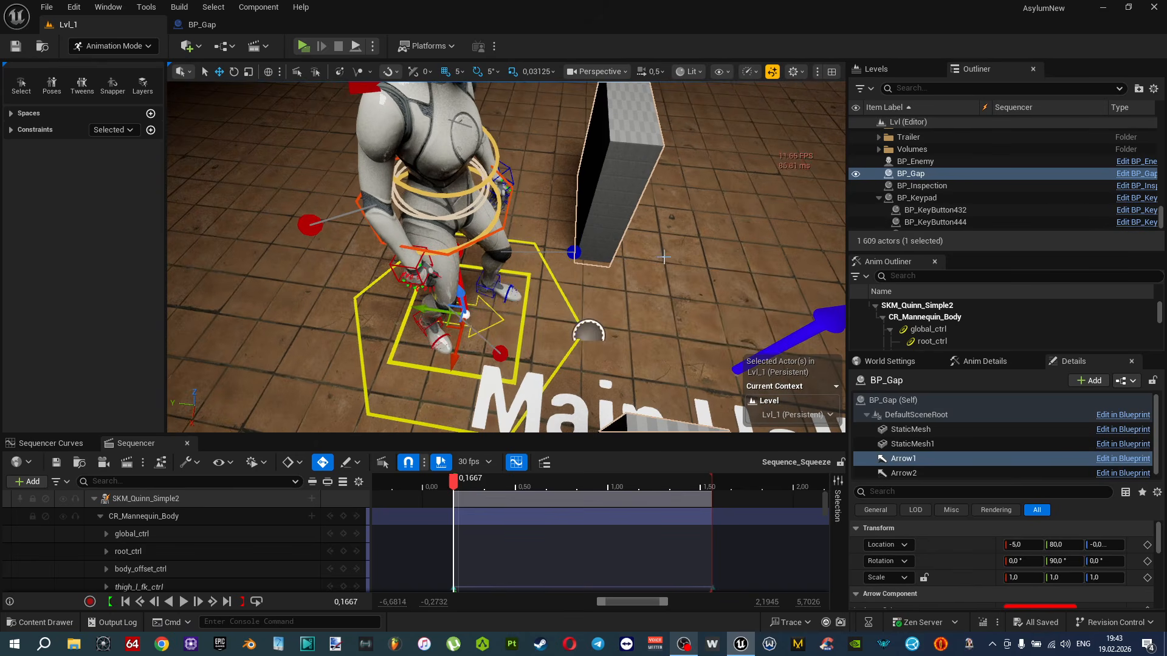
Move the Sequence_Squeeze playhead to the key at 0,2667 and inspect the mannequin's pose beside the gap walls.
scroll(665, 257, "up", 3)
key("s")
right_click_drag(698, 245, 602, 216)
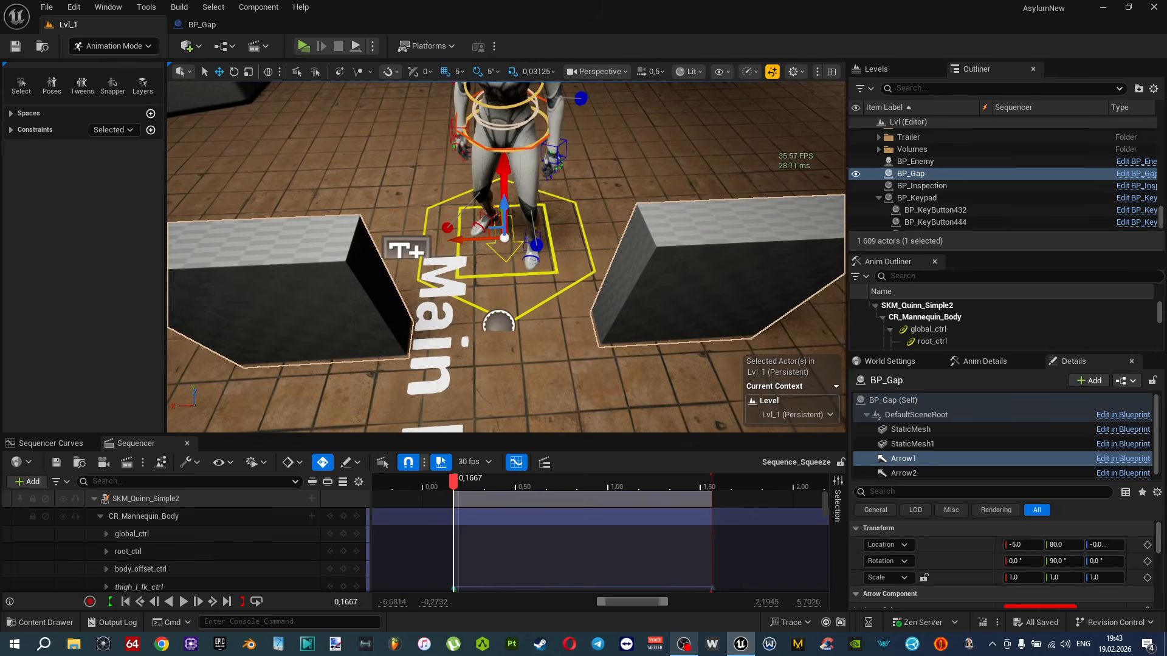
key("s")
right_click_drag(541, 281, 507, 259)
key("w")
left_click_drag(453, 483, 460, 483)
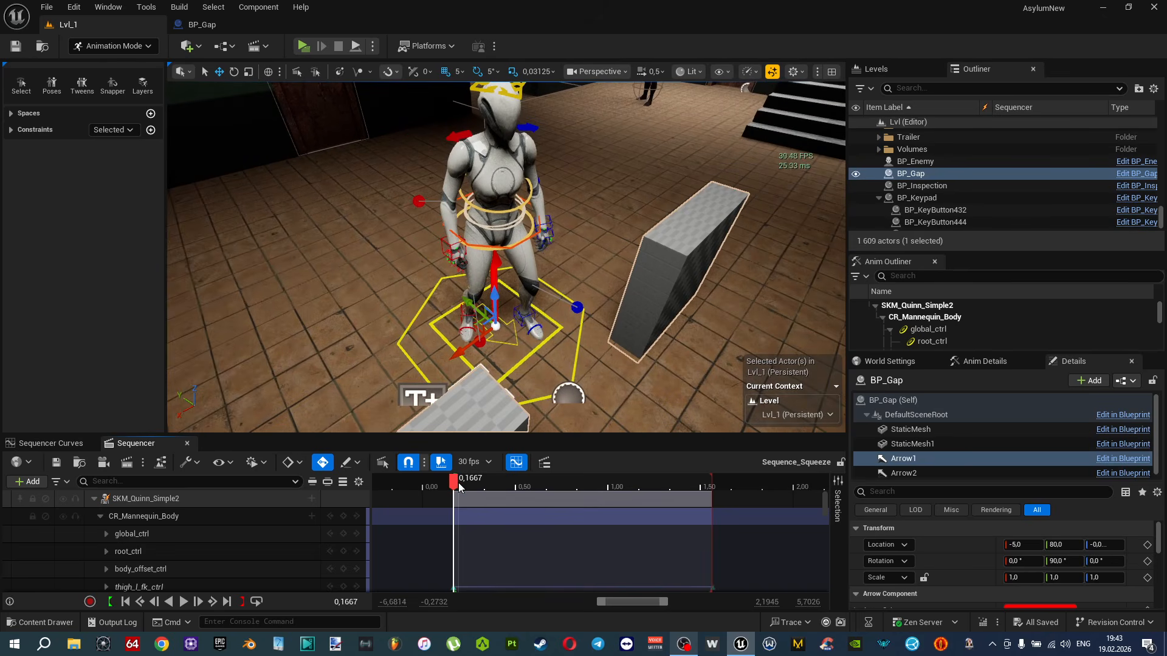
left_click(538, 241)
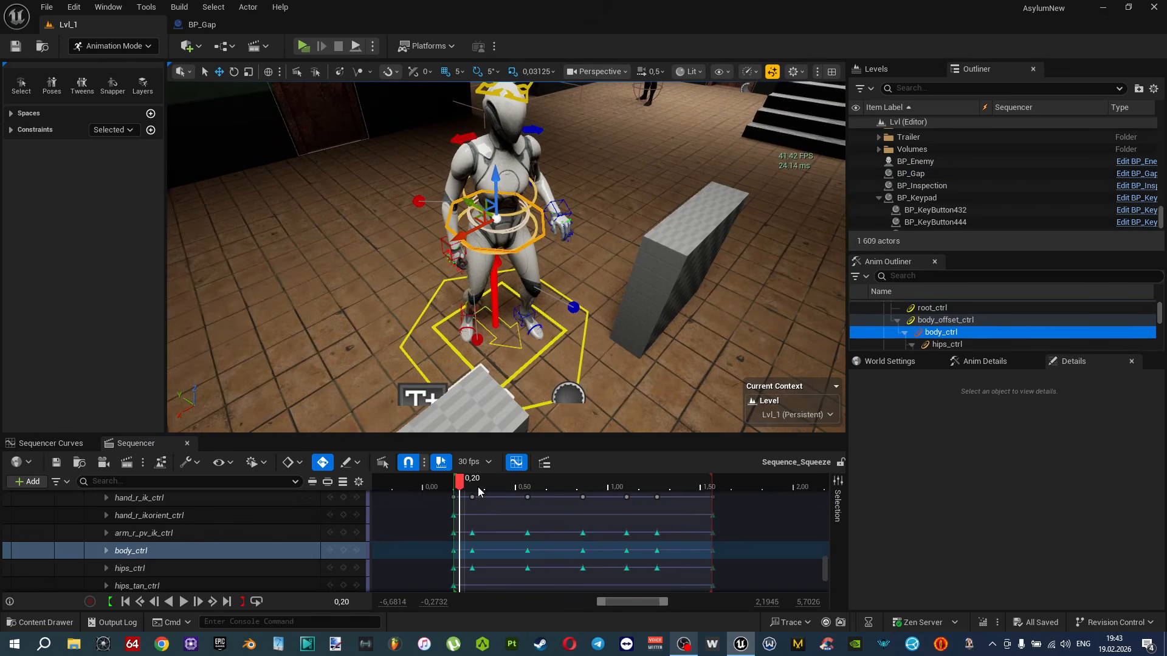
left_click(474, 531)
right_click_drag(517, 291, 714, 301)
right_click_drag(499, 270, 504, 293)
Undock the BP_Gap editor into a floating window and enlarge it so the level stays visible beside it.
left_click_drag(247, 24, 729, 185)
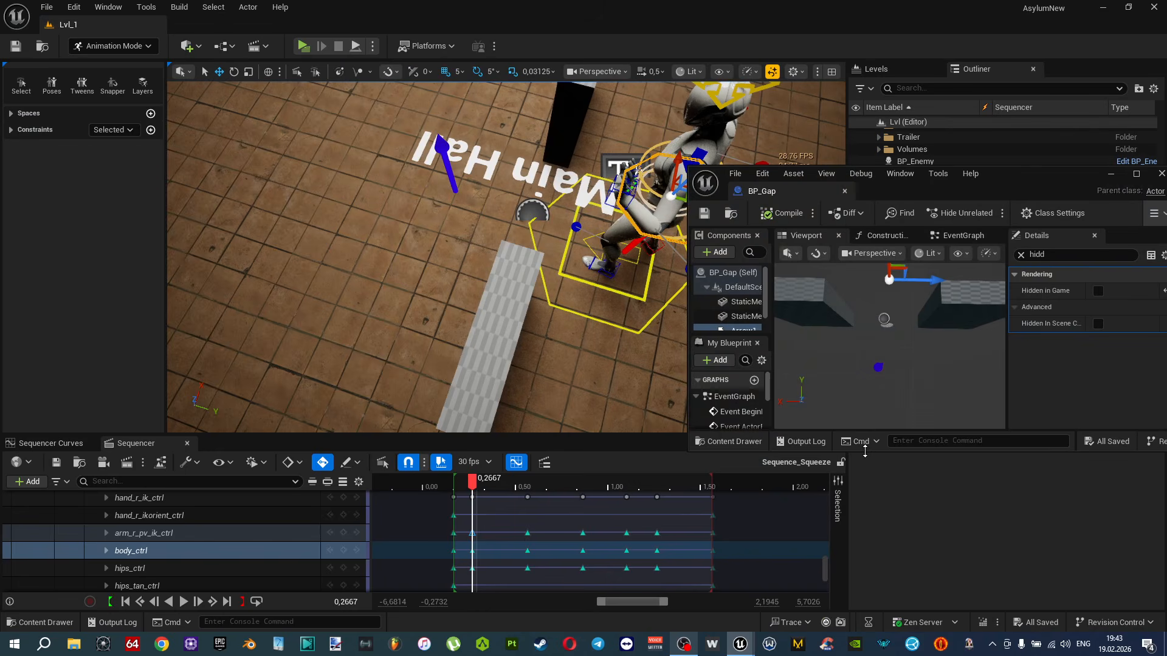
left_click_drag(865, 451, 865, 605)
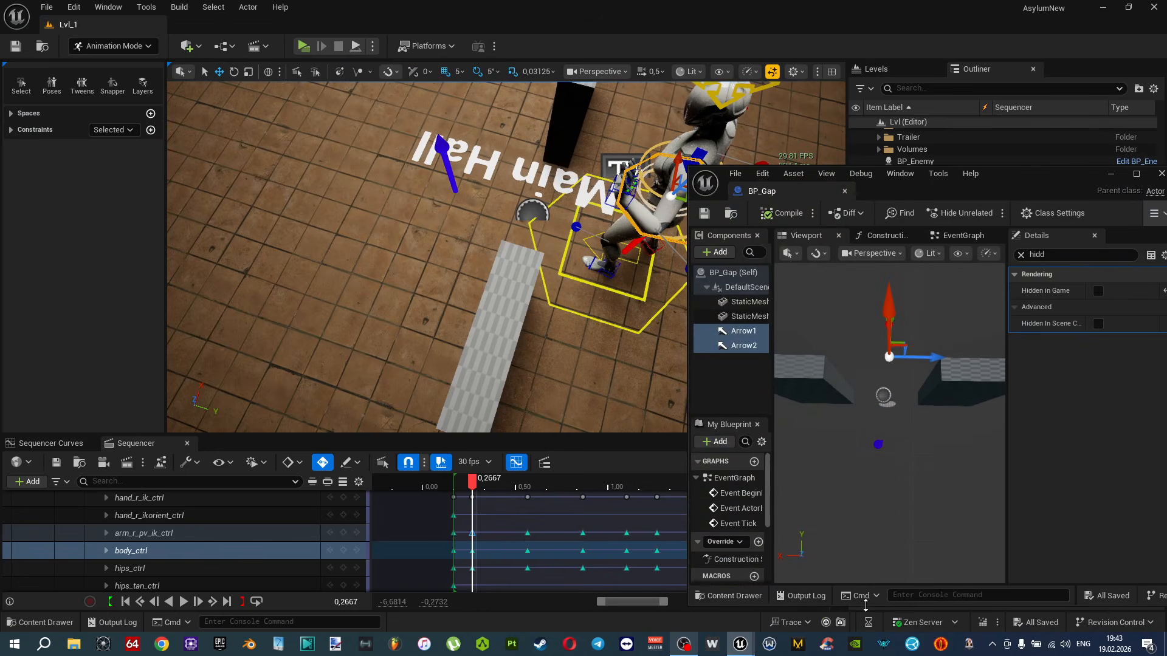
left_click(686, 304)
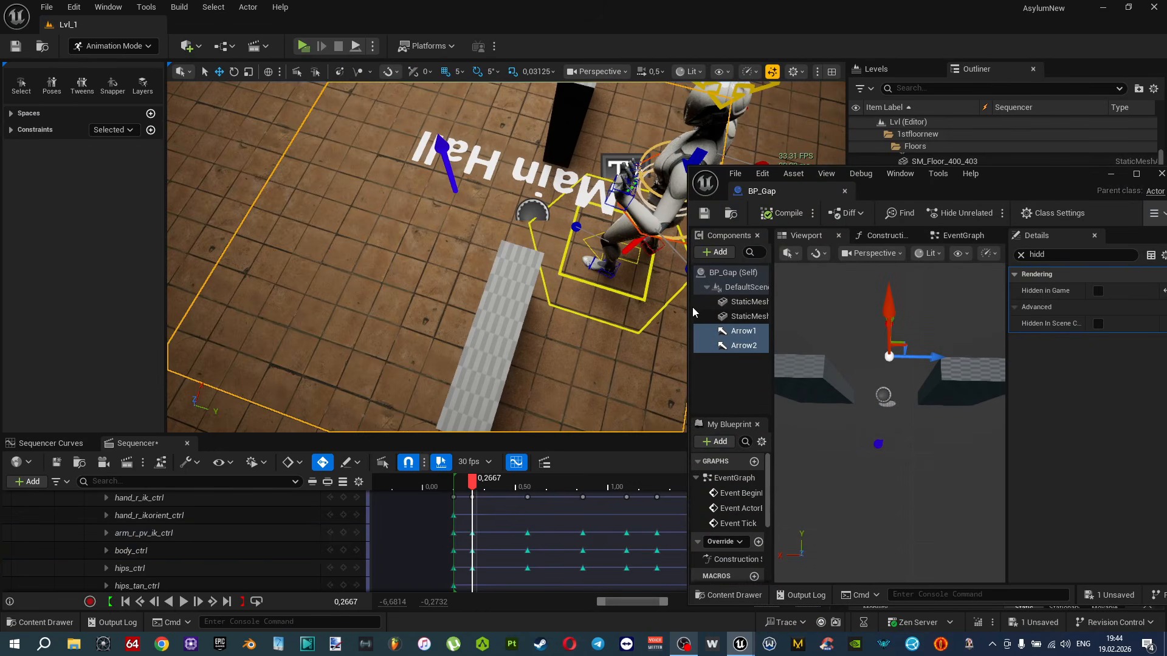
left_click_drag(690, 307, 540, 309)
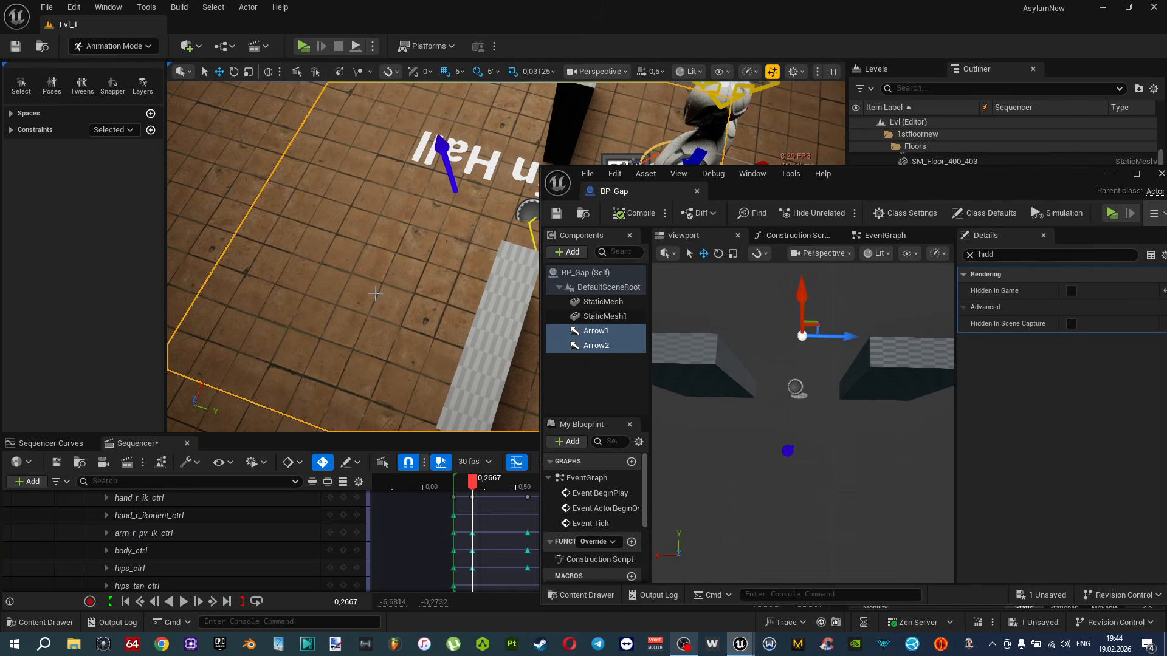
right_click_drag(376, 293, 375, 293)
right_click_drag(305, 290, 305, 290)
Select StaticMesh and StaticMesh1 together in BP_Gap and scale both walls along Z to taller than the mannequin.
left_click(735, 348)
right_click_drag(867, 415, 868, 416)
left_click(871, 410)
left_click(721, 391, "ctrl")
key("r")
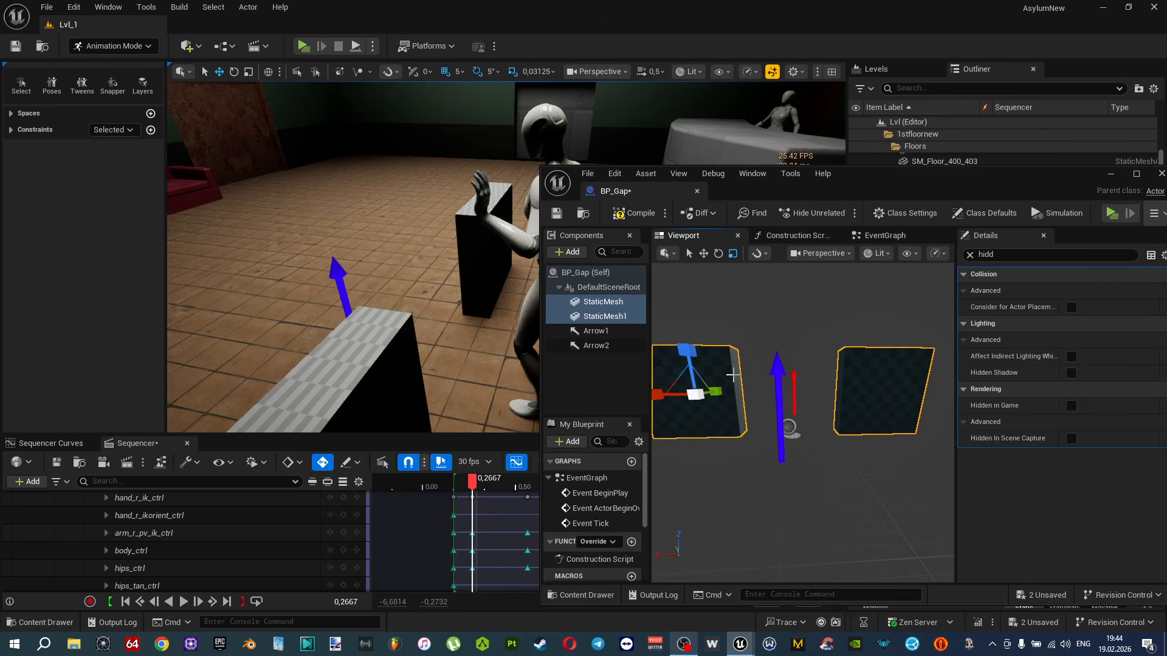
left_click_drag(684, 348, 683, 298)
right_click_drag(702, 362, 648, 364)
right_click_drag(364, 255, 310, 255)
right_click_drag(771, 376, 726, 376)
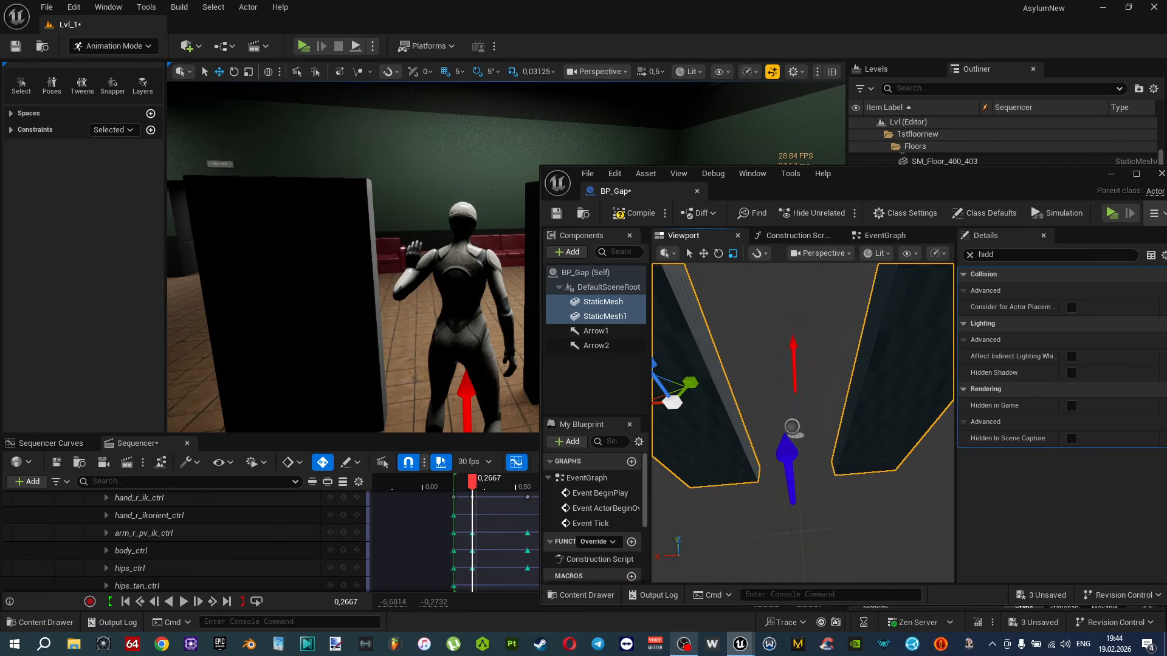
right_click_drag(352, 256, 333, 300)
Set the grid snap size to 10 and move both walls inward along X, with StaticMesh1 at X 90.
left_click(681, 335)
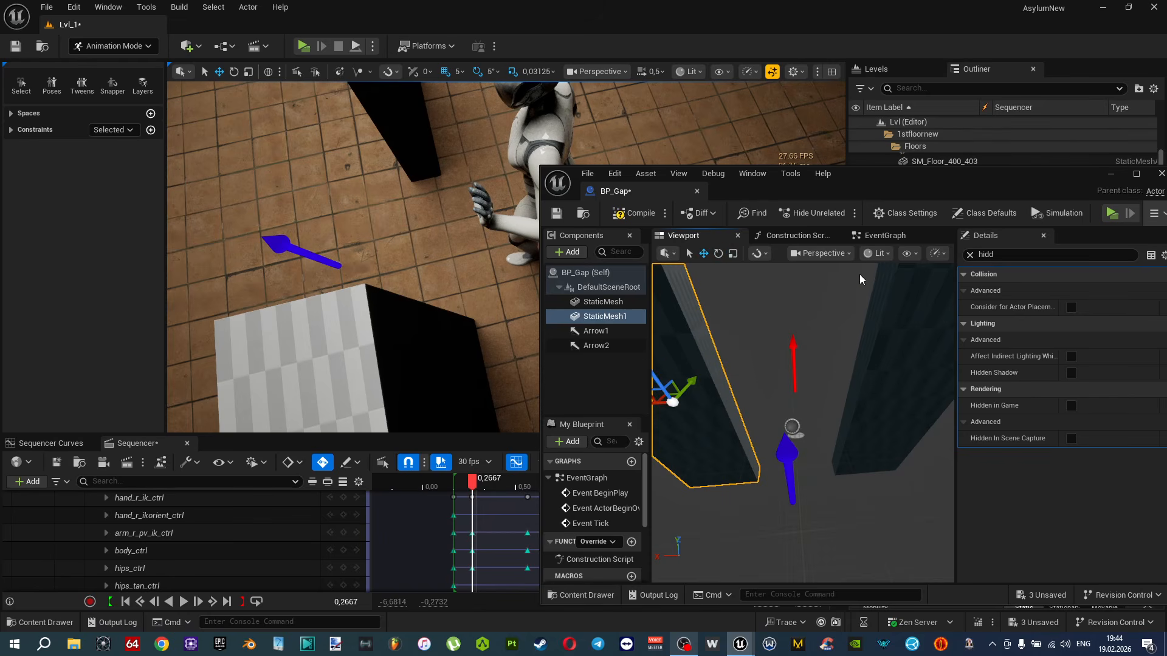
left_click(457, 72)
left_click(479, 130)
right_click_drag(702, 402, 714, 402)
left_click(892, 408)
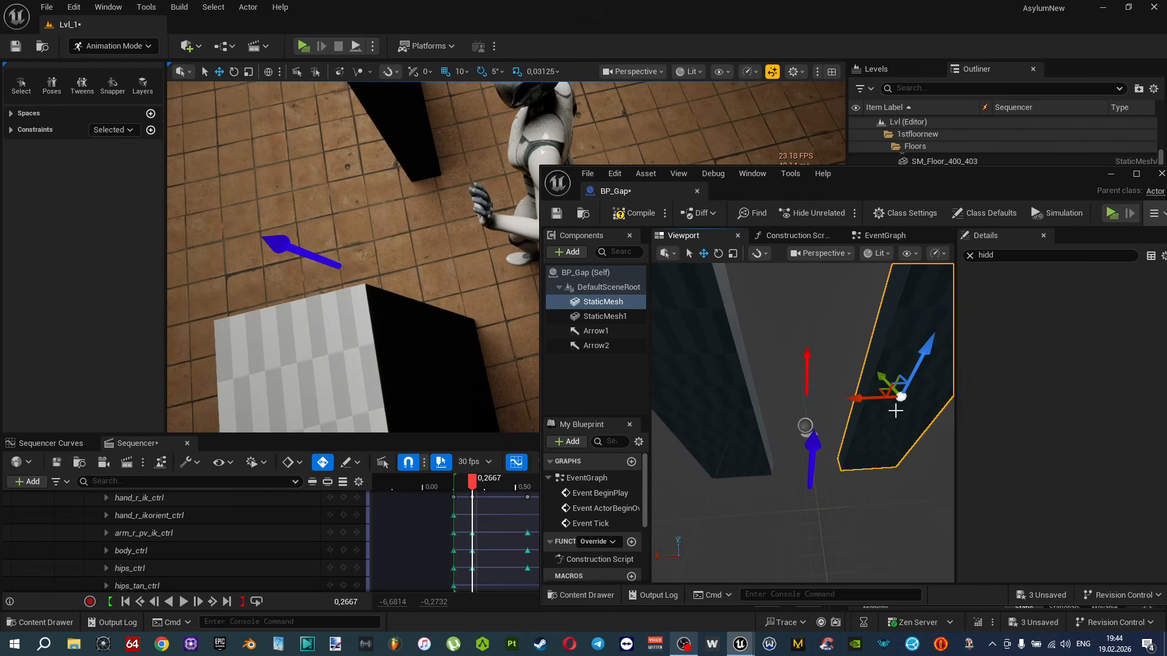
left_click_drag(858, 396, 843, 399)
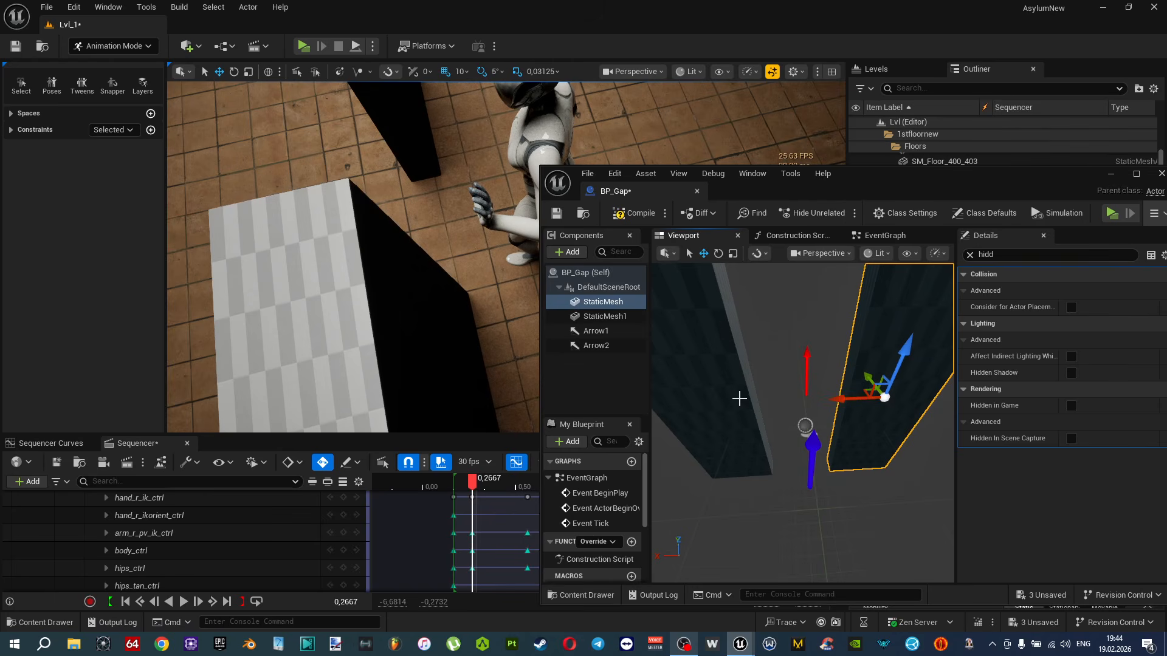
left_click(740, 401)
left_click_drag(672, 408, 690, 409)
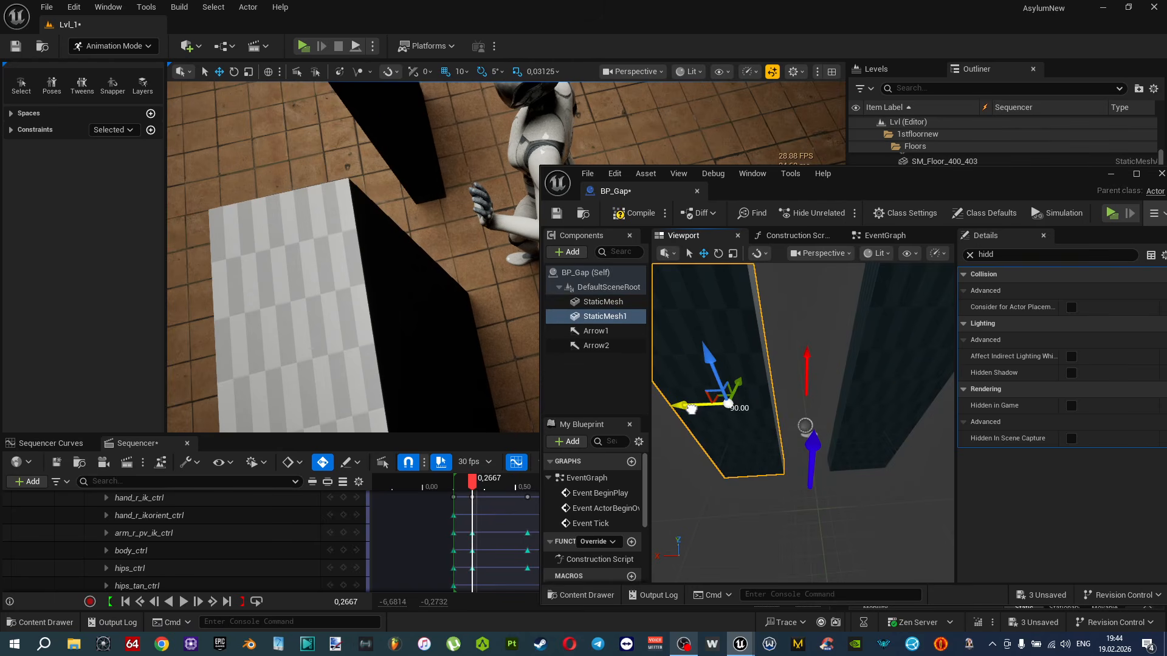
Narrow the gap further by moving StaticMesh1 and then StaticMesh inward along X, with StaticMesh at X -70.
right_click_drag(516, 395, 434, 419)
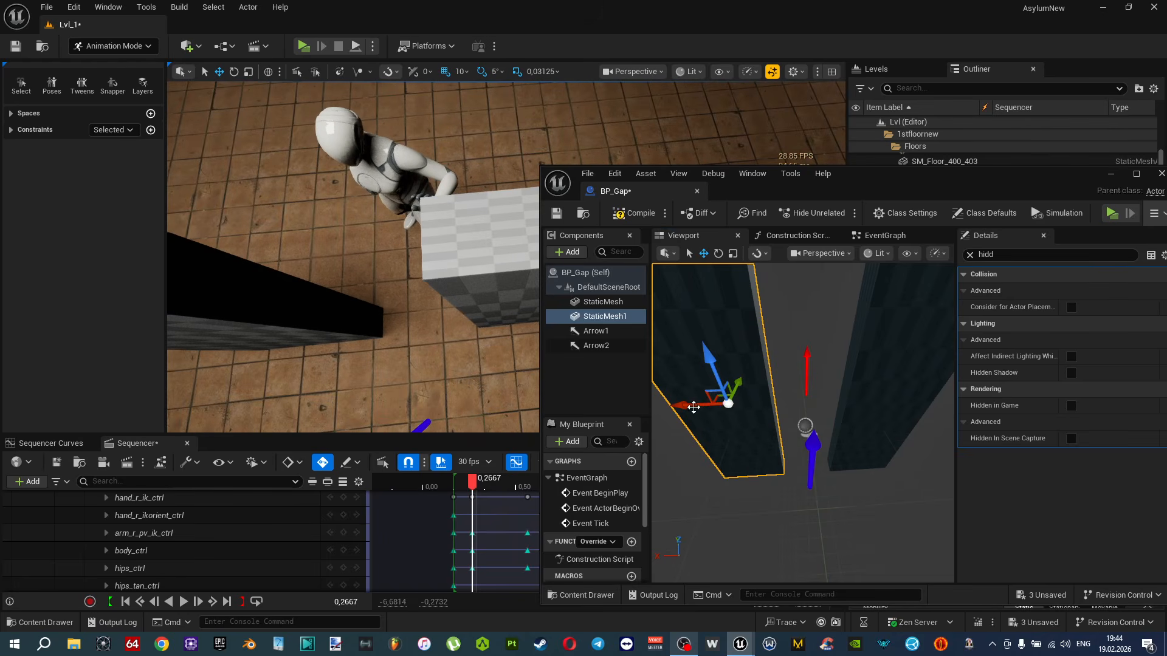
left_click_drag(693, 408, 709, 409)
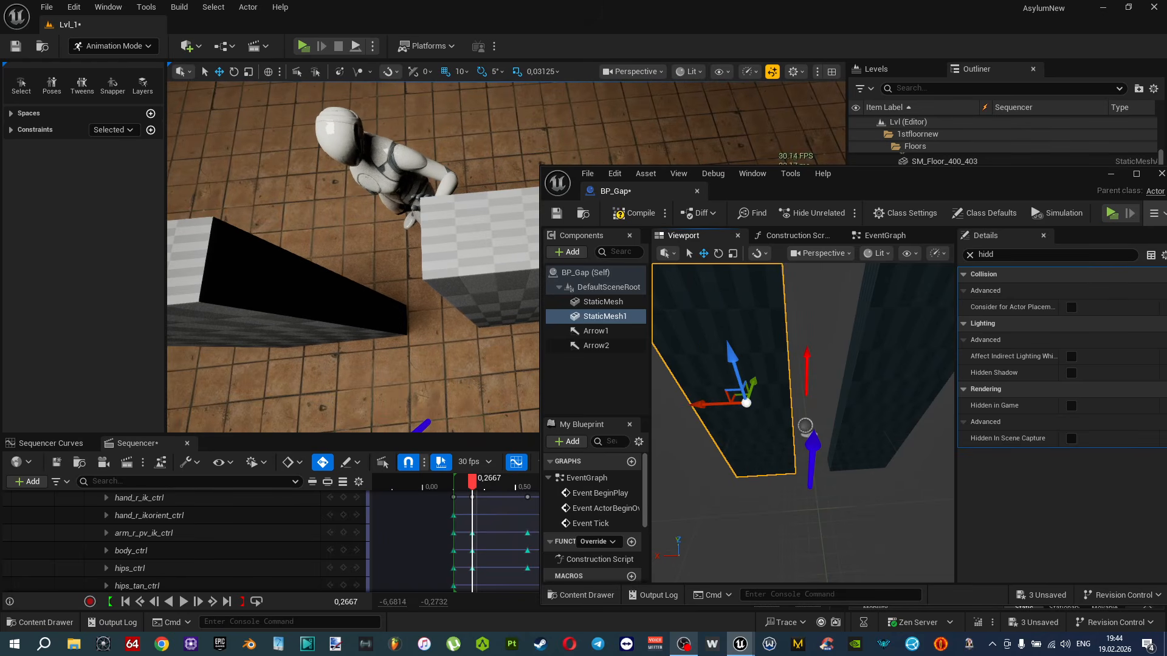
left_click(854, 402)
left_click_drag(850, 398, 837, 400)
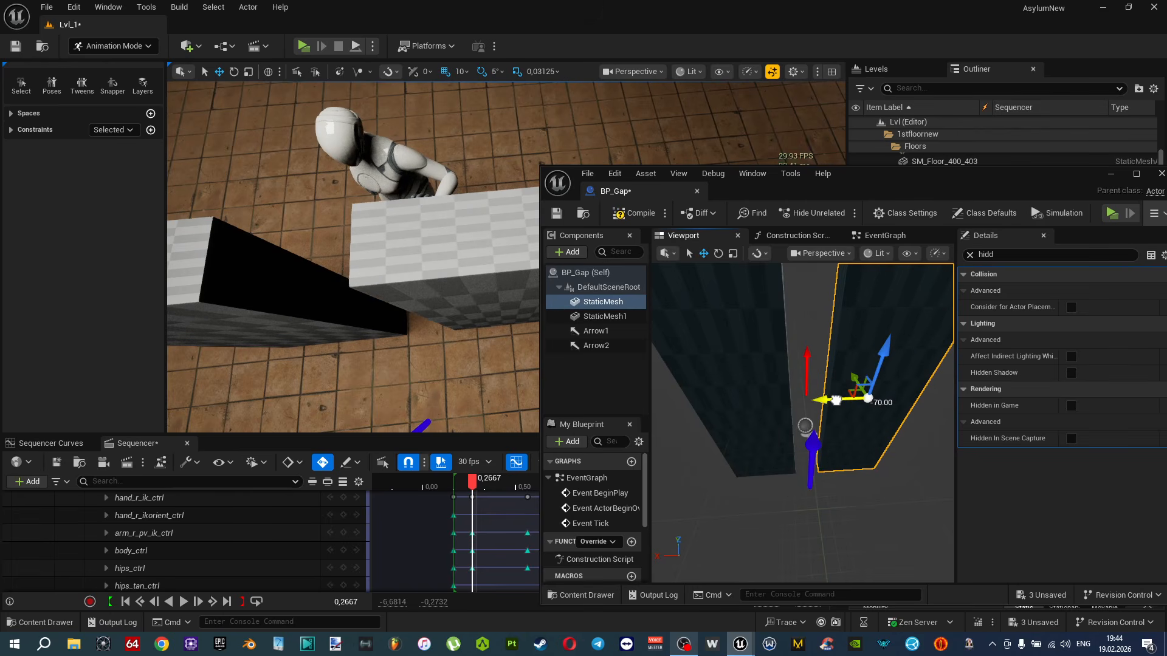
right_click_drag(463, 310, 389, 310)
Select StaticMesh and StaticMesh1 together in BP_Gap, scale both walls along Y to 0.65625, and compile the blueprint.
right_click_drag(802, 382, 765, 308)
left_click(765, 309)
key("e")
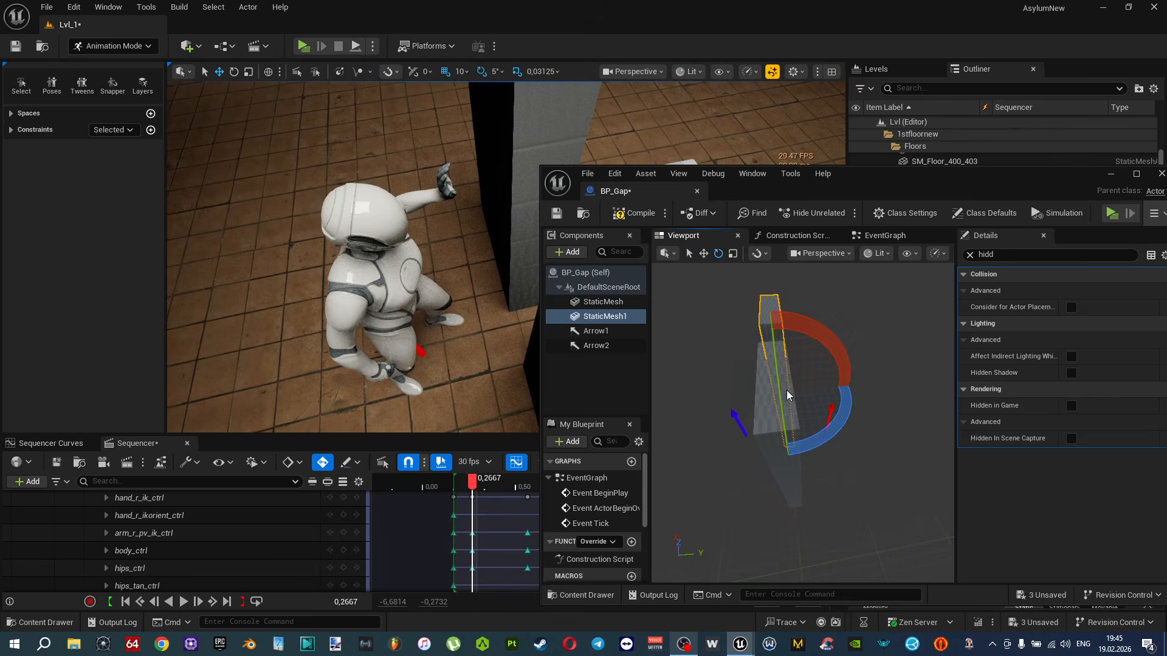
left_click(758, 421)
left_click(768, 322, "ctrl")
key("r")
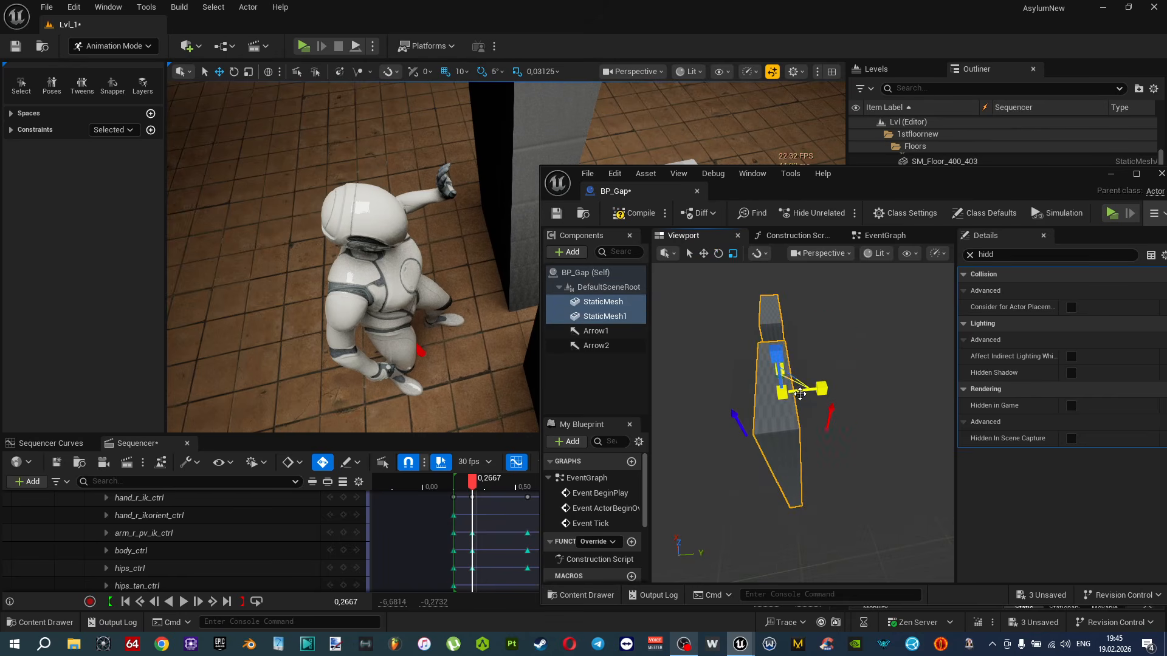
left_click_drag(809, 399, 863, 395)
right_click_drag(474, 322, 252, 261)
left_click(647, 213)
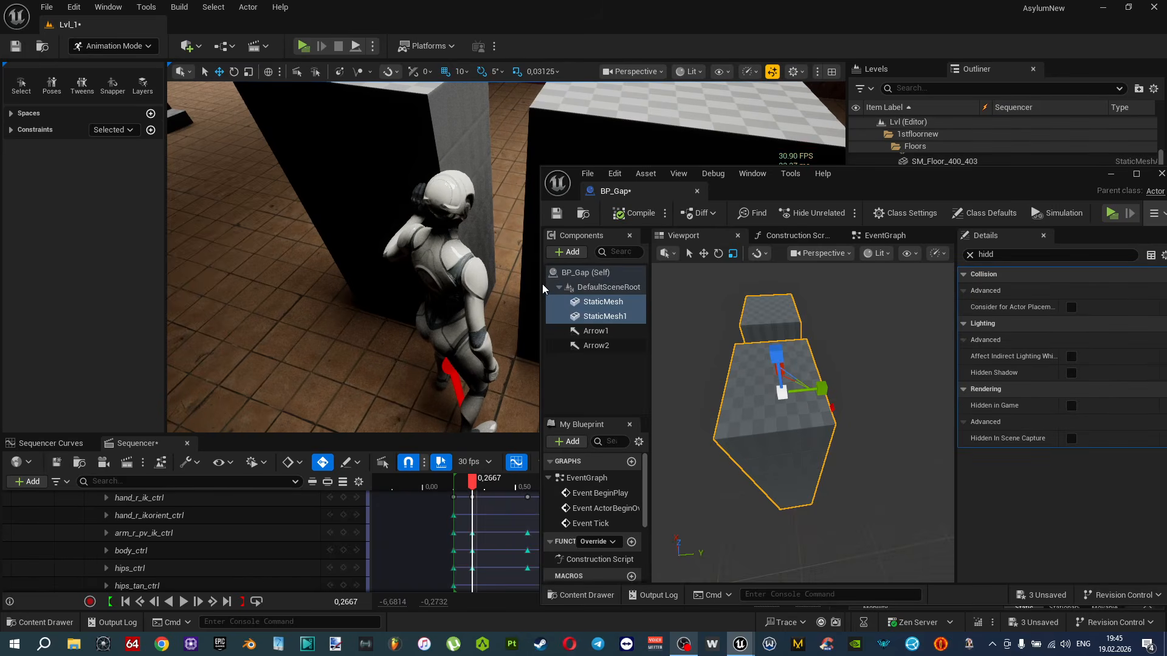
Move the BP_Gap window clear of the level view and scrub the sequence to 0.5667 to check the mannequin's pose inside the gap.
left_click_drag(542, 283, 740, 300)
right_click_drag(563, 262, 564, 261)
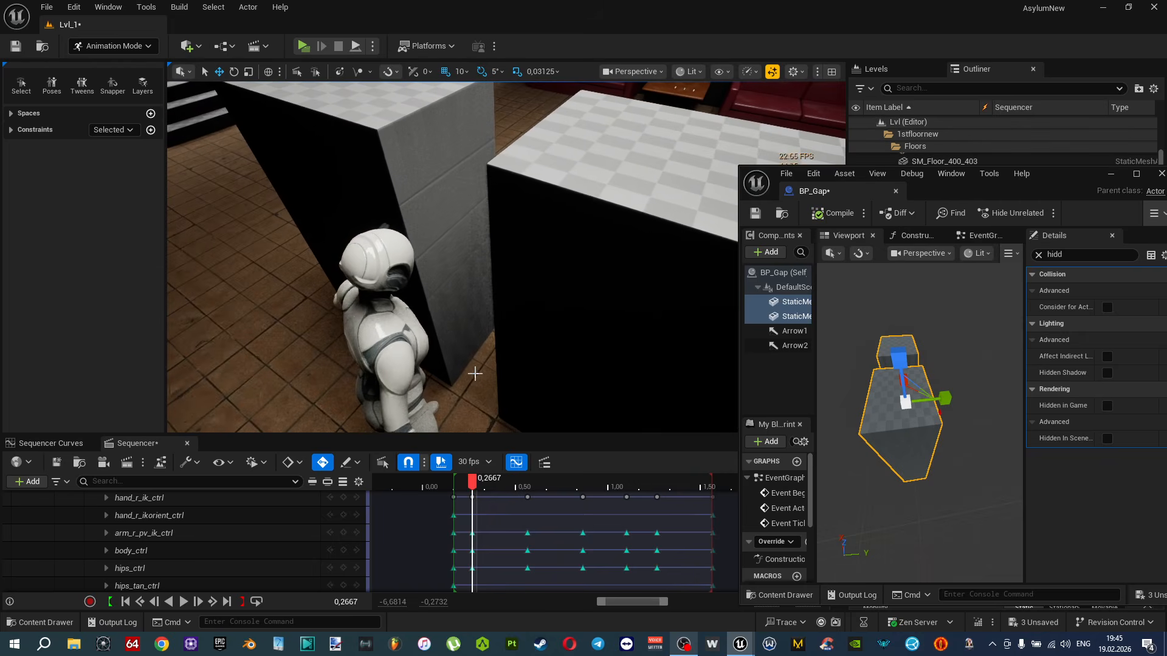
left_click_drag(469, 481, 530, 492)
right_click_drag(495, 365, 495, 364)
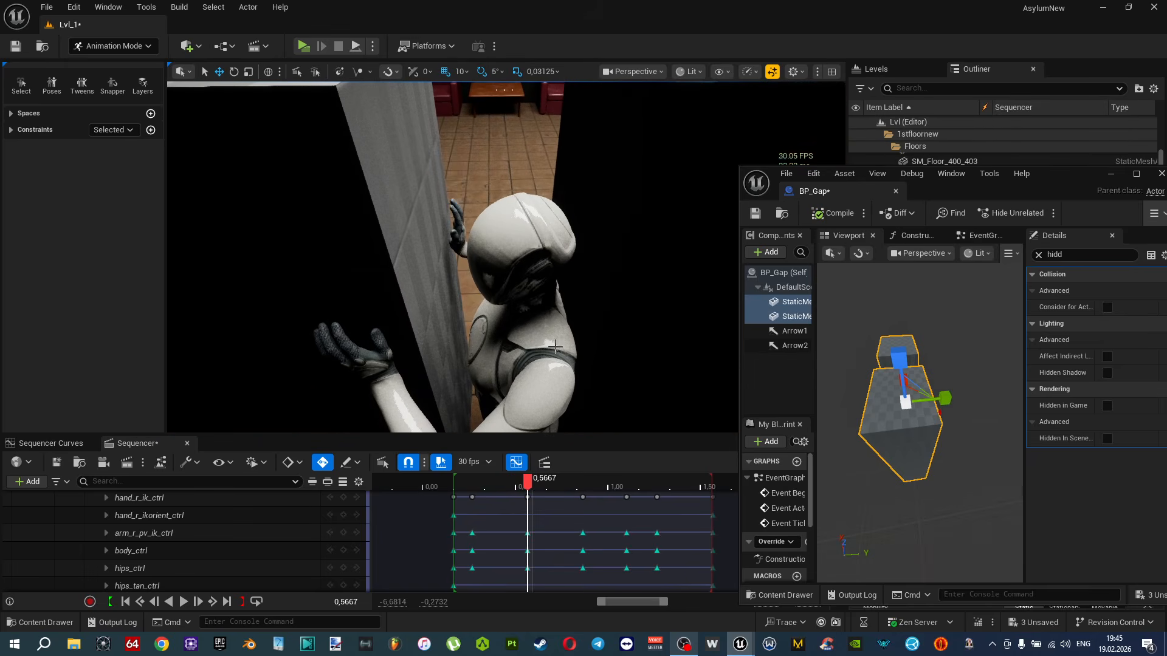
Set the grid snap size to 5 and try a narrower gap with StaticMesh1 at X 65 and StaticMesh at X -65.
right_click_drag(872, 360, 925, 347)
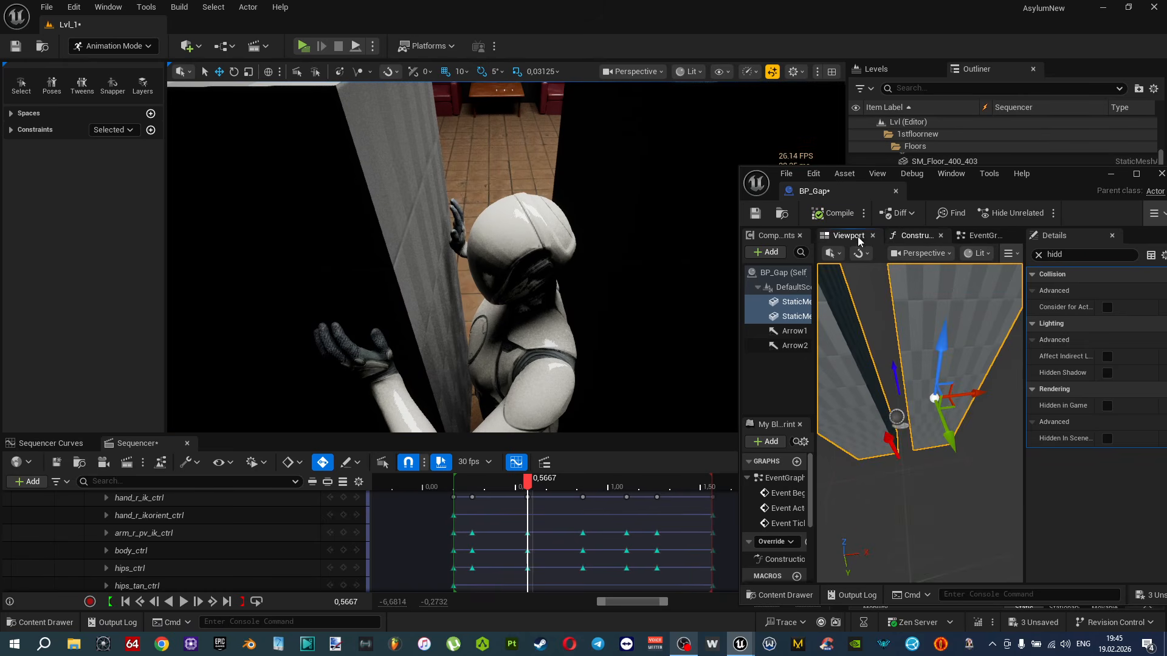
left_click(460, 72)
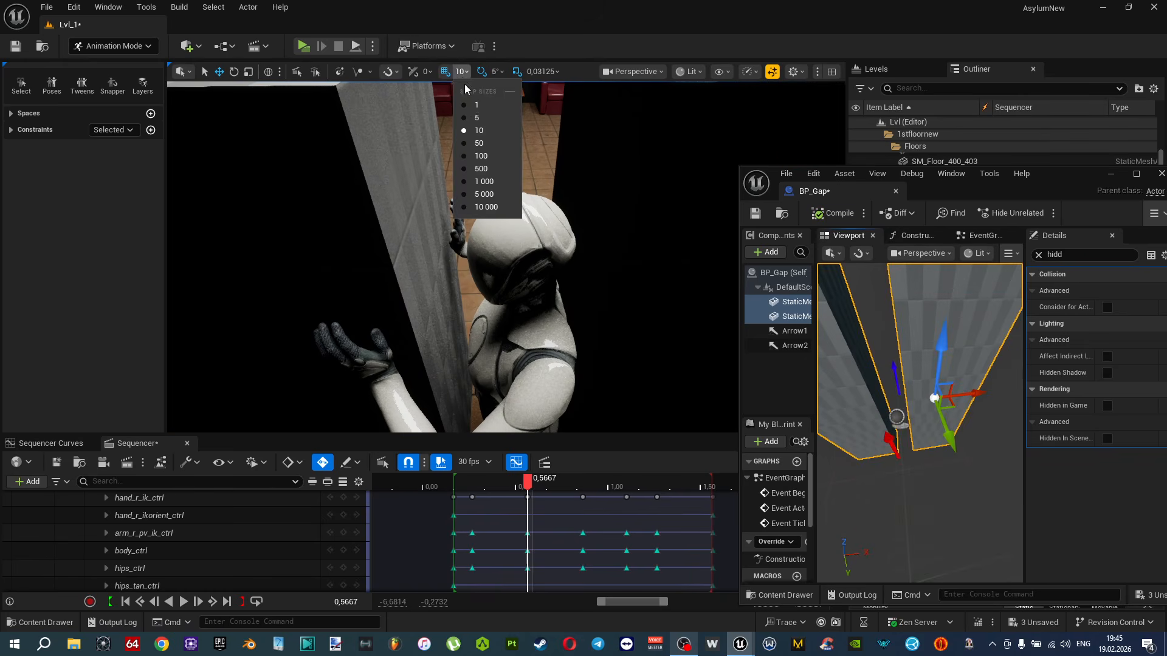
left_click(471, 114)
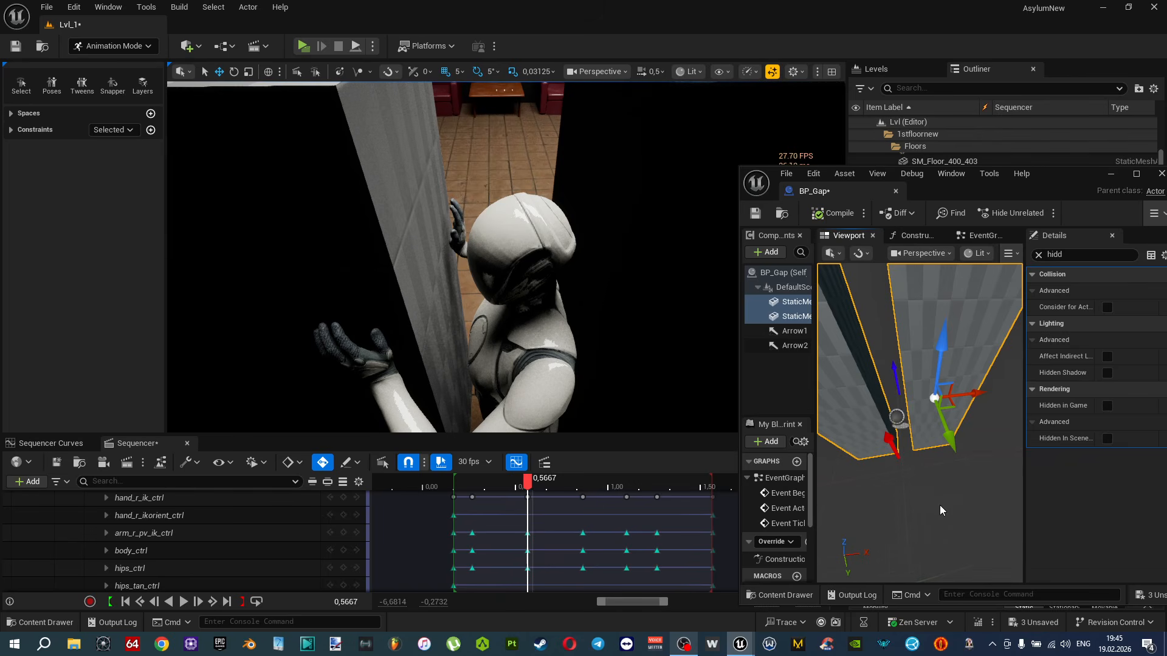
left_click(973, 367)
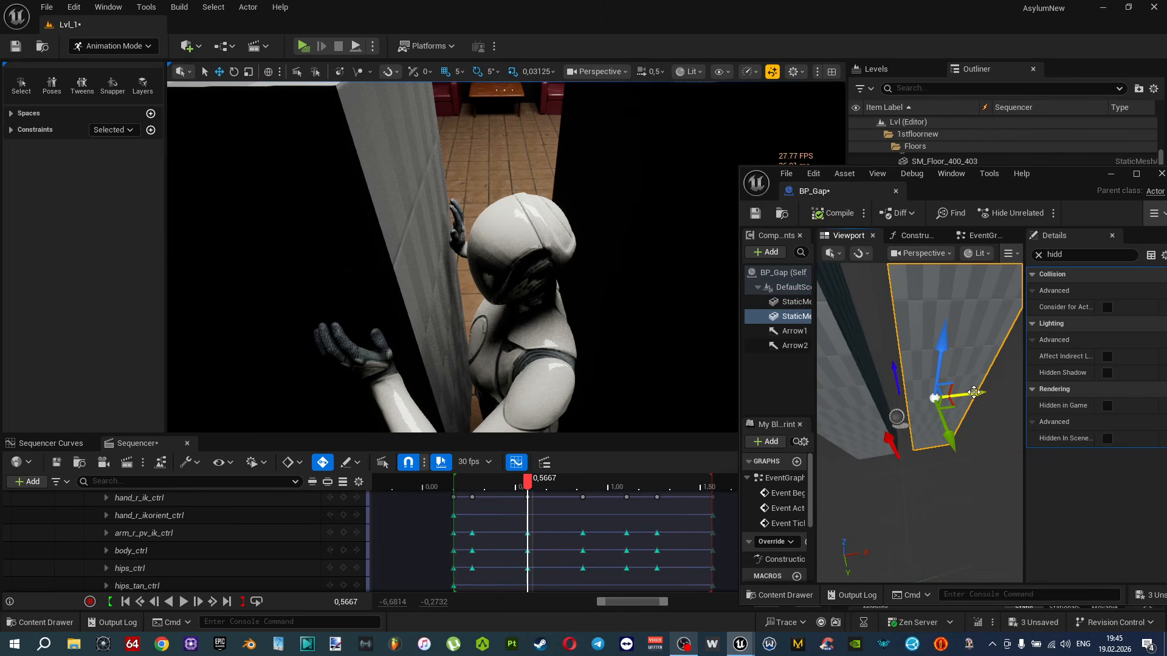
left_click_drag(975, 395, 971, 394)
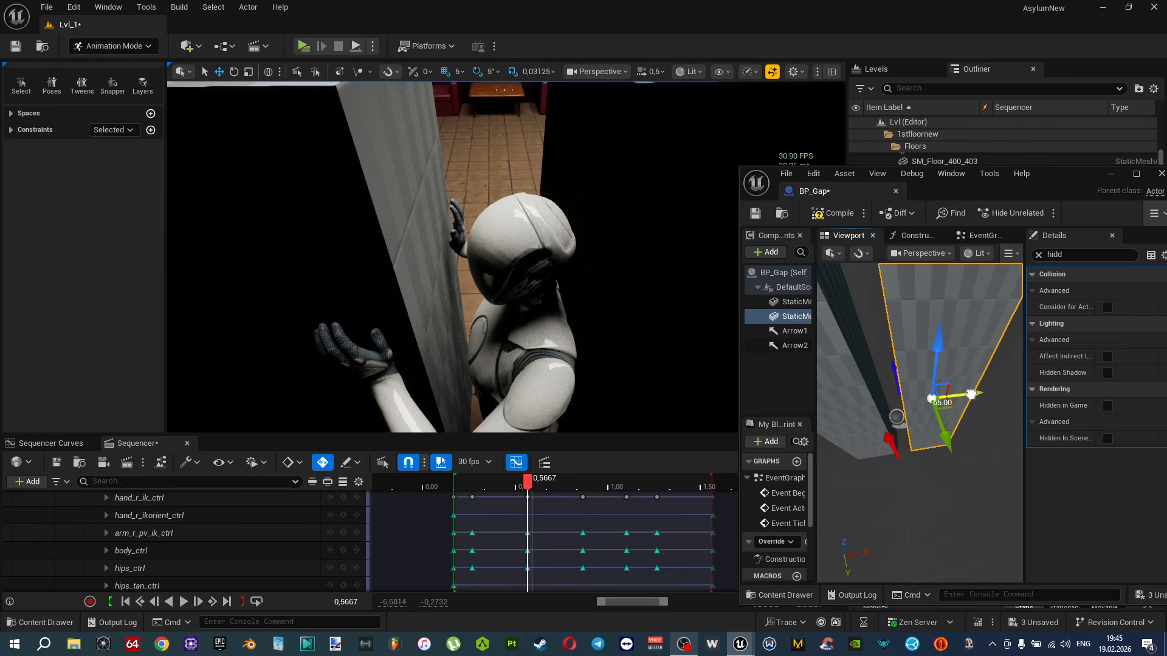
left_click(850, 387)
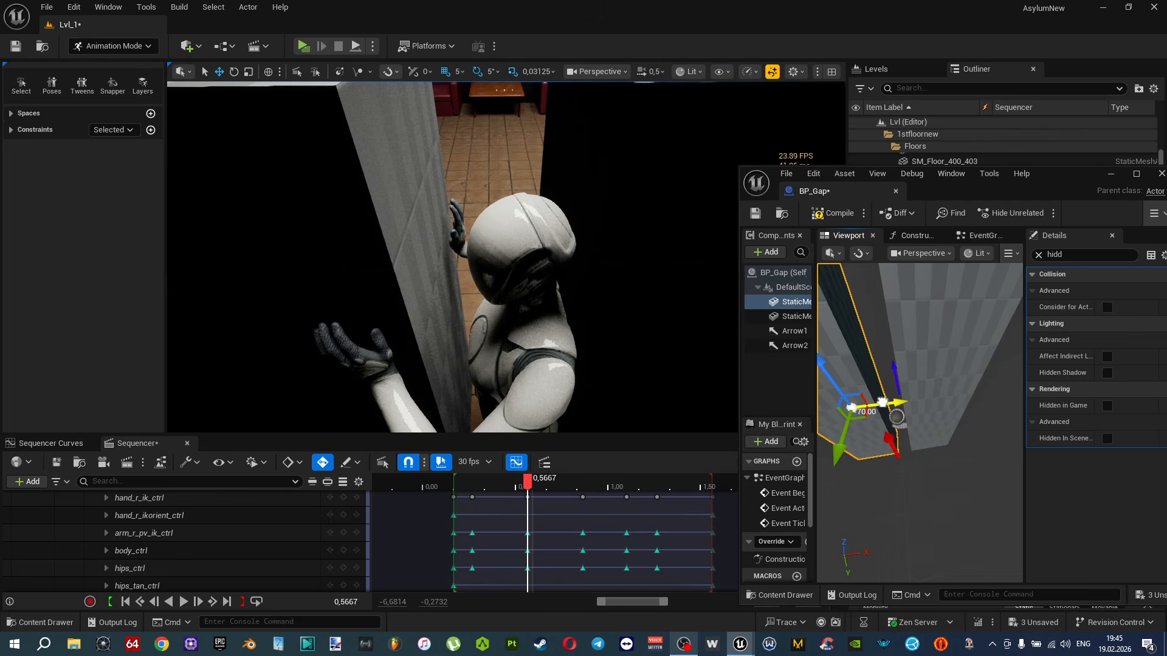
left_click_drag(882, 402, 886, 404)
Move both walls back outward along X, placing StaticMesh at -70 and StaticMesh1 at 70.
key("w")
mouse_move(584, 286)
right_mouse_down()
mouse_move(584, 252)
mouse_move(575, 293)
right_mouse_up()
key("s")
key("w")
key("s")
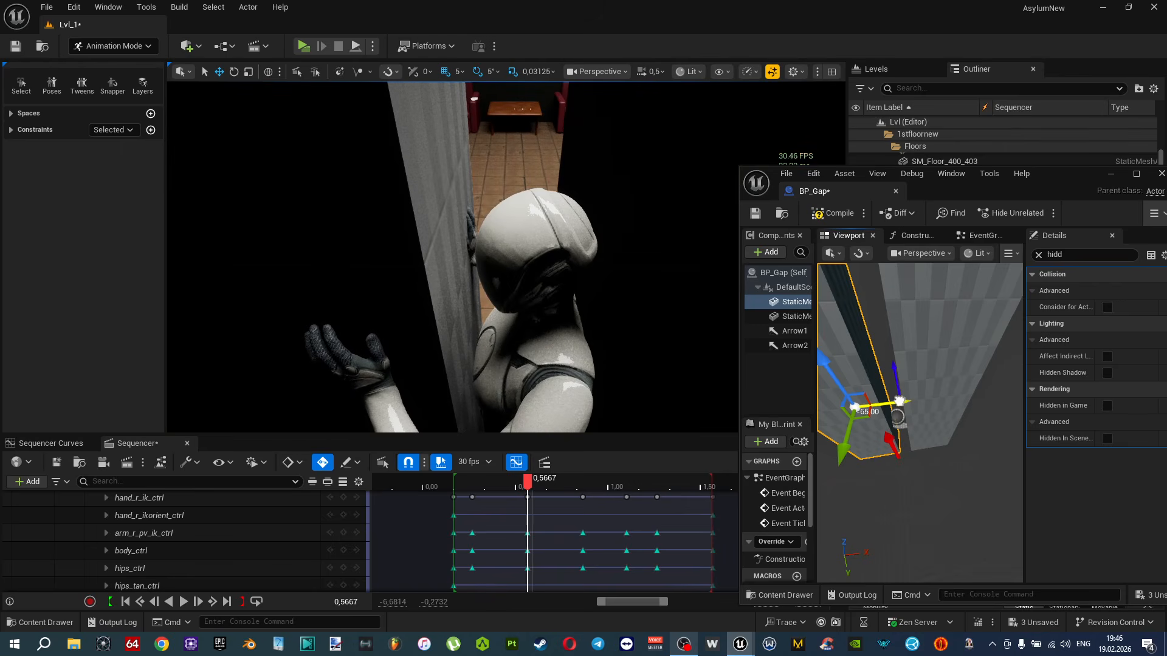
left_click_drag(899, 401, 898, 401)
left_click(947, 354)
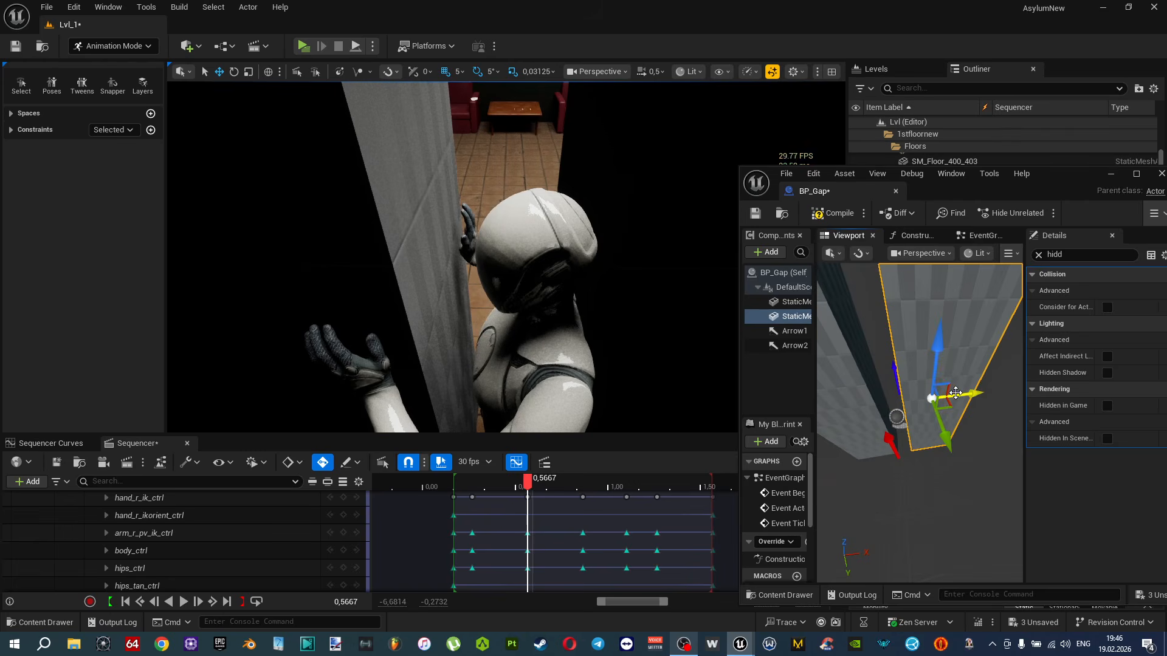
left_click_drag(958, 393, 960, 393)
Scrub the sequence from 0.5667 to its end and examine how the mannequin fits and passes between the walls.
right_click_drag(643, 294, 644, 294)
right_click_drag(533, 395, 533, 395)
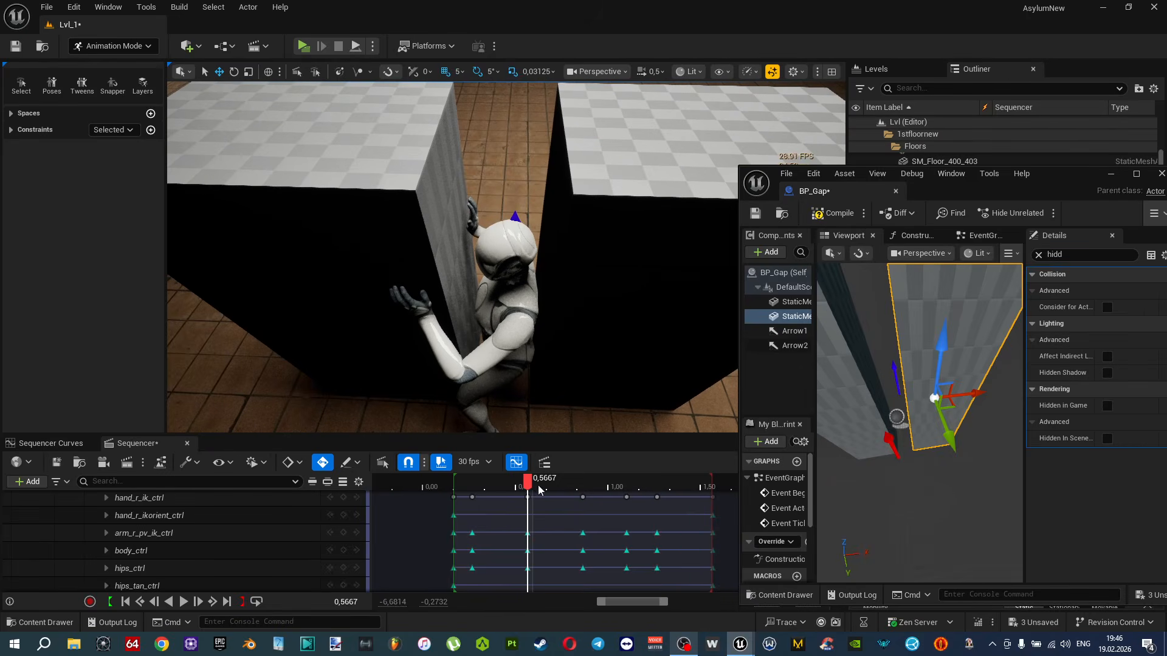
left_click_drag(533, 484, 583, 492)
right_click_drag(484, 312, 486, 327)
left_click_drag(581, 483, 626, 483)
right_click_drag(484, 312, 484, 312)
left_click(661, 486)
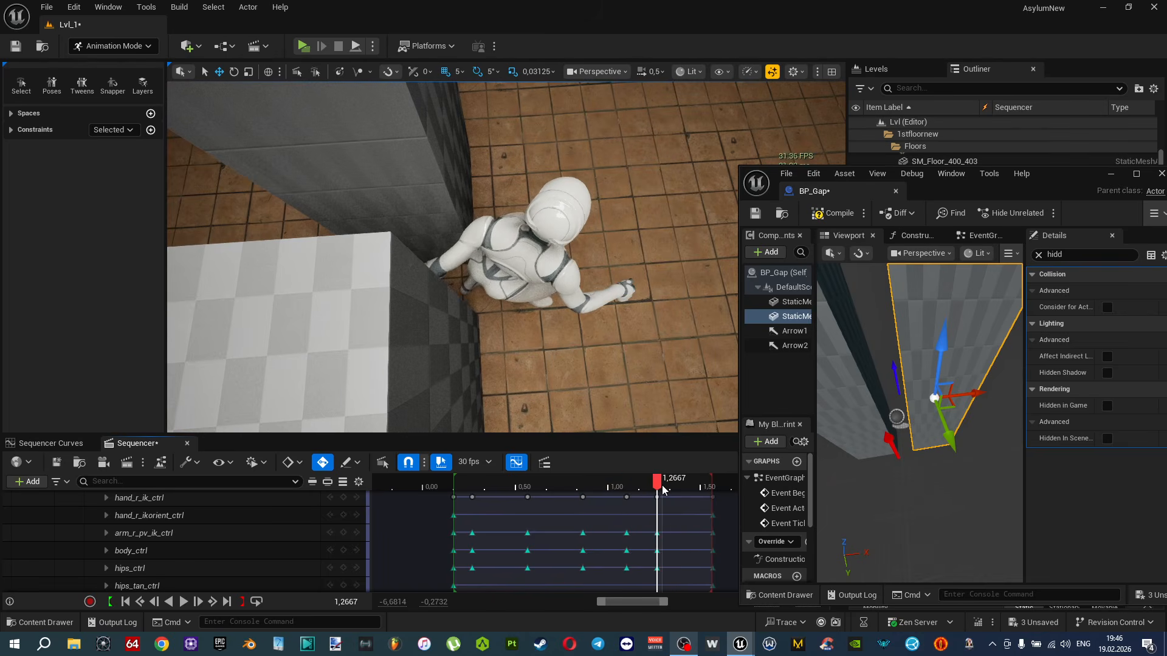
left_click_drag(662, 490, 713, 493)
right_click_drag(541, 275, 541, 276)
Save all changes and enlarge the BP_Gap editor to fill the screen.
key("ctrl+shift+s")
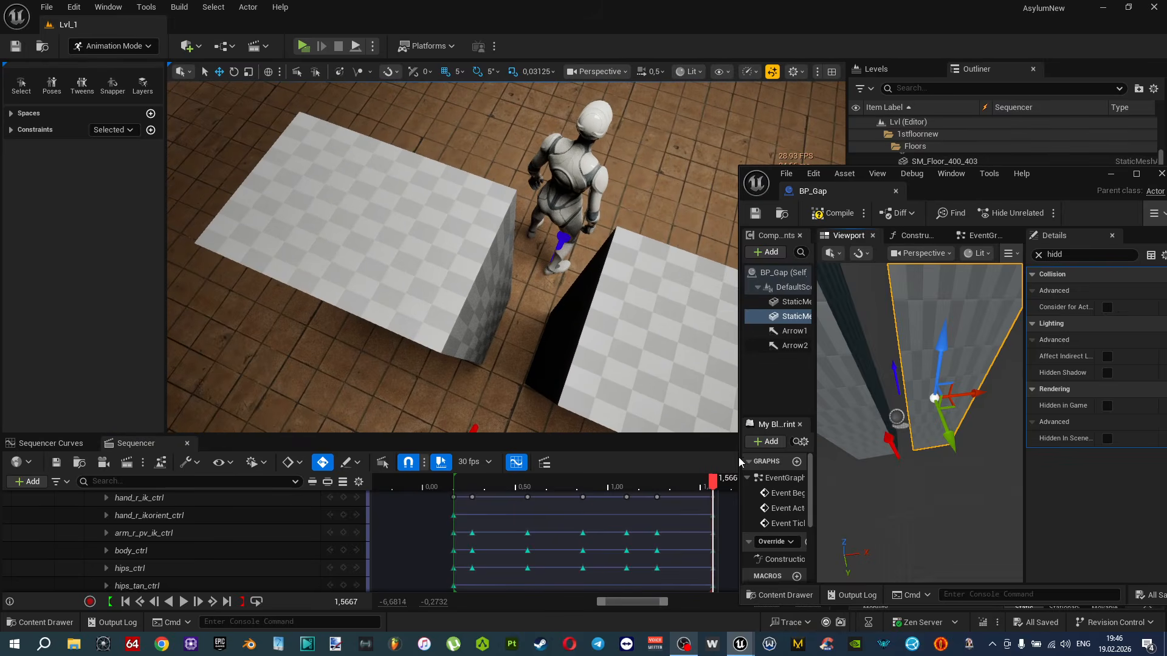
left_click_drag(713, 482, 684, 561)
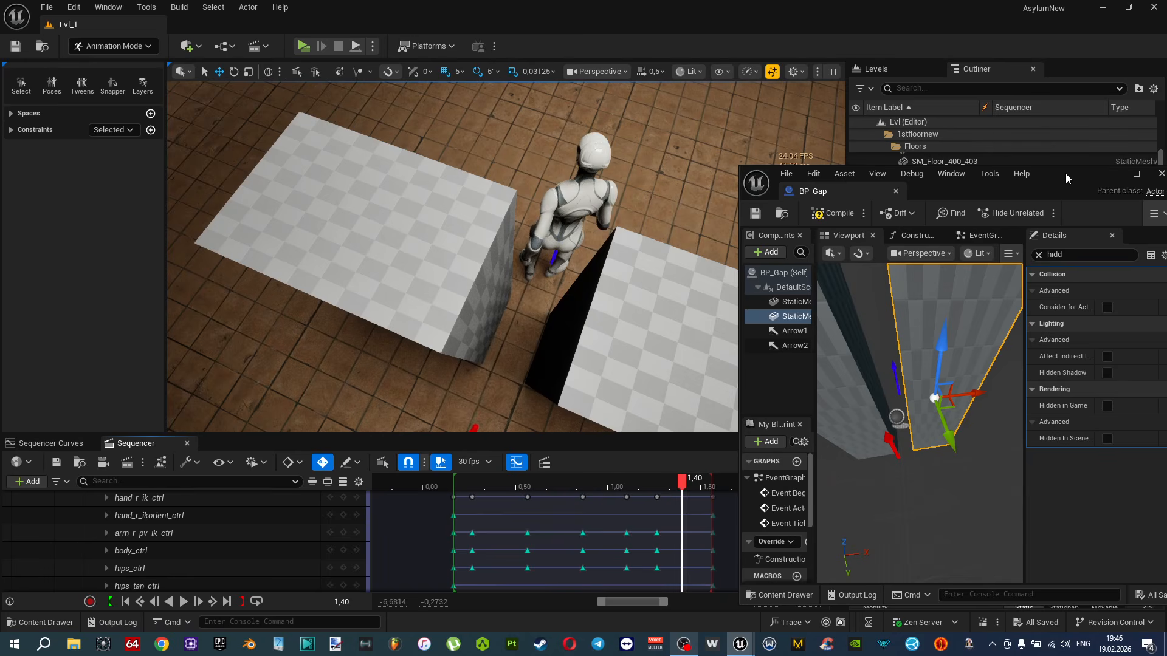
left_click_drag(1066, 173, 681, 129)
left_click(752, 131)
scroll(658, 312, "down", 8)
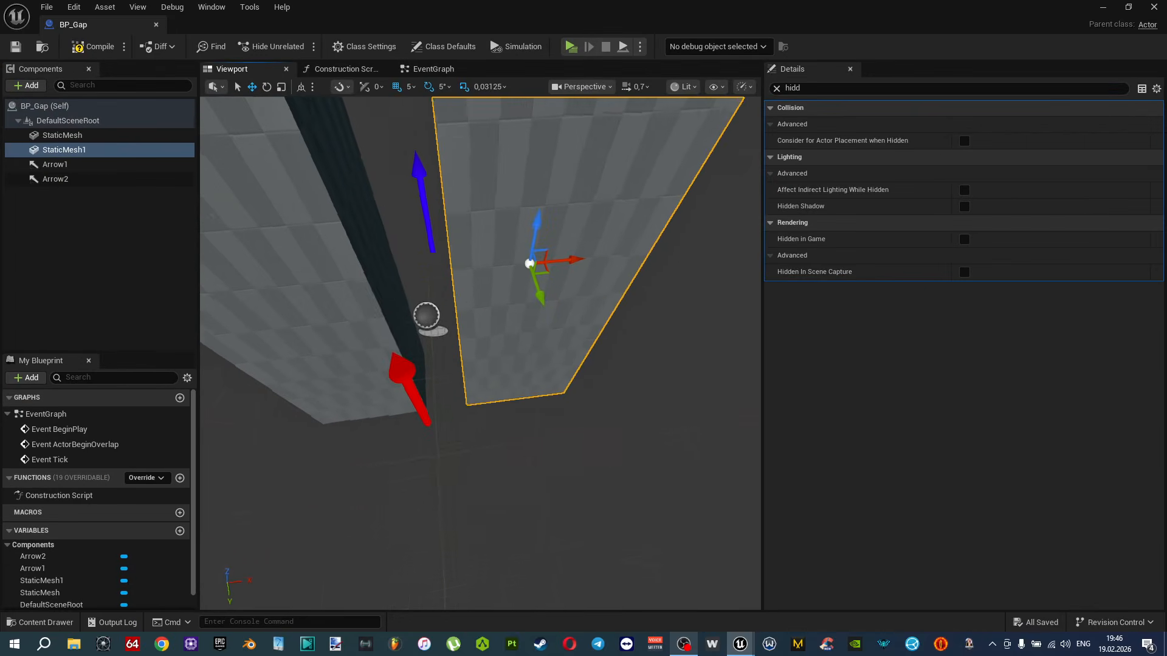
Clear the property search filter in the BP_Gap details and view the full transform values of StaticMesh.
left_click(422, 311)
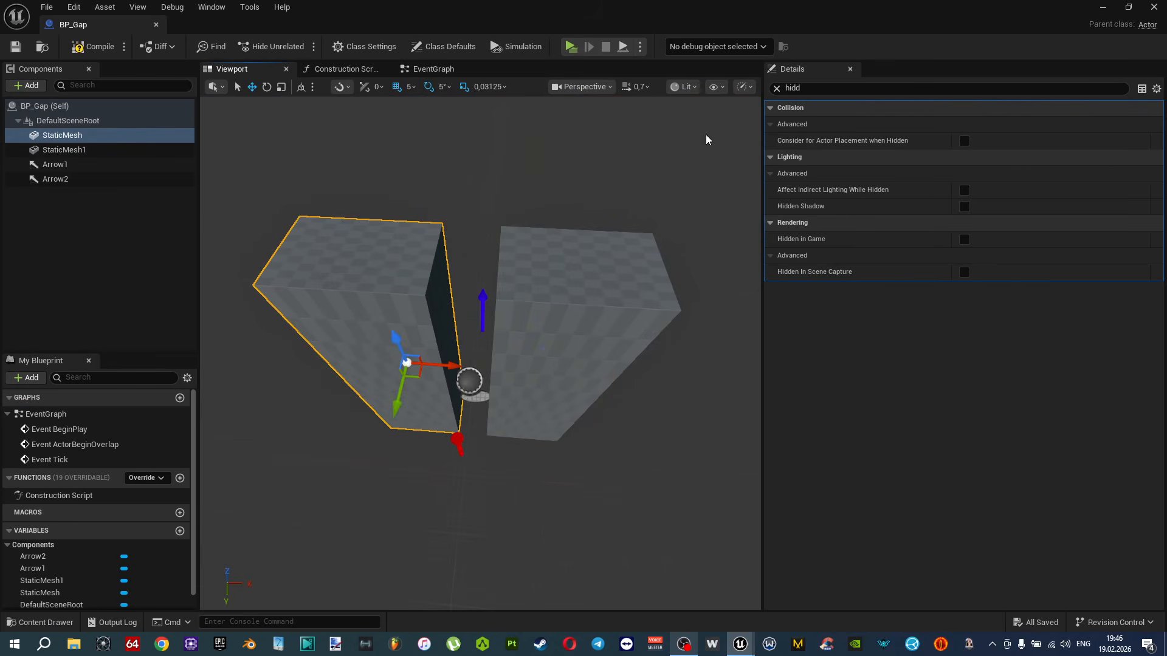
left_click(777, 89)
left_click(581, 274)
right_click_drag(580, 275, 632, 283)
right_click_drag(414, 322, 414, 320)
left_click(413, 322)
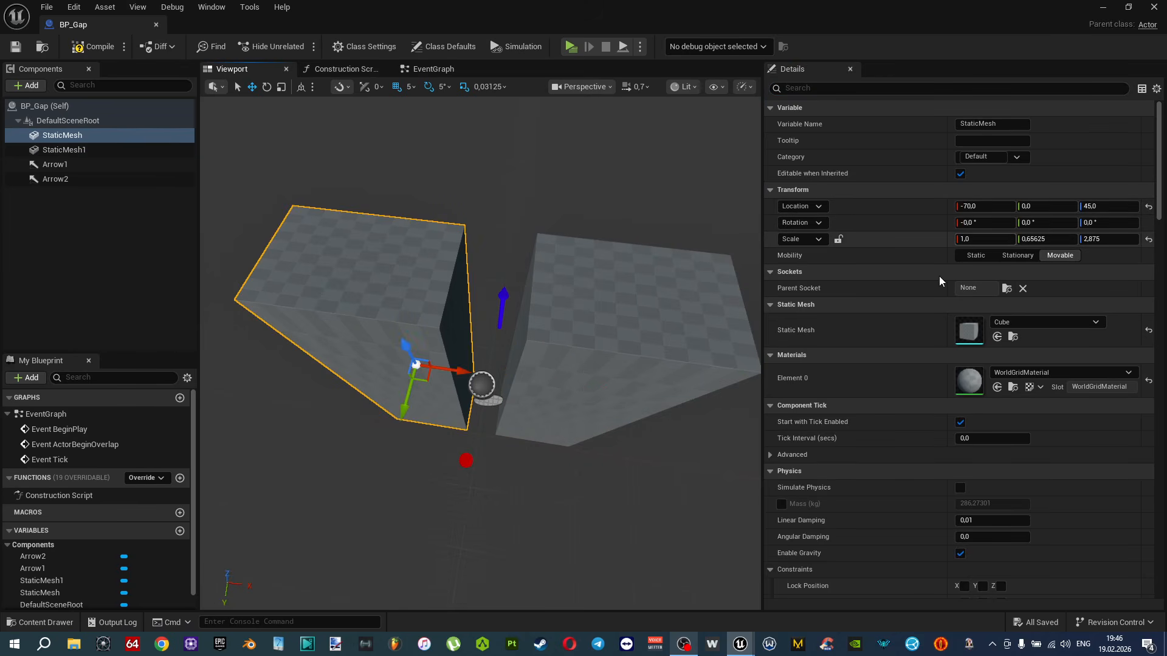
Compare the location values of both walls and of the red and blue arrows in BP_Gap.
left_click(632, 316)
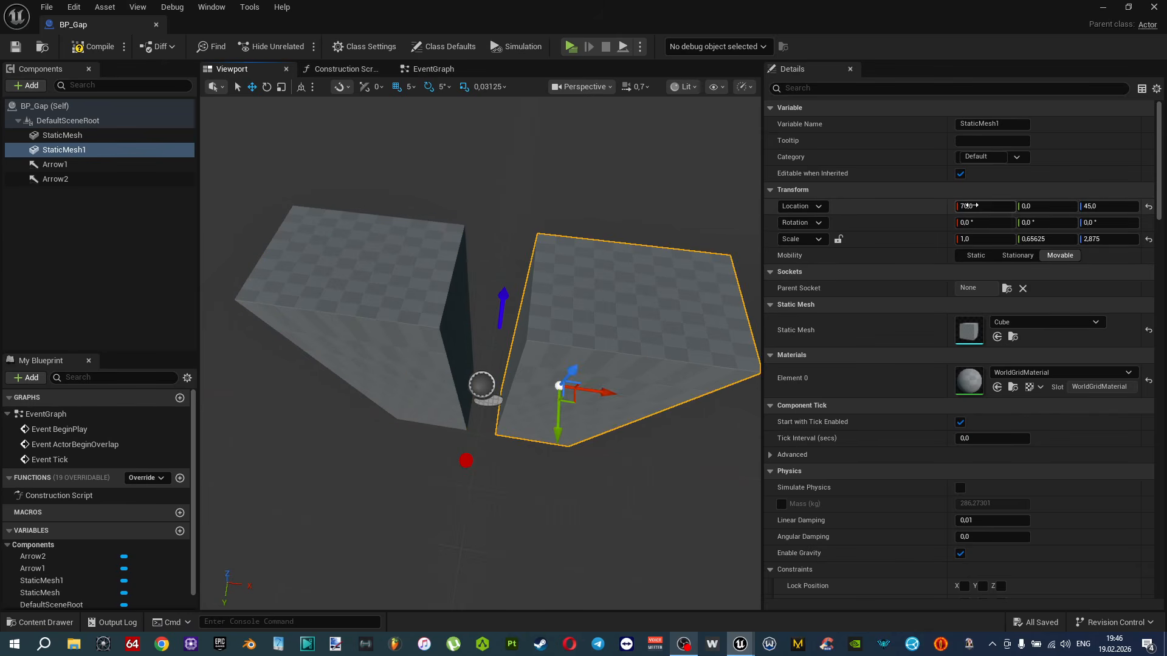
left_click(427, 308)
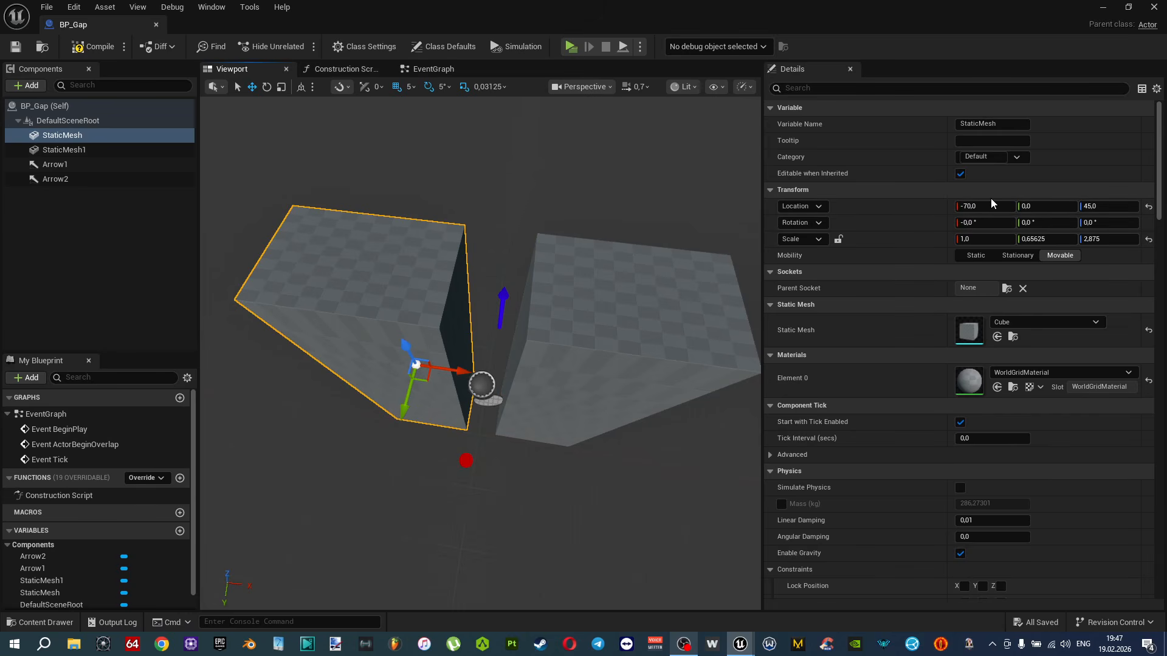
left_click(503, 297)
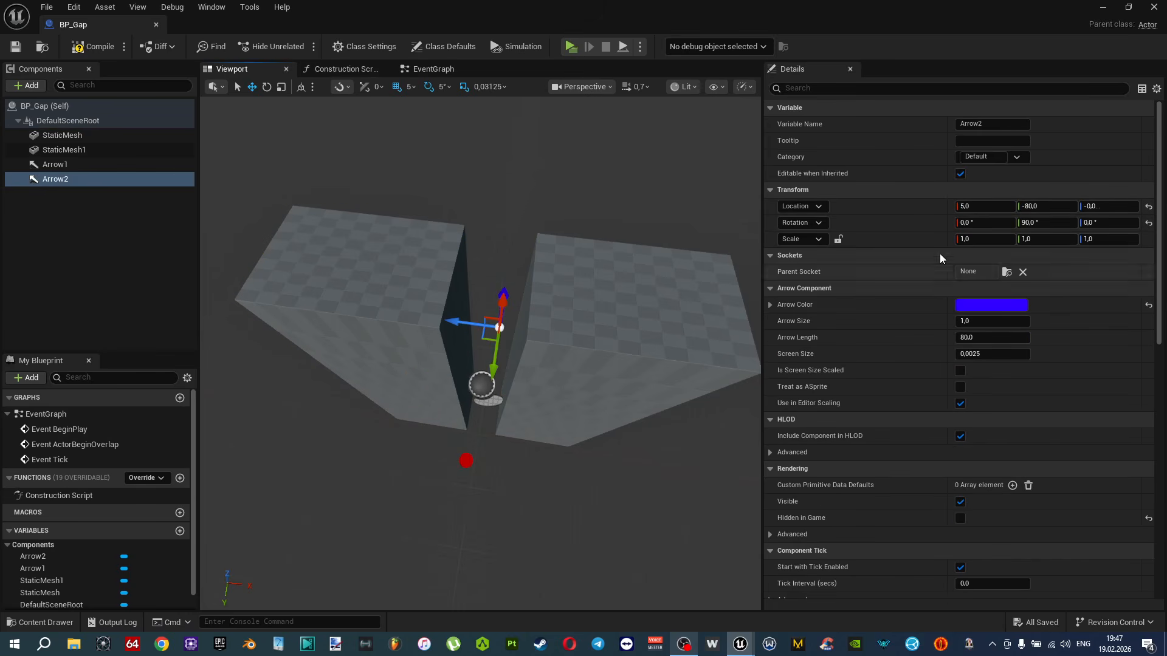
left_click(463, 459)
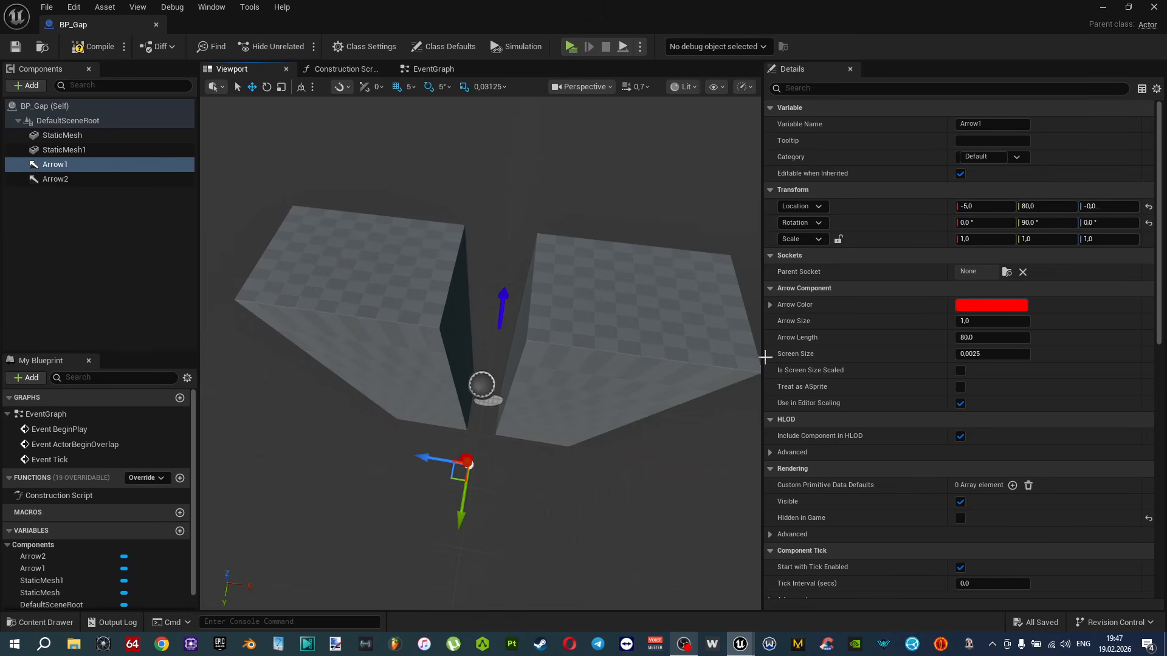
left_click(505, 298)
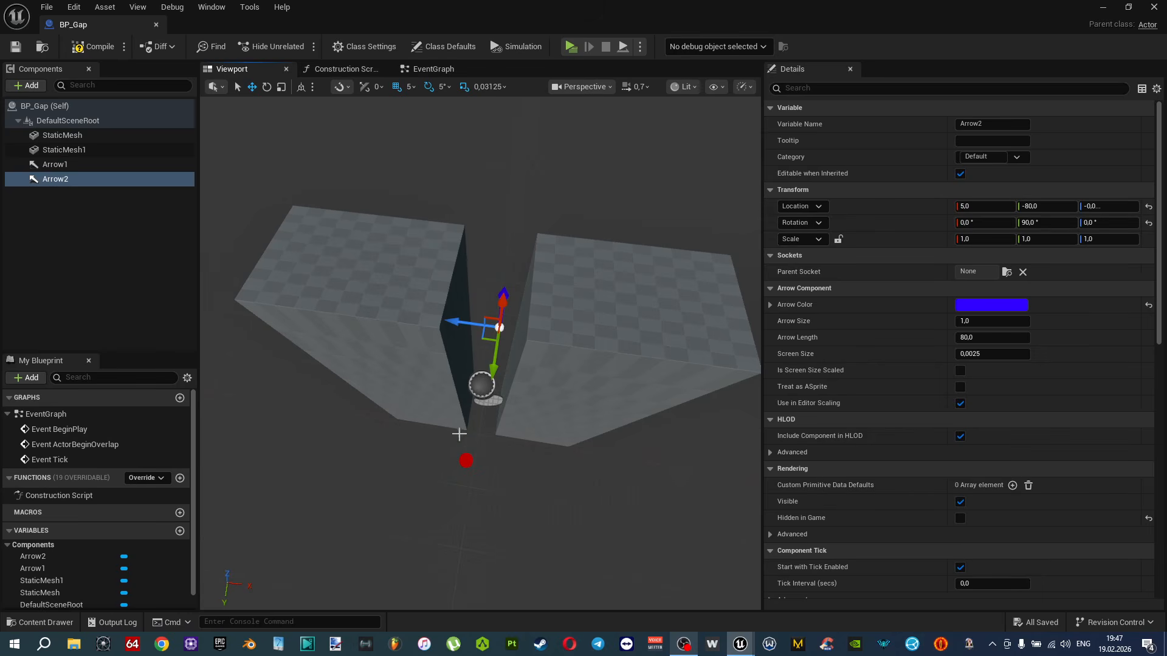
left_click(469, 459)
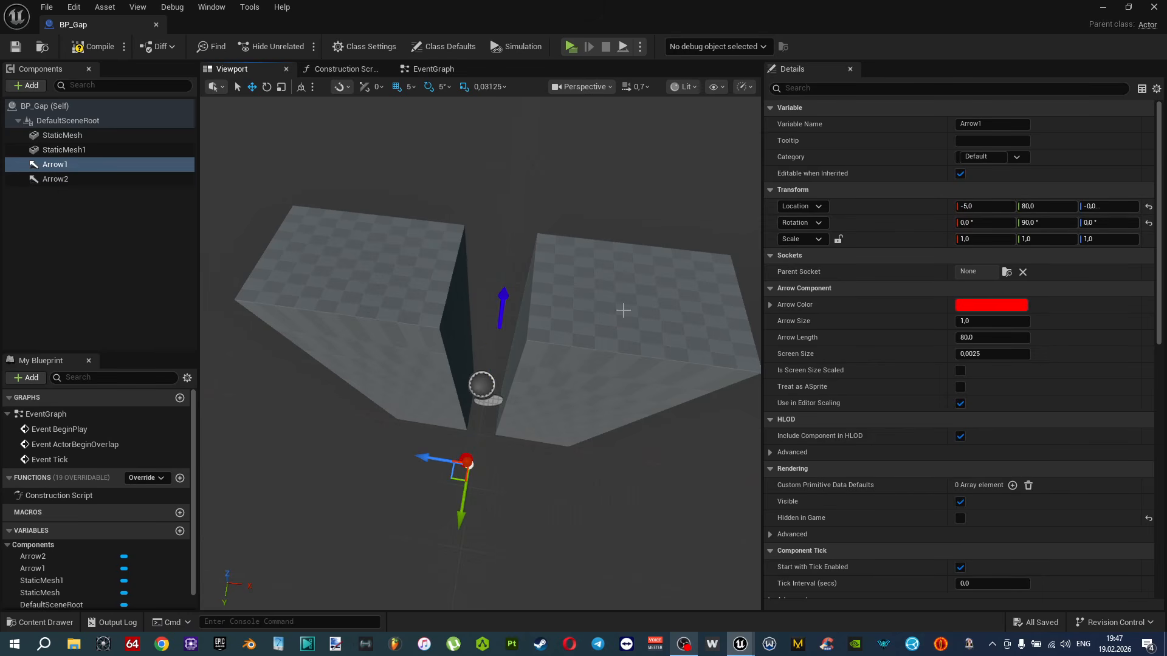
right_click_drag(571, 405, 571, 378)
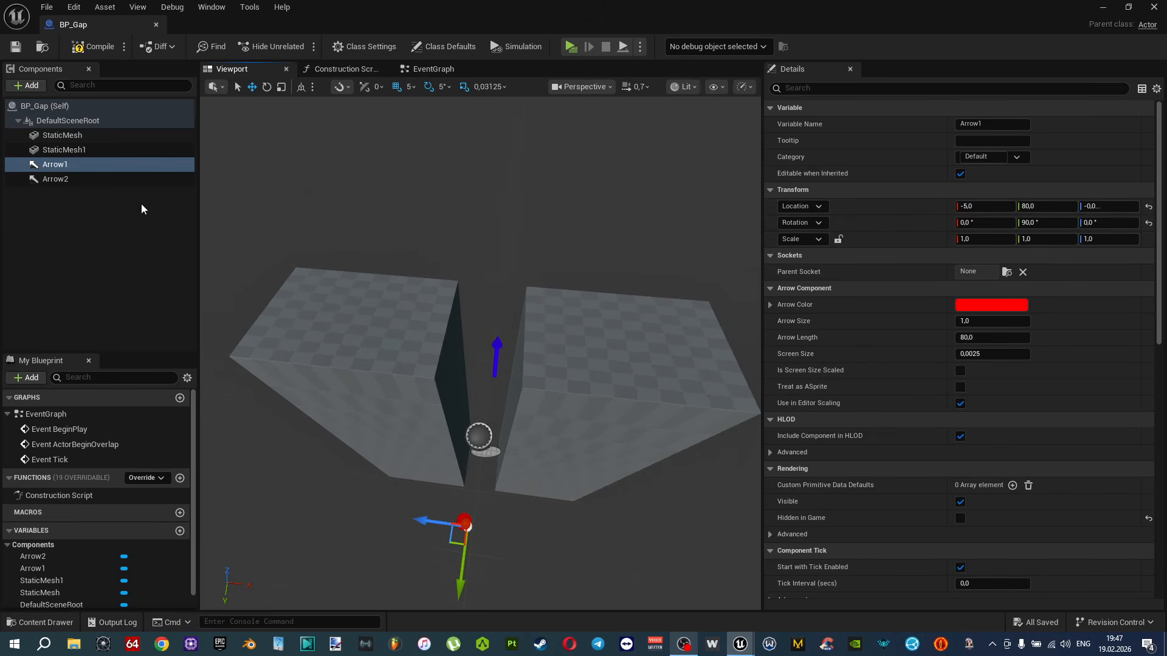
Rename the wall at X 70 to StaticMesh2 and the wall at X -70 to StaticMesh1, and save the blueprint.
left_click(92, 152)
left_click(1008, 126)
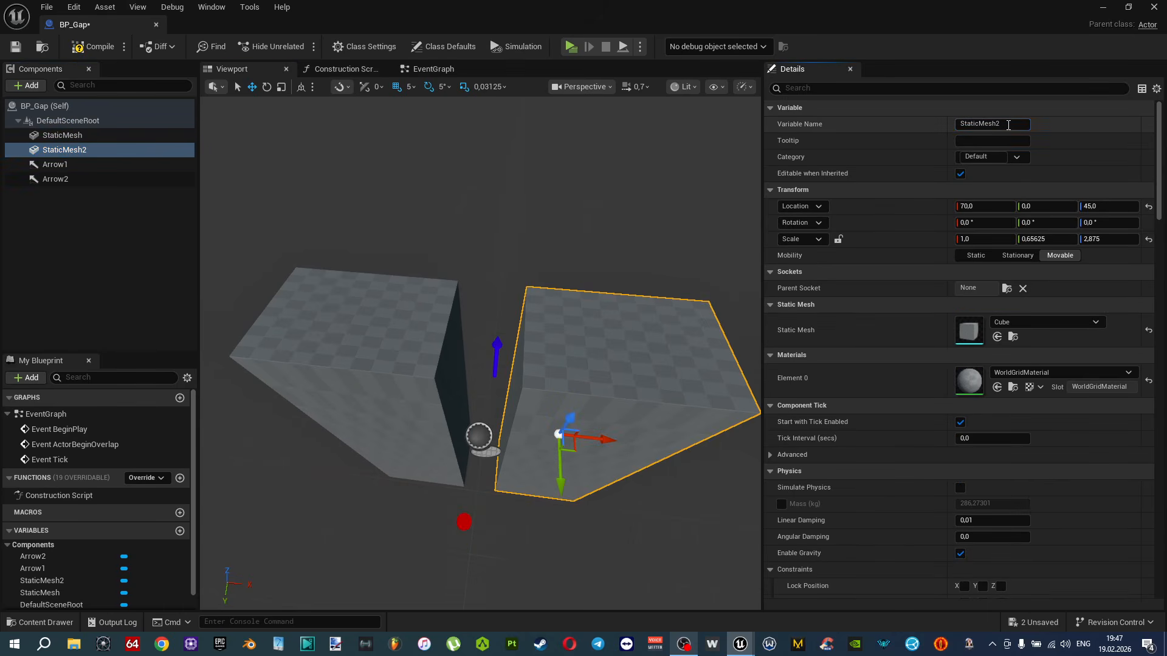
left_click(116, 135)
left_click(1013, 125)
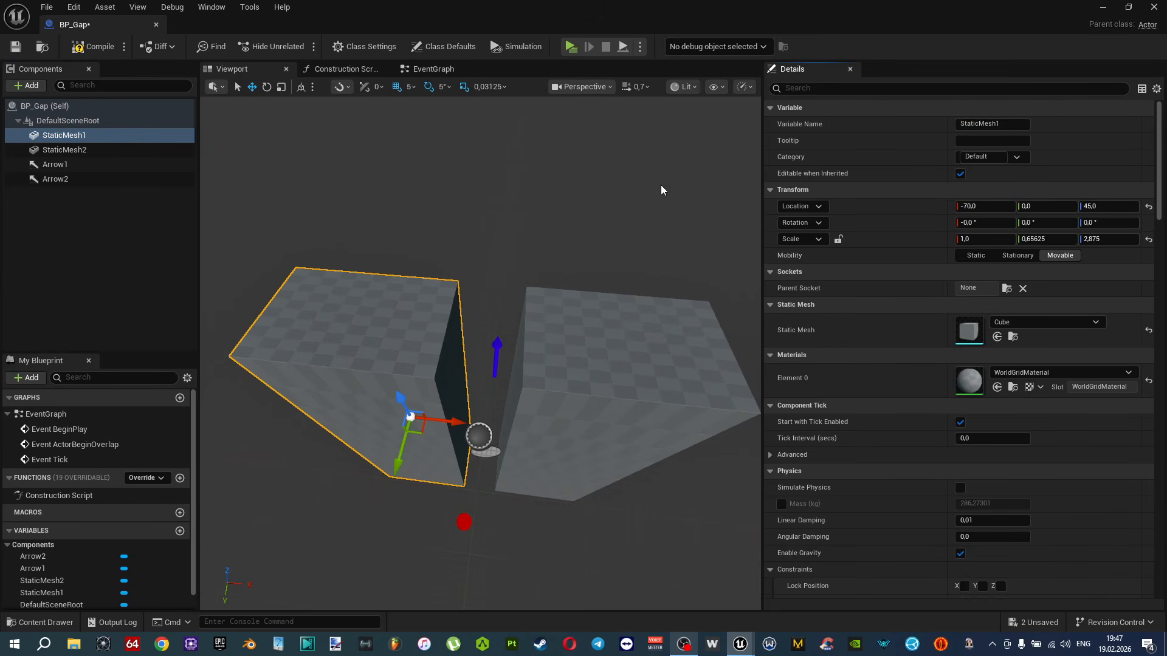
right_click_drag(644, 197, 589, 240)
right_click_drag(652, 195, 632, 230)
key("ctrl+s")
Examine the gap between the walls and the arrows at its two ends from above, from the front and at an angle.
mouse_move(662, 197)
right_mouse_down()
mouse_move(644, 201)
mouse_move(662, 197)
right_mouse_up()
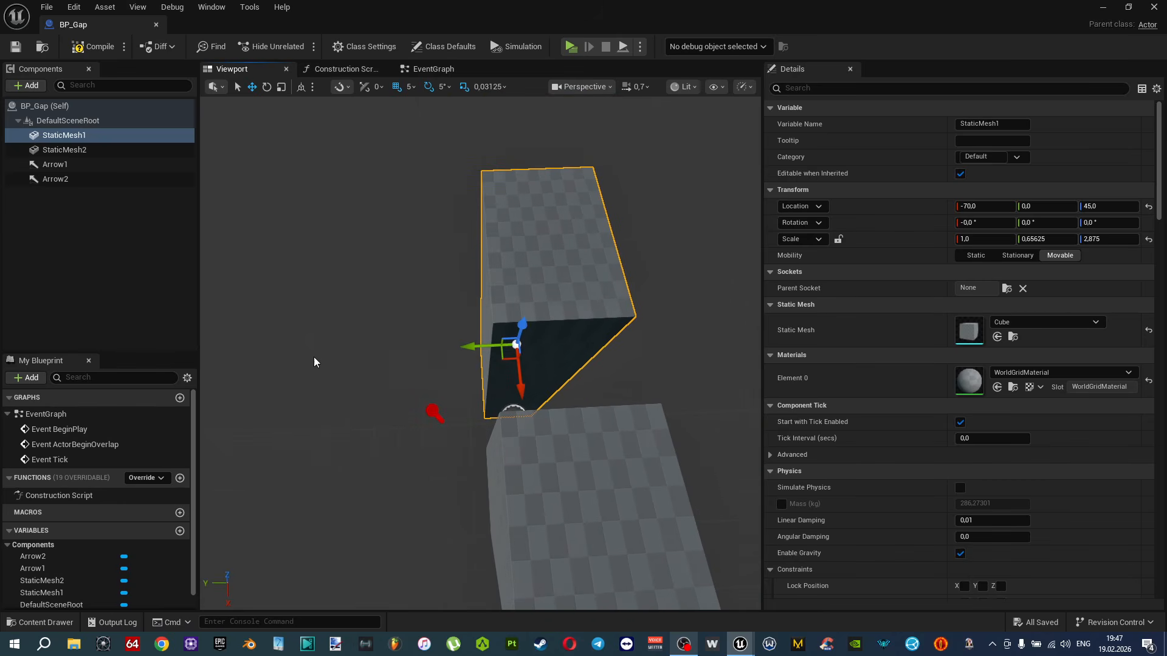
right_click_drag(374, 348, 374, 348)
right_click_drag(461, 374, 462, 375)
right_click_drag(588, 352, 588, 352)
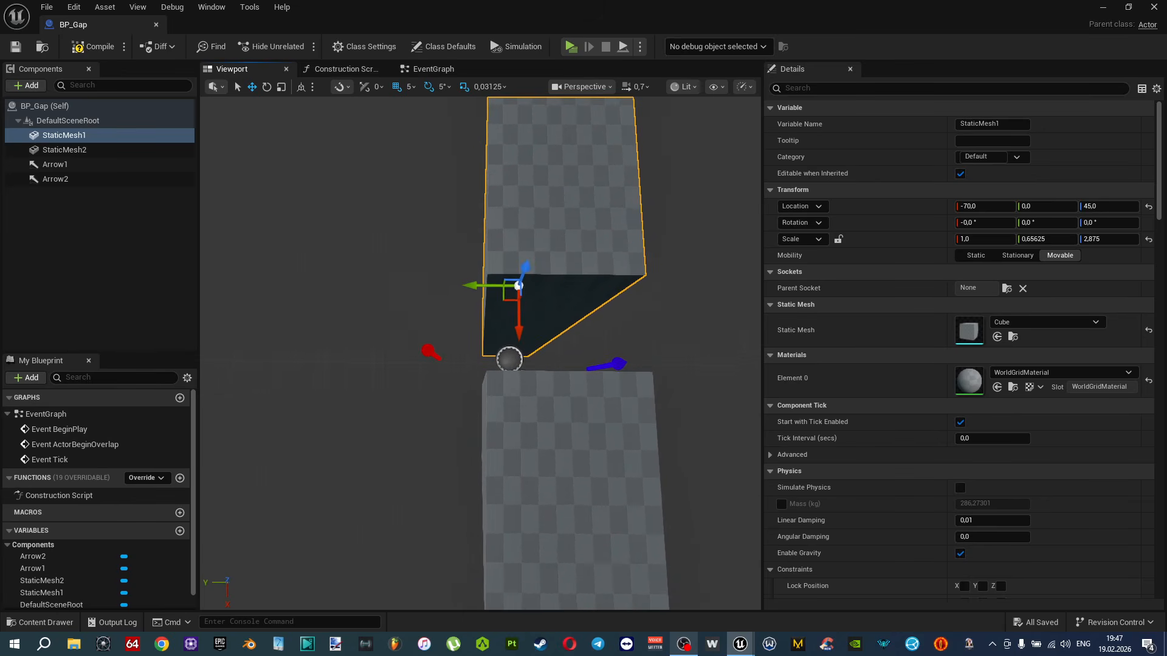
right_click_drag(391, 285, 391, 285)
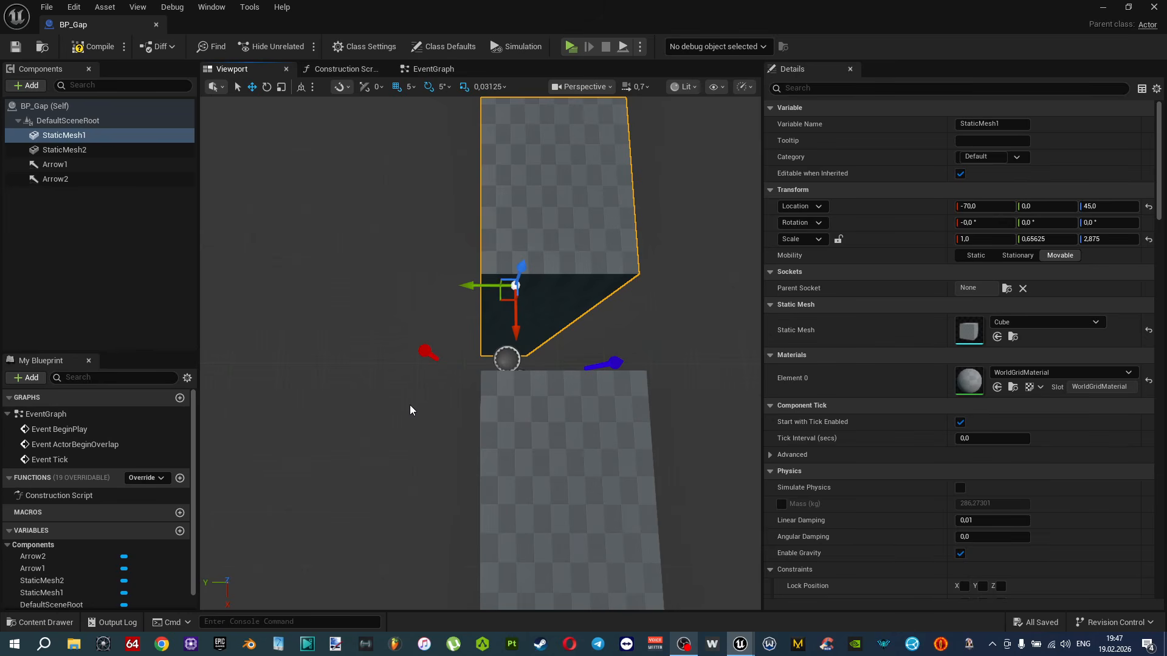
right_click_drag(409, 405, 410, 405)
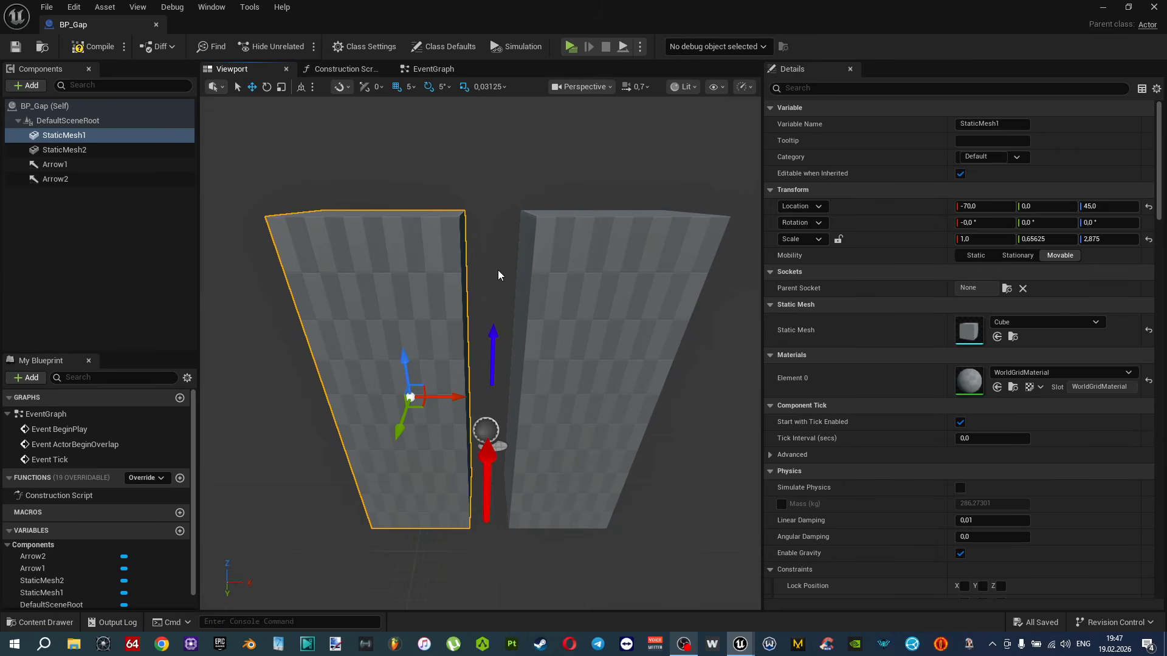
left_click_drag(499, 286, 499, 290)
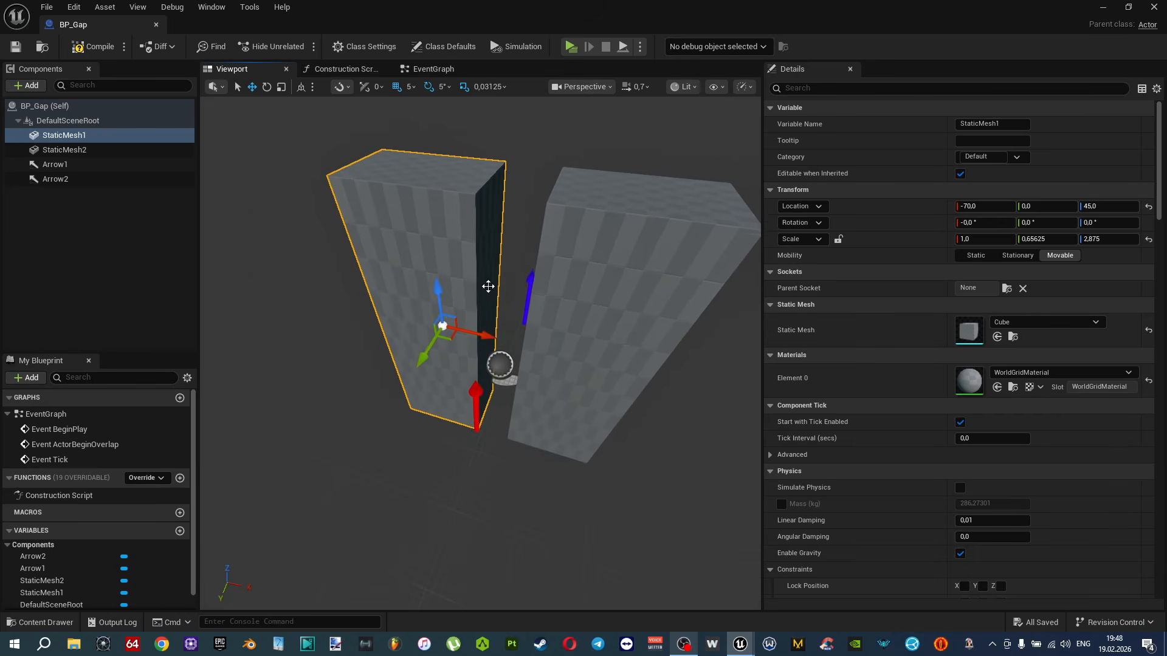
Add a Box Collision component to BP_Gap under DefaultSceneRoot and name it Box1.
left_click(47, 107)
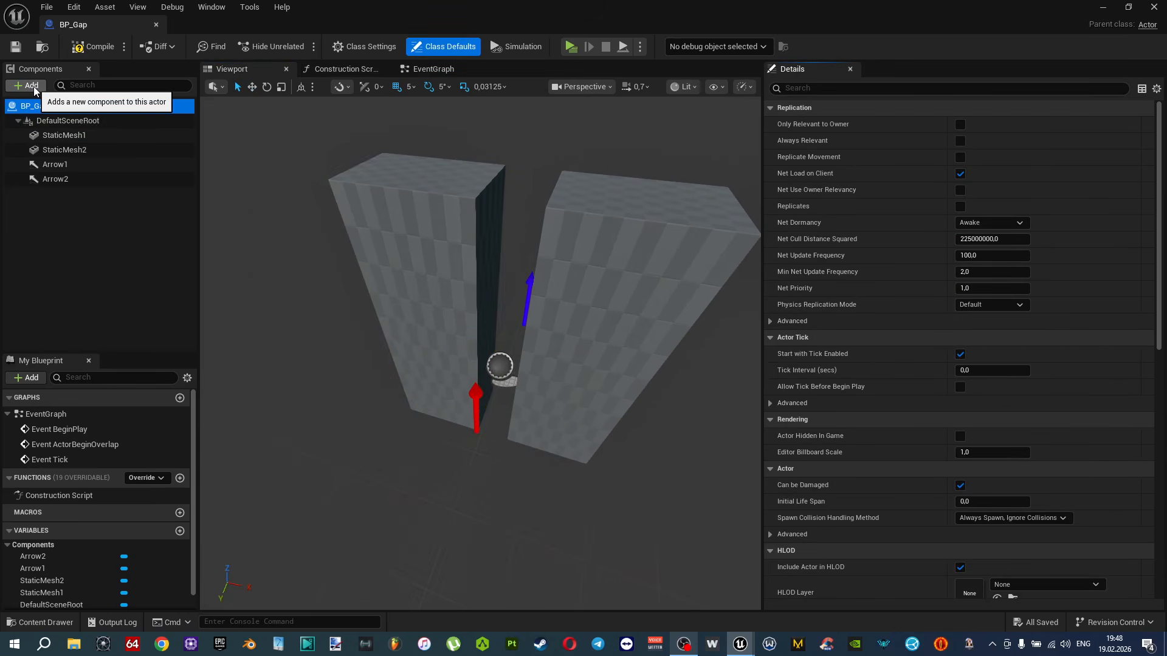
left_click(32, 86)
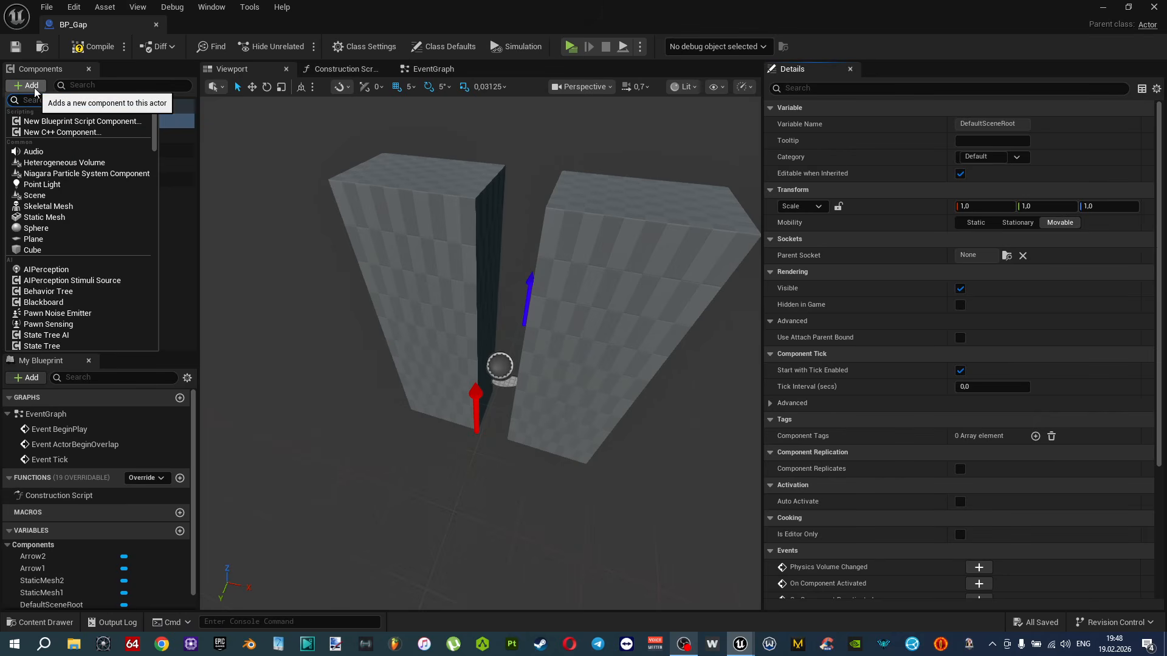
key("Escape")
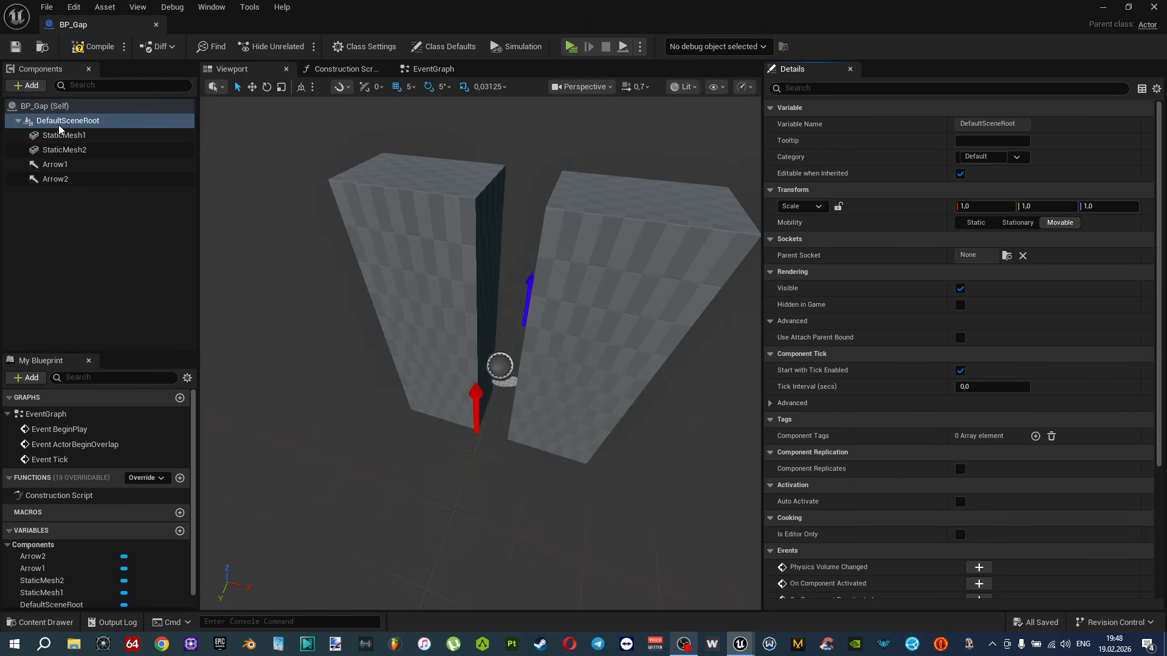
left_click(75, 181)
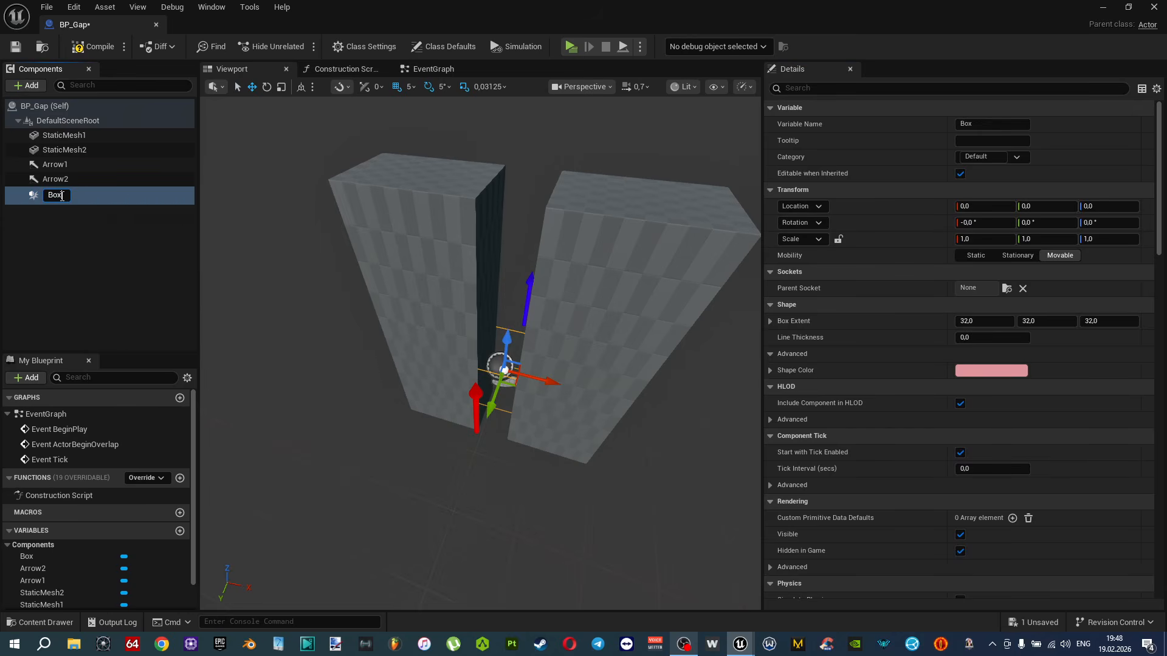
type("1")
key("Return")
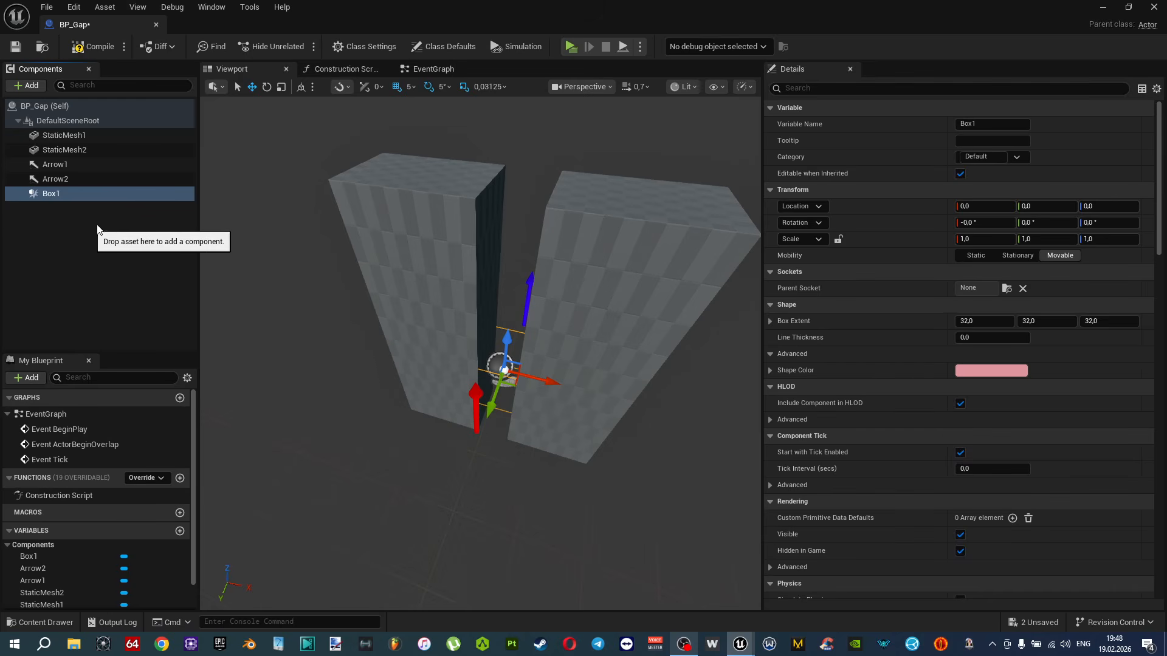
Move Box1 along Y to 70 at the red arrow's end of the gap and stretch its Y scale to 1.375.
right_click_drag(443, 286, 331, 298)
left_click_drag(477, 339, 373, 358)
key("r")
key("w")
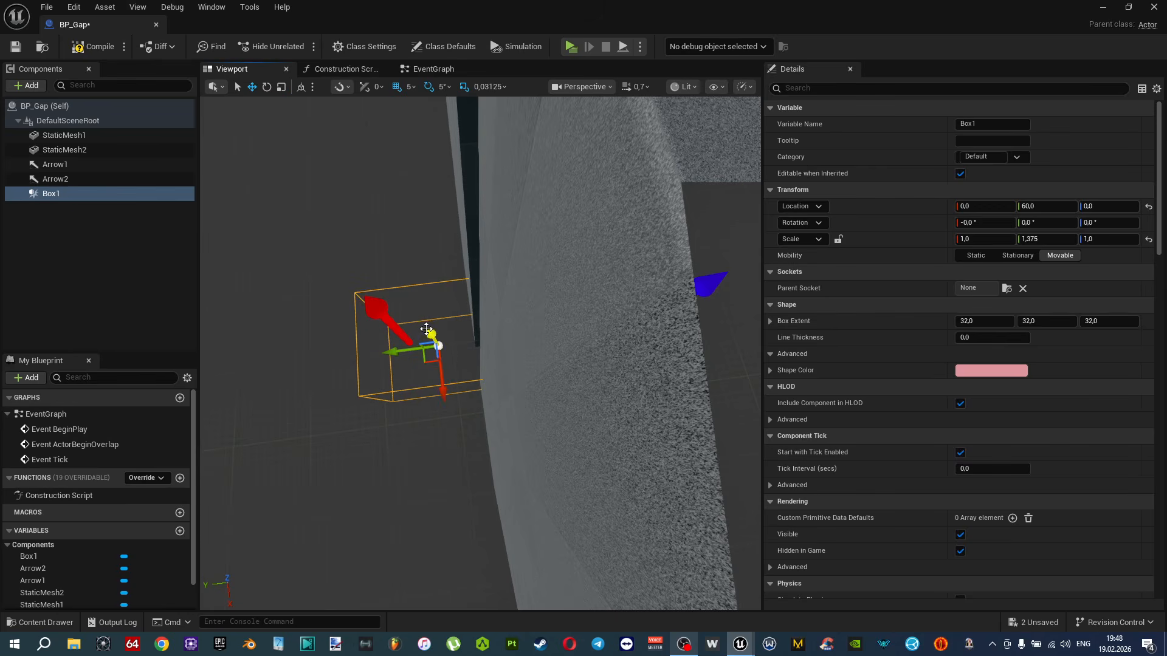
right_click_drag(426, 329, 365, 331)
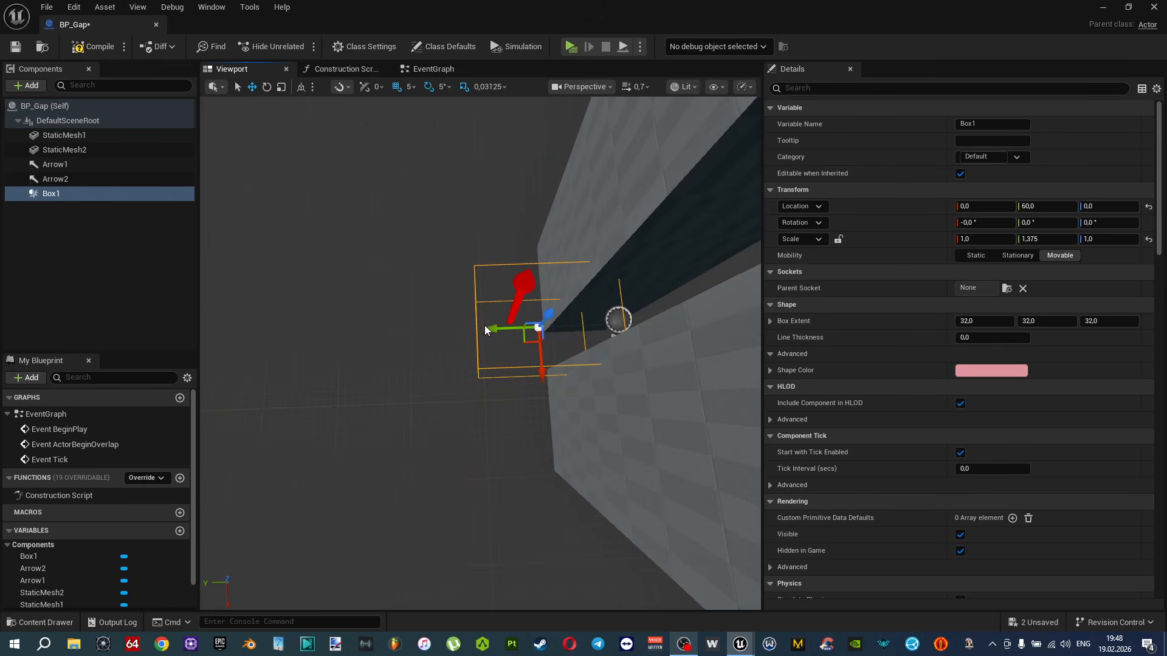
left_click_drag(484, 328, 478, 328)
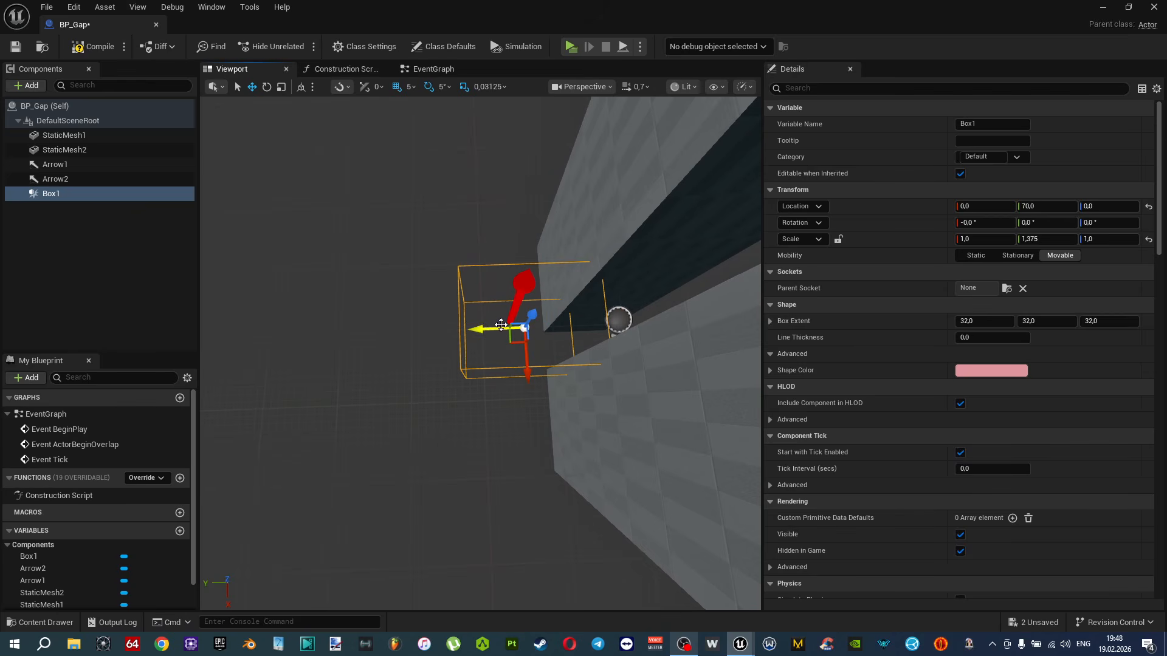
Duplicate Box1 and set the copy's Y location to -70, at the opposite end of the gap.
left_click(72, 195)
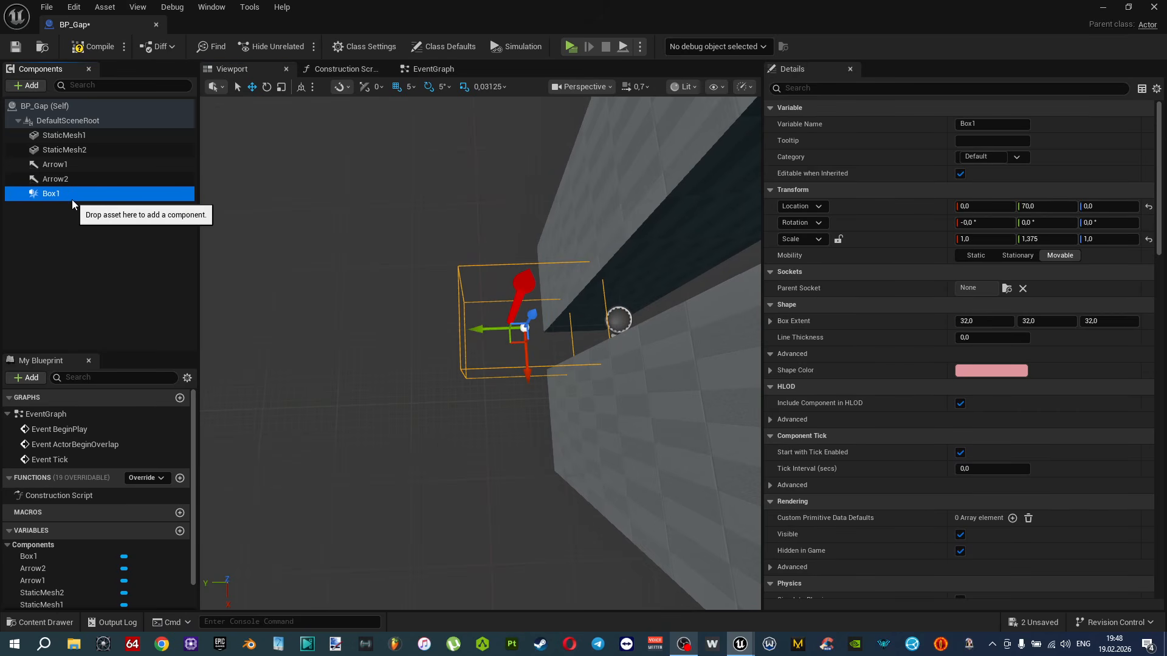
key("ctrl+d")
left_click(71, 224)
left_click(63, 193)
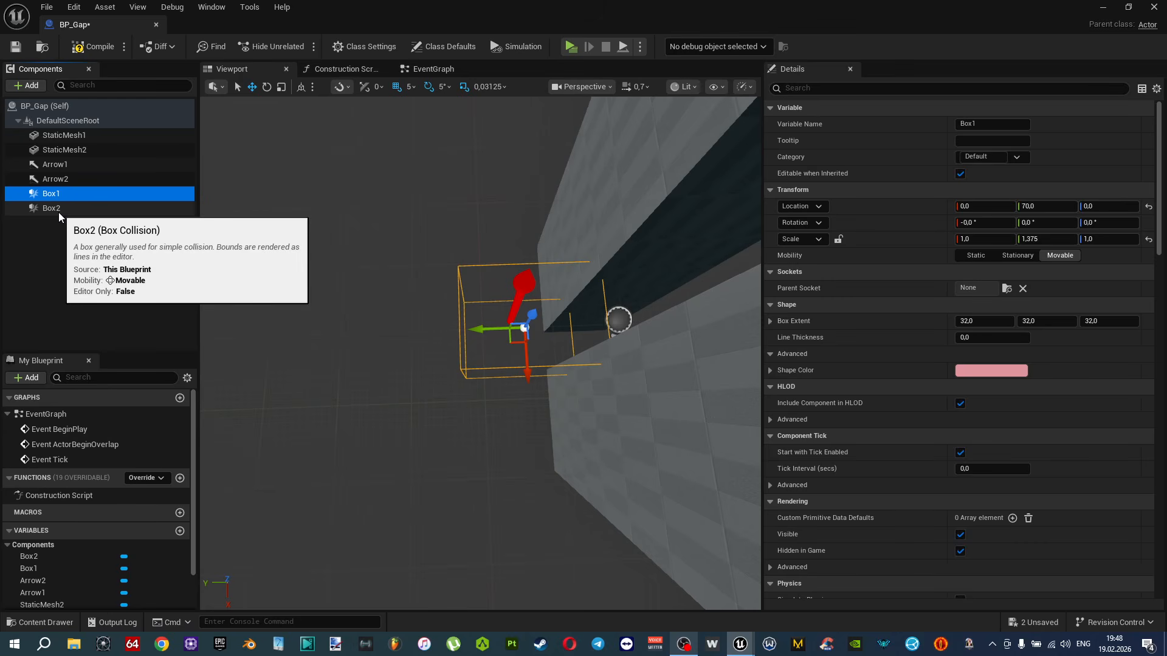
left_click(59, 210)
left_click(1026, 207)
type("-70")
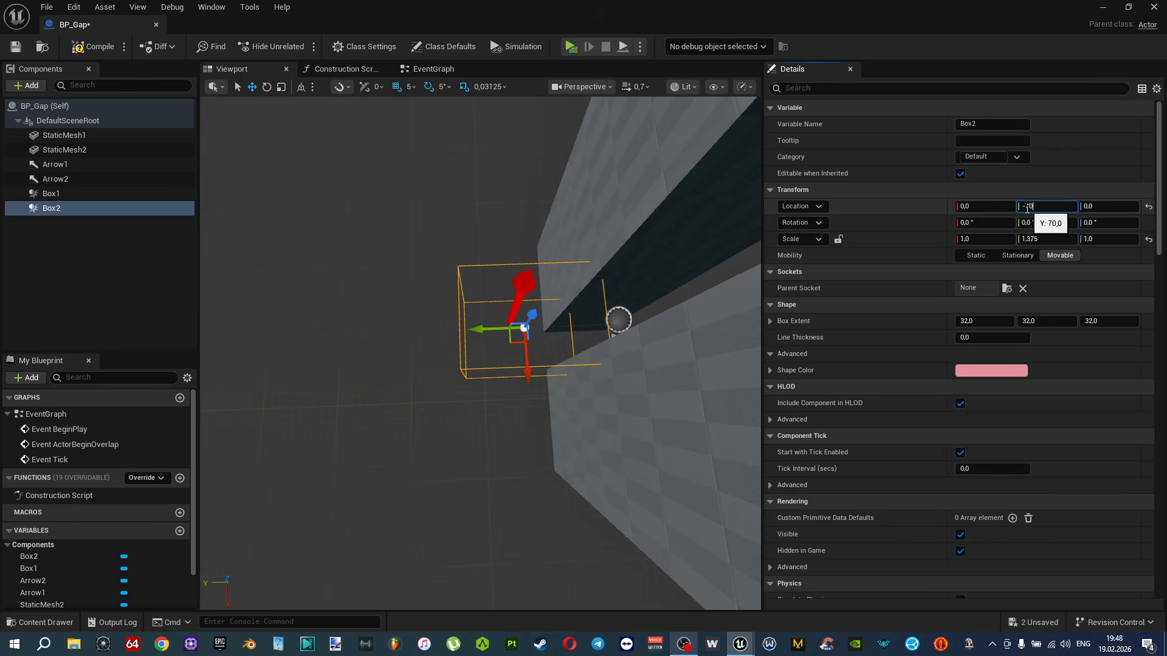
key("Return")
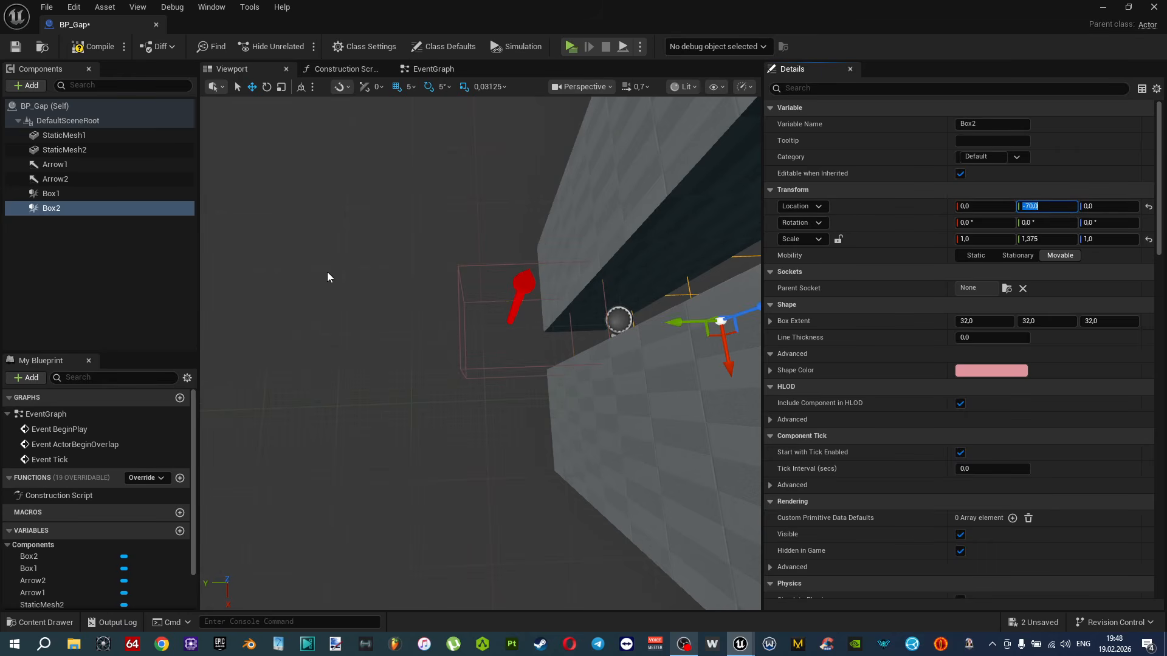
Turn off Hidden in Game for both collision boxes, save the blueprint and clear the property search filter.
left_click(52, 194, "ctrl")
left_click(891, 90)
type("hidd")
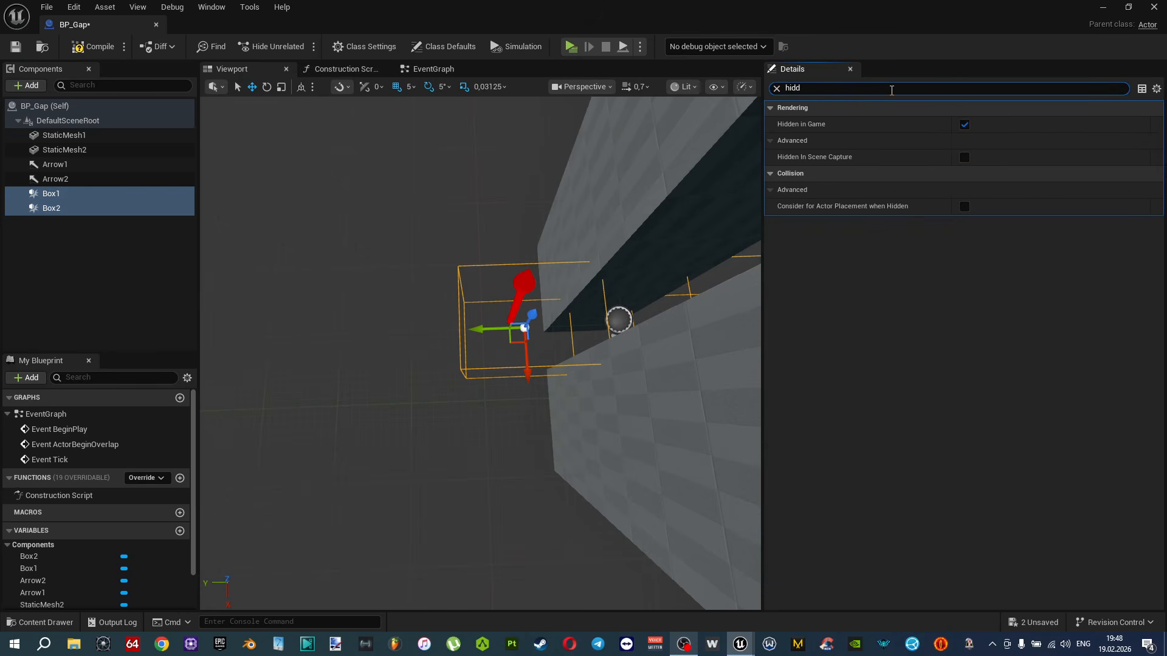
left_click(964, 124)
right_click_drag(464, 277, 464, 276)
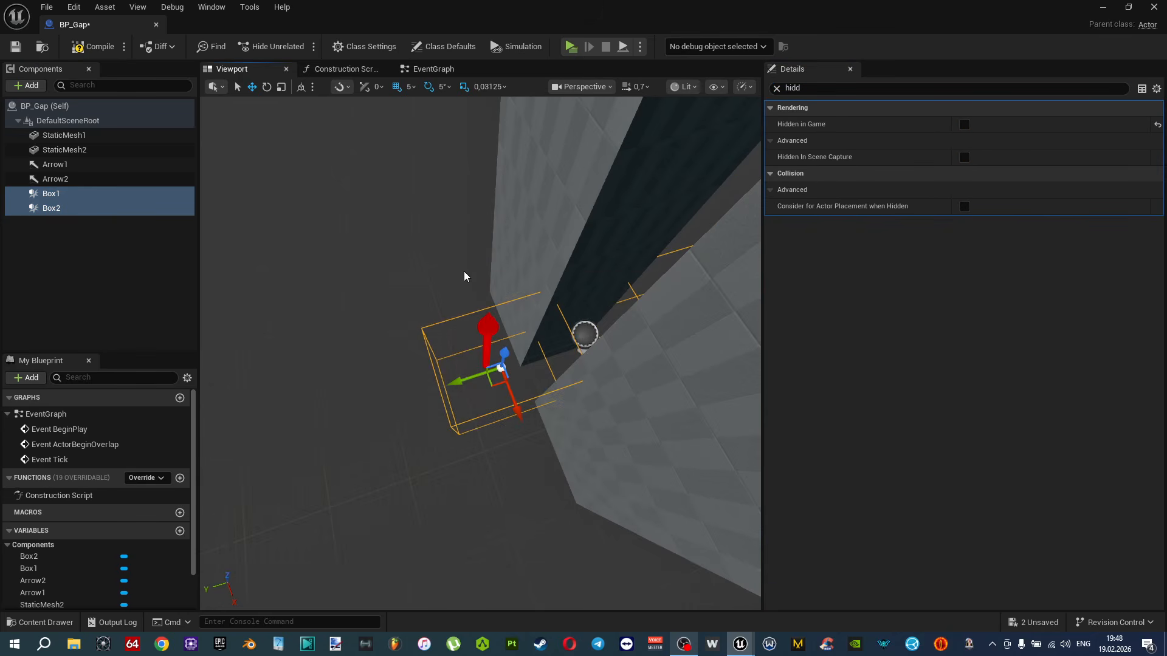
key("ctrl+s")
left_click(776, 88)
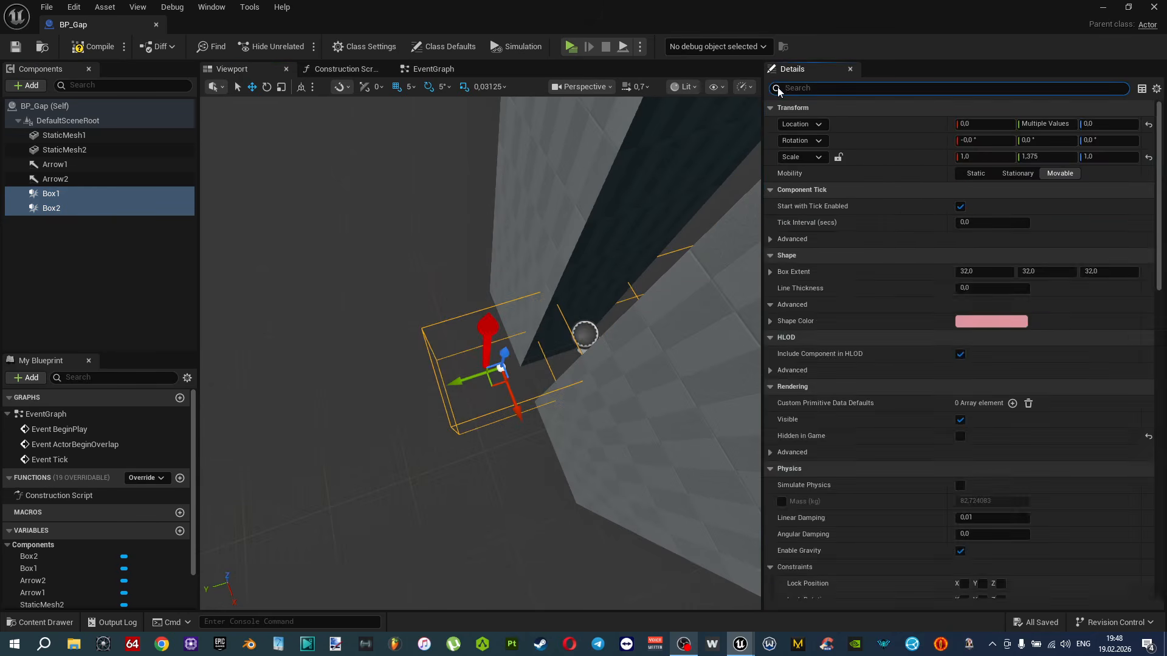
Add On Component Begin Overlap events for Box1 and Box2 to the event graph.
left_click(26, 268)
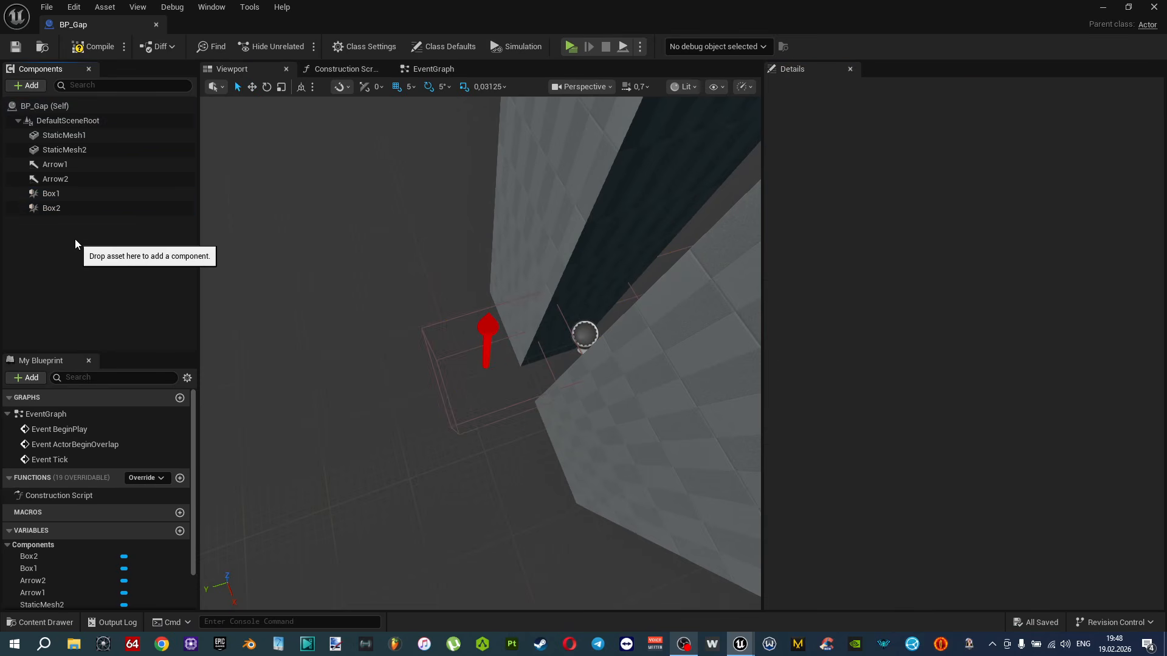
left_click(51, 195)
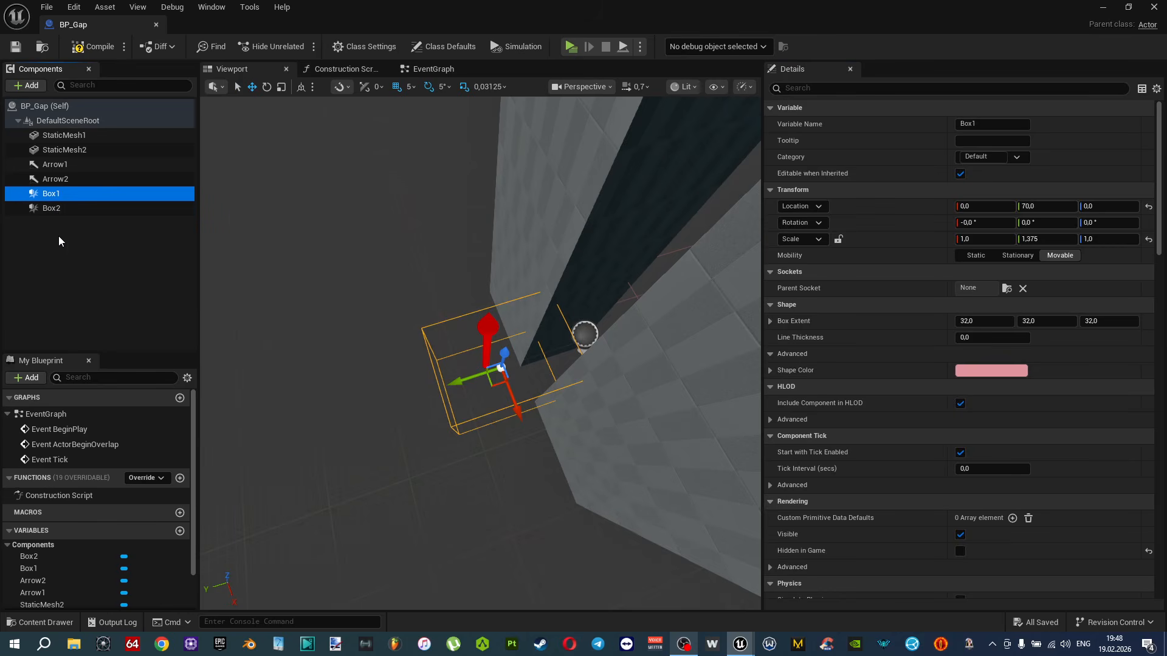
left_click(58, 235)
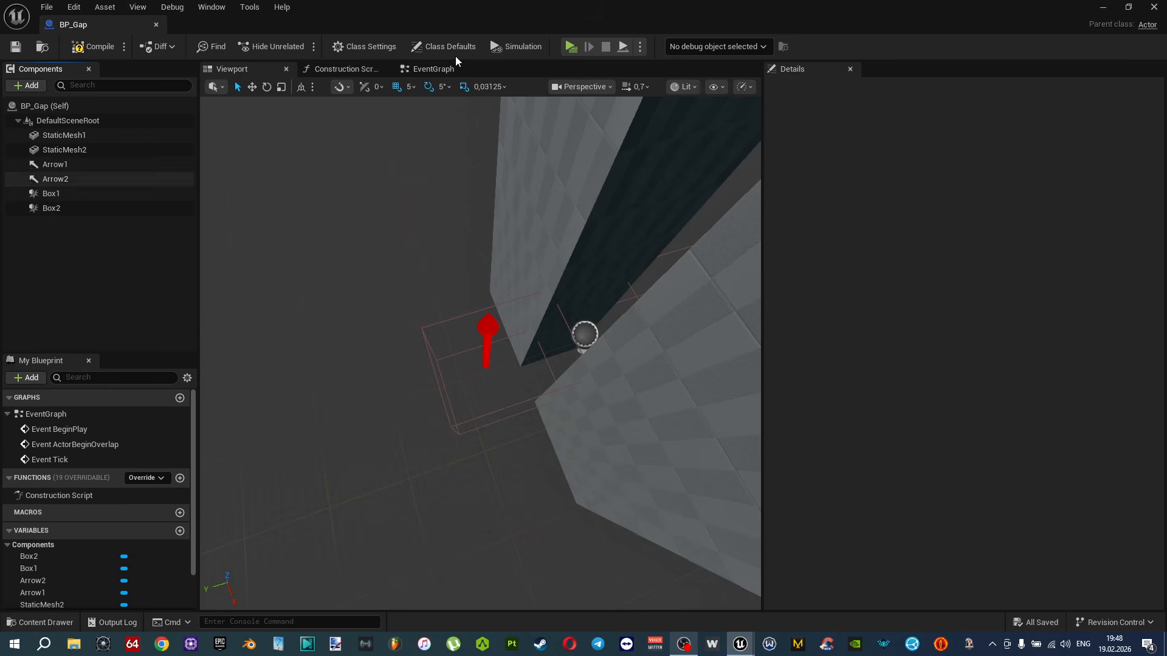
left_click(61, 193)
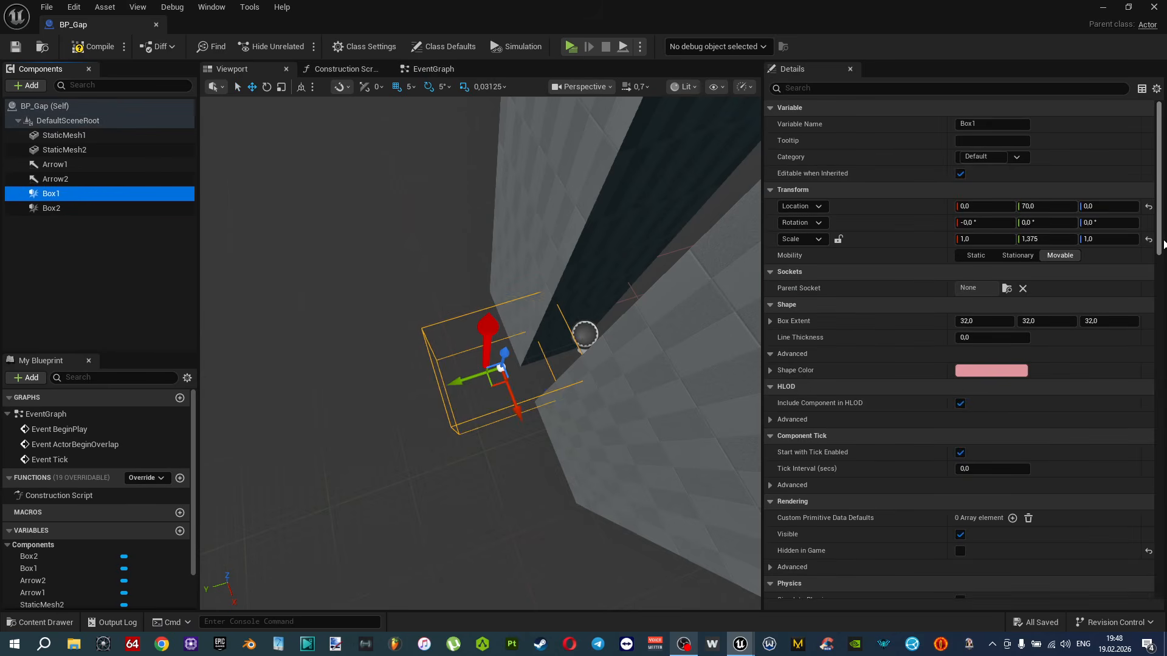
scroll(820, 256, "down", 10)
scroll(960, 304, "down", 4)
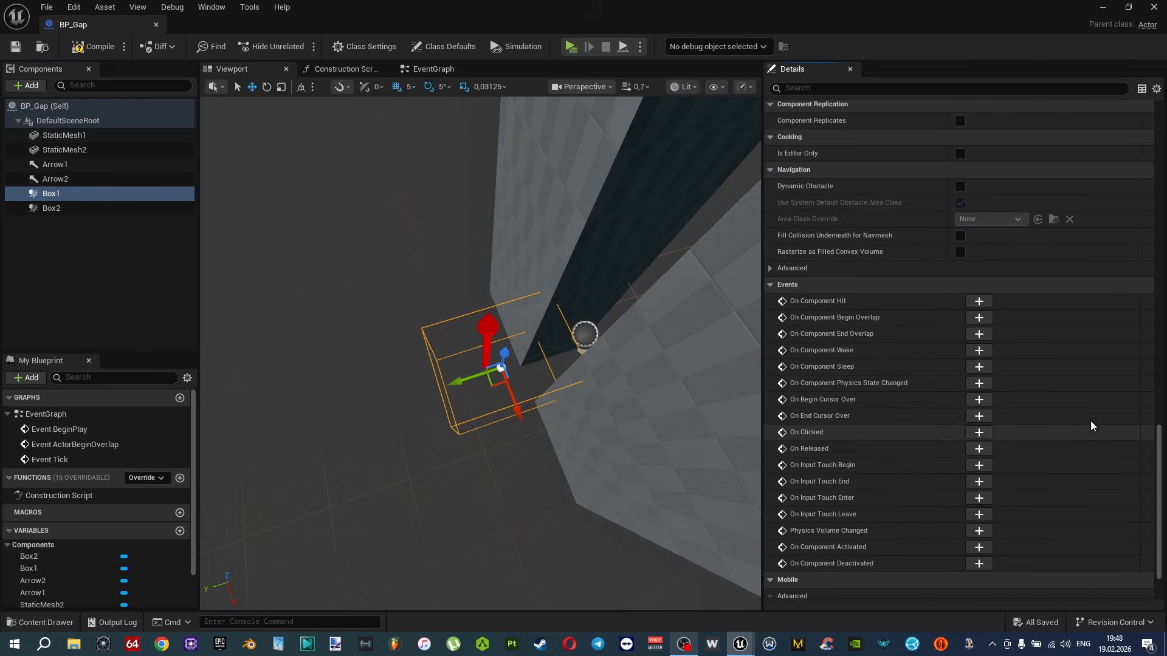
left_click(979, 318)
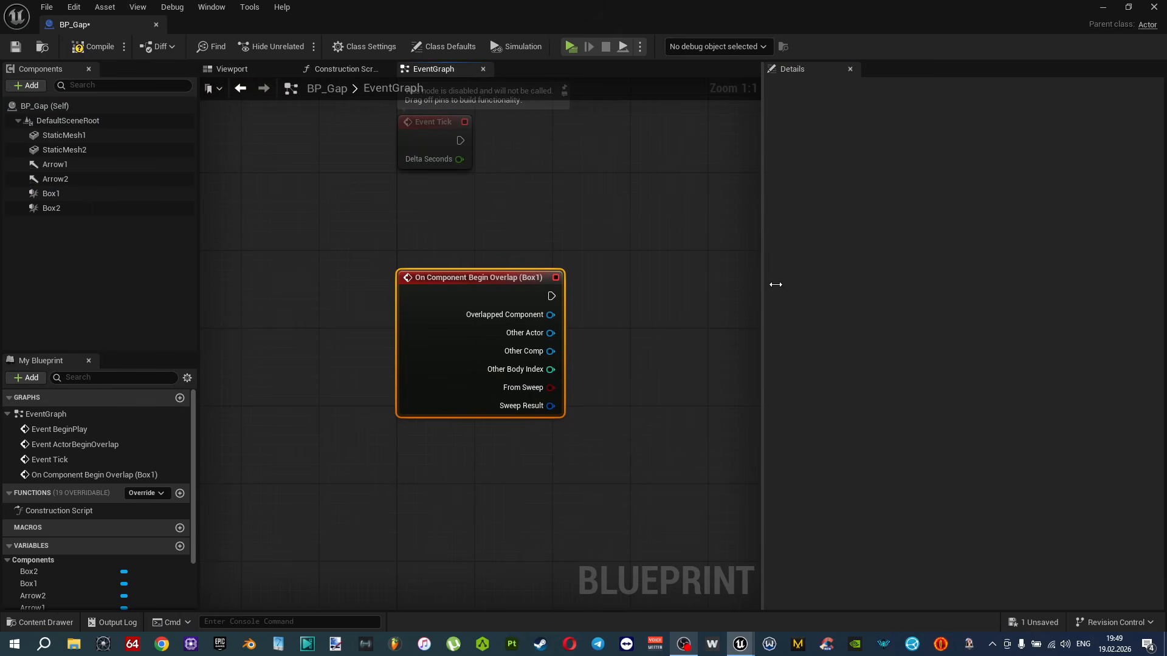
left_click_drag(764, 288, 990, 299)
left_click(122, 209)
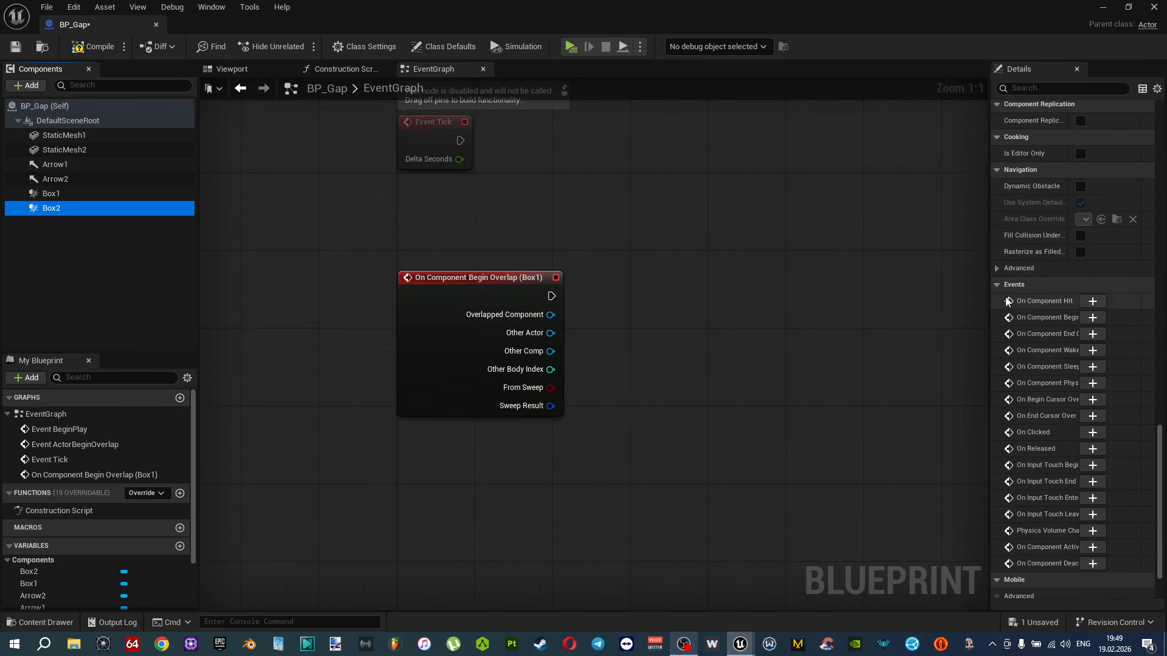
left_click(1097, 317)
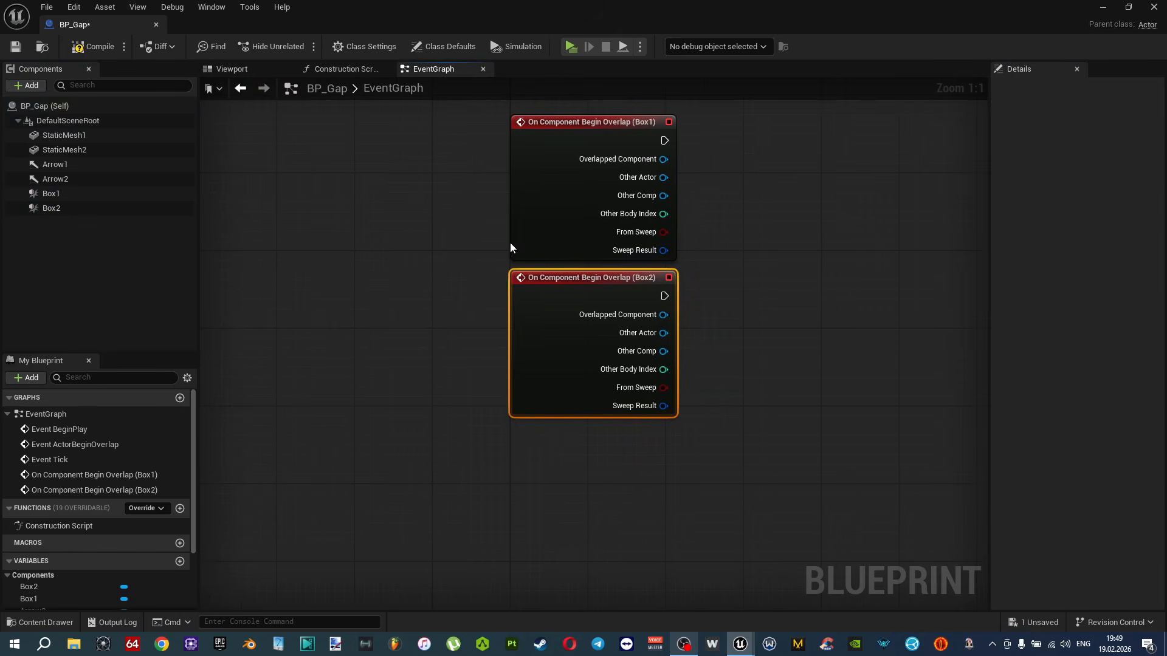
Add On Component End Overlap events for Box1 and Box2 to the event graph.
left_click(82, 198)
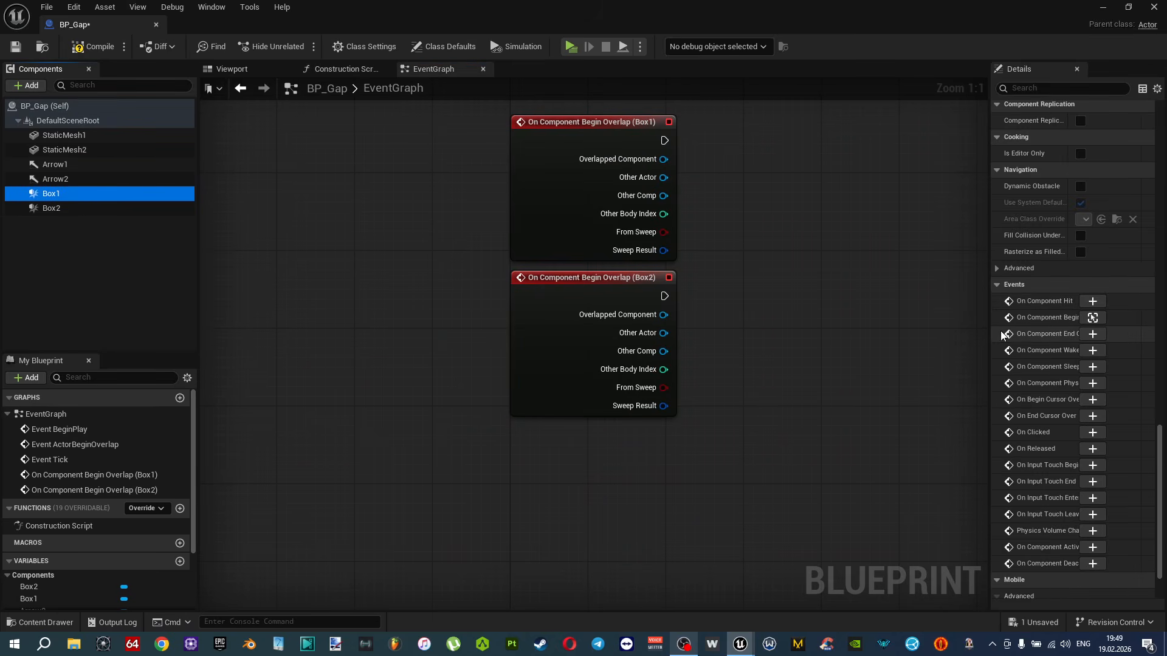
left_click_drag(990, 323, 868, 333)
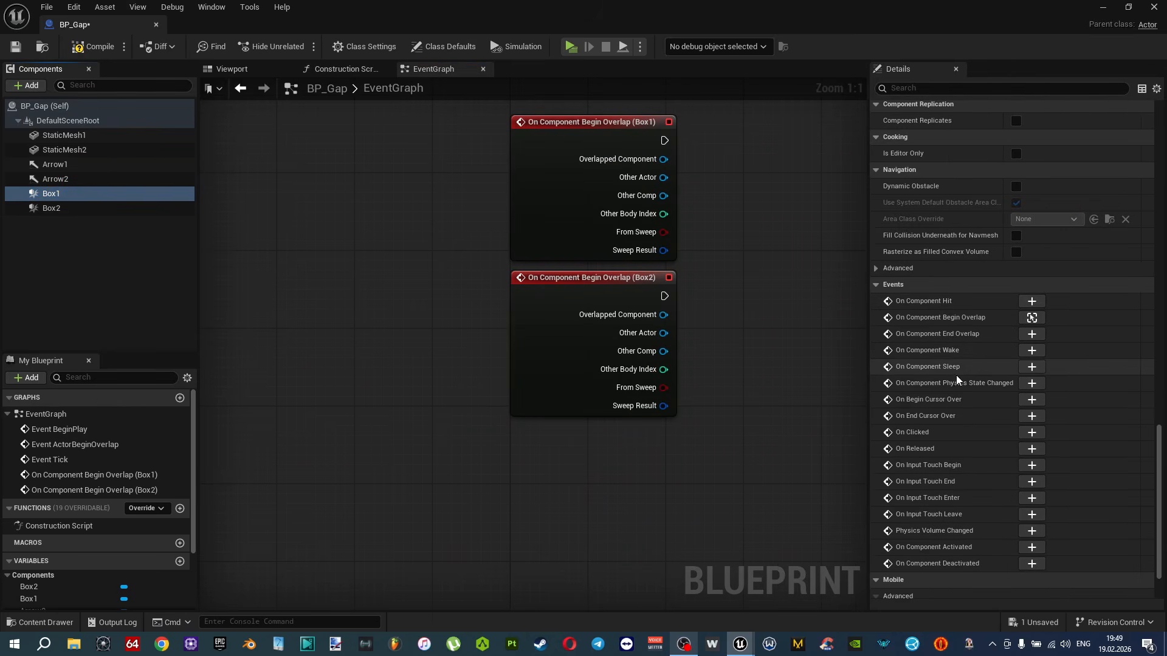
left_click(1031, 334)
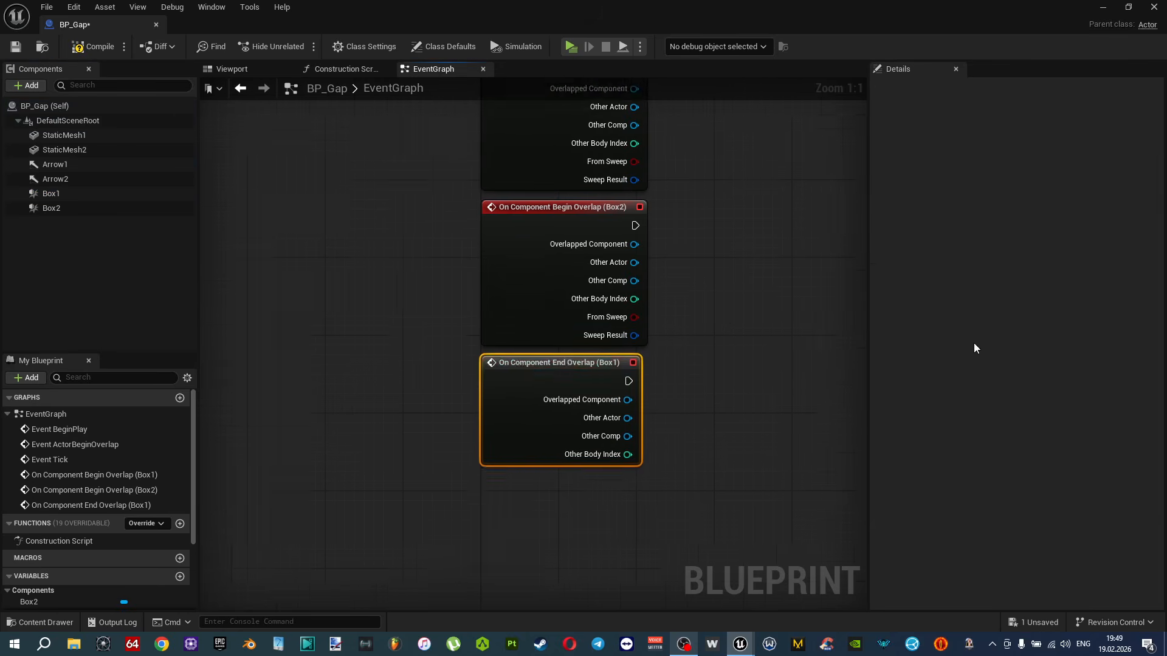
left_click(60, 209)
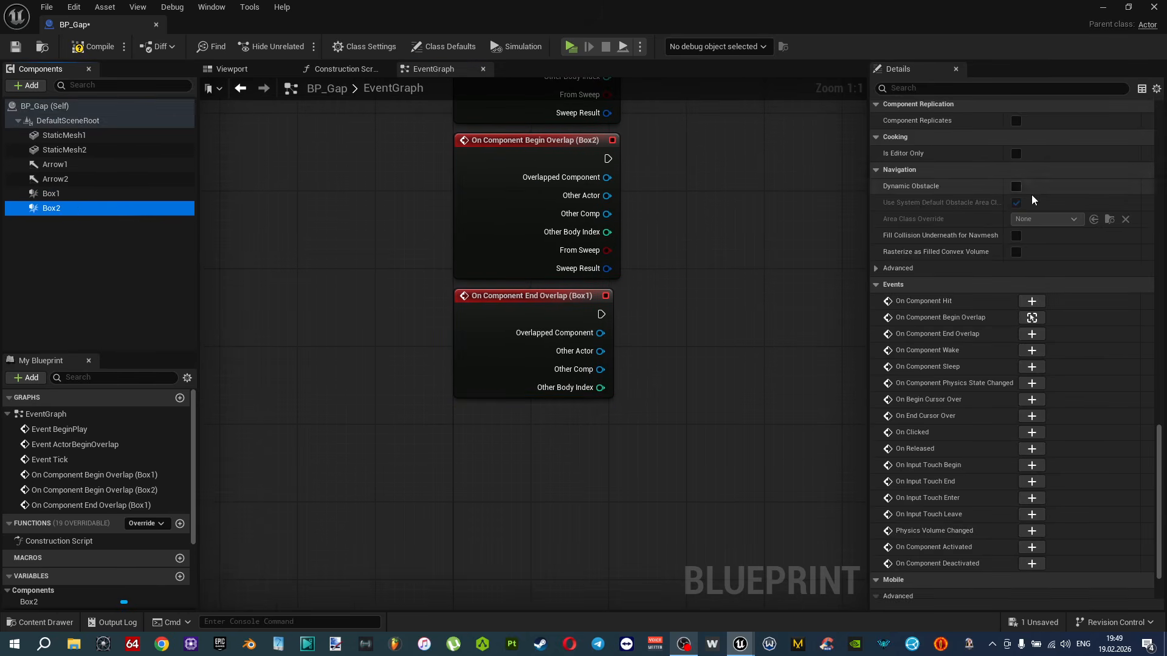
left_click(1032, 334)
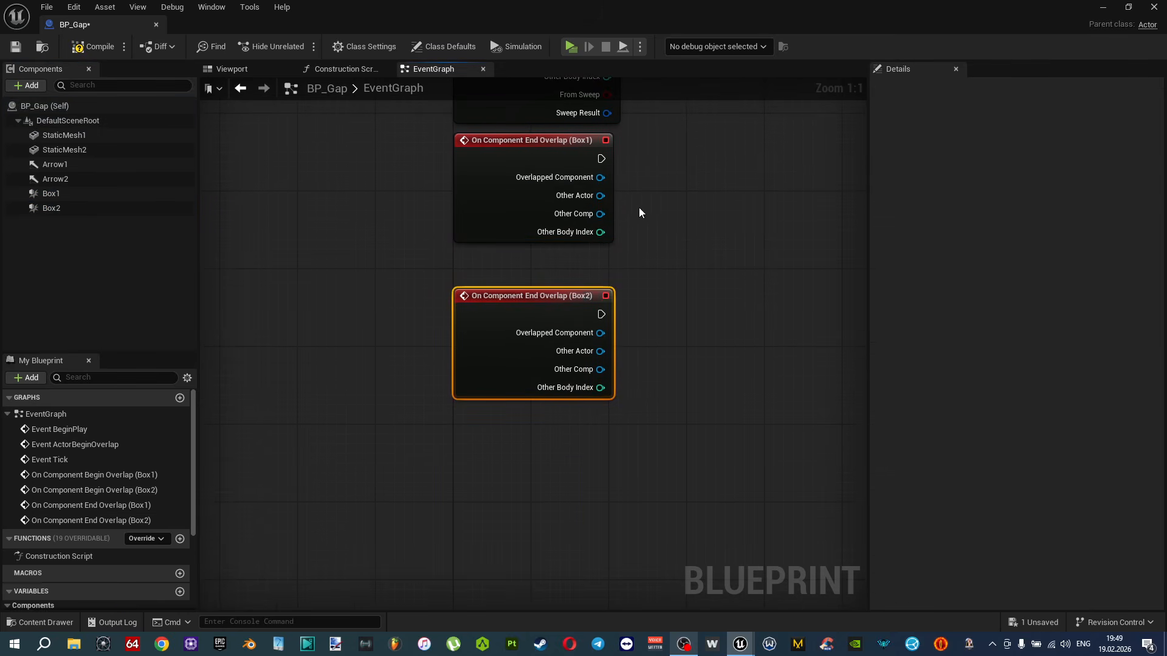
Move the End Overlap (Box1) node slightly down to separate it from the Begin Overlap (Box2) node.
right_click_drag(639, 208, 592, 394)
left_click(627, 352)
right_click_drag(651, 274, 655, 336)
scroll(643, 349, "down", 1)
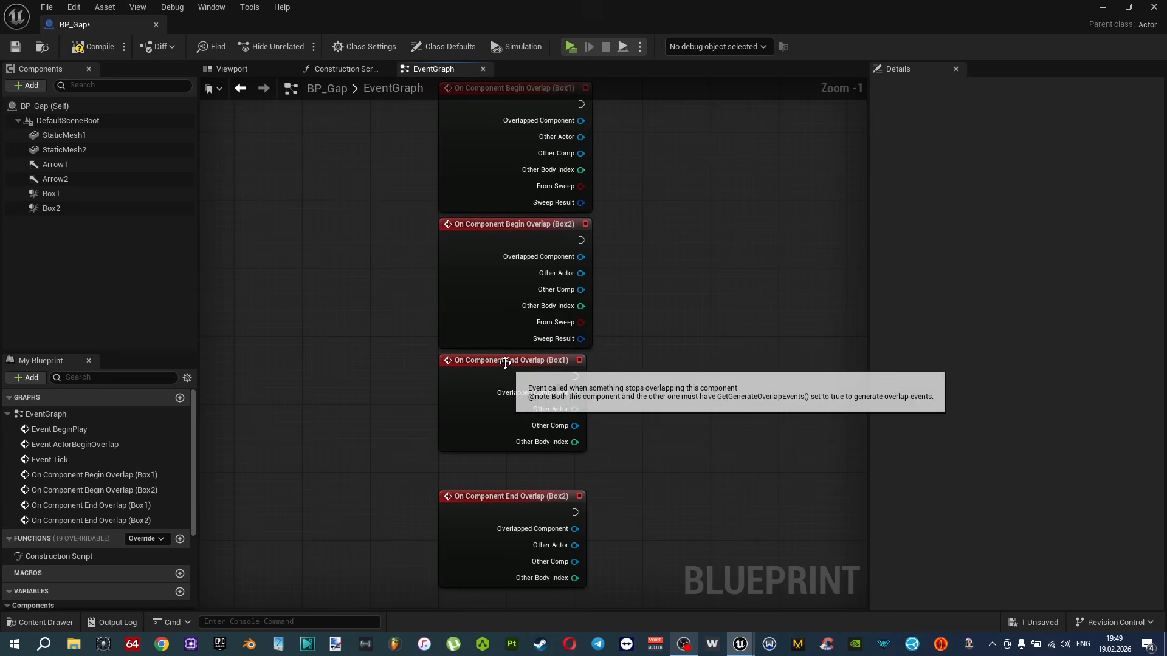
left_click(507, 366)
right_click_drag(734, 333, 702, 360)
left_click(699, 365)
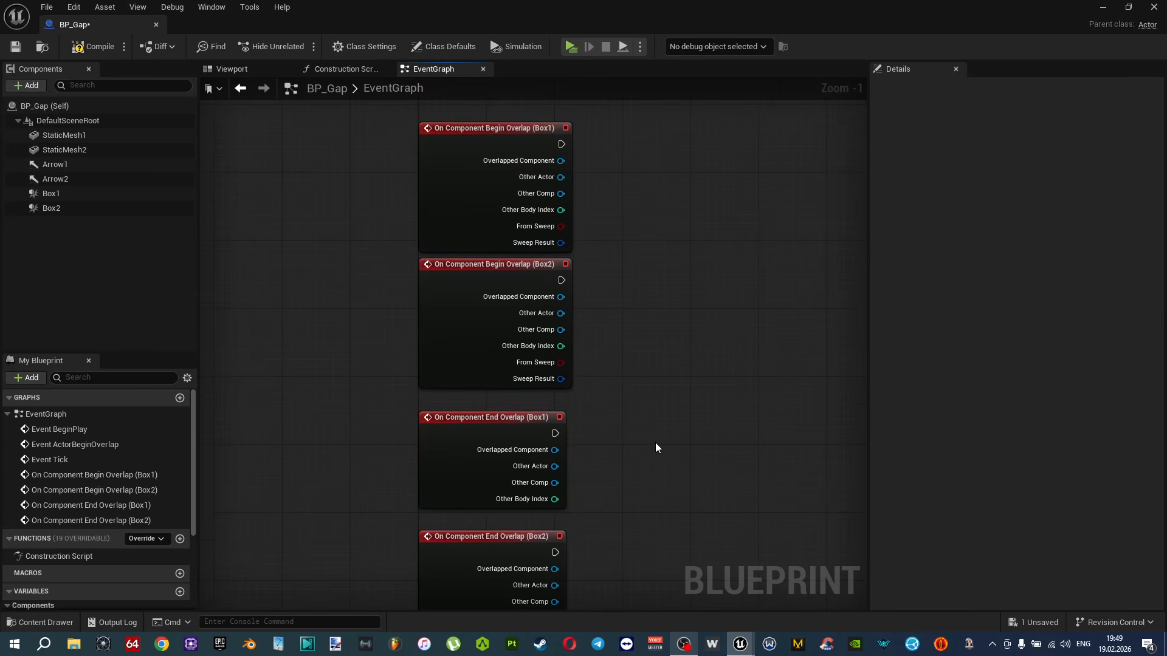
Create a Blueprint Interface named BPI_Squeeze in the Squeeze folder and save all assets.
key("ctrl+space")
left_click(503, 471)
right_click(502, 471)
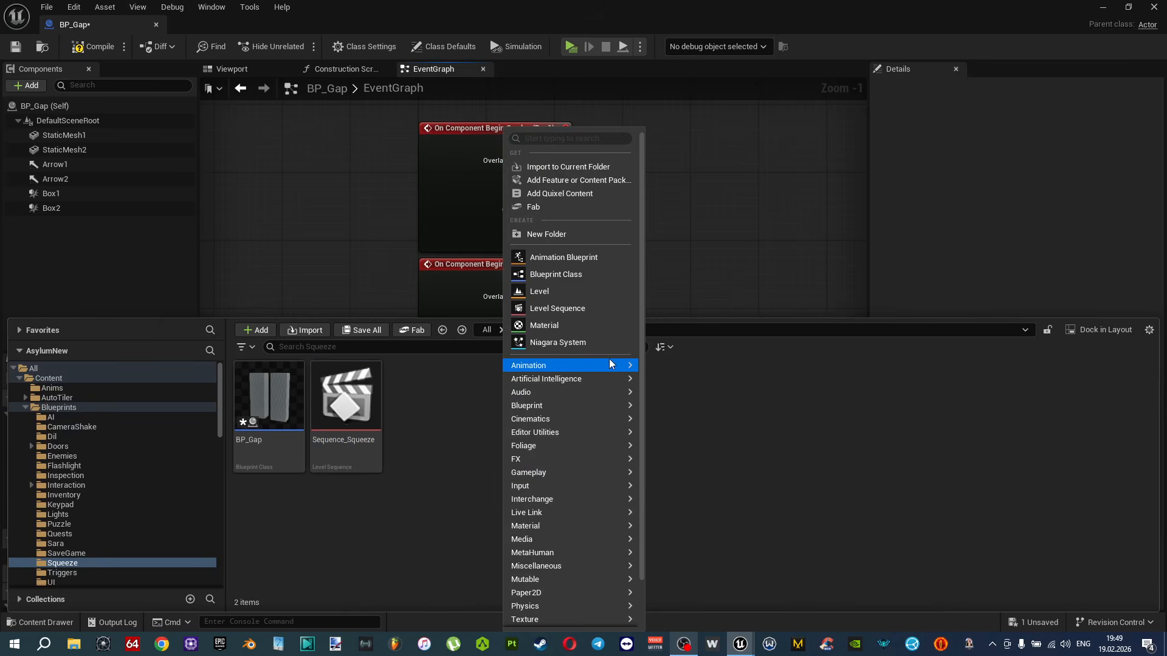
mouse_move(613, 406)
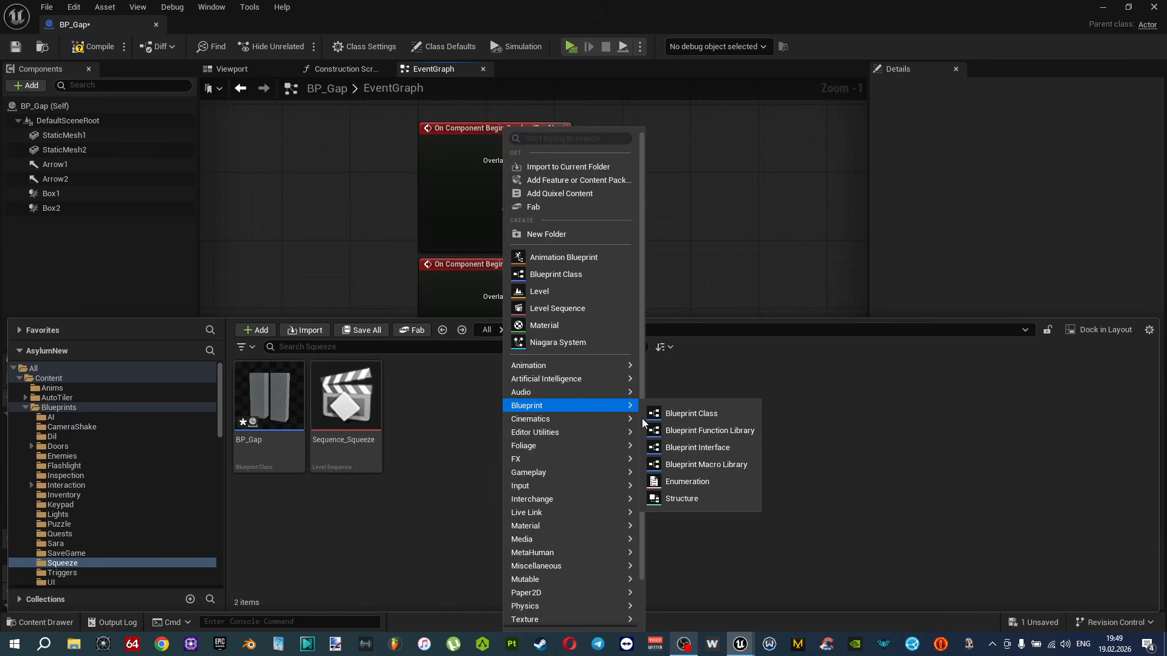
left_click(720, 448)
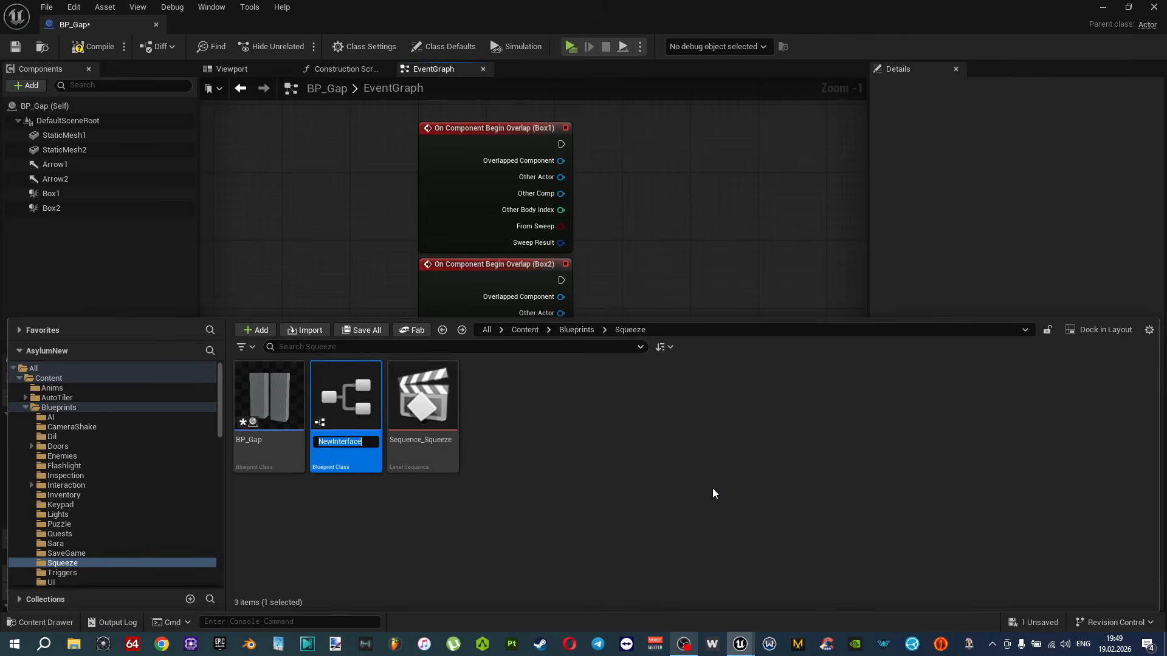
type("BPI_Squeeze")
key("Return")
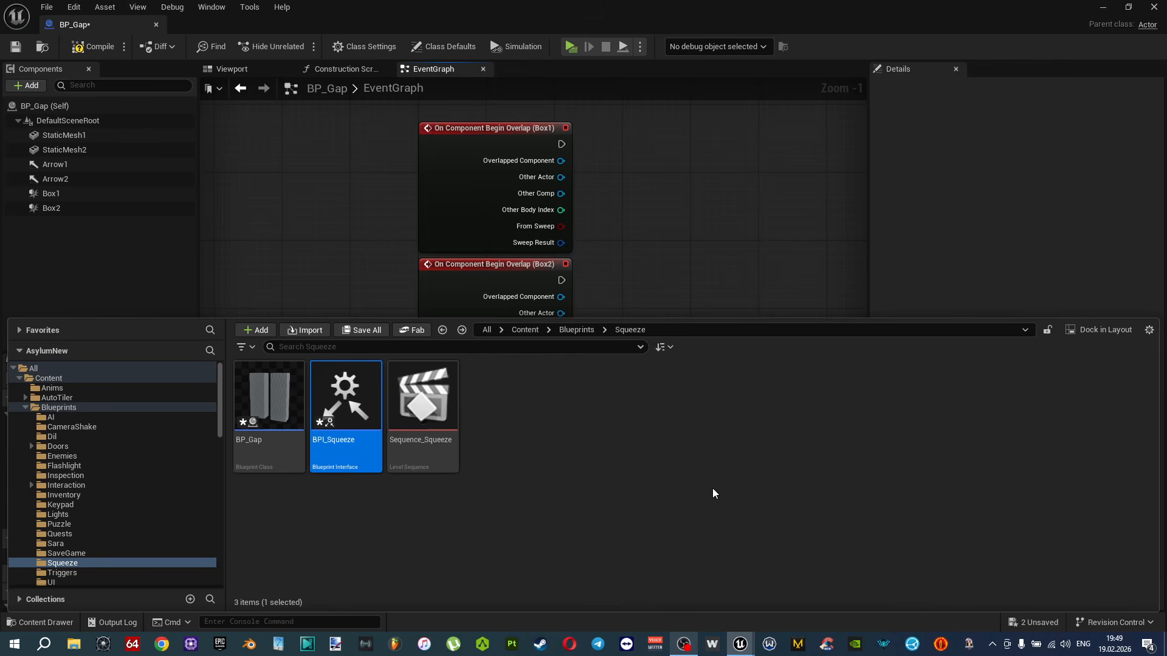
key("ctrl+shift+s")
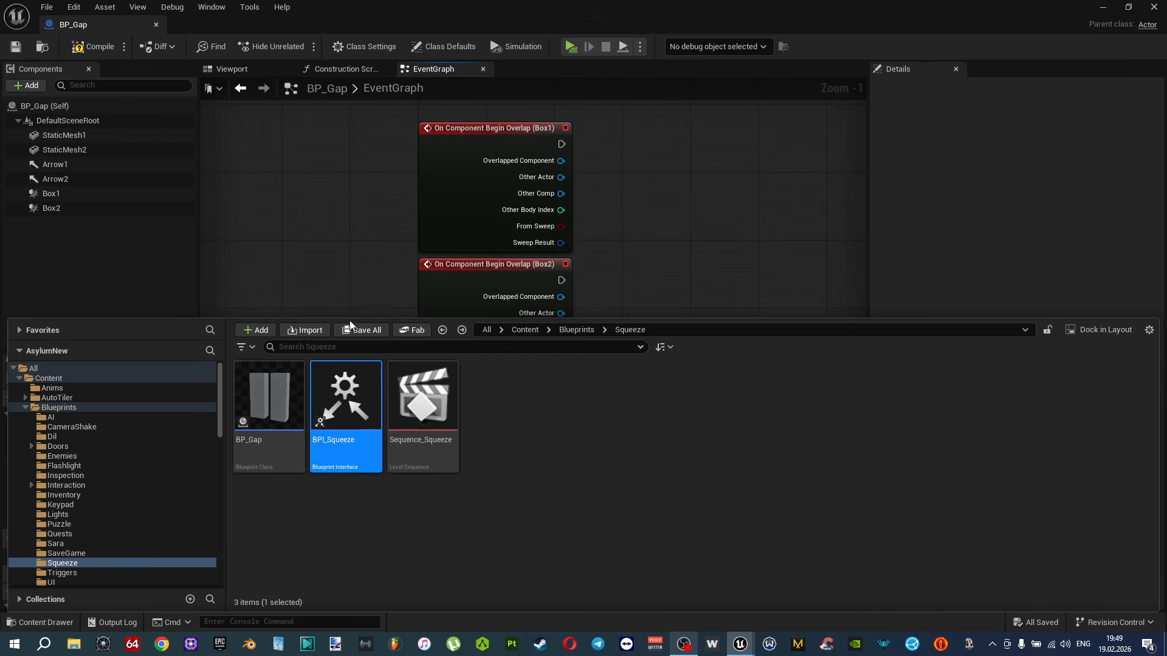
Open the BPI_Squeeze interface alongside BP_Gap and name its new function SqueezeStartOverlap.
left_click(363, 45)
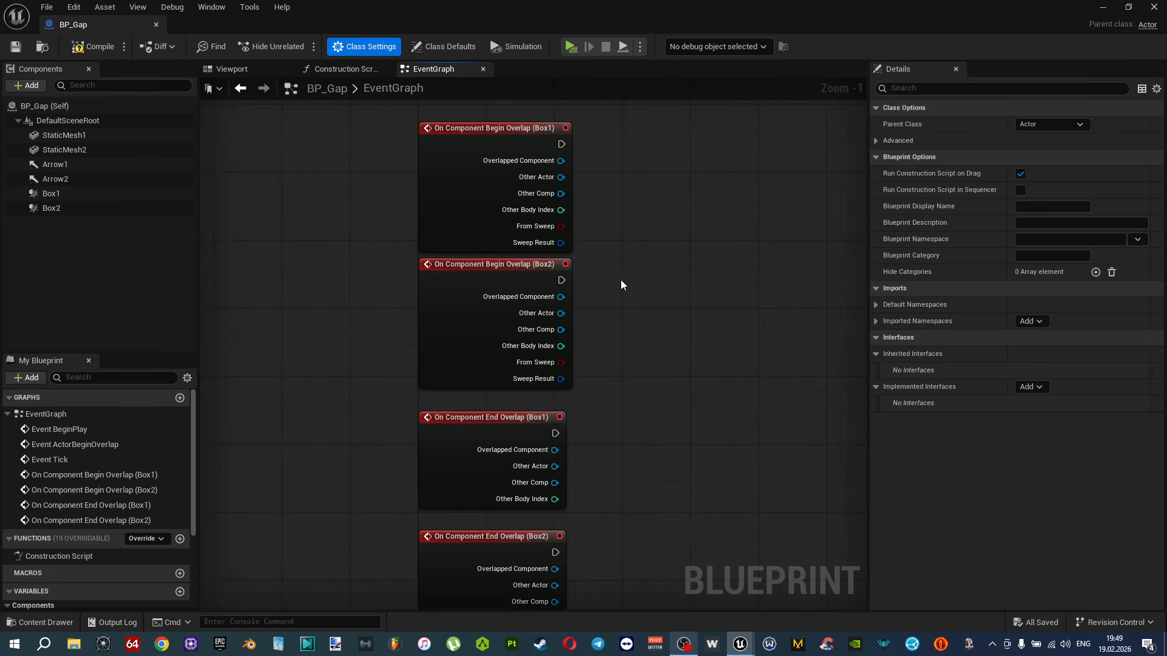
left_click_drag(81, 23, 277, 26)
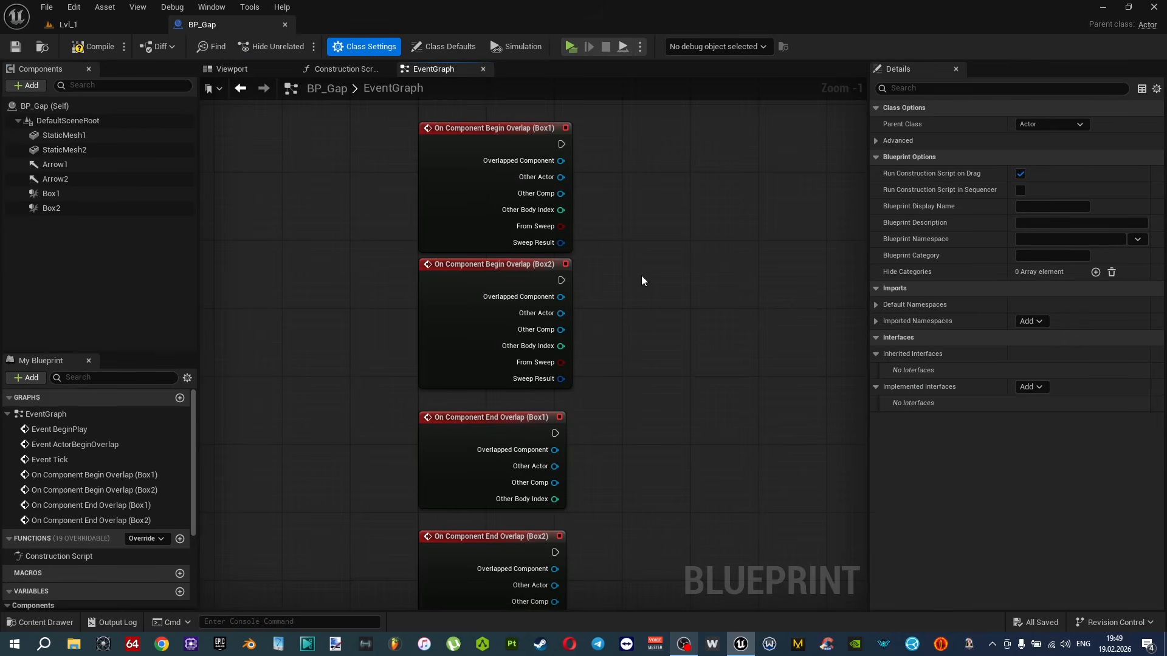
key("ctrl+space")
double_click(342, 417)
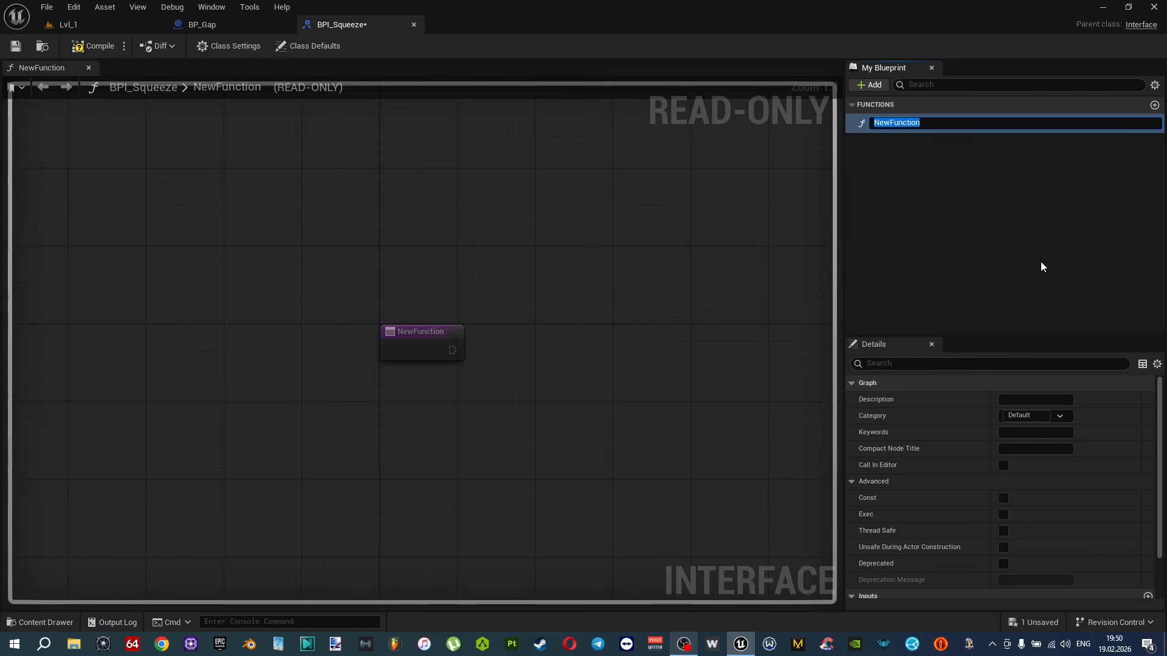
type("SqueezeStartOverlap")
key("Return")
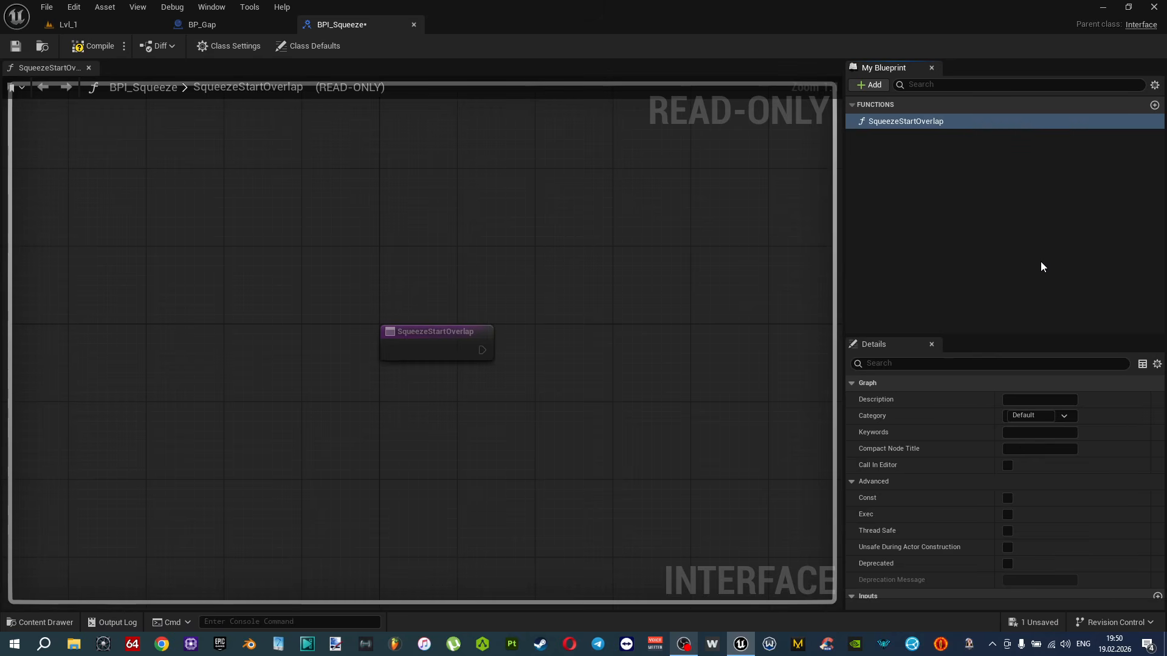
Examine the arrows and collision boxes at both ends of the gap in the BP_Gap viewport.
left_click(211, 25)
left_click(231, 69)
right_click_drag(538, 292, 680, 386)
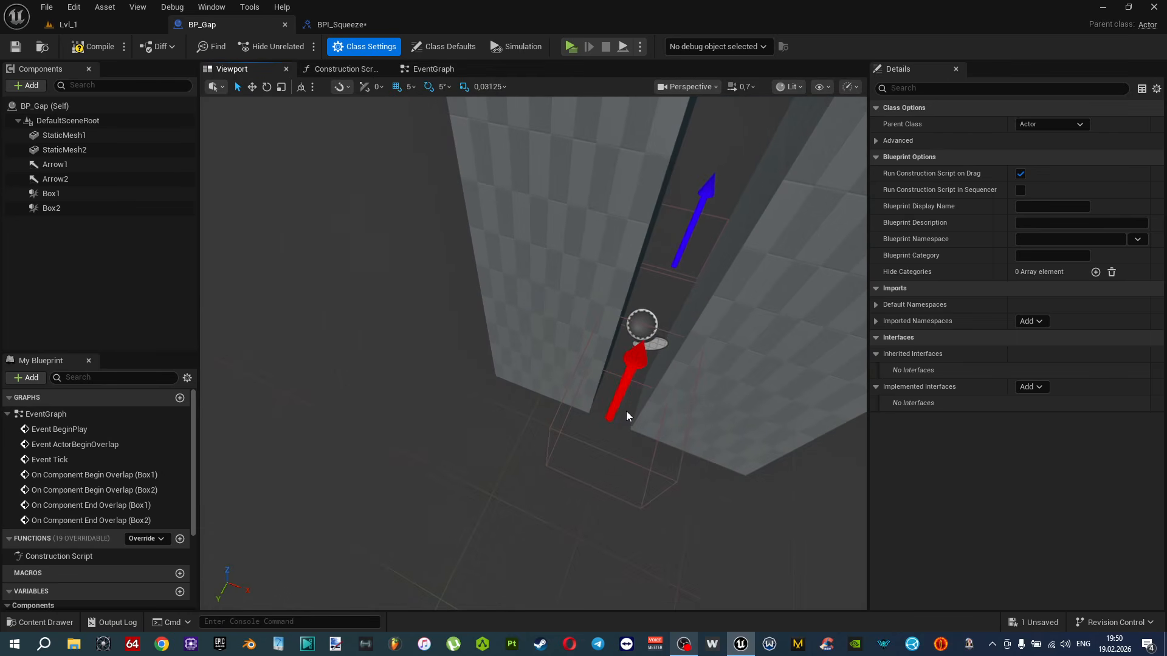
right_click_drag(680, 246, 423, 358)
key("w")
right_click_drag(673, 344, 699, 345)
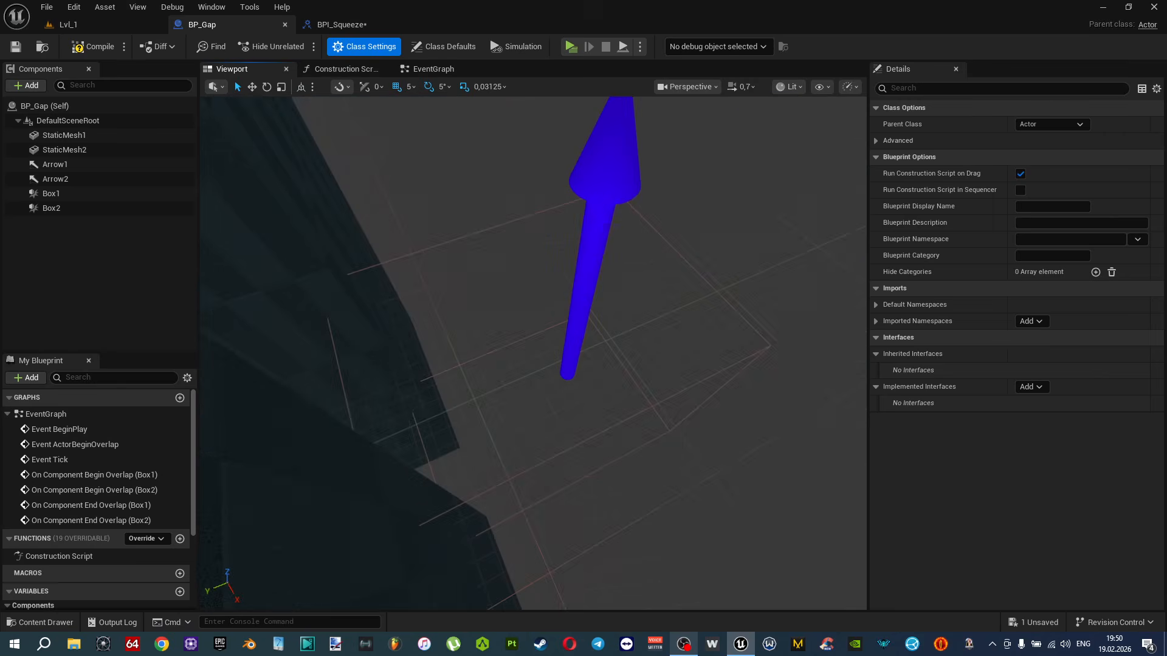
right_click_drag(543, 389, 438, 398)
right_click_drag(695, 321, 699, 322)
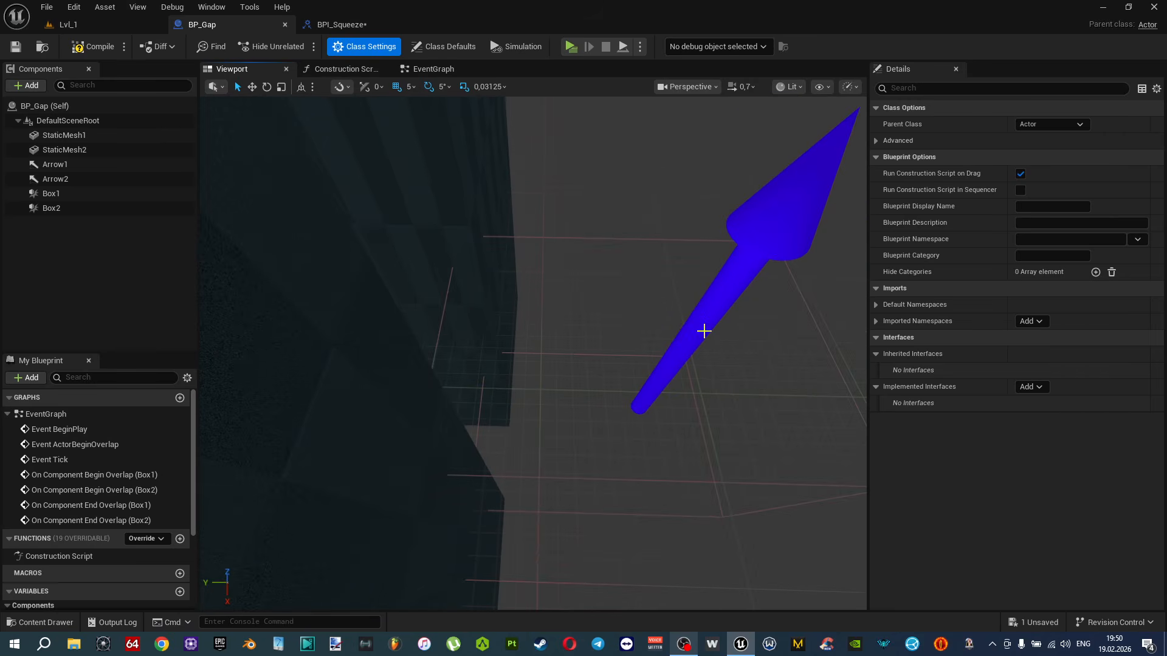
Add a Vector input named Start to the SqueezeStartOverlap function in BPI_Squeeze.
left_click(364, 27)
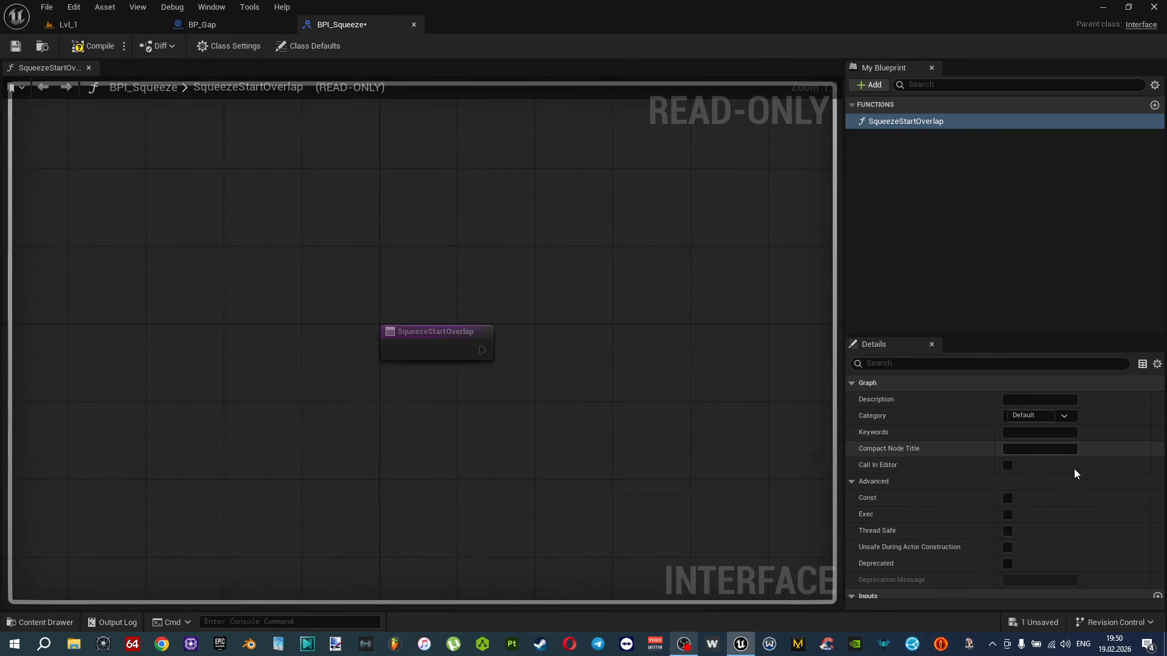
scroll(1074, 480, "down", 3)
left_click(1157, 541)
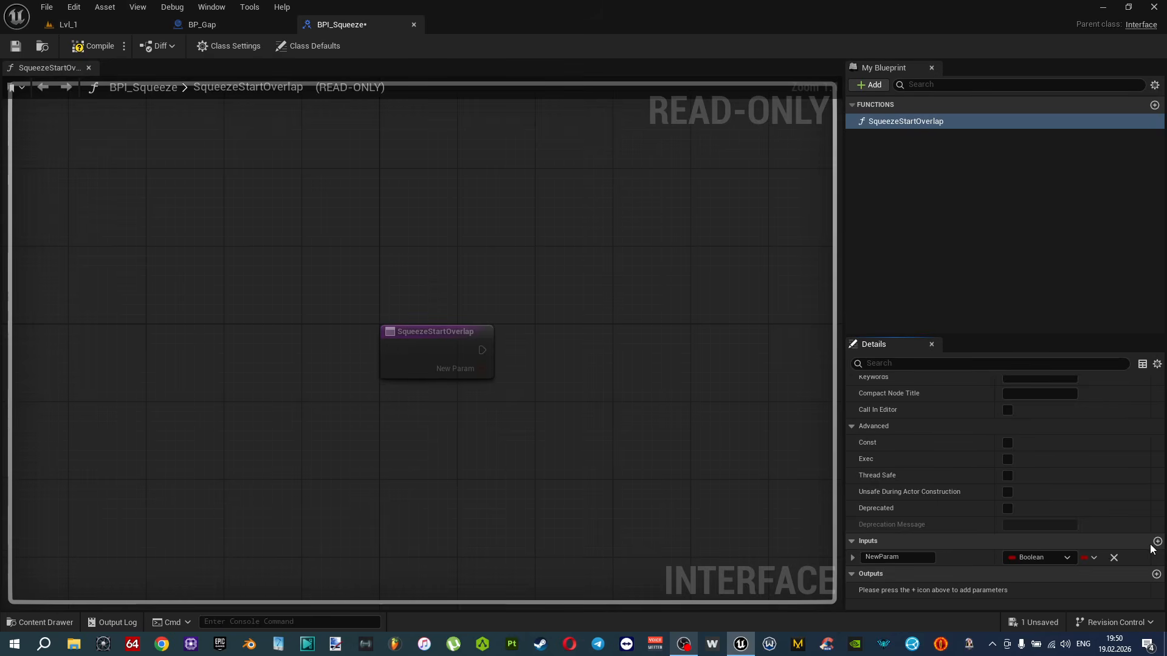
left_click(1063, 556)
left_click(1017, 424)
left_click(911, 558)
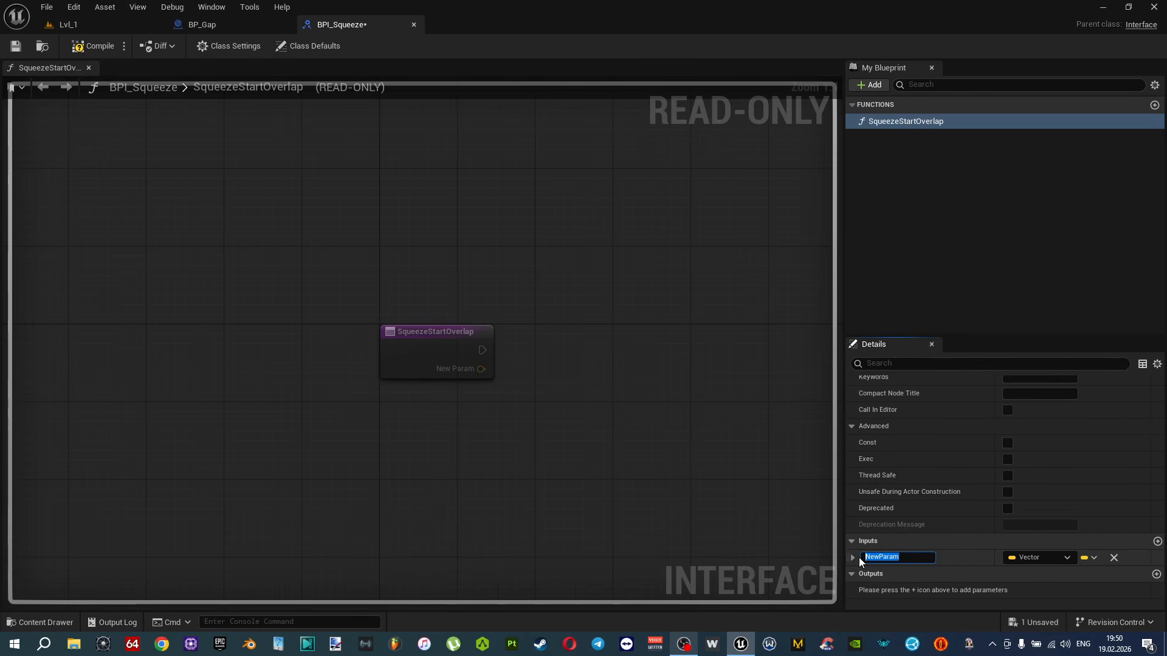
key("Return")
Add a second Vector input to SqueezeStartOverlap and name the two inputs Start1 and Start2.
left_click(1157, 541)
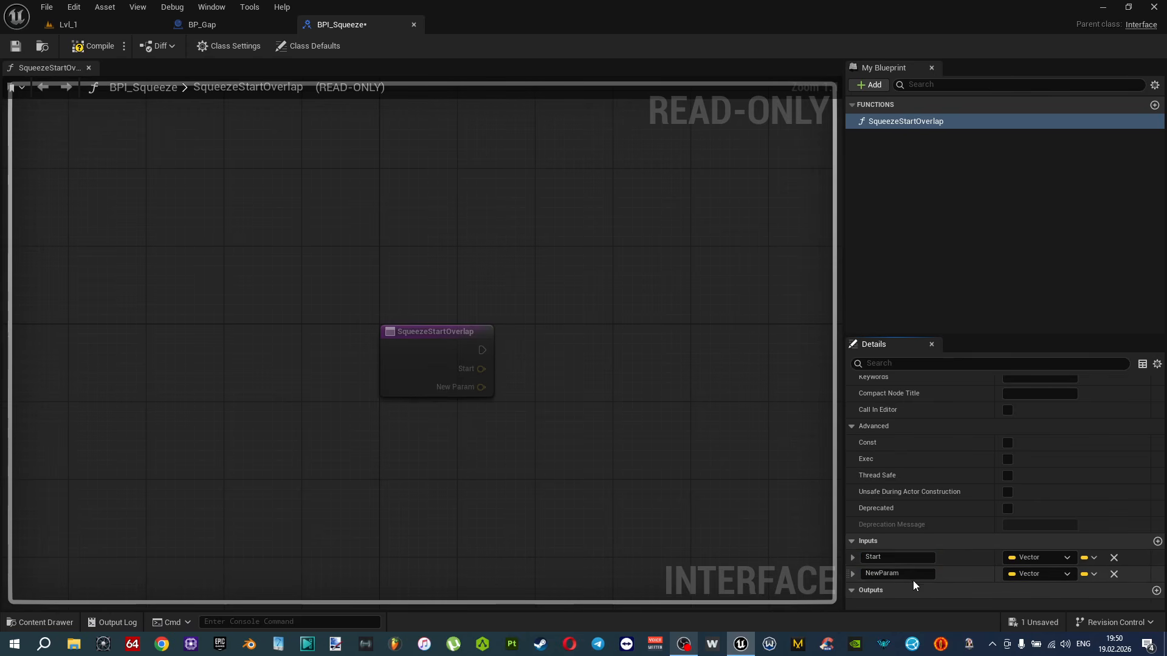
left_click_drag(907, 576, 836, 575)
type("Start")
key("Return")
left_click_drag(905, 574, 805, 574)
type("Start2")
key("Return")
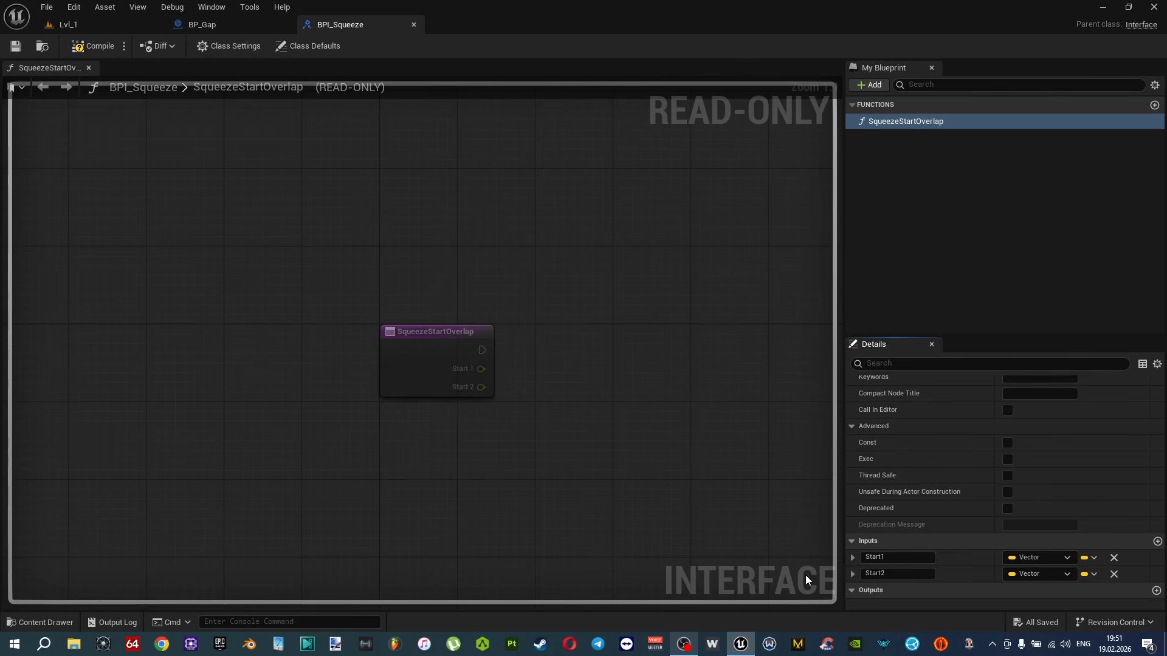
Move the two End Overlap events further down in BP_Gap's event graph to free space below the Begin Overlap events.
left_click(260, 25)
left_click(447, 72)
scroll(563, 282, "up", 2)
scroll(614, 216, "down", 2)
left_click_drag(653, 522, 522, 453)
right_click_drag(638, 263, 588, 398)
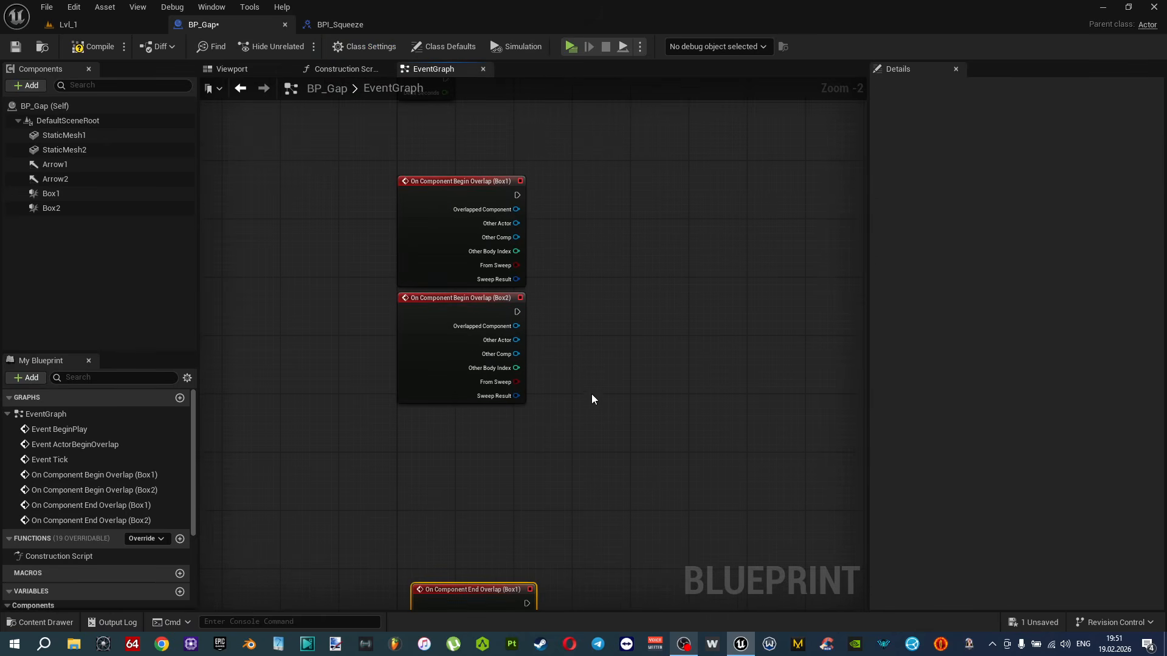
Add a Get Player Character node beside the Begin Overlap events in the graph.
scroll(607, 348, "up", 3)
right_click(576, 294)
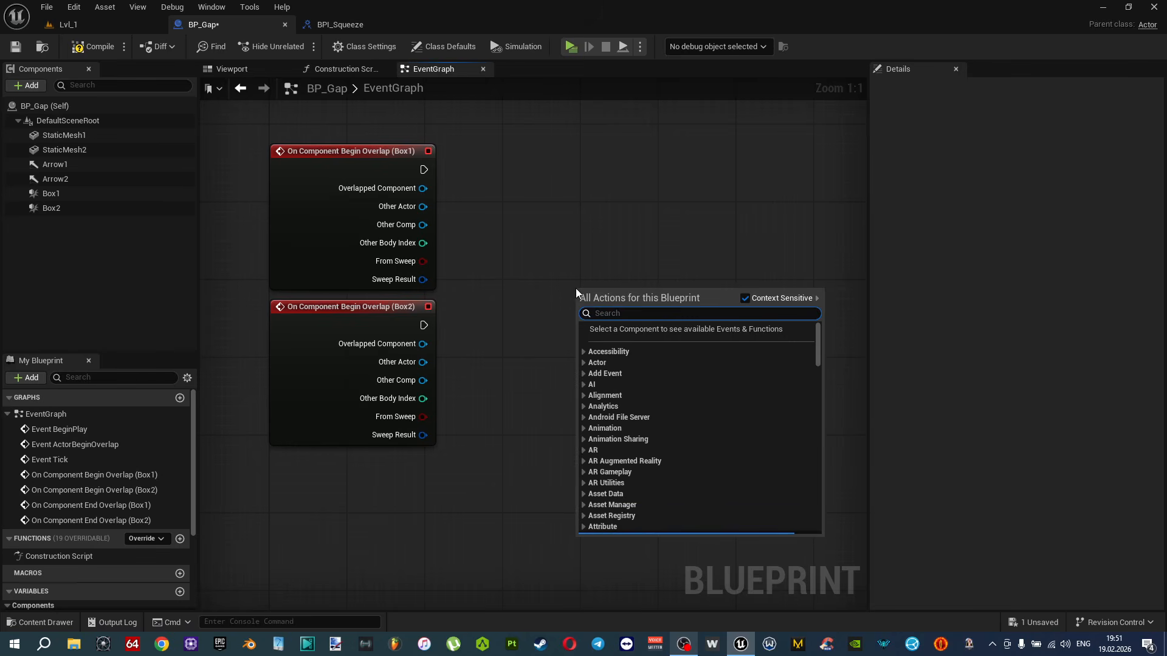
type("player pawn")
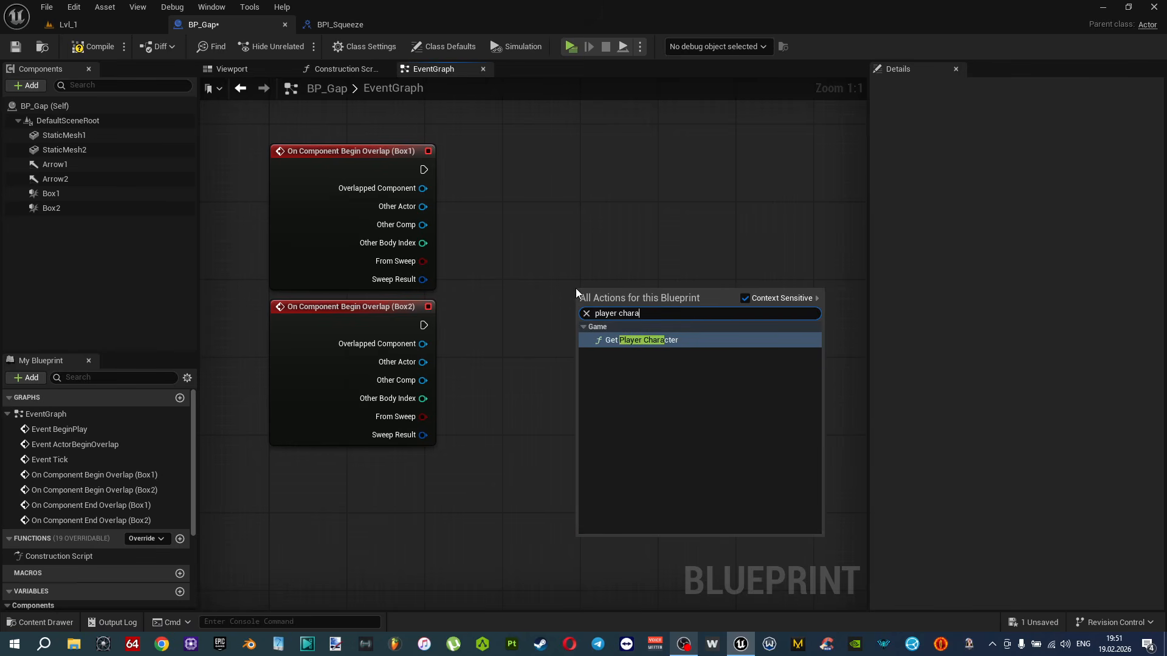
key("Escape")
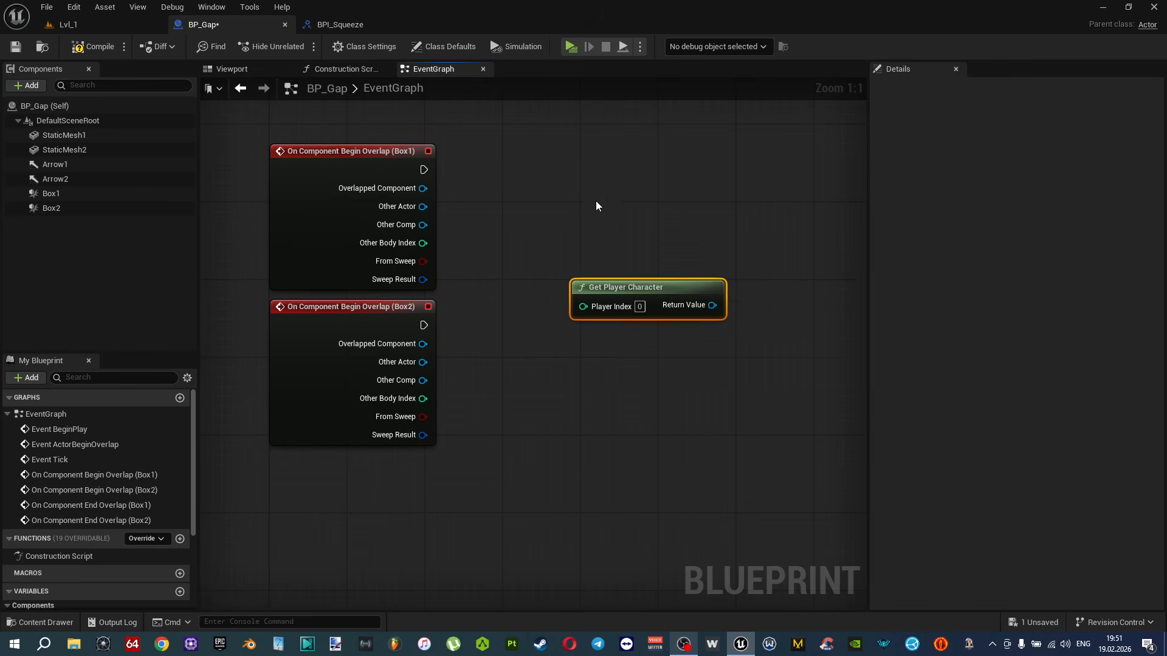
Add an Equal (==) node comparing Other Actor of Begin Overlap (Box1) with the player character.
right_click_drag(595, 200, 556, 211)
left_click_drag(629, 304, 636, 264)
type("=")
key("Return")
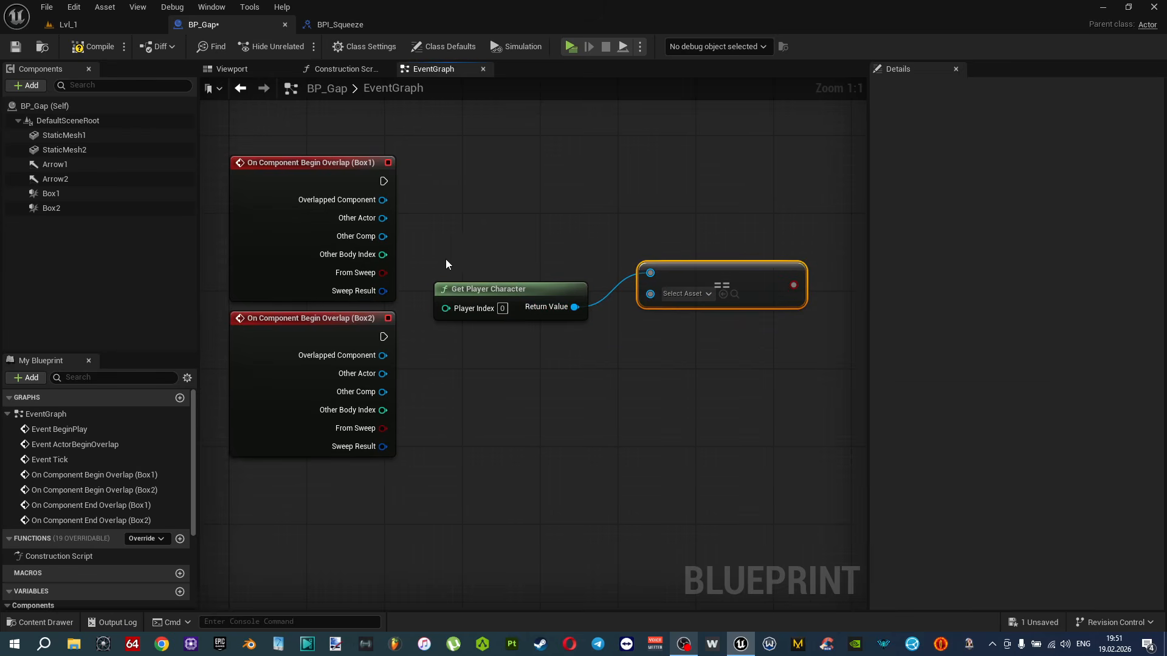
left_click_drag(383, 219, 666, 236)
left_click_drag(573, 306, 611, 254)
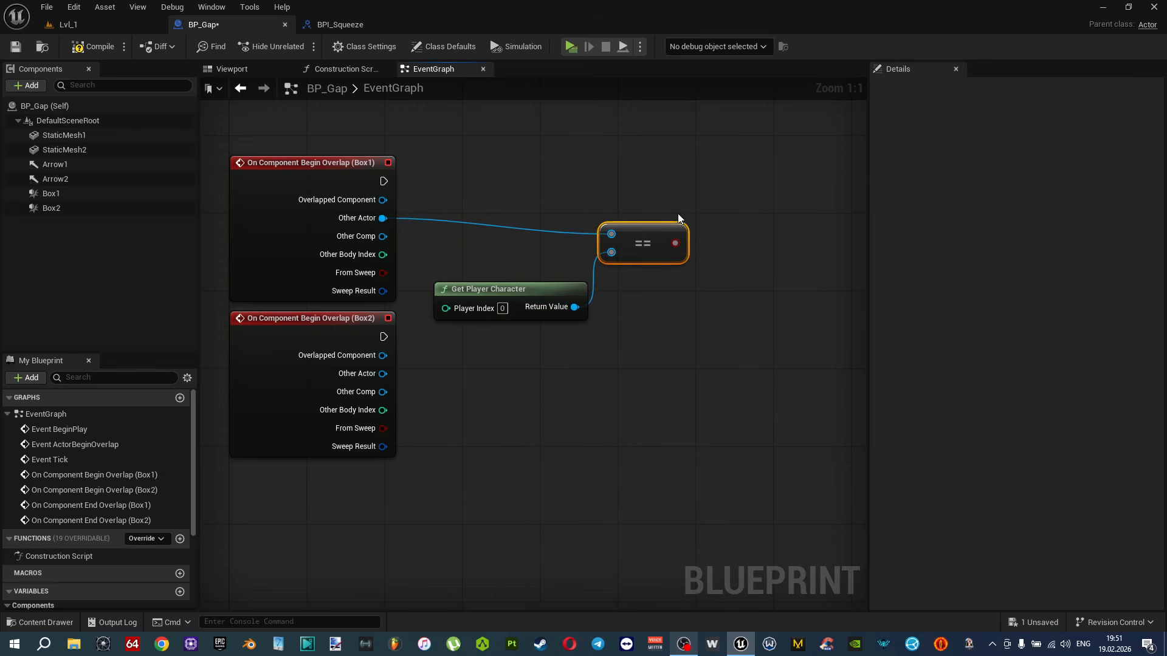
Add a Branch executed by Begin Overlap (Box1), with the equality result as its condition.
left_click(745, 180)
left_click_drag(384, 181, 746, 163)
left_click_drag(675, 244, 727, 202)
Straighten the wire between Begin Overlap (Box1) and the Branch, and place the Equal node below it.
right_click_drag(752, 240, 664, 245)
left_click_drag(565, 239, 560, 224)
left_click_drag(582, 279, 295, 222)
key("q")
left_click(680, 167, "shift")
key("q")
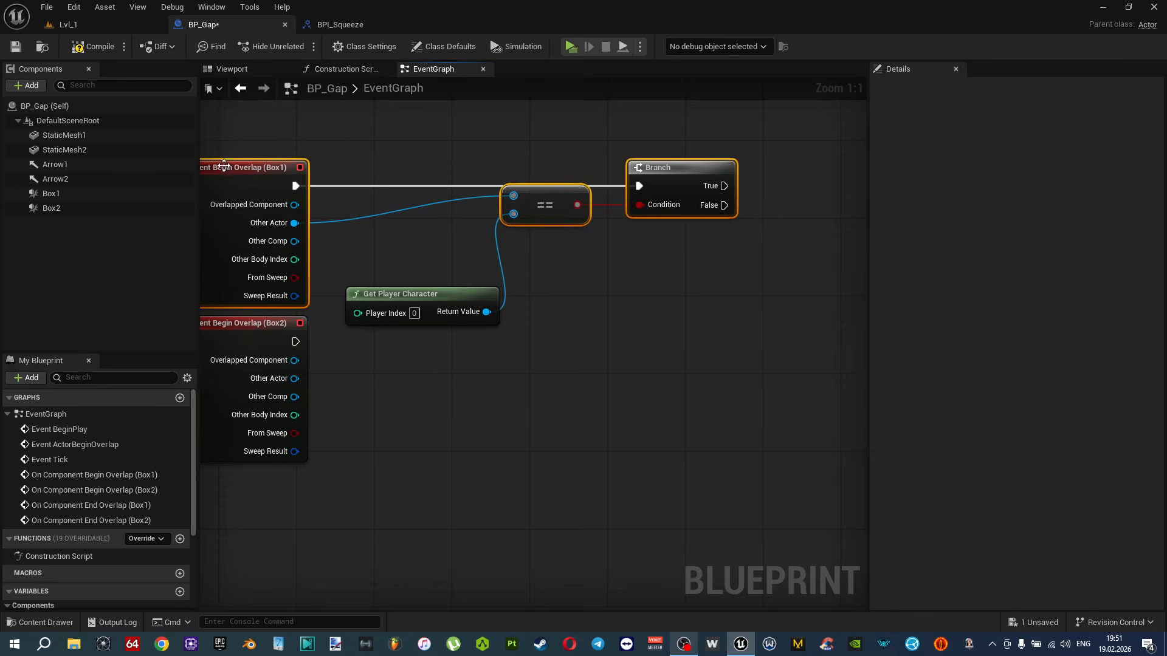
left_click(532, 207)
left_click_drag(532, 207, 531, 231)
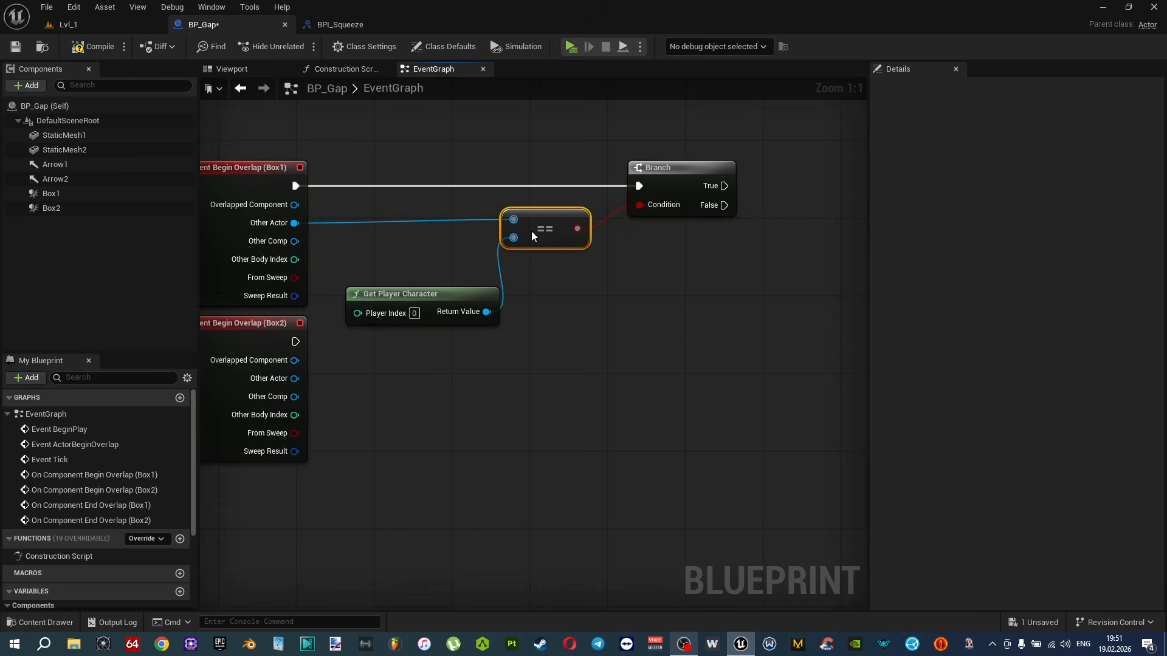
Add the Squeeze Start Overlap message targeting the player character and execute it from the Branch's True output.
left_click(469, 298)
left_click_drag(487, 312, 684, 287)
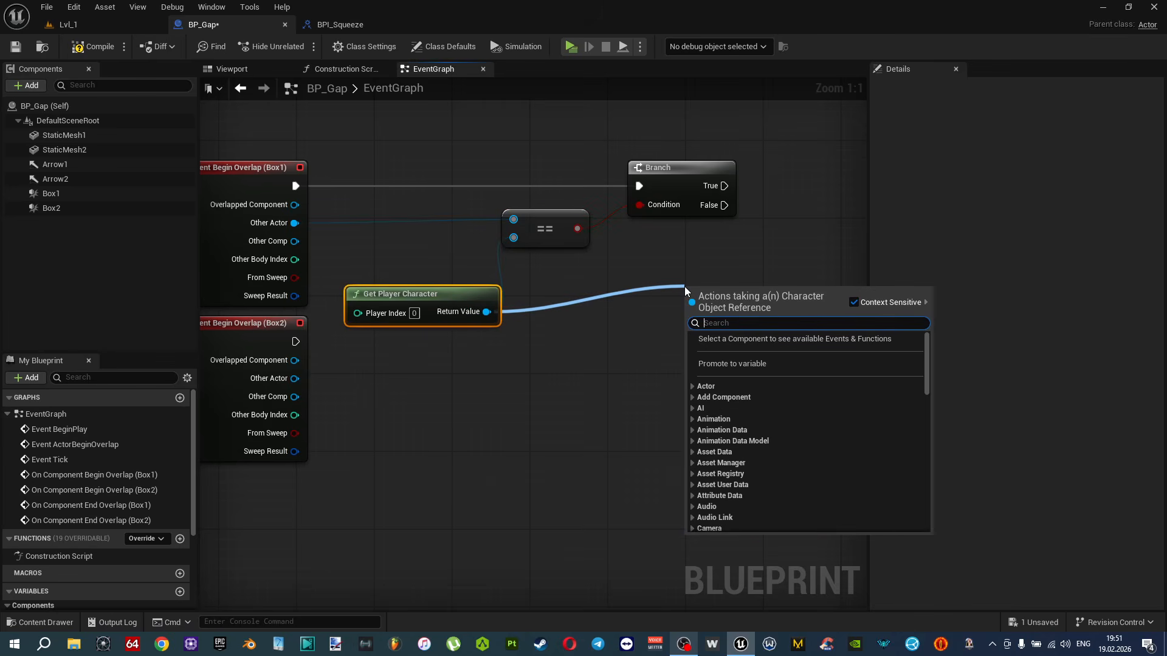
left_click(372, 30)
left_click(235, 25)
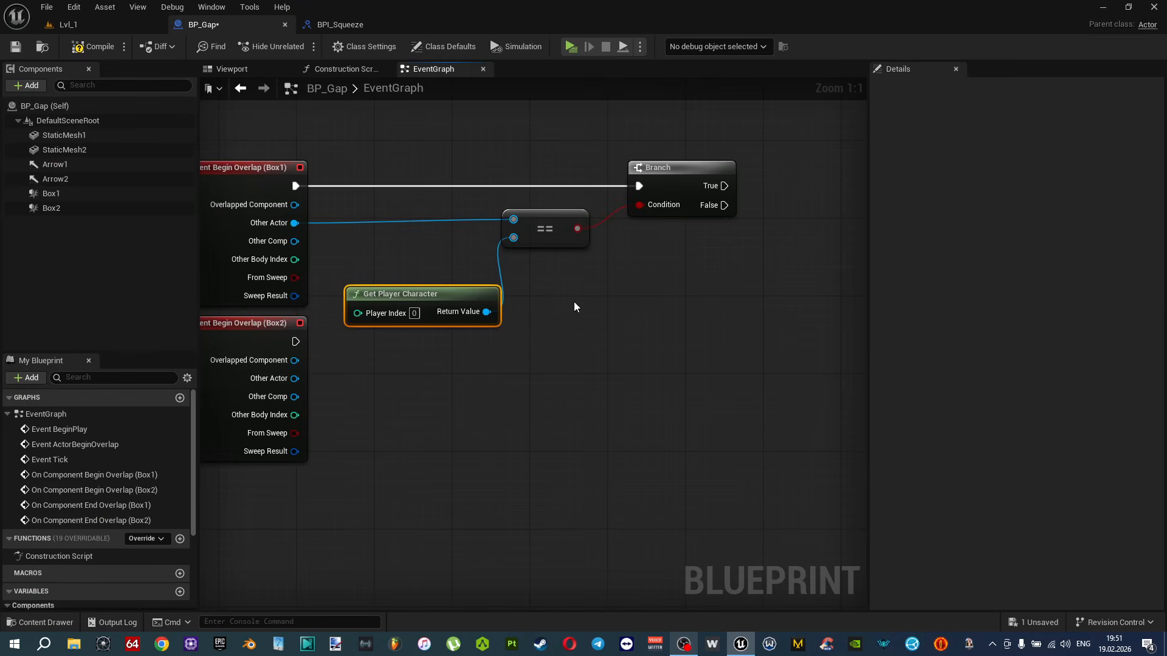
left_click_drag(486, 312, 582, 312)
type("squeeze")
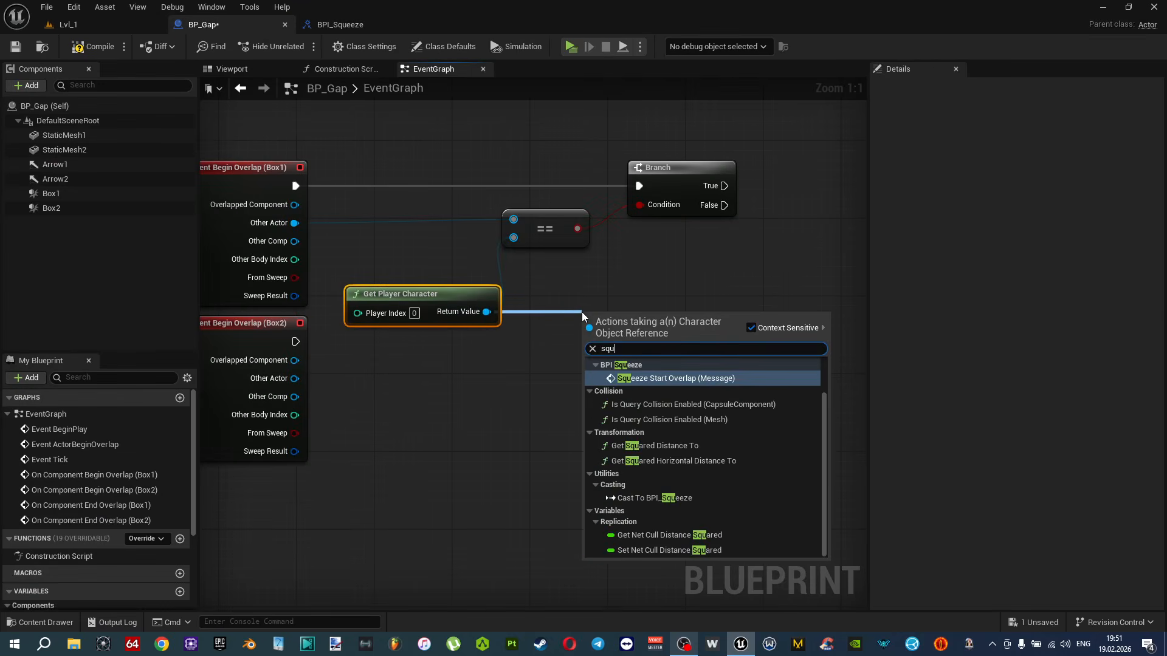
left_click(713, 375)
left_click_drag(725, 185, 857, 163)
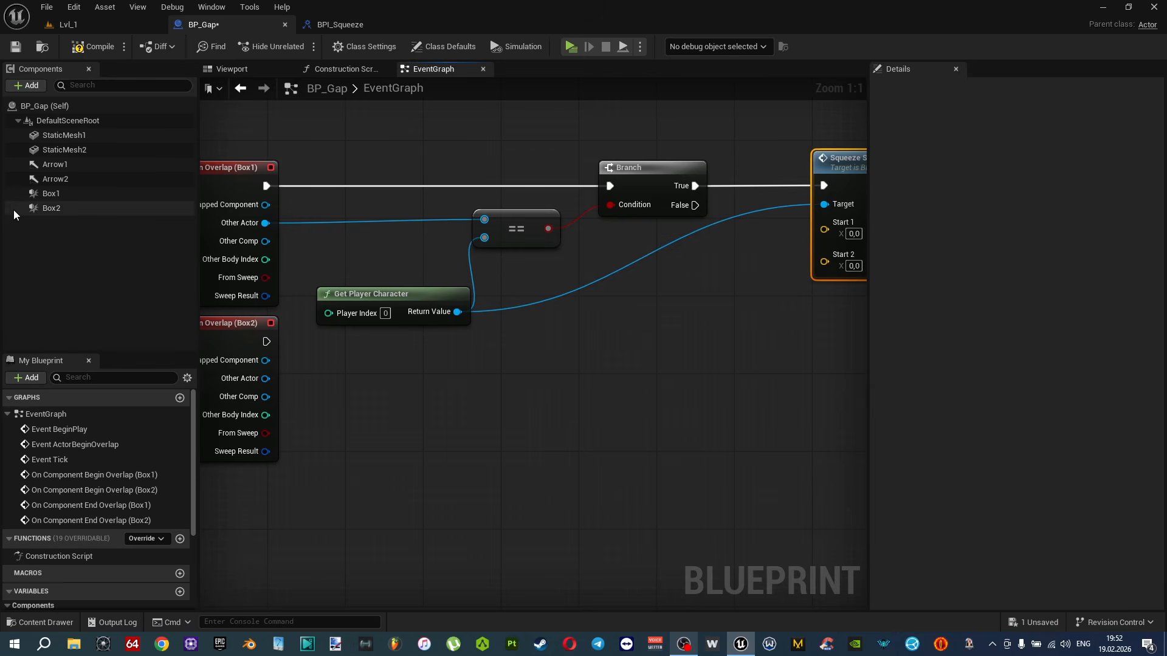
Add Arrow1 with a Get World Location node and feed its location into Start 1 of Squeeze Start Overlap.
left_click_drag(97, 165, 651, 356)
left_click(557, 343)
type("world loca")
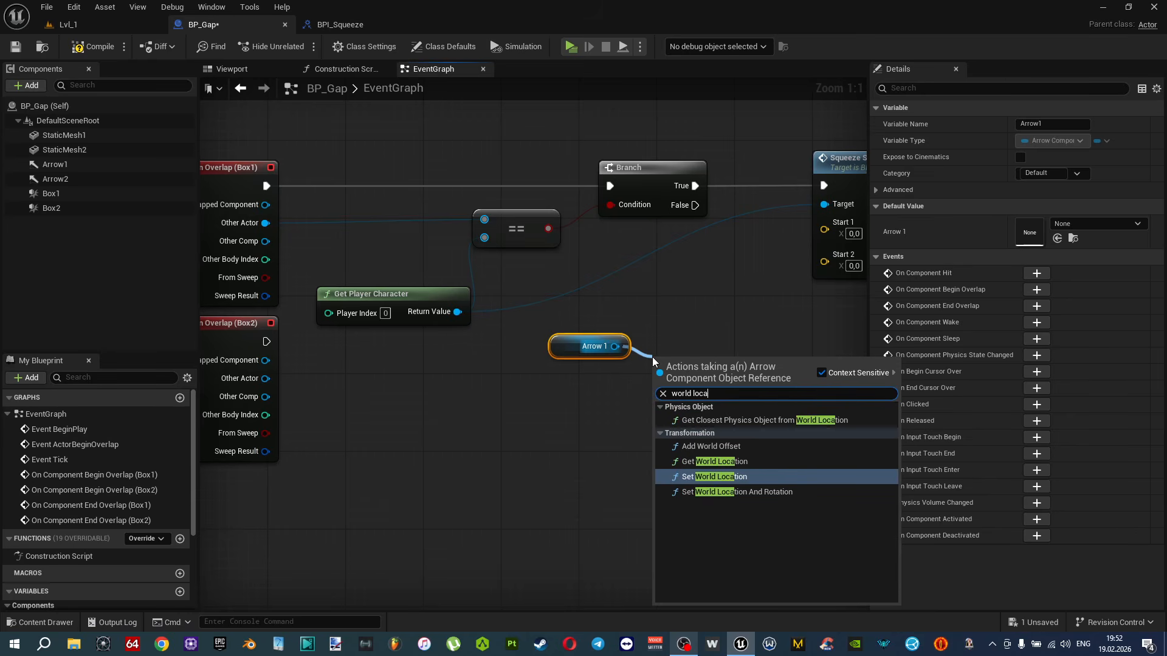
left_click(716, 461)
right_click_drag(735, 335, 632, 358)
left_click_drag(660, 412, 728, 254)
left_click_drag(624, 389, 634, 313)
left_click_drag(464, 369, 464, 330)
Add Arrow2 with a copied Get World Location node, connect its location to Start 2 and align the Arrow2 node.
left_click_drag(55, 179, 579, 417)
left_click(612, 320)
key("ctrl+c")
key("ctrl+v")
left_click_drag(615, 387, 605, 386)
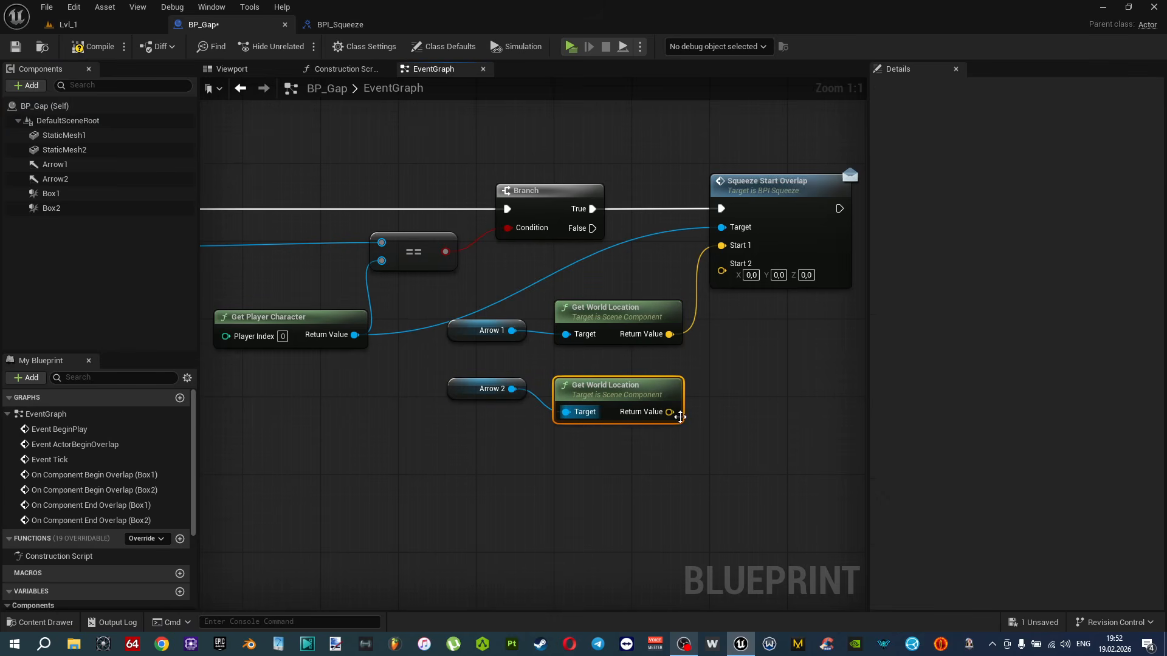
left_click_drag(669, 412, 735, 274)
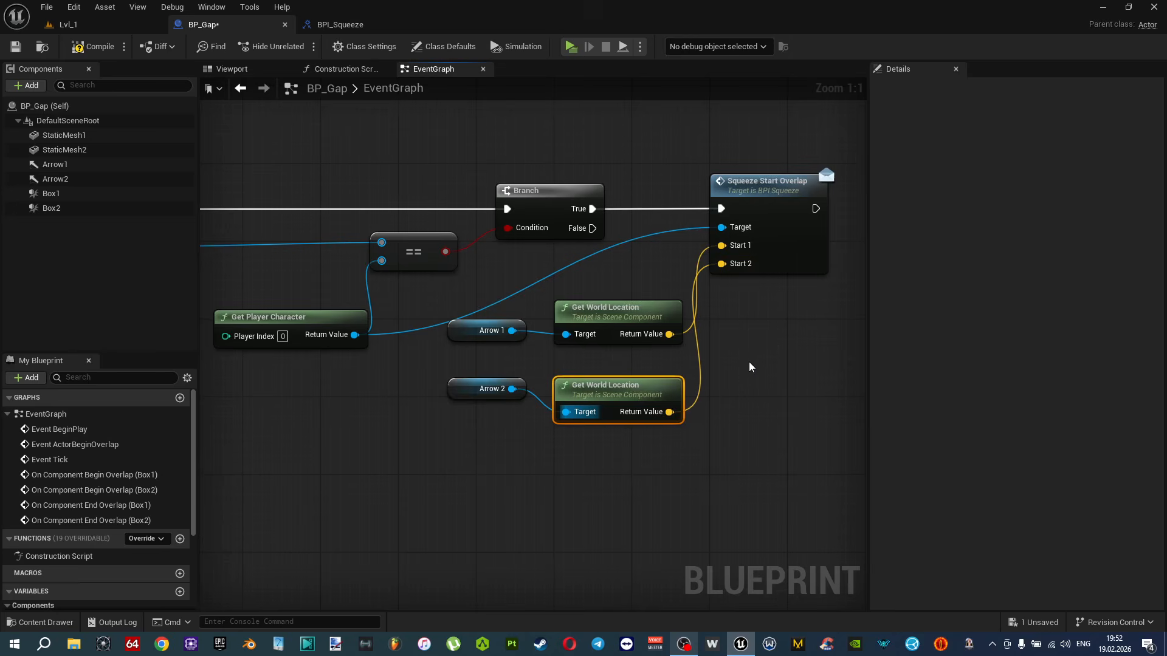
scroll(748, 362, "down", 2)
left_click(592, 373)
left_click_drag(561, 340, 559, 353)
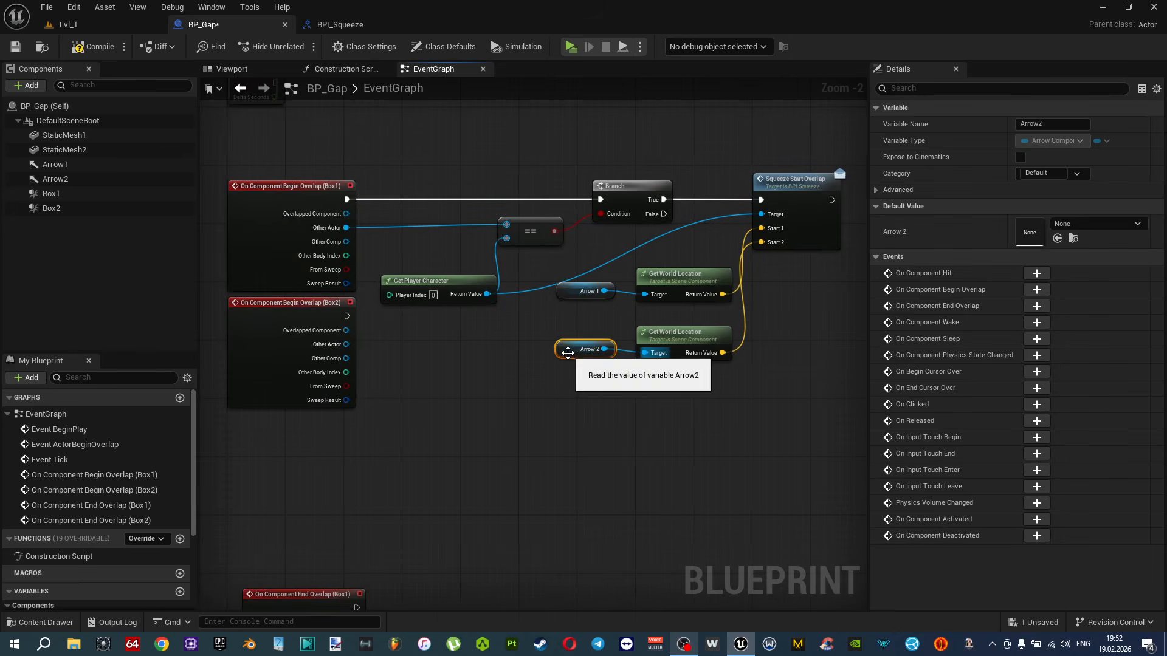
Move Begin Overlap (Box2) down and connect its execution and Other Actor to a copy of the Box1 squeeze logic.
left_click_drag(288, 304, 287, 380)
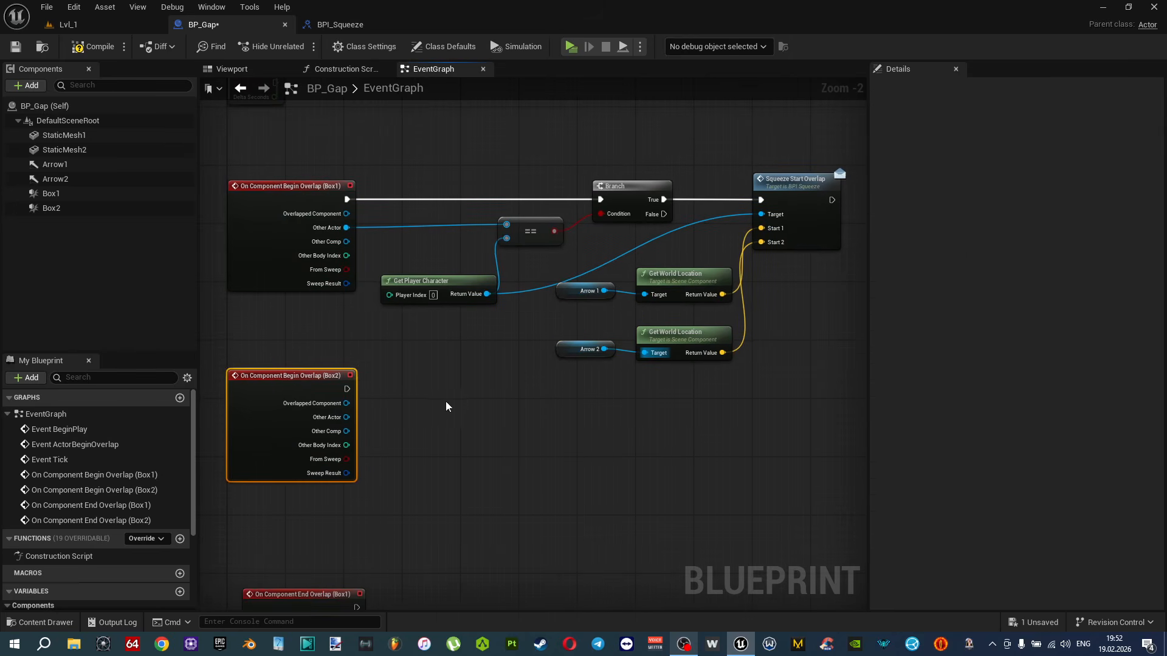
right_click_drag(429, 400, 426, 351)
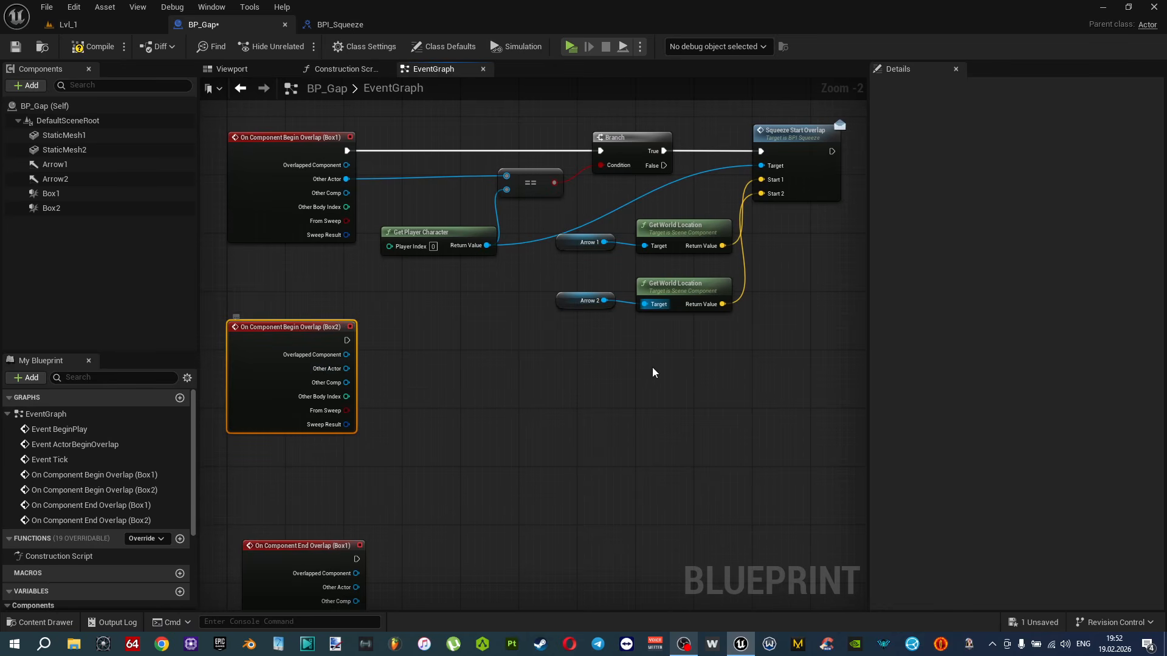
left_click_drag(848, 124, 617, 360)
key("ctrl+c")
key("ctrl+v")
left_click_drag(347, 340, 600, 370)
left_click_drag(608, 355, 600, 326)
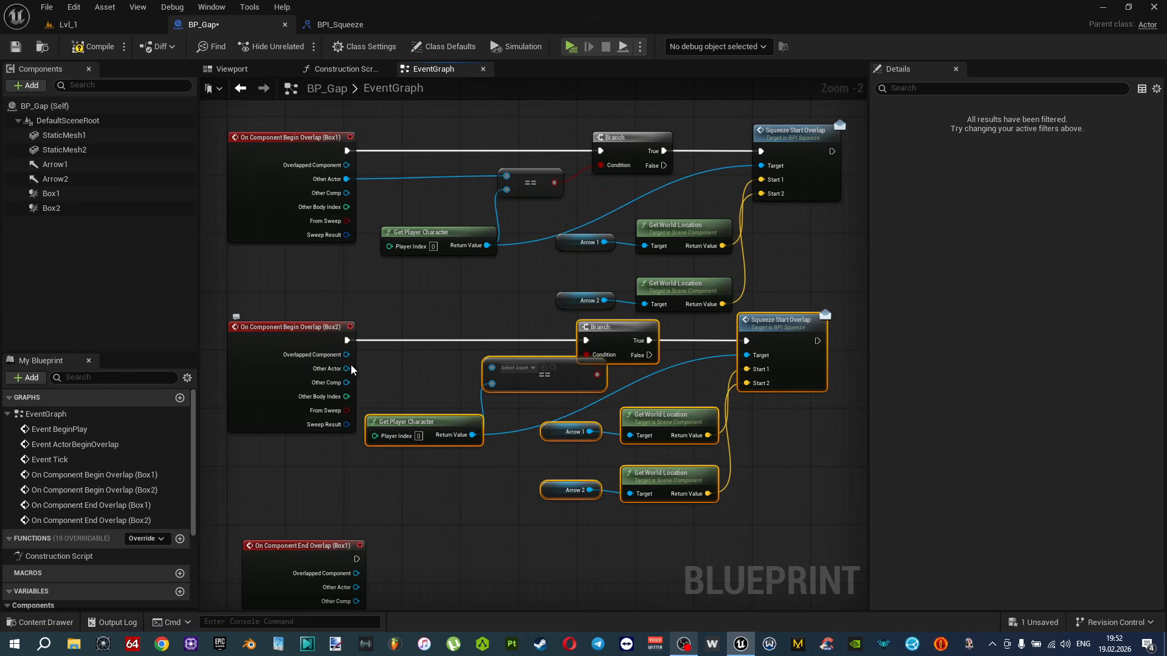
left_click_drag(348, 367, 492, 369)
Swap the arrow location wires in the Box2 logic so Arrow2 feeds Start 1 and Arrow1 feeds Start 2.
scroll(698, 384, "up", 2)
left_click_drag(611, 436, 664, 365)
left_click_drag(611, 514, 664, 365)
left_click(605, 562)
Place the Arrow2 location nodes above the Arrow1 ones in the Box2 logic, then compile and save BP_Gap.
left_click_drag(604, 551, 372, 477)
left_click_drag(433, 400, 538, 422)
left_click_drag(565, 412, 567, 542)
left_click_drag(658, 559, 419, 483)
left_click_drag(569, 494, 560, 417)
scroll(540, 378, "down", 2)
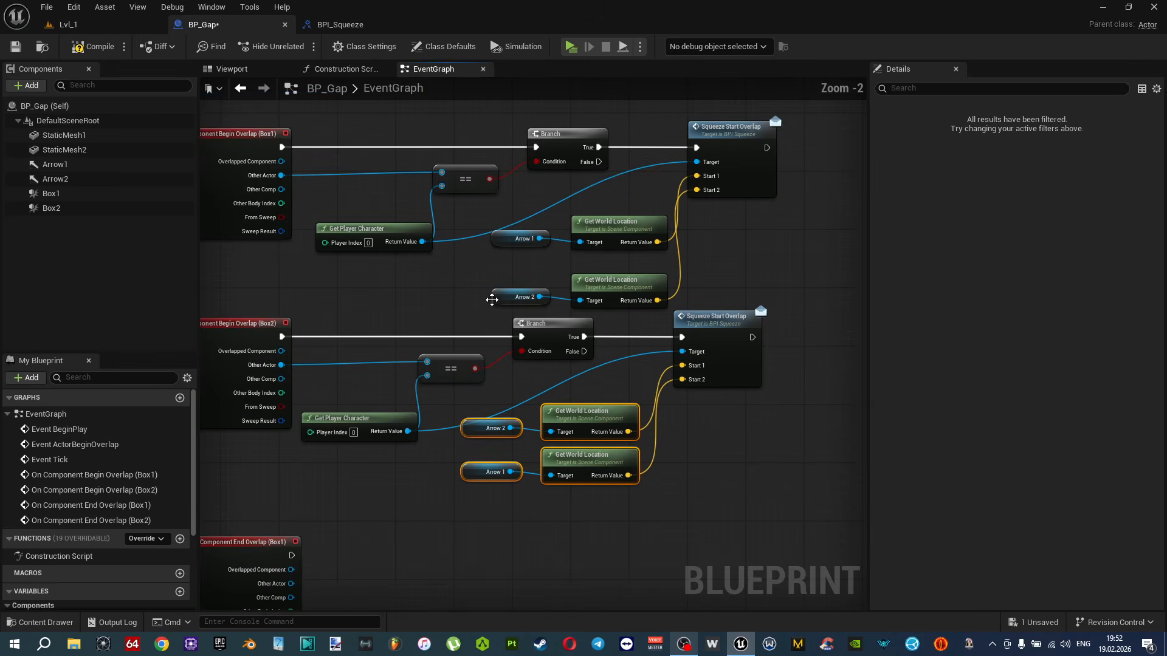
left_click(91, 49)
key("ctrl+s")
Add a second function named SqueezeEndOverlap to the BPI_Squeeze interface and compile it.
right_click_drag(471, 392, 593, 231)
scroll(528, 335, "up", 2)
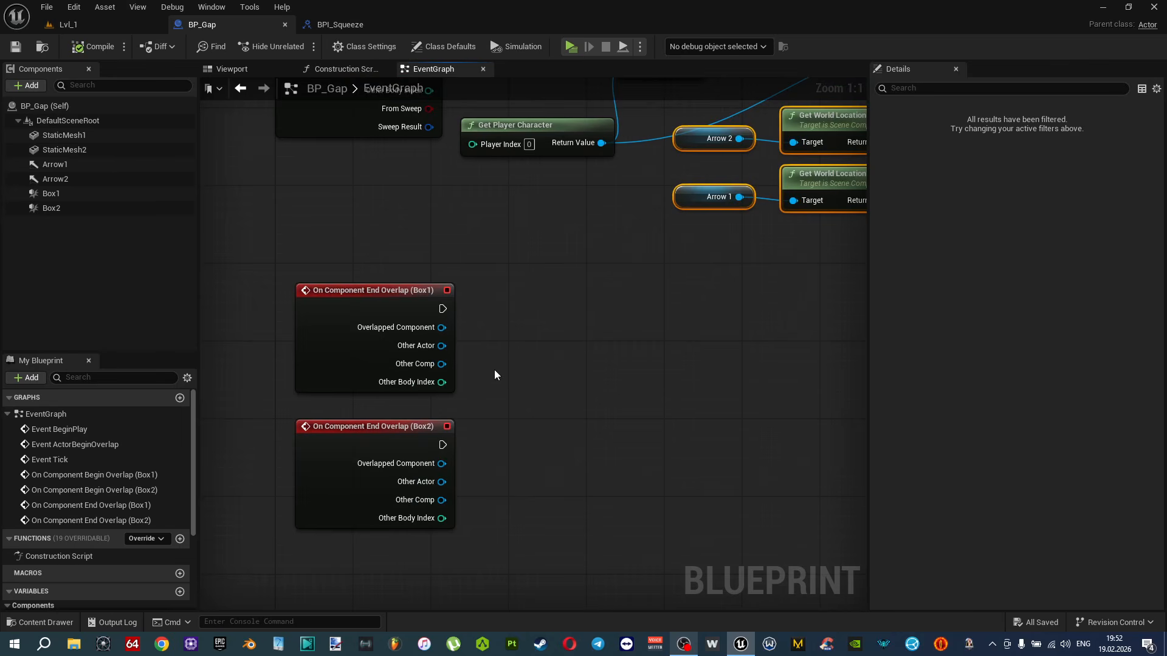
mouse_move(413, 306)
left_click(492, 318)
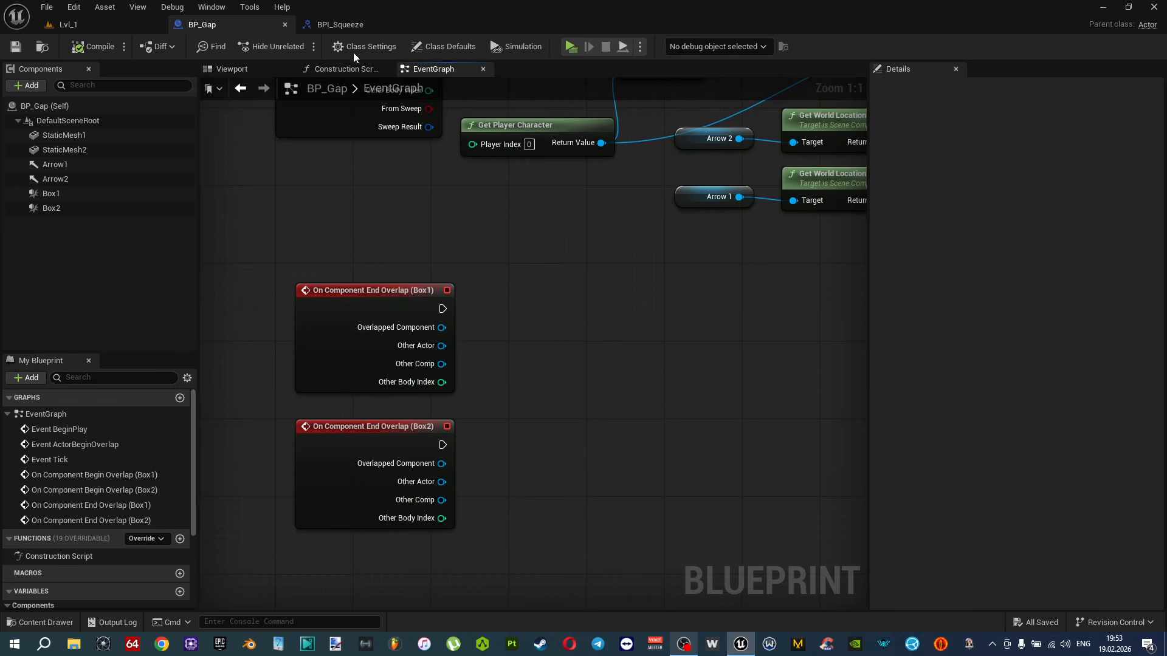
left_click(354, 24)
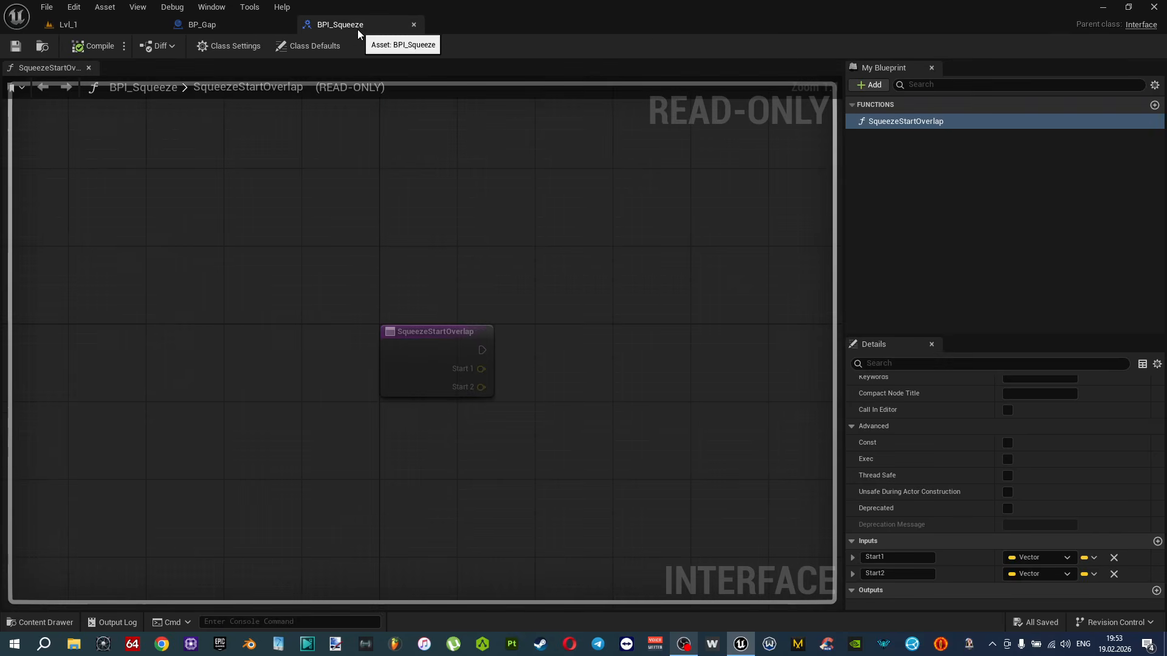
left_click(868, 83)
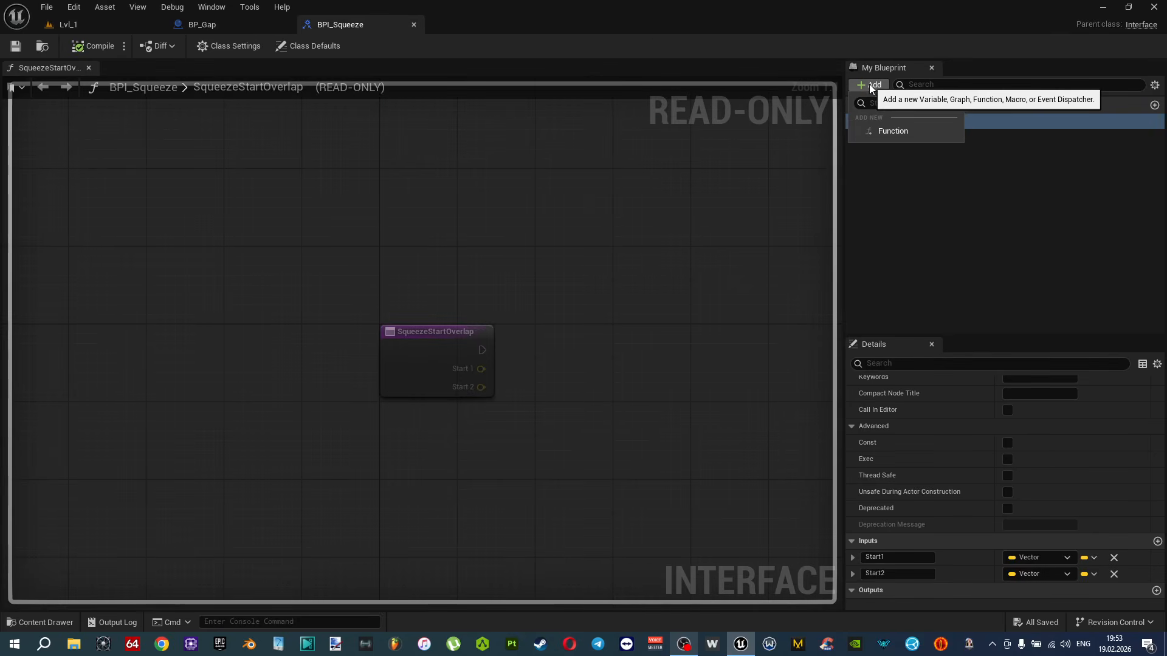
left_click(891, 132)
type("SqueezeEndOverlap")
key("Return")
left_click(97, 47)
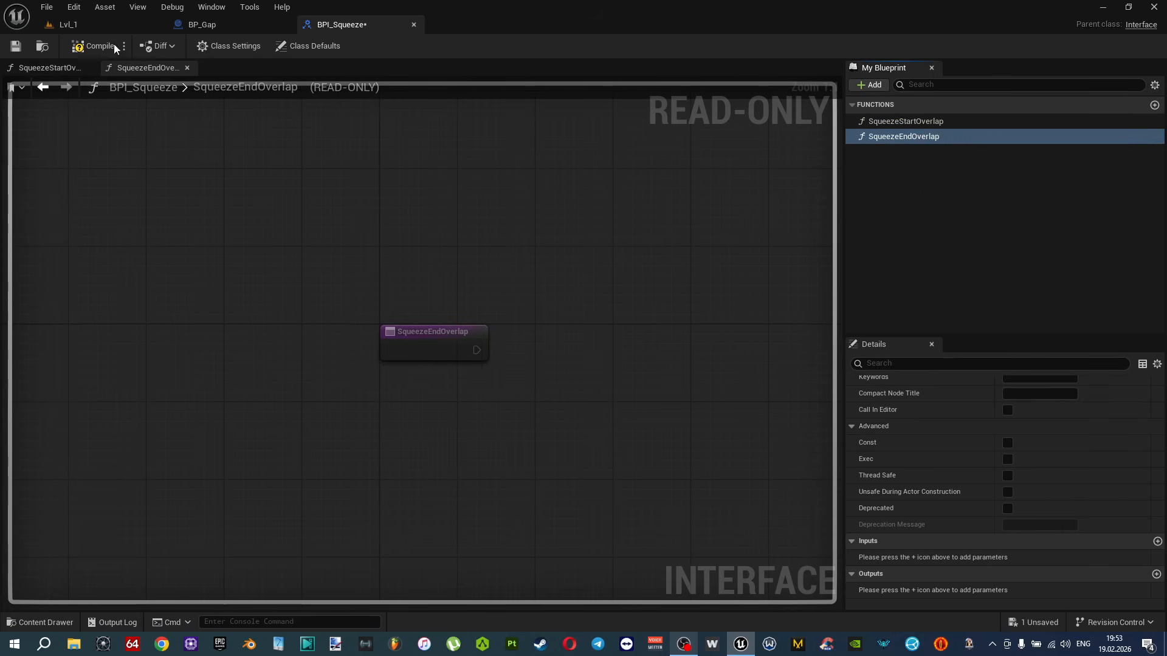
In BP_Gap, wire End Overlap (Box1) to copied Get Player Character and == nodes with a Branch, and move End Overlap (Box2) down.
left_click(236, 23)
right_click_drag(517, 280, 494, 312)
left_click_drag(551, 276, 522, 173)
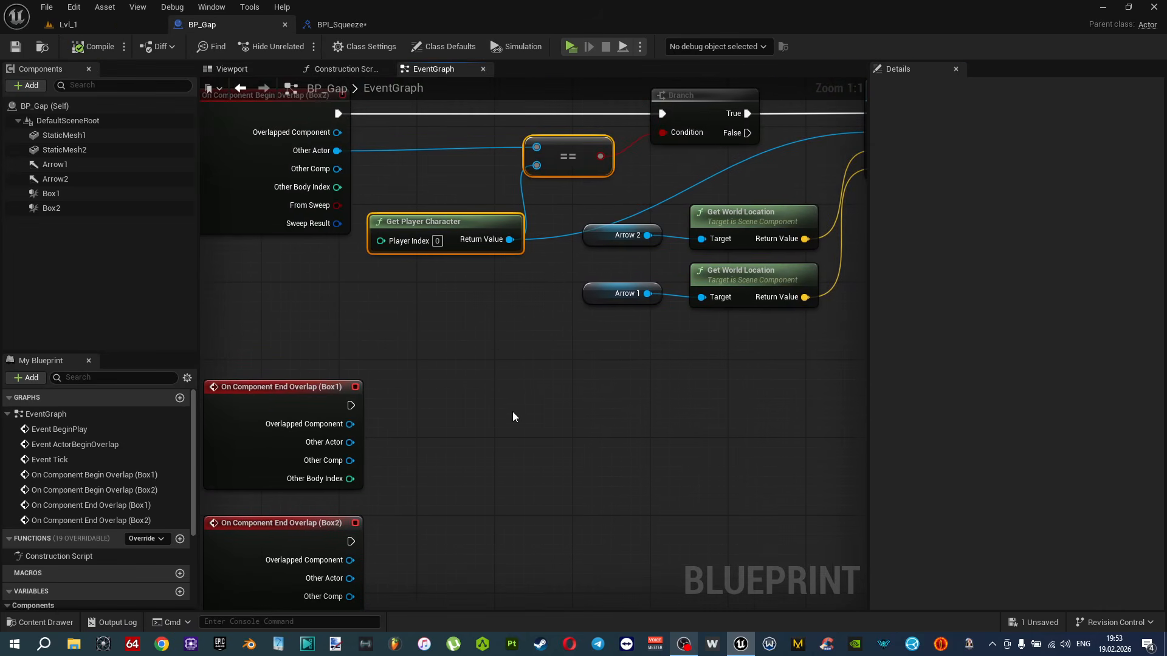
right_click_drag(512, 411, 524, 327)
key("ctrl+c")
key("ctrl+v")
left_click_drag(375, 322, 706, 327)
left_click(703, 288)
left_click_drag(376, 284, 712, 269)
right_click_drag(694, 324, 693, 221)
left_click_drag(300, 303, 299, 396)
Add a Squeeze End Overlap message targeting the player character and run it from the True output of the Box1 end-overlap Branch.
right_click_drag(471, 370, 341, 409)
left_click_drag(395, 346, 726, 346)
type("squee")
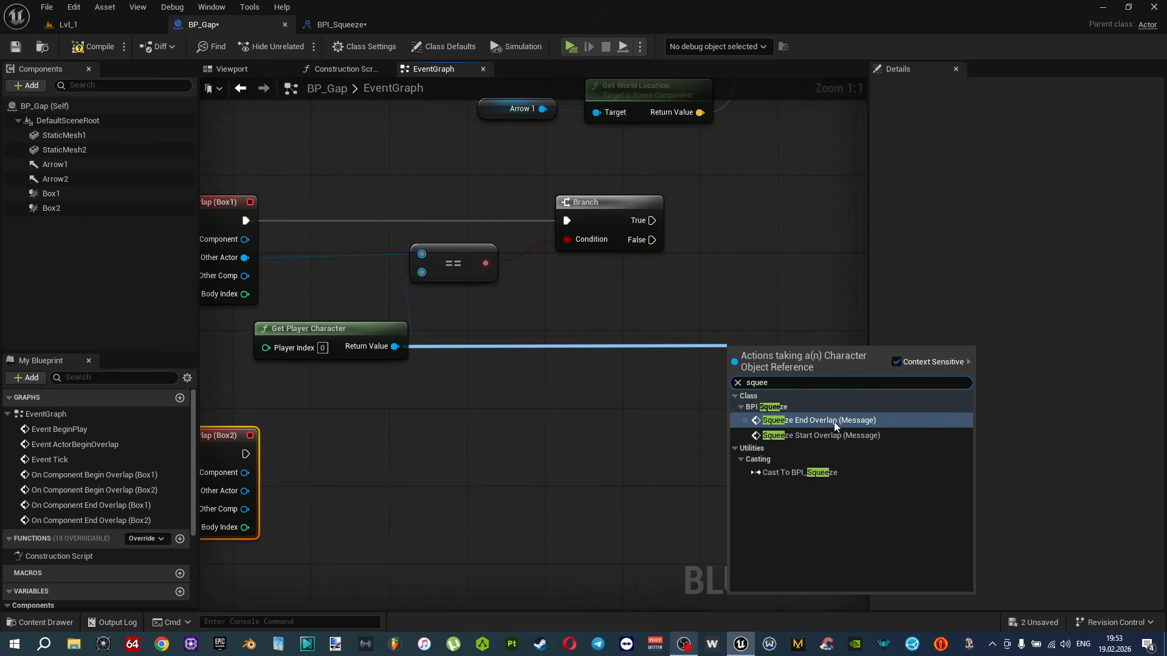
left_click(834, 421)
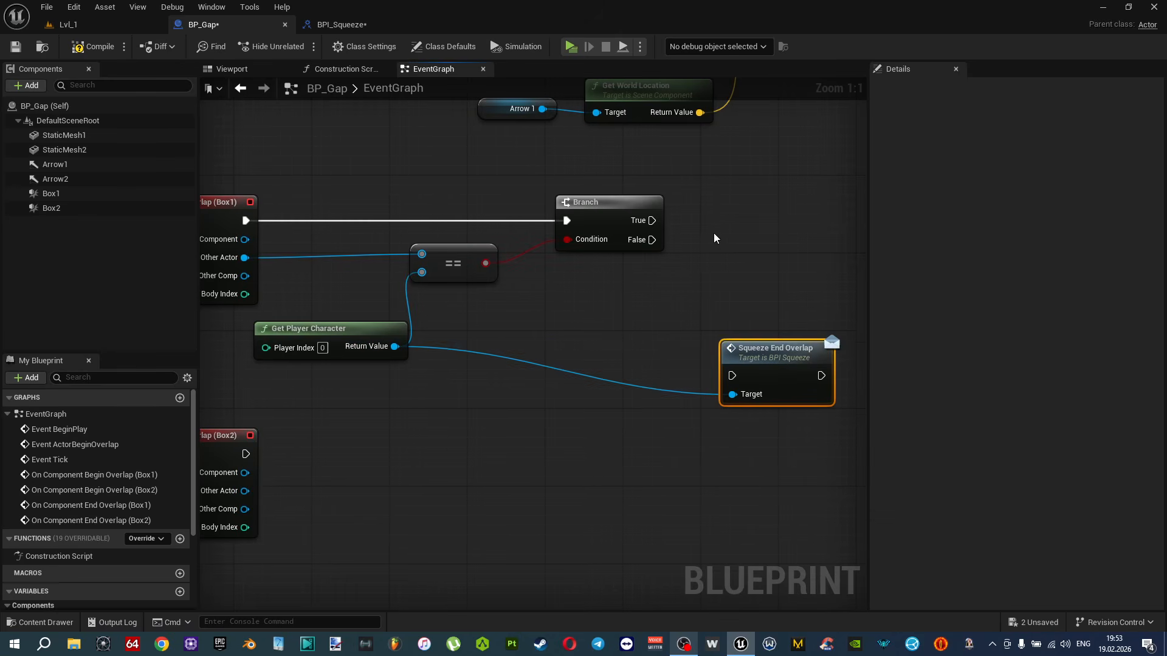
left_click_drag(651, 221, 784, 349)
Copy the Box1 end-overlap player check to End Overlap (Box2), connect its True output to the same Squeeze End Overlap message and save all.
right_click_drag(648, 419, 702, 360)
left_click_drag(582, 378, 412, 204)
left_click_drag(728, 400, 413, 159)
right_click_drag(474, 454, 504, 372)
key("ctrl+v")
left_click_drag(328, 314, 647, 299)
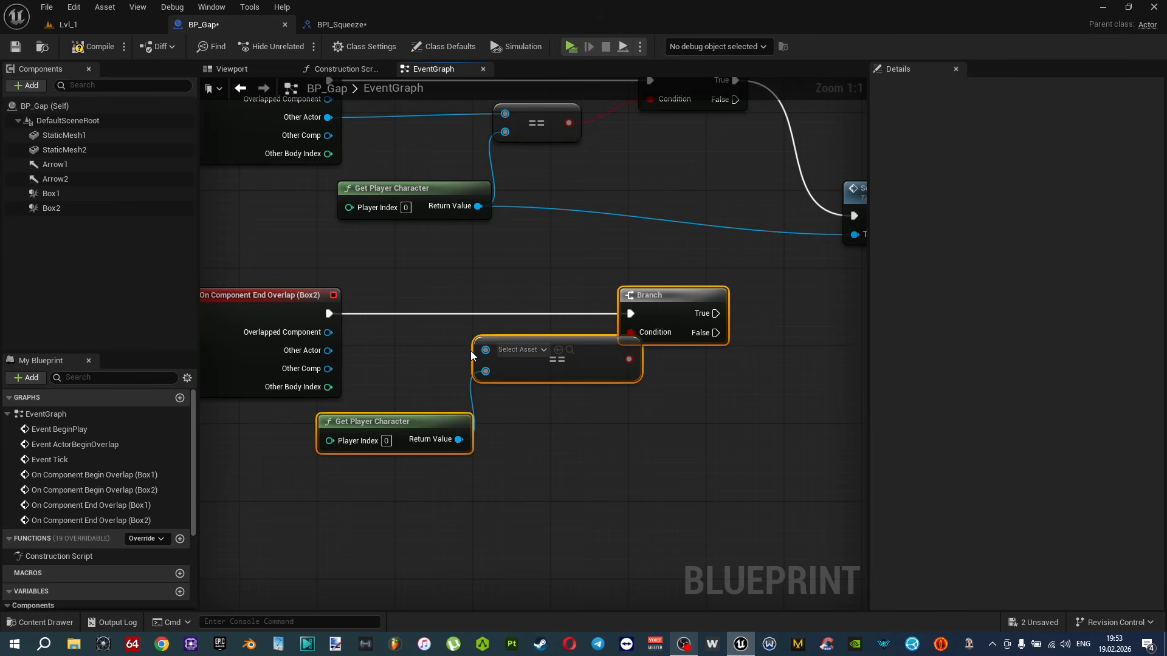
left_click_drag(486, 349, 328, 350)
right_click_drag(760, 415, 607, 426)
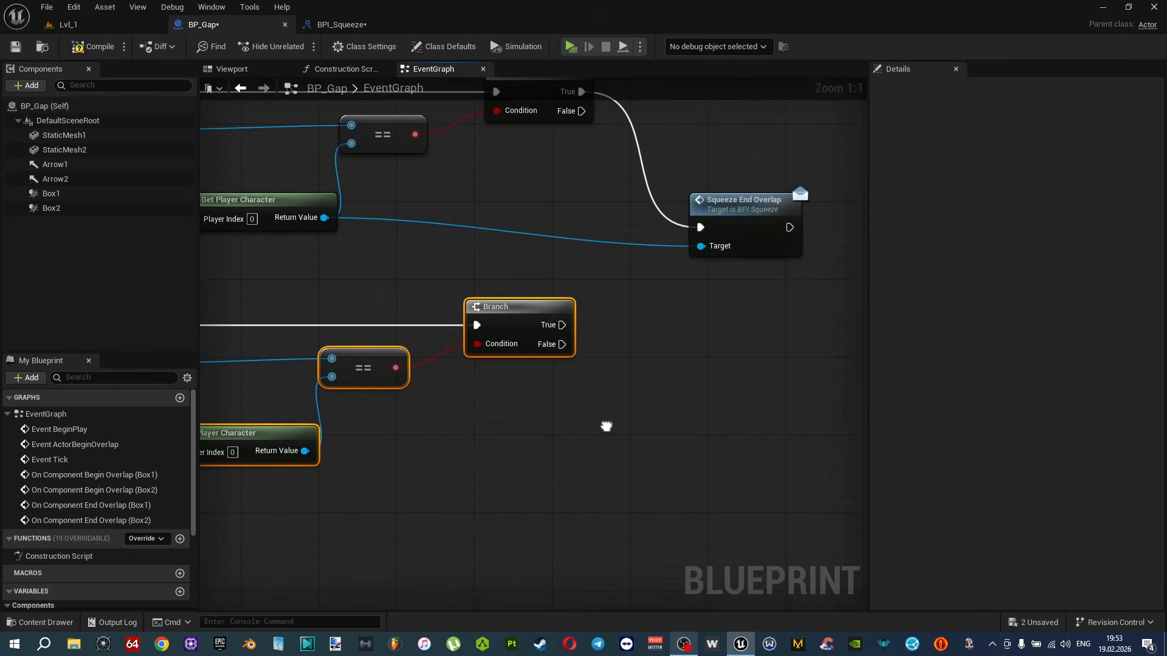
left_click_drag(562, 324, 701, 227)
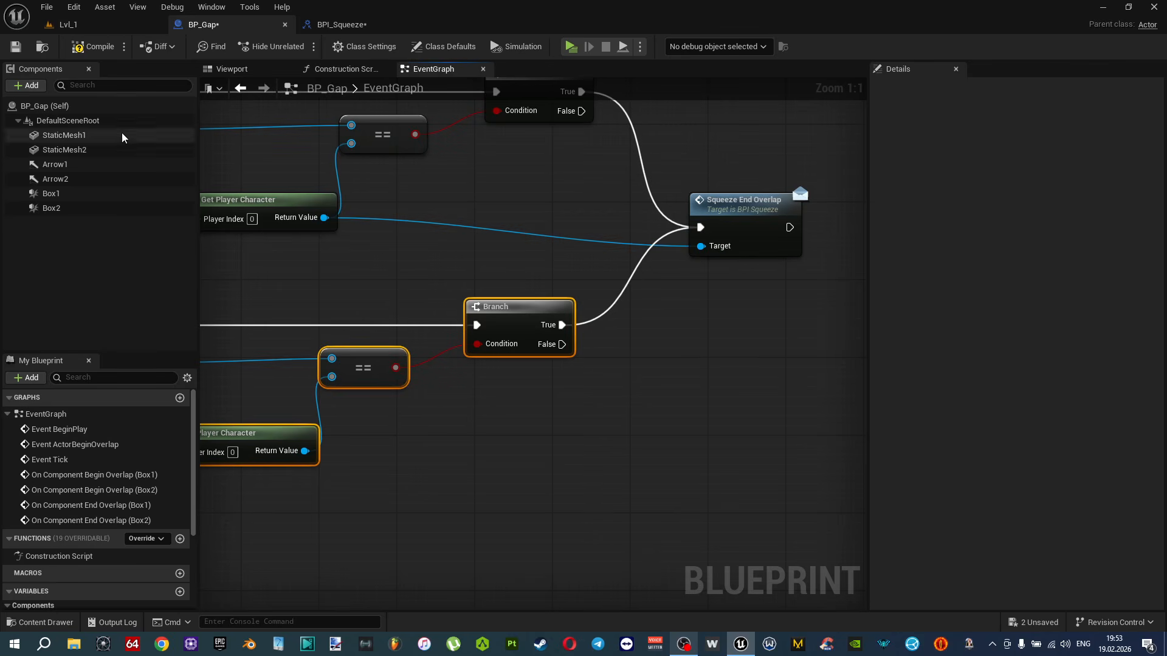
key("ctrl+shift+s")
Add a Print String node, run it after both Squeeze Start Overlap messages and compile BP_Gap.
scroll(610, 273, "down", 3)
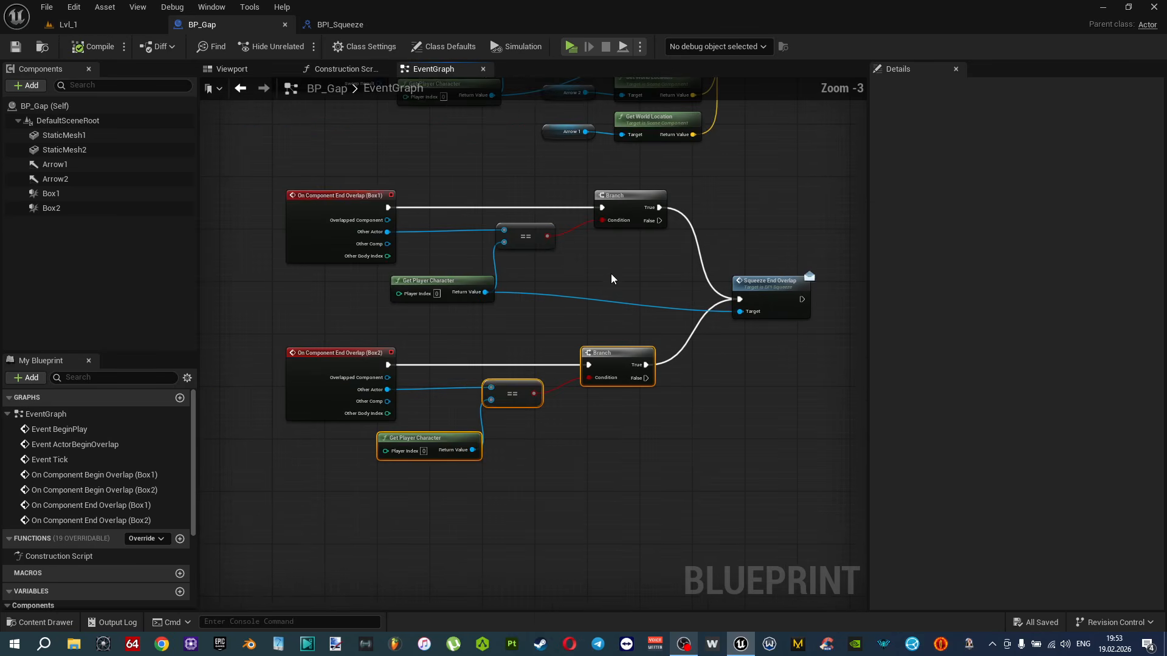
right_click_drag(611, 273, 620, 375)
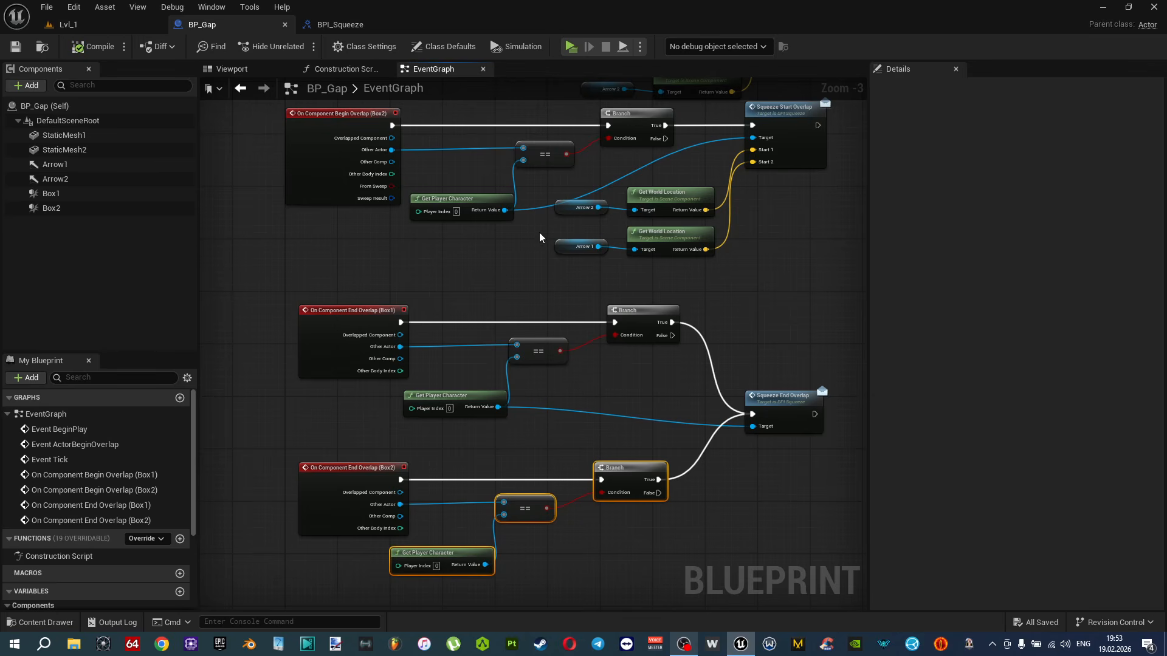
right_click_drag(541, 253, 572, 313)
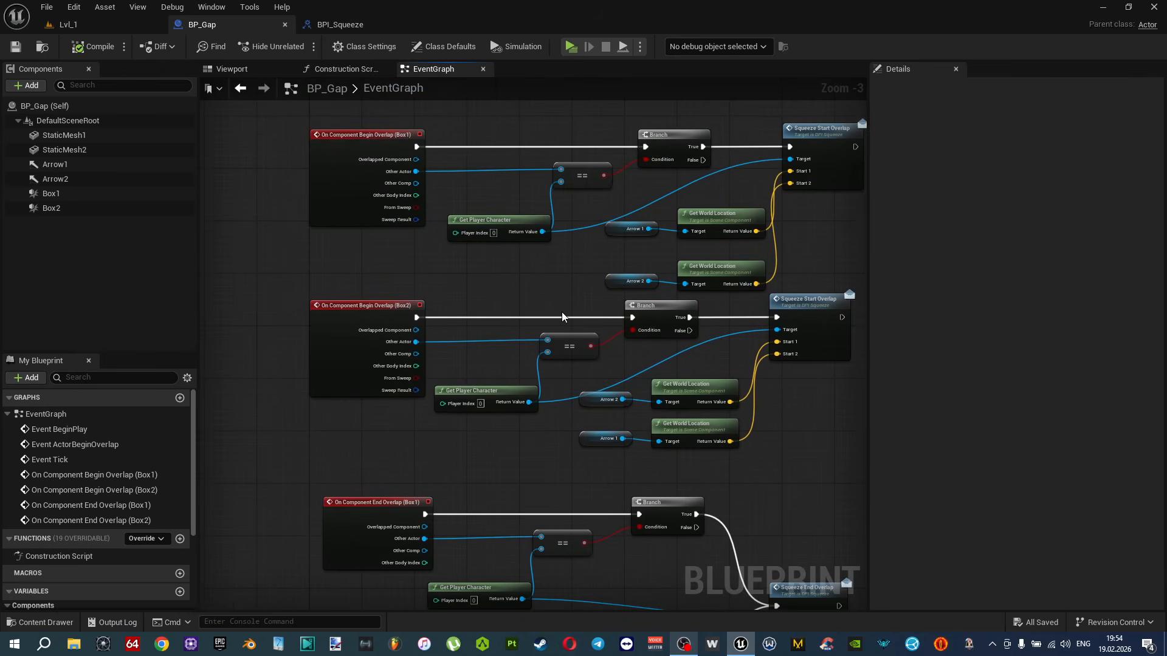
right_click_drag(582, 296, 365, 322)
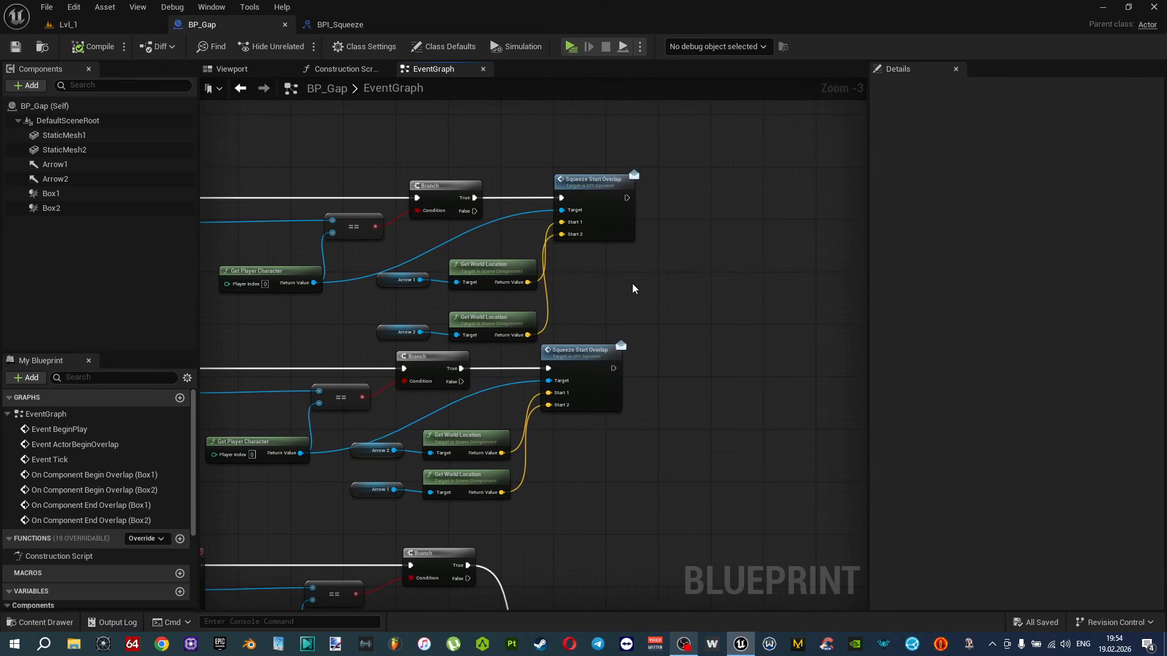
scroll(632, 287, "up", 3)
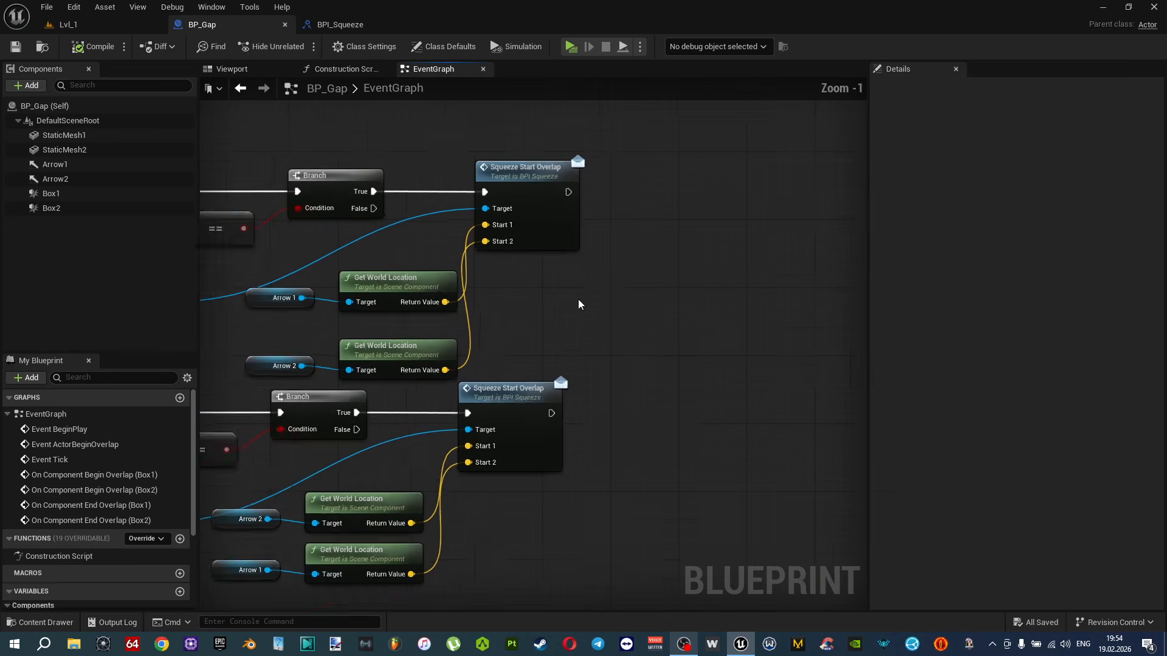
right_click(626, 294)
type("prin")
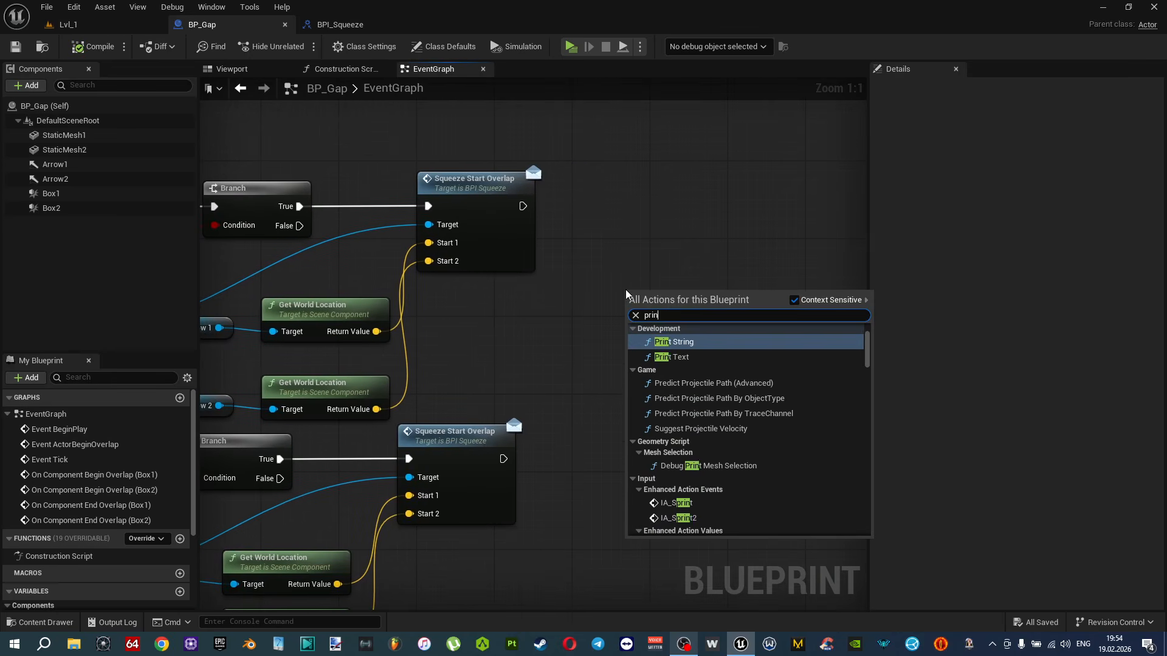
left_click(704, 347)
left_click_drag(522, 206, 632, 313)
left_click_drag(503, 459, 702, 345)
left_click(93, 47)
Set the collision preset of Box1 and Box2 to OverlapAll.
left_click(79, 194)
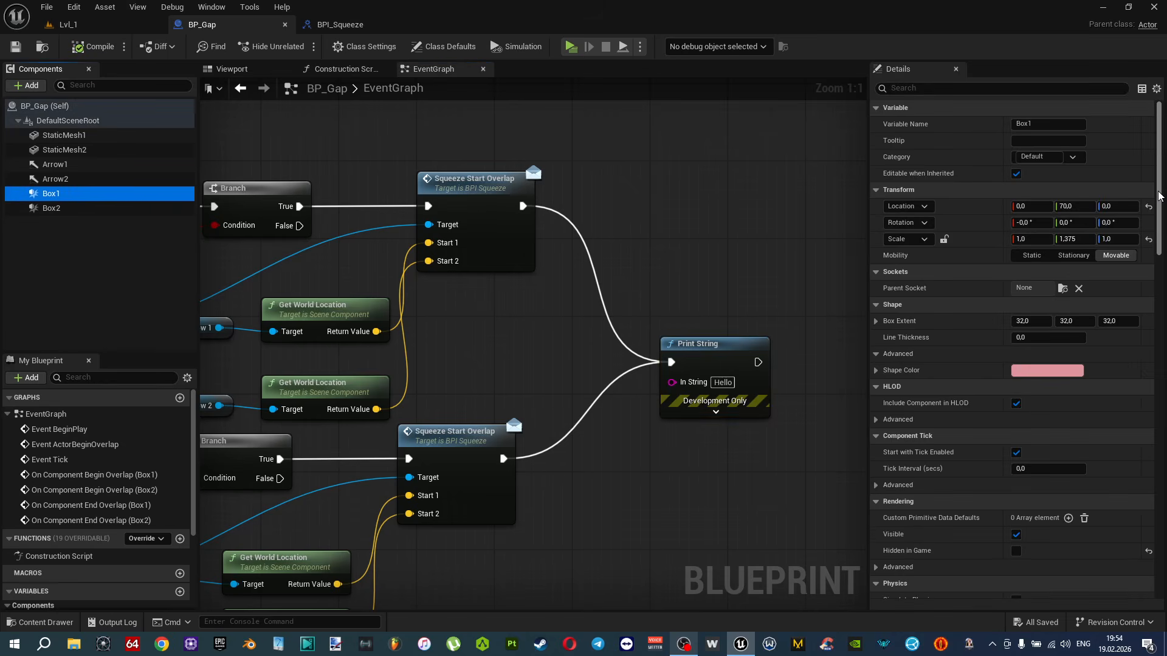
scroll(1151, 403, "down", 10)
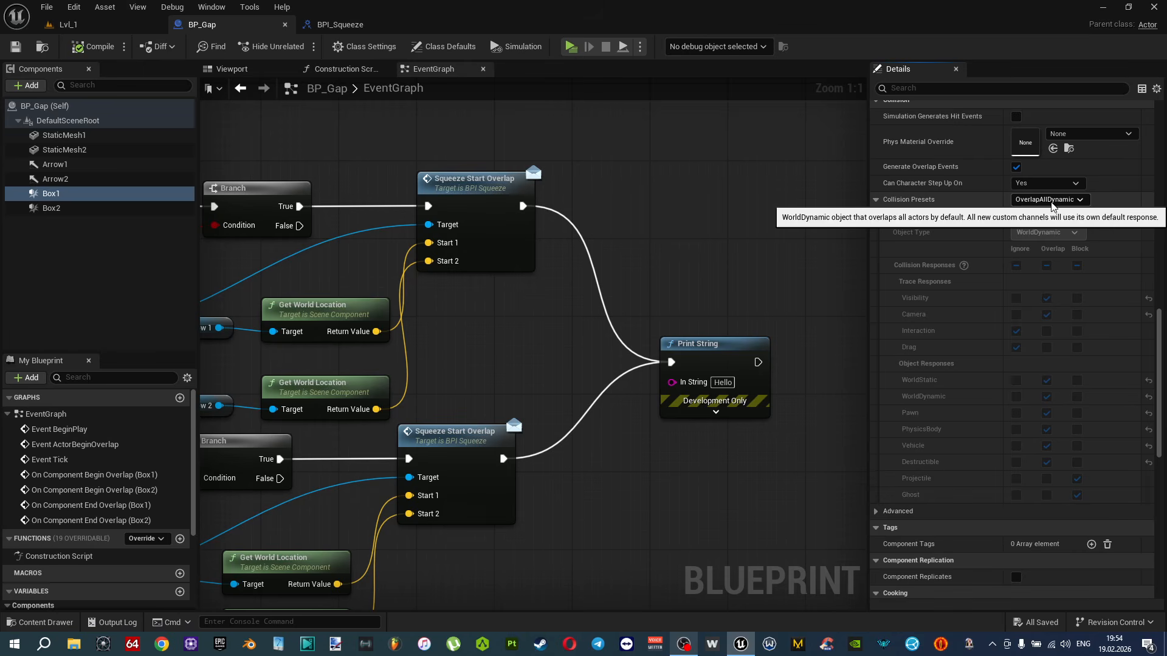
left_click(1053, 203)
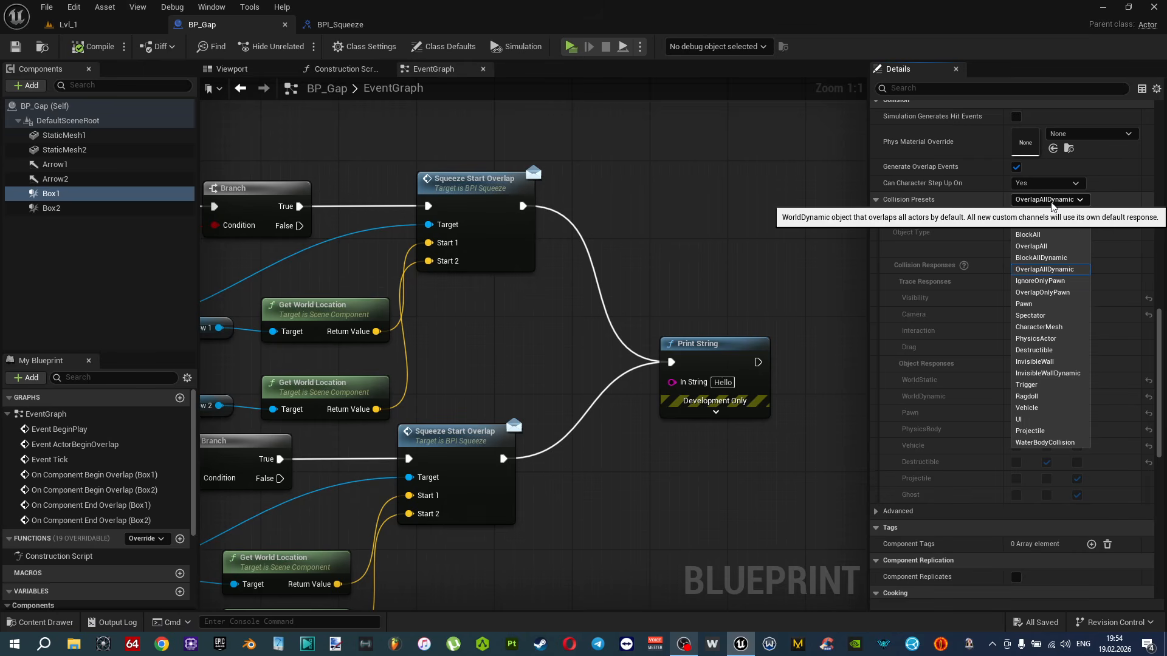
left_click(1054, 246)
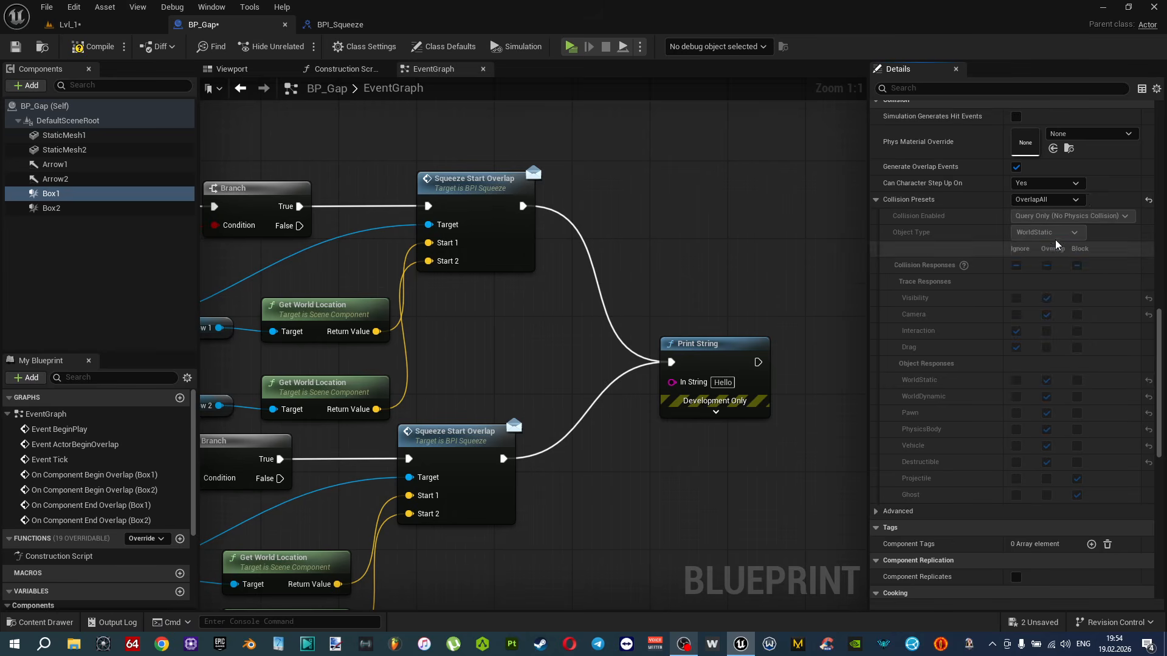
left_click(51, 208)
left_click(1048, 199)
left_click(1048, 255)
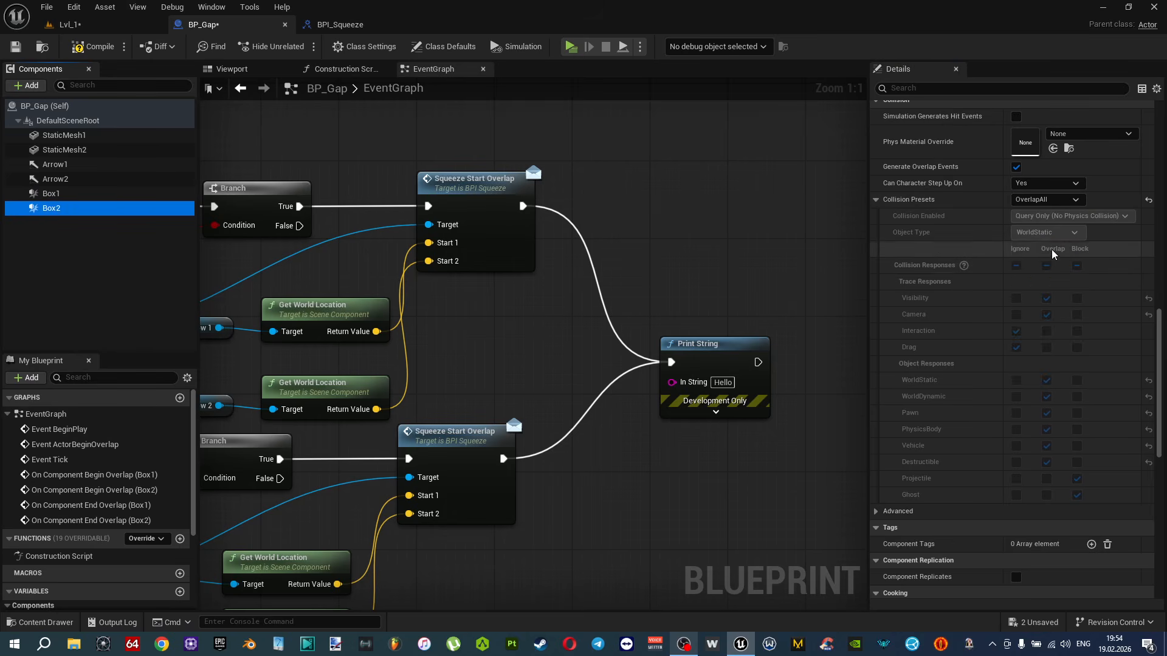
Switch Box2 to a Custom collision preset with every collision response set to Ignore.
left_click(1052, 201)
left_click(1030, 212)
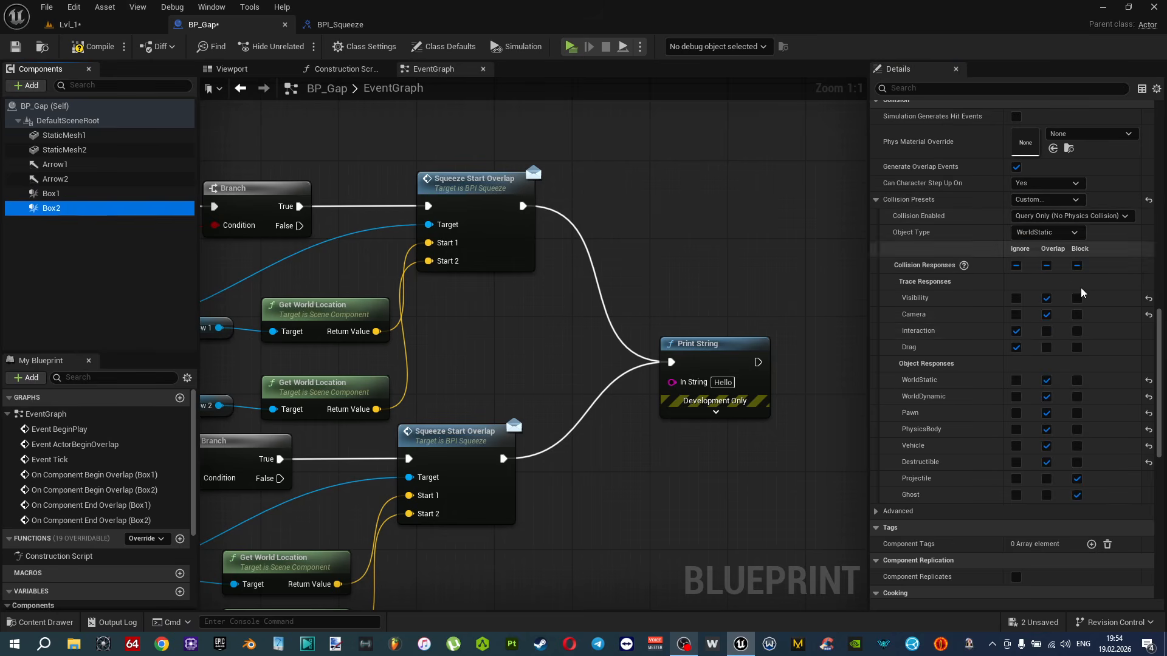
left_click(1016, 266)
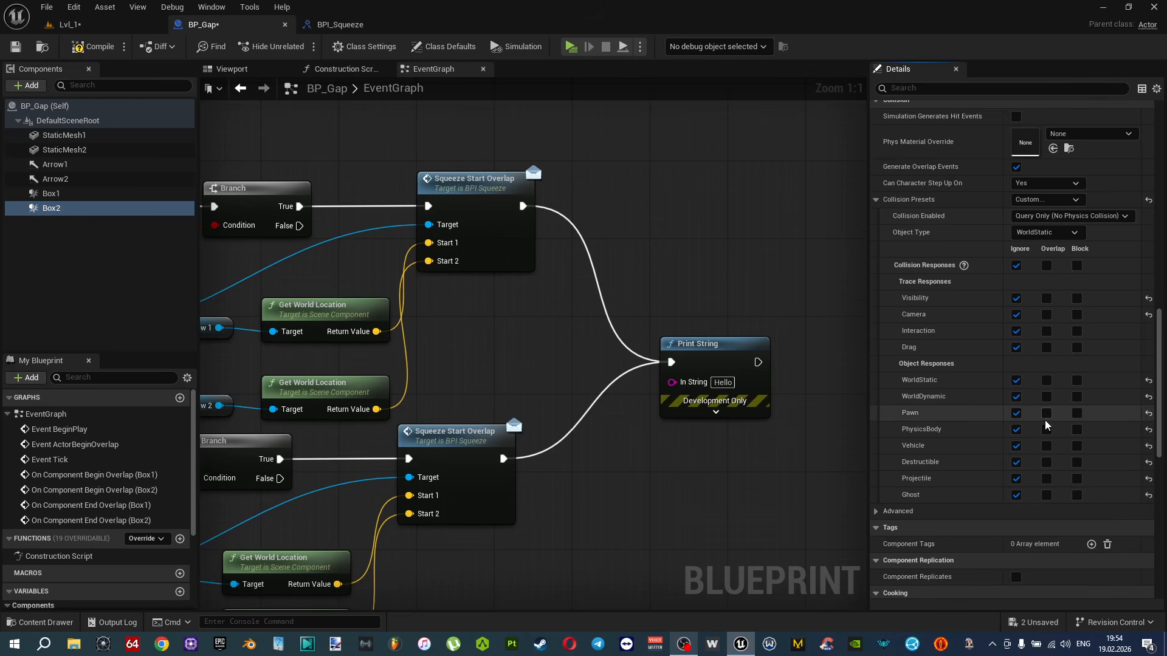
Switch Box1 to a Custom collision preset that ignores everything except Pawn, which is set to Overlap, and save all.
left_click(51, 193)
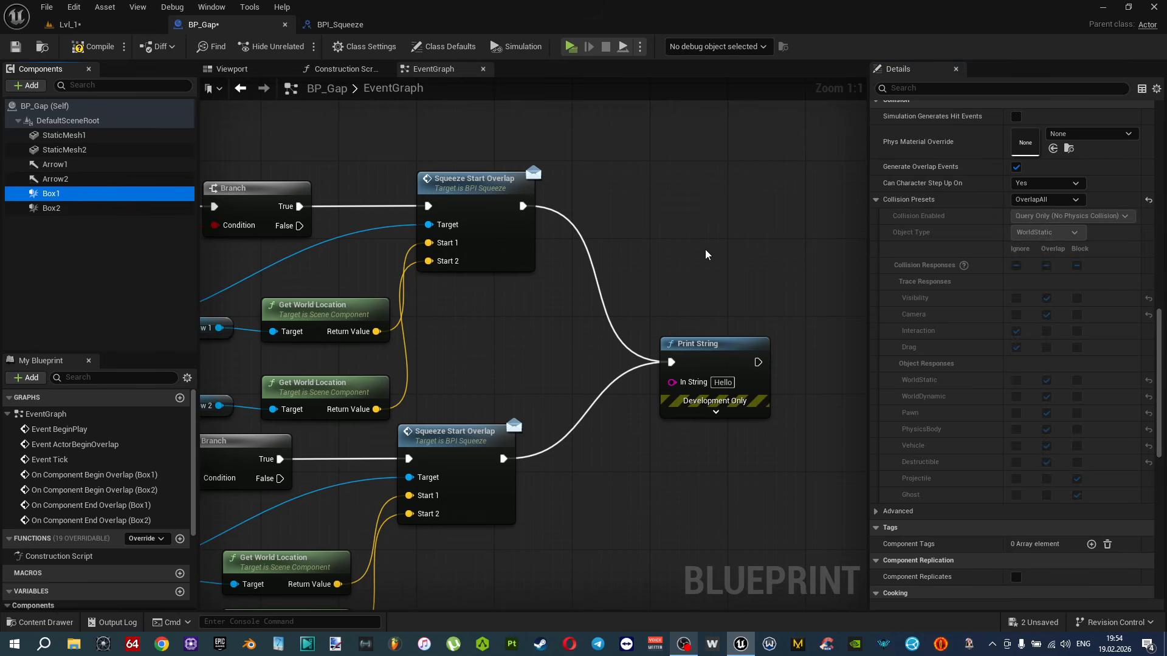
left_click(1061, 211)
left_click(1033, 226)
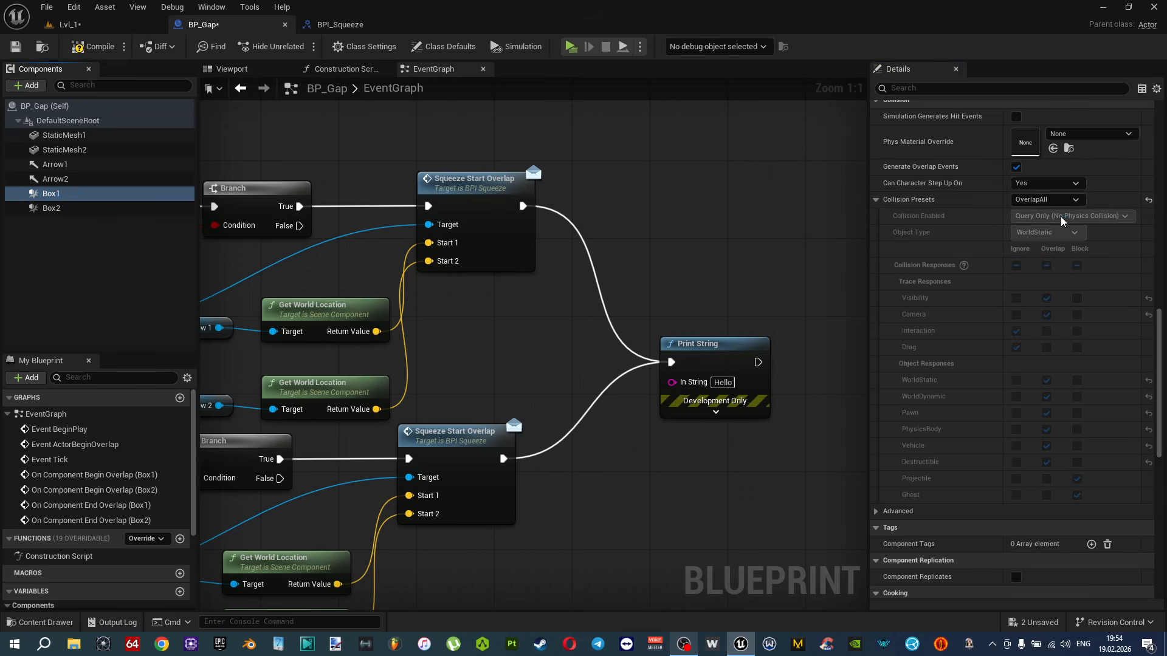
left_click(1016, 266)
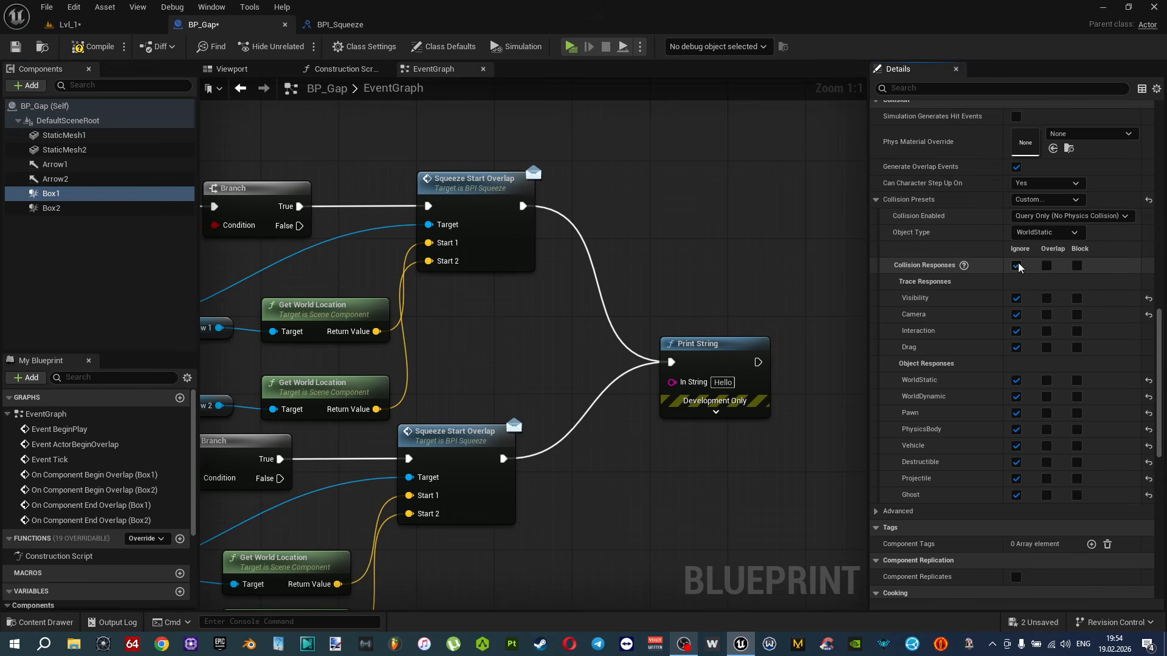
left_click(1046, 414)
key("ctrl+shift+s")
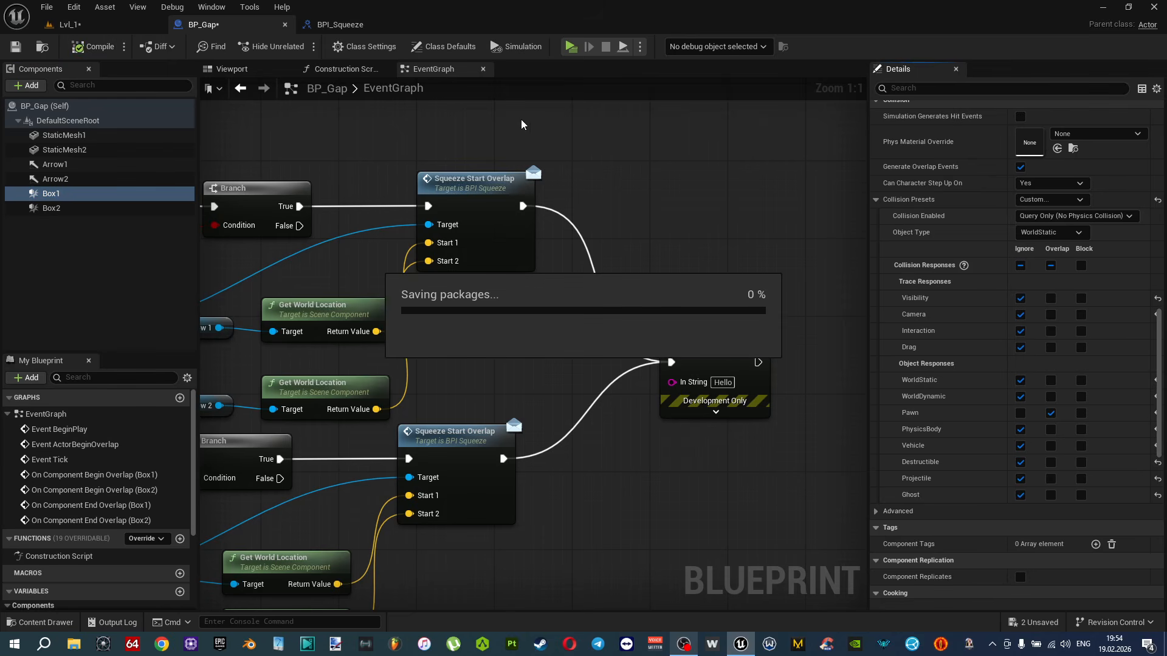
Play Lvl_1 and walk the character into the gap's overlap boxes to test the printed message.
left_click(70, 24)
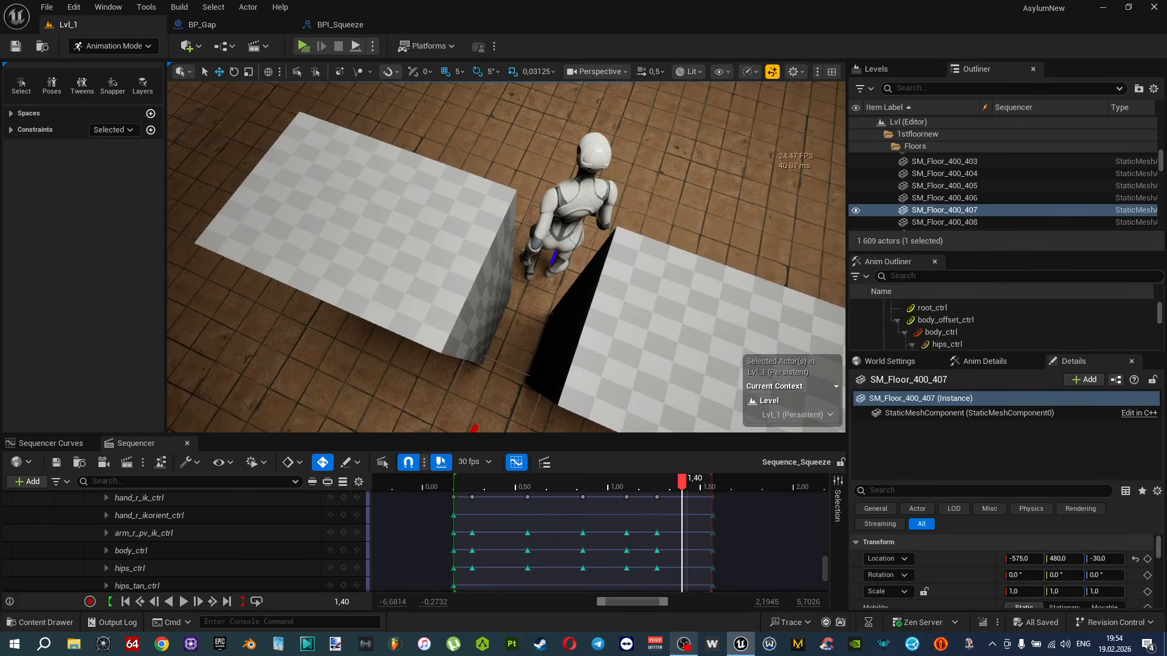
scroll(506, 257, "down", 6)
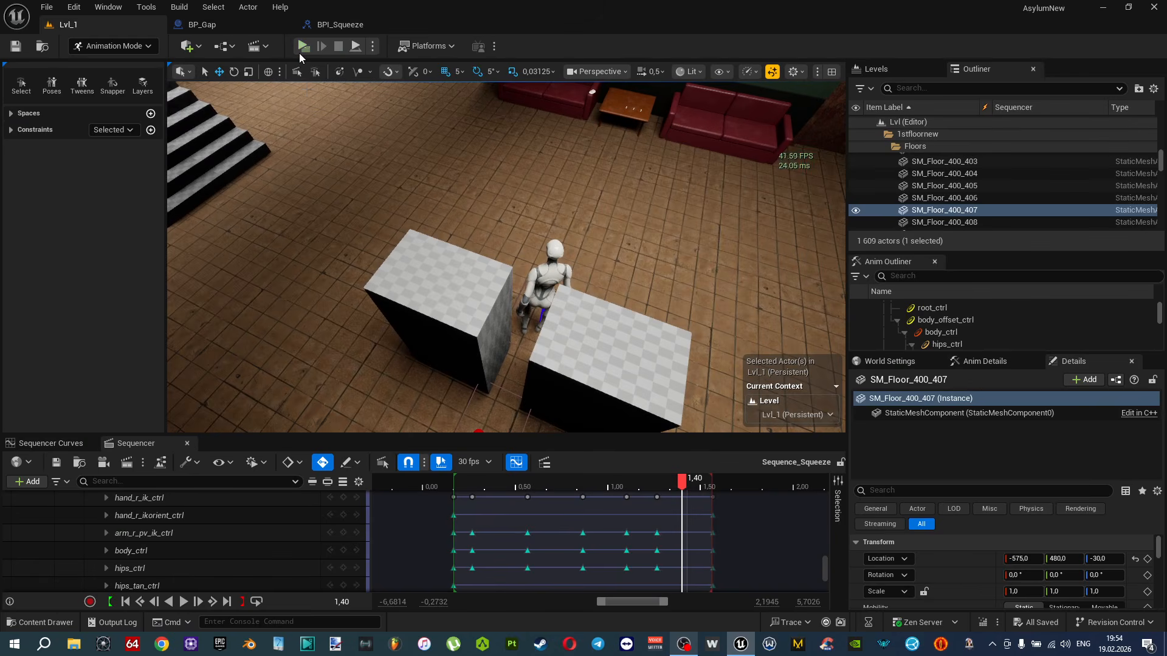
left_click(302, 48)
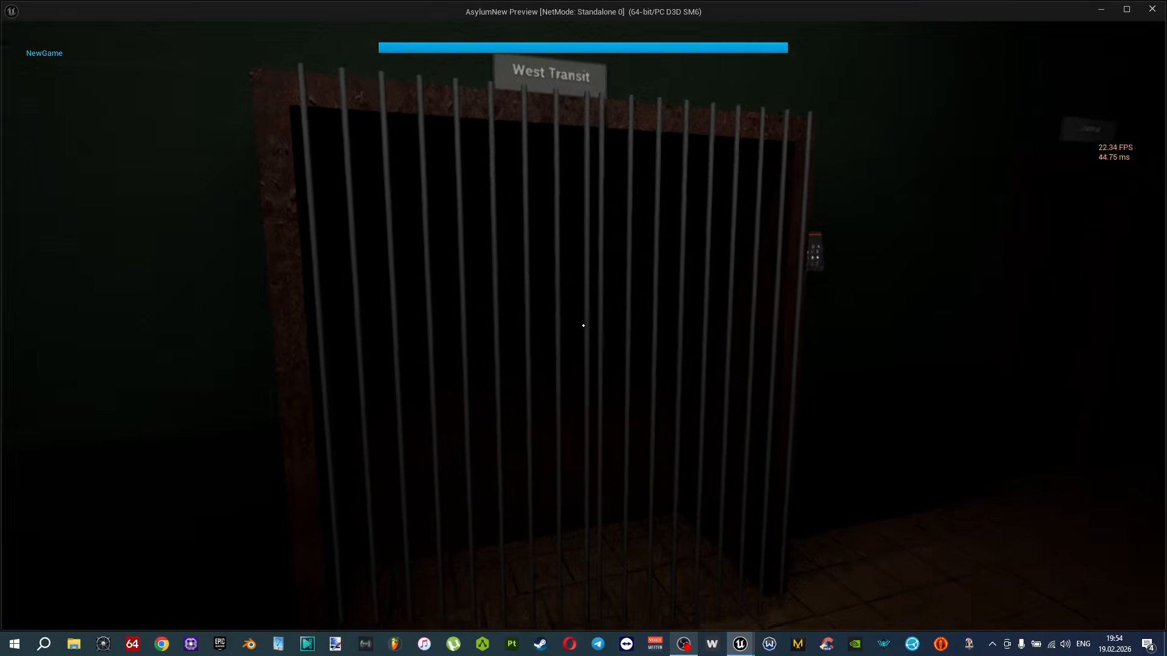
key("w")
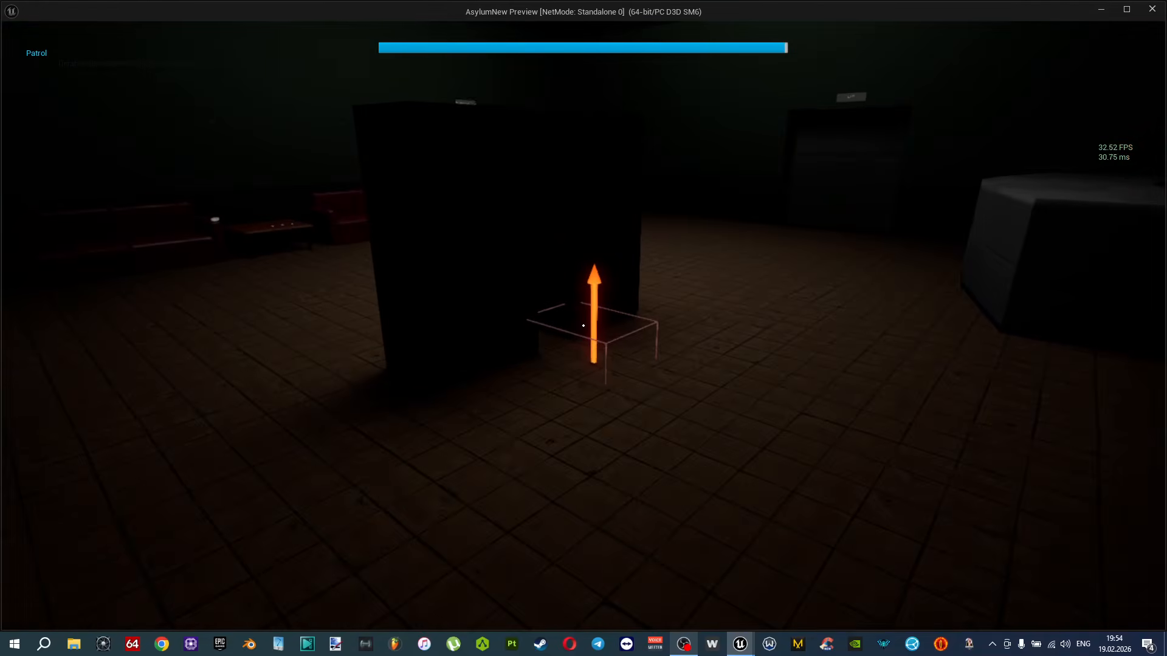
key("w")
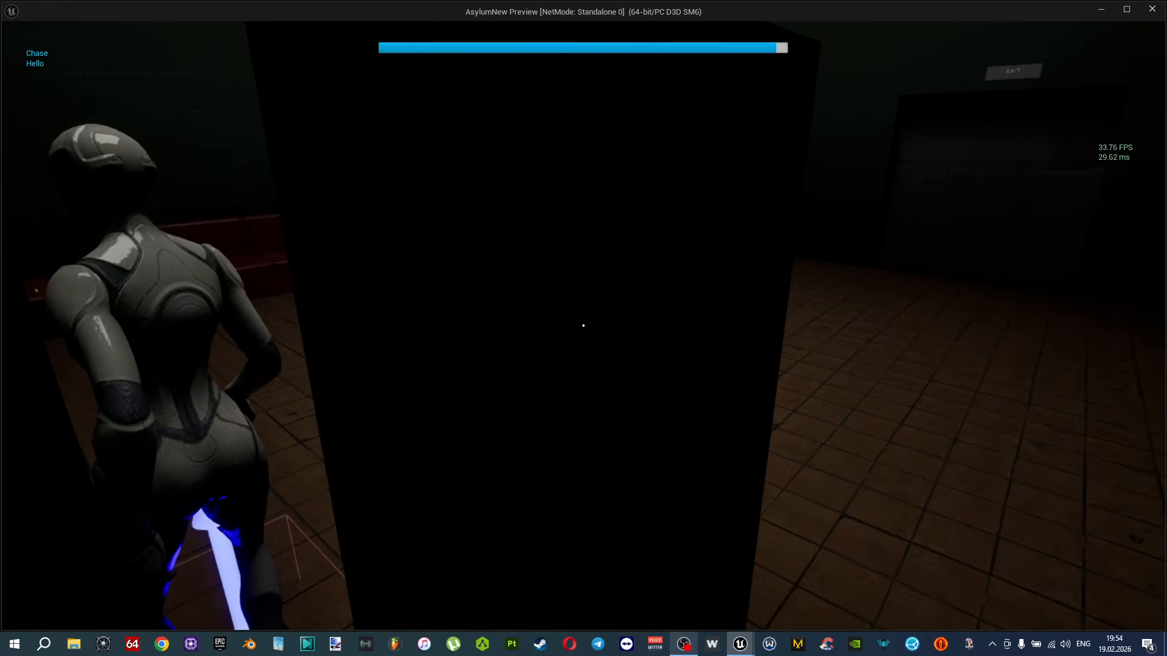
key("w")
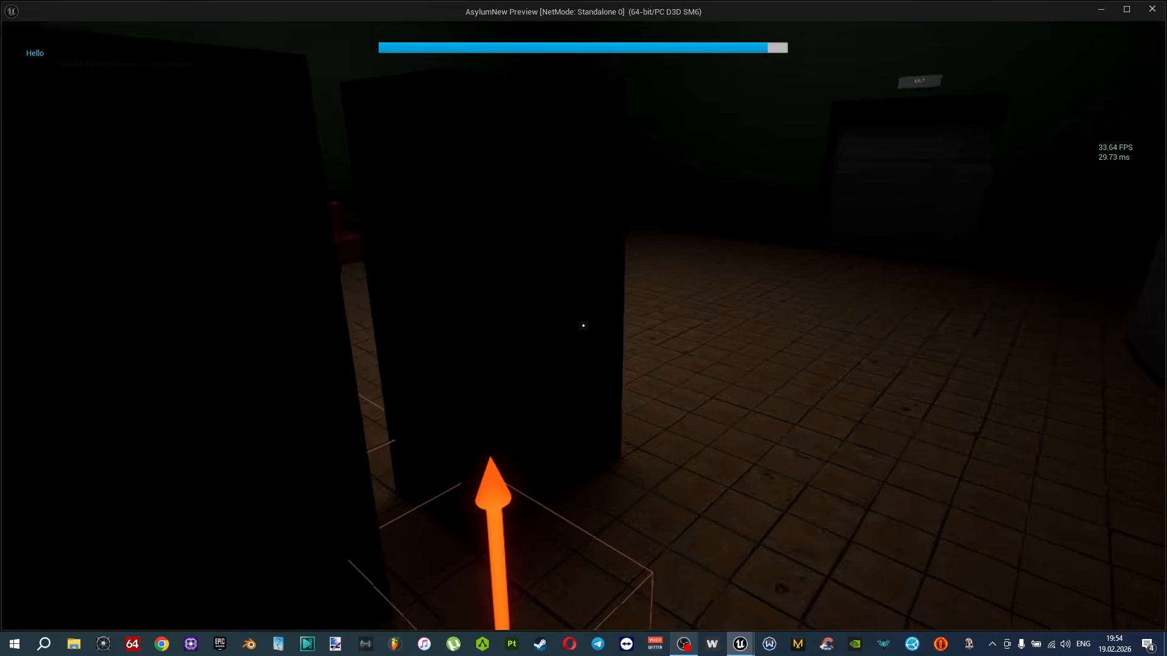
key("w")
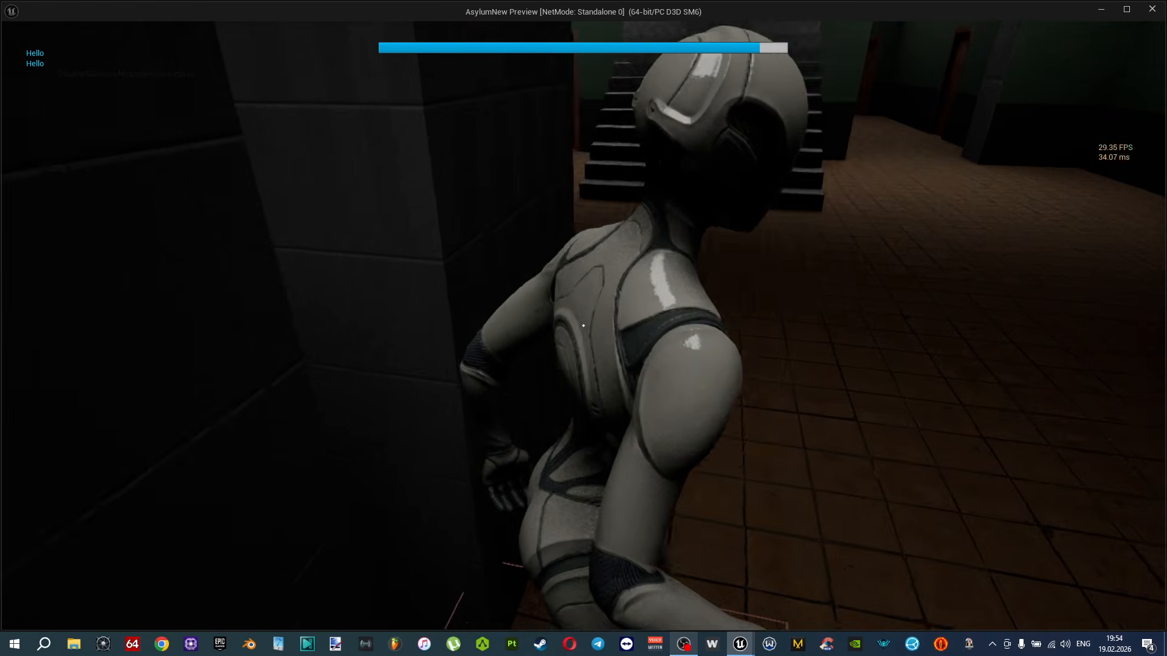
Stop the play test and open Lvl_1's default pawn blueprint, BP_FirstPersonCharacterAsylum, for editing.
key("Escape")
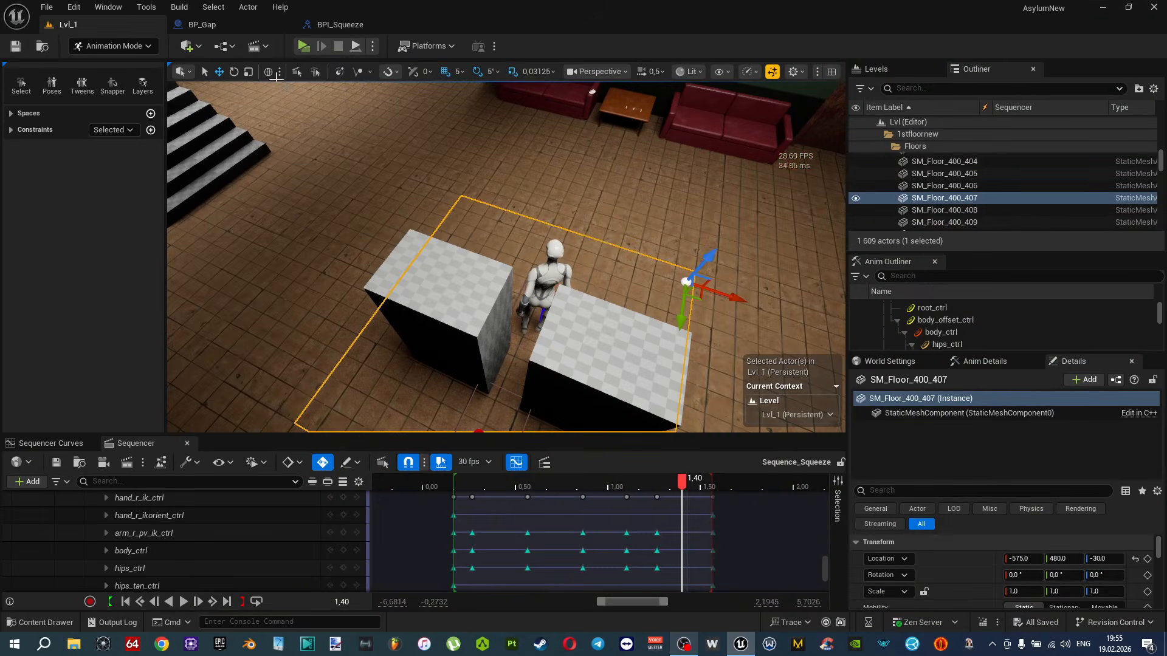
left_click(332, 24)
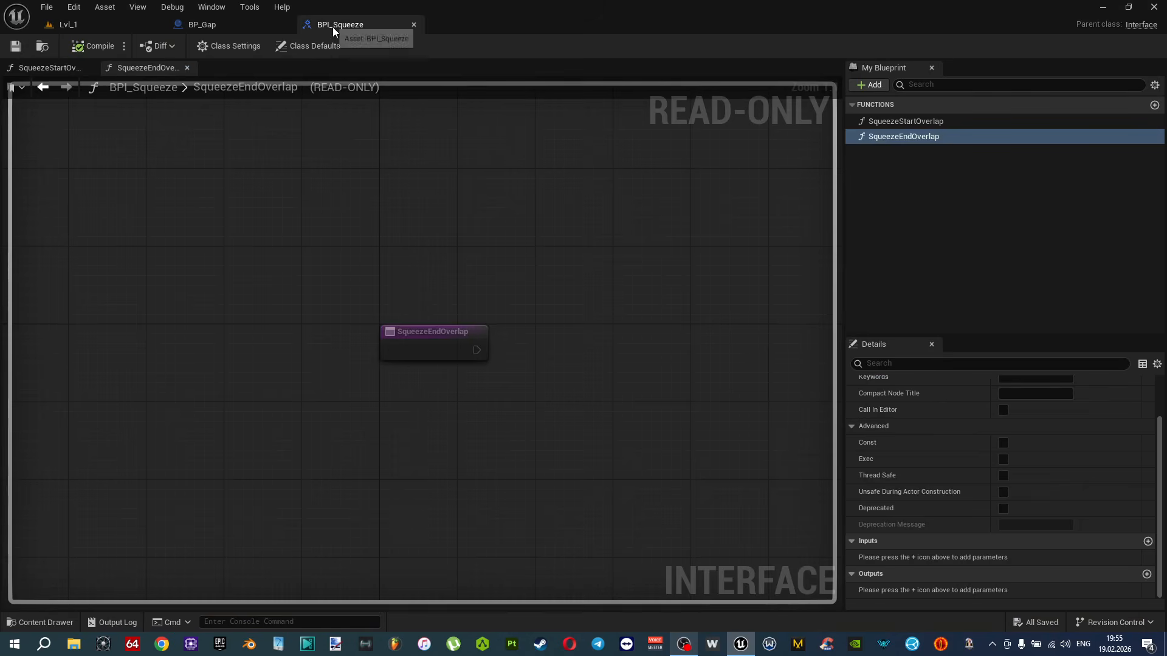
left_click(228, 28)
left_click(91, 24)
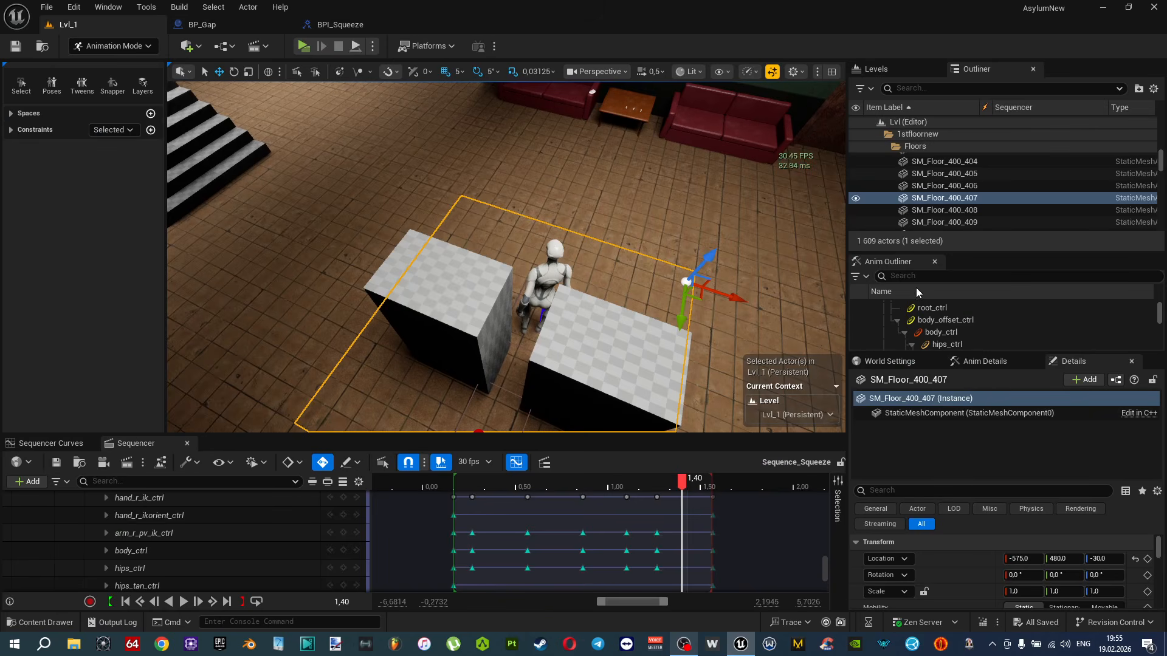
left_click(894, 361)
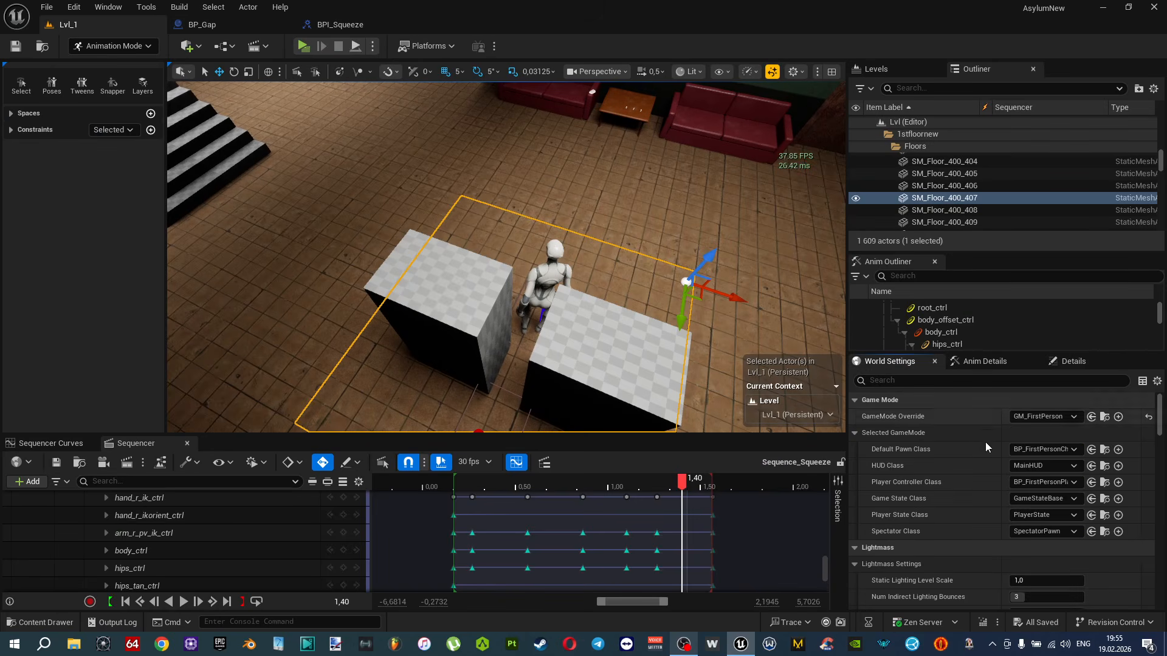
left_click(1104, 450)
double_click(424, 413)
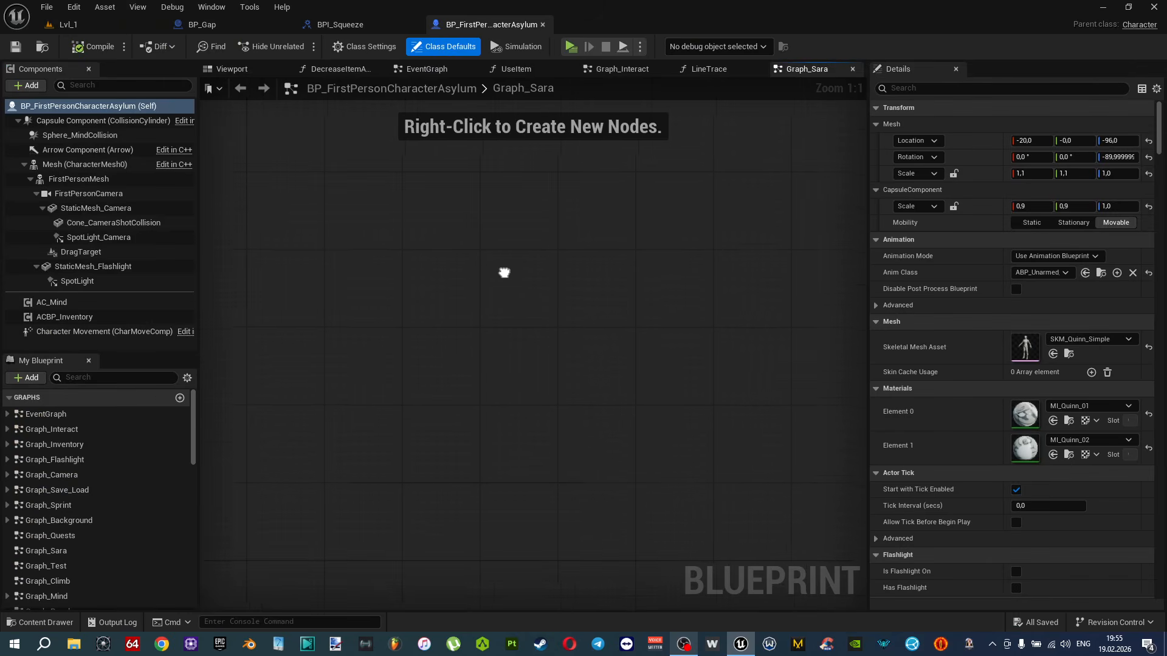
Close the Graph_Sara, LineTrace, Graph_Interact, UseItem and DecreaseItemAmount graphs, keeping EventGraph open.
left_click(851, 69)
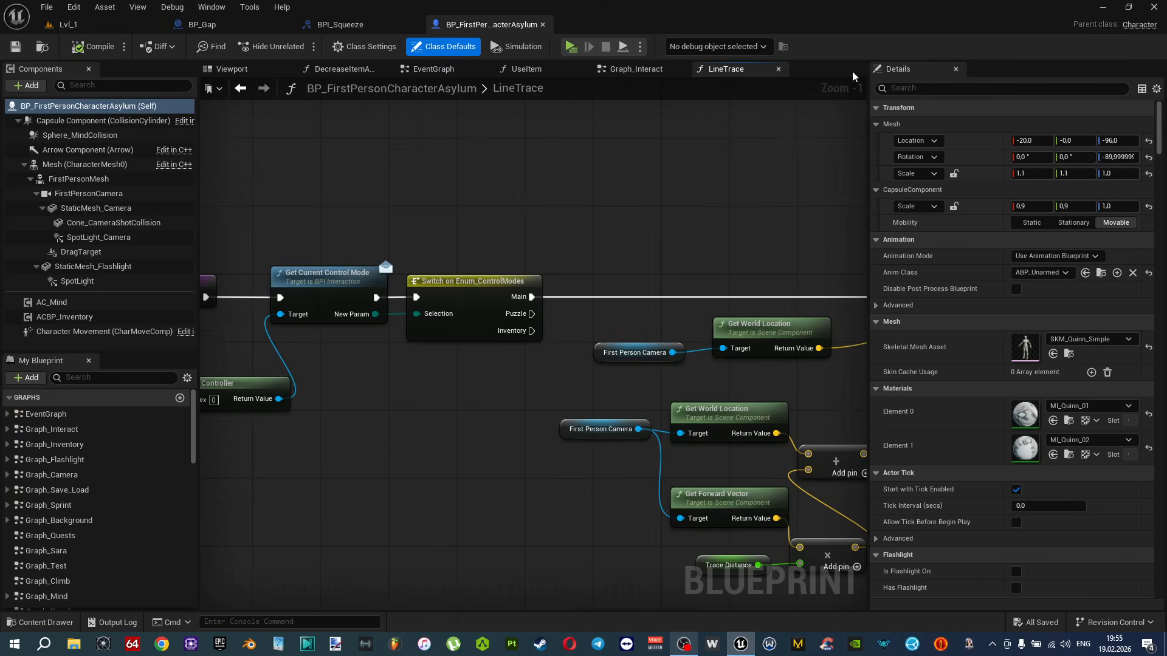
left_click(778, 70)
left_click(679, 68)
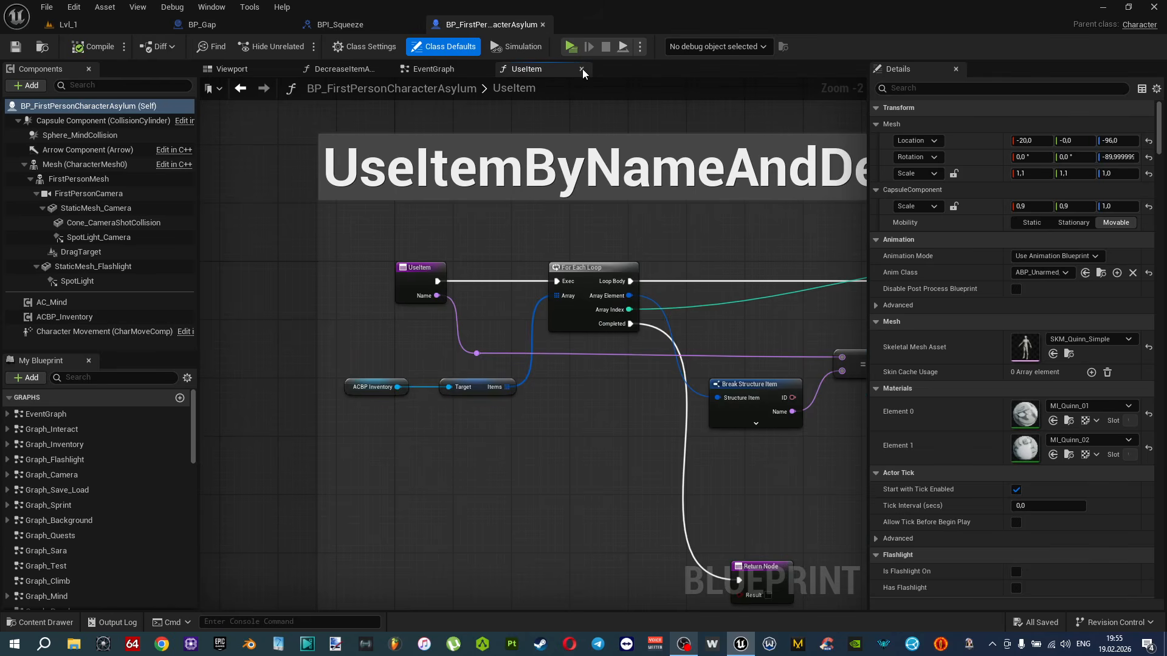
left_click(582, 69)
left_click(383, 69)
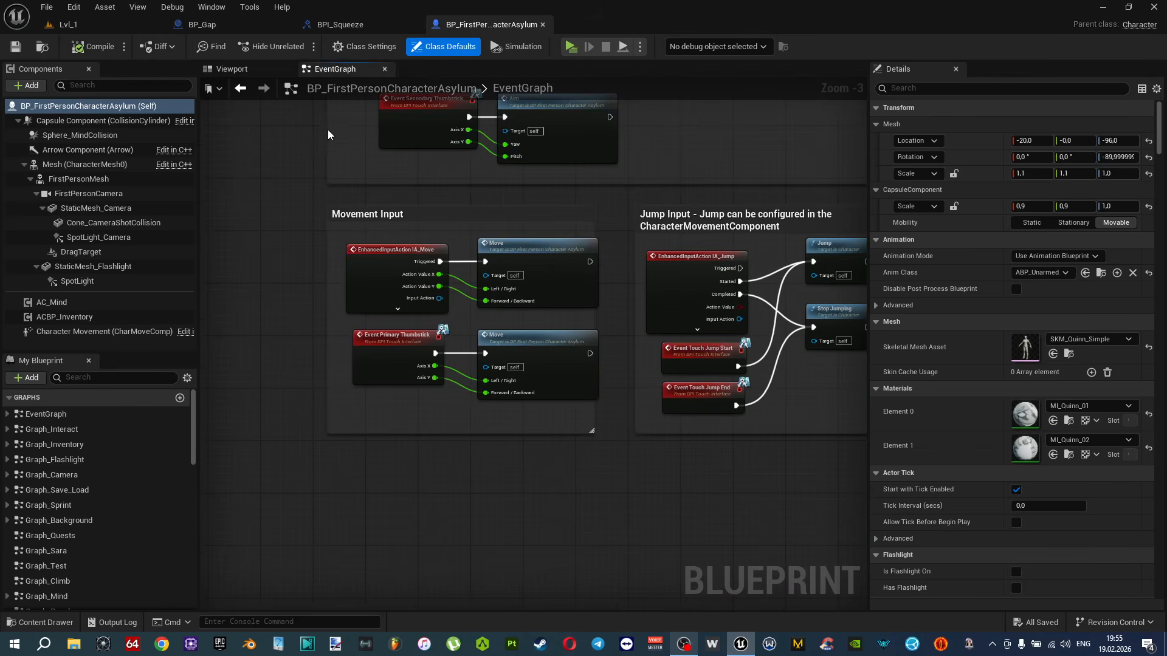
Add a new event graph named Graph_Squeeze to the character blueprint.
mouse_move(193, 429)
left_mouse_down()
mouse_move(195, 456)
mouse_move(191, 419)
left_mouse_up()
left_click(180, 398)
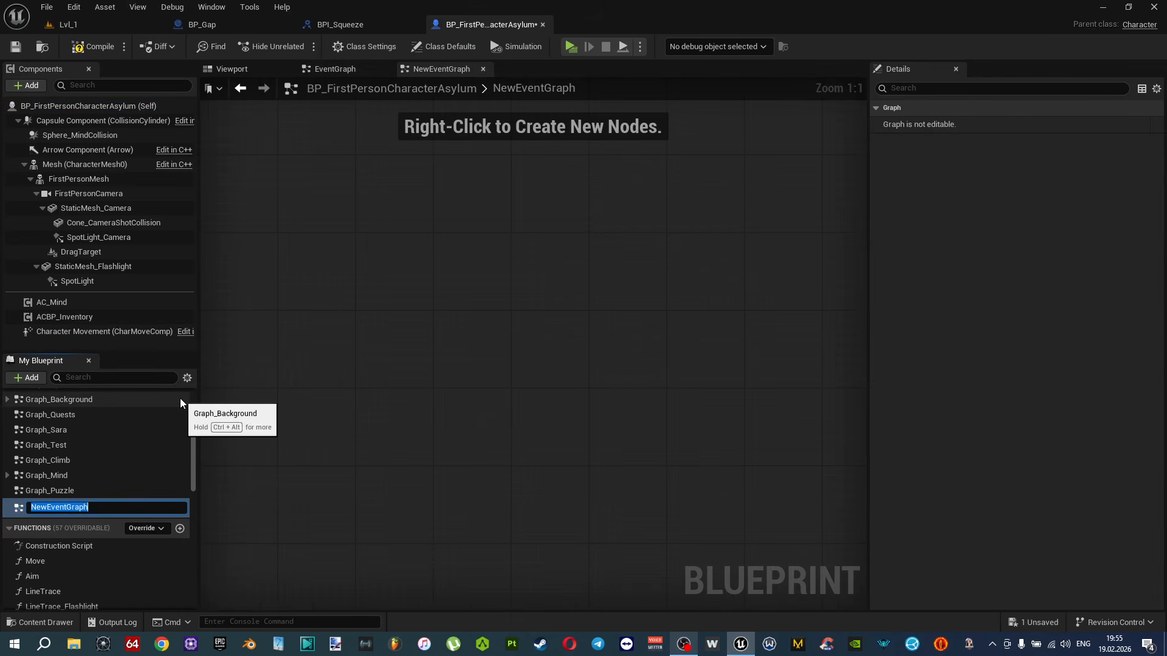
type("Graph_Squeeze")
key("Return")
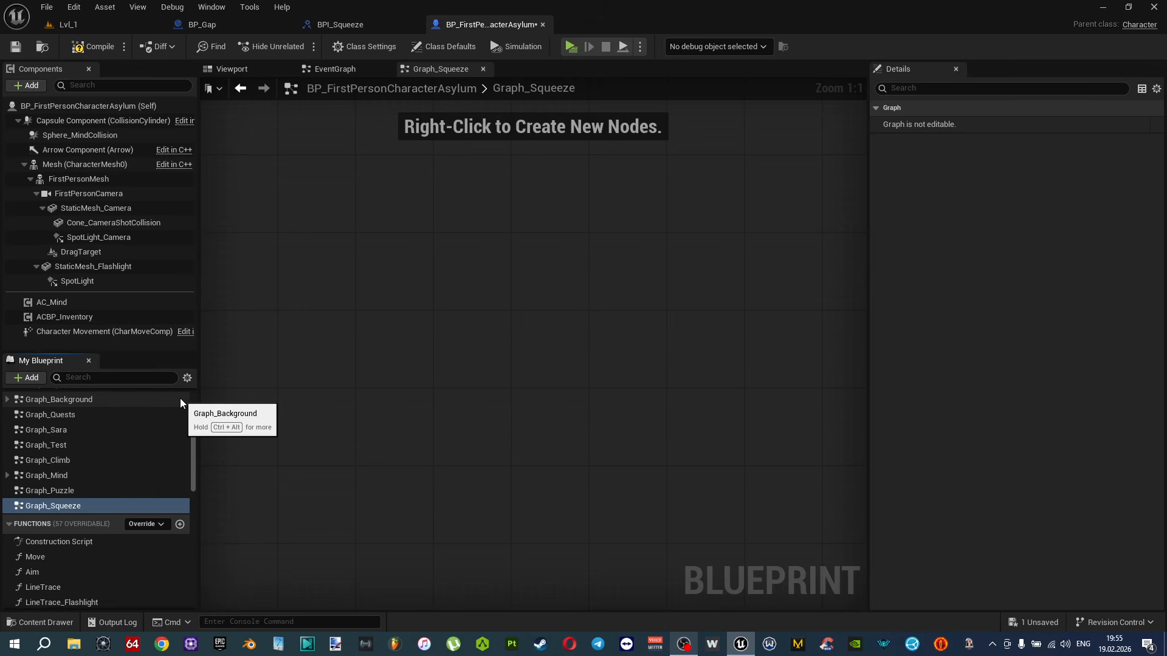
Add BPI_Squeeze to the character blueprint's implemented interfaces and save the blueprint.
left_click(361, 47)
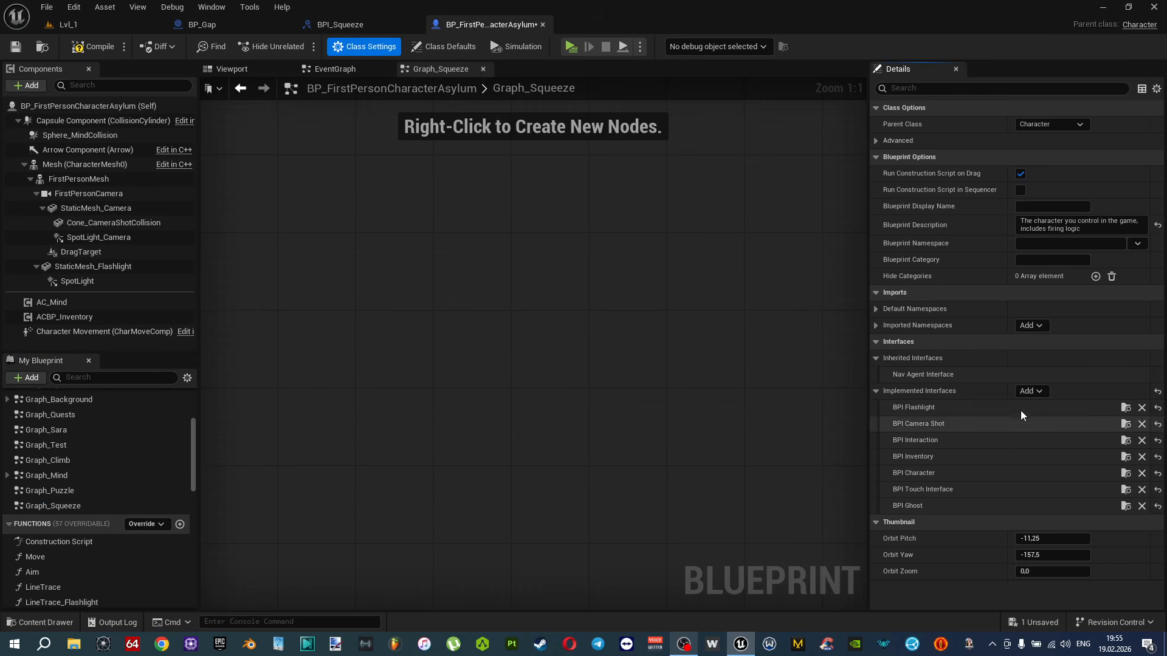
left_click(1044, 391)
type("squee")
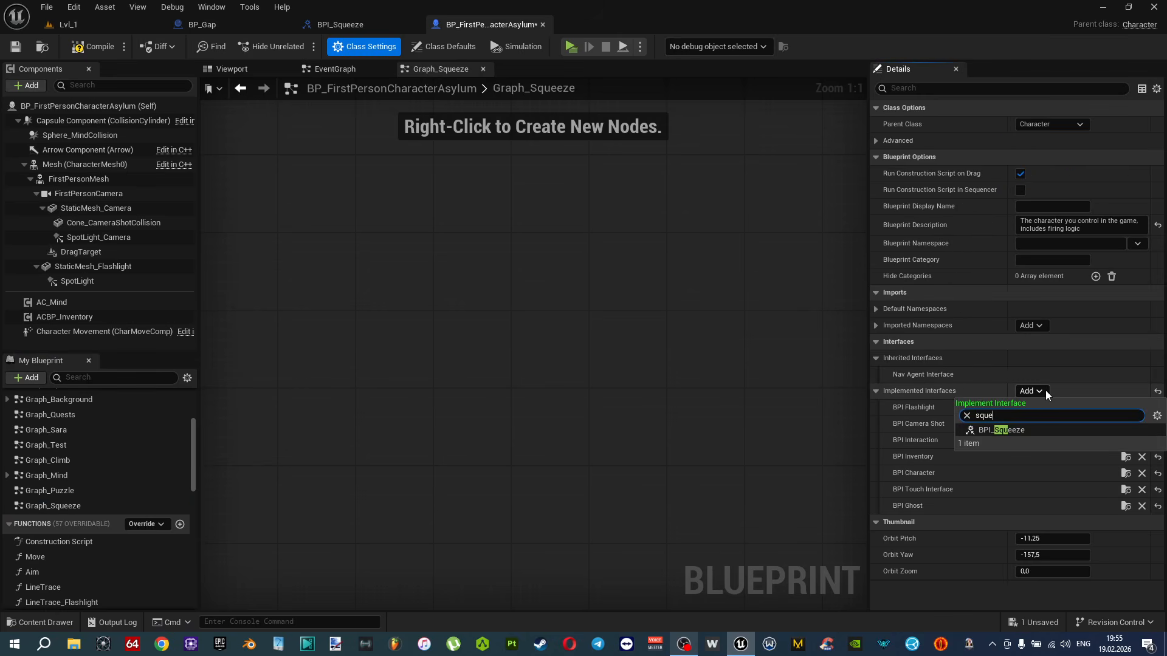
left_click(1045, 429)
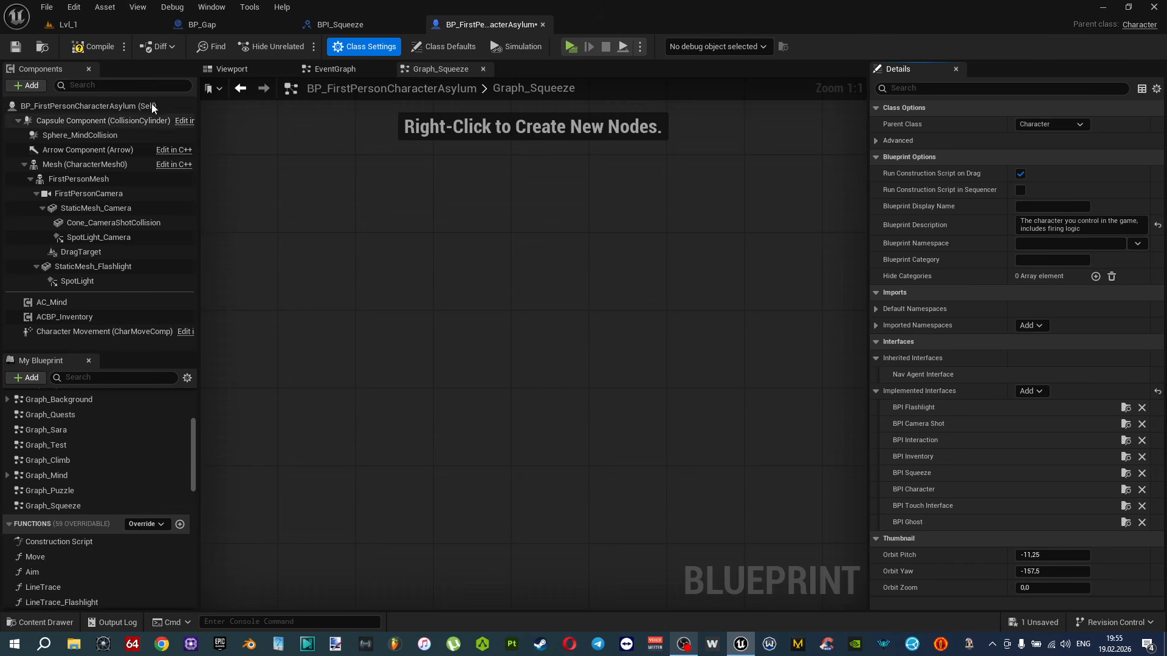
key("ctrl+s")
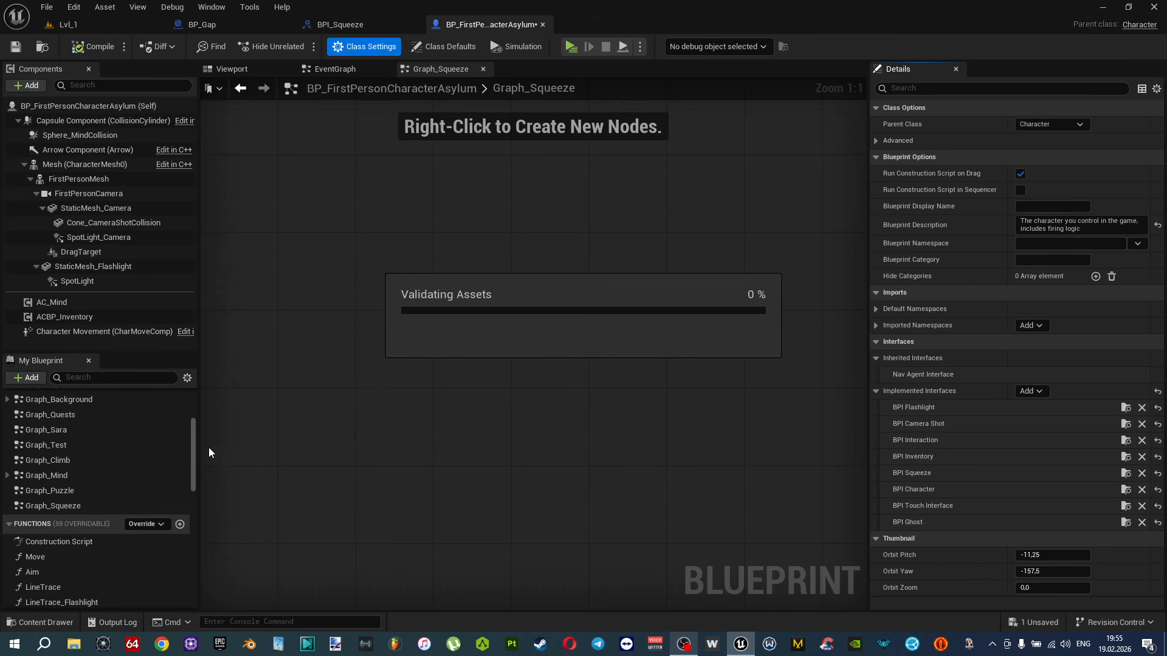
Implement the SqueezeStartOverlap interface event and move its node from EventGraph into Graph_Squeeze.
left_click_drag(195, 451, 202, 492)
left_click(10, 489)
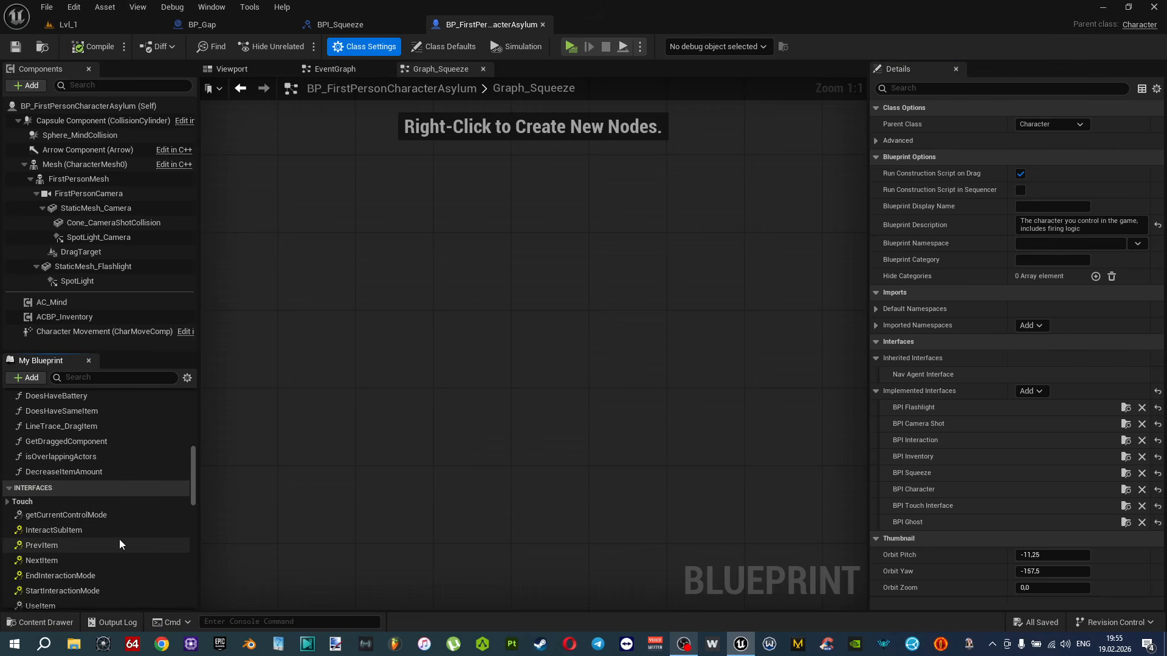
scroll(118, 539, "down", 3)
scroll(119, 538, "down", 8)
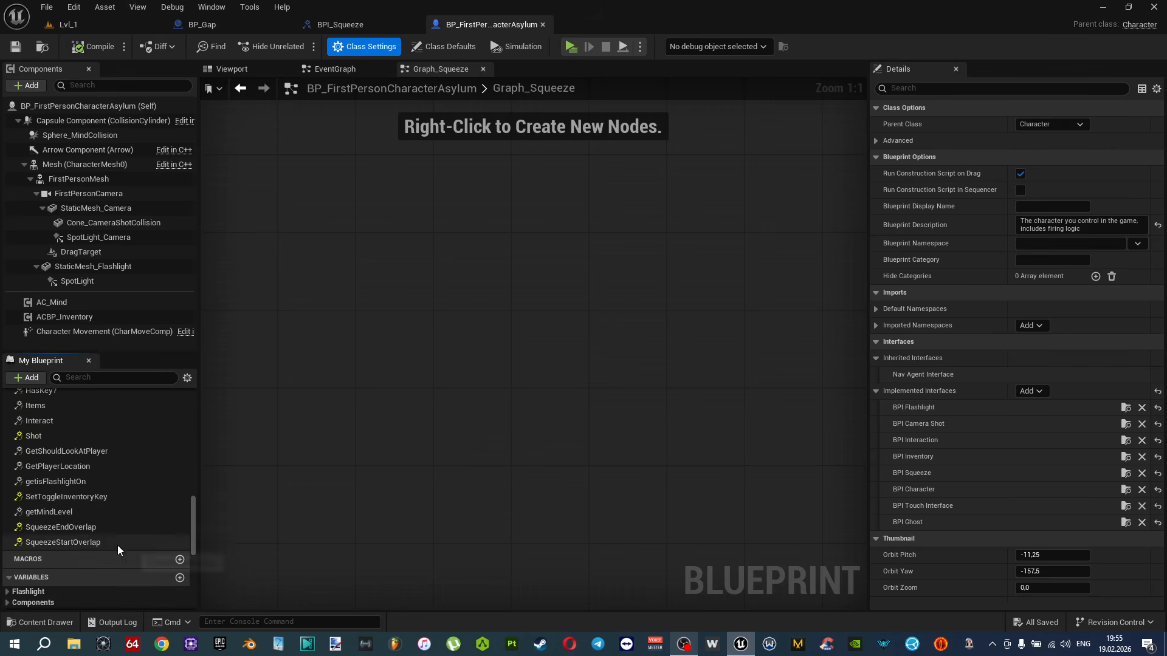
double_click(84, 542)
scroll(528, 352, "up", 3)
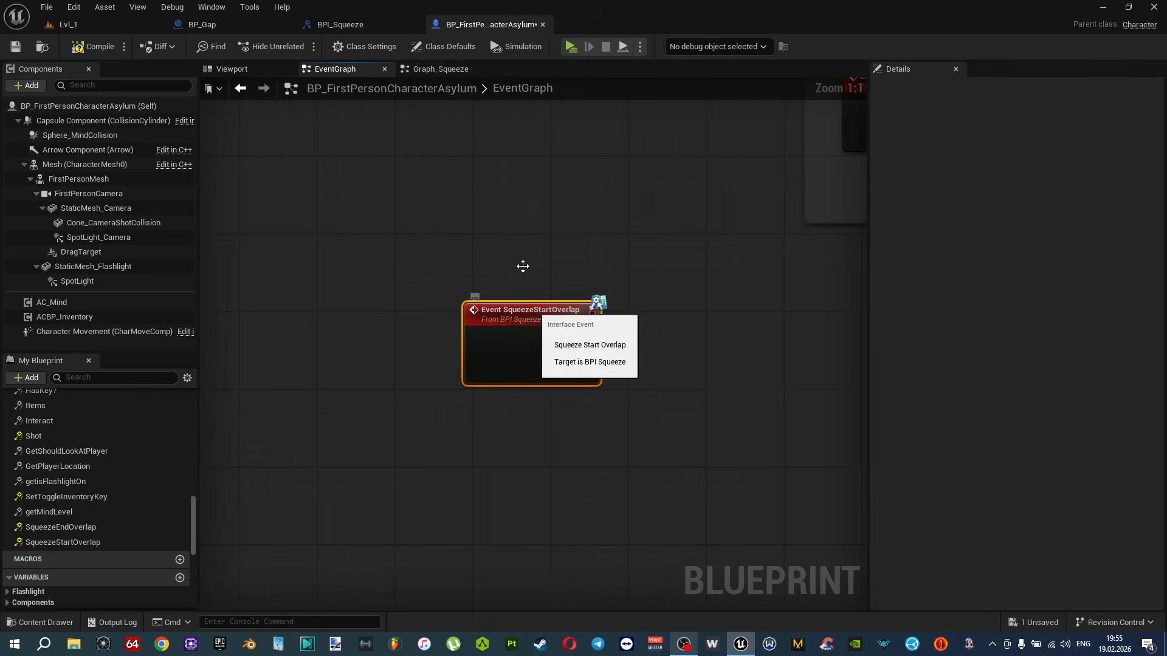
left_click(459, 70)
key("ctrl+v")
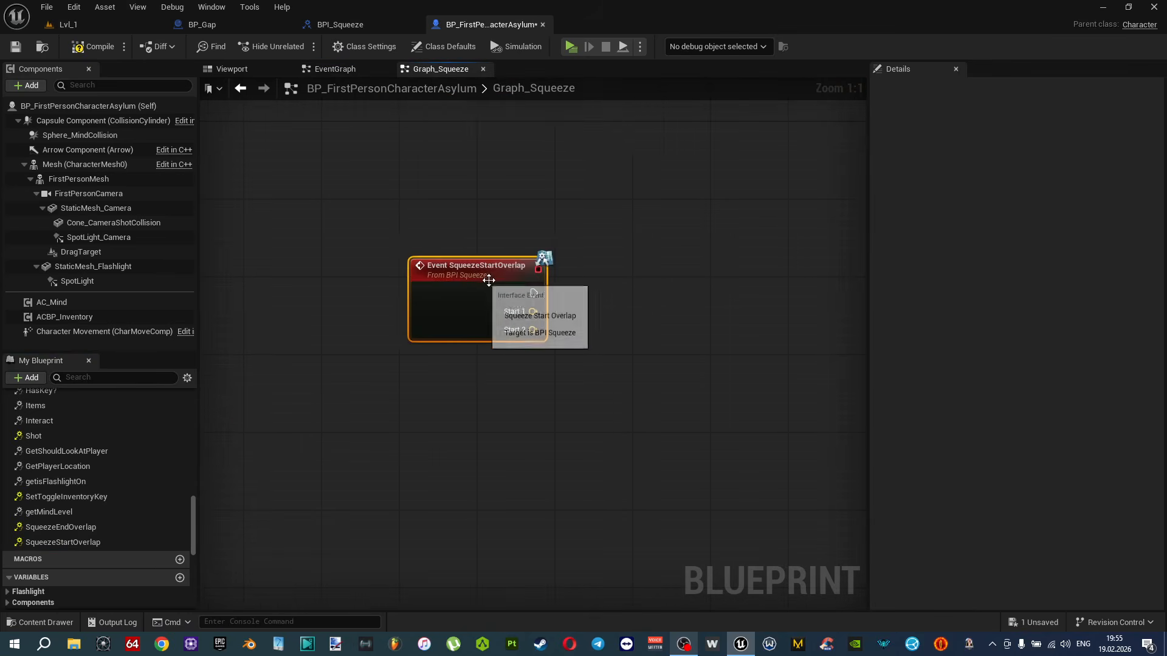
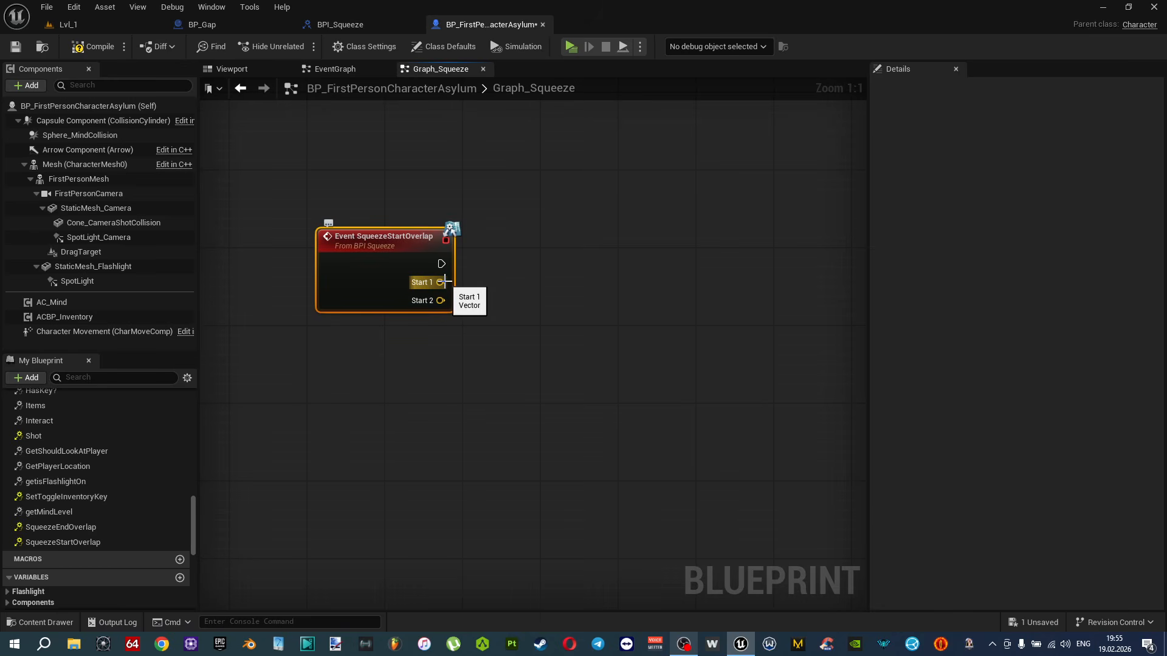
Promote the event's Start 1 output to a vector variable named SqueezeStart1 and align its SET node with the event.
left_click_drag(472, 294, 531, 294)
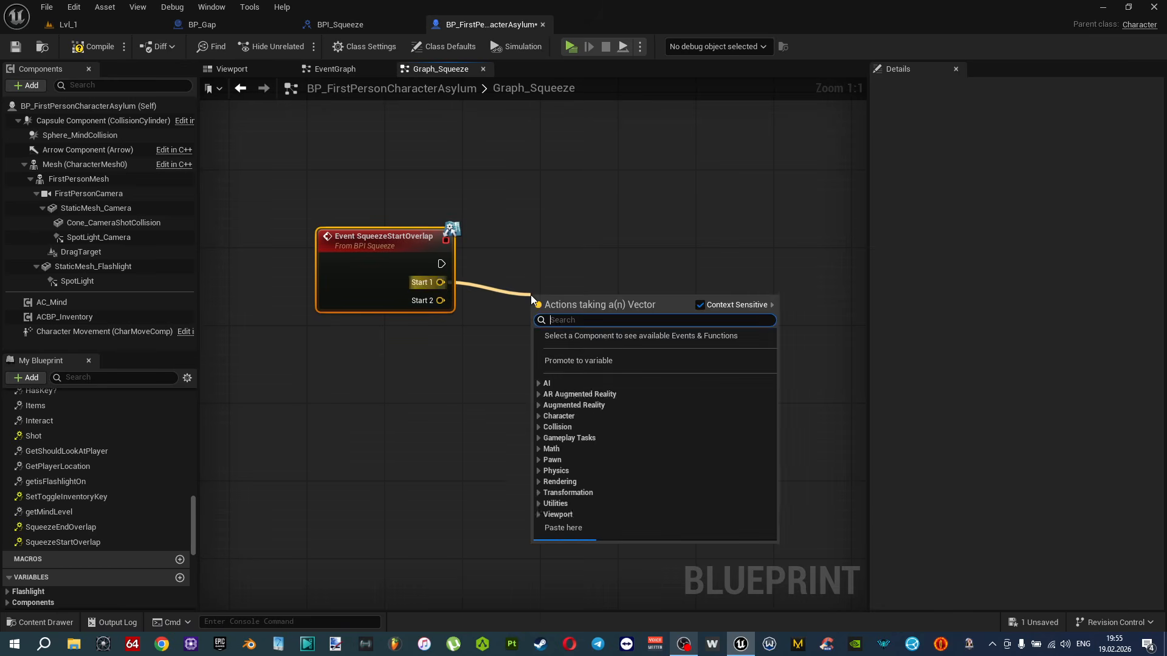
left_click(586, 363)
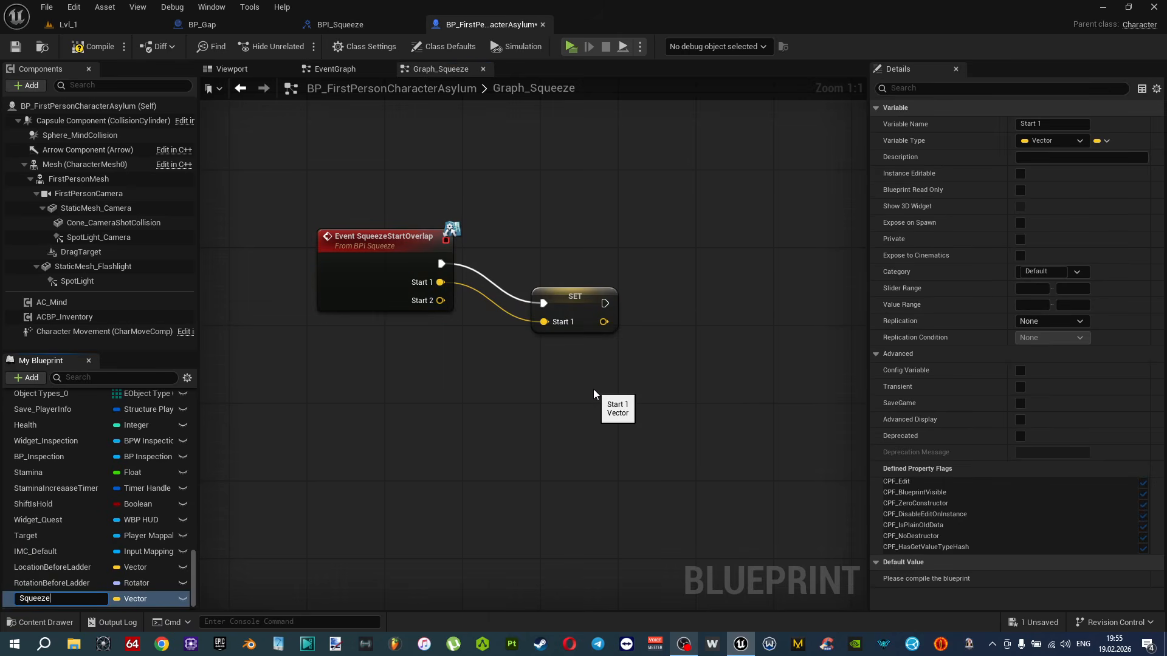
key("Return")
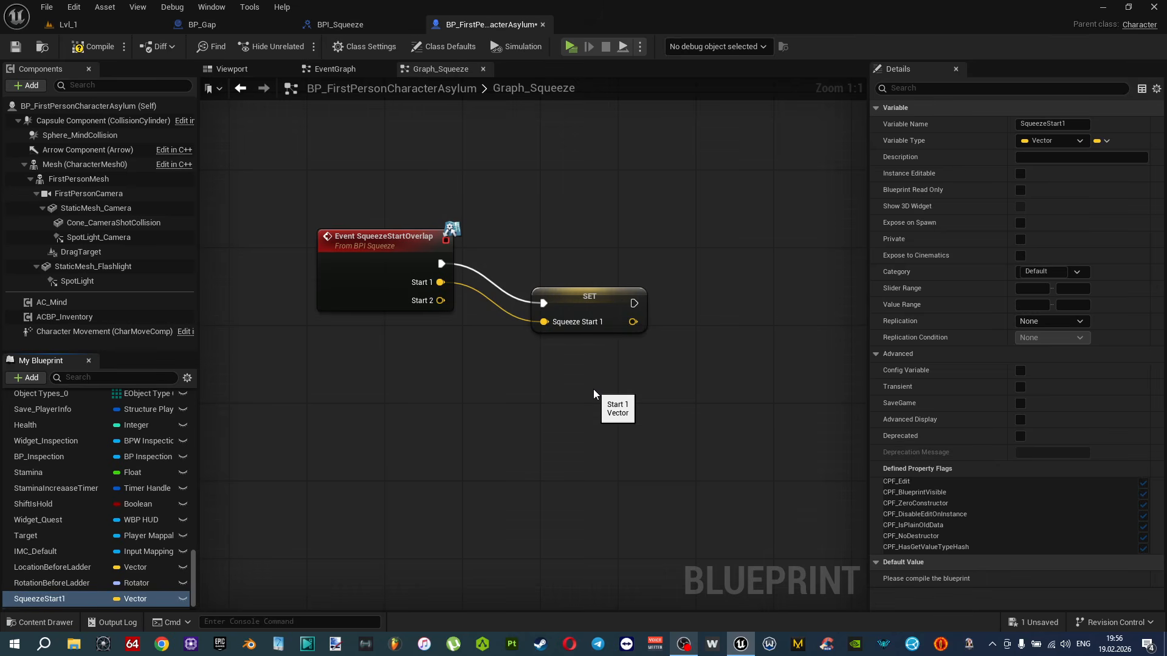
left_click_drag(588, 296, 586, 263)
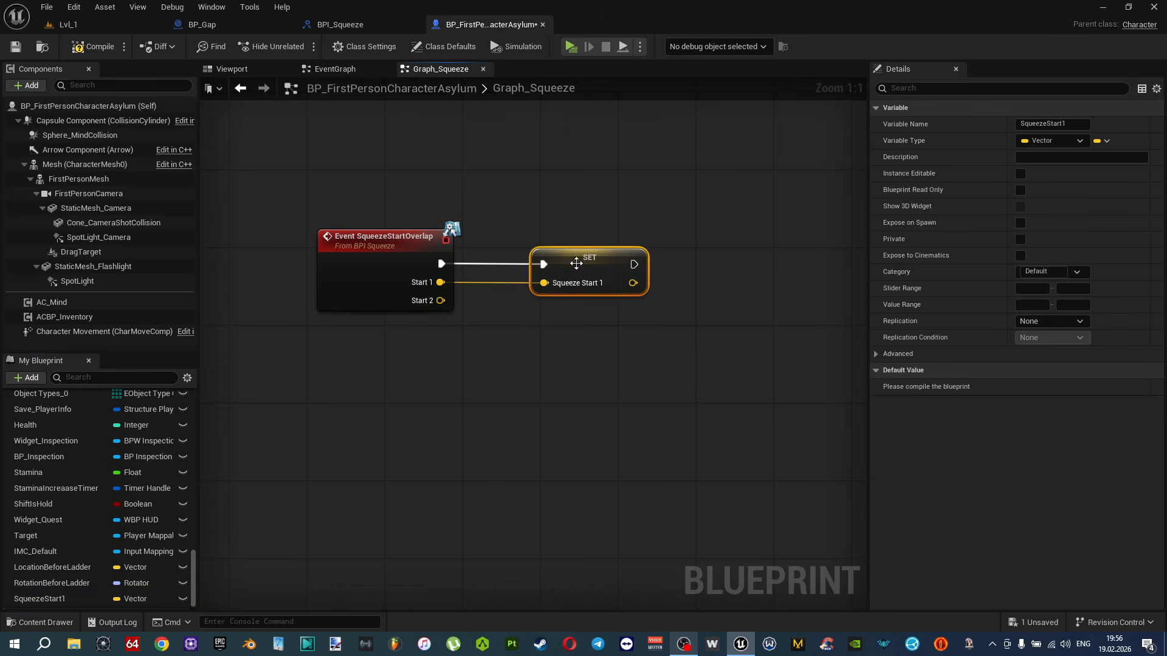
Promote the event's Start 2 output to a vector variable named SqueezeStart2.
left_click_drag(446, 302, 652, 348)
left_click(705, 412)
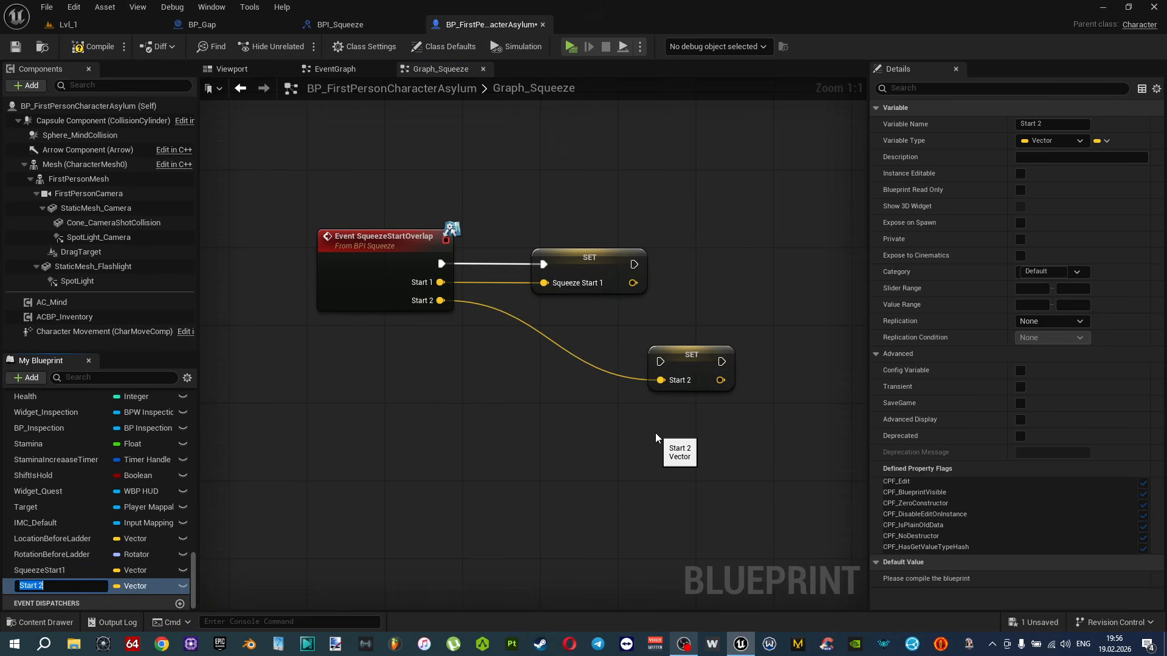
type("SqueezeStart2")
key("Return")
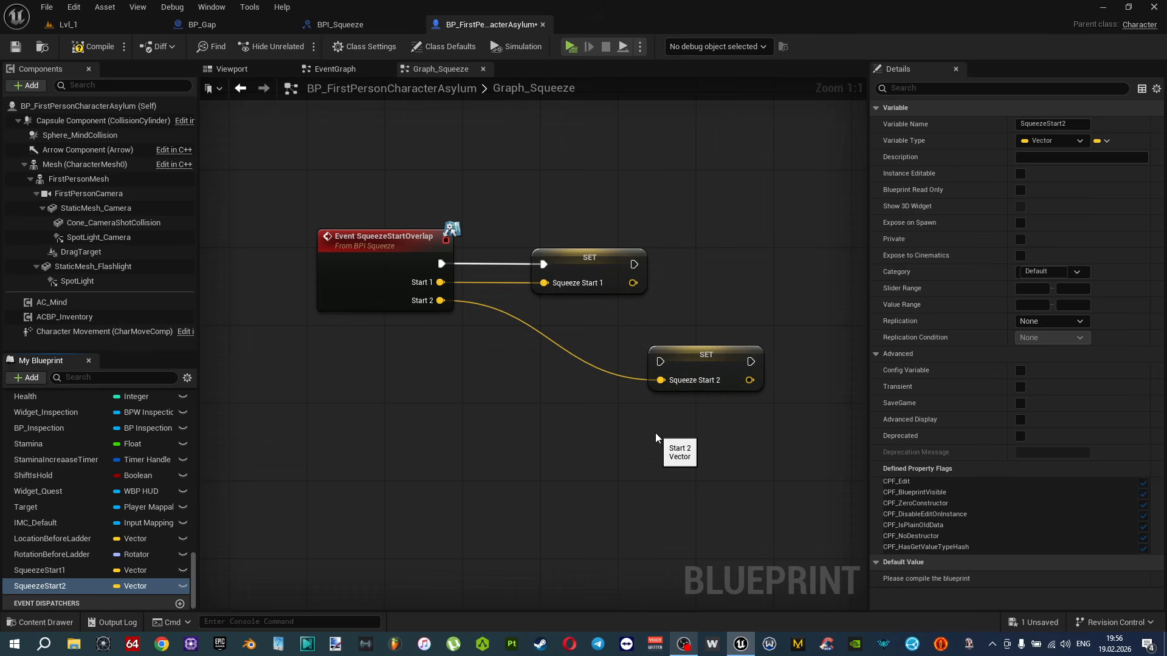
Check the gap's arrows in Lvl_1, then connect the SqueezeStart2 SET node after the SqueezeStart1 SET node and align it.
left_click(96, 27)
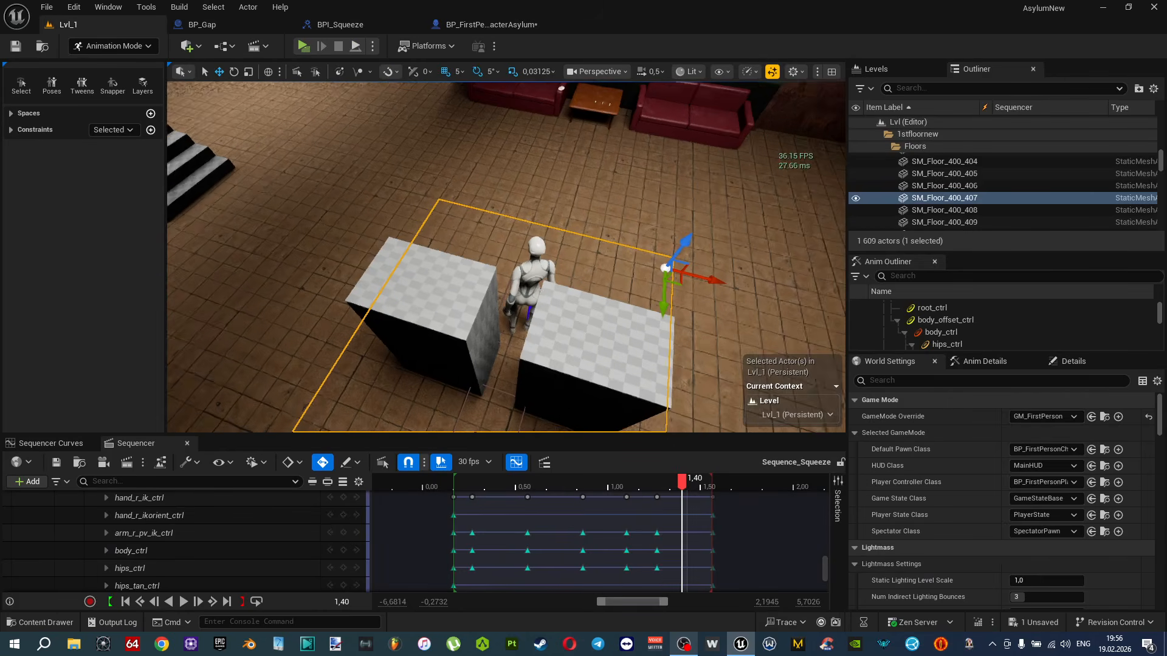
mouse_move(505, 258)
right_mouse_down()
mouse_move(524, 256)
mouse_move(534, 212)
mouse_move(516, 265)
right_mouse_up()
key("w")
key("s")
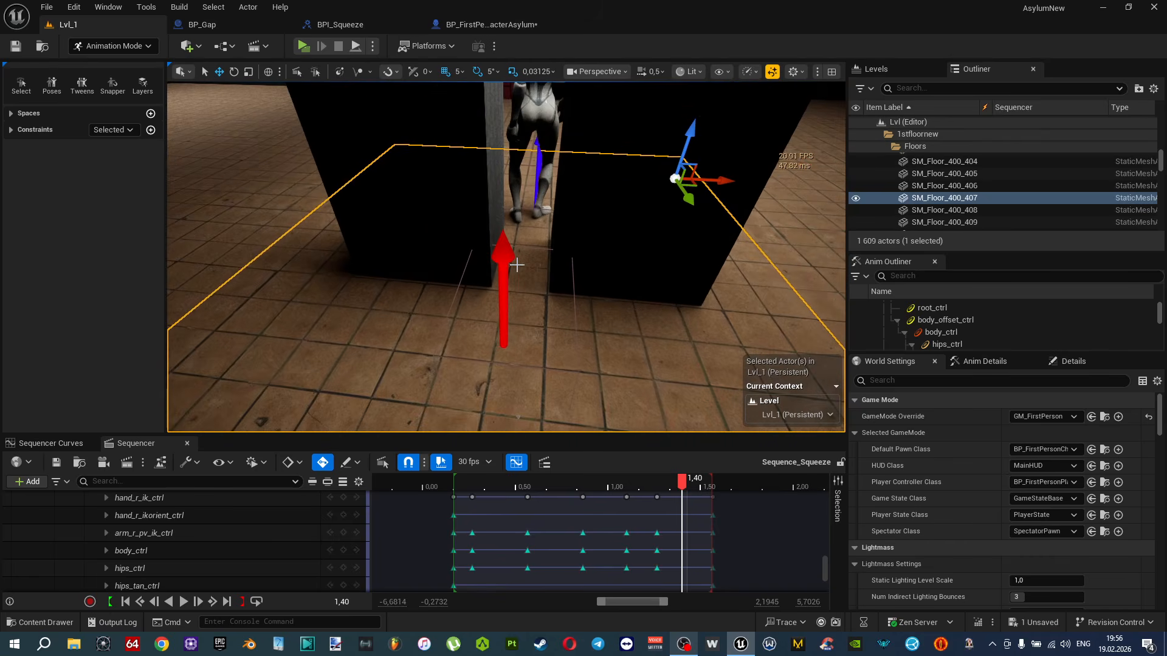
left_click(489, 24)
left_click_drag(634, 264, 760, 257)
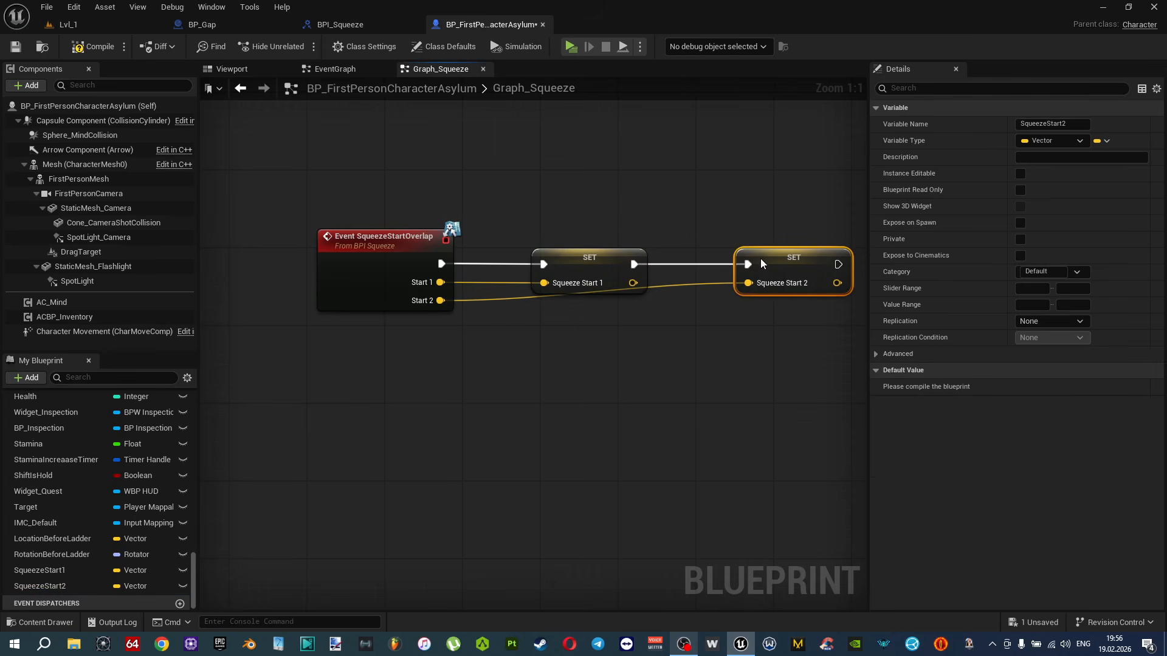
Disconnect the event's Start 1 and Start 2 outputs and move both SET nodes farther from the event.
left_click(440, 283, "alt")
left_click(444, 295, "alt")
left_click_drag(531, 180, 831, 364)
left_click_drag(625, 264, 751, 272)
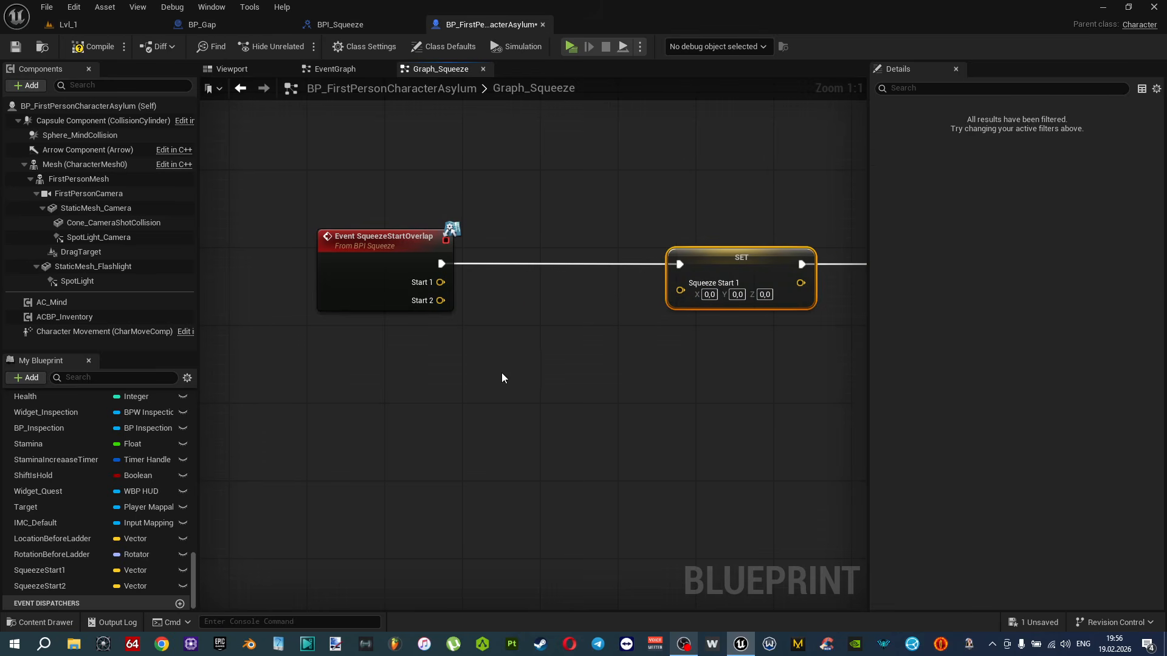
Split the Start 1 and Start 2 struct pins of the SqueezeStartOverlap event into X, Y and Z.
right_click_drag(500, 373, 601, 355)
right_click(485, 376)
left_click(455, 363)
right_click(542, 265)
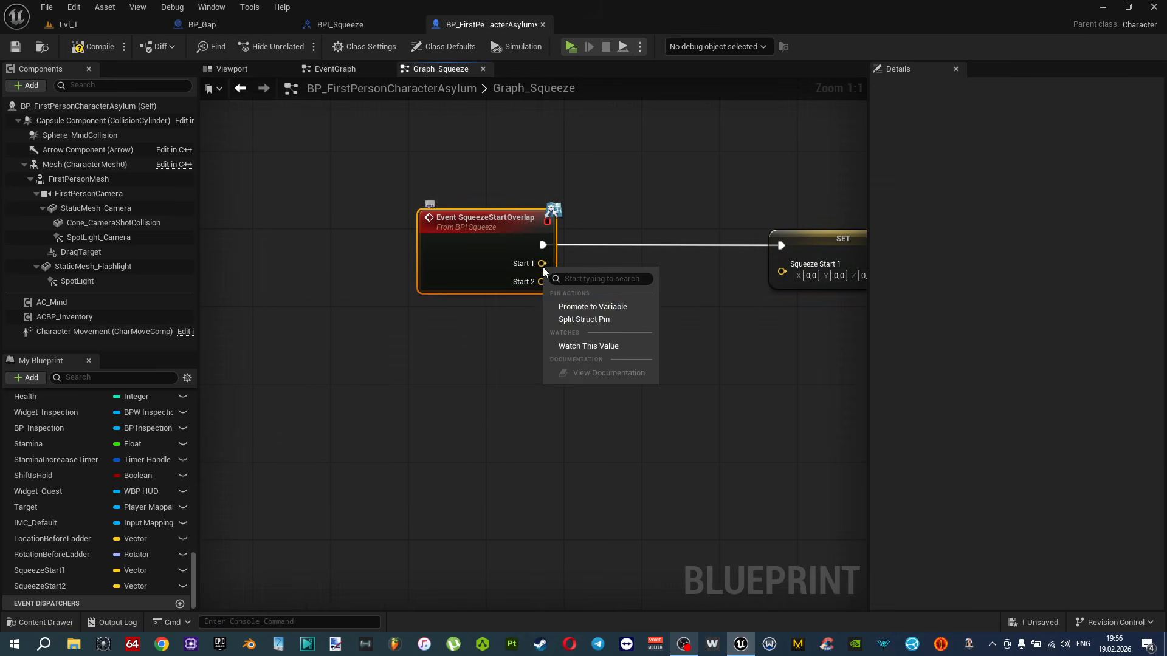
left_click(584, 319)
right_click(542, 318)
left_click(571, 369)
right_click_drag(550, 487, 516, 415)
right_click(515, 416)
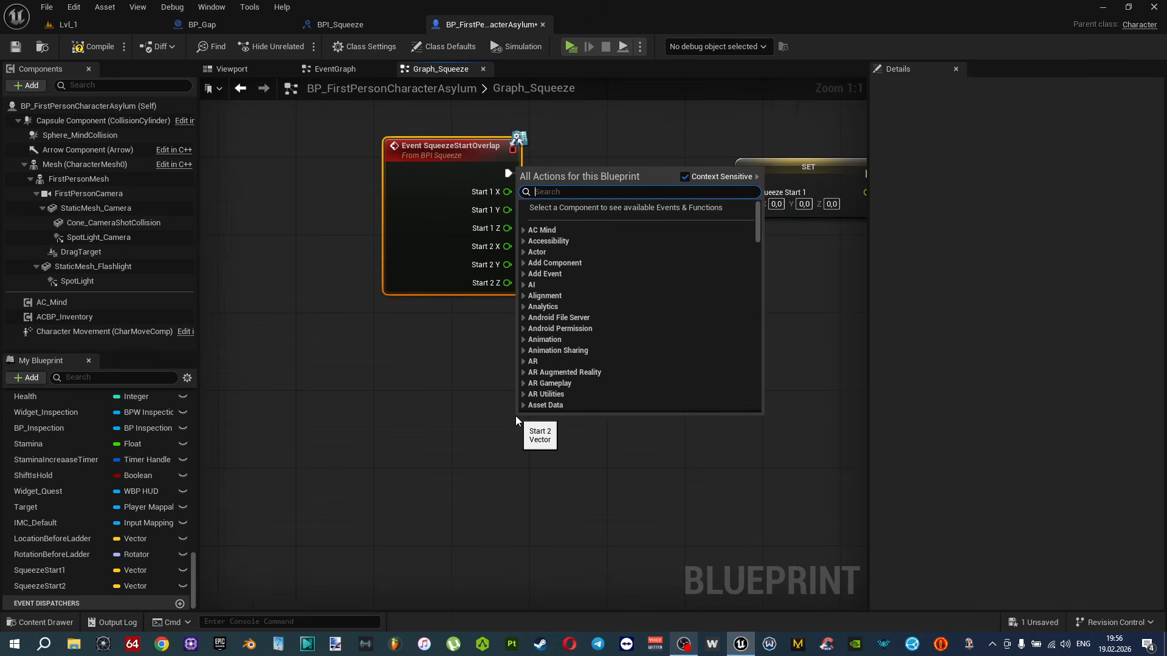
type("play")
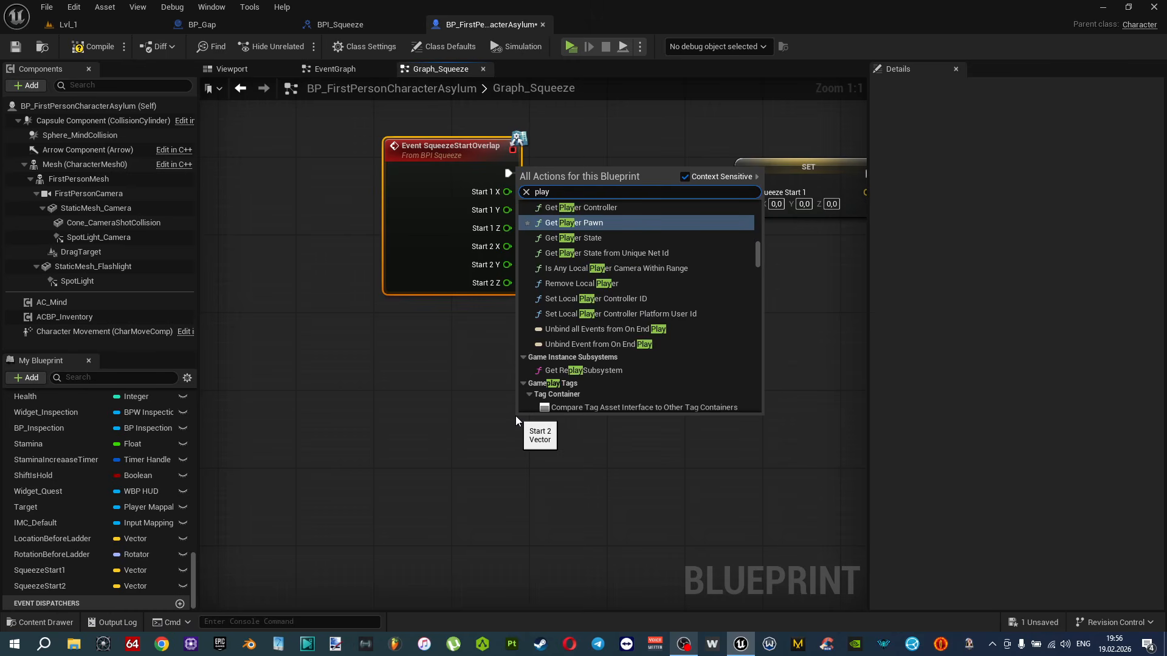
left_click(515, 416)
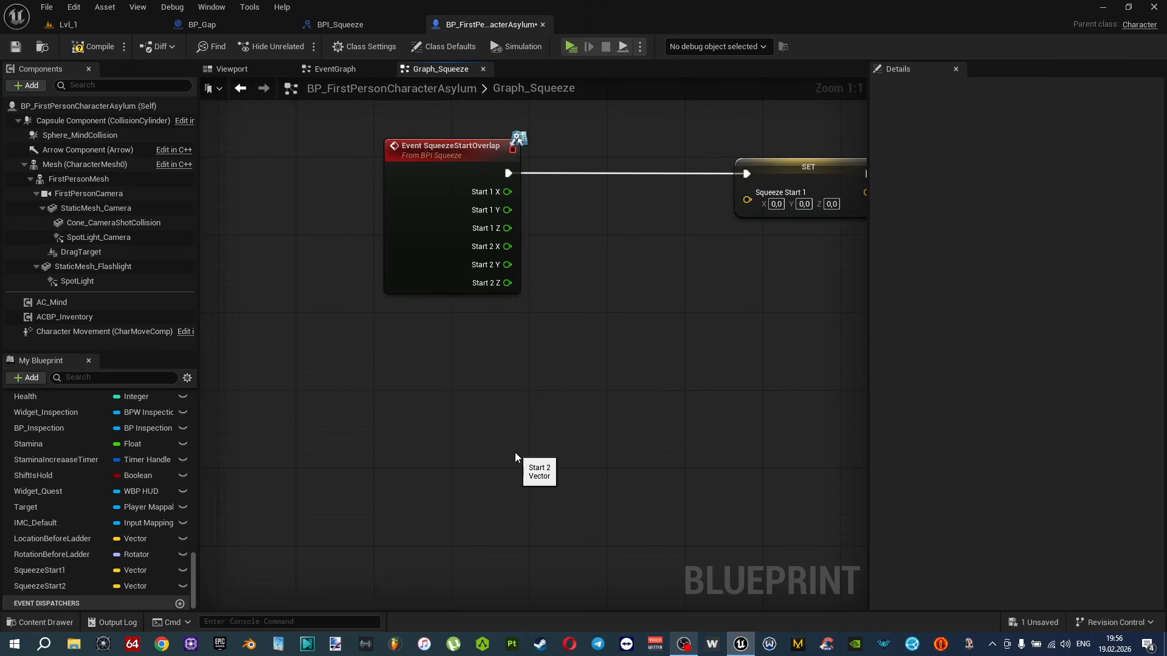
Add a Get Actor Location node below the SqueezeStartOverlap event and split its Return Value into X, Y and Z.
right_click(516, 404)
type("act")
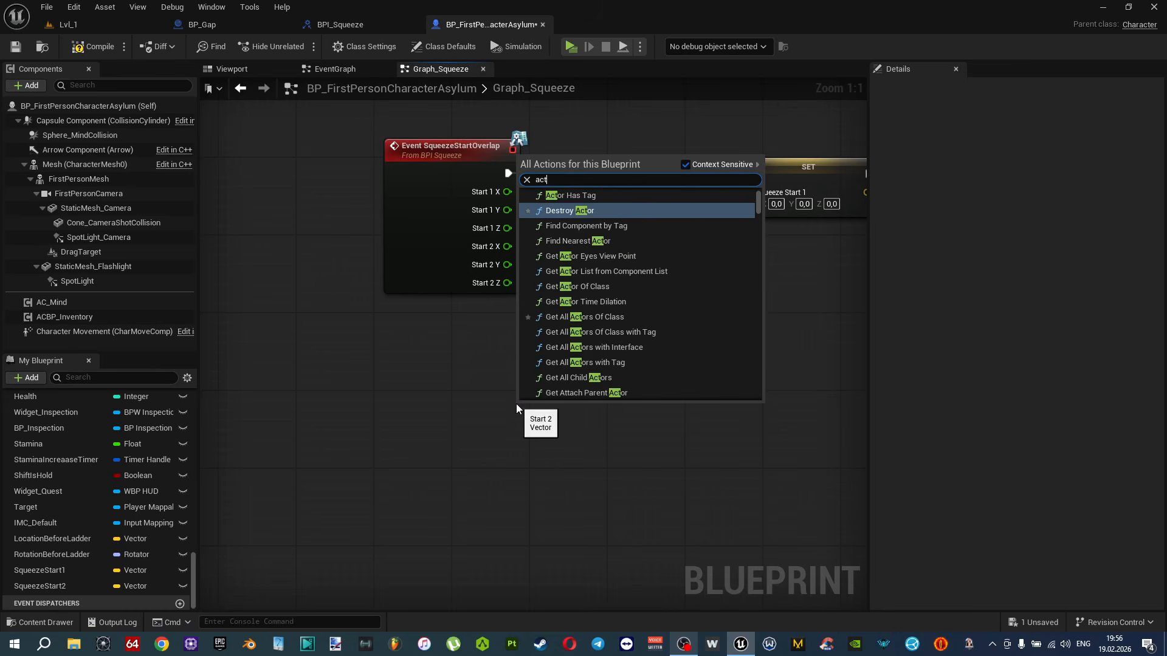
type("or loca")
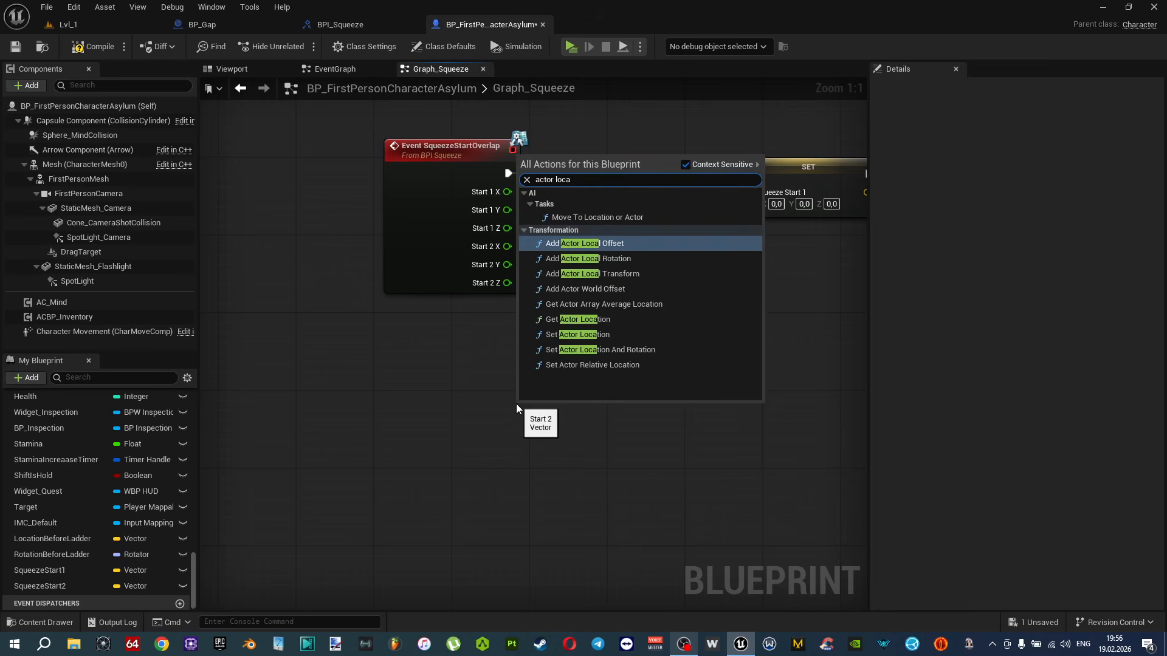
left_click(600, 320)
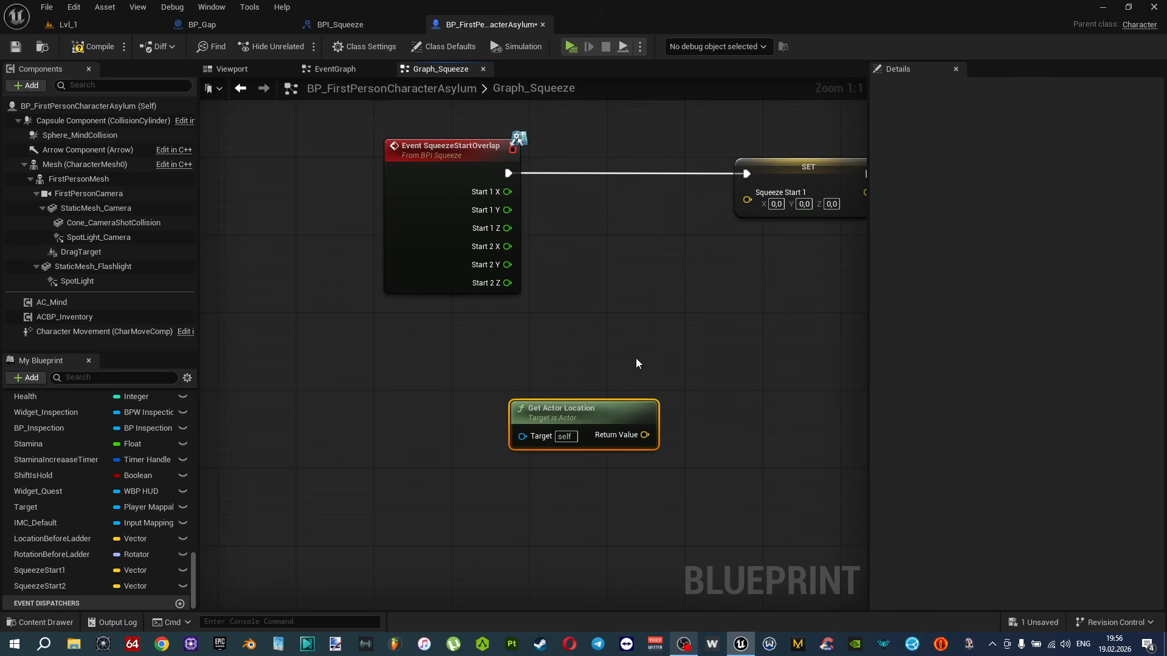
right_click_drag(636, 359, 511, 346)
right_click(525, 426)
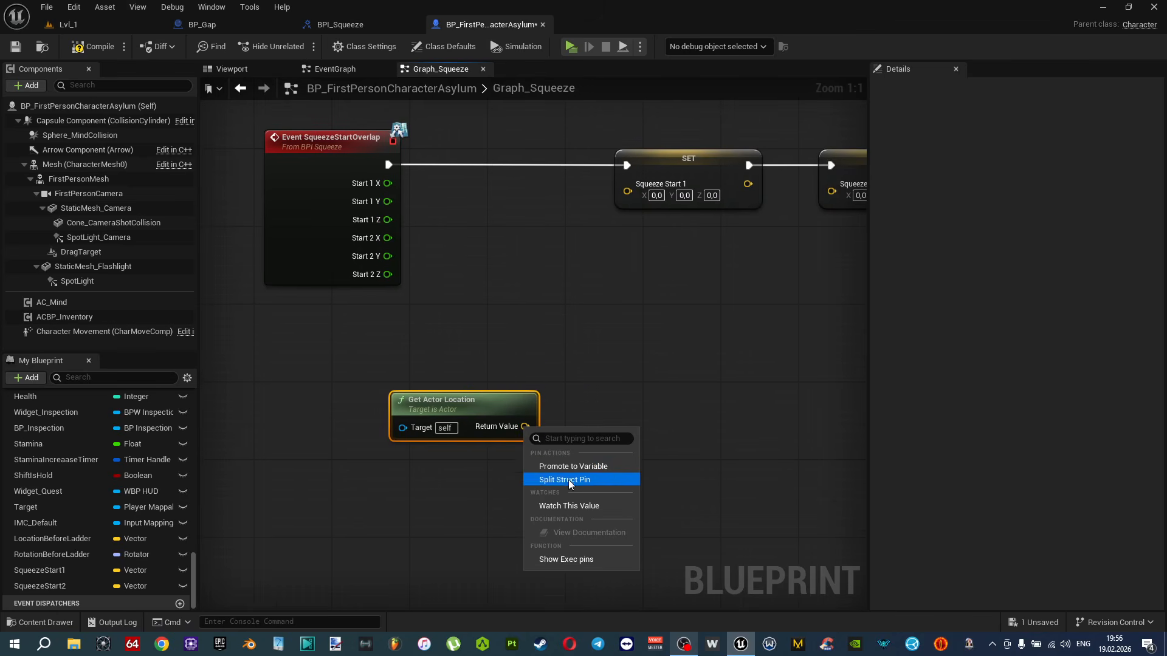
left_click(567, 480)
Split the Squeeze Start 1 and Squeeze Start 2 input pins of both SET nodes into X, Y and Z.
right_click(626, 191)
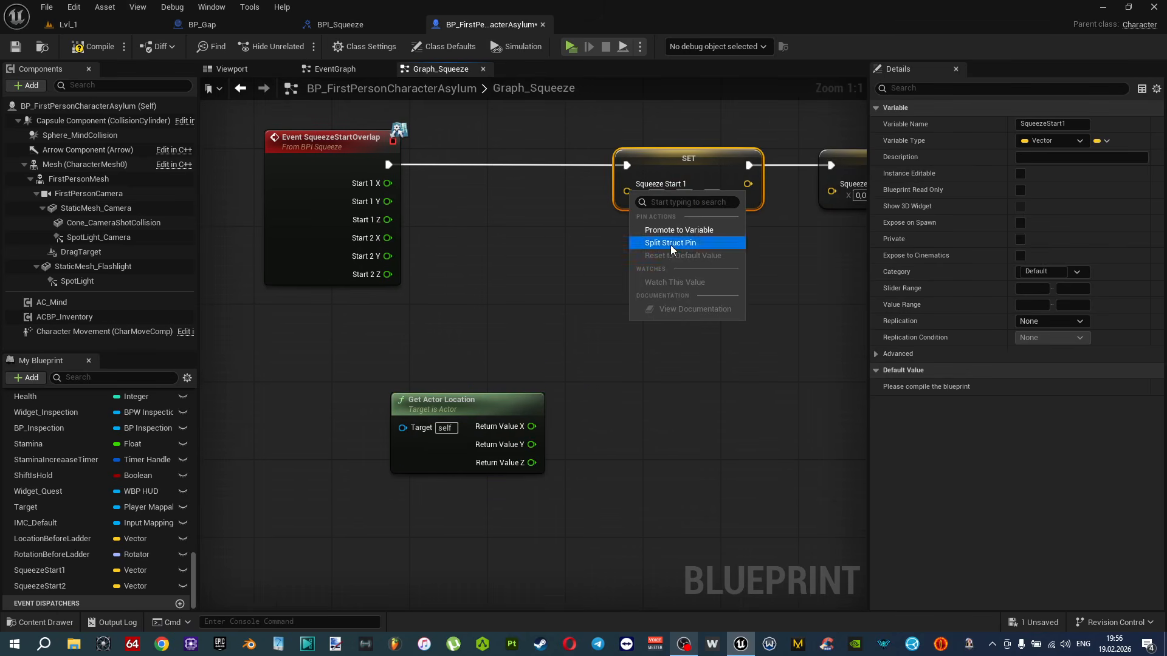
left_click(669, 243)
right_click_drag(670, 244, 557, 263)
right_click(718, 209)
left_click(746, 258)
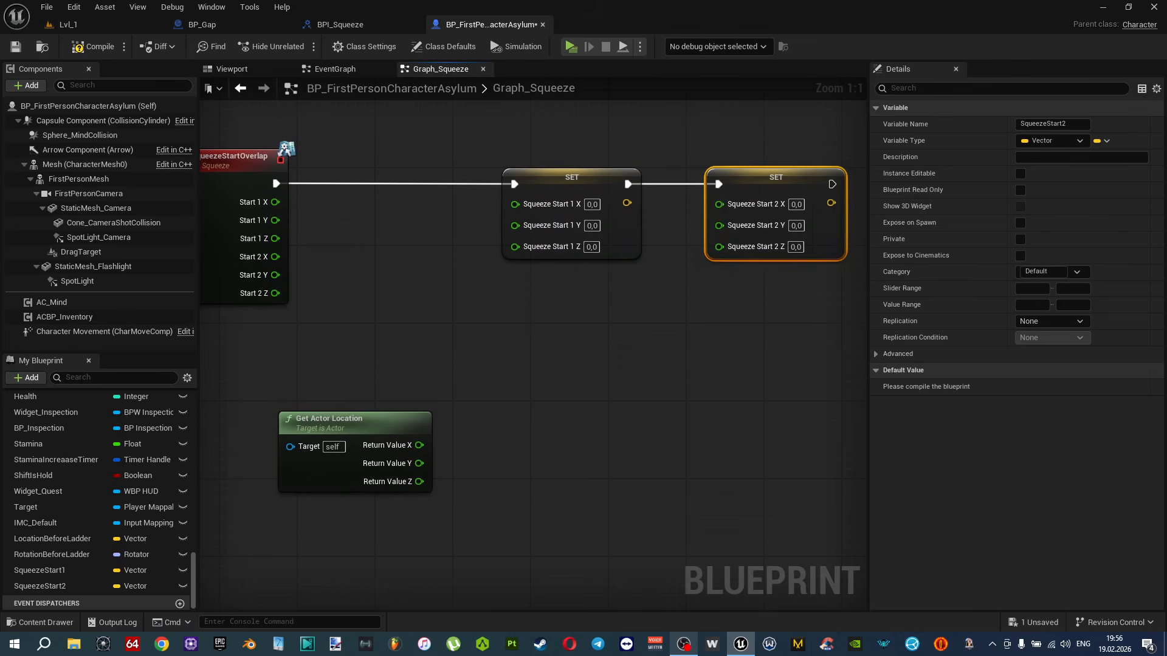
Connect the event's Start 1 X and Y and the actor location's Z to the matching Squeeze Start 1 inputs.
right_click_drag(322, 223, 445, 228)
left_click_drag(399, 207, 637, 225)
left_click_drag(542, 486, 638, 245)
Connect the event's Start 2 X and Y and the actor location's Z to the matching Squeeze Start 2 inputs.
right_click_drag(411, 242, 302, 252)
left_click_drag(309, 251, 734, 218)
left_click(323, 282)
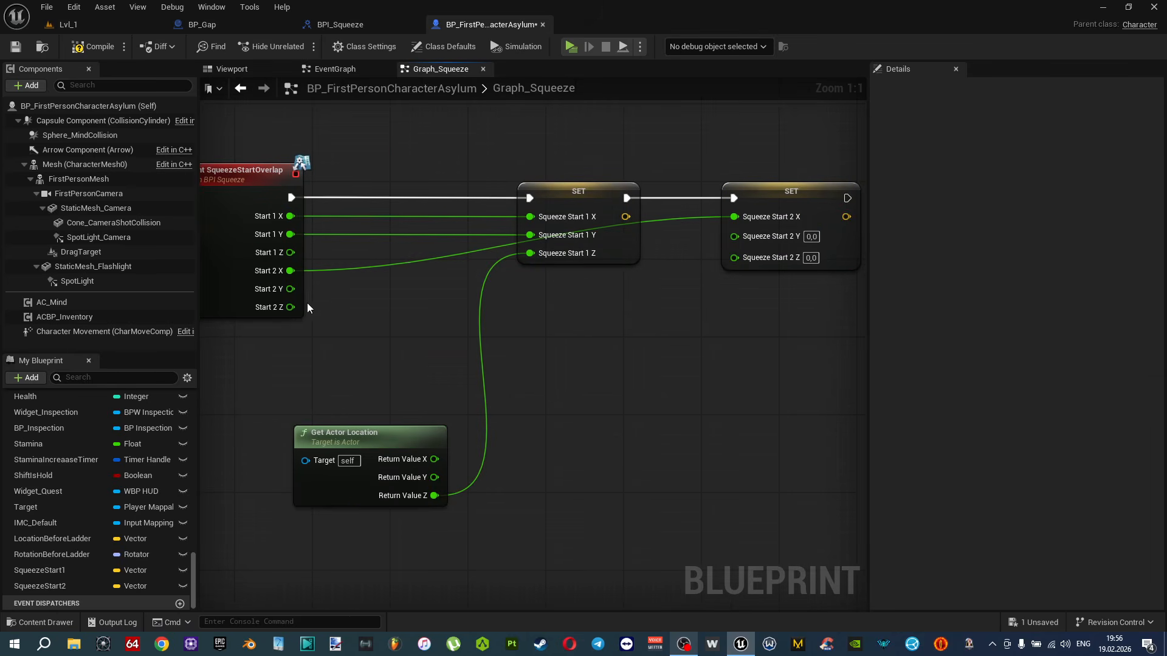
left_click_drag(292, 290, 735, 235)
left_click_drag(434, 494, 753, 259)
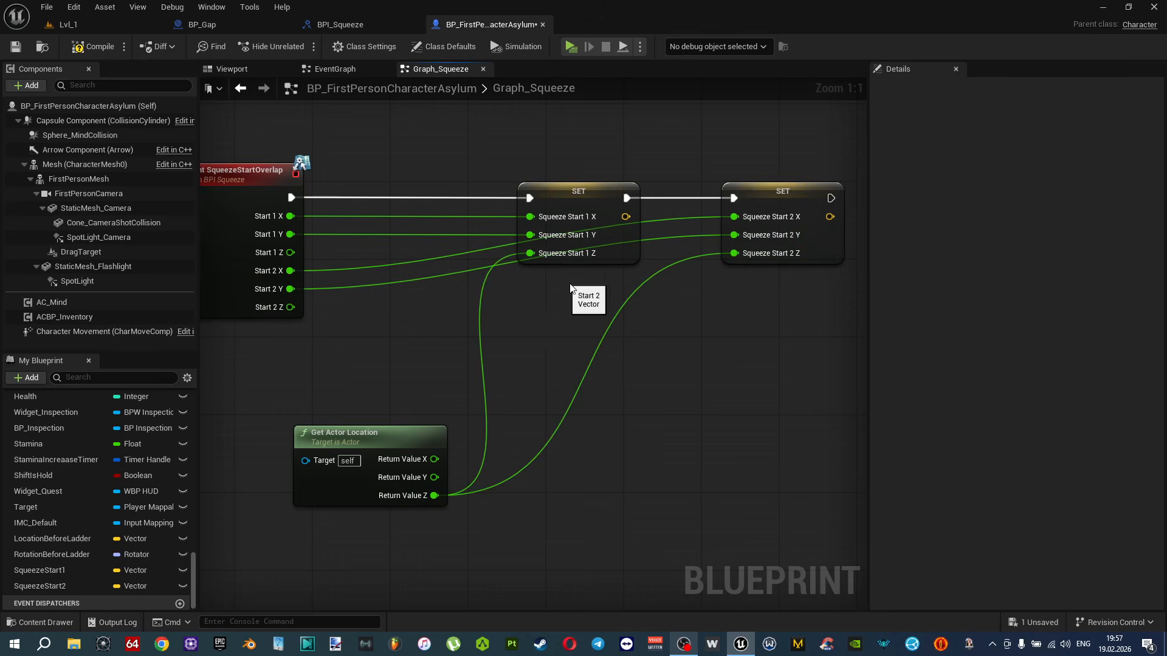
Add reroute points to the three Squeeze Start 2 wires and place them so the wires run clear of the Squeeze Start 1 SET node.
double_click(506, 264)
left_click_drag(508, 264, 683, 301)
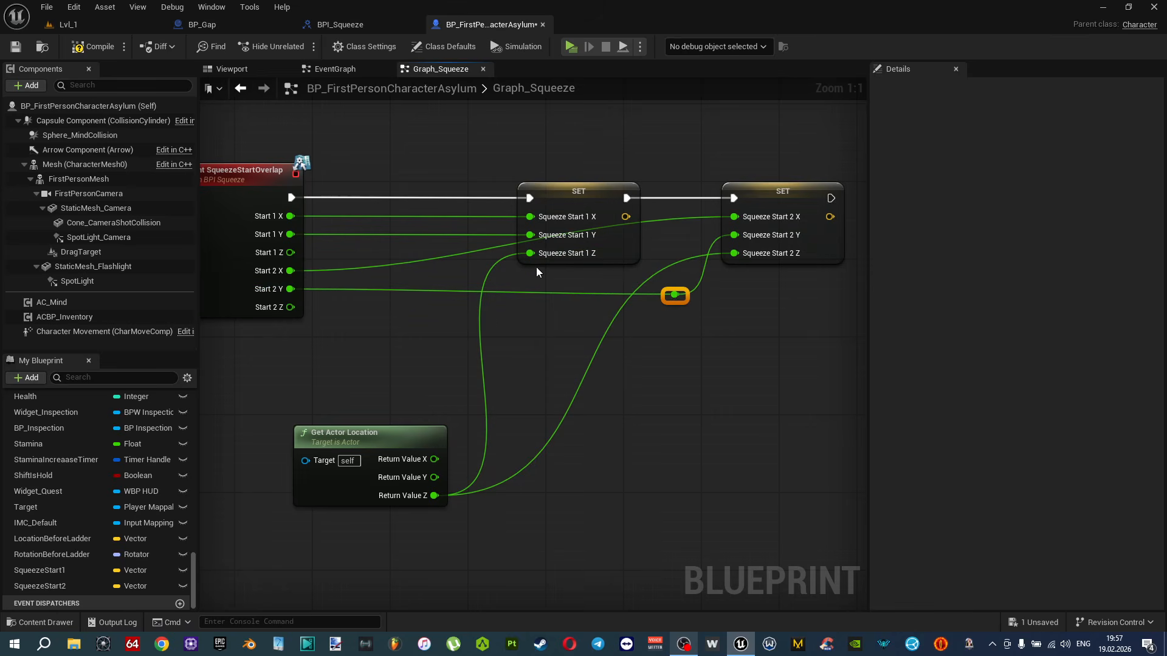
double_click(474, 252)
left_click_drag(474, 253, 654, 282)
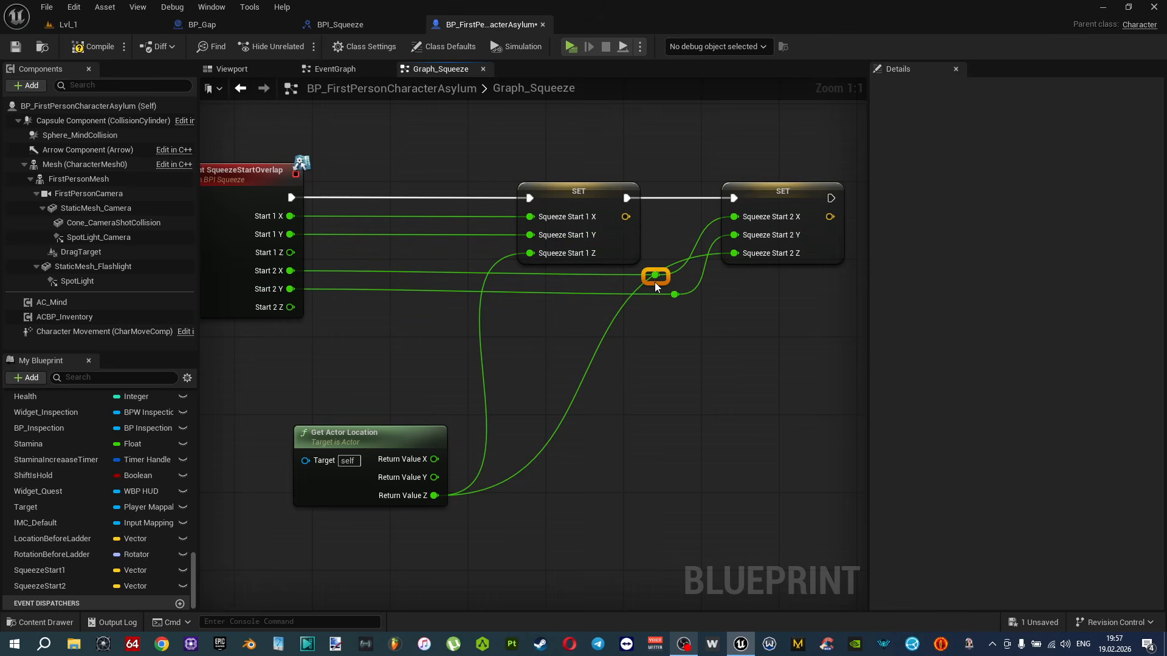
double_click(576, 389)
left_click_drag(574, 389, 652, 506)
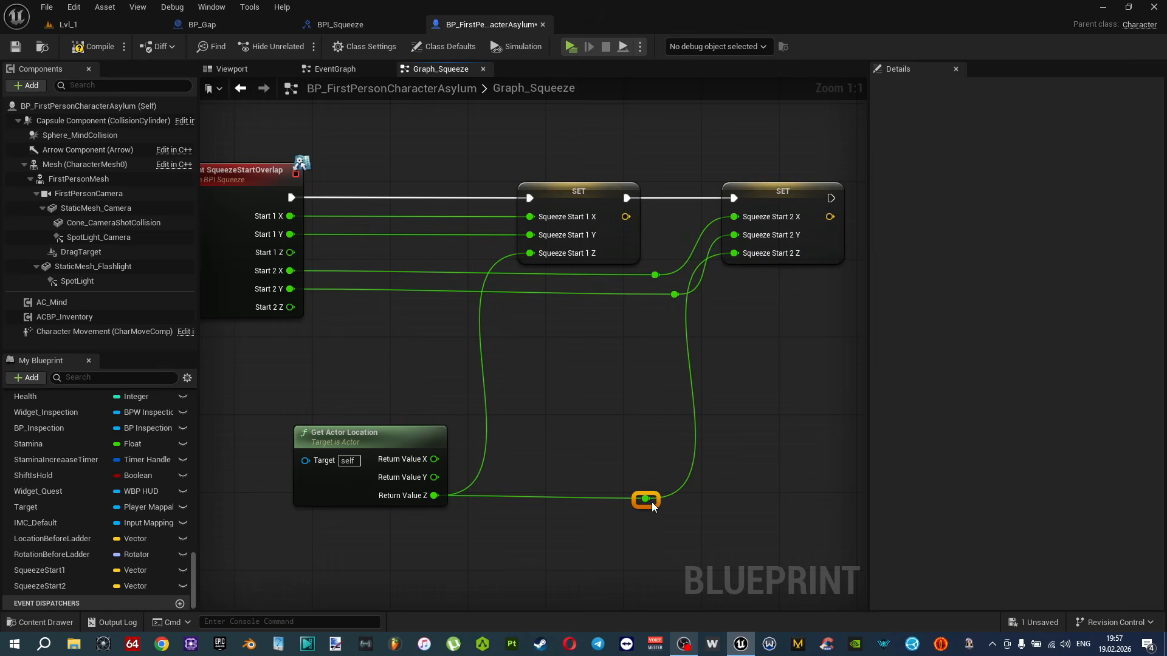
Compile and save the BP_FirstPersonCharacterAsylum blueprint.
scroll(633, 429, "down", 2)
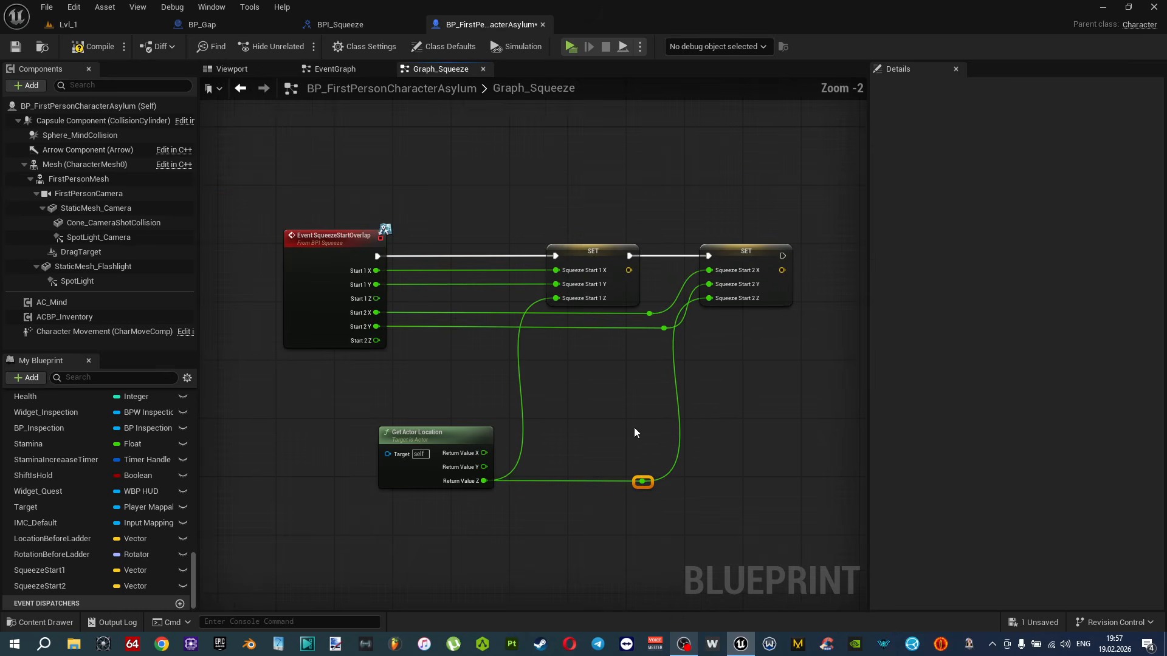
left_click(82, 43)
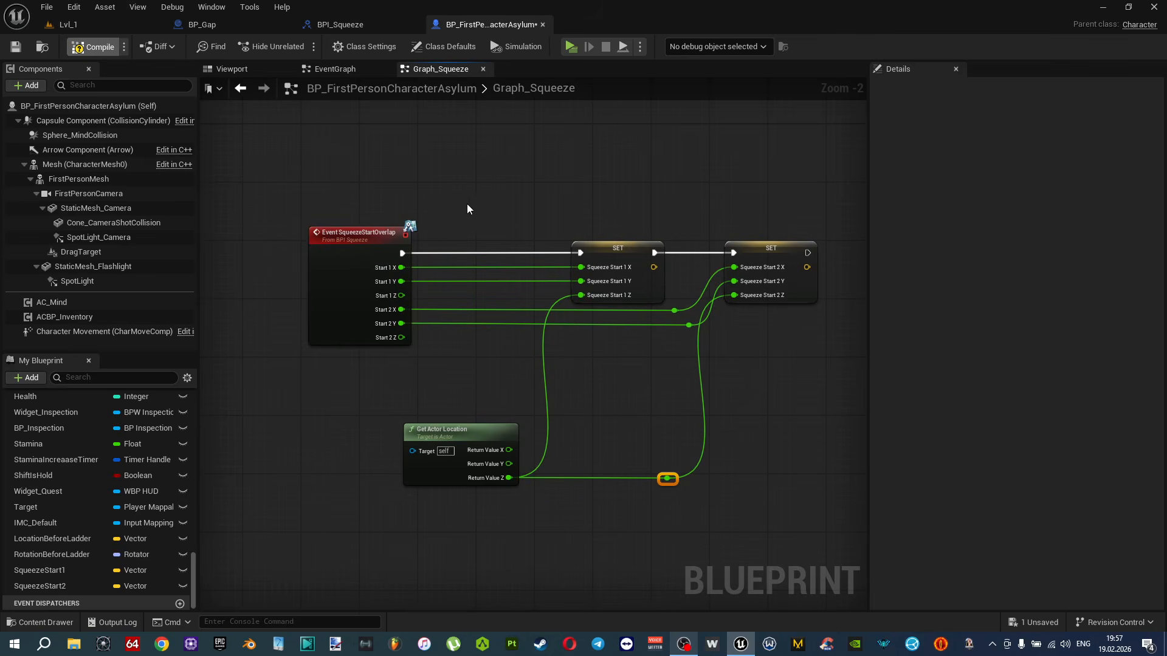
key("ctrl+s")
right_click_drag(482, 271, 514, 174)
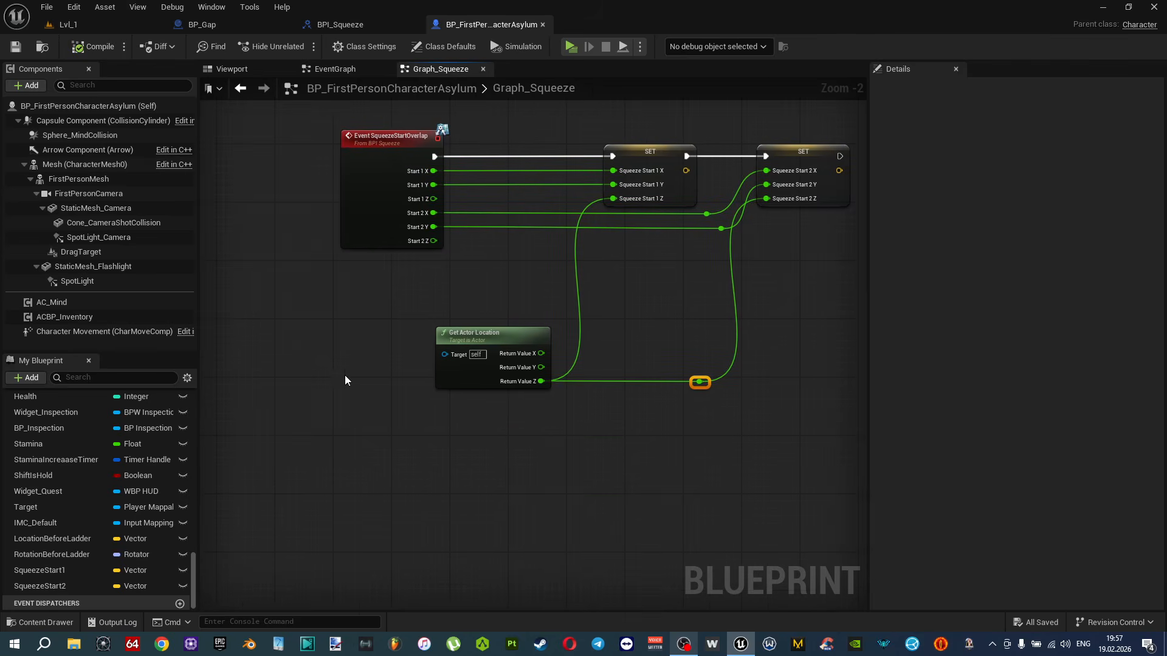
right_click_drag(424, 329, 383, 354)
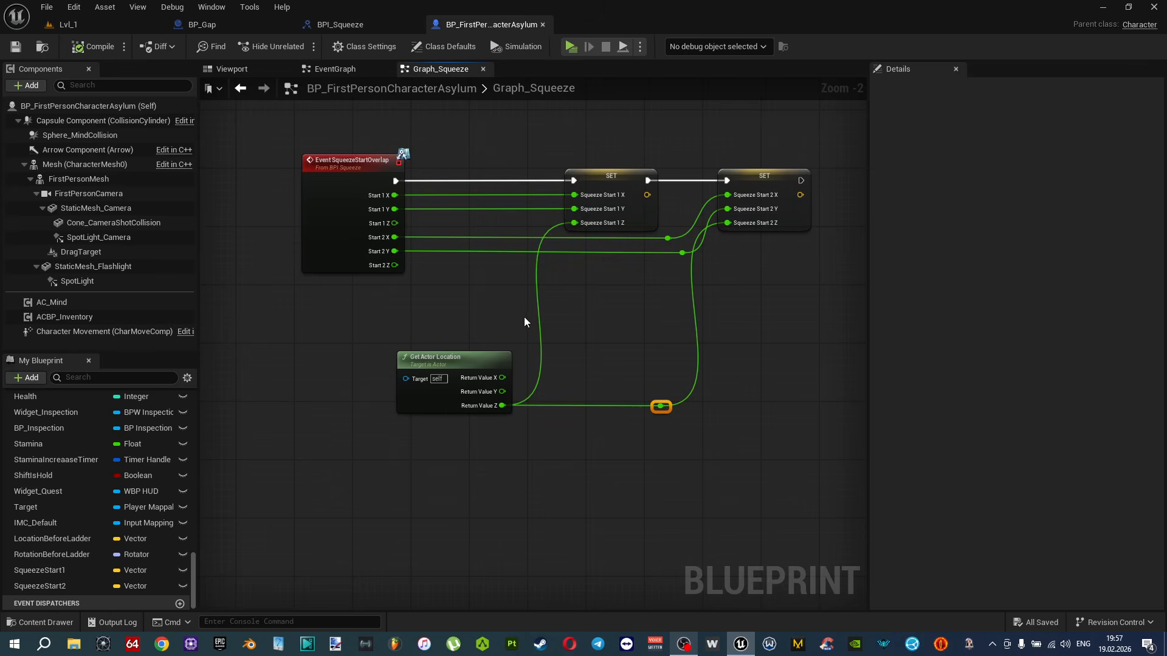
right_click_drag(500, 254, 474, 300)
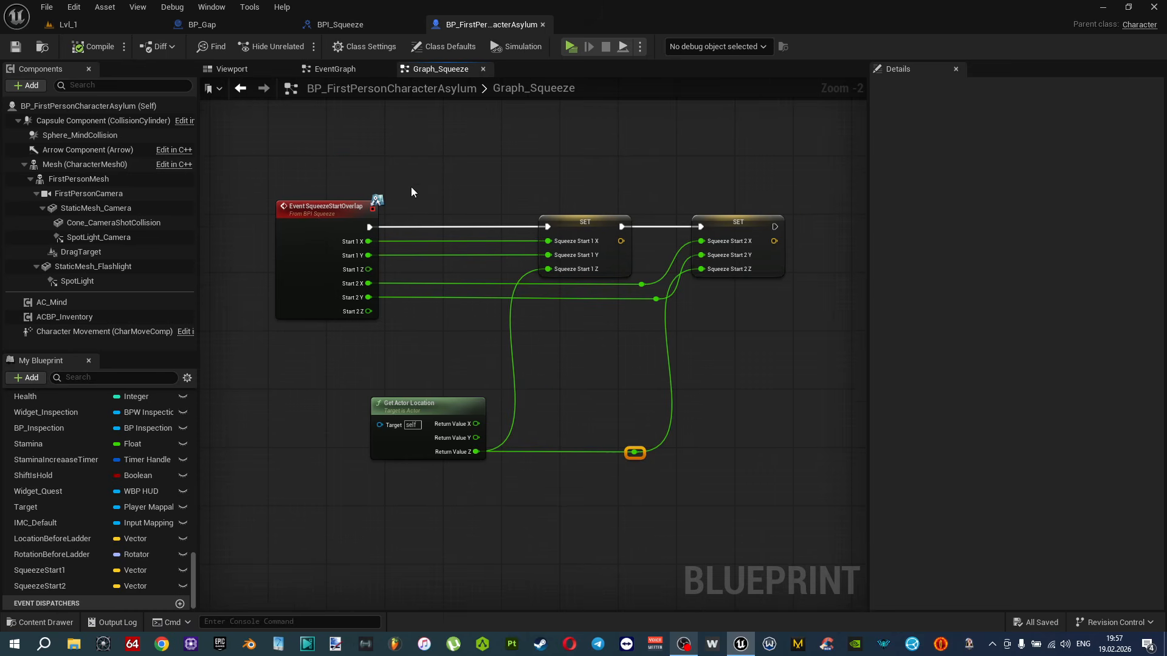
left_click_drag(298, 155, 754, 519)
left_click(764, 402)
right_click_drag(524, 321, 540, 297)
Browse the project content back to the main Blueprints folder that contains the Squeeze folder.
key("ctrl+space")
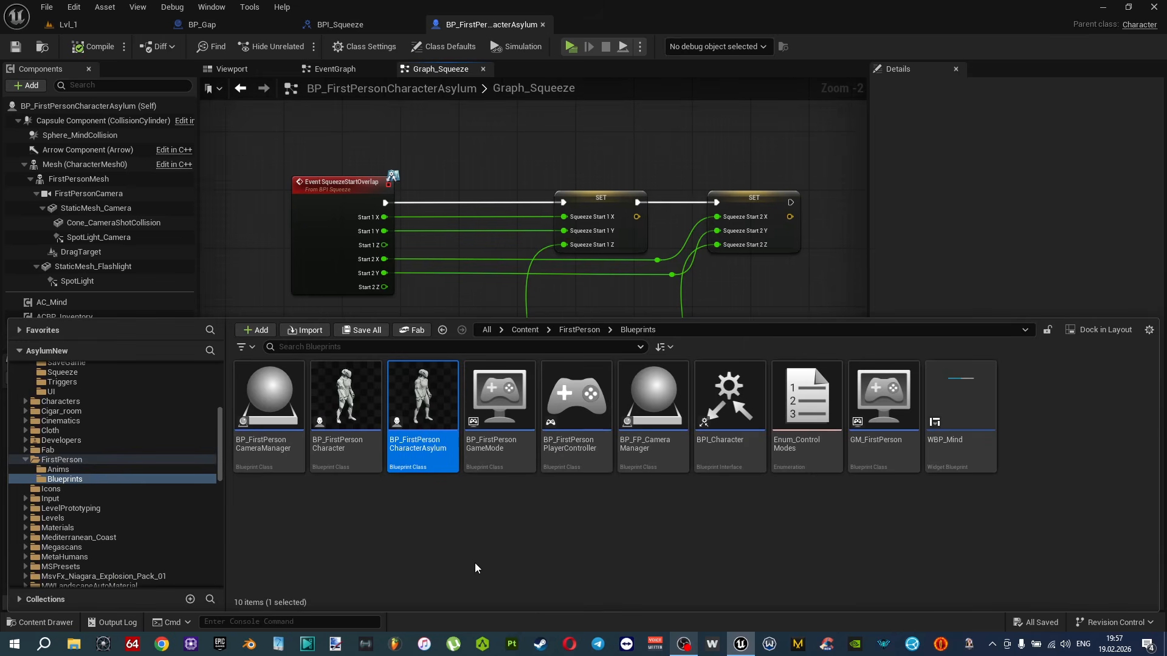
key("alt+Left")
key("alt+Left")
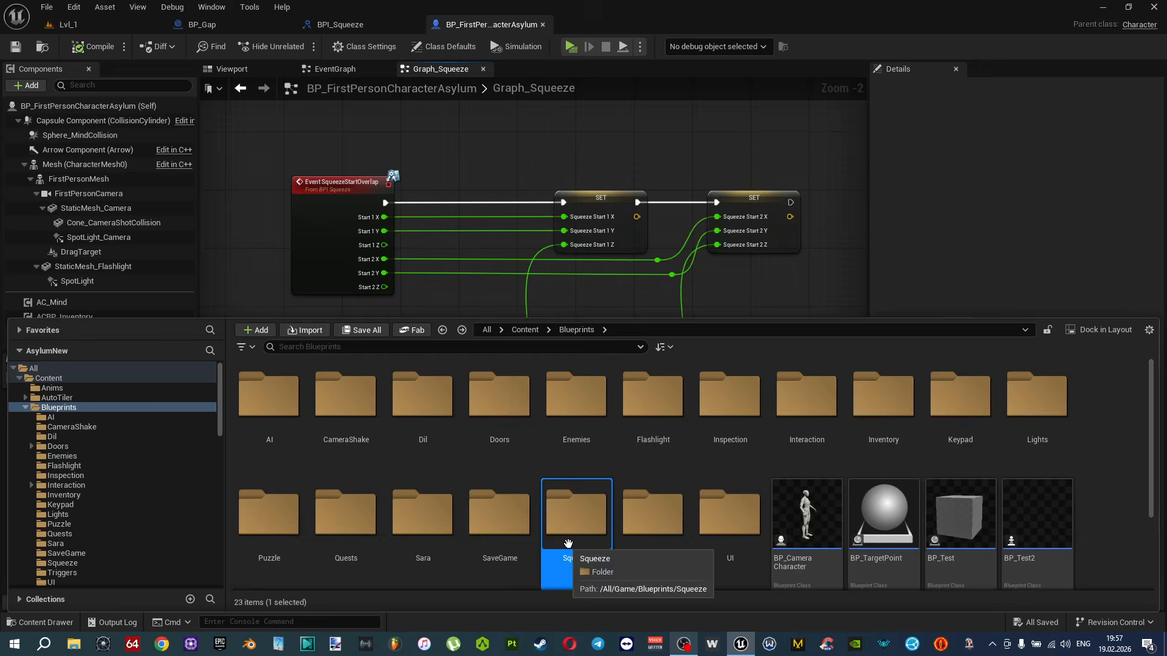
In the Lvl_1 level's sequencer, open Bake Animation Sequence for the SKM_Quinn_Simple2 track.
key("alt+Right")
left_click(559, 541)
left_click(60, 24)
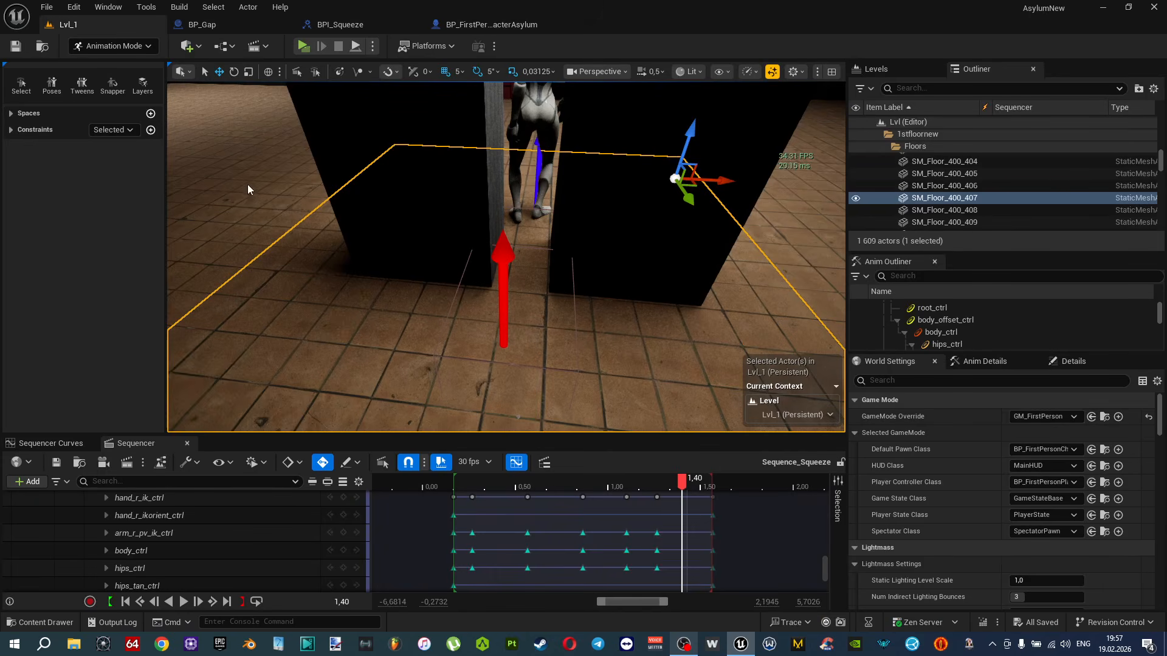
scroll(827, 571, "up", 10)
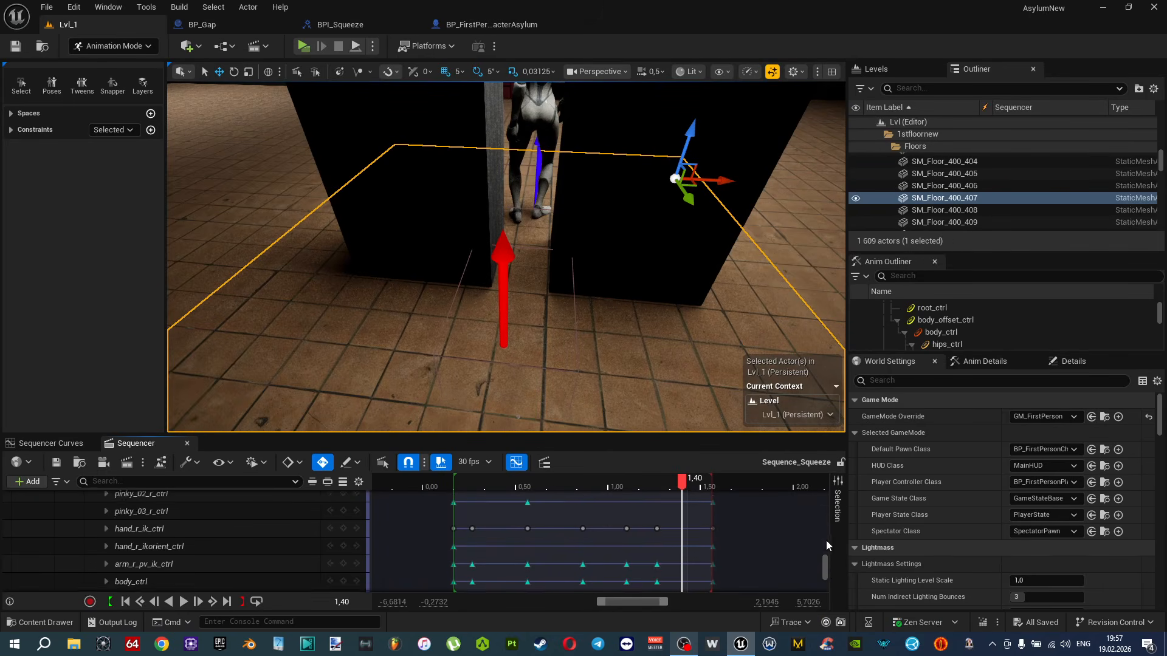
right_click(125, 517)
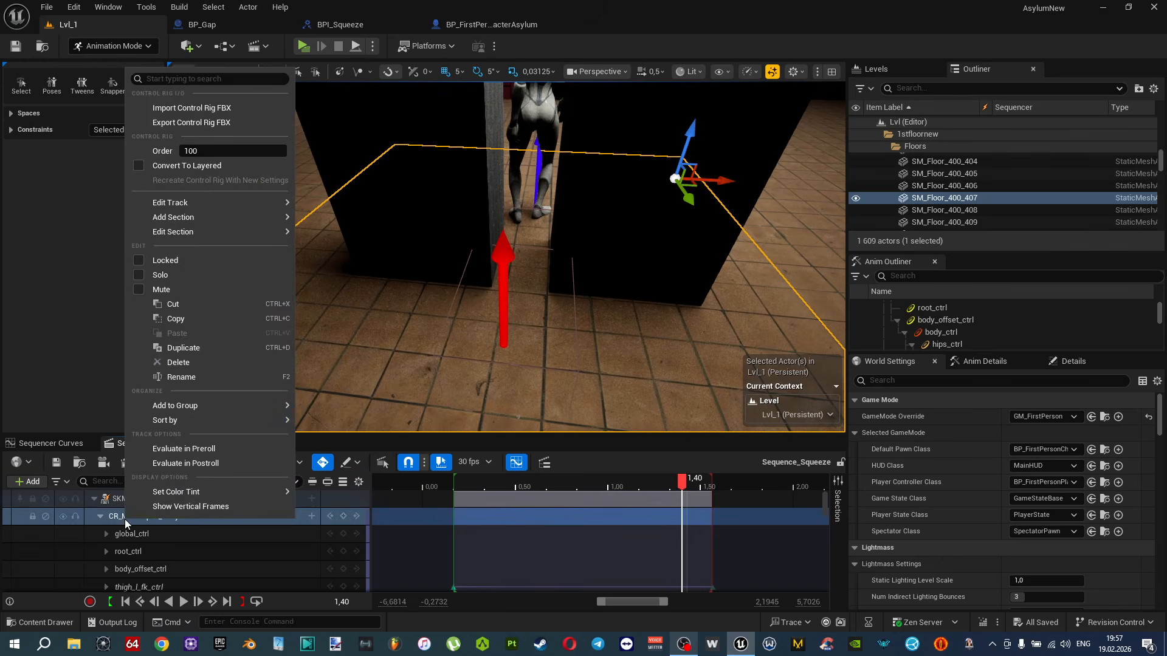
right_click(111, 499)
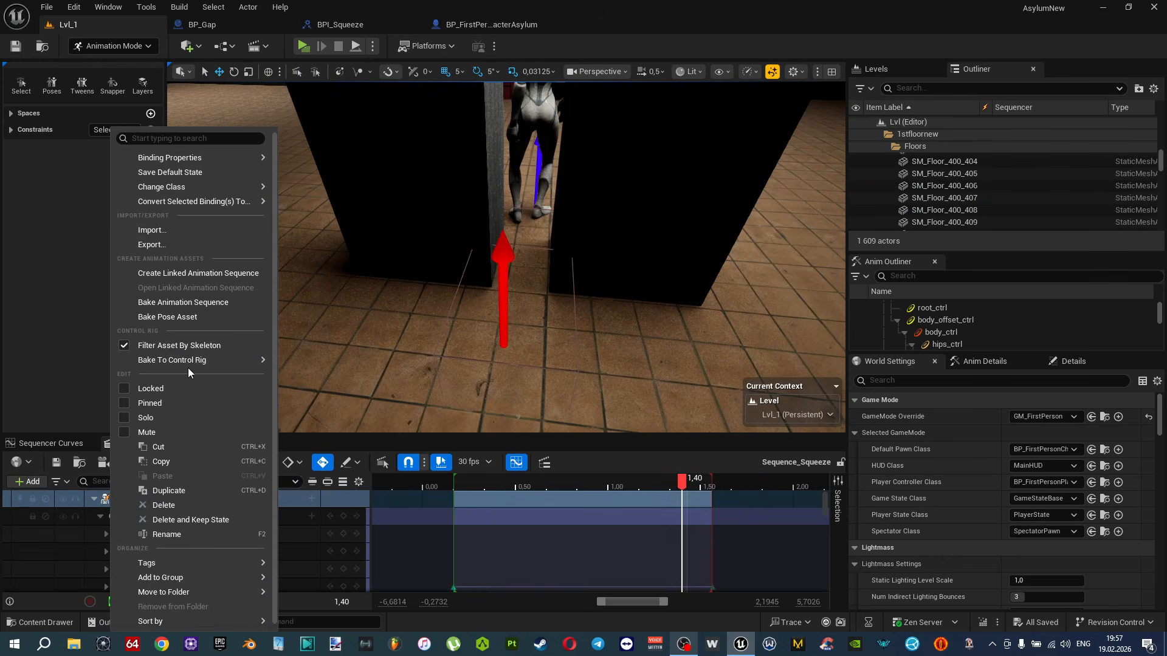
mouse_move(191, 363)
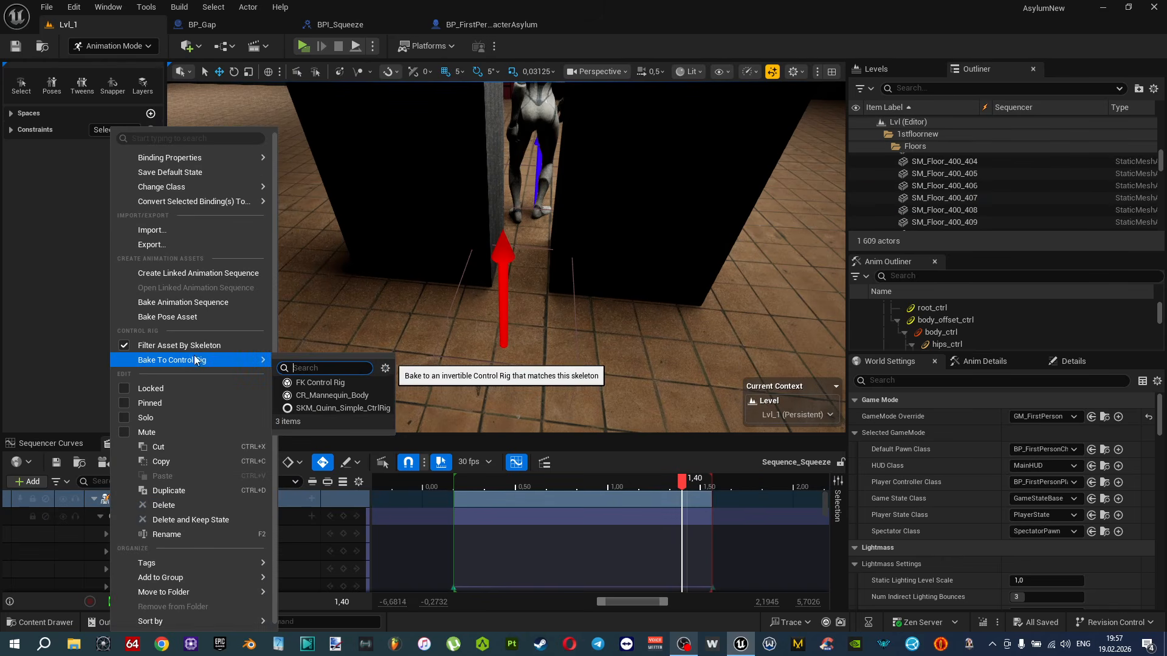
left_click(206, 302)
Bake the animation to a new asset named Anim_Squeeze in the Blueprints/Squeeze folder.
left_click(468, 304)
left_click(468, 295)
scroll(523, 365, "down", 2)
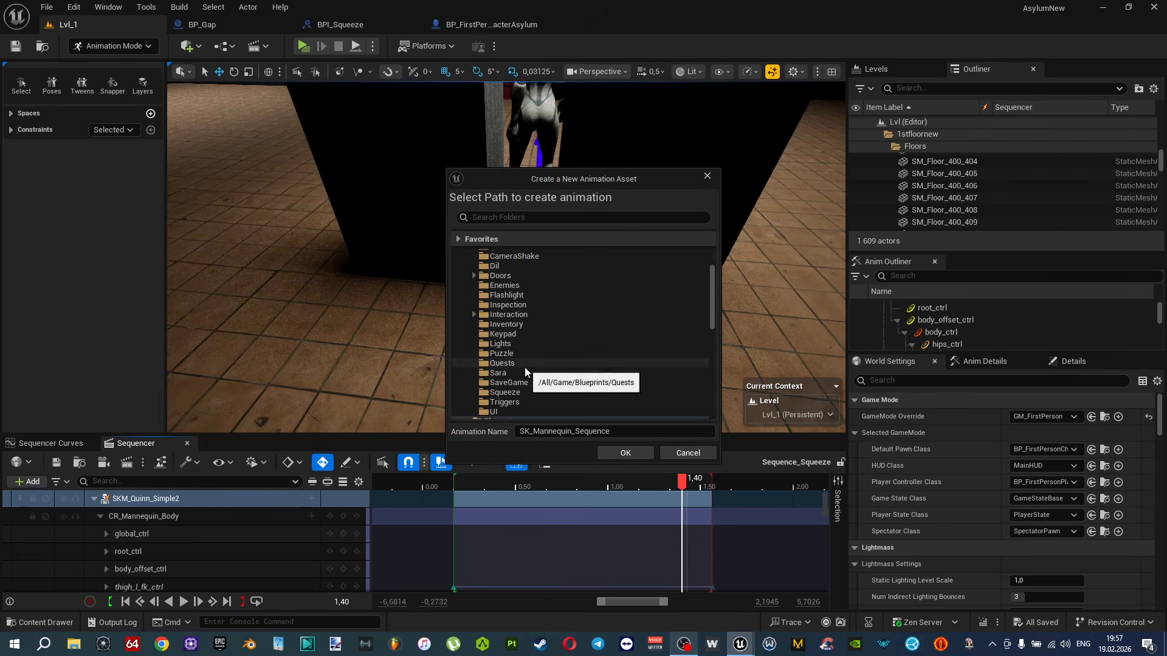
left_click(505, 392)
left_click(477, 434)
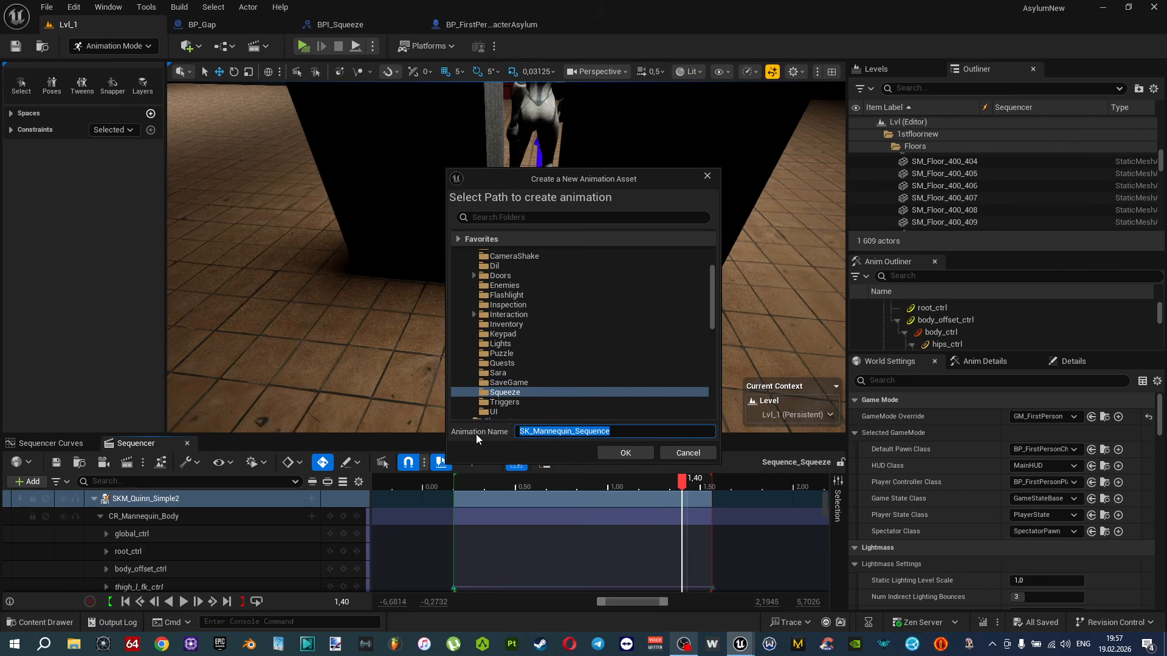
type("Anim_Squeeze")
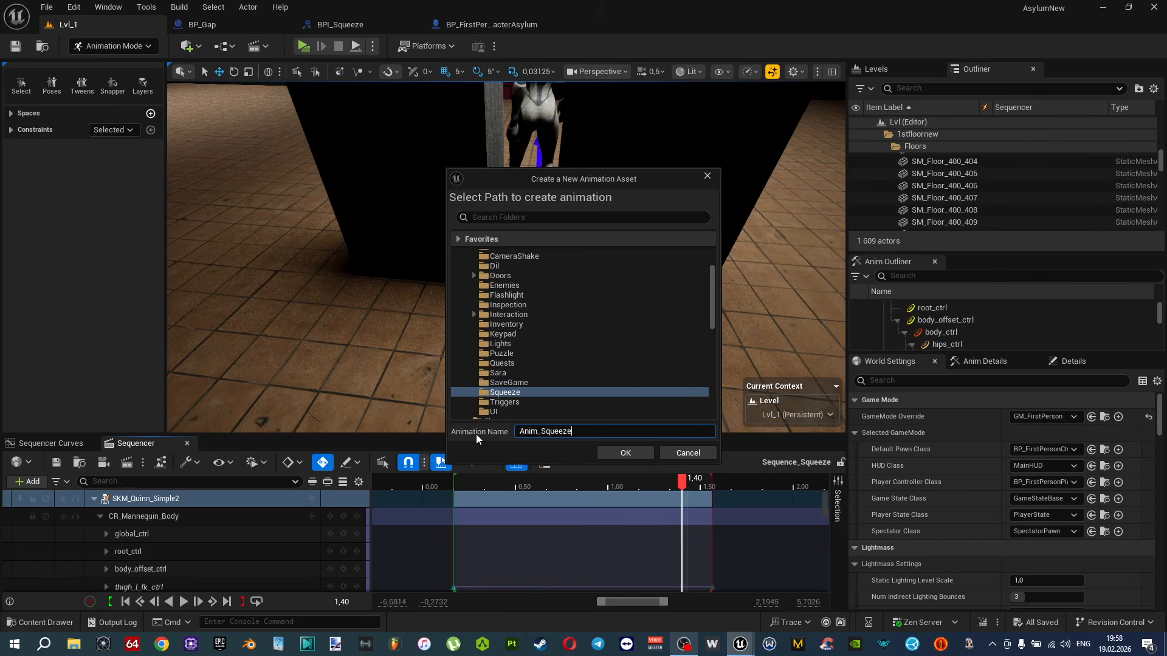
left_click(626, 454)
left_click(626, 455)
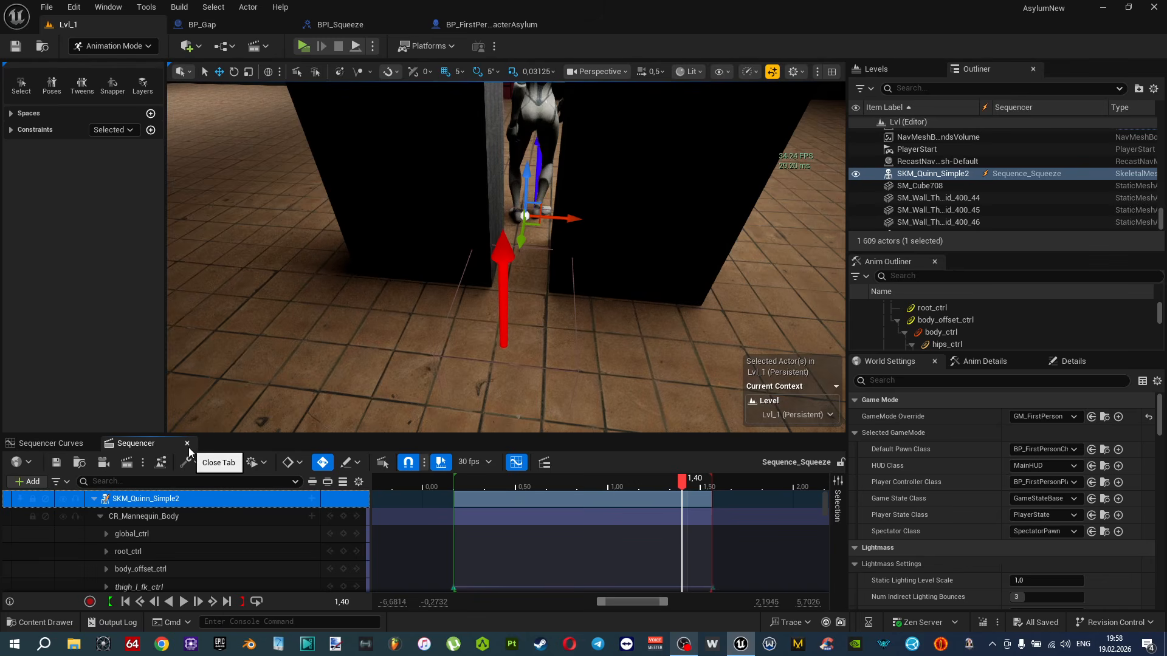
Create an animation montage from Anim_Squeeze in the Squeeze folder, accepting the suggested name.
key("ctrl+space")
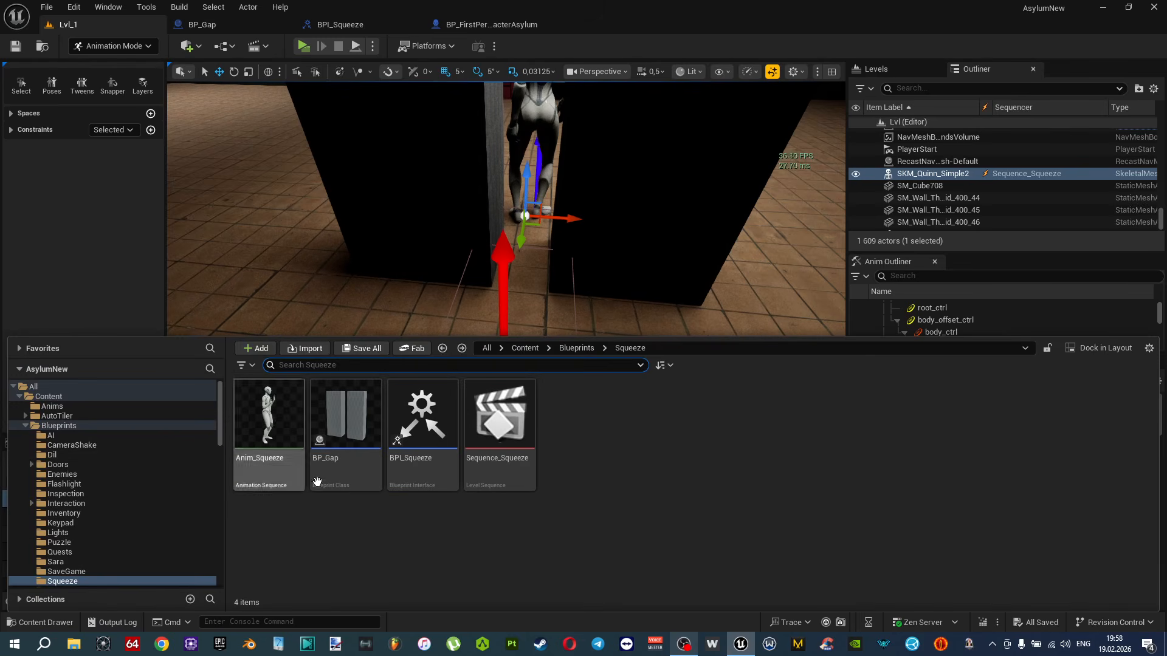
right_click(275, 425)
mouse_move(361, 206)
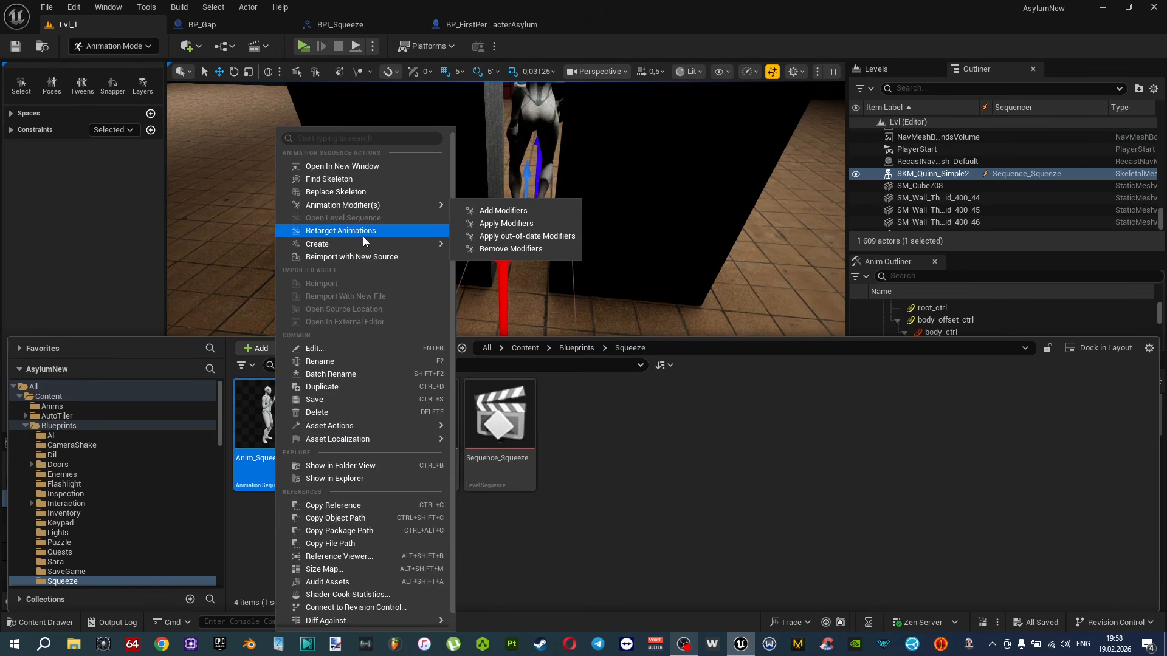
mouse_move(361, 245)
left_click(504, 263)
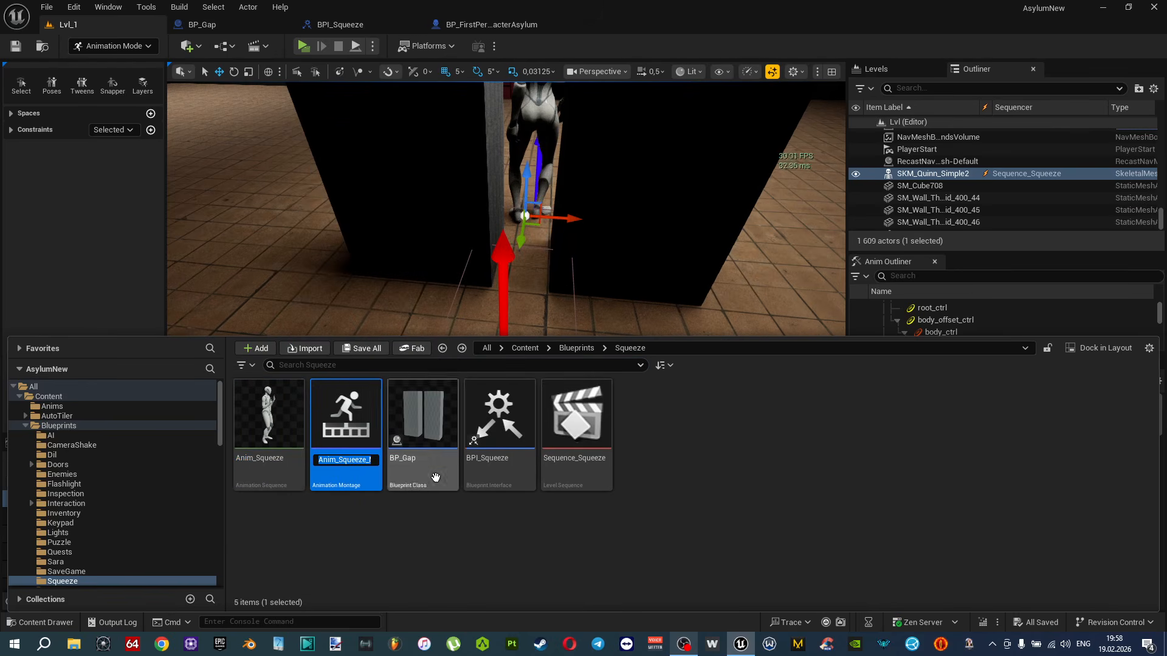
key("Return")
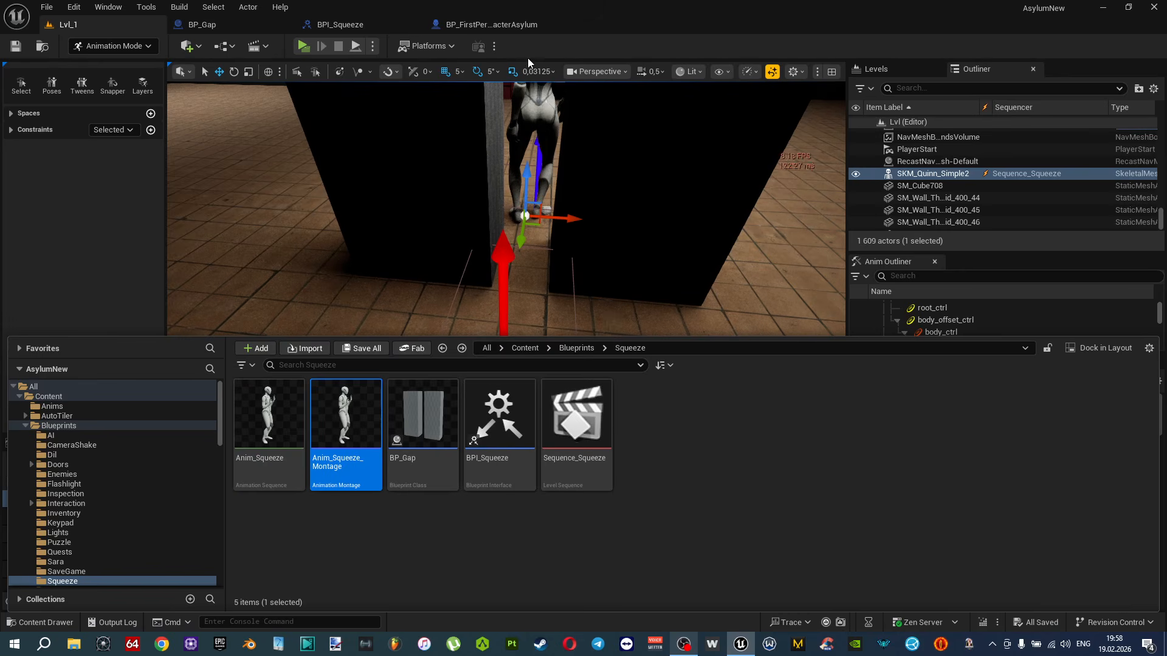
Add a custom event named StartSqueeze below Get Actor Location in BP_FirstPersonCharacterAsylum's Graph_Squeeze.
left_click(481, 24)
right_click_drag(594, 408, 659, 331)
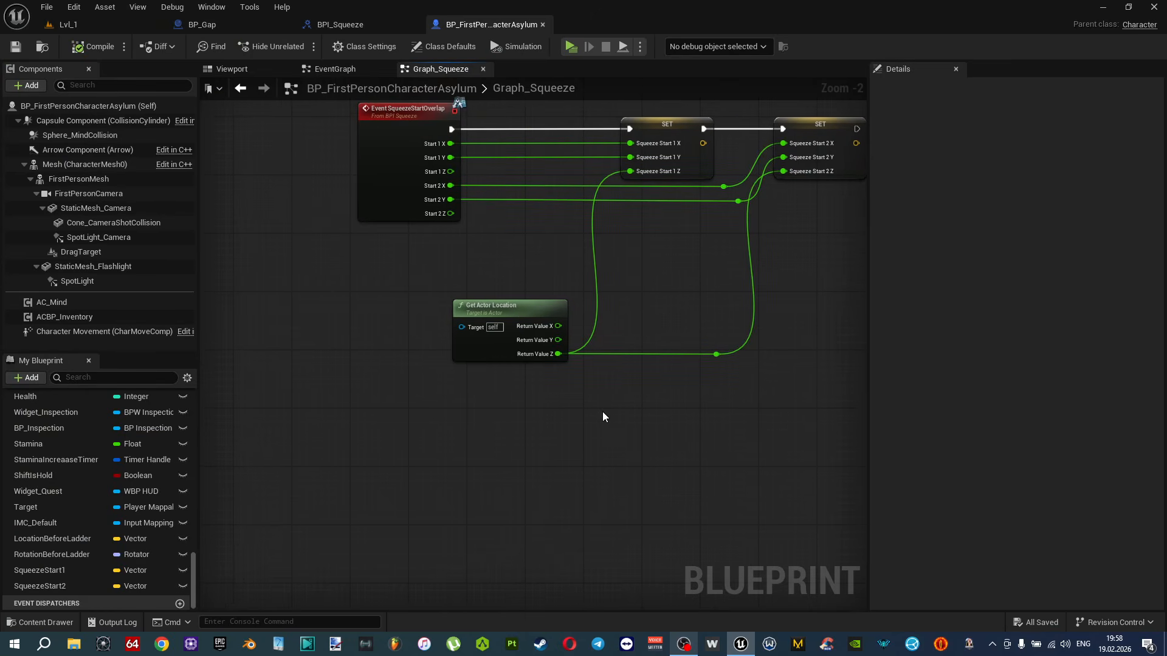
right_click_drag(529, 414, 514, 384)
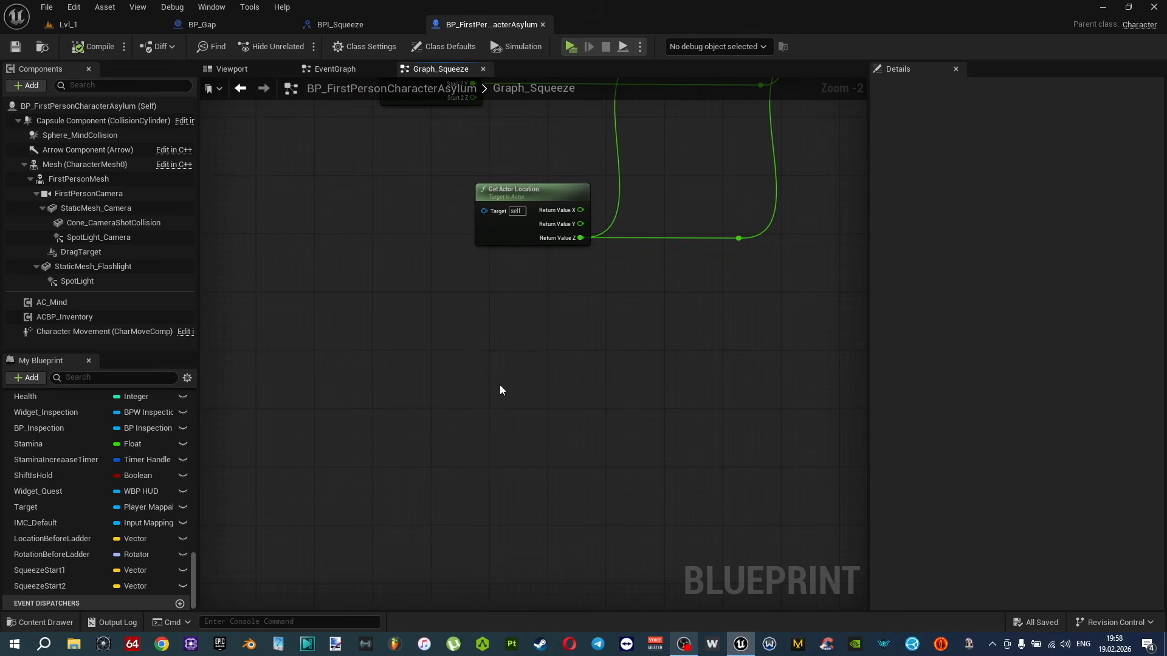
right_click(363, 460)
type("custom")
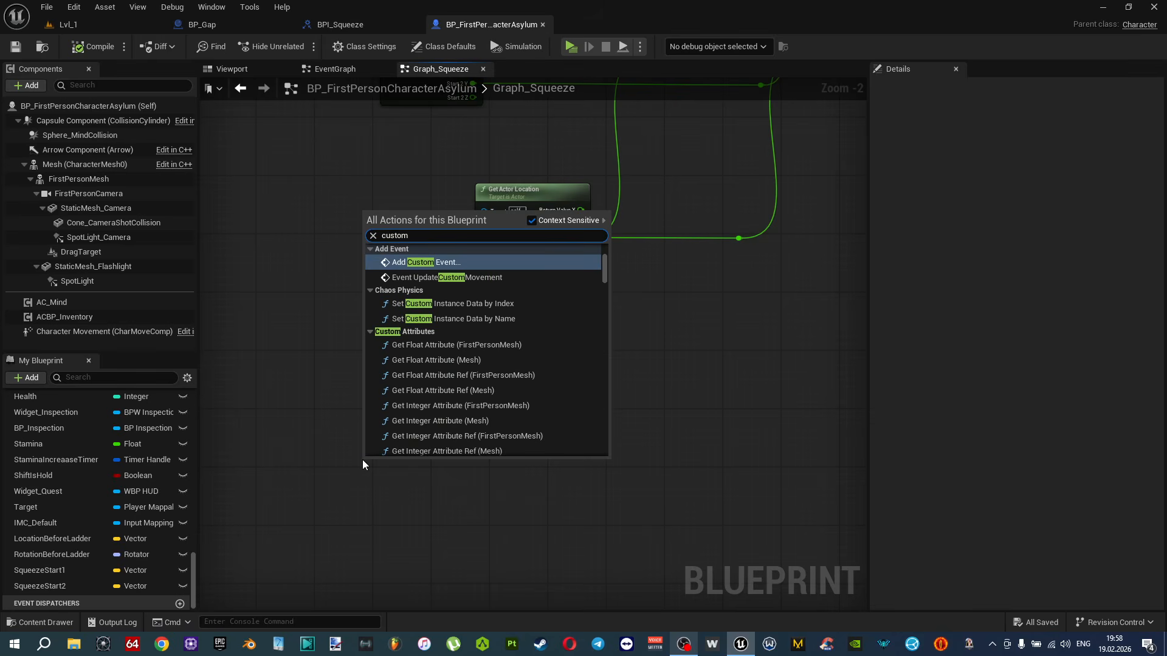
key("Return")
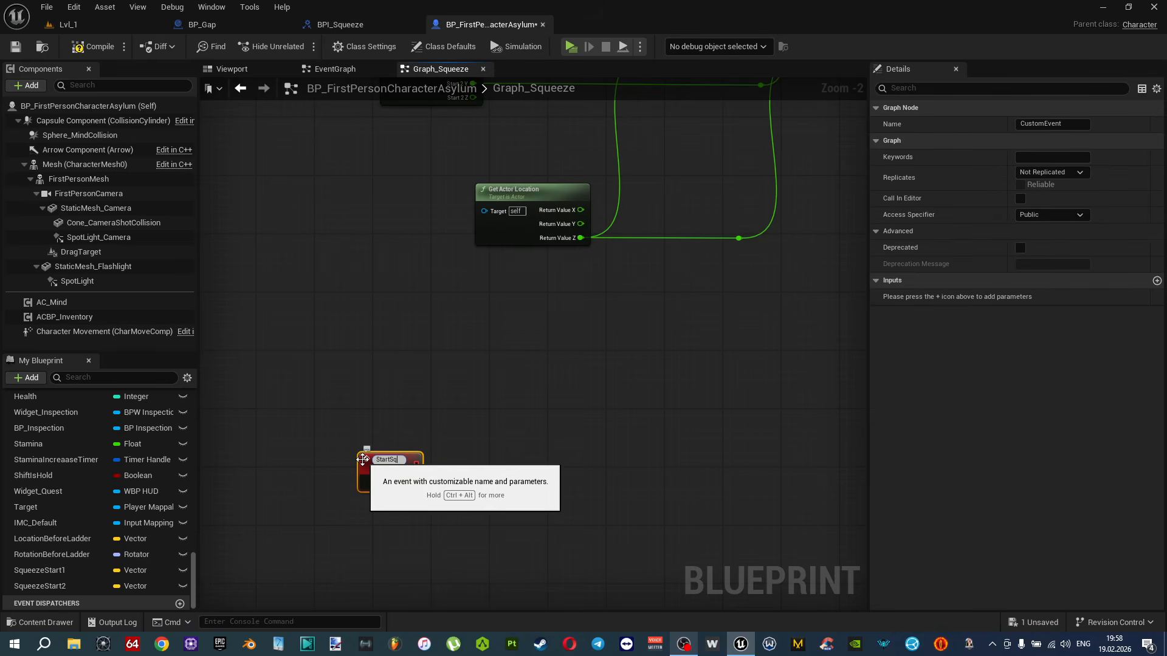
type("StartSqueeze")
key("Return")
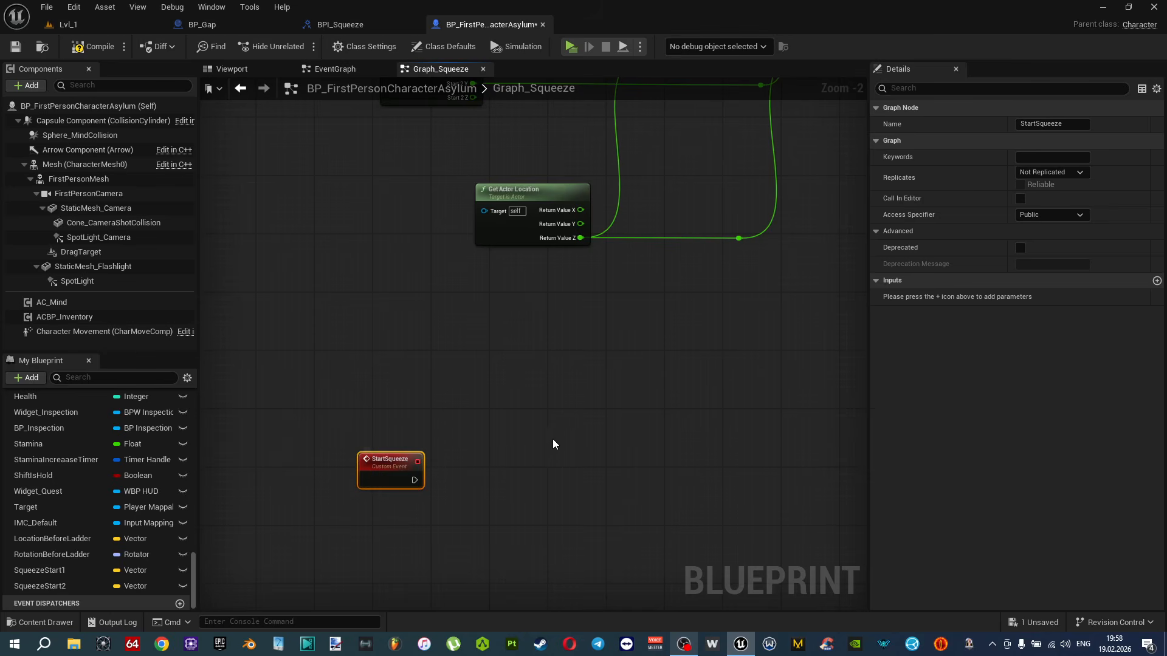
Add a Sequence node connected to the StartSqueeze event and narrow the Details area to widen the graph.
scroll(555, 438, "up", 2)
left_click_drag(482, 334, 629, 316)
type("seq")
left_click(607, 387)
right_click_drag(702, 319, 539, 306)
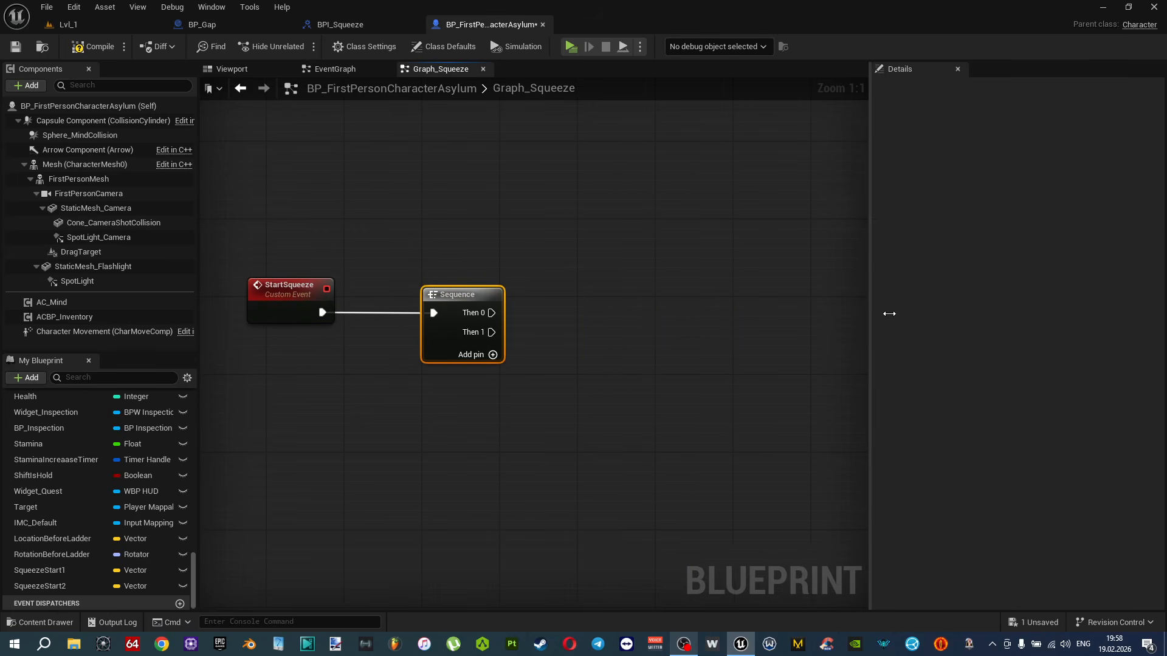
left_click_drag(871, 313, 1002, 315)
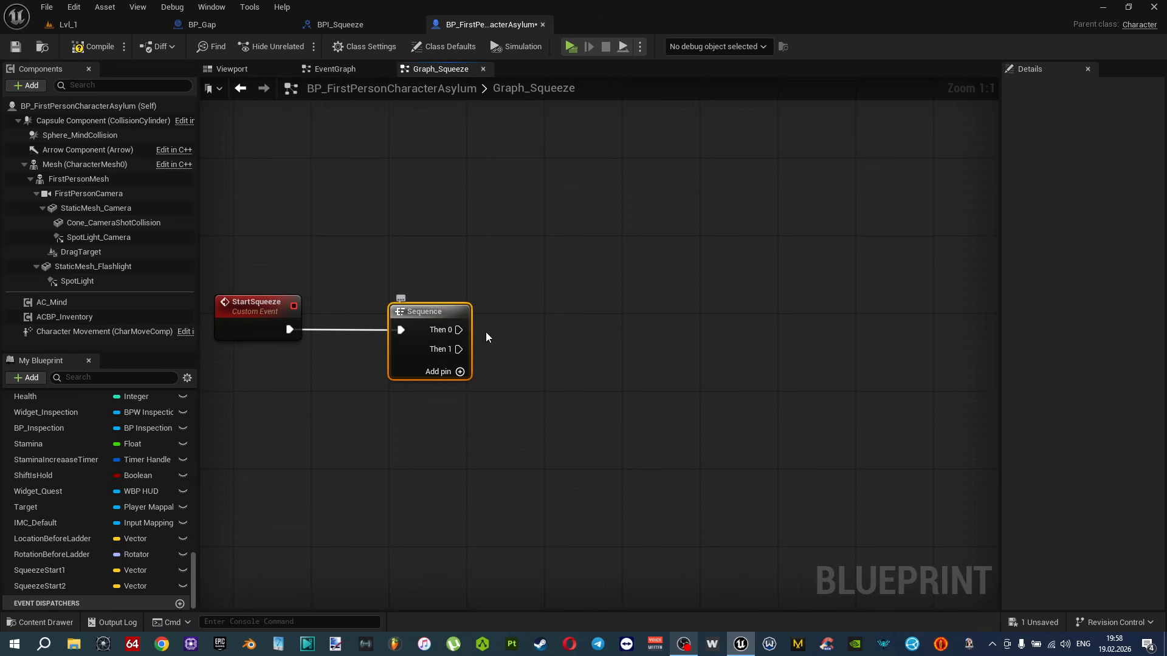
Add a Disable Movement node targeting the Character Movement component and run it from the Sequence's Then 0 output.
left_click(61, 333)
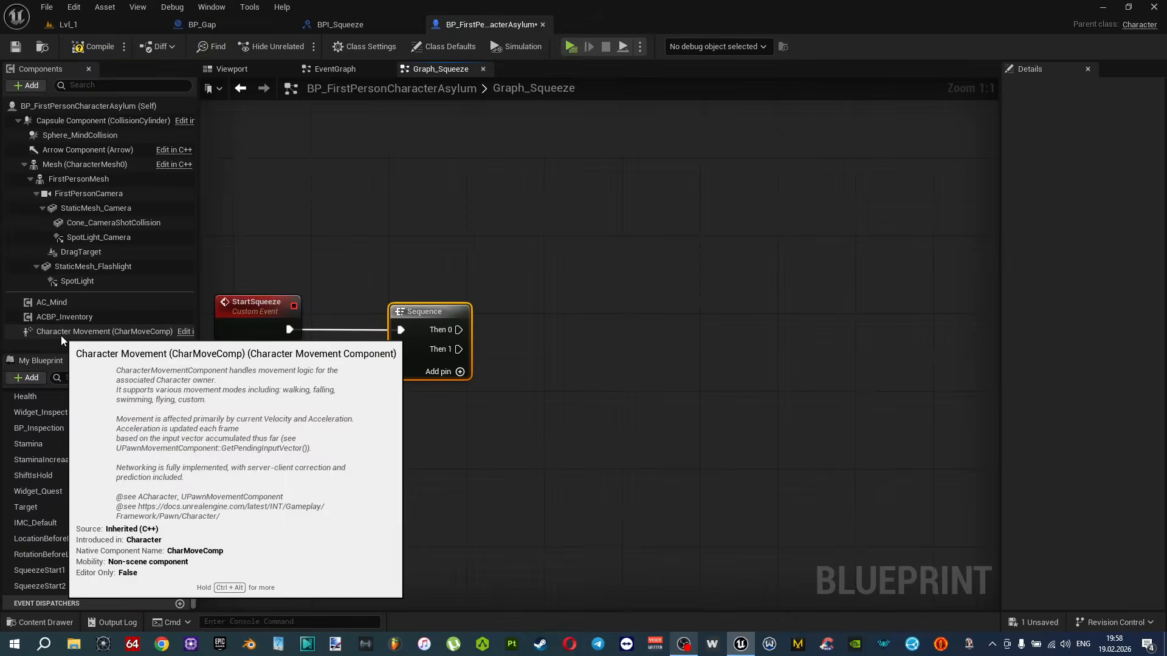
left_click_drag(487, 376, 531, 381)
left_click_drag(613, 393, 673, 378)
type("disable")
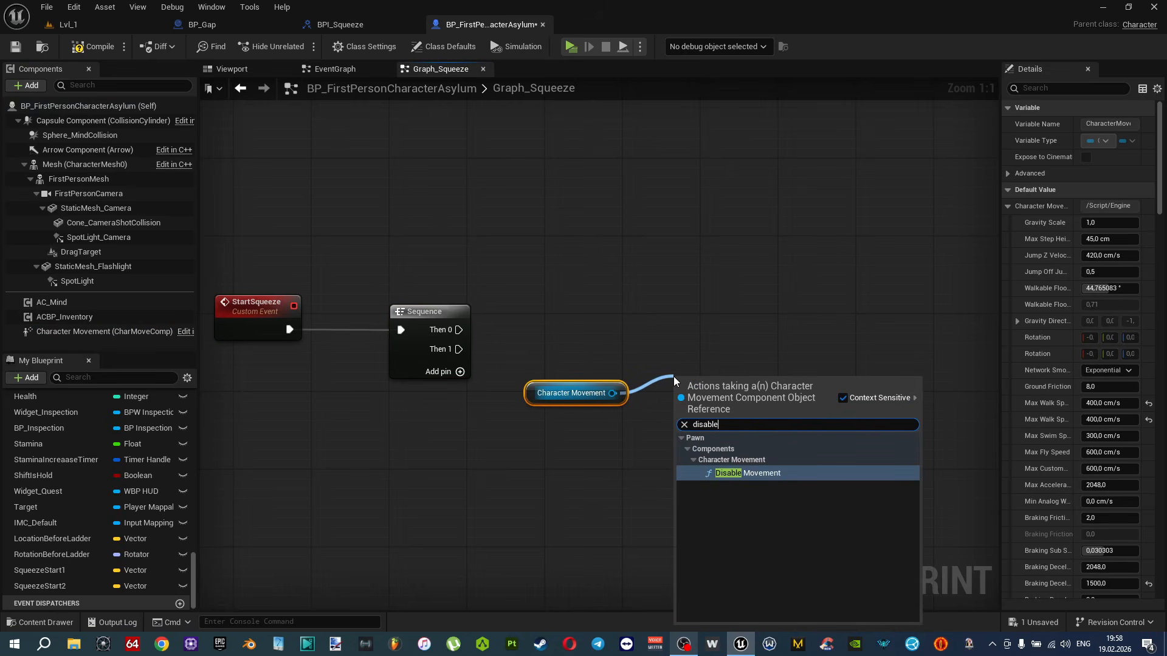
left_click(768, 472)
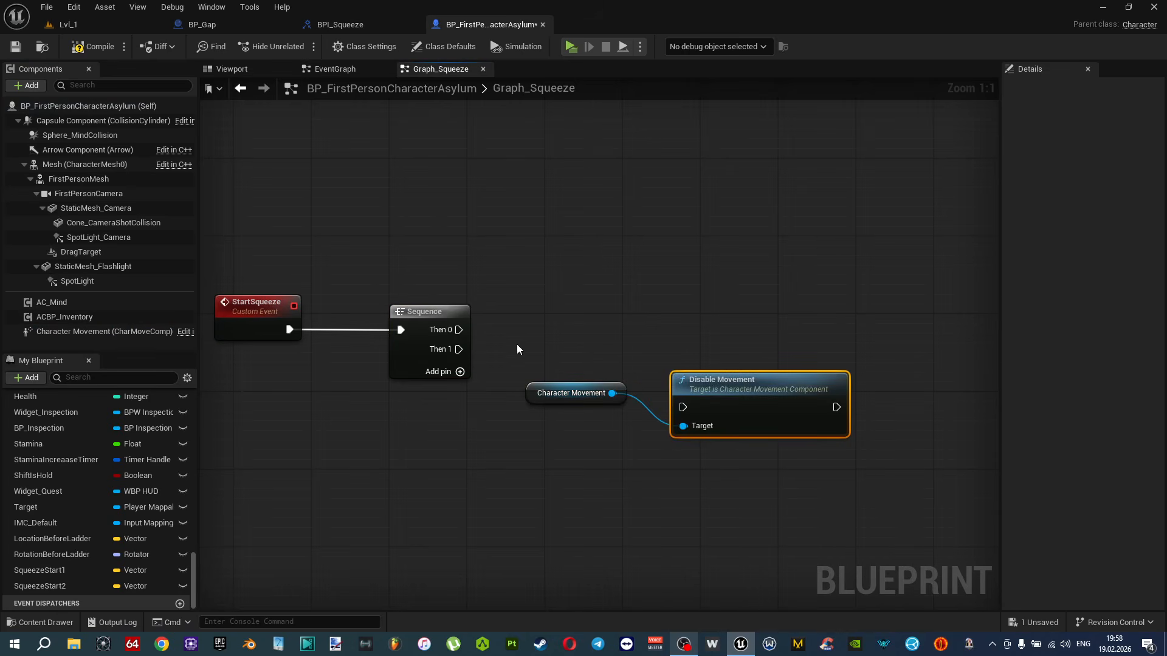
left_click_drag(459, 330, 743, 307)
left_click(658, 403)
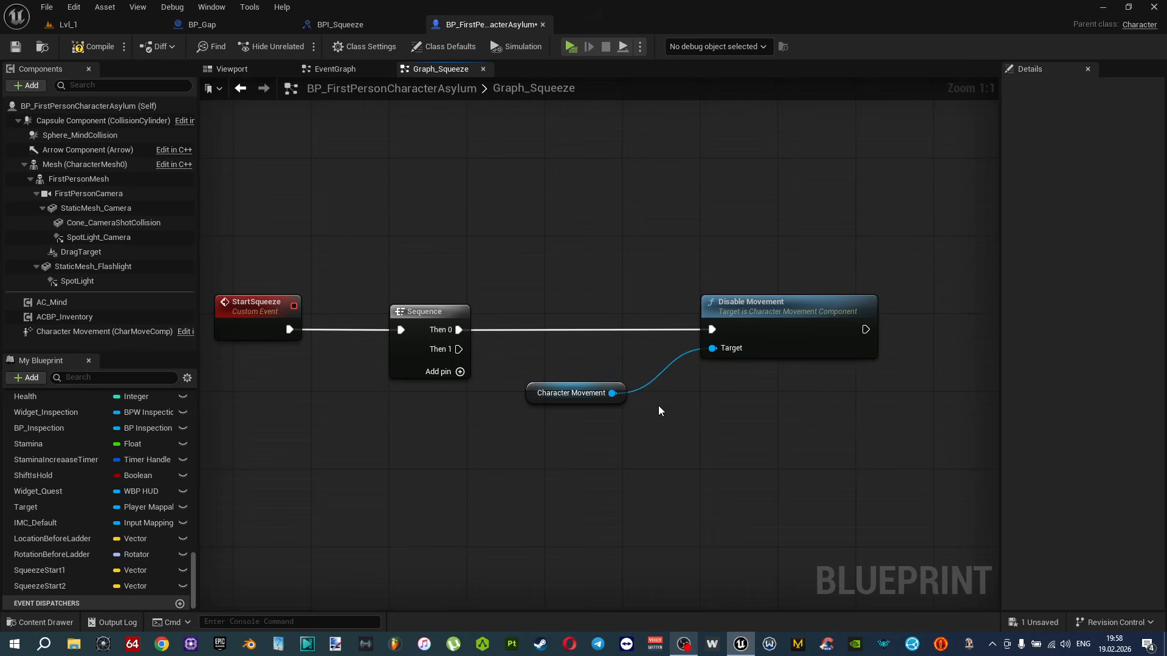
Add a Set Actor Location node and connect it to execute after Disable Movement.
scroll(658, 406, "down", 2)
scroll(658, 406, "up", 1)
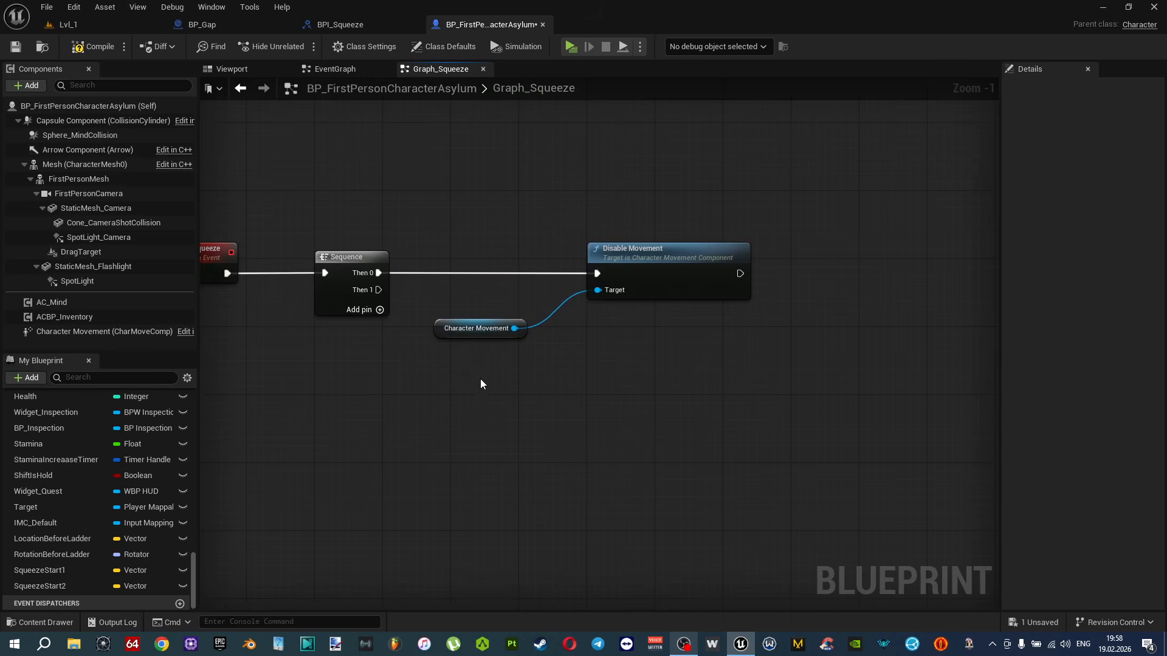
scroll(490, 177, "down", 1)
right_click_drag(490, 177, 452, 195)
scroll(514, 366, "up", 2)
right_click(695, 362)
type("set actor loca")
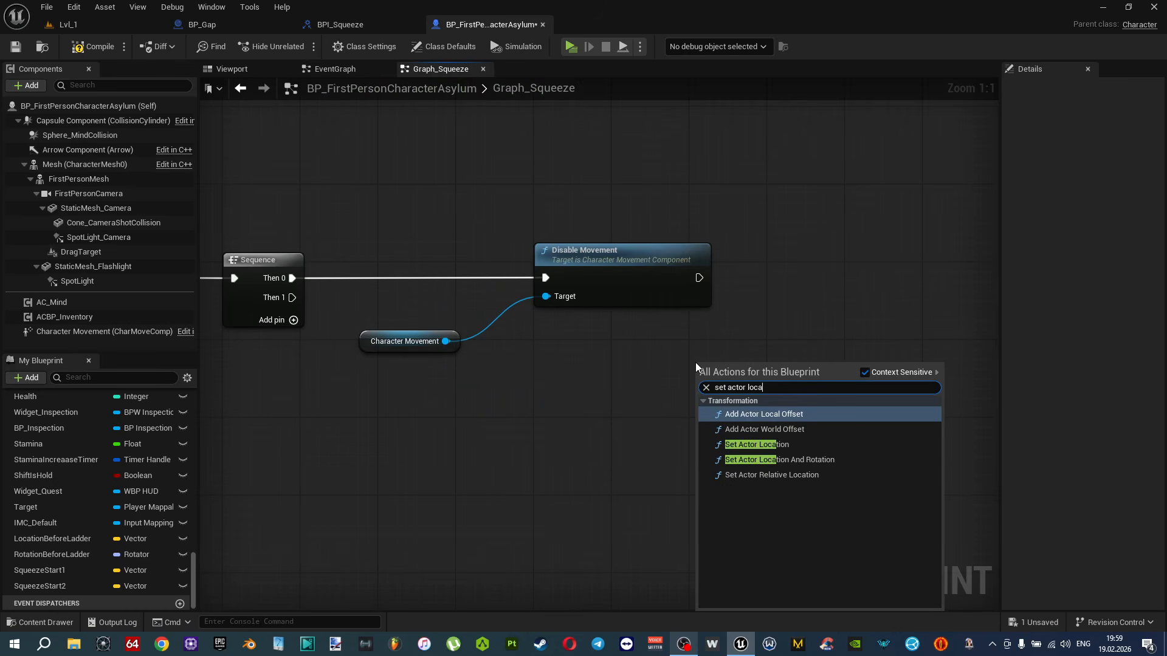
left_click(740, 444)
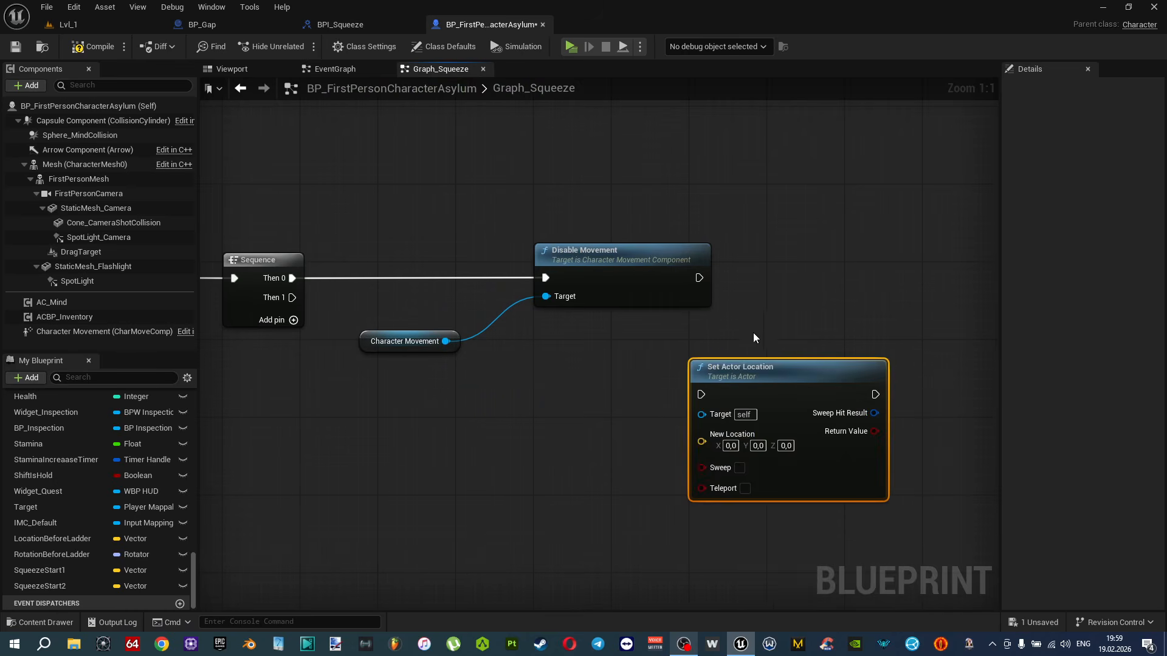
left_click_drag(768, 364, 875, 247)
left_click_drag(698, 277, 833, 252)
Feed the SqueezeStart1 variable into Set Actor Location's New Location, then compile and save the blueprint.
left_click_drag(68, 574, 817, 325)
left_click(660, 412)
scroll(677, 380, "down", 2)
left_click(91, 47)
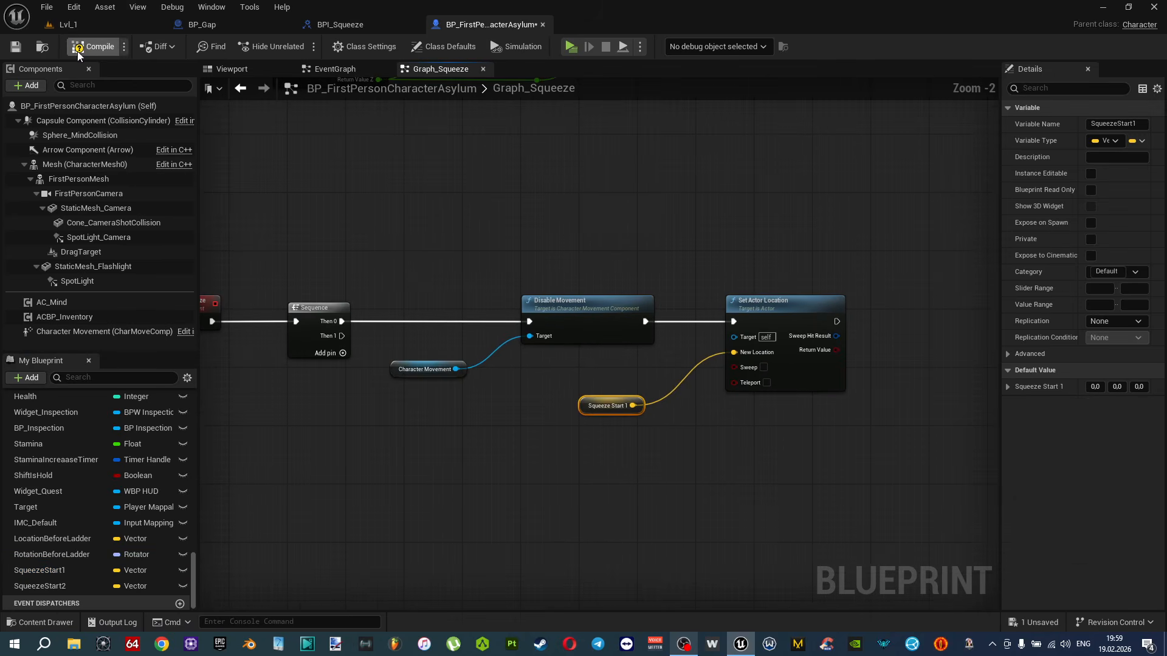
key("ctrl+s")
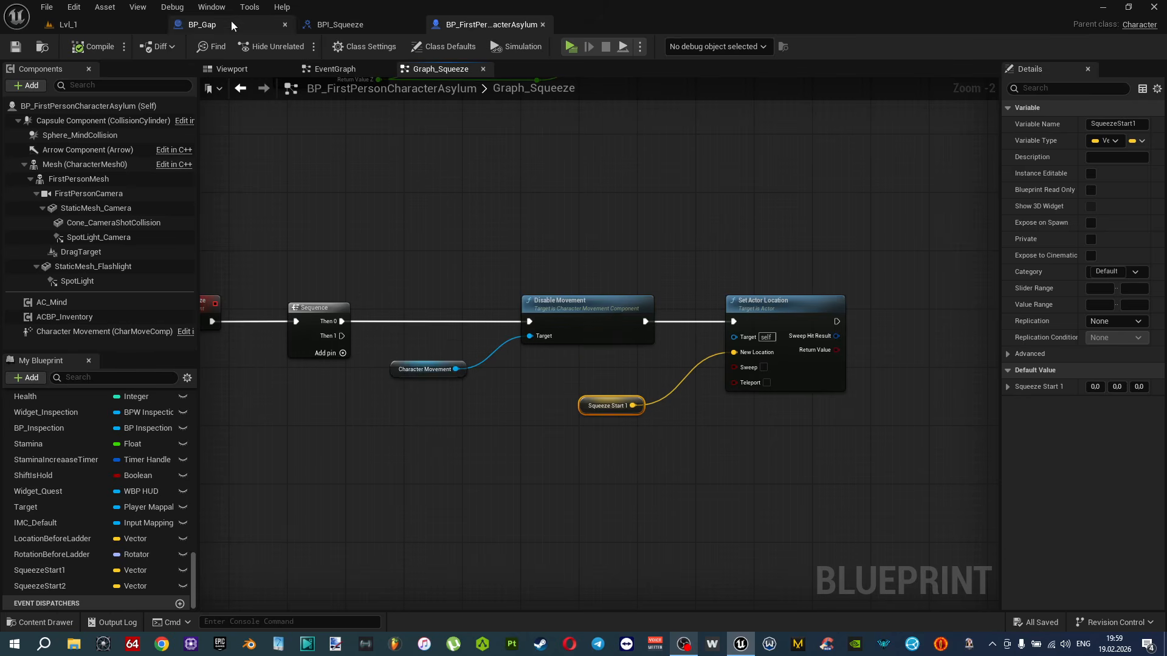
In BPI_Squeeze, add a Float input named Z to the SqueezeStartOverlap function.
left_click(356, 24)
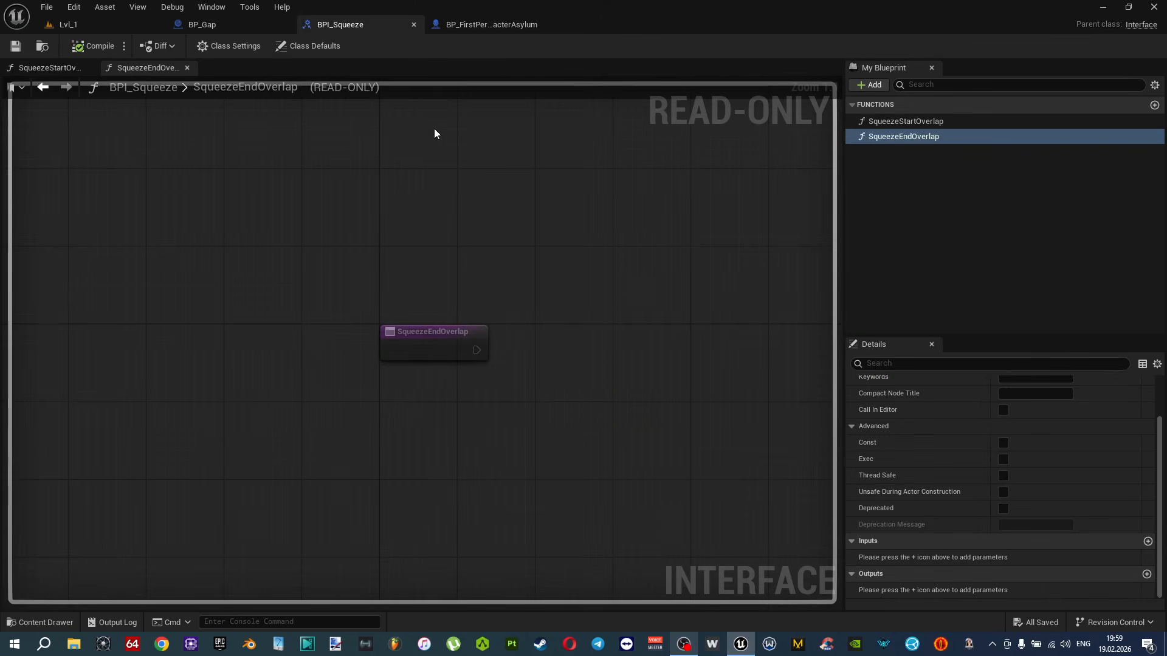
left_click(948, 122)
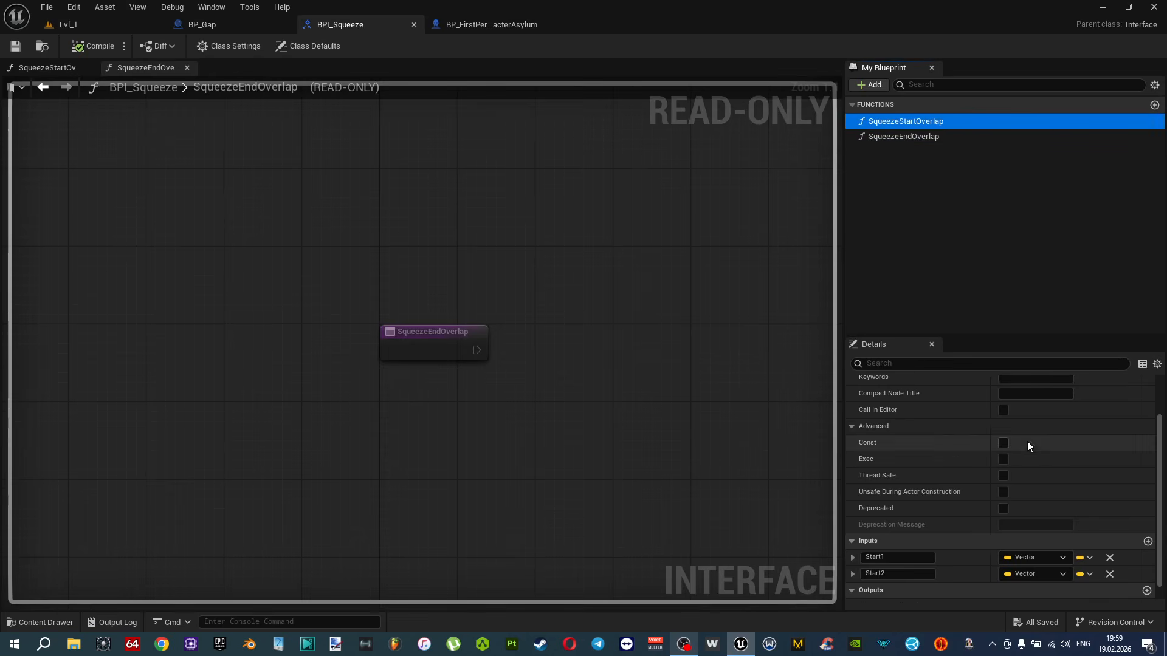
left_click(1147, 541)
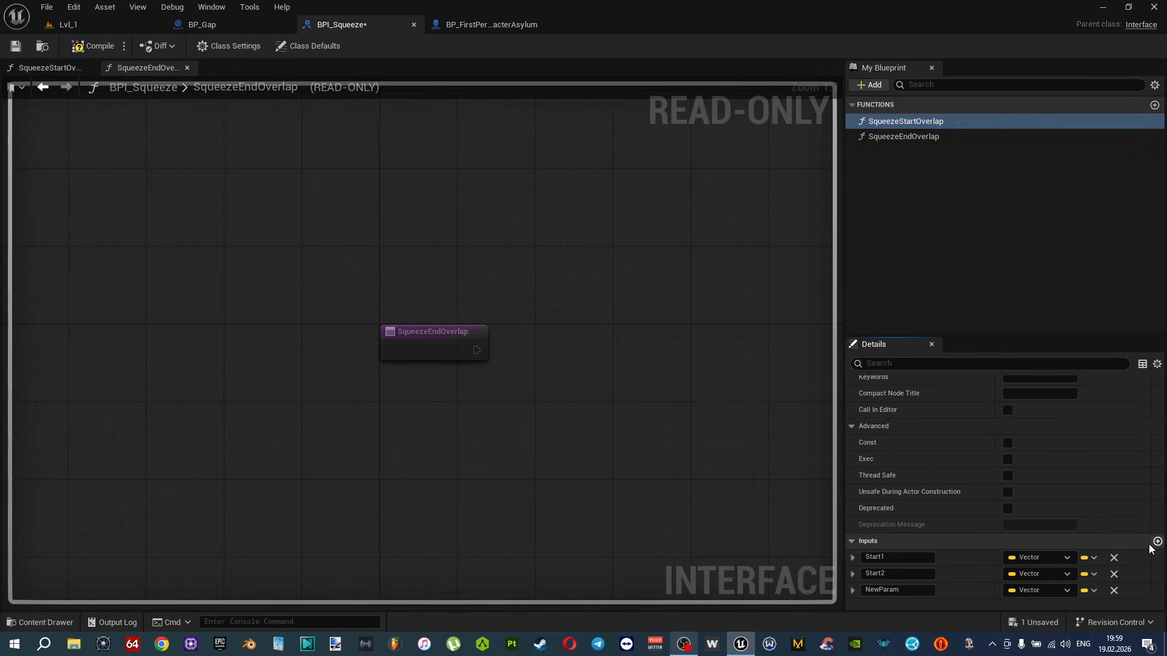
left_click(1065, 588)
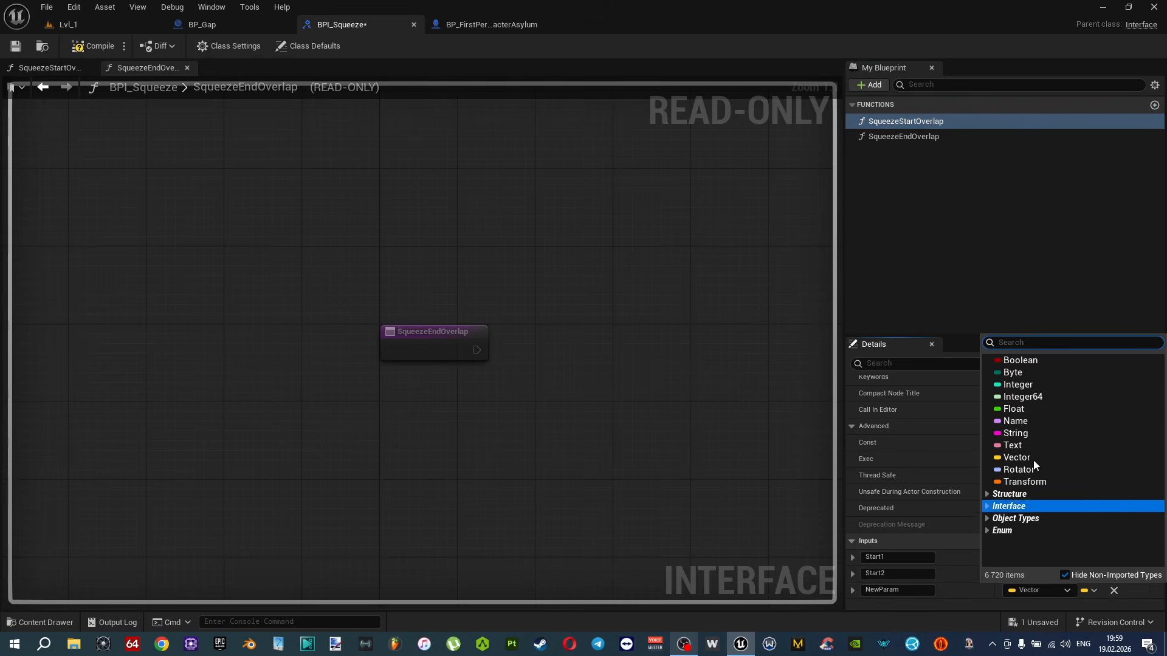
left_click(1033, 406)
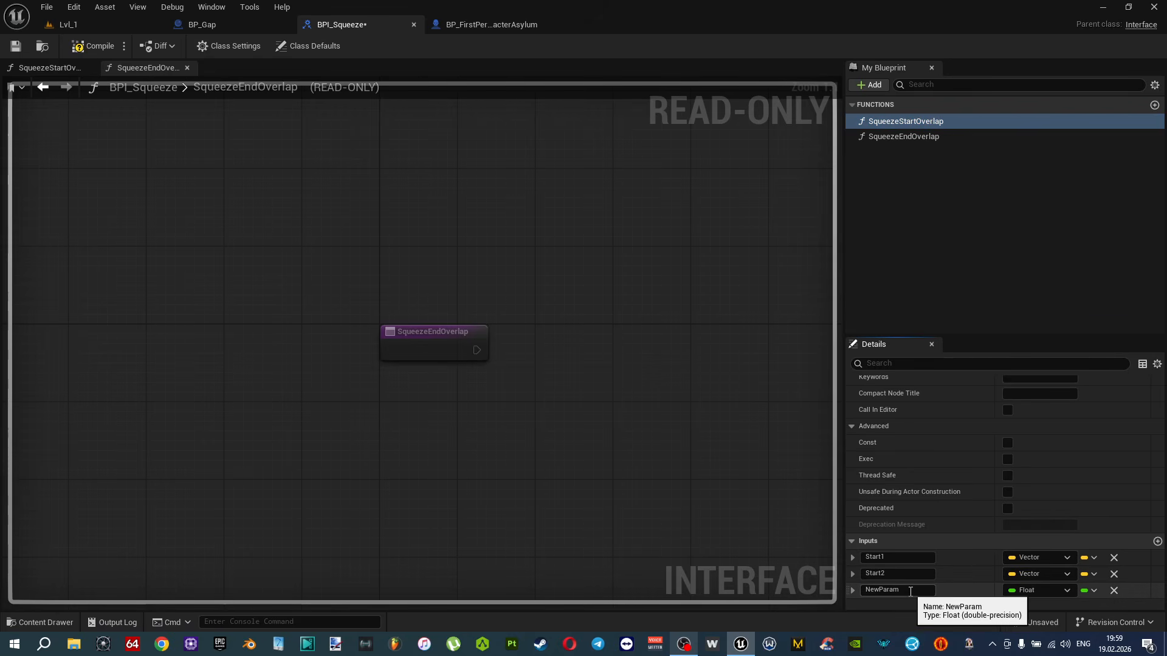
left_click(912, 590)
type("Z")
key("Return")
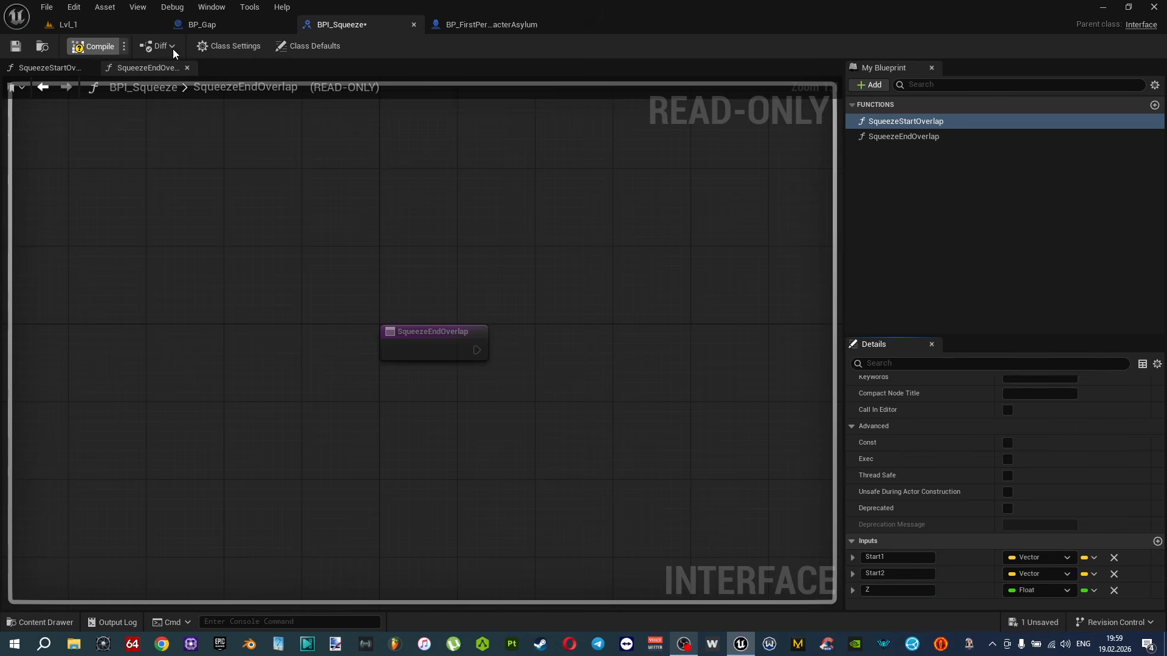
In BP_Gap's viewport, rotate the Box2 collision box around its vertical axis.
left_click(226, 23)
left_click(232, 69)
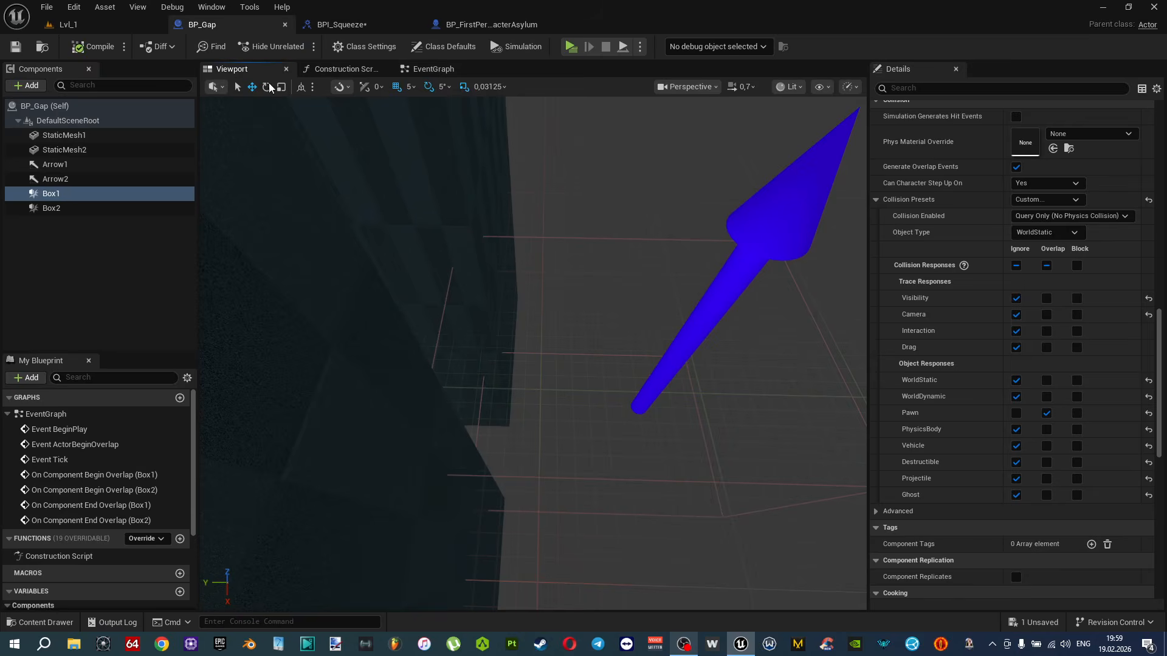
right_click_drag(570, 362, 571, 362)
left_click(589, 421)
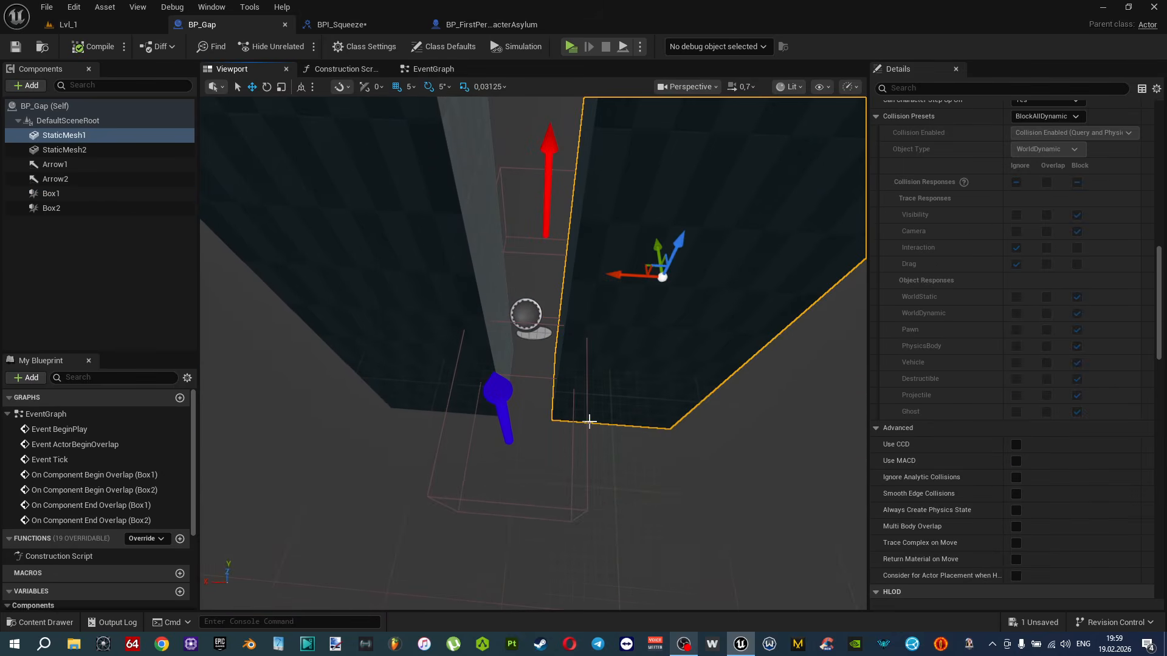
left_click(568, 495)
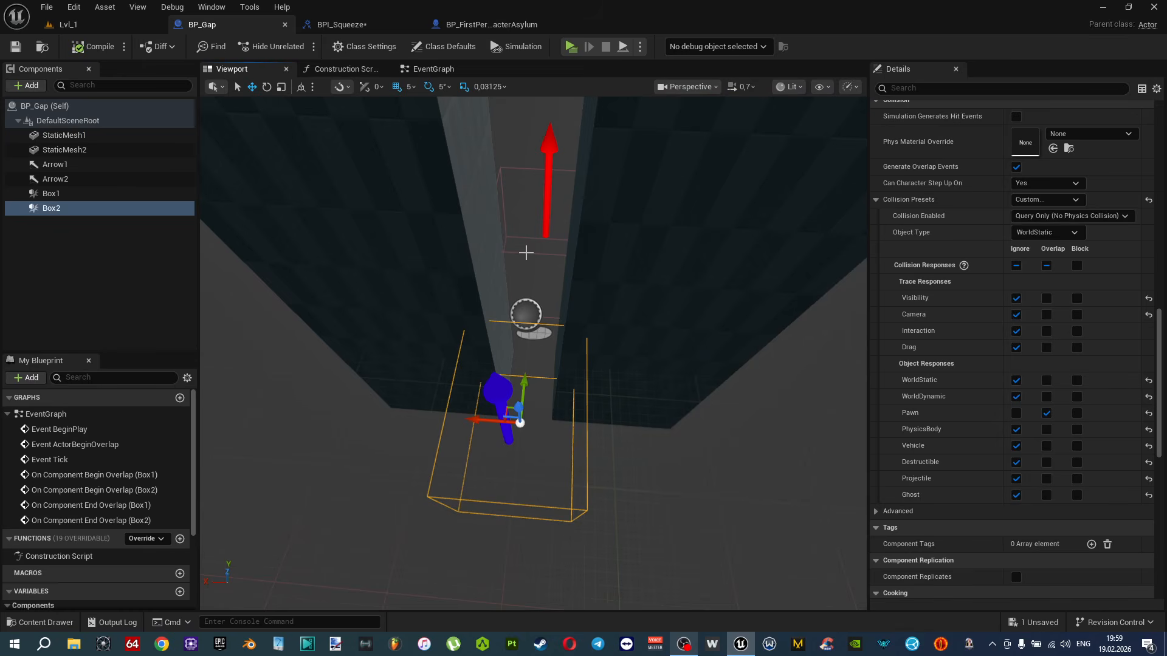
right_click_drag(528, 438, 528, 438)
key("e")
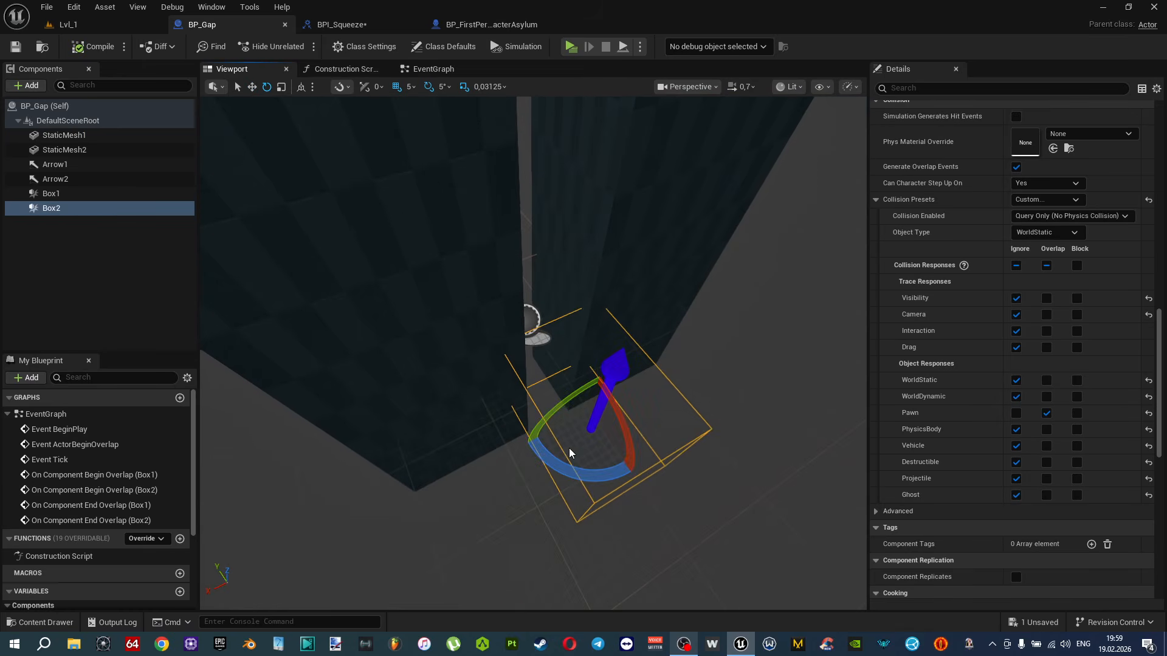
left_click_drag(561, 466, 638, 480)
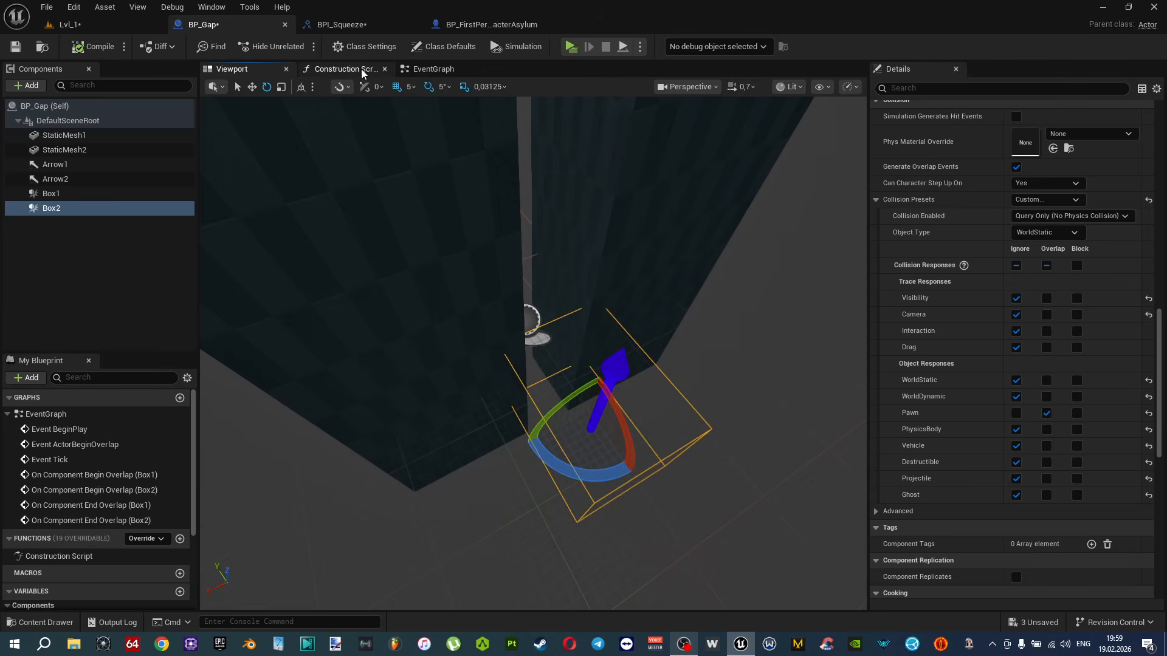
Move the overlap node groups in BP_Gap's EventGraph downward to leave more space between them.
left_click(433, 69)
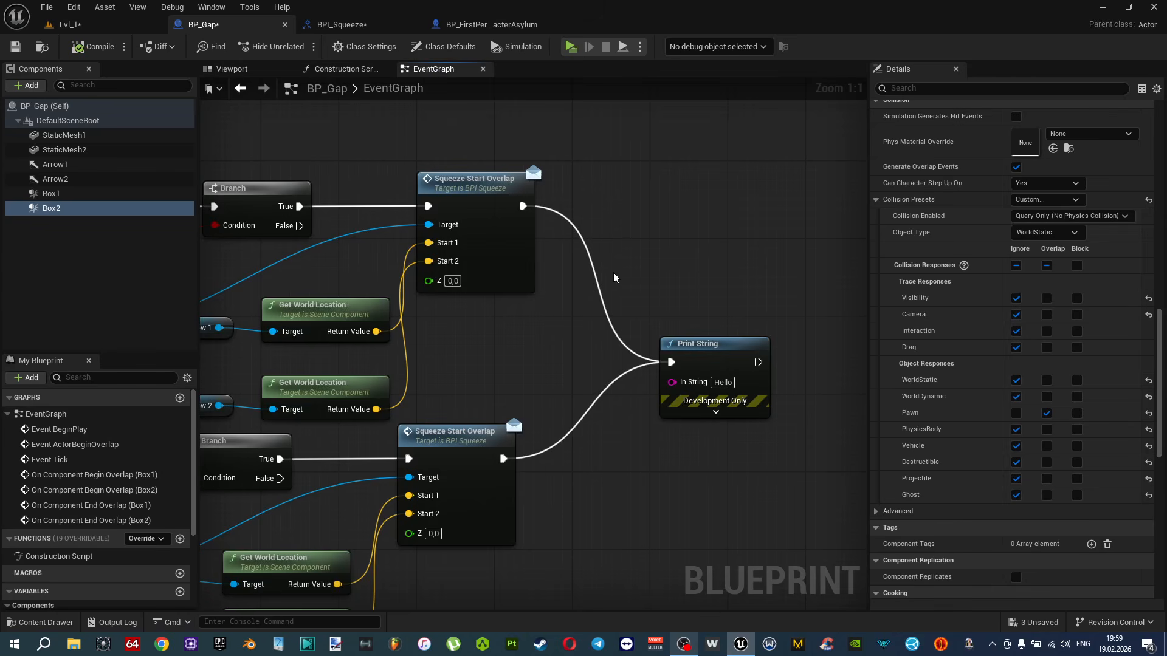
right_click_drag(546, 346, 754, 345)
scroll(755, 345, "down", 5)
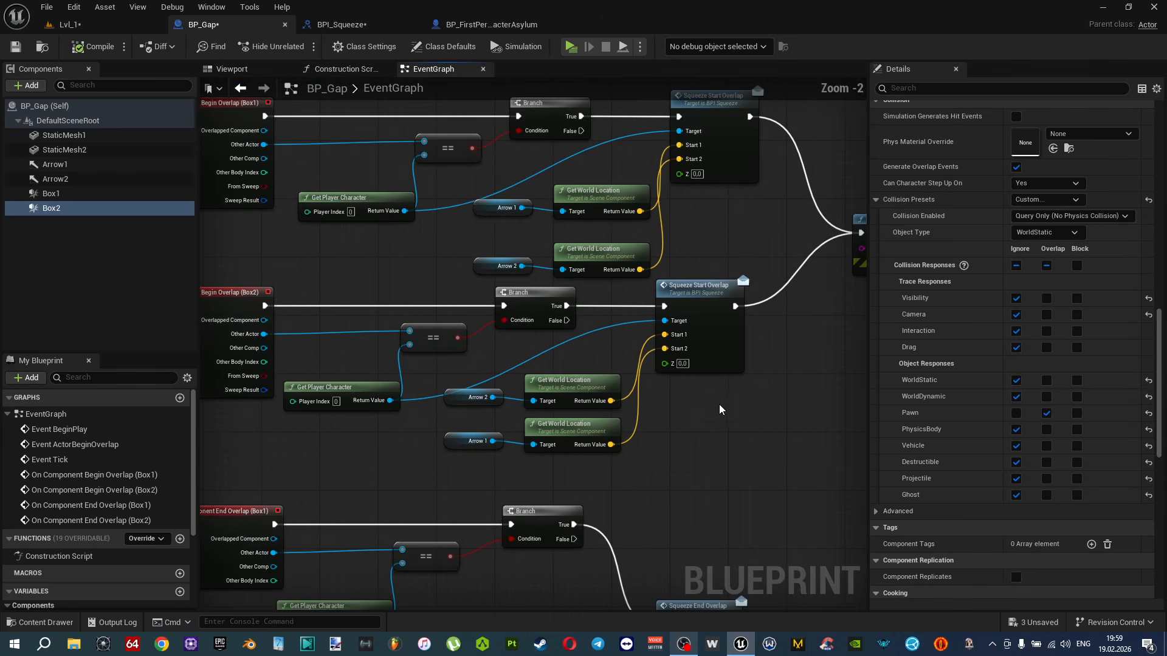
scroll(754, 345, "down", 1)
left_click_drag(772, 480, 426, 127)
left_click_drag(445, 210, 446, 250)
left_click(733, 526)
left_click_drag(753, 540, 418, 357)
left_click_drag(450, 360, 449, 403)
Delete the Print String node that follows the two Squeeze Start Overlap calls.
right_click_drag(782, 281, 706, 362)
scroll(706, 362, "up", 2)
right_click(727, 196)
key("Escape")
key("Delete")
scroll(607, 247, "up", 3)
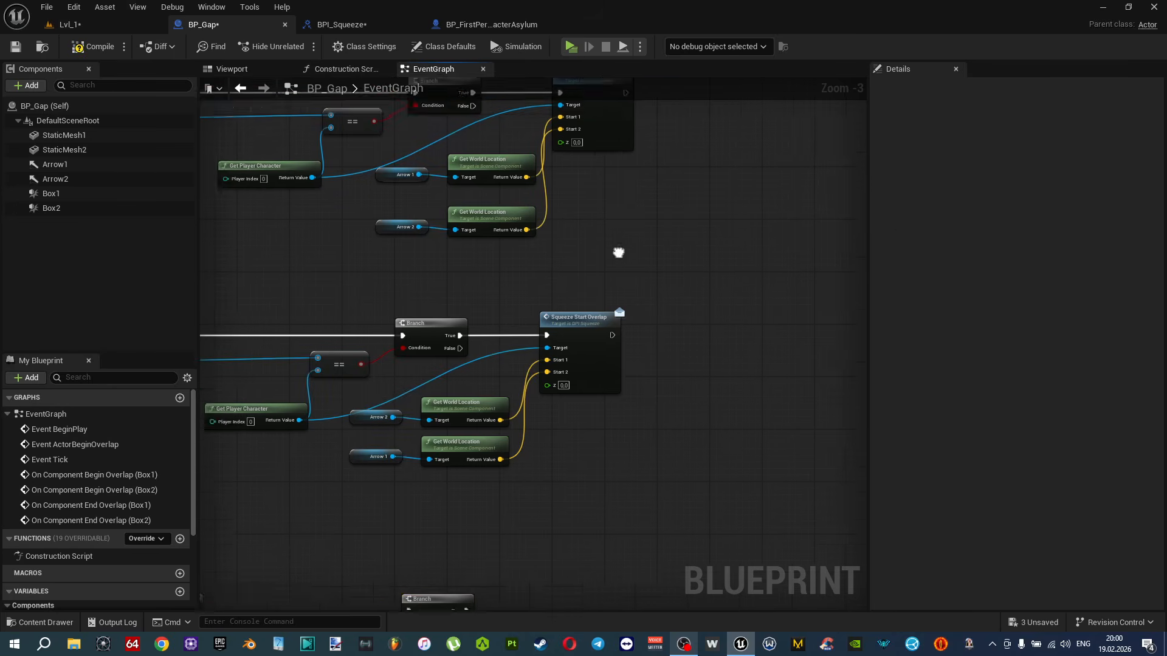
Add a Box1 reference below the first overlap group and attach a Get World Rotation node to it.
right_click_drag(540, 279, 628, 309)
left_click_drag(51, 193, 478, 318)
type("wo")
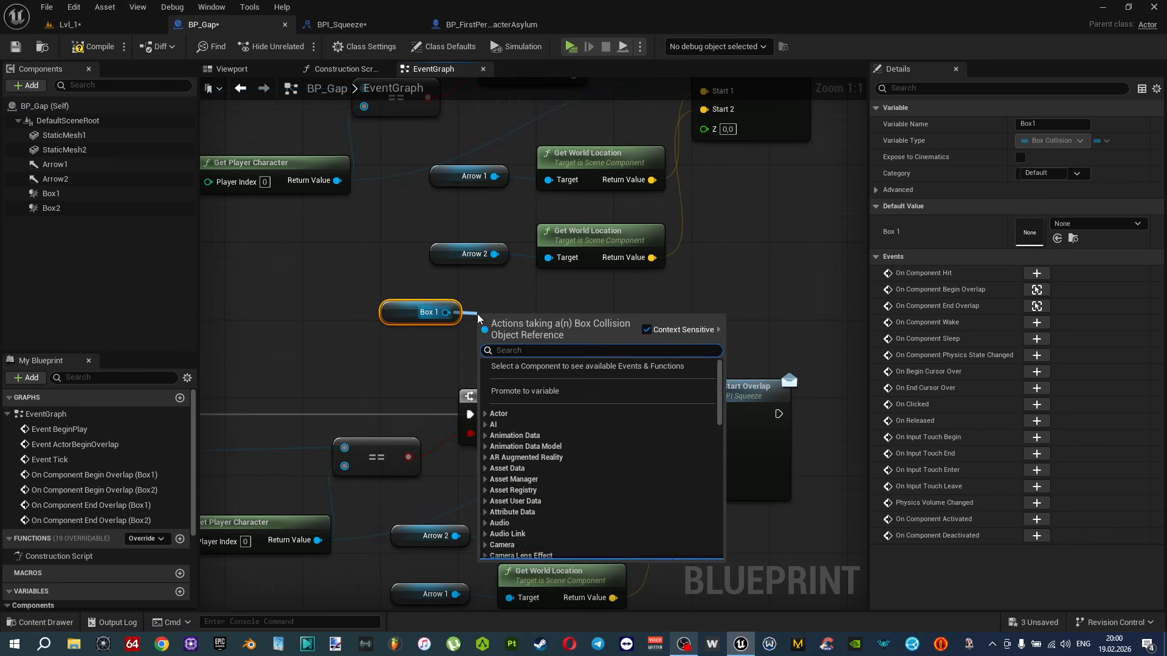
type("rld rot")
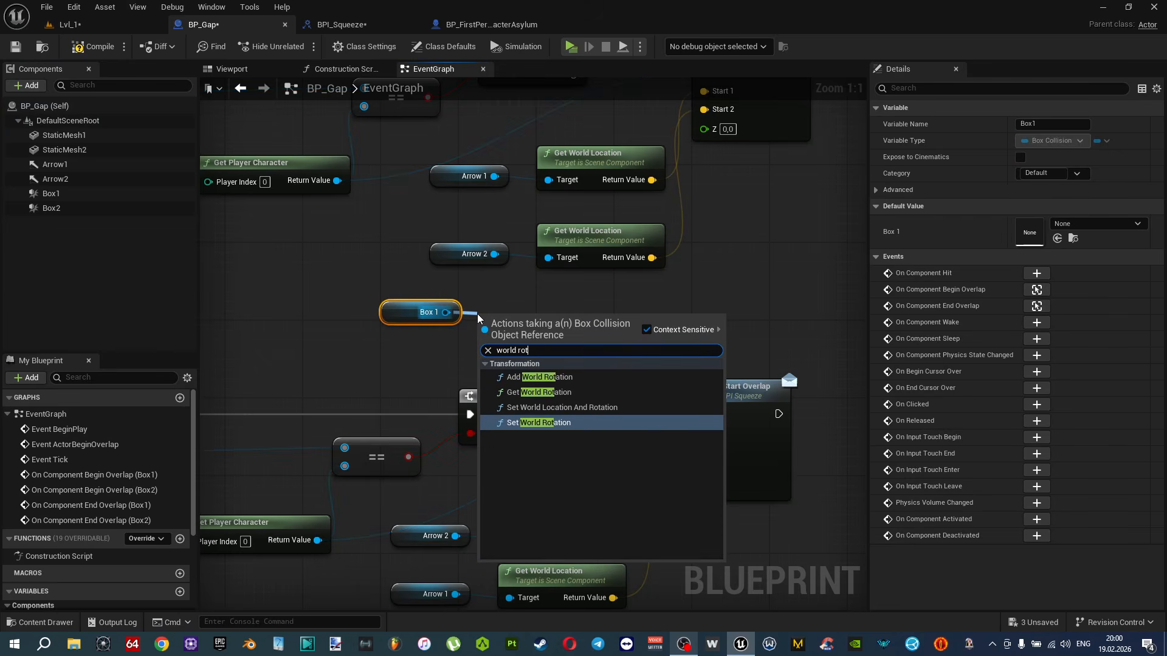
type("a")
left_click(539, 392)
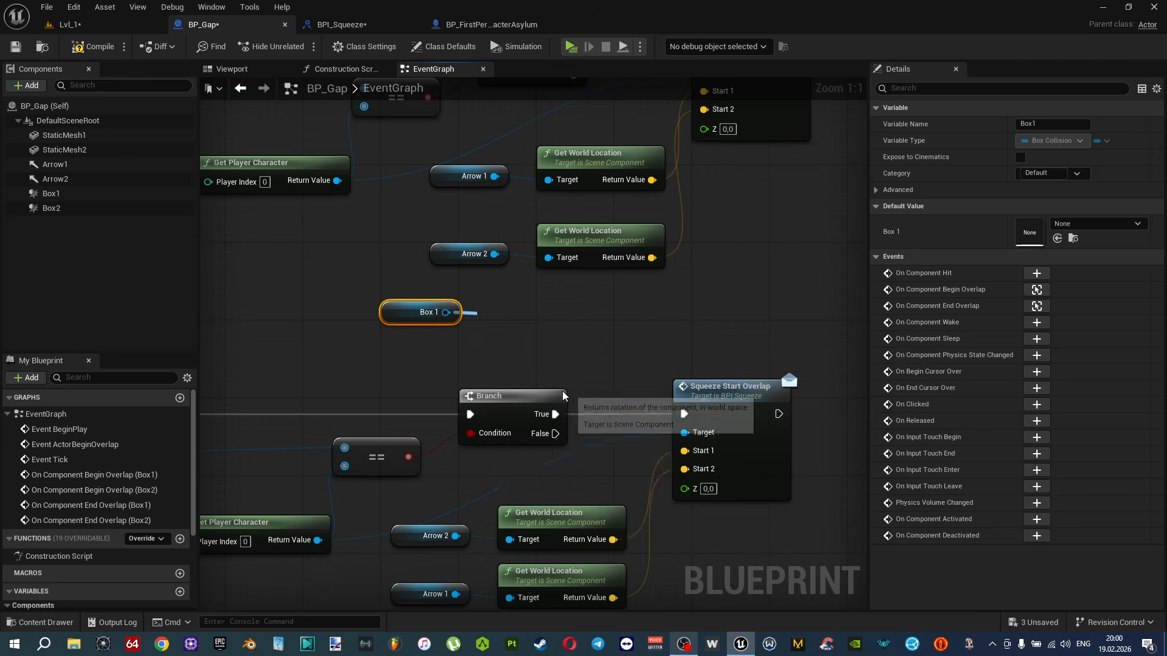
Split Get World Rotation's Return Value and connect its Z (Yaw) to Z on Box1's Squeeze Start Overlap call.
right_click(588, 346)
right_click(588, 347)
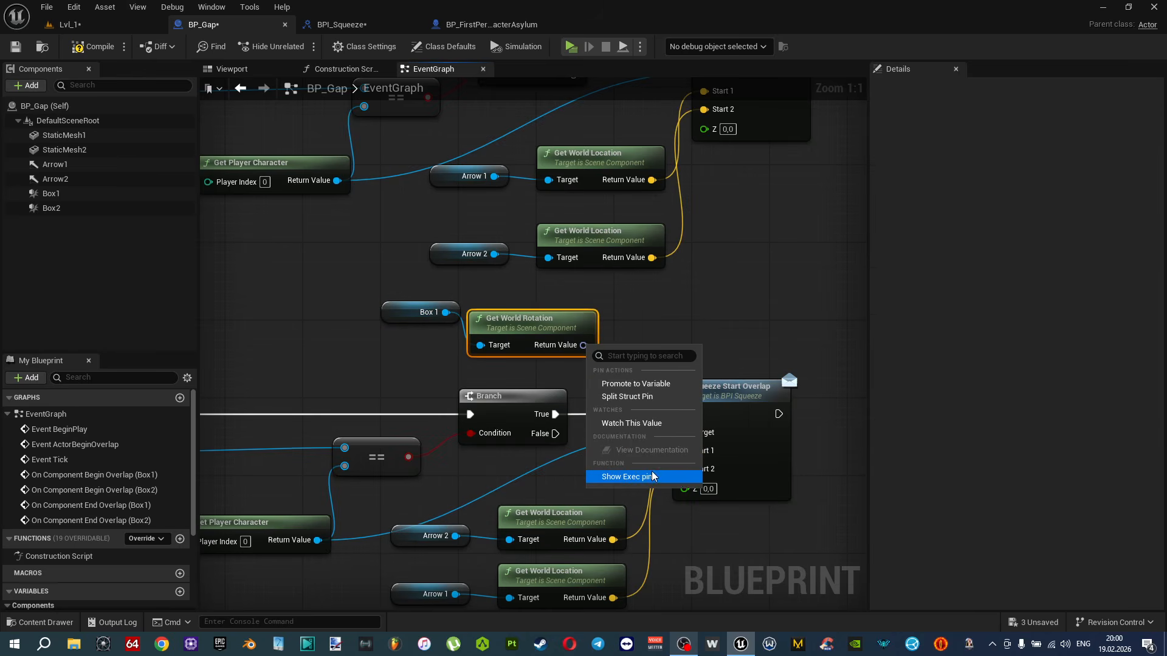
left_click(626, 397)
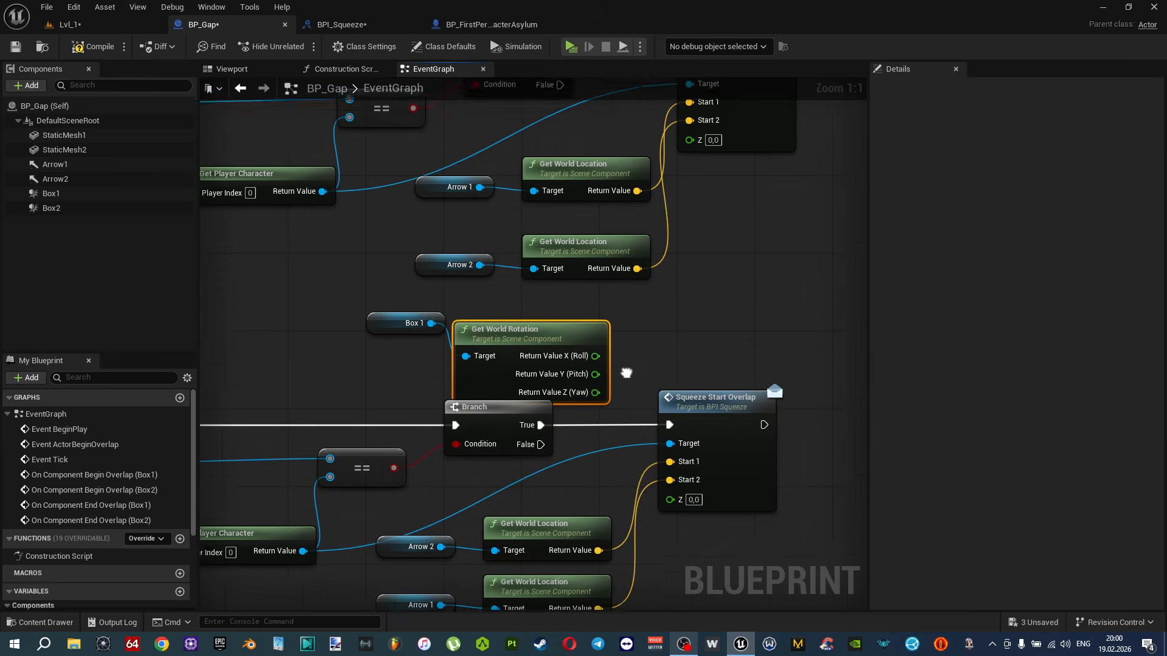
right_click_drag(635, 347, 571, 390)
left_click_drag(546, 424, 641, 172)
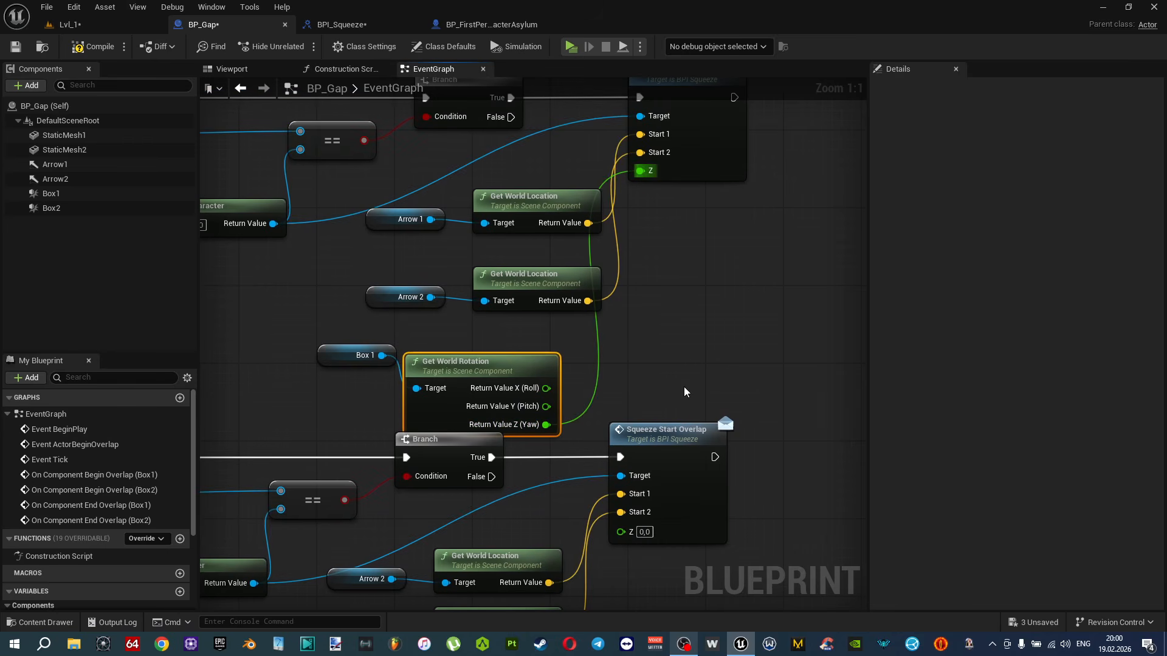
Move the Box2 begin-overlap group and the two end-overlap groups further down the graph.
scroll(681, 370, "down", 3)
right_click_drag(697, 538, 740, 429)
left_click_drag(740, 429, 316, 261)
right_click_drag(543, 495, 529, 257)
scroll(529, 256, "down", 2)
left_click_drag(679, 451, 387, 357)
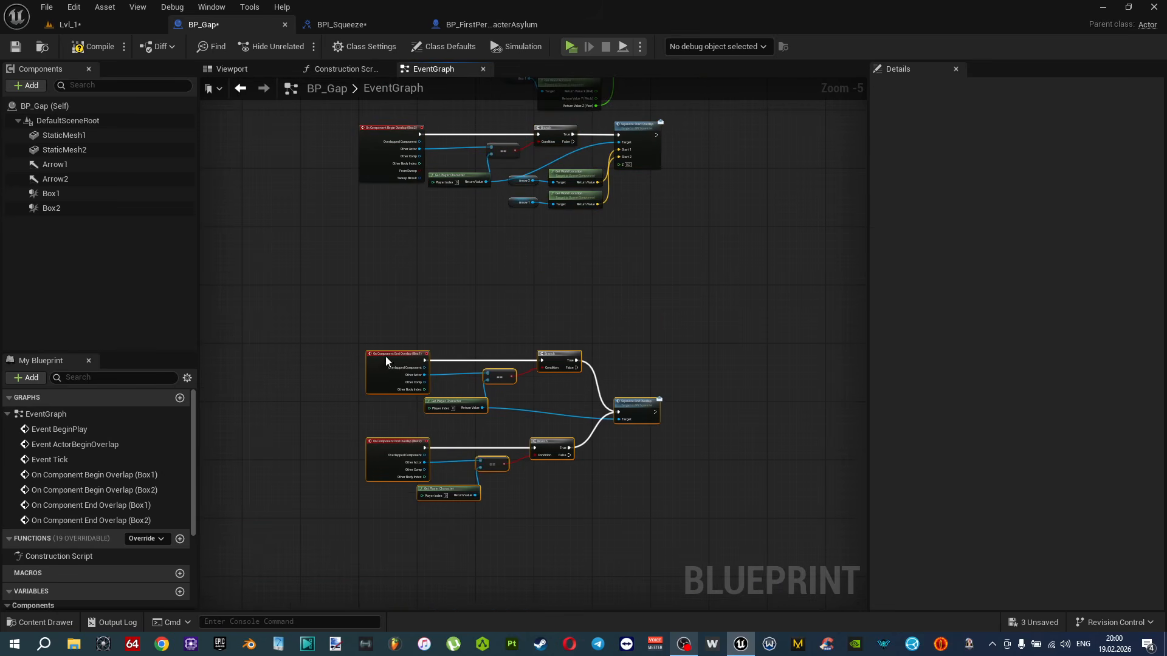
Duplicate Get World Rotation for Box2, feed its Z (Yaw) into the second Squeeze Start Overlap's Z, and save all files.
right_click_drag(549, 159, 528, 336)
scroll(528, 336, "up", 3)
left_click(556, 187)
right_click_drag(550, 437, 545, 339)
key("ctrl+c")
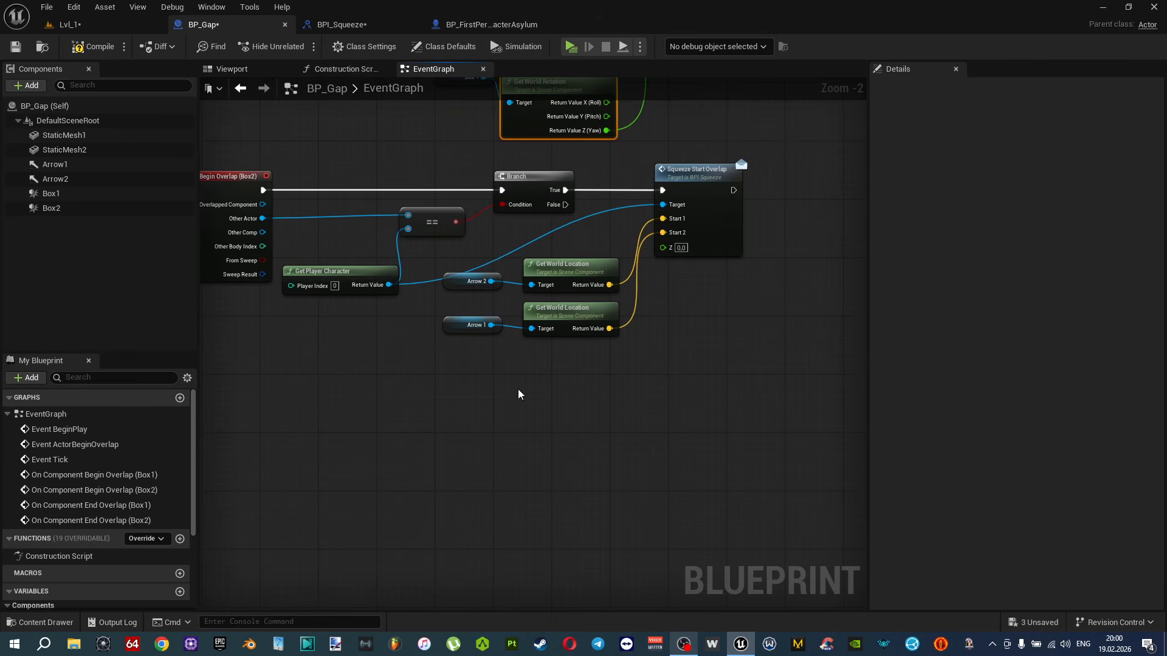
key("ctrl+v")
left_click_drag(638, 436, 664, 247)
left_click_drag(51, 208, 524, 409)
key("ctrl+shift+s")
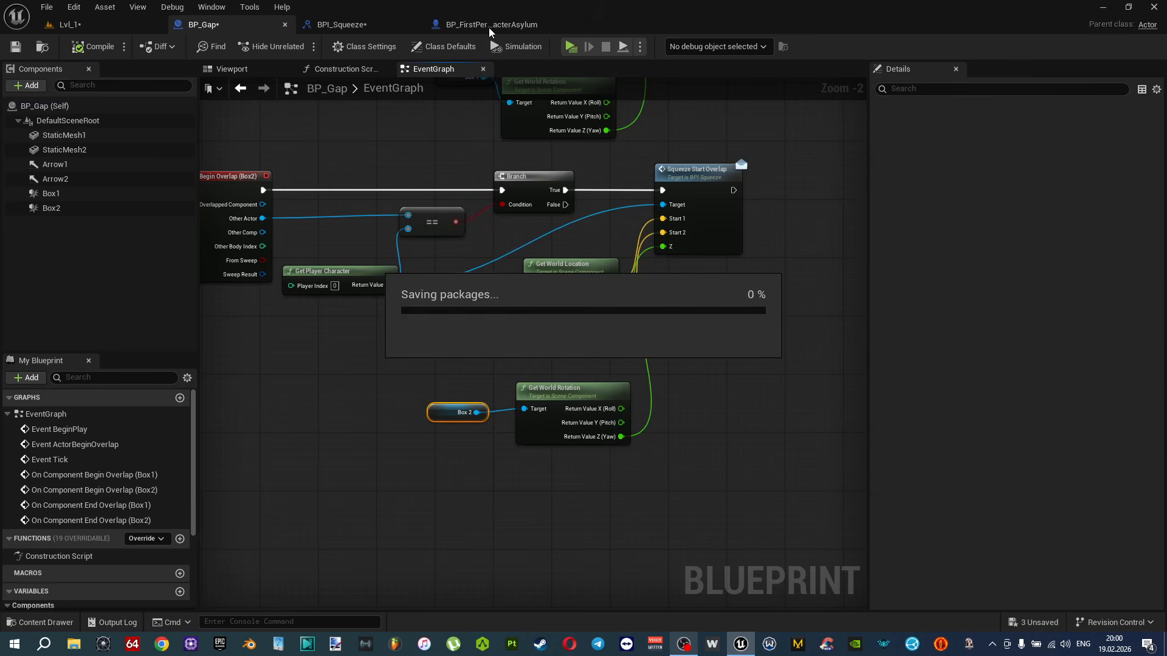
In BP_FirstPersonCharacterAsylum, promote the SqueezeStartOverlap event's Z output to a variable named SqueezeRotation.
left_click(490, 24)
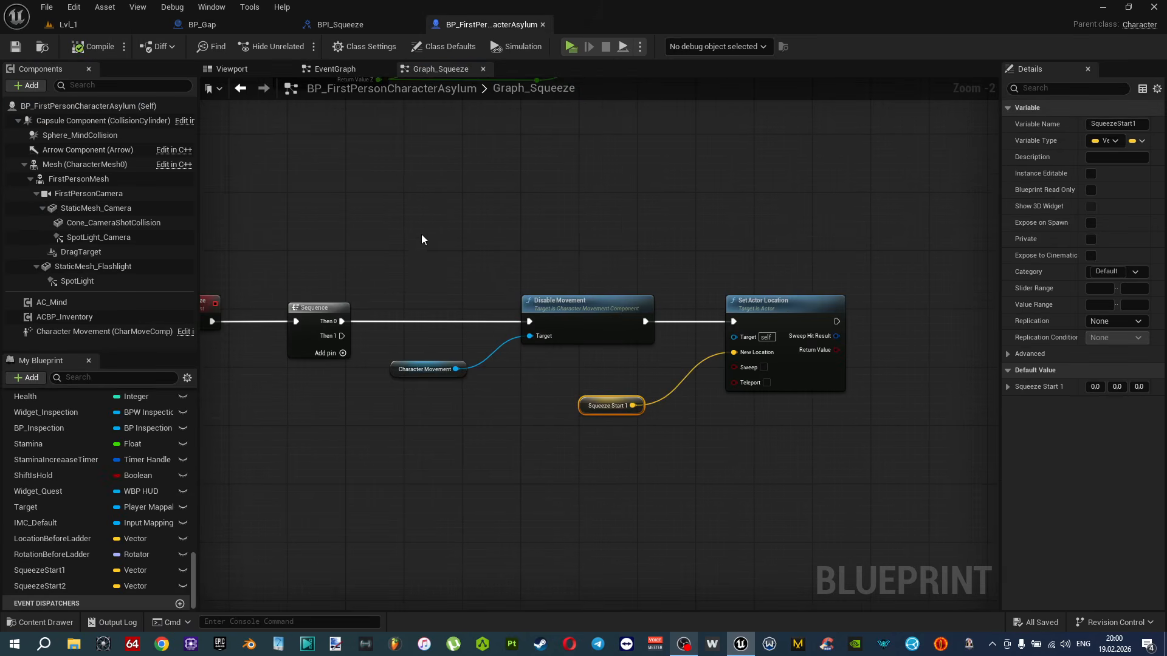
scroll(526, 322, "up", 2)
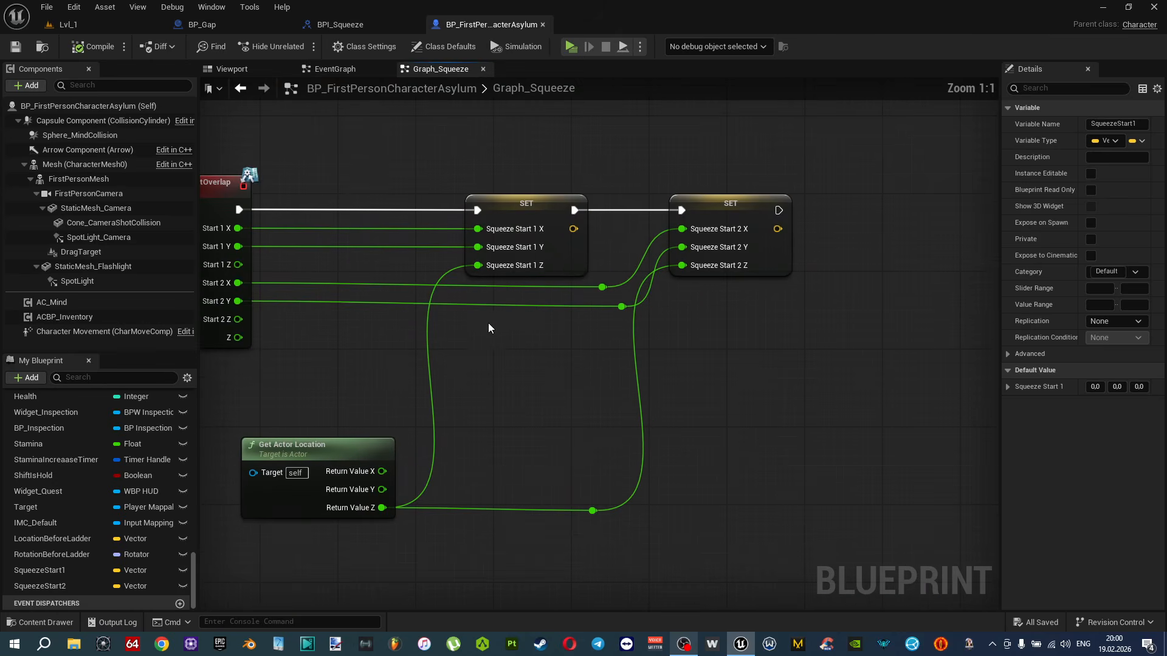
right_click_drag(325, 343, 361, 328)
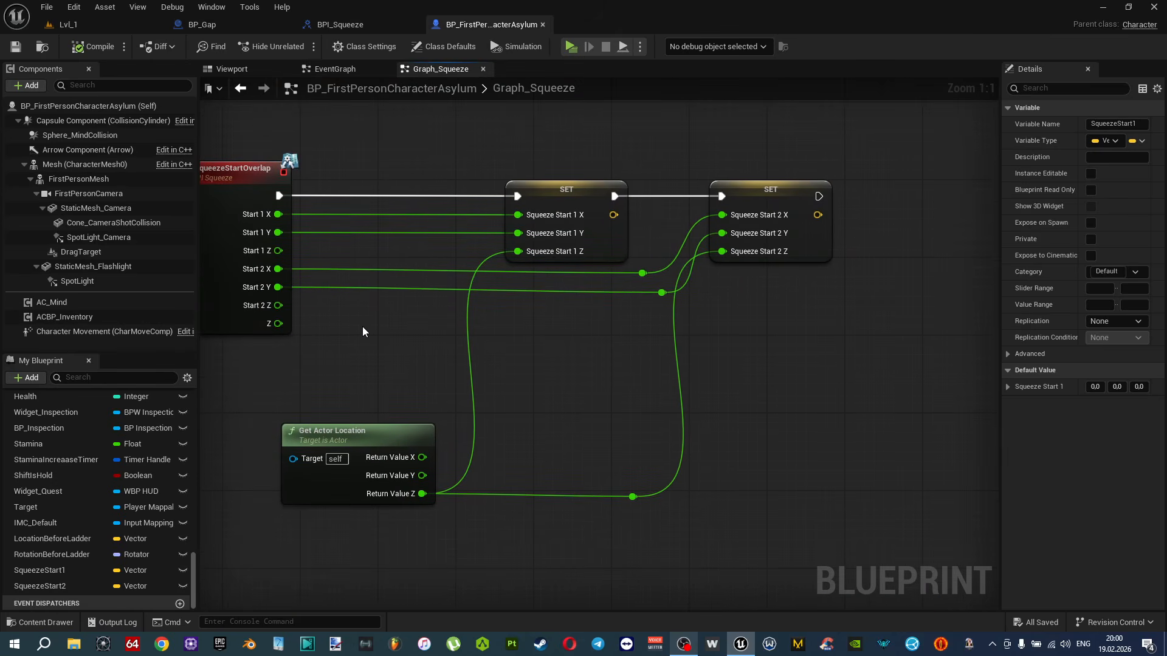
left_click_drag(278, 323, 859, 328)
left_click(895, 404)
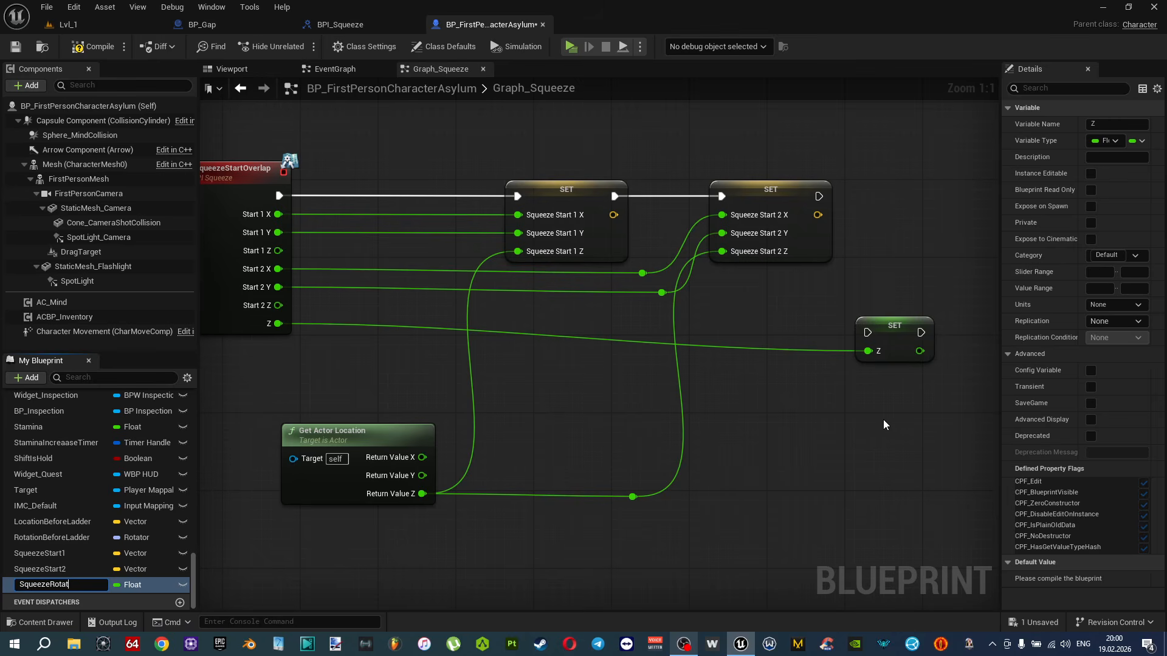
key("Return")
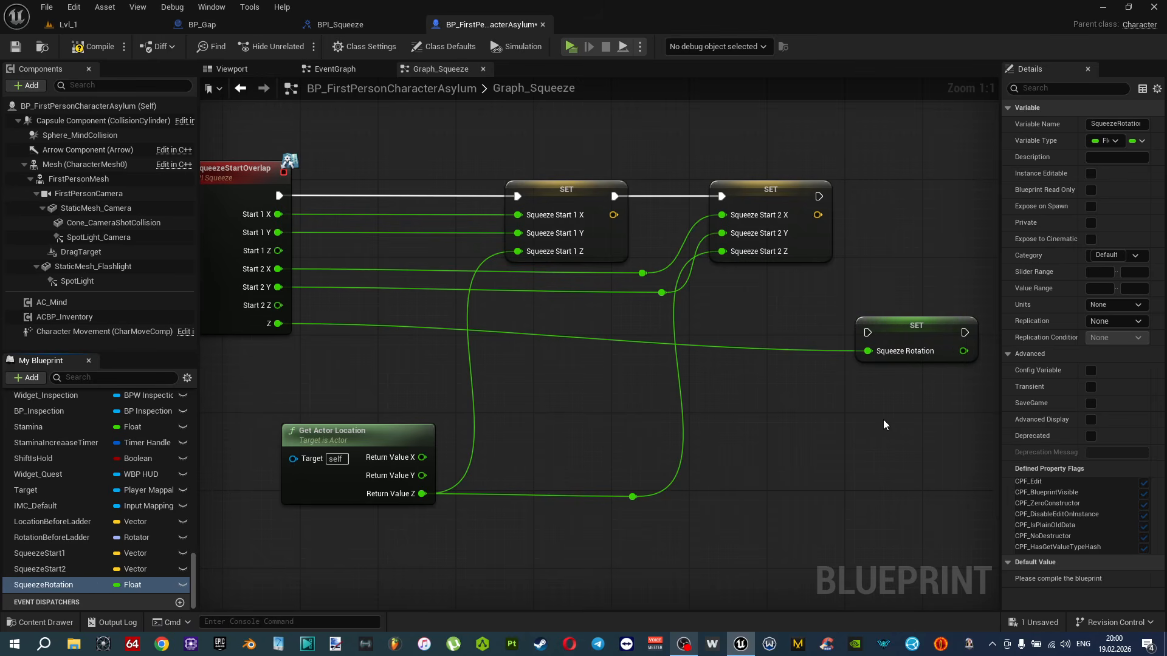
Run the SqueezeRotation setter after the SqueezeStart2 setter, route its Z wire beneath the nodes through a reroute point, and save.
left_click_drag(818, 196, 955, 192)
double_click(665, 246)
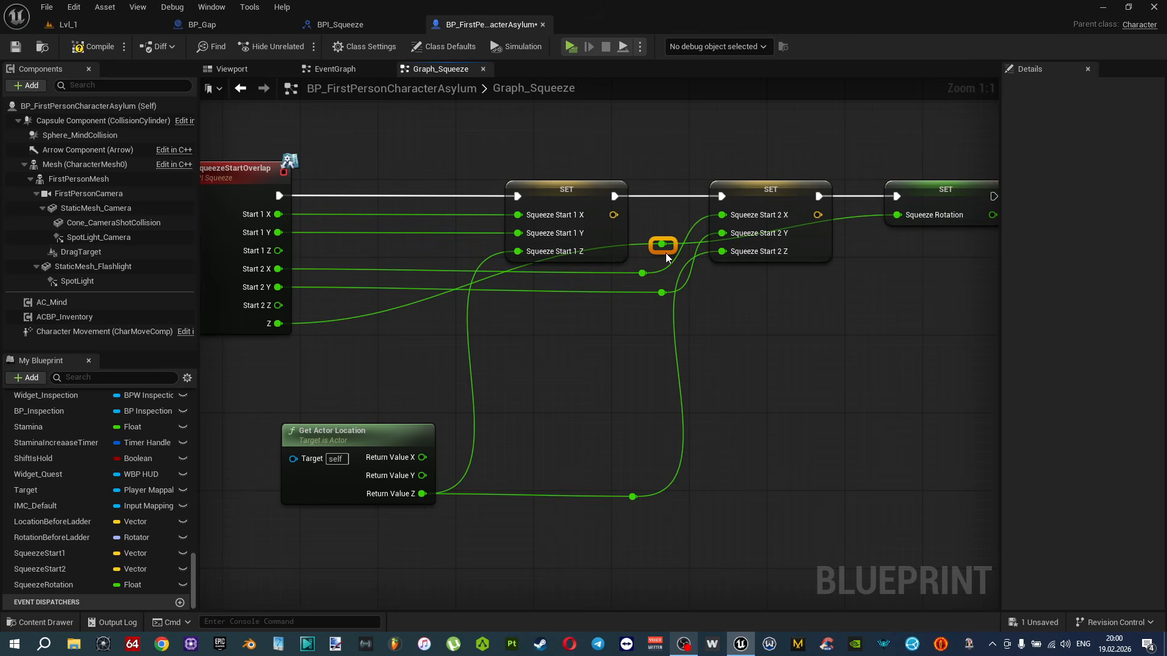
left_click_drag(663, 249, 822, 341)
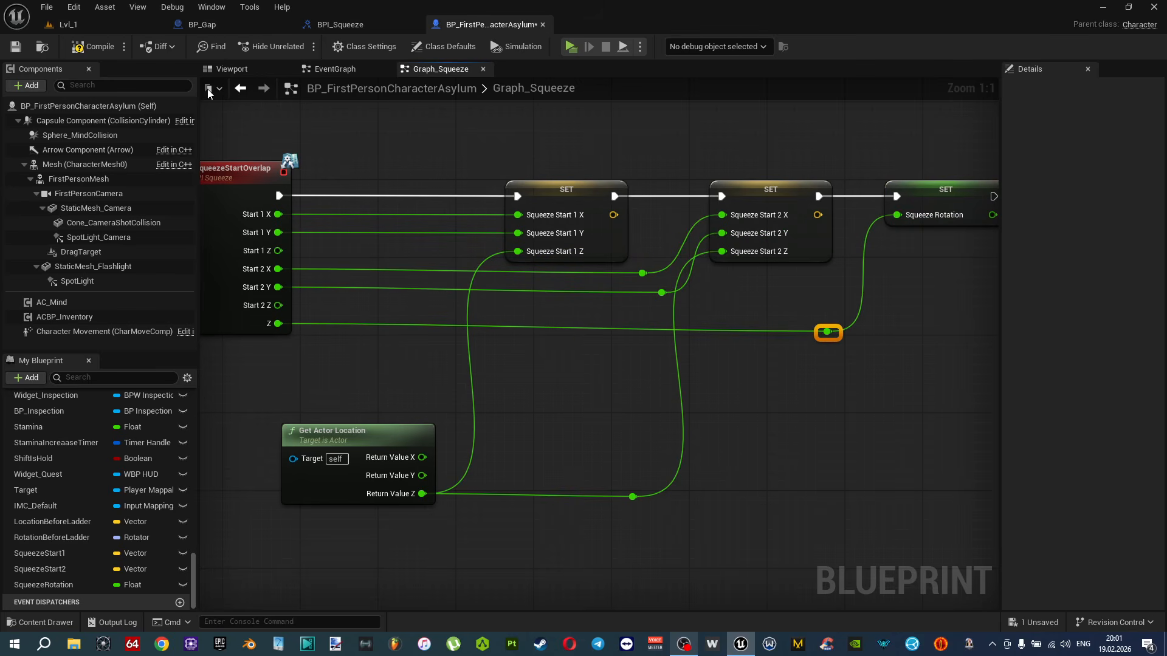
key("ctrl+s")
Add a Set Actor Rotation node and connect it to execute after Set Actor Location.
right_click_drag(807, 398, 657, 423)
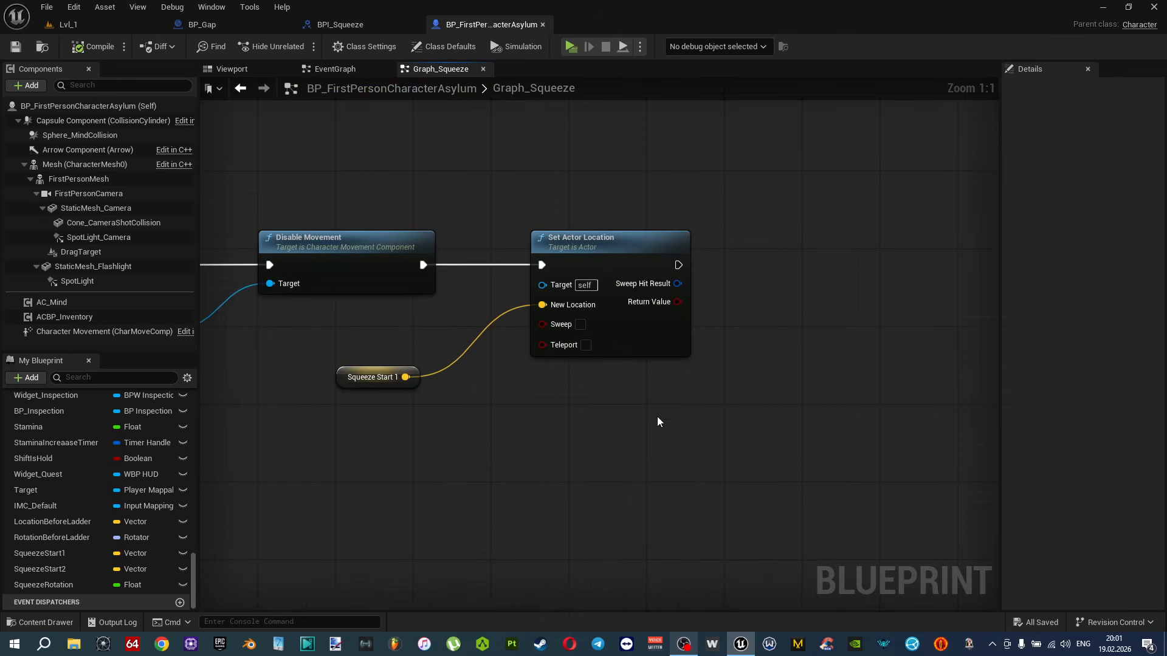
right_click_drag(766, 221, 818, 397)
scroll(784, 351, "down", 3)
right_click_drag(740, 202, 759, 406)
scroll(667, 238, "up", 2)
scroll(667, 242, "up", 1)
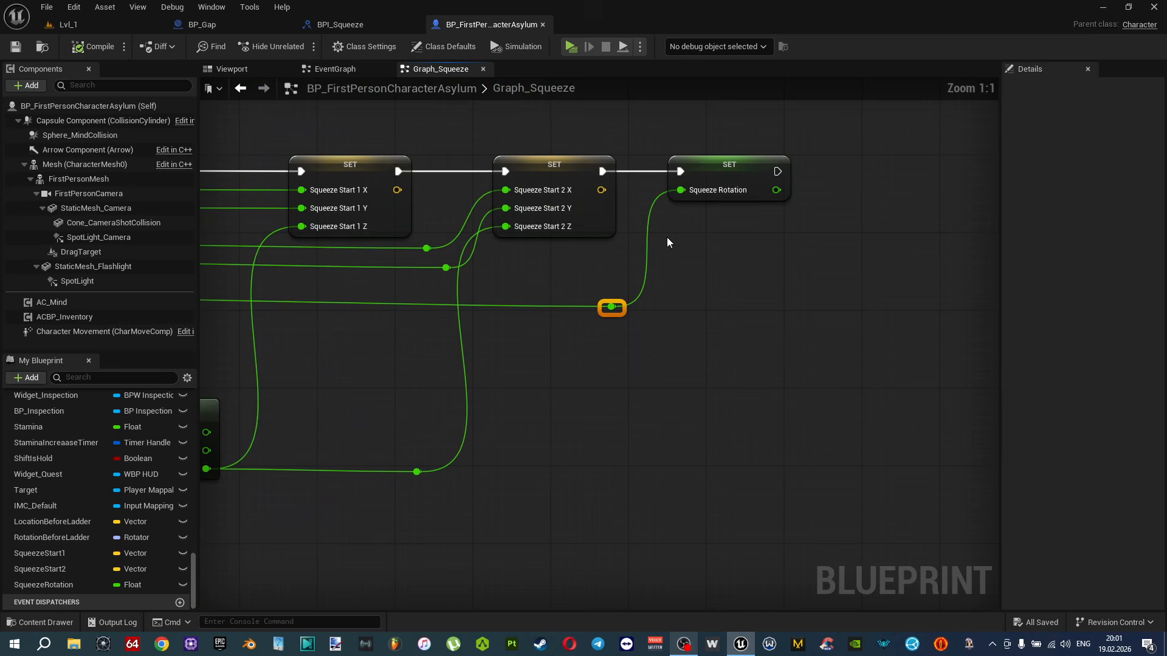
right_click_drag(734, 339, 773, 249)
right_click(794, 361)
type("s")
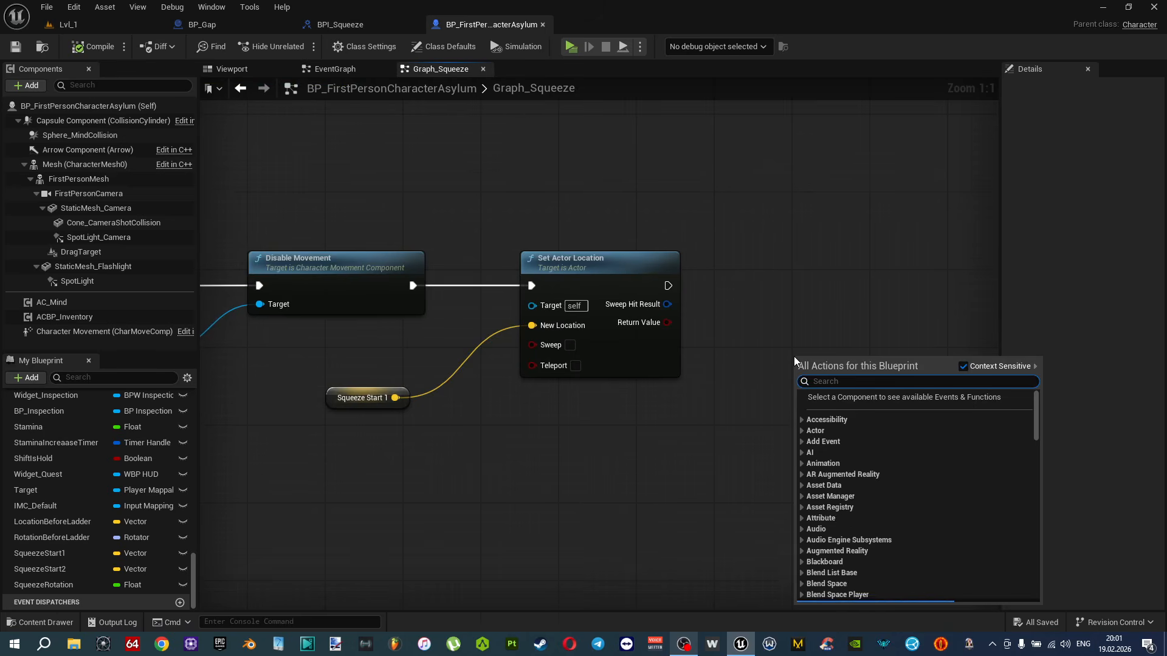
type("et actor rota")
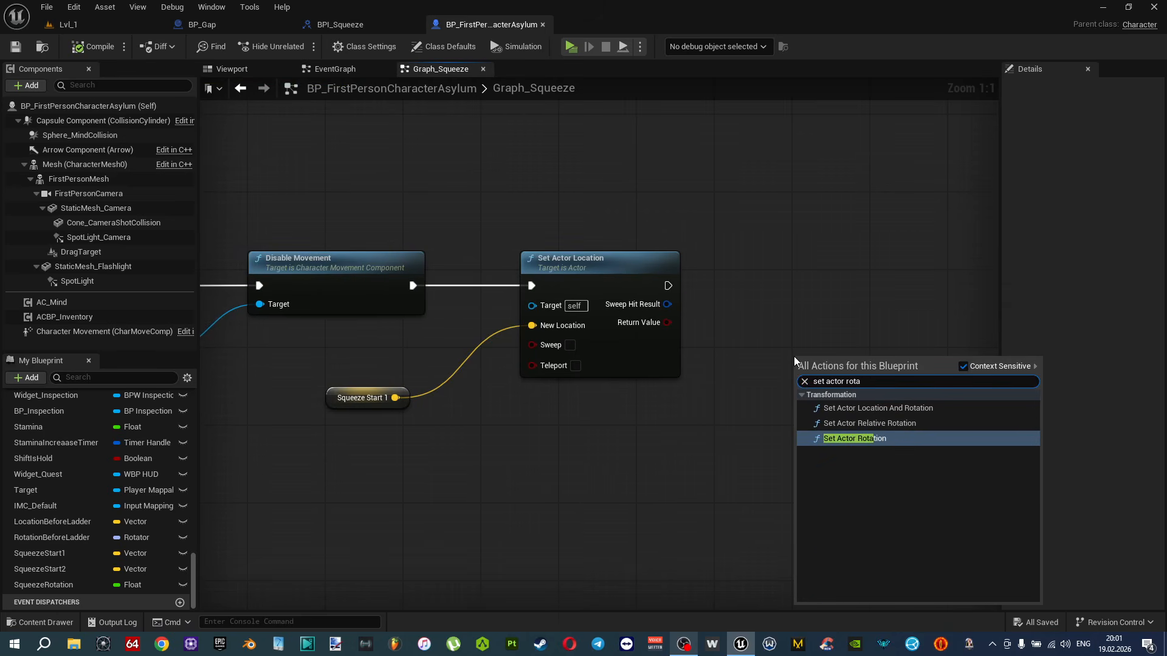
left_click(856, 438)
left_click_drag(668, 285, 892, 275)
Add a Get Actor Rotation node below Set Actor Location and split its Return Value into Roll, Pitch and Yaw.
right_click_drag(617, 499, 638, 448)
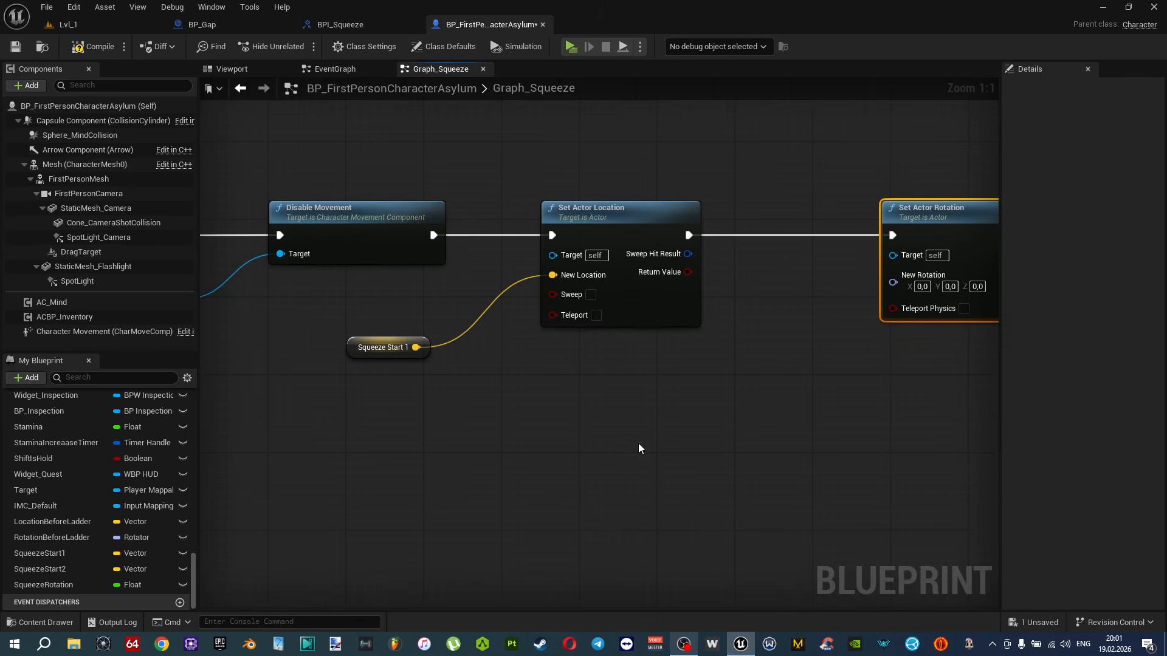
right_click(638, 448)
type("get act")
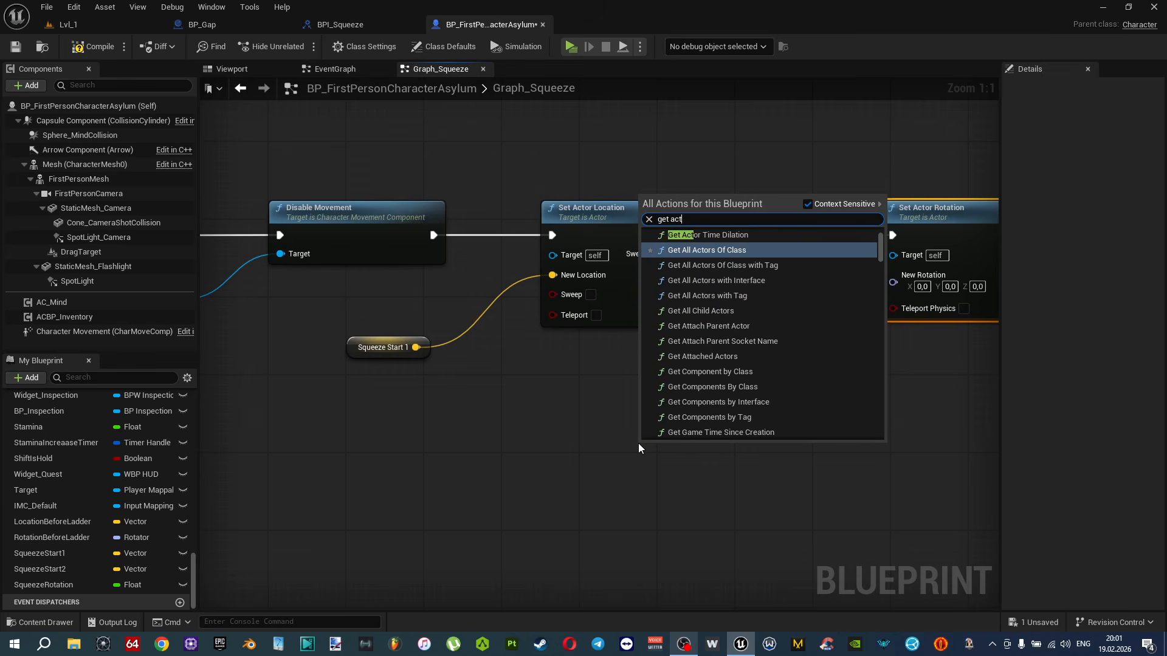
type("or rota")
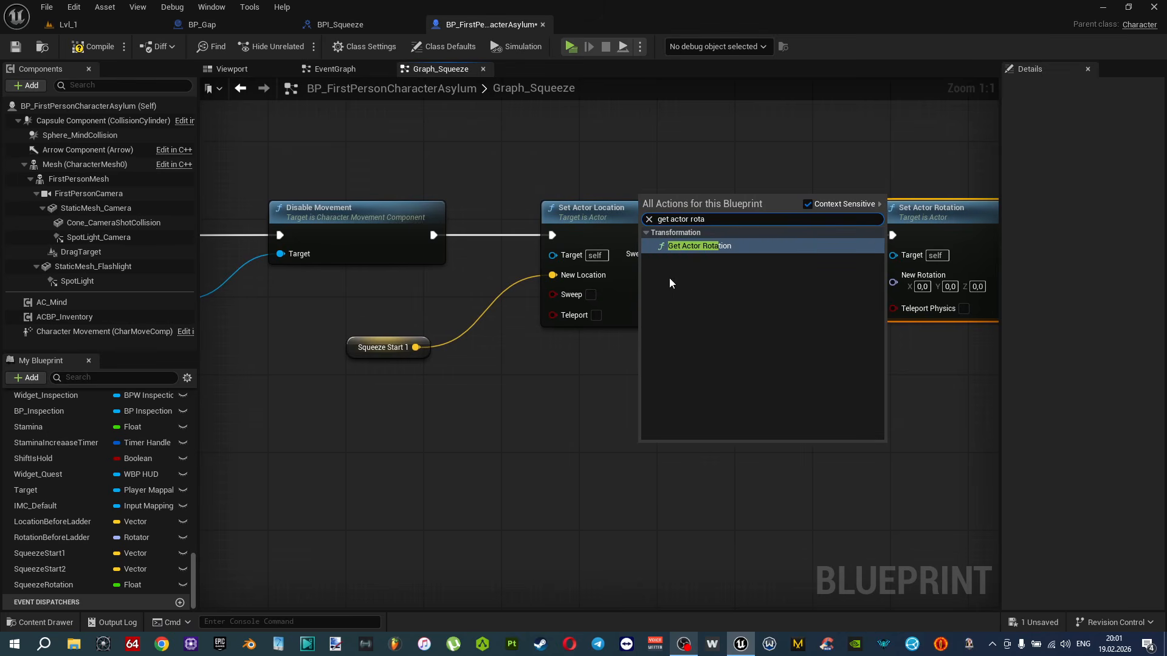
left_click(689, 244)
right_click(783, 483)
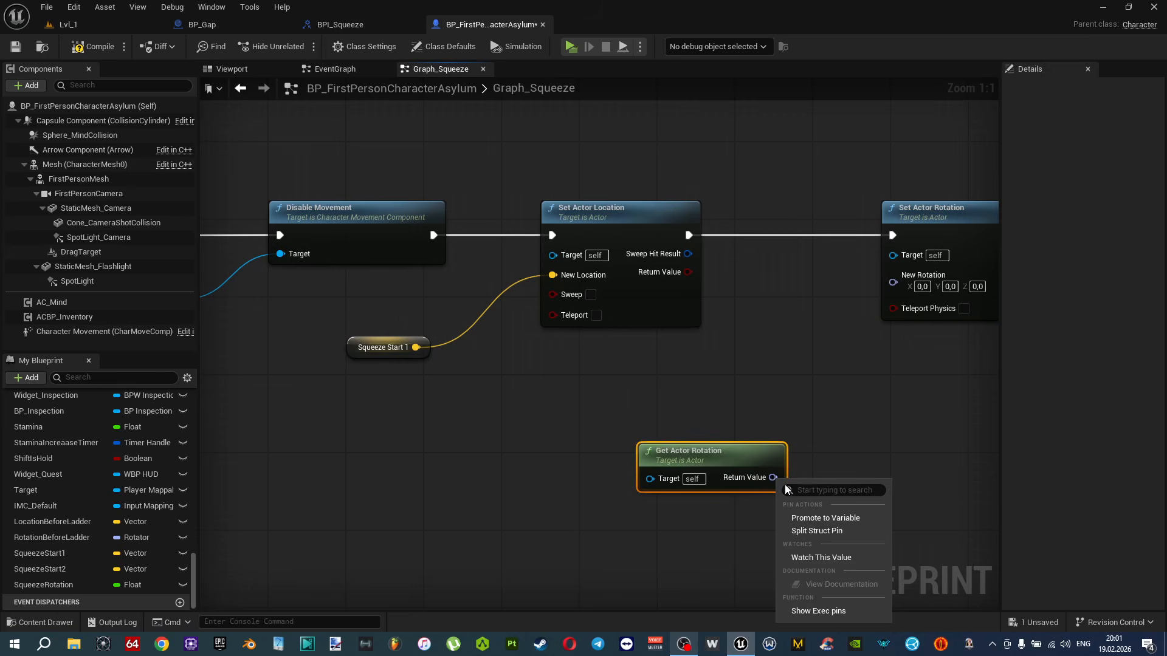
left_click(801, 532)
Split Set Actor Rotation's New Rotation and feed its Roll and Pitch from Get Actor Rotation.
right_click(899, 285)
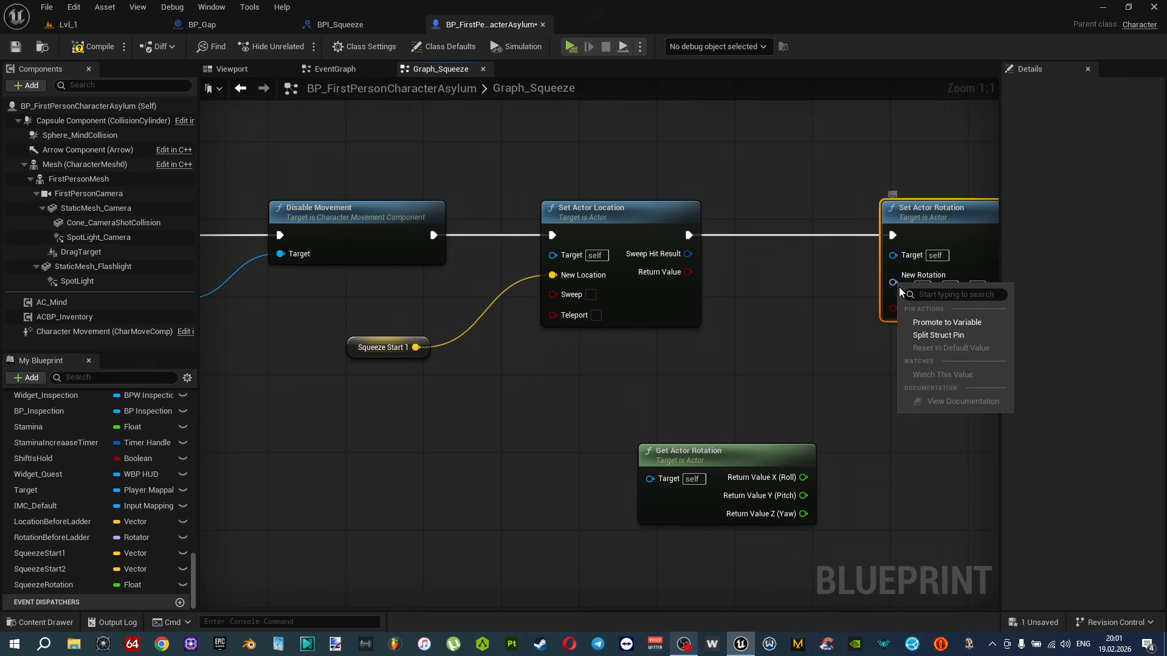
left_click(938, 335)
right_click_drag(827, 457, 714, 455)
left_click_drag(691, 475, 800, 286)
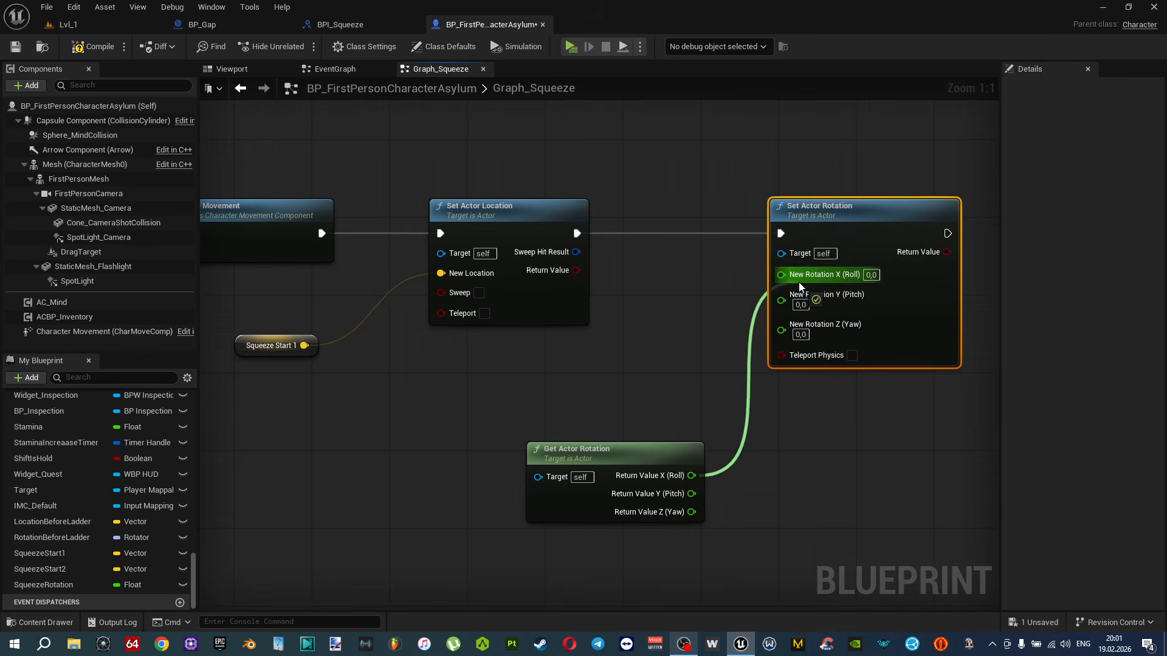
left_click_drag(692, 493, 785, 300)
Add a getter for SqueezeRotation and connect it to Set Actor Rotation's New Rotation Z (Yaw).
left_click_drag(14, 585, 563, 373)
left_click(622, 398)
left_click_drag(632, 384, 781, 316)
right_click_drag(587, 387, 640, 440)
right_click_drag(599, 260, 656, 341)
scroll(657, 341, "down", 4)
right_click_drag(626, 197, 697, 398)
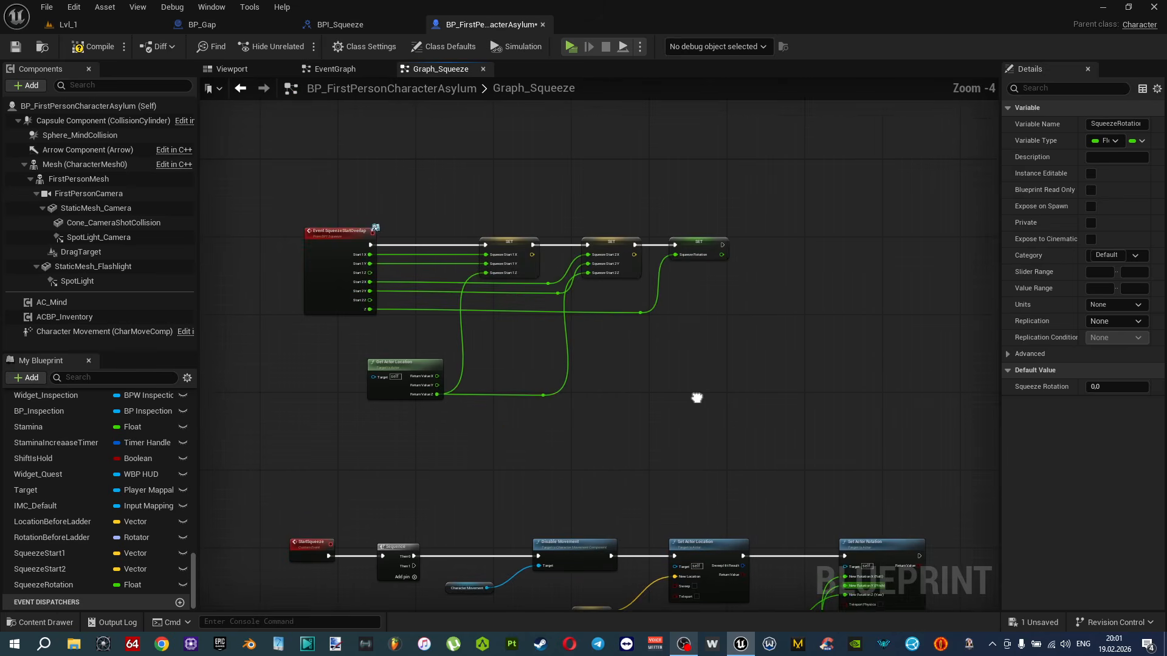
Save the character blueprint with the completed Set Actor Rotation wiring.
right_click_drag(772, 523, 649, 292)
scroll(767, 463, "up", 3)
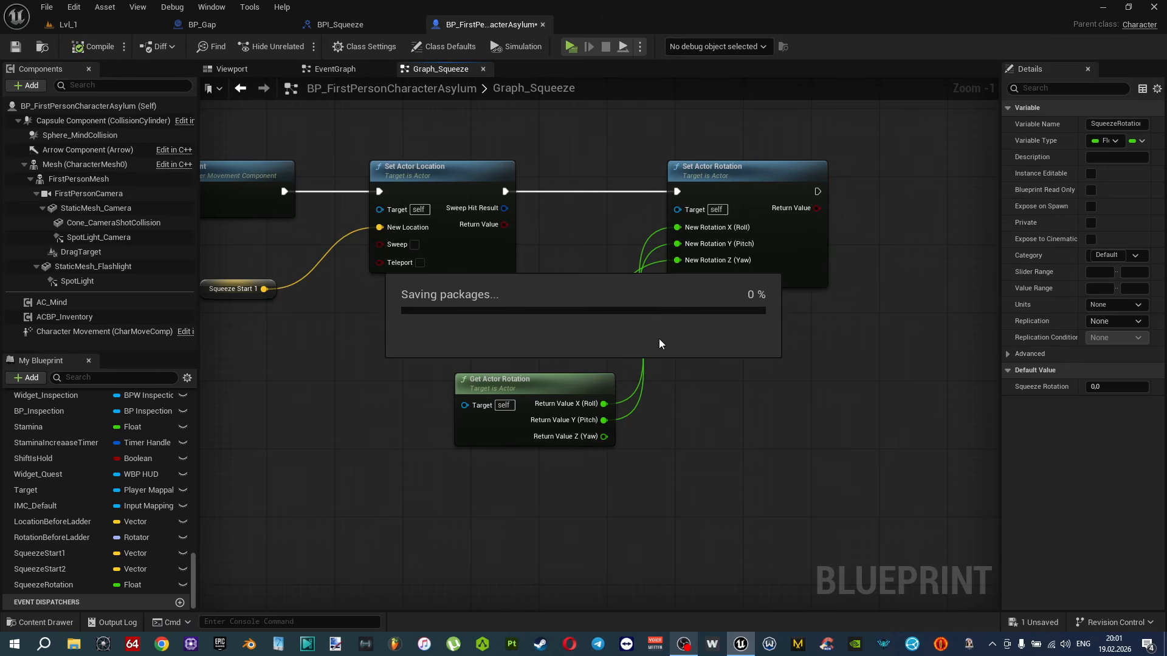
key("ctrl+s")
right_click_drag(228, 128, 408, 186)
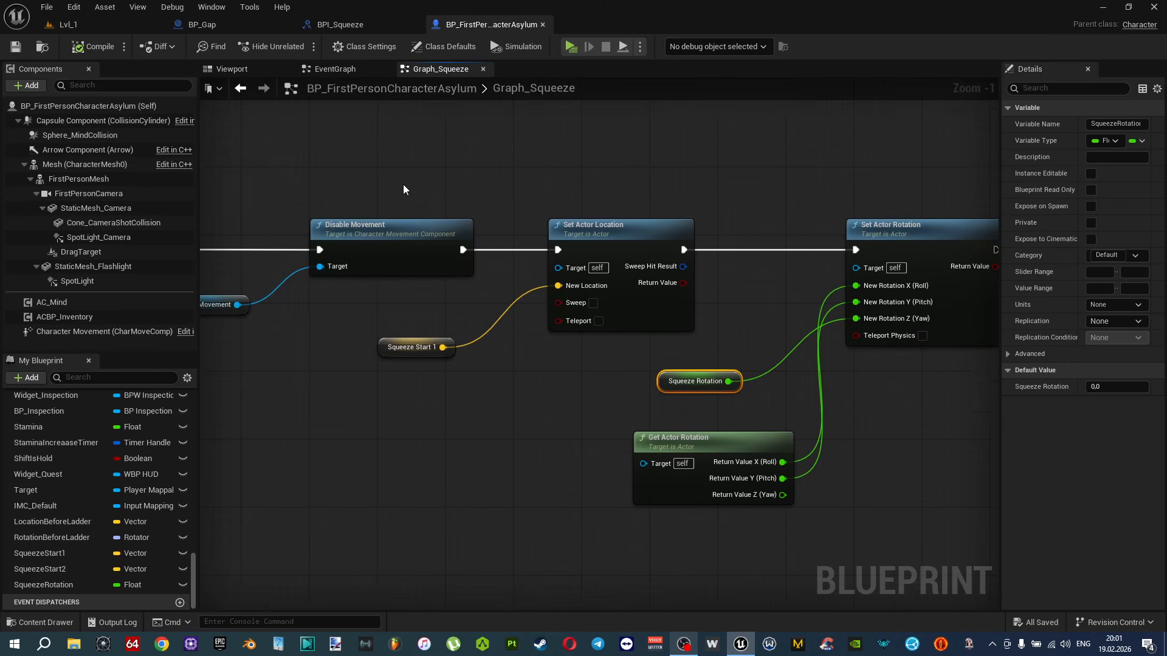
right_click_drag(620, 394, 491, 358)
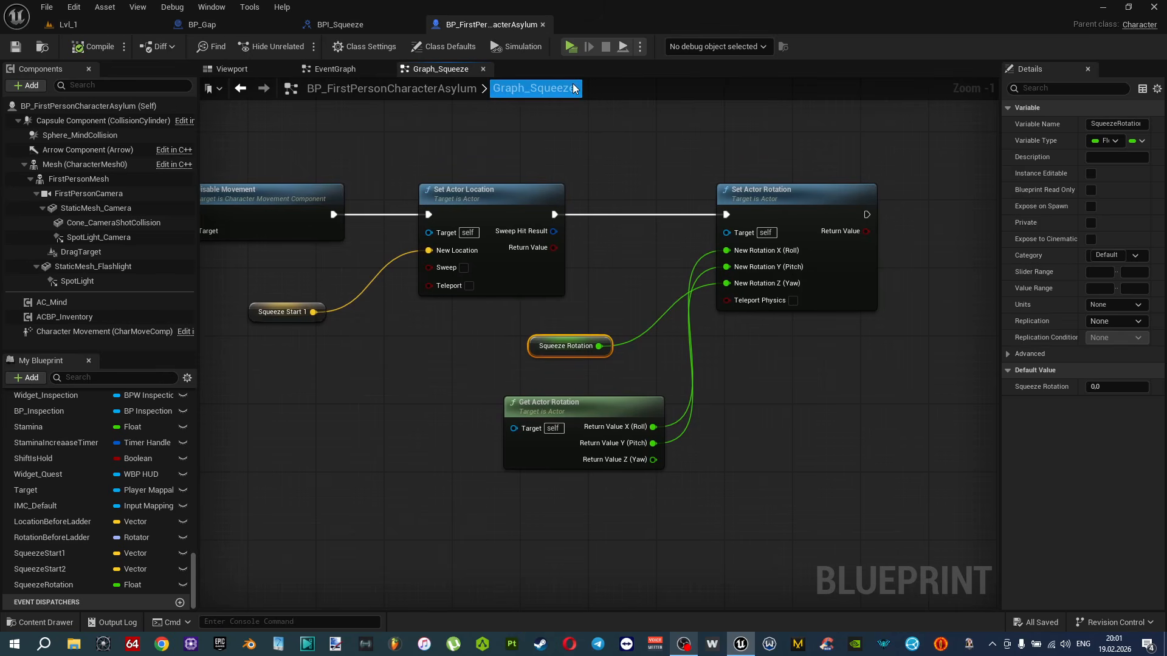
Add a Then 2 output pin to the Sequence node that follows StartSqueeze.
scroll(668, 242, "down", 3)
scroll(591, 310, "up", 2)
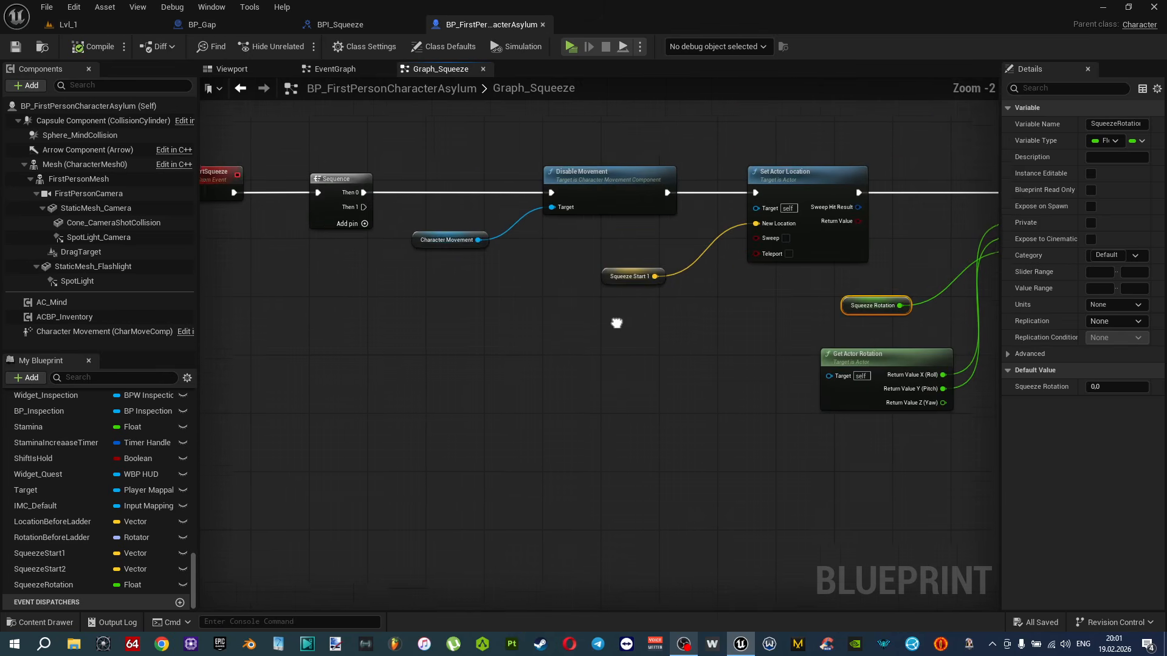
left_click(302, 198)
mouse_move(353, 243)
right_mouse_down()
mouse_move(291, 240)
mouse_move(334, 252)
right_mouse_up()
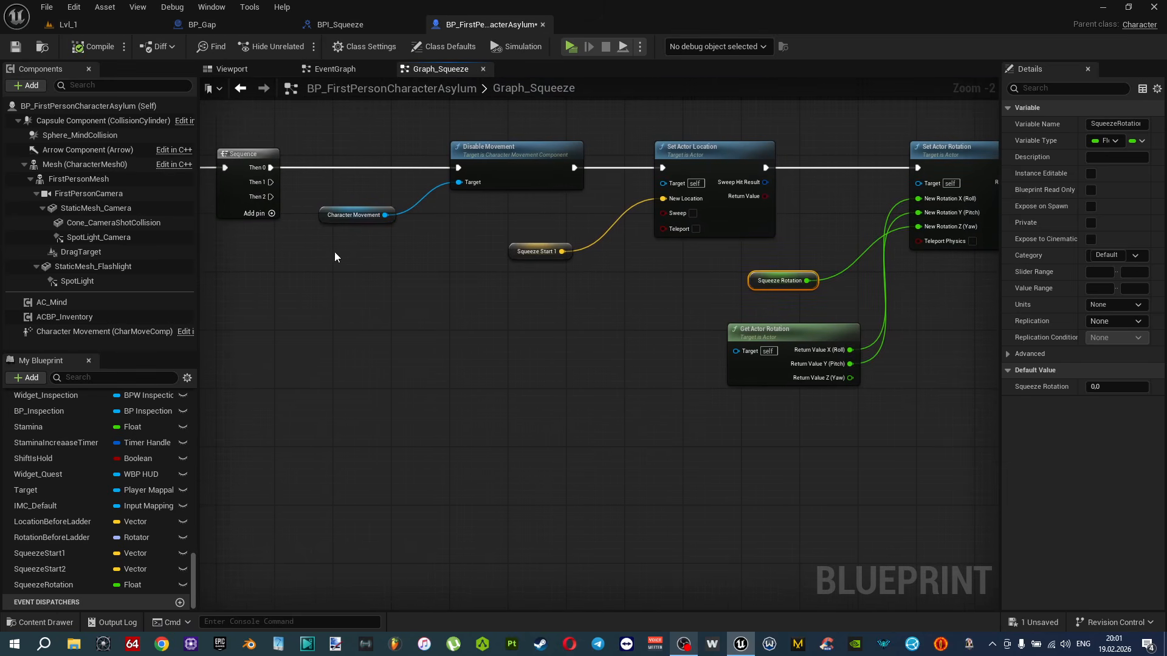
right_click(400, 364)
type("anim mont")
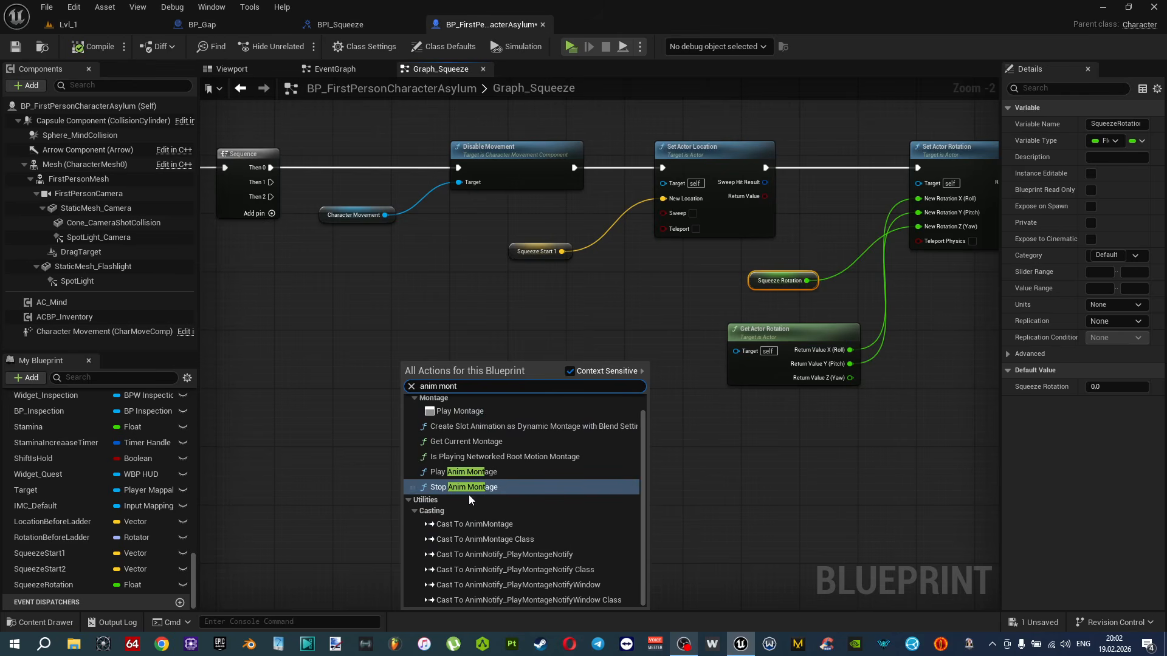
left_click(469, 473)
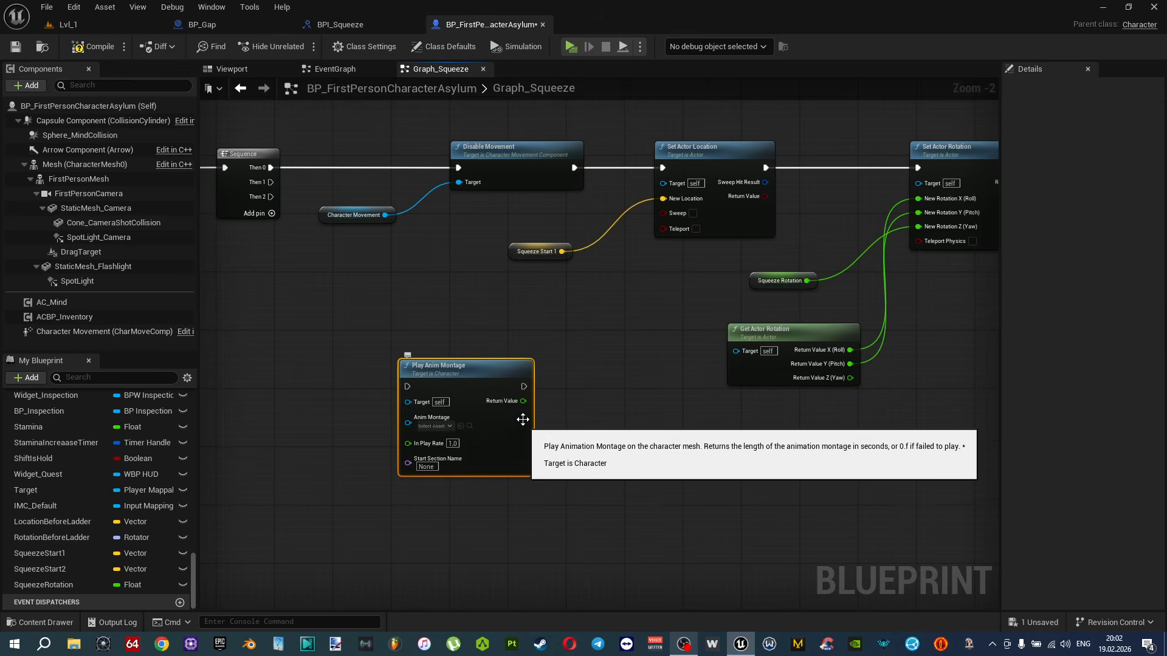
key("Delete")
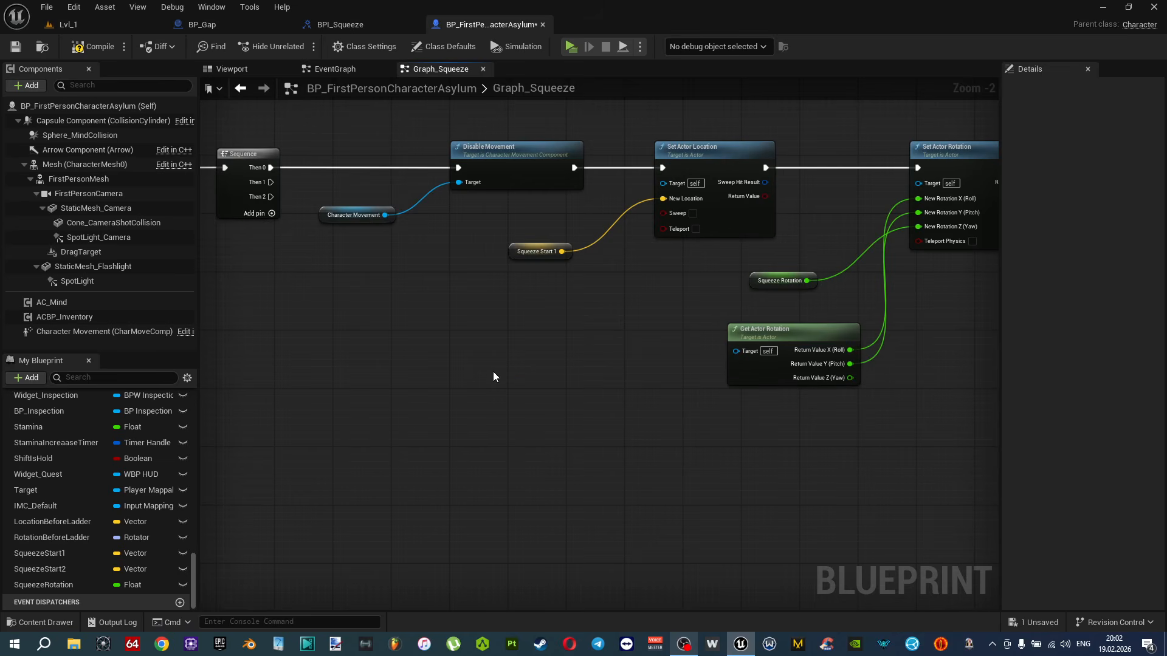
Add a Play Montage node below the movement chain and connect the Sequence's Then 1 output to its execution input.
right_click(411, 428)
type("anim mont")
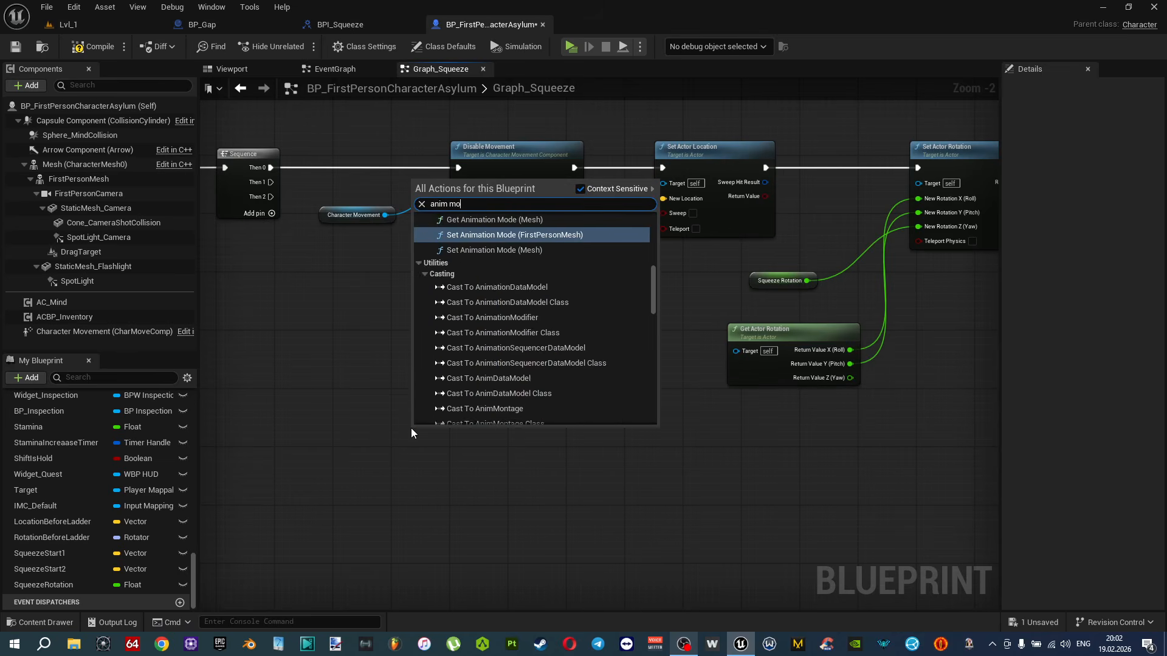
left_click(470, 228)
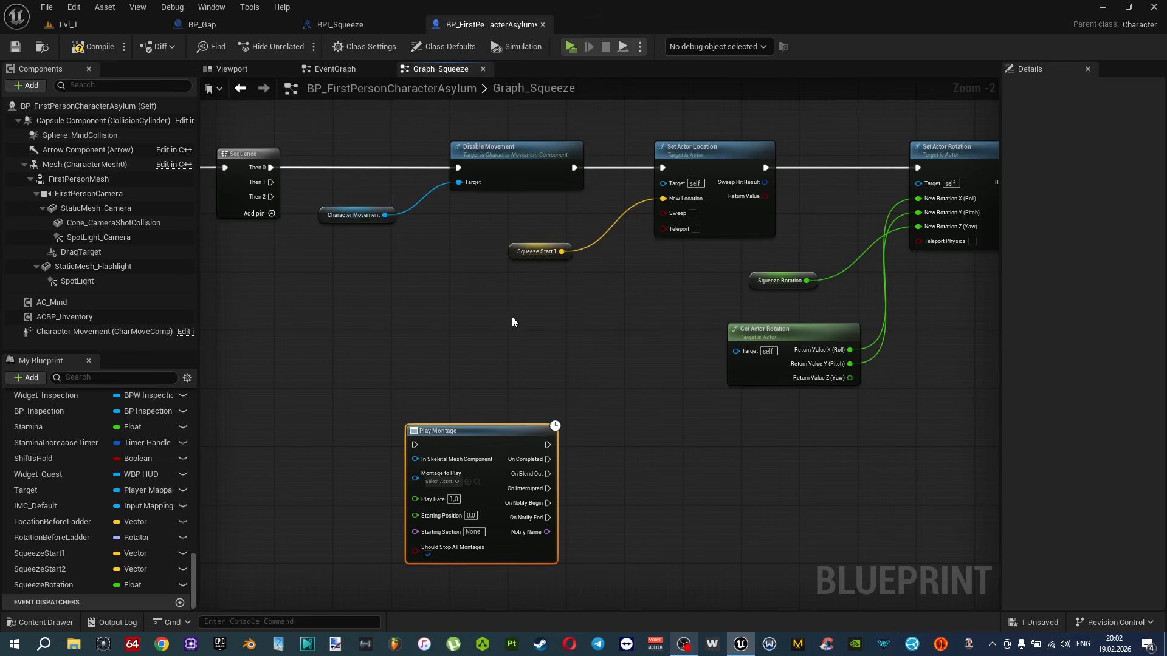
right_click_drag(411, 282, 460, 259)
left_click_drag(320, 159, 464, 422)
Feed the FirstPersonMesh component into Play Montage's In Skeletal Mesh Component input.
right_click_drag(444, 382, 499, 298)
scroll(438, 313, "up", 2)
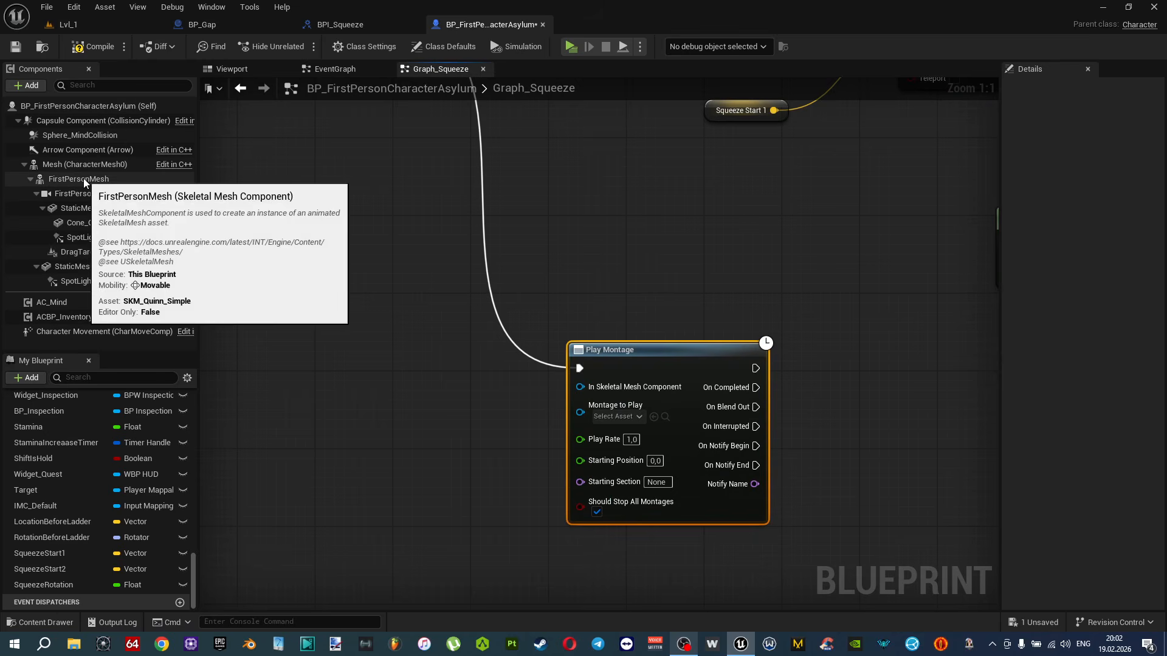
left_click_drag(85, 179, 582, 389)
Assign Anim_Squeeze_Montage from the Squeeze folder as Play Montage's Montage to Play, and save the blueprint.
key("ctrl+space")
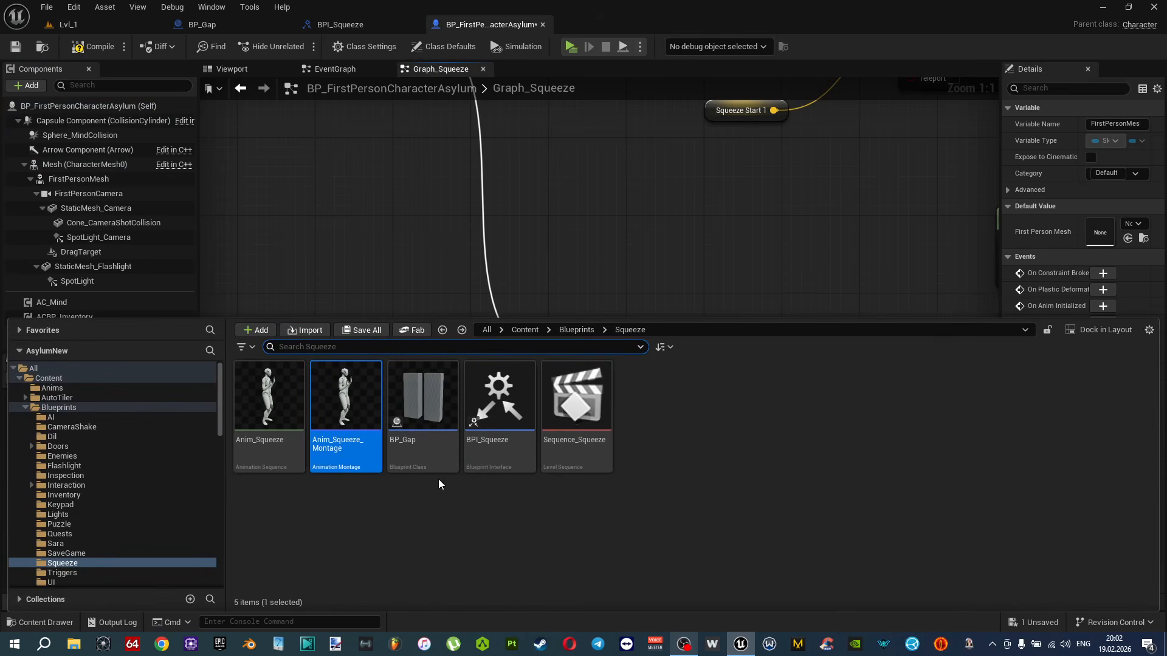
left_click_drag(342, 418, 648, 420)
left_click(654, 418)
left_click_drag(675, 355, 675, 346)
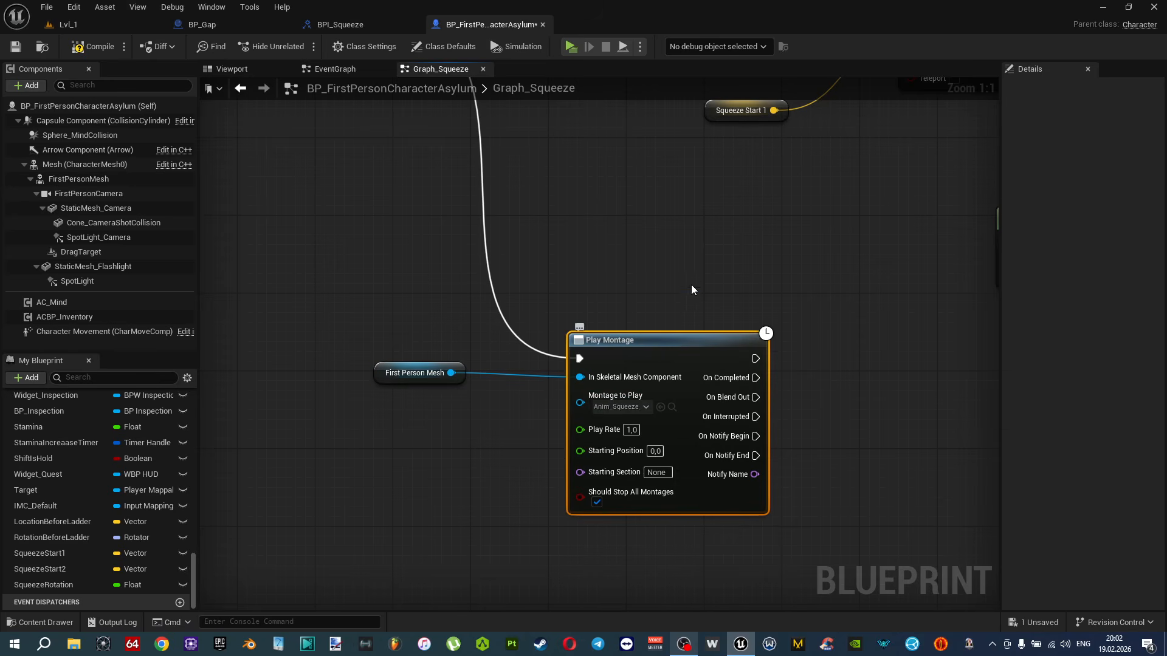
key("ctrl+s")
Review the StartSqueeze node chain in Graph_Squeeze, from its Sequence to the Play Montage branch.
right_click_drag(734, 228, 656, 299)
scroll(661, 240, "down", 3)
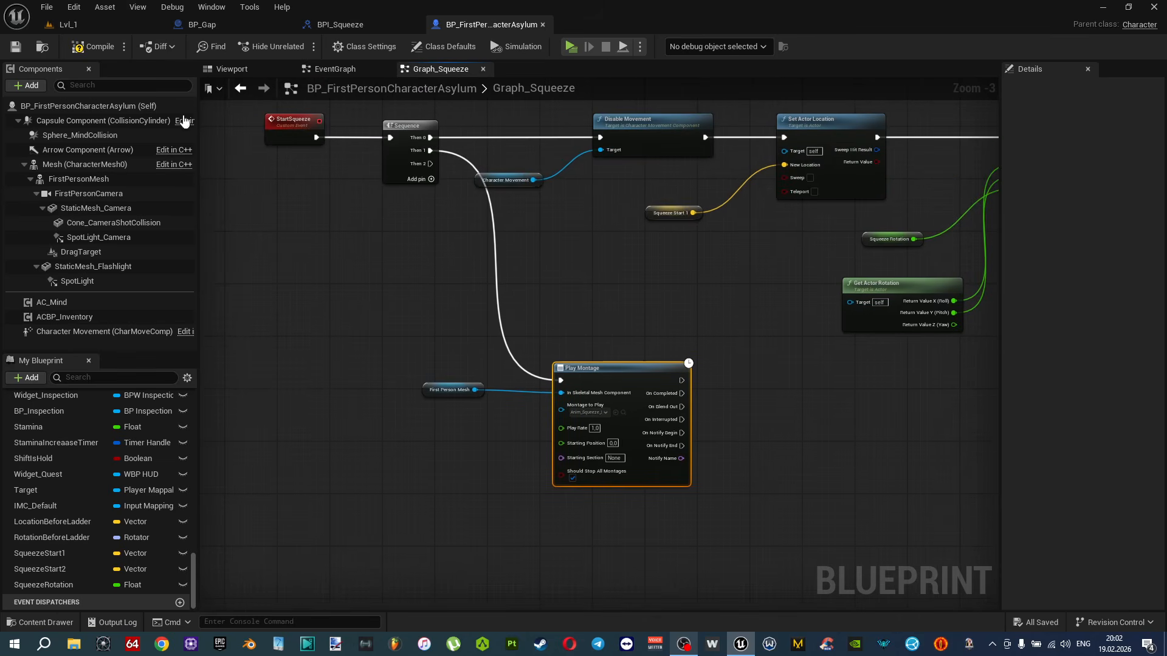
scroll(411, 295, "up", 2)
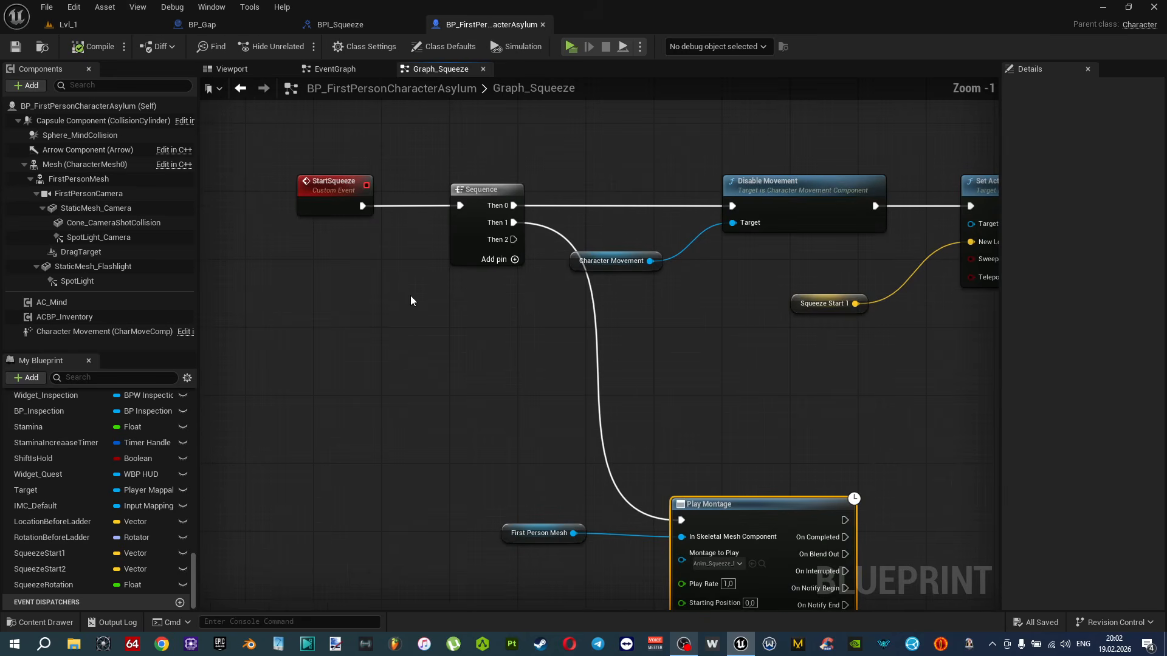
right_click_drag(417, 263, 444, 313)
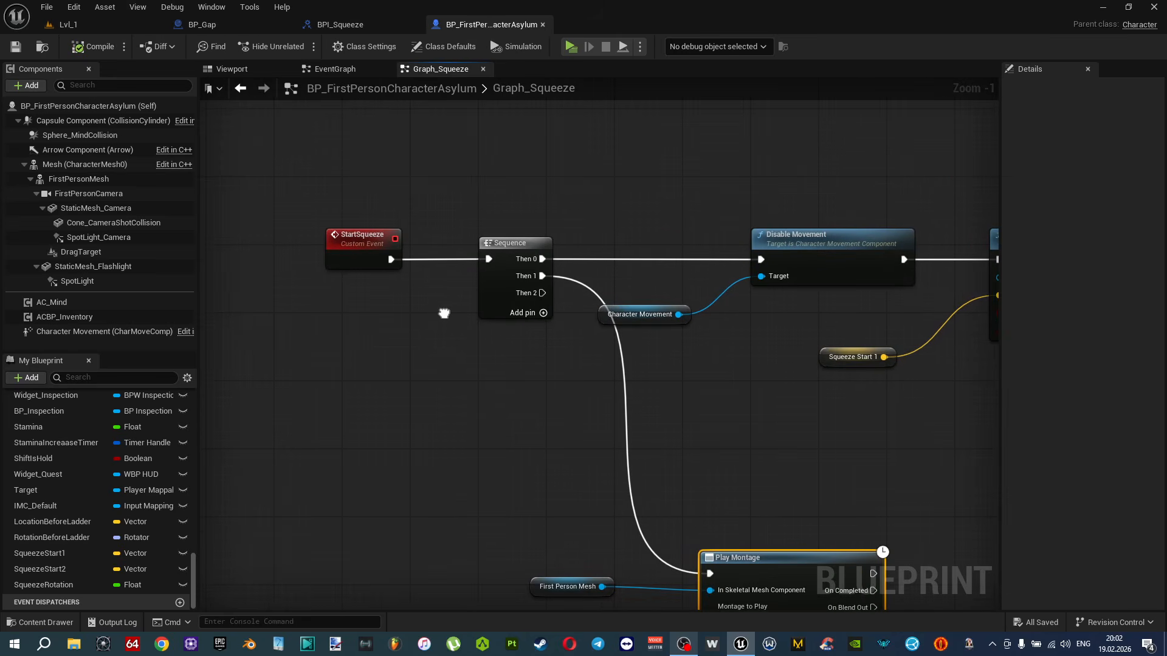
scroll(455, 236, "down", 3)
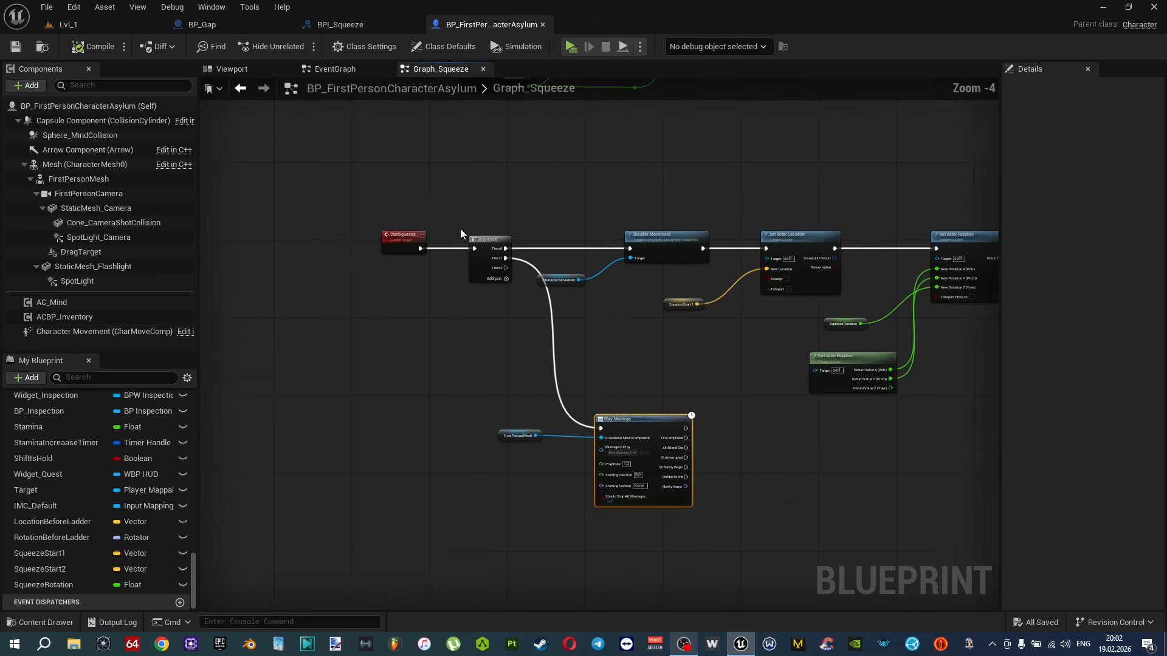
right_click_drag(490, 193, 488, 375)
right_click_drag(399, 418, 432, 373)
scroll(431, 372, "up", 4)
left_click_drag(430, 329, 472, 453)
right_click_drag(465, 319, 491, 348)
left_click(489, 328)
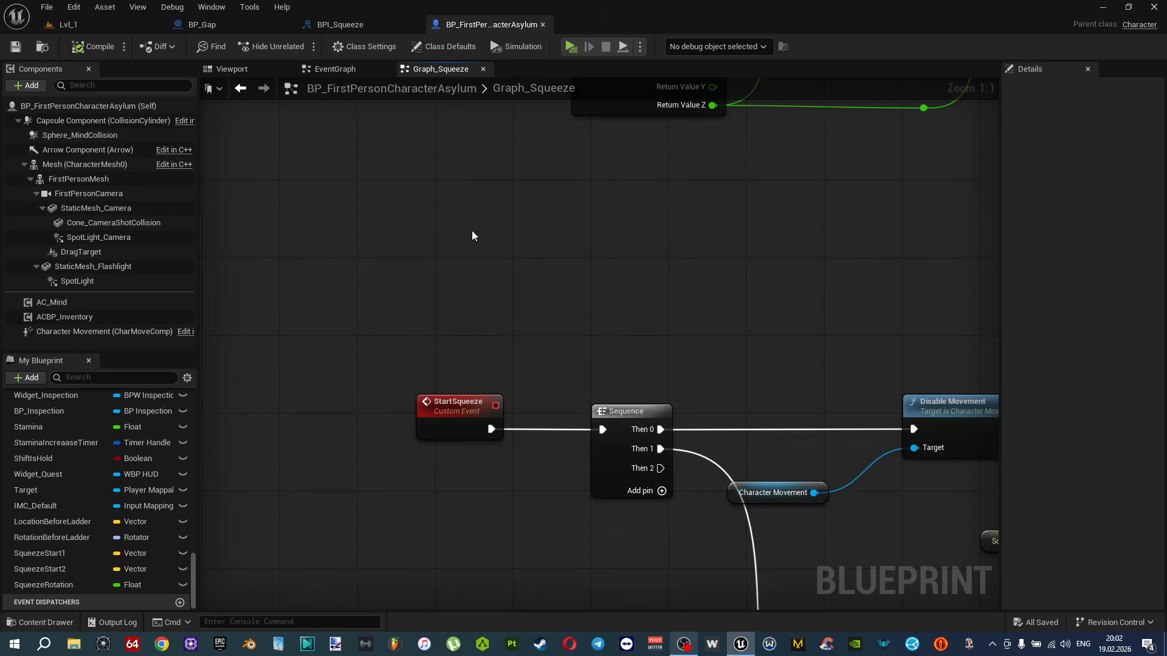
Examine the Movement Input and Jump Input groups in the EventGraph, especially how IA_Move drives the Move function.
left_click(348, 72)
right_click_drag(418, 151, 493, 369)
right_click_drag(792, 221, 618, 360)
right_click_drag(731, 255, 677, 364)
right_click_drag(669, 221, 651, 354)
right_click_drag(573, 299, 693, 337)
right_click_drag(615, 288, 613, 451)
scroll(662, 332, "down", 2)
right_click_drag(662, 332, 593, 365)
scroll(650, 365, "up", 3)
right_click_drag(671, 468, 745, 363)
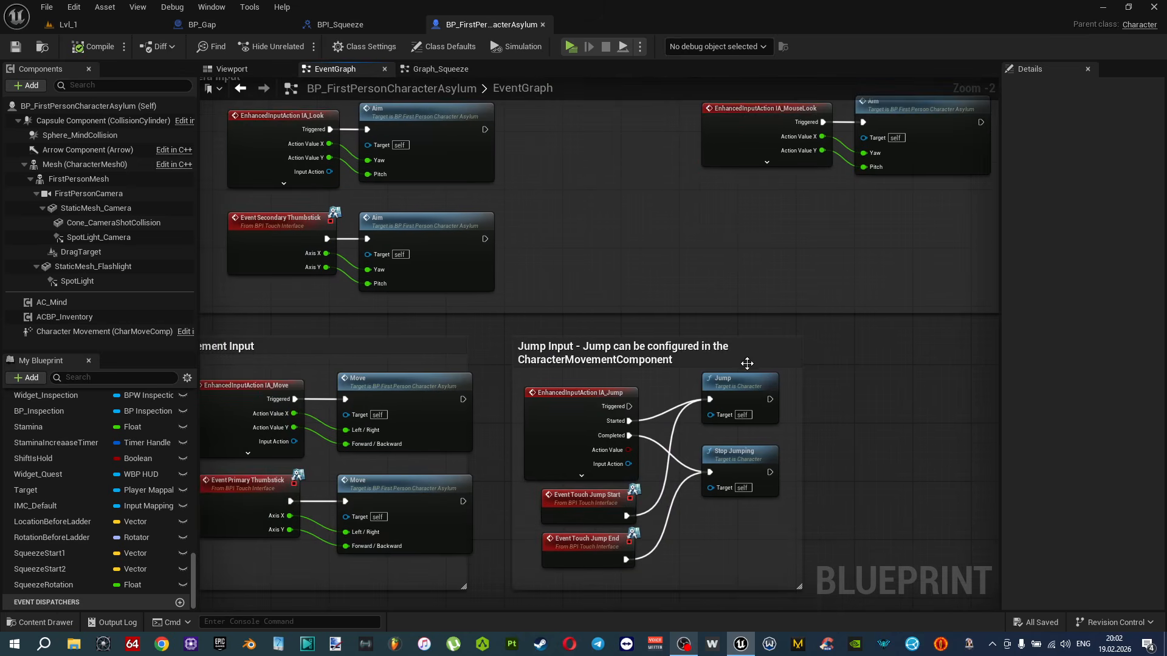
scroll(634, 359, "up", 2)
right_click_drag(633, 358, 709, 320)
right_click_drag(413, 354, 557, 323)
left_click(543, 332)
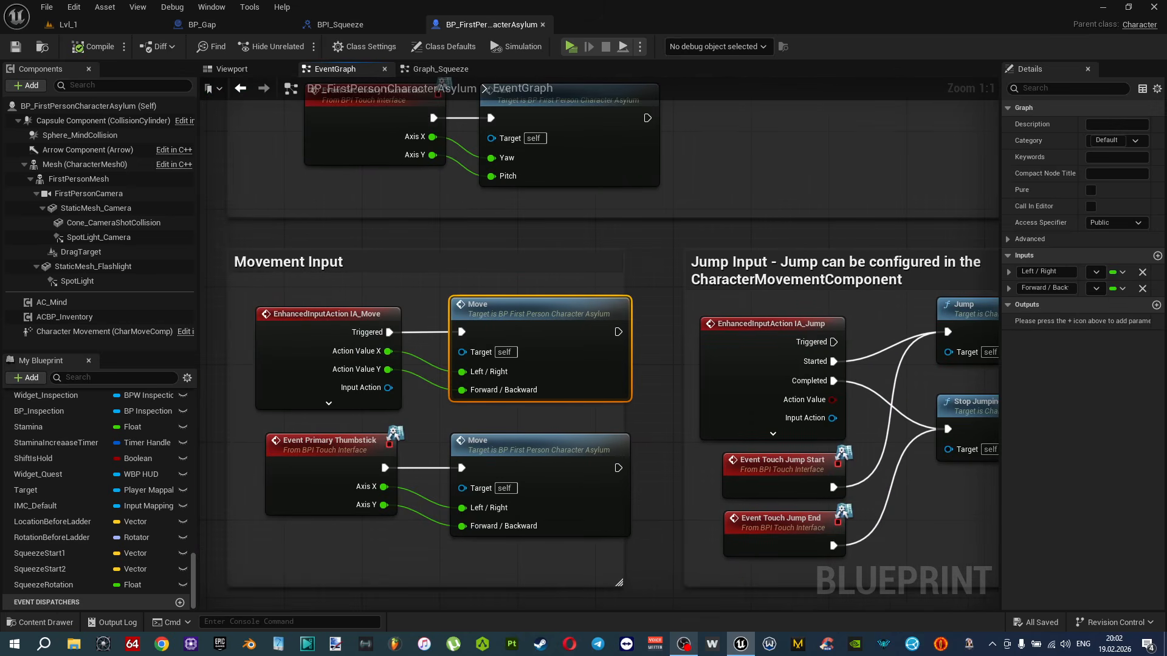
right_click_drag(655, 446, 636, 399)
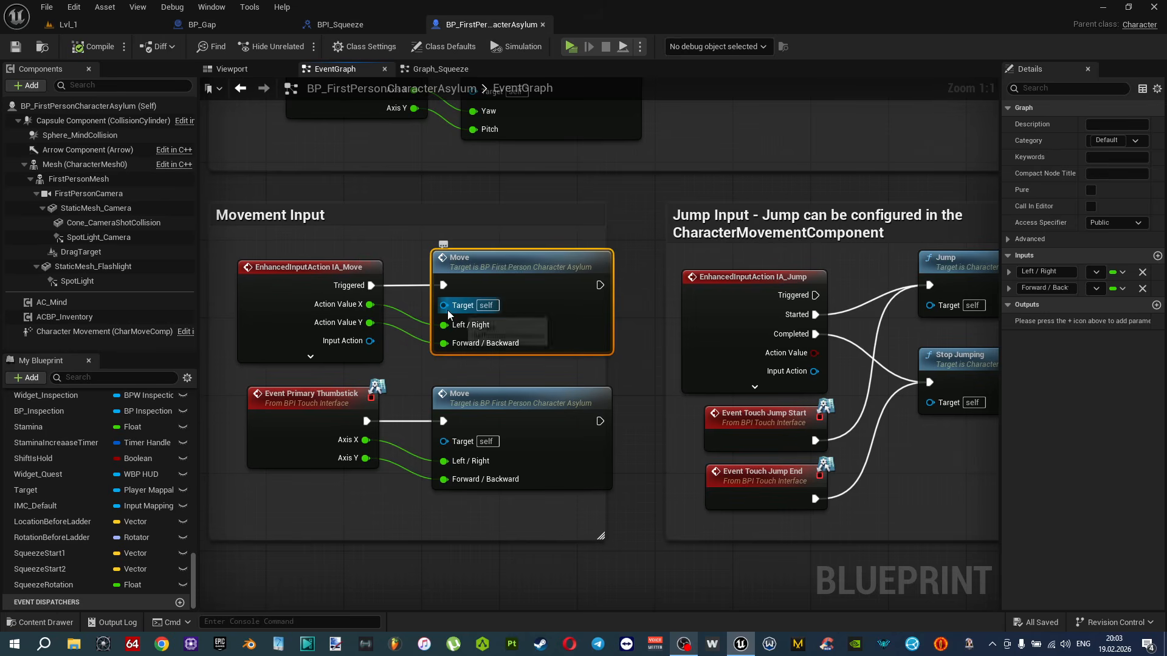
right_click_drag(449, 314, 514, 300)
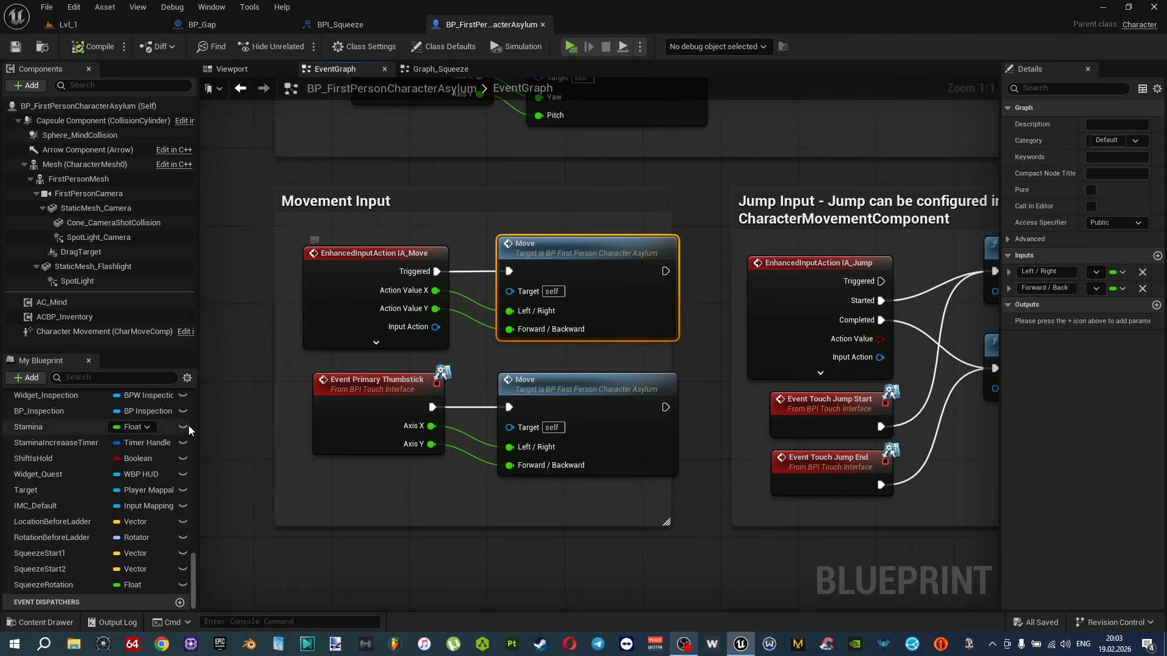
Create a new function in the character blueprint and name it canSqueeze?
left_click_drag(191, 564, 201, 403)
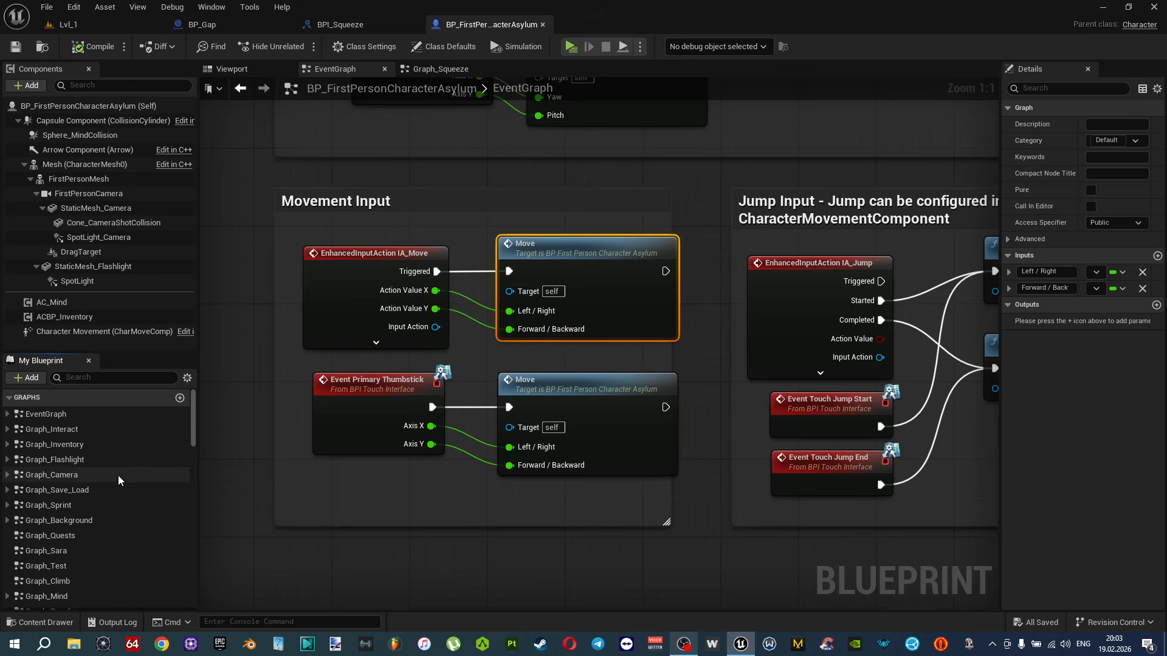
scroll(122, 486, "down", 5)
left_click(179, 452)
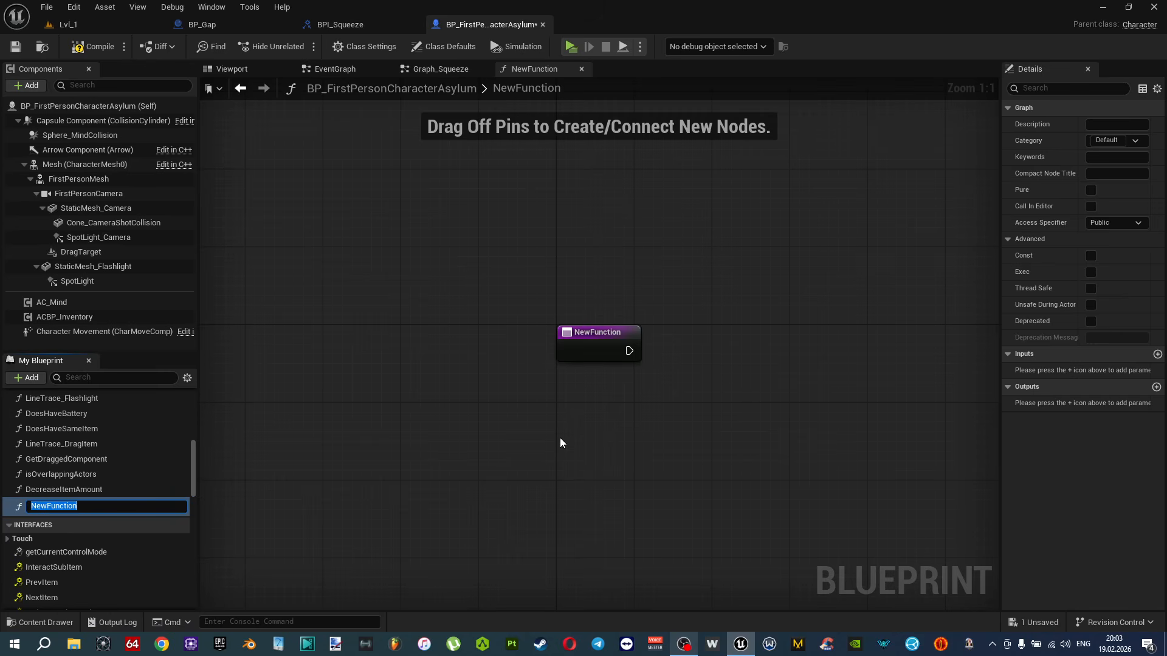
type("canSqueeze")
type("?")
key("Return")
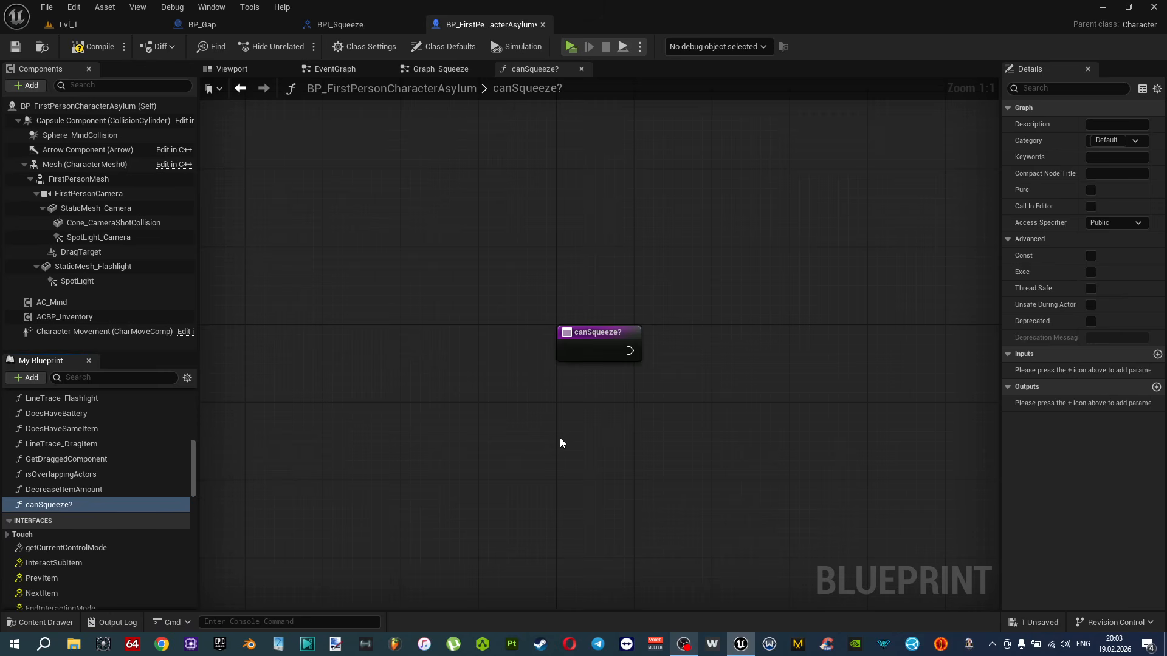
Make canSqueeze? pure with a Boolean output named Result, and move its Return Node well away from the entry node.
right_click_drag(640, 386, 488, 355)
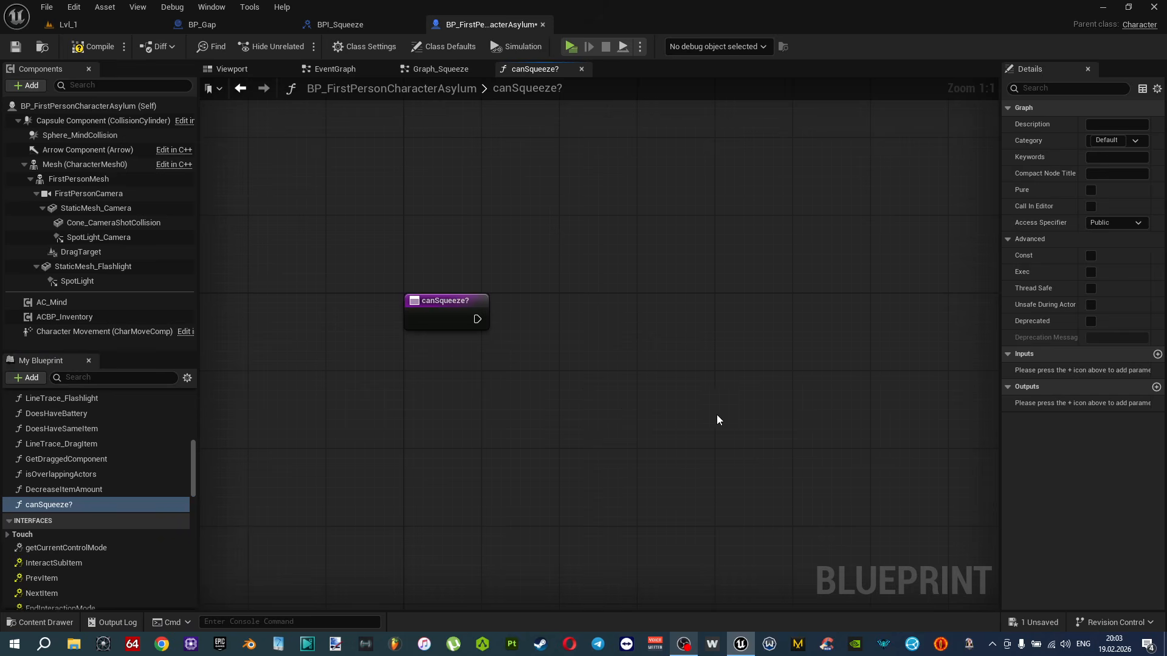
left_click(1089, 193)
left_click(1156, 388)
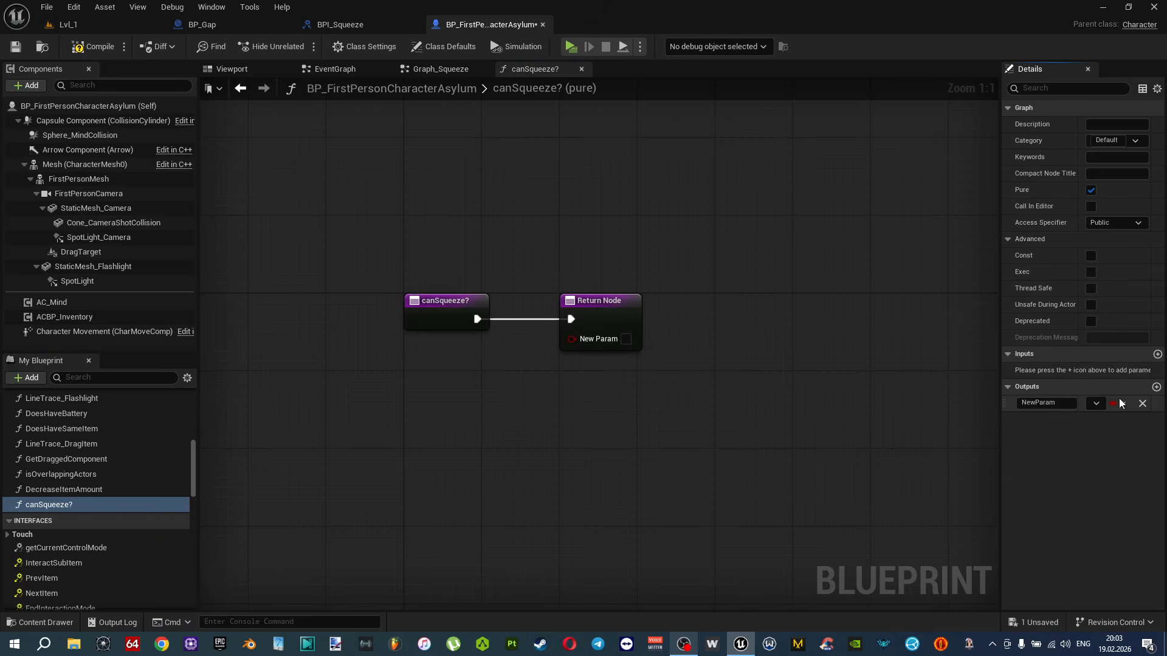
type("Result")
key("Return")
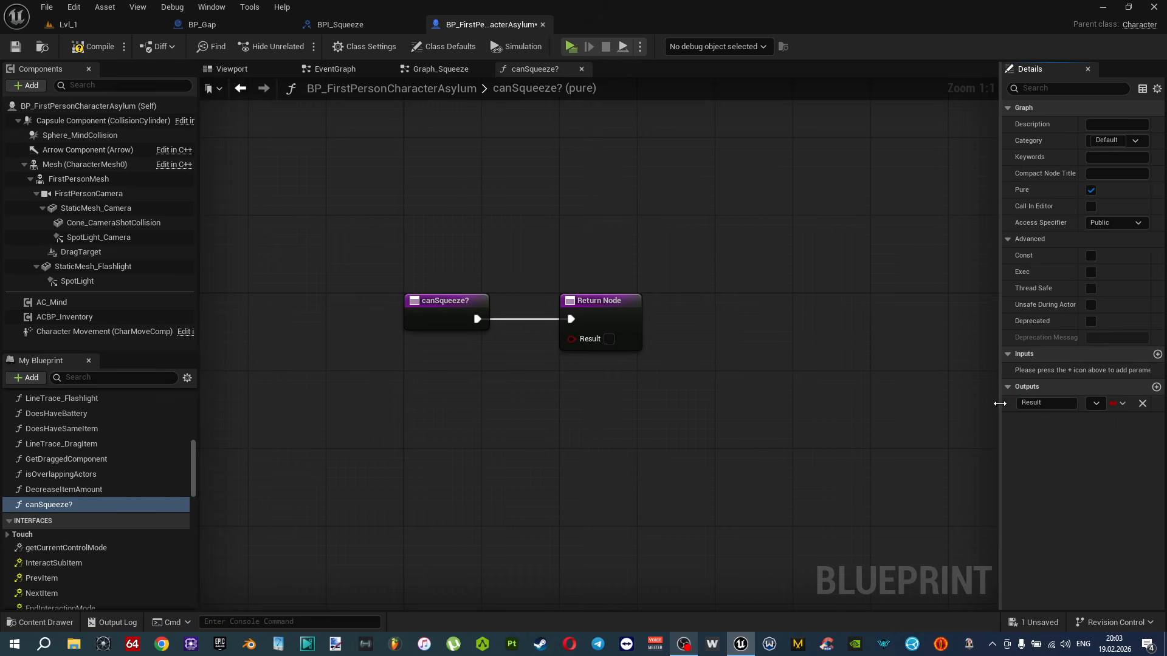
left_click_drag(617, 304, 919, 301)
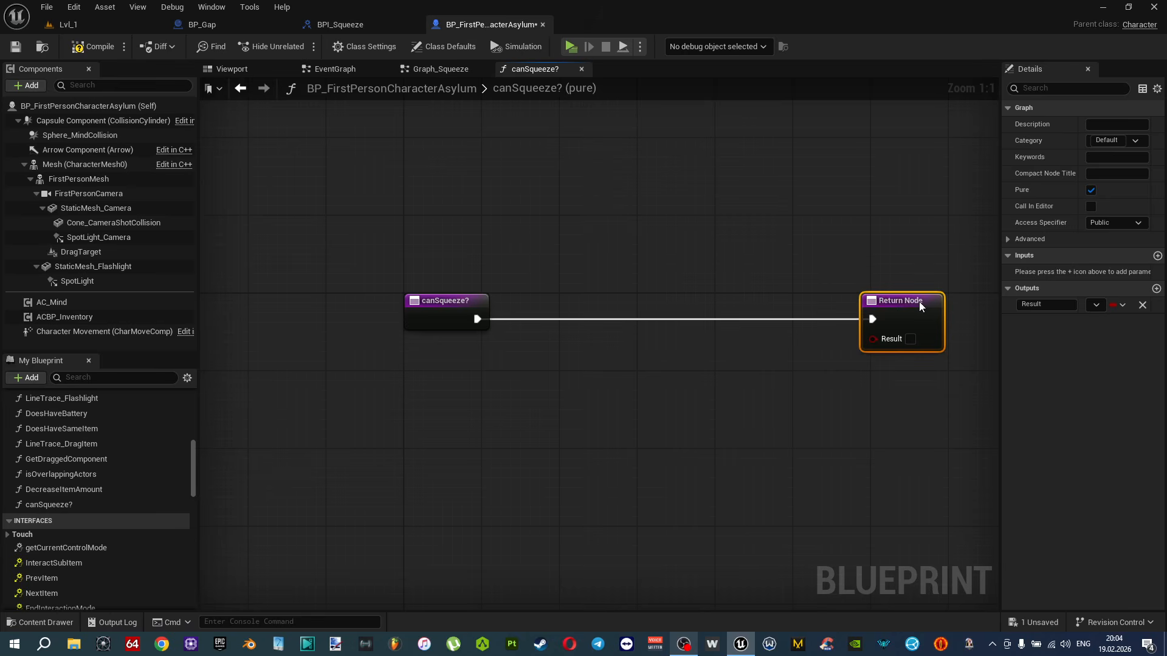
Check BPI_Squeeze, the BP_Gap graph and the character's Movement Input logic, and return to the canSqueeze? function.
left_click(377, 28)
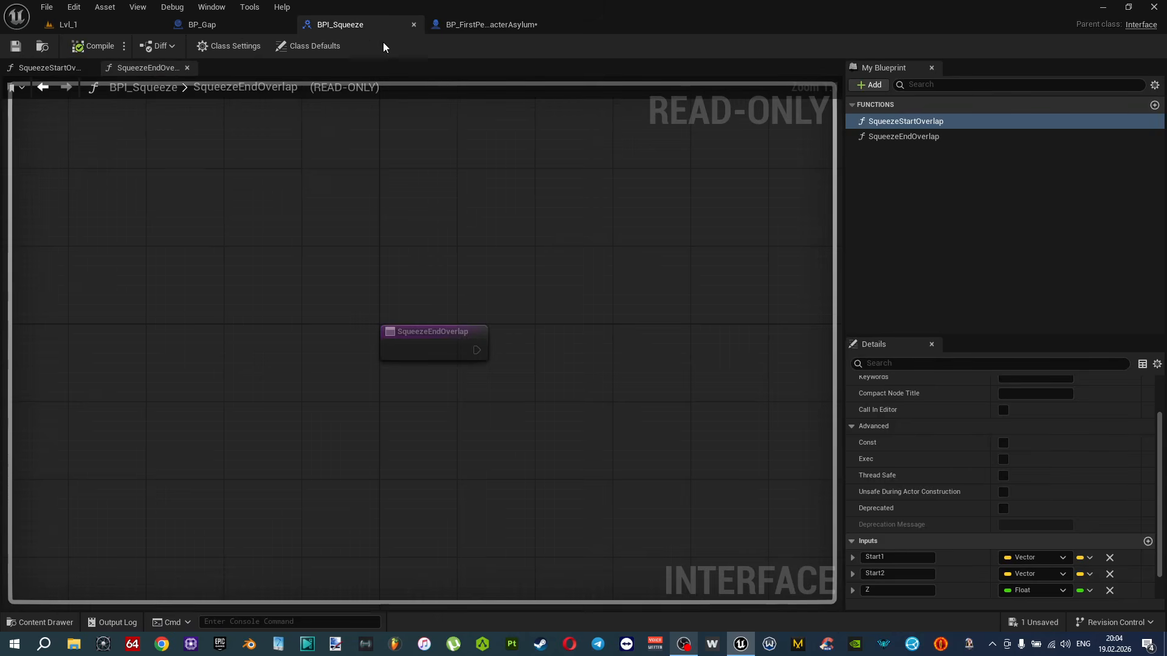
left_click(235, 23)
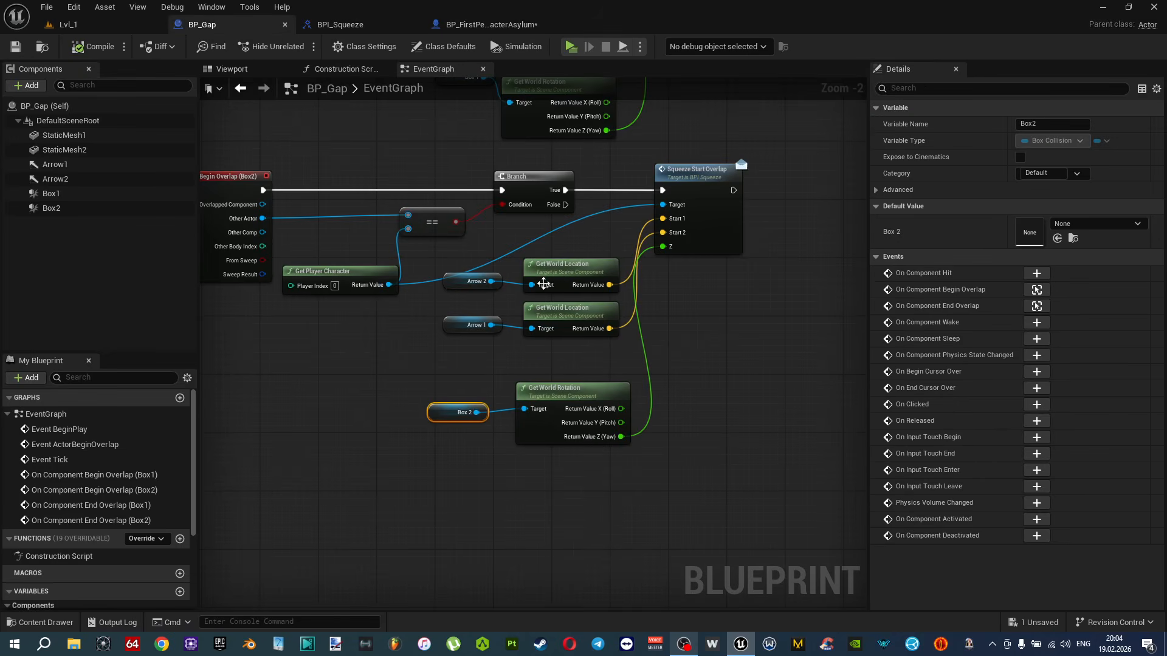
left_click(468, 24)
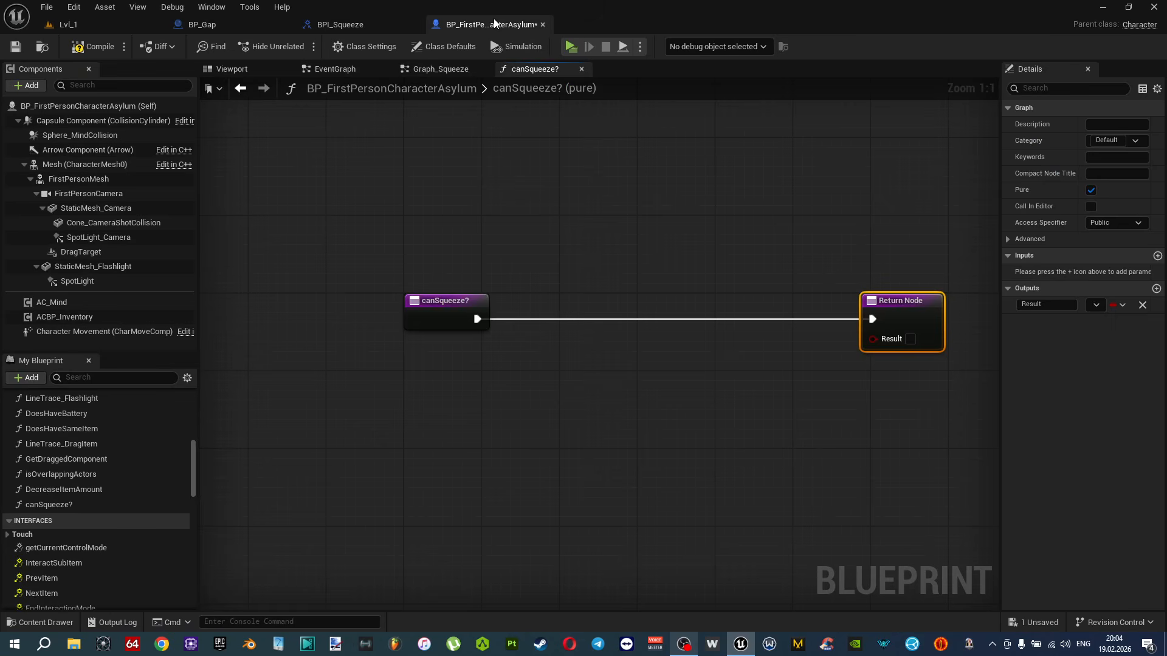
left_click(433, 71)
right_click_drag(538, 248, 480, 242)
left_click(341, 68)
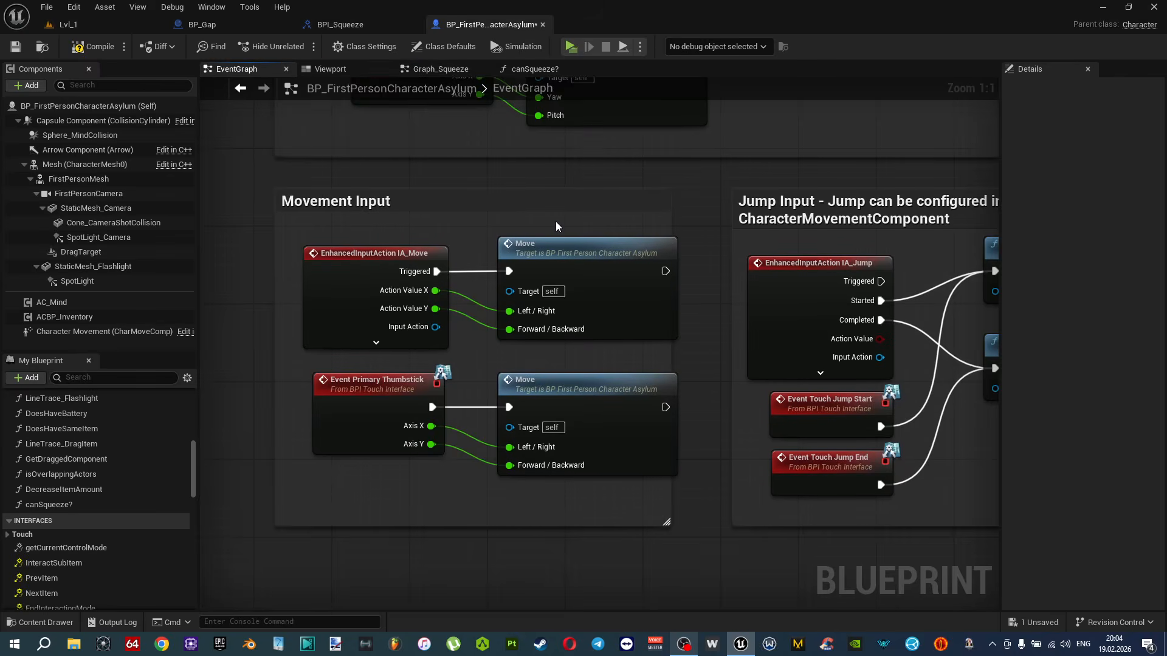
right_click_drag(556, 226, 573, 267)
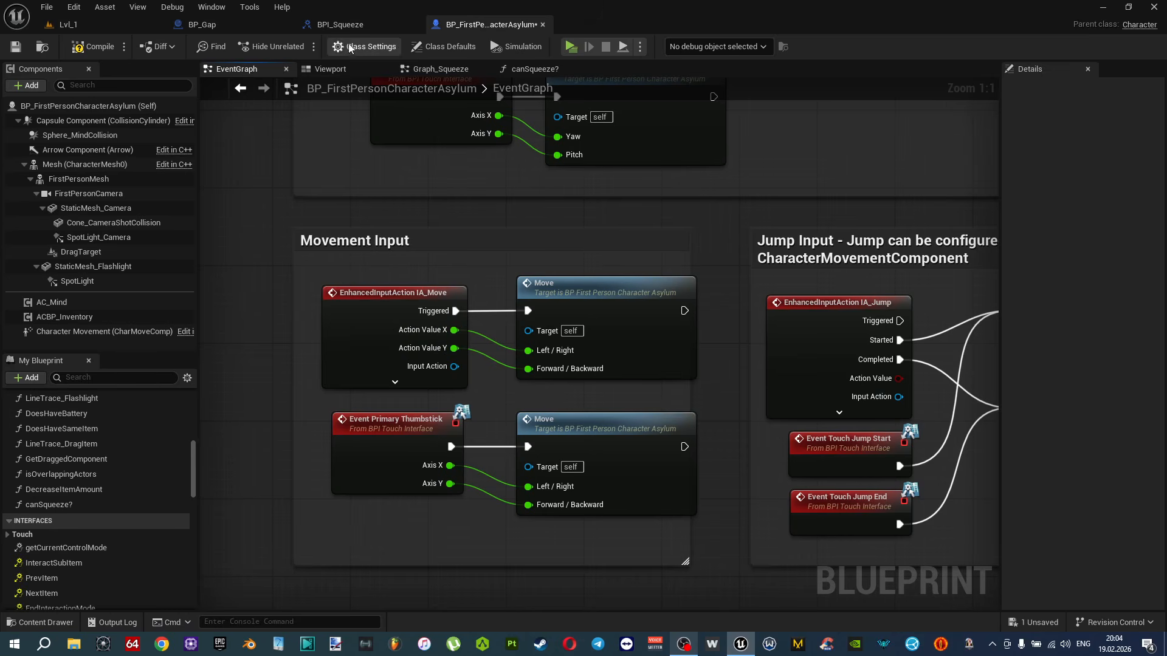
left_click(531, 68)
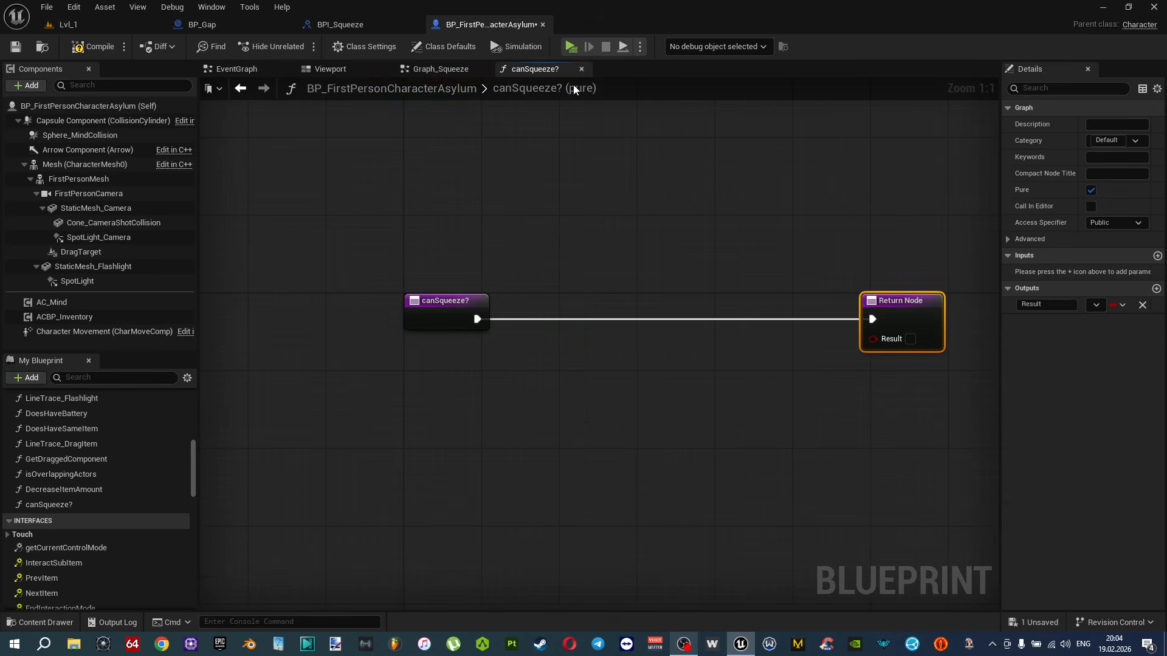
Add two Float inputs named X and Y to the canSqueeze? function.
left_click(1157, 256)
left_click(1157, 256)
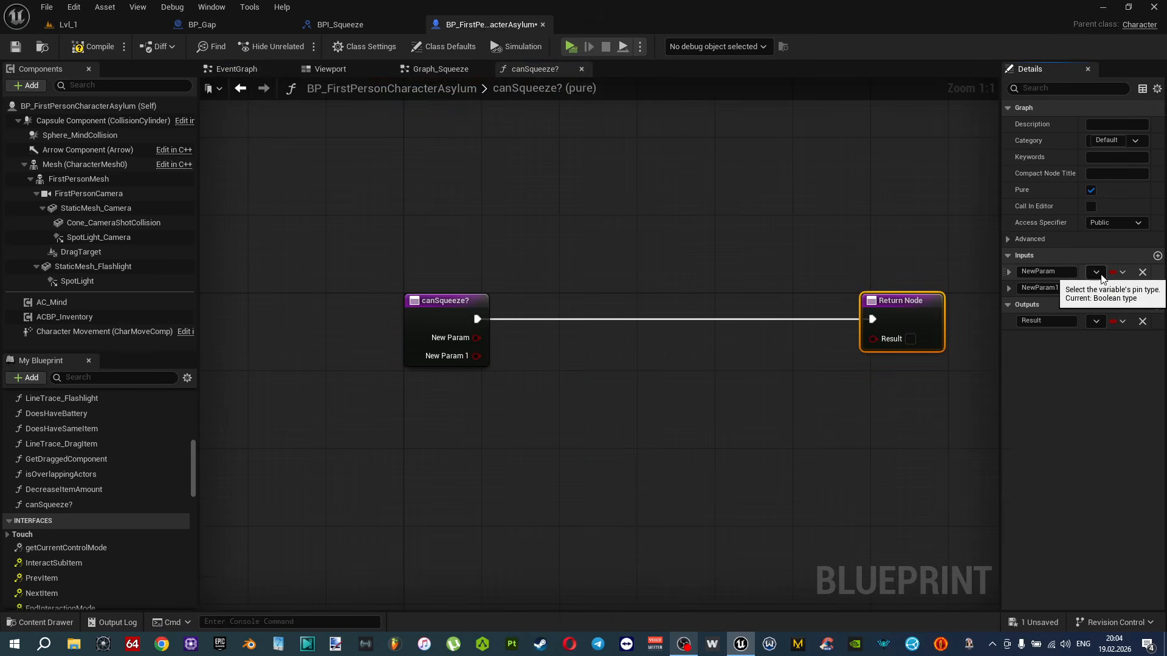
left_click(1097, 273)
left_click(1047, 353)
double_click(1045, 272)
type("X")
key("Return")
key("ctrl+a")
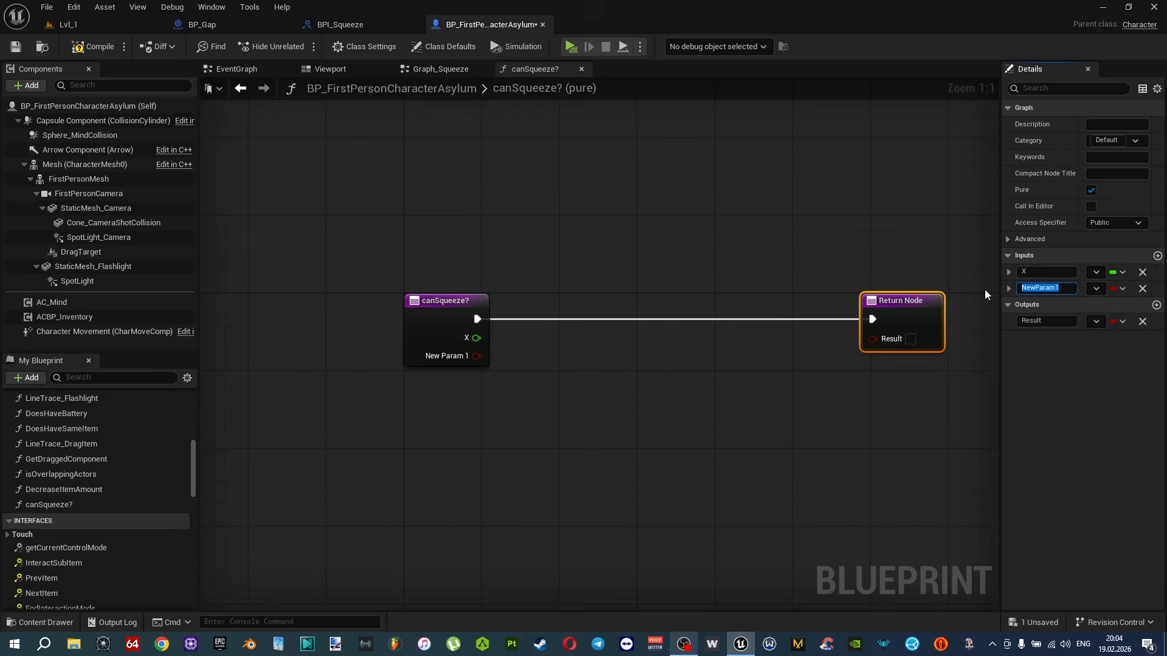
type("Y")
key("Return")
left_click(1096, 289)
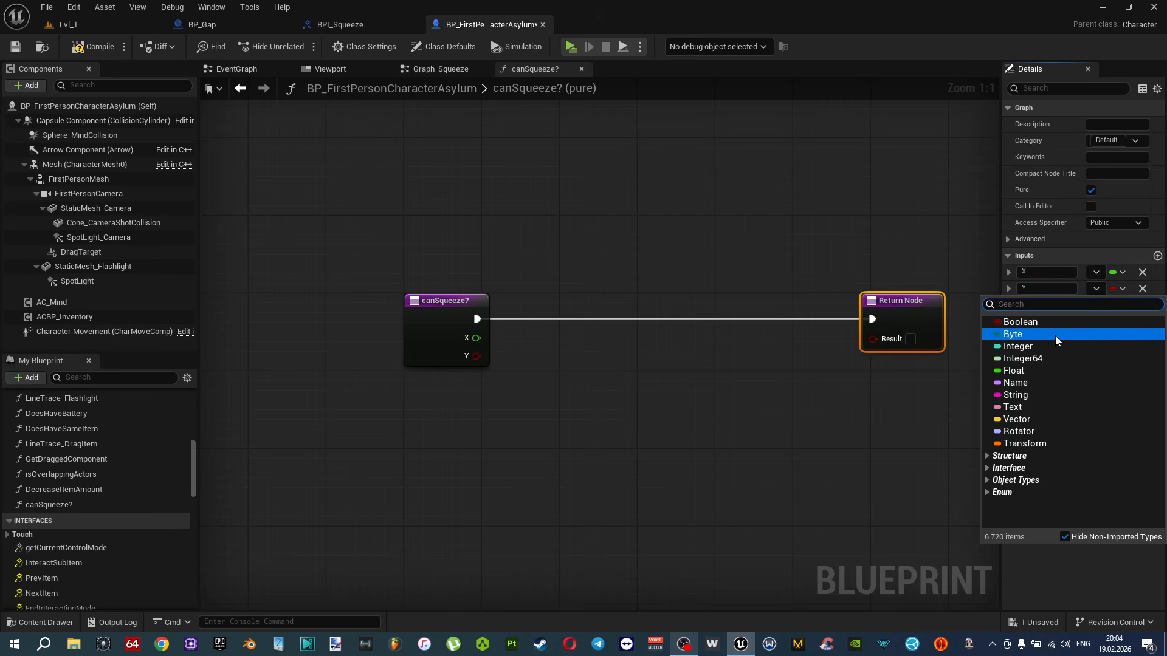
key("Escape")
Insert a Branch between the canSqueeze? entry and the Return Node, and set the True path's Result to true.
scroll(630, 337, "down", 1)
scroll(618, 334, "up", 1)
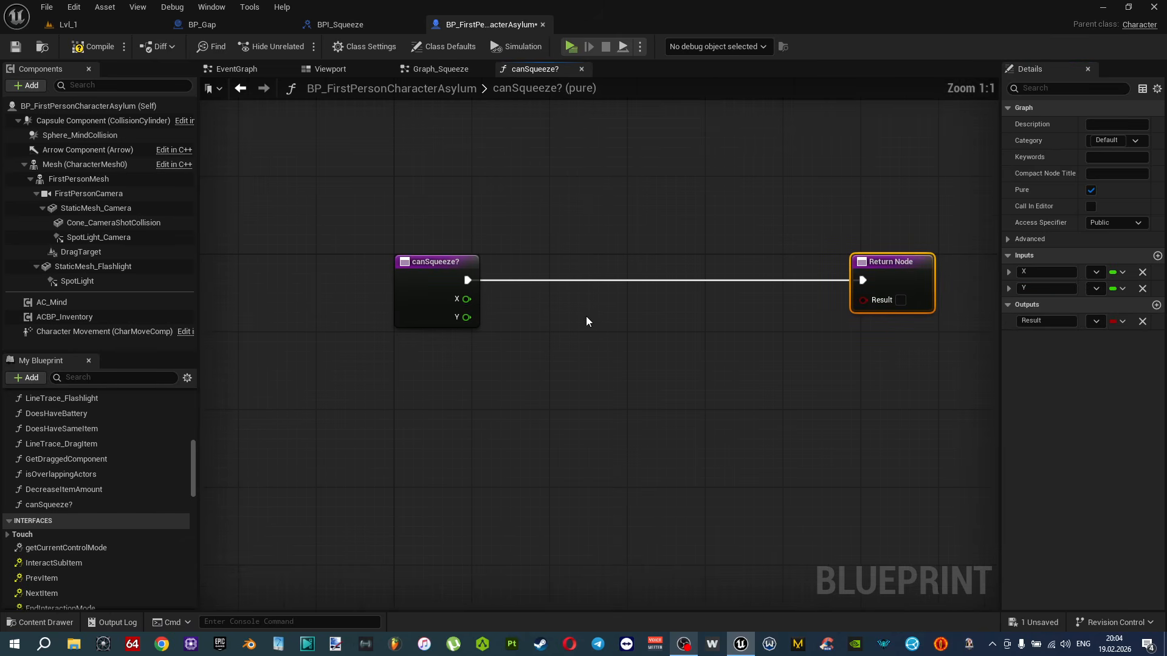
left_click(627, 273)
left_click_drag(467, 280, 654, 255)
left_click_drag(736, 280, 863, 281)
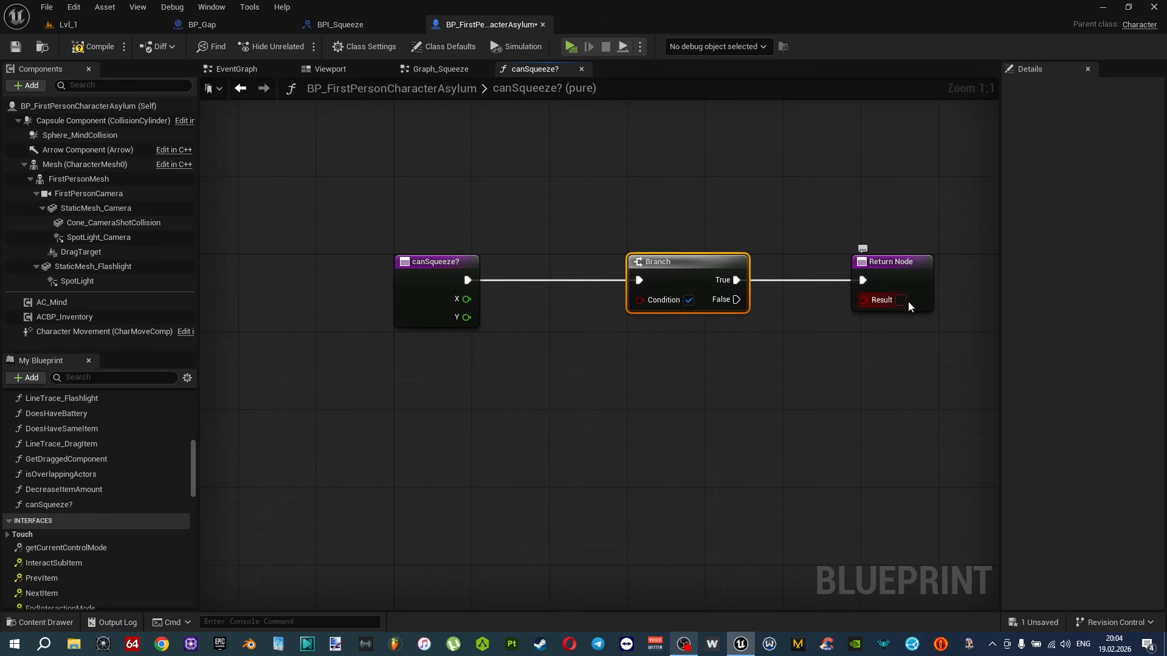
right_click_drag(917, 359, 840, 346)
right_click_drag(837, 306, 745, 248)
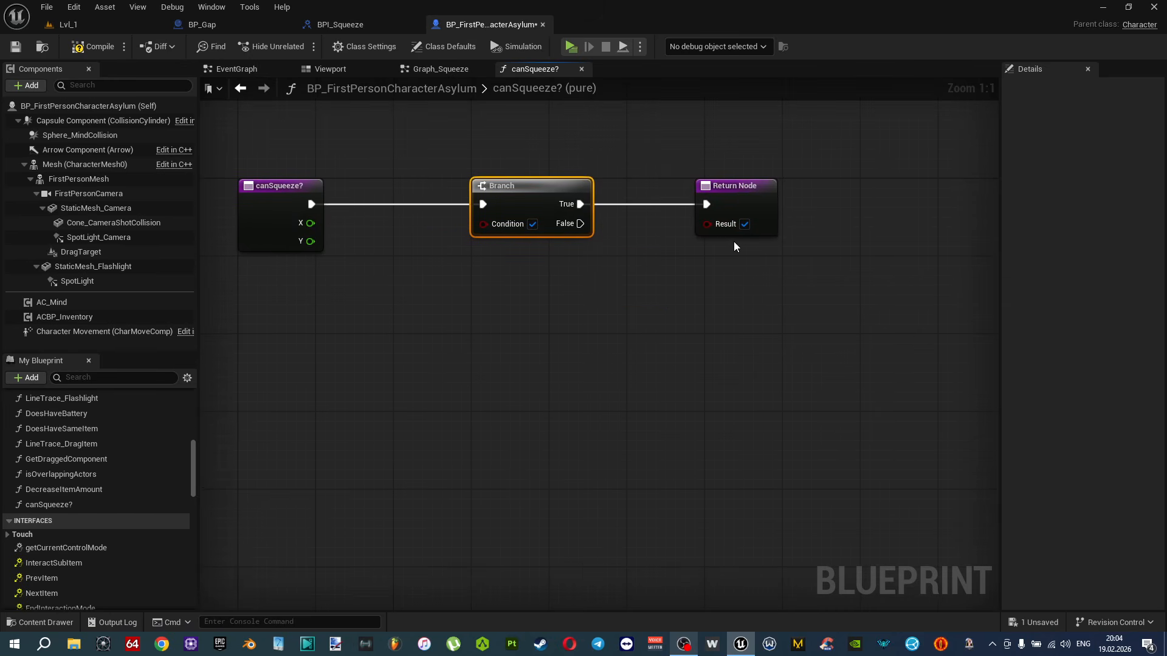
Duplicate the Return Node for the Branch's False output with Result unchecked, and move the Branch and return nodes farther from the entry.
left_click(749, 205)
key("ctrl+c")
key("ctrl+v")
left_click_drag(580, 224, 720, 276)
left_click(812, 321)
left_click_drag(854, 342, 709, 185)
right_click_drag(479, 327, 622, 341)
left_click(610, 308)
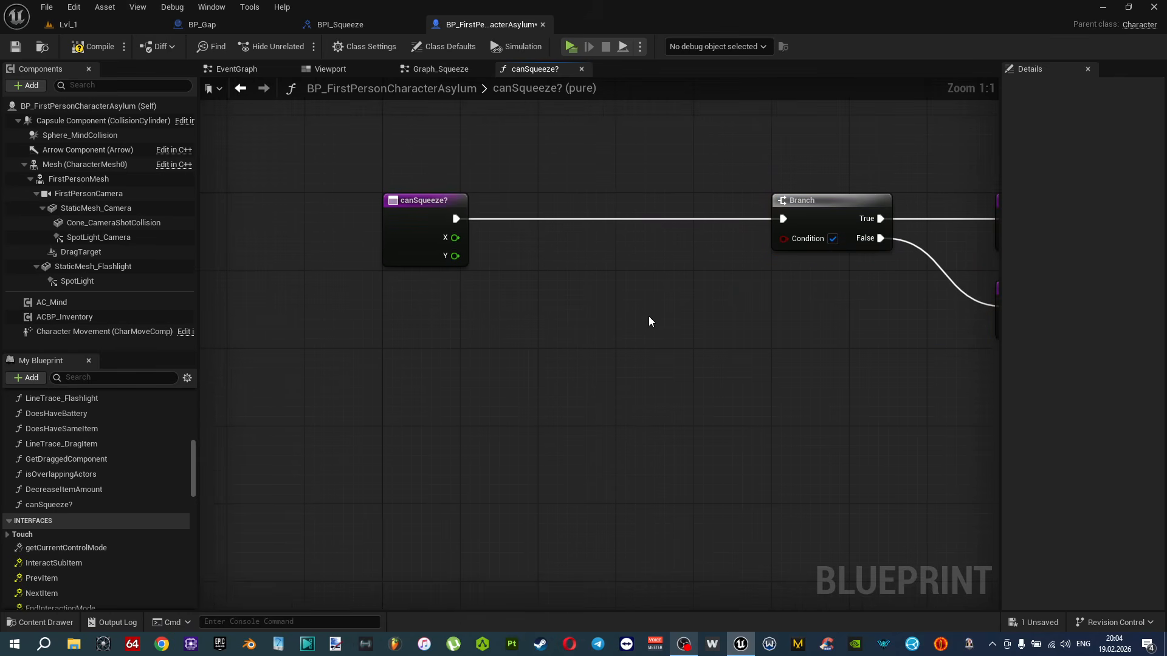
Feed the Branch Condition from a new AND Boolean node placed between the entry node and the Branch.
left_click_drag(780, 241, 727, 272)
type("and")
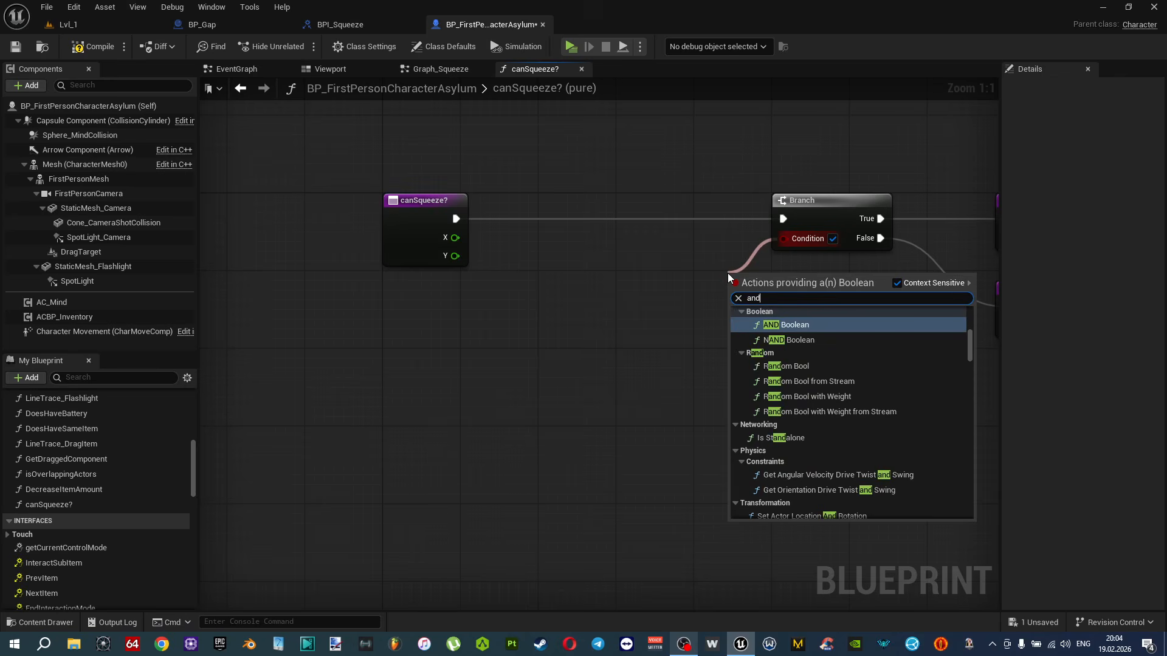
left_click(804, 324)
left_click_drag(763, 278, 691, 283)
right_click_drag(607, 243, 696, 221)
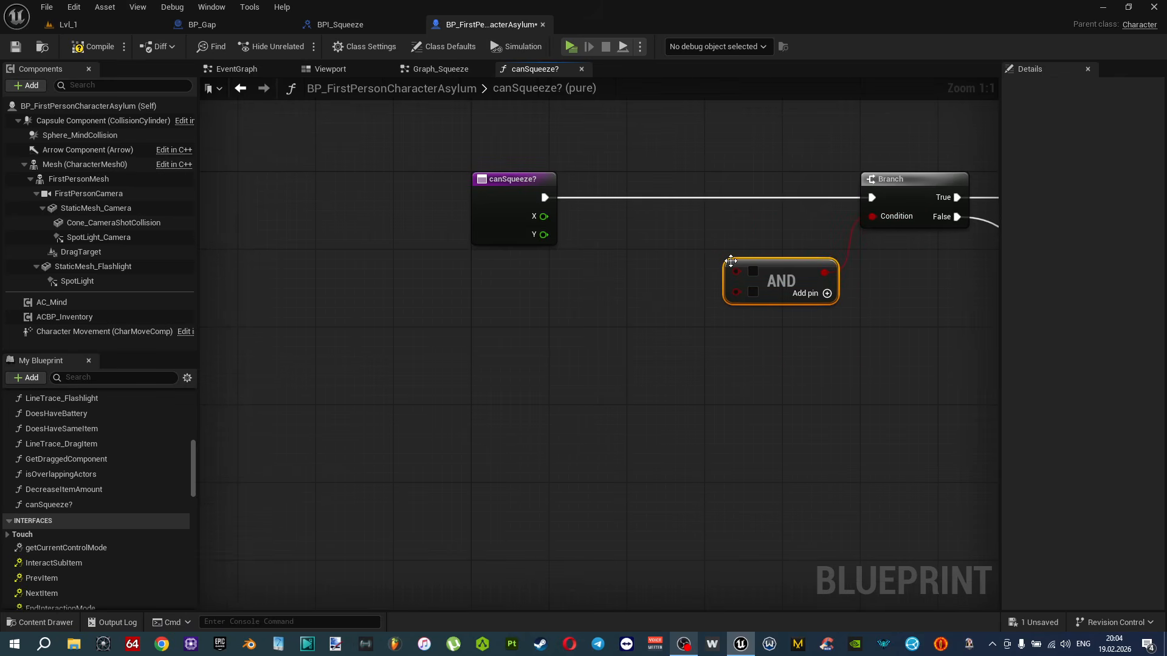
Compare the X input with 0,0 using an Equal (==) node and wire its result into the AND's first input.
left_click_drag(545, 217, 581, 248)
type("=")
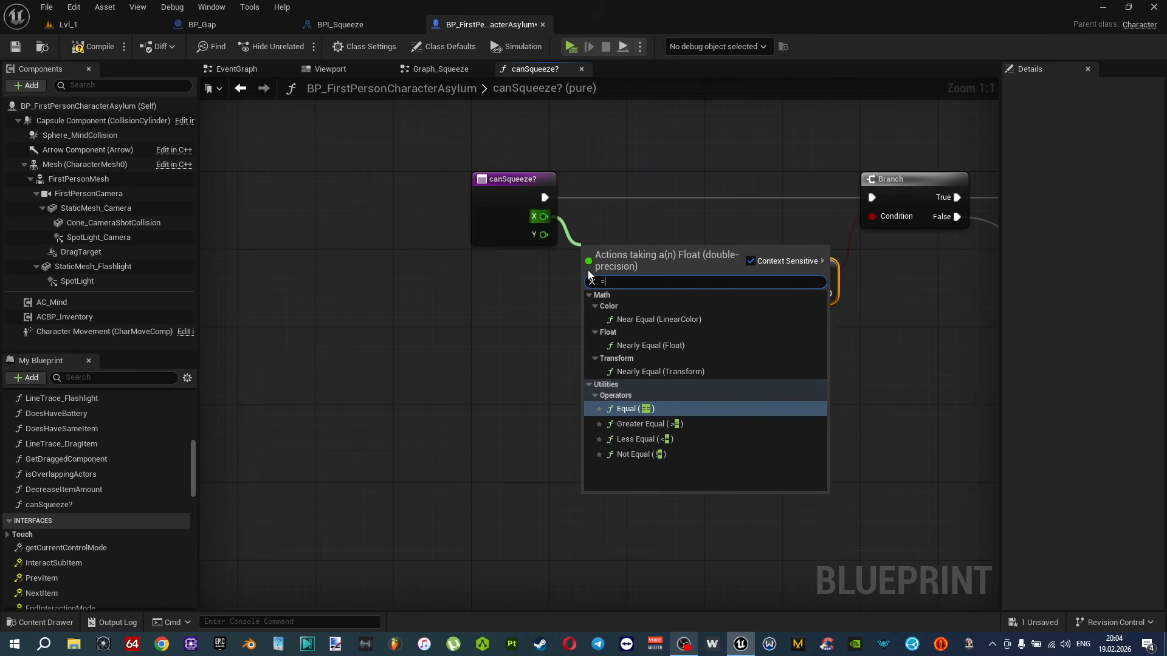
left_click(632, 409)
left_click_drag(672, 262, 737, 271)
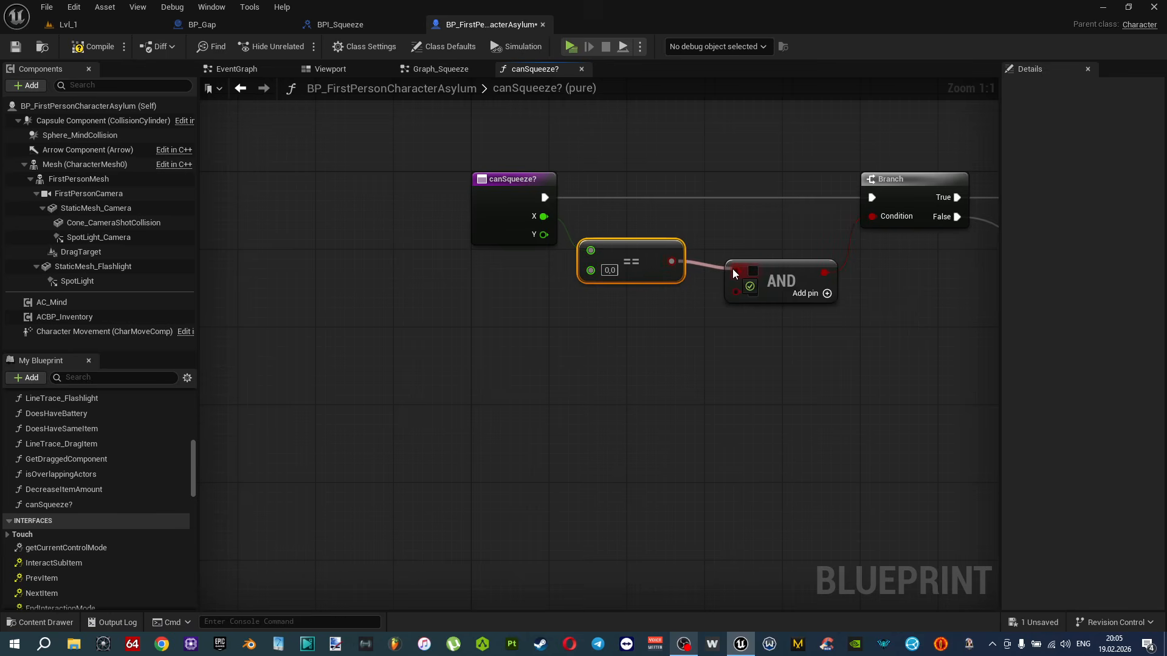
right_click_drag(648, 268, 677, 255)
left_click_drag(677, 255, 696, 236)
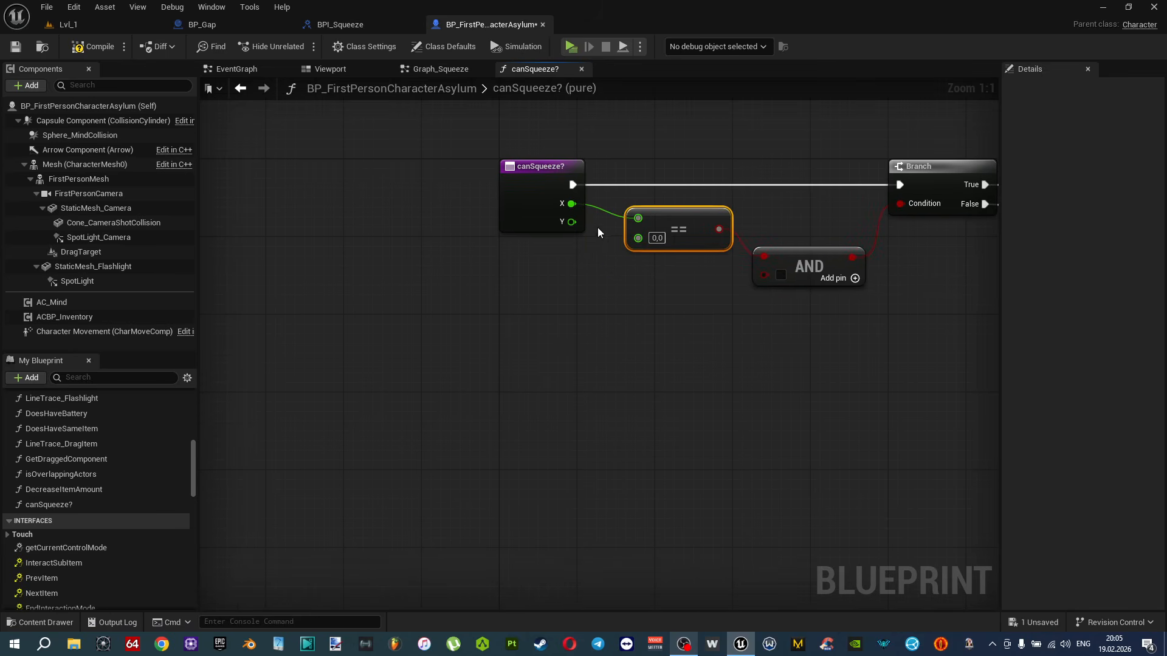
Check that Y is greater than 0,0 with a Greater (>) node, wire it into the AND's second input, and save.
left_click_drag(571, 222, 594, 286)
type(">")
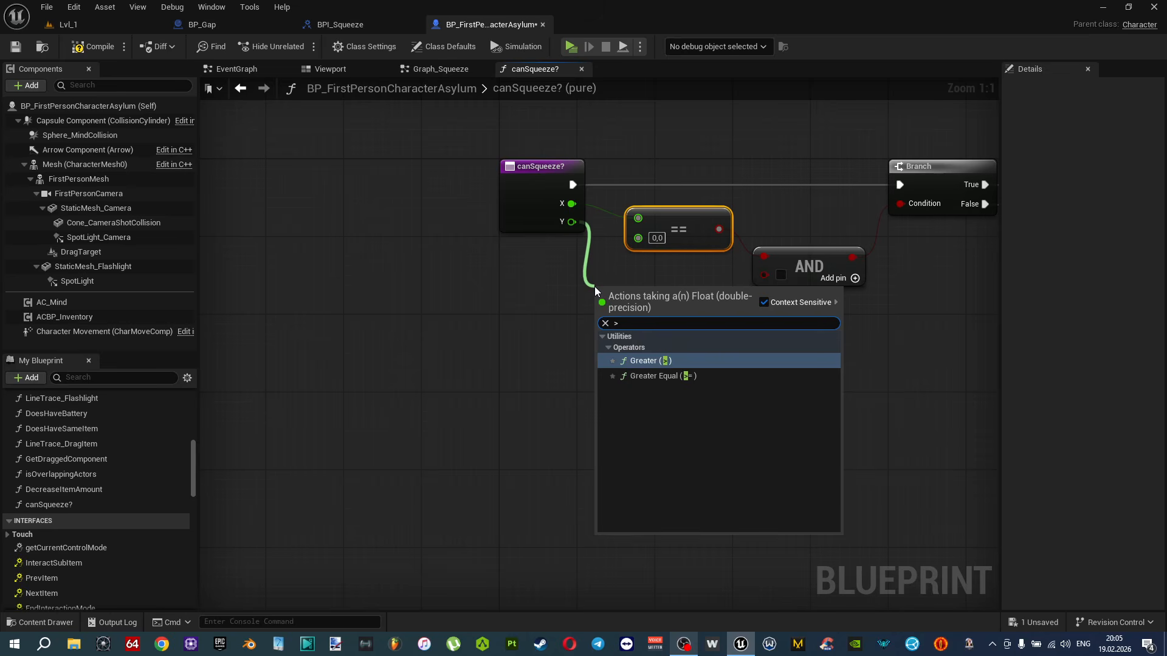
key("Return")
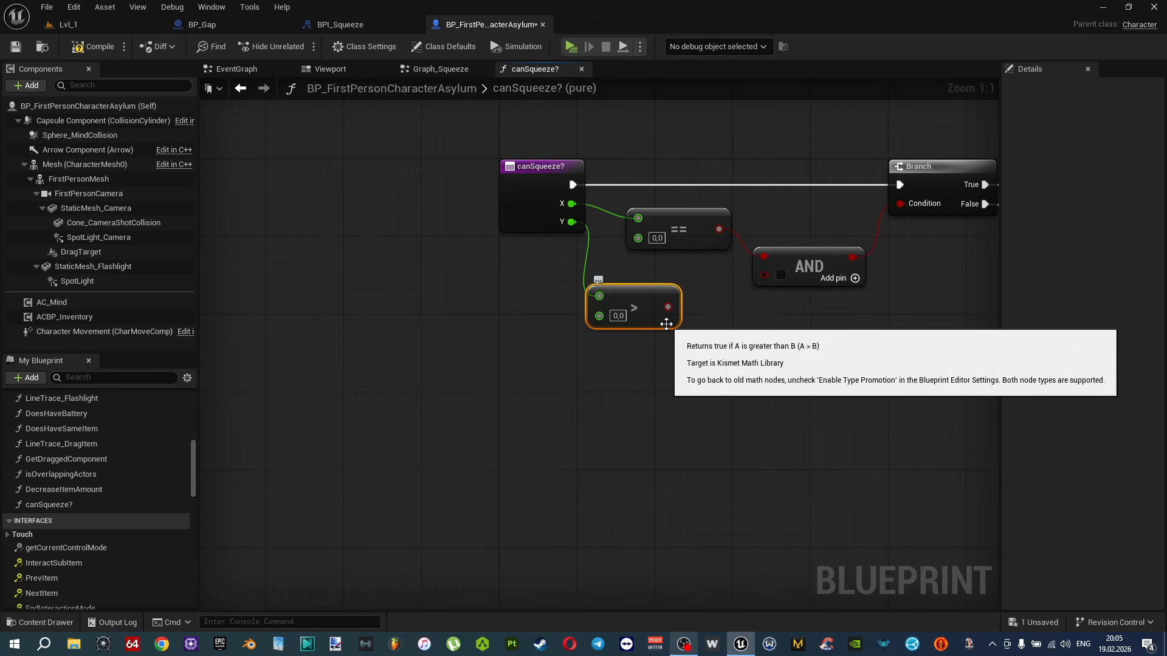
left_click_drag(667, 307, 695, 295)
right_click_drag(709, 366, 673, 342)
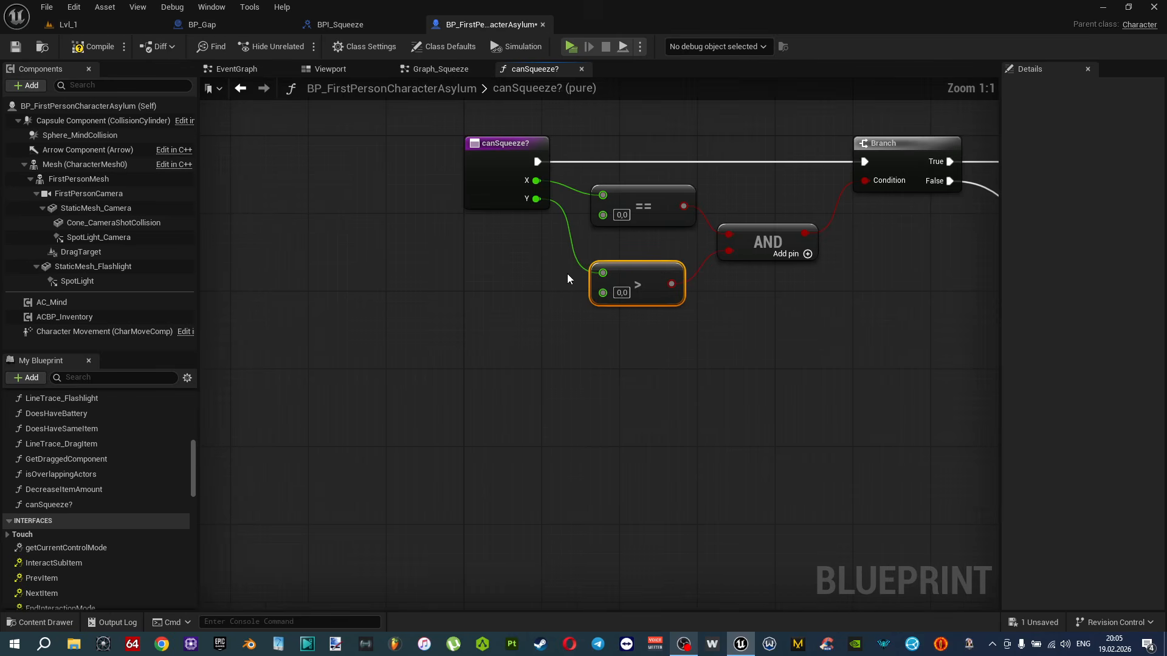
key("ctrl+s")
Review the box overlap logic in BP_Gap's EventGraph and its boxes in the viewport, and return to the character's canSqueeze? function.
left_click(230, 26)
right_click_drag(463, 237, 636, 301)
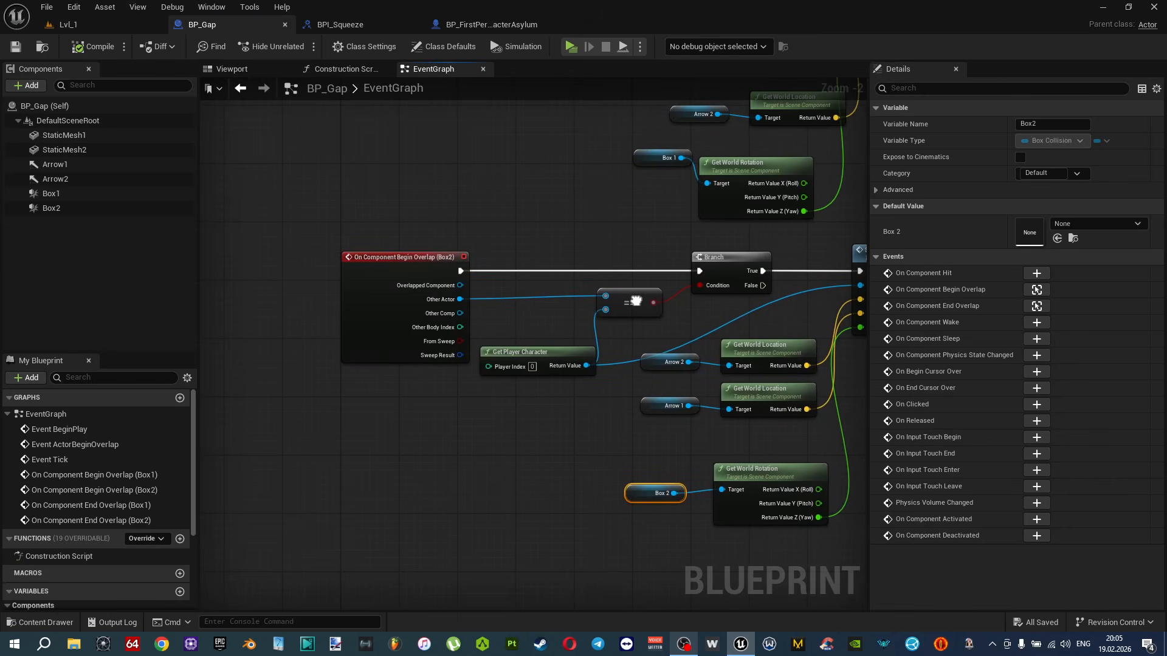
right_click_drag(566, 210, 557, 371)
left_click(232, 69)
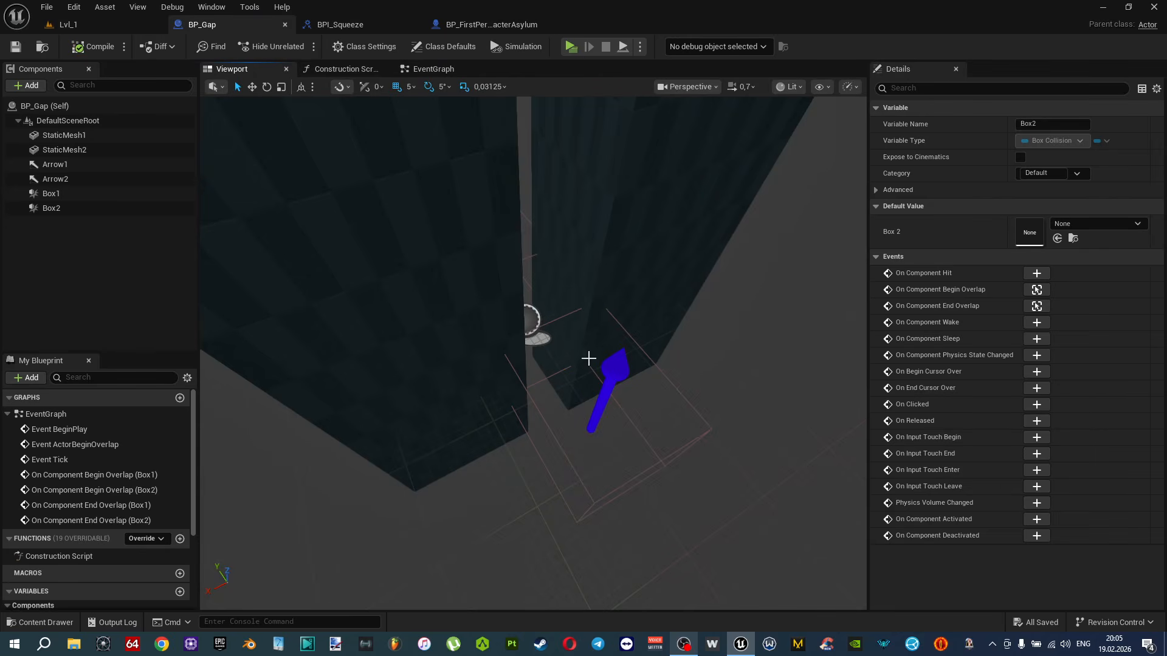
left_click(429, 66)
right_click_drag(555, 192, 594, 240)
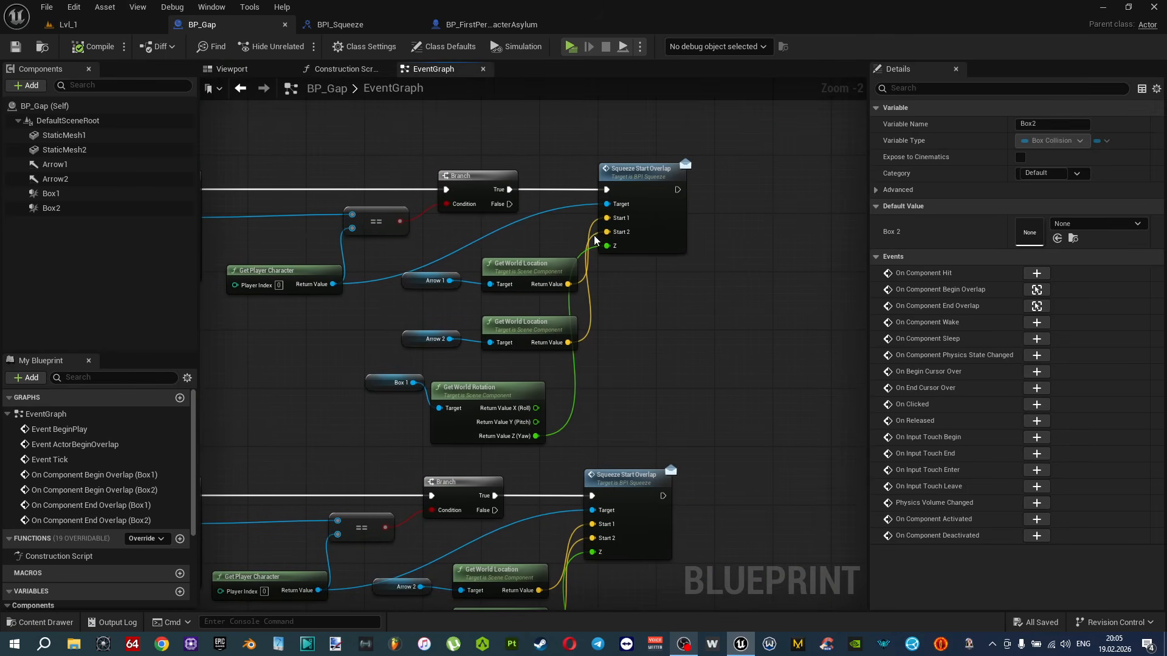
left_click(497, 24)
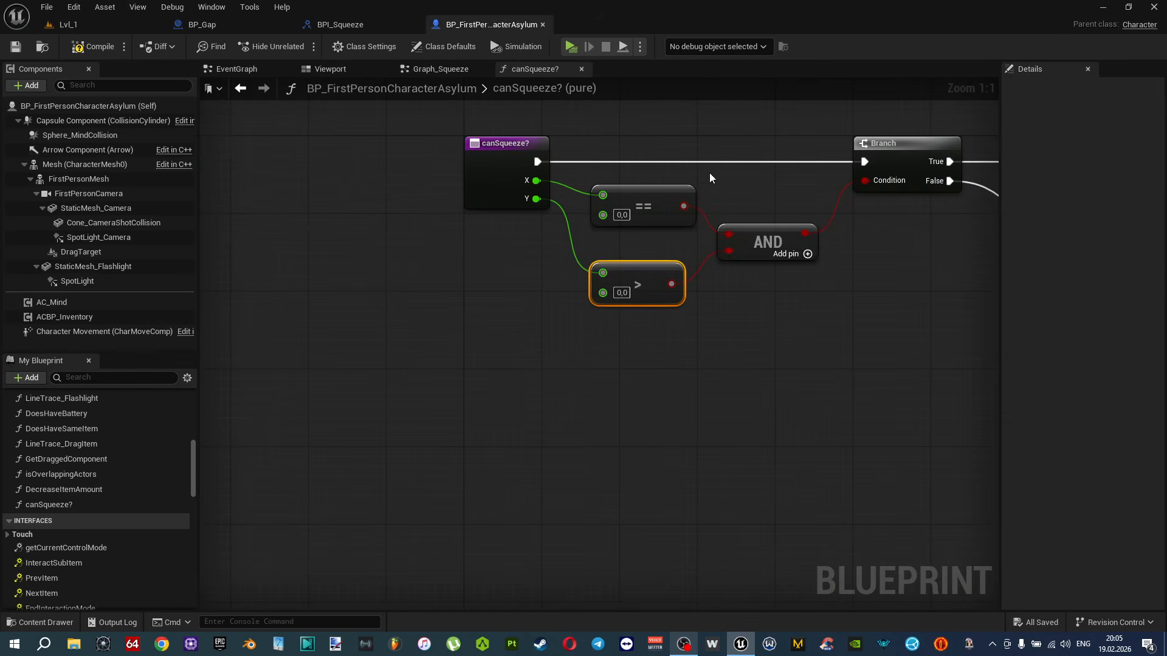
Go to the character's Graph_Squeeze and create a Boolean variable named neargap.
scroll(560, 198, "down", 3)
left_click(441, 68)
scroll(599, 331, "down", 3)
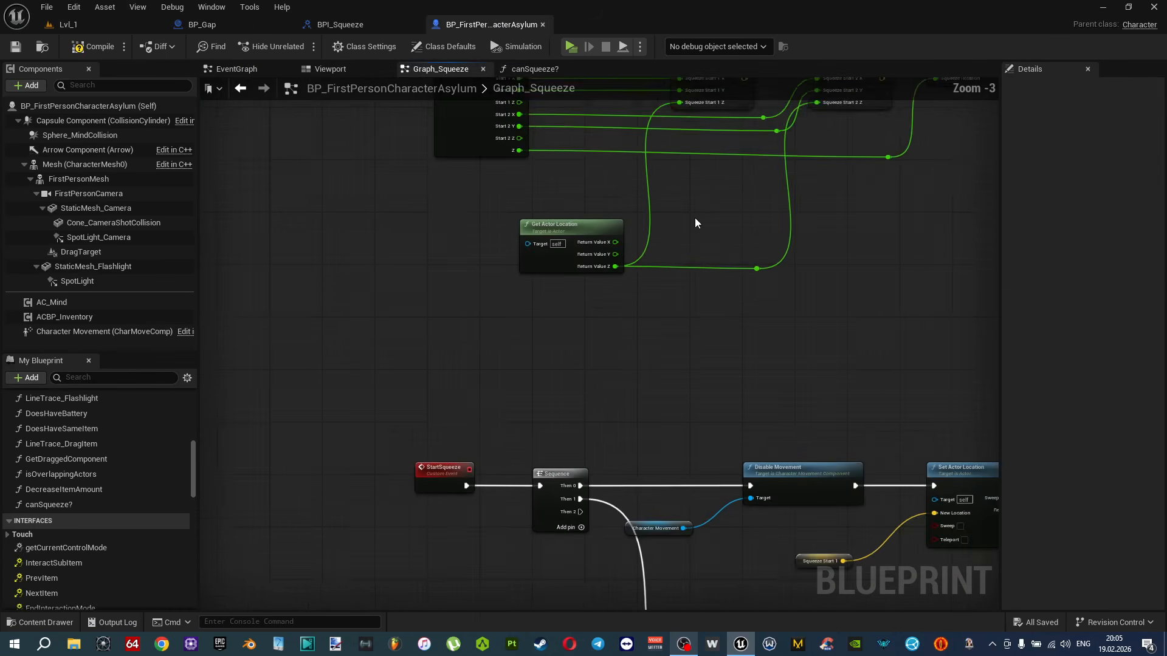
scroll(643, 242, "down", 2)
scroll(670, 363, "up", 3)
right_click_drag(606, 244, 672, 362)
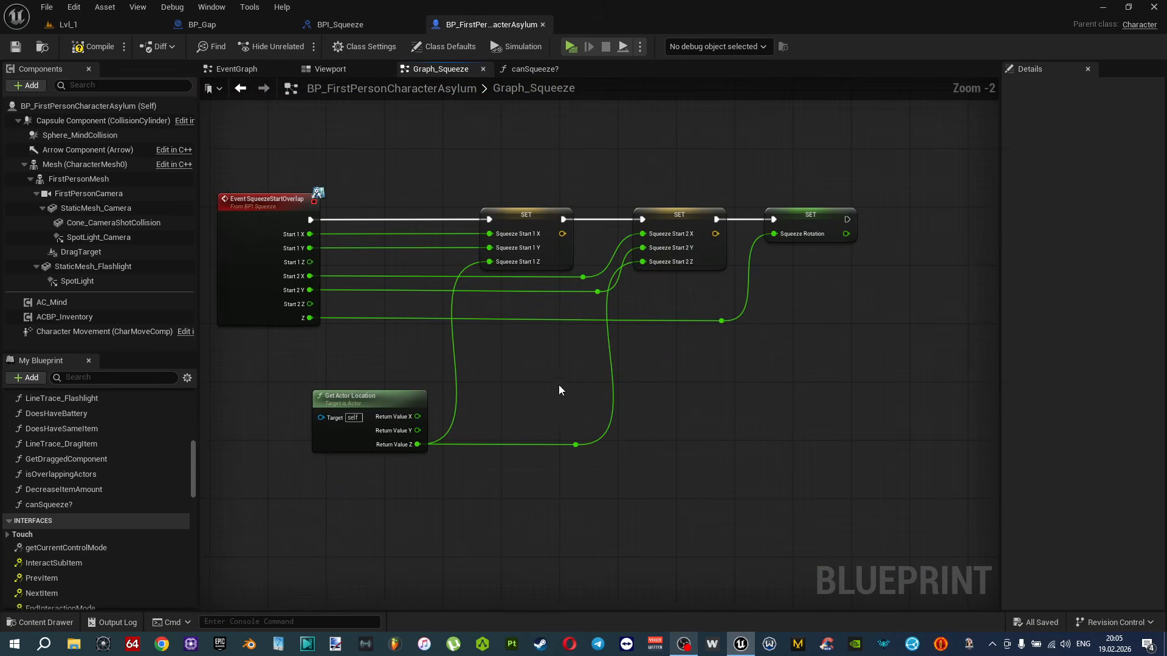
scroll(190, 488, "down", 15)
scroll(119, 567, "up", 6)
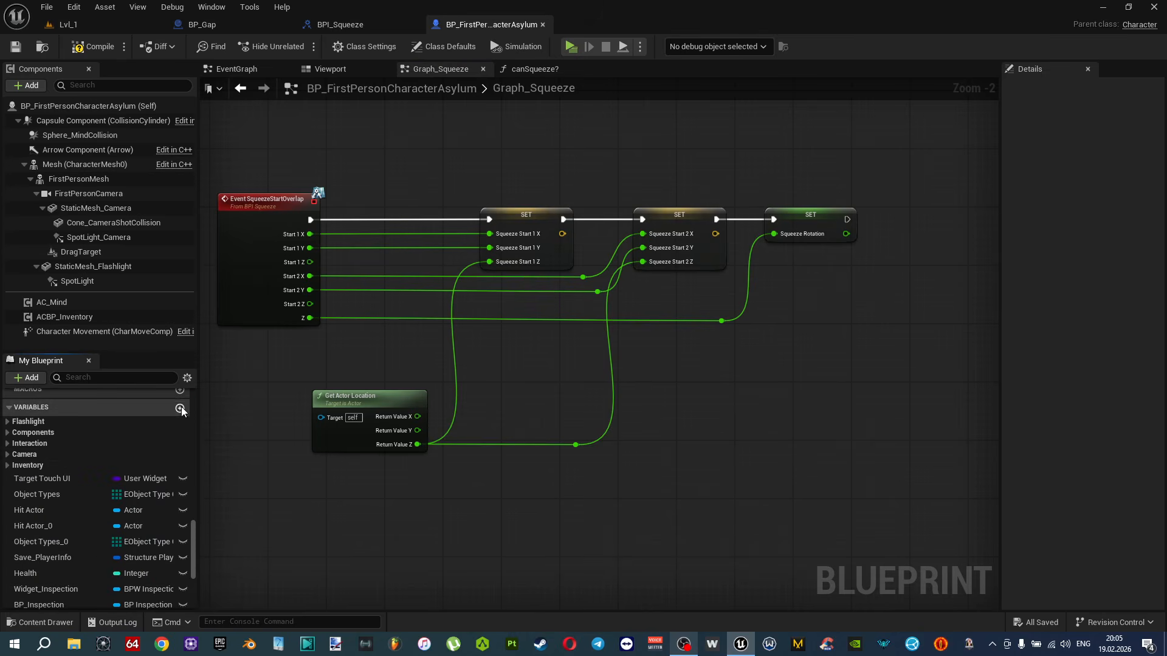
left_click(180, 408)
type("nearga")
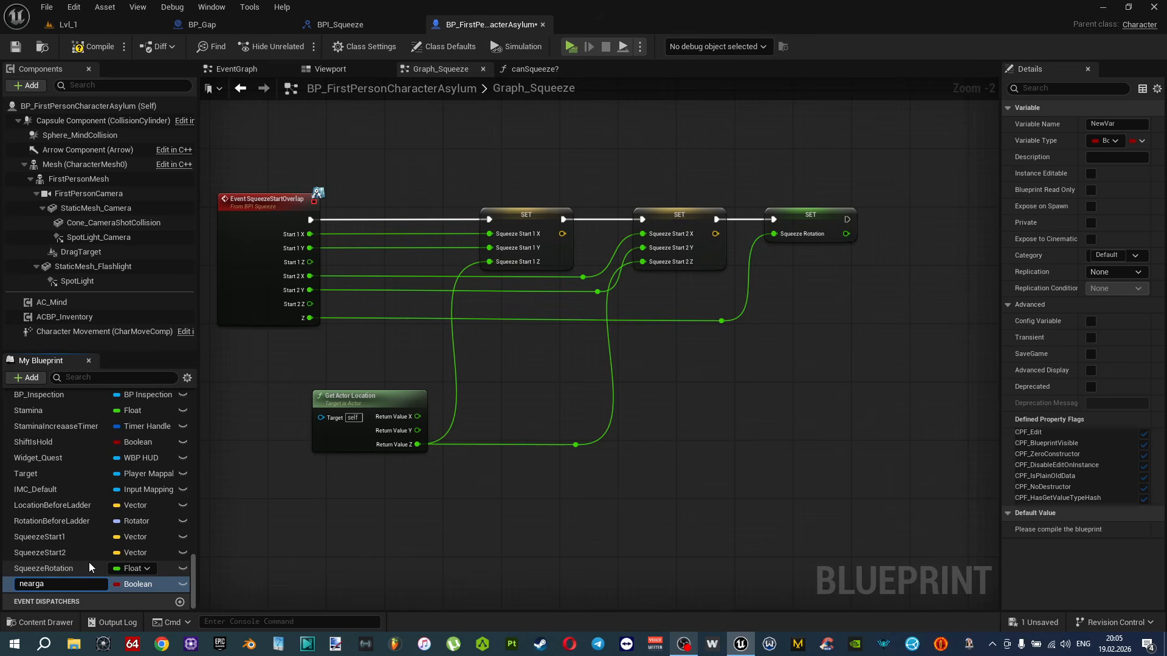
type("p")
key("Return")
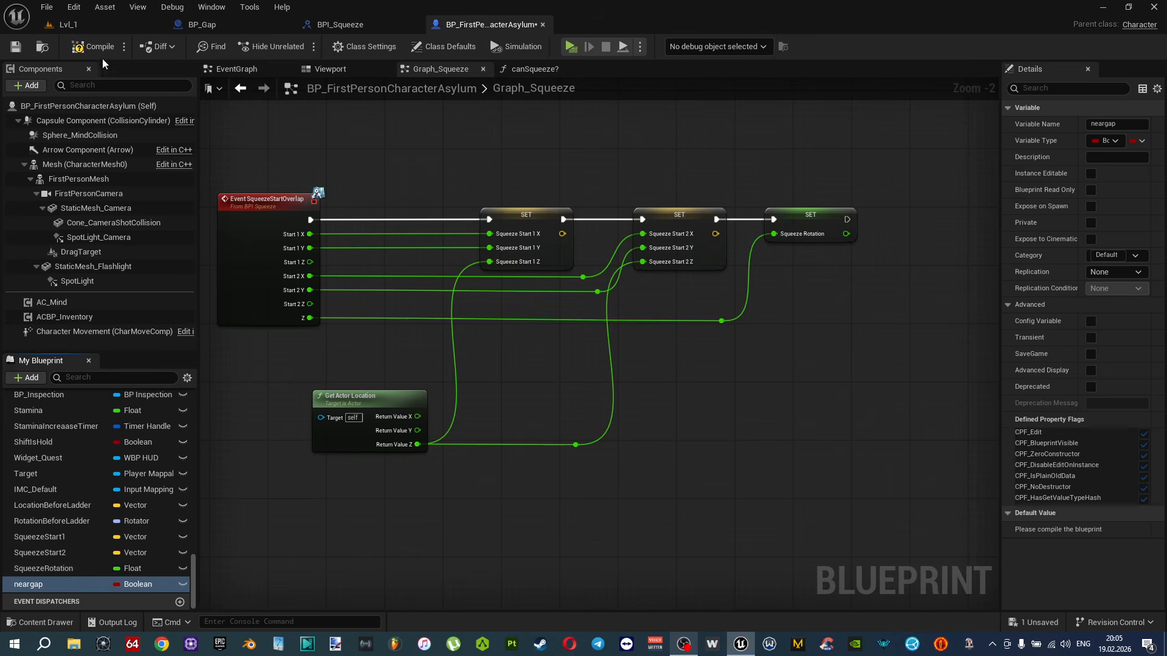
Add a SET Neargap node with the value true after the SET Squeeze Rotation node in the SqueezeStartOverlap chain.
right_click_drag(555, 270, 429, 303)
left_click_drag(36, 584, 765, 253)
left_click(738, 268)
left_click(743, 260)
left_click(798, 268)
Implement the SqueezeEndOverlap interface event and move it into Graph_Squeeze, between the SqueezeStartOverlap logic and StartSqueeze.
scroll(803, 377, "down", 2)
right_click_drag(728, 385, 728, 285)
scroll(699, 298, "up", 2)
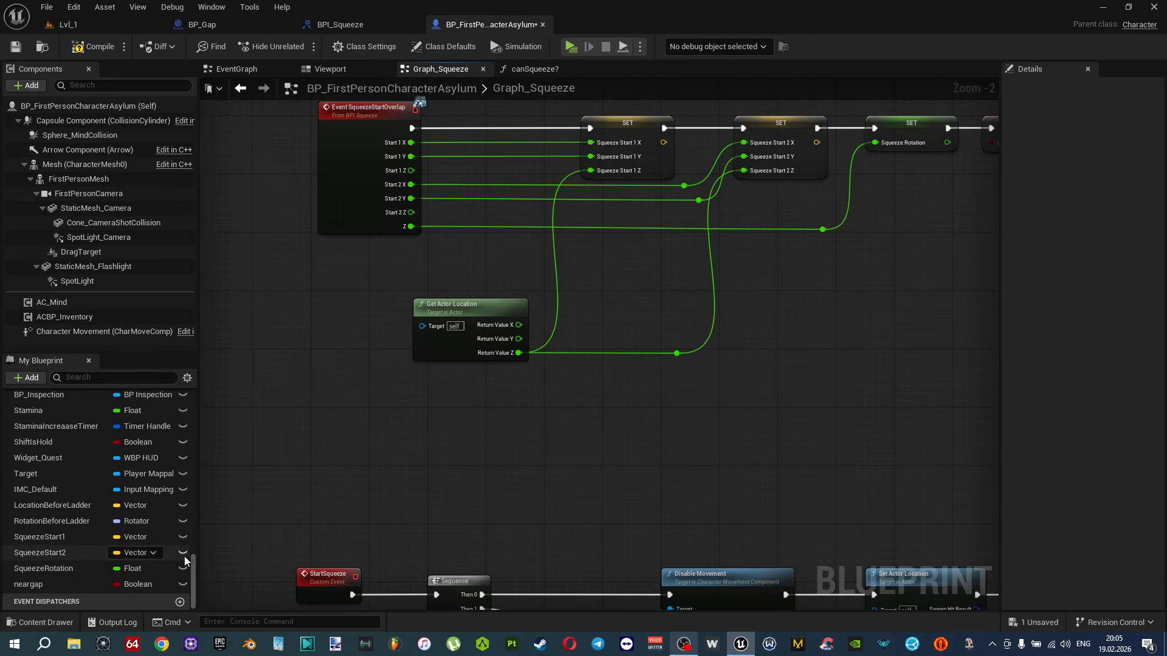
scroll(181, 554, "up", 3)
scroll(194, 541, "up", 6)
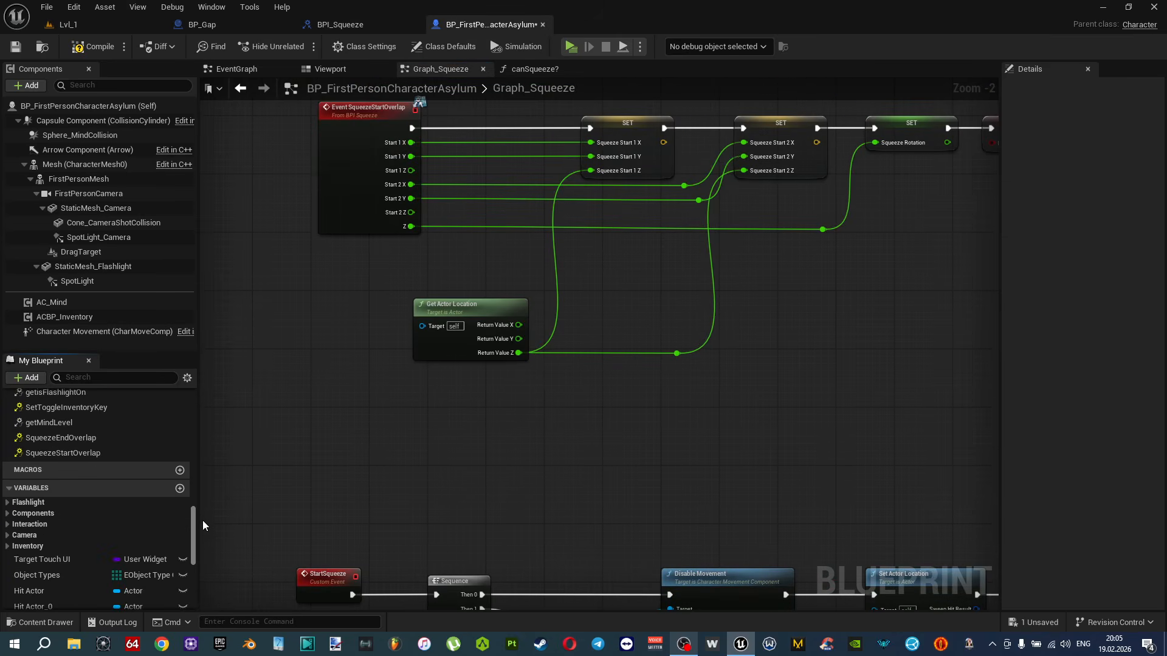
double_click(73, 457)
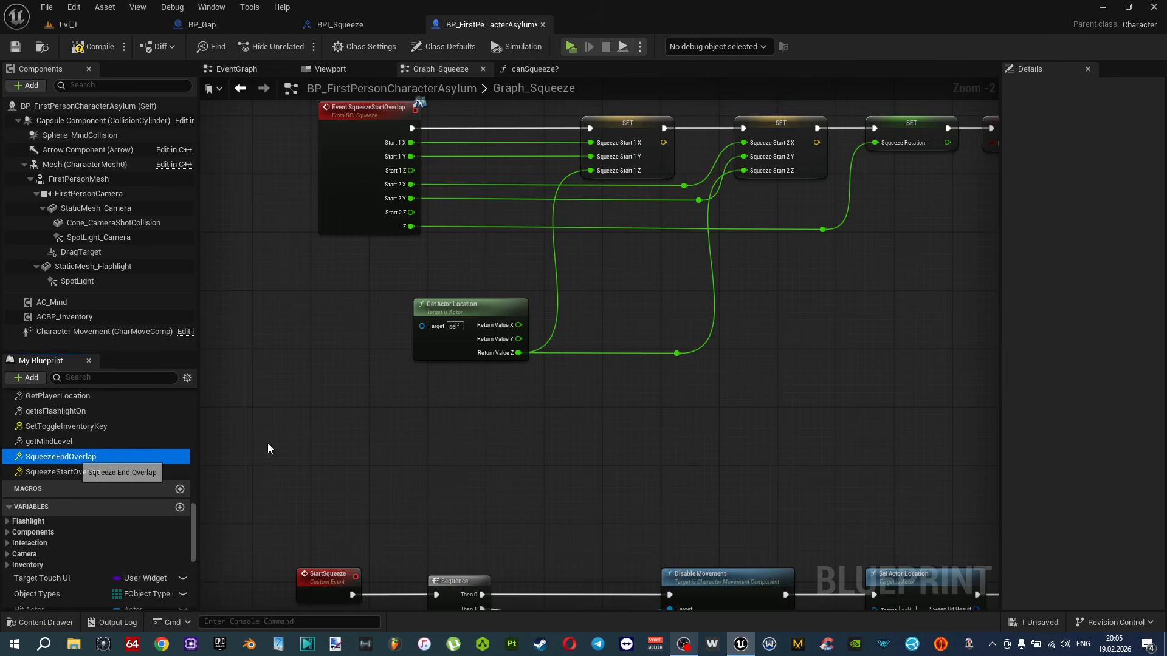
key("Delete")
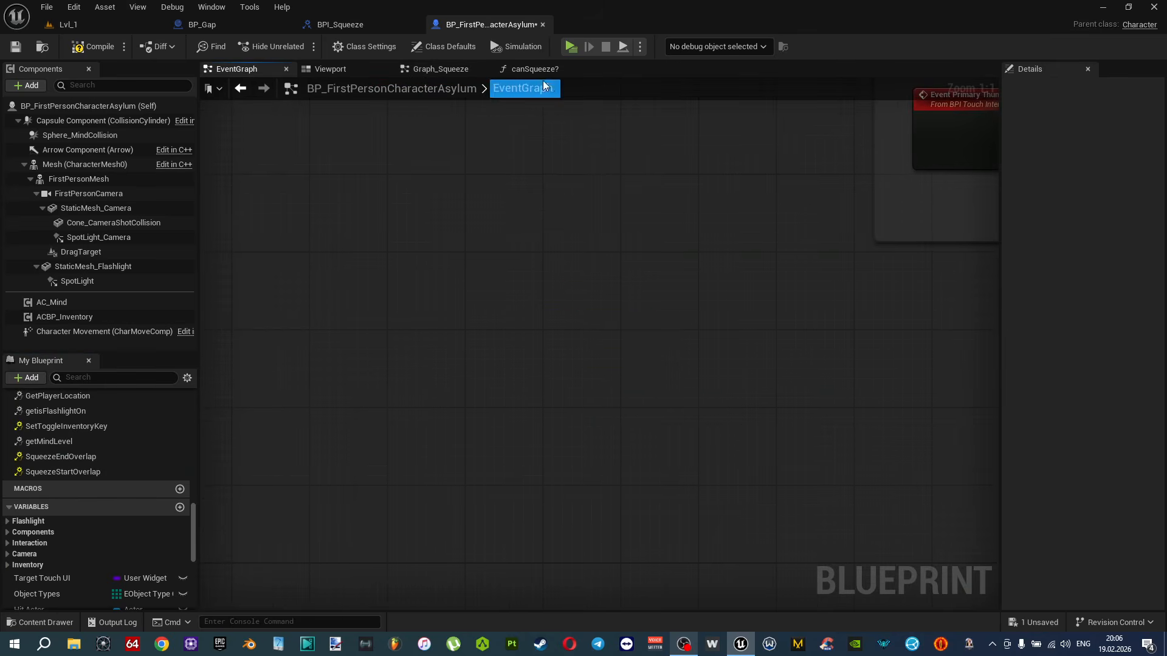
left_click(440, 68)
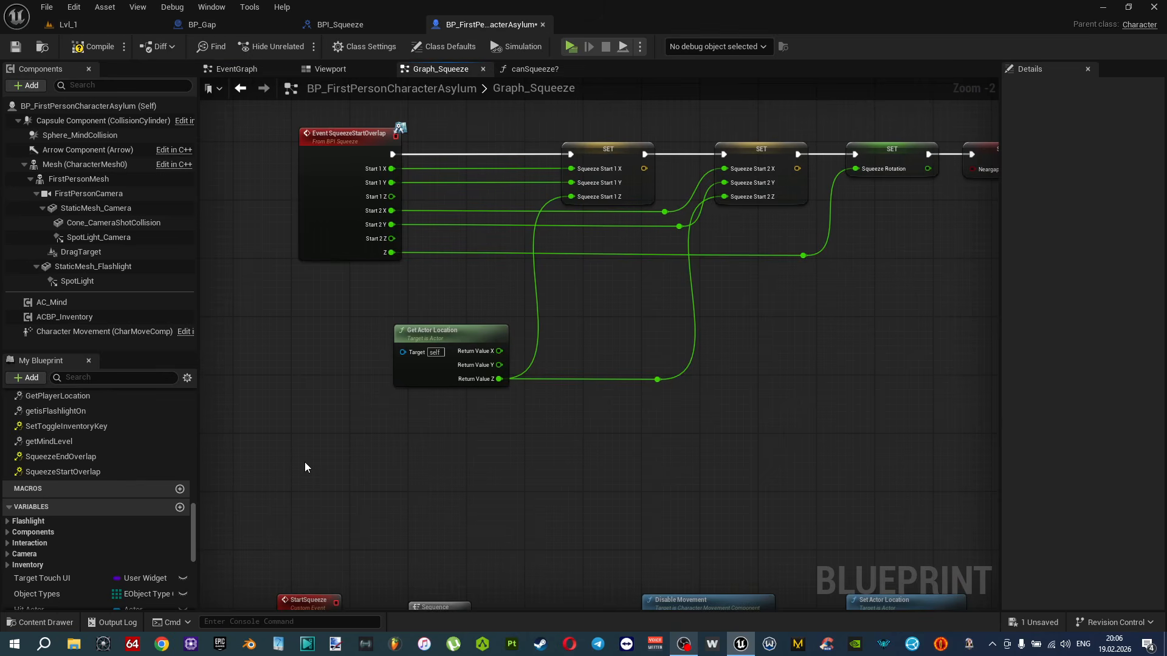
key("ctrl+v")
right_click_drag(401, 421, 435, 367)
Connect Event SqueezeEndOverlap to a new SET Neargap node with the value left unchecked.
scroll(89, 563, "down", 10)
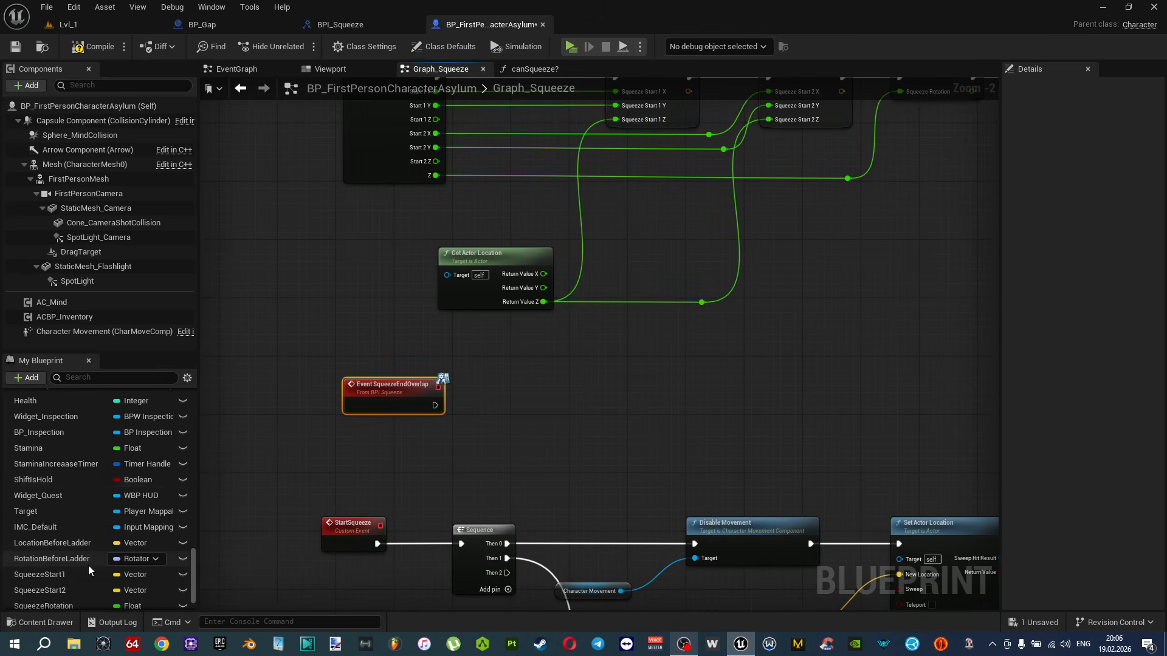
left_click_drag(66, 578, 510, 390, "alt")
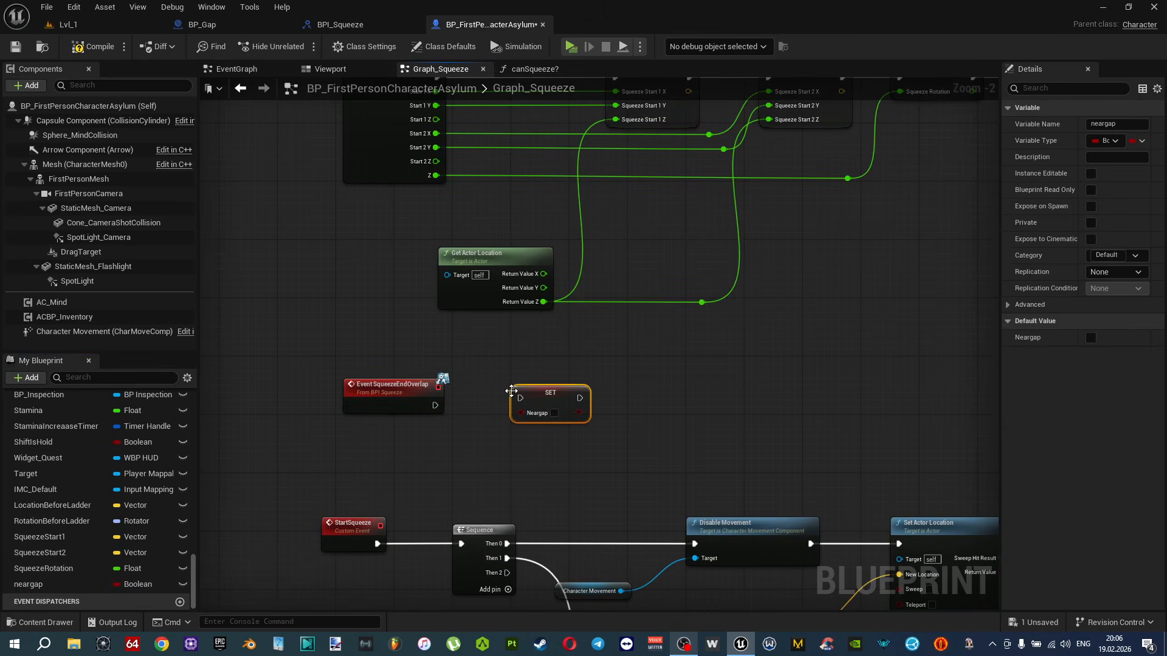
left_click_drag(435, 405, 547, 401)
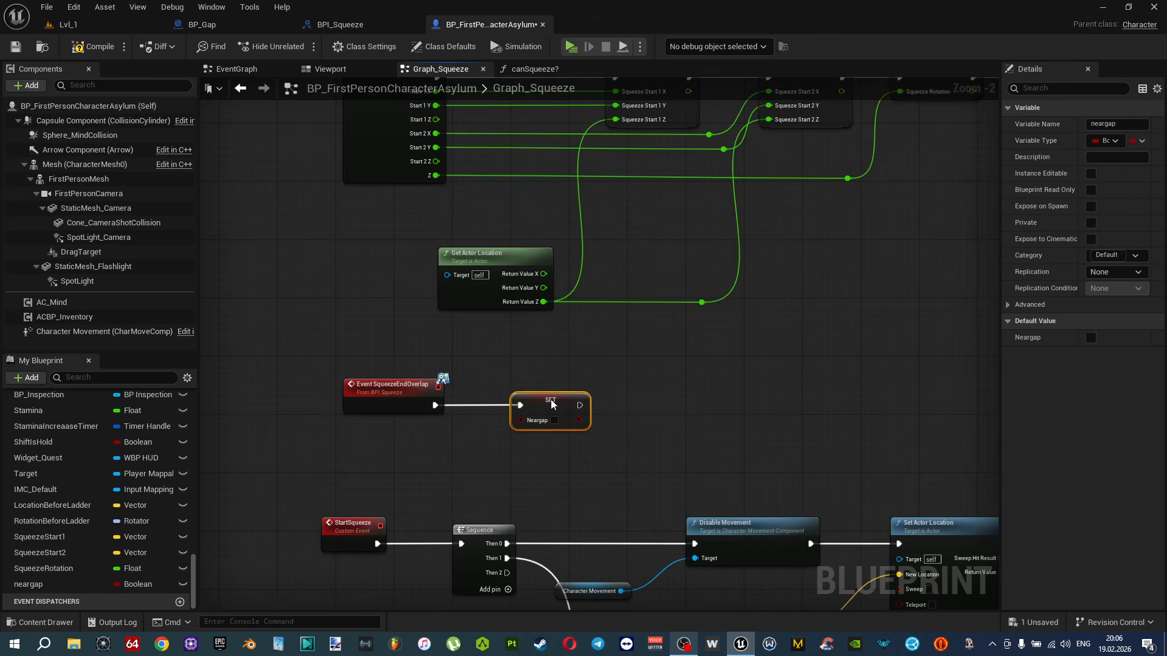
In canSqueeze?, add a third input to the AND node and feed it from a Neargap getter.
left_click(544, 70)
scroll(600, 301, "up", 3)
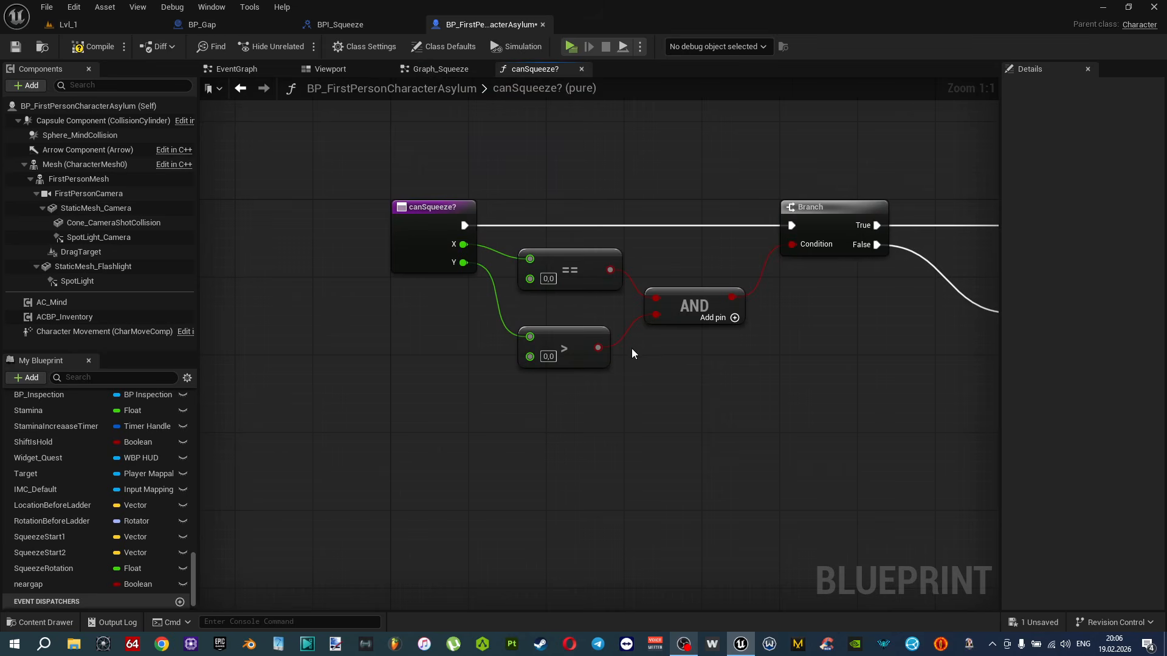
left_click_drag(68, 584, 526, 421, "ctrl")
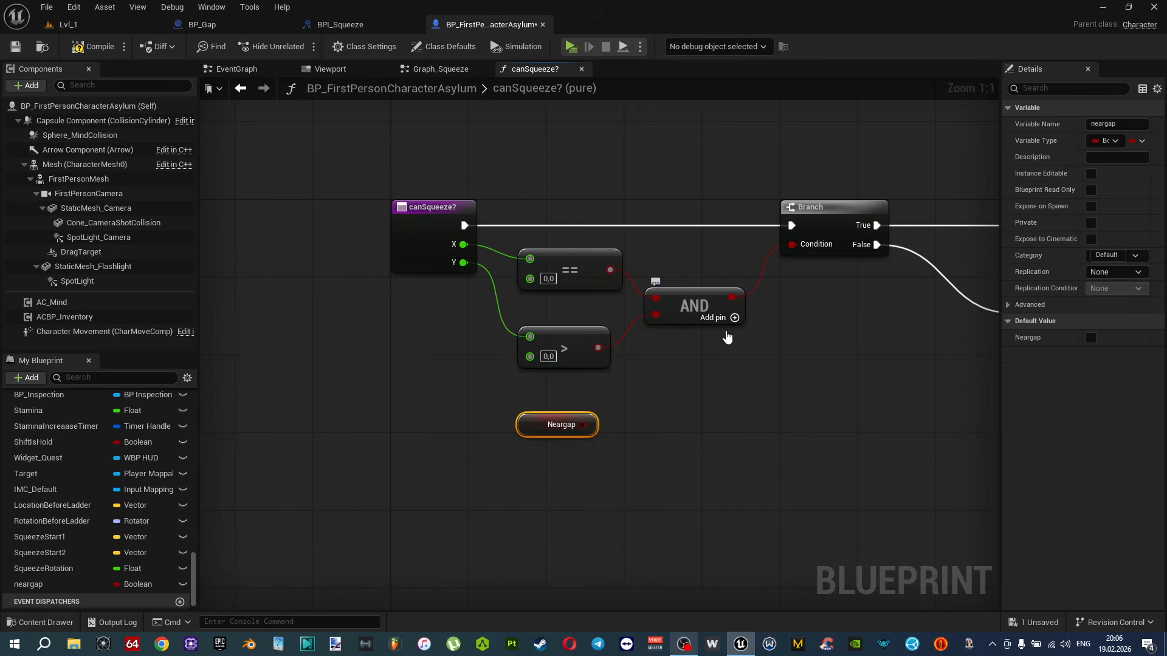
left_click(735, 317)
left_click_drag(582, 425, 656, 331)
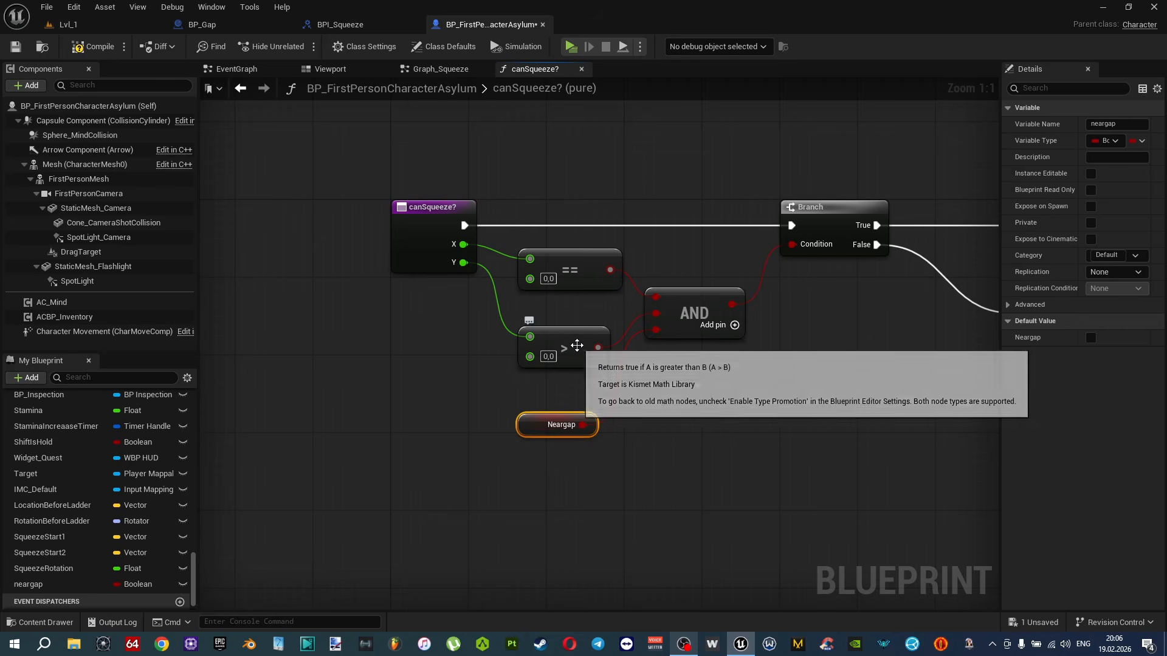
Compile and save the character Blueprint, and view the gap's arrows and collision boxes in the BP_Gap viewport.
left_click(94, 46)
key("ctrl+s")
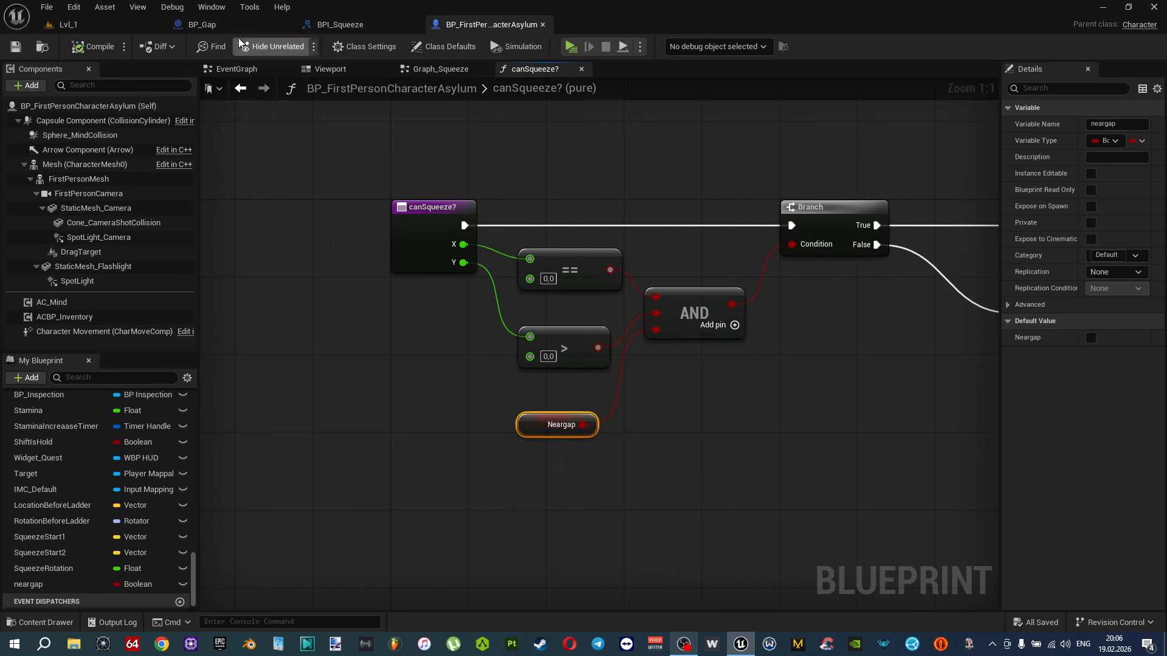
left_click(213, 24)
left_click(232, 69)
right_click_drag(498, 314, 456, 304)
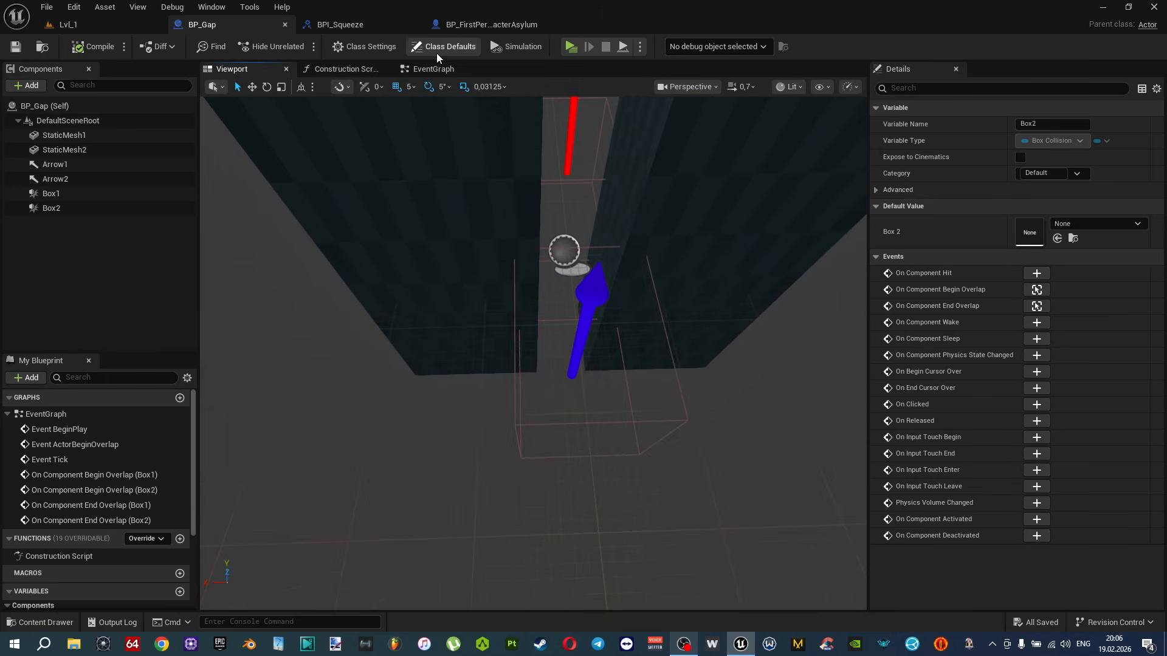
In canSqueeze?, add a fourth input to the AND node and place a Squeeze Rotation getter below Neargap.
left_click(477, 25)
right_click_drag(668, 302, 648, 224)
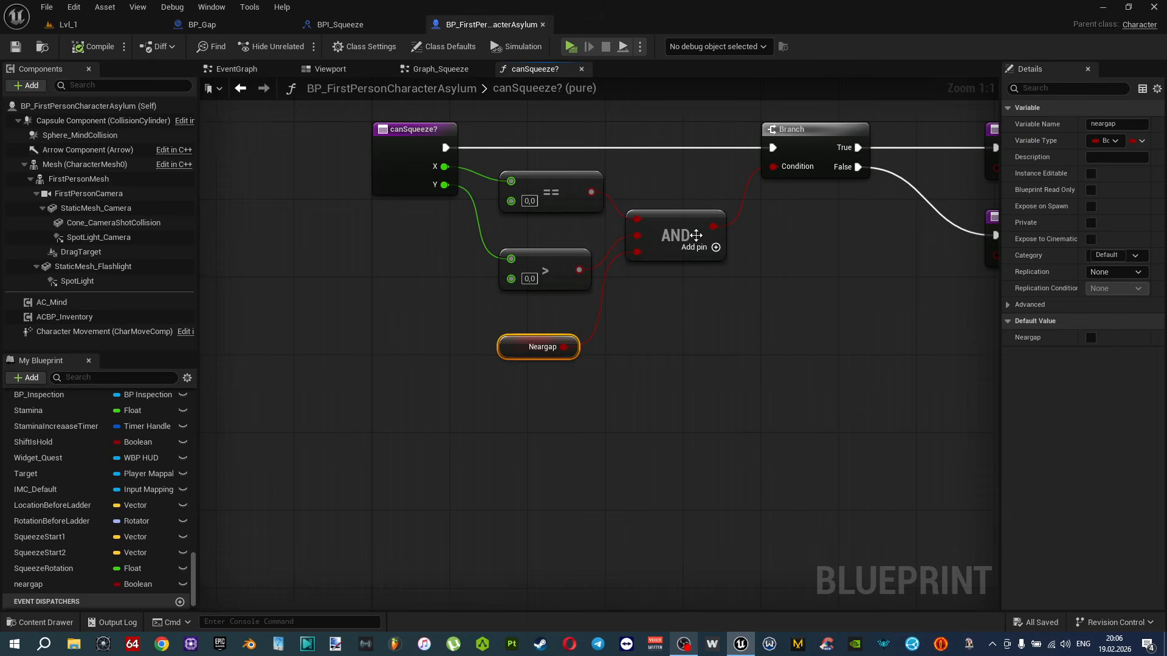
left_click(715, 246)
right_click_drag(633, 369, 661, 315)
left_click_drag(43, 568, 403, 409)
left_click(446, 435)
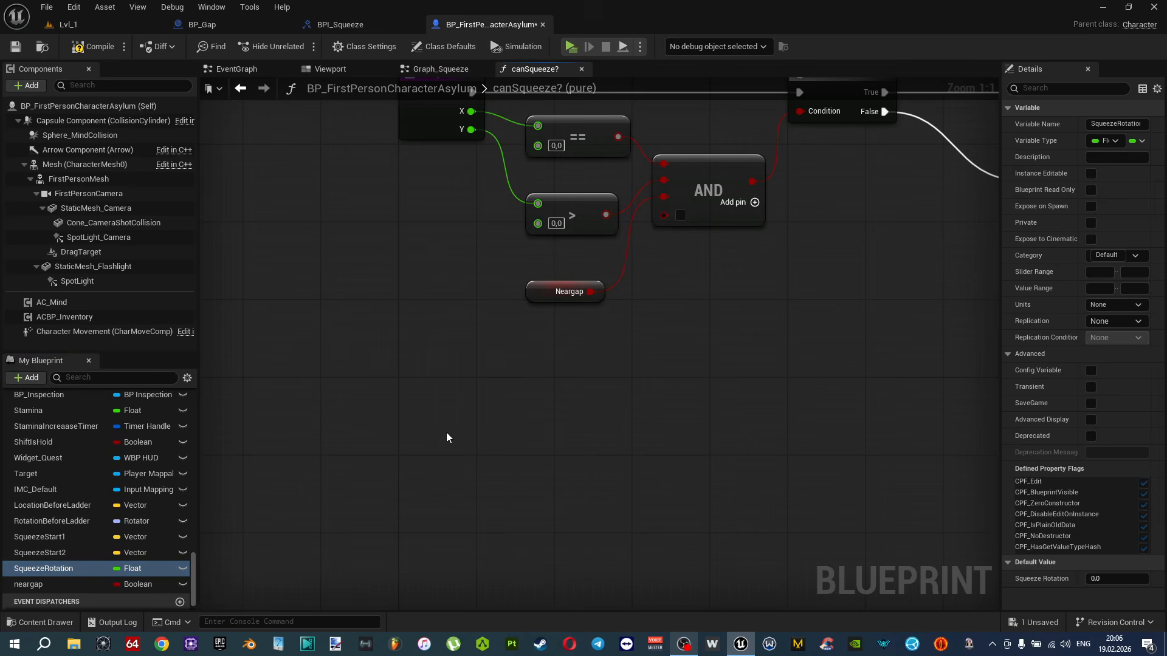
Add a Get Actor Rotation node below Squeeze Rotation and split its return value into roll, pitch and yaw.
right_click_drag(446, 432, 442, 372)
right_click(306, 502)
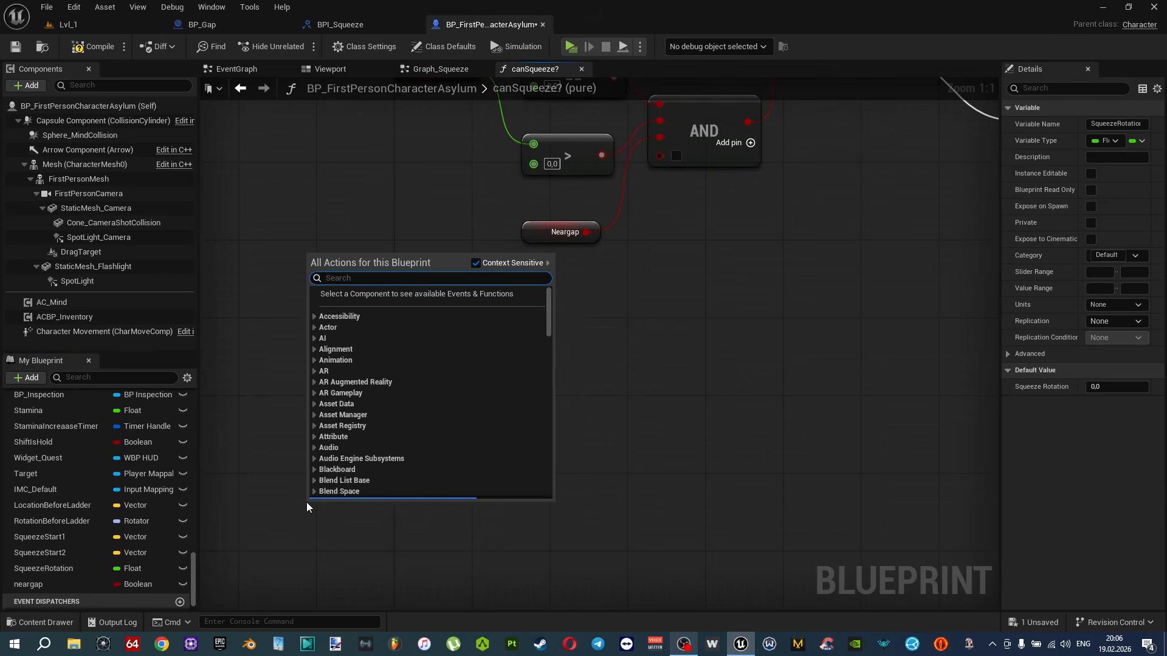
type("pl")
key("BackSpace")
key("BackSpace")
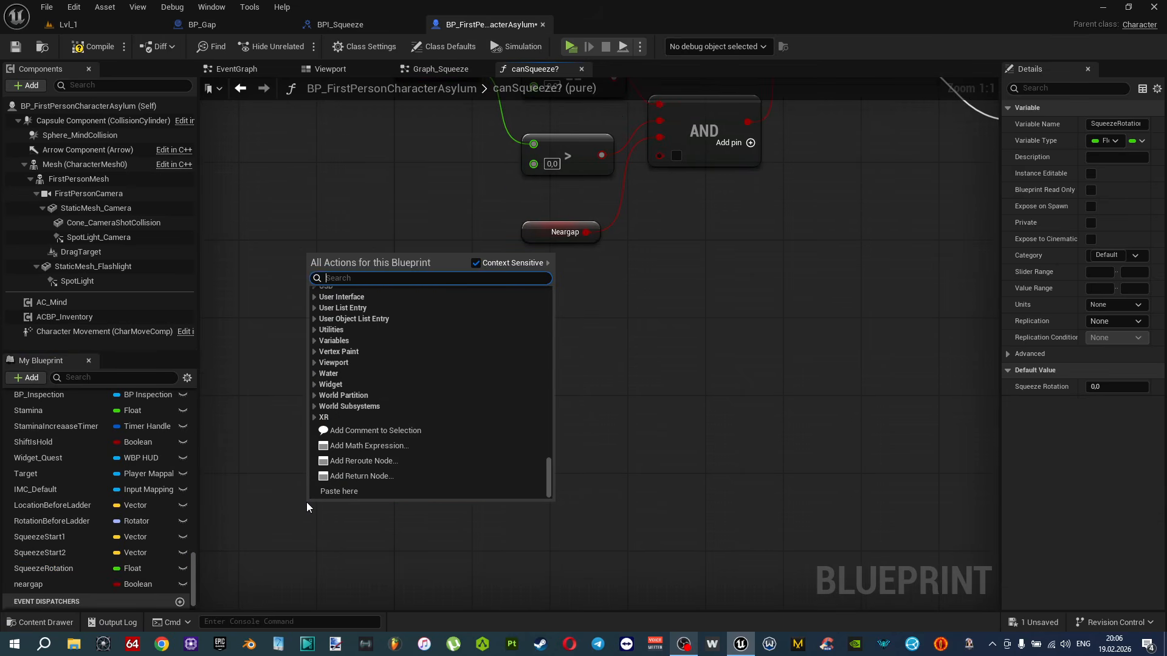
type("actor rota")
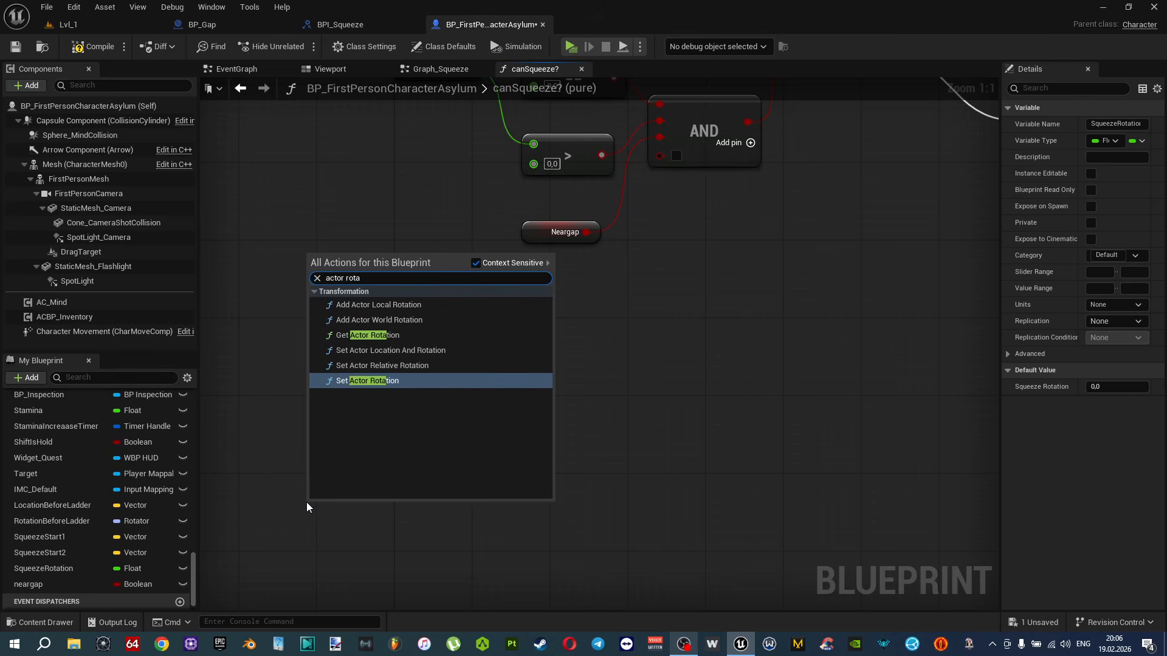
left_click(366, 335)
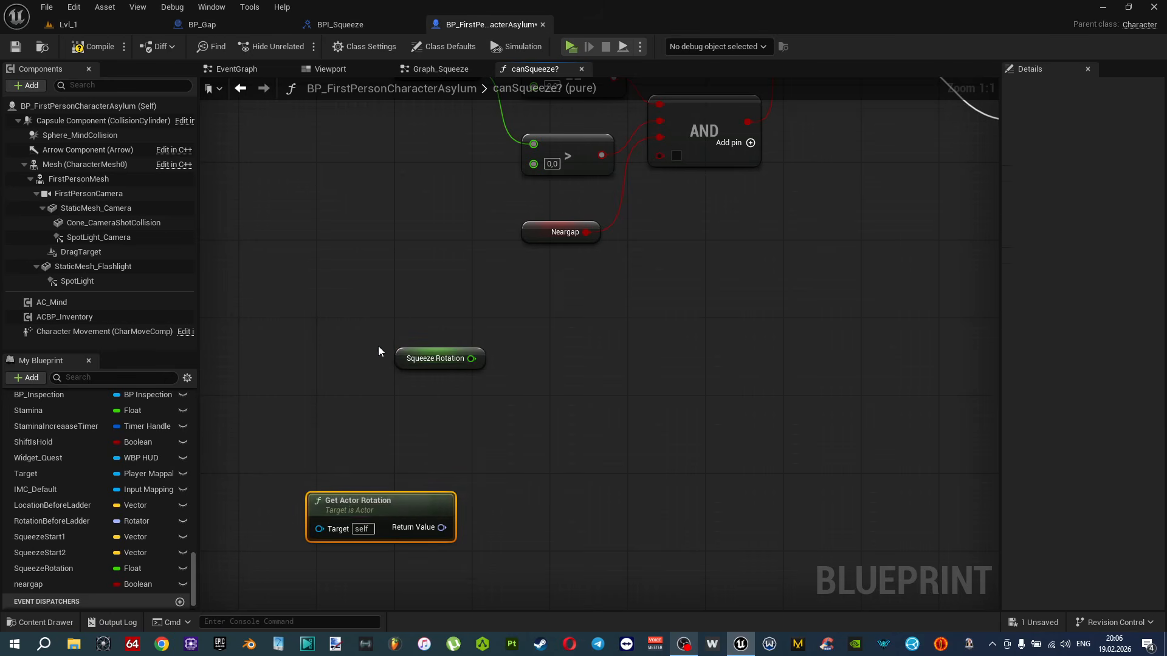
right_click(450, 529)
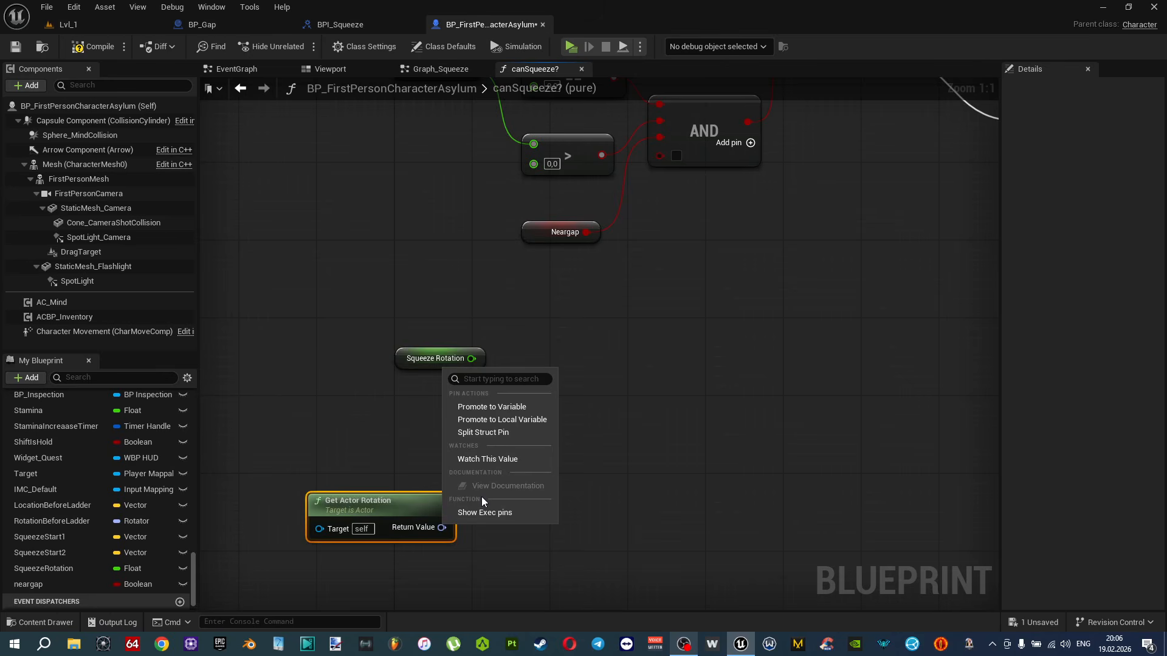
left_click(494, 434)
right_click_drag(506, 477, 518, 386)
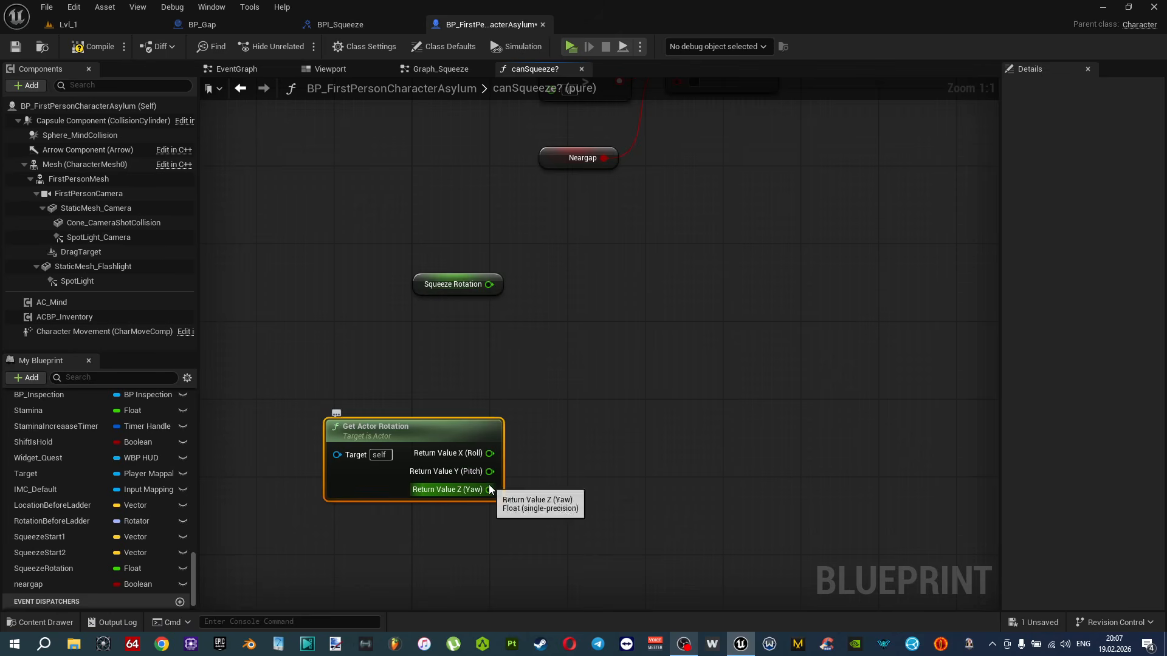
Compare Squeeze Rotation (A) with the actor's yaw (B) in a Nearly Equal (Float) node, with Error Tolerance 2.0.
left_click_drag(489, 489, 544, 438)
type("=")
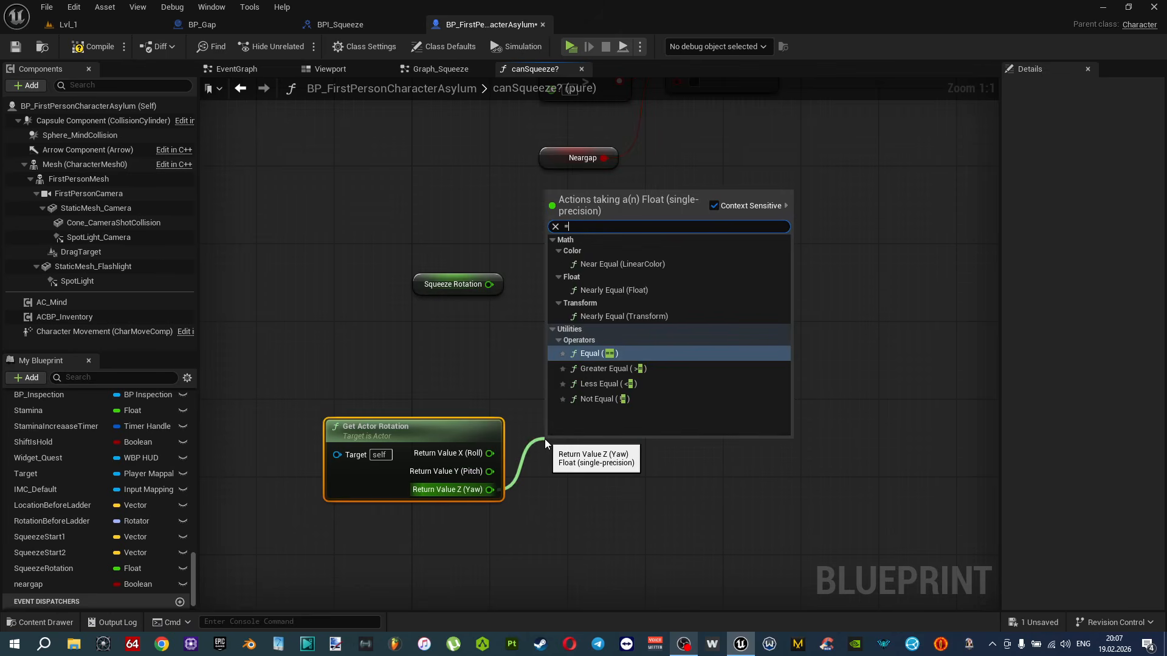
left_click(644, 294)
left_click_drag(488, 284, 551, 464)
left_click_drag(490, 490, 553, 483)
left_click_drag(599, 446, 609, 446)
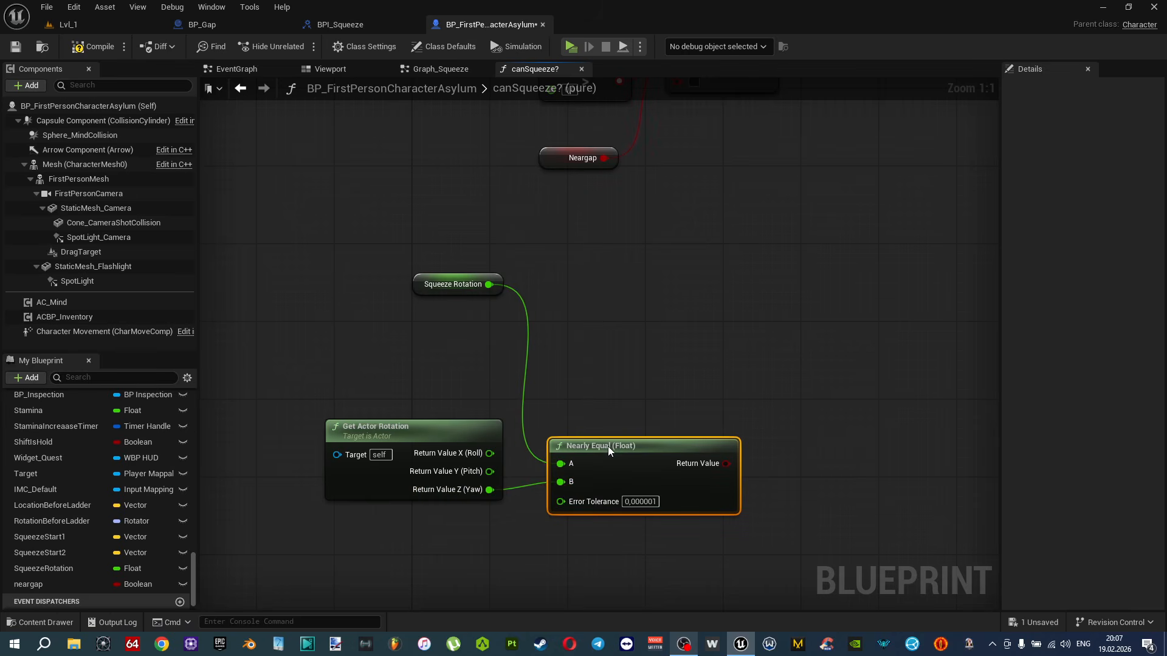
left_click(642, 503)
type("2")
key("Return")
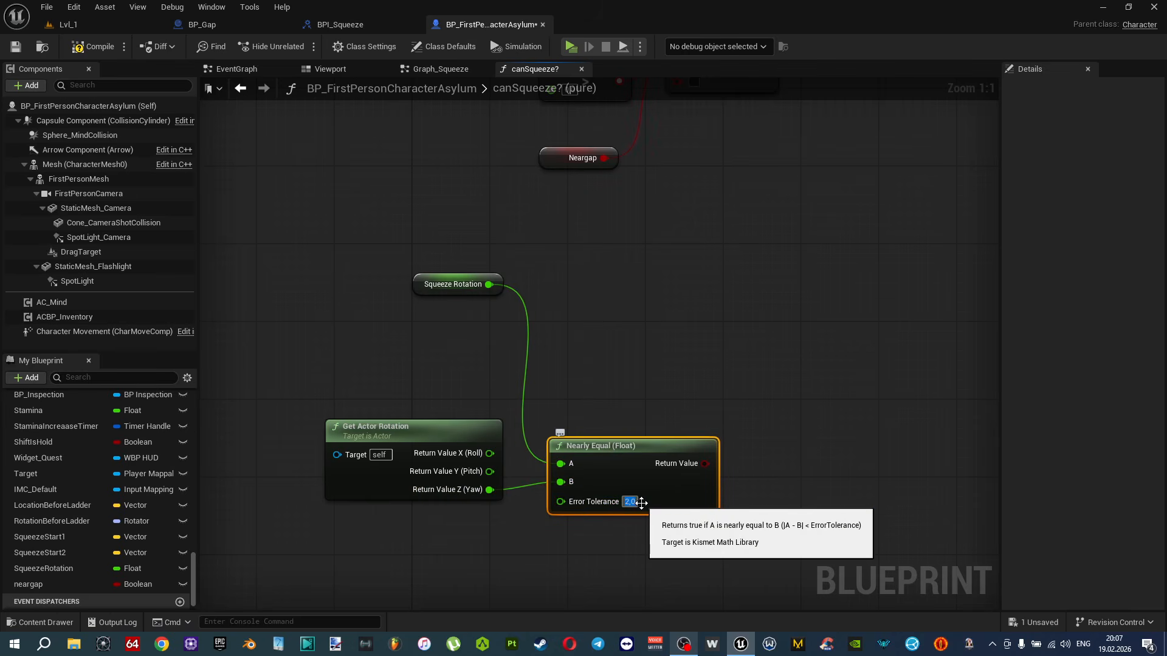
left_click(739, 429)
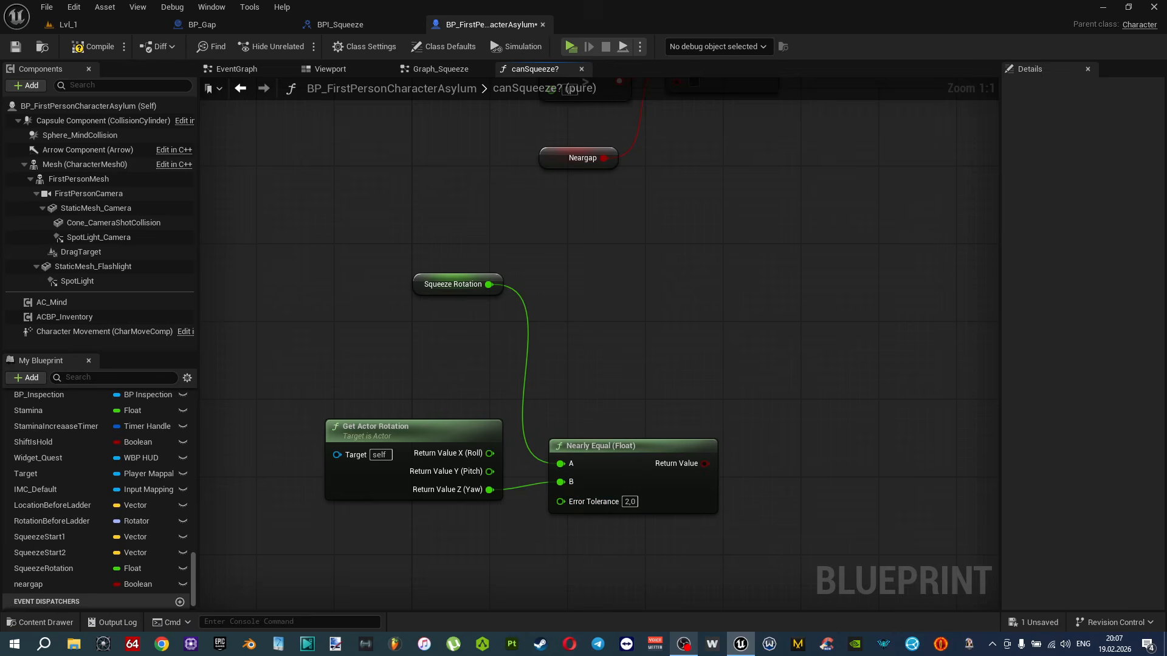
Move the Squeeze Rotation getter closer to Get Actor Rotation and connect the Nearly Equal result to the AND node's fourth input.
right_click_drag(613, 381, 609, 552)
left_click_drag(386, 317, 386, 402)
right_click_drag(645, 398, 562, 482)
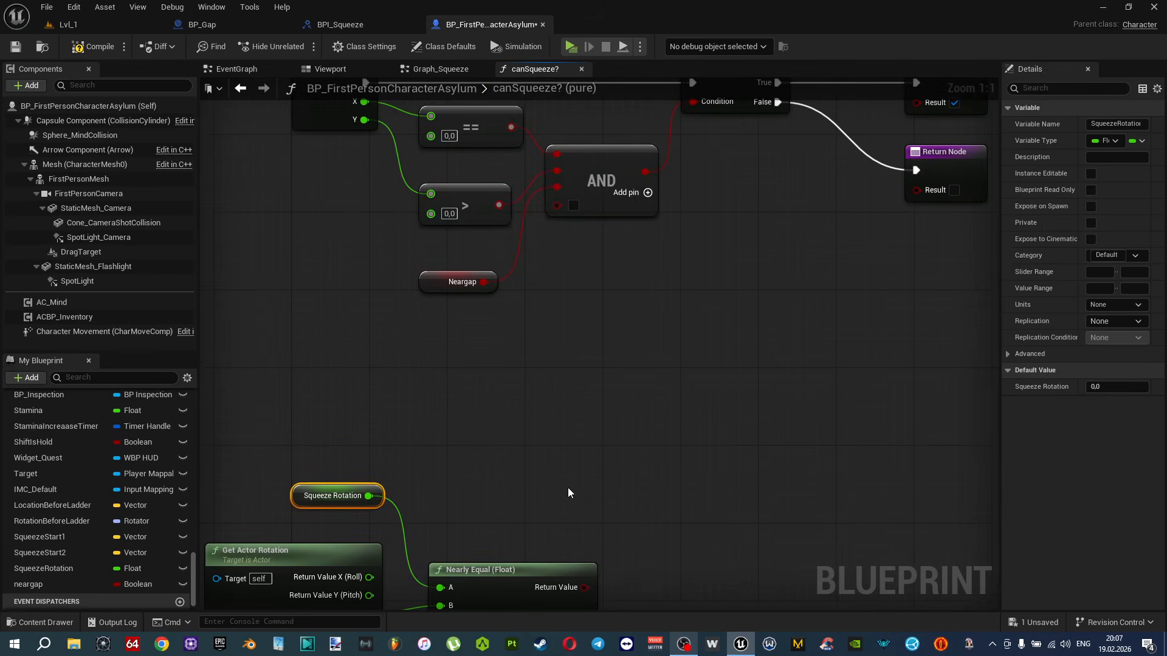
left_click_drag(585, 589, 558, 206)
right_click_drag(685, 207, 605, 357)
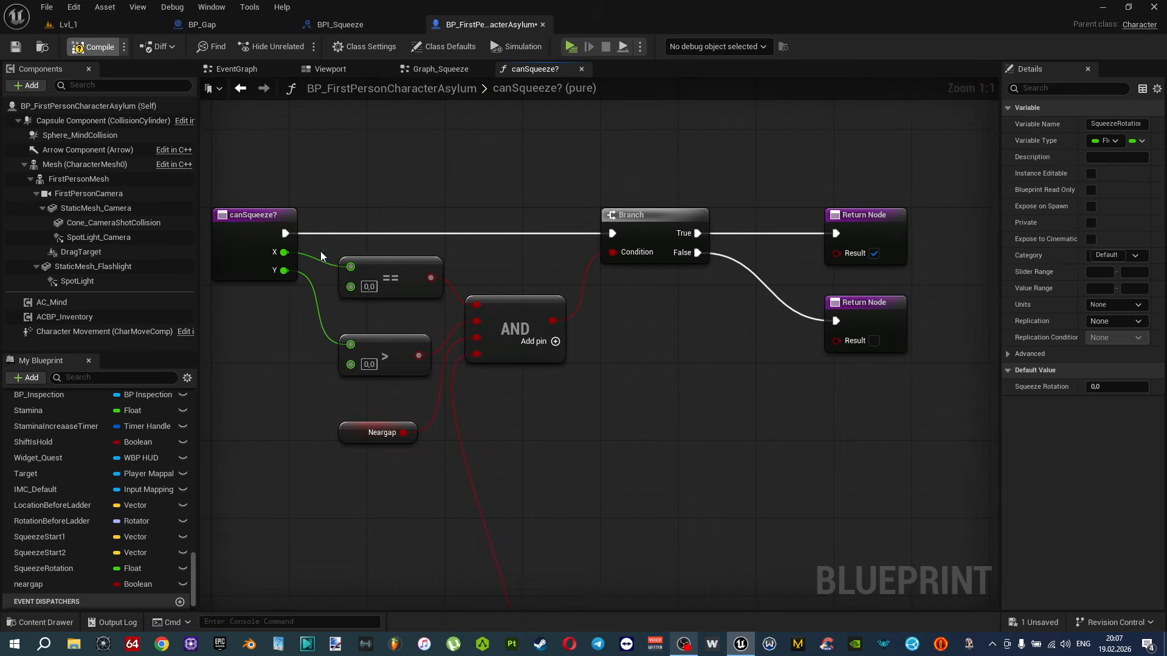
Move the three rotation comparison nodes up beneath Neargap, and compile and save the Blueprint.
right_click_drag(531, 441, 569, 260)
right_click_drag(577, 409, 642, 320)
scroll(642, 325, "down", 2)
right_click_drag(682, 493, 718, 522)
left_click_drag(694, 545, 318, 377)
left_click_drag(568, 454, 555, 316)
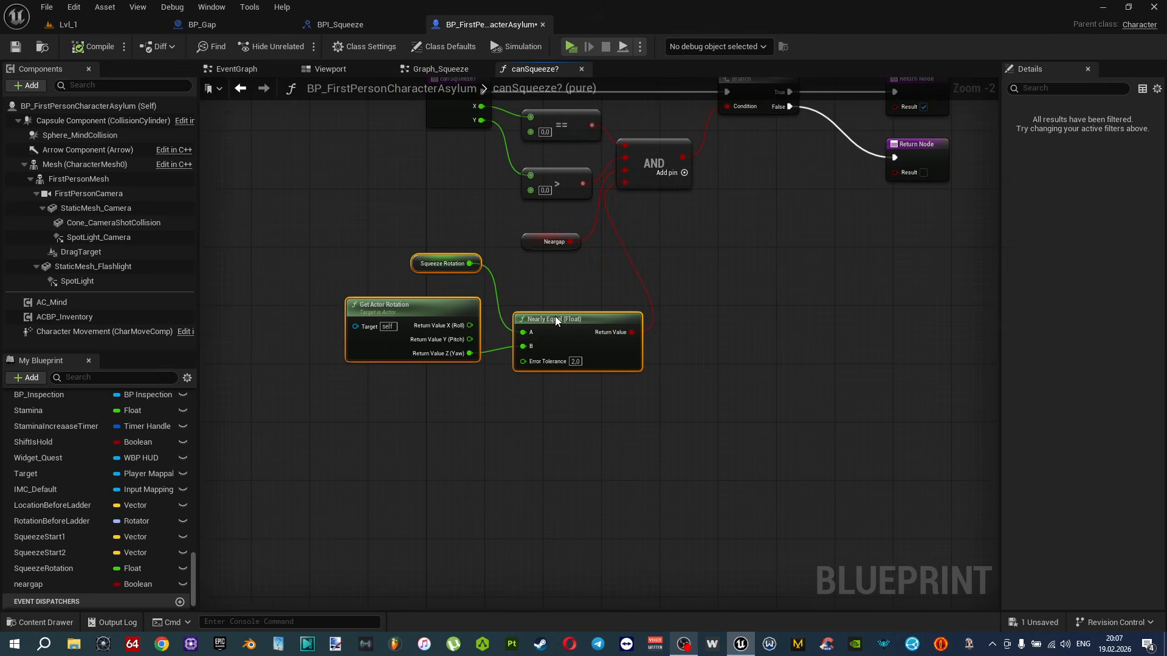
right_click_drag(576, 268, 541, 393)
scroll(541, 393, "up", 2)
right_click_drag(669, 334, 567, 364)
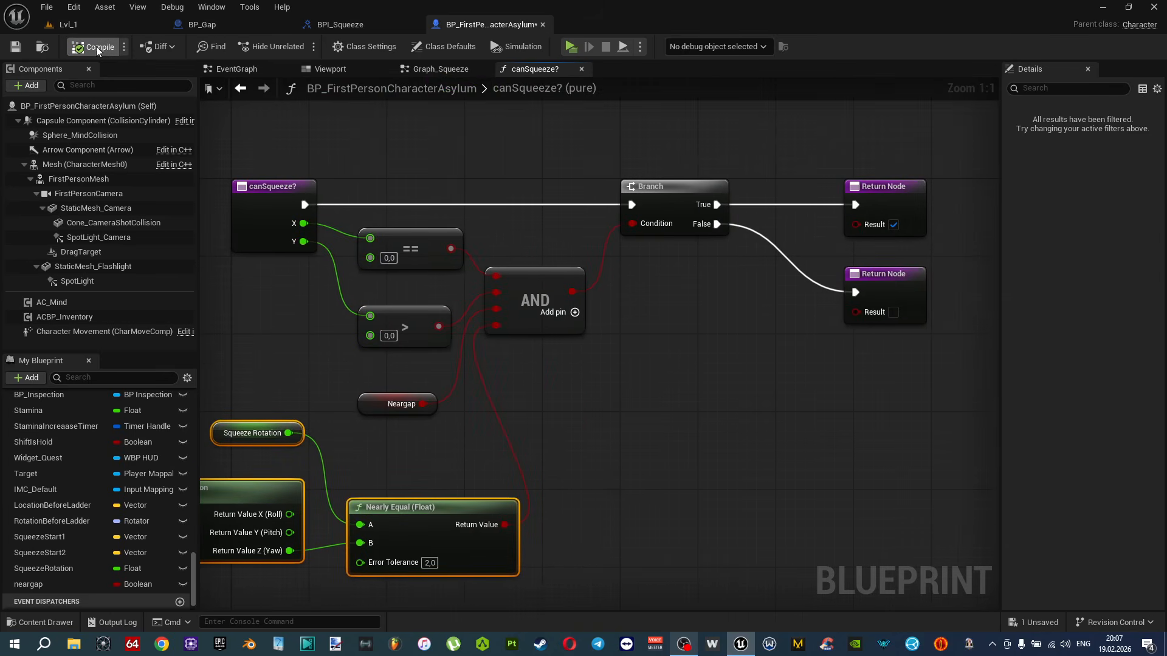
key("ctrl+s")
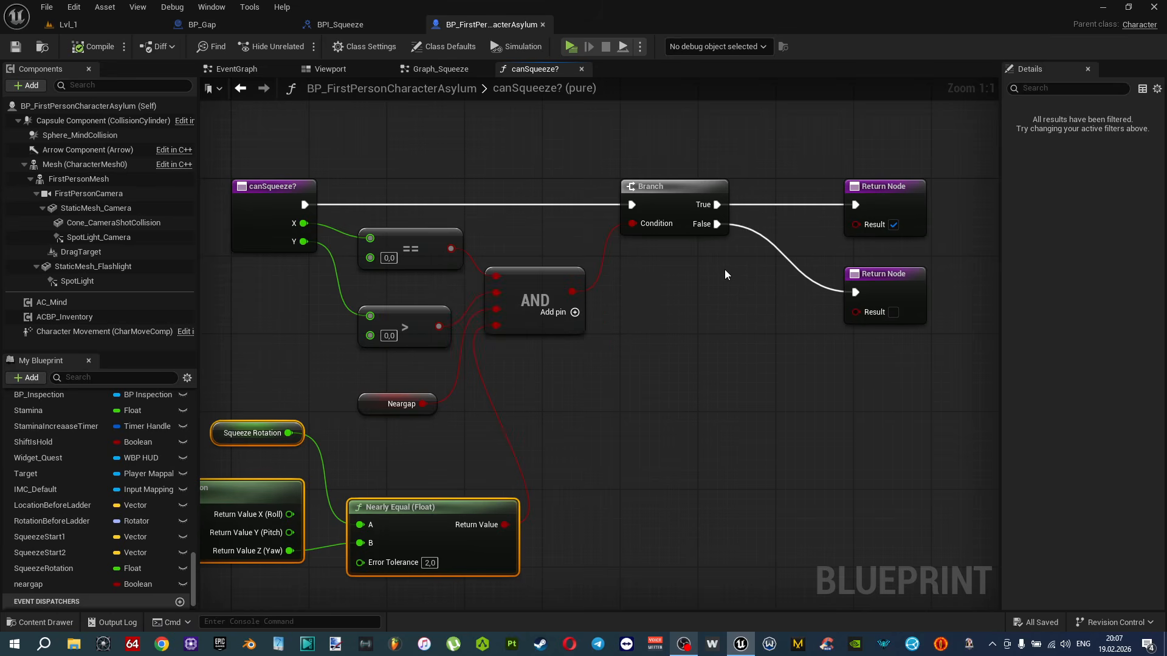
In the EventGraph, move the IA_Move and Primary Thumbstick events out of the Movement Input comment, making room before their Move nodes.
left_click(337, 70)
left_click(440, 69)
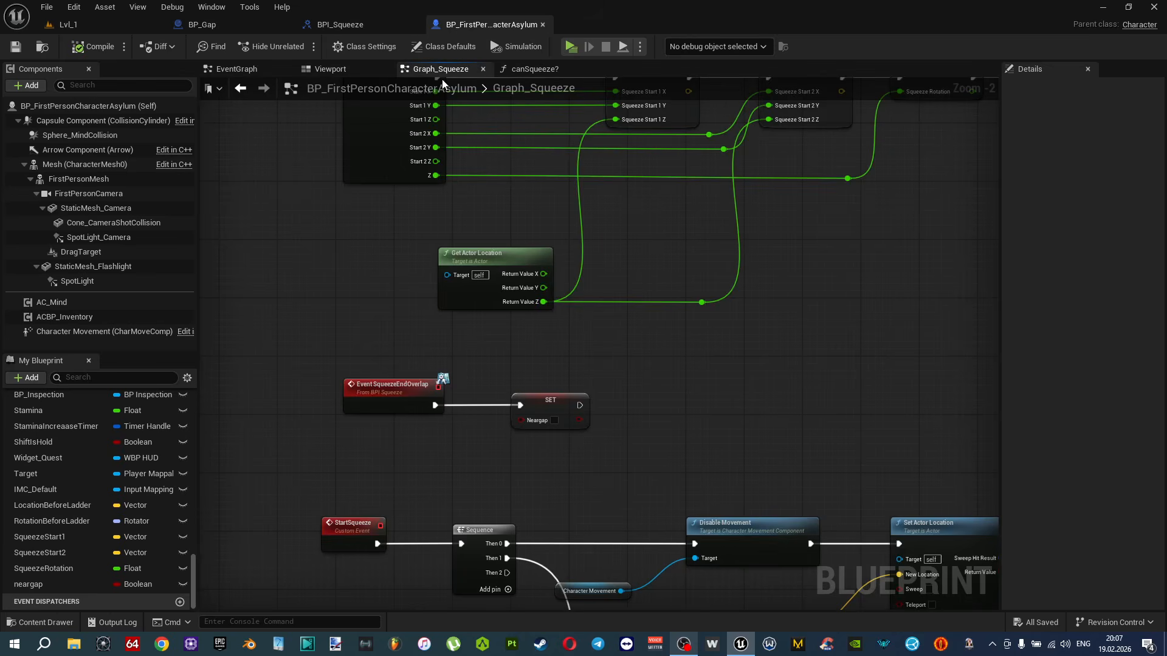
double_click(567, 88)
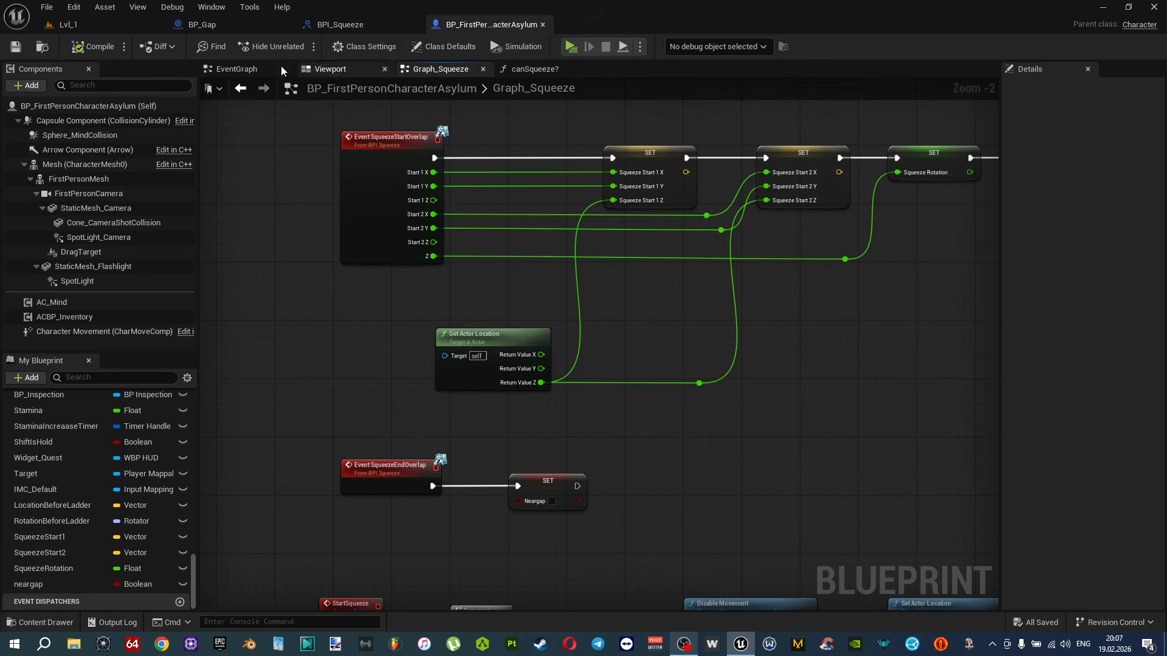
left_click(246, 65)
right_click_drag(752, 267, 706, 269)
scroll(609, 341, "up", 2)
scroll(651, 315, "down", 2)
scroll(651, 315, "up", 2)
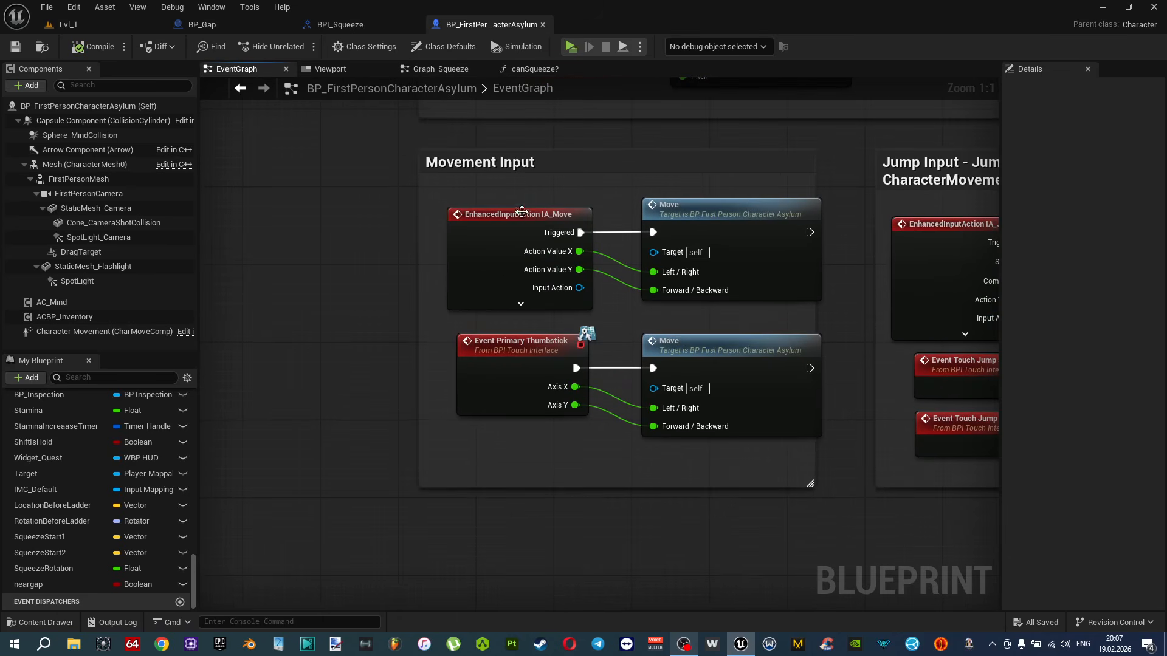
right_click_drag(405, 232, 517, 237)
left_click_drag(607, 229, 315, 228)
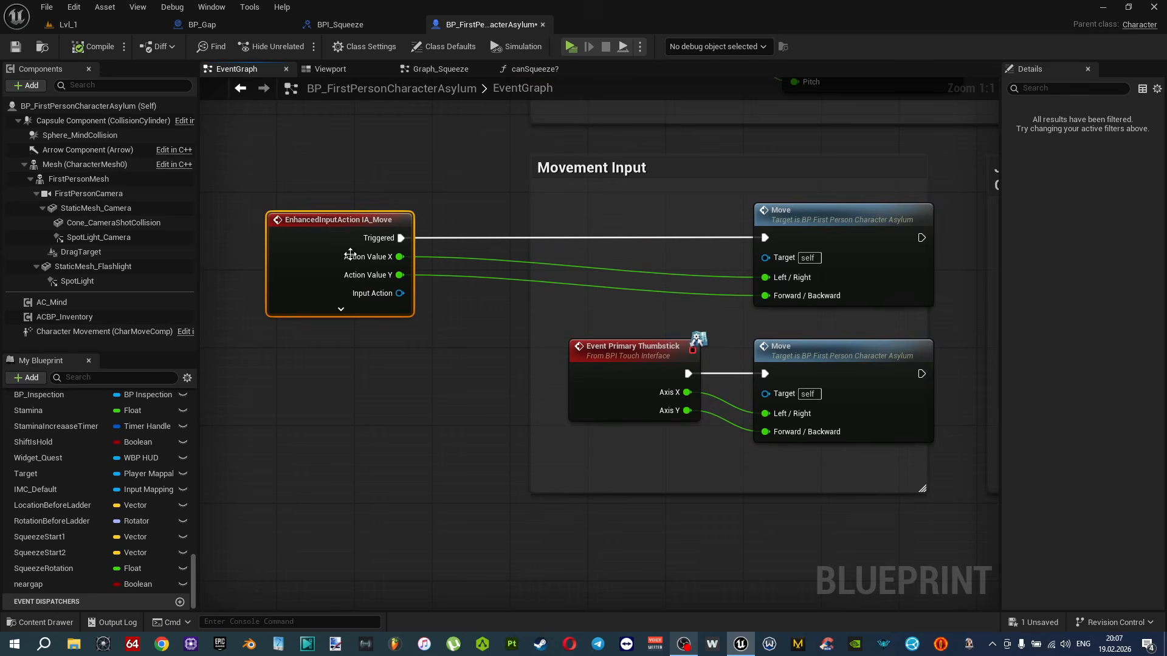
left_click_drag(614, 346, 315, 343)
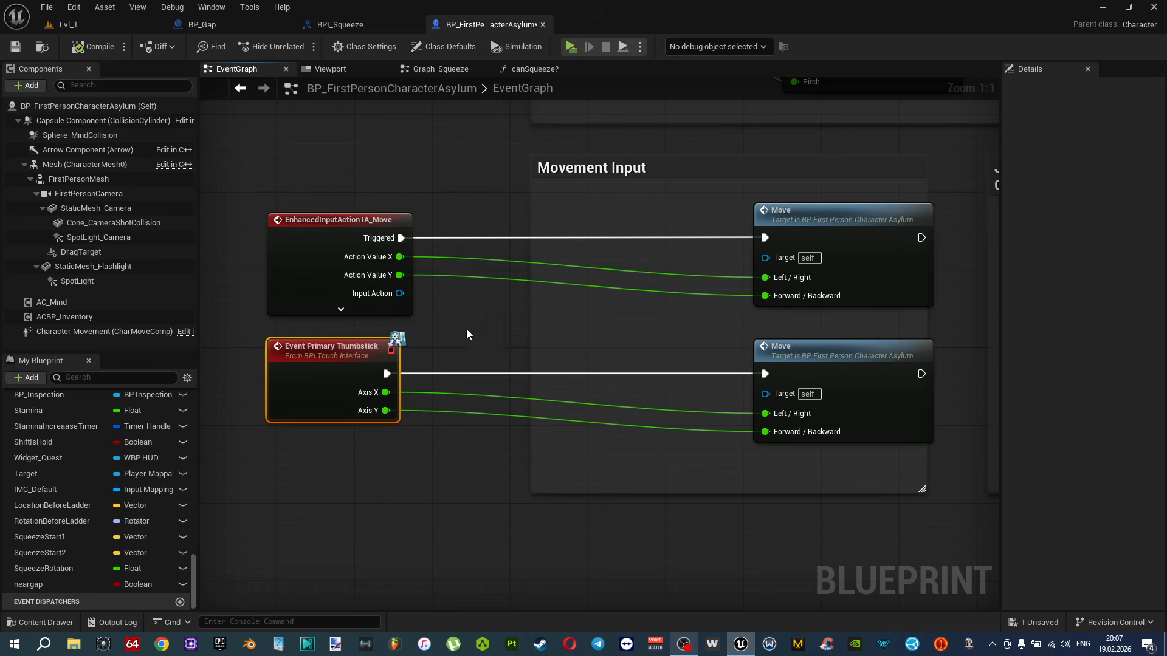
right_click_drag(459, 308, 640, 325)
left_click_drag(368, 214, 544, 446)
left_click_drag(516, 240, 396, 243)
right_click_drag(386, 315, 429, 311)
Place a Can Squeeze? function call between the movement events and their Move nodes.
scroll(135, 491, "up", 10)
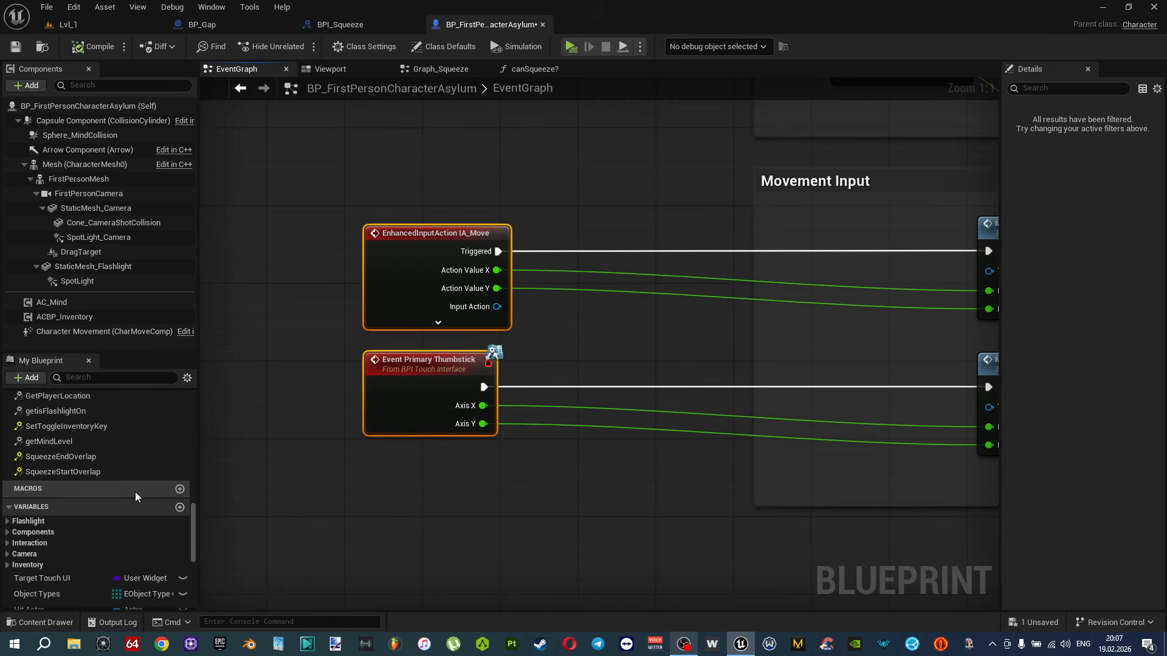
scroll(105, 518, "up", 6)
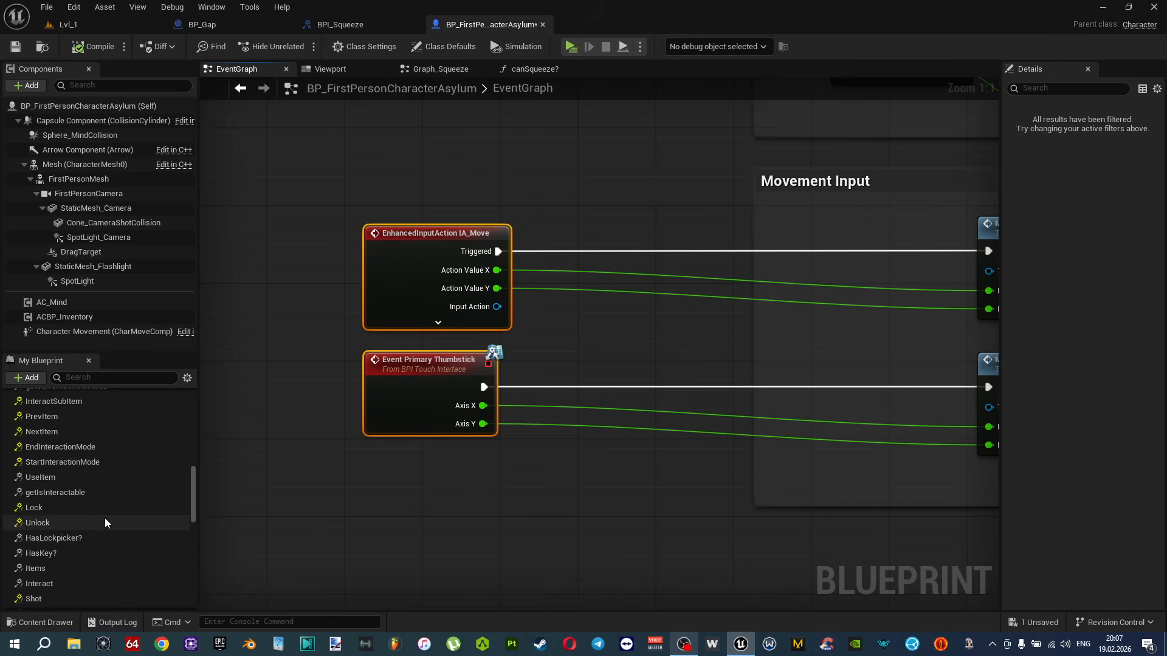
left_click_drag(85, 517, 623, 357)
left_click_drag(564, 315, 562, 314)
right_click_drag(655, 295, 564, 324)
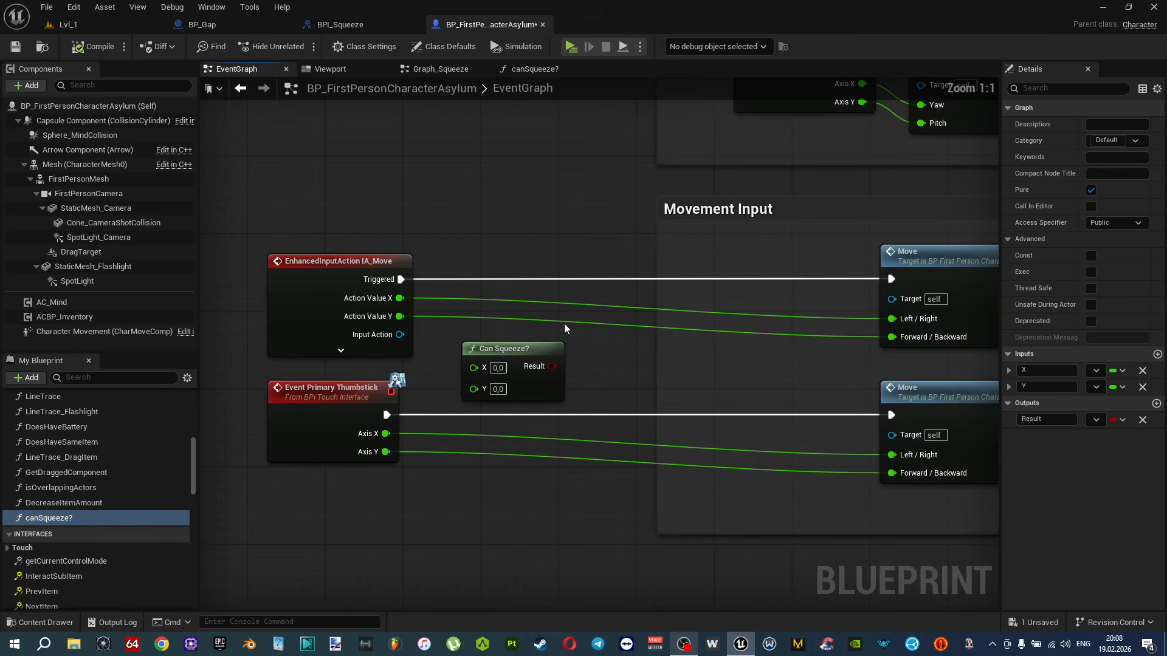
Insert a Branch between IA_Move's Triggered output and Move, with Can Squeeze? as its condition and False leading to Move.
left_click(580, 278)
left_click_drag(401, 279, 599, 264)
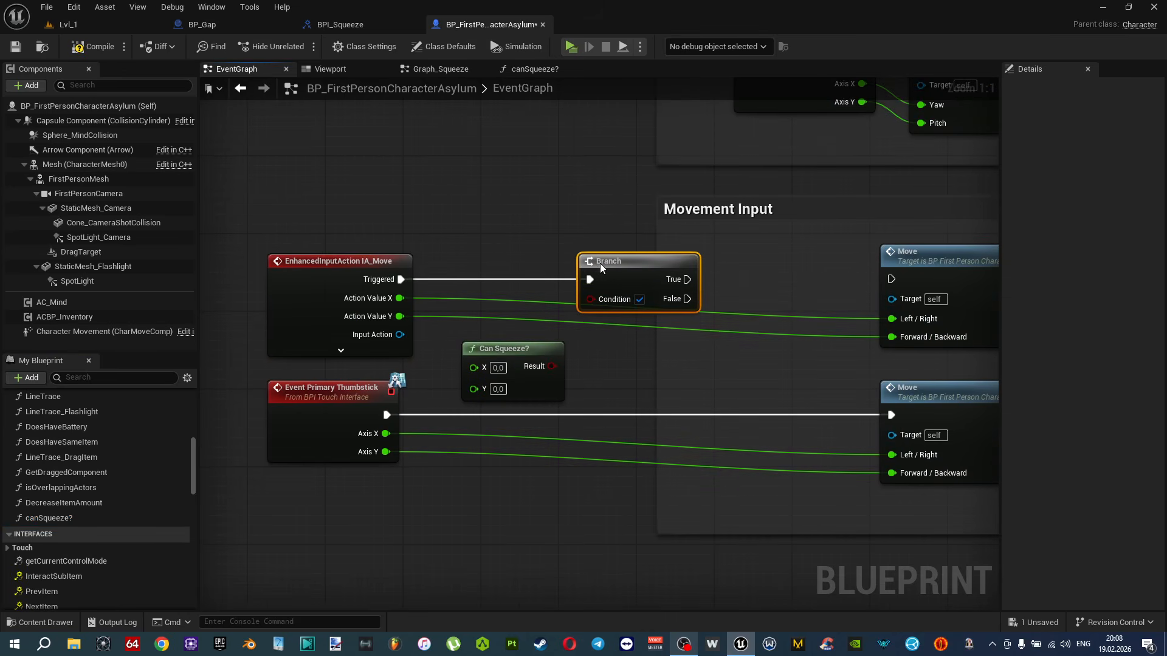
left_click_drag(552, 366, 596, 300)
right_click_drag(738, 326, 654, 329)
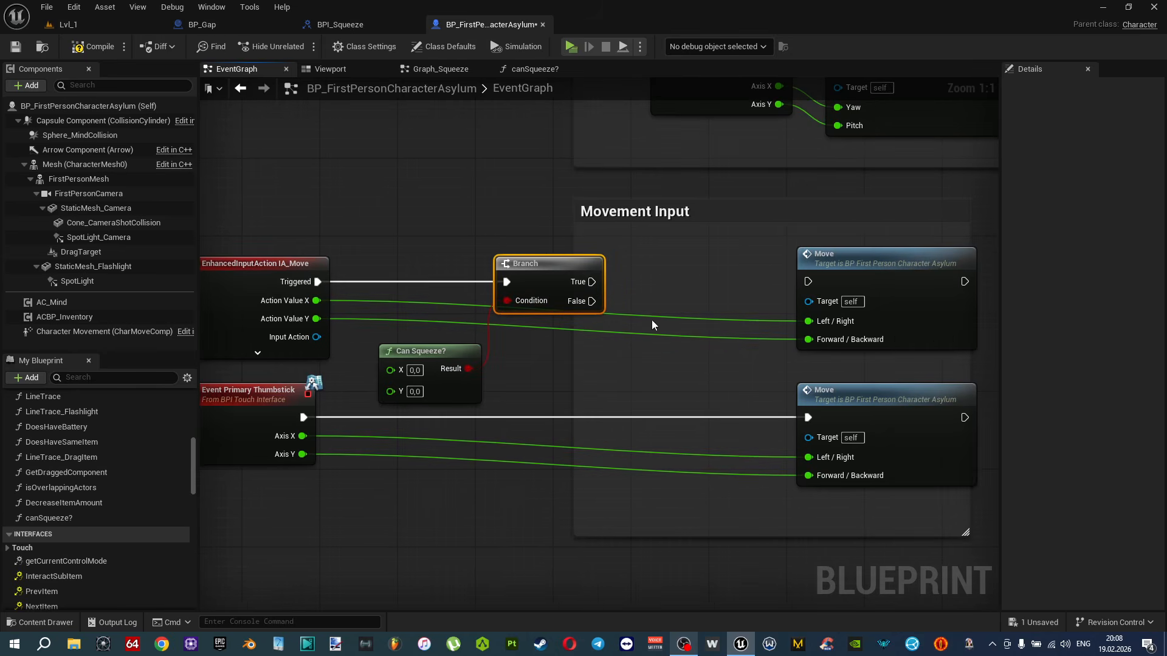
left_click_drag(594, 302, 808, 281)
right_click_drag(658, 387, 724, 360)
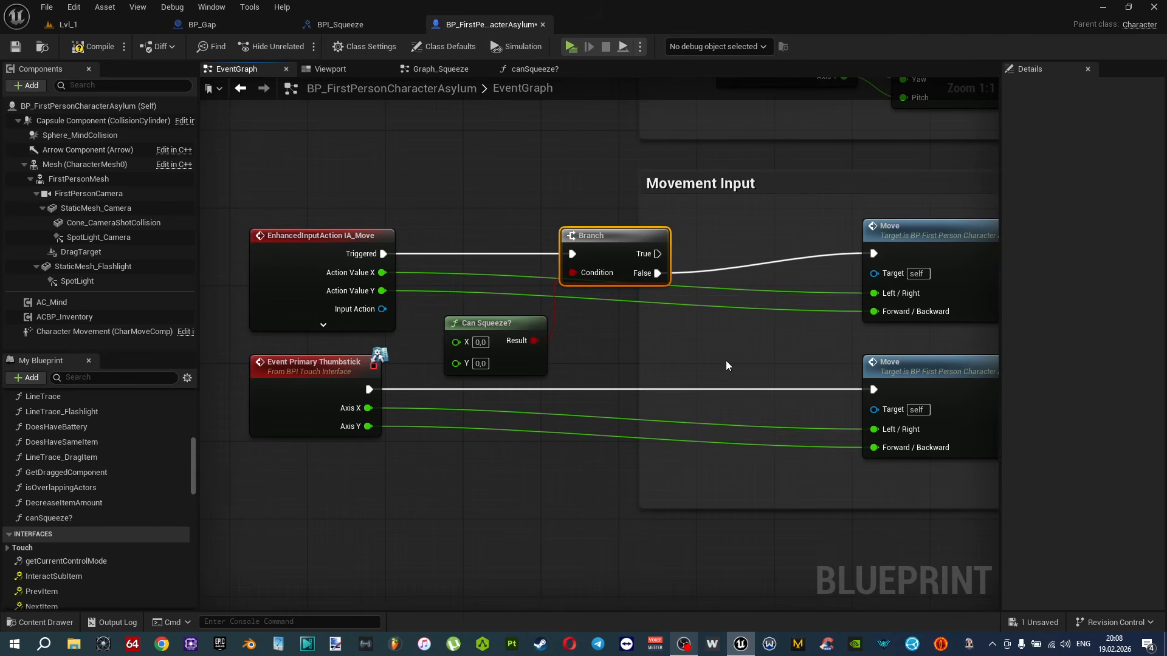
Connect IA_Move's Action Value X and Action Value Y to the X and Y inputs of Can Squeeze?
left_click(499, 236)
left_click_drag(382, 272, 455, 358)
right_click_drag(656, 373, 630, 368)
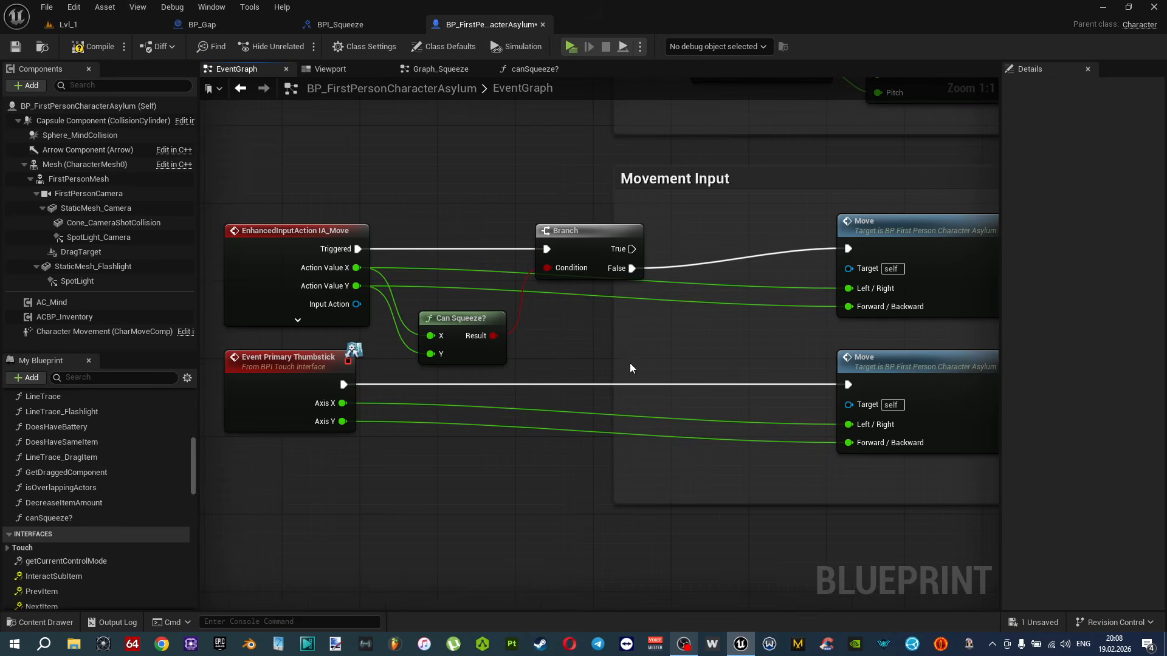
Duplicate the Branch and Can Squeeze? nodes and wire them between Event Primary Thumbstick and its Move node, using the False output.
left_click_drag(572, 364, 476, 253)
right_click_drag(502, 442, 575, 360)
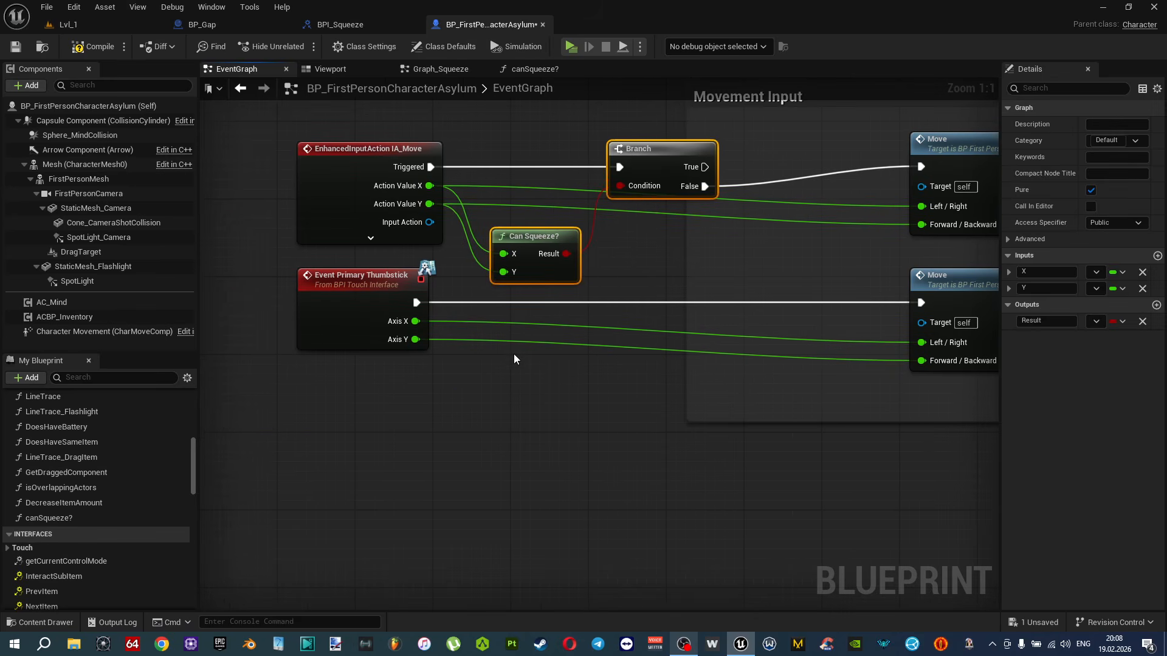
key("ctrl+c")
key("ctrl+v")
left_click_drag(417, 303, 462, 420)
left_click_drag(415, 339, 461, 437)
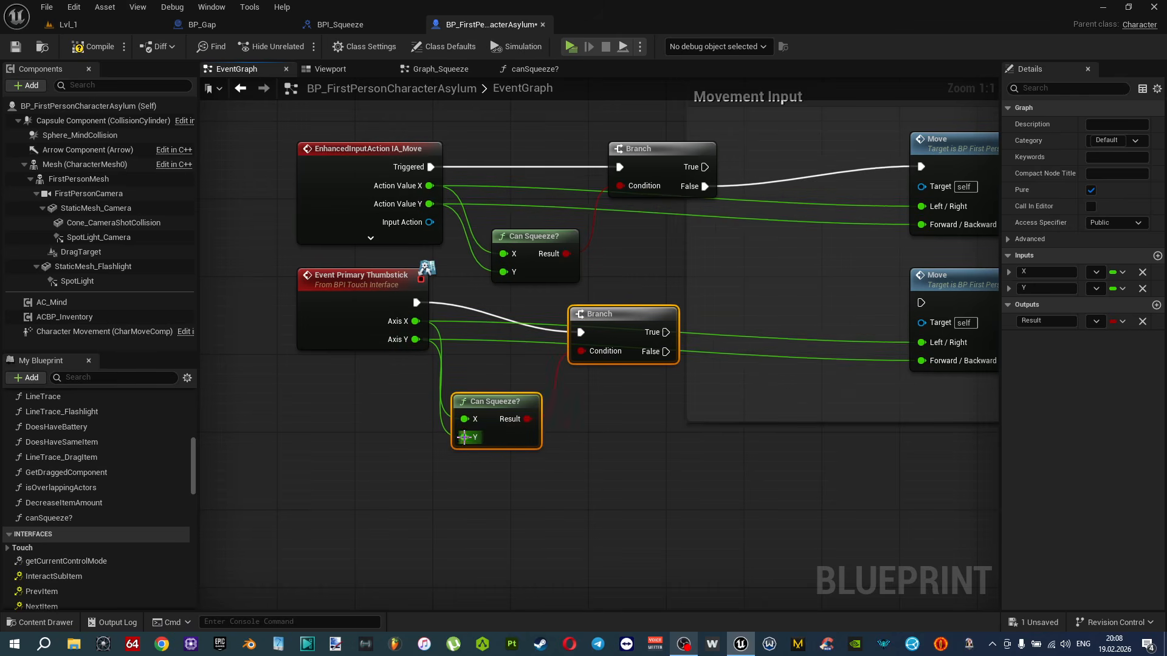
right_click_drag(661, 367, 581, 403)
left_click_drag(587, 387, 841, 338)
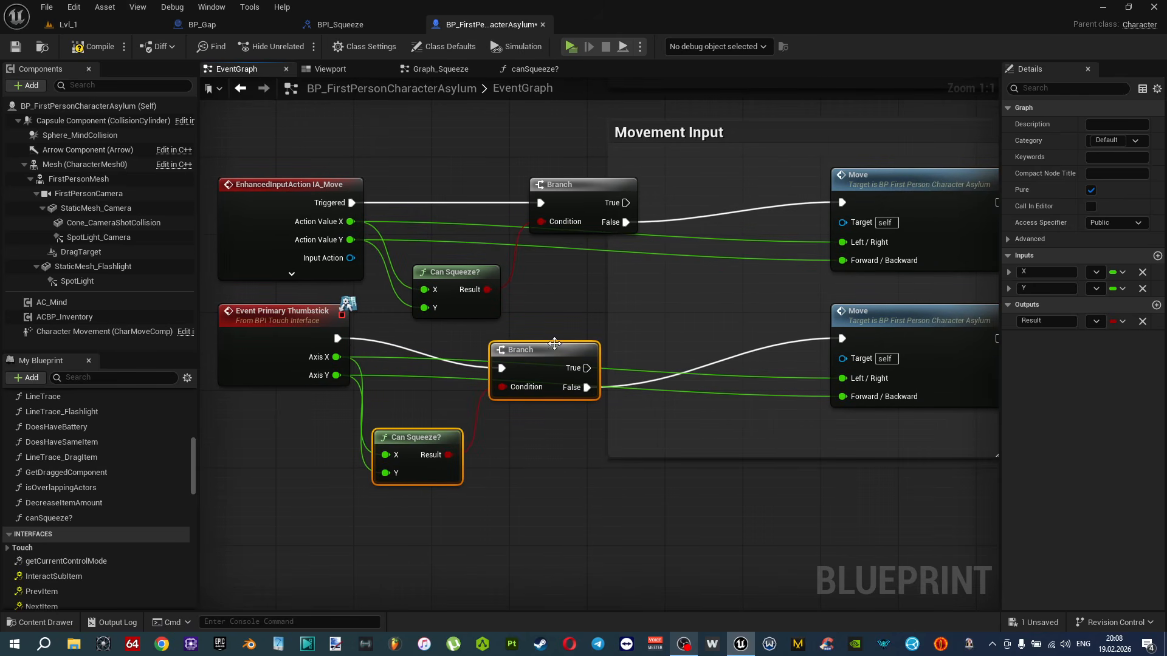
Move the IA_Move event and its Branch slightly up to line up their execution wires with Move.
right_click_drag(554, 344, 587, 334)
left_click_drag(606, 184, 607, 170)
left_click_drag(354, 177, 357, 155)
right_click_drag(592, 347, 617, 305)
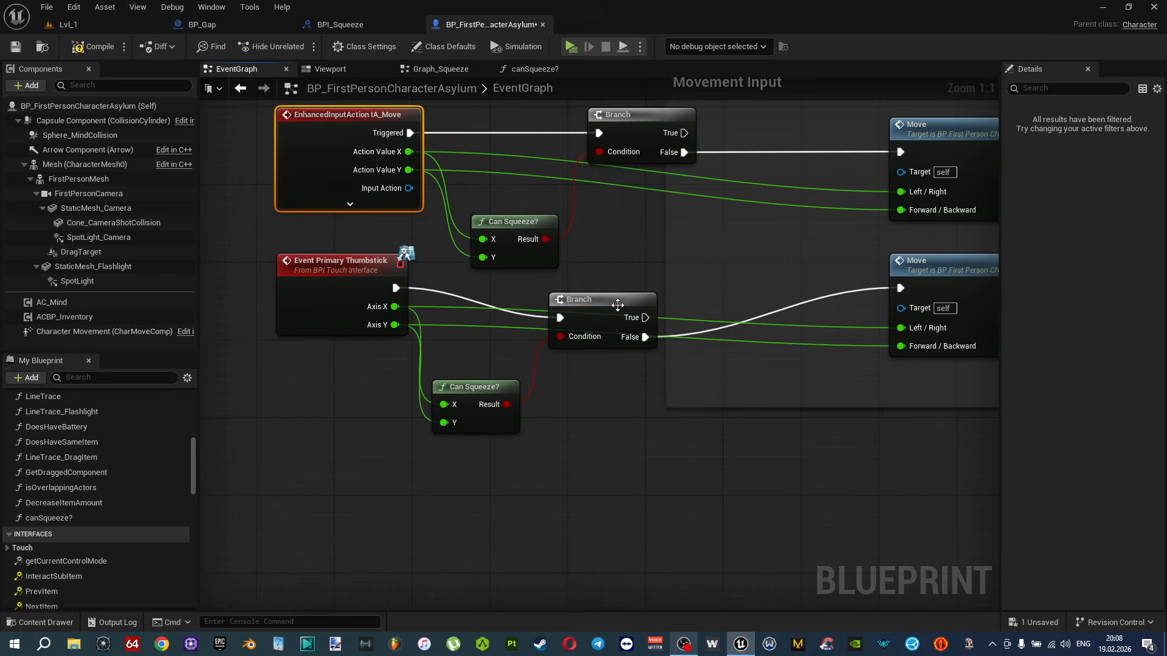
Straighten the Event Primary Thumbstick execution wires, then move its event, Branch, Can Squeeze? and Move nodes down below the IA_Move chain.
left_click_drag(617, 305, 621, 258)
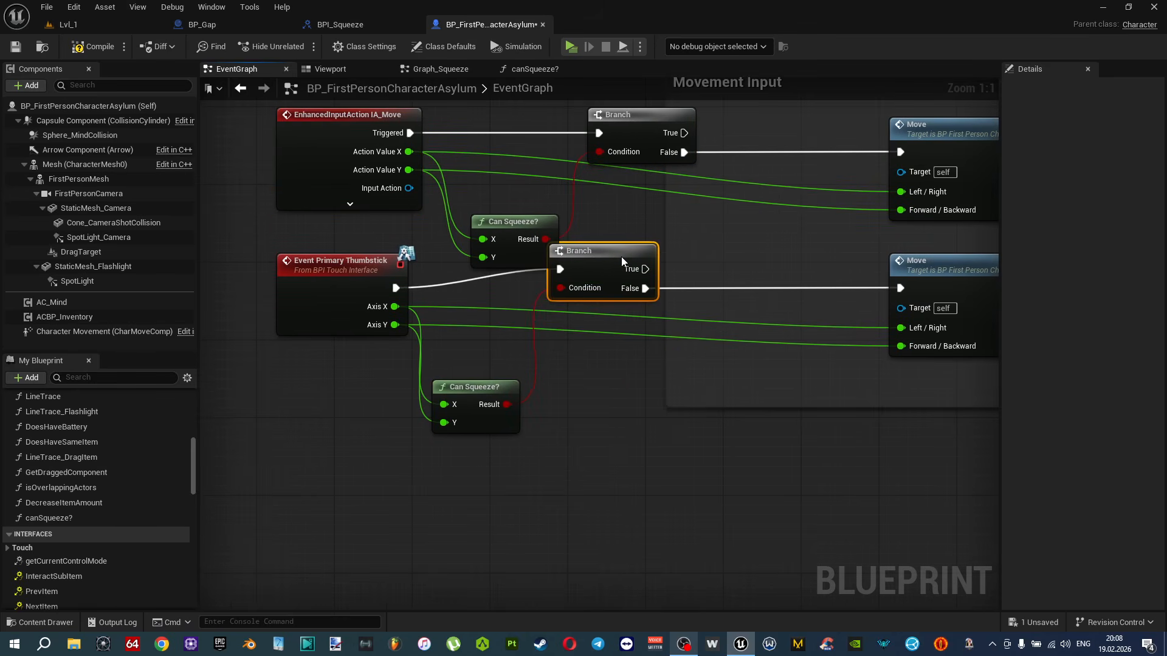
left_click_drag(364, 266, 352, 242)
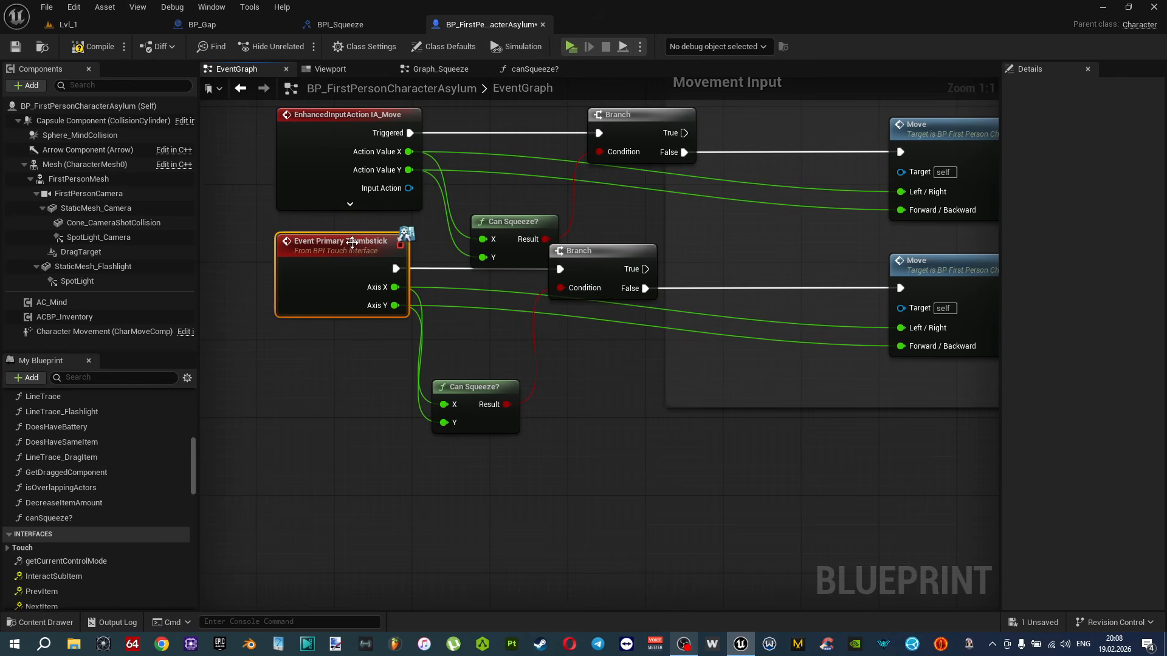
scroll(739, 483, "down", 2)
left_click_drag(815, 461, 320, 316)
left_click_drag(782, 514, 331, 337)
left_click_drag(541, 312, 539, 355)
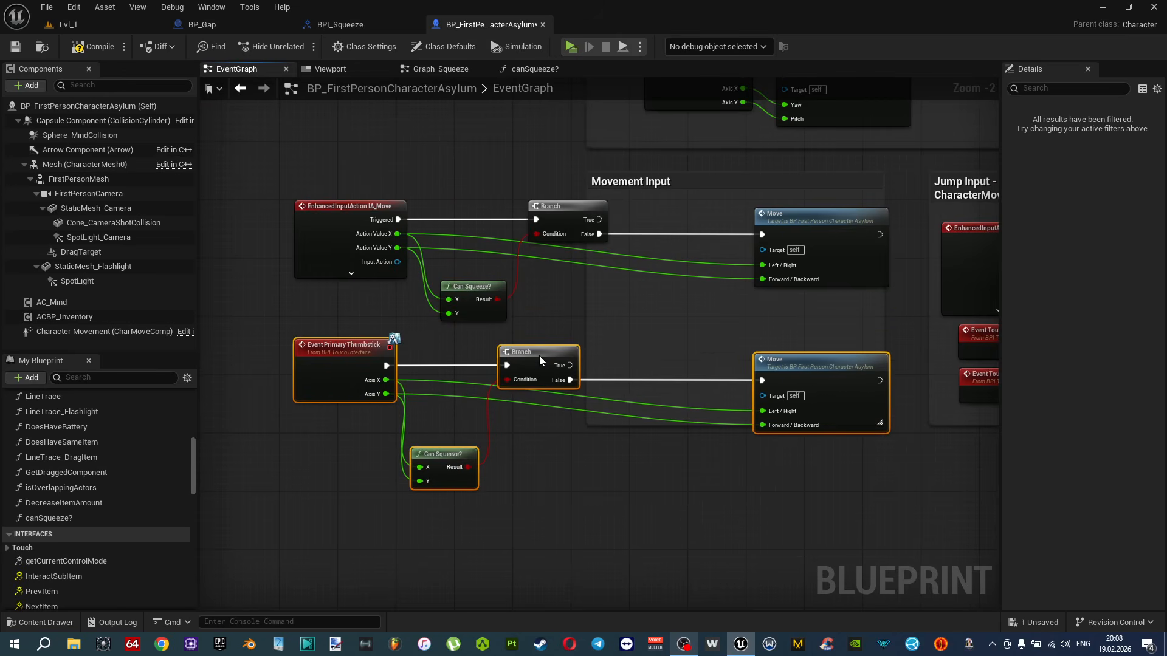
Enlarge the Movement Input comment box to enclose both complete movement chains, including their Branch and Can Squeeze? nodes.
left_click(690, 314)
left_click_drag(643, 425, 659, 466)
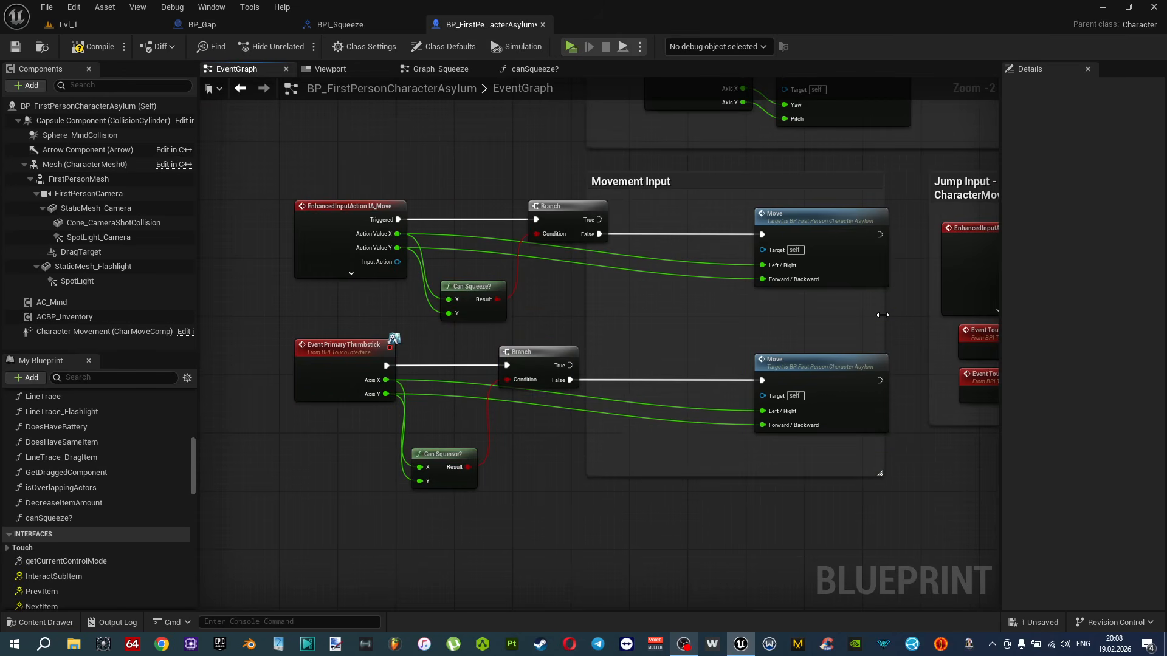
right_click_drag(563, 306, 639, 302)
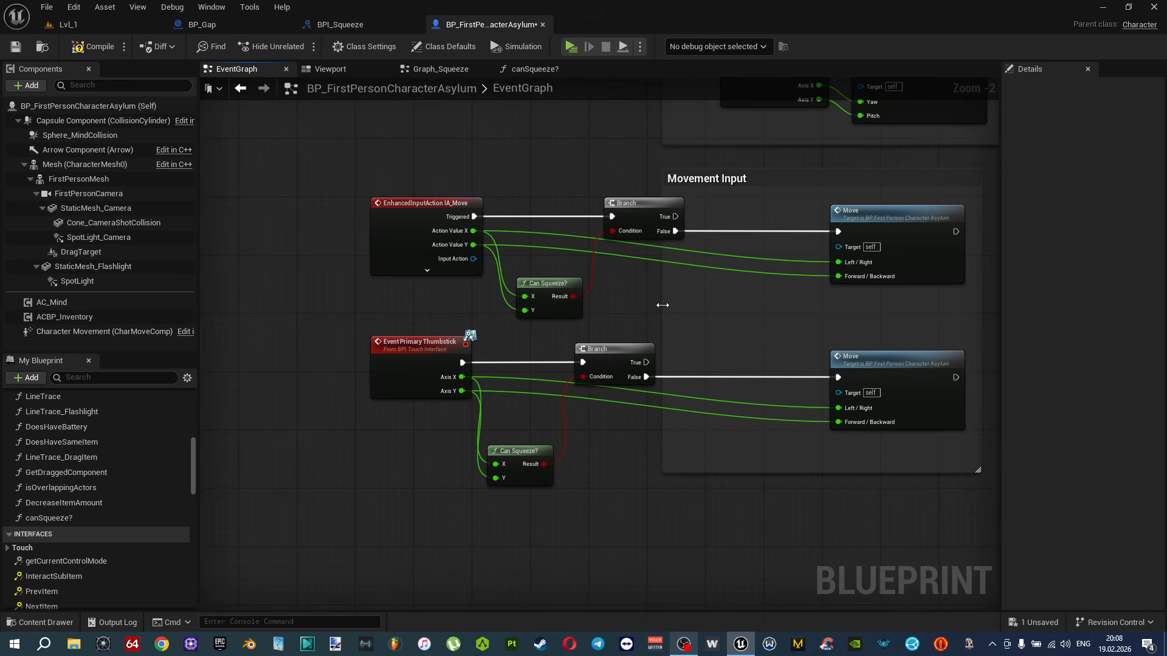
left_click_drag(359, 309, 336, 310)
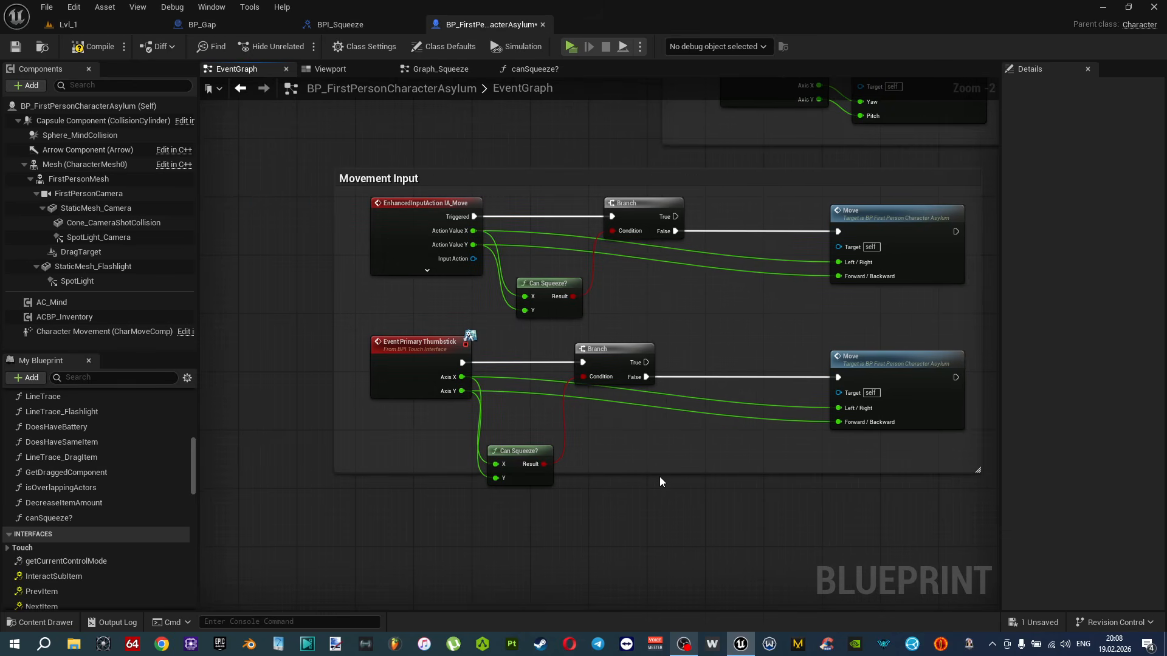
left_click_drag(658, 473, 660, 509)
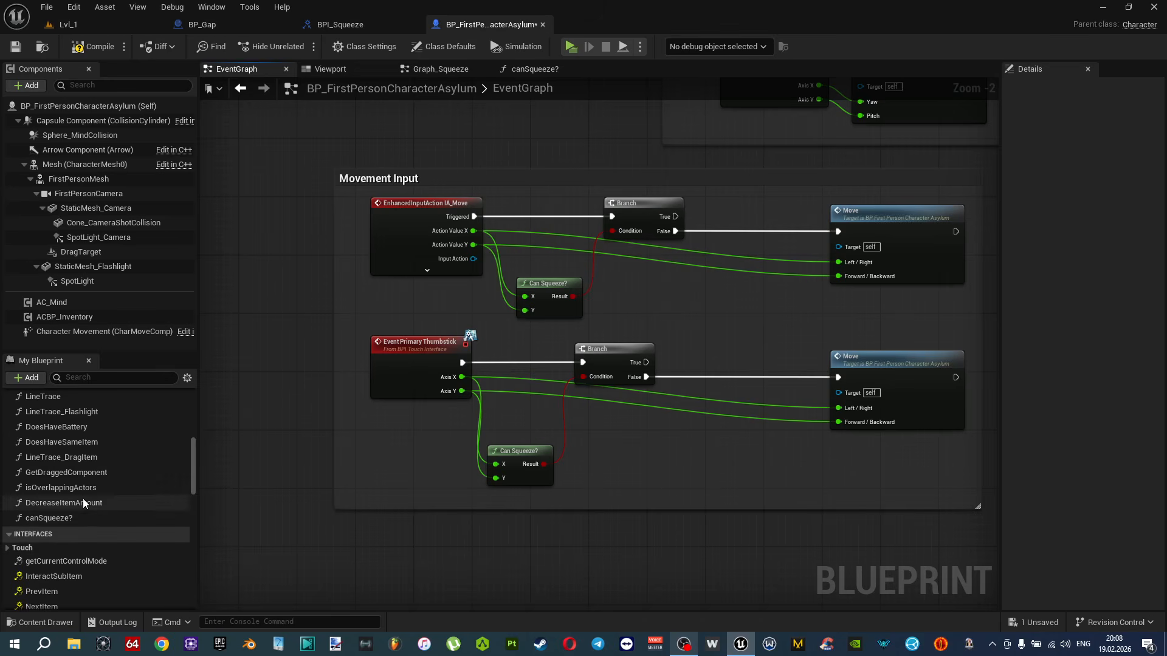
Add a StartSqueeze call between the two chains, connect both Branch True outputs to it, and save the Blueprint.
scroll(83, 498, "up", 6)
left_click(8, 471)
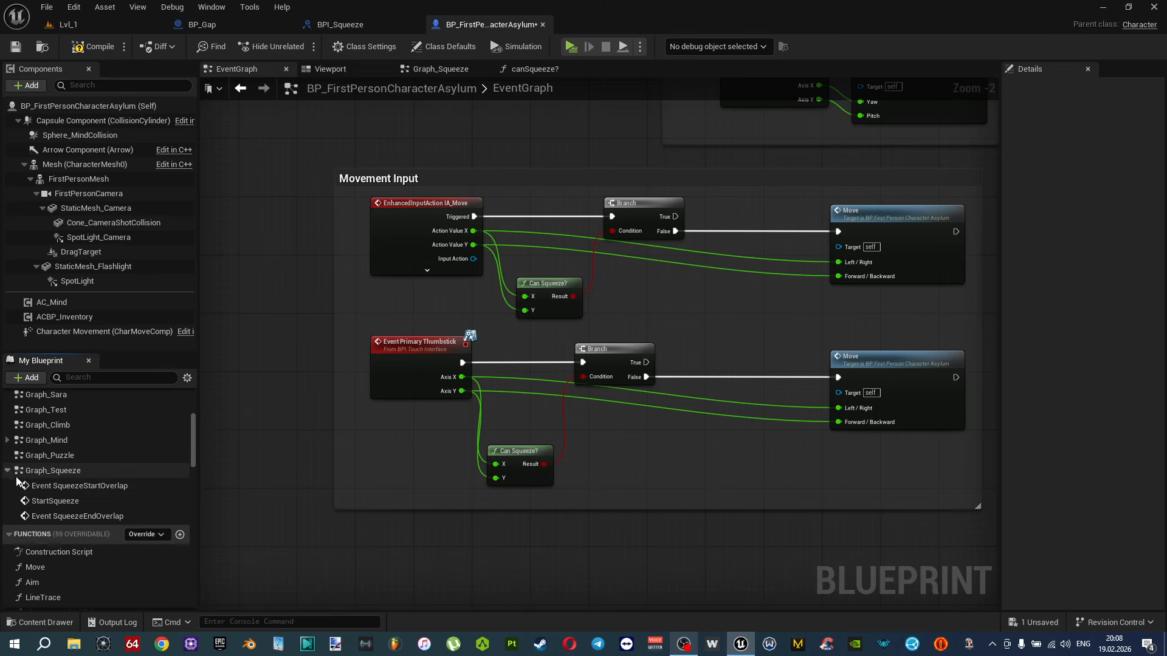
left_click_drag(71, 504, 656, 304)
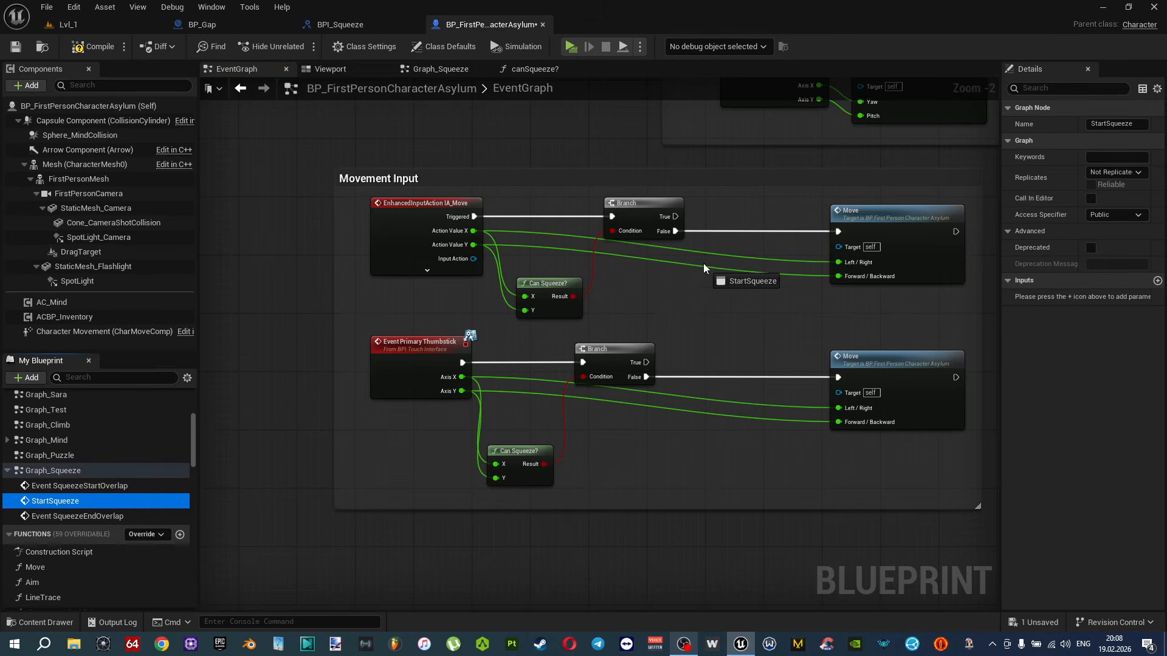
left_click_drag(713, 265, 705, 293)
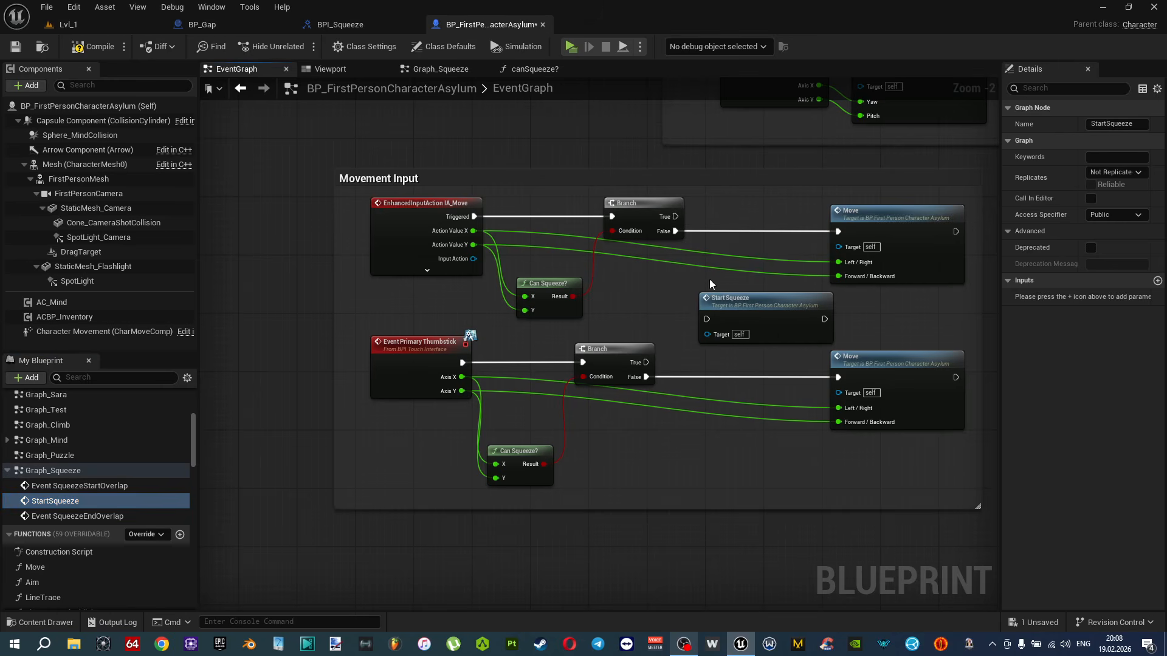
left_click_drag(676, 217, 706, 319)
left_click_drag(646, 363, 706, 319)
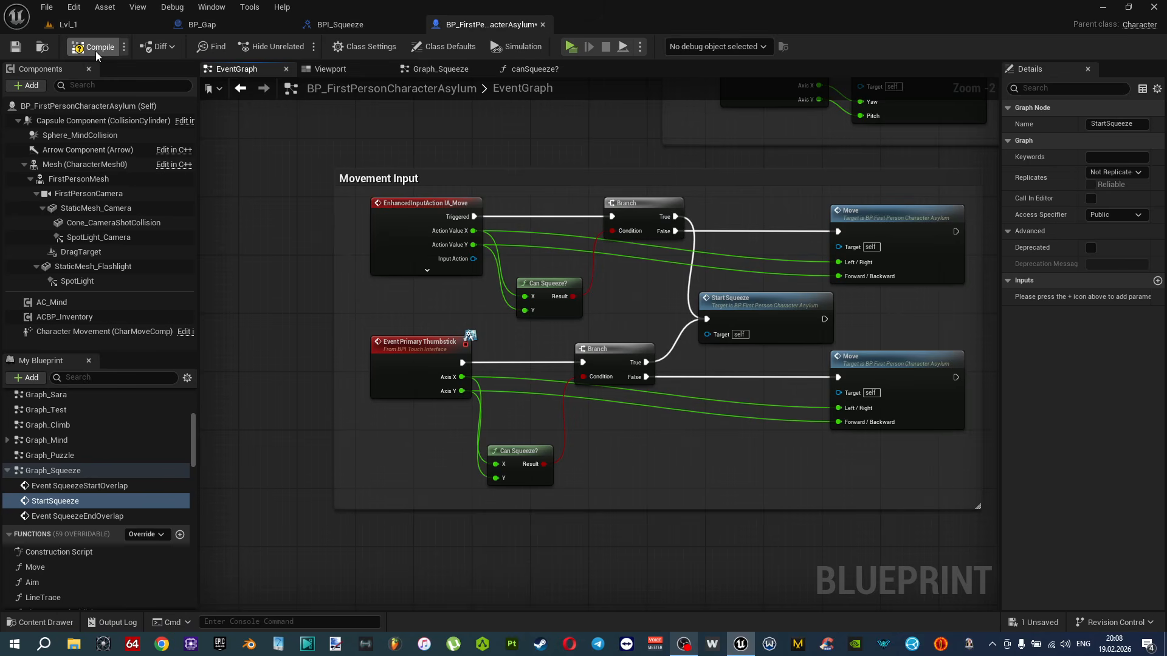
key("ctrl+s")
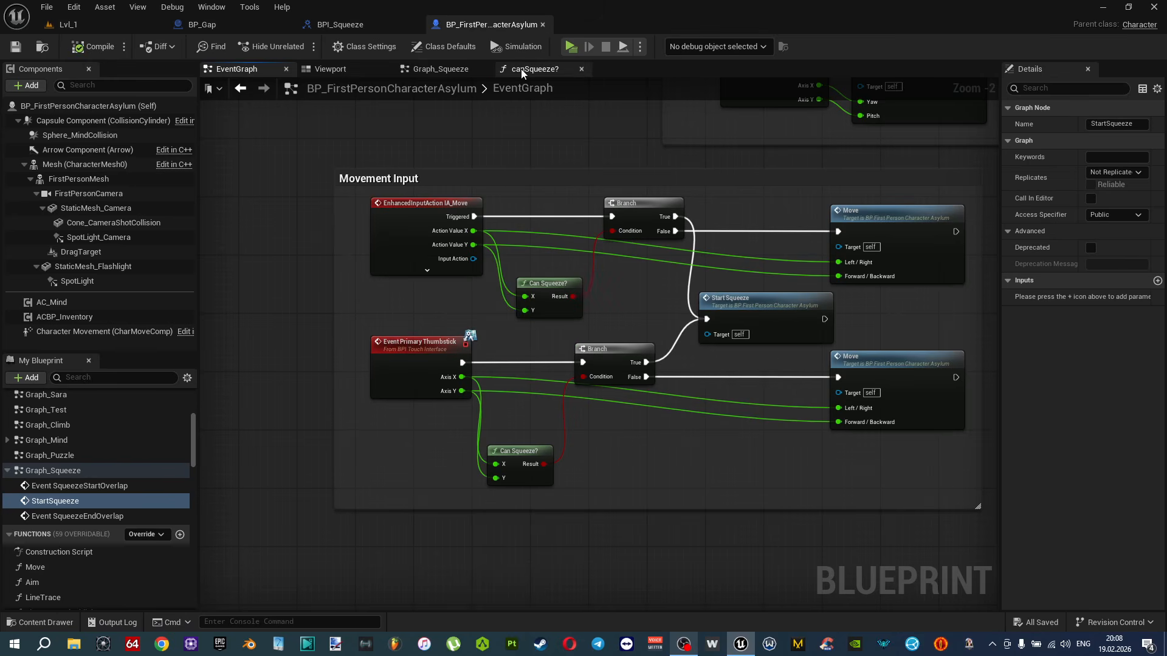
Open Graph_Squeeze and place a Character Movement reference beside the Play Montage node.
left_click(450, 70)
right_click_drag(657, 314, 613, 209)
scroll(617, 369, "up", 2)
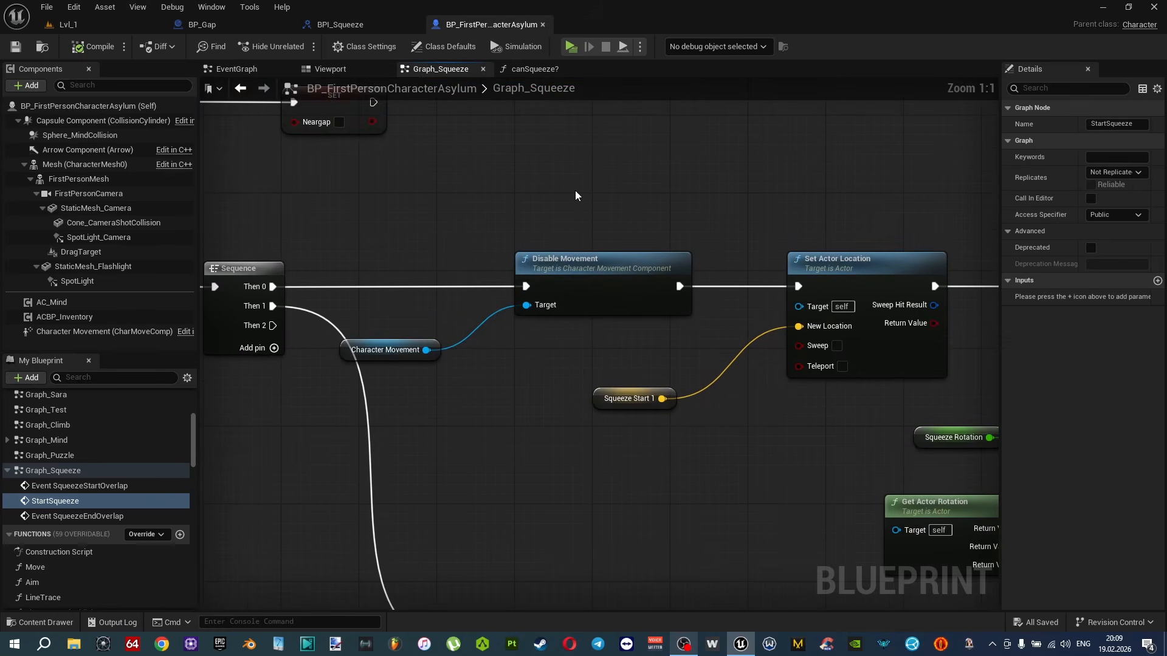
scroll(601, 311, "down", 2)
right_click_drag(605, 486, 596, 305)
scroll(564, 384, "up", 2)
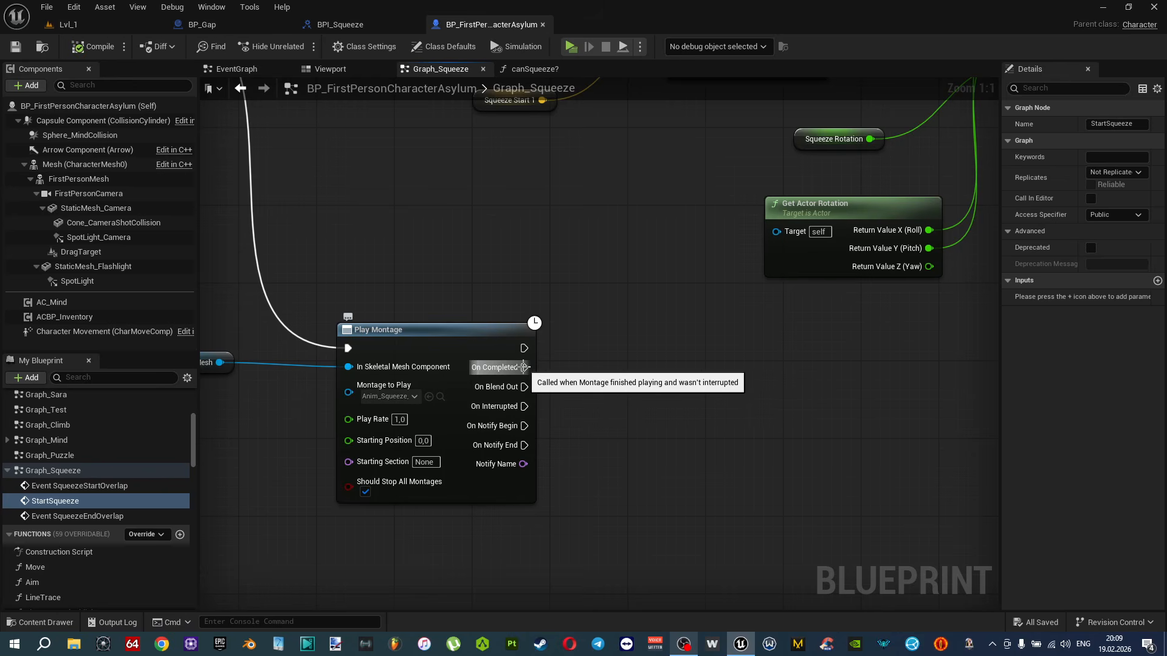
left_click_drag(79, 332, 596, 426)
Add a Set Movement Mode node targeting the Character Movement reference.
left_click_drag(677, 430, 719, 432)
type("moveme")
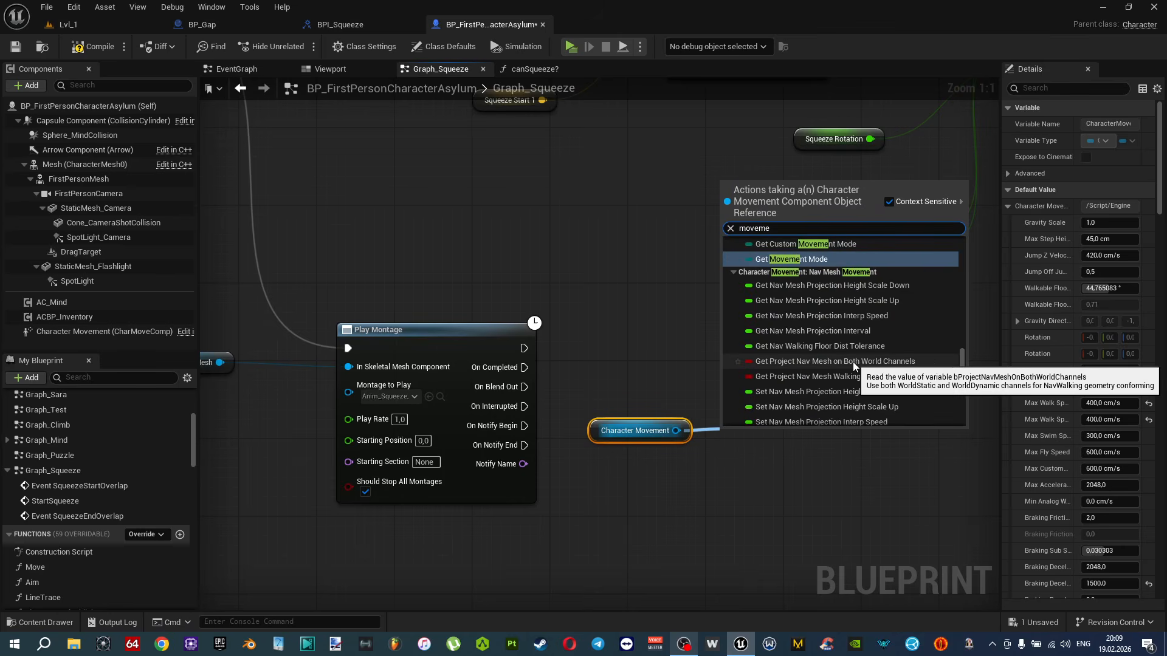
scroll(851, 362, "down", 3)
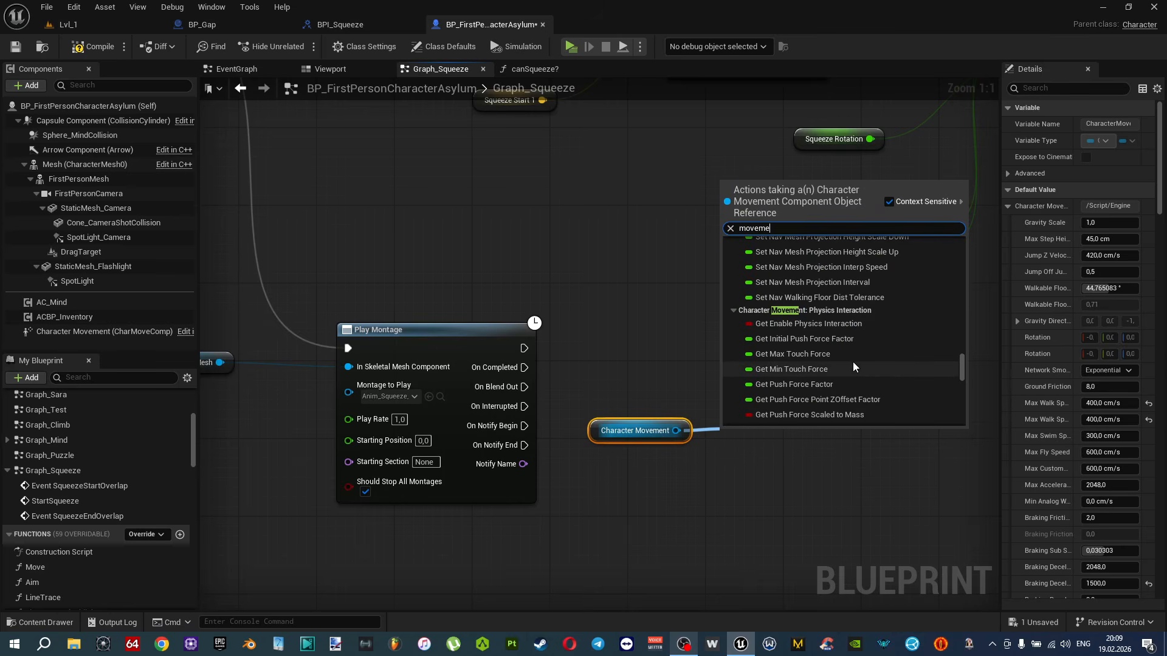
scroll(851, 362, "down", 8)
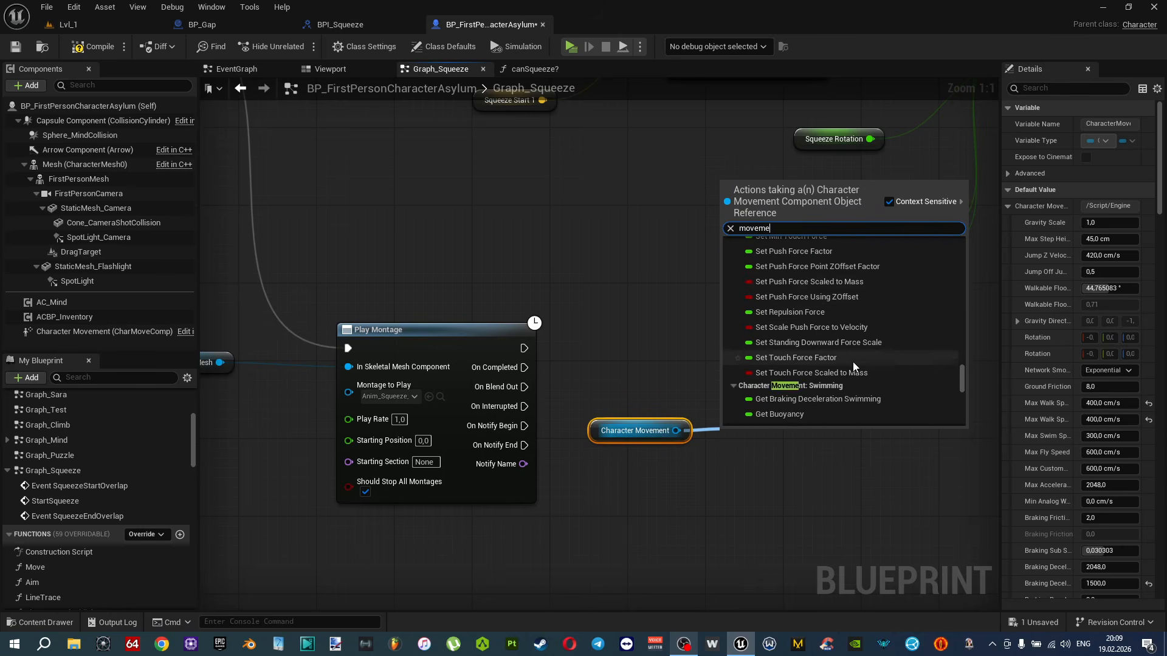
scroll(852, 362, "down", 3)
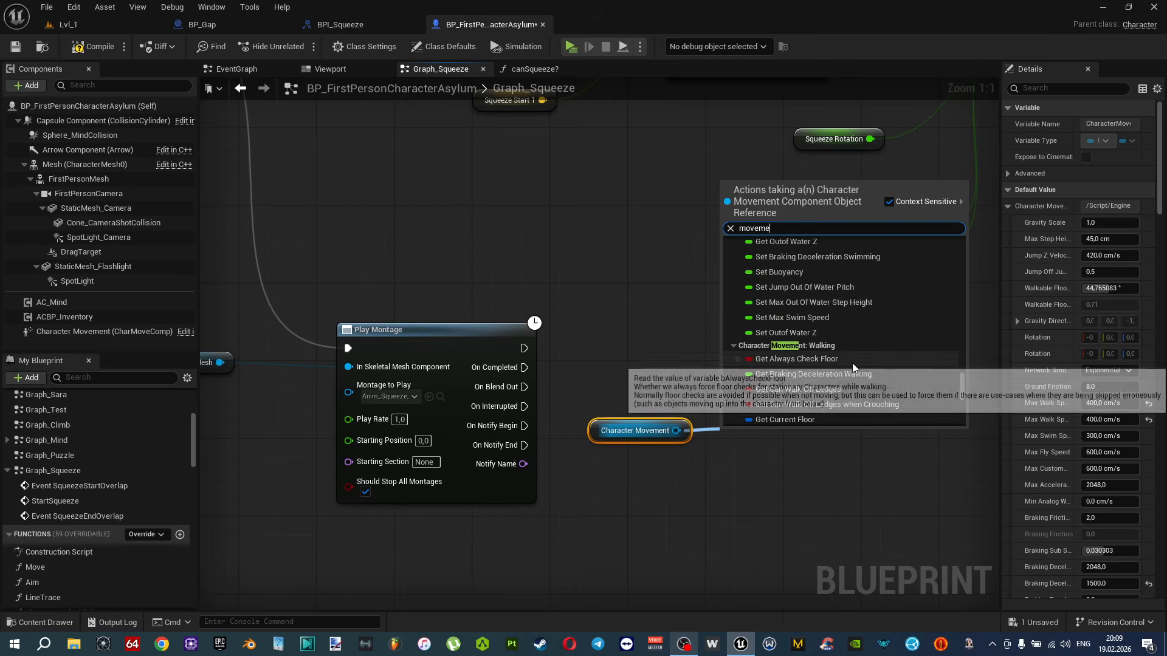
type("set movement")
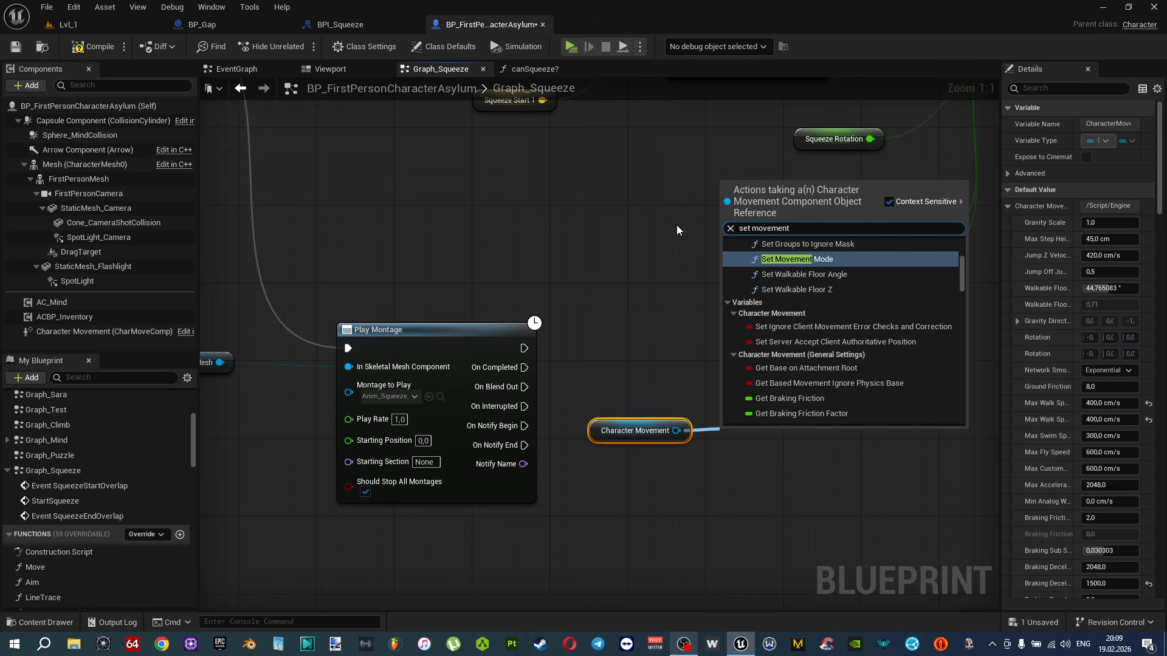
left_click(778, 259)
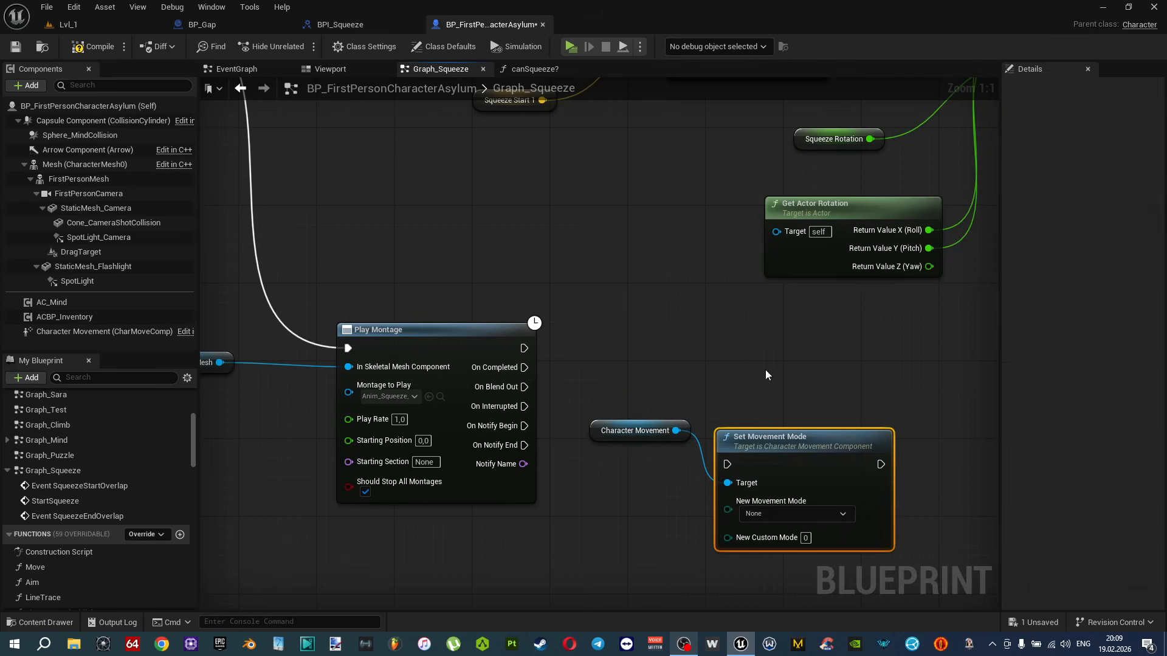
Set New Movement Mode to Walking, connect Play Montage's On Completed to Set Movement Mode in line, and save.
left_click(797, 514)
left_click(774, 542)
left_click_drag(526, 367, 760, 339)
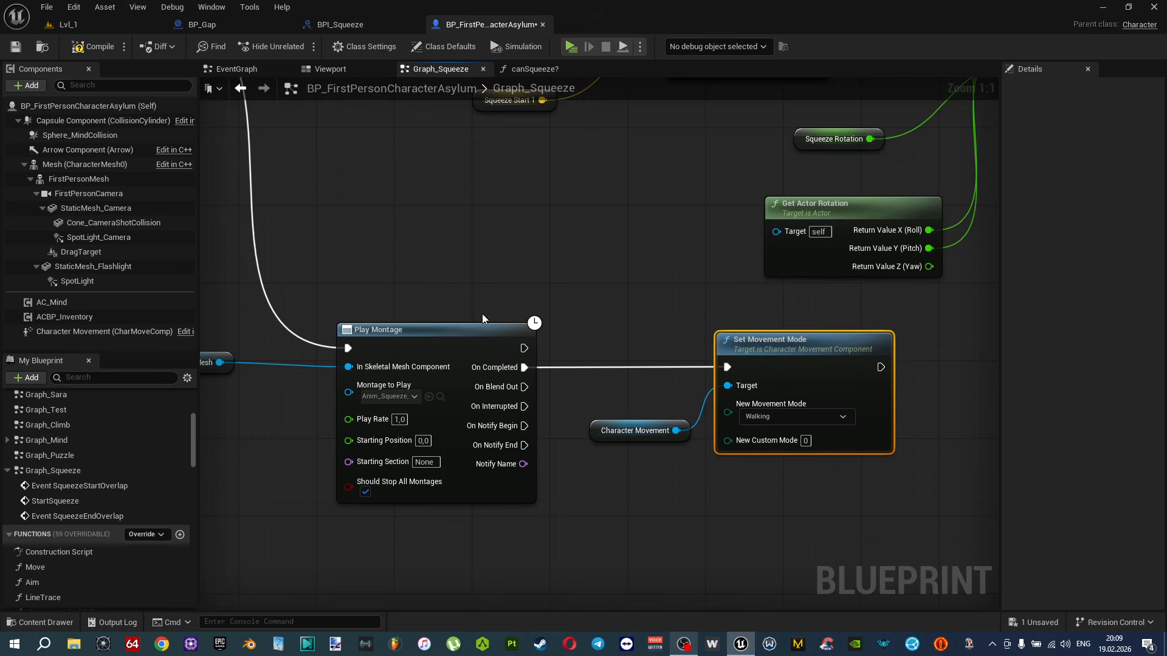
key("ctrl+s")
scroll(619, 243, "down", 4)
scroll(590, 362, "up", 4)
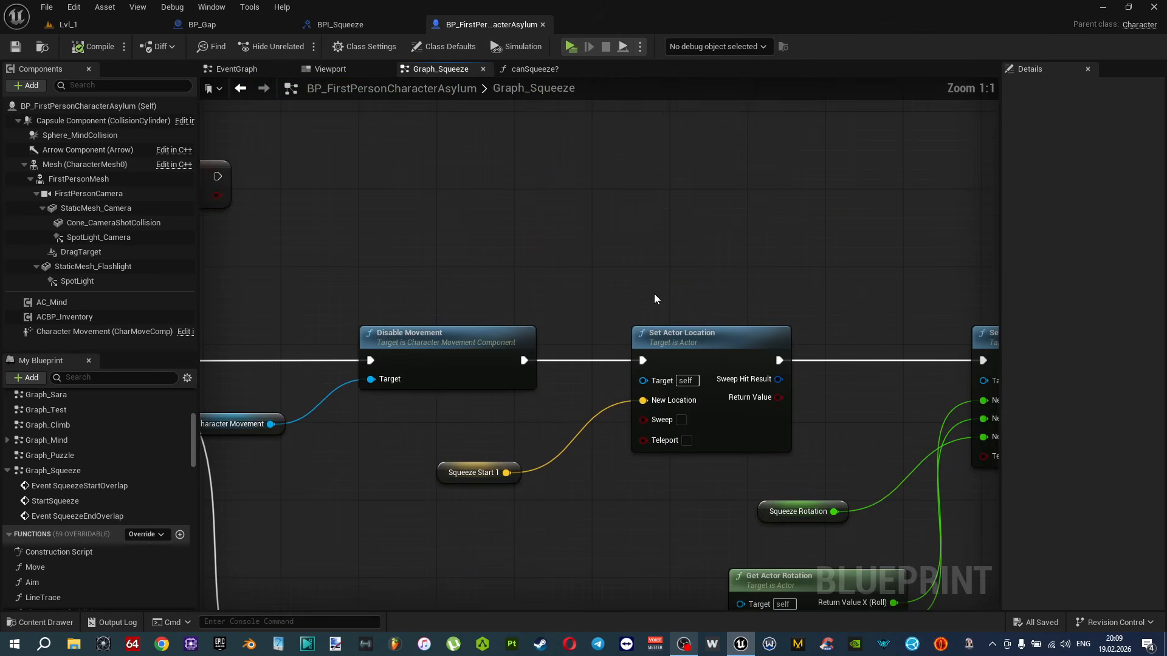
right_click_drag(357, 276, 417, 295)
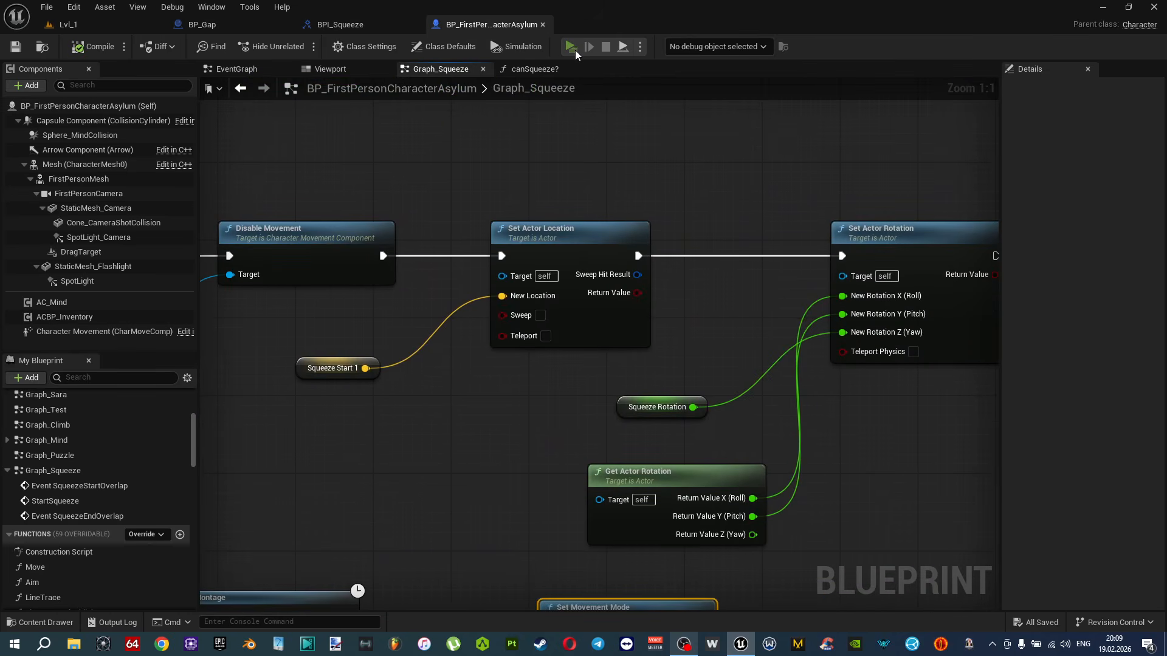
key("Escape")
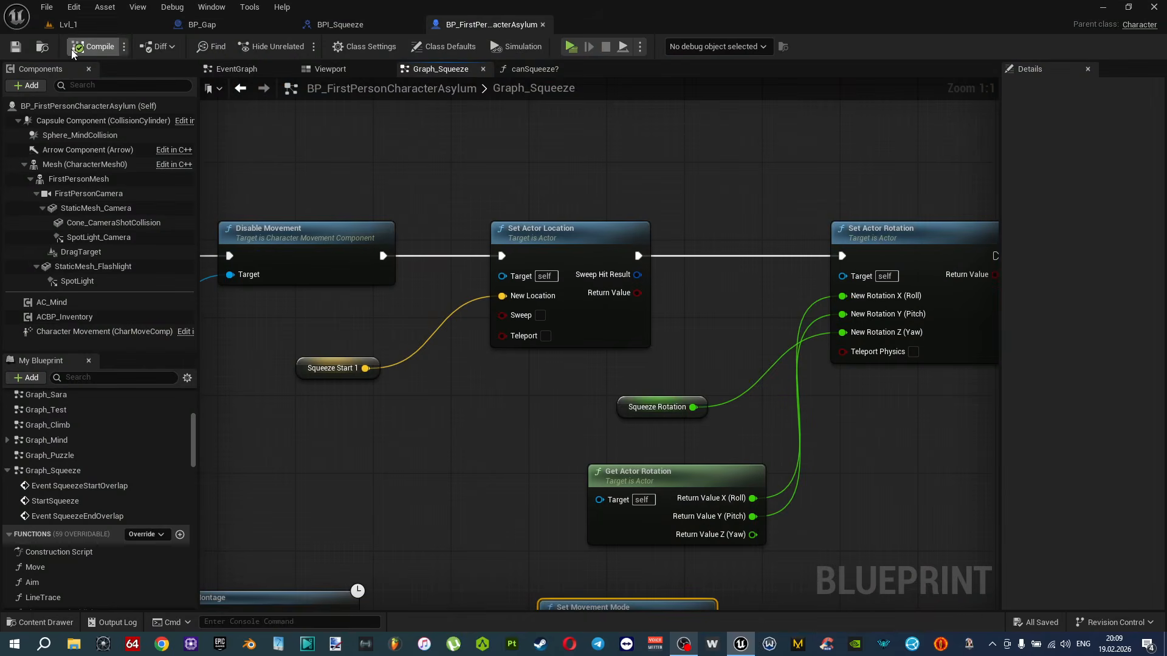
Switch to the Lvl_1 level, frame the gap between the two walls, and start the play preview.
left_click(74, 25)
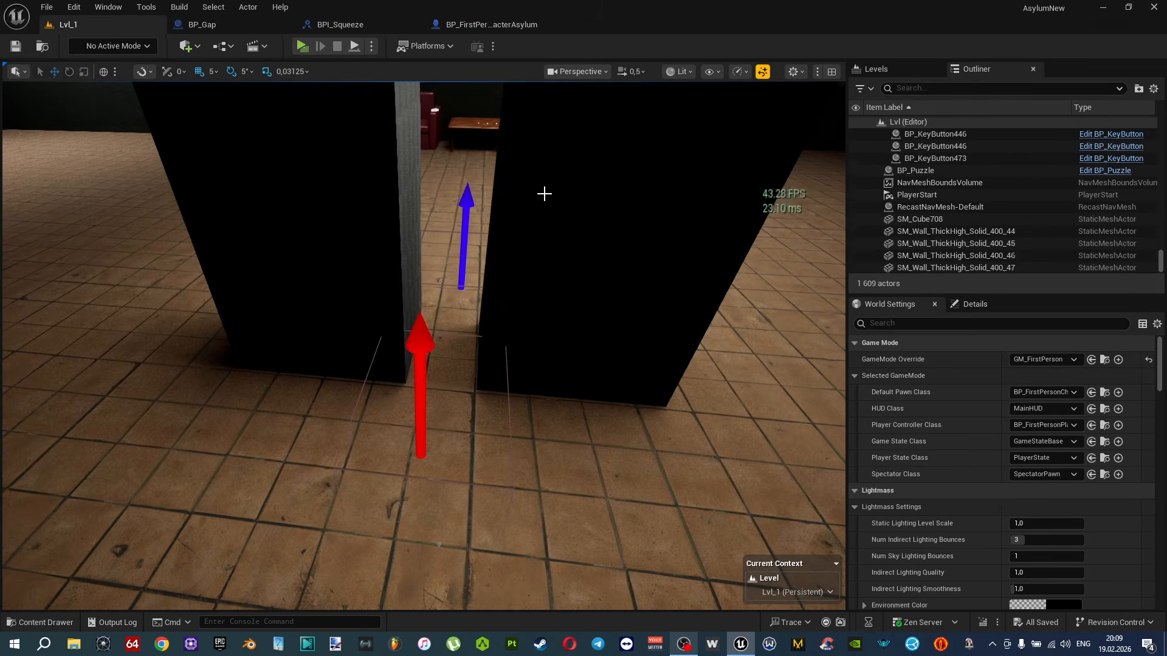
right_click_drag(550, 209, 548, 167)
key("s")
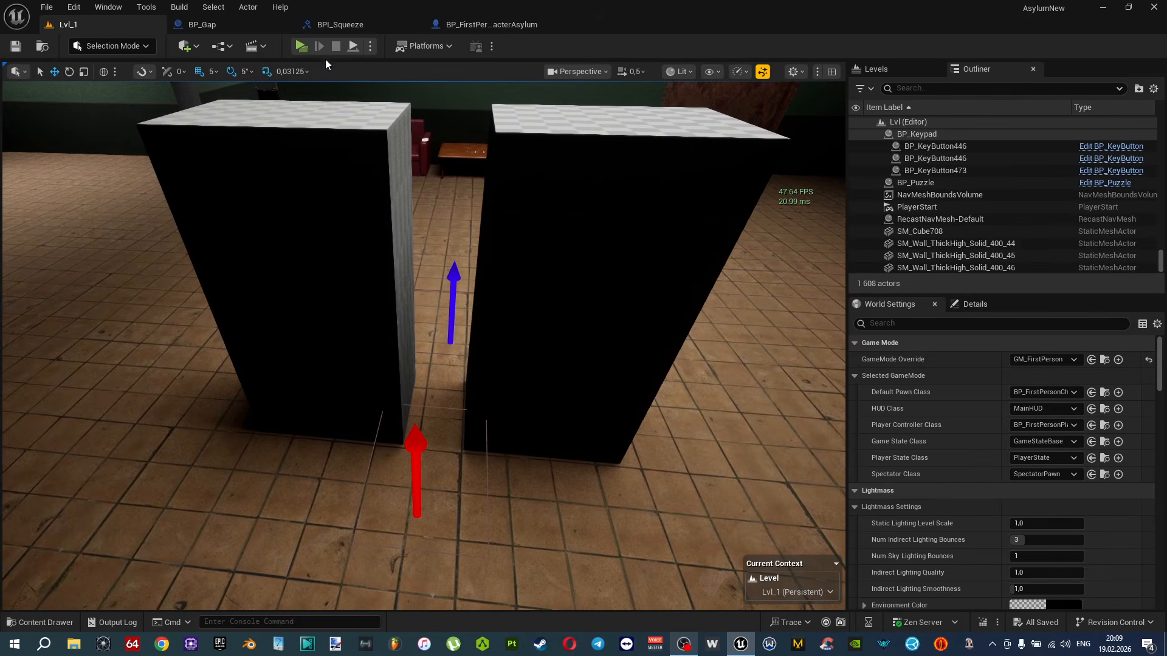
left_click(300, 46)
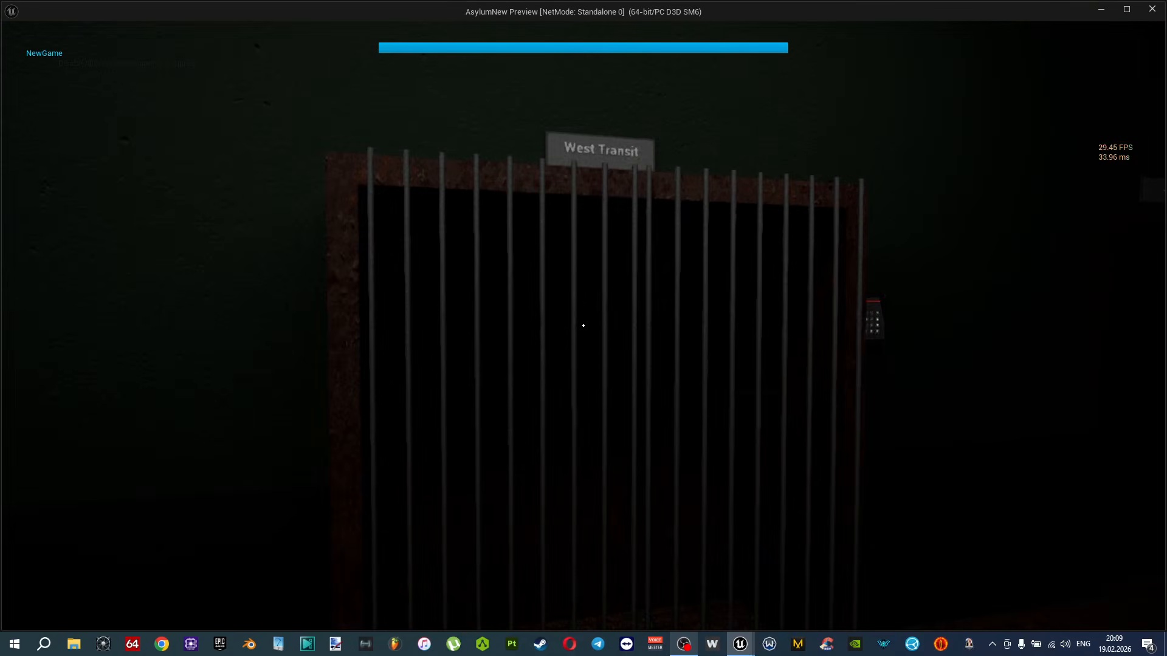
Walk the character repeatedly into and back from the gap entrance to test the squeeze trigger, then end the preview.
key("w")
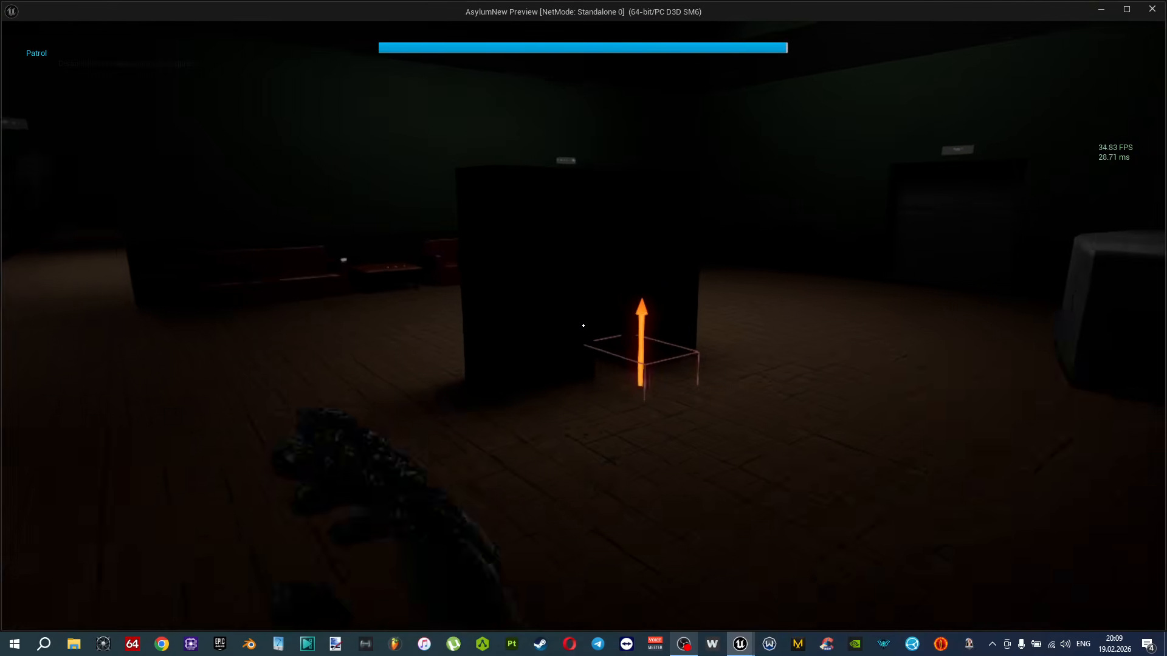
key("w")
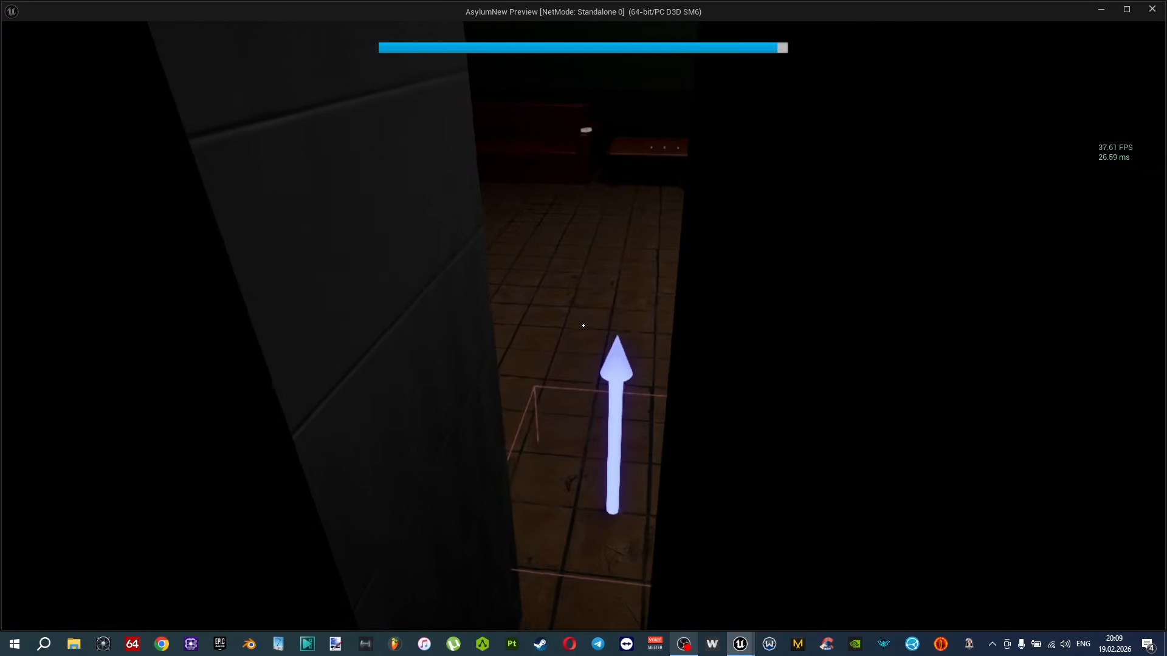
key("s")
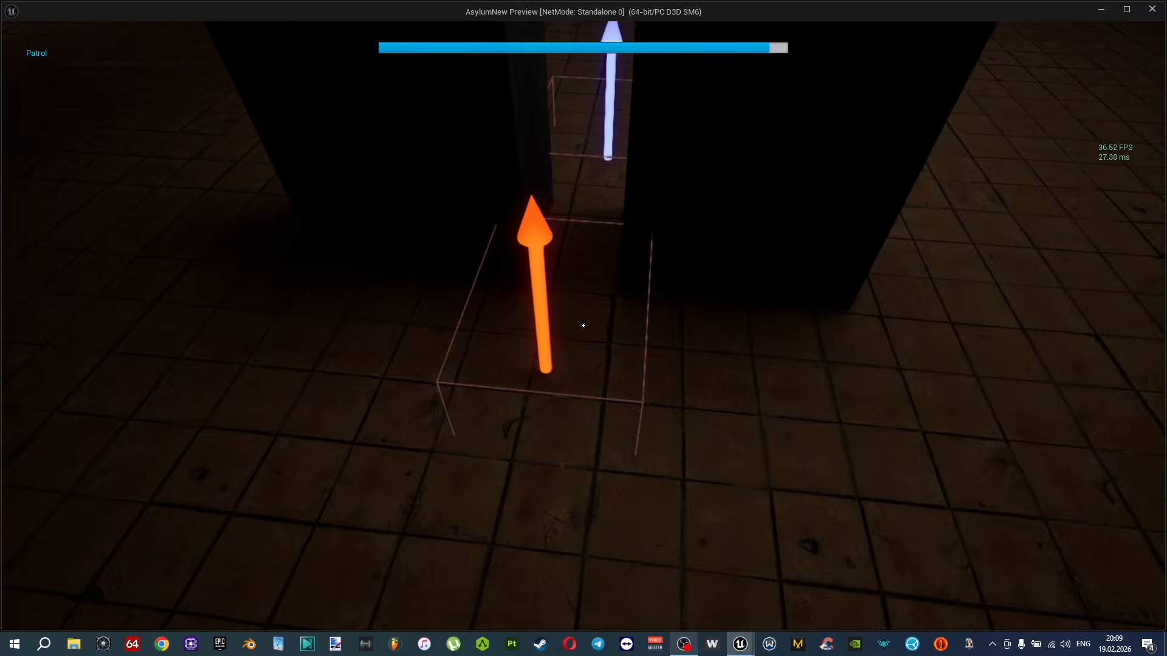
key("w")
key("s")
key("s")
key("w")
key("s")
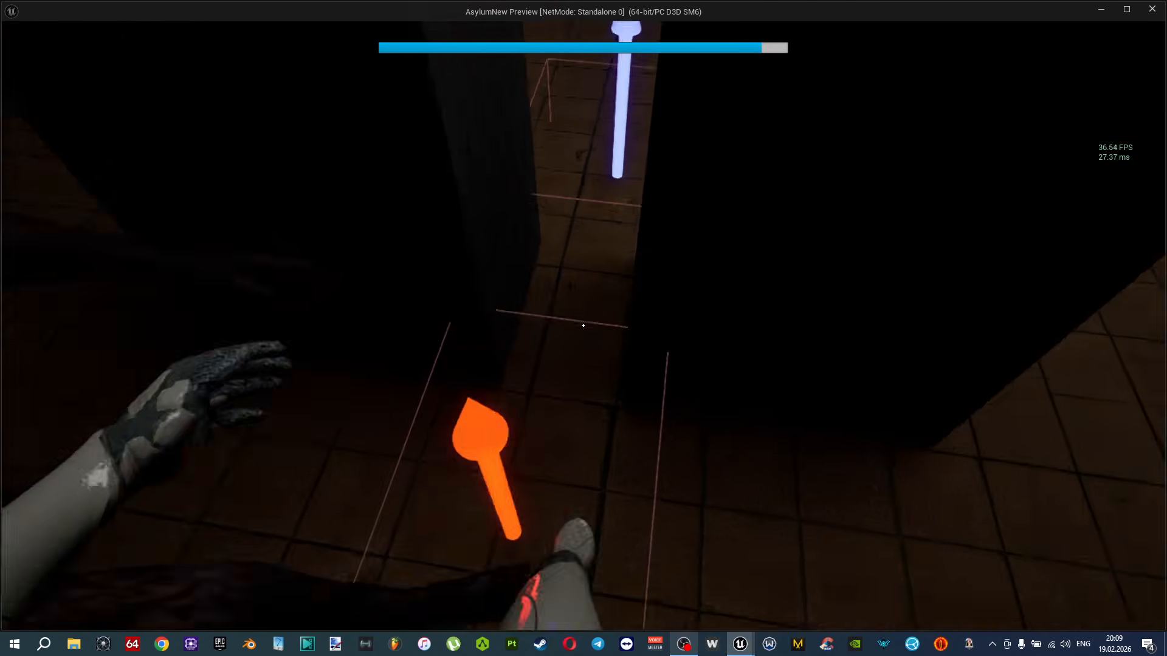
key("s")
key("w")
key("s")
key("w")
key("s")
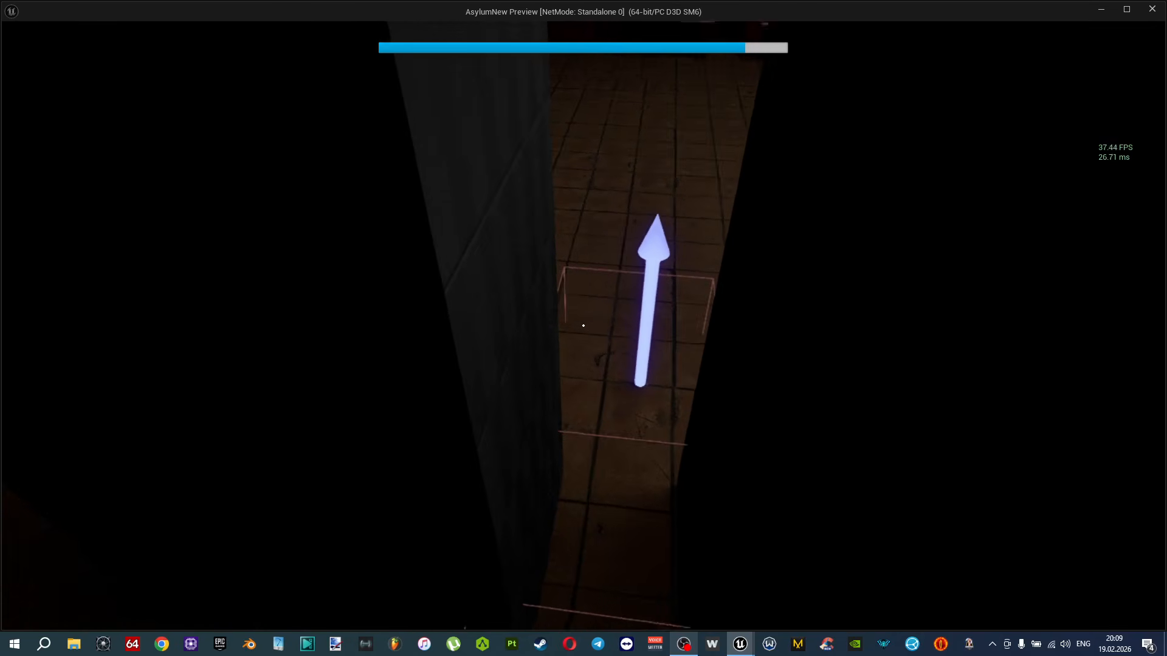
key("s")
key("Escape")
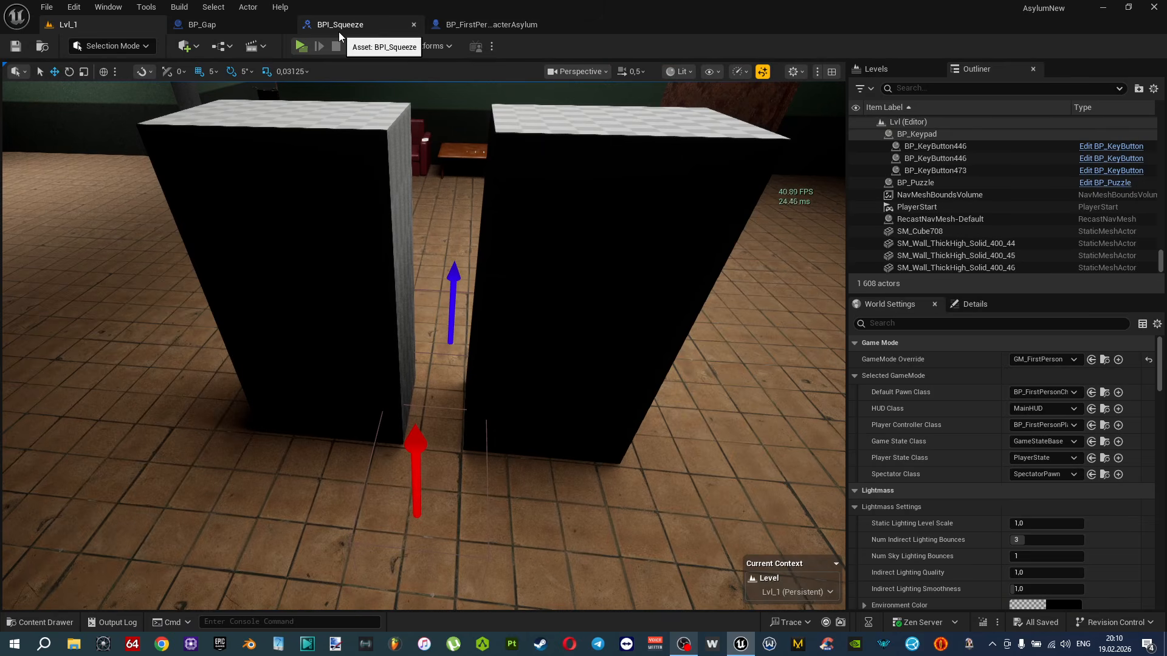
Return to BP_FirstPersonCharacterAsylum and inspect the conditions in the canSqueeze? function.
left_click(473, 25)
left_click(532, 75)
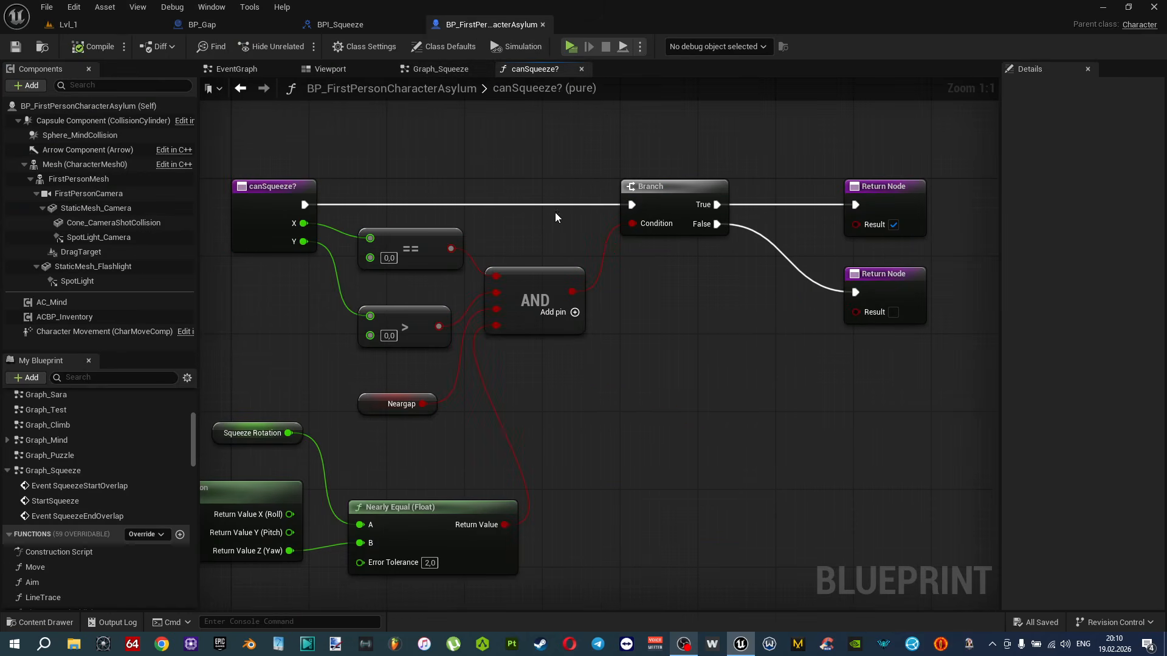
right_click_drag(559, 209, 626, 169)
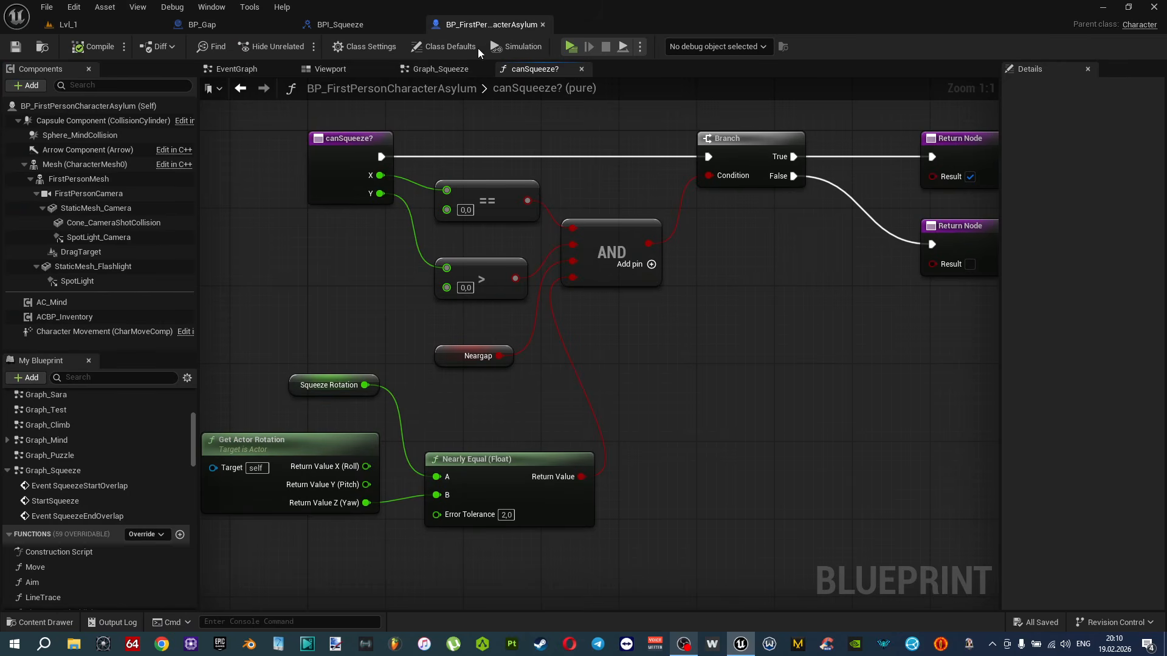
Run a play preview, walk the character up to and into the gap between the walls, and end the preview.
left_click(451, 67)
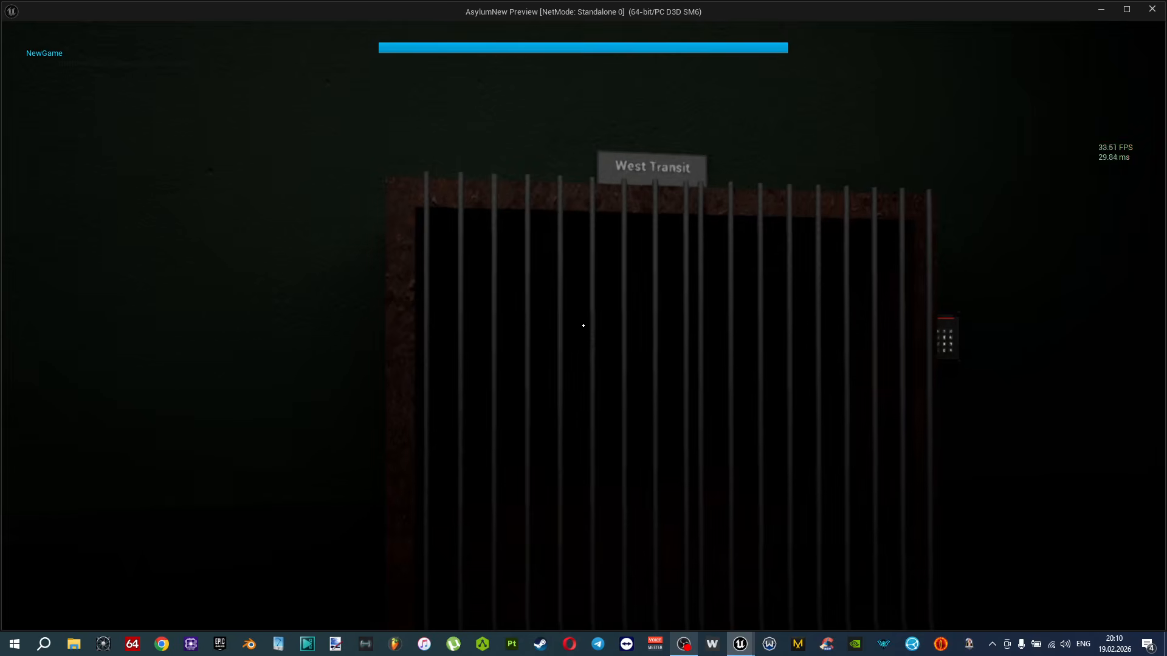
key("shift+w")
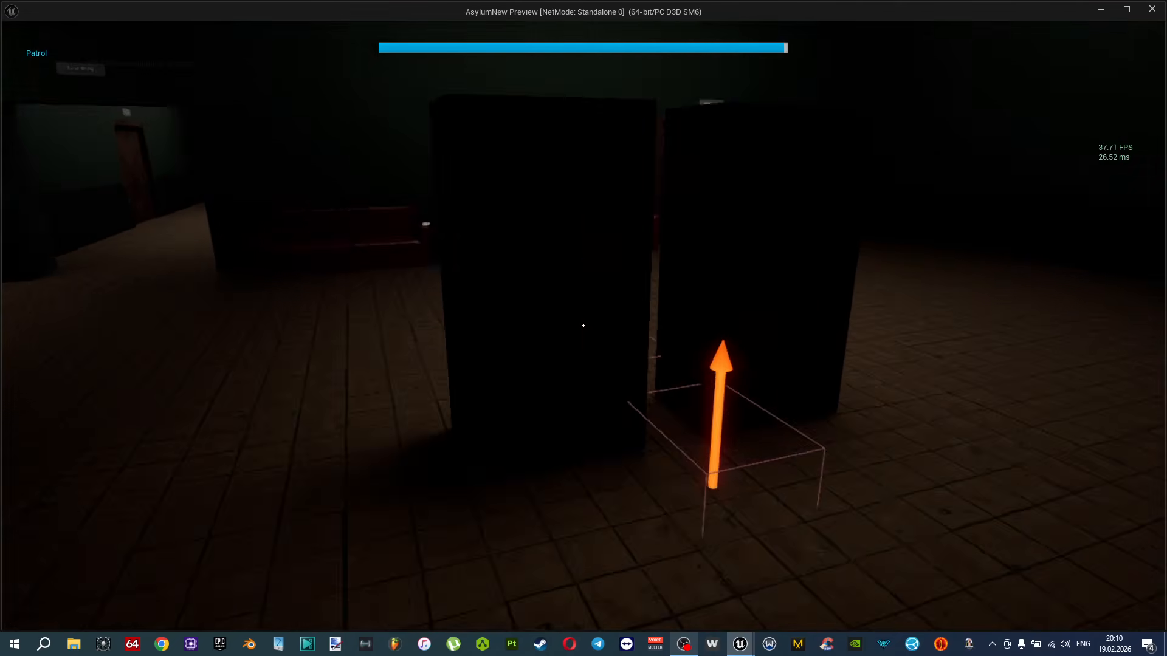
key("shift+w")
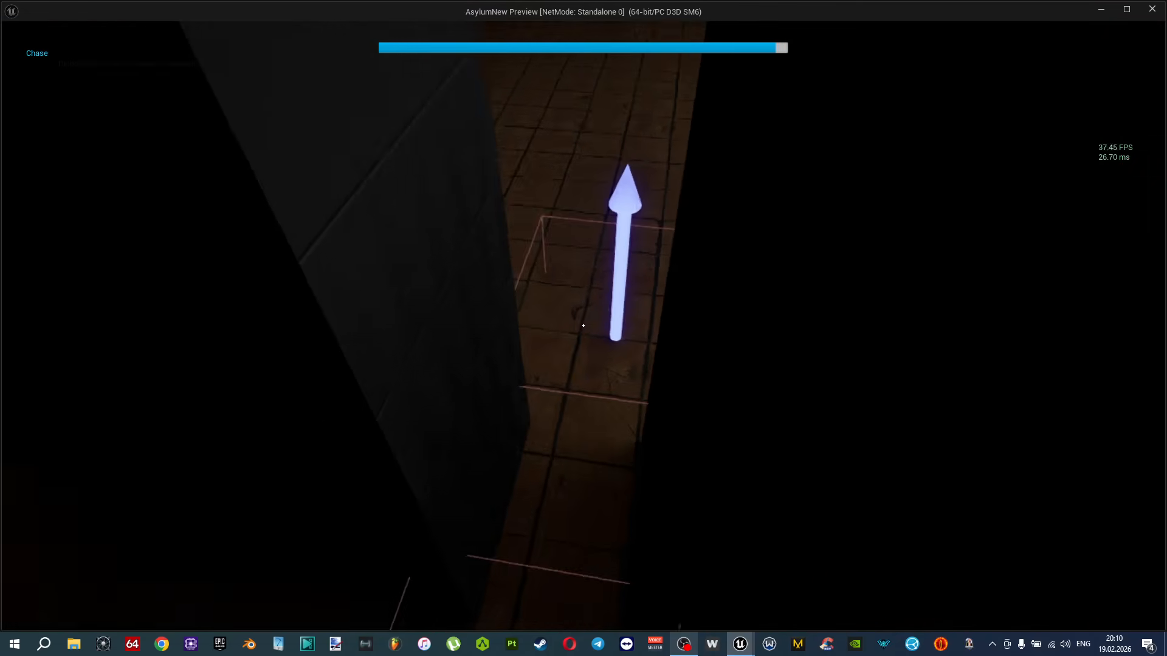
key("shift+w")
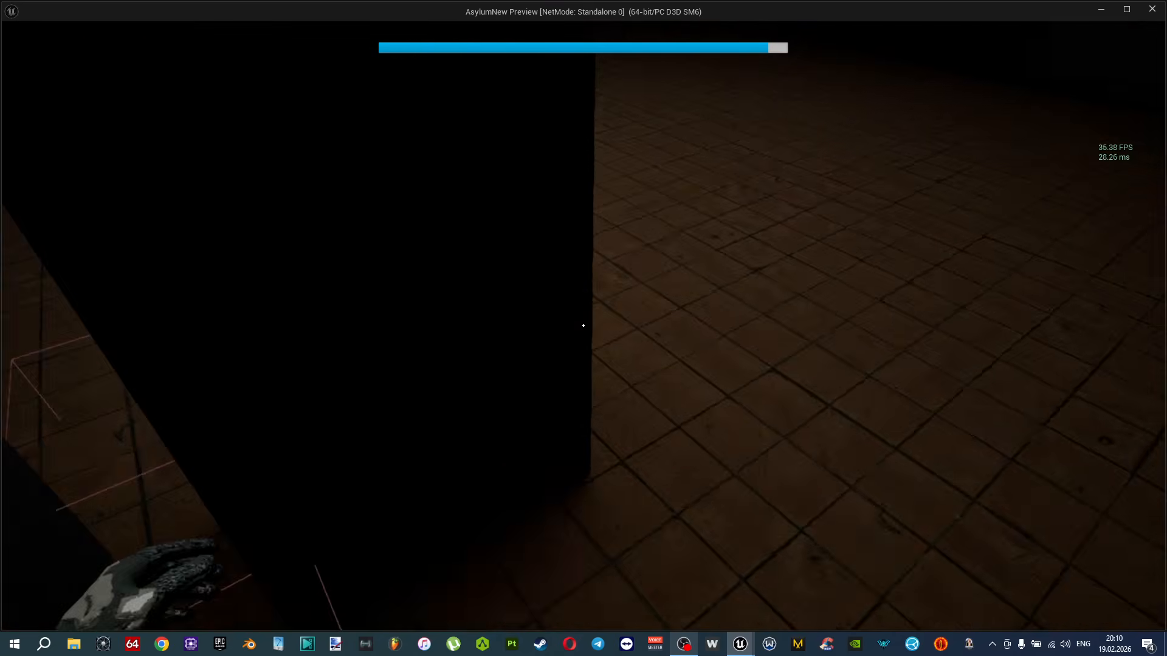
key("shift+w")
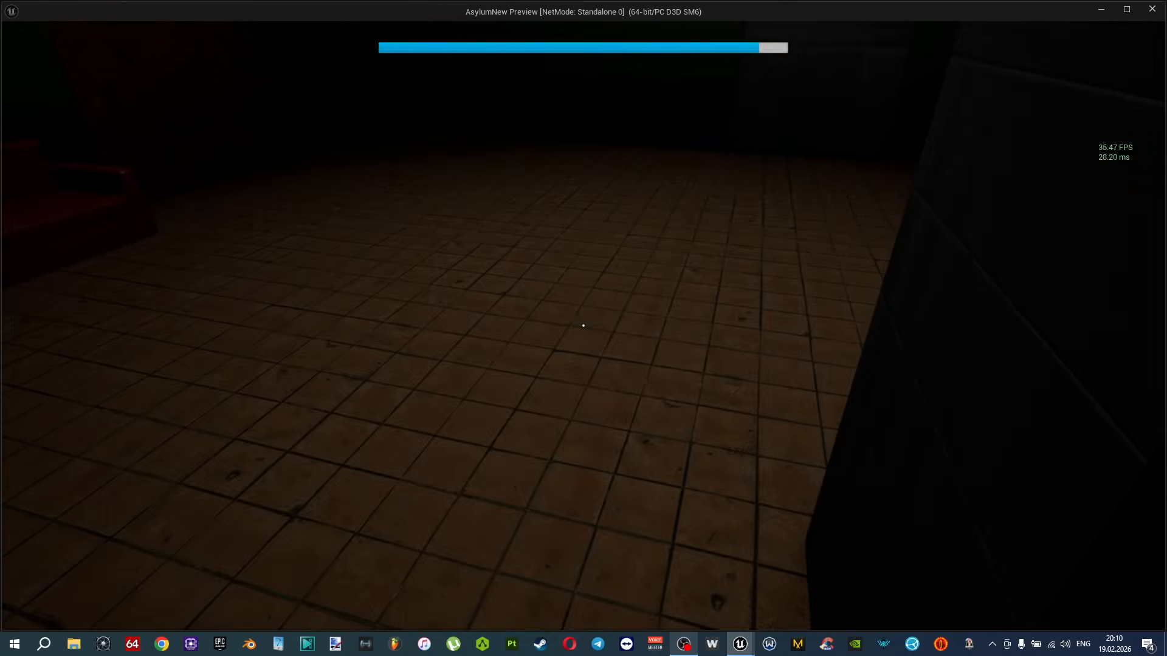
key("Escape")
Review the Movement Input section of EventGraph, including the Branch, Can Squeeze? and Start Squeeze connections.
left_click(240, 69)
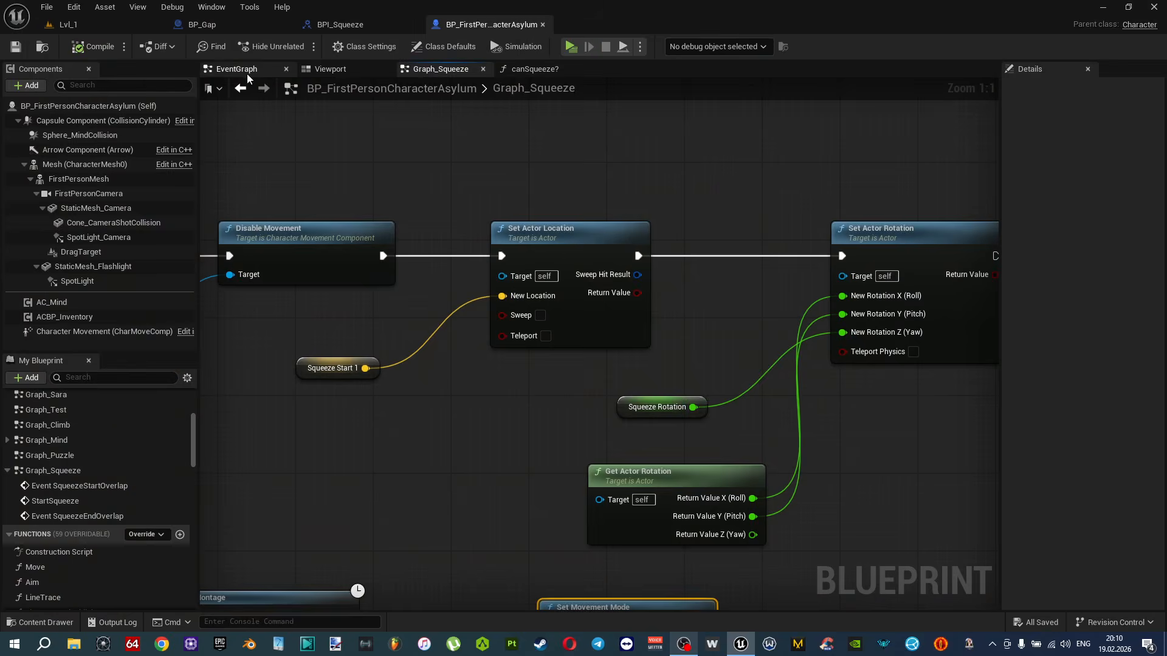
scroll(595, 325, "up", 2)
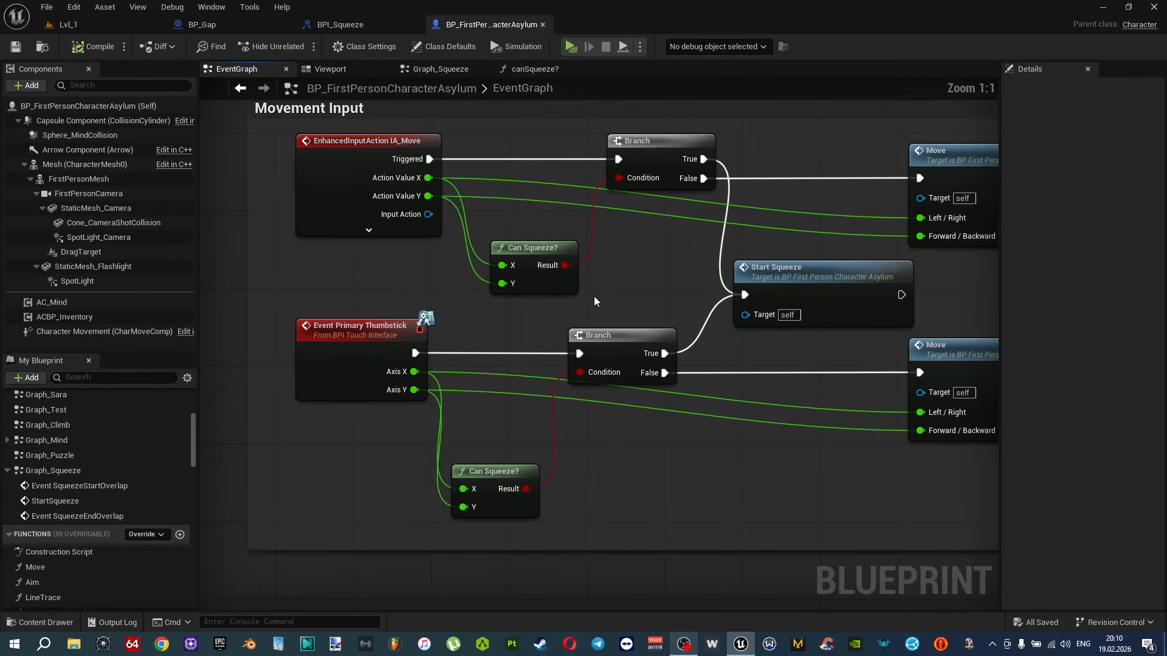
right_click_drag(669, 256, 634, 263)
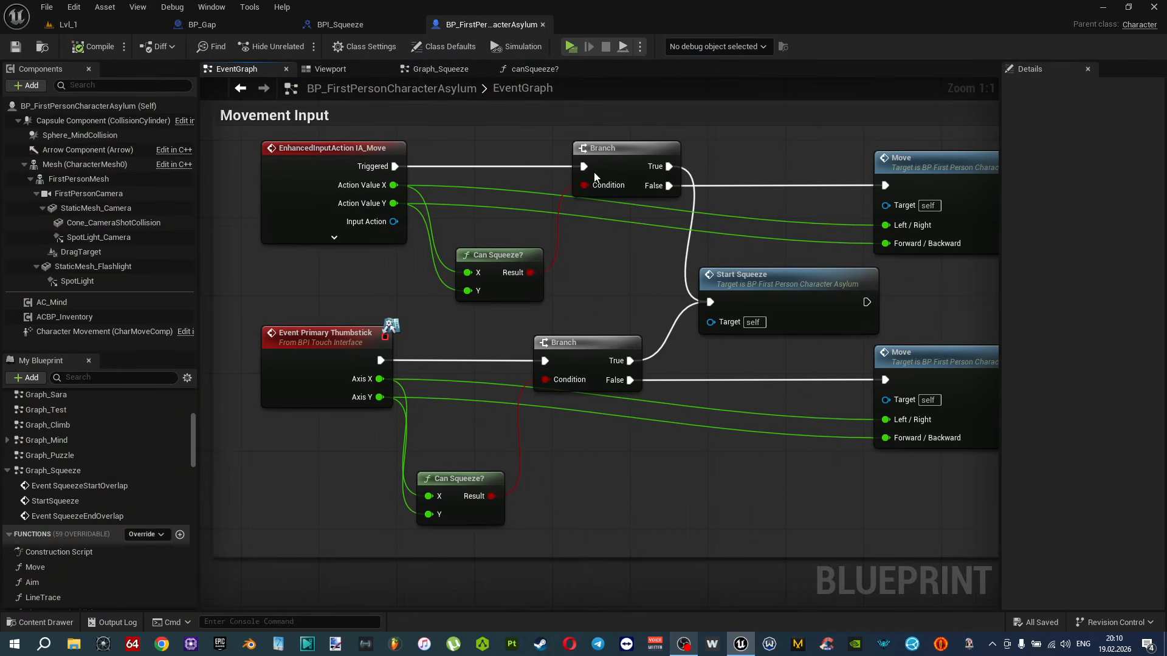
Return to the canSqueeze? function and add a Print String node to its graph.
left_click(534, 69)
scroll(622, 209, "up", 1)
right_click_drag(600, 201, 633, 243)
right_click_drag(639, 341, 722, 347)
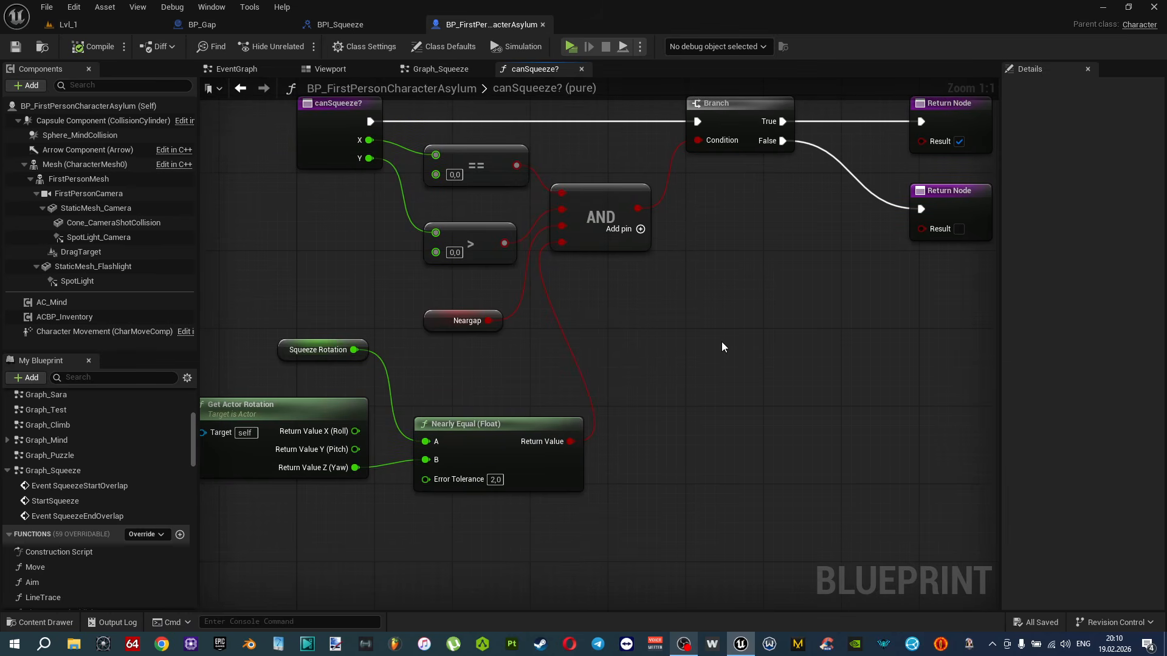
right_click(722, 343)
type("pr")
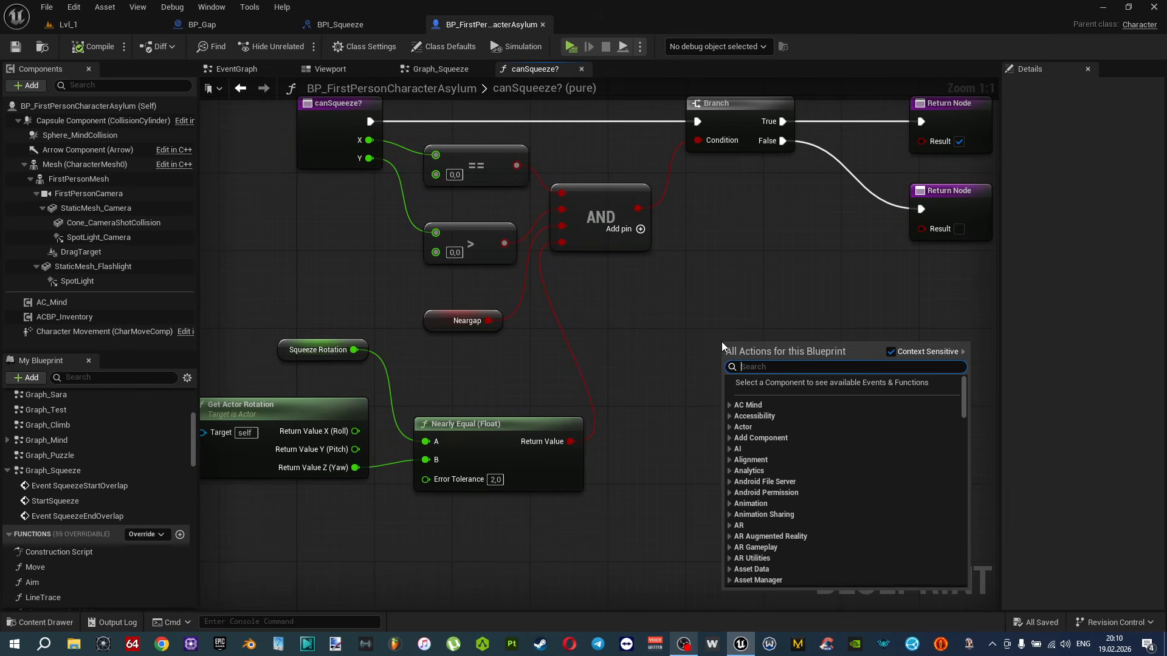
type("int")
left_click(837, 409)
right_click_drag(809, 304, 697, 338)
Place Print String above the Branch and wire it in line between the canSqueeze? entry node and the Branch.
right_click_drag(655, 260, 695, 259)
right_click_drag(591, 273, 665, 384)
left_click_drag(766, 490, 630, 131)
left_click_drag(375, 267, 597, 150)
left_click_drag(681, 150, 717, 268)
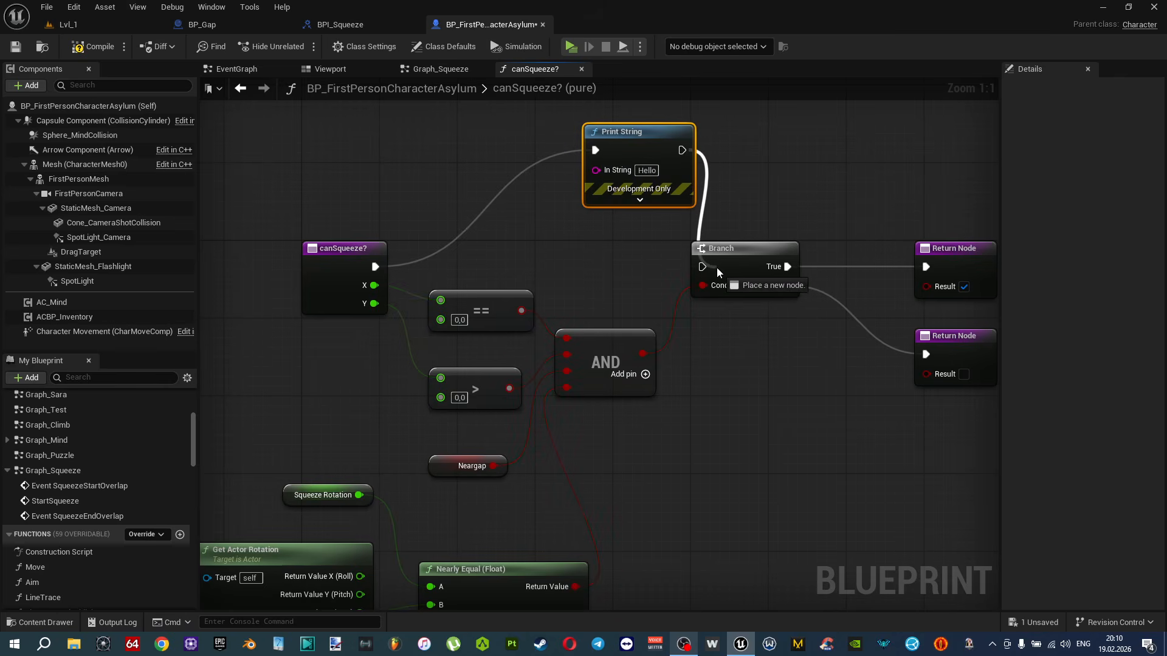
Connect the result of the == comparison to Print String's In String through a conversion node.
right_click_drag(621, 263, 684, 288)
left_click_drag(584, 334, 660, 171)
left_click(458, 144)
left_click_drag(584, 335, 666, 193)
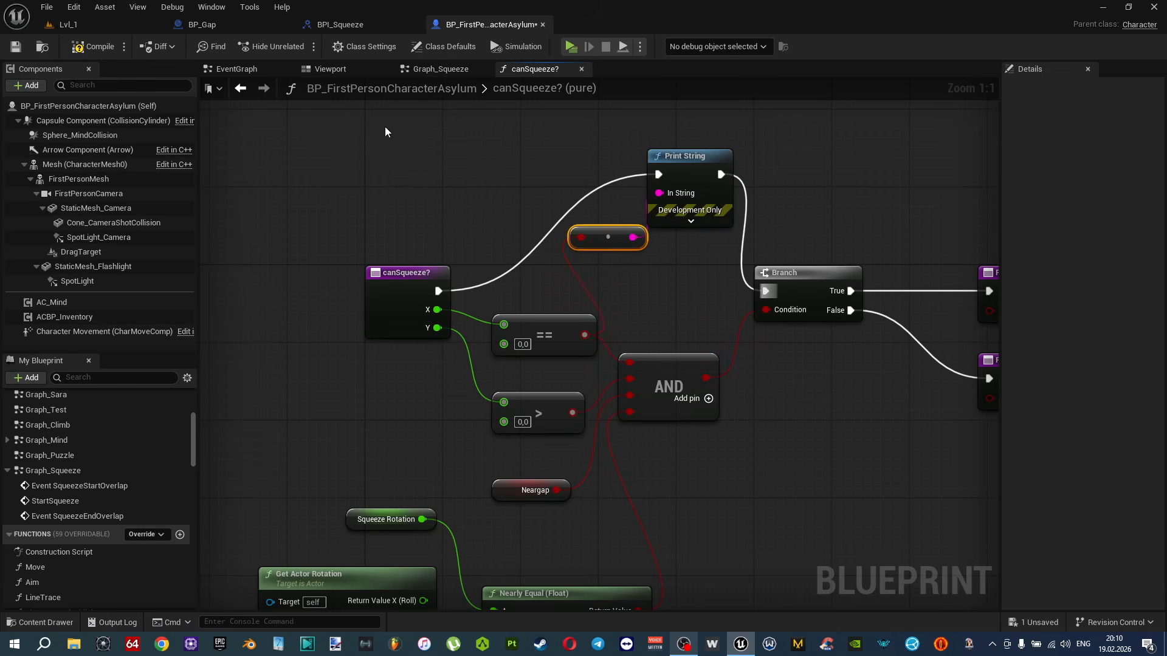
Walk the character to the gap in a play preview to check the printed == result, and end the preview.
left_click(567, 48)
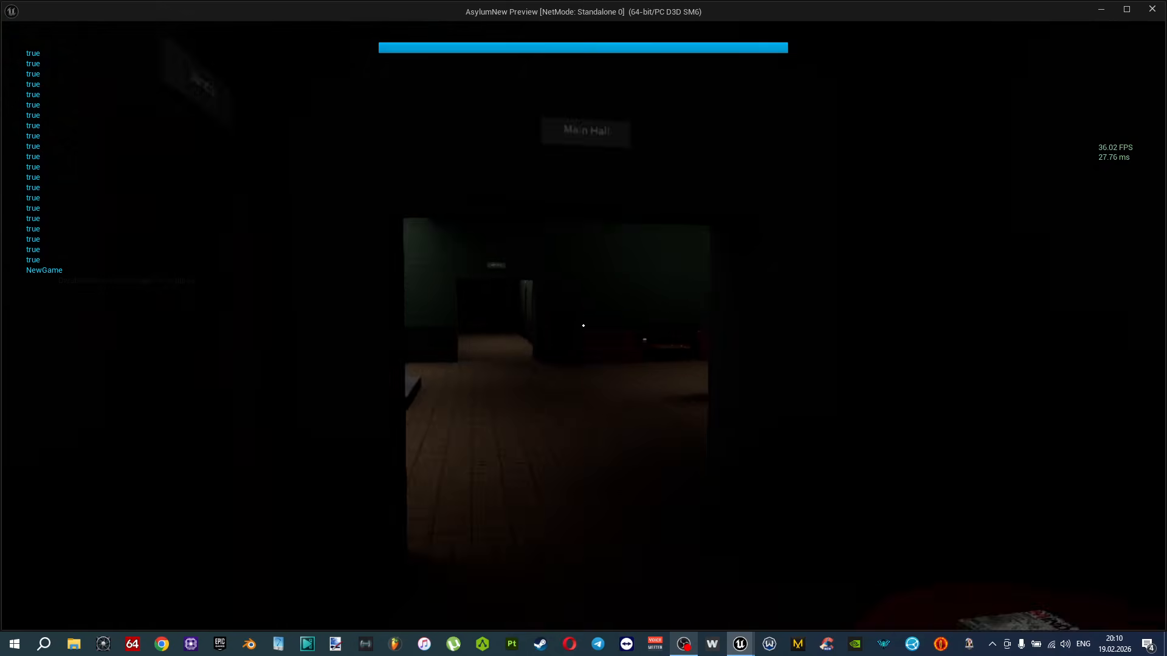
key("w")
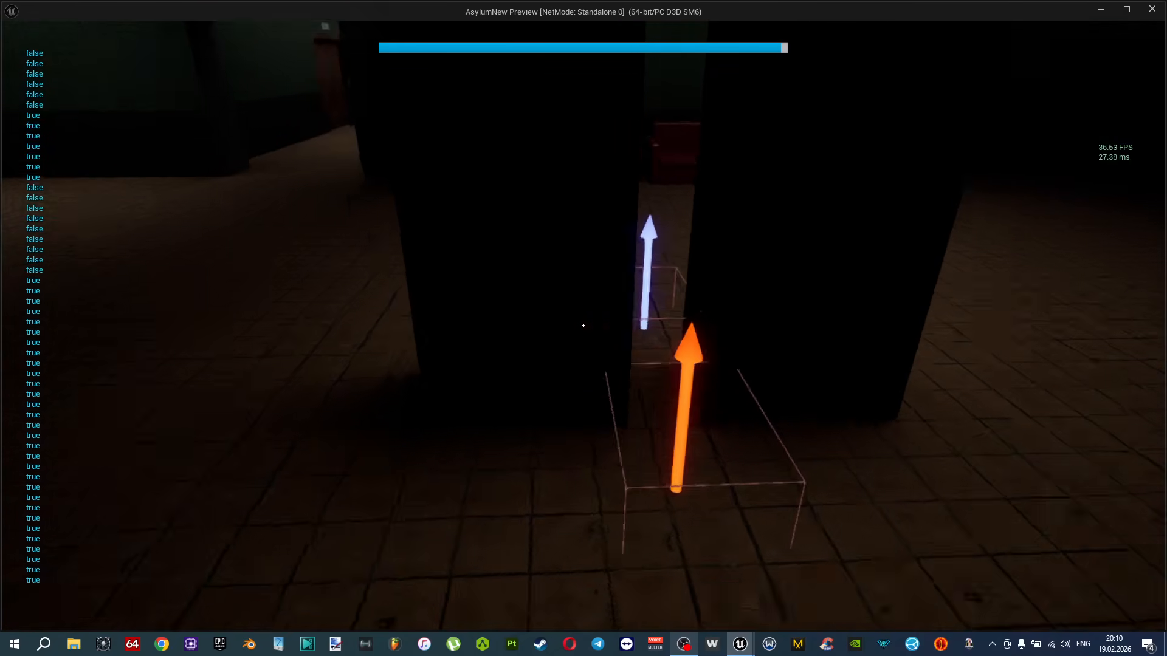
key("w")
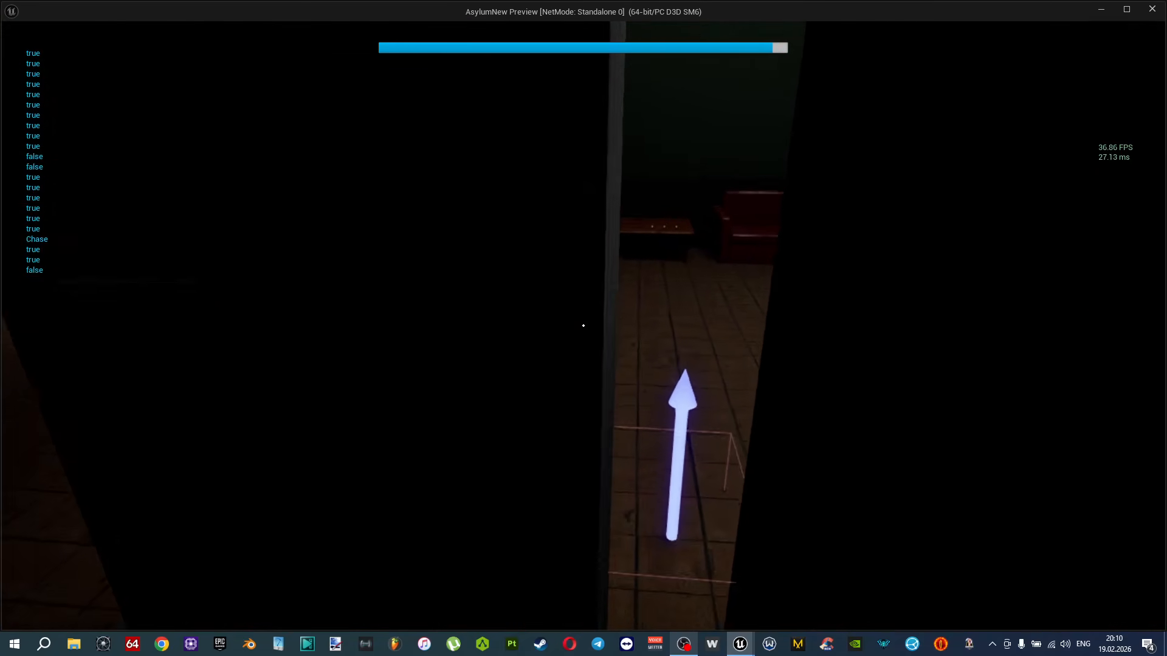
key("w")
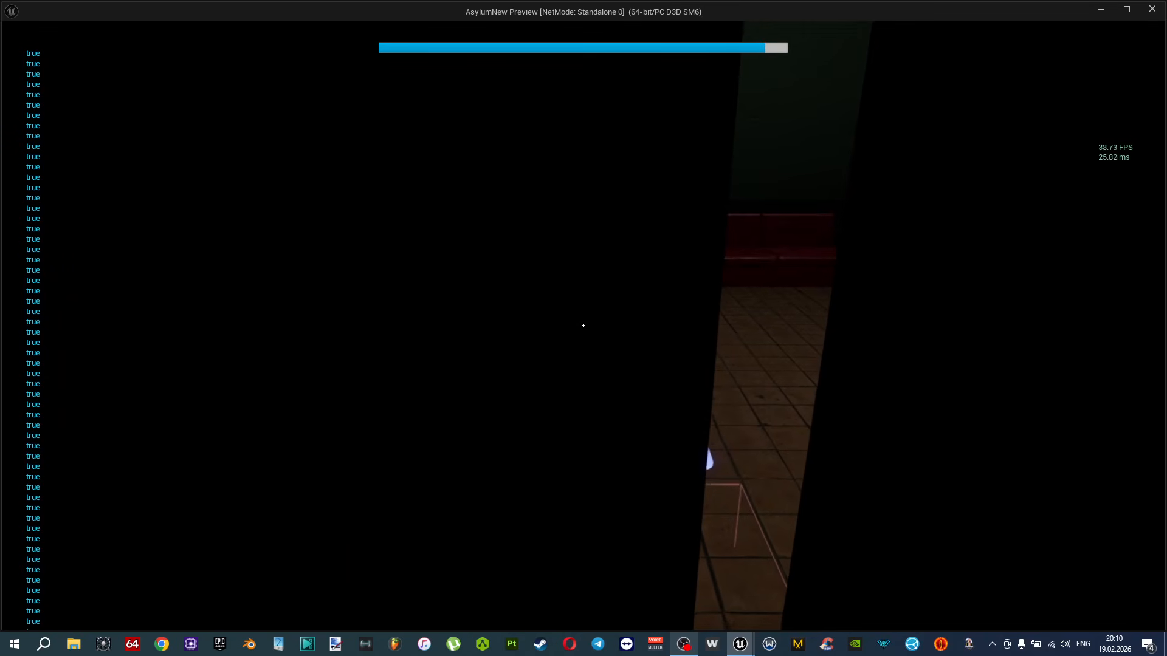
key("Escape")
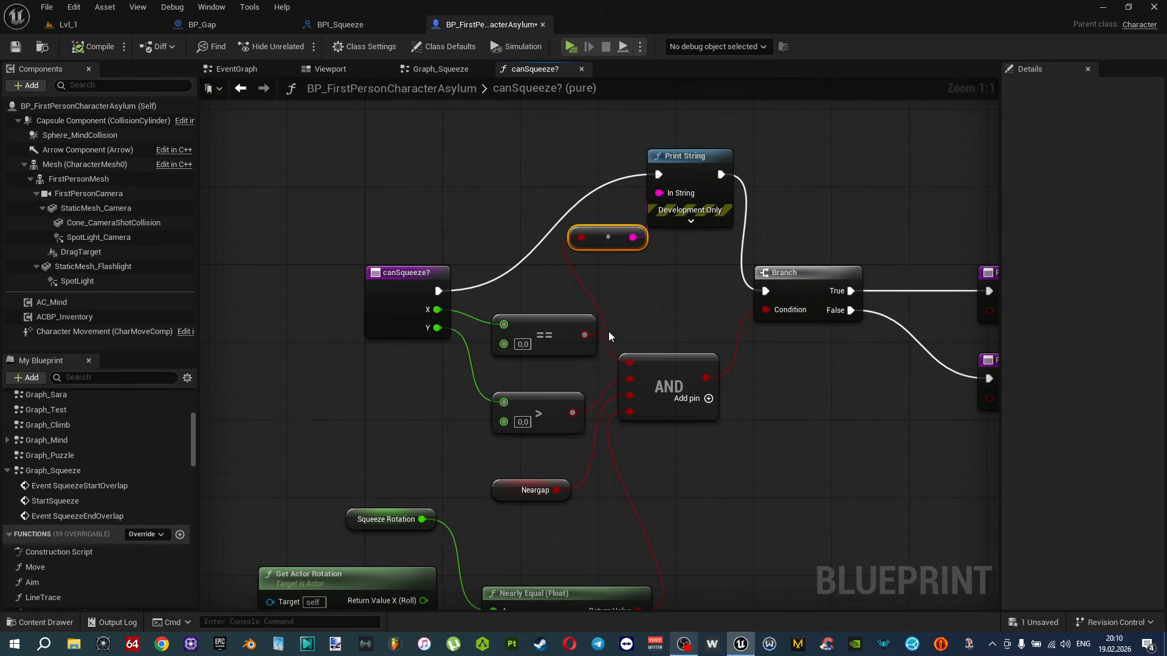
Switch the printed value to the > comparison's result, and check it by walking in a play preview.
left_click_drag(573, 413, 581, 248)
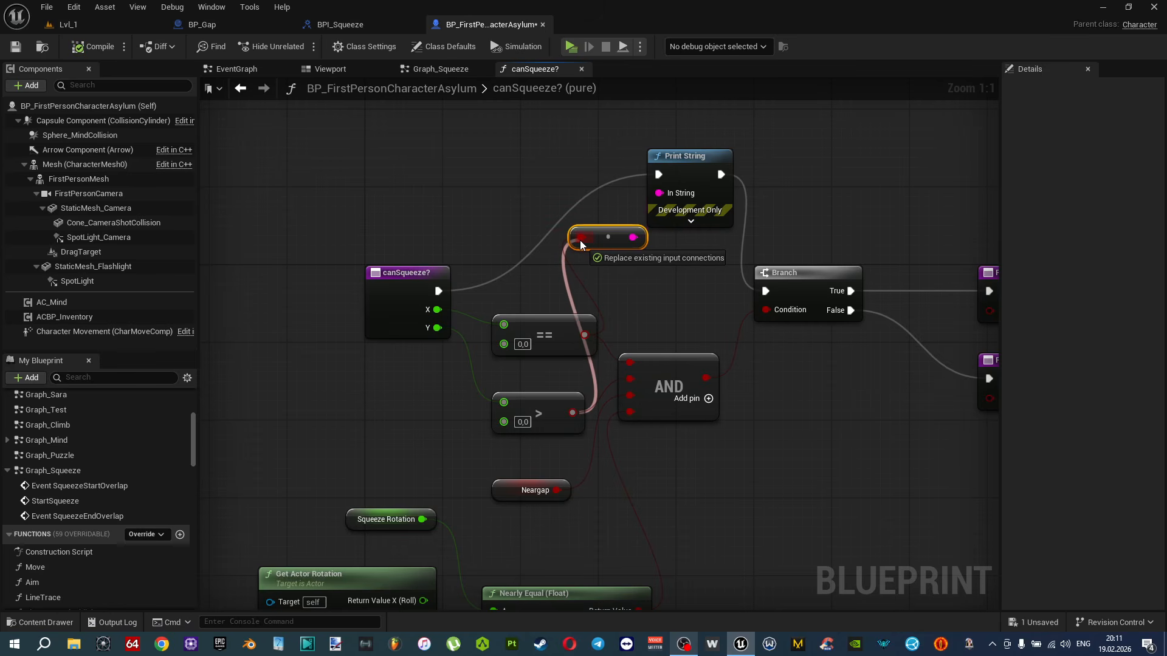
left_click_drag(579, 239, 580, 240)
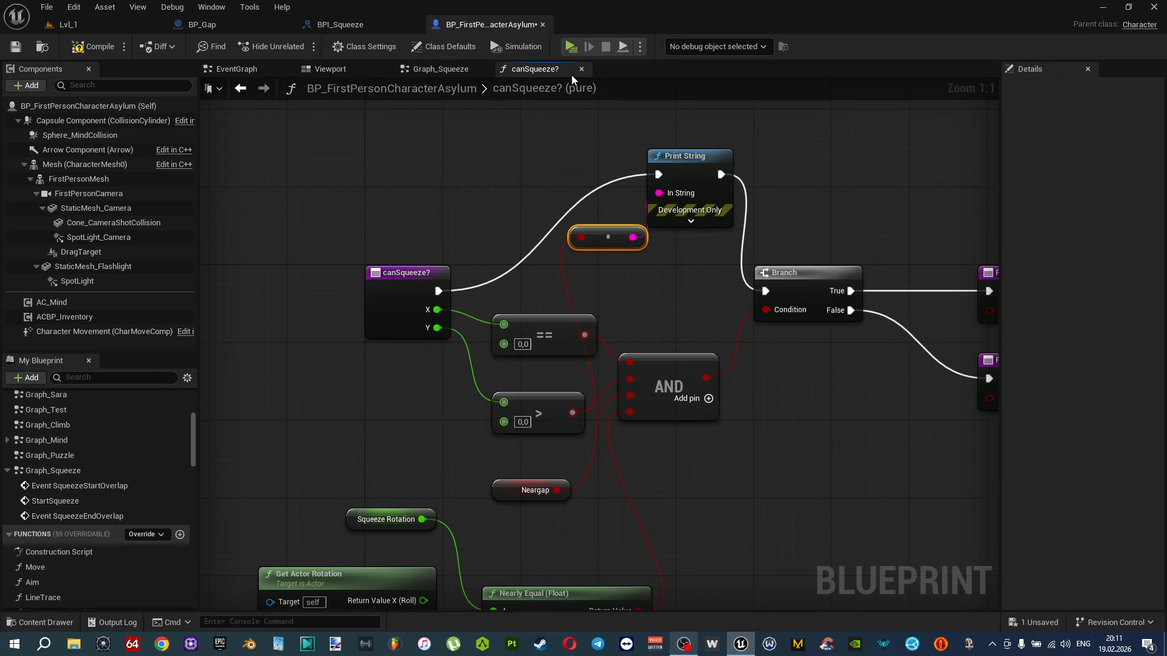
left_click(571, 47)
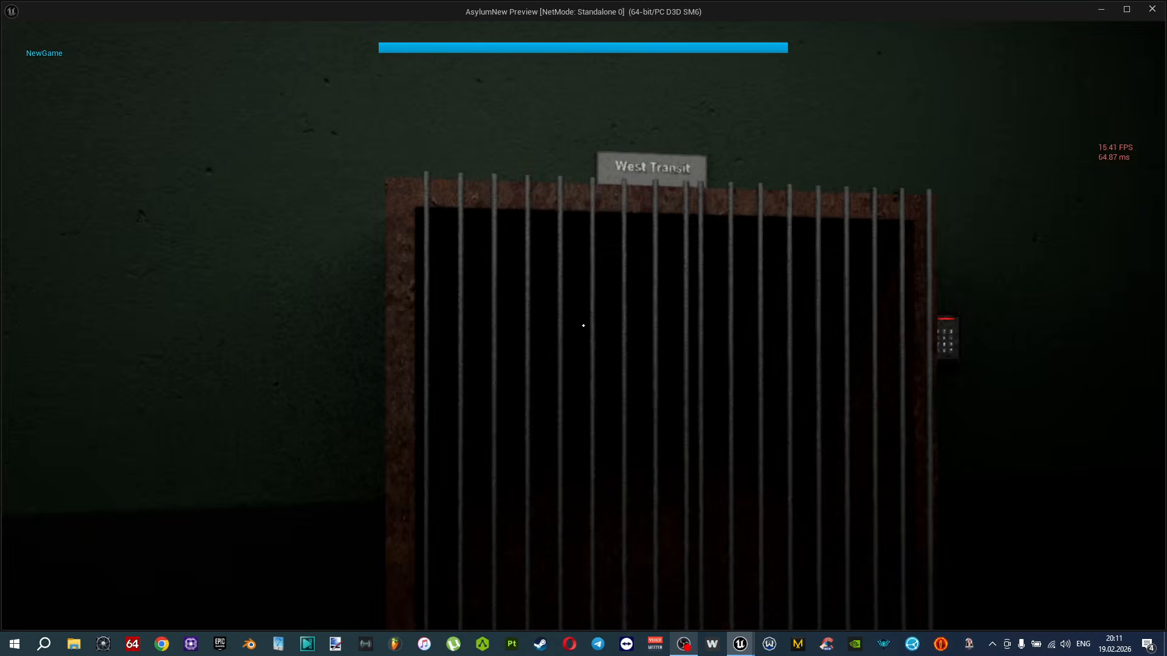
key("w")
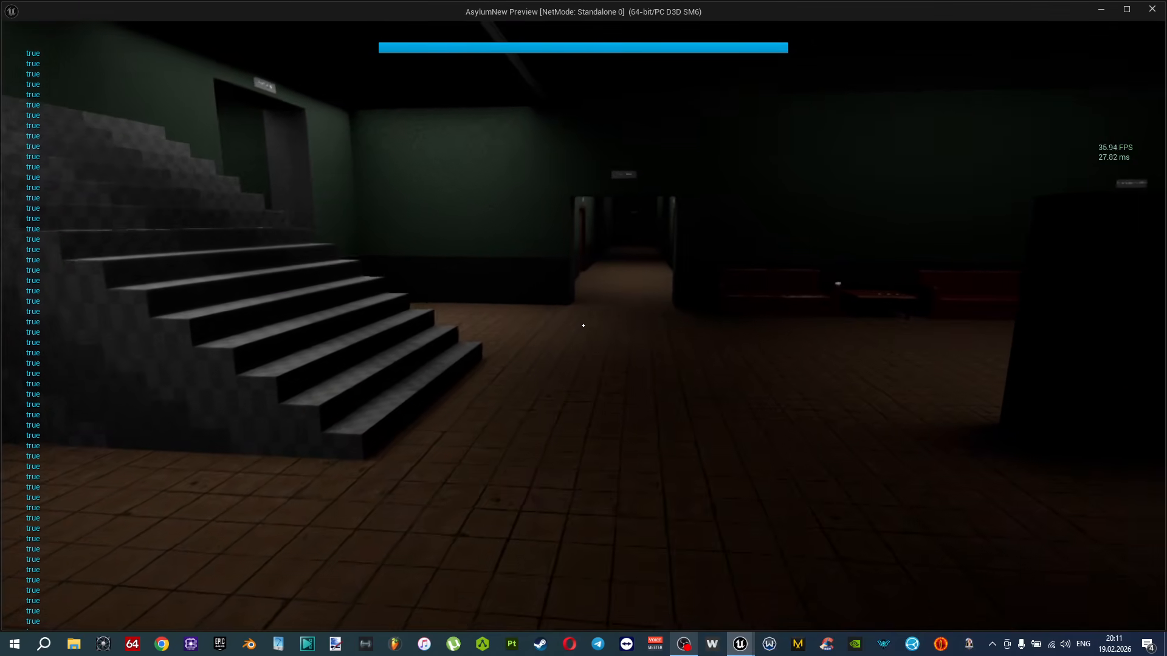
key("alt+Tab")
key("Escape")
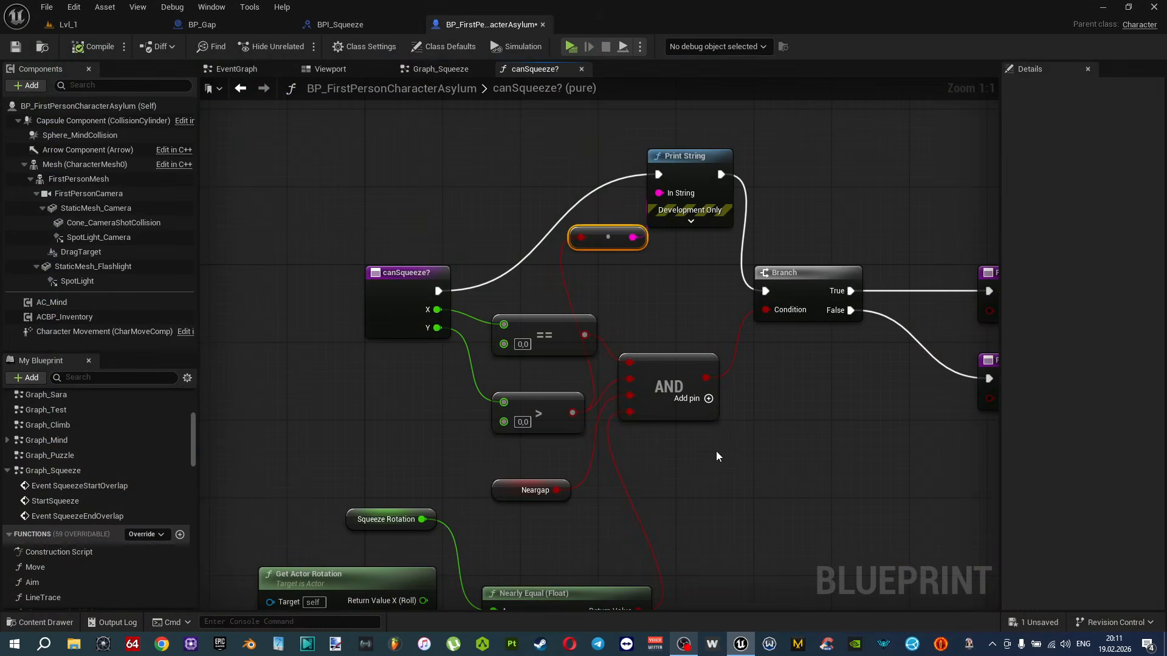
Switch the printed value to the Neargap variable, and check it by walking into the gap in a play preview.
right_click_drag(712, 457, 750, 313)
right_click_drag(591, 339, 564, 389)
left_click_drag(565, 397, 592, 148)
left_click(571, 46)
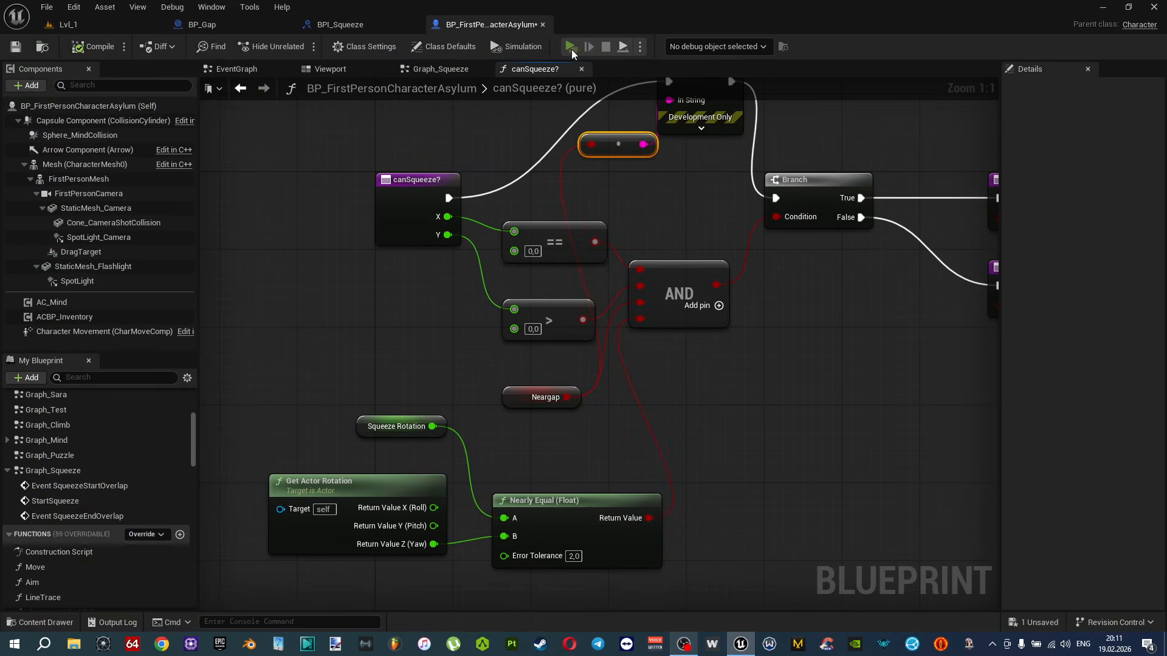
key("w")
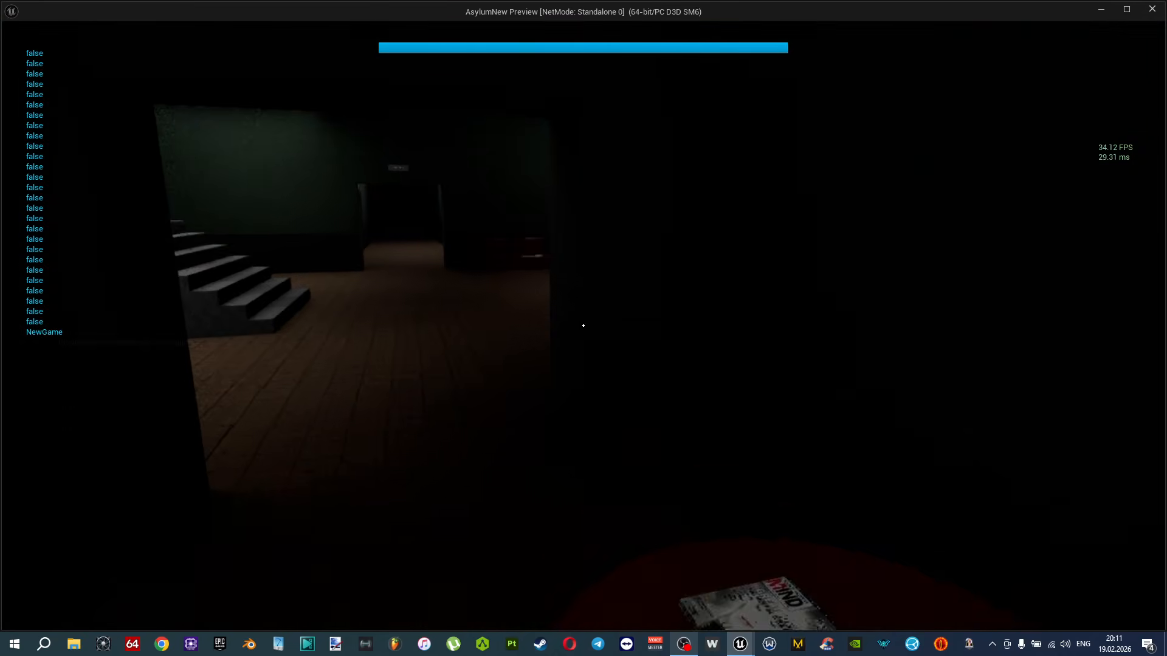
key("w")
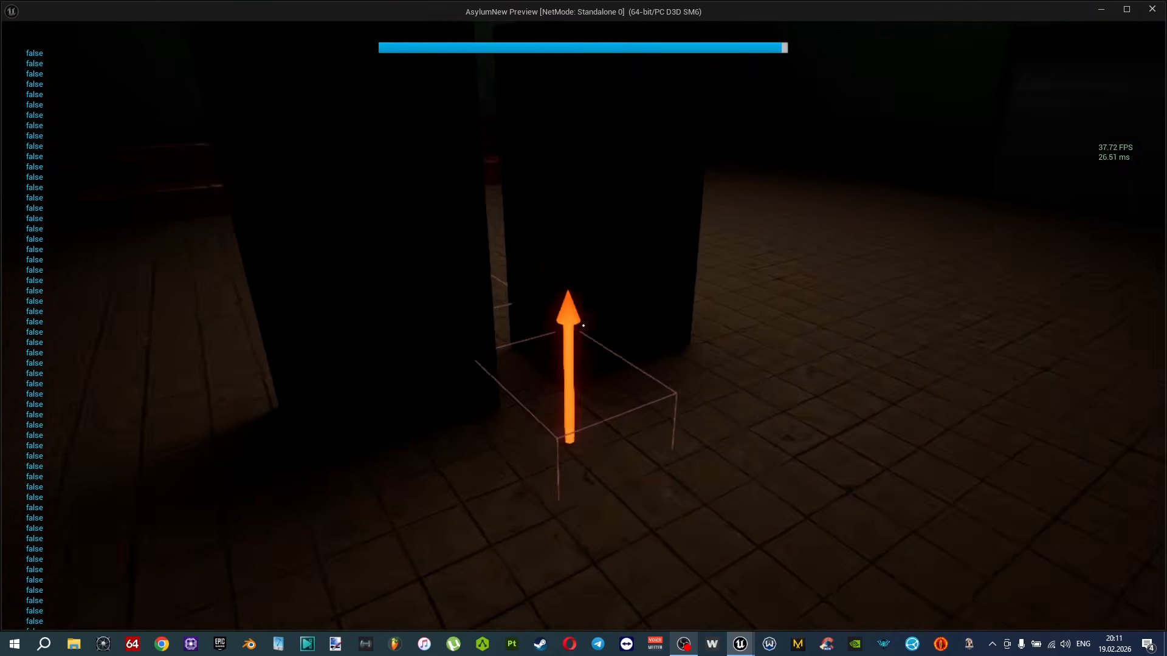
key("w")
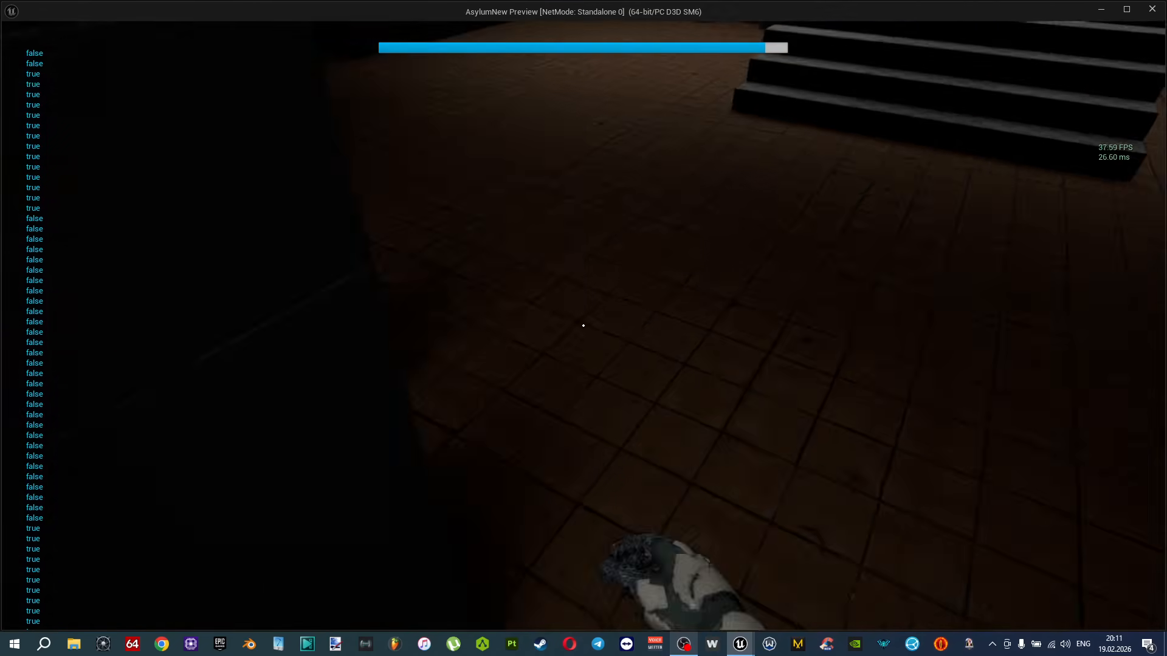
key("Escape")
Connect Nearly Equal (Float)'s Return Value to the Print String conversion node, and save the blueprint.
left_click_drag(606, 556, 550, 183)
right_click_drag(516, 345, 632, 215)
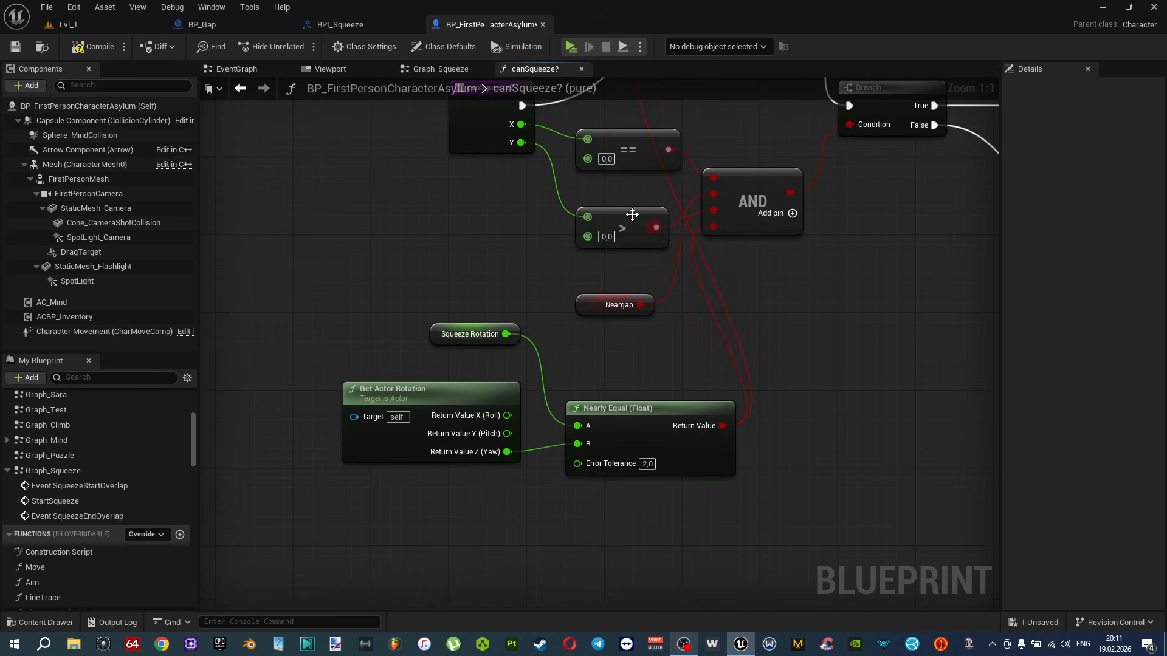
key("ctrl+s")
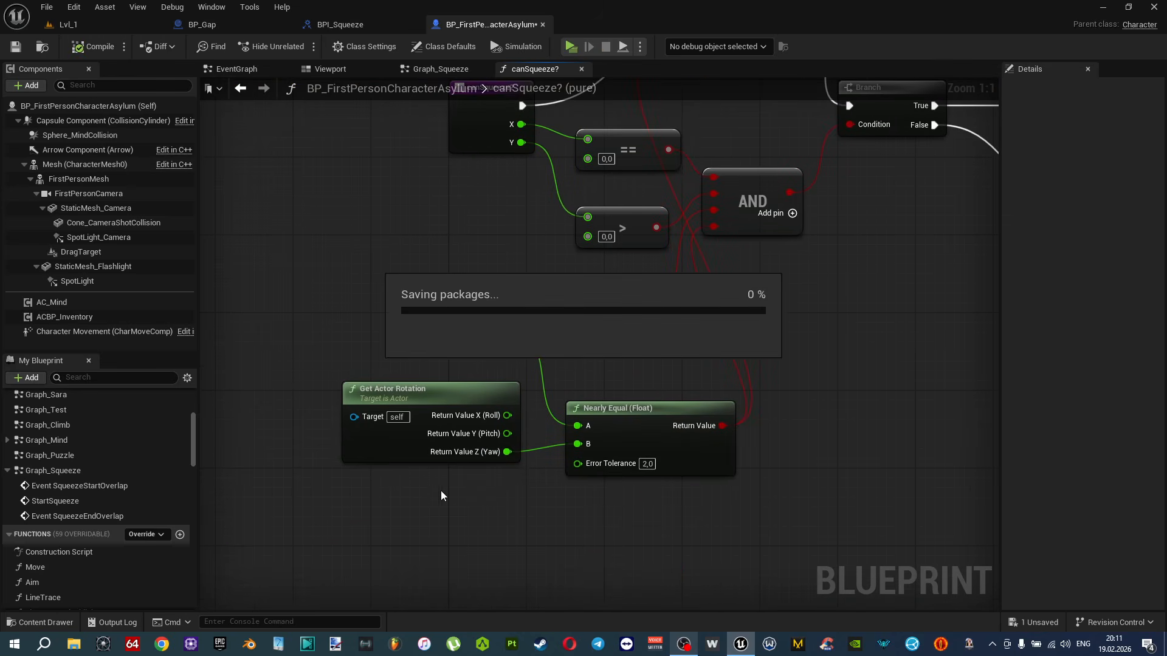
Walk and turn inside the gap in a play preview to check the printed rotation comparison, and end the preview.
left_click(571, 47)
key("w")
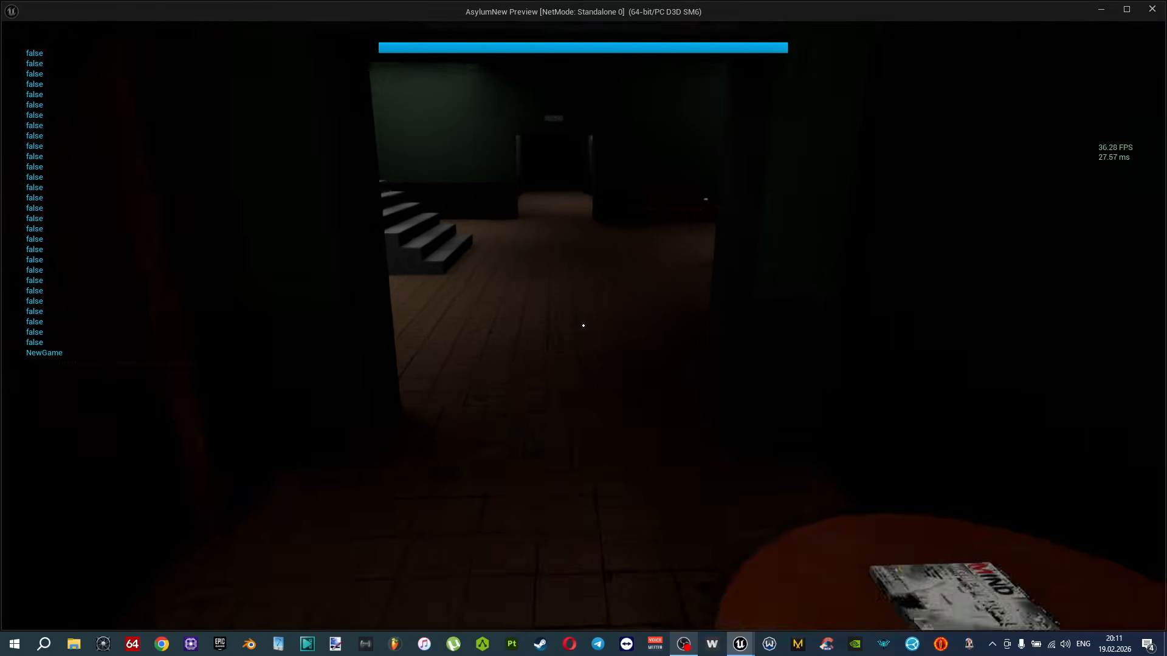
key("w")
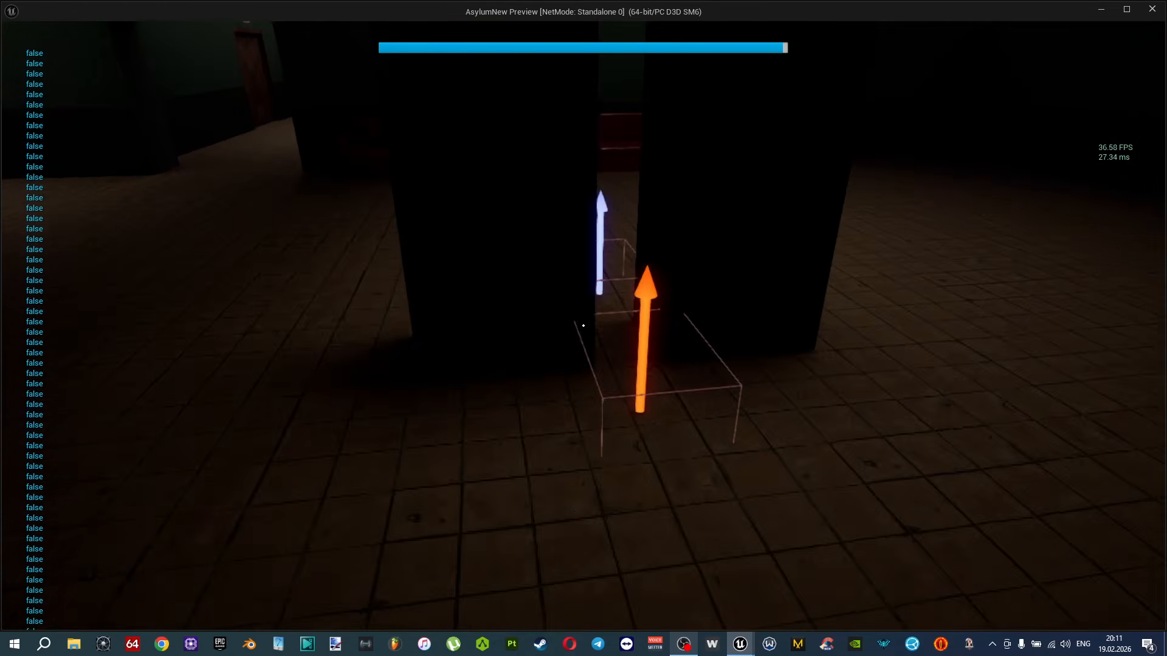
key("w")
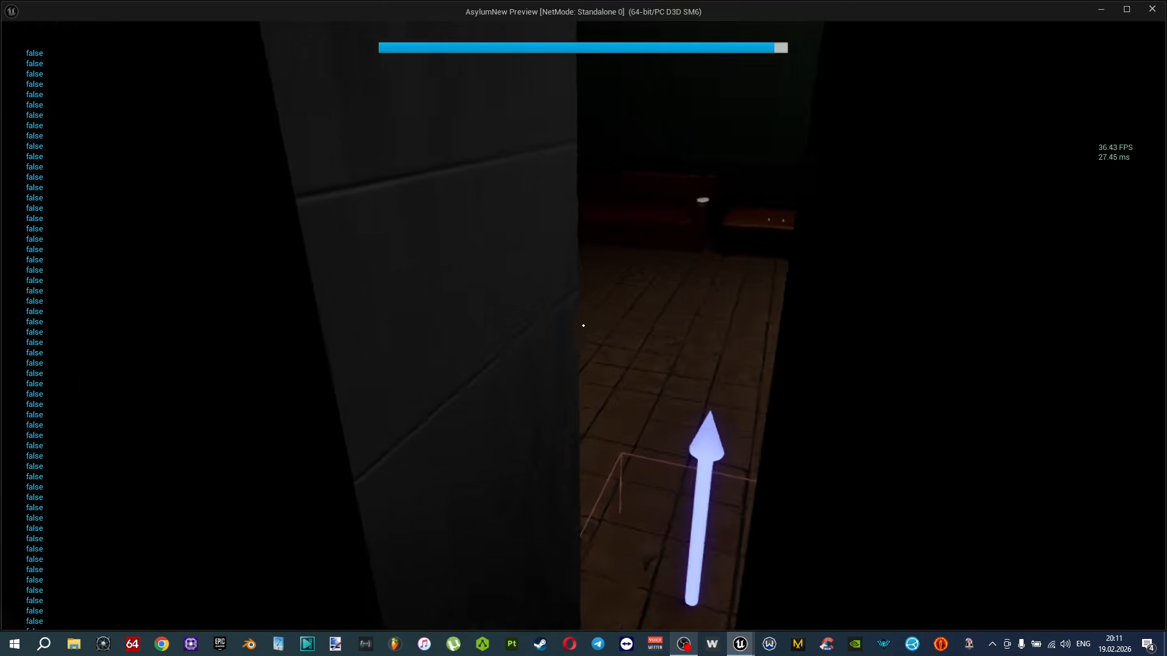
key("w")
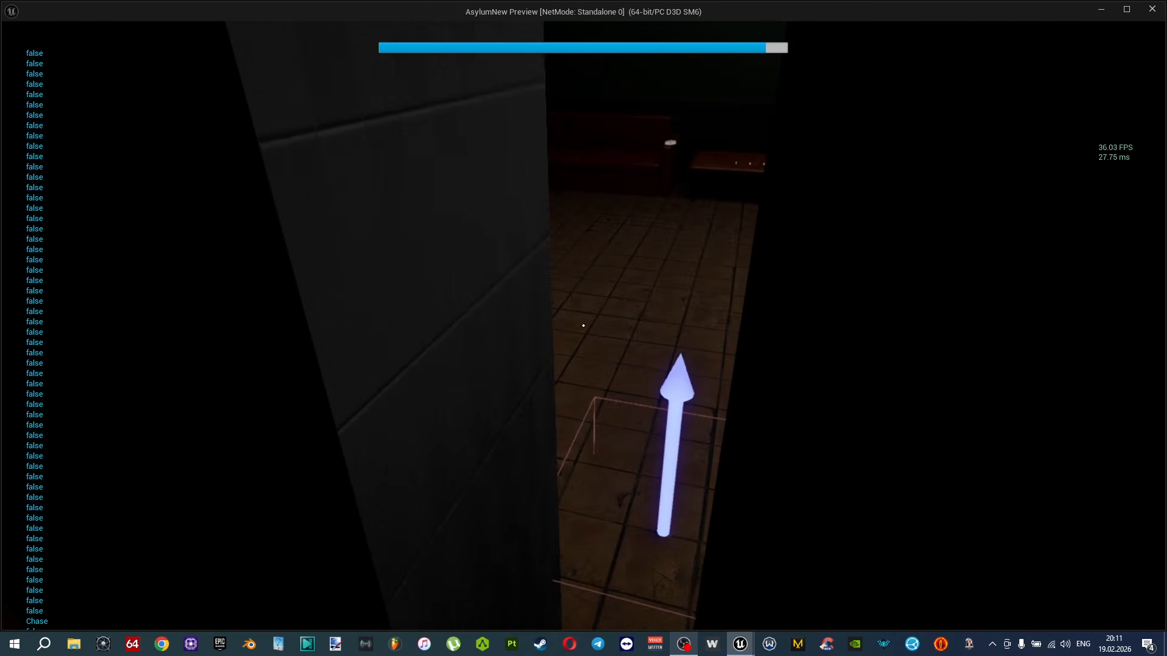
key("w")
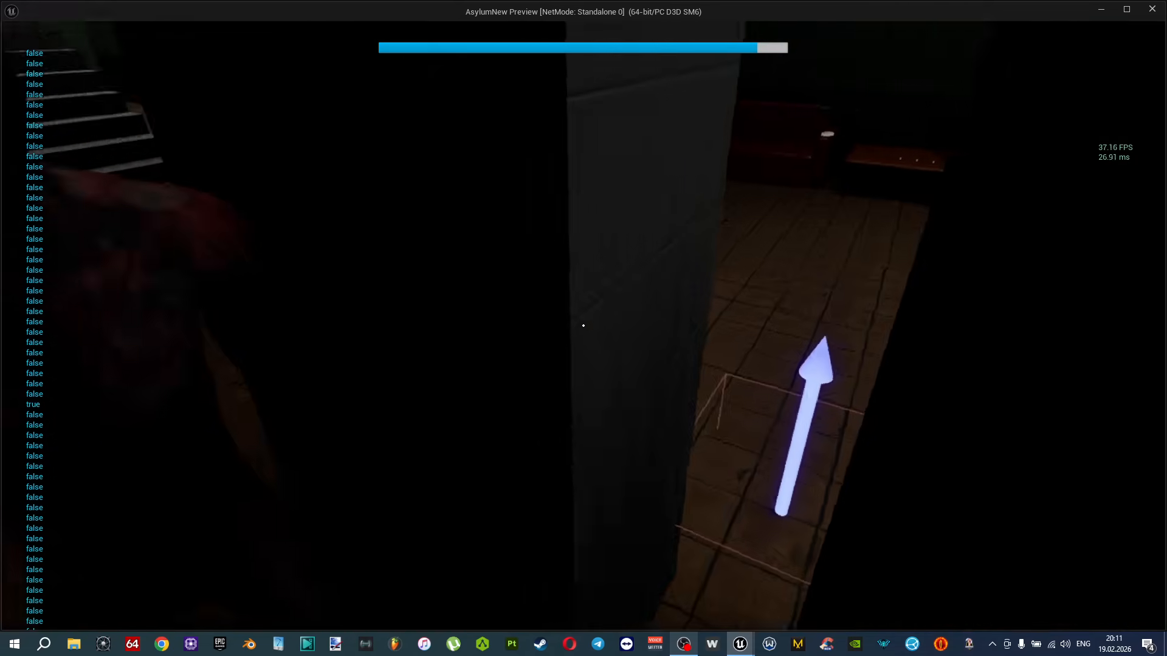
key("Escape")
right_click_drag(545, 331, 548, 312)
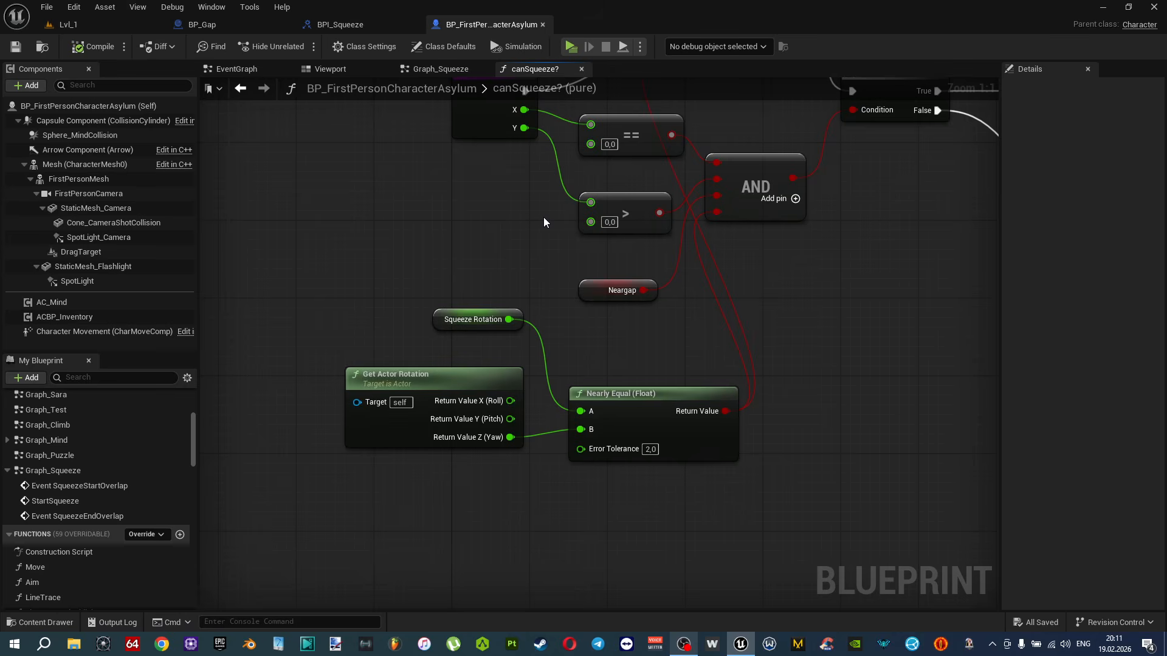
double_click(575, 79)
key("Escape")
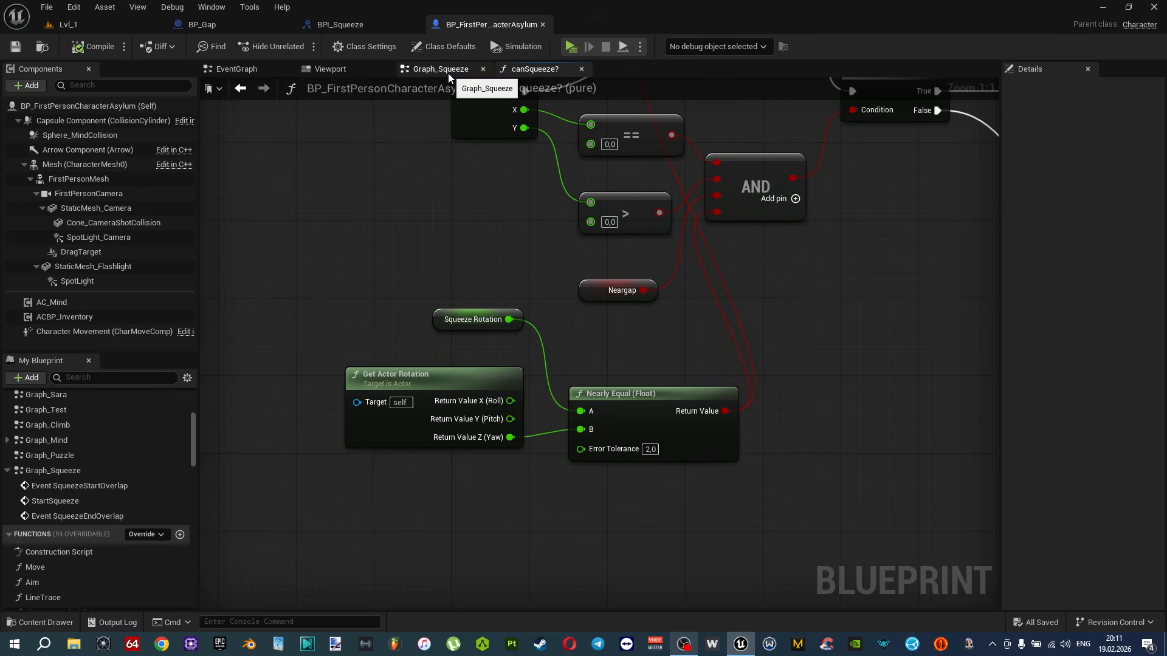
Add a debug event for keyboard key 1 above Event SqueezeStartOverlap in Graph_Squeeze.
left_click(447, 73)
scroll(513, 180, "down", 2)
right_click_drag(513, 180, 571, 332)
scroll(461, 337, "up", 3)
right_click(461, 336)
type("1 key")
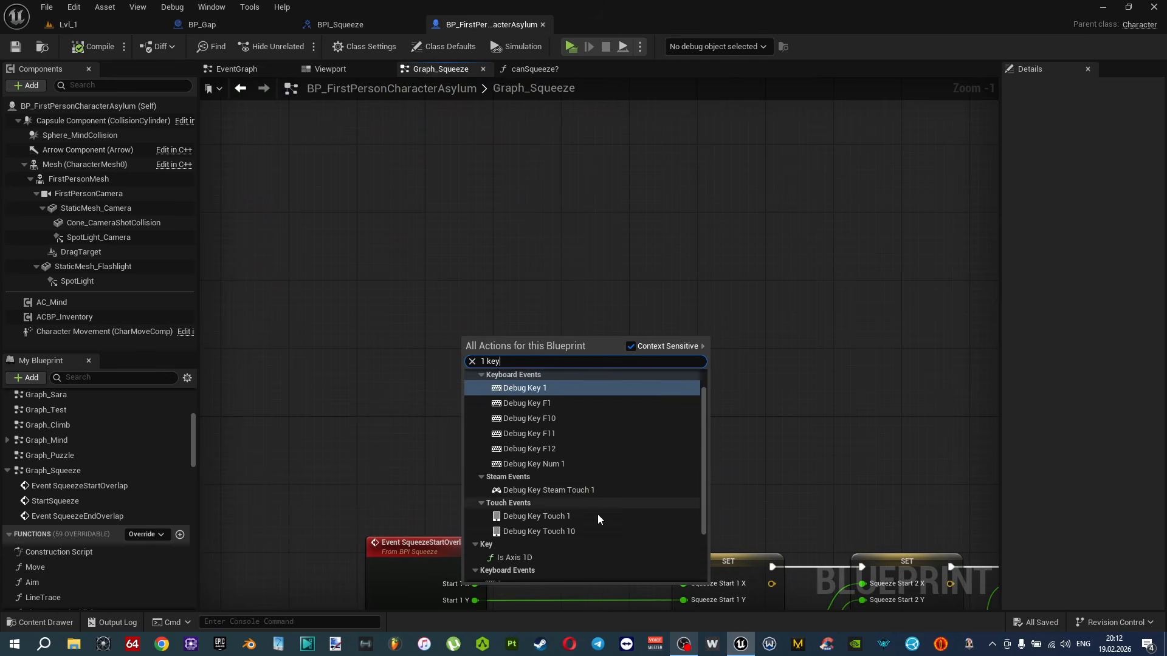
scroll(543, 513, "down", 3)
left_click(528, 509)
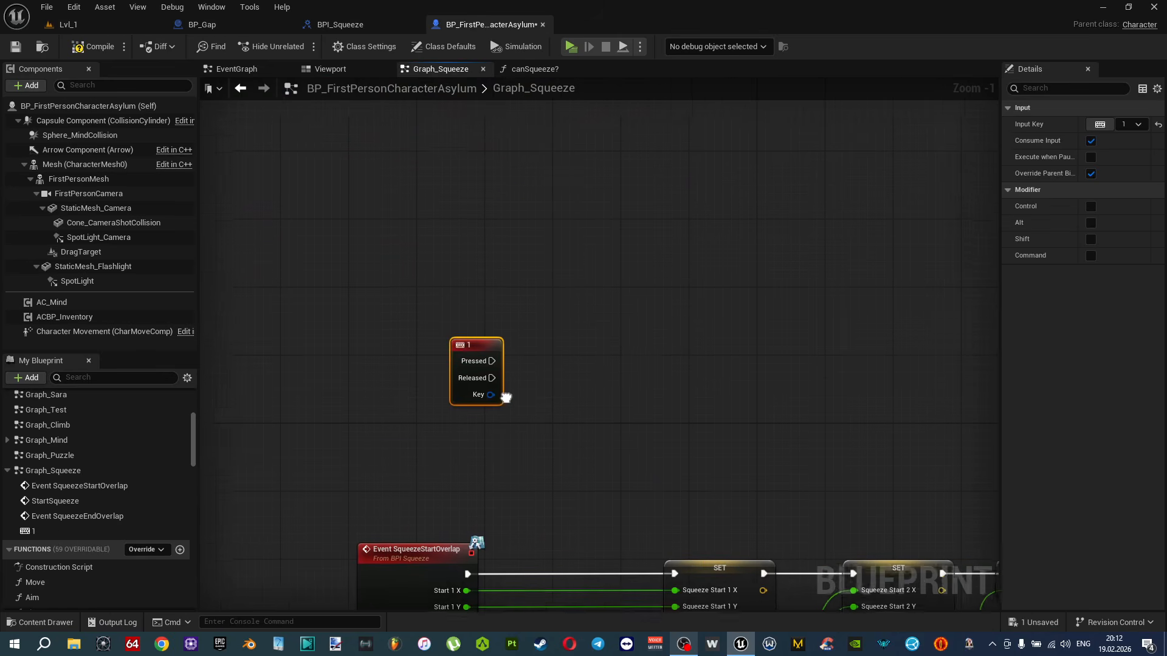
Connect a Print String node to the key 1 event's Pressed output, and feed its In String from a new Append node.
scroll(478, 360, "up", 1)
left_click_drag(538, 340, 580, 338)
type("print")
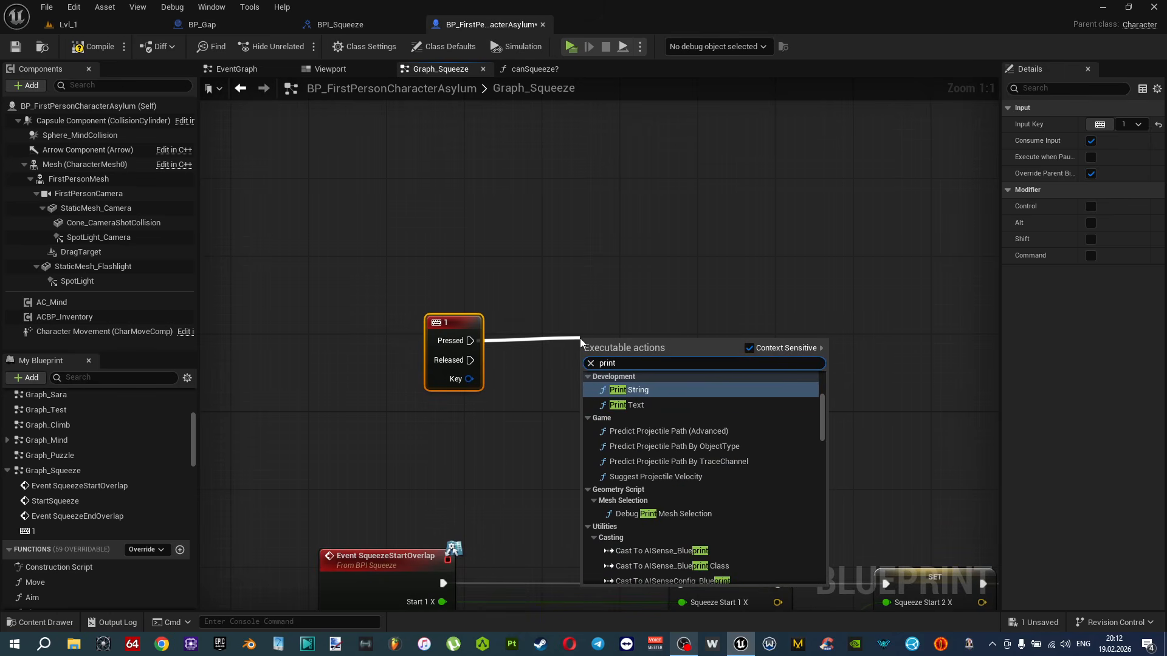
left_click(636, 388)
left_click_drag(646, 330, 784, 324)
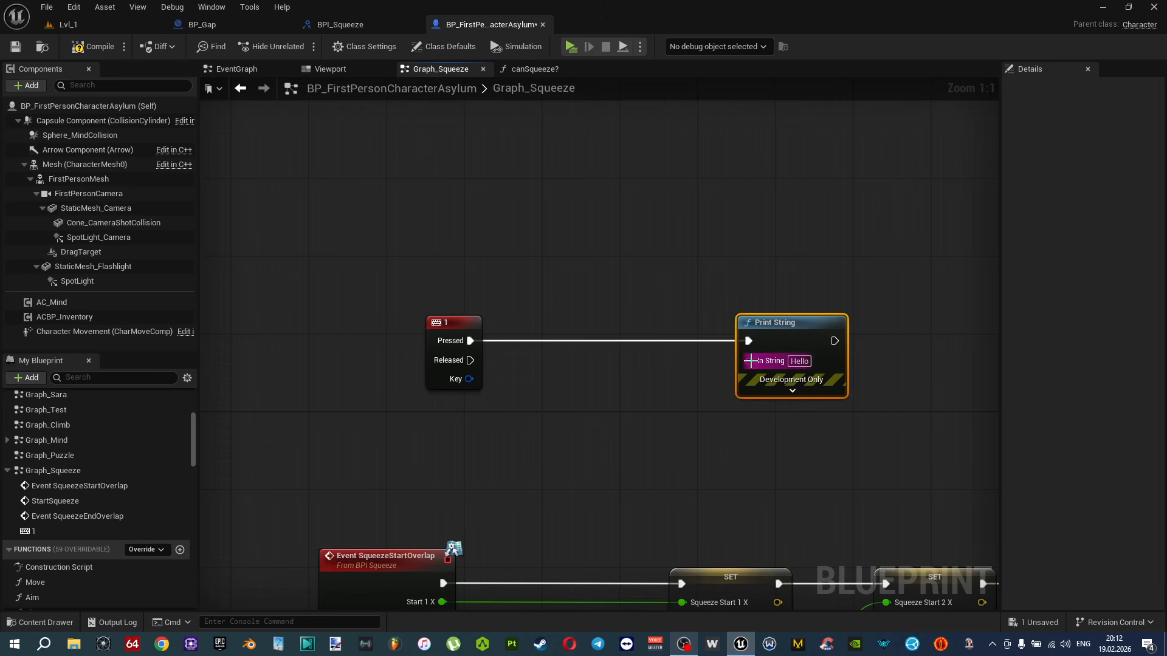
left_click_drag(751, 361, 665, 383)
type("app")
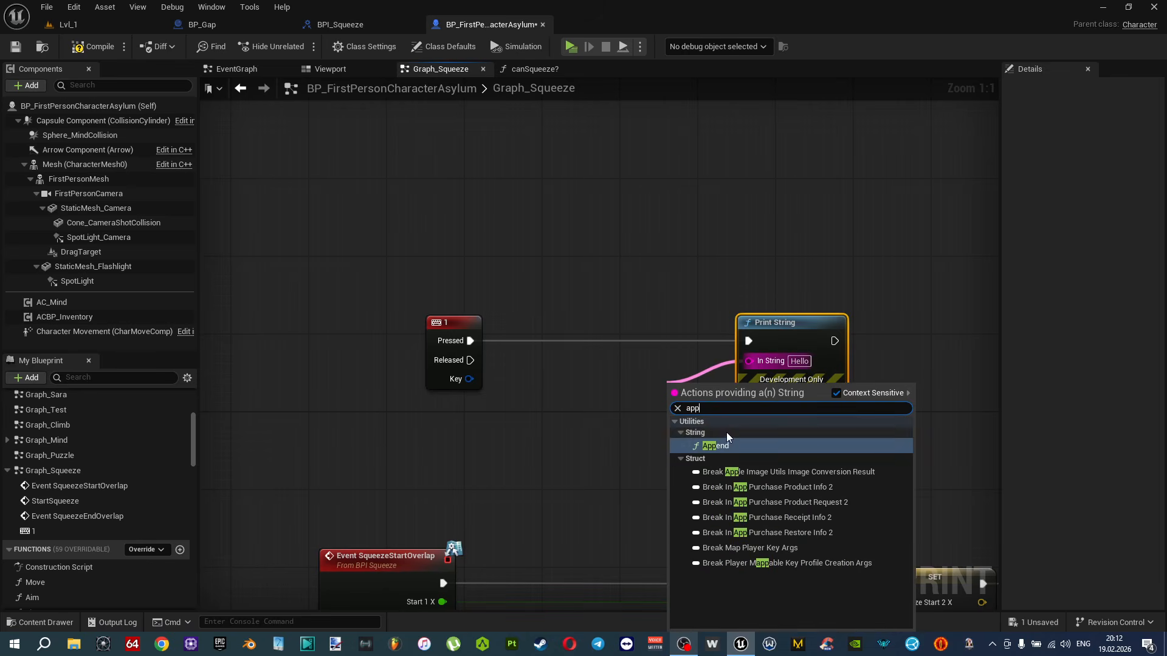
left_click(723, 448)
Reconnect the canSqueeze? function's entry node directly to the Branch's execution input.
left_click(535, 69)
right_click_drag(768, 225, 666, 470)
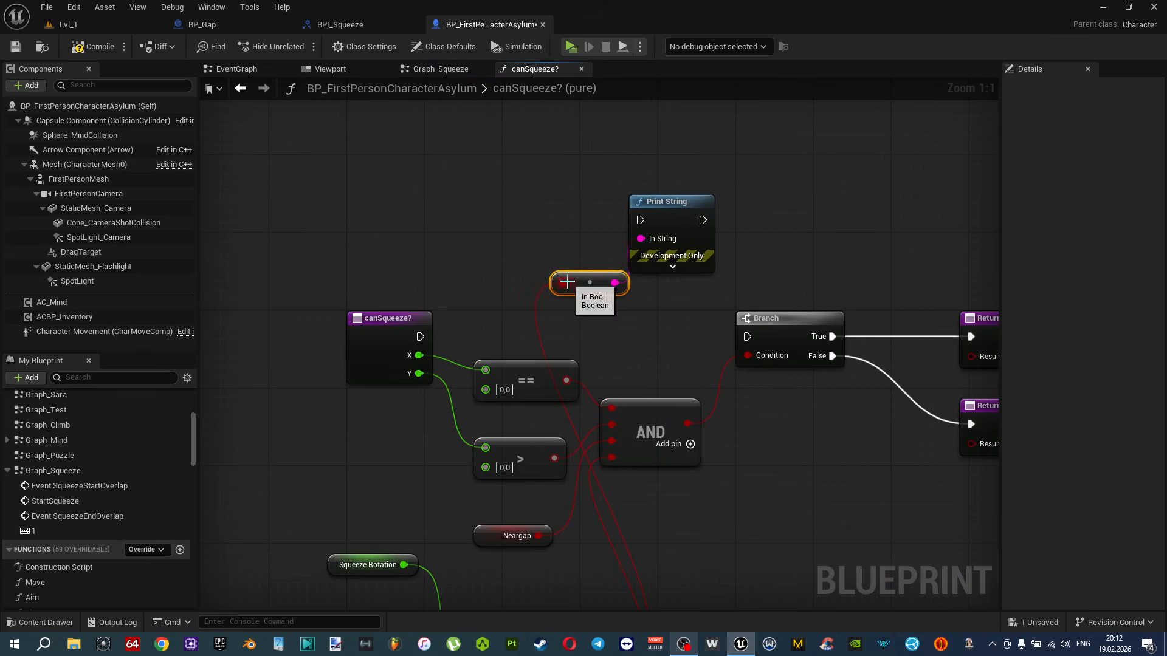
left_click_drag(420, 336, 748, 347)
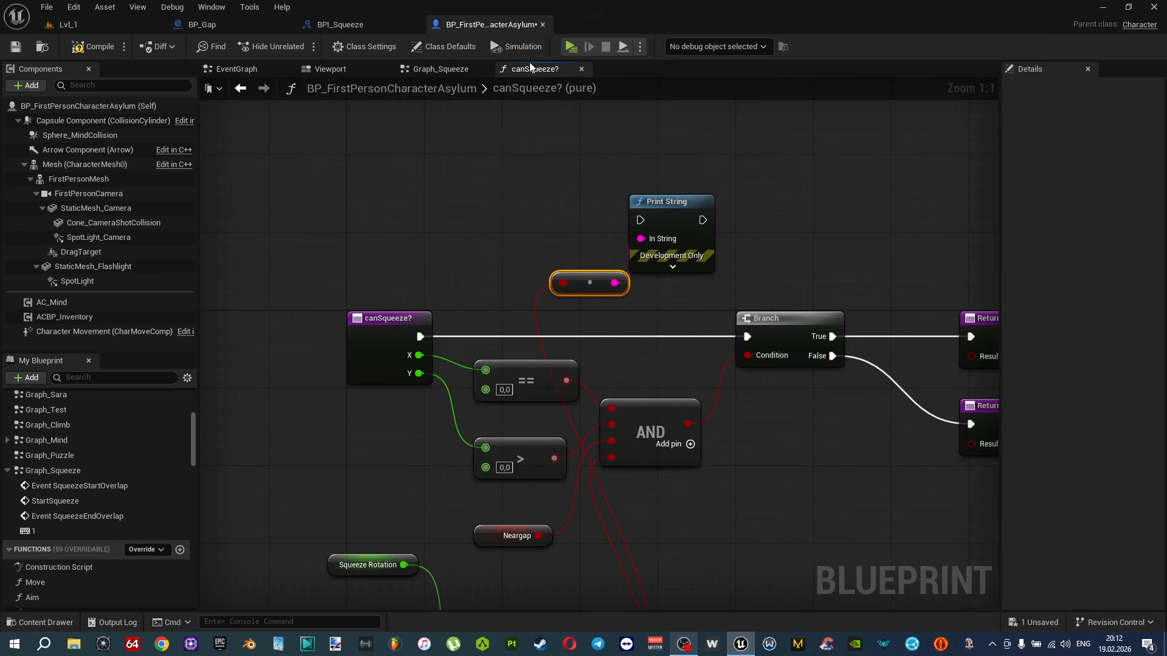
Move the key 1 event, Print String and Append nodes in Graph_Squeeze further above Event SqueezeStartOverlap.
left_click(441, 69)
right_click_drag(535, 339, 678, 305)
right_click_drag(687, 165, 678, 274)
left_click_drag(419, 173, 810, 408)
right_click_drag(851, 212, 575, 316)
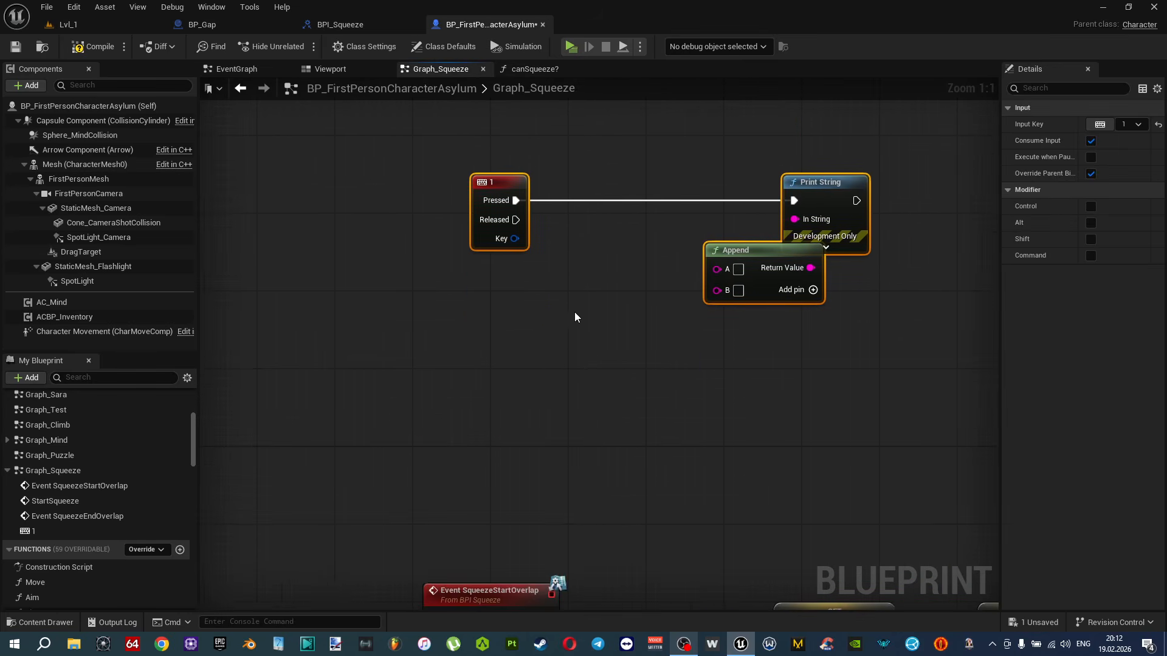
right_click(486, 419)
type("actor ro")
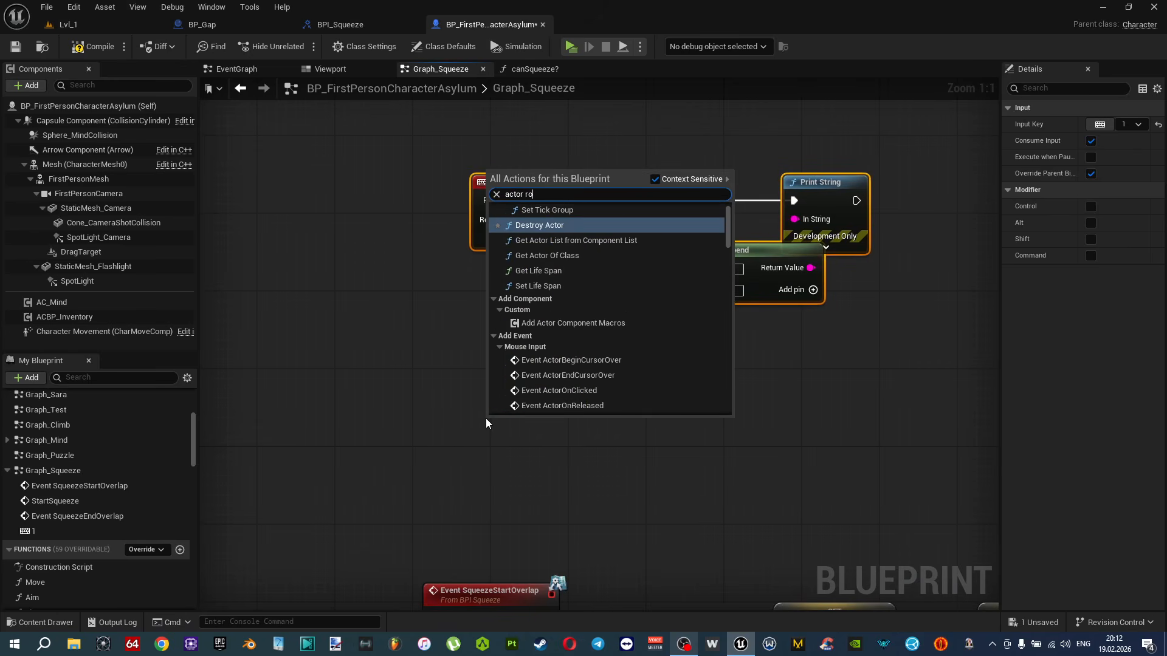
type("tatio")
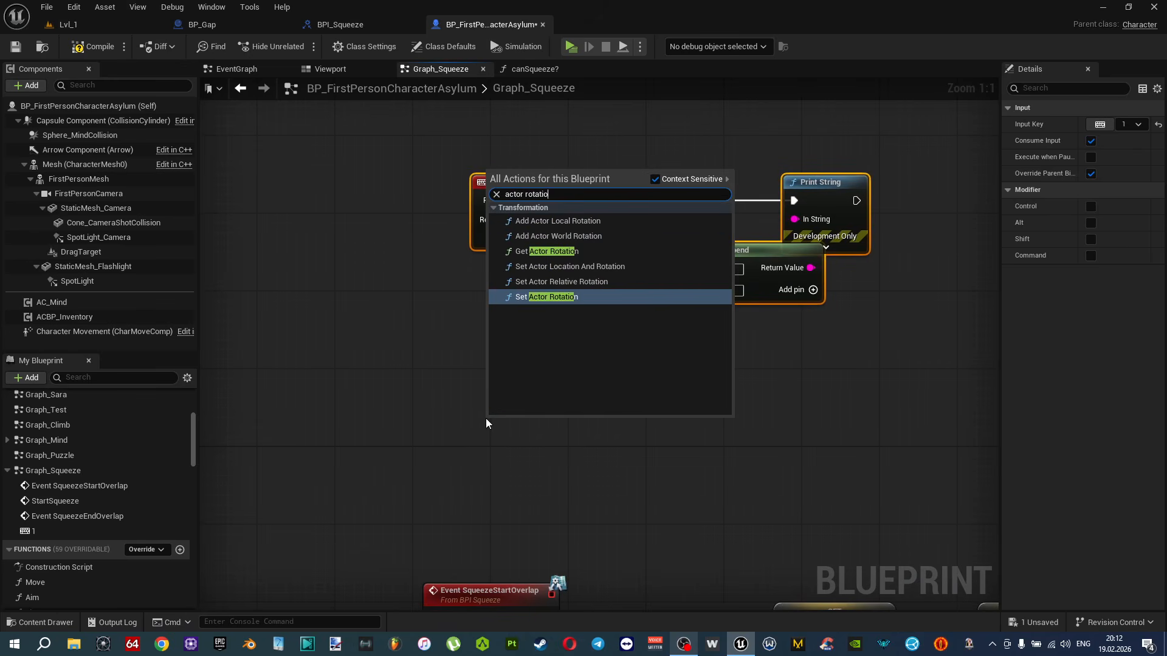
left_click(550, 297)
right_click_drag(630, 373, 571, 306)
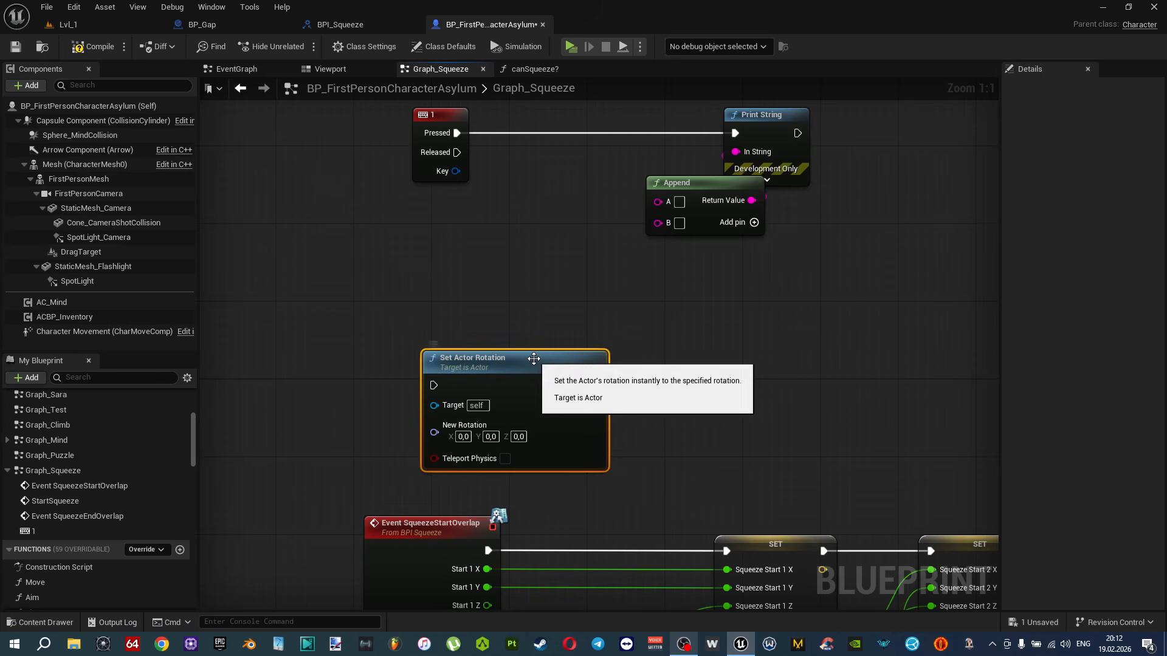
key("Delete")
Add a Get Actor Rotation node below the key 1 event and split its Return Value into separate axis pins.
right_click(446, 303)
type("actor rota")
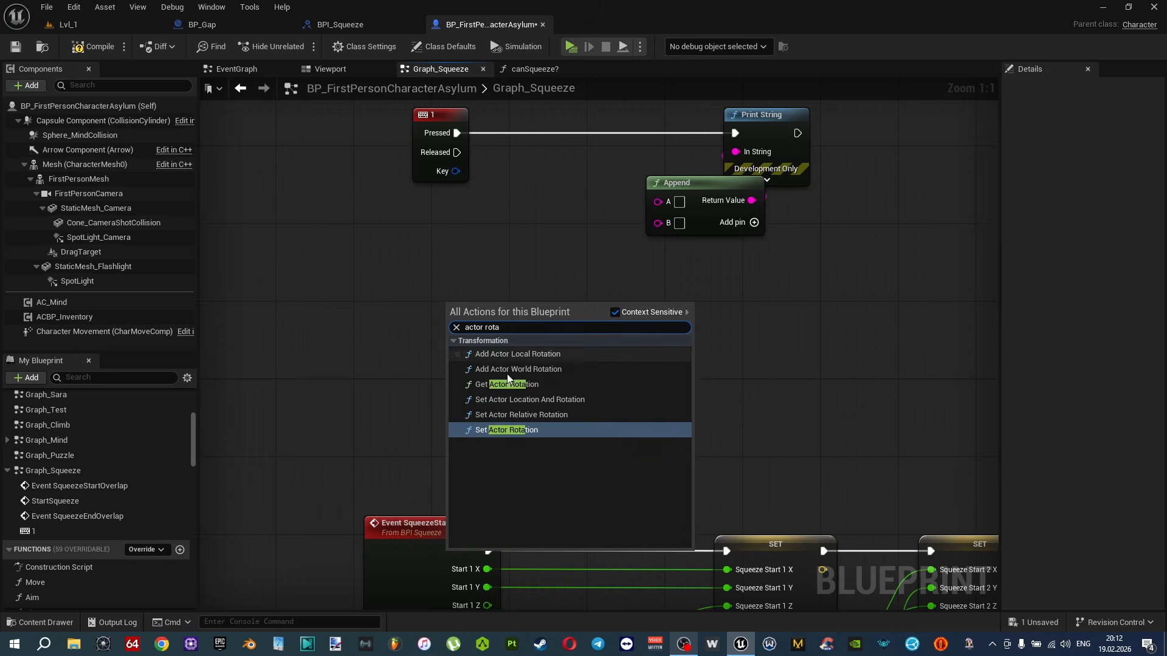
left_click(516, 385)
right_click_drag(564, 315, 513, 278)
right_click(527, 300)
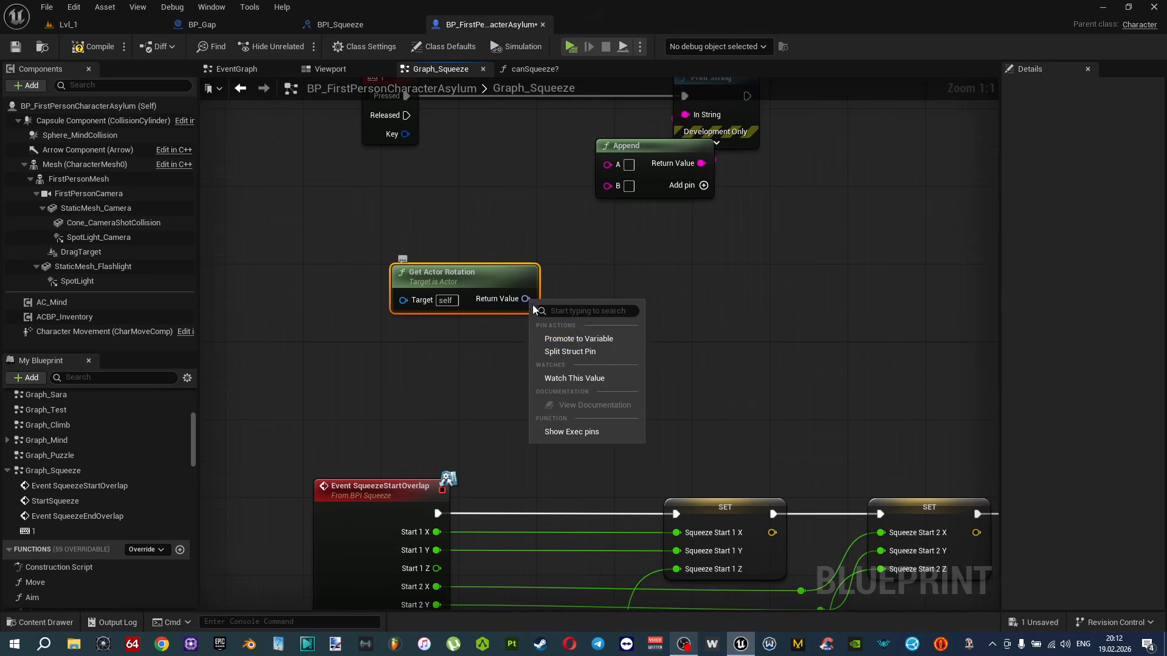
left_click(561, 352)
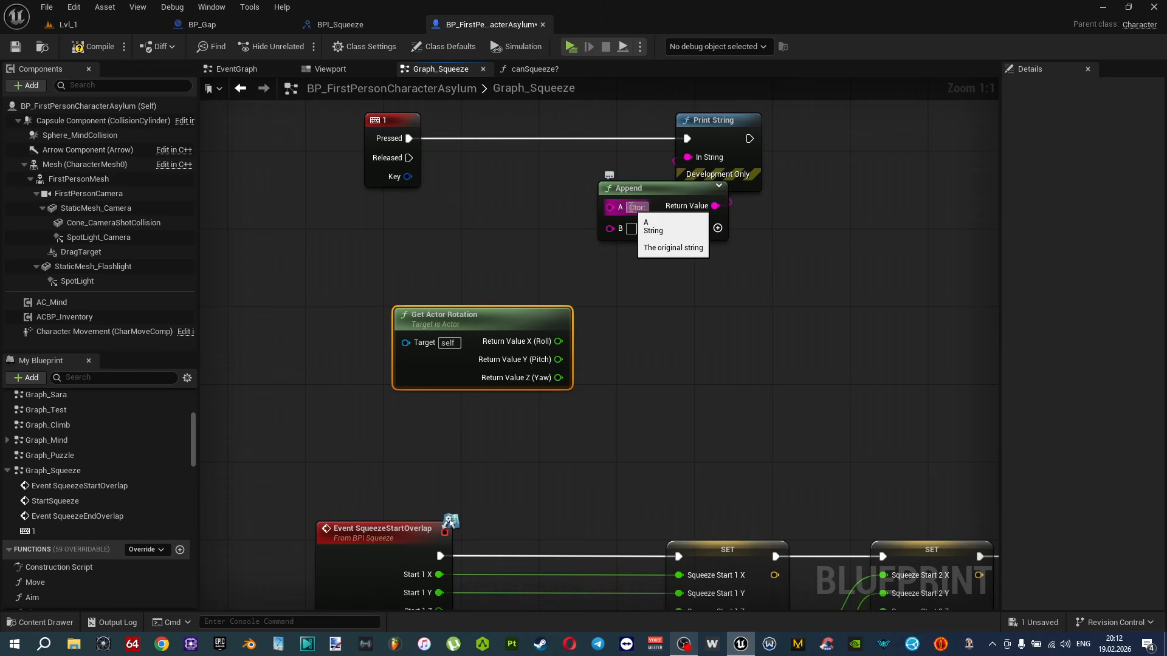
Fill the Append node with "Actor:" in A, the actor's Yaw in B and "Squeeze:" in C, adding pins C and D.
left_click(687, 312)
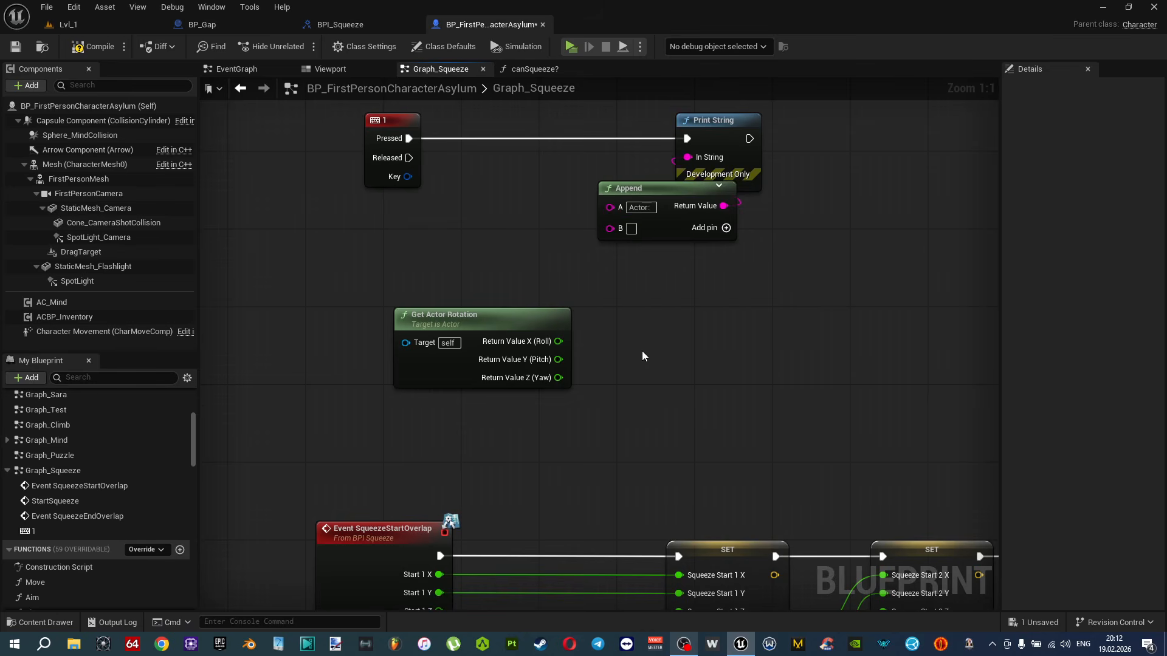
left_click_drag(558, 377, 609, 228)
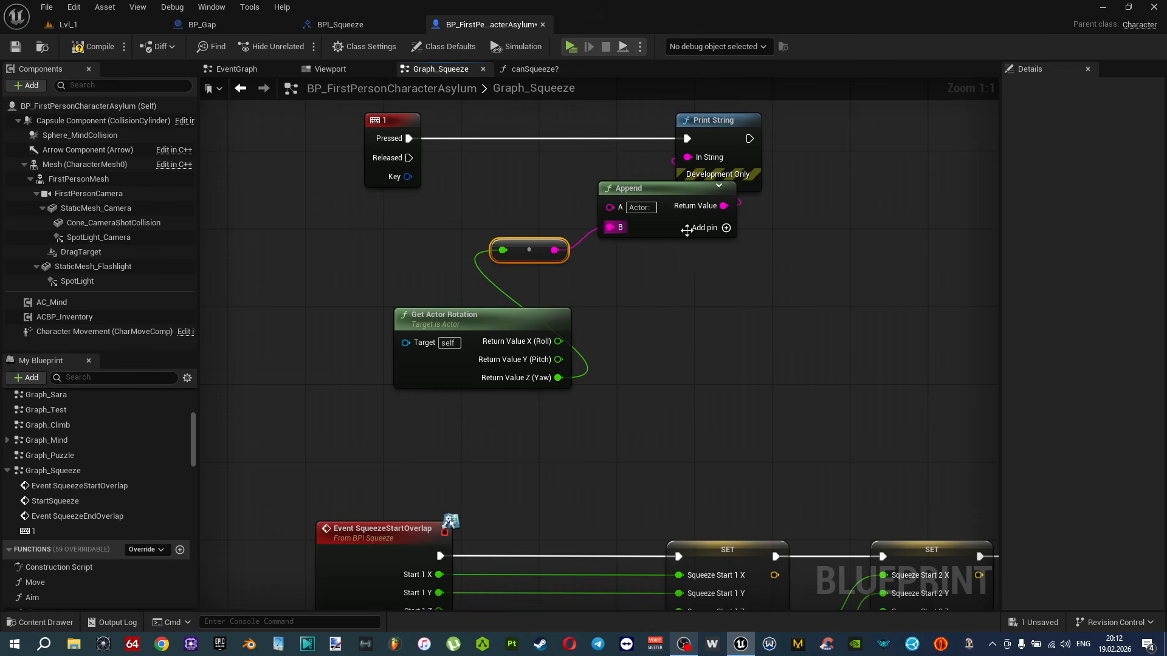
left_click(724, 228)
left_click(725, 227)
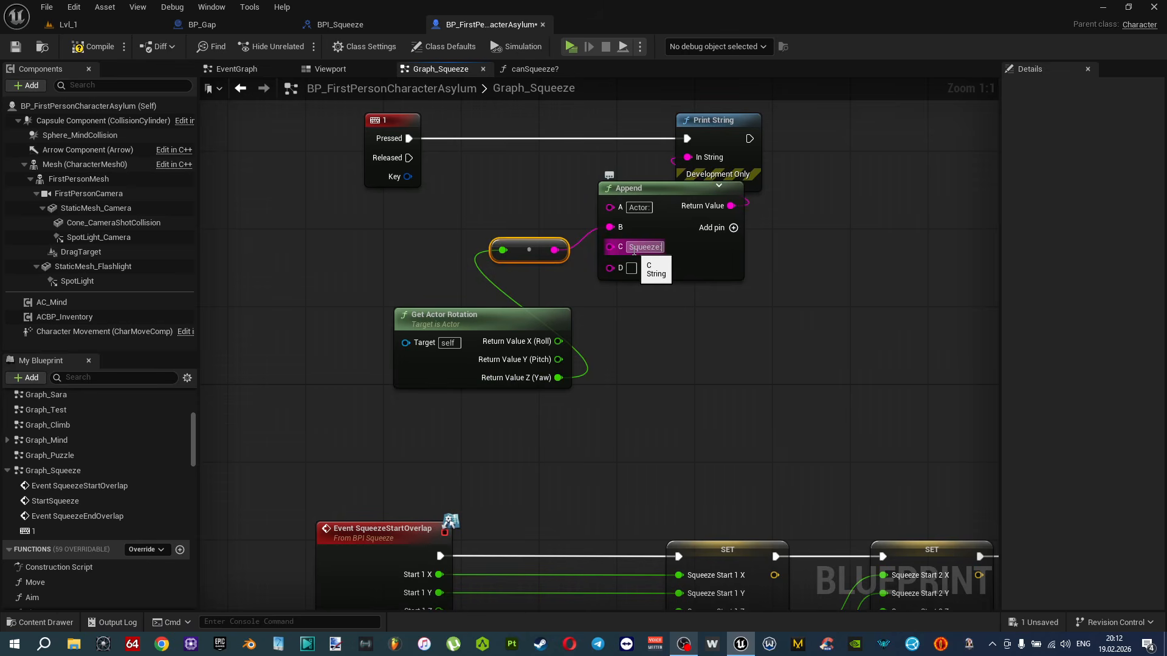
Add a getter for SqueezeRotation, connect it to Append's D pin, and save the blueprint.
scroll(111, 494, "down", 15)
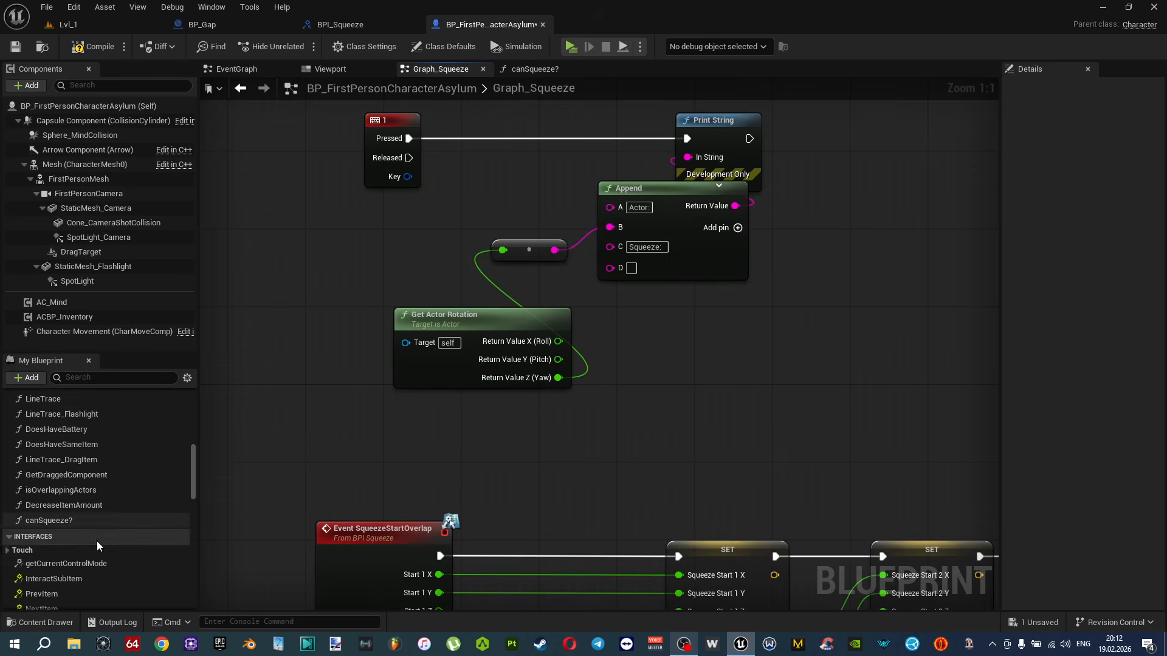
scroll(105, 578, "down", 5)
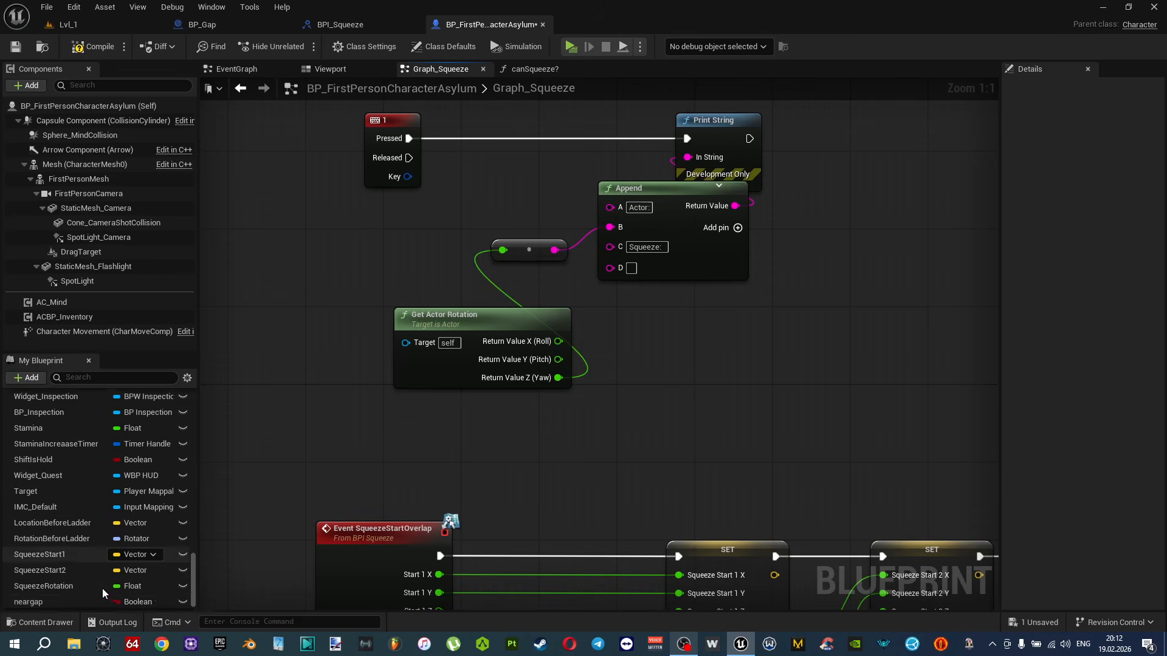
left_click_drag(68, 570, 475, 417)
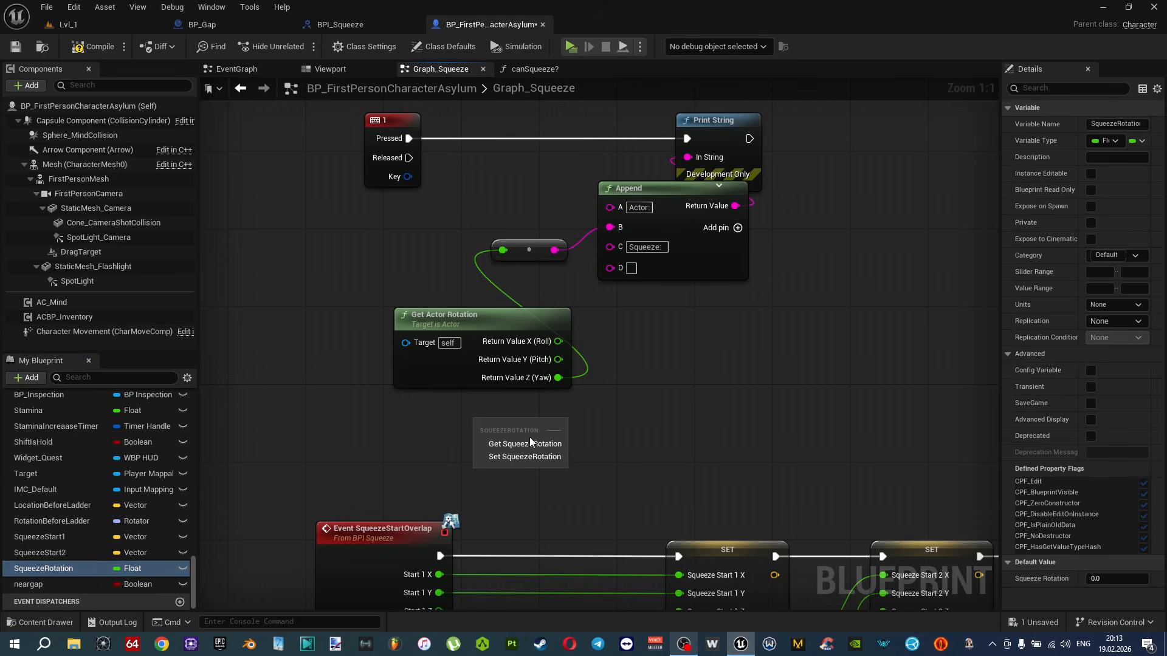
left_click(523, 437)
left_click_drag(548, 425, 610, 268)
key("ctrl+s")
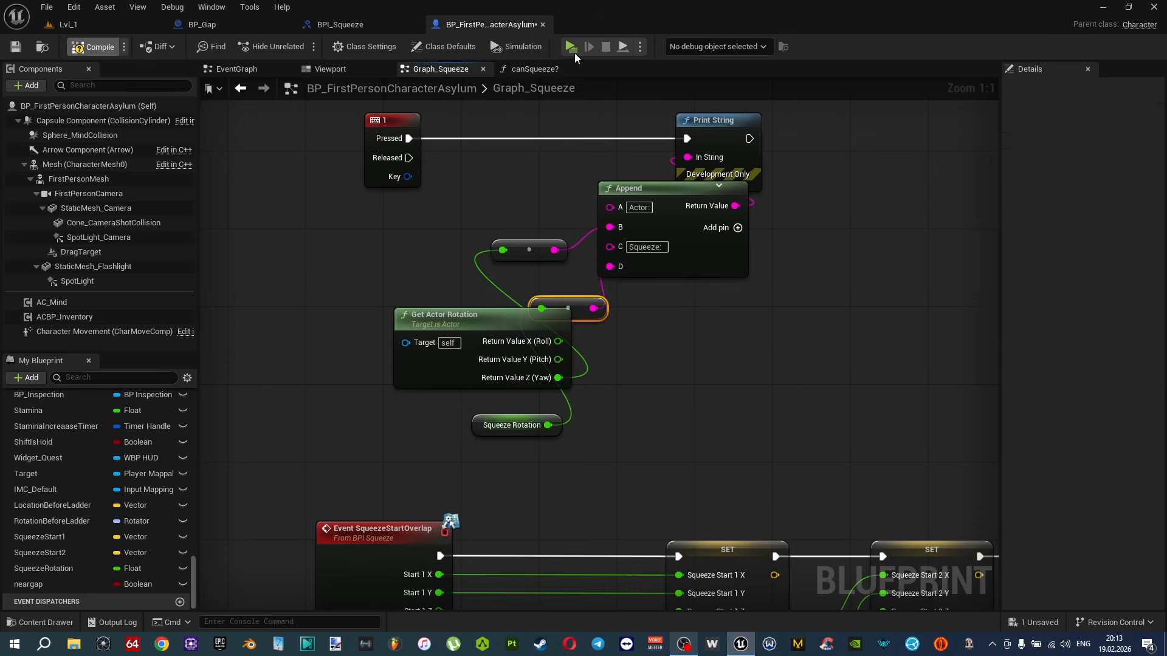
Run a play preview, walk into the gap and print the actor and squeeze rotations for comparison, and end the preview.
left_click(571, 46)
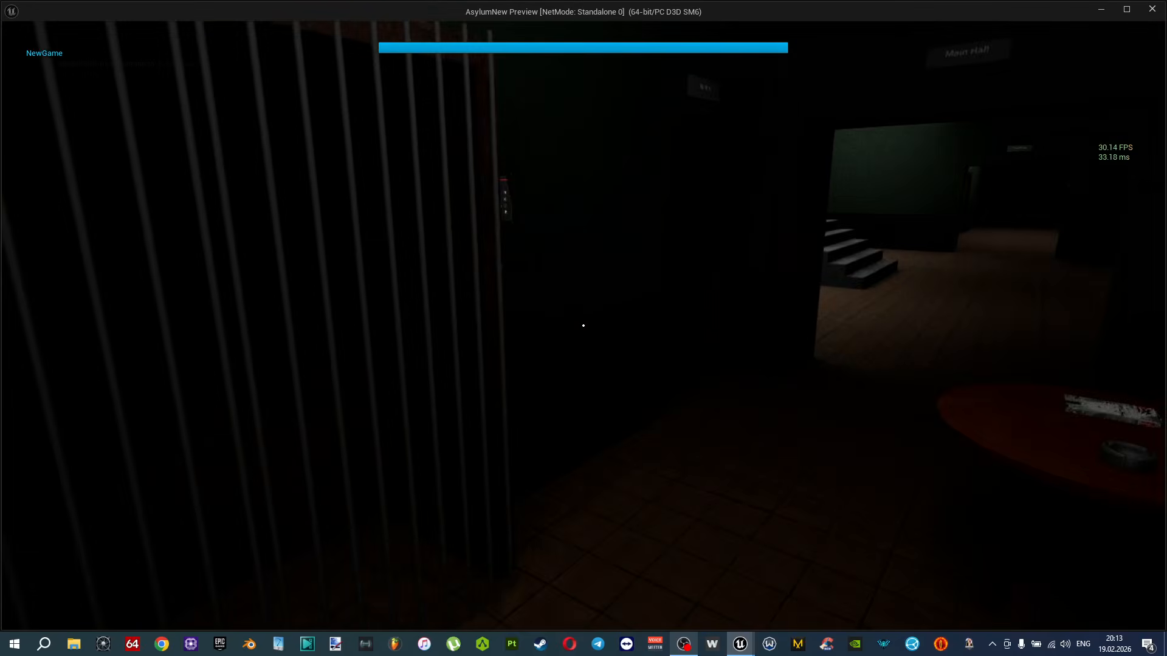
key("w")
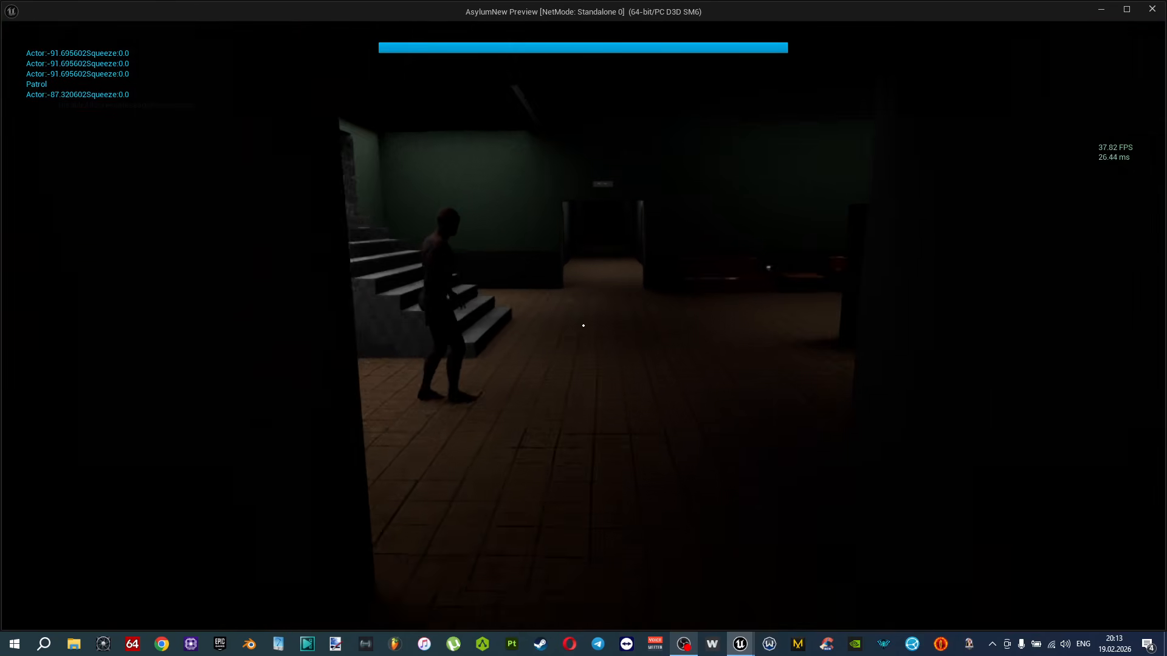
key("shift")
key("w")
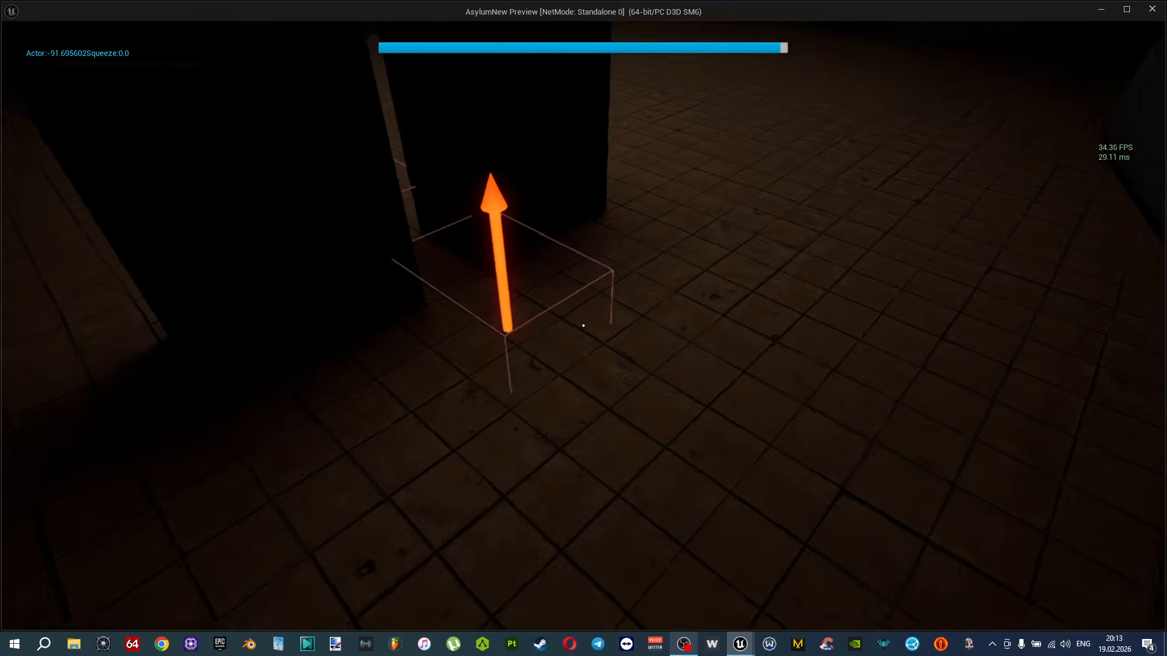
key("w")
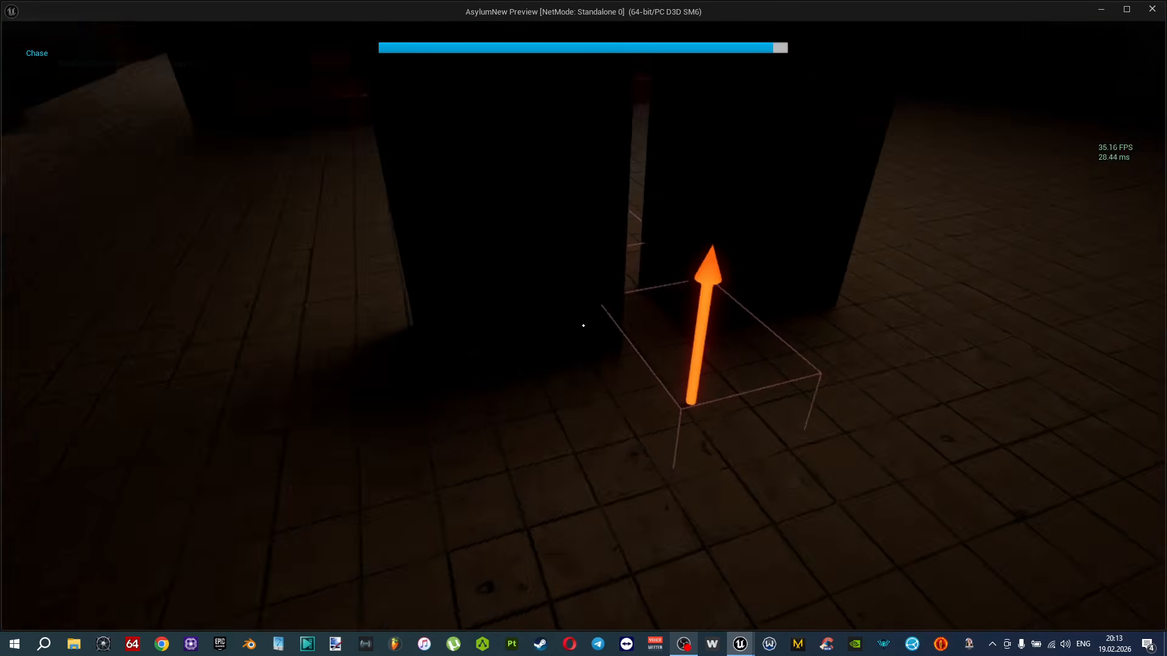
key("d")
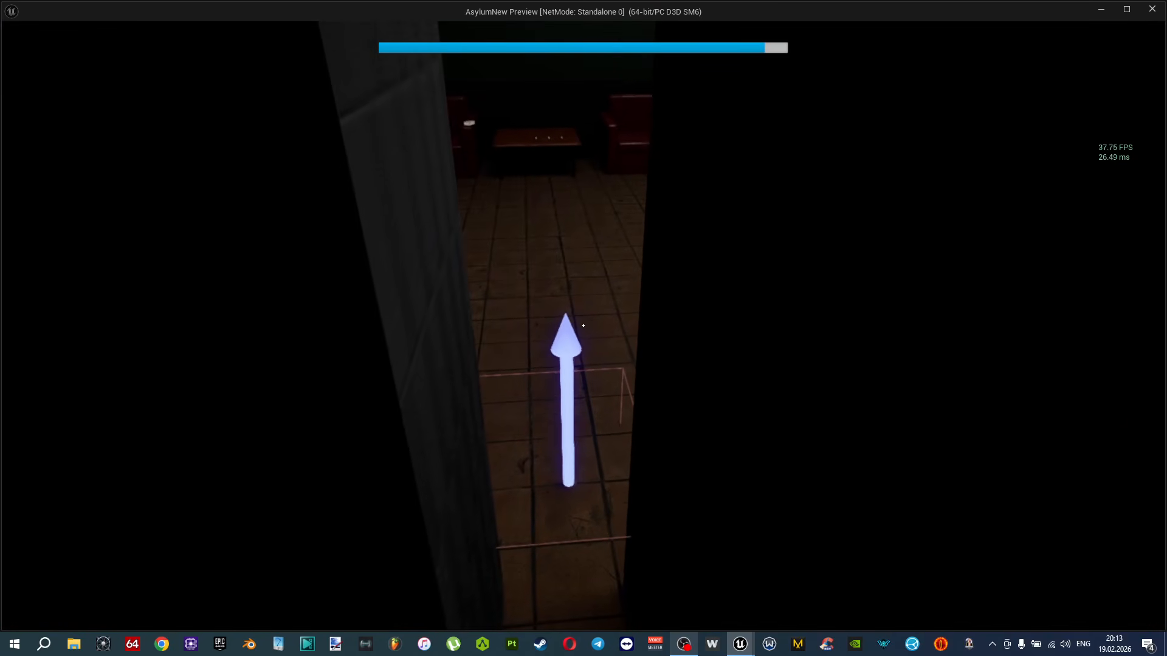
key("w")
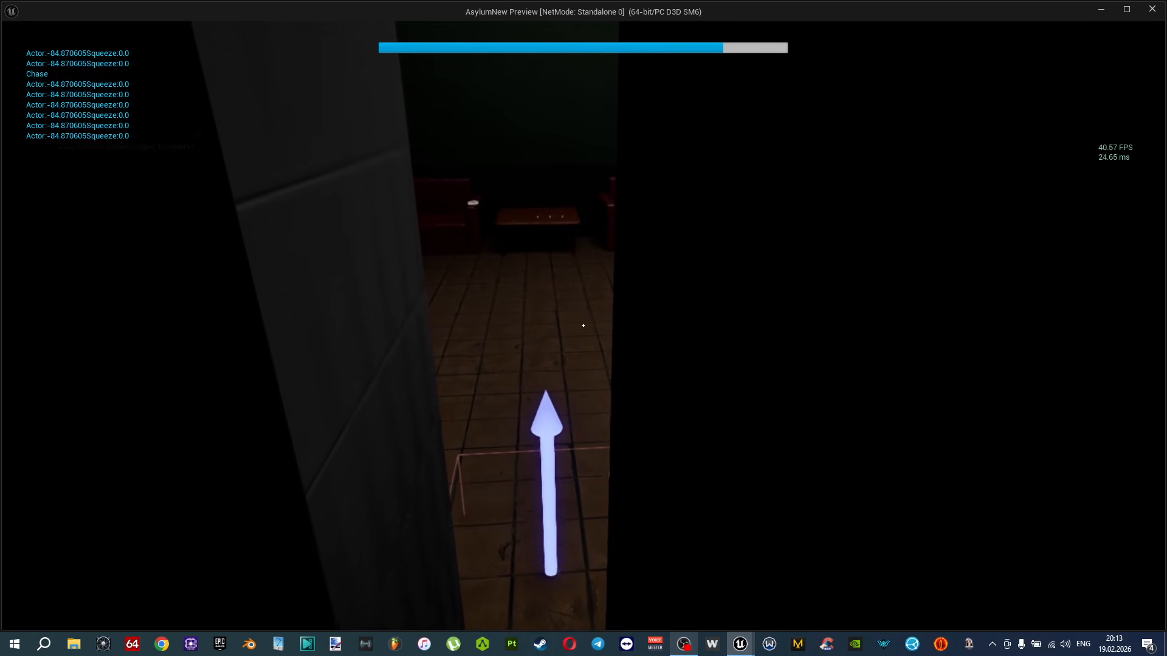
key("Escape")
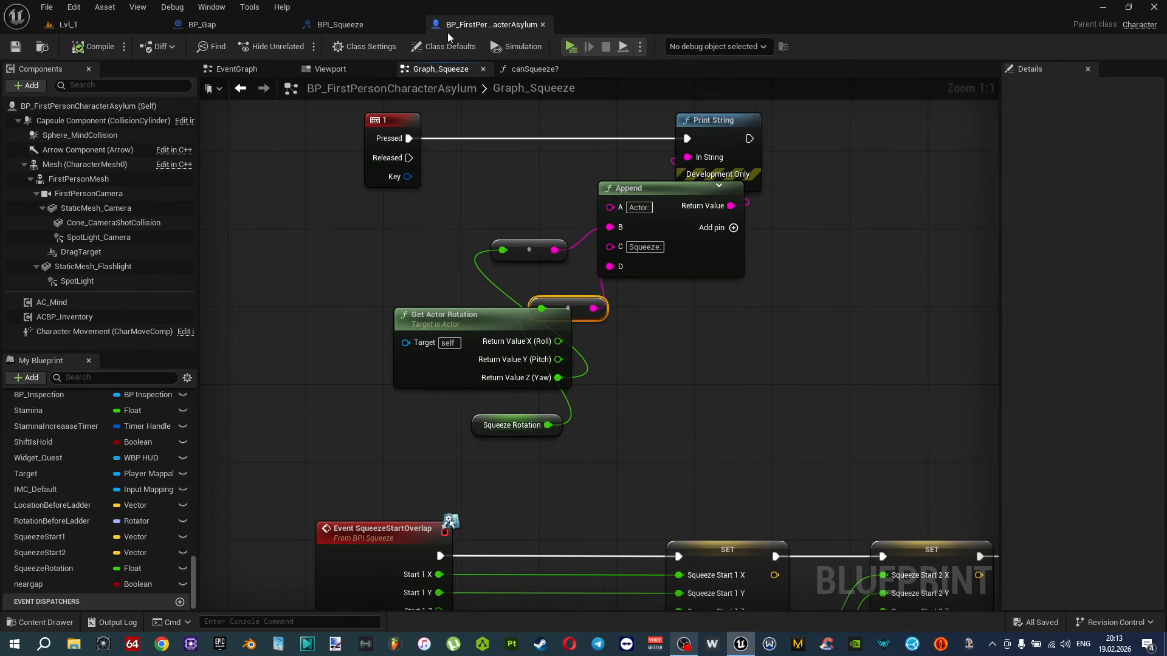
Rotate the Box1 collision in BP_Gap to a yaw of -90°.
left_click(228, 26)
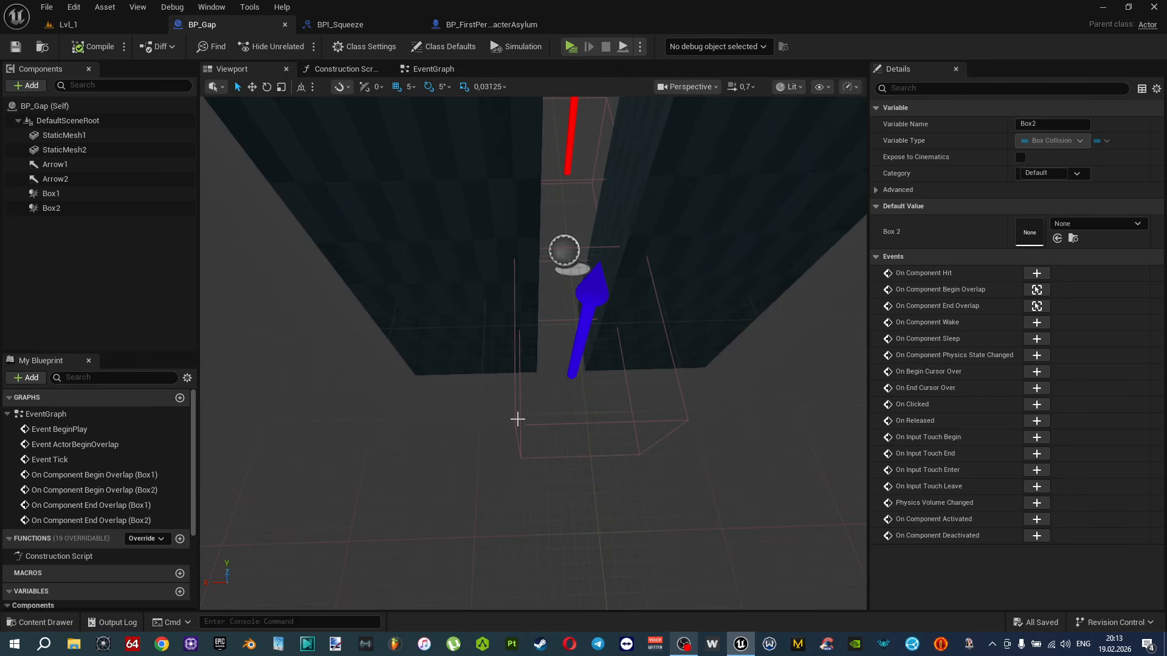
right_click_drag(519, 425, 526, 346)
left_click(527, 346)
key("e")
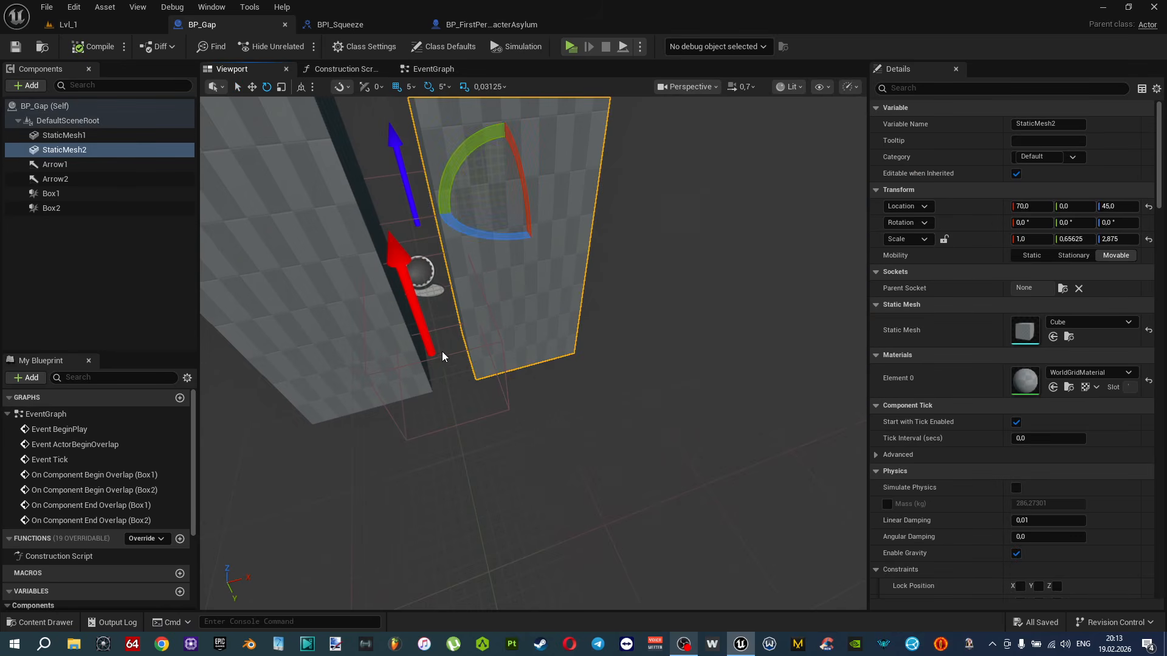
left_click(442, 356)
right_click_drag(443, 357, 460, 346)
right_click_drag(590, 398, 599, 396)
key("s")
left_click_drag(497, 439, 513, 404)
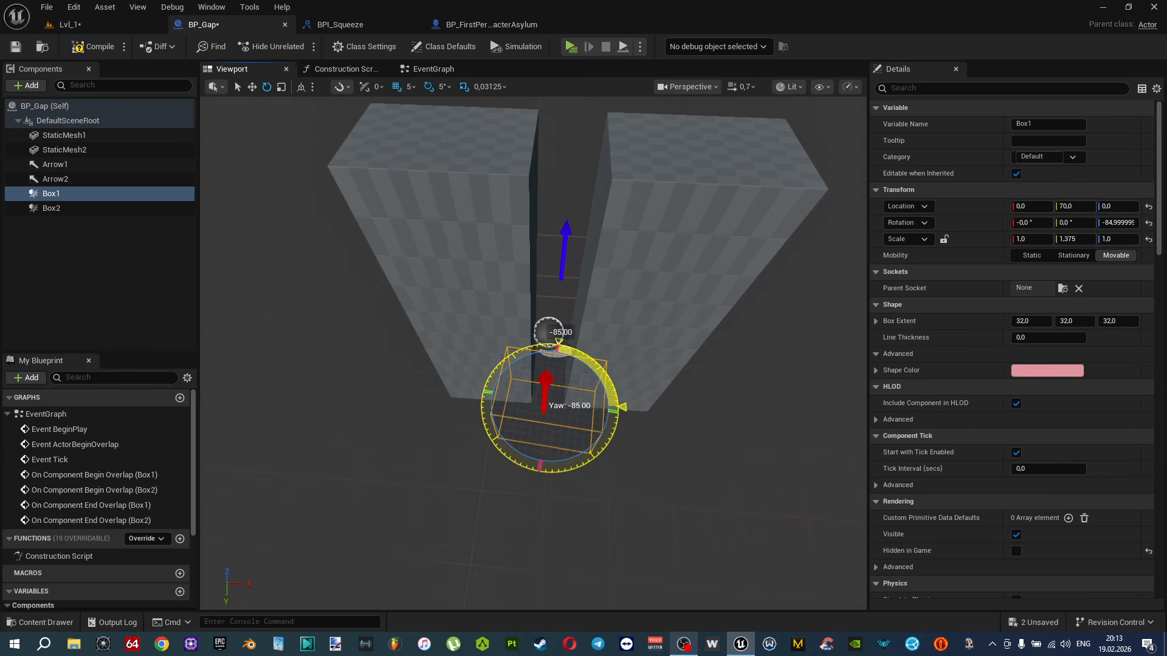
left_click_drag(512, 449, 513, 449)
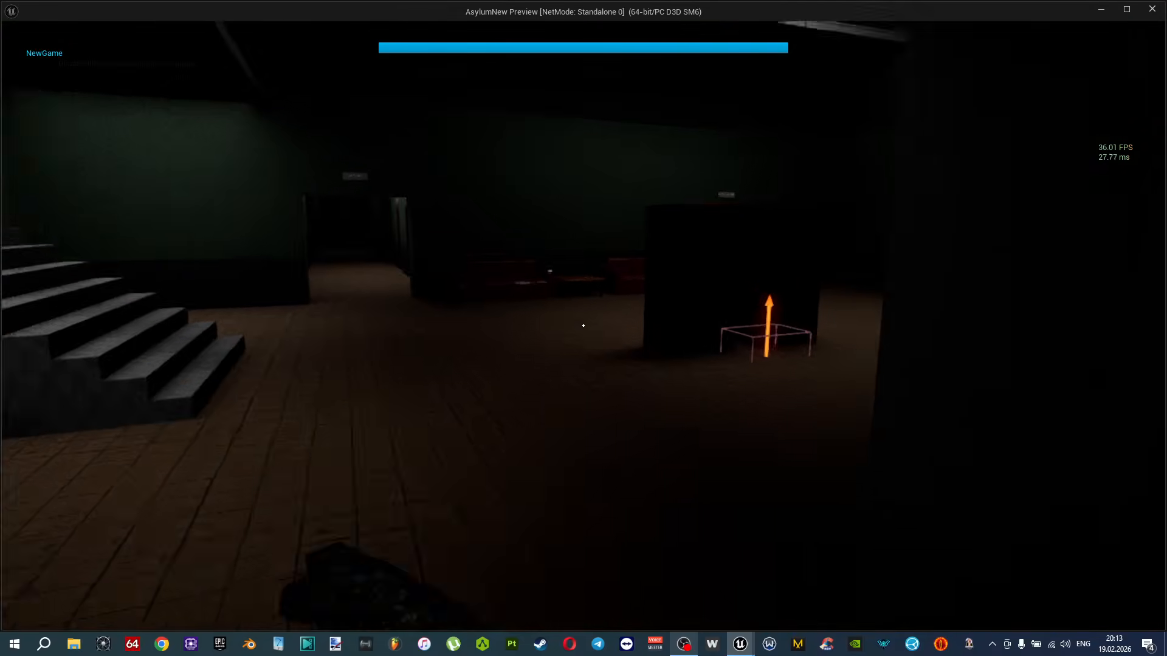
Walk to the gap in a new play preview and print the actor and squeeze rotations to compare them.
key("w")
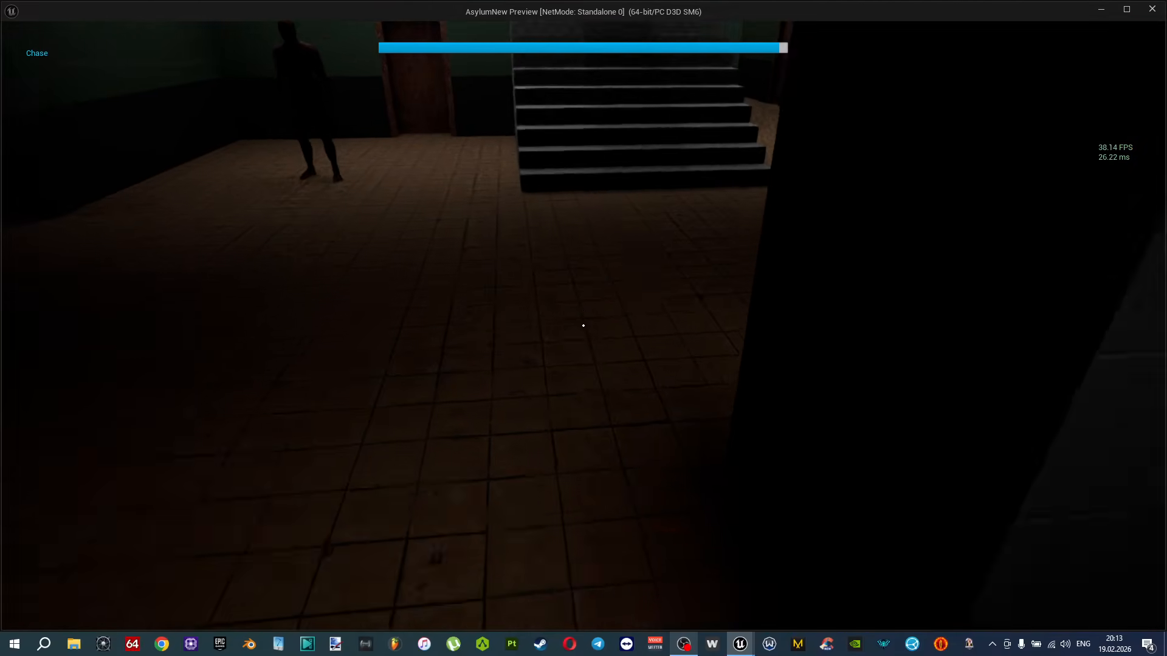
key("w")
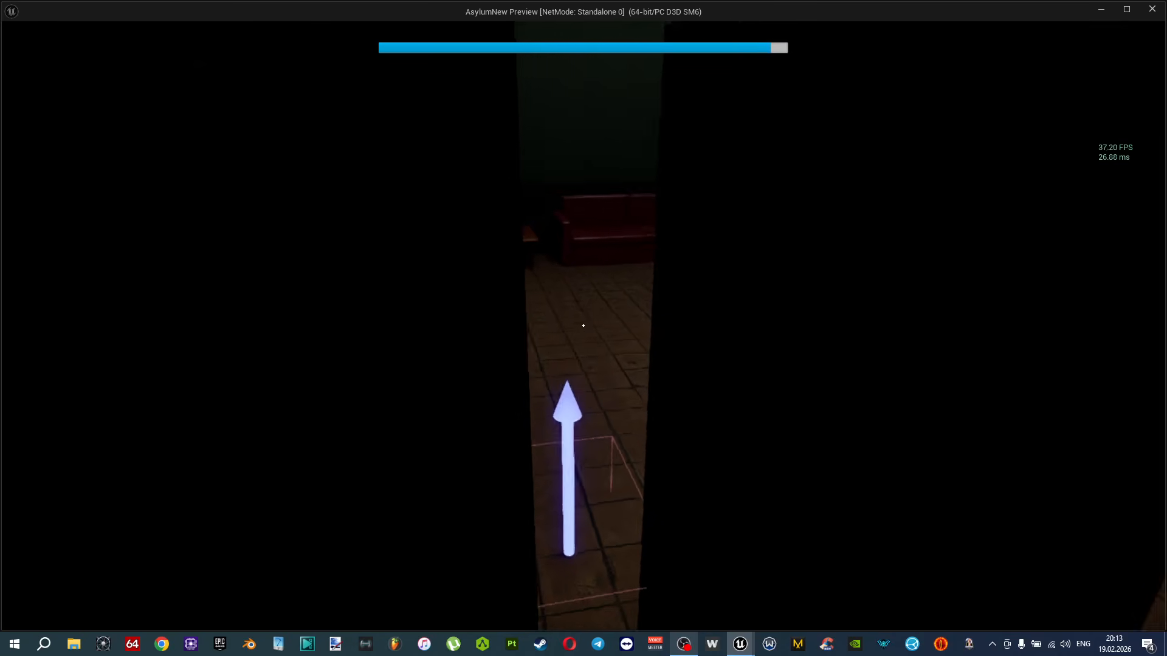
key("w")
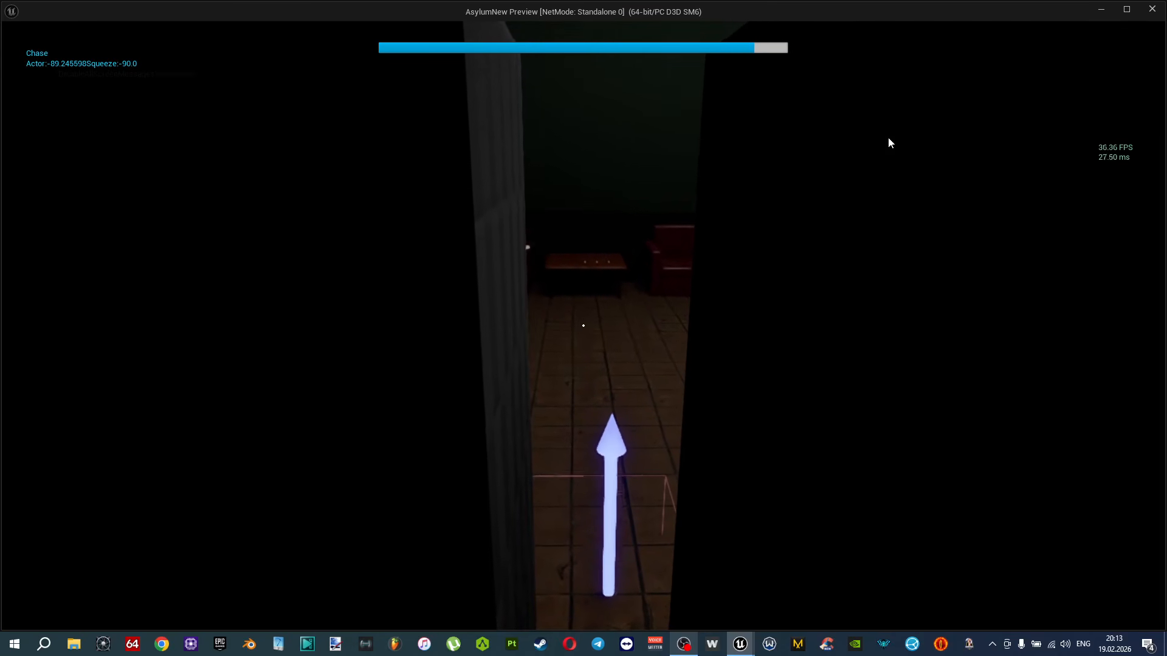
End the preview, rotate the Box2 collision in BP_Gap by -90° in yaw, and save everything.
key("Escape")
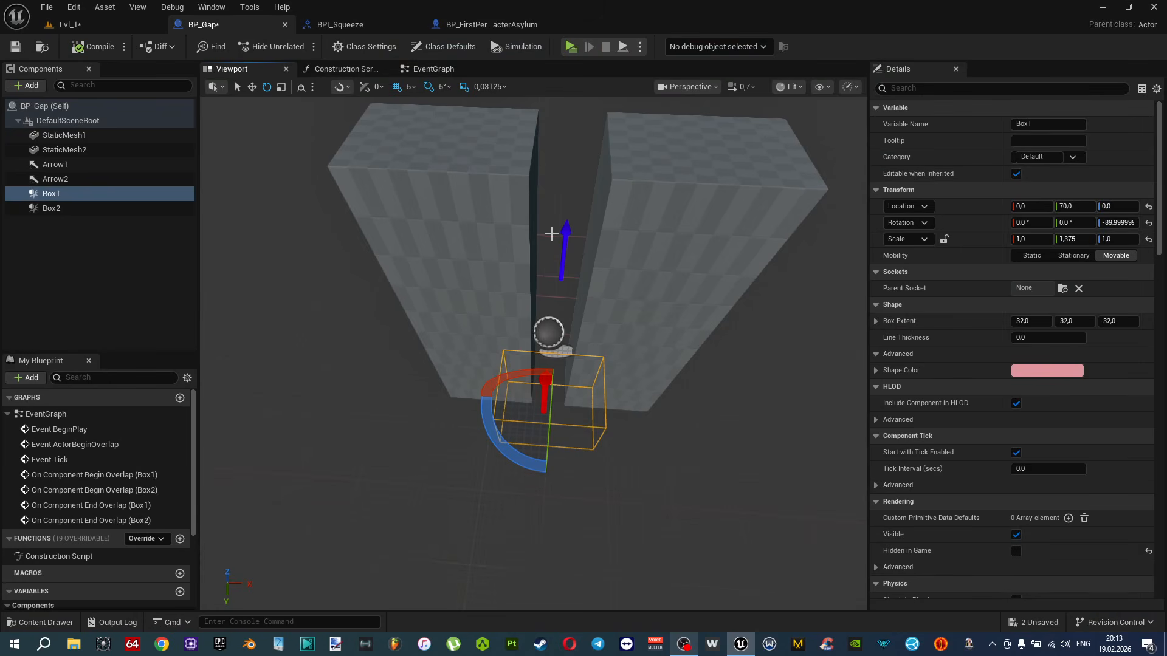
left_click(551, 237)
left_click_drag(515, 320, 486, 307)
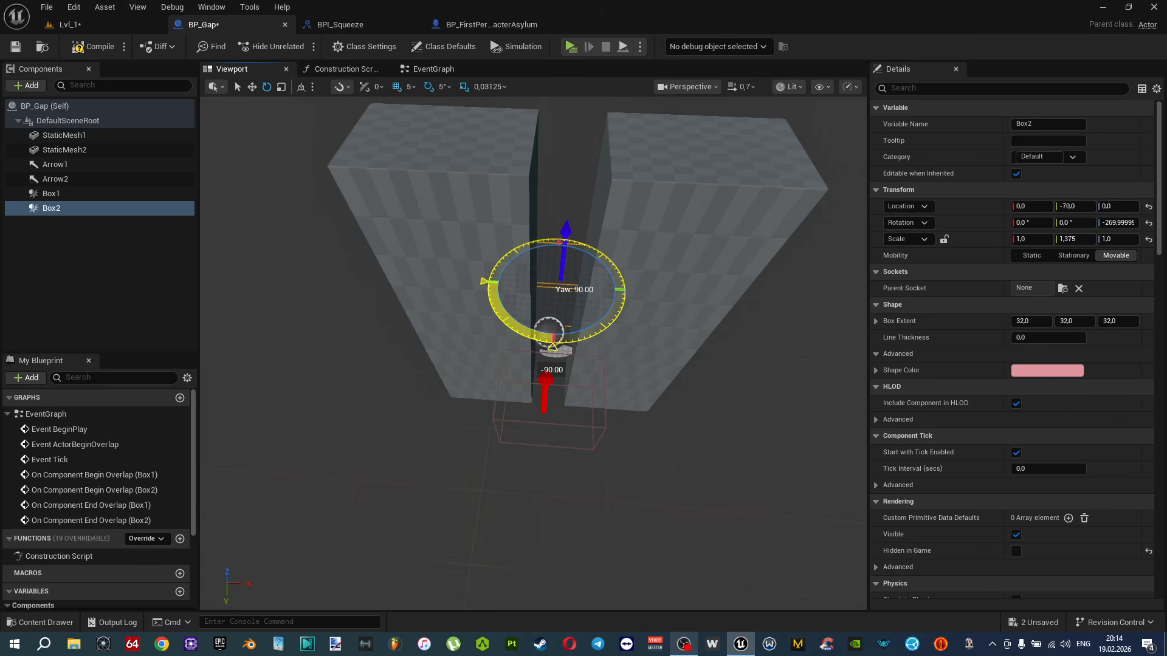
key("ctrl+shift+s")
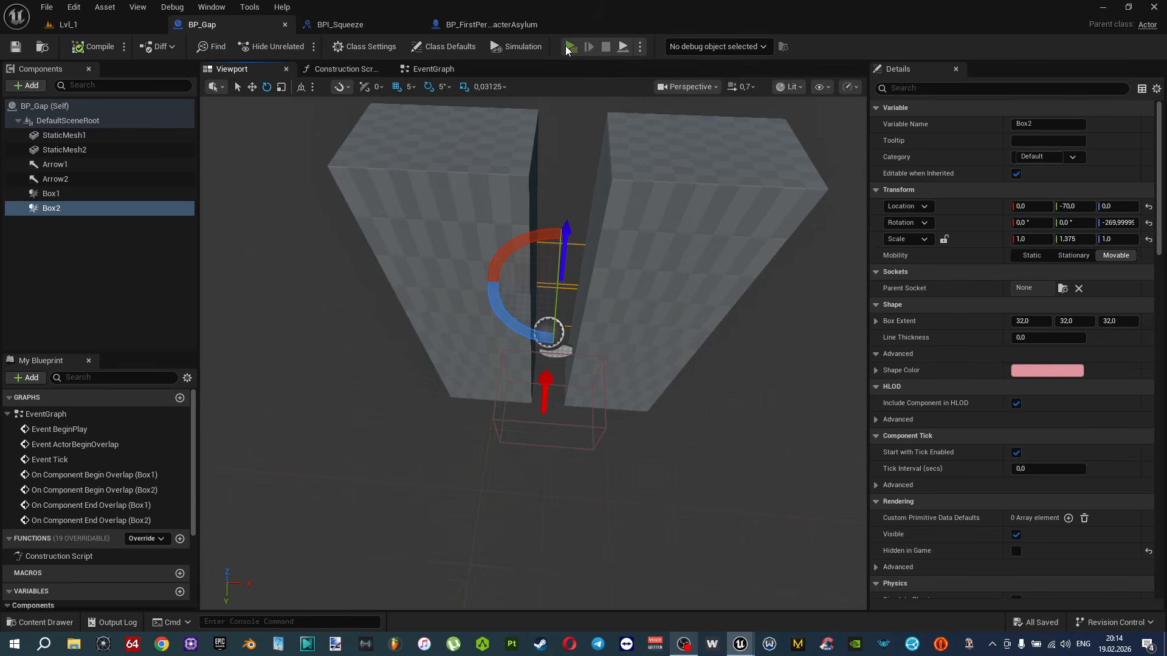
Run a play preview, walk up to the gap and step in and out of its collision box to test squeezing, and end the preview.
left_click(570, 46)
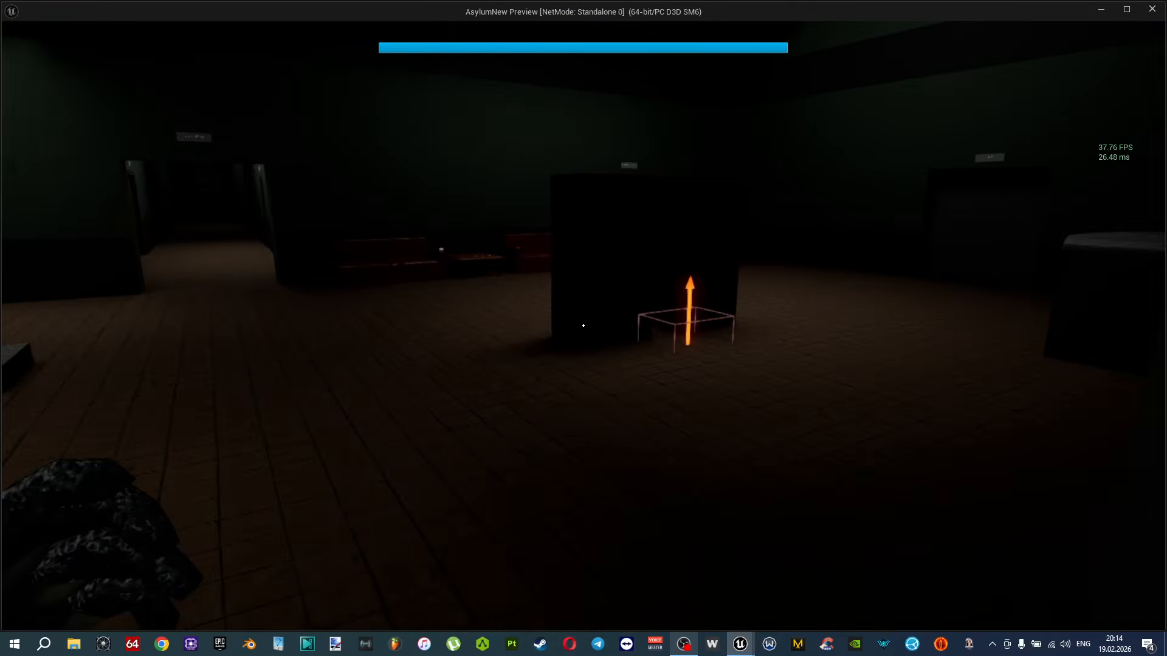
key("w")
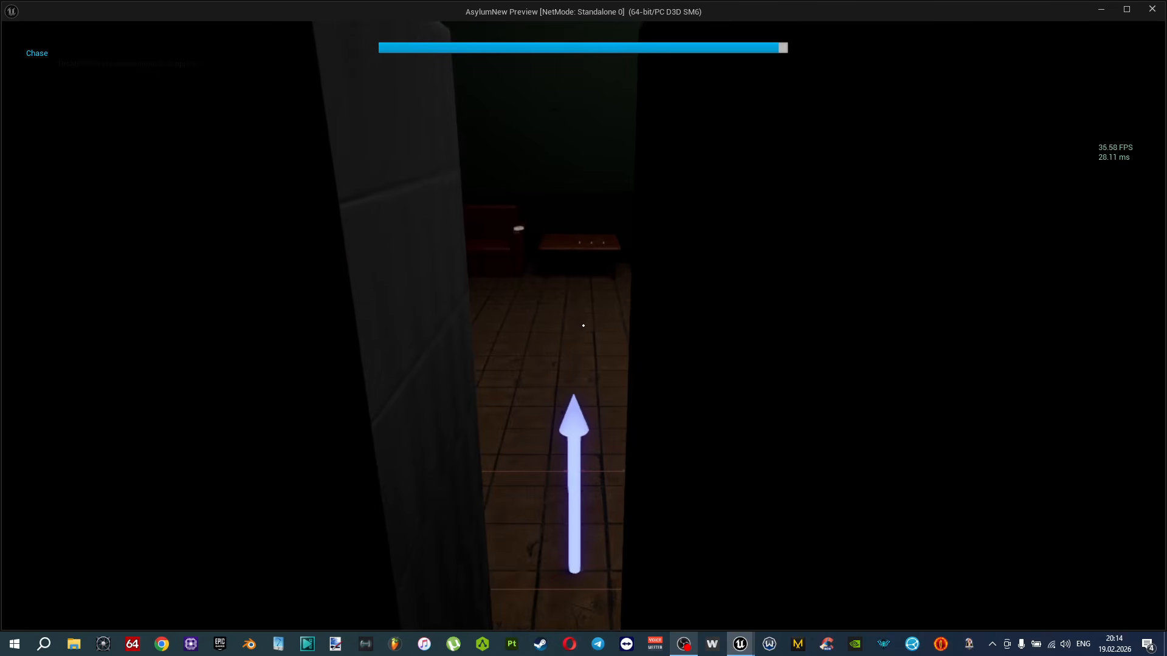
key("w")
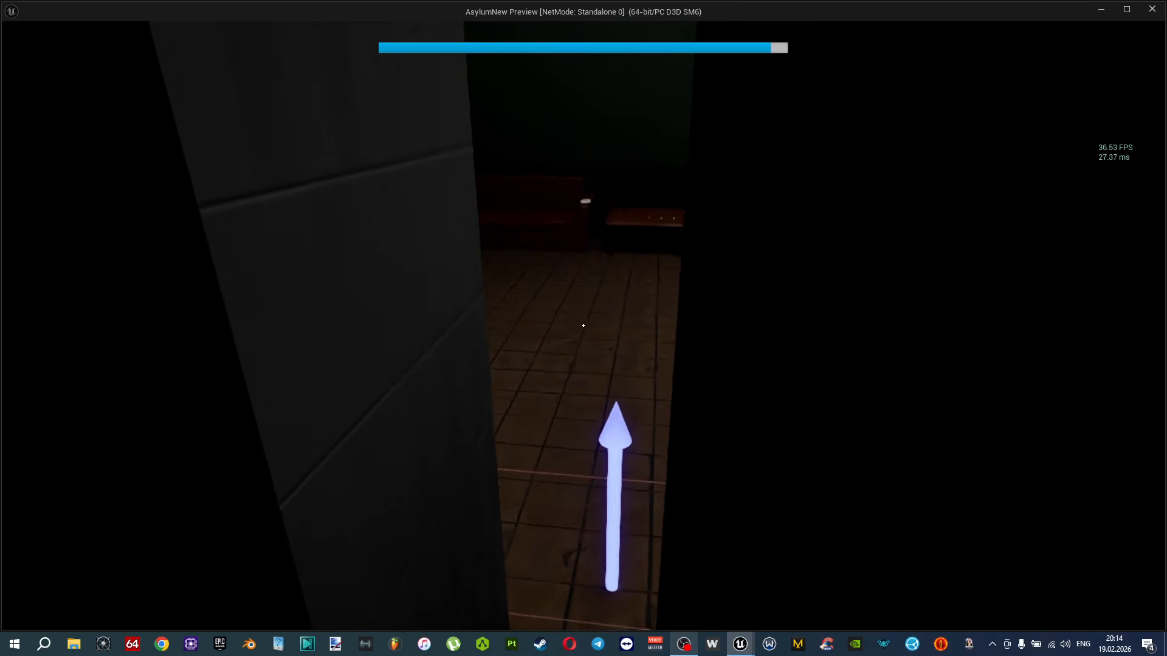
key("s")
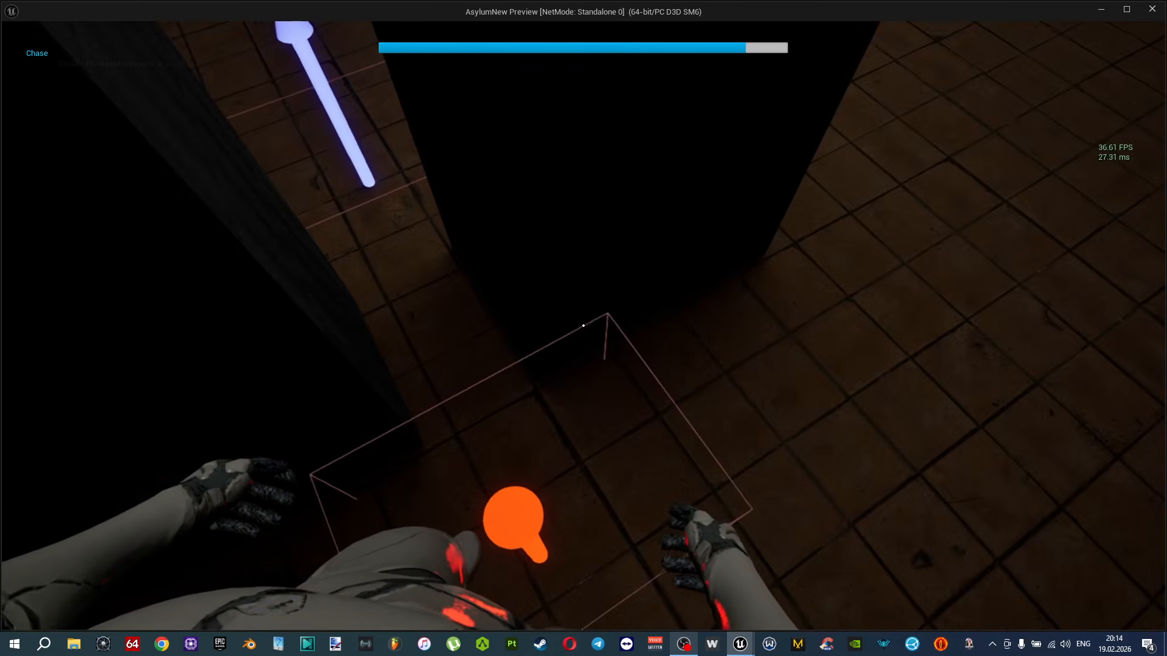
key("s")
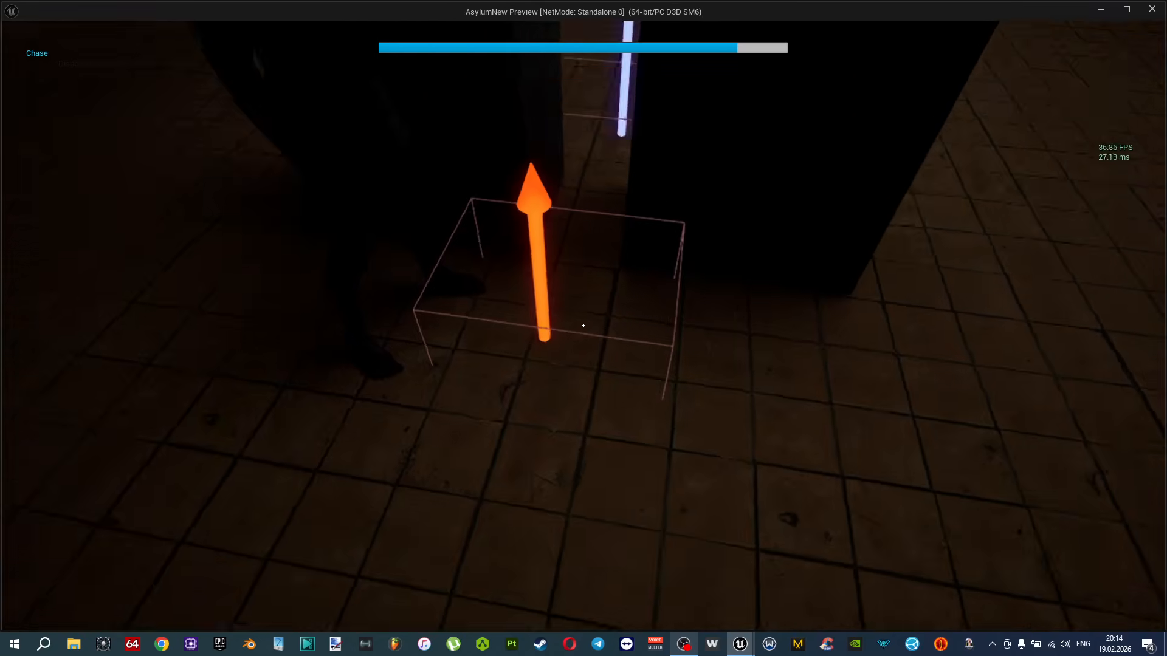
key("w")
key("w")
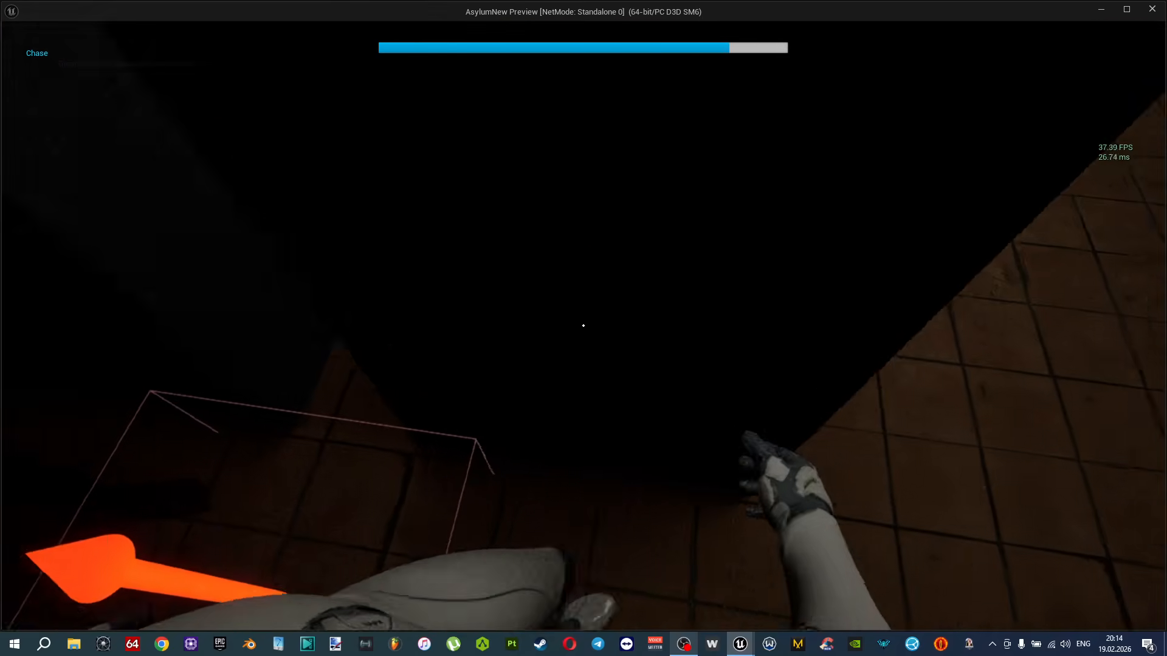
key("s")
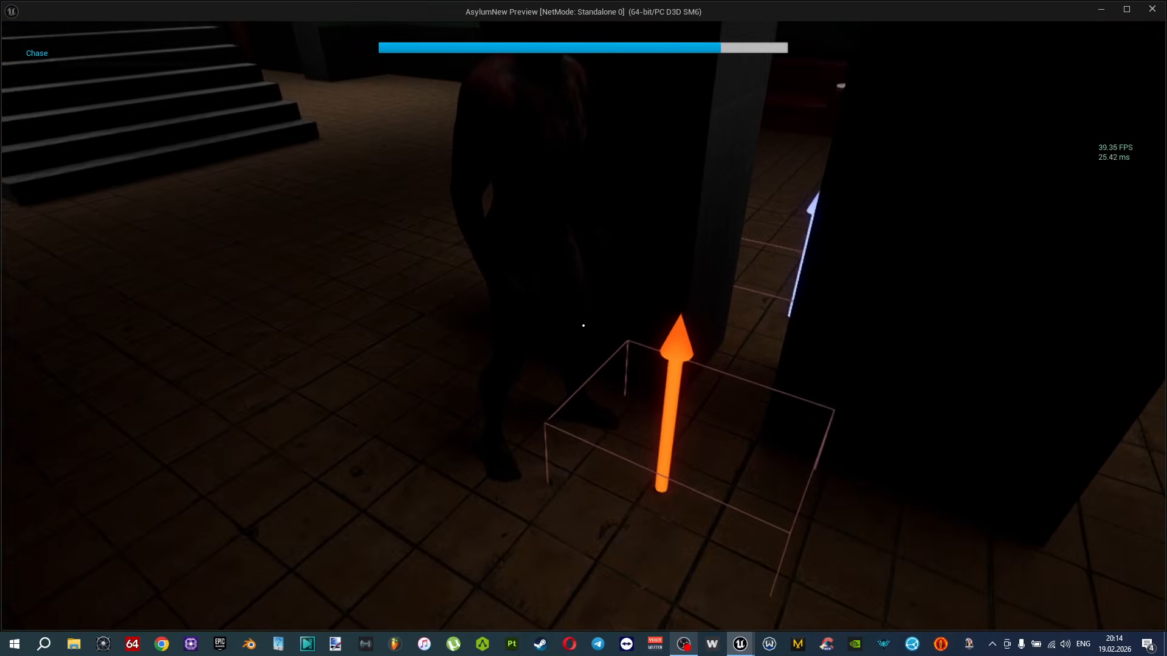
key("Escape")
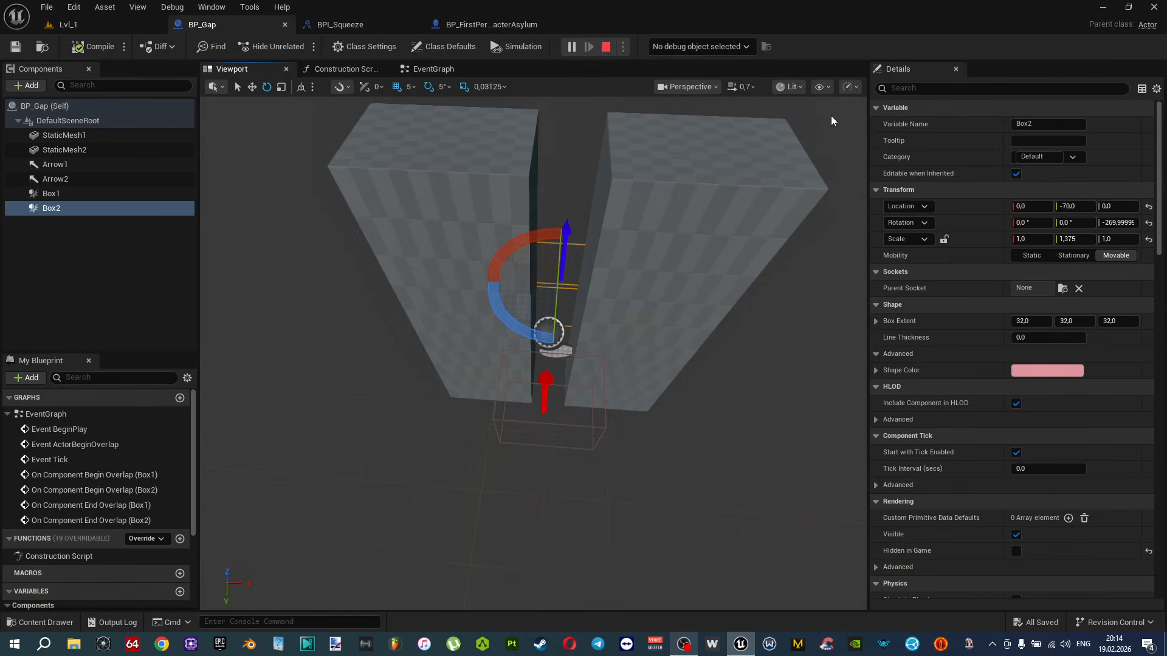
Move BP_Enemy in Lvl_1 away from the gap.
left_click(68, 24)
right_click_drag(425, 341, 387, 304)
left_click(378, 304)
left_click_drag(131, 231, 130, 231, "shift")
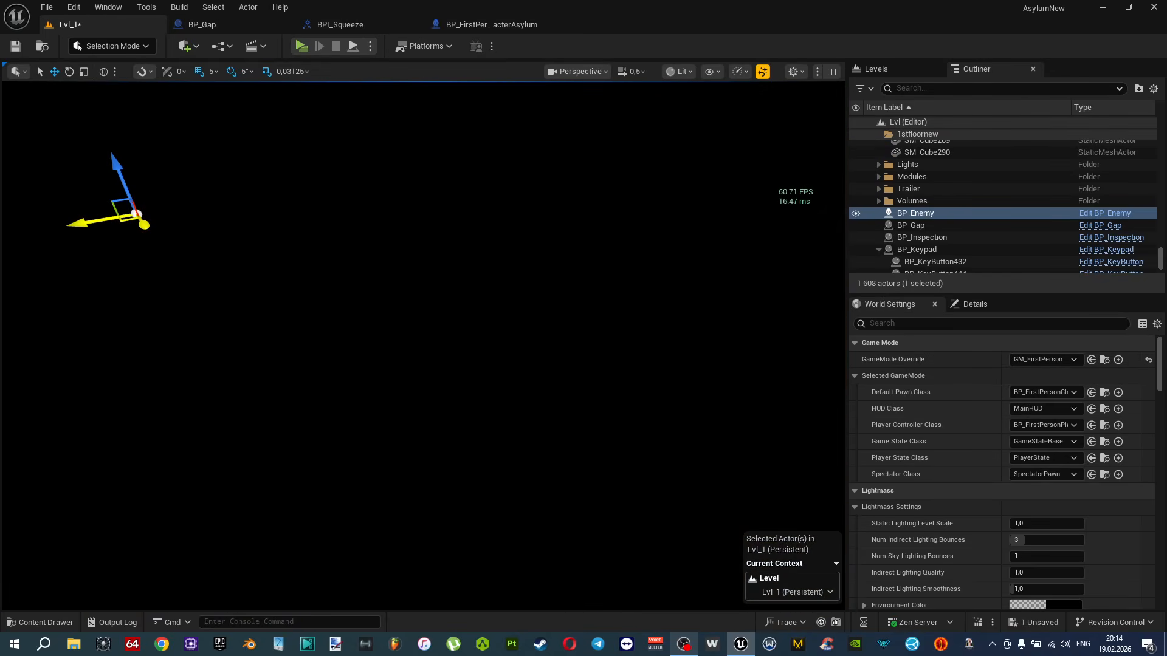
Move the PlayerStart near the gap blocks, rotate it about 95° to face them, and save the level.
right_click_drag(229, 246, 200, 225)
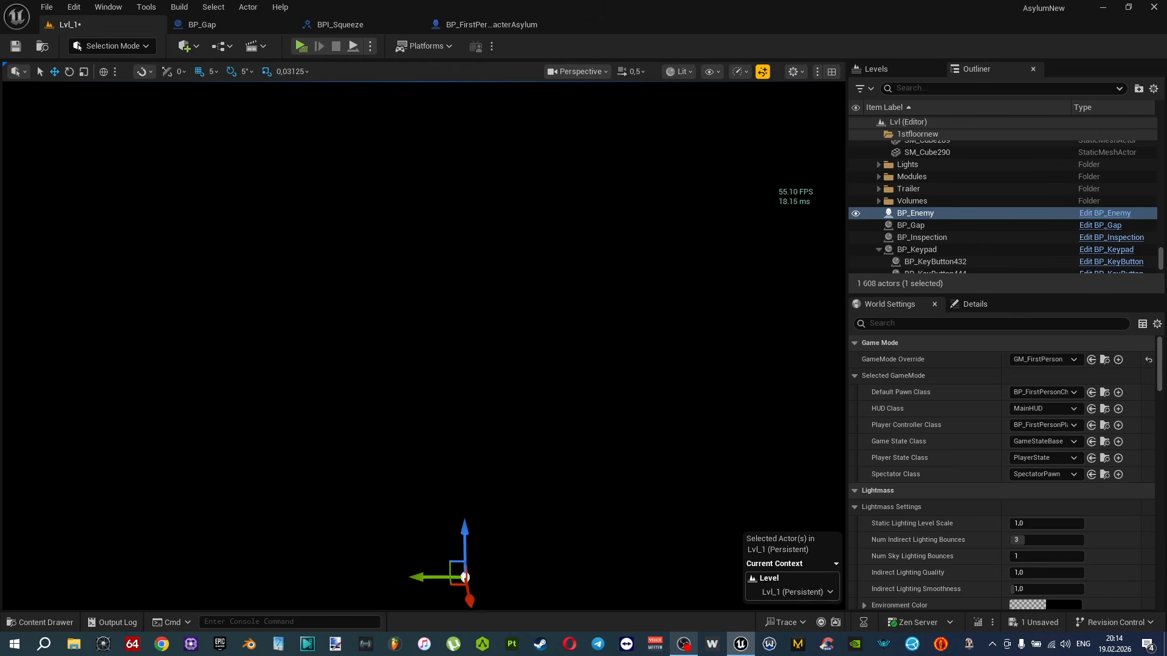
key("w")
scroll(423, 345, "up", 2)
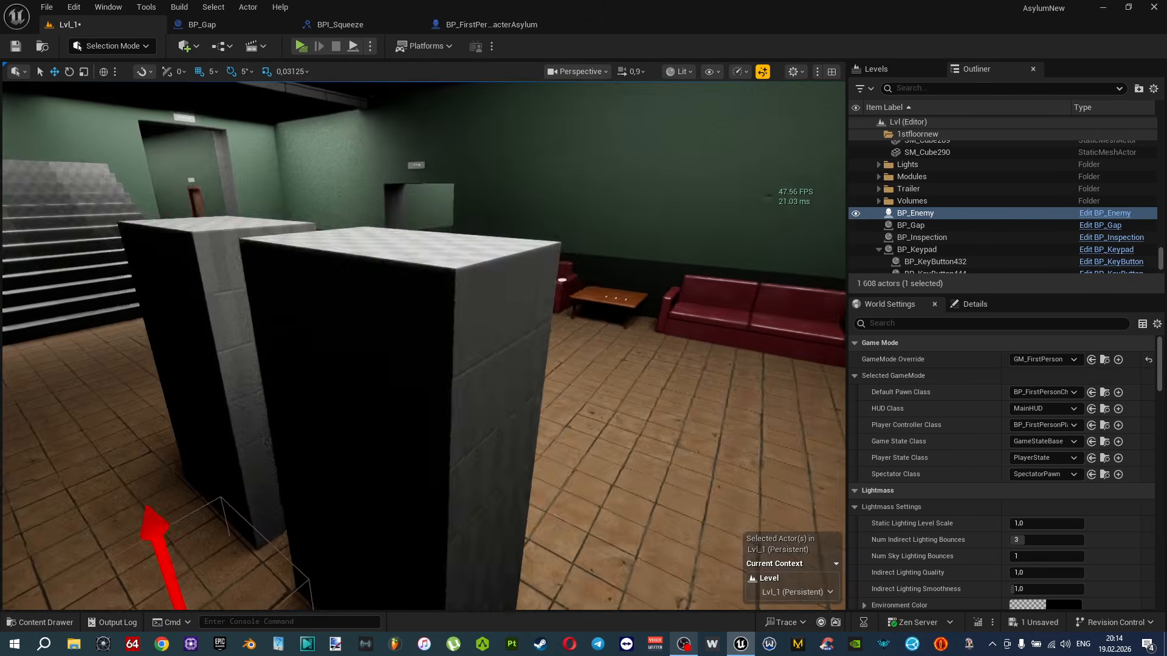
right_click_drag(365, 313, 365, 313)
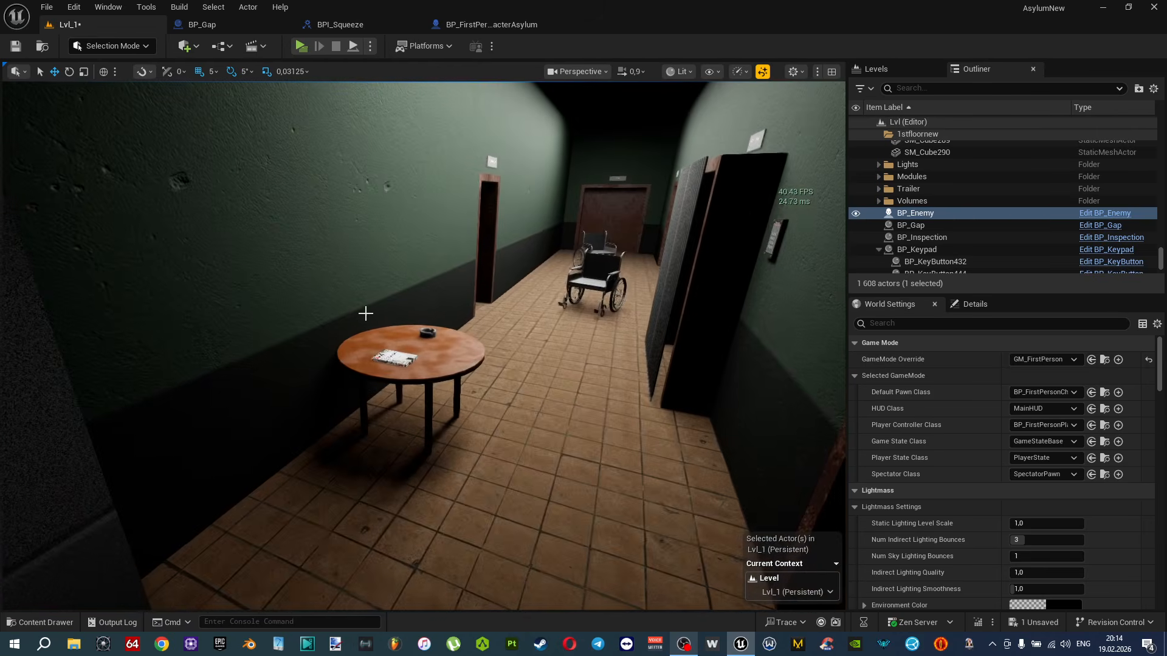
right_click_drag(444, 311, 418, 342)
left_click(191, 504)
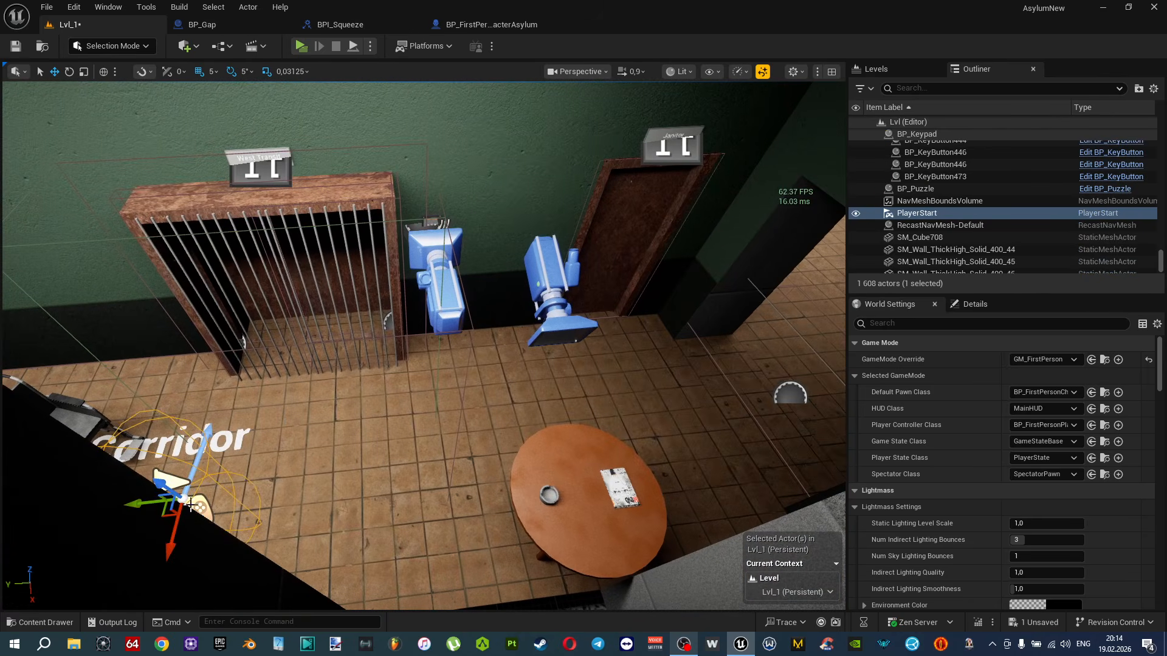
left_click_drag(170, 514, 238, 530, "shift")
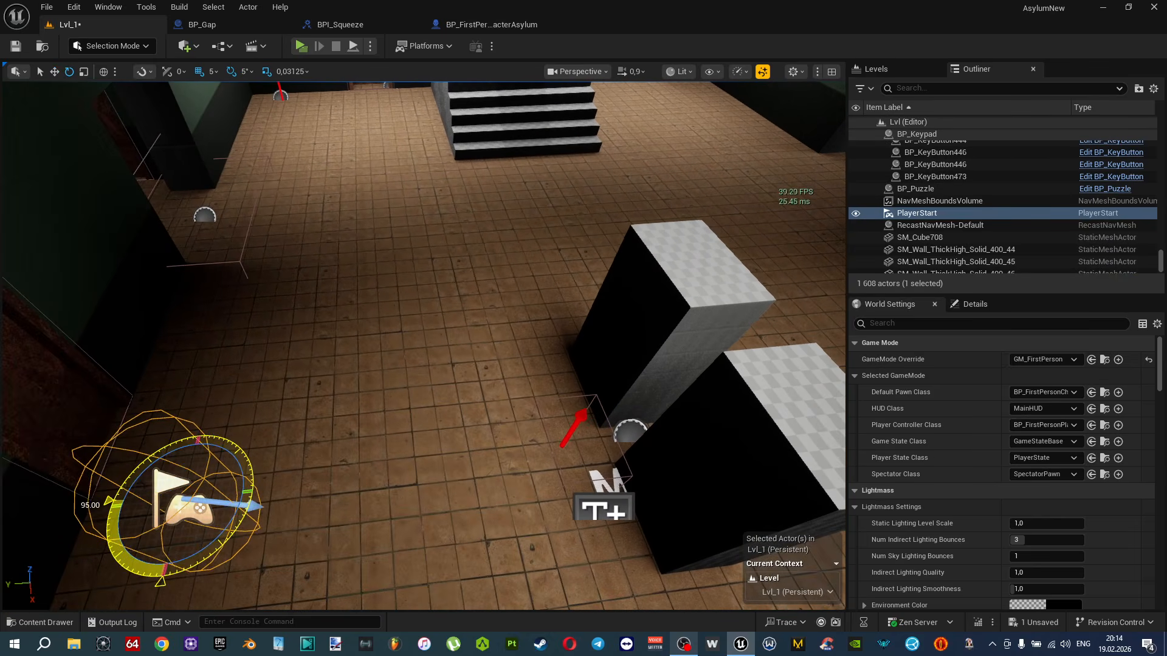
key("ctrl+s")
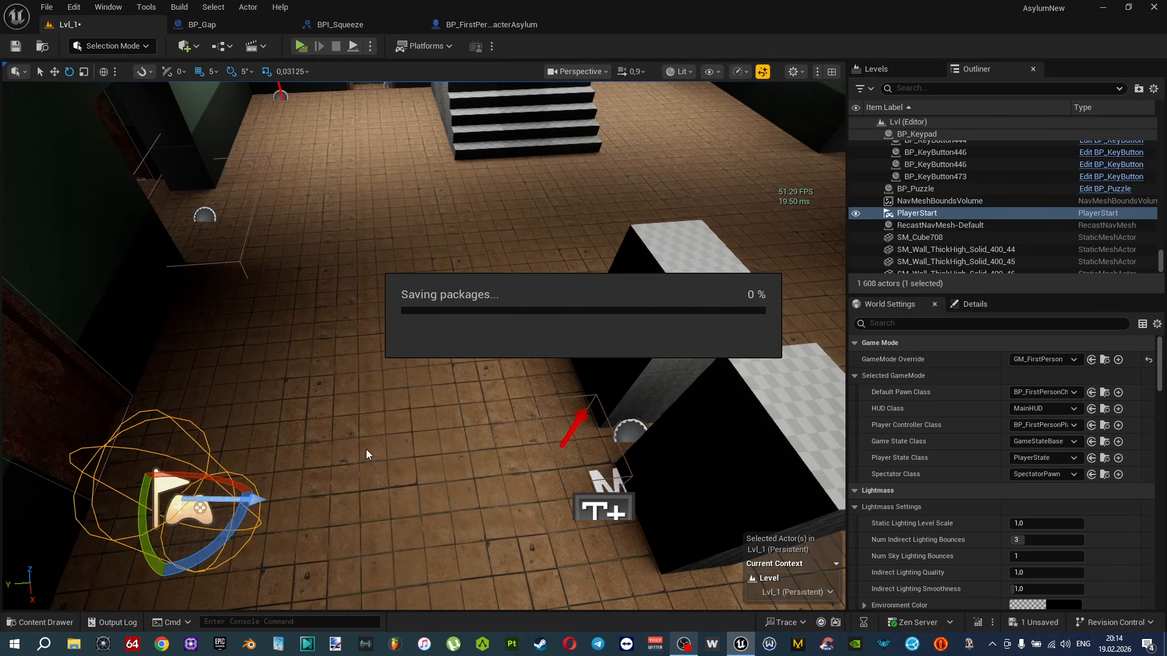
Run a play preview, walk into the gap from the new start point, print the actor and squeeze rotations, and end the preview.
left_click(301, 45)
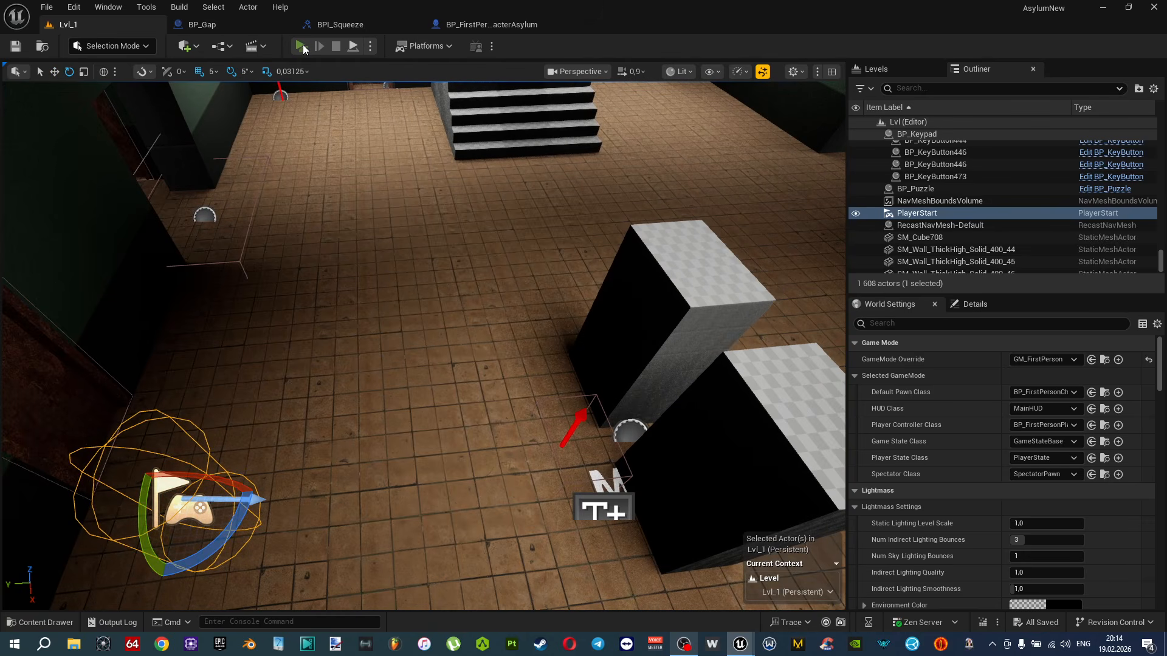
key("w")
key("w")
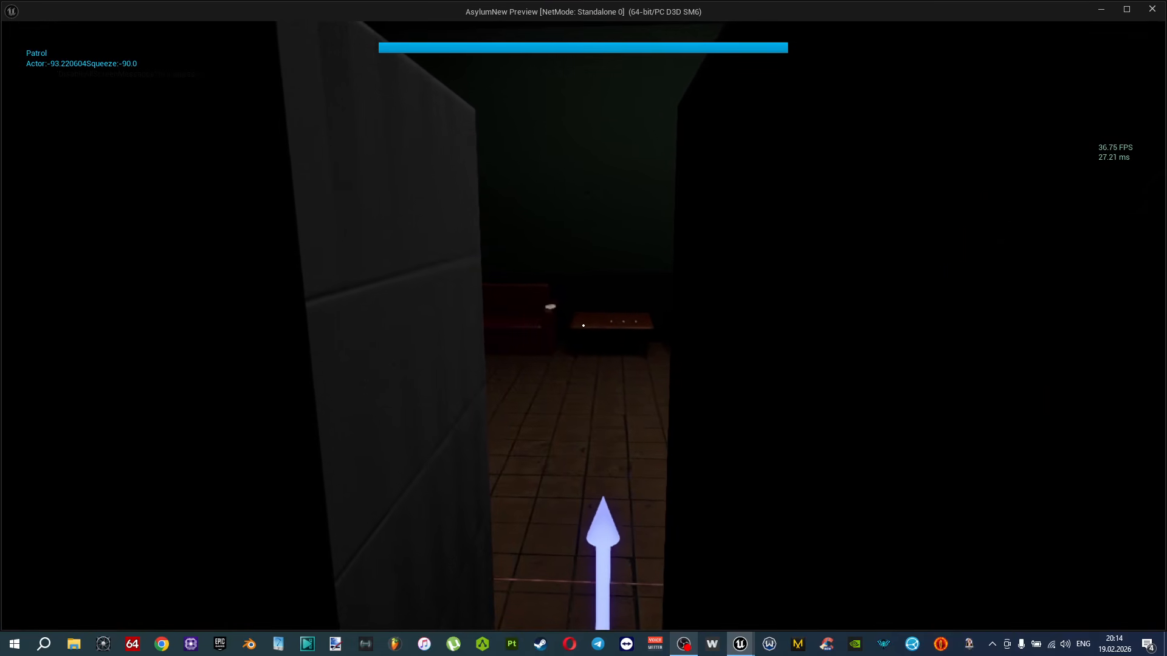
key("Escape")
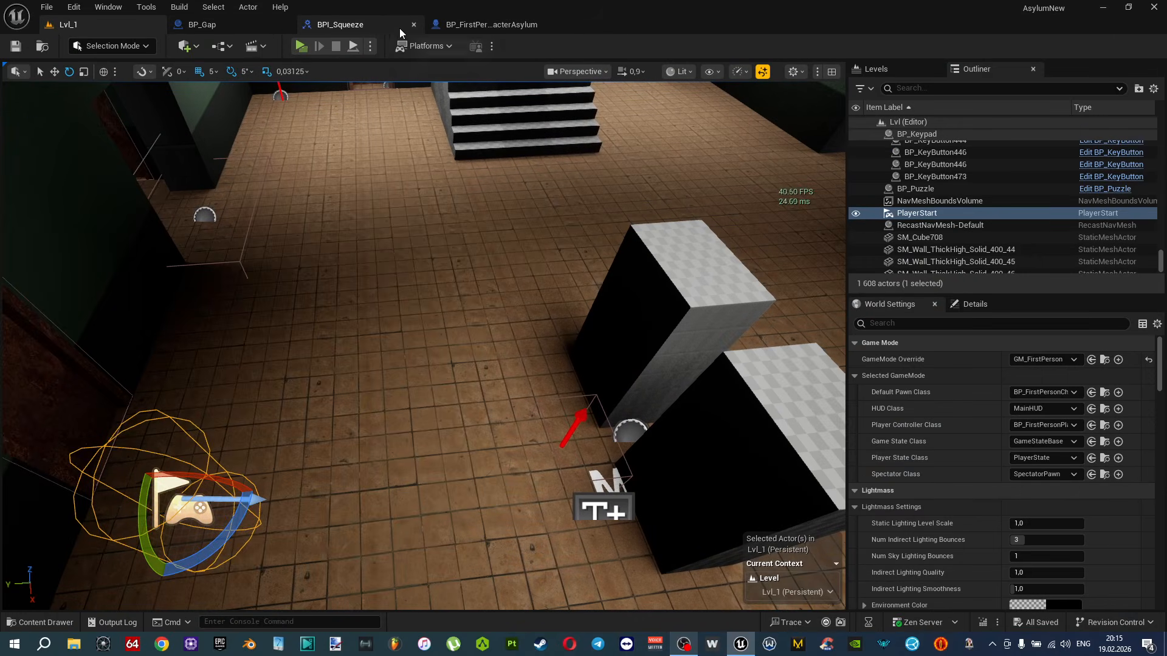
Set the Nearly Equal (Float) error tolerance in canSqueeze? to 10, then compile and save BP_FirstPersonCharacterAsylum.
left_click(486, 25)
left_click(534, 68)
right_click_drag(632, 608, 598, 233)
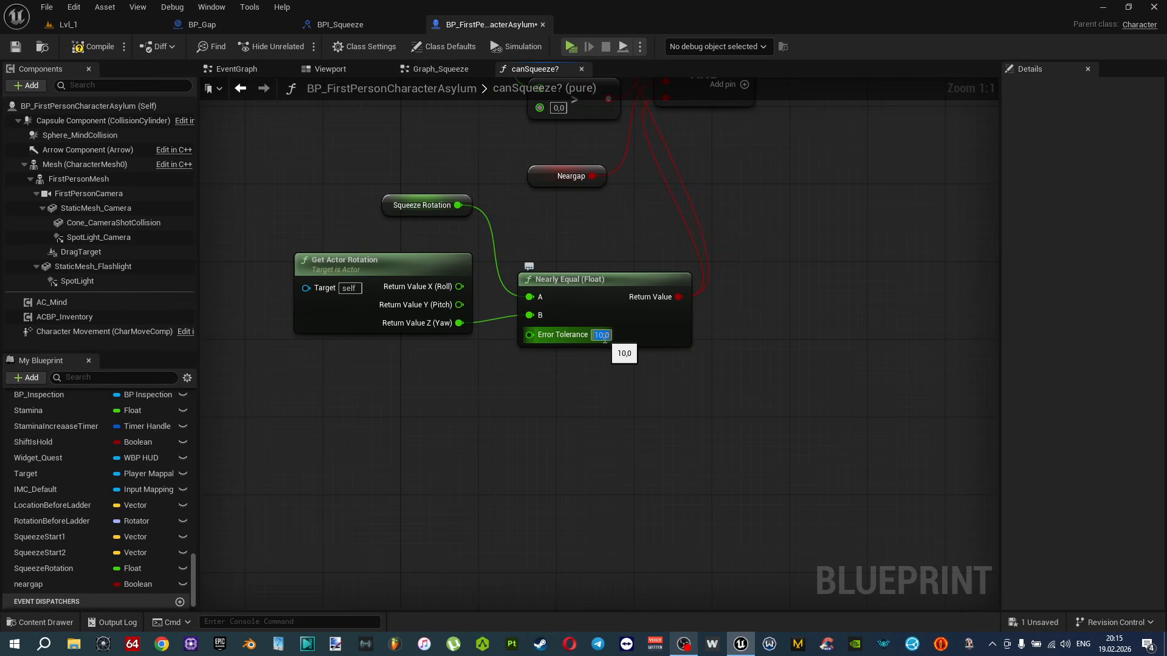
left_click(93, 43)
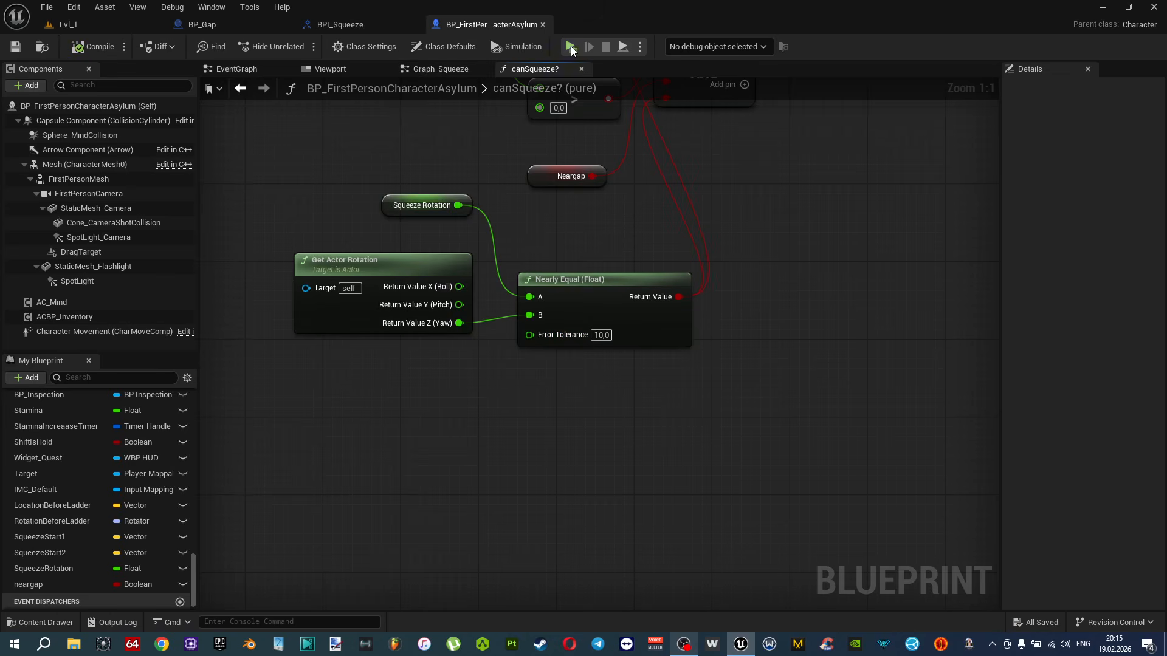
Run a play preview, walk to the gap, try to trigger the squeeze repeatedly from inside the collision box, and end the preview.
left_click(572, 47)
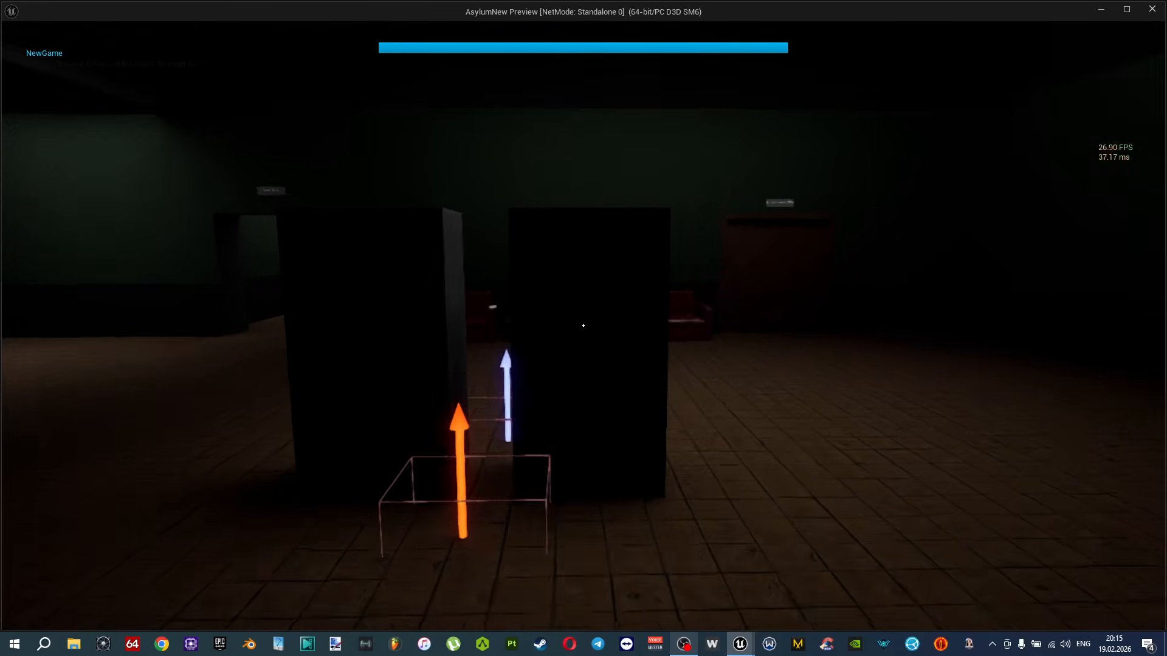
key("w")
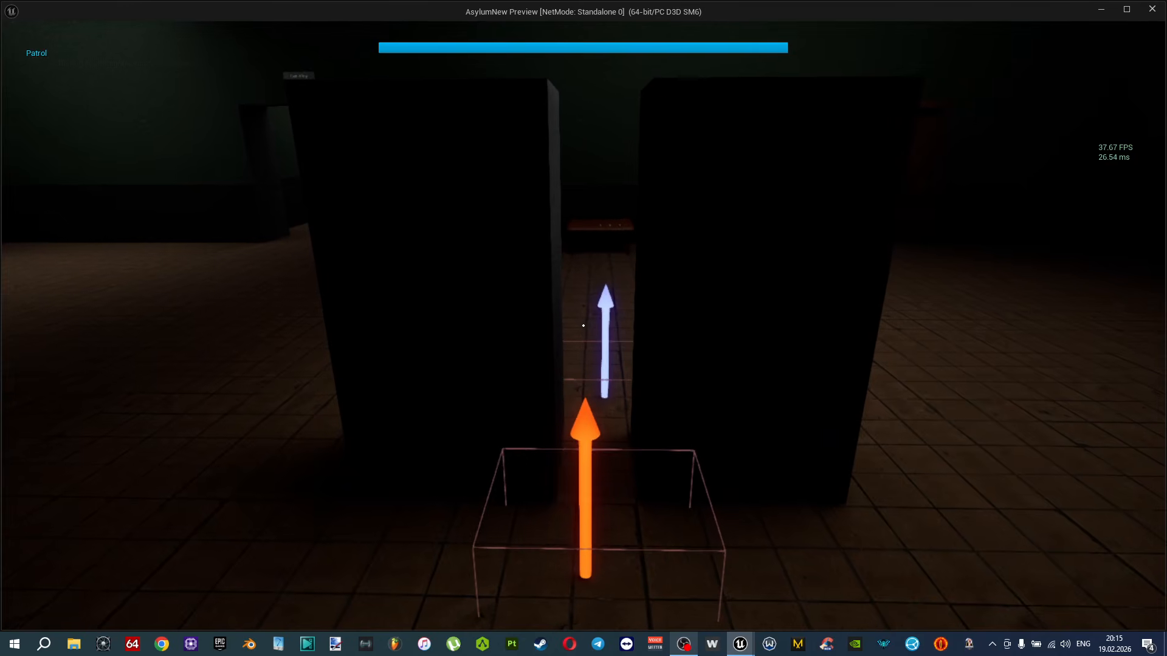
key("w")
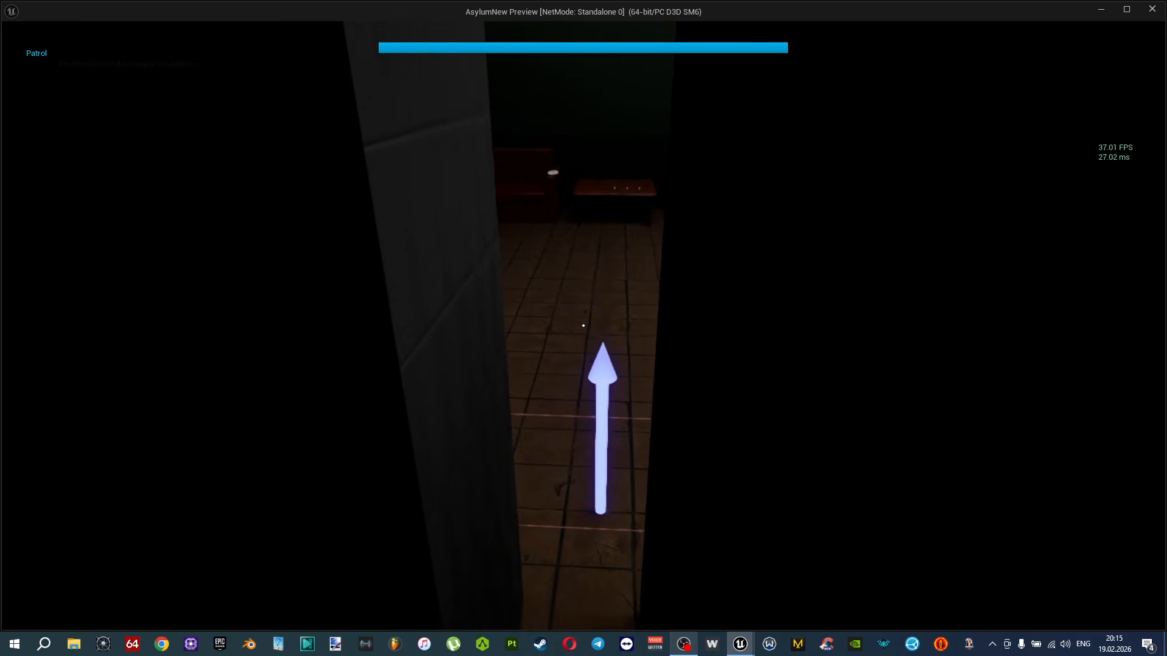
key("space")
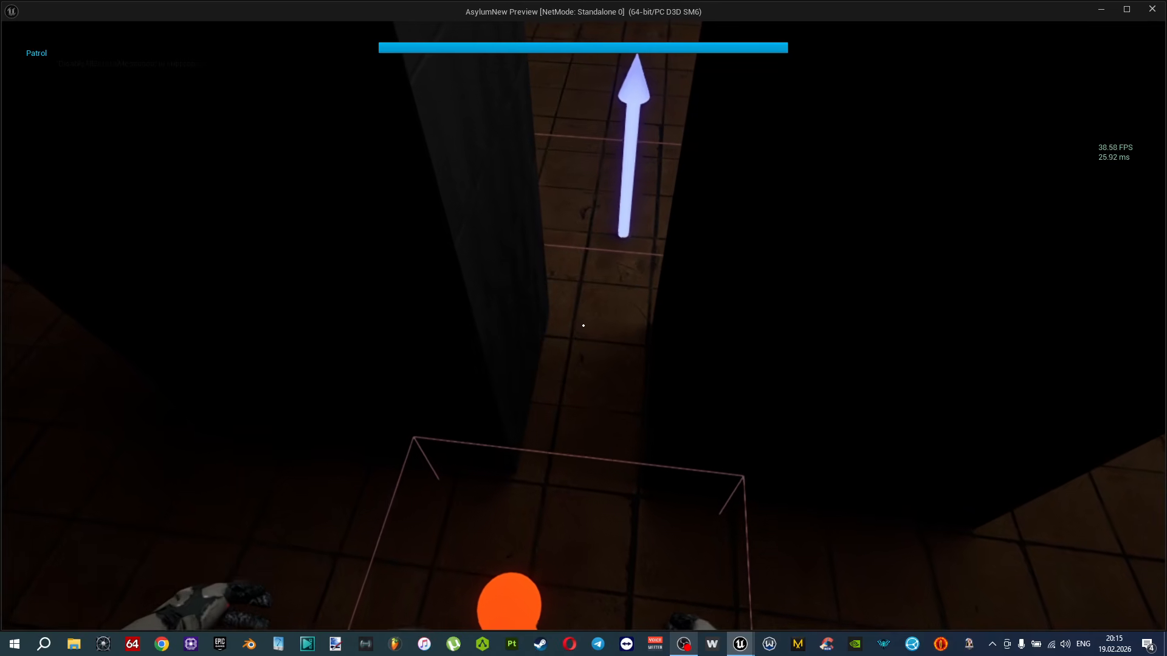
mouse_move(584, 326)
key("space")
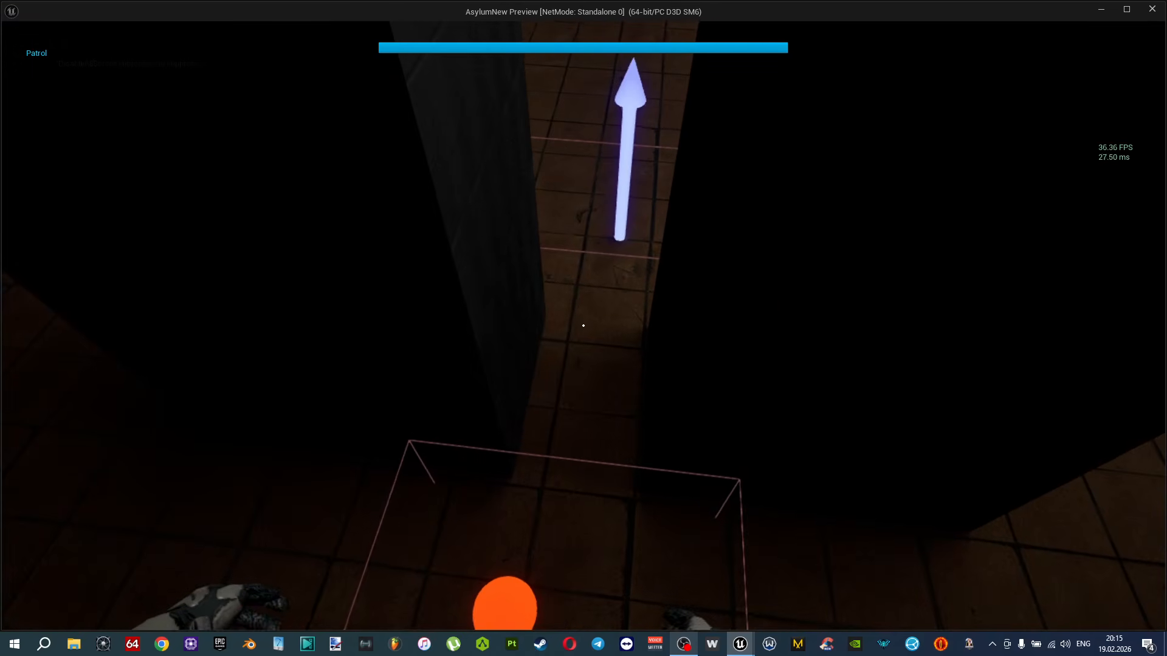
key("space")
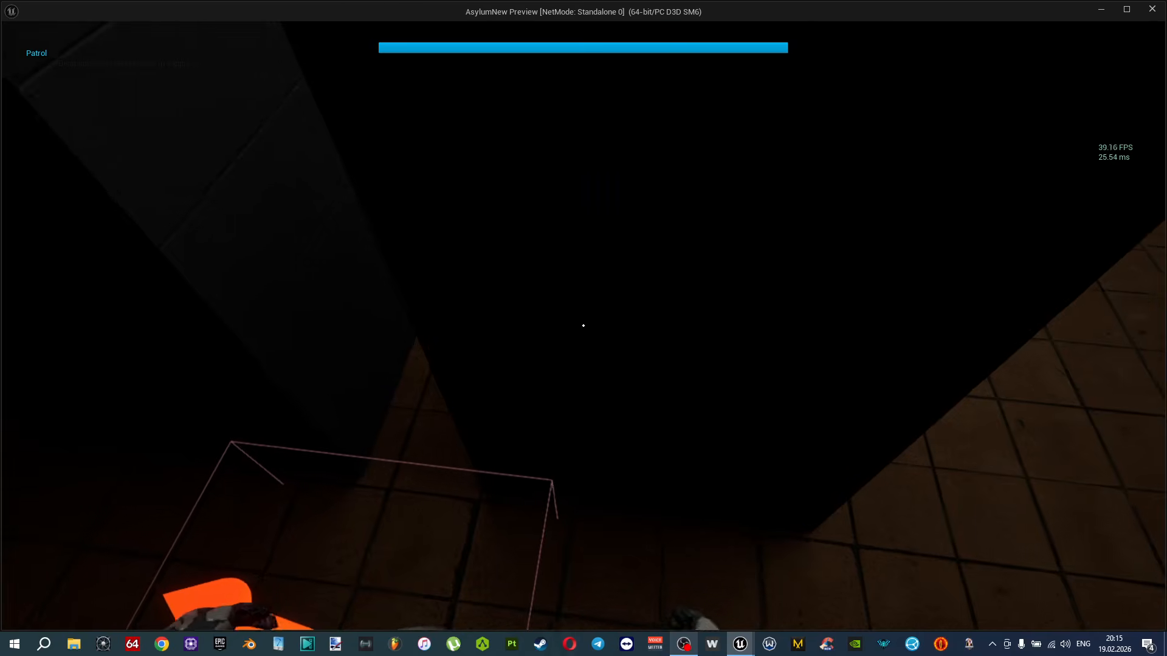
key("space")
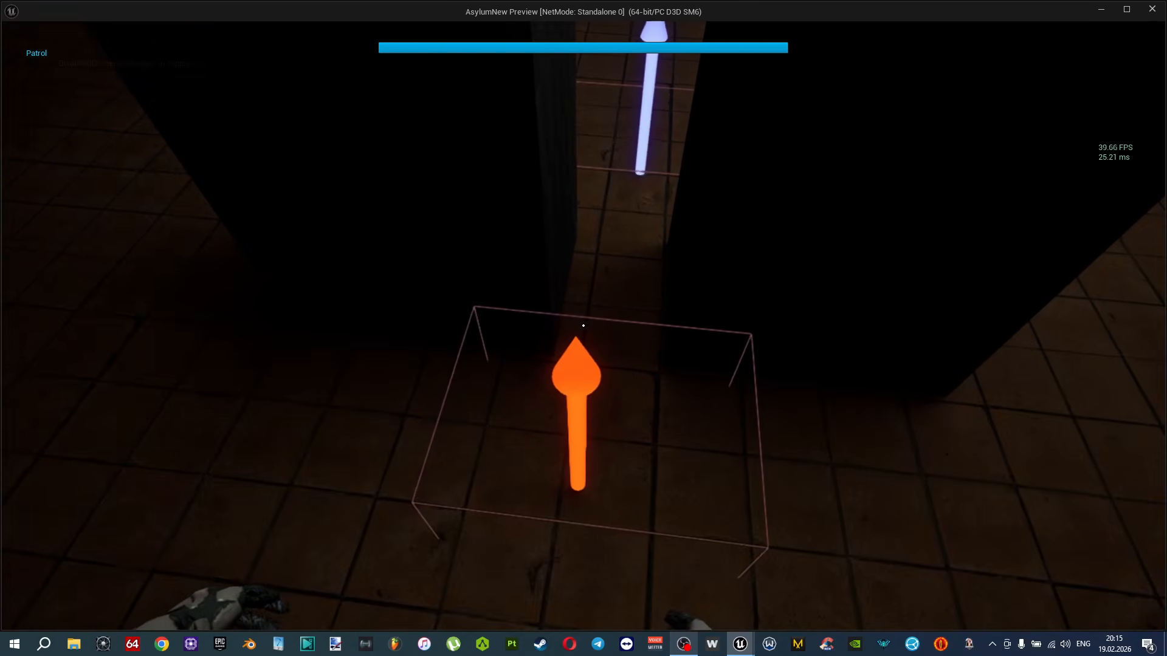
key("Escape")
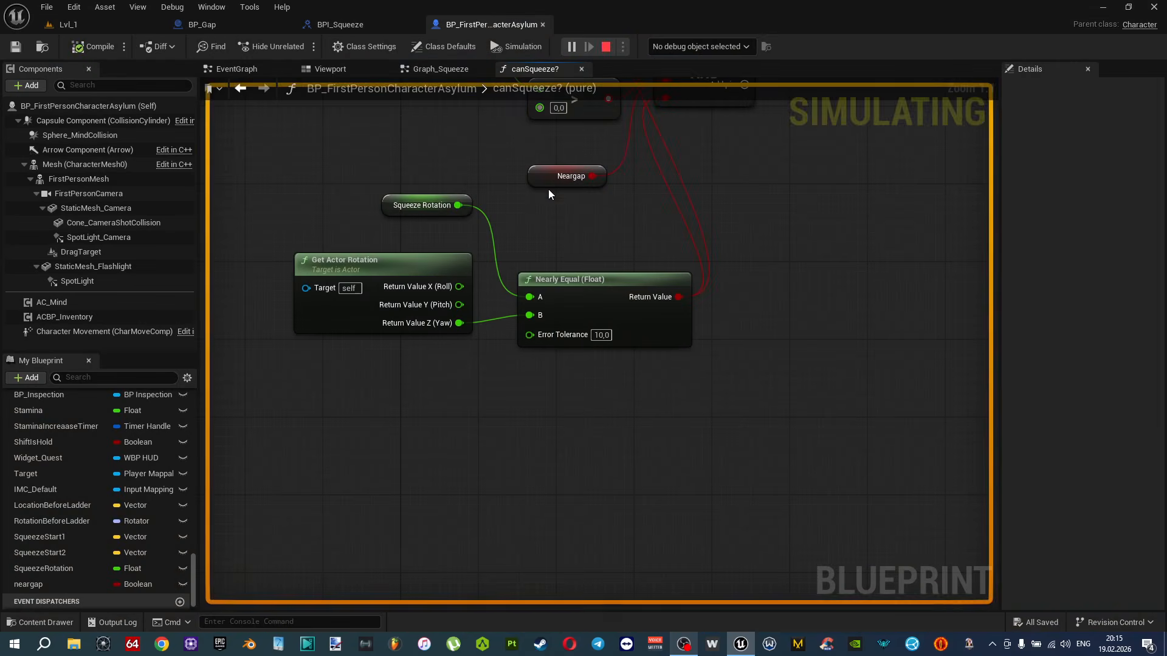
Review the Play Montage node and its connections in Graph_Squeeze.
left_click(447, 70)
scroll(642, 191, "down", 5)
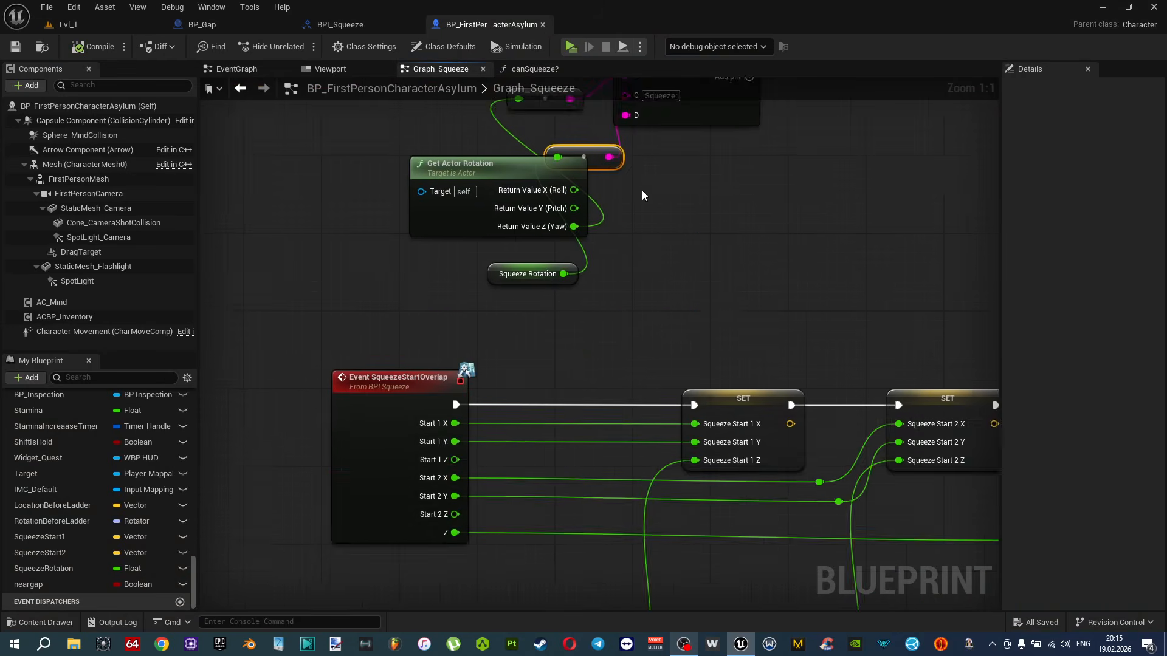
right_click_drag(610, 306, 619, 366)
scroll(620, 367, "up", 4)
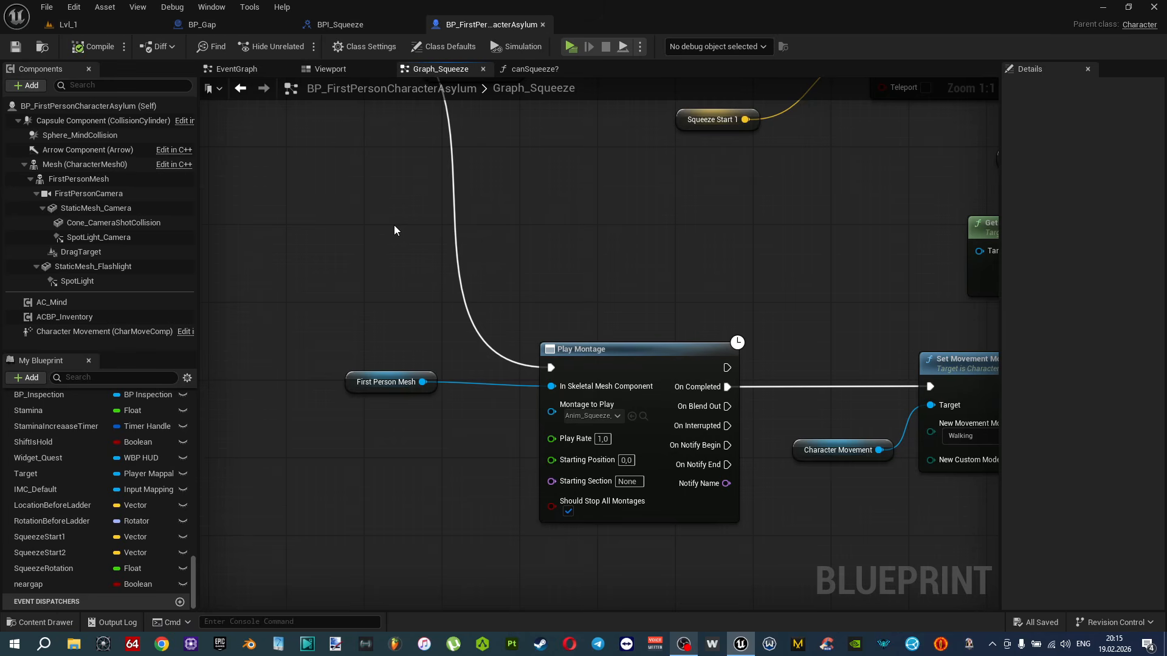
right_click_drag(594, 355, 590, 211)
scroll(591, 212, "down", 4)
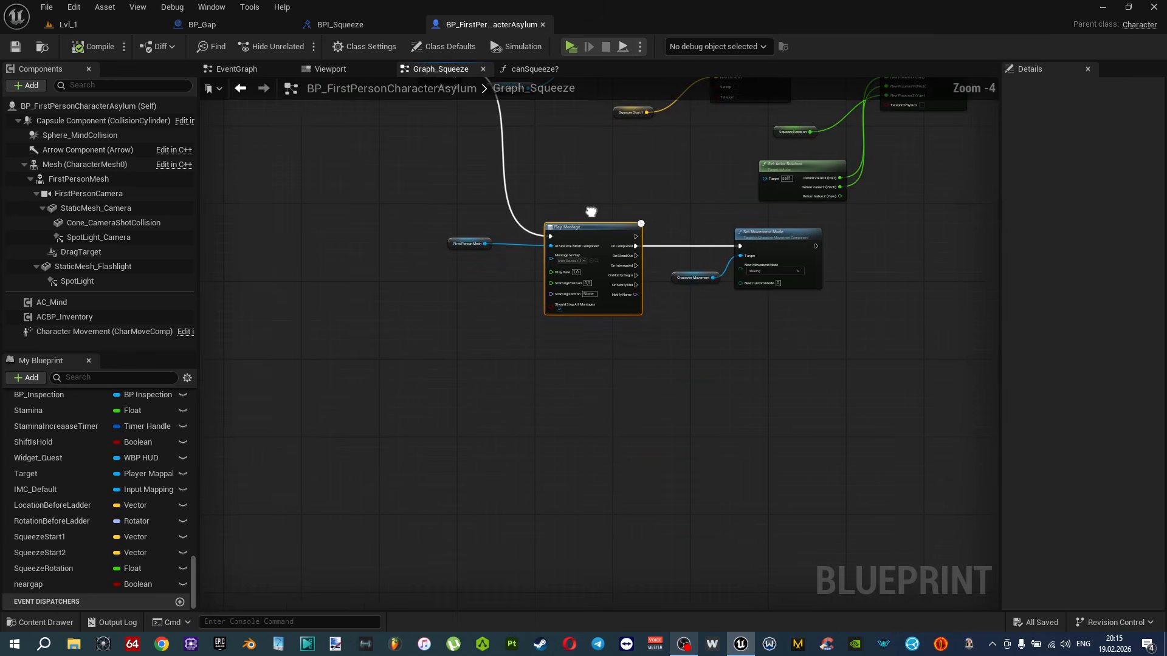
scroll(504, 241, "up", 3)
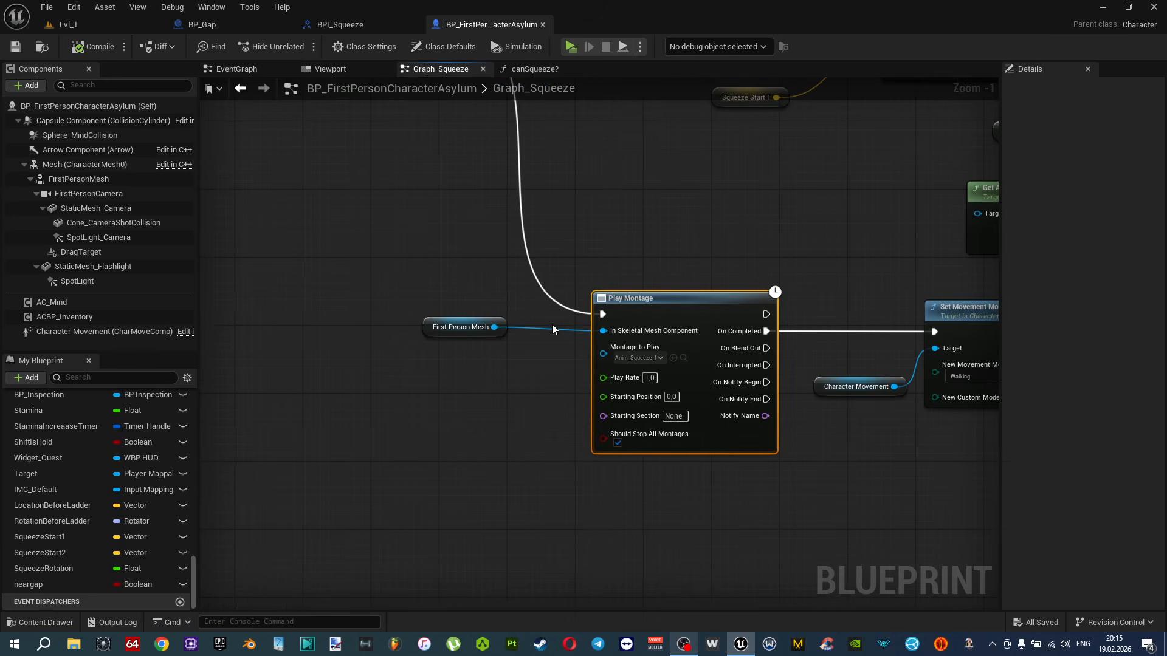
Delete the debug print nodes, move the 1 key event beside Play Montage, and connect its Pressed output to the montage's execution input.
right_click_drag(486, 448, 598, 577)
scroll(589, 308, "down", 4)
scroll(687, 362, "up", 3)
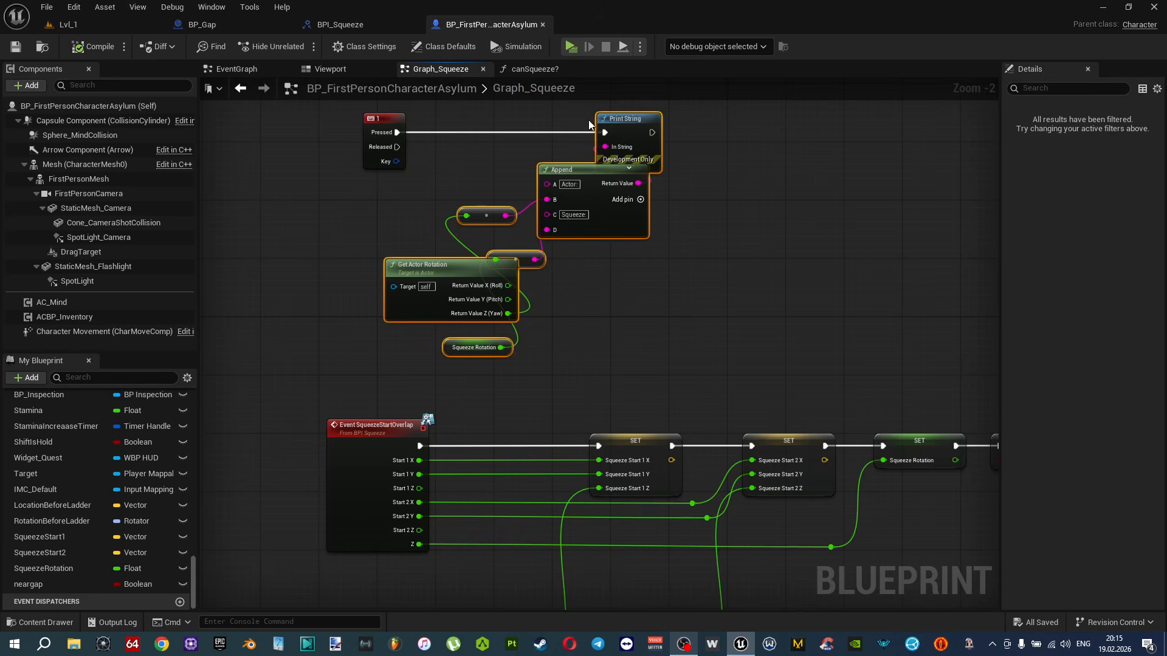
left_click_drag(386, 118, 414, 317)
right_click_drag(518, 212, 512, 333)
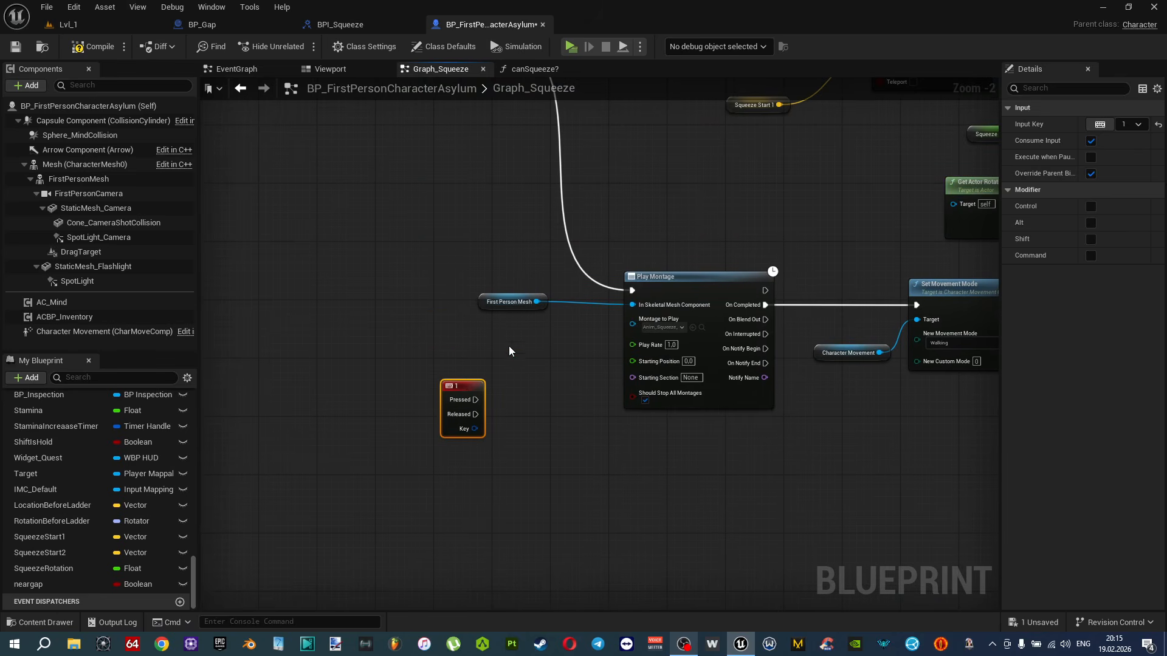
scroll(509, 351, "up", 2)
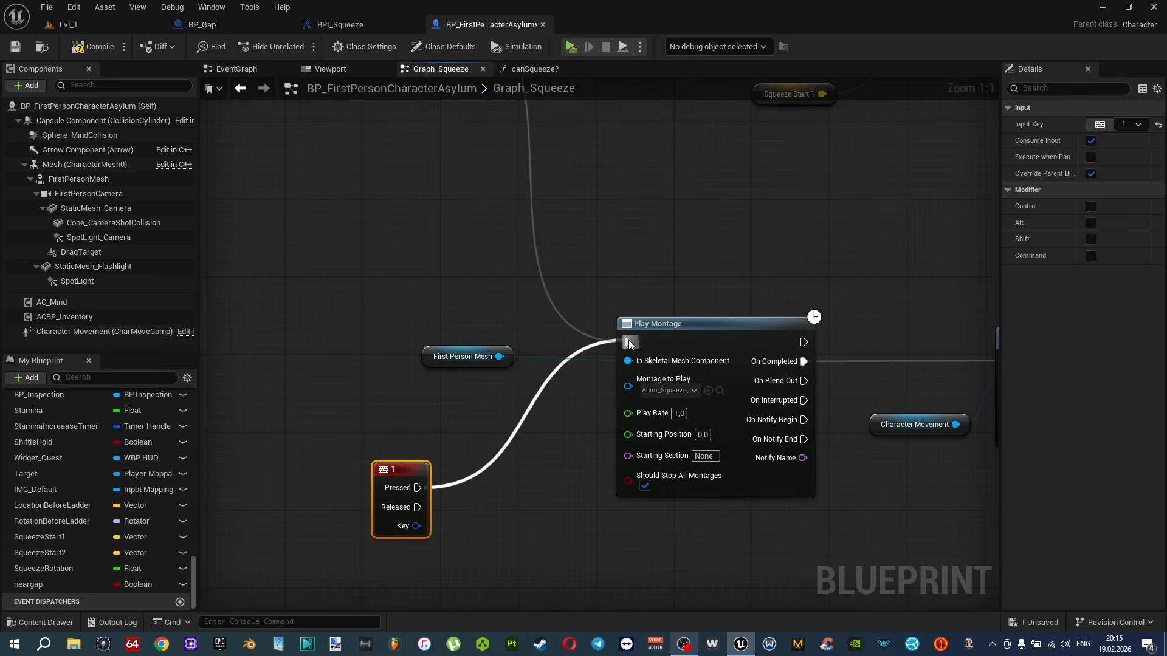
Run a play preview to test the squeeze montage with the 1 key event, and end the preview.
left_click(571, 46)
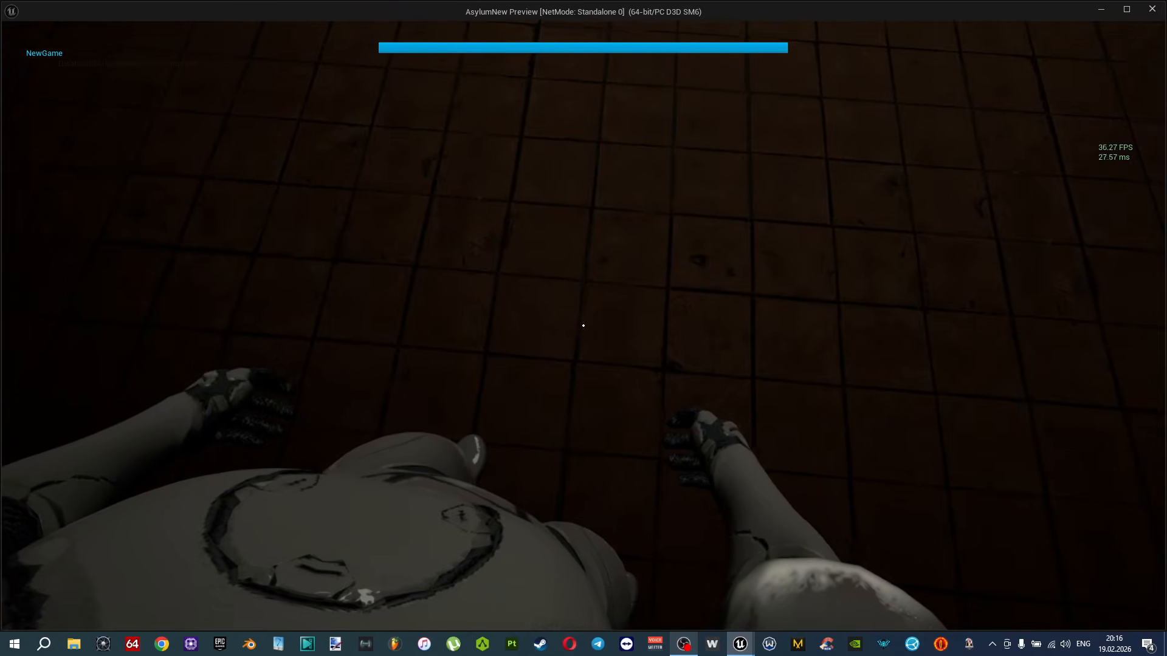
key("Escape")
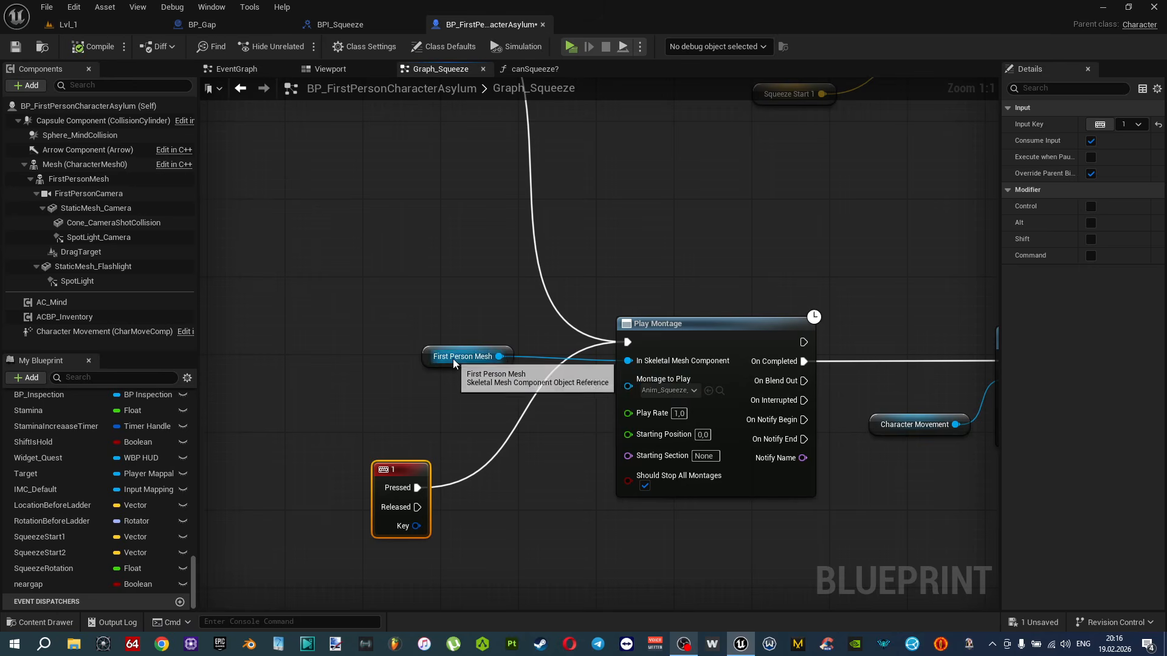
Add a Mesh component reference to Graph_Squeeze and connect it to Play Montage's In Skeletal Mesh Component input.
left_click(91, 165)
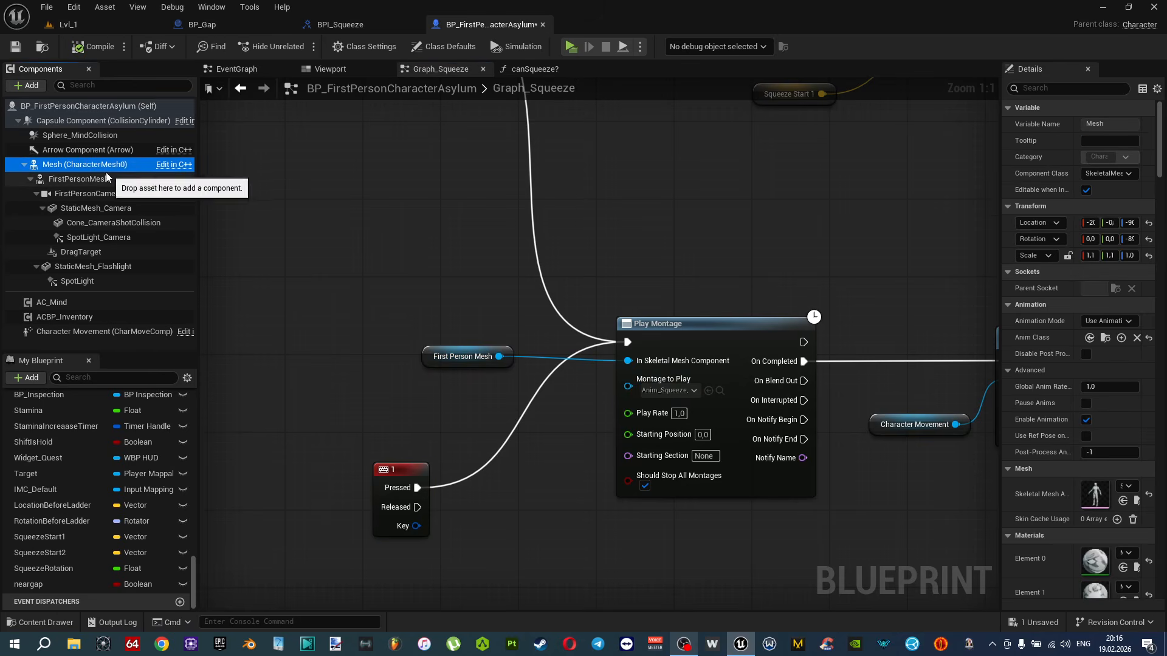
left_click_drag(392, 367, 401, 371)
left_click_drag(477, 394, 631, 359)
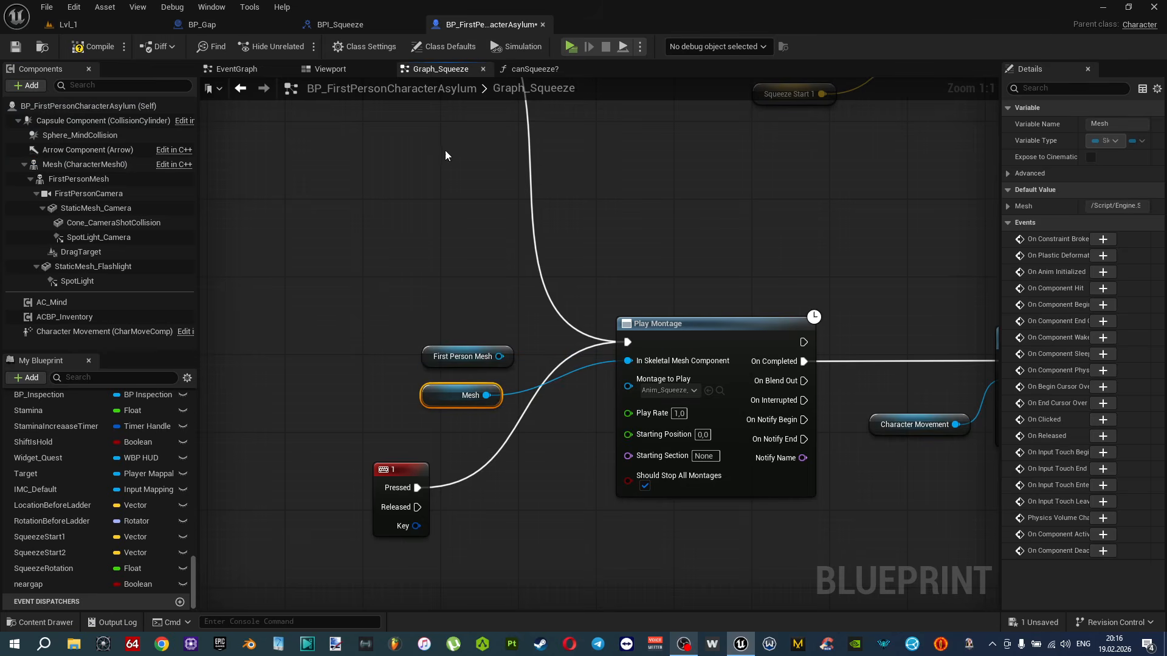
Examine the character's overlapping meshes and camera placement in the blueprint viewport and in a play test.
left_click(237, 68)
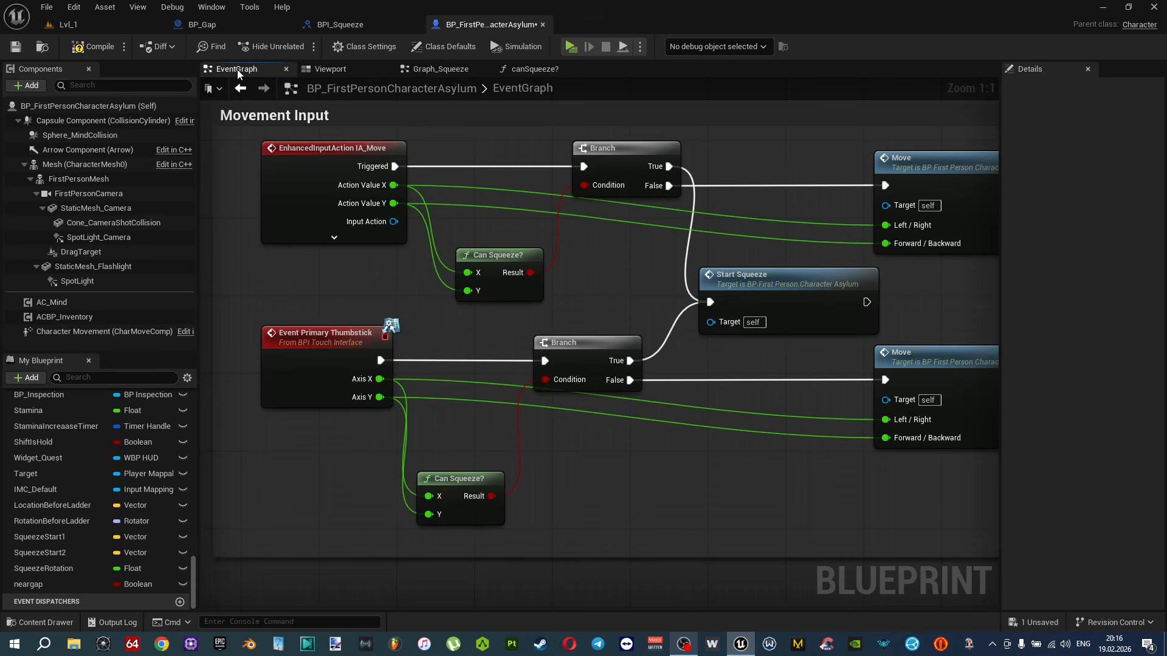
left_click(340, 72)
key("s")
right_click_drag(598, 353, 626, 386)
key("e")
key("w")
scroll(595, 395, "down", 1)
right_click_drag(606, 427, 605, 427)
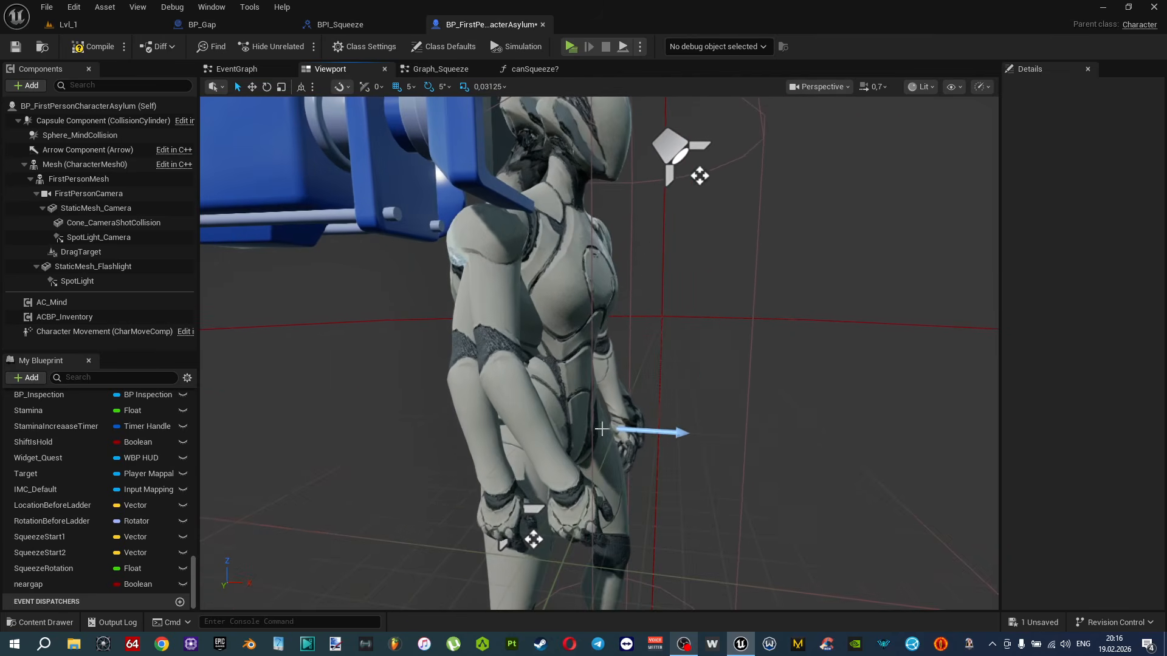
right_click_drag(688, 378, 759, 317)
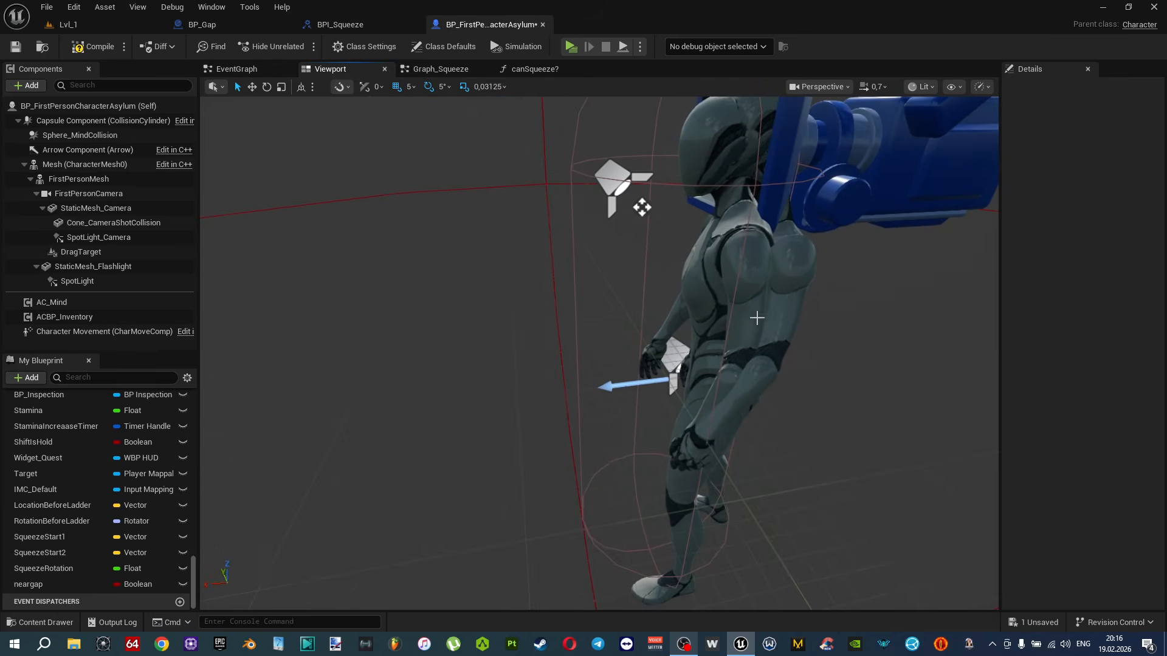
right_click_drag(650, 273, 719, 339)
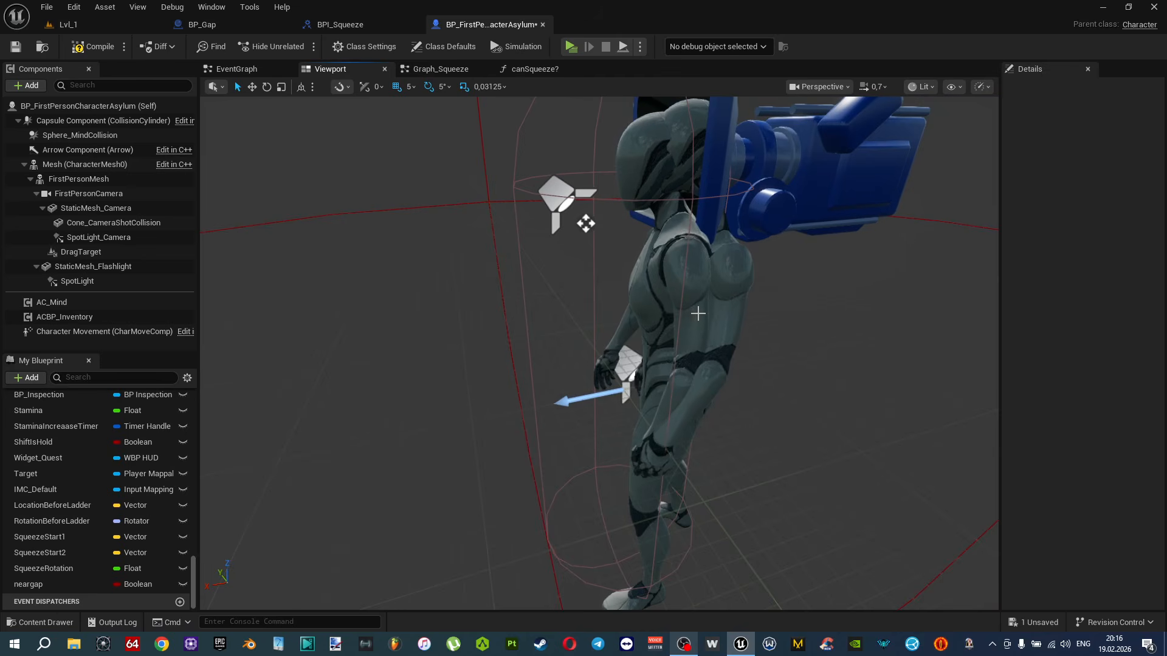
right_click_drag(668, 432, 629, 229)
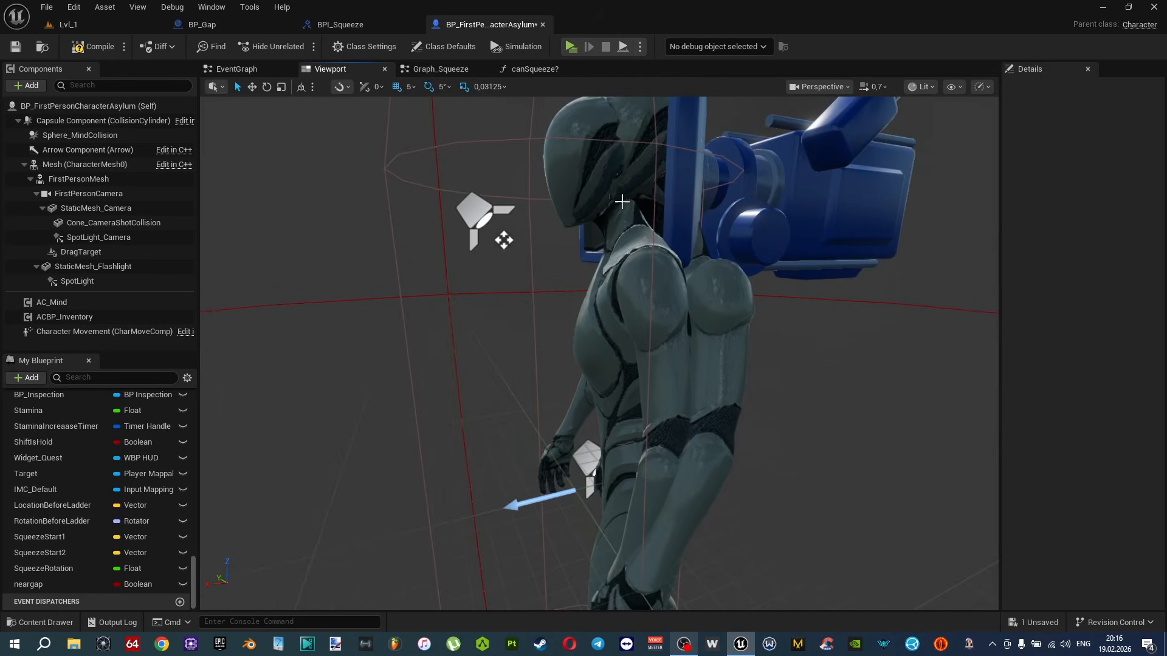
right_click_drag(629, 118, 687, 223)
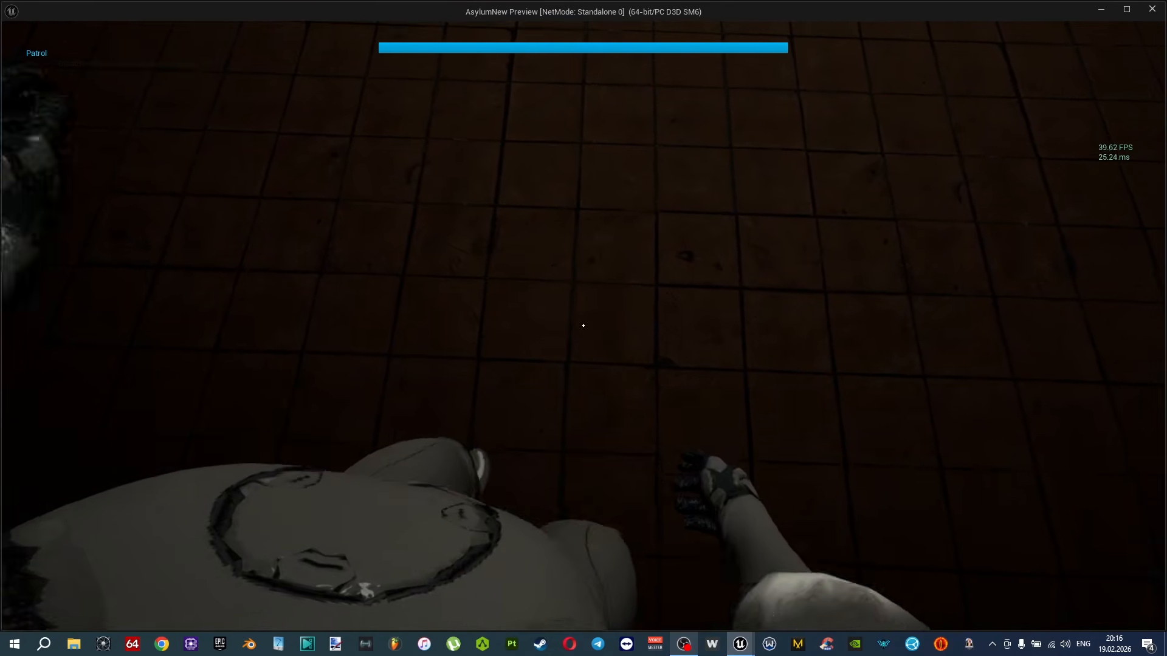
key("Escape")
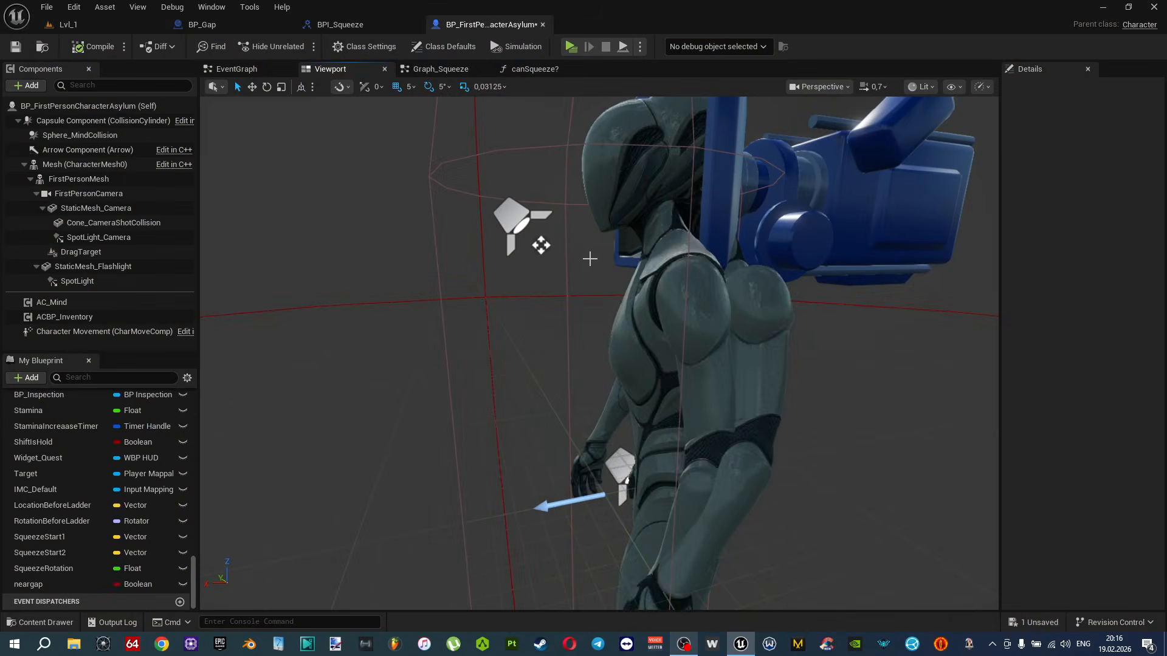
Review the node logic of the canSqueeze? function and close its graph.
left_click(523, 70)
scroll(655, 144, "down", 2)
right_click_drag(655, 144, 576, 338)
scroll(576, 344, "up", 2)
key("Delete")
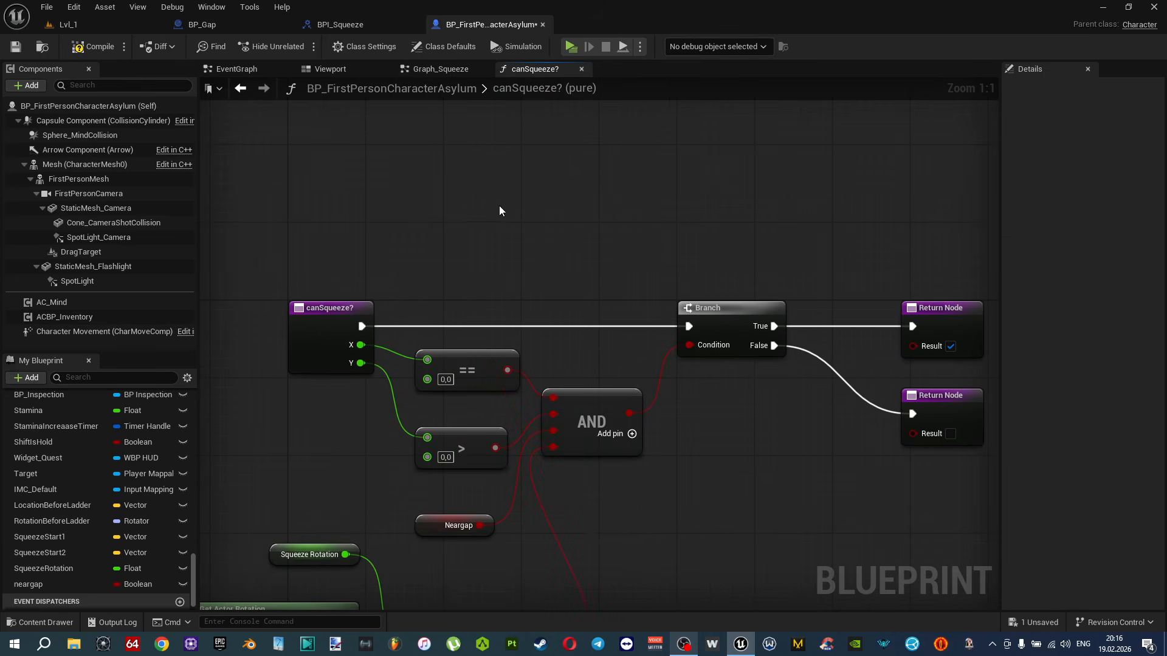
left_click(582, 69)
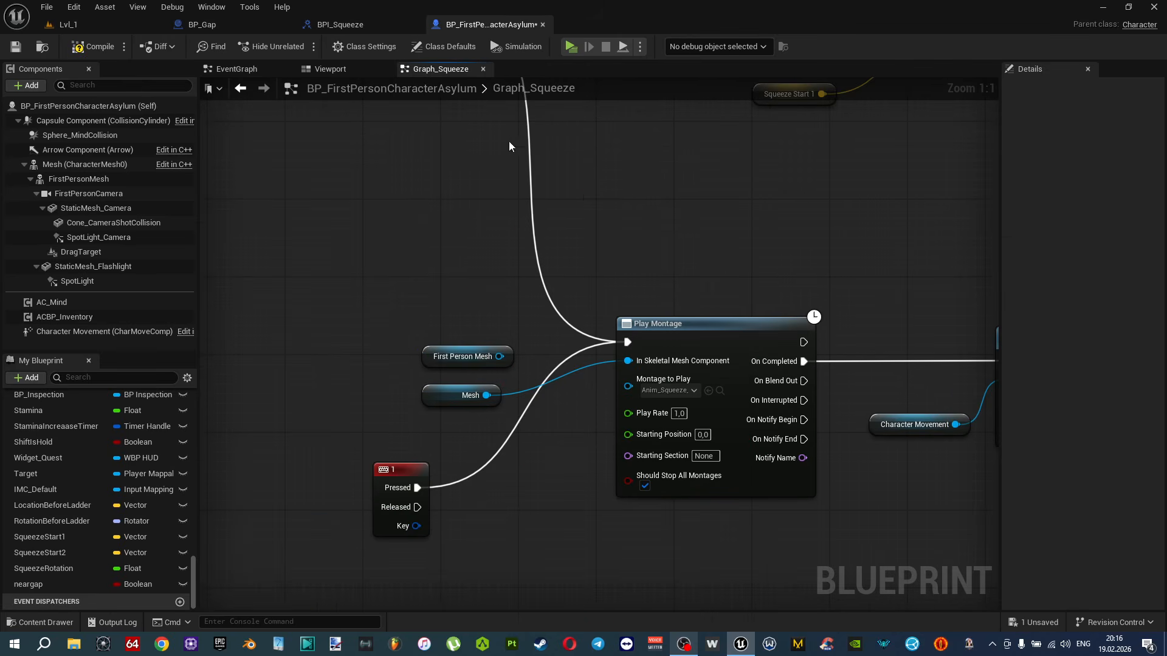
Delete the unused First Person Mesh node from Graph_Squeeze and save the blueprint.
left_click(442, 389)
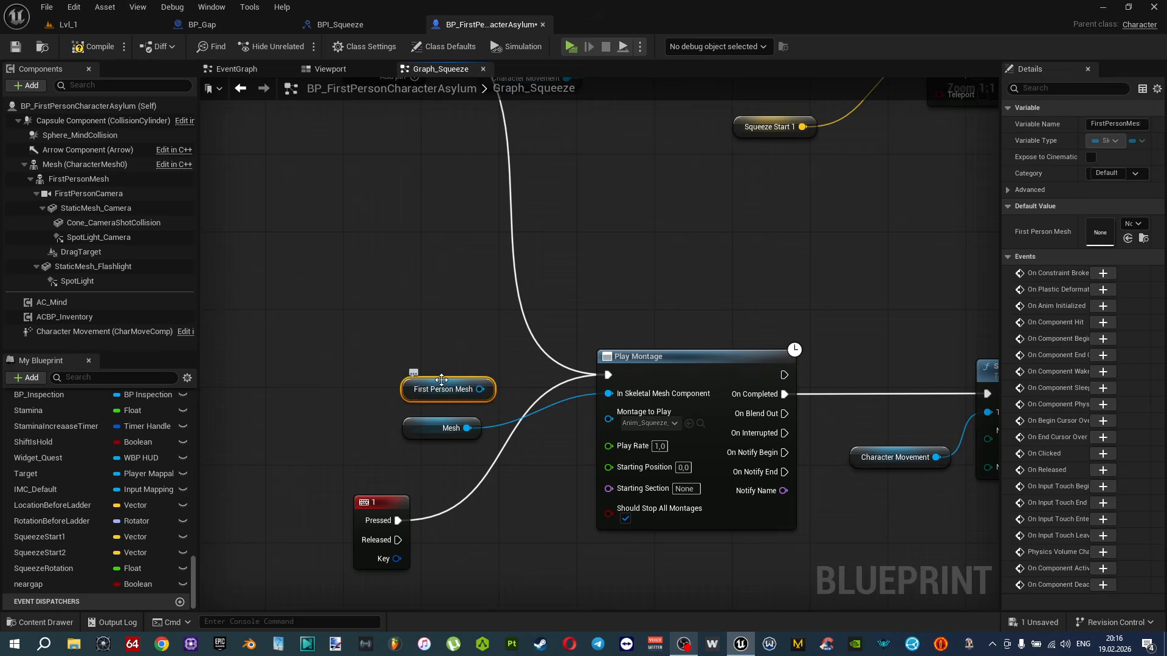
key("Delete")
right_click_drag(500, 305, 528, 322)
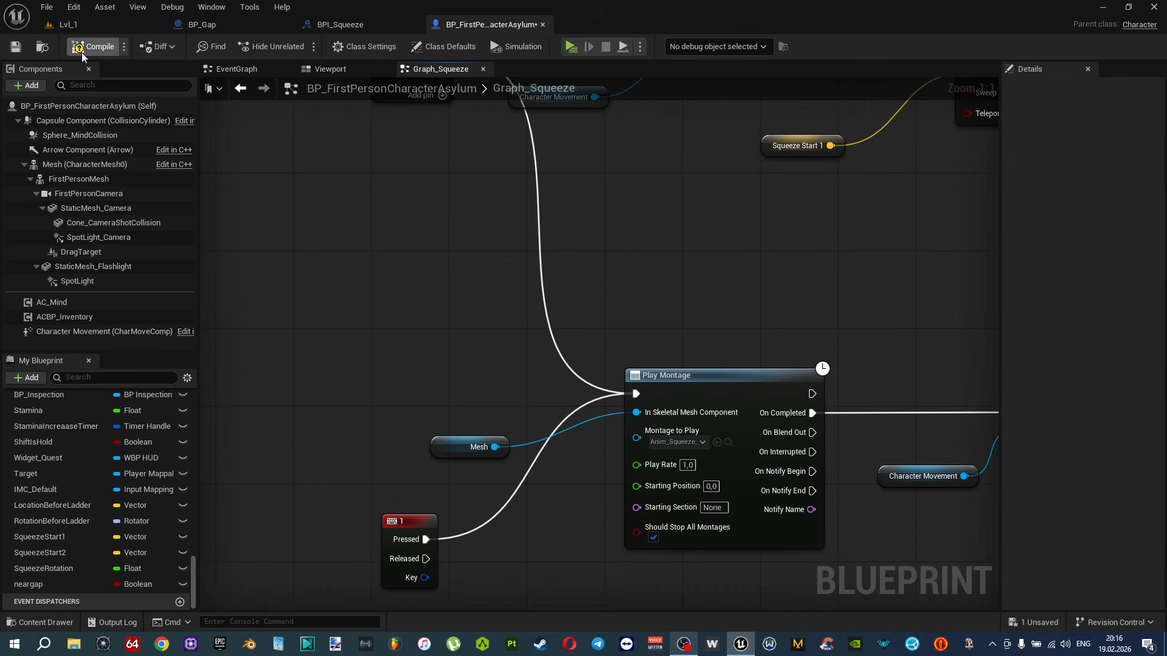
key("ctrl+s")
Play-test the level by walking the character up to the gap to check the squeeze animation.
left_click(569, 46)
key("w")
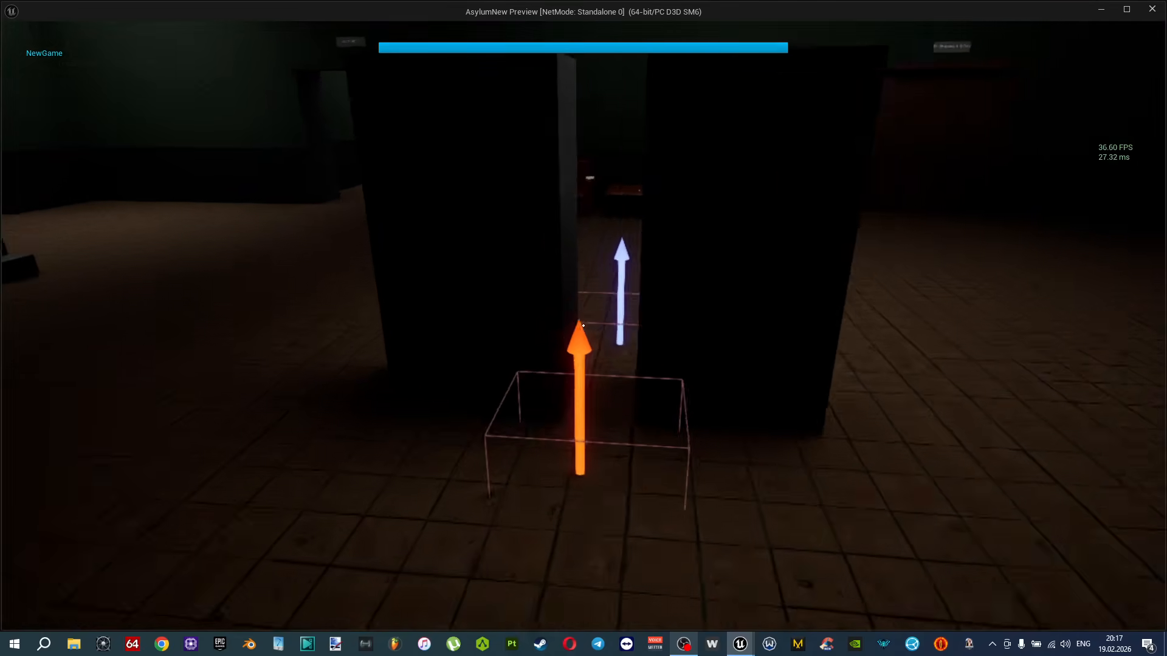
left_click(583, 325)
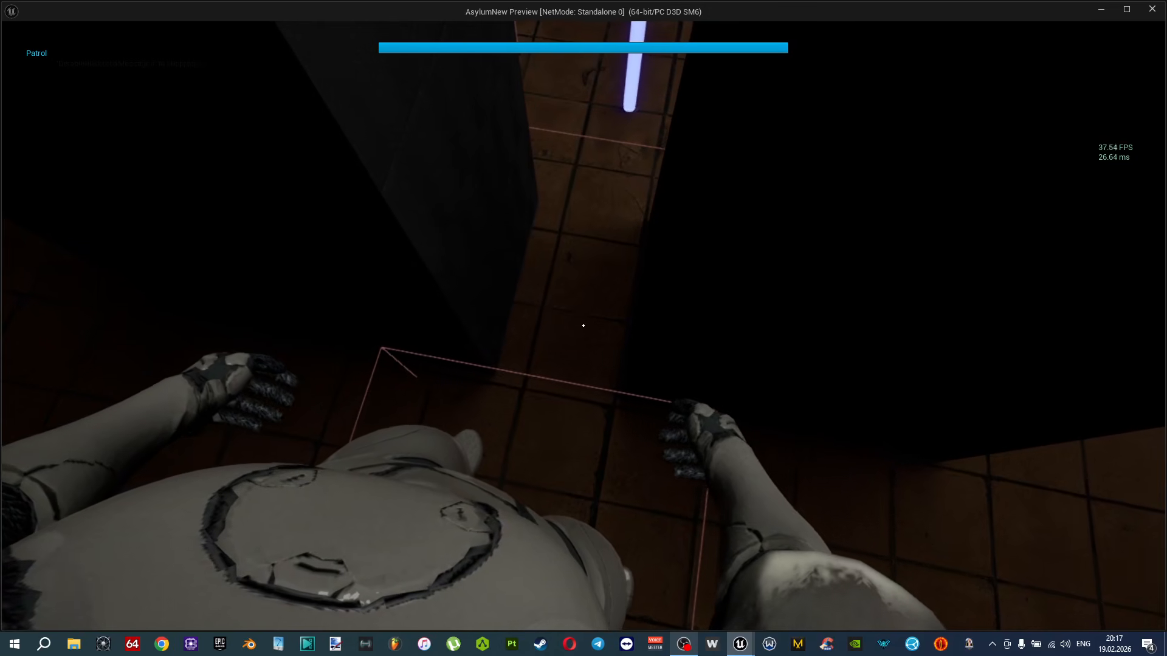
key("Escape")
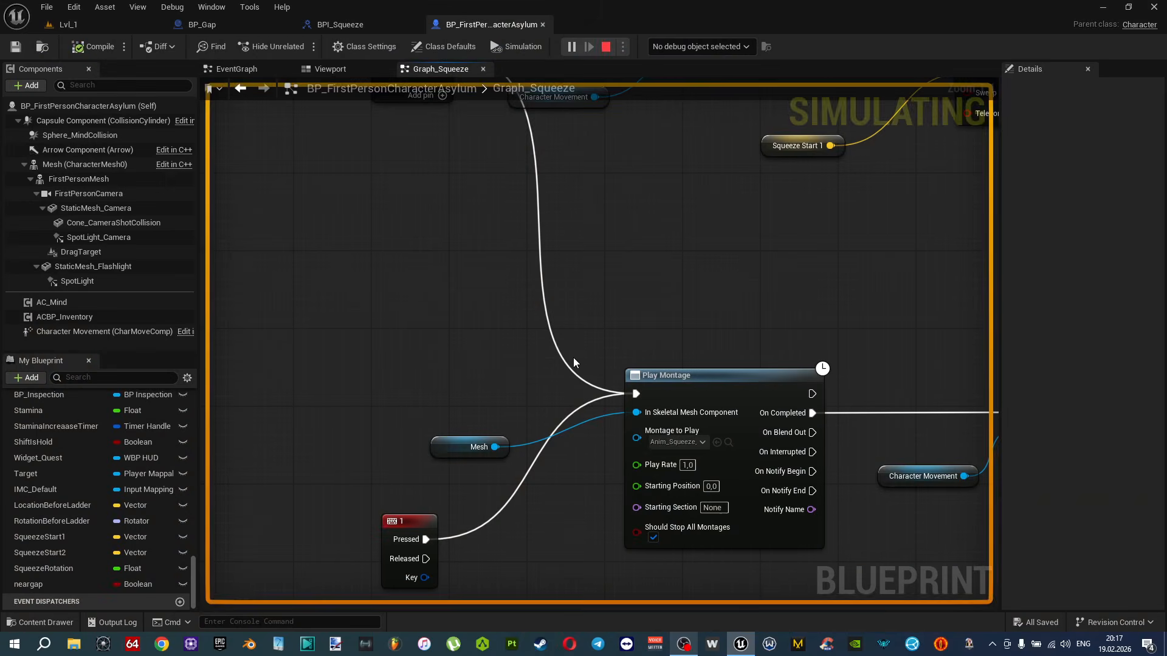
Add a Timeline node below the Play Montage node in Graph_Squeeze.
right_click_drag(574, 357, 556, 264)
scroll(554, 269, "down", 3)
right_click_drag(628, 228, 559, 256)
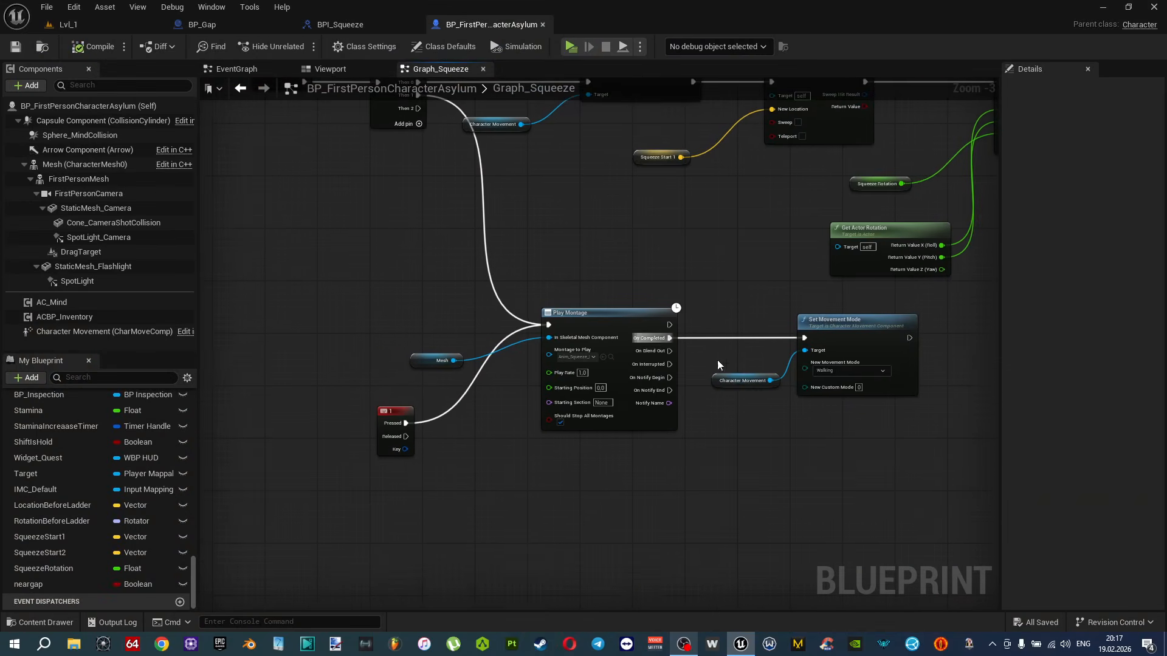
left_click_drag(576, 311, 570, 291)
left_click(571, 249)
right_click_drag(571, 246, 569, 193)
right_click(559, 411)
type("timeline")
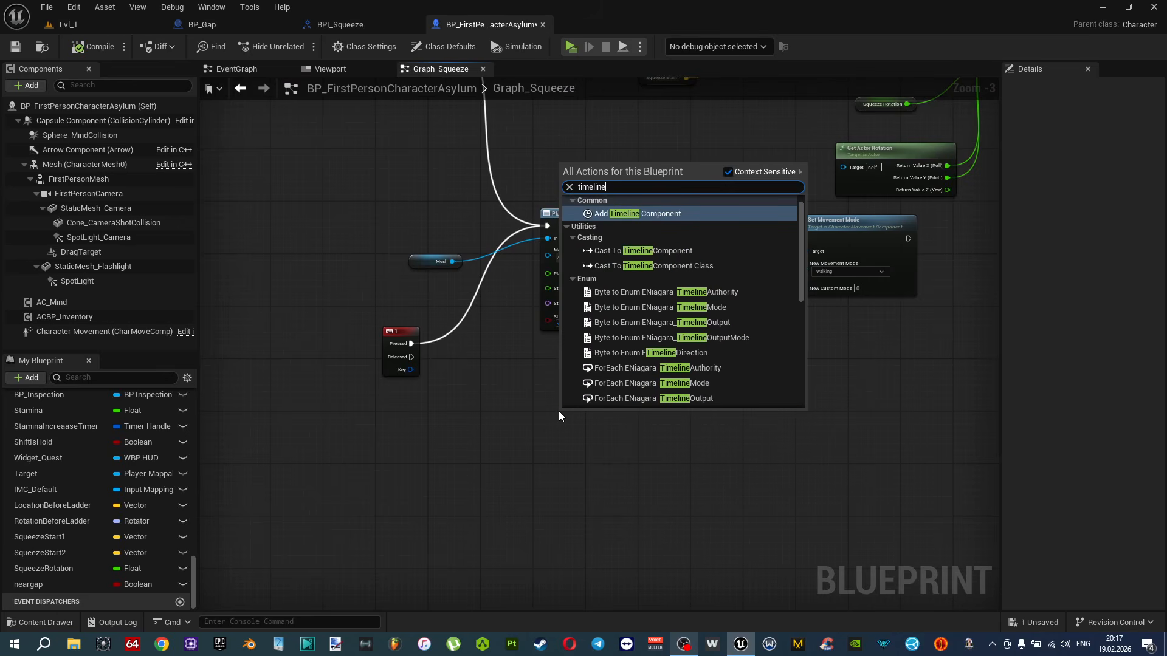
scroll(678, 333, "down", 4)
scroll(677, 333, "down", 3)
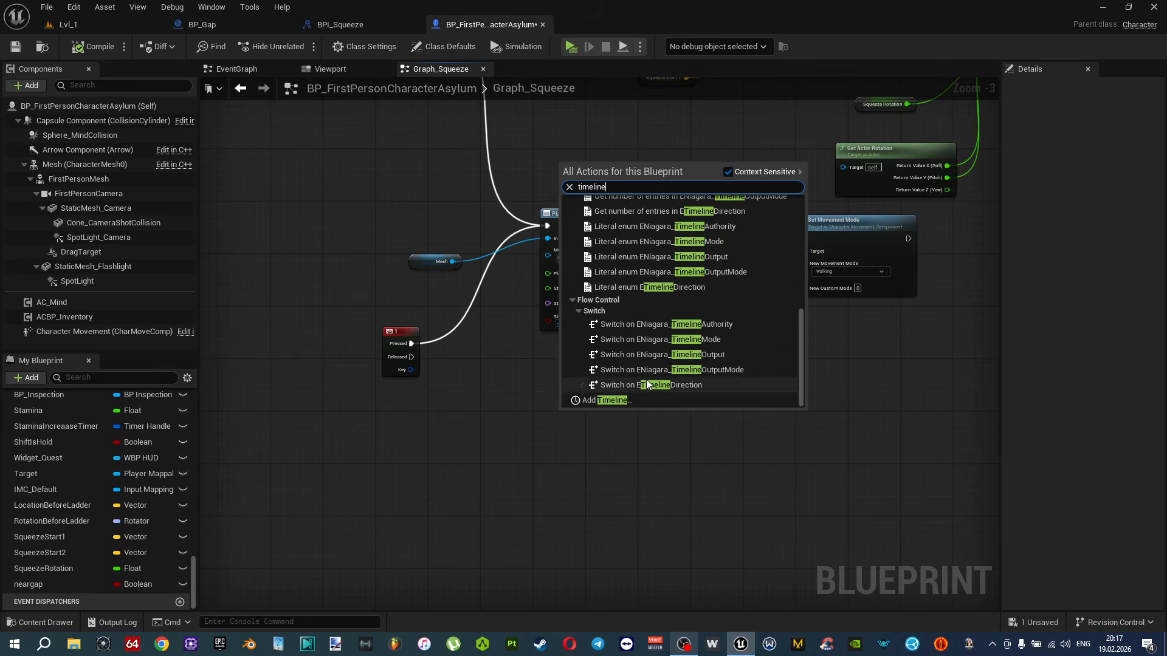
left_click(612, 401)
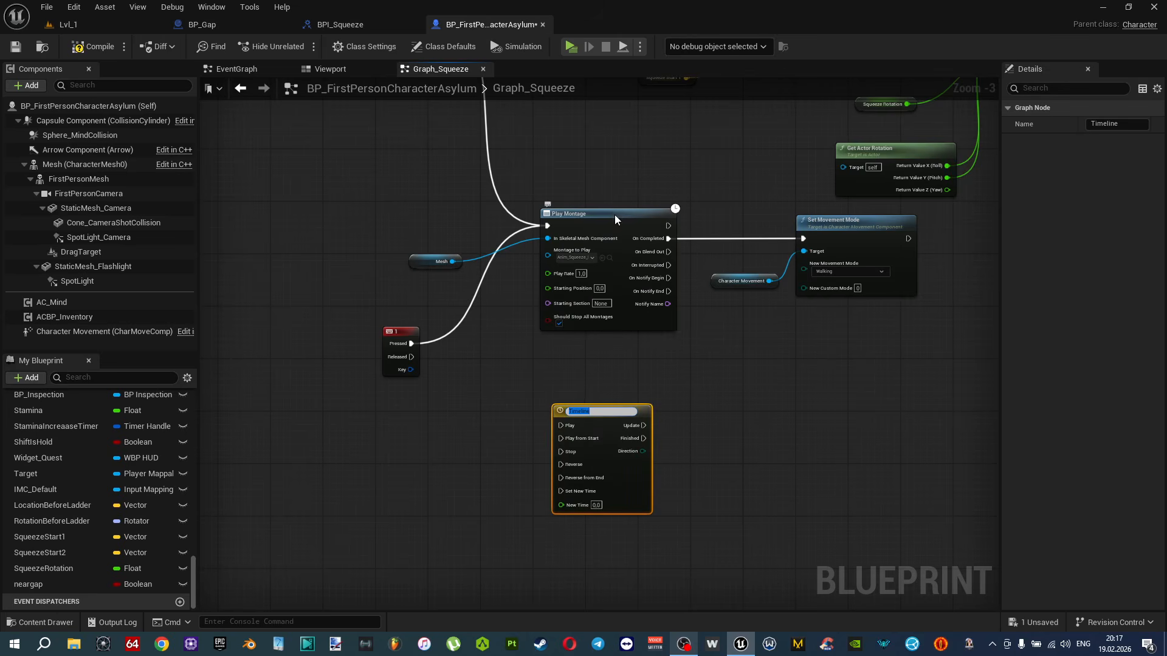
Check the length of Anim_Squeeze_Montage by pausing it and scrubbing to its end, then close the asset.
key("ctrl+space")
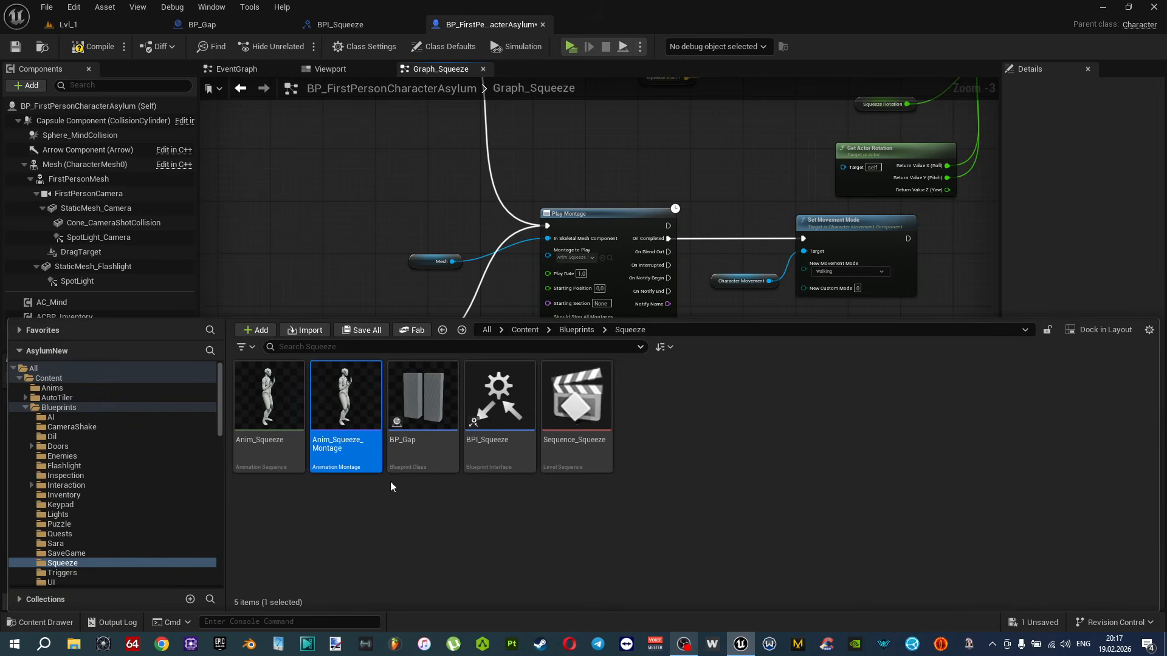
key("Return")
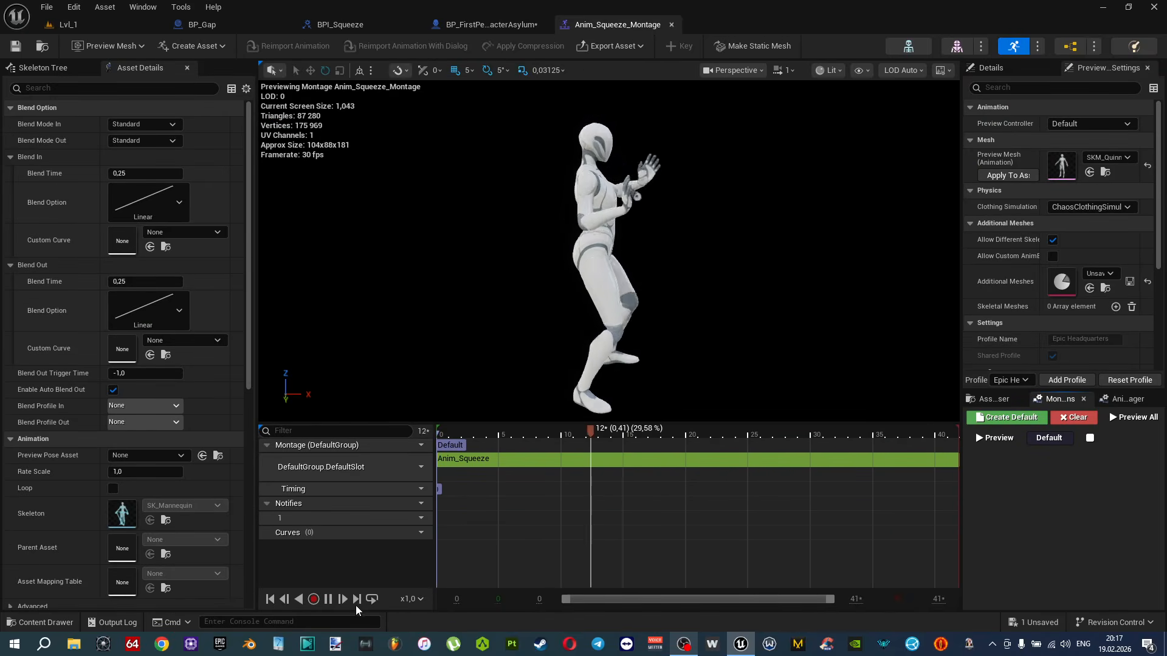
left_click(328, 599)
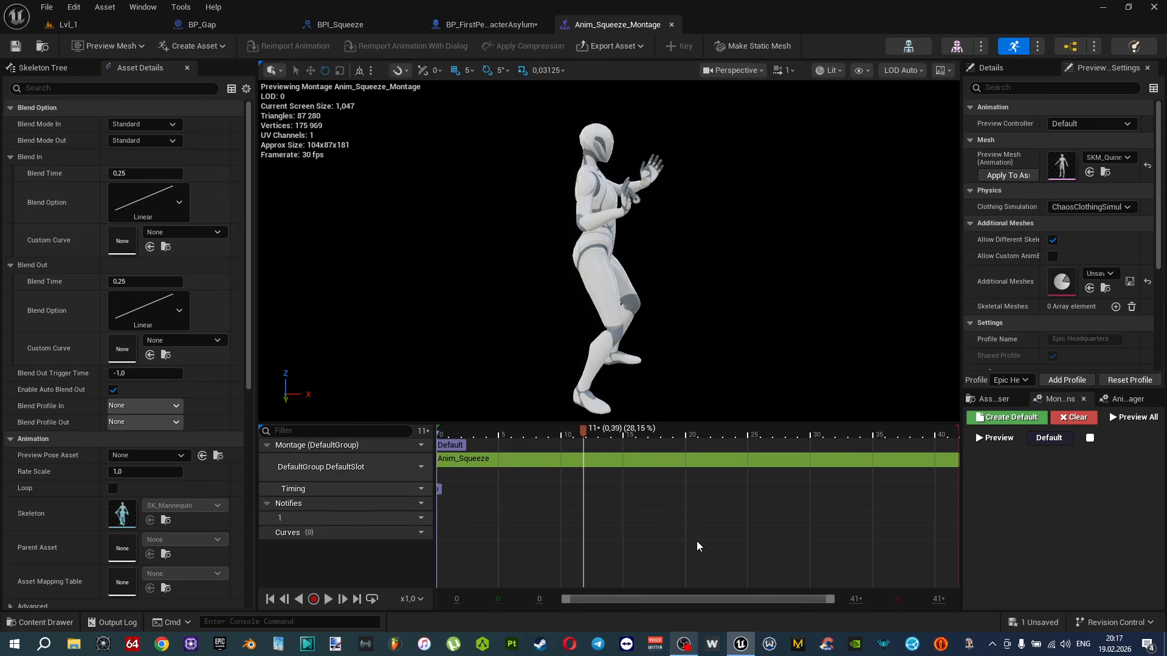
left_click_drag(586, 430, 975, 447)
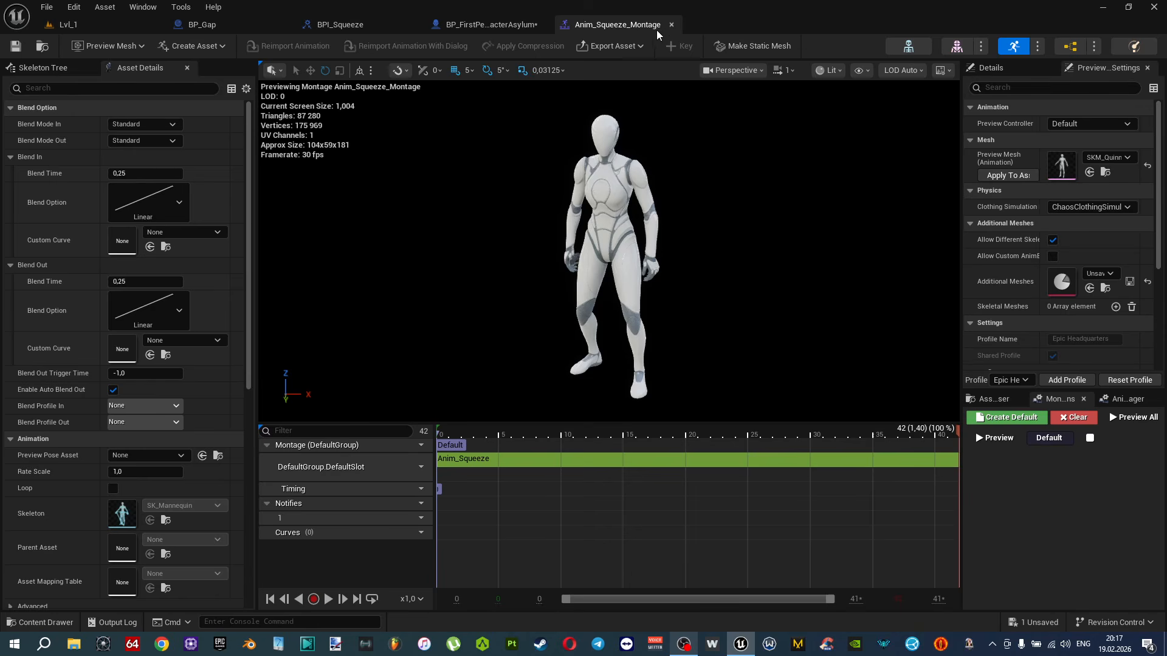
key("ctrl+w")
Open the new Timeline, set its length to 1.40 and add a float track.
right_click_drag(589, 353, 553, 303)
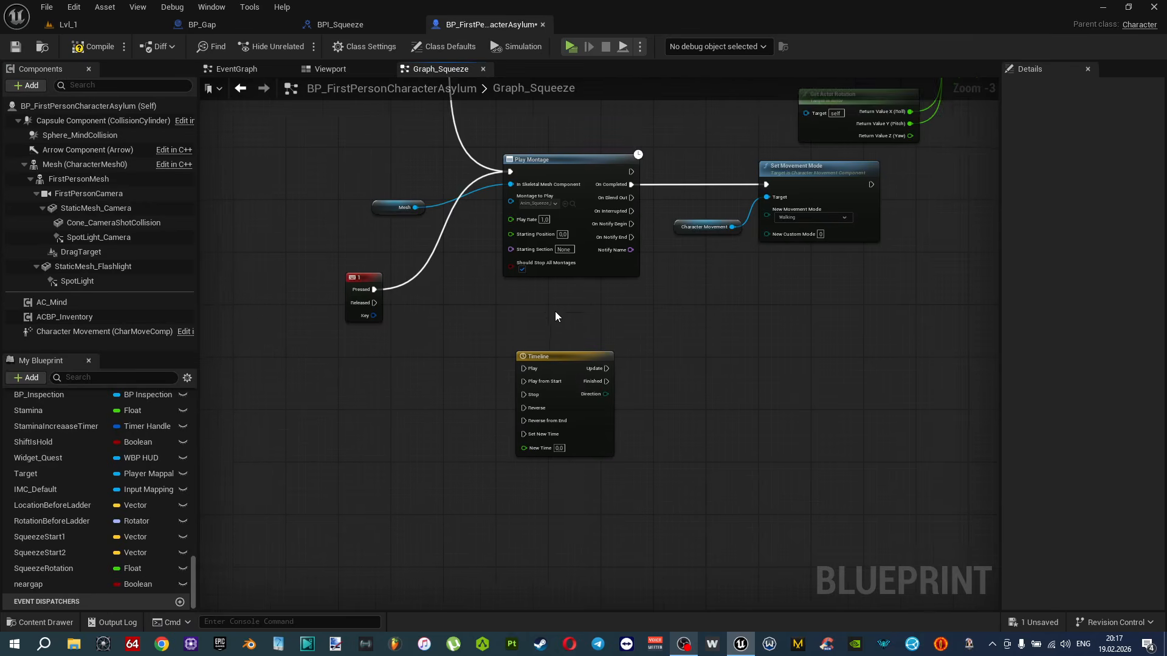
scroll(557, 351, "up", 3)
left_click(553, 358)
double_click(554, 358)
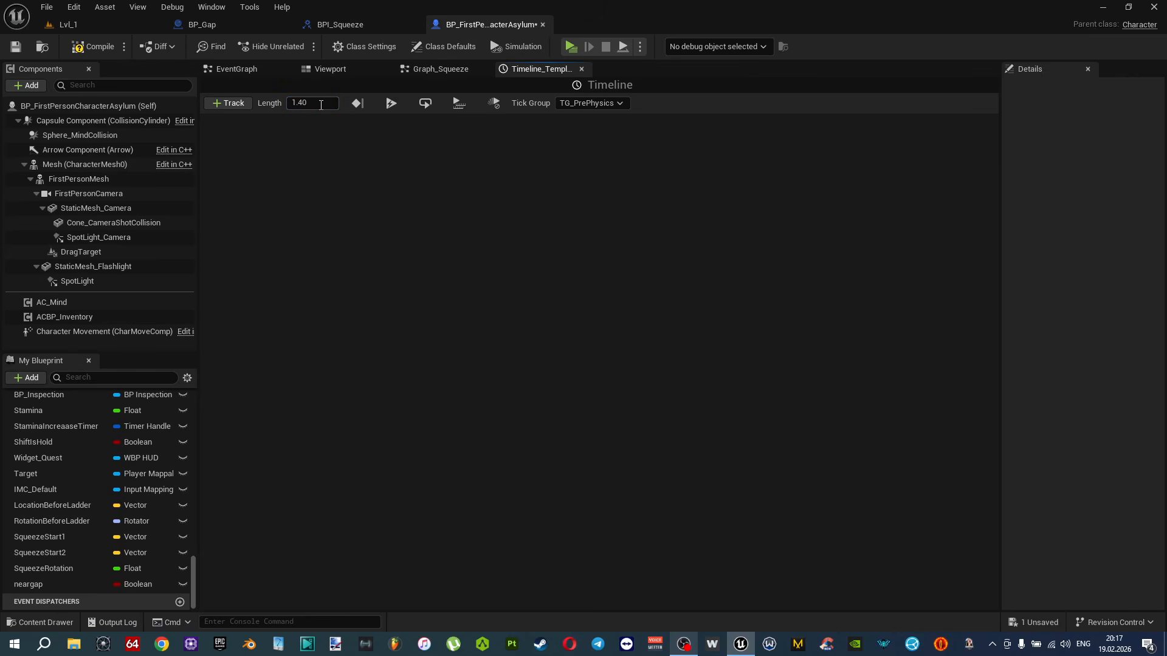
left_click(242, 104)
left_click(246, 120)
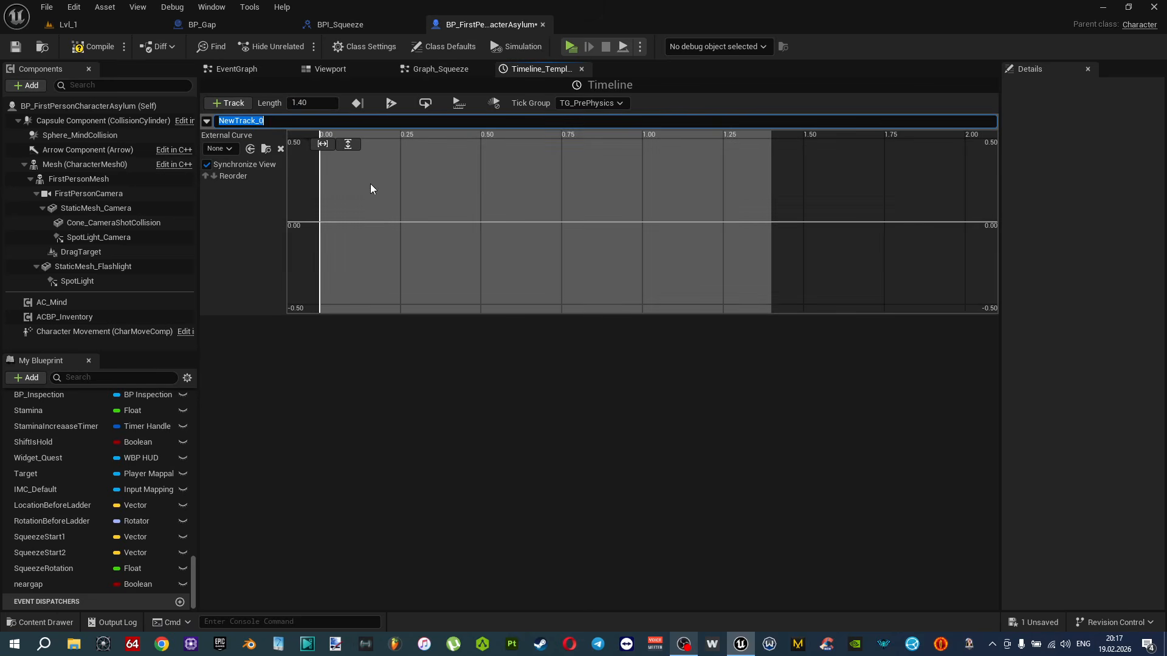
Add two keys to the float track's curve and set the first one to time 0 and value 0.
left_click(392, 211, "shift")
left_click(376, 219, "shift")
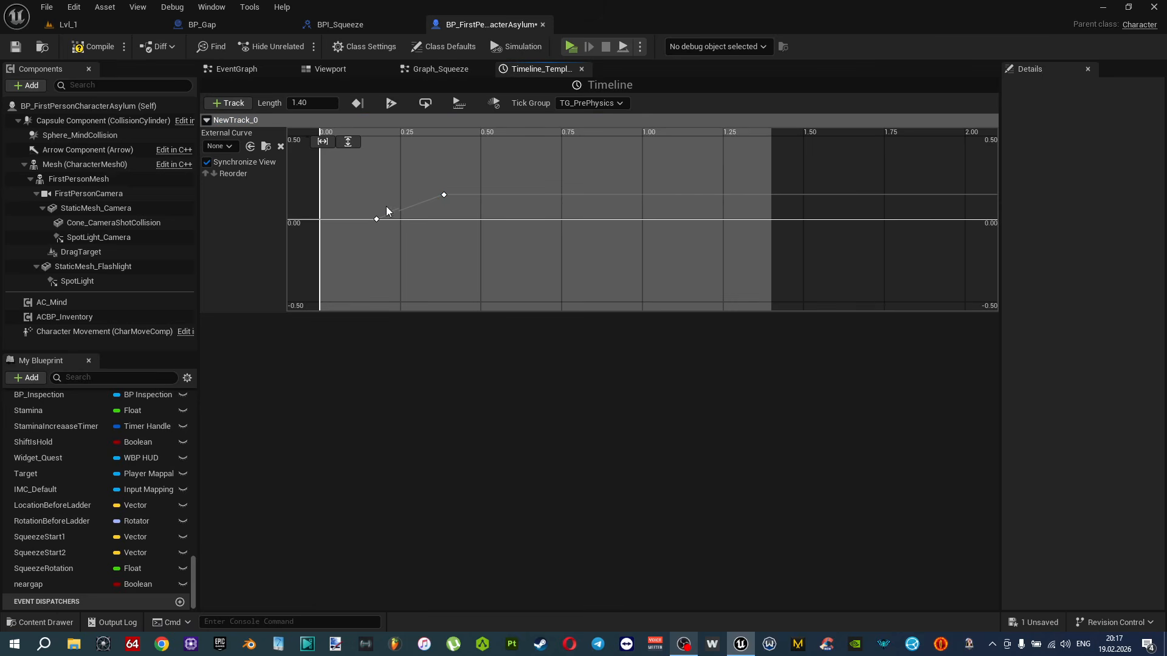
left_click(405, 144)
type("0")
key("Tab")
Set the second key to time 1.4 and value 1, fit the curve to the view and close the timeline editor.
left_click(444, 194)
left_click(480, 142)
type("1")
left_click(409, 142)
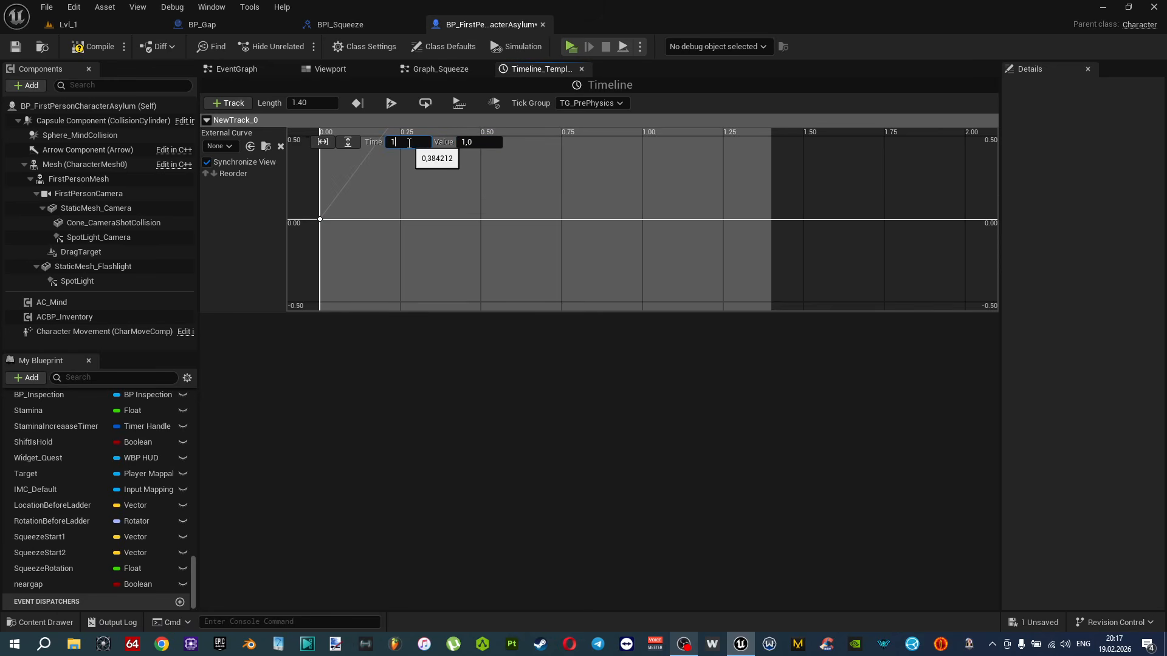
key("Return")
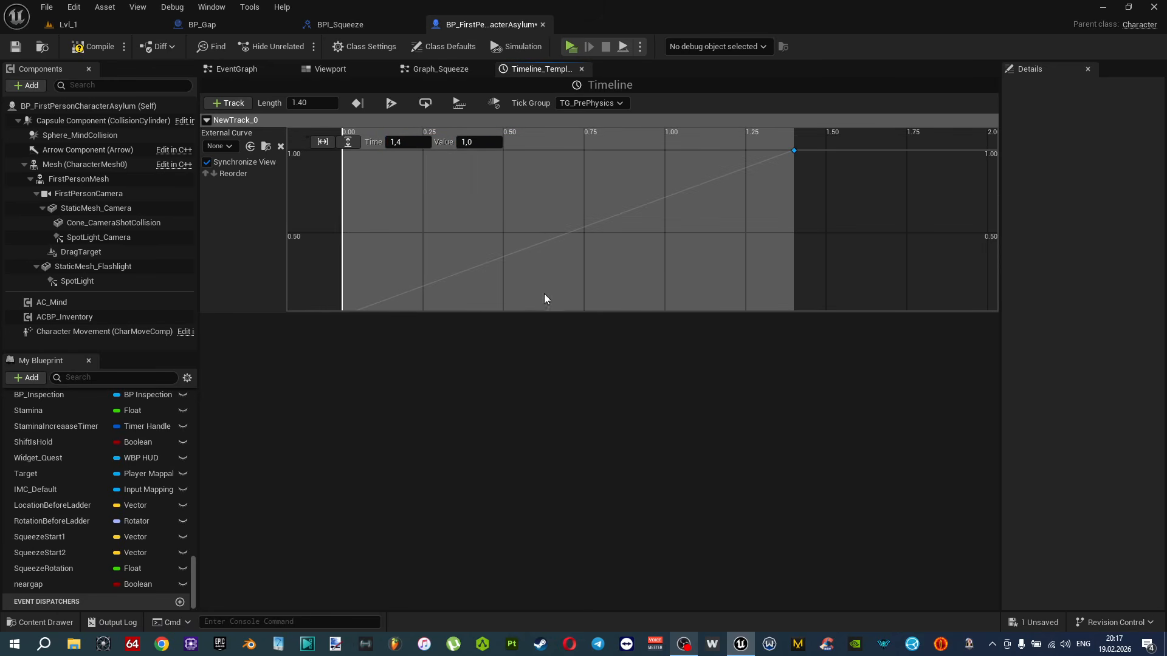
left_click(331, 144)
left_click(345, 143)
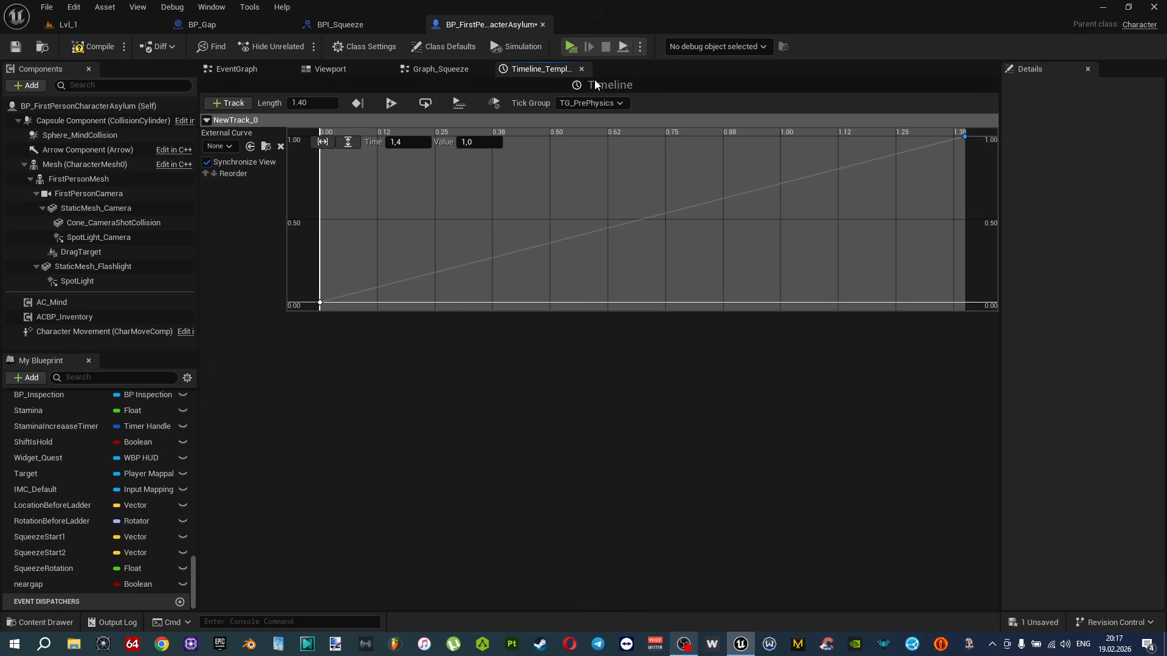
left_click(581, 69)
Add a Set Actor Rotation node driven by the Timeline's Update output.
left_click_drag(587, 350, 710, 345)
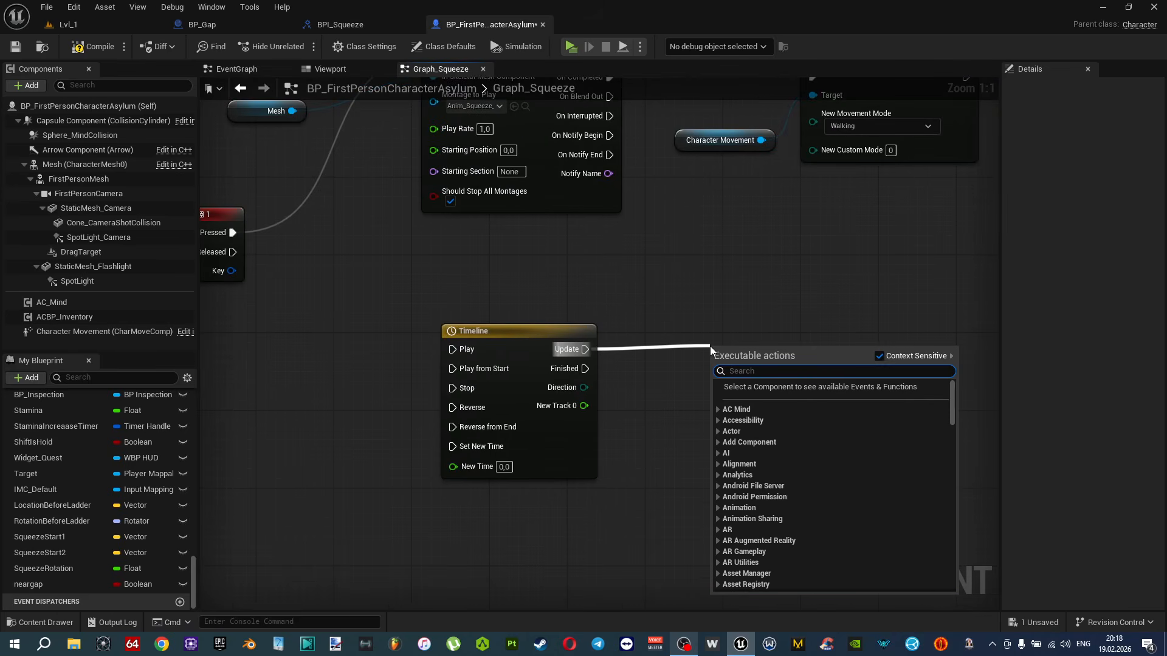
type("set act")
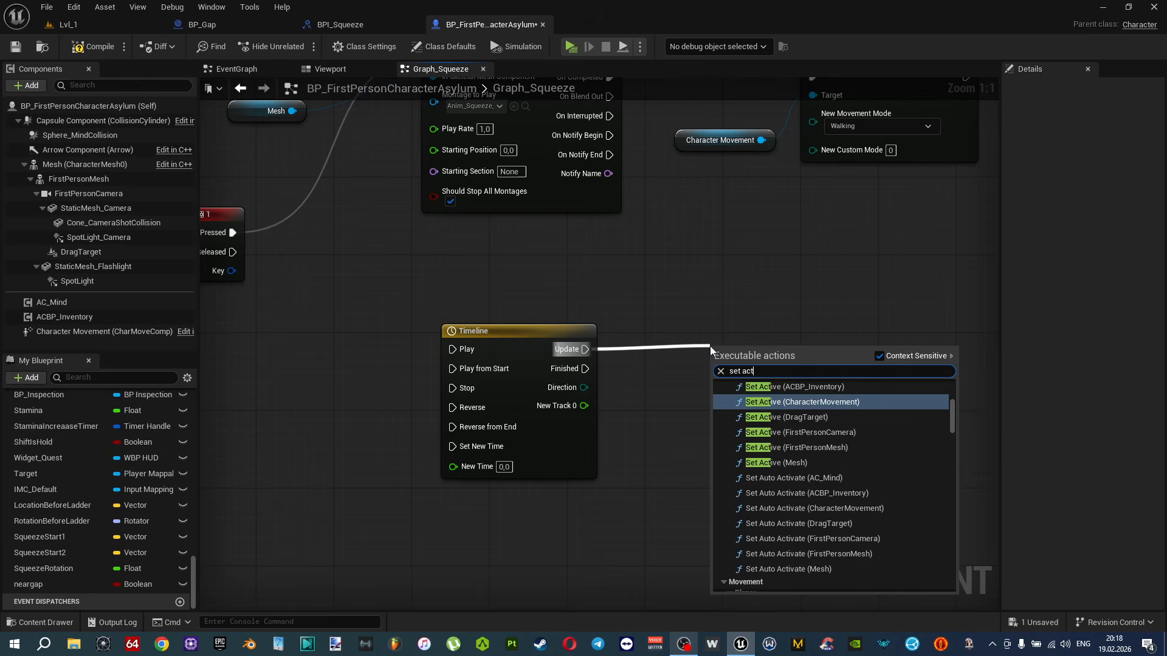
type("or r")
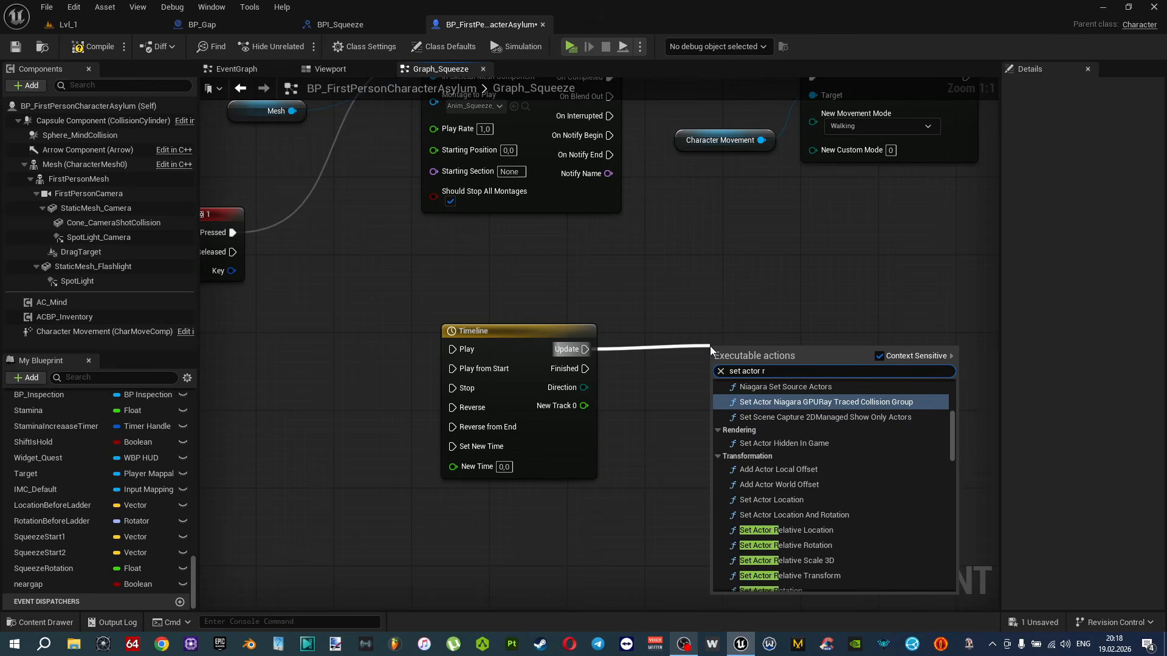
type("ota")
left_click(767, 428)
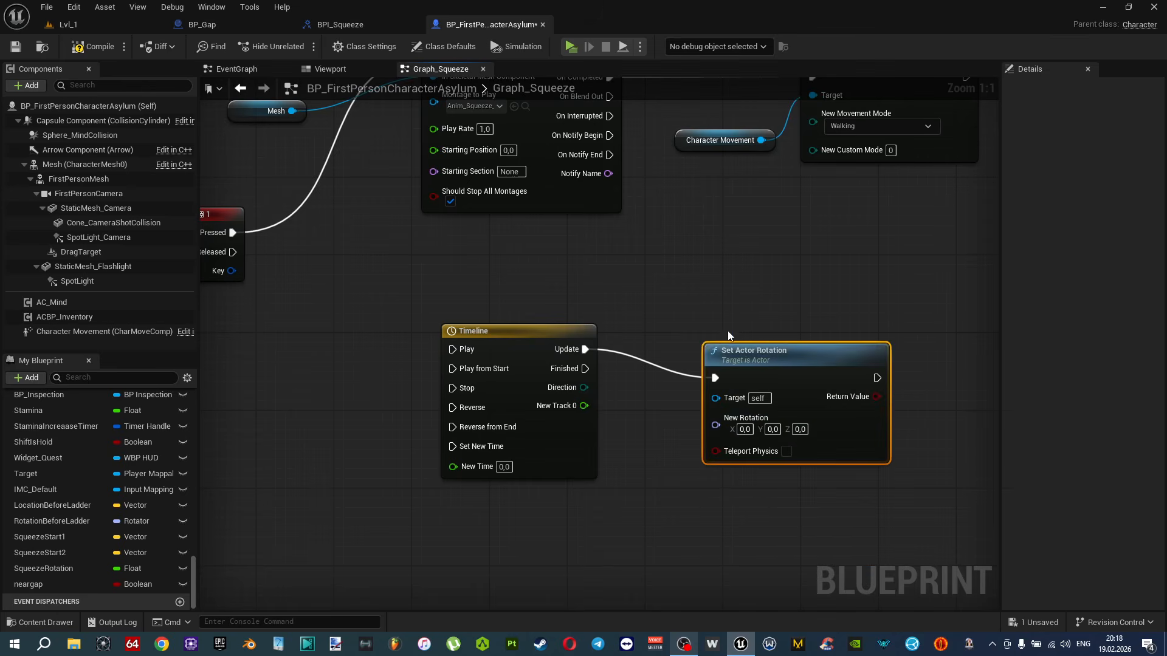
Connect the Sequence node's Then 2 output to the Timeline's Play from Start input.
scroll(756, 341, "down", 3)
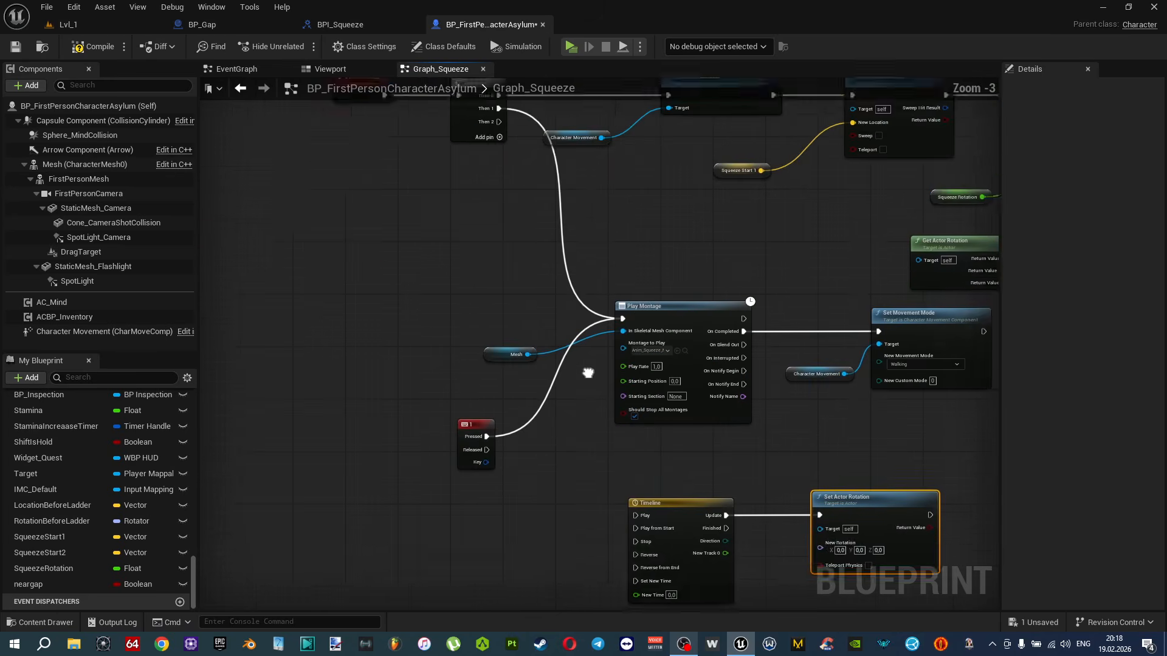
left_click_drag(518, 195, 655, 331)
scroll(677, 401, "up", 3)
right_click_drag(671, 403, 730, 255)
Replace the Set Actor Rotation node with a Set Actor Location node driven by the Timeline's Update output.
left_click_drag(730, 254, 890, 235)
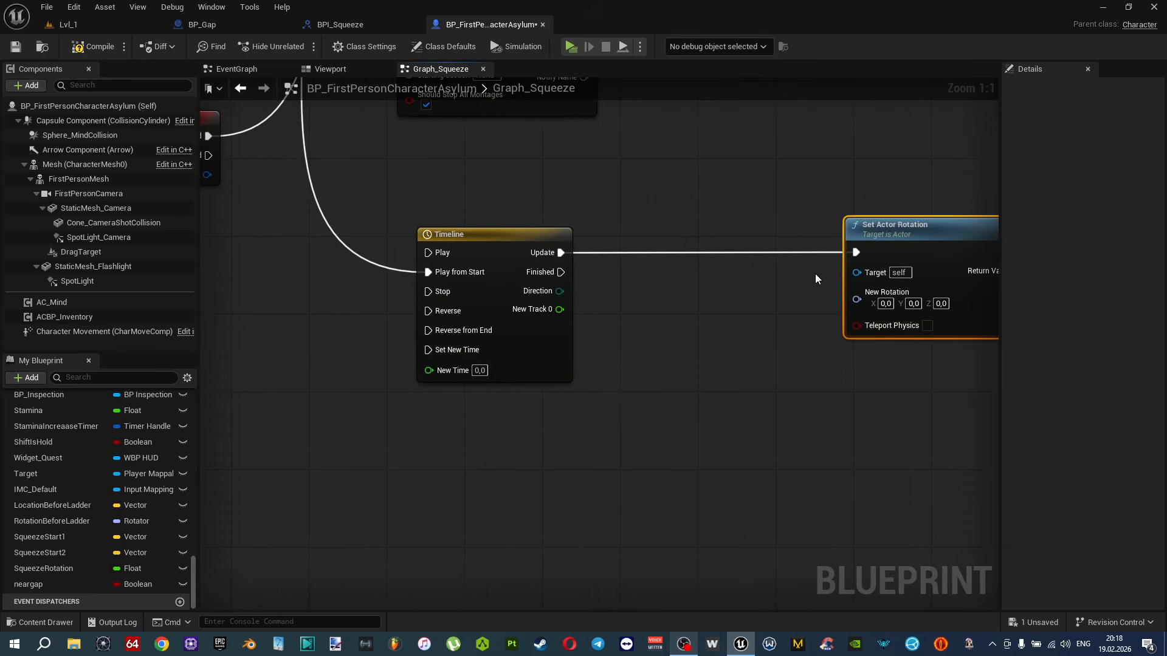
right_click_drag(792, 270, 683, 278)
key("Delete")
left_click_drag(459, 259, 539, 255)
type("set actor lo")
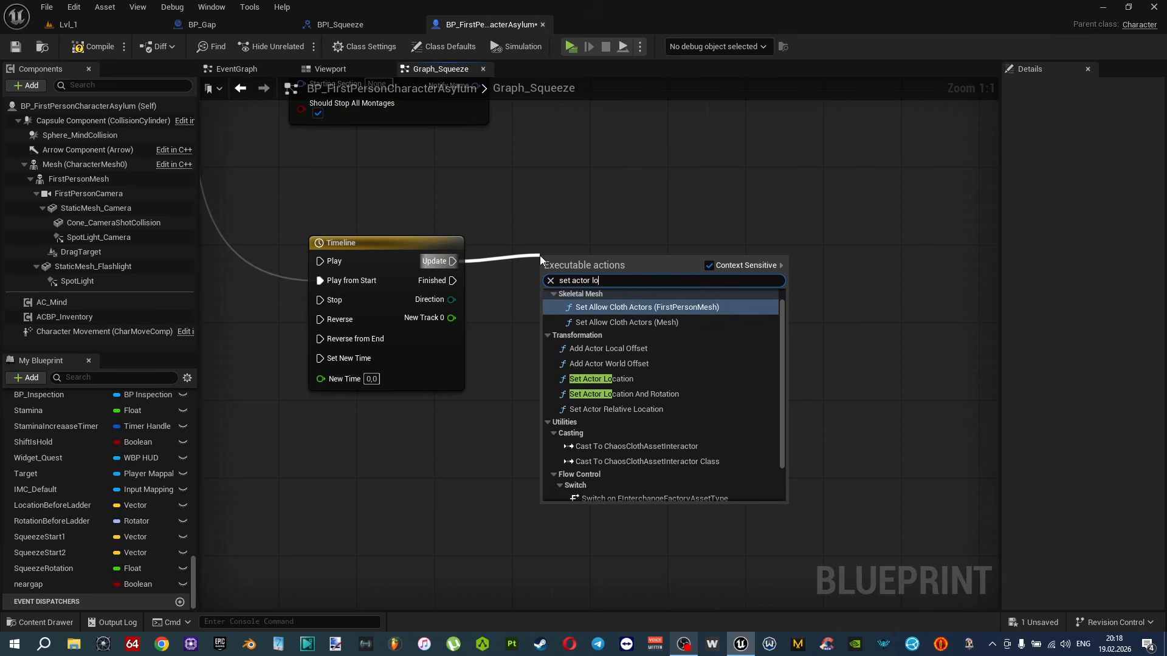
left_click(601, 378)
left_click_drag(589, 252, 782, 241)
Feed New Location of Set Actor Location from a Lerp (Vector) node, with its Alpha driven by the Timeline's New Track 0.
left_click_drag(738, 307, 685, 319)
type("ler")
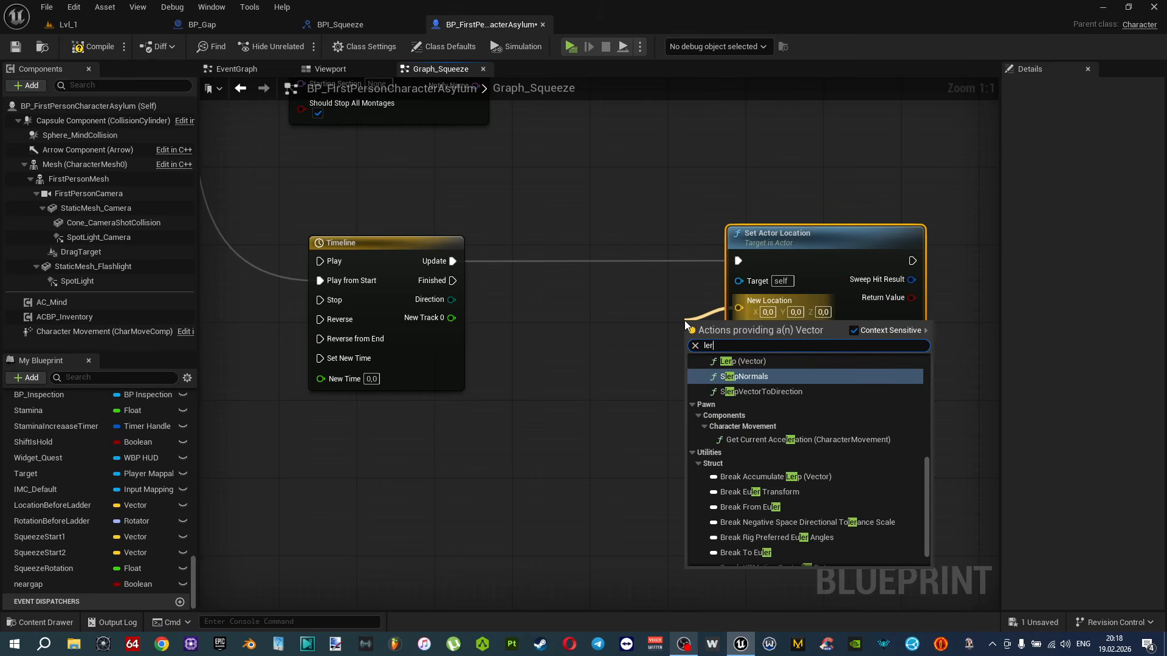
type("p")
left_click(774, 383)
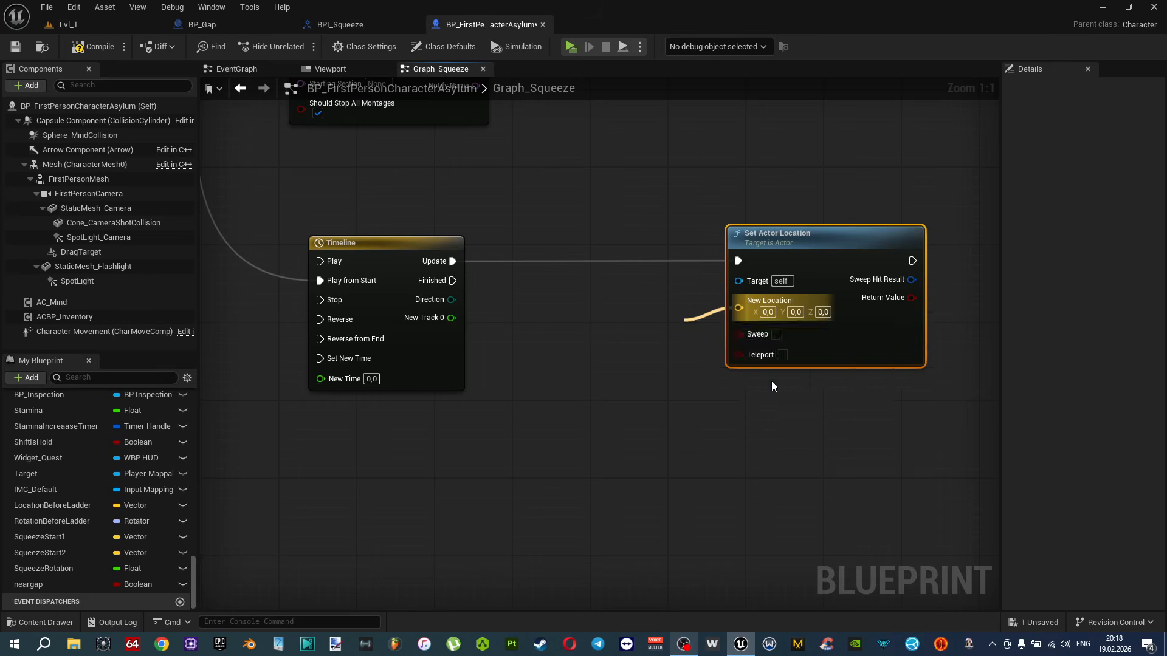
left_click_drag(733, 317, 573, 332)
left_click_drag(452, 317, 535, 397)
left_click_drag(590, 334, 570, 401)
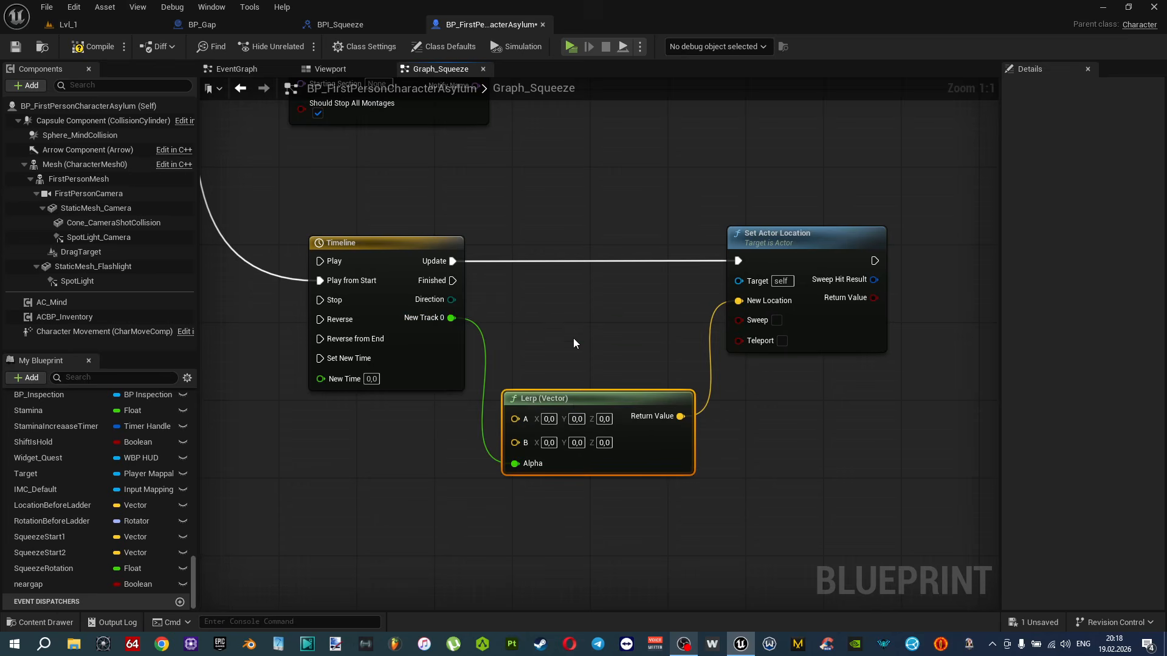
Duplicate the Squeeze Start 1 getter next to the Lerp (Vector) node and connect it to input A.
scroll(571, 364, "down", 3)
right_click_drag(627, 323, 688, 326)
scroll(625, 366, "up", 3)
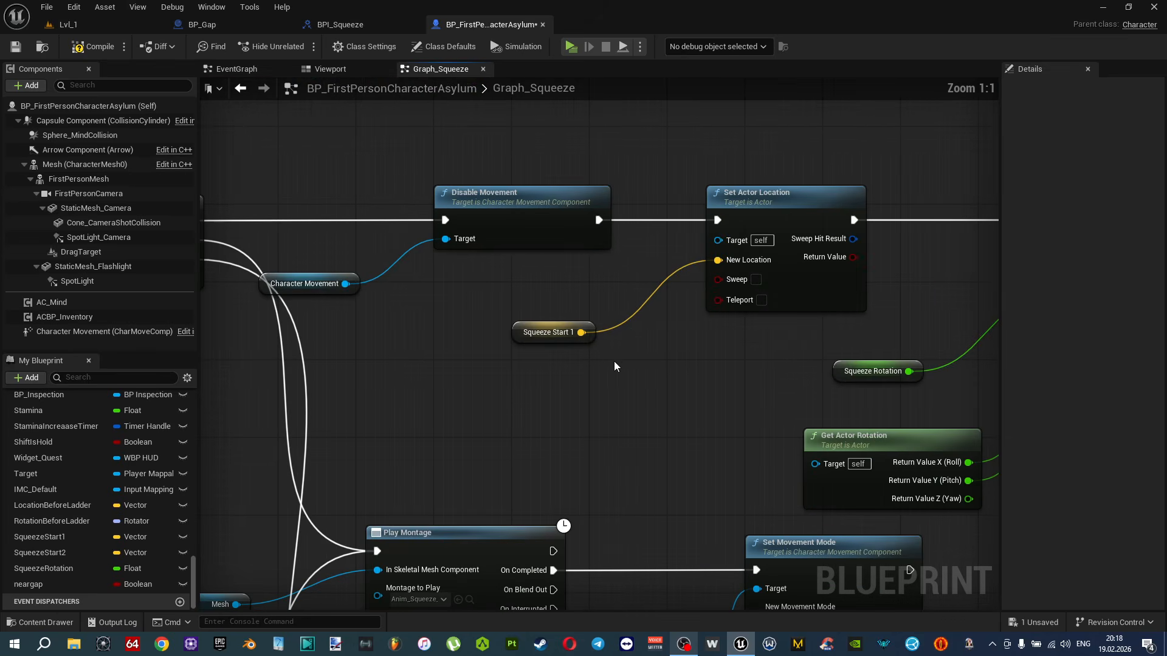
left_click_drag(584, 358, 586, 360)
right_click_drag(665, 438, 779, 309)
key("ctrl+v")
left_click_drag(558, 377, 706, 301)
right_click_drag(725, 418, 744, 384)
right_click_drag(627, 415, 658, 382)
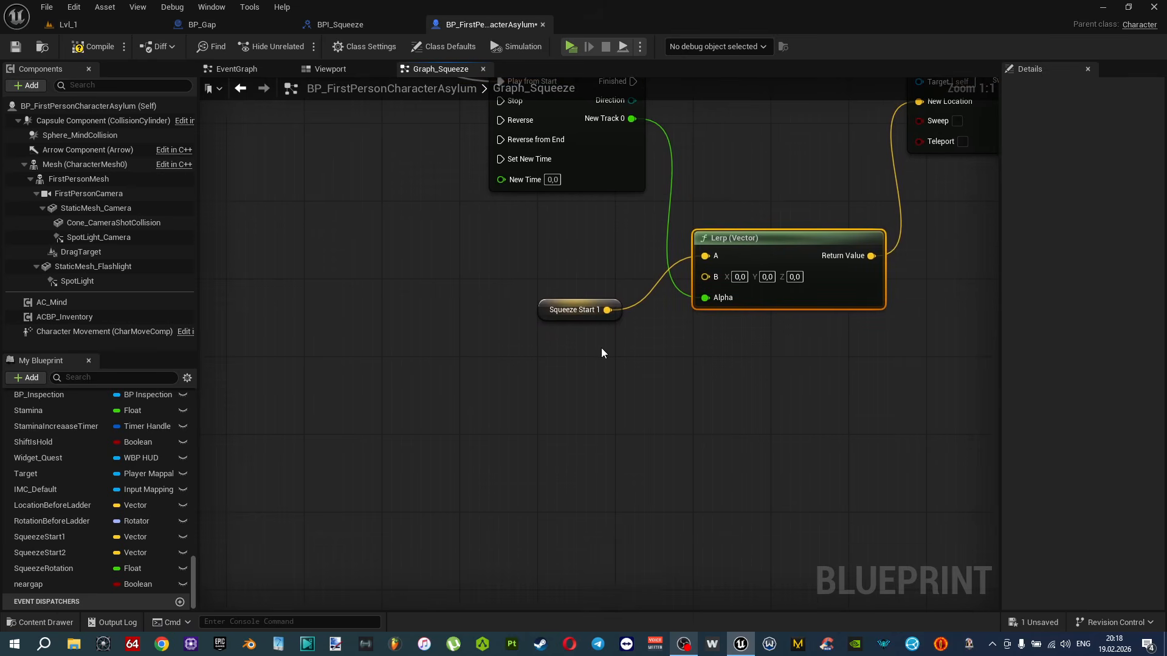
Add a vector Add node fed by Squeeze Start 1.
left_click_drag(542, 317, 580, 355)
type("add")
key("Return")
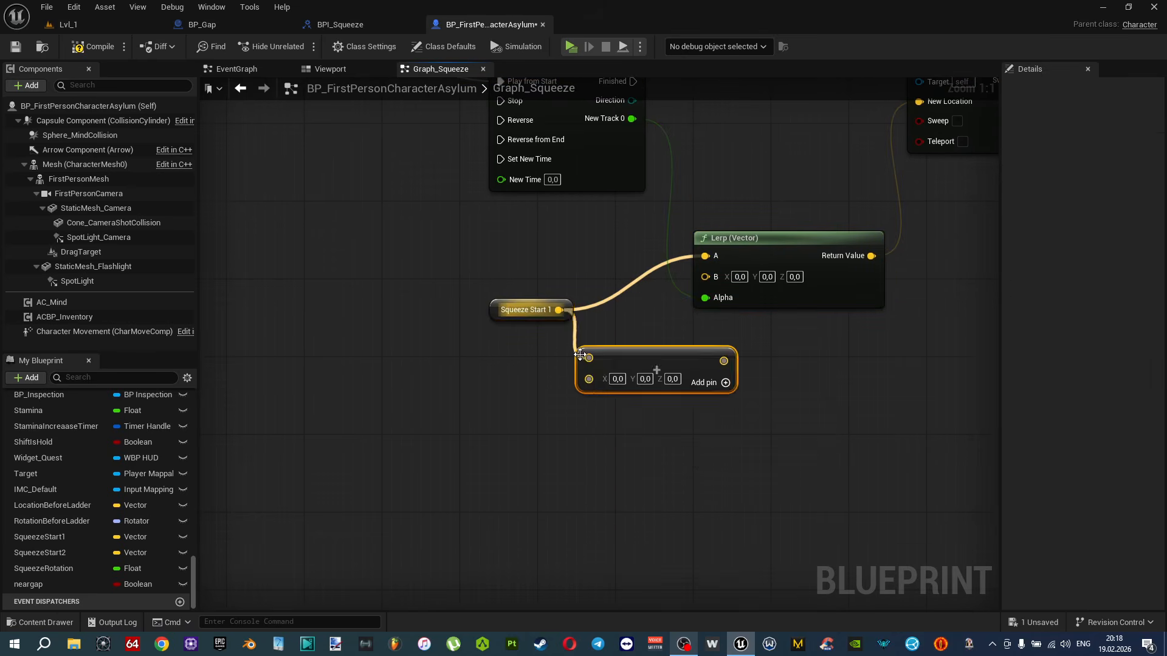
scroll(680, 429, "up", 1)
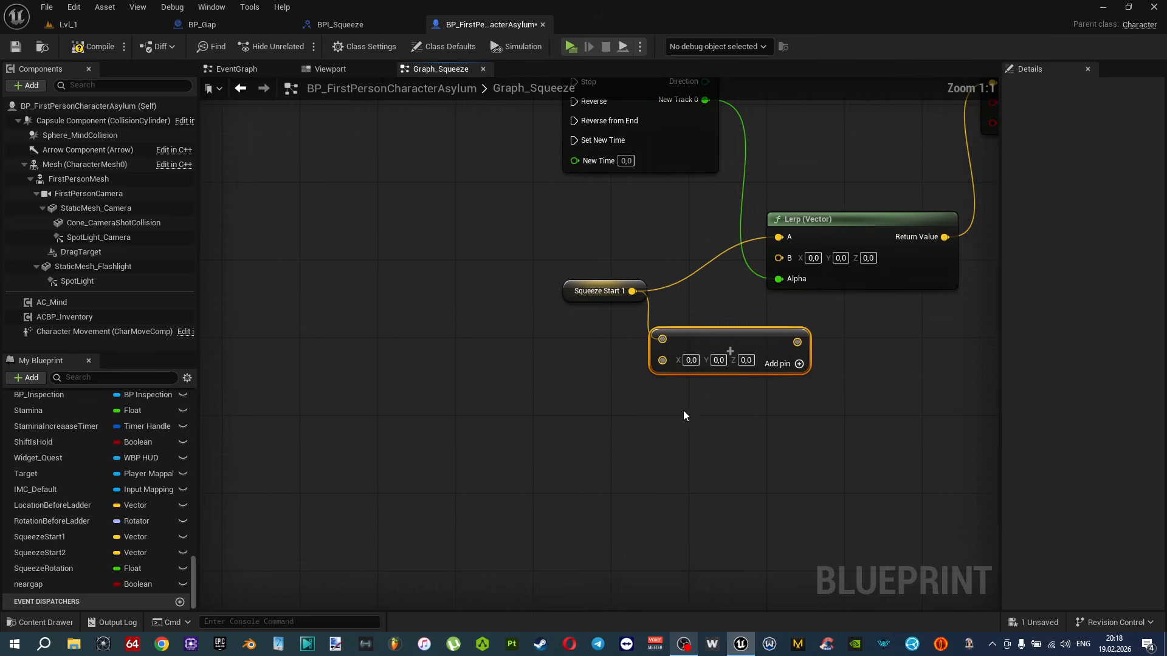
Add a Get Actor Forward Vector node and feed its return value into a Multiply node.
right_click(463, 460)
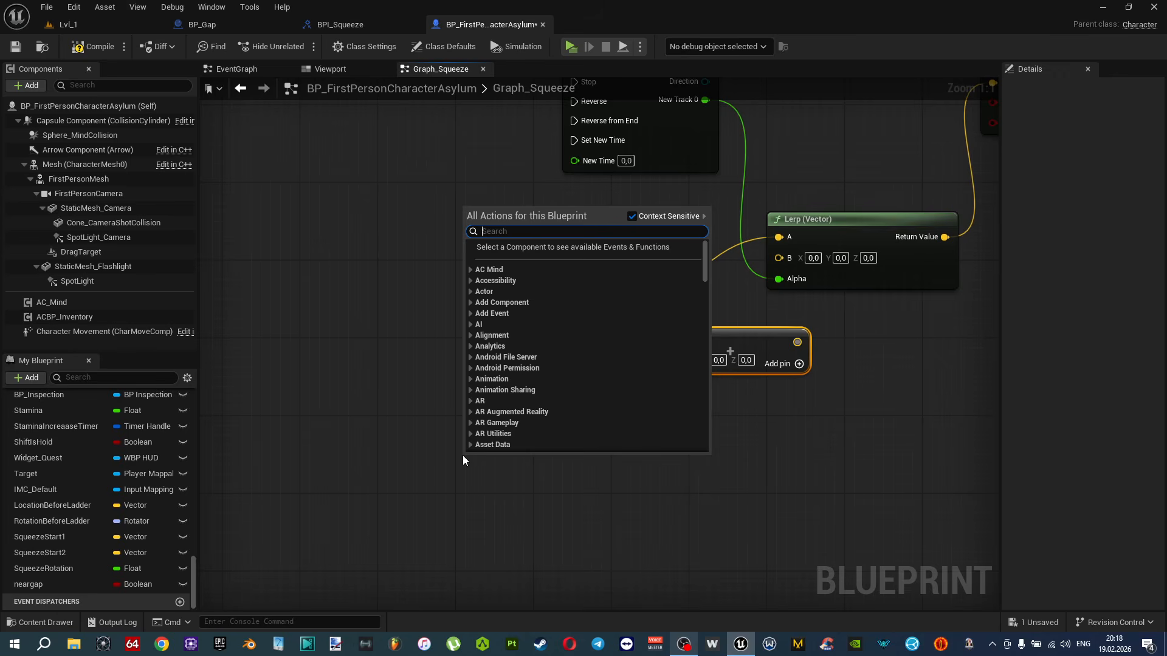
type("actor")
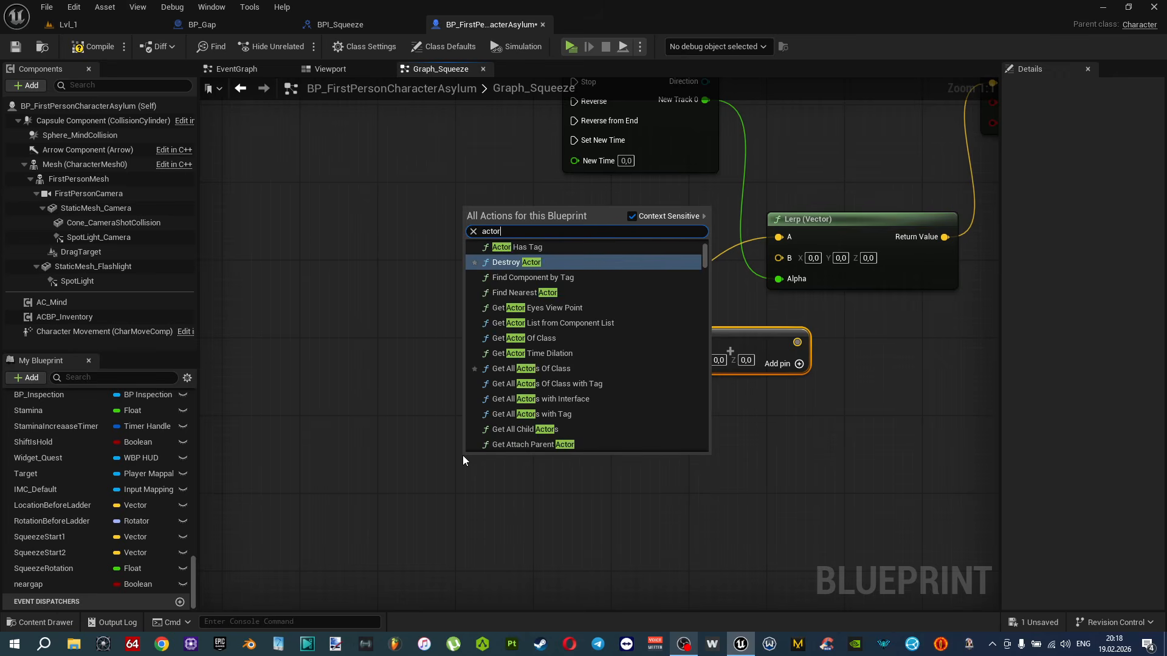
type(" forward")
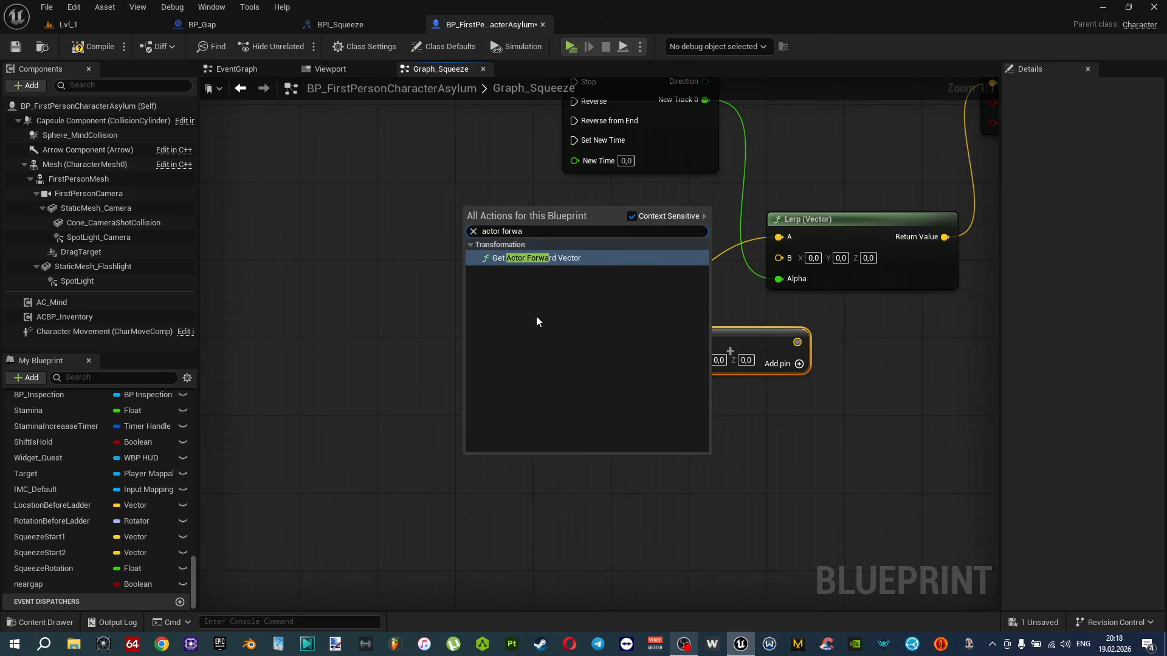
left_click(530, 260)
left_click_drag(535, 452, 572, 459)
type("*")
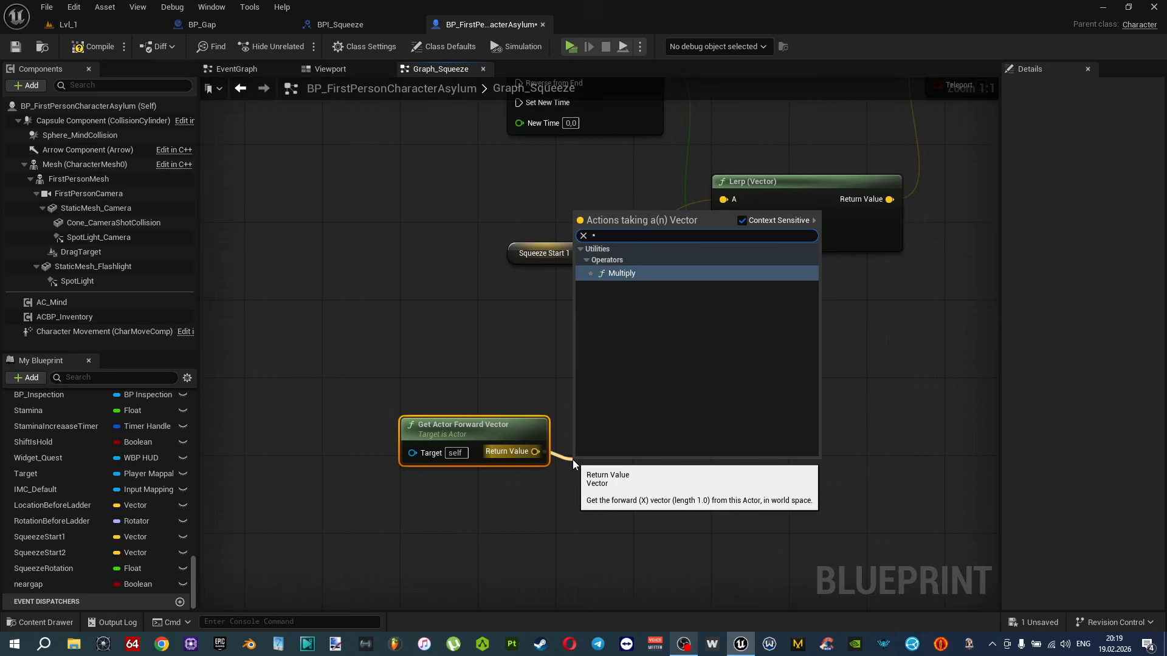
key("Return")
Connect the Multiply result to the Add node's second input and the sum to the Lerp's B input, and tidy the nodes.
right_click(577, 489)
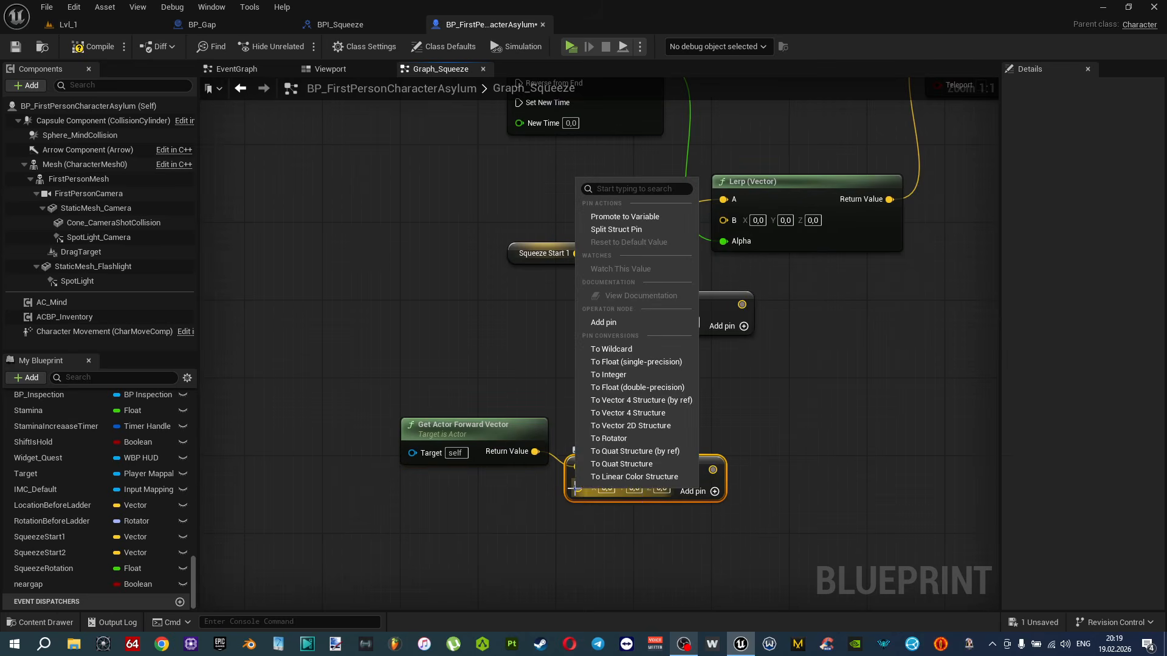
left_click(619, 374)
left_click_drag(646, 468, 609, 329)
right_click_drag(609, 329, 578, 389)
left_click_drag(633, 361, 692, 279)
left_click(446, 486)
left_click(568, 520, "shift")
left_click_drag(567, 521, 483, 458)
right_click_drag(482, 459, 562, 451)
left_click(561, 451)
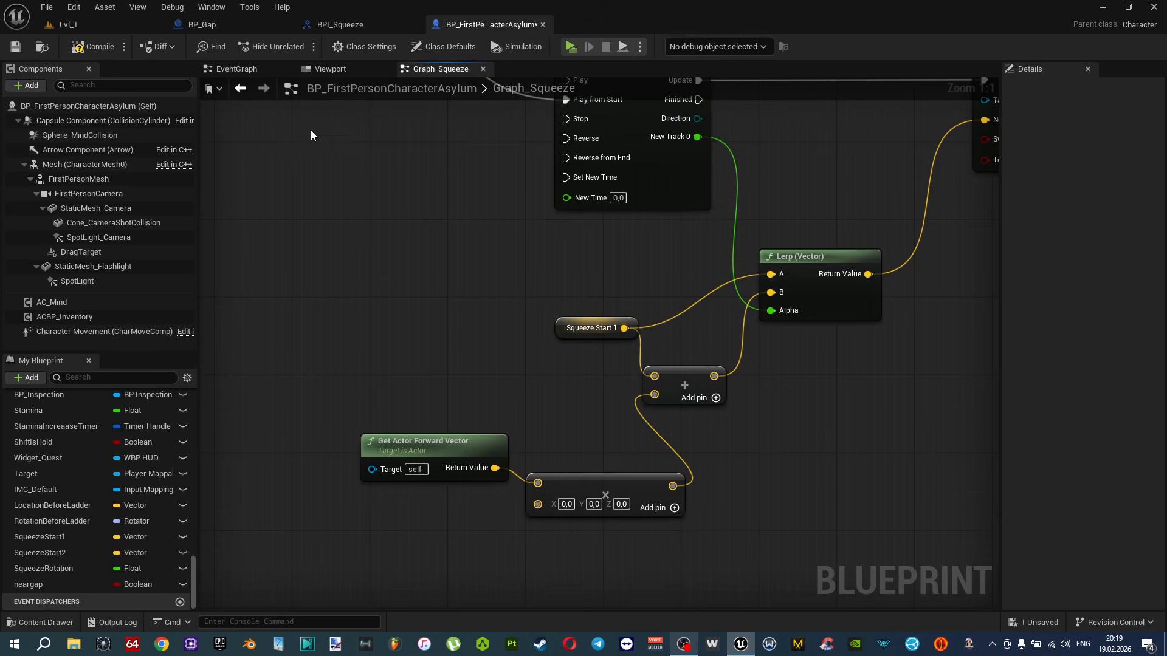
Convert the Multiply node's second input to a single-precision float of 180, and compile and save the Blueprint.
left_click(114, 27)
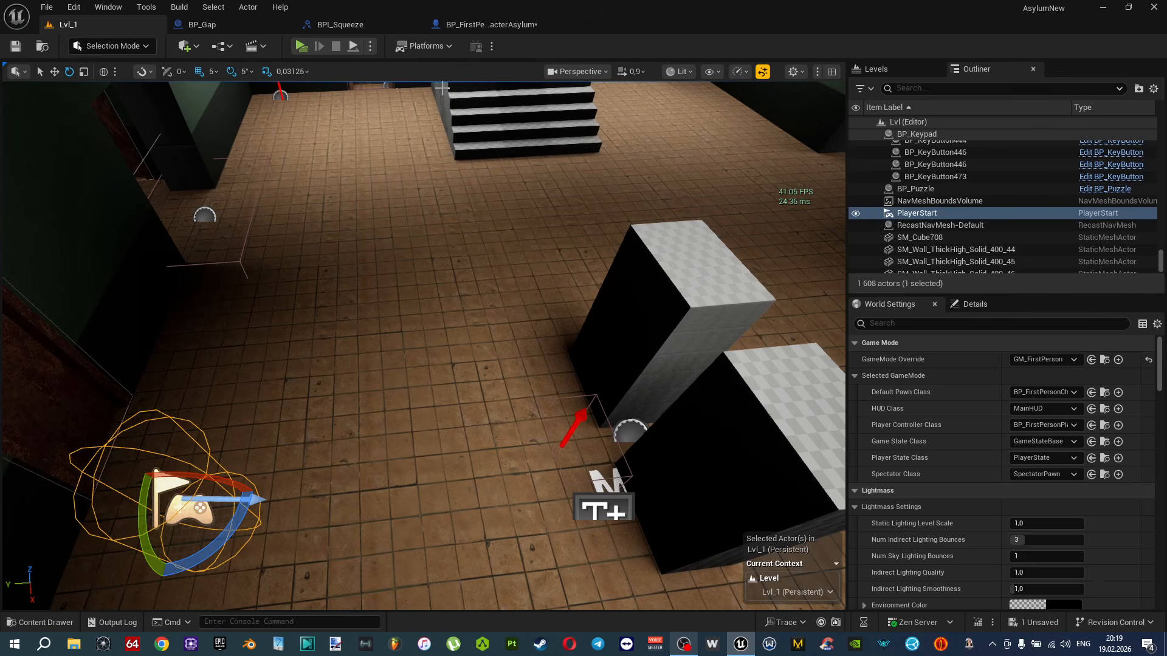
left_click(486, 24)
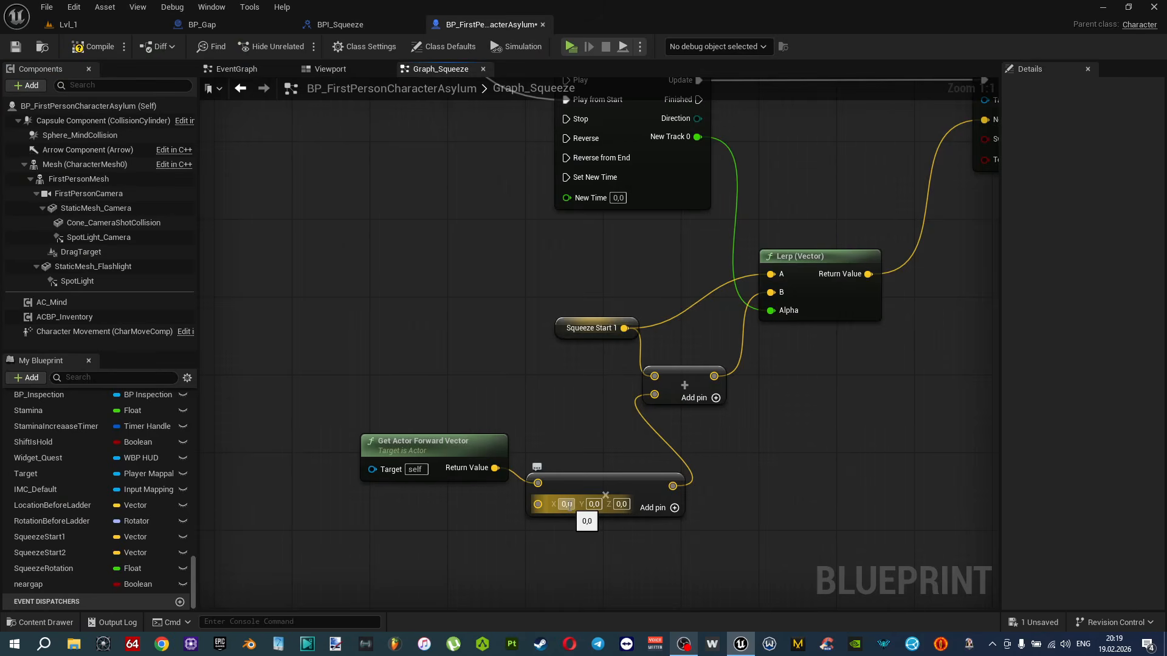
right_click(538, 504)
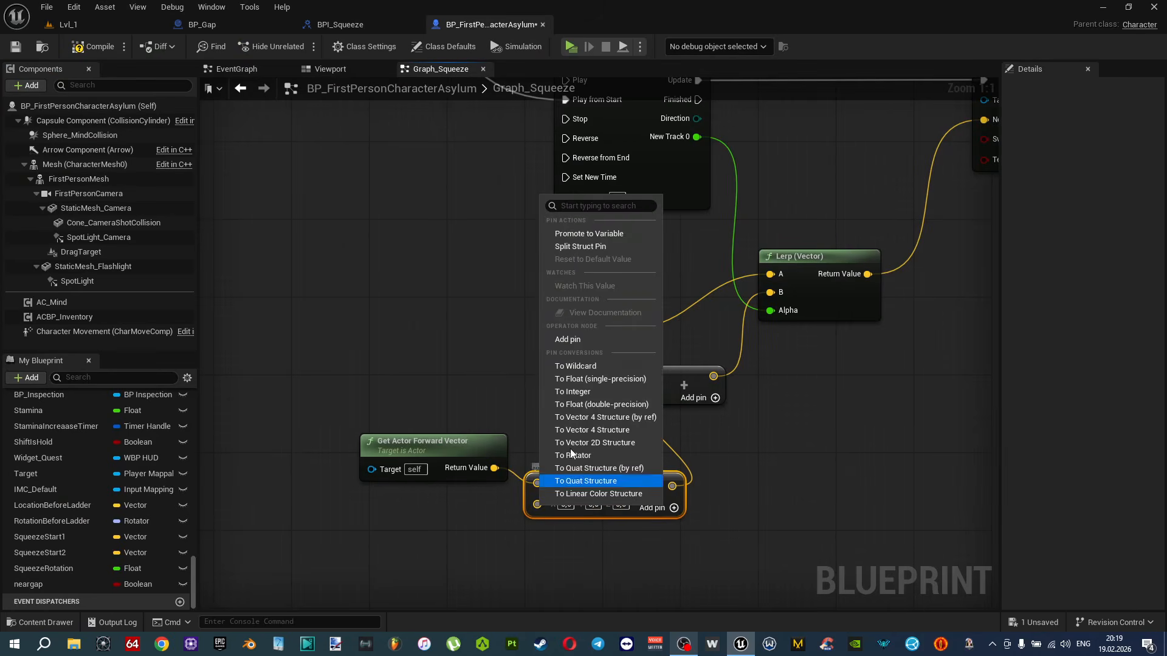
left_click(598, 378)
left_click(557, 502)
type("180")
key("Return")
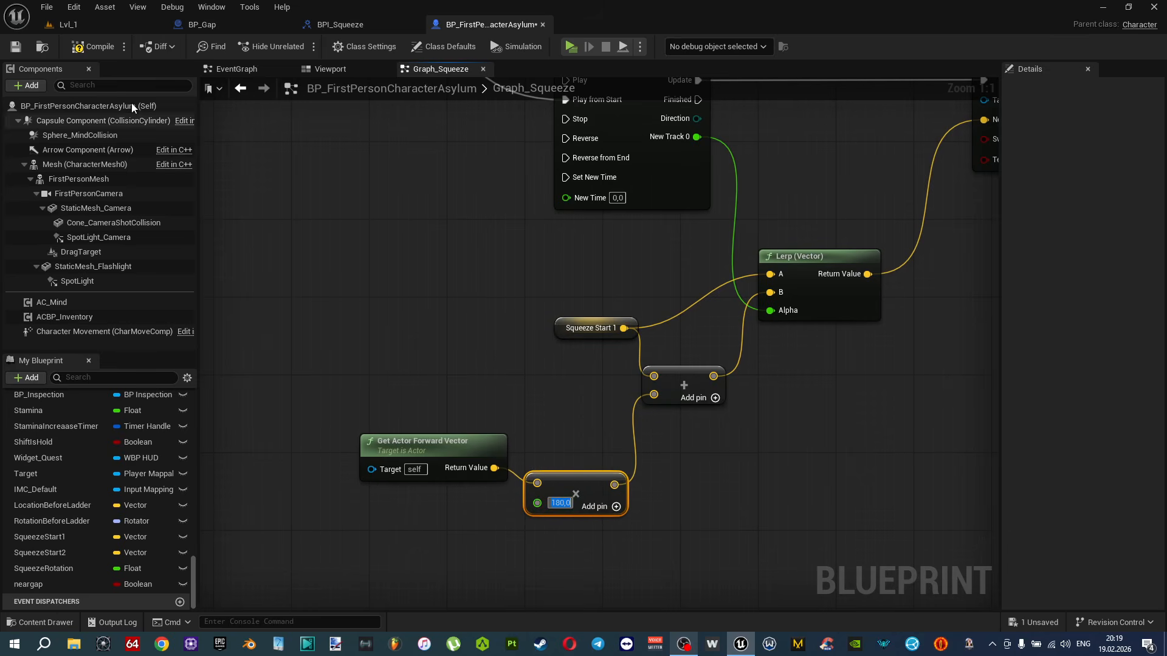
left_click(96, 46)
key("ctrl+s")
Disconnect Play Montage's On Completed output and move the Set Movement Mode and Character Movement nodes down below the Timeline logic.
scroll(655, 239, "down", 4)
right_click_drag(655, 240, 492, 363)
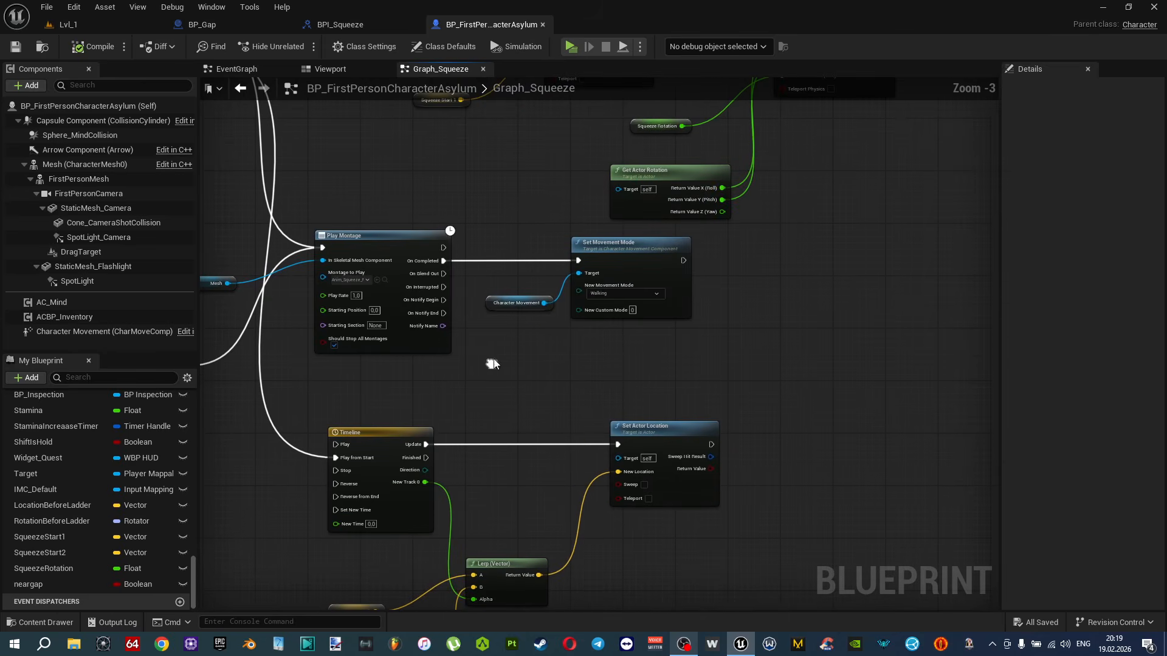
left_click(444, 260, "alt")
right_click_drag(611, 329, 604, 298)
scroll(614, 300, "up", 3)
left_click_drag(680, 298, 486, 237)
left_click_drag(560, 169, 579, 481)
Connect the Timeline's Finished output to Set Movement Mode and save the Blueprint.
right_click_drag(535, 372, 728, 420)
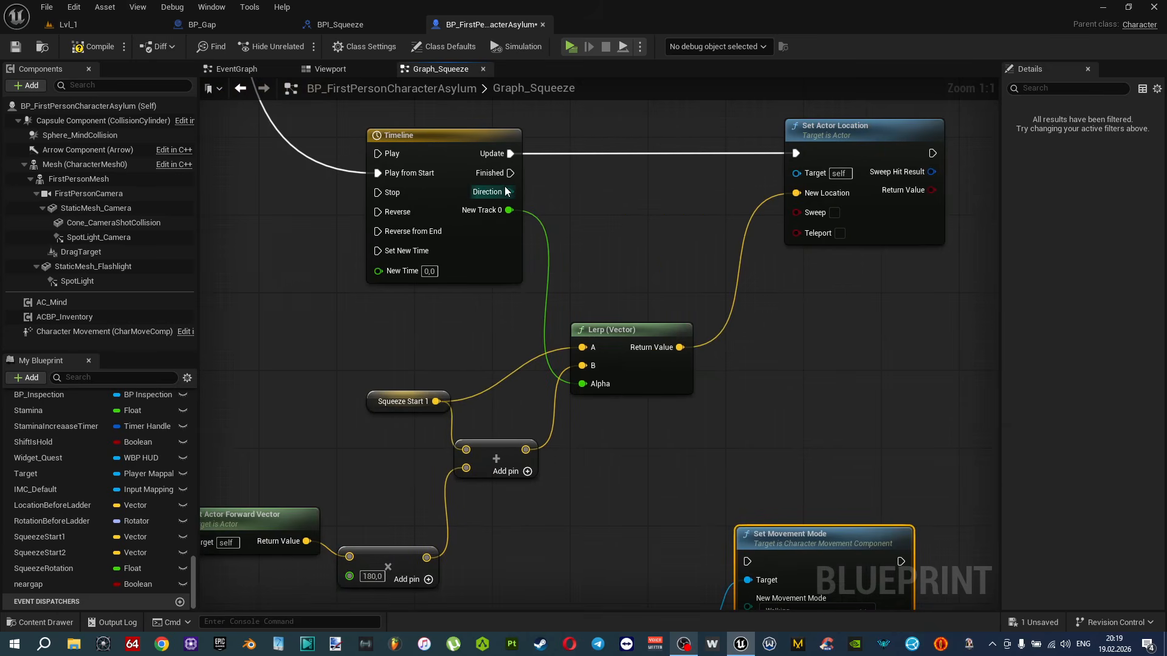
left_click_drag(510, 172, 747, 561)
right_click_drag(733, 514, 590, 288)
scroll(716, 460, "down", 1)
left_click_drag(675, 295, 698, 386)
key("ctrl+s")
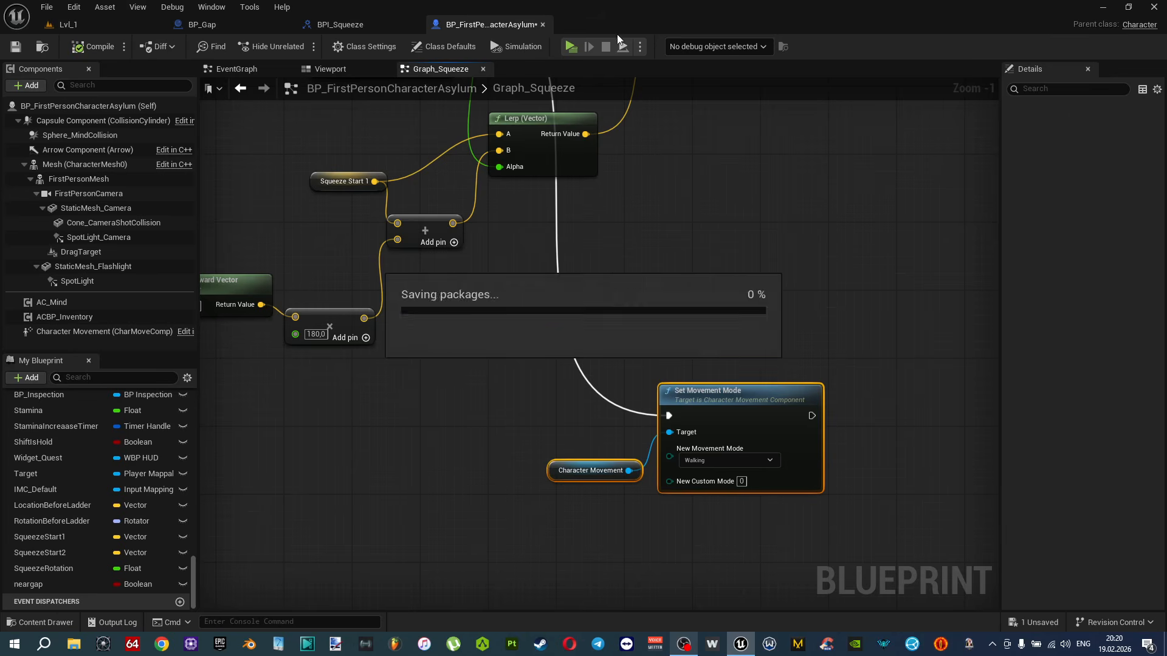
Play-test the squeeze by walking the character to the gap, and end the preview.
left_click(571, 46)
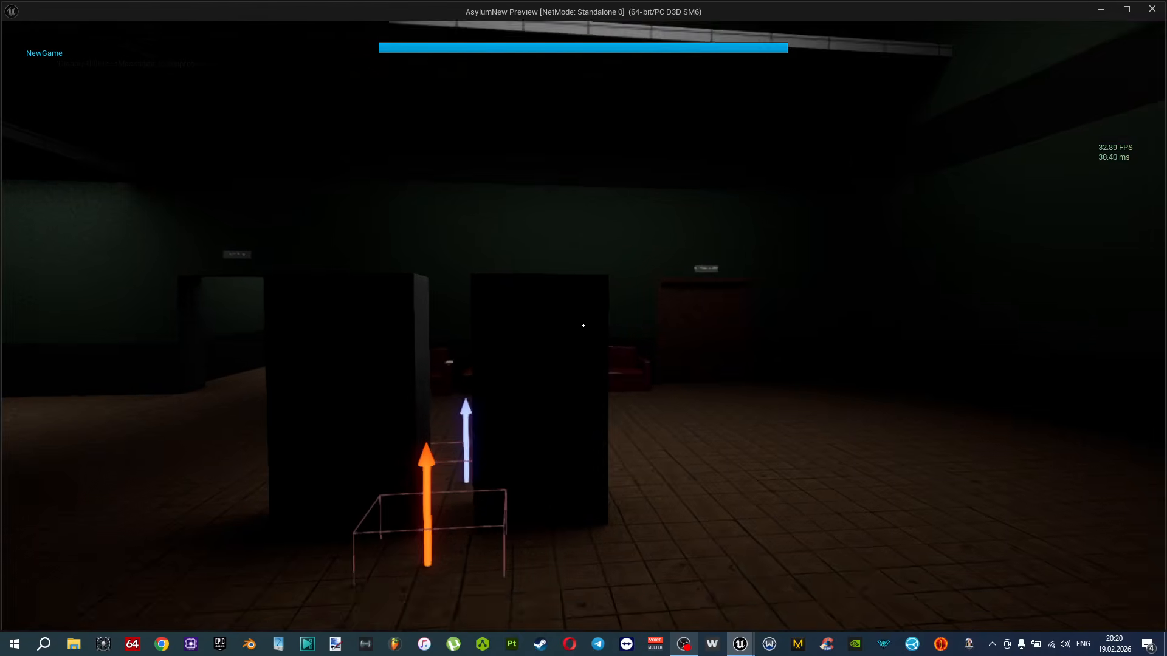
key("w")
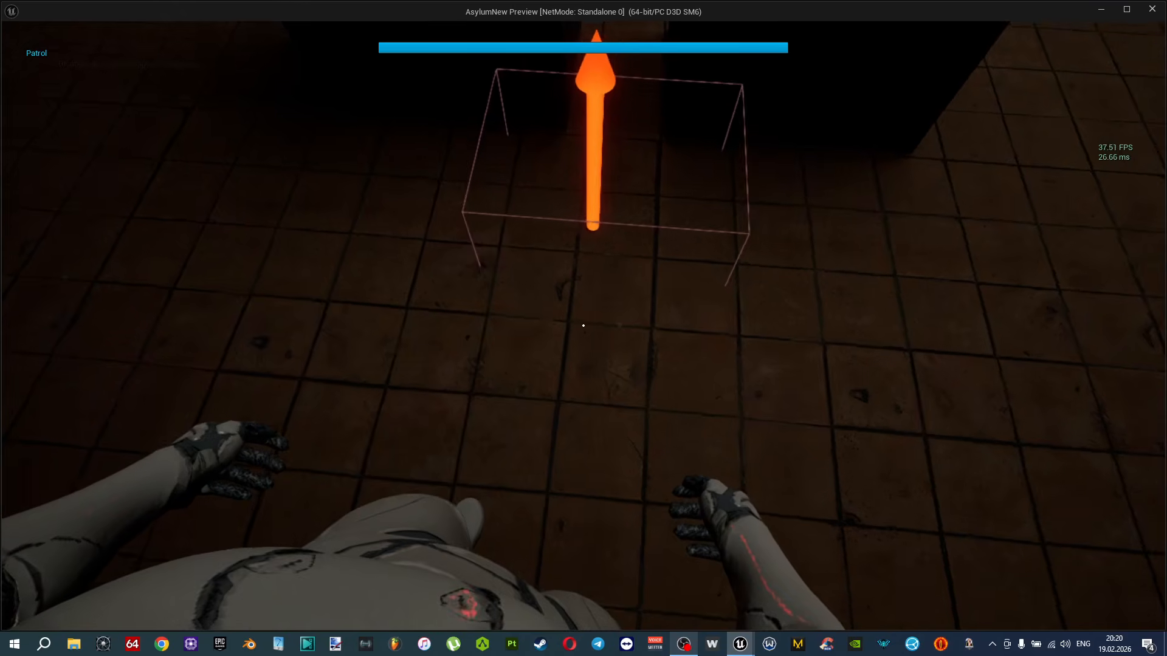
key("w")
key("w")
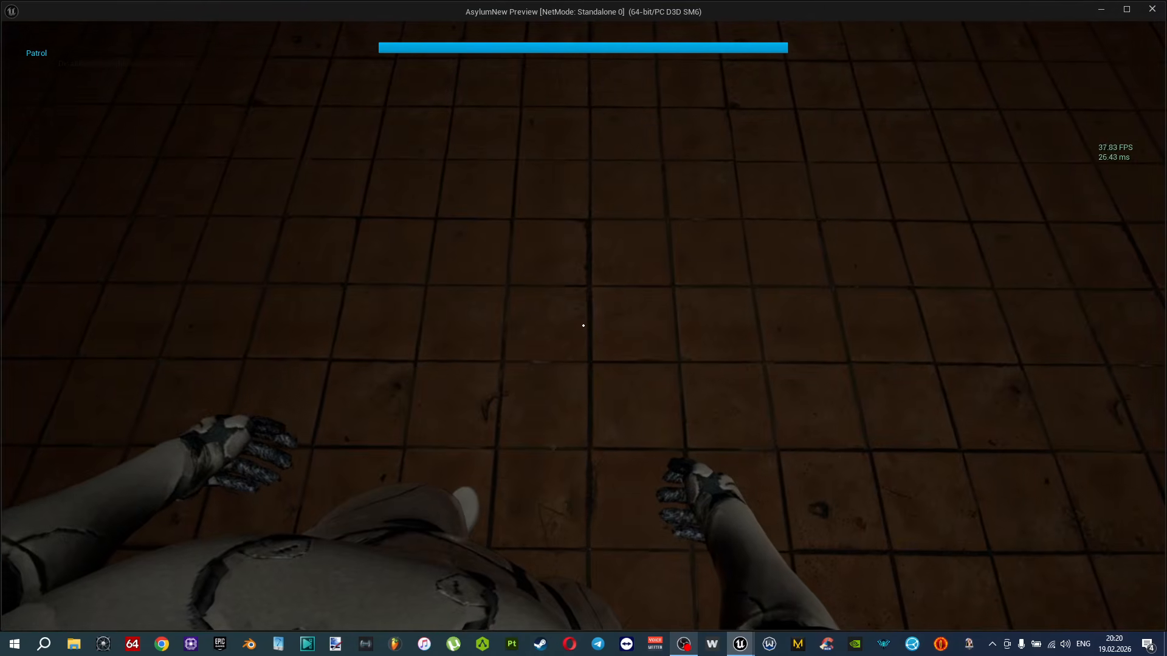
key("w")
key("w")
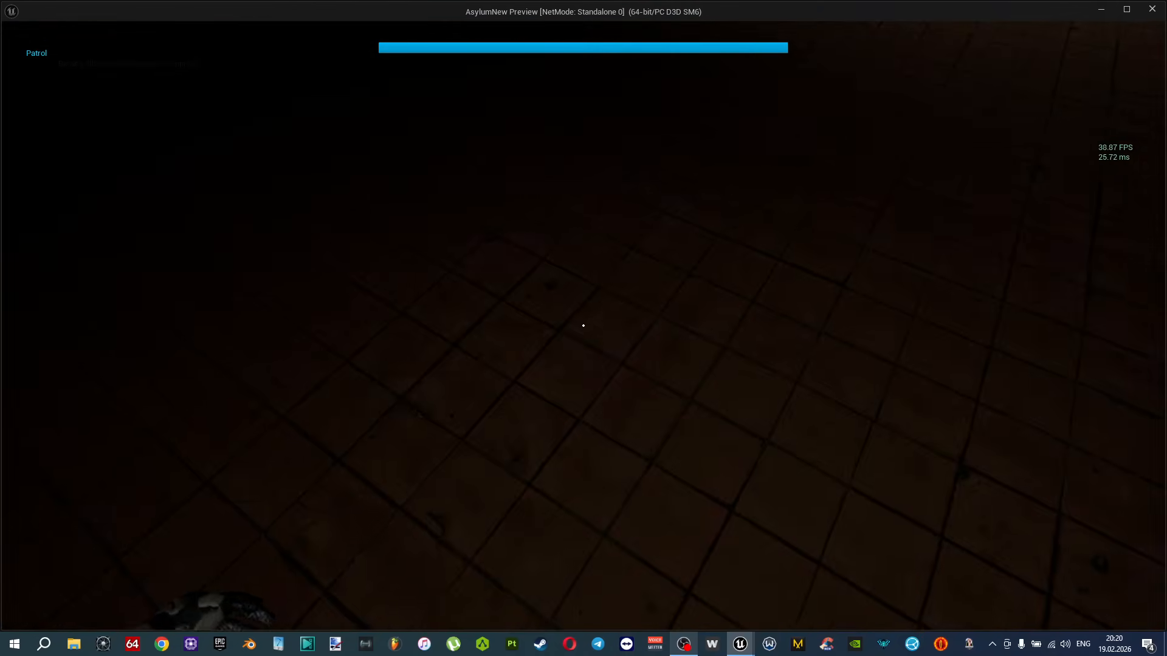
key("w")
key("w")
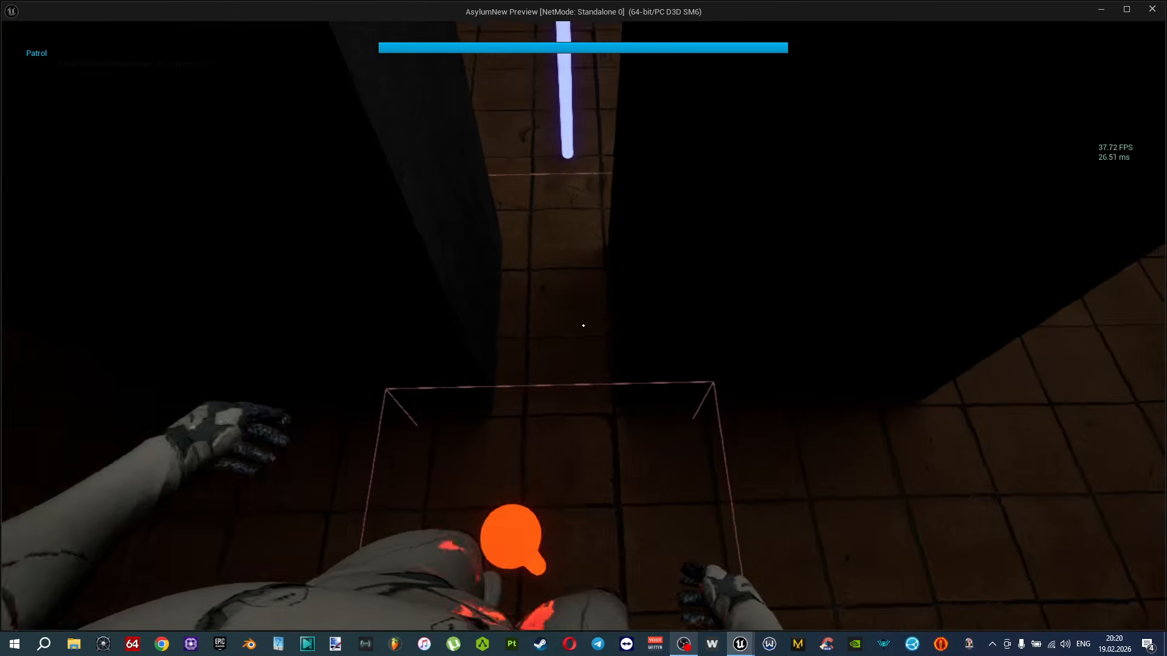
key("Escape")
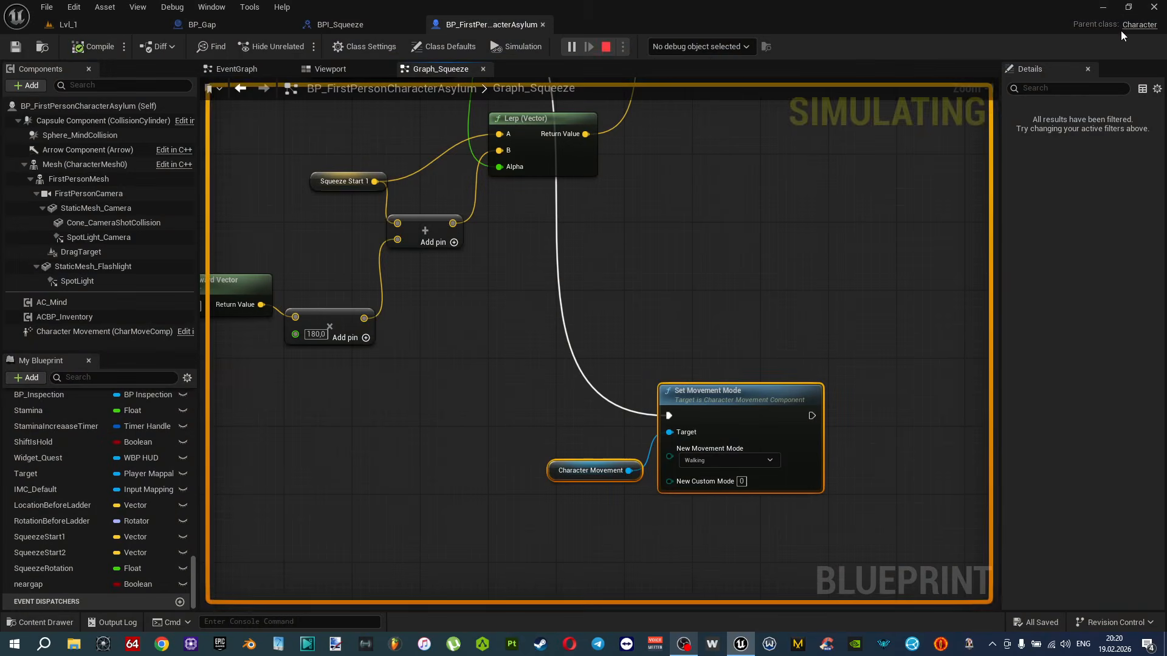
Open Anim_Squeeze_Montage from the Squeeze folder and set its Blend Out time to 0.
key("ctrl+space")
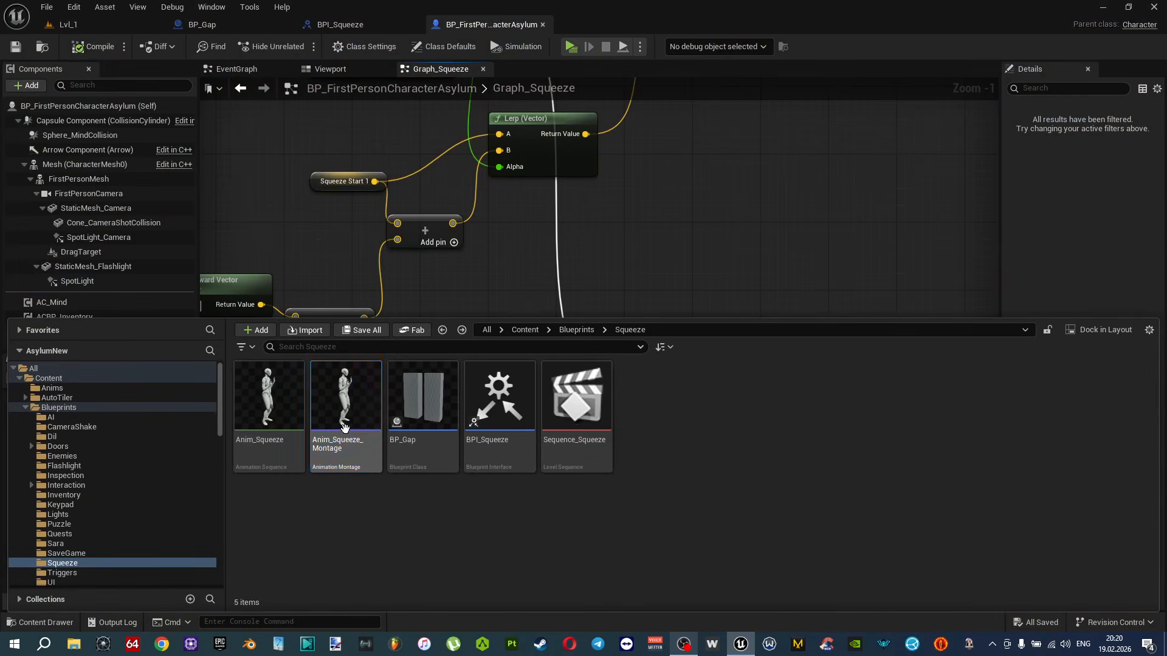
left_click(343, 422)
double_click(344, 422)
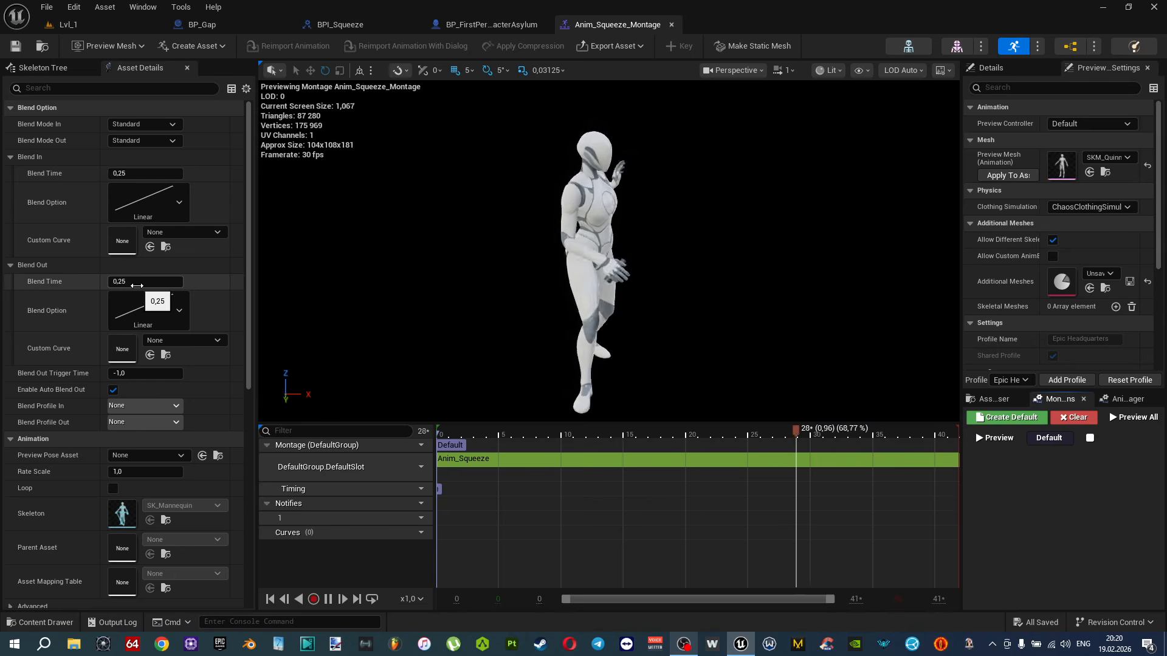
left_click(138, 282)
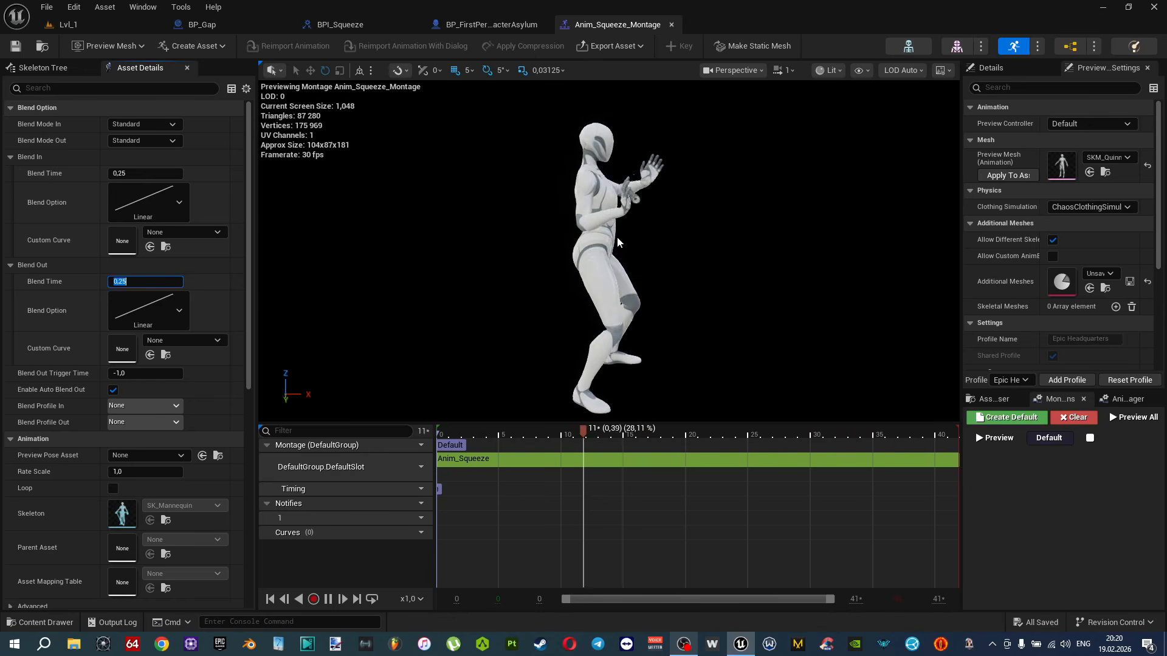
type("0")
key("Return")
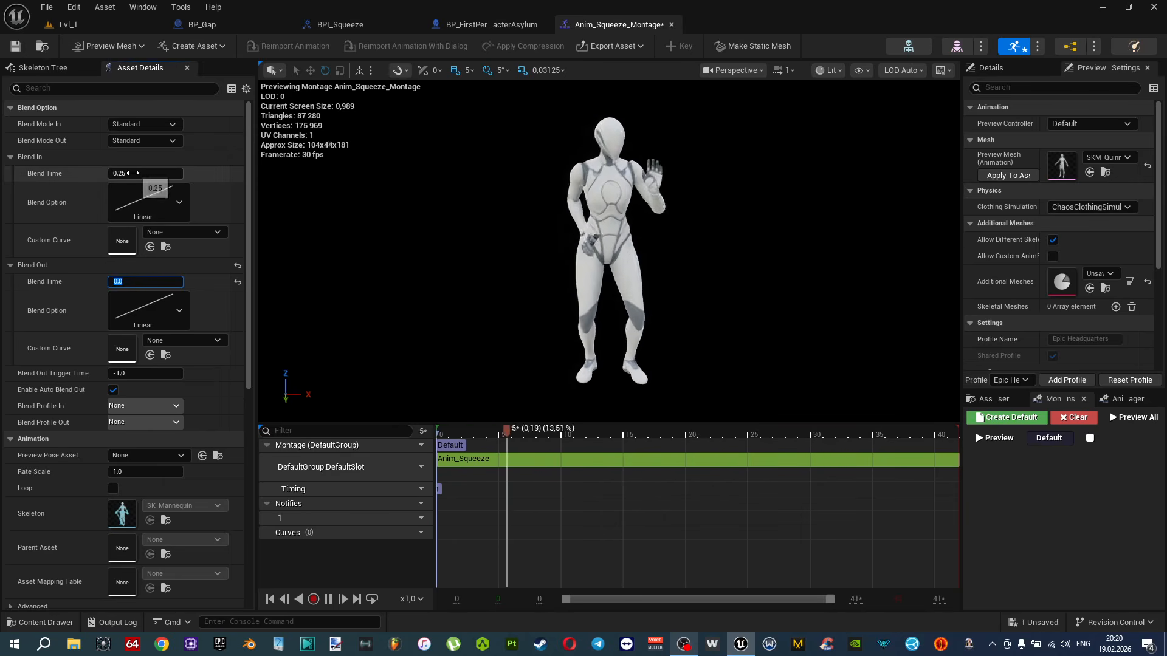
Set the montage's Blend In time to 0 and save the asset.
left_click(133, 173)
type("0")
key("Return")
left_click(15, 46)
Return to BP_FirstPersonCharacterAsylum, play-test squeezing through the gap in both directions, and end the preview.
left_click(478, 26)
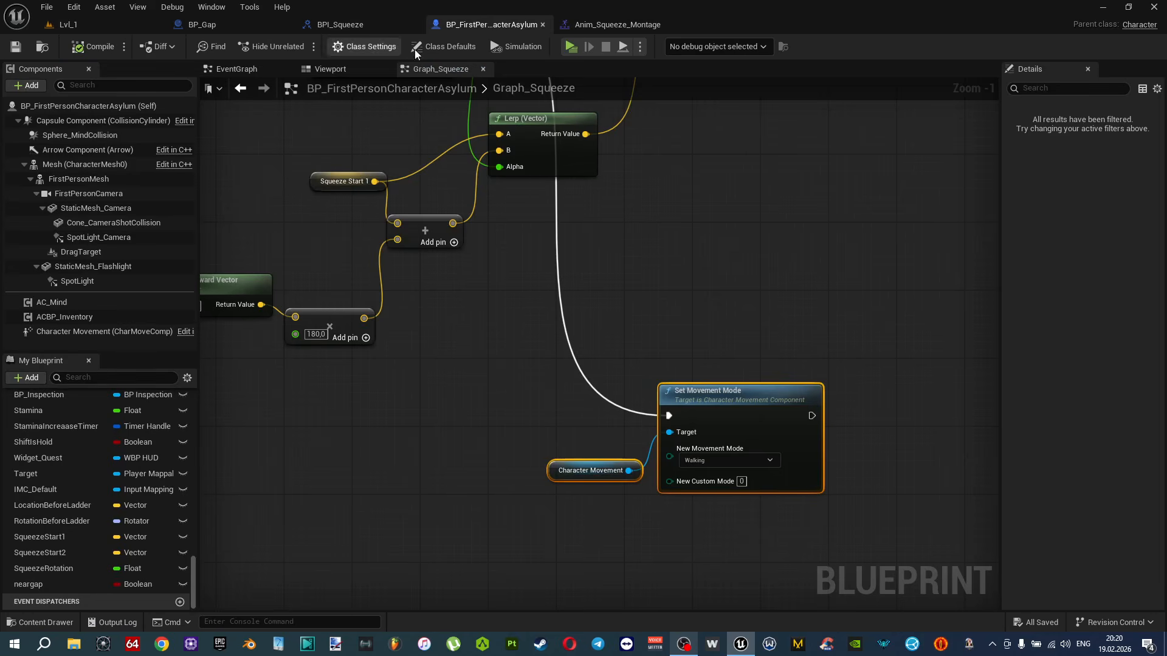
left_click(567, 46)
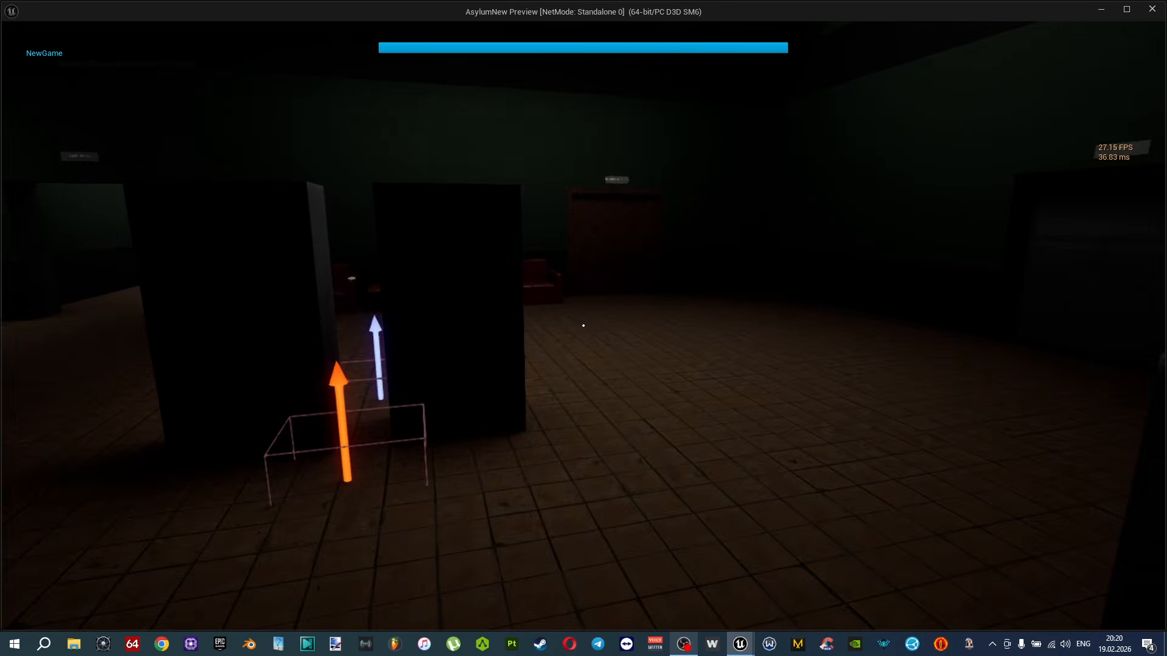
key("w")
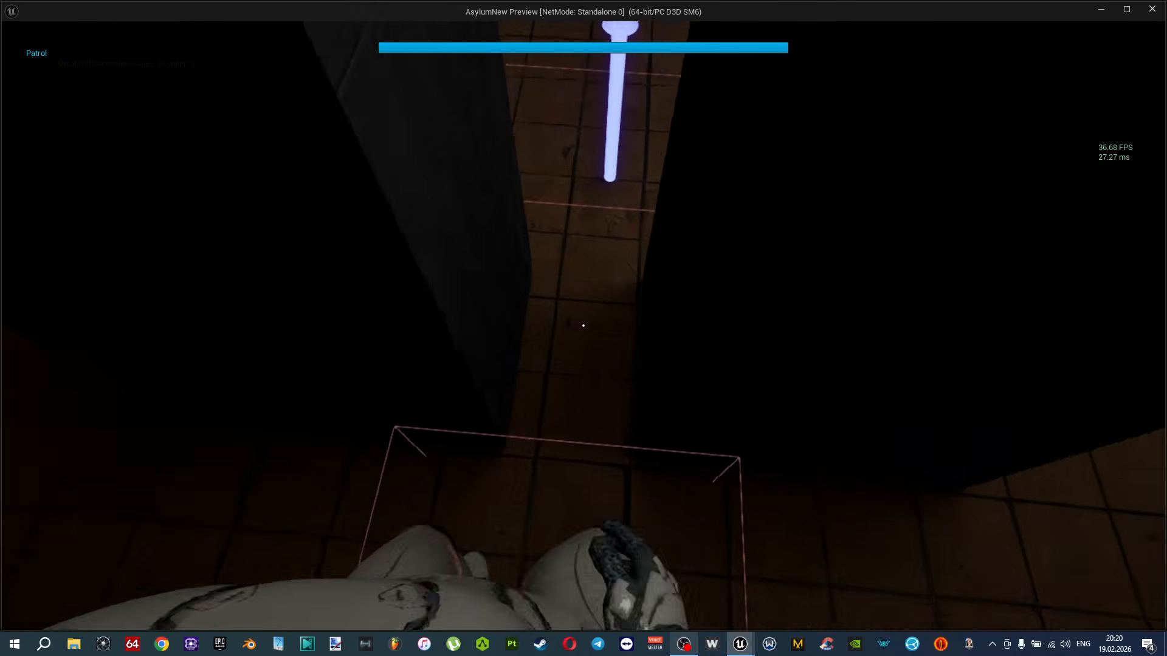
key("w")
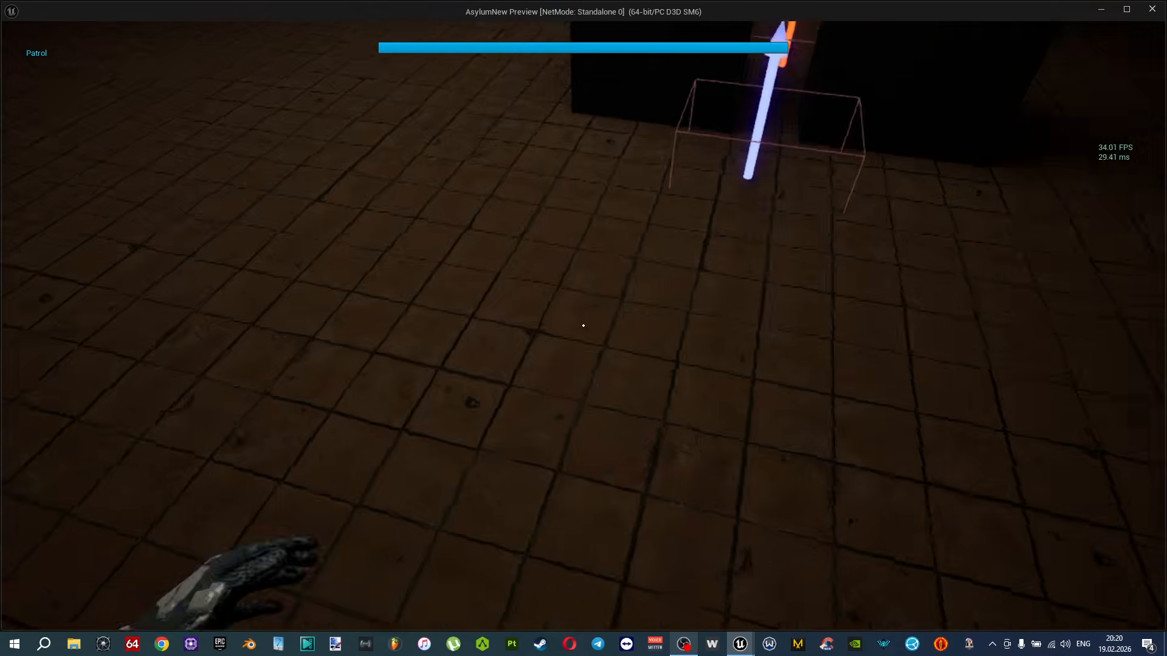
key("w")
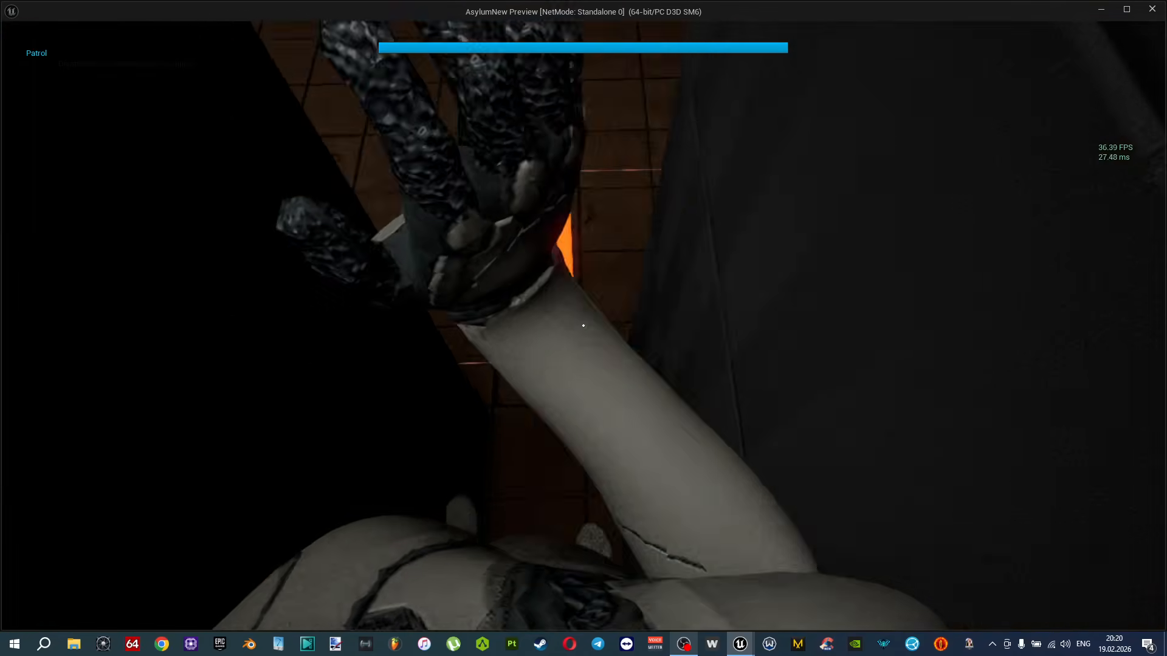
key("Escape")
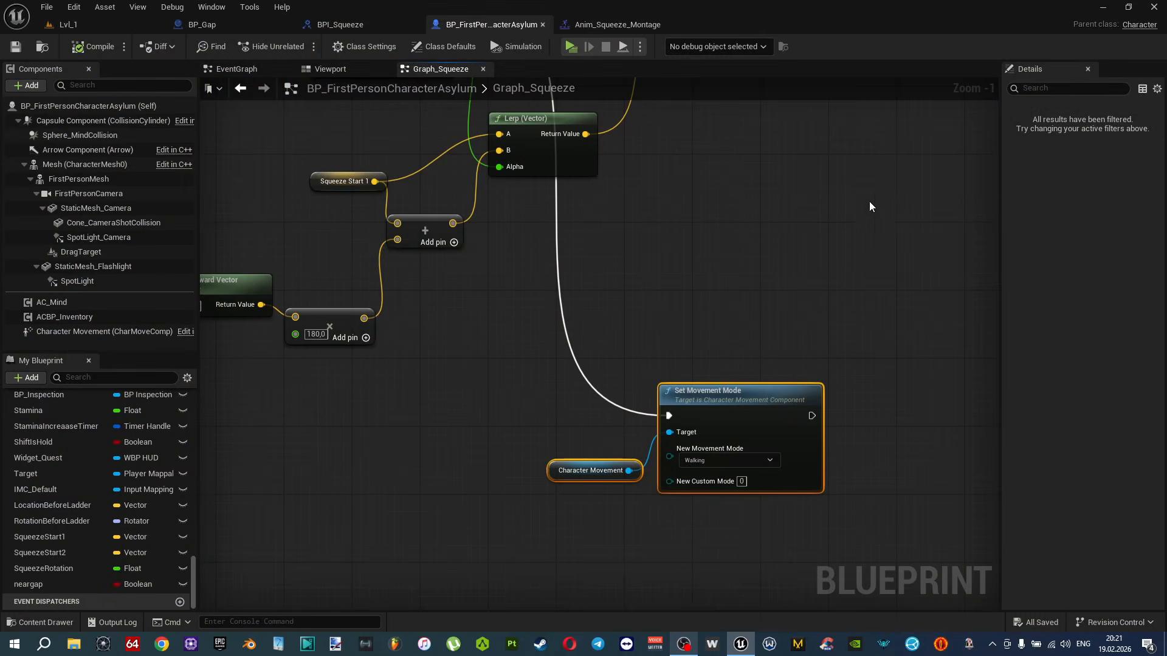
Review how Graph_Squeeze's SqueezeStartOverlap event sets the squeeze start locations, the rotation and Neargap.
right_click_drag(802, 250, 730, 337)
right_click_drag(728, 314, 718, 475)
right_click_drag(705, 251, 704, 440)
scroll(622, 297, "up", 2)
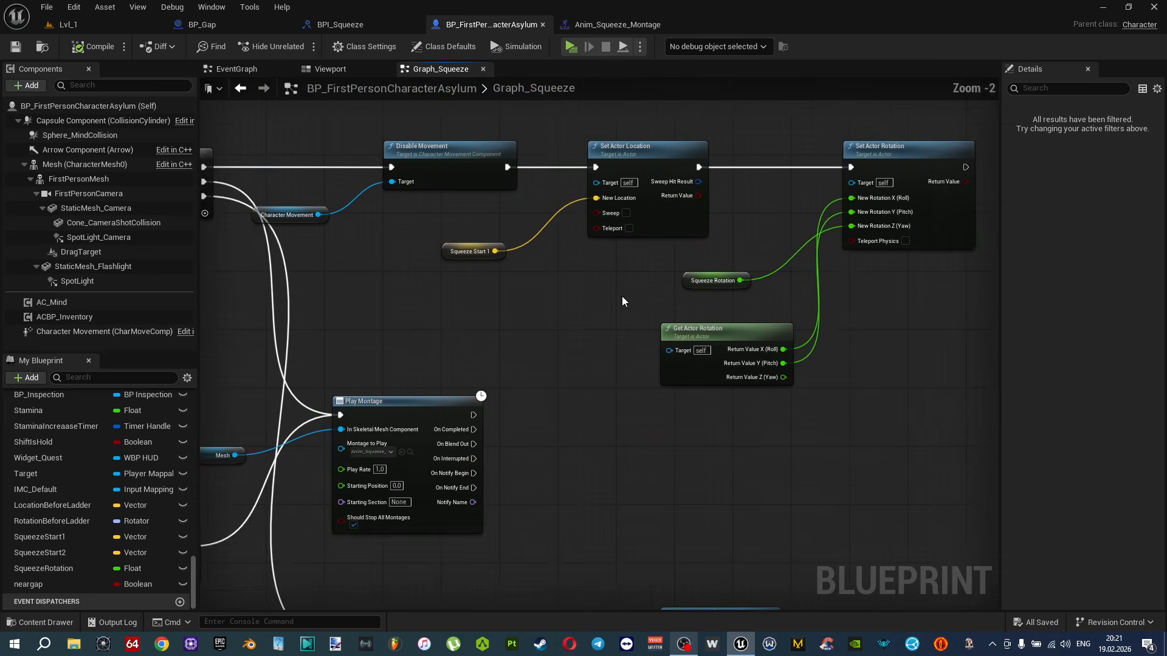
right_click_drag(622, 296, 765, 428)
scroll(697, 424, "up", 1)
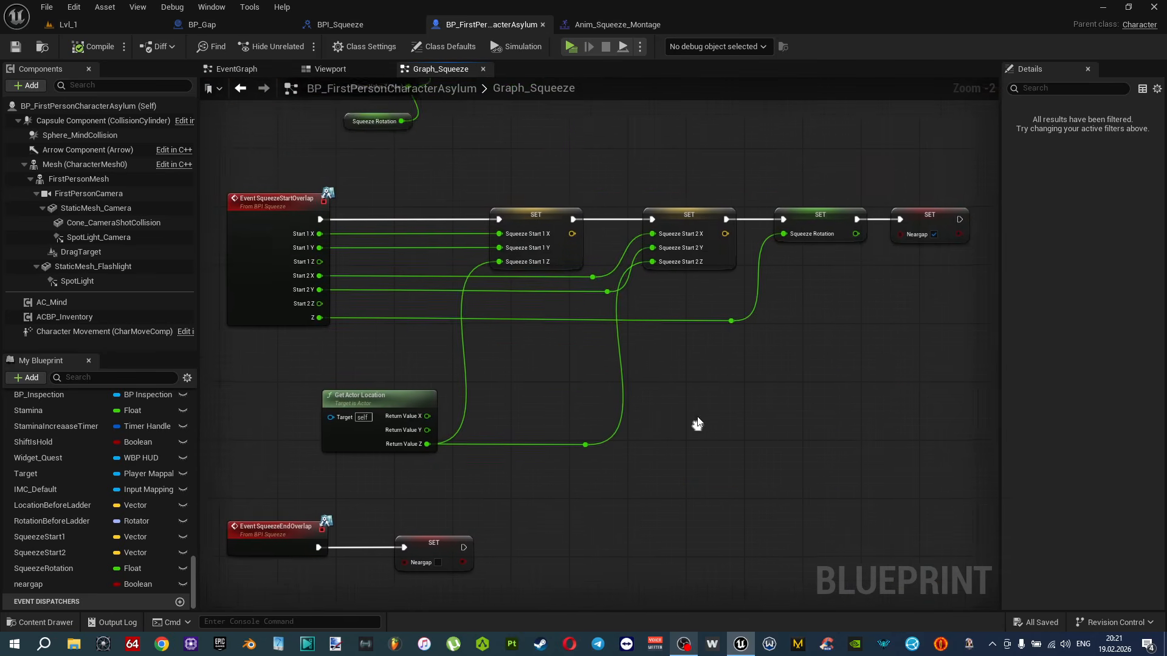
scroll(452, 182, "up", 1)
right_click_drag(820, 358, 703, 372)
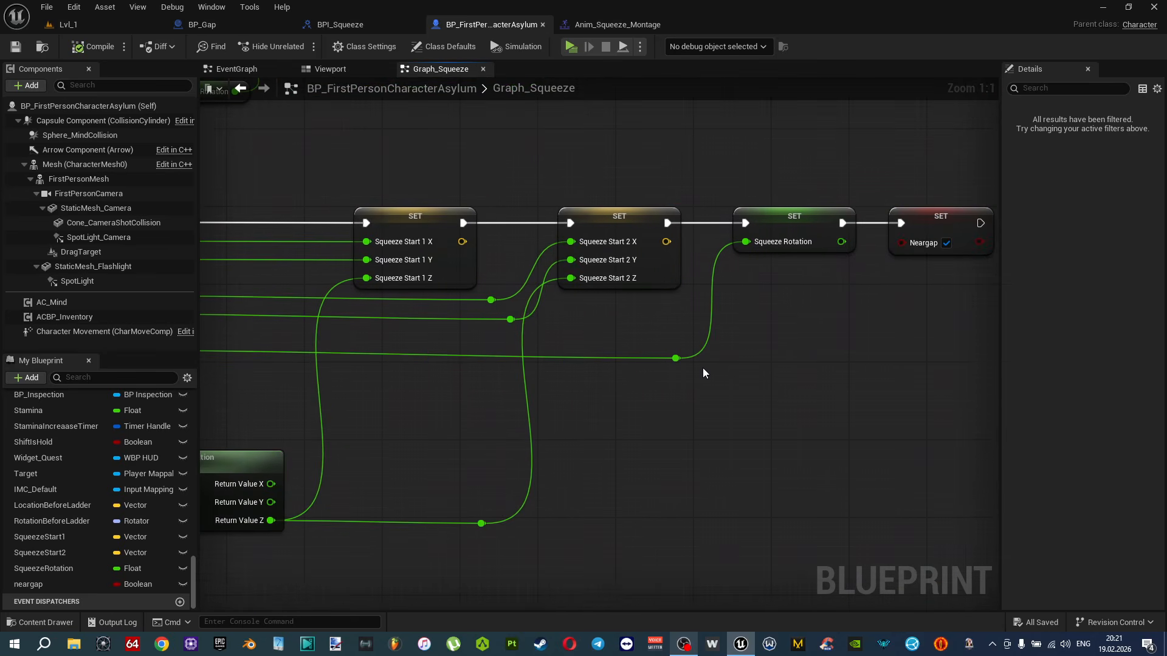
right_click_drag(913, 267, 805, 296)
right_click_drag(498, 381, 744, 351)
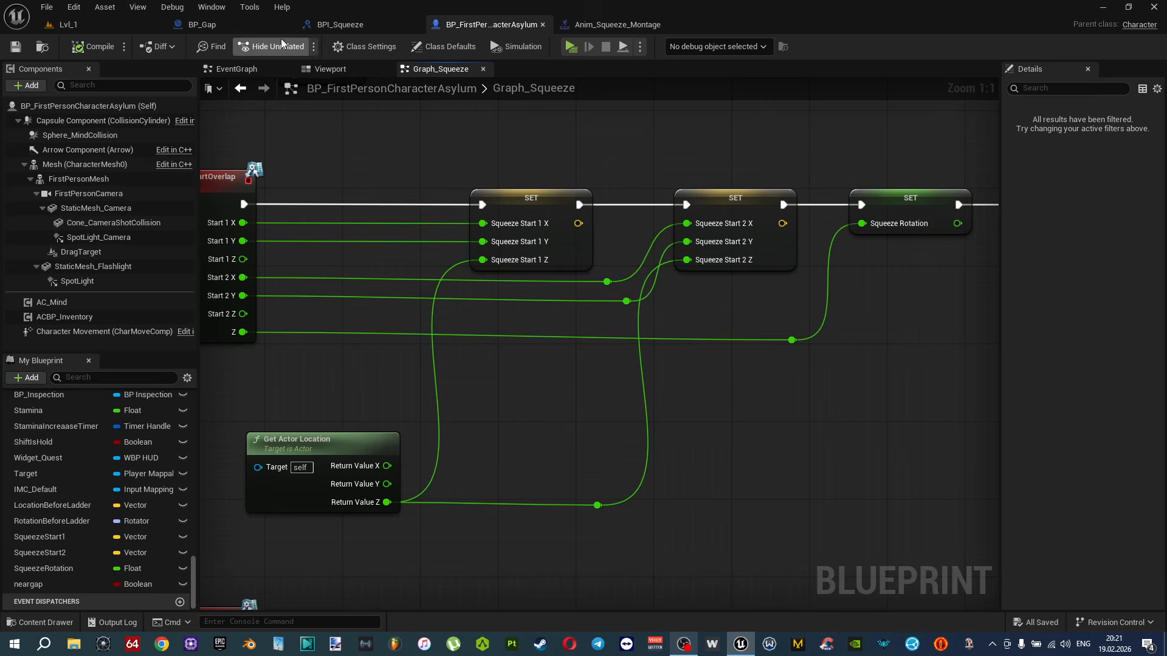
Compare the gap's arrows and trigger boxes in BP_Gap and Lvl_1 with the SqueezeStartOverlap node chain.
left_click(201, 25)
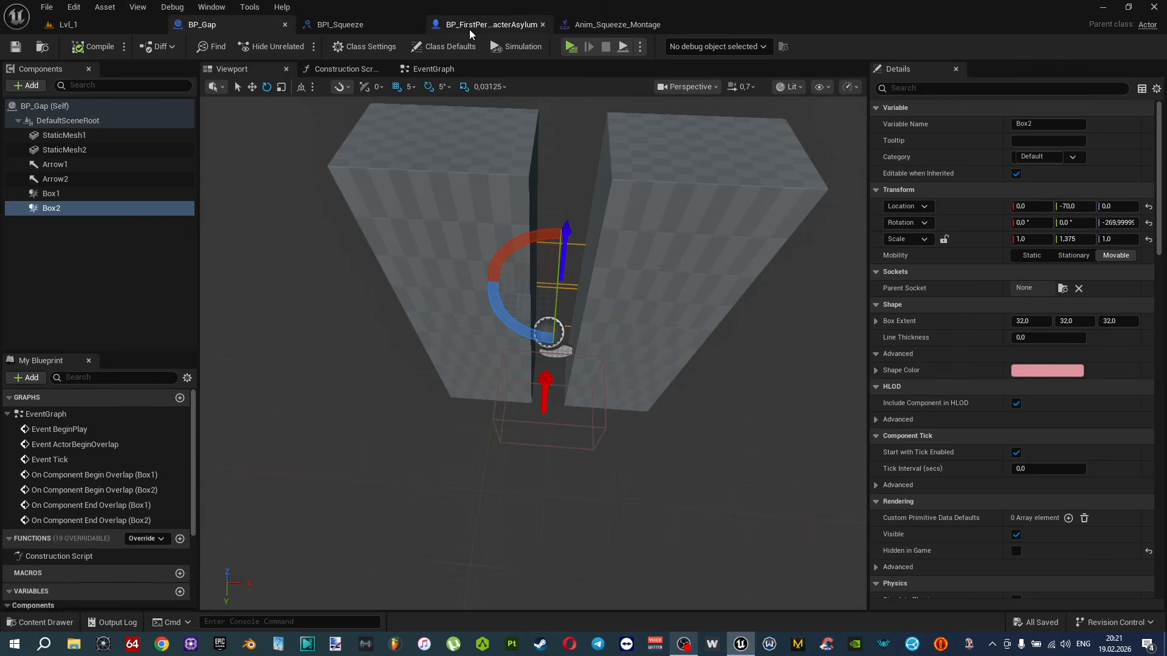
left_click(491, 25)
right_click_drag(312, 193, 380, 159)
left_click_drag(379, 159, 854, 542)
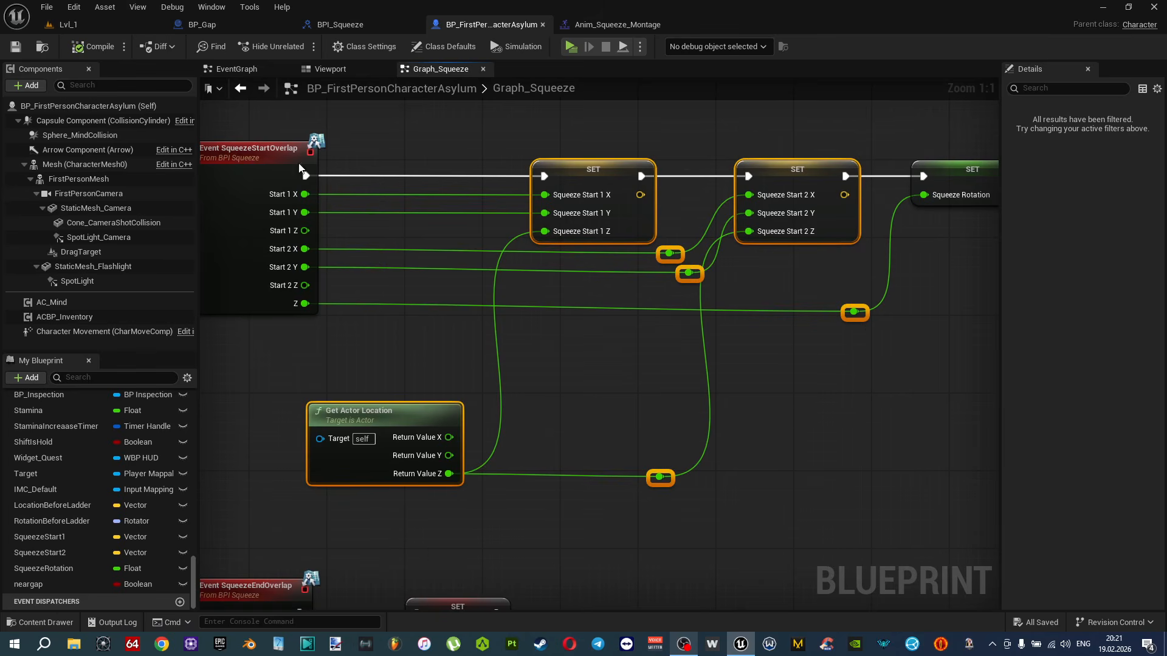
left_click(68, 24)
right_click_drag(539, 323, 539, 323)
scroll(539, 323, "down", 1)
right_click_drag(612, 333, 612, 333)
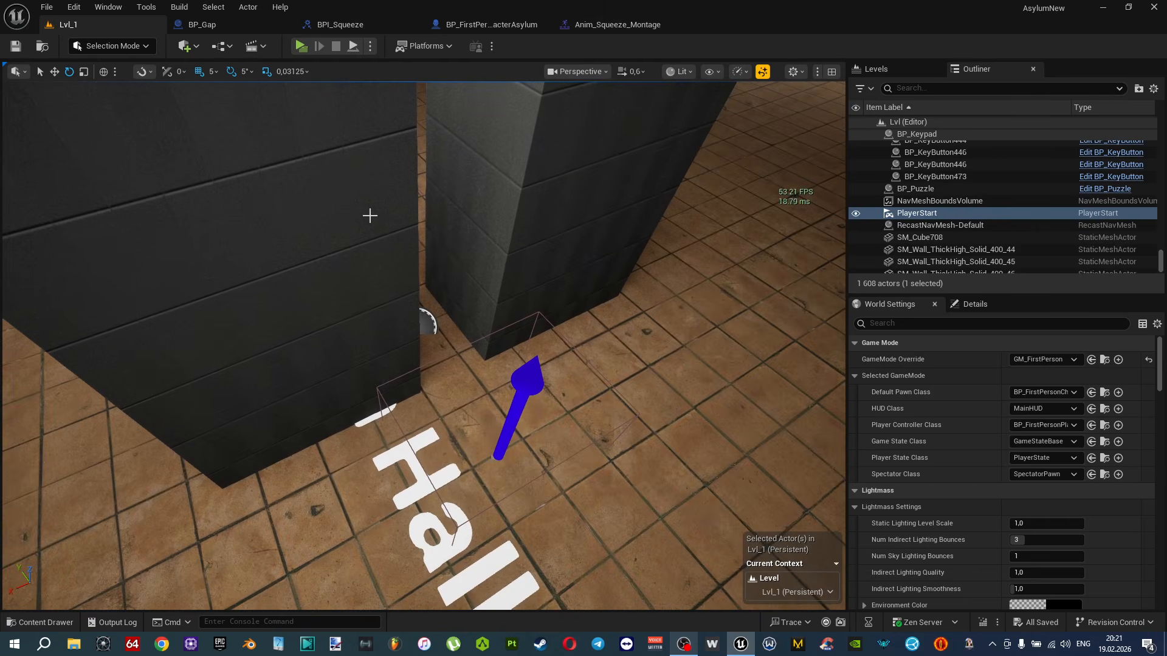
right_click_drag(503, 322, 504, 346)
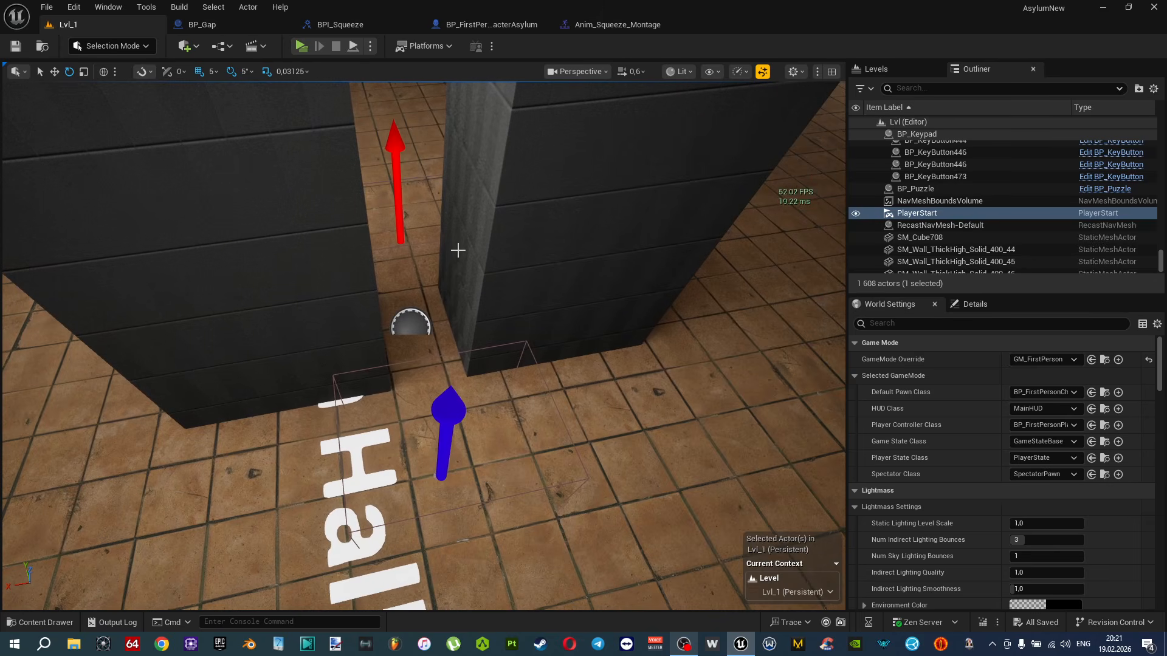
Delete the old node group with the Squeeze Rotation getter above the SqueezeStartOverlap event in Graph_Squeeze.
left_click(487, 24)
scroll(626, 389, "down", 2)
right_click_drag(652, 418, 581, 286)
scroll(588, 274, "down", 3)
scroll(593, 386, "up", 3)
left_click_drag(615, 424, 312, 184)
key("Delete")
Add a custom event named SwapSqueezeLocations above the SqueezeStartOverlap event.
right_click_drag(368, 276, 603, 238)
scroll(445, 276, "up", 3)
right_click(443, 289)
type("custom")
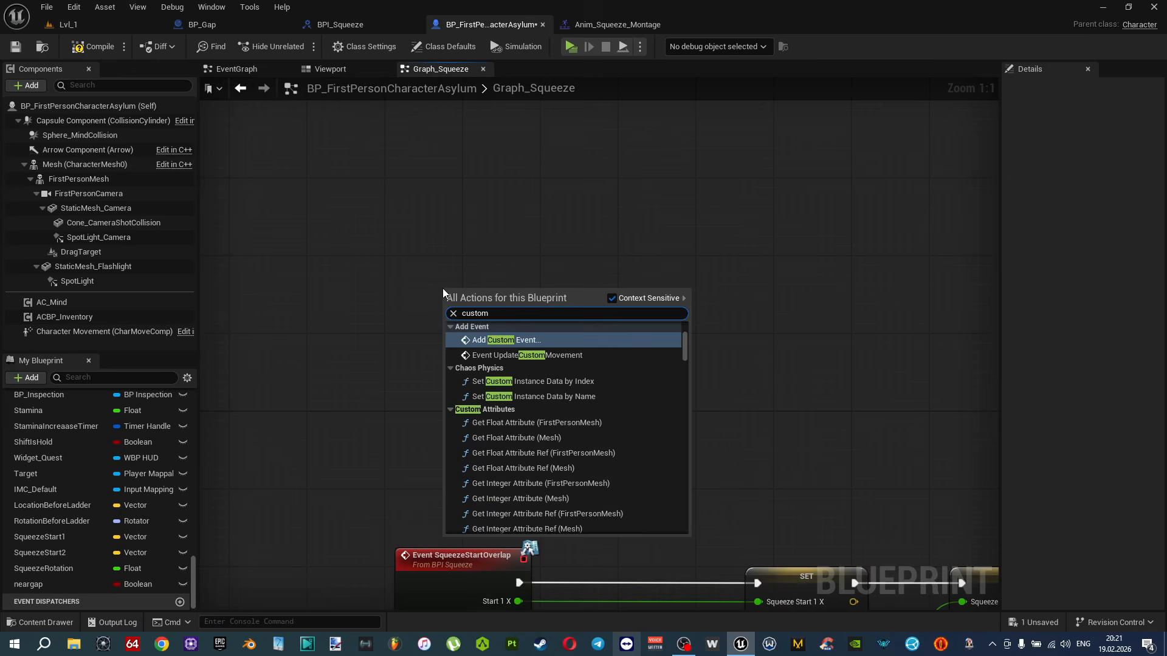
key("Return")
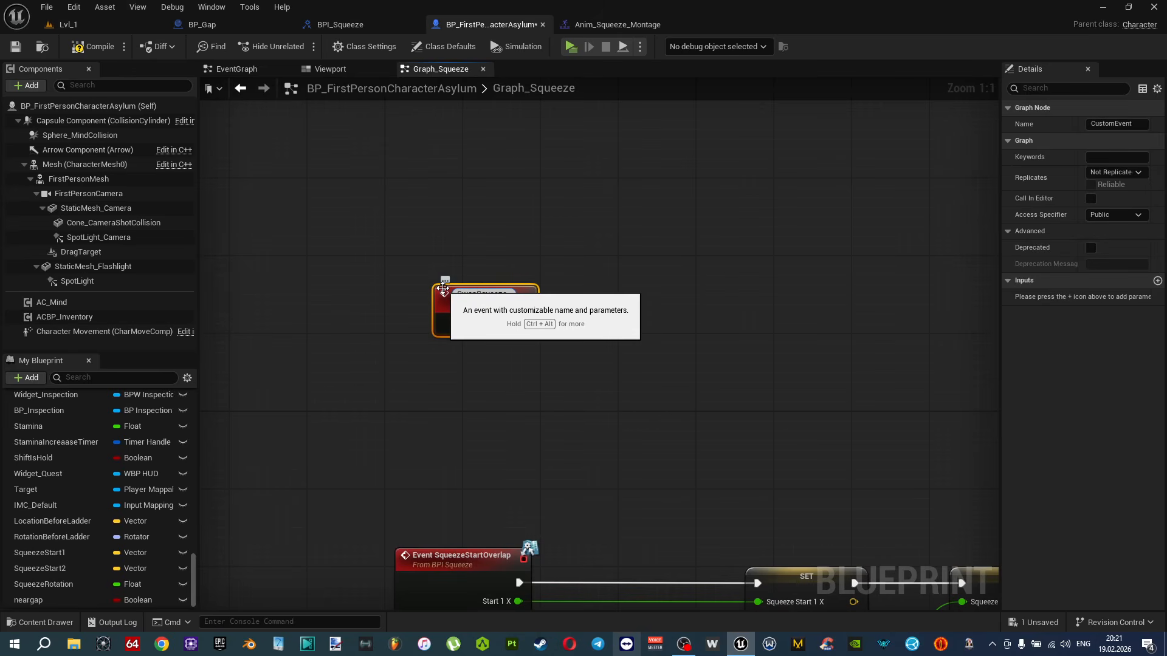
key("Return")
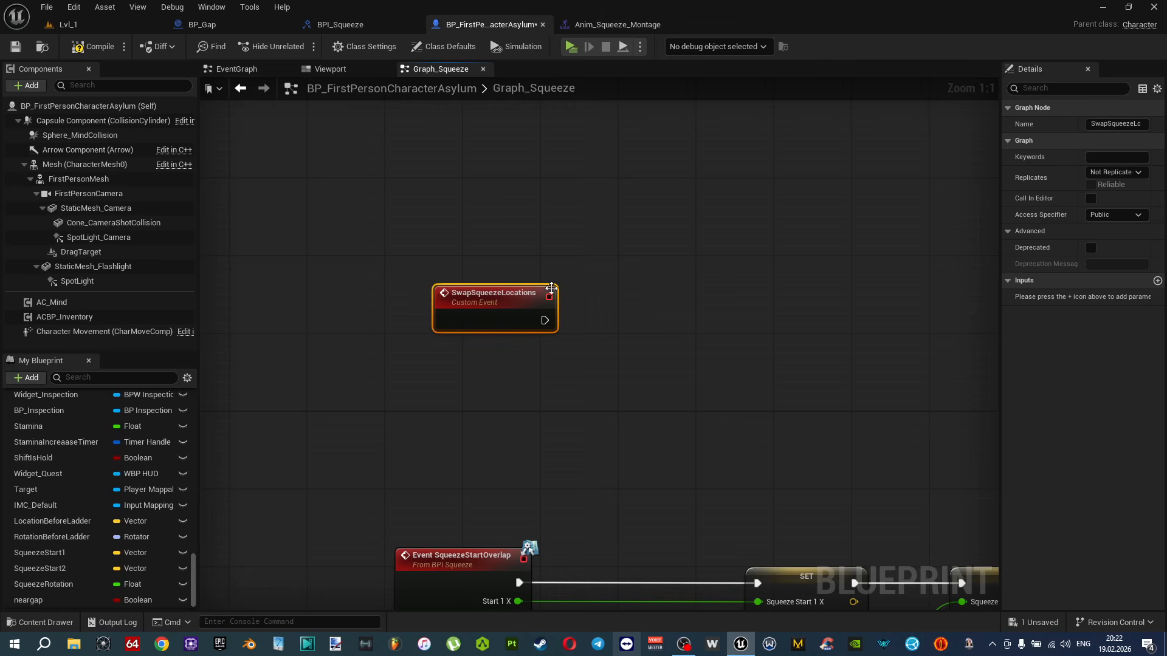
Give the SwapSqueezeLocations event two inputs of type Vector.
left_click(1157, 281)
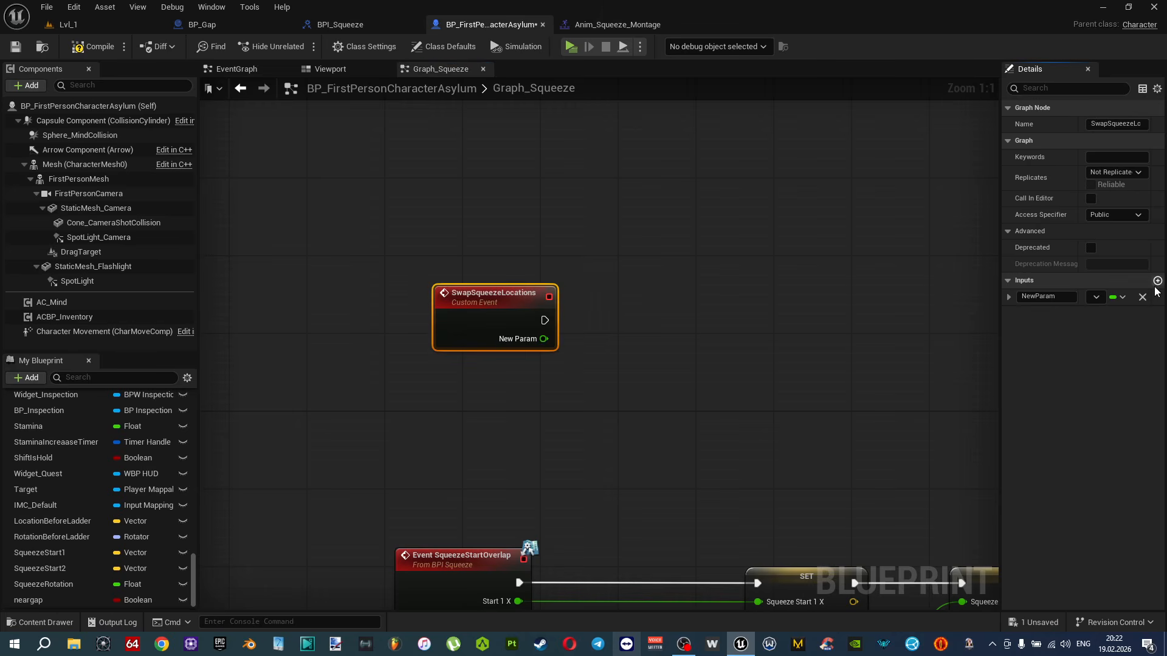
left_click(1158, 282)
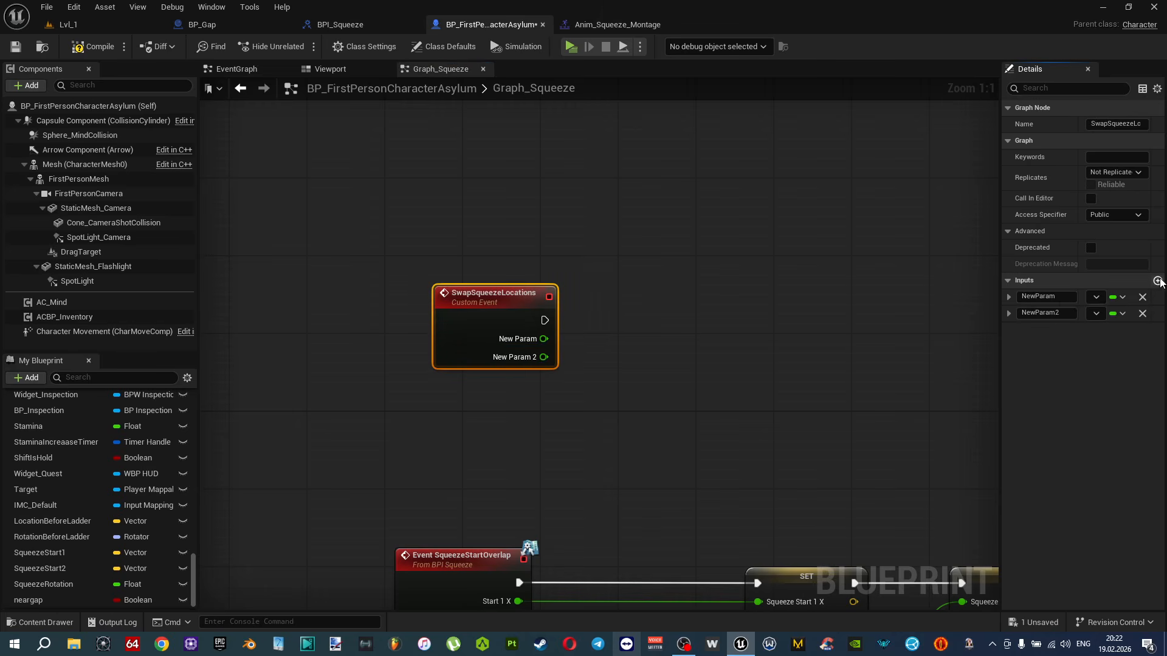
left_click(1109, 299)
left_click(1079, 354)
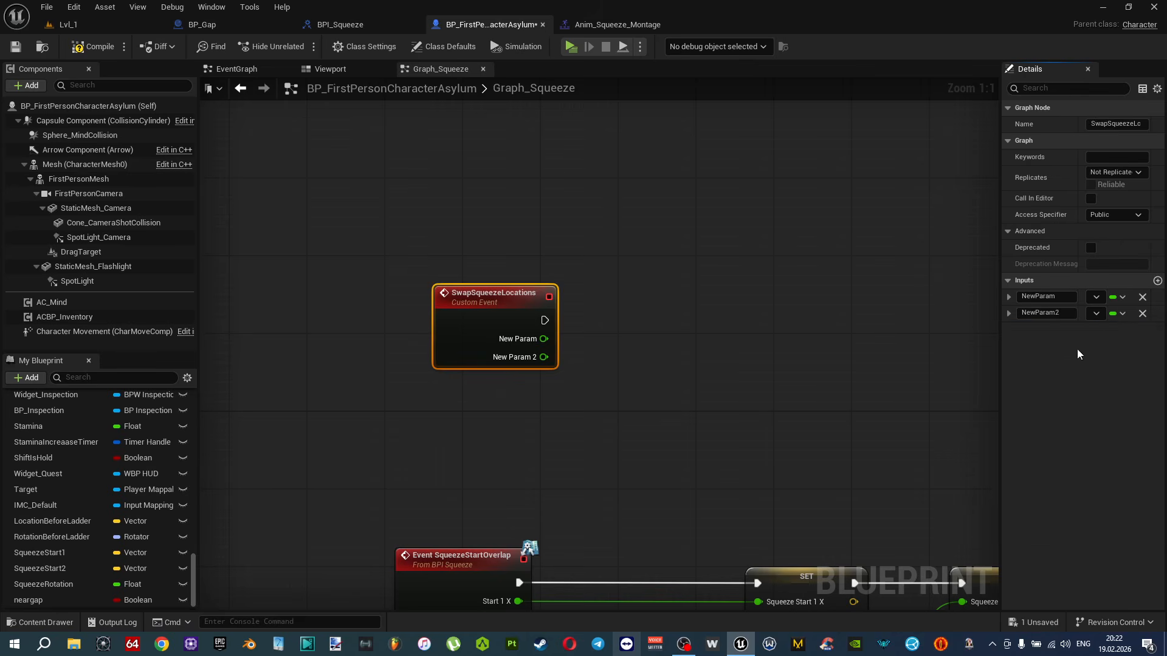
left_click(1112, 313)
left_click(1023, 445)
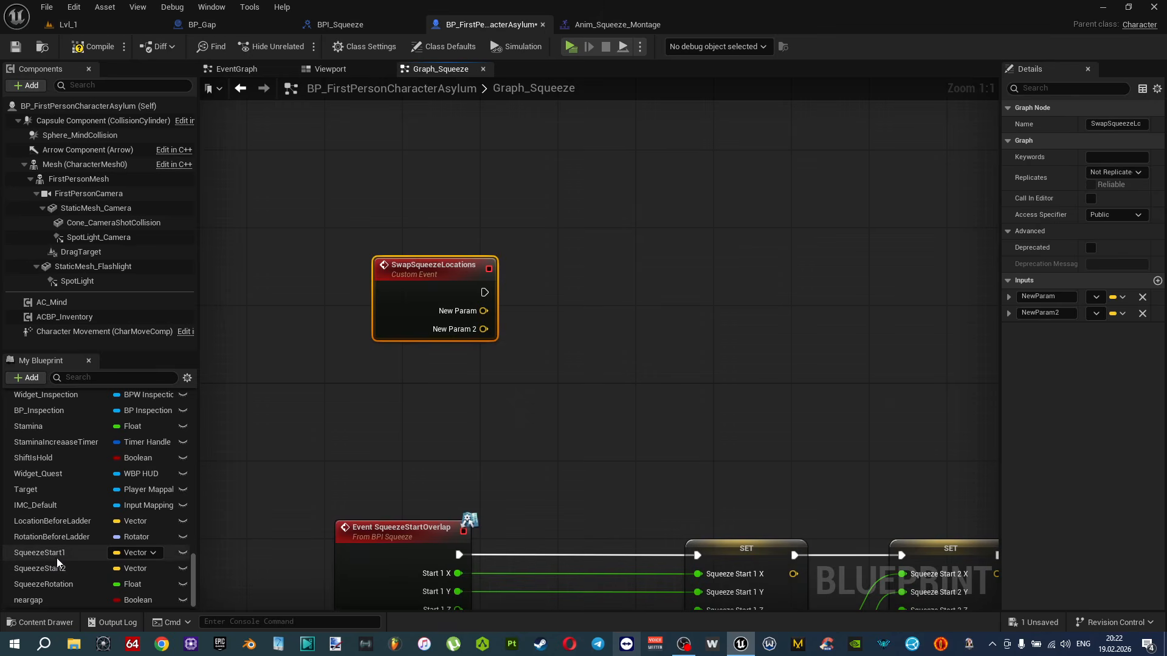
Place Set nodes for SqueezeStart1 and SqueezeStart2 beside the SwapSqueezeLocations event.
left_click_drag(54, 558, 556, 320)
left_click_drag(612, 289, 612, 290, "alt")
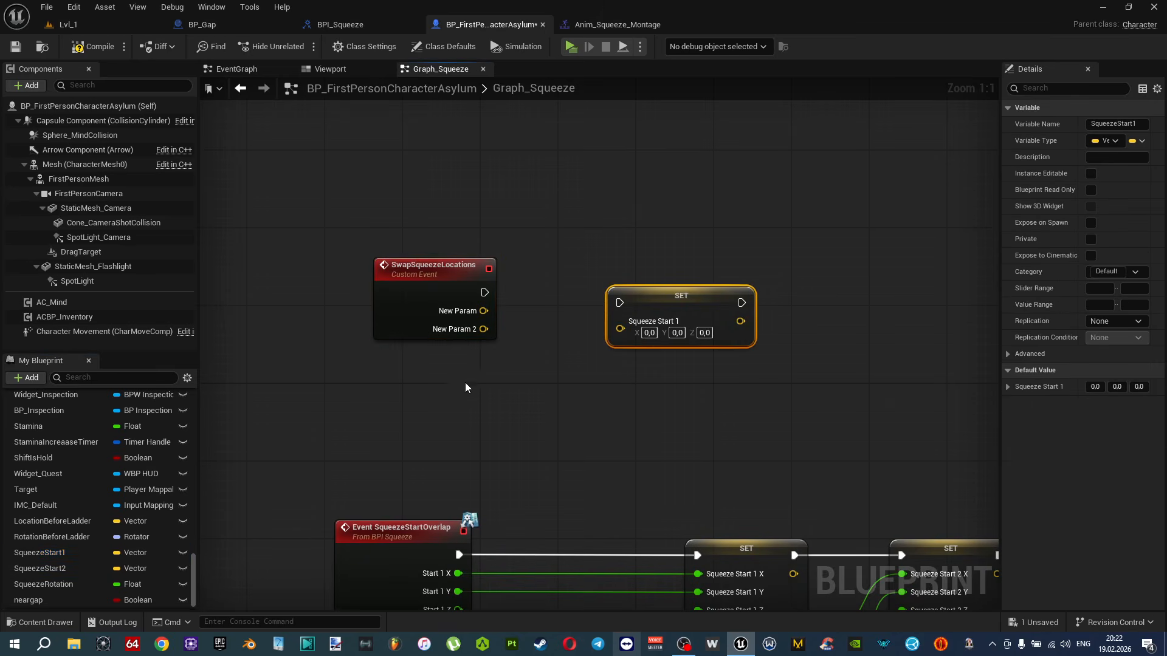
left_click_drag(112, 568, 802, 307)
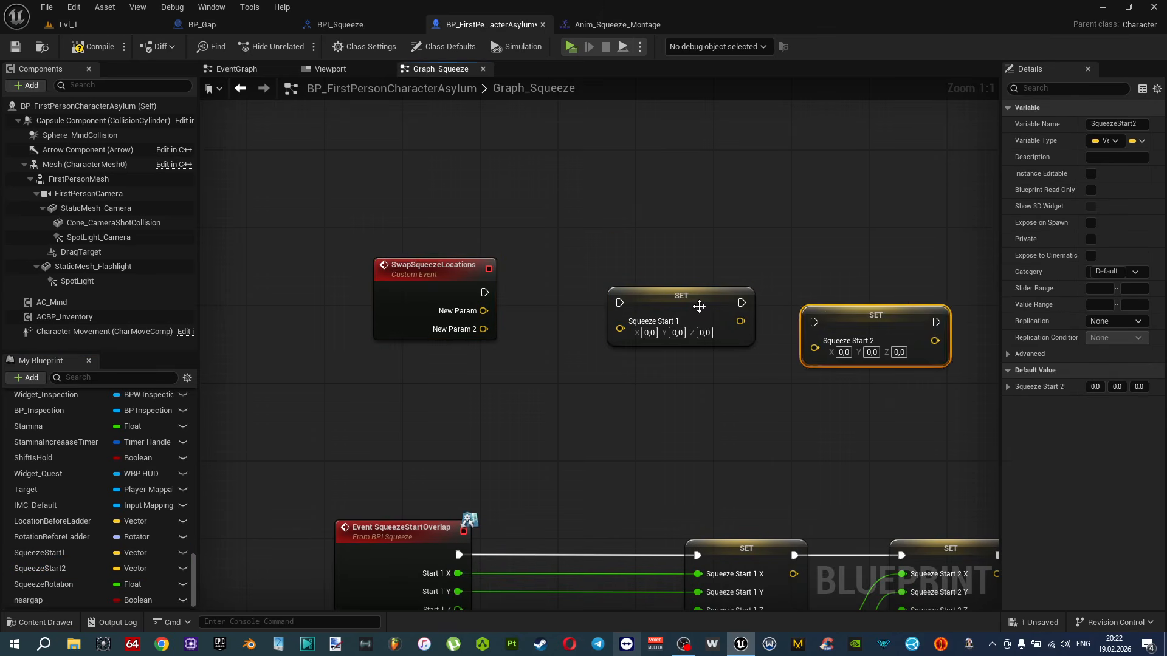
left_click_drag(698, 307, 687, 239)
Wire SwapSqueezeLocations through both Set nodes, feeding New Param 2 into Squeeze Start 1 and New Param into Squeeze Start 2.
left_click_drag(475, 333, 610, 261)
left_click_drag(484, 310, 813, 349)
left_click_drag(485, 292, 610, 242)
left_click_drag(700, 235, 645, 285)
left_click_drag(857, 326, 826, 286)
Route the New Param wire below the Set nodes with two reroute points and save the Blueprint.
double_click(727, 311)
left_click_drag(718, 311, 720, 395)
double_click(605, 352)
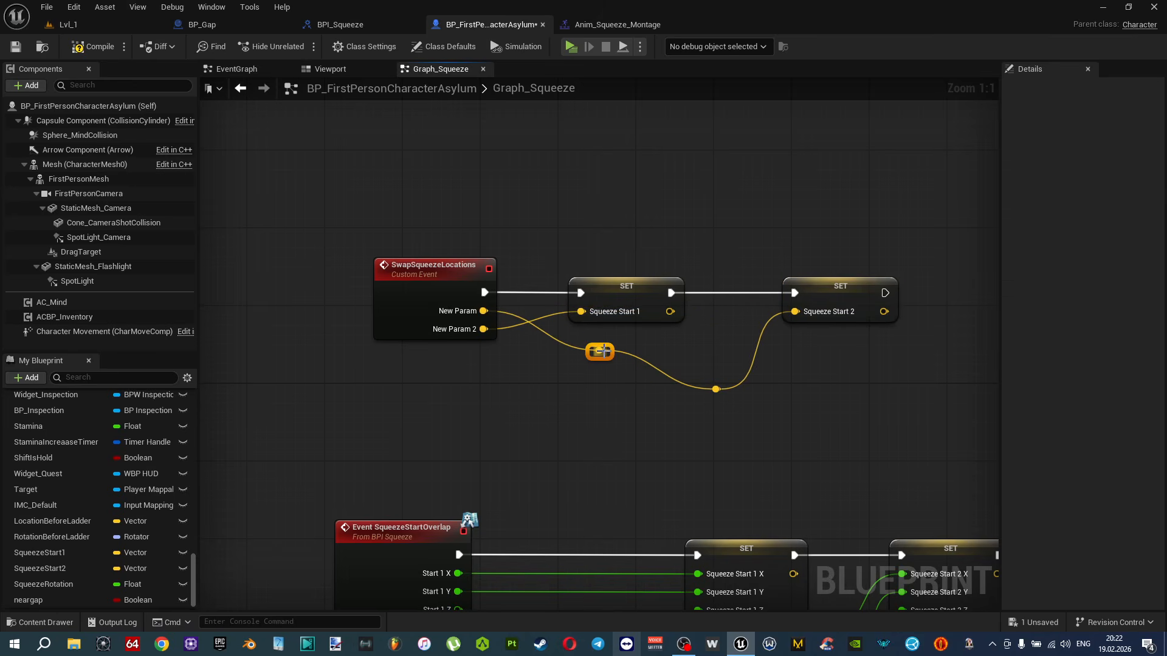
left_click_drag(604, 351, 556, 393)
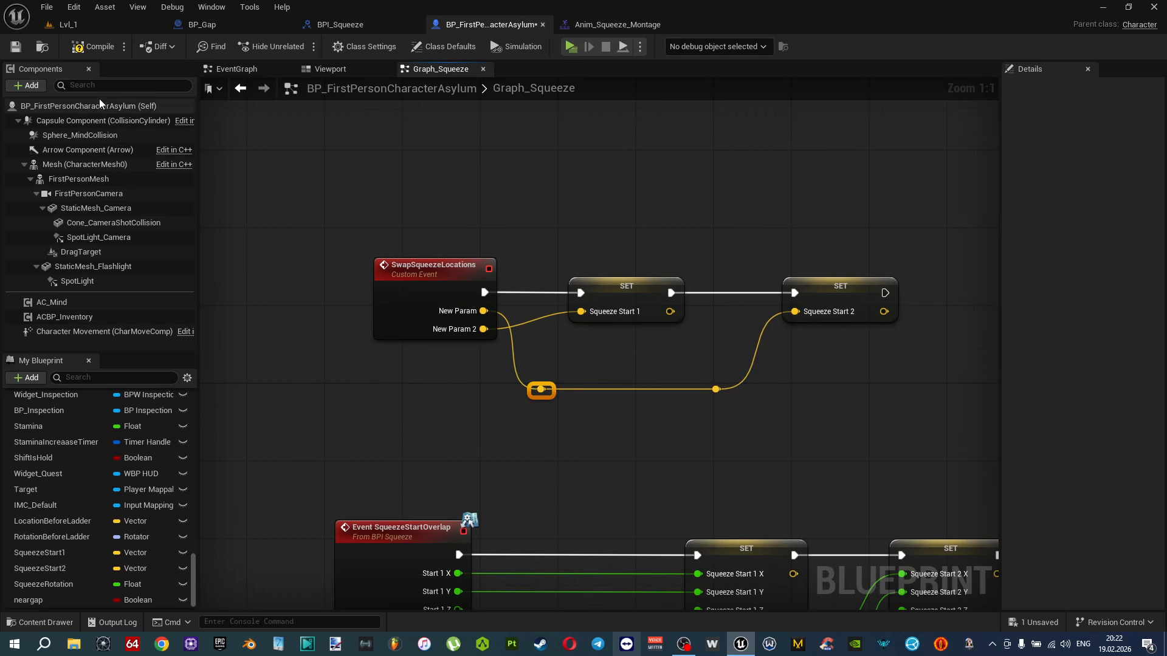
key("ctrl+s")
Add a SqueezeRotation getter after the Squeeze Start 2 setter and add 180 to its value with an Add node.
scroll(725, 315, "down", 3)
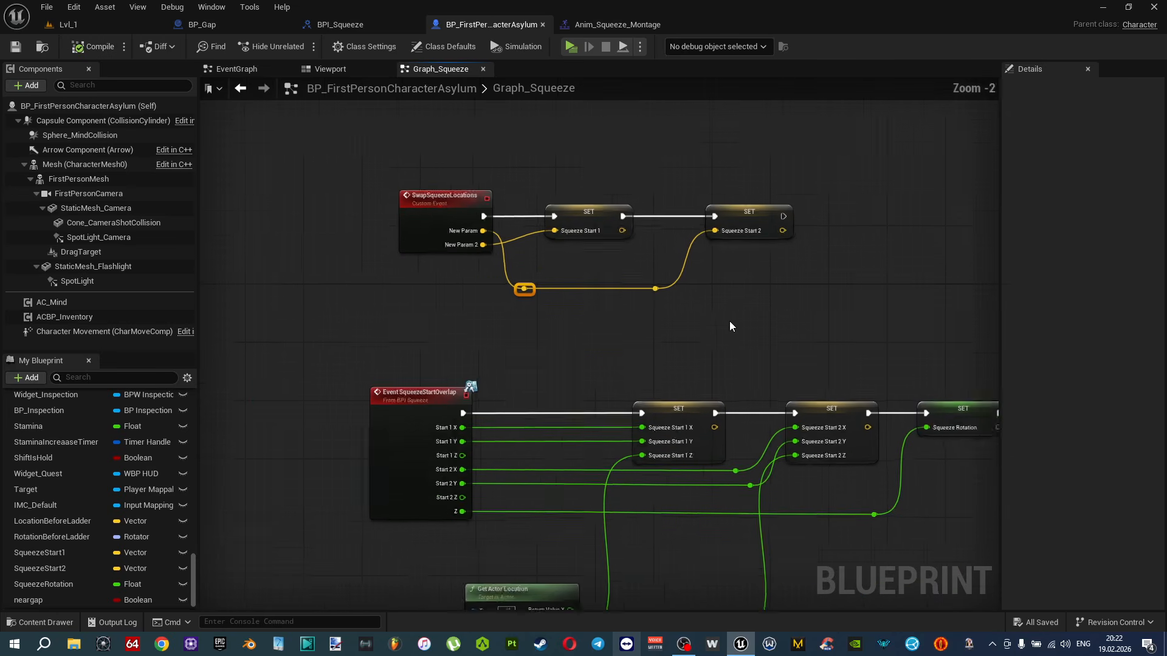
right_click_drag(776, 355, 753, 323)
scroll(753, 322, "down", 2)
right_click_drag(741, 423, 655, 364)
right_click_drag(585, 214, 620, 367)
scroll(619, 364, "up", 5)
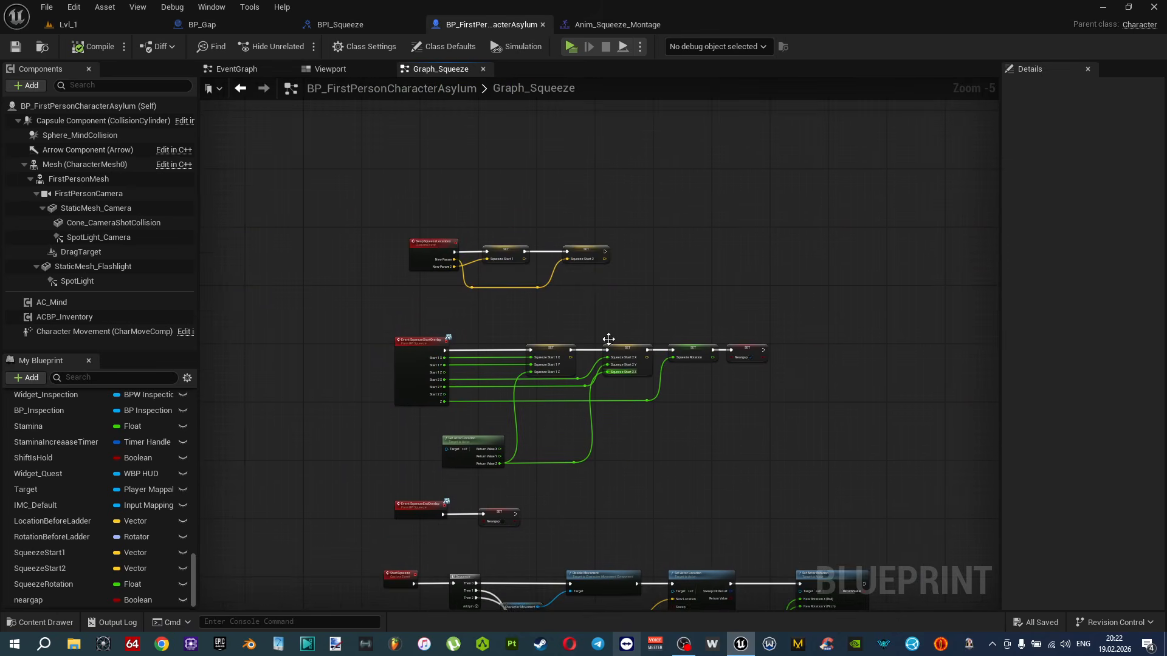
left_click_drag(63, 585, 657, 277)
left_click(694, 297)
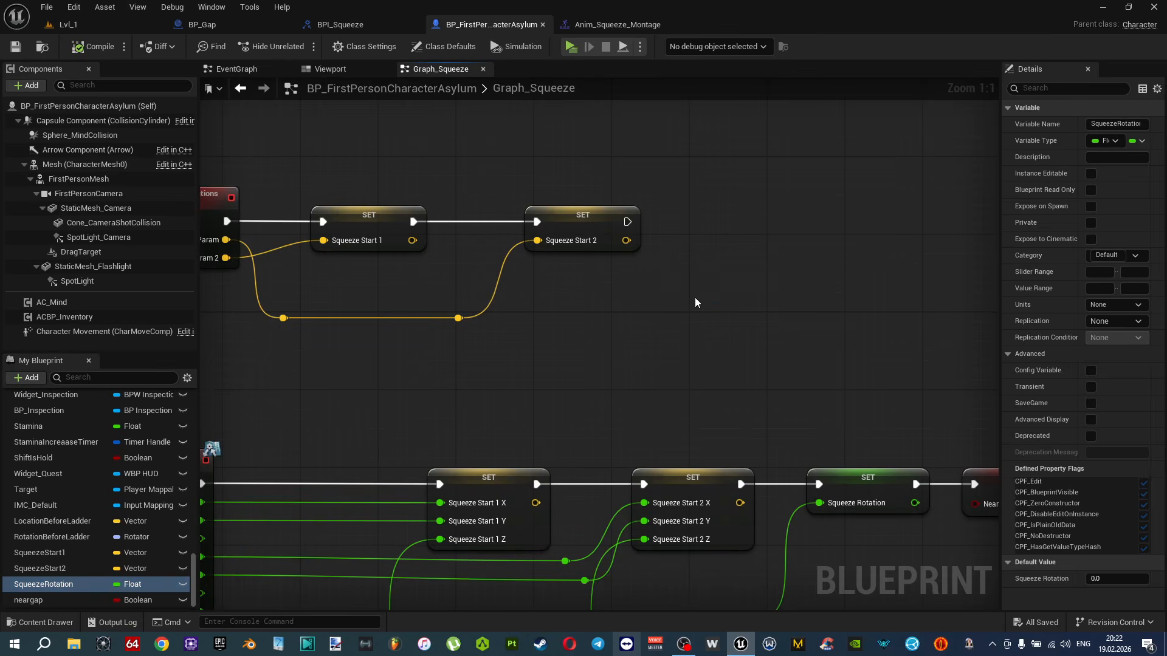
right_click_drag(695, 297, 665, 297)
left_click_drag(650, 314, 692, 312)
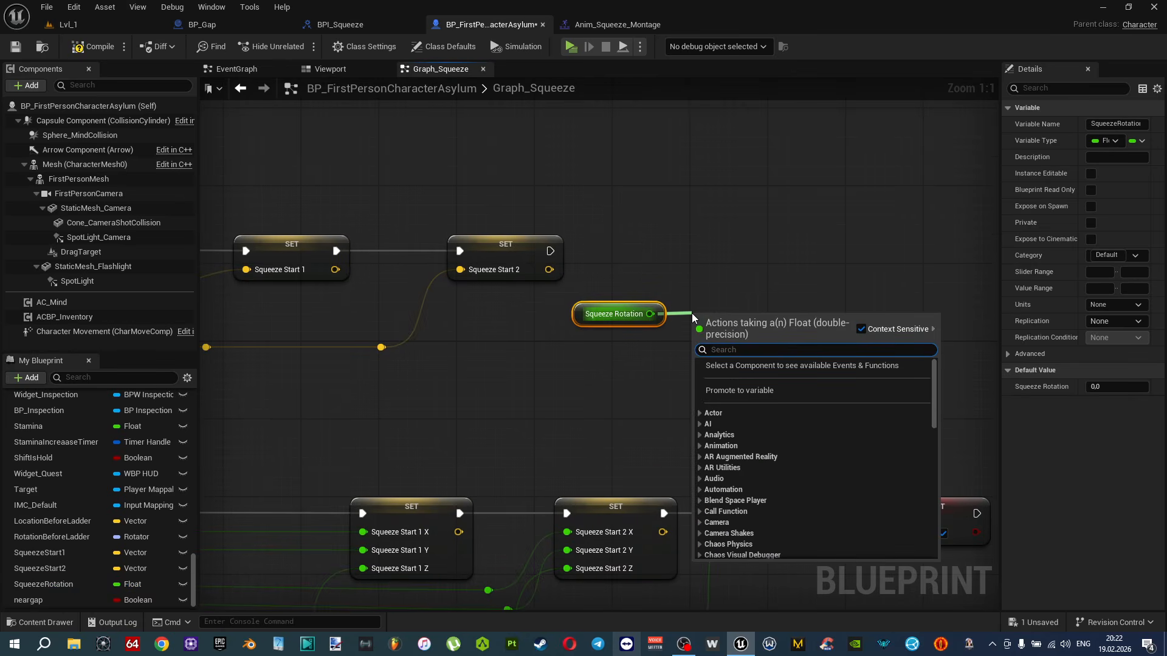
type("+")
key("Return")
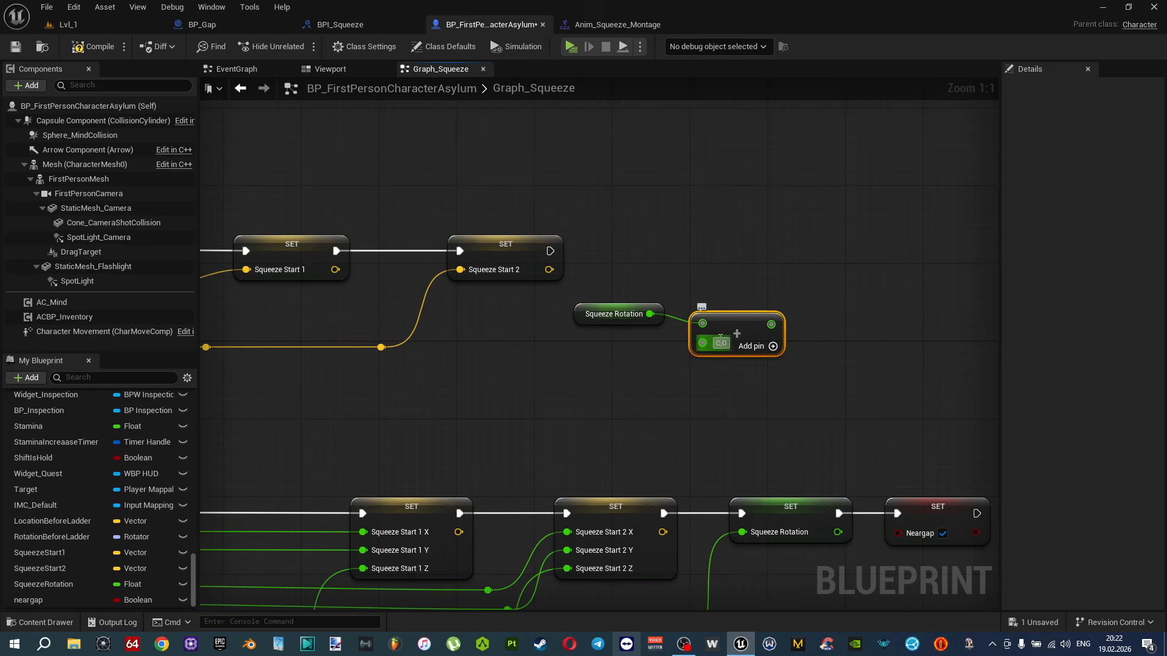
left_click(721, 342)
type("180")
key("Return")
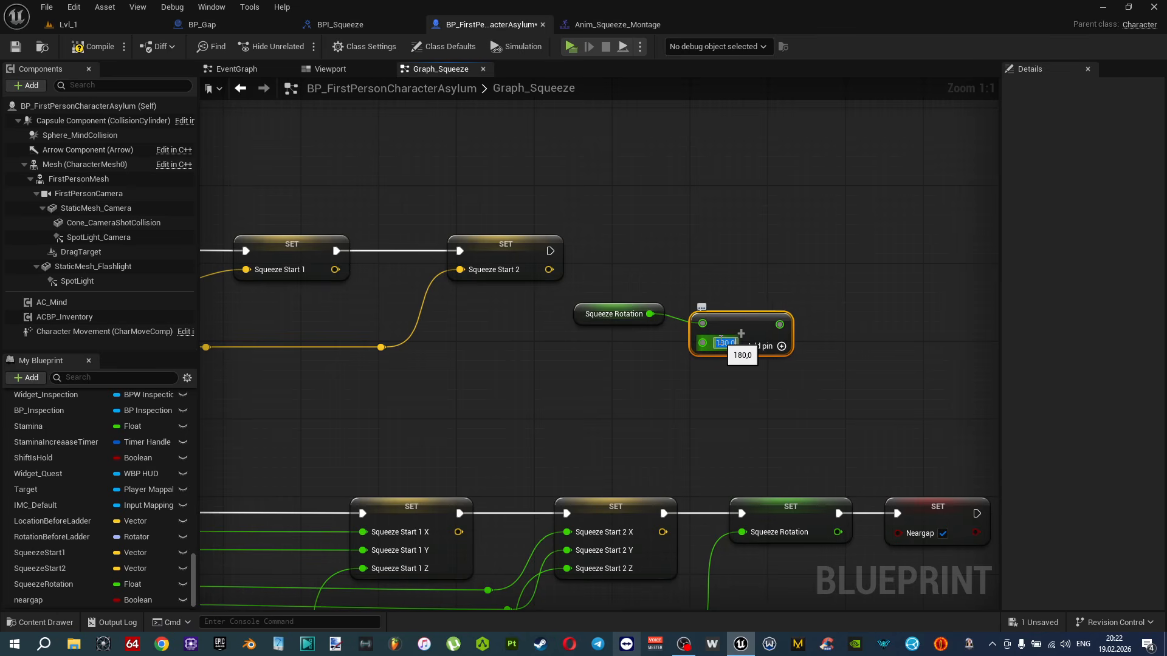
Feed the Add node's result into a Normalize Axis node.
right_click_drag(824, 305, 750, 297)
left_click_drag(706, 316, 771, 312)
type("normali")
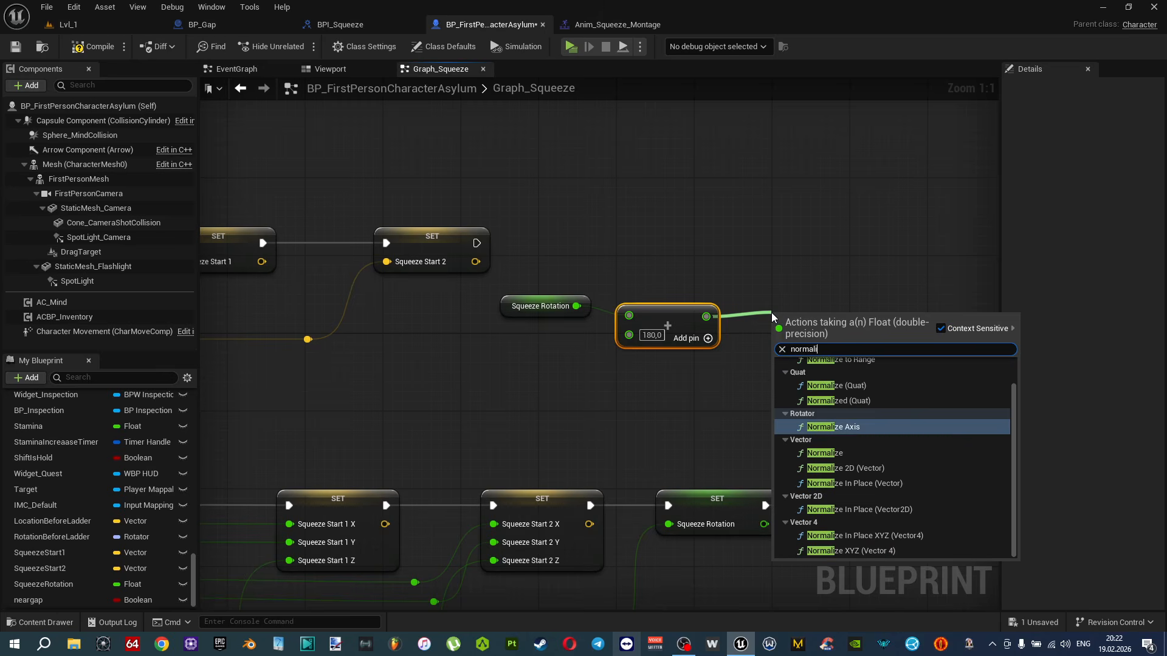
left_click(851, 427)
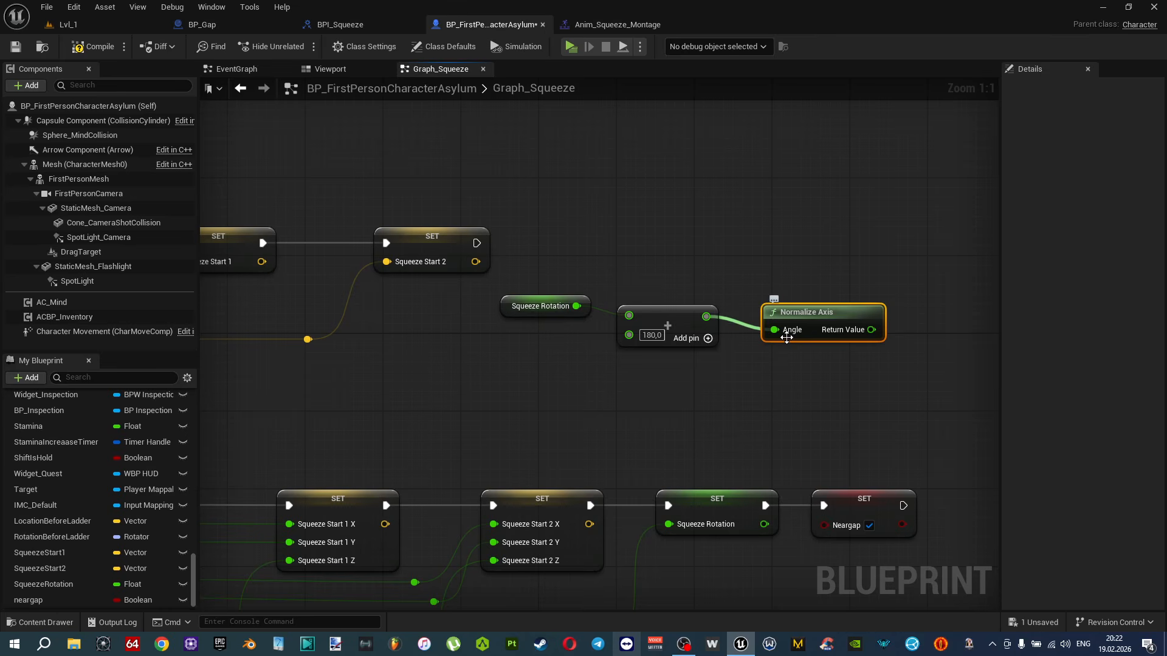
scroll(822, 287, "down", 1)
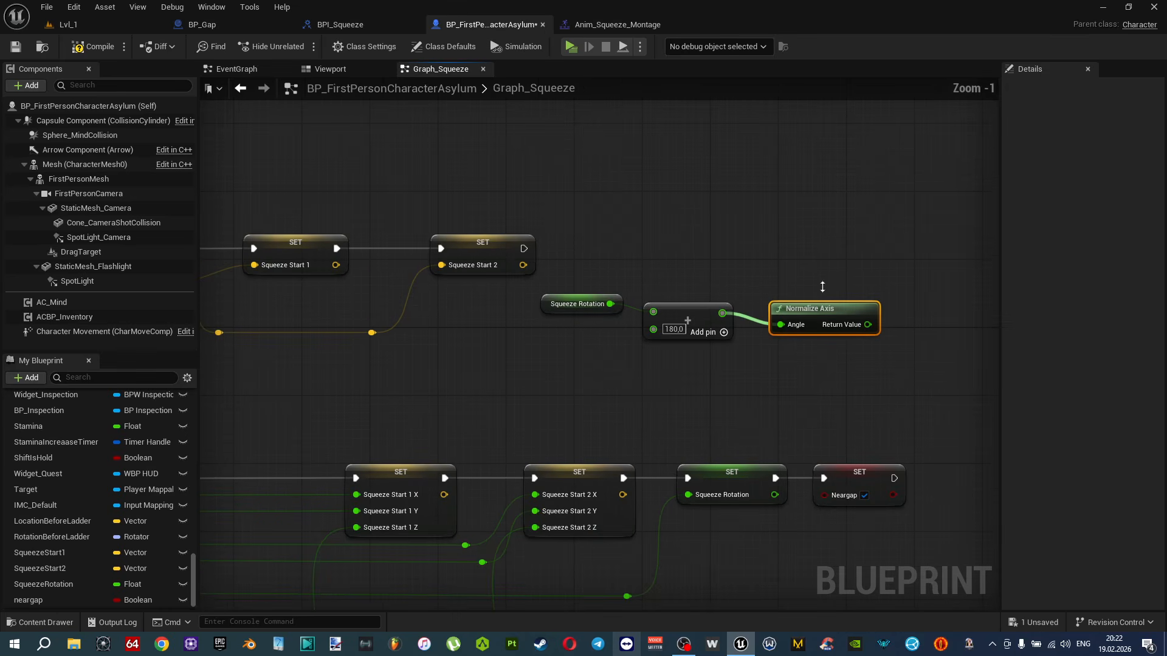
scroll(853, 302, "down", 11)
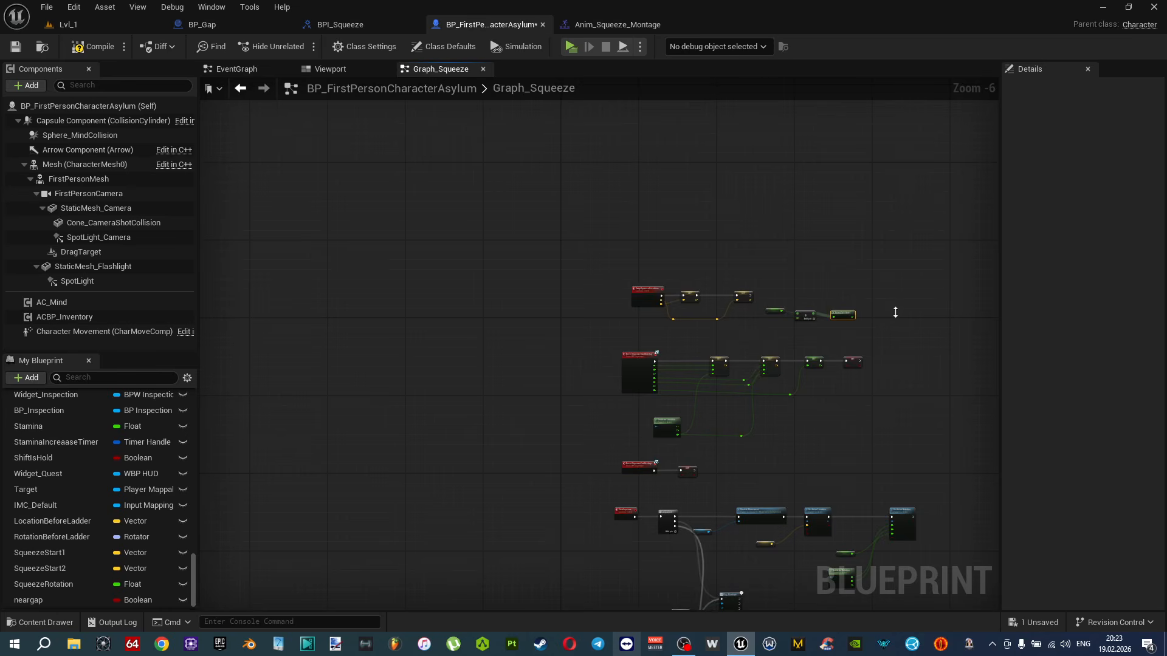
Add a SqueezeRotation setter after the Squeeze Start 2 setter, feed it the Normalize Axis result, then compile and save the Blueprint.
scroll(902, 316, "up", 12)
scroll(882, 293, "down", 4)
right_click_drag(768, 300, 789, 306)
scroll(696, 314, "up", 4)
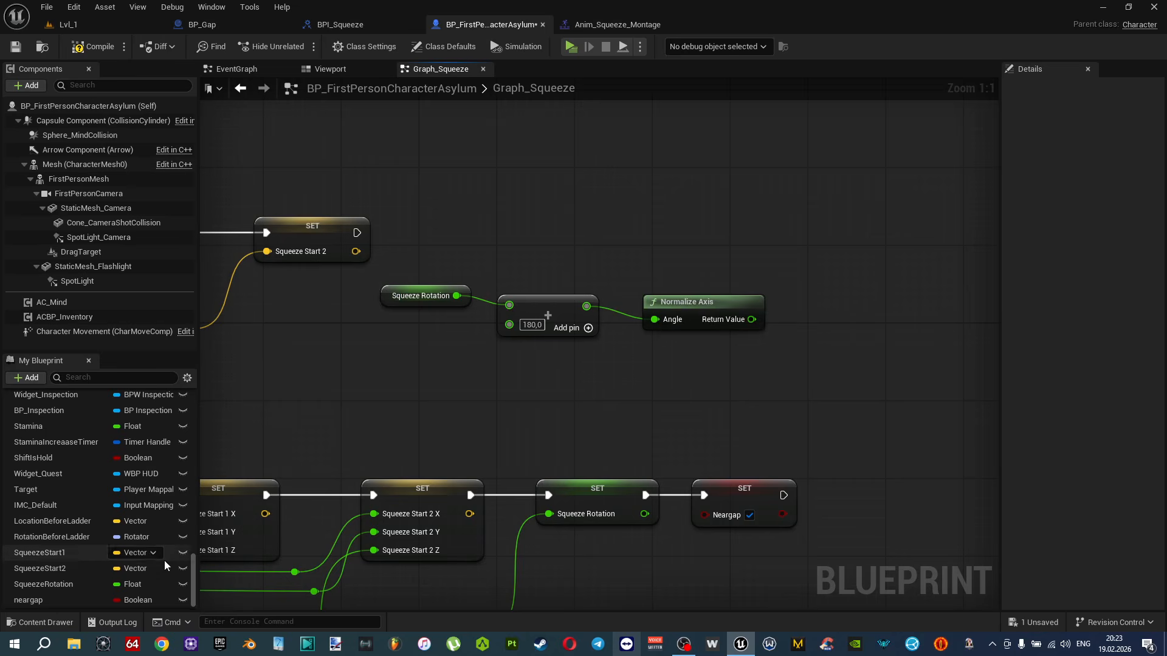
left_click_drag(65, 582, 785, 239, "alt")
left_click_drag(357, 233, 789, 256)
key("q")
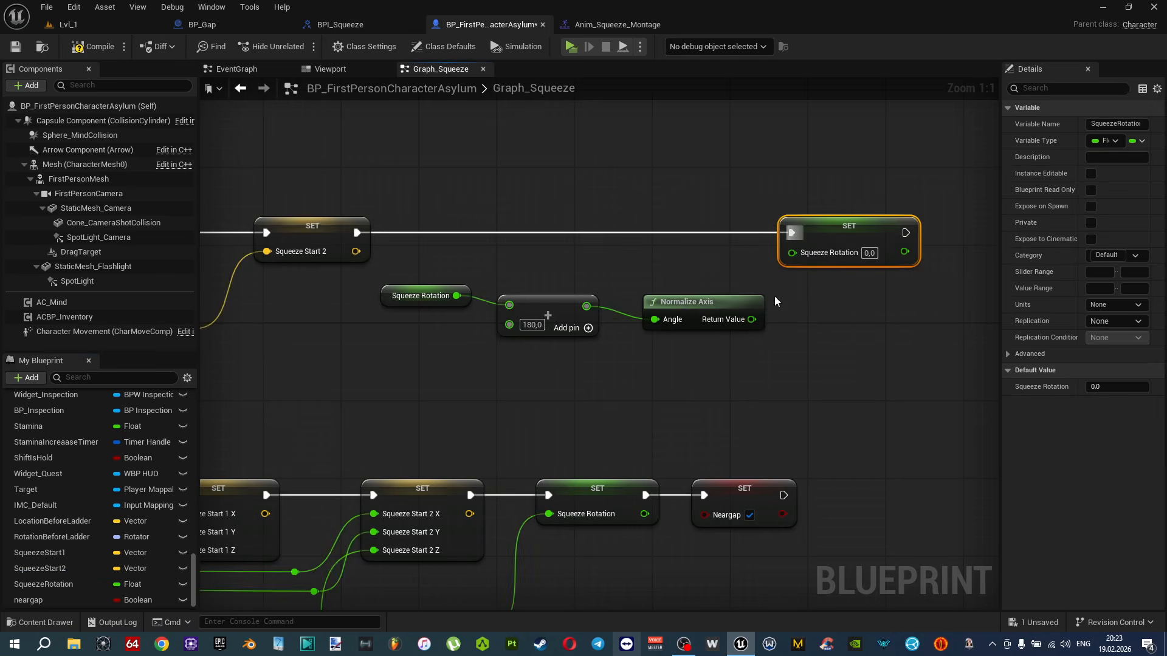
left_click_drag(752, 319, 791, 251)
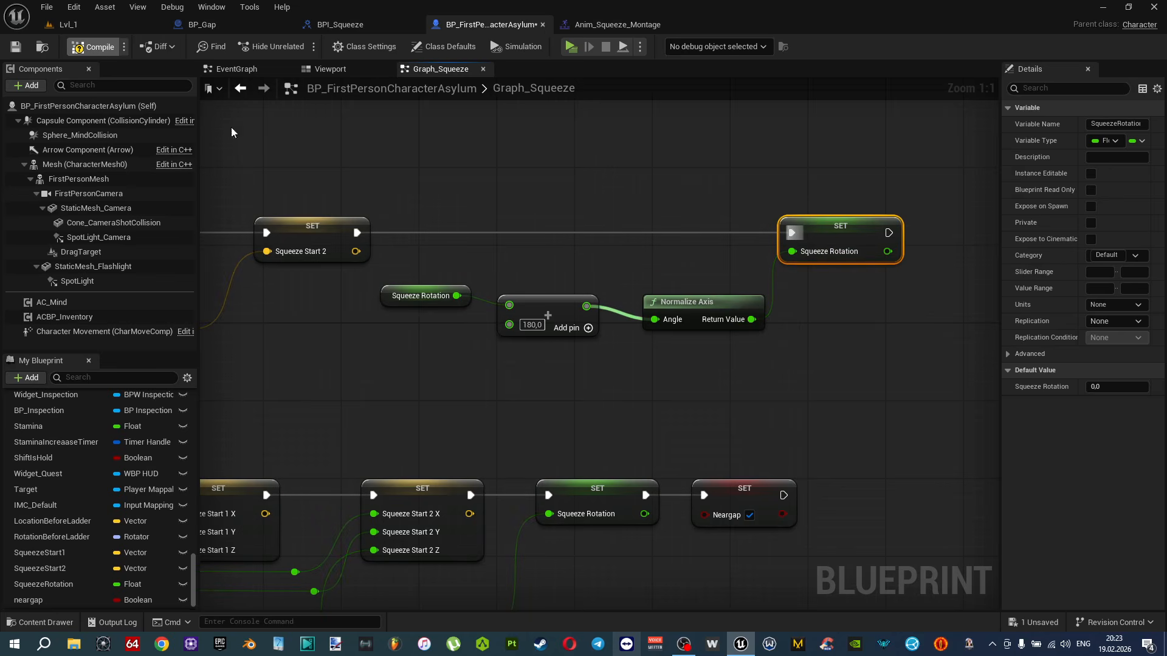
key("F7")
key("ctrl+s")
Examine the StartSqueeze graph, the gap's arrows in Lvl_1 and the Squeeze Start Overlap logic in BP_Gap's event graph.
scroll(440, 235, "down", 3)
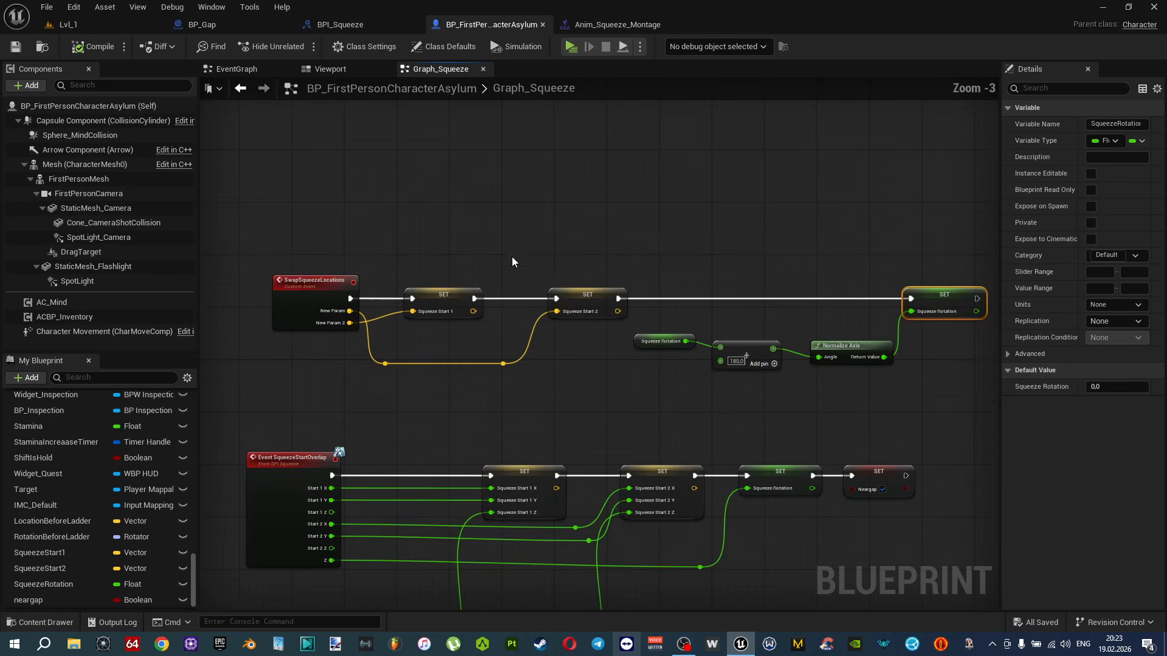
right_click_drag(735, 300, 647, 138)
right_click_drag(681, 333, 666, 154)
right_click_drag(684, 389, 681, 168)
right_click_drag(687, 431, 639, 382)
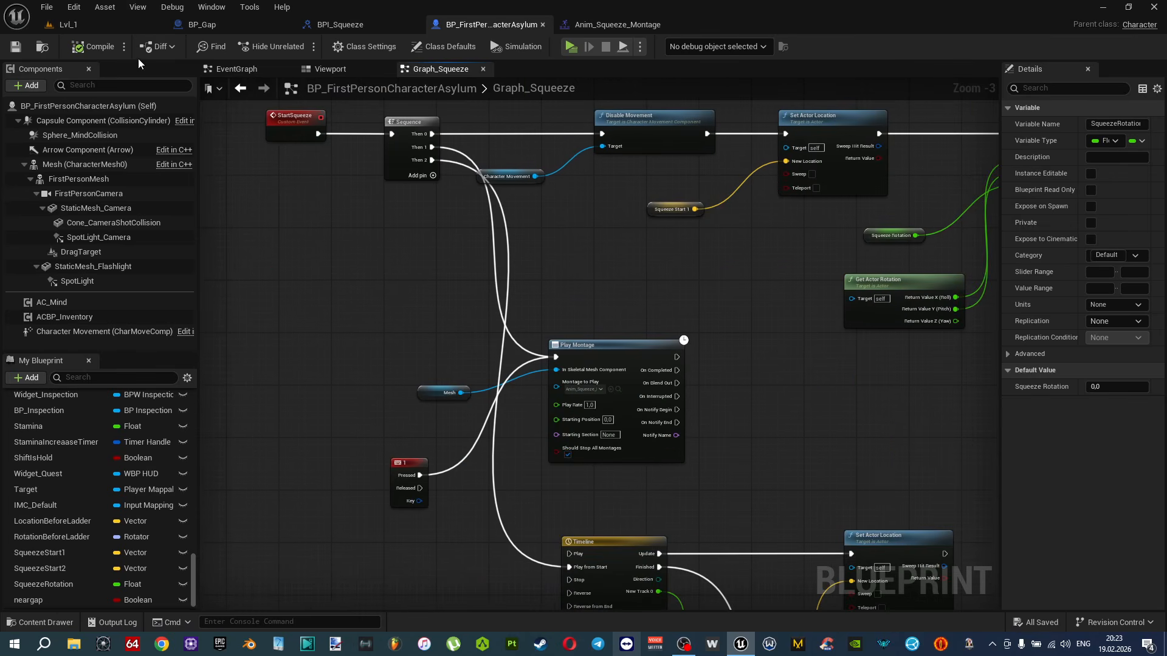
left_click(68, 25)
right_click_drag(364, 264, 293, 339)
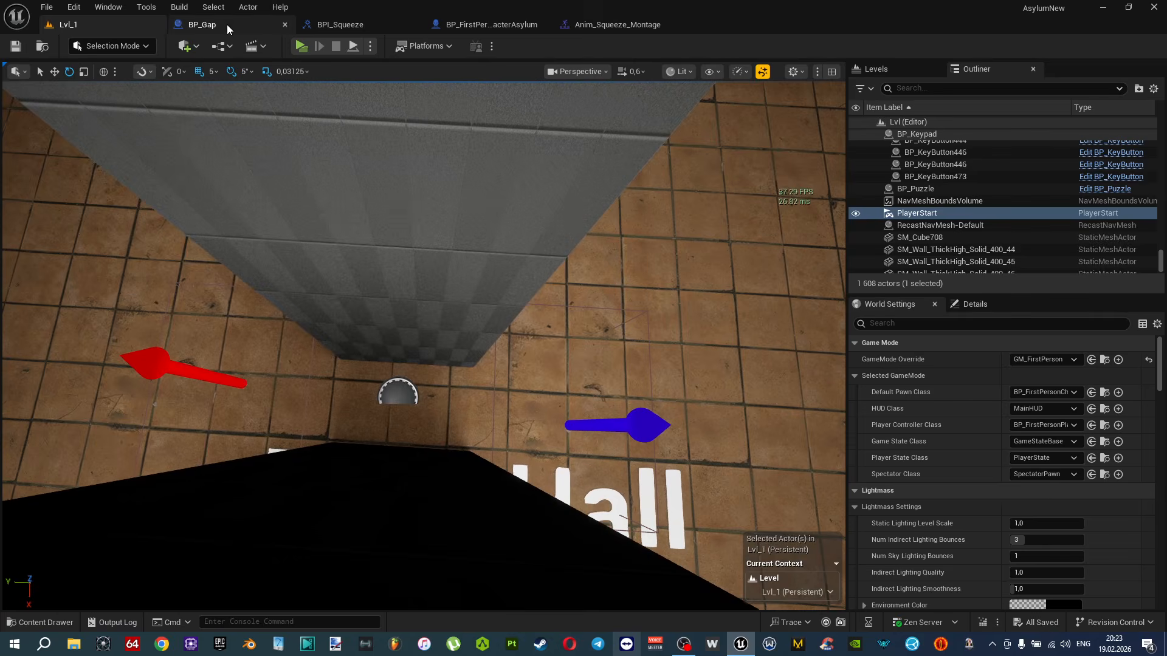
left_click(202, 24)
left_click(428, 69)
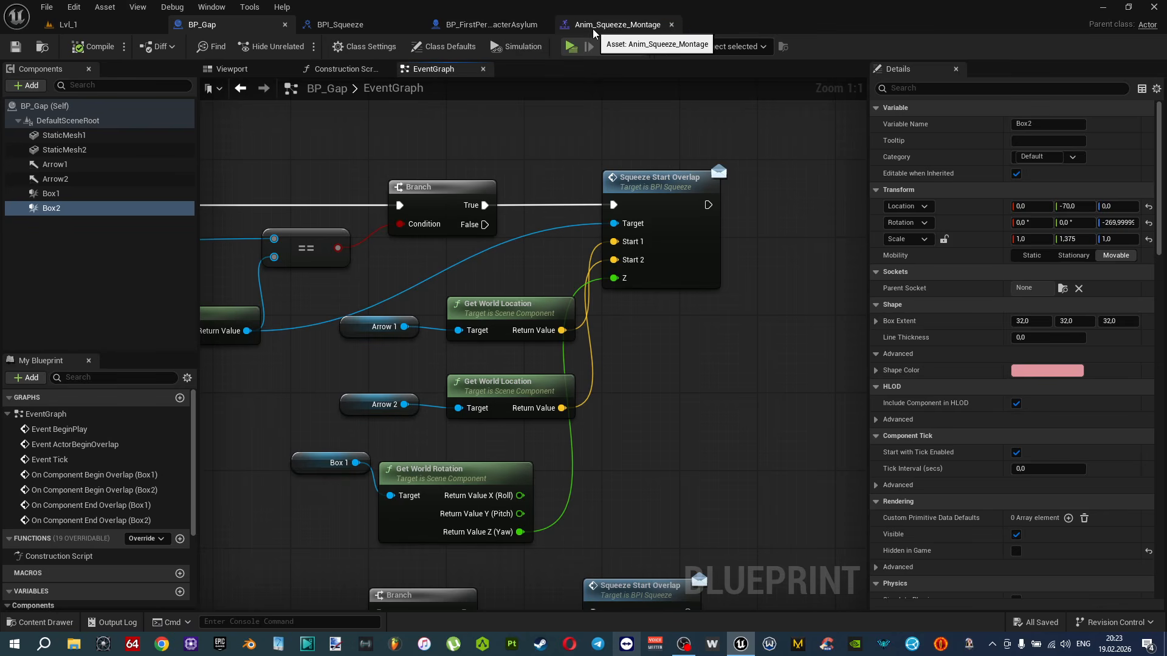
left_click(503, 29)
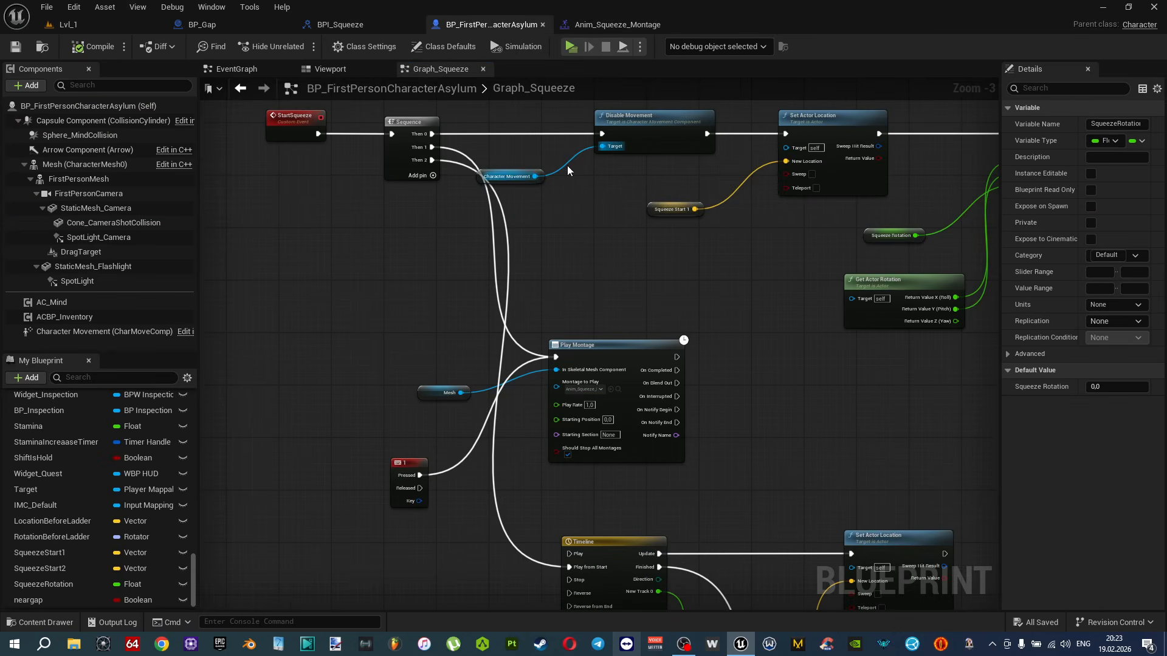
Create a Boolean variable named isSqueezing in BP_FirstPersonCharacterAsylum.
right_click_drag(567, 165, 668, 354)
scroll(622, 254, "up", 3)
right_click_drag(623, 254, 647, 324)
scroll(650, 451, "down", 3)
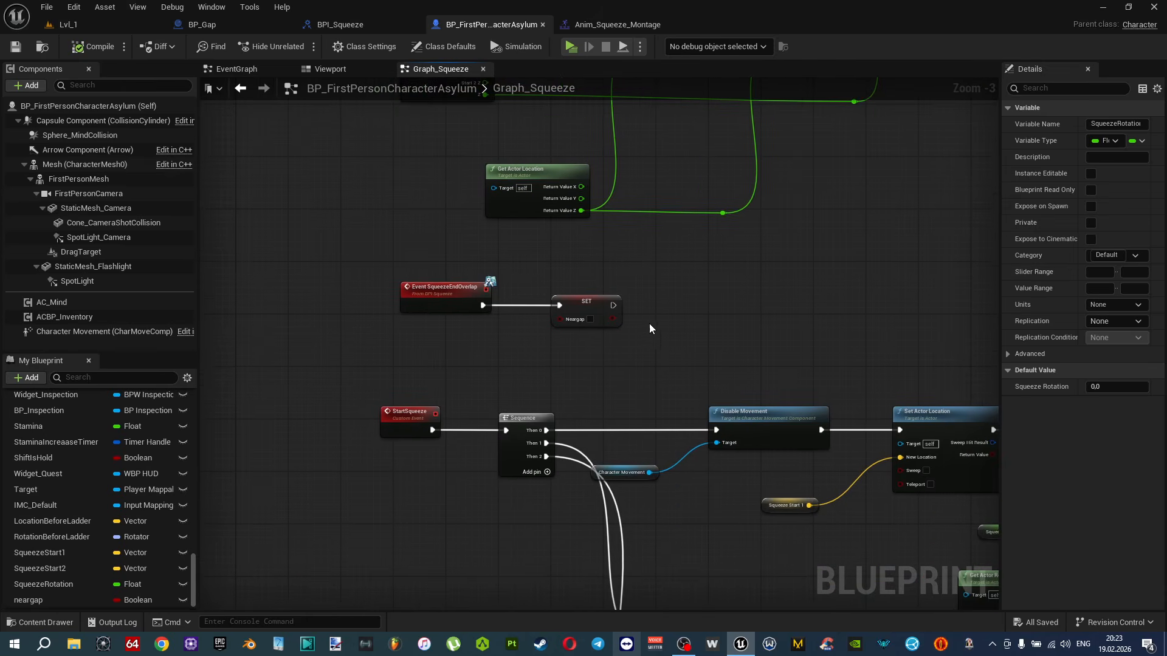
scroll(151, 487, "up", 4)
scroll(152, 490, "up", 2)
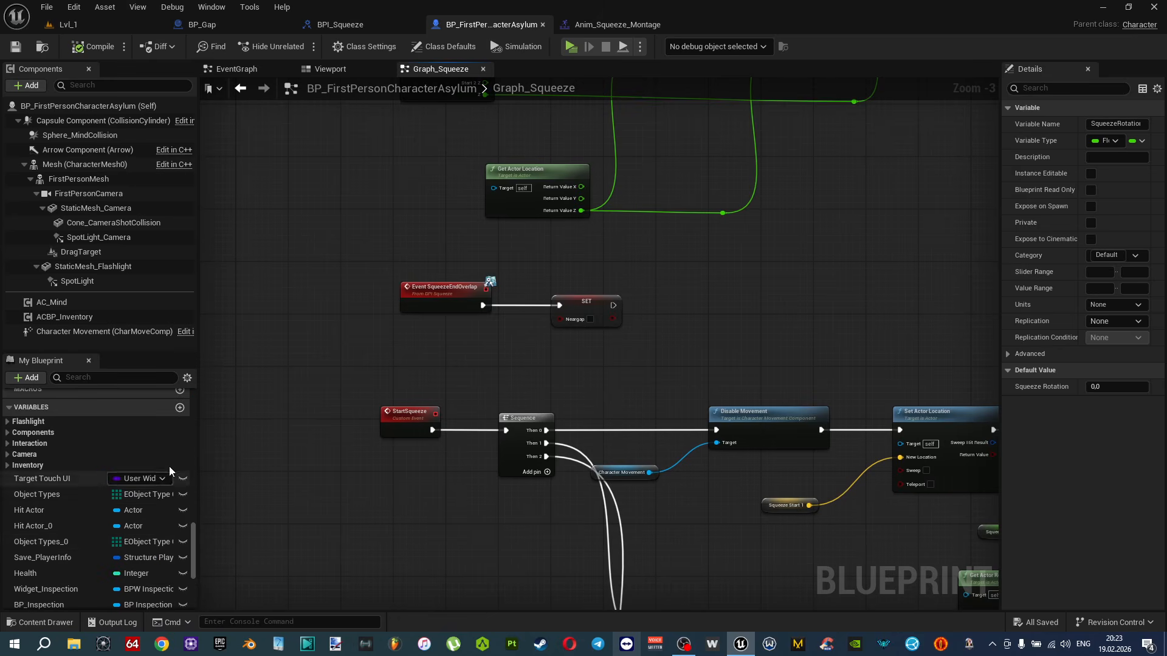
left_click(181, 408)
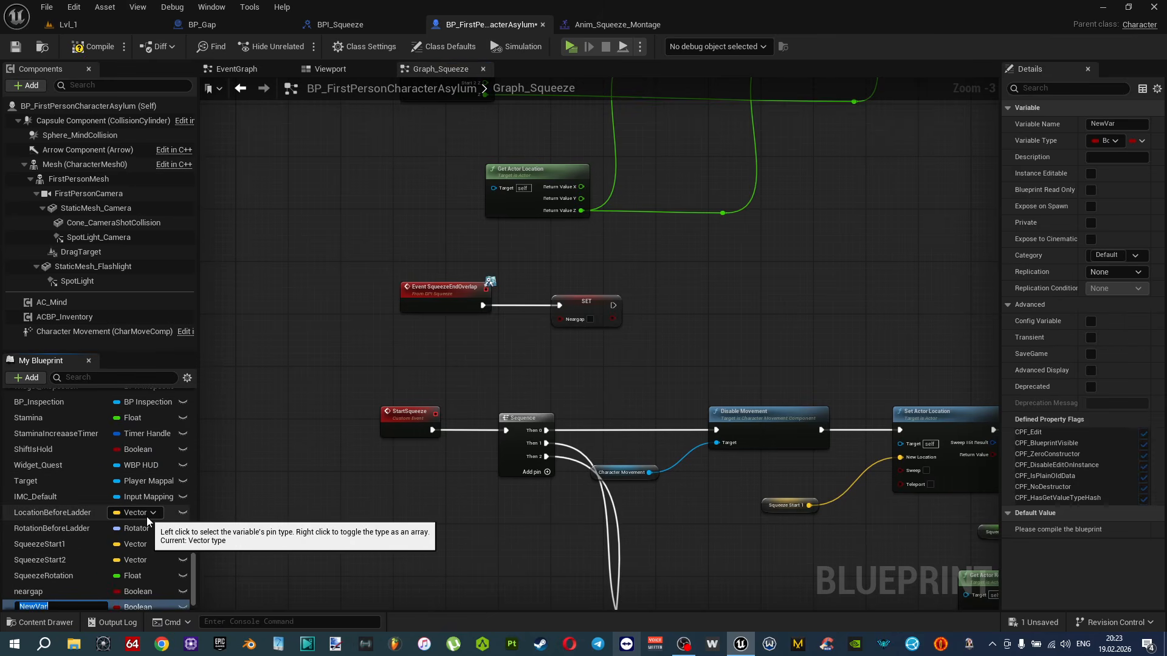
type("isSqueezing")
key("Return")
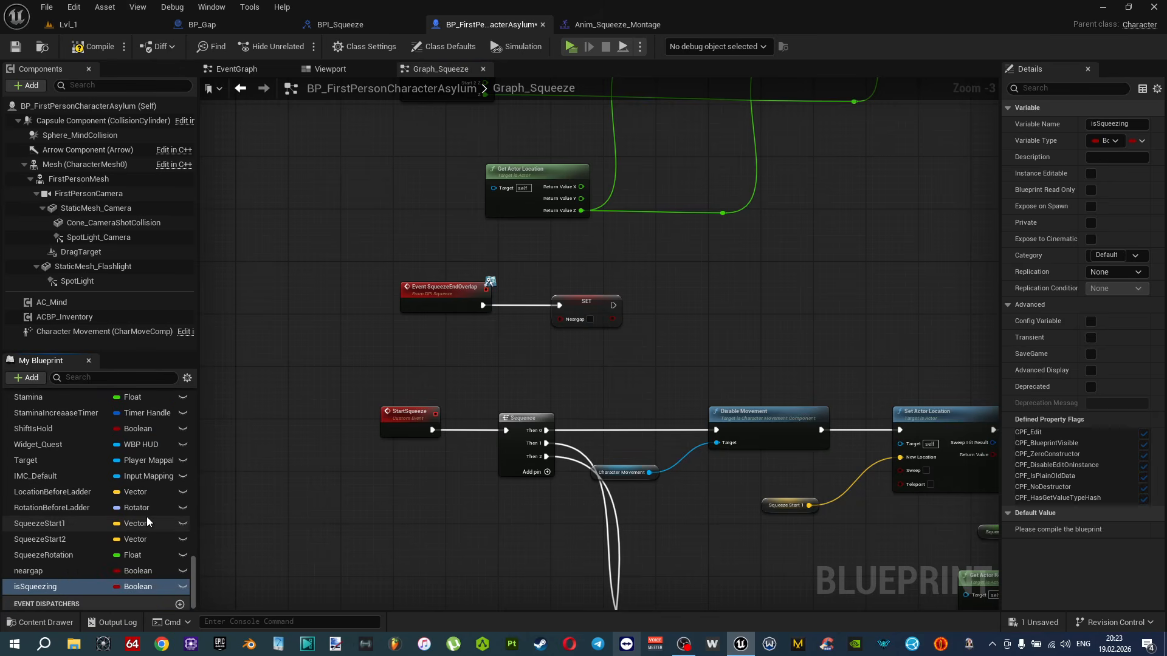
scroll(491, 256, "up", 3)
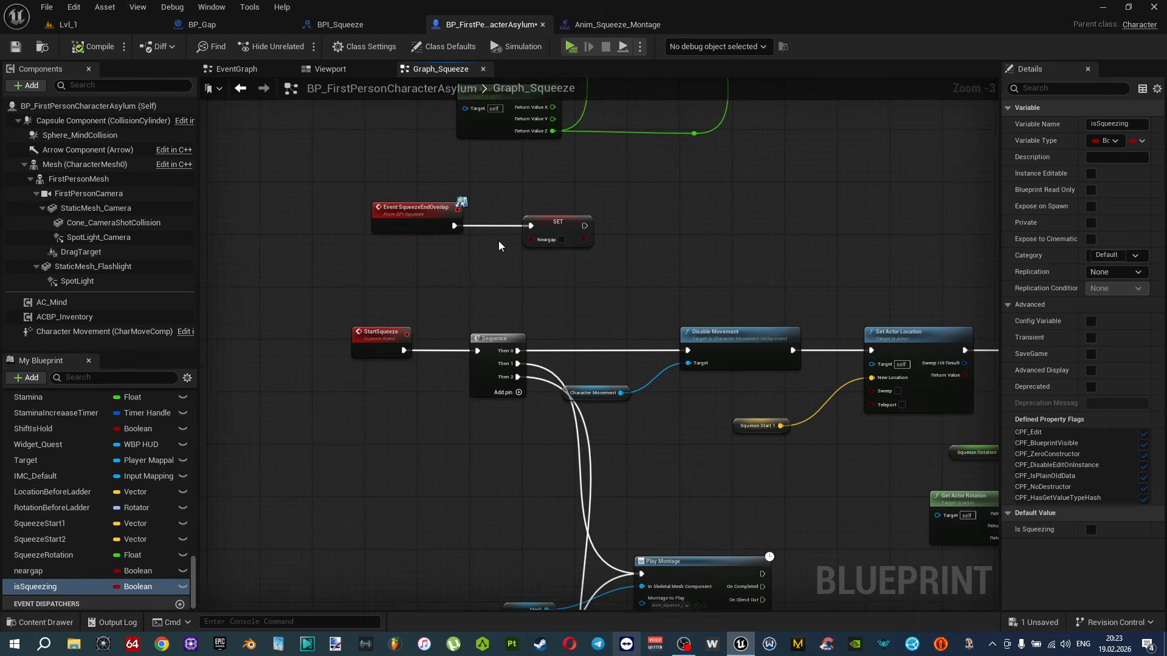
Add an isSqueezing setter to the StartSqueeze chain and wire it after Set Actor Rotation.
right_click_drag(640, 289, 491, 269)
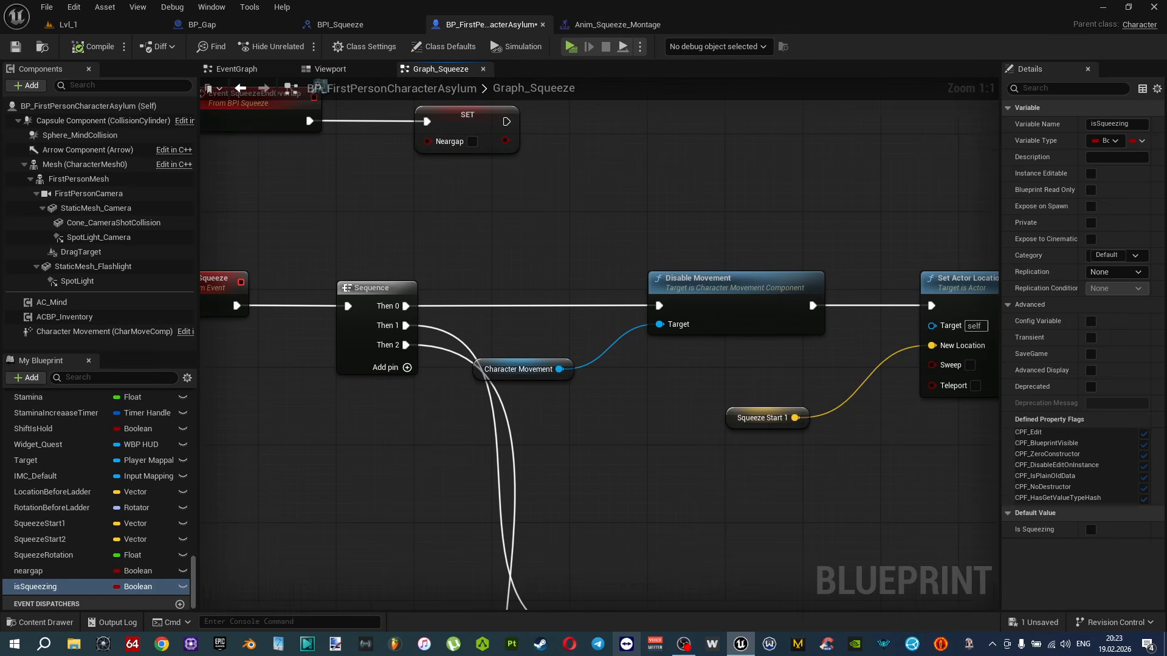
right_click_drag(357, 287, 457, 303)
right_click_drag(260, 263, 278, 281)
right_click_drag(826, 164, 243, 140)
right_click_drag(1060, 226, 514, 184)
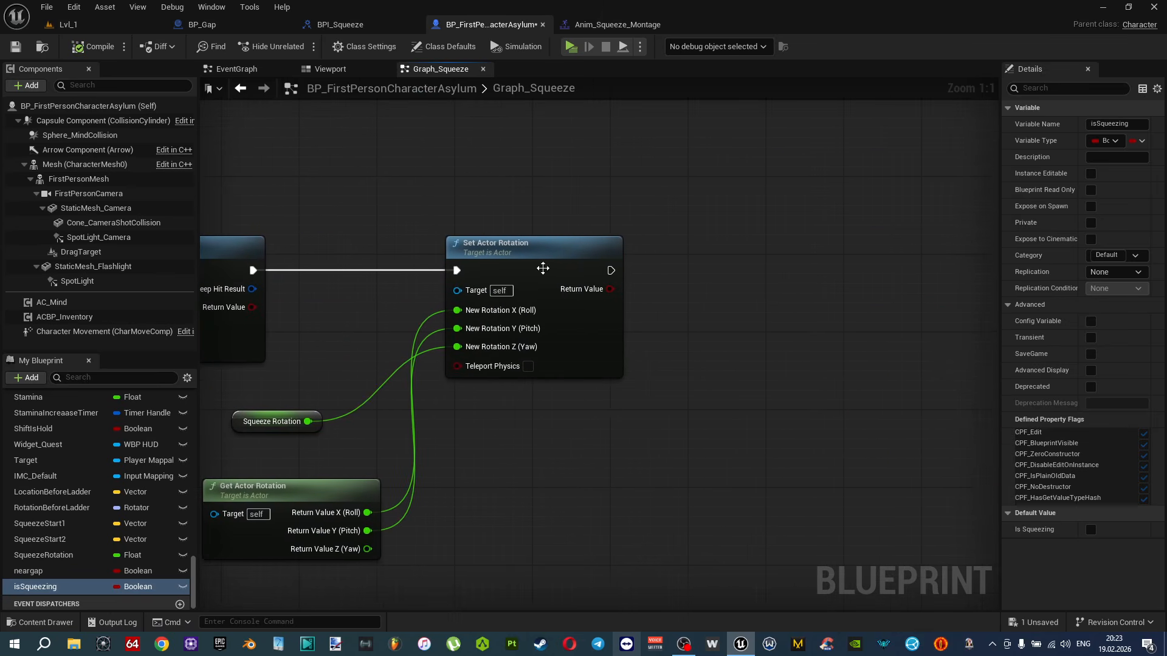
left_click_drag(35, 587, 714, 272)
left_click_drag(611, 270, 720, 271)
Add an unchecked isSqueezing setter after the Set Movement Mode node that restores walking, and connect its execution.
scroll(770, 435, "down", 3)
right_click_drag(802, 601, 844, 116)
scroll(652, 415, "down", 3)
right_click_drag(631, 497, 610, 352)
scroll(609, 352, "up", 6)
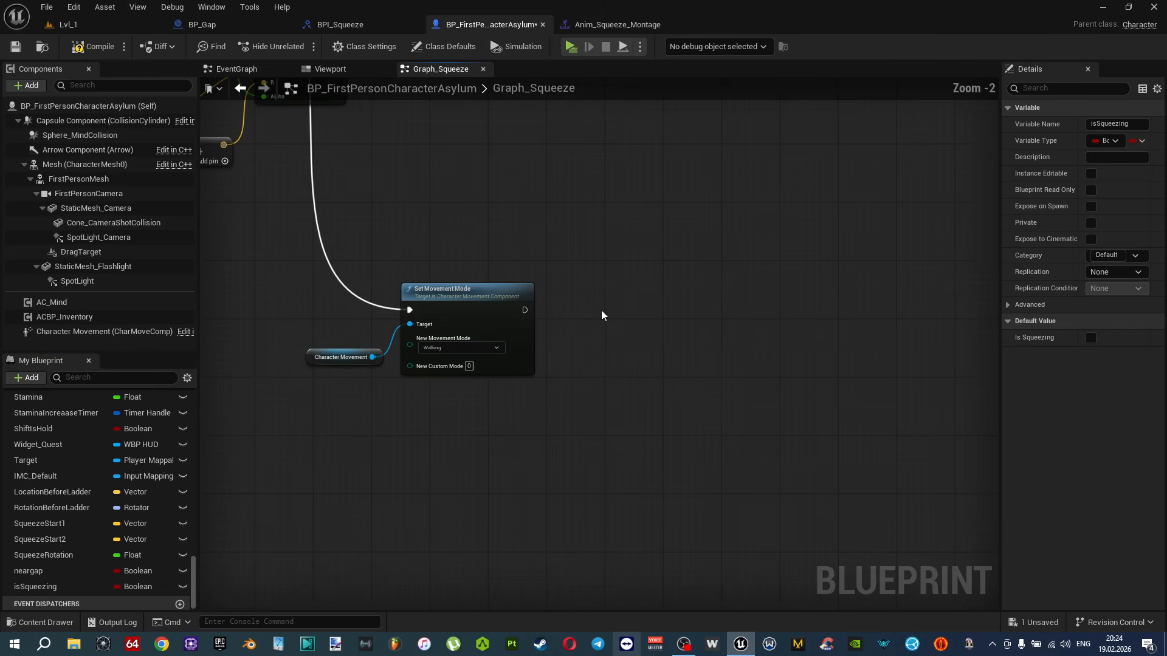
left_click_drag(71, 591, 691, 352, "alt")
left_click_drag(535, 353, 904, 359)
scroll(6, 520, "up", 3)
Insert a SwapSqueezeLocations call between Set Movement Mode and the isSqueezing setter, and align it with the execution chain.
left_click_drag(193, 566, 206, 432)
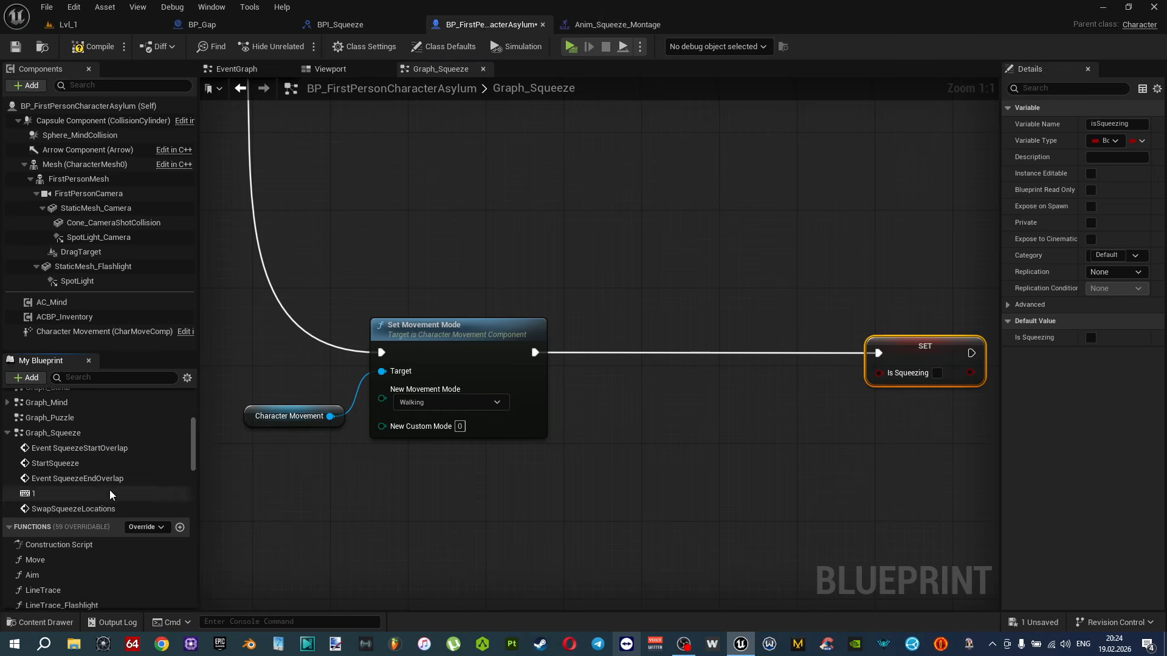
left_click(73, 509)
left_click_drag(73, 509, 615, 401)
left_click_drag(772, 401, 879, 353)
left_click_drag(718, 388, 738, 339)
Add SqueezeStart1 and SqueezeStart2 getters and connect them to New Param and New Param 2 of the Swap Squeeze Locations call.
scroll(93, 541, "up", 1)
scroll(93, 545, "down", 10)
scroll(91, 548, "down", 3)
left_click_drag(40, 521, 635, 401)
left_click(446, 512)
left_click_drag(53, 539, 418, 526)
left_click(444, 550)
left_click_drag(490, 533, 636, 420)
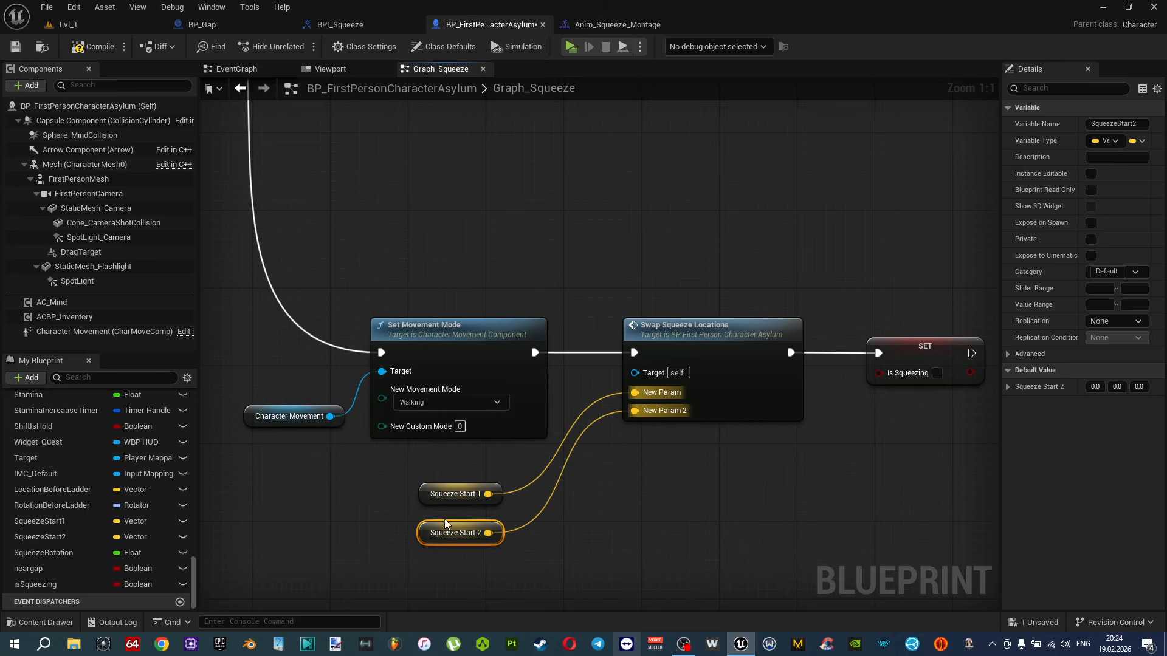
Examine the SwapSqueezeLocations event's wiring and the call placed before the isSqueezing setter.
double_click(716, 364)
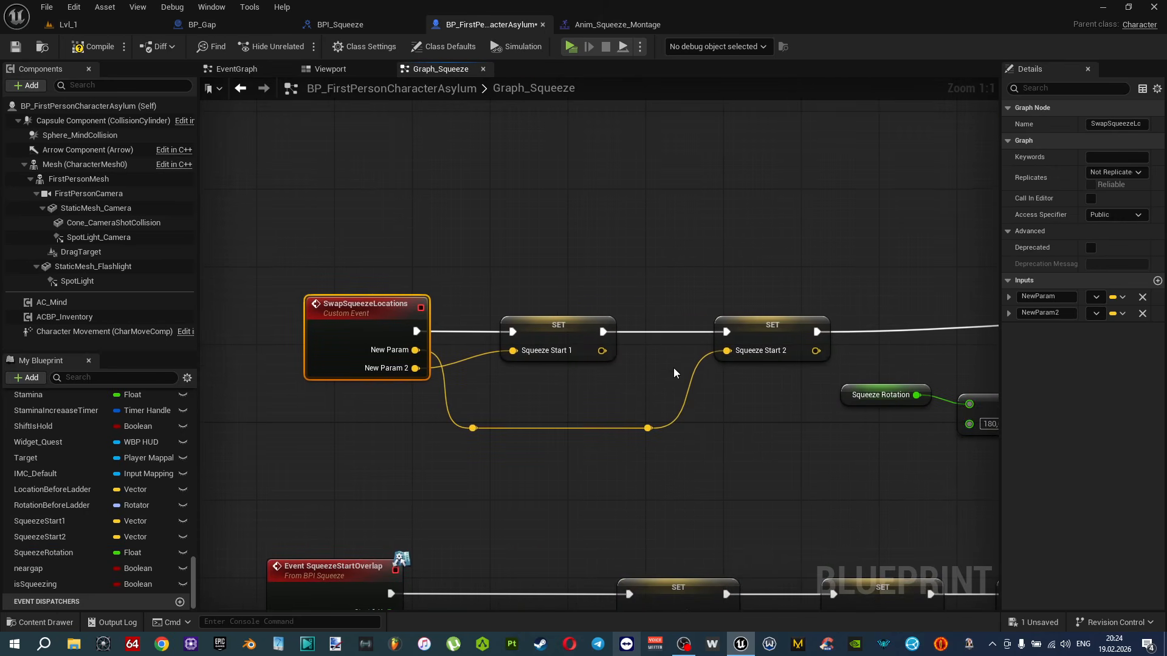
right_click_drag(618, 336, 566, 331)
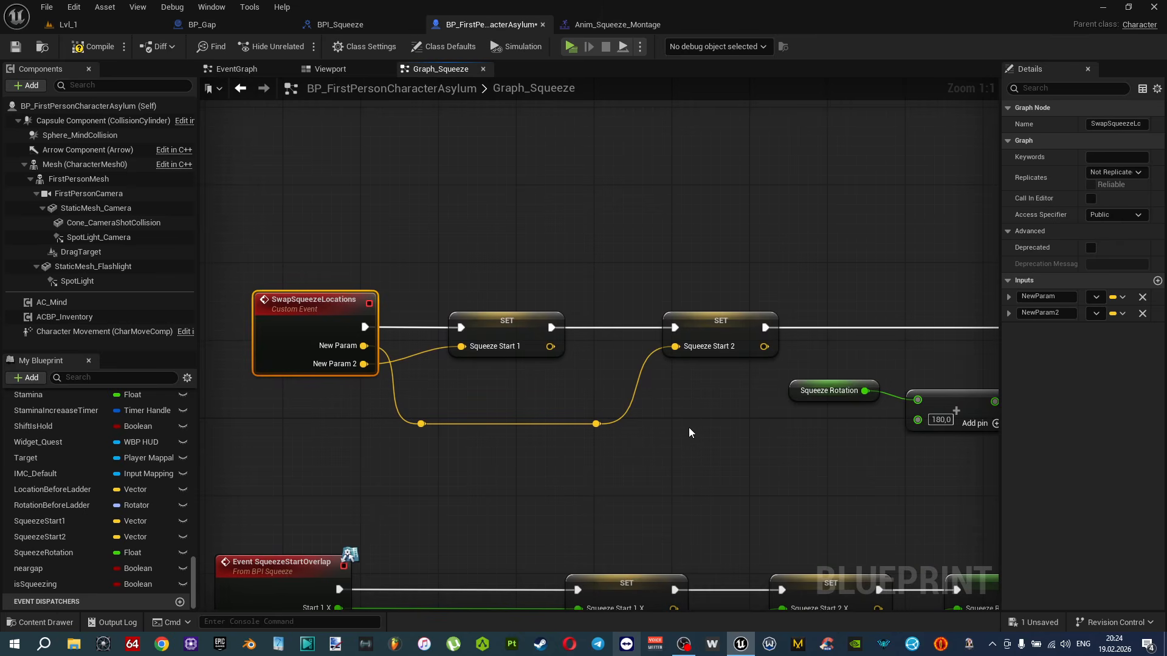
scroll(688, 427, "down", 4)
right_click_drag(830, 474, 786, 472)
scroll(786, 472, "up", 4)
right_click_drag(675, 406, 670, 452)
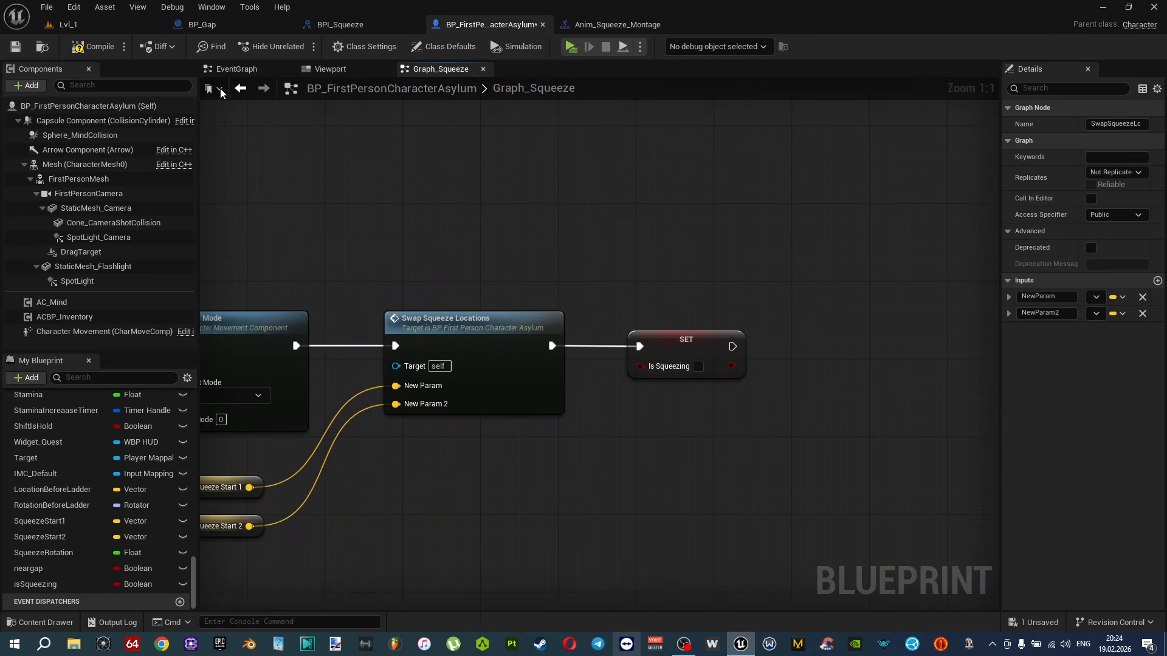
Move the Event SqueezeStartOverlap node farther from the Squeeze Start 1 setter to make room between them.
right_click_drag(561, 252, 668, 330)
scroll(650, 304, "down", 3)
right_click_drag(794, 414, 565, 251)
scroll(522, 276, "up", 1)
scroll(523, 276, "up", 2)
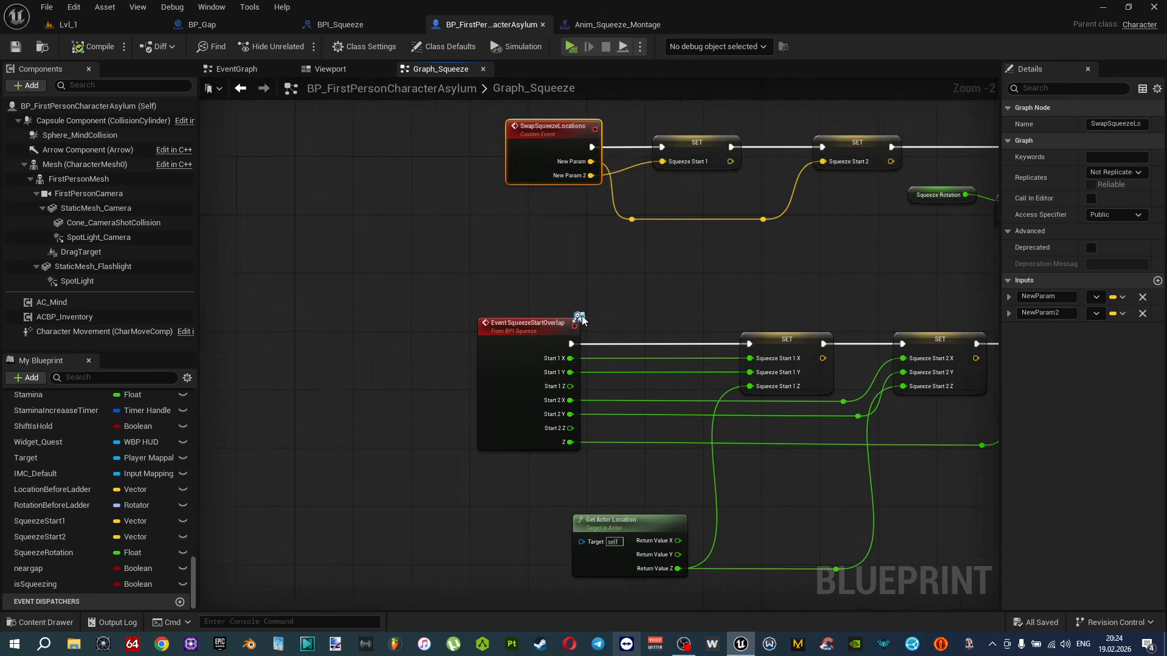
left_click_drag(564, 251, 366, 260)
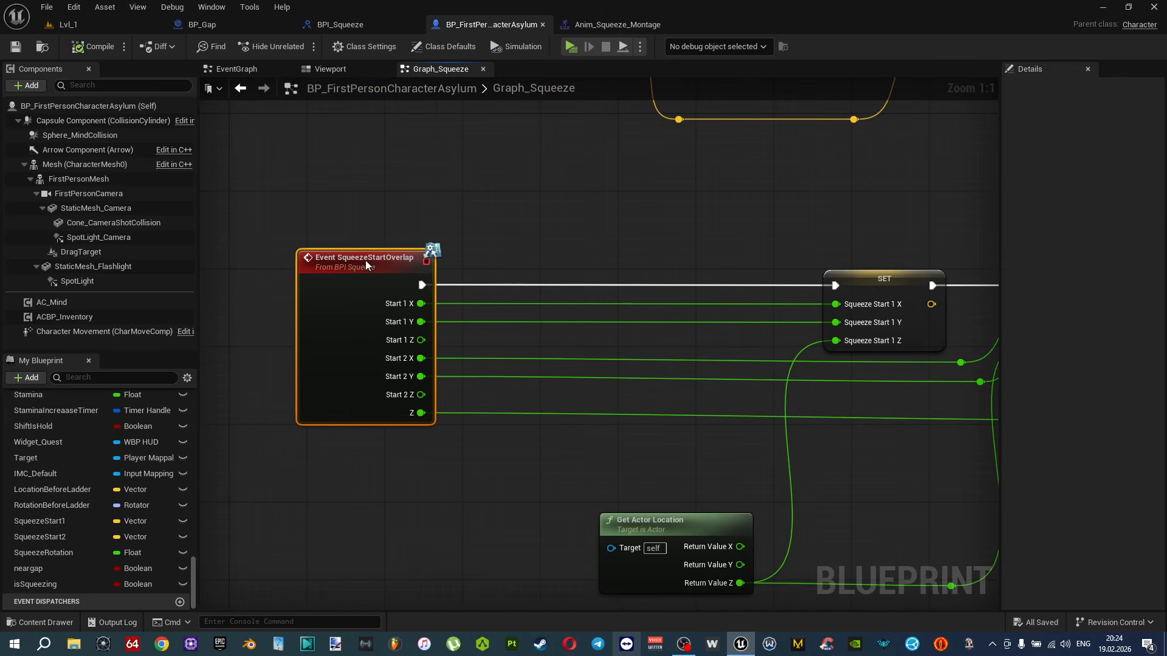
Insert isSqueezing as a branching Get after Event SqueezeStartOverlap, and wire its False output to the Squeeze Start 1 setter.
left_click_drag(45, 586, 536, 311)
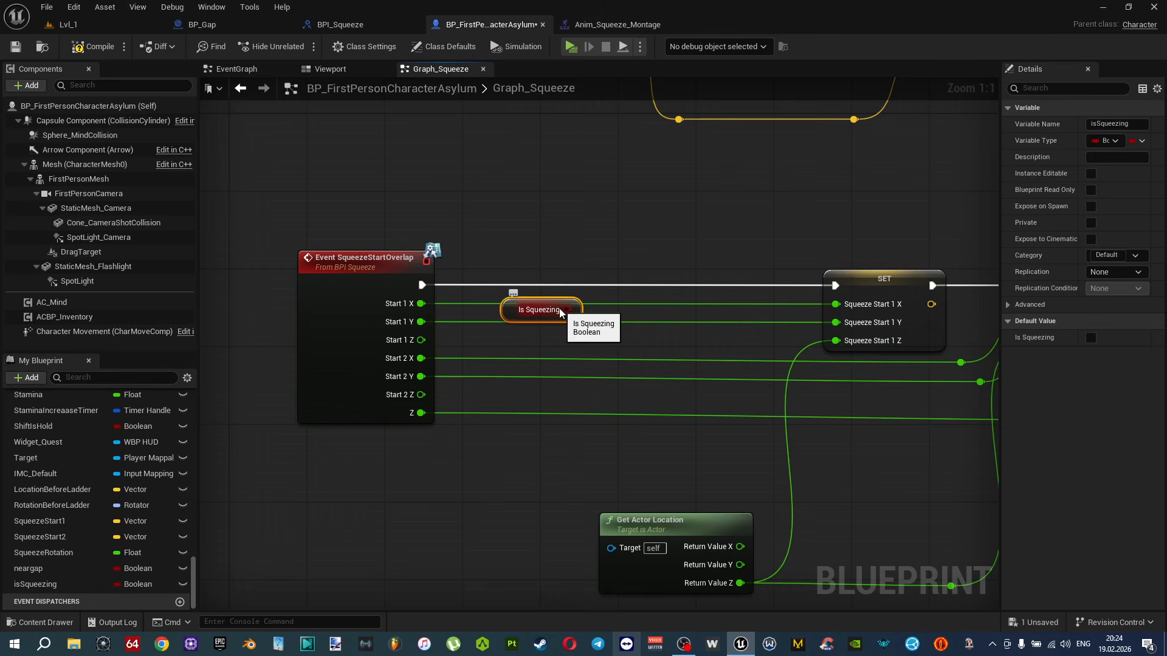
right_click(560, 313)
left_click(579, 418)
left_click_drag(421, 285, 514, 324)
left_click_drag(595, 344, 835, 286)
left_click_drag(593, 323, 558, 261)
left_click(548, 300)
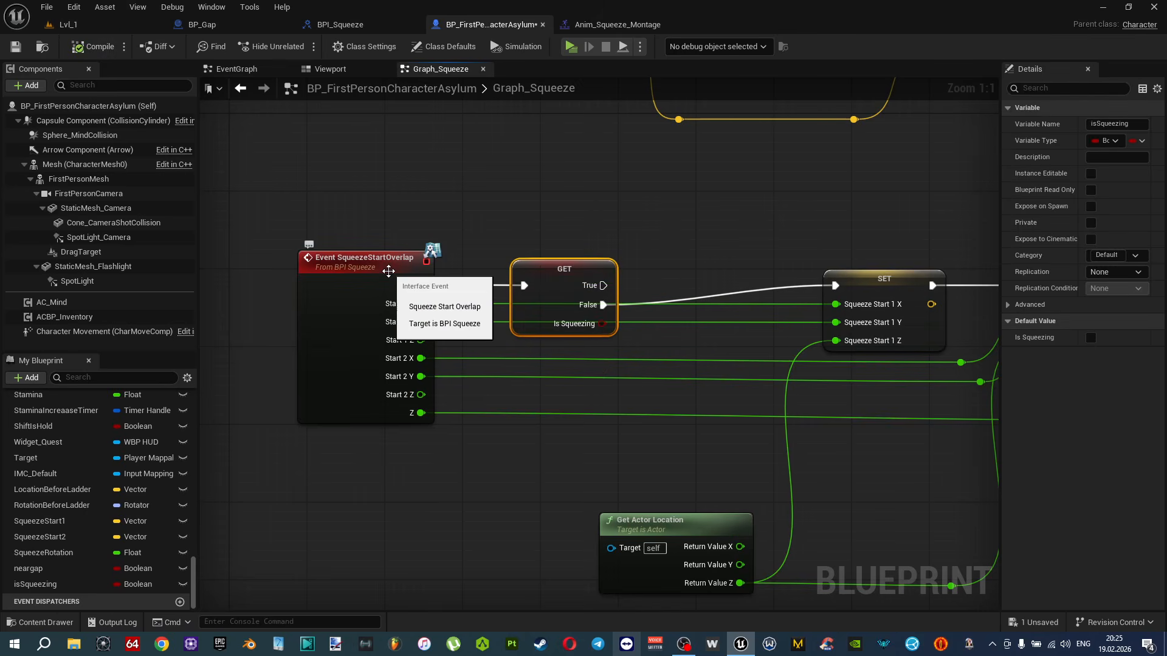
left_click_drag(568, 265, 568, 246)
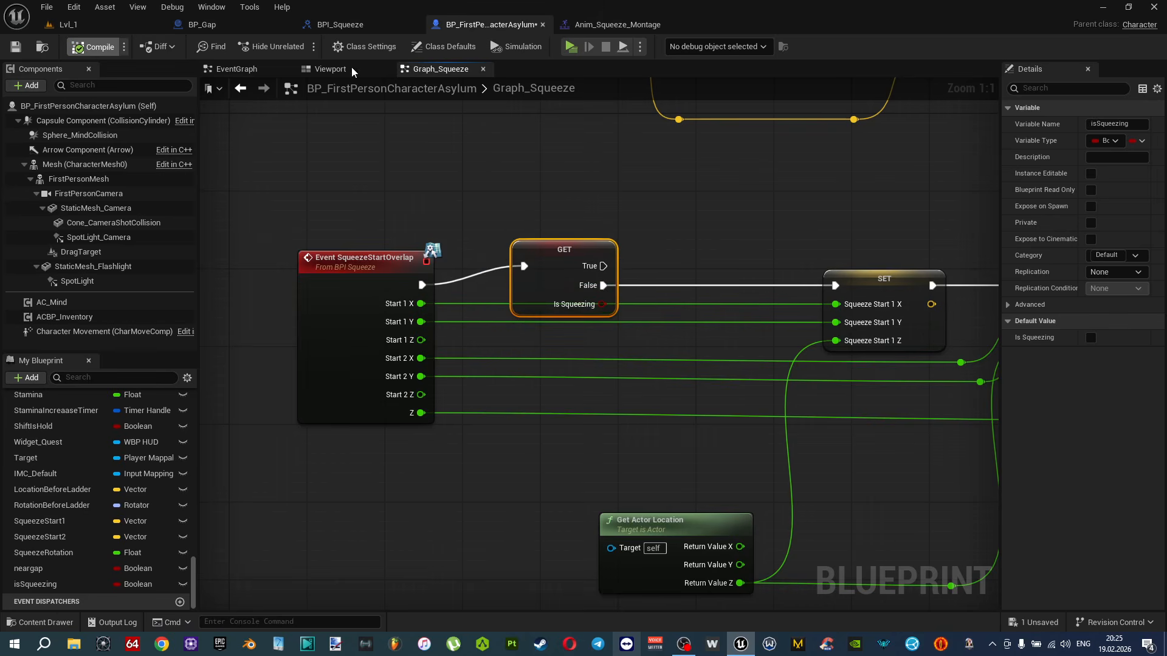
Open the canSqueeze? function and add a fifth input pin to its AND node.
left_click_drag(192, 573, 171, 461)
double_click(48, 527)
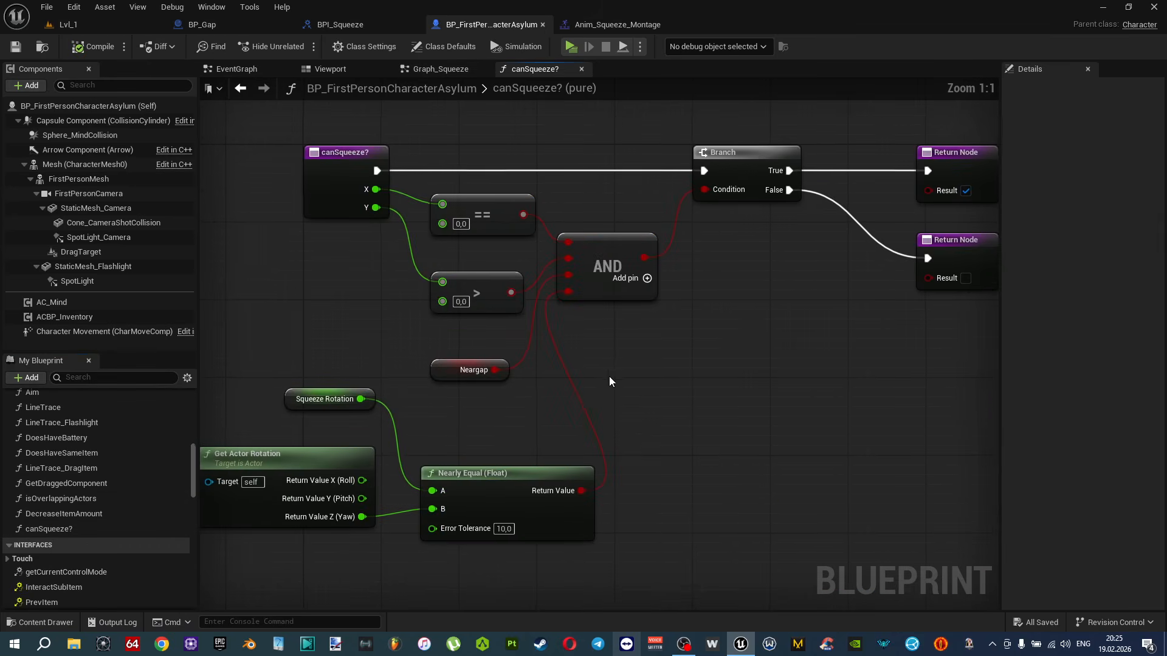
left_click(617, 223)
right_click_drag(579, 381, 681, 322)
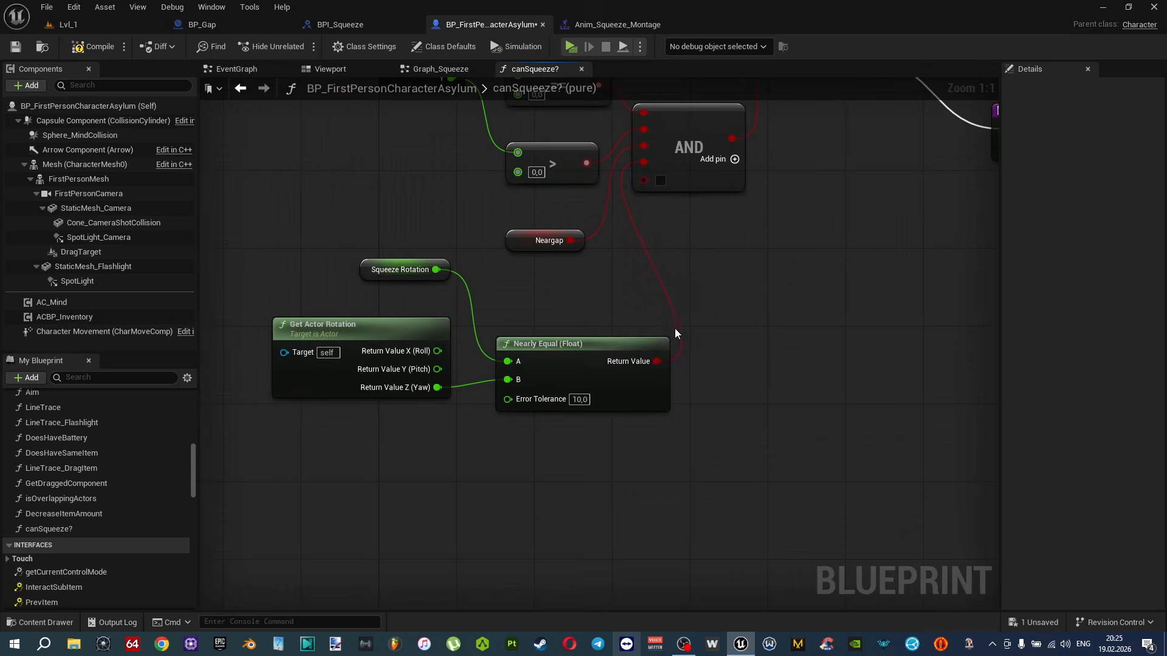
right_click_drag(674, 237, 738, 203)
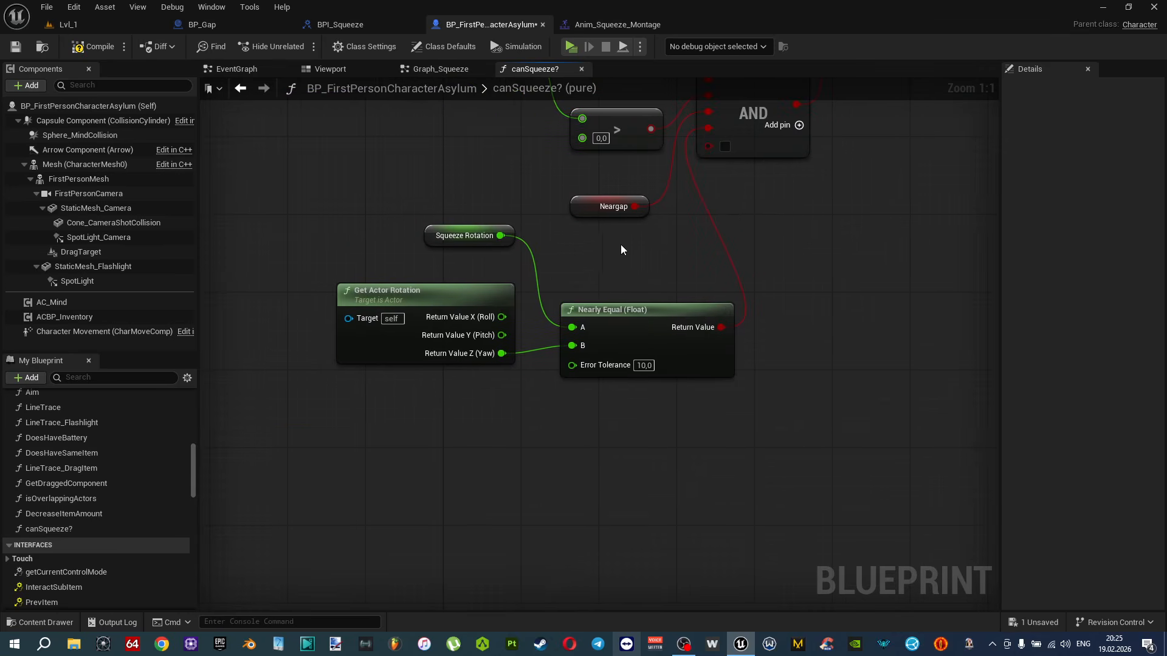
right_click_drag(661, 211, 651, 271)
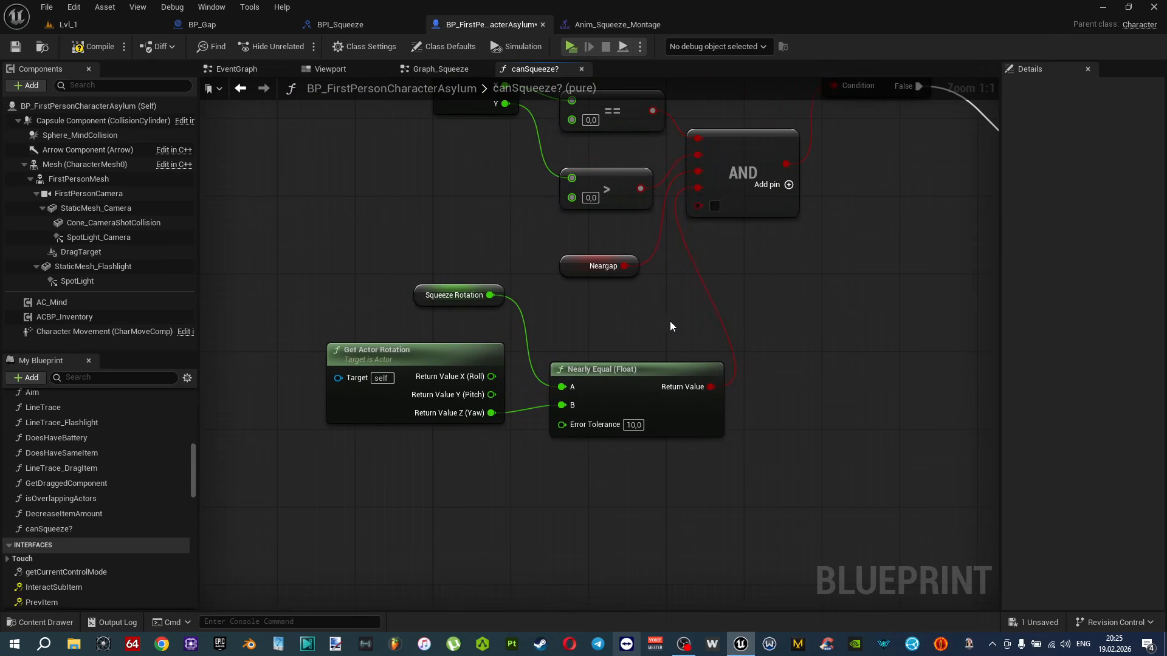
right_click_drag(651, 271, 680, 241)
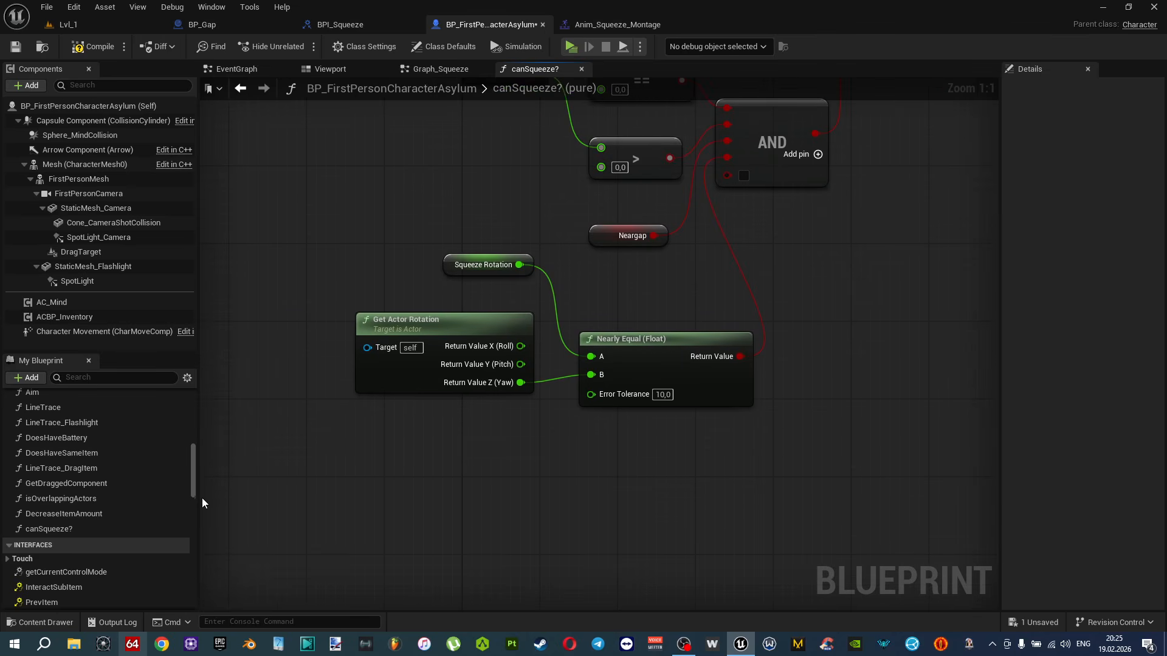
Add an isSqueezing getter, invert it with NOT Boolean, and connect the result to the AND node's fifth input.
left_click_drag(192, 479, 186, 608)
left_click_drag(30, 572, 431, 498)
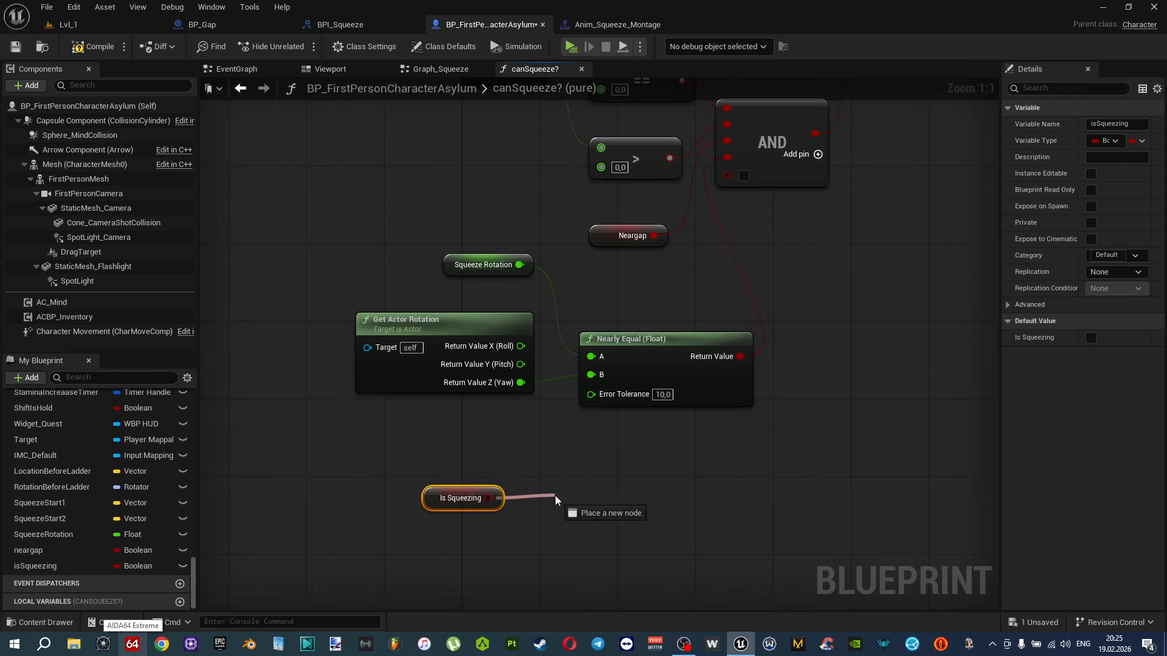
left_click_drag(555, 495, 555, 495)
type("not")
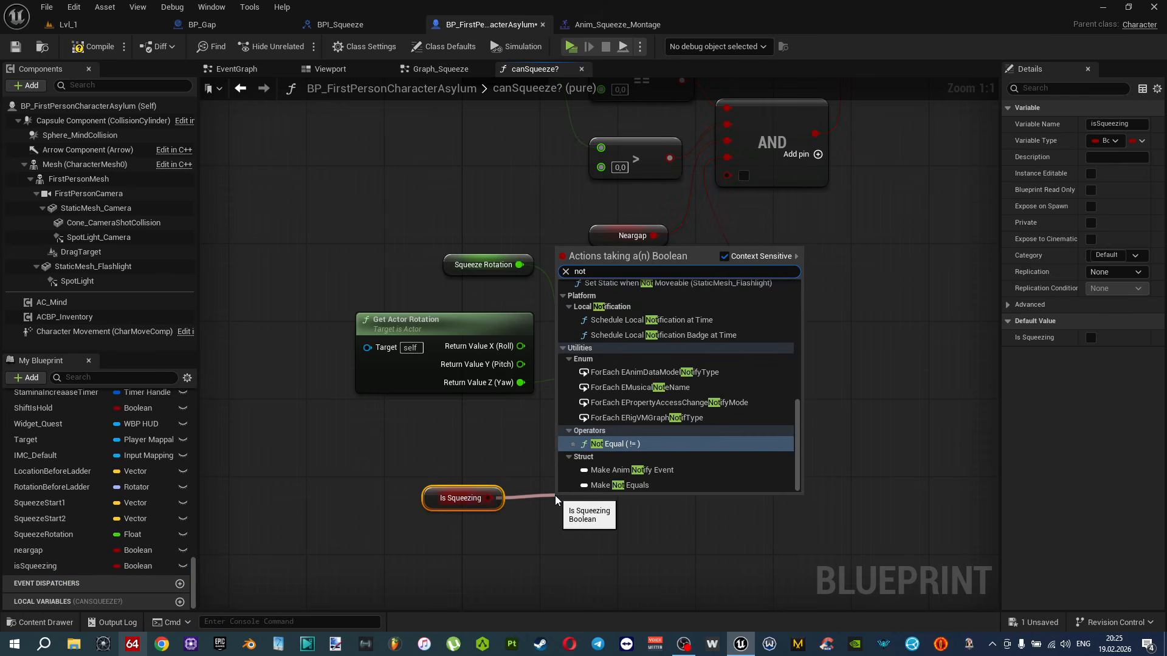
type(" boo")
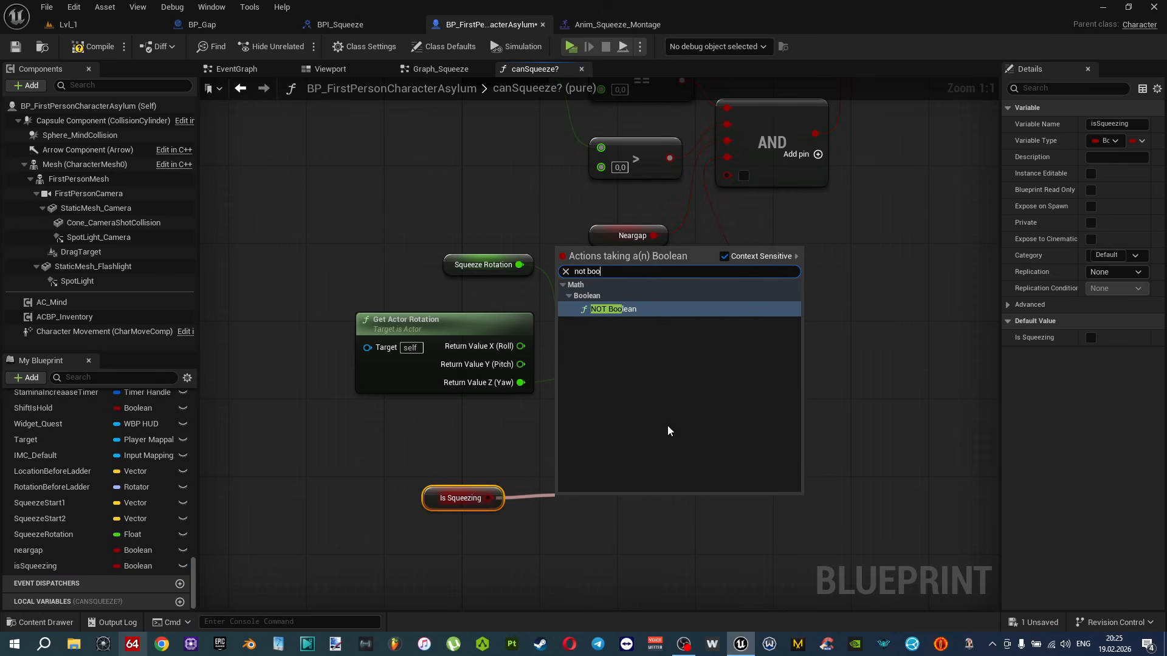
left_click(607, 311)
left_click_drag(639, 498, 728, 177)
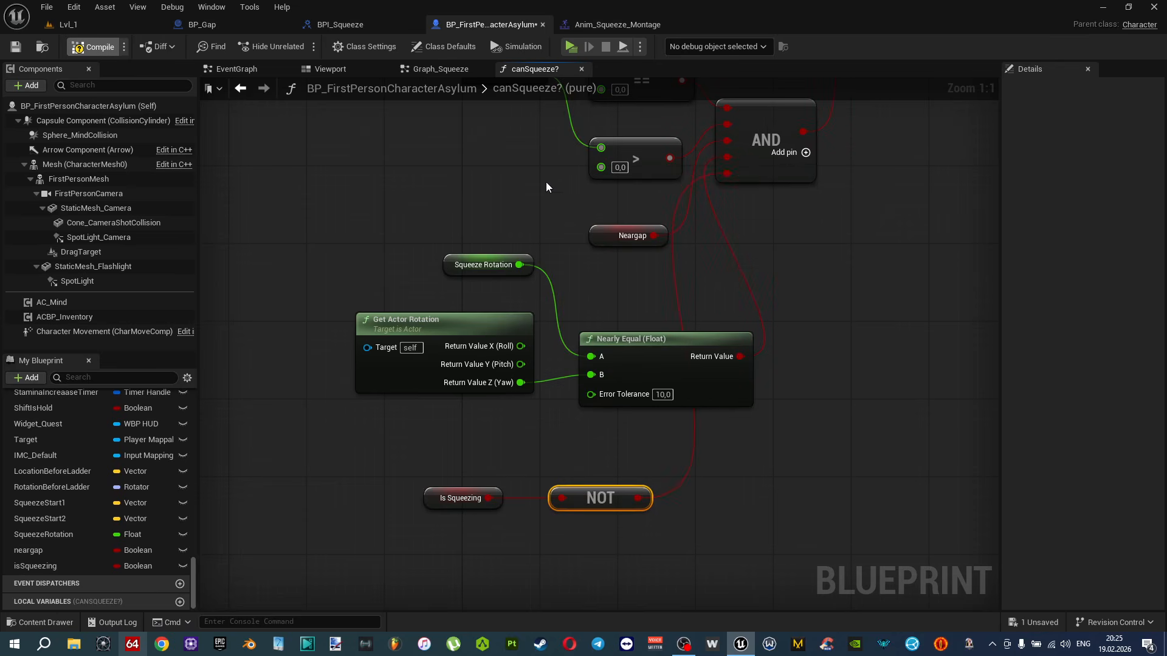
Save the blueprint and playtest squeezing through the gap repeatedly from both sides.
key("ctrl+s")
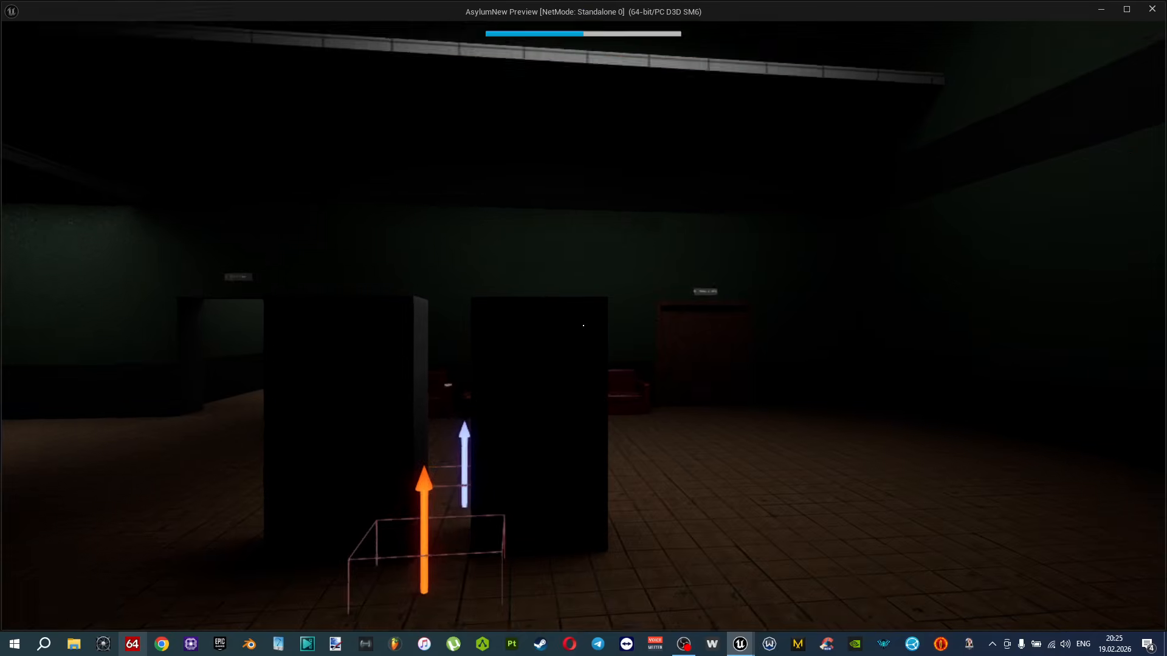
key("w")
key("w")
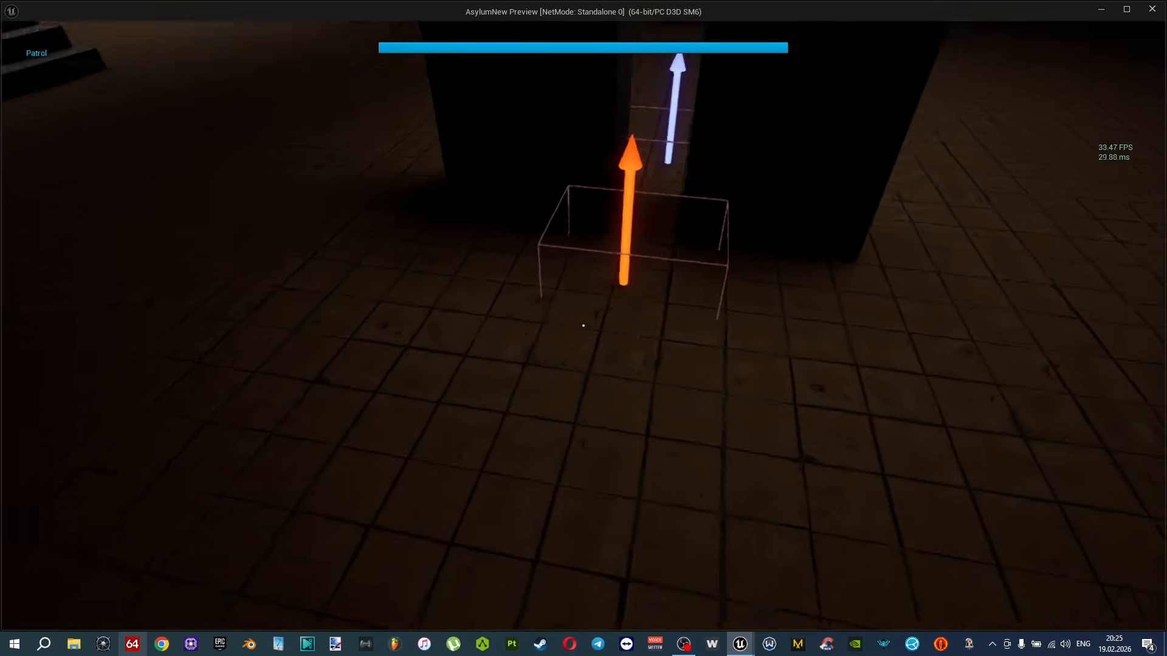
key("w")
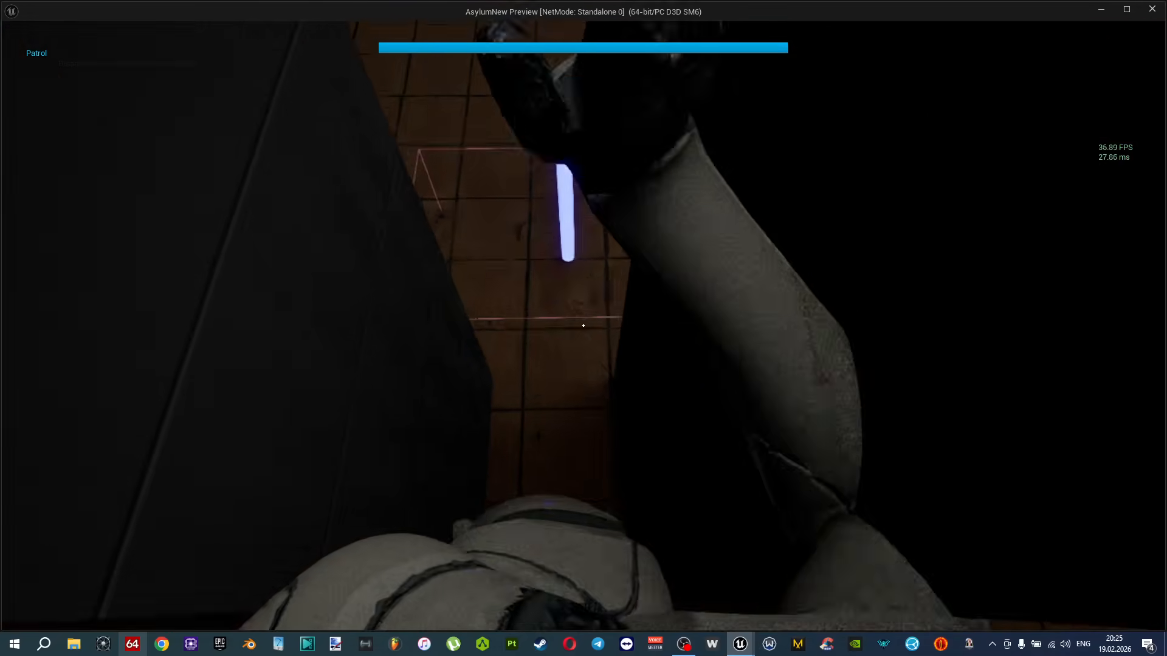
key("w")
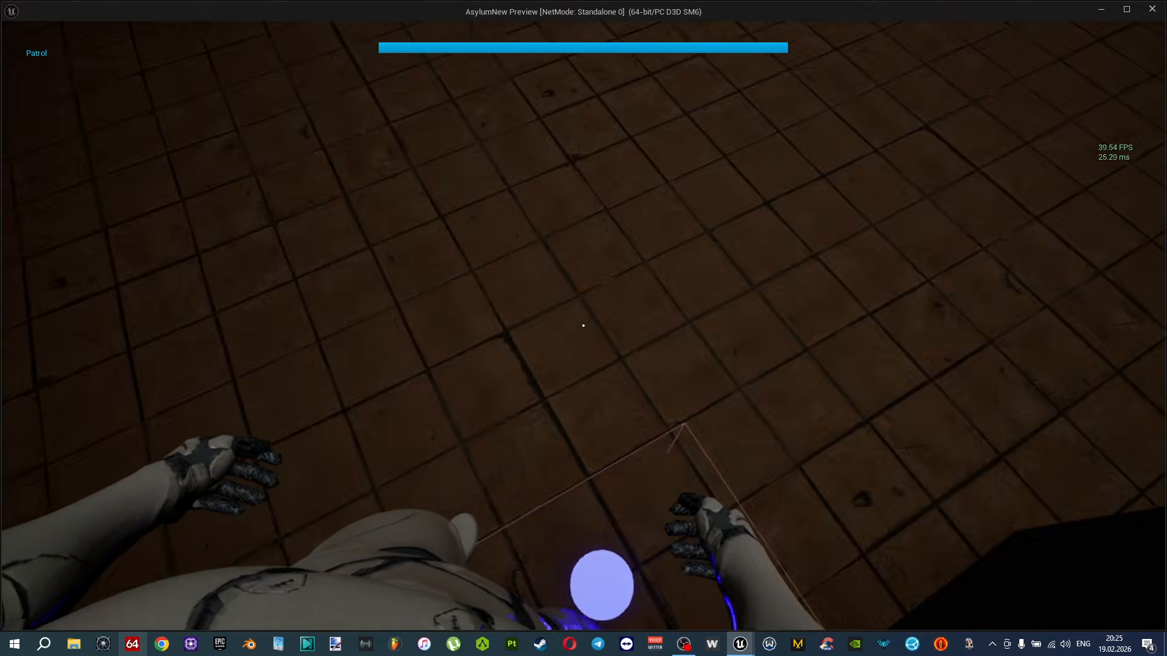
key("w")
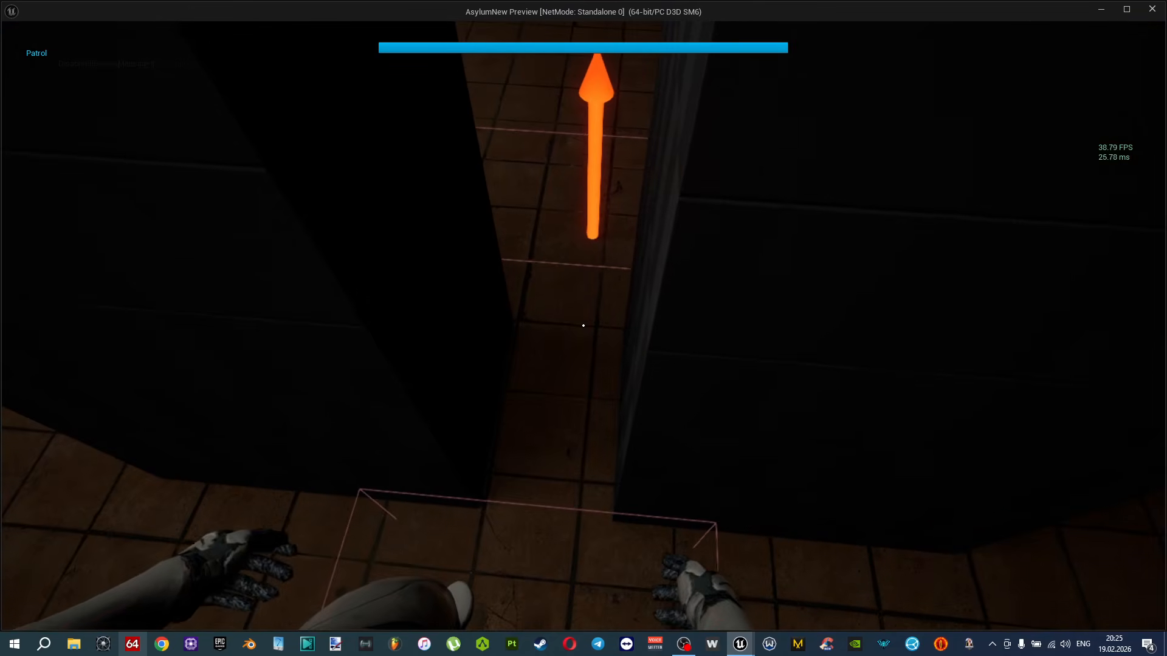
key("w")
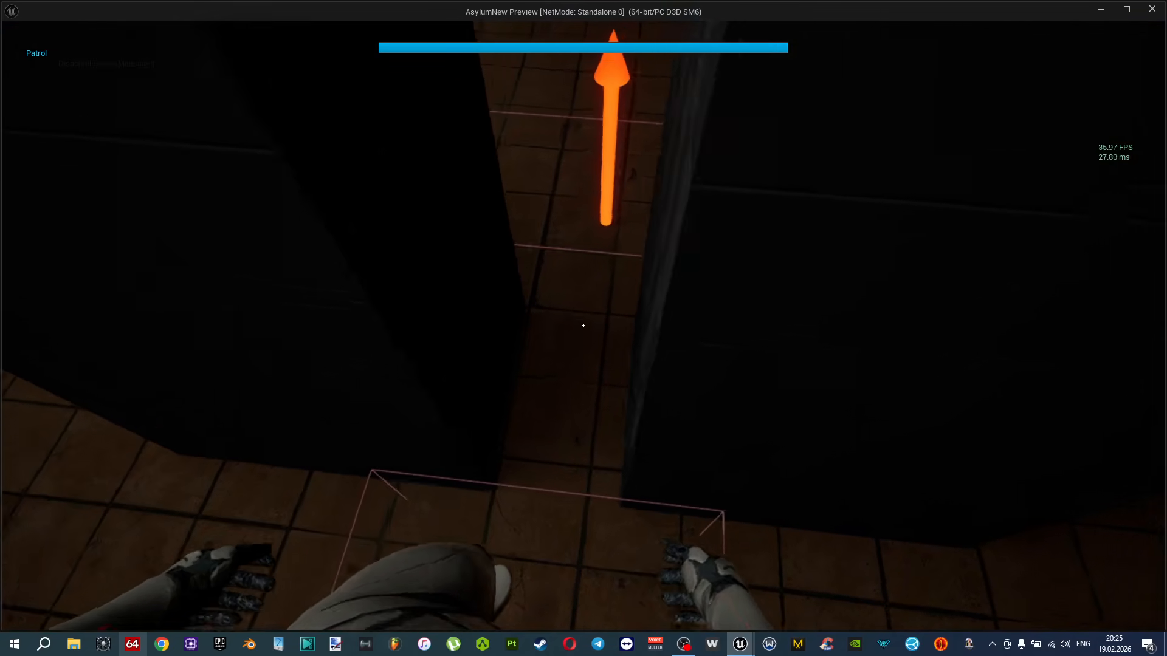
key("w")
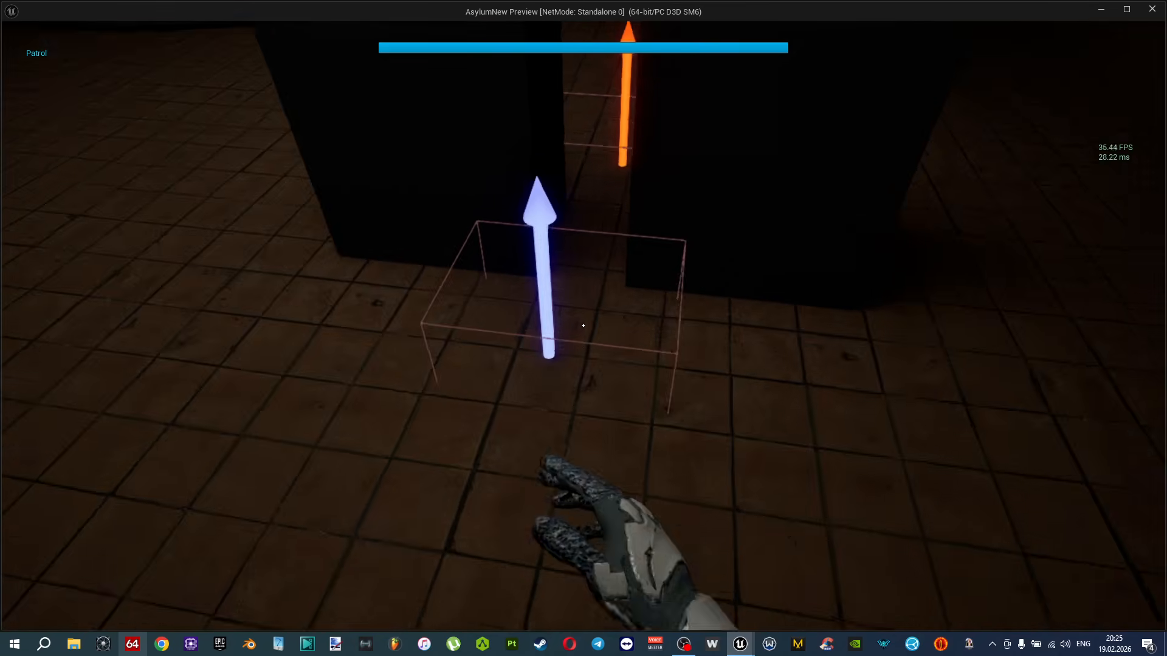
key("w")
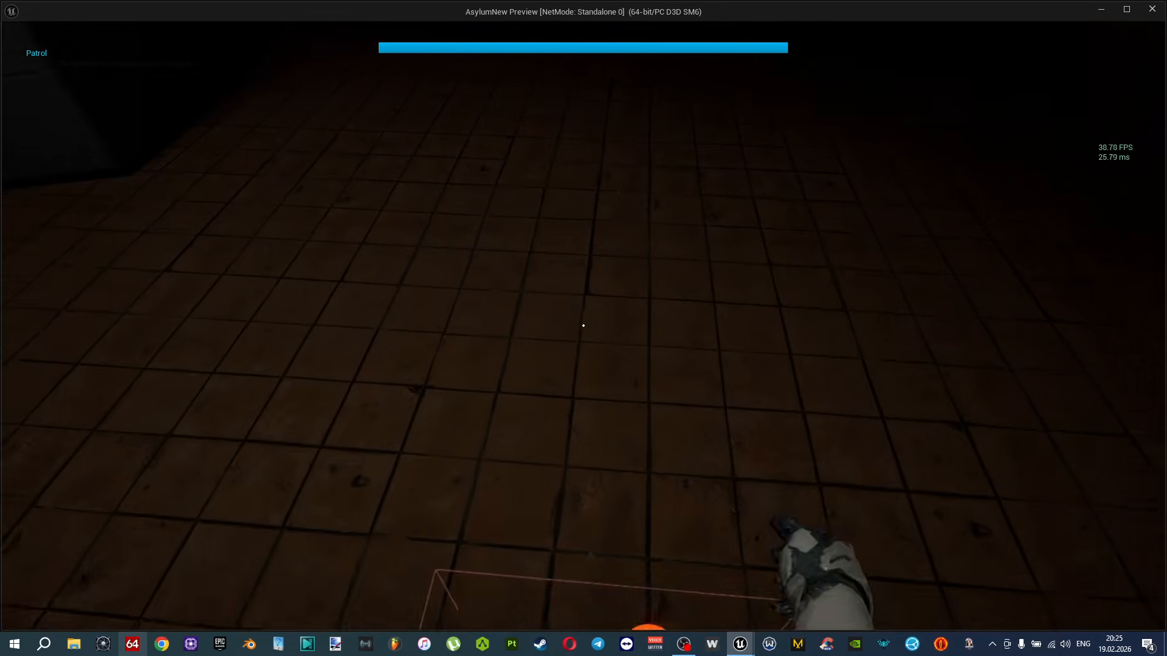
key("w")
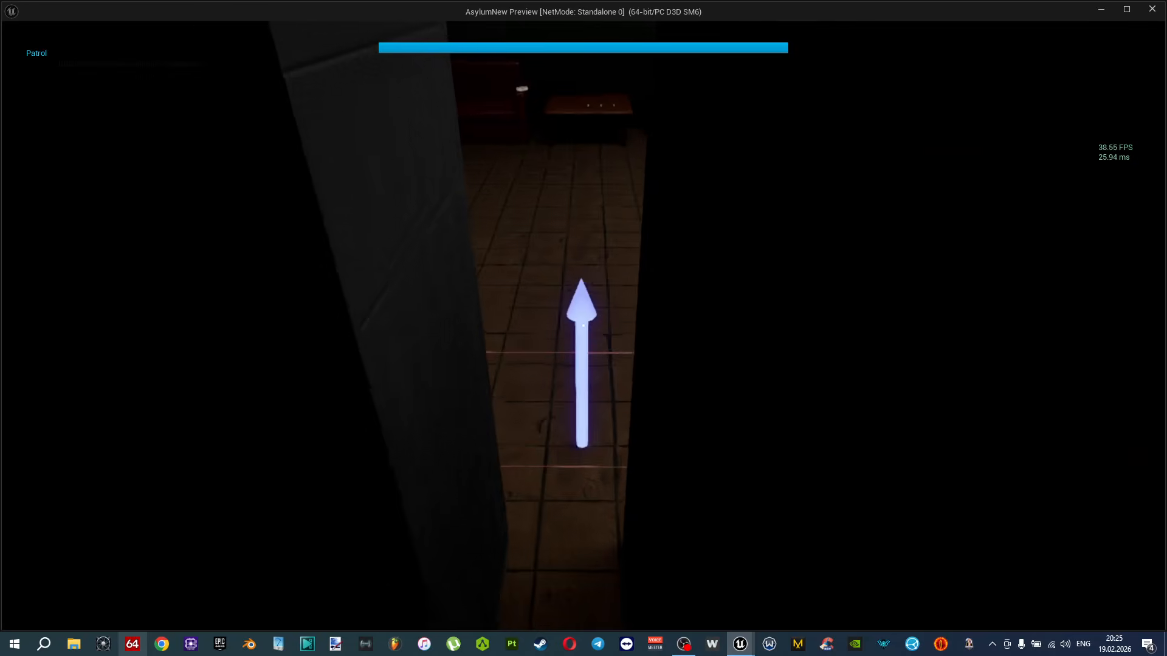
key("w")
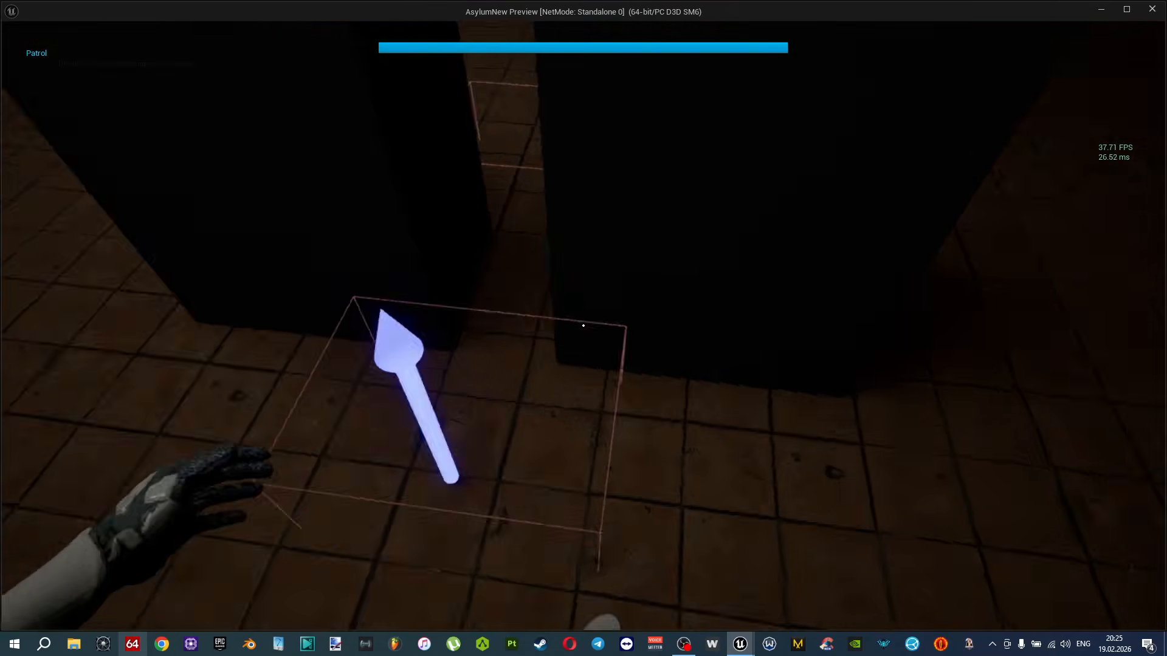
key("w")
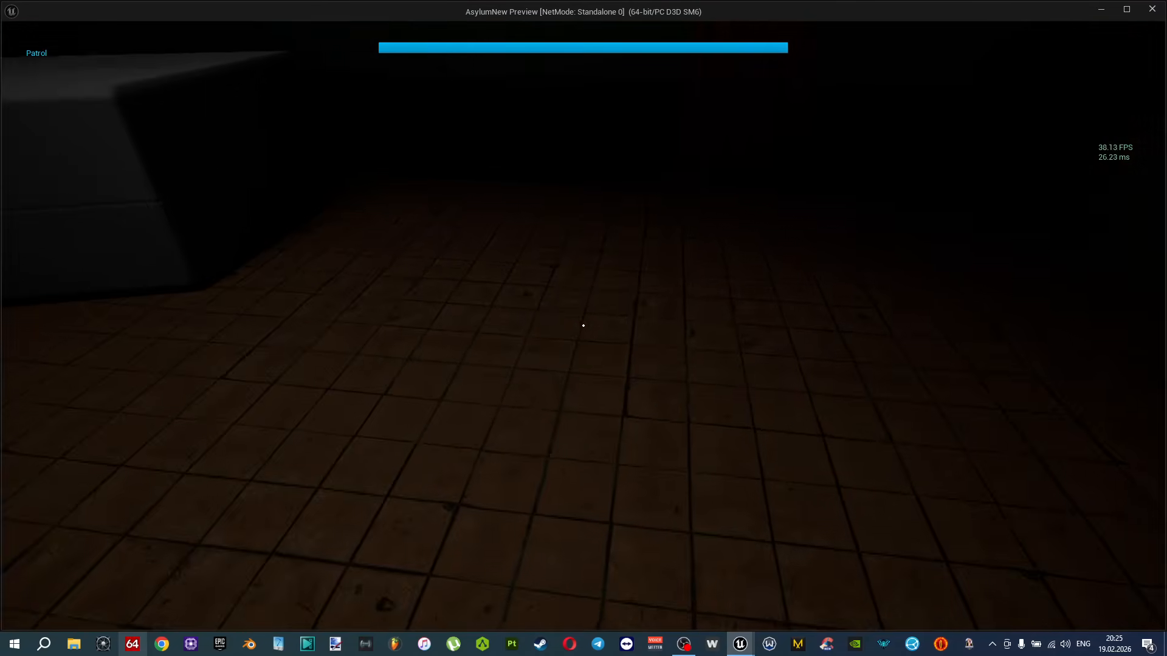
key("w")
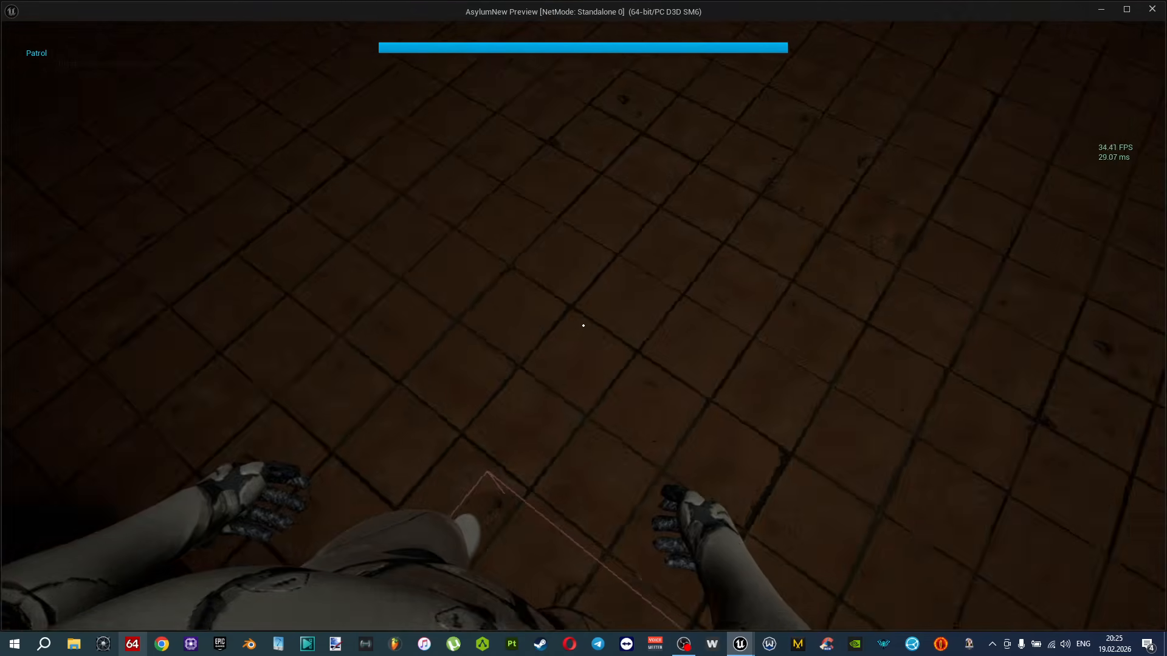
key("w")
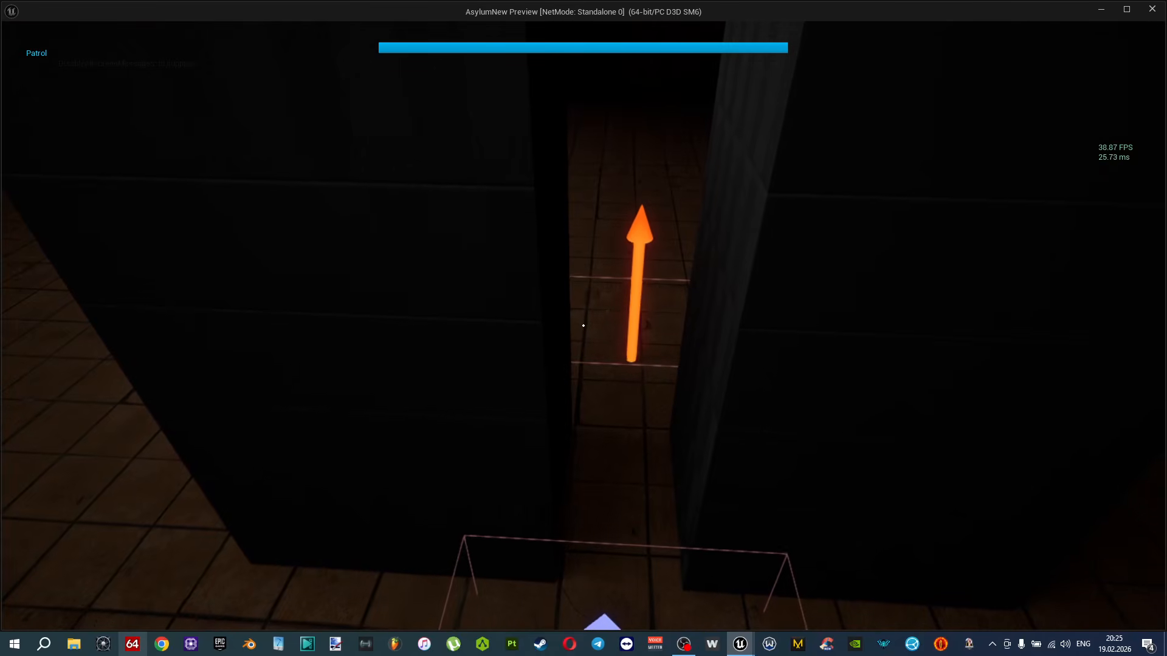
key("s")
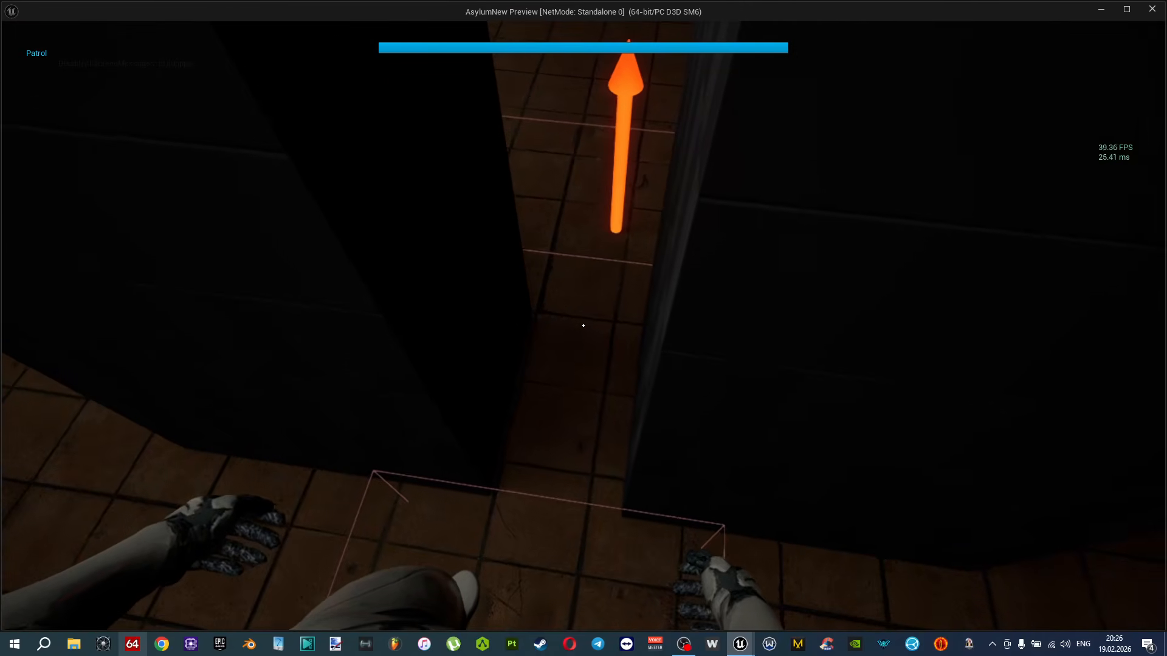
key("w")
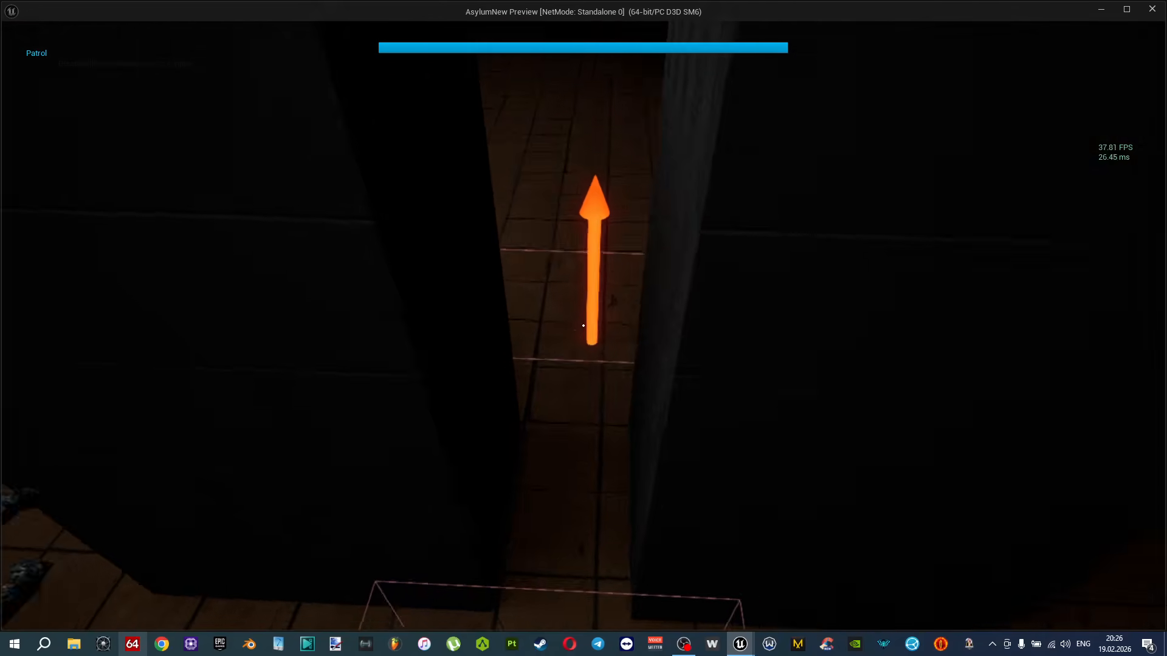
key("Escape")
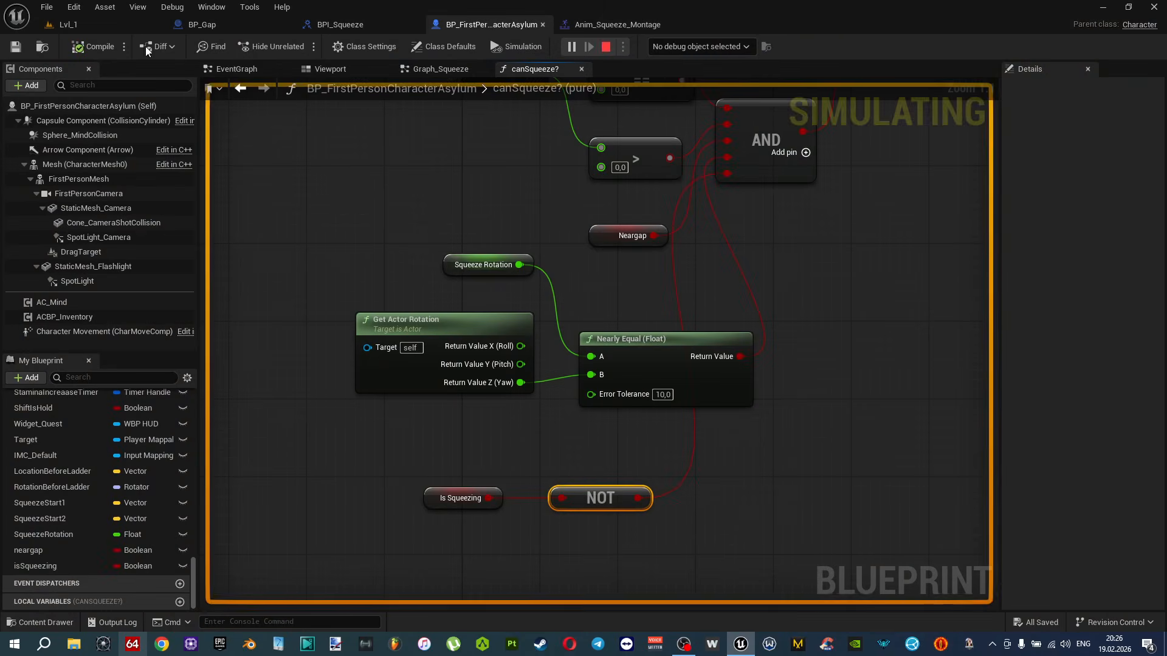
Return to the Graph_Squeeze graph, show the character's class defaults, and widen the Details panel.
scroll(497, 202, "down", 4)
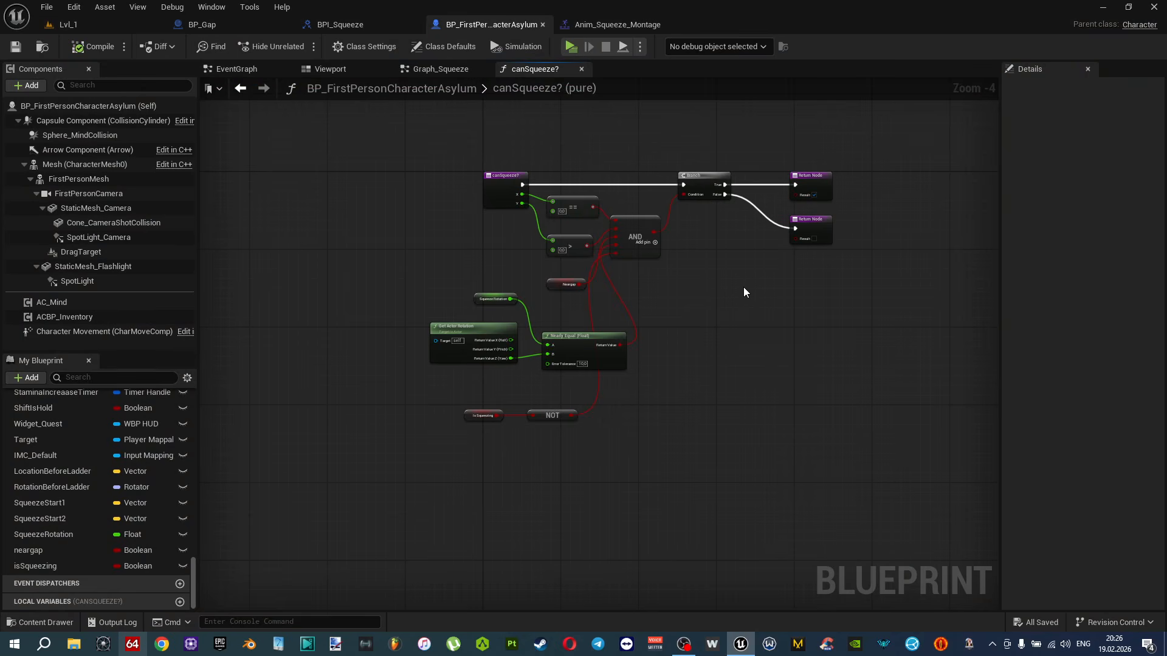
right_click_drag(714, 281, 722, 402)
left_click(436, 69)
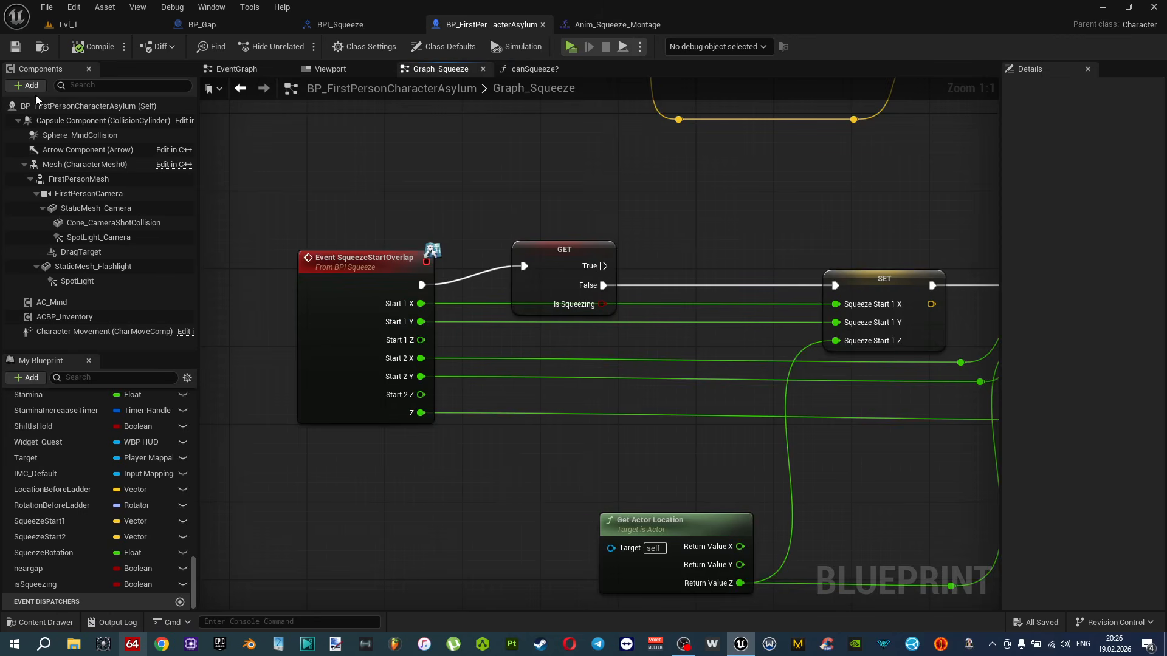
left_click(52, 108)
left_click_drag(1000, 111, 772, 109)
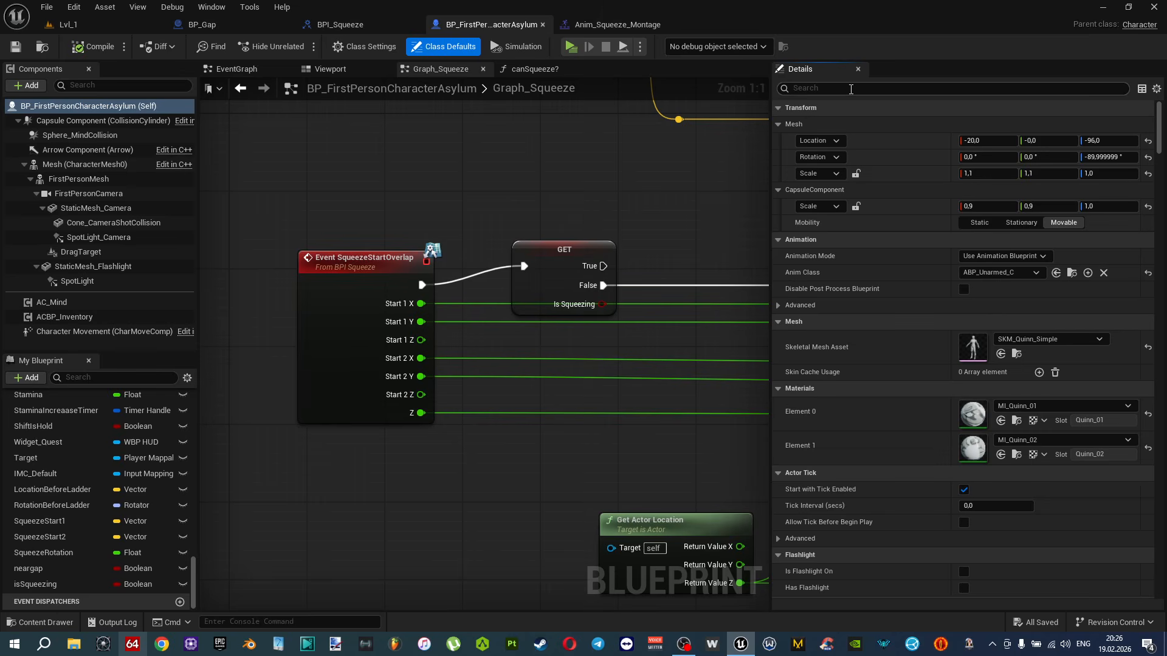
Filter FirstPersonCamera's properties by "rota", playtest with Use Pawn Control Rotation disabled, and re-enable the option.
left_click(89, 194)
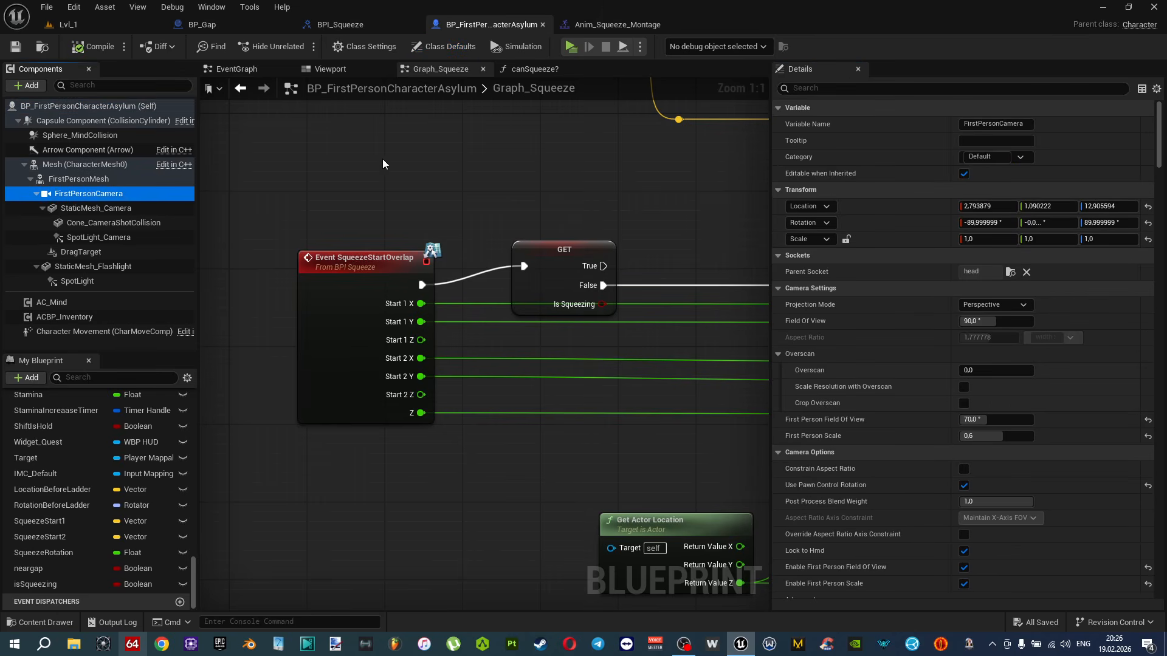
left_click(842, 90)
type("rota")
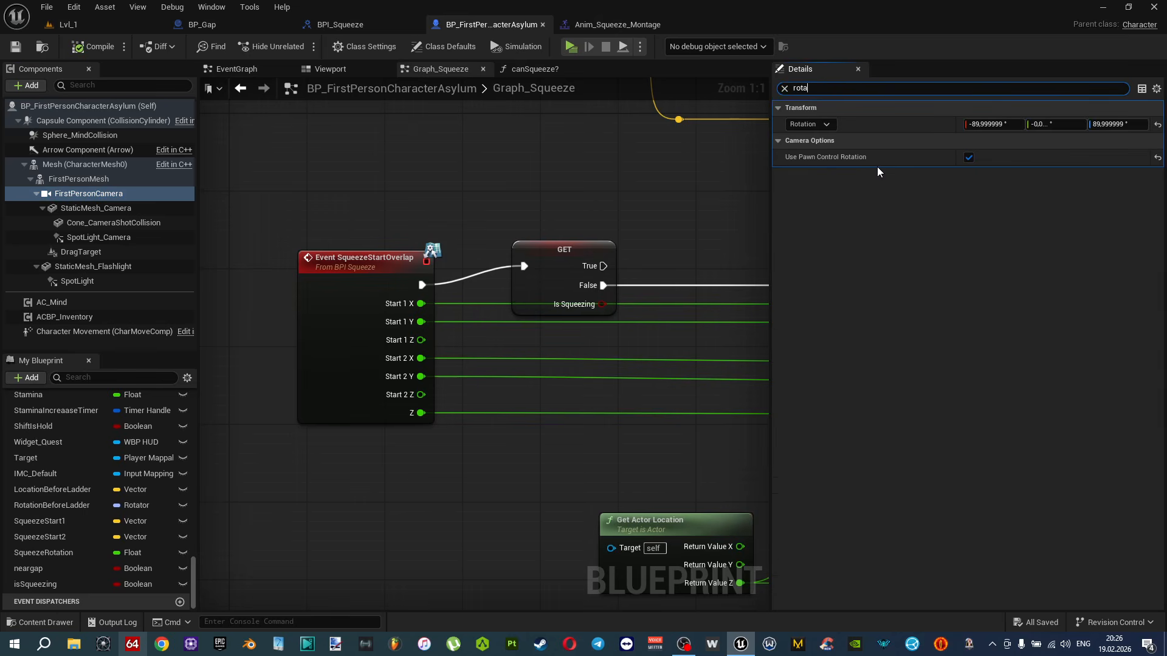
left_click(968, 158)
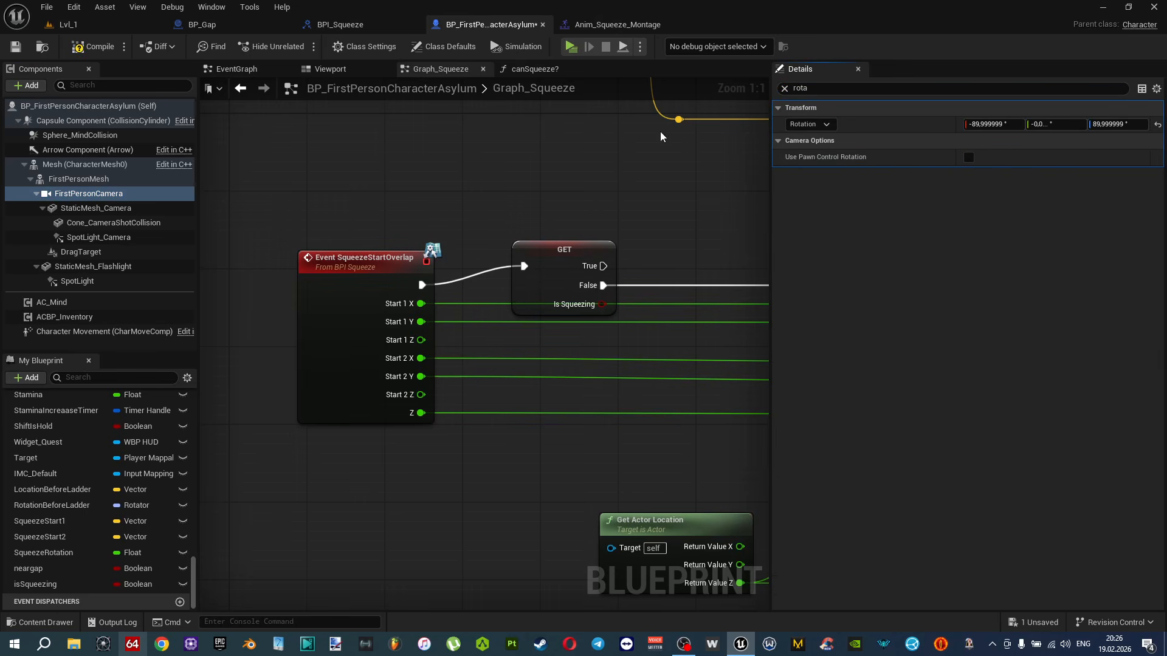
left_click(571, 47)
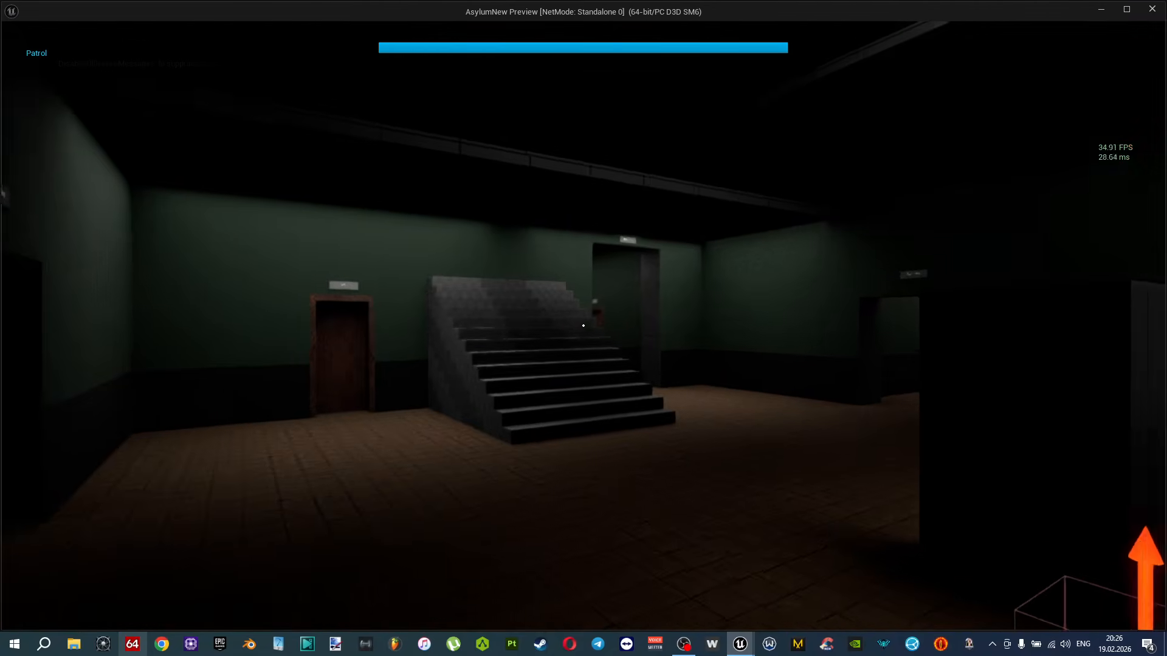
key("Escape")
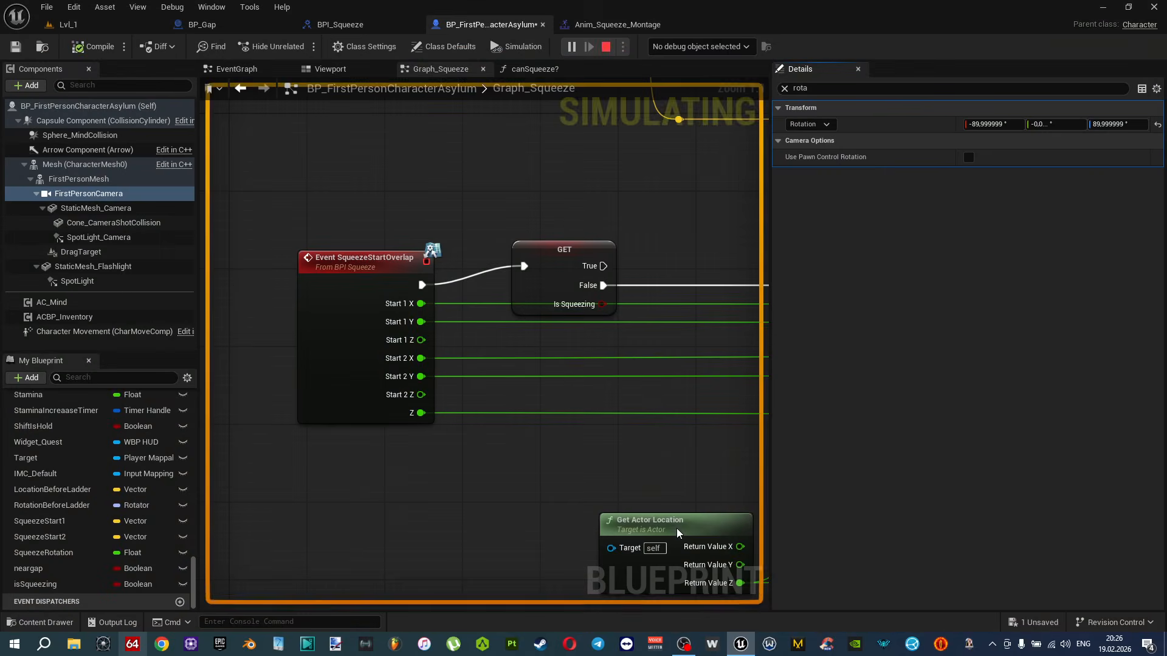
left_click(969, 157)
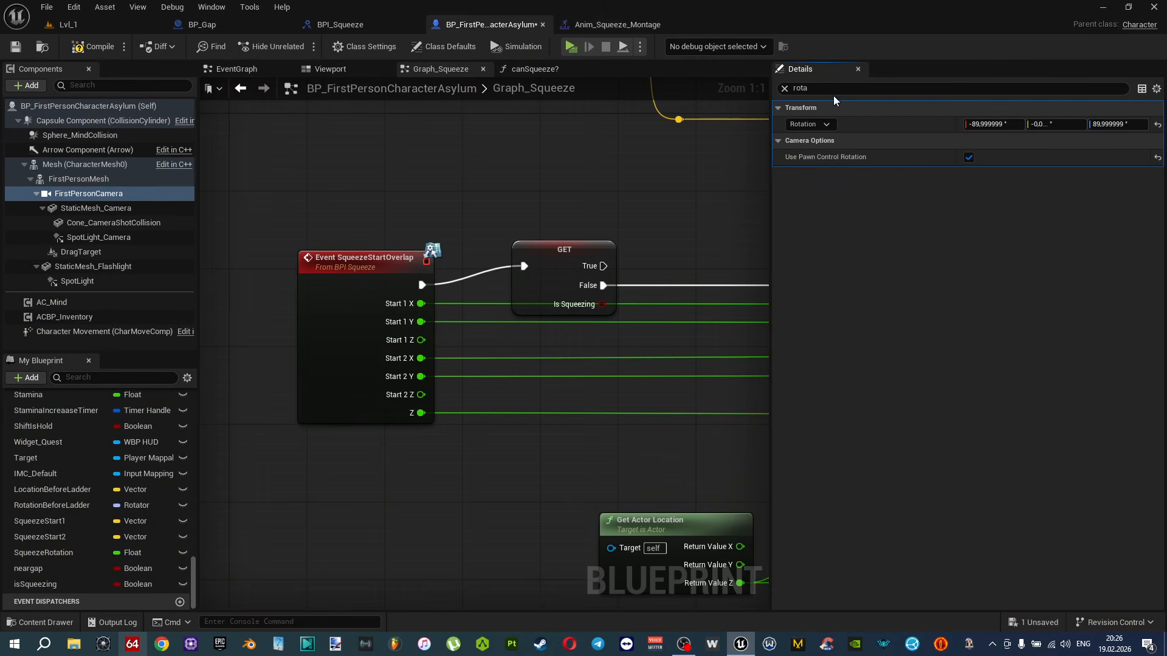
Playtest the character with Use Controller Rotation Yaw disabled in its class defaults, and re-enable the option.
left_click(75, 108)
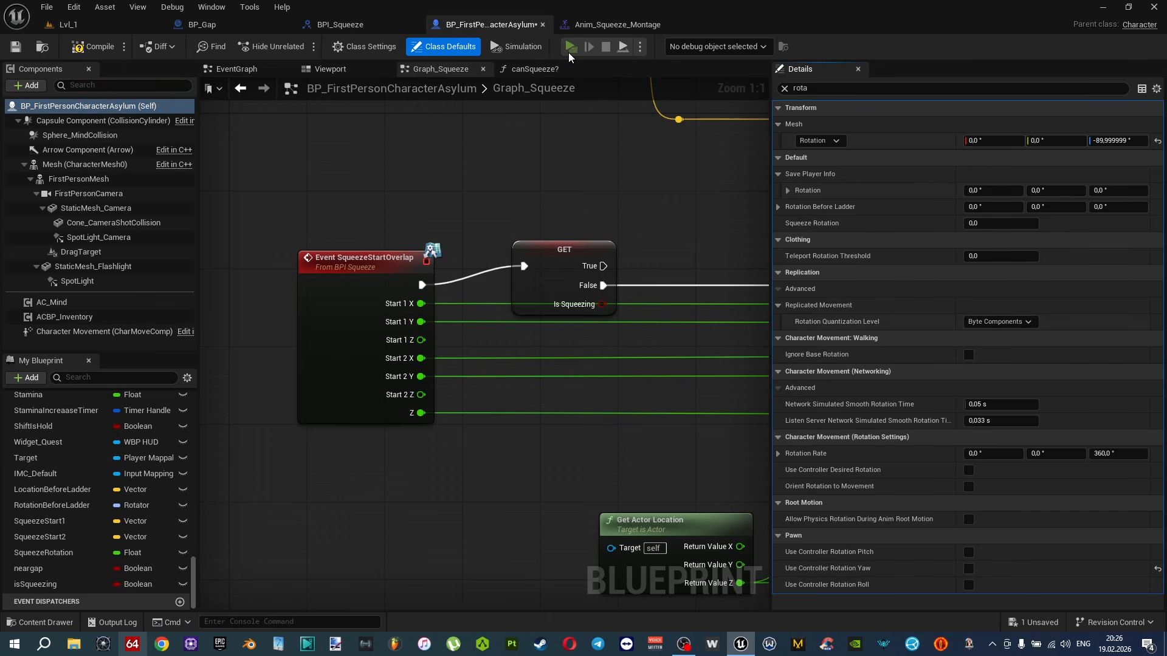
key("alt+p")
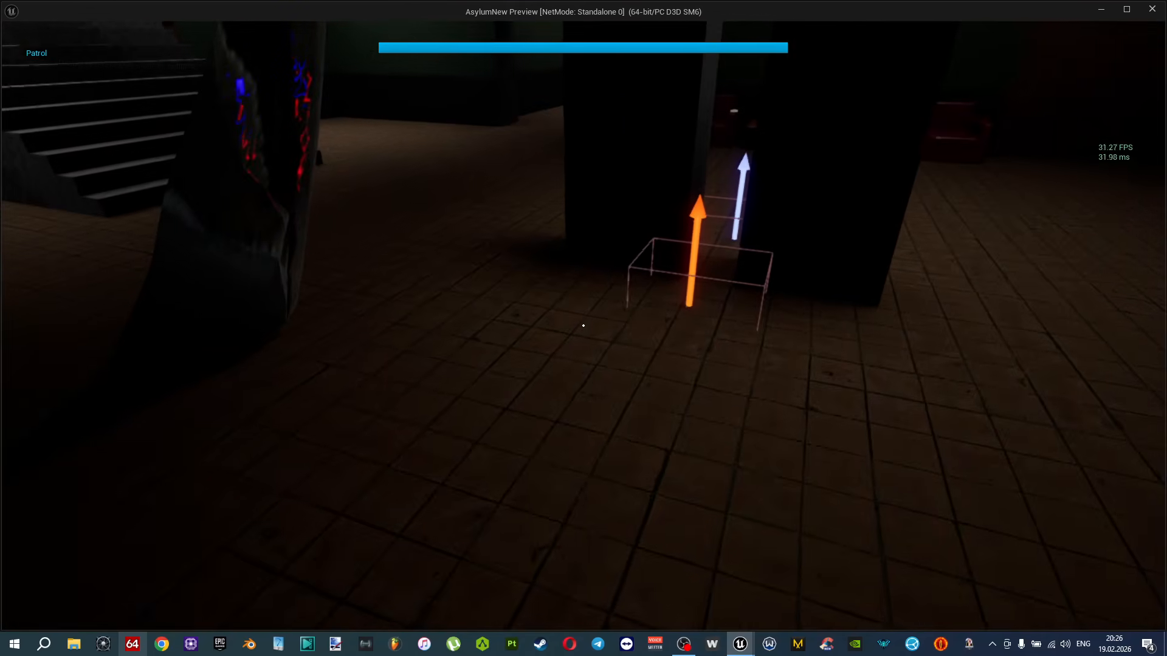
key("alt+Tab")
key("Escape")
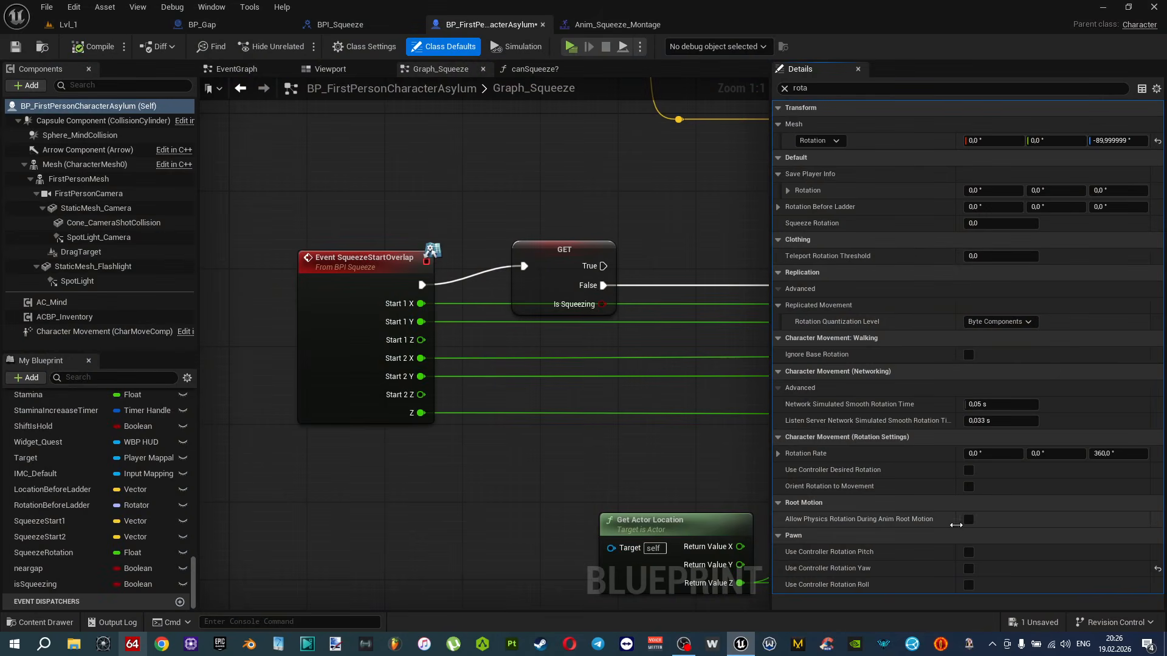
left_click(969, 569)
Add an unchecked Set Use Controller Rotation Yaw node and wire it after the setter that turns isSqueezing on.
scroll(575, 364, "down", 1)
right_click_drag(575, 364, 444, 72)
right_click_drag(668, 456, 521, 275)
right_click_drag(711, 298, 395, 260)
right_click_drag(765, 294, 434, 336)
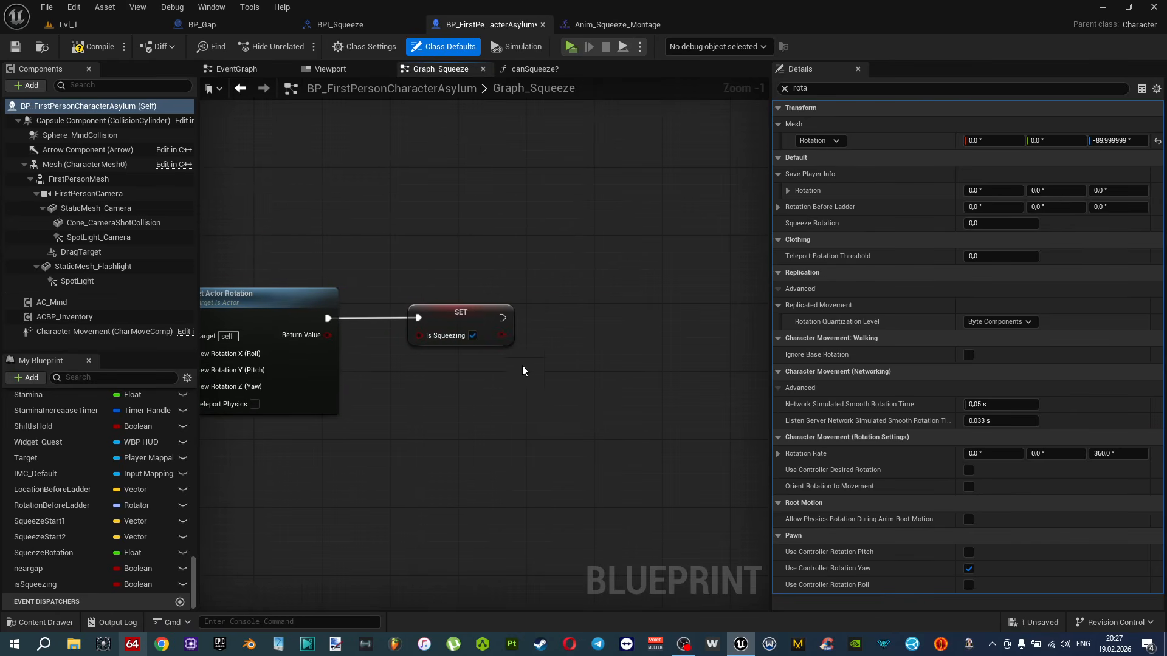
right_click(588, 377)
type("controll")
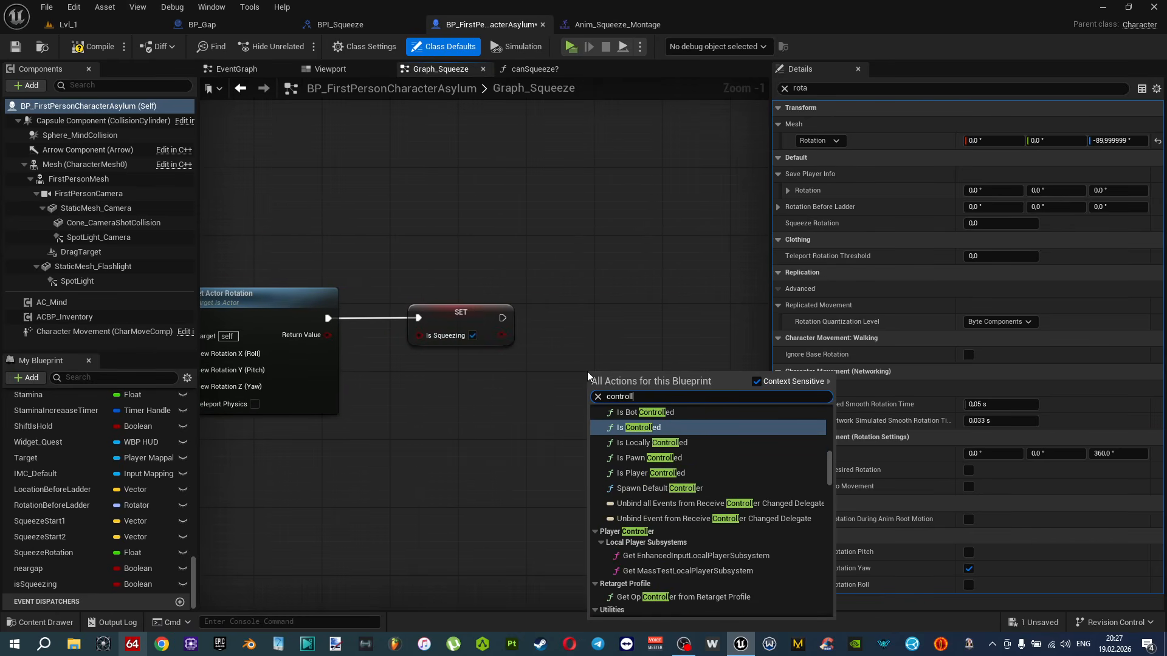
type("errot")
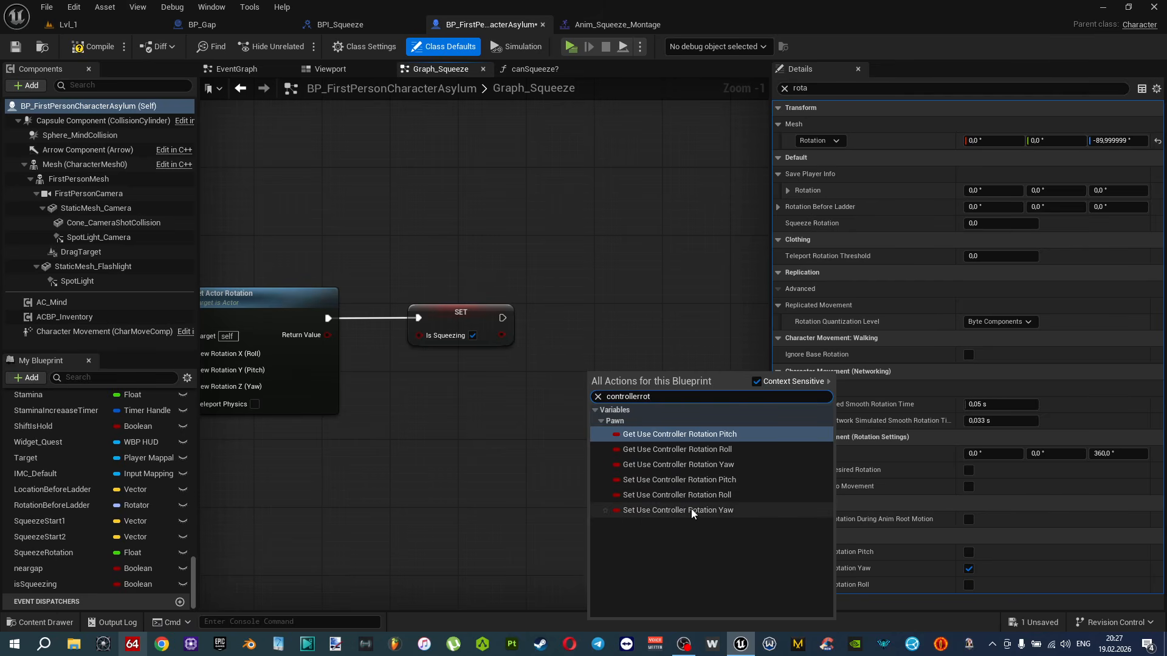
left_click(631, 510)
left_click_drag(606, 380, 603, 376)
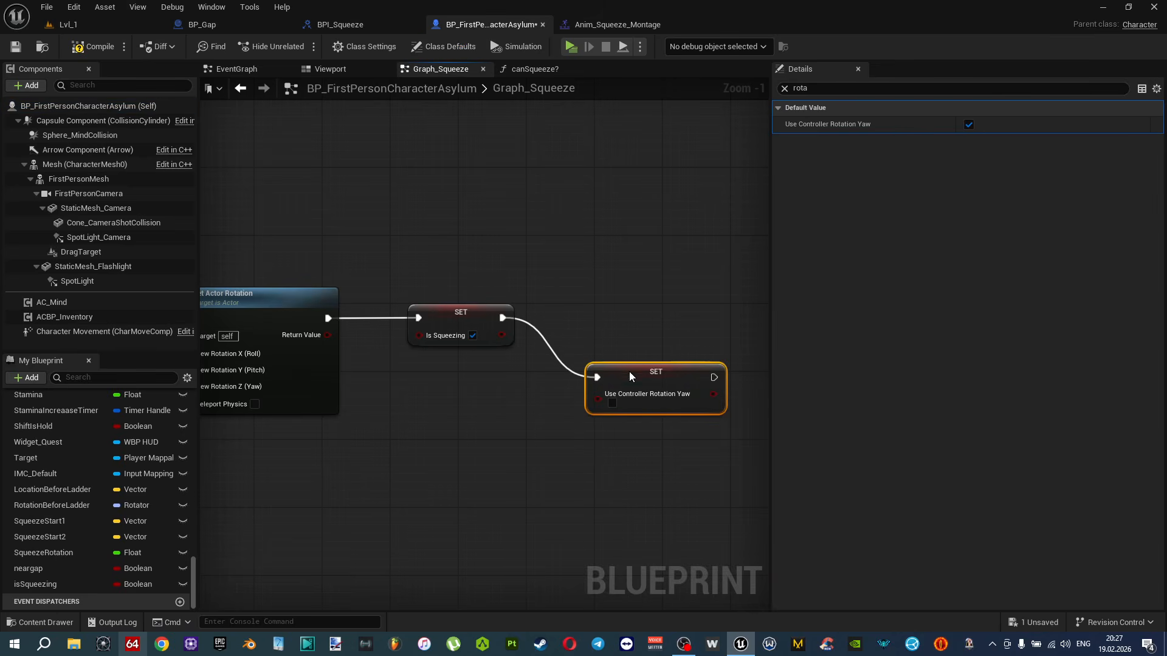
Paste a copy of the Use Controller Rotation Yaw setter, enable its value, and wire it between Swap Squeeze Locations and the unchecked isSqueezing setter.
scroll(639, 373, "down", 2)
right_click_drag(640, 373, 599, 305)
scroll(599, 305, "down", 3)
scroll(512, 409, "up", 3)
right_click_drag(522, 526, 511, 424)
scroll(510, 424, "up", 2)
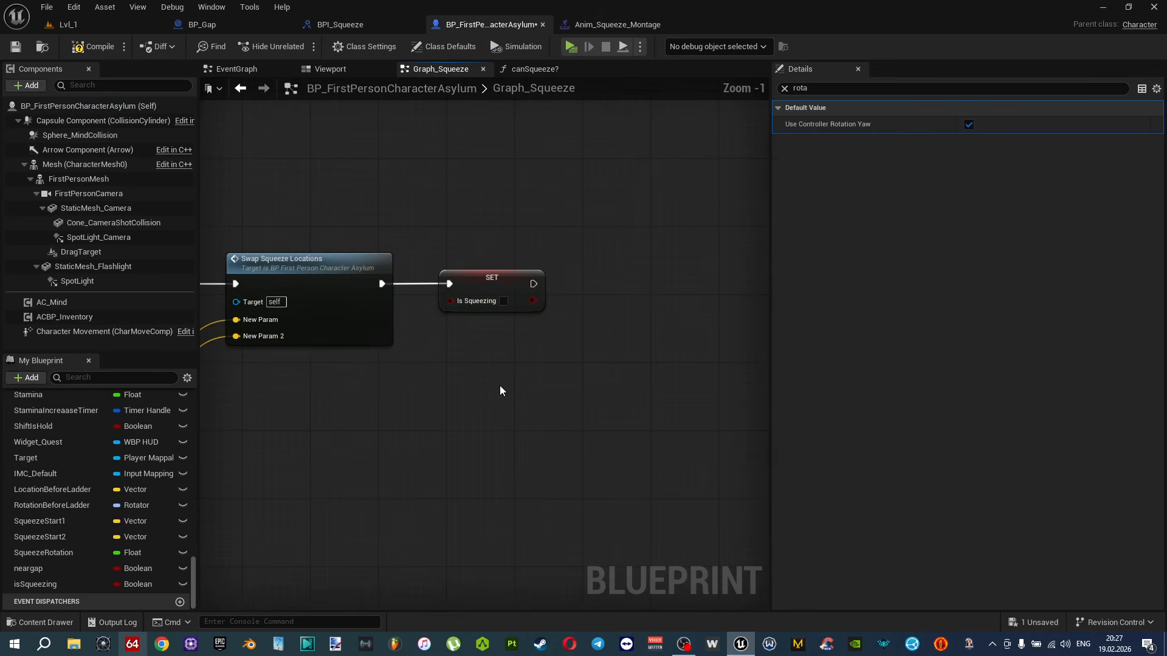
key("ctrl+v")
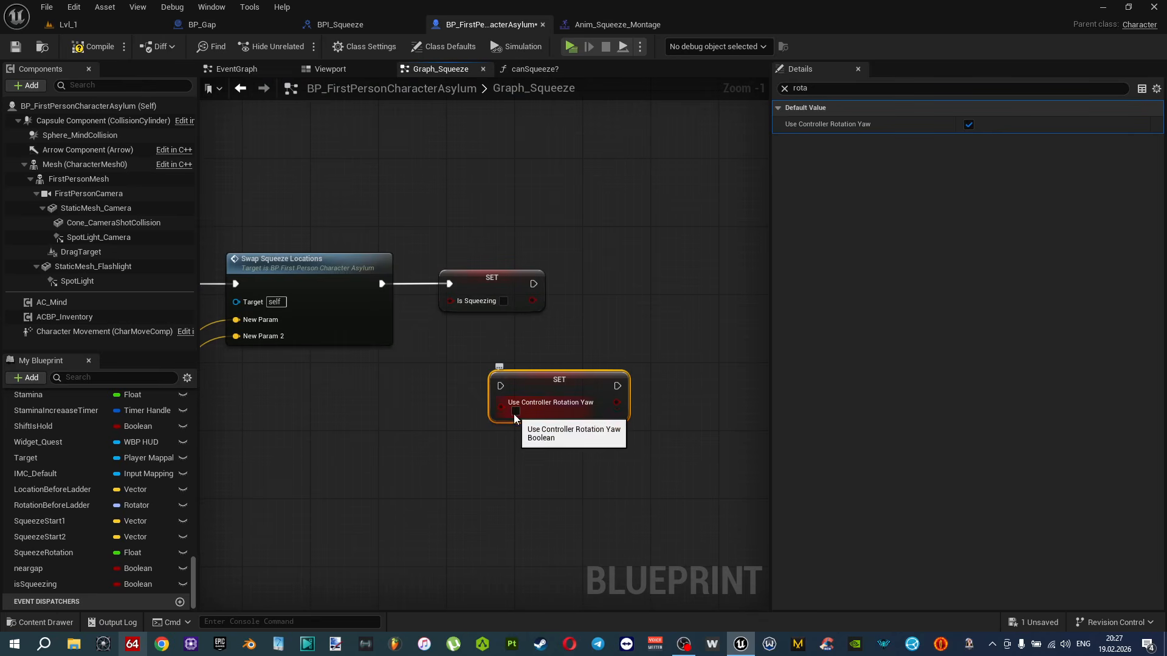
left_click_drag(461, 358, 500, 386)
left_click_drag(449, 283, 619, 386)
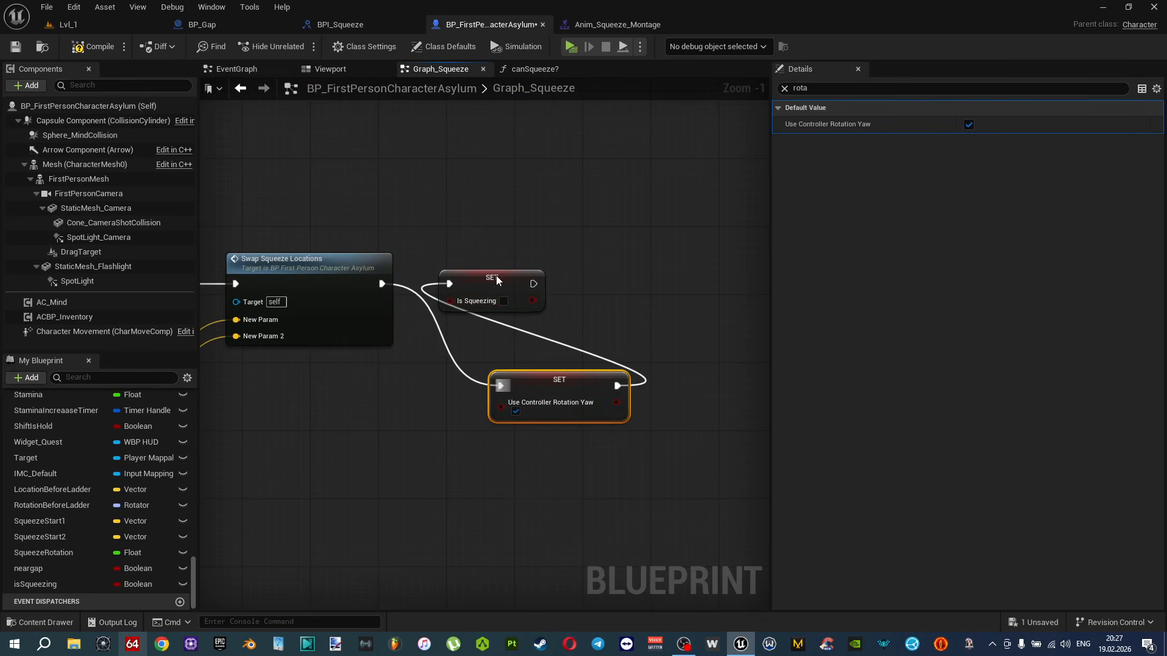
Line up the enabled Use Controller Rotation Yaw setter between Swap Squeeze Locations and the unchecked isSqueezing setter, clear the property filter, and compile.
left_click_drag(488, 277, 727, 277)
left_click_drag(563, 383, 534, 276)
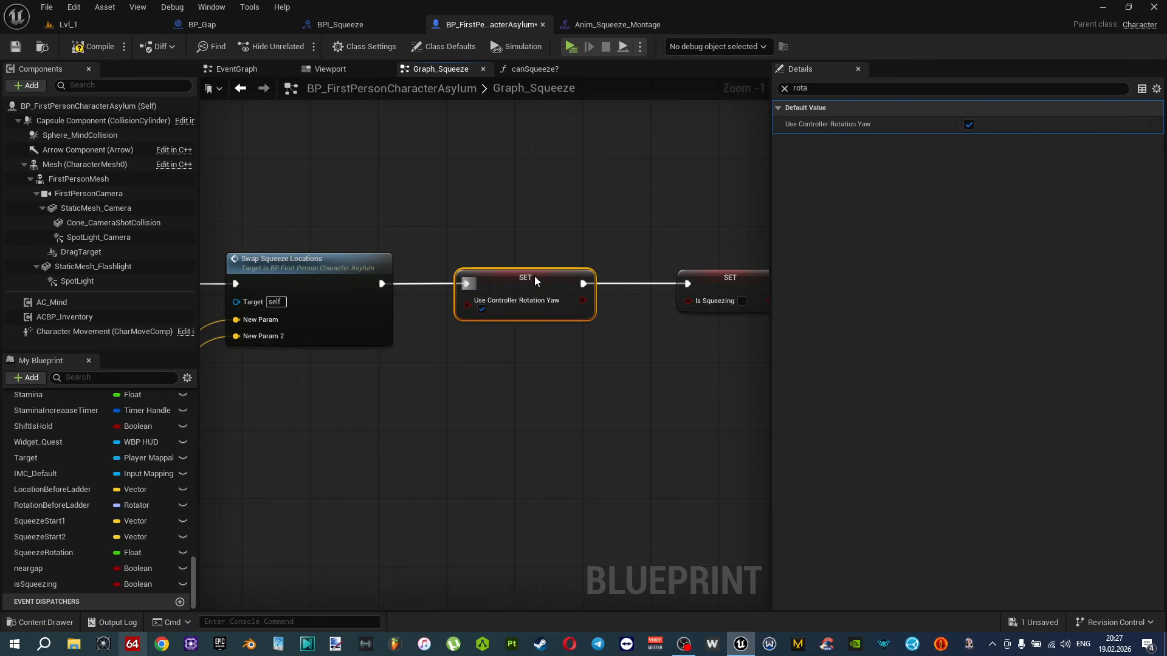
left_click(784, 90)
left_click(112, 48)
Playtest walking the character into the gap with the controller yaw rotation setters in place.
left_click(575, 50)
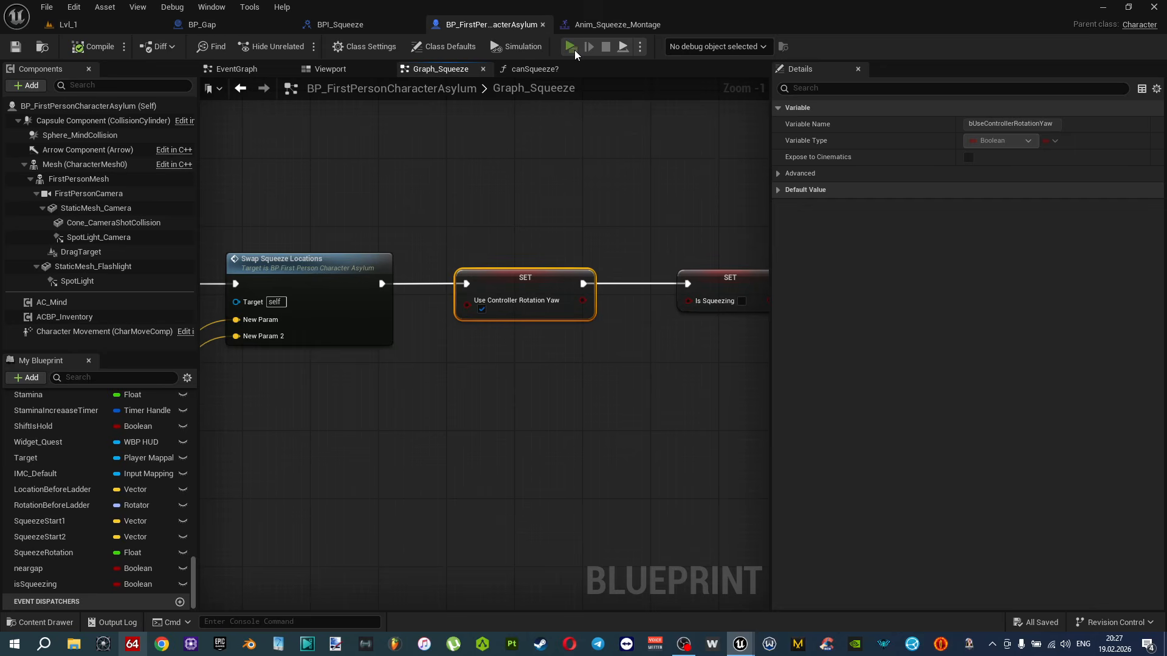
key("w")
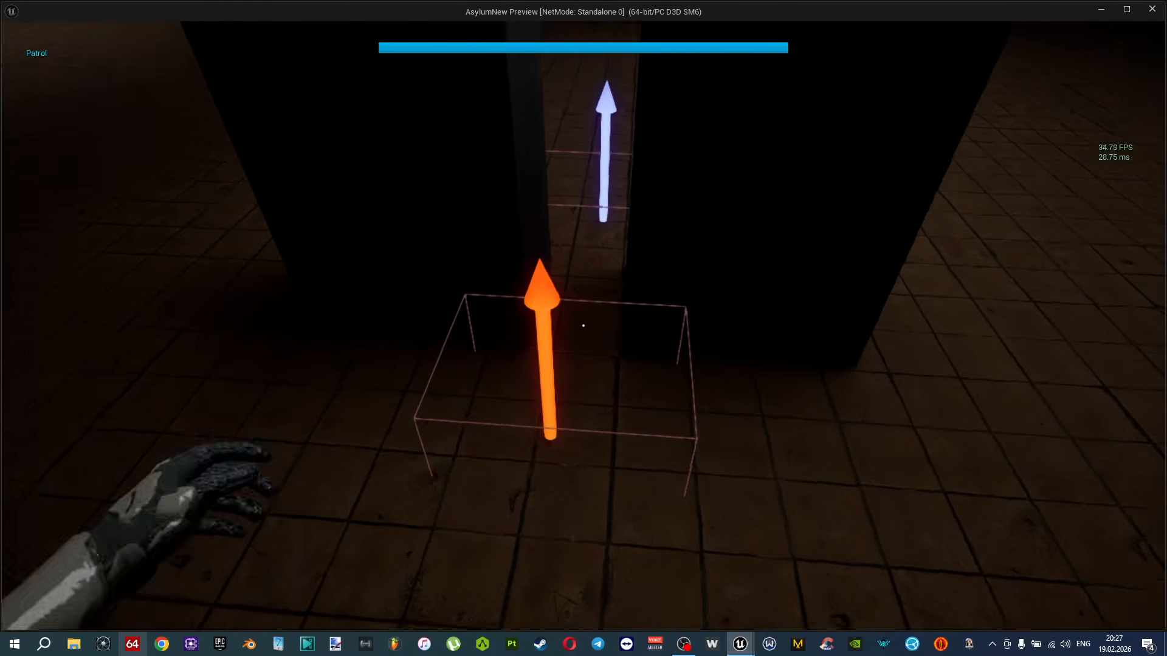
key("Escape")
In the StartSqueeze chain, unlink Set Actor Rotation from the isSqueezing setter and Disable Movement from Set Actor Location.
scroll(531, 232, "down", 5)
right_click_drag(535, 401, 540, 426)
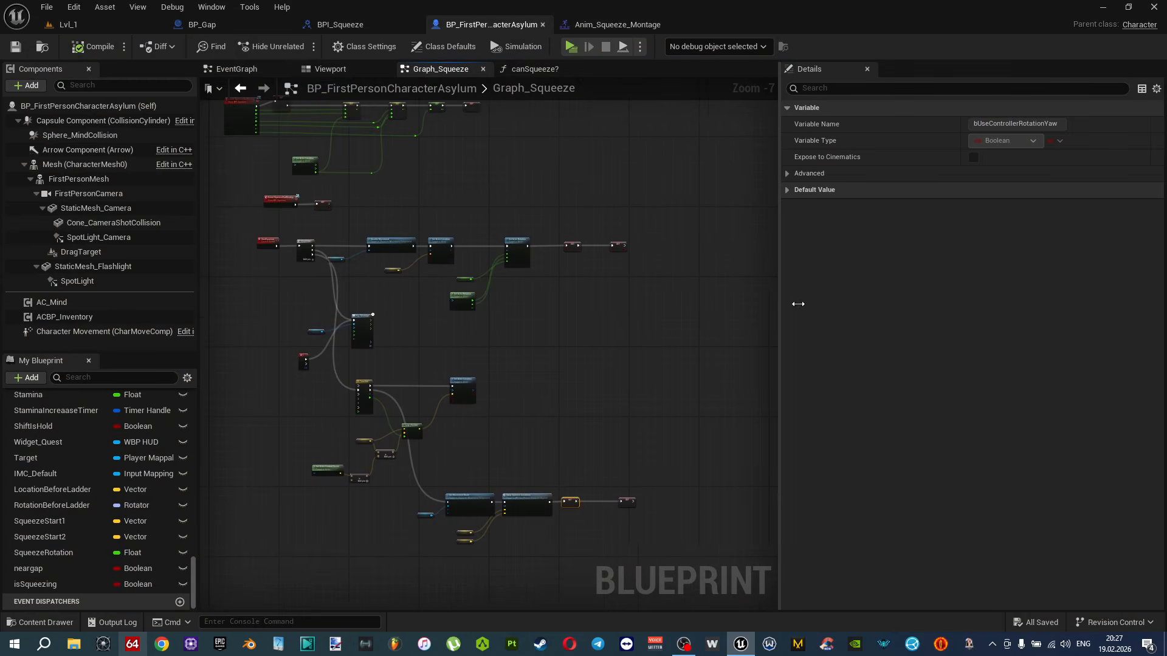
left_click_drag(780, 301, 960, 301)
scroll(602, 292, "up", 6)
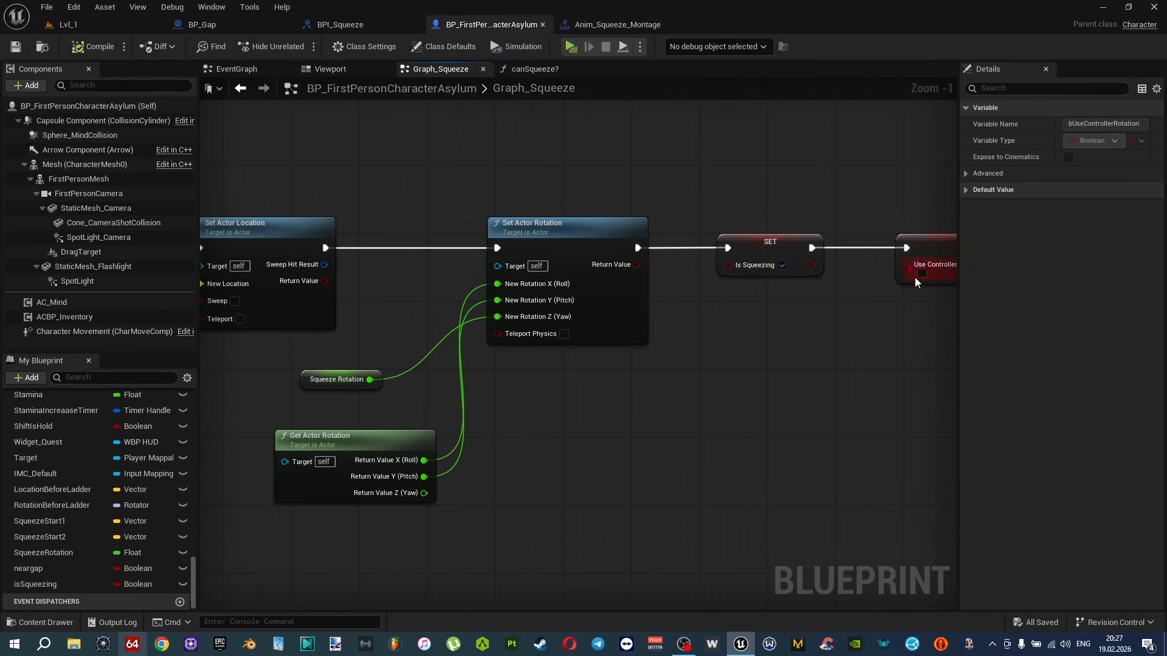
right_click_drag(706, 339, 469, 283)
scroll(693, 375, "down", 1)
scroll(586, 283, "up", 2)
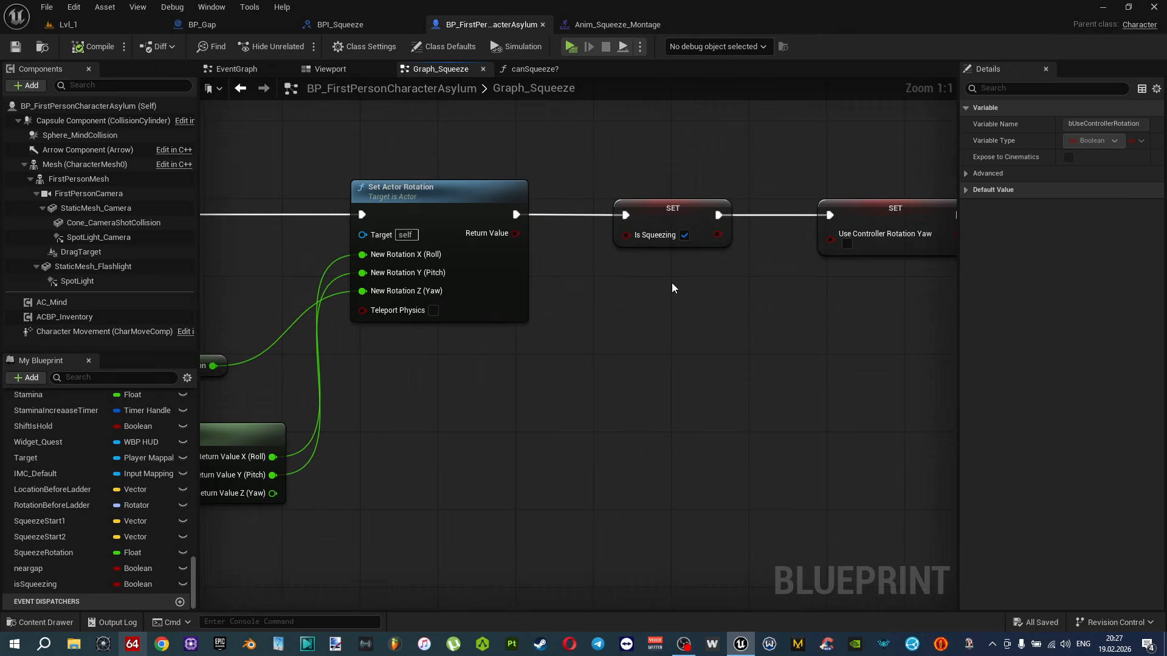
scroll(672, 282, "down", 2)
right_click_drag(573, 339, 766, 358)
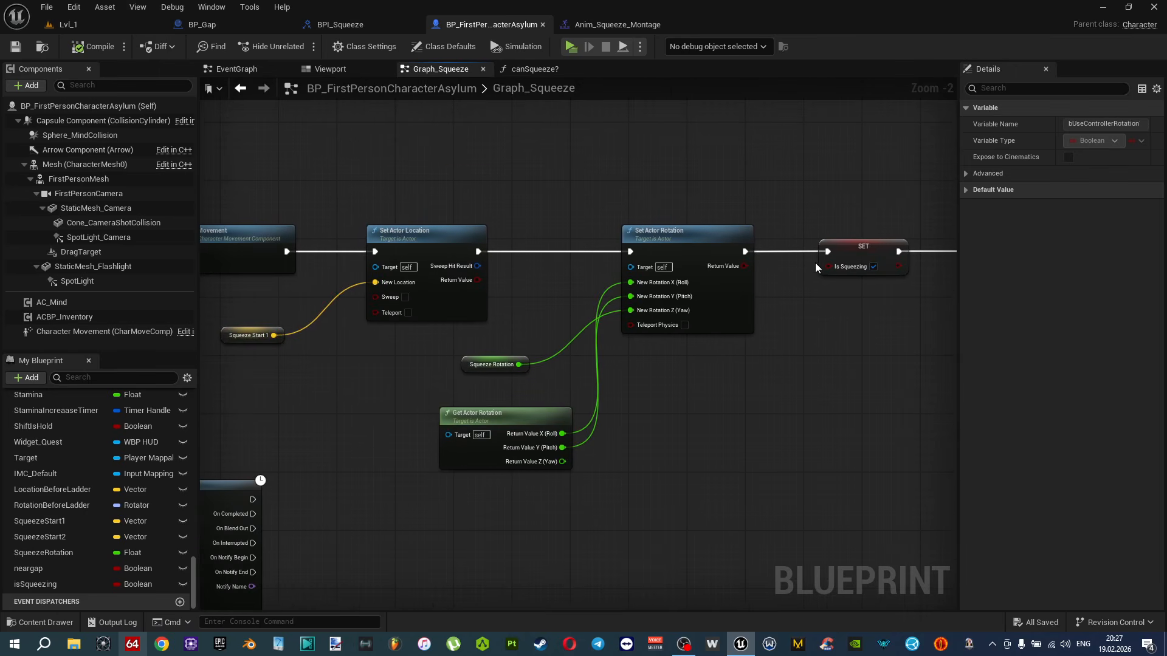
left_click(827, 252, "alt")
right_click_drag(872, 280, 709, 288)
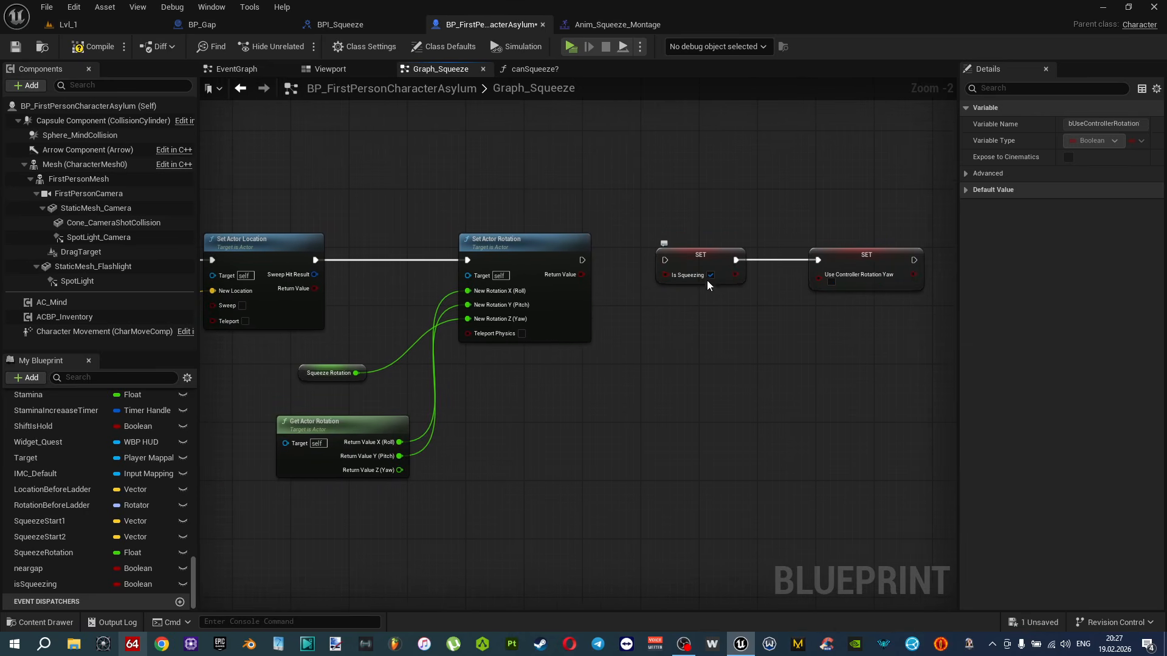
right_click_drag(233, 257, 304, 241)
scroll(610, 326, "down", 5)
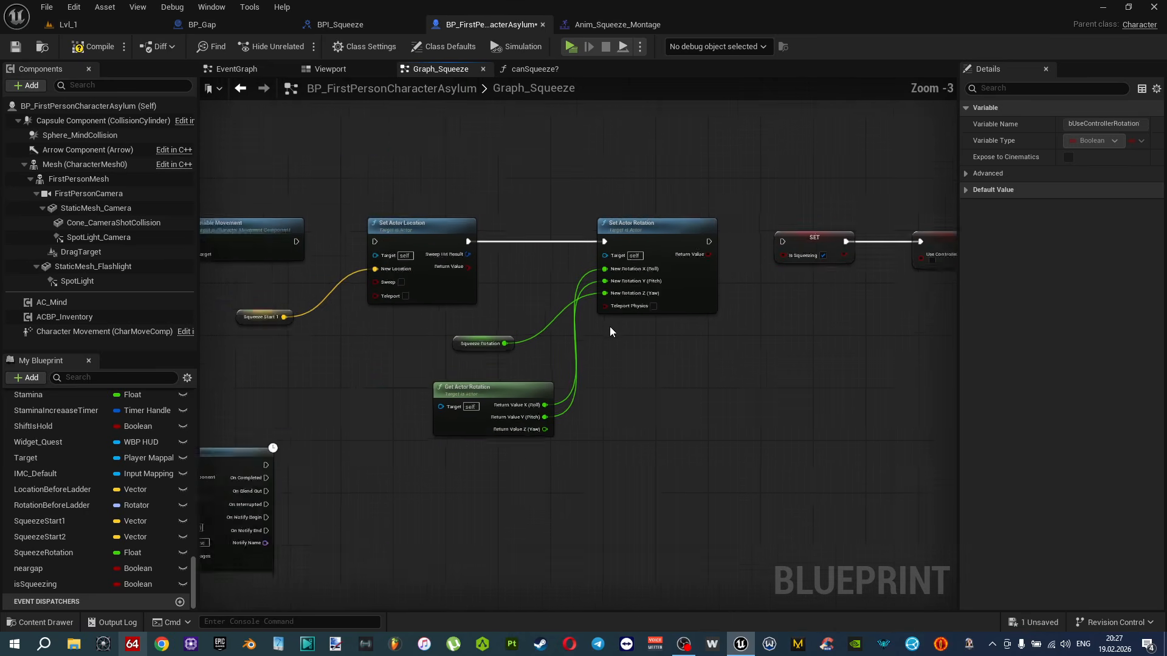
Move the checked isSqueezing and unchecked Use Controller Rotation Yaw setters beside Disable Movement and wire Disable Movement into them.
scroll(630, 348, "up", 4)
left_click_drag(687, 363, 428, 264)
left_click_drag(366, 227, 308, 224)
right_click_drag(706, 141, 576, 220)
left_click_drag(338, 224, 512, 311)
right_click_drag(655, 217, 720, 240)
left_click_drag(720, 246, 888, 279)
scroll(472, 257, "up", 3)
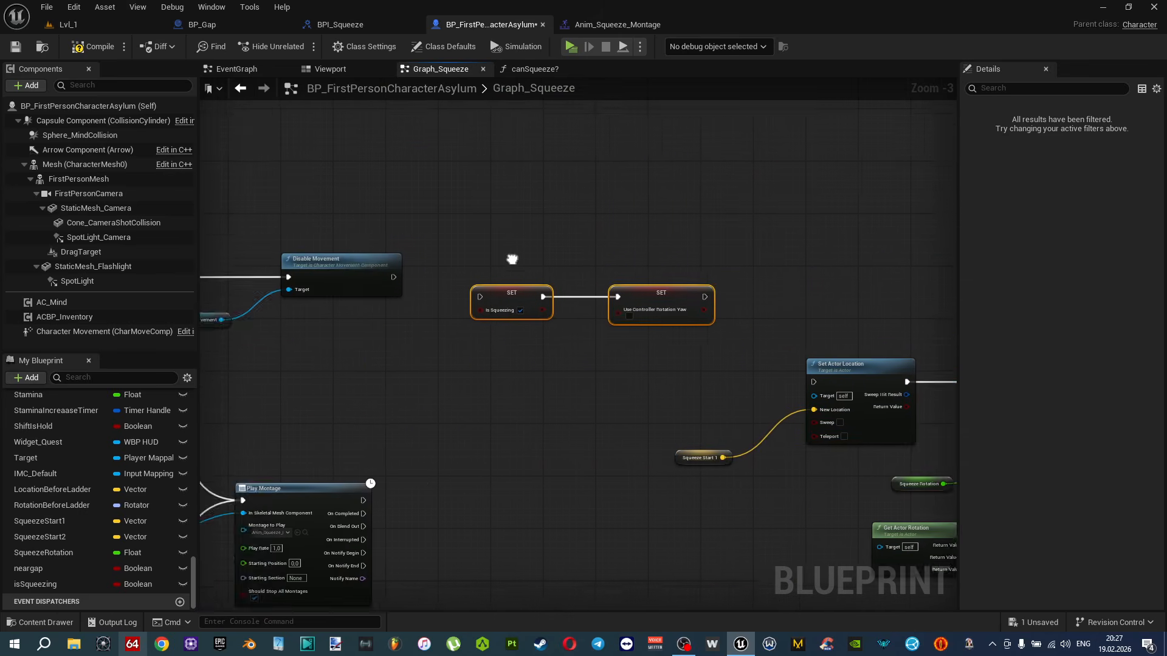
left_click_drag(473, 273, 601, 303)
right_click_drag(632, 253, 521, 237)
right_click_drag(751, 307, 724, 282)
scroll(596, 294, "down", 4)
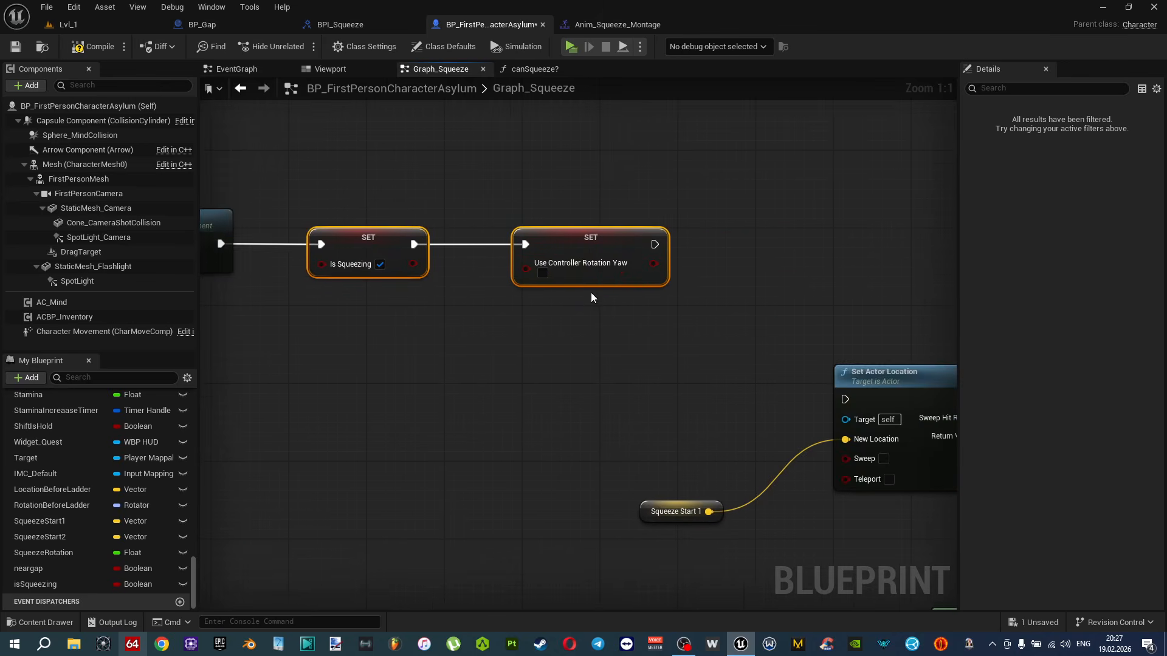
Align the Set Actor Location and Set Actor Rotation group after the yaw setter and wire that setter into Set Actor Location.
right_click_drag(480, 256, 383, 243)
right_click_drag(541, 320, 466, 277)
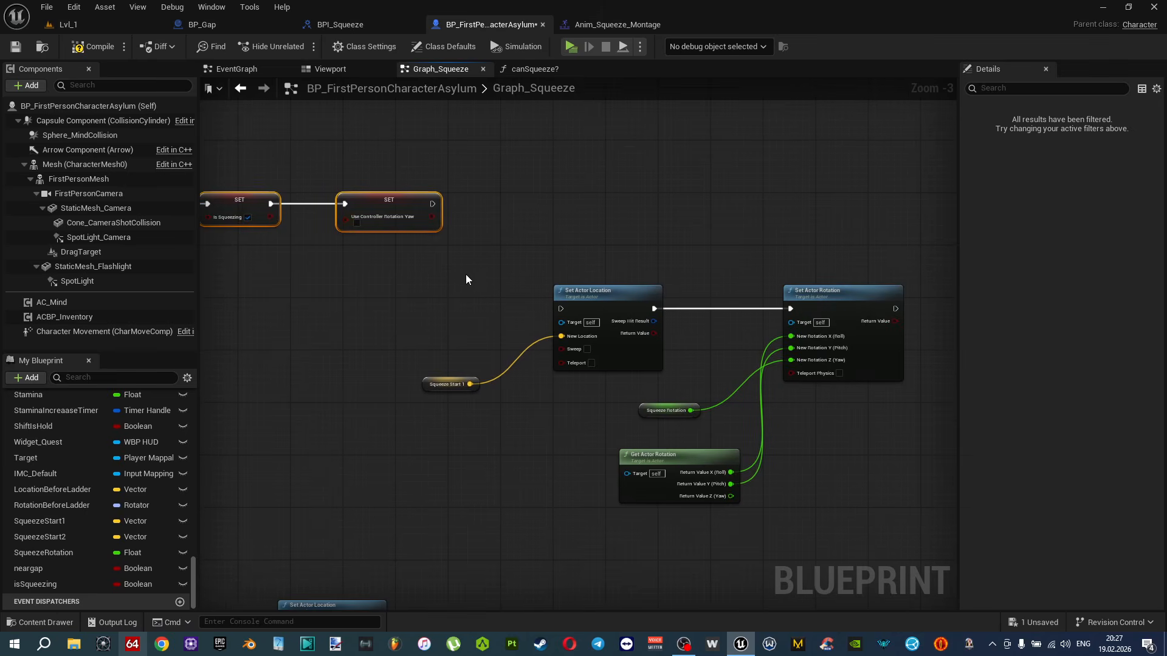
left_click_drag(538, 331, 802, 468)
left_click_drag(595, 287, 542, 188)
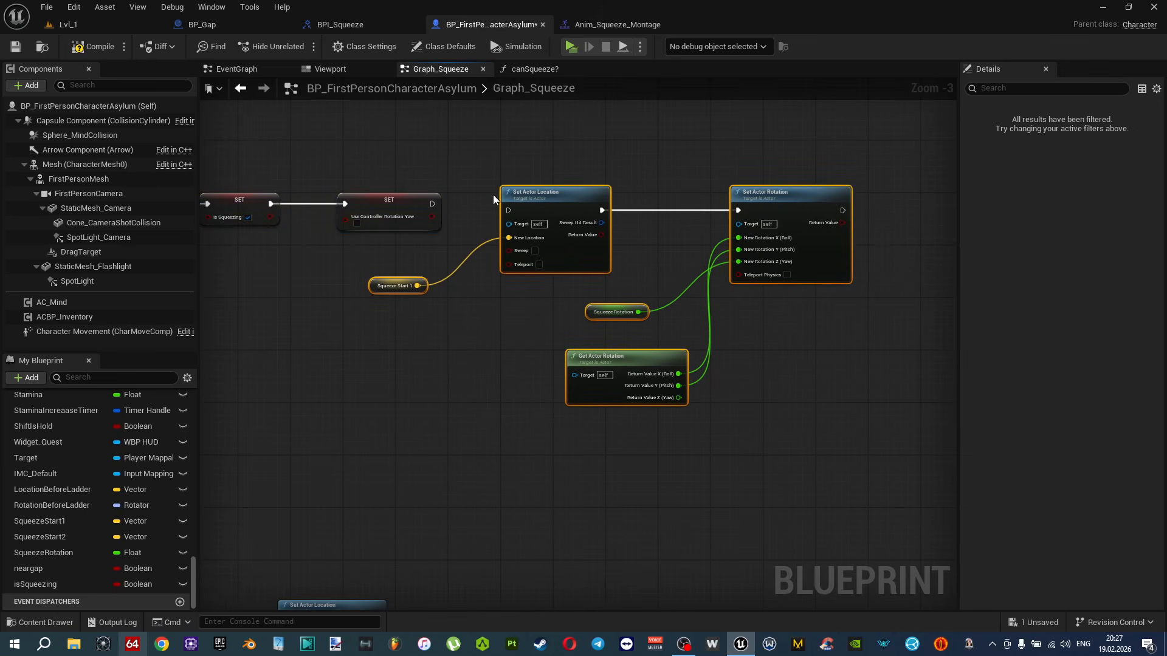
left_click(427, 202)
left_click_drag(426, 202, 508, 213)
left_click_drag(479, 161, 760, 371)
left_click_drag(574, 201, 573, 194)
Compile the character blueprint and playtest squeezing through the gap with the reordered StartSqueeze chain.
left_click(98, 47)
left_click(570, 47)
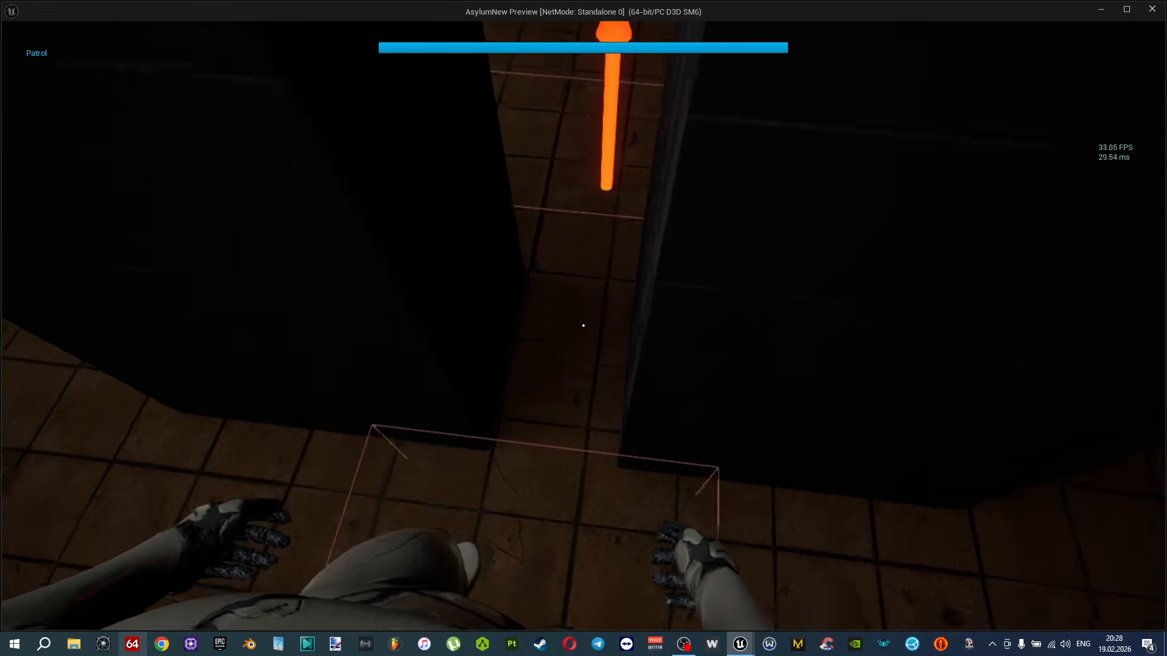
key("Escape")
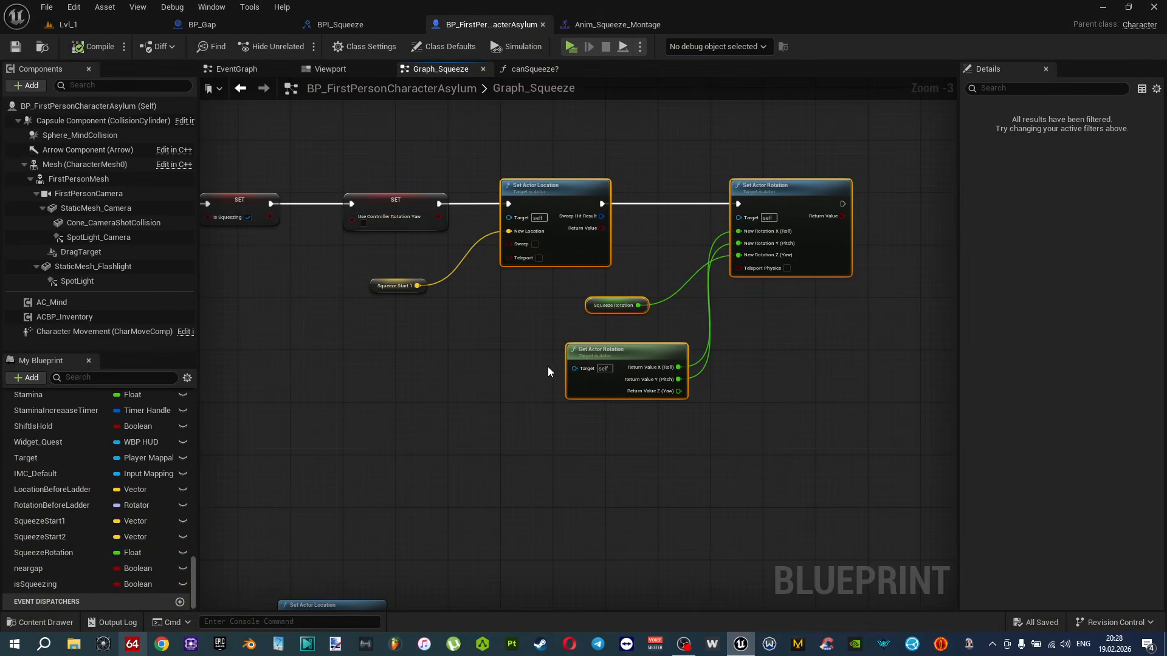
Paste a copy of the checked neargap setter and wire it after the unchecked isSqueezing setter at the end of the squeeze.
scroll(552, 340, "down", 3)
right_click_drag(518, 396, 587, 353)
scroll(583, 349, "up", 6)
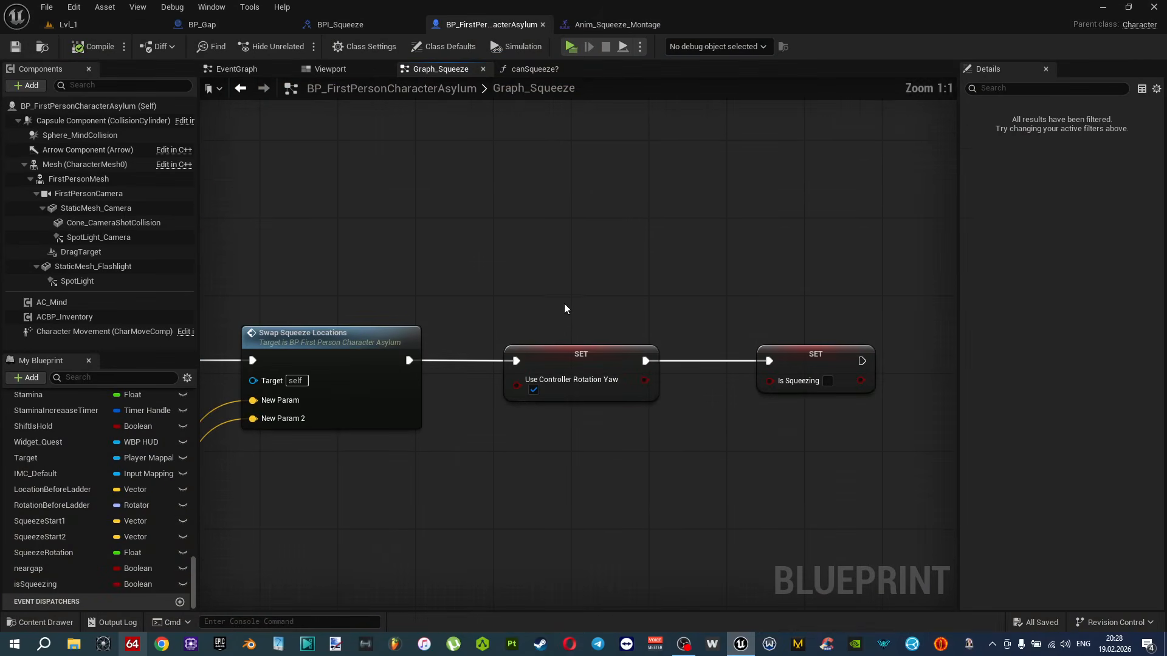
scroll(565, 306, "down", 4)
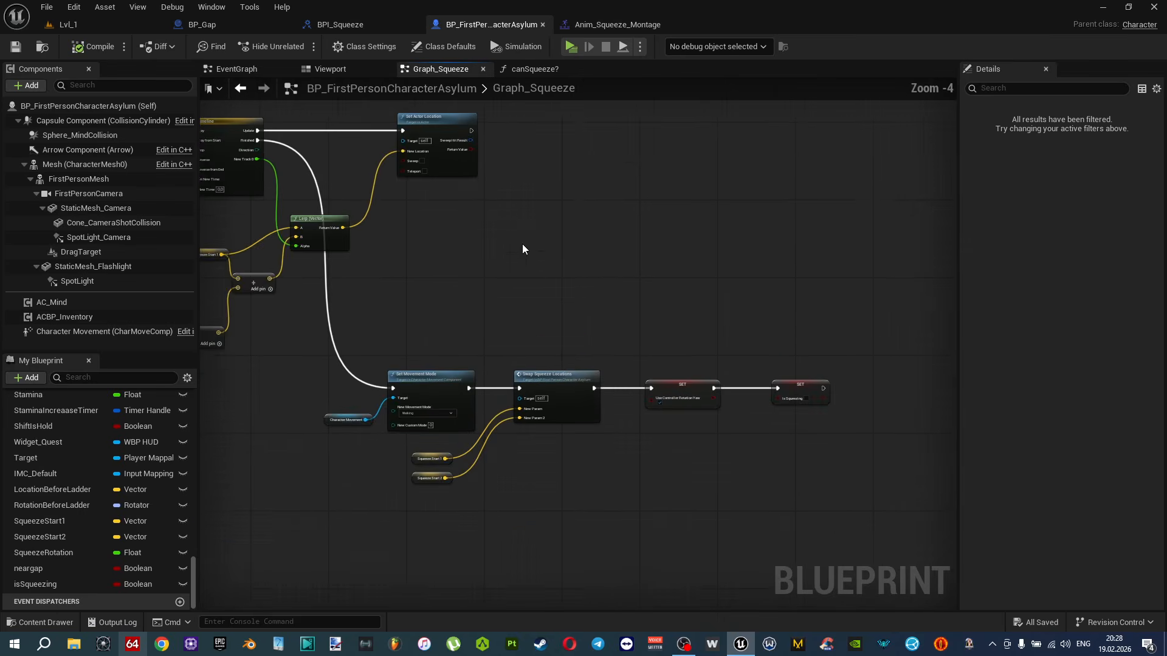
scroll(496, 217, "up", 4)
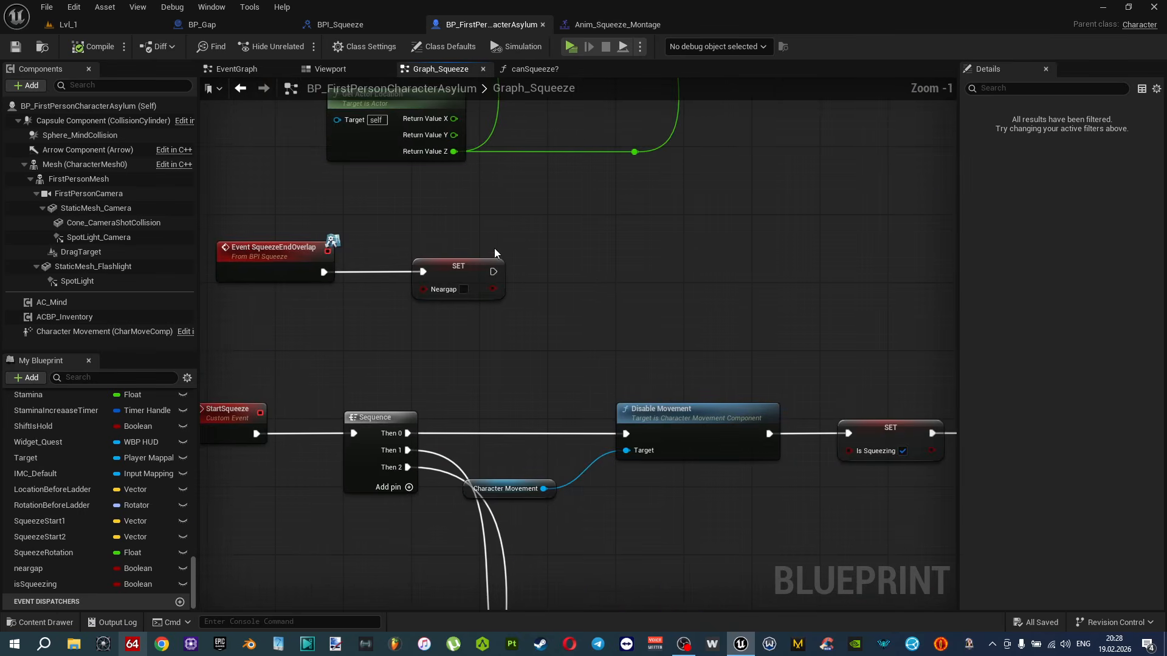
scroll(601, 325, "down", 2)
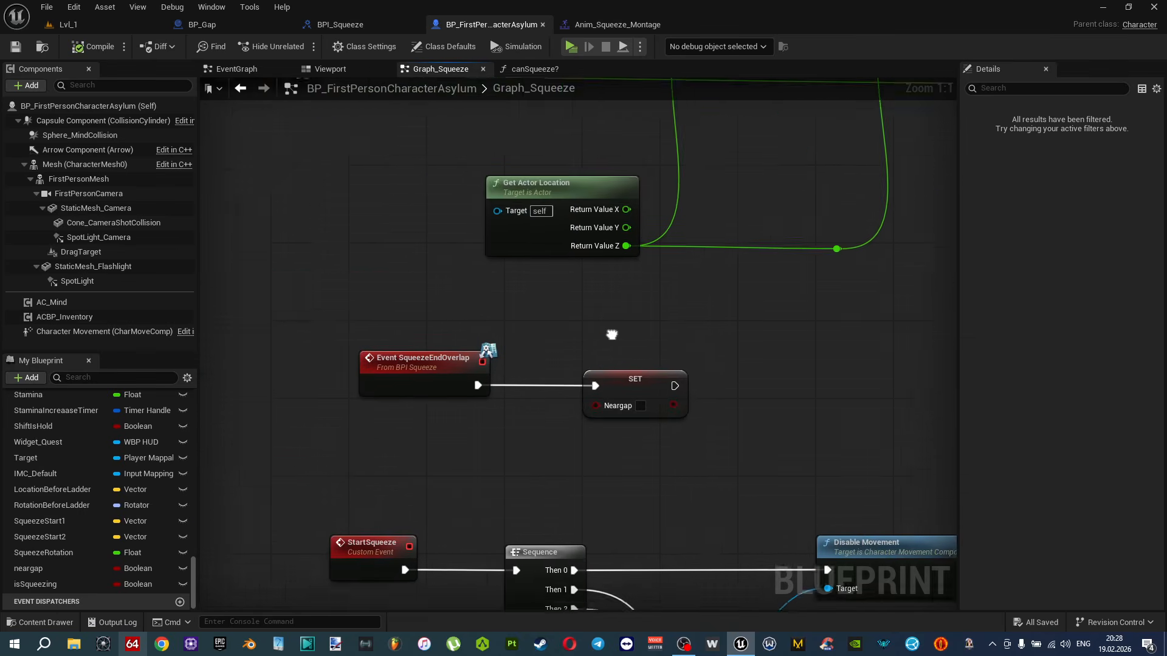
right_click_drag(718, 205, 611, 368)
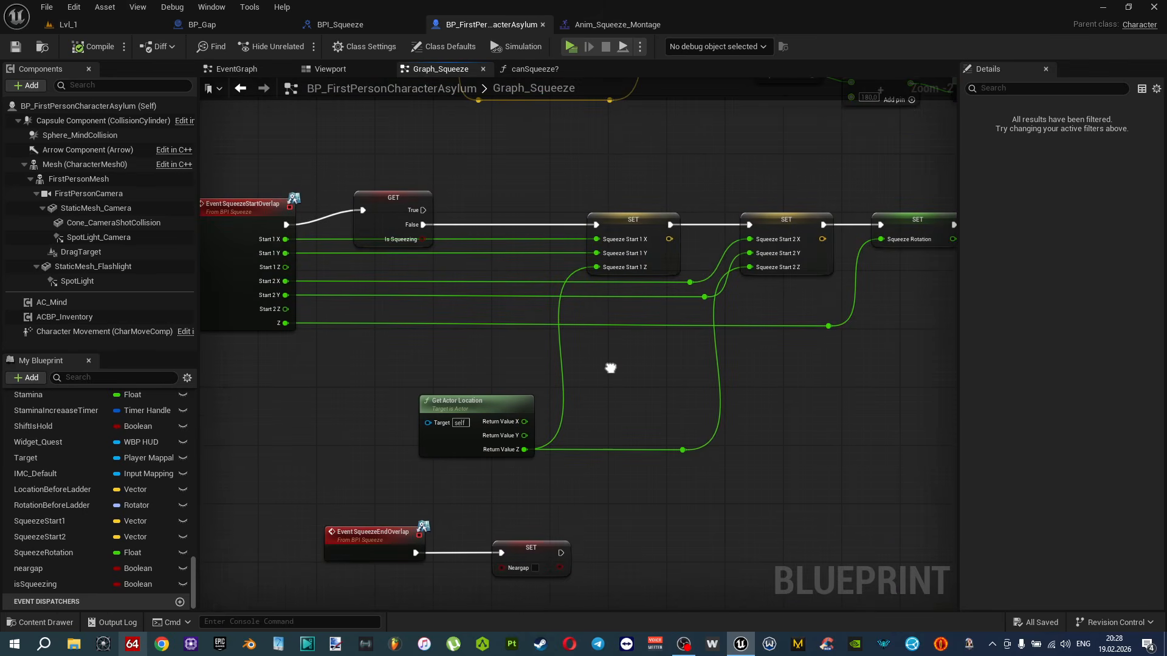
scroll(517, 423, "down", 2)
left_click(513, 425)
scroll(745, 413, "down", 3)
right_click_drag(855, 467, 703, 405)
scroll(700, 401, "up", 5)
right_click_drag(513, 298, 667, 388)
key("ctrl+v")
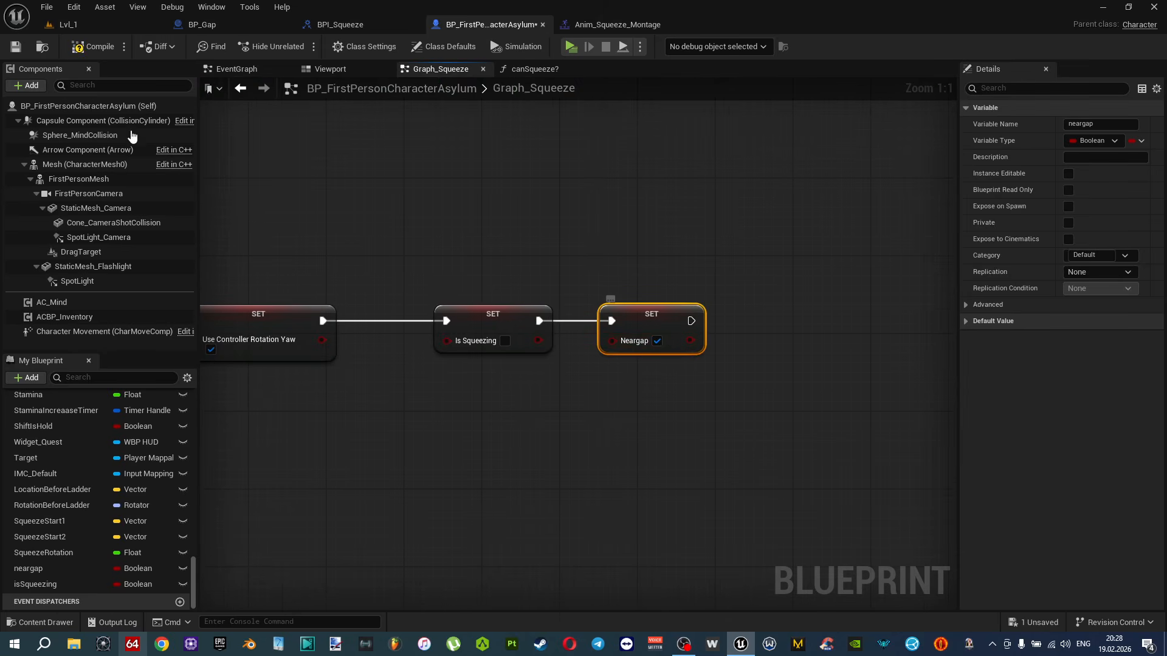
Save the character blueprint and playtest squeezing through the gap with neargap set again at the end.
key("ctrl+s")
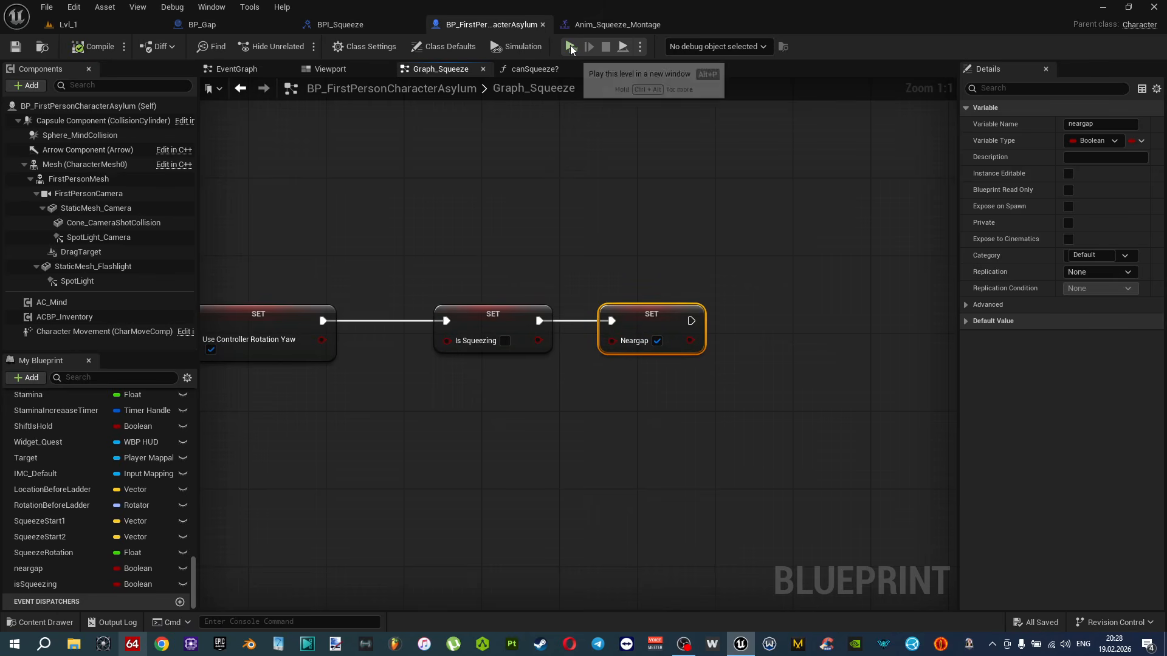
left_click(570, 46)
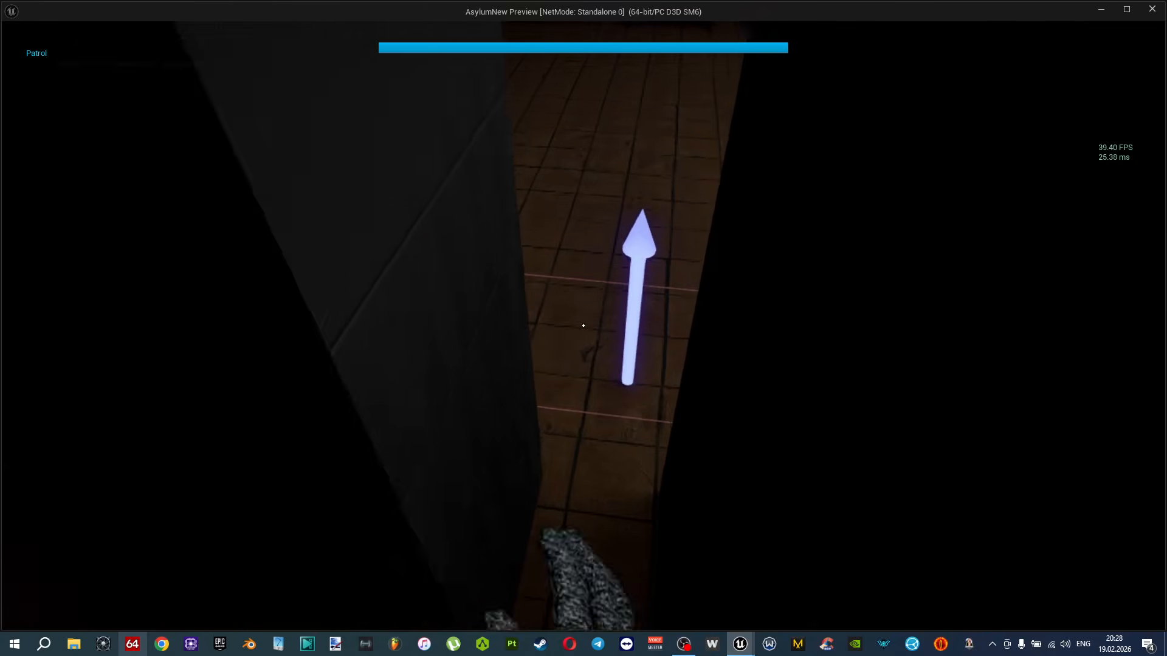
key("Escape")
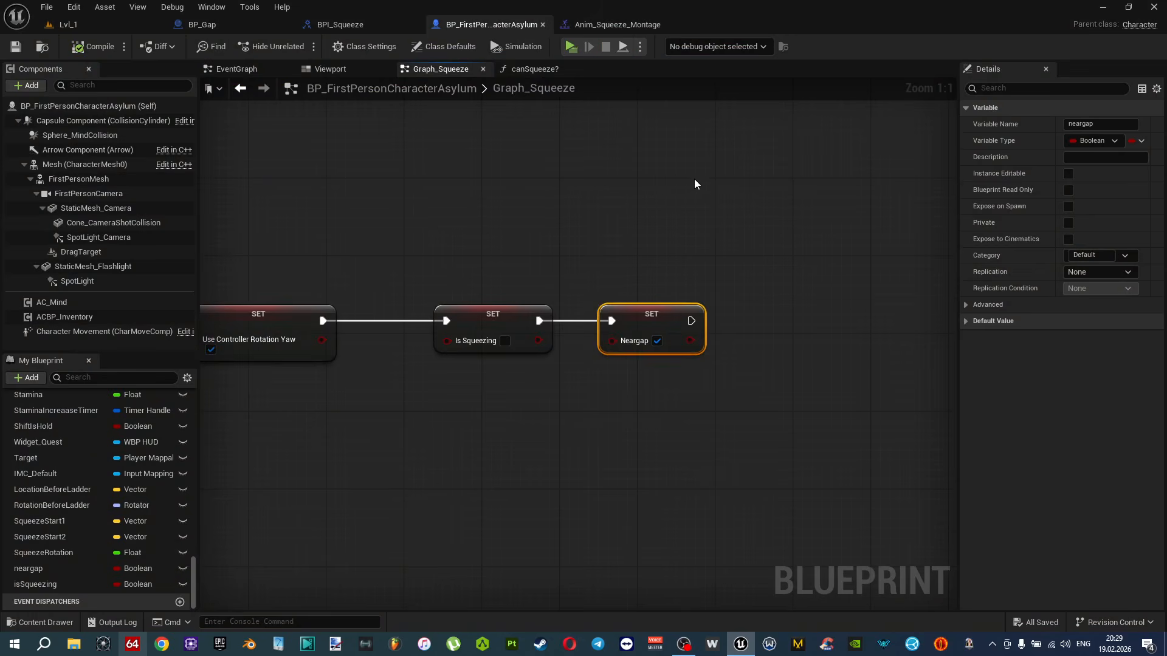
Open the character's 3D preview, select FirstPersonCamera, and focus the view on it.
scroll(697, 177, "down", 5)
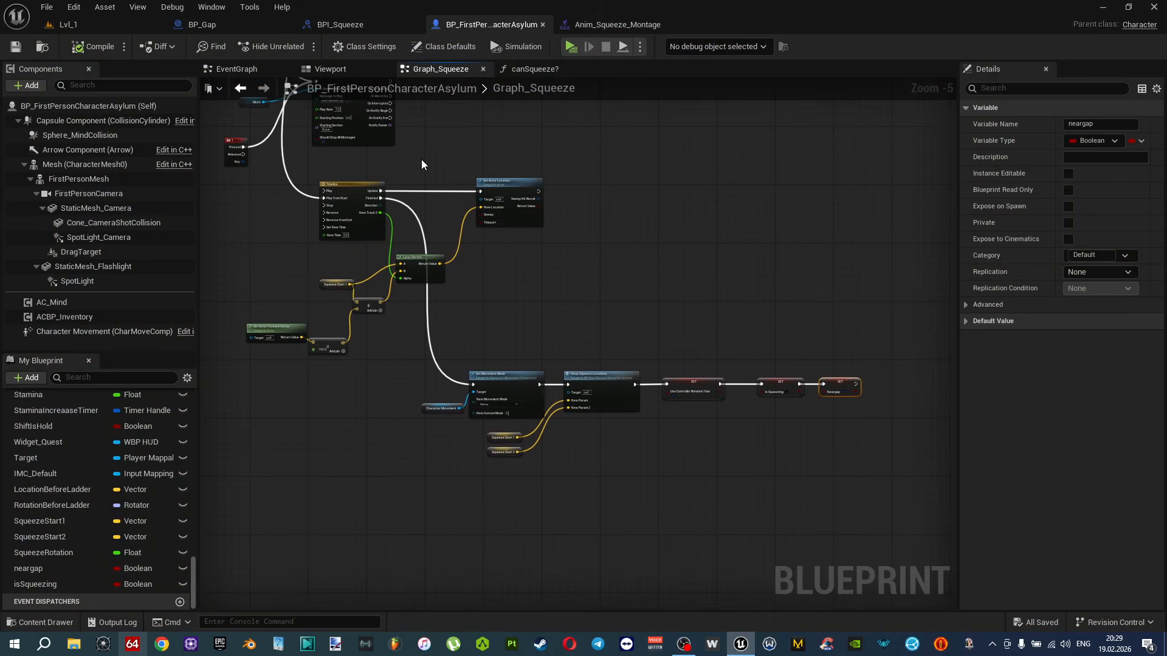
left_click(250, 71)
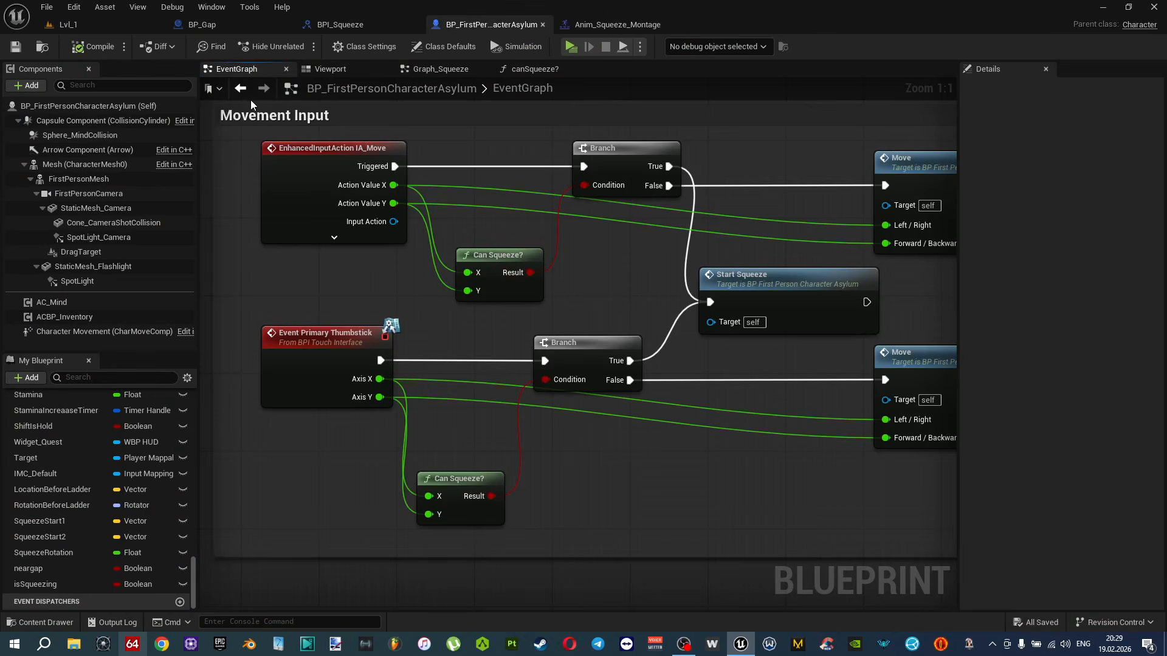
left_click(349, 71)
key("s")
right_click_drag(545, 247, 545, 248)
left_click(483, 314)
key("f")
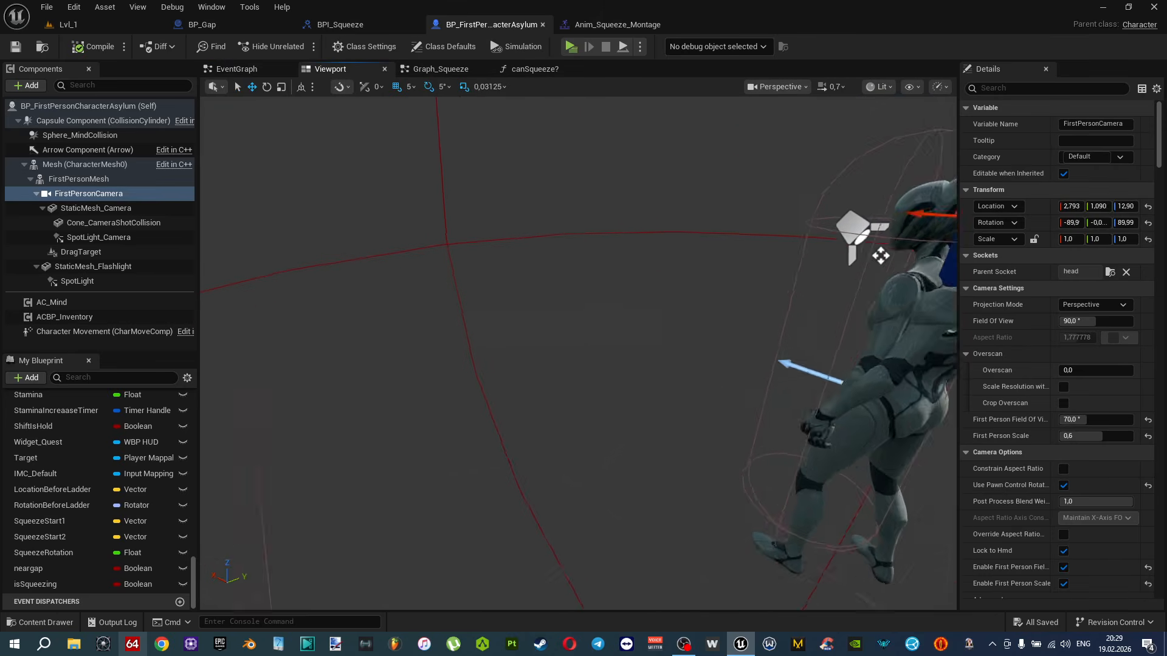
Move FirstPersonCamera behind and above the character, to about -59.5 on Y and 47.9 on Z.
scroll(708, 419, "down", 5)
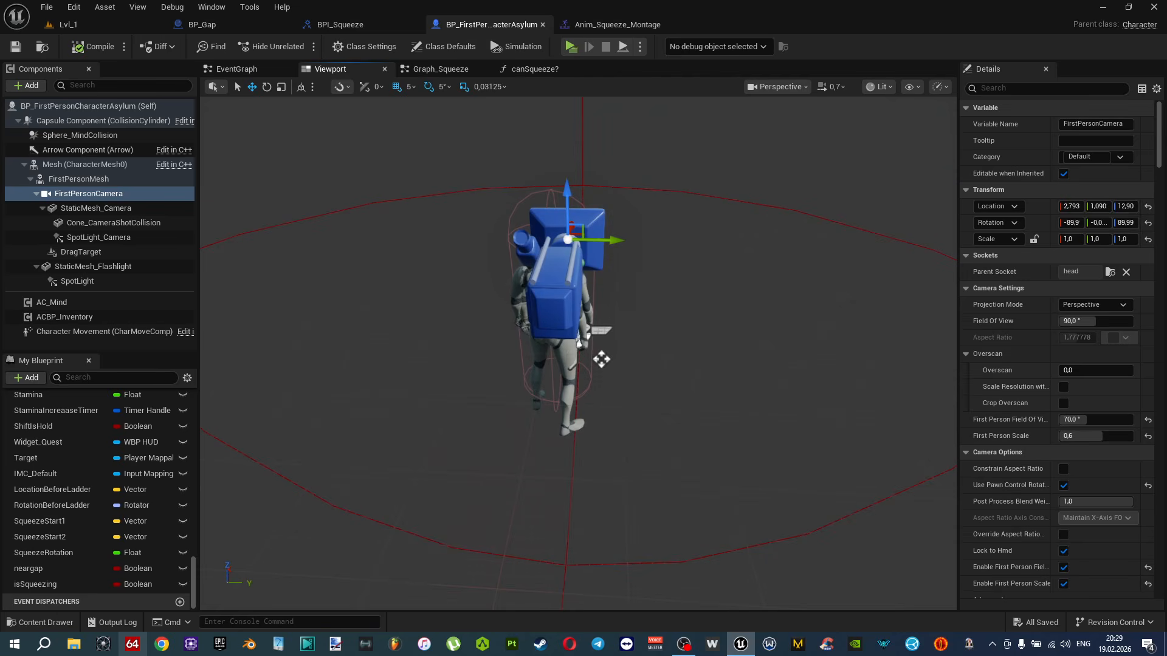
left_click_drag(600, 360, 615, 436, "alt")
left_click_drag(599, 336, 662, 468)
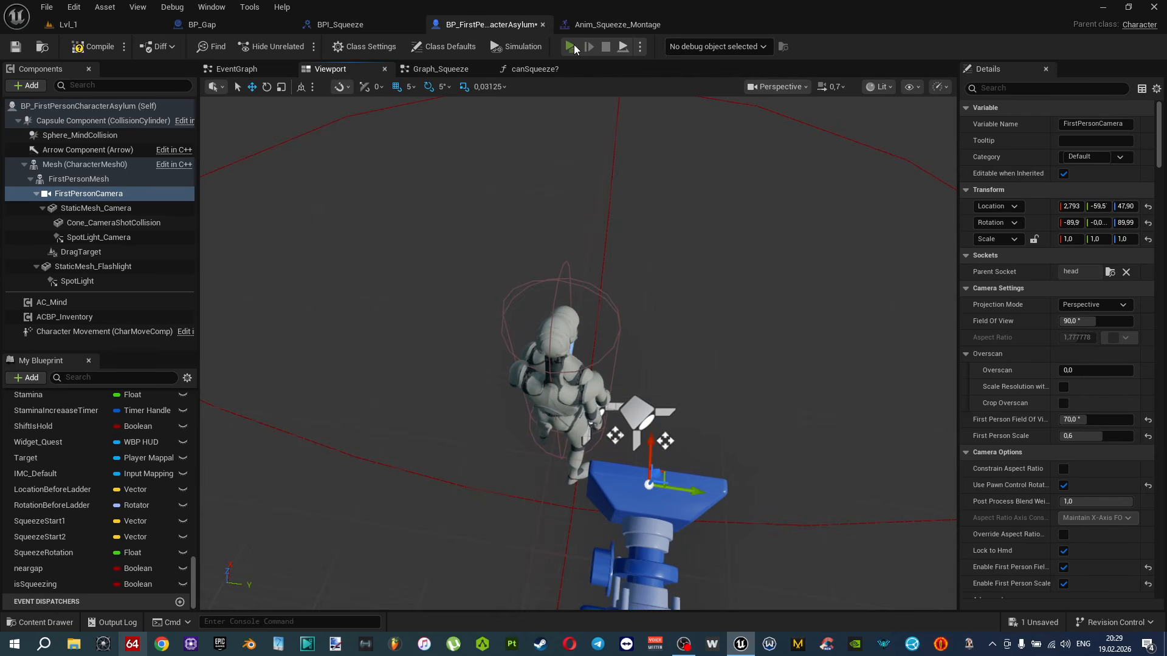
Playtest with the offset FirstPersonCamera and undo the camera move.
left_click(571, 46)
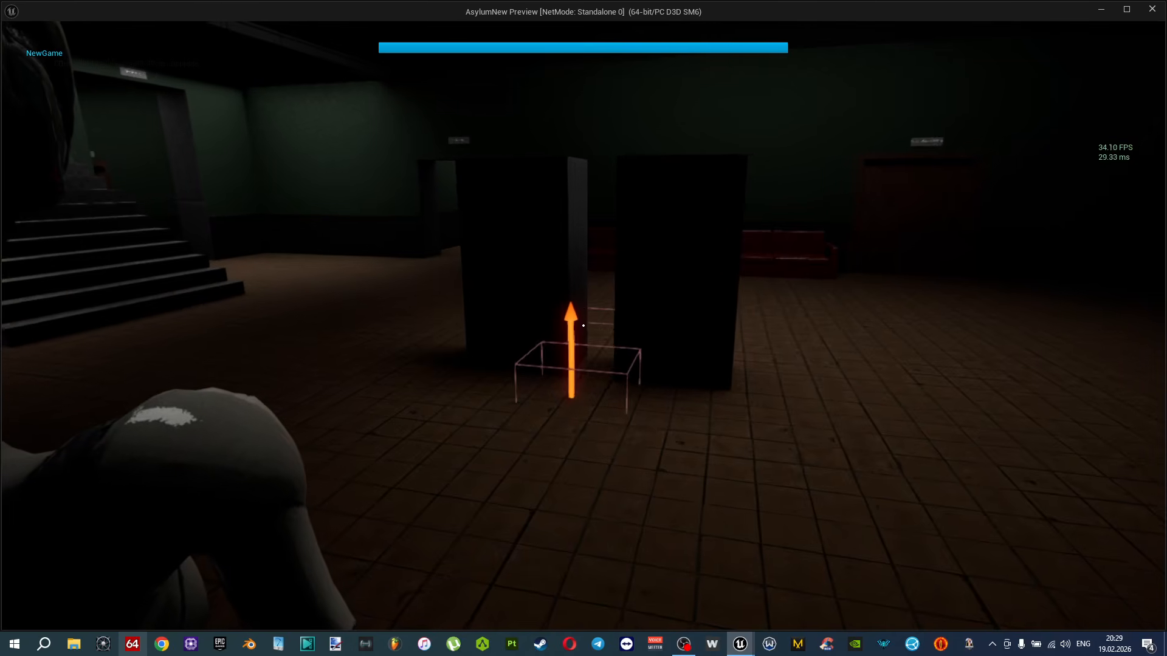
key("Escape")
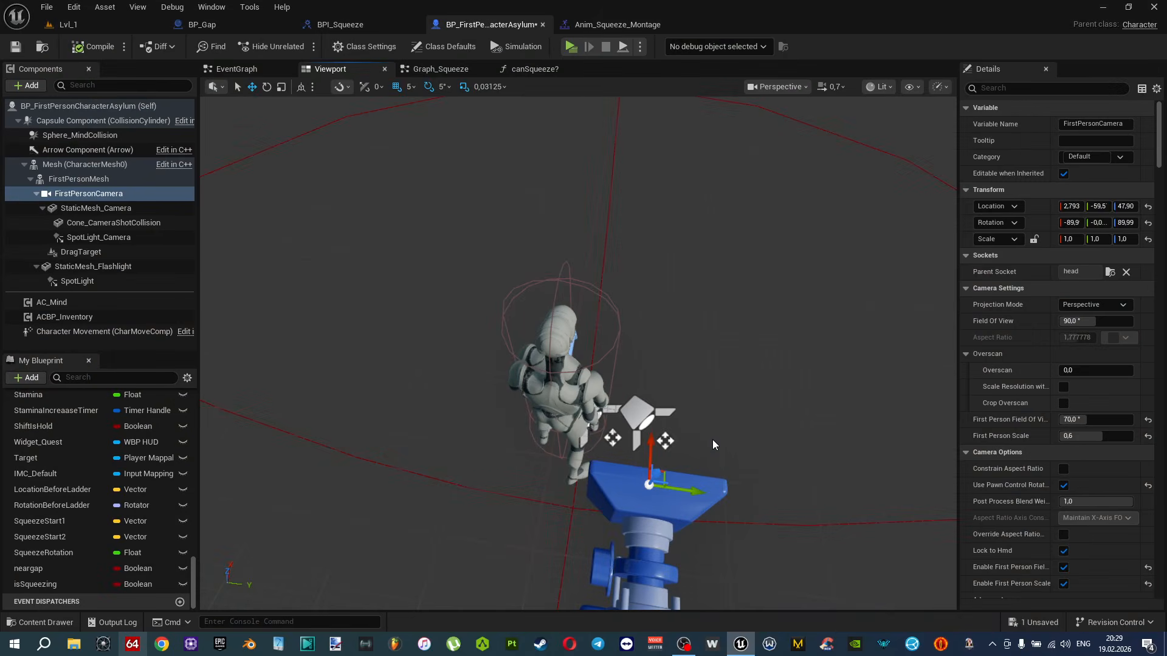
key("ctrl+z")
Move FirstPersonCamera straight back behind the character to about -79.7 on Y and 17.9 on Z, and playtest the squeeze.
left_click_drag(957, 218, 743, 230)
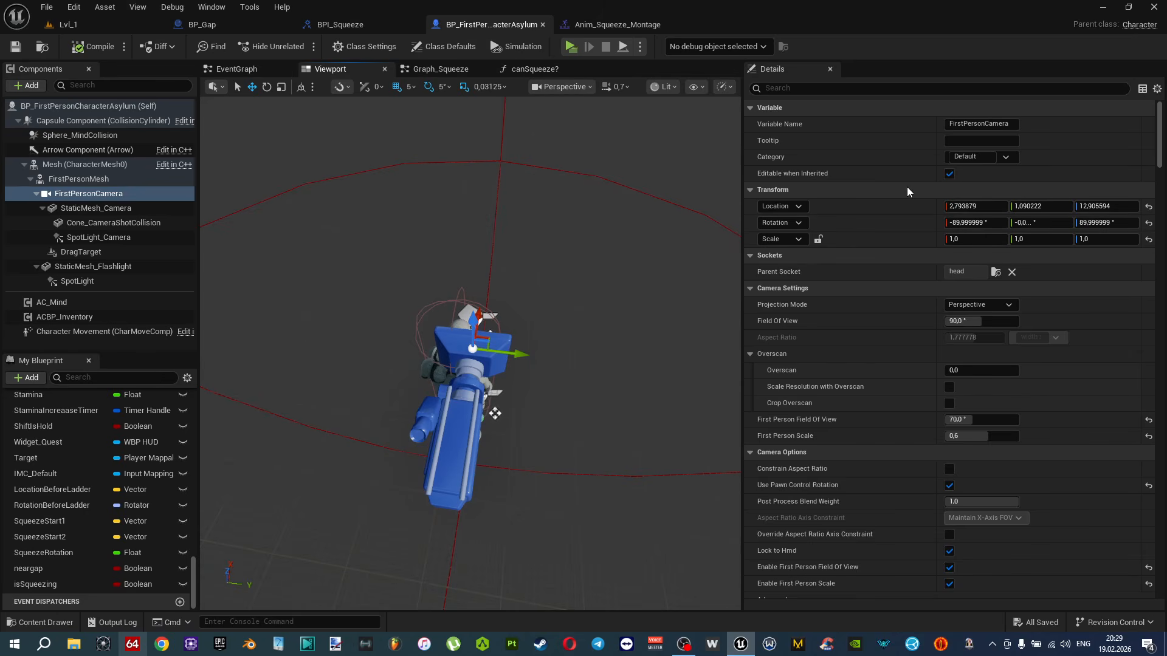
left_click_drag(492, 336, 487, 465)
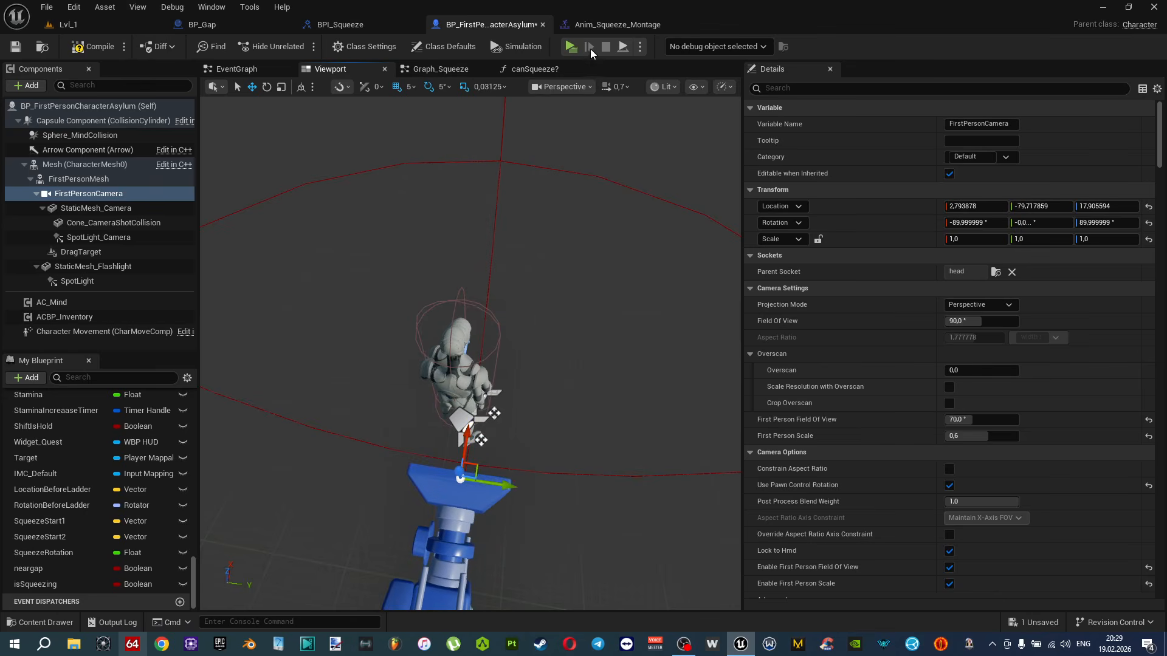
left_click(572, 47)
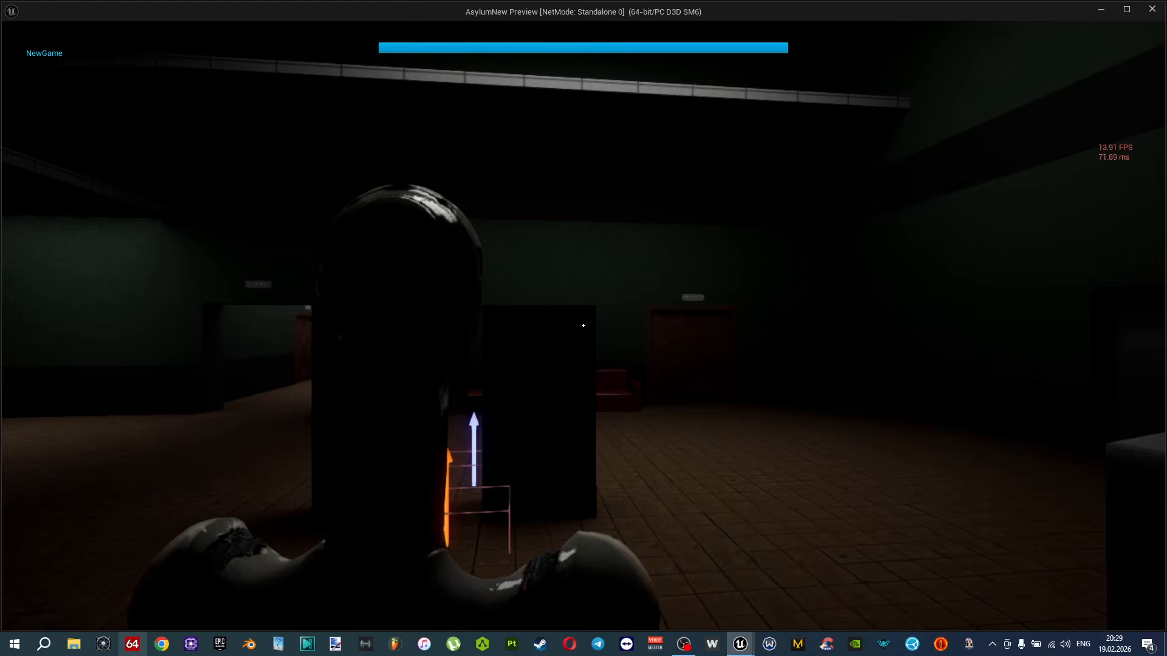
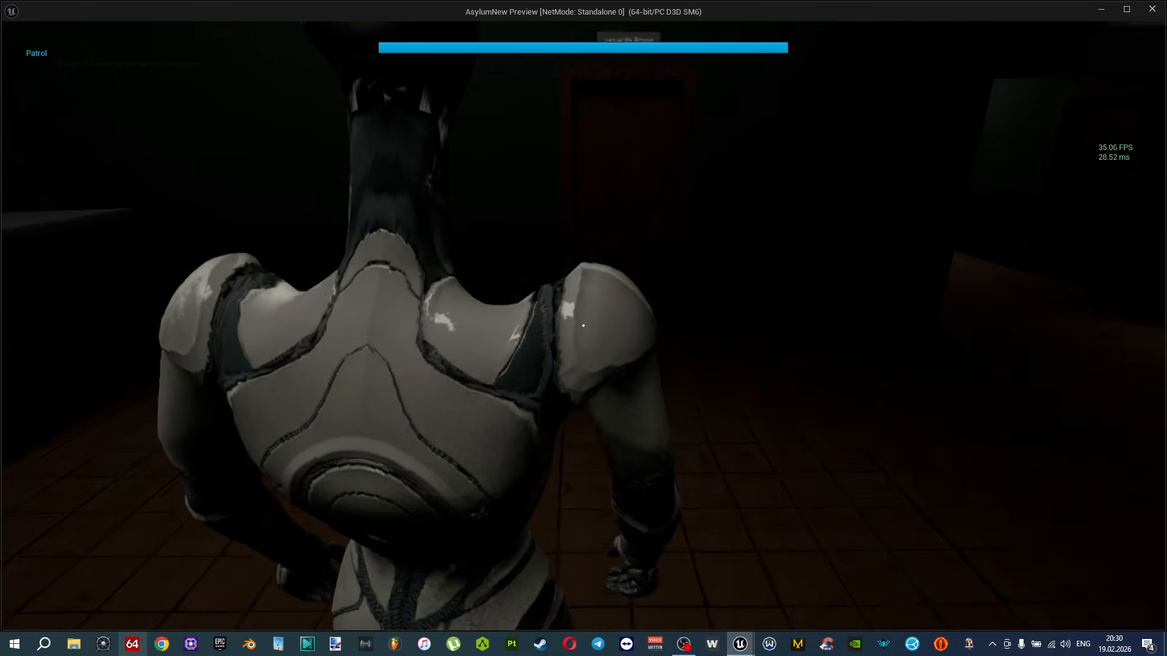
End the playtest and save the character blueprint.
key("Escape")
key("ctrl+s")
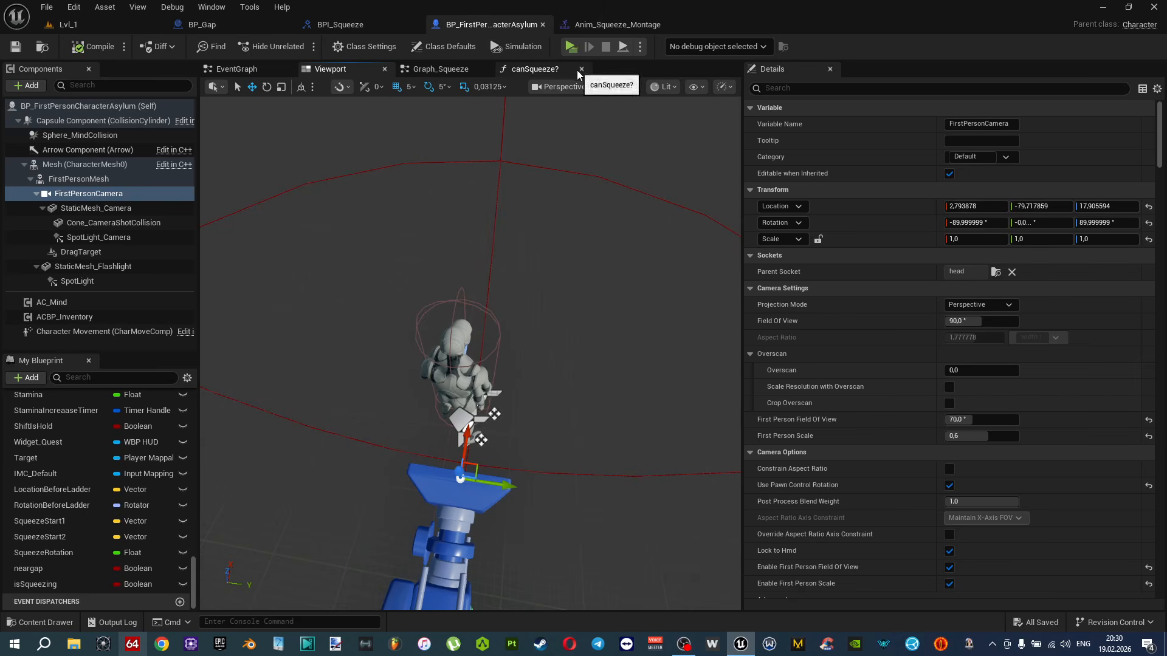
Try removing FirstPersonMesh from the component hierarchy, check DragTarget, and undo the removal.
right_click_drag(449, 177, 280, 146)
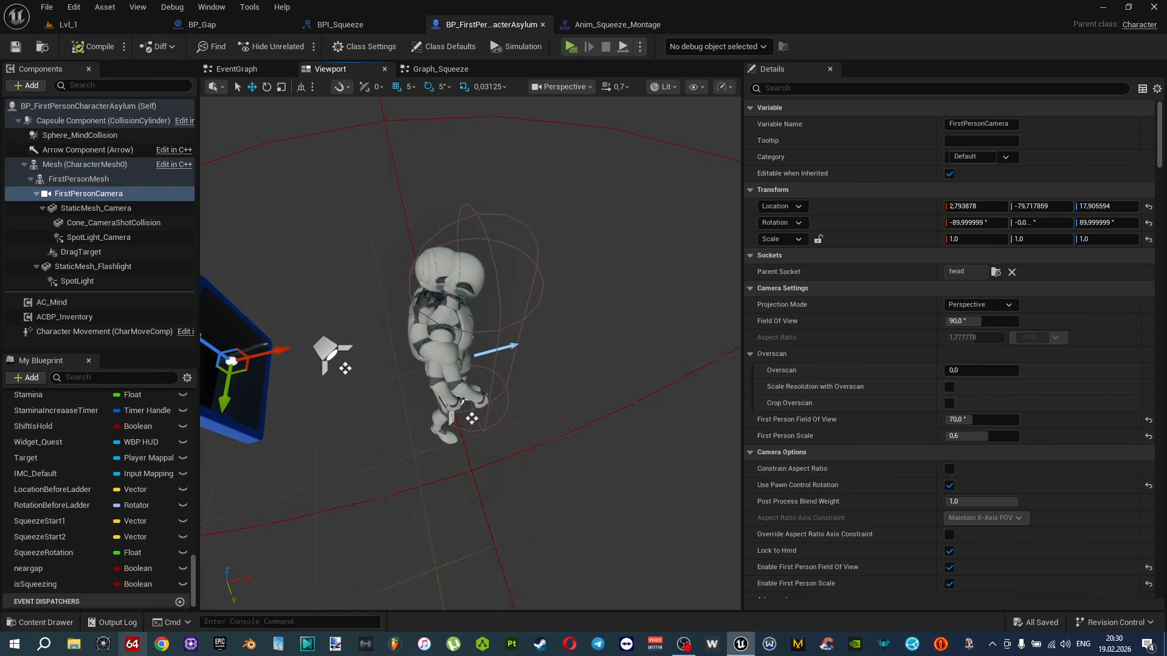
left_click(81, 179)
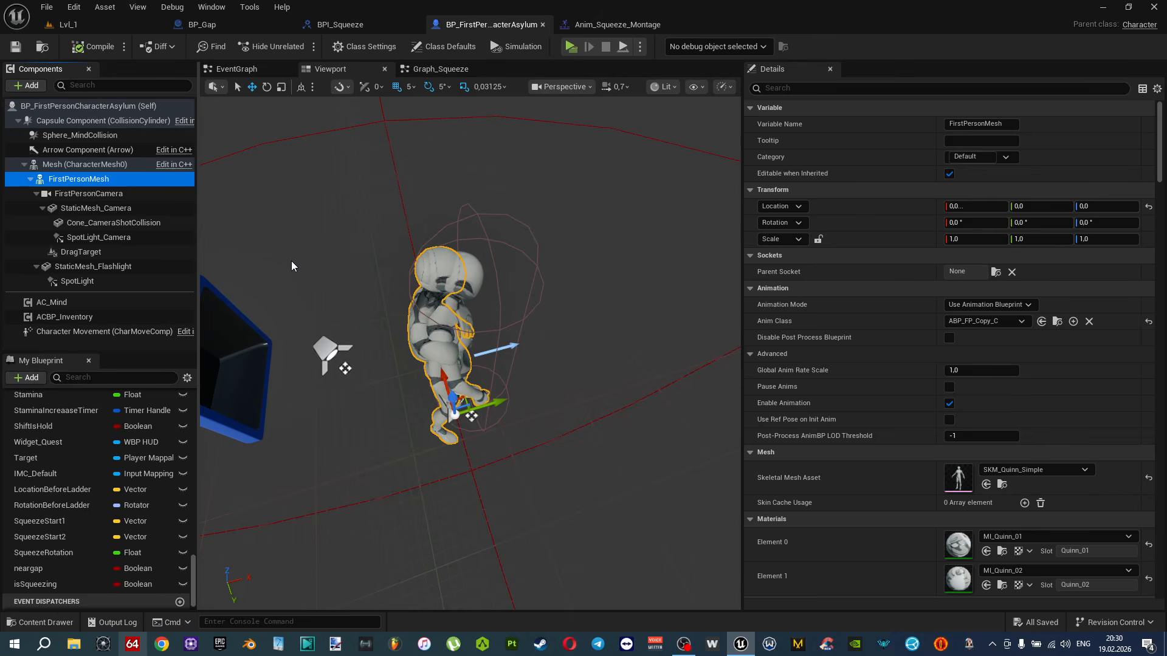
key("Delete")
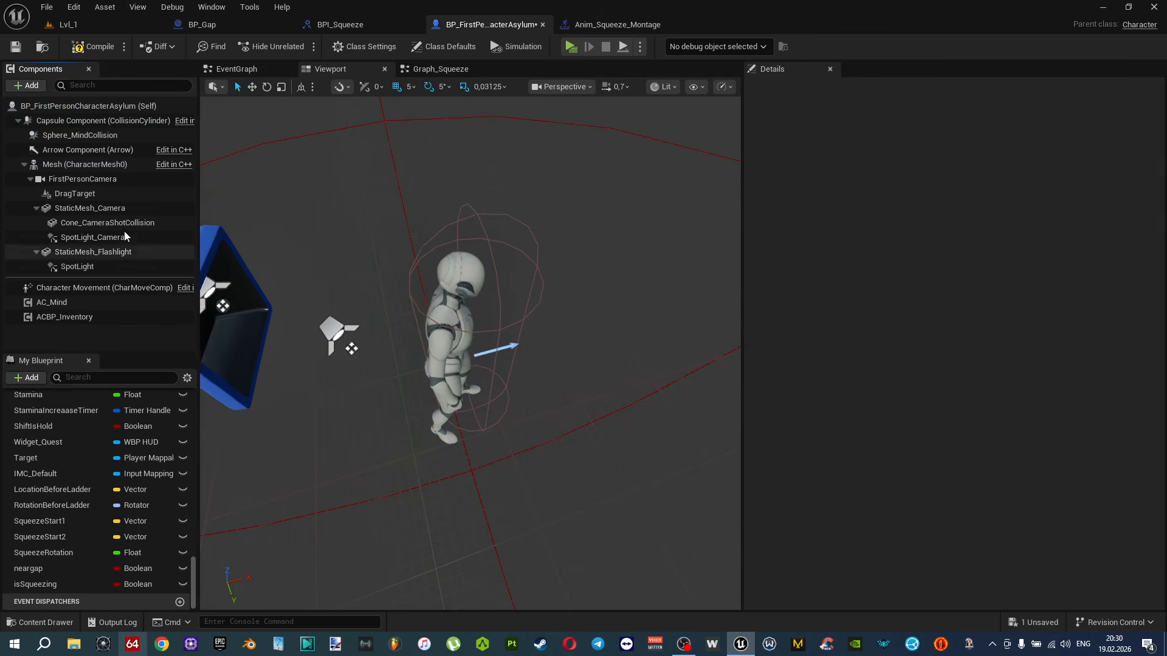
left_click(82, 194)
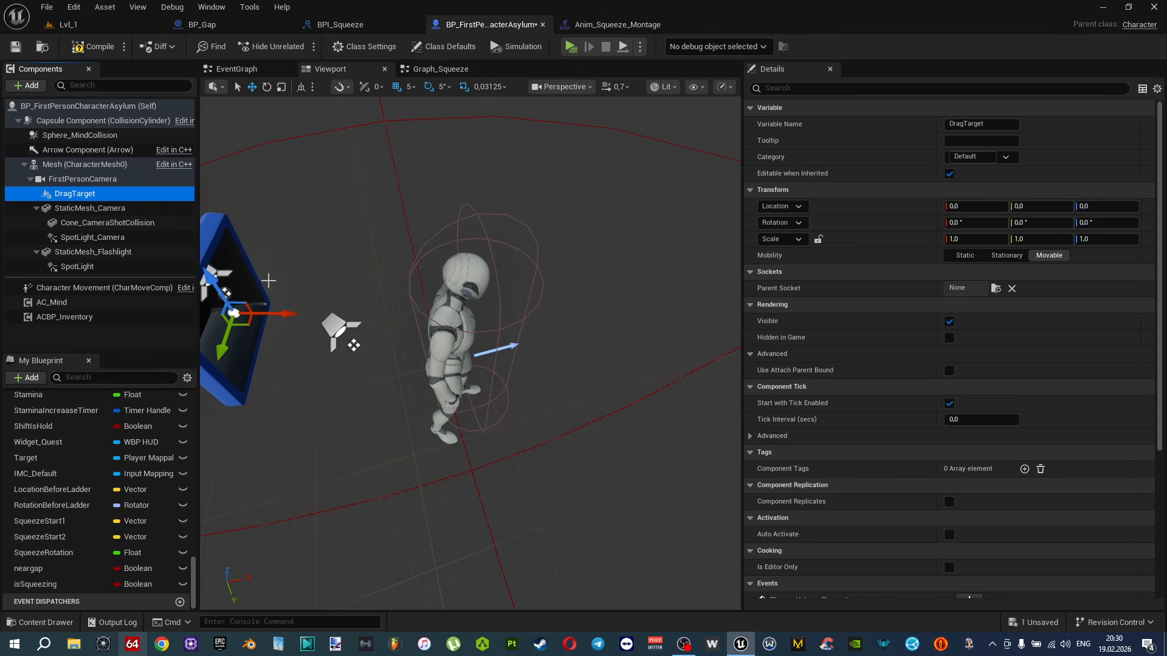
key("ctrl+z")
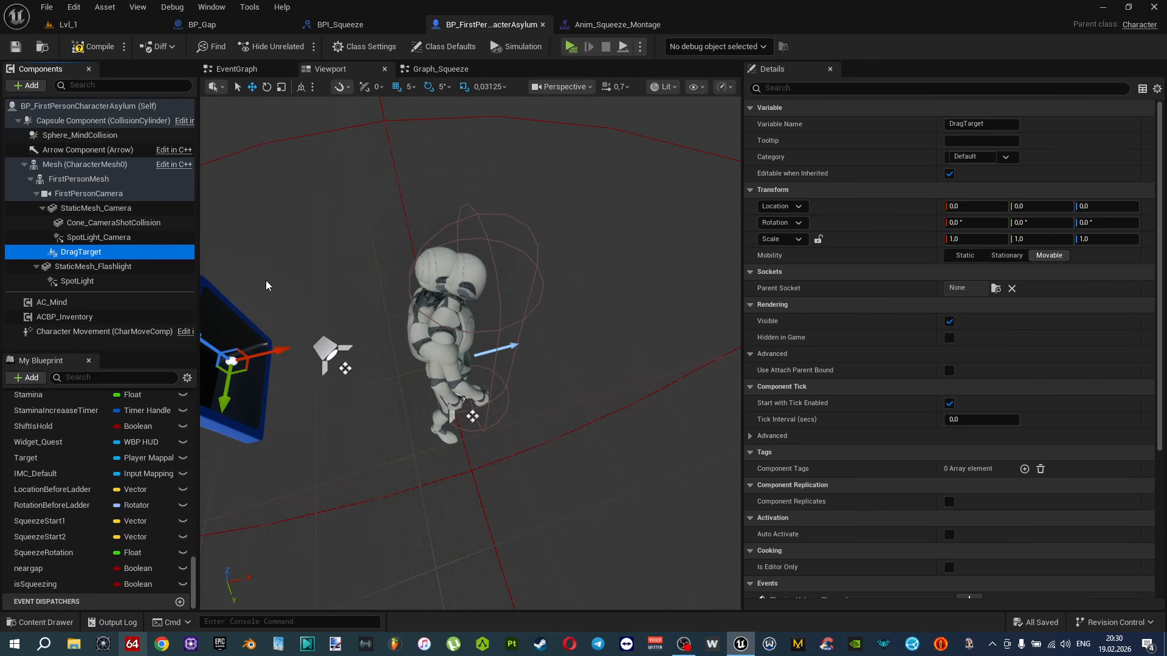
Delete the DragTarget scene component from under FirstPersonCamera.
mouse_move(501, 240)
right_mouse_down()
mouse_move(404, 249)
mouse_move(485, 243)
right_mouse_up()
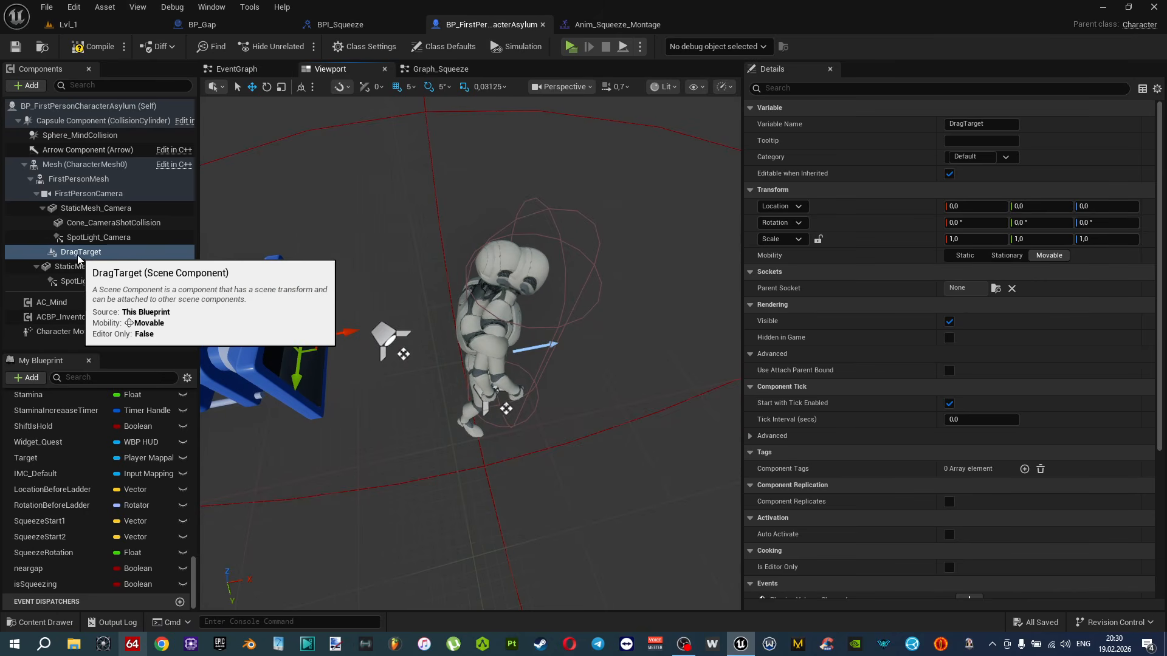
key("Delete")
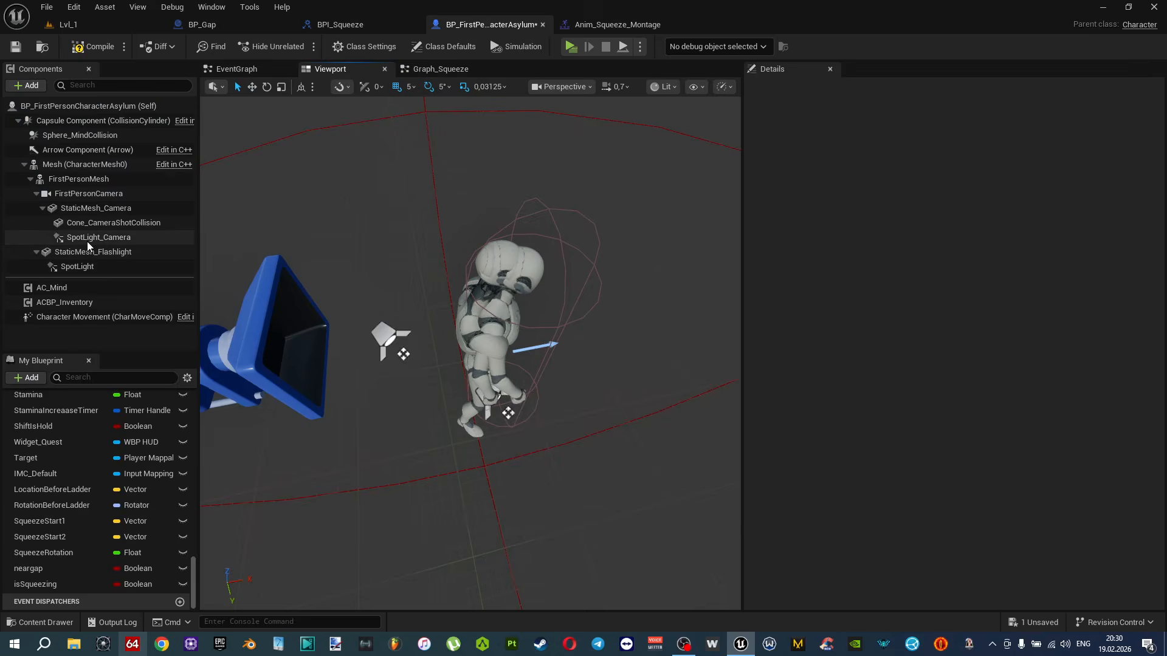
Check which mesh feeds the Play Montage node in Graph_Squeeze, and delete the FirstPersonMesh component.
left_click(76, 182)
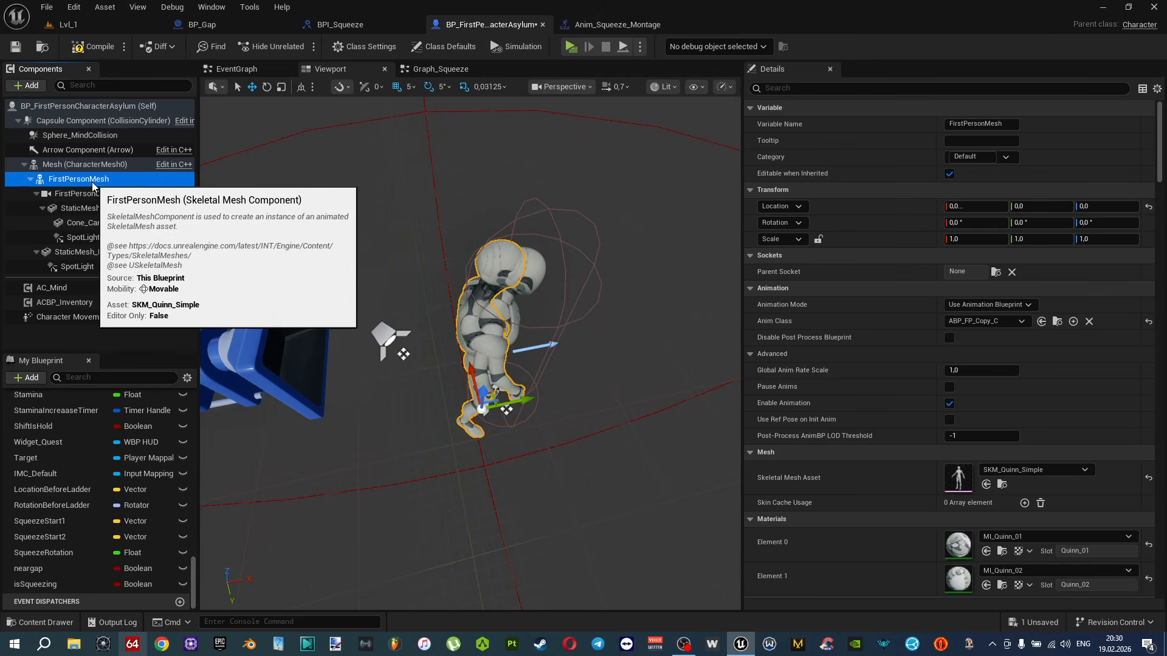
left_click(451, 73)
scroll(526, 327, "up", 5)
right_click_drag(665, 429, 614, 531)
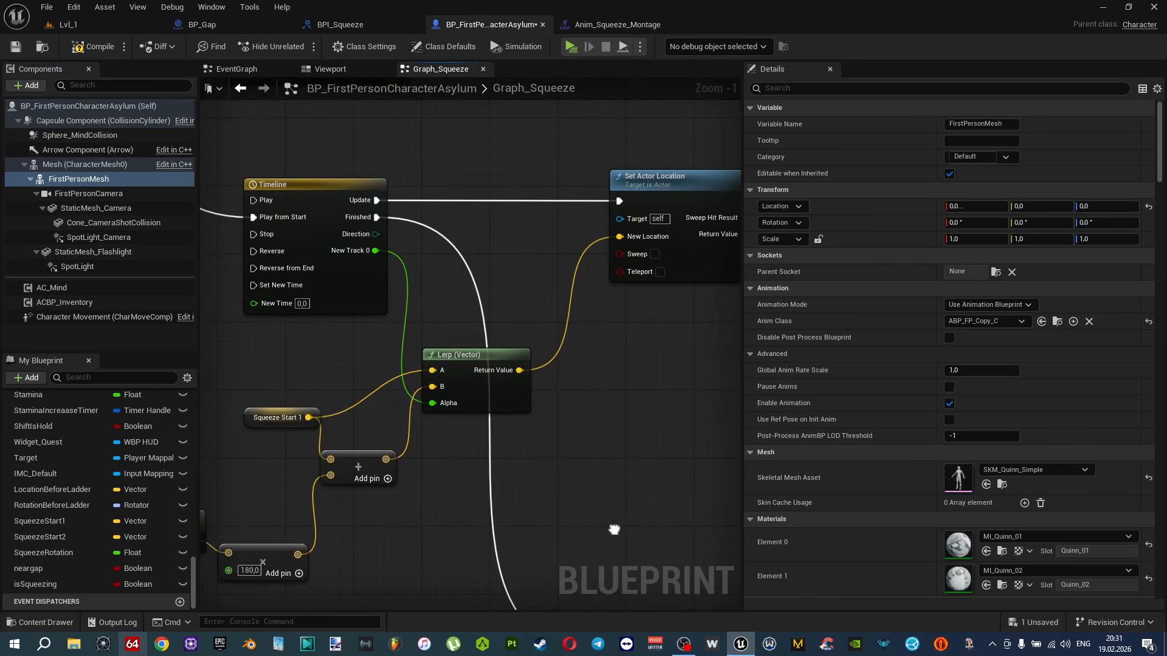
right_click_drag(430, 242, 550, 354)
right_click_drag(492, 205, 593, 414)
right_click_drag(412, 319, 450, 334)
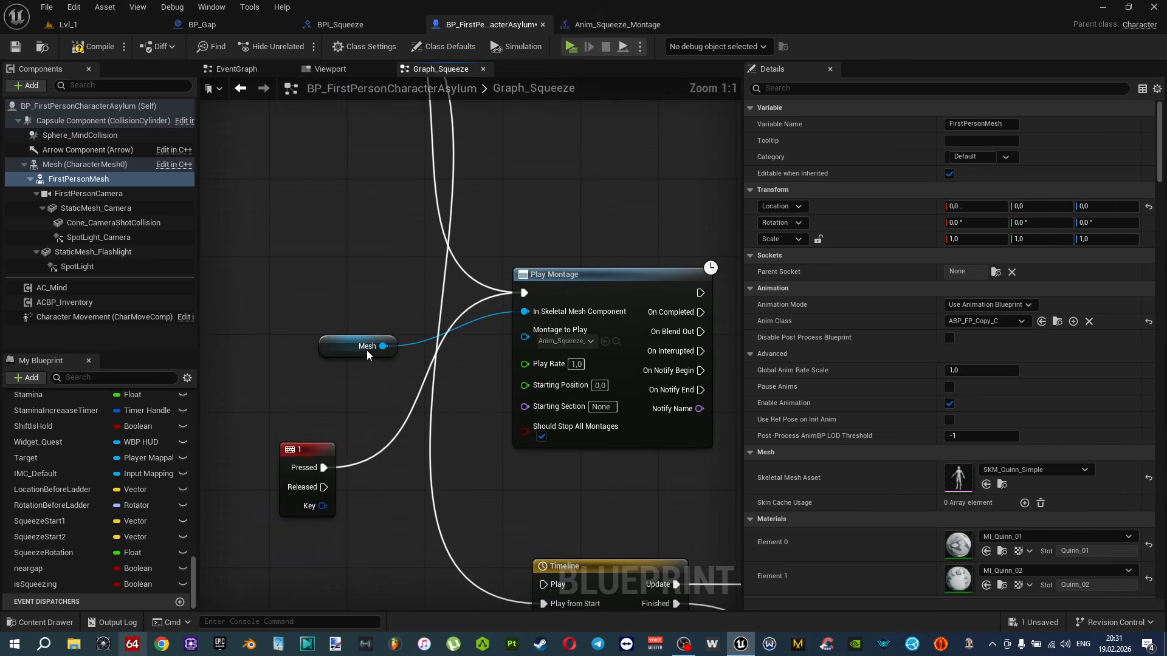
left_click(337, 345)
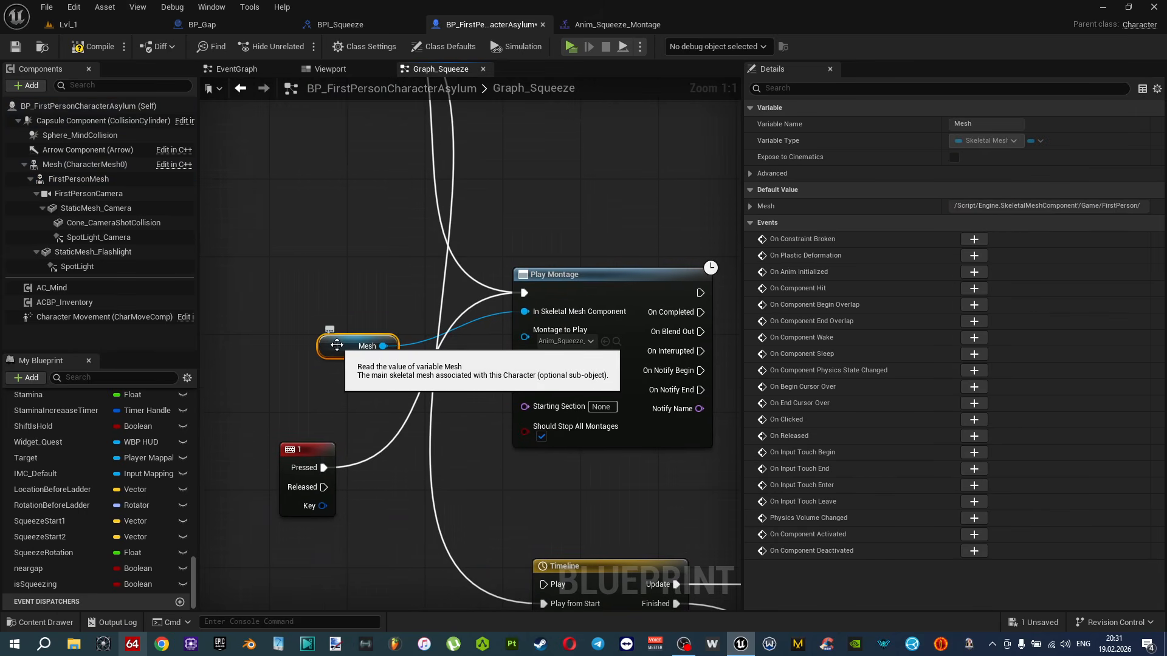
left_click(90, 180)
key("Delete")
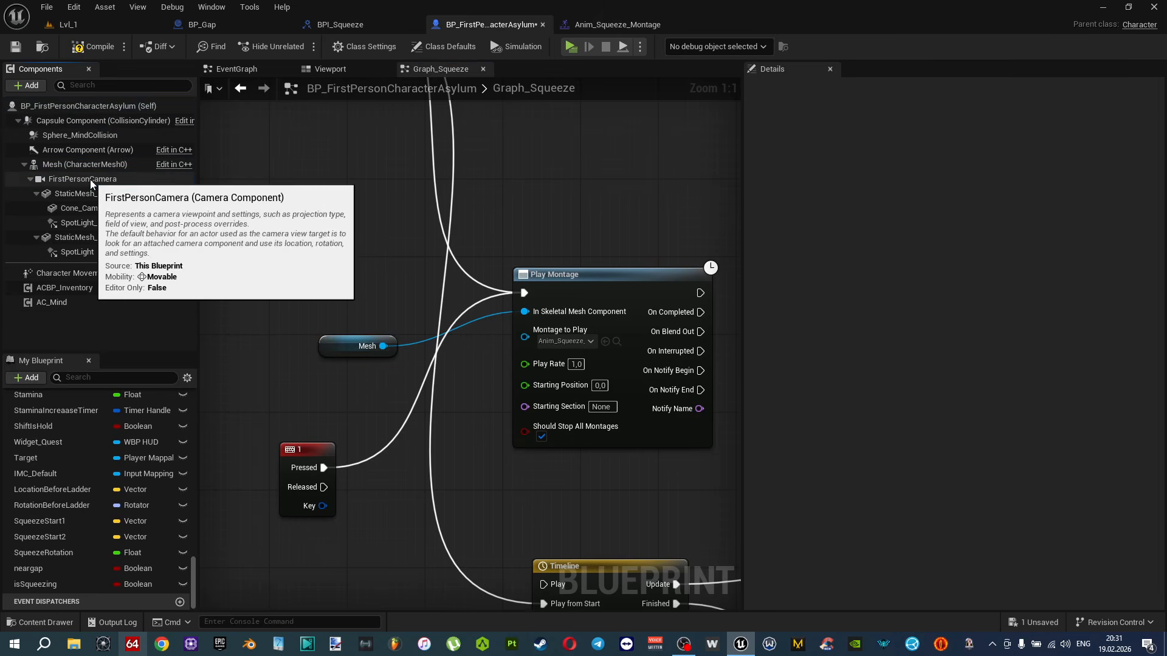
Examine FirstPersonCamera and its parent Mesh in the character's 3D preview, focusing the view on the camera.
left_click(322, 68)
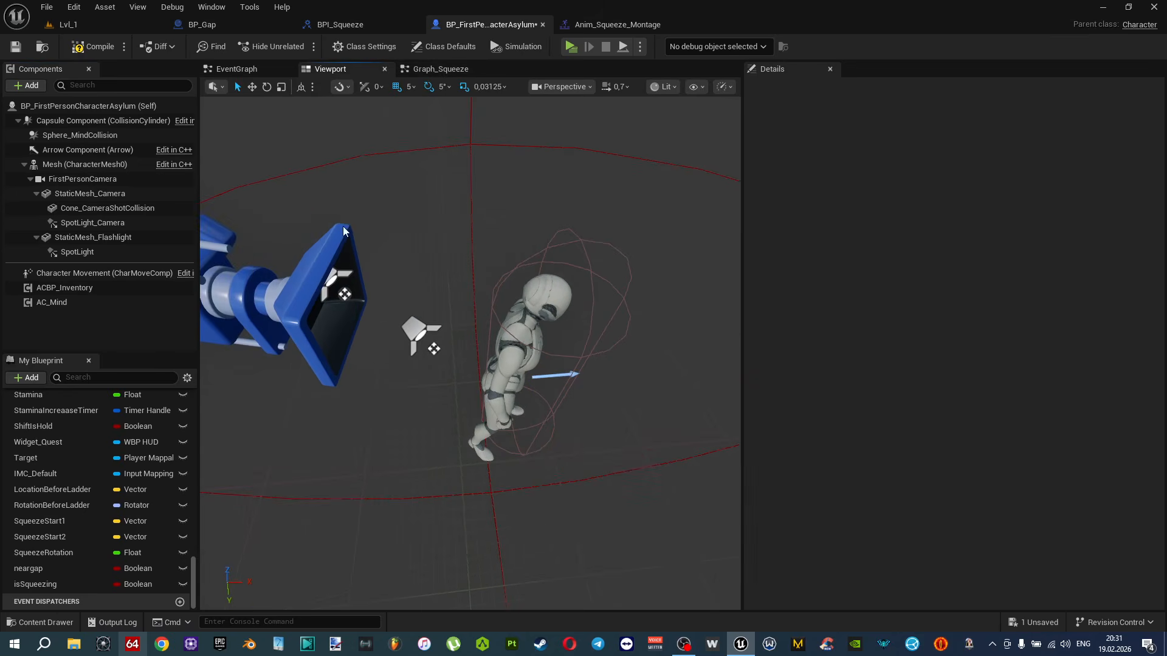
left_click(283, 290)
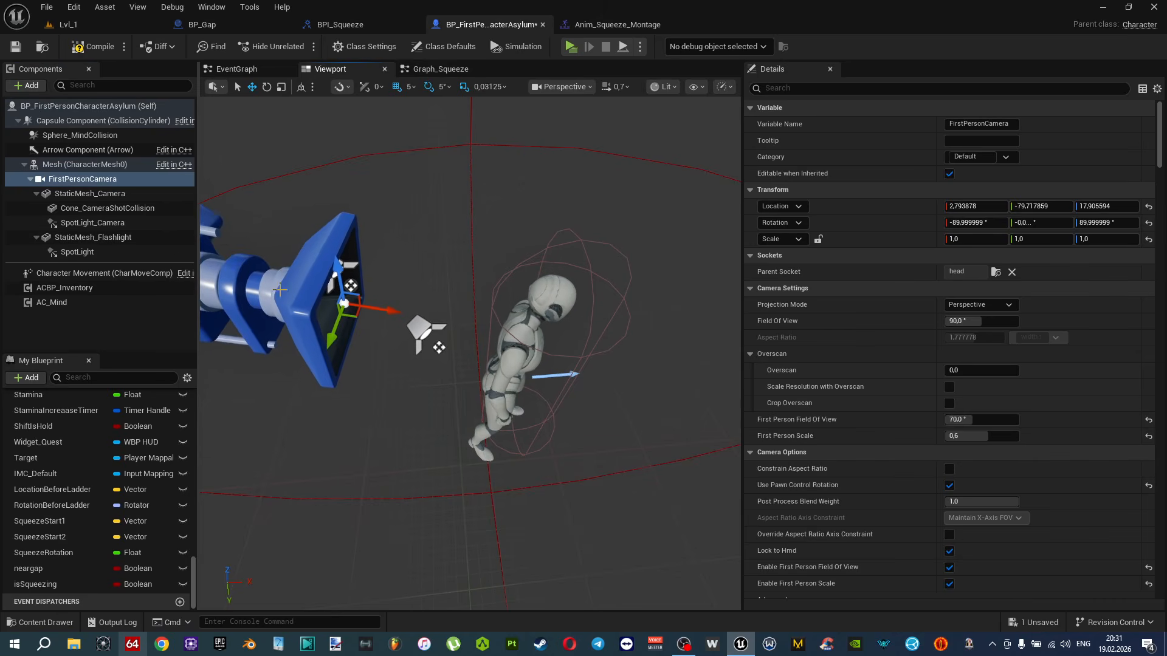
key("f")
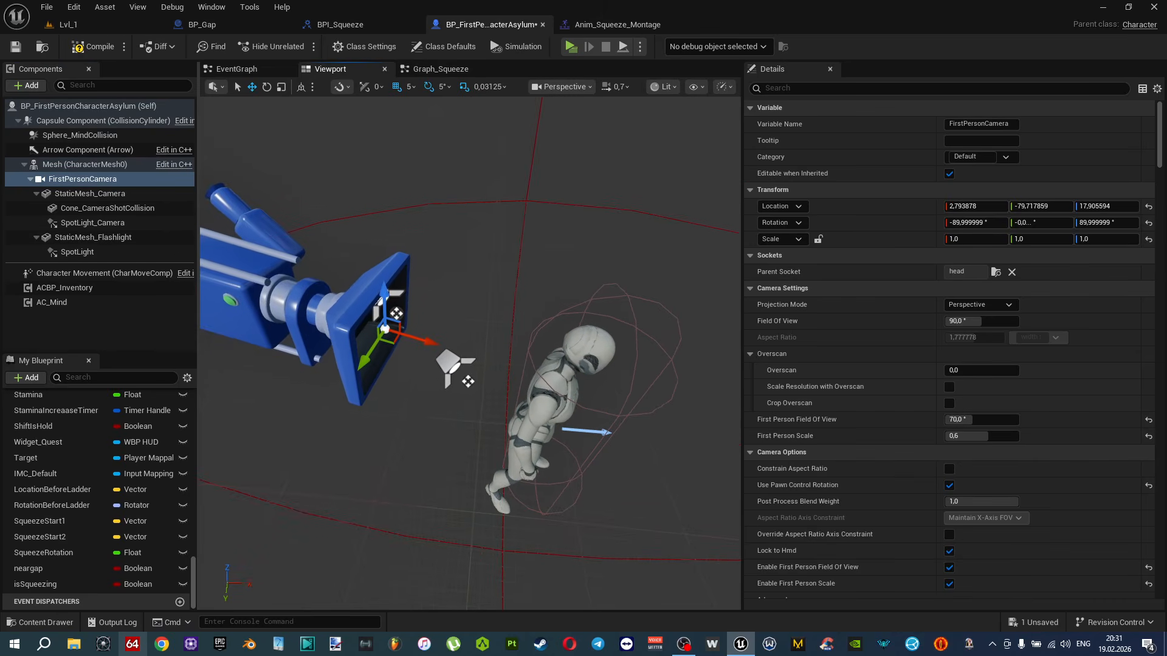
left_click(59, 169)
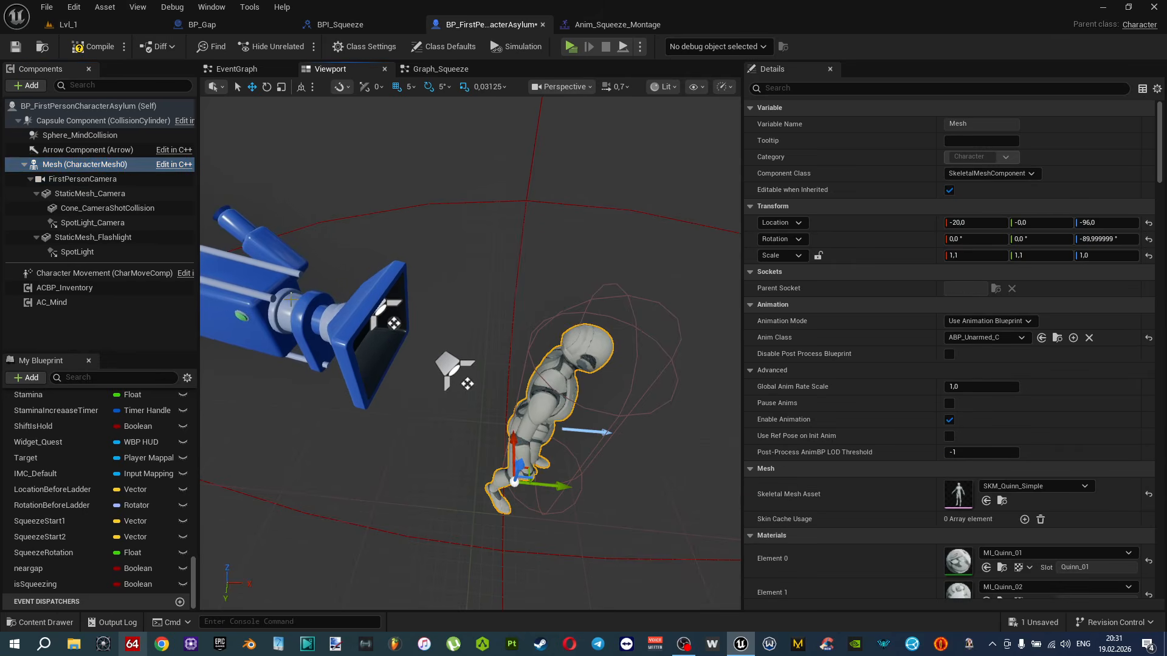
left_click(66, 179)
key("f")
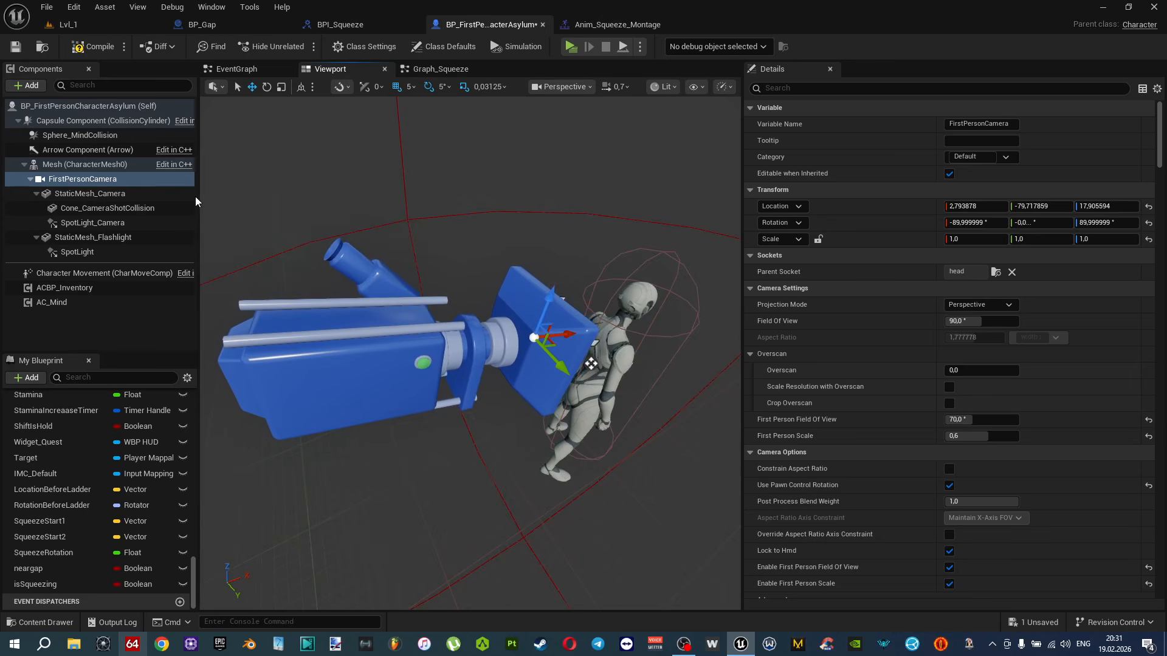
Widen the component list and inspect Sphere_MindCollision and StaticMesh_Camera up close in the 3D preview.
left_click_drag(197, 200, 274, 193)
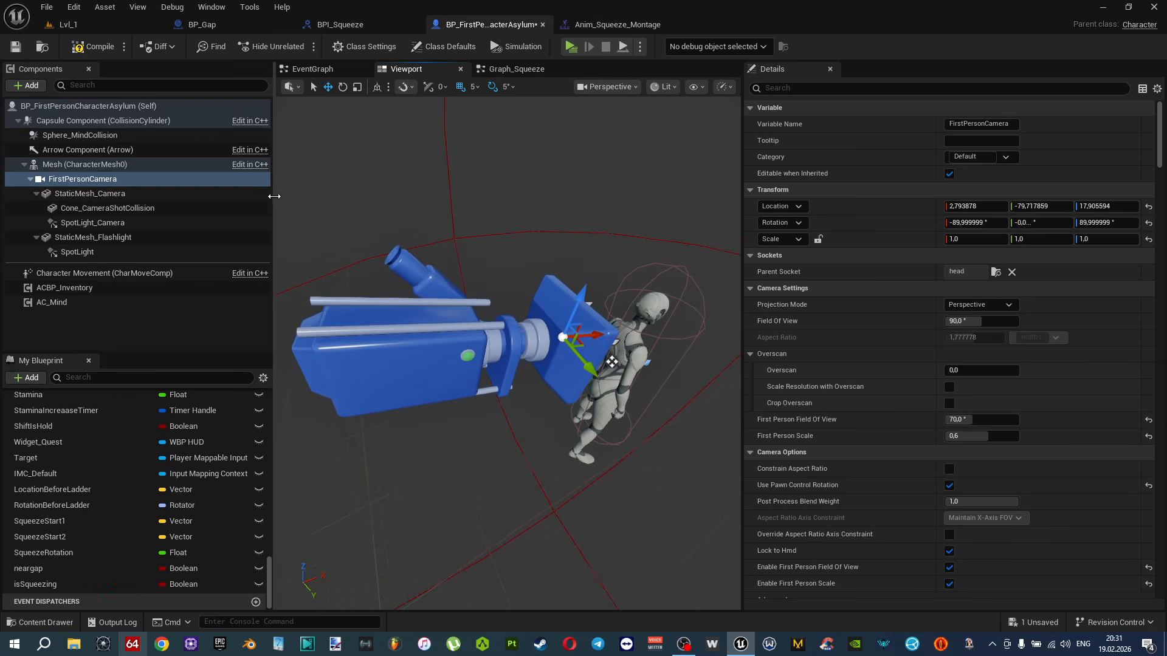
left_click(107, 151)
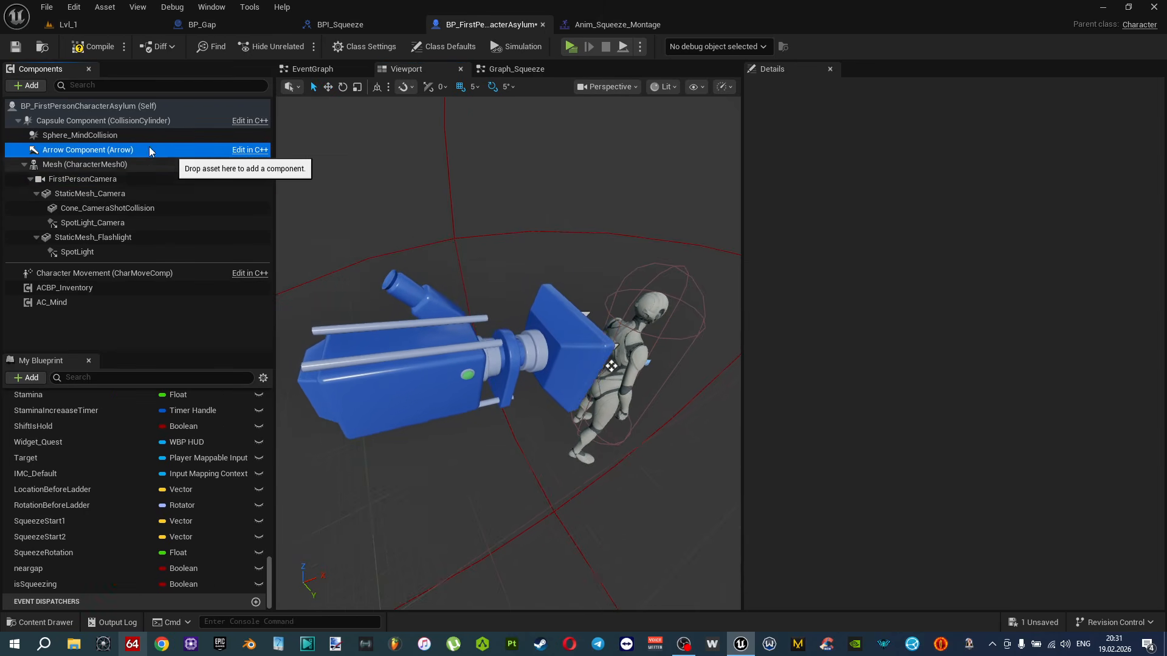
left_click(109, 135)
key("f")
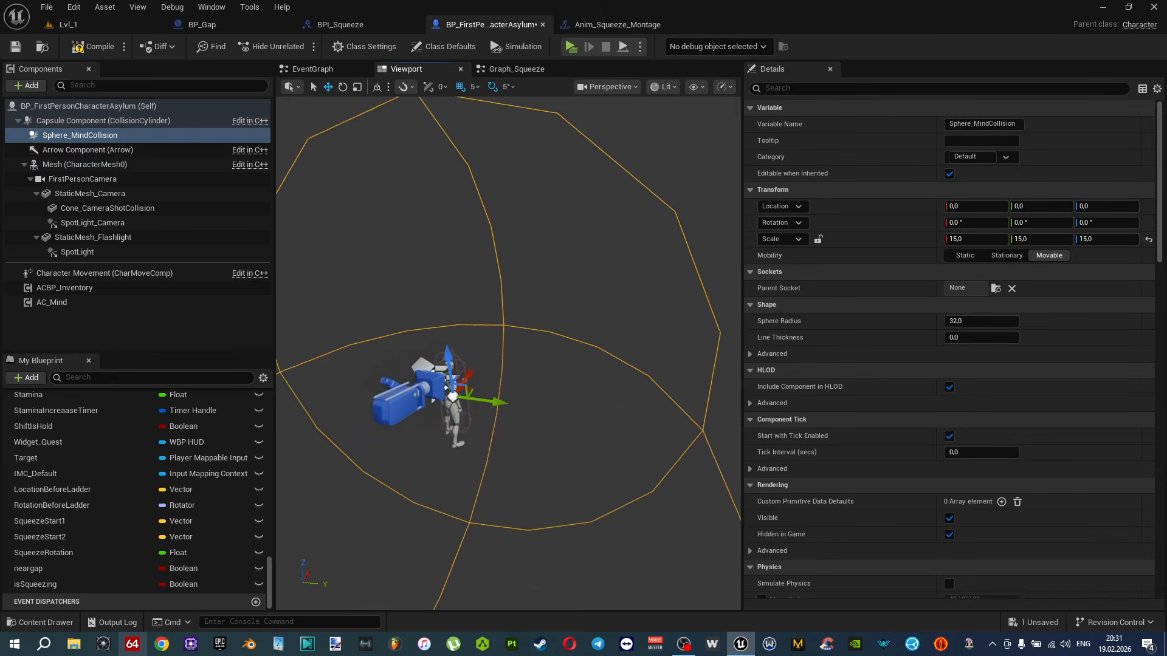
left_click(78, 182)
left_click(82, 196)
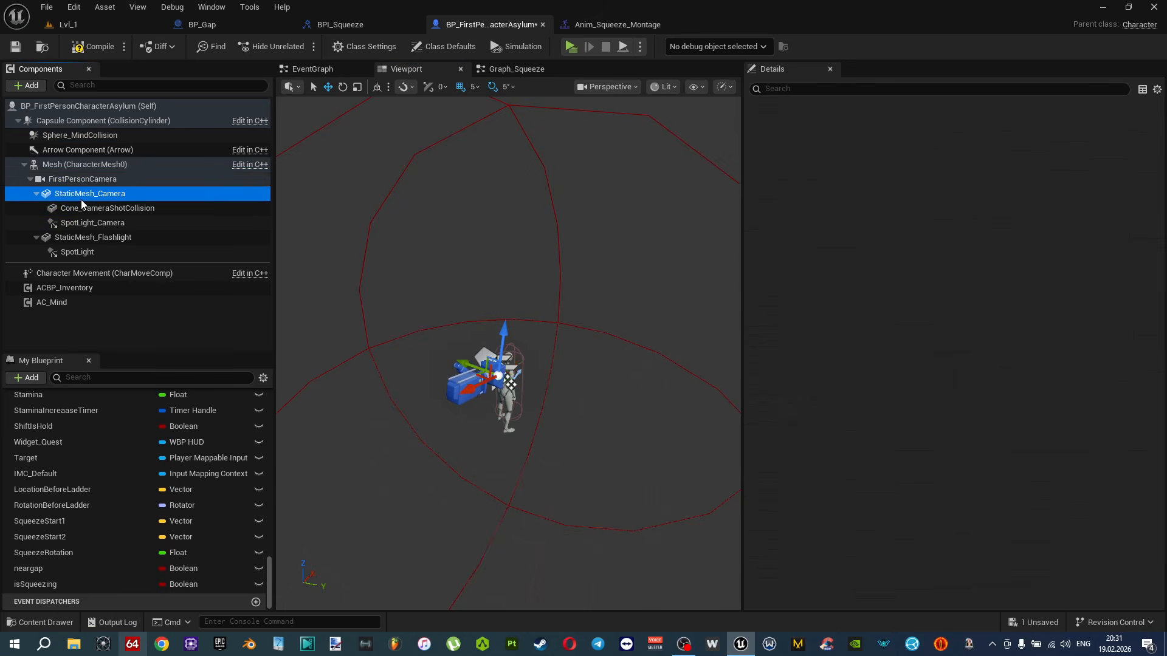
key("f")
scroll(575, 363, "up", 6)
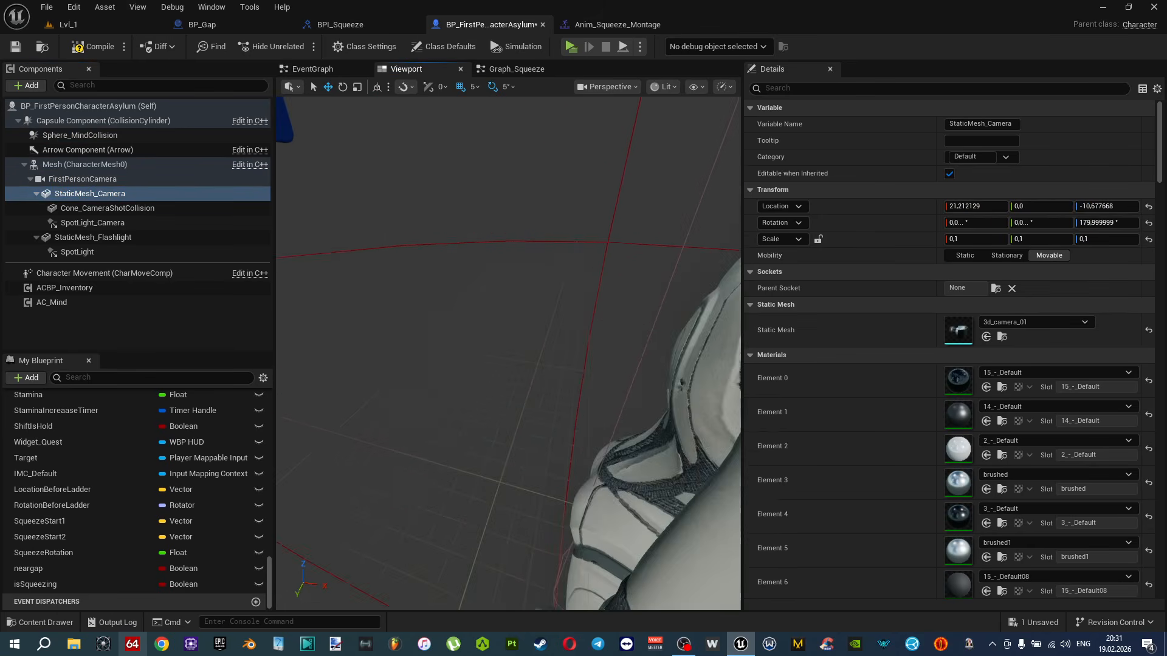
scroll(575, 363, "down", 5)
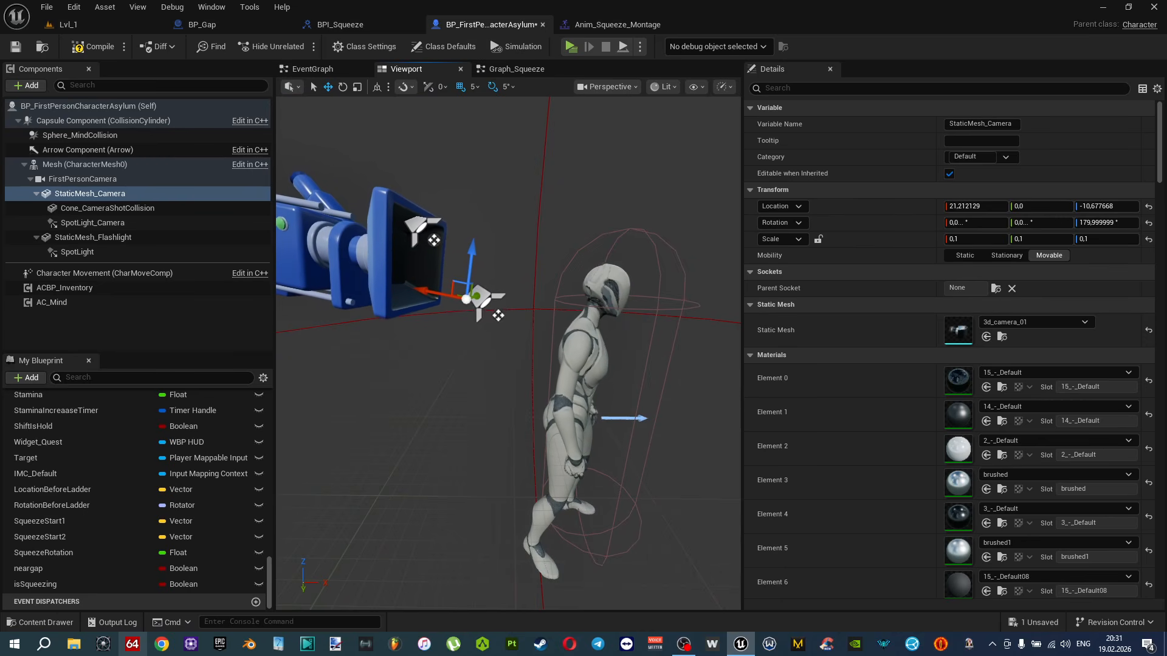
Playtest the character without FirstPersonMesh, and search the Mesh component's properties for "hidd" and "visi".
left_click(570, 47)
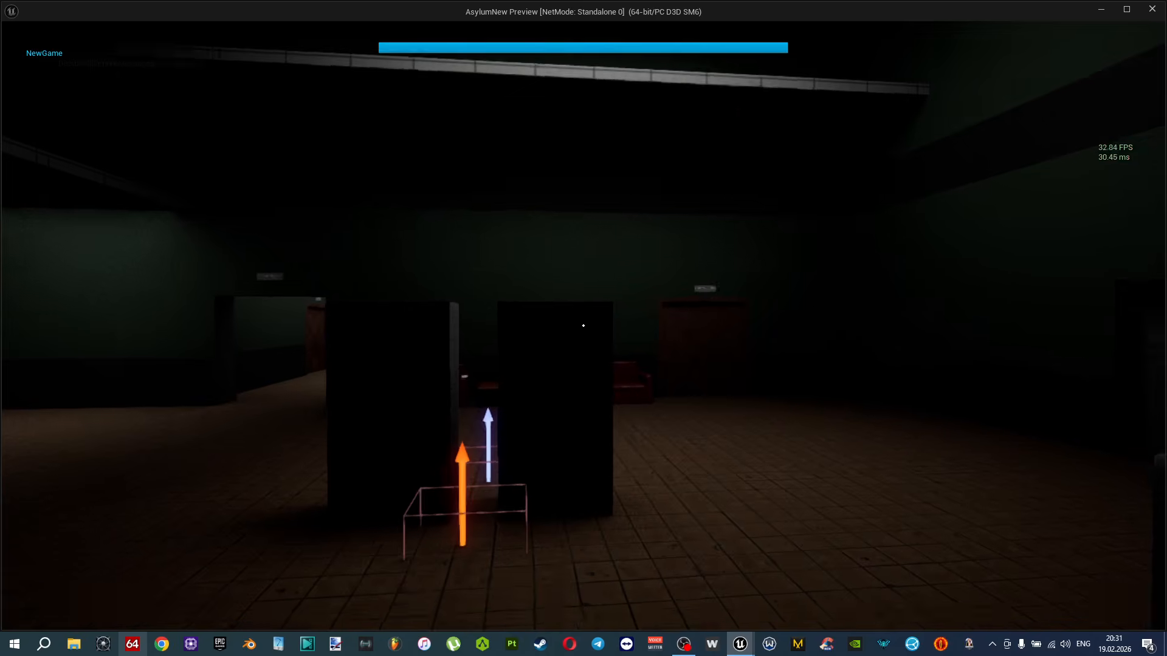
key("Escape")
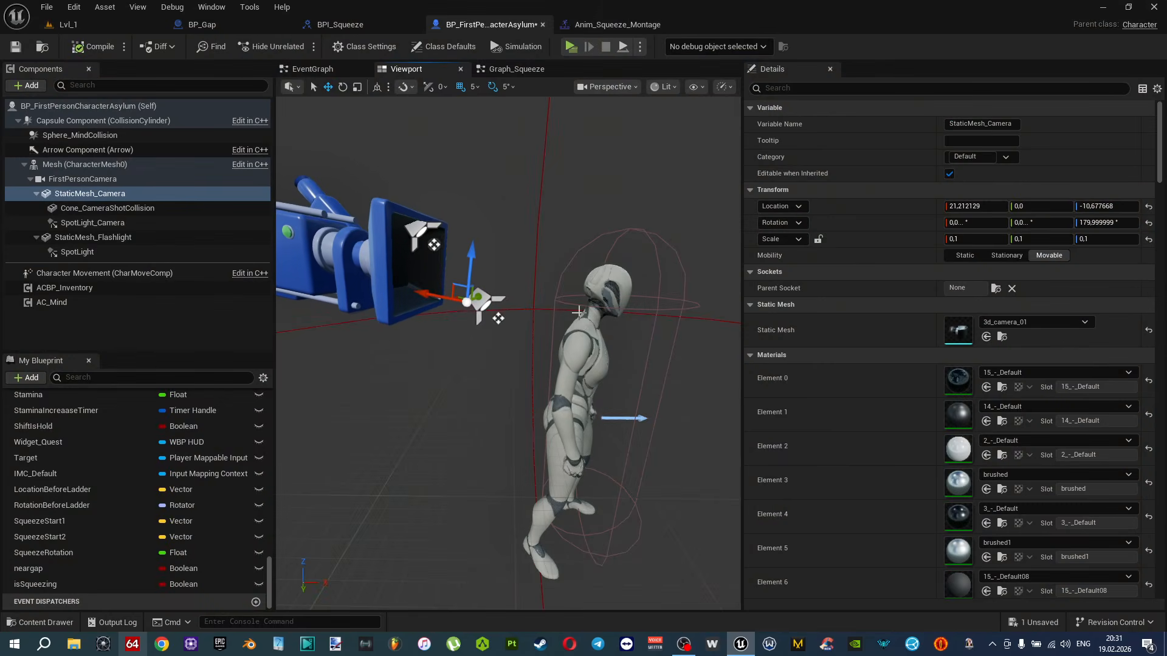
left_click(594, 282)
type("hidd")
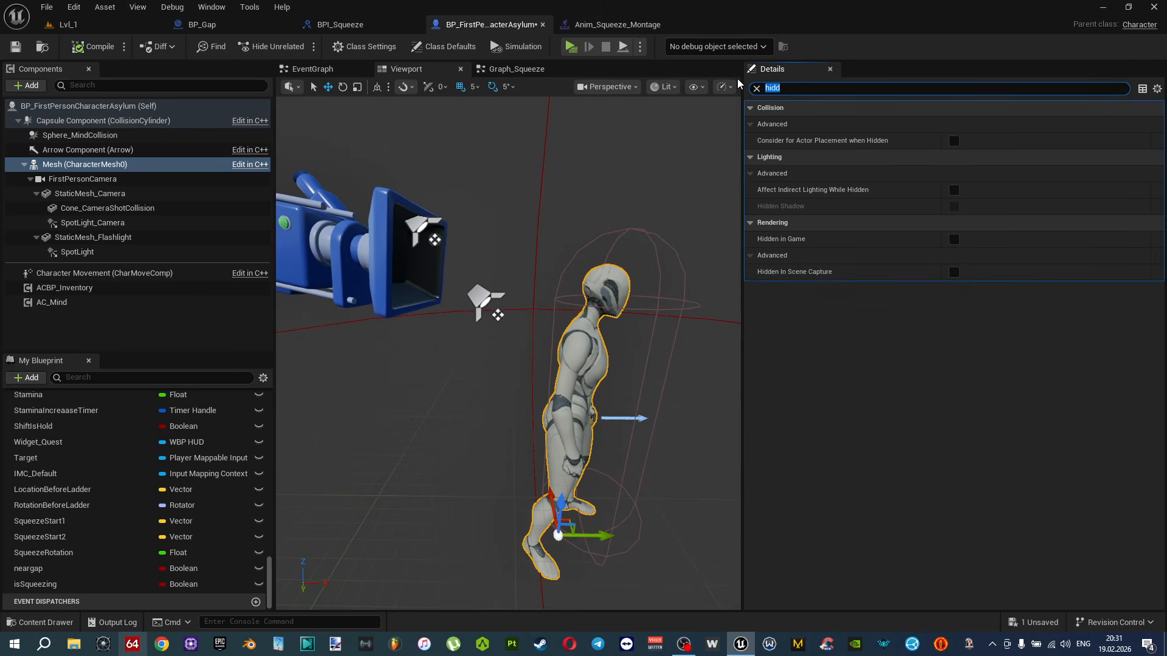
type("visi")
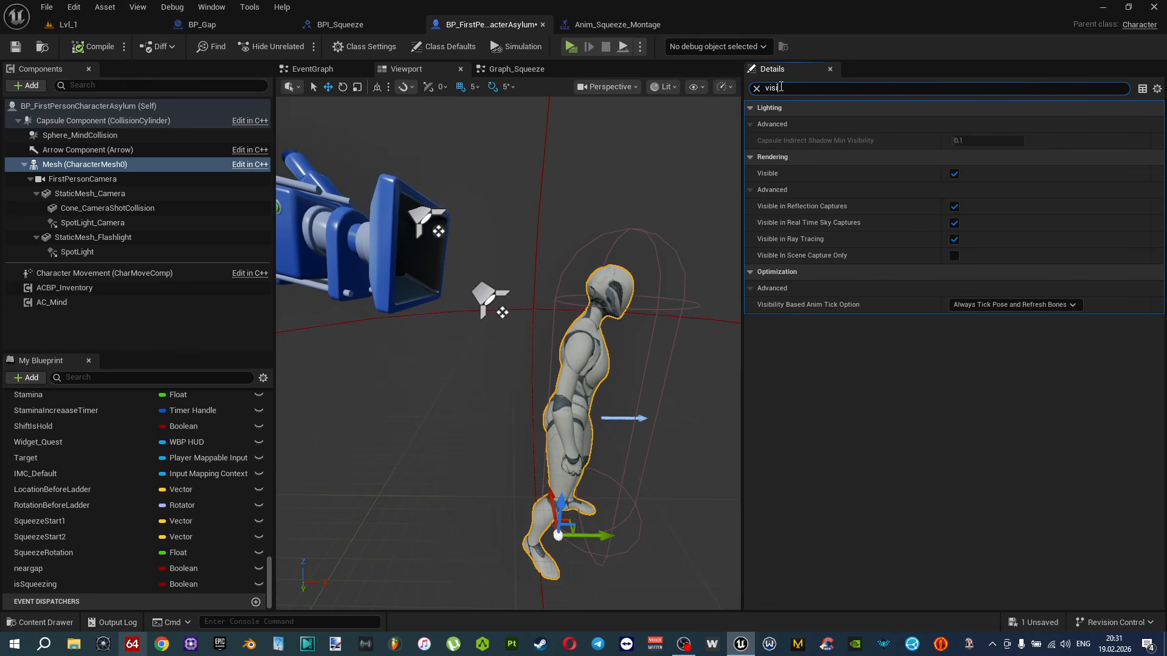
left_click_drag(779, 89, 743, 89)
key("BackSpace")
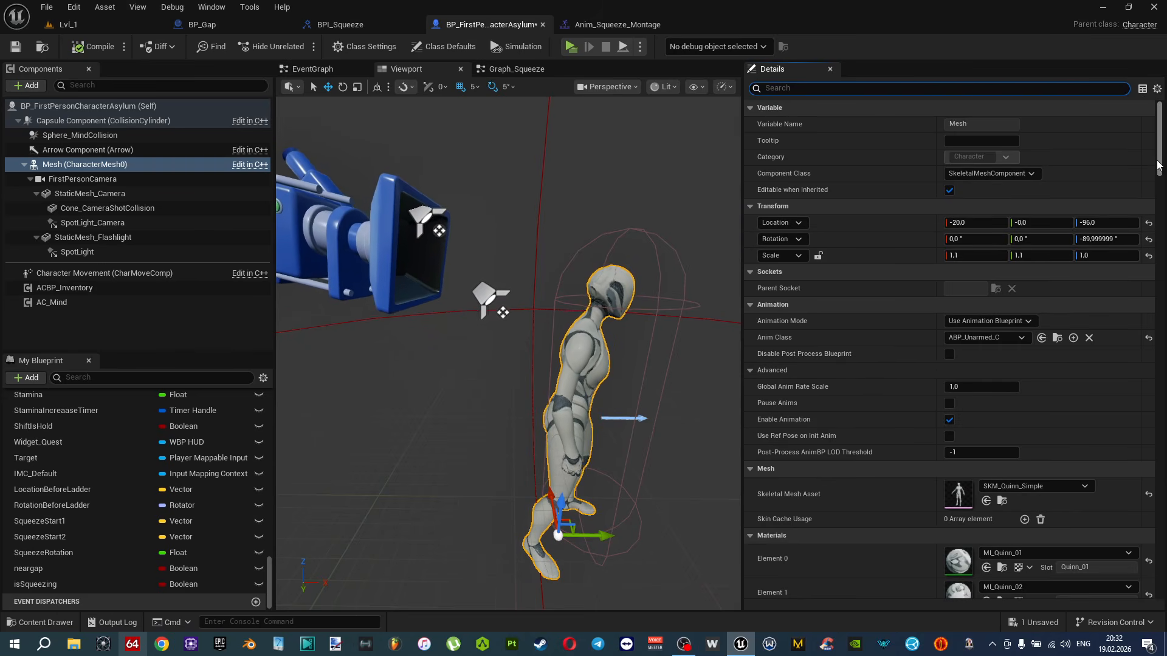
Set the Mesh's First Person Primitive Type to First Person and turn off Owner No See in its rendering settings.
scroll(1159, 162, "down", 5)
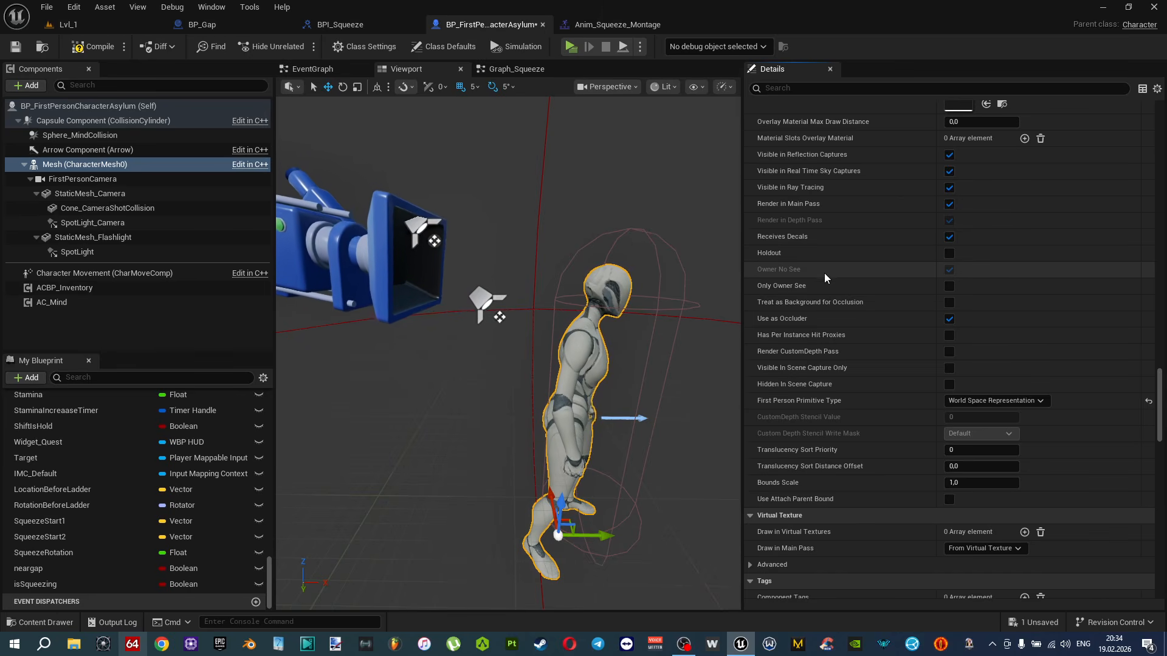
left_click_drag(1161, 396, 1161, 378)
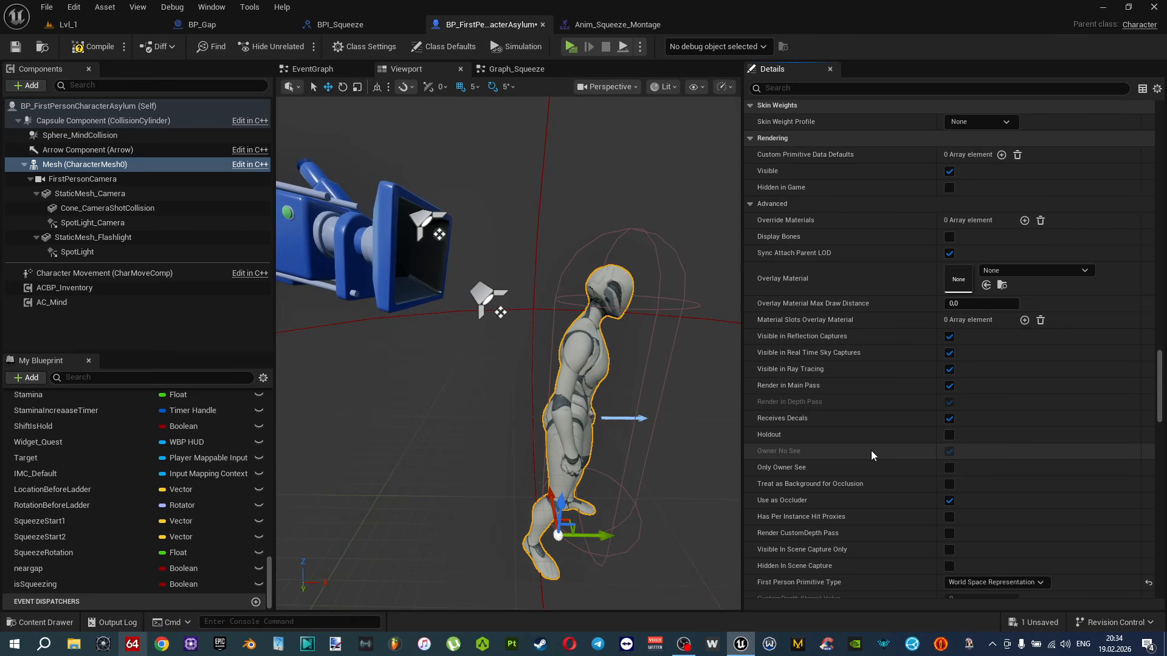
mouse_move(797, 454)
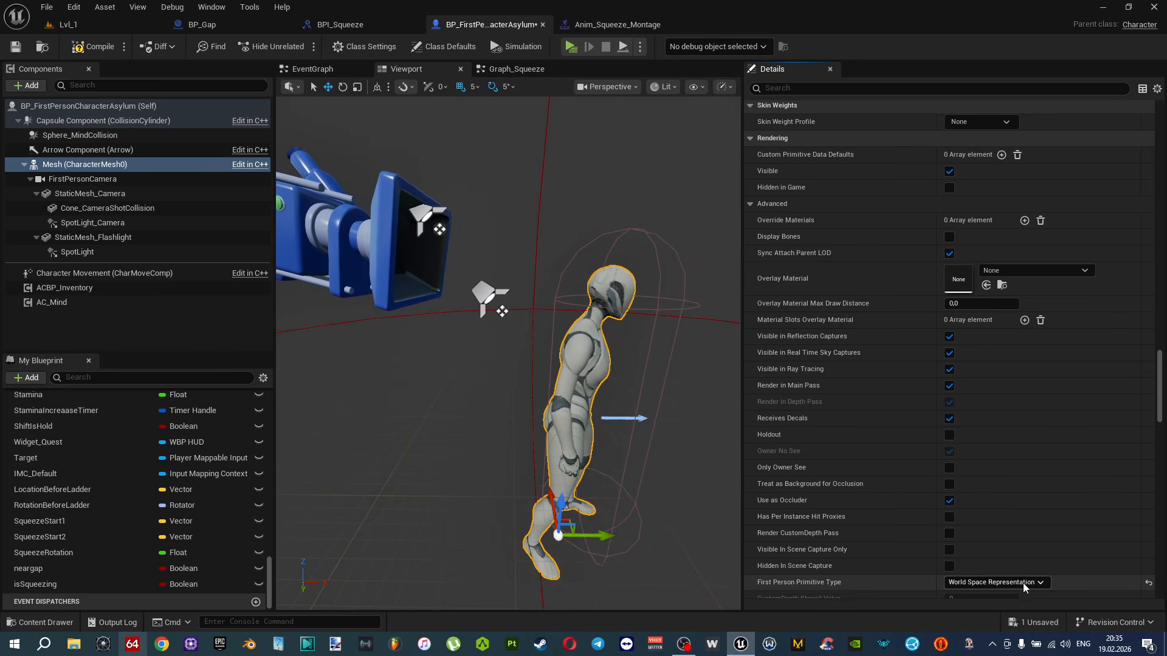
left_click(1001, 588)
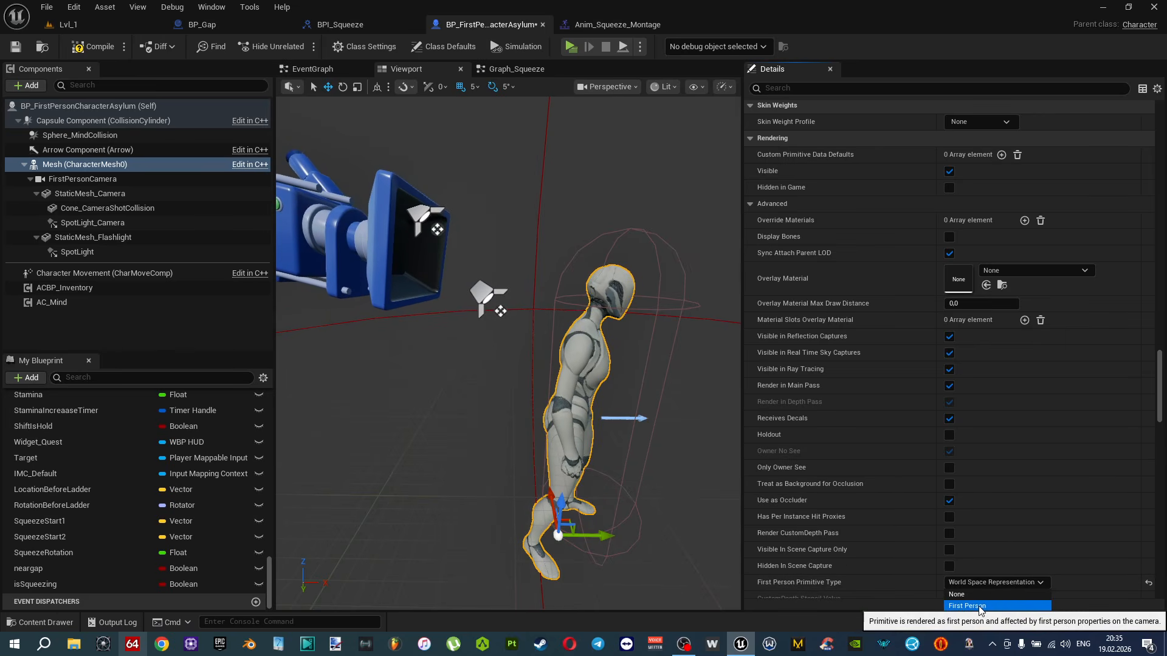
left_click(978, 606)
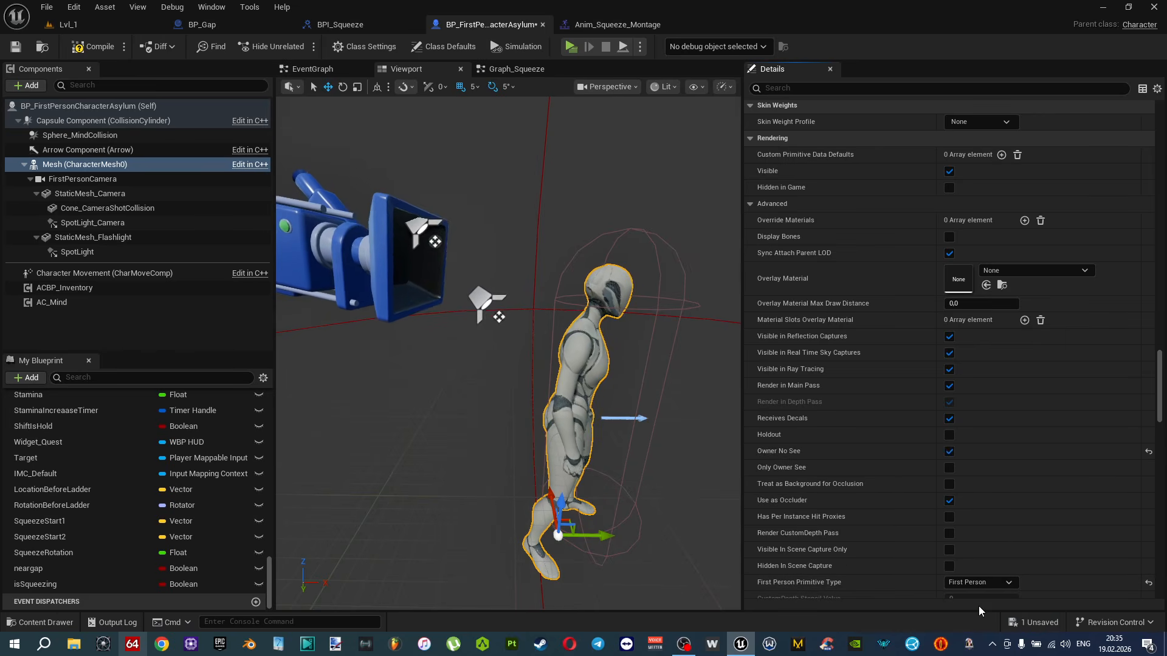
left_click(949, 452)
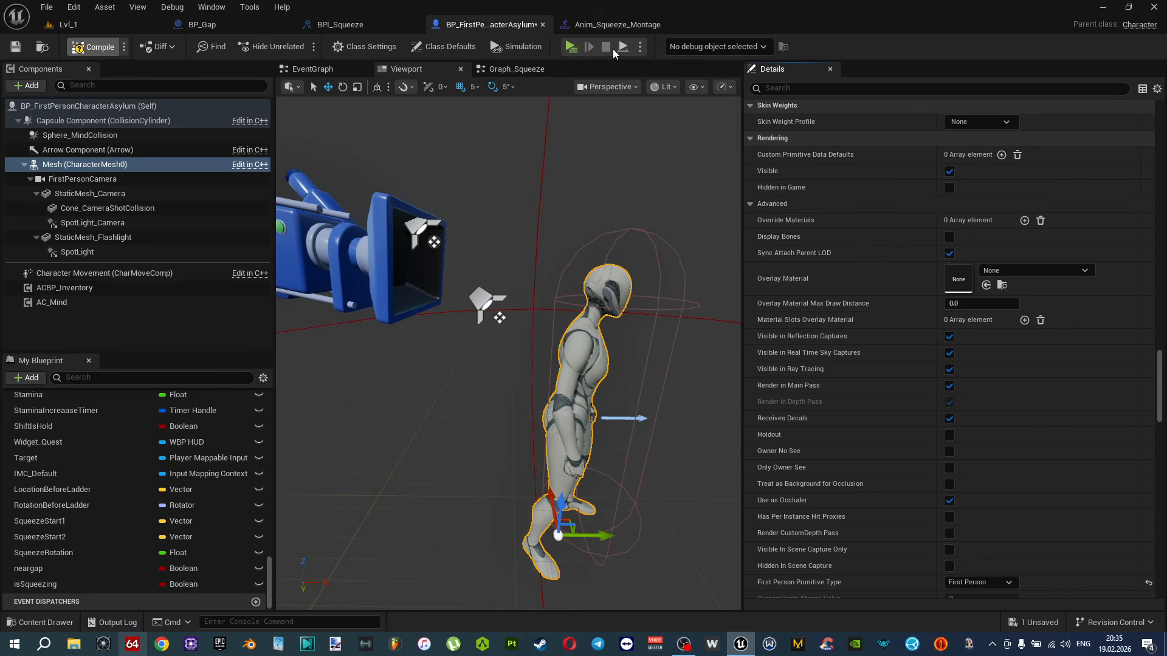
Playtest the character with the new Mesh rendering settings at the gap and save the blueprint.
left_click(573, 48)
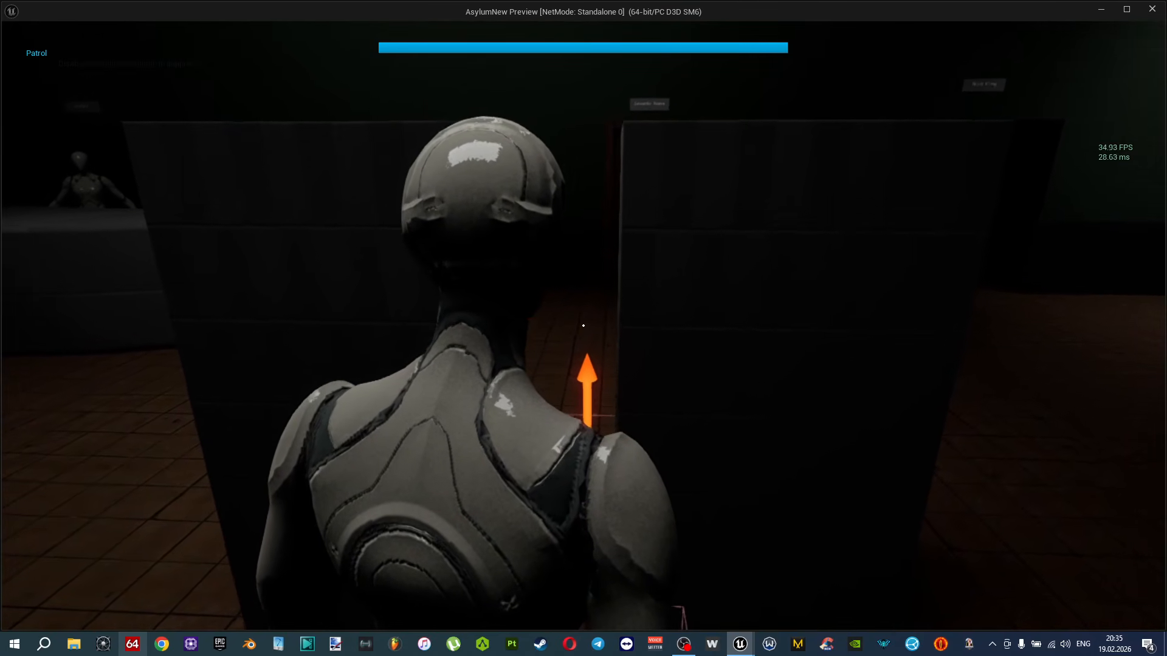
key("Escape")
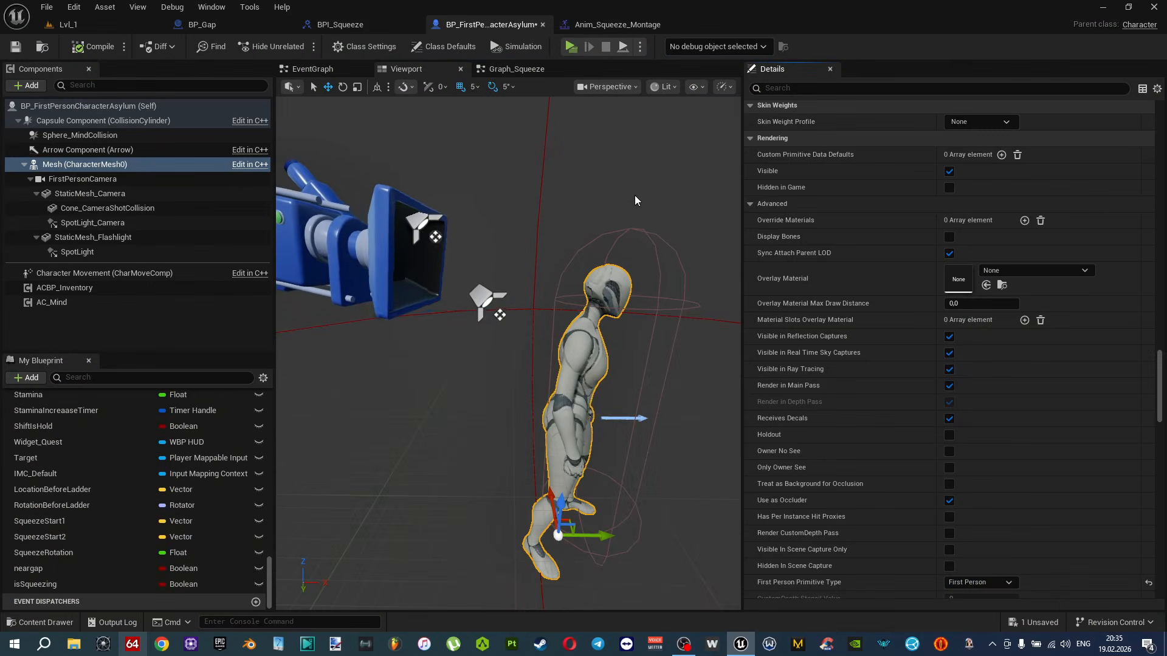
key("ctrl+s")
Widen the gap in BP_Gap with 50-unit move snapping, shifting StaticMesh1 outward and StaticMesh2 to X 120.
left_click(230, 28)
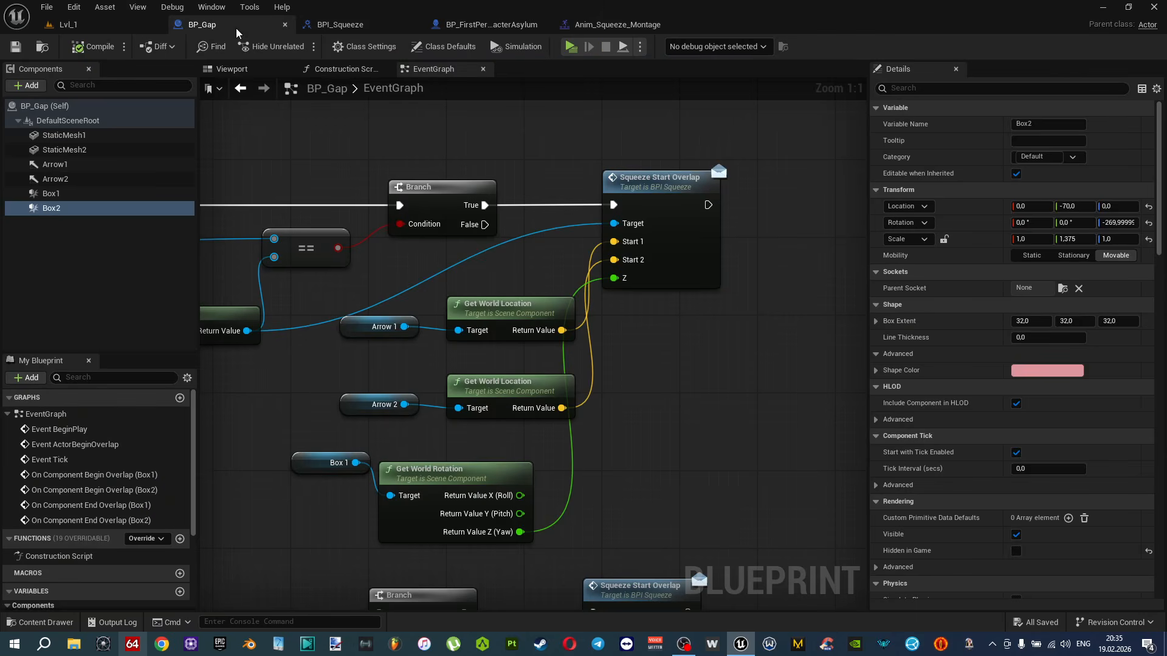
left_click(232, 69)
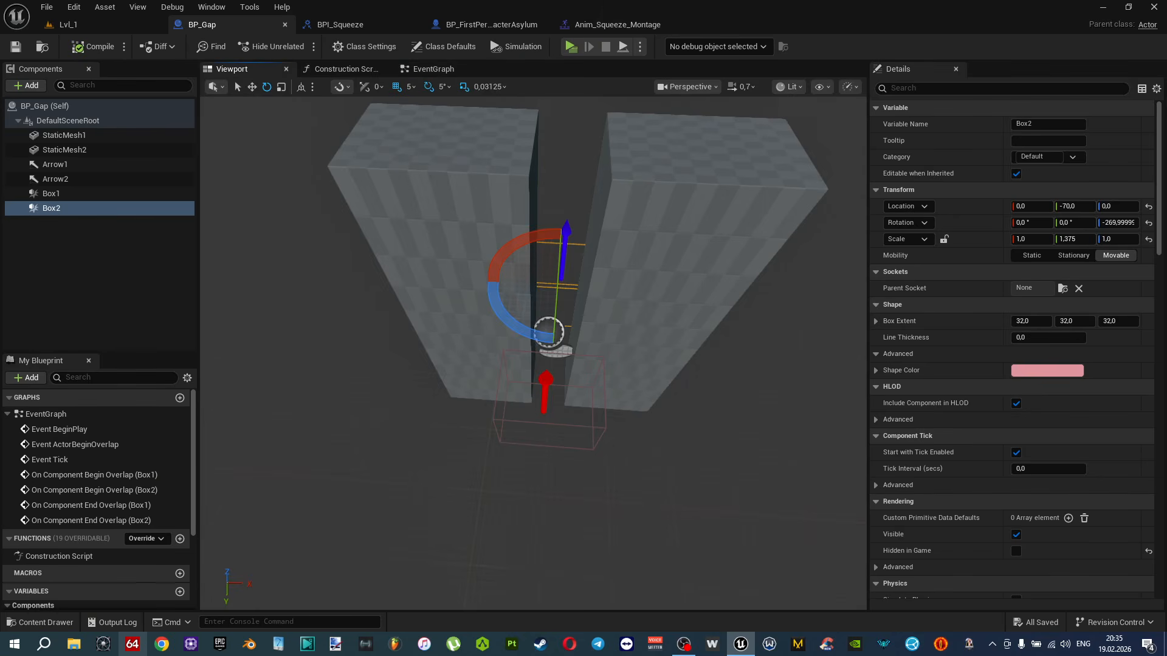
scroll(491, 212, "down", 3)
left_click(491, 212)
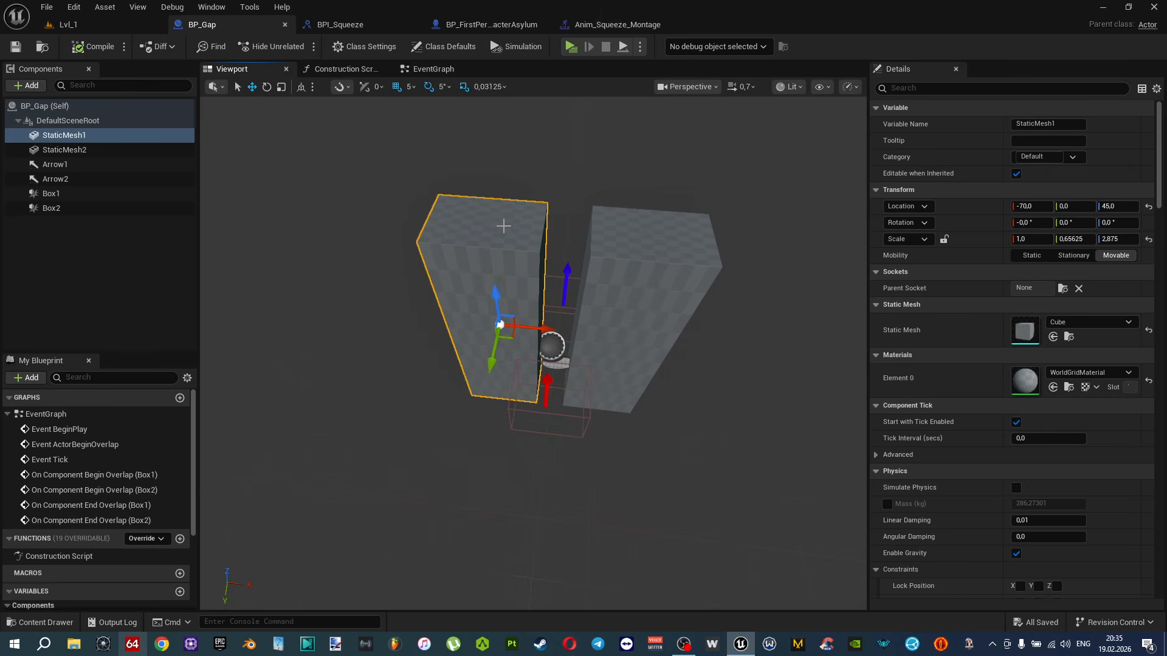
left_click(411, 87)
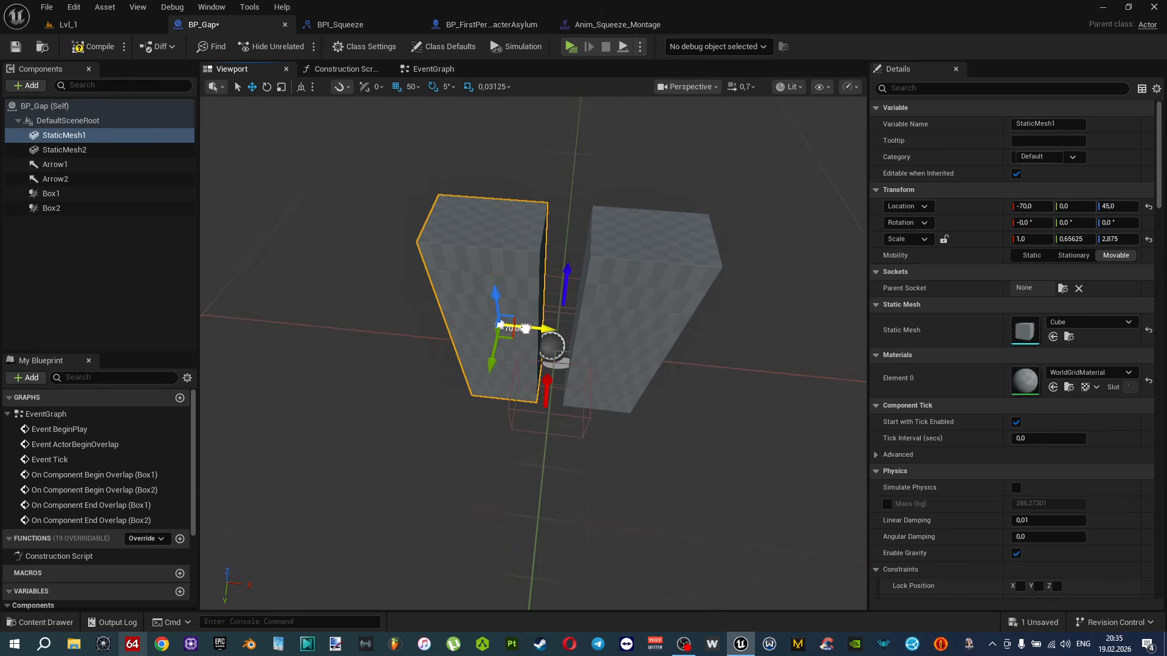
left_click_drag(528, 328, 508, 325)
left_click(660, 333)
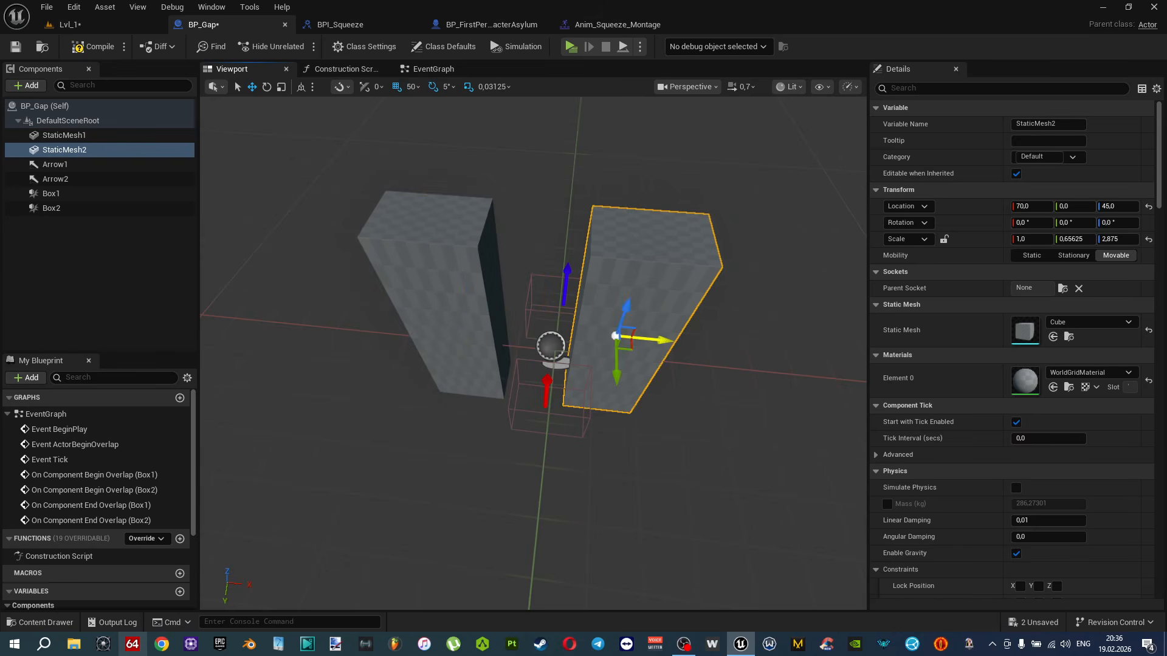
left_click_drag(660, 339, 692, 343)
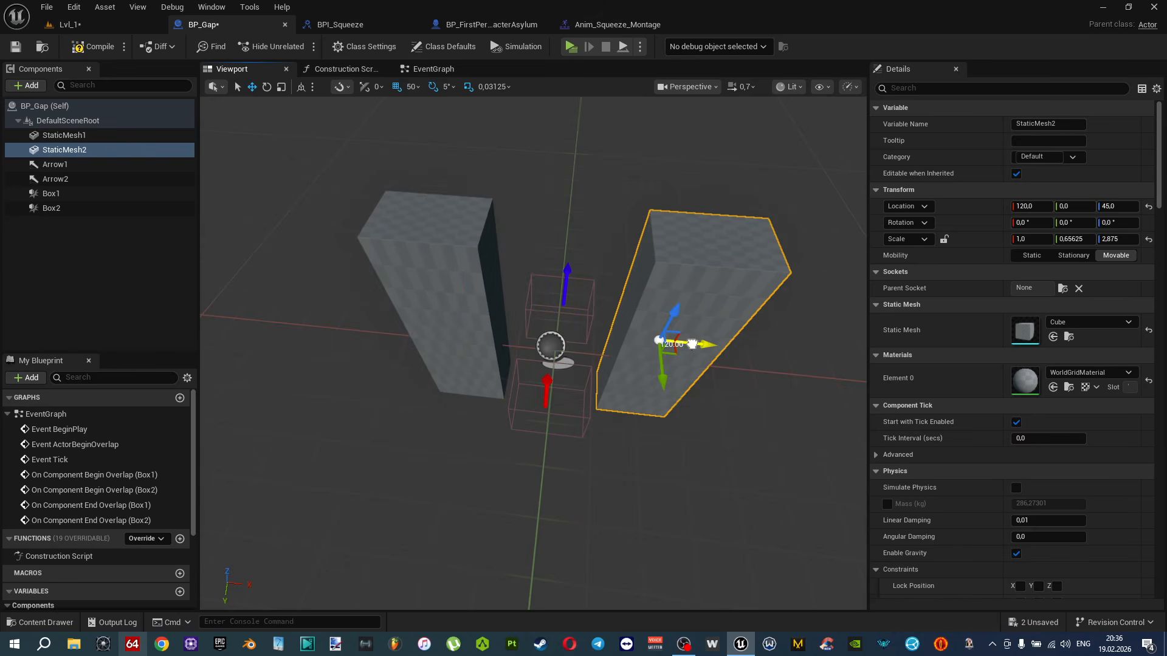
Playtest squeezing through the widened gap and close the Anim_Squeeze_Montage editor.
left_click(569, 46)
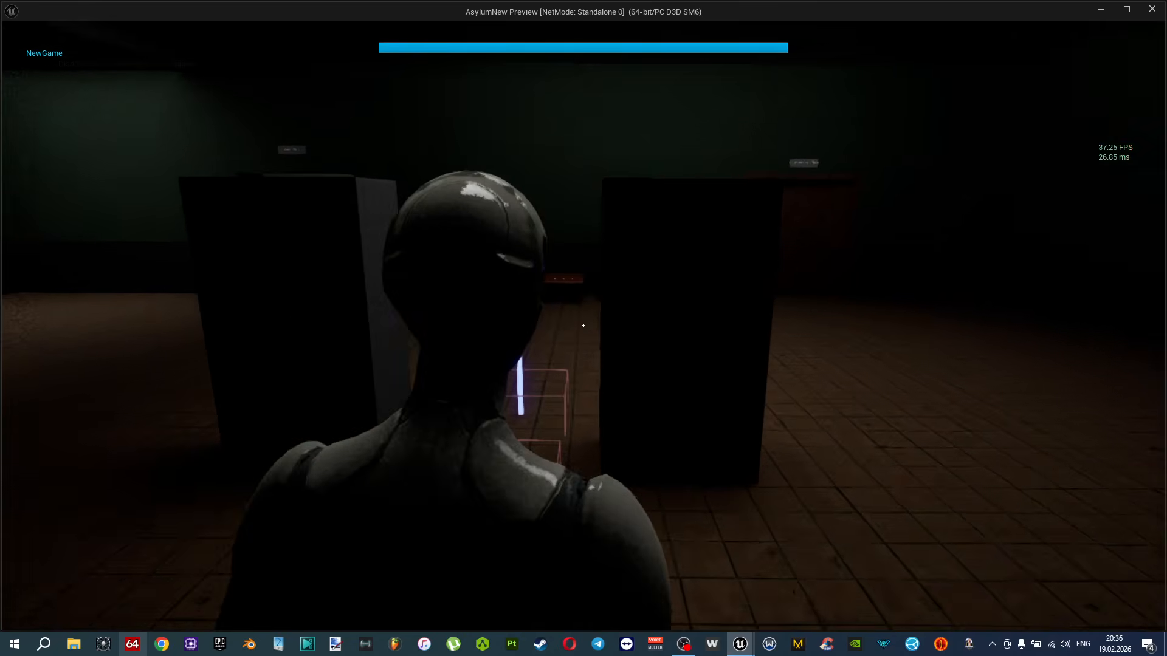
key("w")
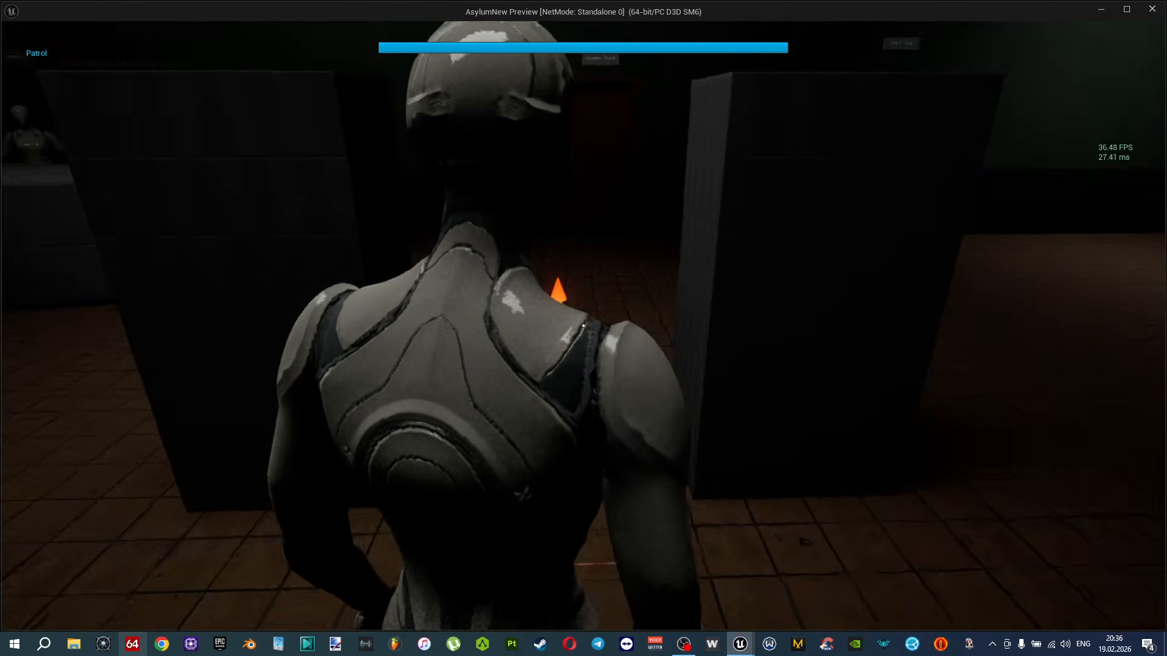
key("w")
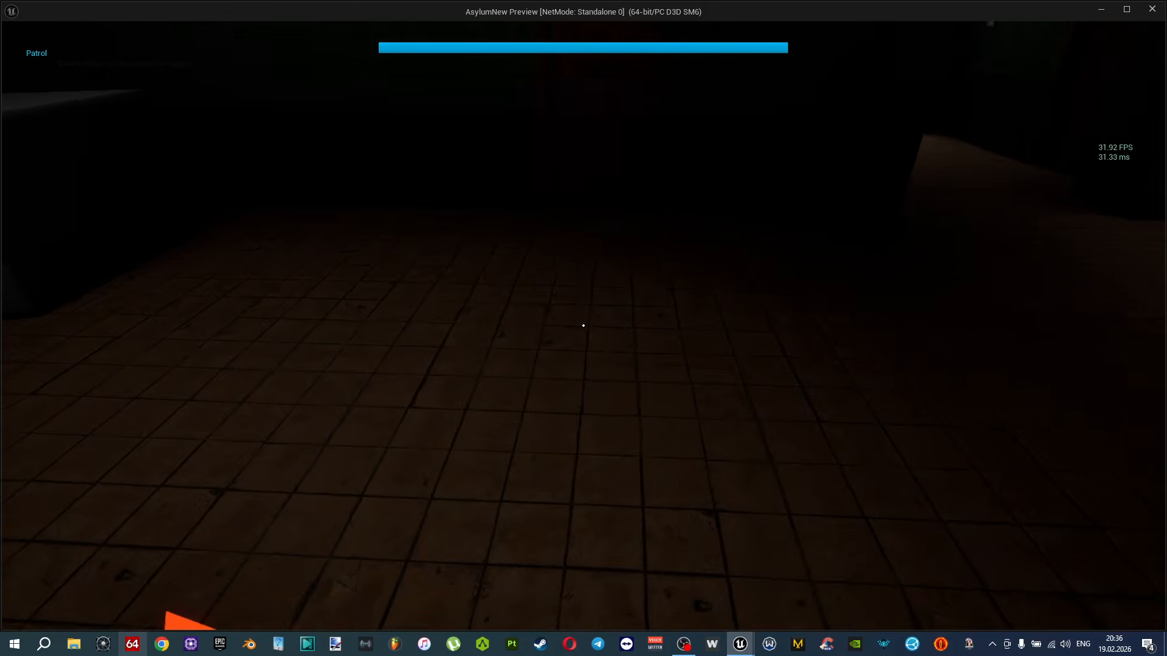
key("w")
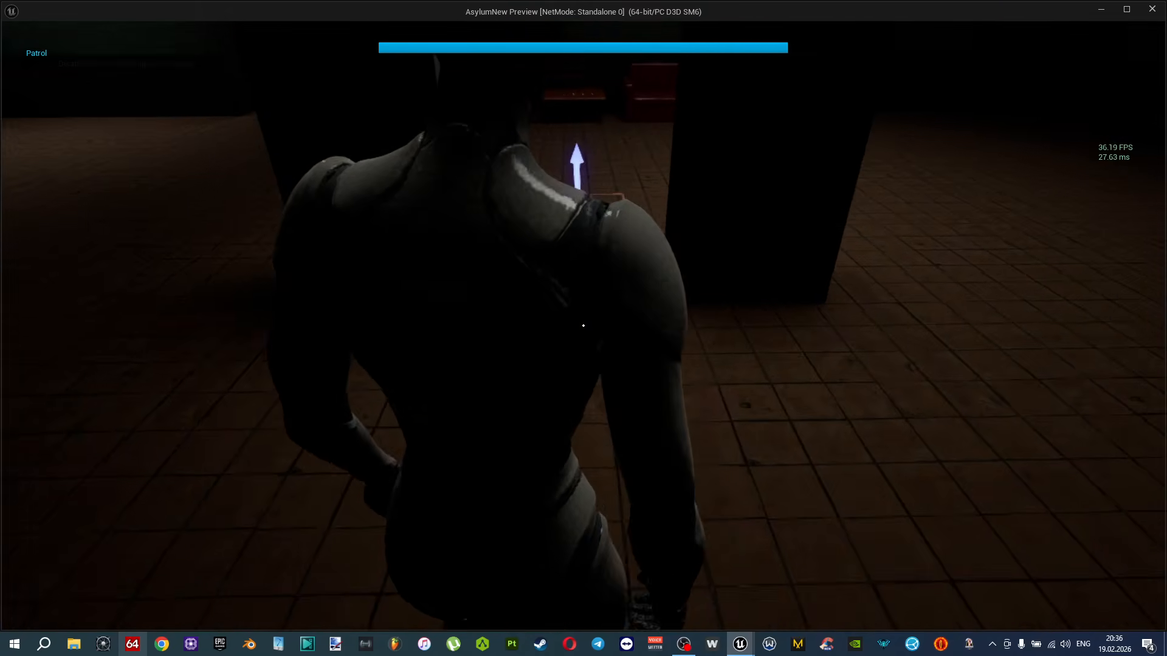
key("w")
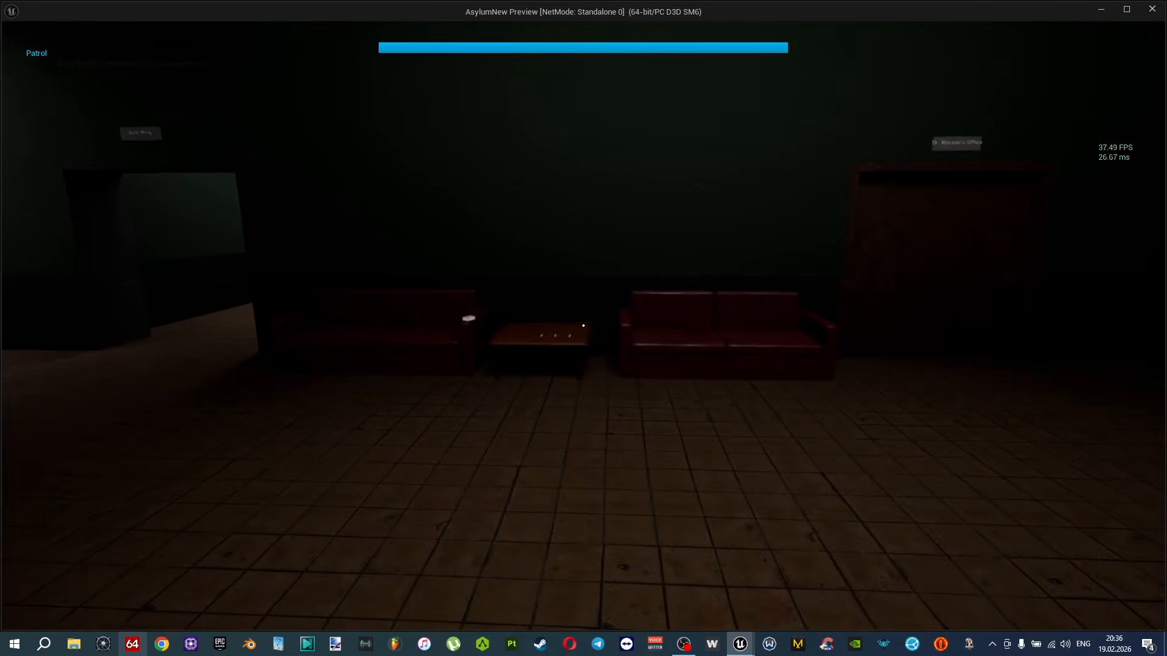
key("alt+Tab")
left_click(35, 152)
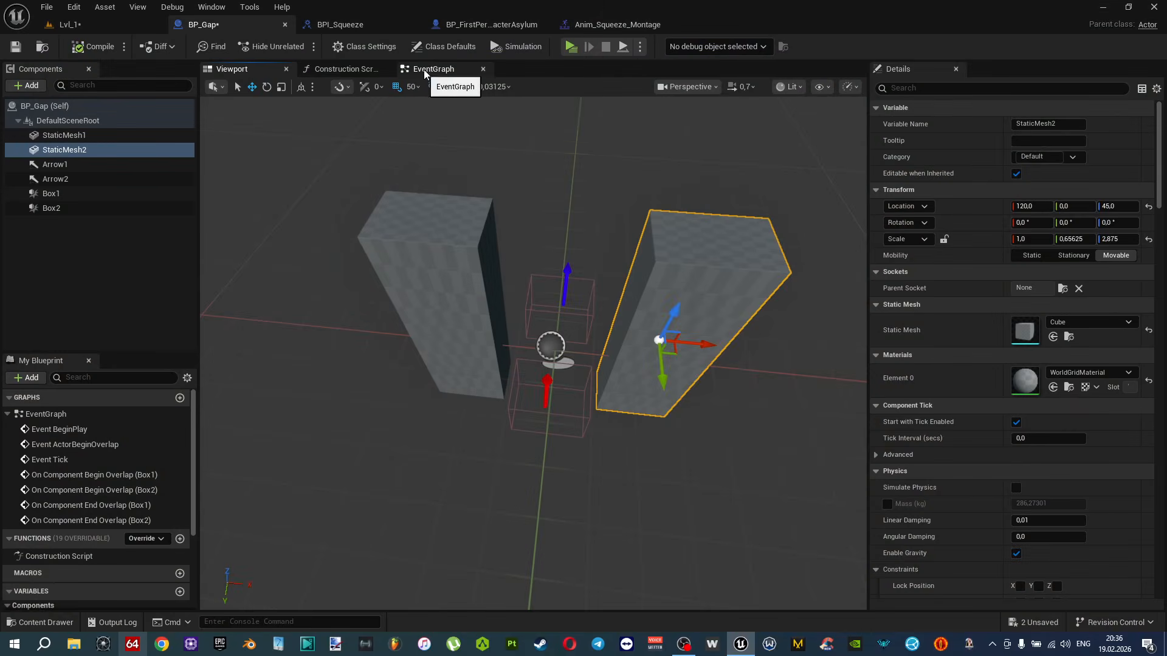
left_click(641, 23)
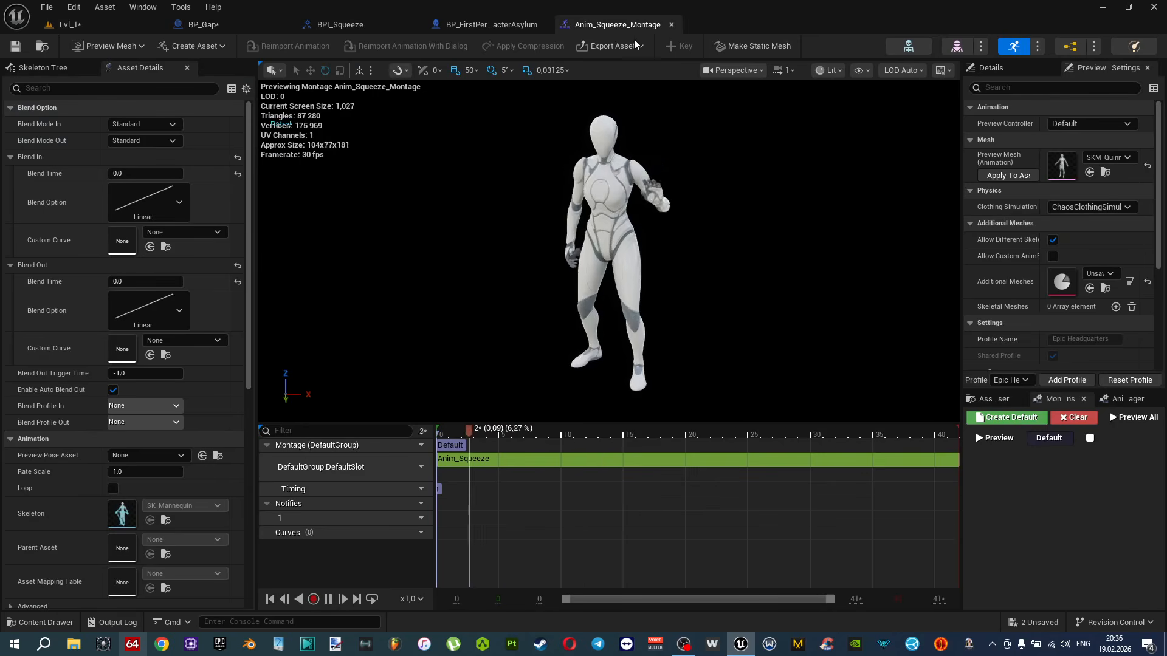
left_click(672, 27)
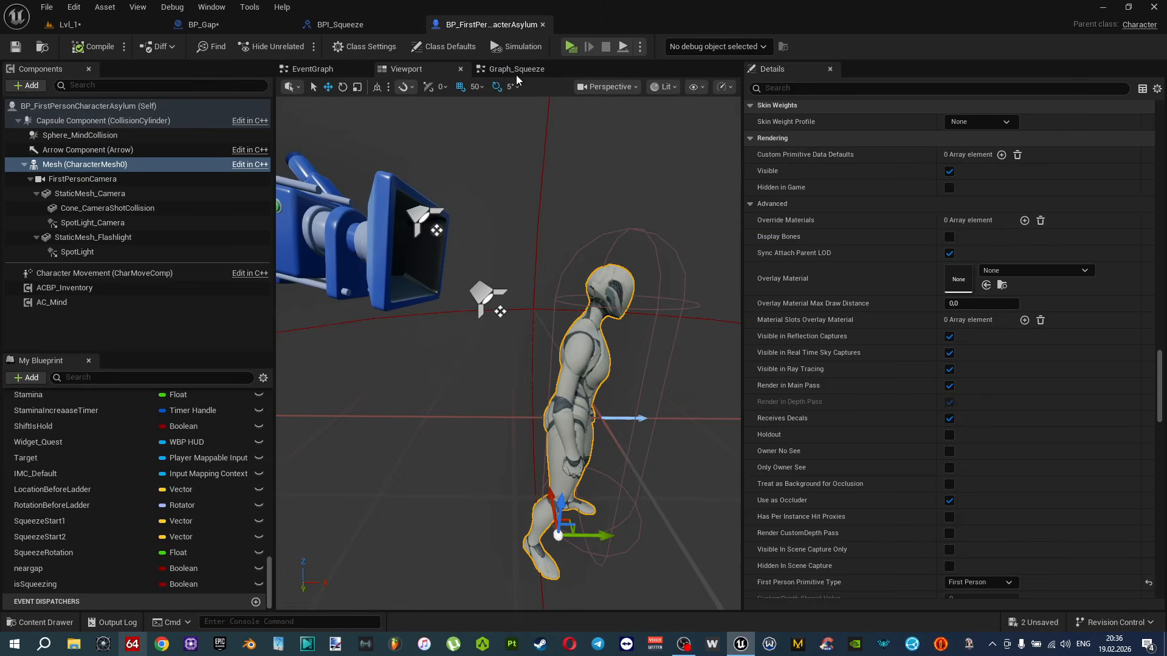
In Graph_Squeeze, add a reroute point on the wire to the Timeline's Play from Start and delete the 1 key event.
left_click(517, 68)
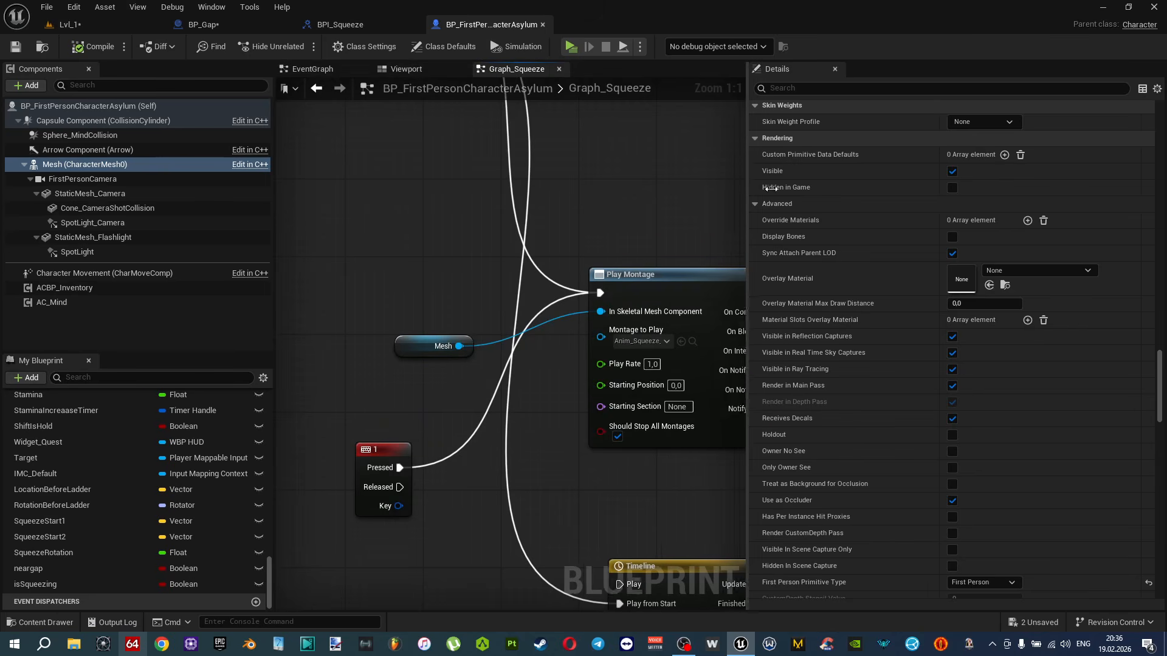
left_click_drag(760, 187, 917, 188)
scroll(711, 256, "down", 2)
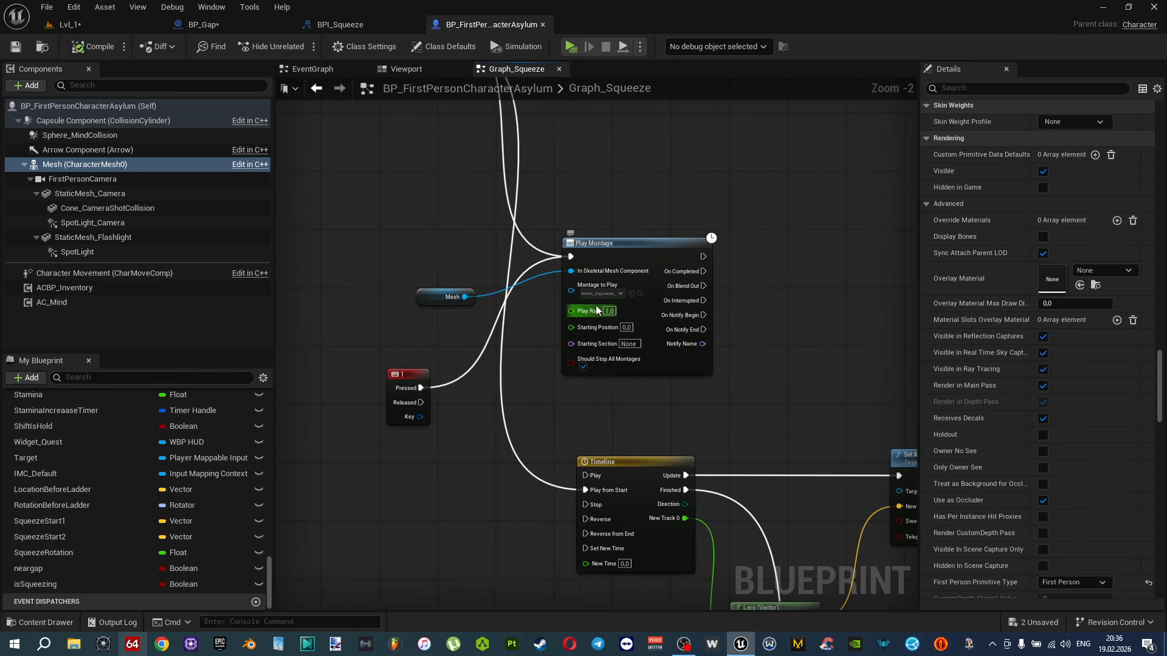
double_click(537, 480)
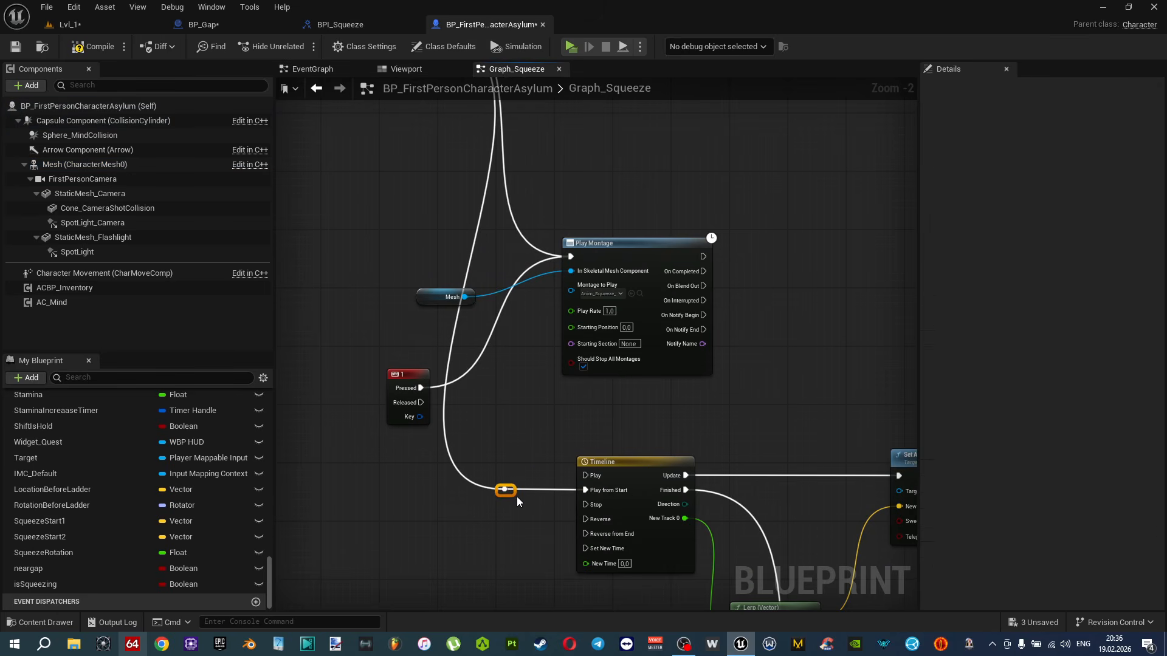
left_click(413, 382)
key("Delete")
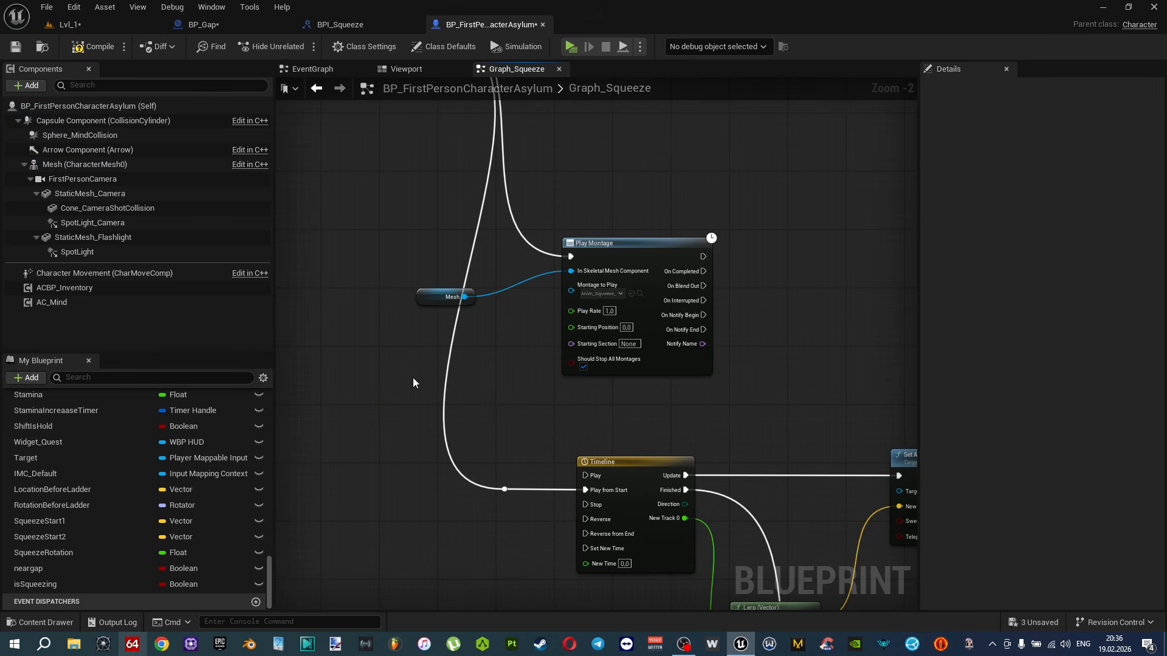
Playtest the squeeze, disconnect the reroute point from the Timeline's Play from Start, and playtest at the gap again.
left_click(570, 47)
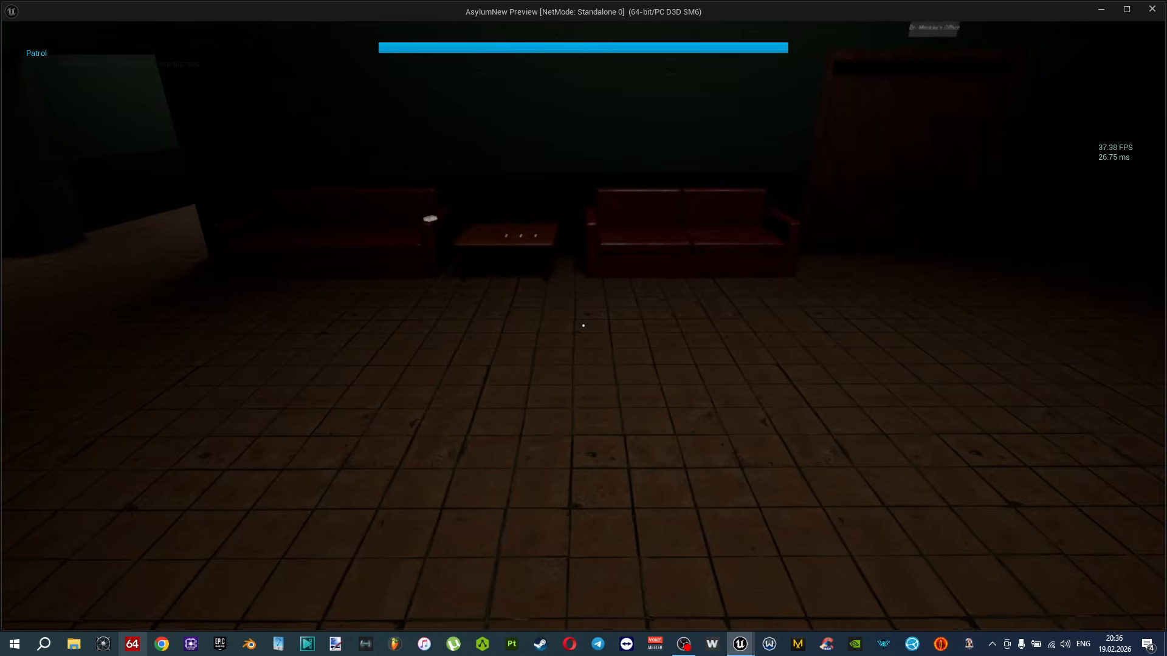
key("Escape")
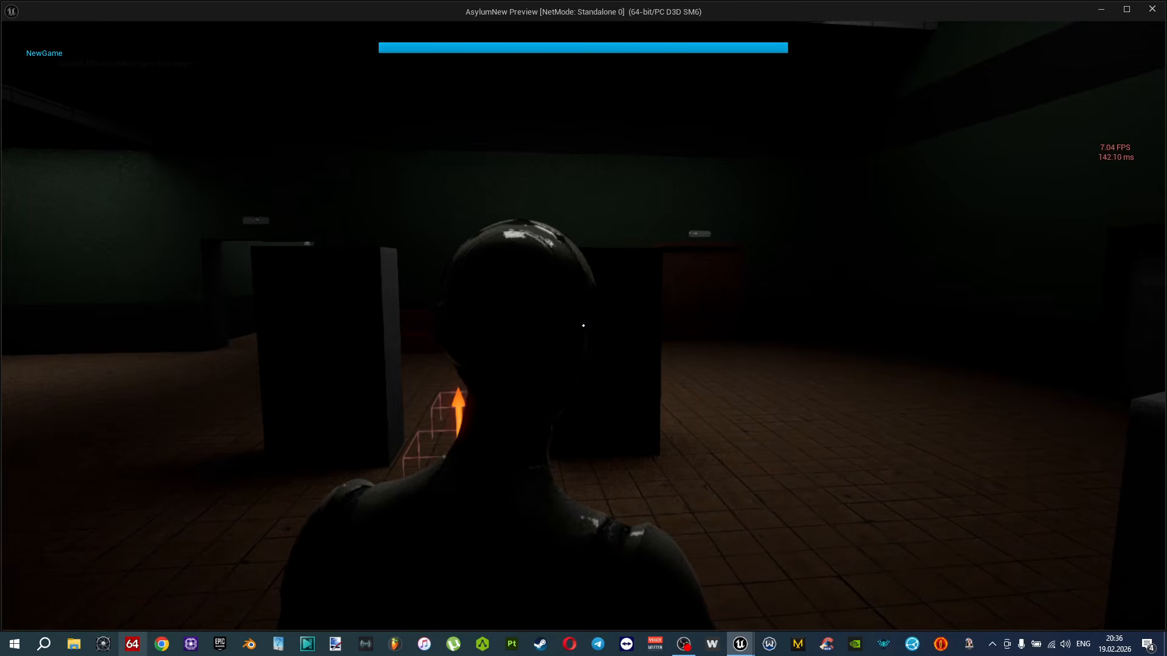
key("w")
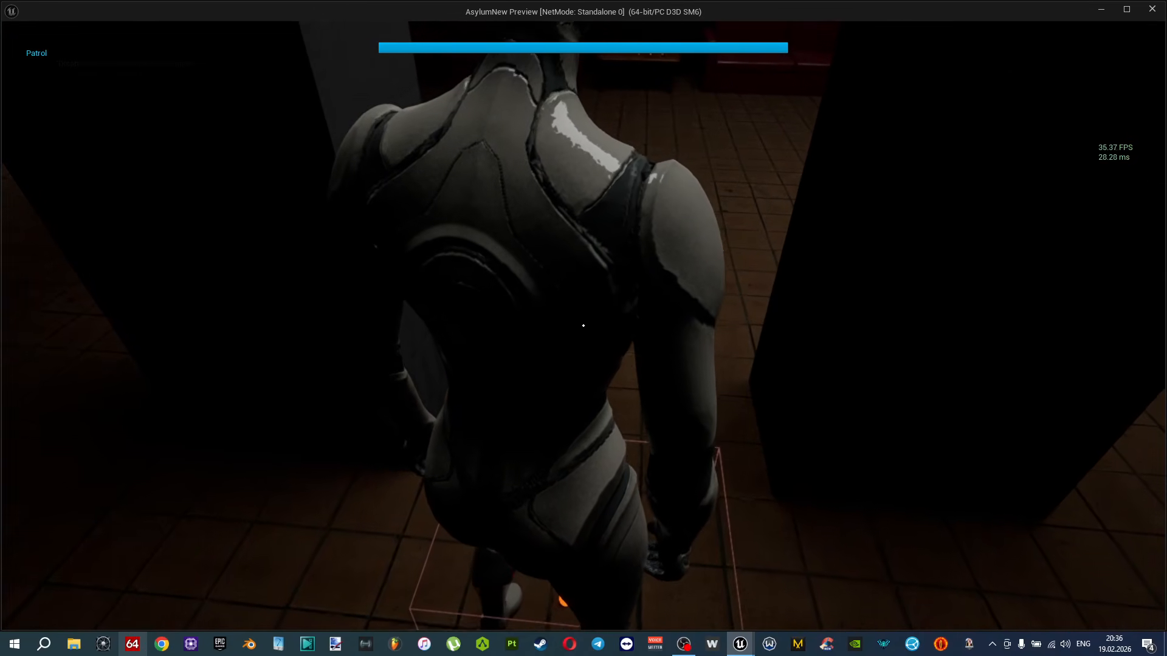
key("alt+Tab")
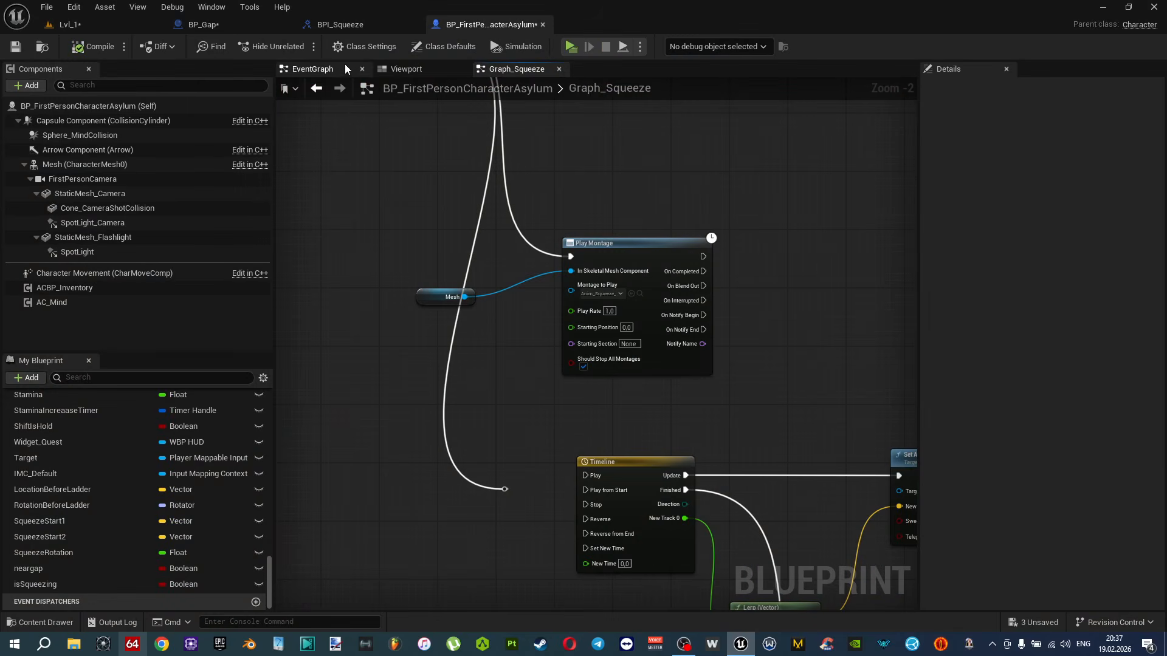
Move FirstPersonCamera farther behind the character to a Y location of about -231 and save everything.
left_click(328, 68)
left_click(411, 69)
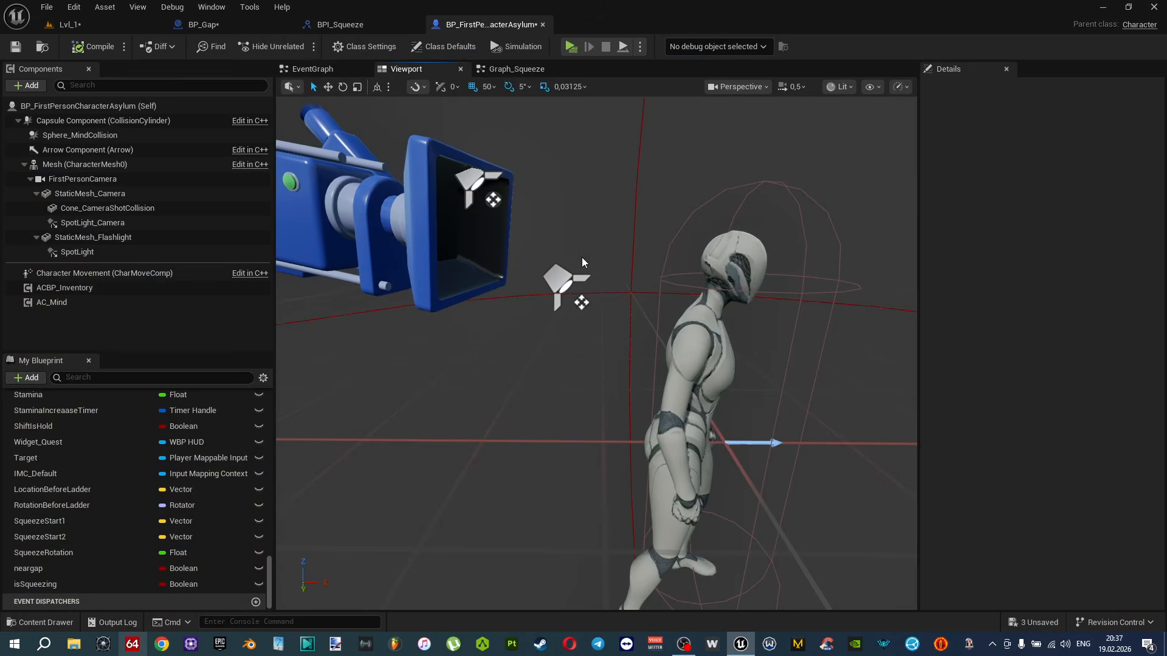
left_click(472, 234)
key("f")
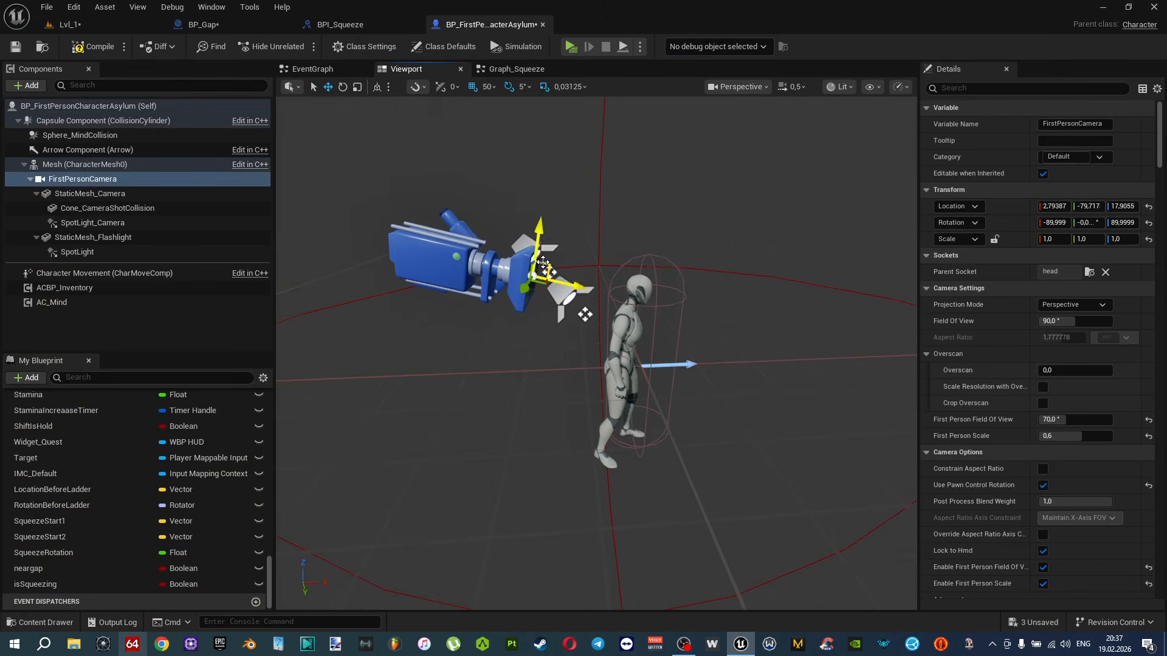
left_click_drag(567, 301, 354, 253)
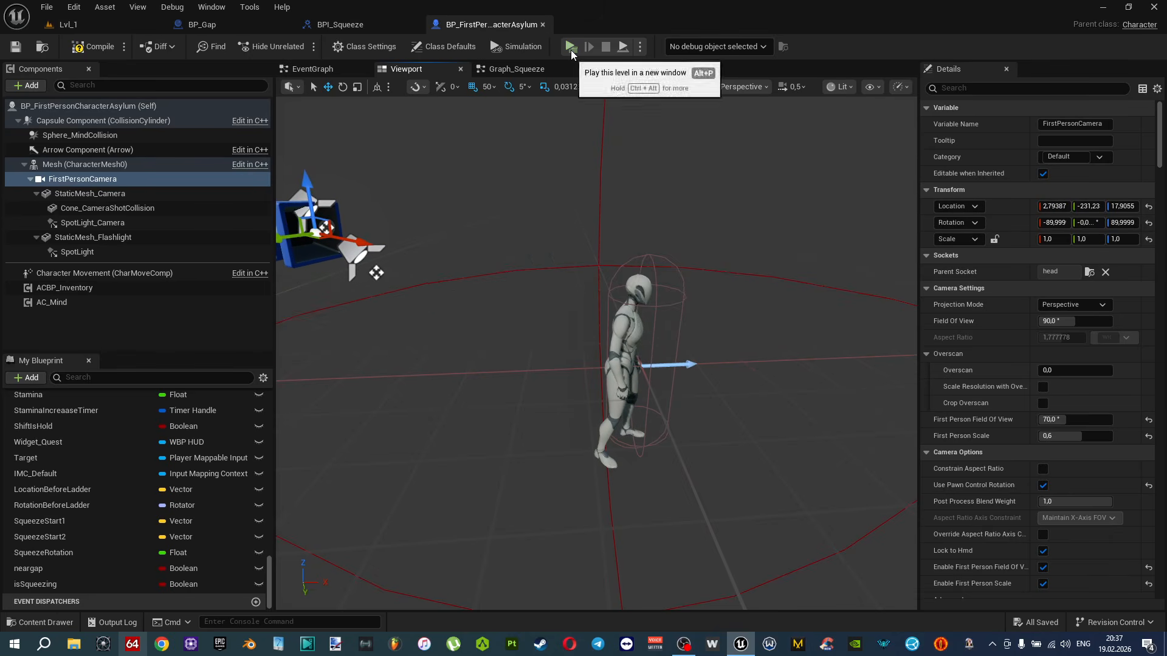
Playtest the squeeze animation at the gap from the pulled-back camera and select FirstPersonCamera for inspection.
left_click(571, 47)
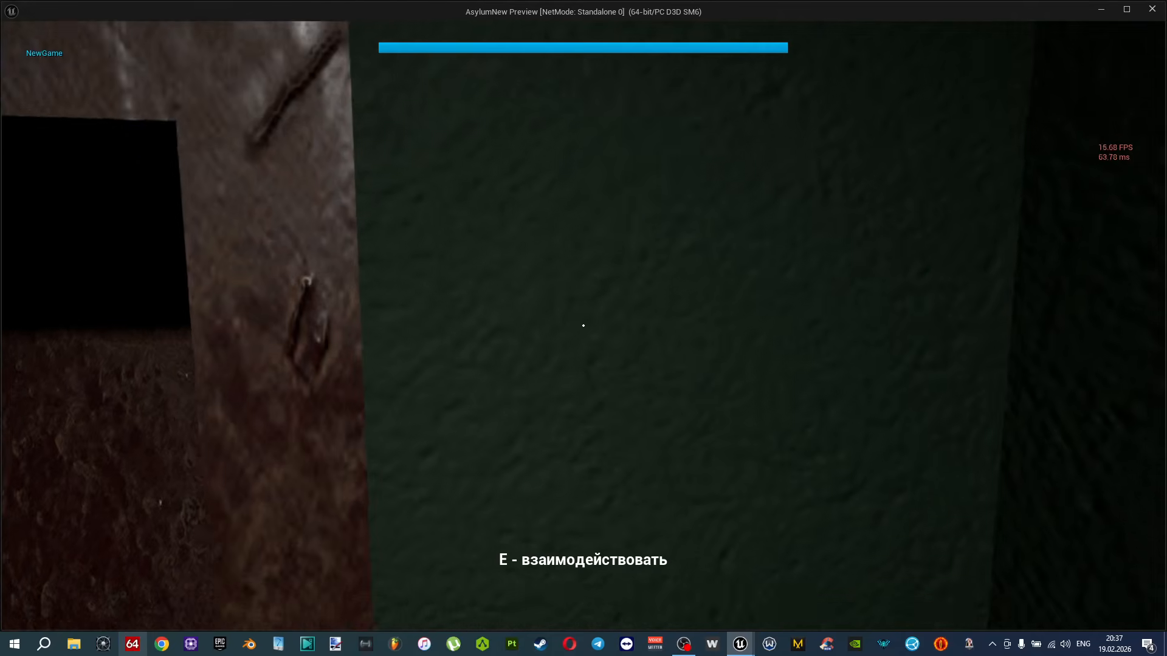
key("w")
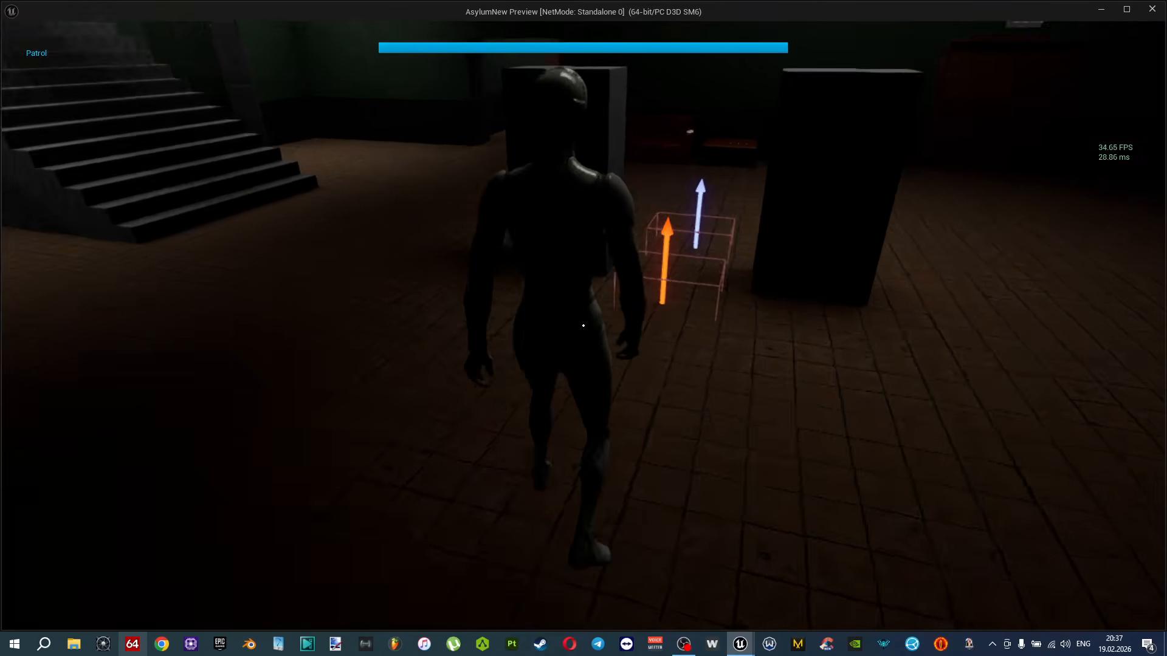
key("w")
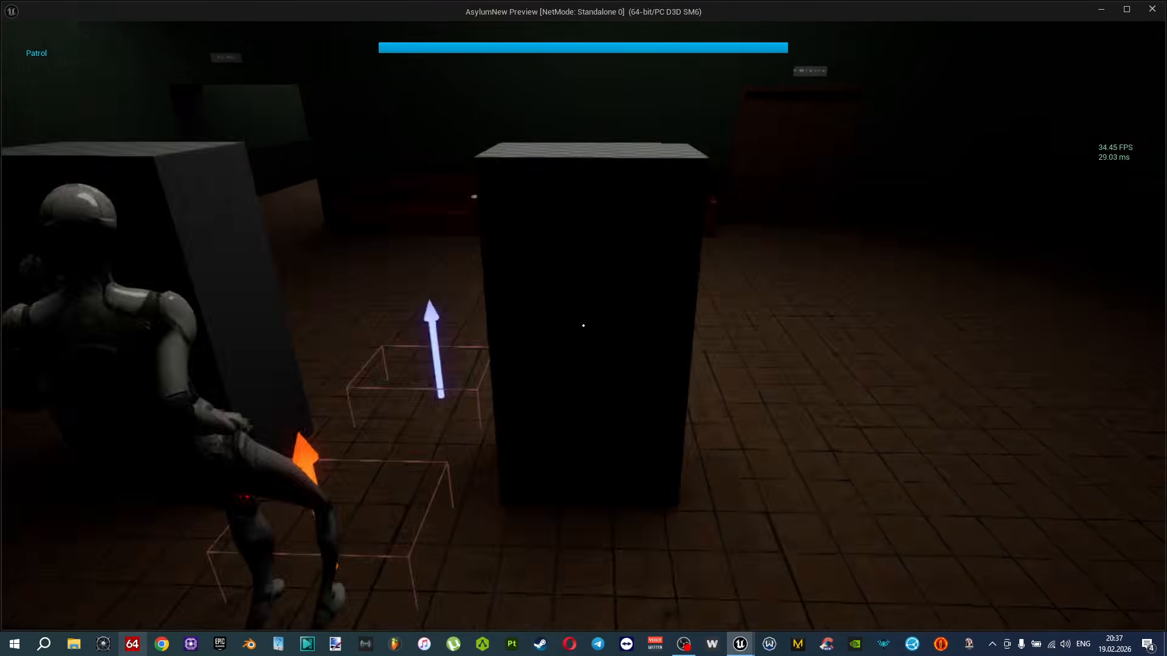
key("w")
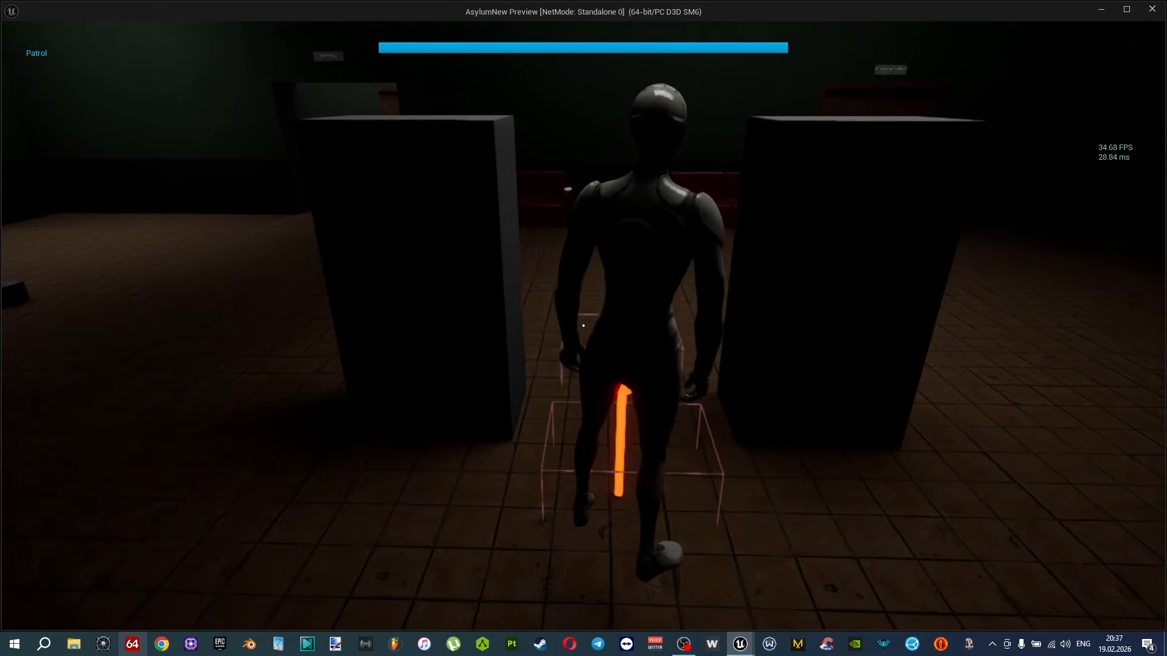
key("w")
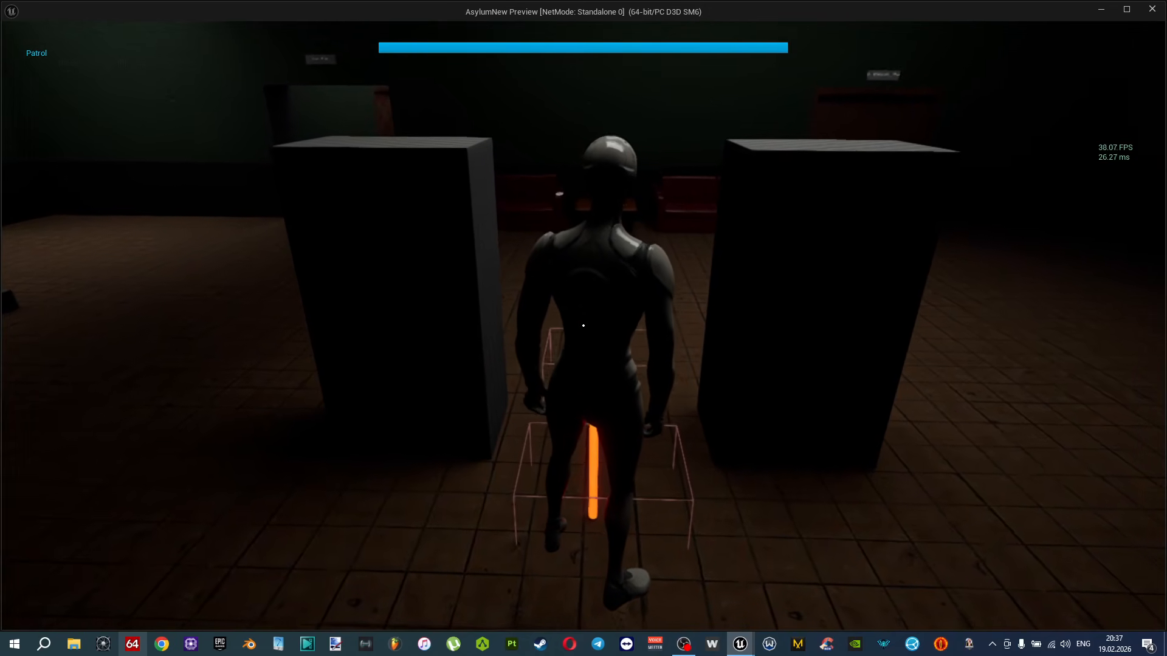
key("w")
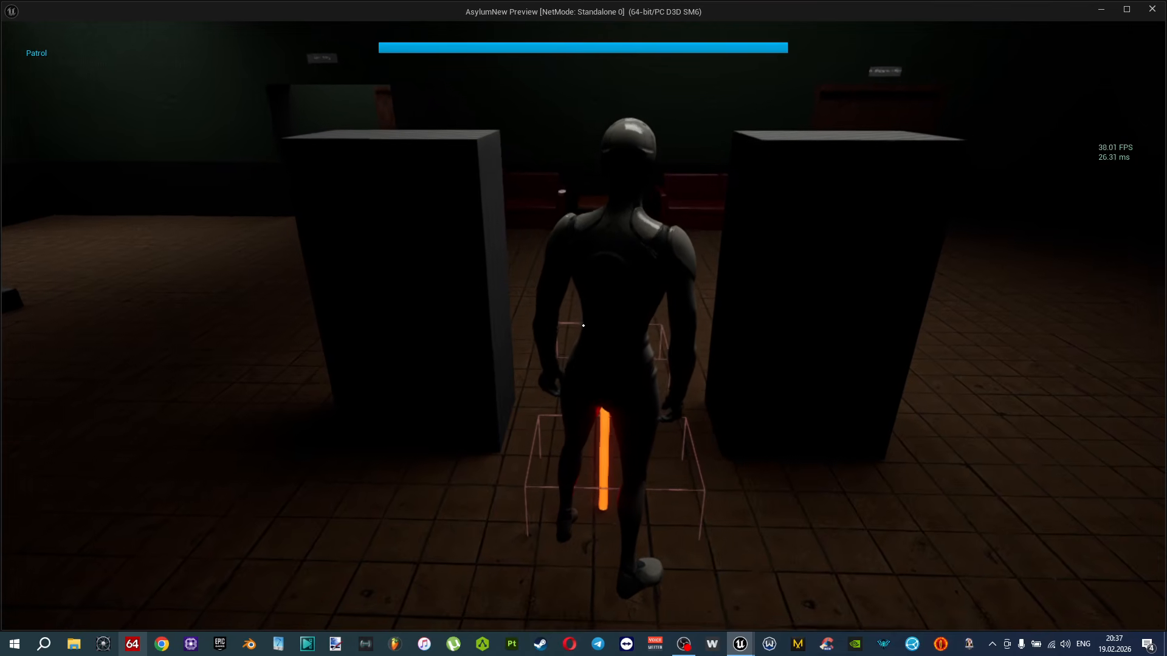
key("Escape")
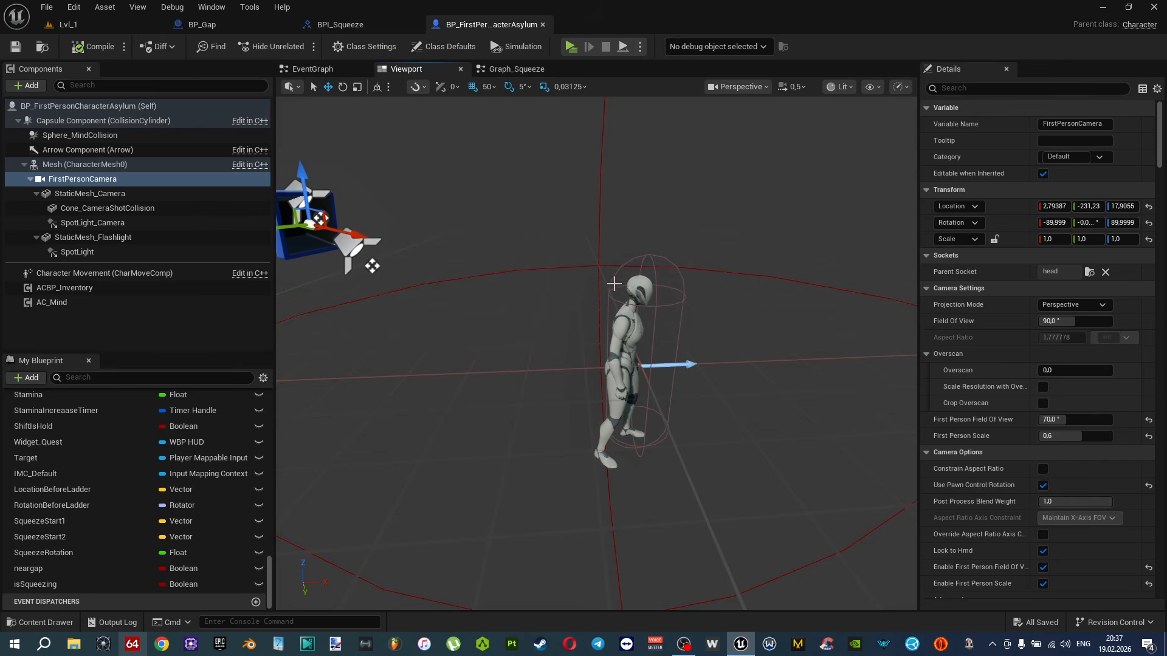
left_click(70, 177)
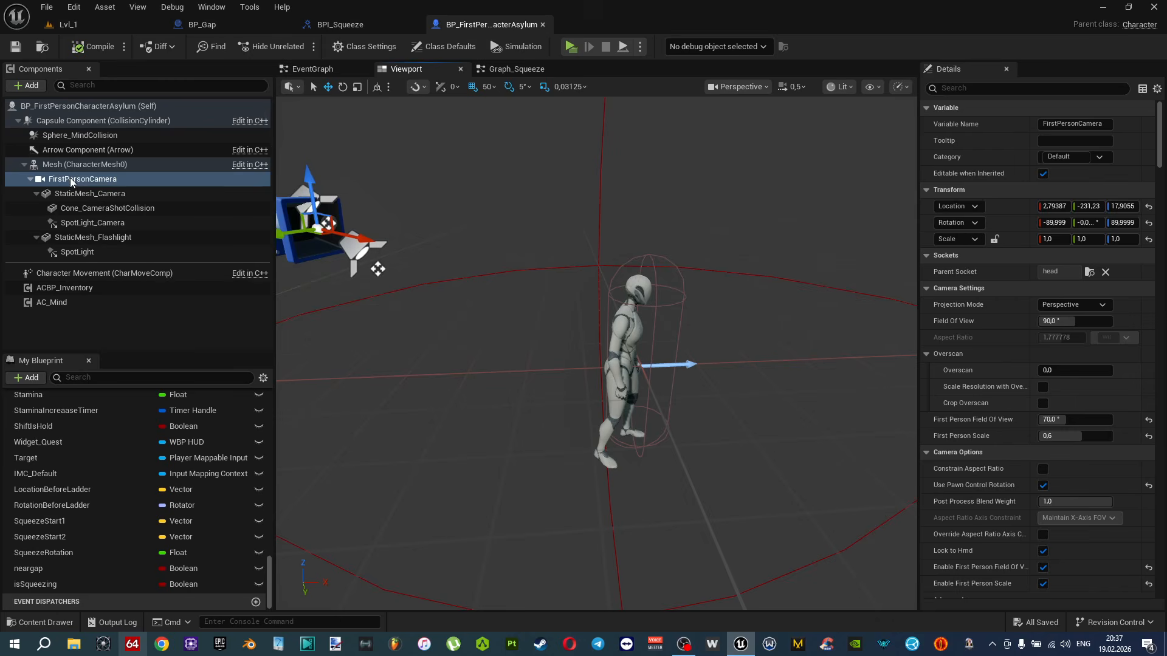
Reparent FirstPersonCamera from the Mesh to the Capsule Component and start a short playtest.
left_click(84, 194)
left_click(85, 207)
left_click(94, 180)
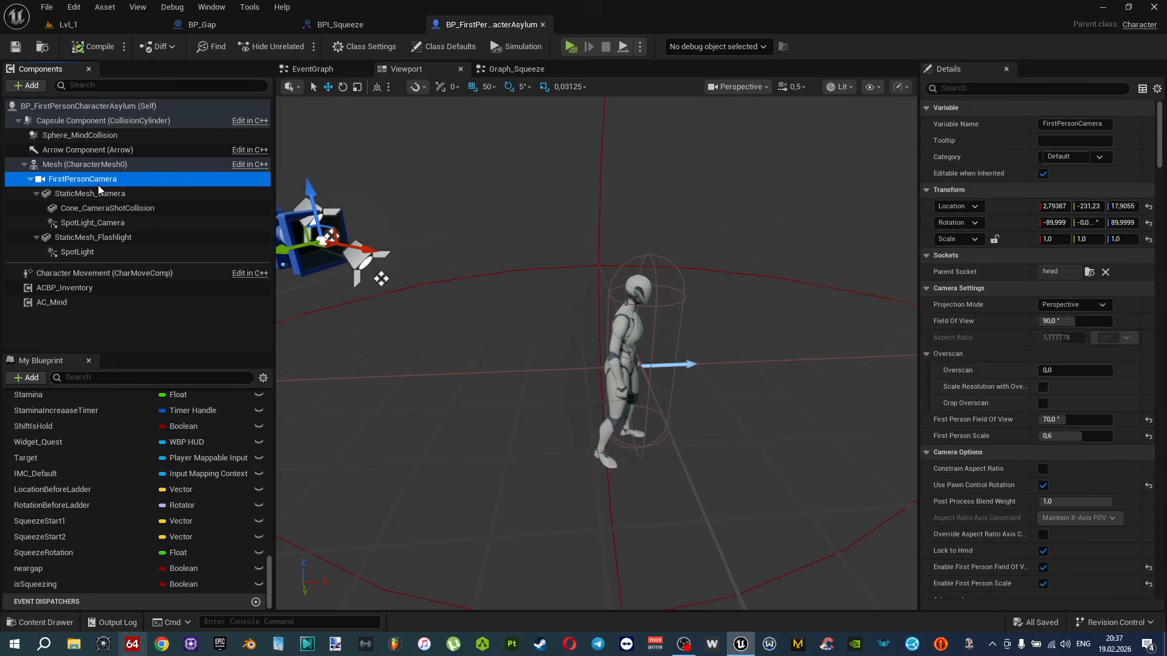
left_click_drag(92, 181, 79, 120)
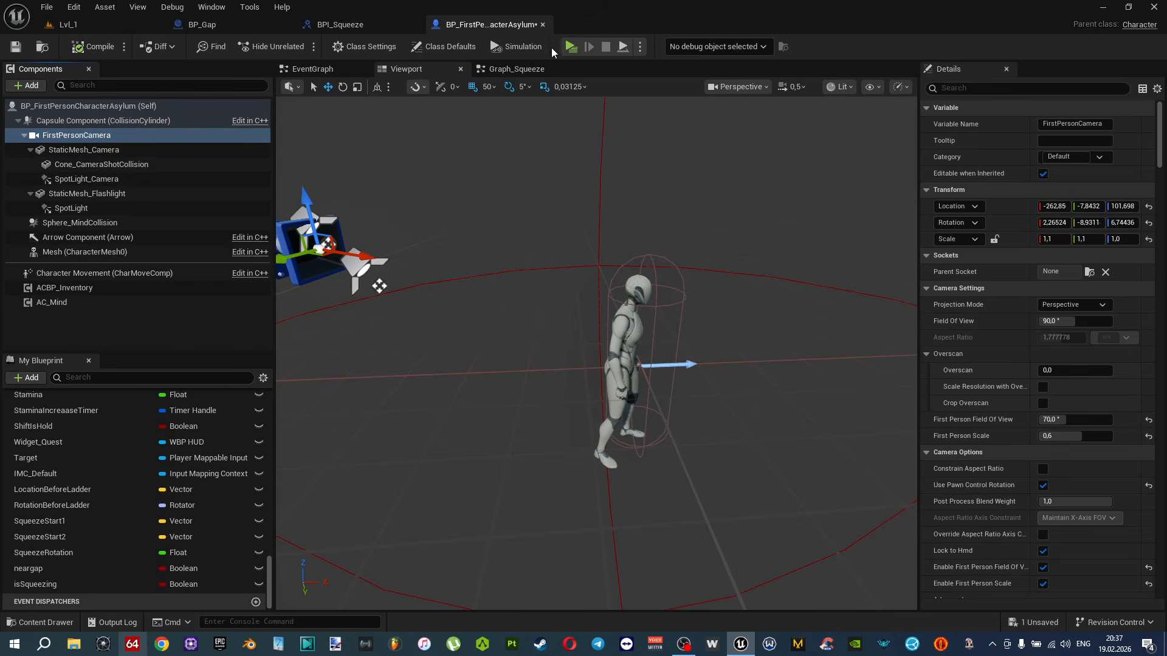
left_click(570, 47)
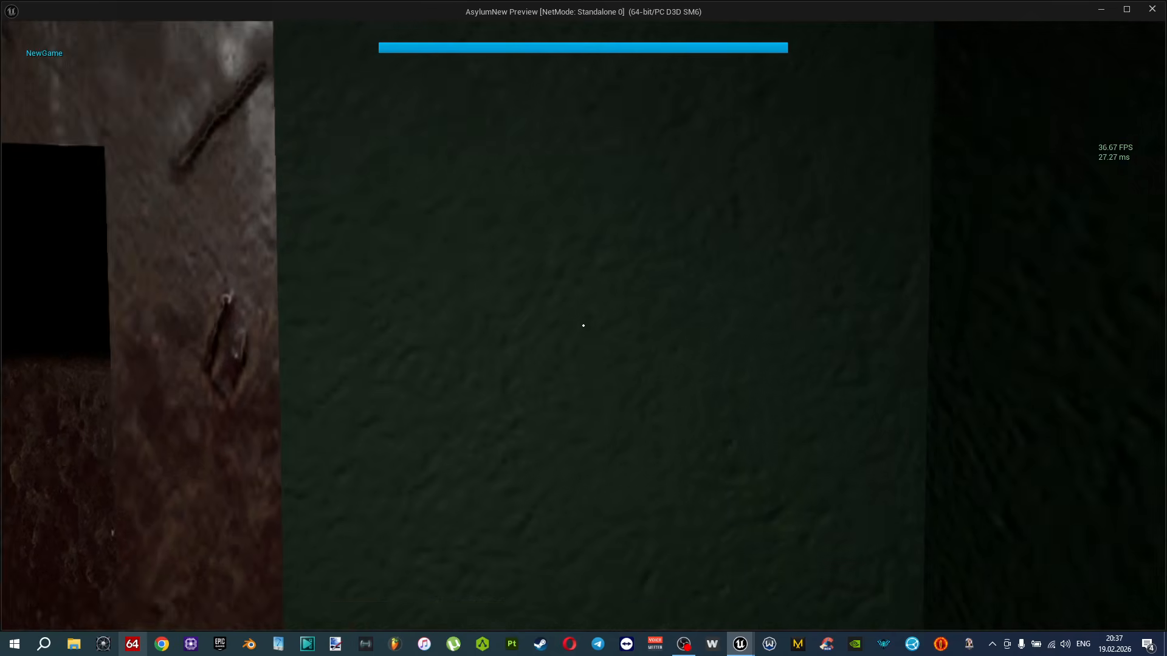
key("alt+Tab")
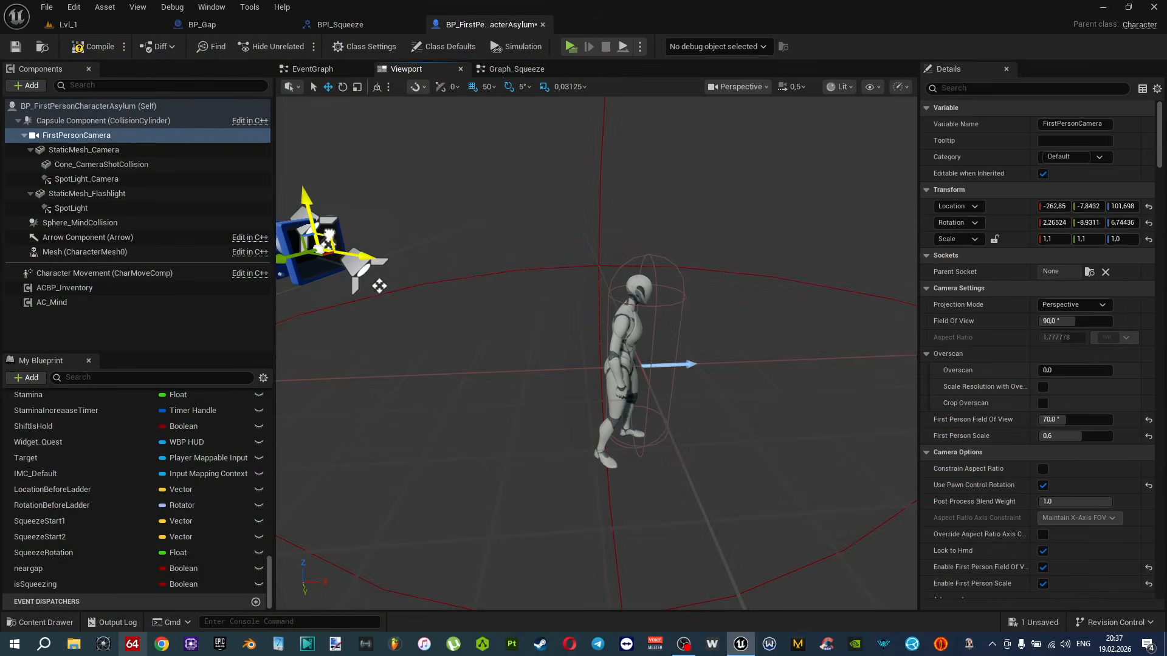
Switch the transform gizmo's coordinate space, move FirstPersonCamera closer behind the character to an X location of about -152, and playtest at the gap.
left_click(377, 87)
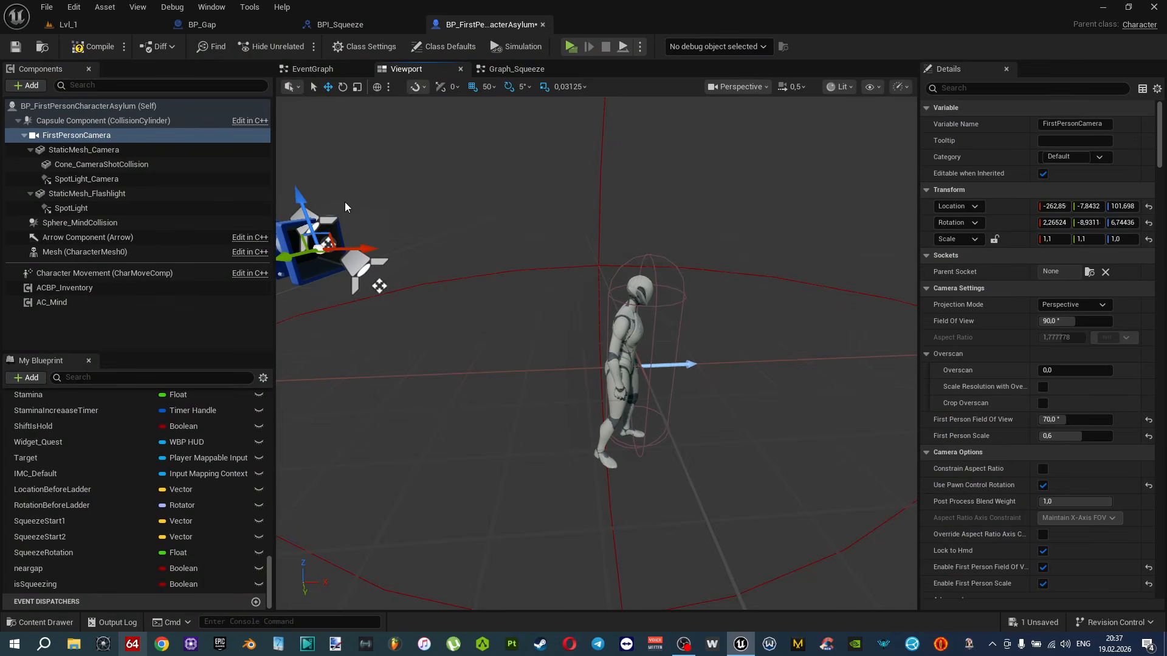
left_click_drag(450, 285, 519, 283)
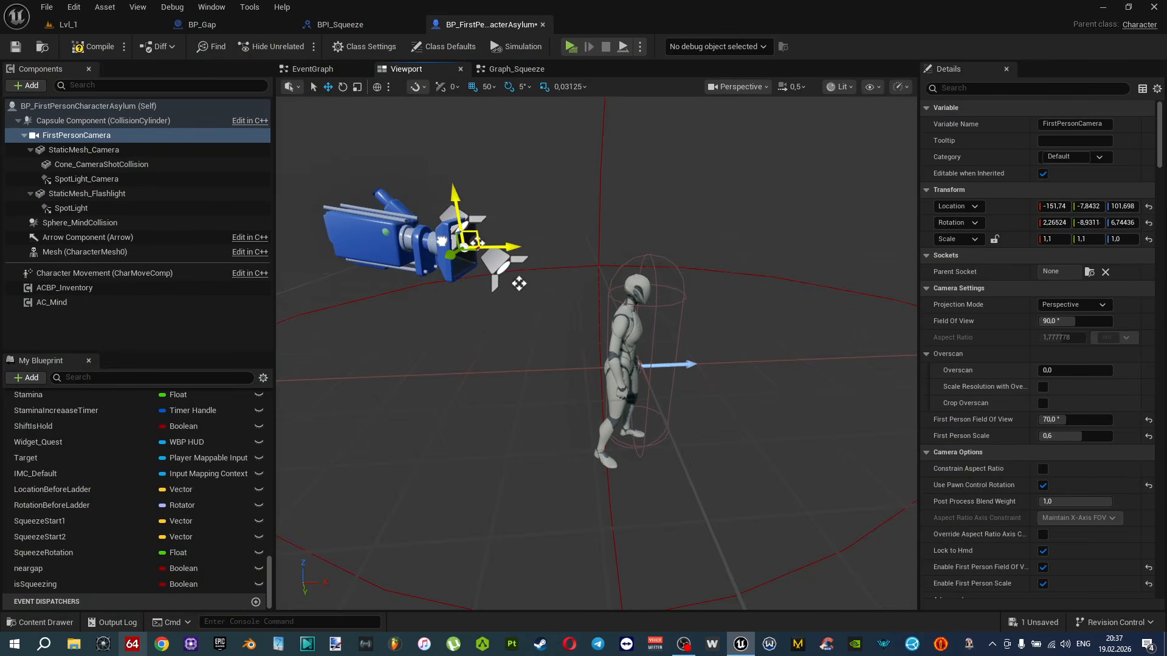
left_click(571, 47)
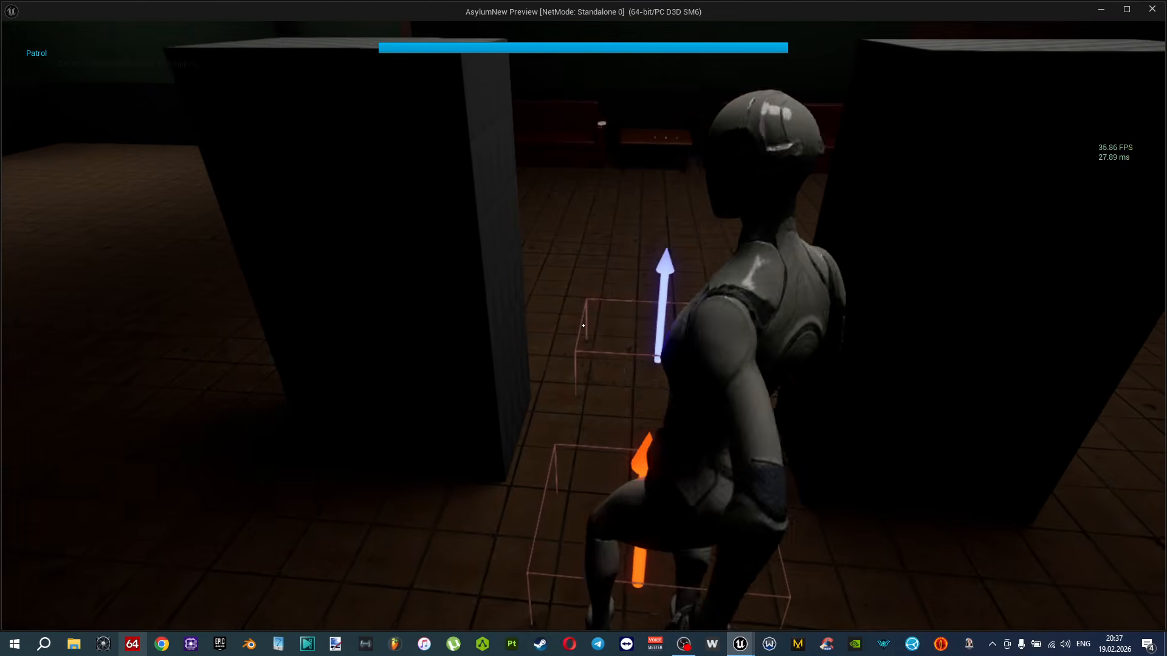
key("alt+Tab")
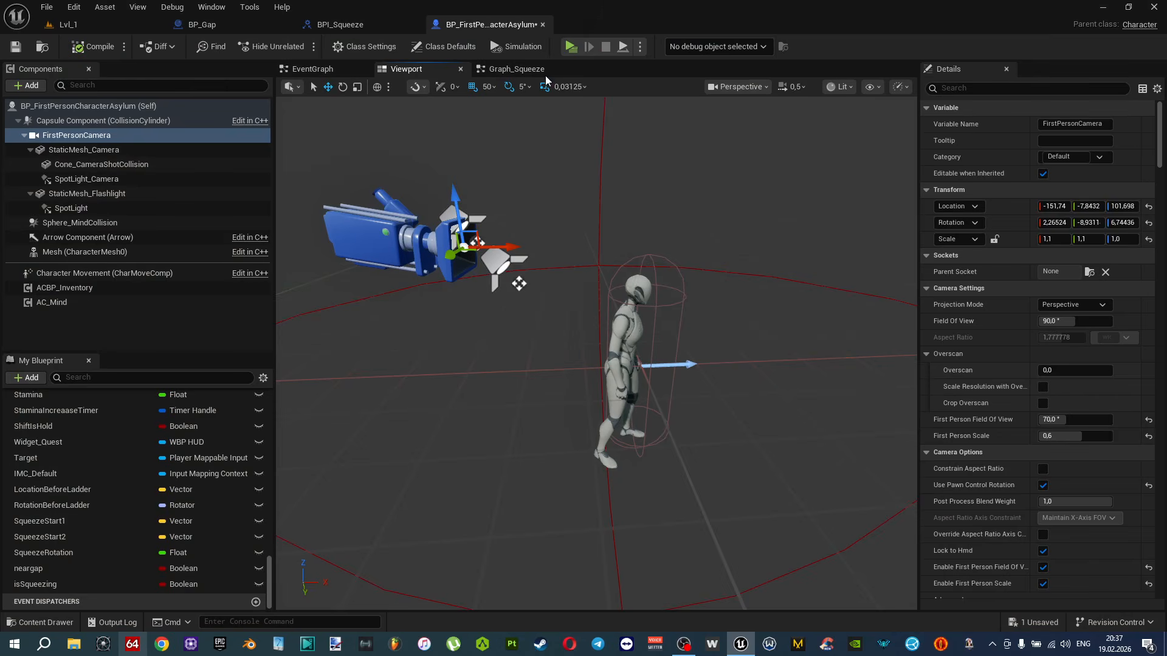
In Graph_Squeeze, reconnect the reroute point to the Timeline's Play from Start and playtest squeezing through the gap in both directions.
left_click(516, 69)
left_click_drag(582, 491, 583, 491)
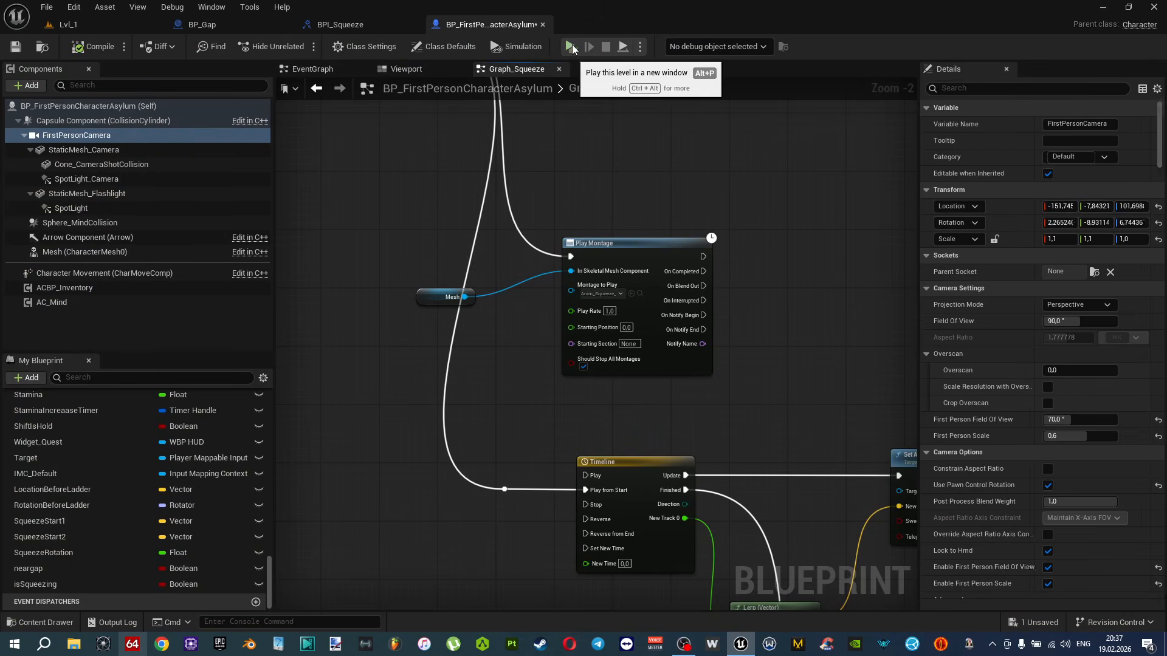
left_click(571, 47)
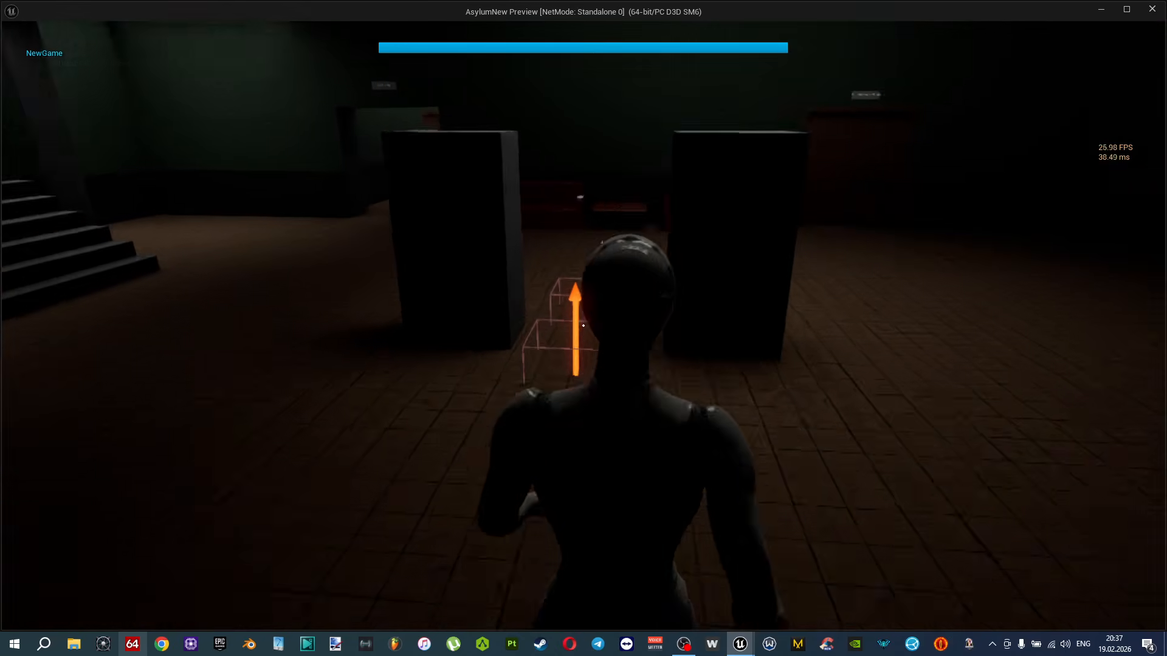
key("w")
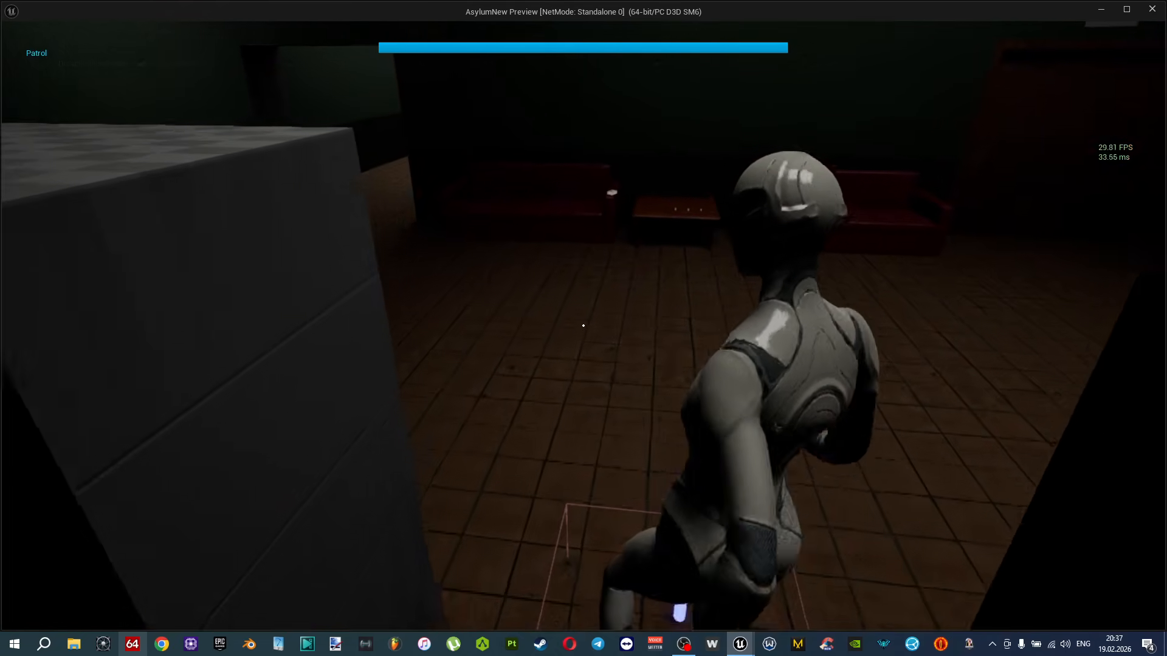
key("w")
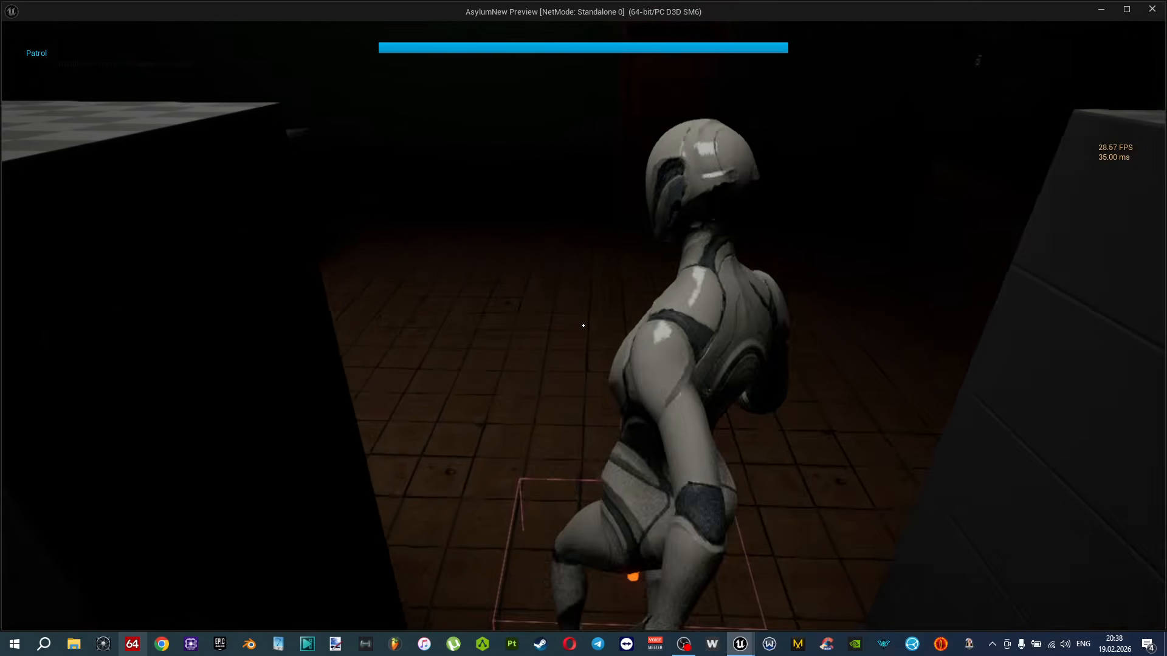
key("w")
key("w")
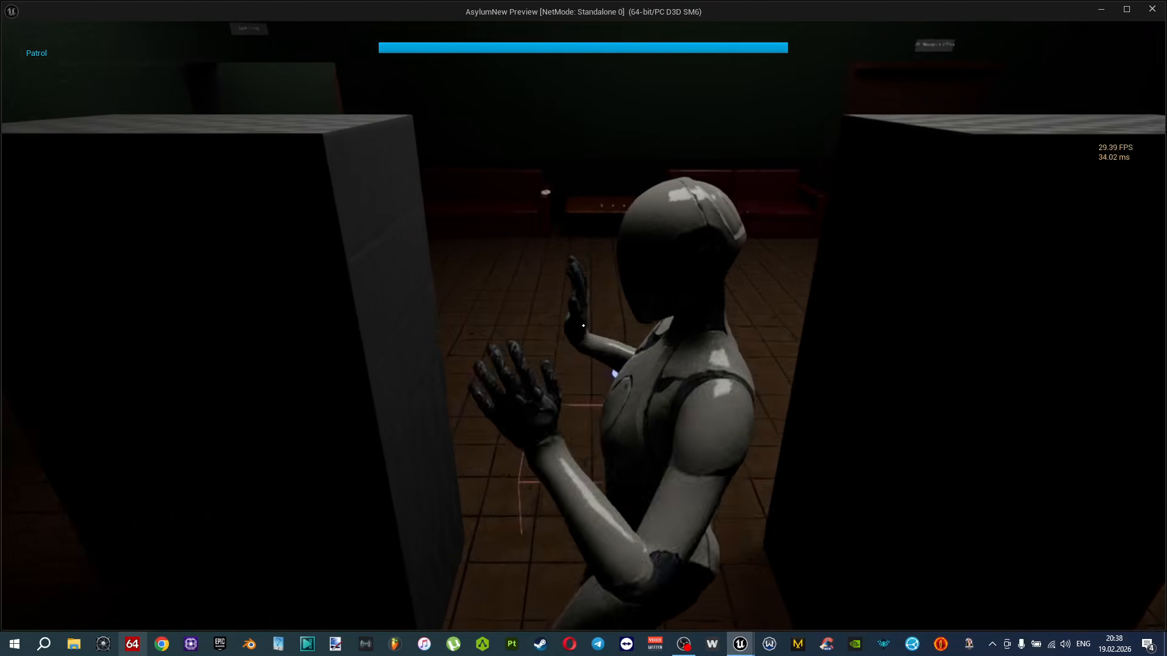
key("w")
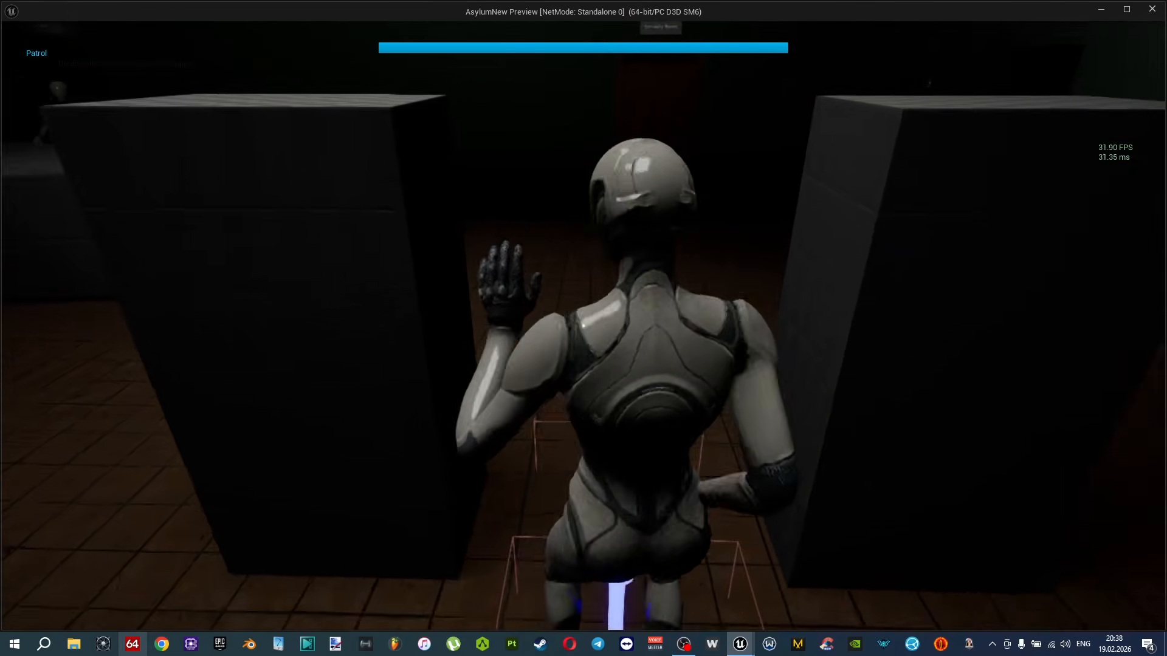
key("Escape")
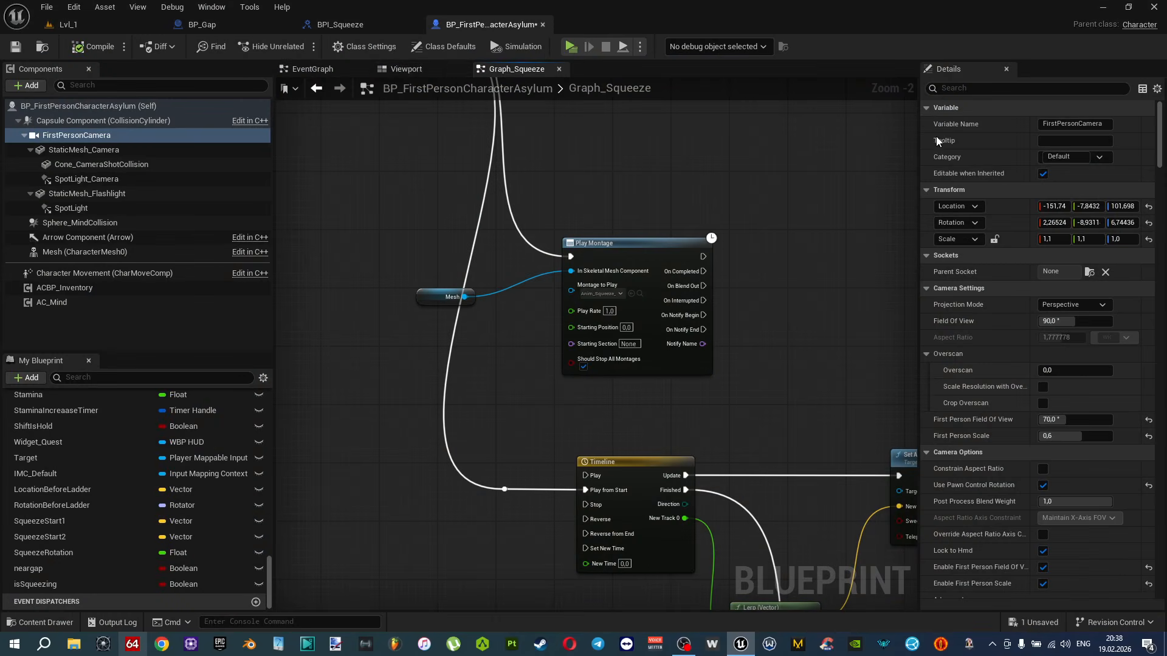
Narrow the gap in BP_Gap by moving StaticMesh1 inward and StaticMesh2 to X 70, save everything, and briefly run the game.
left_click(253, 29)
left_click(463, 261)
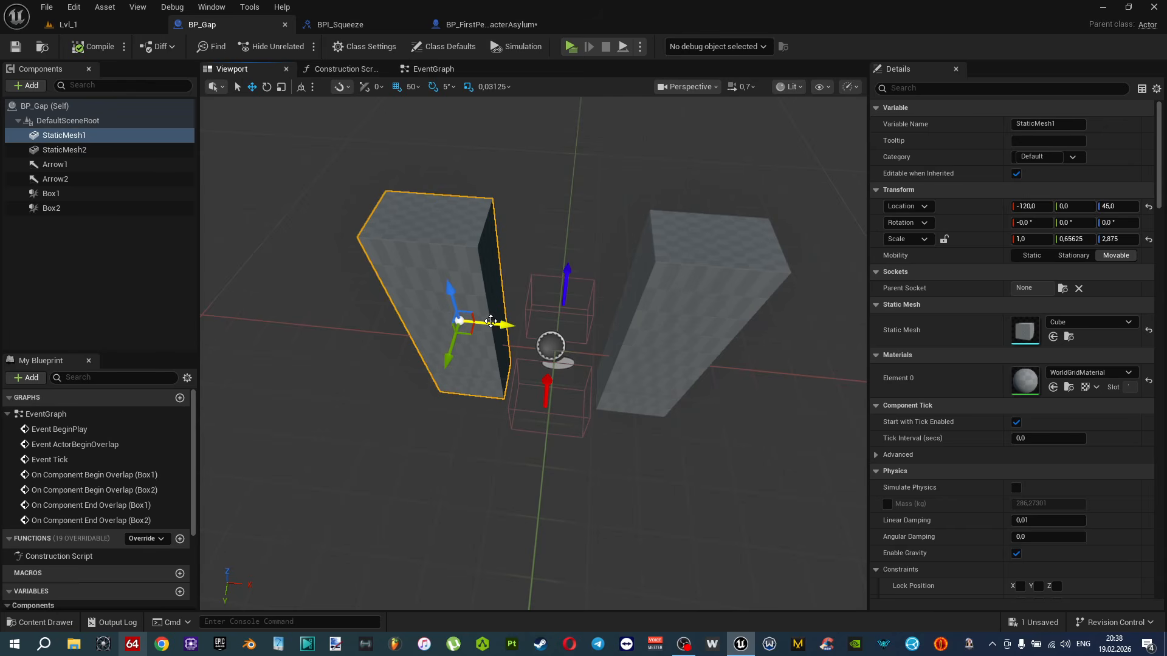
left_click_drag(510, 328, 667, 342)
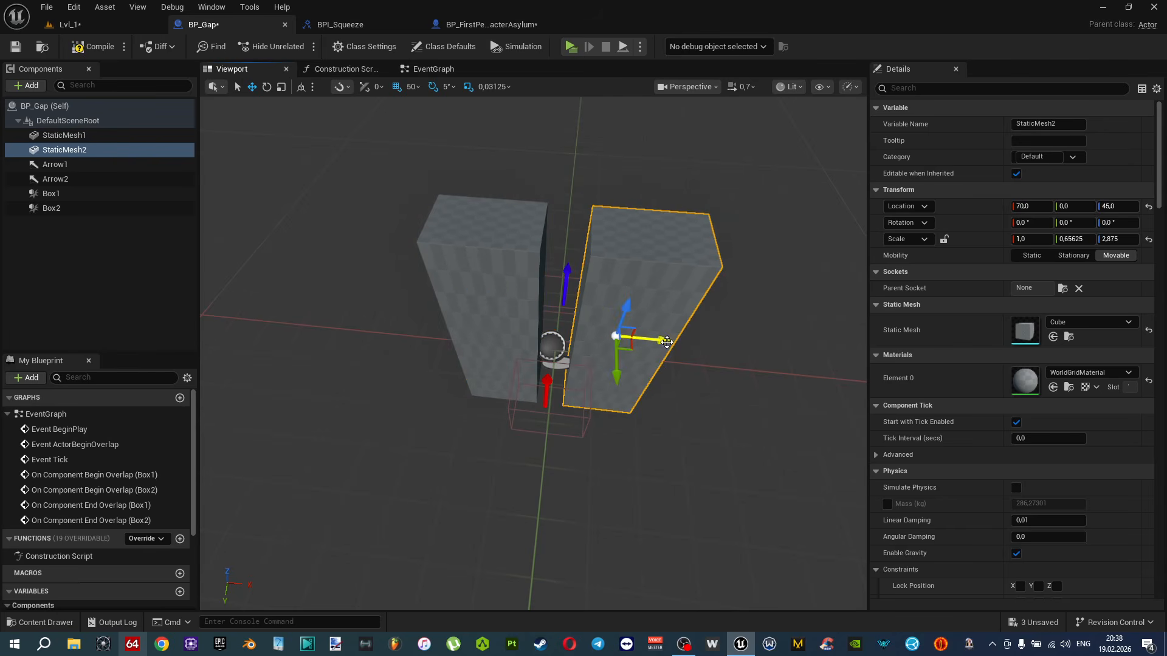
key("ctrl+shift+s")
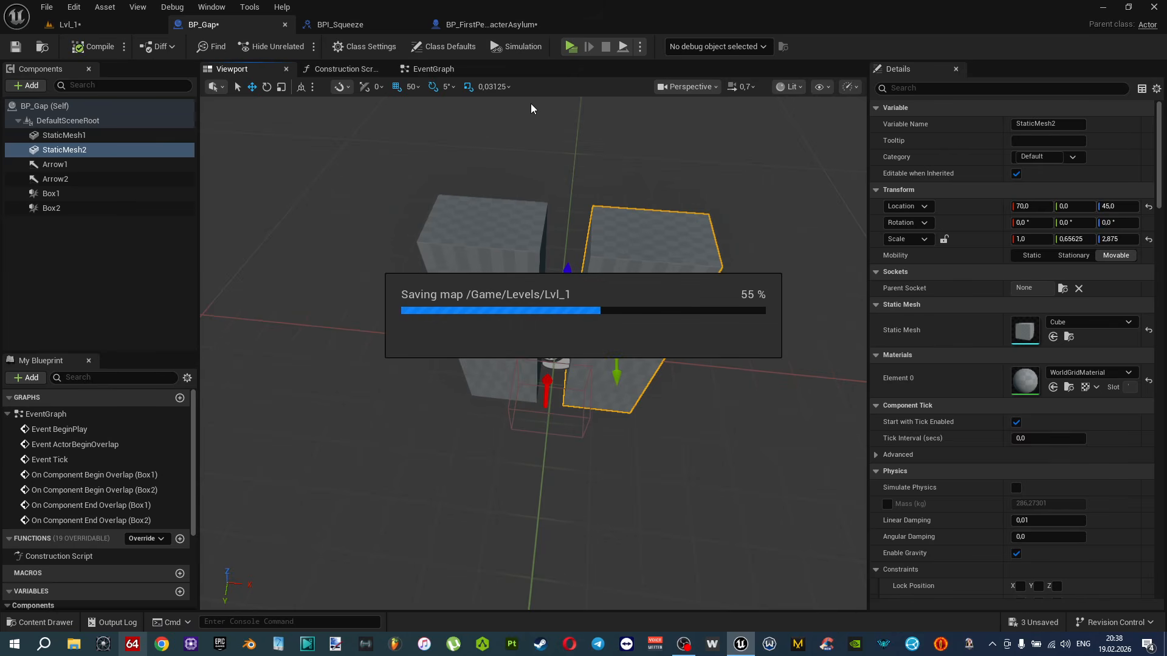
left_click(573, 47)
key("Escape")
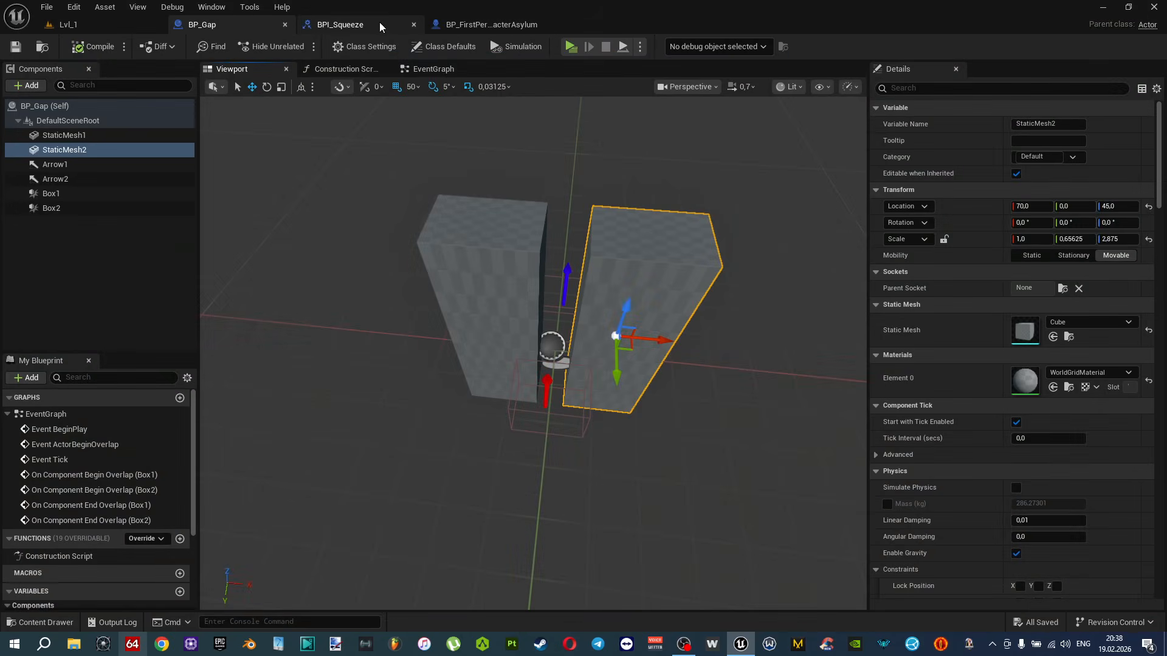
In BP_FirstPersonCharacterAsylum, reset FirstPersonCamera's location, set grid snapping to 5, raise the camera to Z 70 at head height, and save.
left_click(352, 25)
left_click(476, 27)
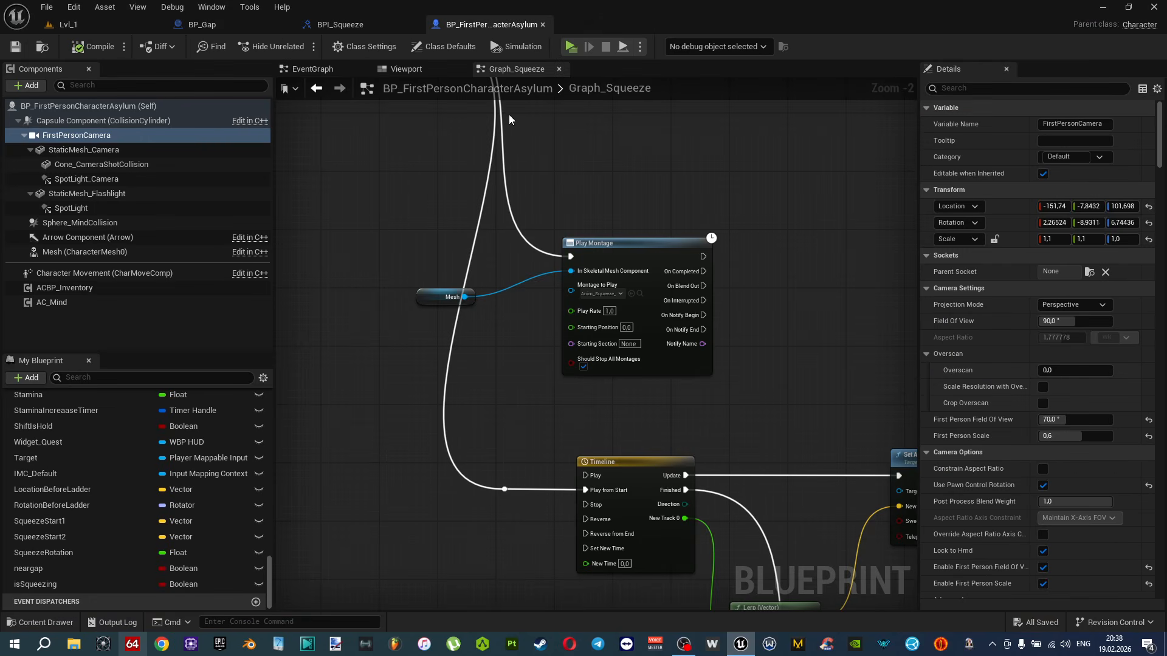
left_click(313, 68)
left_click(421, 72)
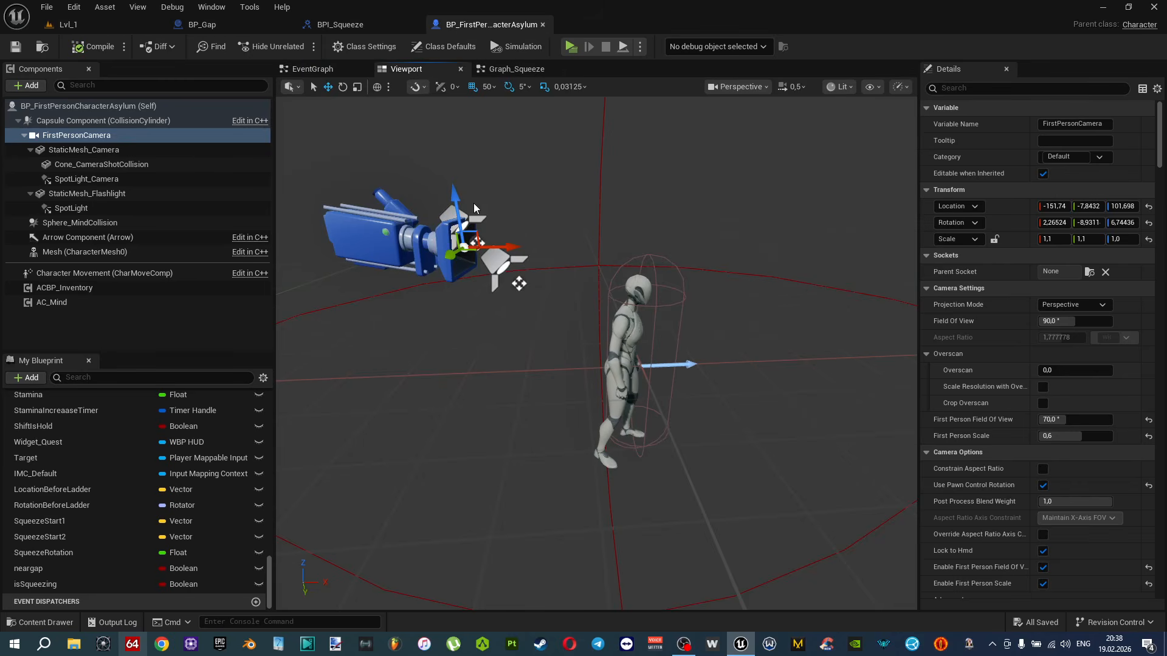
left_click_drag(518, 283, 647, 341)
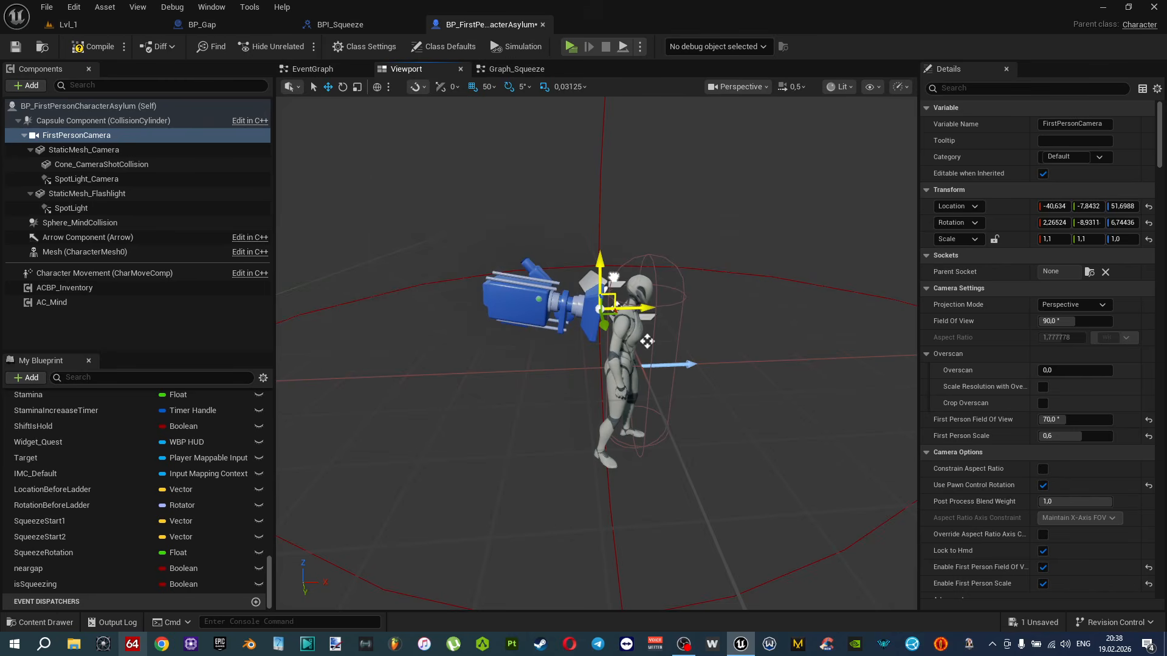
left_click(1148, 206)
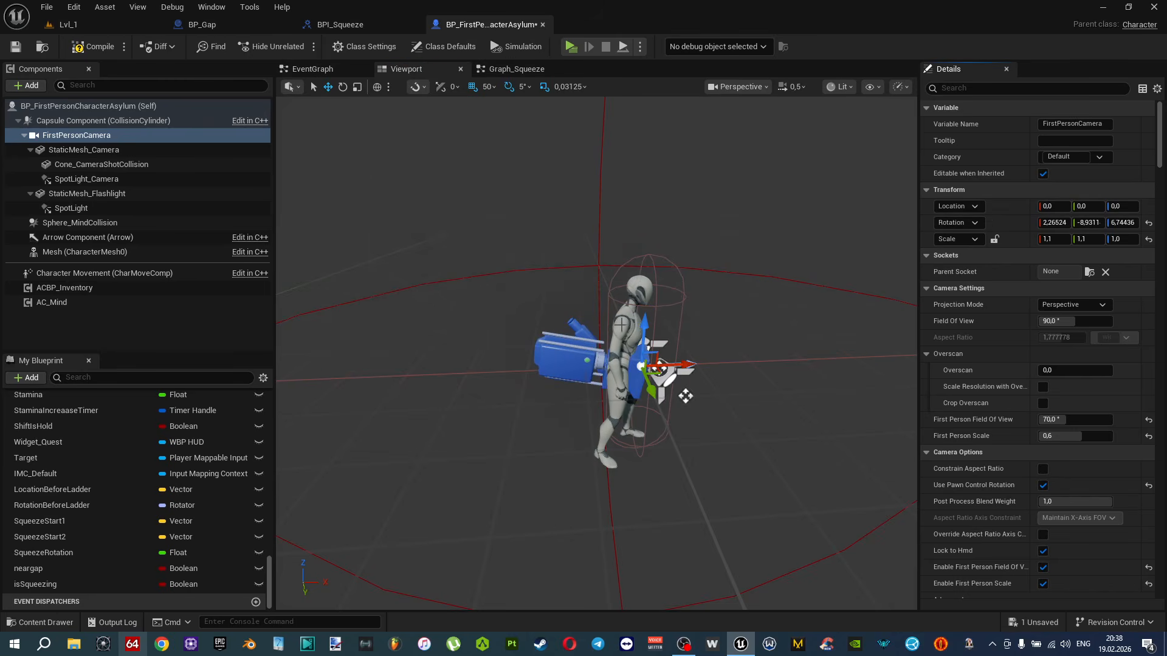
scroll(596, 352, "up", 8)
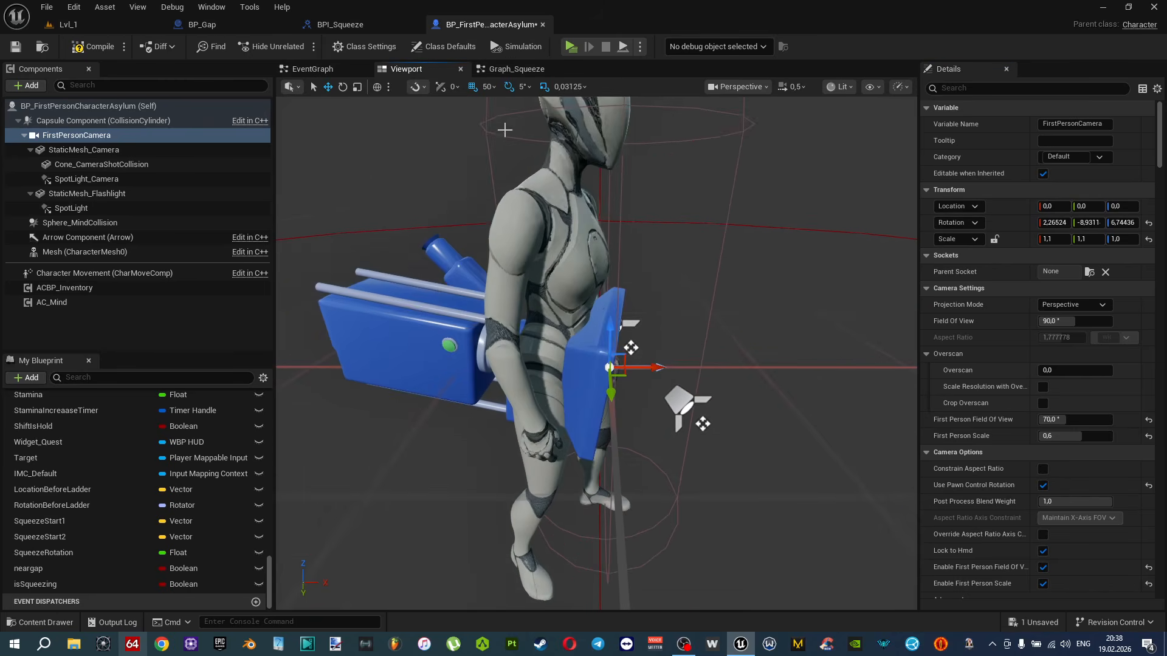
left_click(488, 90)
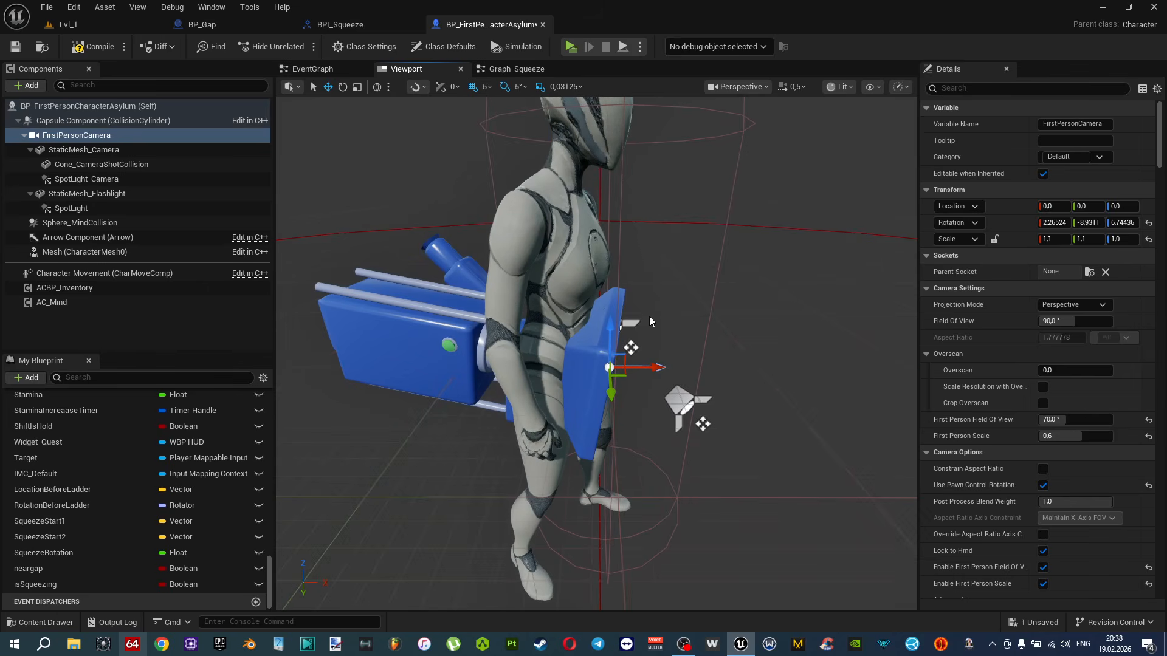
left_click_drag(605, 335, 553, 176)
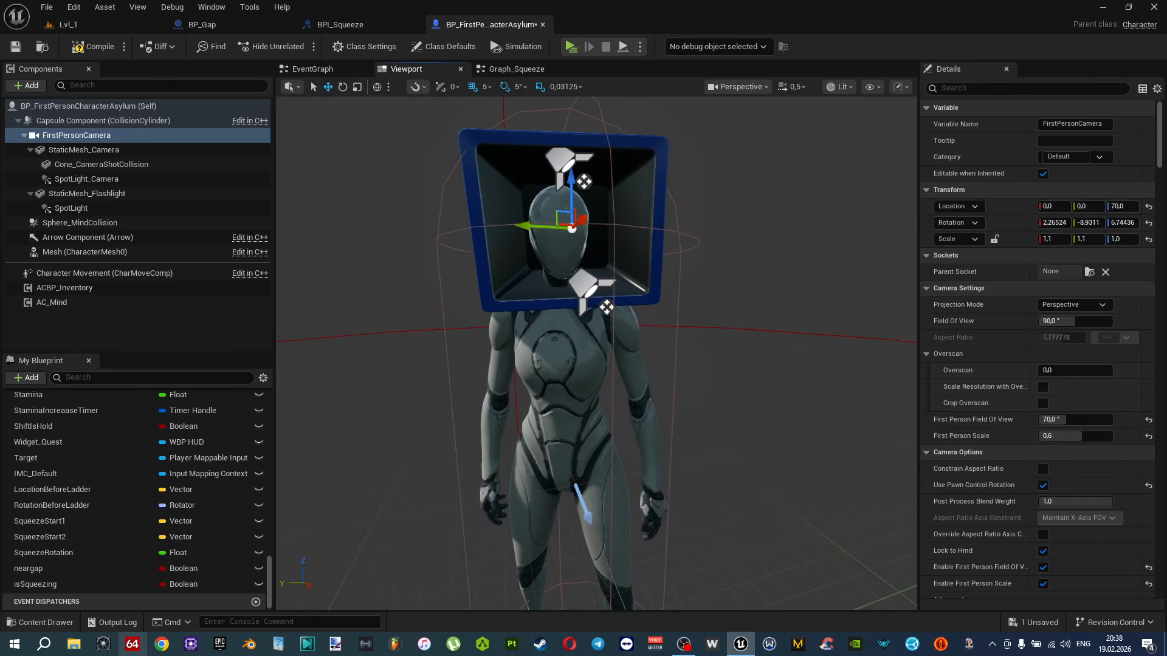
key("ctrl+s")
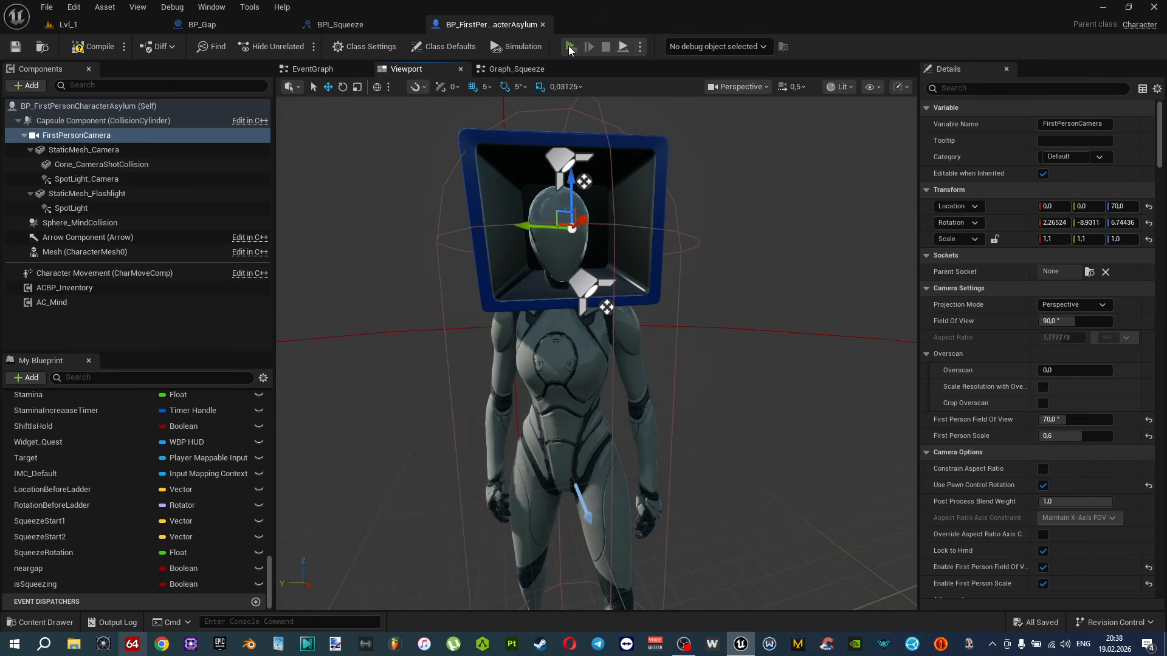
Playtest squeezing through the narrowed gap repeatedly from both sides in first-person view.
left_click(569, 47)
key("w")
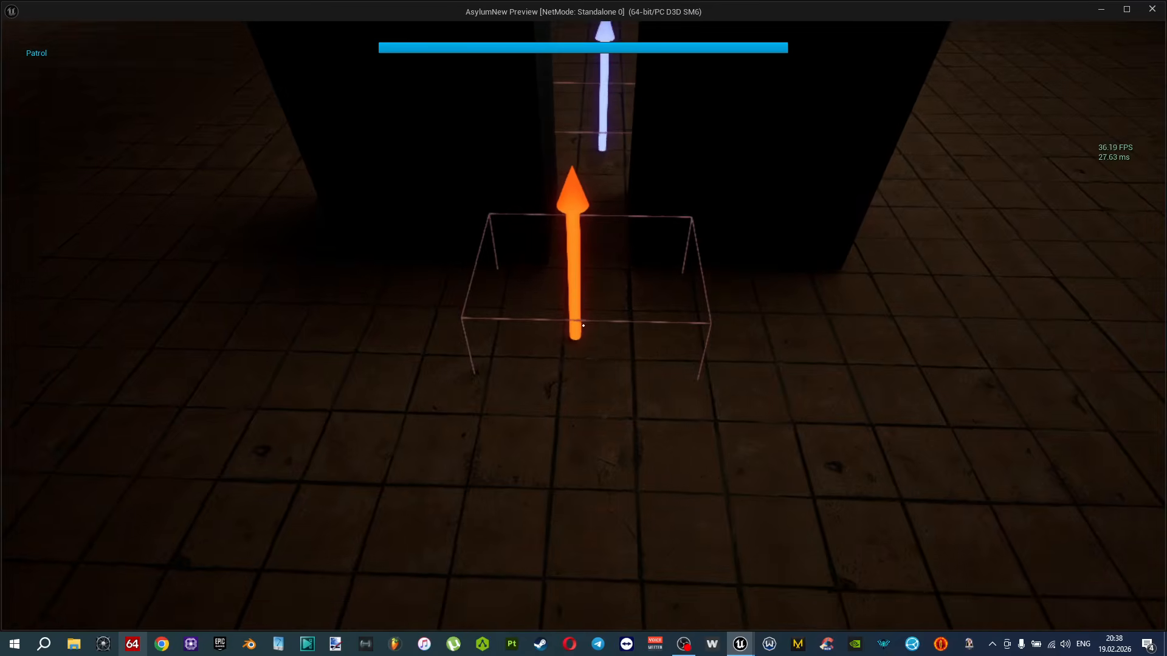
key("w")
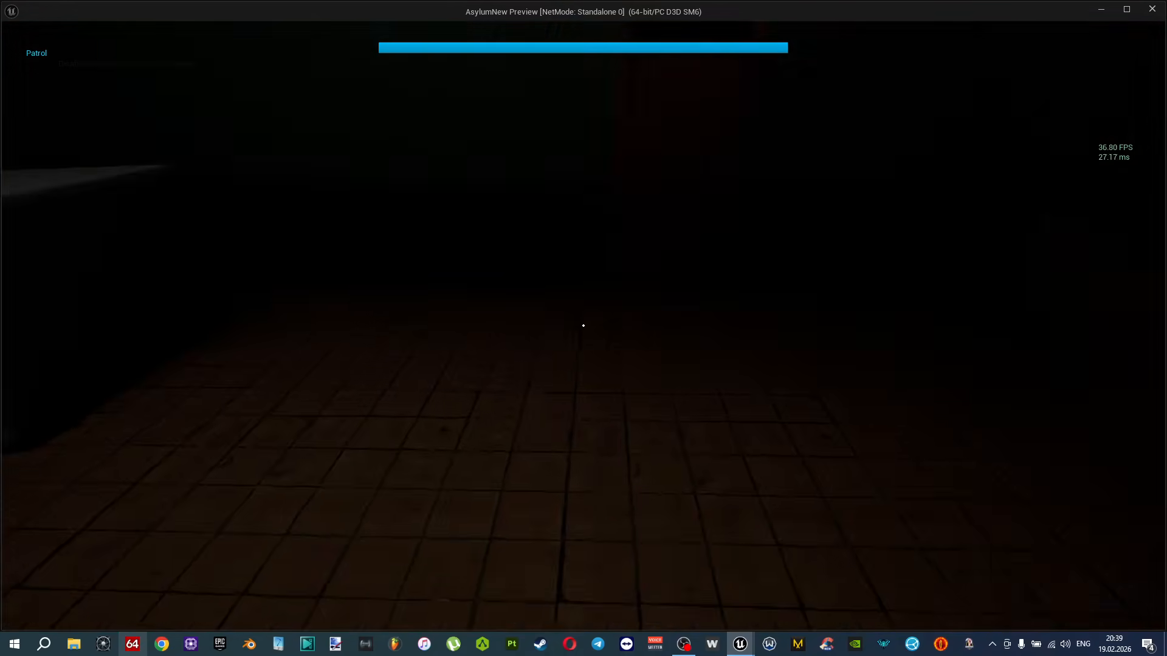
key("w")
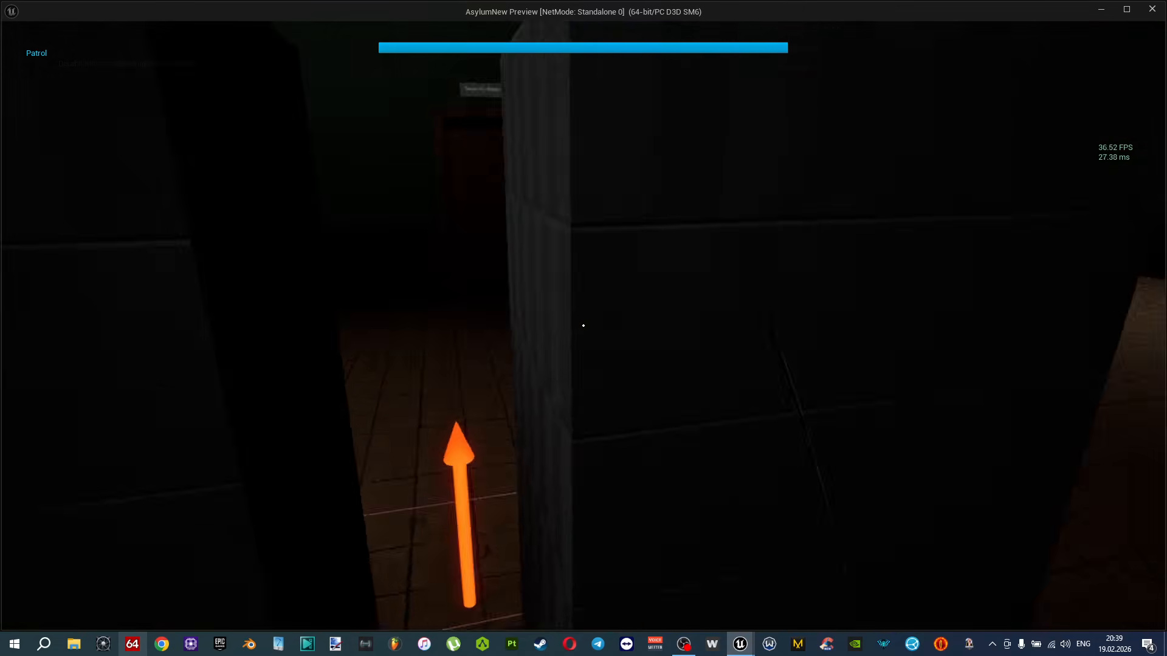
key("w")
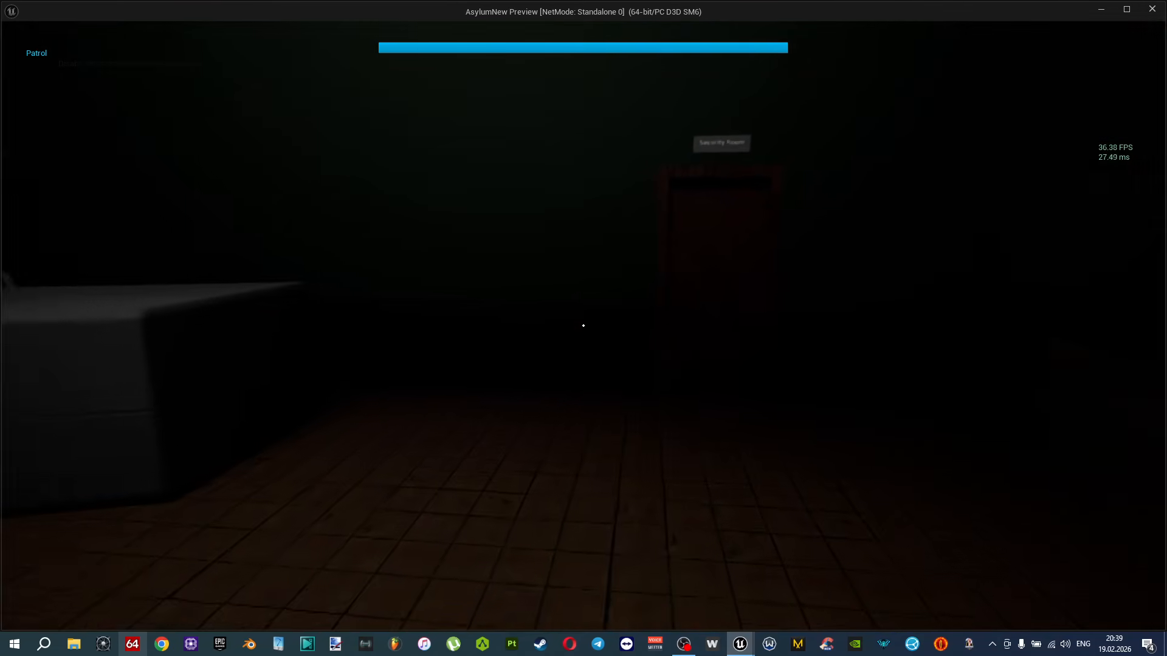
key("w")
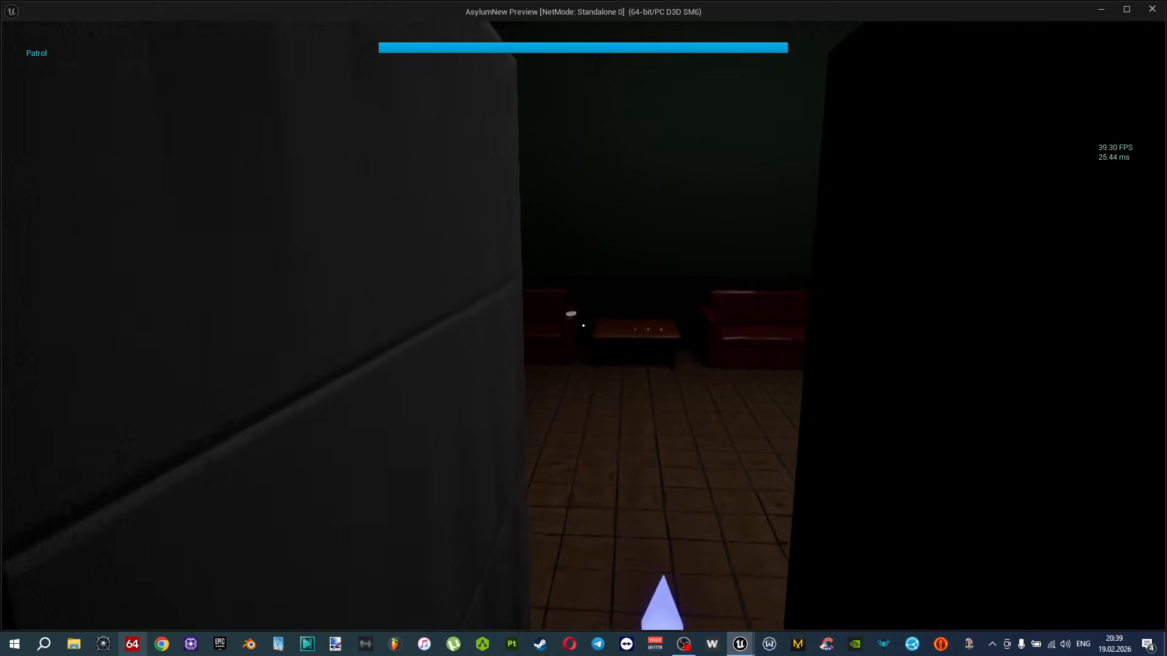
key("w")
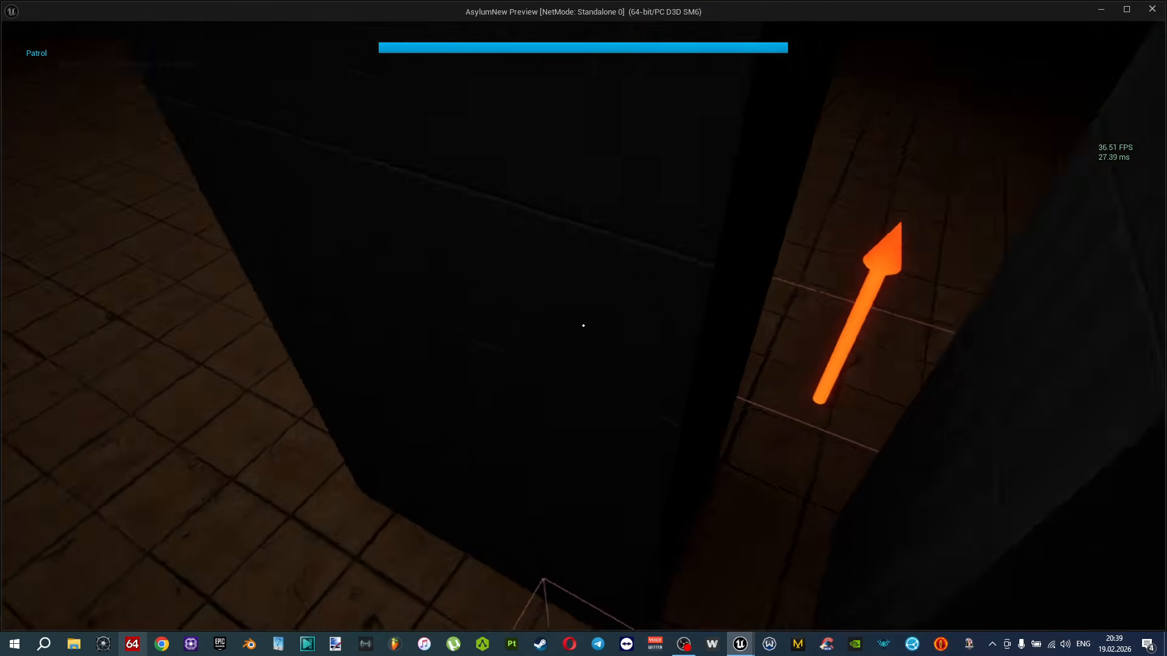
key("w")
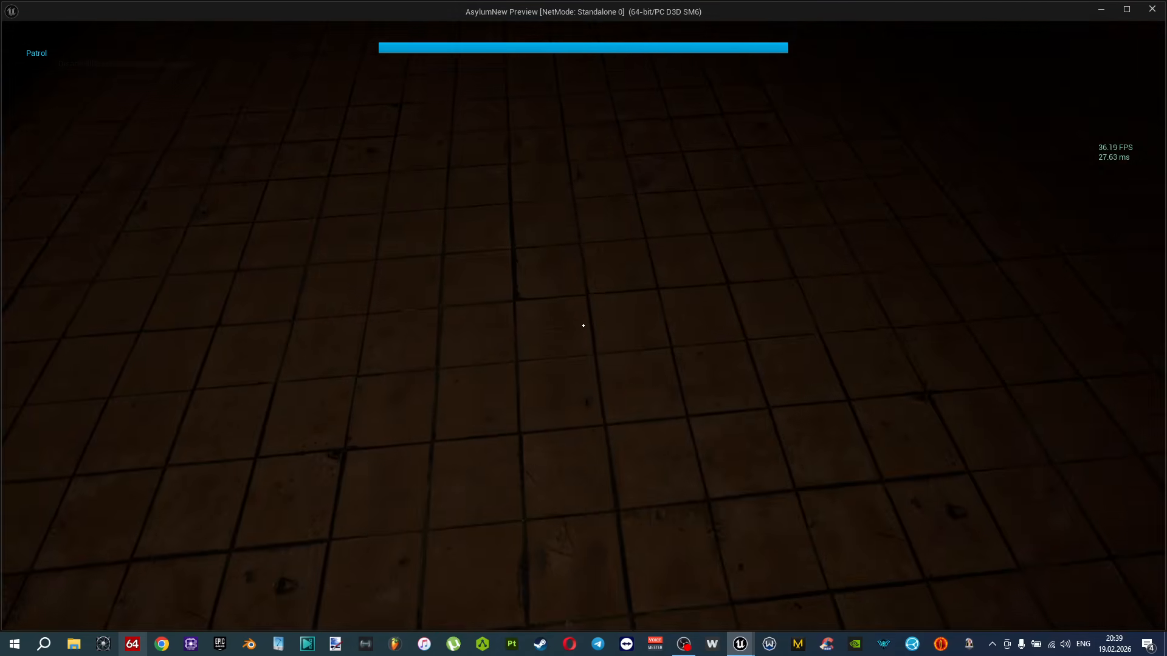
key("Escape")
Return to the Lvl_1 editor and open the Sequence_Squeeze level sequence from the Blueprints/Squeeze folder.
left_click(124, 28)
right_click_drag(688, 369, 696, 359)
key("ctrl+space")
key("ctrl+space")
key("ctrl+space")
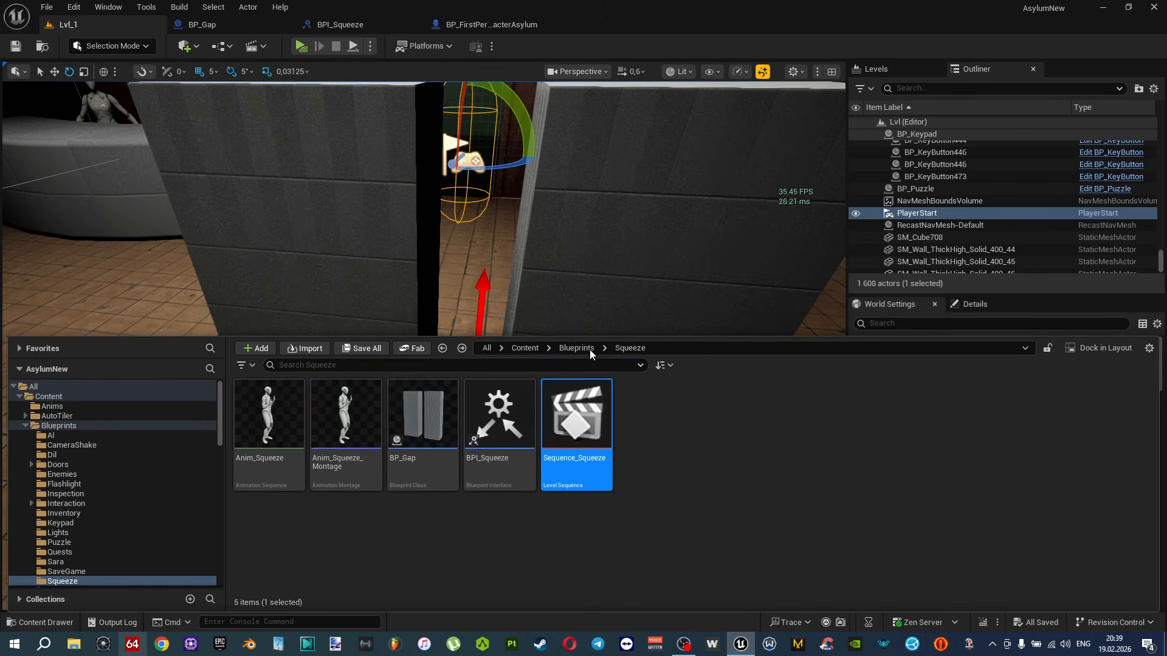
key("Return")
Select the mannequin's right-hand IK control hand_r_ik_ctrl and step through its keyframes to the one at 0,5667.
key("w")
right_click_drag(506, 258, 662, 261)
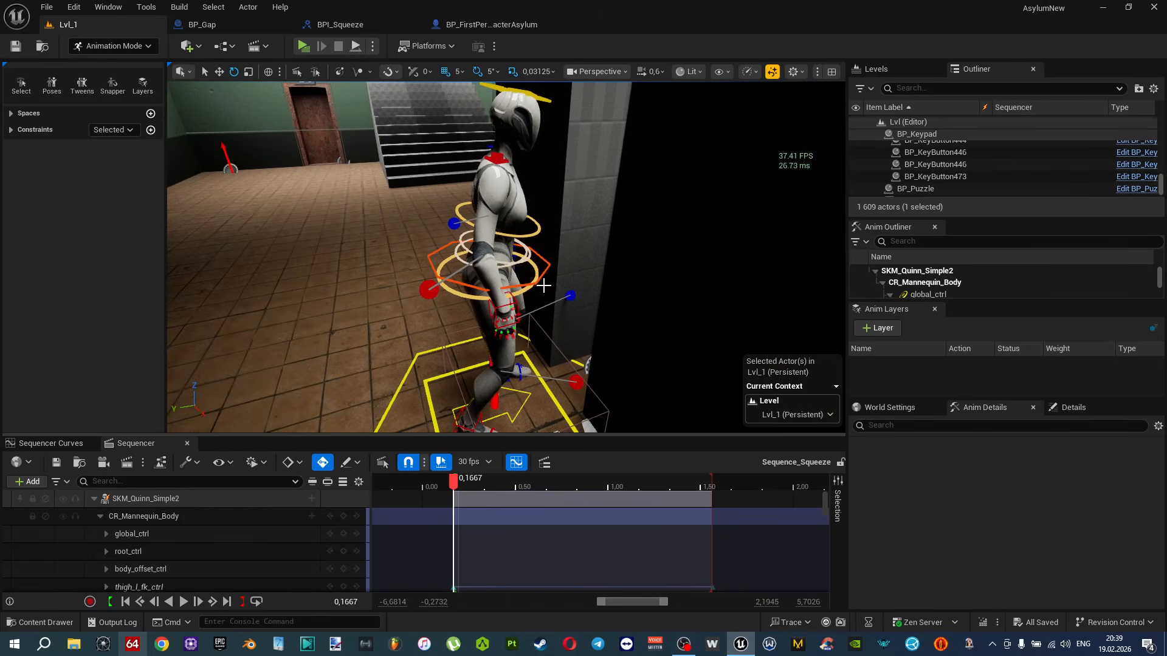
left_click(514, 302)
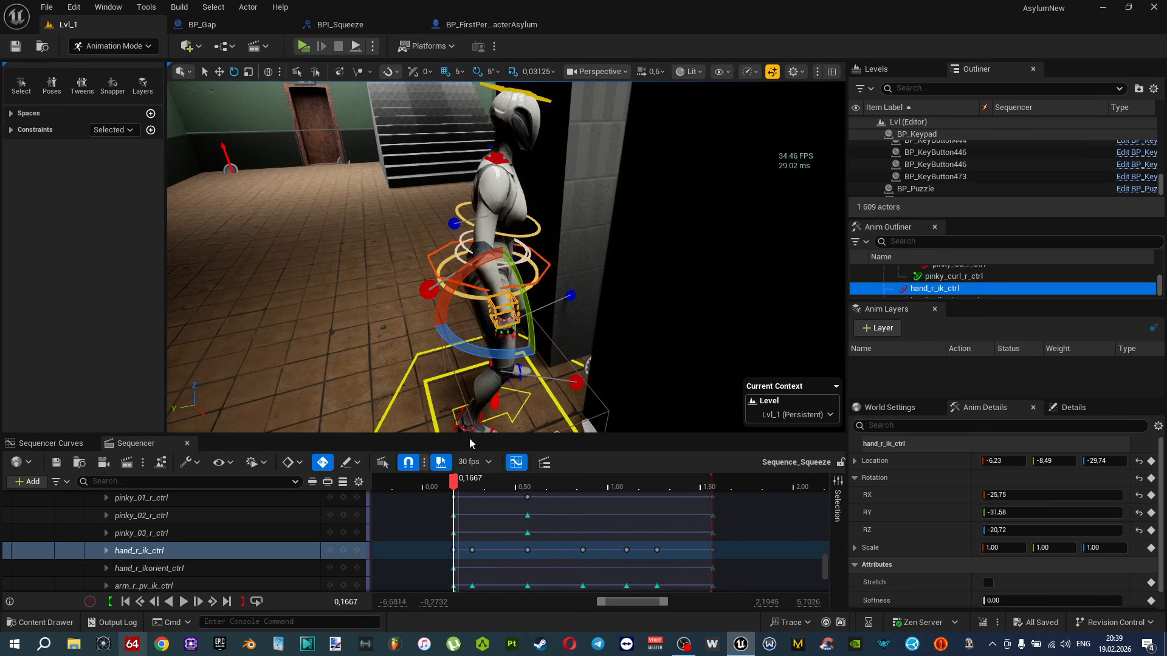
left_click(474, 550)
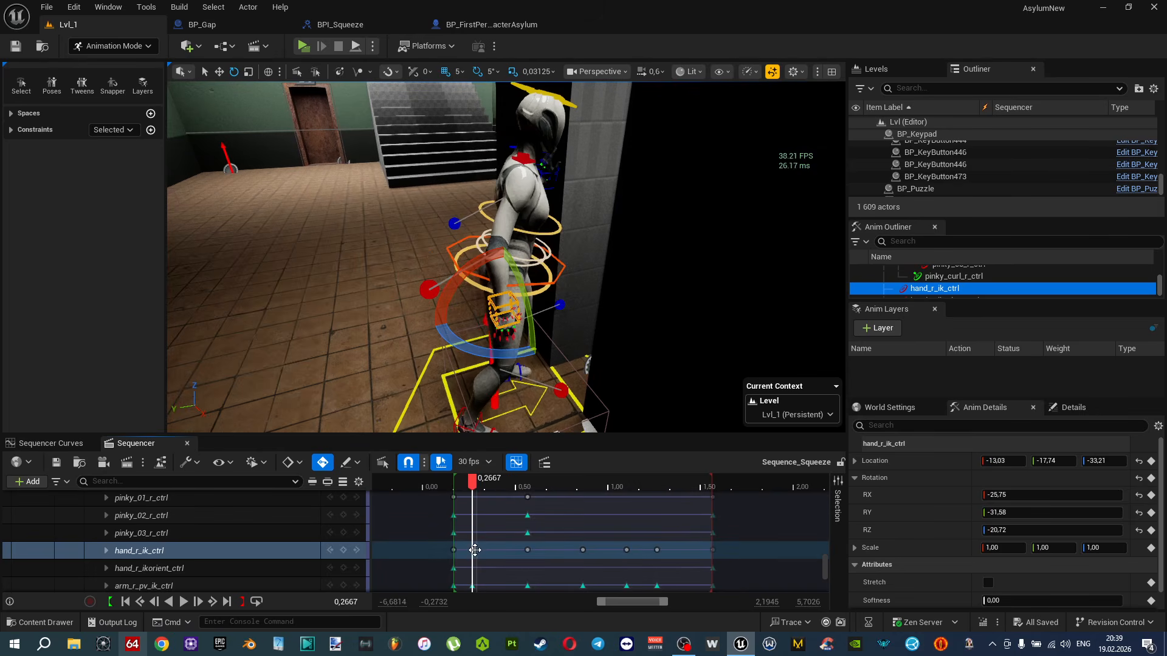
key("period")
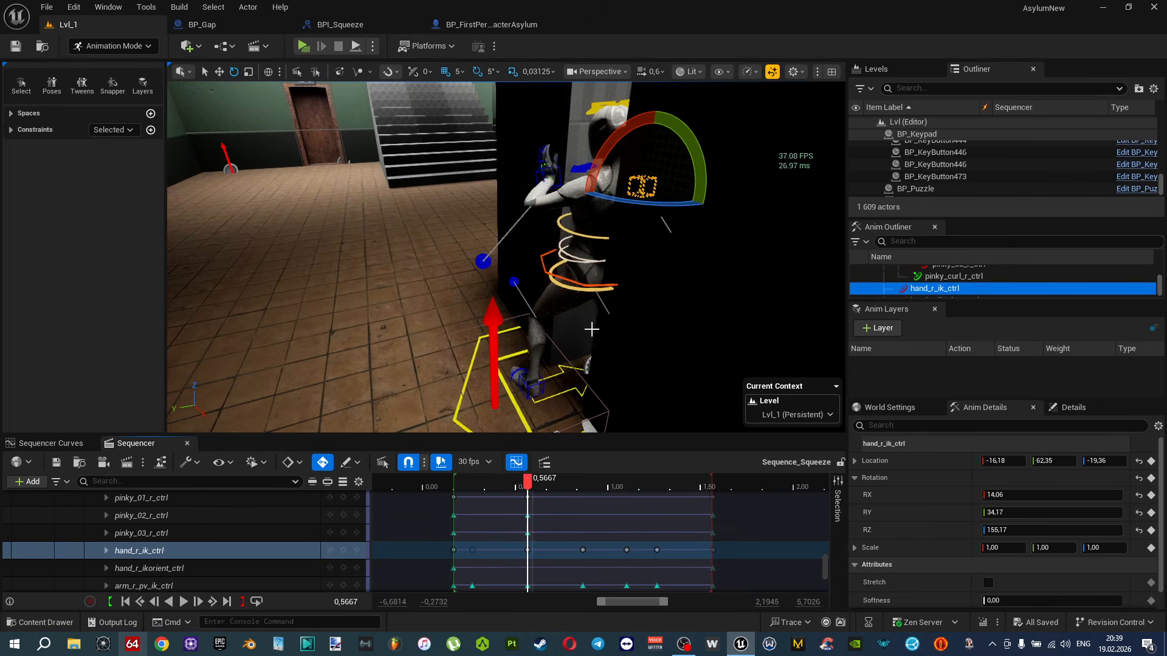
Raise hand_r_ik_ctrl along the wall at the 0,5667 keyframe to about location -23,55, 65,53, -13,39 and inspect the palm up close.
key("f")
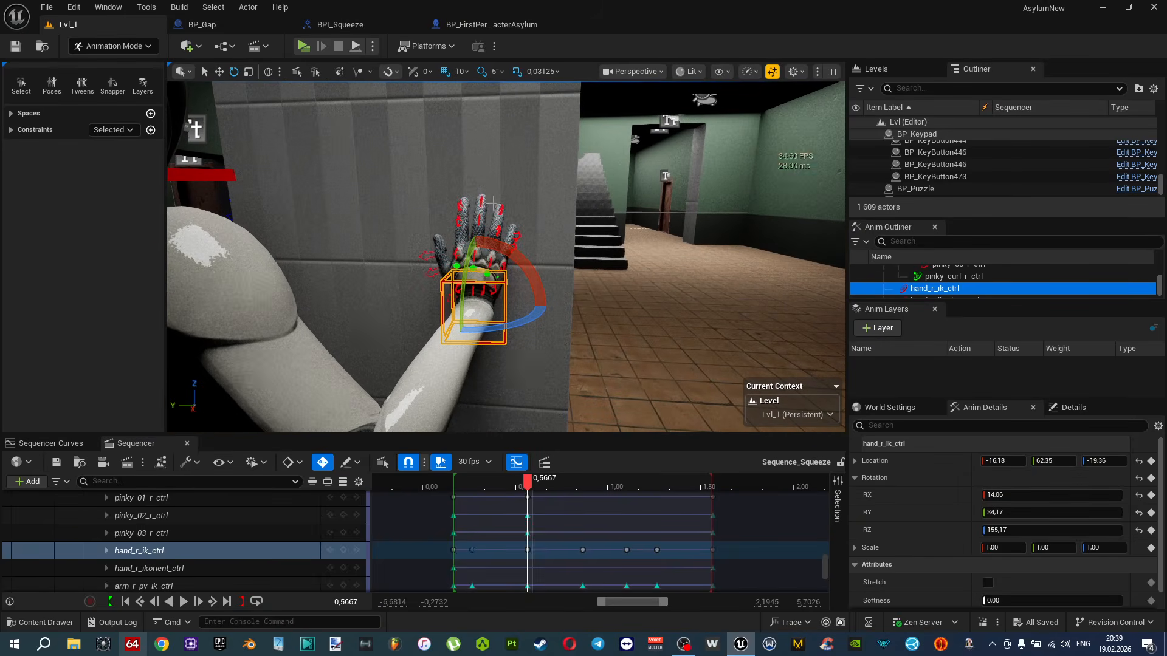
right_click_drag(494, 202, 490, 187)
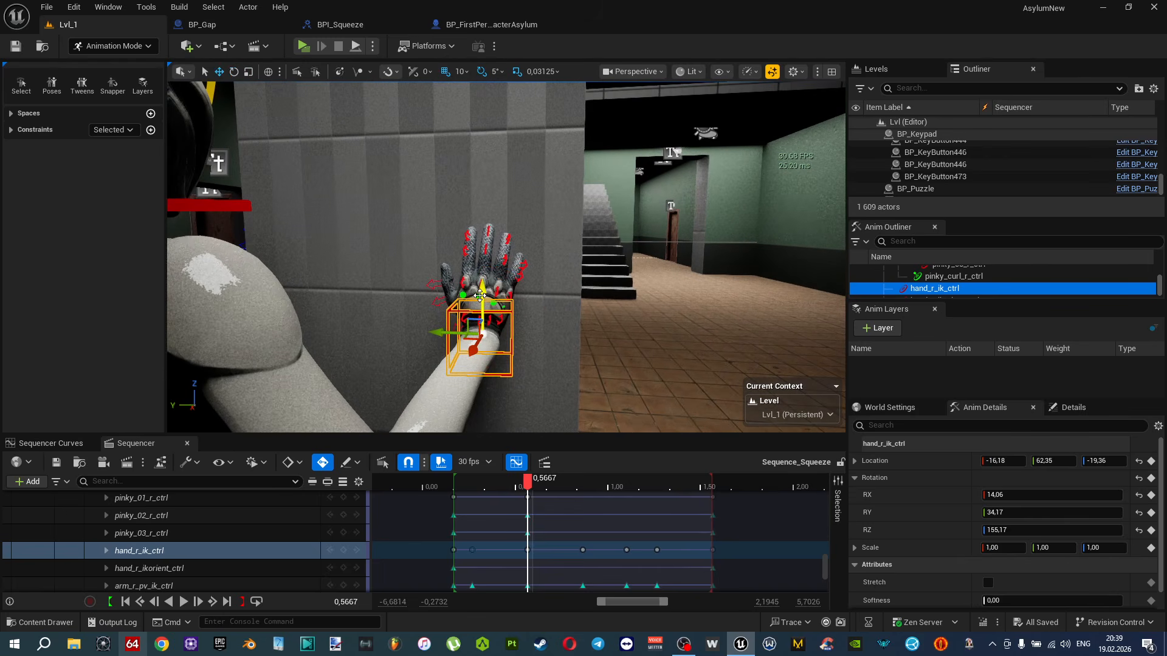
left_click_drag(480, 279, 479, 261)
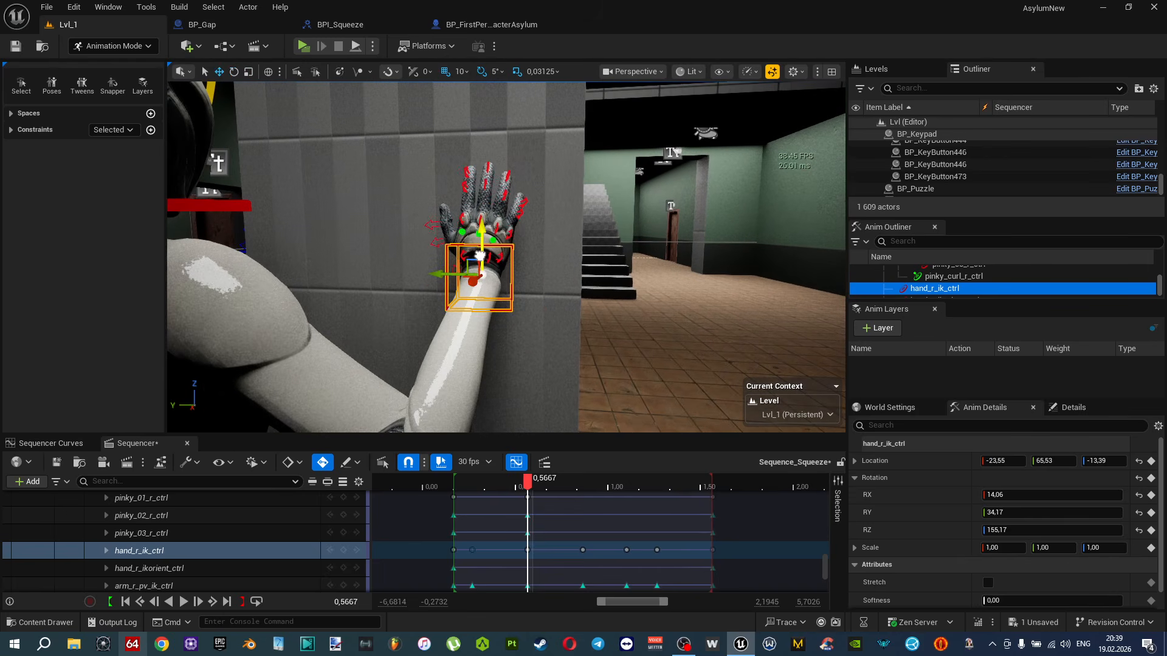
right_click_drag(481, 224, 452, 187)
key("a")
key("a")
key("w")
key("q")
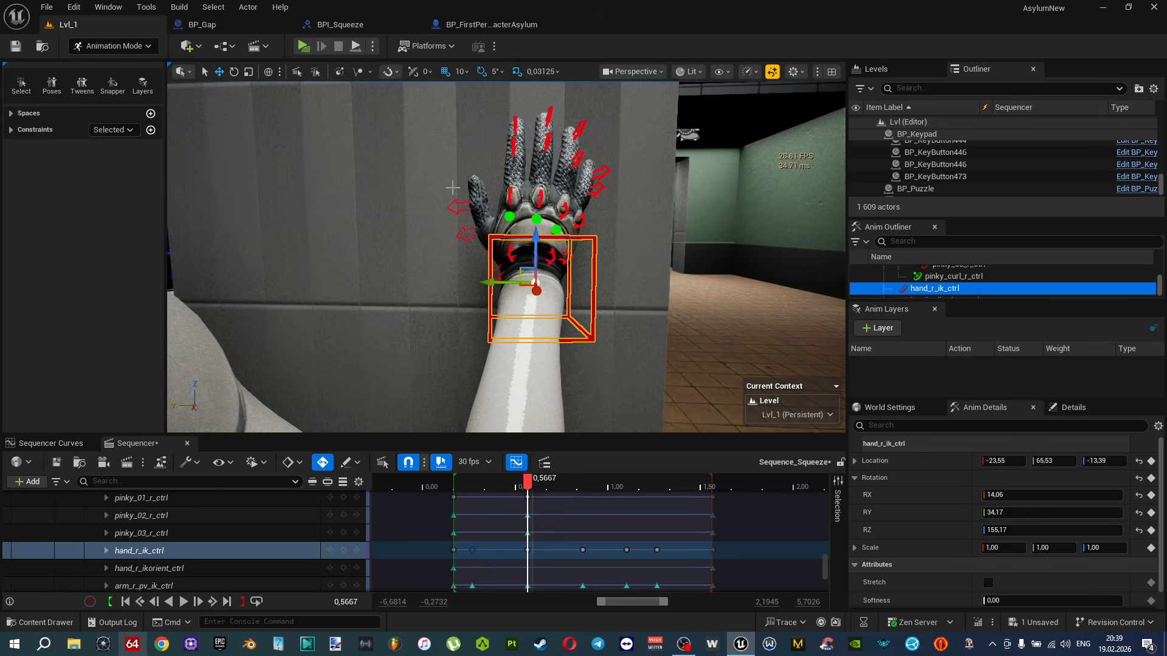
Raise the right-hand IK control at the 0.8667 keyframe and check the hand's placement on the wall at 1.10.
key("period")
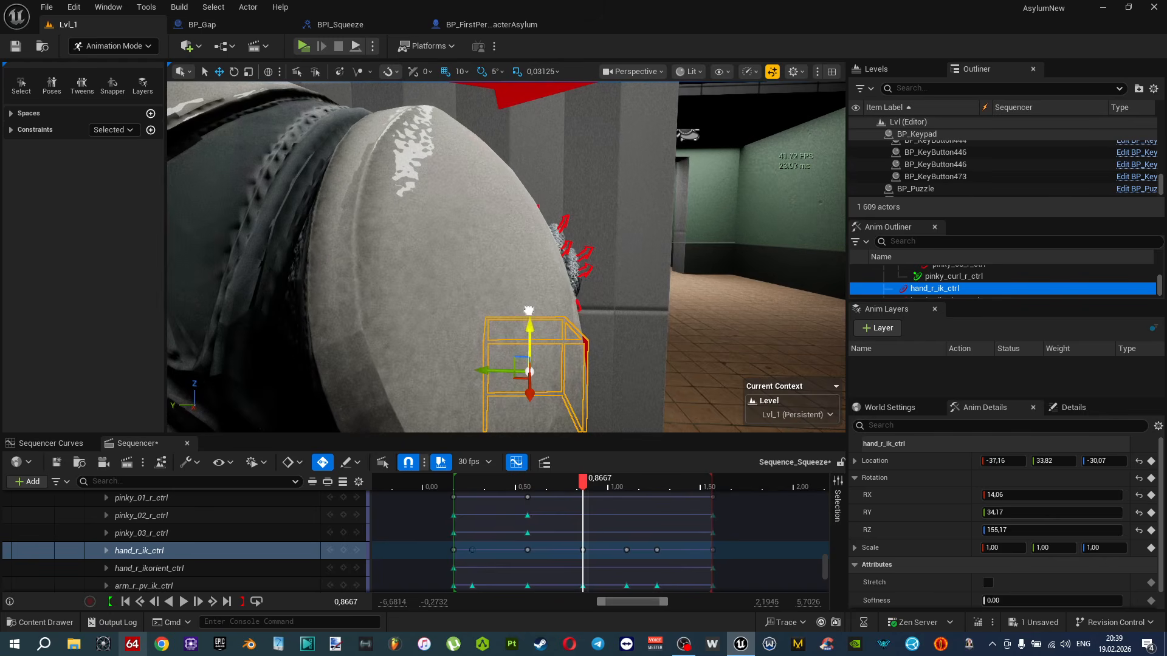
left_click_drag(528, 317, 532, 261)
key("period")
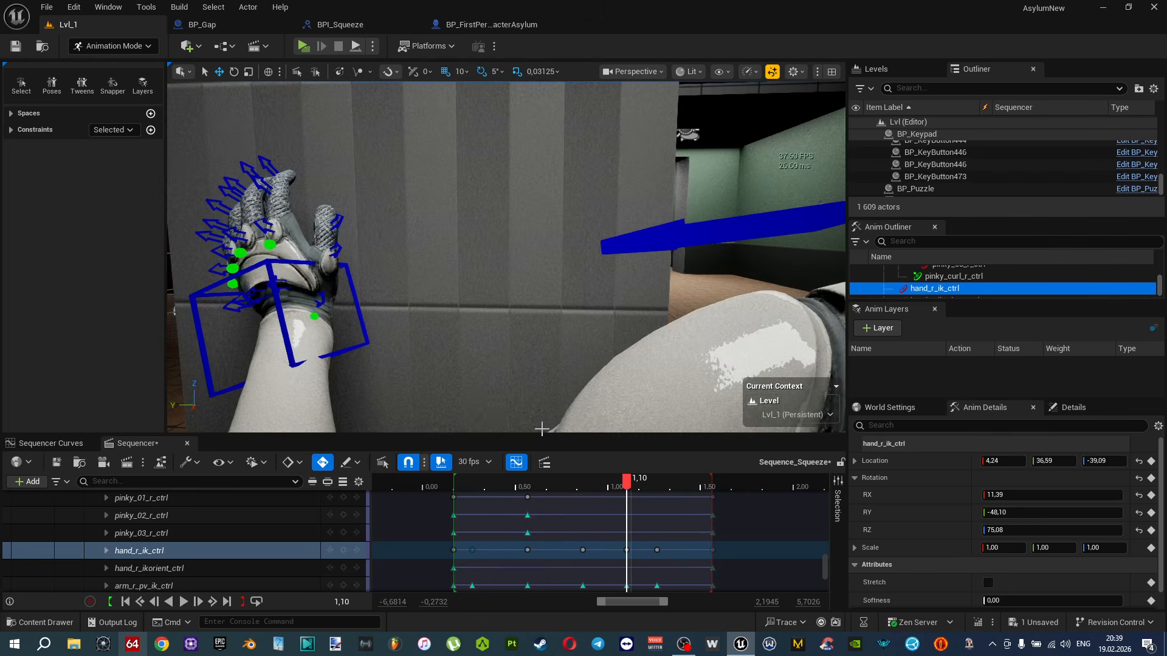
key("s")
right_click_drag(519, 307, 413, 307)
key("w")
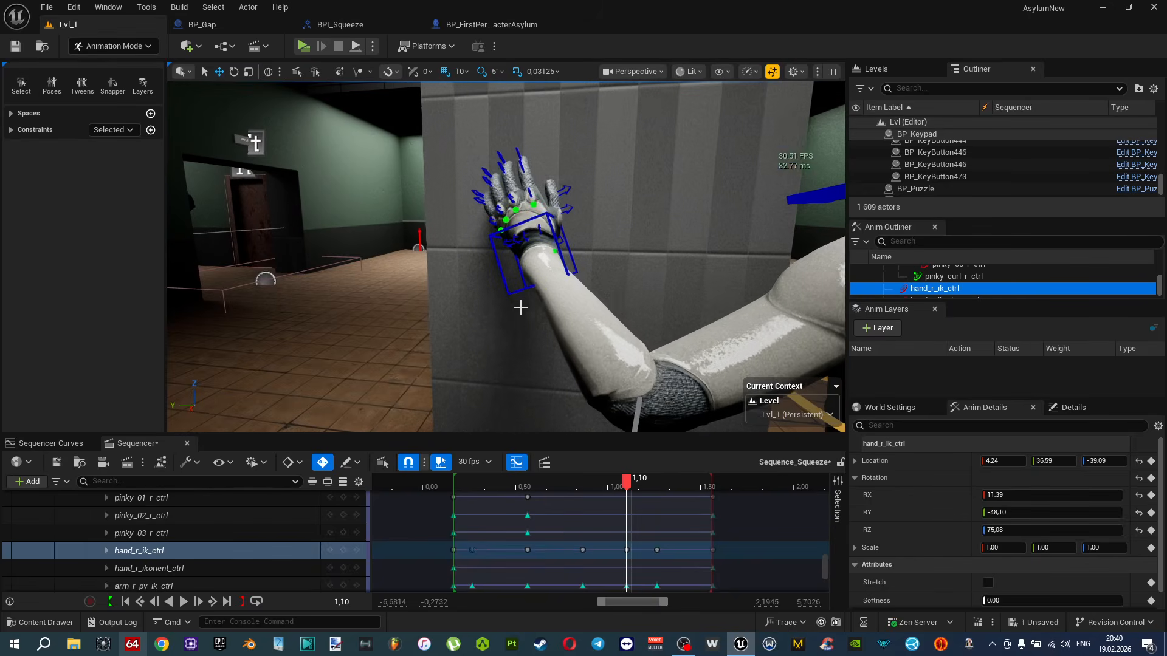
Raise the left-hand IK control hand_l_ik_ctrl at the 0.2667 keyframe.
key("comma")
key("comma")
key("comma")
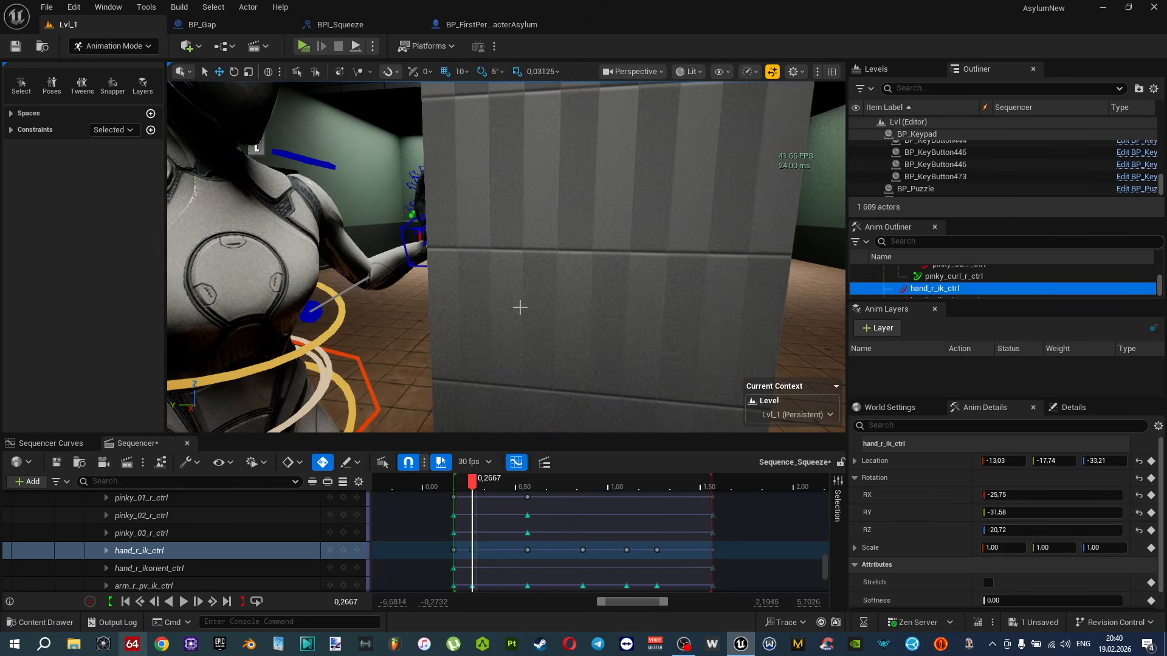
mouse_move(454, 265)
right_mouse_down()
mouse_move(547, 265)
mouse_move(443, 267)
mouse_move(454, 264)
right_mouse_up()
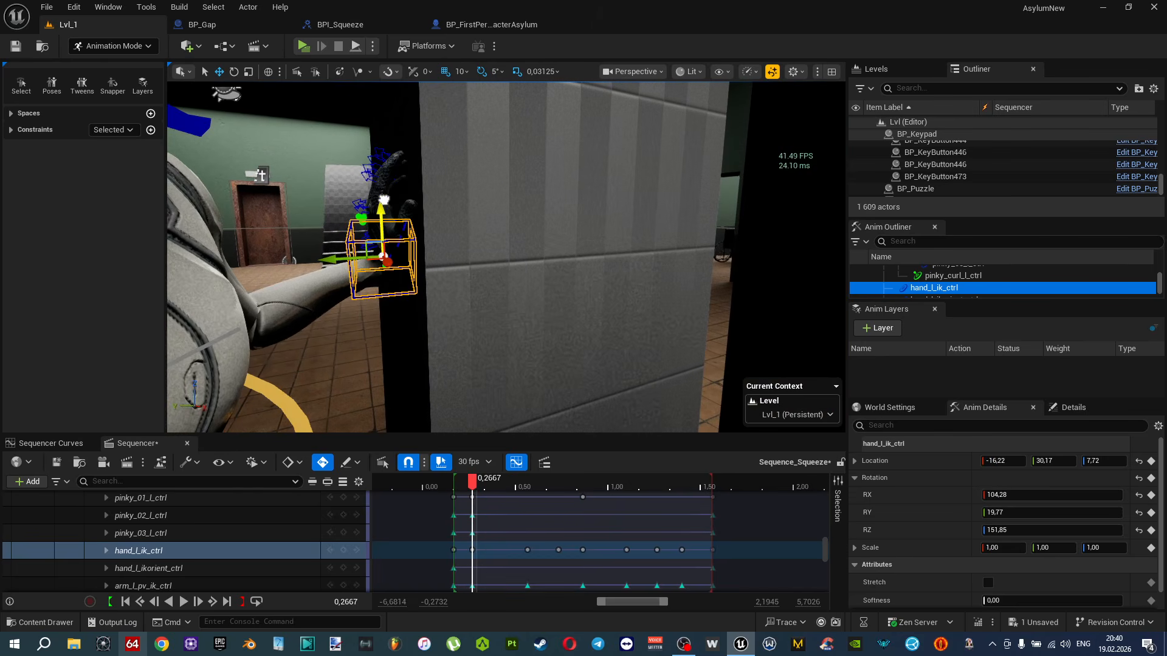
left_click_drag(382, 206, 384, 159)
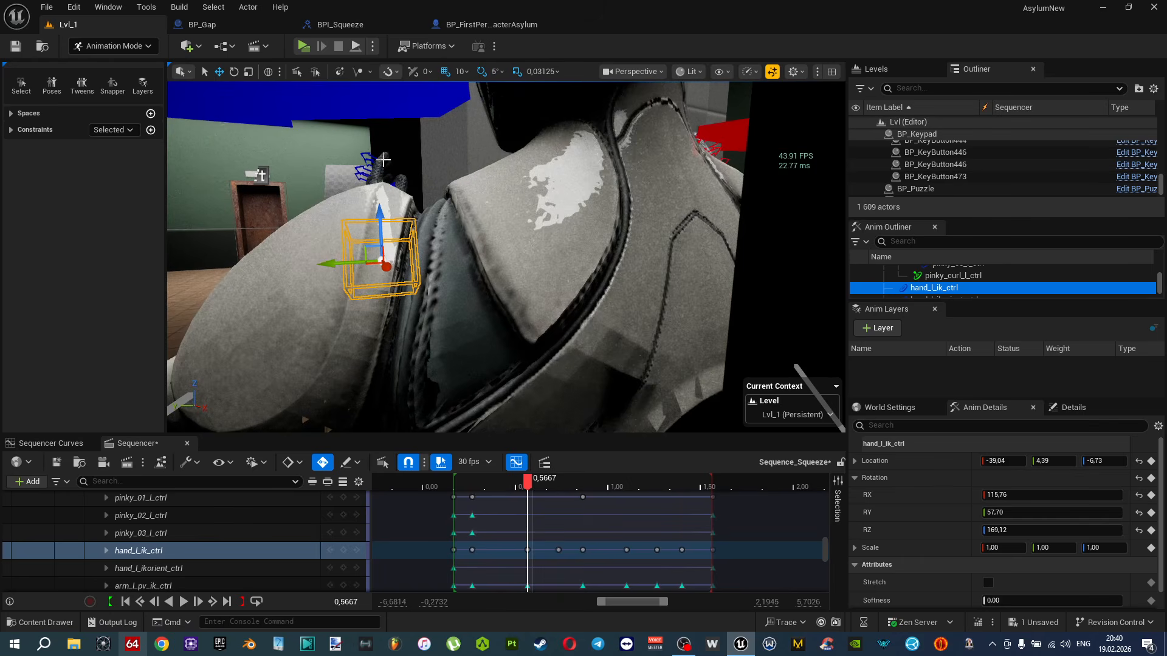
Move the left-hand IK control upward at the 0.5667 keyframe and check its pose at 0.7333.
left_click_drag(382, 263, 373, 182)
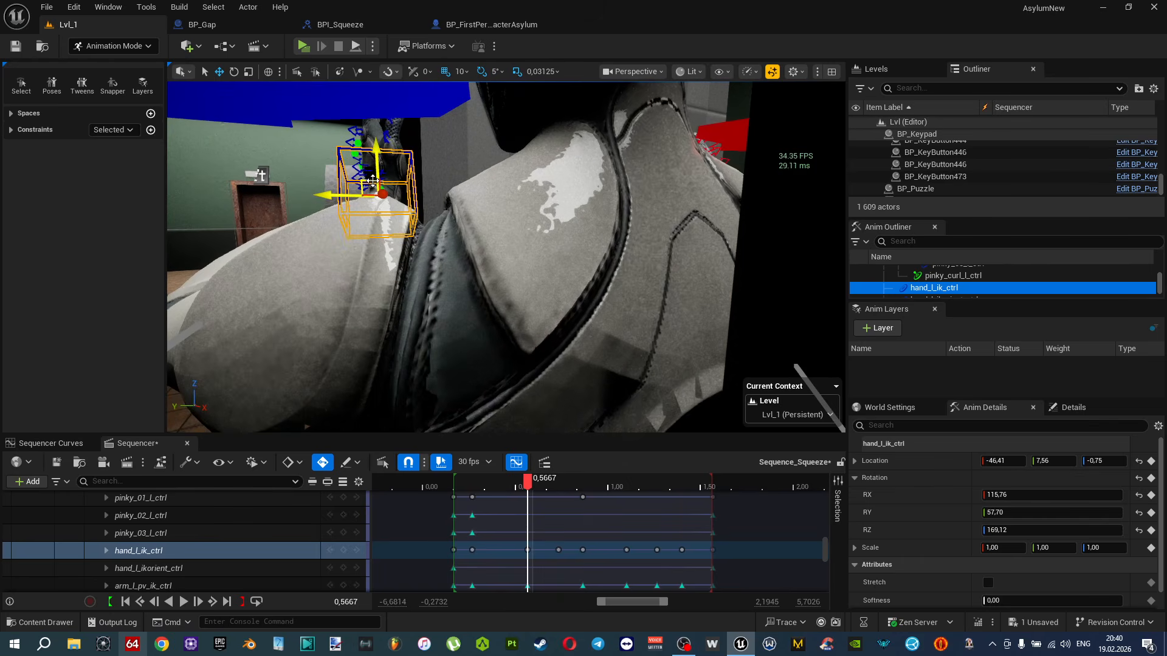
key("period")
right_click_drag(380, 181, 424, 185)
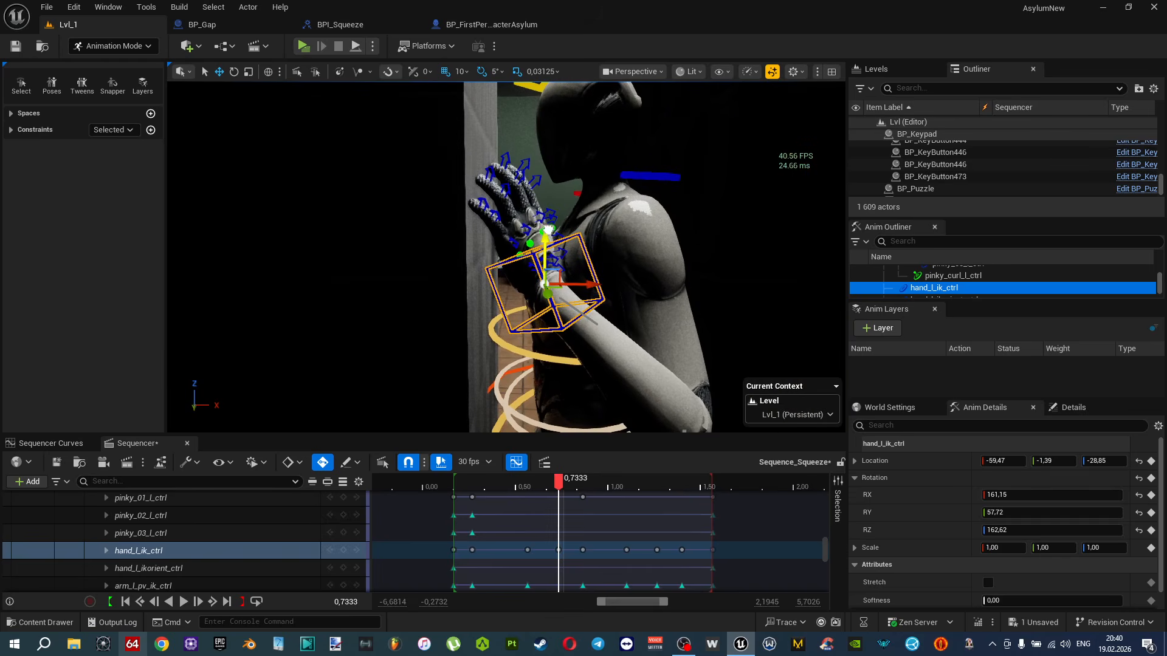
mouse_move(551, 207)
right_mouse_down()
mouse_move(562, 200)
mouse_move(548, 187)
right_mouse_up()
Review the left hand at the 0.8667, 1.10 and 1.2667 keyframes and raise its IK control at 1.40.
key("period")
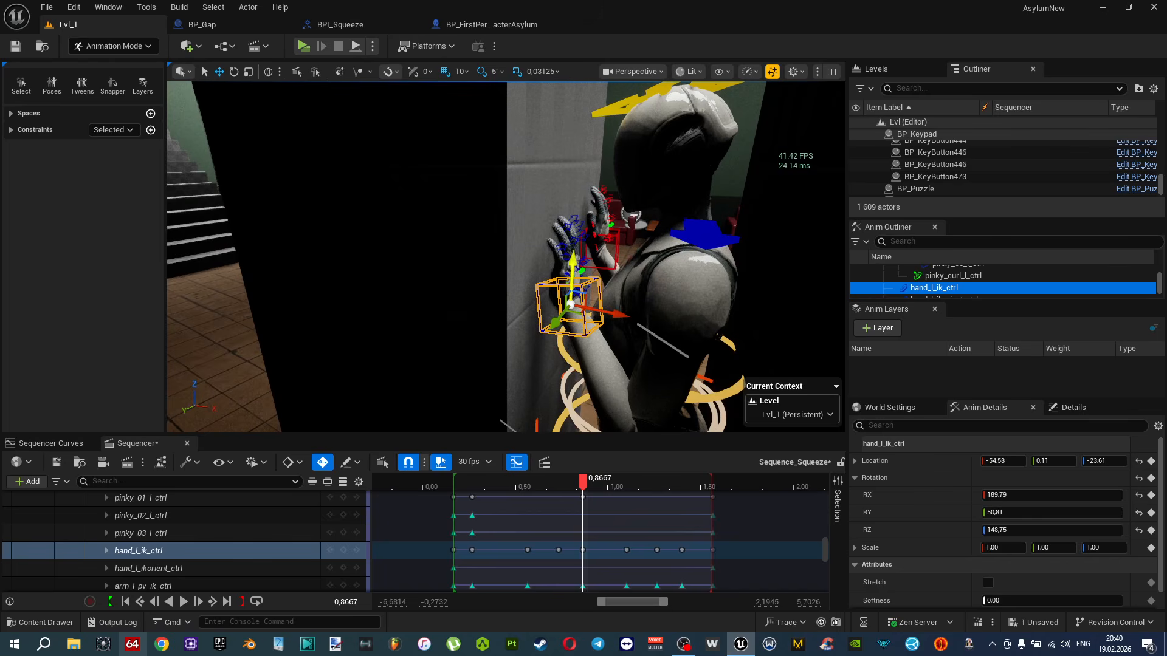
key("period")
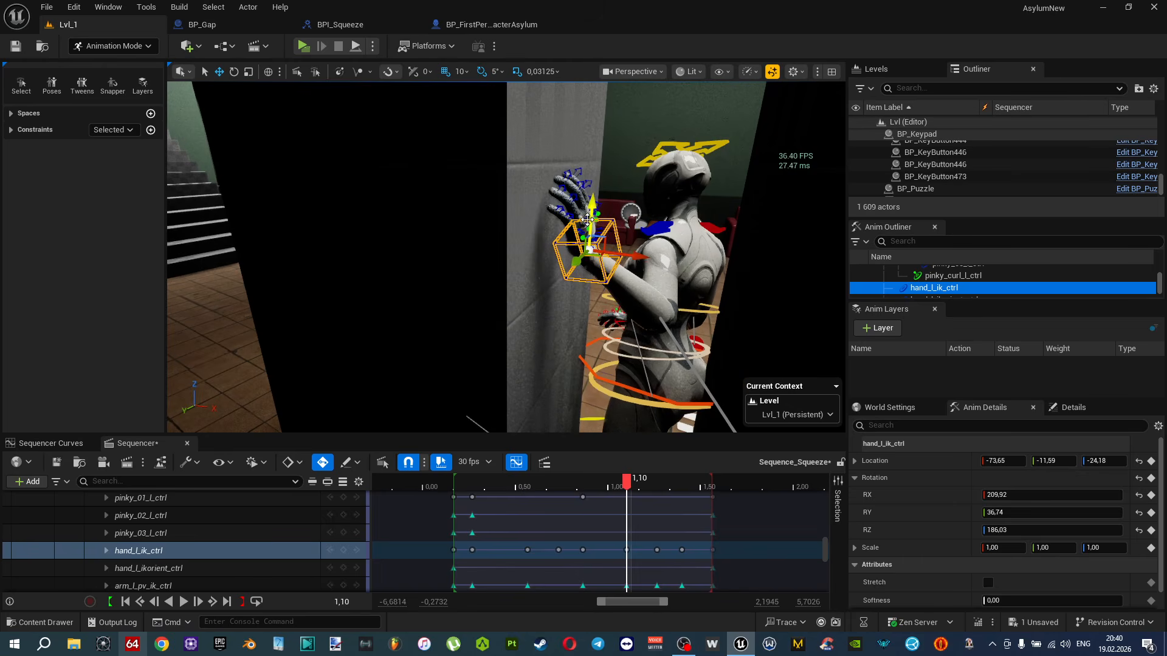
key("period")
right_click_drag(656, 318, 655, 316)
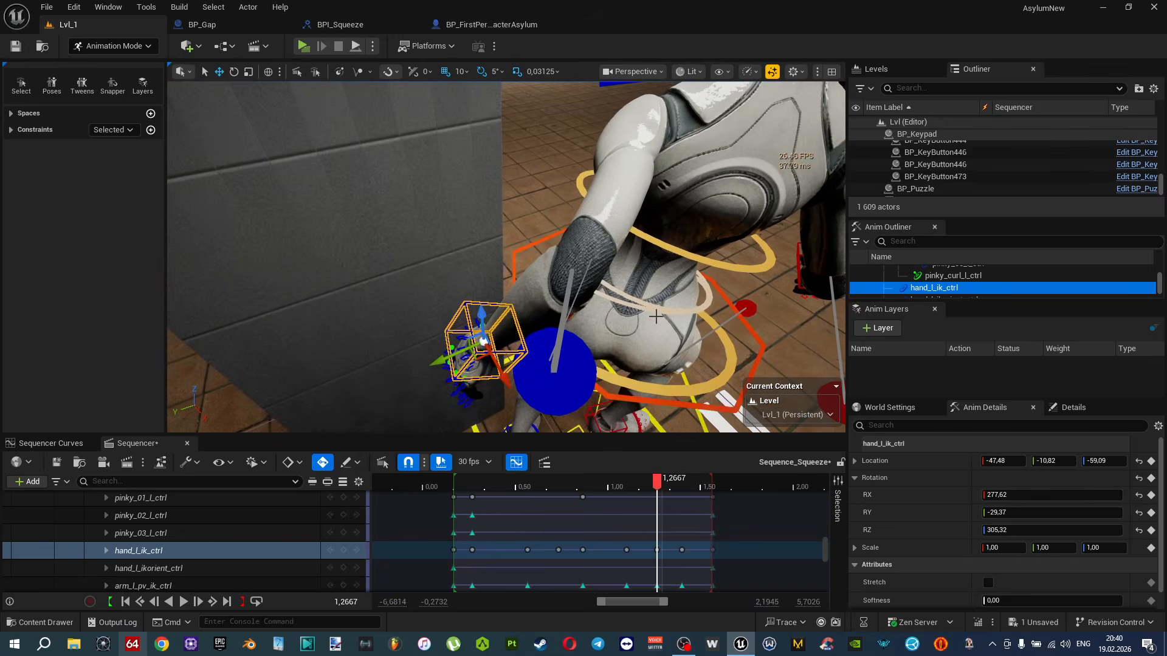
key("period")
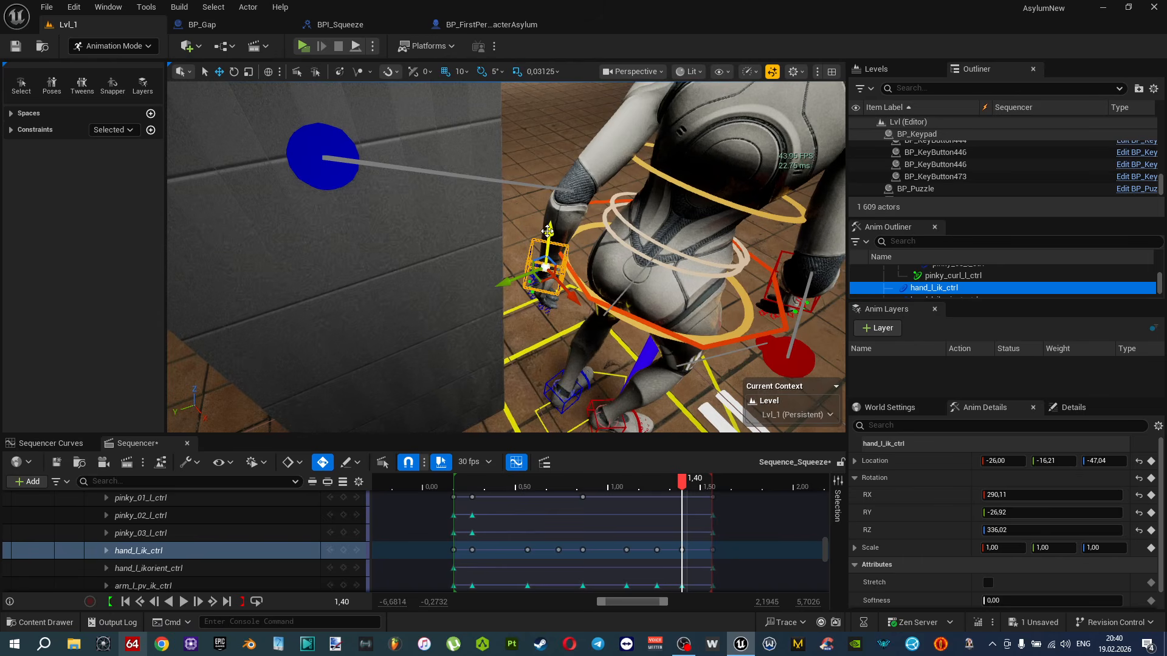
left_click_drag(547, 231, 544, 200)
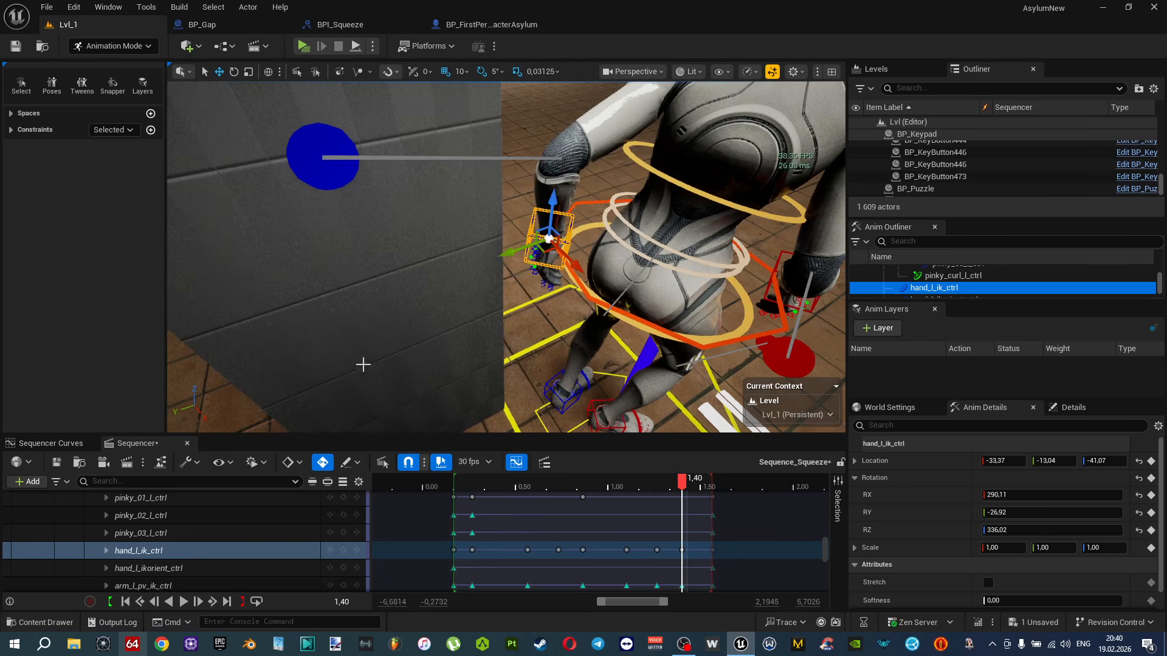
Play back the squeeze animation to check the hand motion, and return the playhead to the sequence start.
right_click_drag(283, 393, 282, 393)
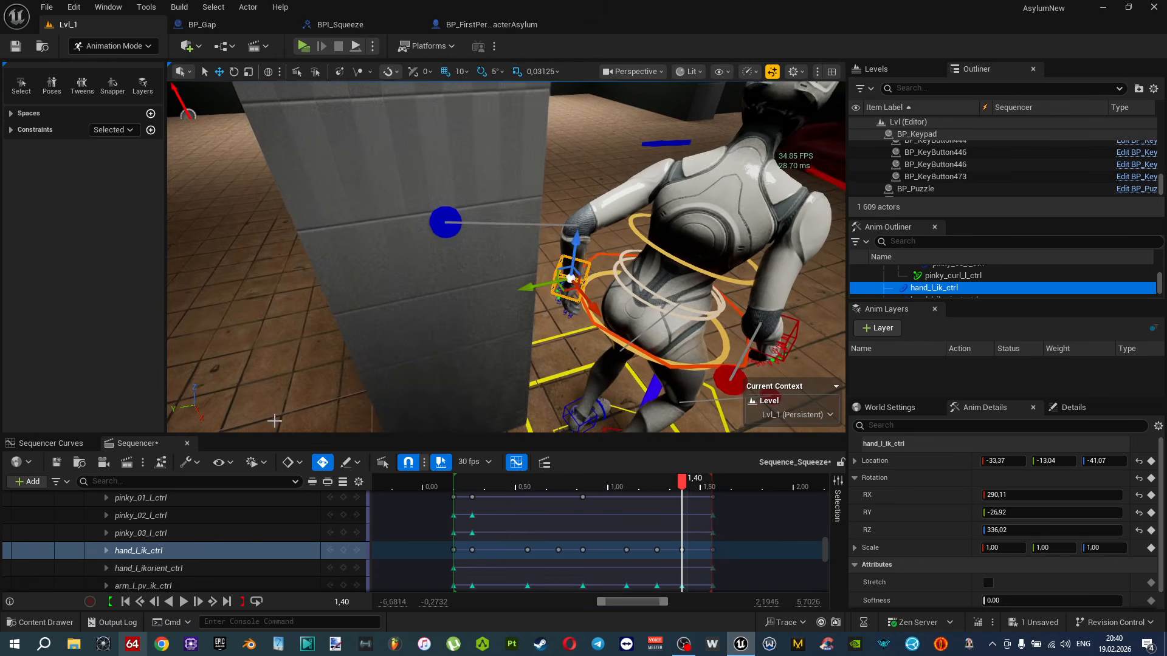
key("space")
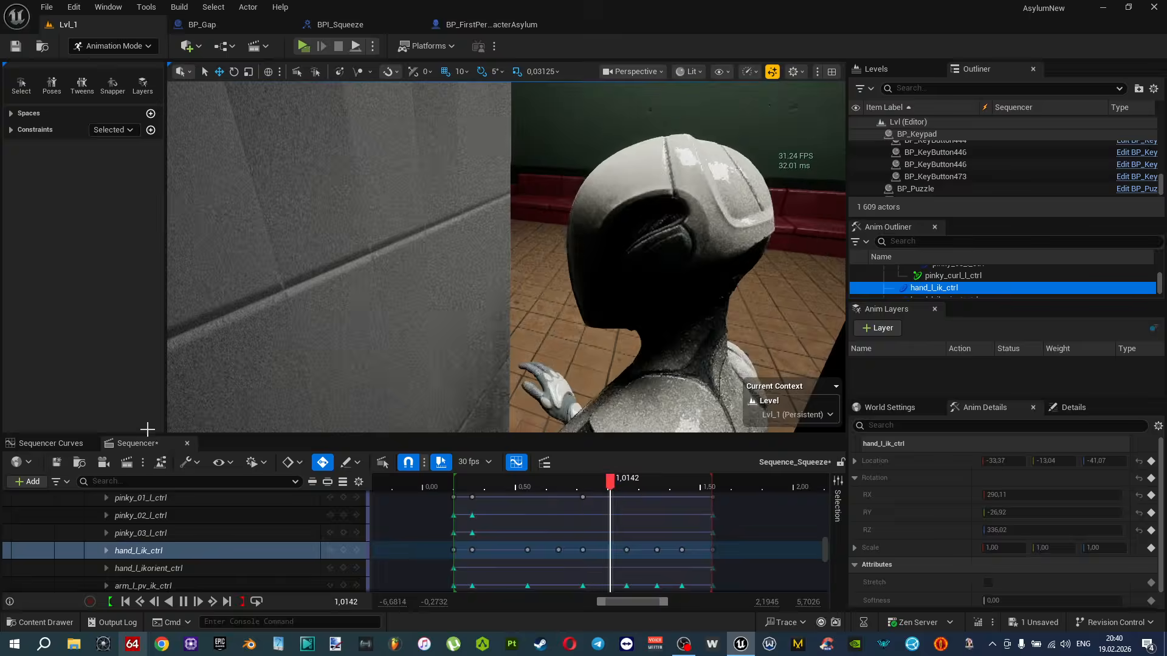
left_click(125, 601)
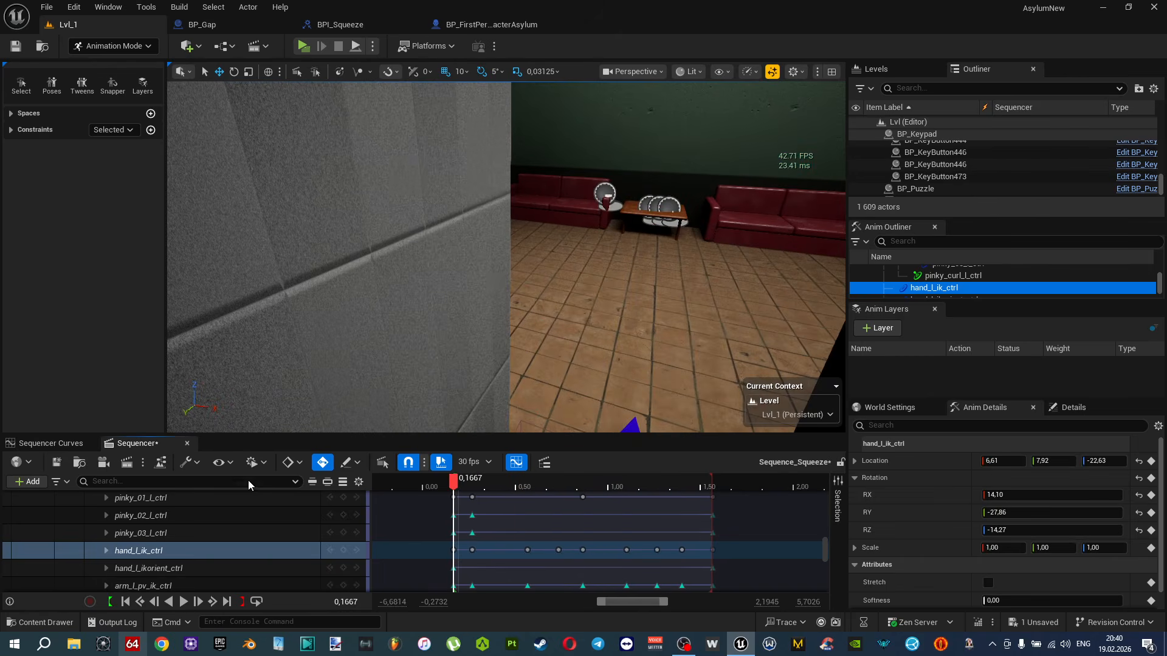
Save the level sequence and get the Anim_Squeeze asset's name from the Squeeze folder for reuse.
key("ctrl+s")
left_click(40, 622)
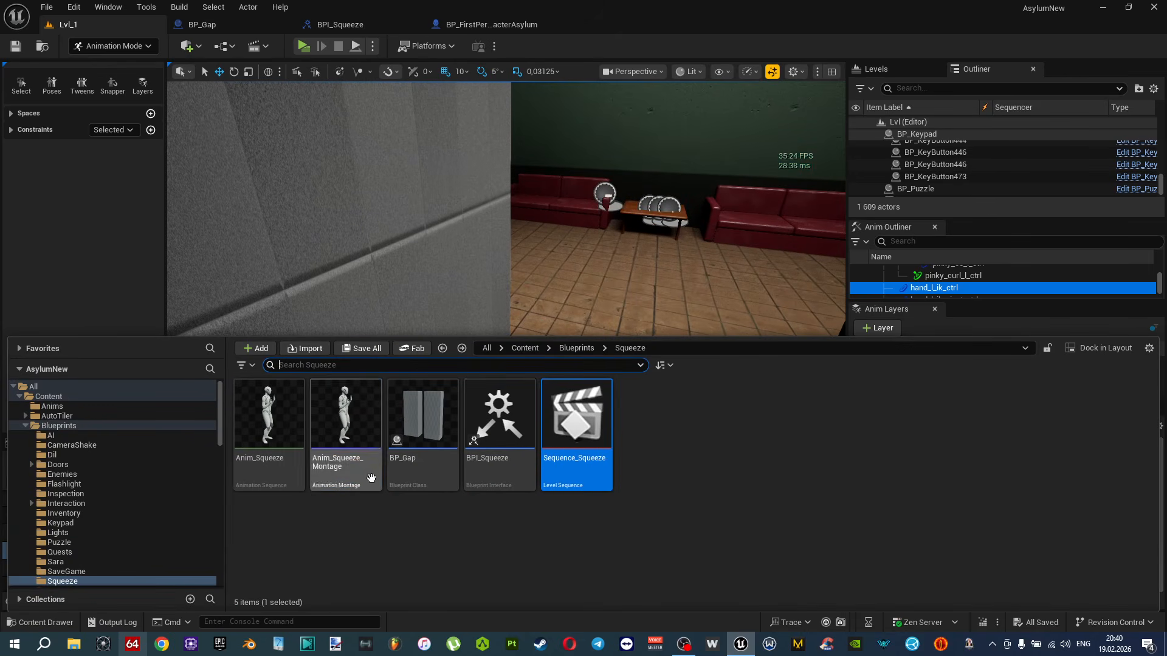
left_click(269, 420)
key("F2")
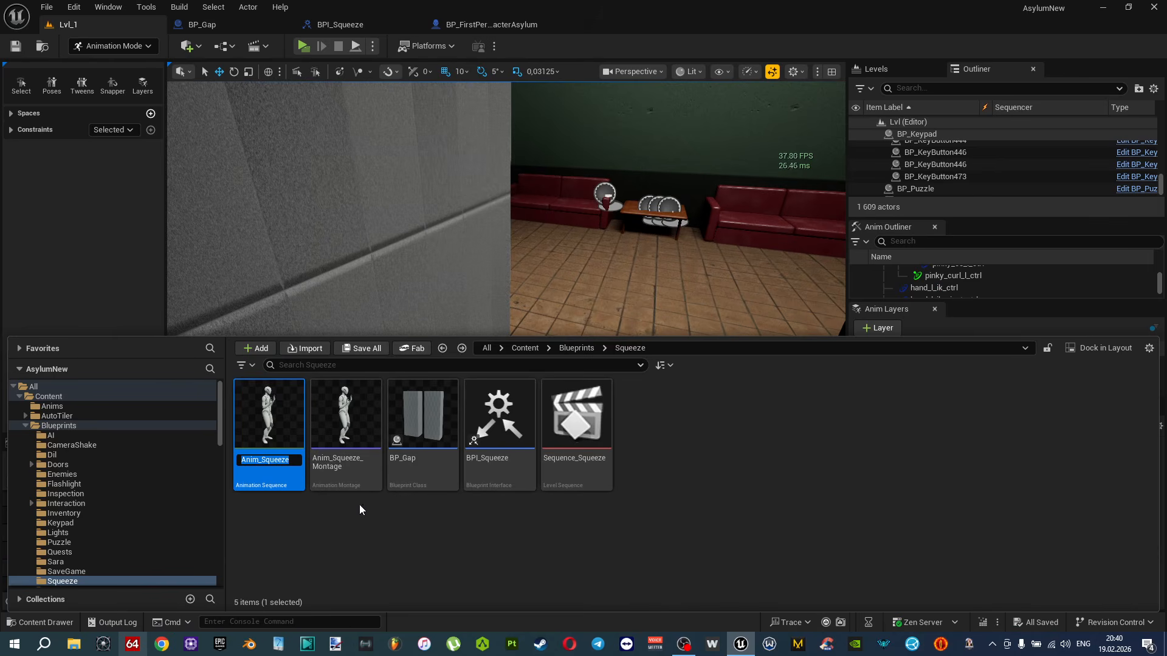
left_click(362, 509)
key("ctrl+space")
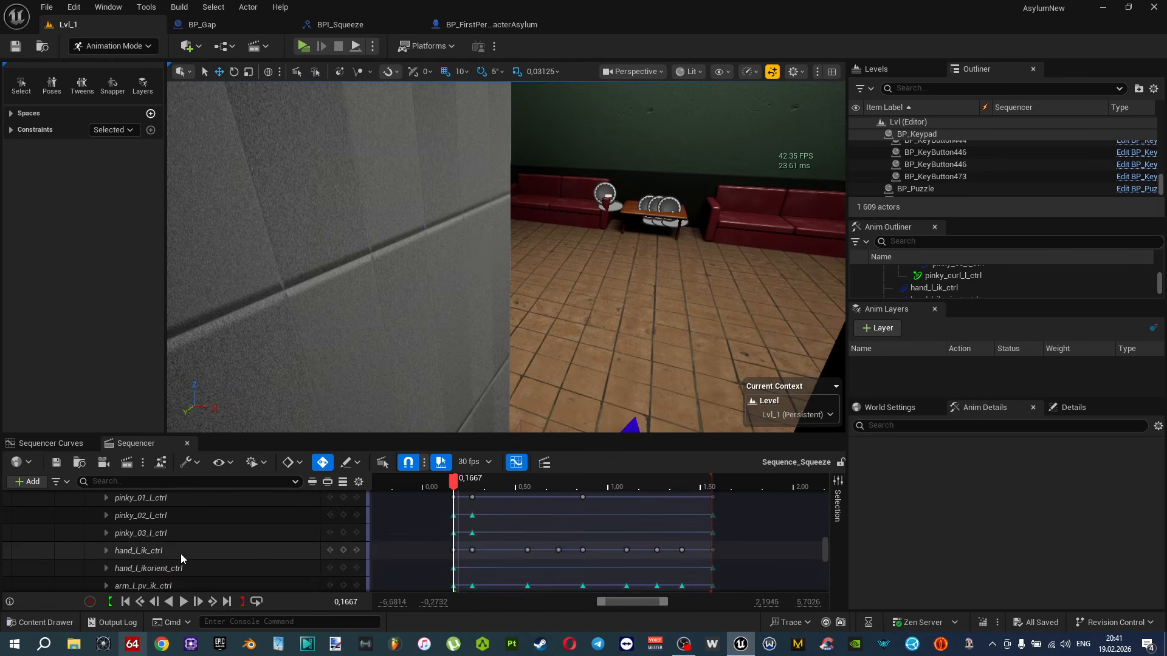
Bake the SKM_Quinn_Simple2 track to an animation sequence named Anim_Squeeze in Blueprints/Squeeze, replacing the existing asset.
left_click_drag(825, 556, 823, 506)
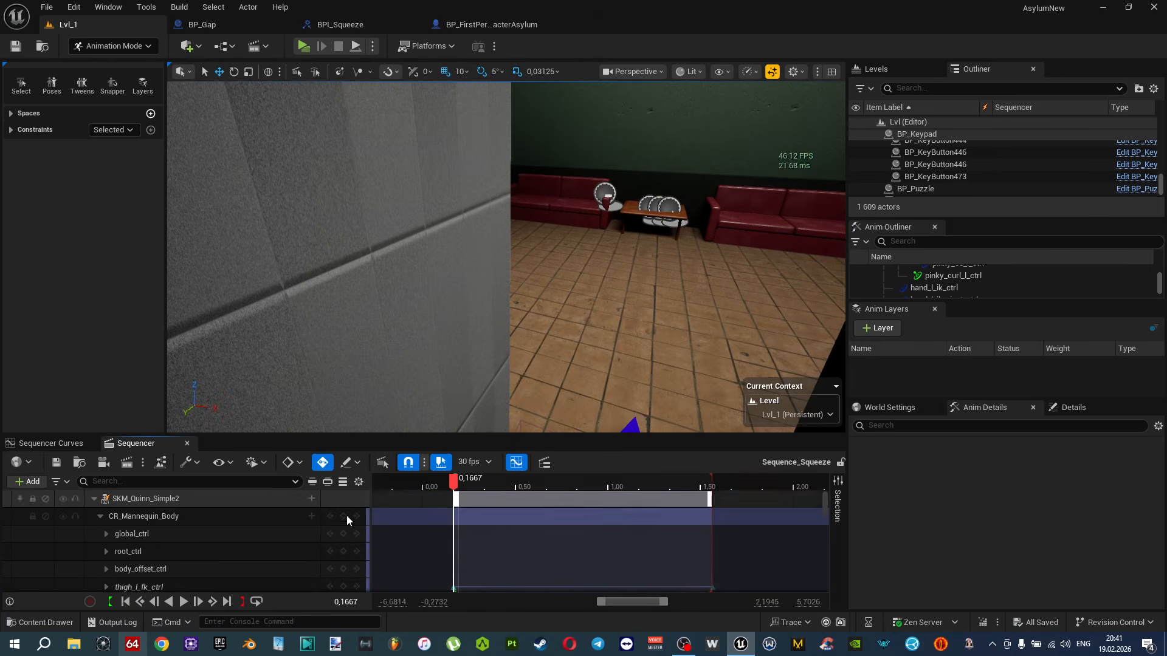
left_click(165, 505)
right_click(165, 505)
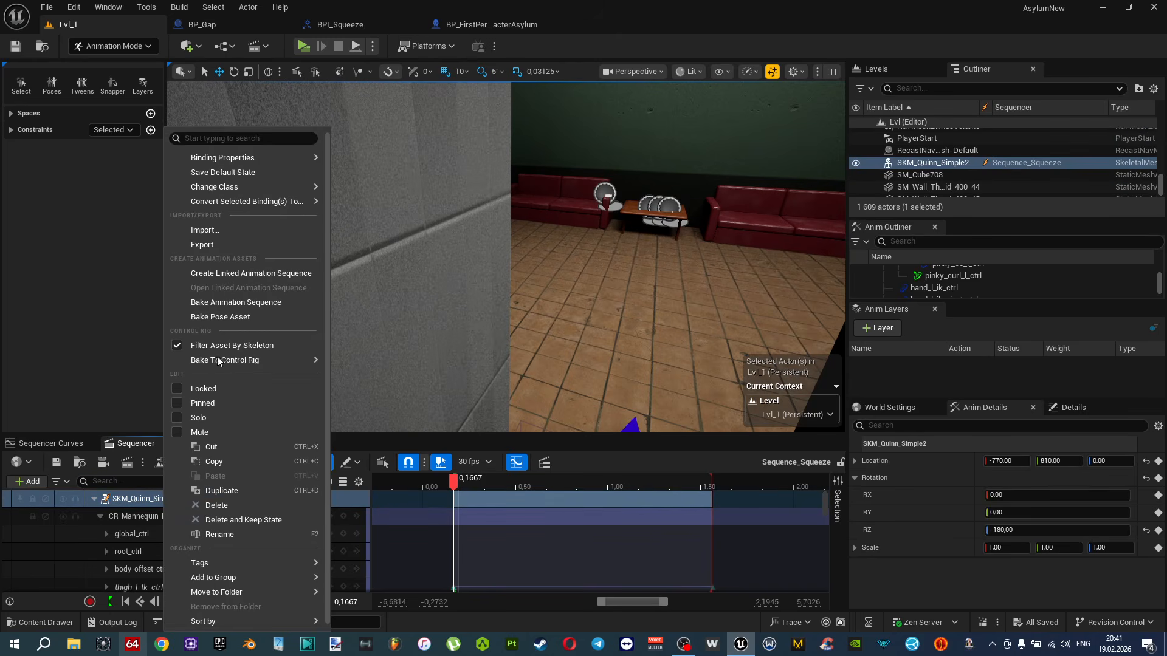
left_click(232, 303)
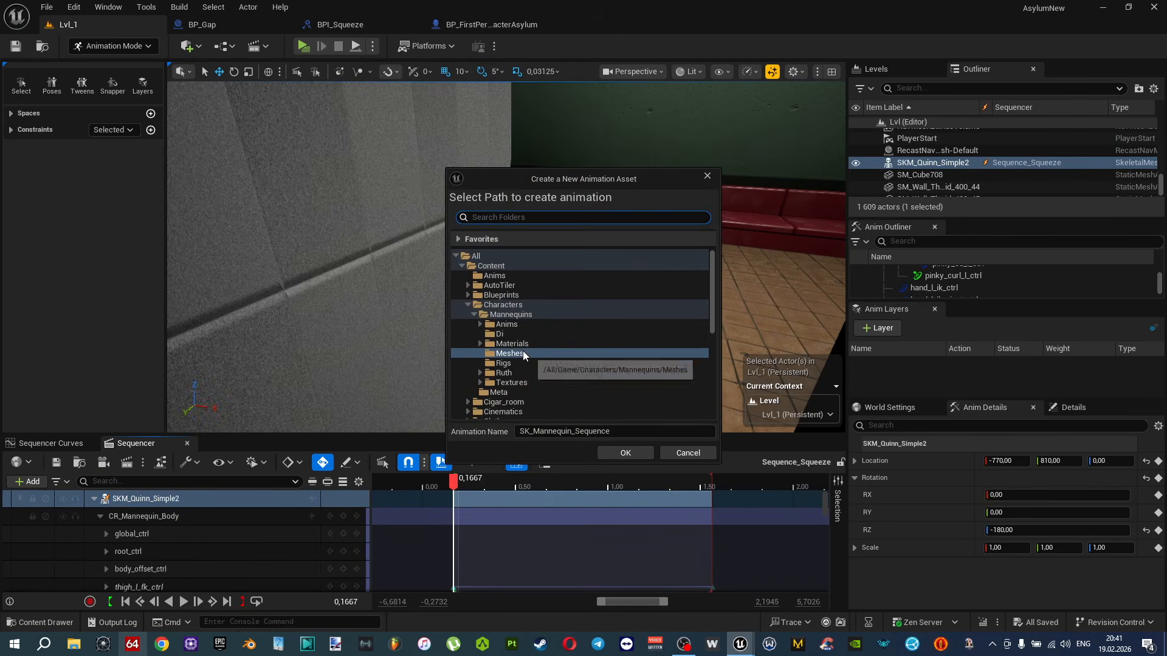
left_click(468, 295)
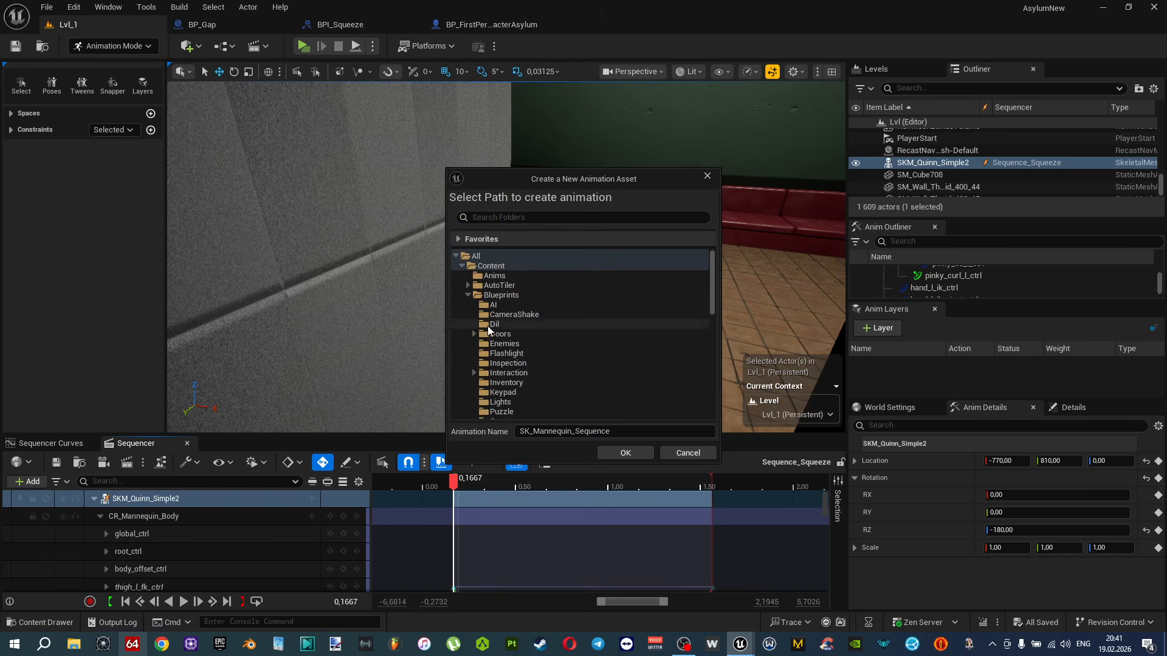
scroll(523, 396, "down", 3)
left_click(520, 384)
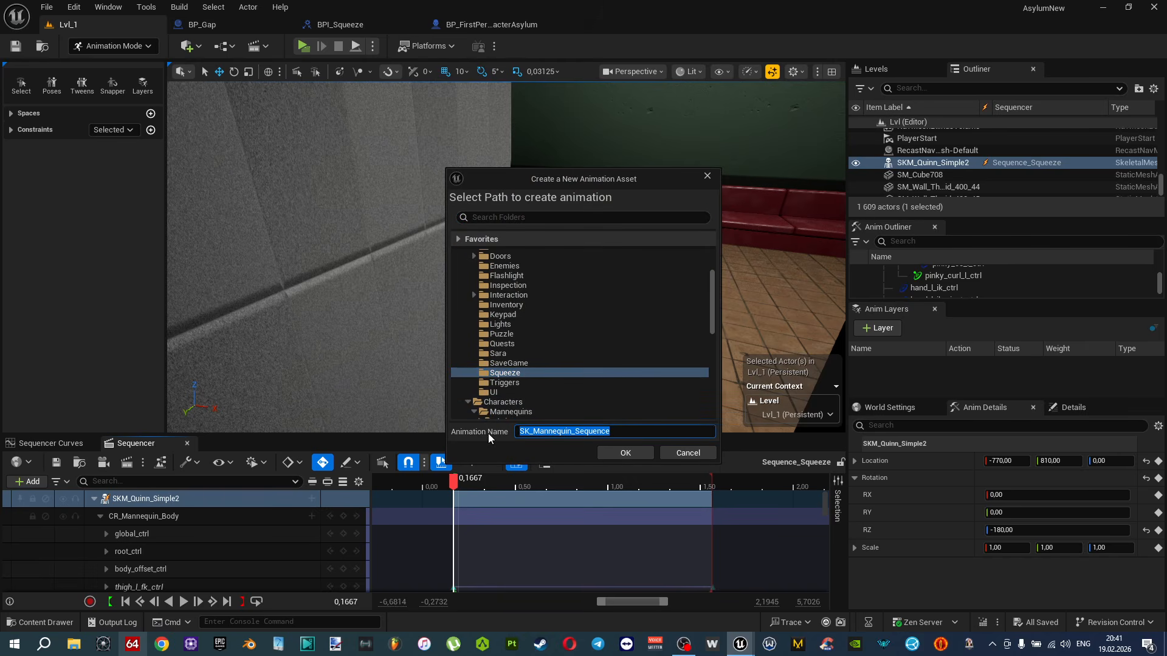
left_click(626, 454)
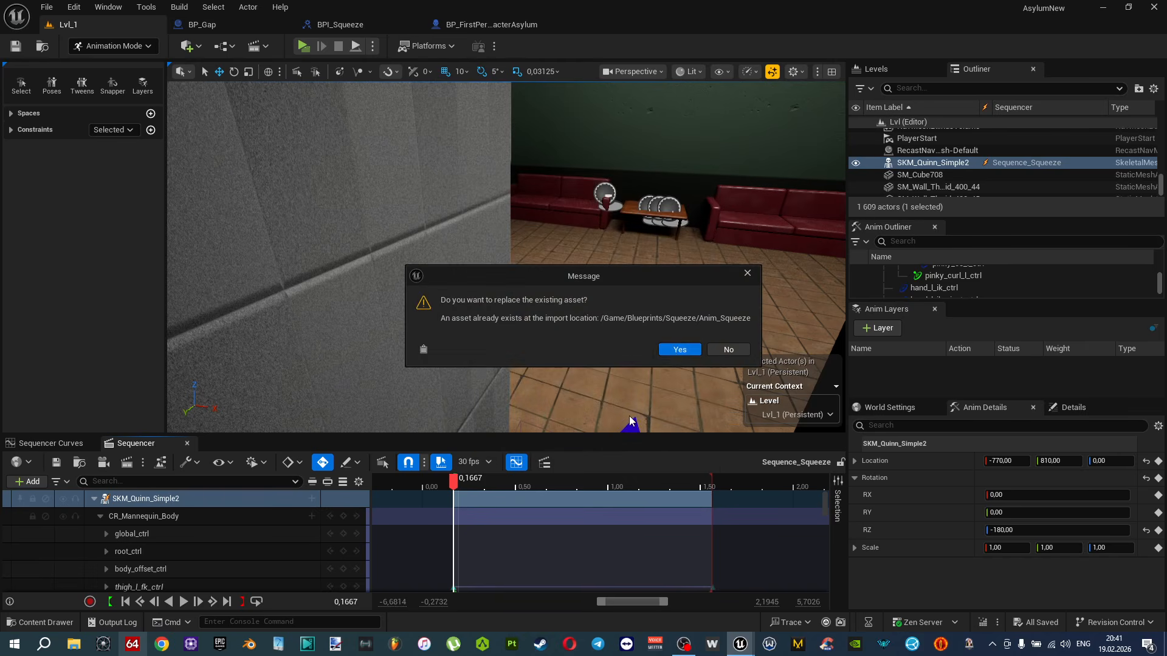
left_click(676, 350)
left_click(597, 452)
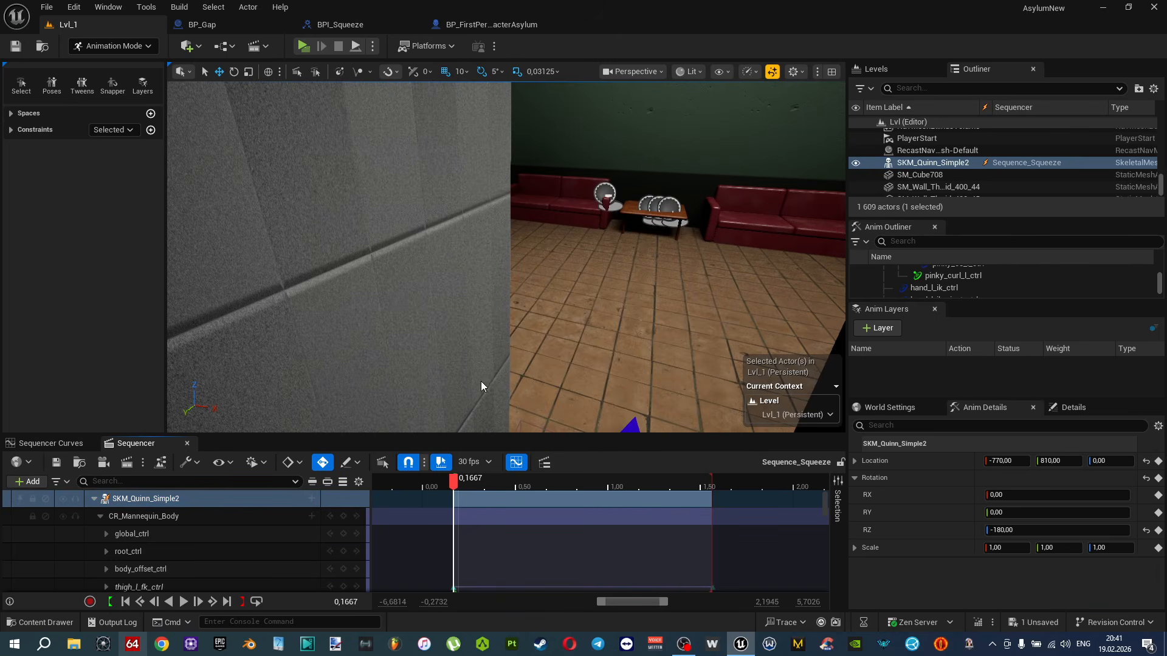
Switch the editor to Selection Mode and create an animation montage from Anim_Squeeze, accepting the default name.
key("shift+1")
key("ctrl+space")
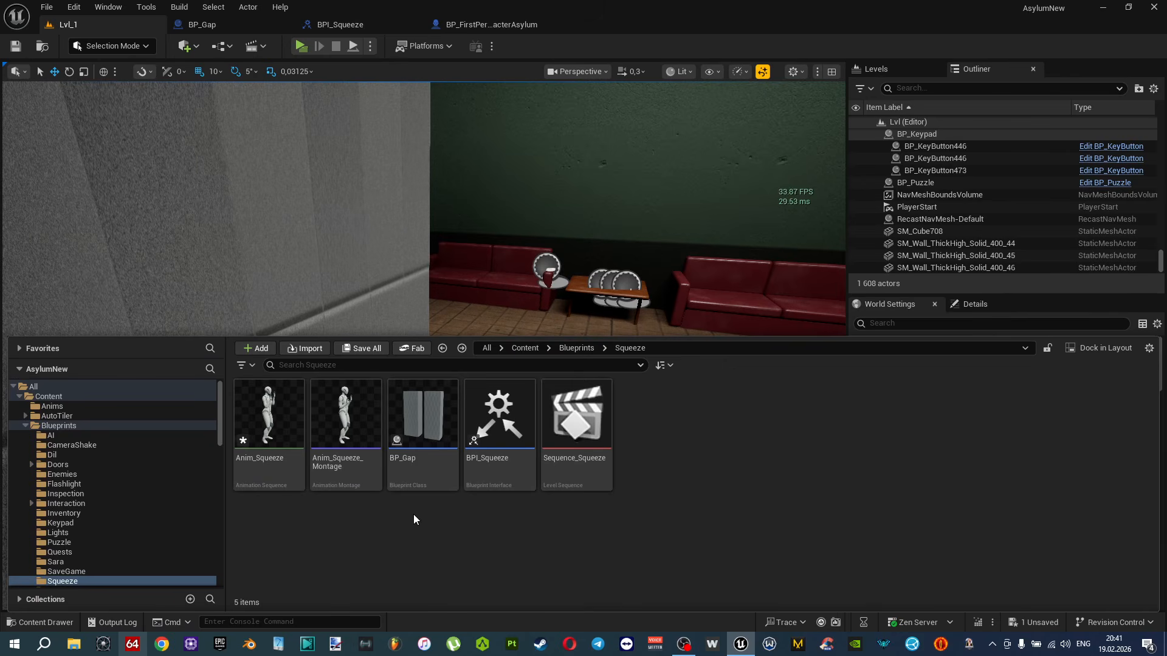
right_click(281, 420)
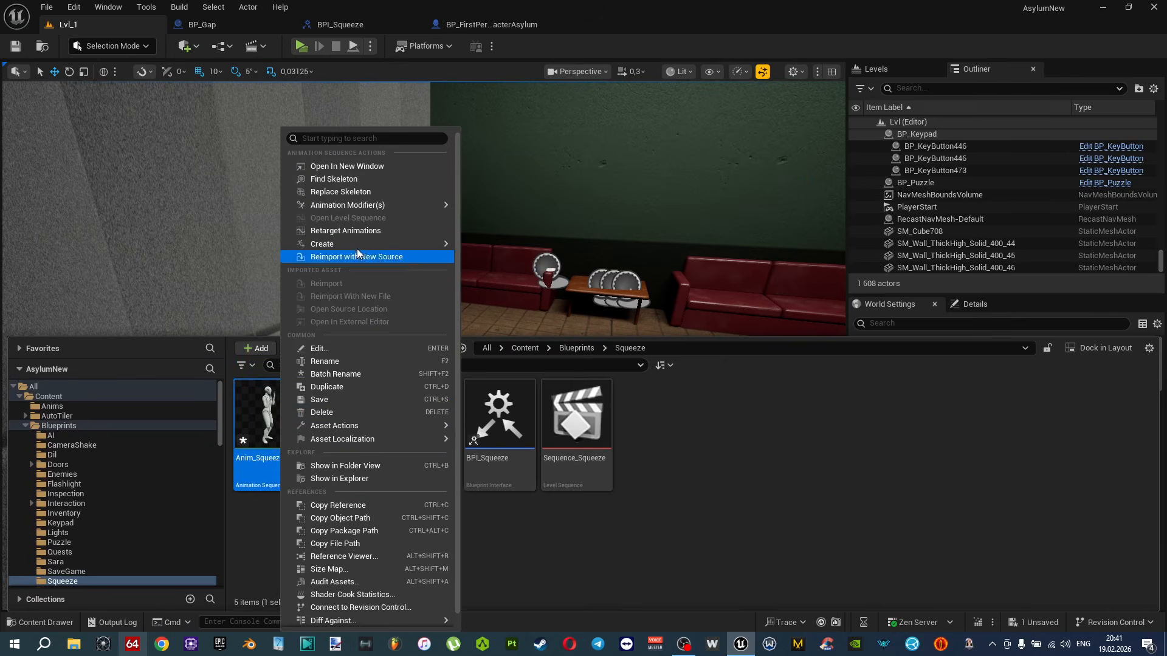
mouse_move(358, 243)
left_click(486, 262)
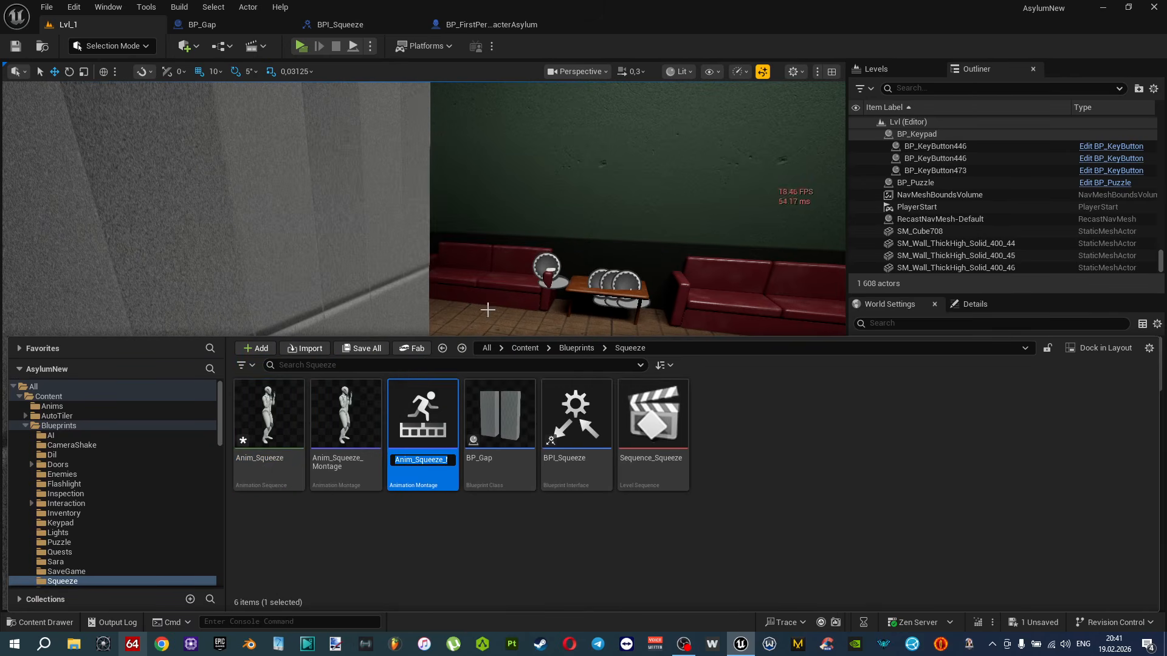
key("Return")
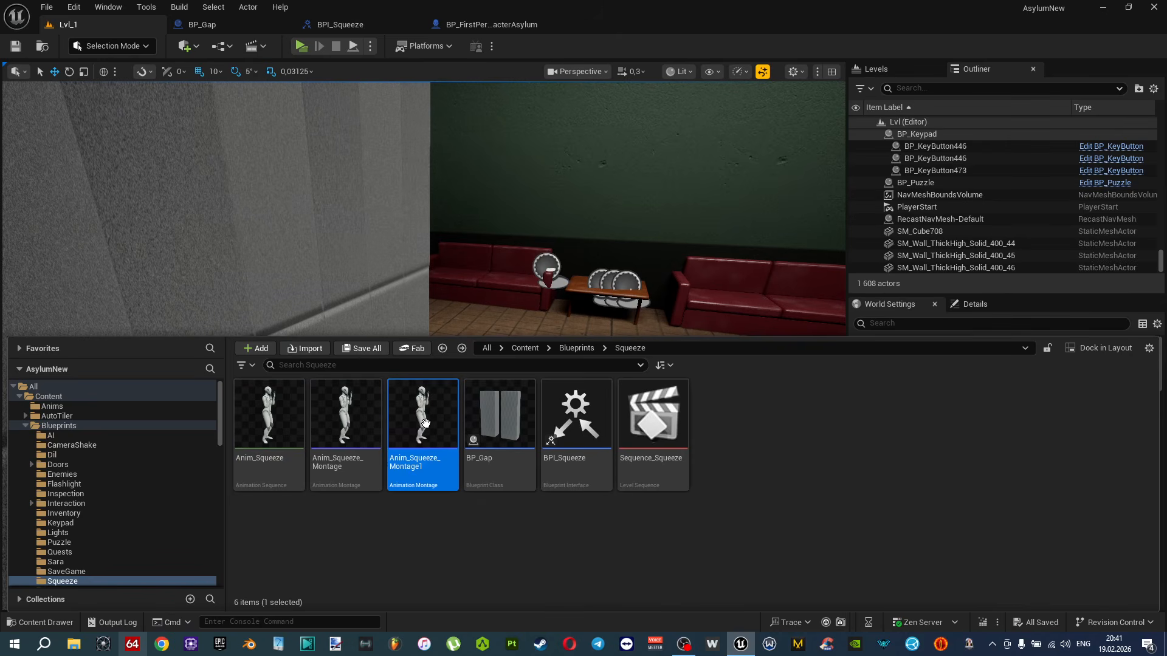
Set the Blend In time of the new montage Anim_Squeeze_Montage1 to 0 and save it.
double_click(420, 399)
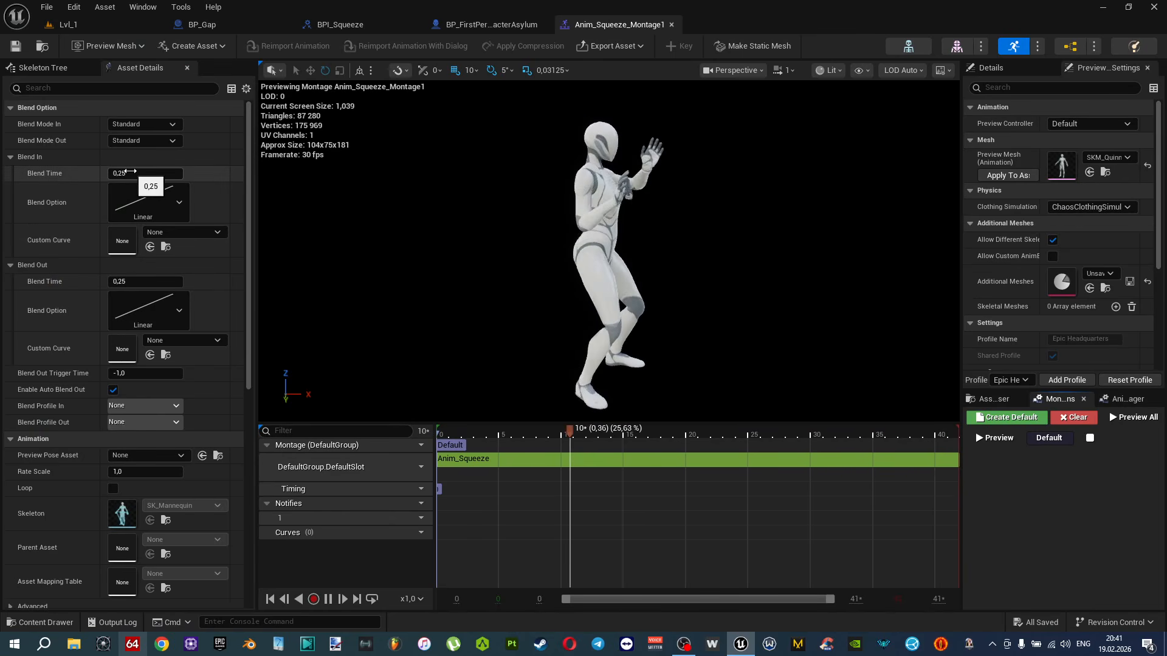
left_click(130, 173)
type("0")
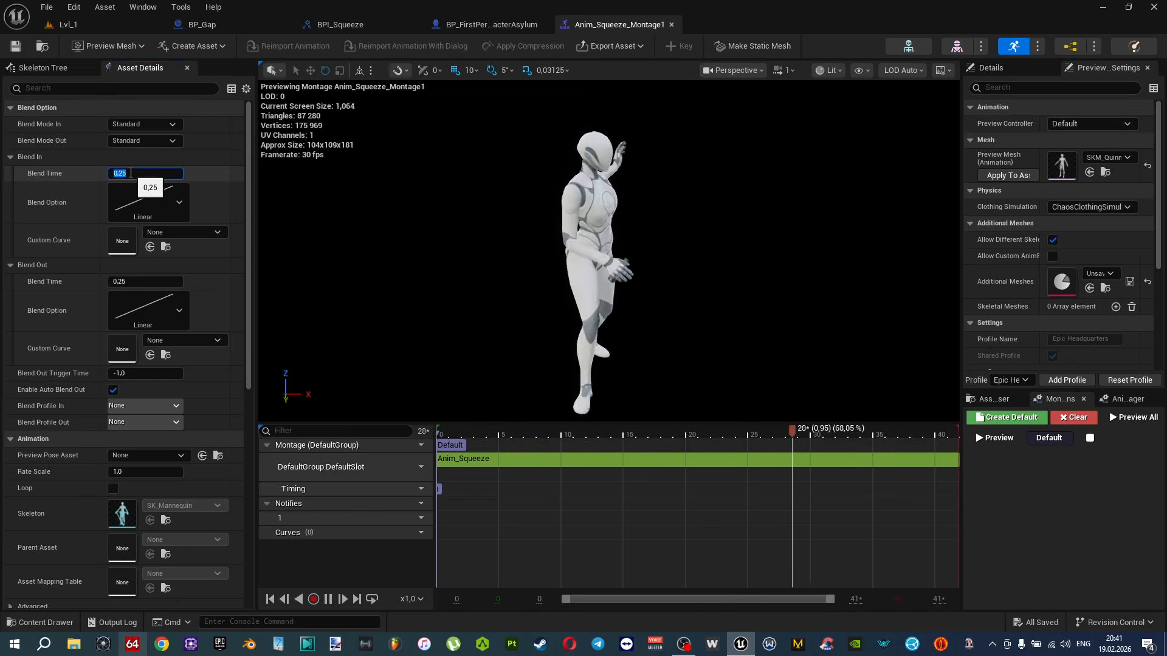
key("Return")
left_click(16, 47)
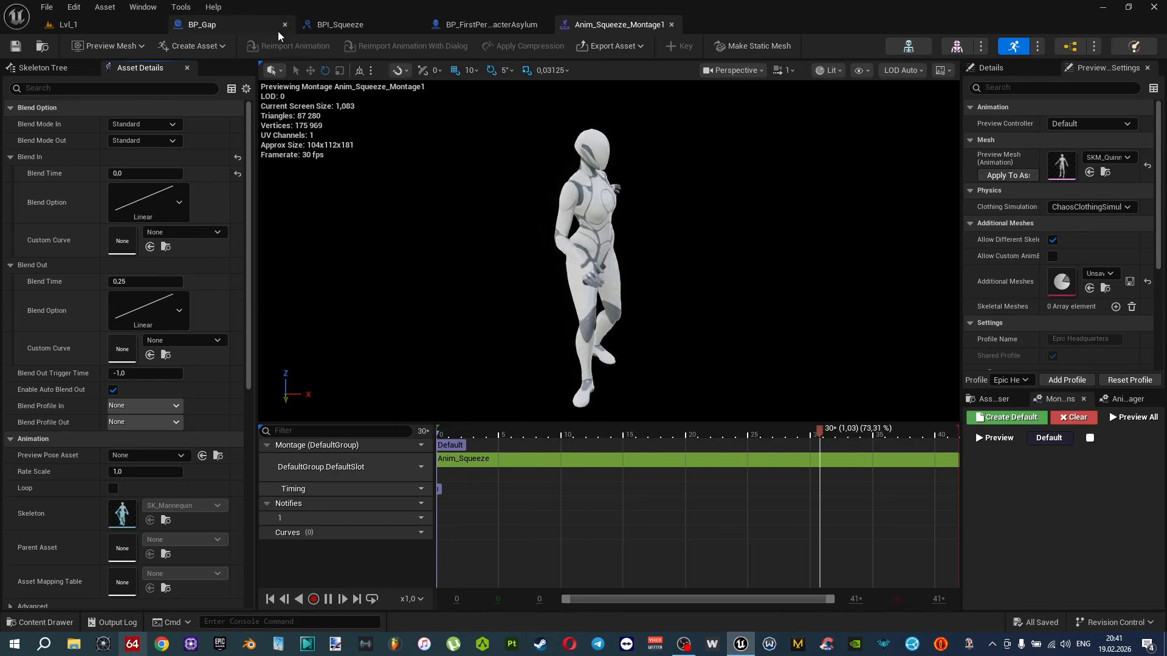
Assign Anim_Squeeze_Montage1 as the Montage to Play on the Play Montage node in BP_FirstPersonCharacterAsylum's Graph_Squeeze.
left_click(486, 23)
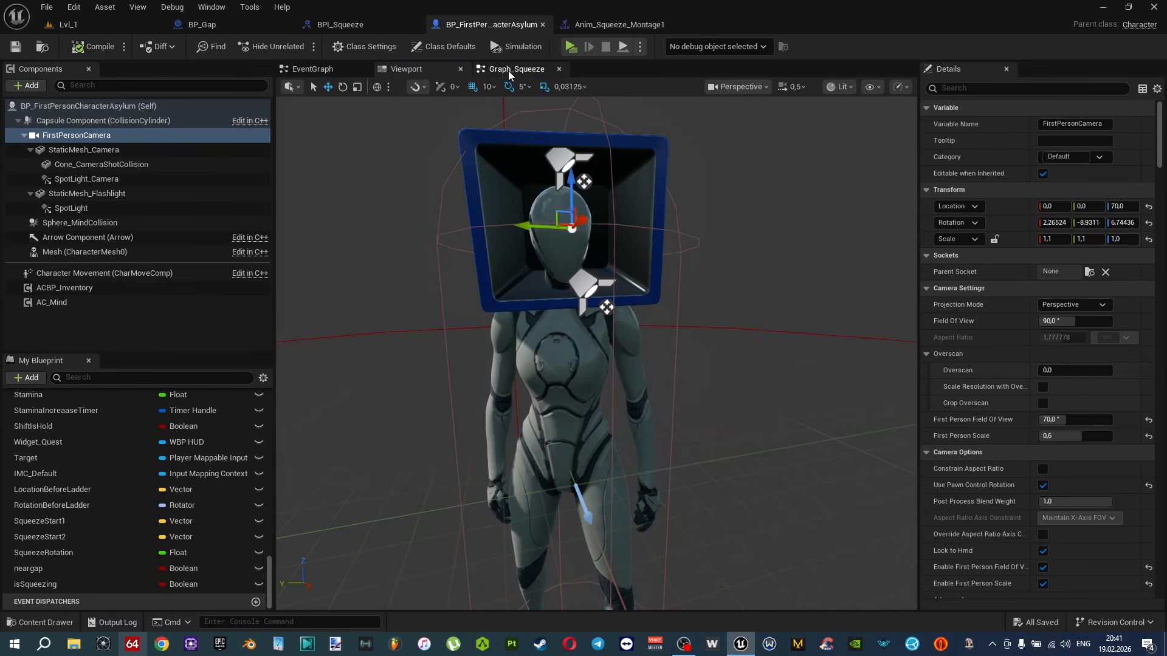
left_click(510, 70)
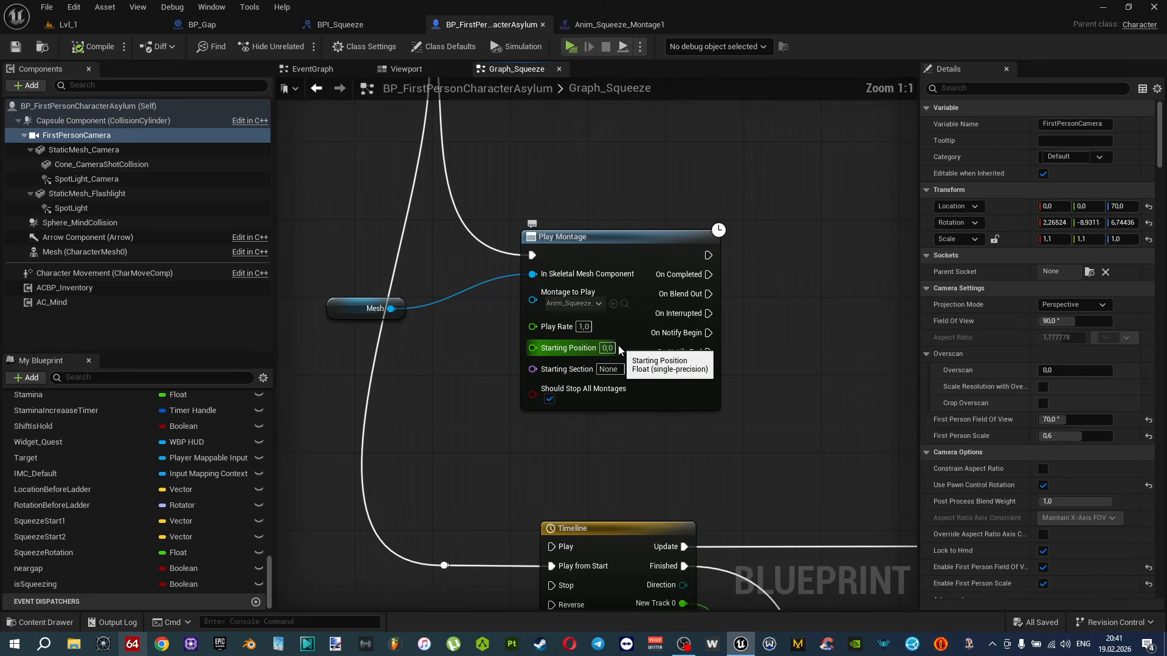
key("ctrl+space")
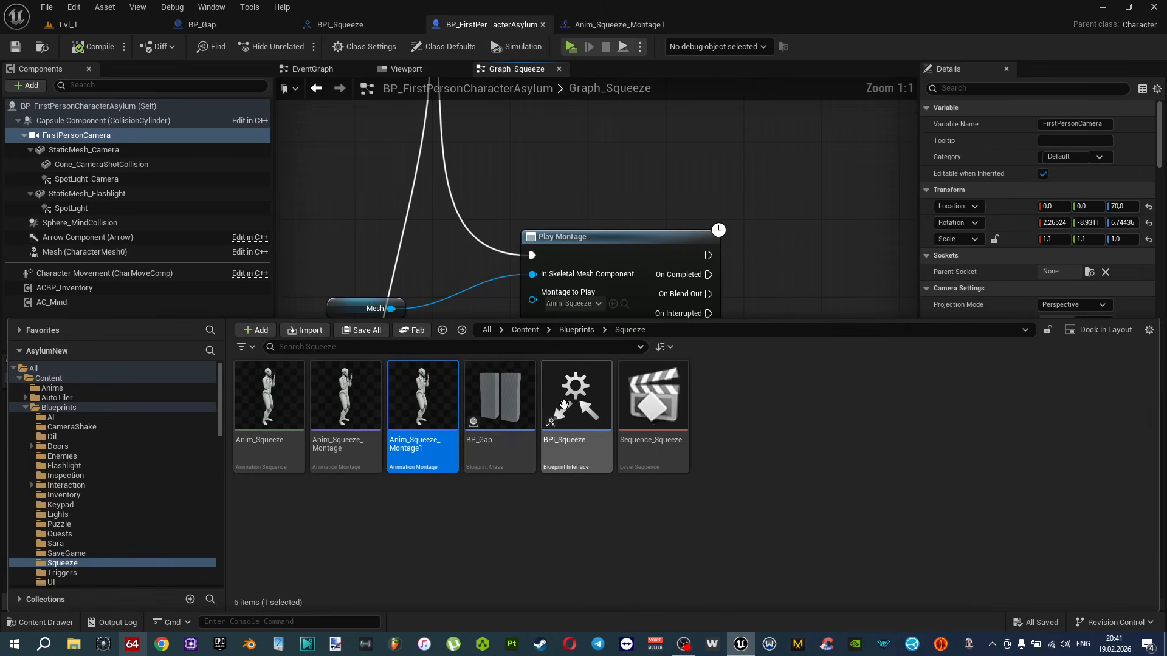
left_click(612, 304)
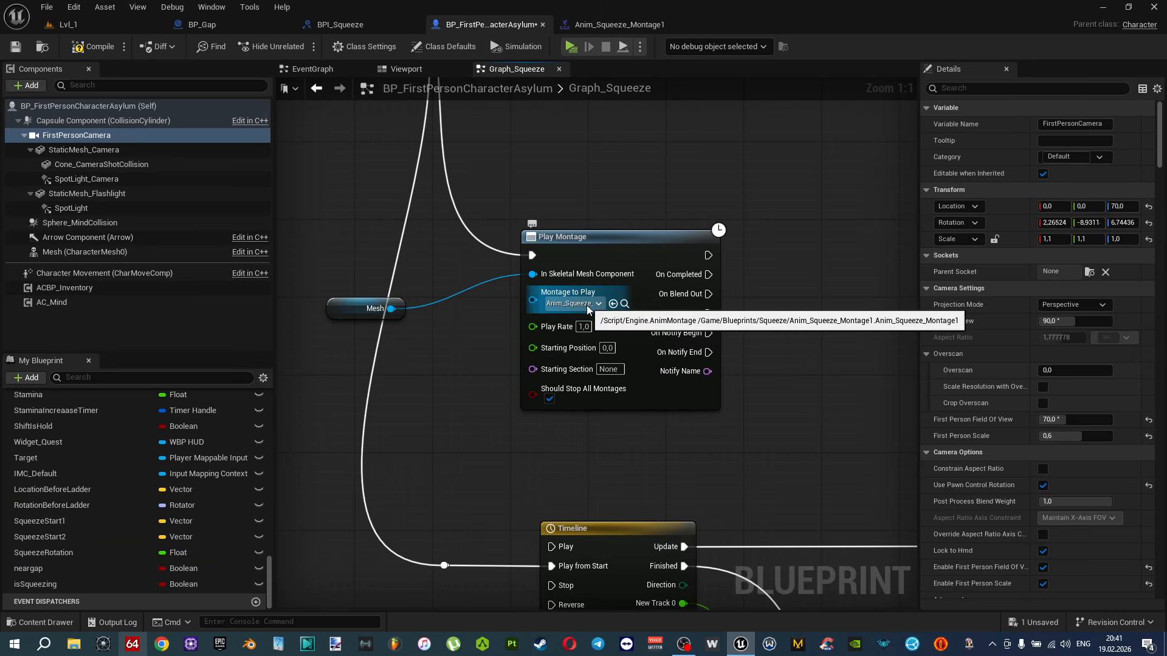
Playtest the level, squeezing through the gap repeatedly to check the new squeeze montage in first person, and end the session.
left_click(570, 47)
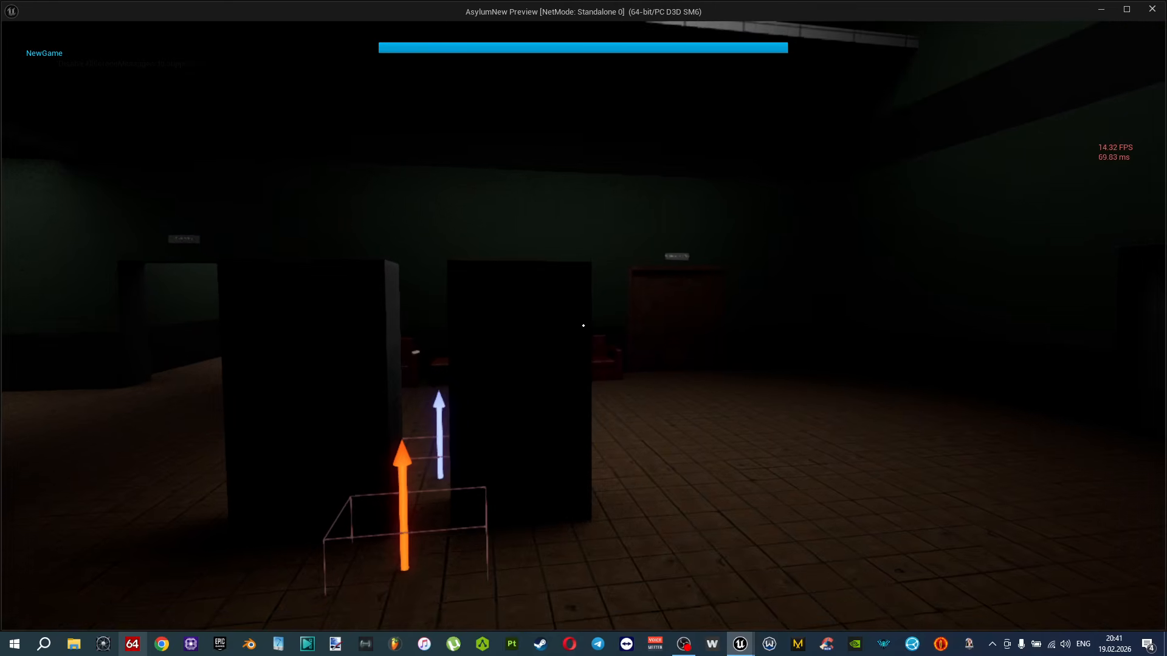
key("w")
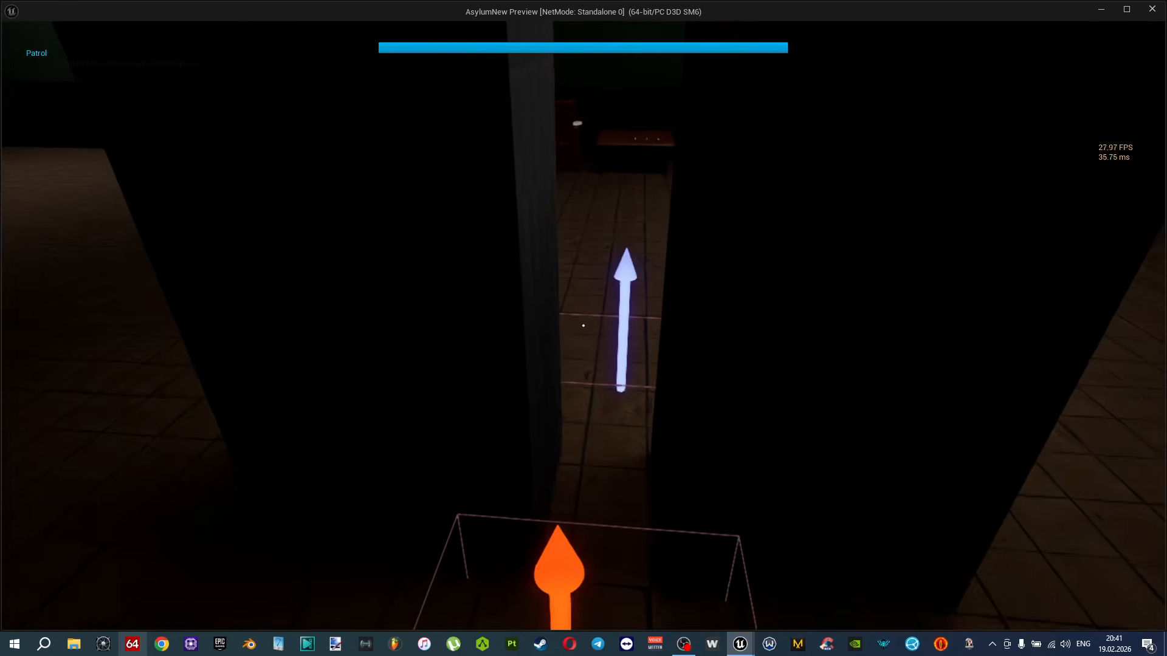
key("w")
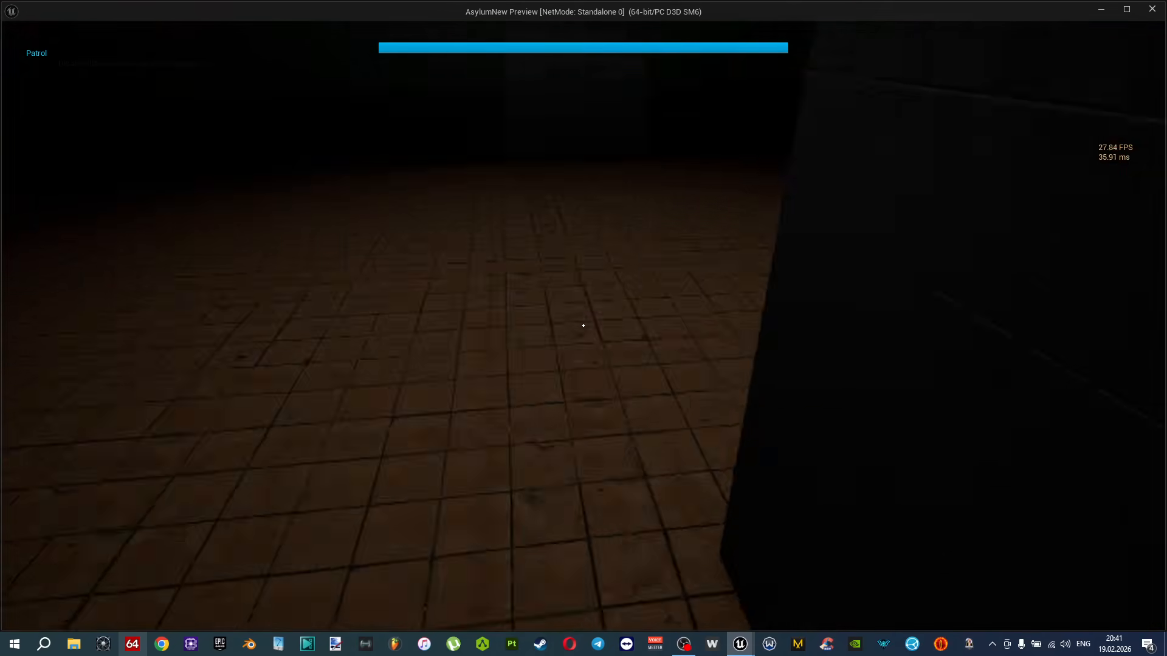
key("w")
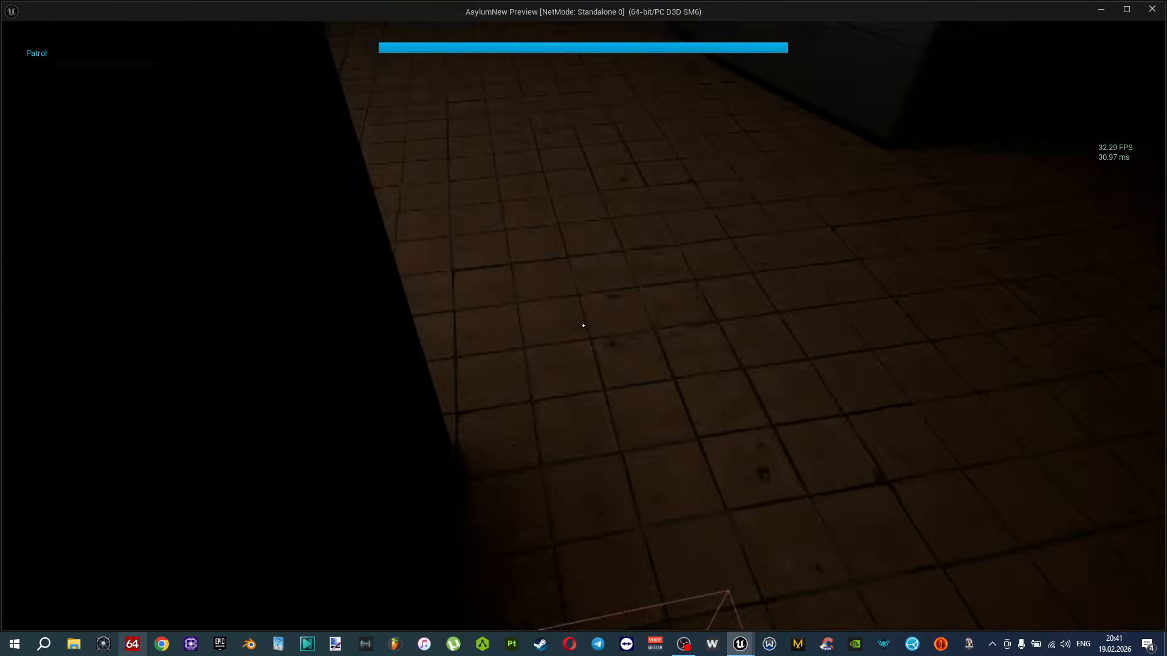
key("w")
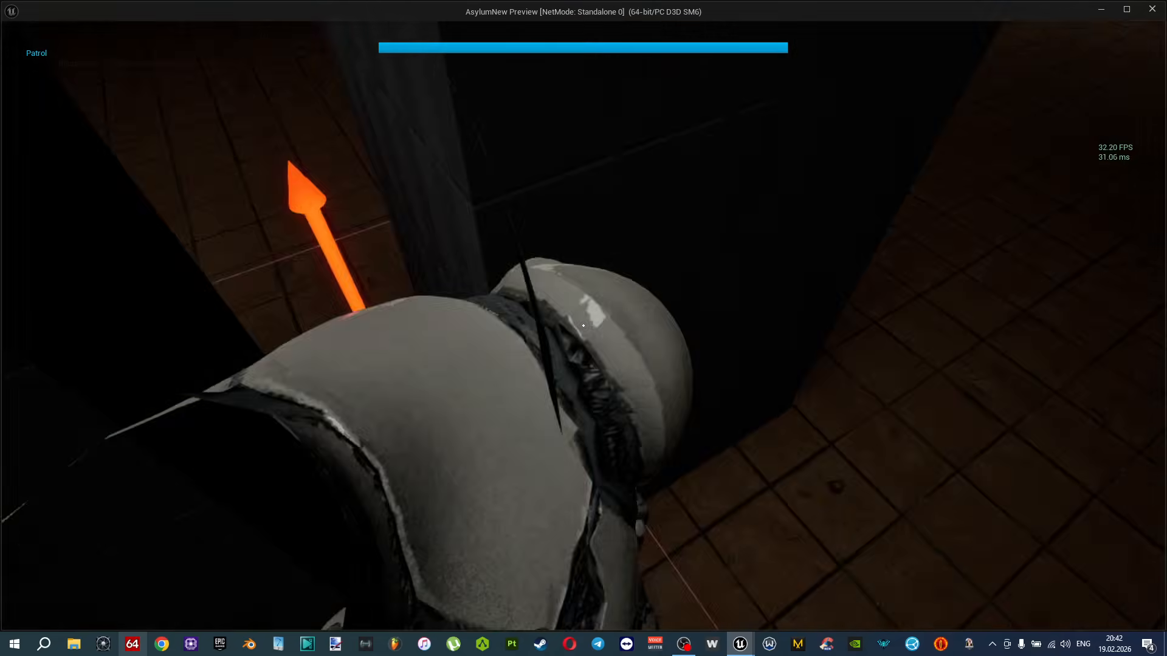
key("w")
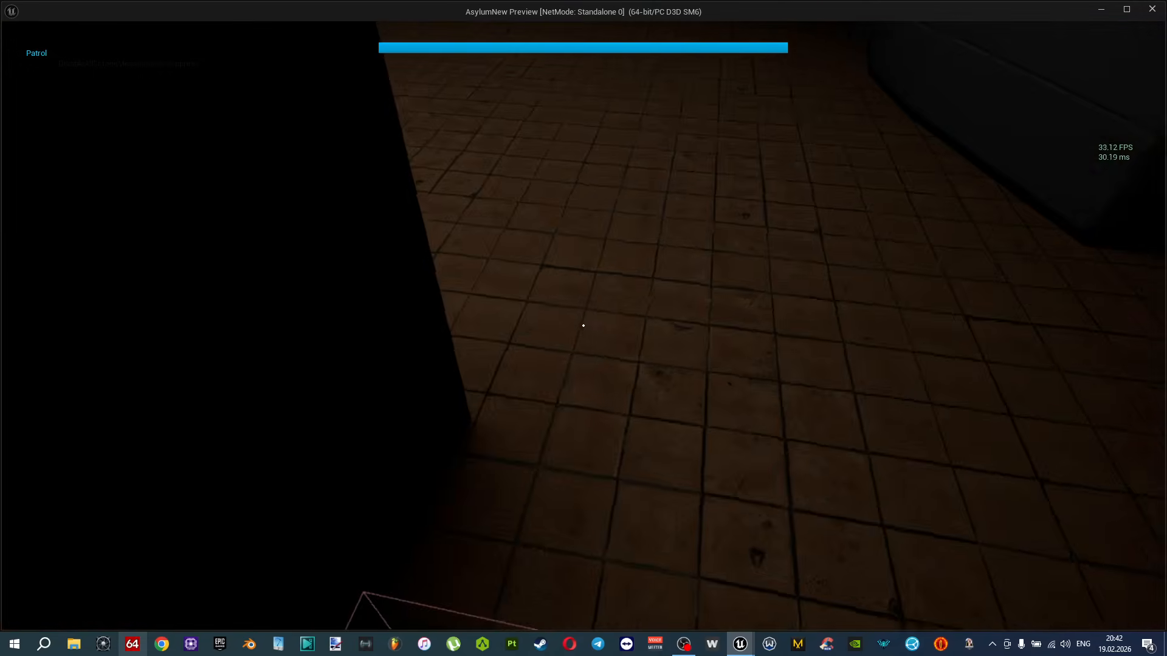
key("w")
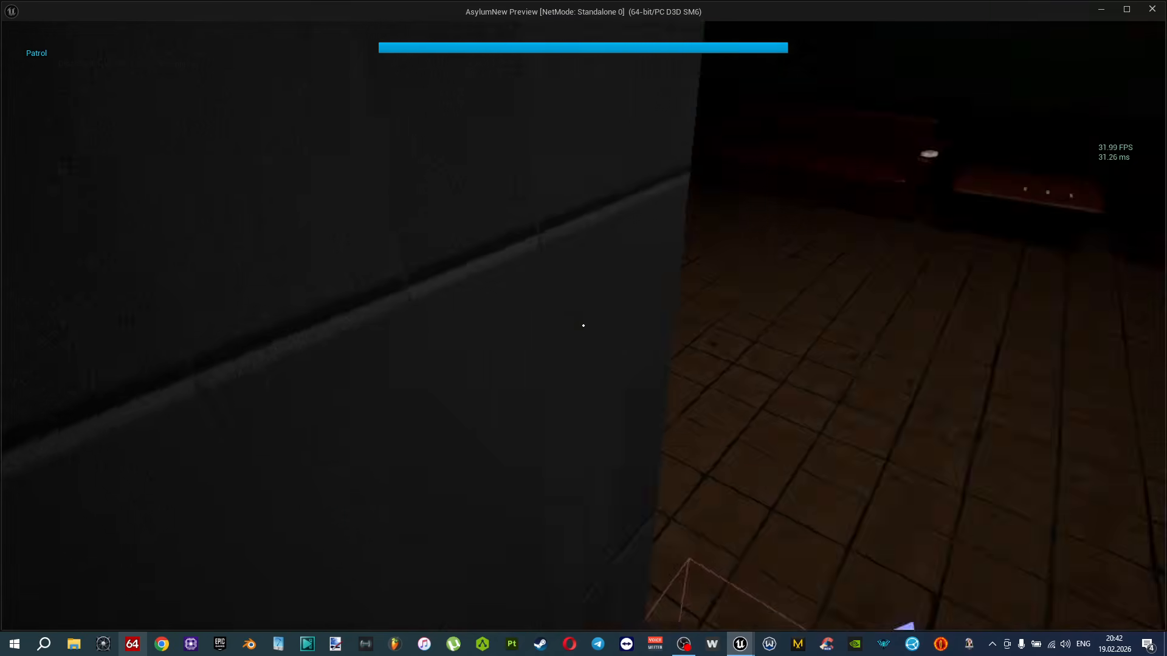
key("w")
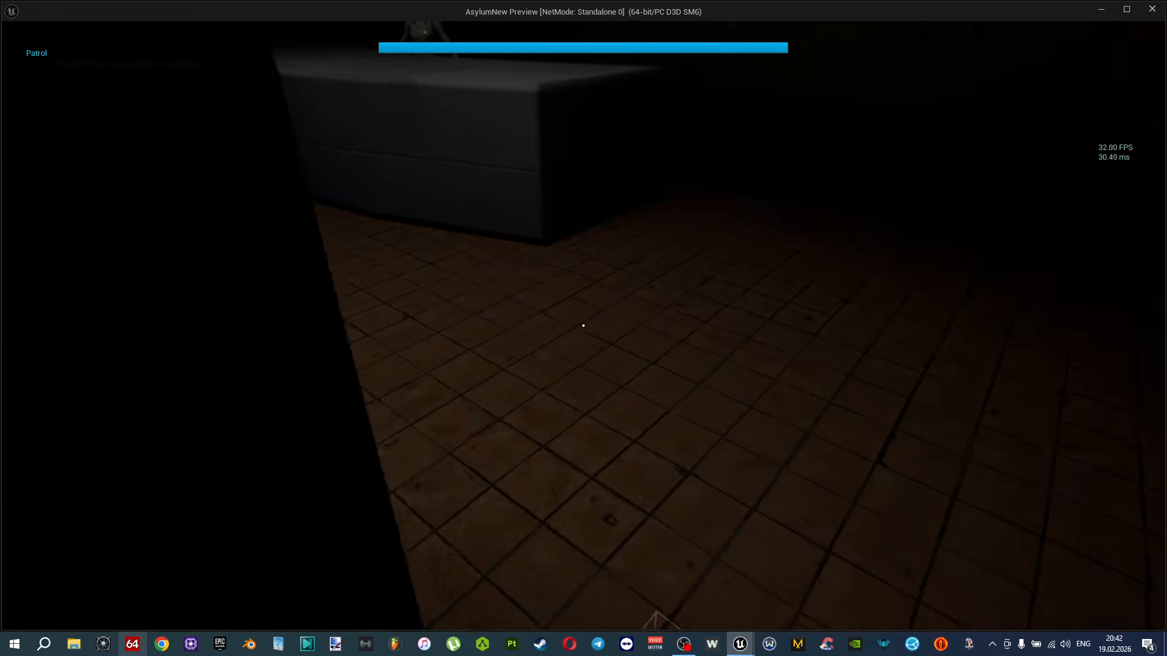
key("w")
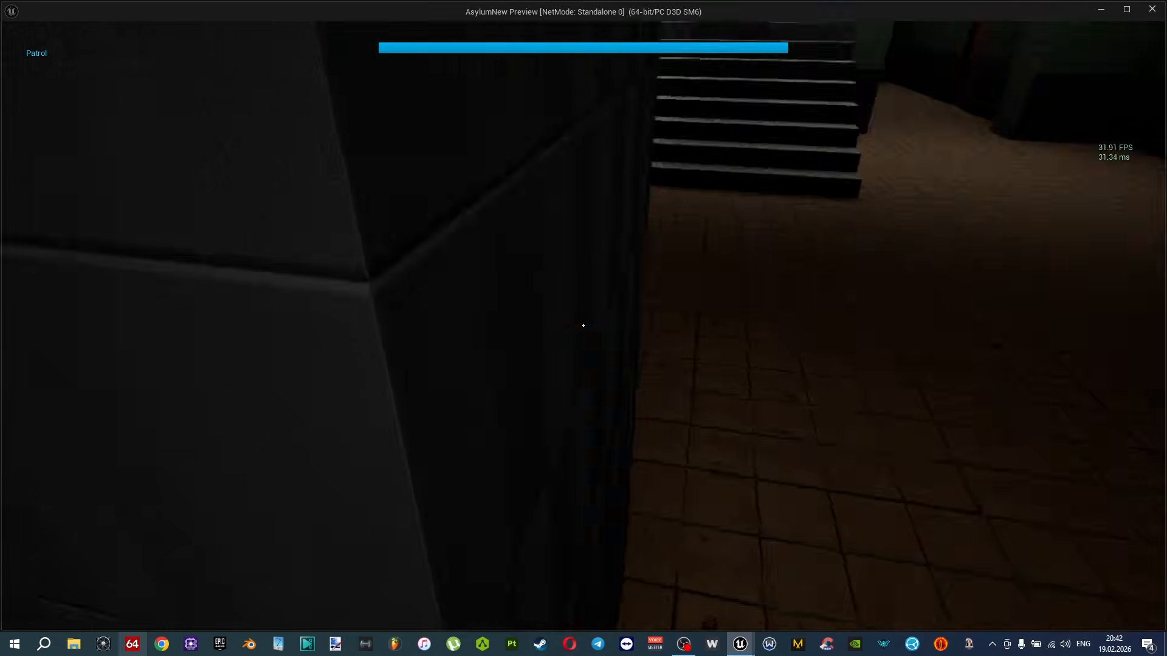
key("w")
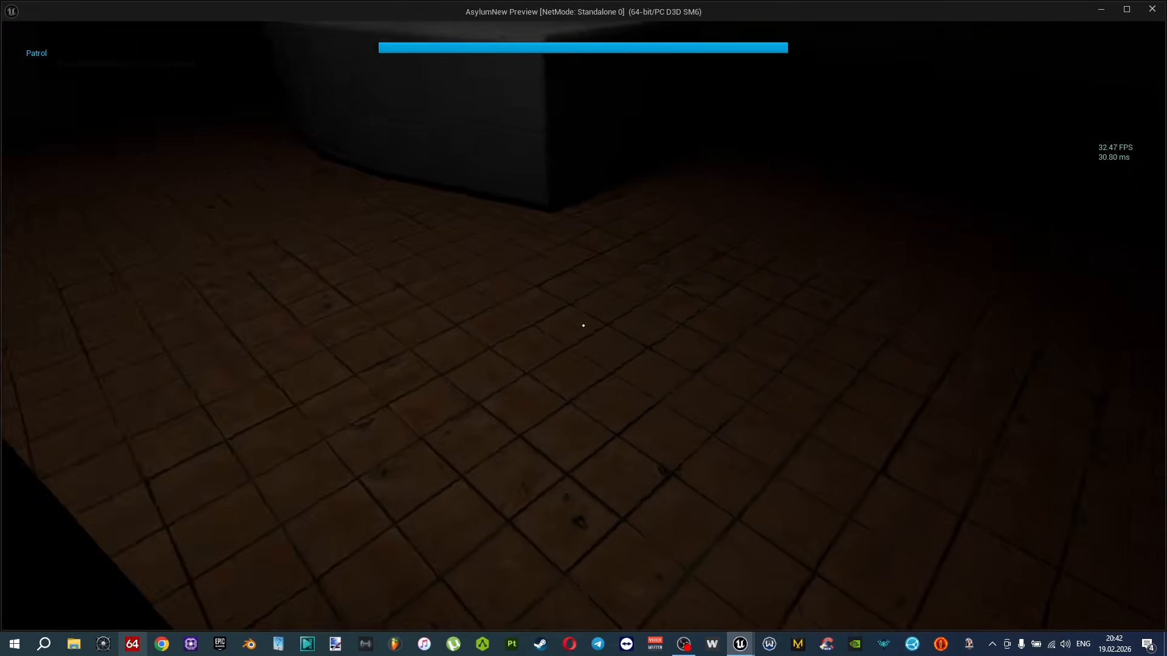
key("Escape")
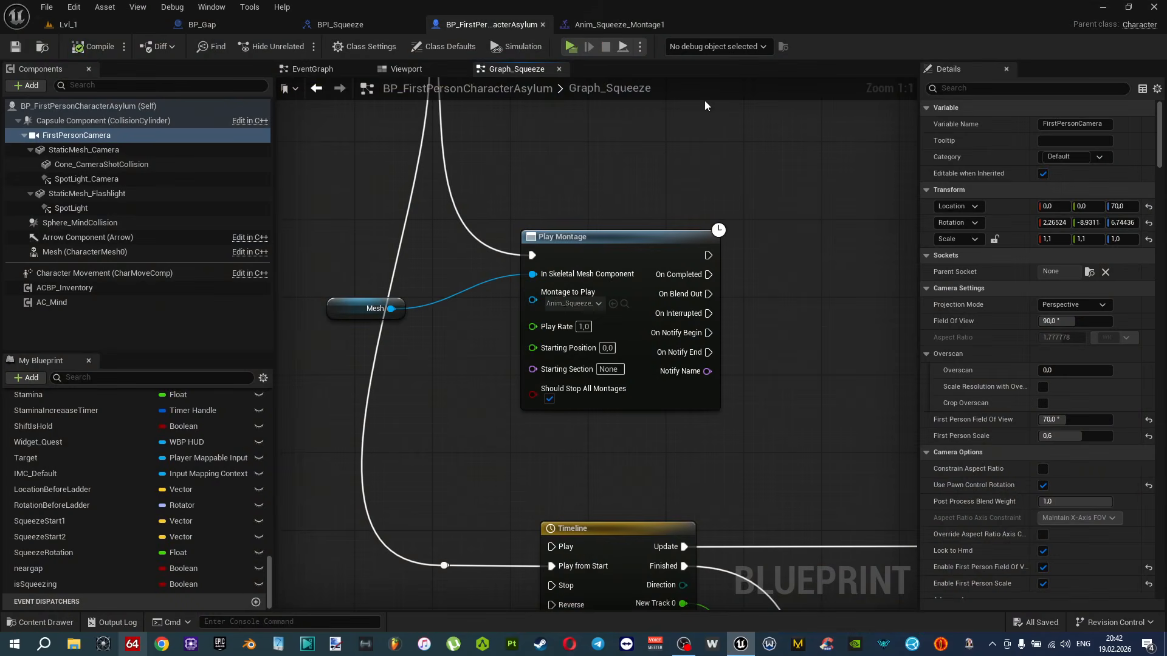
Set the viewport scalability of Lvl_1 to High for all groups.
left_click(135, 29)
left_click(742, 73)
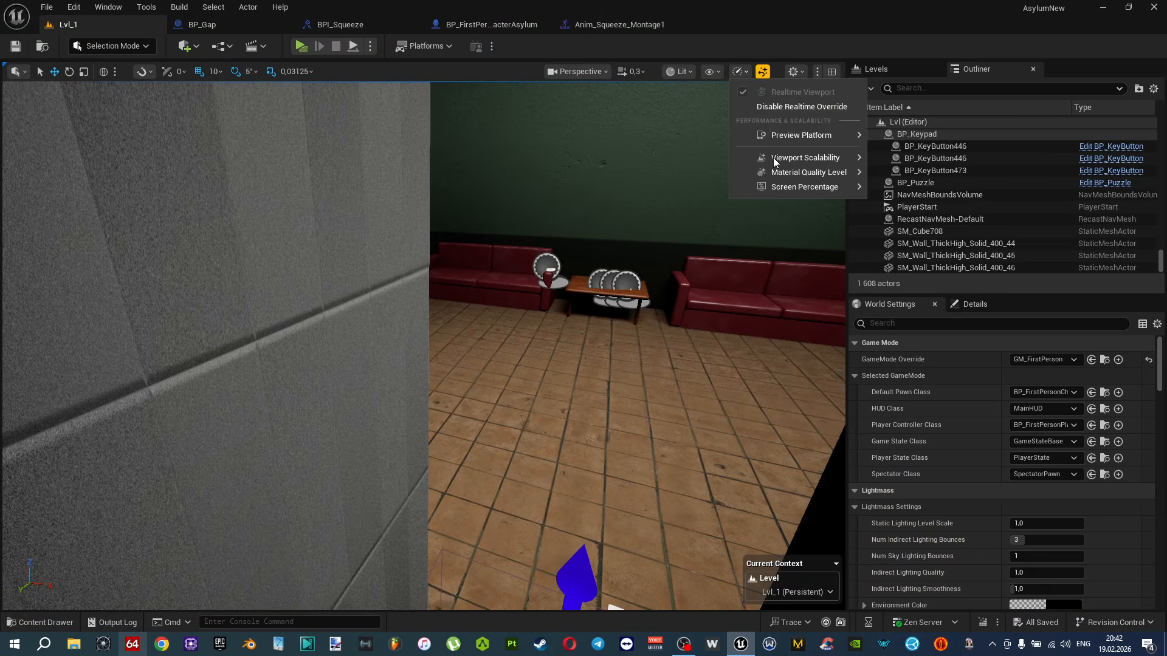
mouse_move(764, 159)
left_click(573, 183)
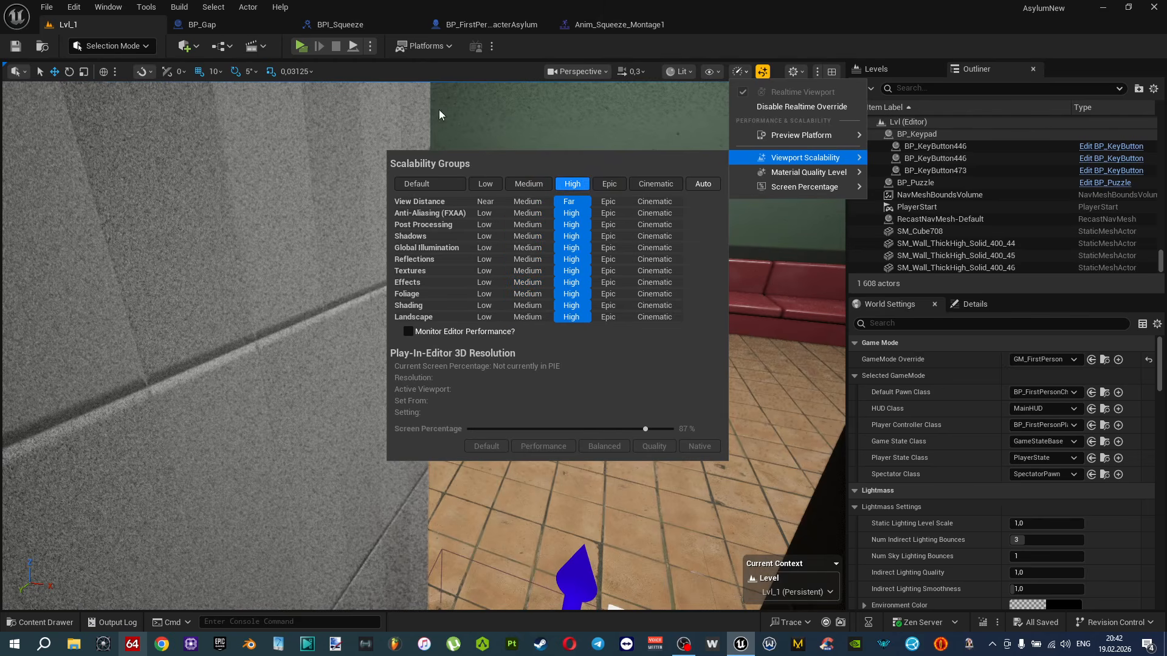
Playtest the squeeze through the gap at High scalability and end the session.
left_click(301, 49)
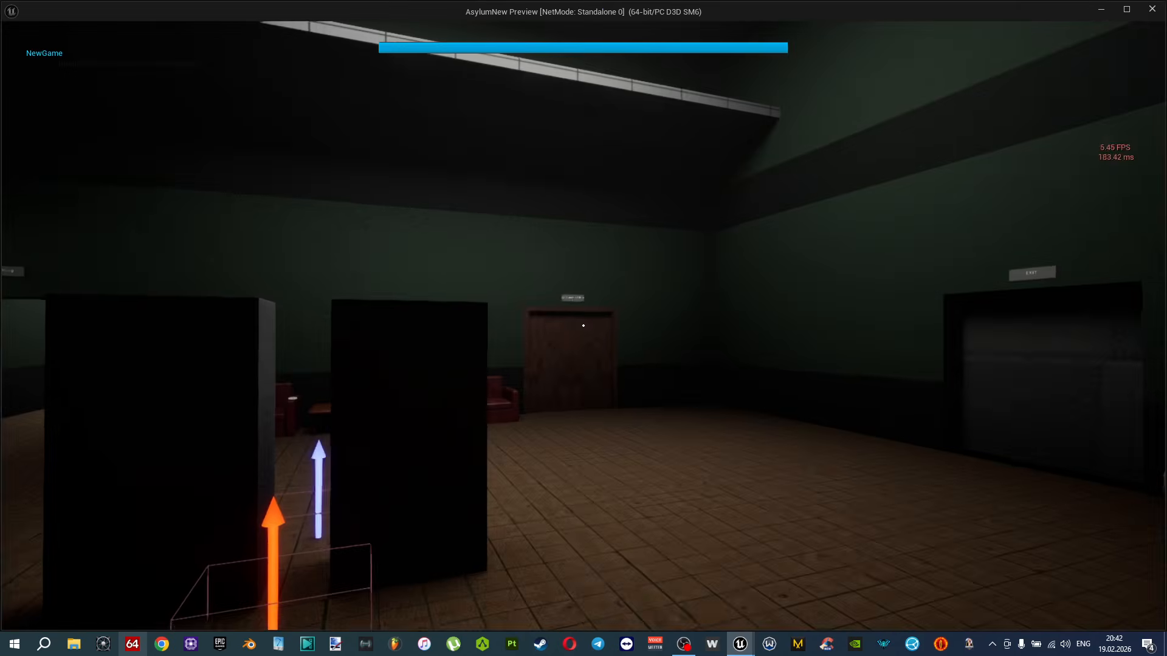
key("w")
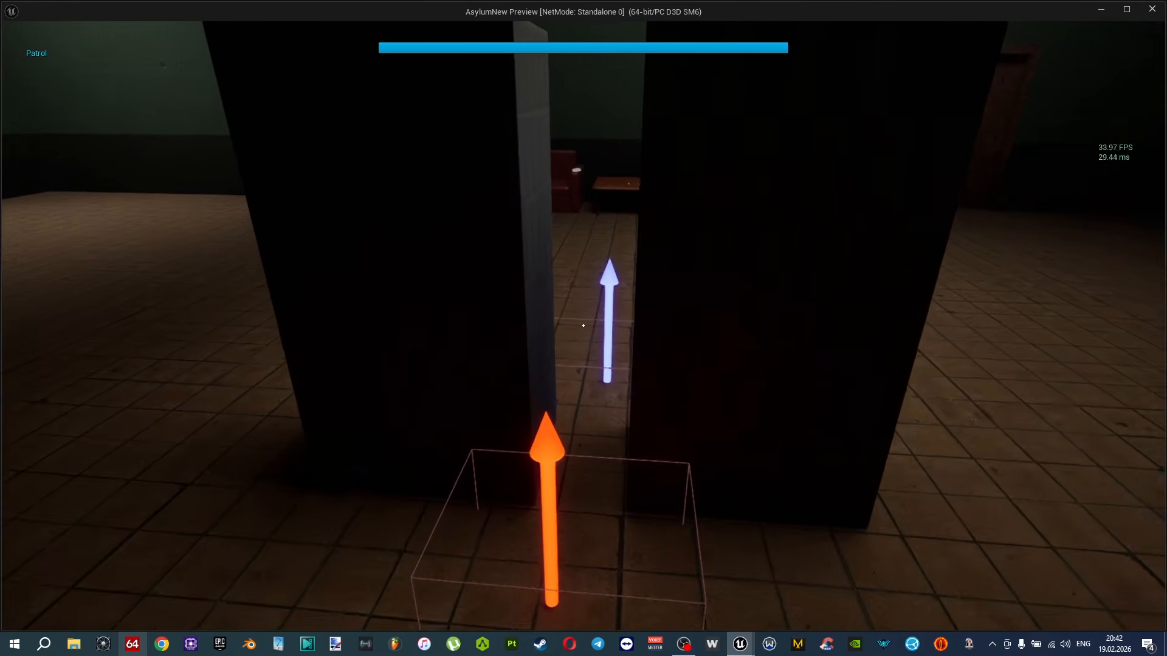
key("w")
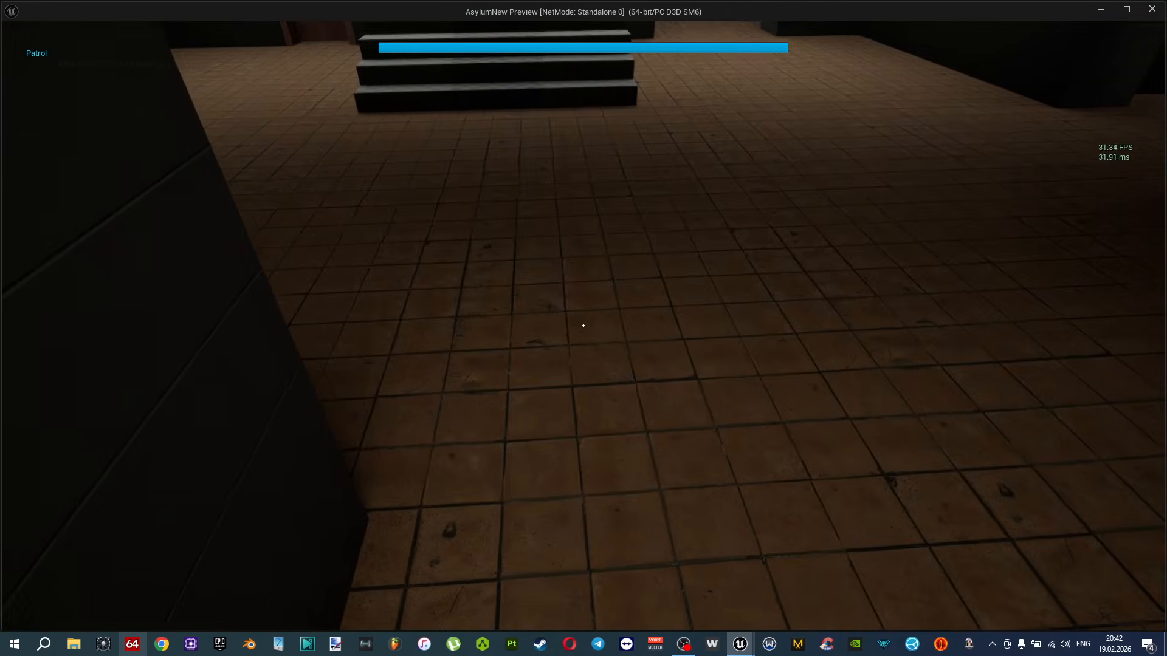
key("w")
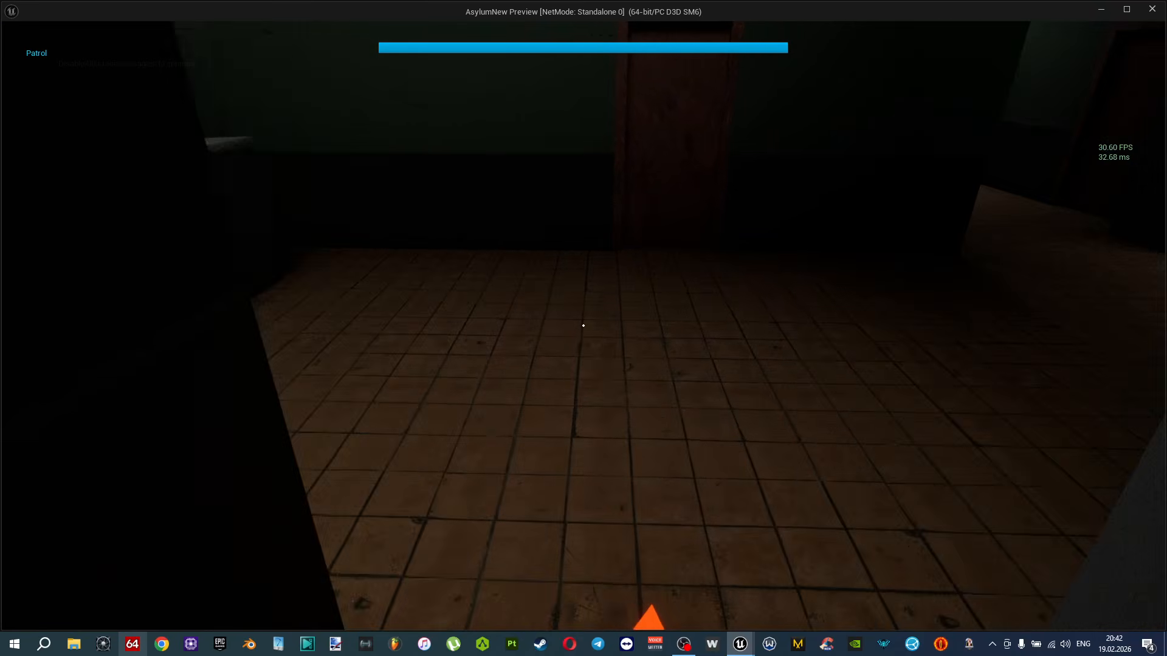
key("alt+Tab")
key("Escape")
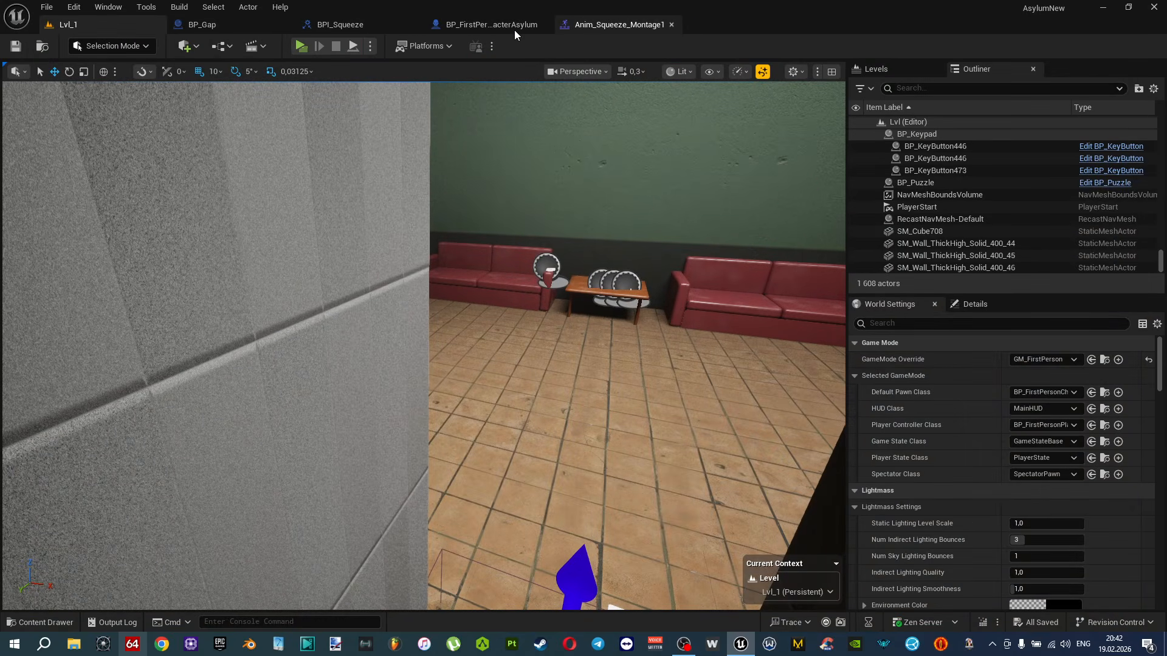
Try a Field Of View of 100° on FirstPersonCamera in a playtest, restore it to 90° and compile.
left_click(497, 23)
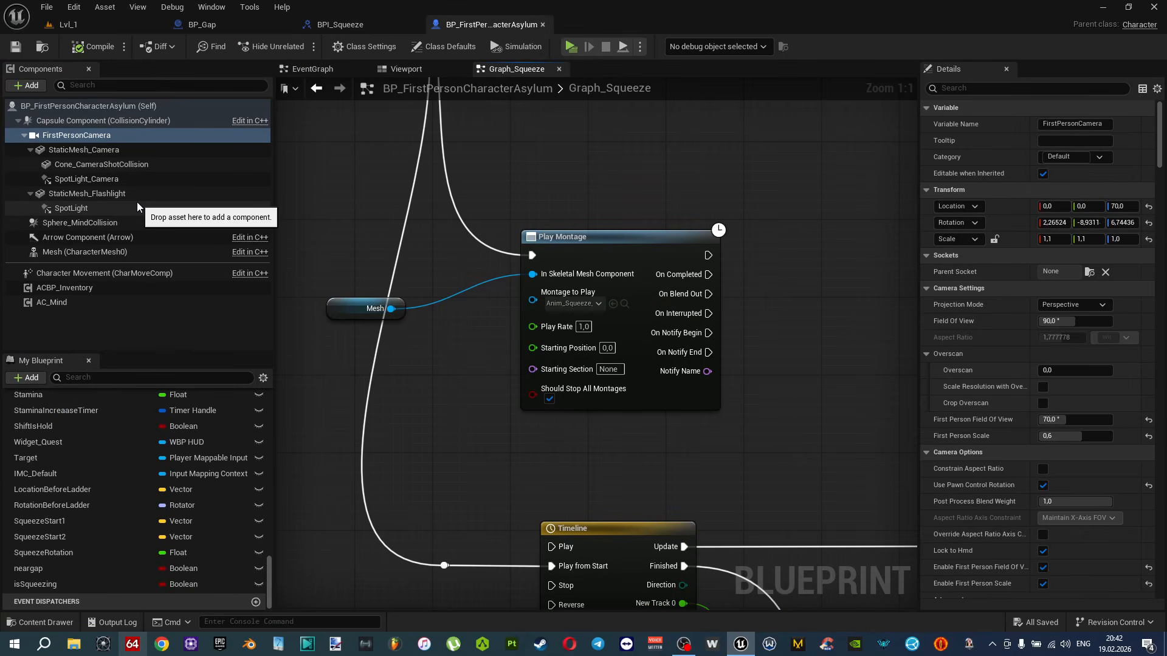
left_click(73, 146)
left_click(67, 134)
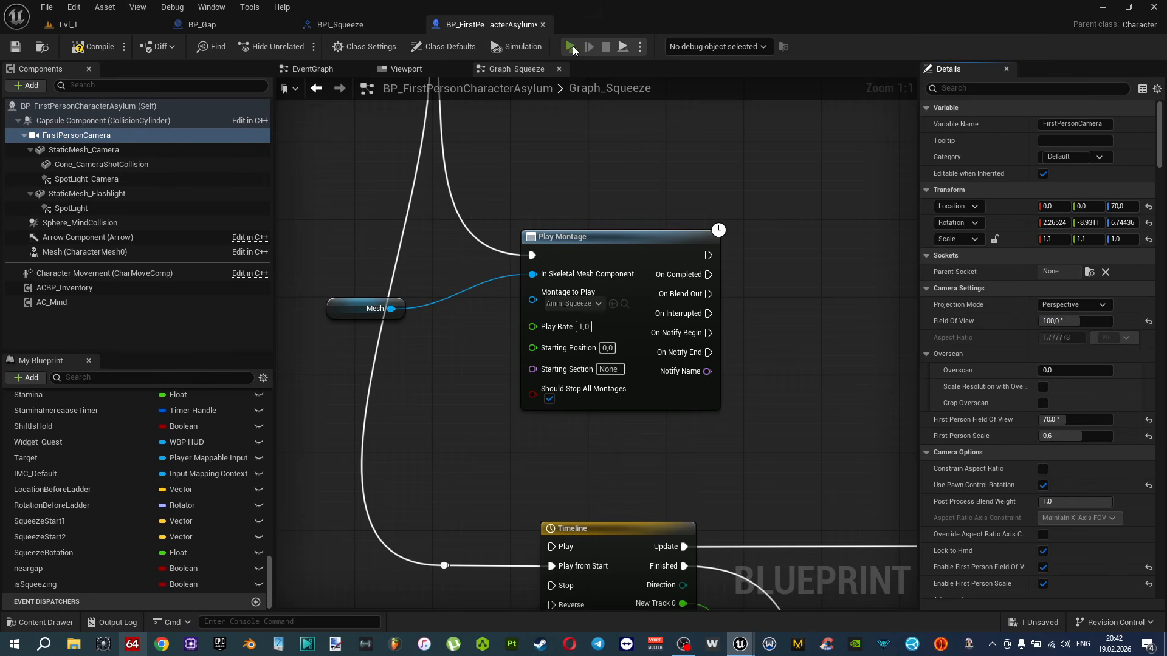
left_click(571, 46)
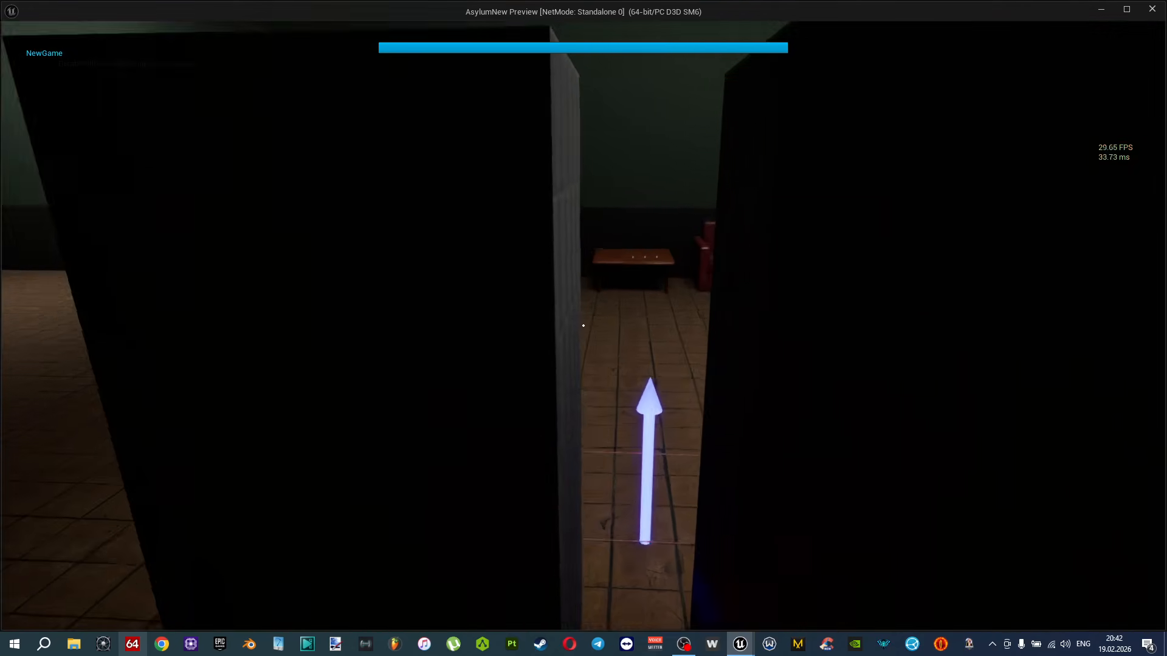
key("w")
key("Escape")
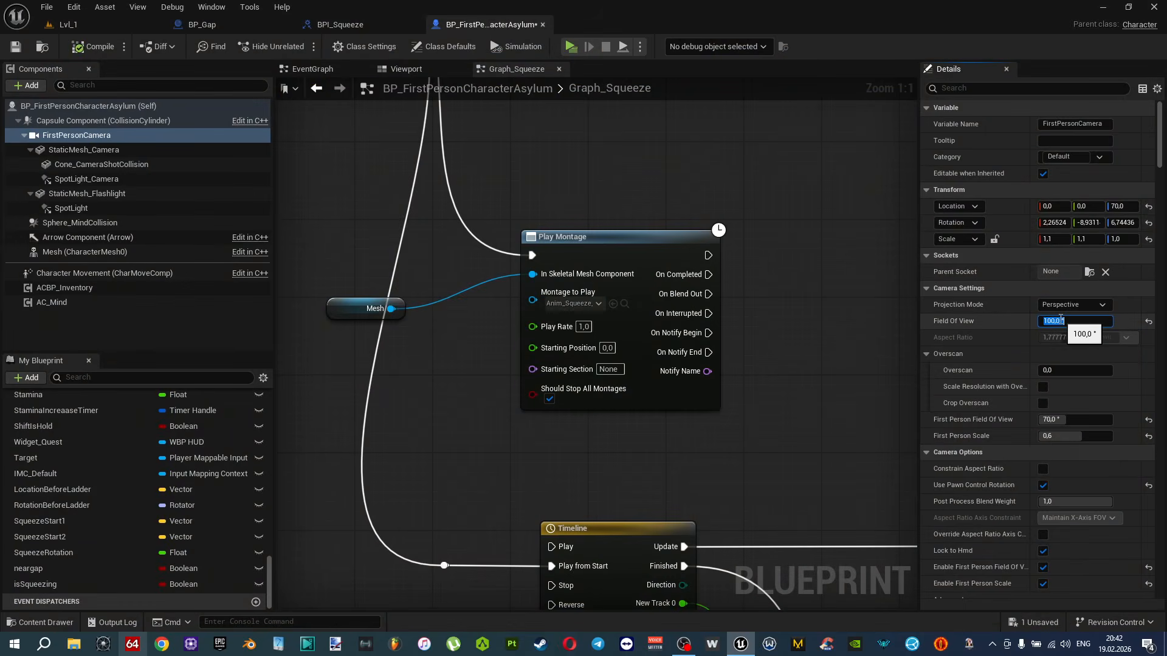
left_click(103, 51)
Enable Hidden in Game for Arrow1 and Arrow2 in the BP_Gap blueprint.
left_click(204, 27)
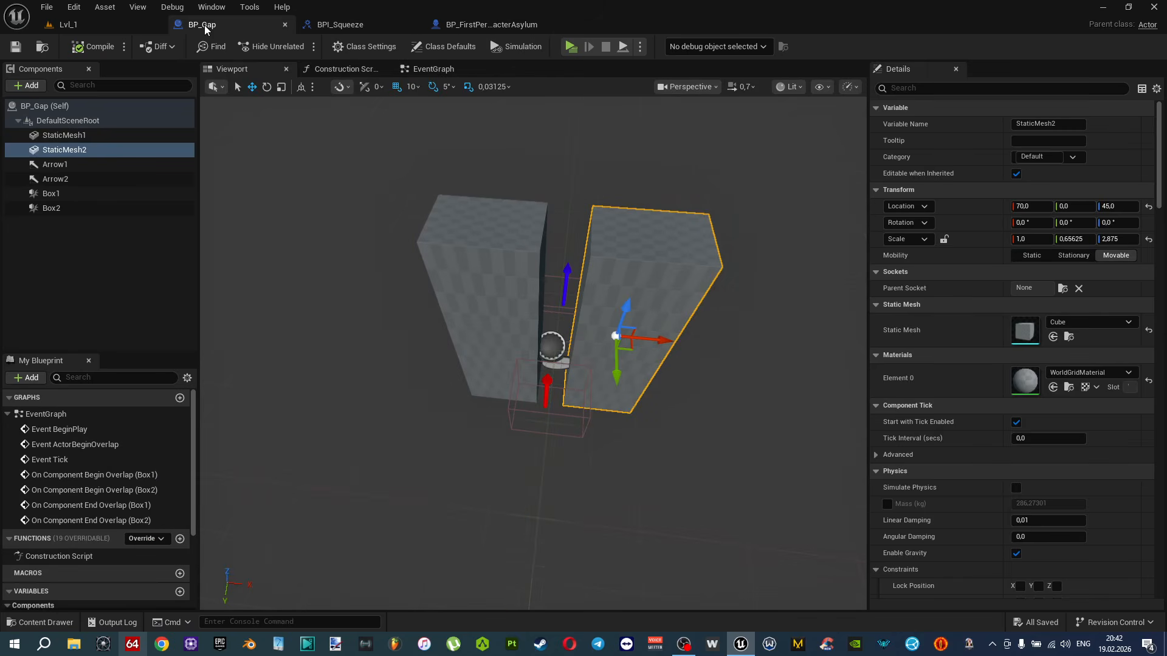
left_click(547, 386)
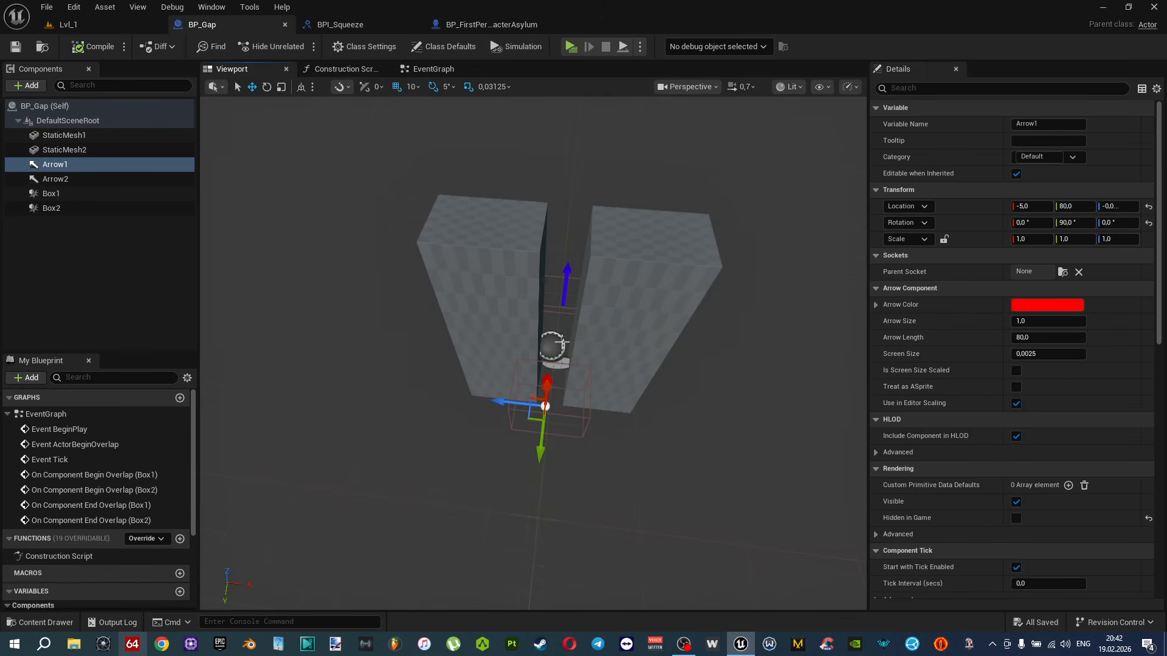
left_click(567, 284, "ctrl")
left_click(1037, 89)
type("hidd")
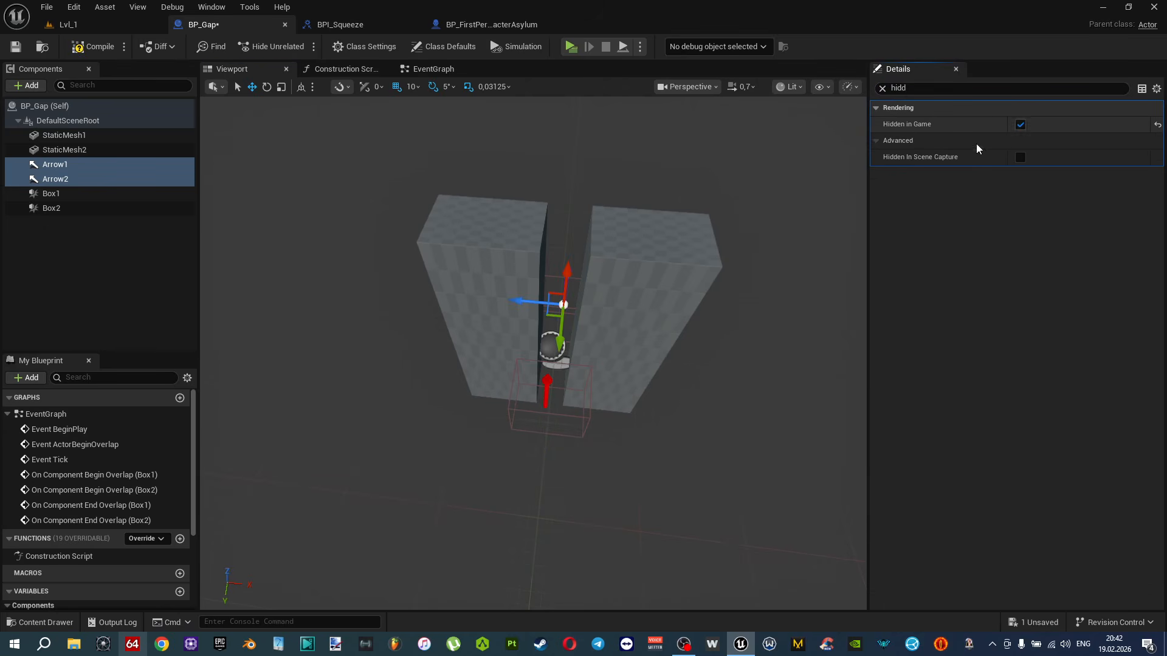
Enable Hidden in Game for the Box1 and Box2 collision boxes in BP_Gap, clear the property filter and compile.
left_click(584, 404)
left_click(577, 411)
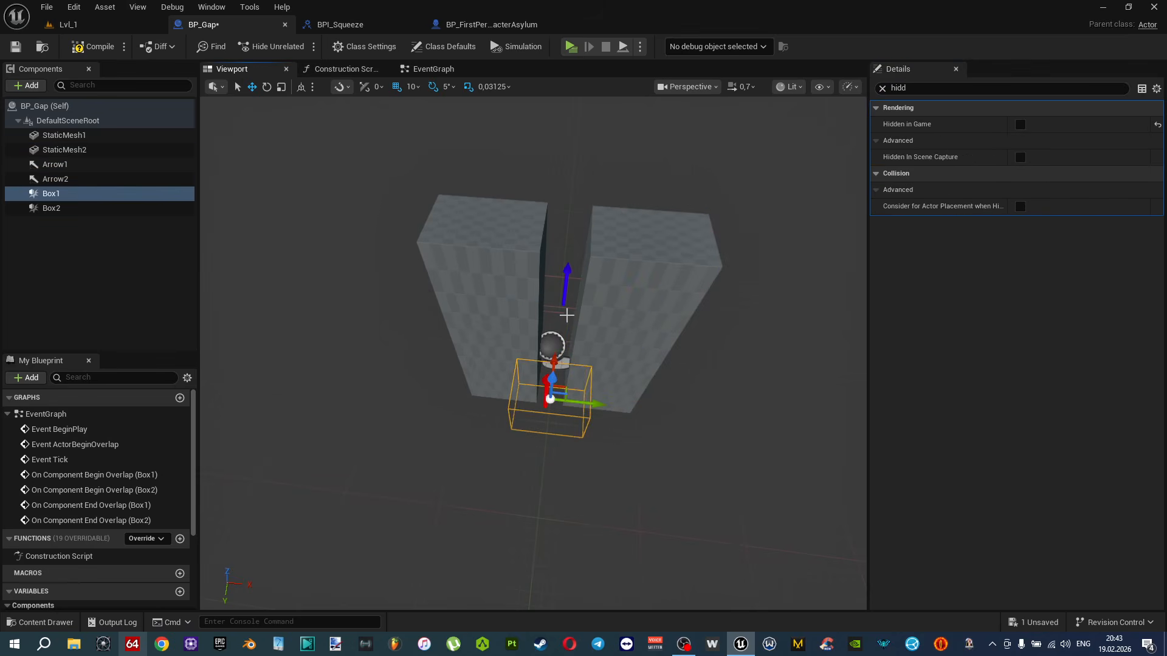
left_click(882, 89)
left_click(88, 53)
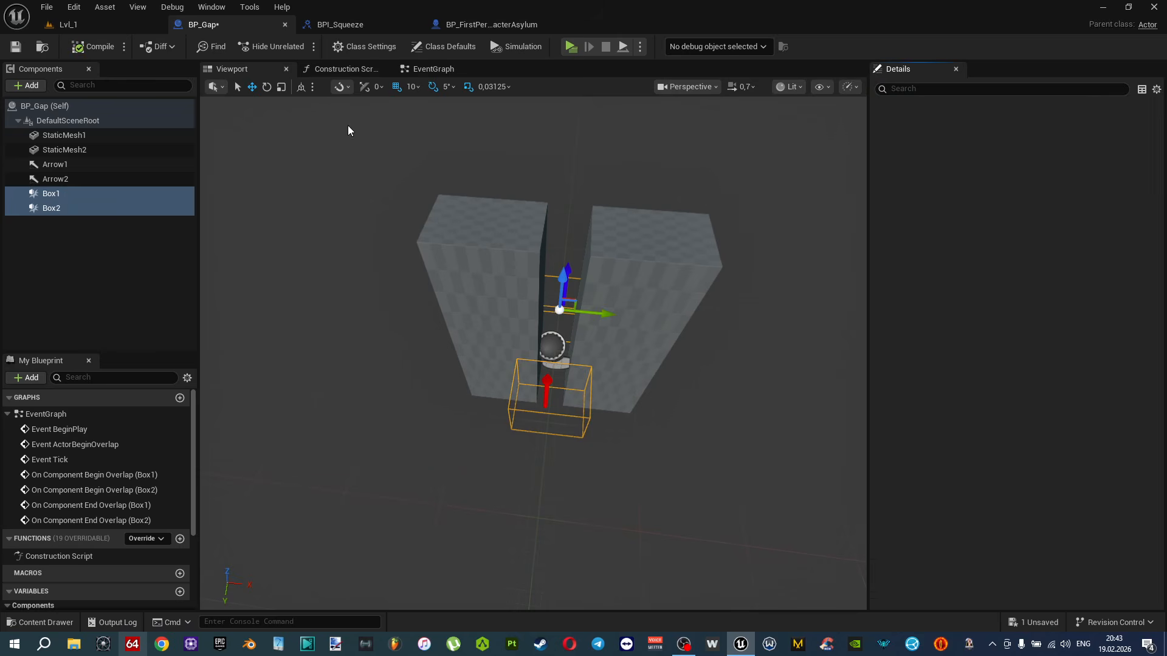
left_click(486, 24)
scroll(563, 457, "down", 3)
right_click_drag(562, 457, 486, 84)
scroll(550, 413, "down", 3)
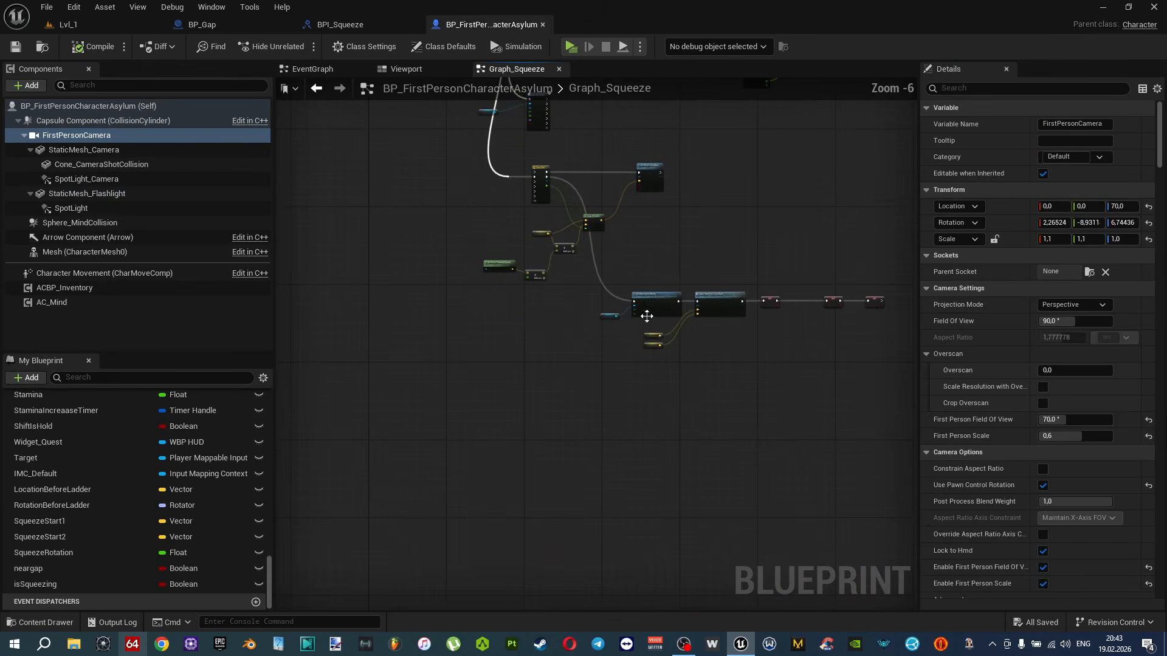
Playtest Lvl_1, squeezing through BP_Gap and checking that its helper arrows and boxes stay hidden, and end the session.
left_click(102, 24)
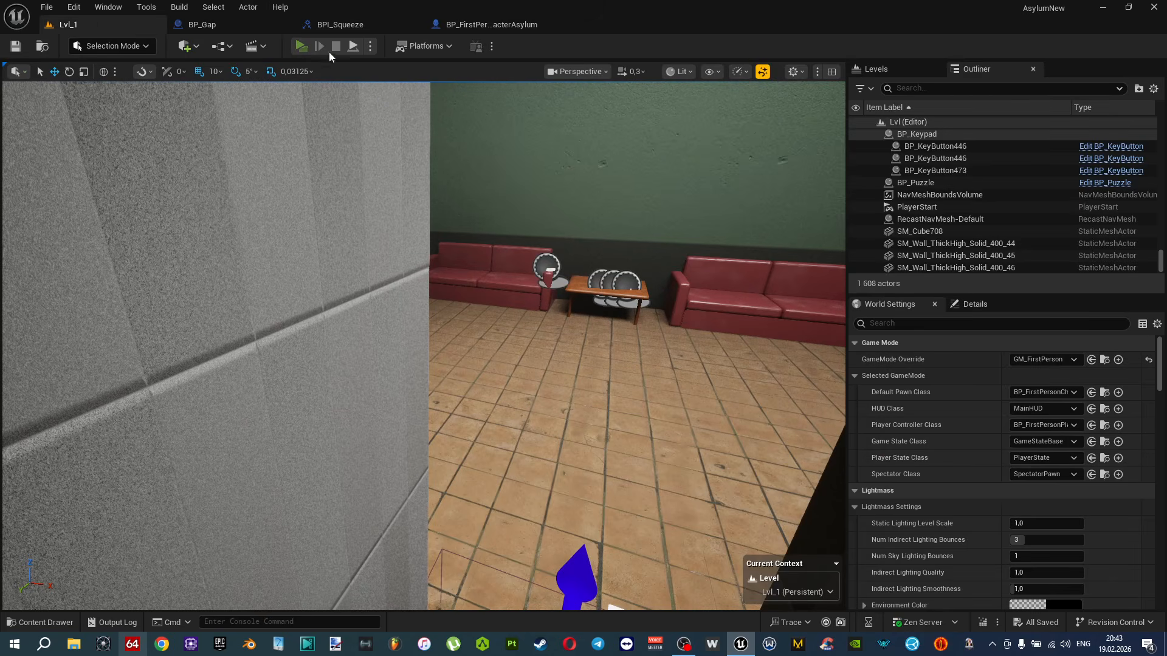
key("w")
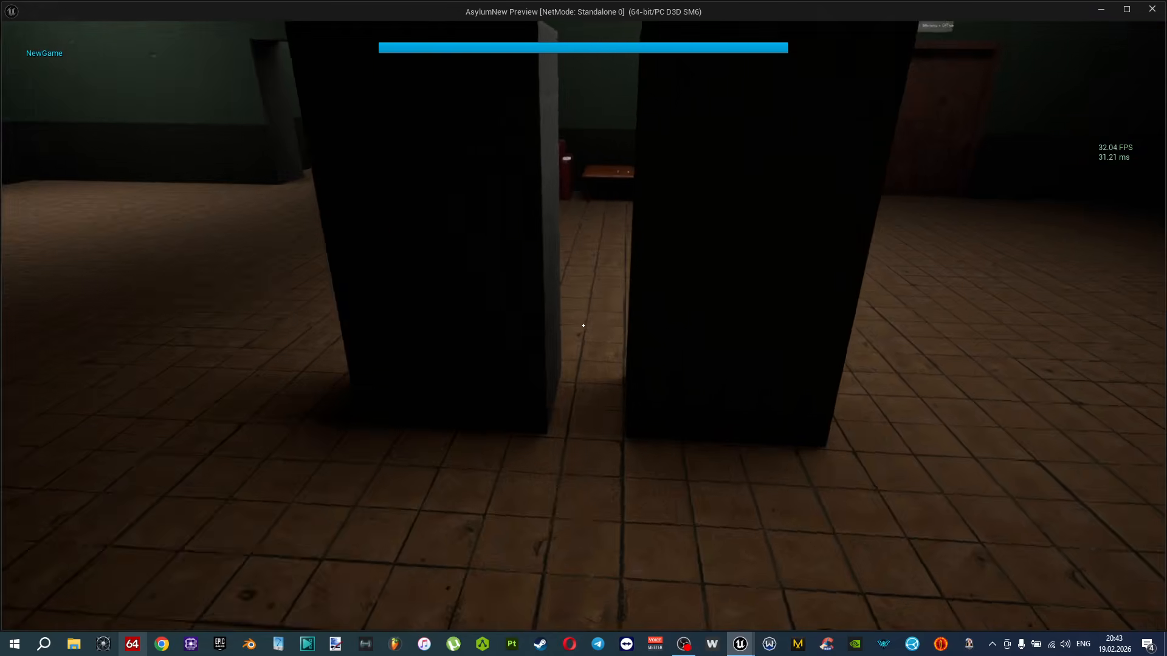
key("w")
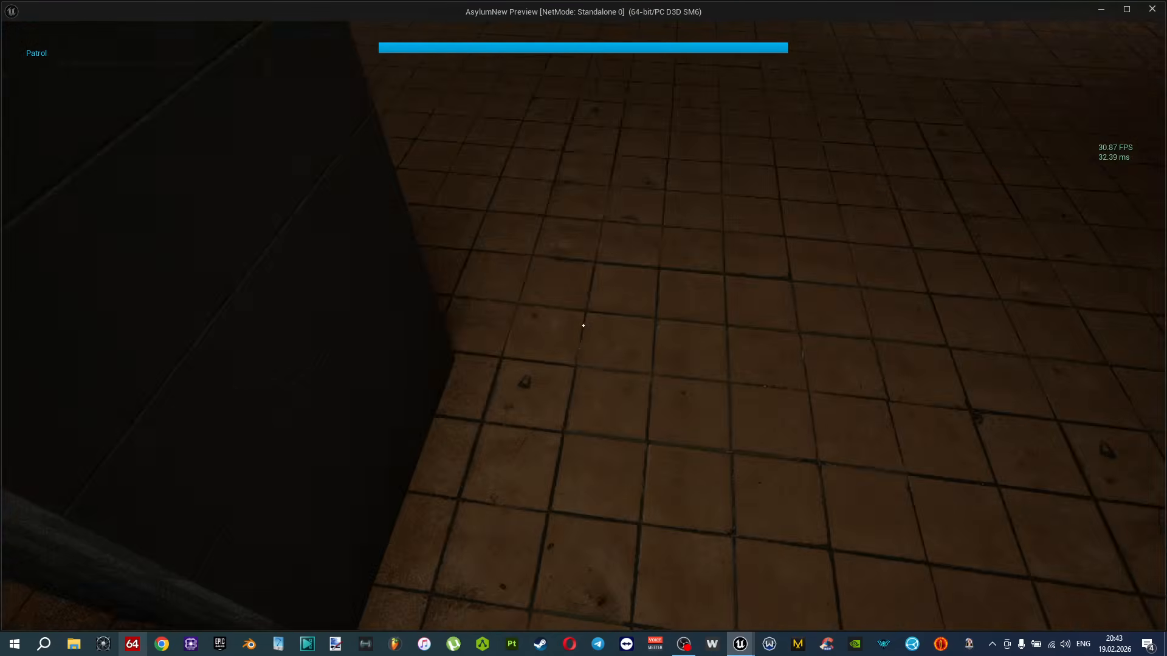
key("s")
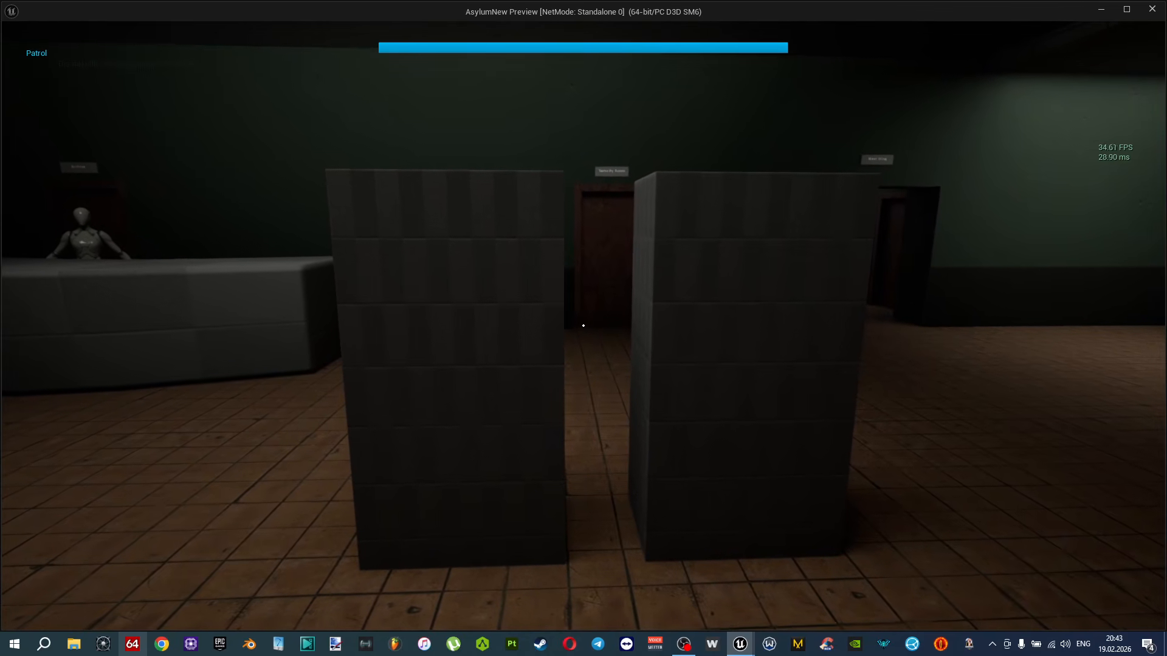
key("w")
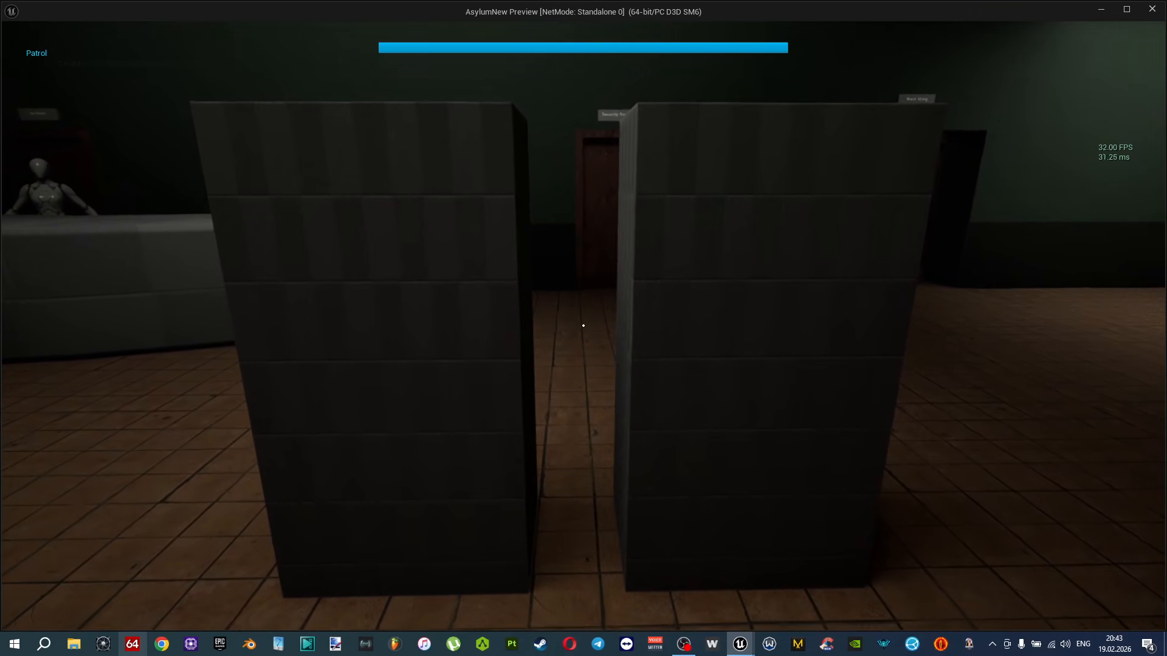
key("Escape")
Rotate the BP_Gap actor in the Main Hall roughly a quarter turn about its vertical axis.
right_click_drag(425, 346, 407, 356)
key("s")
scroll(419, 350, "up", 1)
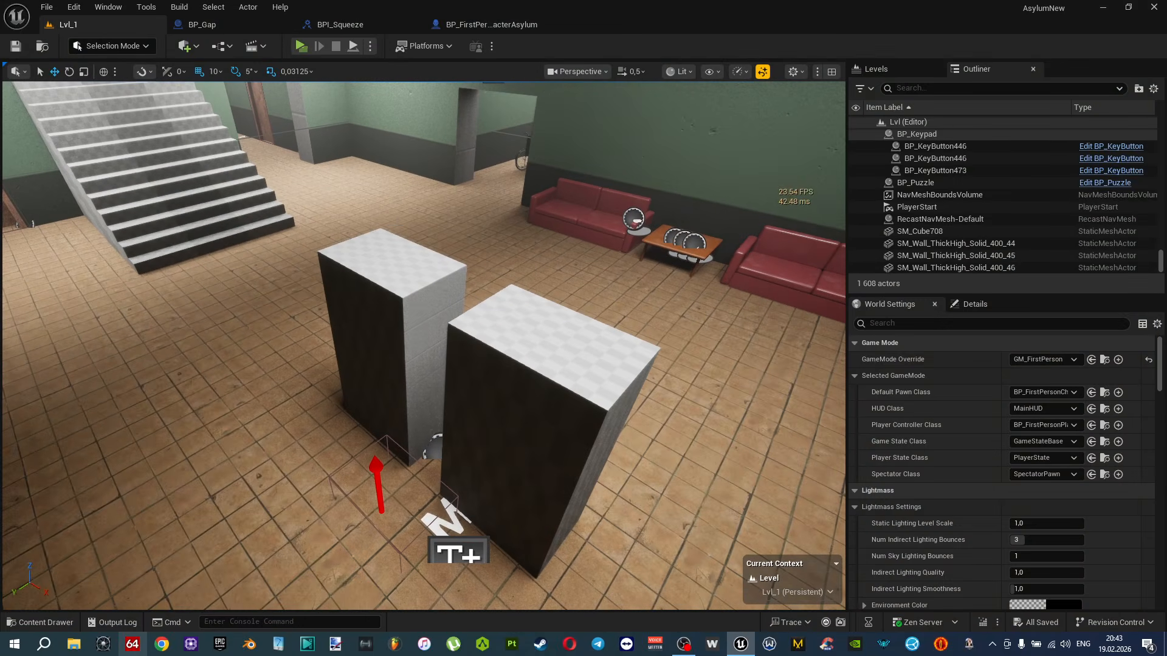
left_click(524, 395)
key("e")
key("f")
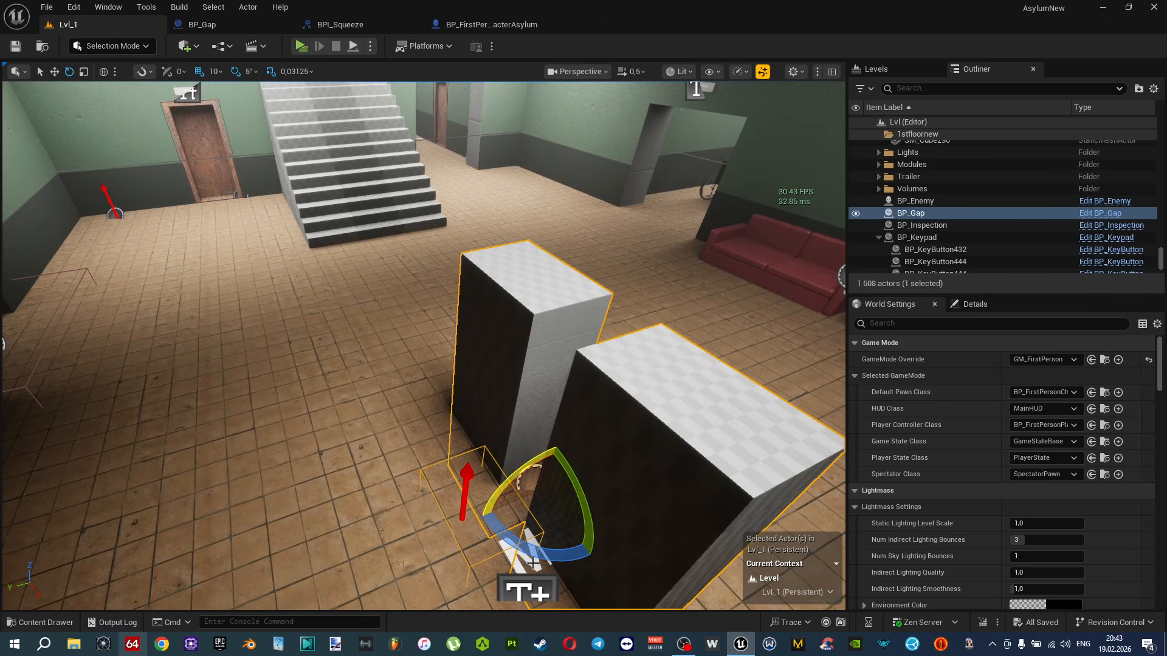
mouse_move(533, 555)
left_mouse_down()
mouse_move(486, 544)
mouse_move(529, 546)
left_mouse_up()
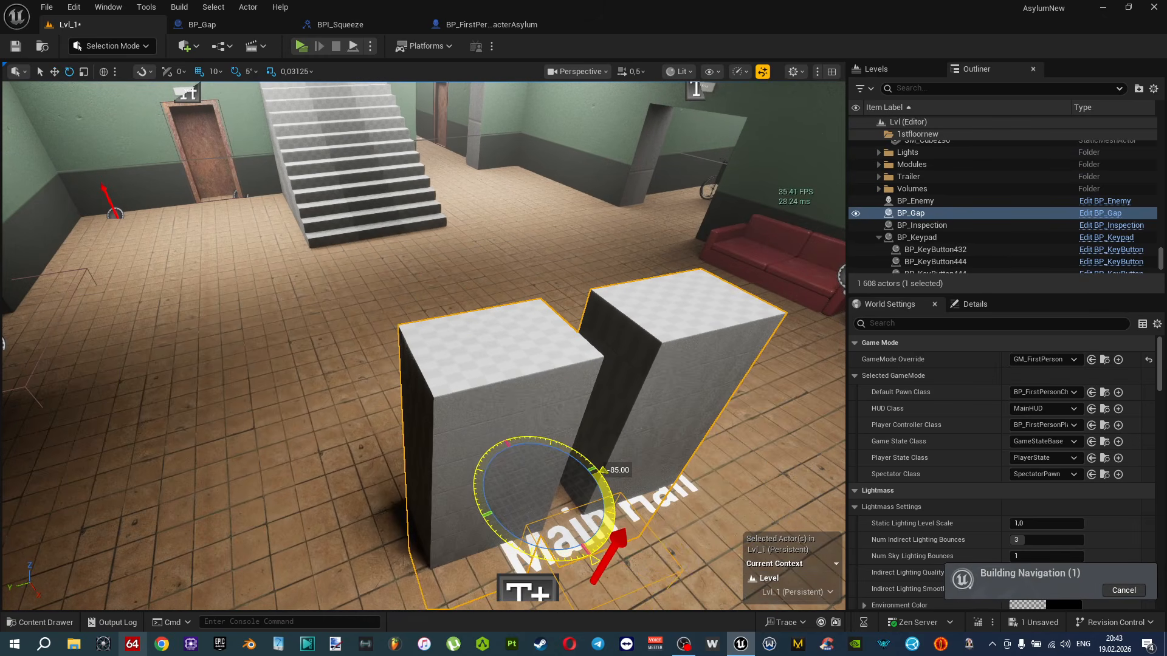
Move BP_Gap out of the Main Hall to the Admissions room and hide the first floor's Ceilings folder.
right_click_drag(529, 547, 575, 494)
key("w")
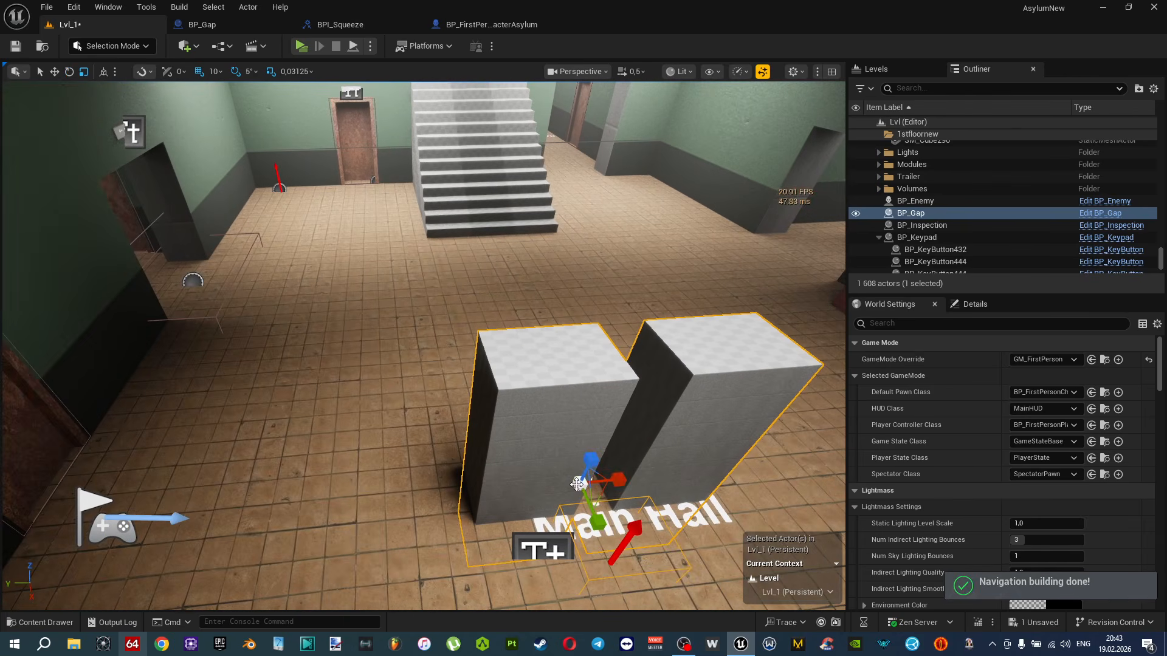
left_click_drag(565, 492, 138, 333)
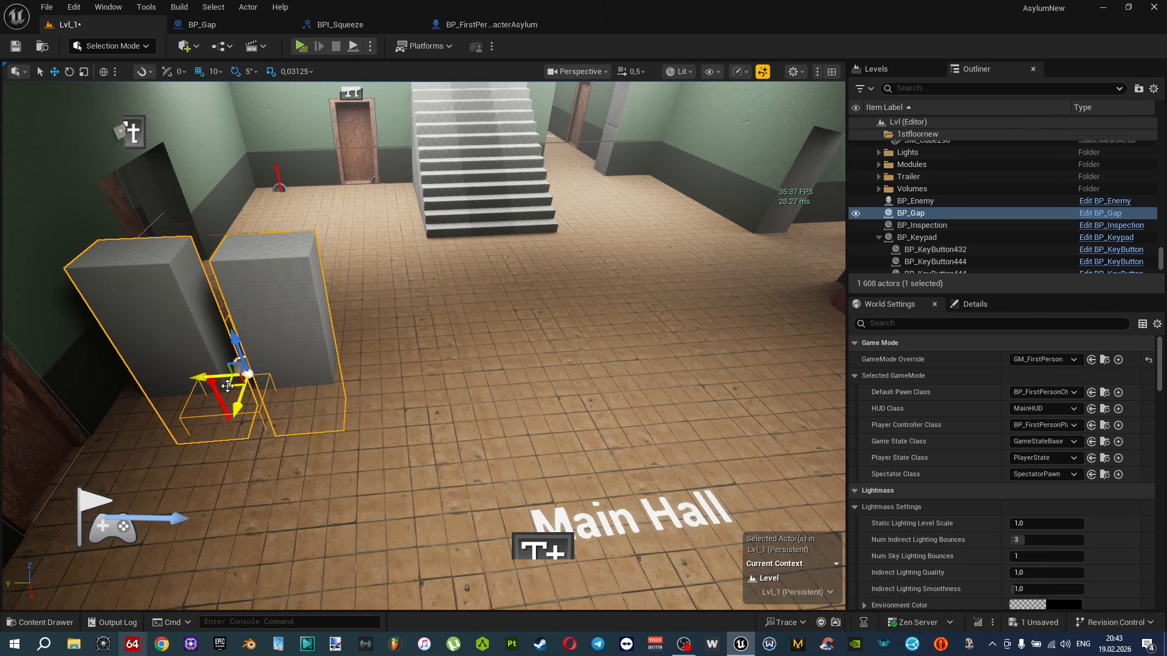
left_click_drag(227, 386, 353, 480, "shift")
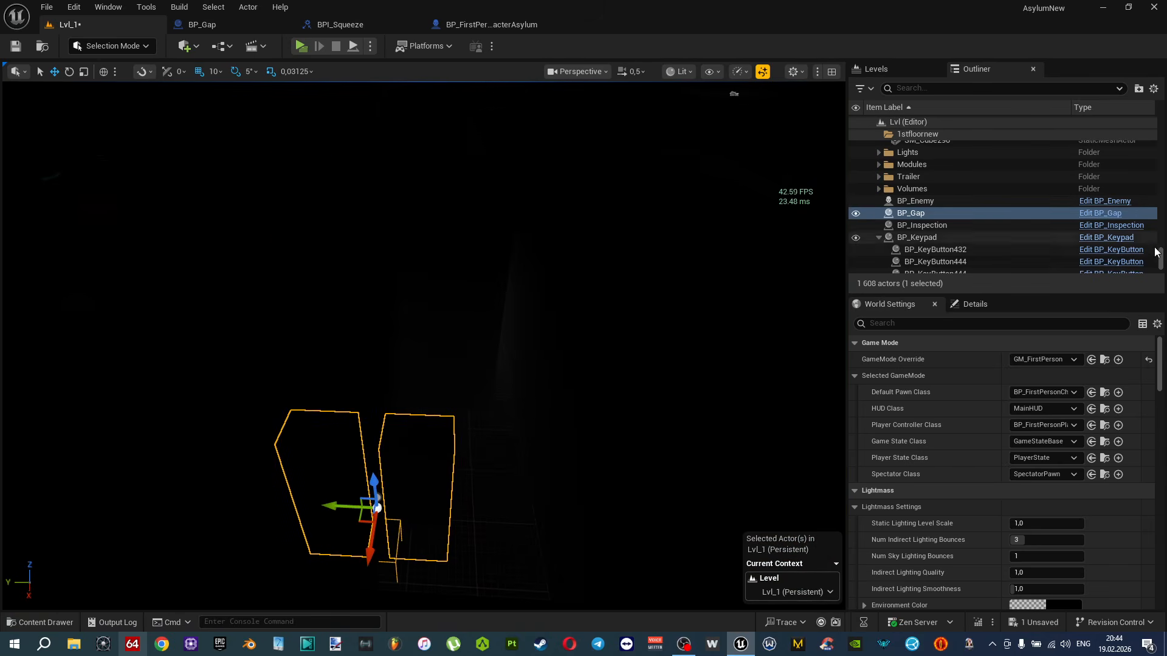
left_click_drag(1161, 267, 1154, 91)
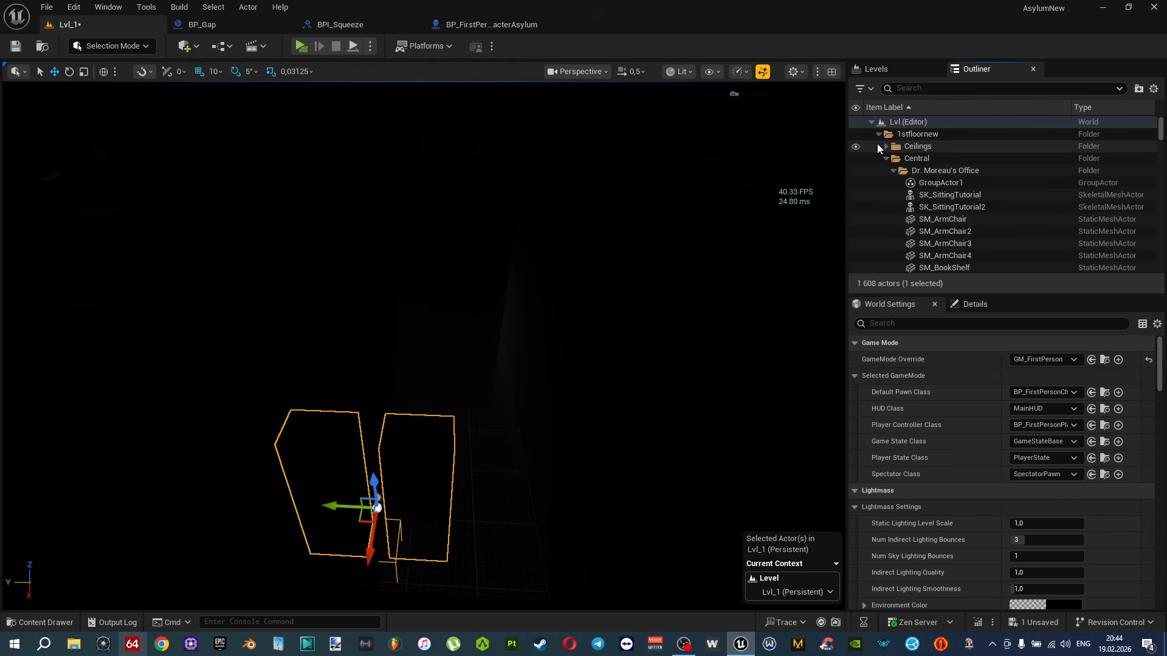
left_click(856, 147)
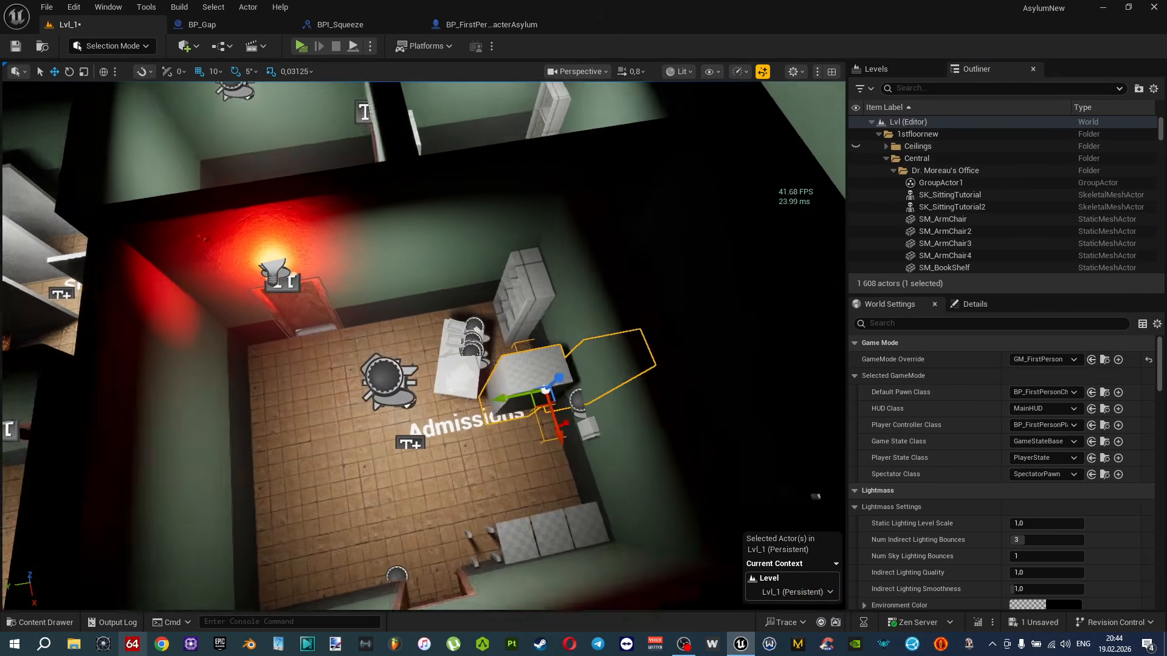
Try rotating BP_Gap by -90° against the side wall of the Admissions room and undo the rotation.
scroll(424, 346, "up", 1)
right_click_drag(424, 346, 438, 370)
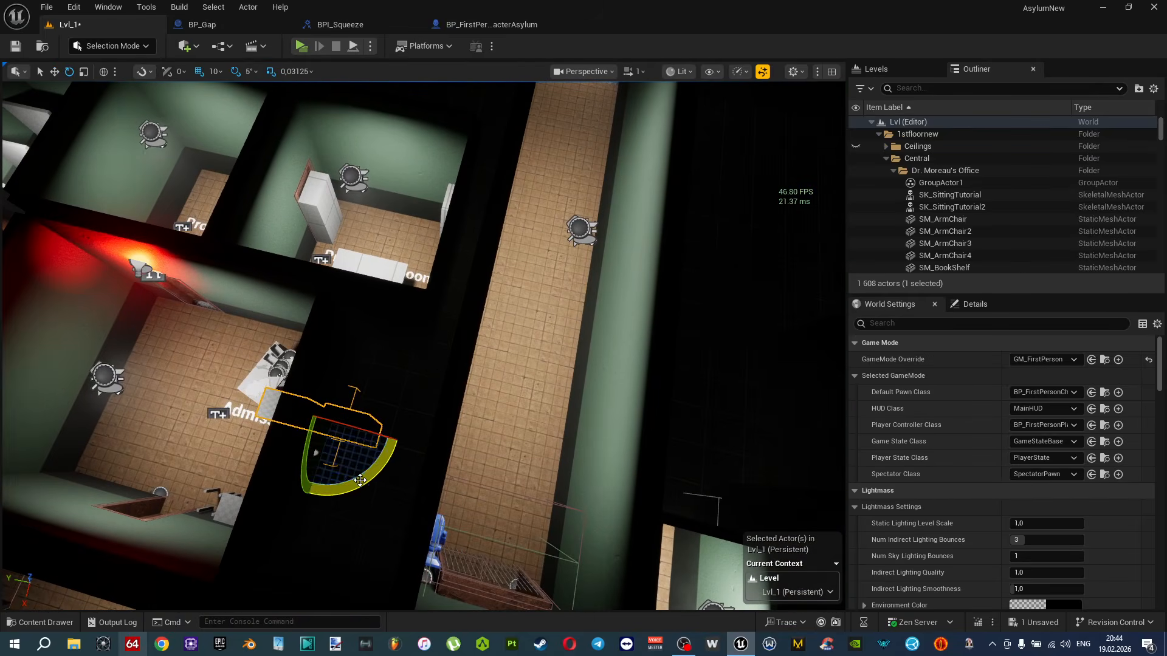
left_click_drag(361, 481, 352, 482)
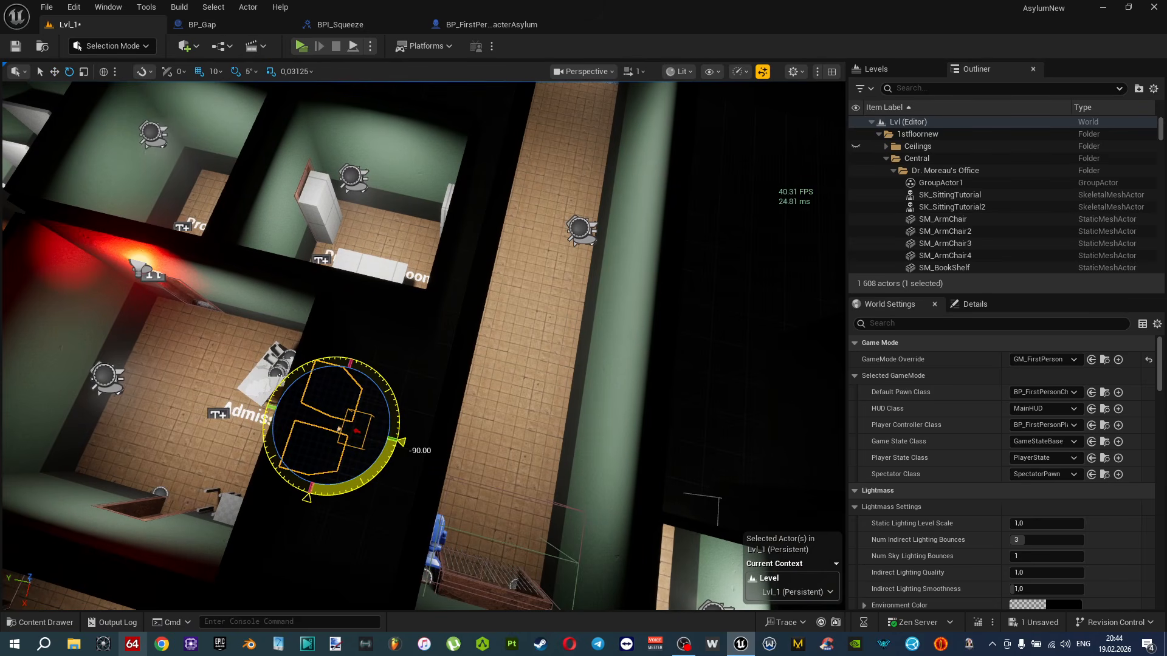
left_click_drag(401, 442, 401, 441)
scroll(424, 345, "down", 4)
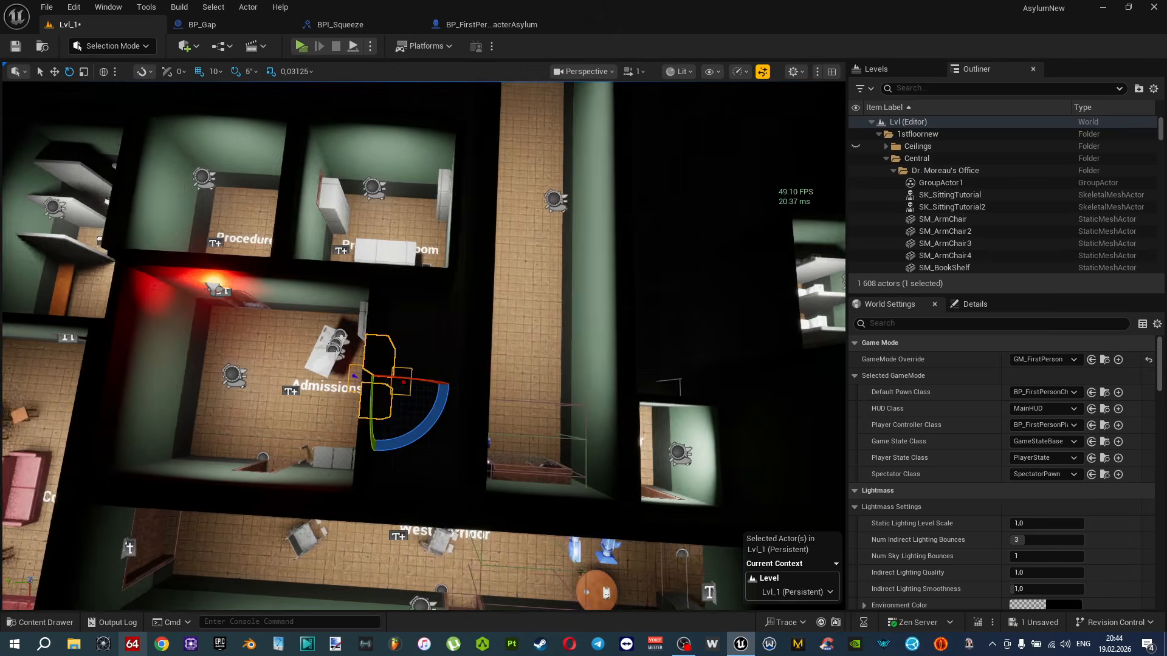
key("a")
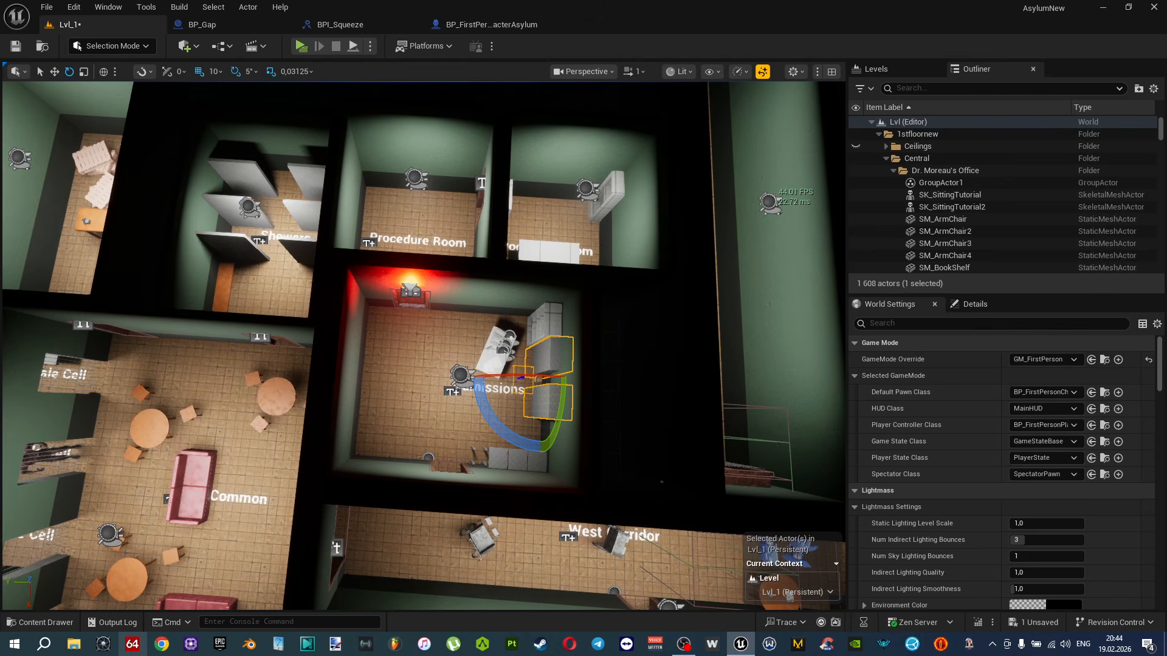
key("w")
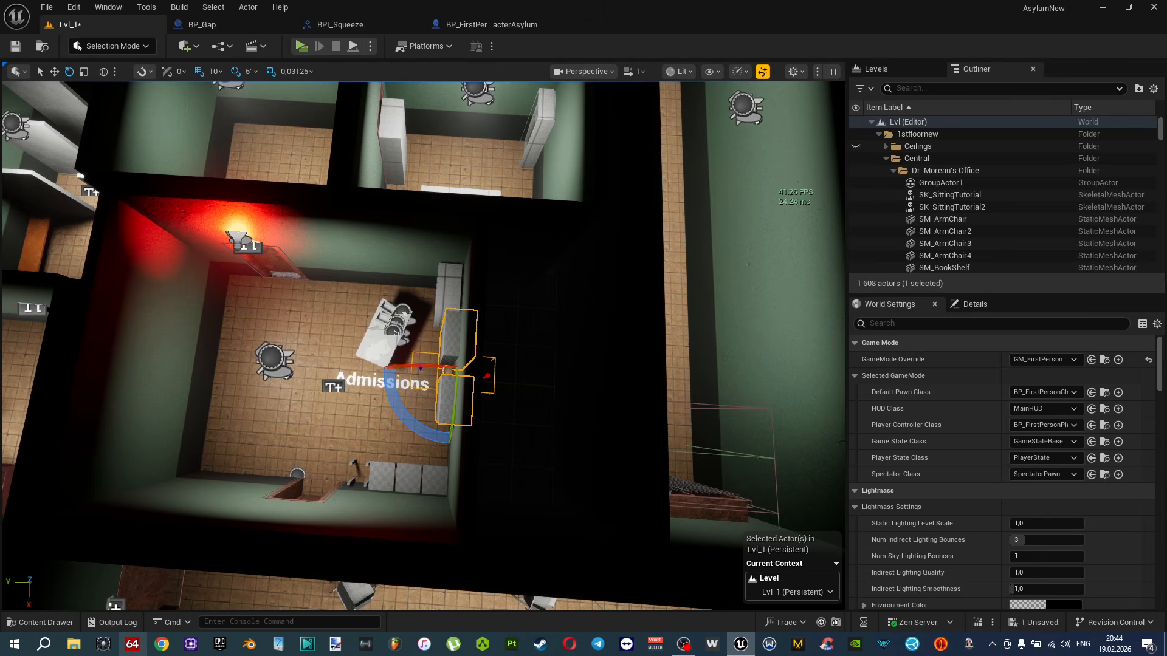
key("a")
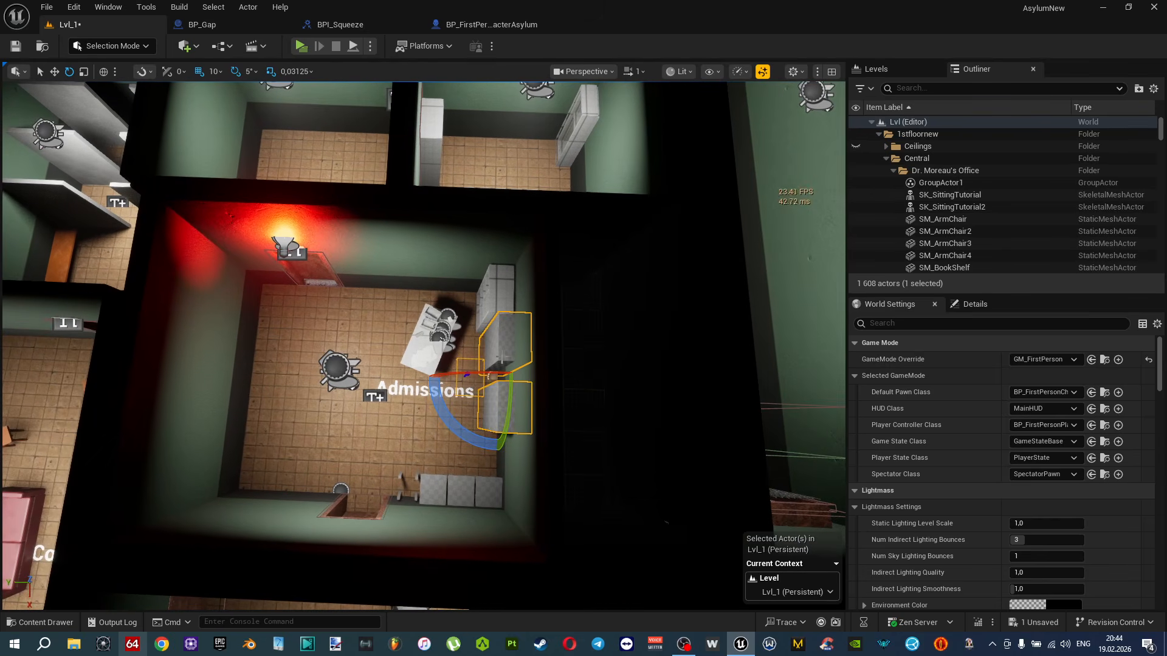
key("ctrl+z")
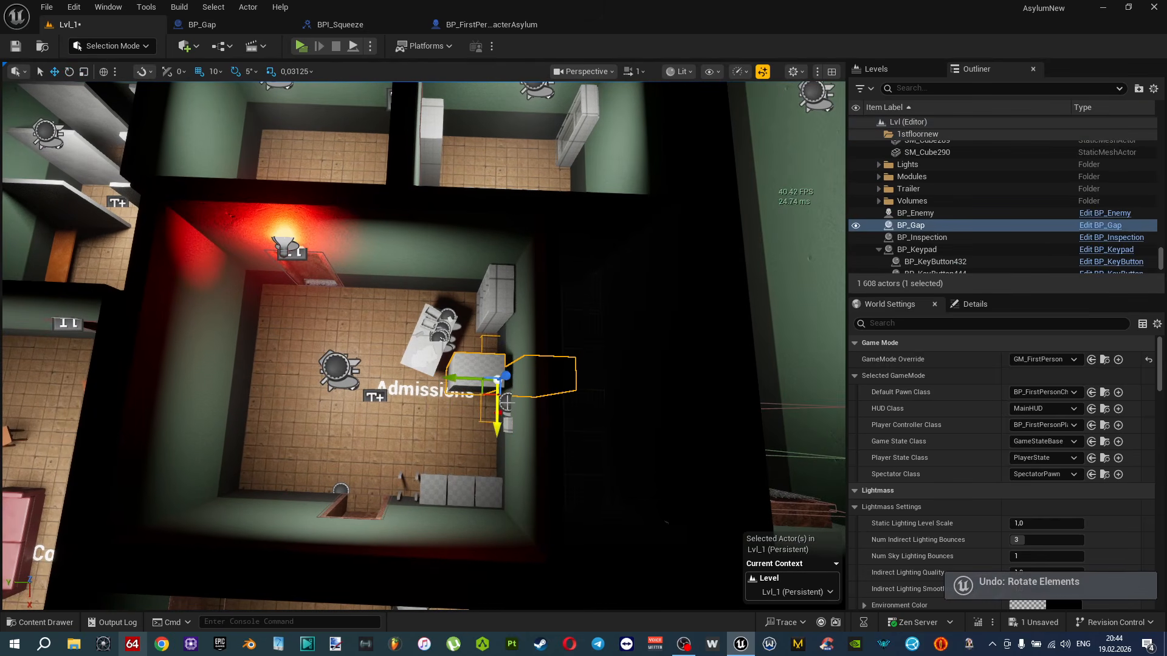
Place BP_Gap in the wall between Admissions and the adjacent Procedure Room beside the shelf, fine-tuning with a location snap of 5.
left_click_drag(483, 396, 430, 286)
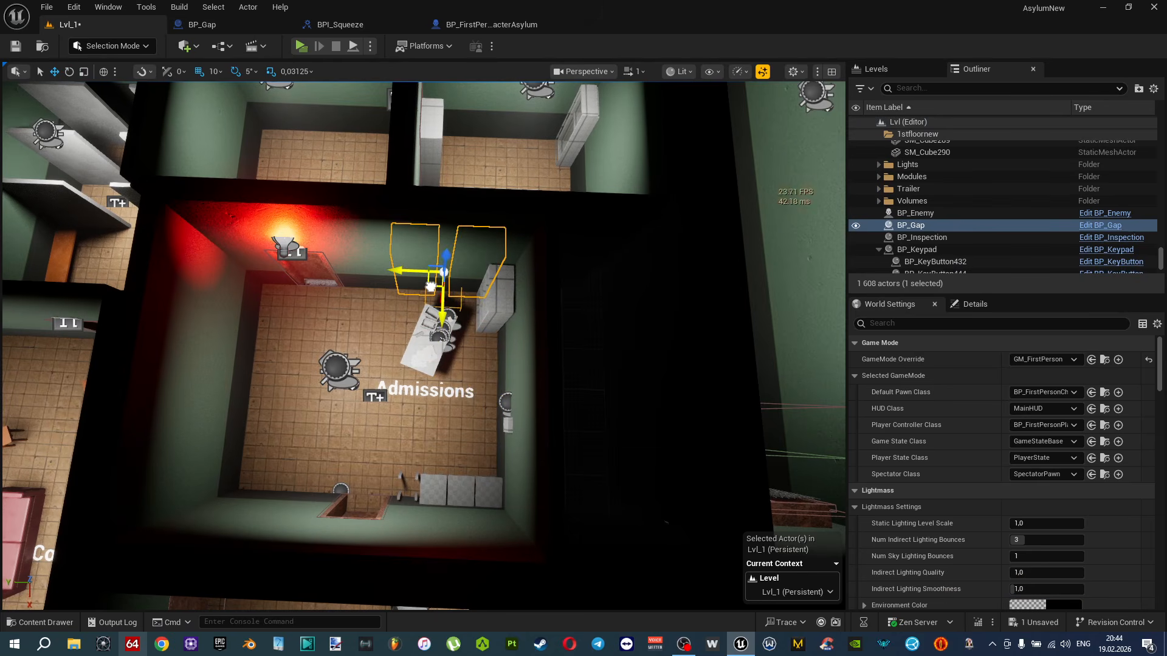
key("f")
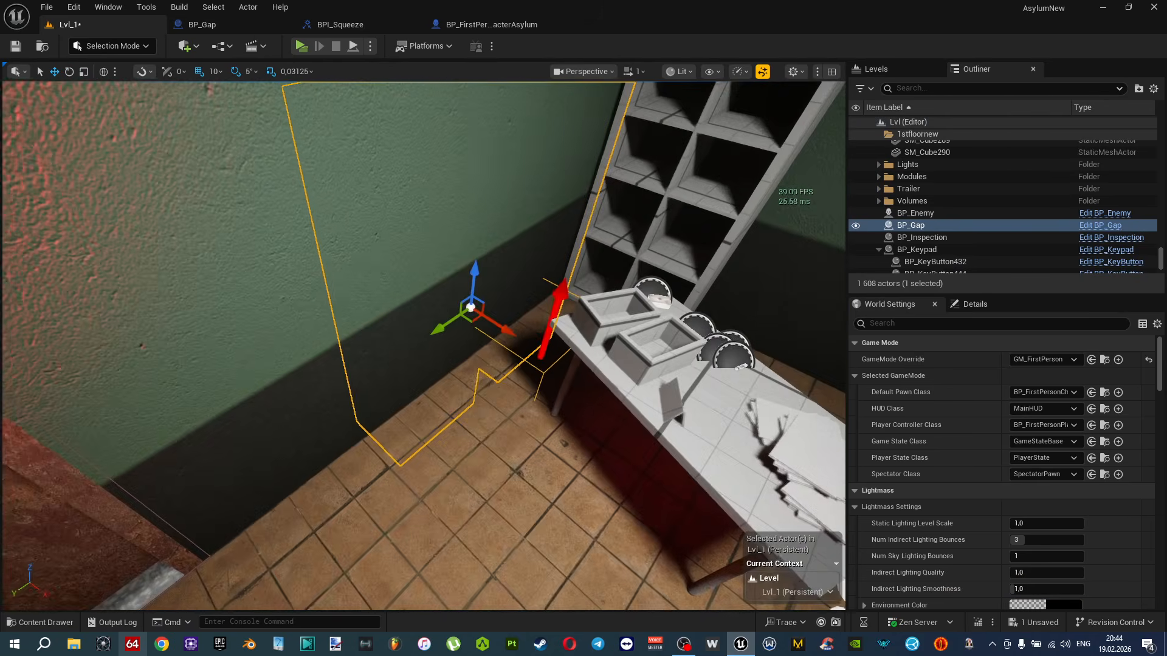
left_click_drag(485, 404, 485, 404, "alt")
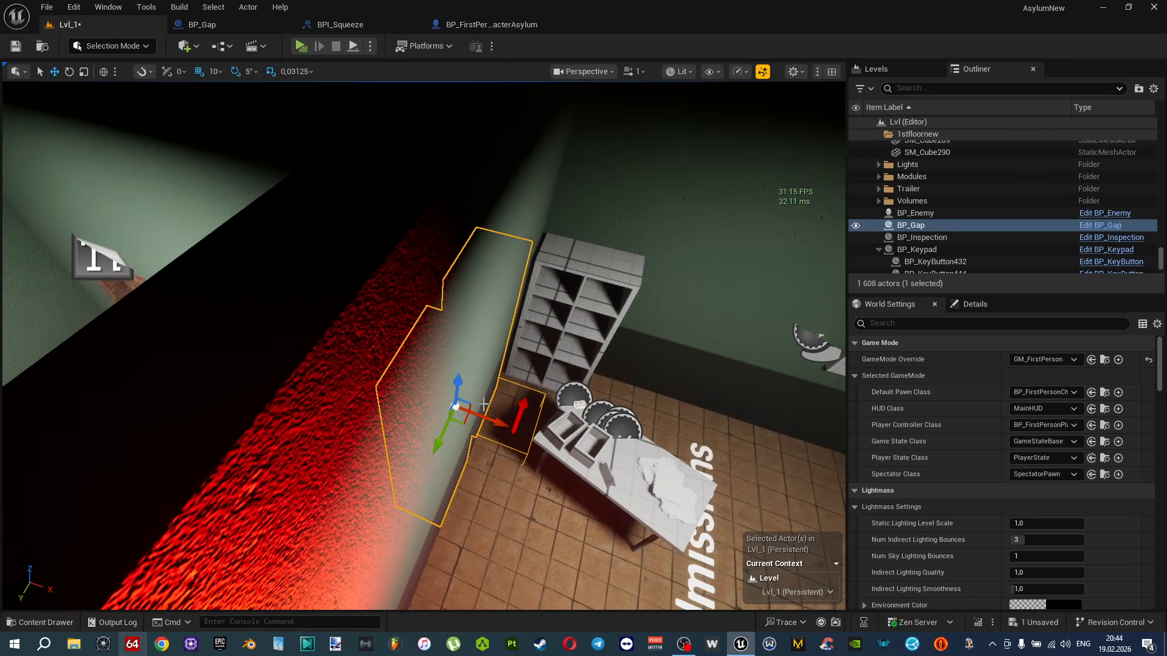
left_click(214, 71)
left_click(244, 114)
left_click_drag(489, 418, 528, 371)
left_click_drag(488, 418, 258, 278)
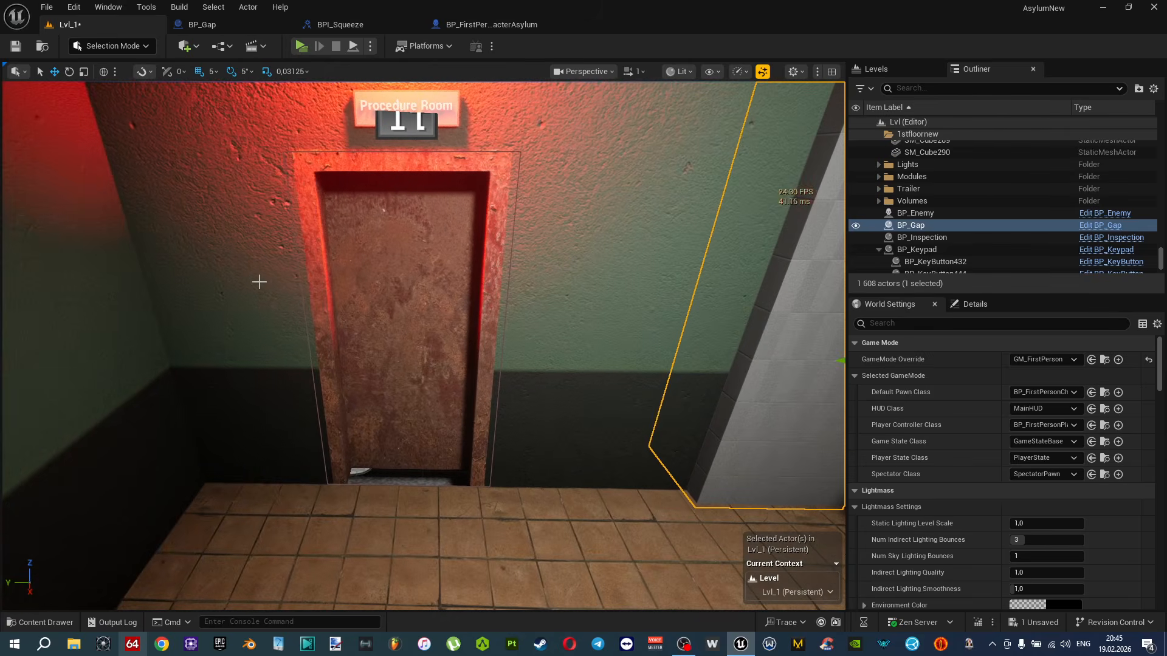
Inspect the details of the Procedure Room door BP_Door_New8, including its Is Locked option, and view the door from the other side.
left_click(440, 295)
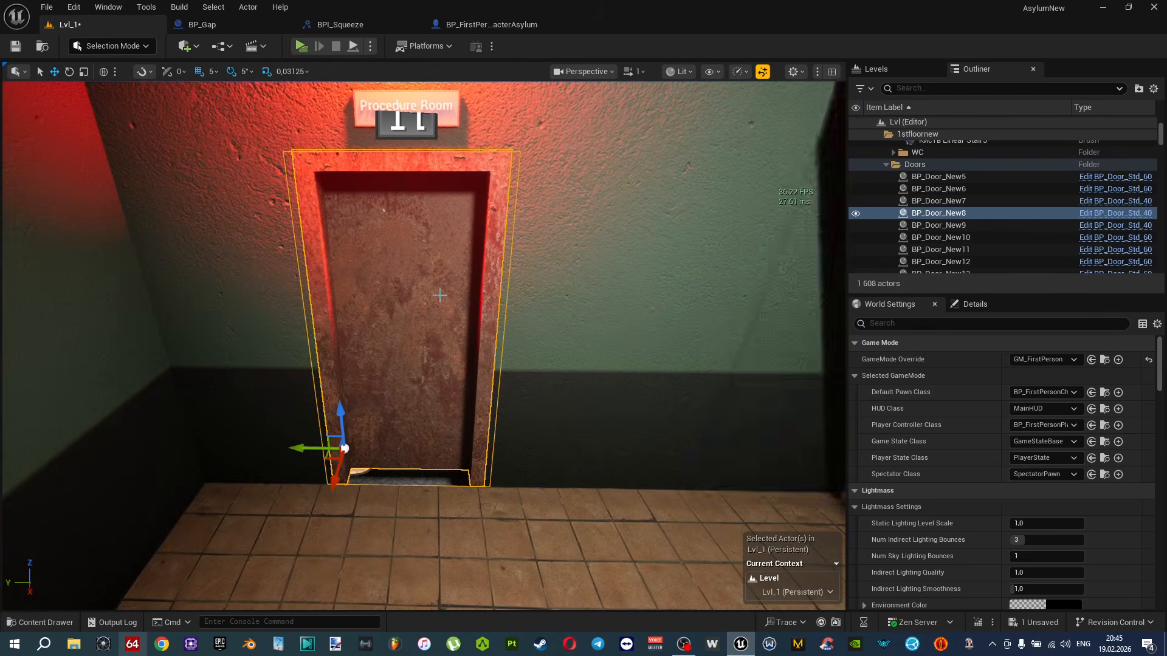
left_click(982, 307)
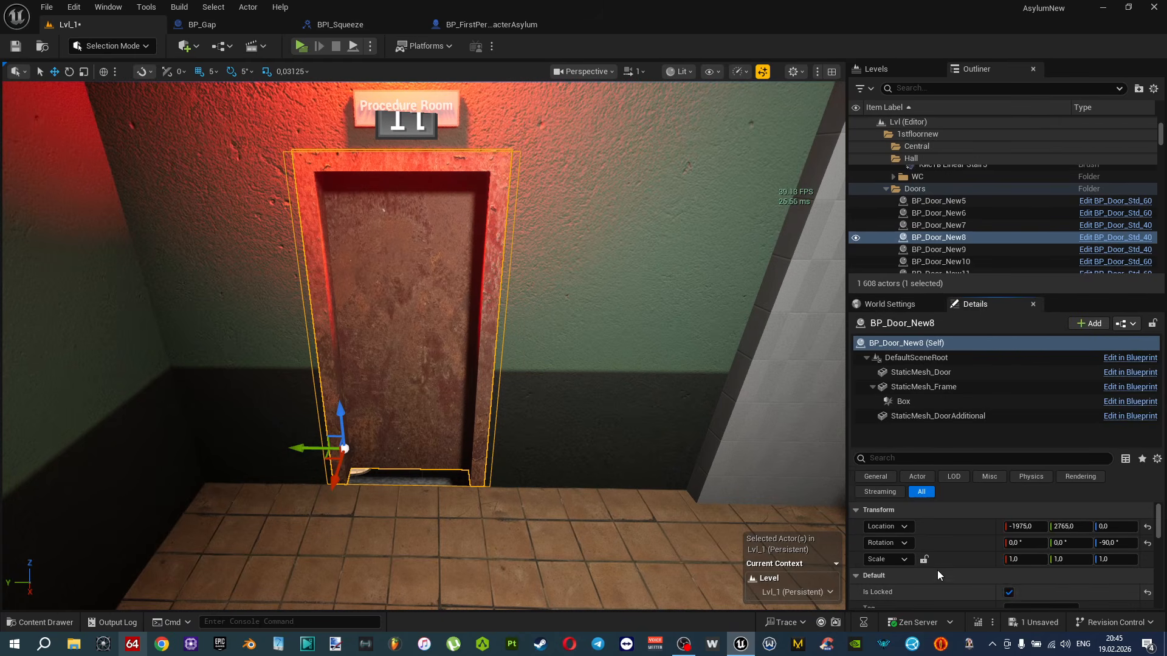
scroll(948, 581, "down", 2)
right_click_drag(609, 346, 602, 407)
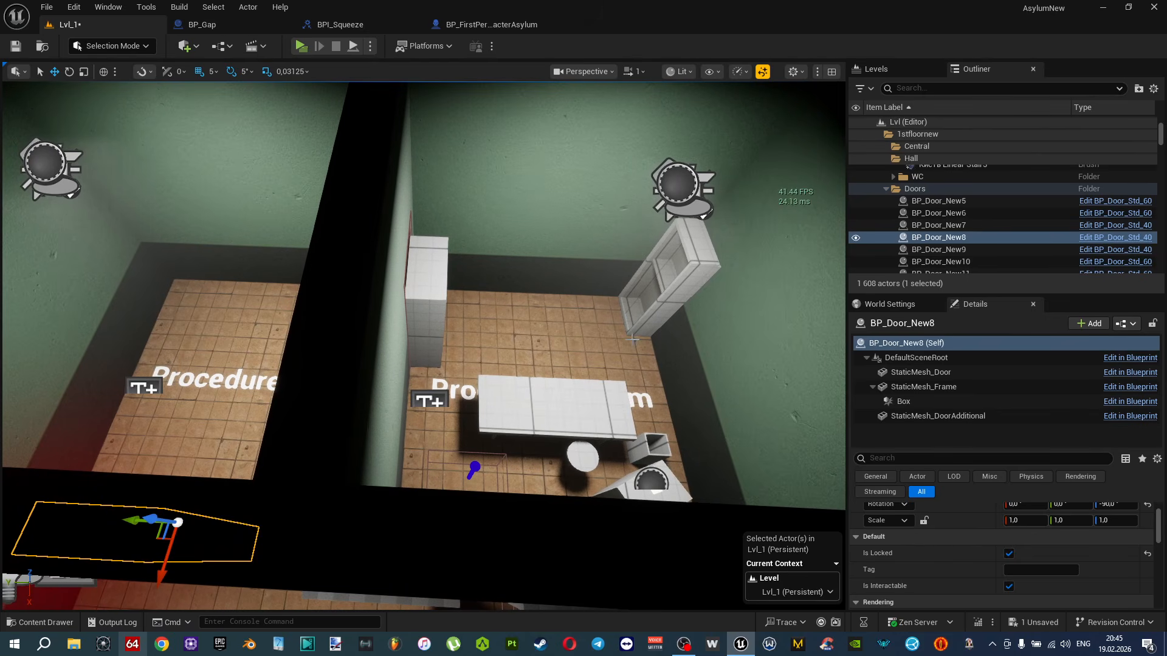
key("f")
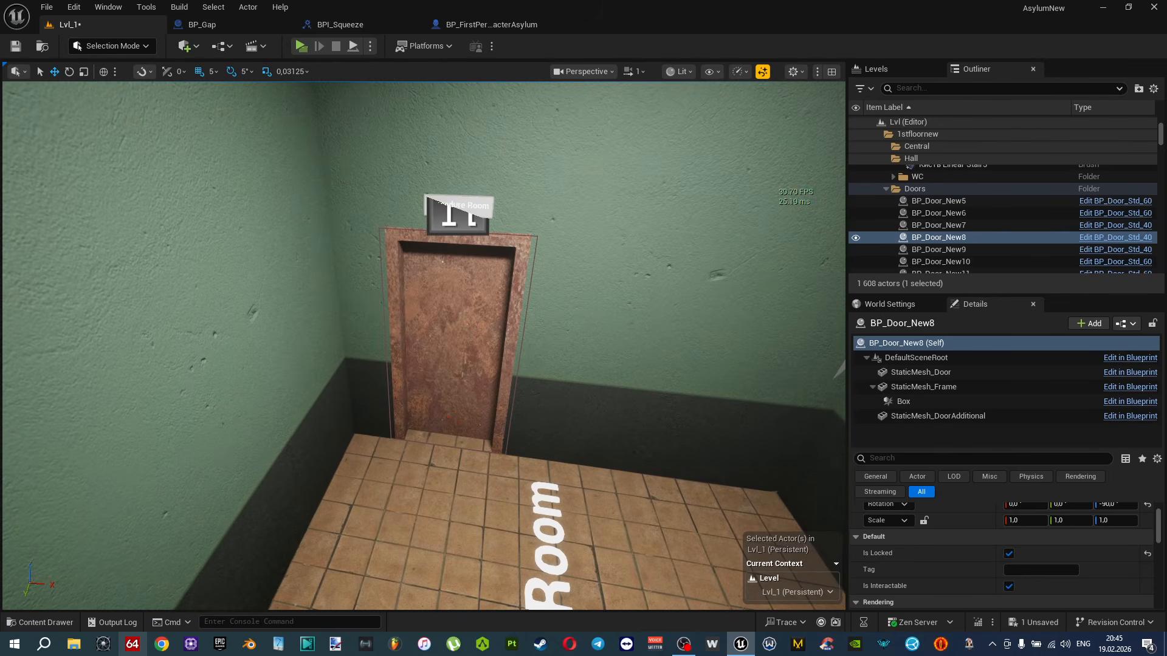
key("Down")
Move the cabinet SM_Cube34 away from the door to the opposite side of the Procedure Room beside the shelf, and save the level.
right_click_drag(480, 327, 264, 346)
left_click(480, 326)
left_click(368, 322)
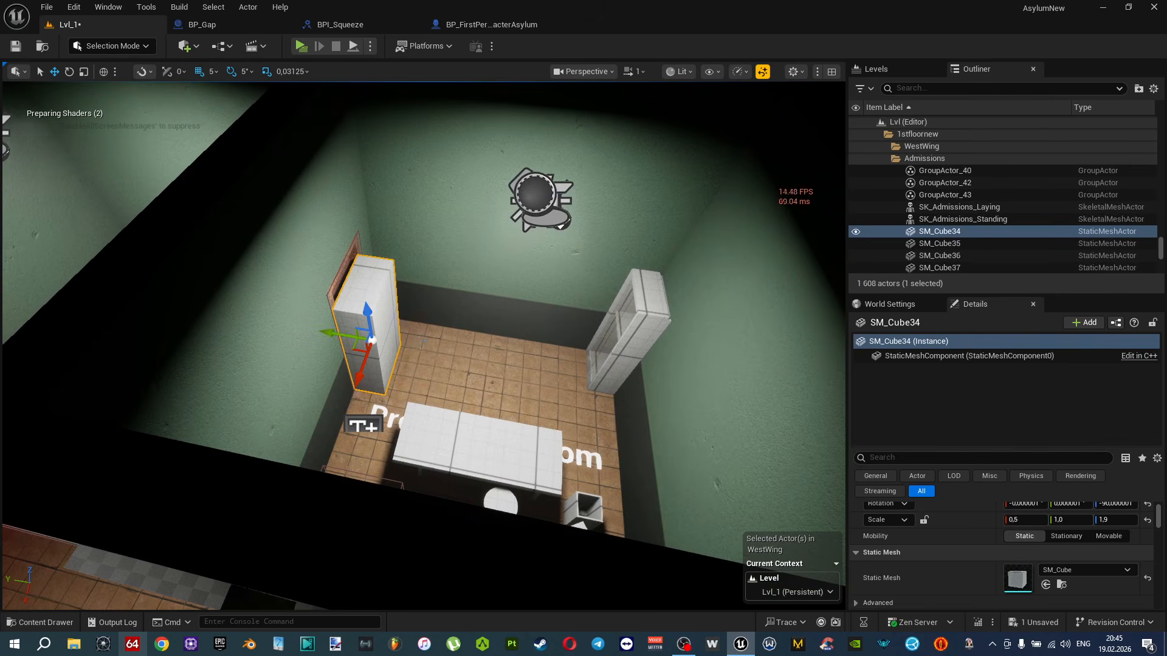
right_click_drag(371, 367, 375, 425)
left_click_drag(320, 313, 478, 326)
scroll(478, 326, "up", 5)
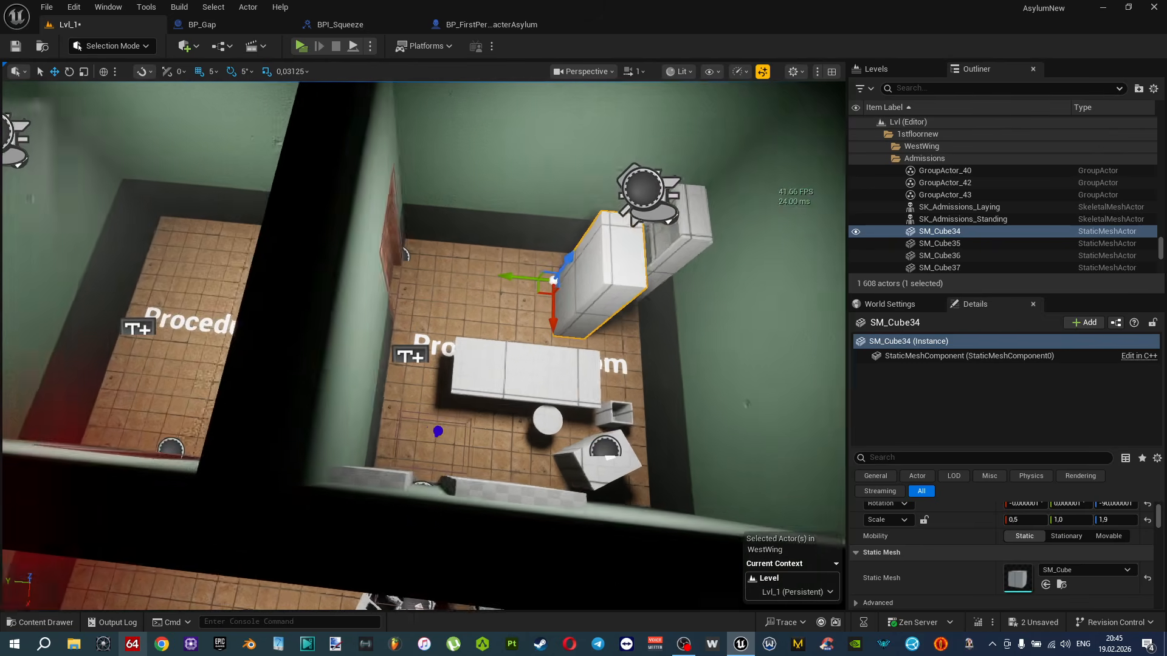
key("ctrl+s")
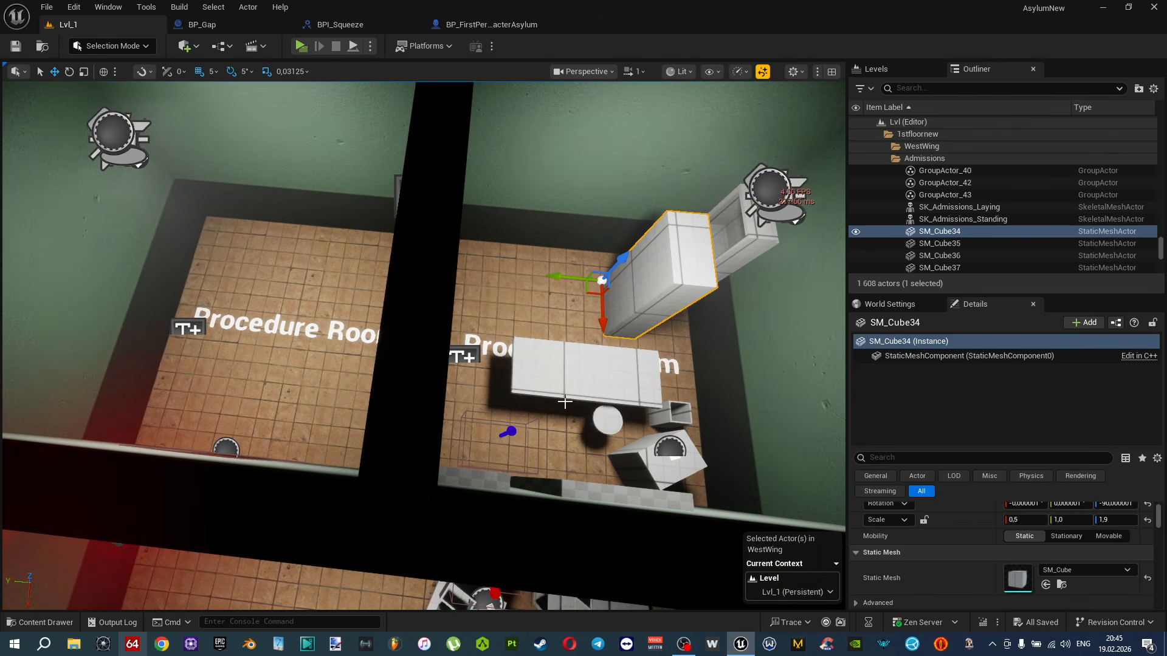
Examine the route through the gap between Admissions and the Procedure Rooms, including the cabinet placement and the doors.
key("s")
right_click_drag(521, 190, 501, 186)
key("w")
key("s")
key("w")
right_click_drag(394, 430, 418, 442)
key("s")
key("d")
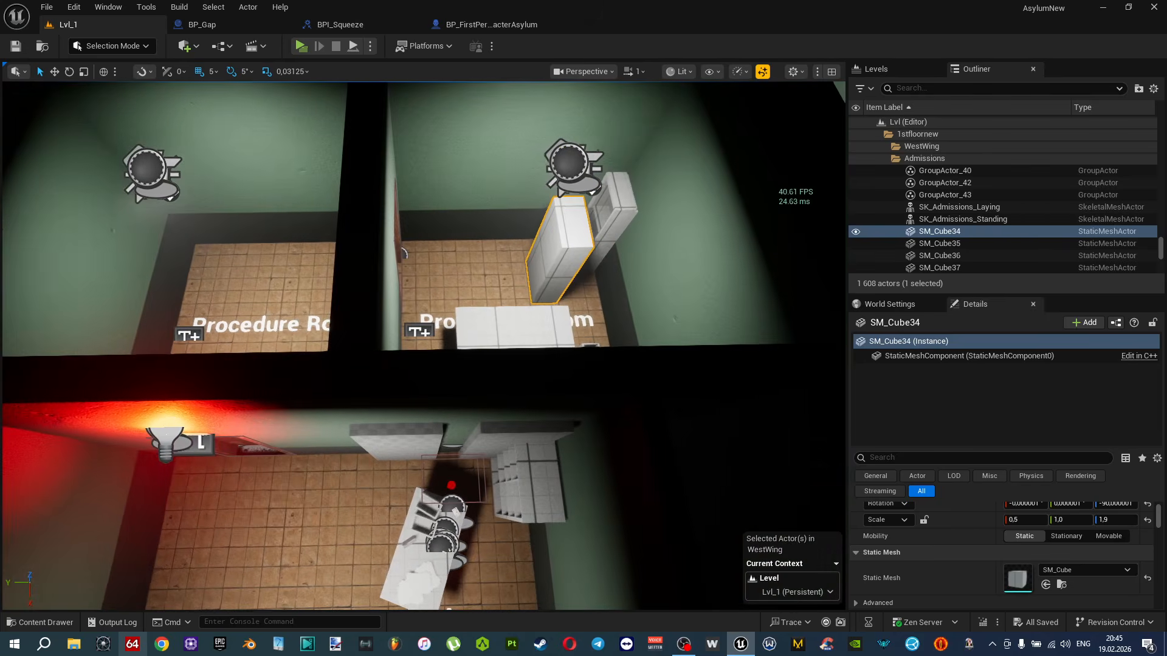
scroll(462, 461, "up", 3)
scroll(478, 427, "down", 6)
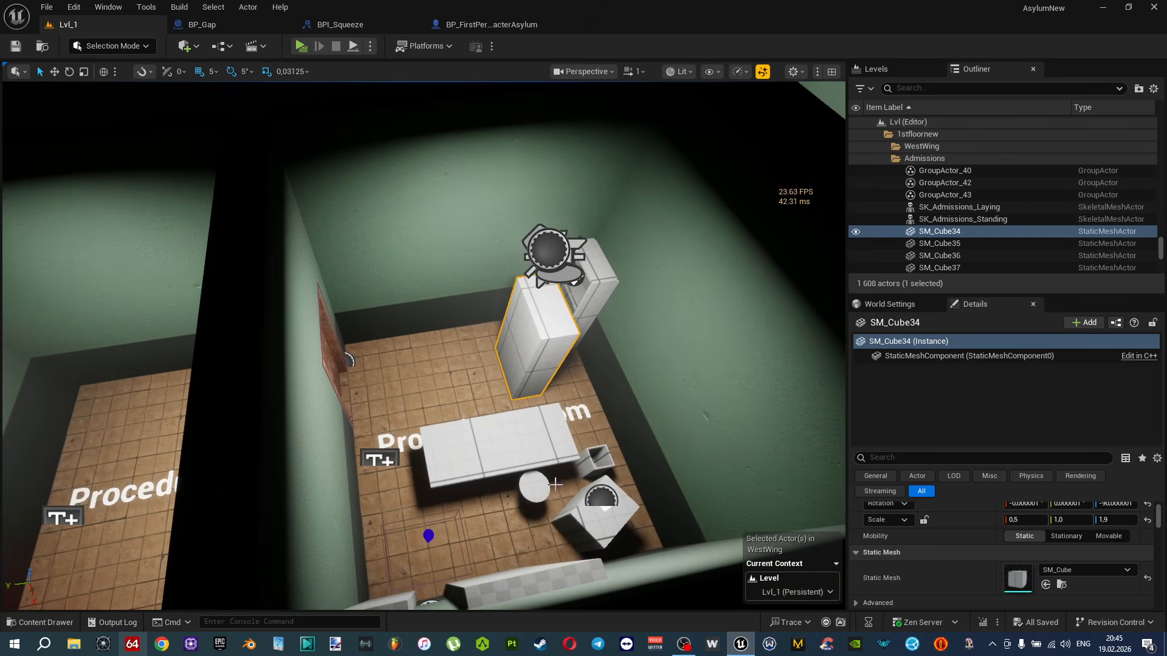
right_click_drag(555, 484, 433, 454)
key("w")
key("w")
key("s")
right_click_drag(427, 519, 558, 415)
key("w")
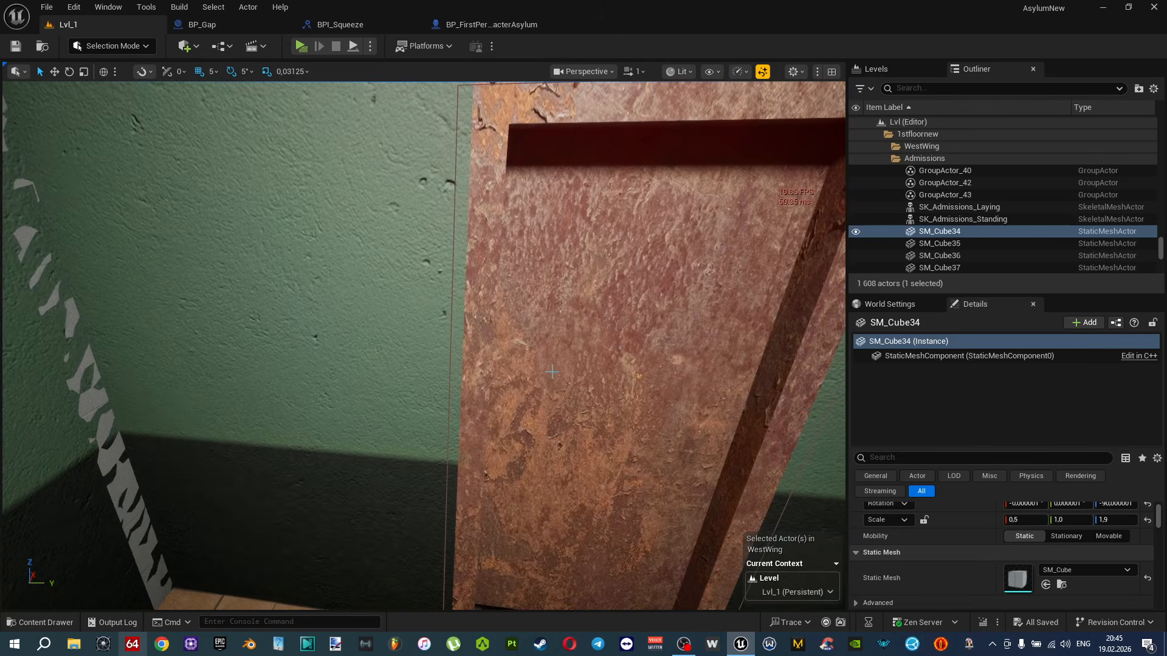
key("s")
right_click_drag(580, 356, 533, 389)
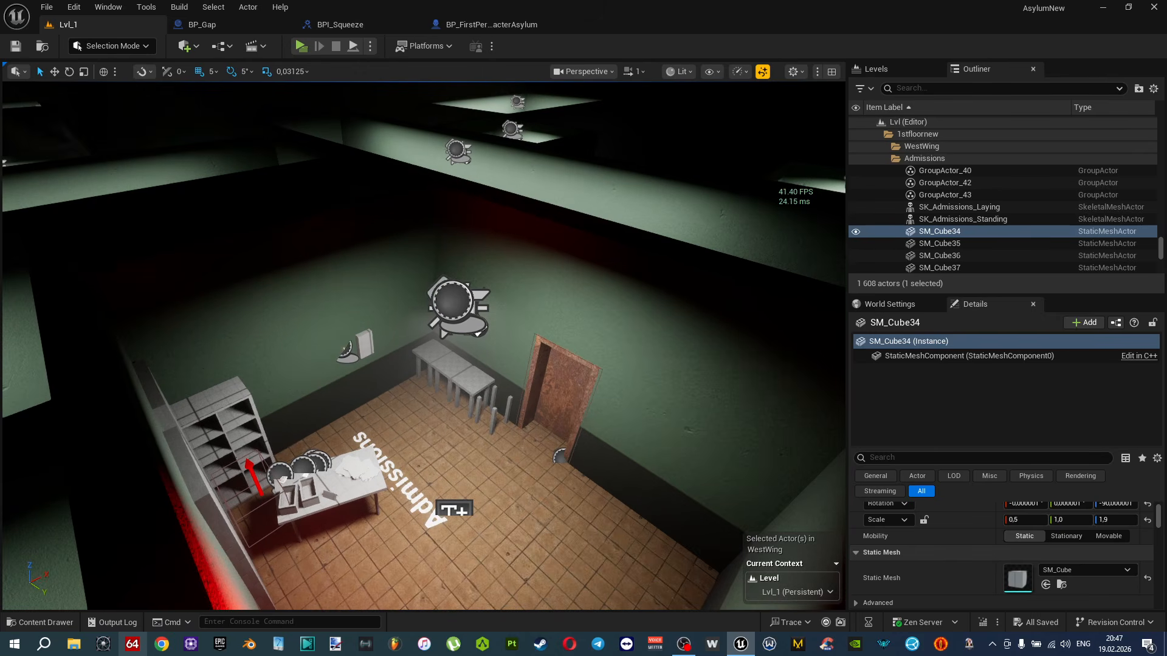
Select the folder stack, the two open boxes and the small block on the Admissions table.
right_click_drag(622, 314, 461, 351)
key("a")
key("d")
key("w")
key("s")
key("d")
key("w")
key("s")
scroll(428, 369, "down", 1)
key("w")
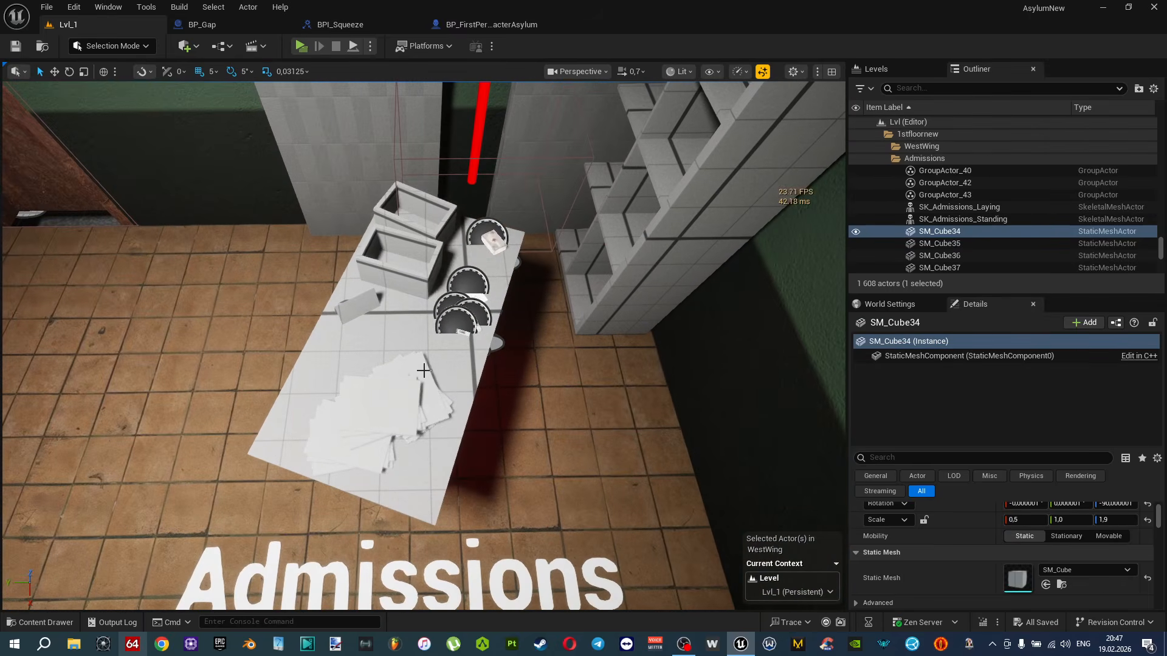
left_click(399, 402)
left_click(327, 444, "ctrl")
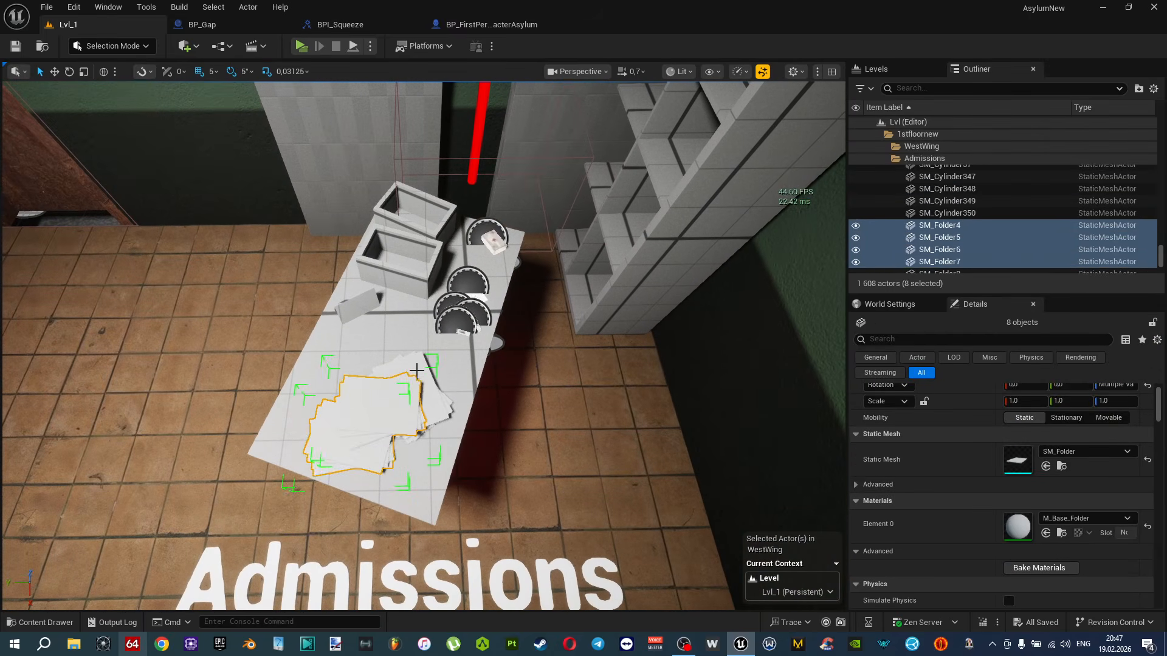
left_click(418, 372, "ctrl")
right_click_drag(418, 372, 402, 334)
key("w")
left_click(392, 385, "ctrl")
right_click_drag(392, 385, 417, 379)
key("w")
left_click(429, 409, "ctrl")
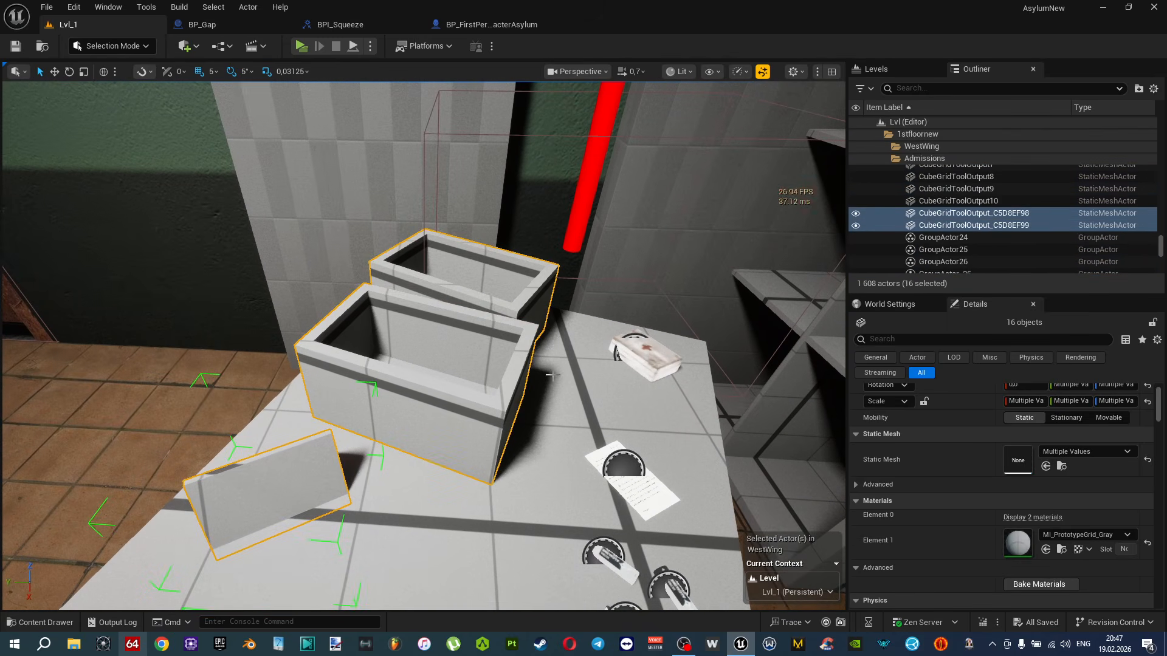
Add the table, the batteries, the diary note and the first-aid kit BP_Aid2 to the current selection.
left_click(588, 405, "ctrl")
key("w")
right_click_drag(587, 406, 587, 438)
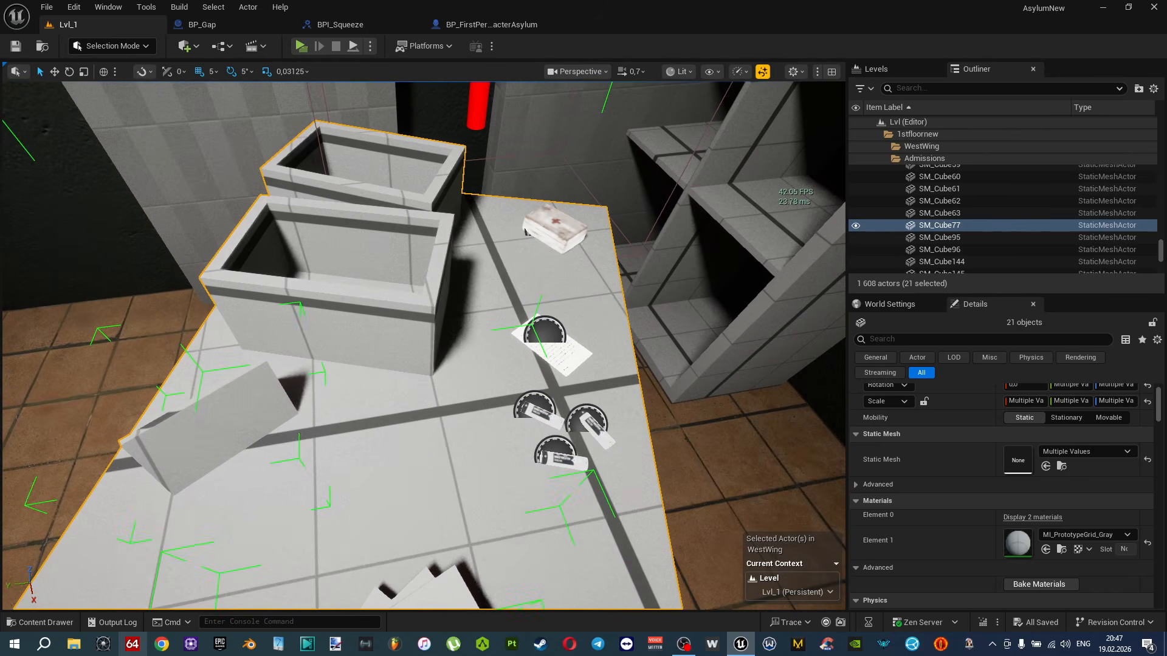
left_click(570, 460, "ctrl")
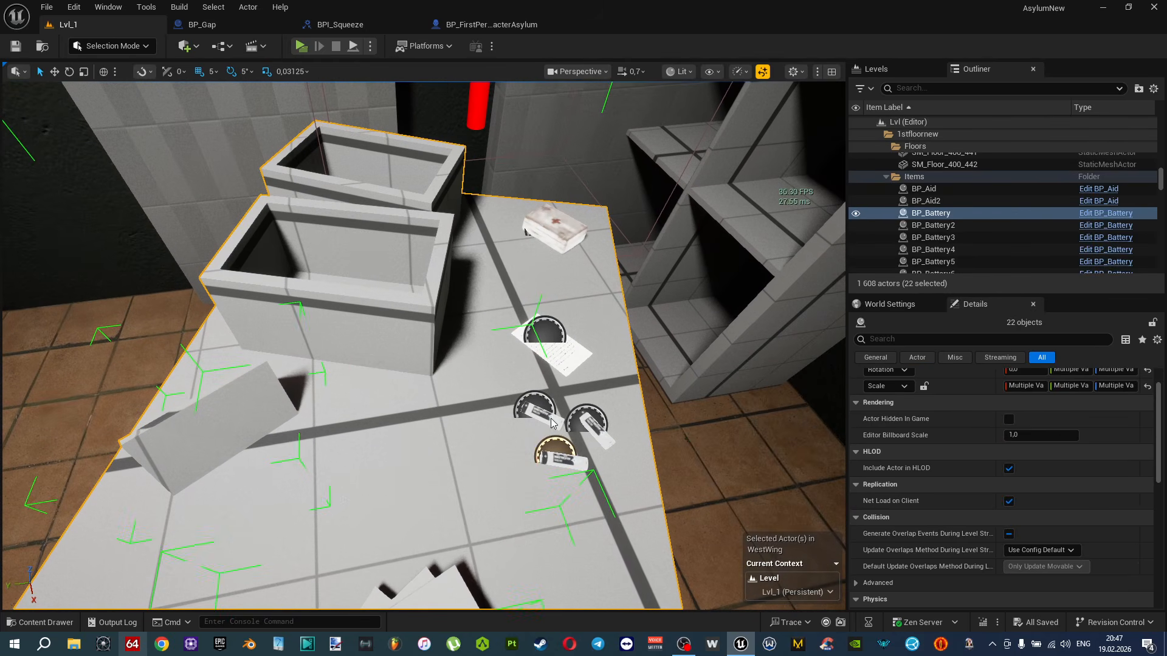
left_click(590, 430, "ctrl")
left_click(563, 359, "ctrl")
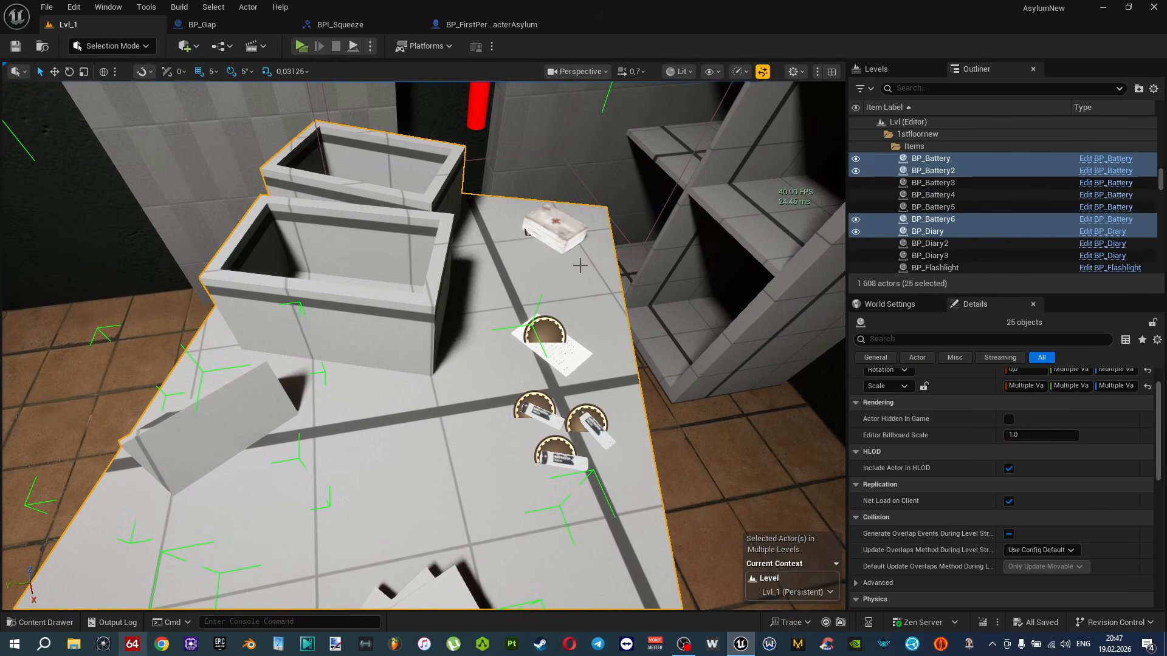
left_click(567, 244, "ctrl")
Move the selected table with all its items sideways, clear of the front of the wall gap, and save the level.
key("s")
right_click_drag(585, 299, 538, 322)
key("d")
key("w")
key("s")
key("s")
key("w")
key("d")
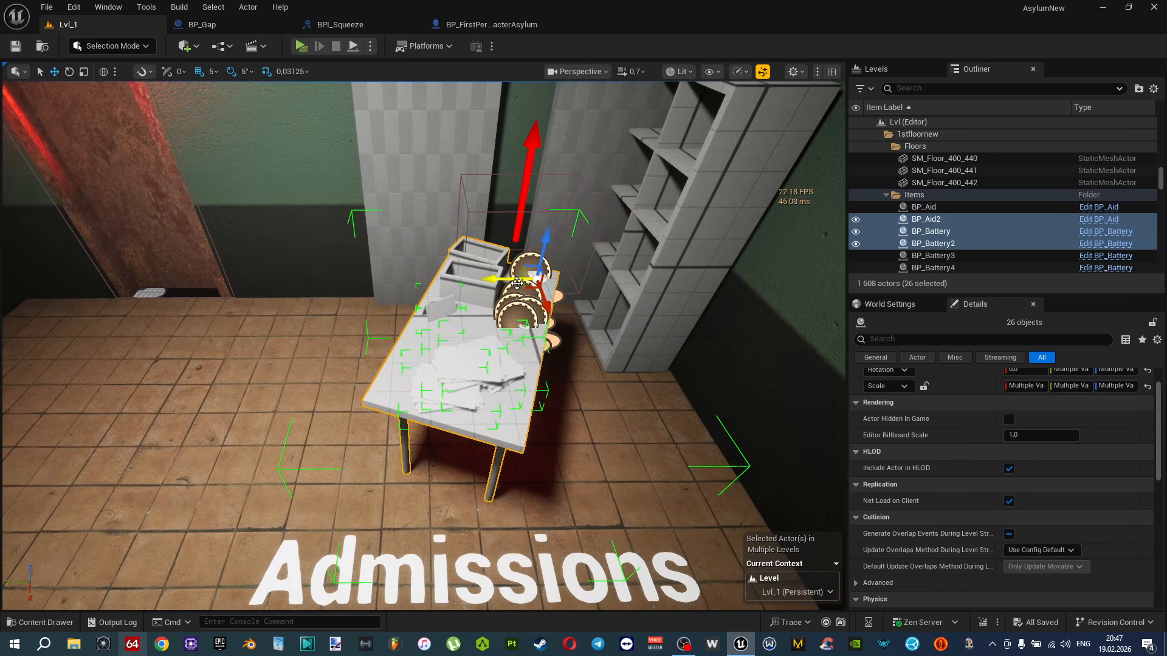
left_click_drag(523, 289, 402, 312)
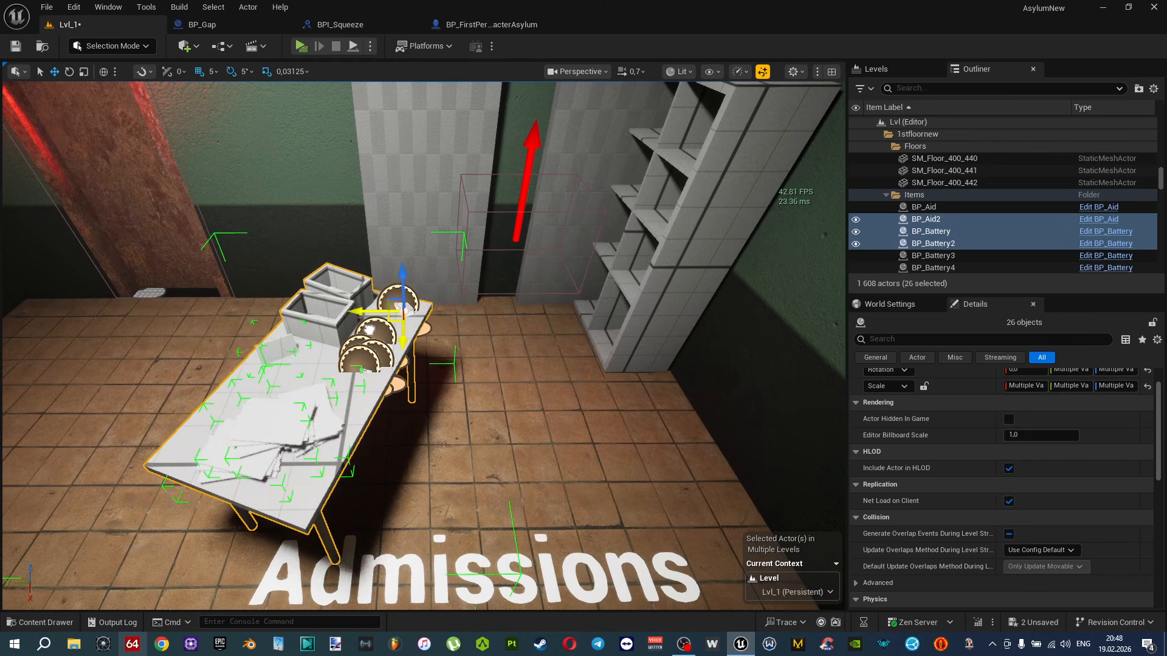
mouse_move(432, 356)
right_mouse_down()
mouse_move(297, 359)
mouse_move(365, 367)
mouse_move(358, 322)
mouse_move(355, 331)
mouse_move(450, 350)
mouse_move(432, 357)
right_mouse_up()
key("w")
key("s")
key("ctrl+s")
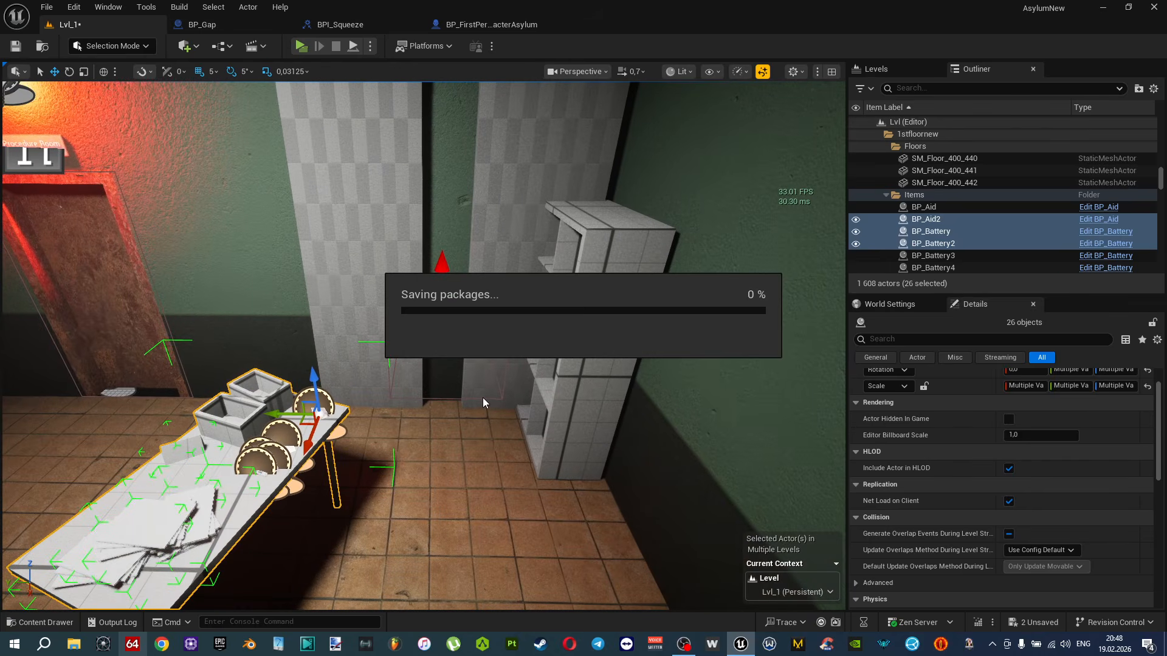
Move the Admissions shelf along its wall away from the gap and save the level.
right_click_drag(538, 439, 615, 444)
left_click(397, 398)
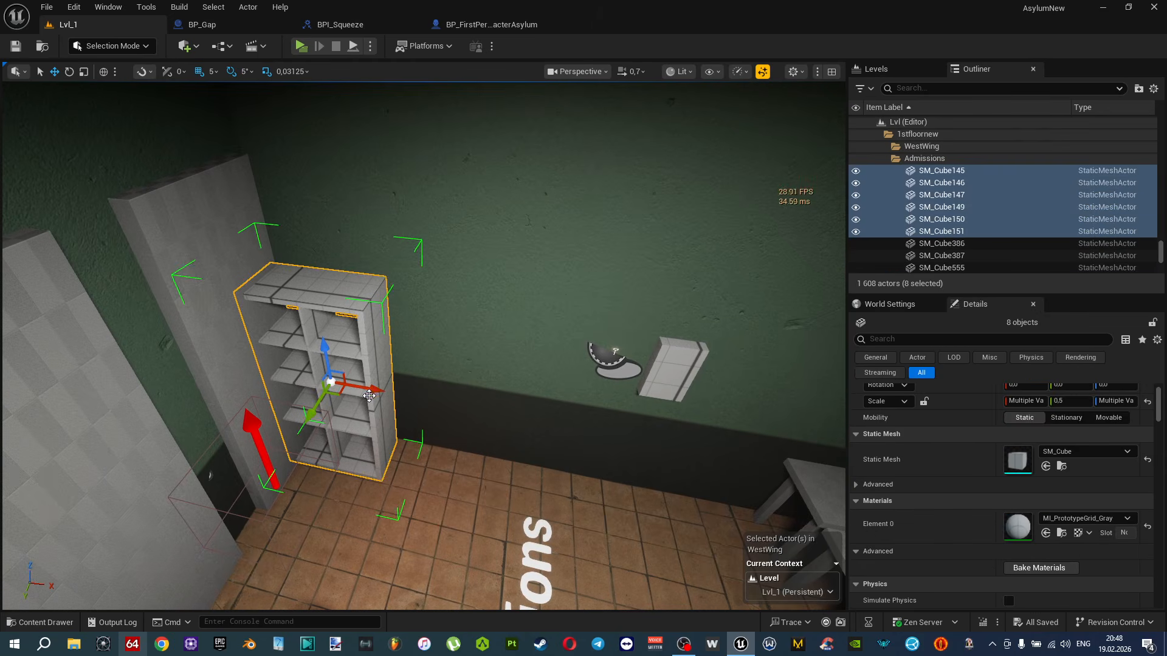
left_click_drag(369, 394, 465, 418)
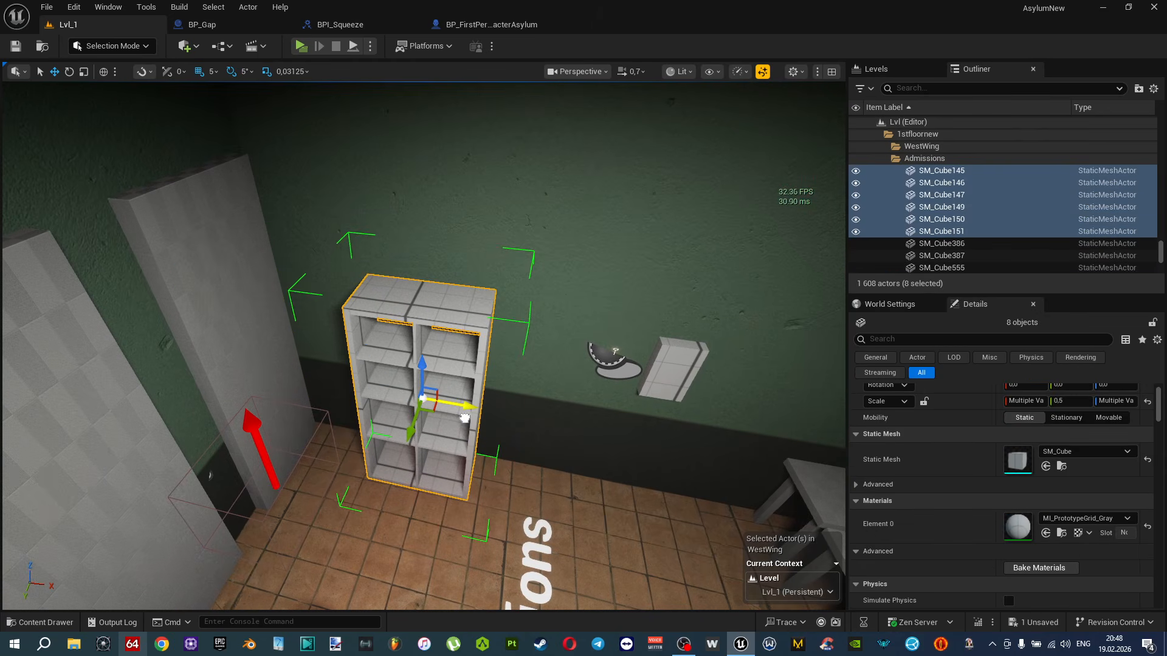
mouse_move(485, 446)
right_mouse_down()
mouse_move(473, 446)
mouse_move(485, 445)
right_mouse_up()
key("Escape")
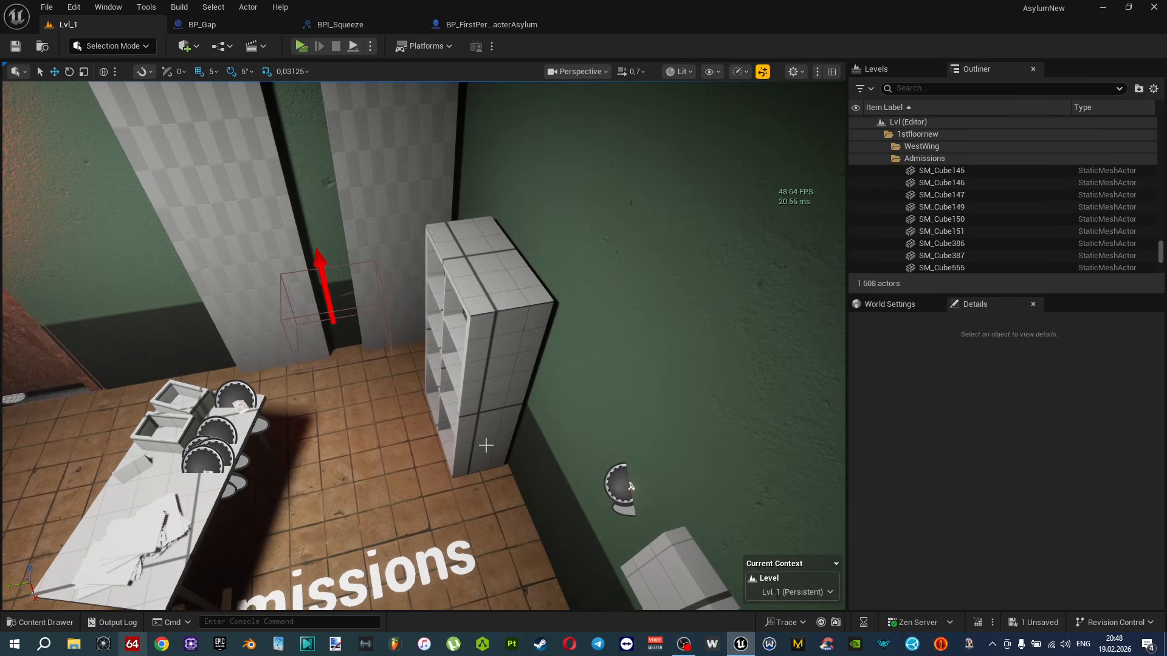
key("ctrl+s")
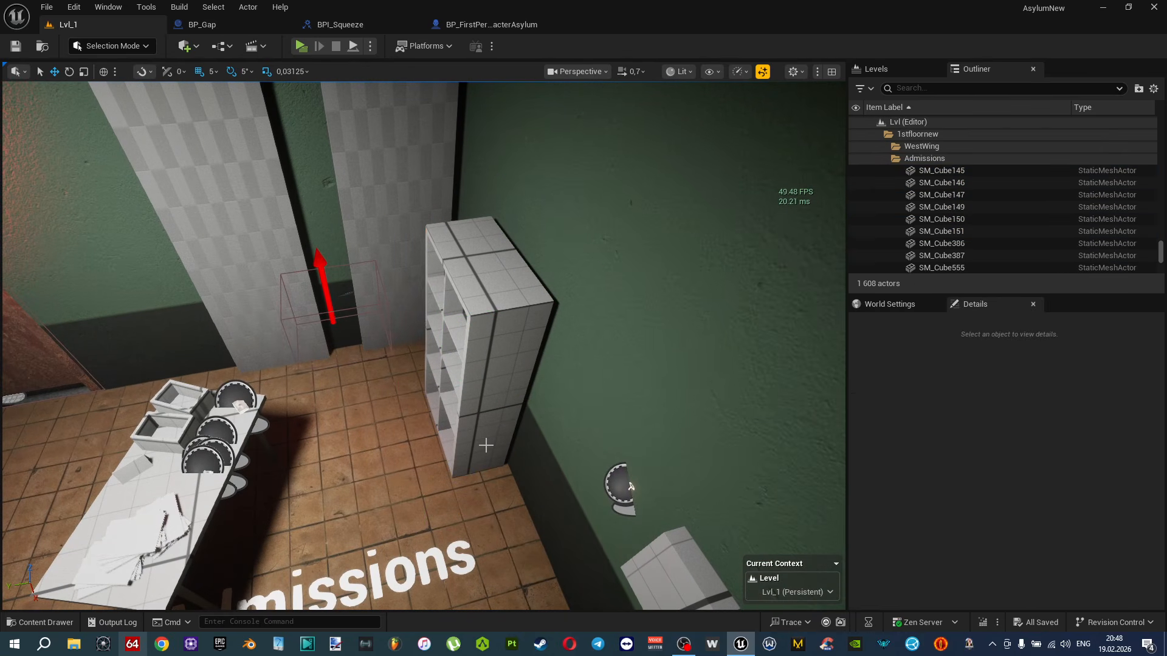
Replace the static mesh of wall segment SM_Wall_High_Solid_200_6 behind the gap with SM_Wall_High_Solid_100_Subdiv.
right_click_drag(630, 486, 444, 309)
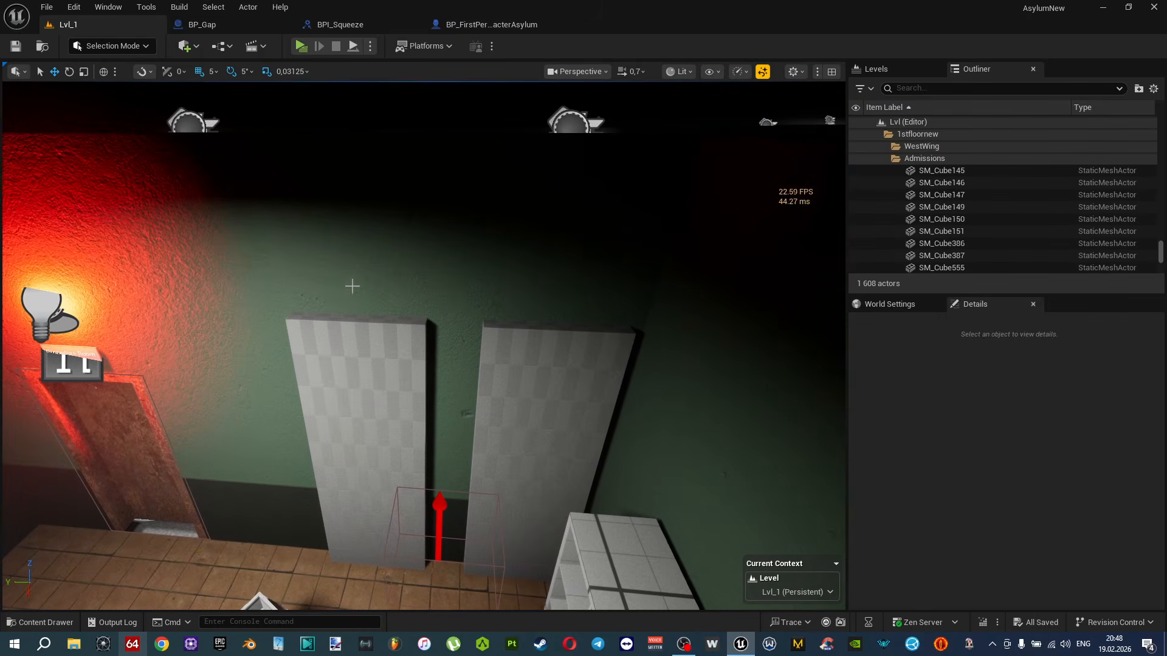
left_click(444, 309)
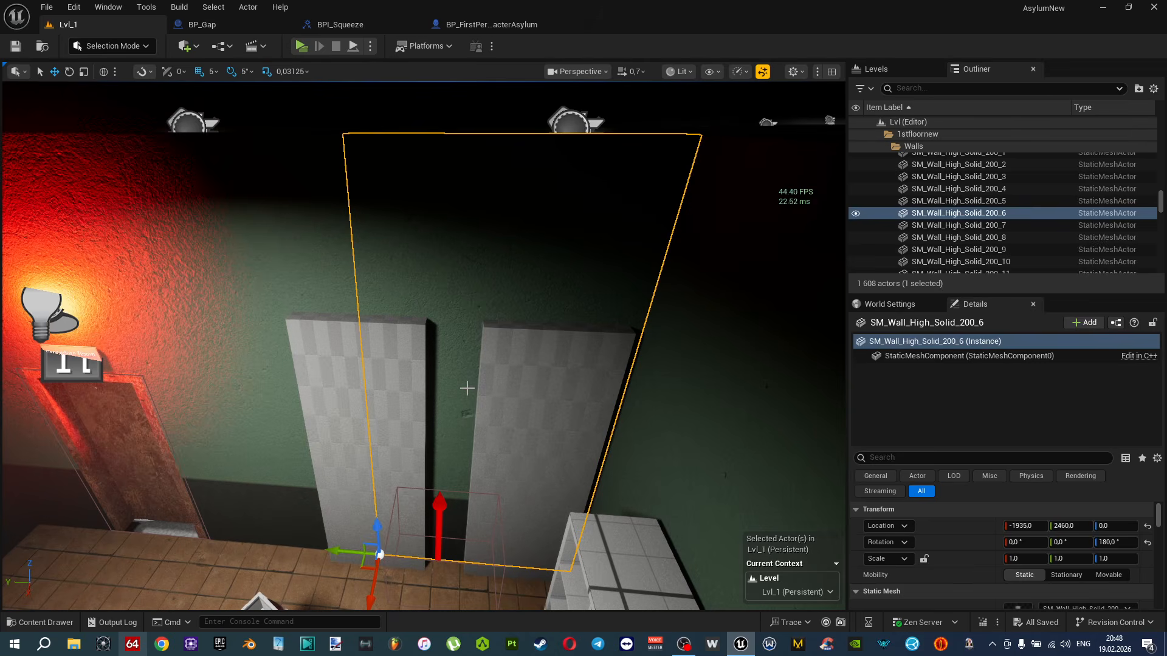
key("ctrl+space")
key("ctrl+space")
right_click_drag(545, 394, 556, 403)
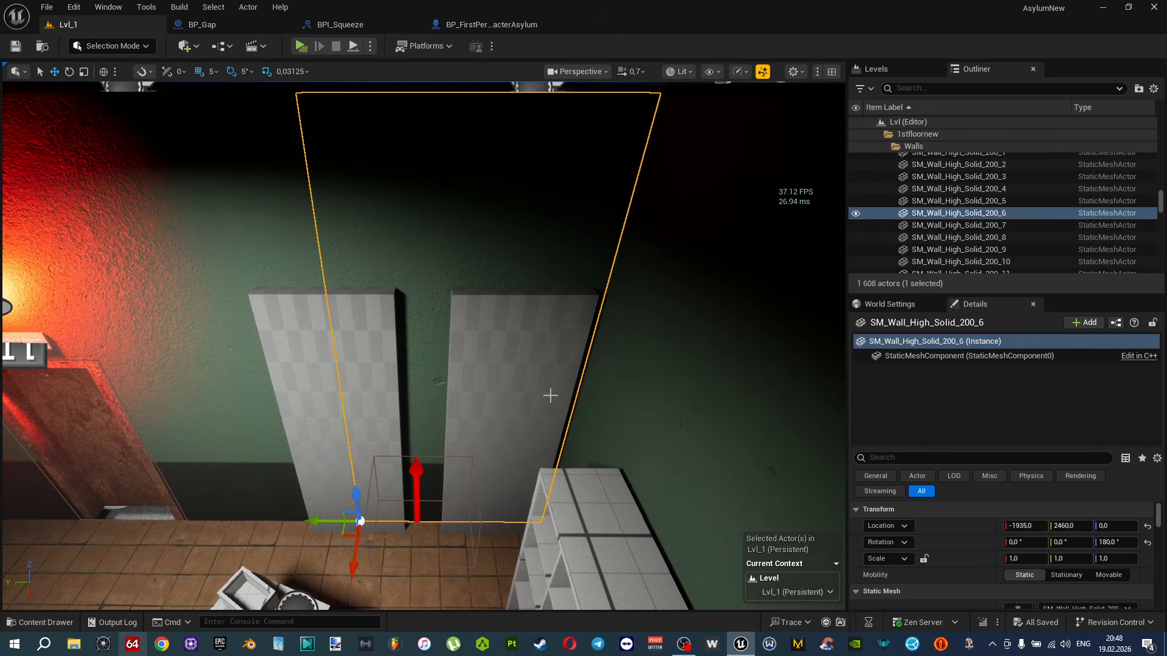
key("ctrl+b")
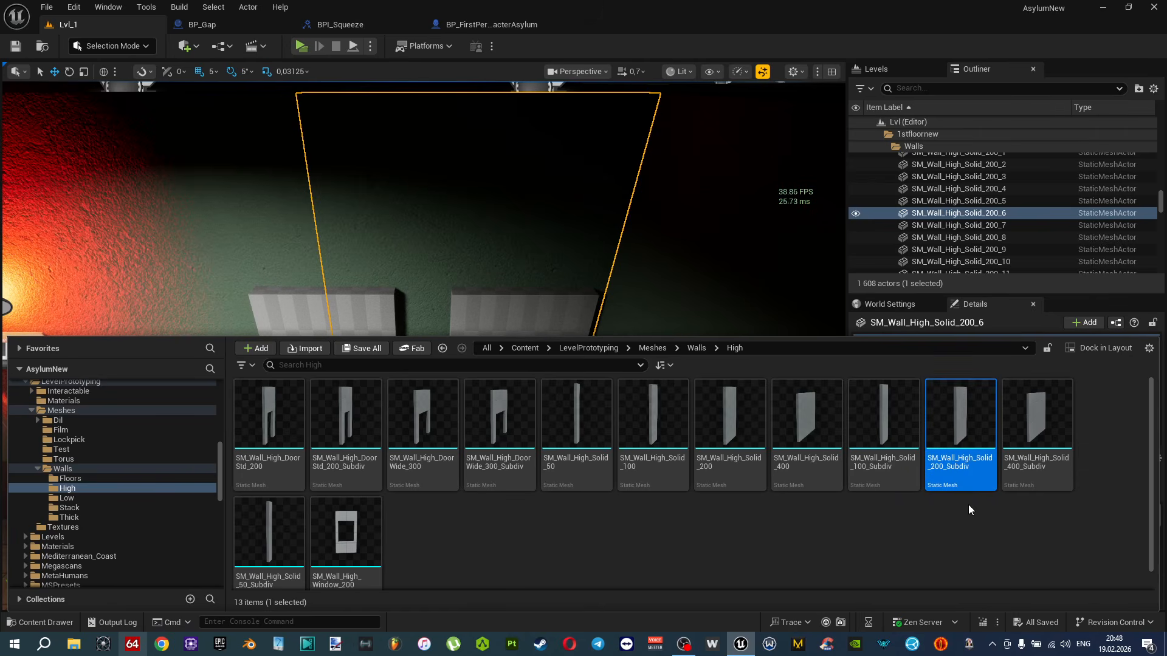
scroll(377, 546, "down", 1)
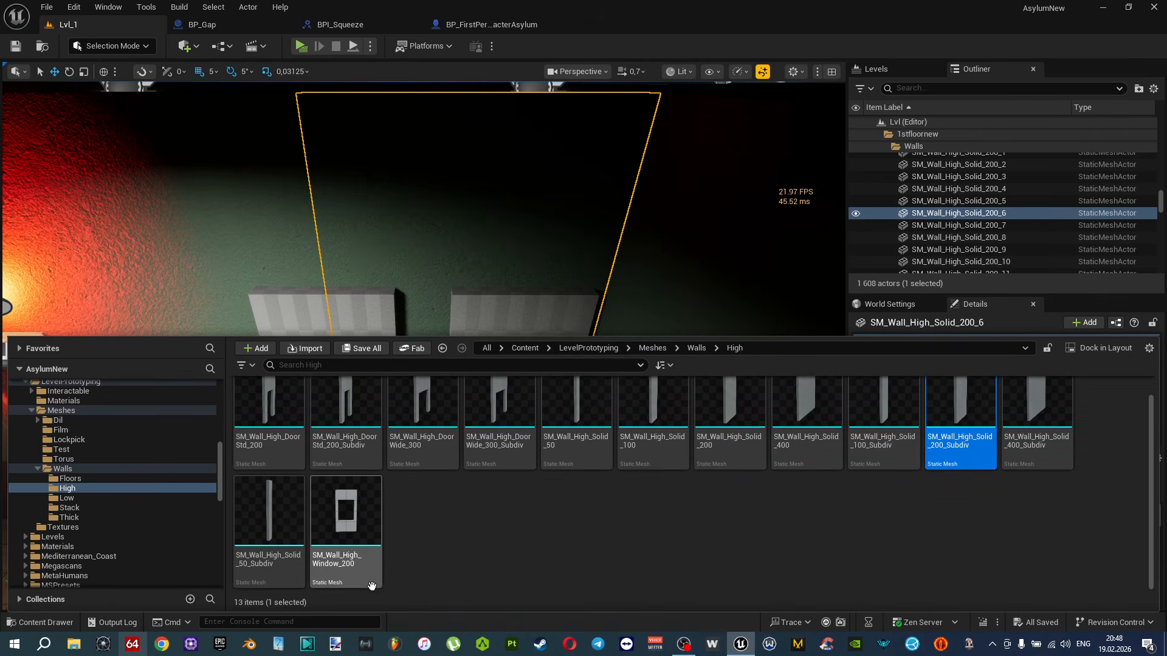
scroll(902, 517, "up", 1)
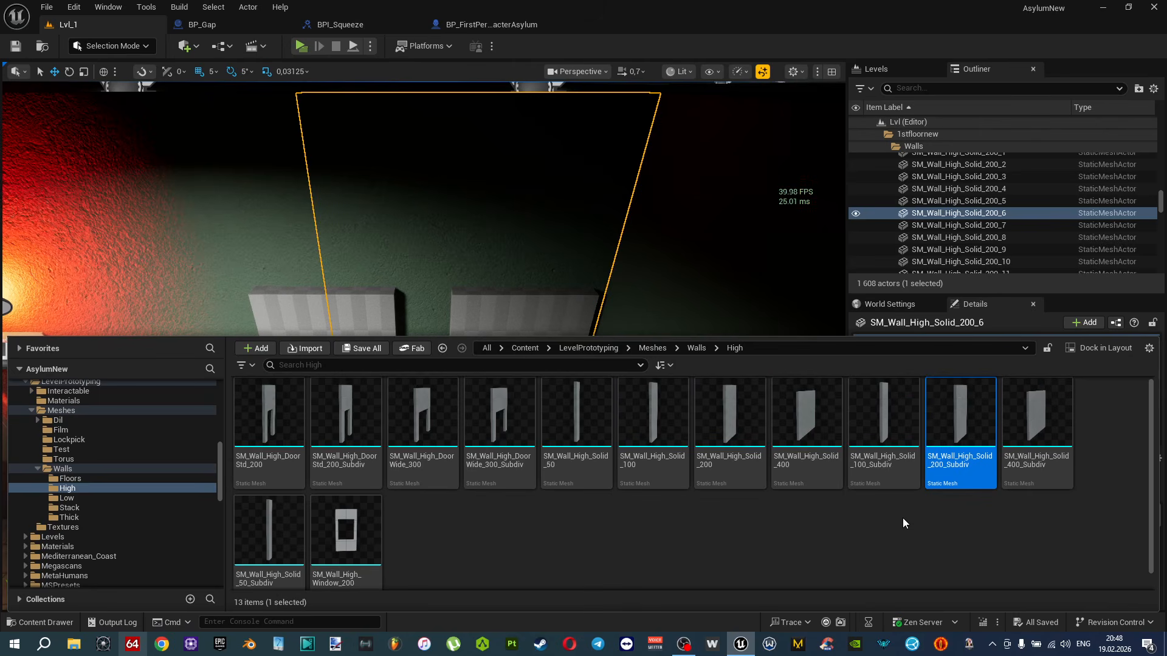
left_click_drag(885, 428, 1045, 526)
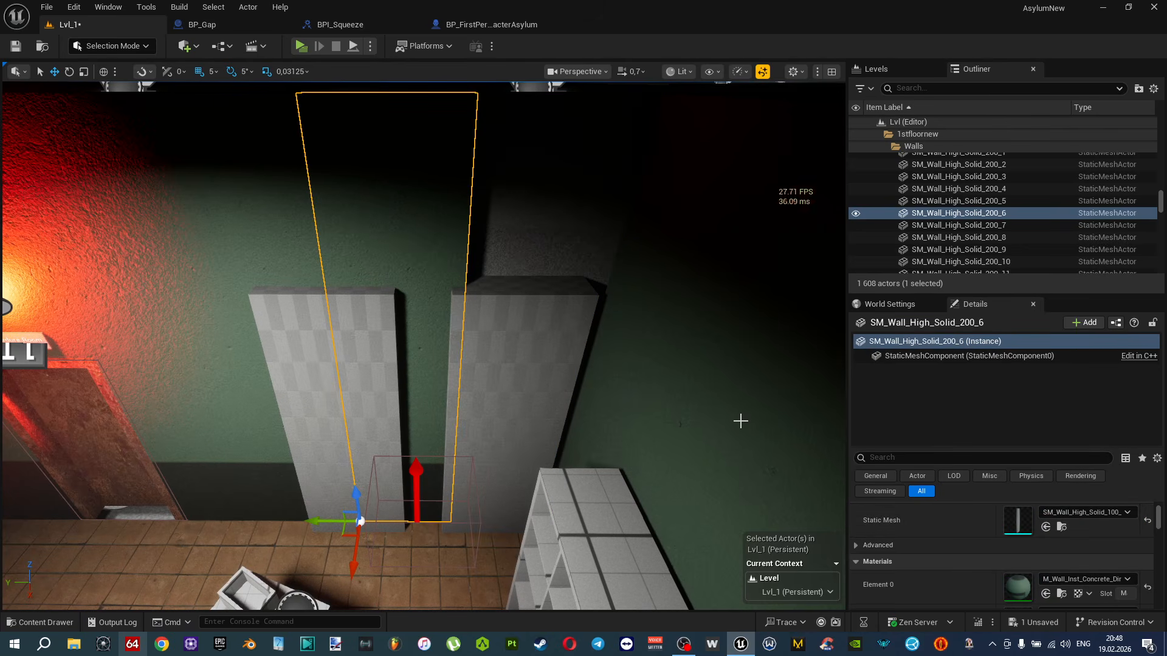
Slide the shortened wall segment SM_Wall_High_Solid_200_6 along the wall toward the shelf side, using Unlit view.
scroll(424, 345, "up", 2)
left_click_drag(305, 551, 425, 559)
key("alt+3")
right_click_drag(433, 554, 433, 554)
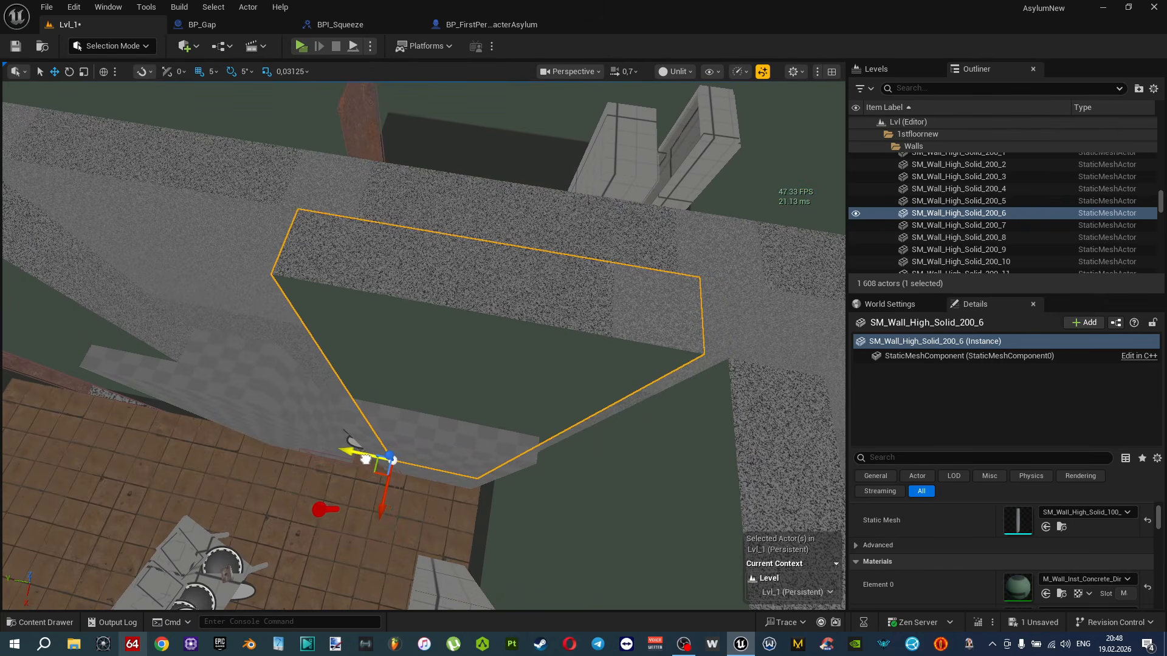
right_click_drag(433, 554, 433, 554)
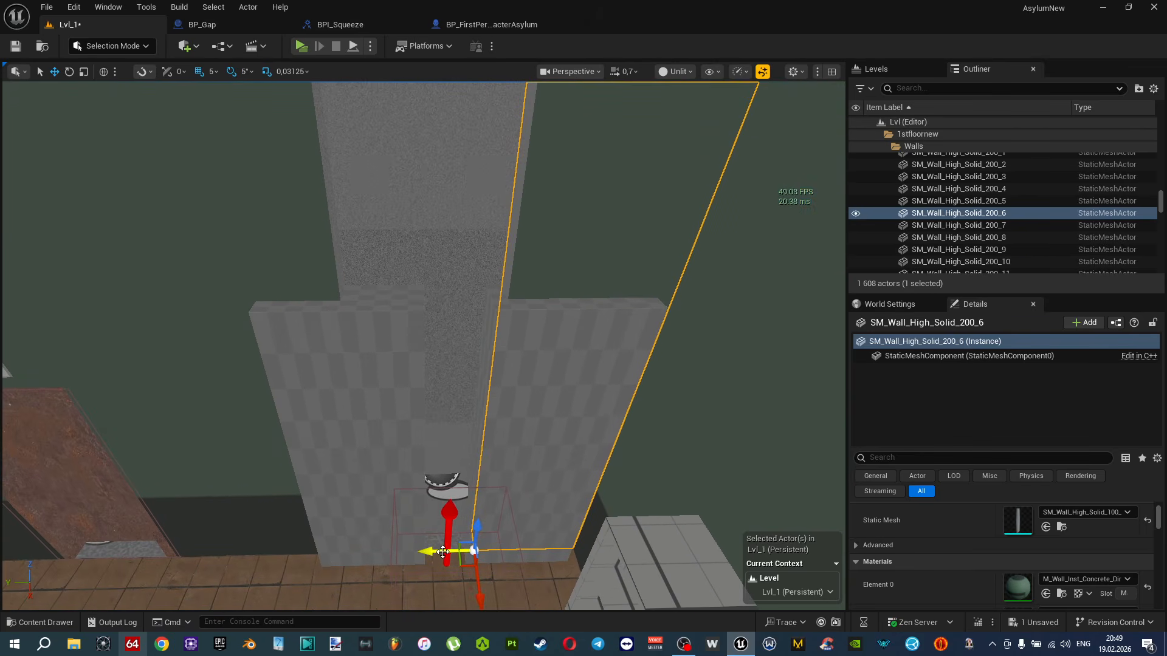
Duplicate the shortened wall segment toward the door side and set the copy's static mesh to SM_Wall_High_Solid_50_Subdiv.
left_click_drag(474, 551, 331, 550, "alt")
key("ctrl+space")
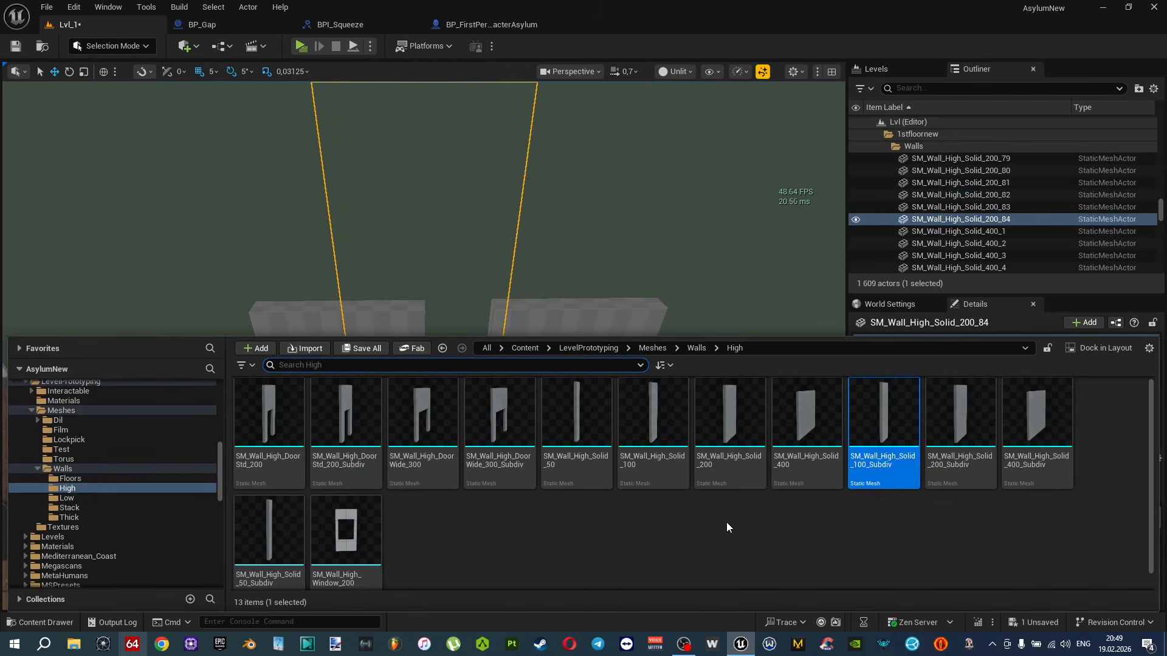
left_click_drag(269, 529, 1033, 520)
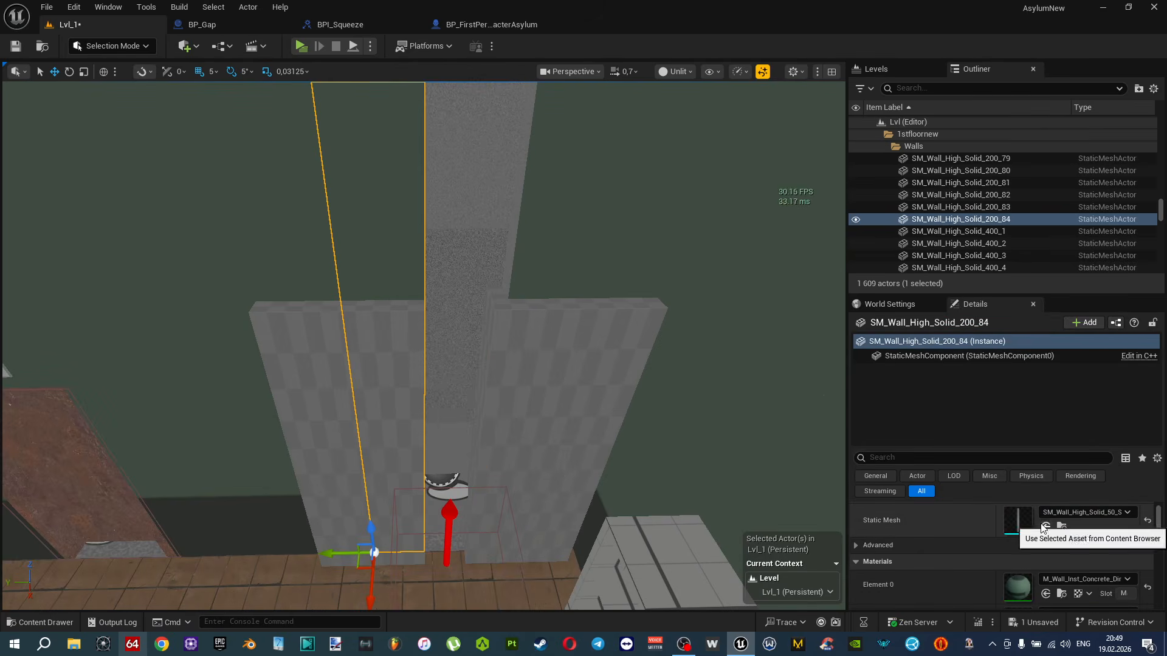
Set the Procedure Room wall segment SM_Wall_High_Solid_100_55 to the SM_Wall_High_Solid_50_Subdiv mesh and shift it along the wall.
right_click_drag(424, 347, 434, 372)
key("alt+4")
left_click(494, 303)
right_click_drag(494, 303, 460, 277)
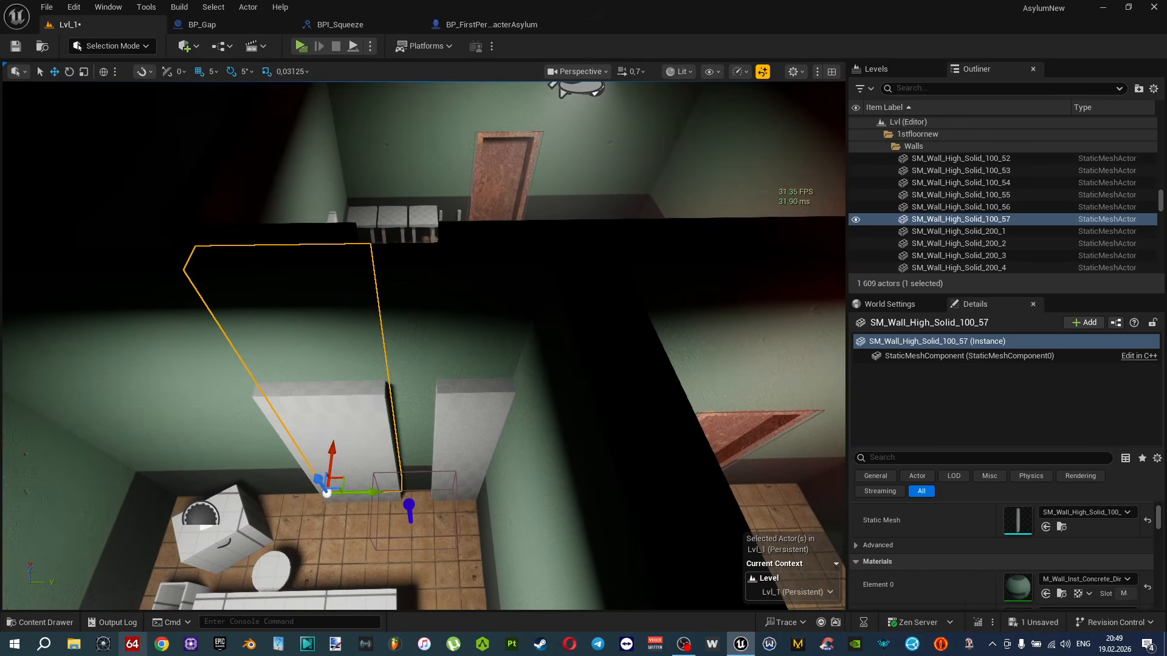
left_click(452, 322)
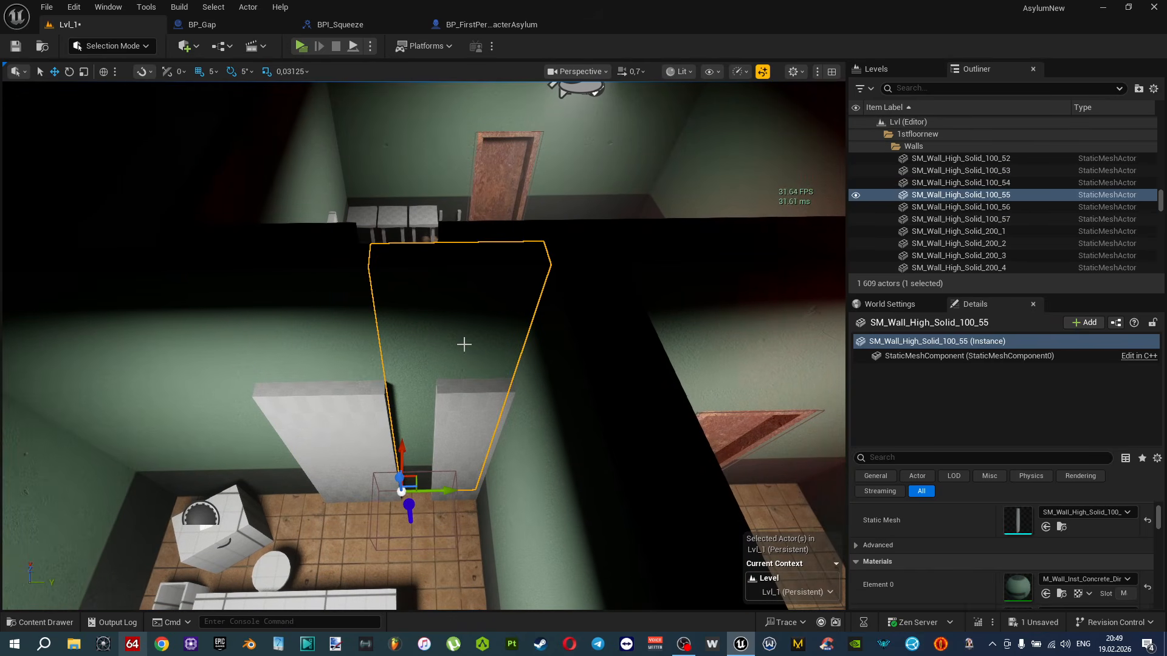
left_click_drag(1086, 563, 960, 510)
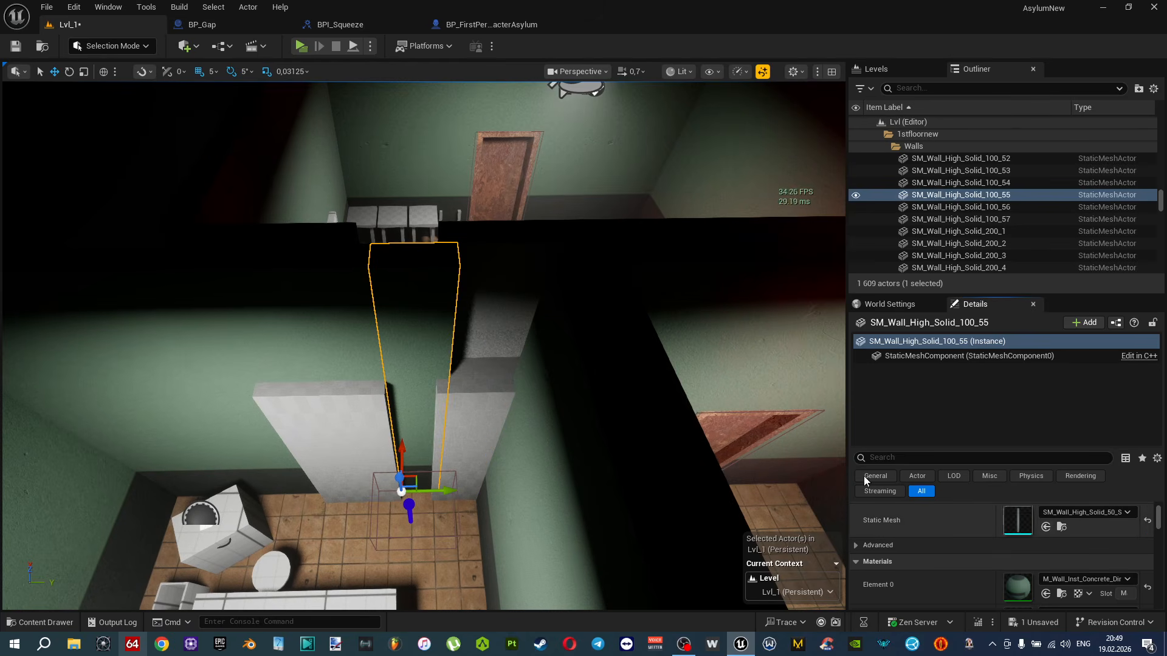
scroll(412, 525, "up", 3)
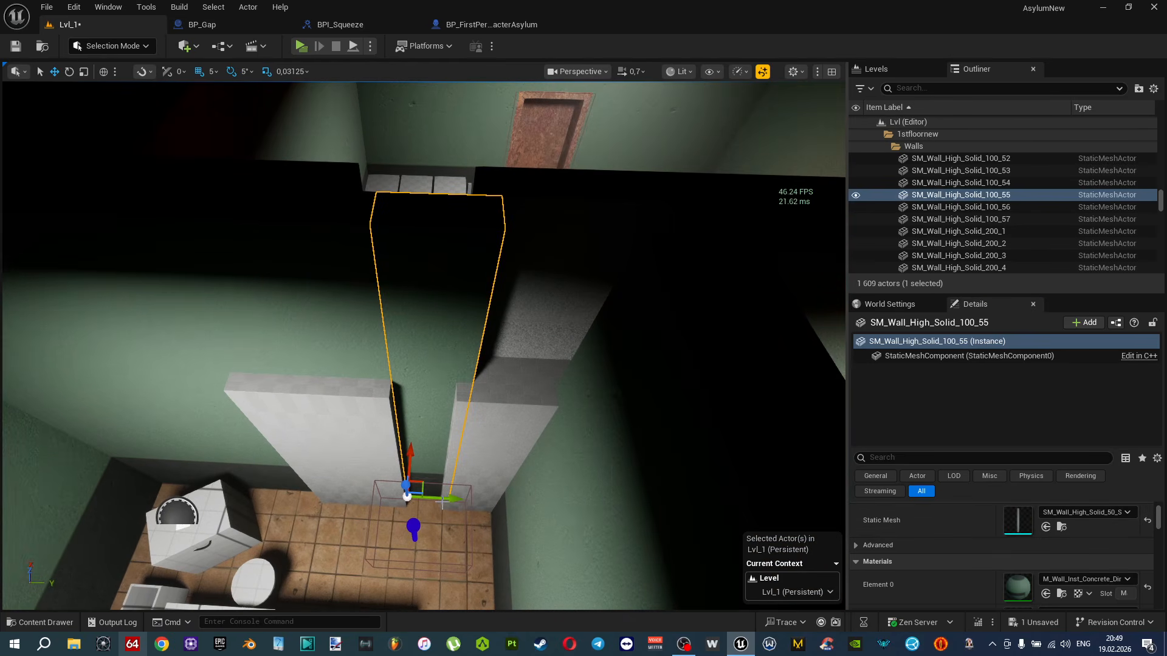
left_click_drag(446, 499, 371, 488)
Switch to Unlit view and move BP_Gap out of the wall into the Admissions room.
key("alt+3")
left_click(479, 501)
left_click_drag(478, 501, 200, 450)
mouse_move(391, 463)
right_mouse_down()
mouse_move(426, 462)
mouse_move(391, 463)
right_mouse_up()
key("w")
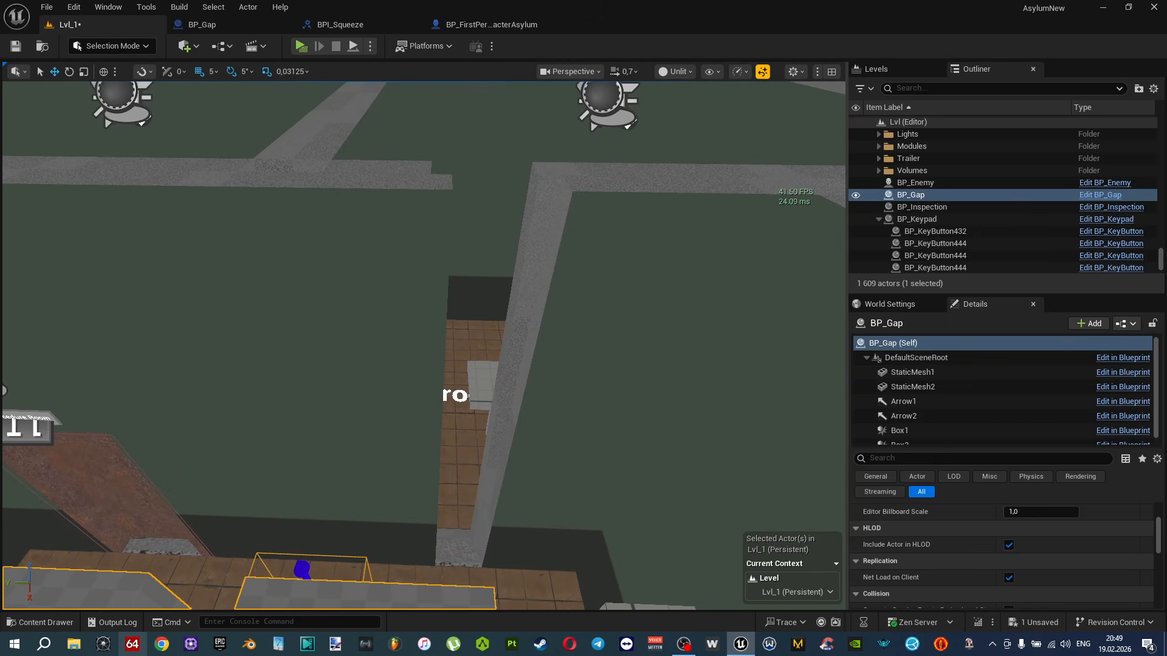
Adjust the wall segments SM_Wall_High_Solid_100_55 and SM_Wall_High_Solid_200_84 sideways along the opening.
left_click(390, 463)
left_click_drag(391, 463, 457, 237, "alt")
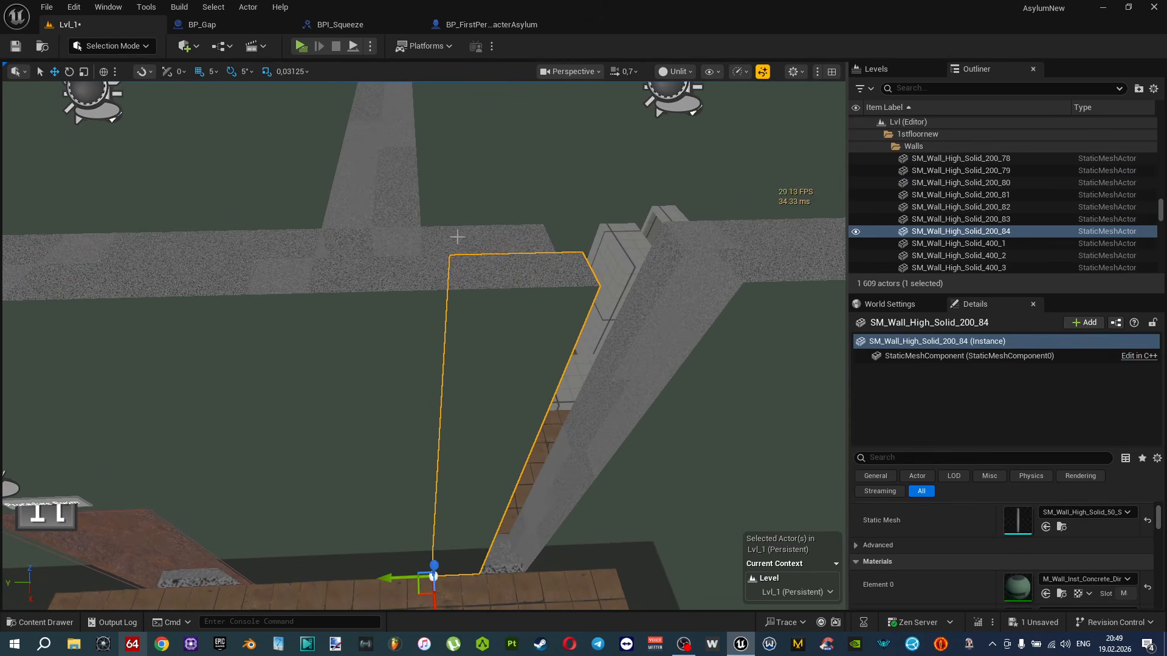
left_click(457, 237)
left_click_drag(424, 530, 427, 535)
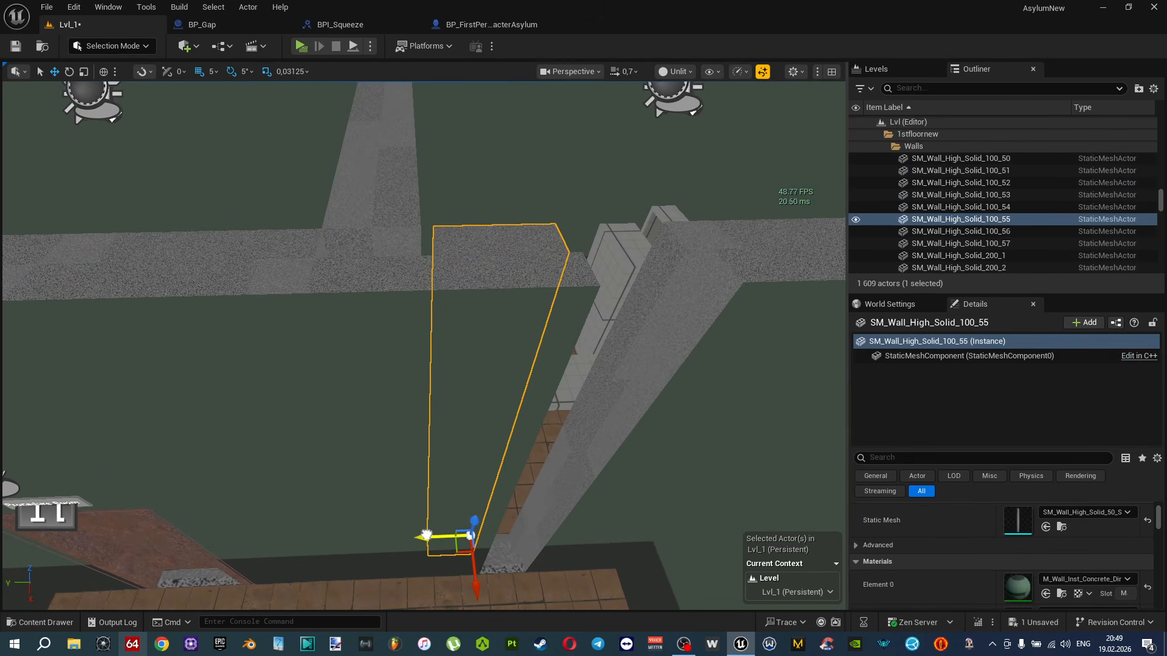
left_click(434, 575)
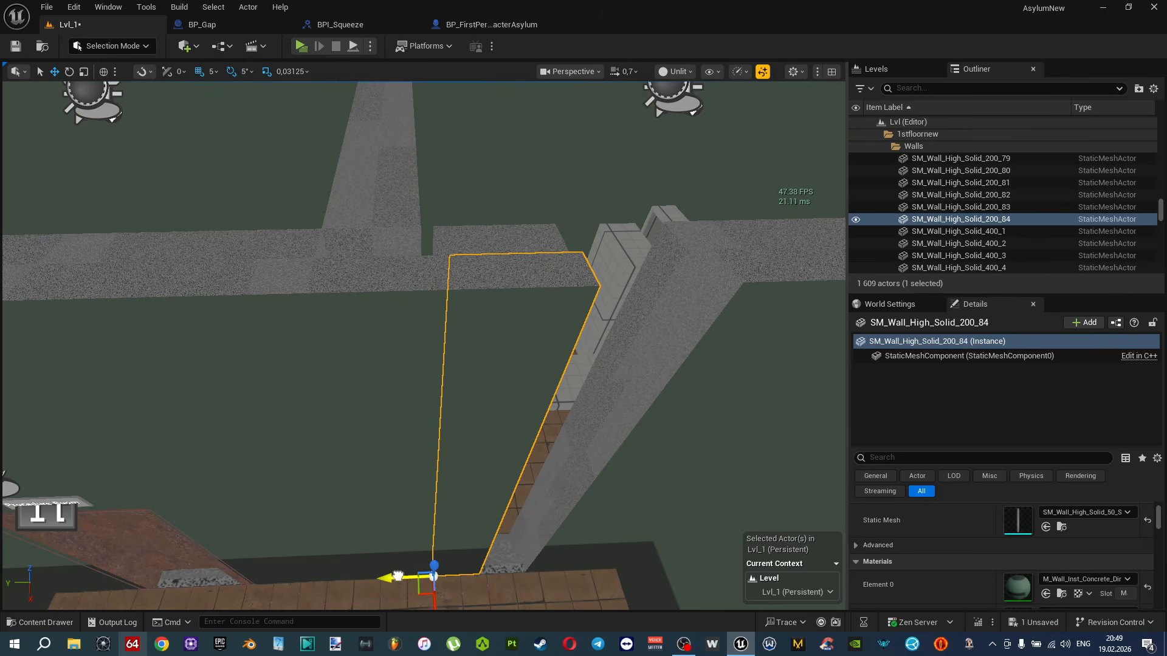
left_click_drag(433, 574, 430, 567)
Delete the wall pieces SM_Wall_High_Solid_50_14 and SM_Wall_High_Solid_100_55 from the opening between Admissions and the Procedure Room.
left_click(417, 438)
right_click_drag(417, 438, 417, 438)
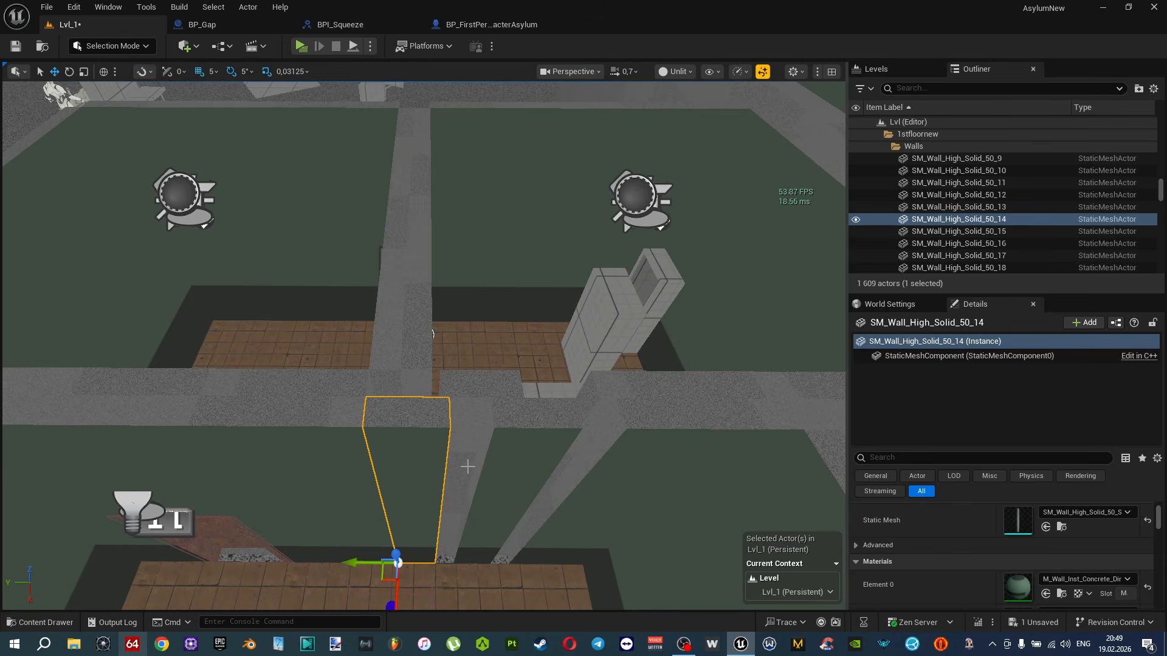
key("Delete")
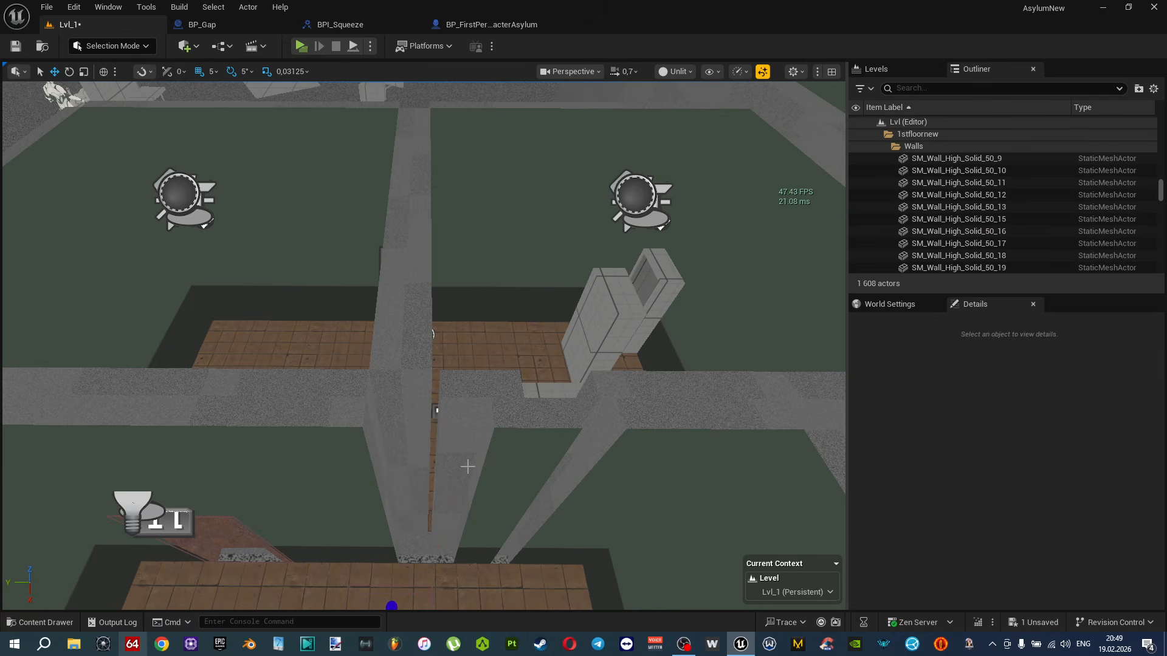
left_click(469, 404)
key("Delete")
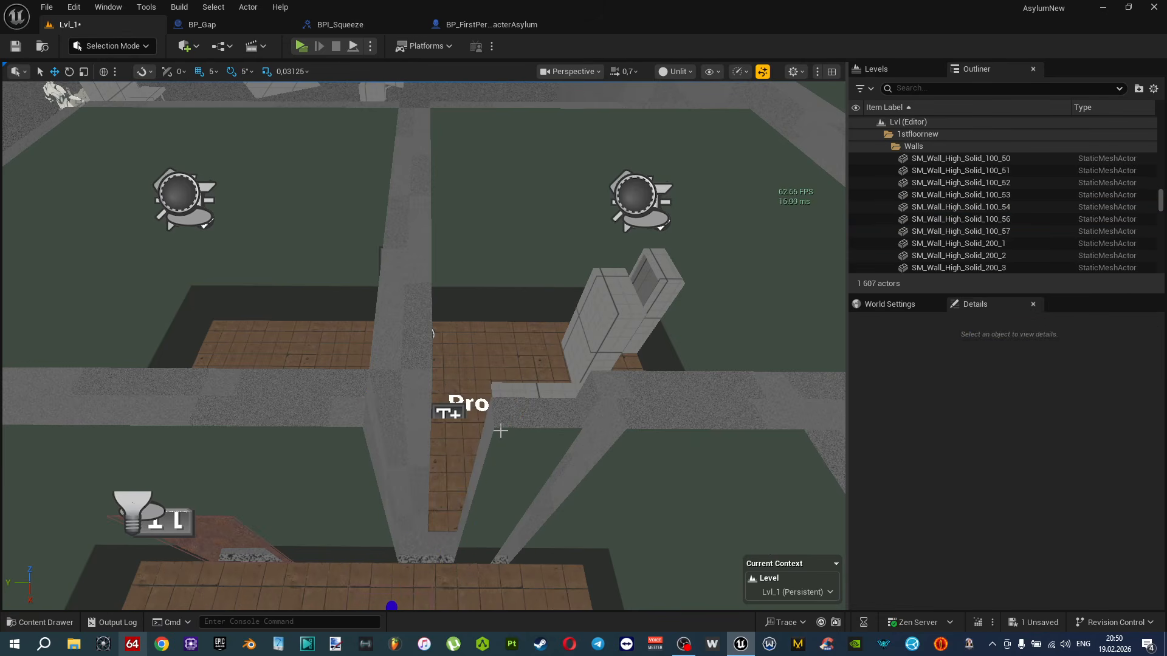
Delete the leftover wall segment at the opening into the Procedure Room.
left_click(500, 431)
key("Delete")
right_click_drag(500, 431, 545, 445)
Select the seven wall segments enclosing the Procedure Room, starting with SM_Wall_High_Solid_200_59, and shift them slightly along Y together.
left_click(373, 435)
left_click(473, 457)
mouse_move(499, 474)
right_mouse_down()
mouse_move(501, 493)
mouse_move(481, 489)
right_mouse_up()
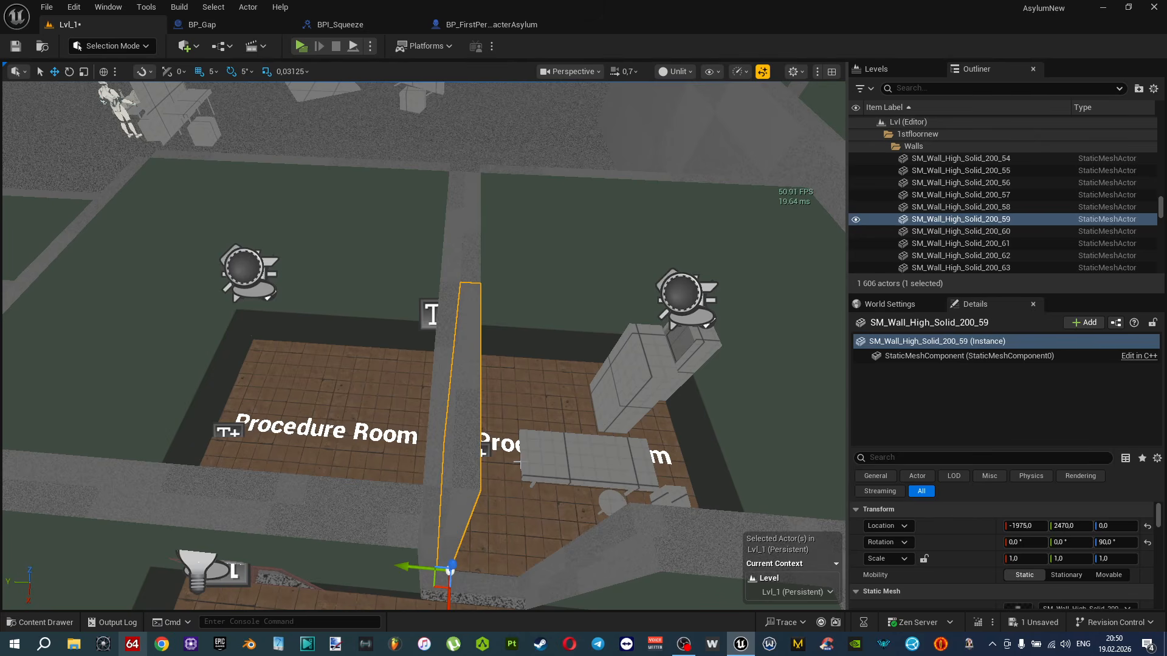
mouse_move(495, 444)
right_mouse_down()
mouse_move(489, 457)
mouse_move(480, 450)
mouse_move(491, 451)
right_mouse_up()
right_click_drag(464, 379, 409, 388)
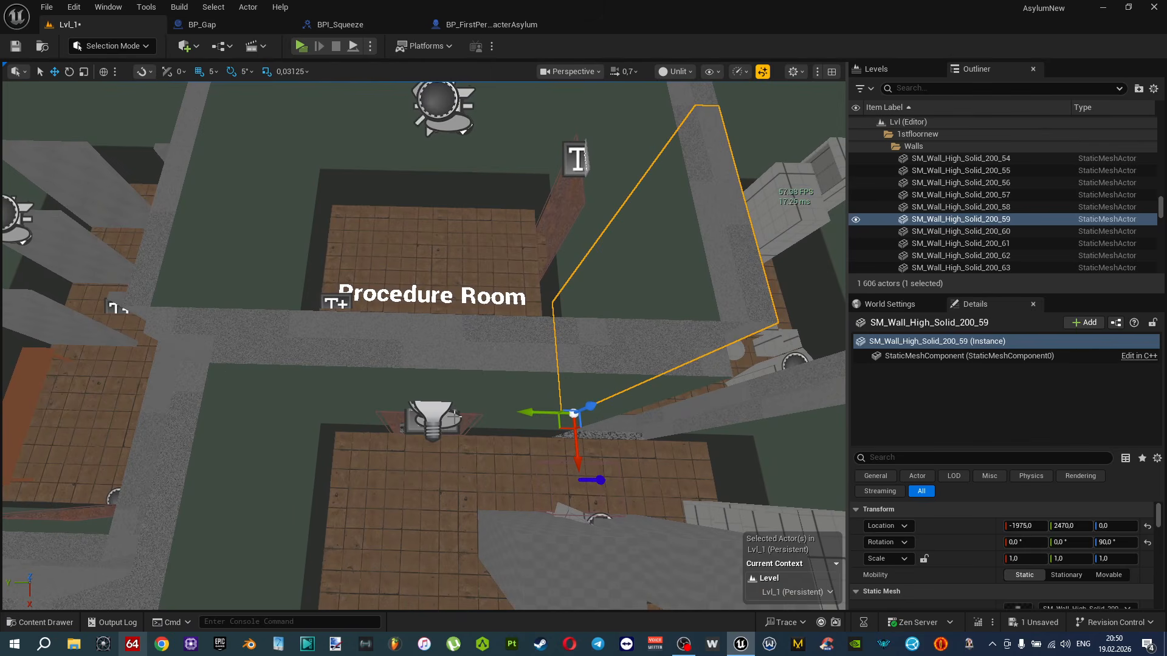
right_click_drag(512, 350, 472, 352)
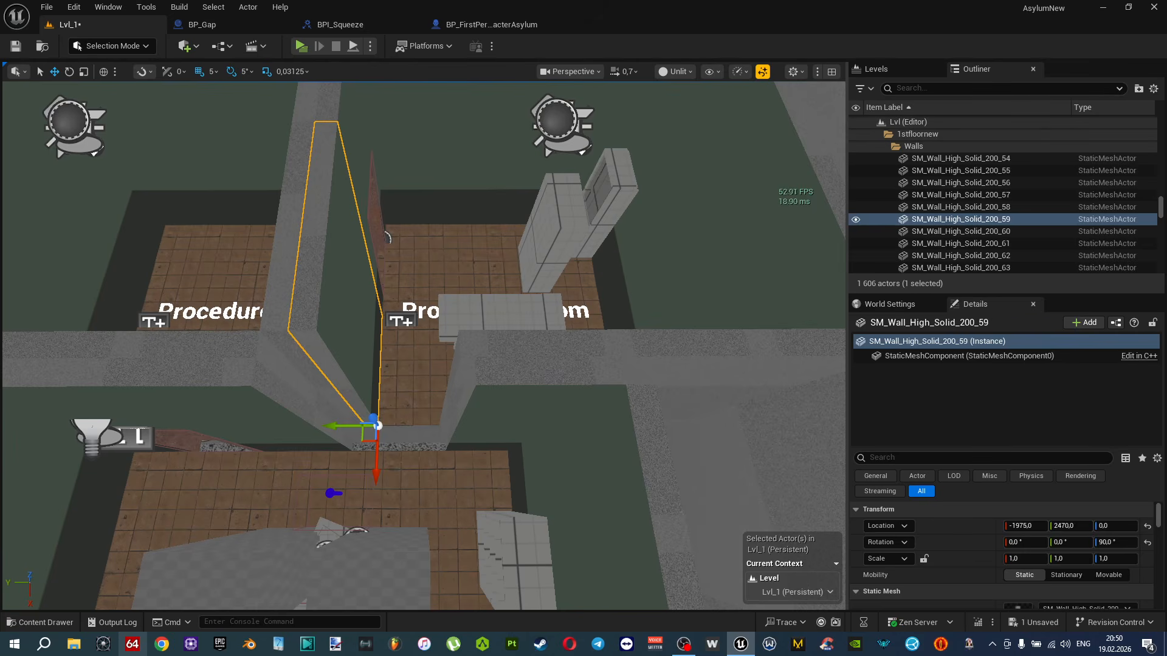
right_click_drag(513, 346, 513, 346)
key("w")
key("s")
right_click_drag(476, 228, 466, 226)
left_click(343, 202, "ctrl")
left_click(553, 200, "ctrl")
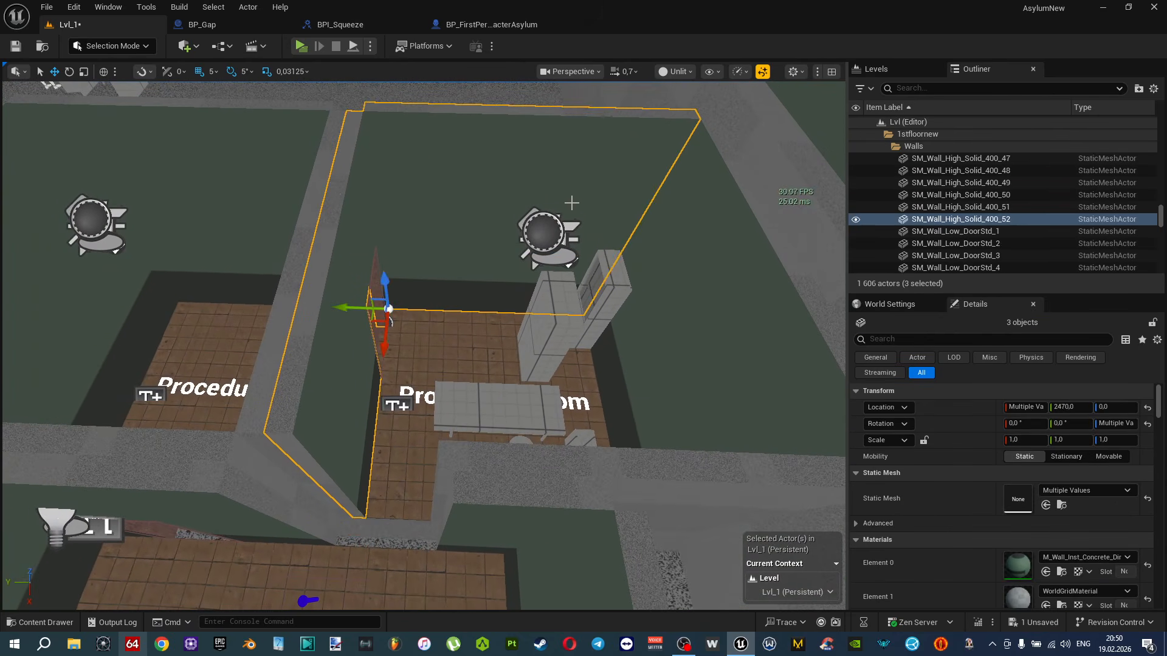
left_click(676, 245, "ctrl")
right_click_drag(676, 246, 564, 413)
left_click(711, 395, "ctrl")
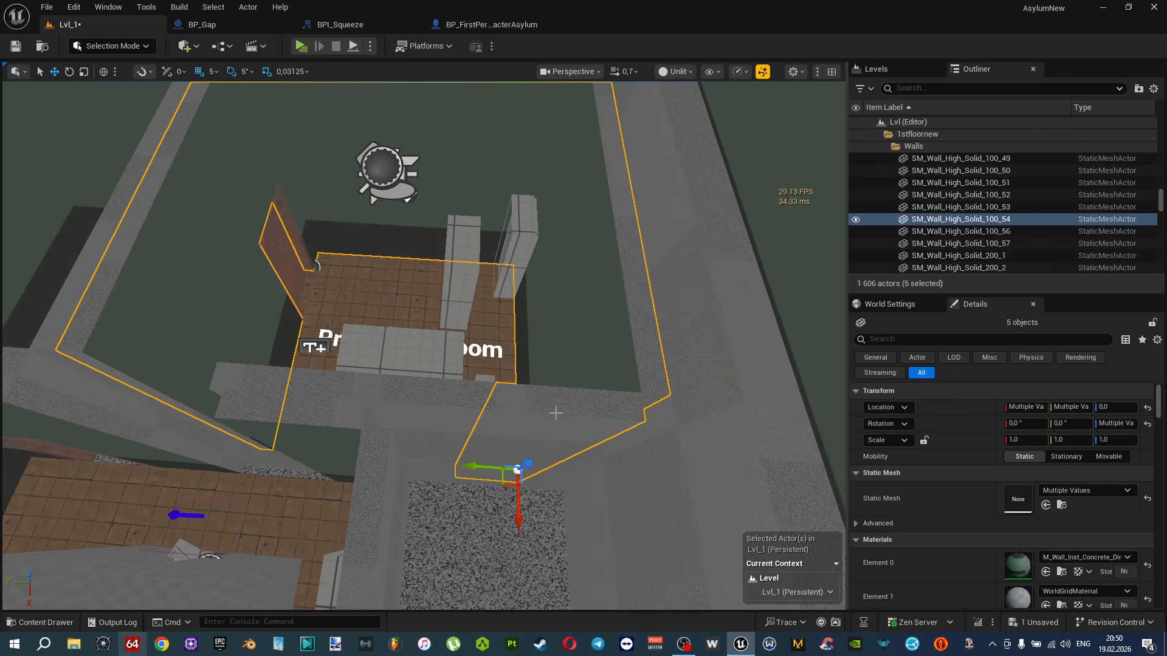
left_click(447, 401, "ctrl")
left_click(327, 381, "ctrl")
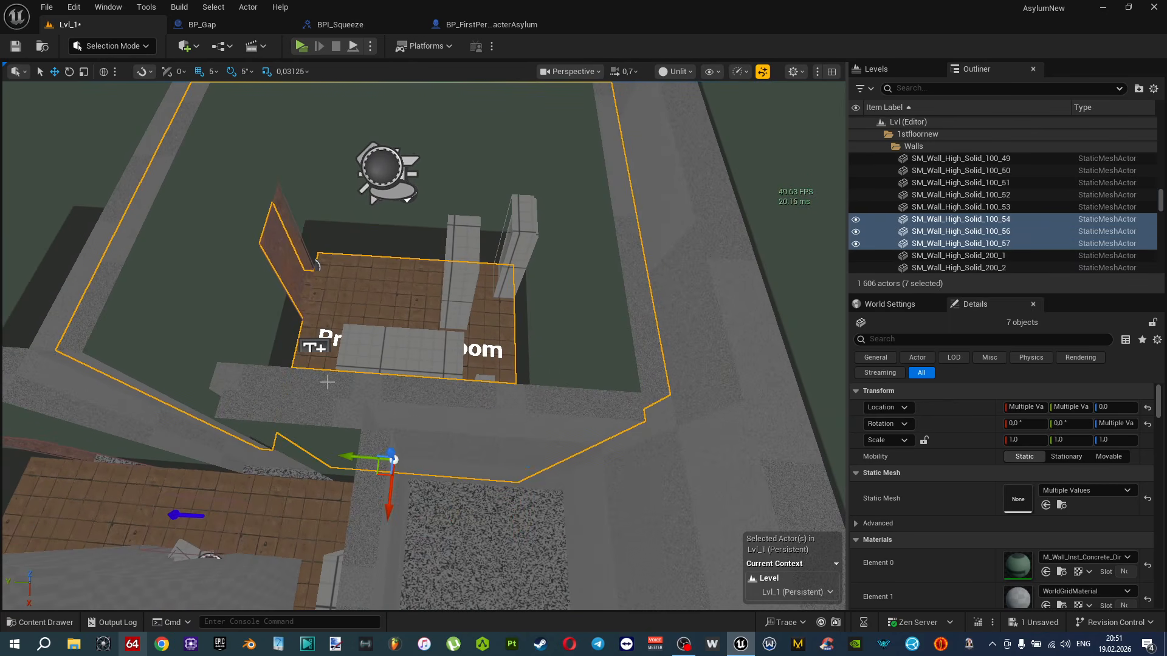
key("a")
right_click_drag(328, 383, 318, 393)
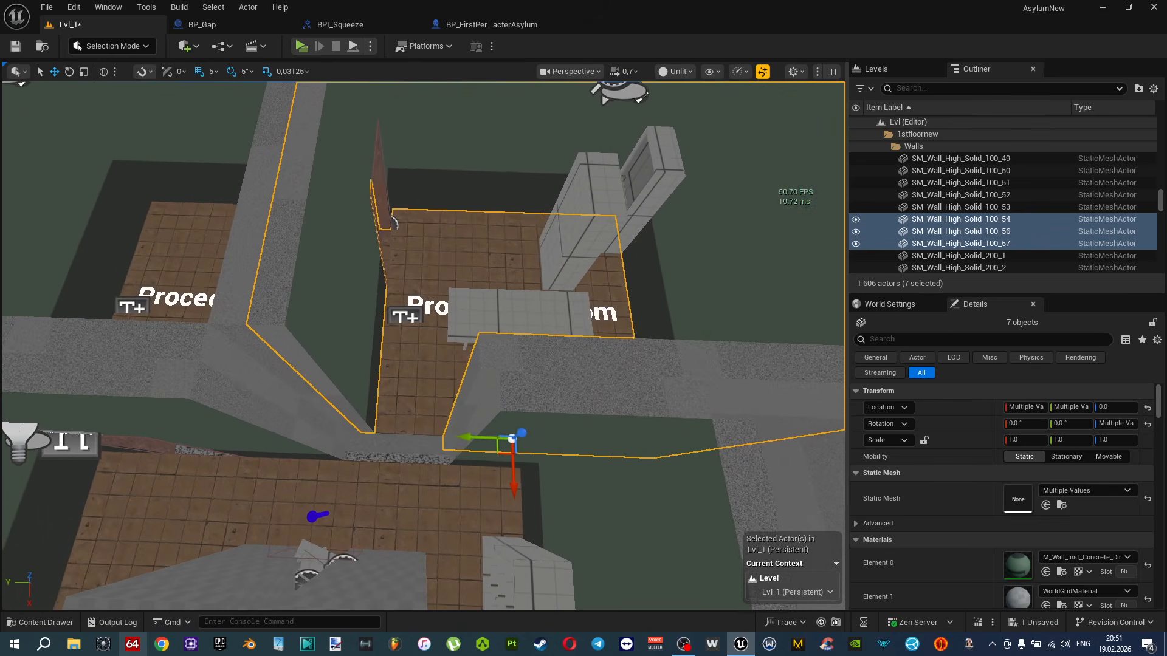
key("d")
right_click_drag(466, 437, 469, 442)
key("a")
key("w")
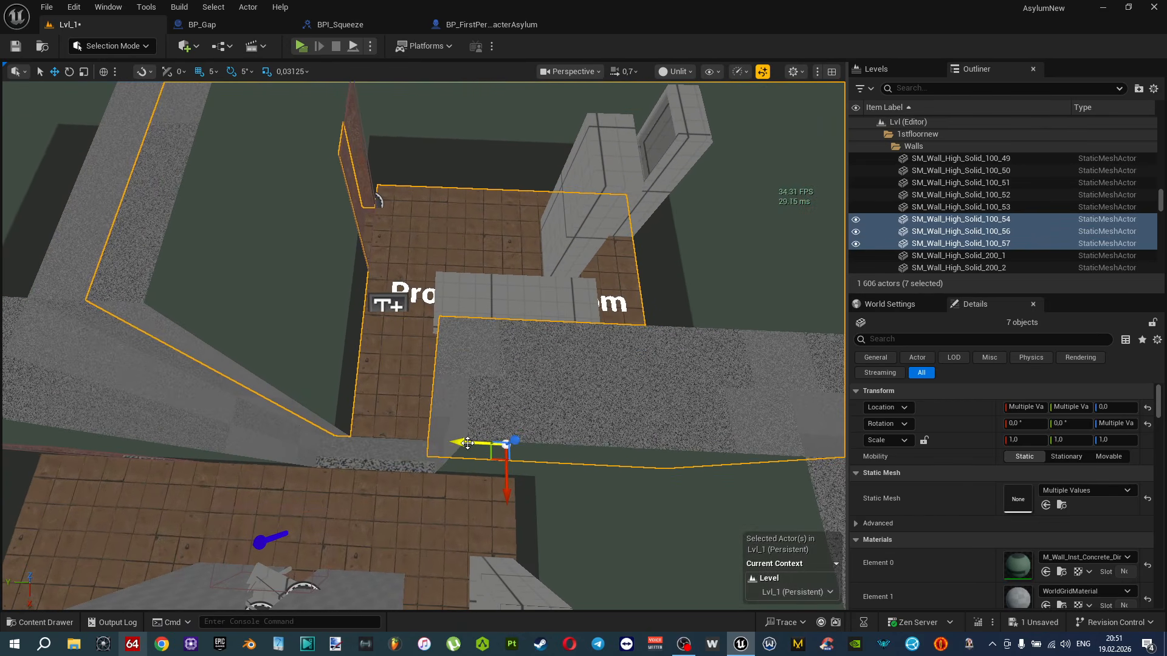
left_click_drag(471, 444, 472, 444)
Shift the Procedure Room's grouped cube furniture along Y and move the floor tile SM_Floor_400_437 to Y 2065.
right_click_drag(472, 444, 419, 419)
key("w")
key("s")
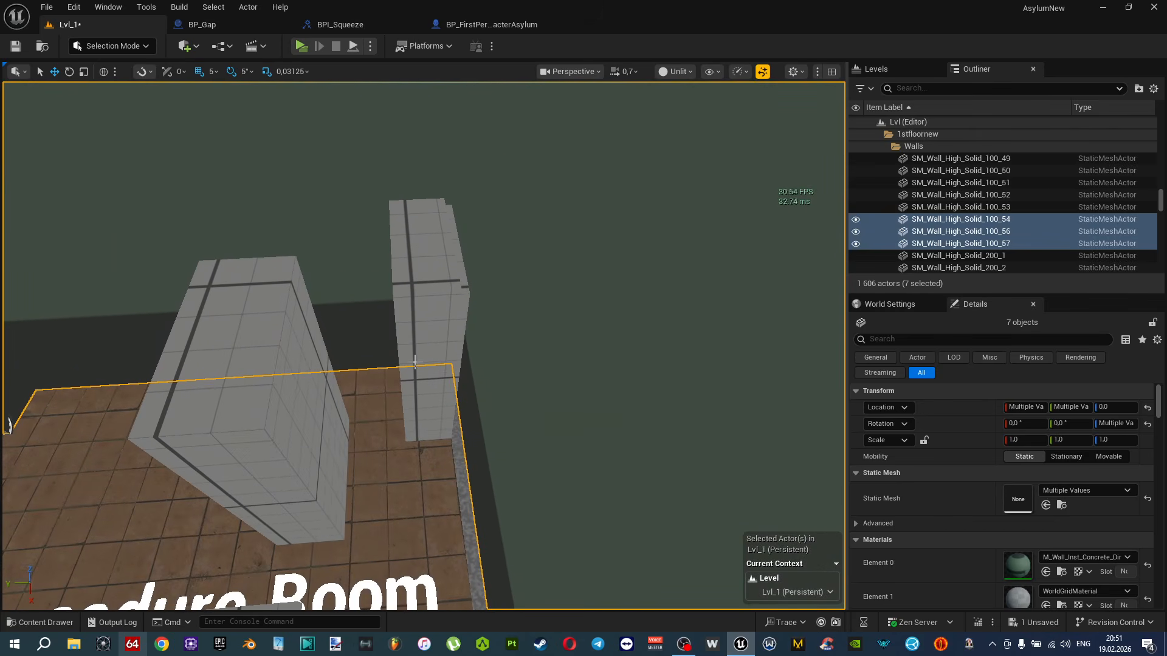
left_click(416, 363)
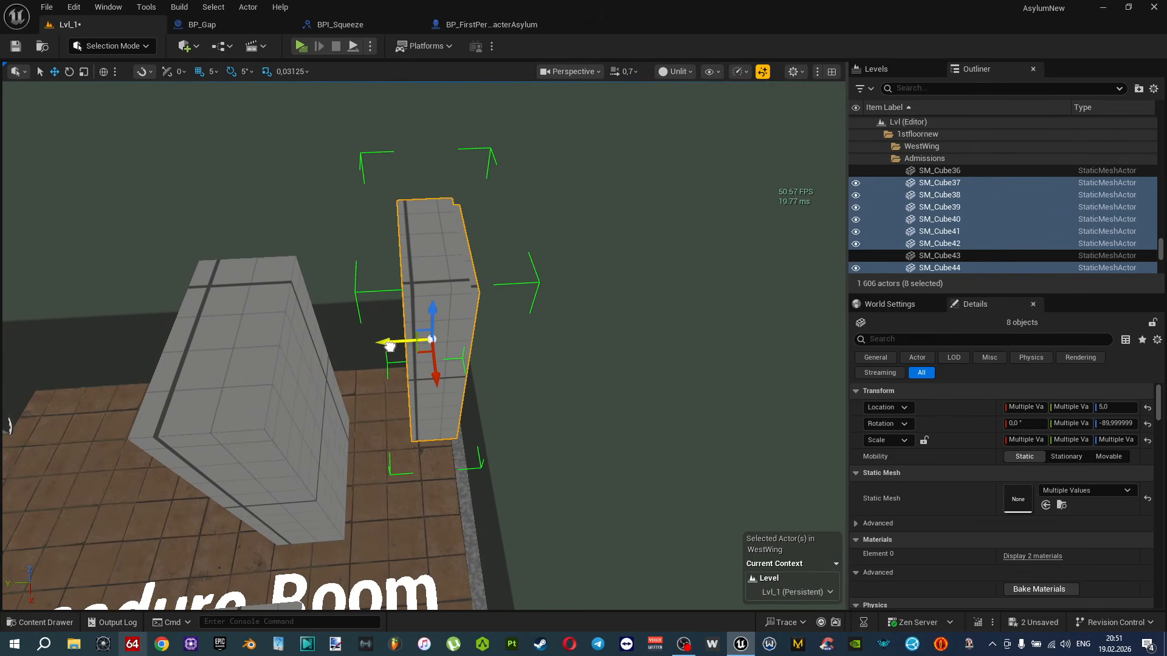
right_click_drag(399, 348, 437, 338)
left_click(437, 339)
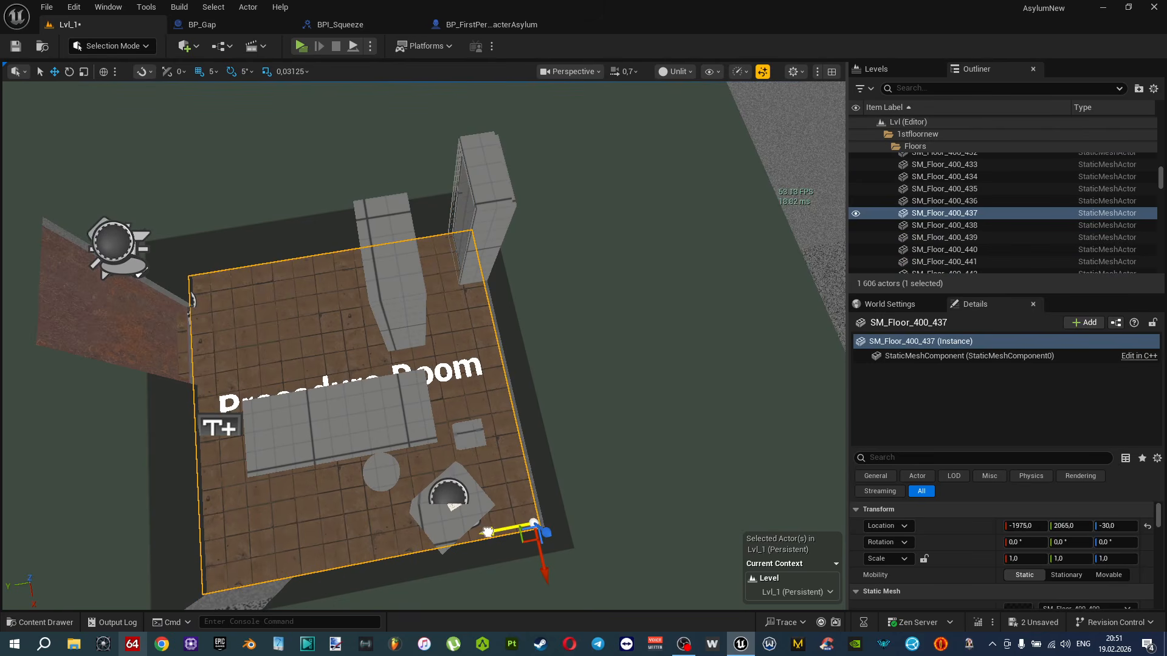
right_click_drag(482, 519, 466, 524)
Move BP_Gap into the opening between Admissions and the Procedure Room, to X -1955, Y 2380.
right_click_drag(398, 313, 416, 300)
key("a")
key("d")
key("w")
key("s")
right_click_drag(419, 389, 423, 401)
key("a")
left_click(414, 533)
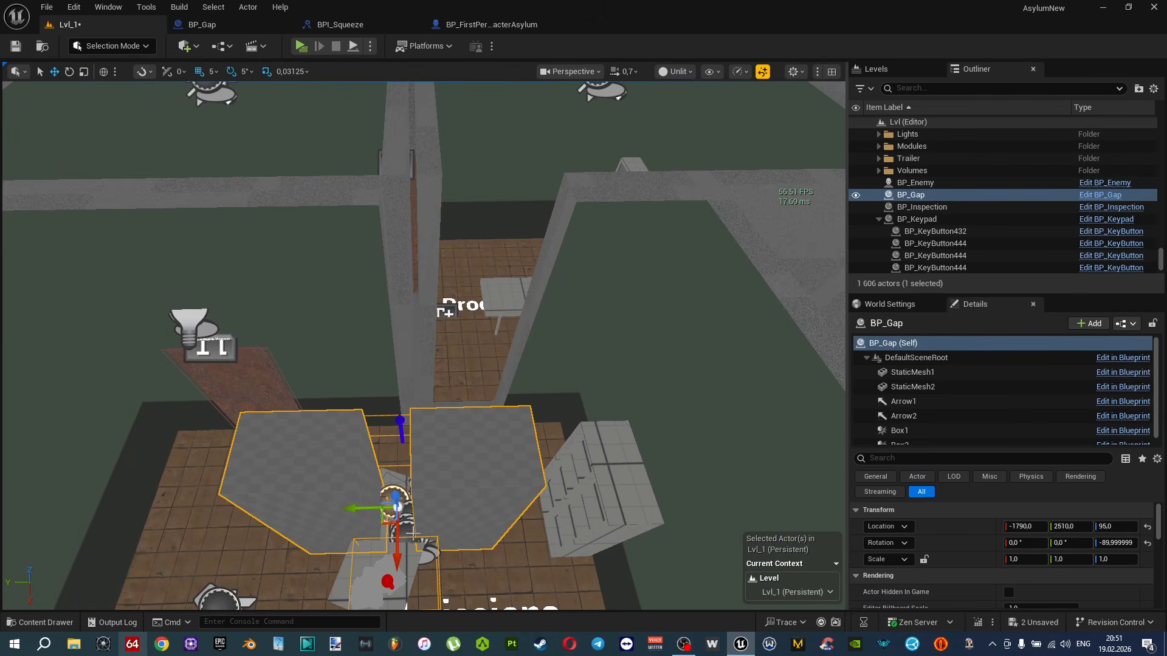
left_click_drag(389, 524, 415, 495)
left_click_drag(472, 399, 492, 395)
key("f")
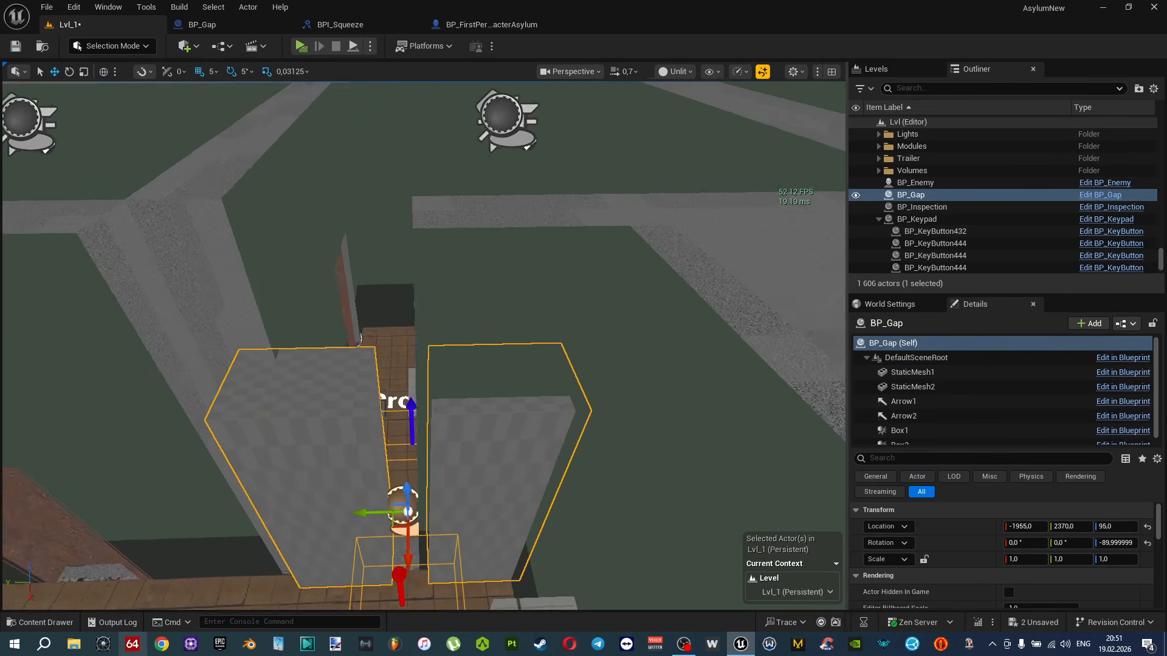
mouse_move(462, 399)
right_mouse_down()
mouse_move(446, 389)
mouse_move(444, 413)
mouse_move(461, 399)
right_mouse_up()
left_click_drag(426, 430, 414, 431)
Duplicate the Admissions wall segment SM_Wall_High_Solid_100_29 and place the copy beside the gap at Y 2510.
scroll(414, 430, "down", 5)
right_click_drag(413, 431, 375, 337)
left_click(367, 331)
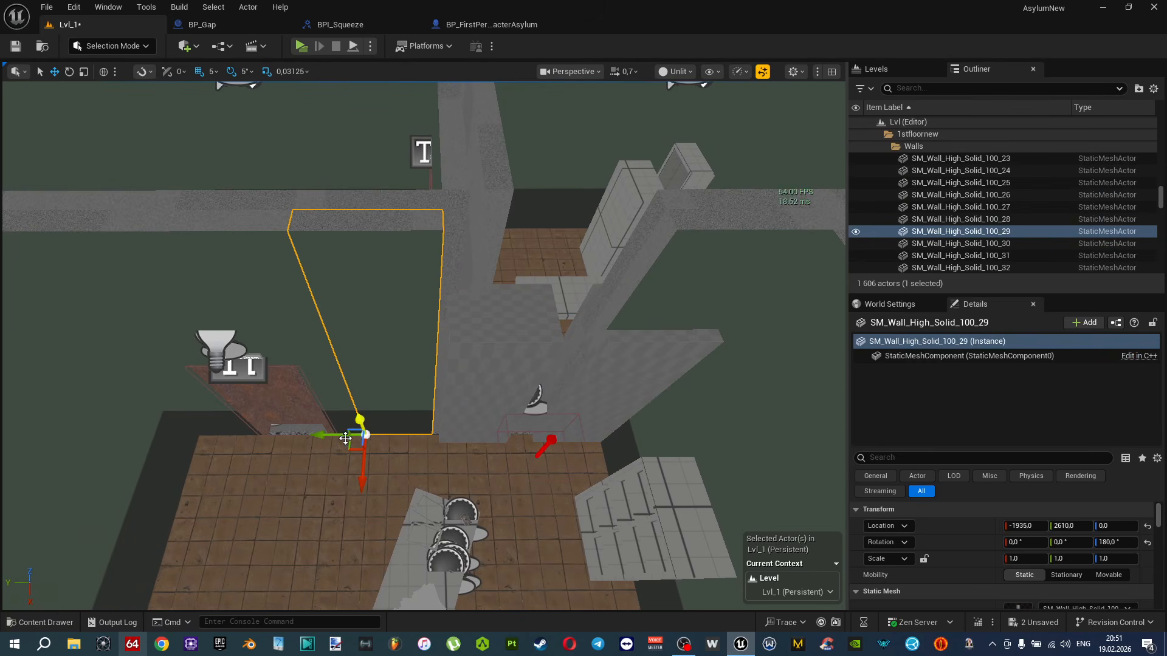
left_click_drag(320, 439, 390, 439, "alt")
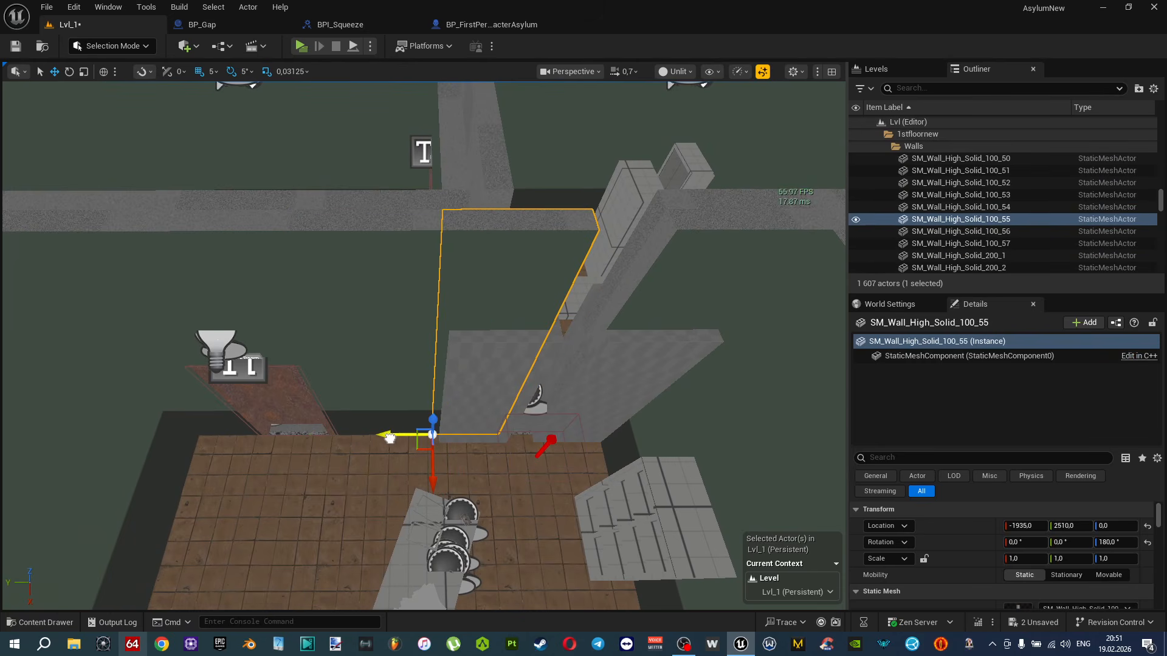
right_click_drag(391, 437, 364, 412)
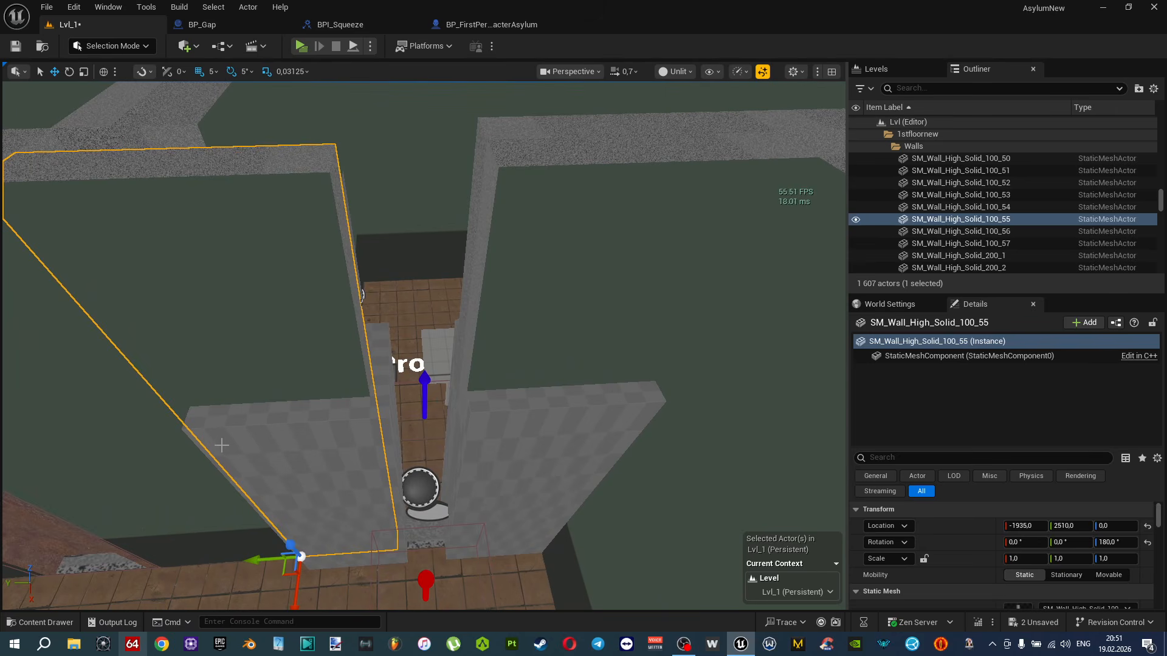
right_click_drag(380, 339, 541, 282)
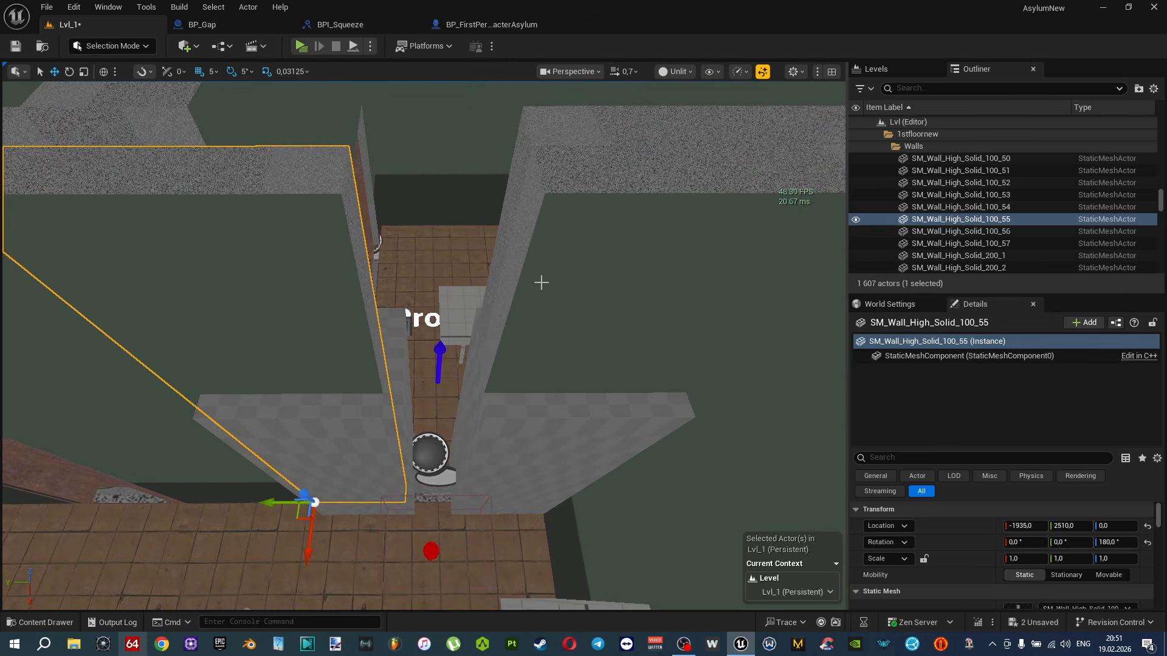
scroll(364, 370, "down", 3)
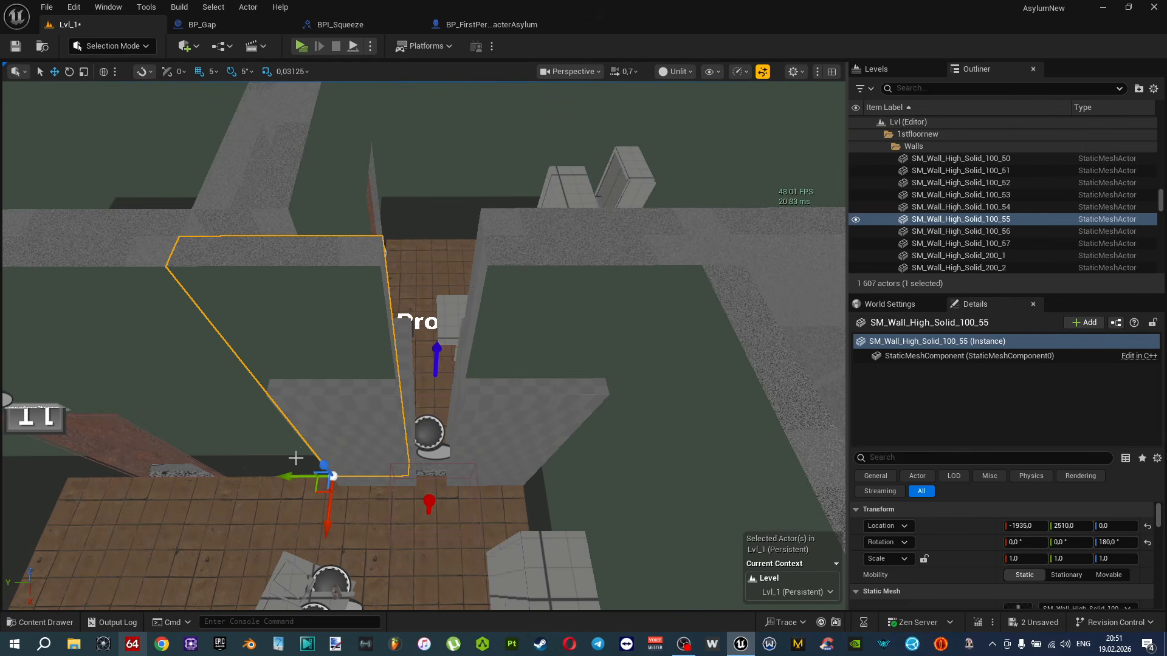
Try a further duplicate wall with the SM_Wall_High_Solid_50_Subdiv mesh across the gap opening, and delete it.
left_click_drag(285, 476, 342, 476, "alt")
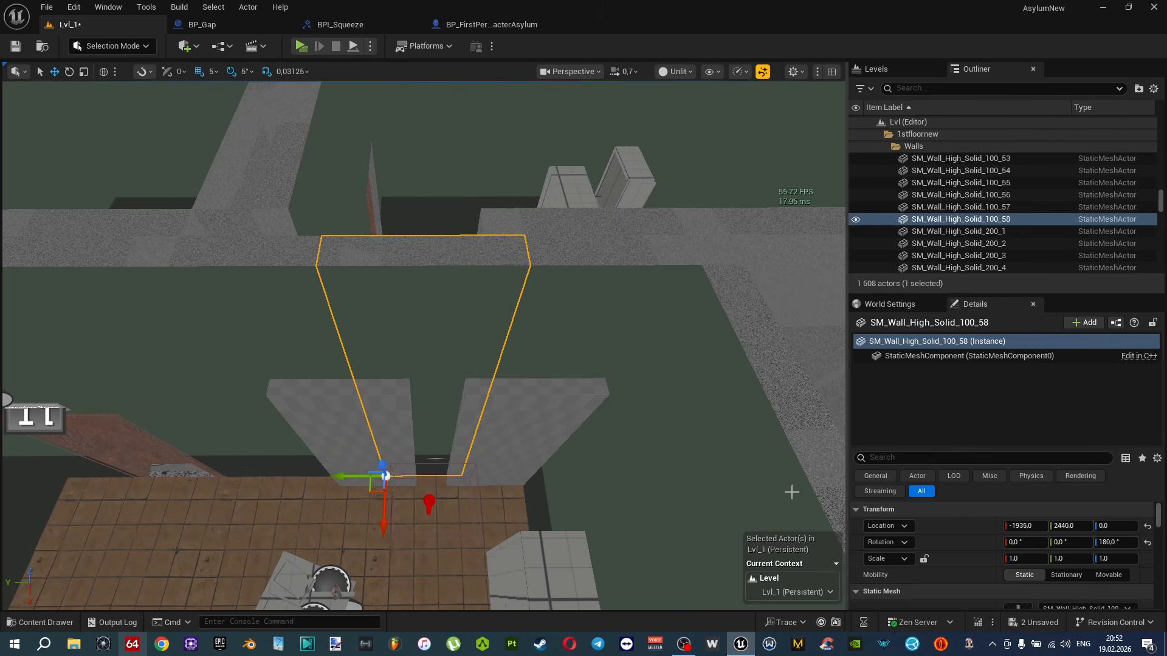
scroll(961, 592, "down", 2)
left_click(1045, 585)
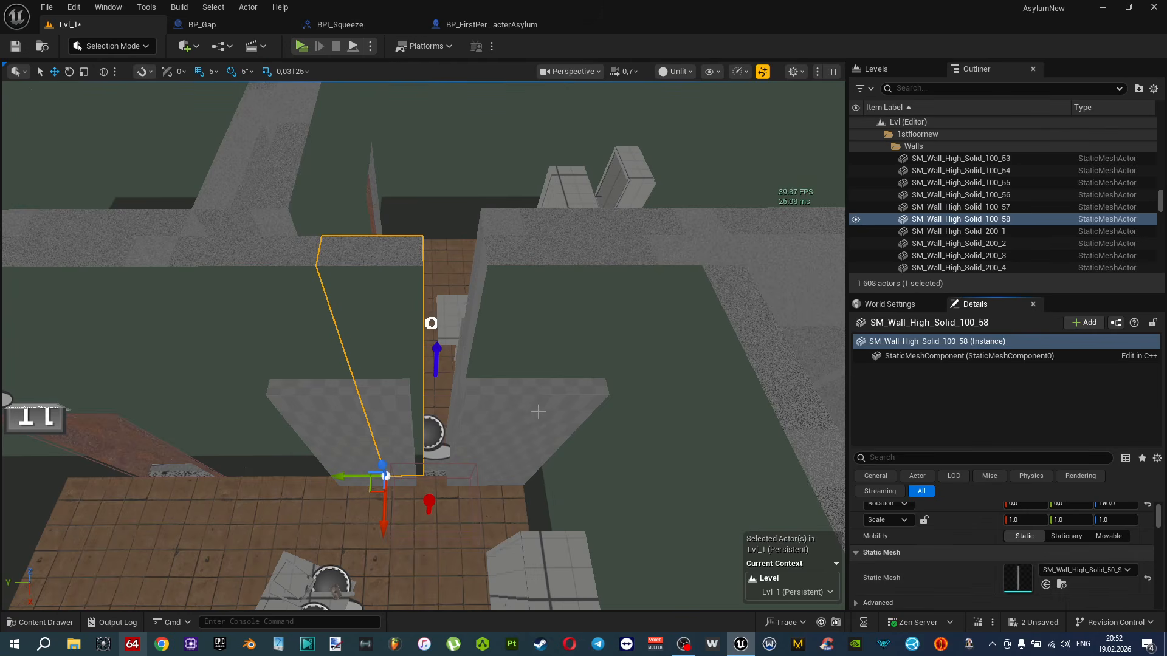
key("f")
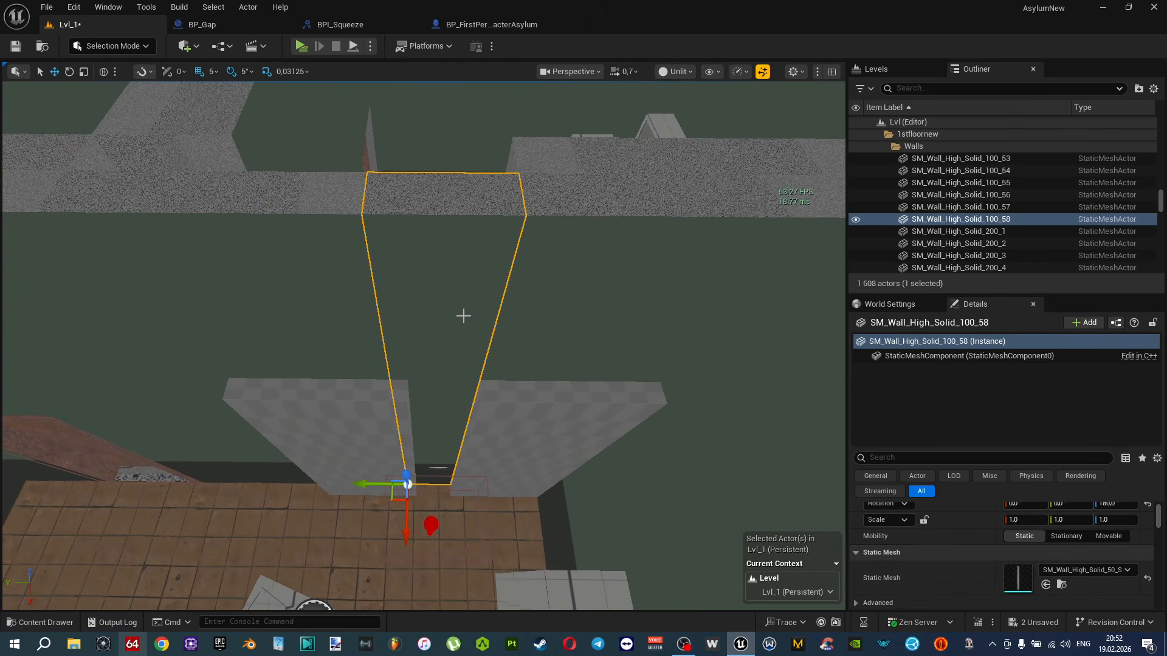
key("Delete")
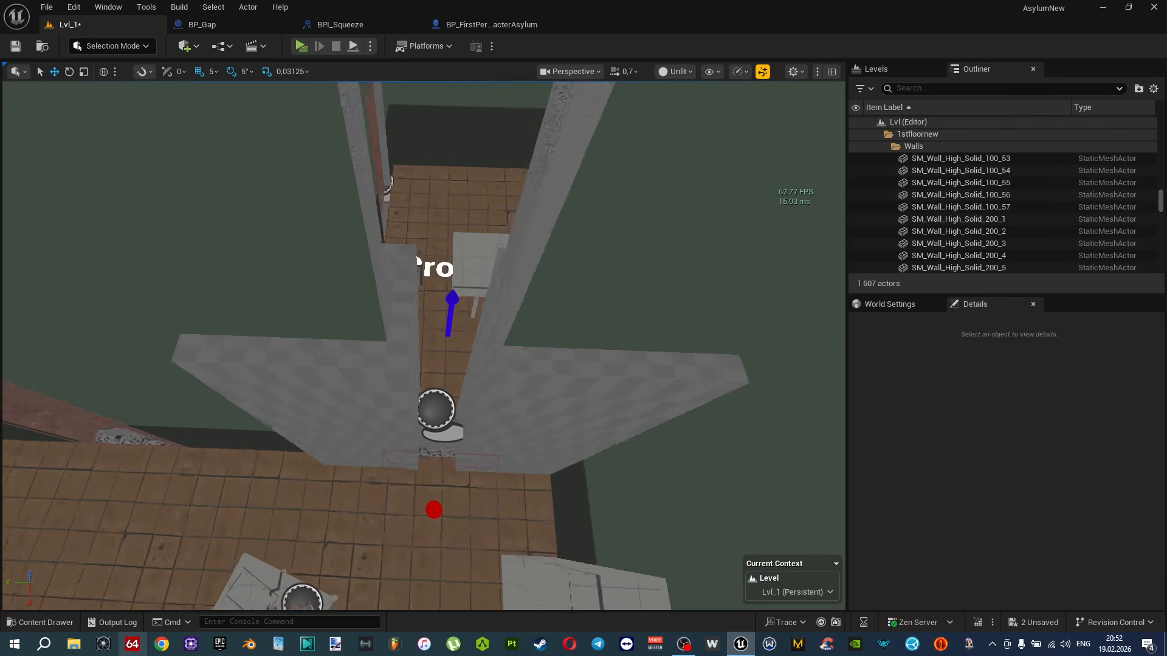
In the BP_Gap blueprint, move StaticMesh1 to X -75 and Arrow1 to X -10.
scroll(463, 316, "up", 3)
scroll(393, 331, "down", 3)
left_click(519, 368)
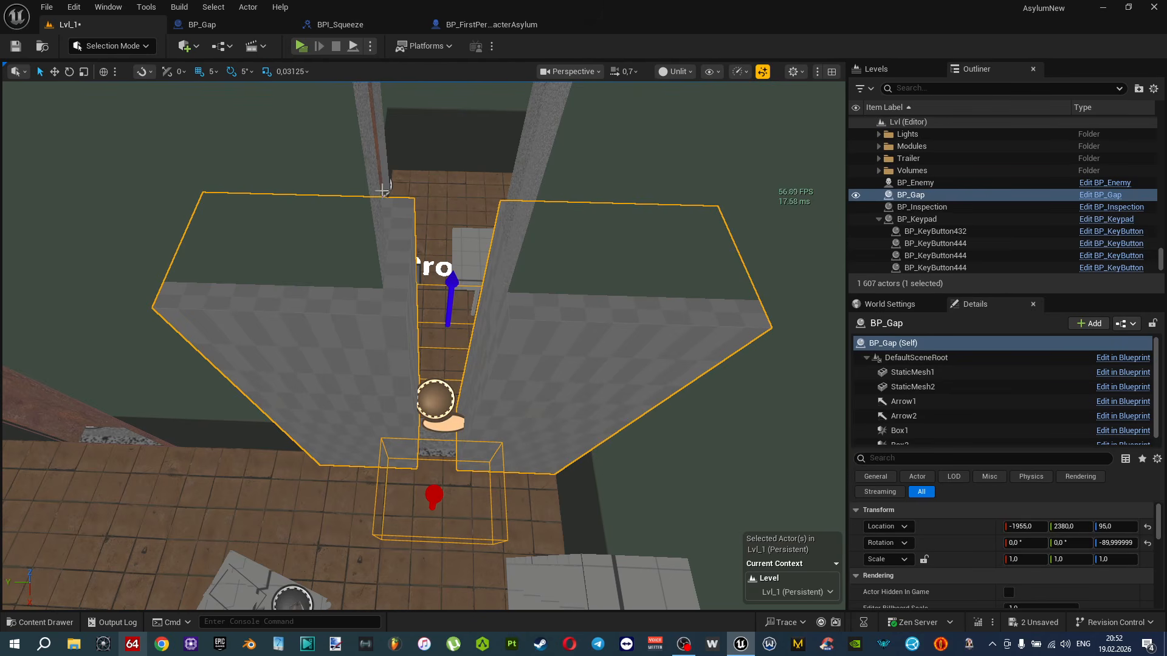
scroll(379, 190, "down", 3)
left_click(204, 27)
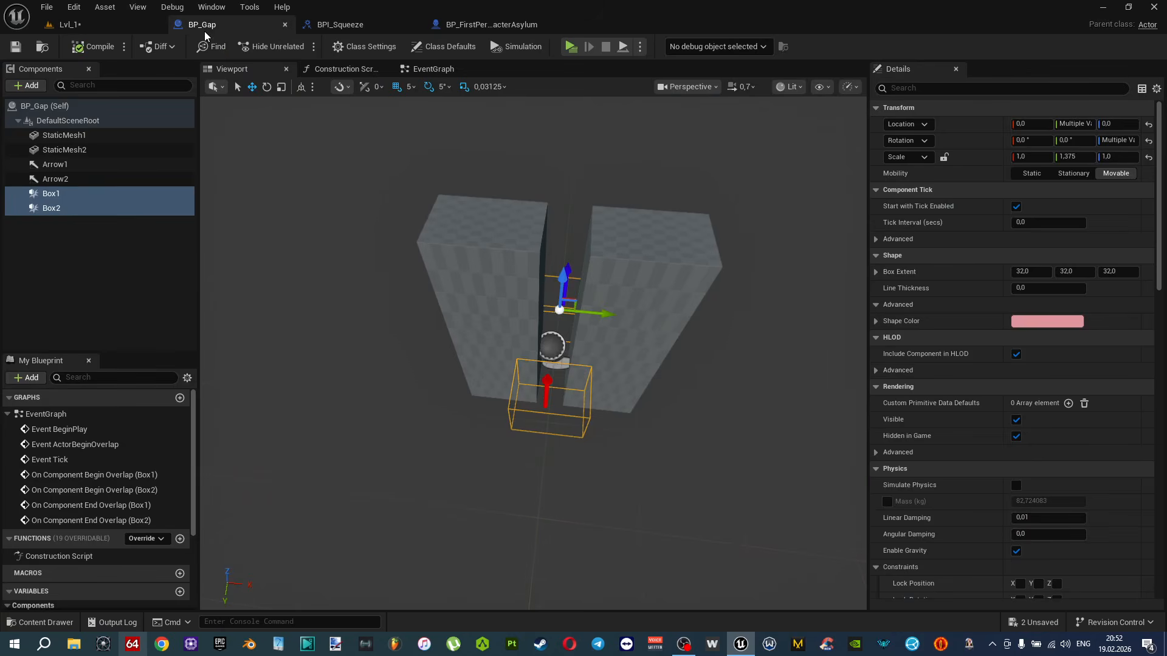
scroll(540, 269, "up", 5)
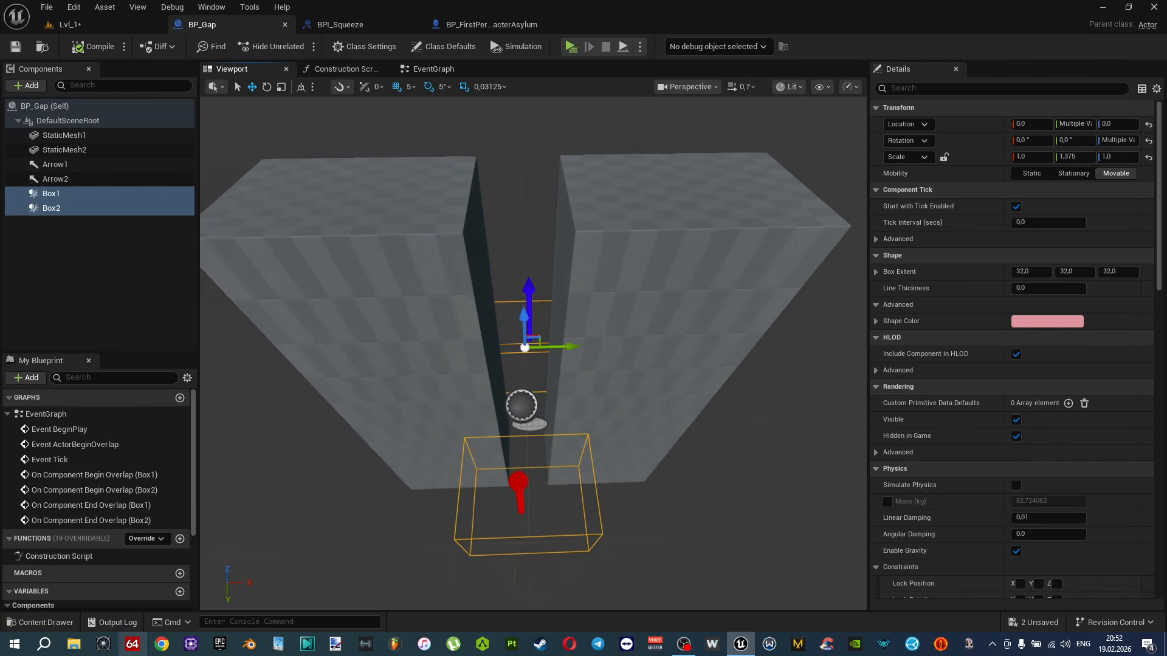
left_click(435, 253)
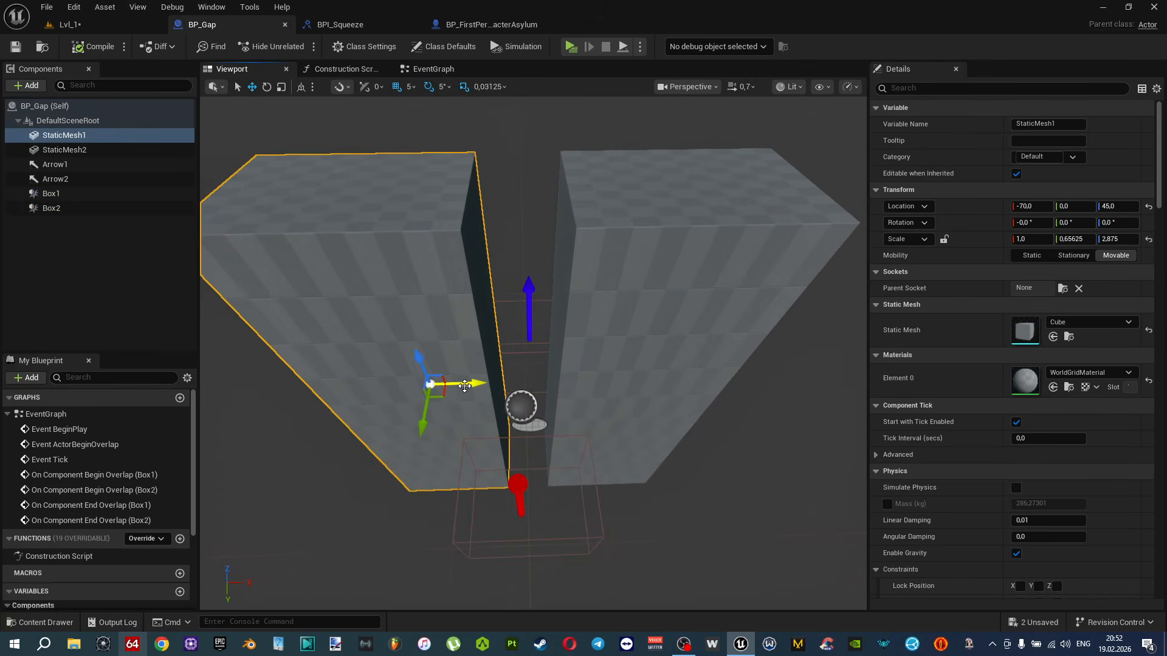
left_click_drag(462, 386, 460, 386)
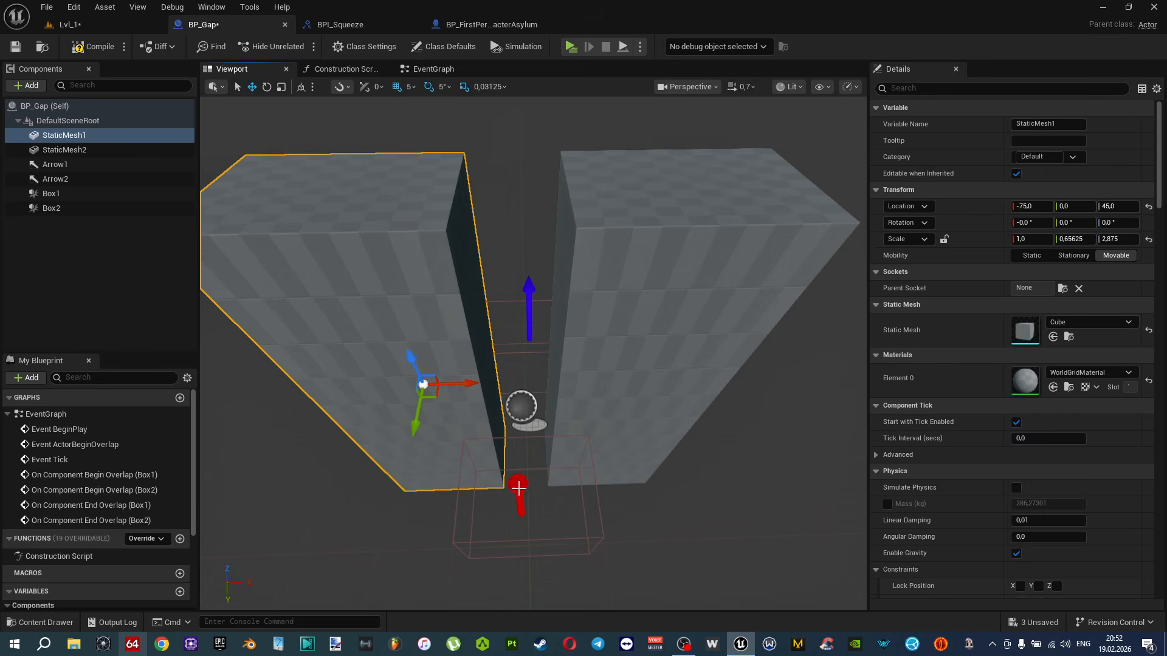
left_click(519, 492)
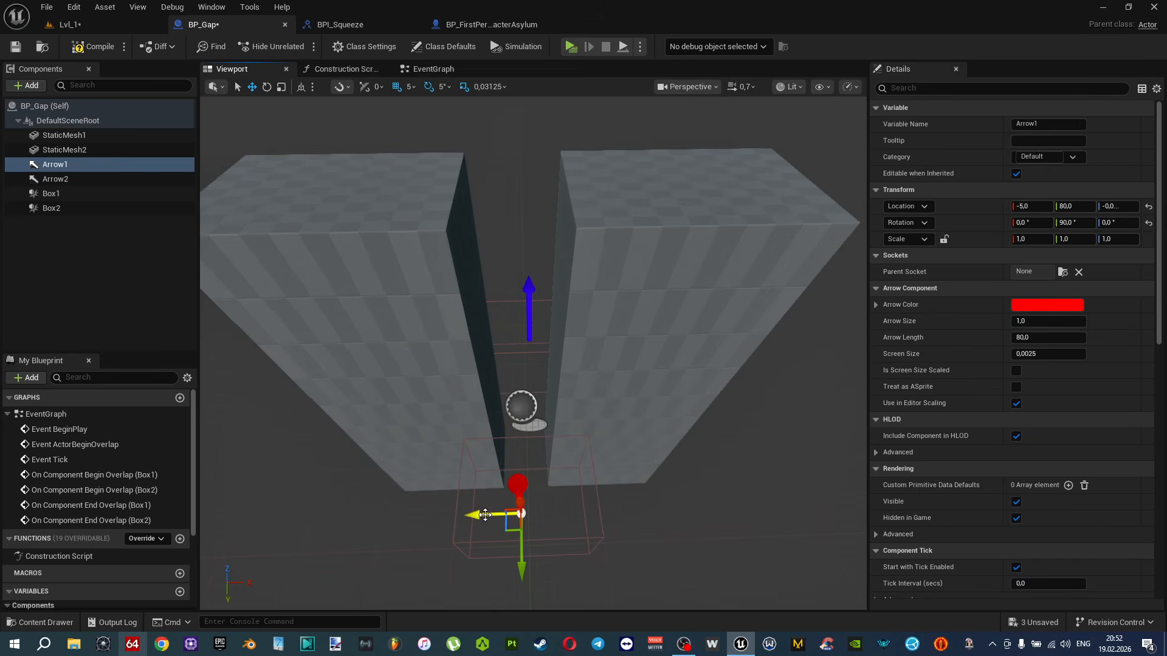
left_click_drag(484, 515, 475, 515)
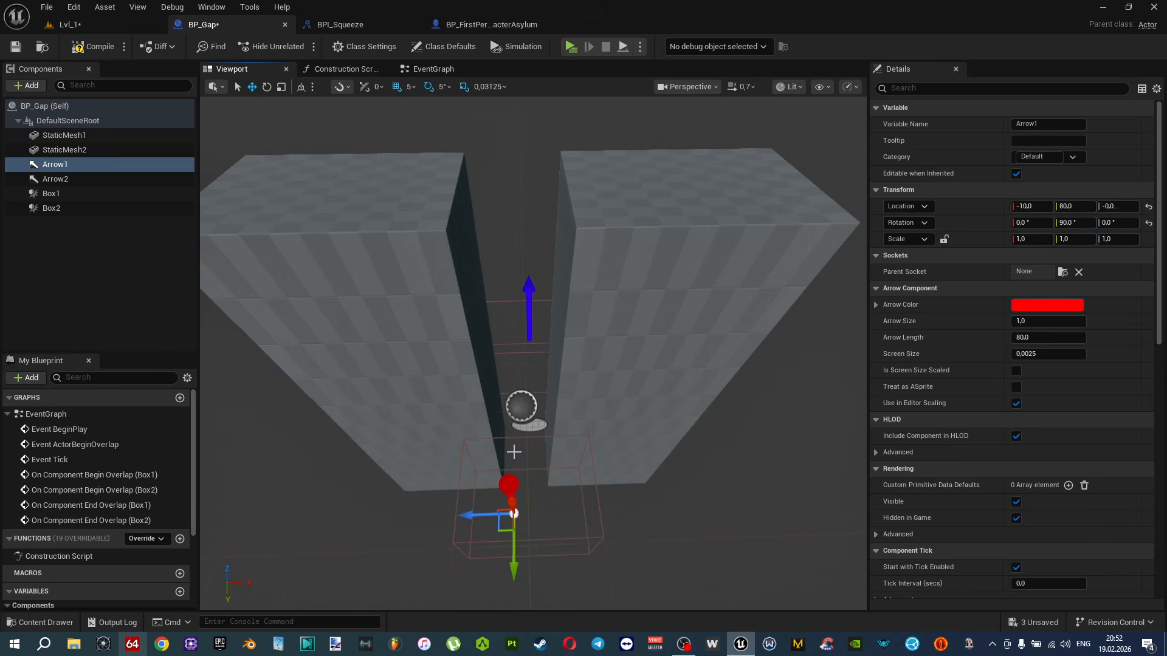
Move StaticMesh2 to X 75 and Arrow2 to X 10 in the BP_Gap viewport.
left_click(587, 378)
left_click_drag(653, 380, 657, 379)
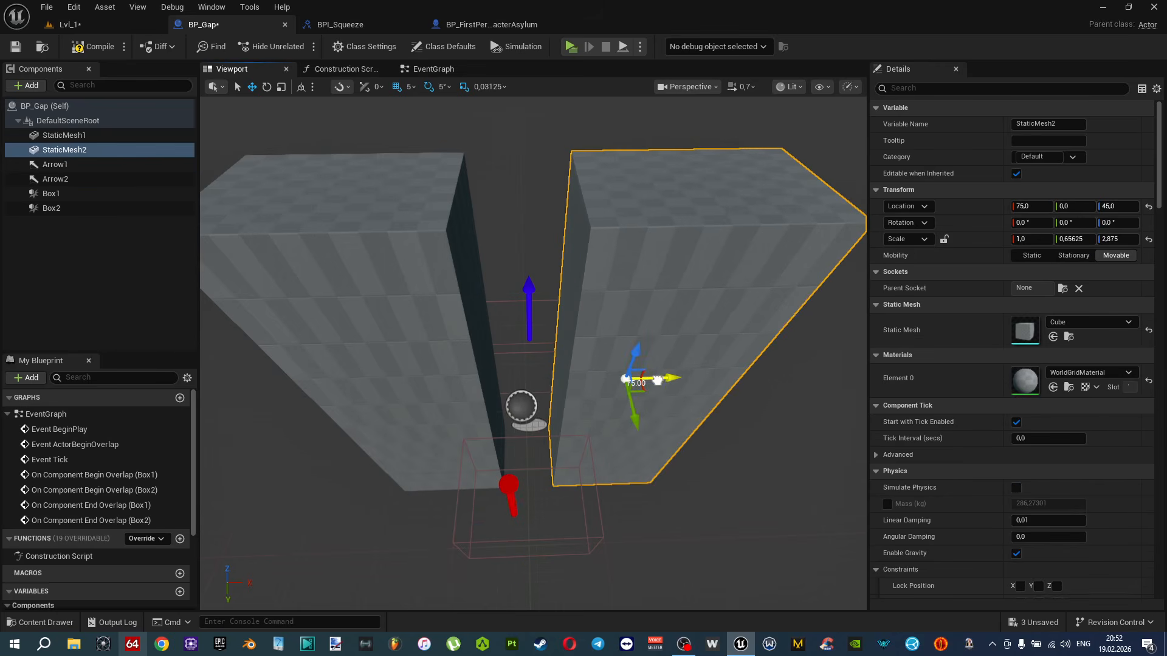
left_click(539, 332)
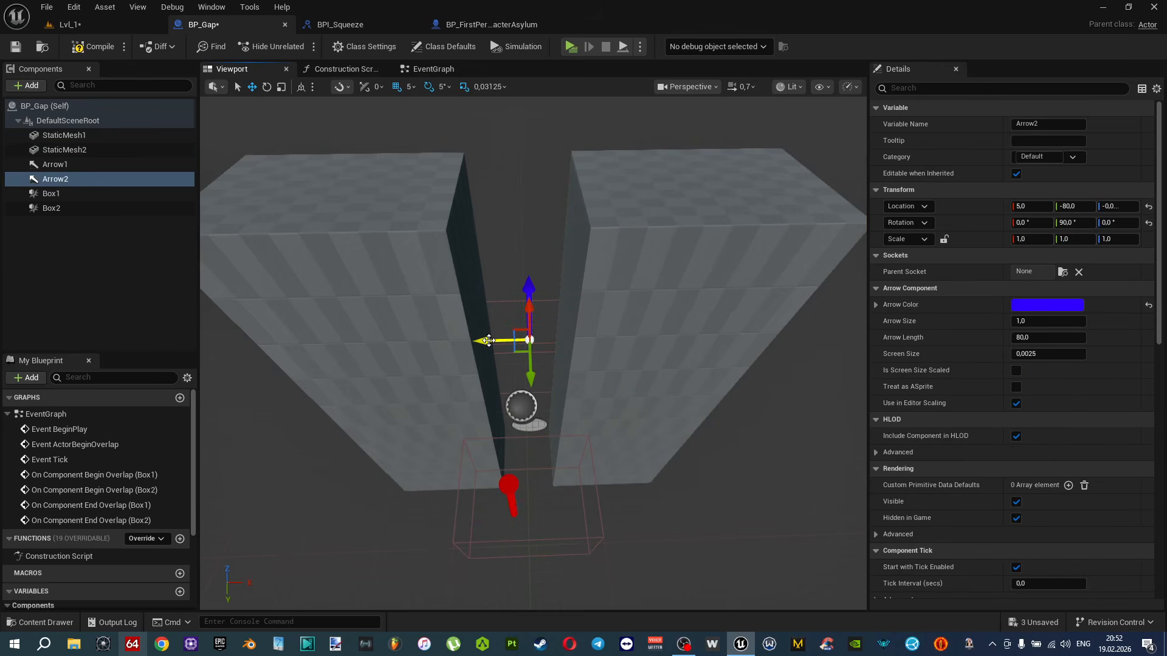
left_click_drag(490, 341, 496, 341)
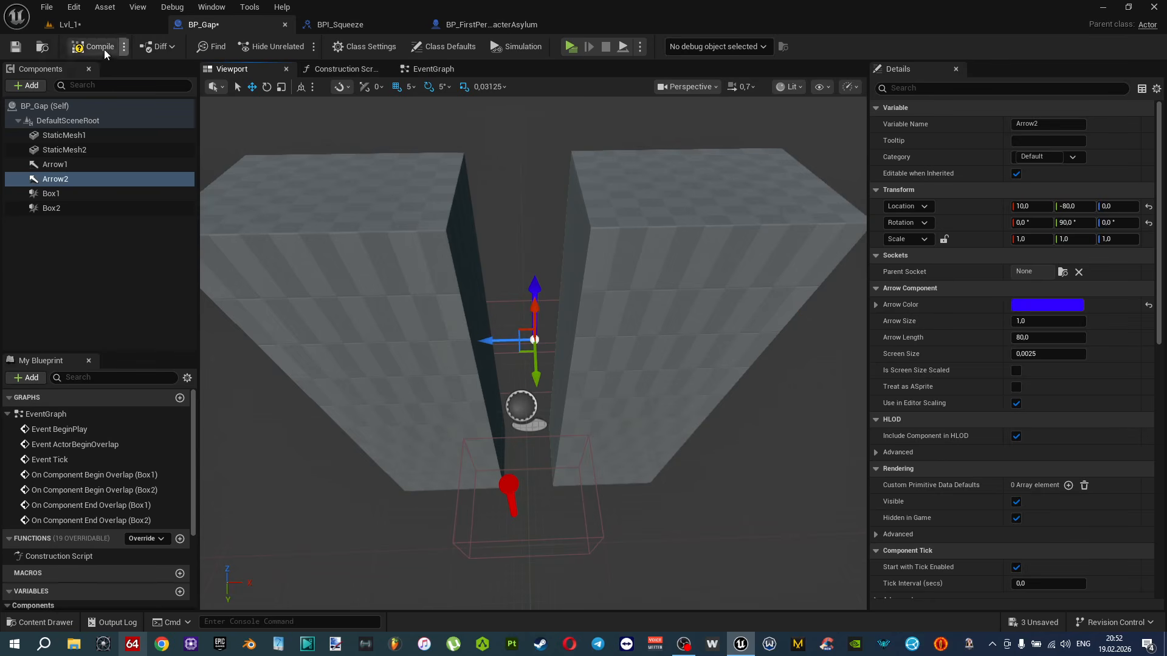
Return to the Lvl_1 level and check the arrow and box components of the placed BP_Gap.
left_click(92, 30)
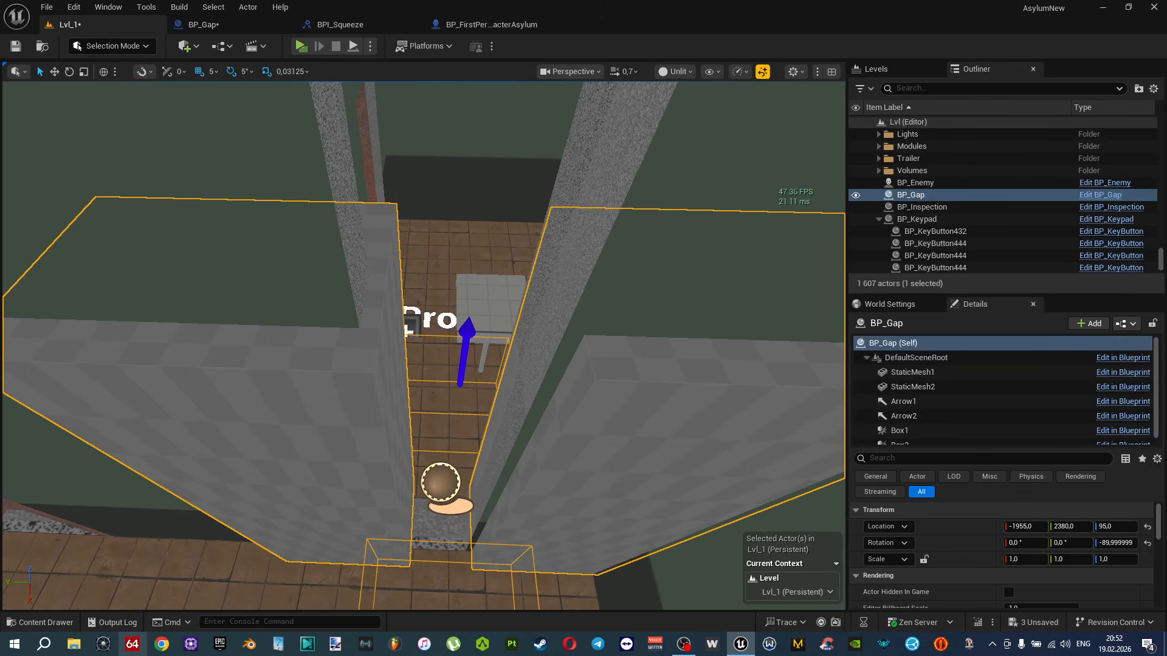
left_click(960, 410)
left_click(948, 402)
left_click(946, 415)
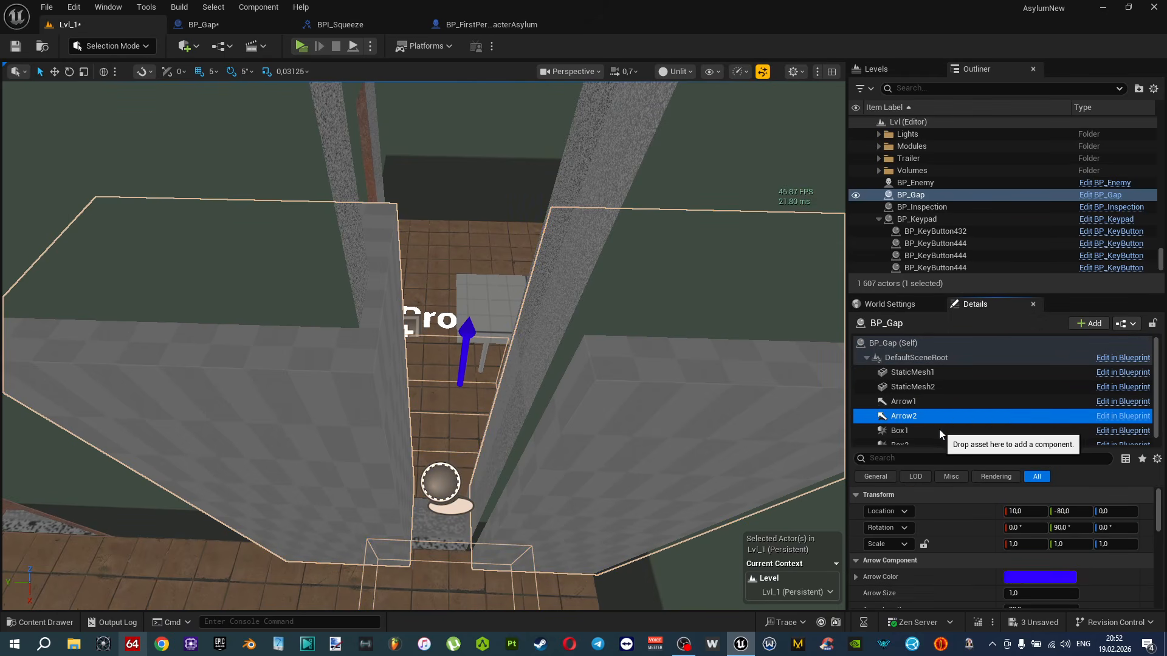
left_click(938, 429)
left_click(914, 438)
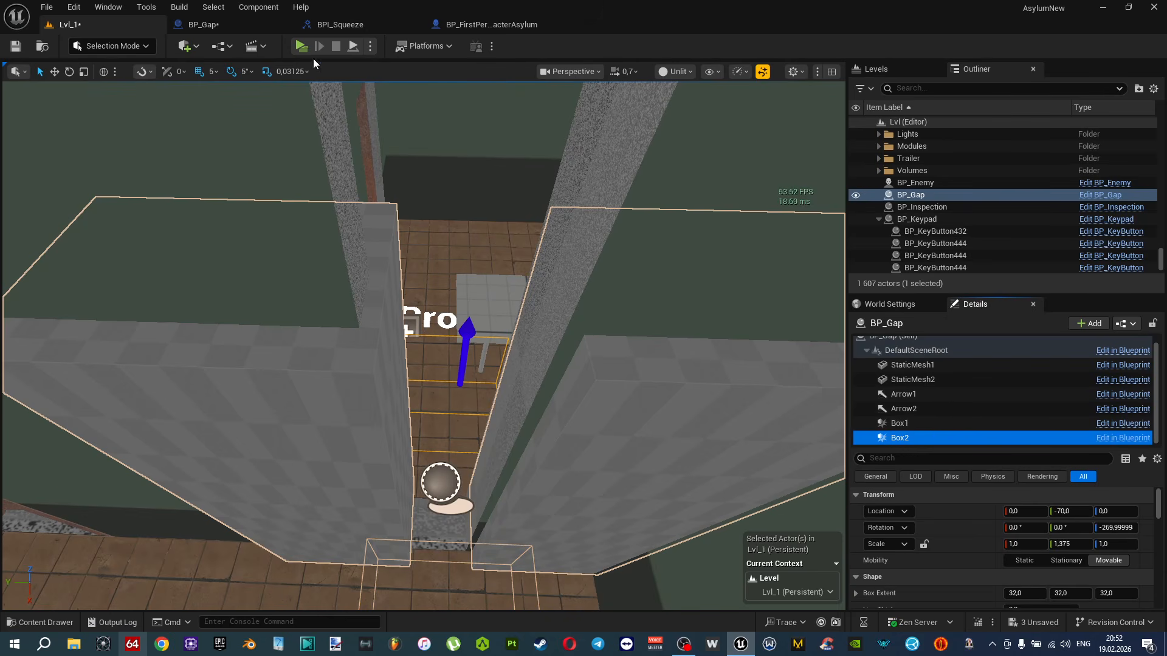
In the BP_Gap blueprint, set the grid snap to 10 and shift StaticMesh1 and Arrow1 one increment outward along X.
left_click(237, 25)
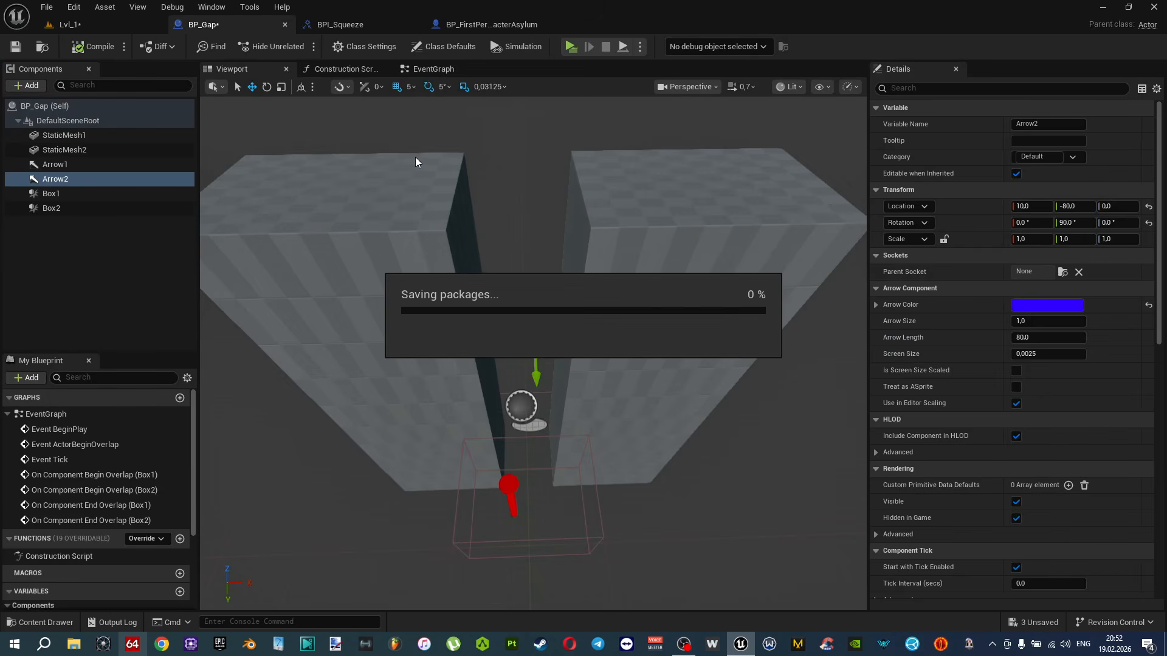
left_click(465, 310)
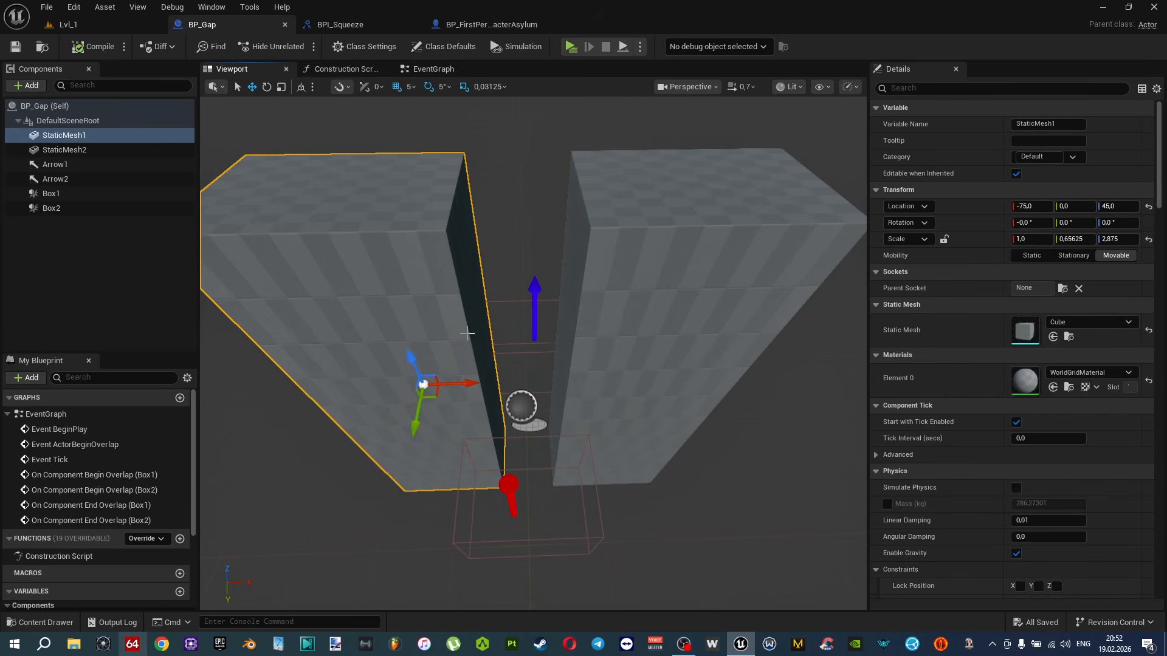
left_click(462, 384)
left_click(410, 87)
left_click(425, 157)
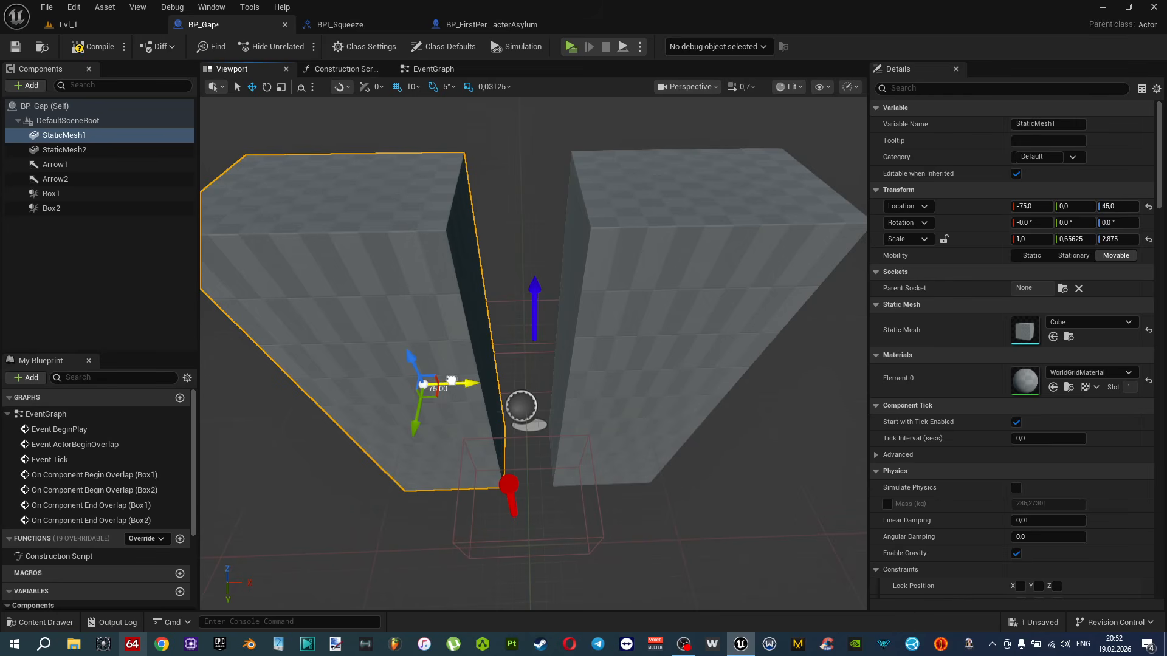
left_click_drag(451, 380, 446, 381)
left_click(514, 492)
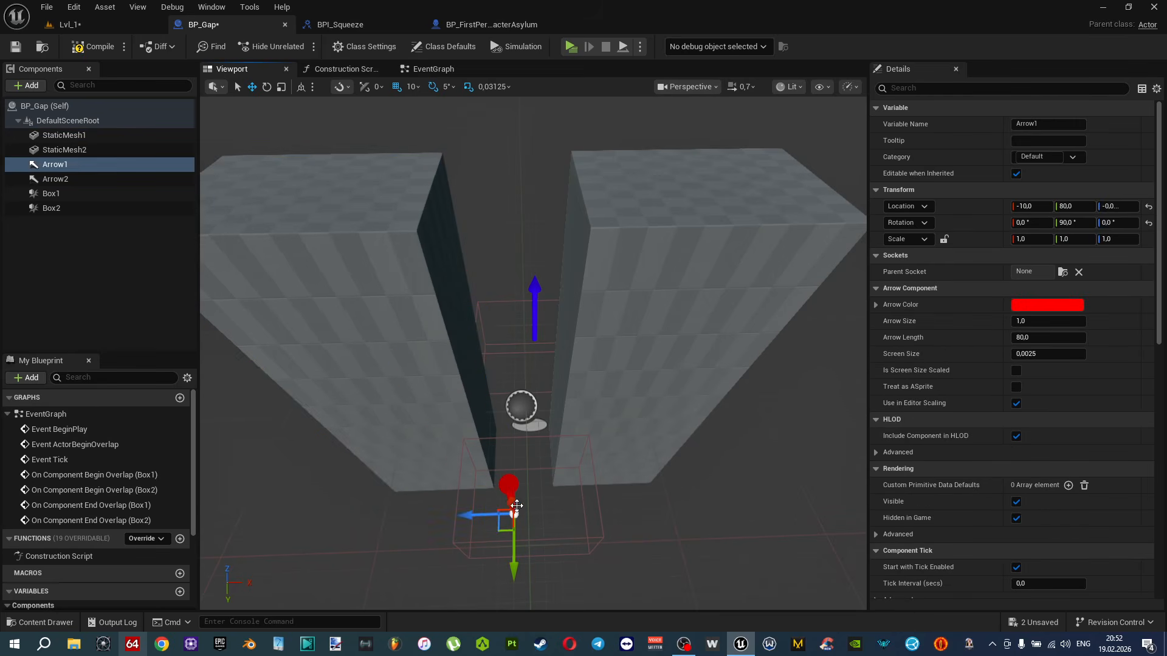
Move StaticMesh2 to X 85 and Arrow2 to X 20, and check the gap's width in Lvl_1.
left_click(620, 379)
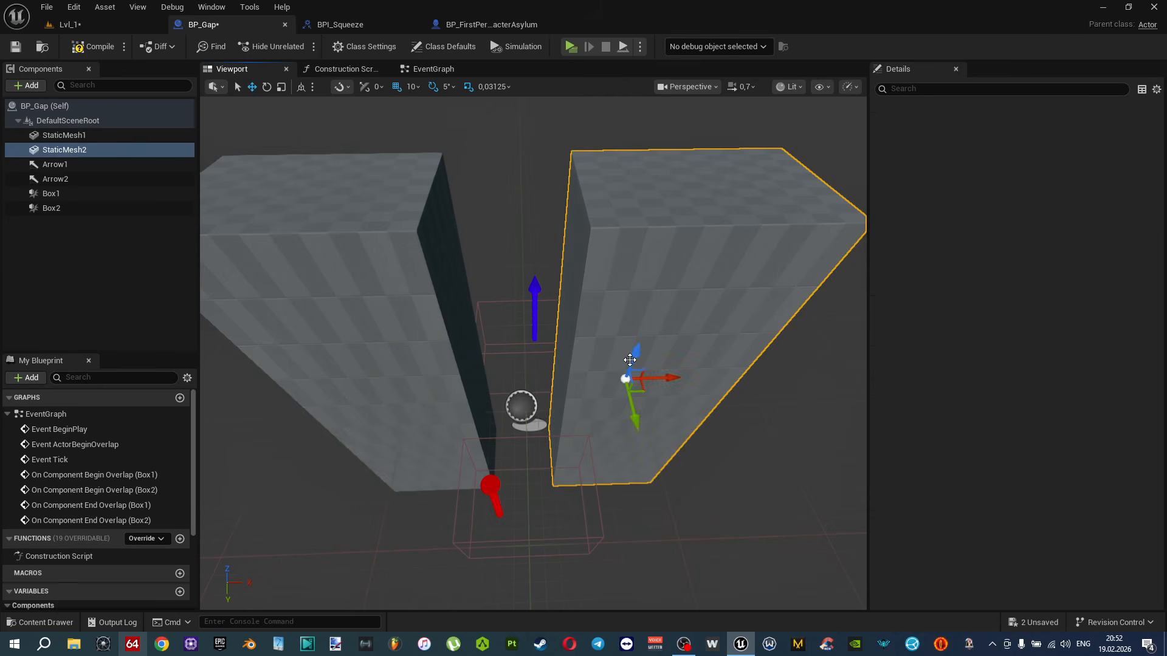
left_click_drag(672, 379, 677, 379)
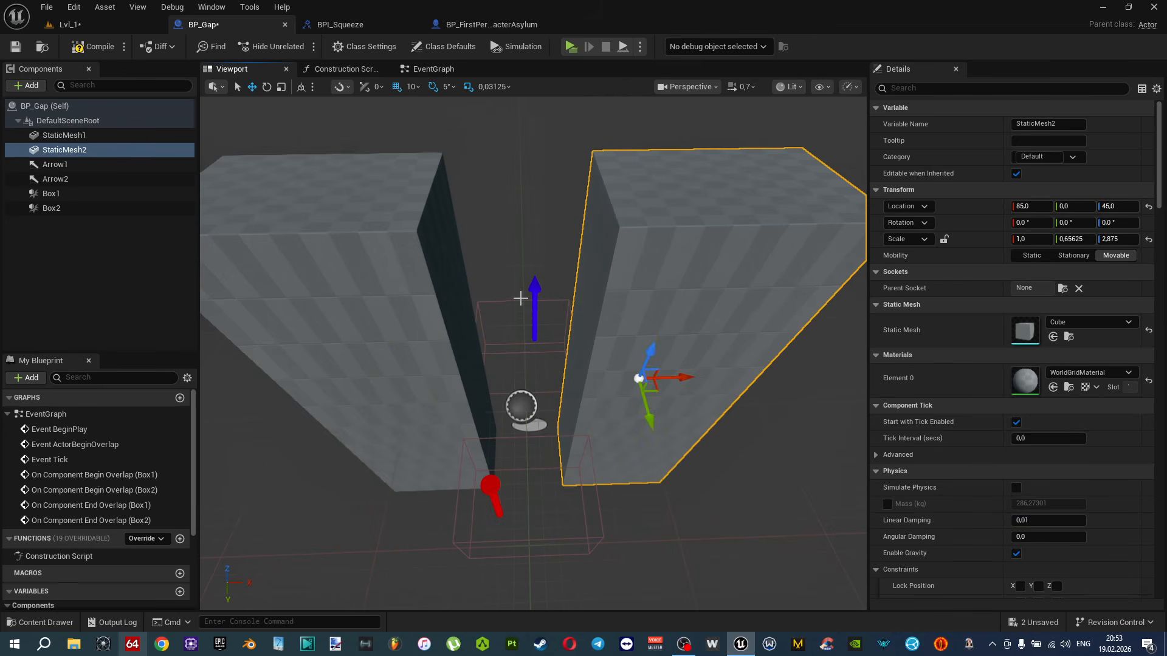
left_click(535, 285)
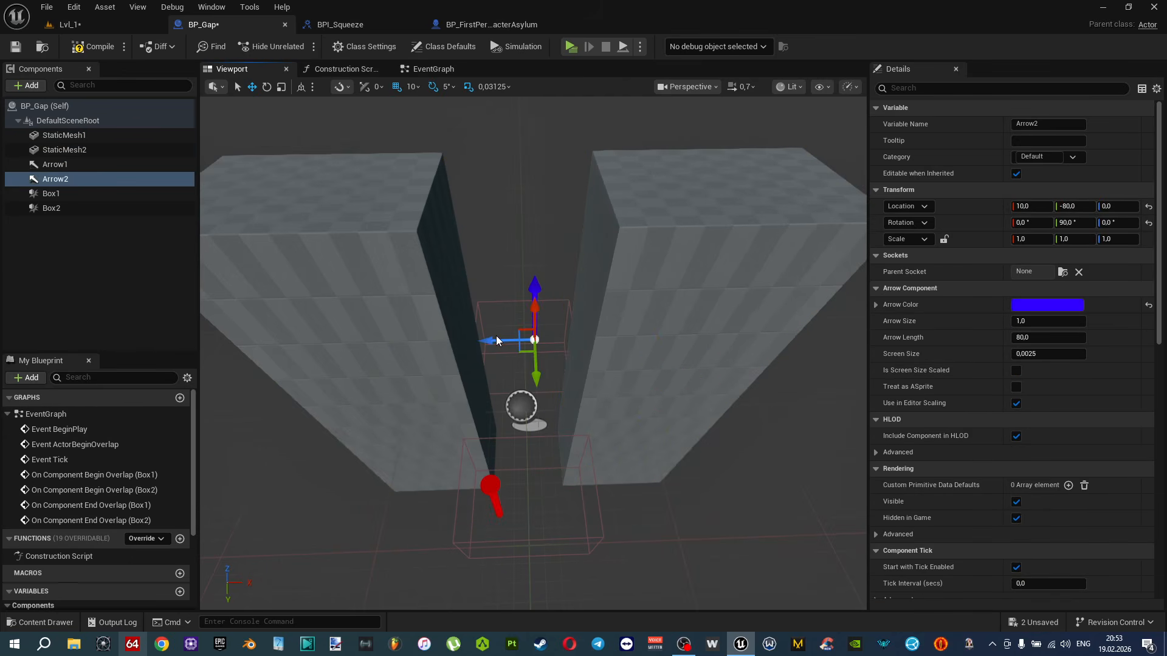
left_click_drag(494, 336, 504, 338)
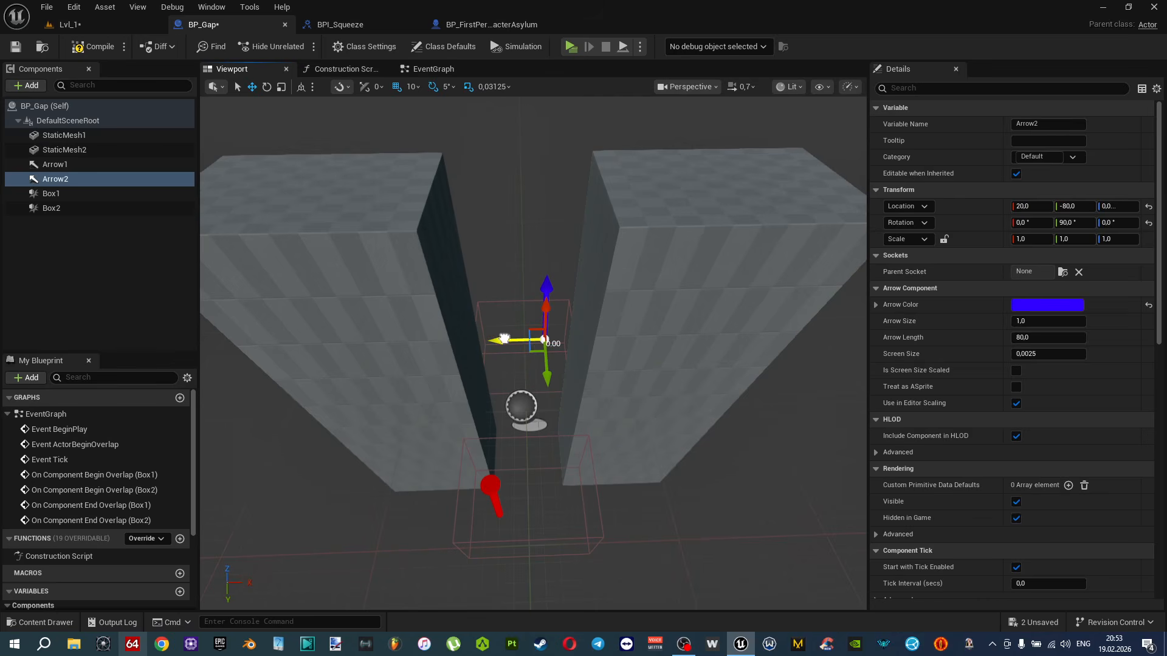
left_click(101, 25)
right_click_drag(423, 345, 424, 345)
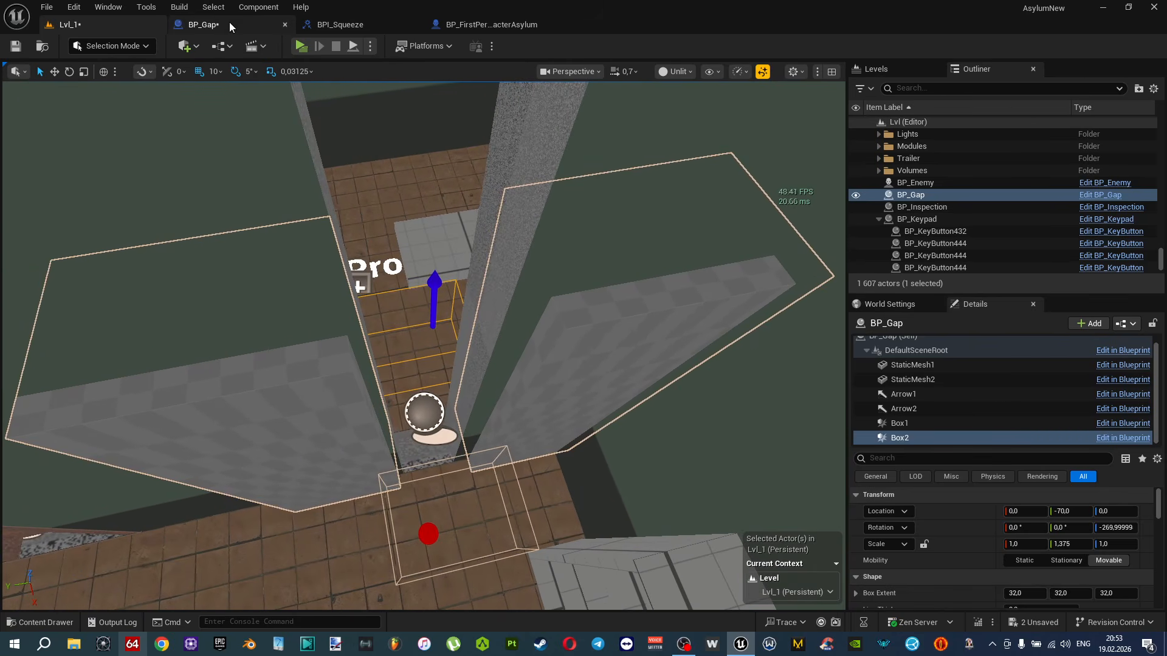
In BP_Gap, set the grid snap to 5, move Arrow2 5 units inward and StaticMesh2 to X 80.
left_click(204, 24)
left_click(417, 90)
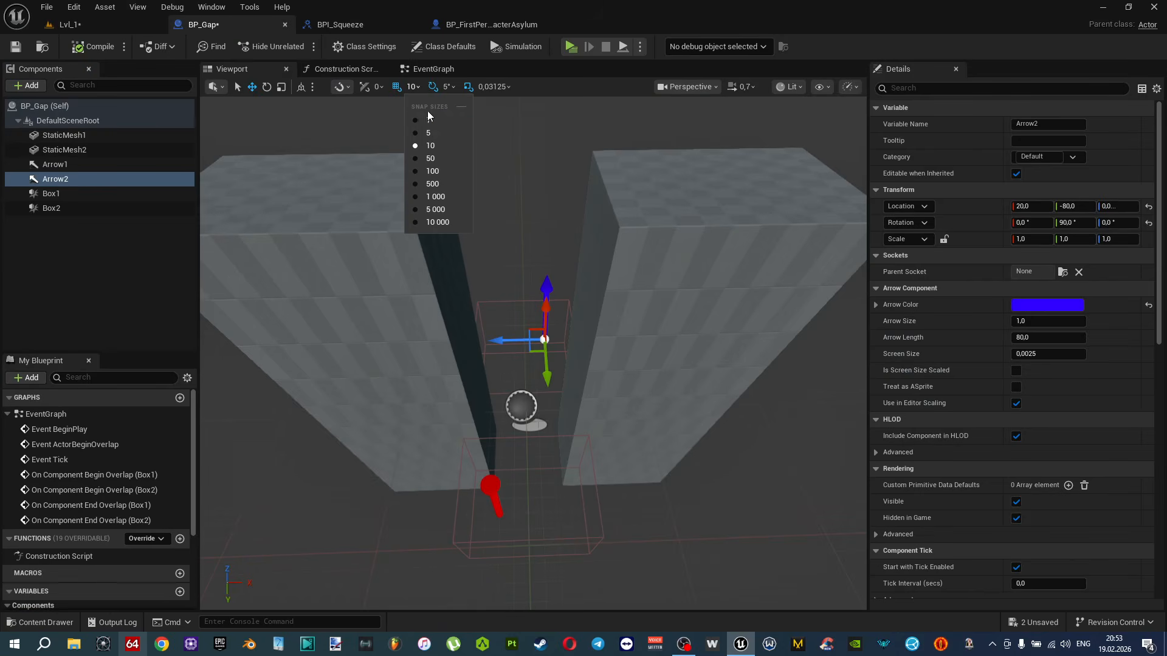
left_click(426, 130)
left_click_drag(509, 343, 498, 342)
left_click(613, 398)
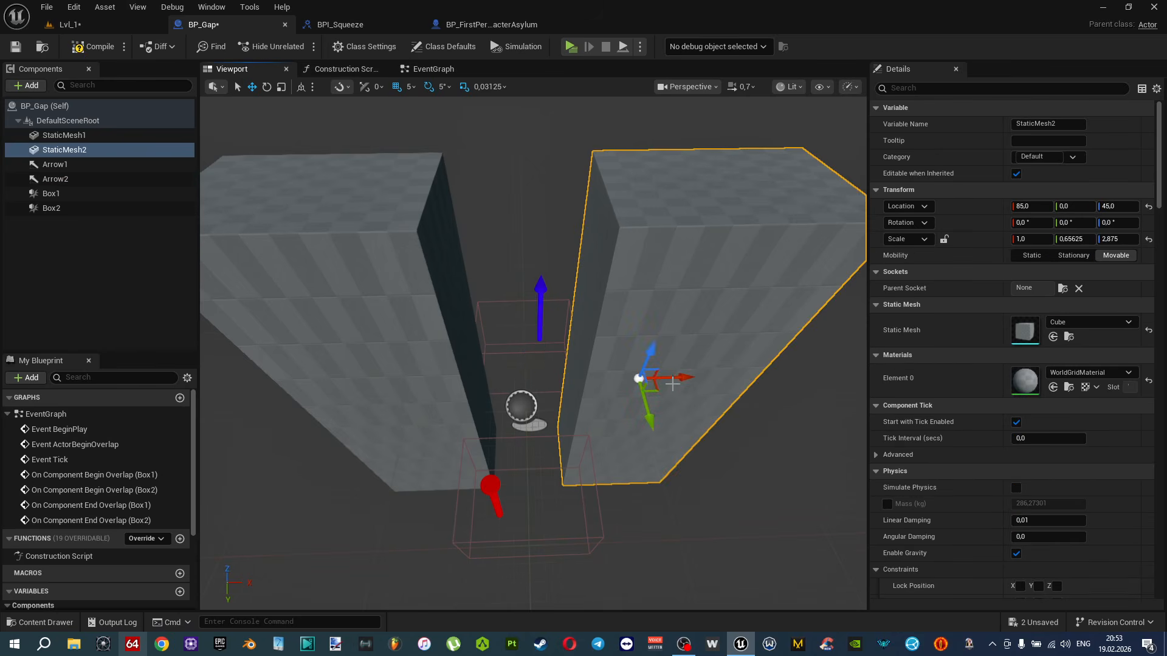
left_click_drag(674, 378, 666, 384)
Move Arrow1 to X -15 and StaticMesh1 to X -80, and compile the BP_Gap blueprint.
left_click(487, 487)
left_click_drag(462, 513, 469, 515)
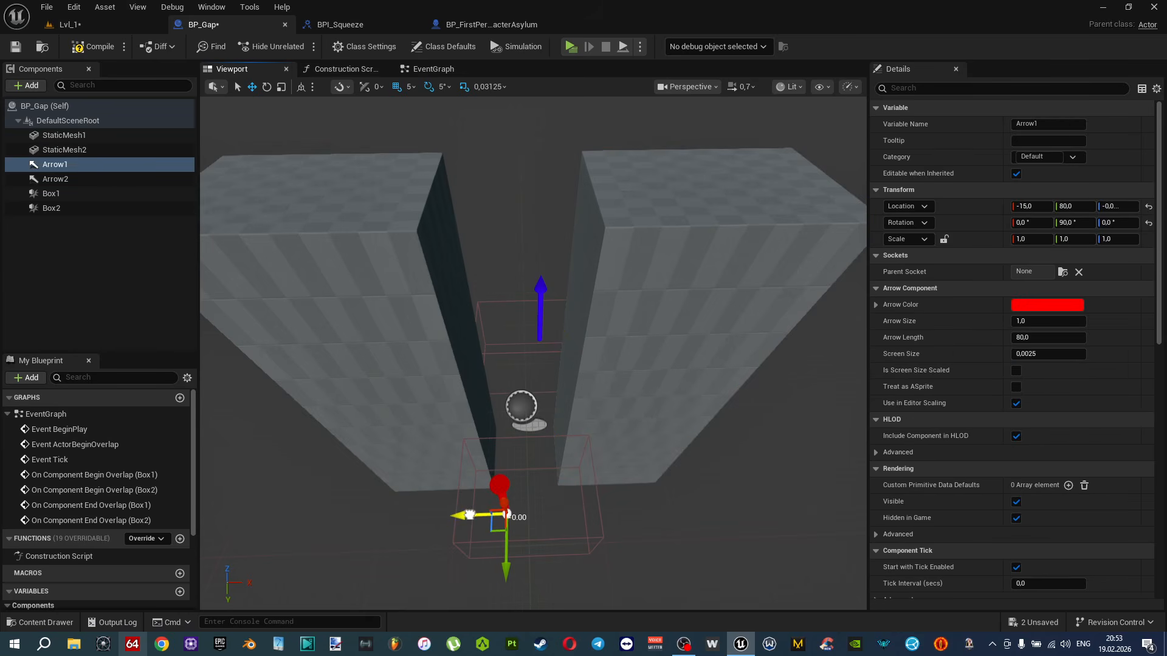
left_click(444, 418)
left_click_drag(445, 384, 450, 387)
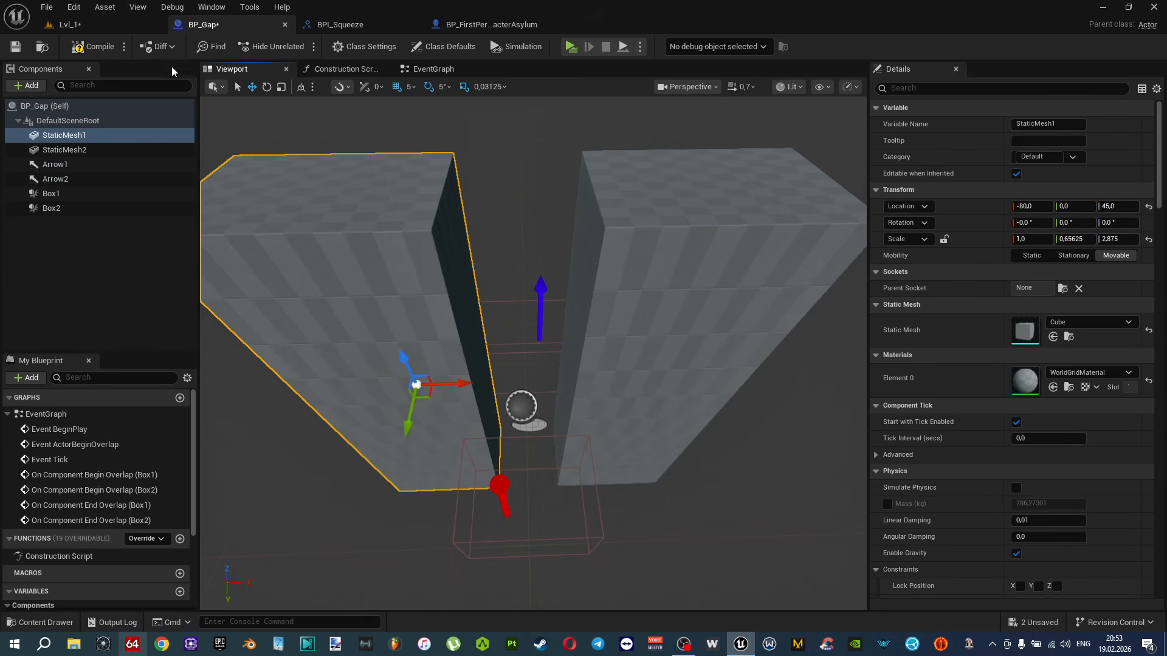
left_click(109, 45)
Inspect from several angles in Lvl_1 how the placed BP_Gap lines up with the surrounding walls.
left_click(107, 27)
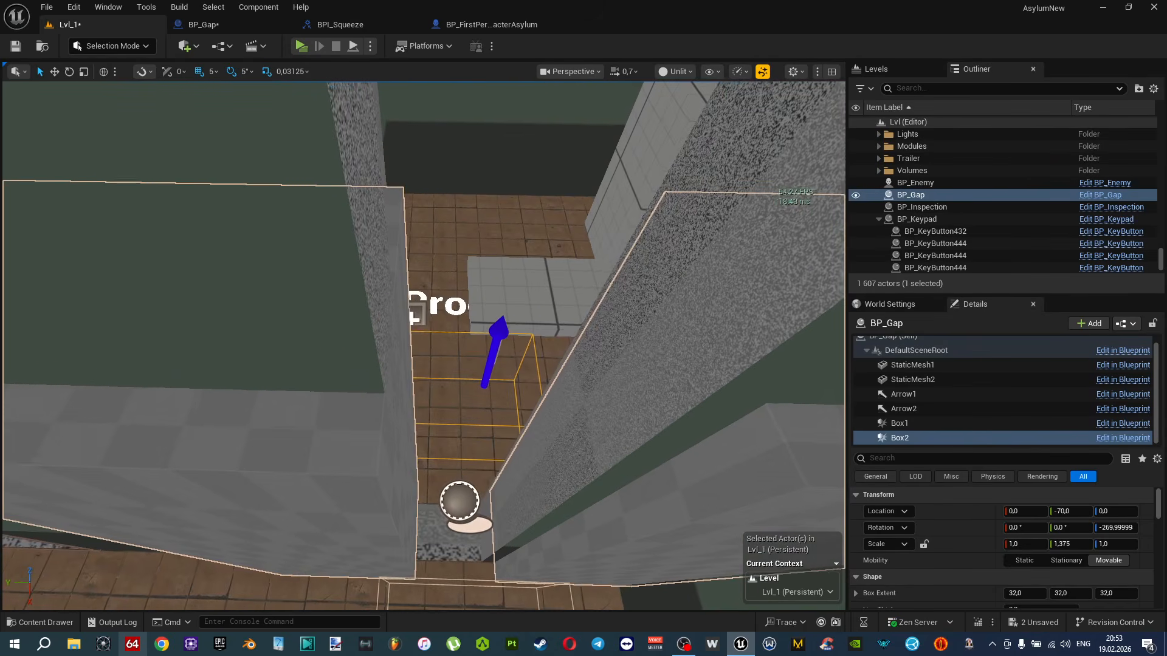
left_click_drag(462, 365, 486, 347, "alt")
mouse_move(532, 247)
left_mouse_down("alt")
mouse_move(523, 262)
mouse_move(532, 248)
left_mouse_up("alt")
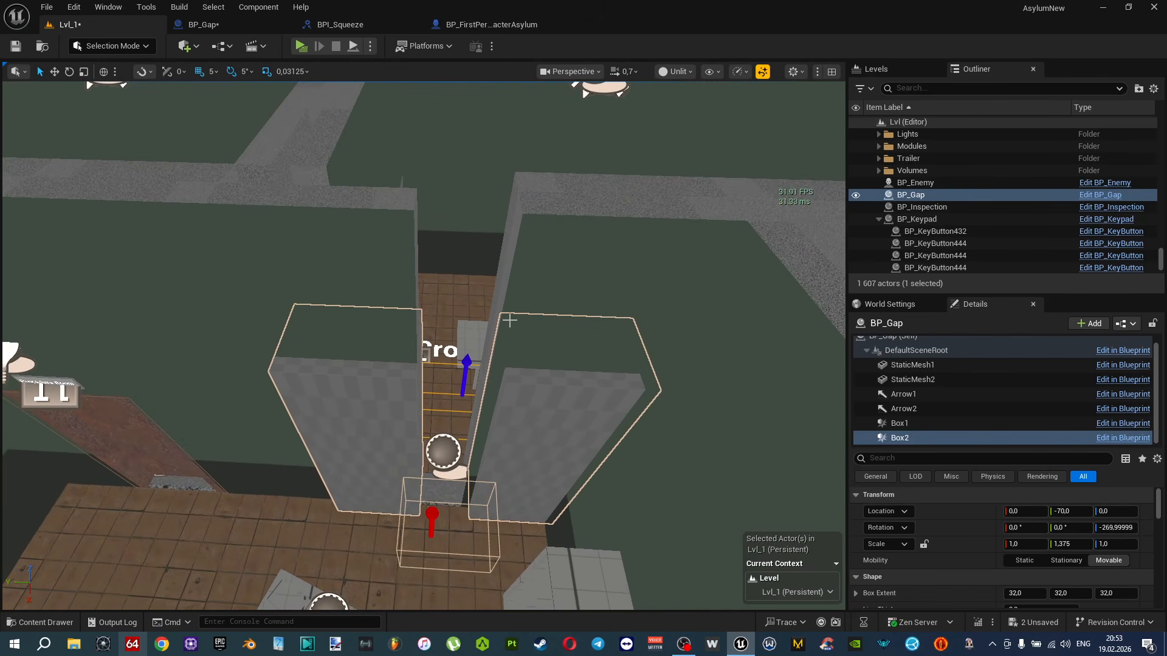
left_click_drag(520, 420, 417, 257, "alt")
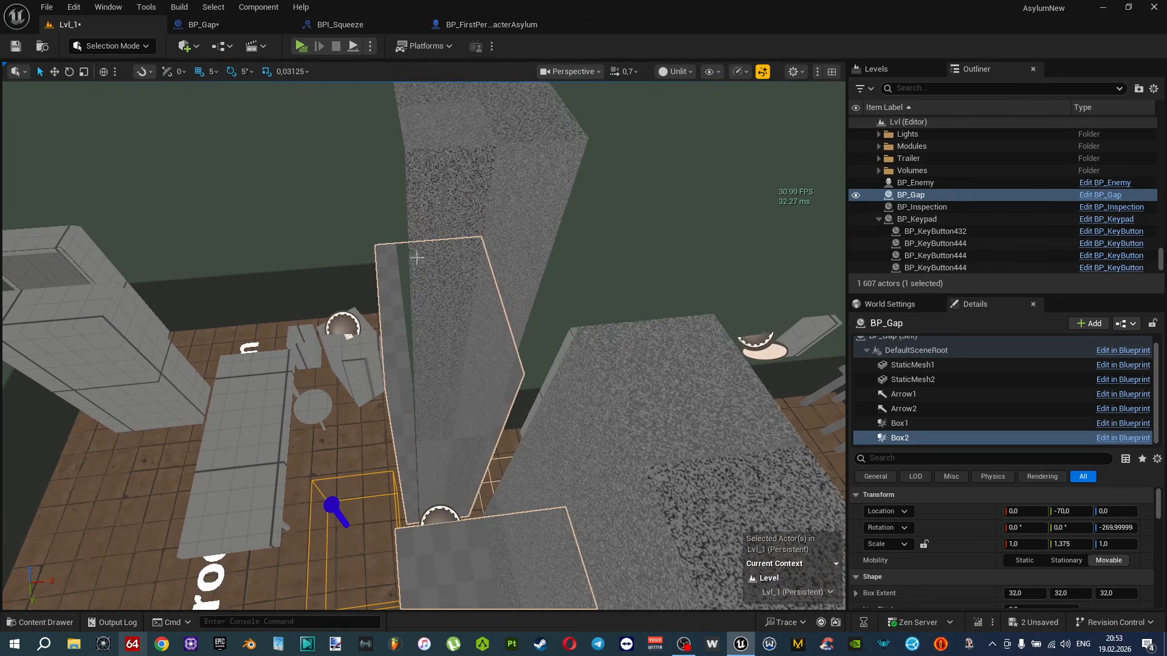
In the BP_Gap blueprint, set StaticMesh2's collision preset to NoCollision.
left_click(233, 28)
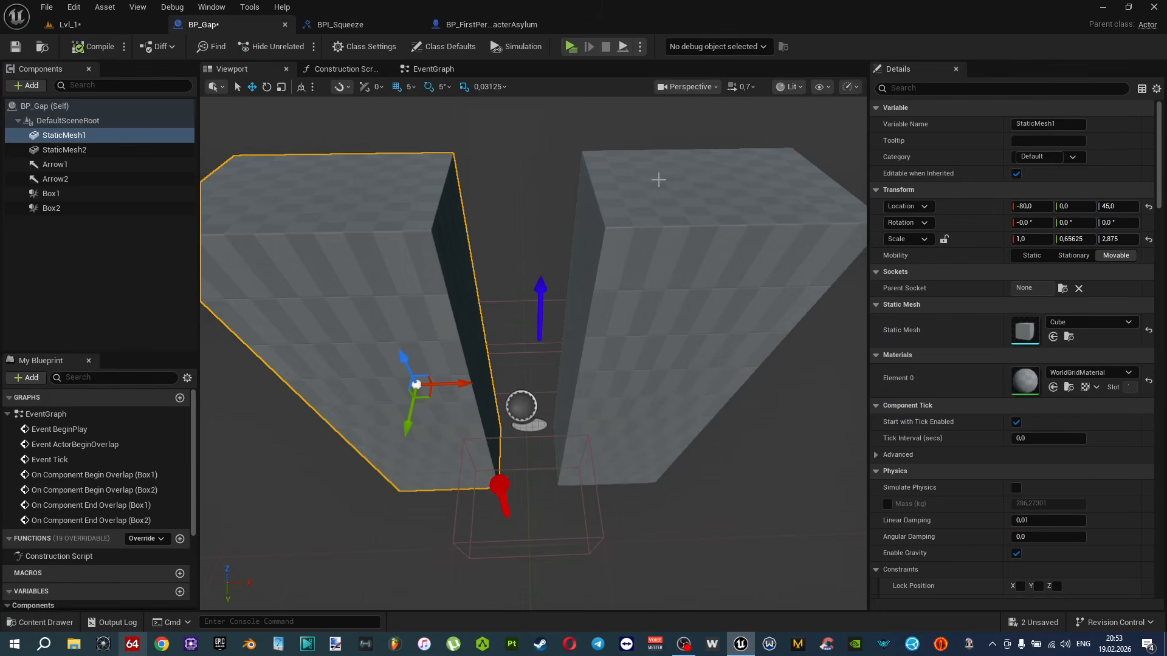
left_click(668, 196)
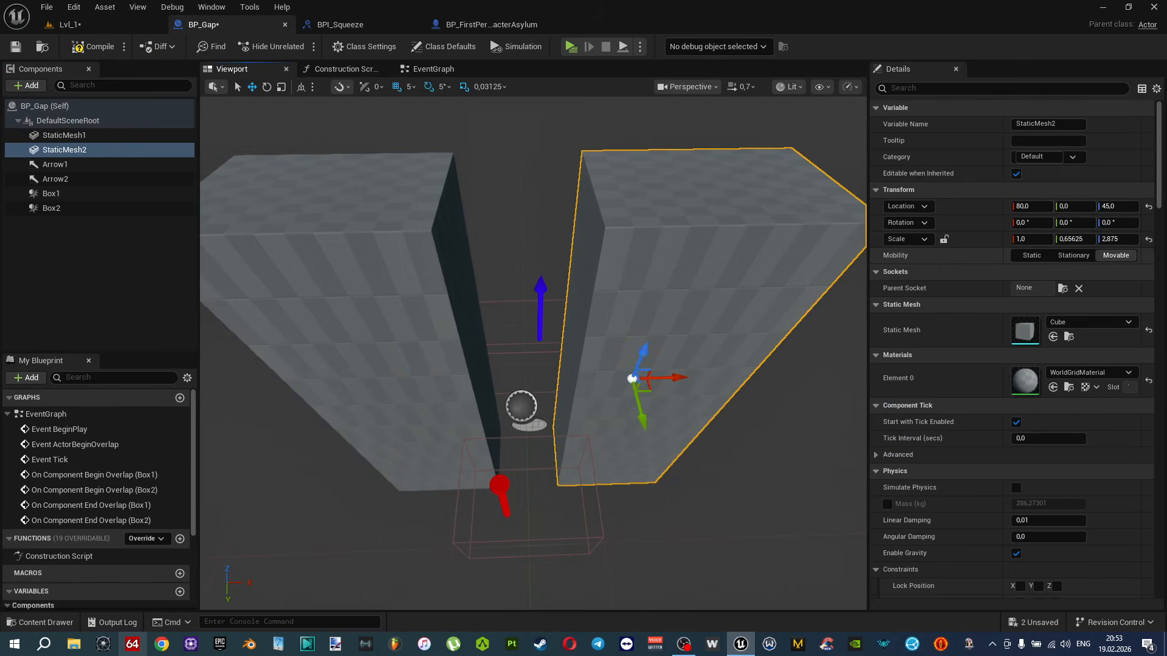
left_click_drag(1162, 201, 1164, 325)
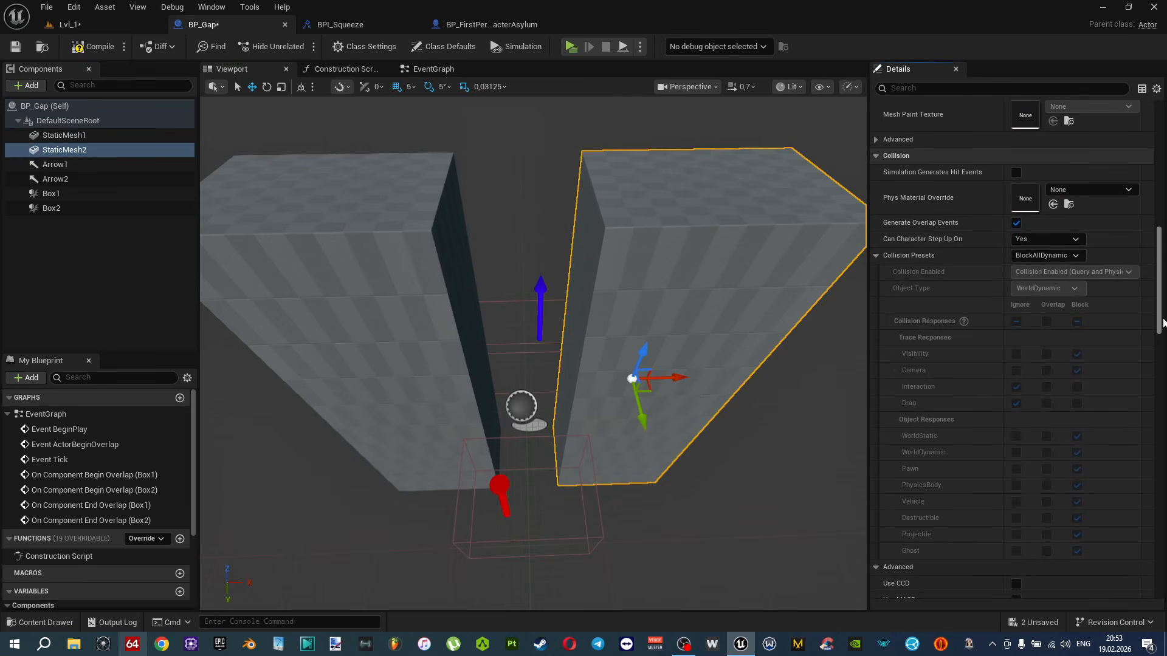
left_click(1049, 256)
left_click(1050, 291)
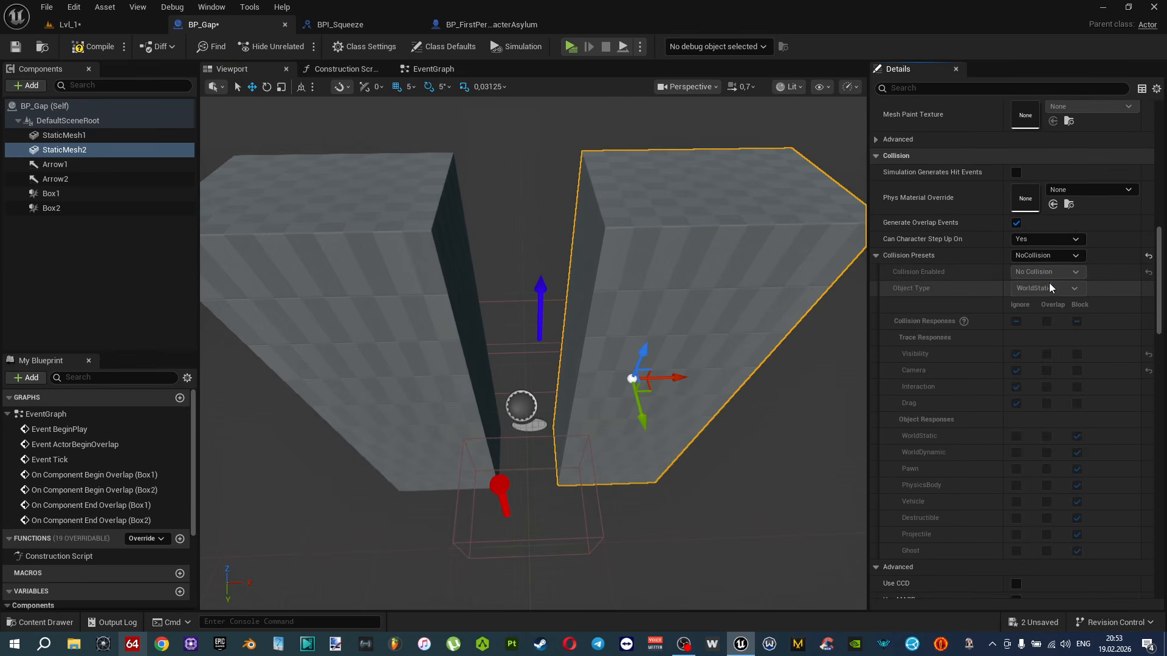
Find StaticMesh2's hidden settings with the filter "hidd", toggle Hidden in Game, and save all changes.
left_click(952, 88)
type("h")
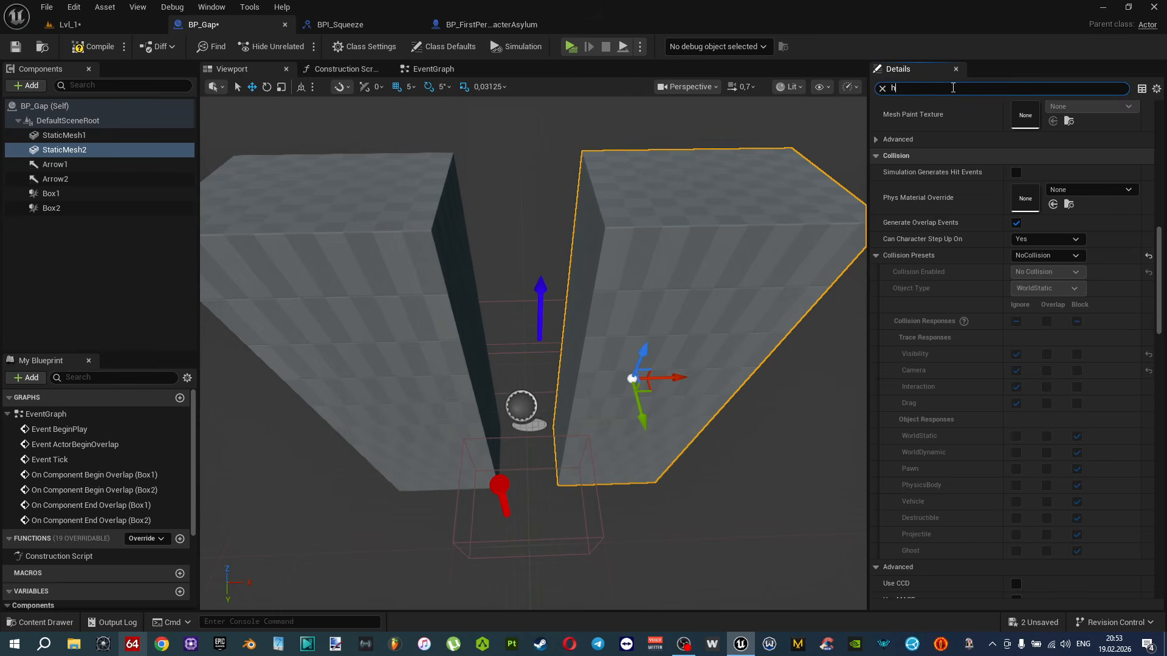
type("idd")
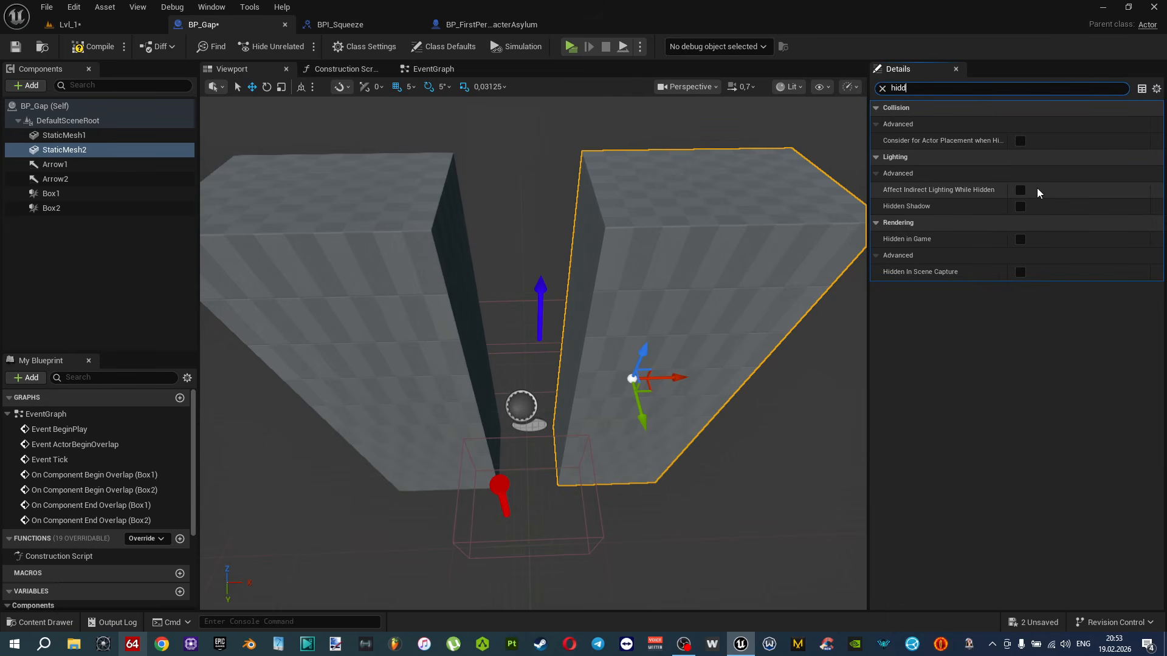
left_click(1020, 240)
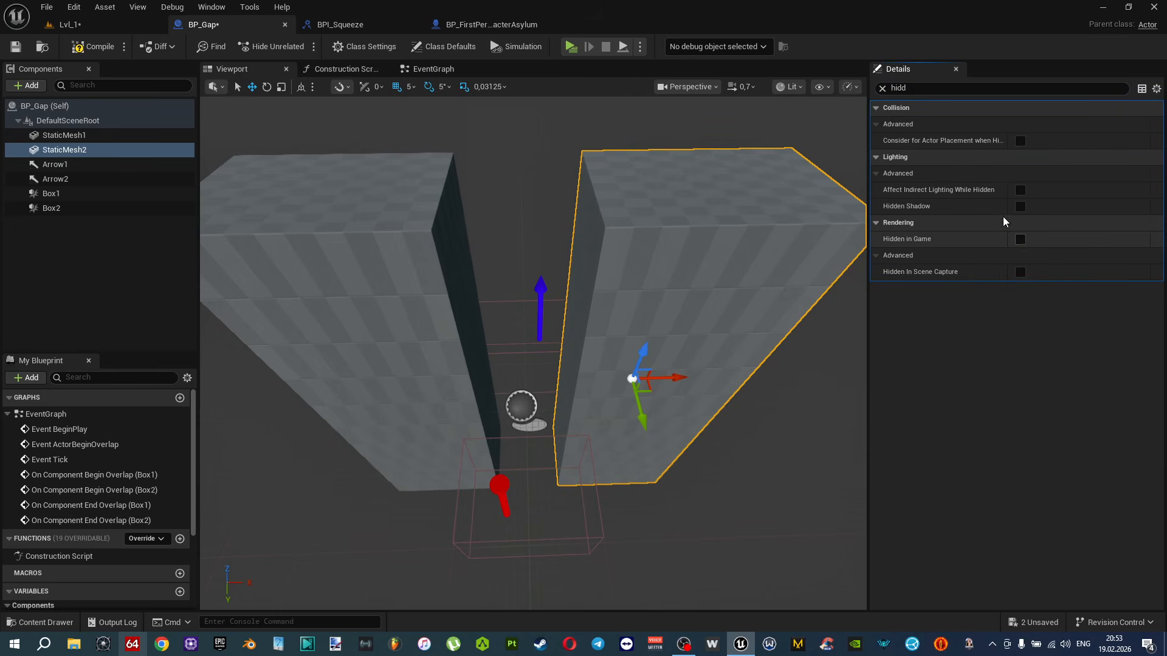
left_click(883, 89)
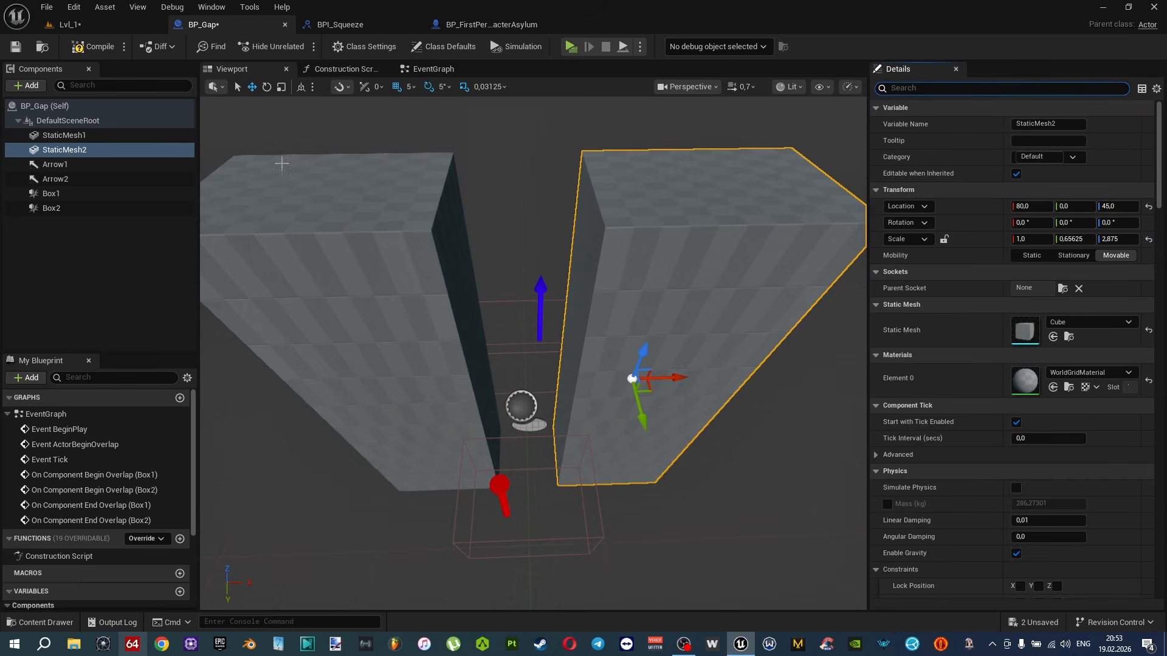
key("ctrl+shift+s")
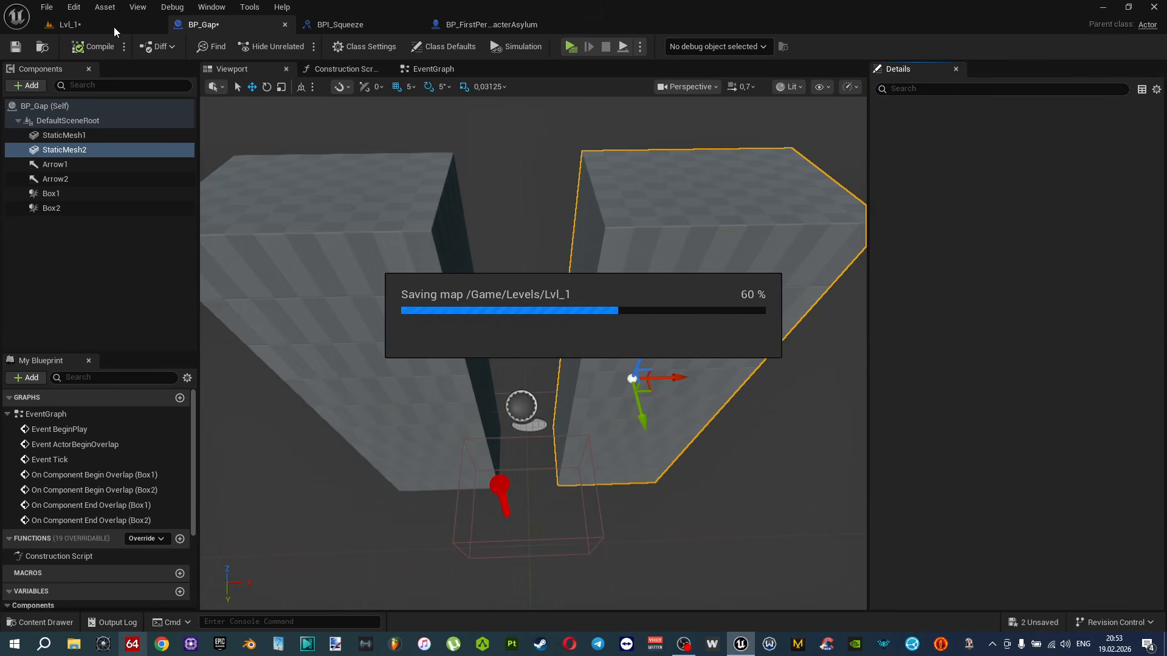
Return to the Lvl_1 level and select the PlayerStart in the main hall.
left_click(115, 29)
right_click_drag(310, 167, 258, 201)
scroll(340, 201, "up", 3)
key("w")
left_click(342, 291)
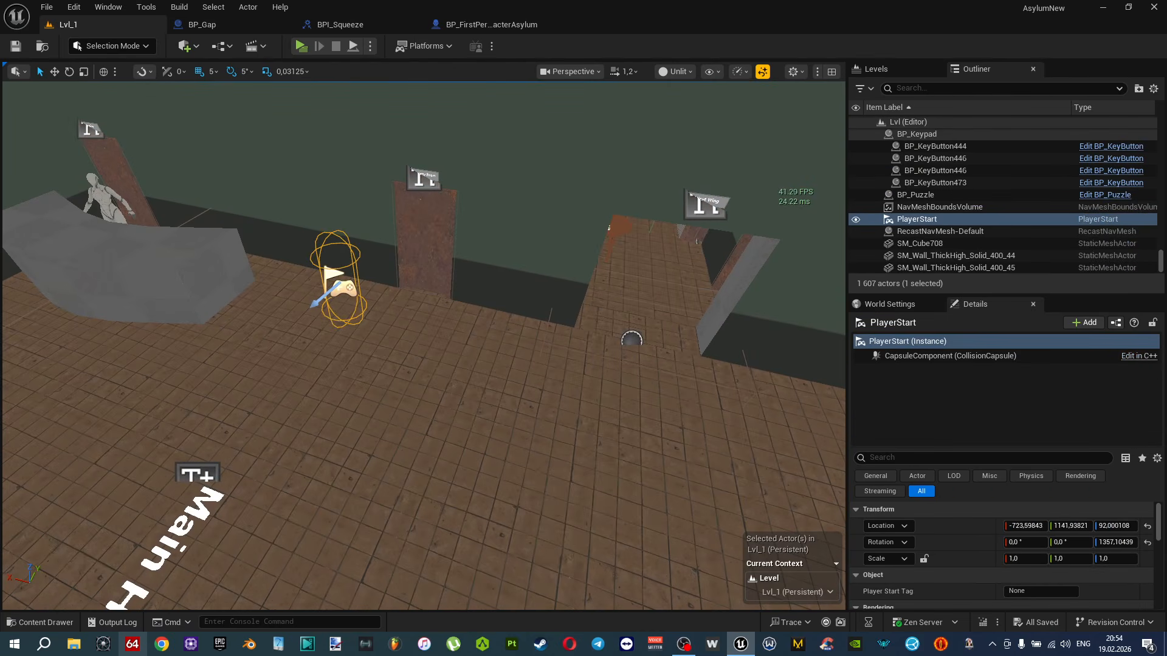
key("f")
key("g")
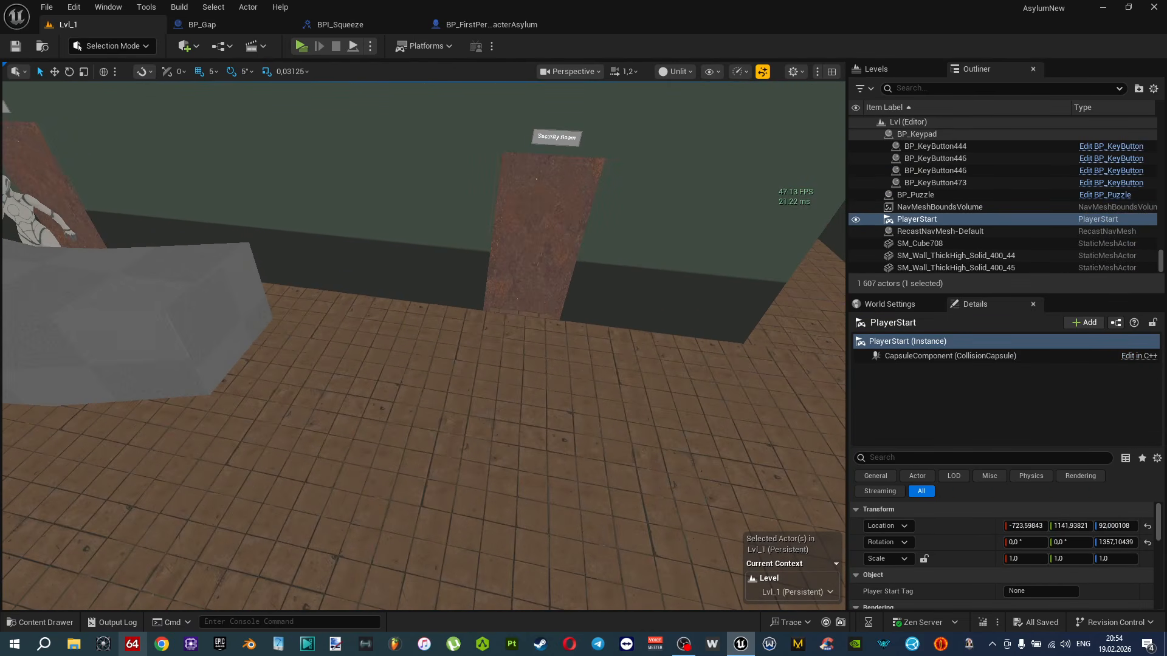
right_click(419, 335)
type("g")
right_click_drag(356, 342, 366, 347)
key("s")
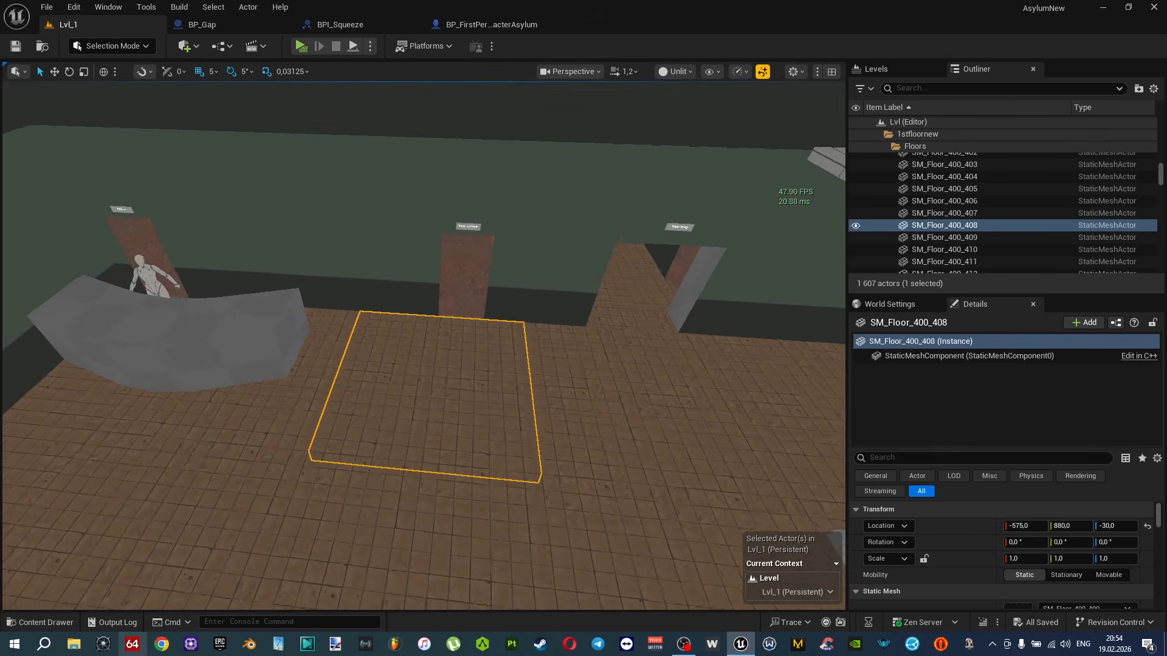
key("g")
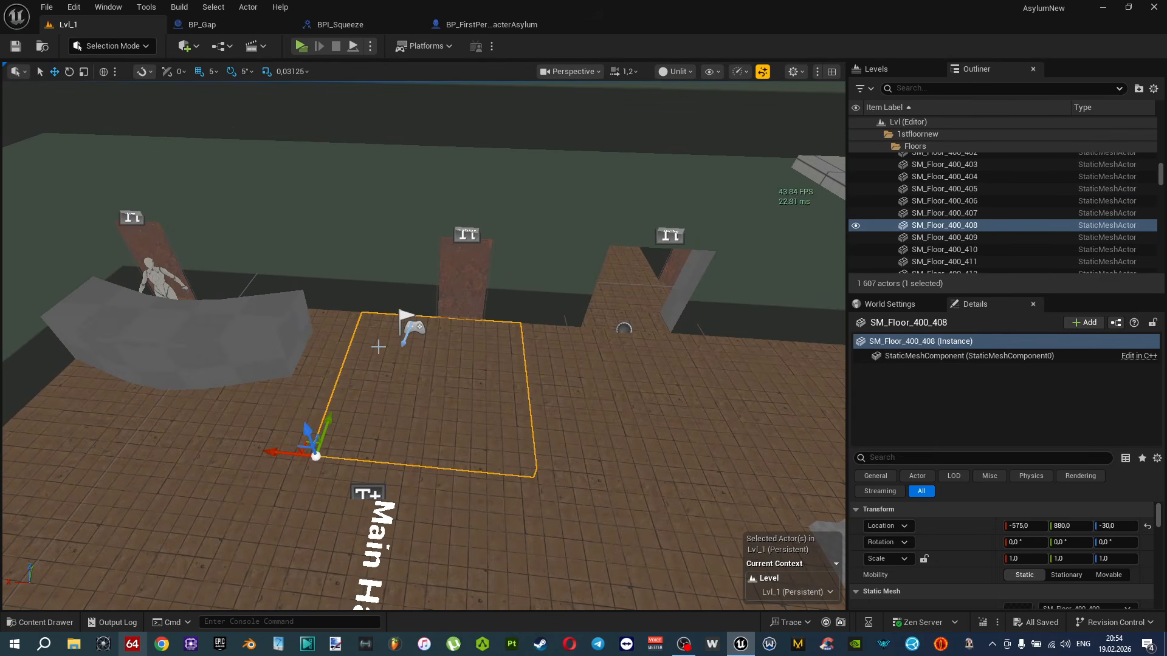
left_click(411, 328)
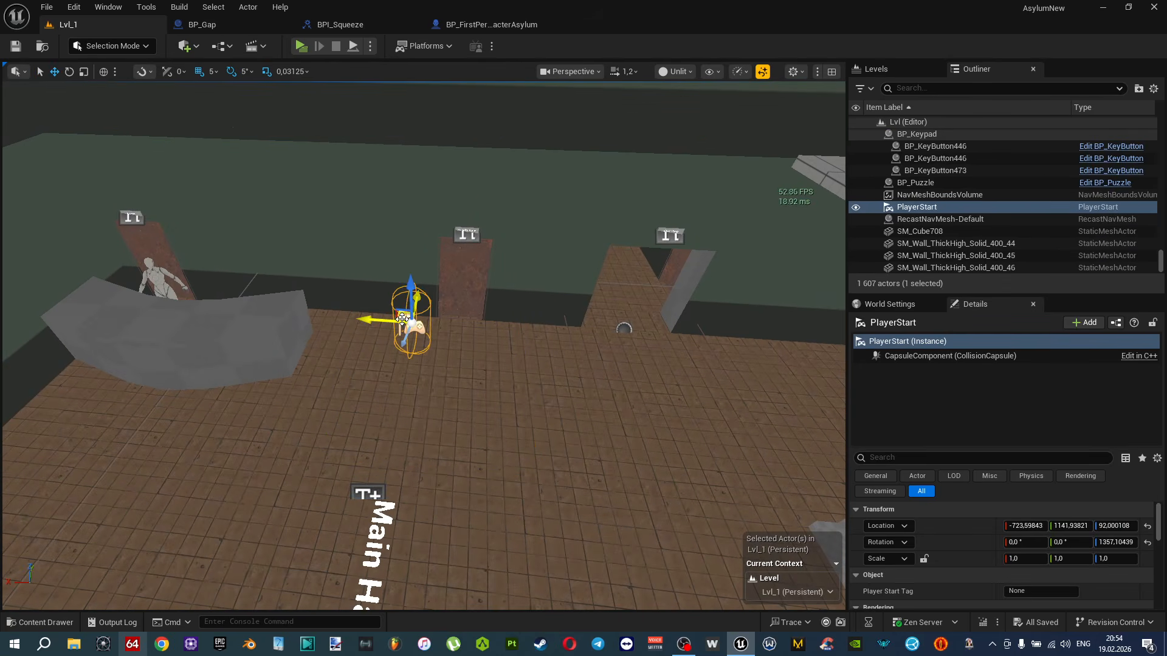
Move PlayerStart into the Admissions room beside its text label, to about X -1564, Y 2477.
left_click_drag(401, 319, 437, 271, "shift")
key("w")
right_click_drag(437, 271, 534, 304)
key("s")
right_click_drag(433, 331, 480, 352)
key("w")
Rotate PlayerStart 80° around Z so that it faces BP_Gap, and clear the selection.
key("e")
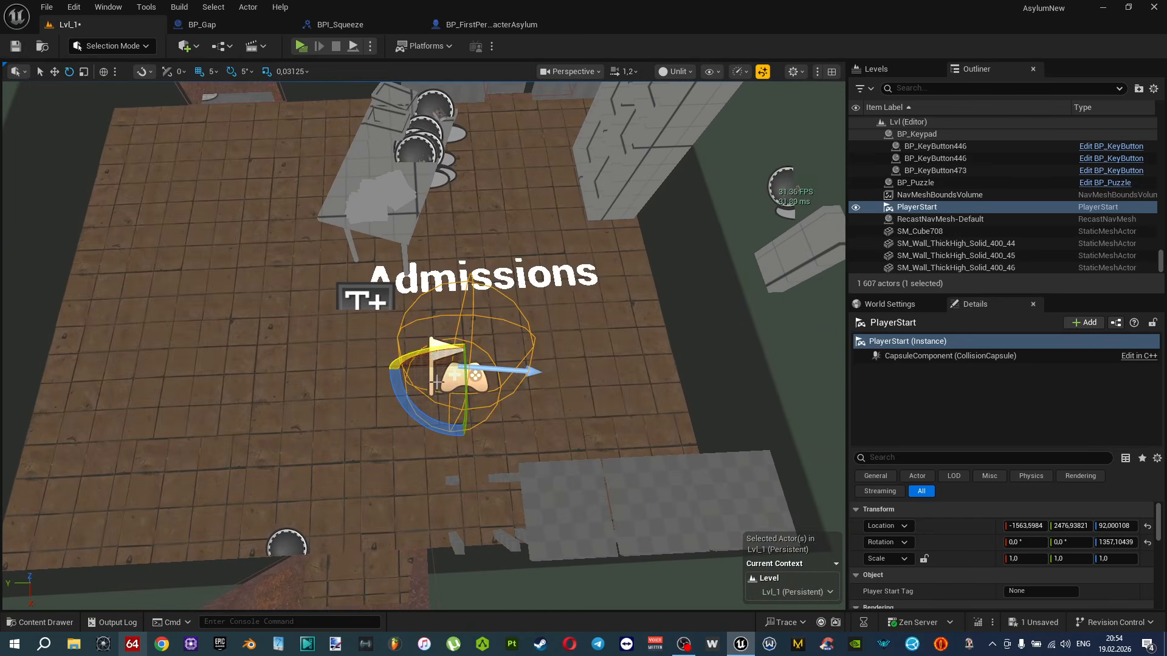
left_click_drag(417, 417, 469, 435)
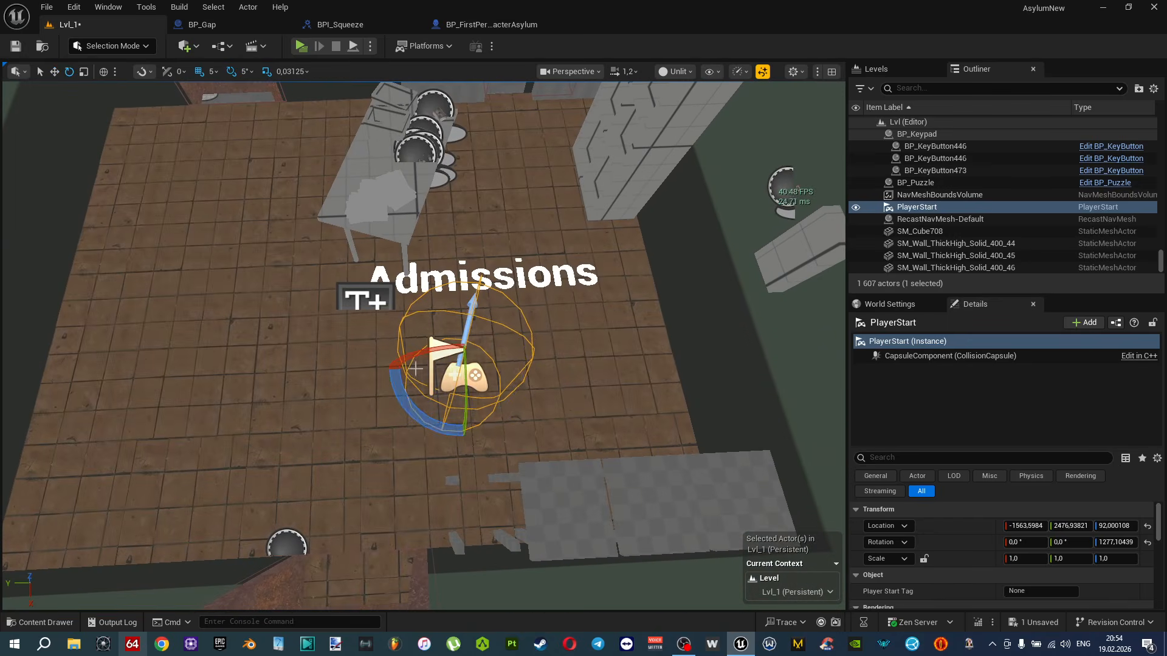
right_click_drag(422, 391, 414, 362)
key("Escape")
Save Lvl_1 and run a brief play test from Admissions to view the gap in game.
key("ctrl+s")
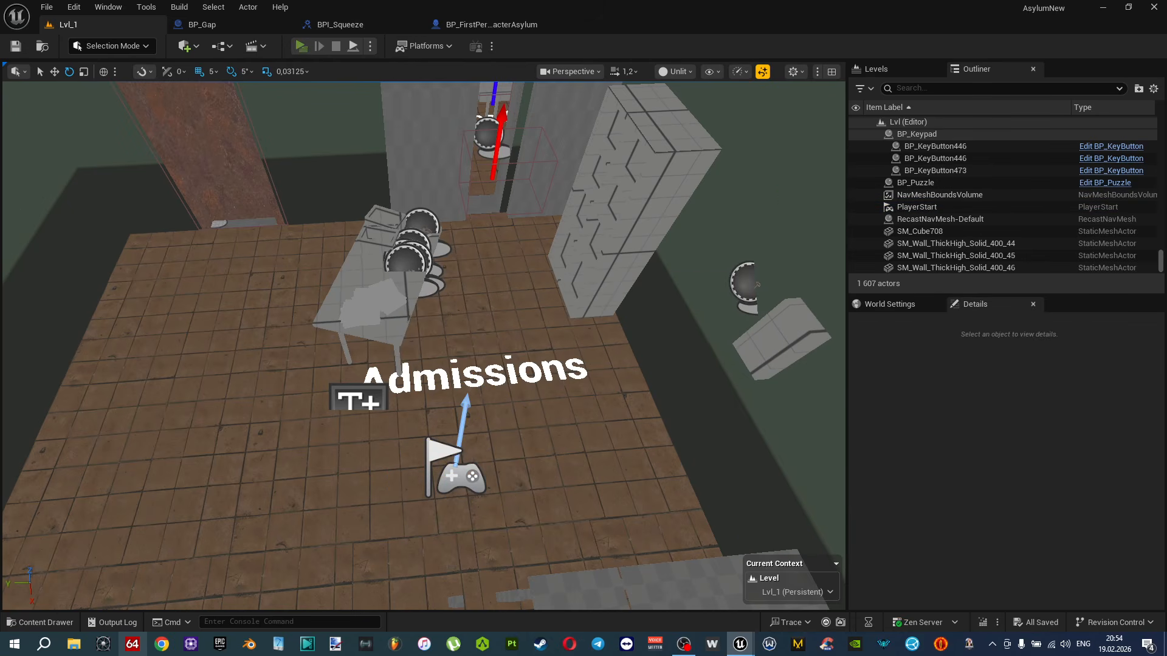
key("alt+p")
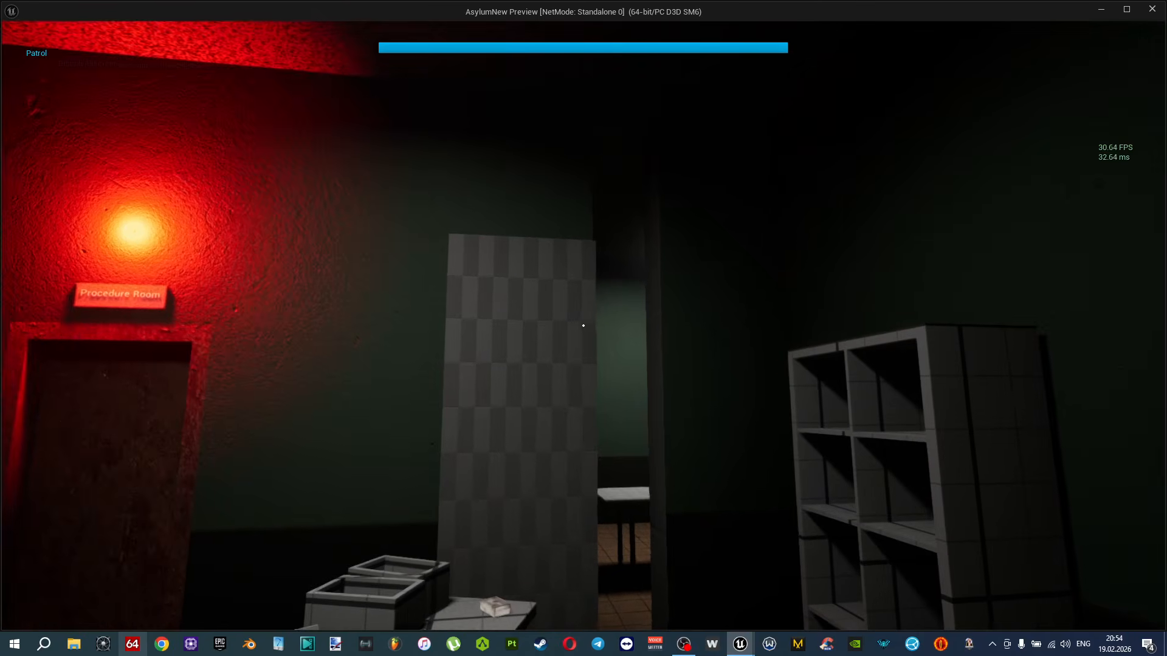
key("Escape")
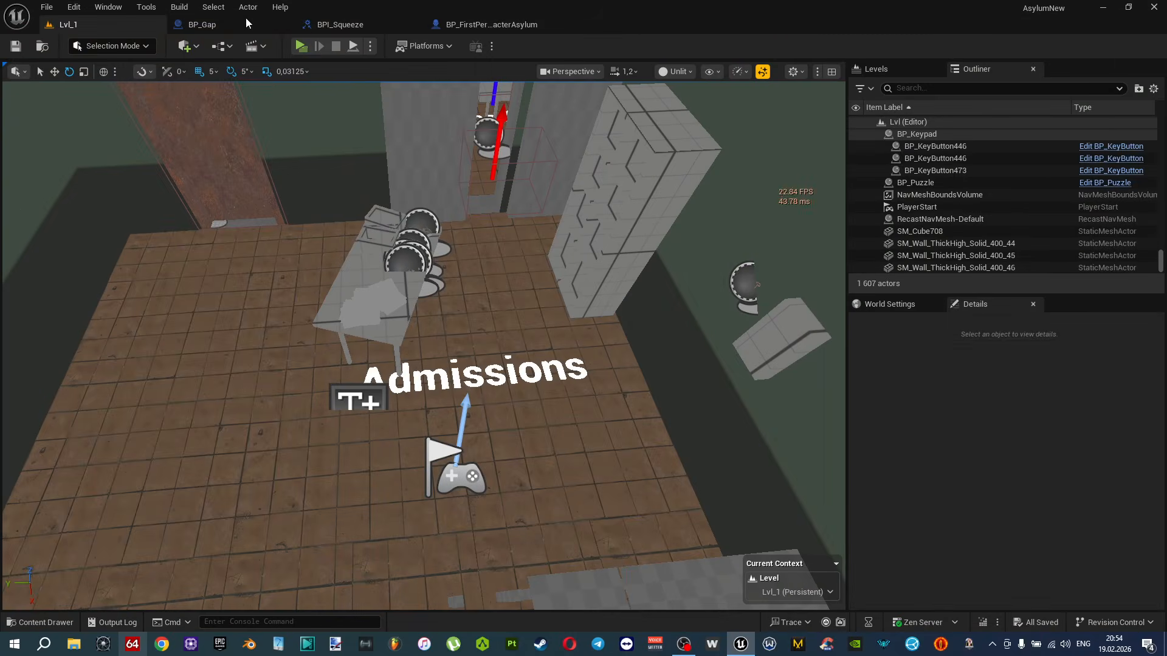
In the BP_Gap blueprint, enable Hidden in Game for the StaticMesh1 wall block.
left_click(254, 24)
left_click(427, 306)
left_click(949, 89)
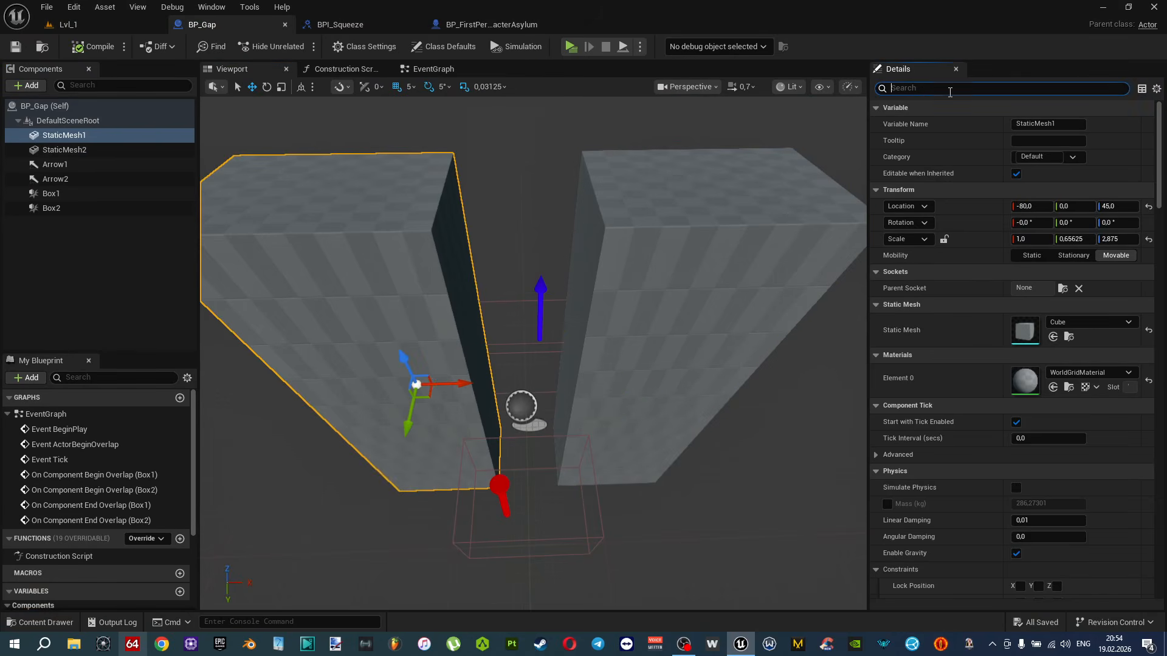
type("hidd")
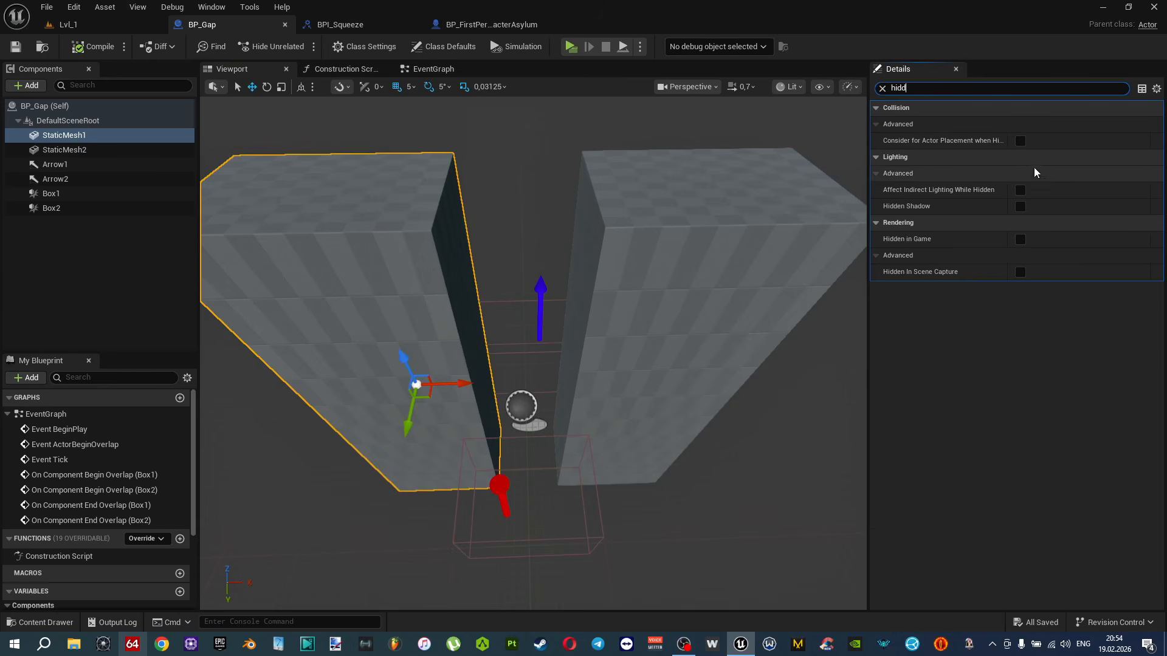
left_click(1020, 239)
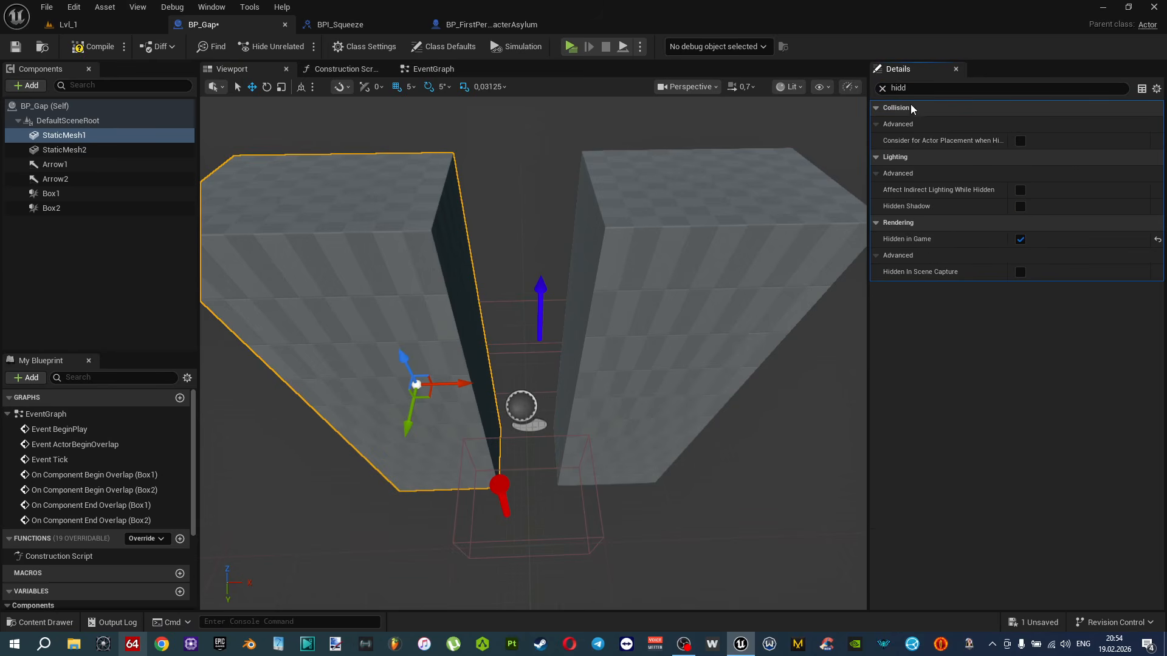
left_click(883, 88)
Set StaticMesh1's collision preset to NoCollision, then compile and save BP_Gap.
scroll(966, 413, "down", 15)
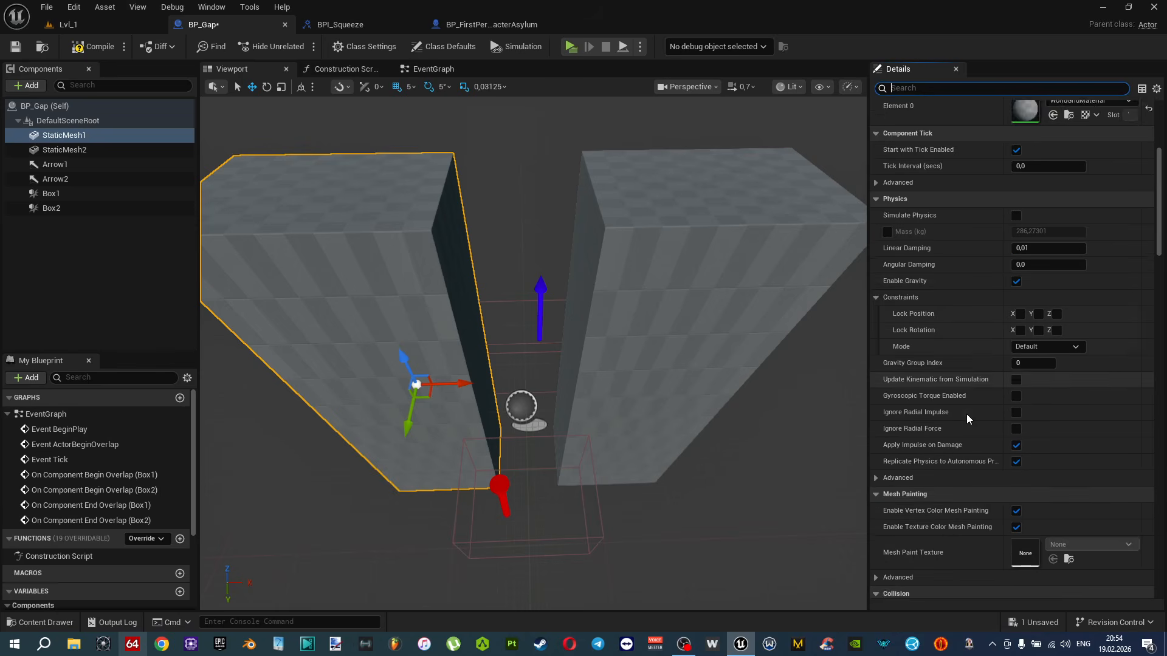
left_click(1045, 422)
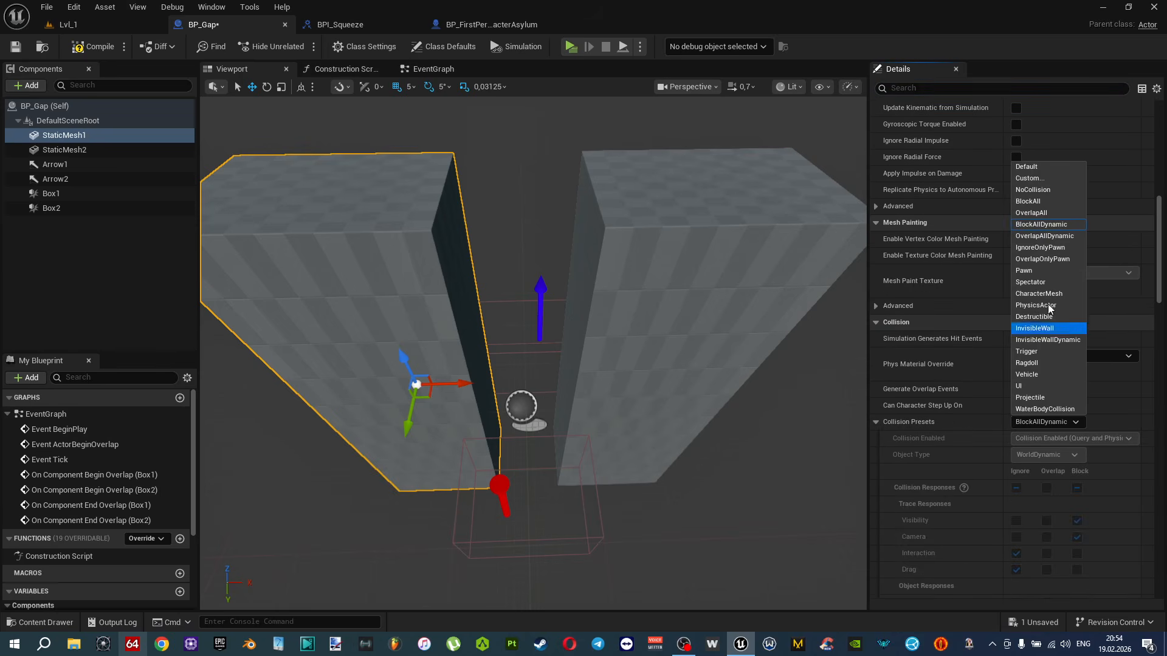
key("Escape")
left_click(92, 47)
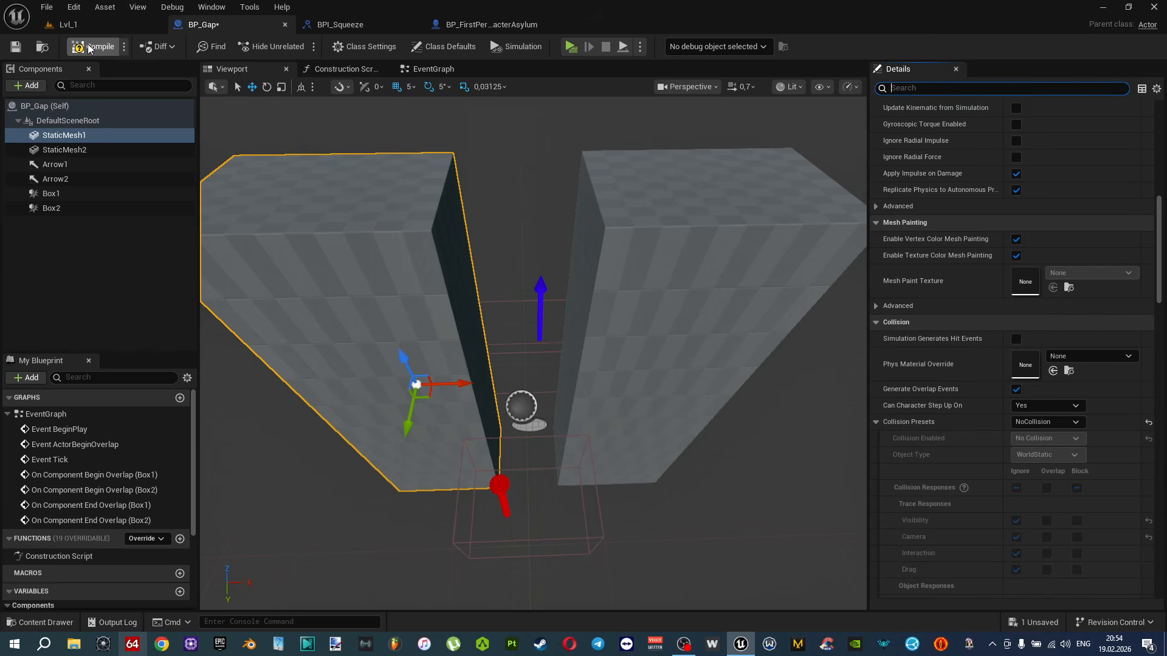
key("ctrl+s")
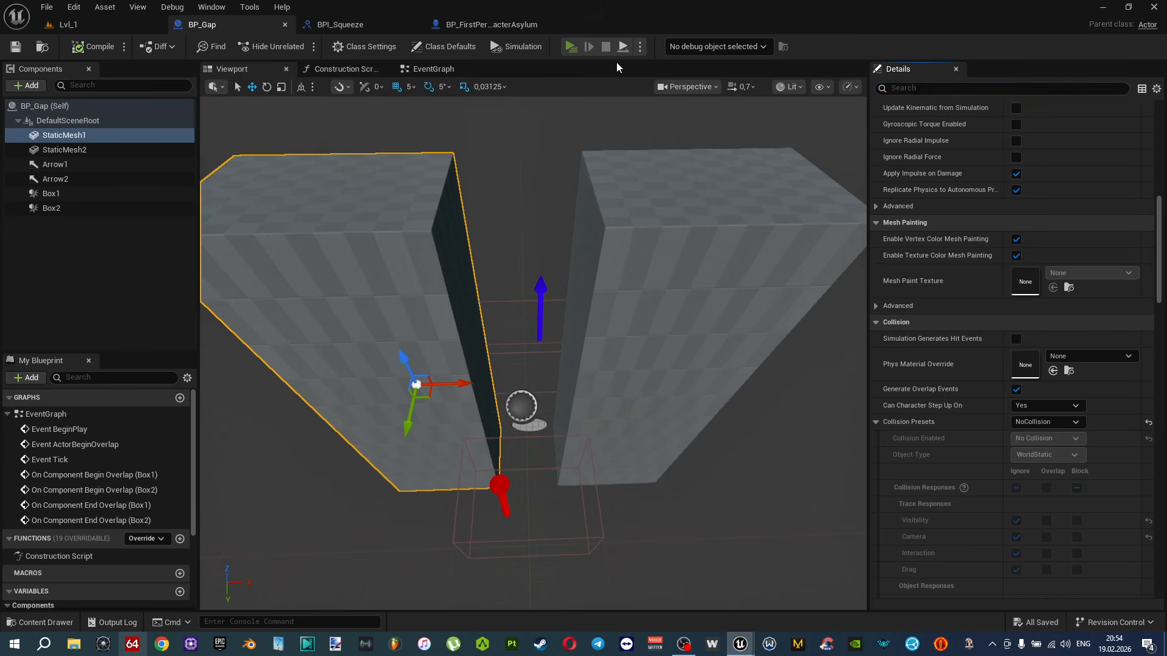
Play-test the level around the gap between Admissions and the Procedure Room, including the doors, and end the session.
key("w")
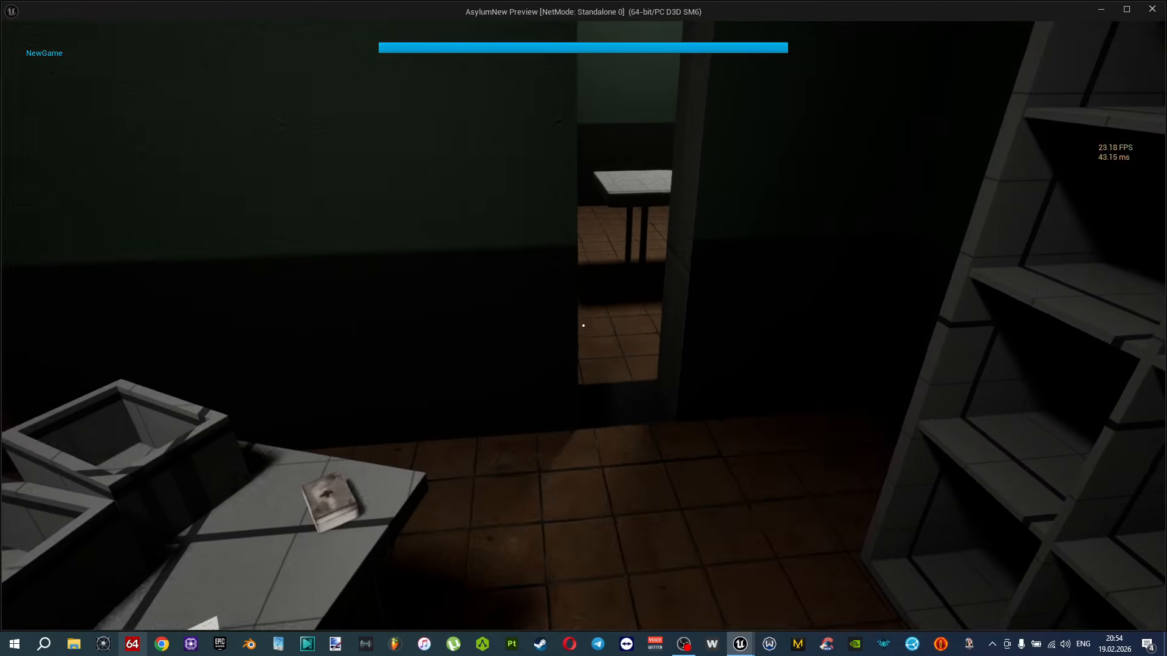
key("a")
key("w")
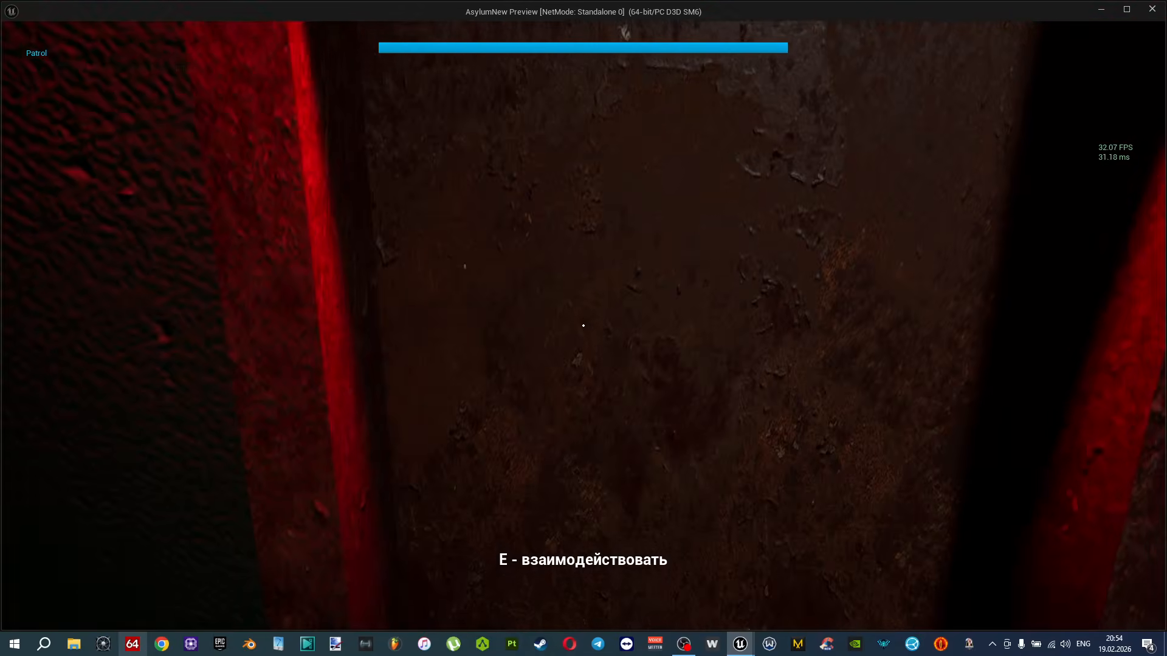
key("s")
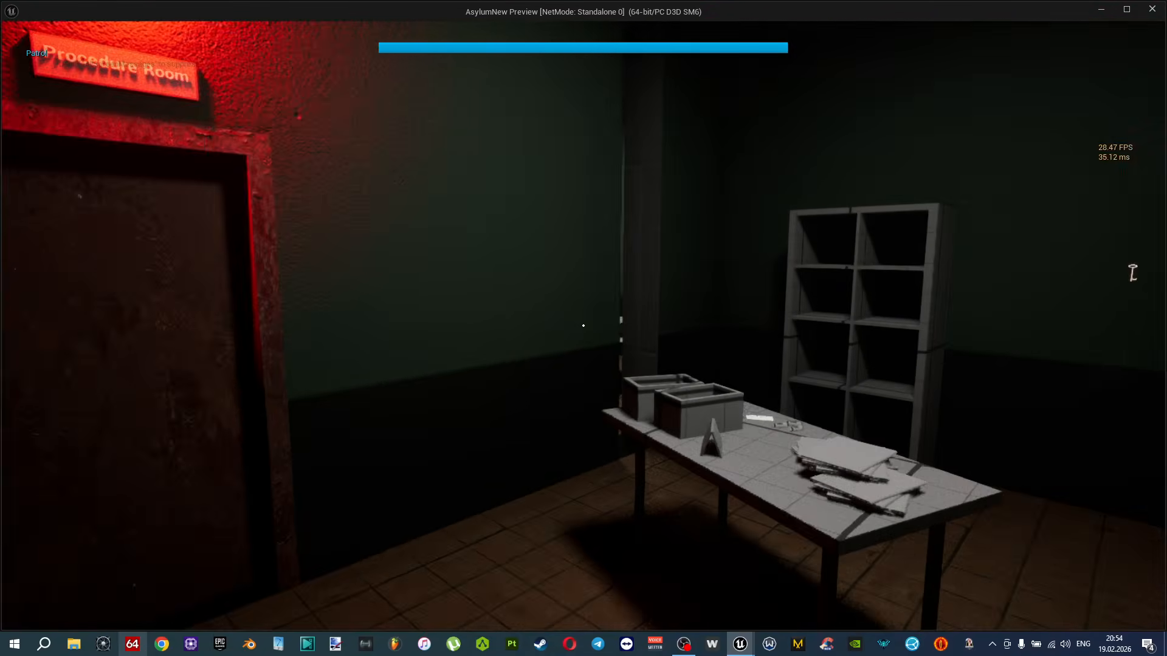
key("d")
key("w")
key("w")
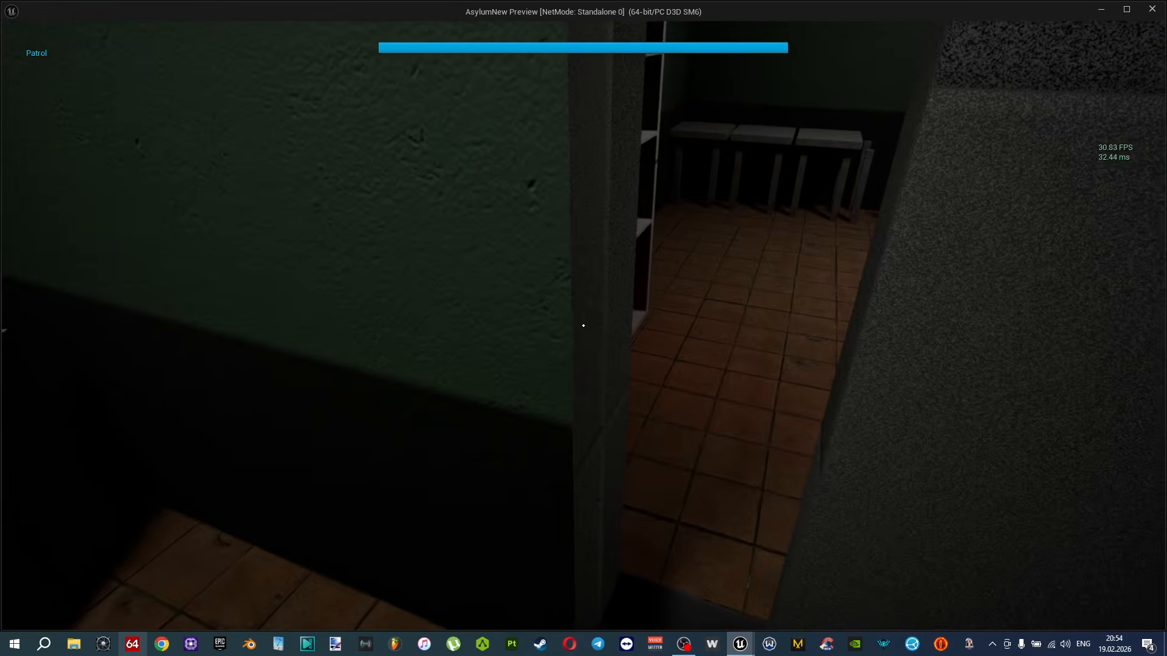
key("w")
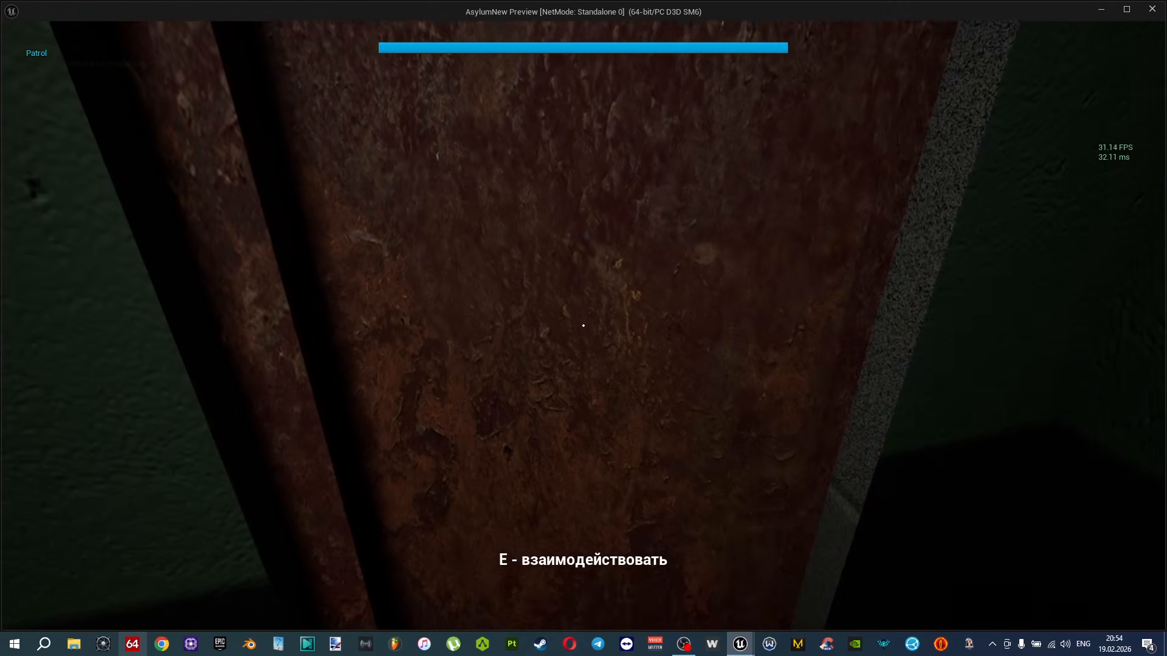
key("e")
key("w")
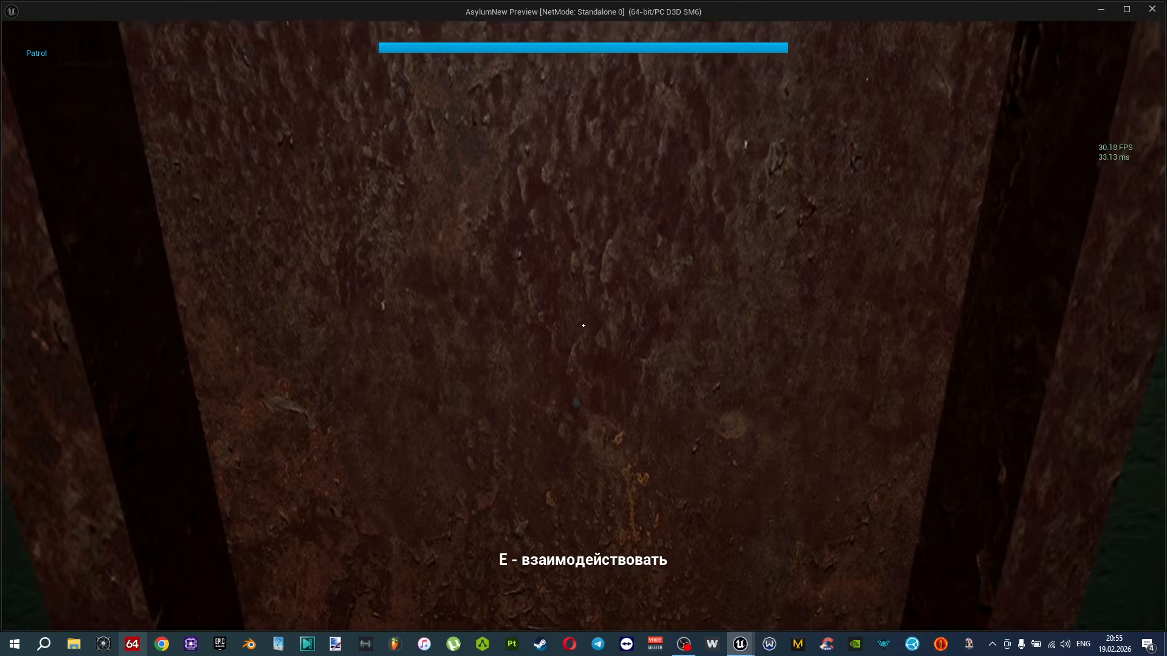
key("Escape")
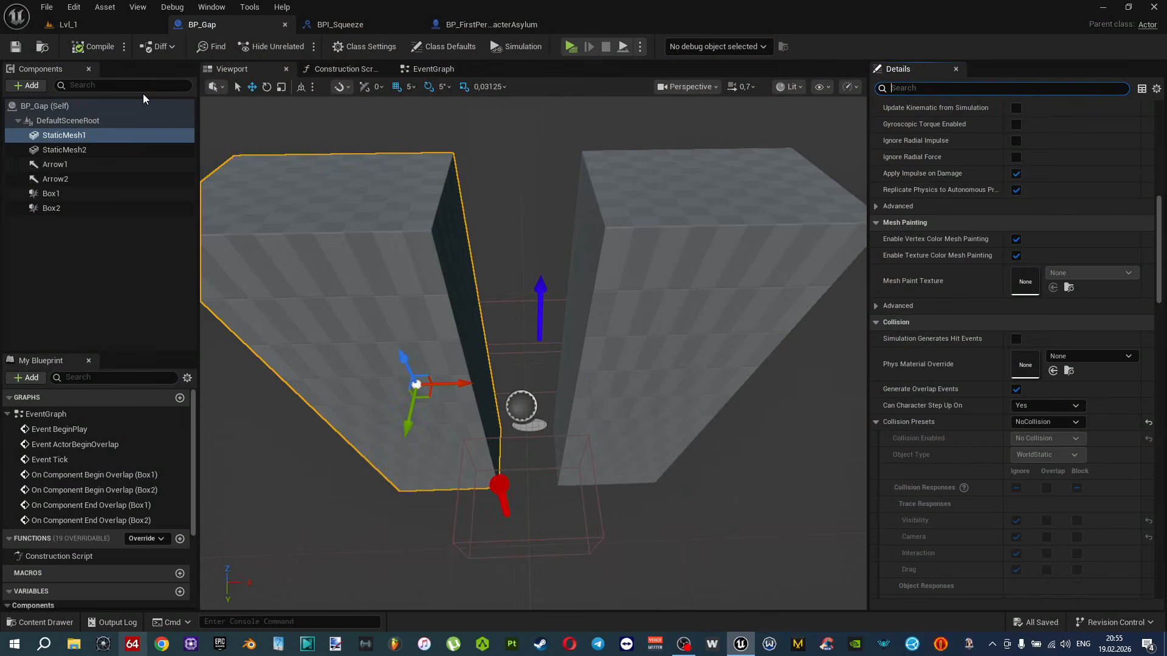
Return to the Lvl_1 level and open the LevelPrototyping/Meshes/Test content folder.
left_click(103, 25)
right_click_drag(426, 340, 529, 343)
scroll(477, 355, "down", 2)
key("ctrl+space")
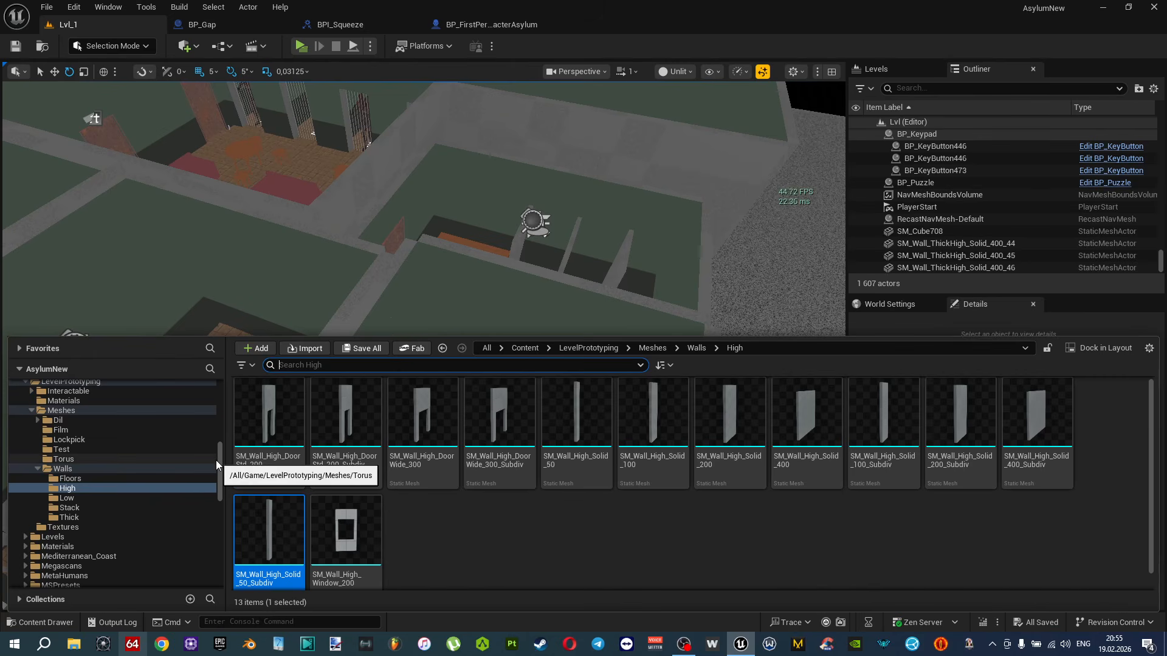
mouse_move(220, 464)
left_mouse_down()
mouse_move(223, 485)
mouse_move(225, 450)
left_mouse_up()
scroll(216, 458, "down", 1)
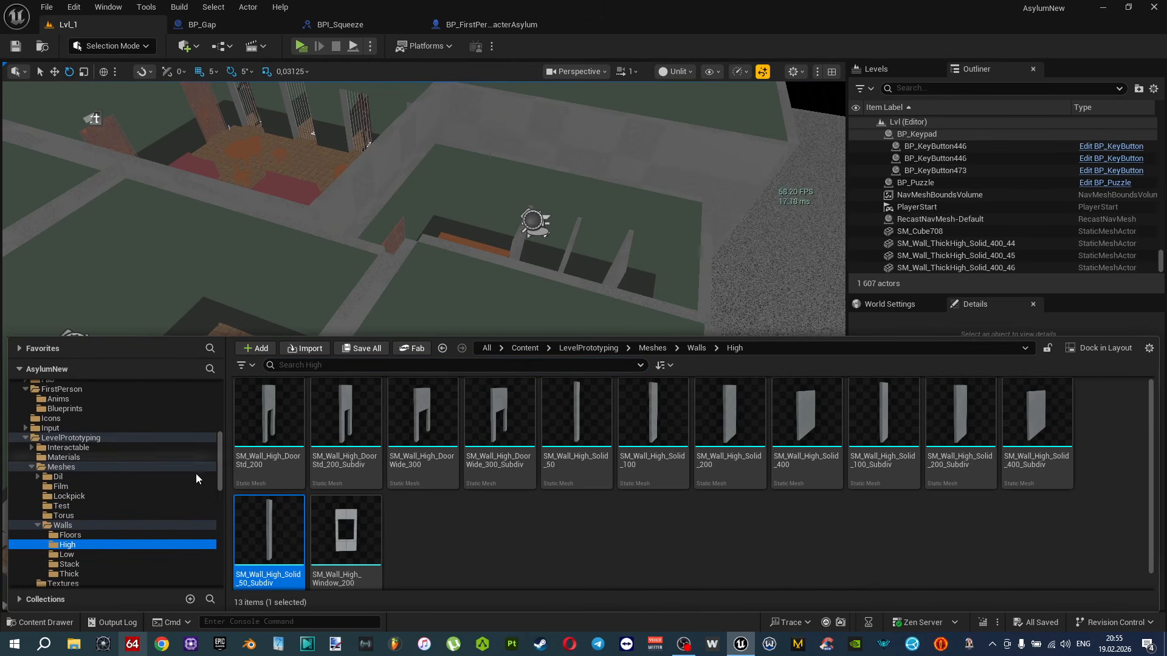
left_click(63, 506)
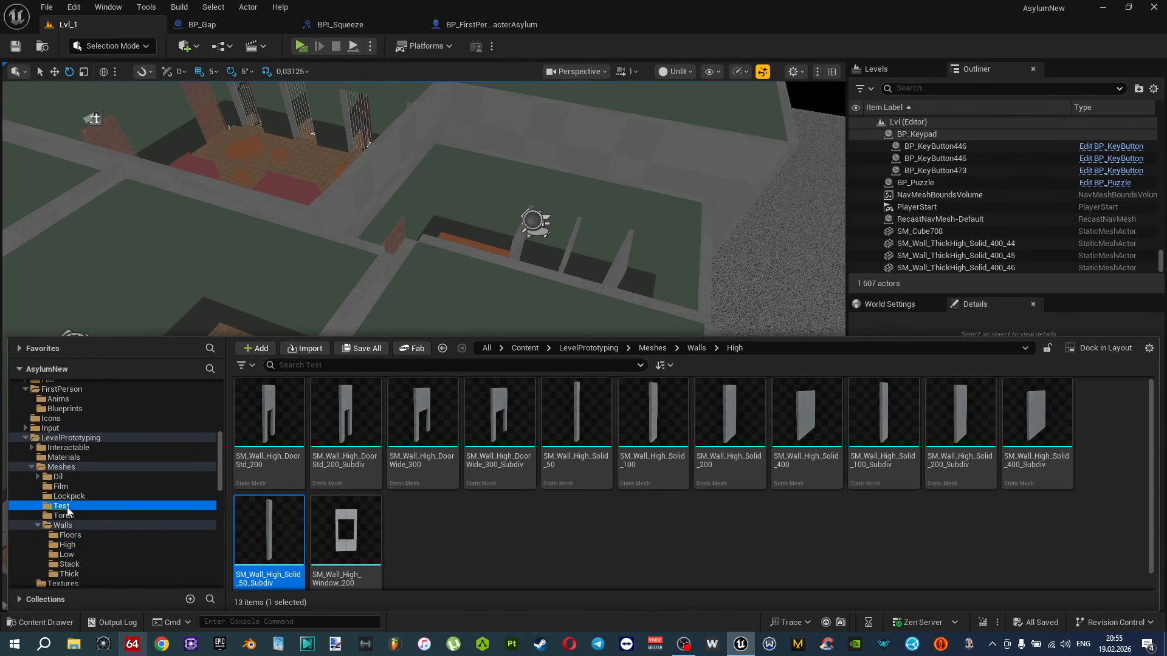
Import SM_Thumbturn_Base.fbx and SM_Thumbturn_Knob.fbx from the desktop AsylumNew/Meshes/Test folder using the default import settings.
left_click(327, 347)
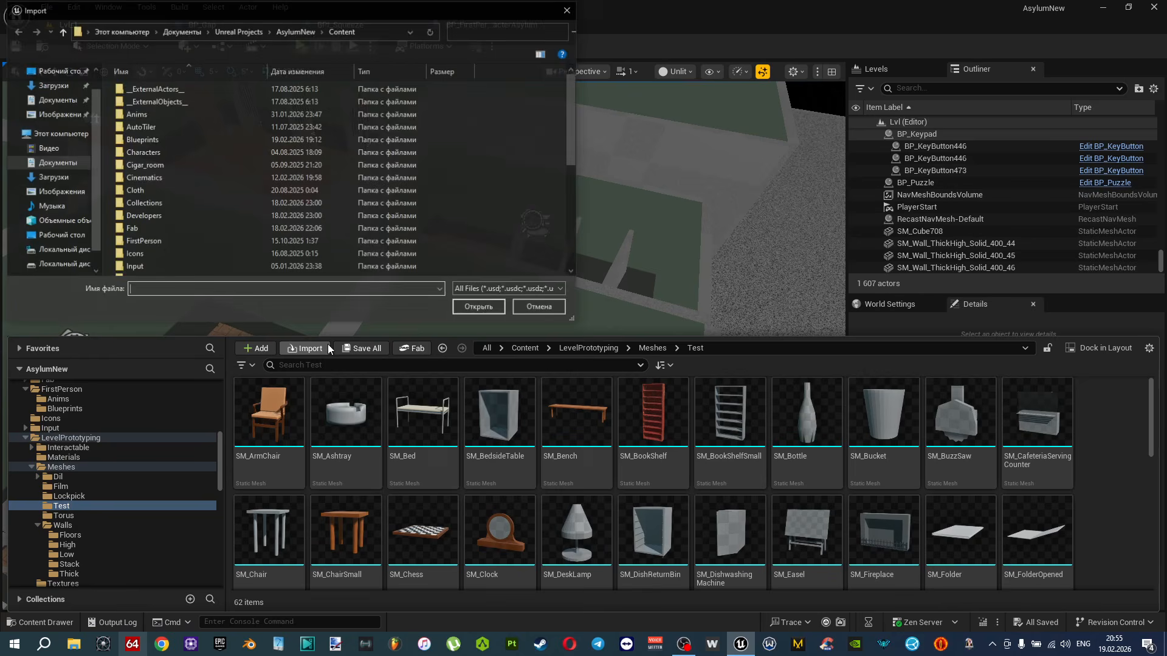
left_click(58, 70)
double_click(145, 88)
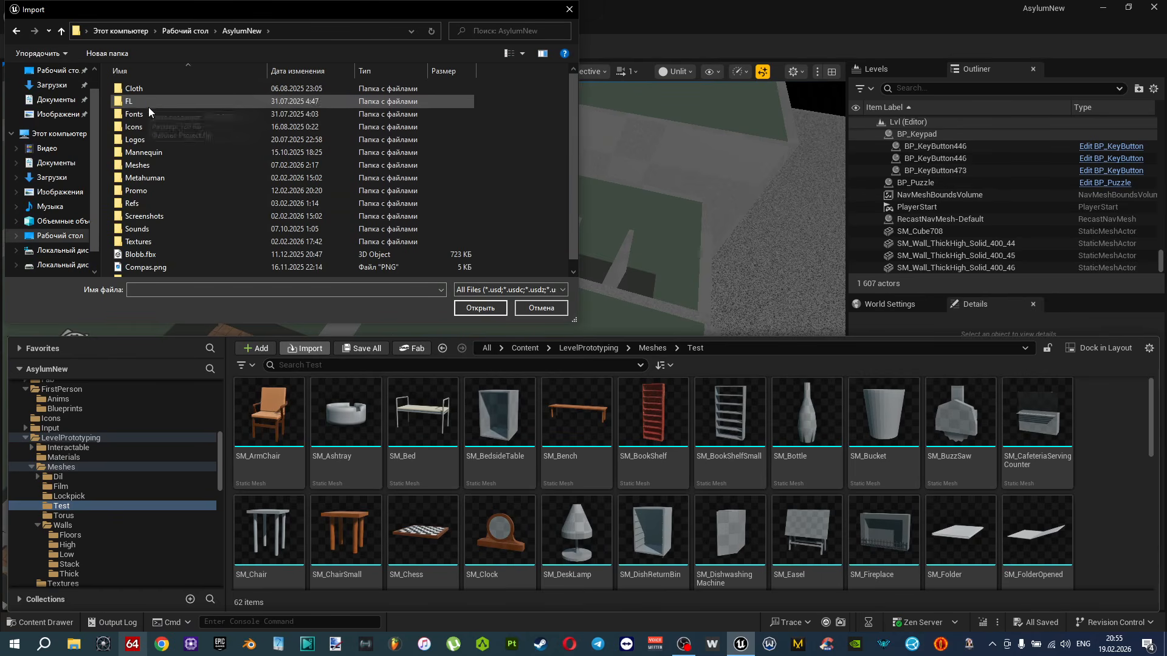
double_click(157, 165)
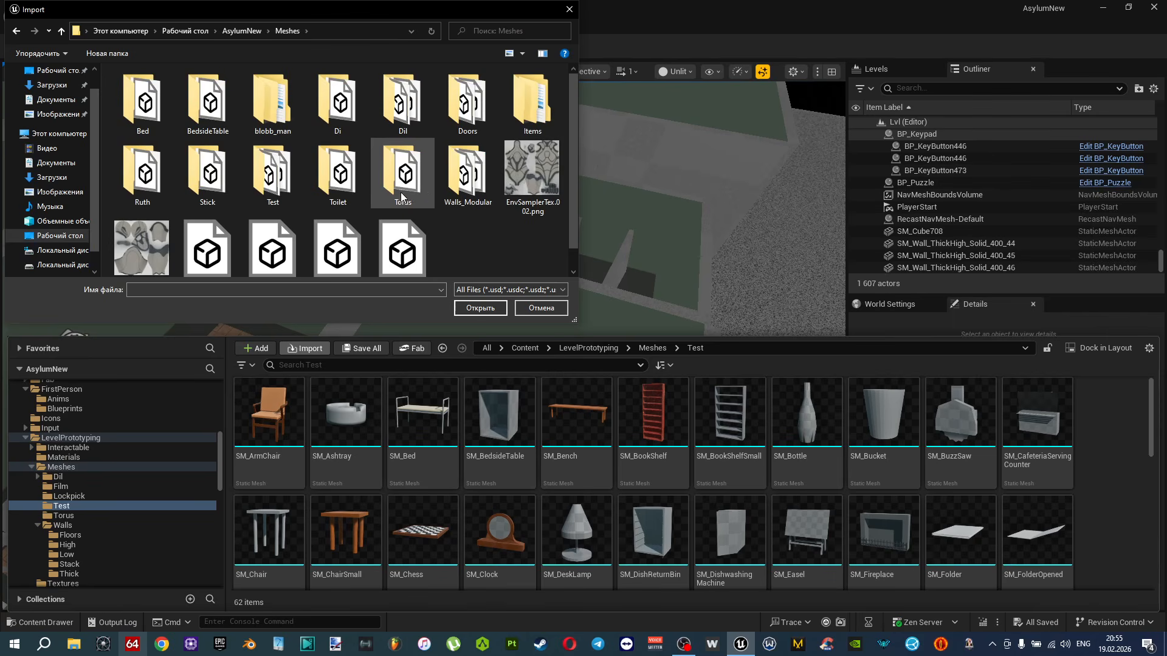
double_click(282, 176)
scroll(289, 200, "down", 15)
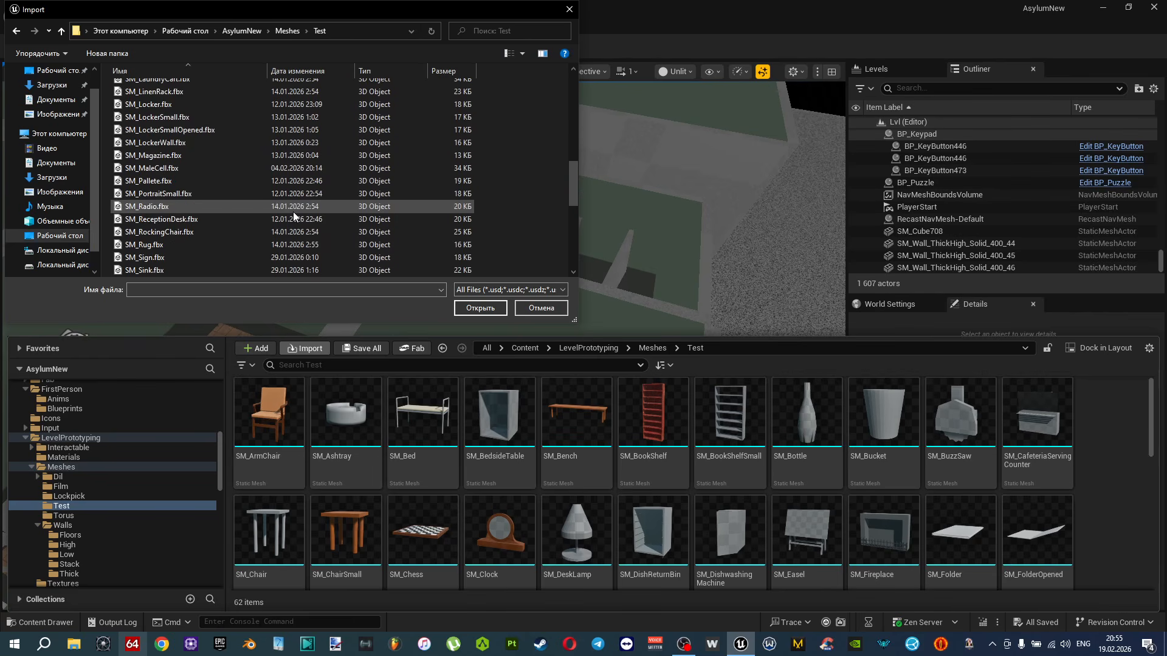
left_click(198, 210)
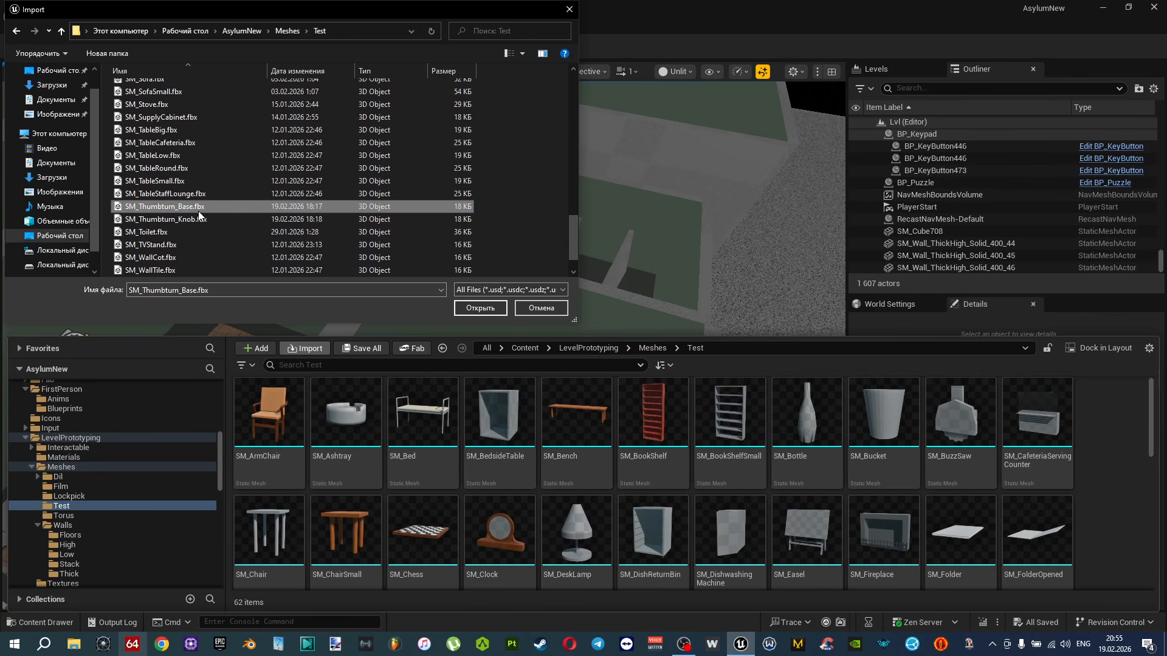
left_click(195, 220, "shift")
left_click(492, 312)
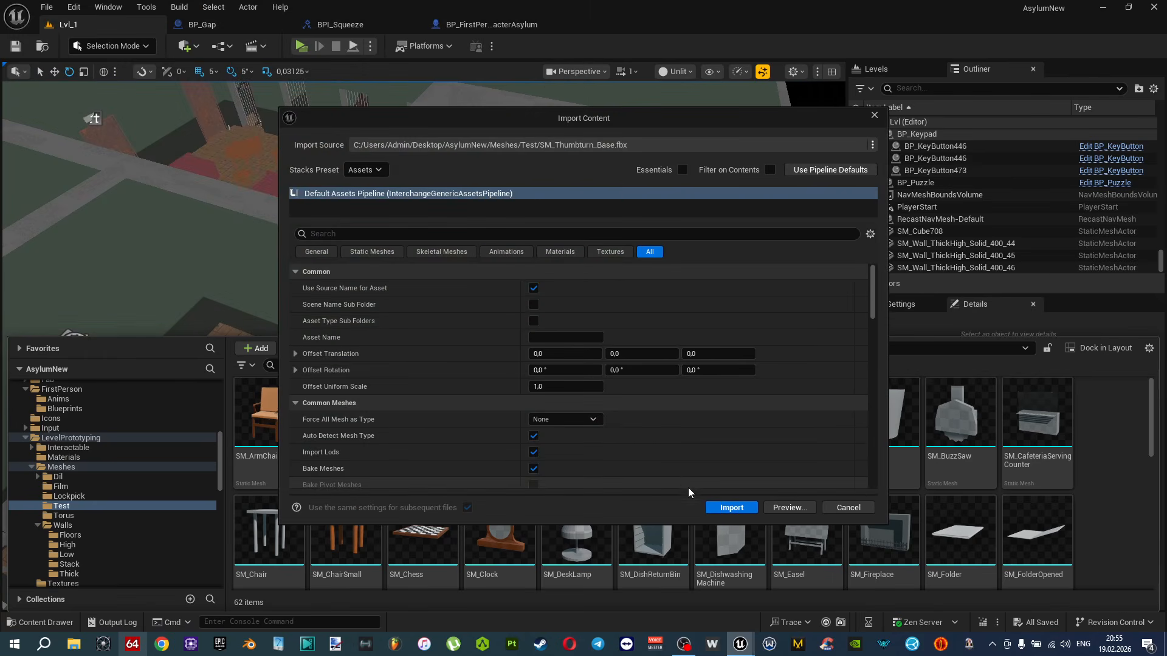
left_click(729, 508)
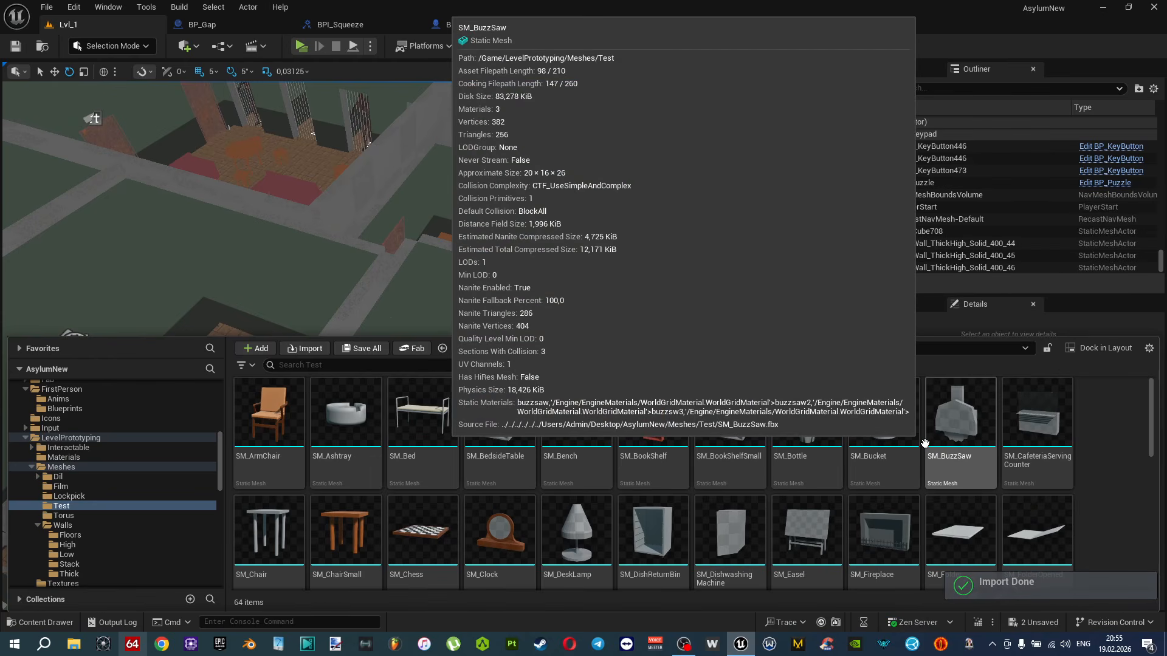
Save the imported thumbturn meshes and open SM_Thumbturn_Base and SM_Thumbturn_Knob in the mesh editor.
scroll(922, 517, "down", 7)
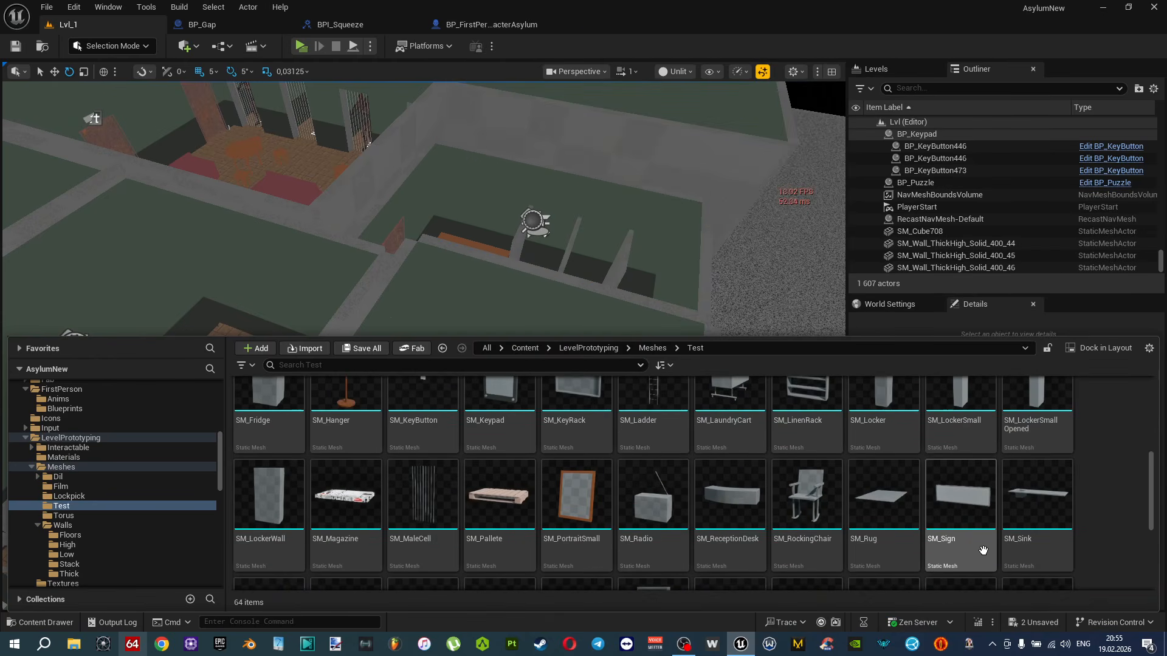
scroll(920, 566, "down", 3)
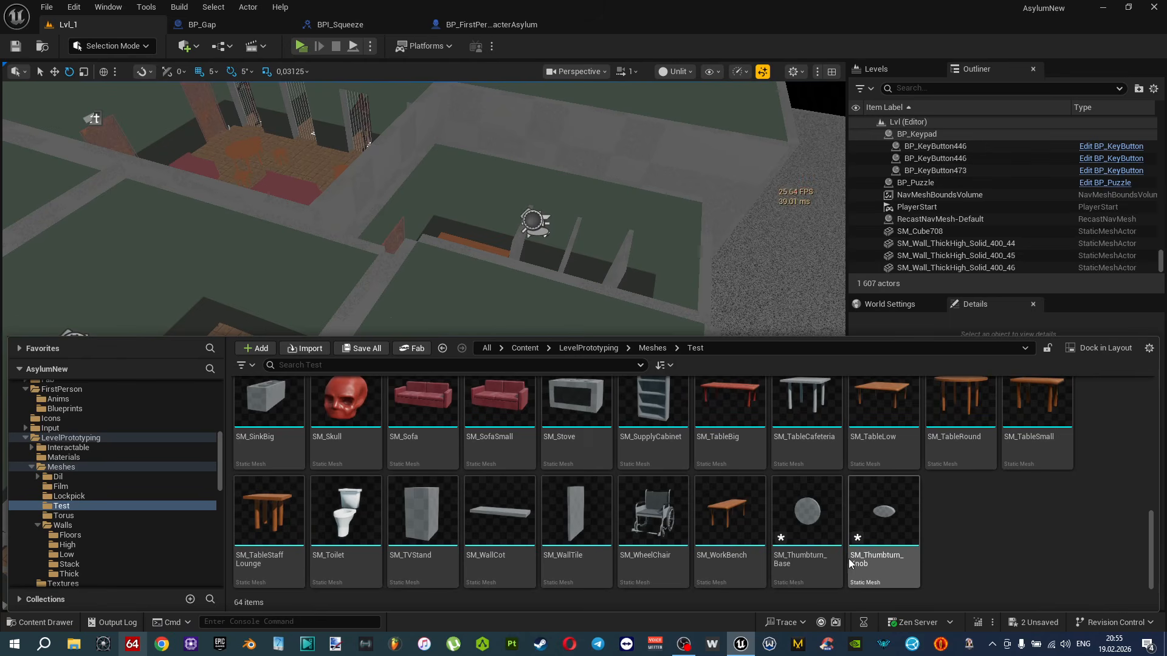
left_click(825, 537)
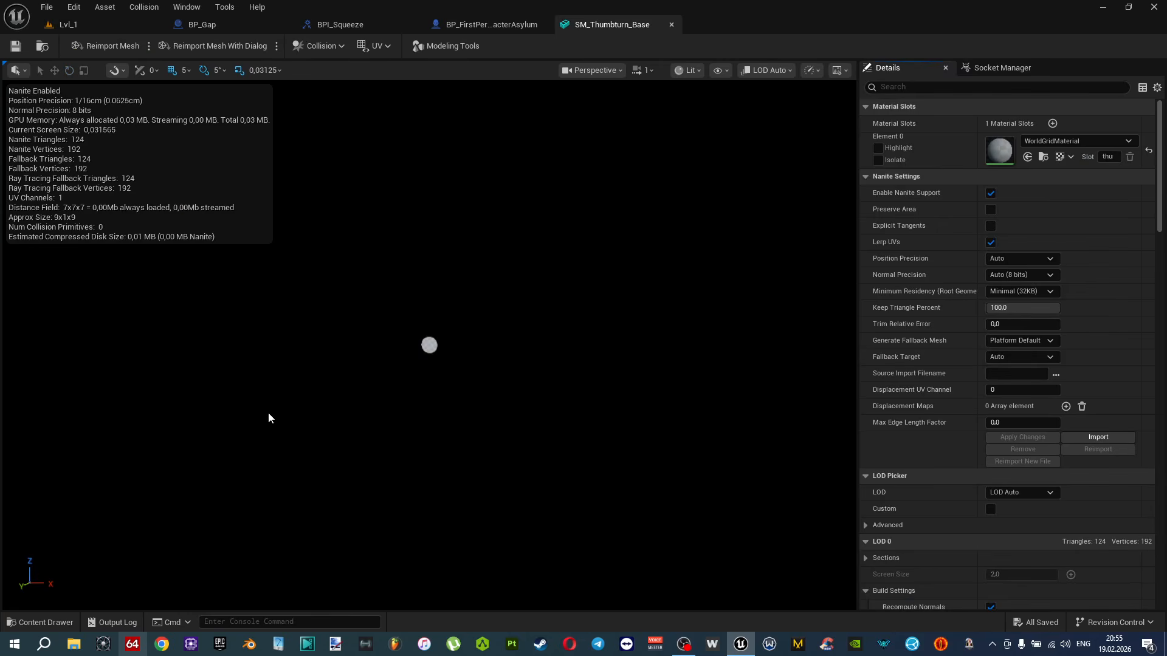
key("ctrl+space")
key("Right")
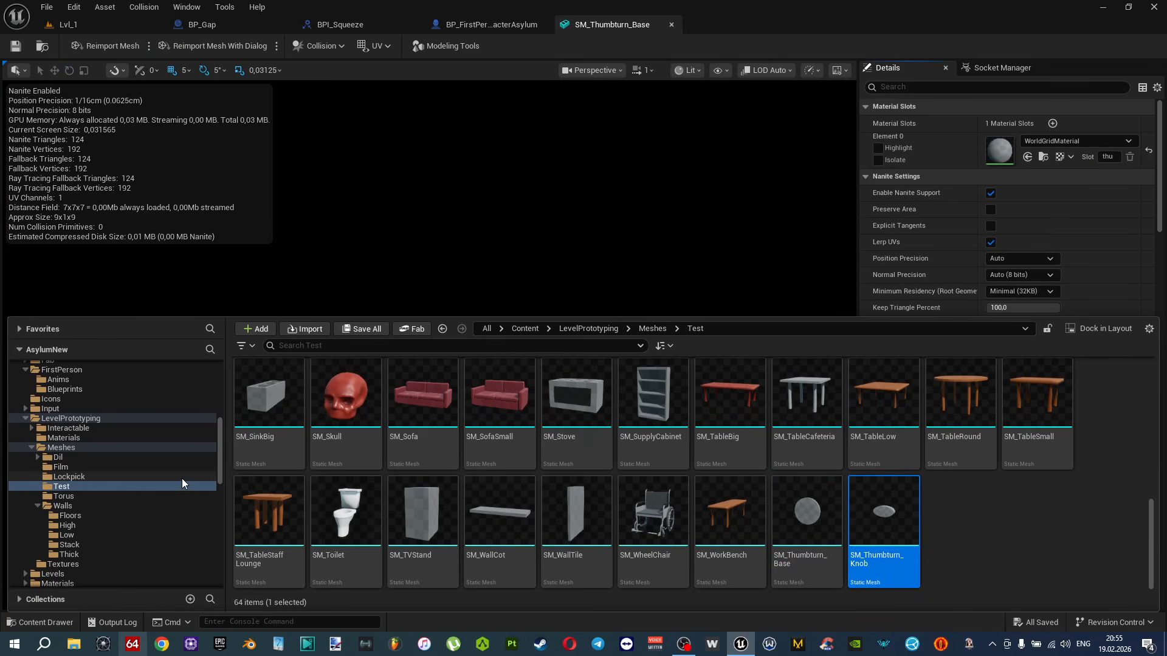
double_click(891, 518)
Assign the M_Base_Metal1 material from the Materials folder to Element 0 of SM_Thumbturn_Knob.
key("ctrl+space")
mouse_move(219, 453)
left_mouse_down()
mouse_move(219, 431)
mouse_move(224, 507)
mouse_move(233, 467)
left_mouse_up()
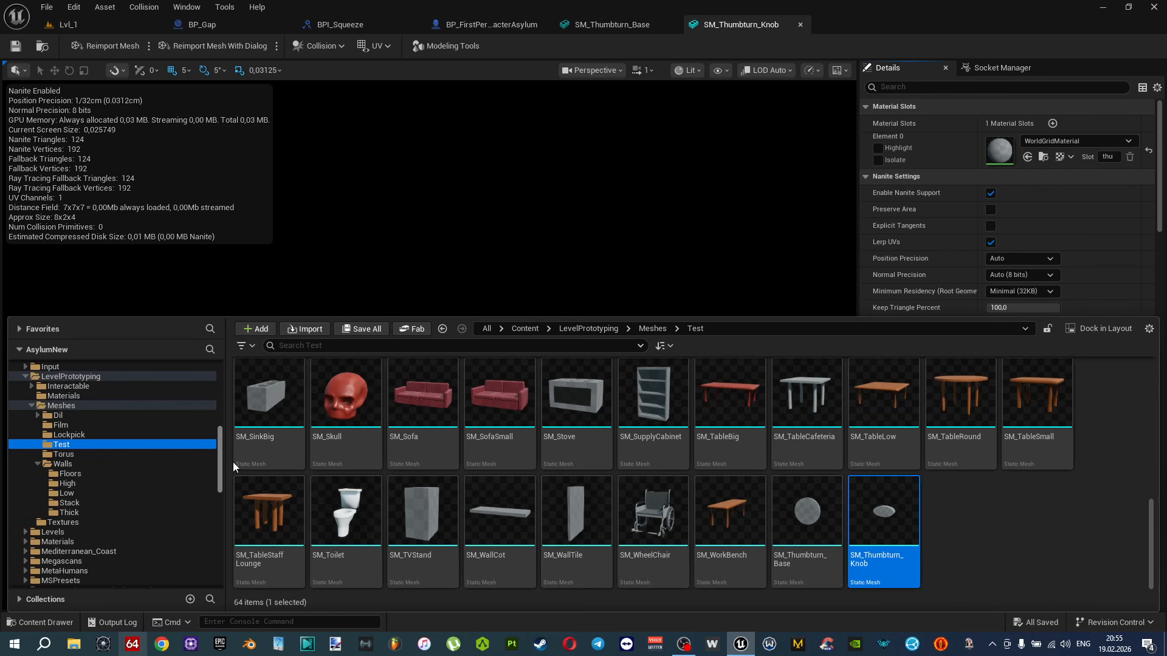
left_click(75, 540)
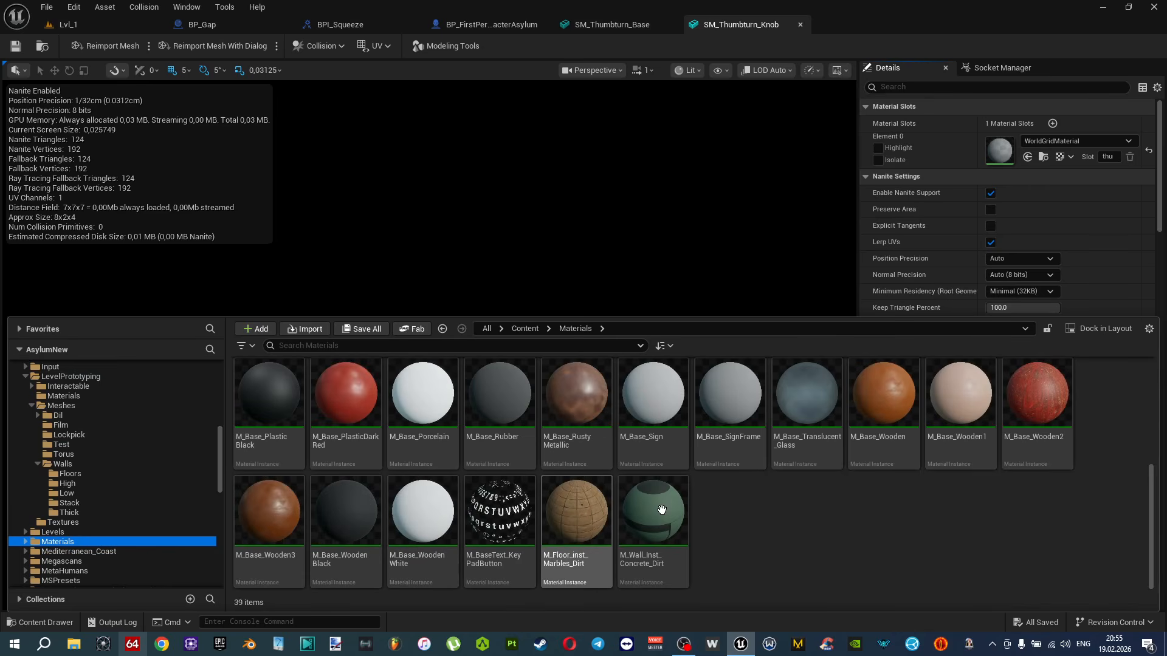
scroll(689, 517, "up", 3)
scroll(741, 532, "down", 2)
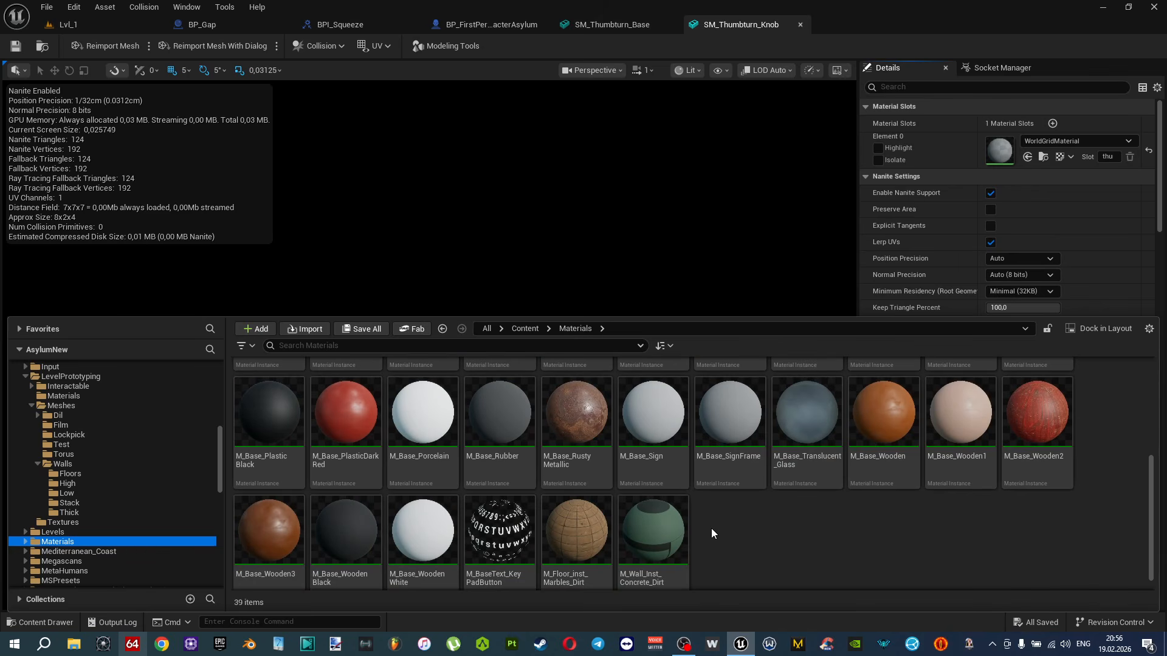
scroll(712, 533, "up", 1)
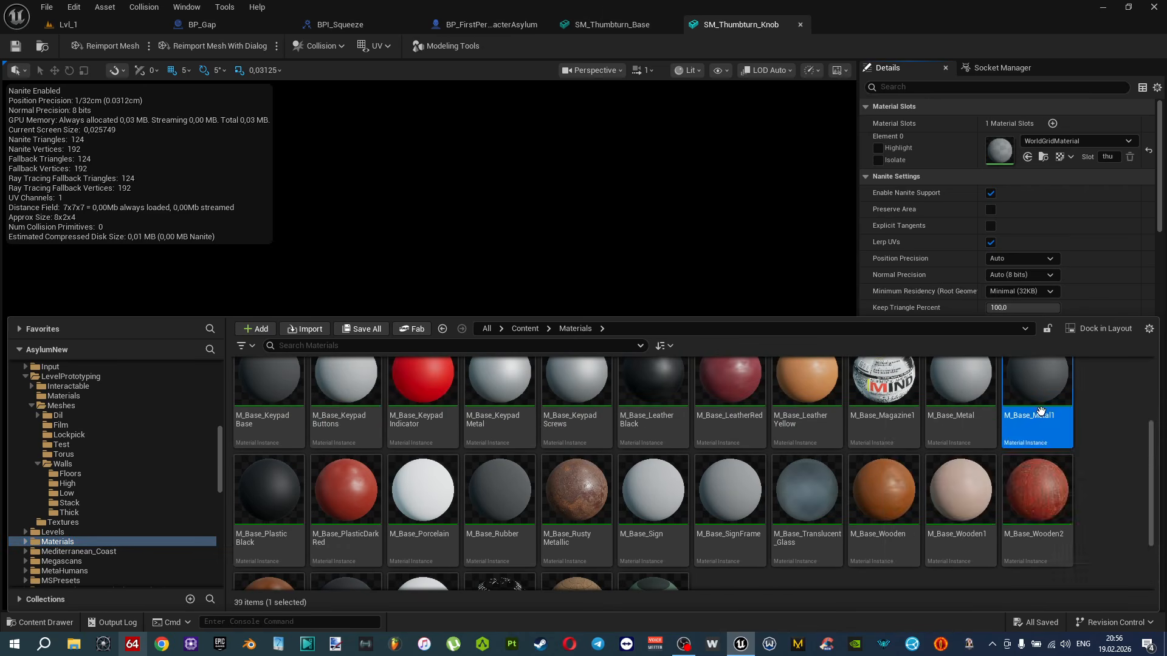
left_click_drag(1040, 412, 1018, 158)
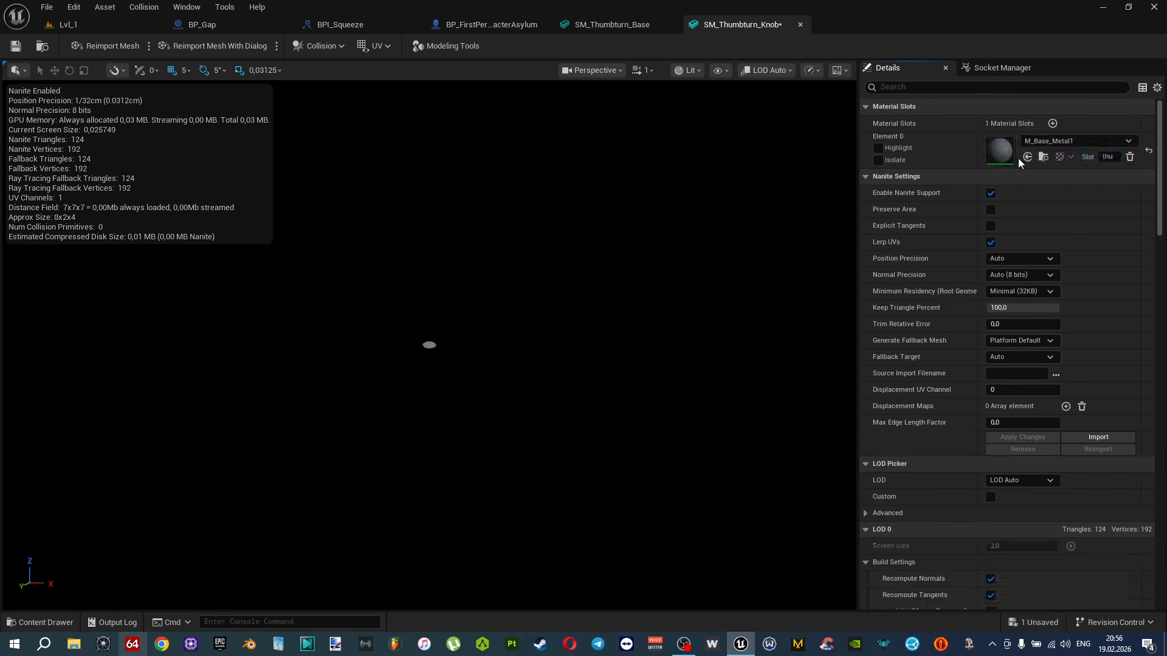
Assign the M_Base_Metal material to Element 0 of SM_Thumbturn_Base.
left_click(611, 23)
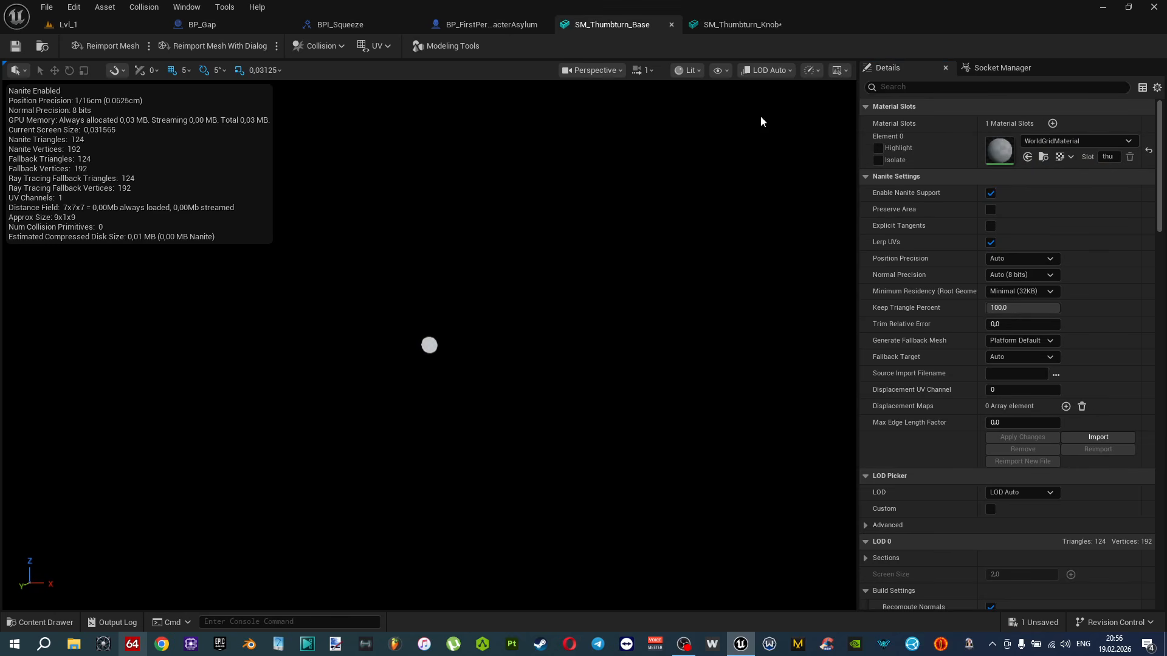
key("ctrl+space")
left_click_drag(958, 430, 1006, 155)
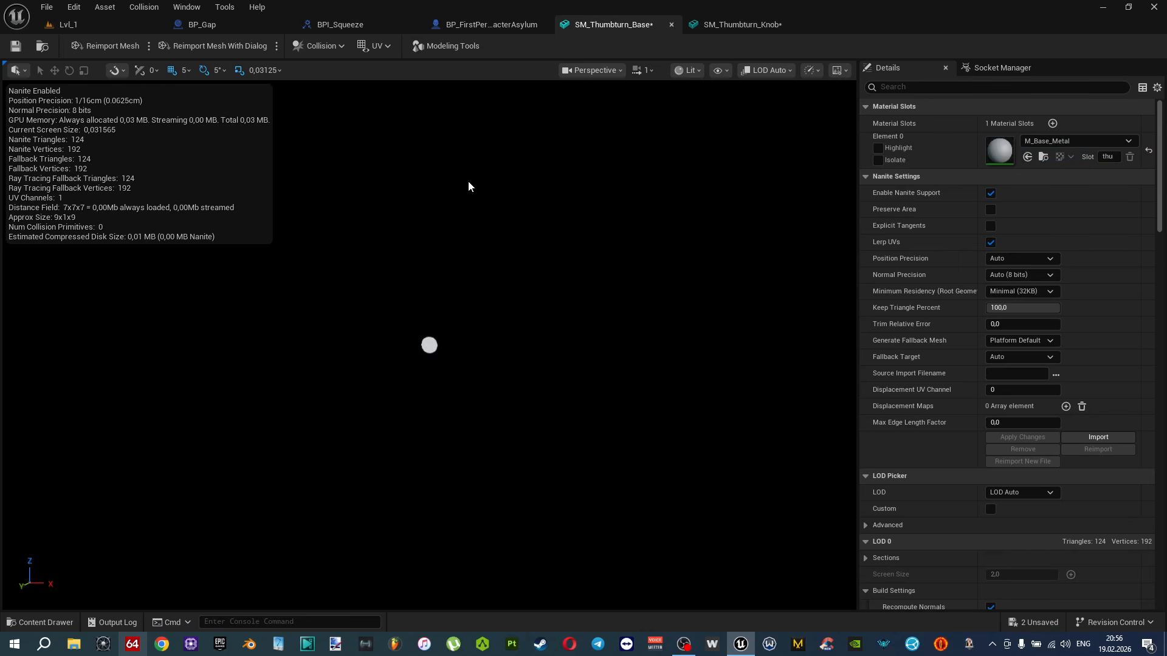
Save all modified assets from the Lvl_1 level and browse to the Blueprints/Doors content folder.
left_click(97, 19)
key("ctrl+shift+s")
key("ctrl+space")
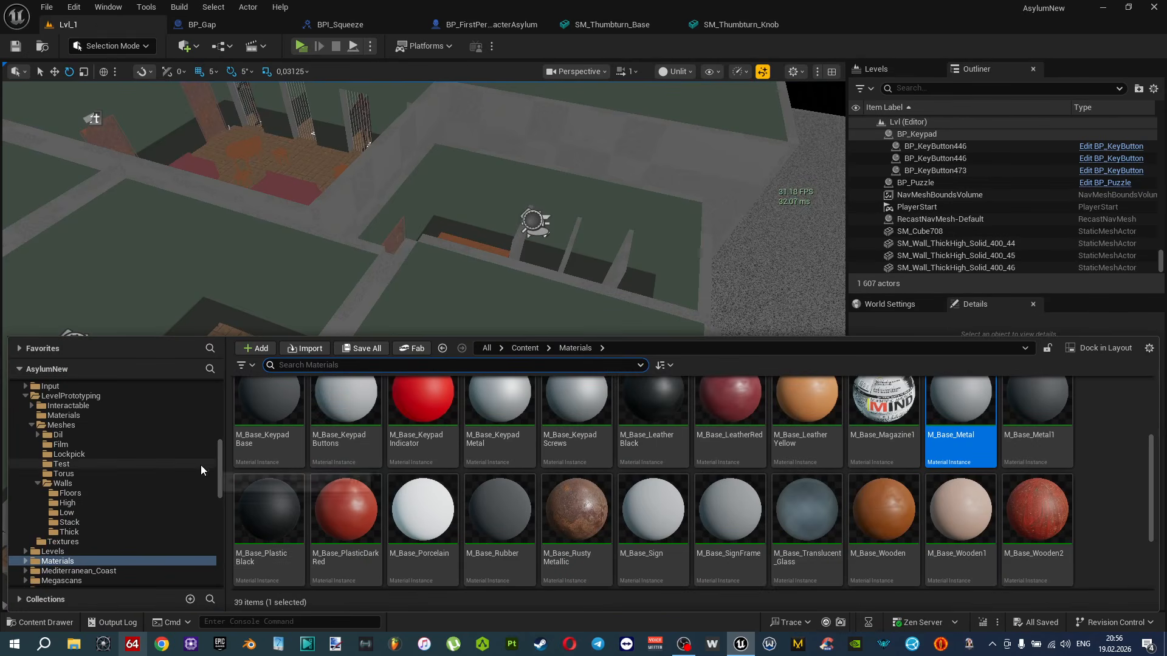
scroll(219, 450, "down", 2)
scroll(220, 404, "up", 3)
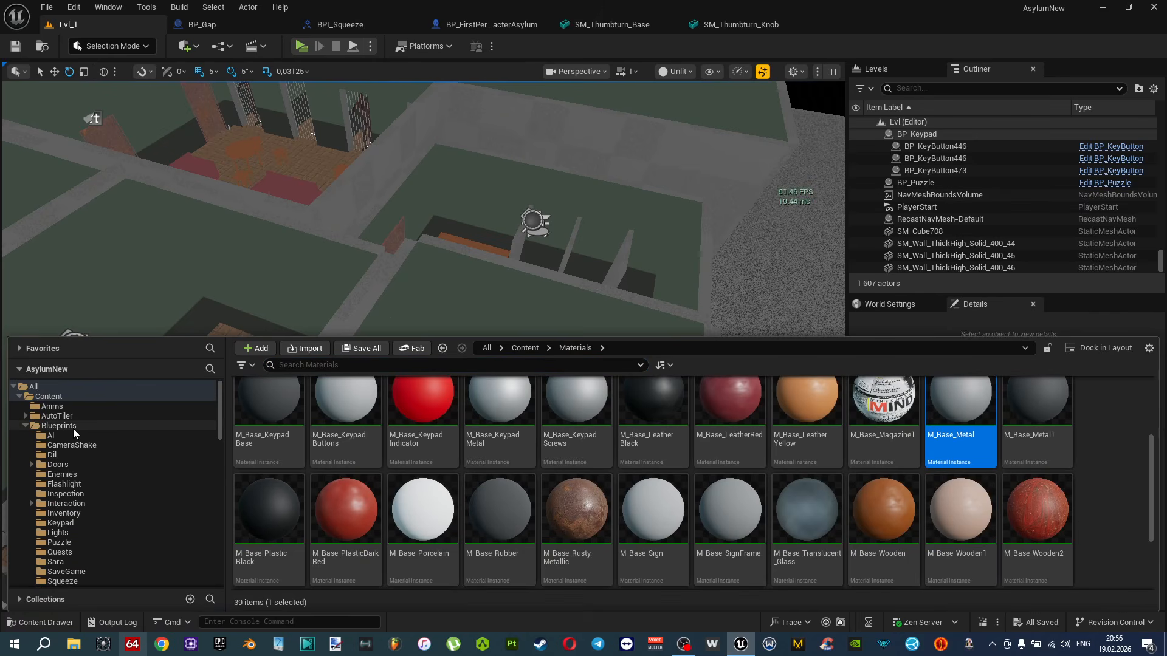
left_click(57, 465)
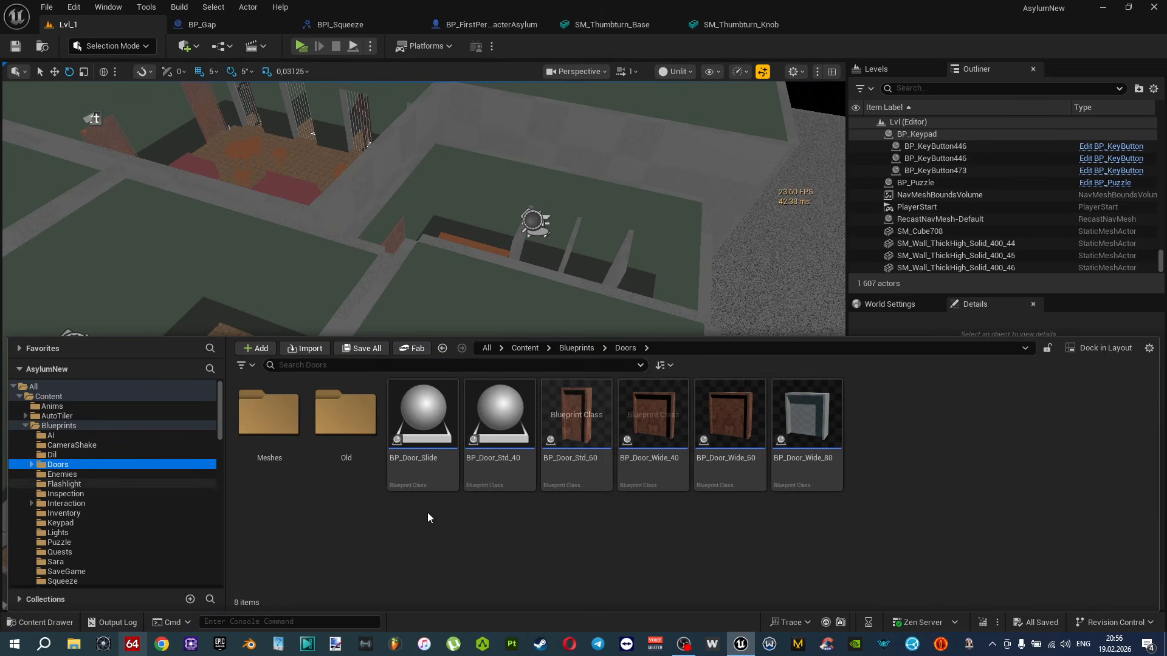
Create an Actor blueprint named BP_Thumbturn in the Doors folder, then open and save it.
right_click(520, 539)
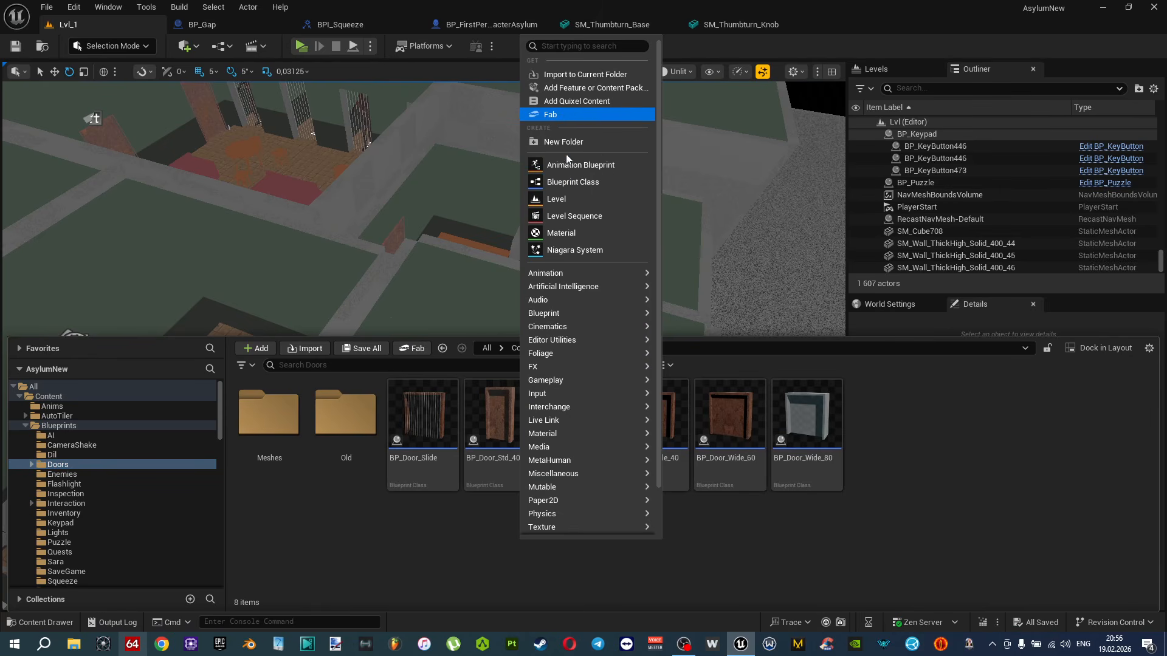
left_click(565, 183)
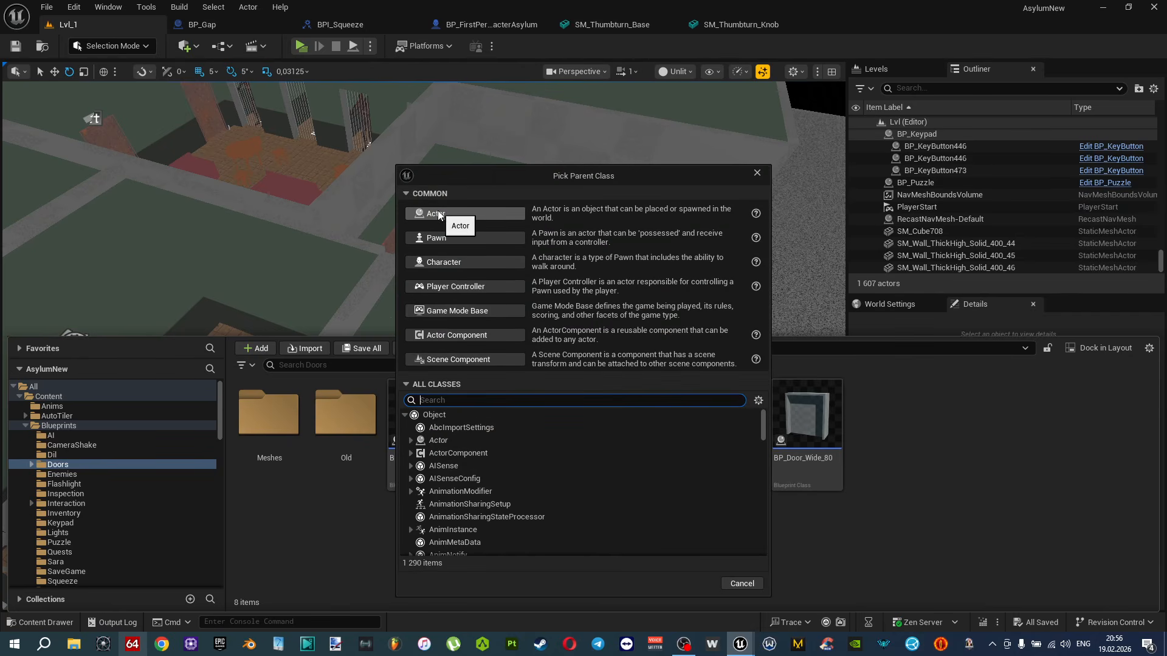
left_click(438, 213)
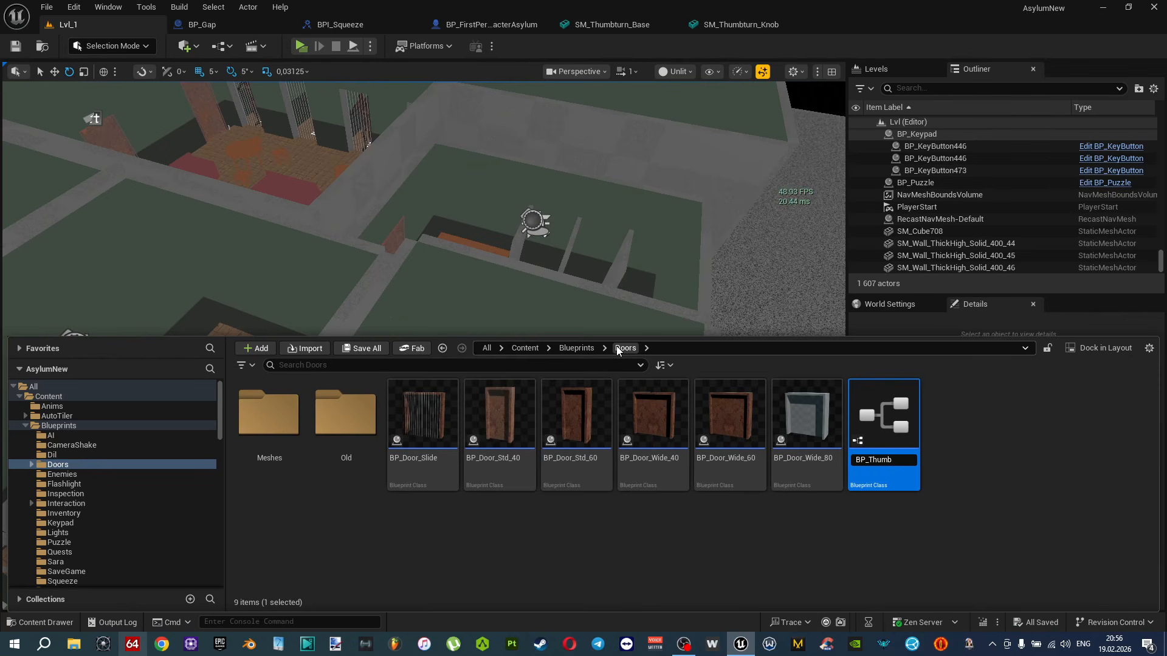
key("Return")
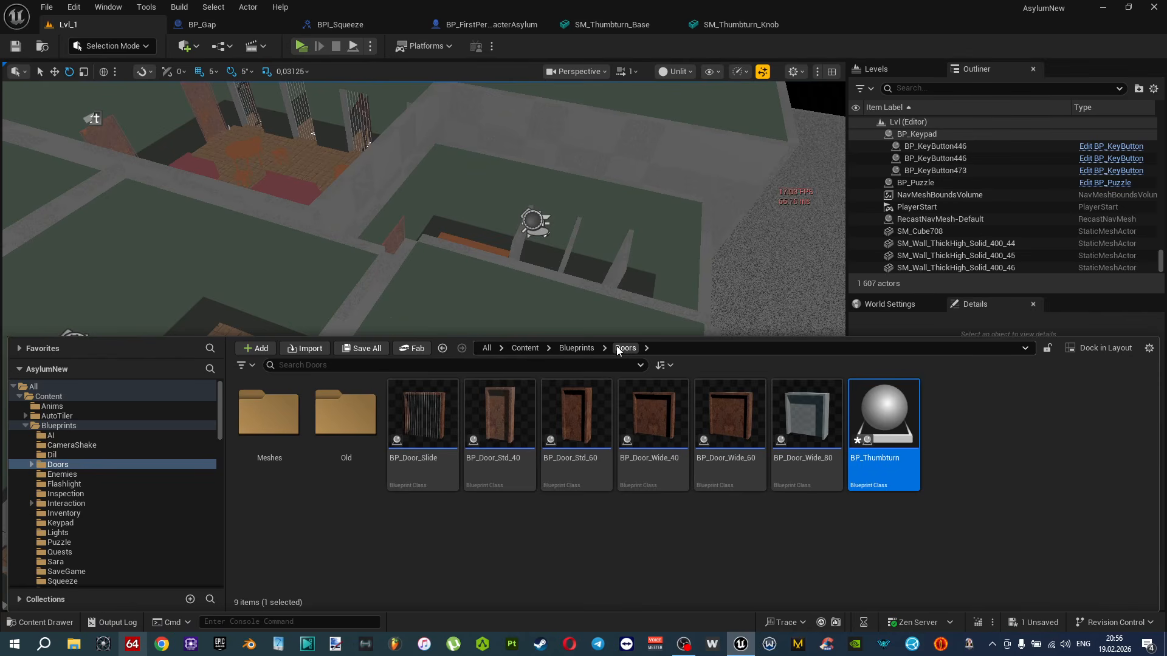
double_click(870, 406)
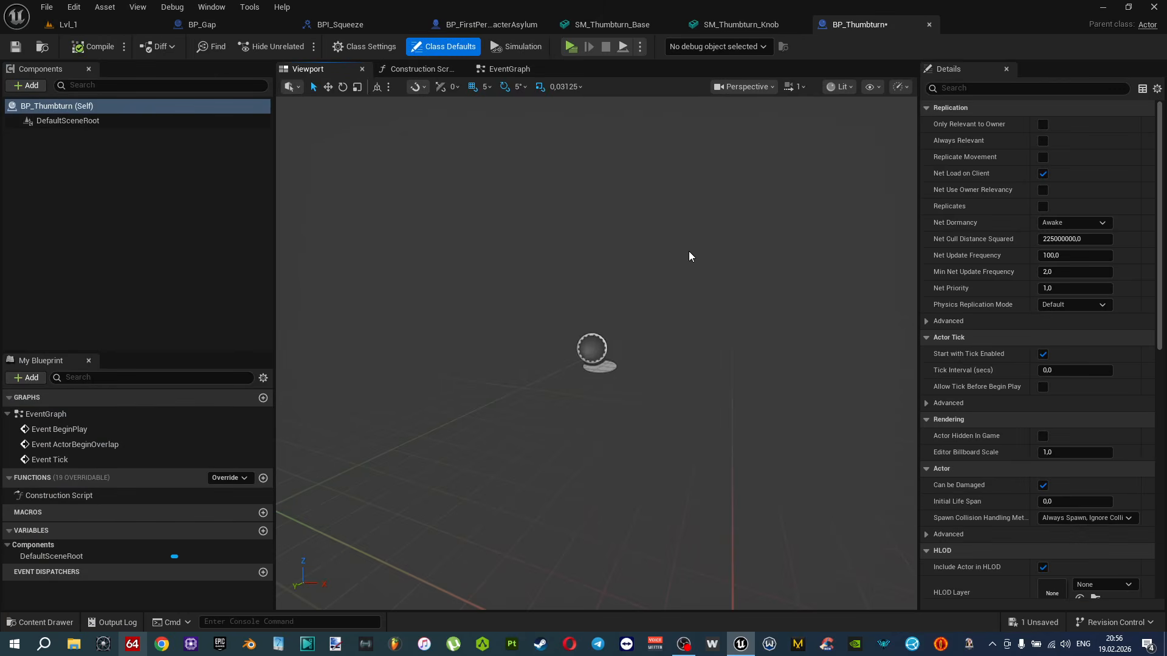
key("ctrl+s")
Add a Static Mesh component under the default scene root of BP_Thumbturn.
left_click(26, 86)
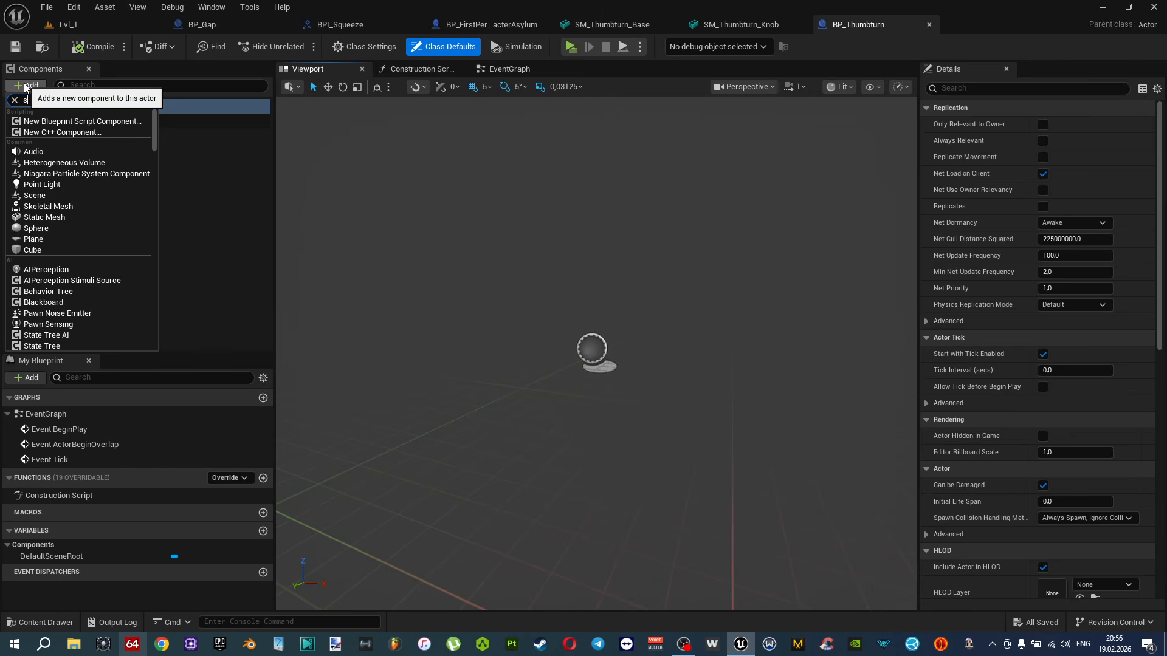
type("sta")
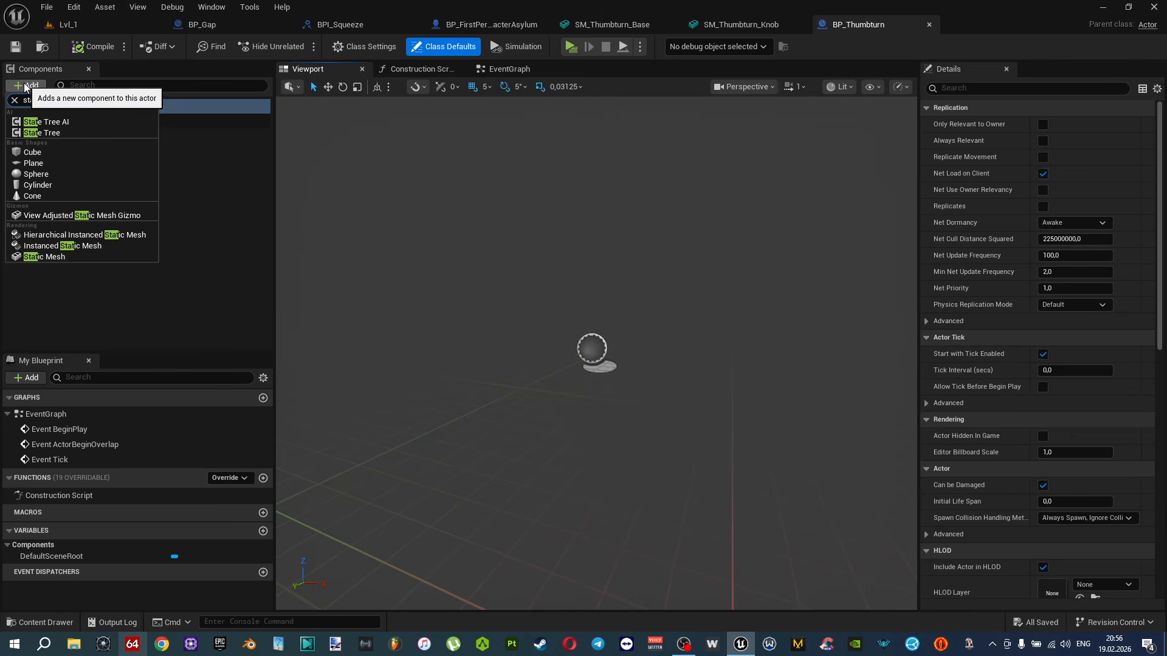
type("t")
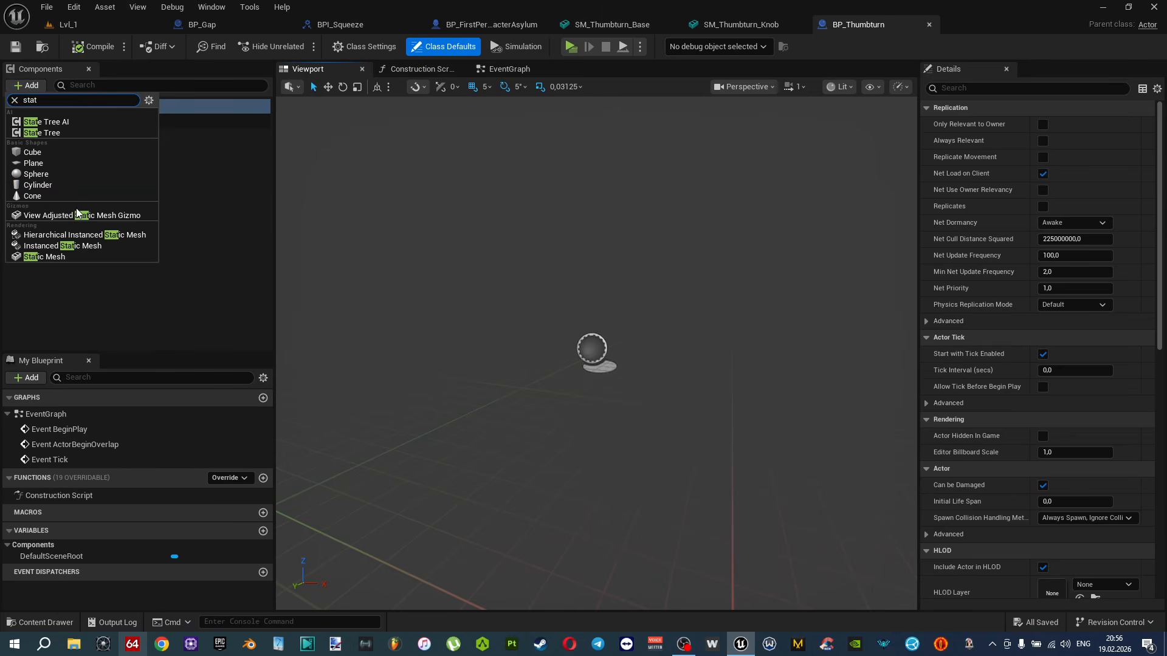
left_click(71, 255)
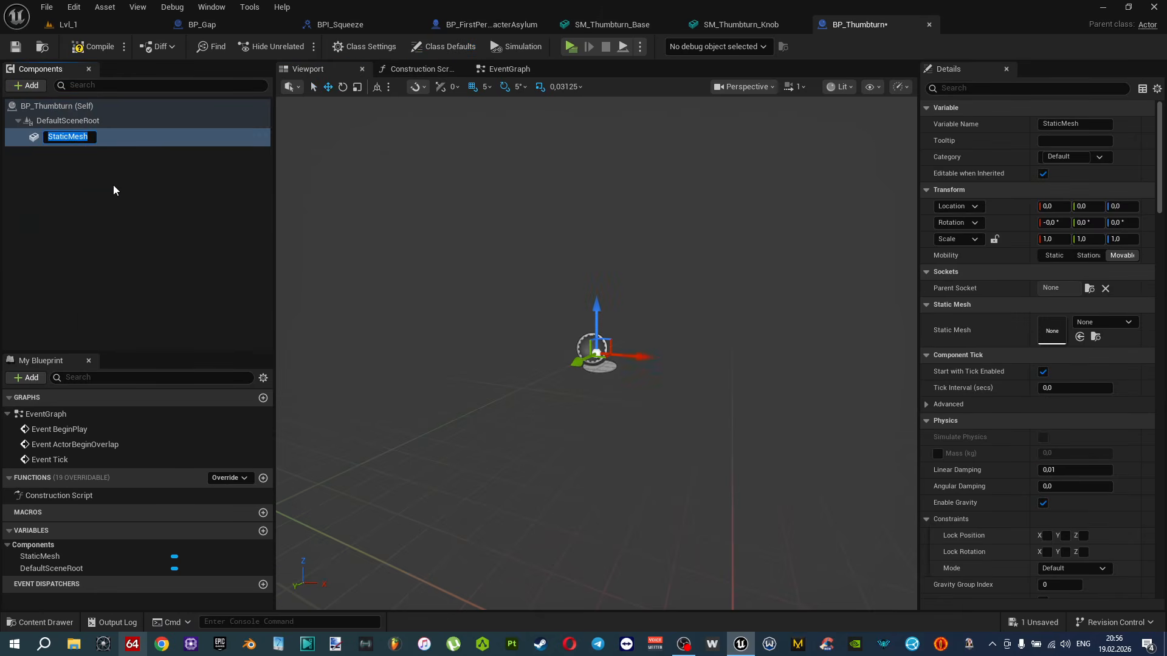
key("ctrl+space")
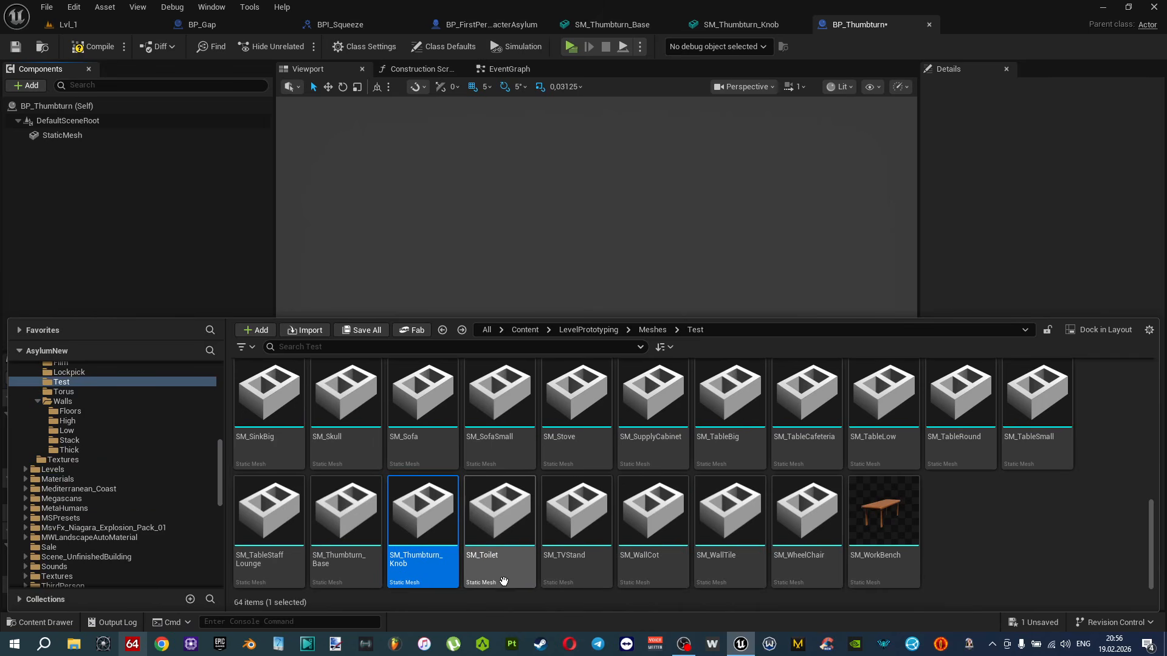
left_click_drag(374, 544, 100, 140)
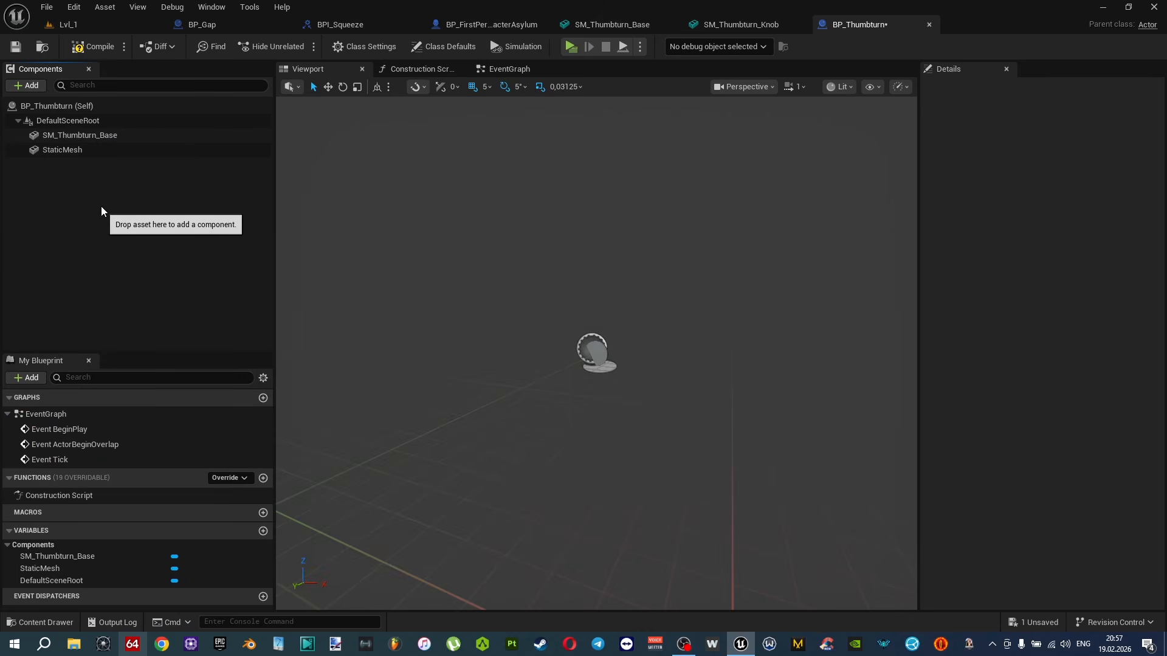
key("ctrl+z")
Assign the SM_Thumbturn_Base mesh from the Test folder to the StaticMesh component.
left_click(63, 134)
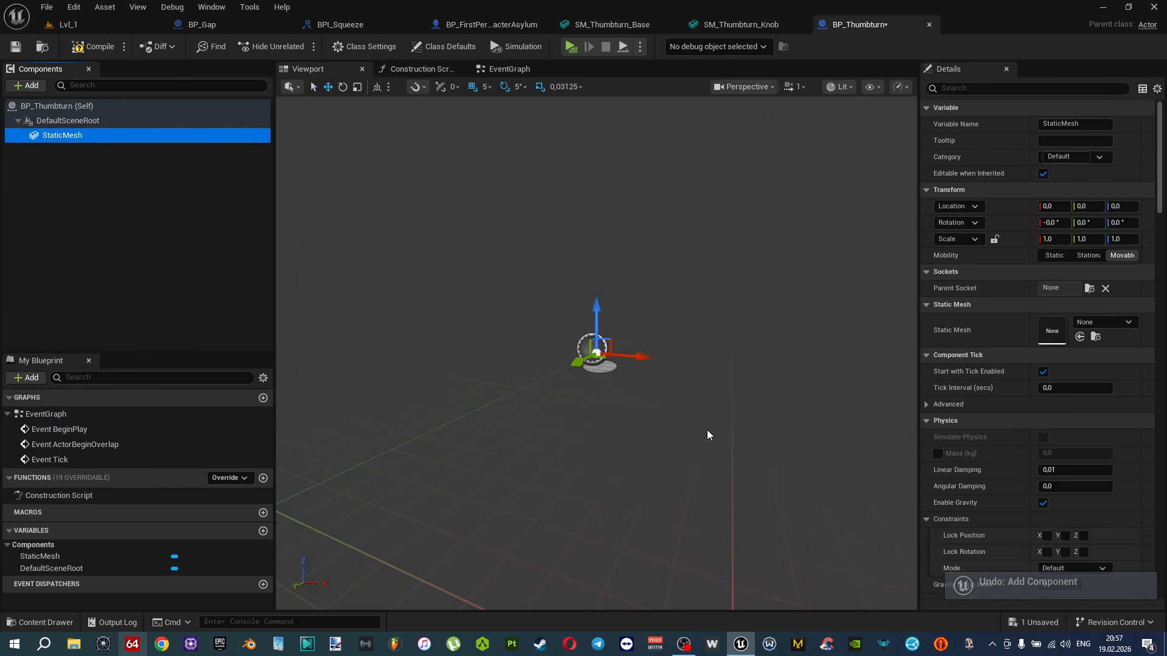
key("ctrl+space")
left_click_drag(346, 517, 1054, 331)
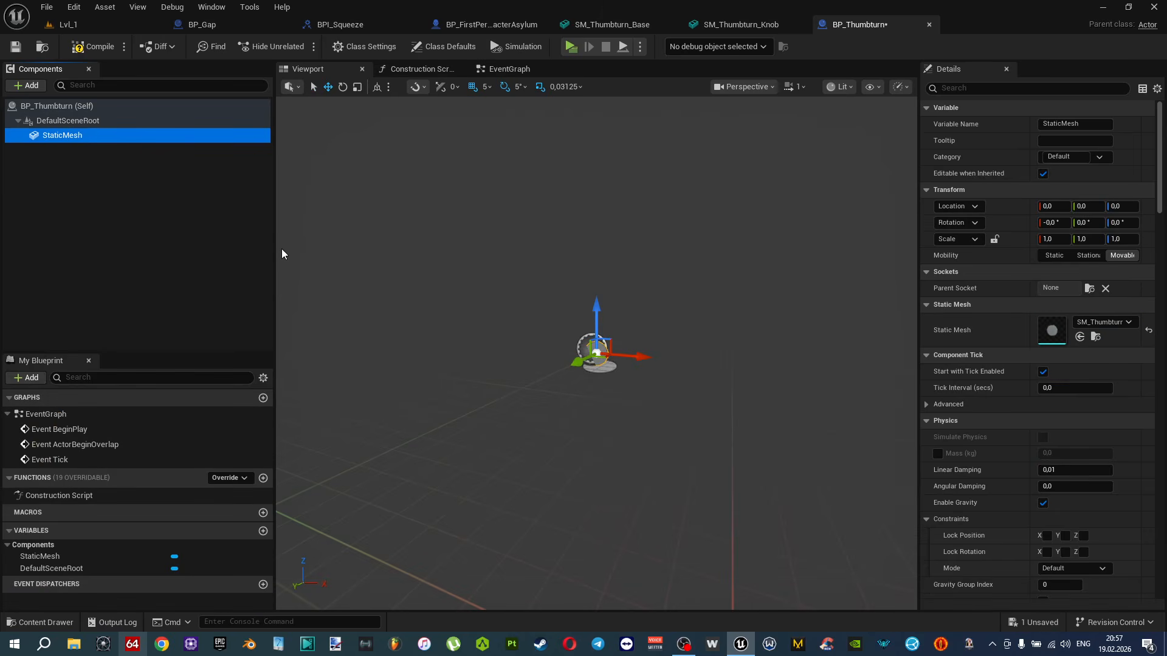
left_click(70, 180)
Duplicate the base mesh component and assign SM_Thumbturn_Knob to the copy.
left_click(49, 134)
key("ctrl+d")
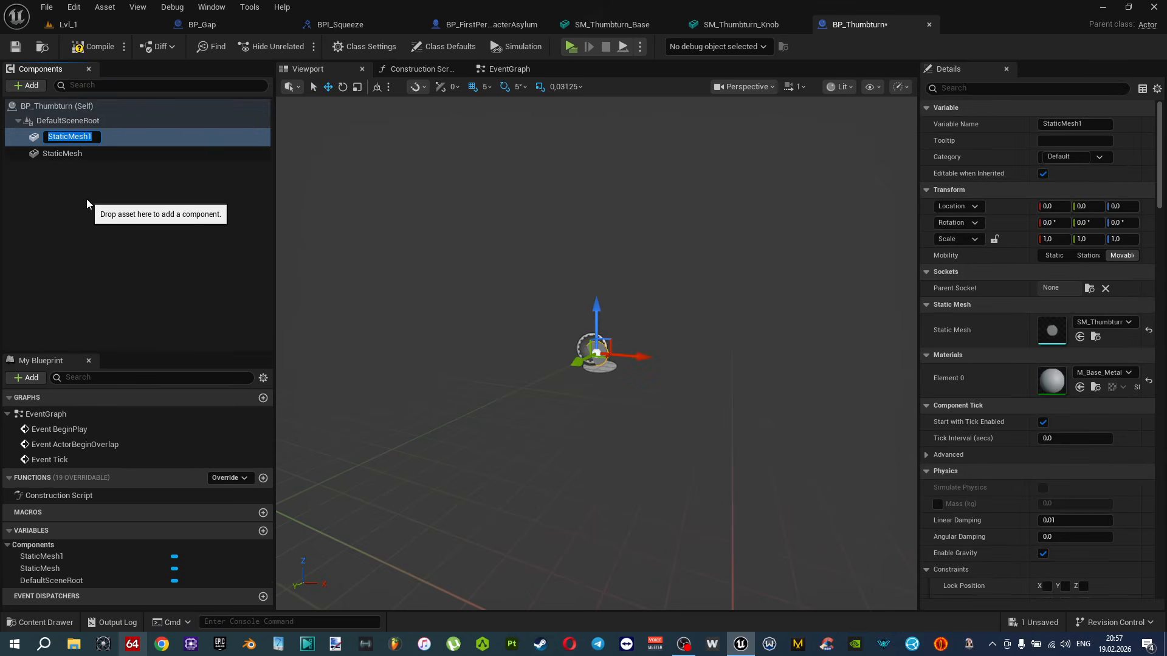
left_click(78, 176)
left_click(71, 135)
key("ctrl+space")
left_click_drag(423, 523, 1091, 333)
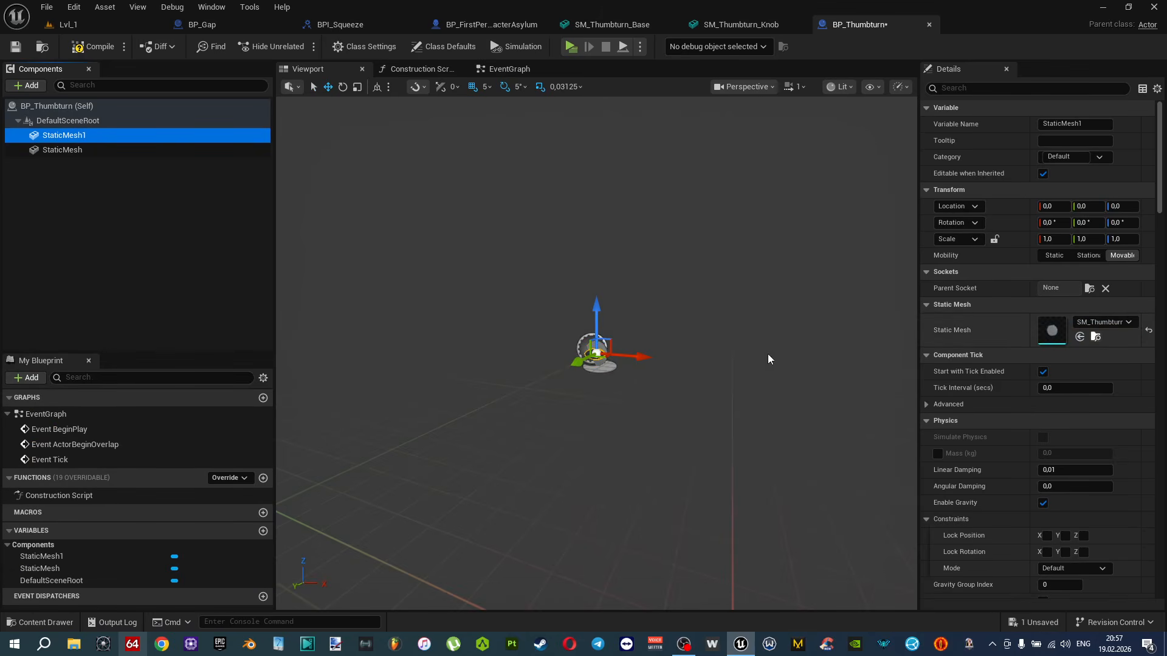
Inspect how the knob and base meshes fit together in the blueprint preview and save the blueprint.
right_click_drag(595, 352, 595, 340)
scroll(595, 340, "down", 1)
key("f")
right_click_drag(763, 354, 763, 378)
scroll(763, 354, "down", 2)
key("w")
key("a")
mouse_move(627, 331)
right_mouse_down()
mouse_move(626, 318)
mouse_move(645, 324)
mouse_move(626, 331)
right_mouse_up()
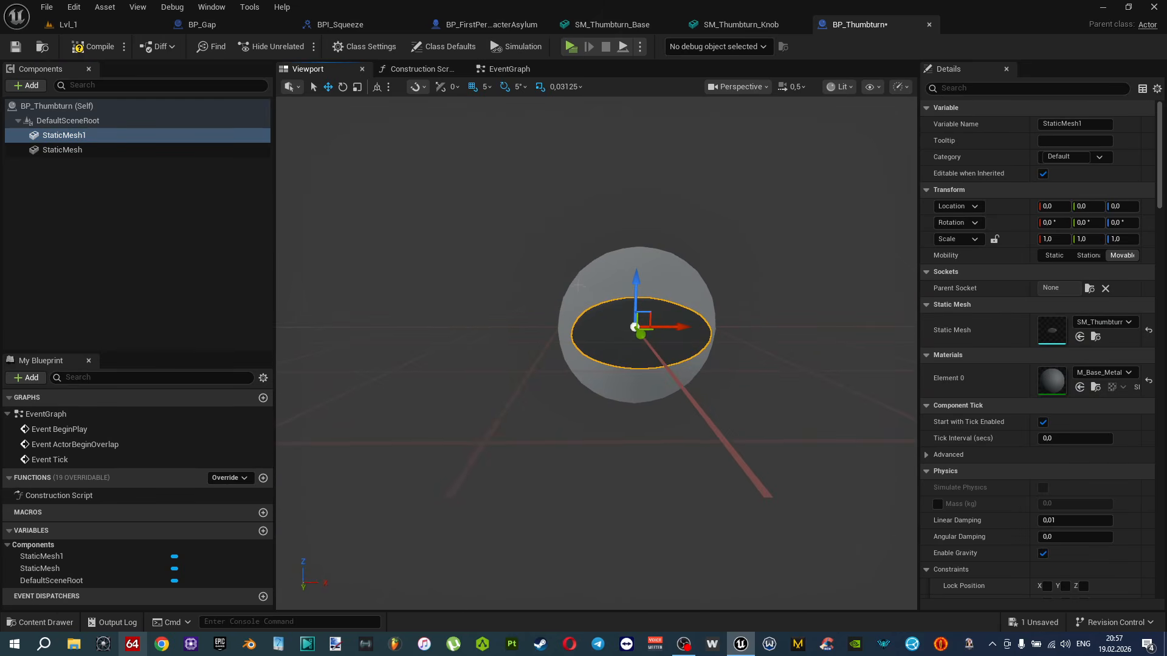
key("ctrl+s")
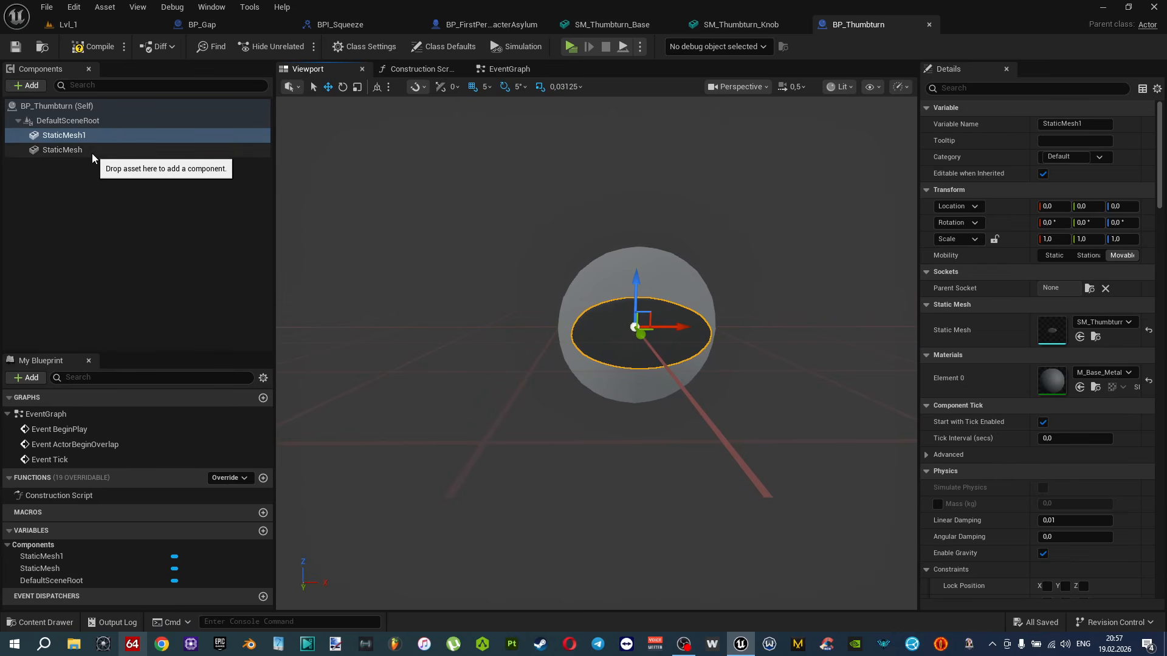
Give the knob component a Custom collision preset that ignores everything except Interaction, set to Block, then compile and save the blueprint.
left_click(83, 137)
left_click_drag(1160, 202, 1160, 340)
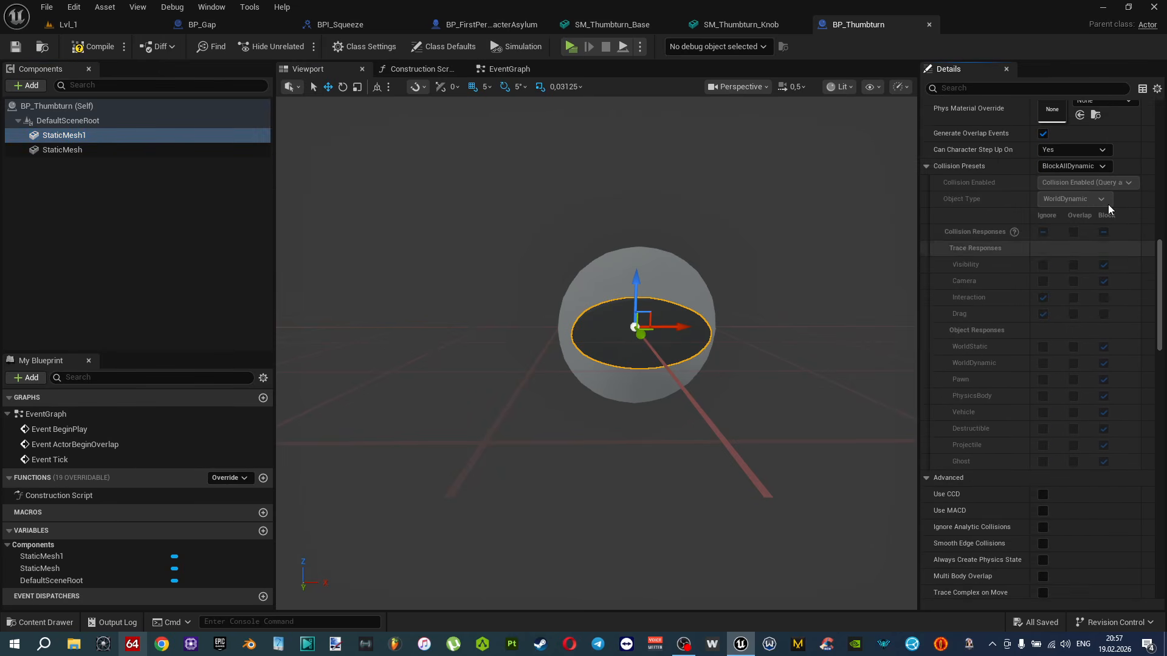
left_click(1083, 166)
left_click(1073, 191)
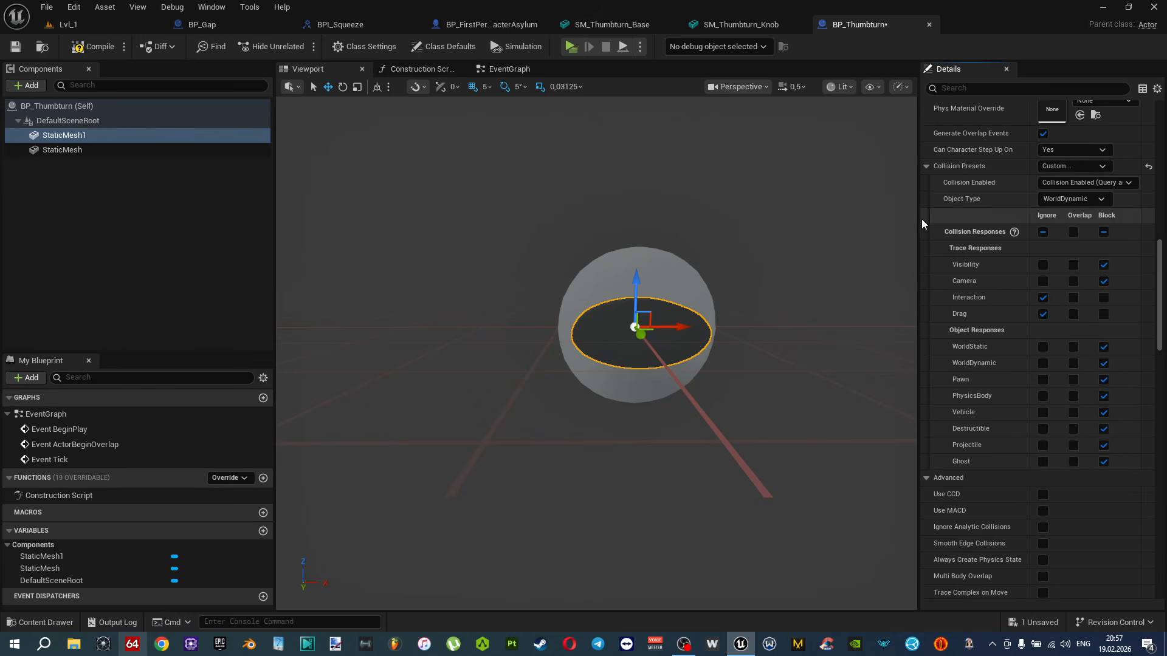
left_click_drag(919, 222, 803, 231)
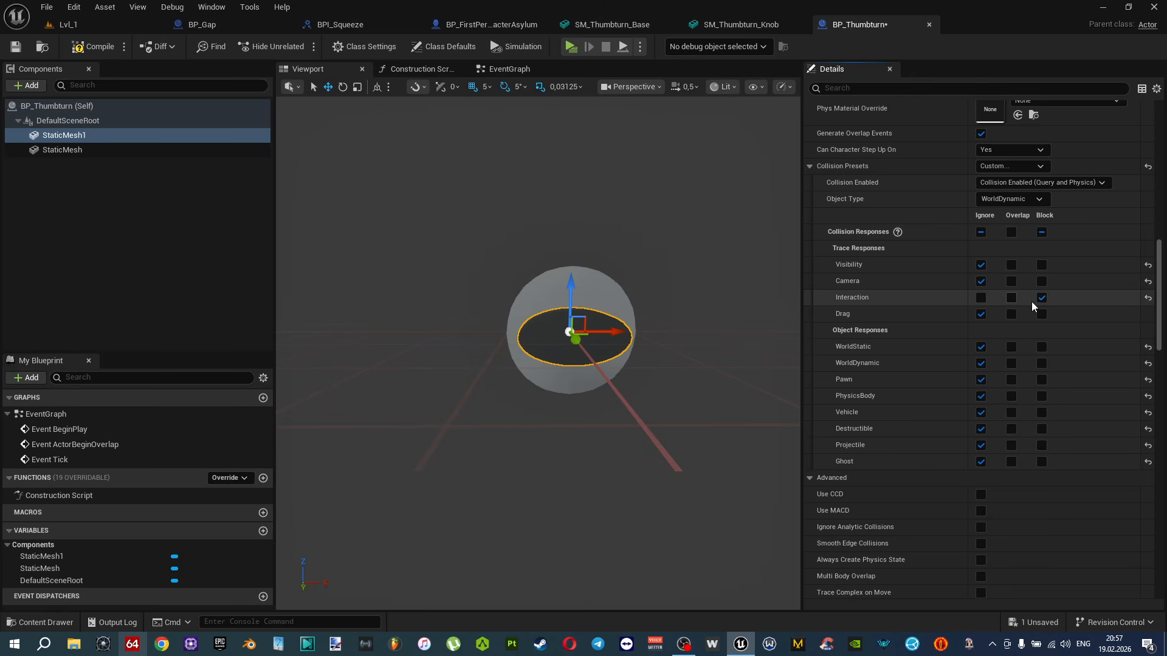
left_click(93, 47)
right_click_drag(547, 352, 534, 393)
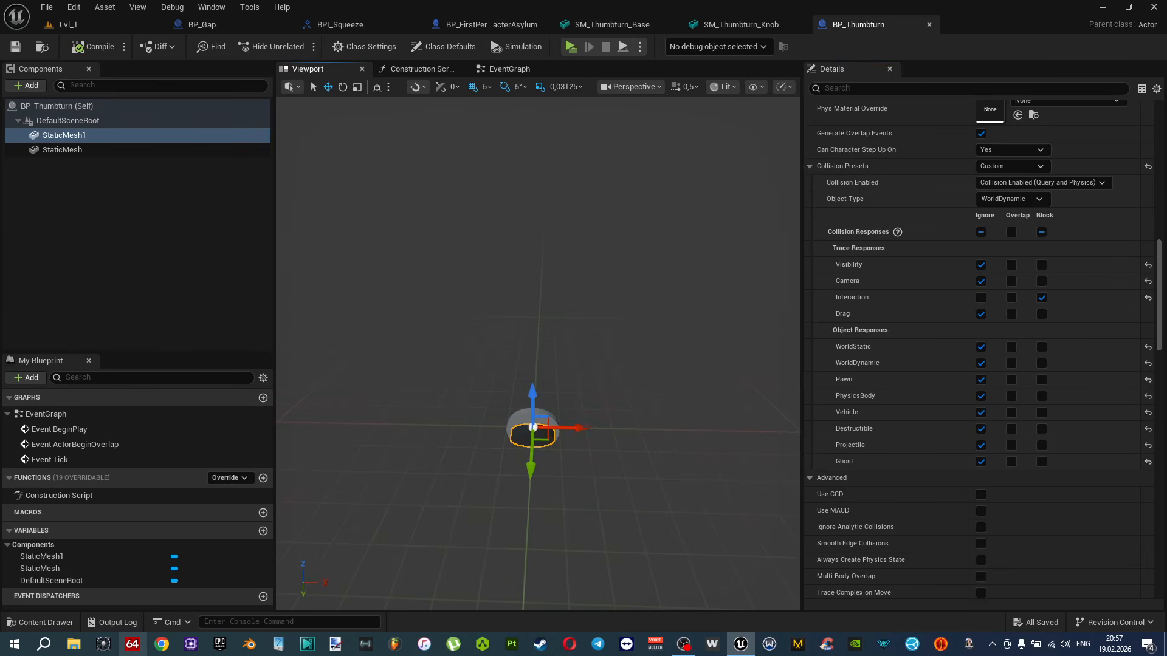
Implement the BPI_Interaction interface in the class settings of BP_Thumbturn.
left_click(356, 48)
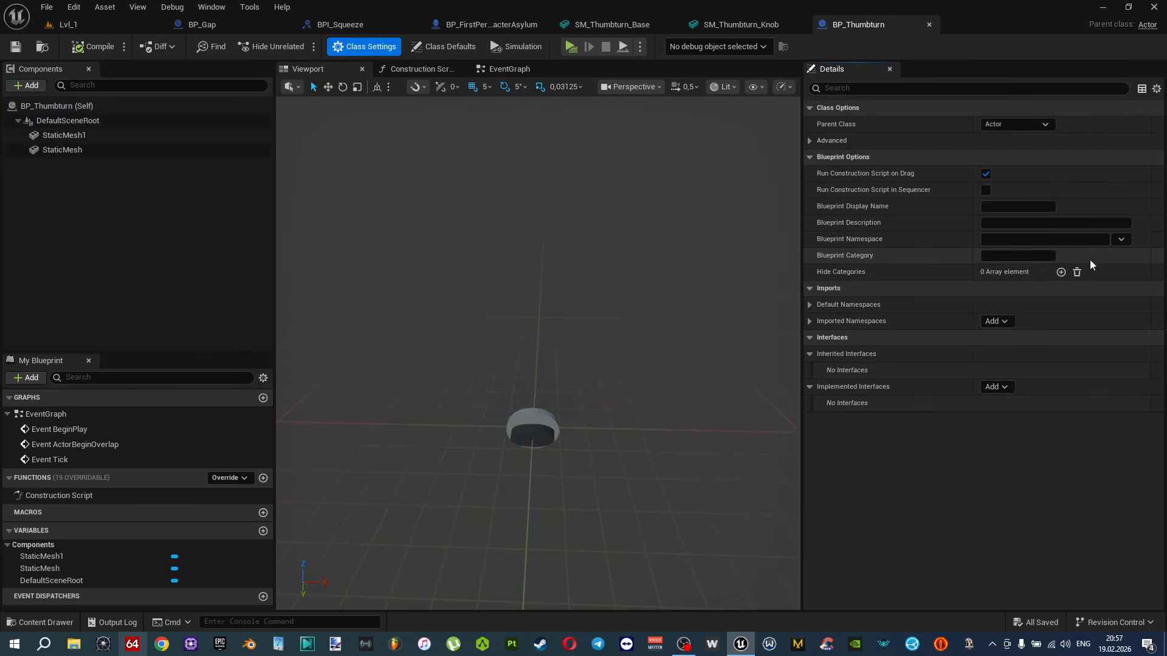
left_click(999, 323)
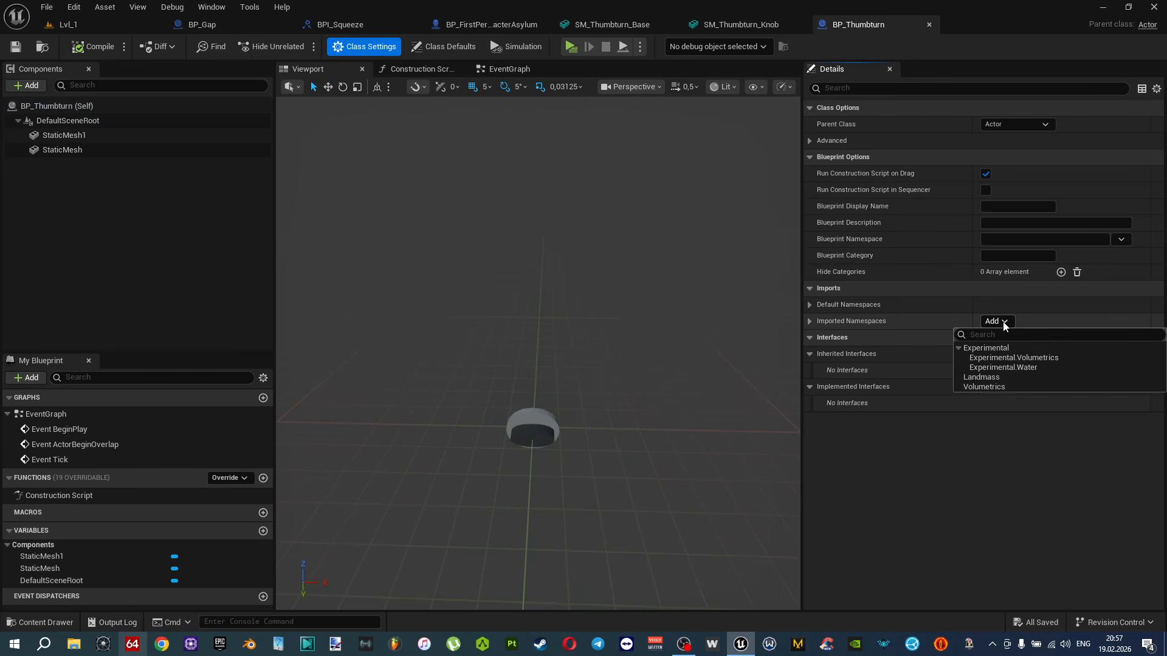
left_click(939, 441)
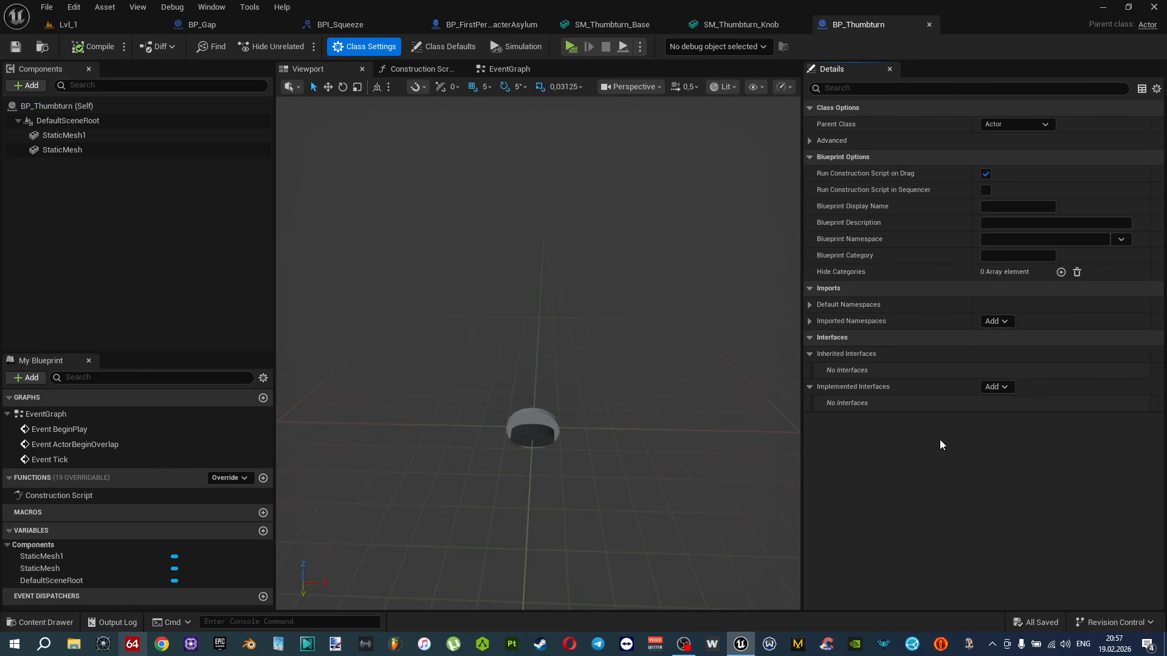
left_click(1005, 387)
type("int")
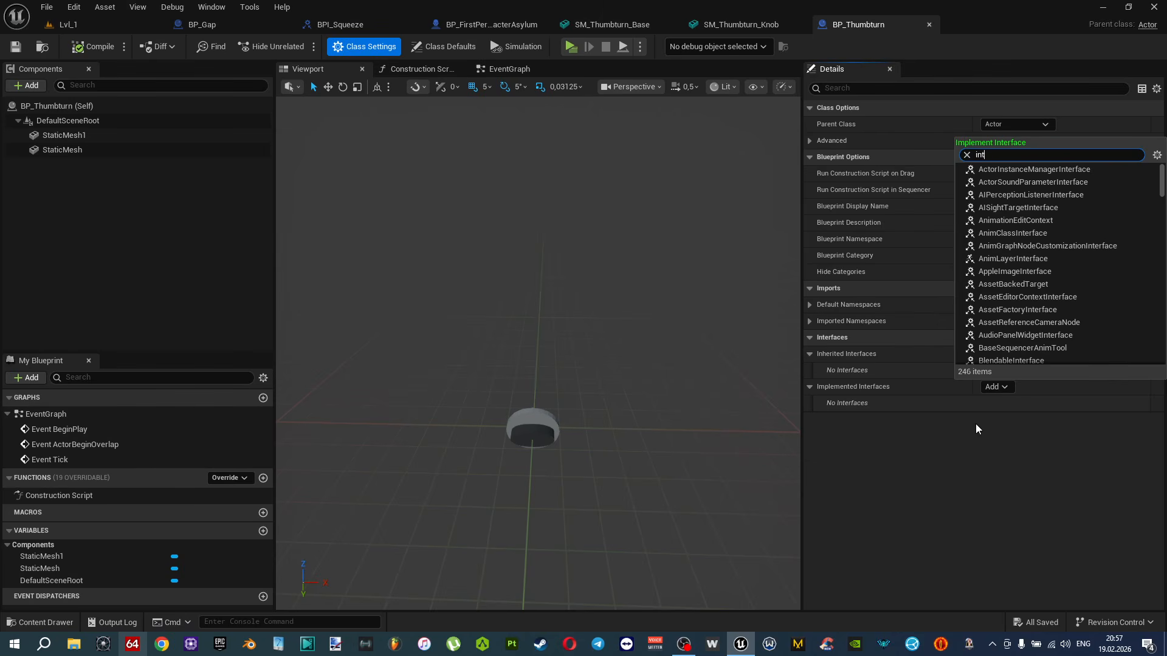
type("er")
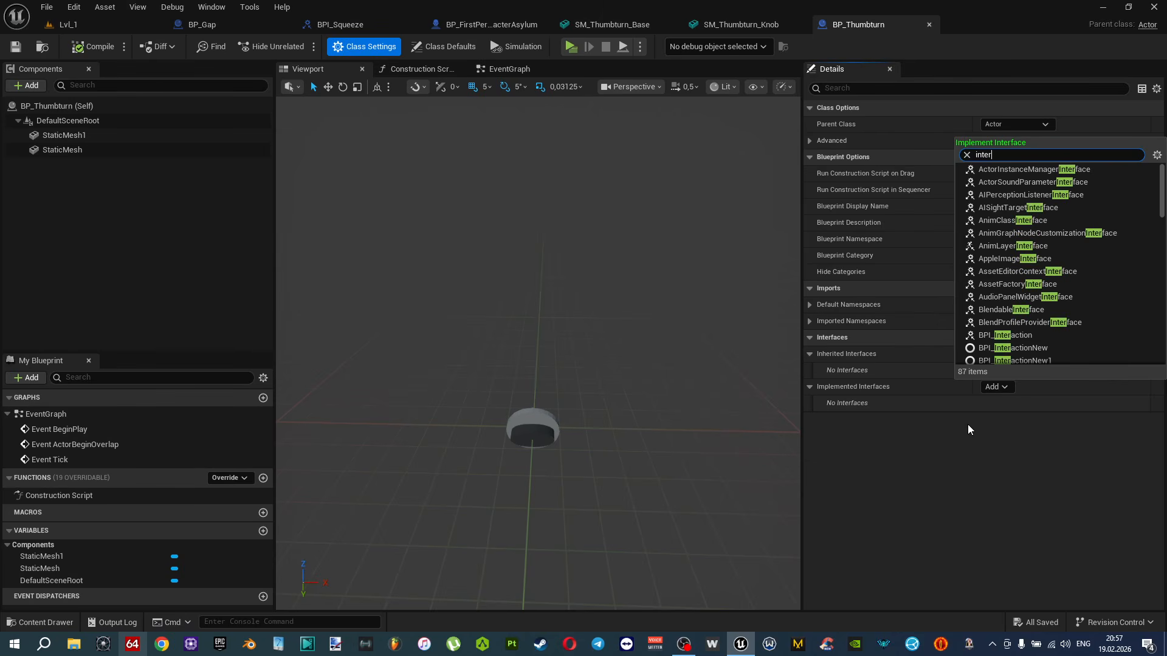
left_click(1023, 336)
Delete all the default event nodes from the event graph of BP_Thumbturn.
left_click(527, 433)
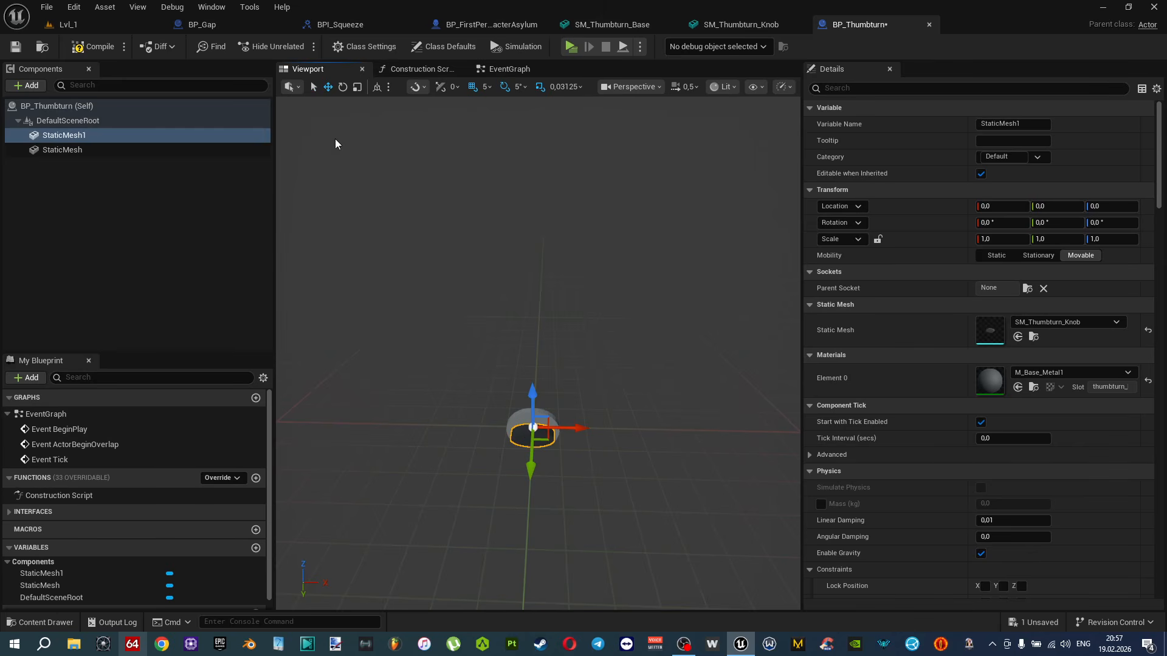
scroll(138, 532, "down", 1)
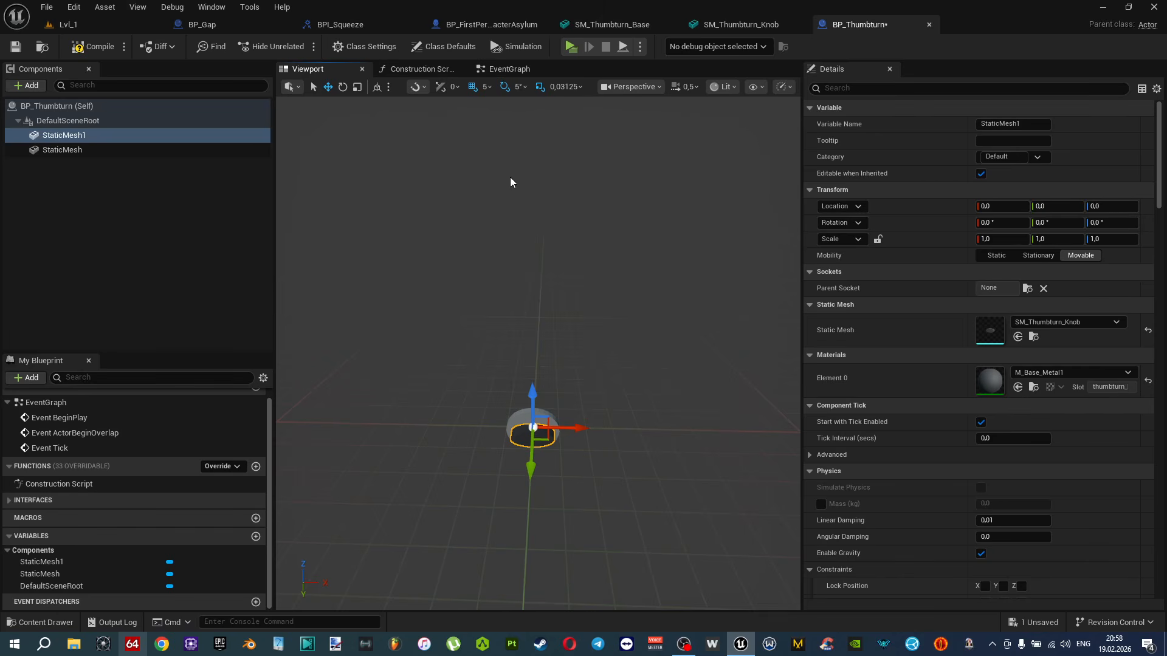
left_click(509, 69)
left_click_drag(669, 520, 399, 155)
key("Delete")
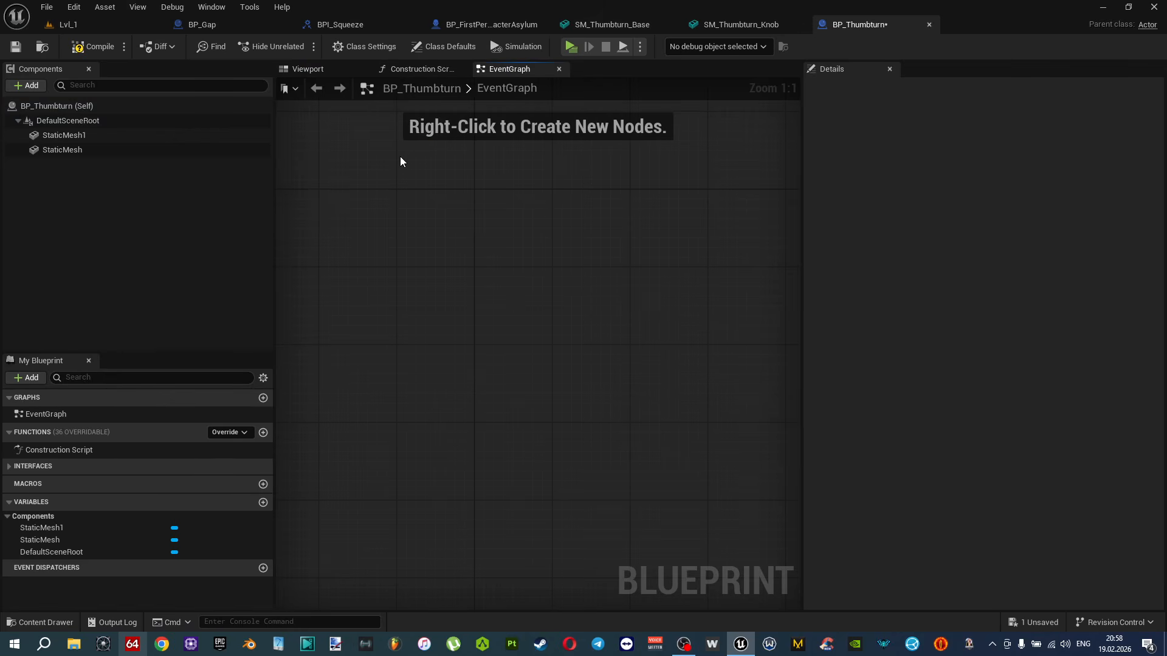
Add a custom event named Turn to the event graph of BP_Thumbturn.
right_click(459, 271)
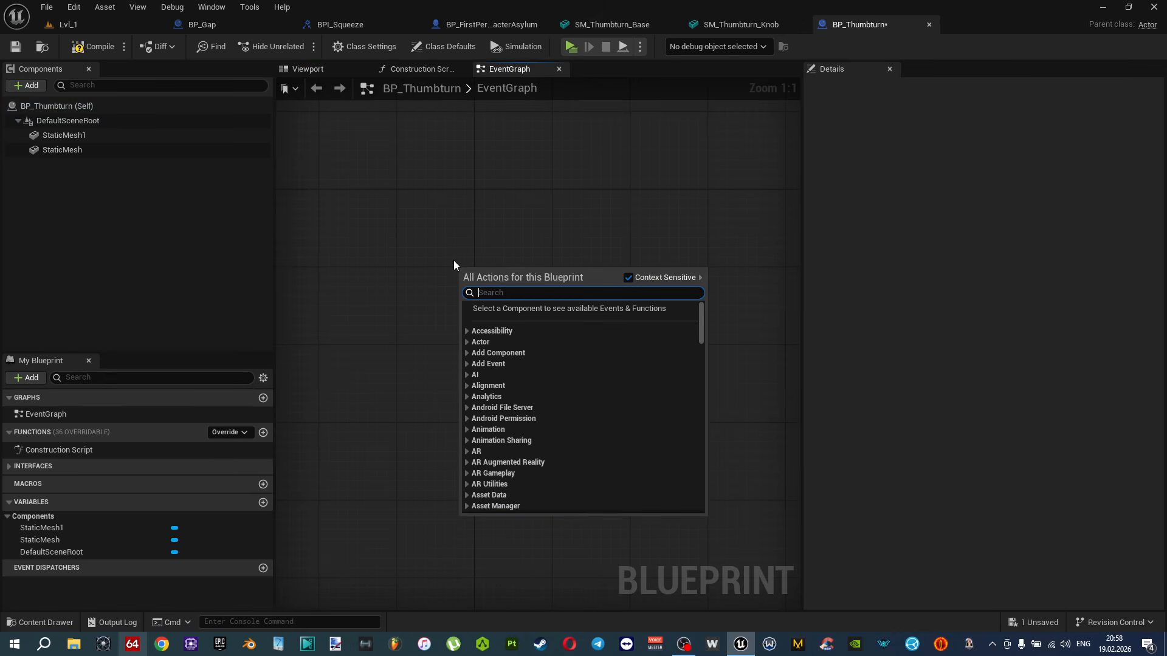
type("custom")
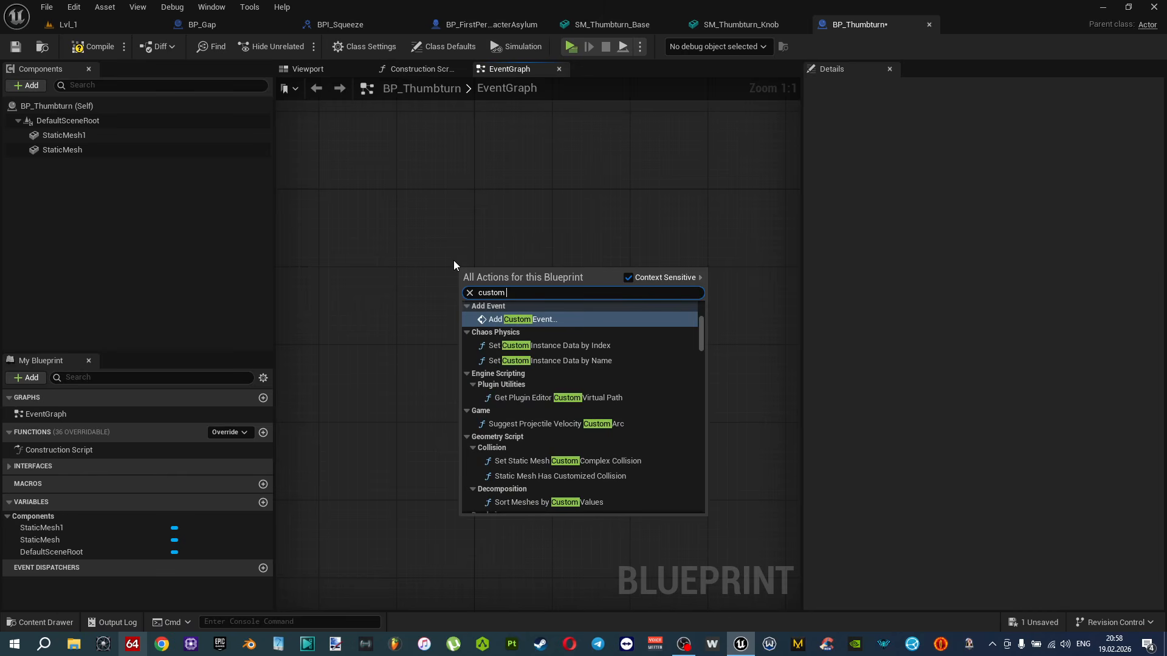
key("Return")
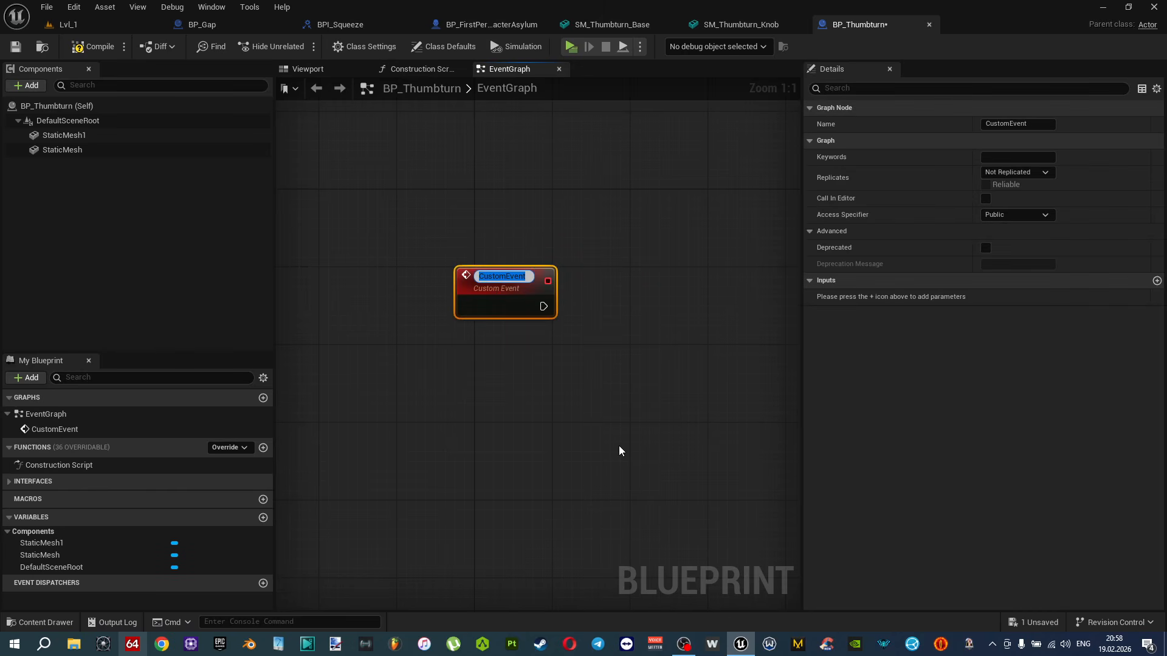
type("L")
type("urn")
key("Return")
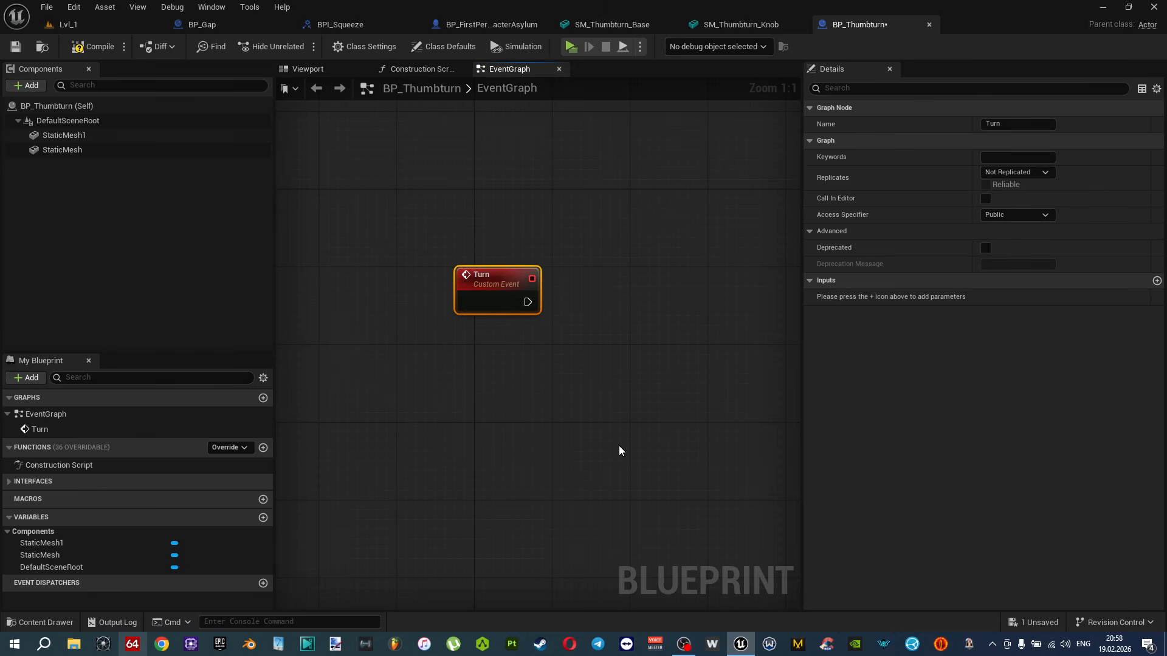
Add a Flip Flop node and connect the Turn event's execution output to it.
right_click_drag(509, 382, 430, 363)
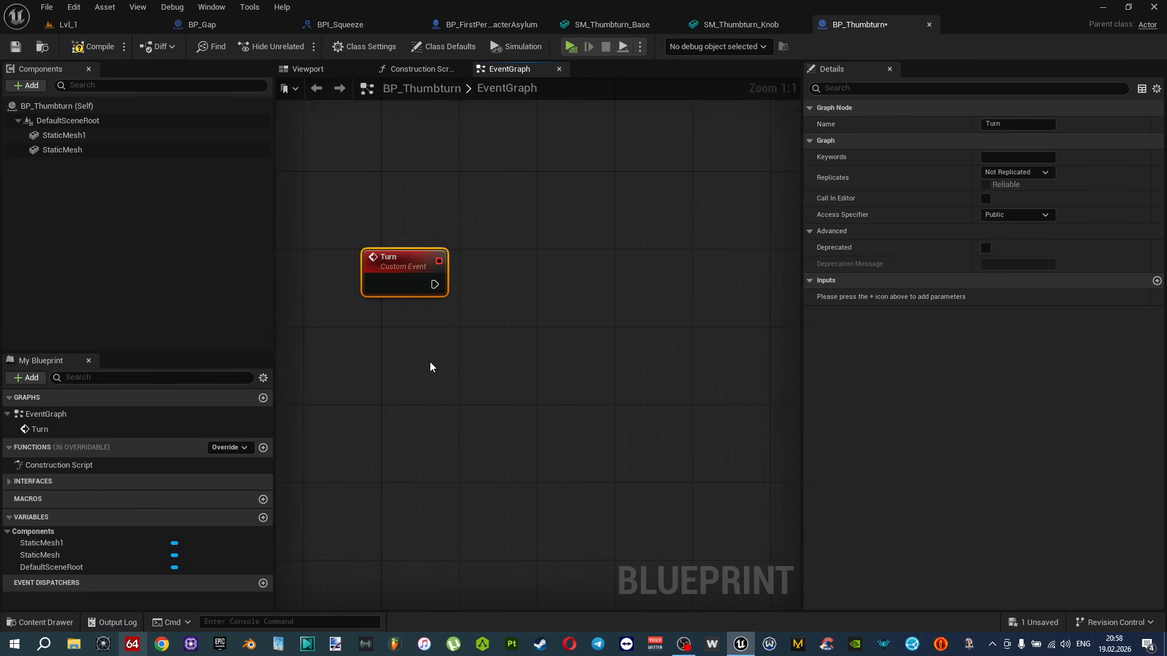
right_click(525, 341)
type("flip")
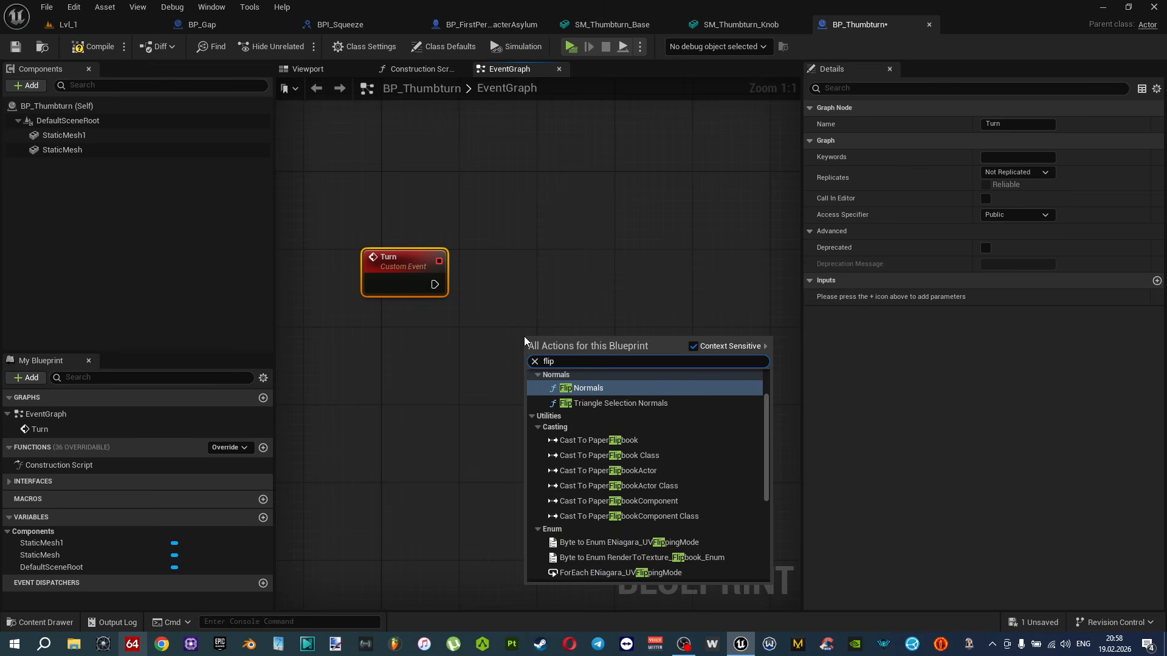
type("flo")
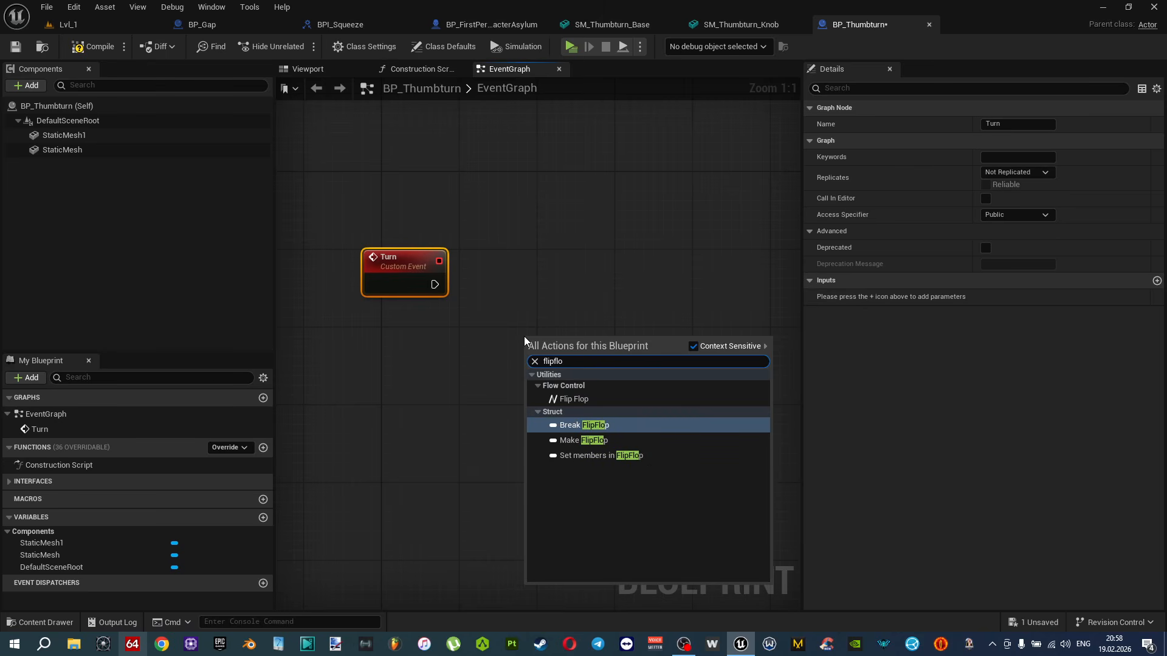
left_click(589, 399)
scroll(581, 338, "down", 4)
scroll(581, 337, "up", 3)
left_click_drag(447, 302, 538, 292)
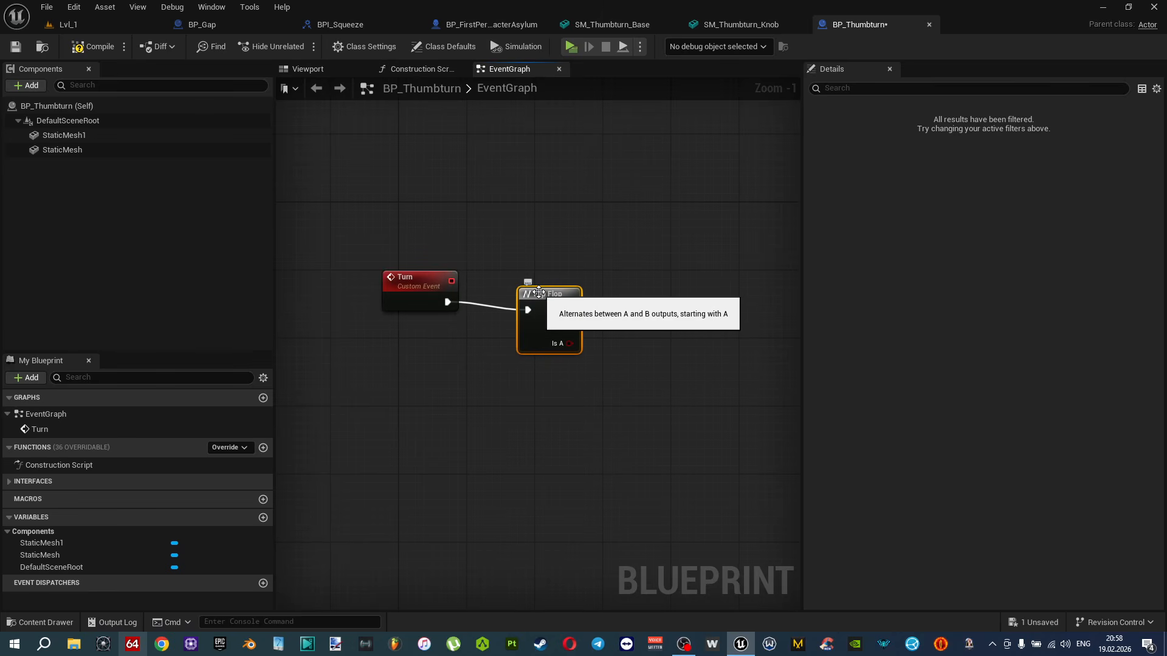
Add a Timeline node and connect Flip Flop A to Play and B to Reverse.
right_click(672, 318)
type("timelin")
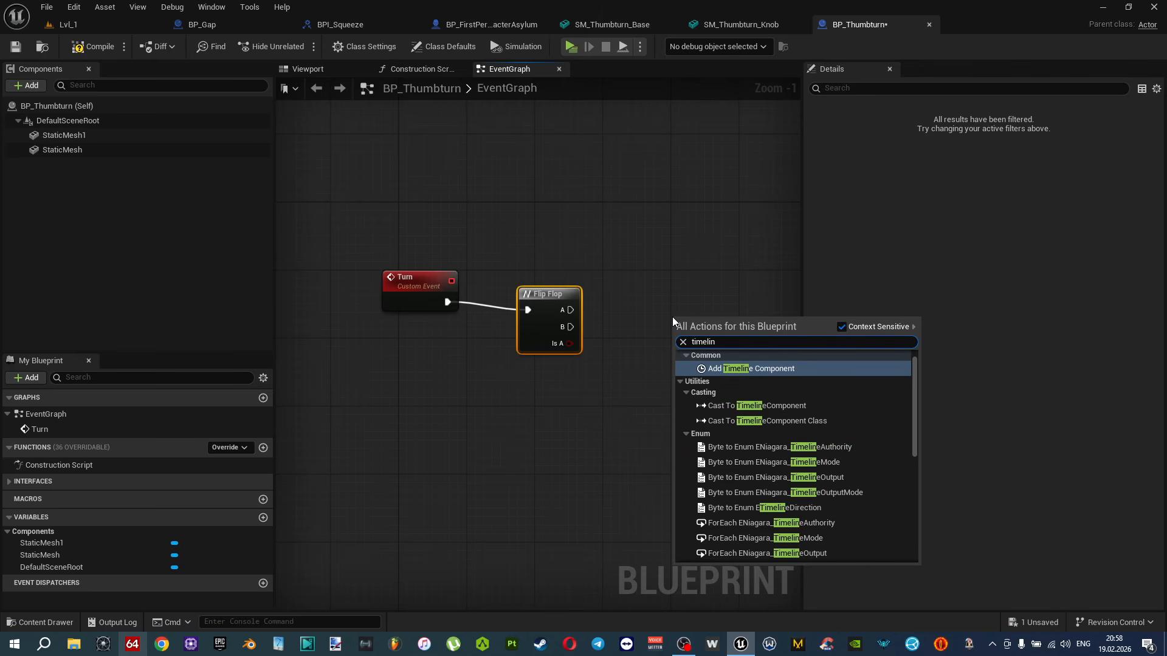
scroll(731, 435, "down", 10)
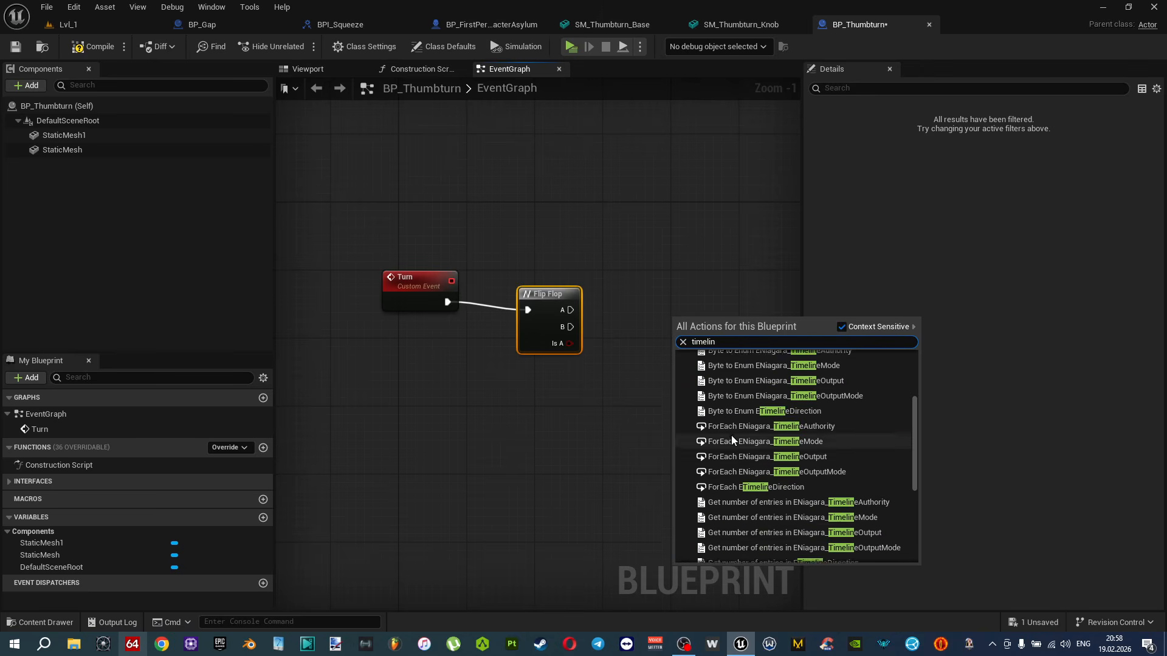
left_click(724, 554)
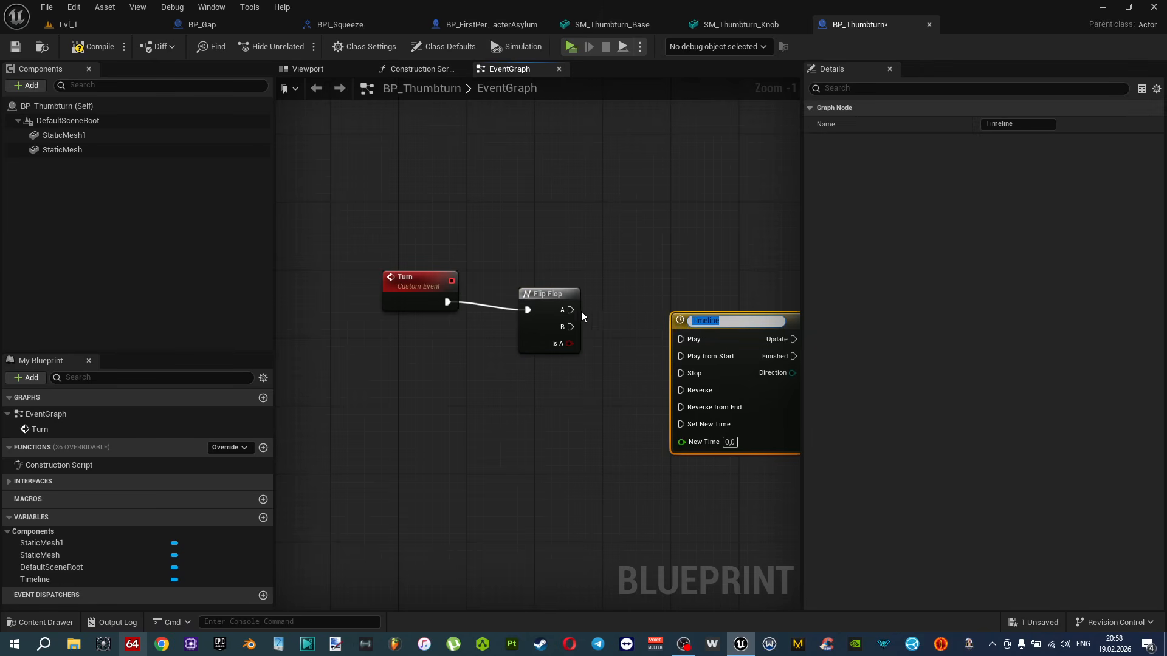
left_click(610, 329)
left_click_drag(570, 310, 689, 284)
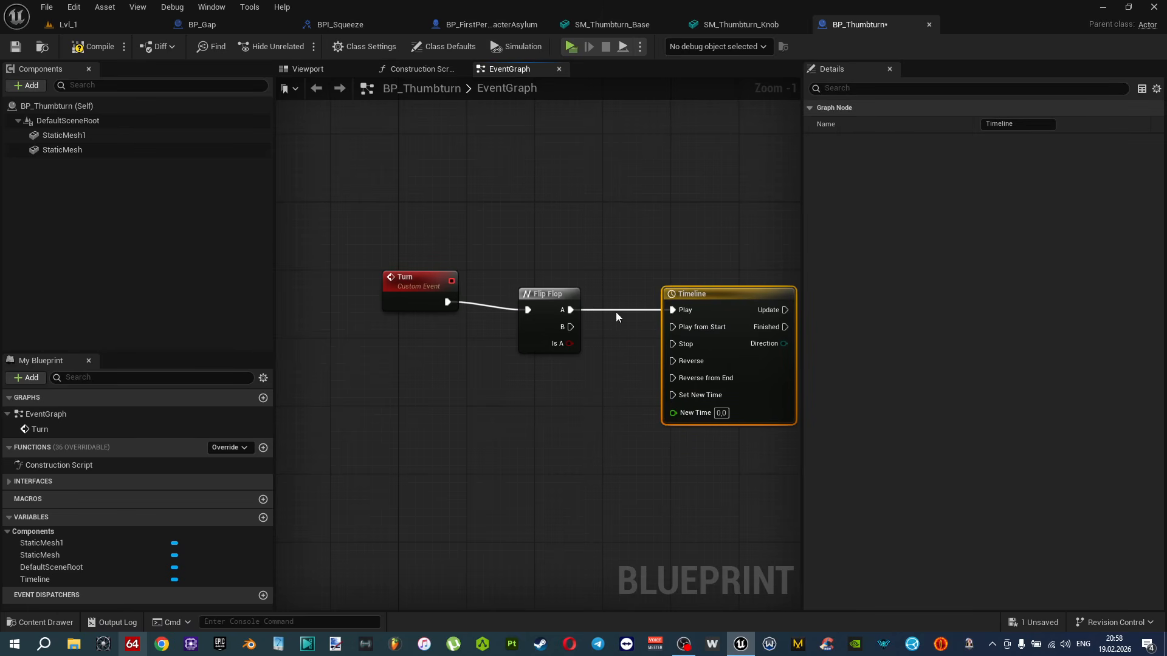
right_click_drag(615, 311, 463, 289)
left_click_drag(436, 296, 538, 330)
Set the timeline length to 0.50, add a float track with two keys, and set the first key's time to 0.
double_click(571, 262)
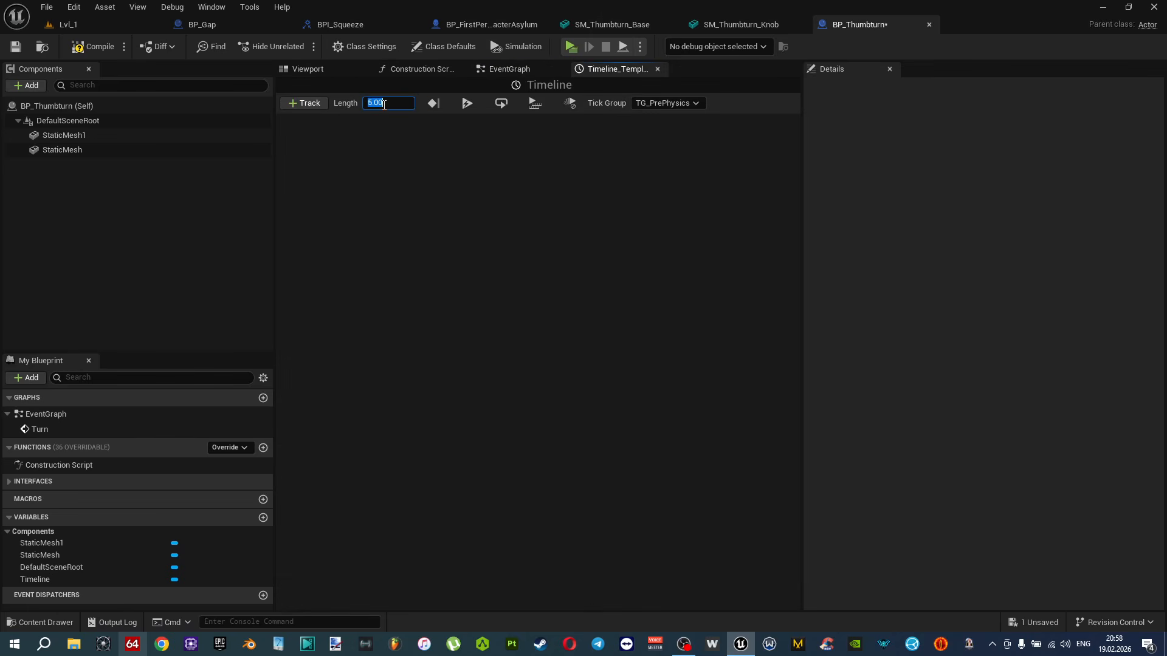
left_click(304, 103)
left_click(328, 120)
left_click(433, 211, "shift")
left_click(507, 192, "shift")
left_click(480, 142)
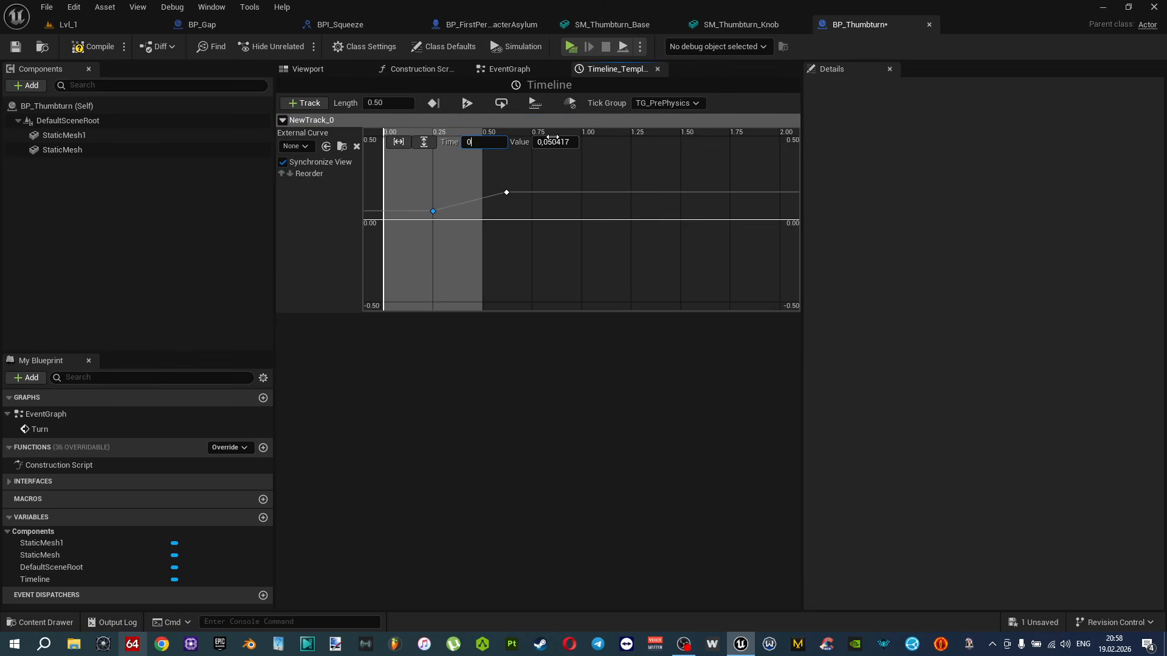
Set the second key to time 0.5 and value 1, edit the first key's value, and close the timeline editor.
left_click(506, 192)
left_click(486, 142)
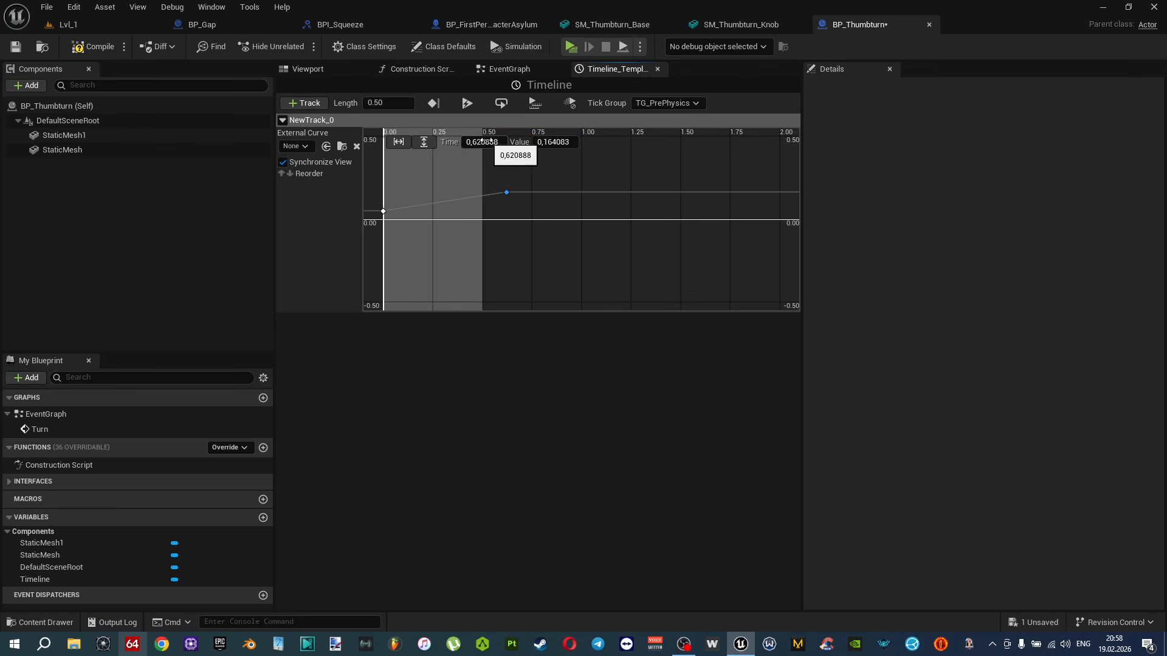
type(".")
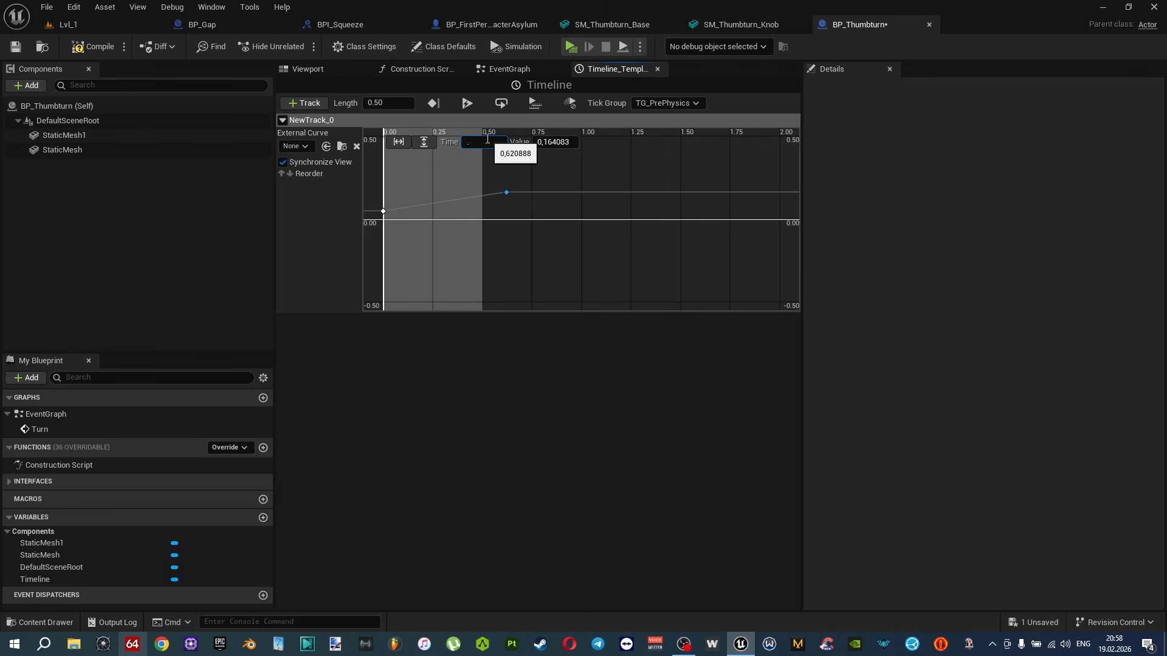
type("5")
left_click(550, 142)
type("1")
key("Return")
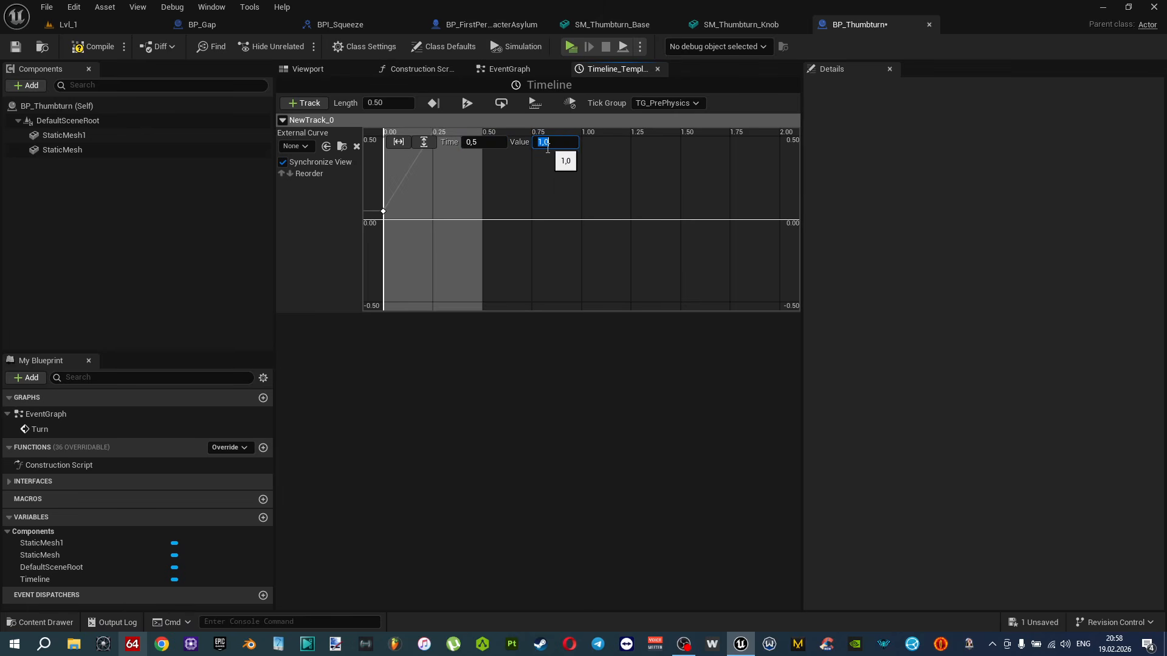
left_click(562, 144)
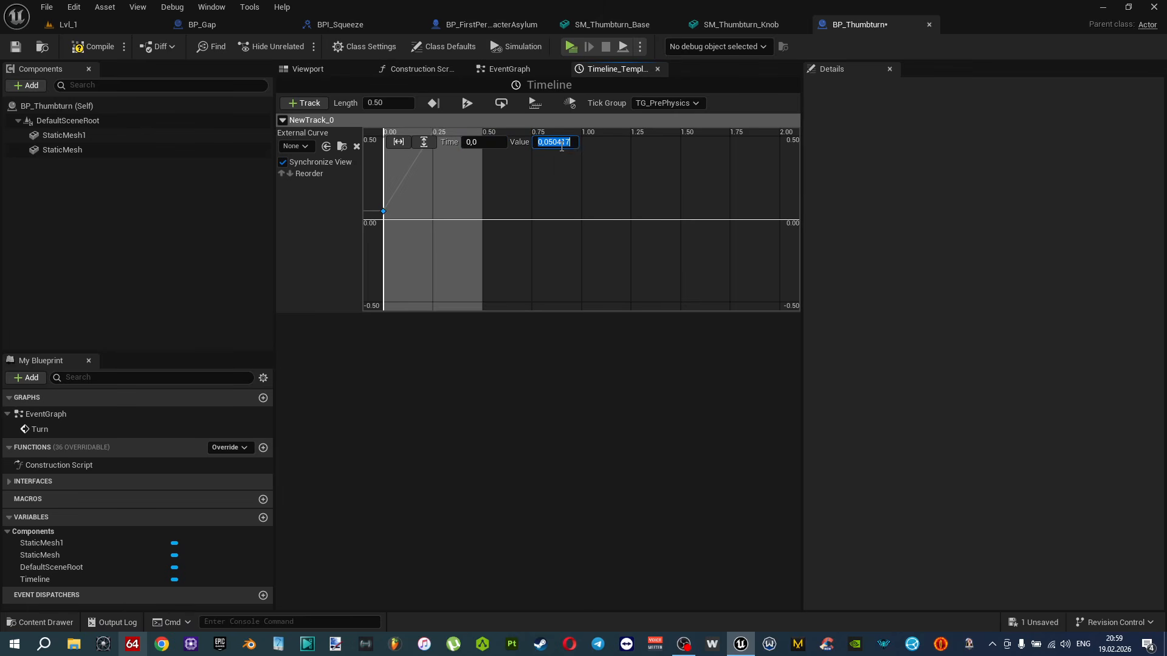
left_click(657, 69)
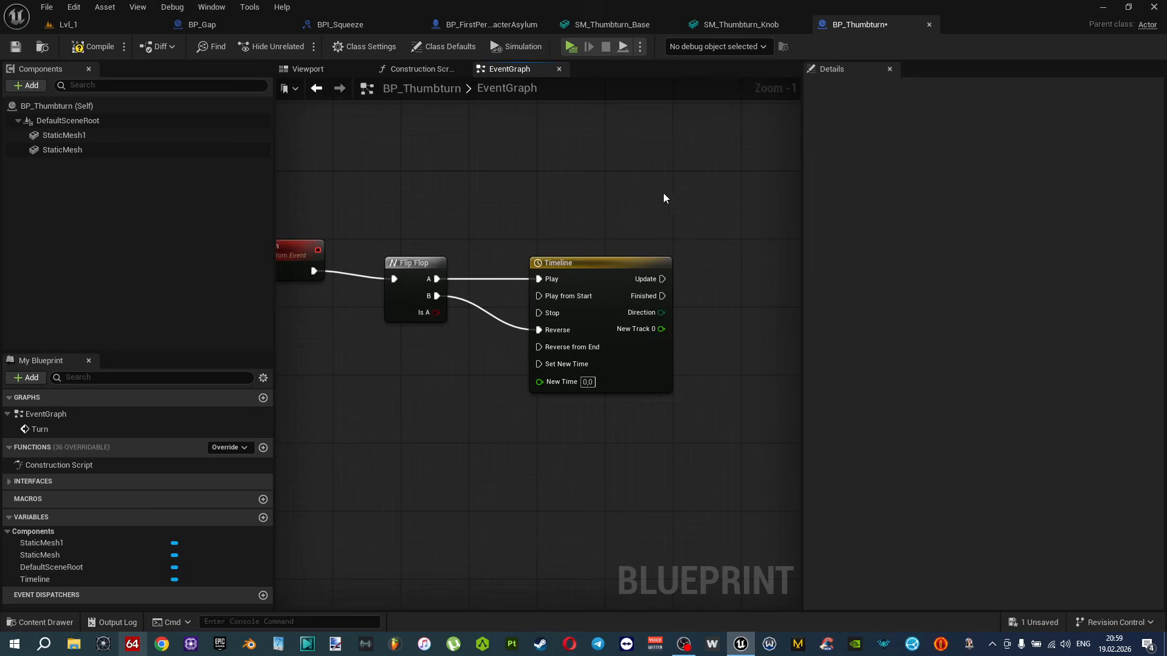
Add a Set Relative Rotation node targeting the knob component StaticMesh1 and connect the Timeline's Update output to it.
left_click(63, 139)
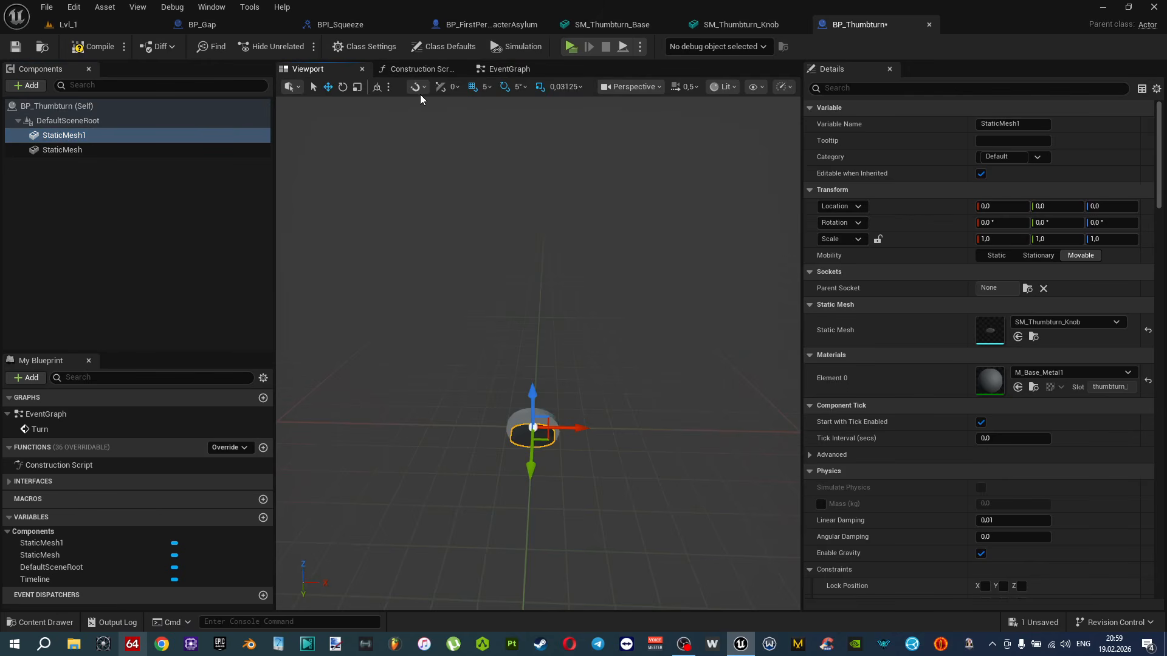
left_click(509, 68)
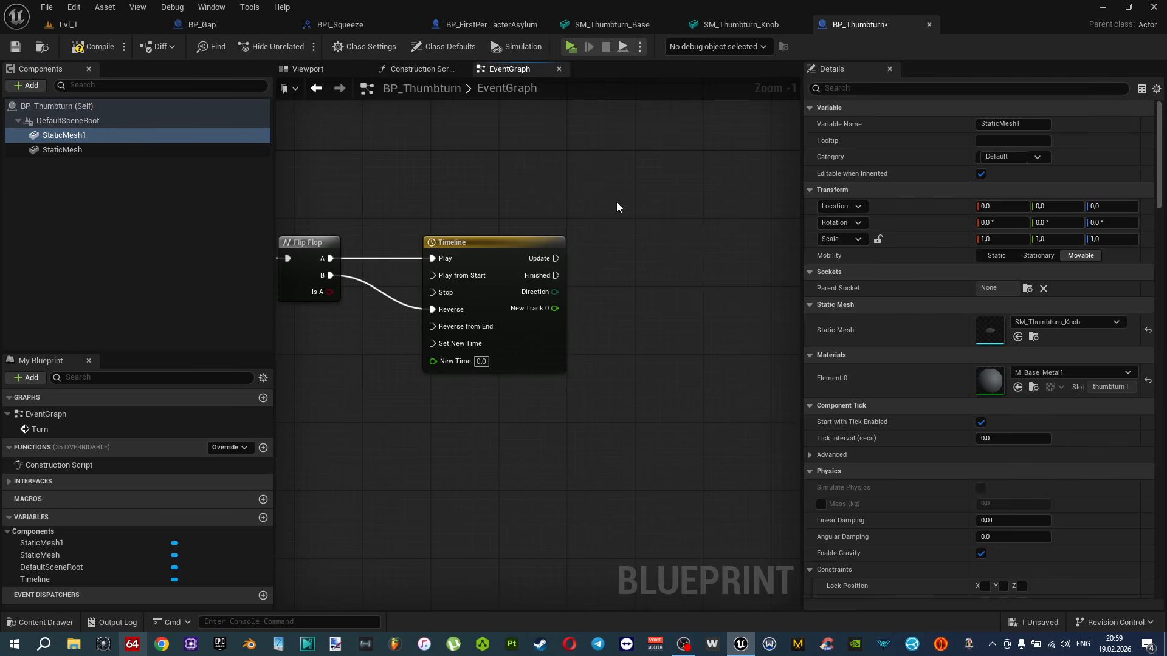
left_click(112, 135)
left_click_drag(112, 140, 643, 272)
type("set")
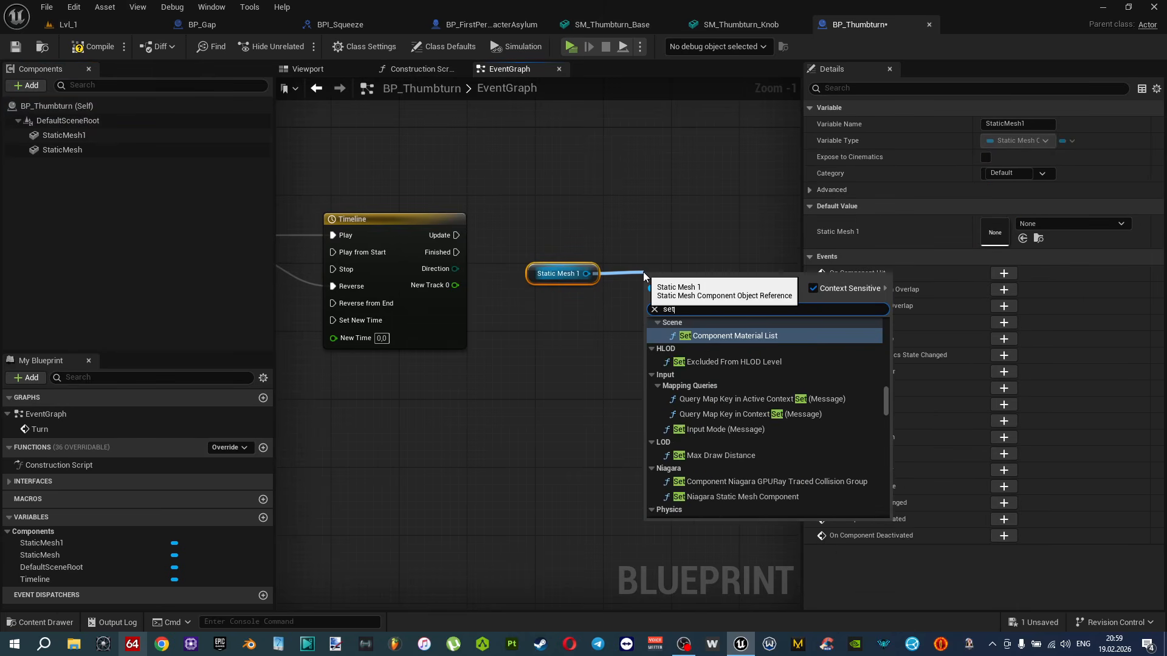
type(" relative rot")
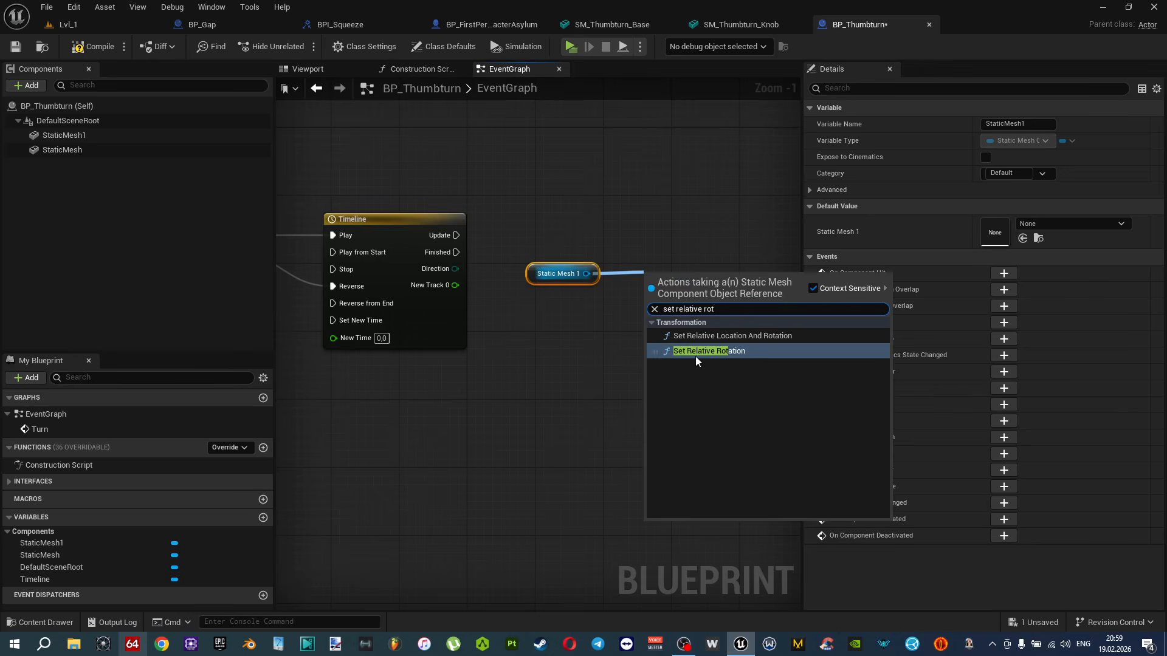
left_click(695, 356)
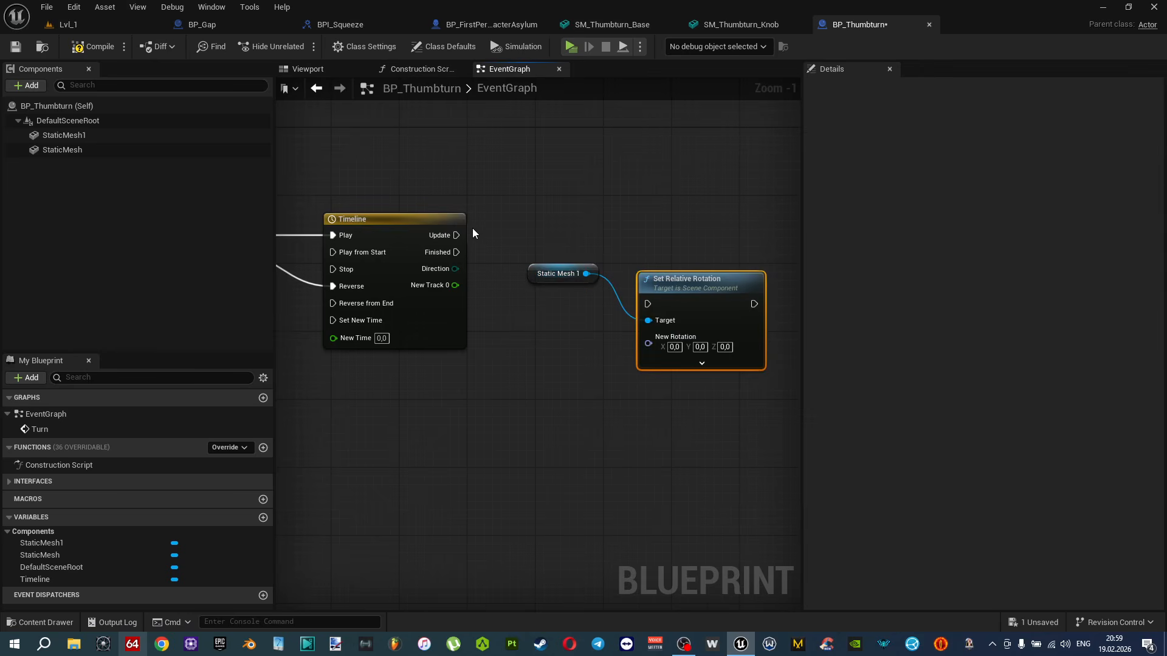
left_click_drag(457, 235, 672, 293)
left_click_drag(683, 266, 695, 216)
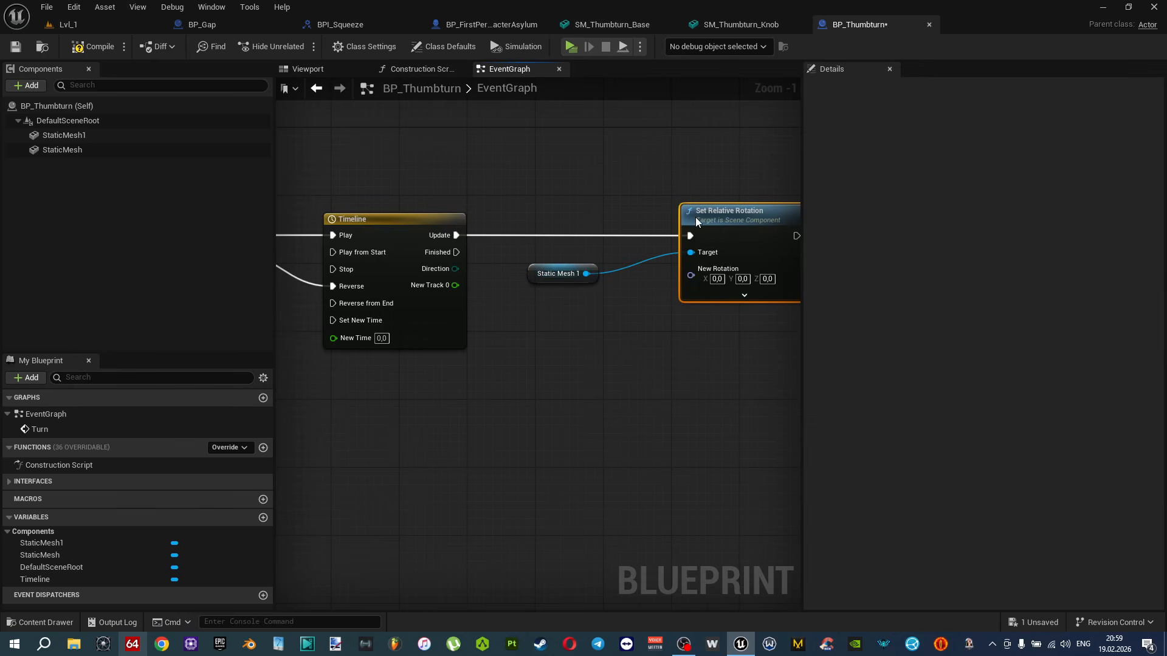
Feed New Rotation from a Lerp (Rotator) node and connect the timeline's New Track 0 output to its Alpha.
left_click_drag(691, 276, 616, 328)
type("lerp")
key("Return")
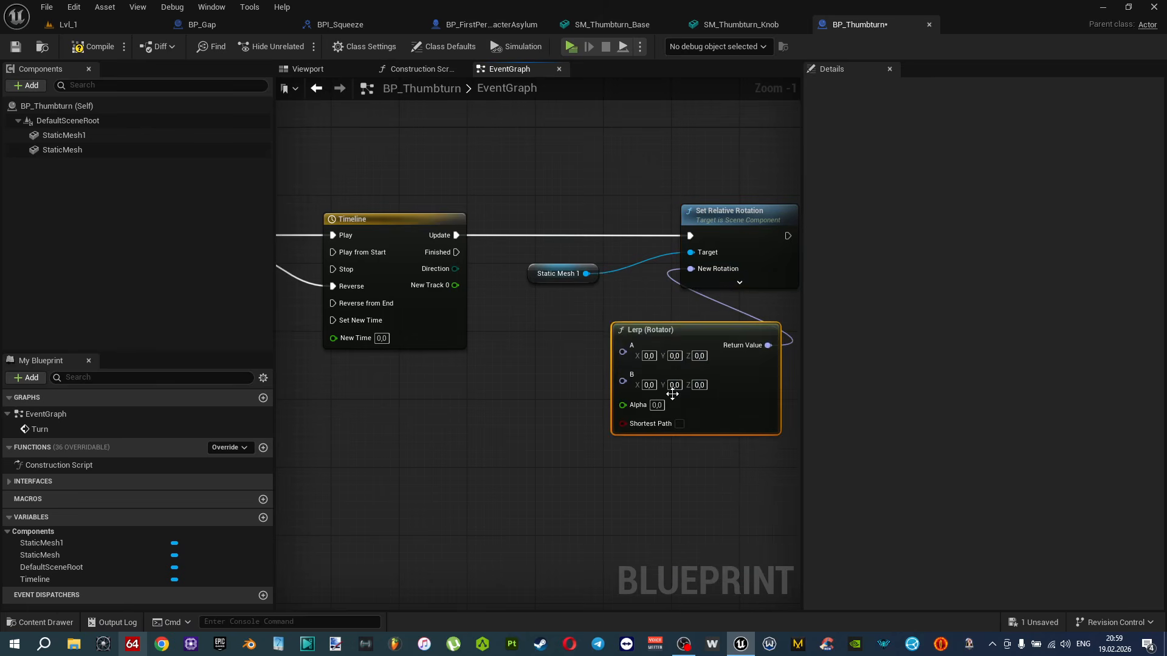
left_click_drag(455, 285, 633, 403)
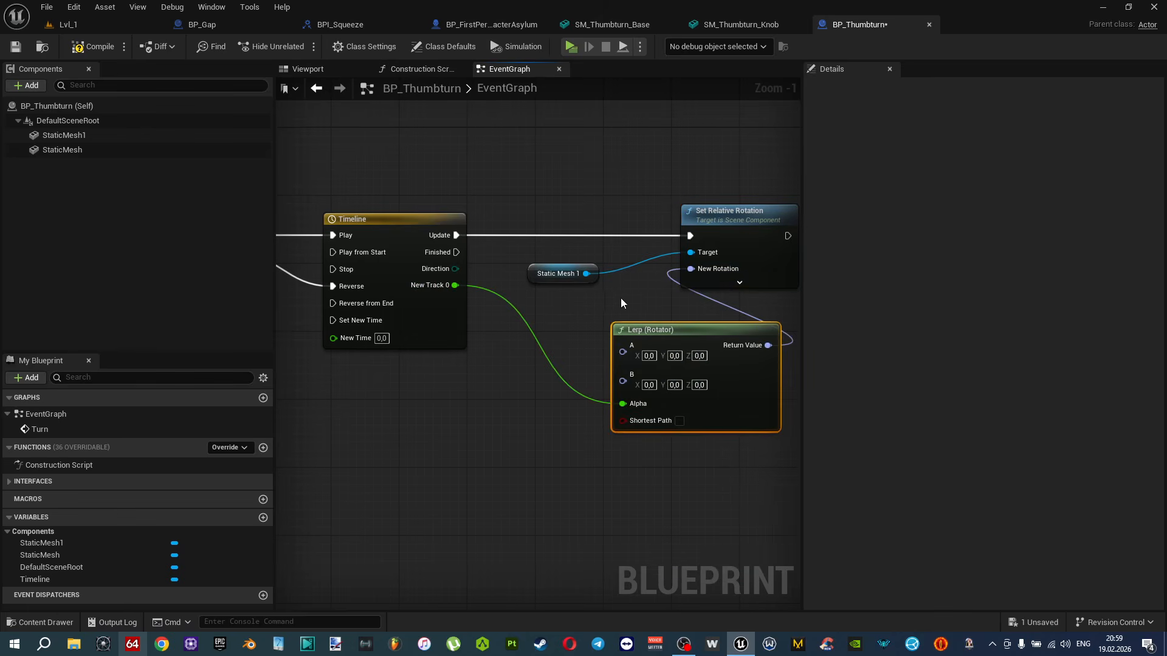
right_click_drag(571, 380, 523, 350)
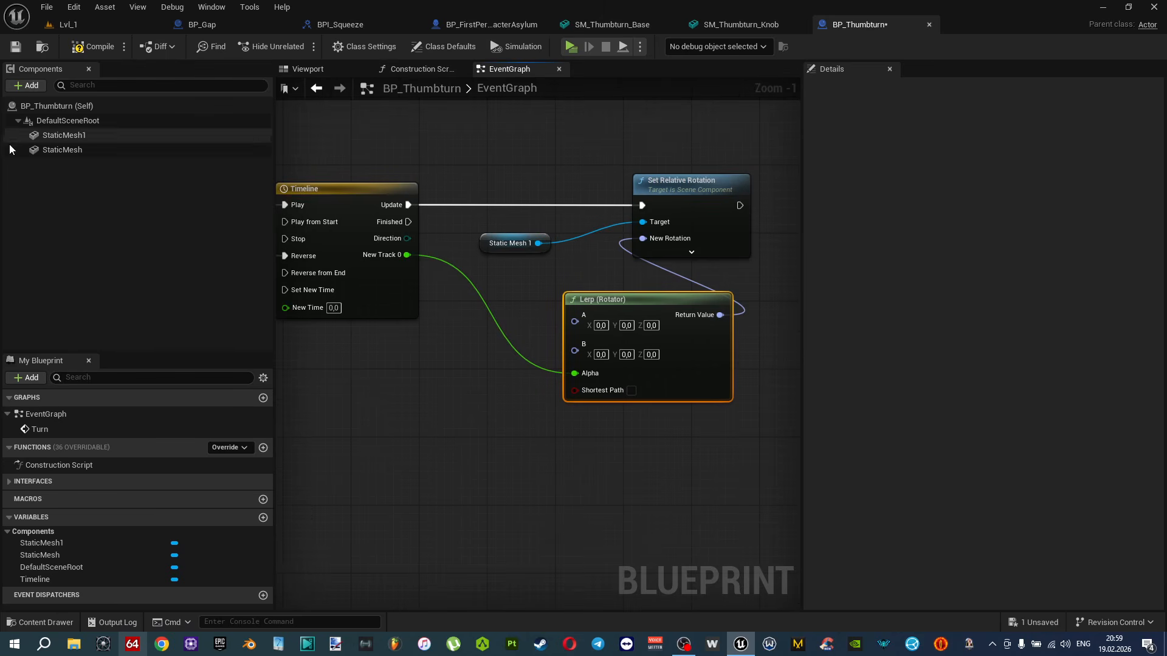
Rotate the knob component StaticMesh1 to 90° about the Y axis in the blueprint preview.
left_click(71, 135)
left_click(302, 70)
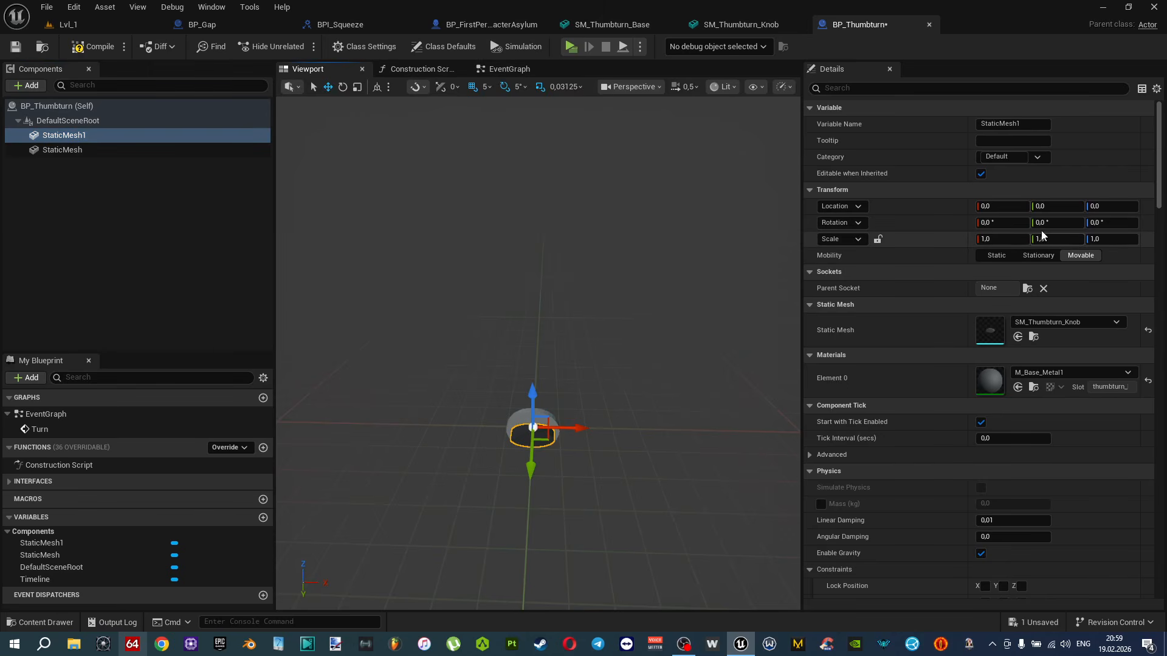
key("e")
right_click_drag(723, 435, 681, 408)
left_click_drag(591, 429, 569, 524)
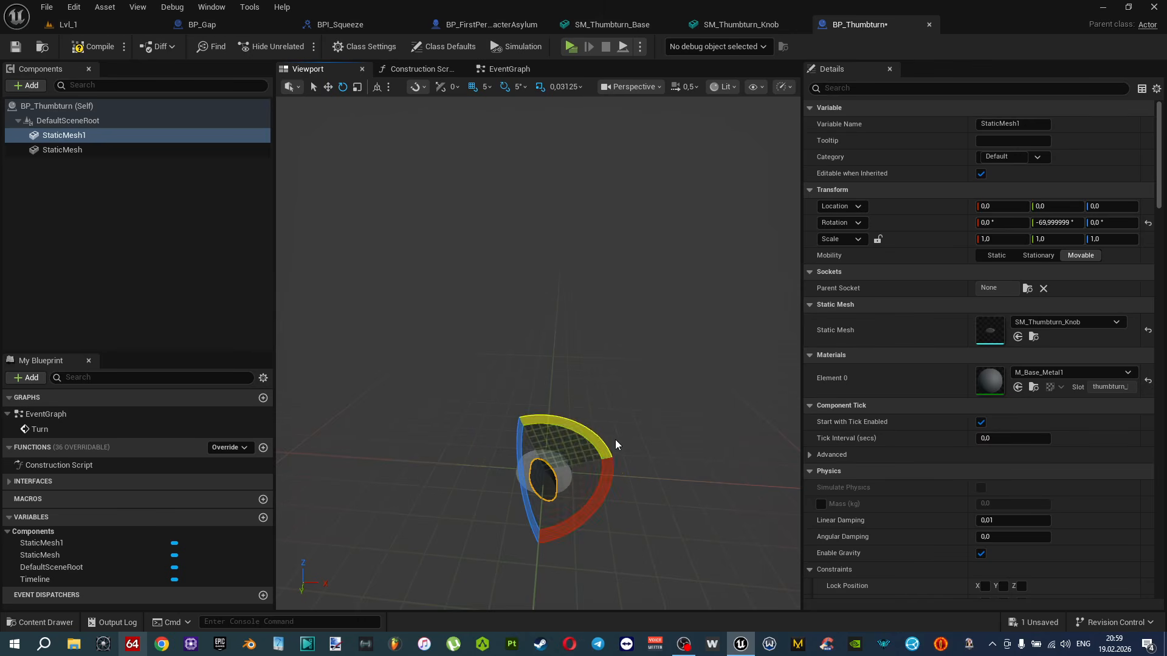
key("ctrl+z")
left_click_drag(595, 439, 554, 398)
right_click_drag(547, 377, 534, 331)
scroll(535, 331, "down", 3)
right_click_drag(651, 466, 652, 466)
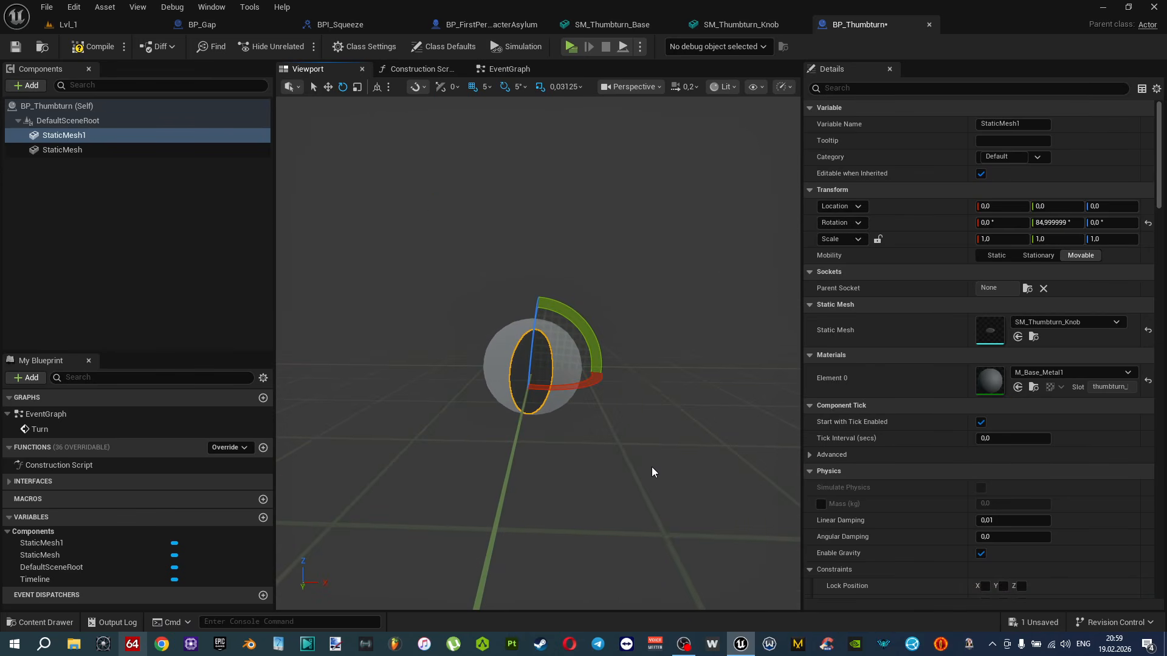
key("ctrl+z")
left_click_drag(598, 351, 610, 404)
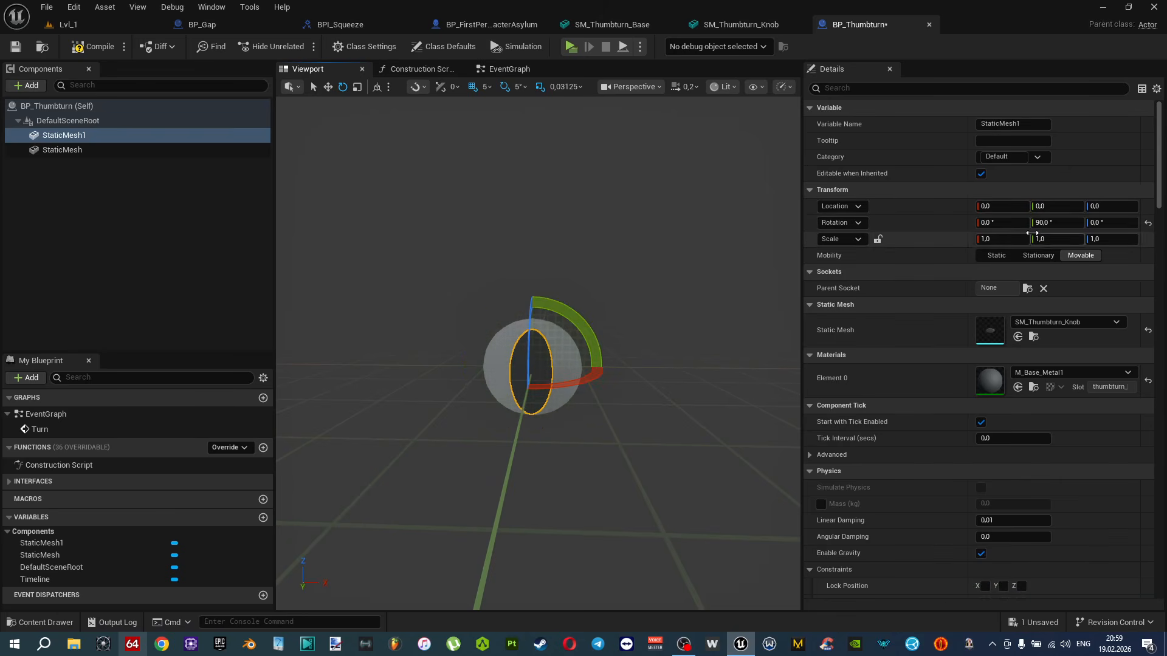
Set the Y value of the Lerp's A rotation to 90, reposition the Set Relative Rotation node, and compile and save.
left_click(513, 70)
left_click(626, 326)
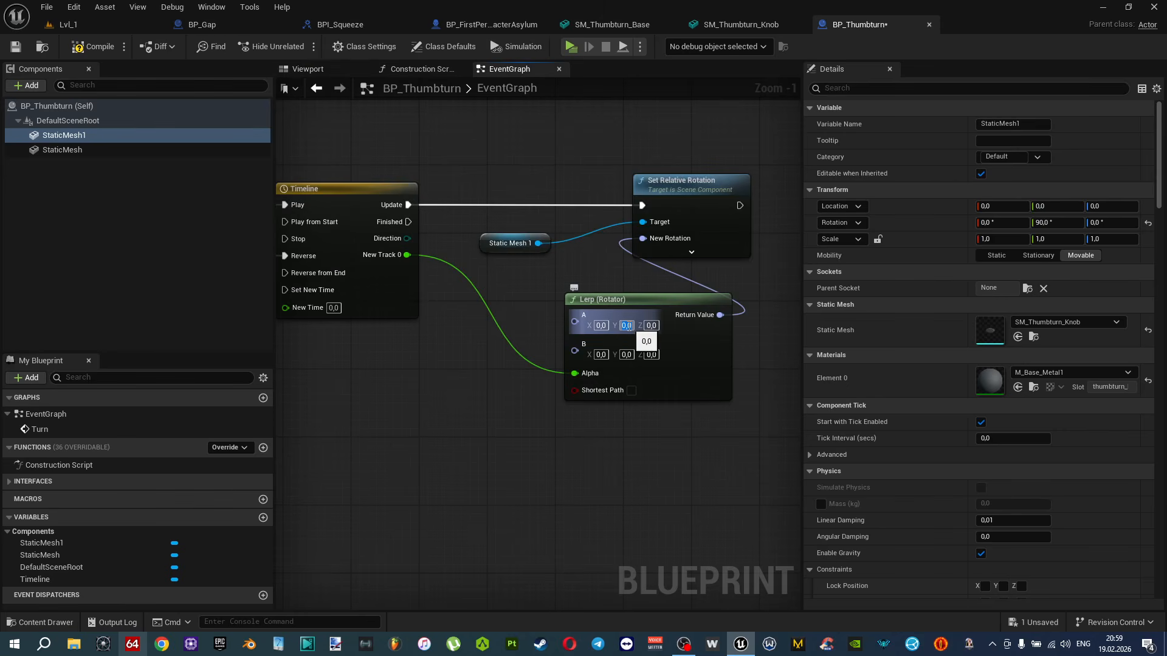
type("90")
key("Return")
right_click_drag(604, 280, 567, 291)
left_click_drag(648, 186, 756, 183)
left_click(92, 46)
key("ctrl+s")
Insert a Sequence node between the Turn event and the Flip Flop, and compile and save the blueprint.
right_click_drag(497, 264, 658, 299)
right_click_drag(435, 345, 350, 252)
left_click(345, 247)
left_click_drag(345, 247, 435, 260)
type("seq")
left_click(451, 337)
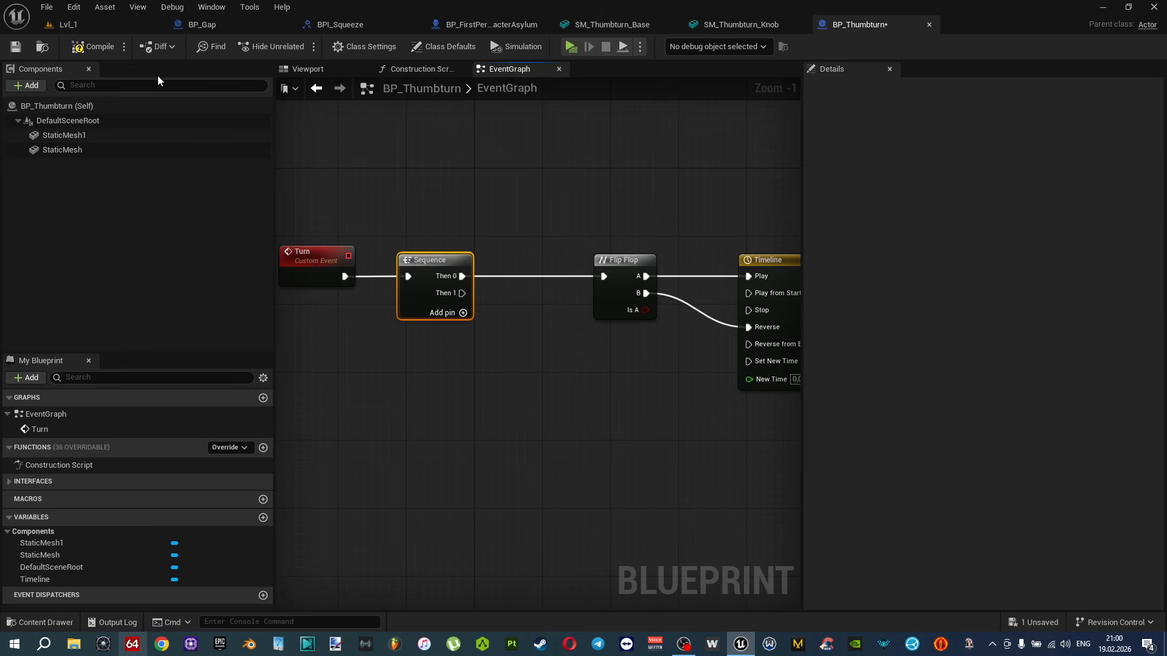
left_click(96, 49)
Add an ACBP Trigger component to BP_Thumbturn, keeping its default name.
left_click(28, 86)
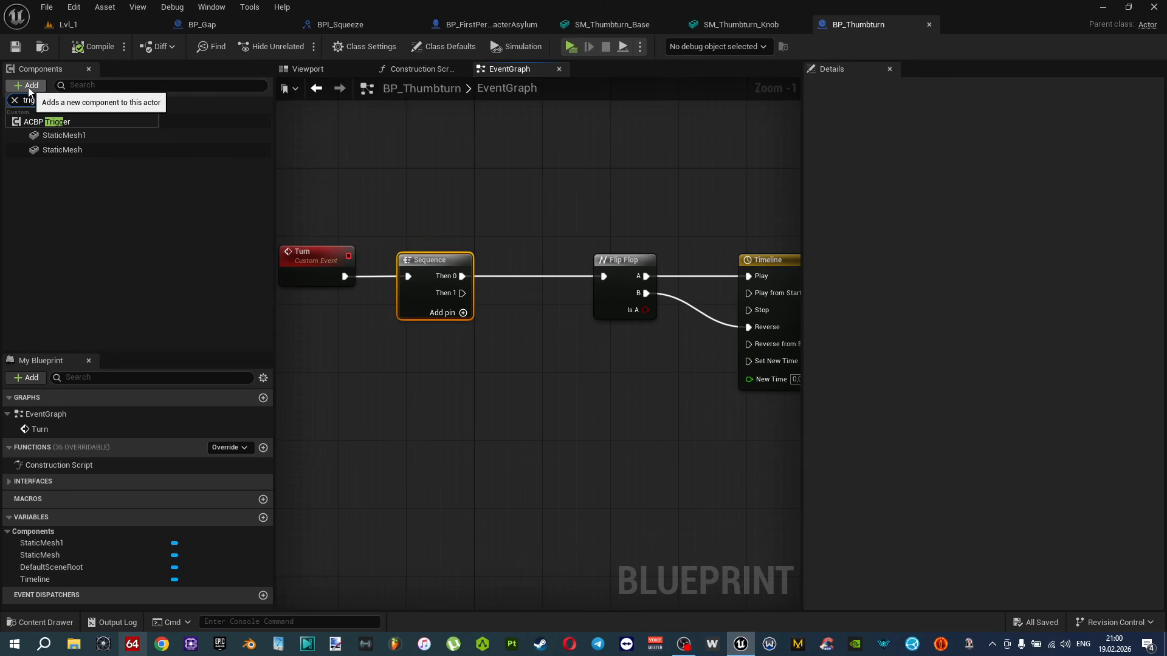
left_click(60, 122)
left_click(392, 369)
Place an ACBP_Trigger reference in the event graph below the Sequence node and search its available actions for "starttr".
right_click_drag(392, 370, 348, 316)
scroll(348, 316, "up", 1)
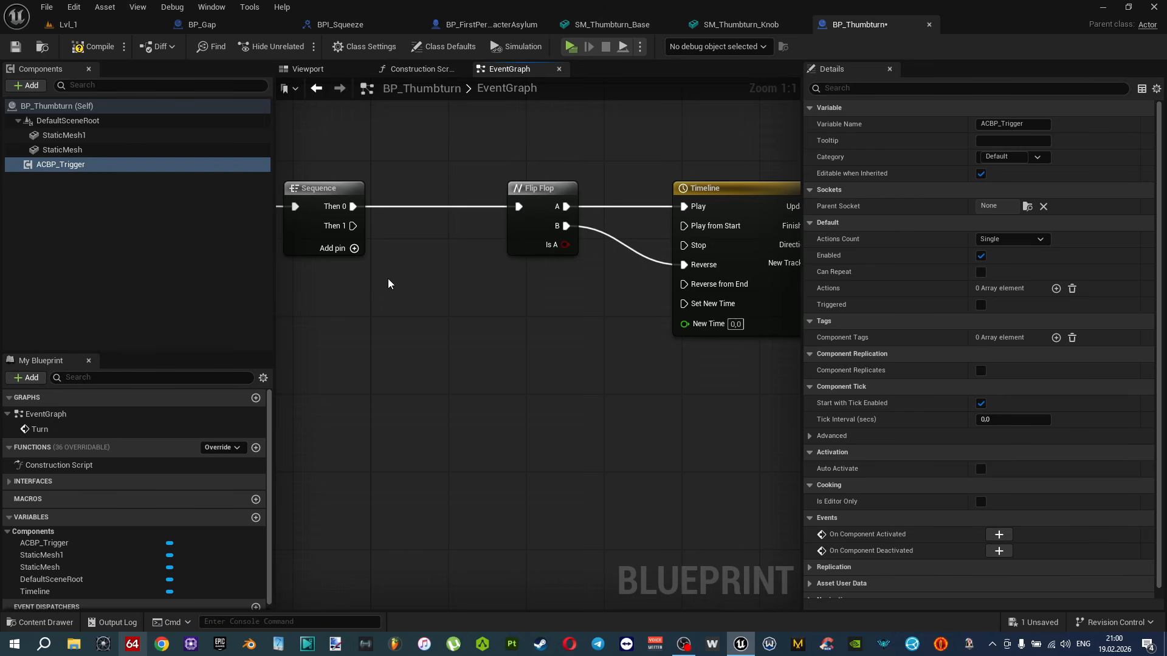
right_click_drag(399, 299, 425, 281)
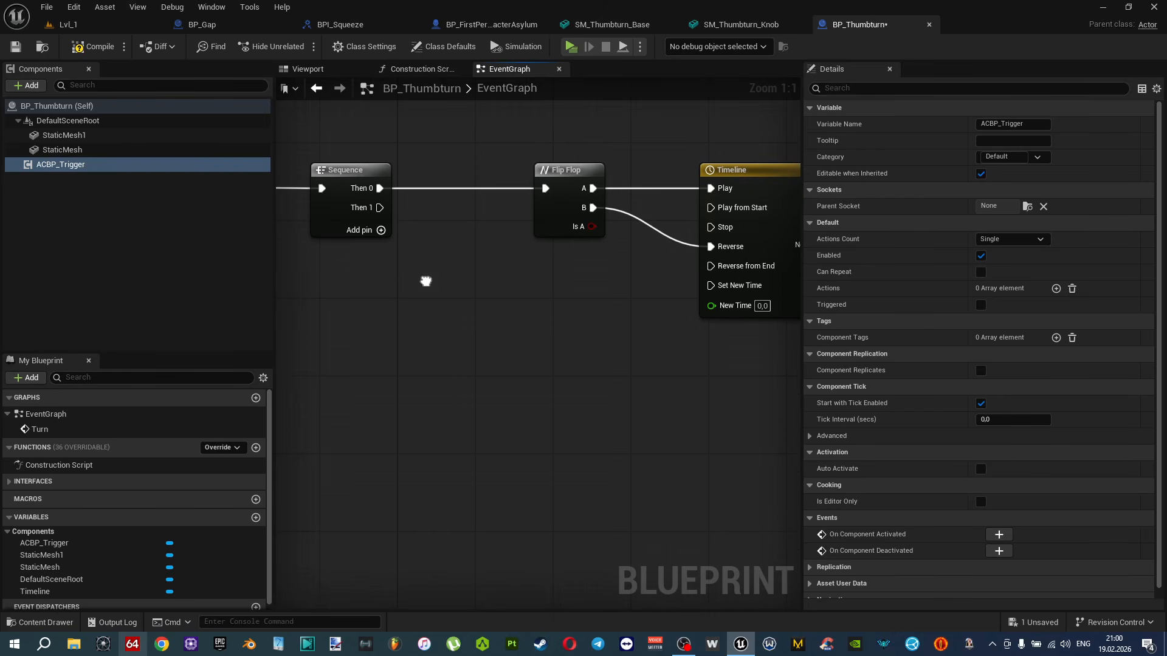
left_click_drag(91, 165, 495, 419)
type("sta")
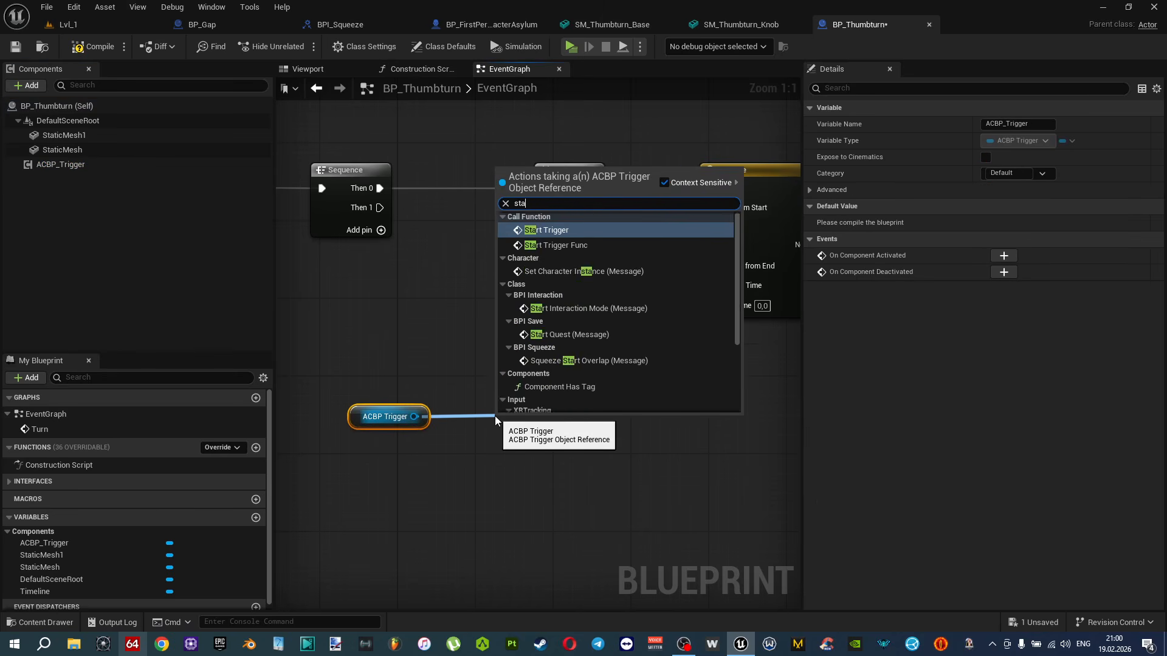
type("rttr")
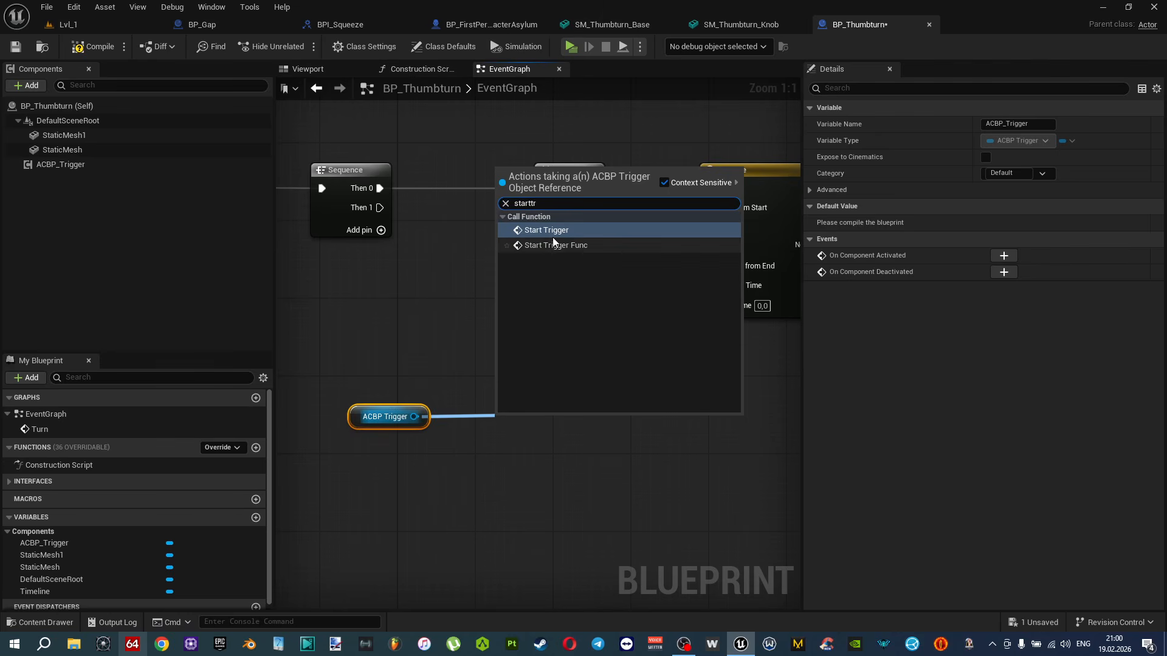
left_click(442, 305)
Open the ACBP_Trigger blueprint from the Triggers folder under Content/Blueprints.
key("ctrl+space")
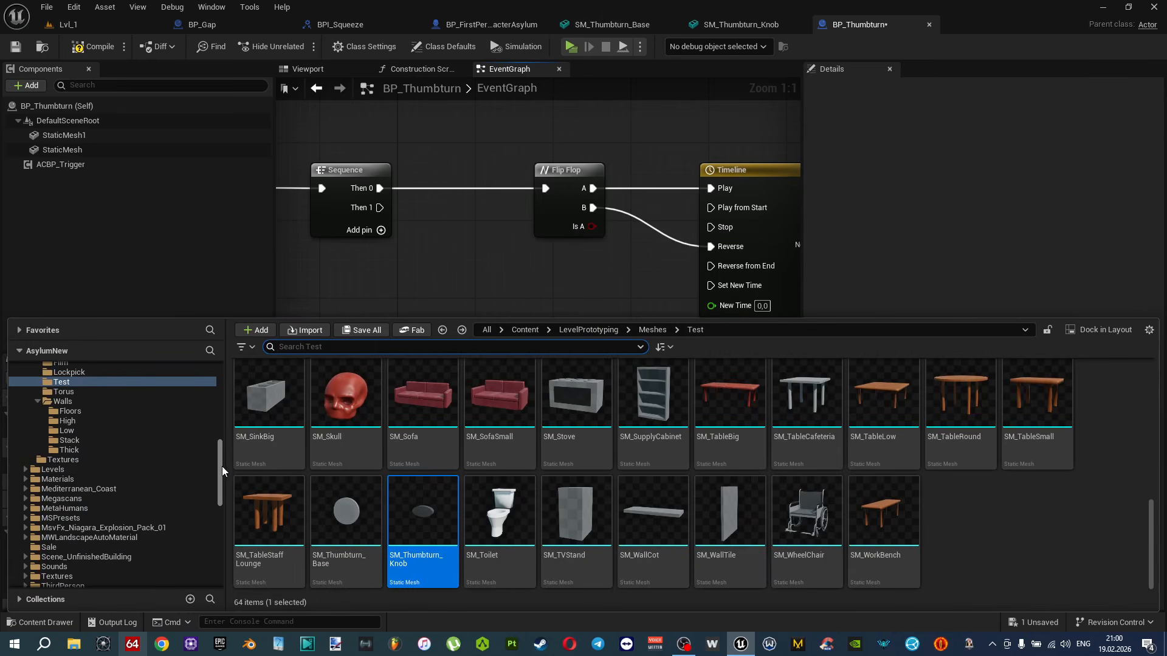
left_click_drag(219, 466, 210, 381)
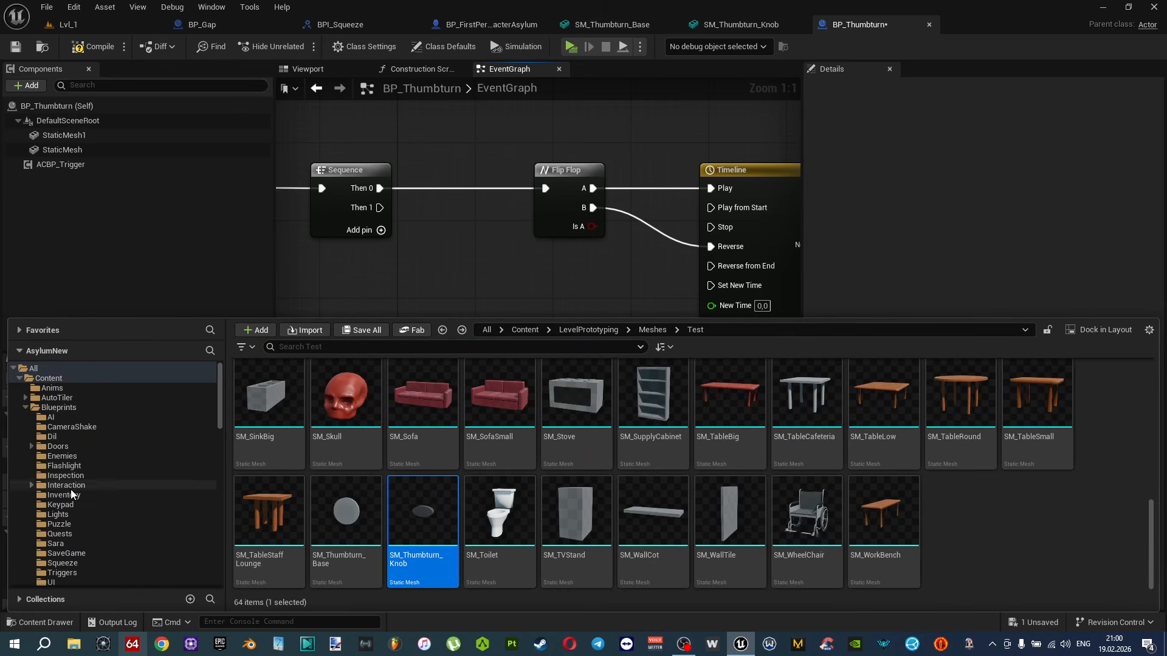
left_click(62, 572)
left_click(269, 401)
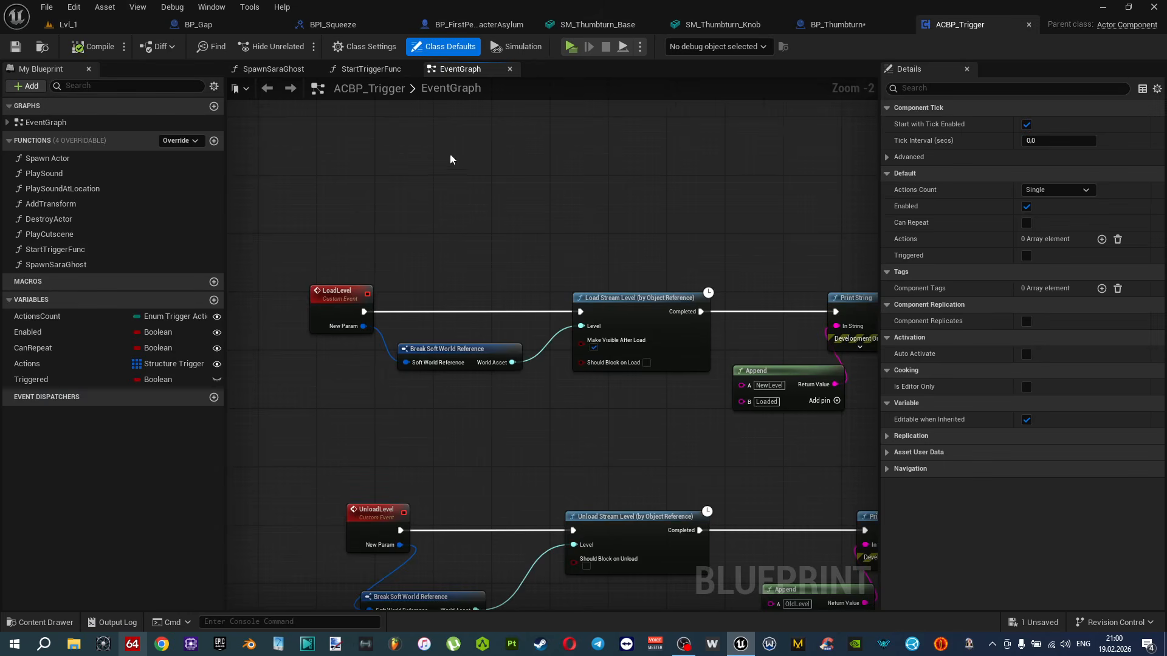
Examine the StartTriggerFunc function and the StartTrigger event logic in ACBP_Trigger, including its inputs and the switch branches.
left_click(364, 69)
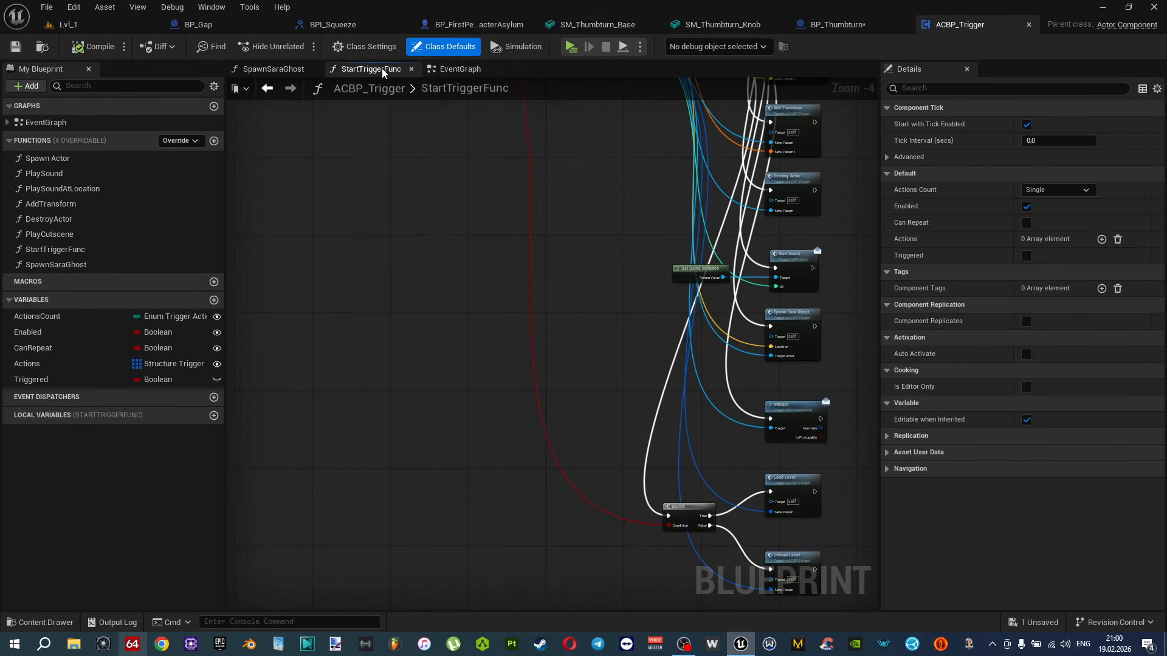
right_click_drag(380, 211, 463, 459)
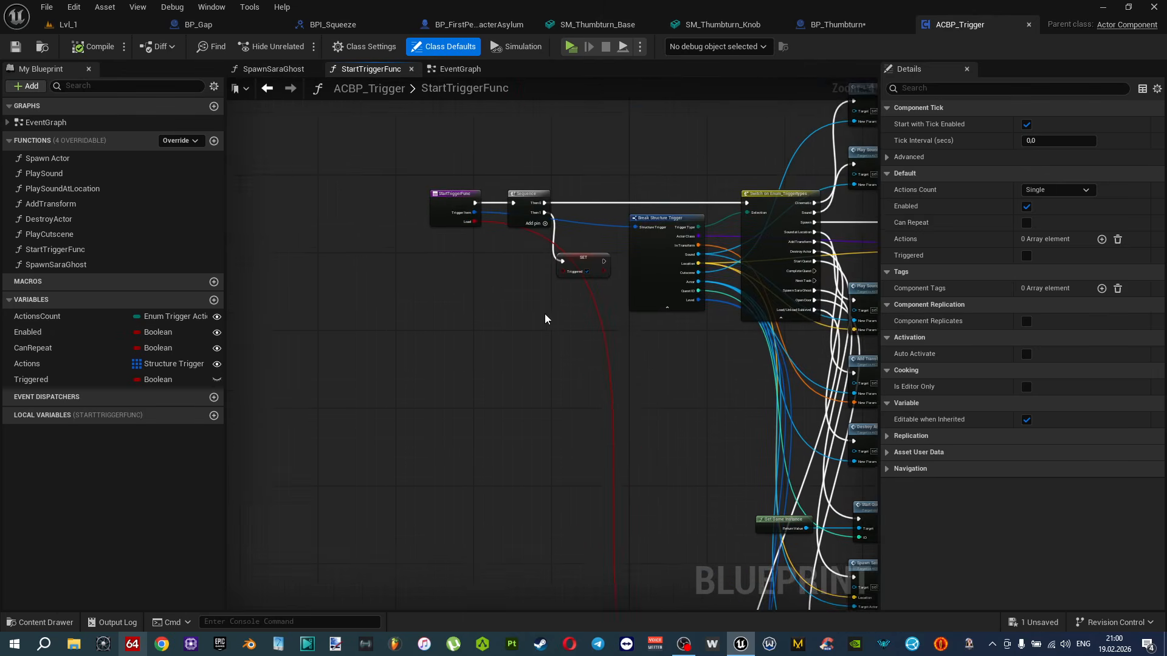
right_click_drag(549, 310, 408, 425)
scroll(408, 424, "up", 3)
right_click_drag(326, 186, 391, 229)
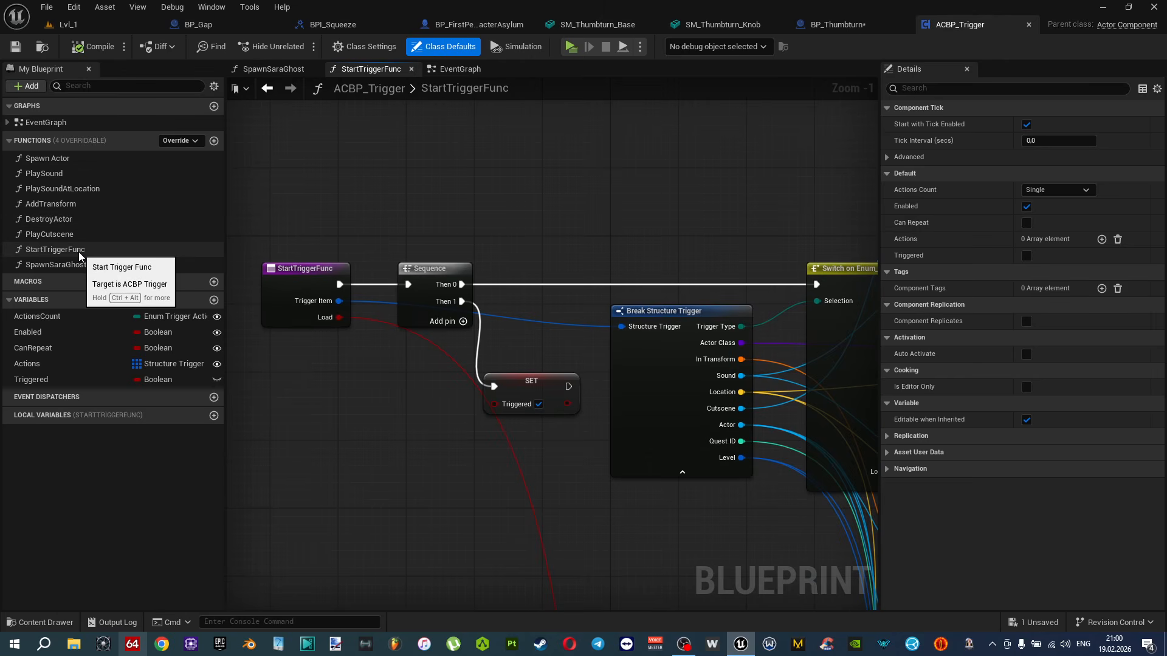
left_click(460, 70)
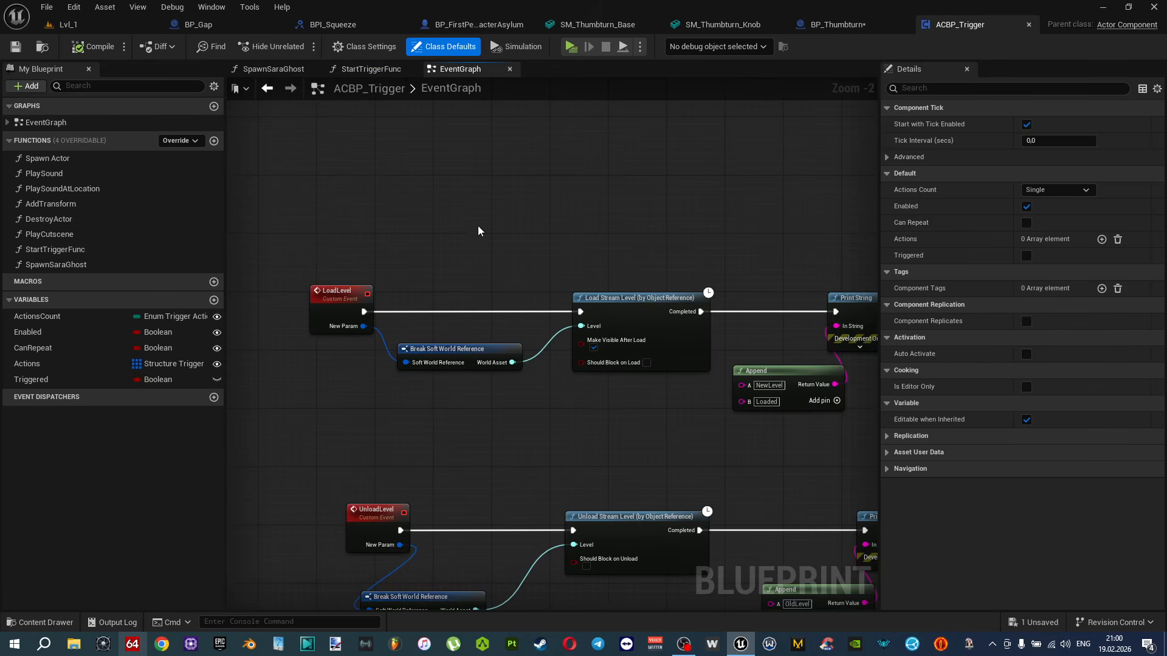
scroll(480, 365, "down", 4)
scroll(492, 382, "up", 5)
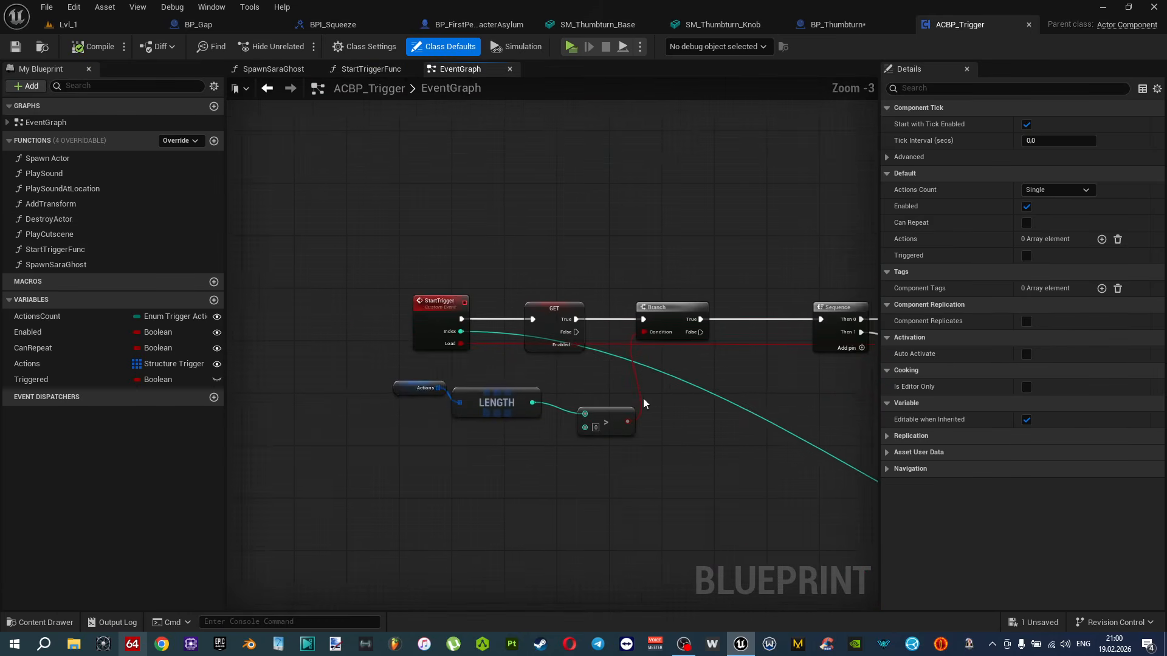
right_click_drag(671, 402, 565, 385)
scroll(518, 288, "down", 3)
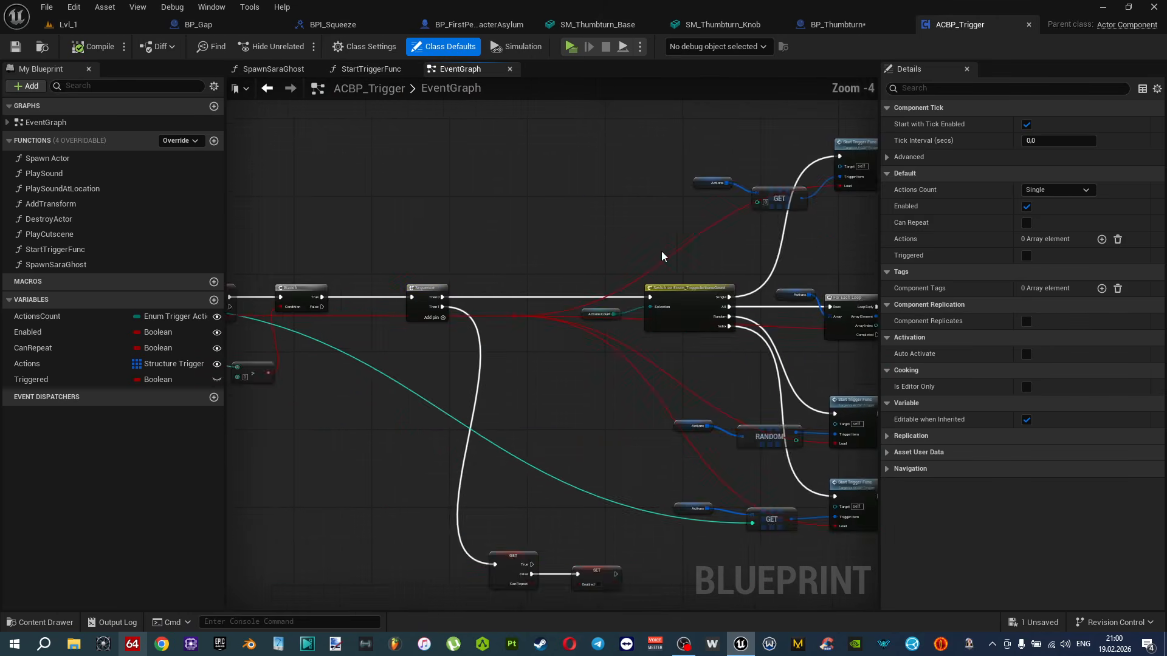
In BP_Thumbturn's event graph, add a Start Trigger call from the ACBP Trigger reference.
scroll(518, 288, "up", 3)
scroll(519, 288, "down", 2)
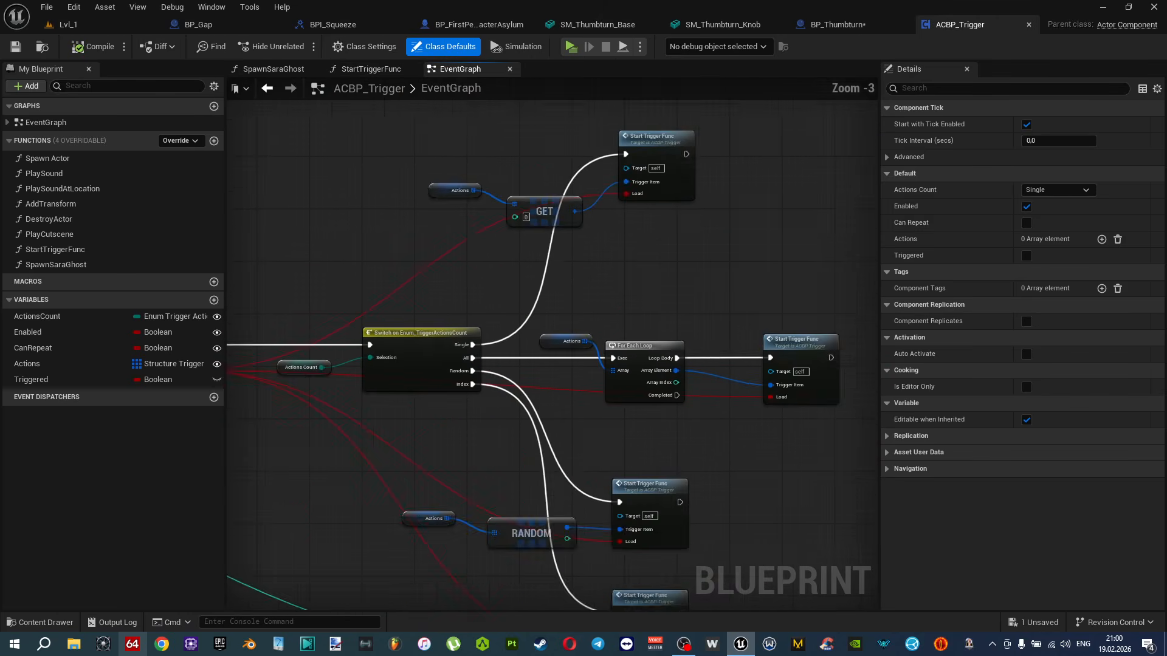
right_click_drag(519, 288, 747, 353)
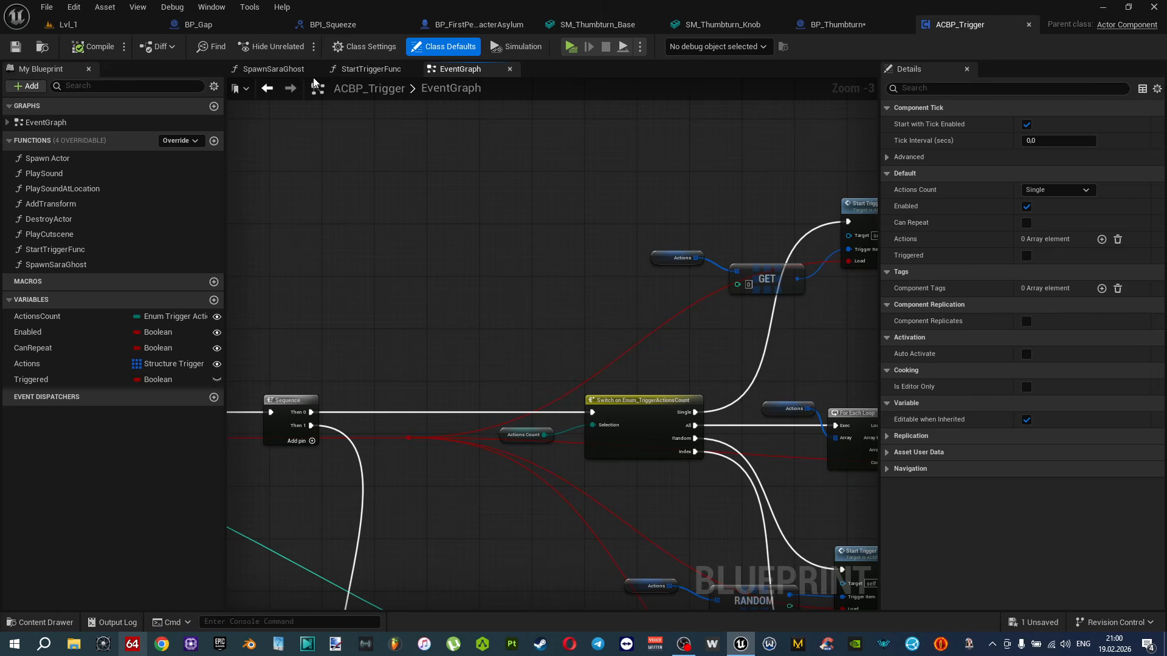
left_click(853, 27)
right_click_drag(608, 238, 693, 201)
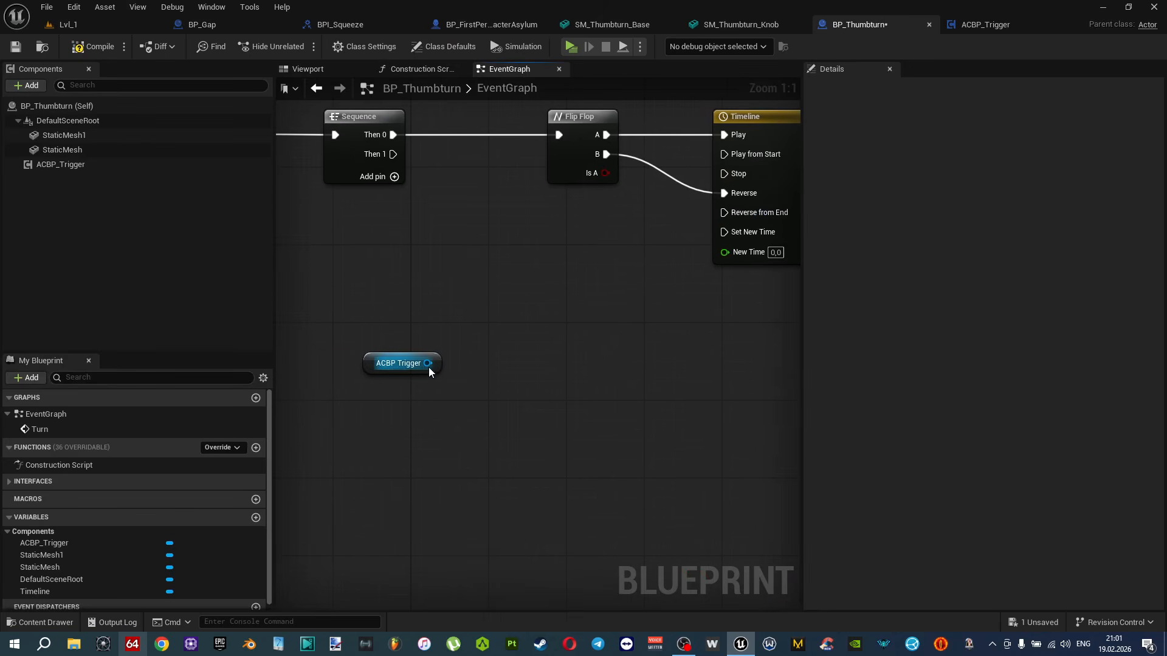
left_click_drag(429, 367, 476, 375)
type("startt")
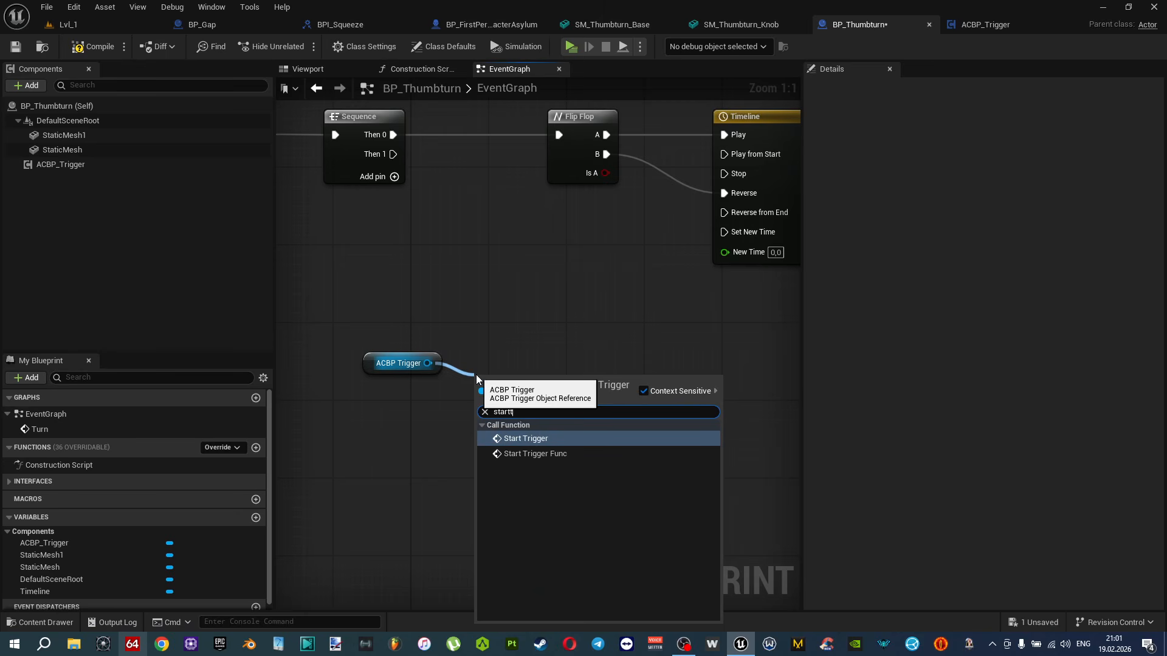
left_click(527, 438)
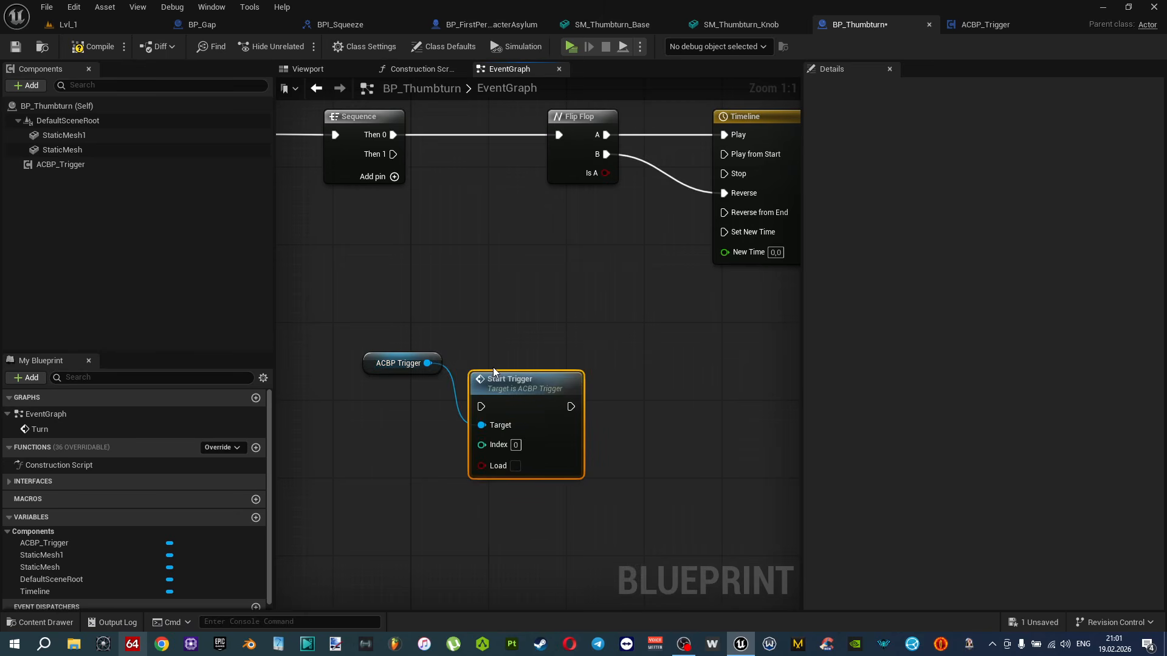
Connect the Sequence node's Then 1 output to the Start Trigger node, and compile and save the blueprint.
right_click_drag(405, 215, 454, 249)
left_click_drag(443, 188, 600, 387)
key("F7")
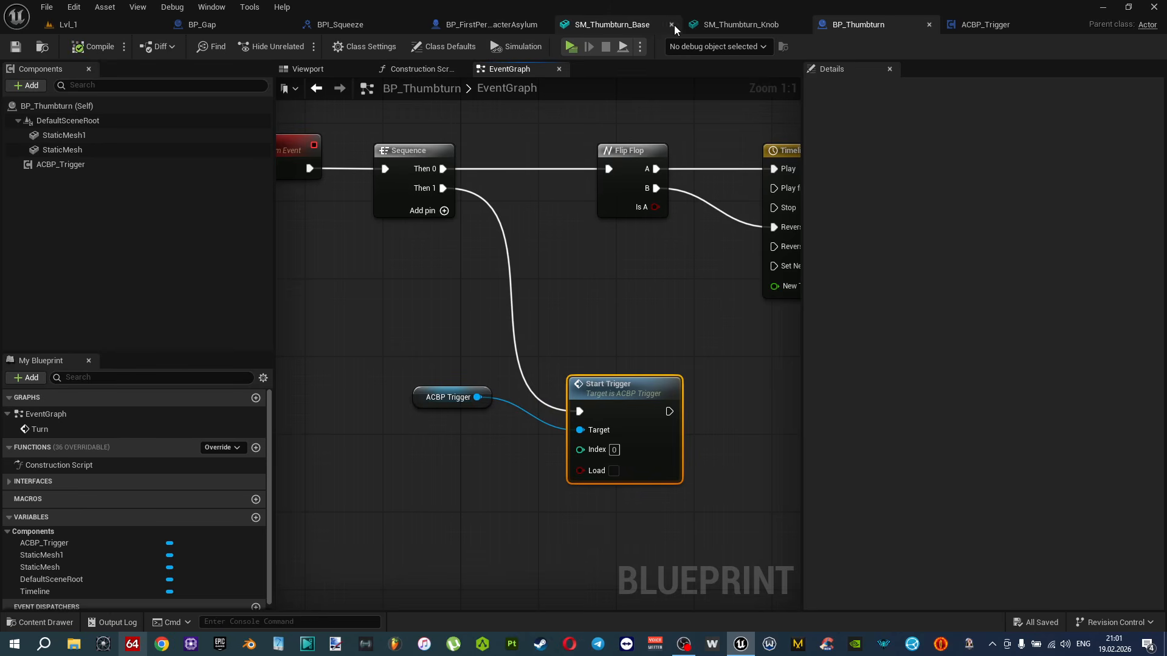
Close the SM_Thumbturn_Base and SM_Thumbturn_Knob editors, and reopen SM_Thumbturn_Knob from the Meshes Test folder for a close view.
left_click(672, 24)
left_click(672, 24)
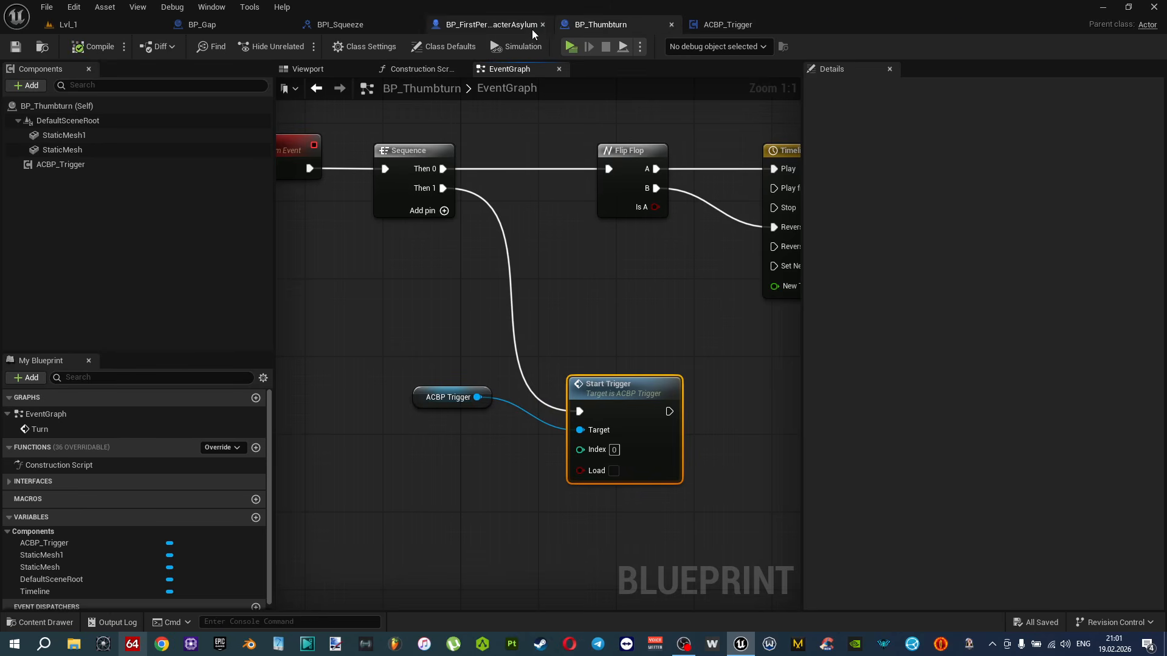
key("ctrl+space")
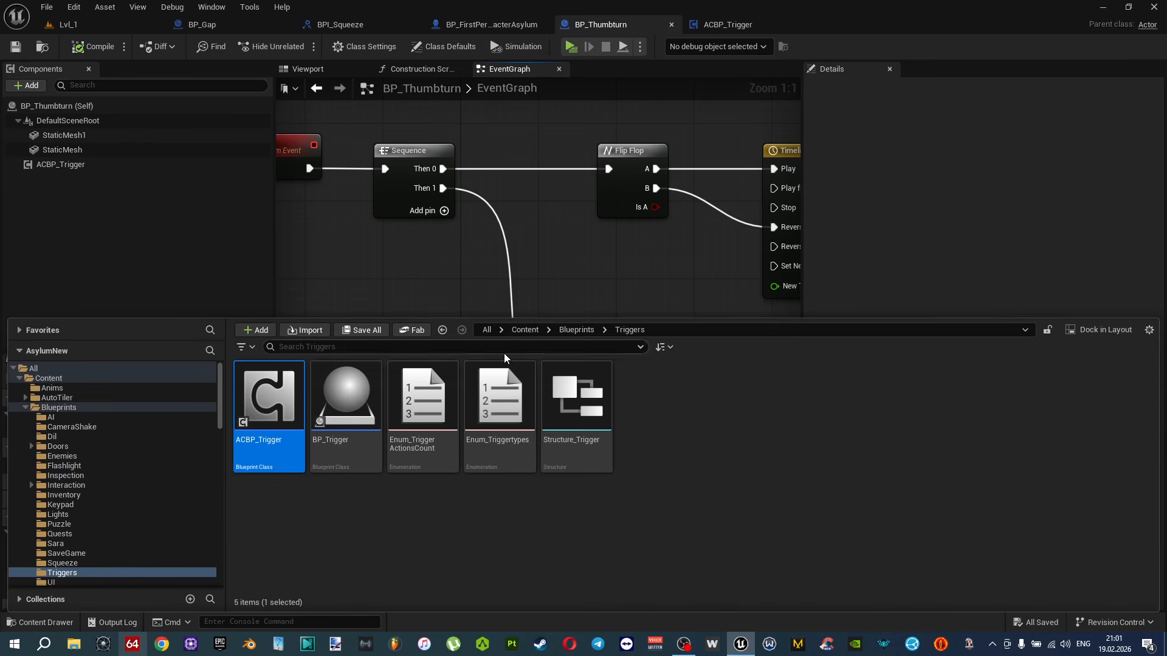
key("alt+Left")
scroll(679, 535, "down", 2)
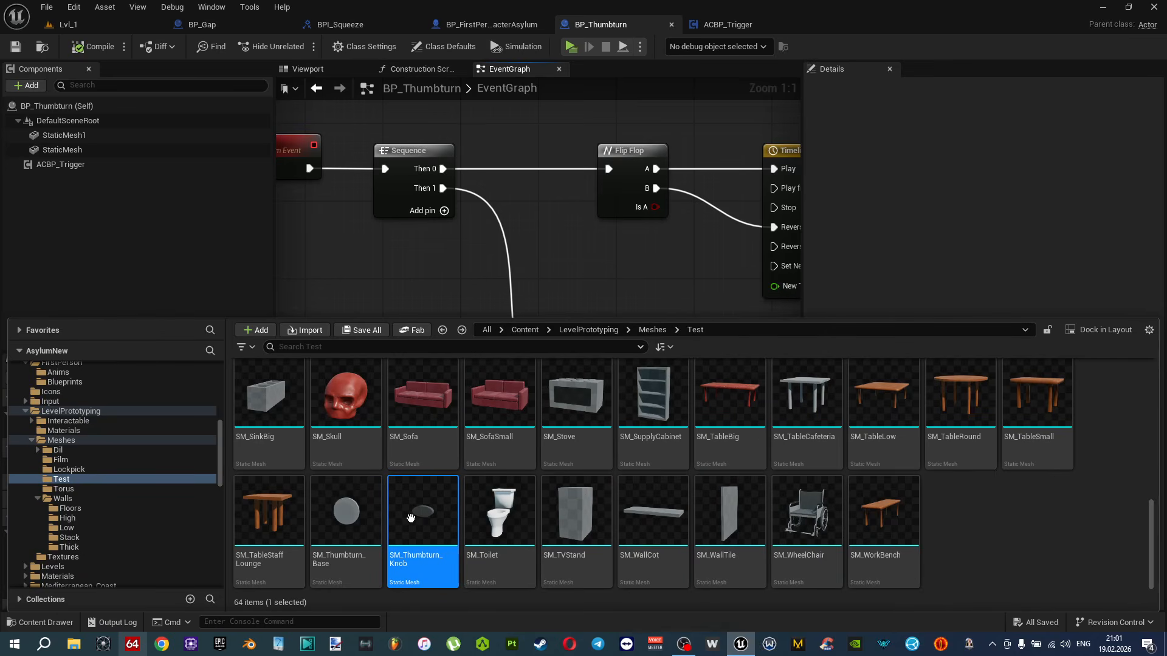
key("Return")
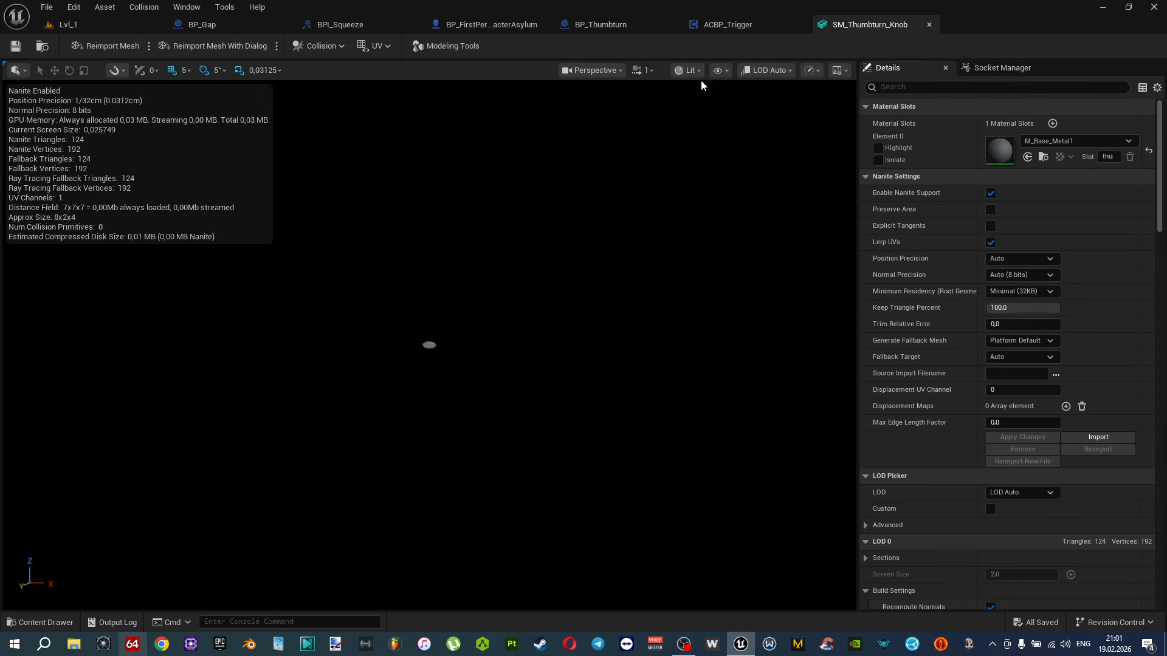
left_click(713, 70)
left_click(757, 300)
scroll(429, 346, "down", 3)
key("w")
right_click_drag(429, 345, 472, 332)
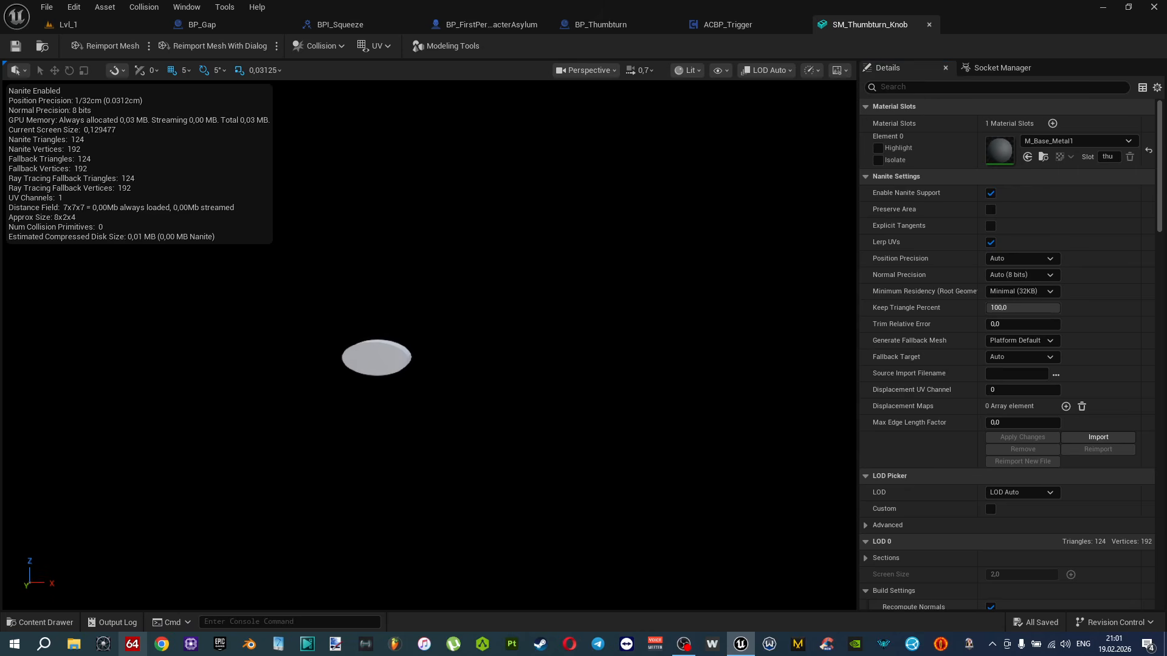
left_click(319, 46)
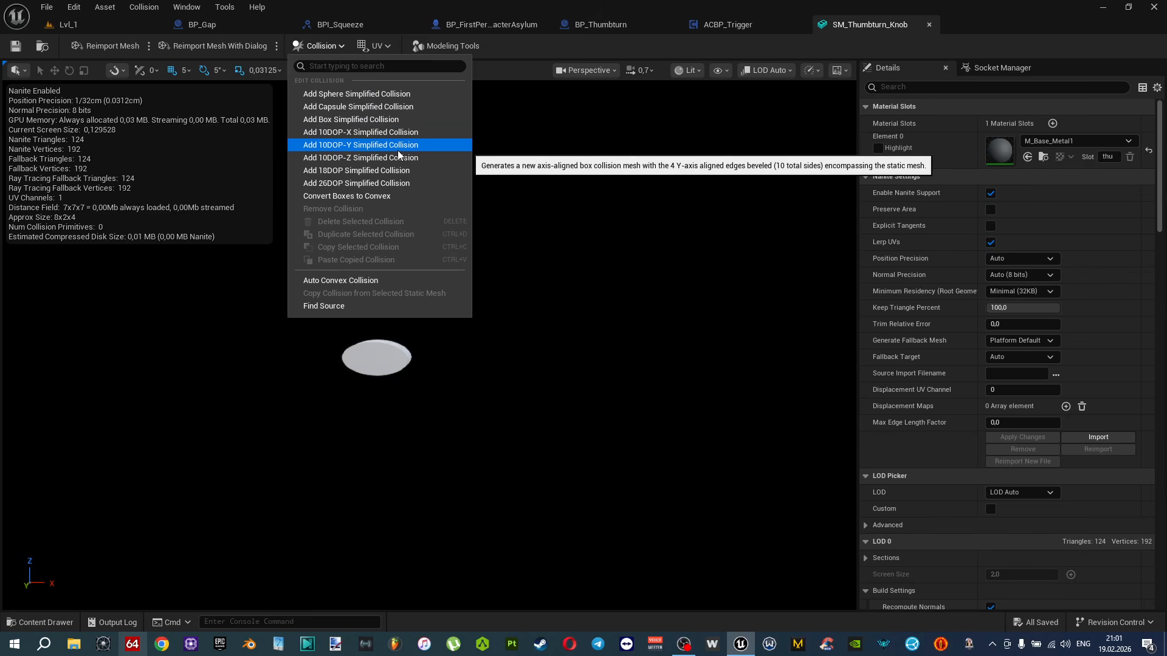
left_click(377, 95)
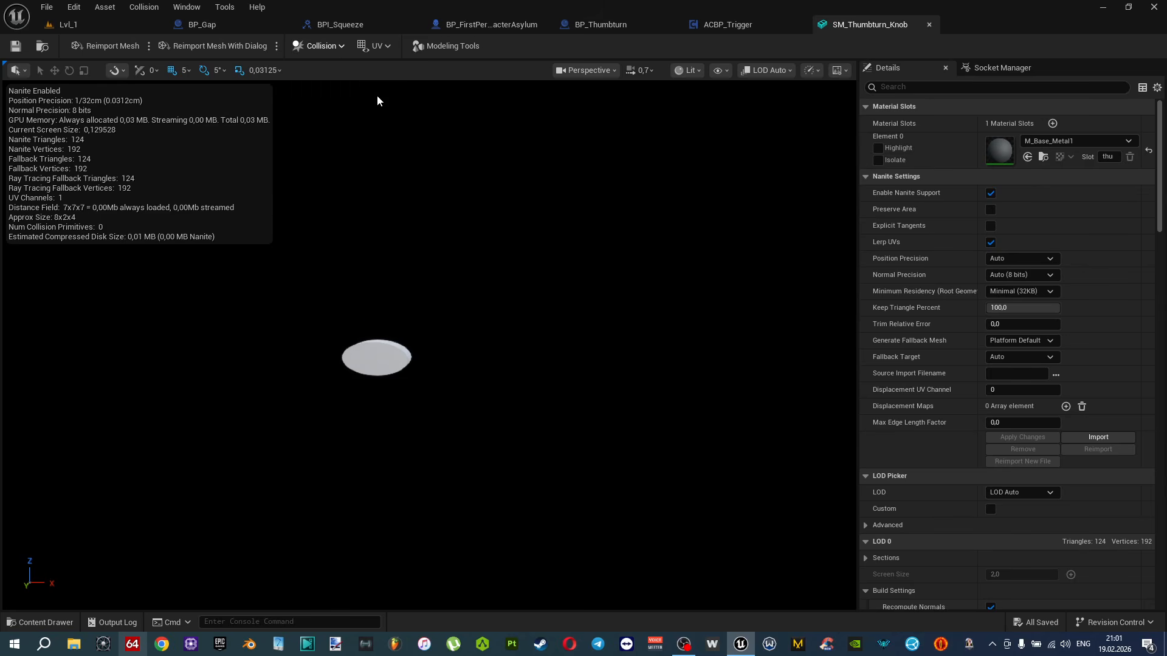
right_click_drag(501, 275, 509, 278)
scroll(491, 294, "down", 4)
mouse_move(491, 294)
right_mouse_down()
mouse_move(504, 293)
mouse_move(491, 294)
right_mouse_up()
key("w")
key("e")
key("w")
key("r")
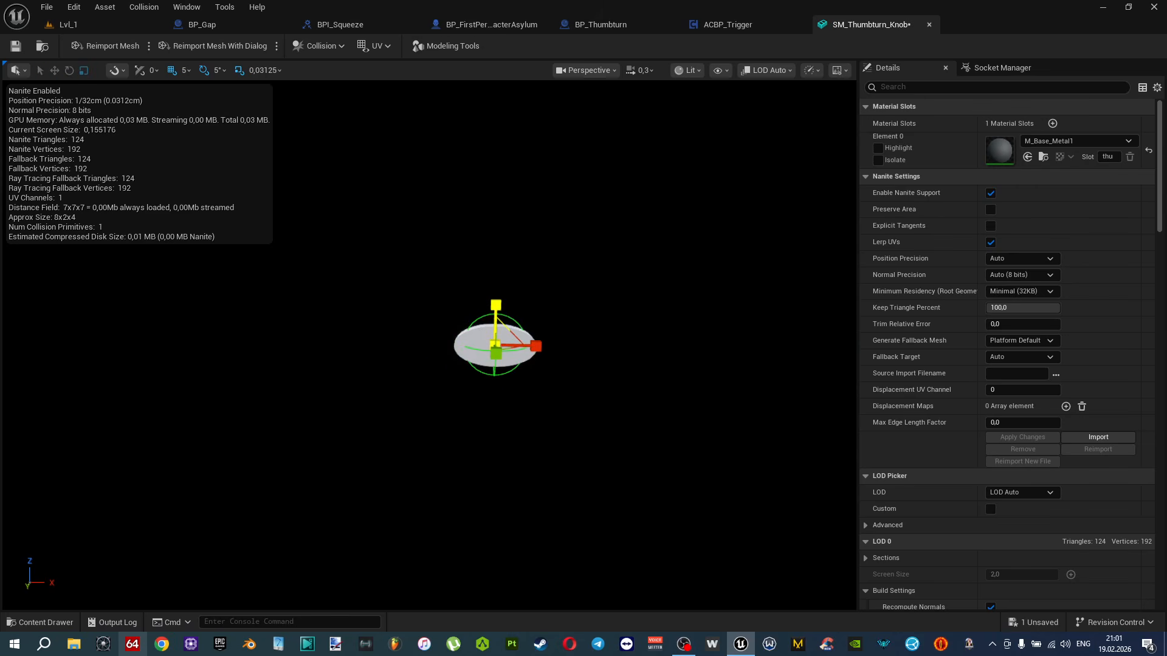
left_click_drag(527, 345, 533, 345)
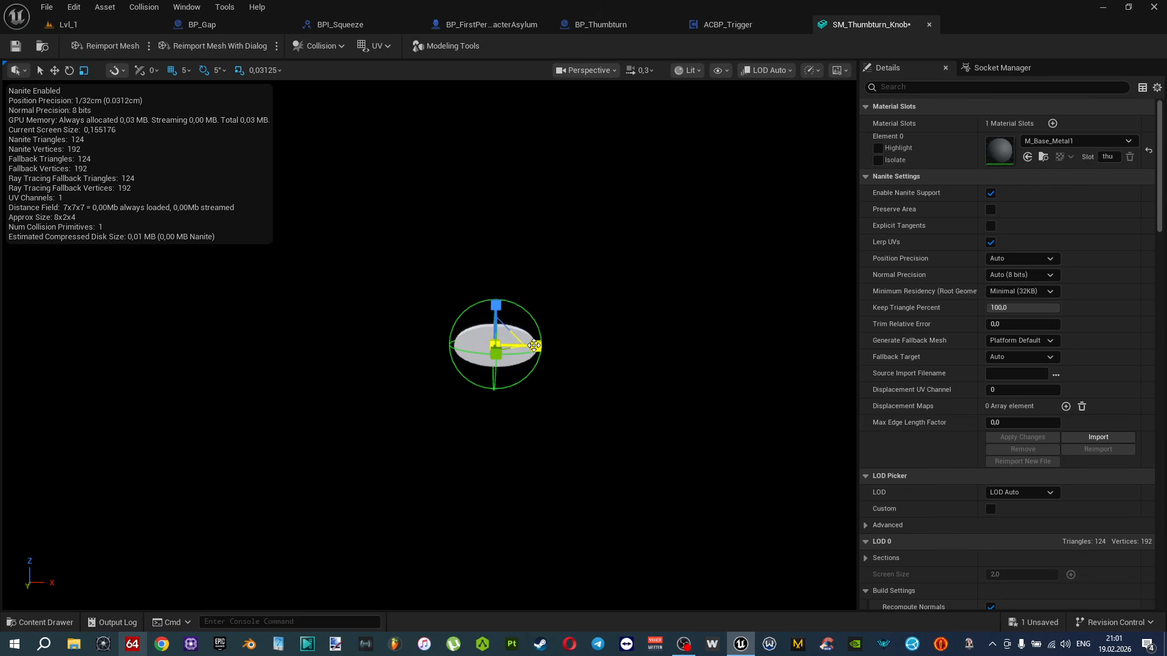
key("Delete")
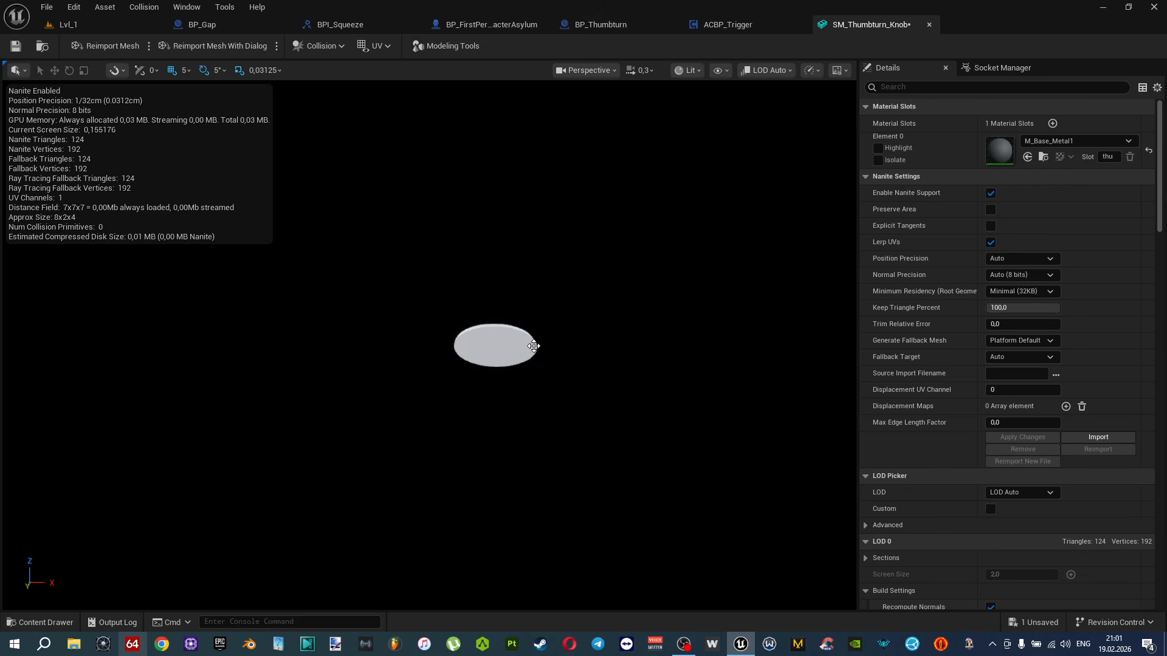
Add a sphere simplified collision to SM_Thumbturn_Knob, save the mesh and close its editor.
left_click(323, 48)
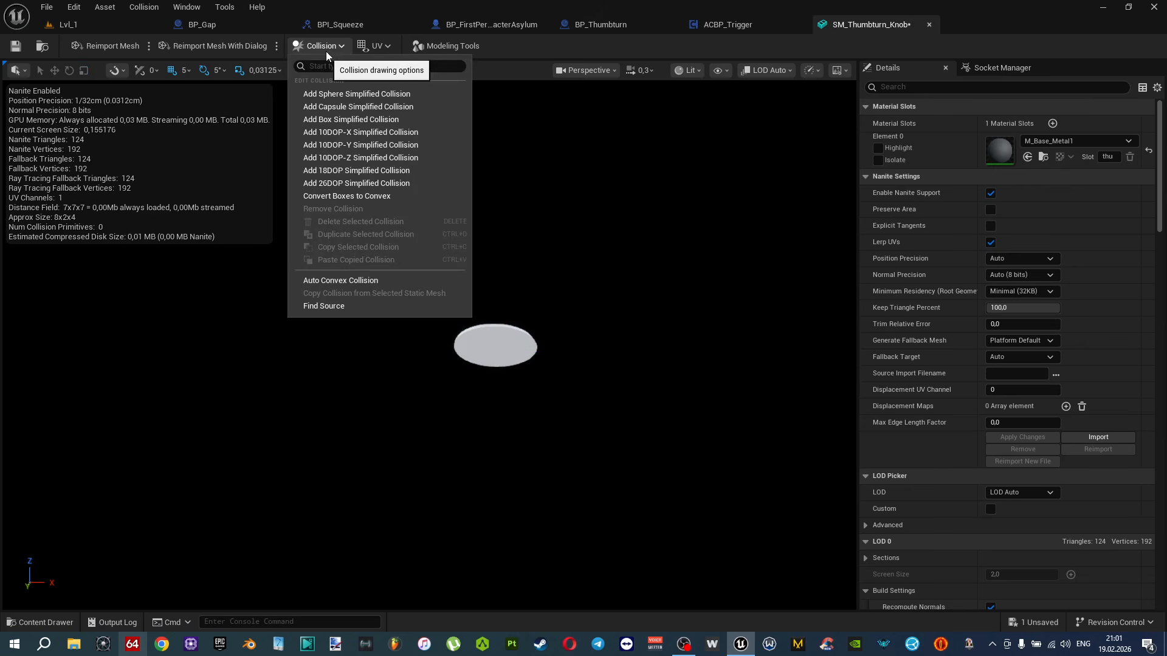
left_click(345, 93)
scroll(517, 329, "up", 2)
left_click_drag(536, 324, 665, 317)
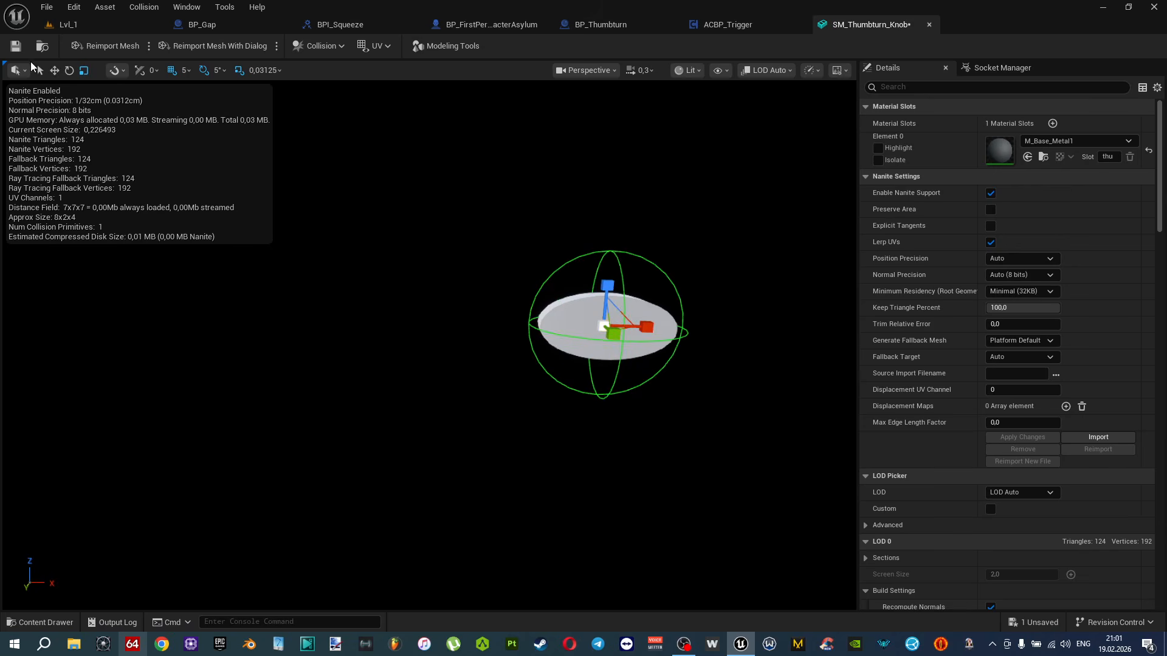
left_click(929, 26)
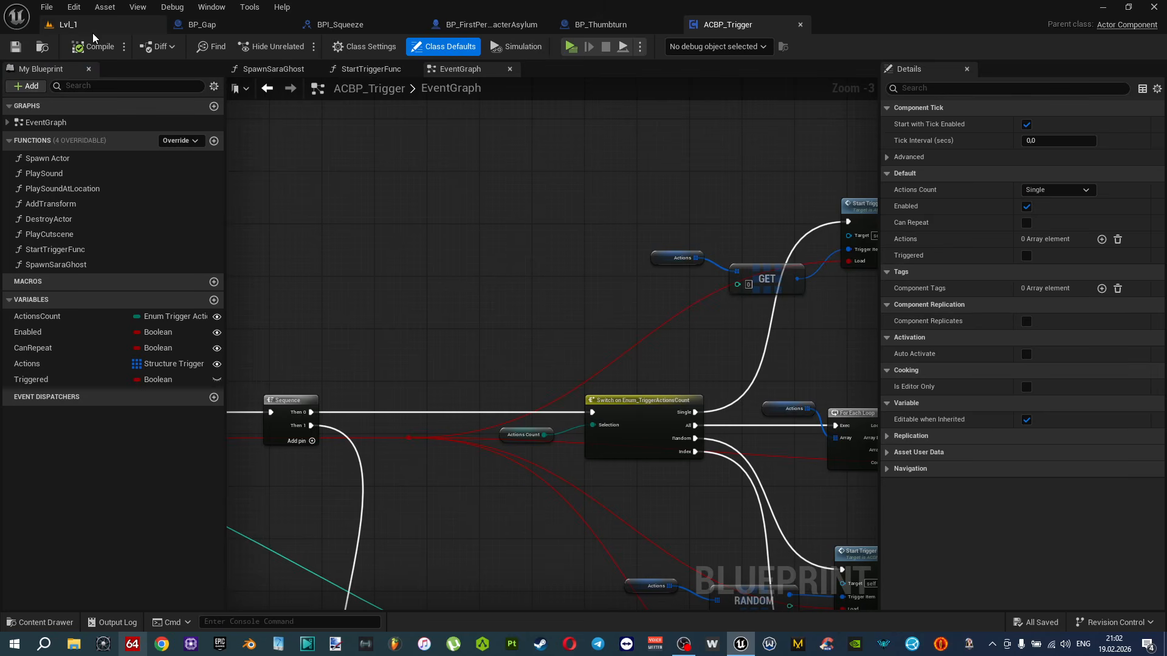
Place BP_Thumbturn from the Blueprints Doors folder on the tiled floor of Lvl_1, in front of the rusty door.
left_click(85, 25)
mouse_move(426, 346)
right_mouse_down()
mouse_move(401, 352)
mouse_move(425, 343)
right_mouse_up()
scroll(413, 349, "down", 3)
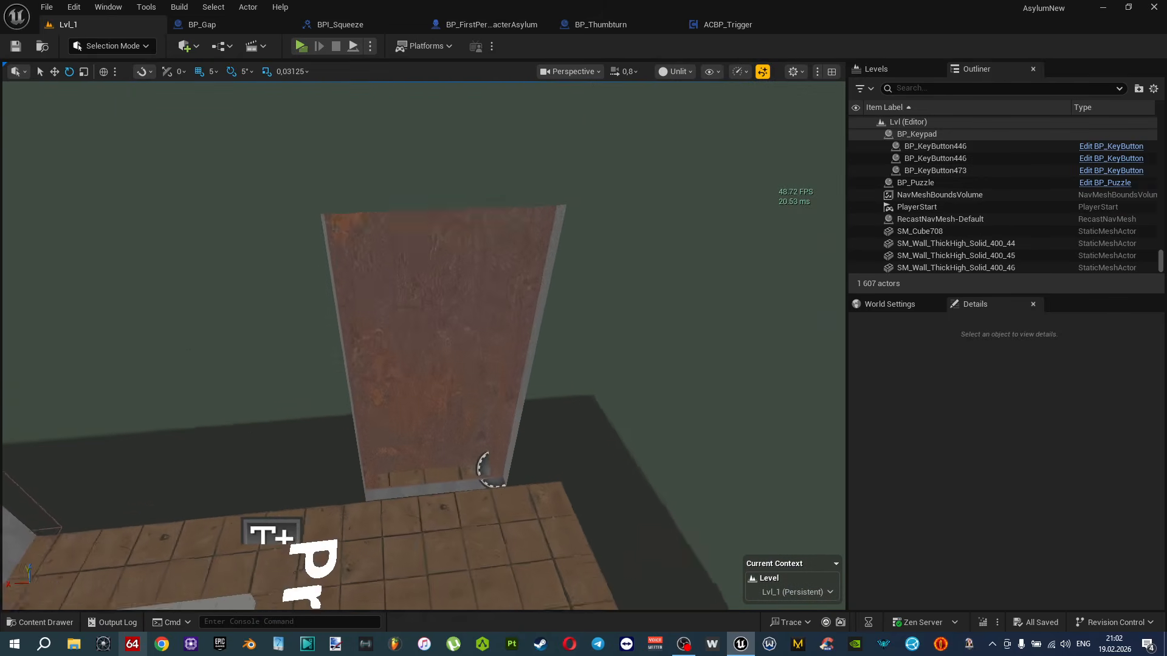
right_click_drag(583, 353, 588, 365)
key("ctrl+space")
key("alt+Left")
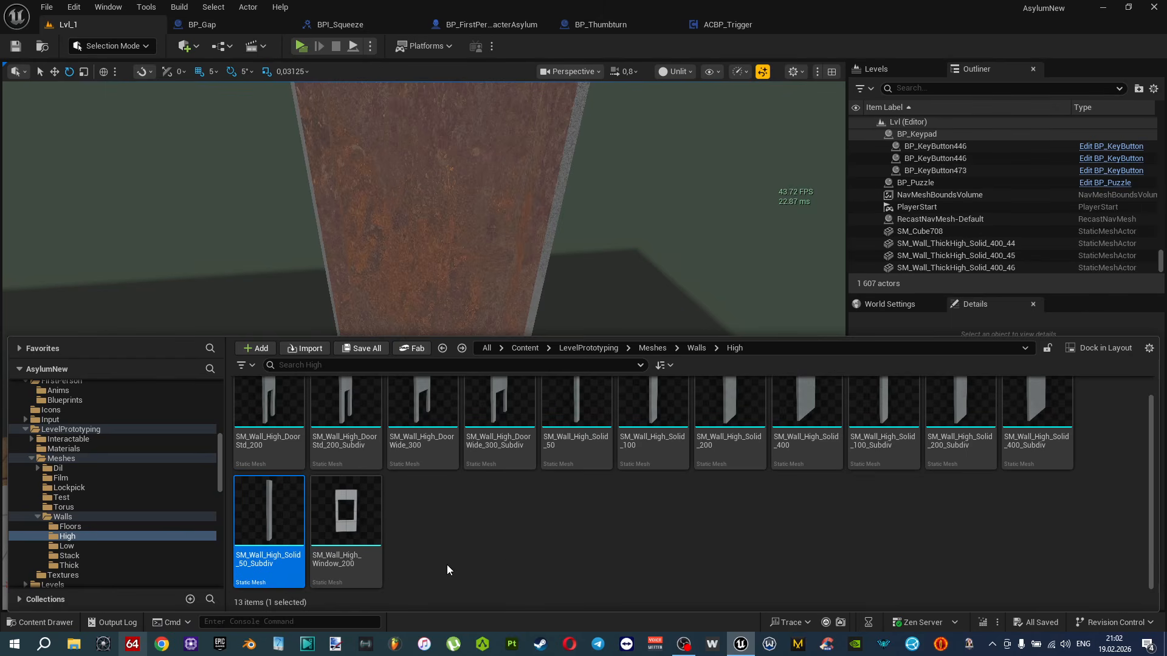
left_click_drag(219, 454, 221, 395)
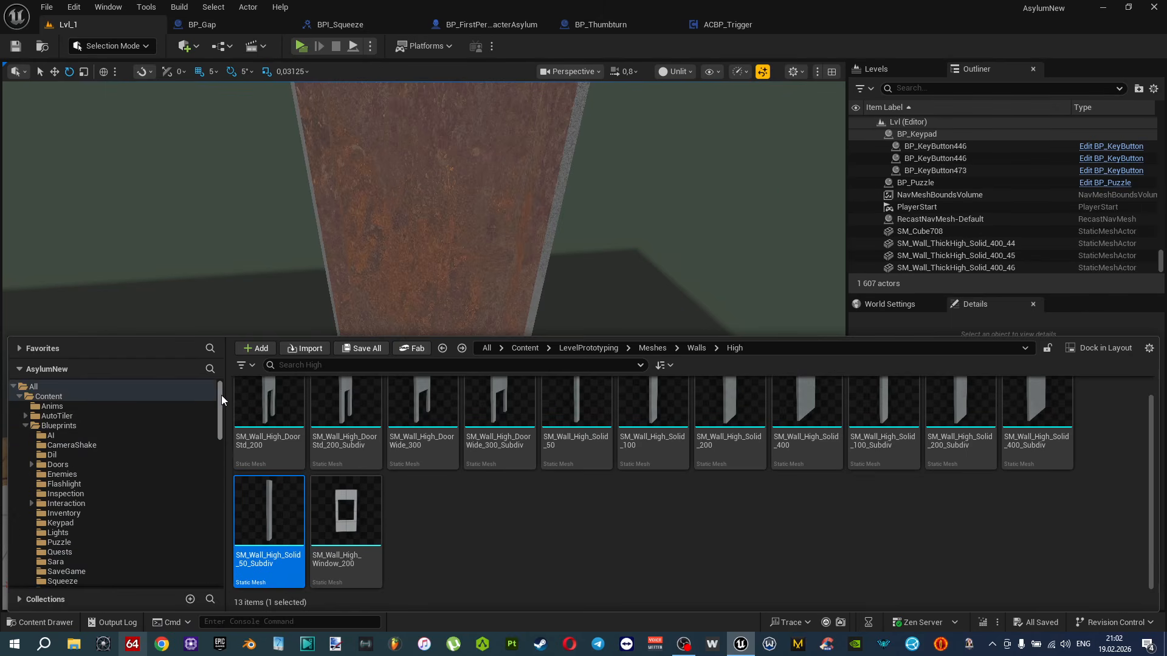
left_click(61, 426)
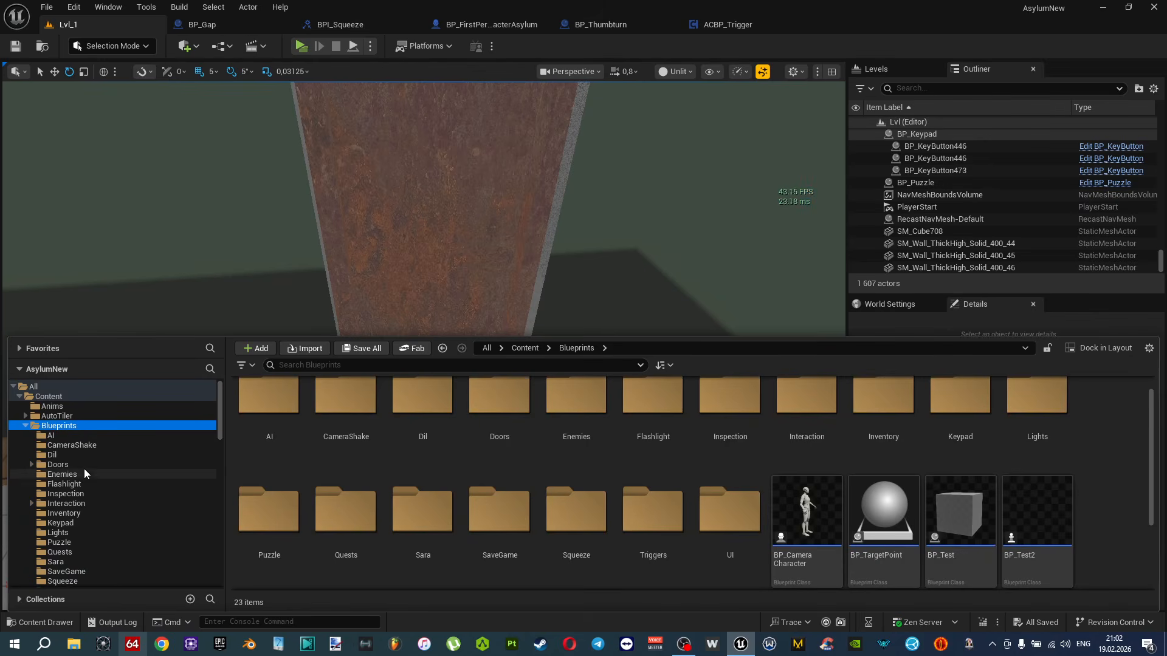
left_click(82, 466)
left_click_drag(884, 420, 472, 419)
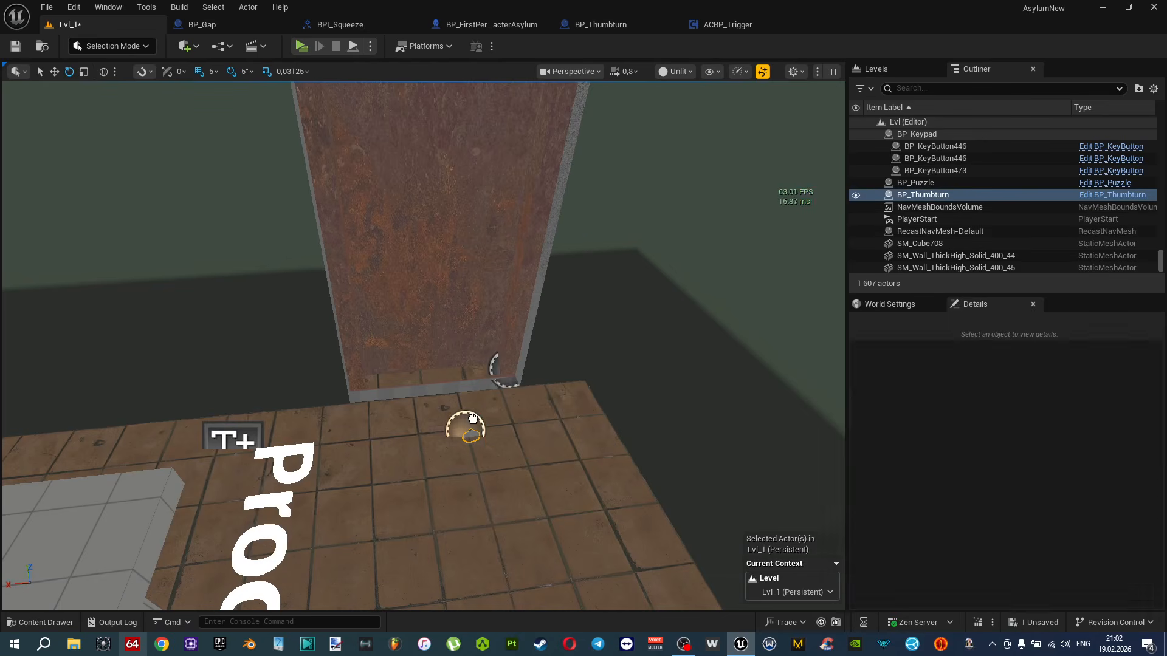
left_click(887, 71)
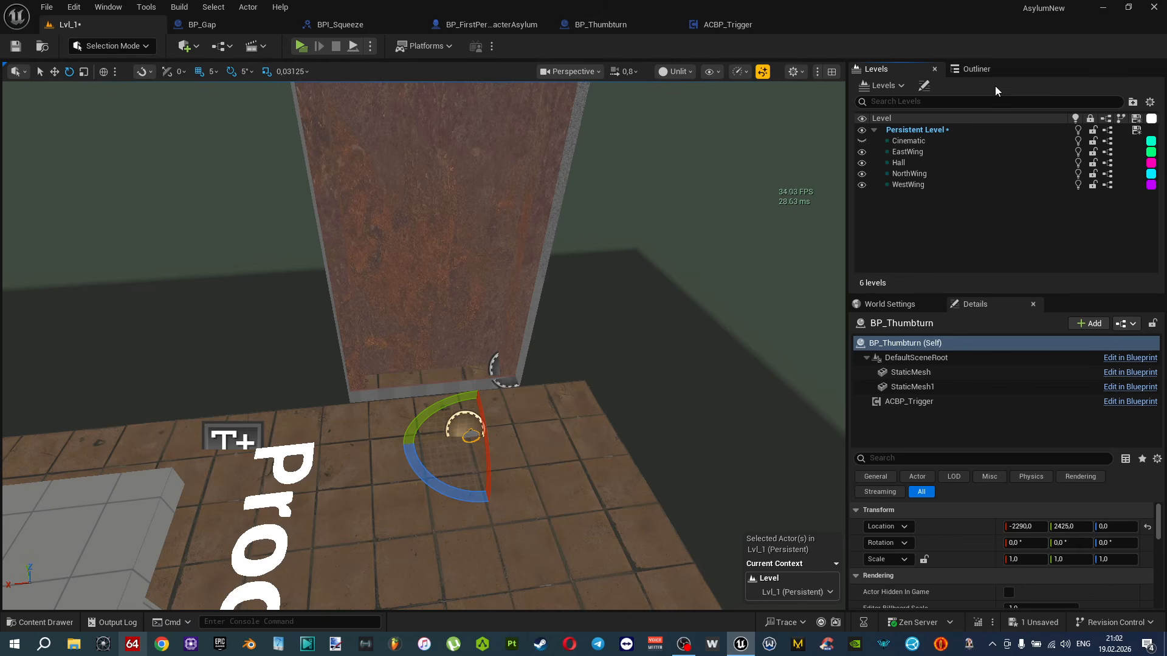
left_click(976, 68)
Raise the placed BP_Thumbturn to a Z location of 110 and rotate it about 180° around Z.
right_click_drag(547, 409, 547, 409)
key("w")
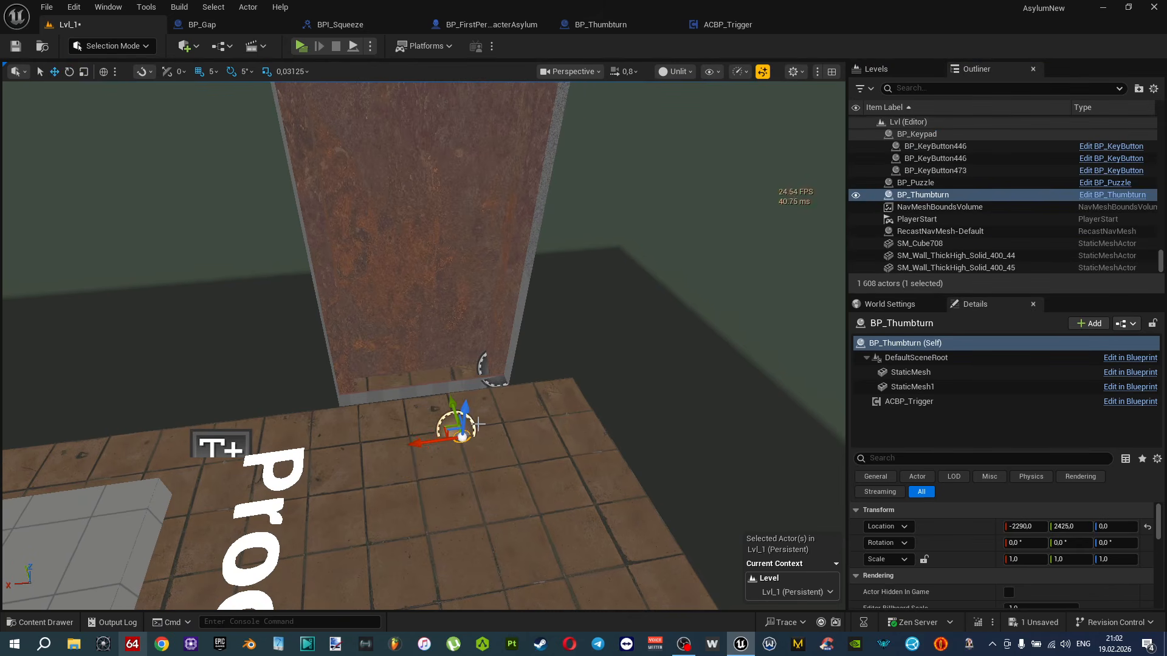
left_click_drag(465, 412, 493, 204)
scroll(498, 443, "down", 2)
right_click_drag(498, 444, 498, 443)
key("e")
left_click_drag(505, 432, 461, 323)
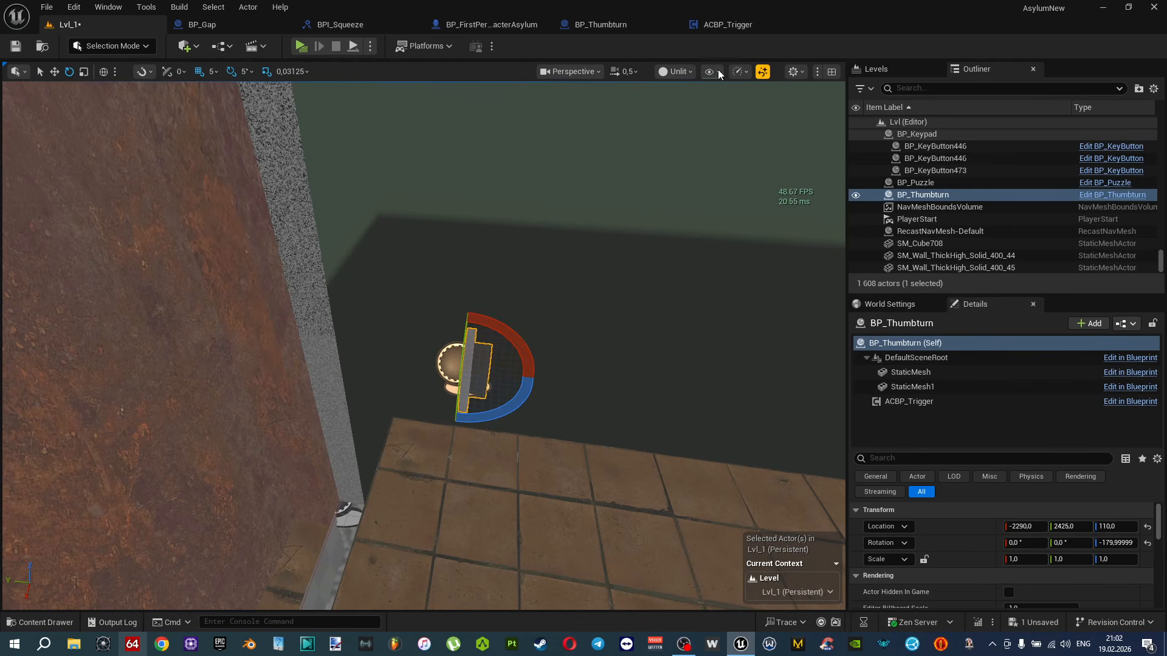
In BP_Thumbturn's viewport, set the Y rotation (pitch) of the StaticMesh1 knob to 0.
left_click(633, 32)
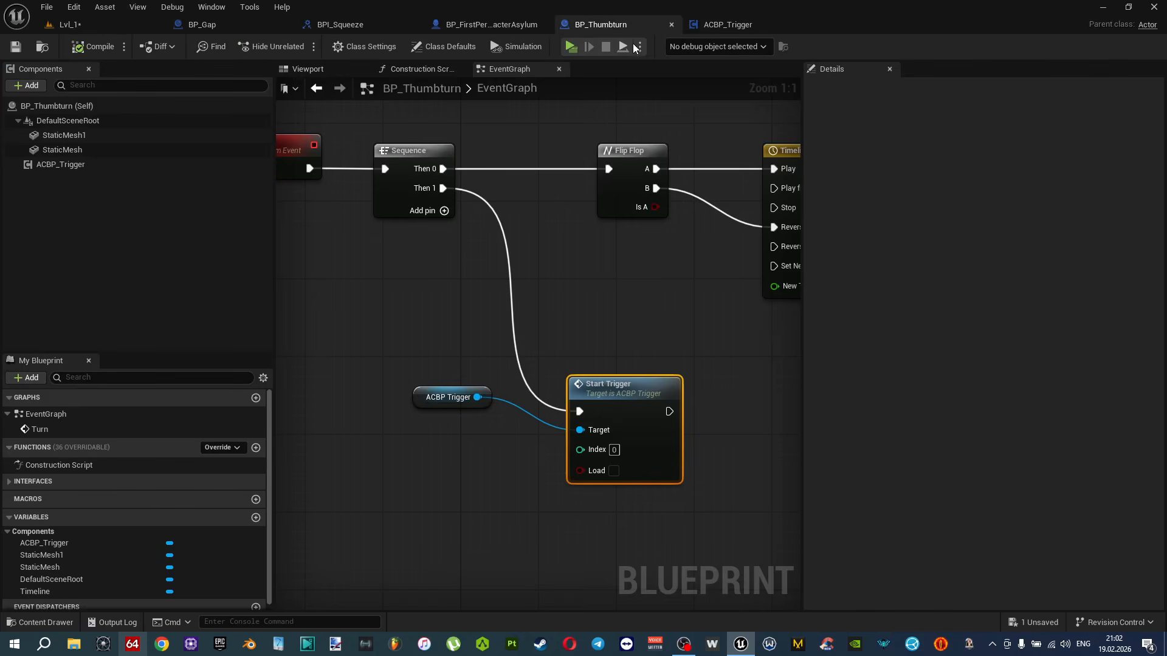
left_click(332, 72)
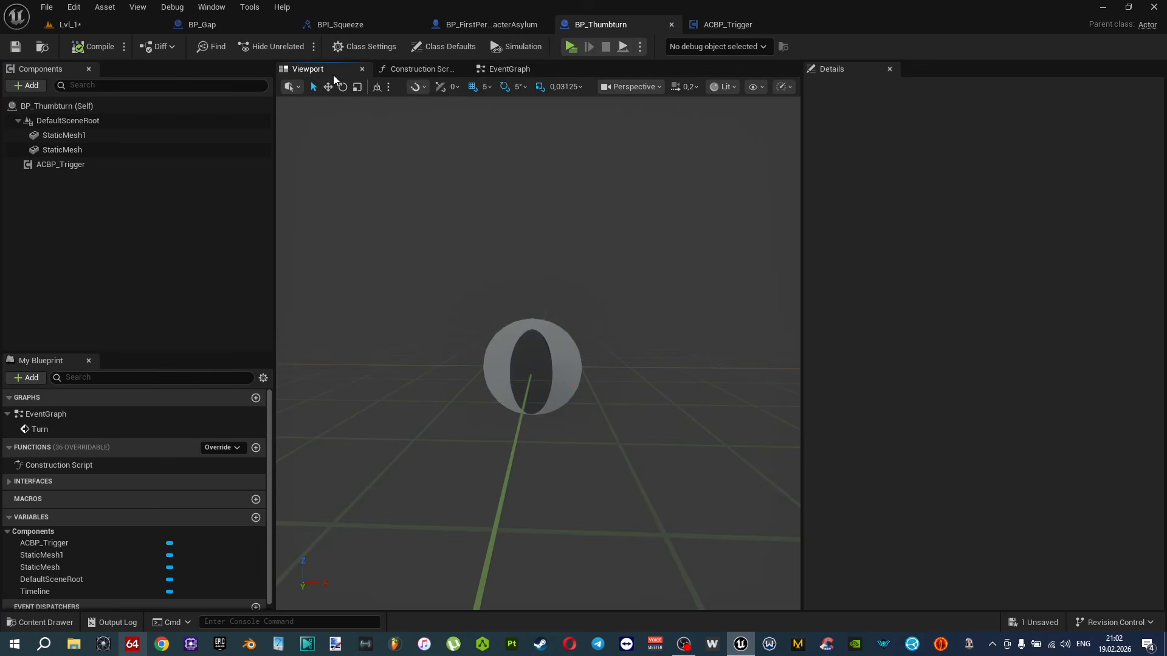
left_click(537, 347)
left_click(1054, 222)
type("0")
key("Return")
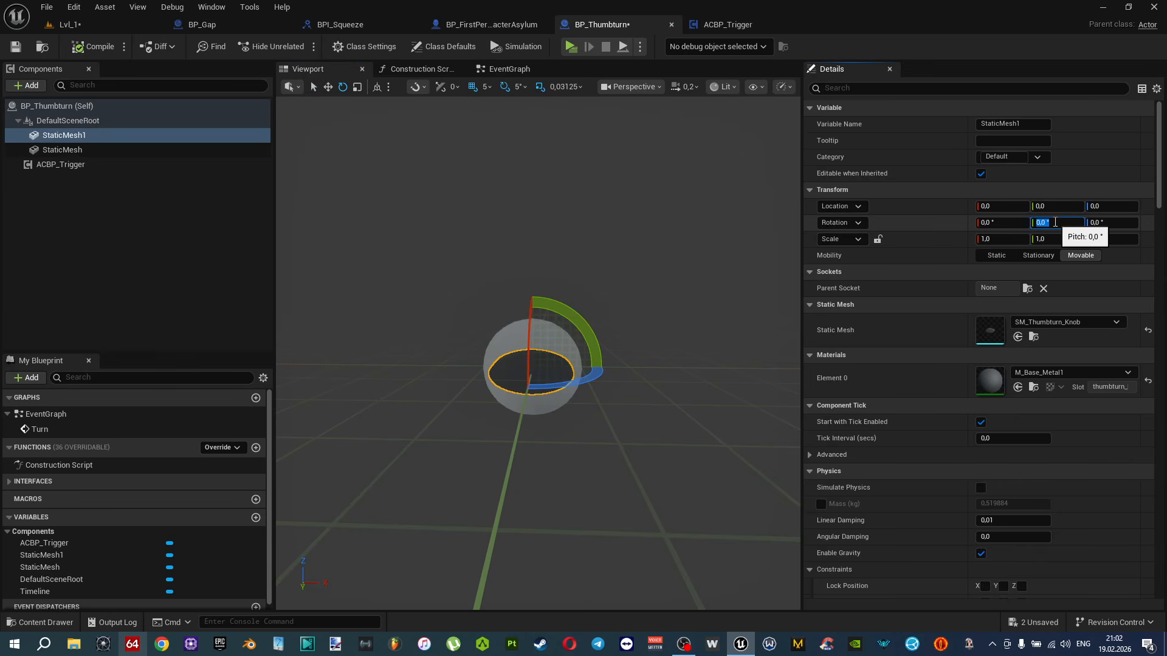
Set the Lerp (Rotator) node's Y rotation to 0 for A and 90 for B, compile and save the blueprint, and return to Lvl_1.
left_click(501, 69)
scroll(477, 381, "up", 2)
scroll(477, 381, "down", 5)
scroll(626, 328, "up", 2)
scroll(627, 328, "up", 3)
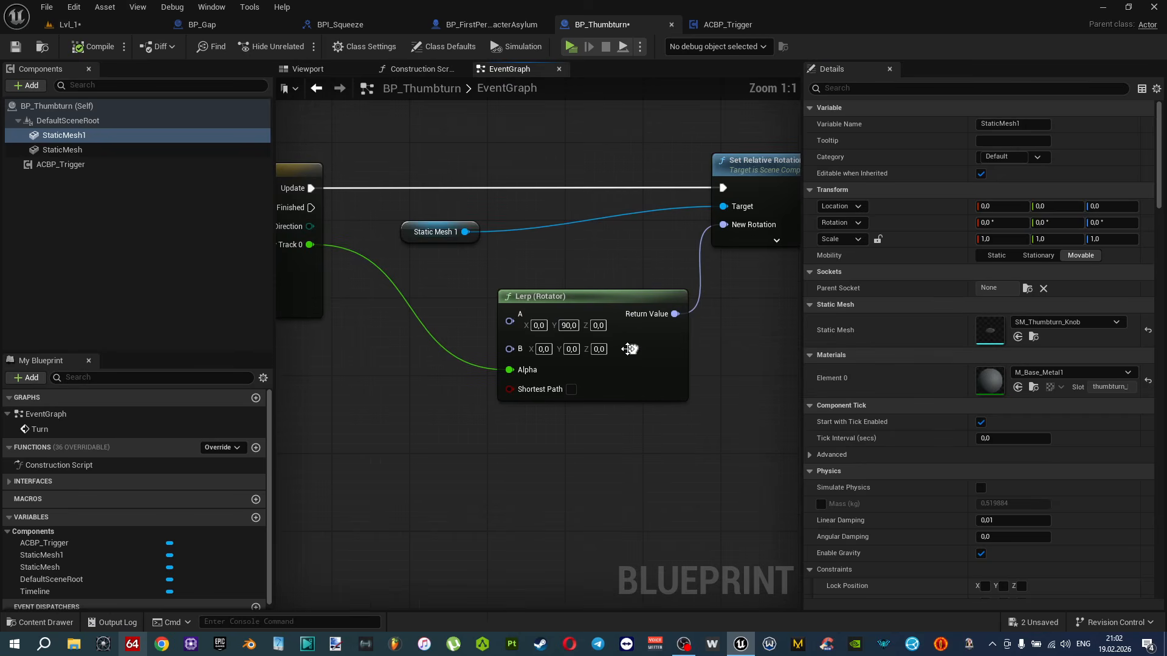
left_click(575, 331)
type("0")
key("Return")
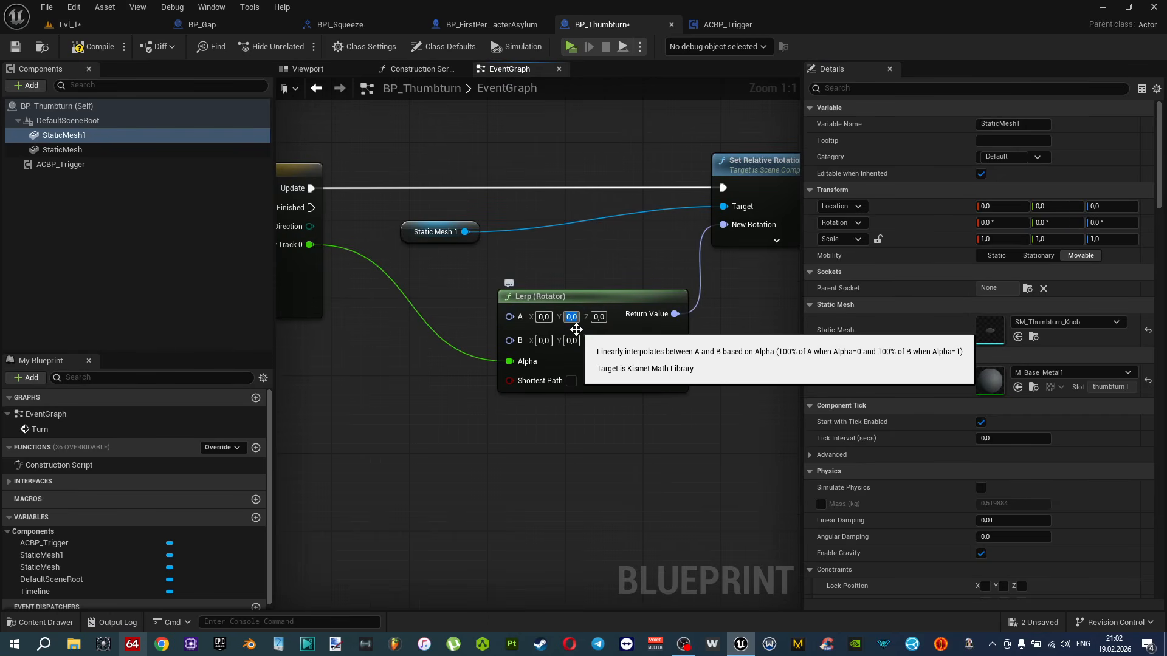
type("90")
key("Return")
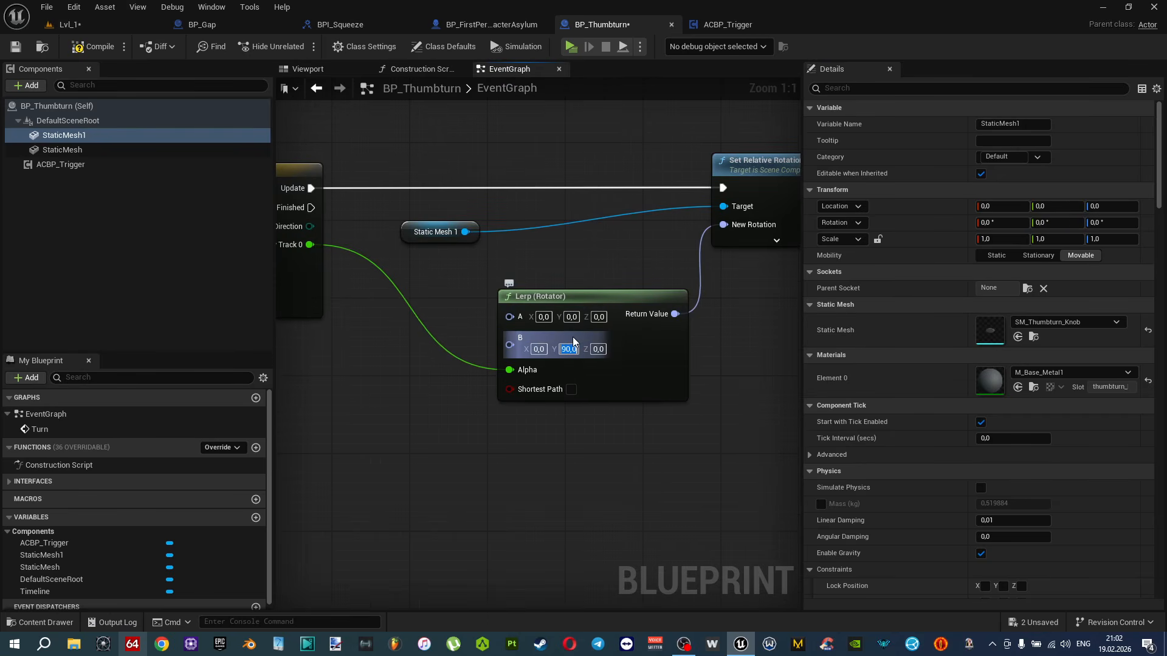
left_click(93, 47)
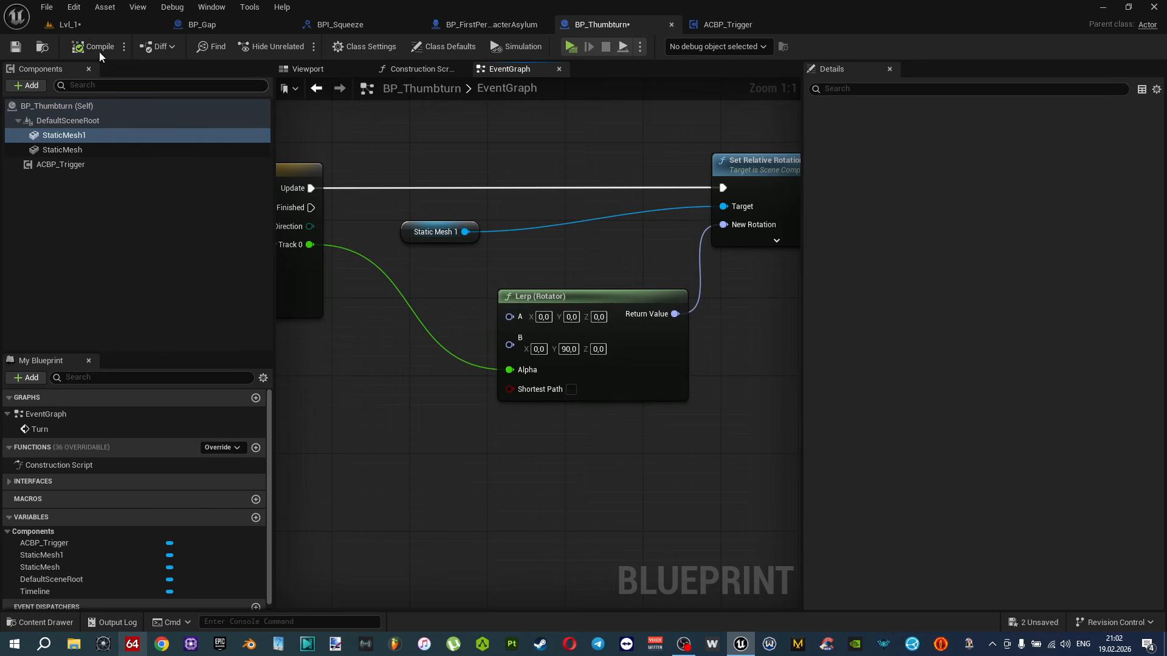
left_click(90, 29)
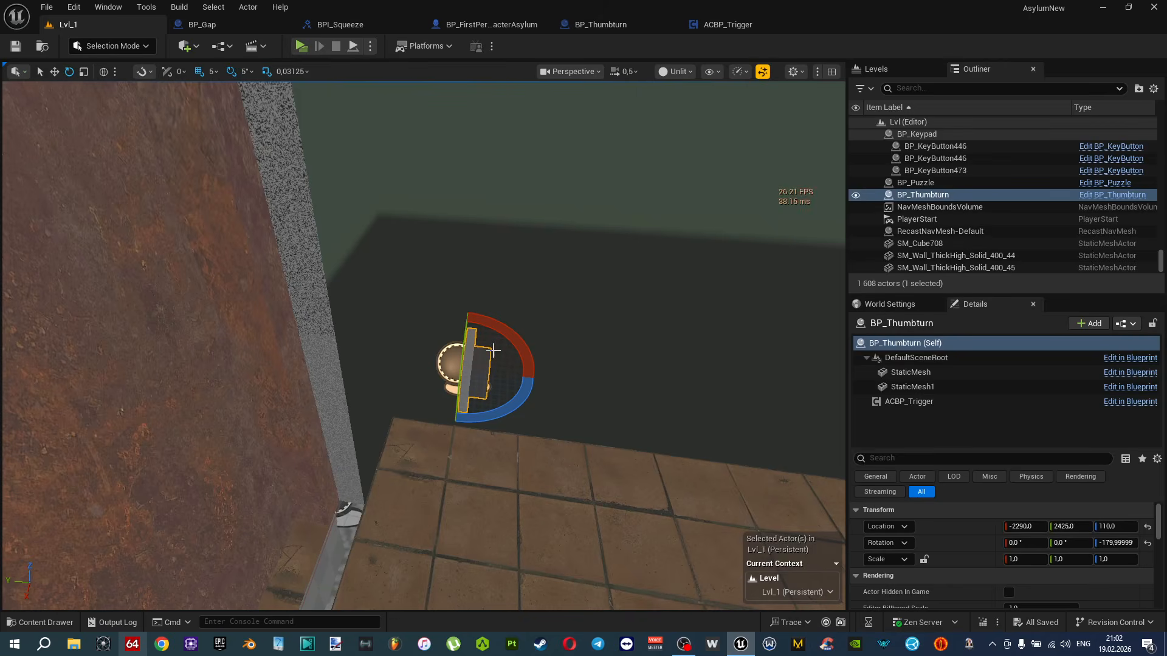
Move the placed BP_Thumbturn up against the rusty door, to a Y location of 2480 and a Z location of 125.
key("w")
left_click_drag(508, 365, 417, 219)
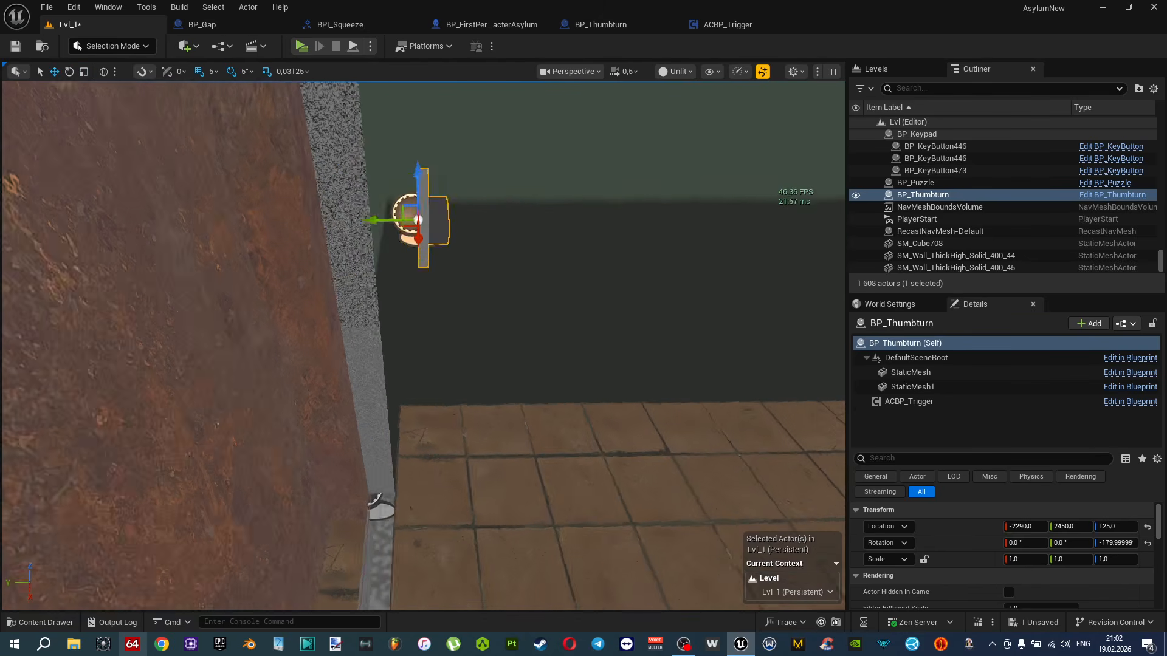
right_click_drag(417, 220, 433, 219)
left_click_drag(533, 214, 255, 242)
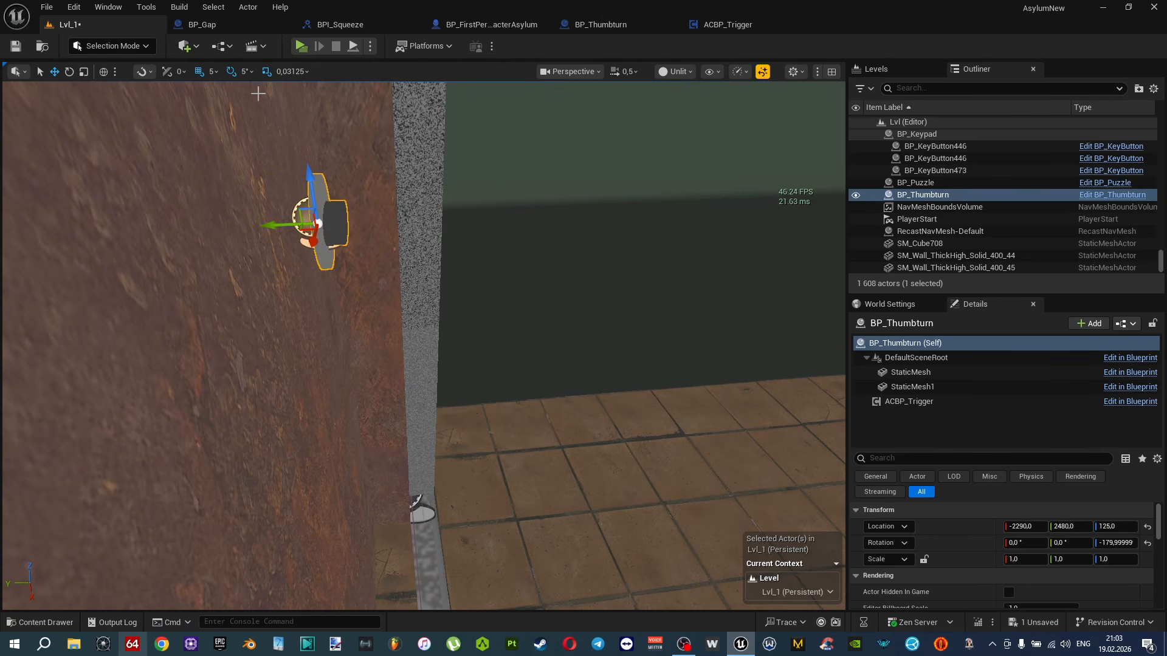
With the grid snap size at 1, fine-position BP_Thumbturn on the door's surface near its edge, at X -2309, Y 2483 and Z 141.
left_click(209, 73)
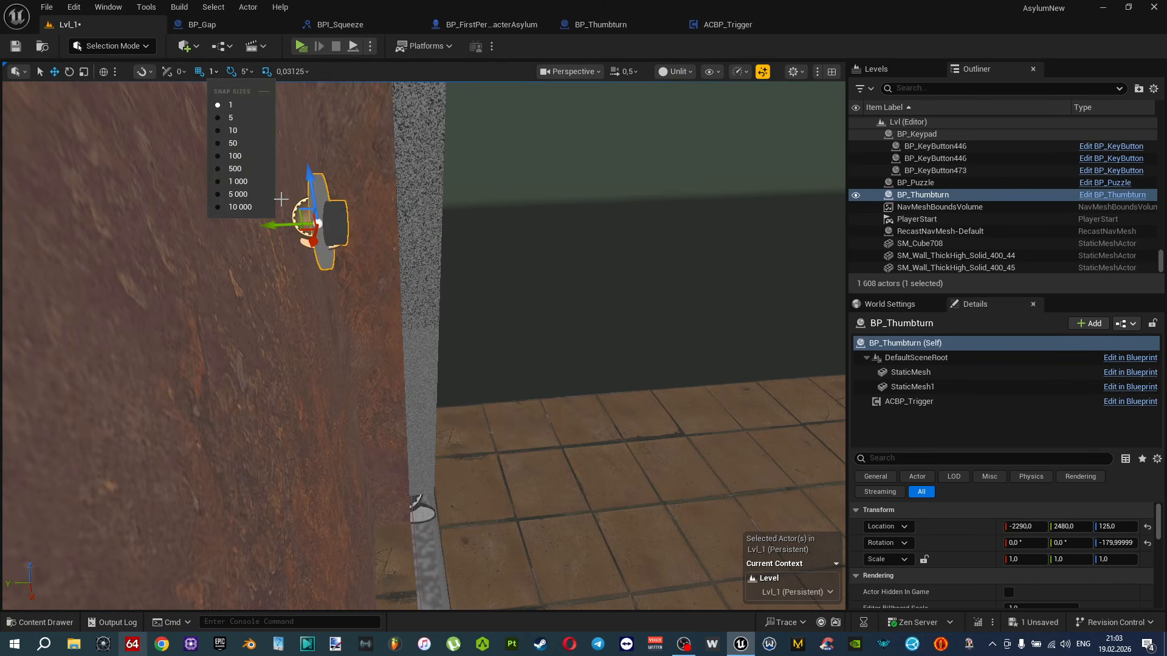
key("w")
mouse_move(393, 245)
right_mouse_down()
mouse_move(372, 234)
mouse_move(392, 246)
right_mouse_up()
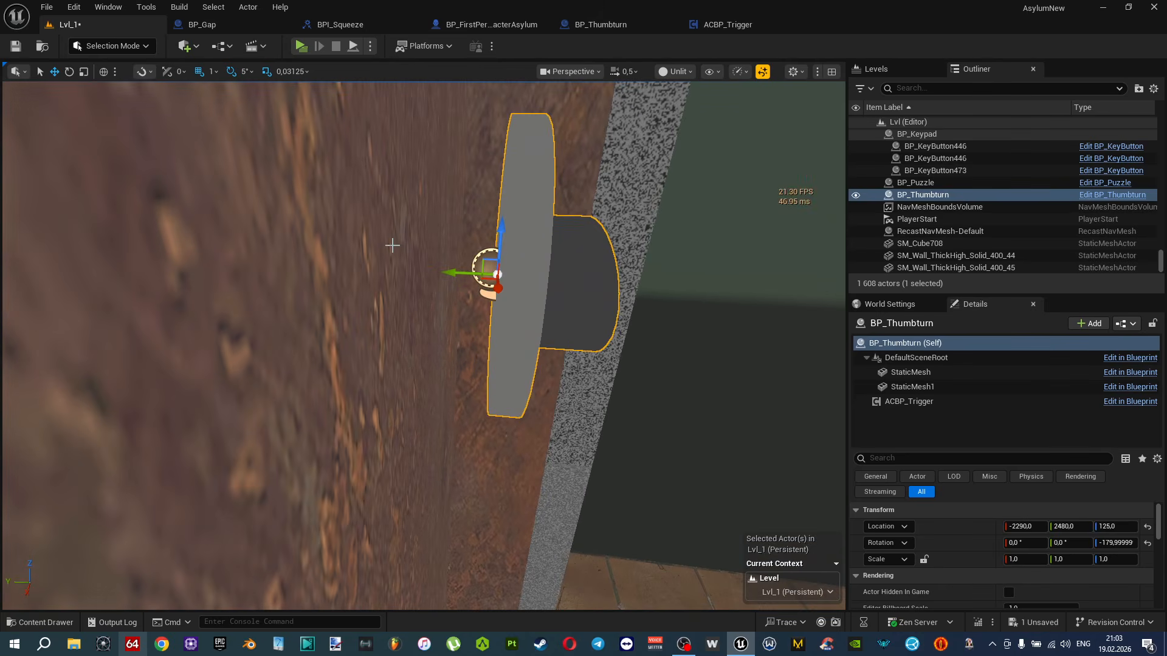
left_click_drag(441, 271, 356, 273)
right_click_drag(387, 279, 452, 318)
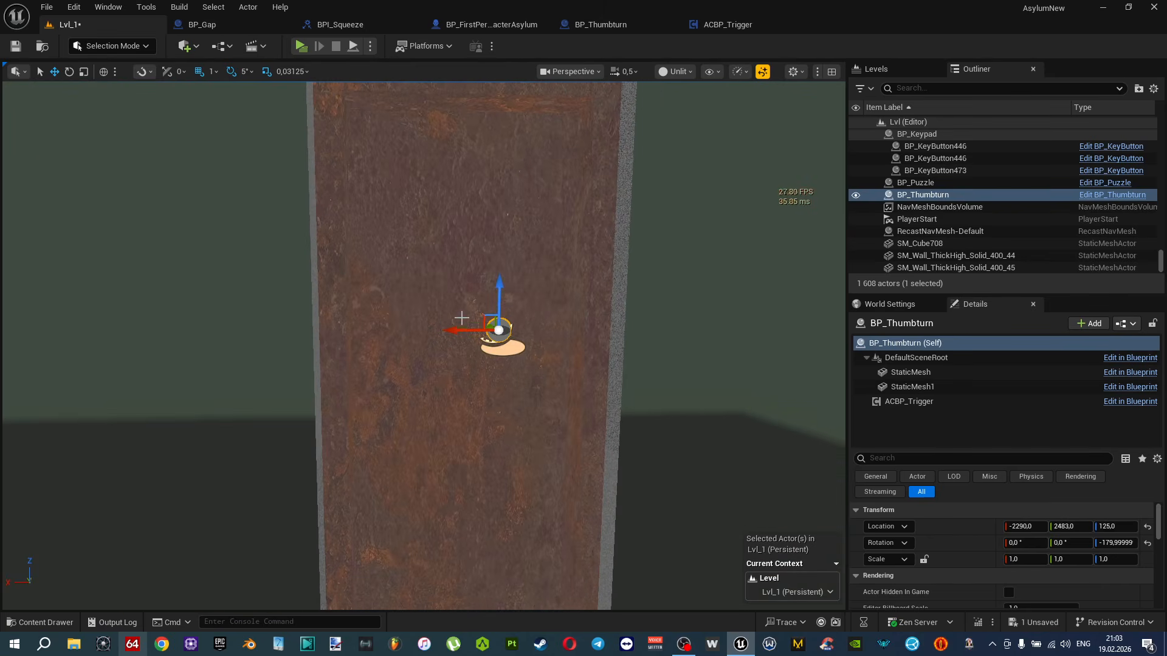
left_click_drag(486, 313, 535, 274)
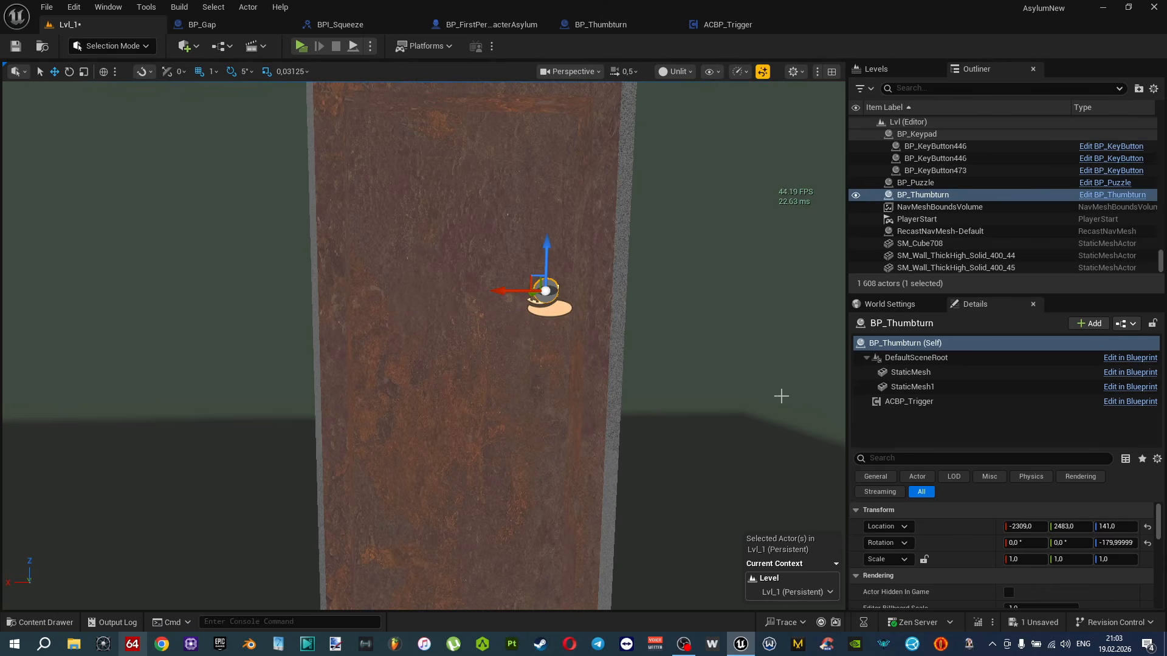
Add one element to the Actions array of BP_Thumbturn's ACBP_Trigger component and display its available trigger types.
left_click(909, 406)
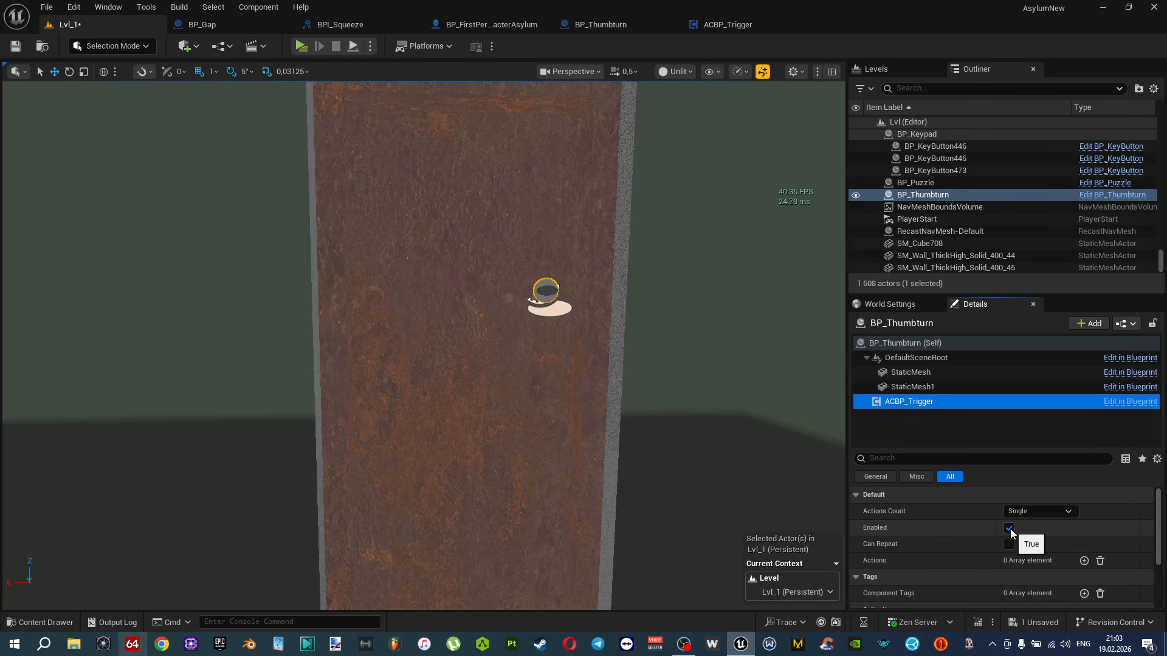
scroll(965, 559, "down", 2)
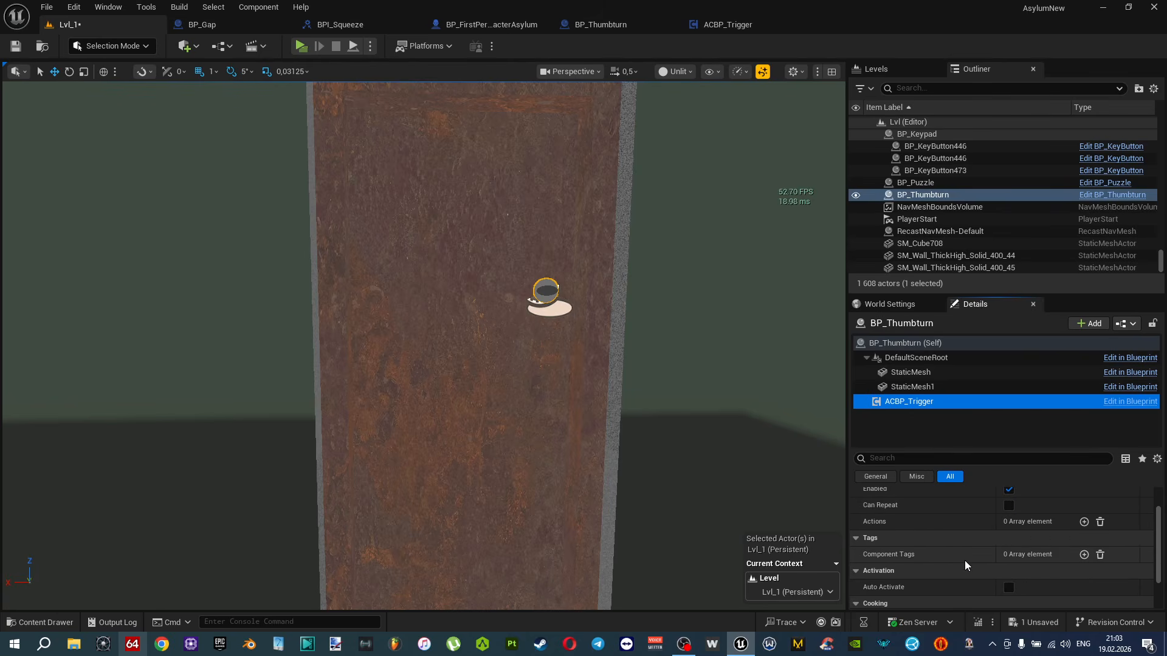
left_click(1083, 521)
left_click(867, 539)
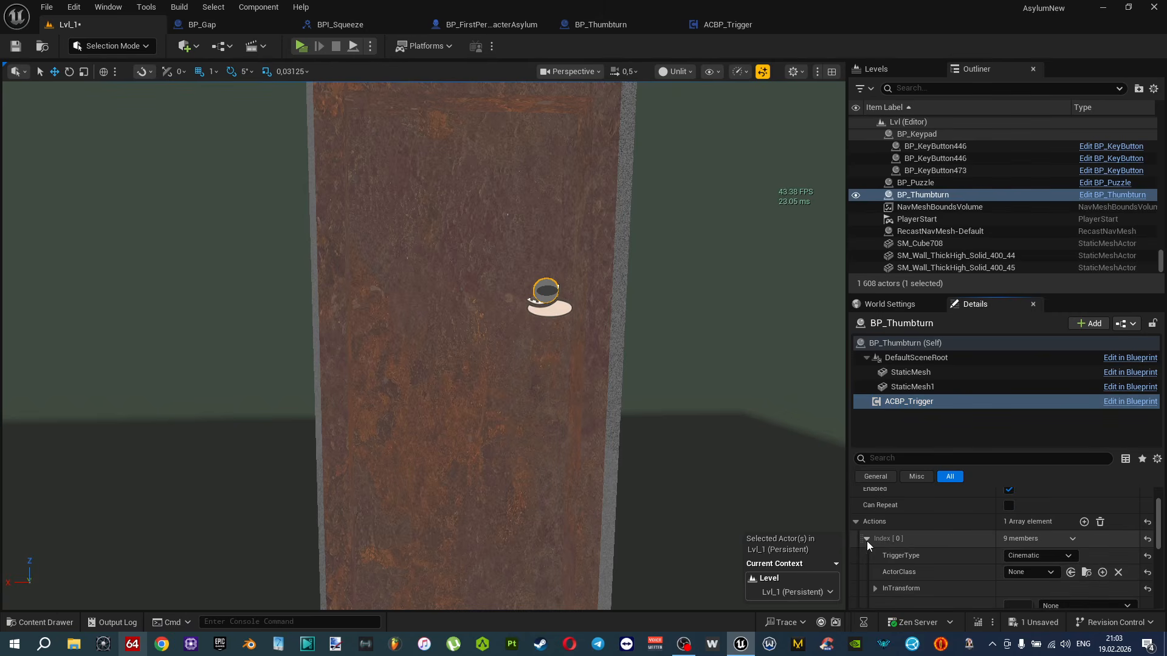
left_click(1042, 556)
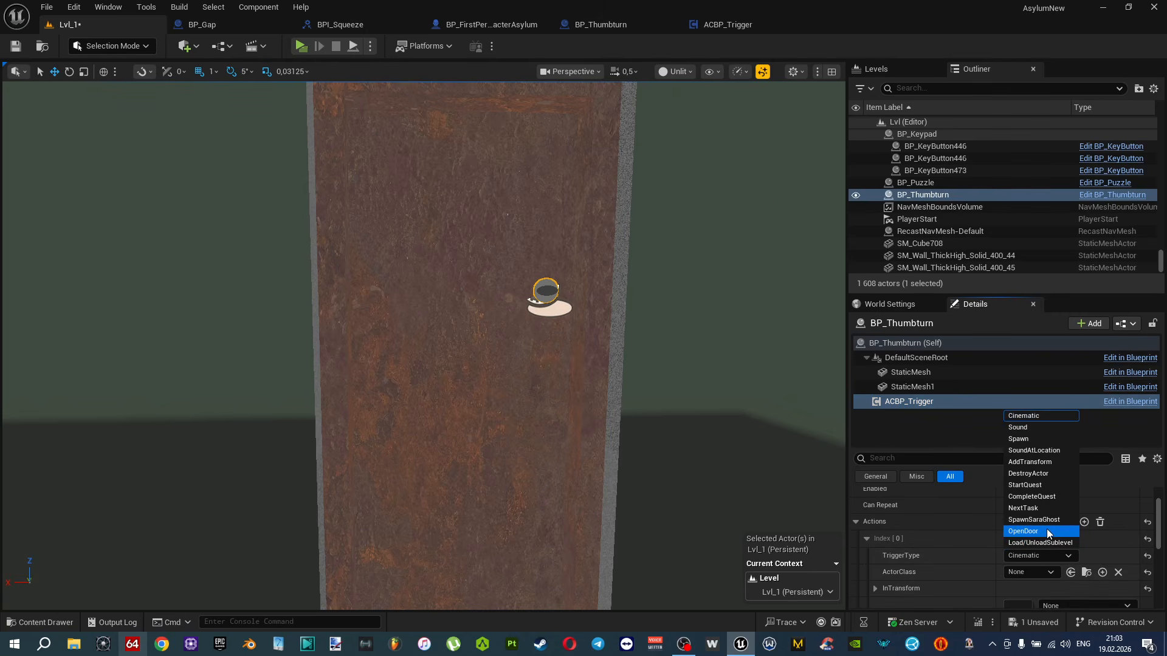
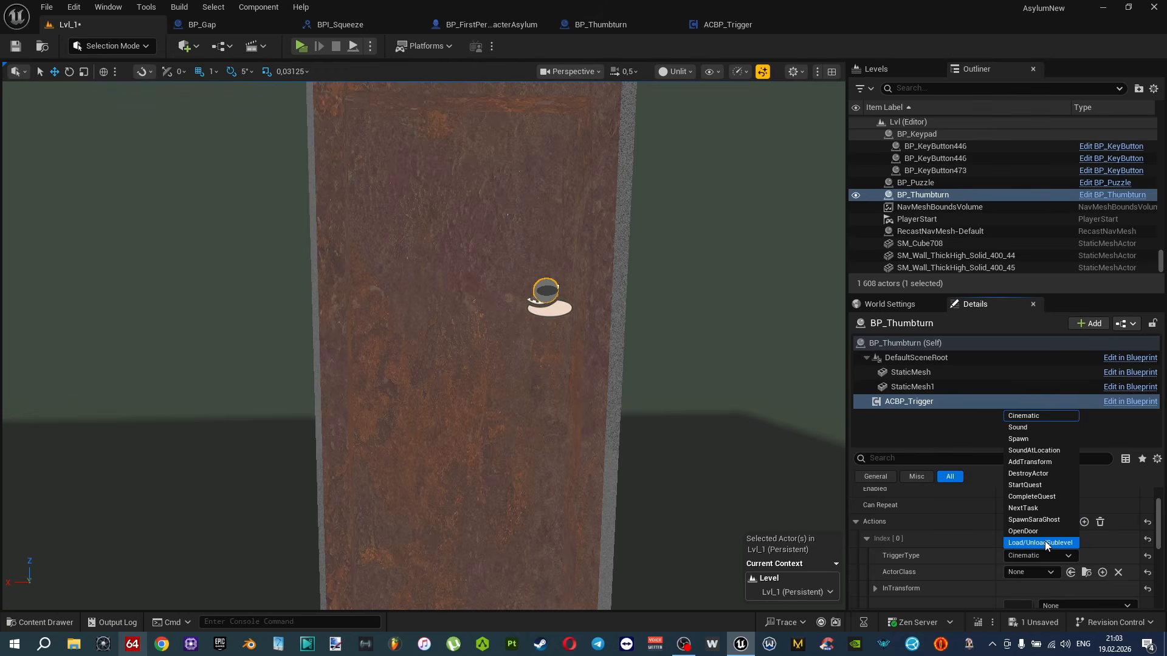
Open the Enum_Triggertypes enumeration from the Blueprints Triggers folder.
right_click_drag(655, 296, 667, 301)
key("ctrl+b")
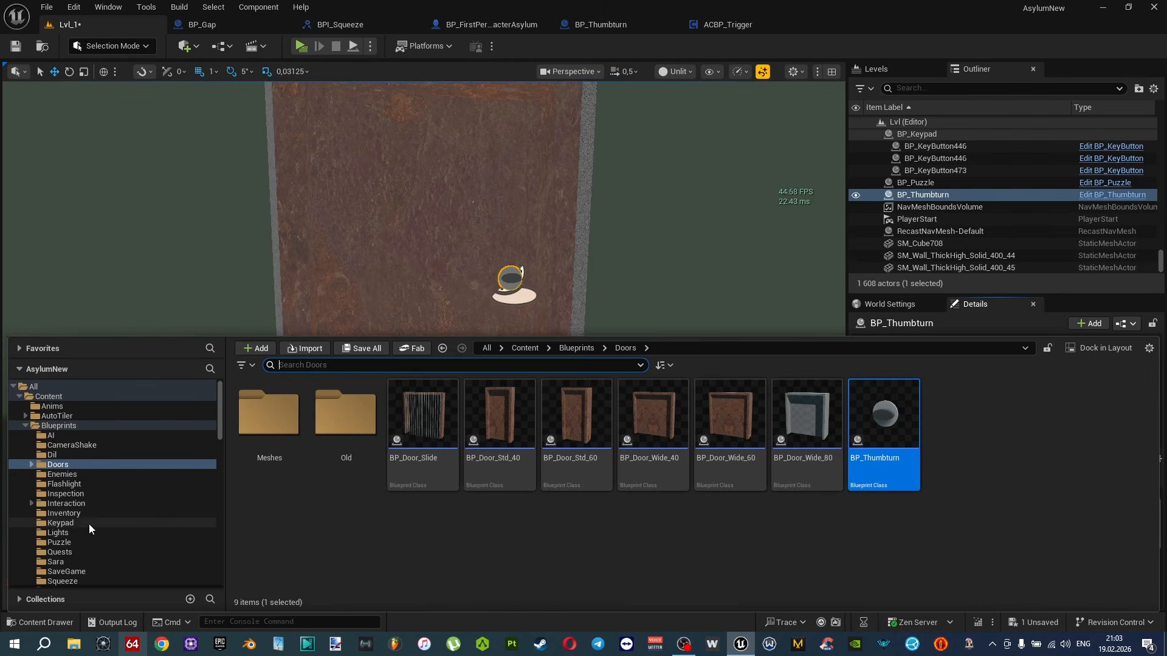
scroll(89, 524, "down", 2)
left_click(63, 532)
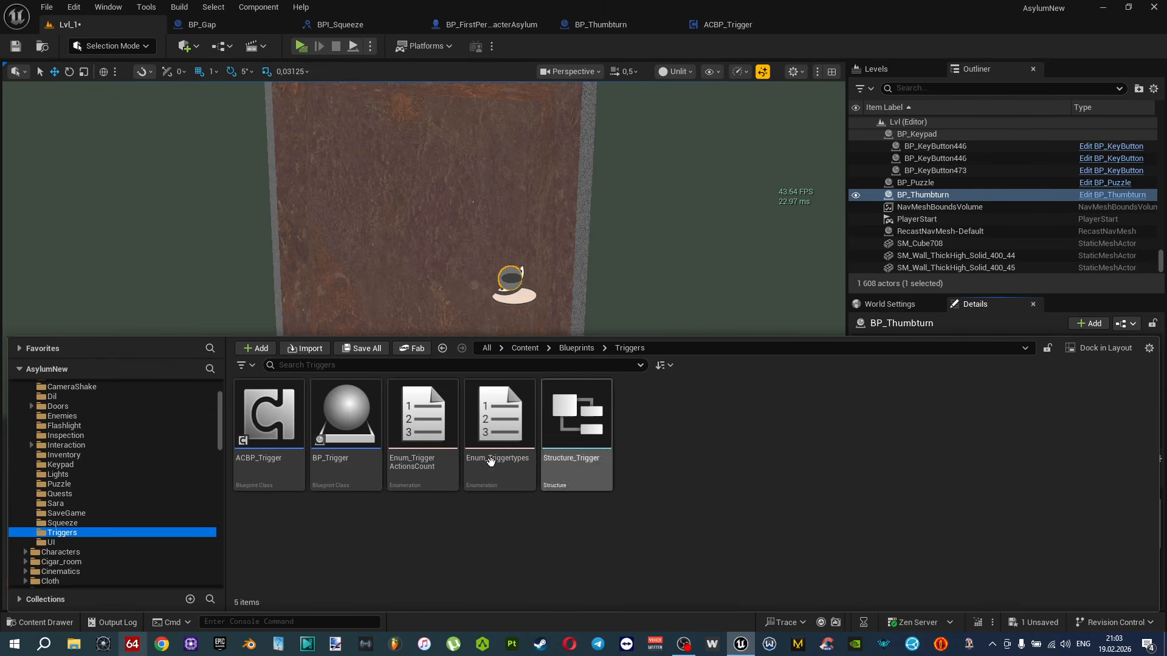
double_click(497, 428)
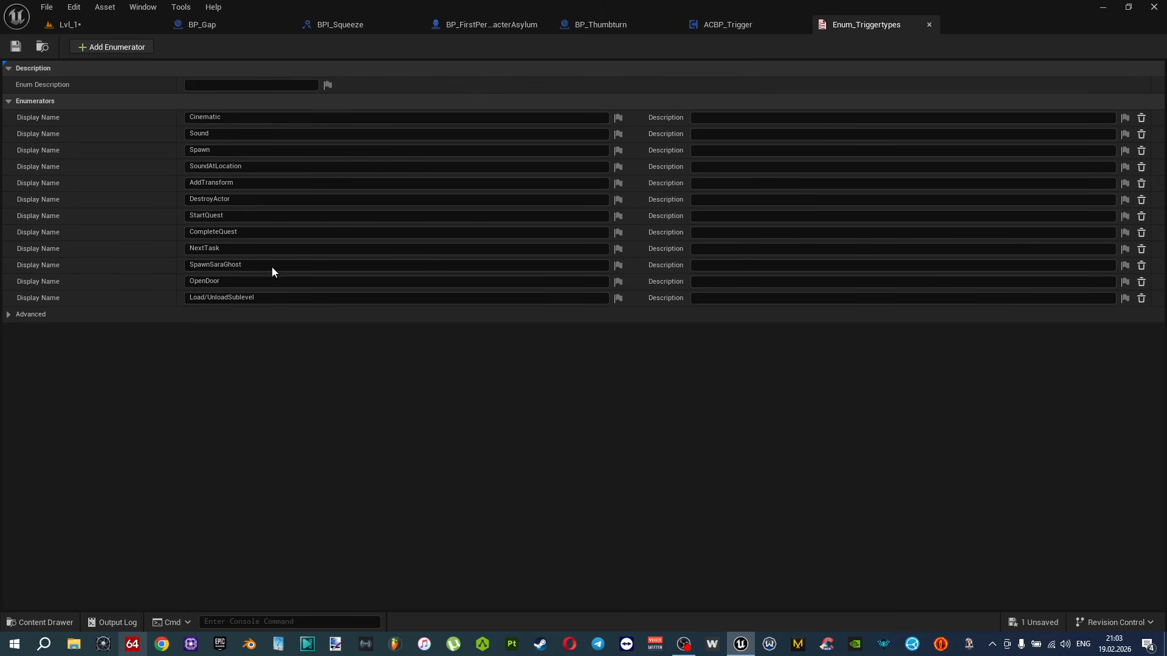
Add an enumerator named UnlockDoor to Enum_Triggertypes and save the enumeration.
left_click(251, 314)
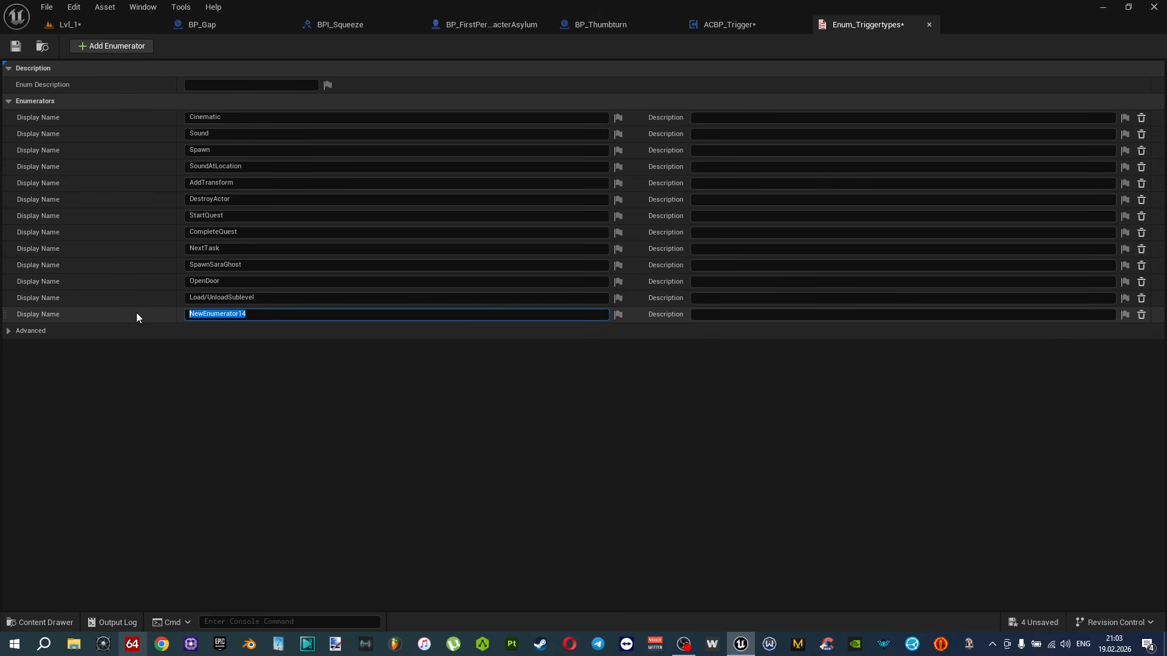
type("UnlockDoor")
key("Return")
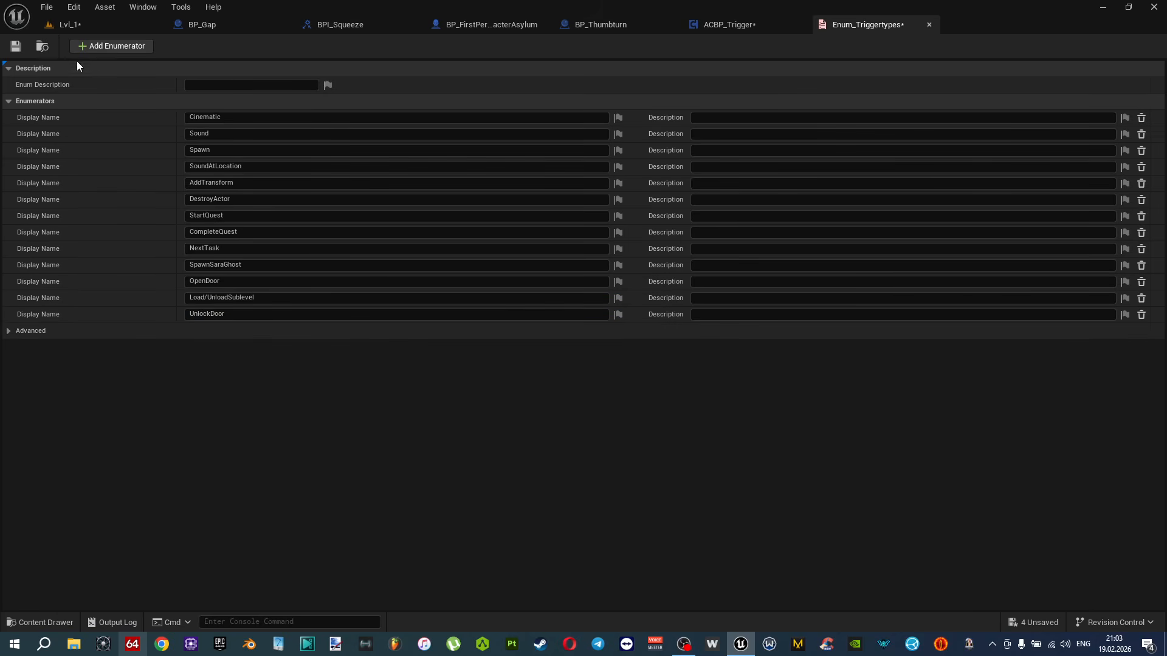
left_click(15, 49)
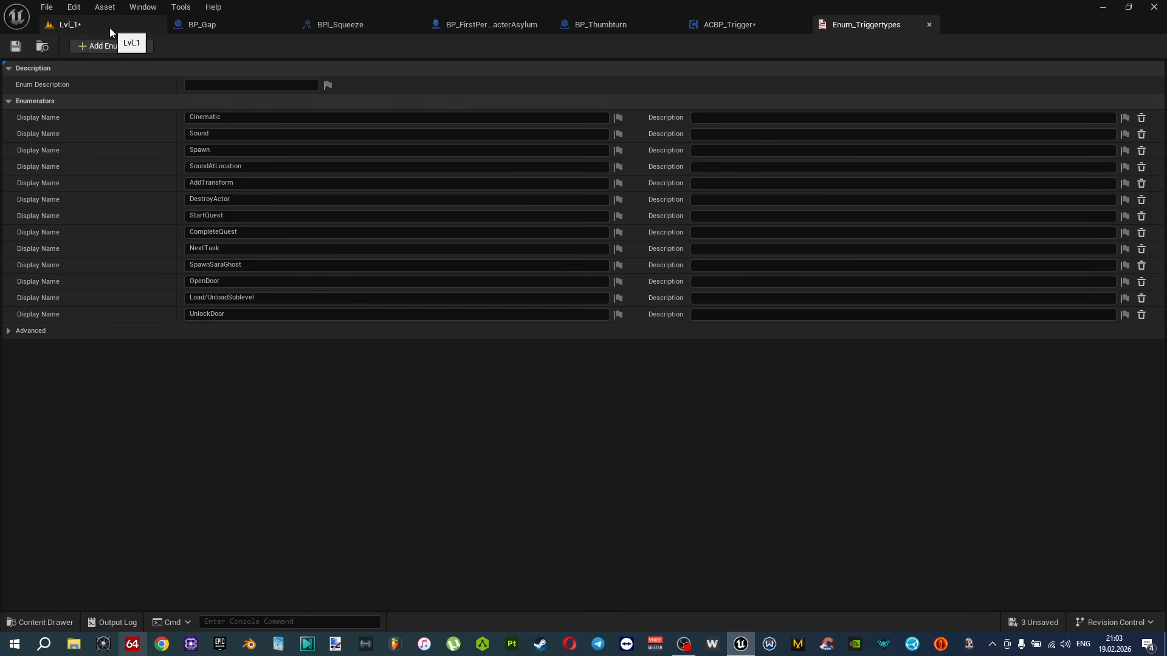
Return to Lvl_1, save everything, and set the thumbturn's trigger action type to UnlockDoor.
left_click(109, 27)
key("ctrl+s")
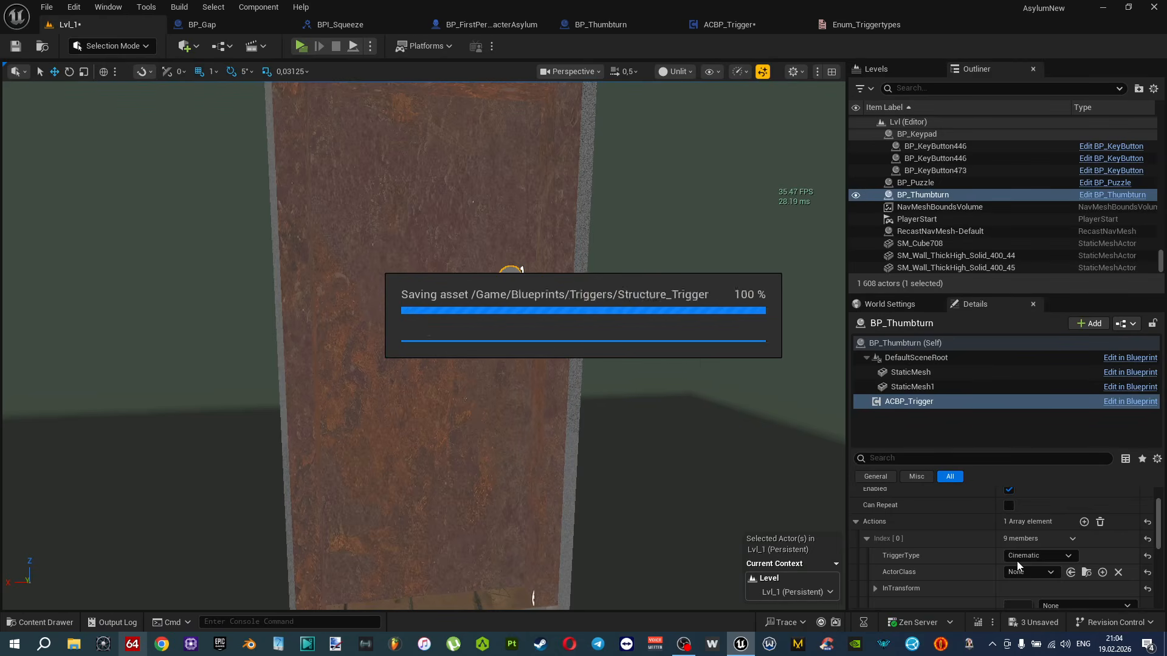
left_click(1022, 554)
left_click(1027, 543)
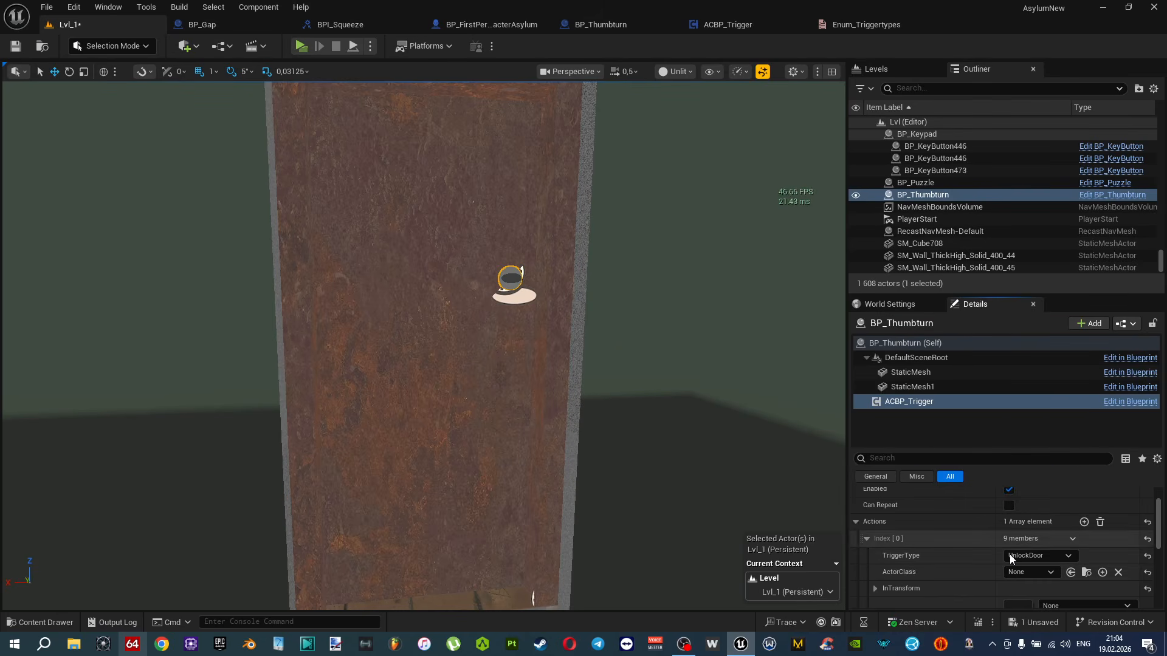
Assign the rusty door in the level as the trigger action's Actor and save the level.
scroll(952, 581, "down", 3)
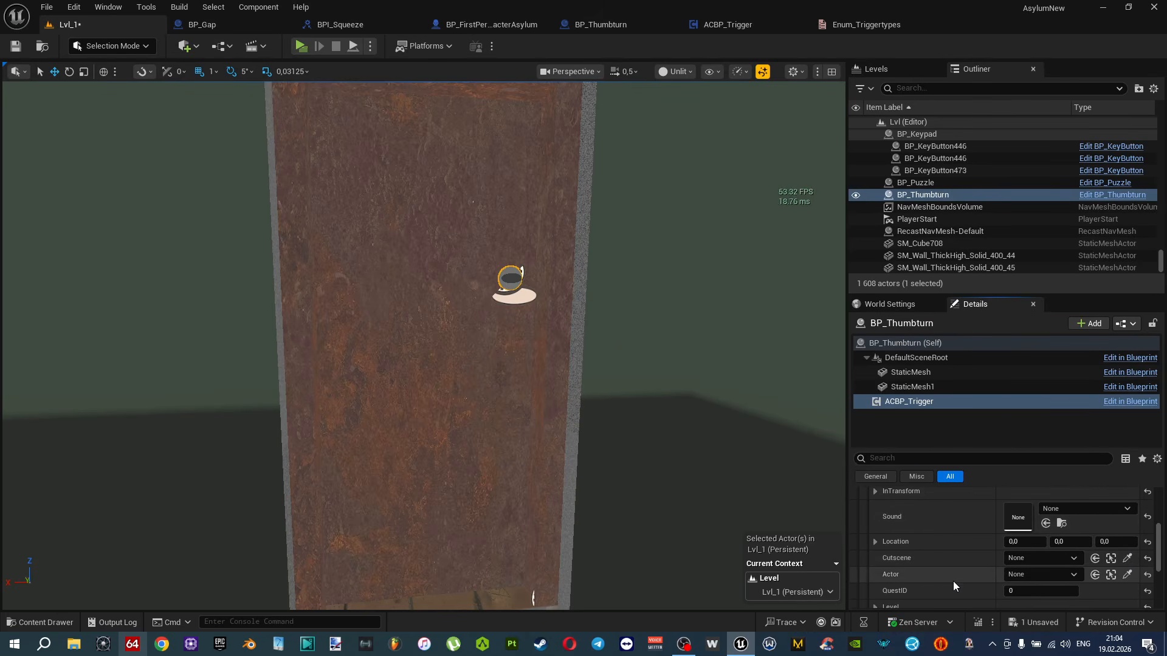
left_click(1127, 575)
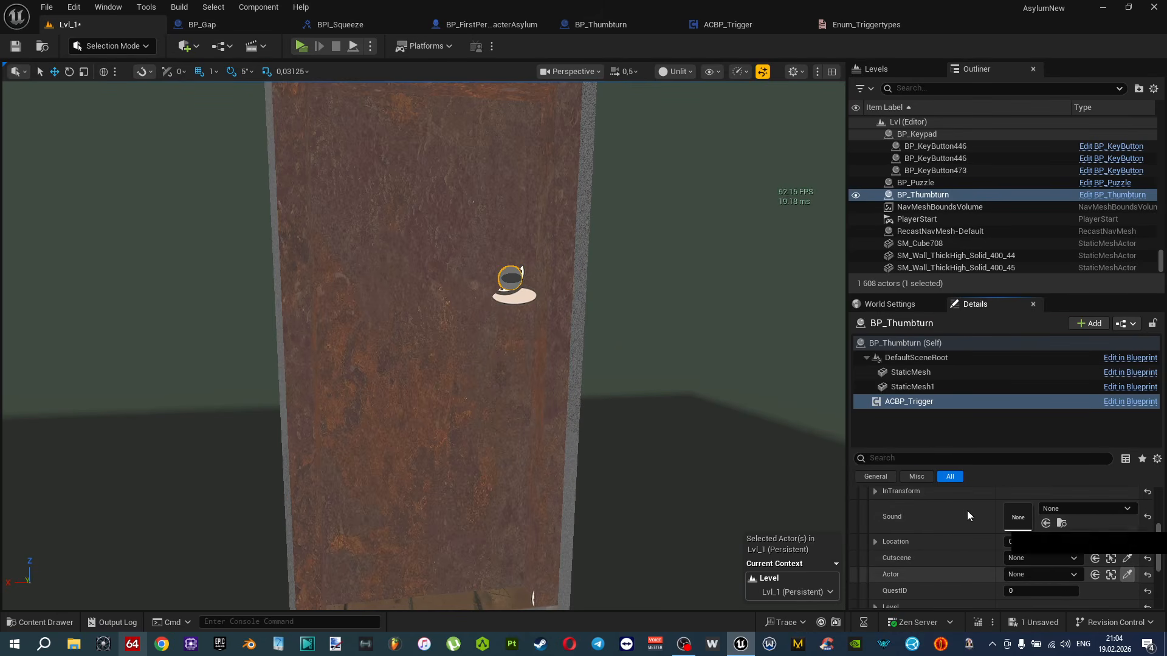
left_click(447, 335)
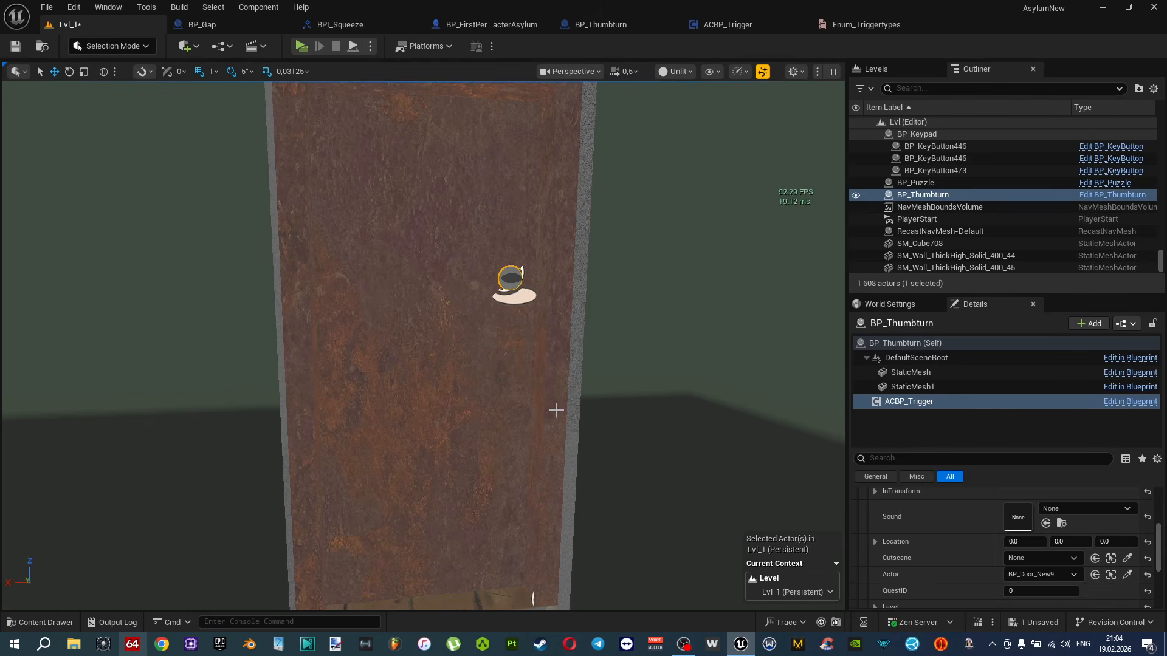
key("ctrl+s")
Examine ACBP_Trigger's StartTriggerFunc graph, from the trigger type switch outputs down to the Interact node used for opening doors.
left_click(732, 25)
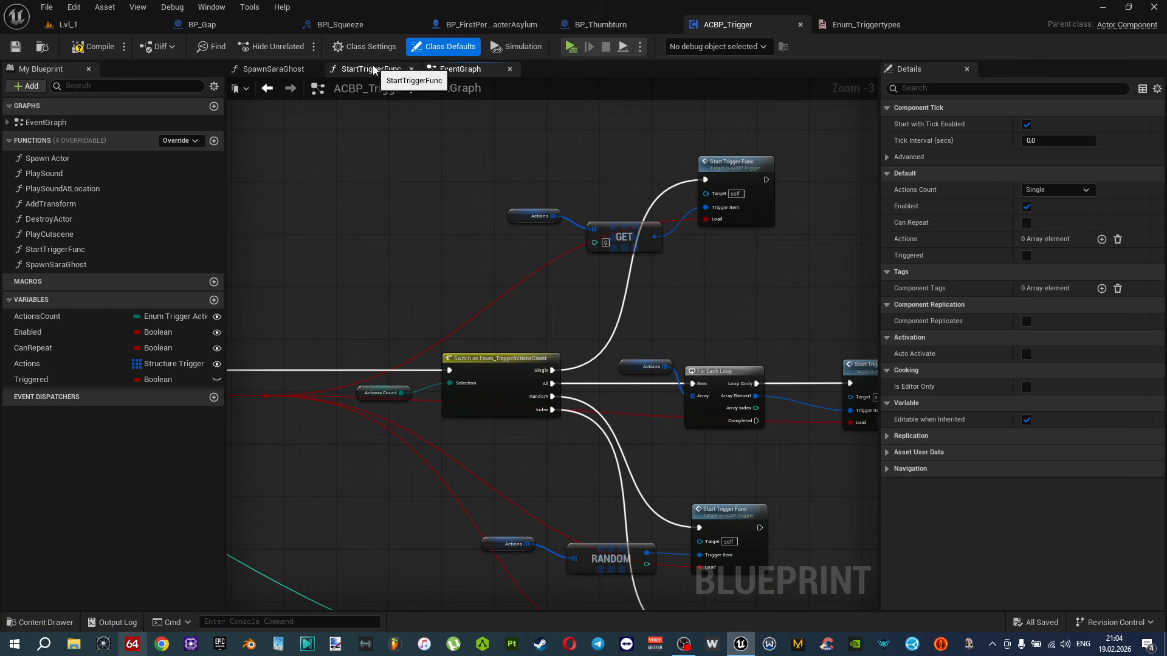
left_click(371, 69)
scroll(684, 311, "down", 1)
right_click_drag(684, 311, 550, 196)
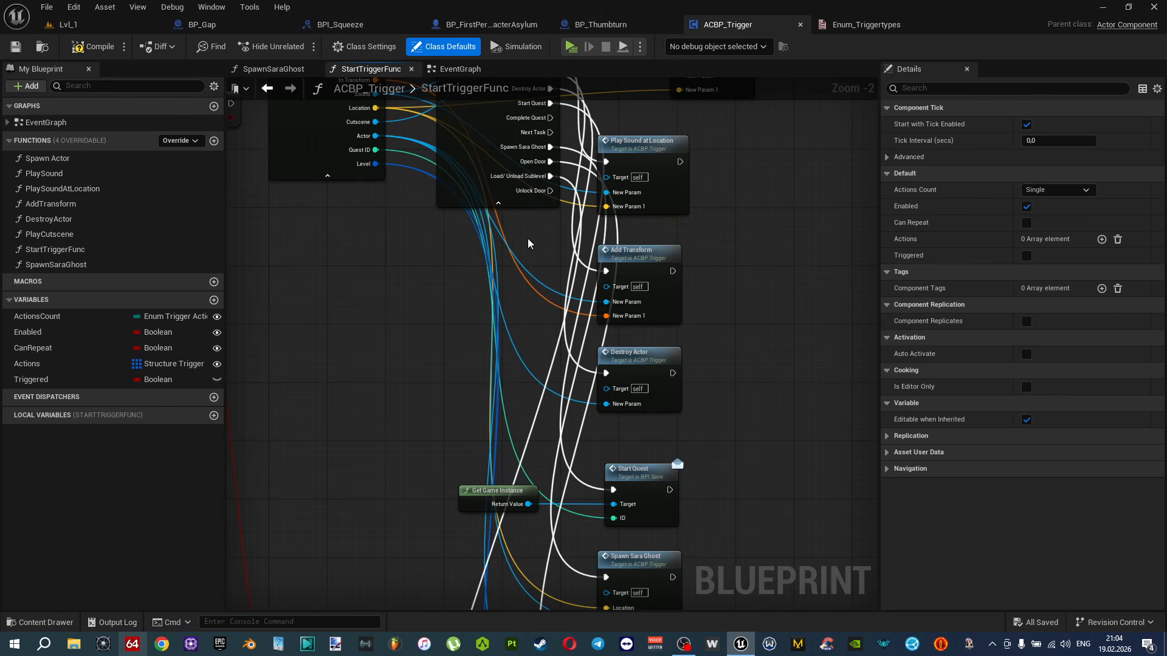
right_click_drag(518, 423, 555, 391)
right_click_drag(633, 441, 620, 268)
scroll(620, 268, "up", 2)
mouse_move(637, 483)
right_mouse_down()
mouse_move(643, 336)
mouse_move(649, 468)
right_mouse_up()
scroll(629, 252, "down", 2)
right_click_drag(646, 222, 646, 354)
scroll(646, 354, "up", 1)
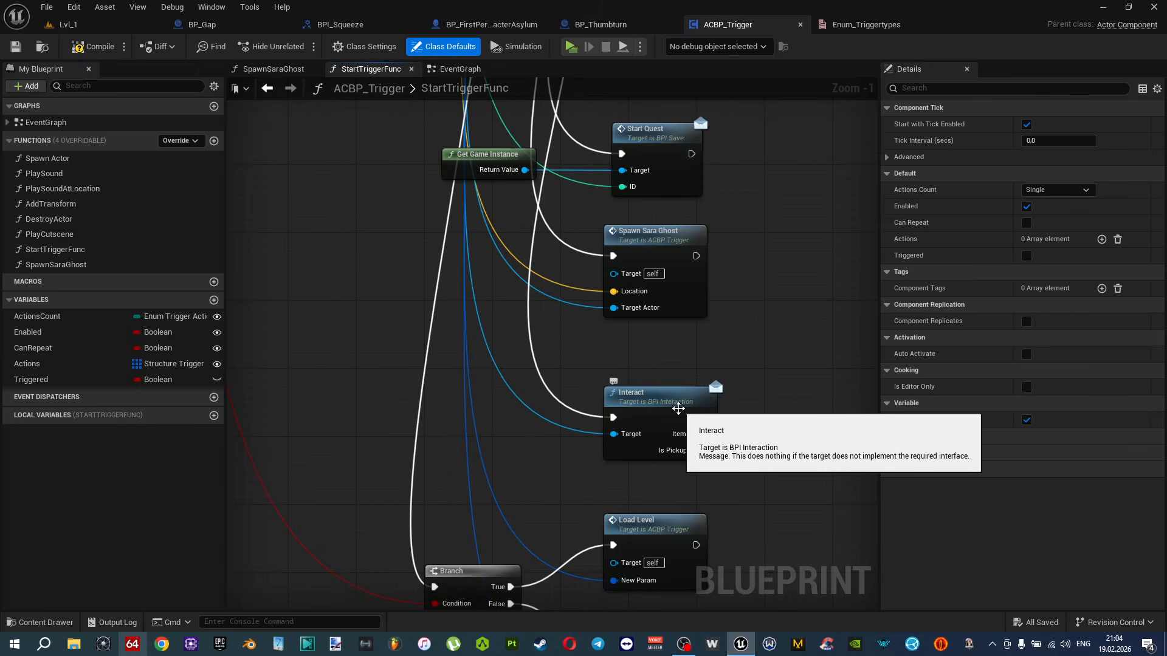
Open the BPI_Interaction interface from the Blueprints Interaction folder to check its list of functions.
key("ctrl+space")
key("alt+Left")
key("alt+Left")
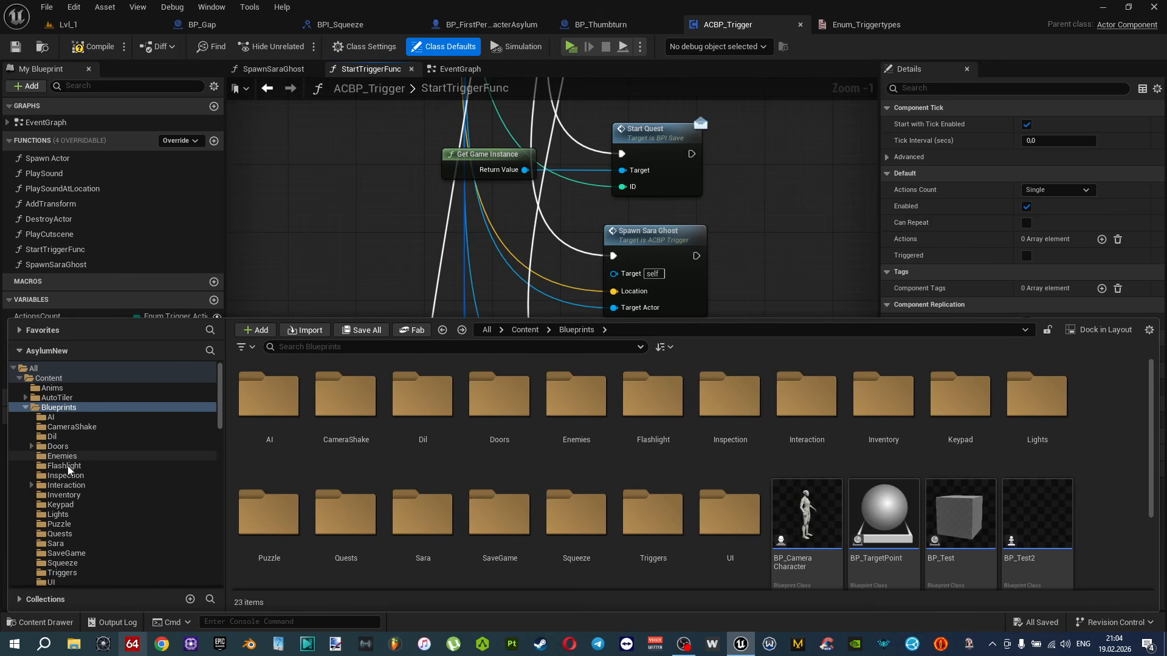
left_click(65, 485)
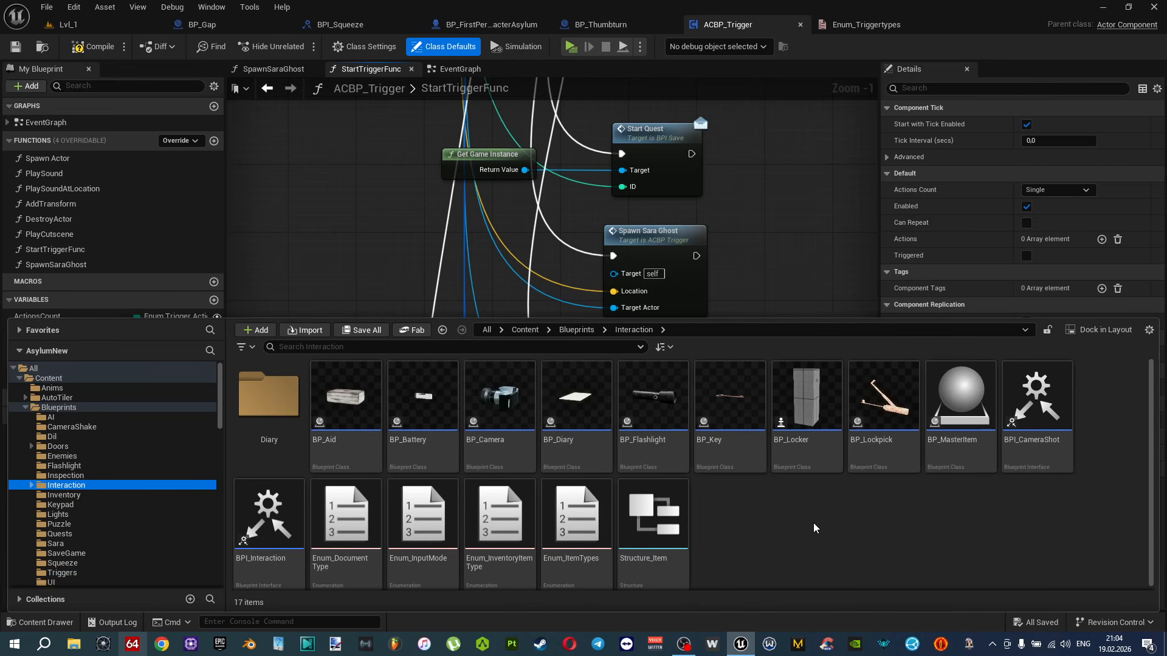
double_click(268, 516)
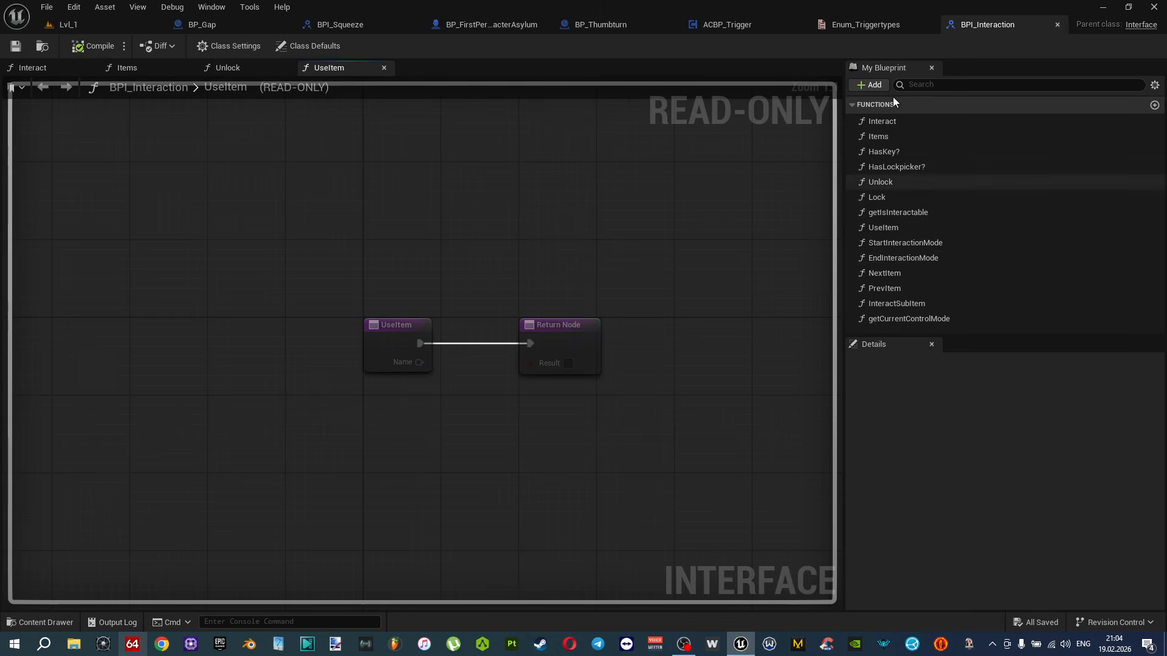
left_click(866, 85)
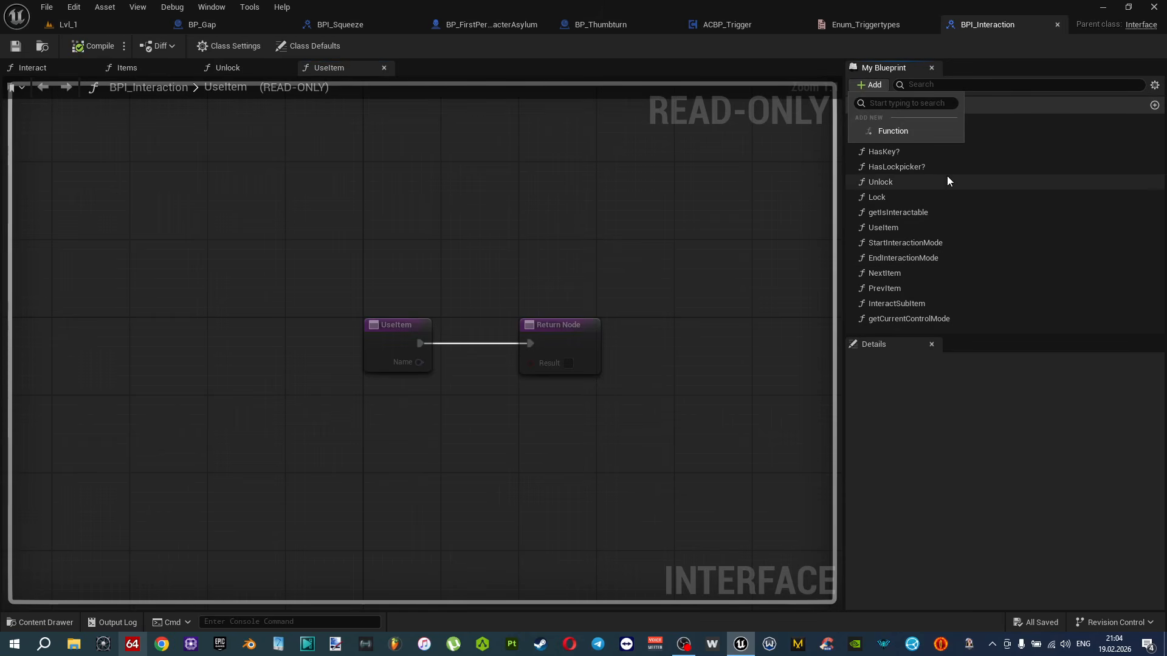
left_click(914, 119)
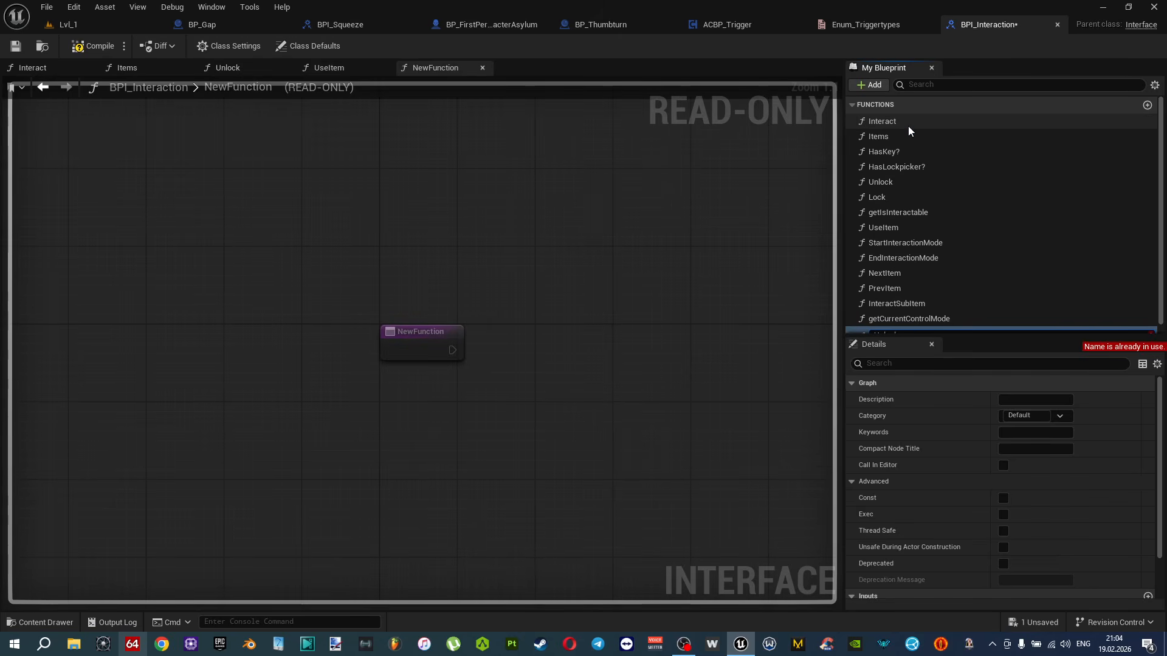
scroll(949, 230, "down", 1)
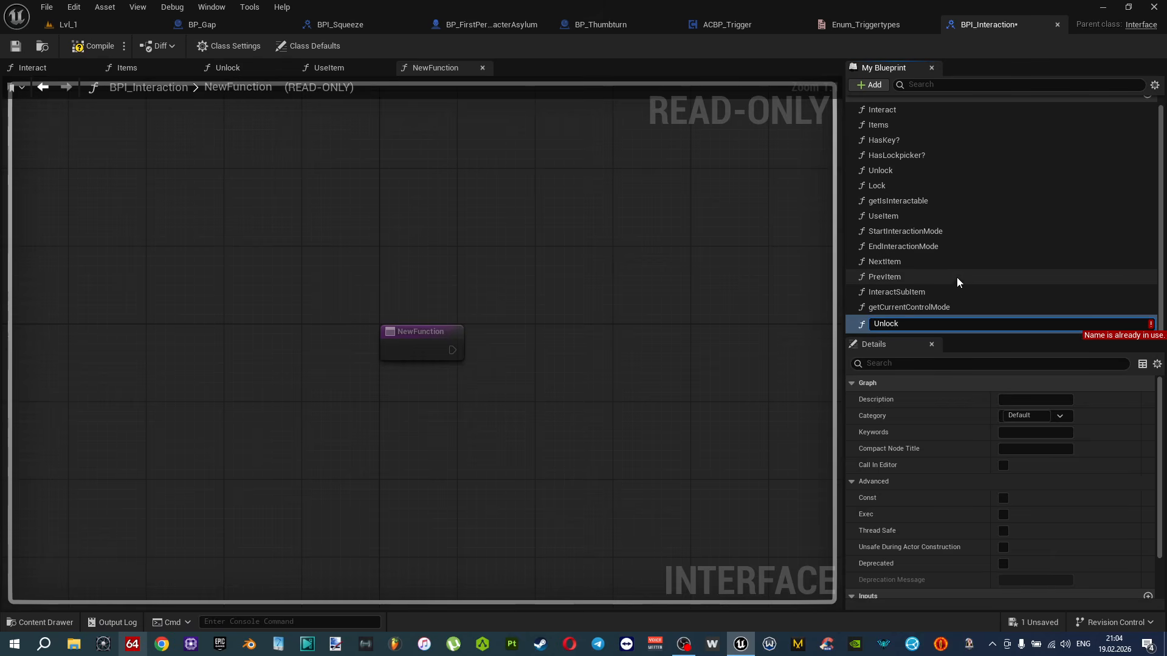
left_click(928, 320)
key("BackSpace")
key("Escape")
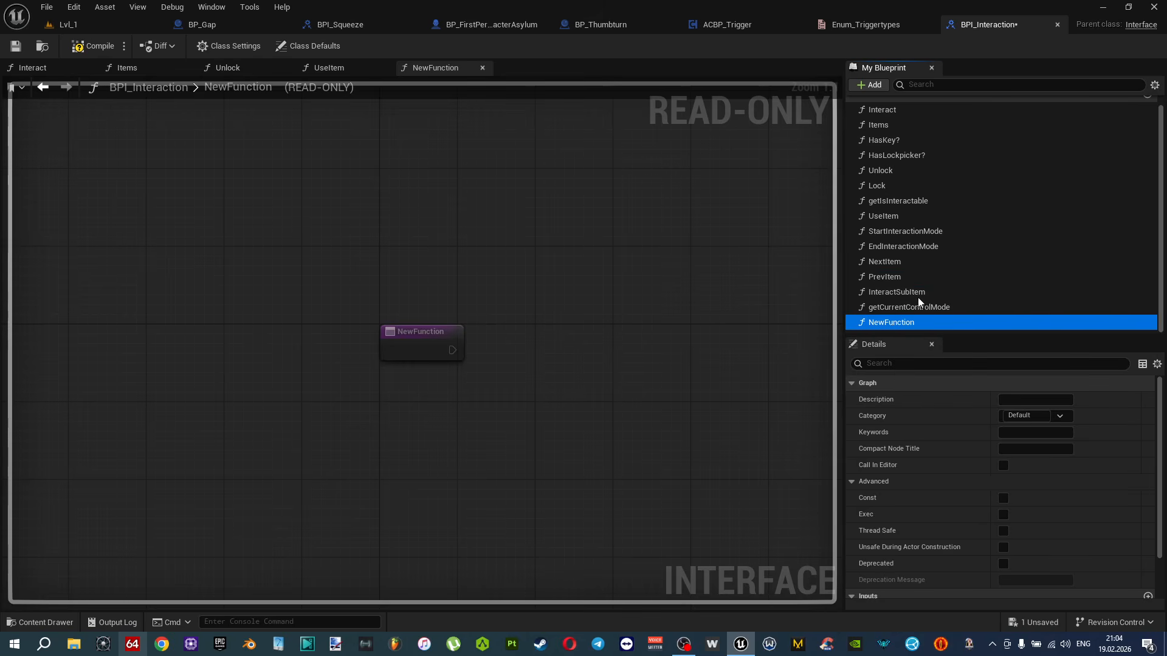
key("Delete")
Compile and save BPI_Interaction, and return to the area around the Interact node in ACBP_Trigger's StartTriggerFunc graph.
left_click(87, 46)
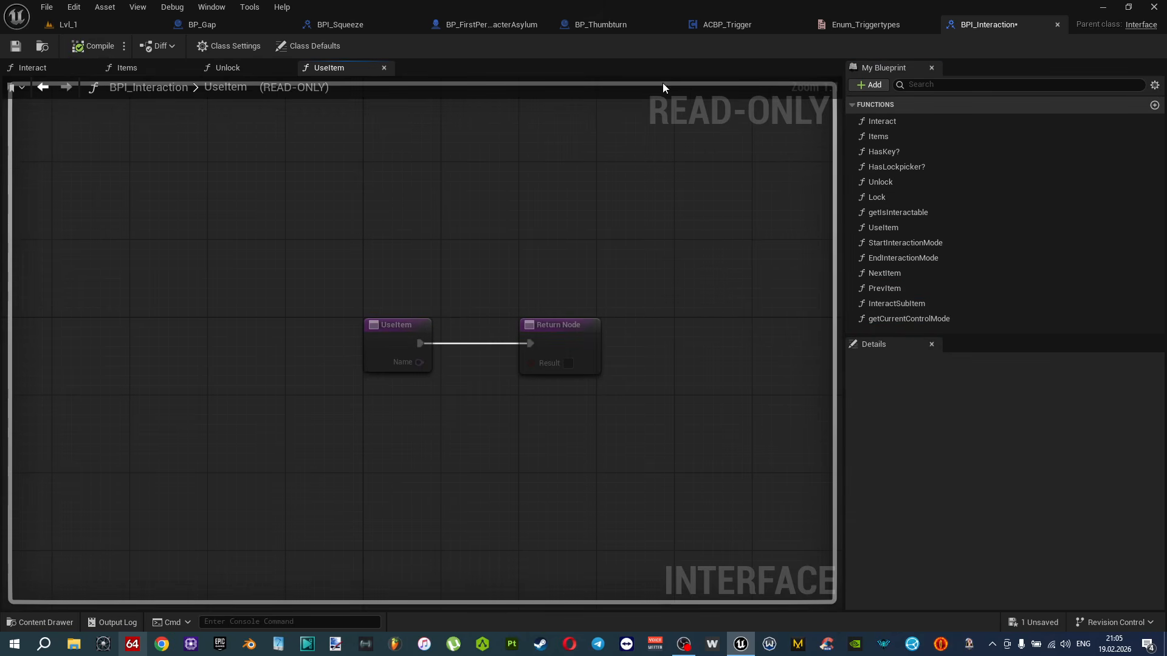
left_click(771, 22)
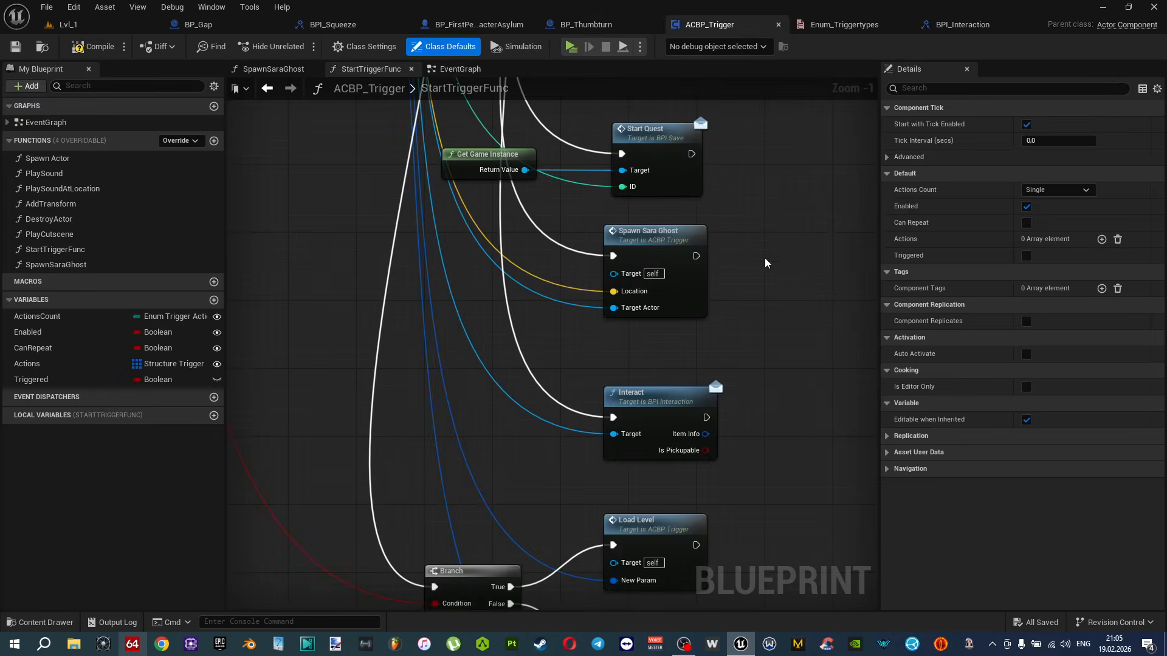
scroll(610, 429, "down", 2)
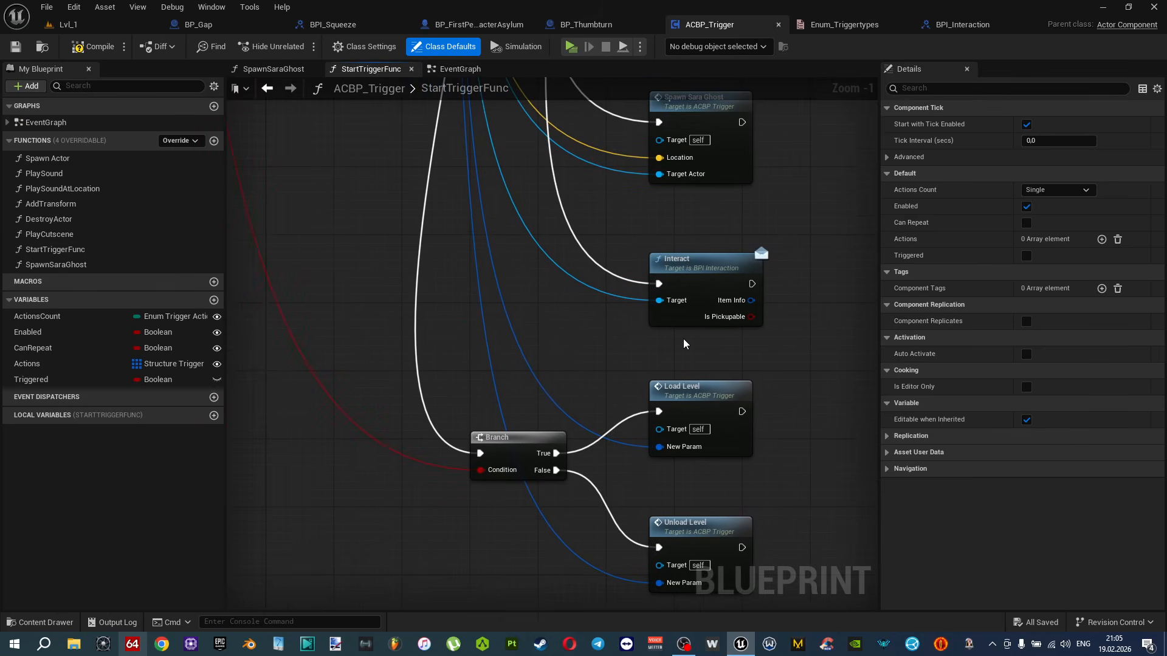
Add an Unlock interface call to ACBP_Trigger's StartTriggerFunc graph, wire it to the trigger switch's UnlockDoor branch, and compile.
right_click(574, 417)
type("unlock")
left_click(641, 251)
right_click_drag(586, 458, 623, 571)
left_click_drag(615, 547, 586, 483)
scroll(493, 443, "up", 2)
right_click_drag(493, 443, 453, 398)
left_click_drag(540, 286, 674, 365)
left_click(115, 46)
Open the BP_Door_Std_40 blueprint from the Blueprints Doors folder and examine what its Unlock event does.
left_click(100, 23)
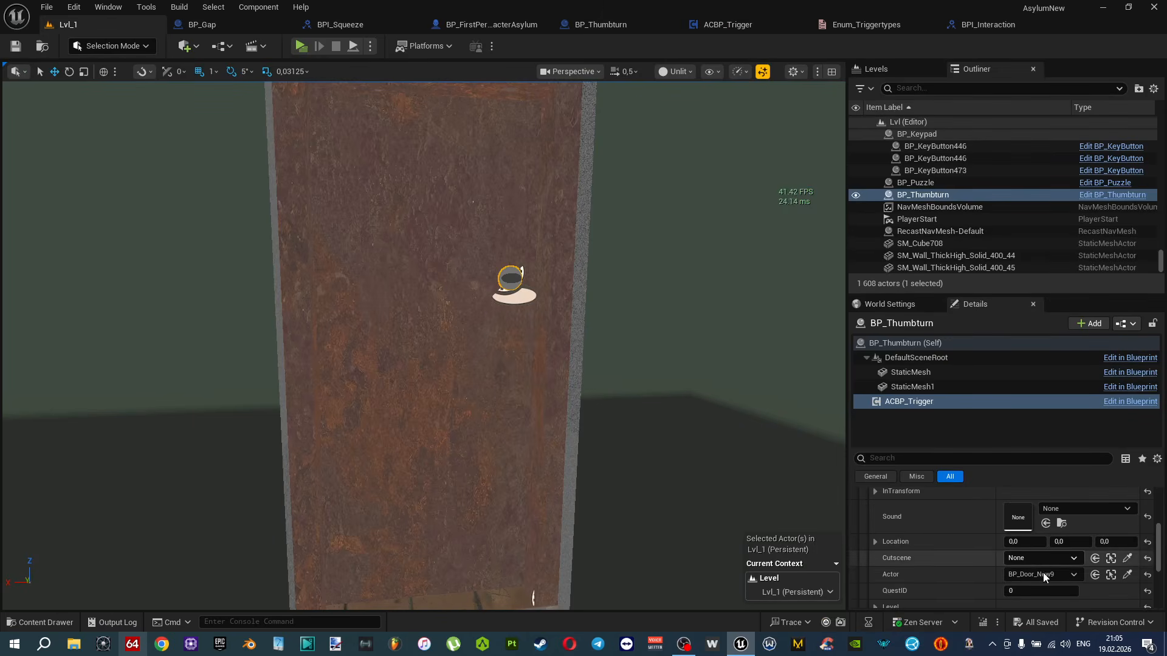
scroll(983, 587, "down", 2)
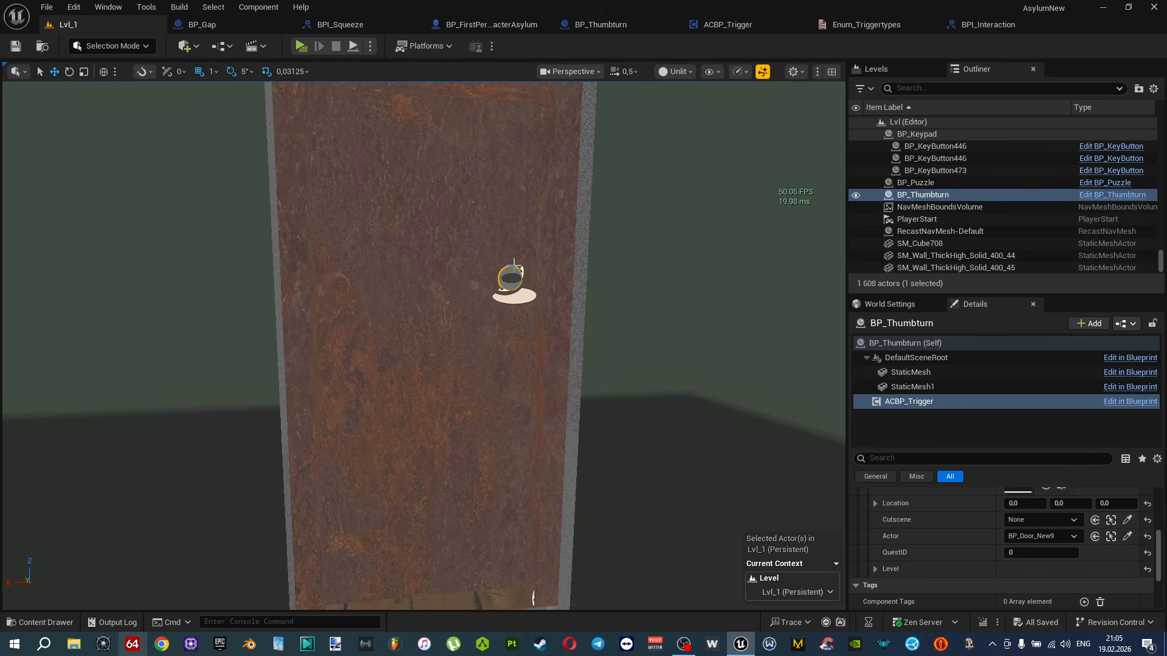
key("ctrl+space")
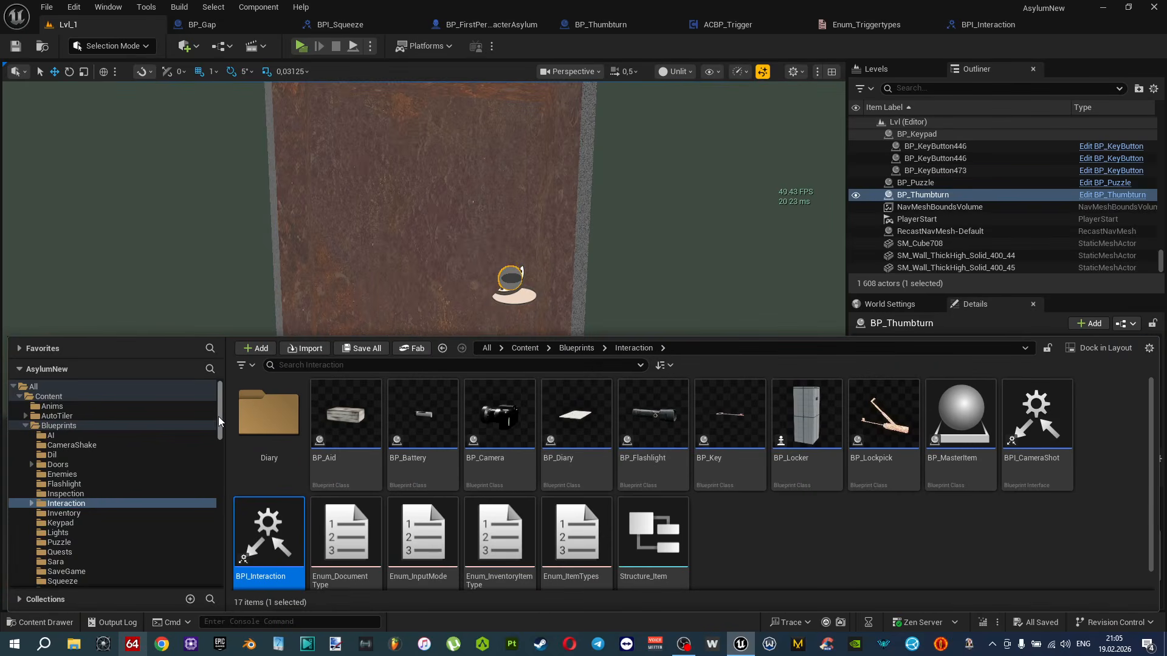
left_click(78, 465)
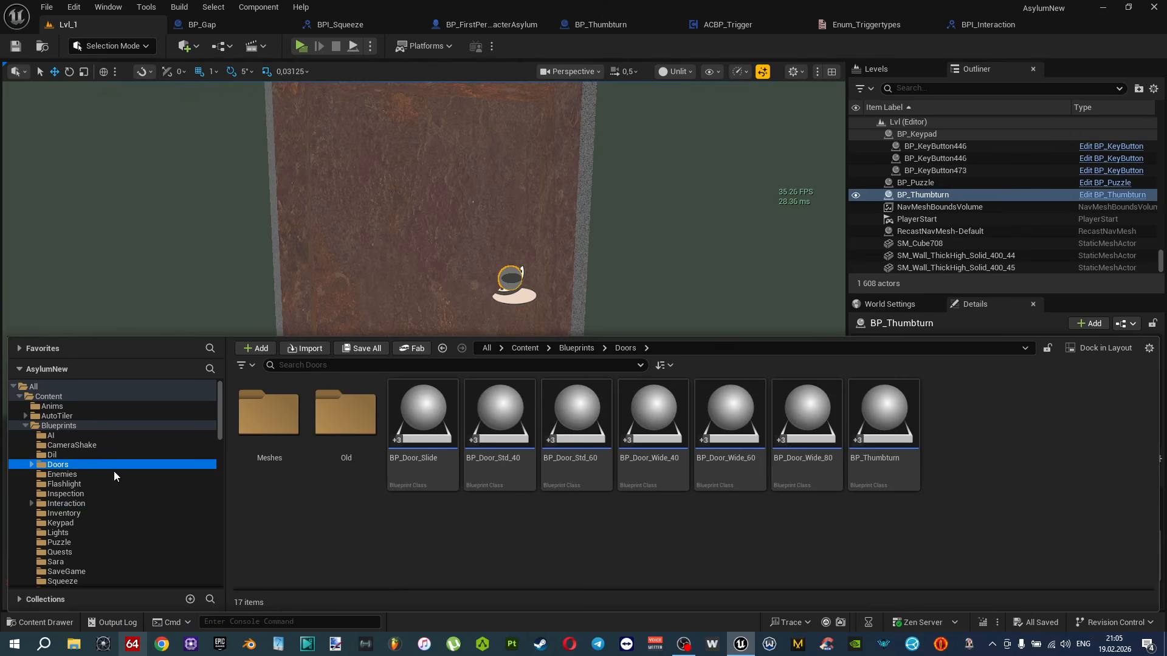
double_click(503, 415)
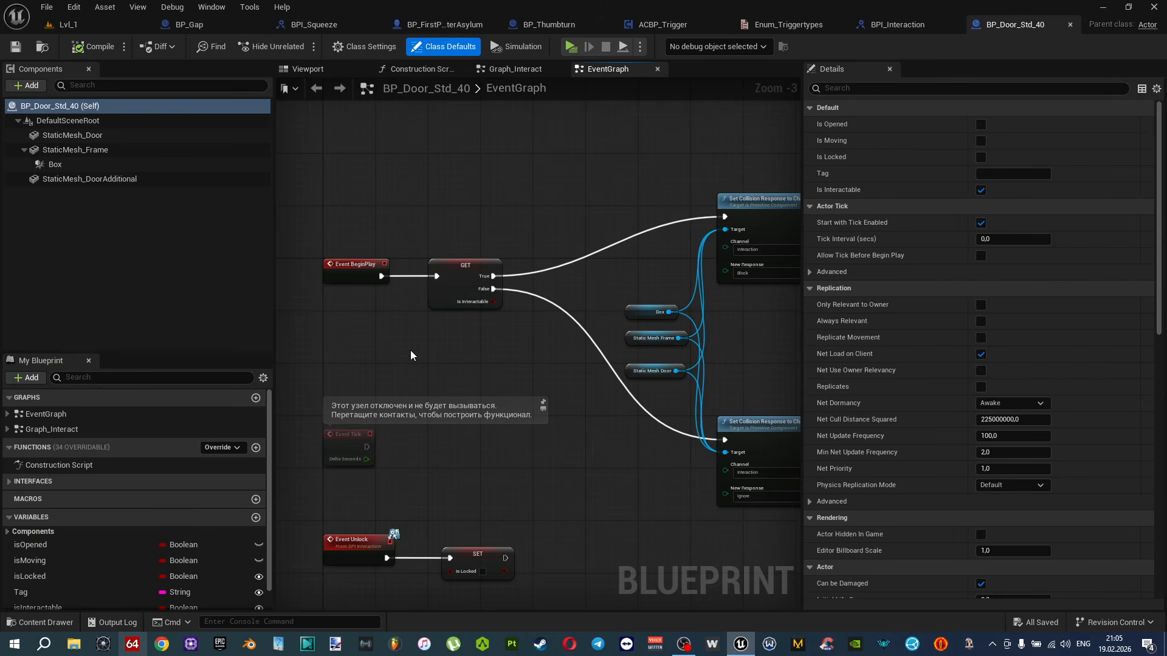
left_click(8, 484)
scroll(83, 545, "down", 4)
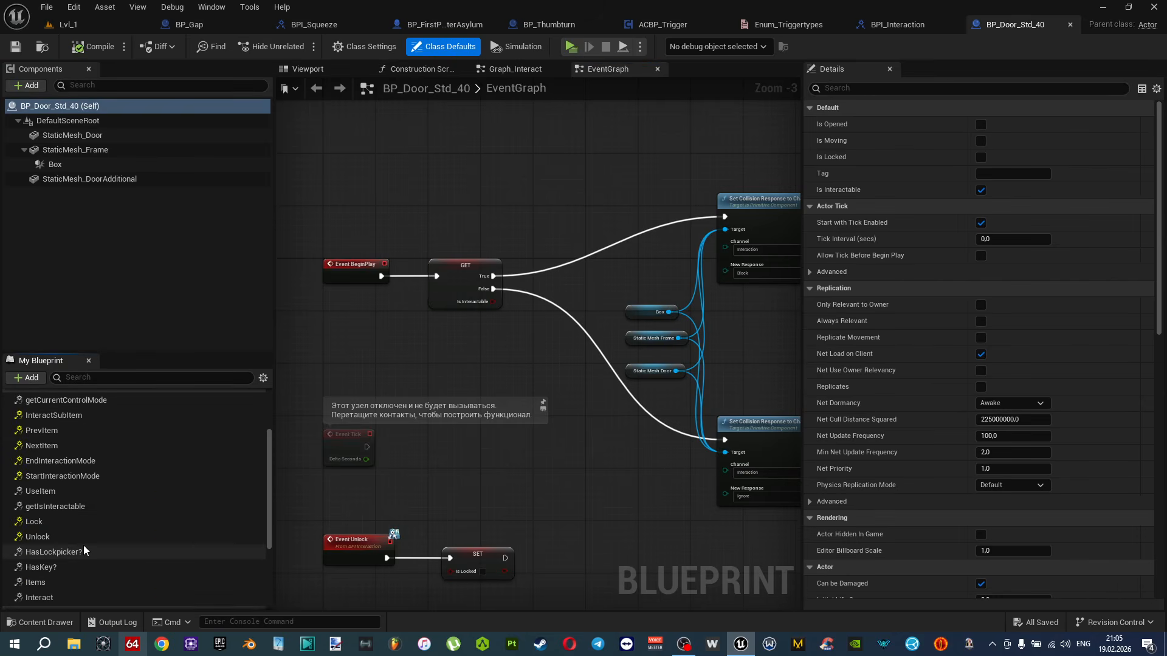
double_click(38, 536)
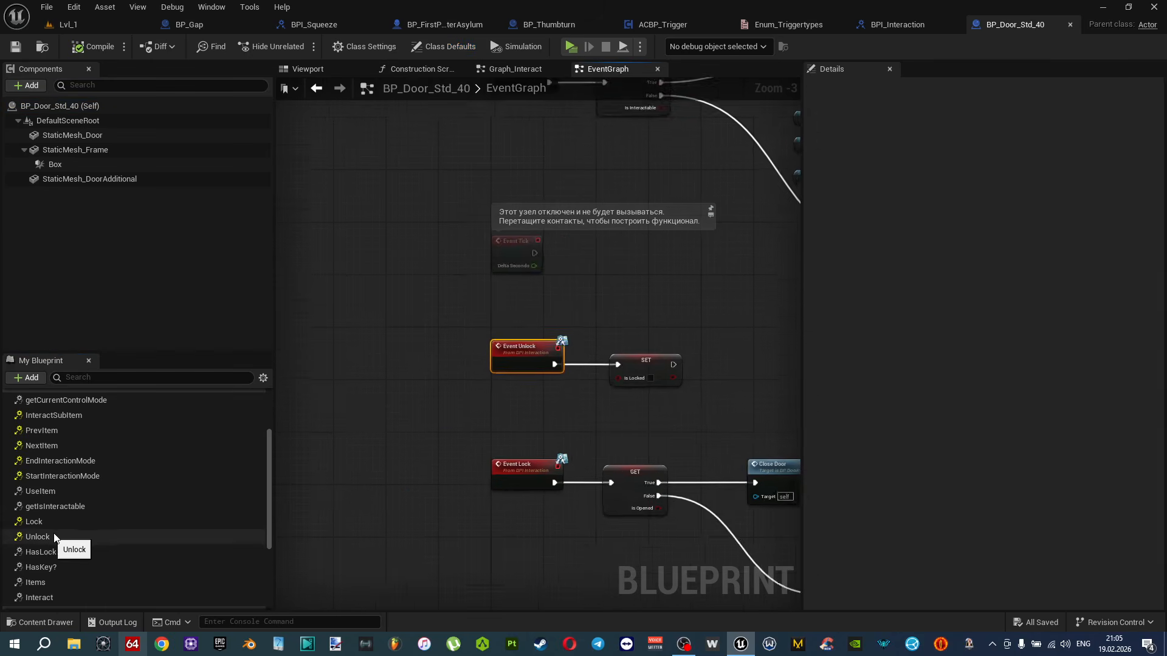
right_click_drag(577, 408, 574, 405)
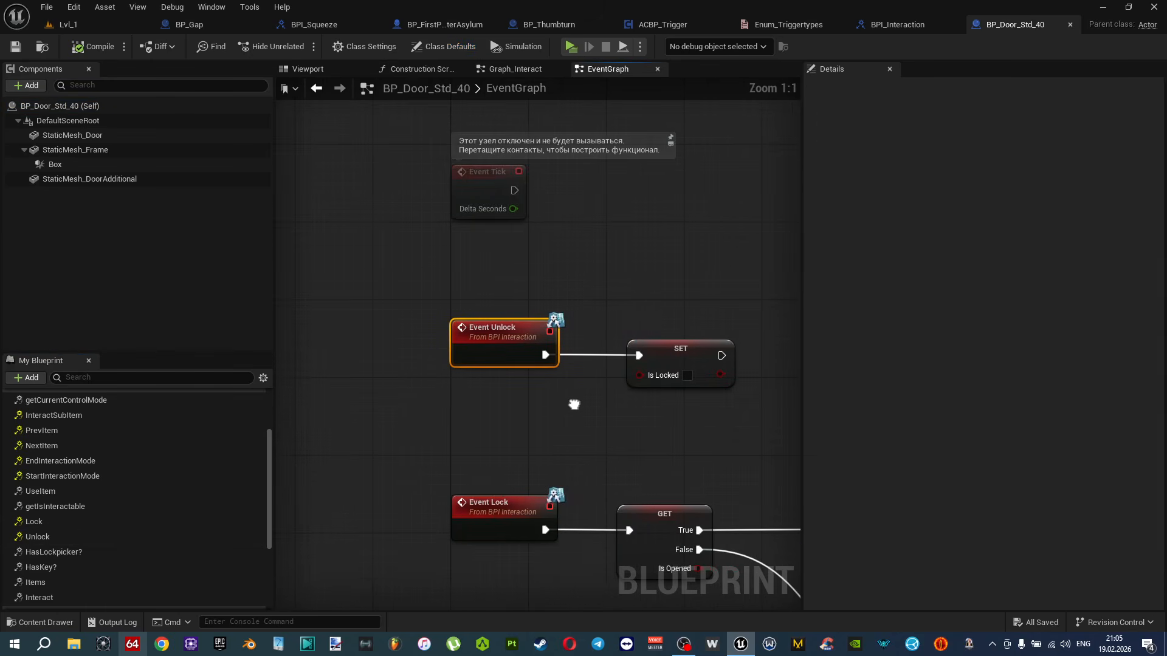
Run Lvl_1 briefly, stop it, and set the viewport scalability to Medium.
left_click(84, 25)
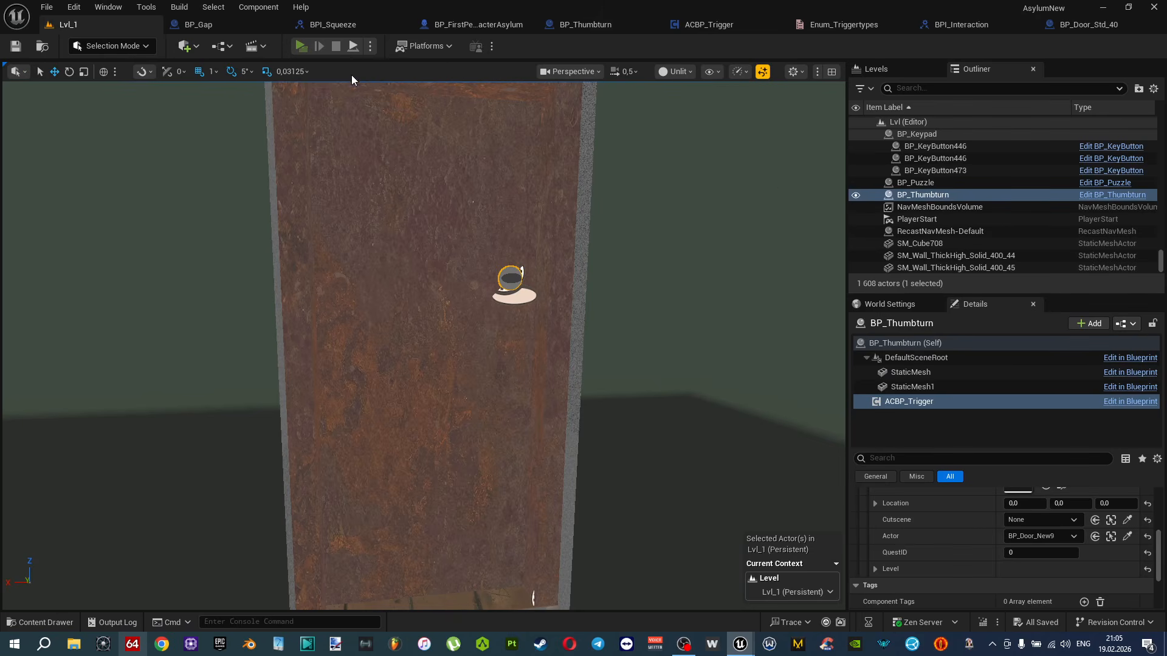
left_click(300, 46)
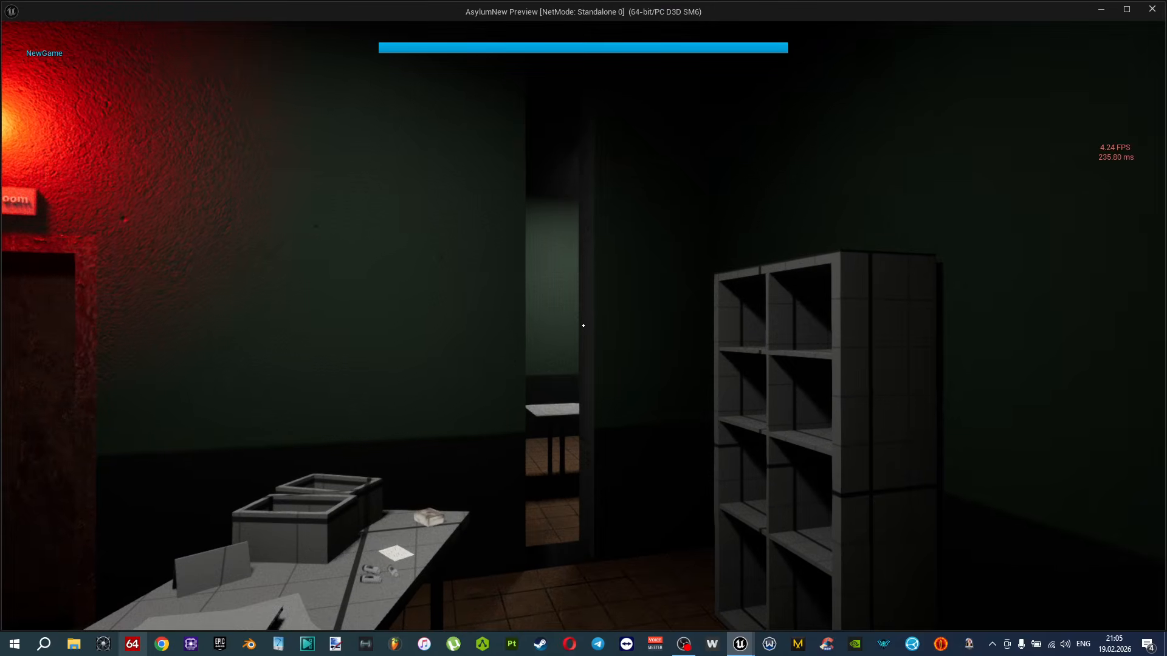
key("w")
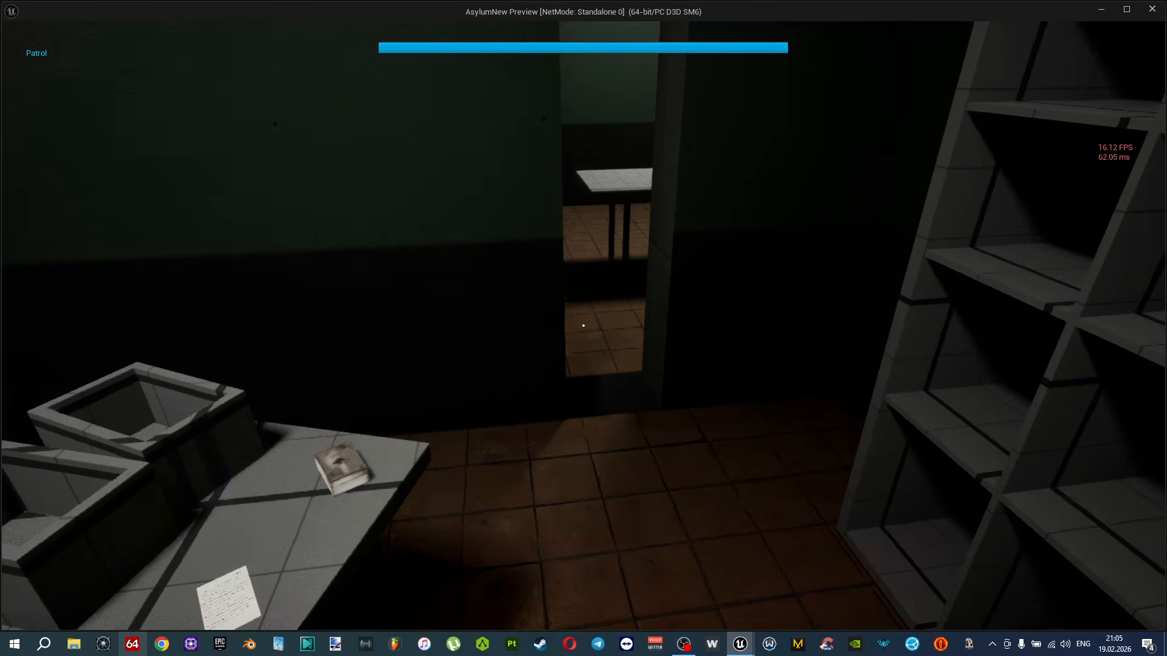
key("Escape")
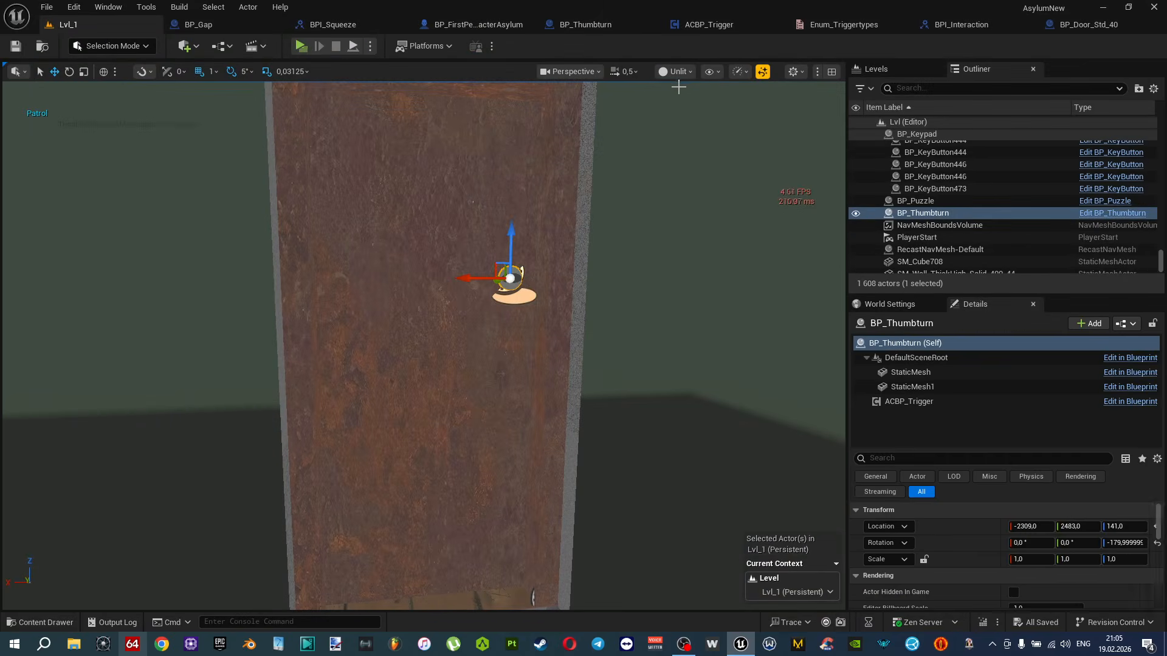
left_click(741, 72)
mouse_move(796, 158)
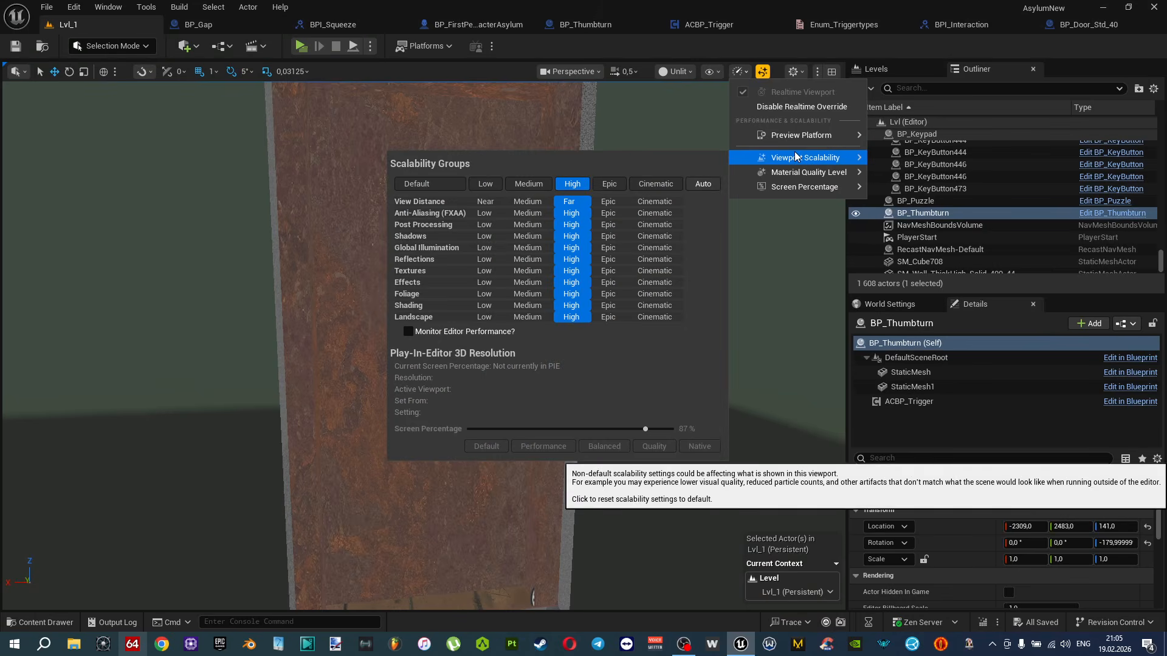
left_click(533, 184)
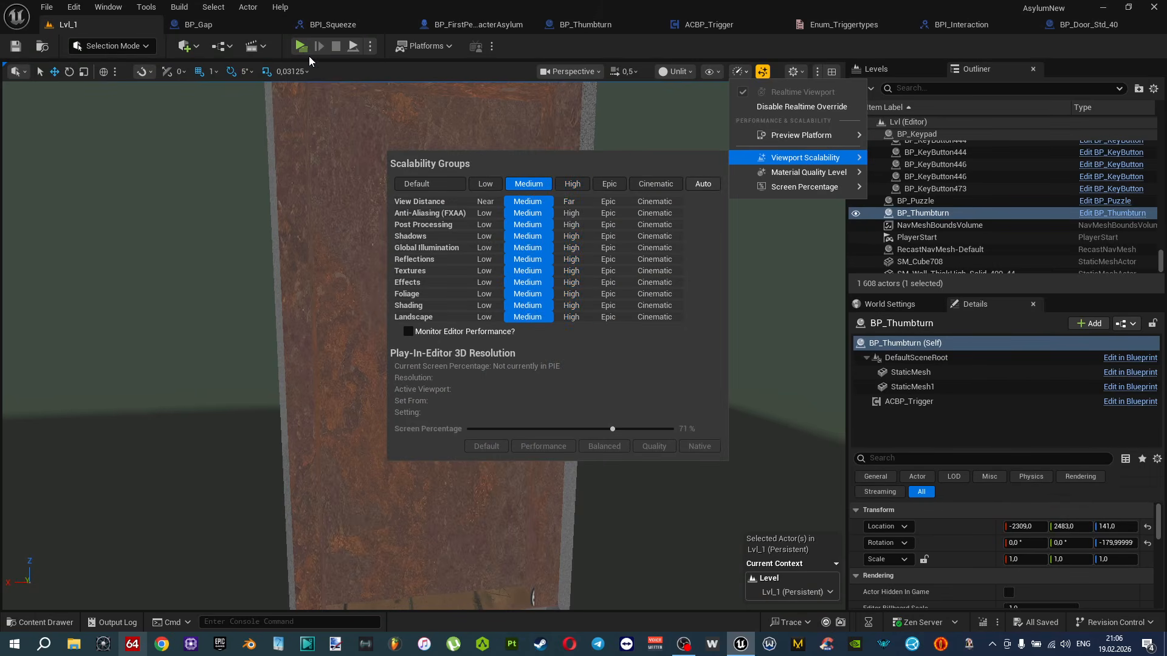
Play Lvl_1, walk through the next room up to the rusty door, and end the play session.
left_click(302, 53)
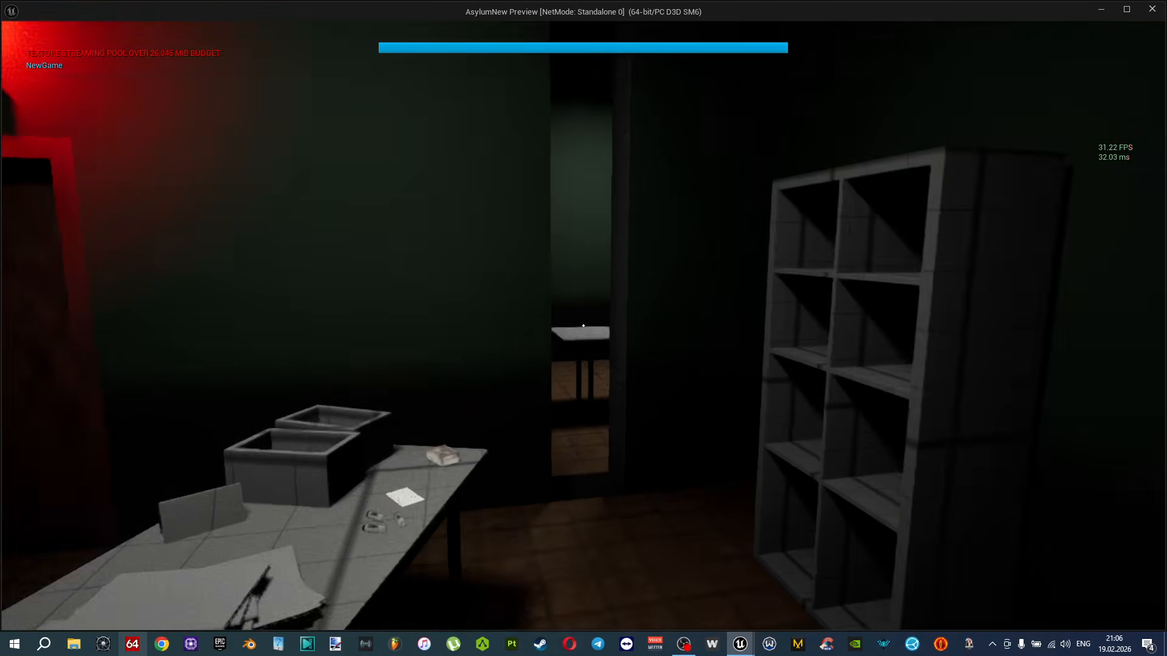
key("w")
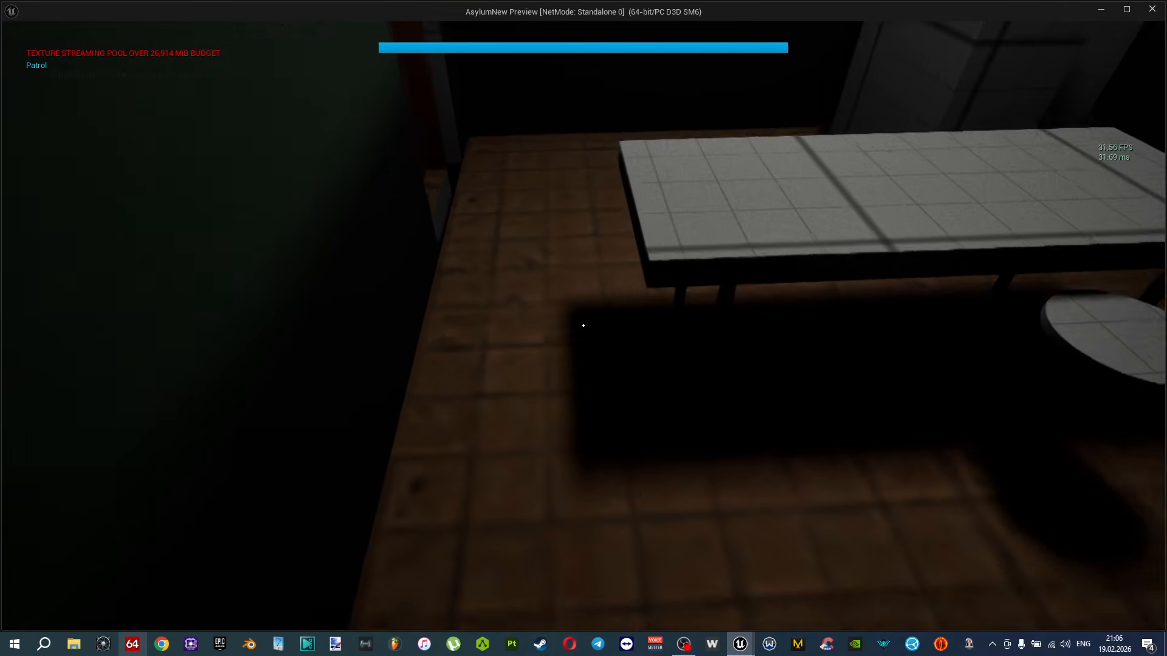
key("w")
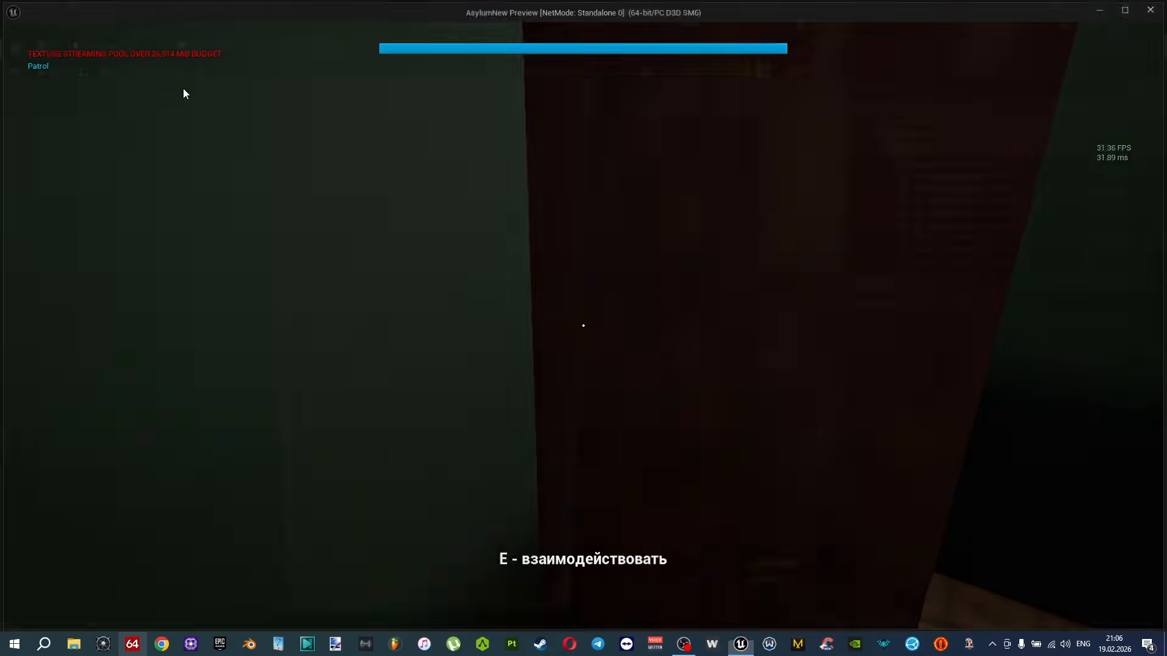
key("Escape")
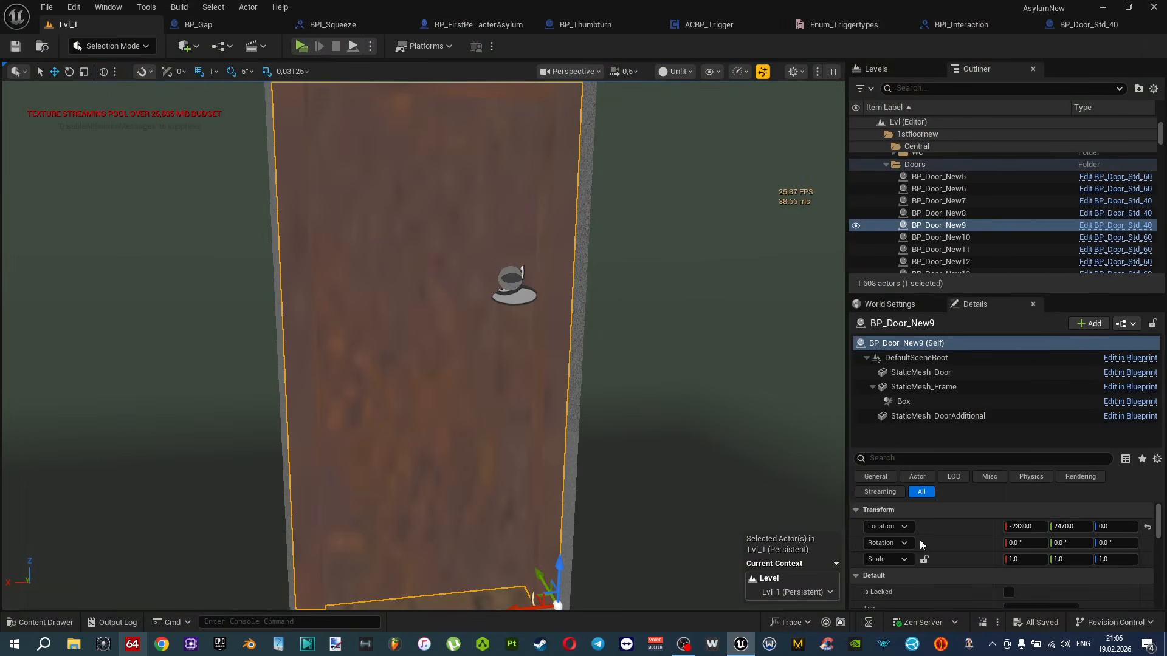
left_click(1008, 594)
key("ctrl+s")
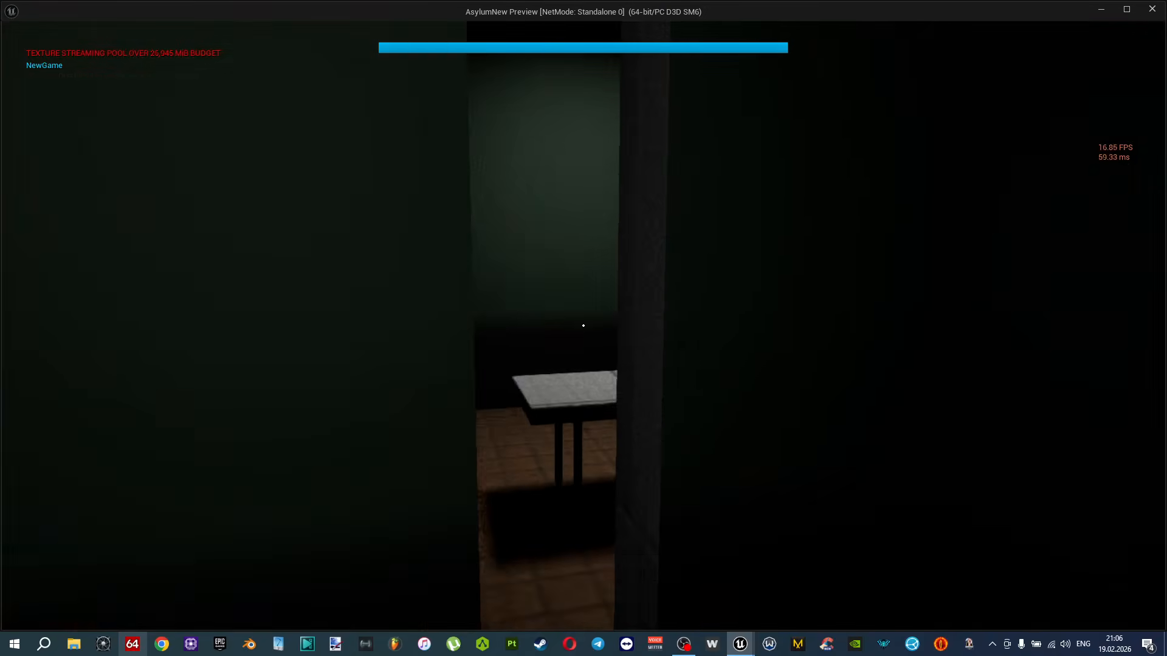
key("Escape")
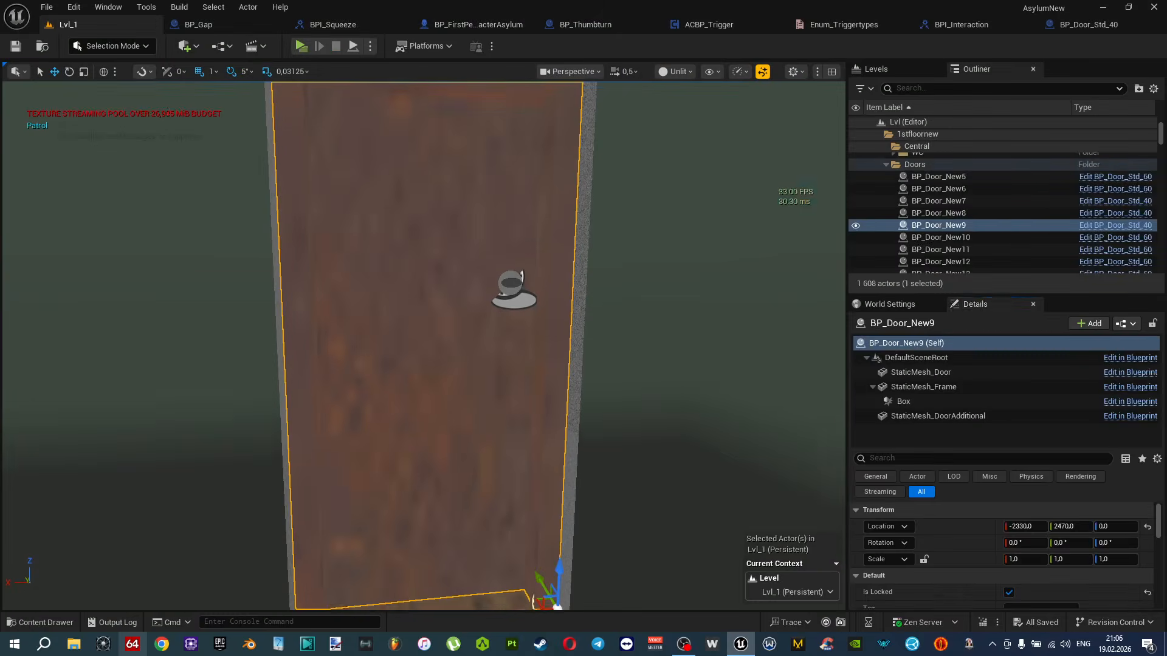
left_click(1008, 592)
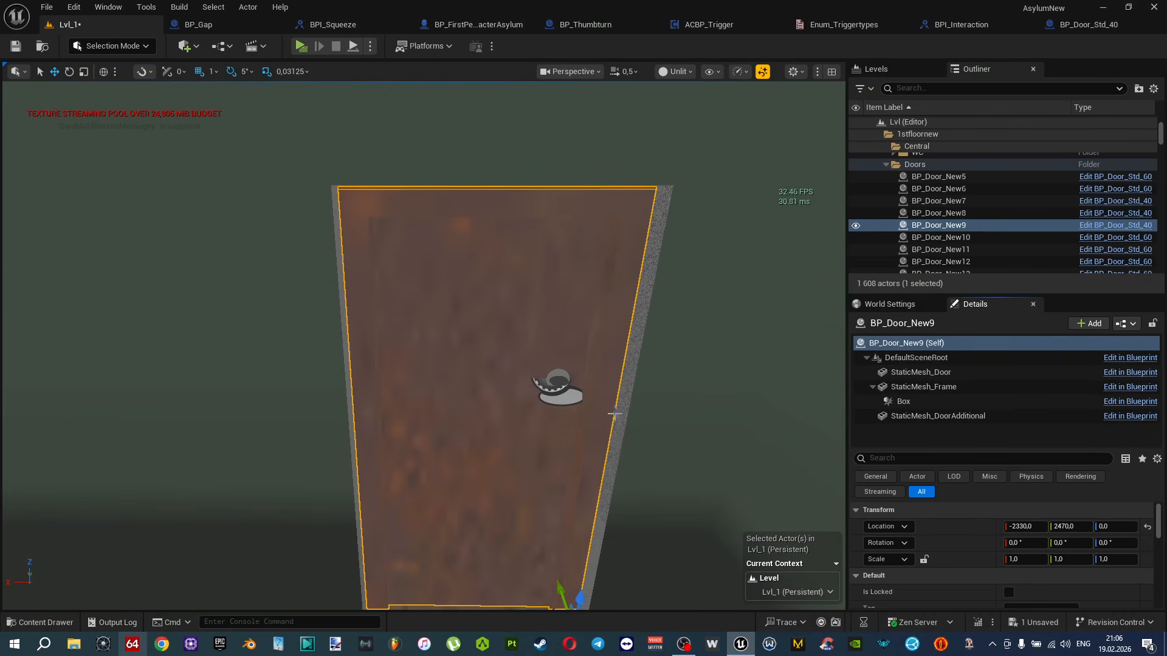
Rotate BP_Thumbturn in the level to 90° about its vertical axis.
left_click(560, 383)
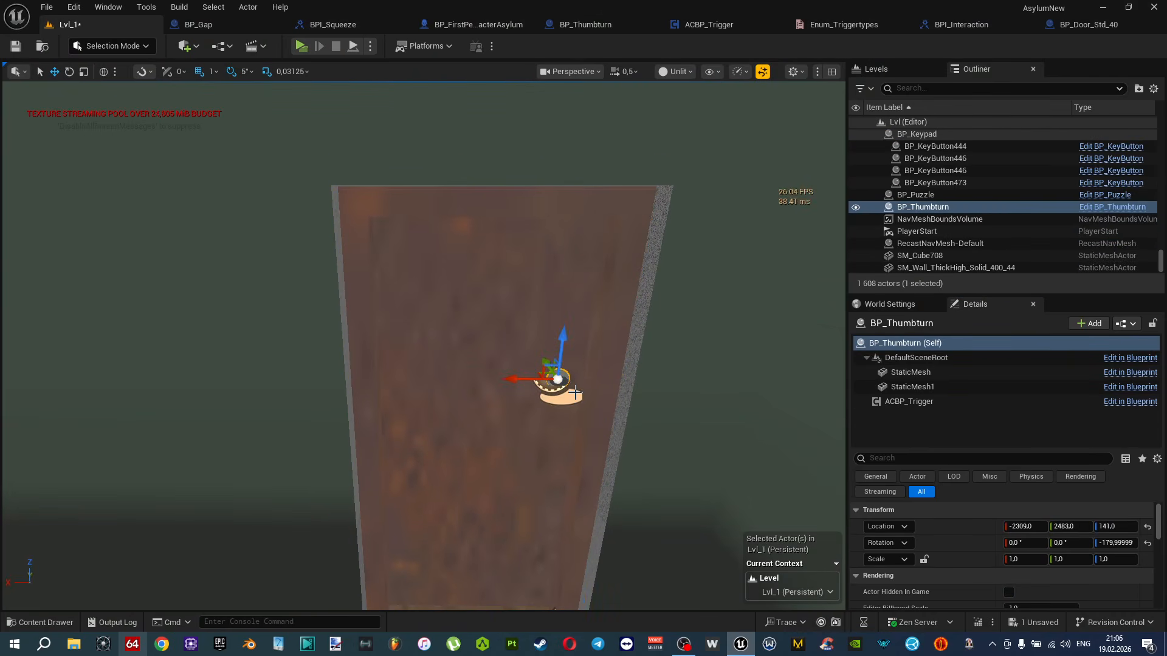
scroll(521, 521, "down", 5)
key("e")
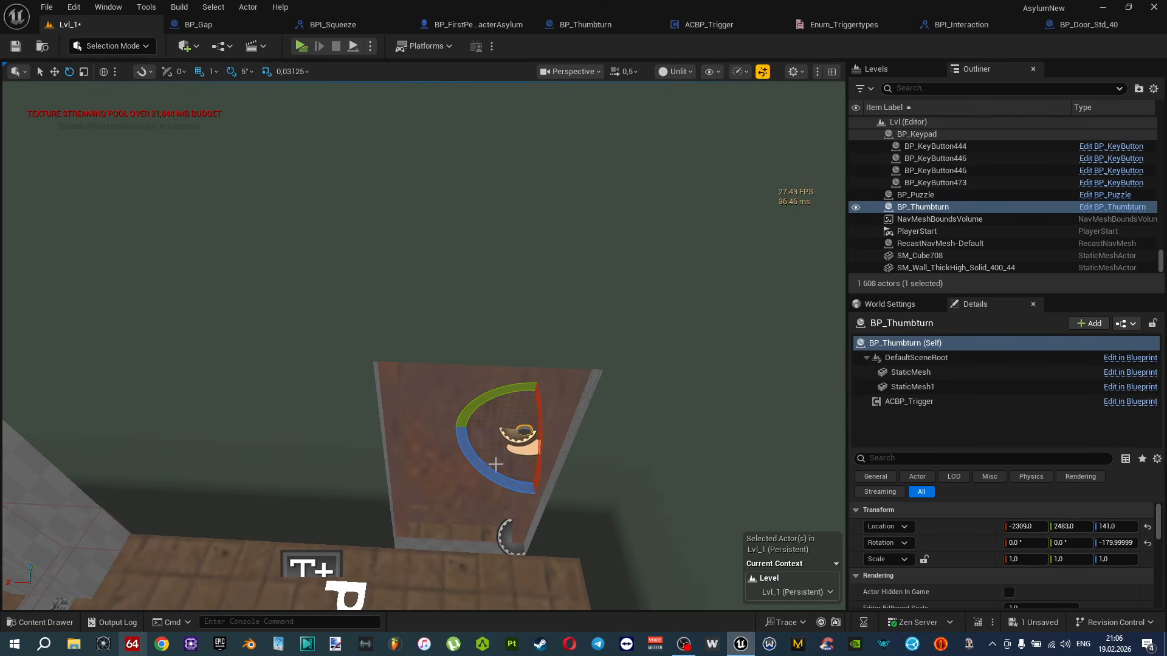
left_click_drag(490, 469, 465, 465)
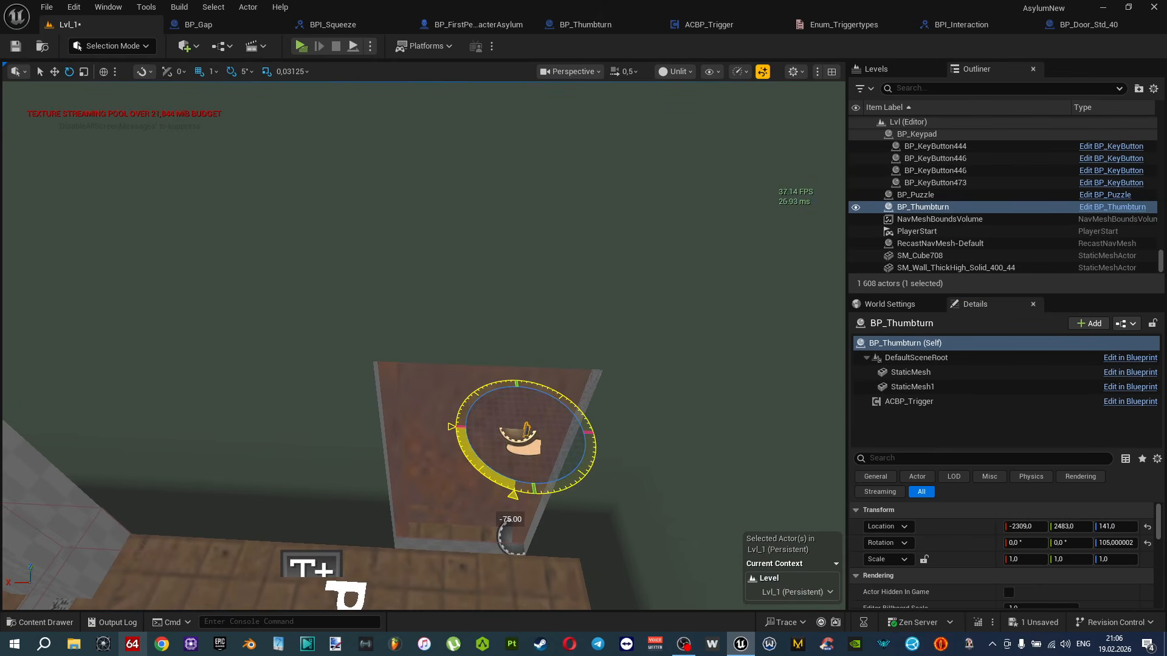
key("w")
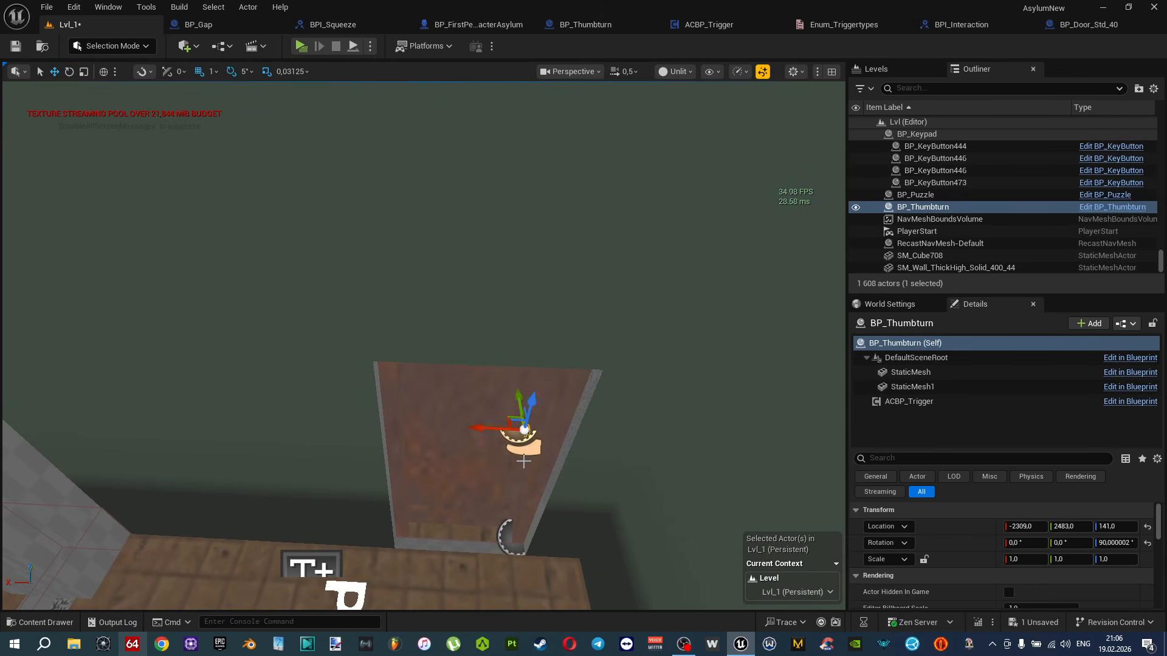
Move BP_Thumbturn onto the face of another rusty door, at about X -1962, Y 2736, Z 141.
left_click_drag(331, 300, 305, 263)
right_click_drag(305, 263, 615, 317)
left_click_drag(763, 338, 184, 249)
right_click_drag(425, 328, 403, 311)
left_click_drag(467, 314, 302, 320)
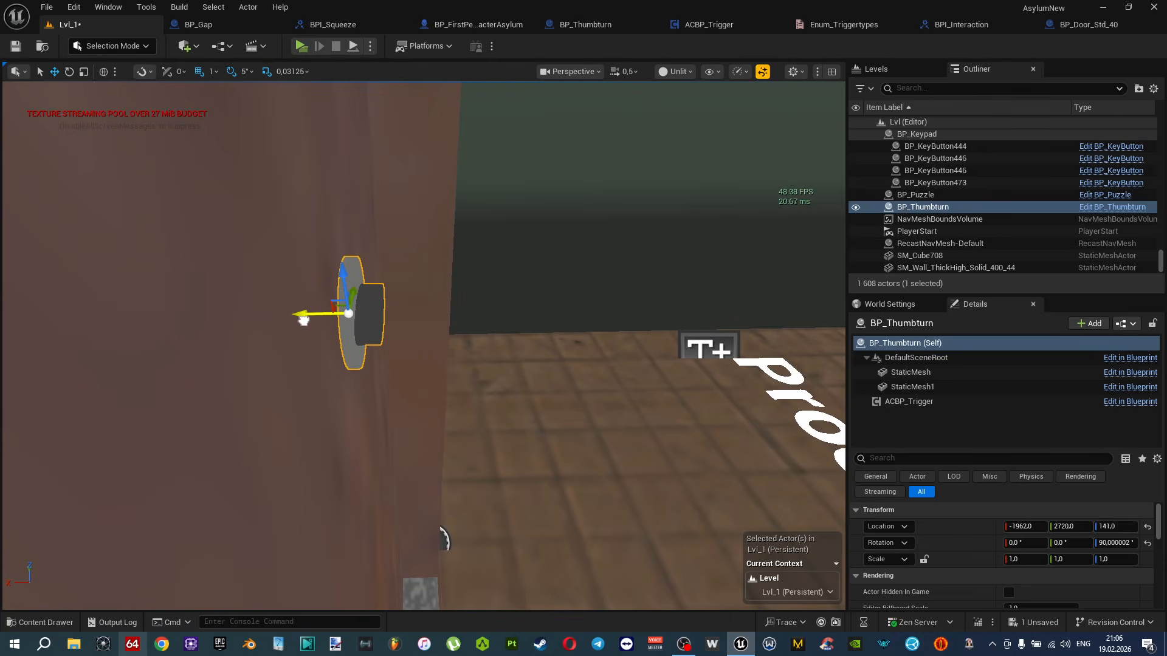
key("f")
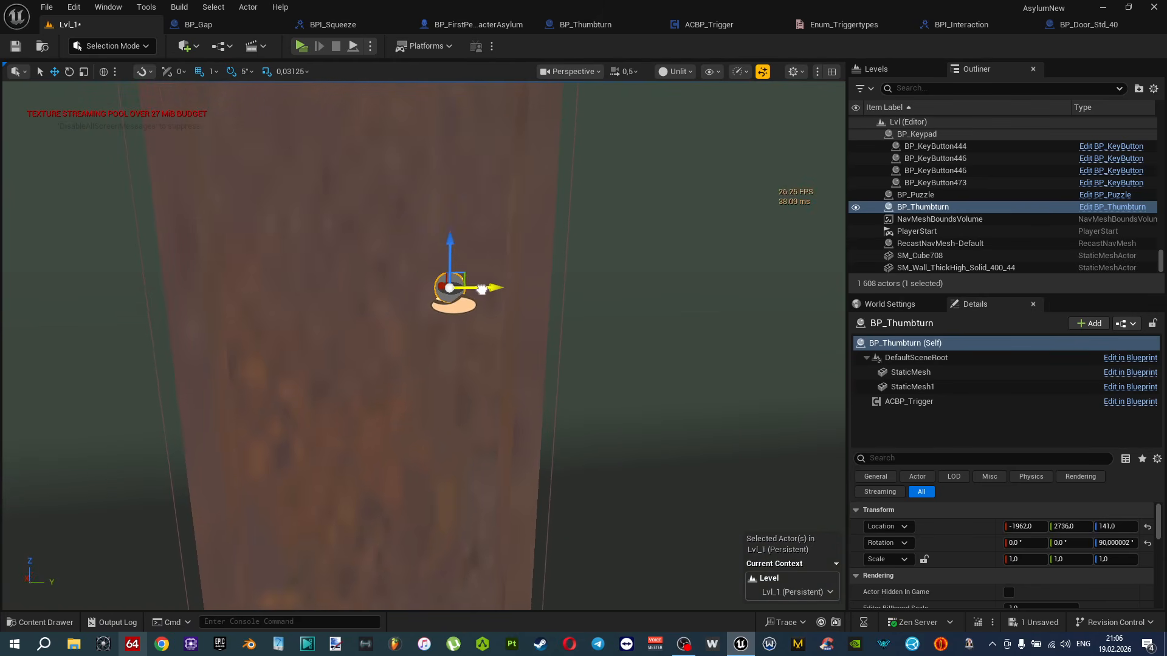
Pick the door behind the thumbturn as the ACBP_Trigger action's Actor and save the level.
left_click(924, 403)
scroll(1012, 568, "down", 3)
left_click(1126, 558)
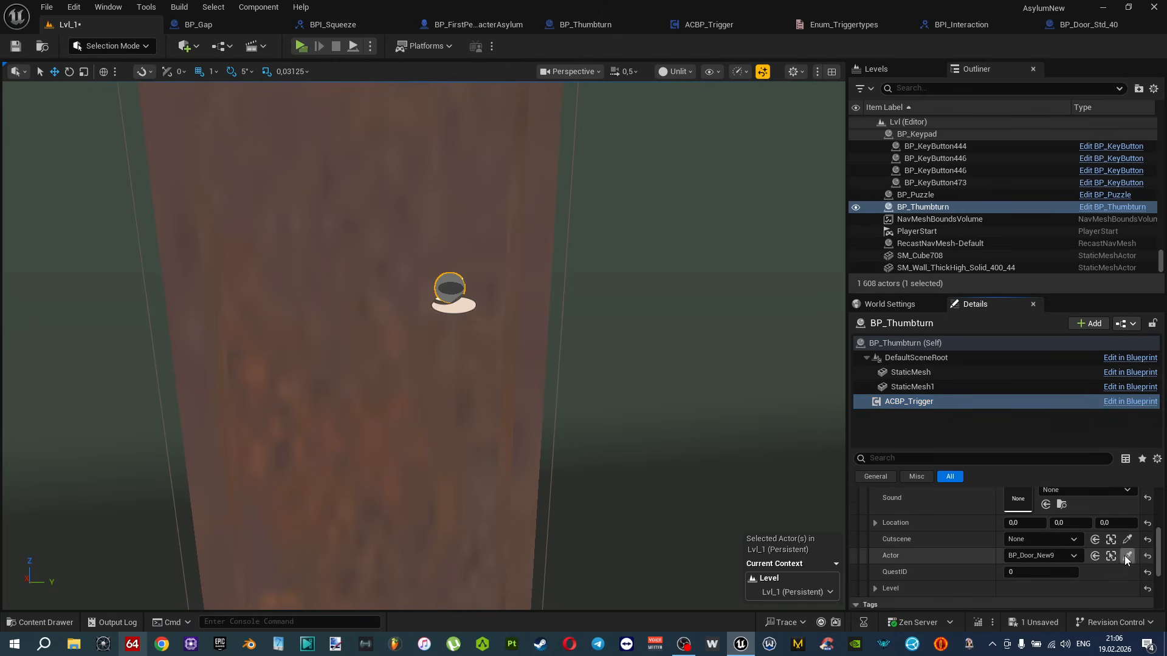
key("Escape")
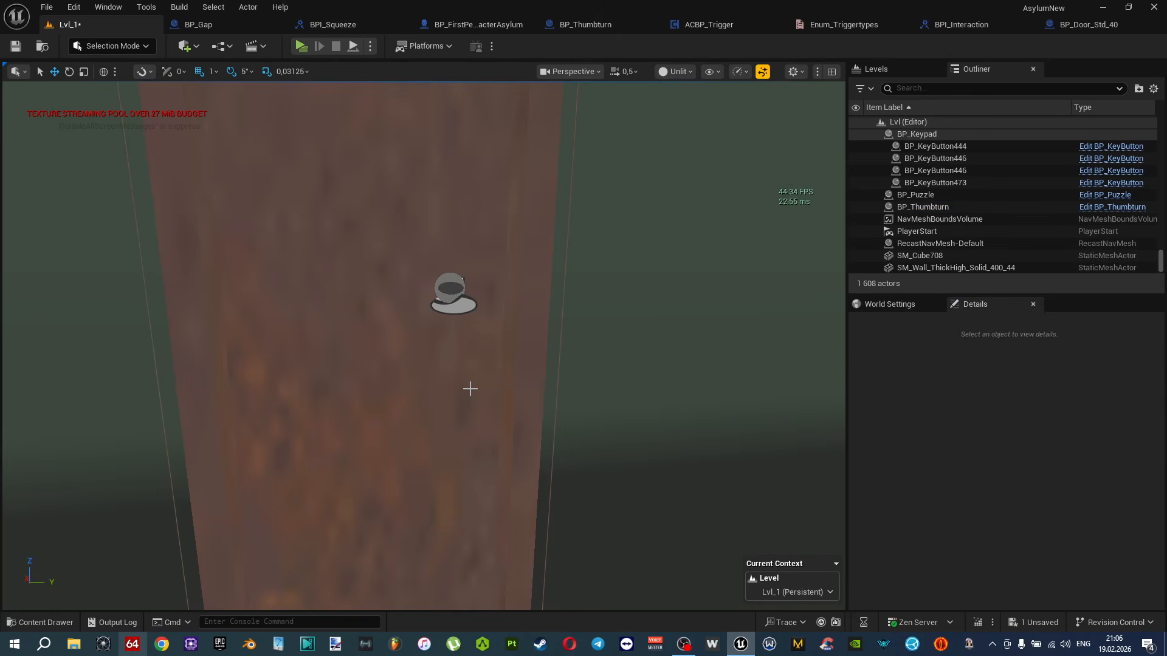
key("ctrl+s")
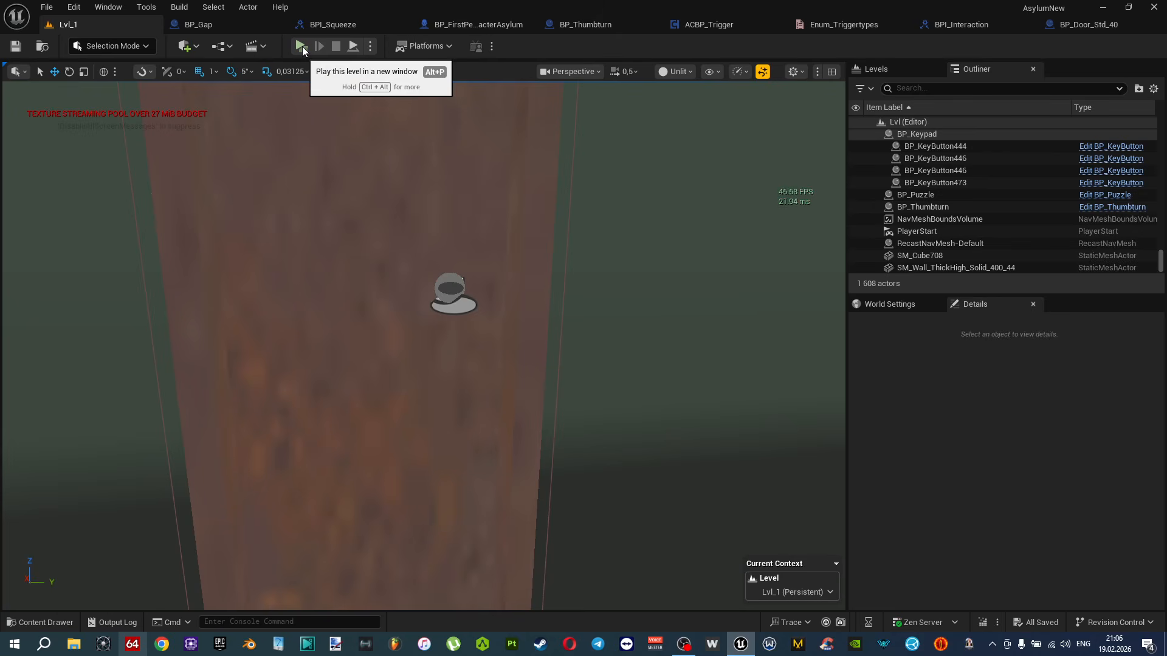
Play Lvl_1, go through the first rusty door to the thumbturn door, aim at the thumbturn, and end the session.
left_click(302, 47)
key("w")
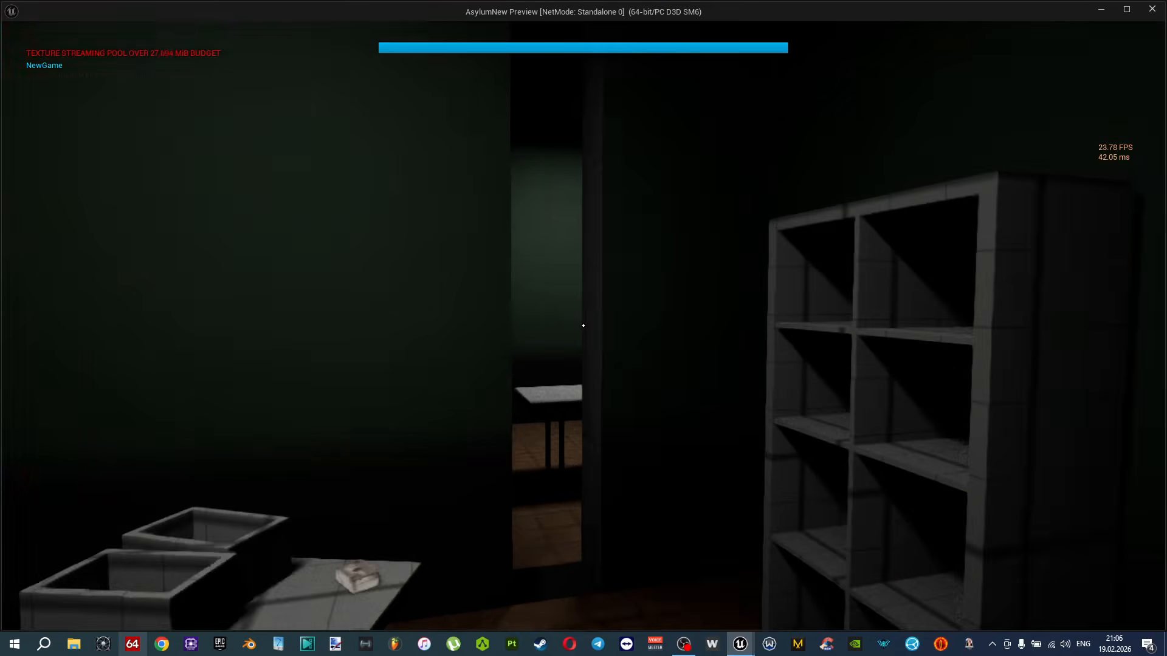
key("w")
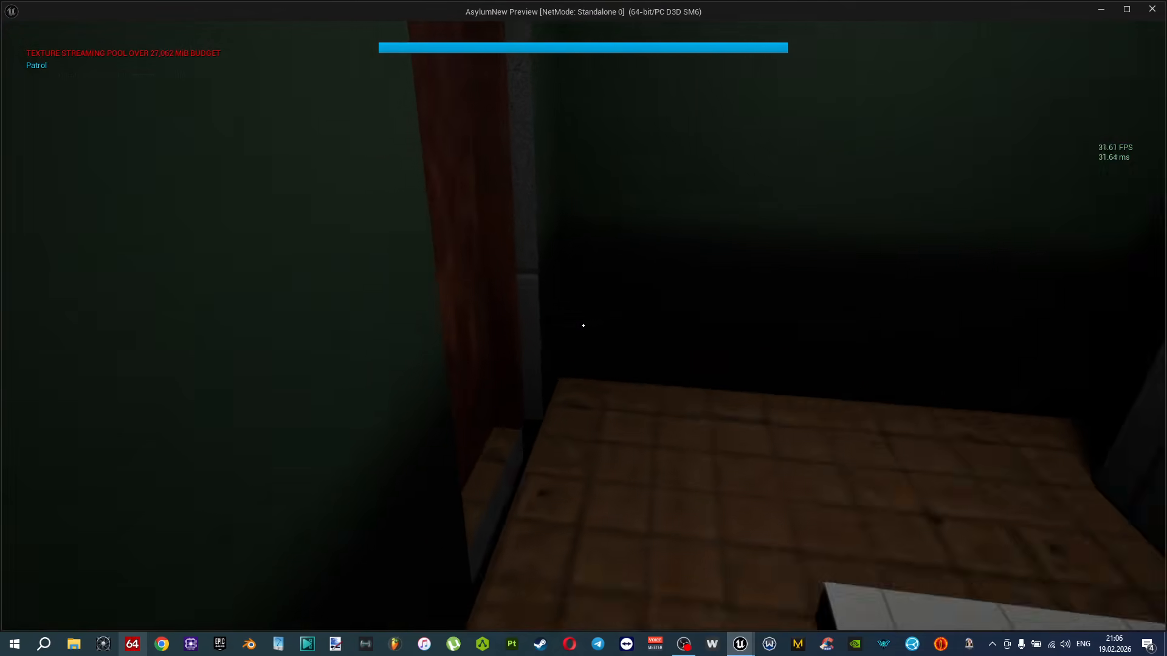
key("e")
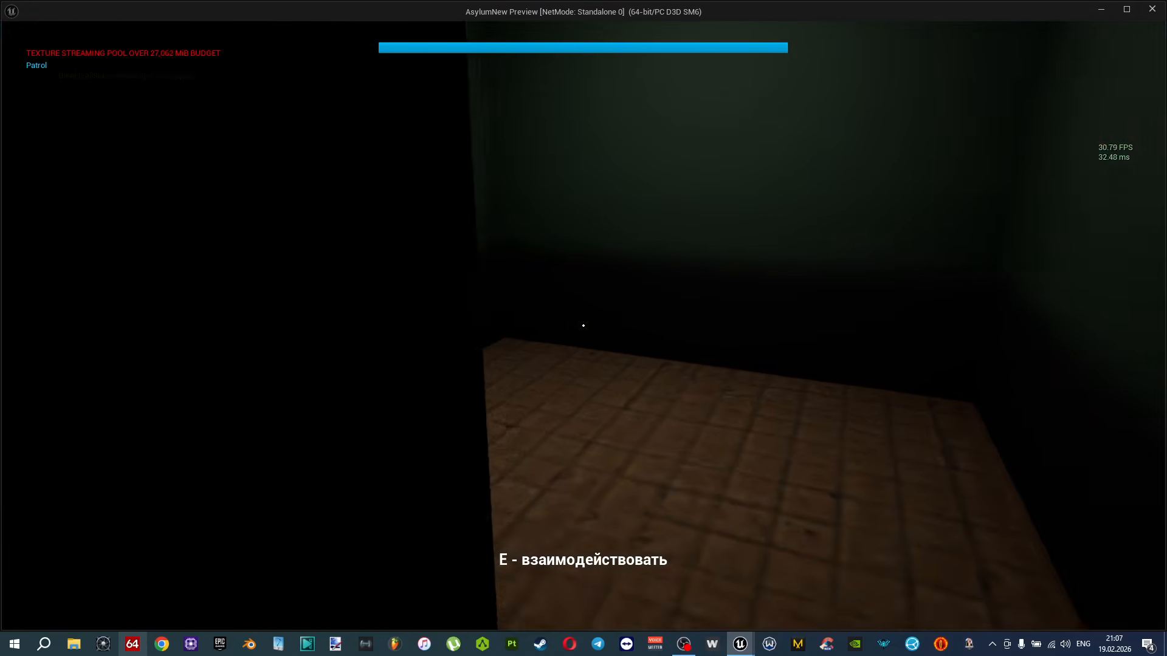
key("w")
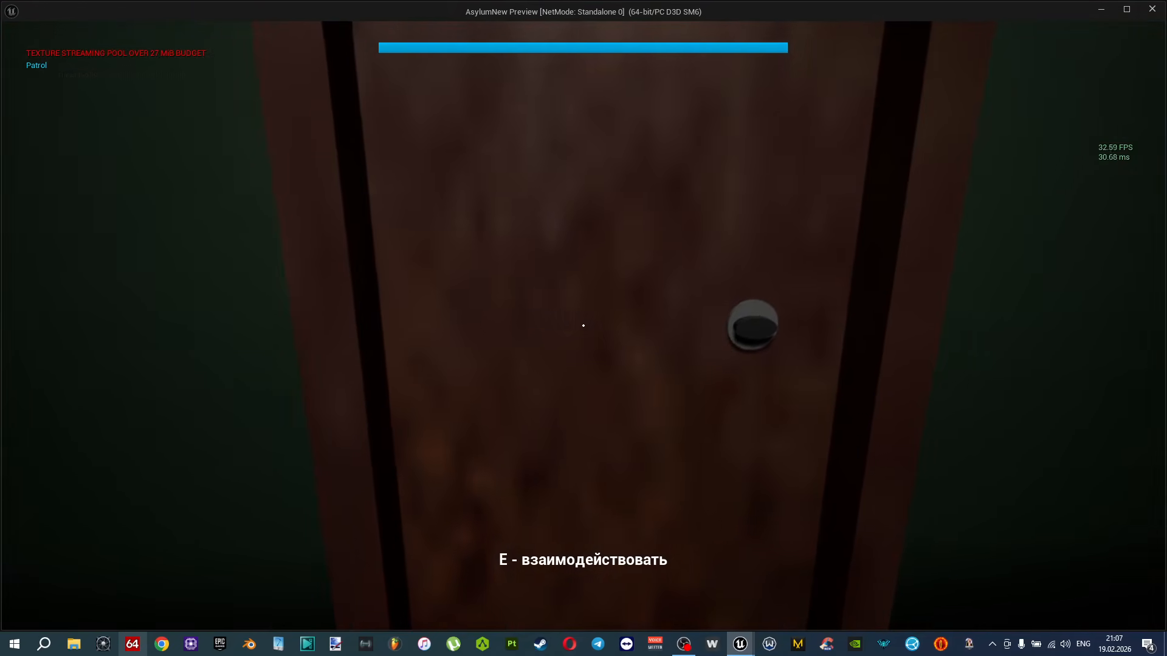
key("w")
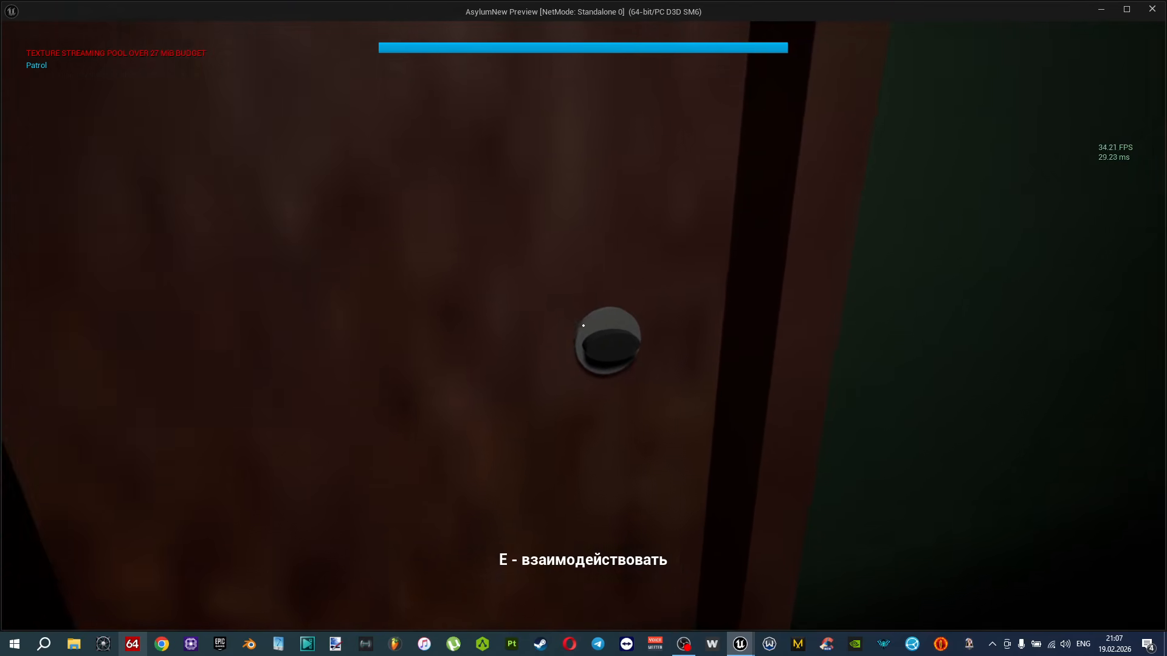
key("s")
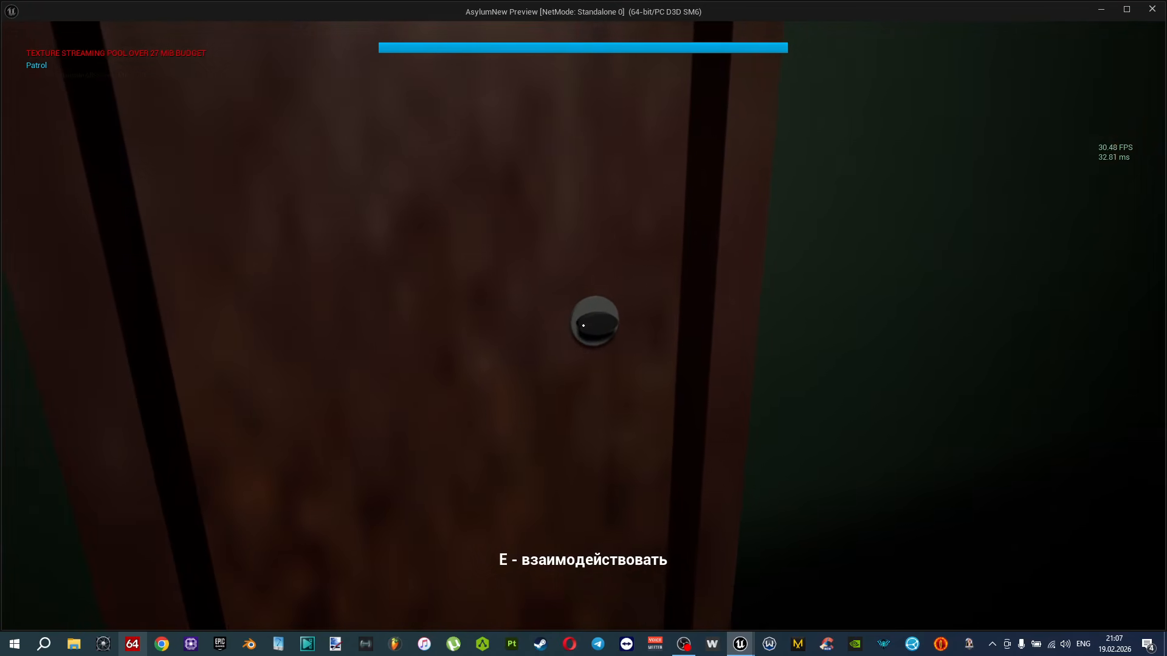
key("Escape")
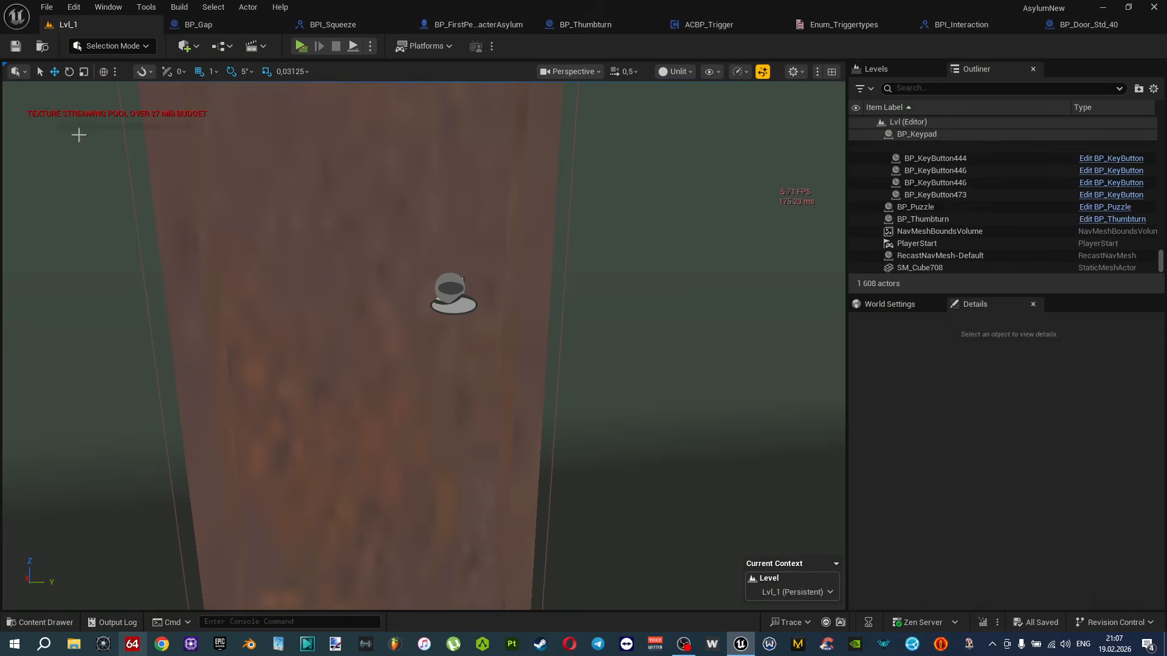
Move BP_Thumbturn off the door onto the wall beside its frame, at X -1997, Y 2762, Z 141.
right_click_drag(394, 234, 516, 249)
left_click(97, 223)
mouse_move(159, 262)
right_mouse_down()
mouse_move(138, 275)
mouse_move(159, 262)
right_mouse_up()
left_click_drag(231, 333, 390, 313)
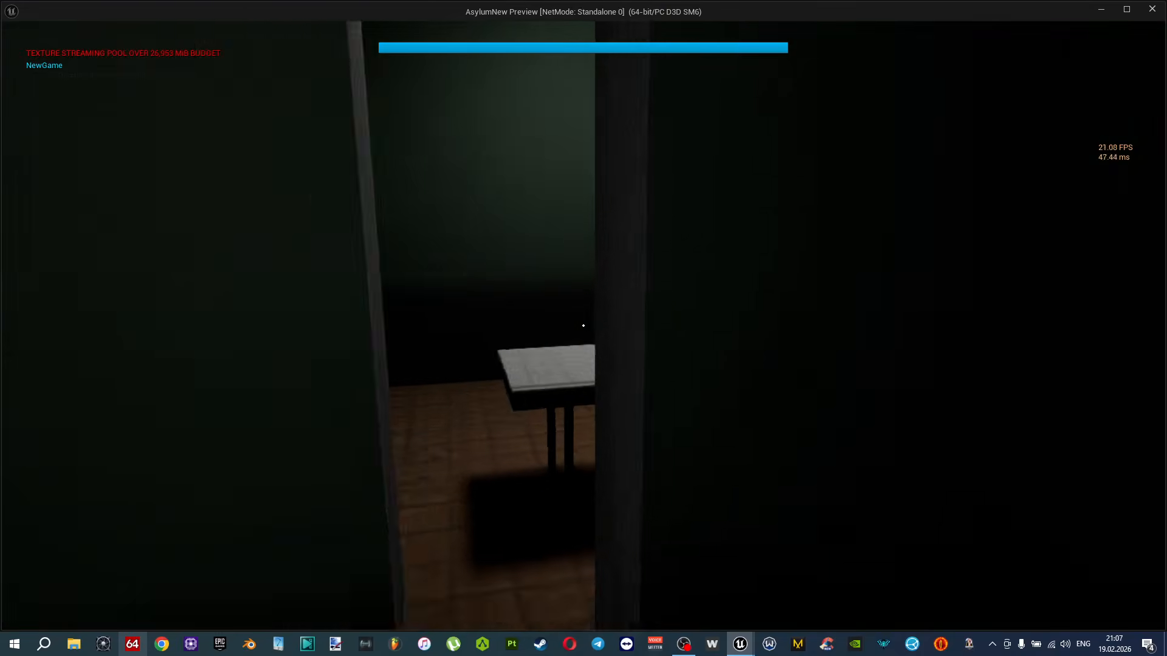
Play the level, open the first rusty door, aim at the wall-mounted thumbturn, and end the session.
key("w")
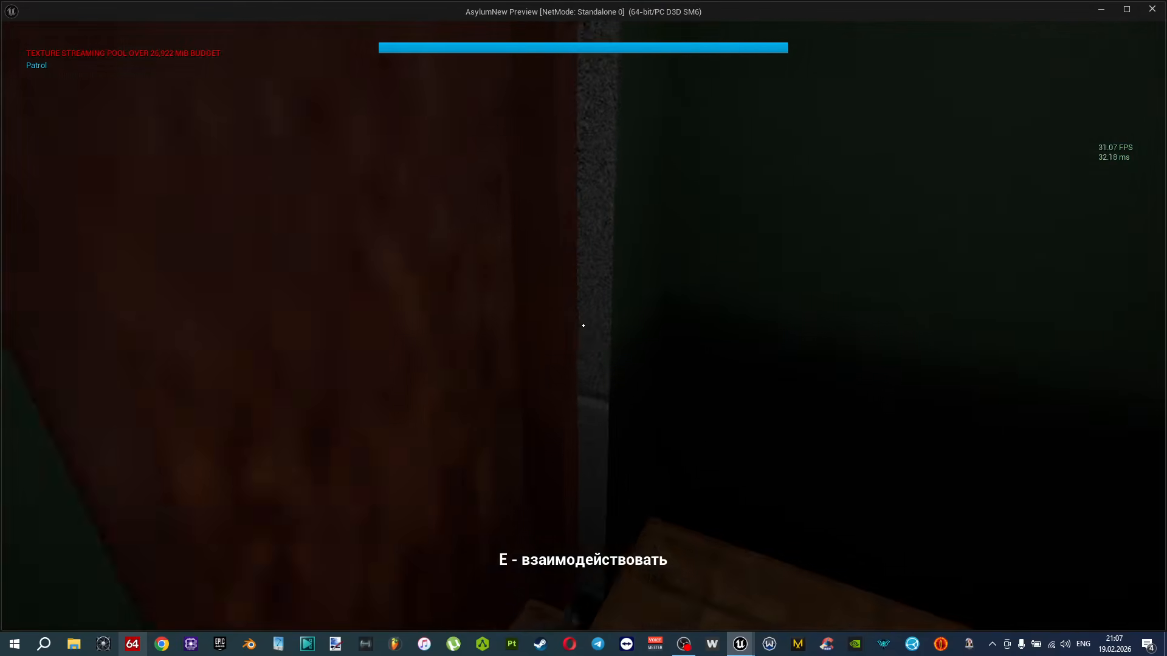
key("e")
key("w")
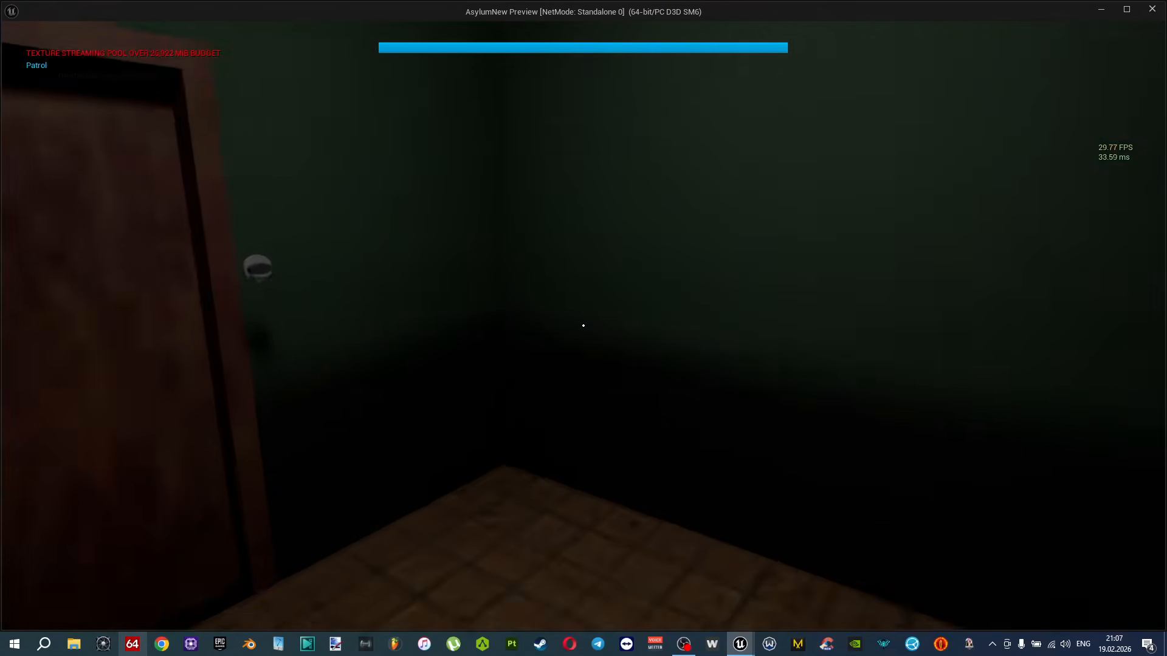
key("s")
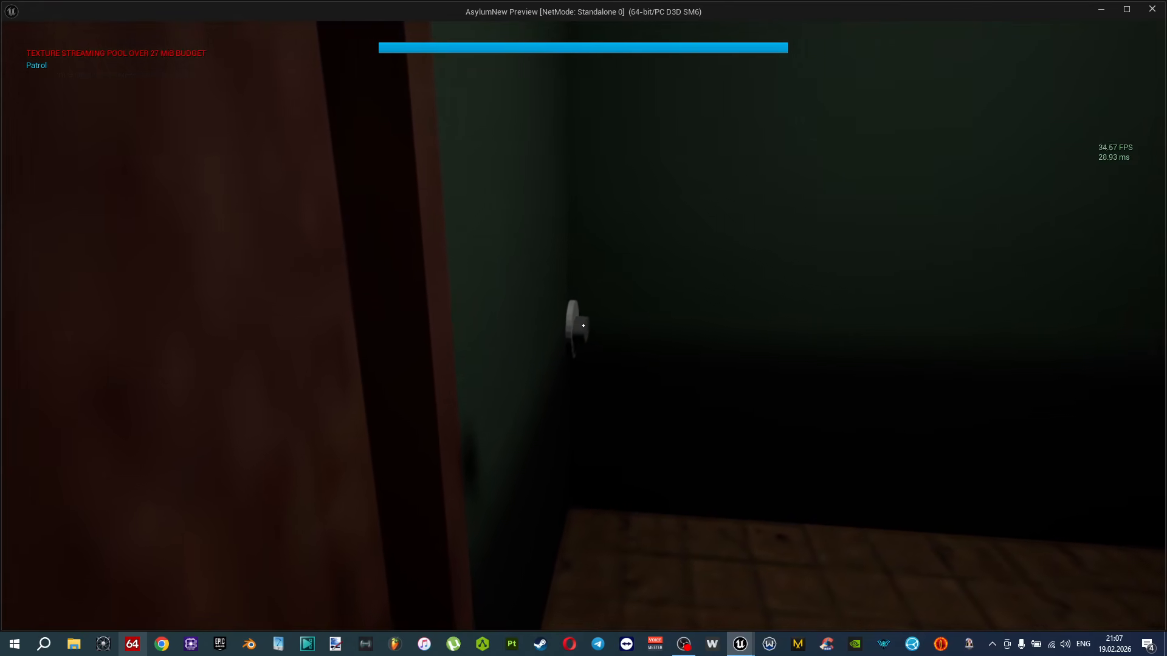
key("Escape")
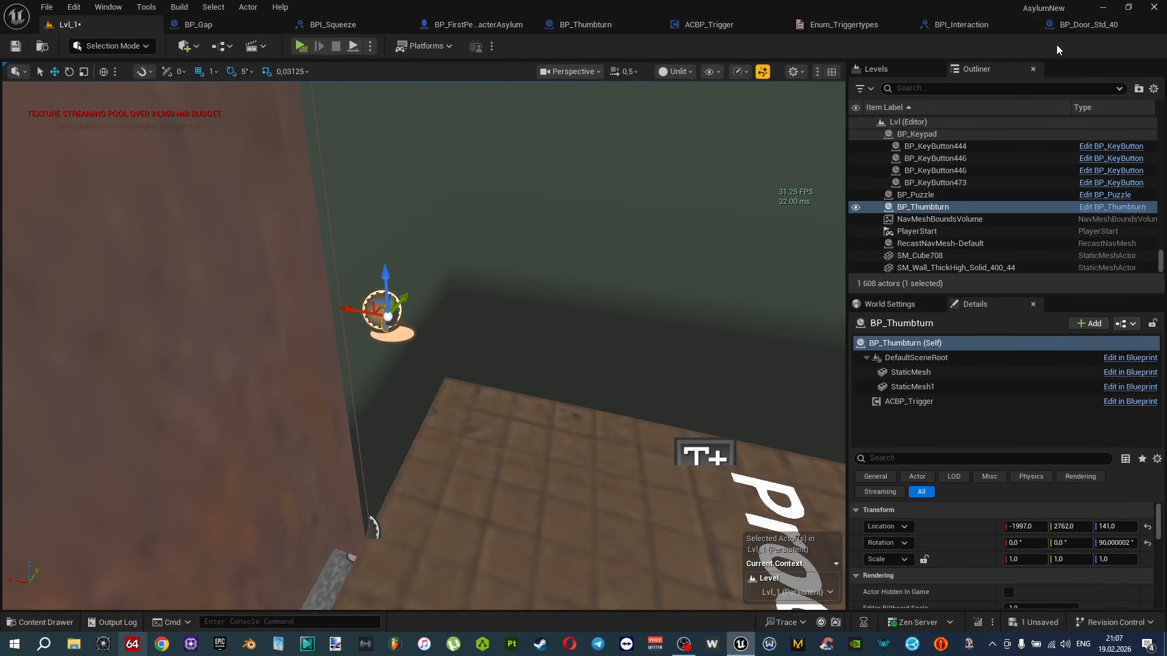
Make BP_Thumbturn's getIsInteractable interface function return a true Result and save everything.
left_click(629, 27)
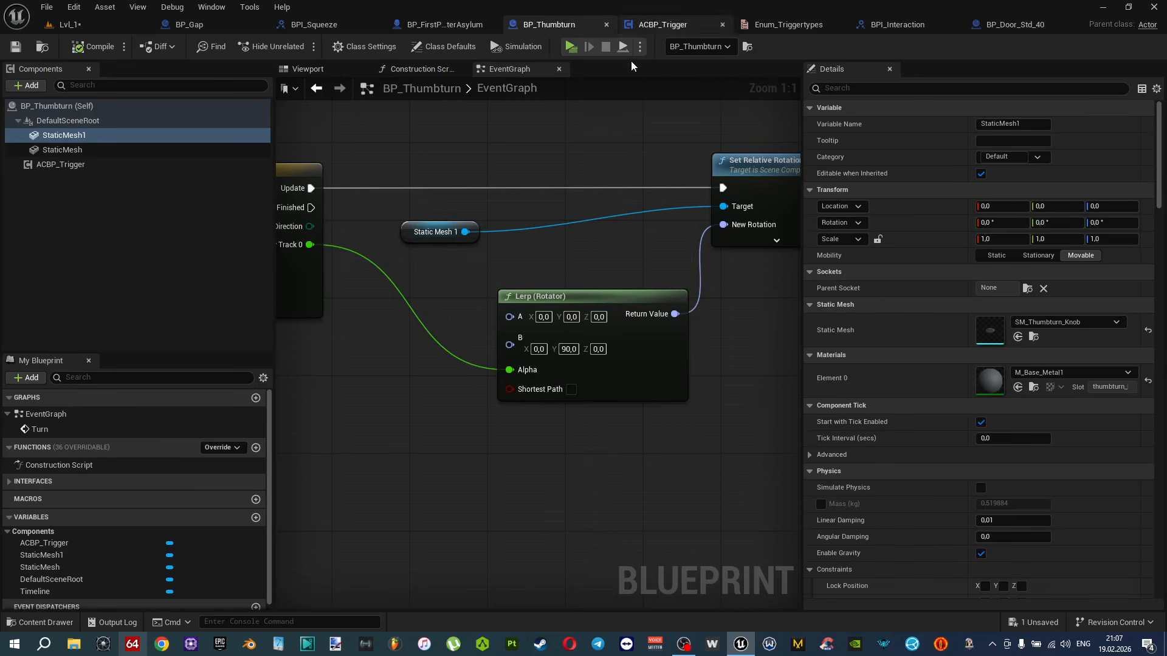
scroll(83, 588, "down", 1)
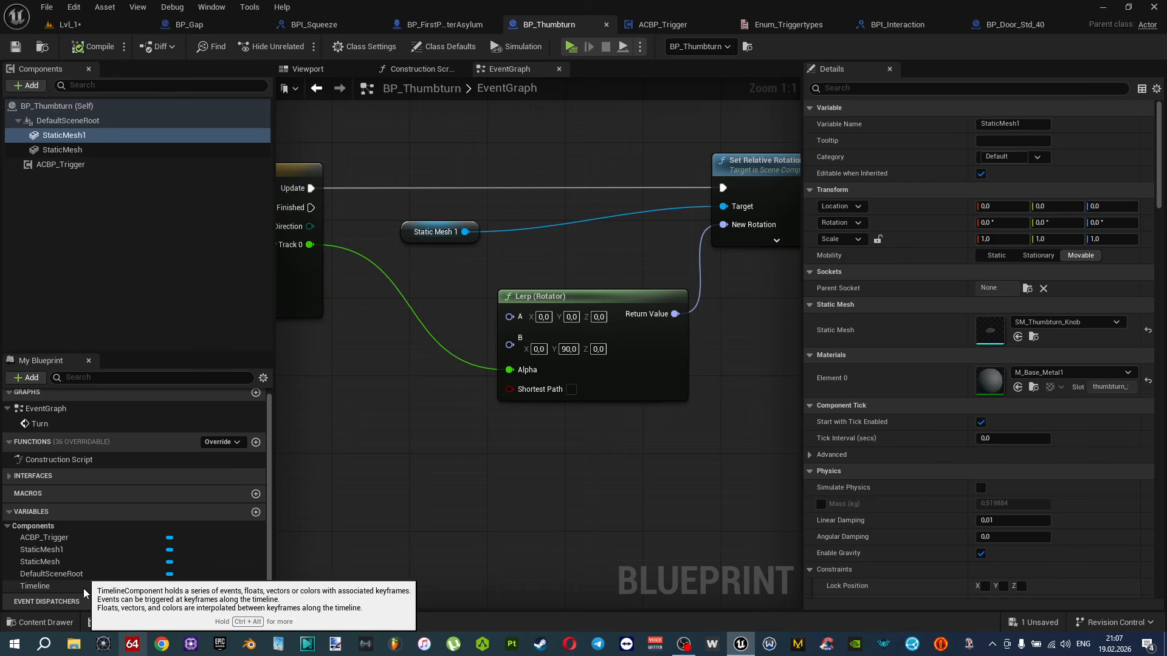
left_click(8, 478)
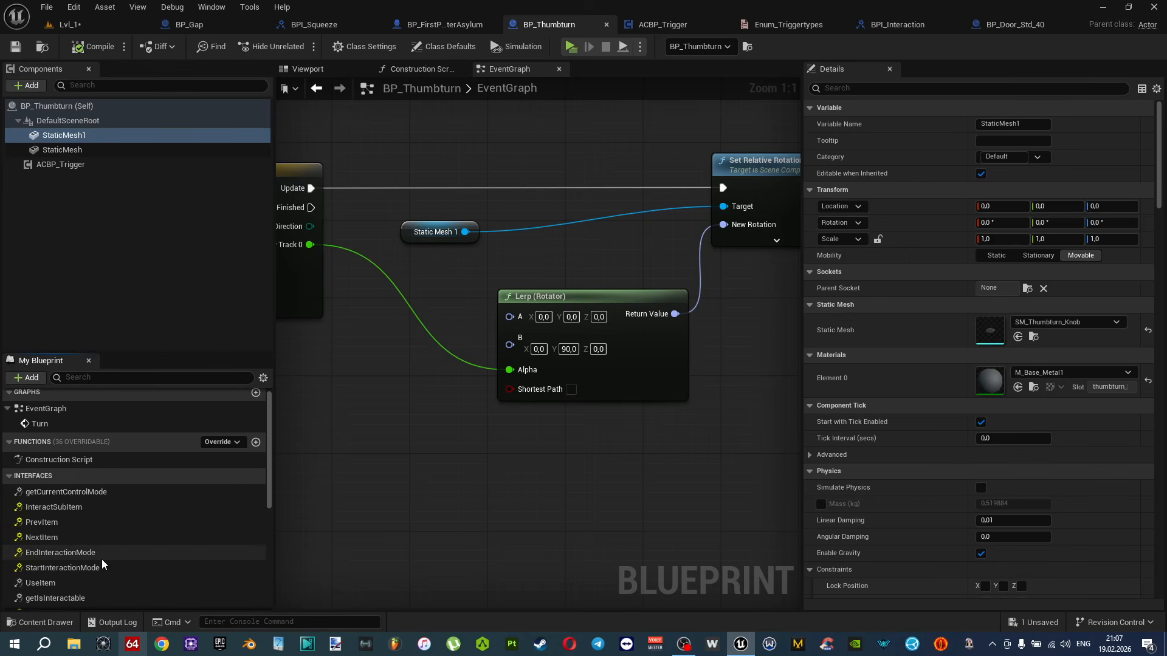
scroll(101, 559, "down", 1)
double_click(80, 578)
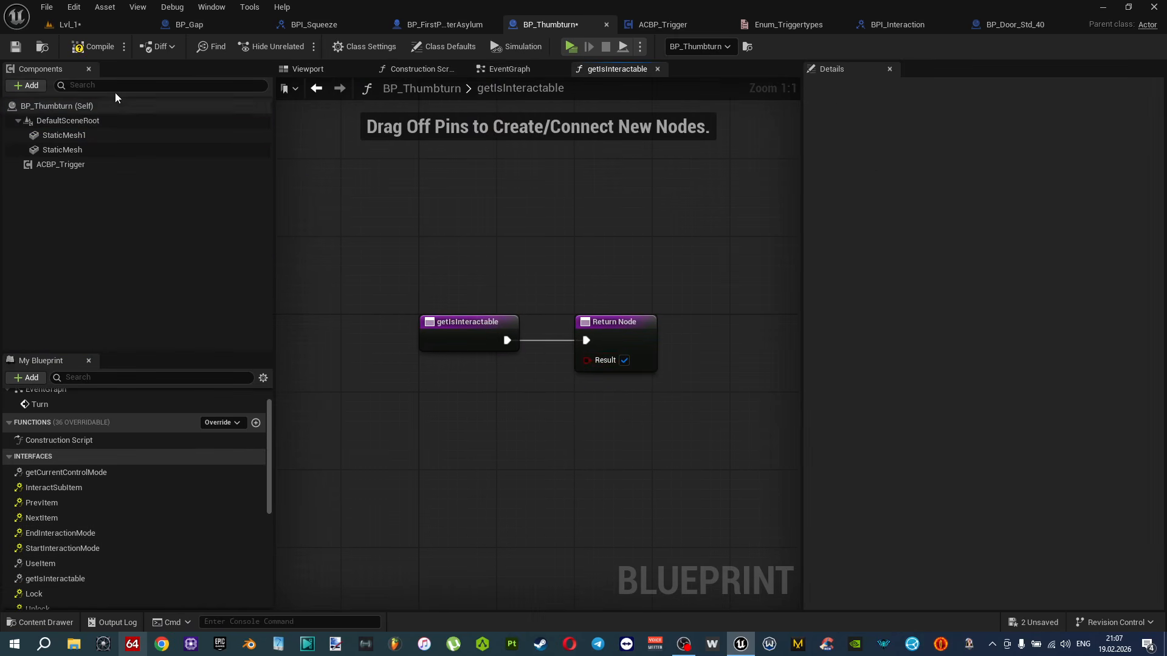
key("ctrl+s")
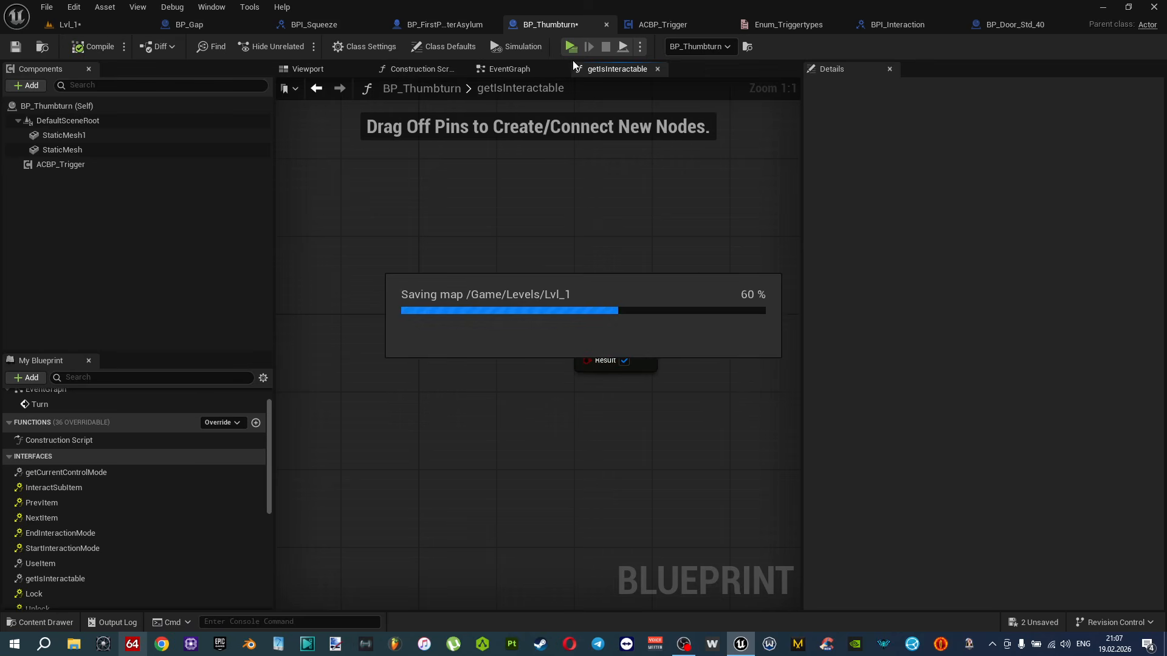
Play the level and walk up to the thumbturn to check its interaction prompt.
left_click(570, 46)
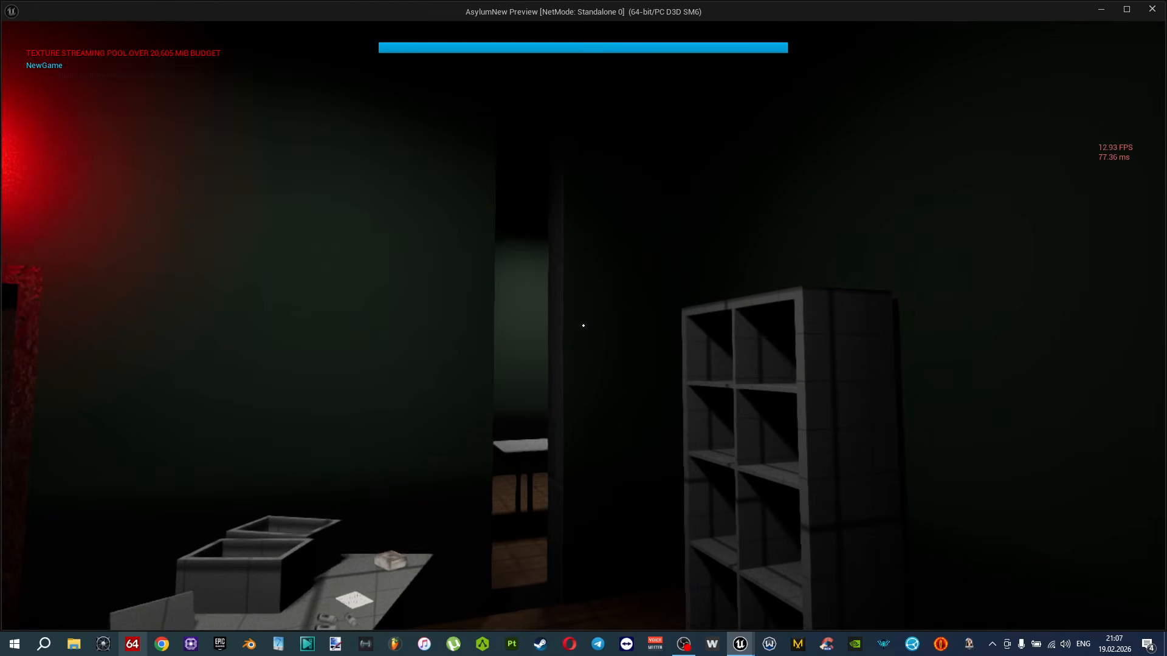
key("w")
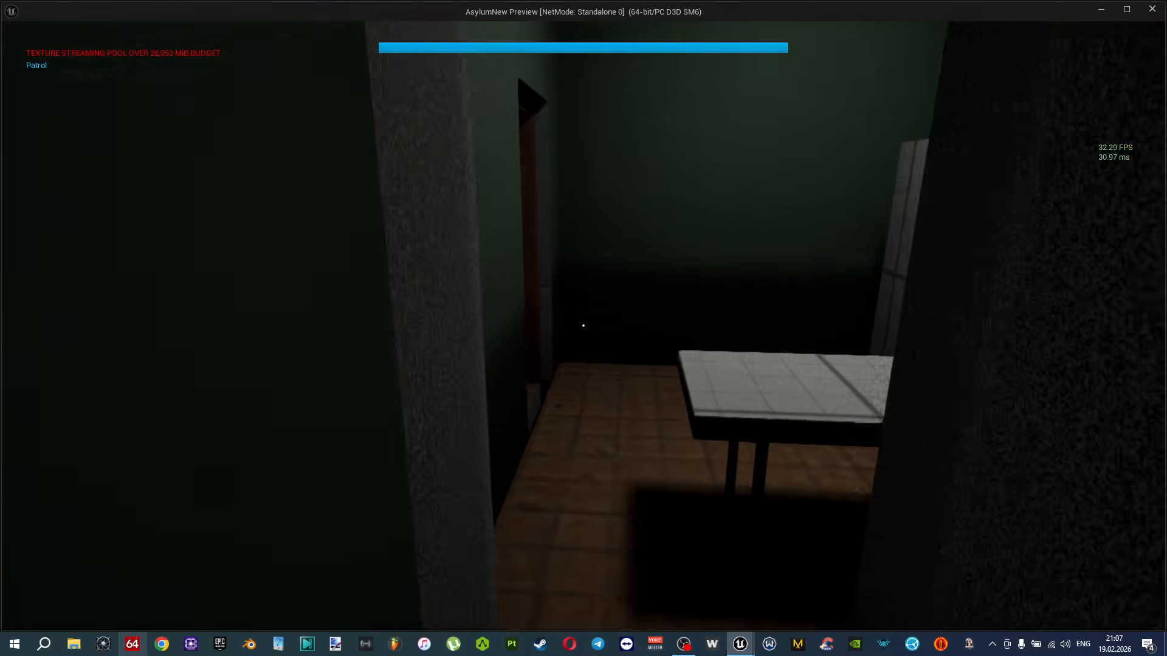
key("w")
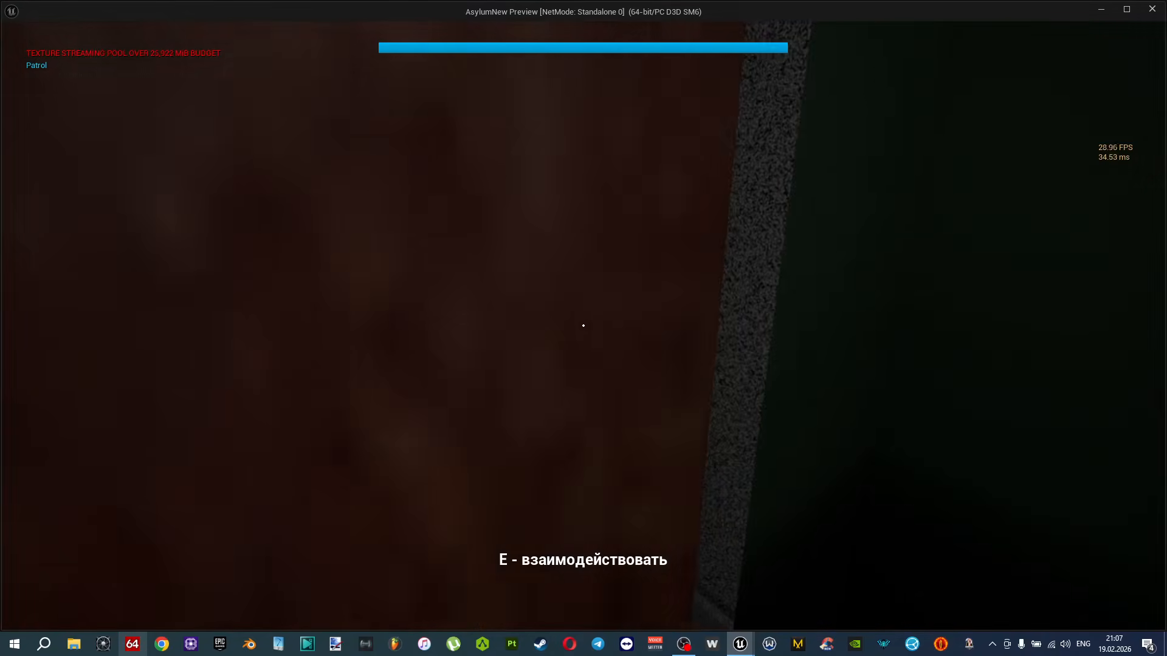
key("w")
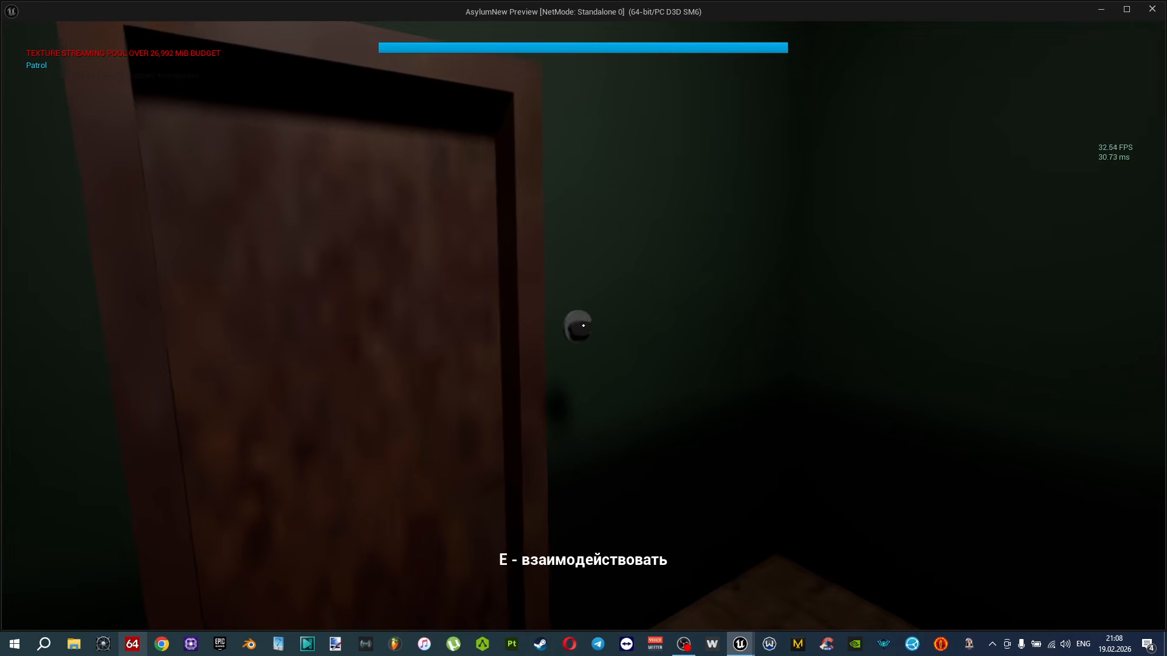
key("w")
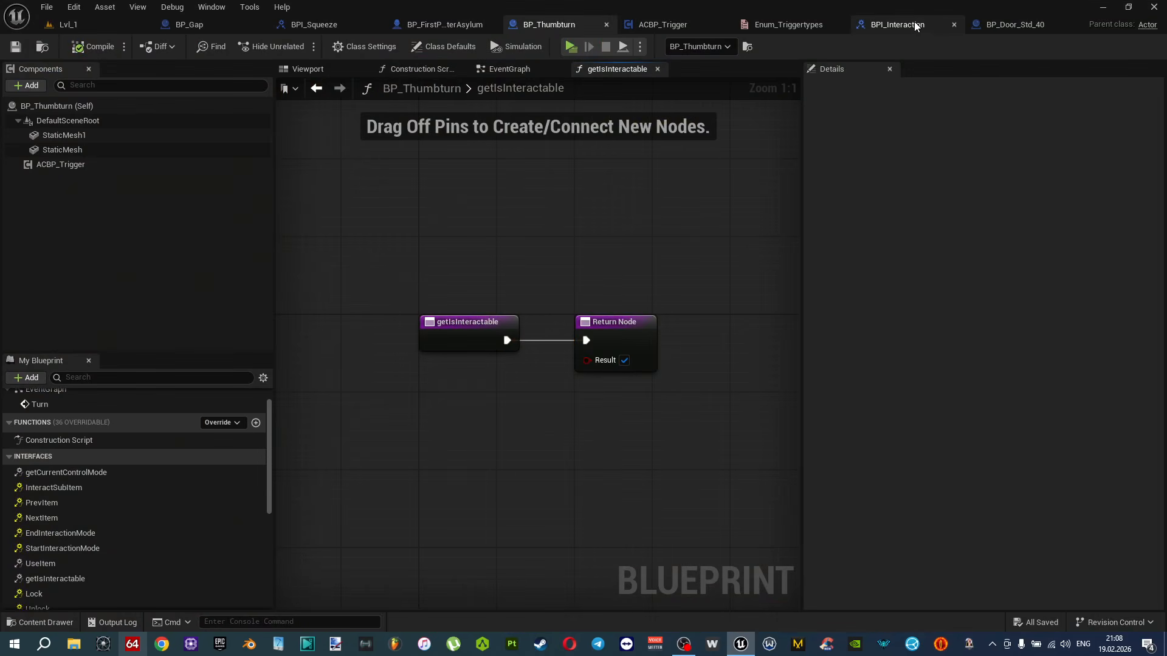
Close BPI_Interaction, Enum_Triggertypes and the getIsInteractable graph, and widen BP_Thumbturn's graph area.
left_click(954, 24)
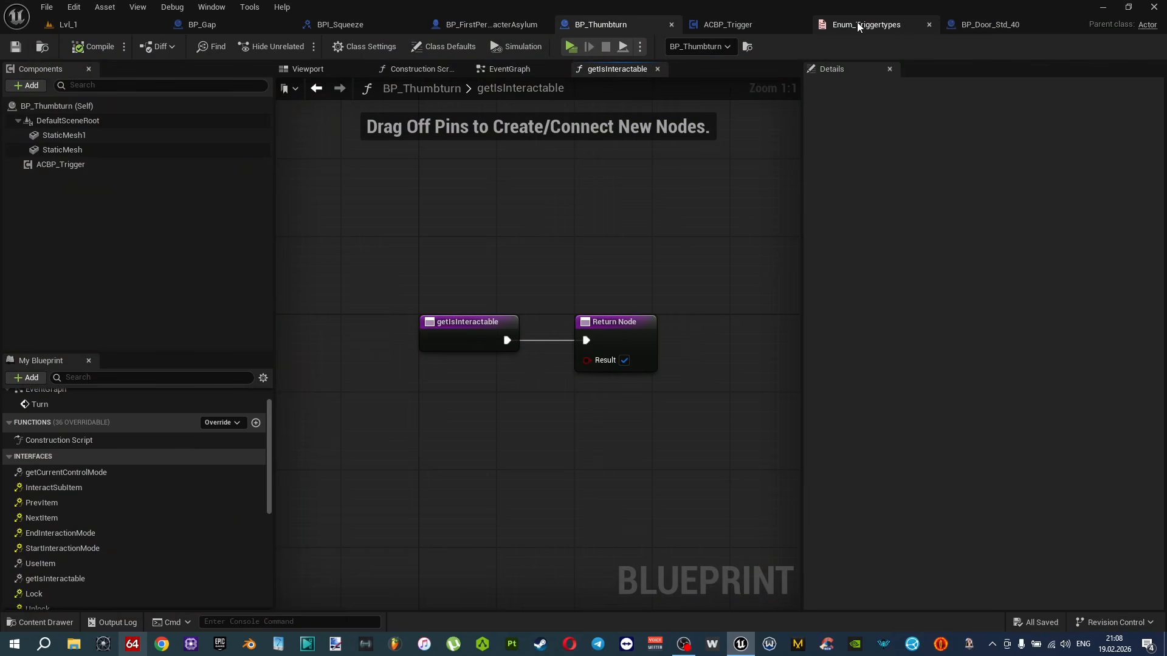
left_click(928, 25)
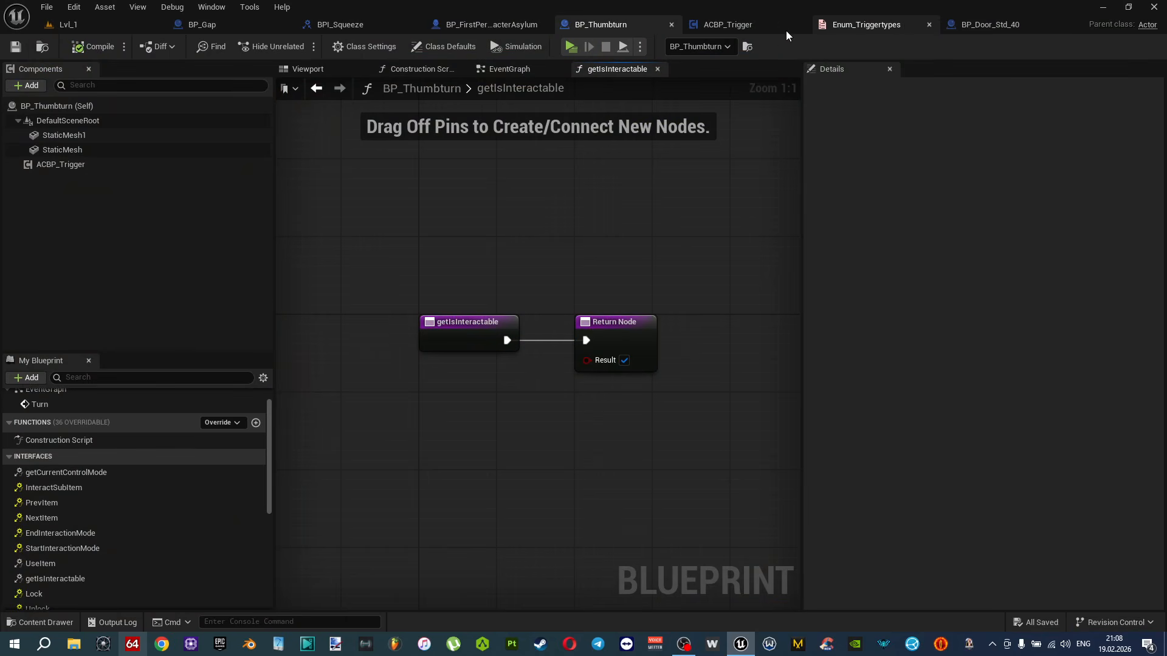
left_click(657, 69)
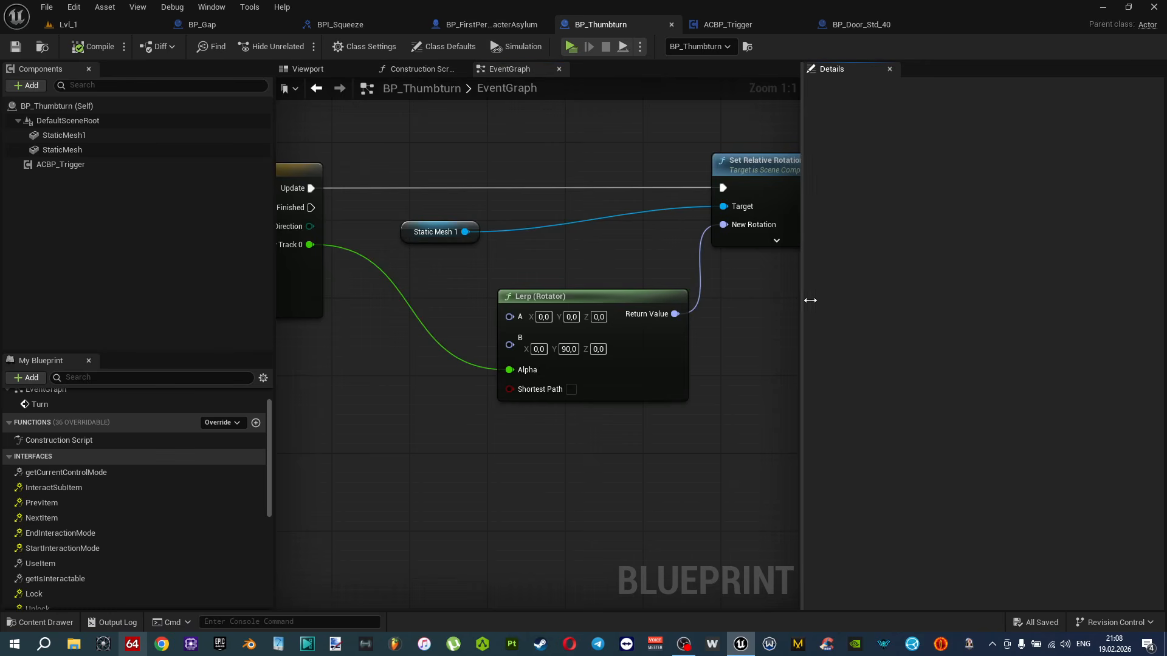
left_click_drag(805, 299, 1008, 299)
Open BP_Thumbturn's Interact function and insert a call to Turn between the Interact entry and the Return Node.
right_click_drag(530, 249, 750, 306)
scroll(750, 305, "down", 4)
scroll(585, 273, "up", 3)
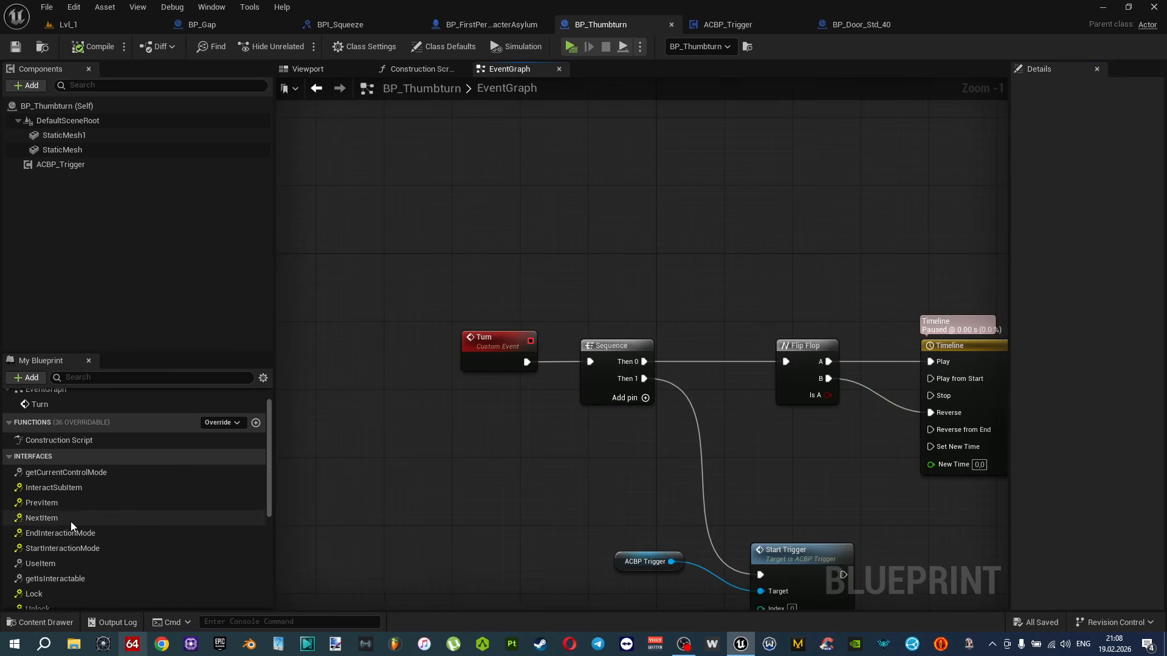
scroll(78, 552, "down", 5)
double_click(60, 535)
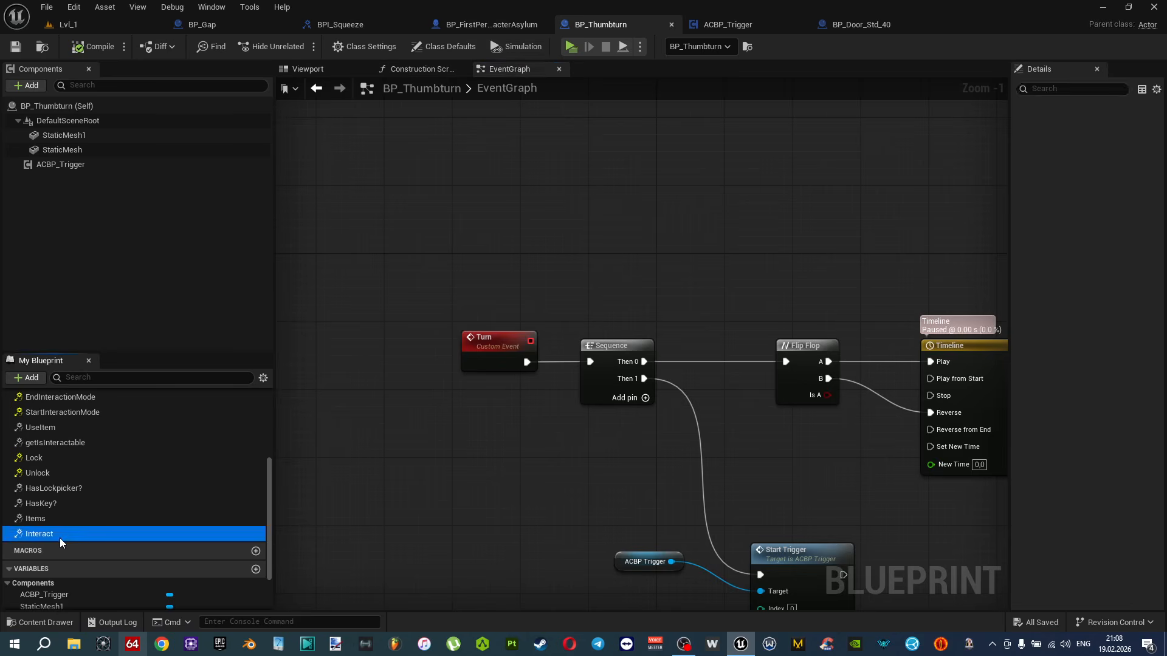
left_click_drag(268, 478, 272, 400)
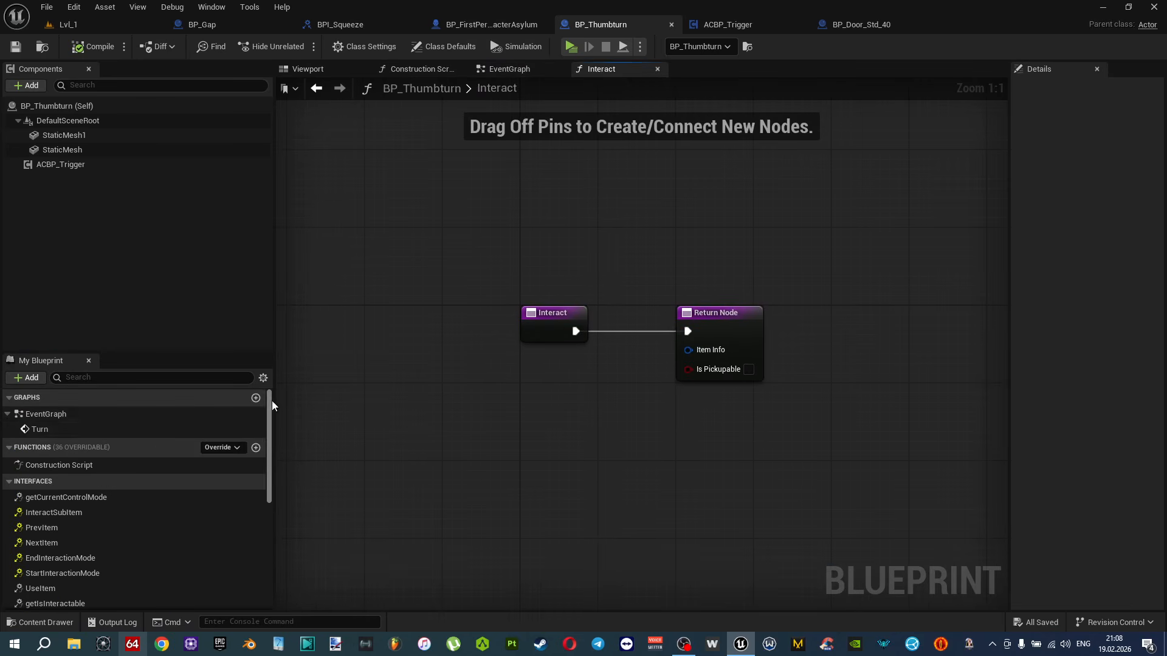
left_click_drag(62, 431, 556, 387)
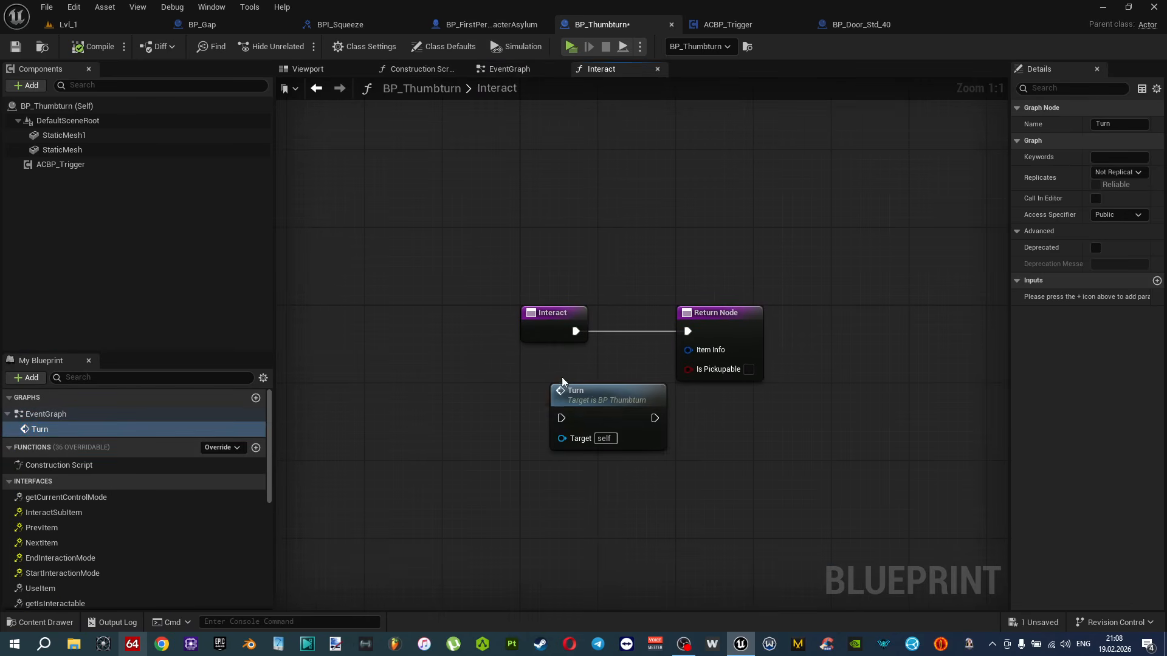
left_click_drag(576, 331, 561, 418)
left_click_drag(653, 419, 695, 333)
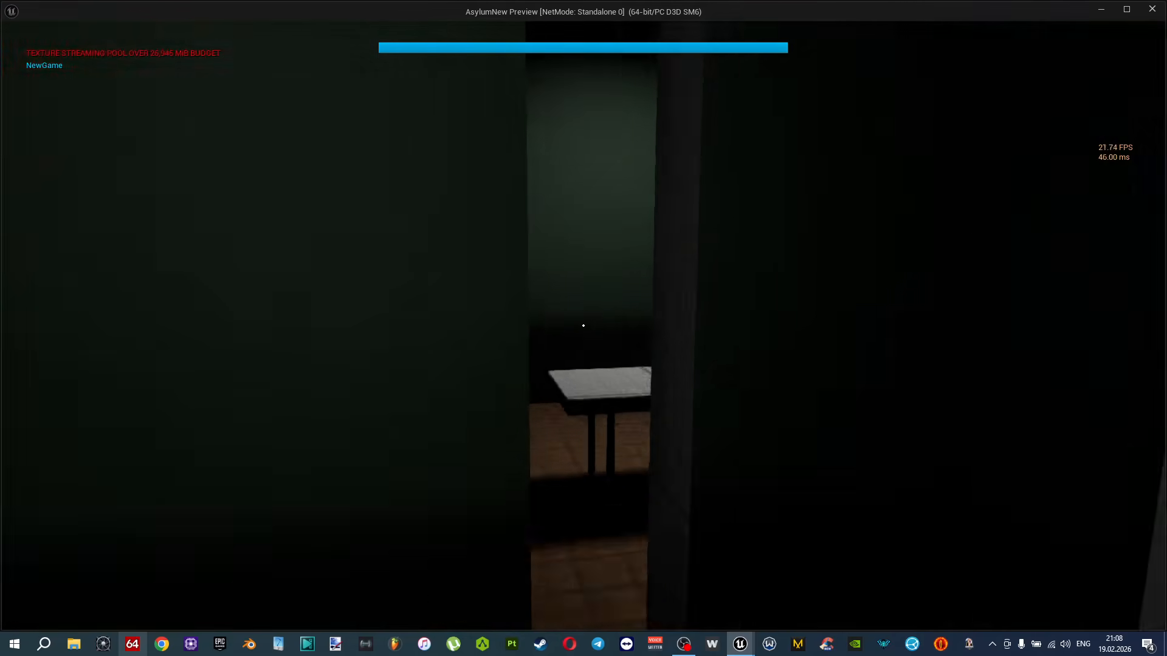
Play the level, operate the thumbturn, test the door it controls, and end the session.
key("w")
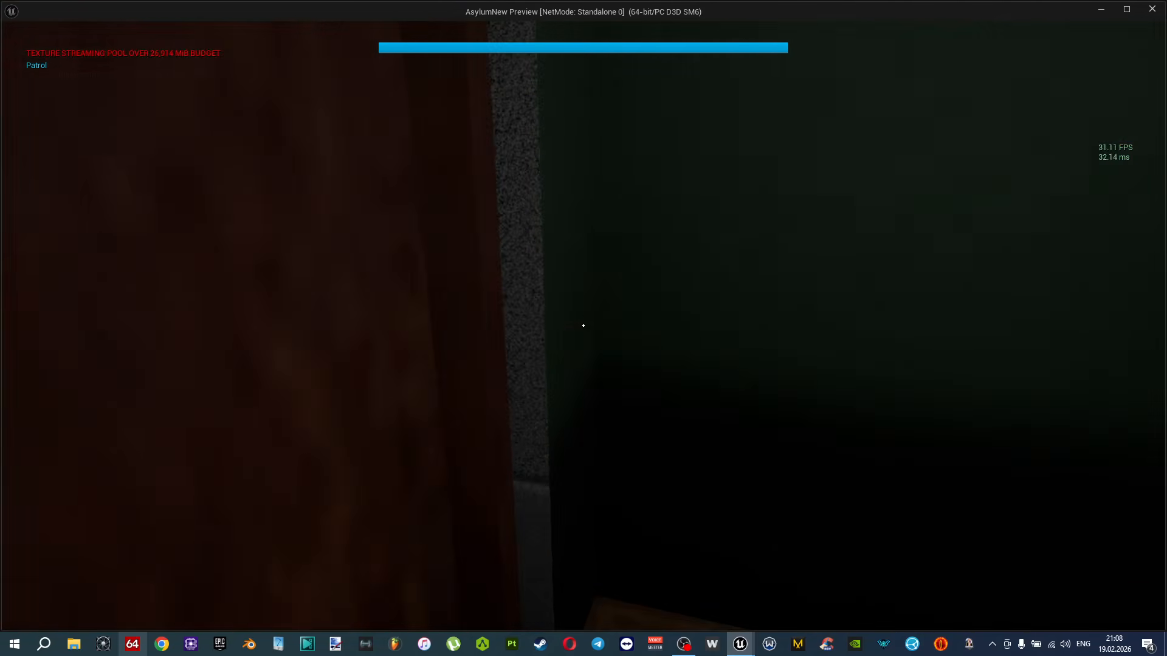
key("e")
key("w")
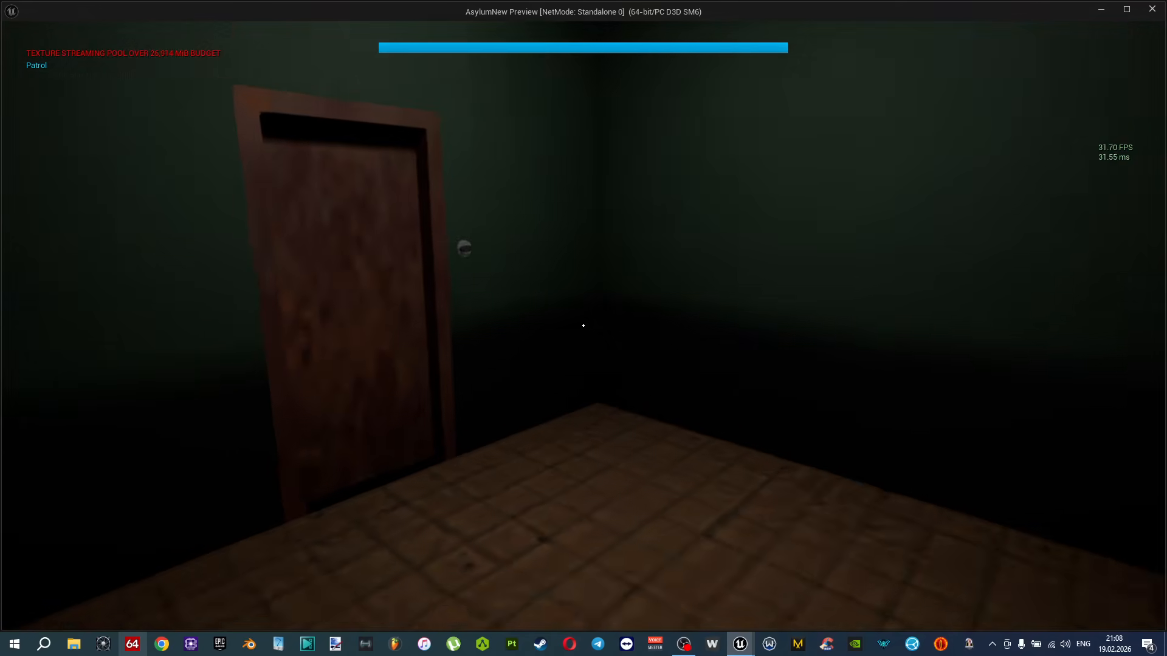
key("w")
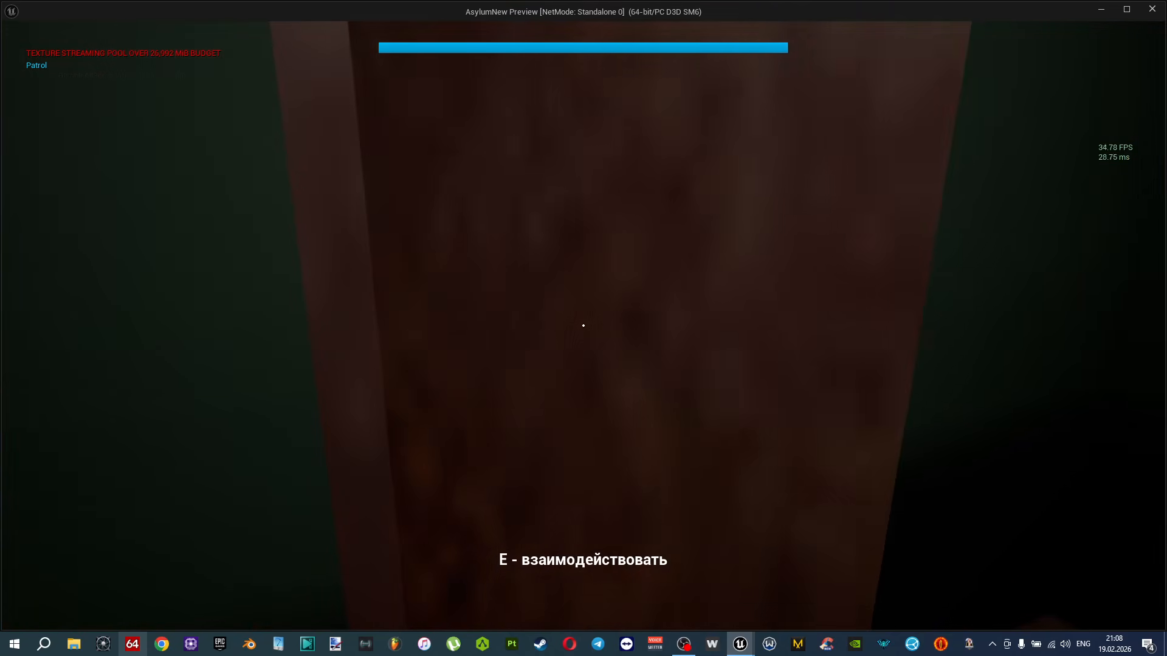
key("e")
key("Escape")
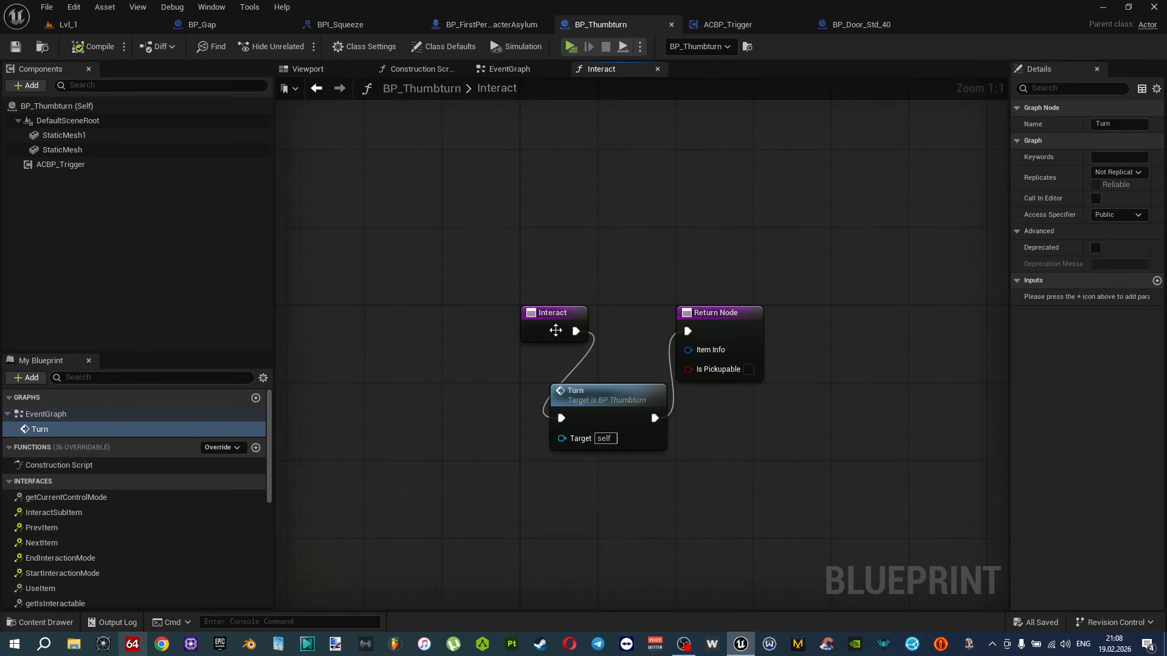
Line up the Interact entry and Turn nodes in a straight row with the Return Node.
left_click_drag(547, 316, 430, 316)
left_click_drag(622, 397, 583, 307)
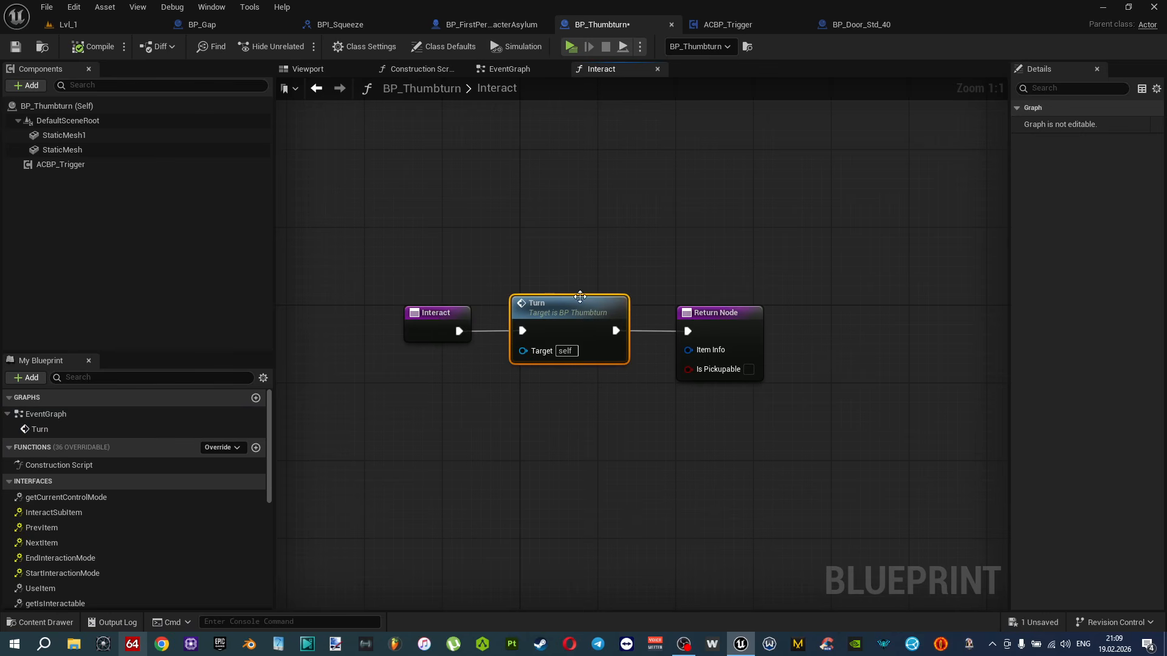
Close the Interact graph, add a third output to the Turn event's Sequence, and shift Flip Flop to Then 1 and Start Trigger to Then 2.
left_click(657, 69)
right_click_drag(665, 314, 669, 438)
scroll(539, 380, "up", 1)
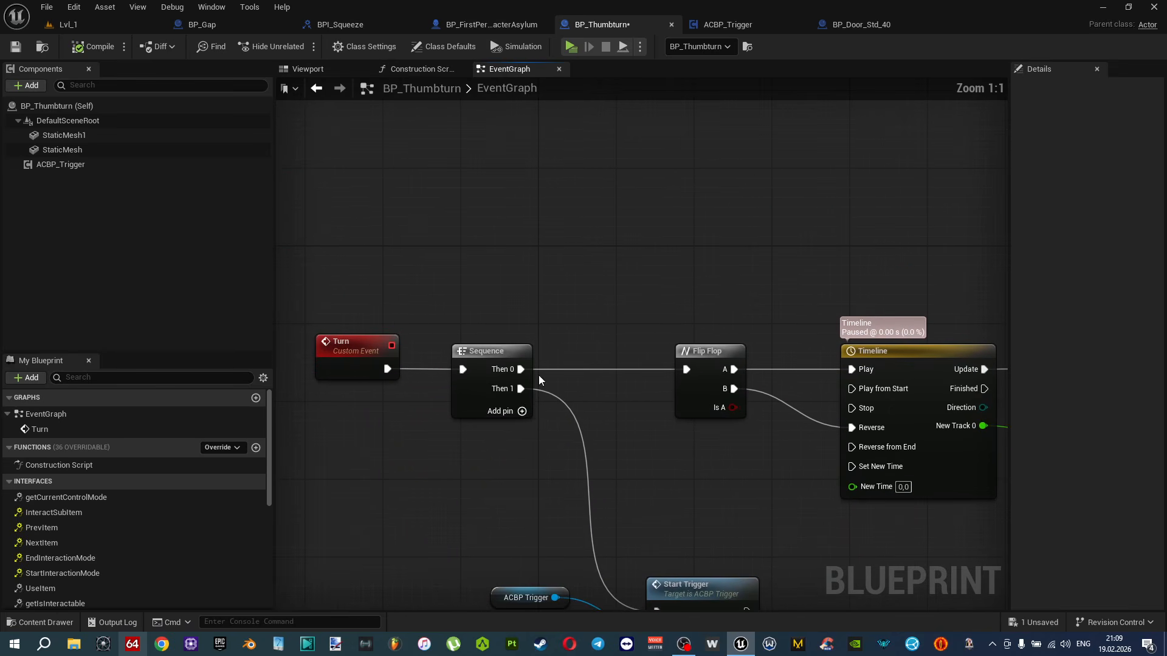
left_click(521, 412)
left_click_drag(521, 389, 526, 411, "ctrl")
Add a Play Sound 2D node on the Sequence's Then 0 output and place it above the Flip Flop row.
left_click_drag(521, 369, 606, 272, "ctrl")
type("play sound")
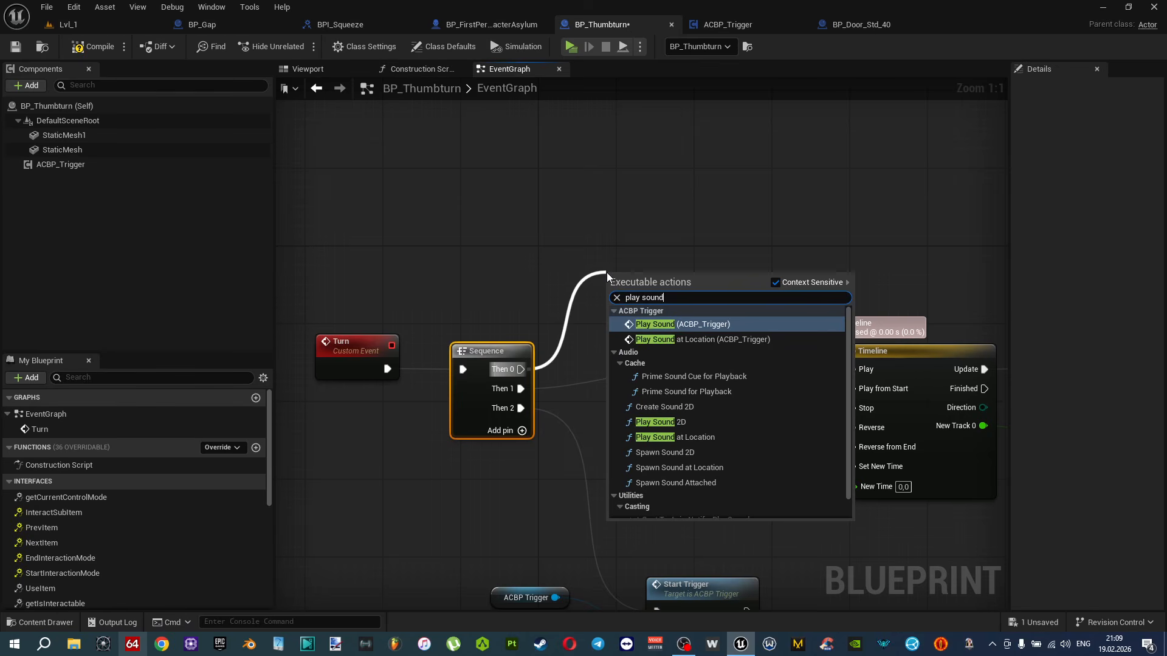
left_click(679, 424)
left_click_drag(662, 268, 652, 225)
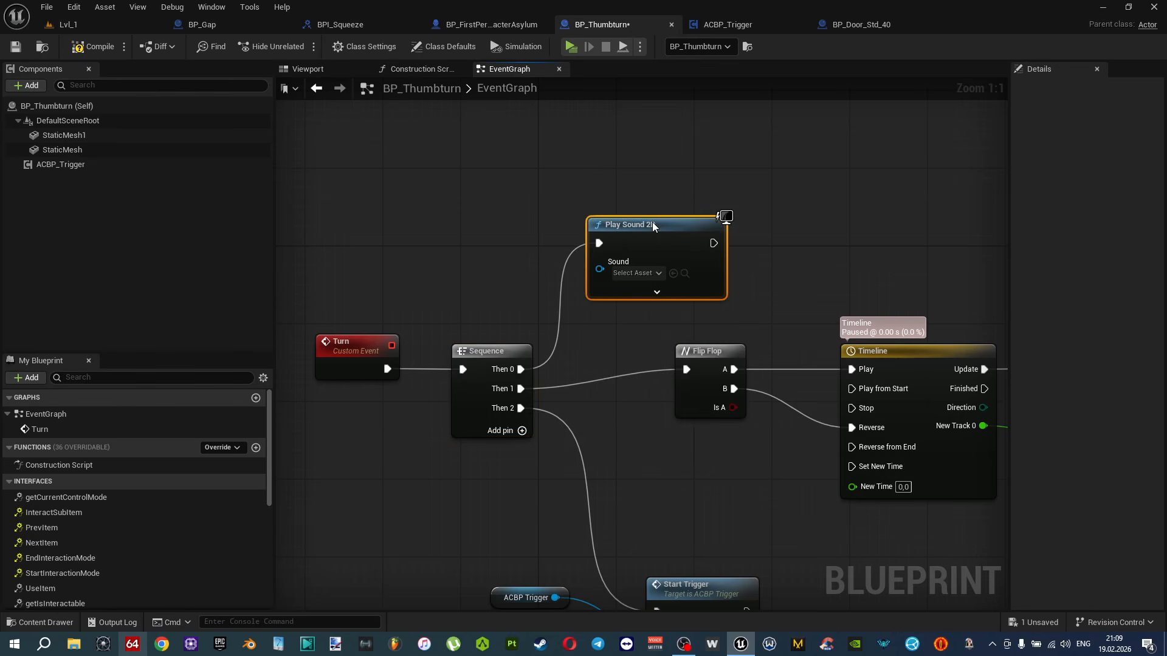
Assign the DoorUnlocked sound to Play Sound 2D, save BP_Thumbturn and return to Lvl_1.
left_click(651, 273)
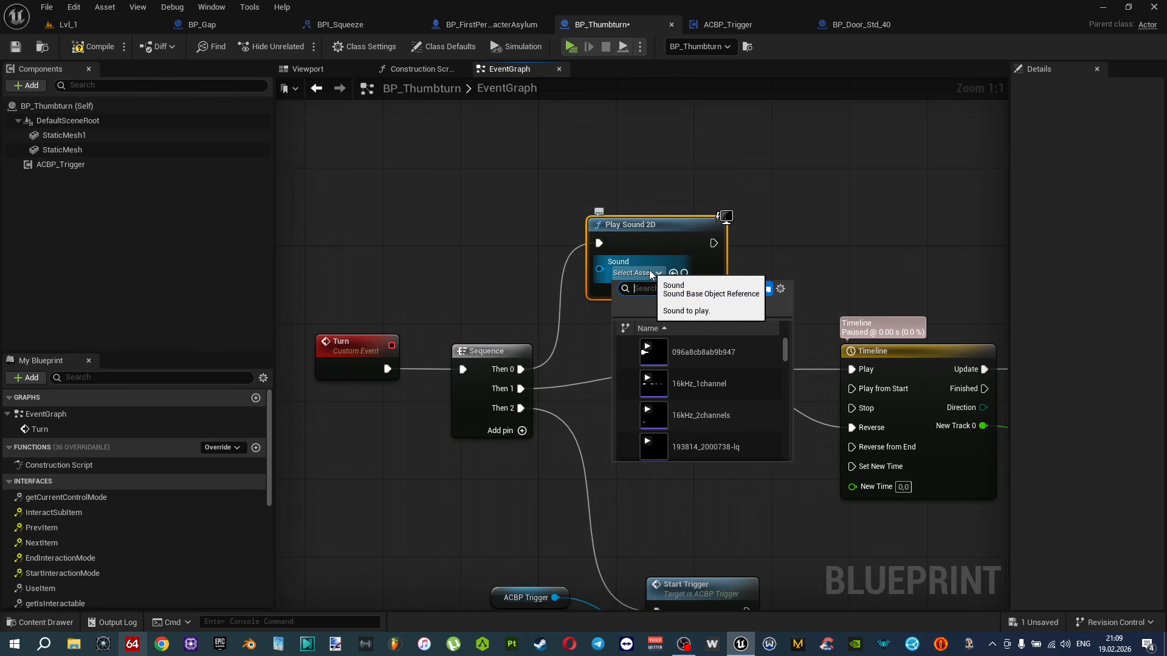
type("unlock")
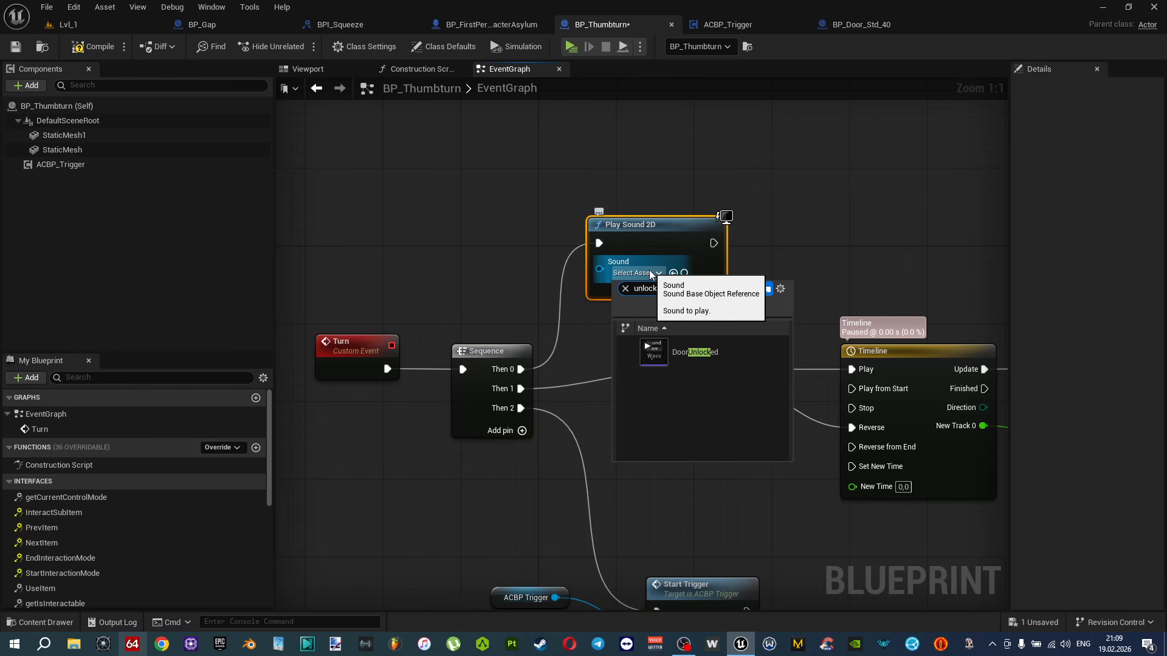
left_click(685, 345)
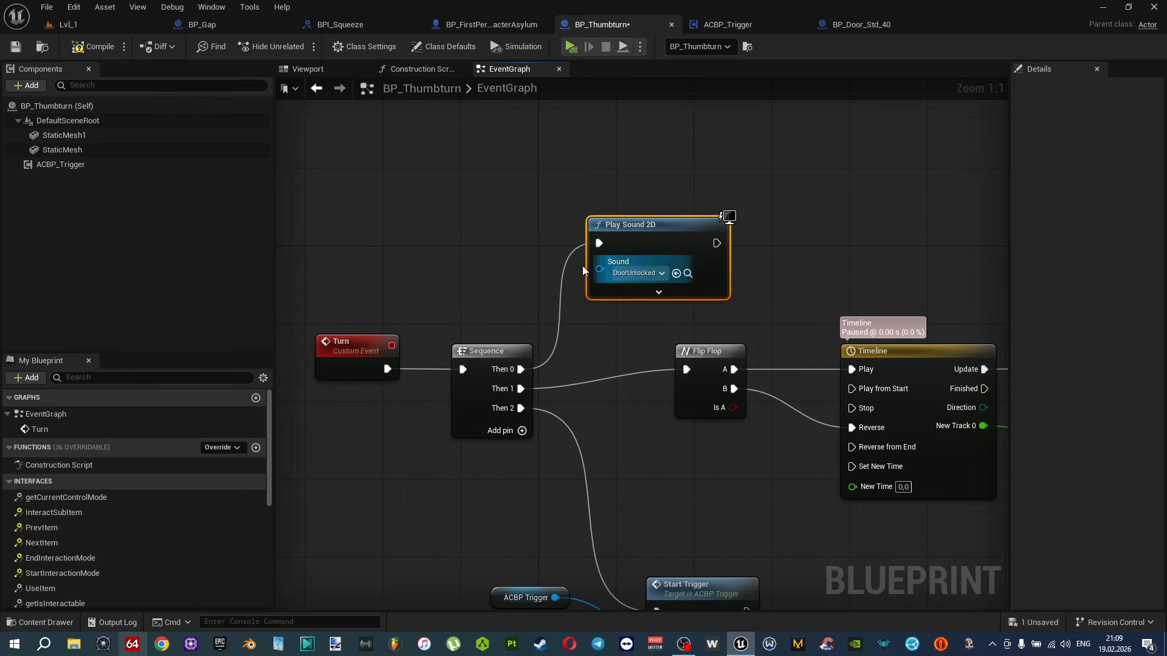
key("ctrl+s")
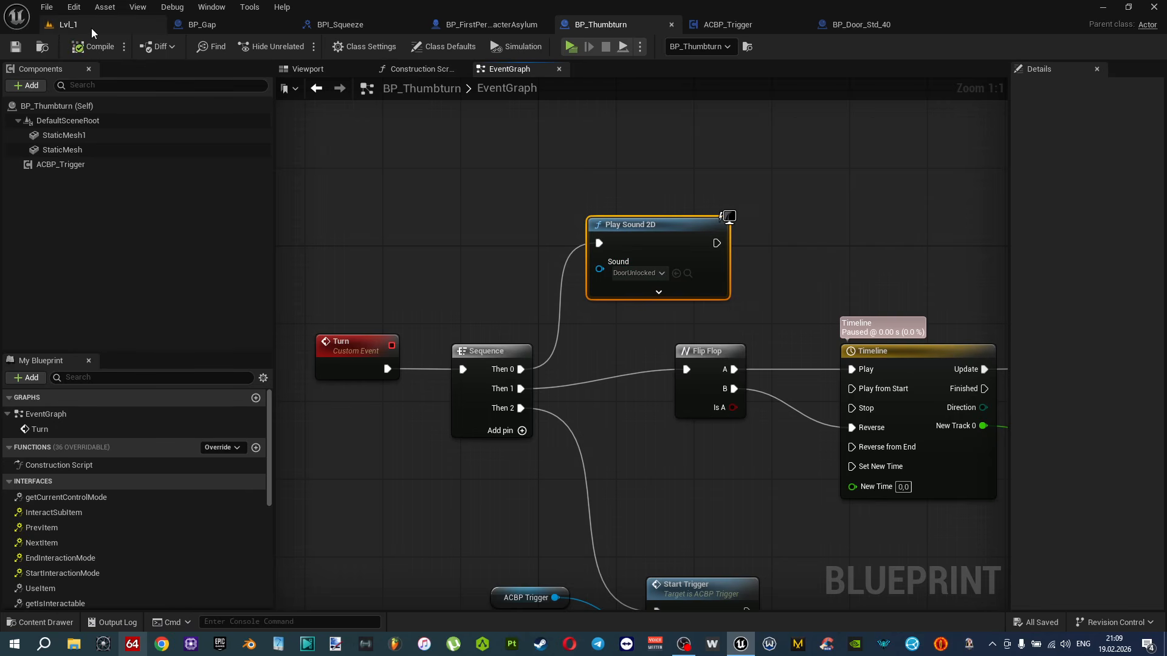
left_click(68, 25)
right_click_drag(429, 486, 522, 292)
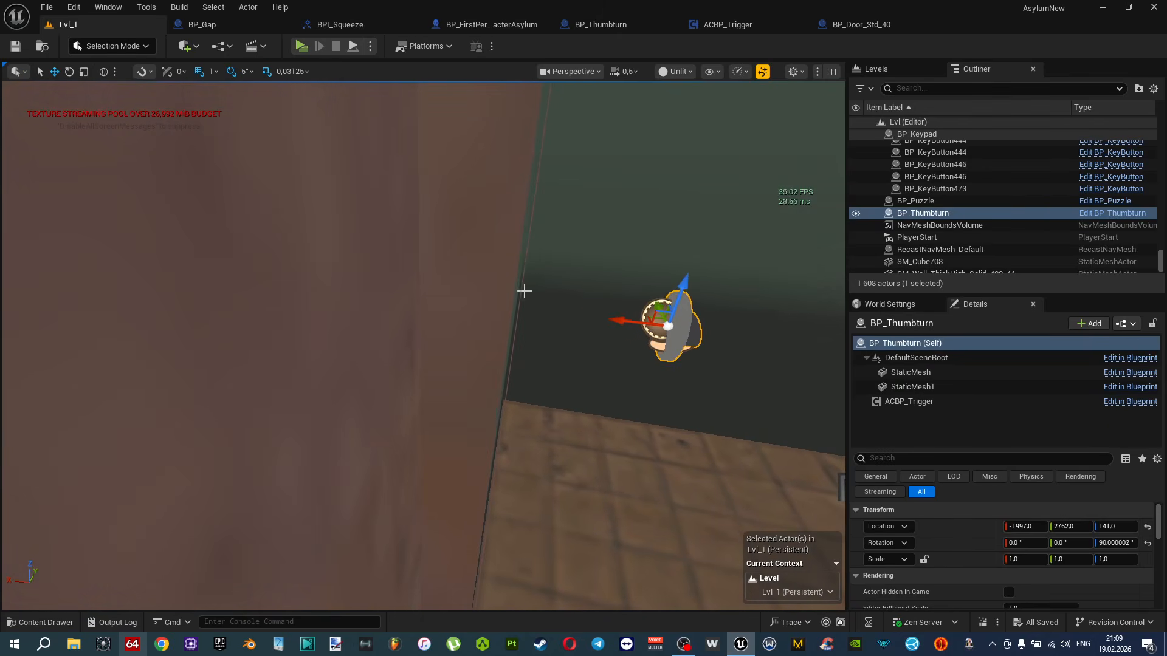
left_click_drag(620, 318, 337, 295)
right_click_drag(337, 294, 261, 286)
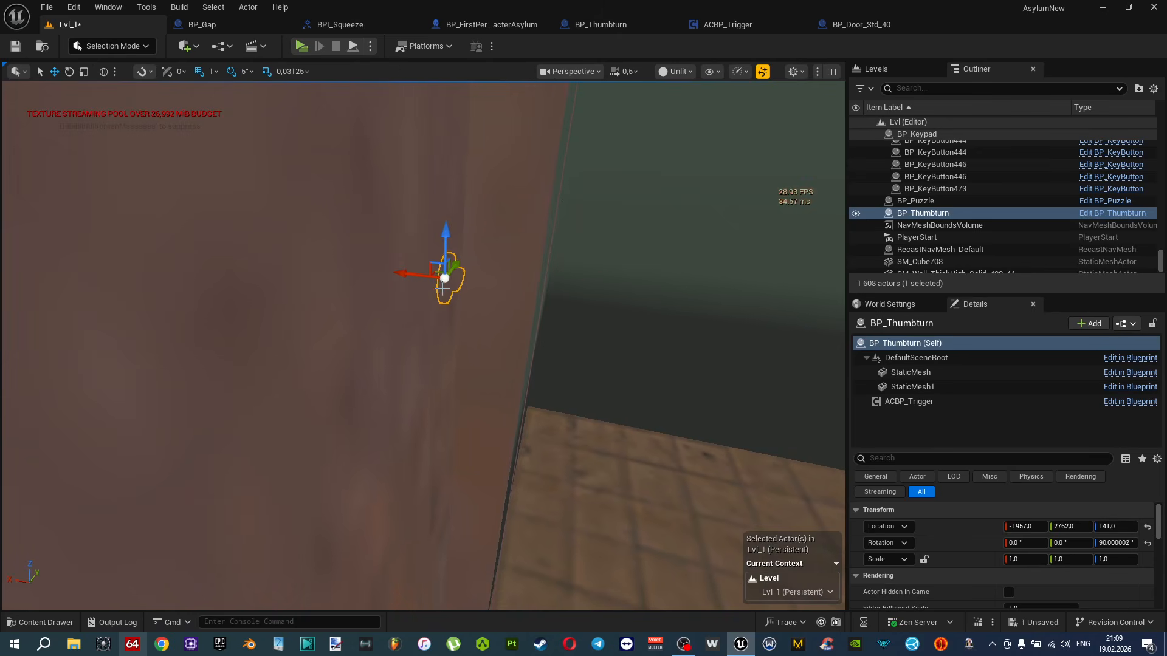
key("ctrl+z")
Move the thumbturn onto the face of the door, to location X -1962, Y 2732.
right_click_drag(644, 304, 650, 391)
left_click_drag(634, 397, 338, 331)
right_click_drag(338, 331, 377, 359)
left_click_drag(566, 309, 389, 265)
scroll(398, 265, "down", 3)
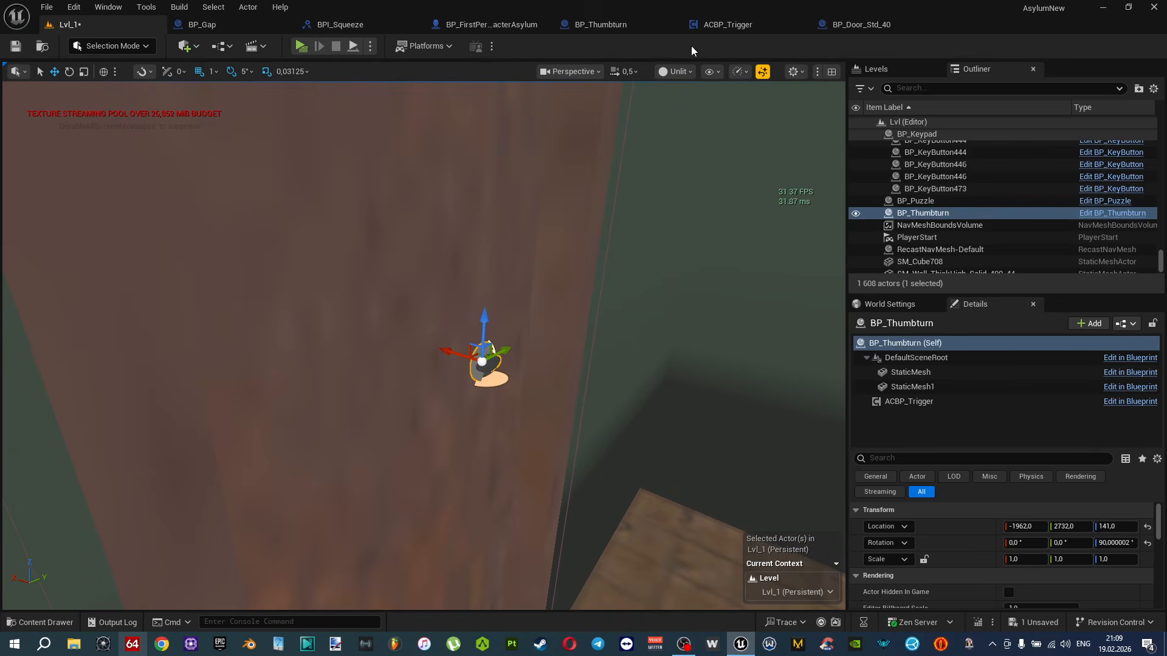
Add a Boolean variable named isInteractable to BP_Thumbturn, compile, and set its default value to true.
left_click(629, 28)
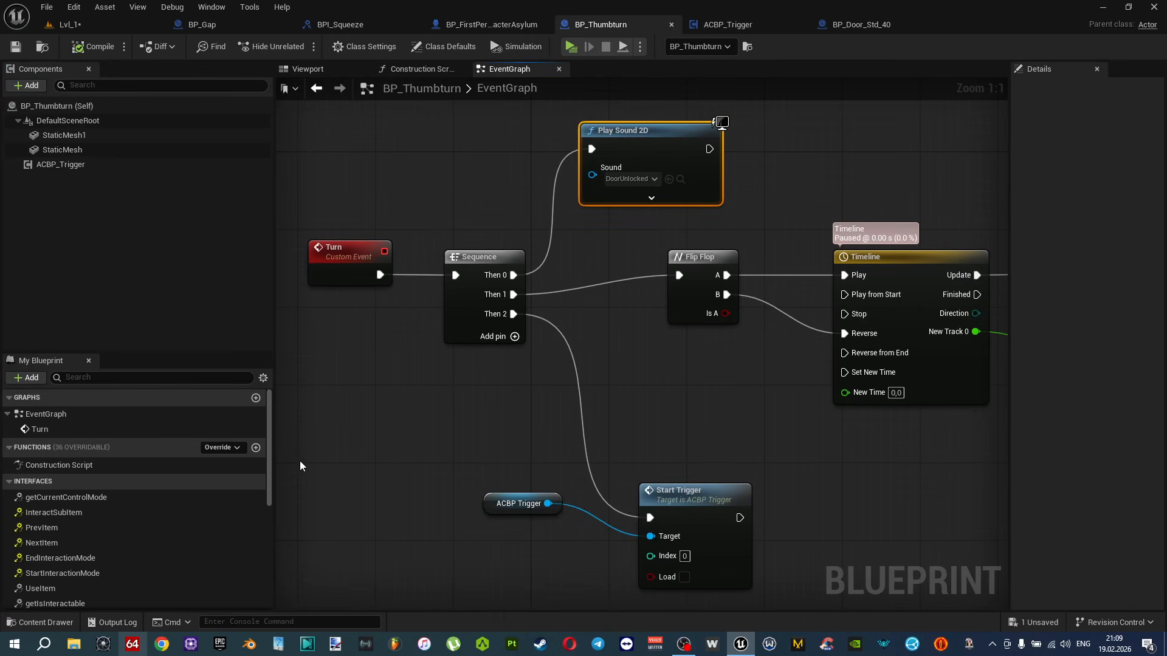
scroll(156, 503, "down", 10)
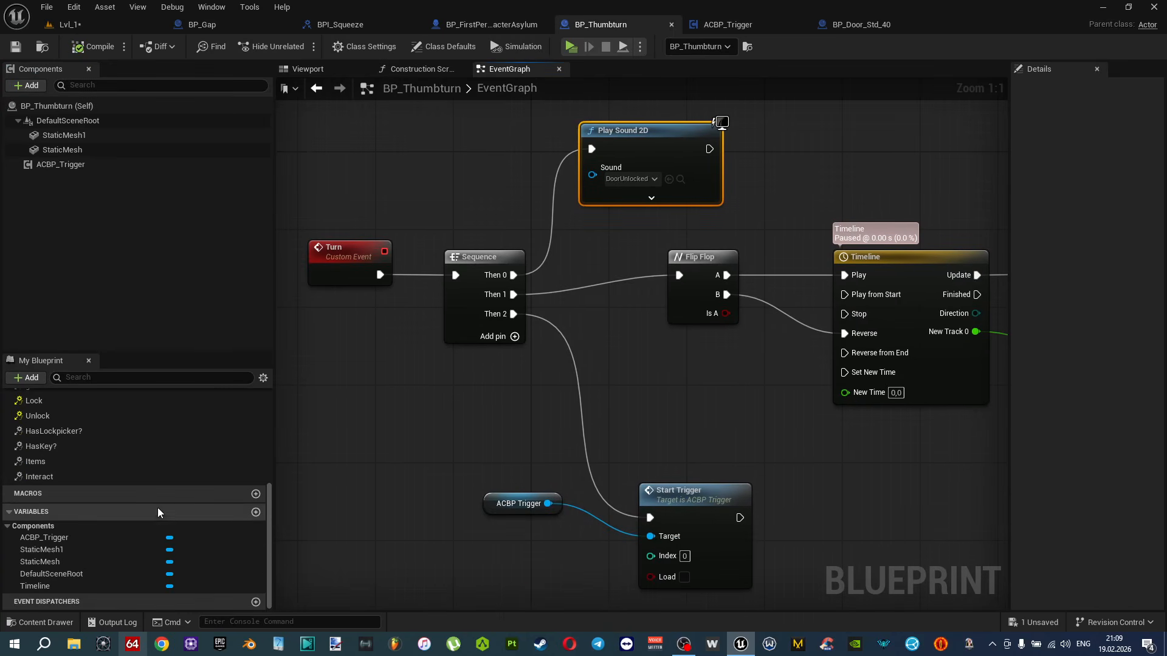
left_click(256, 518)
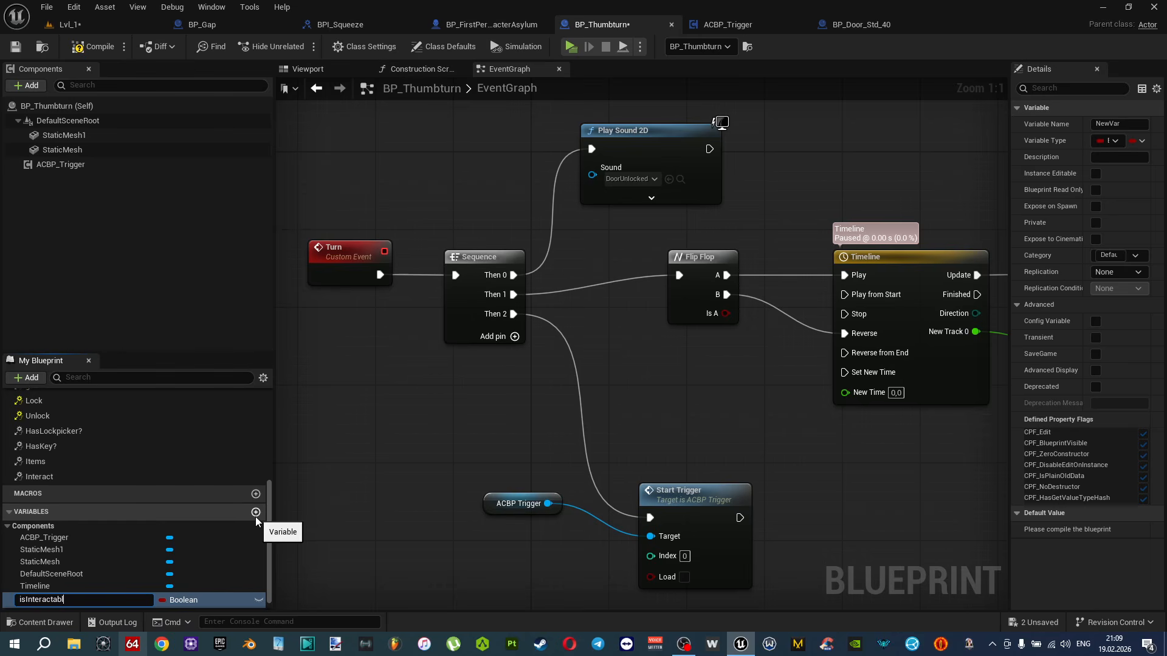
type("isInteractable")
key("Return")
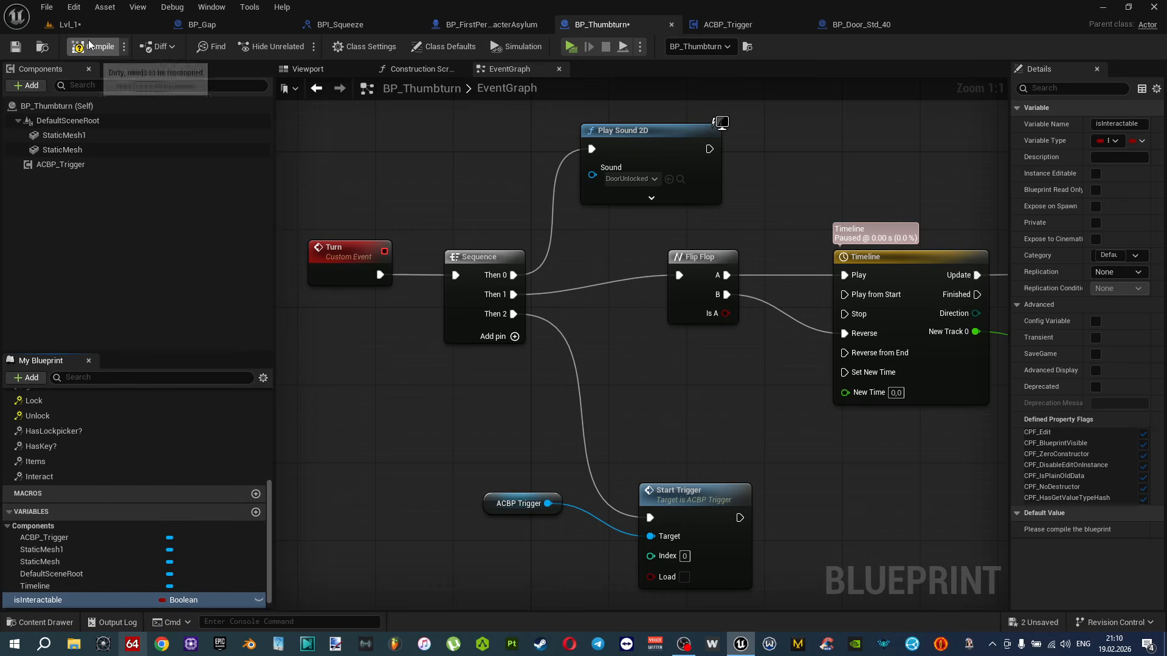
left_click(1096, 532)
Set isInteractable to false right after the Play Sound 2D node in the EventGraph.
right_click_drag(654, 384, 562, 419)
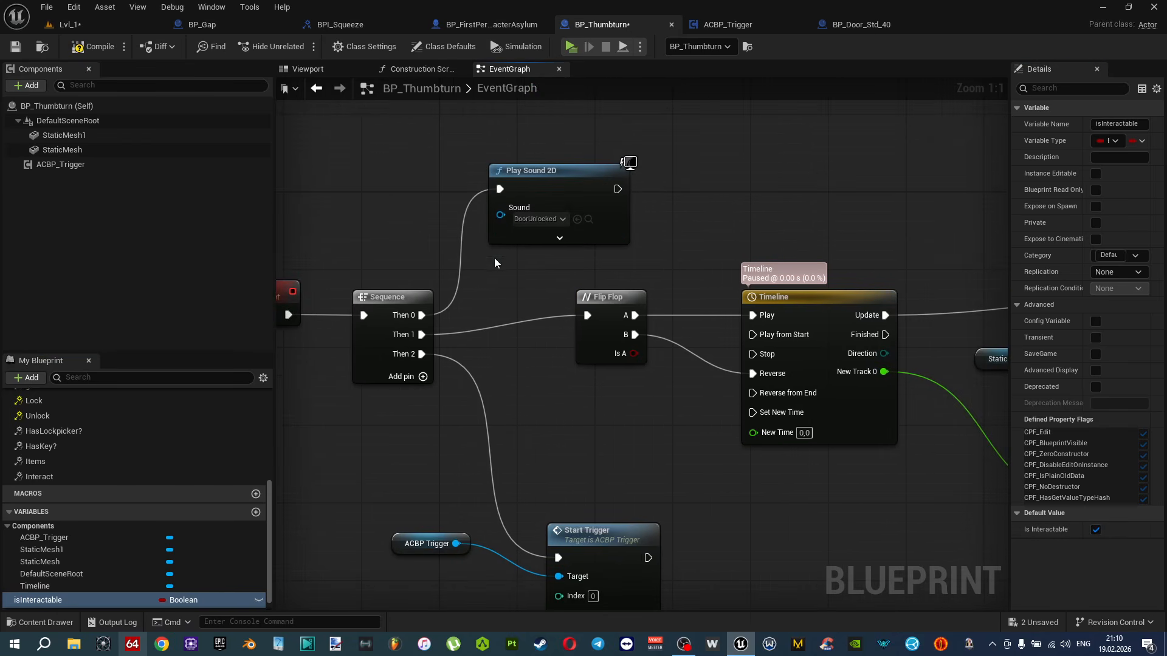
right_click_drag(496, 262, 465, 319)
left_click_drag(79, 600, 688, 235)
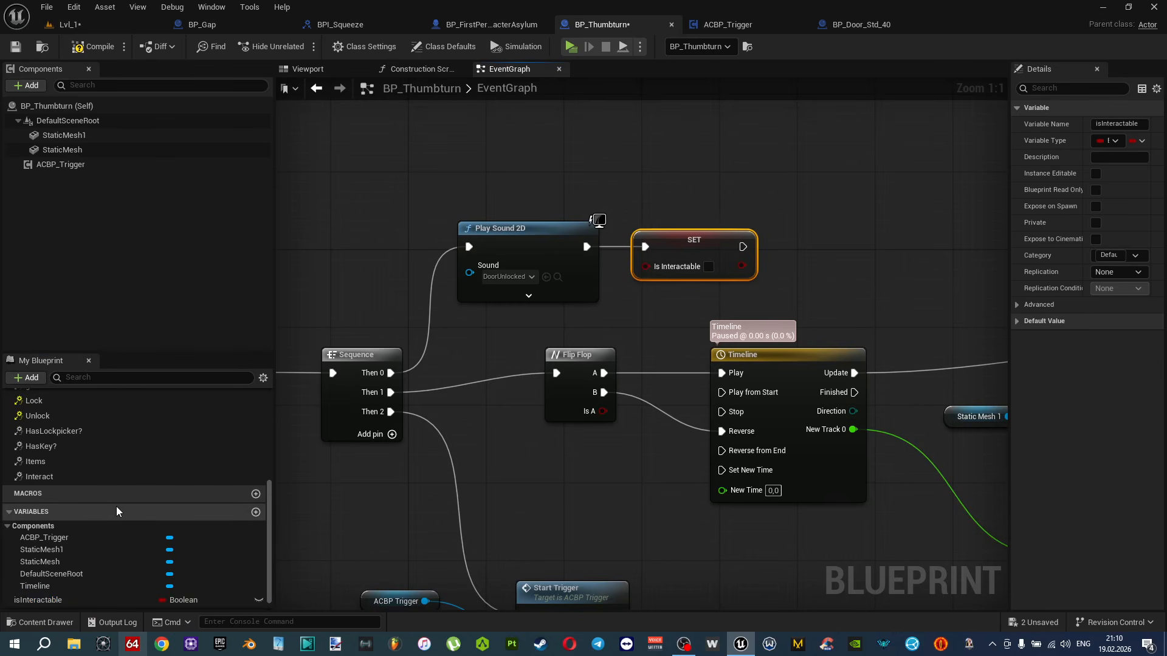
Return the isInteractable variable as the Result of the getIsInteractable function and save all assets.
scroll(60, 501, "up", 1)
double_click(59, 497)
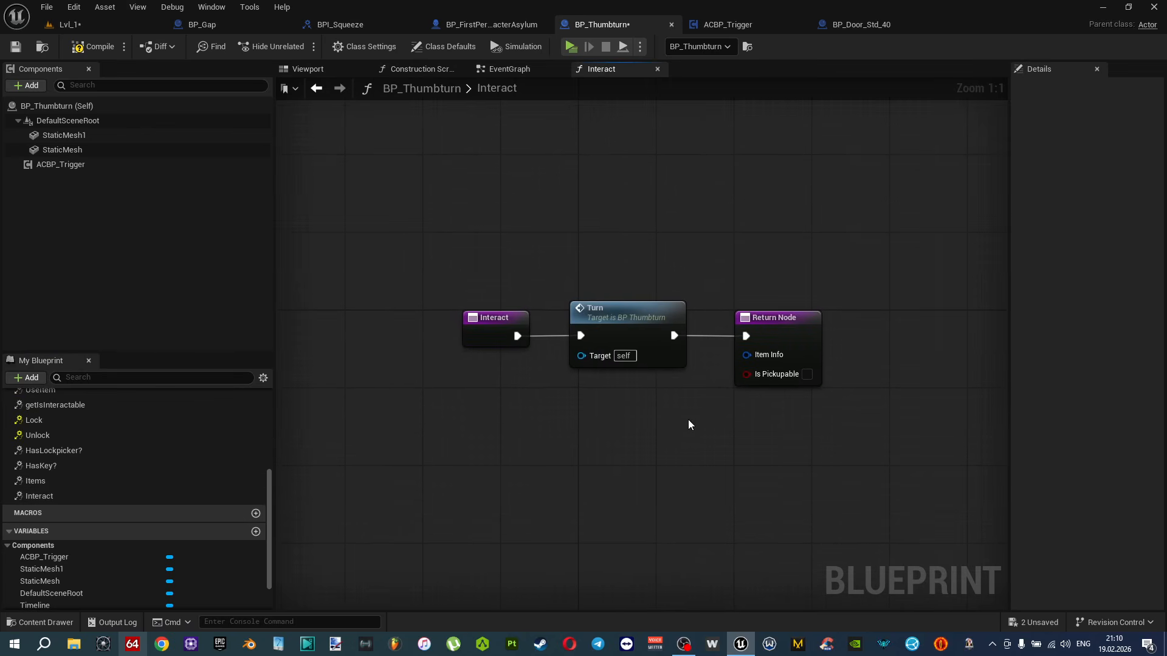
scroll(88, 457, "up", 1)
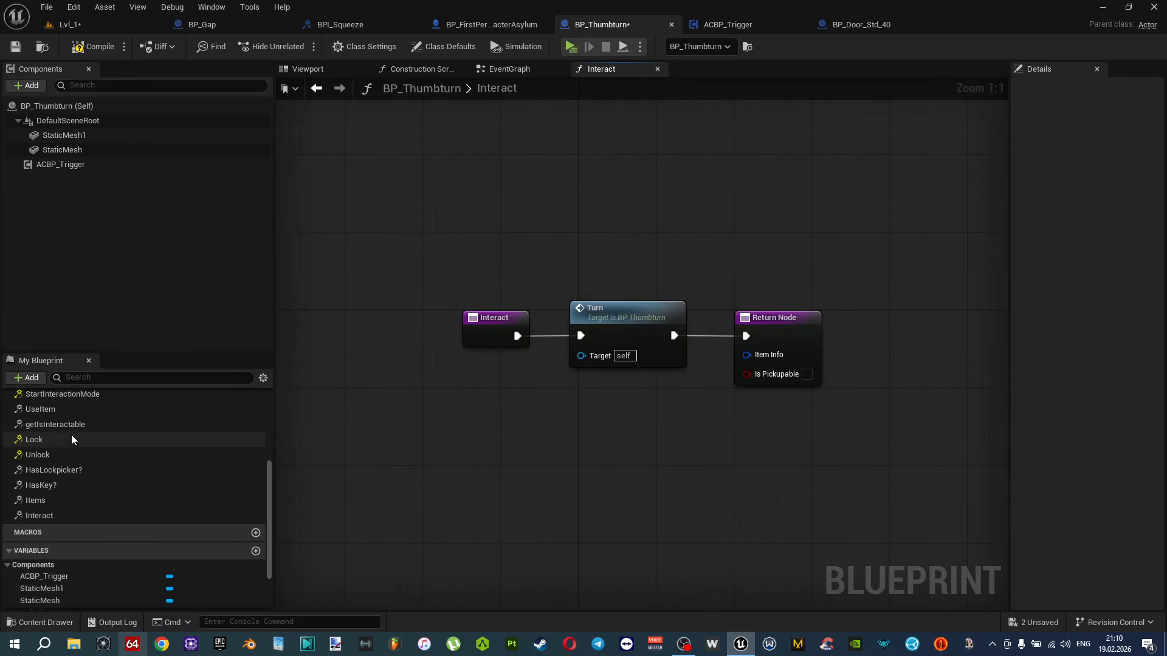
double_click(55, 424)
scroll(99, 552, "down", 3)
left_click_drag(95, 569, 605, 384, "ctrl")
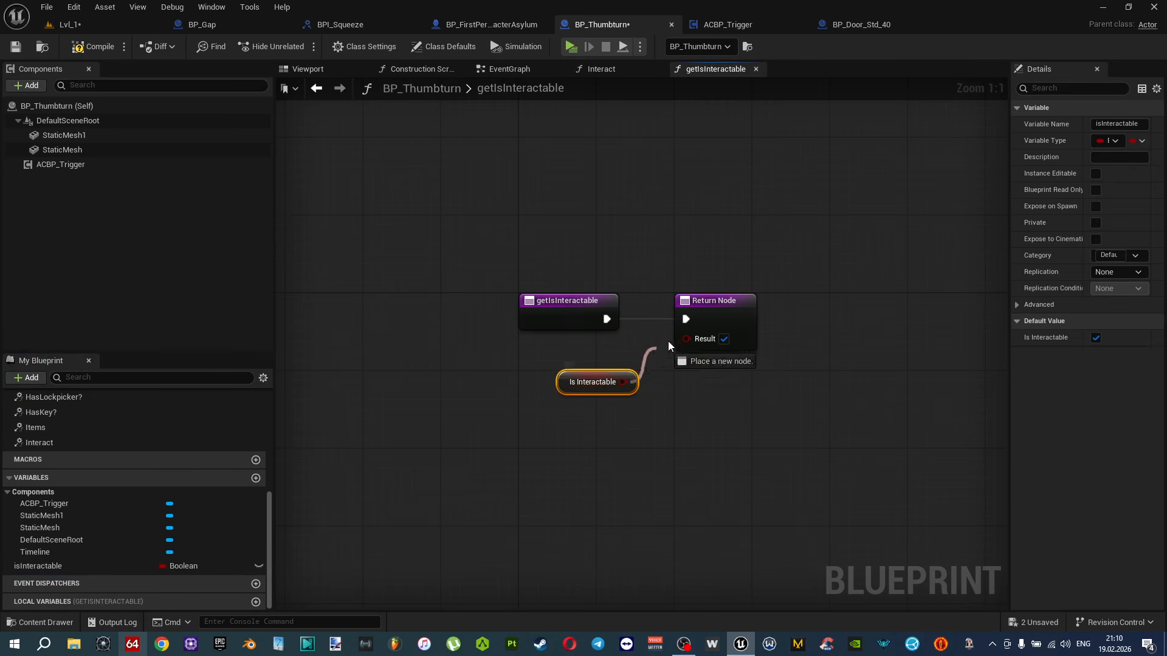
key("ctrl+shift+s")
In Lvl_1, move the BP_Thumbturn actor into the Doors folder under 1stfloornew.
left_click(92, 28)
double_click(923, 212)
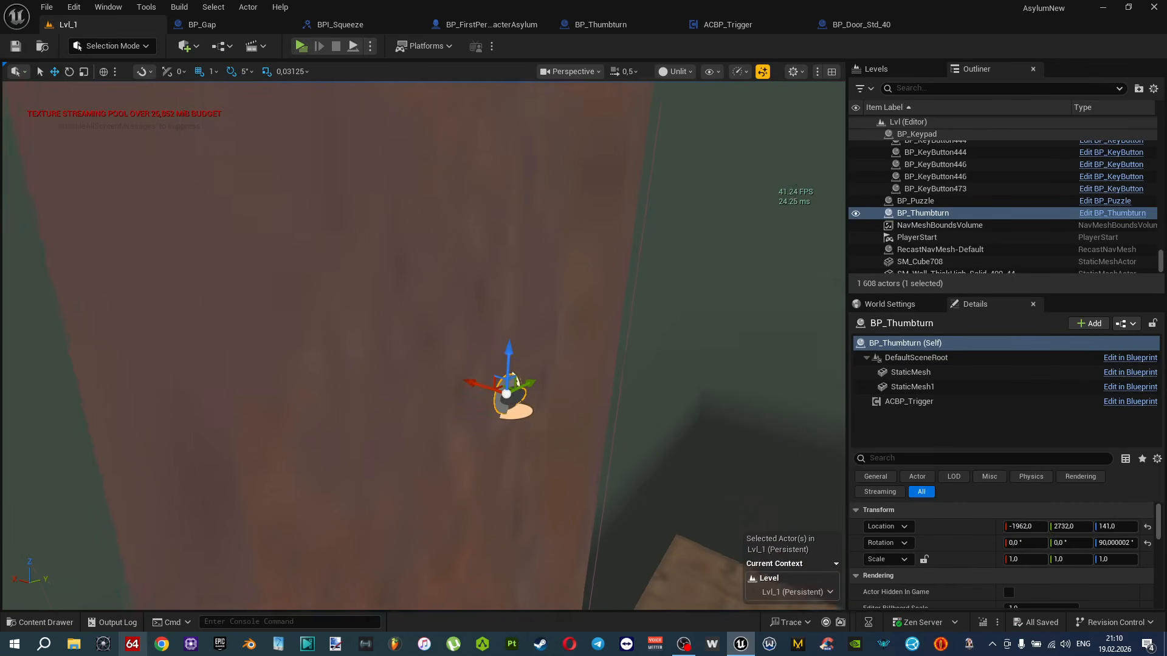
left_click(498, 311)
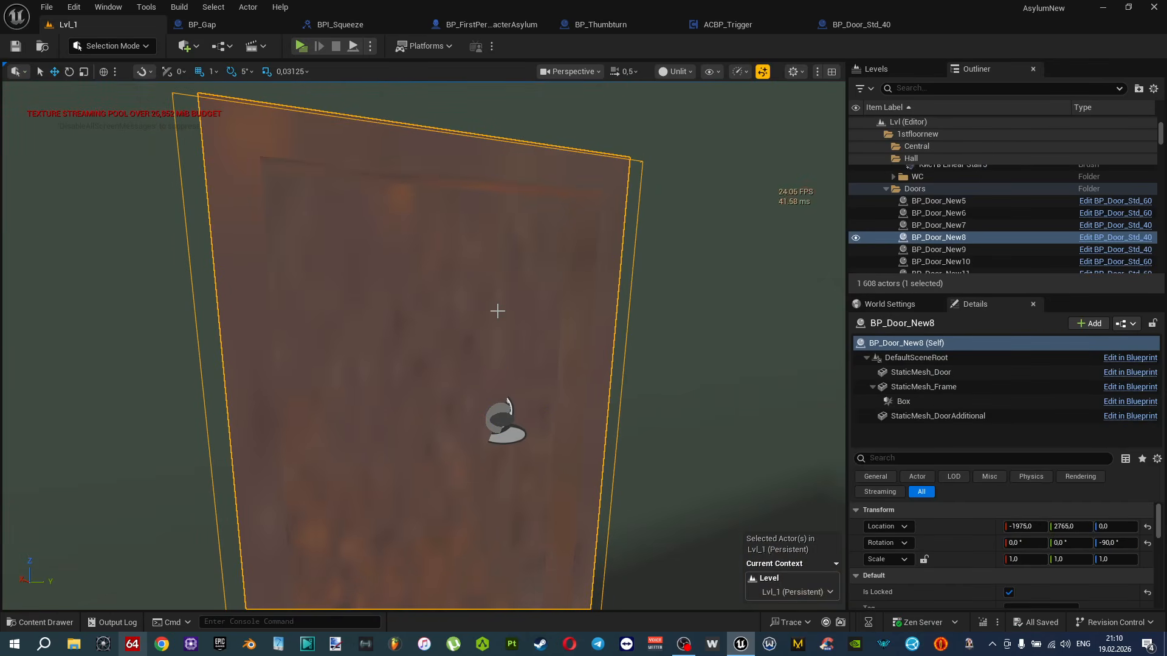
left_click(503, 423)
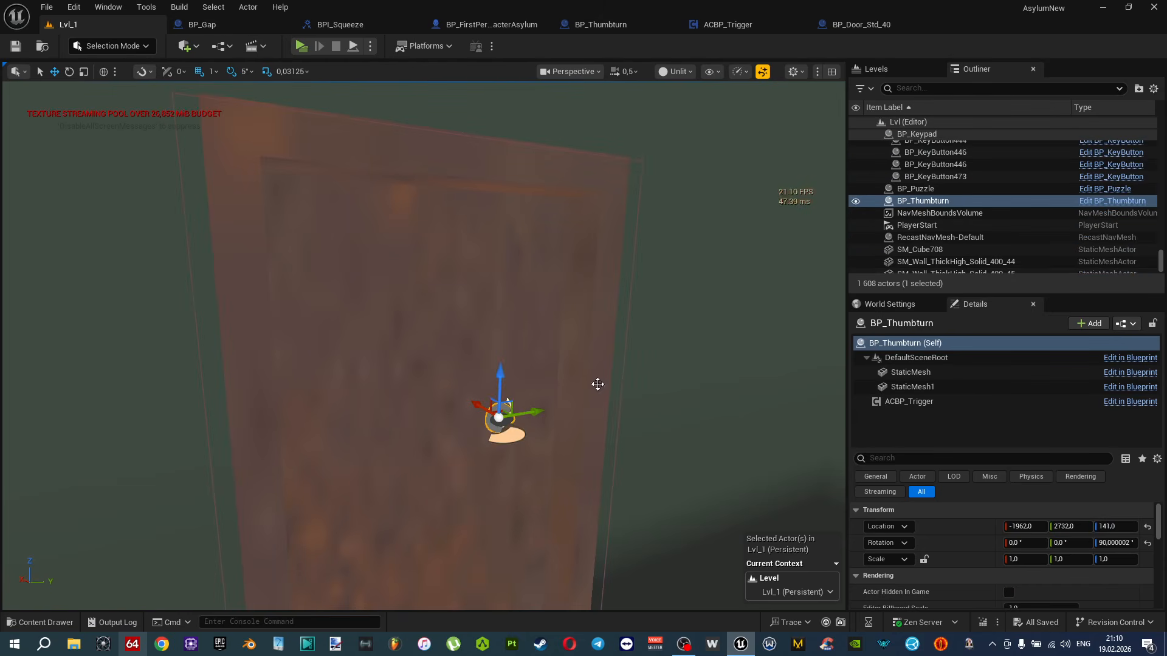
right_click(912, 209)
mouse_move(949, 581)
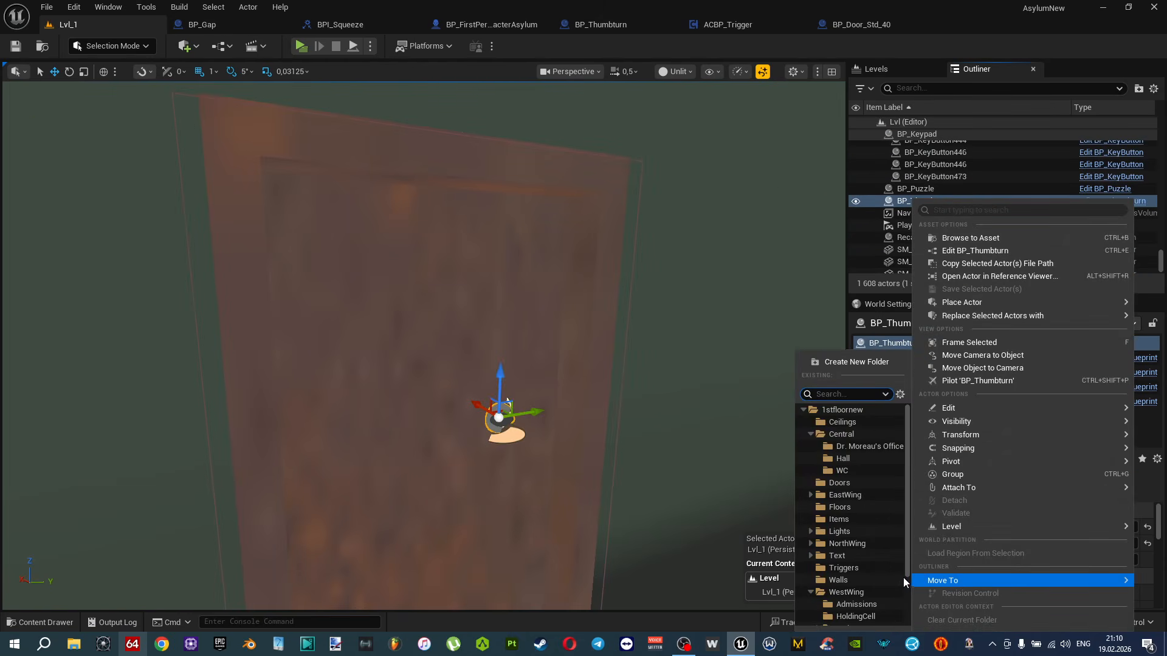
left_click(848, 484)
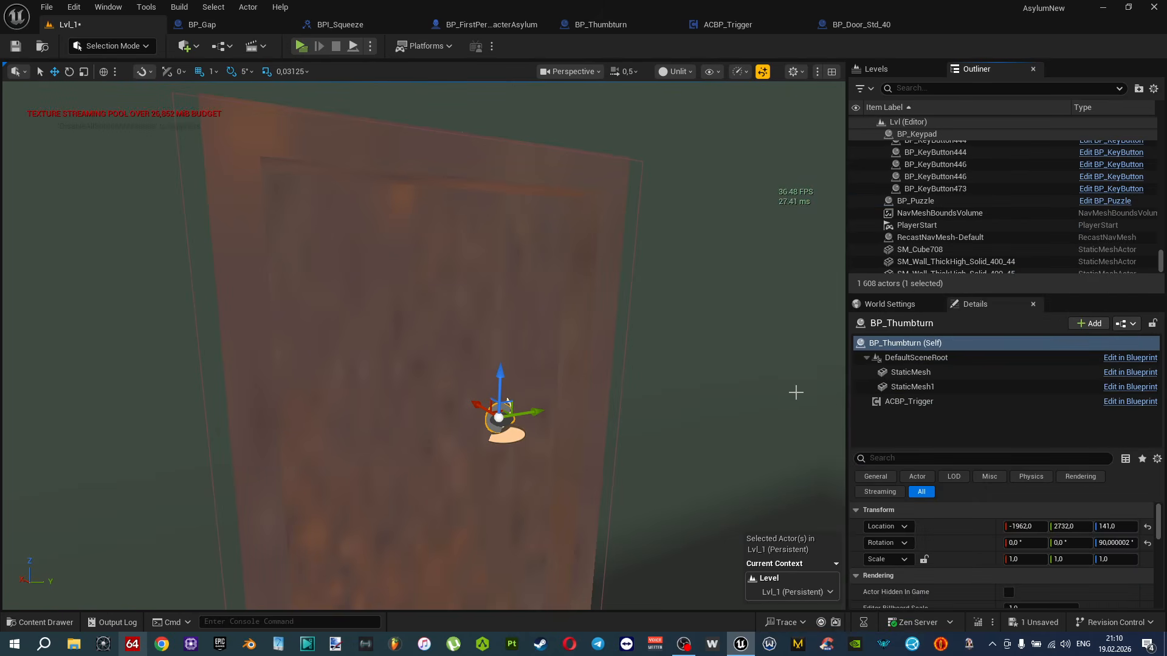
left_click(505, 392)
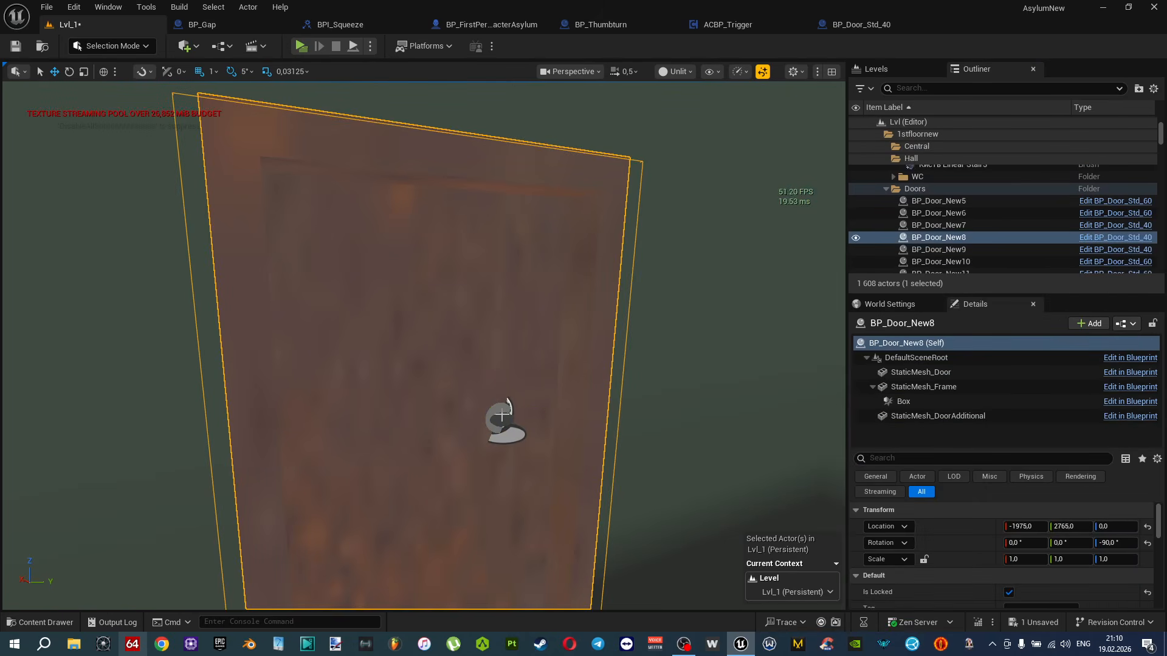
left_click(504, 418)
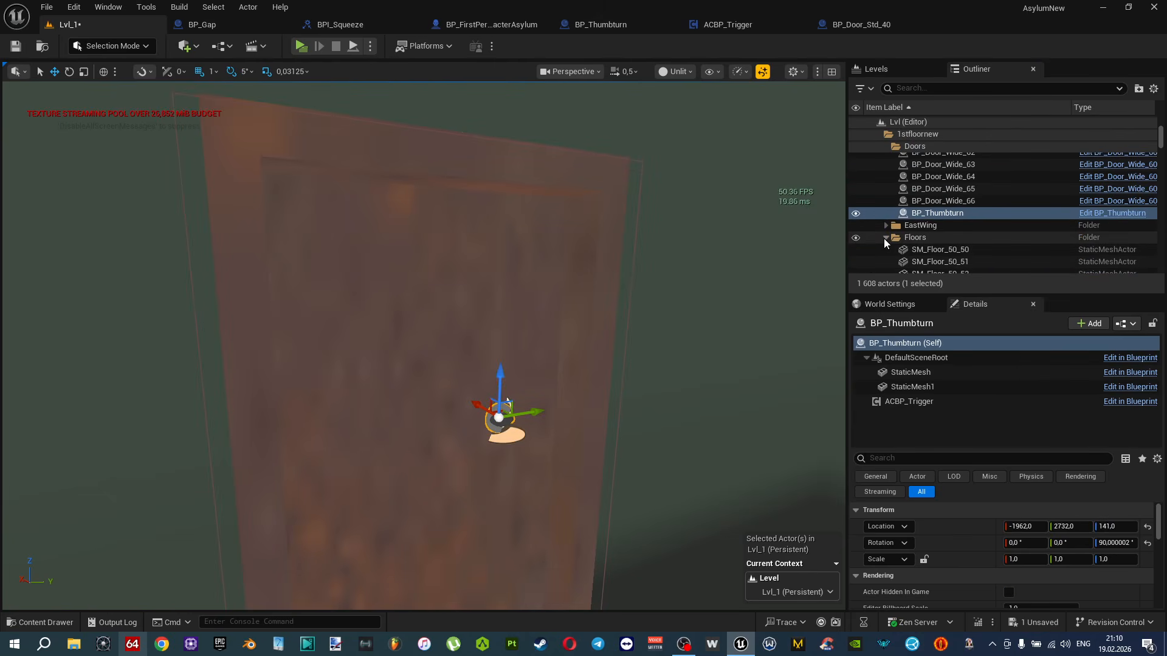
Collapse the Central folder and its expanded office and Hall subfolders in the Outliner.
scroll(884, 240, "up", 10)
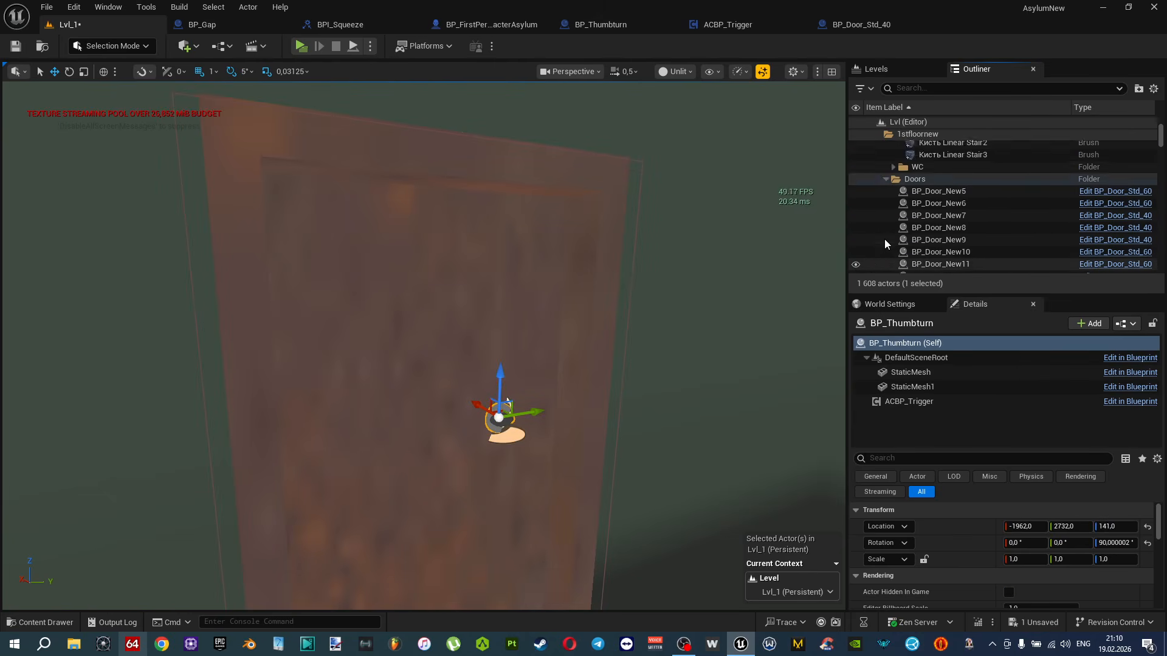
scroll(884, 240, "down", 3)
scroll(890, 207, "up", 3)
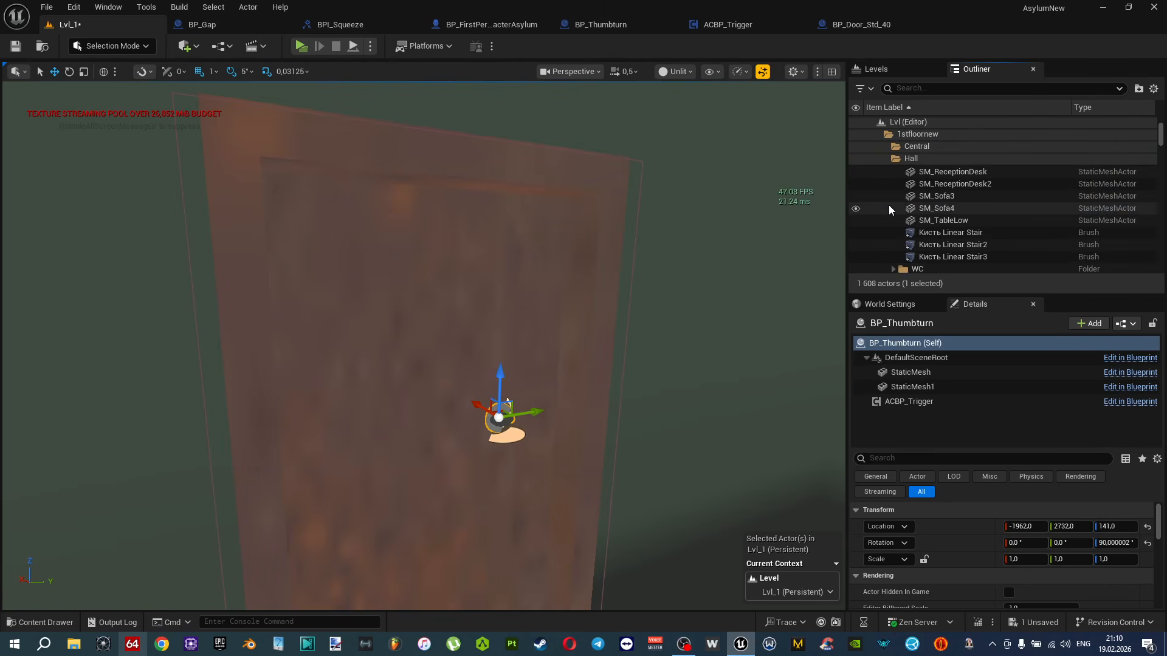
left_click(875, 159)
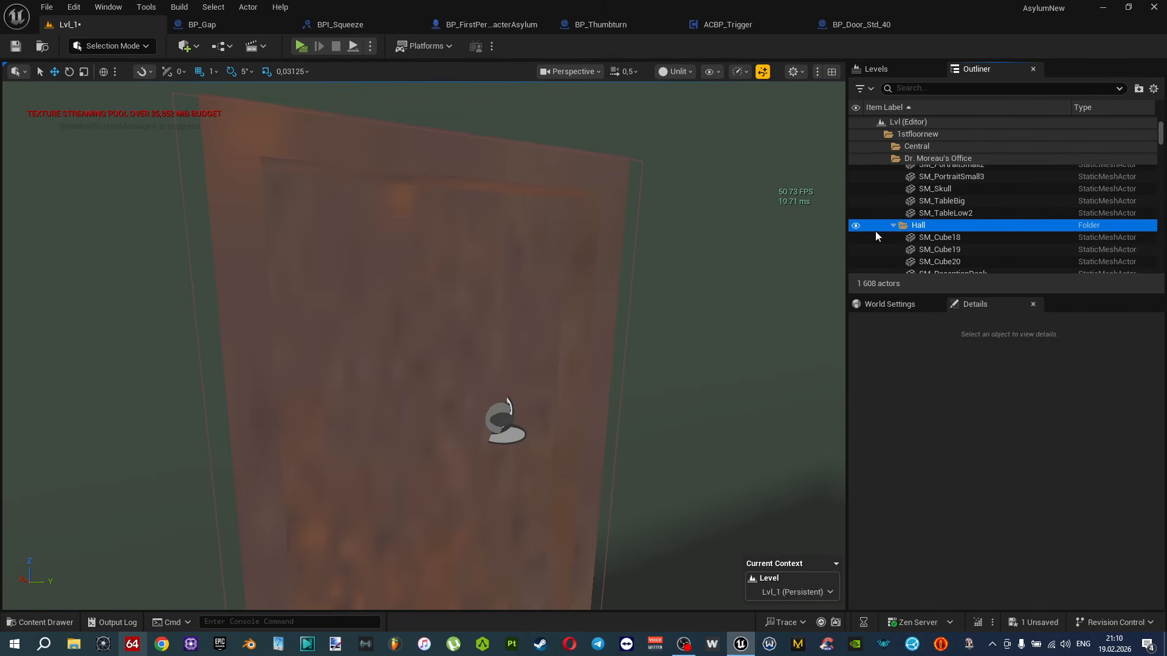
left_click(884, 159)
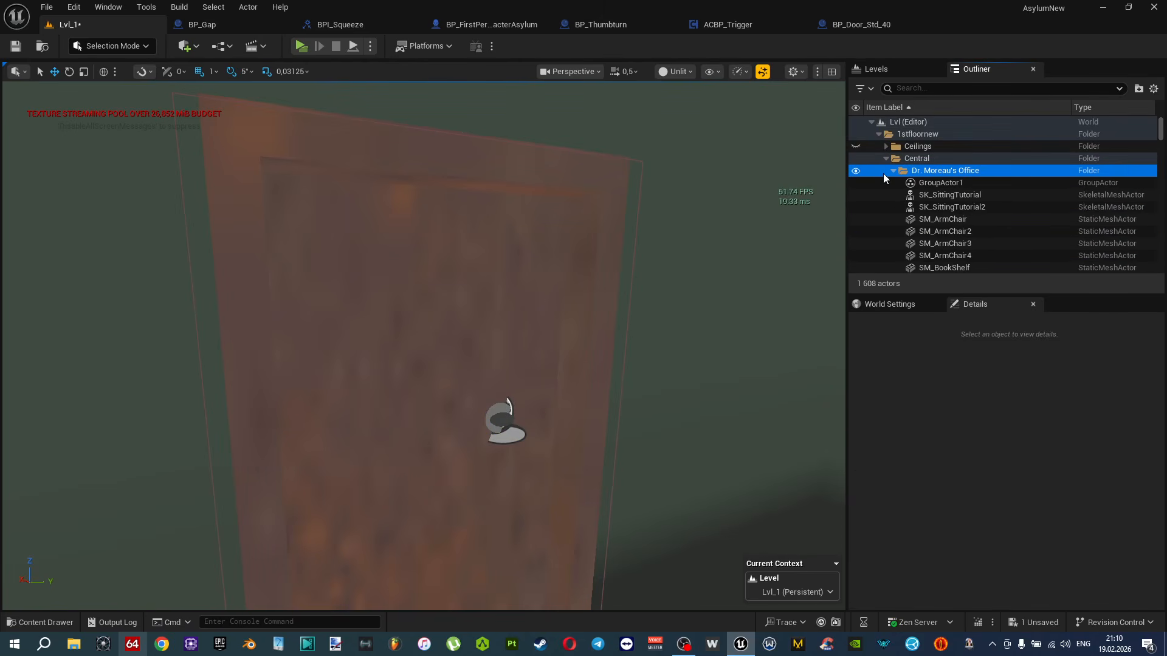
left_click(894, 170)
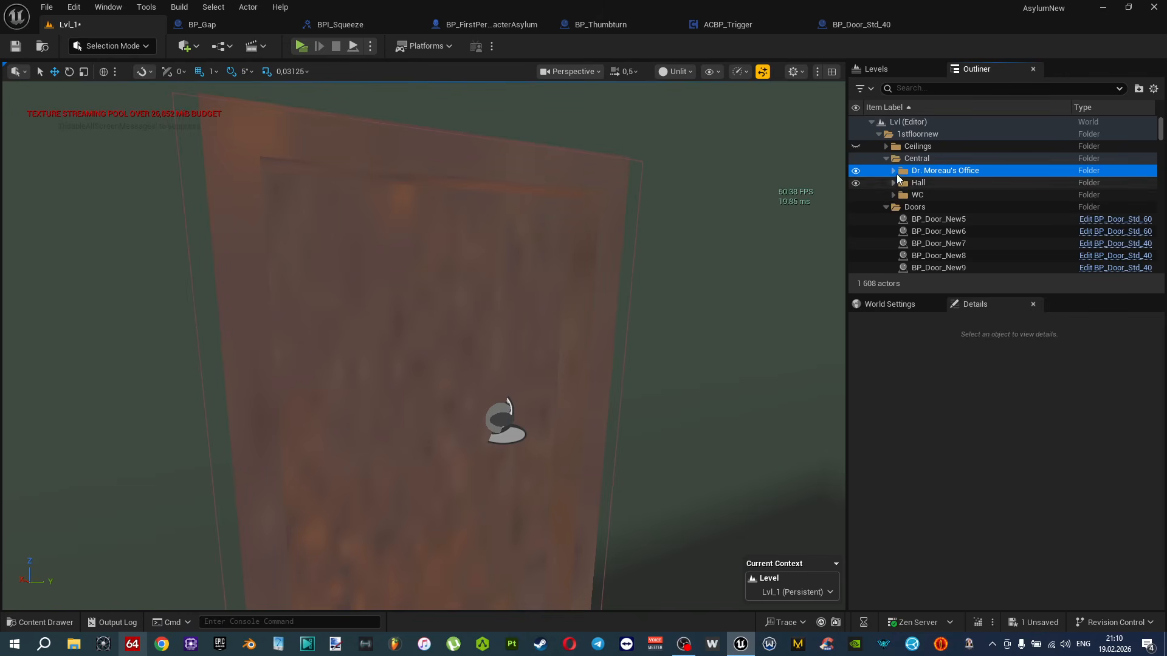
left_click(886, 159)
scroll(906, 191, "down", 2)
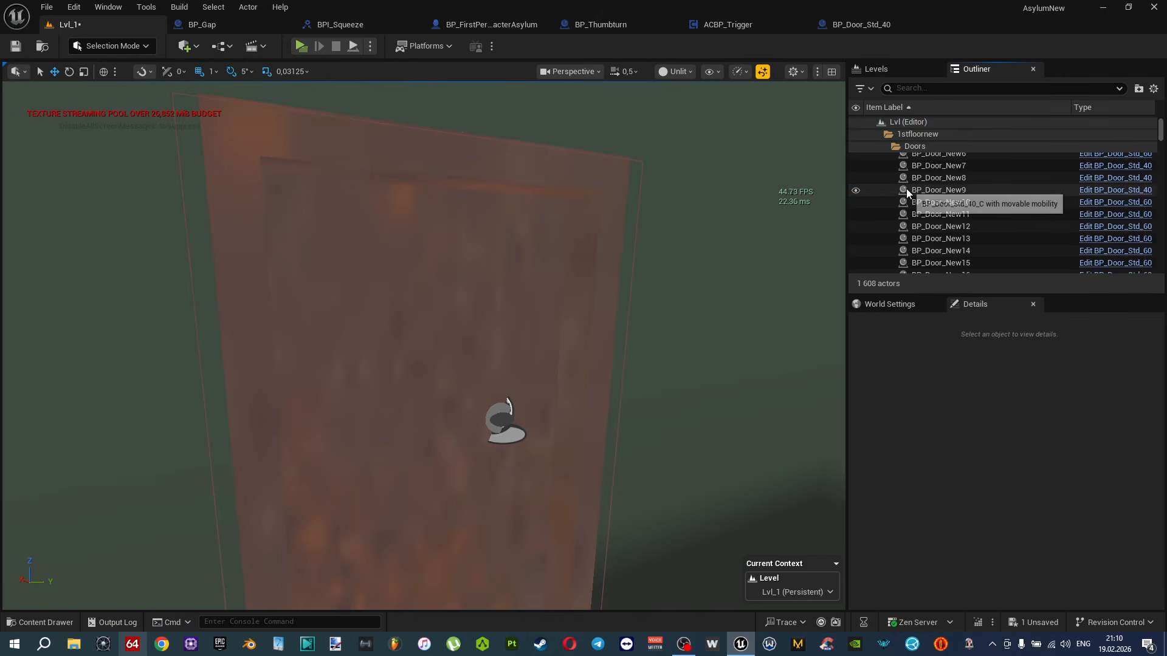
Save Lvl_1 and reselect the thumbturn mounted on the door.
key("ctrl+s")
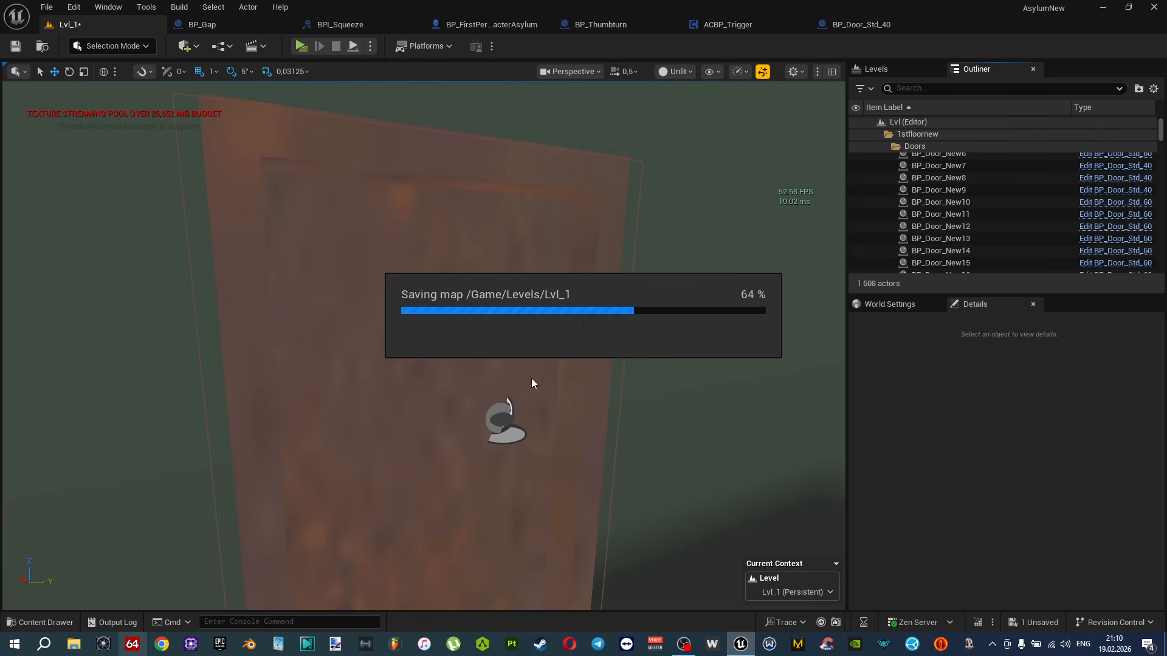
left_click(504, 418)
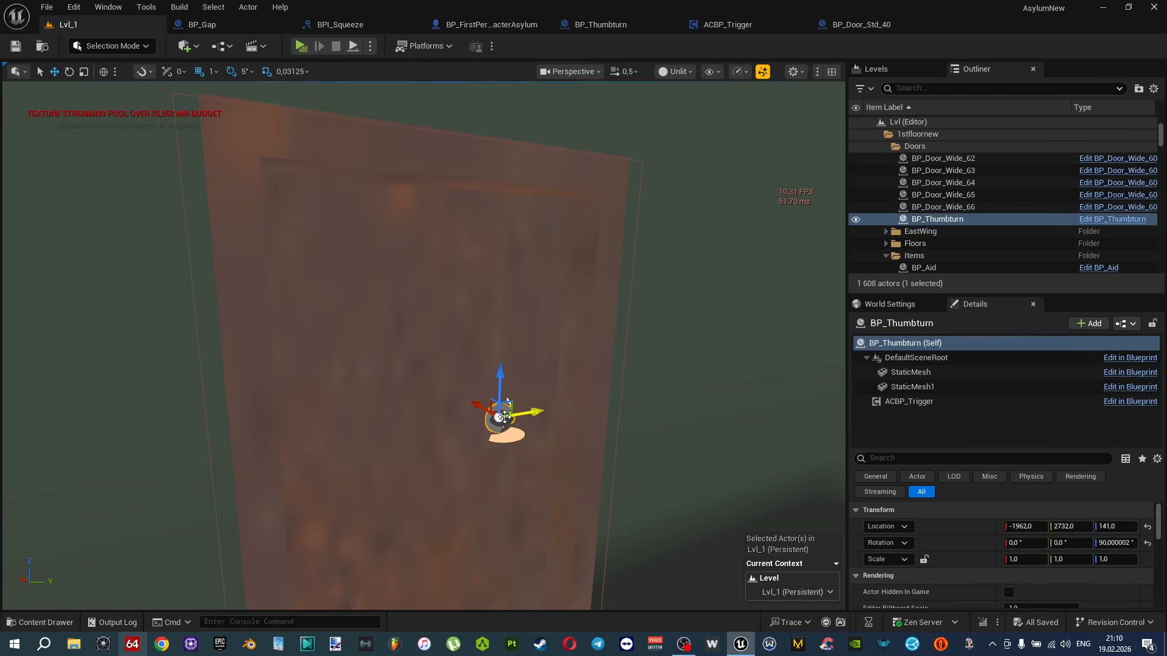
scroll(576, 396, "up", 3)
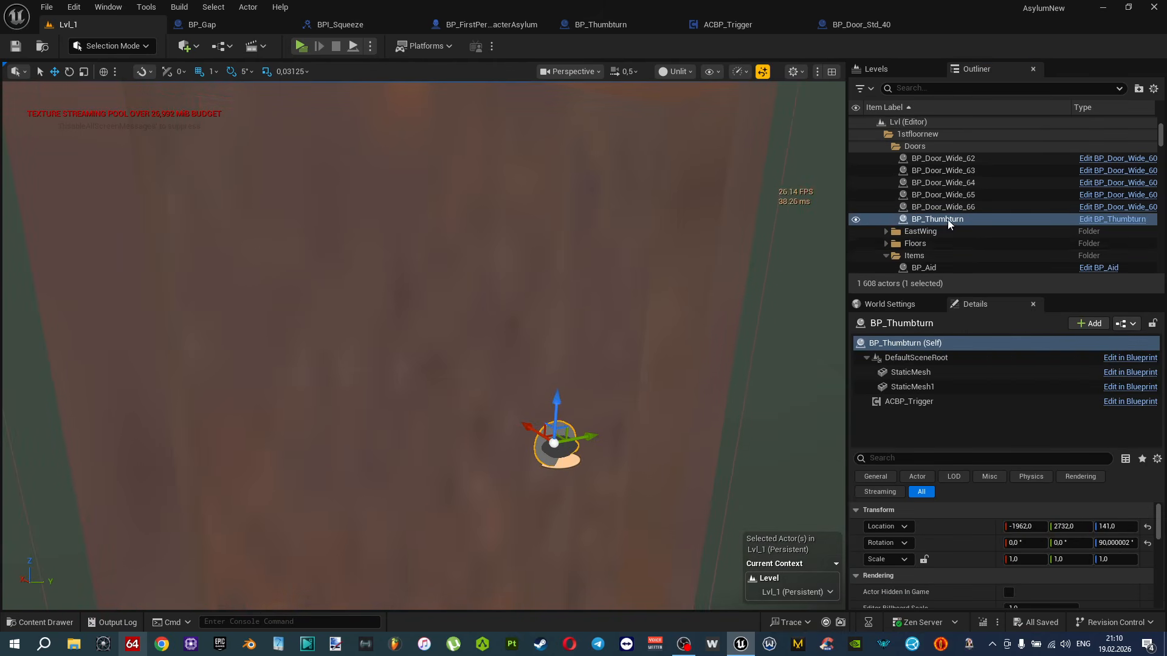
Attach the BP_Thumbturn actor to its door, BP_Door_New8, in the Outliner and save Lvl_1.
left_click(619, 242)
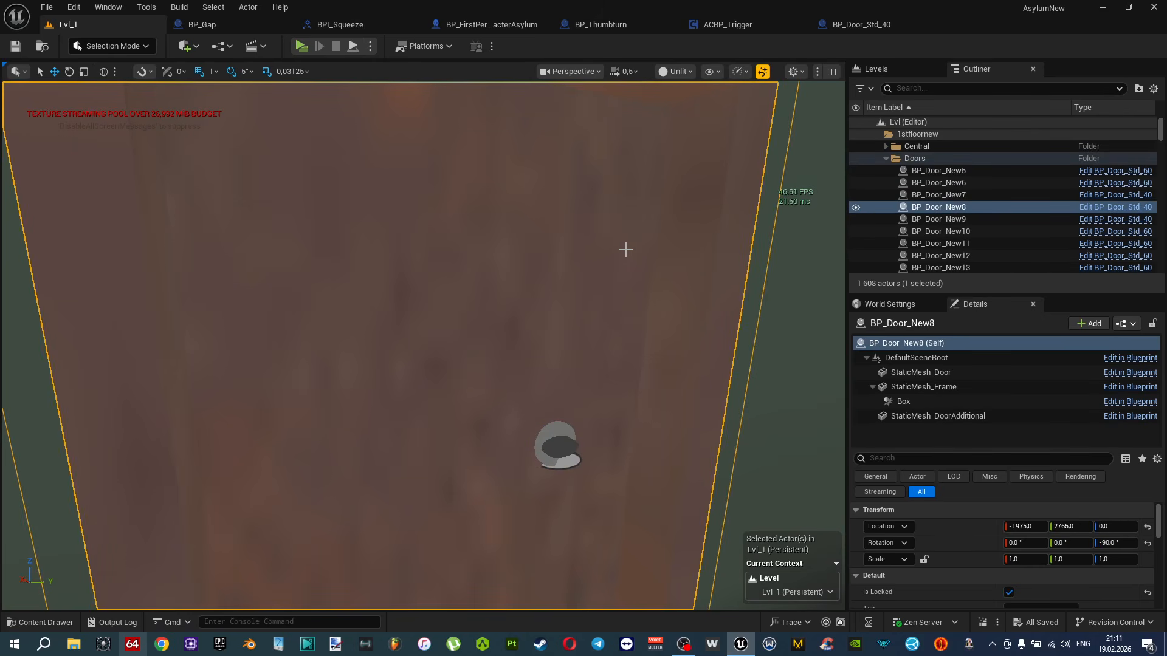
left_click(560, 449)
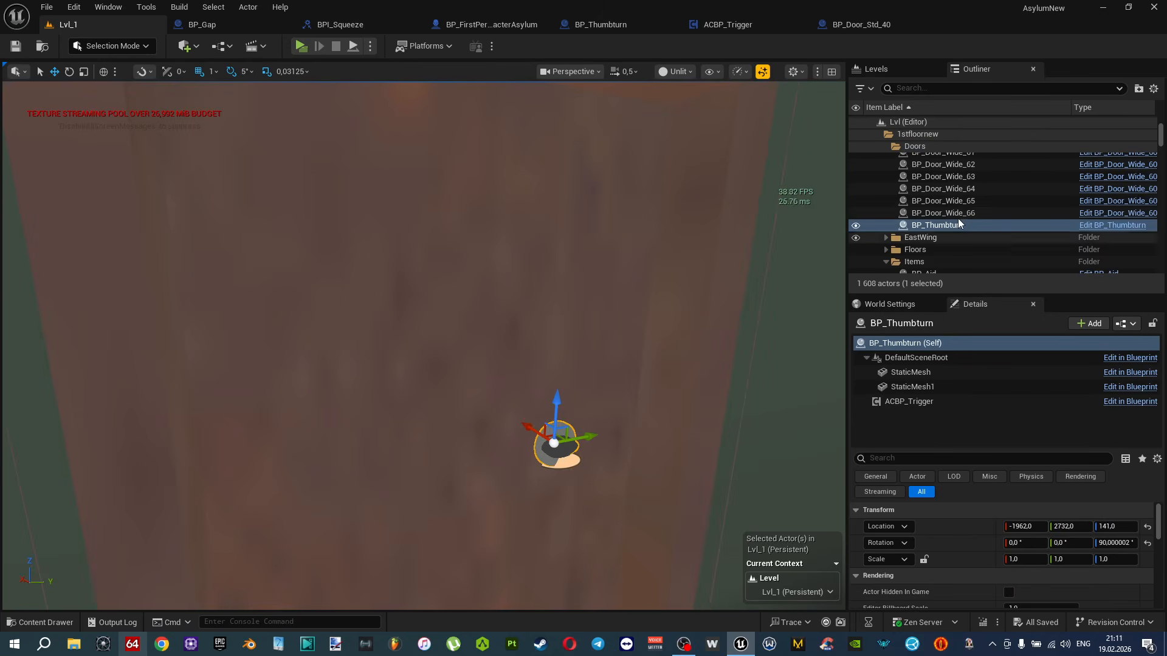
left_click_drag(947, 225, 944, 195)
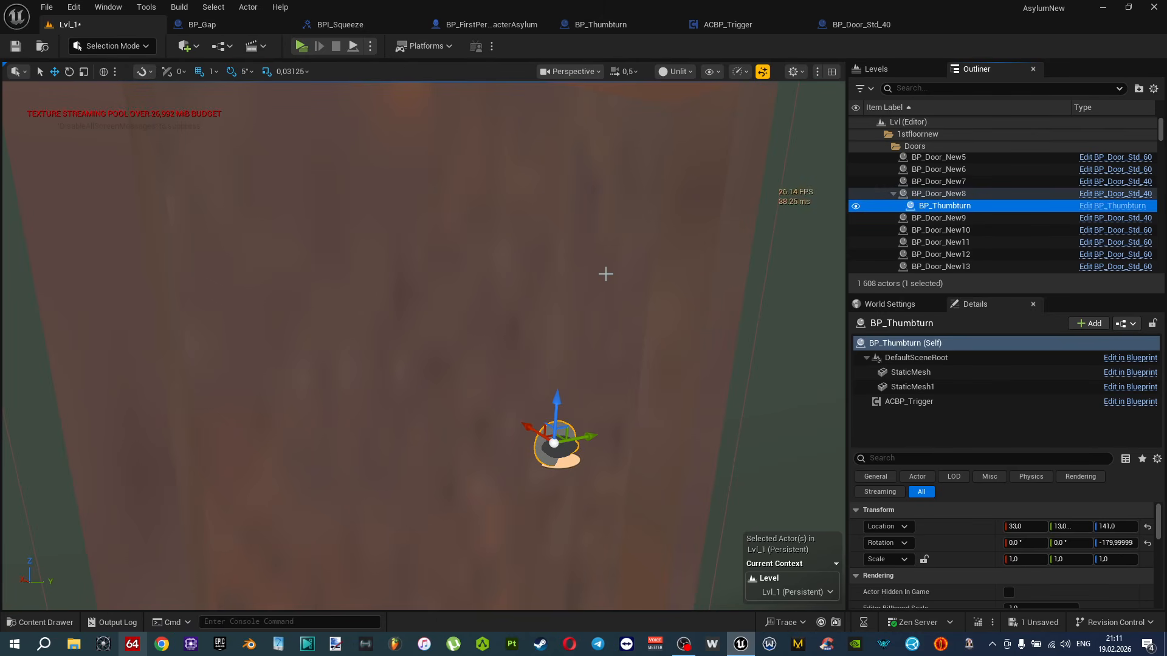
key("ctrl+s")
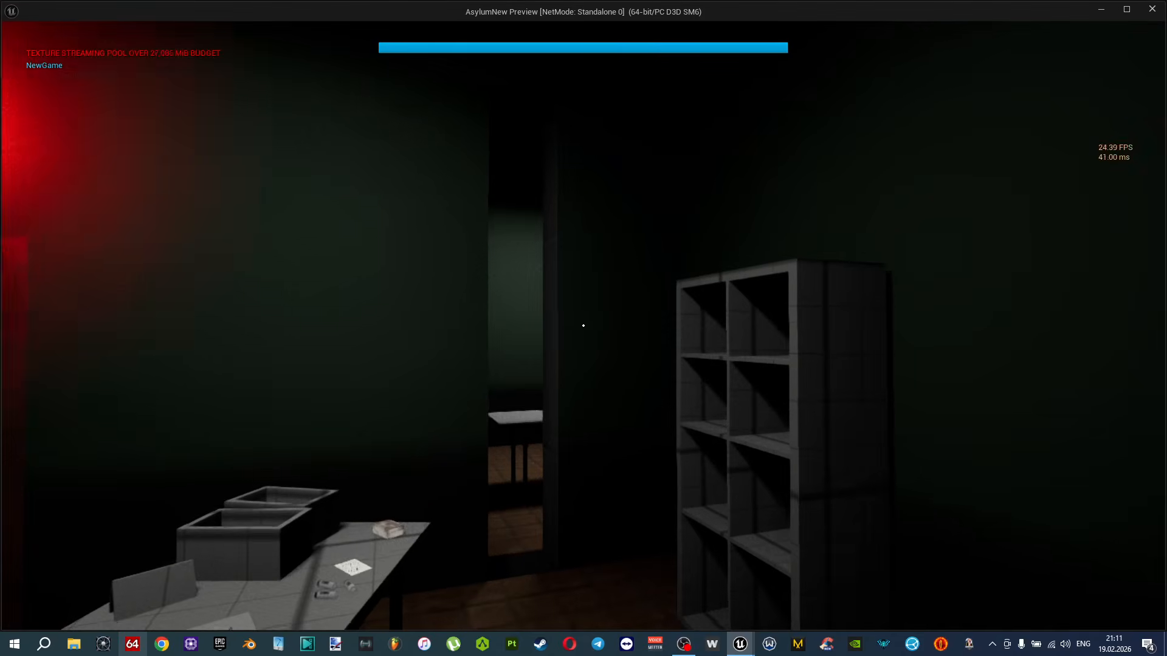
Play-test the level by walking to the thumbturn door, aiming at the lock up close, and ending the session.
key("w")
key("w")
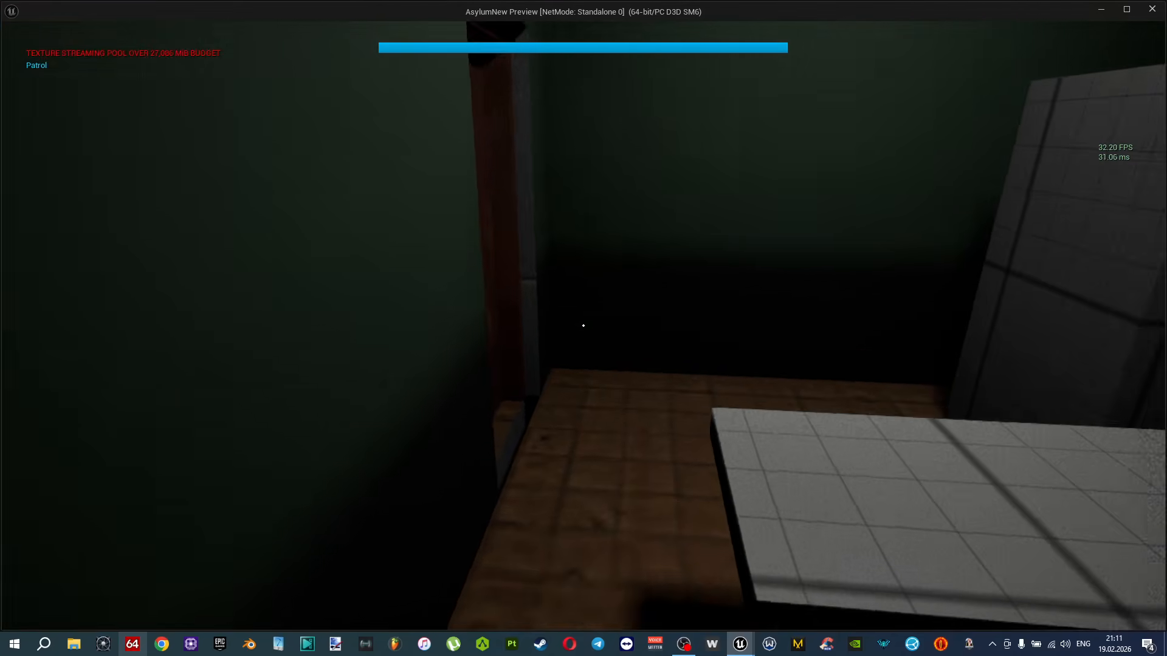
key("w")
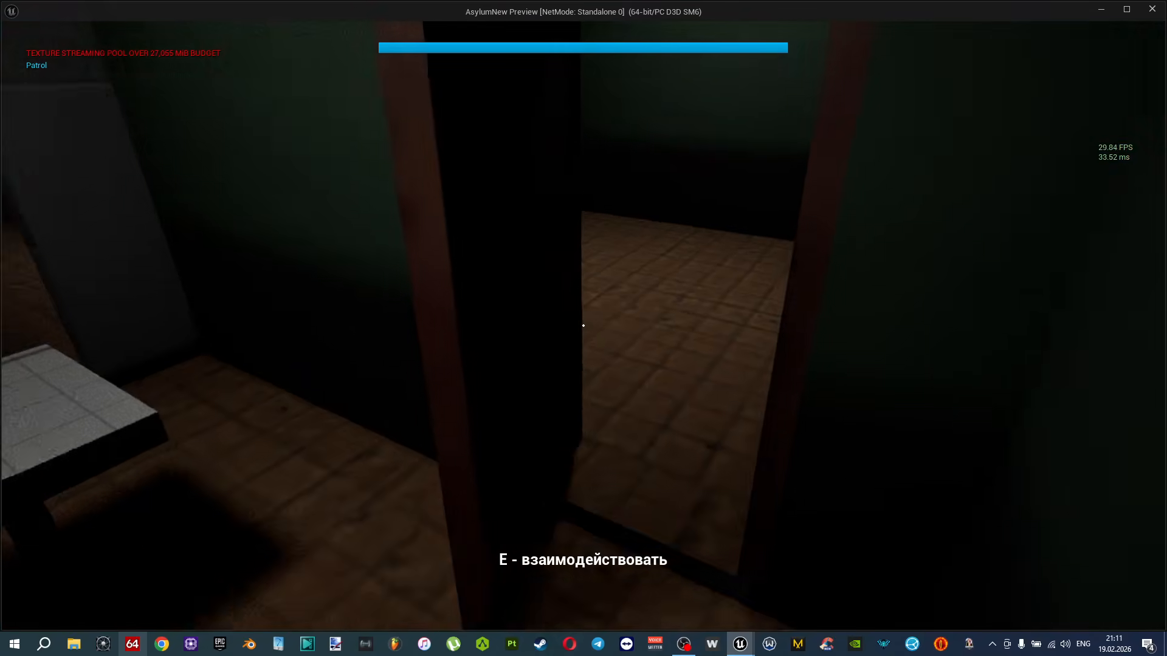
key("w")
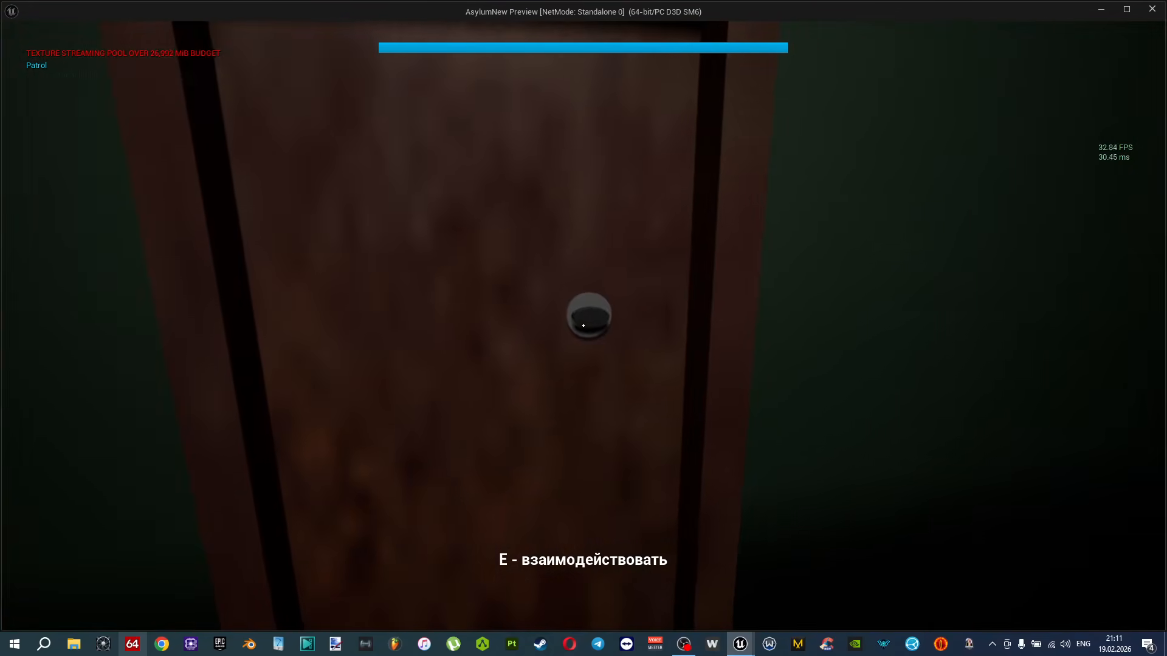
key("w")
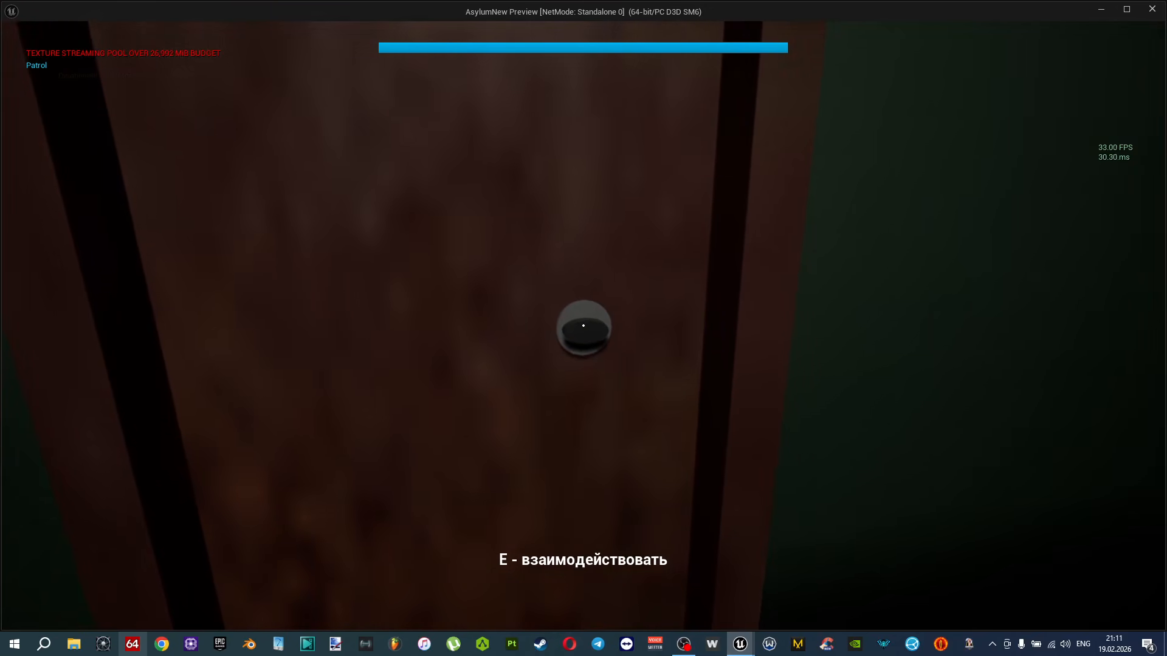
key("w")
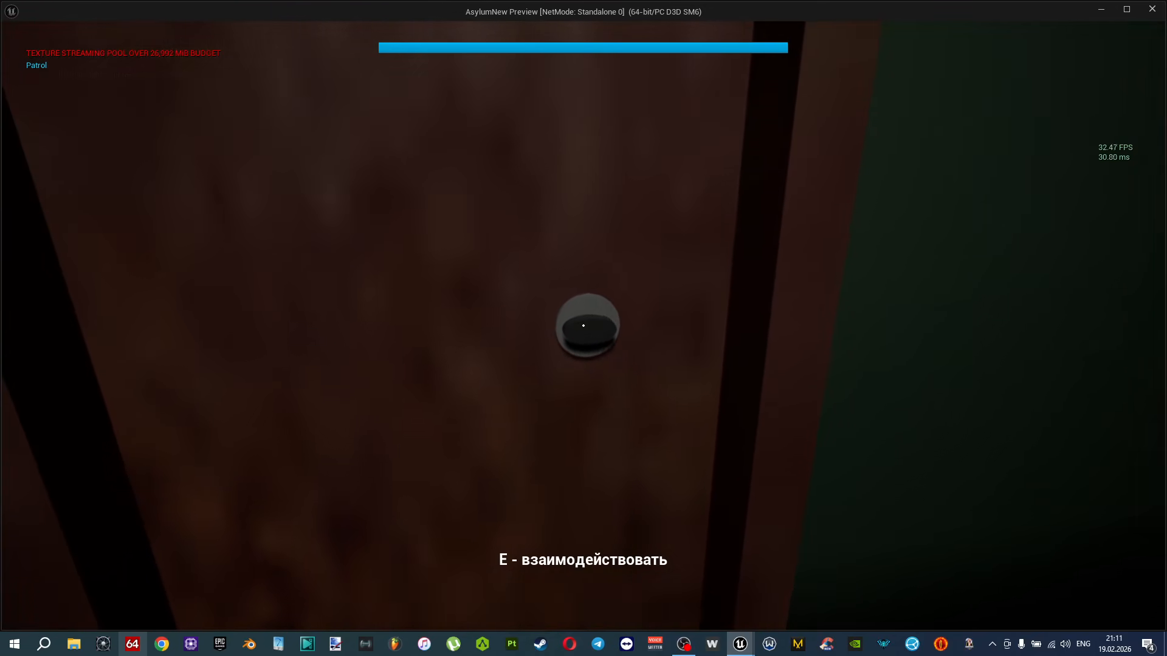
key("a")
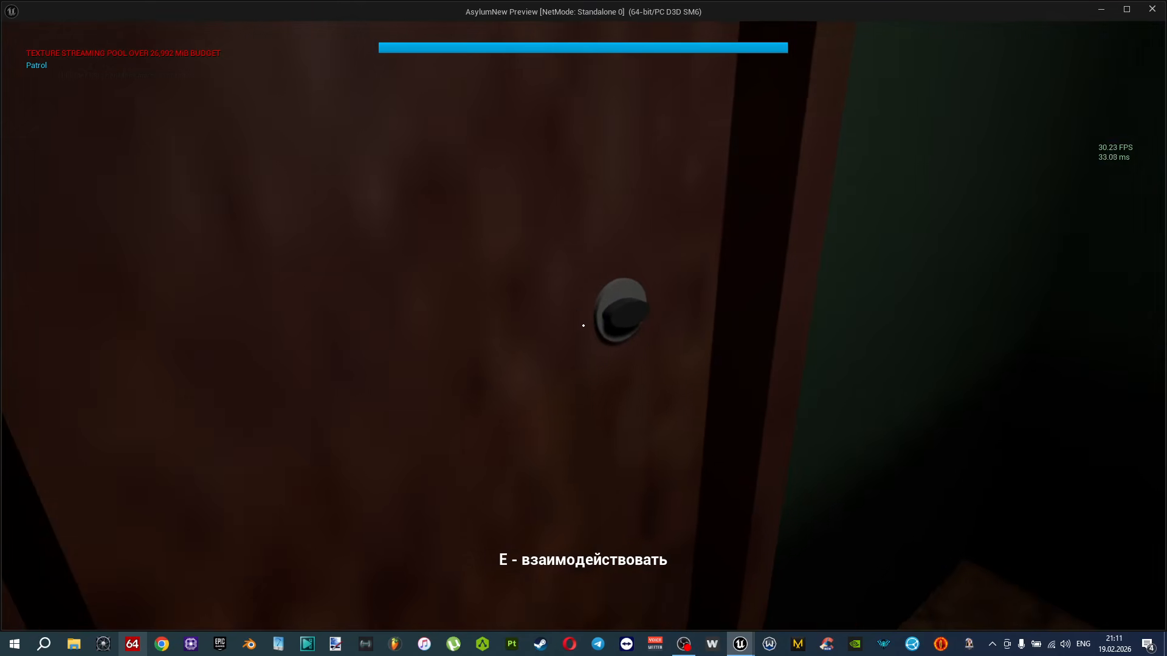
key("w")
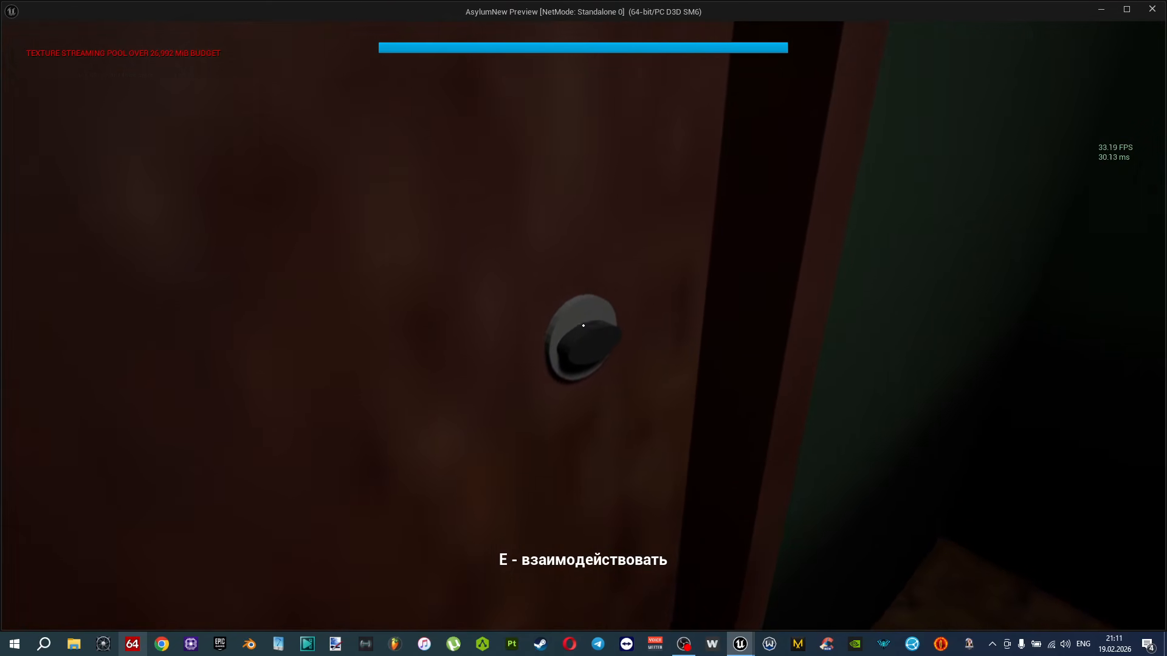
key("s")
key("Escape")
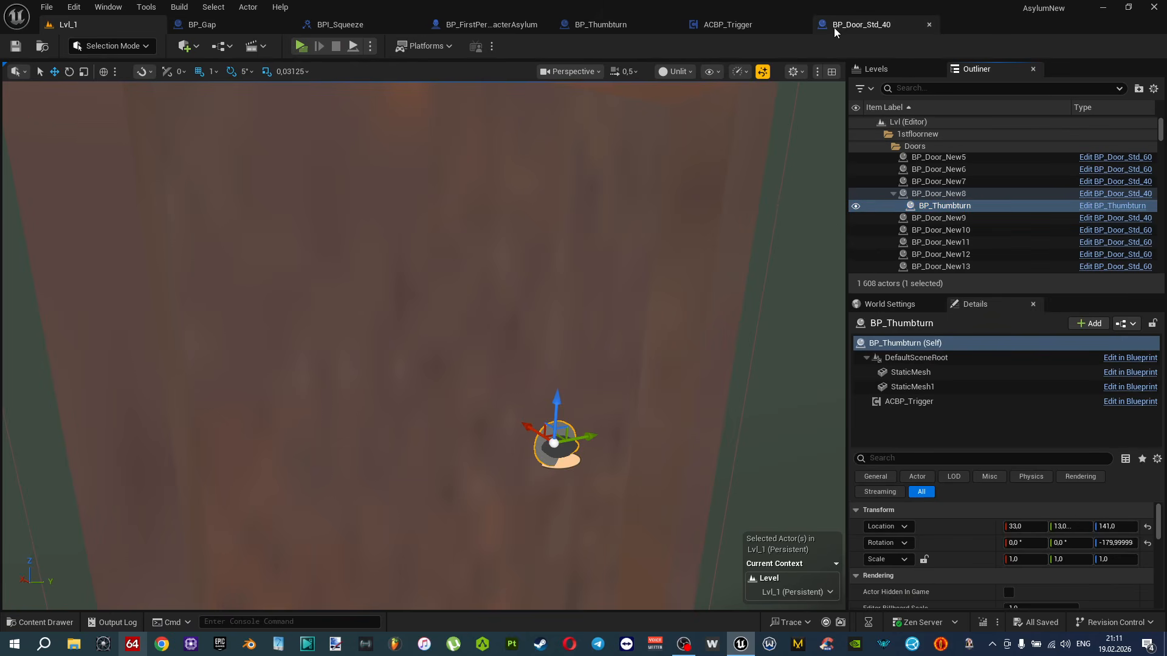
Close the BP_Door_Std_40 and ACBP_Trigger editors and open the LineTrace function of BP_FirstPersonCharacterAsylum.
left_click(801, 24)
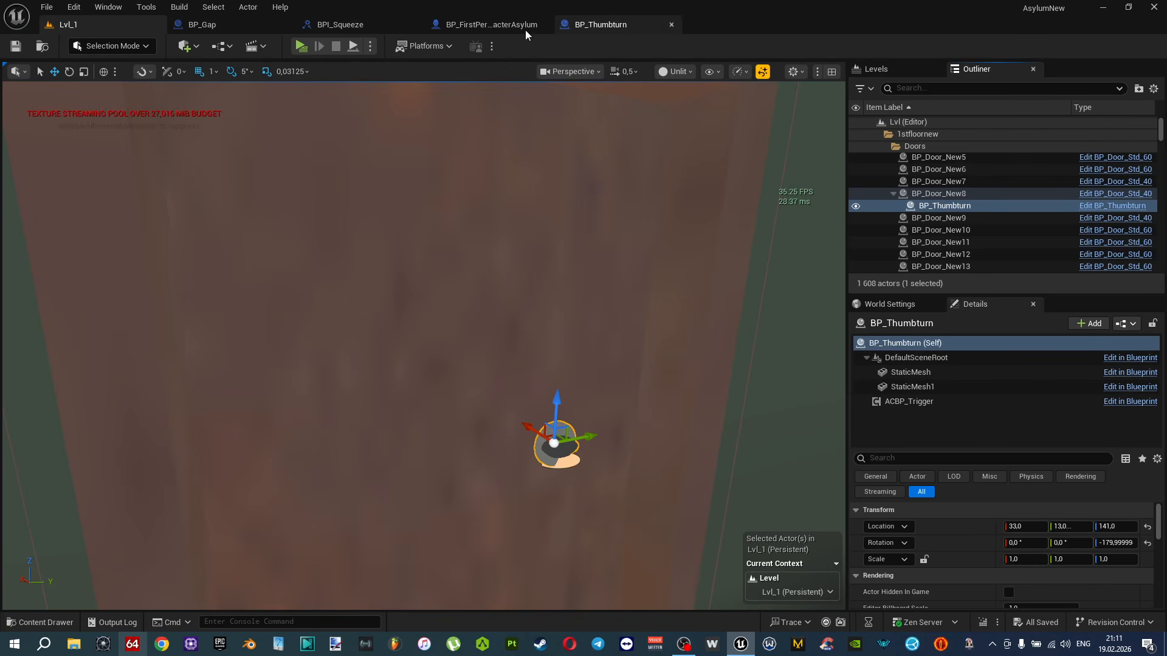
left_click(505, 24)
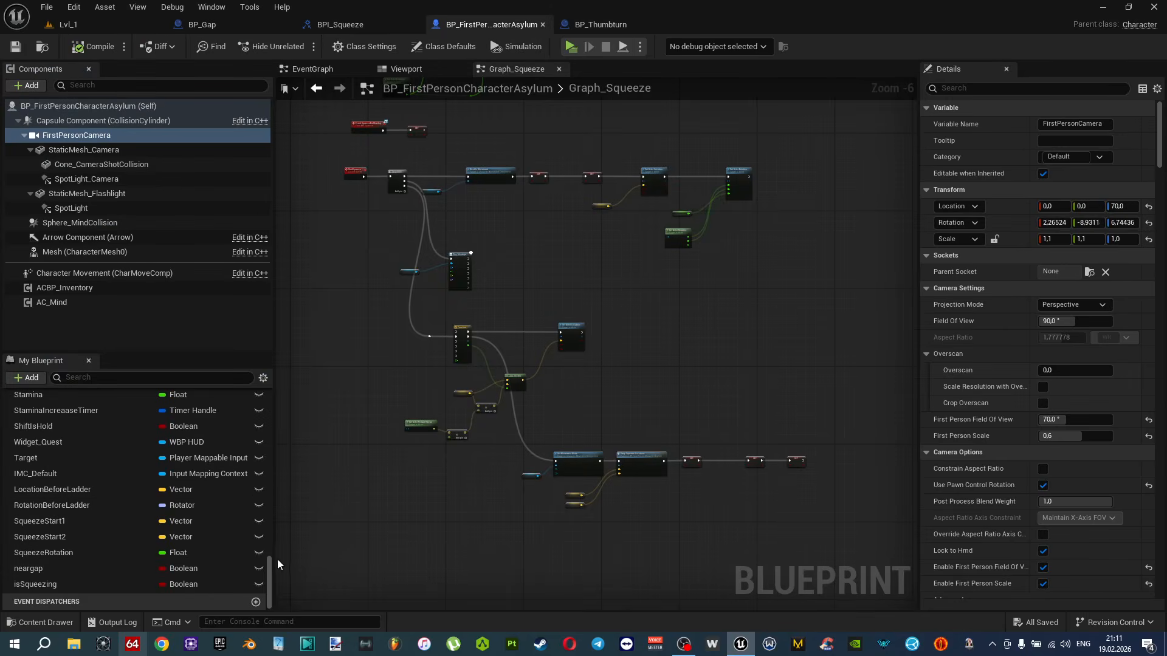
left_click_drag(270, 553, 297, 439)
double_click(50, 470)
right_click_drag(417, 378, 504, 360)
scroll(560, 386, "up", 7)
mouse_move(711, 347)
right_mouse_down()
mouse_move(601, 437)
mouse_move(400, 408)
right_mouse_up()
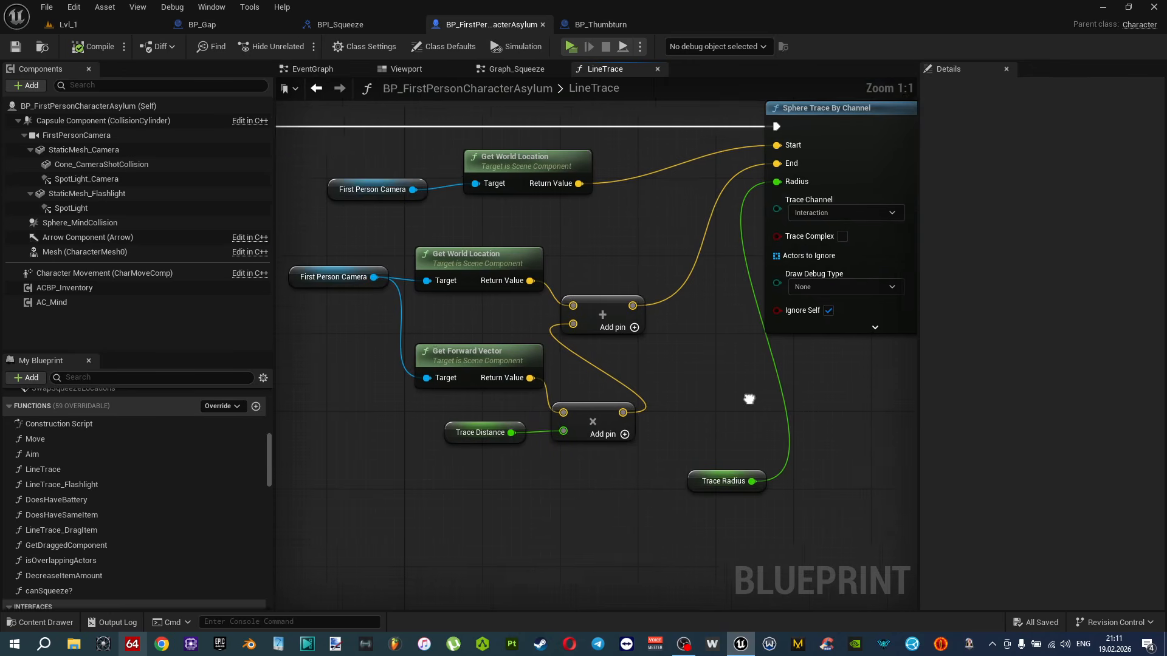
Set the TraceRadius default to 5.0 and the Sphere Trace By Channel node's Draw Debug Type to For One Frame.
scroll(764, 406, "up", 1)
right_click_drag(764, 406, 679, 370)
left_click(625, 455)
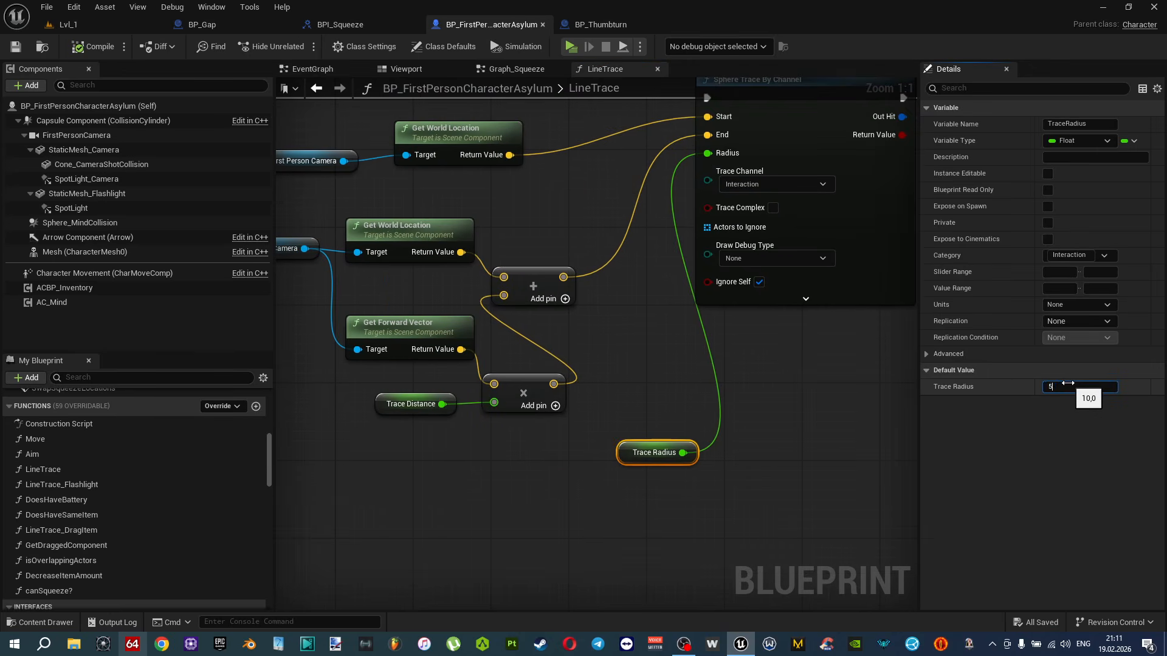
left_click(745, 259)
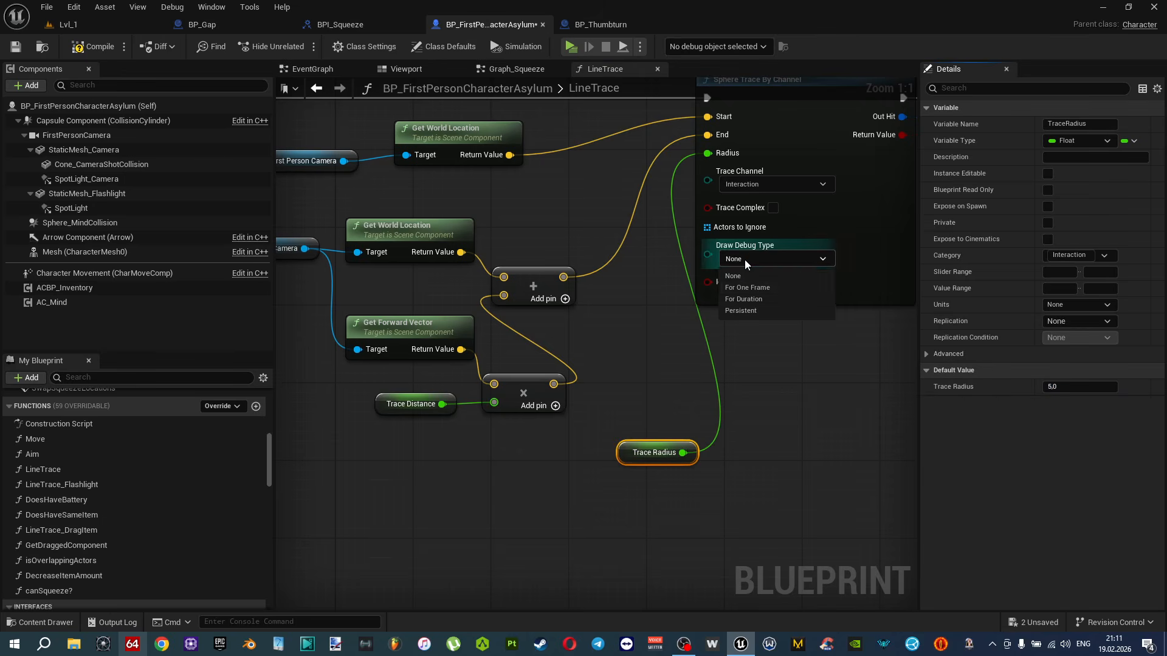
left_click(751, 289)
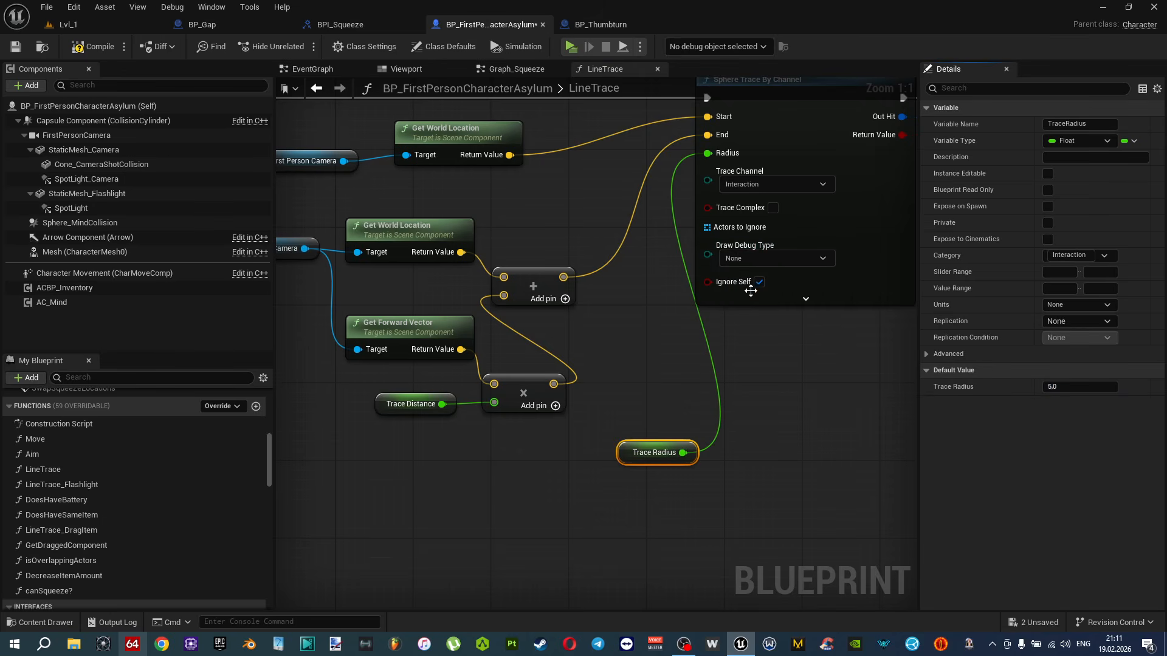
Play-test the interaction trace on the thumbturn with debug drawing, end the session, and set the TraceRadius default to 2.0.
left_click(571, 47)
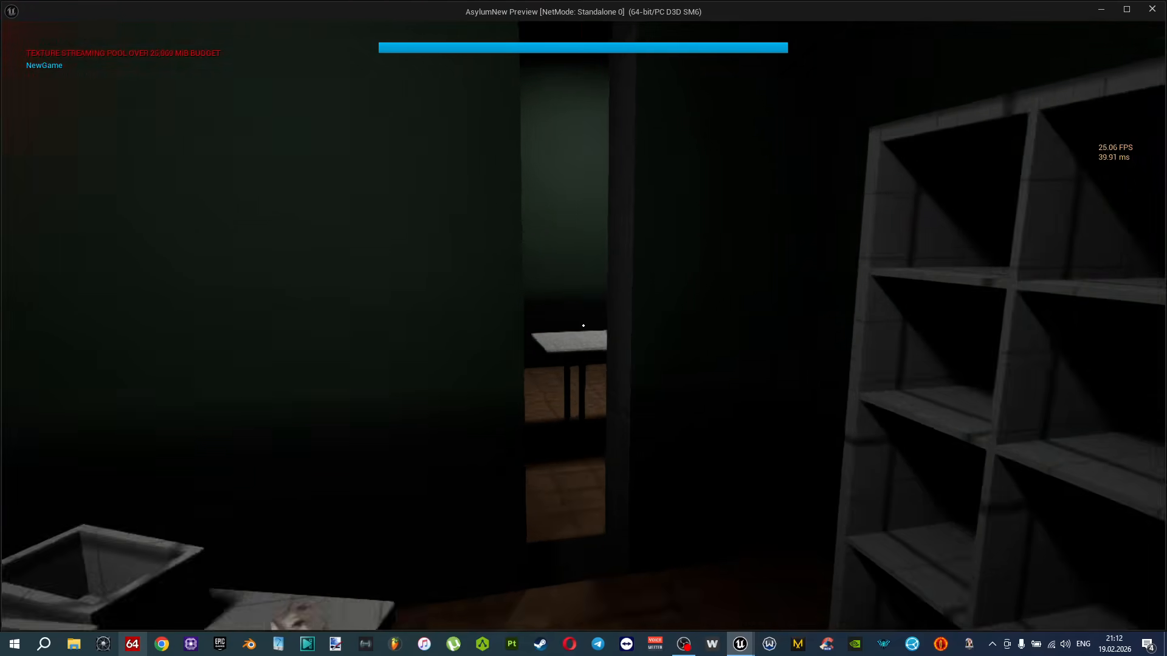
key("w")
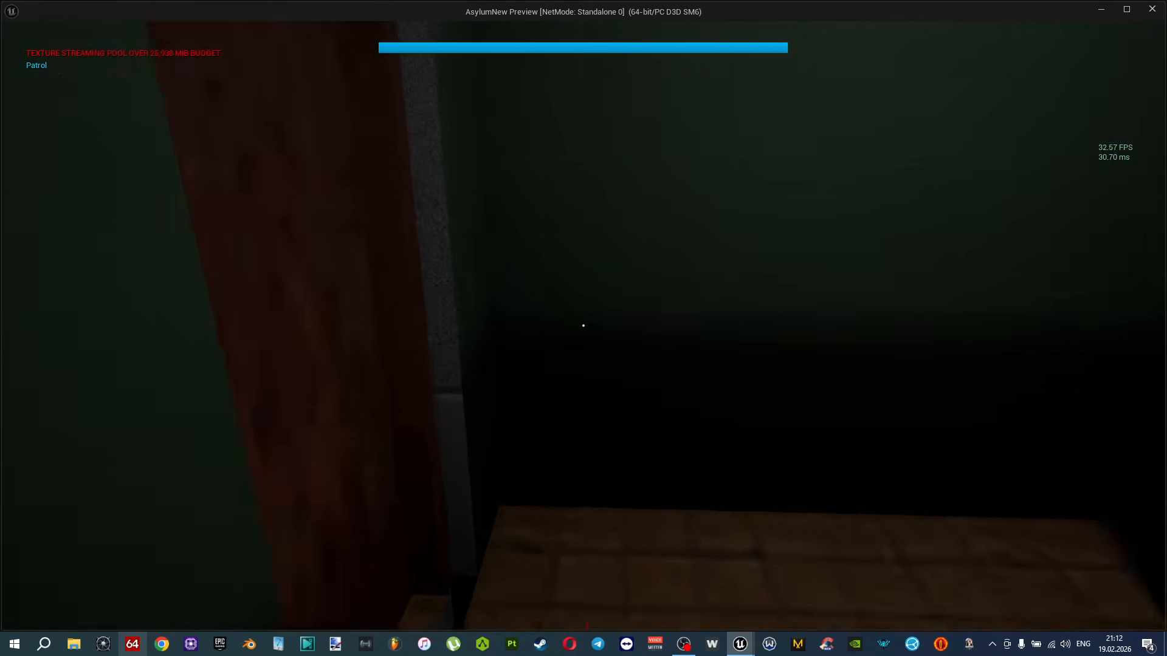
key("e")
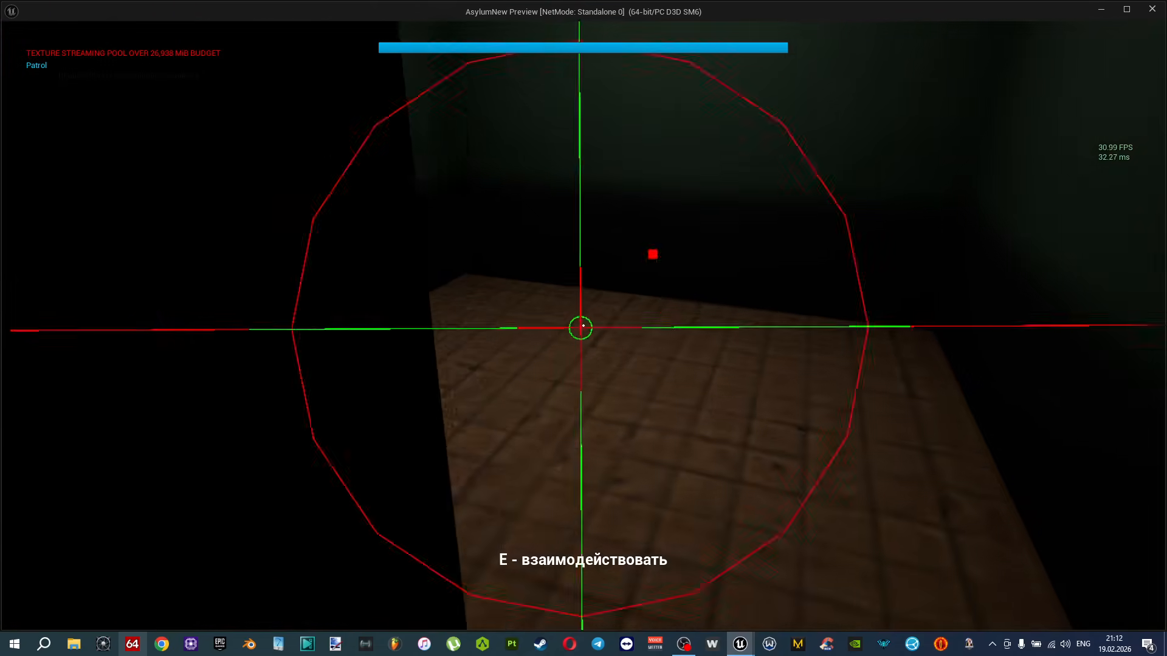
key("w")
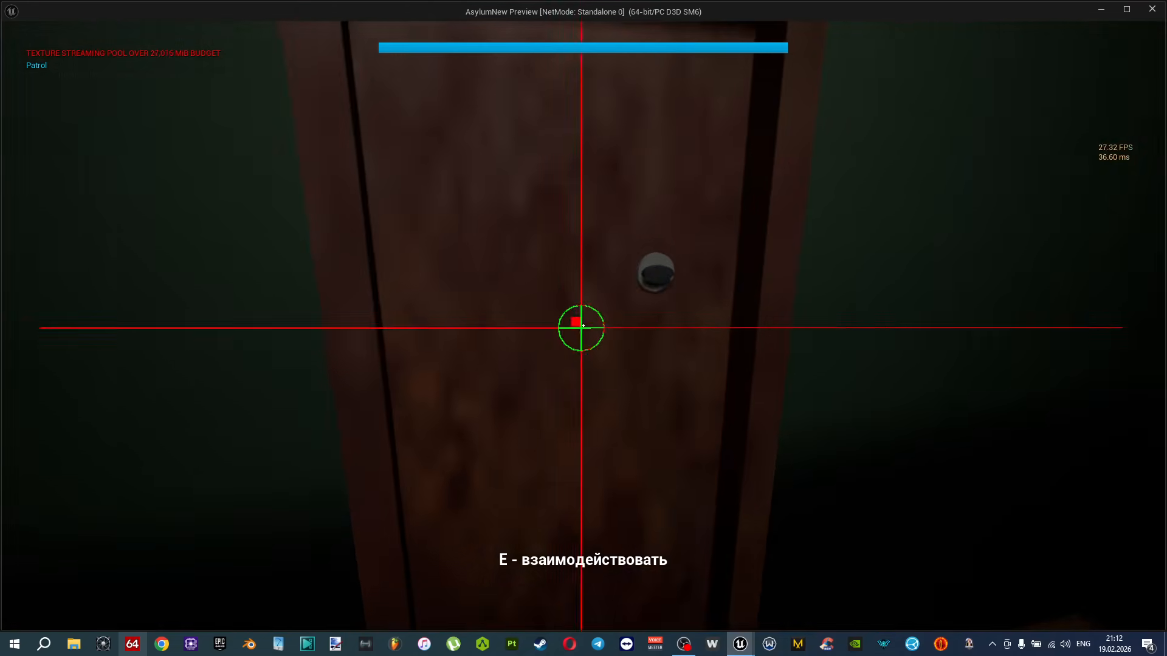
key("e")
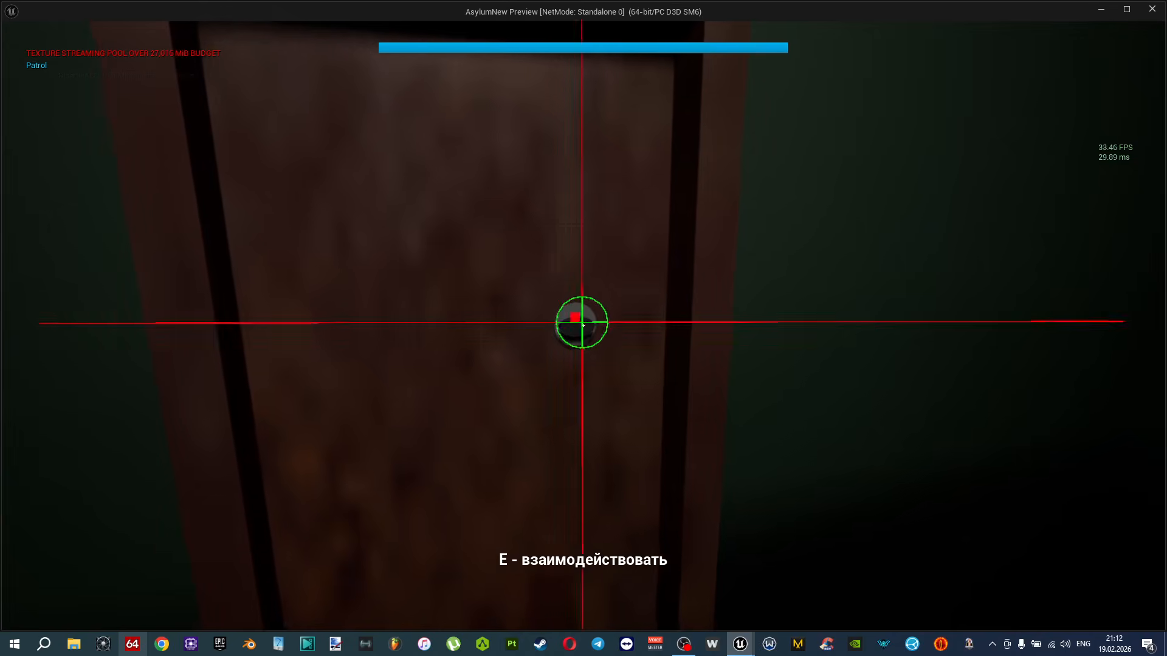
key("w")
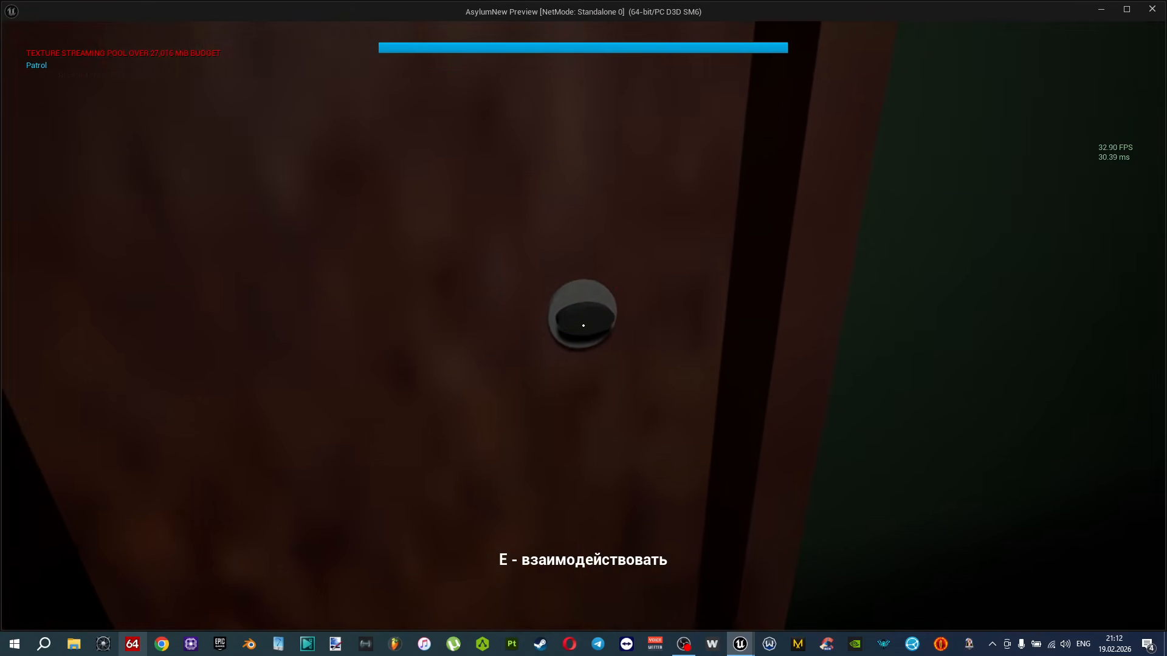
key("Escape")
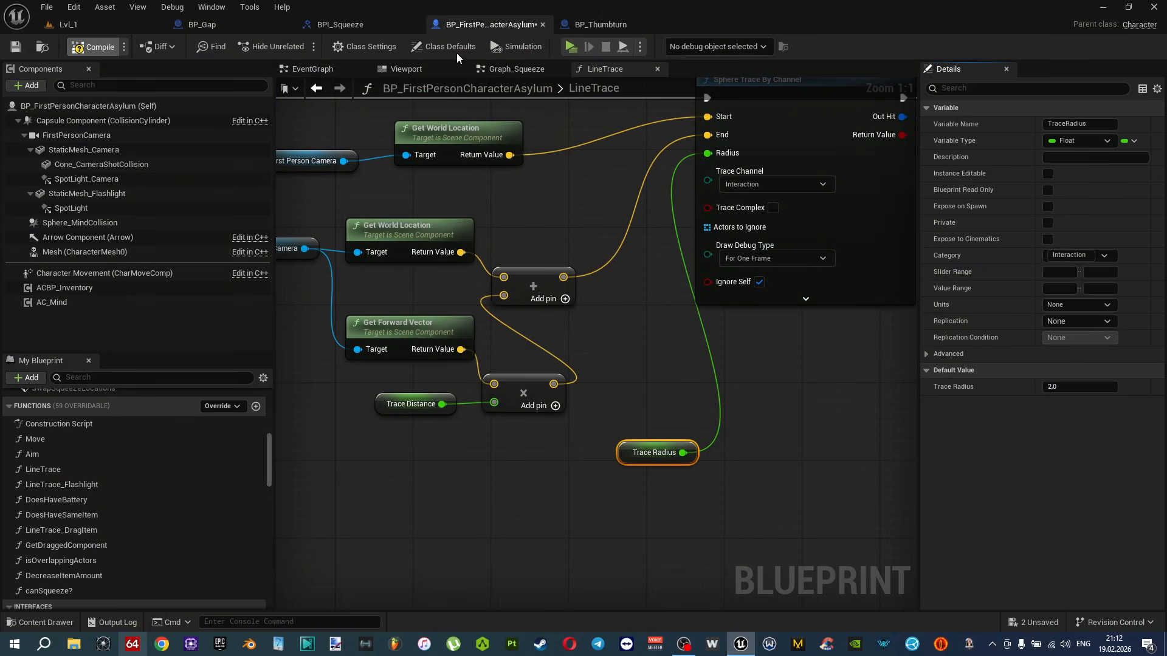
Play-test the smaller interaction trace against the thumbturn and the door around it, and end the session.
key("alt+p")
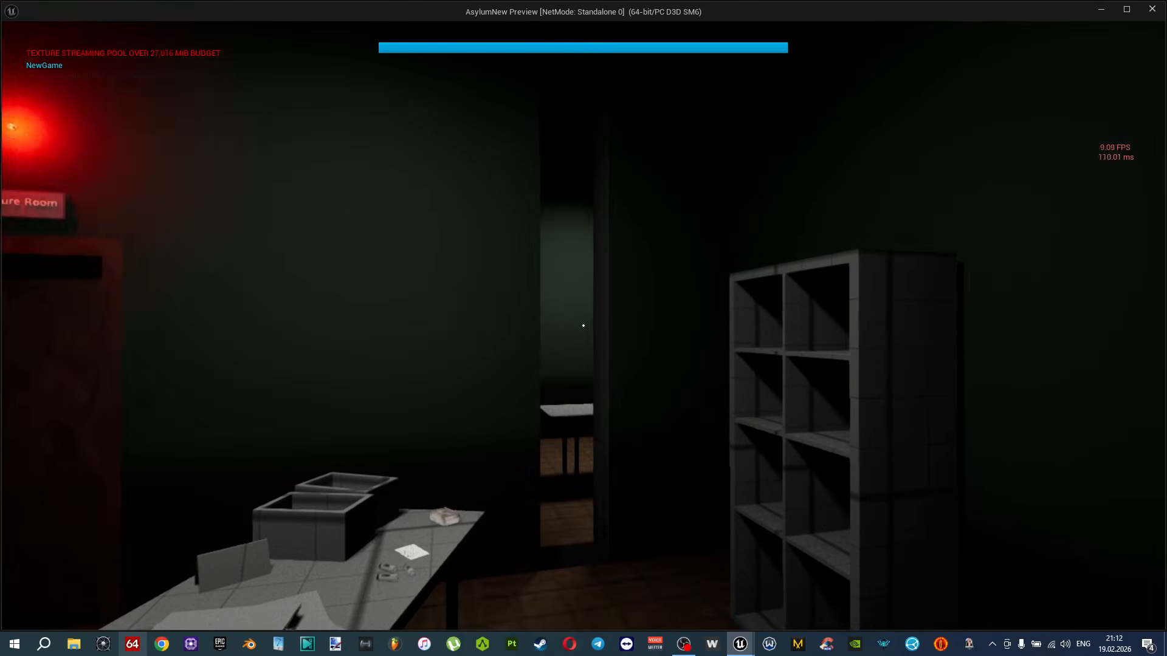
key("w")
key("w")
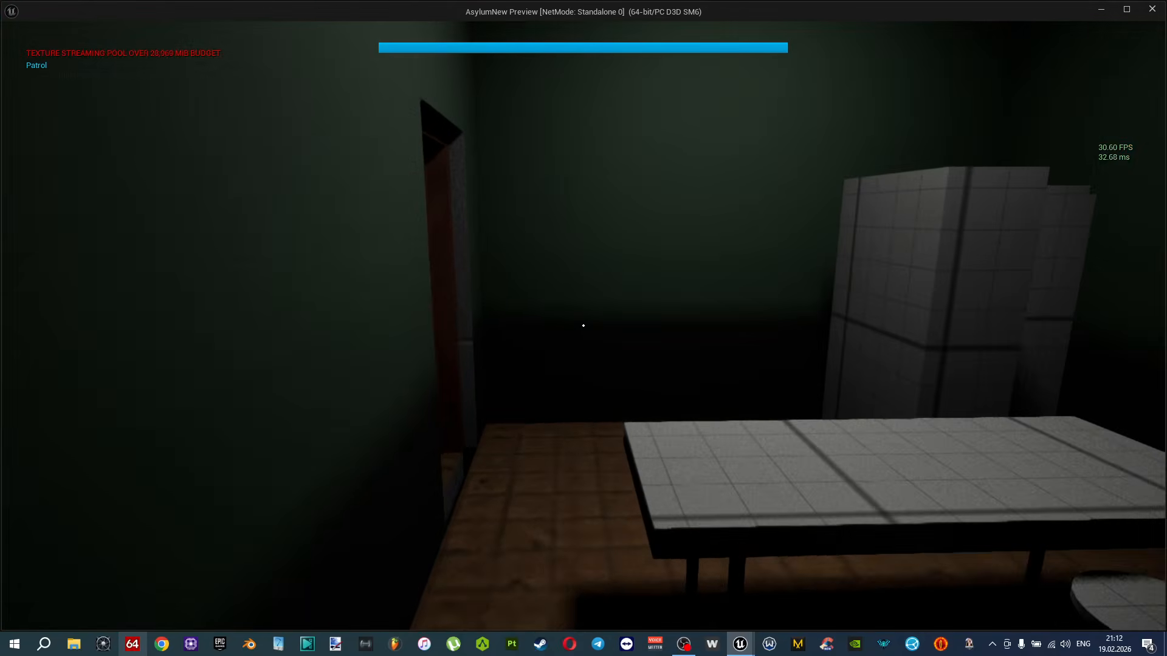
key("e")
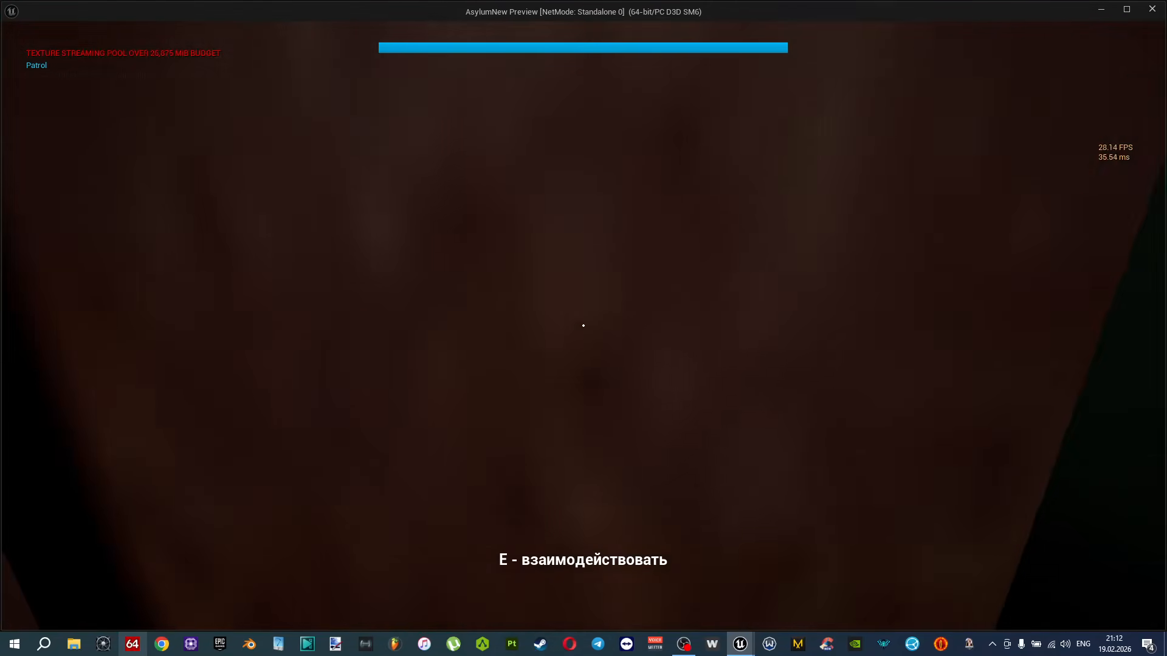
key("w")
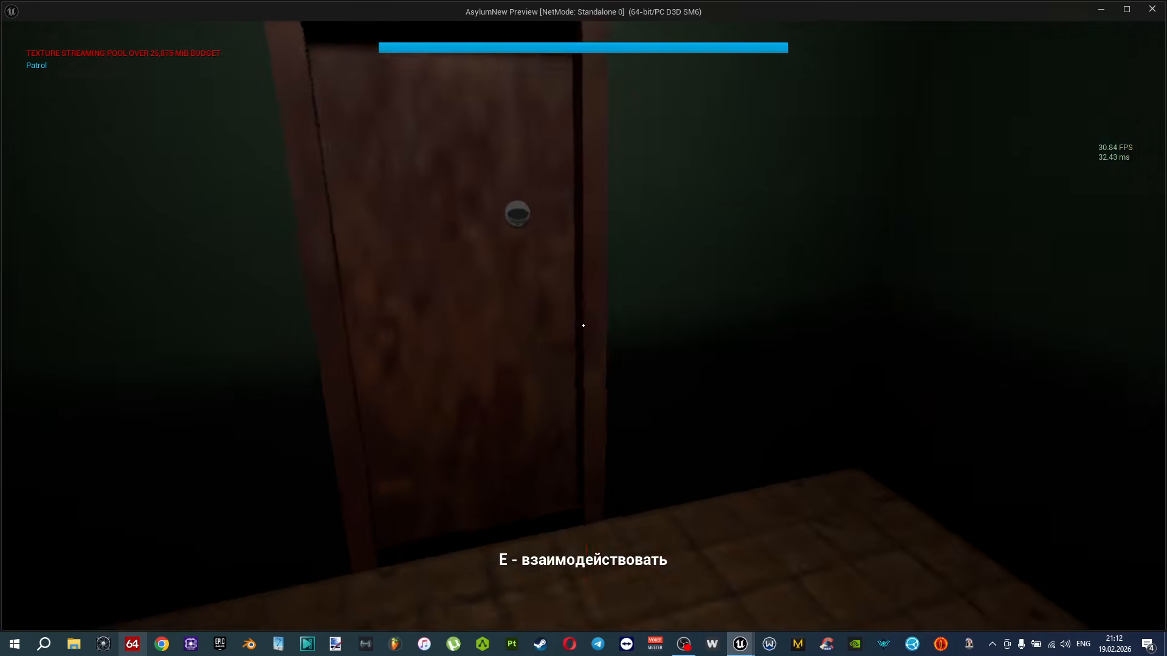
key("w")
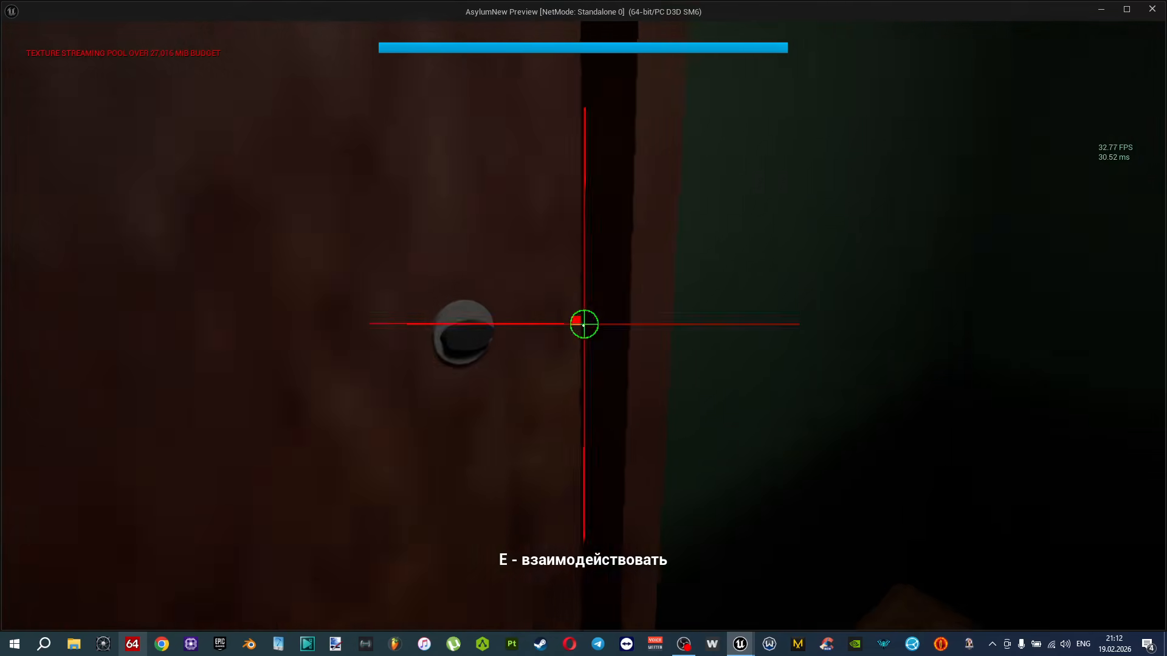
key("Escape")
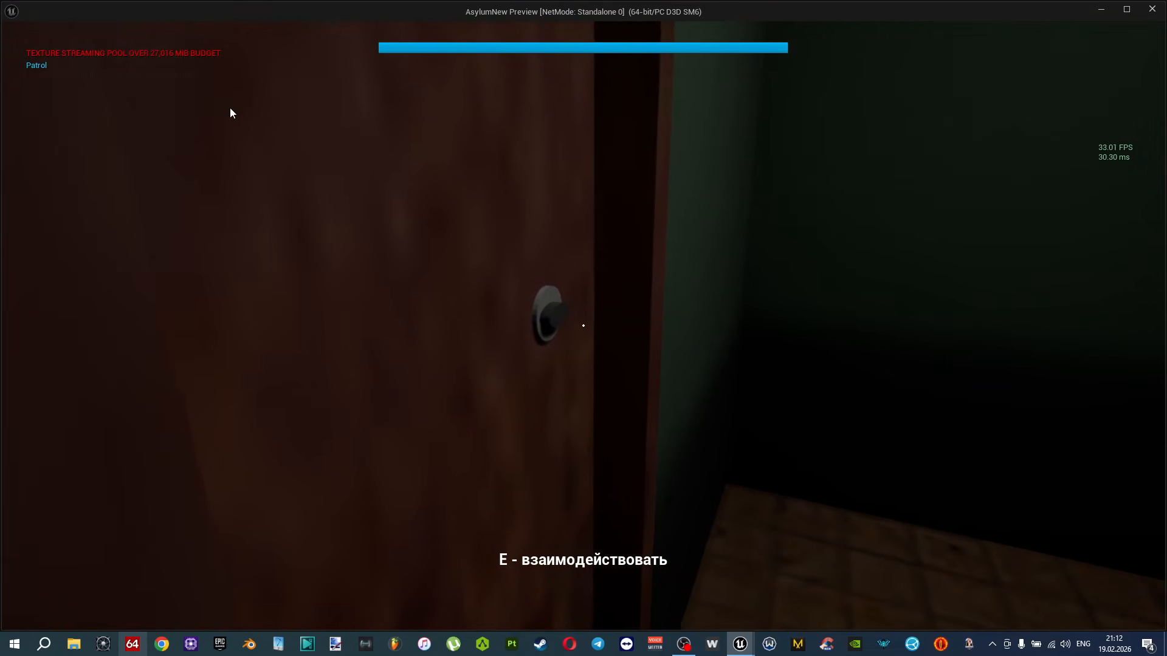
Select the thumbturn's door in Lvl_1, open its BP_Door_Std_40 blueprint, and show the blueprint's 3D preview.
left_click(77, 28)
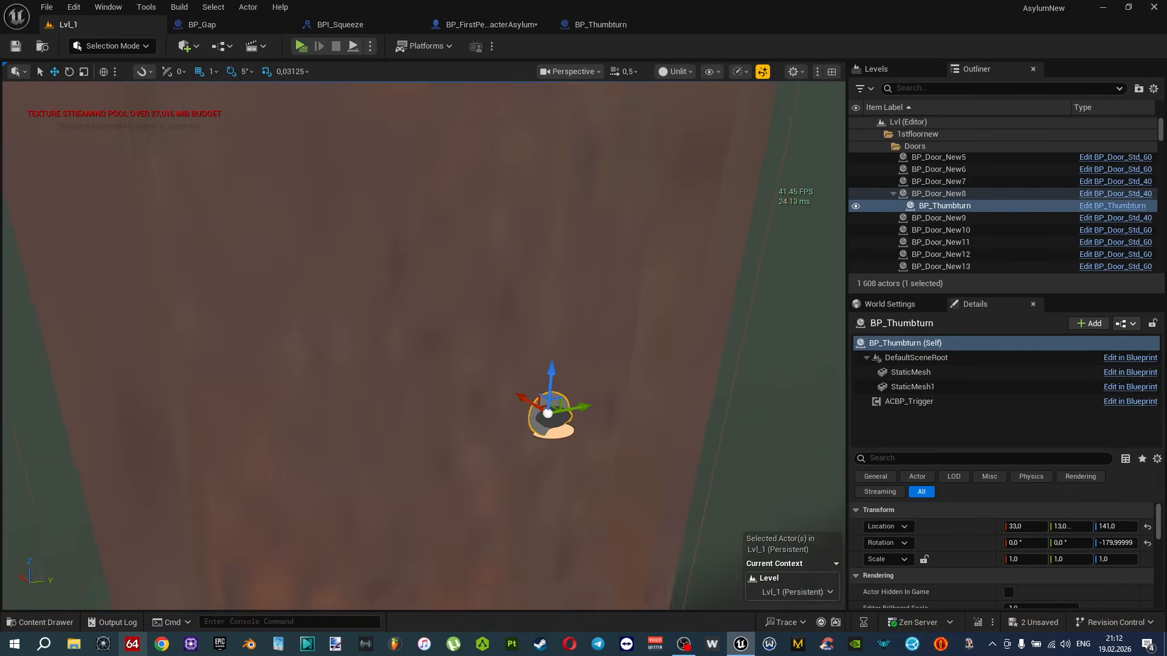
right_click_drag(487, 239, 384, 295)
left_click(292, 308)
right_click_drag(291, 308, 333, 305)
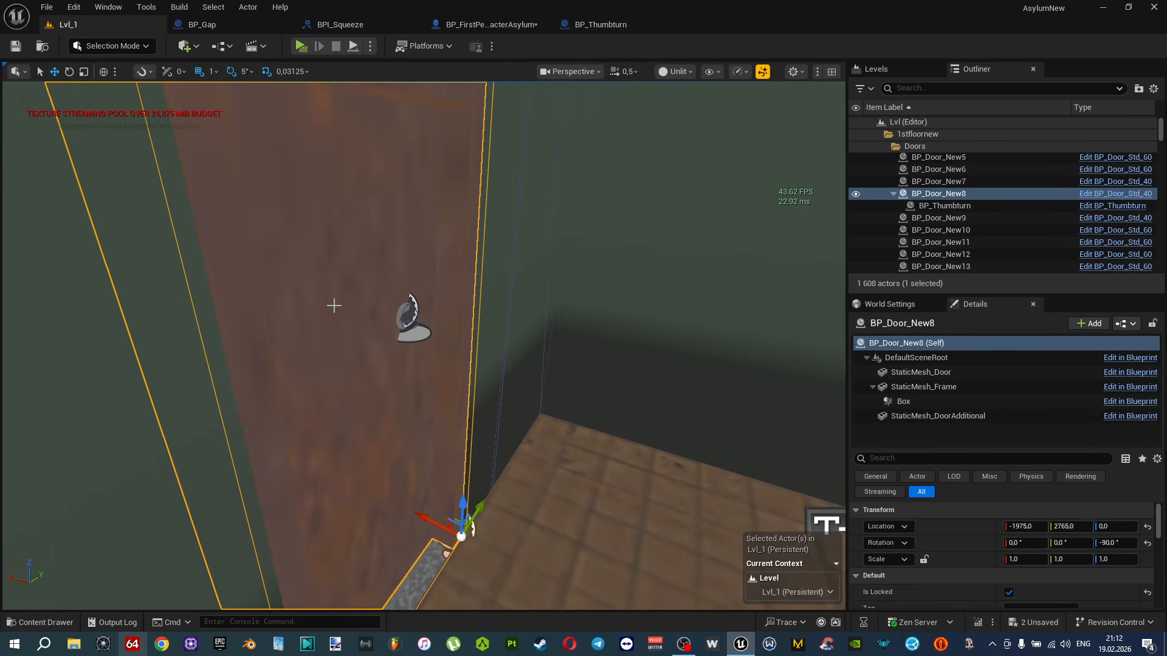
key("ctrl+e")
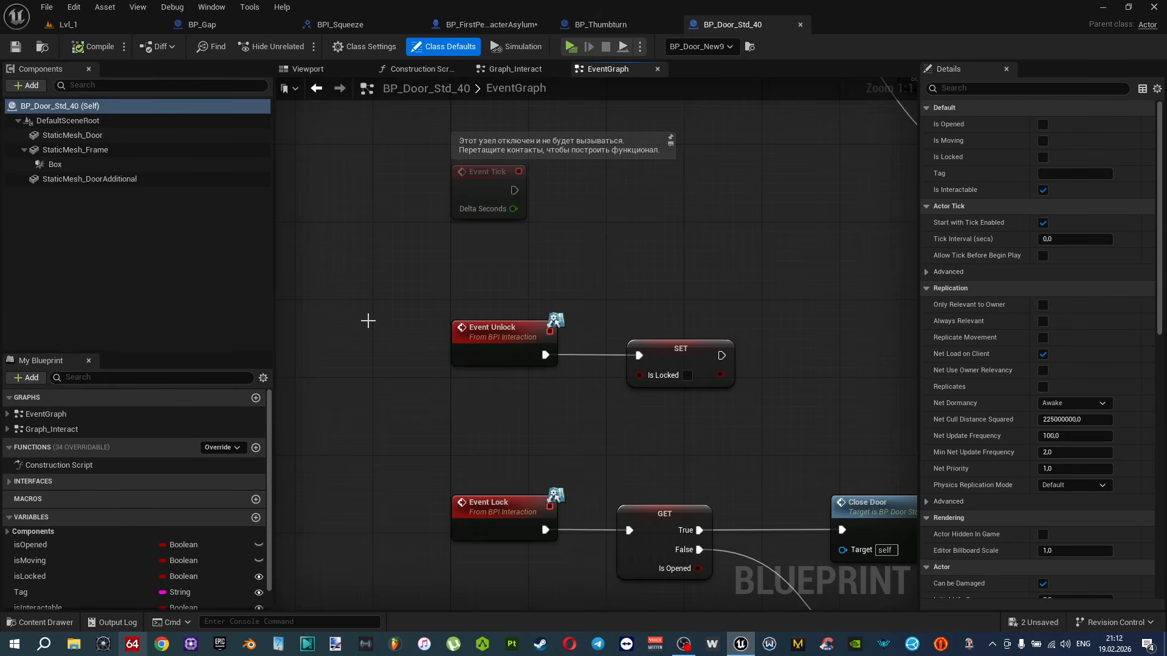
left_click(308, 69)
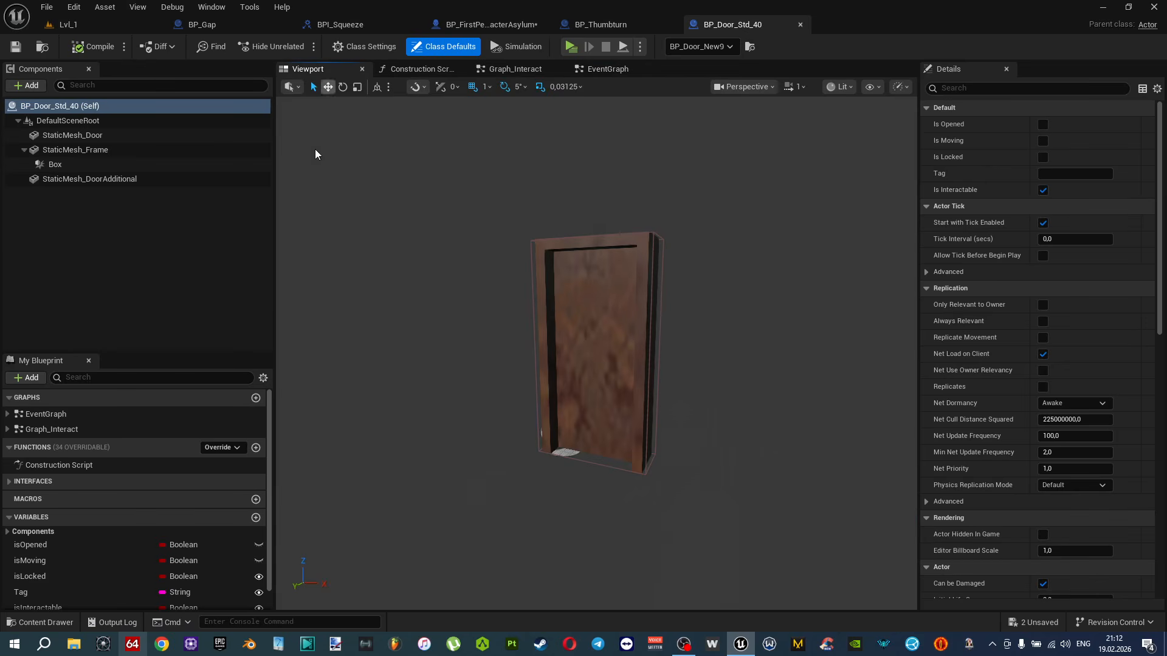
Select the Box component under StaticMesh_Frame and scale it down along Y to 0.15625.
left_click(52, 164)
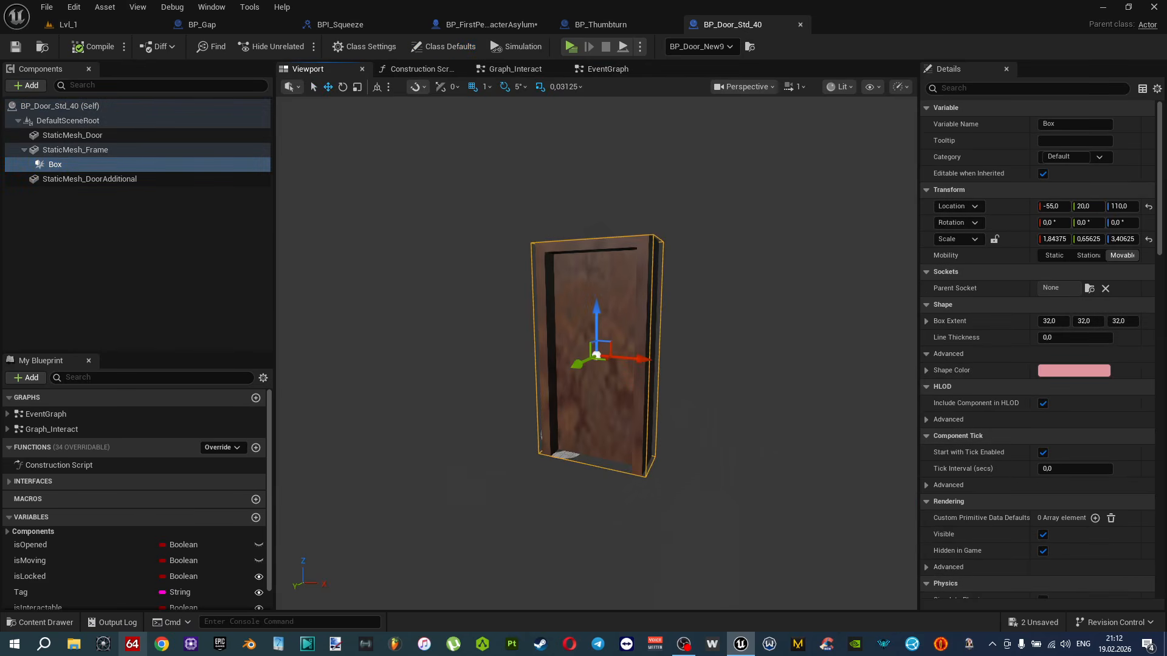
key("f")
mouse_move(630, 297)
right_mouse_down()
mouse_move(619, 309)
mouse_move(630, 297)
right_mouse_up()
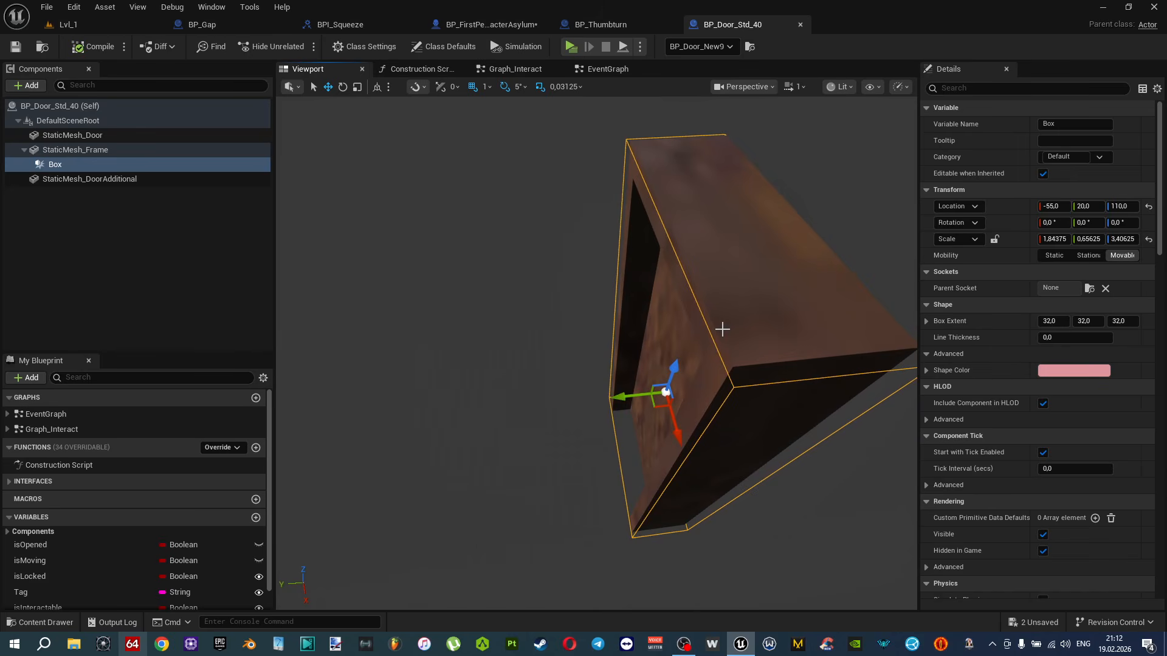
right_click_drag(723, 330, 707, 331)
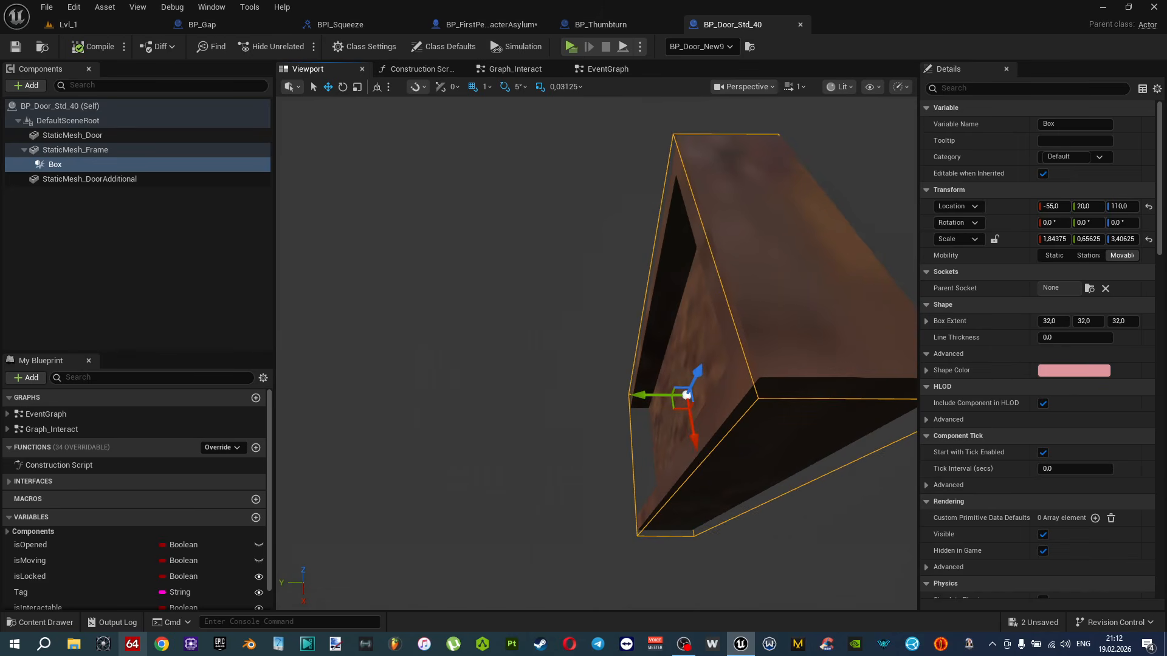
scroll(761, 373, "up", 6)
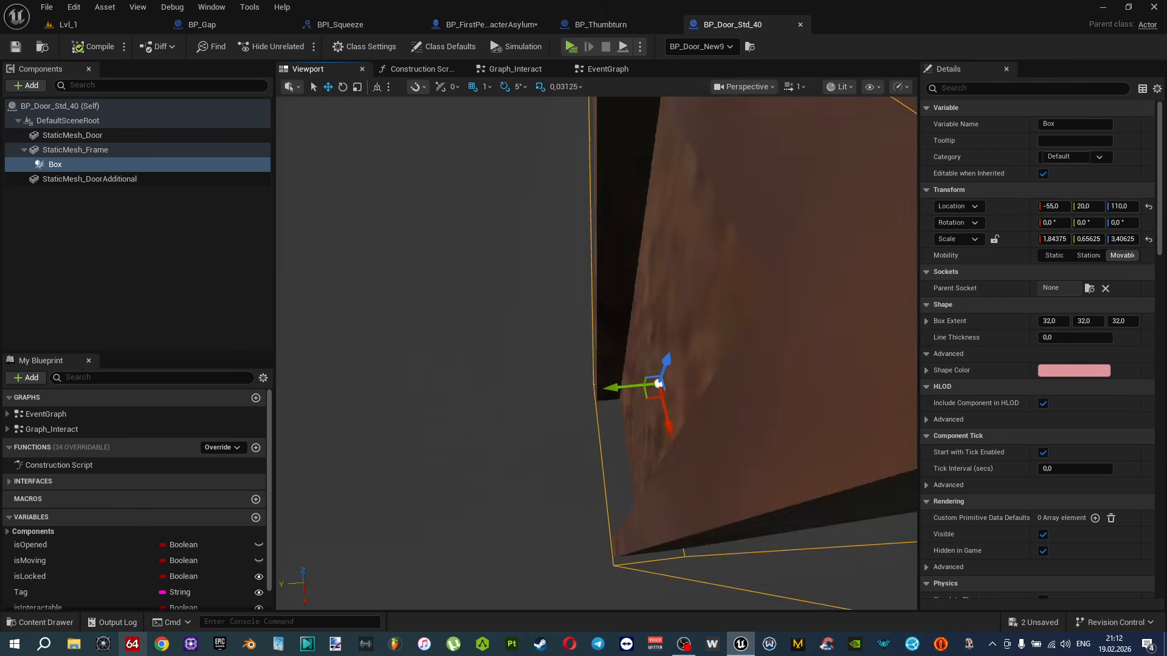
key("r")
key("f")
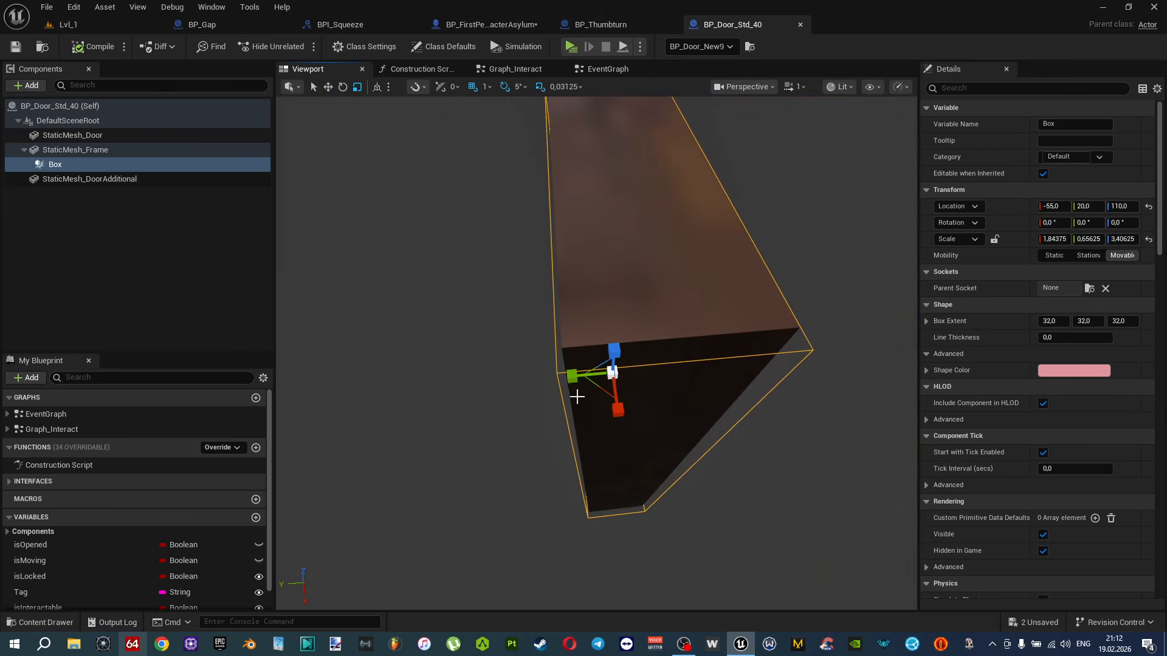
right_click_drag(708, 331, 662, 331)
scroll(598, 389, "down", 2)
right_click_drag(598, 389, 598, 389)
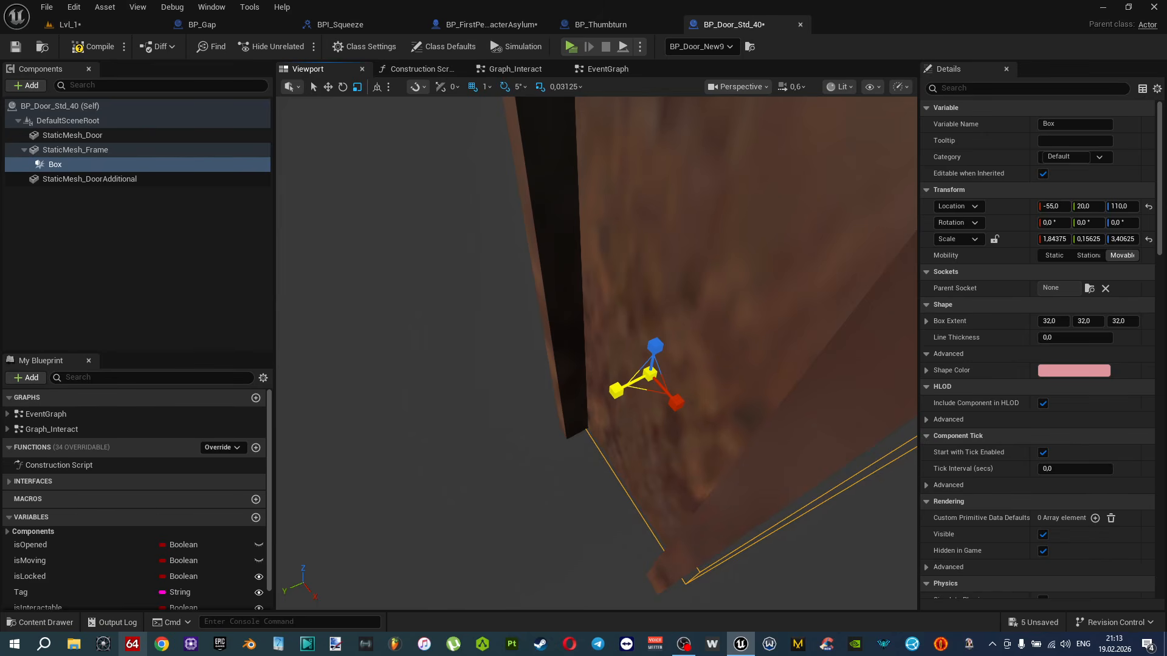
Thin the door's Box component further to a Y scale of 0.125 and place it at Y location 18.0.
mouse_move(597, 389)
right_mouse_down()
mouse_move(614, 411)
mouse_move(589, 388)
right_mouse_up()
left_click_drag(581, 370, 586, 372)
mouse_move(585, 372)
right_mouse_down()
mouse_move(594, 404)
mouse_move(588, 374)
mouse_move(556, 373)
mouse_move(582, 351)
mouse_move(586, 387)
right_mouse_up()
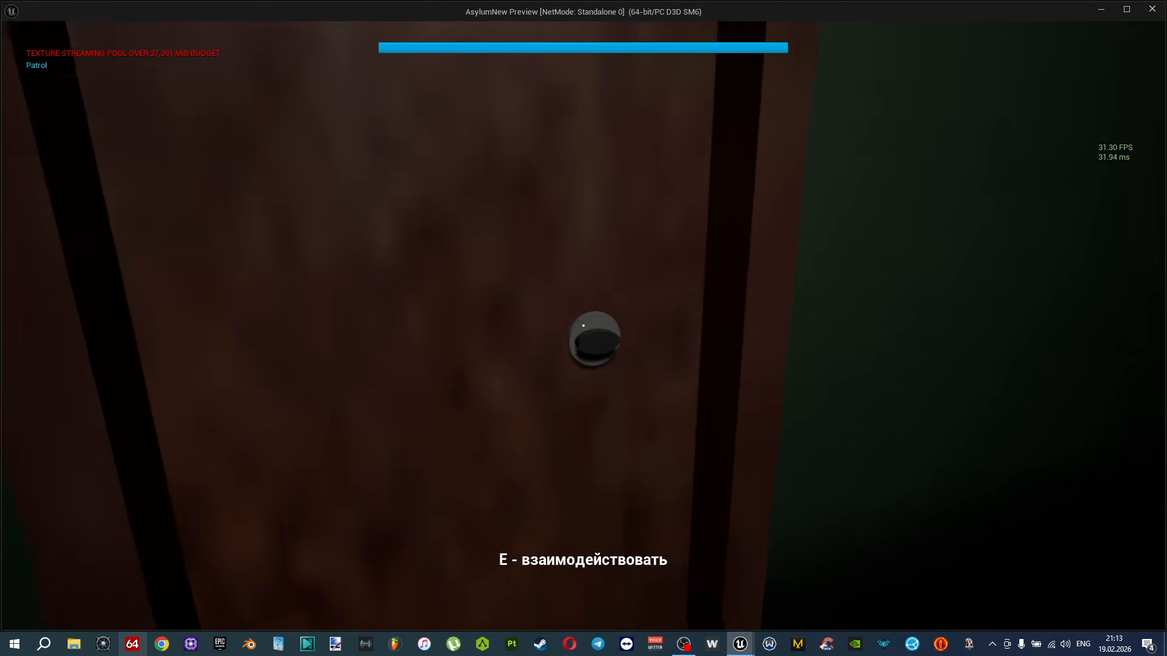
Play-test interacting with the thumbturn and opening its door with the thinner collision box, and end the session.
key("e")
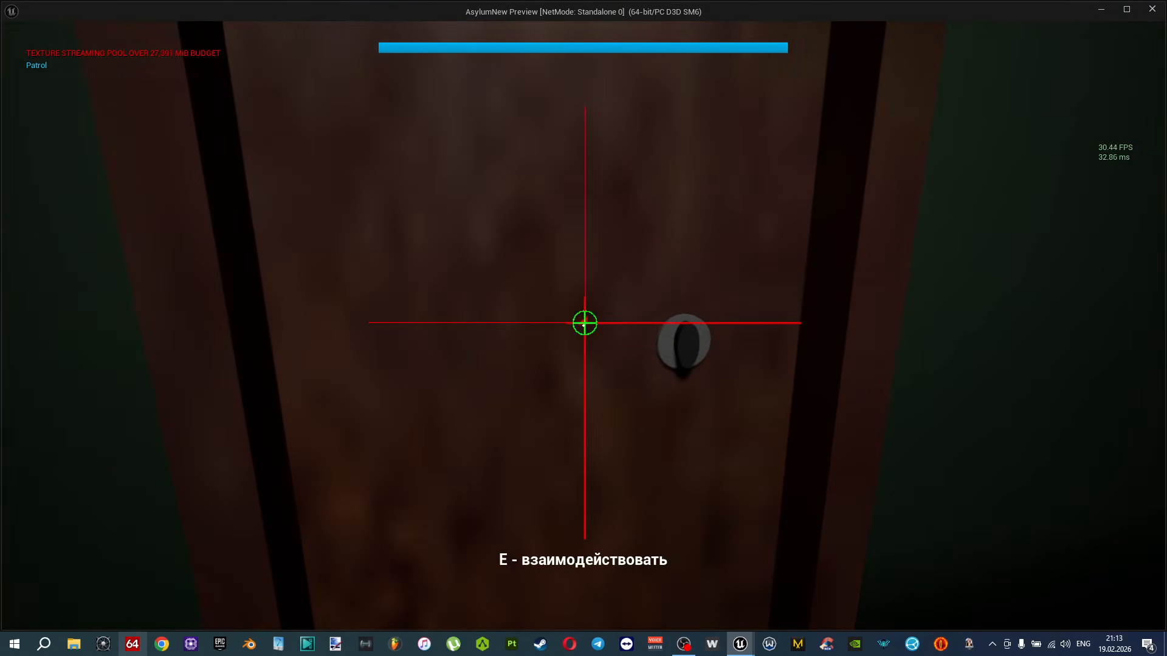
key("e")
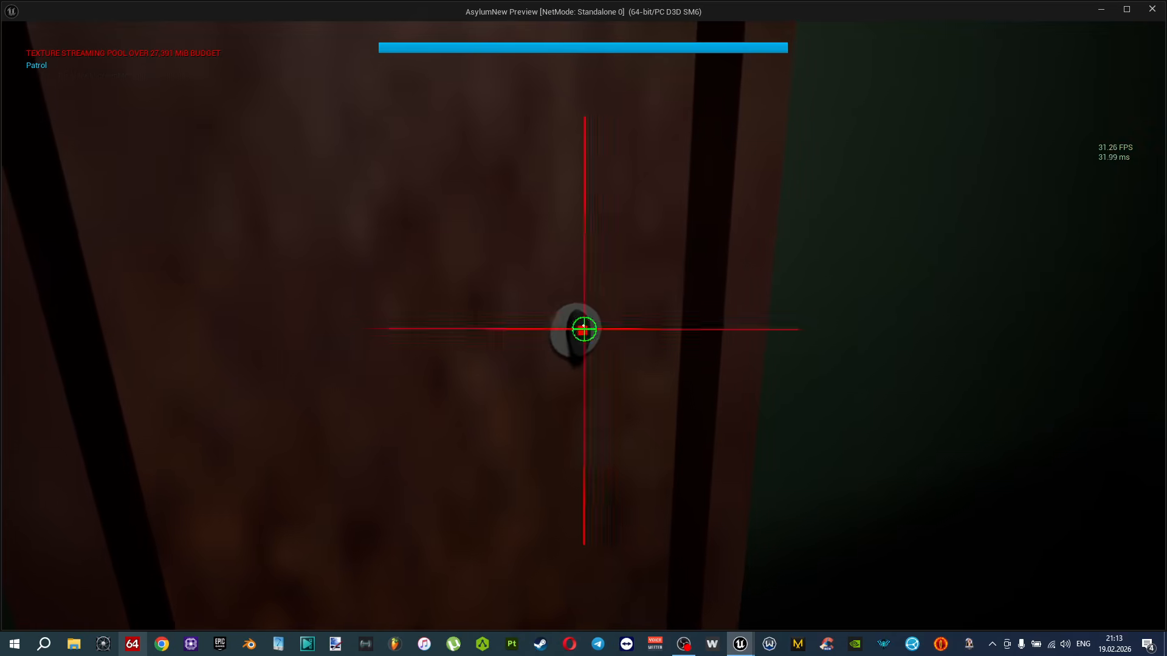
key("e")
key("s")
key("w")
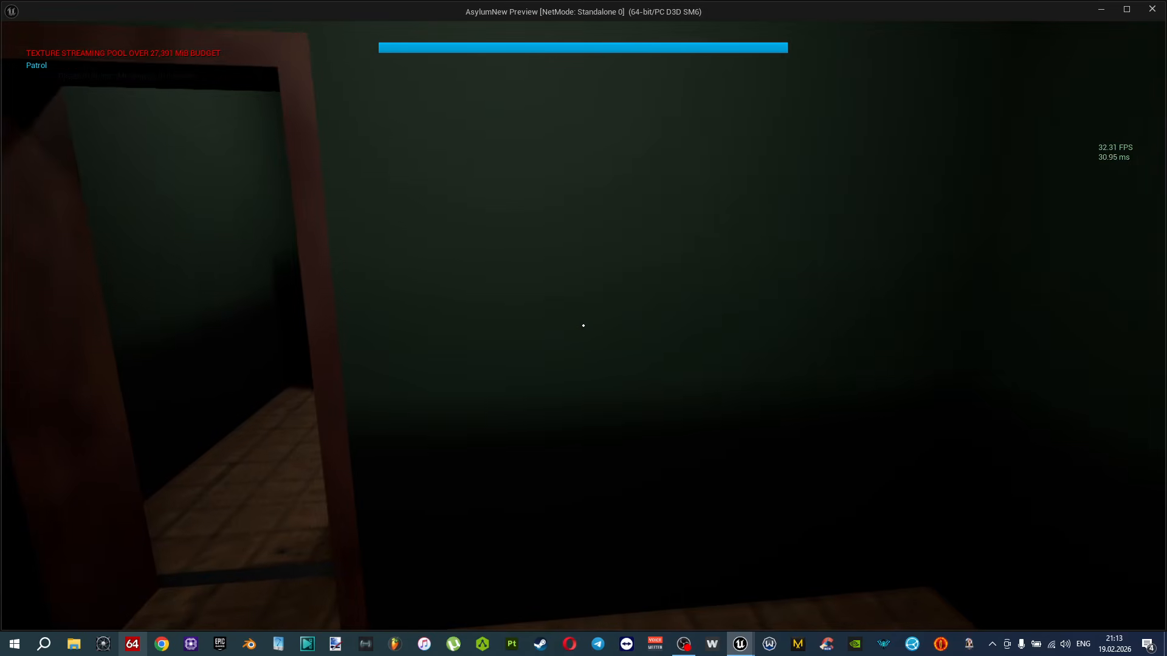
key("Escape")
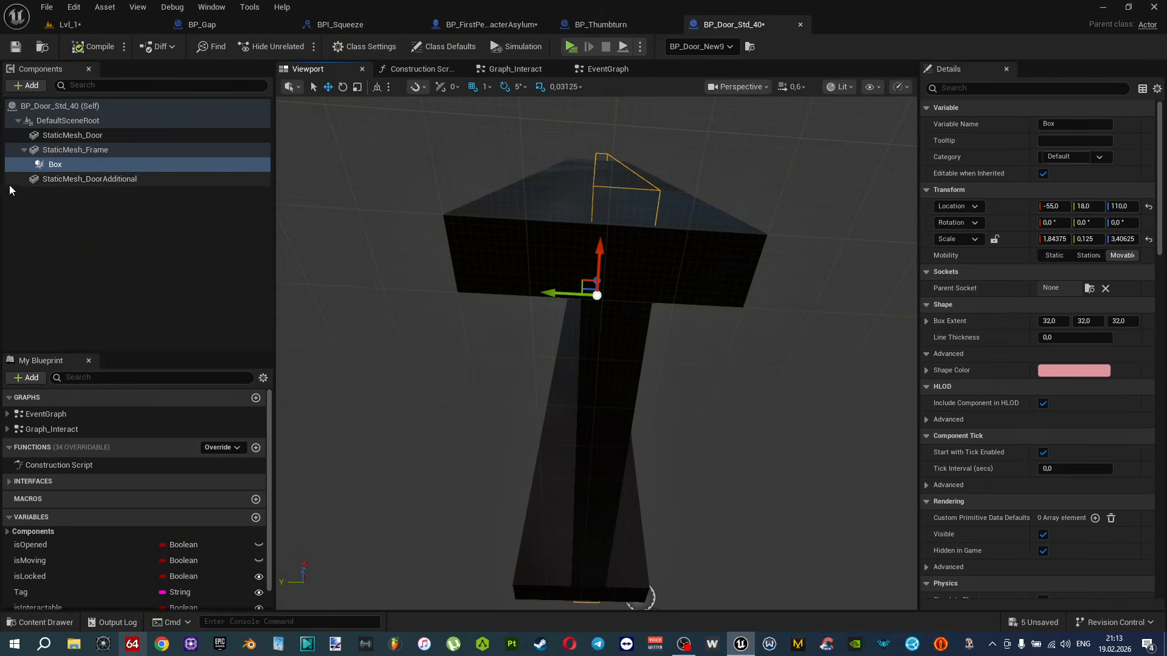
In the character's LineTrace function, set the TraceRadius default to 5.0 and Draw Debug Type to None, compile, and save everything.
left_click(500, 24)
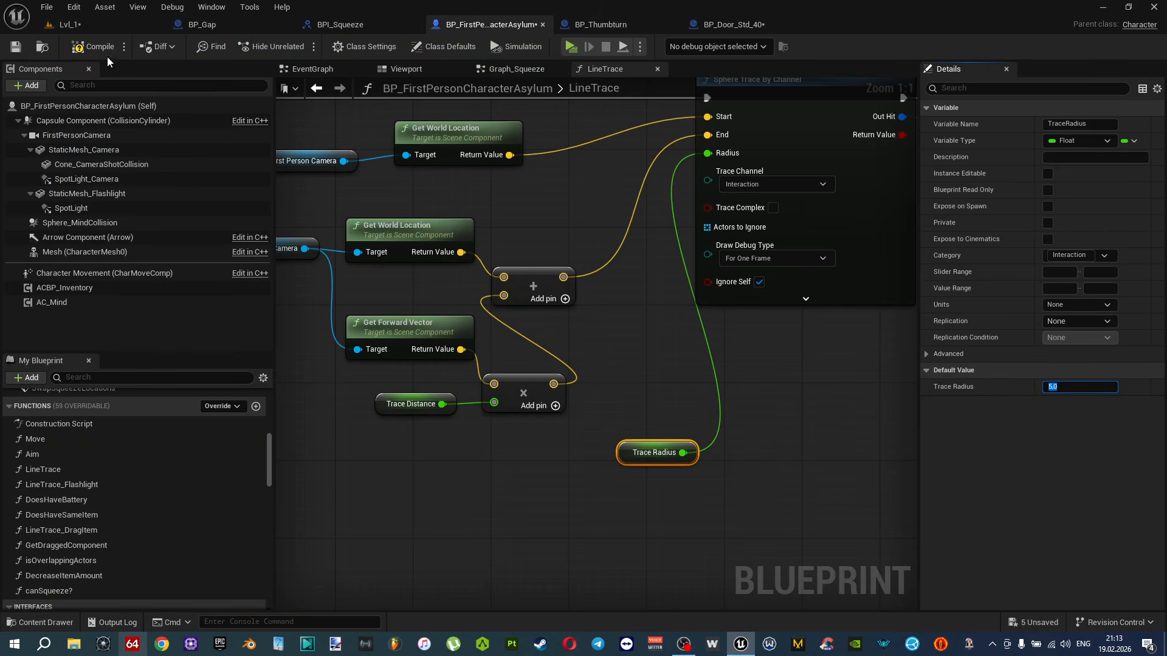
key("ctrl+shift+s")
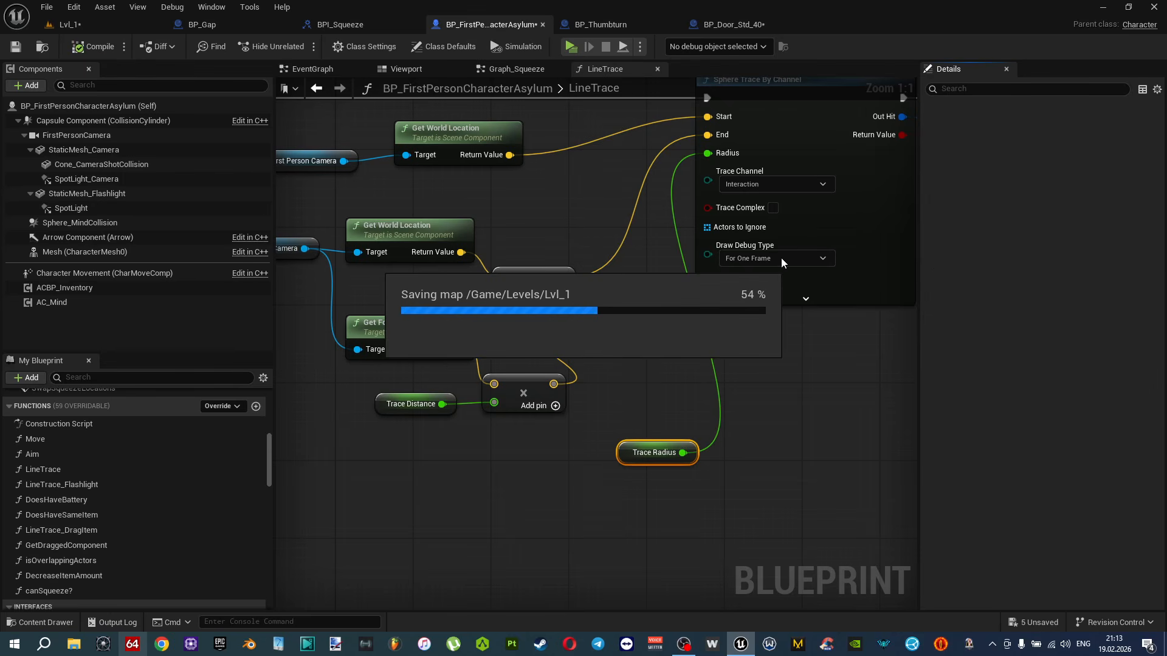
left_click(781, 259)
left_click(776, 277)
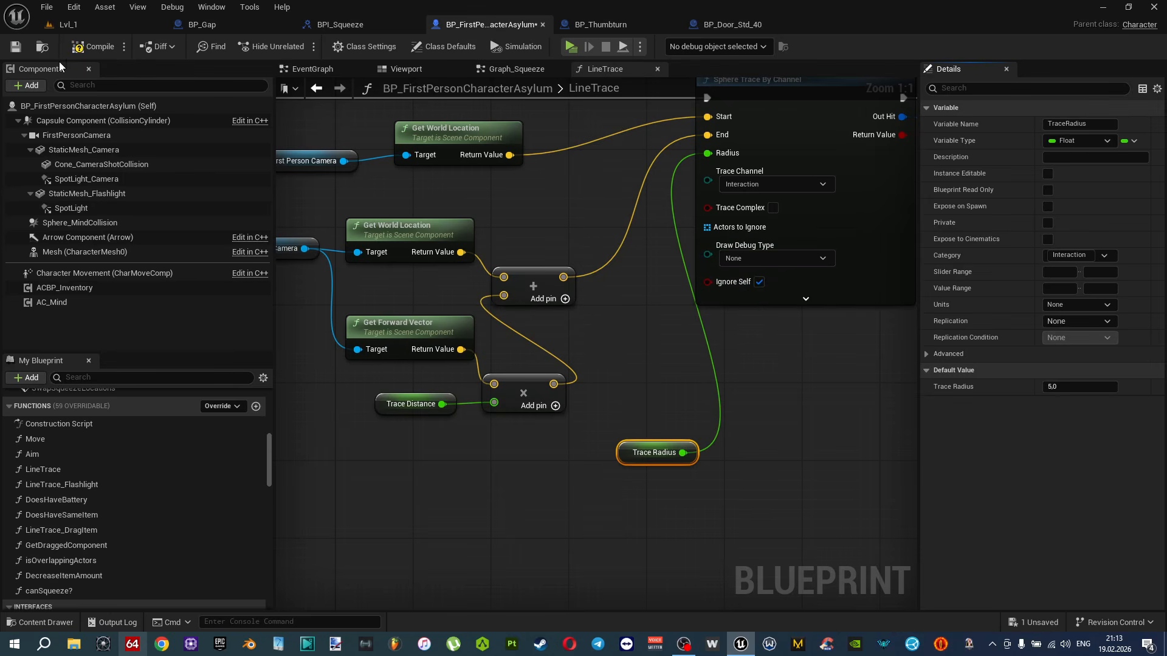
left_click(97, 47)
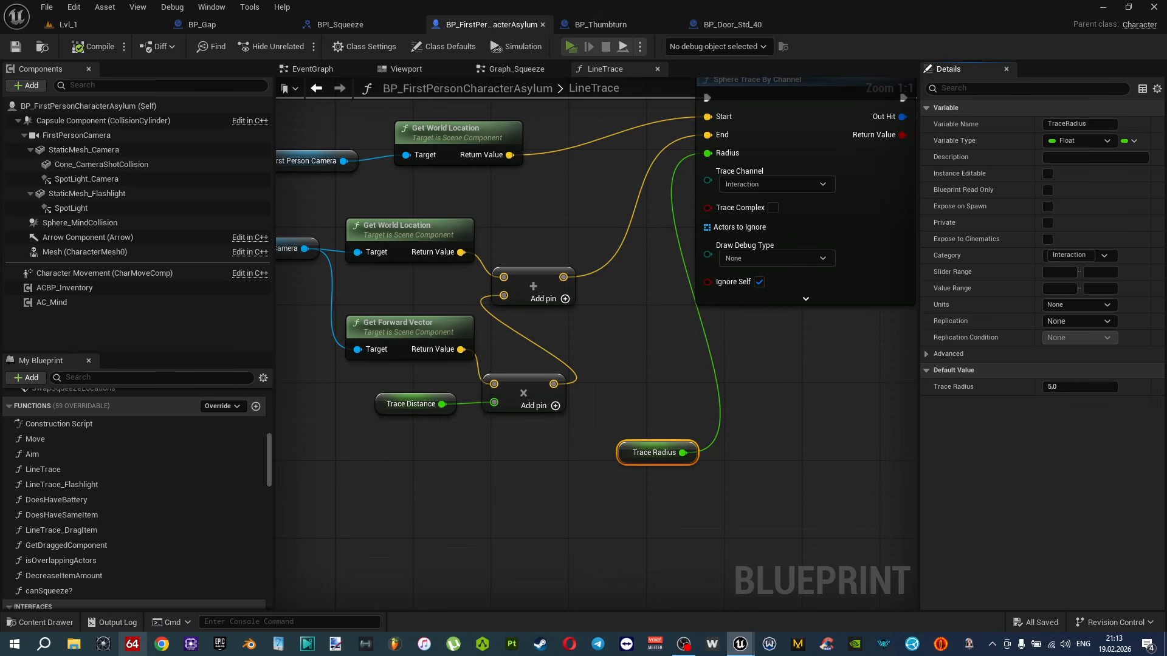
Play-test the doors and the thumbturn without debug drawing, turning the lock and opening its door.
key("w")
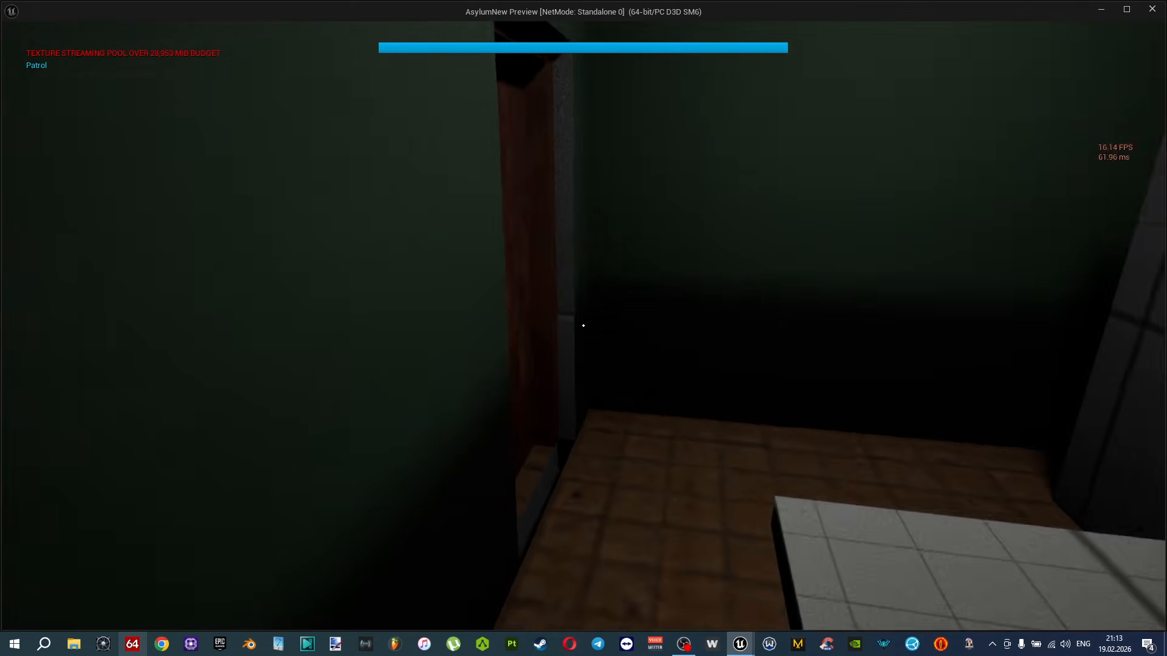
key("e")
key("s")
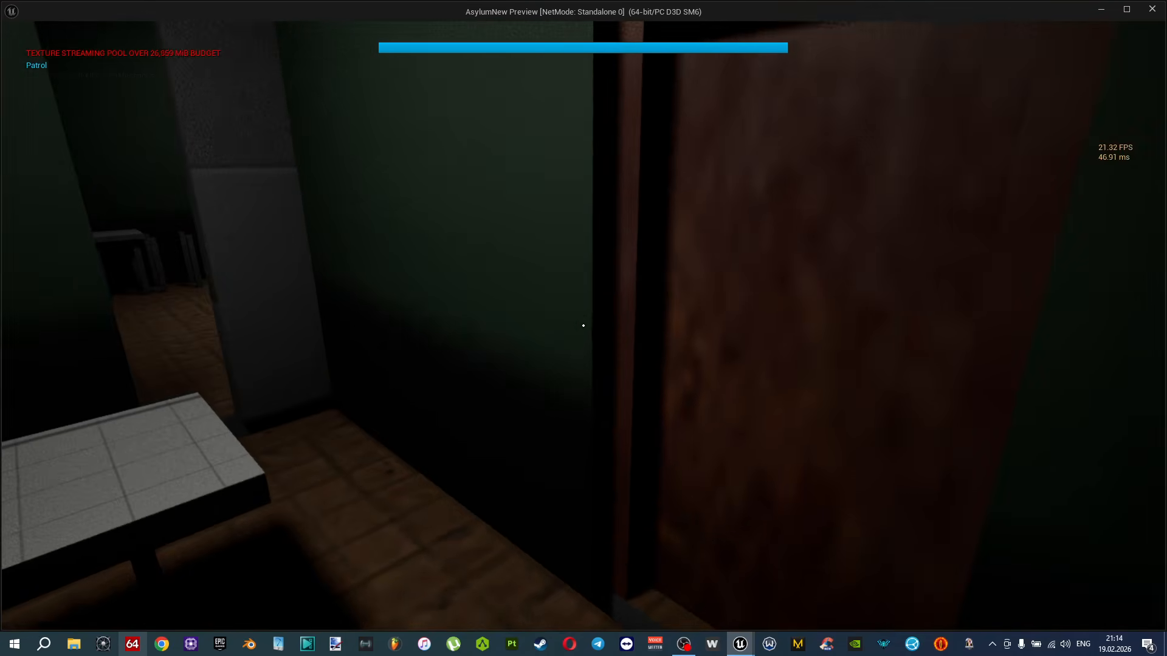
key("e")
key("w")
key("w")
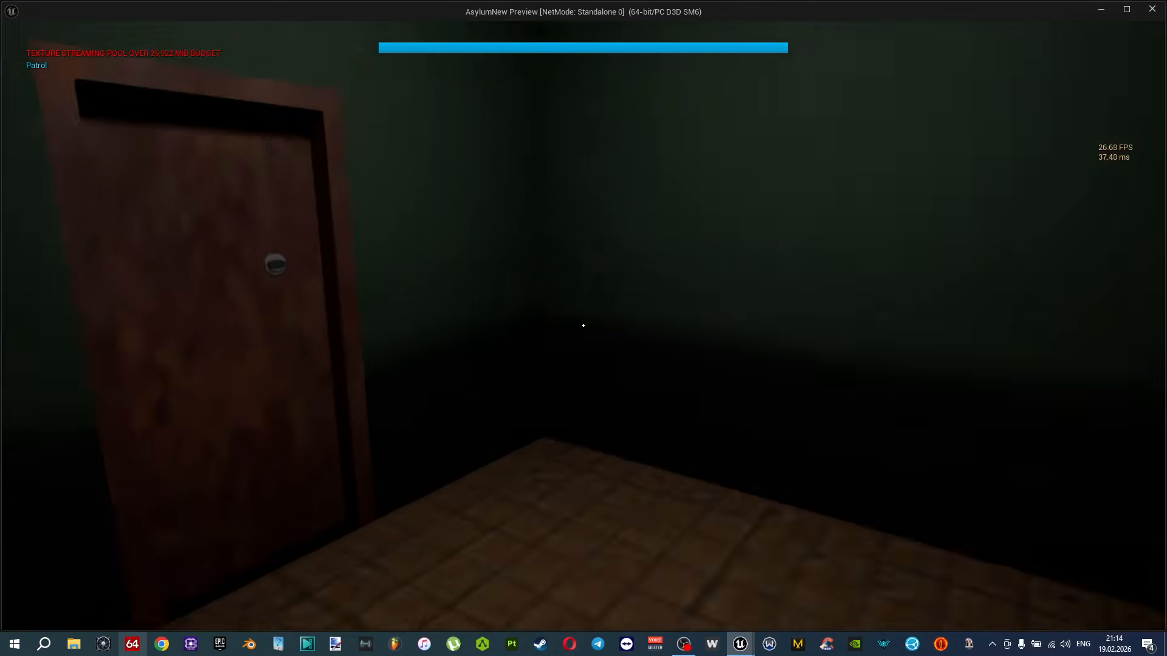
key("e")
key("s")
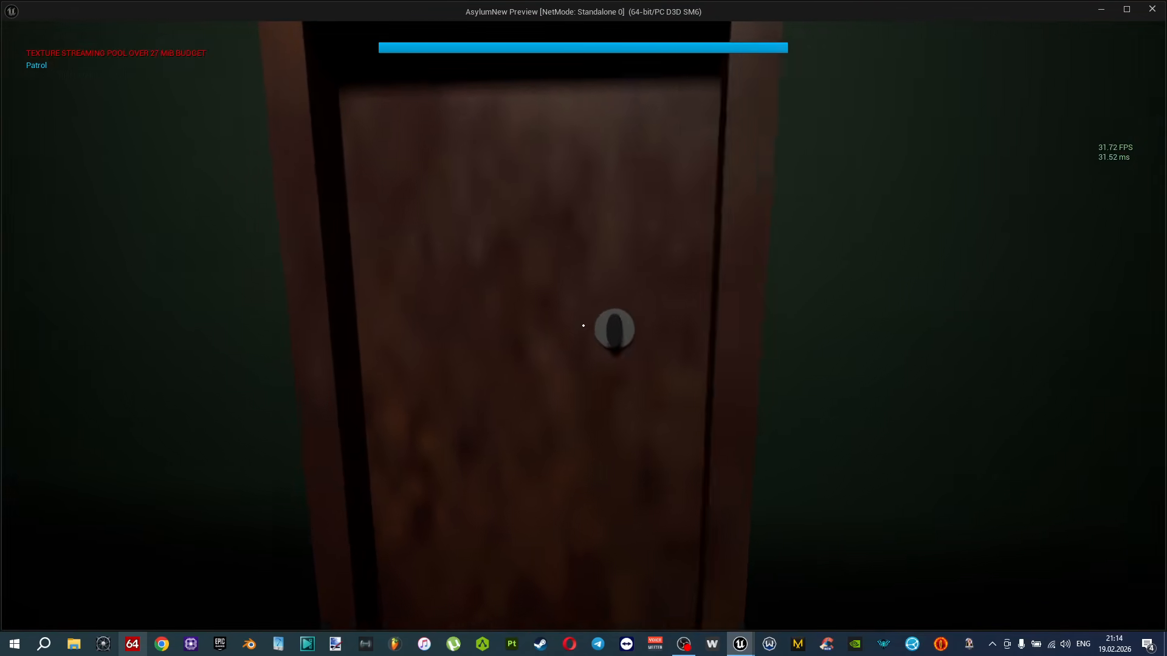
key("e")
key("w")
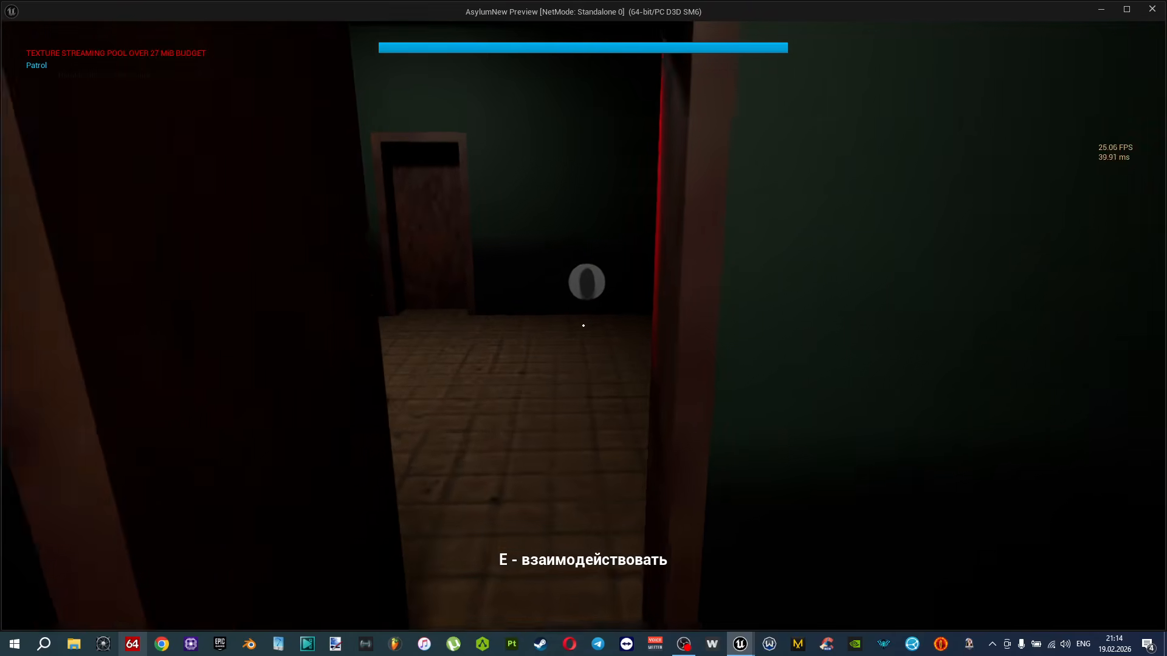
Examine where the thumbturn sits relative to the opened door from several distances and angles in the doorway.
key("w")
key("s")
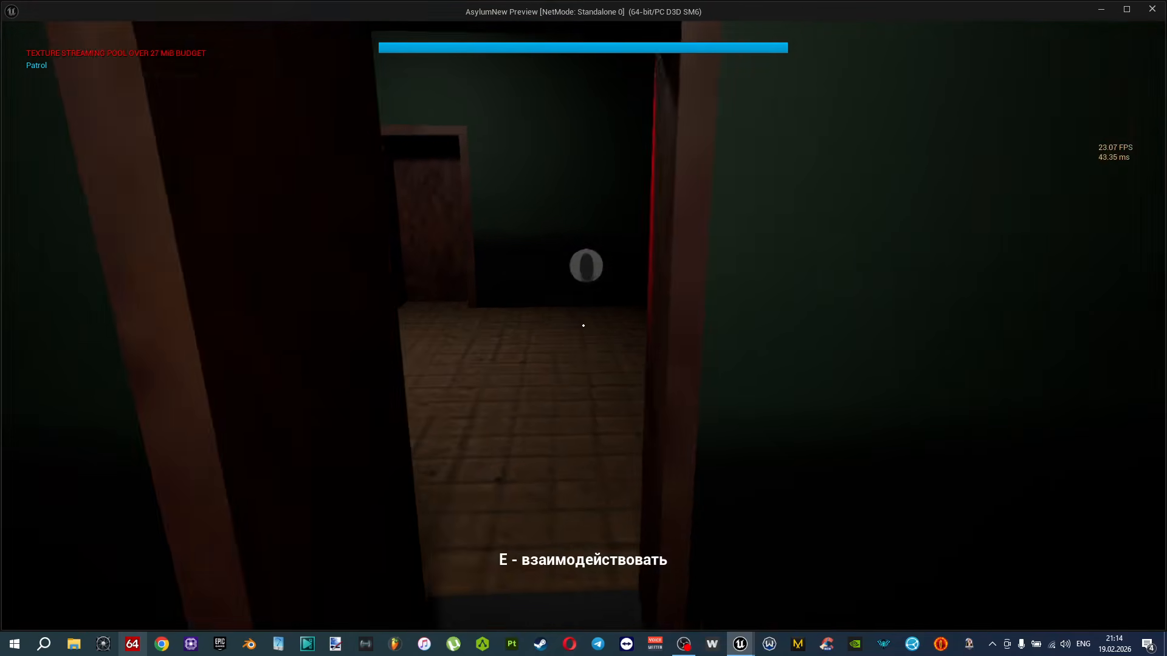
key("s")
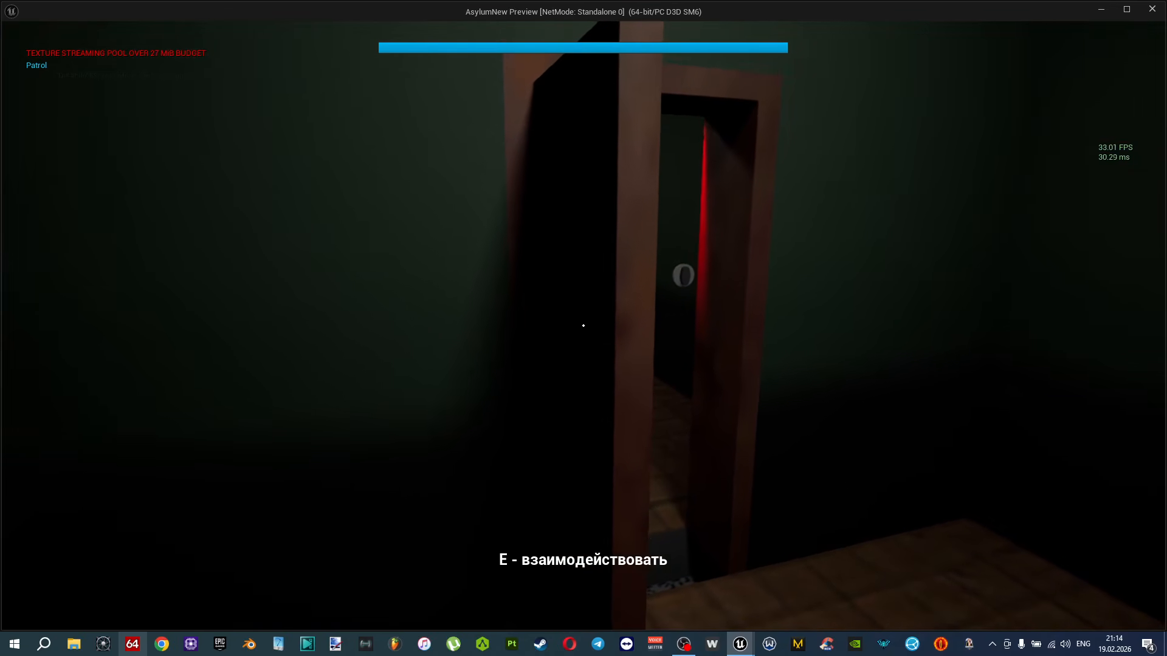
key("w")
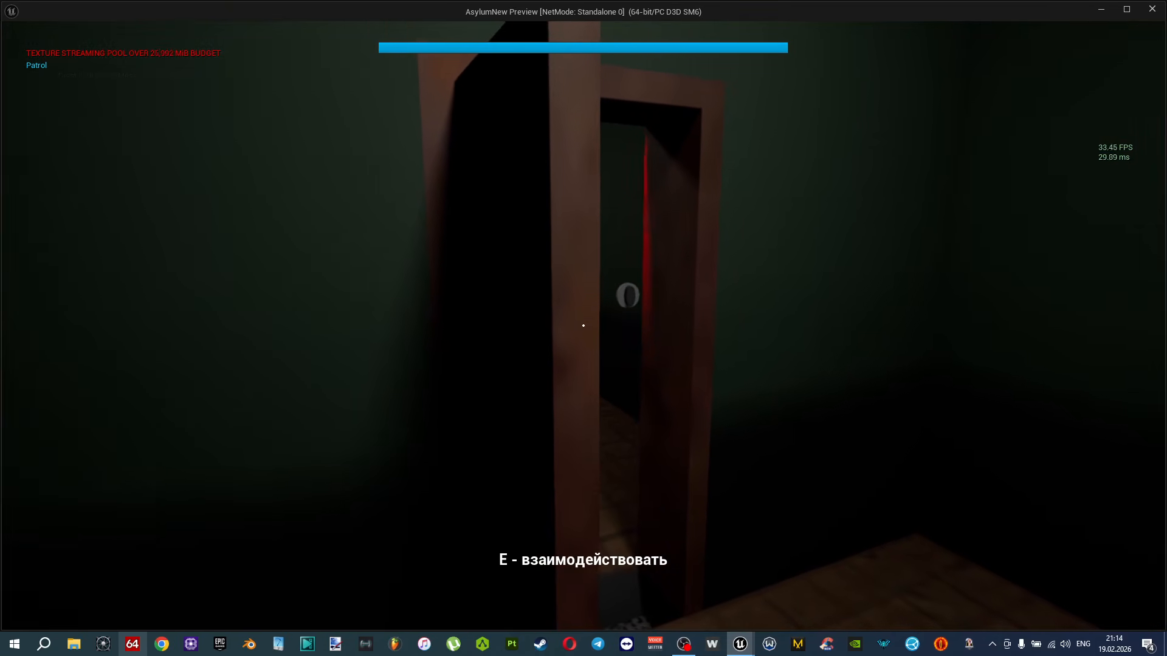
key("w")
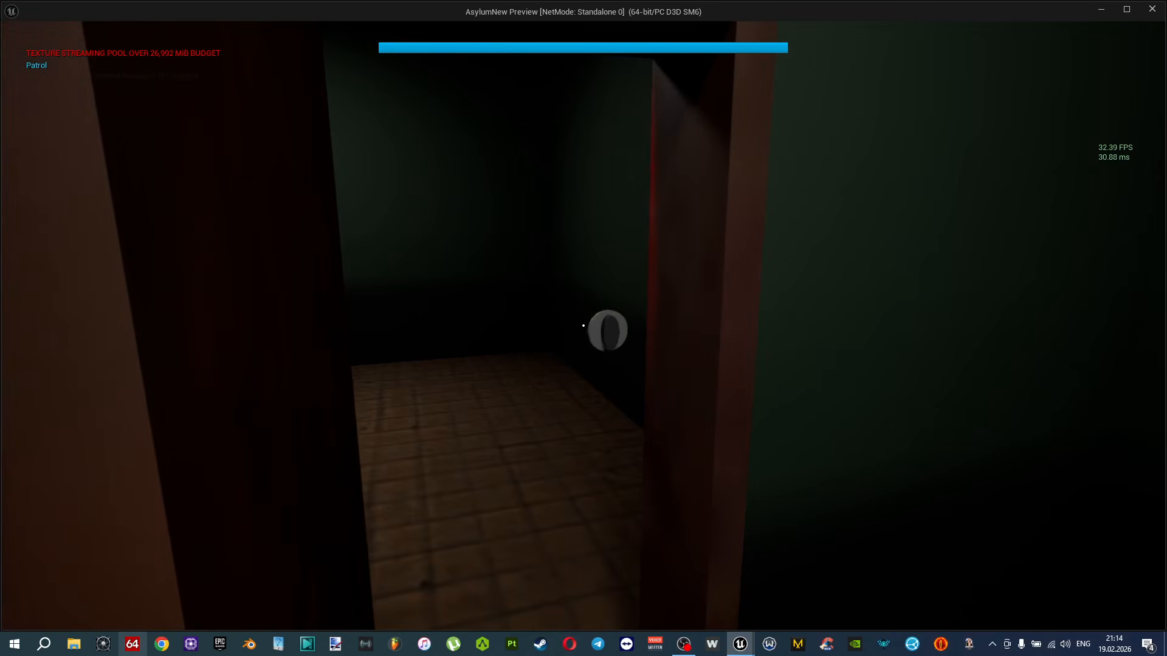
key("s")
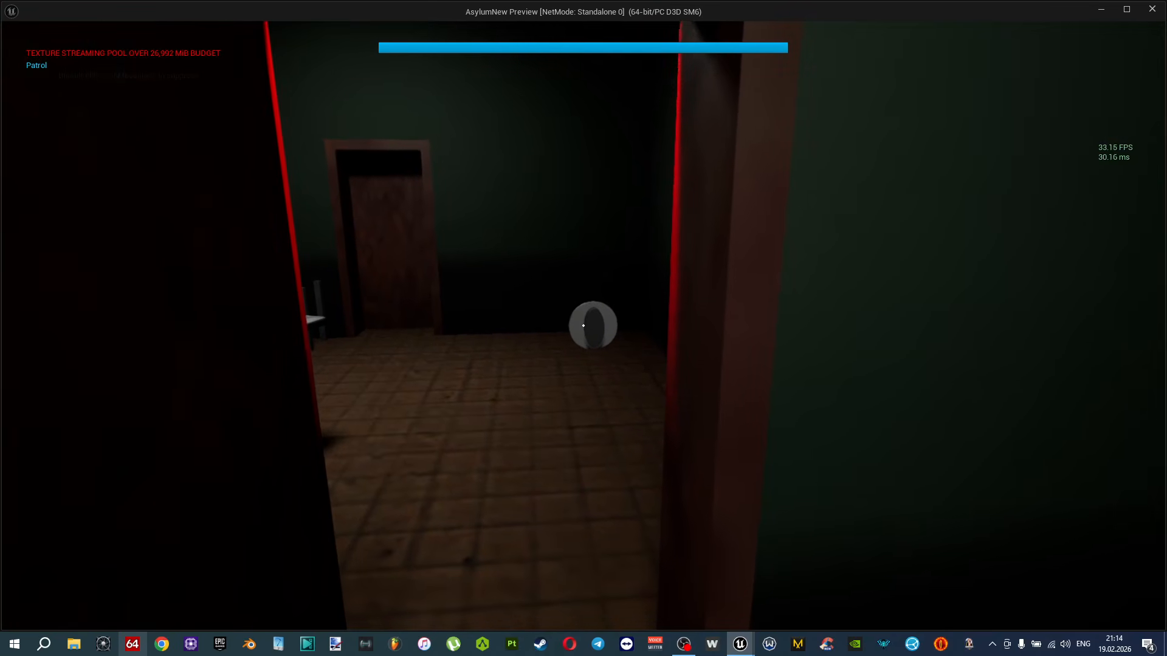
key("s")
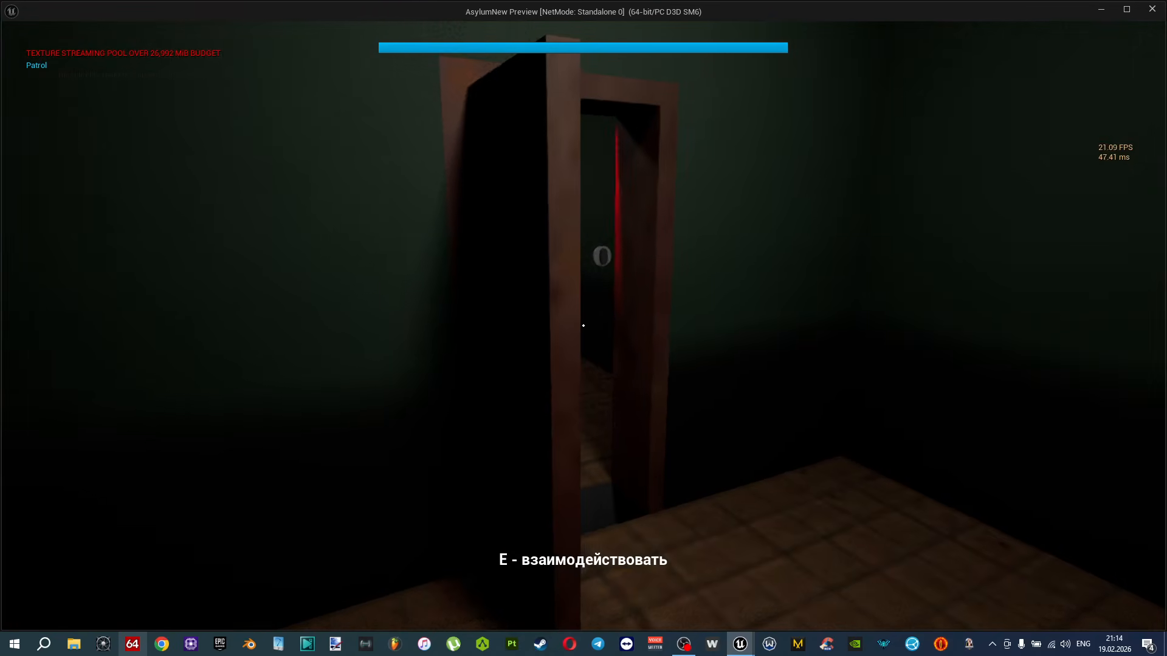
key("w")
key("w")
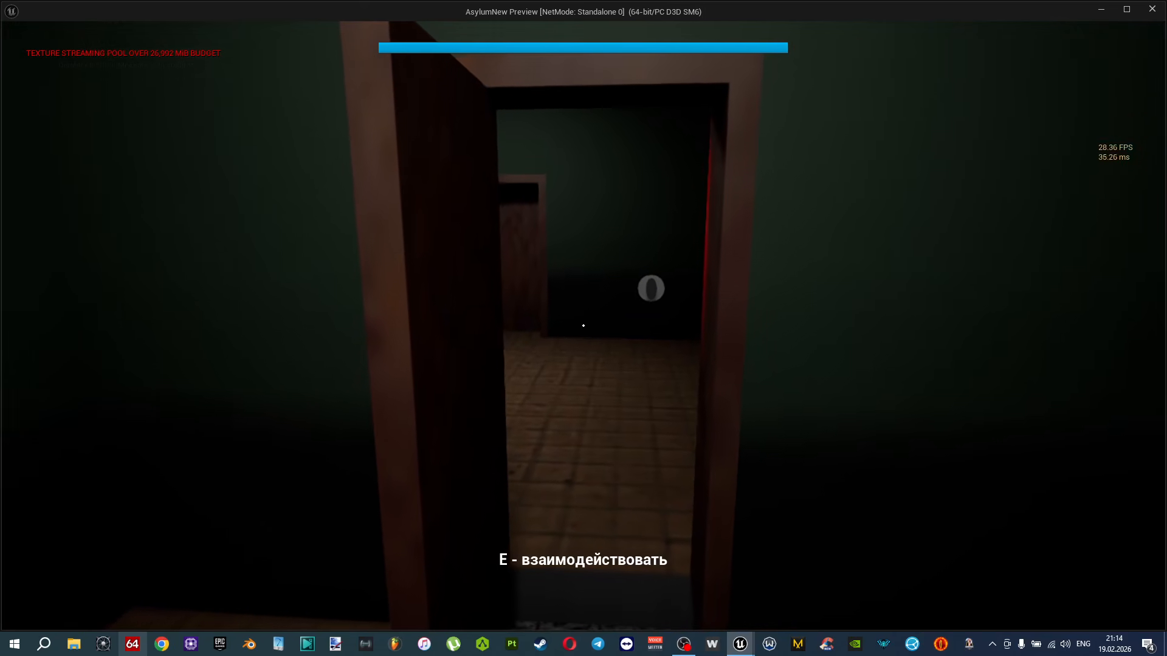
key("s")
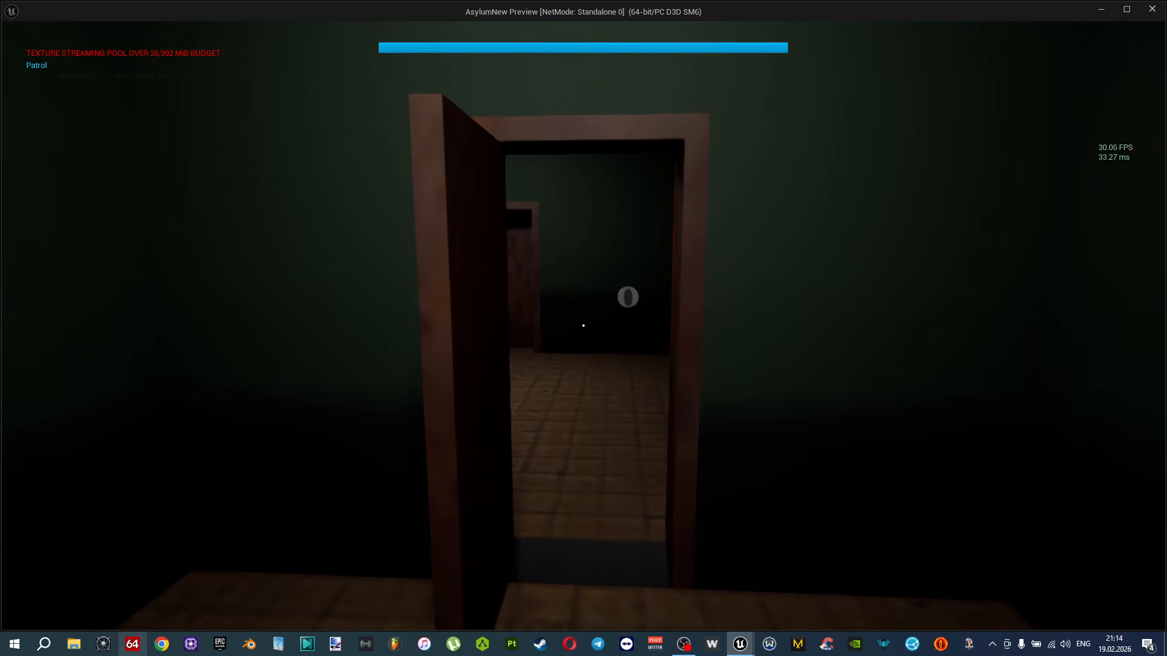
Play-test the passage through the narrow wall gap, end the session, and open the BP_Gap blueprint.
key("w")
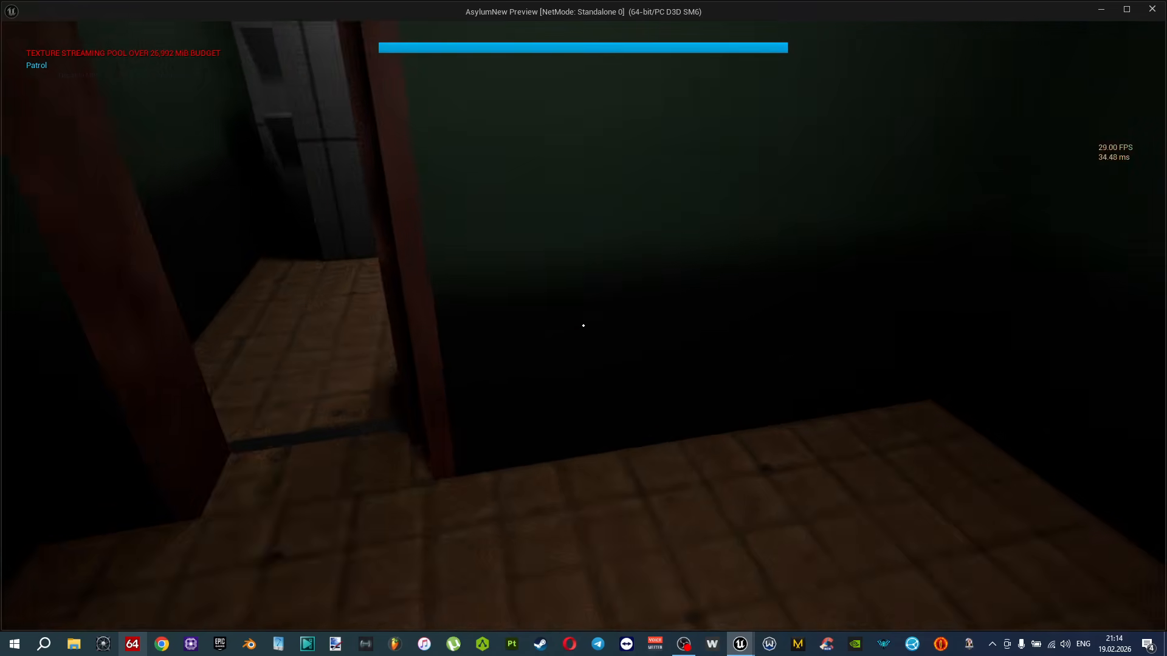
key("w")
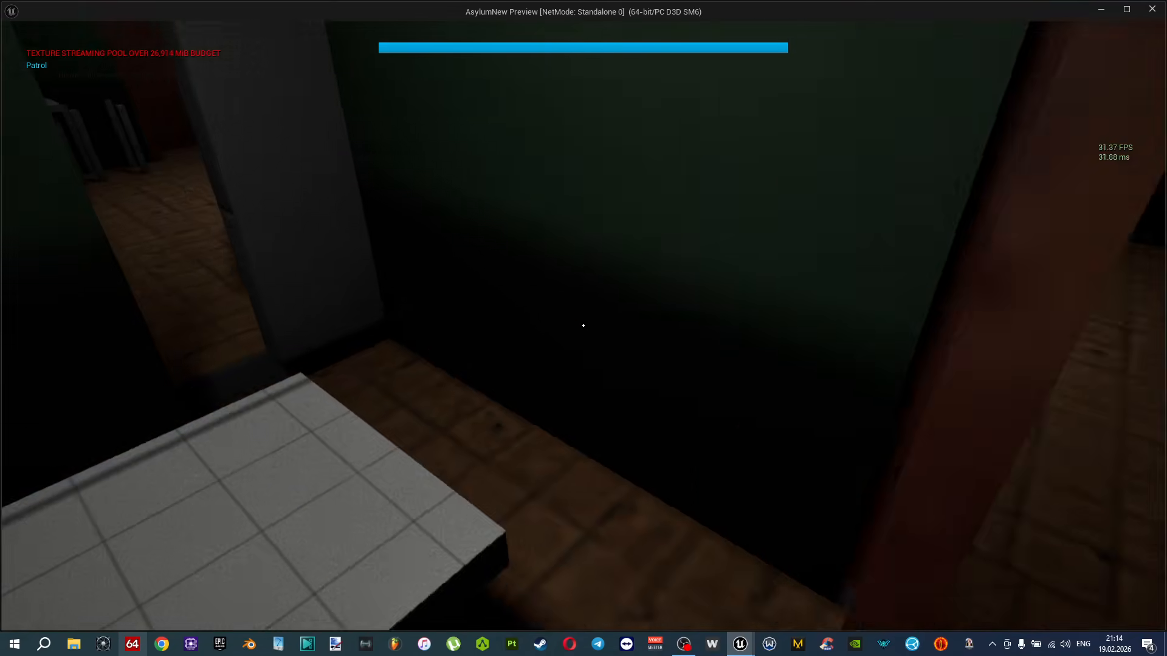
key("w")
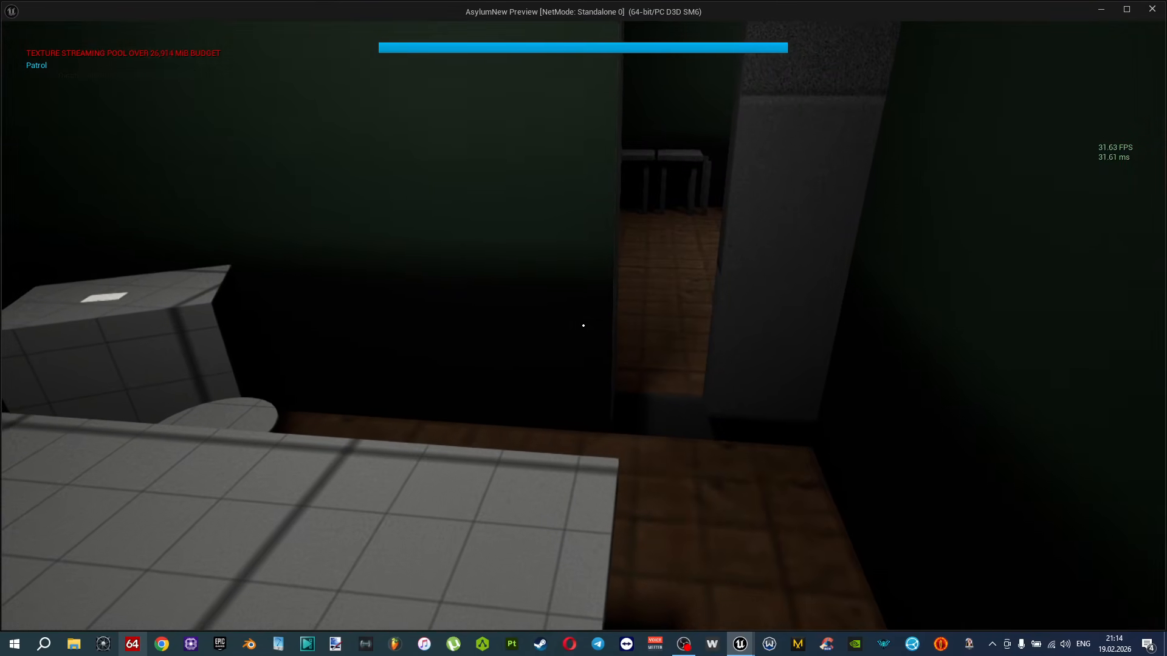
key("w")
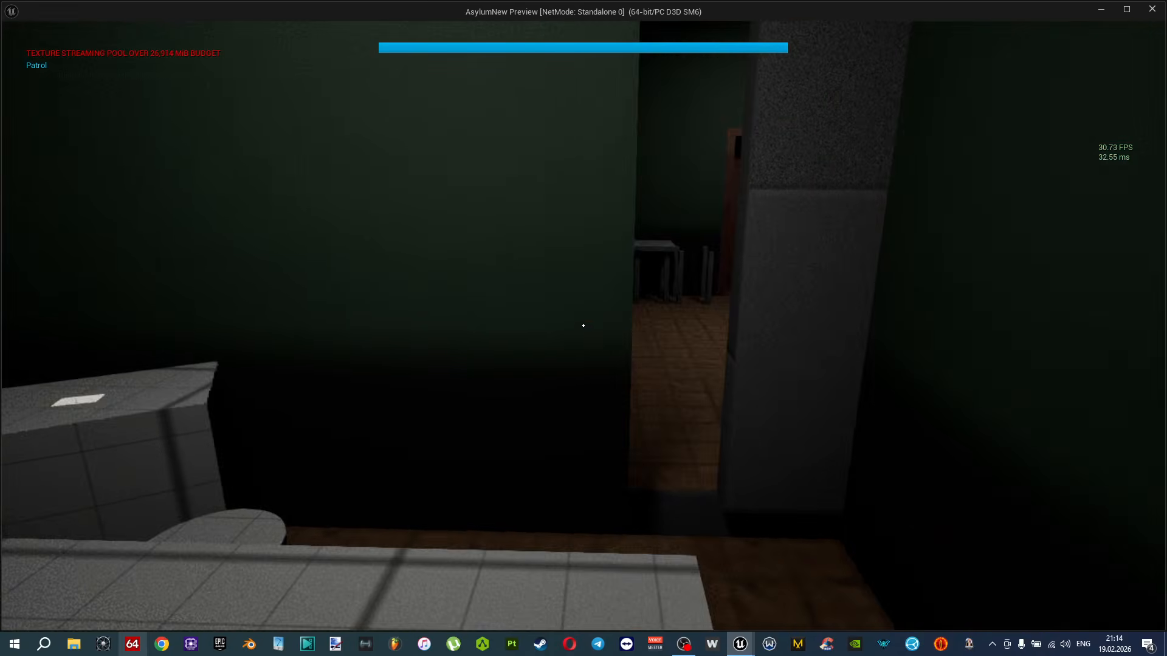
key("w")
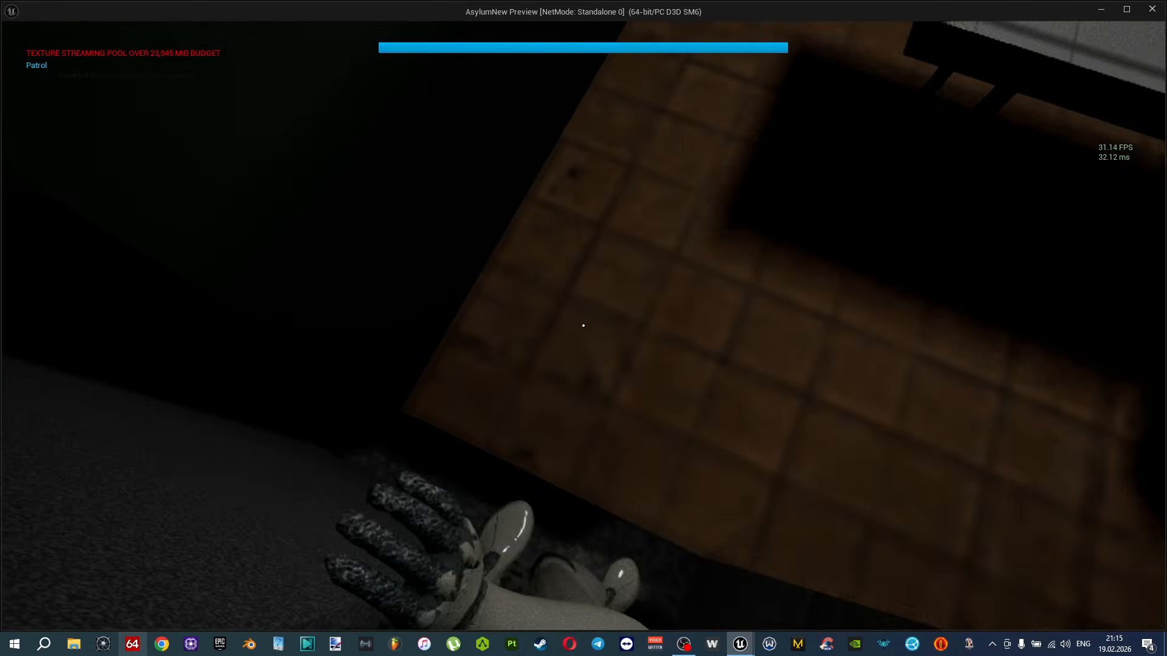
key("alt+Tab")
key("Escape")
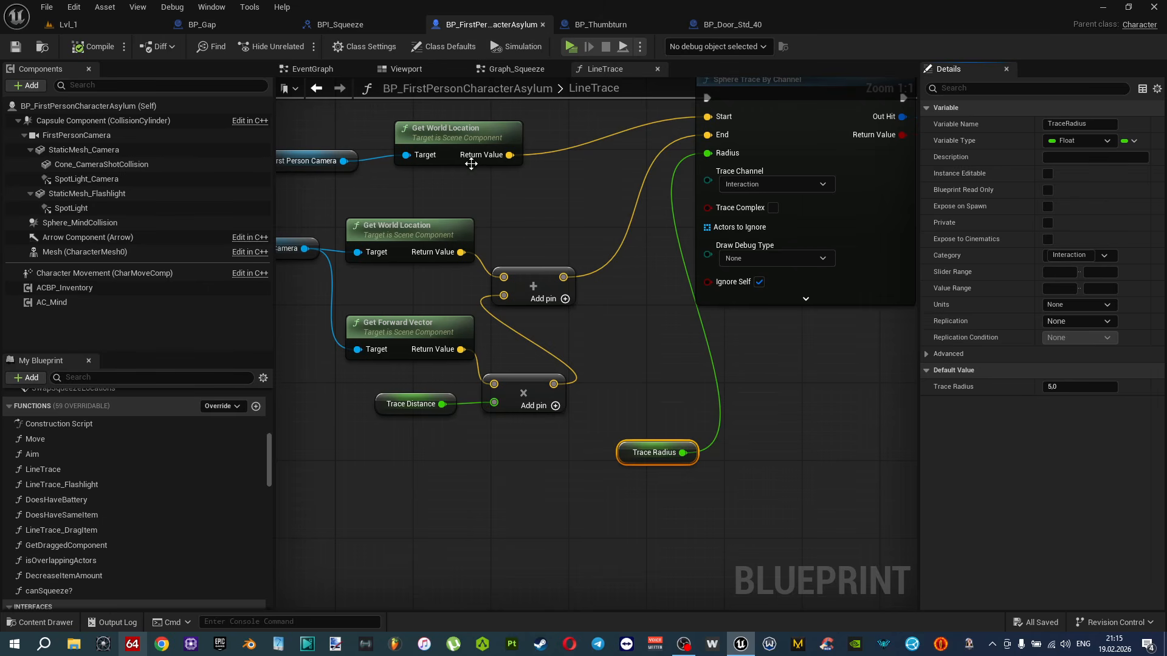
left_click(235, 31)
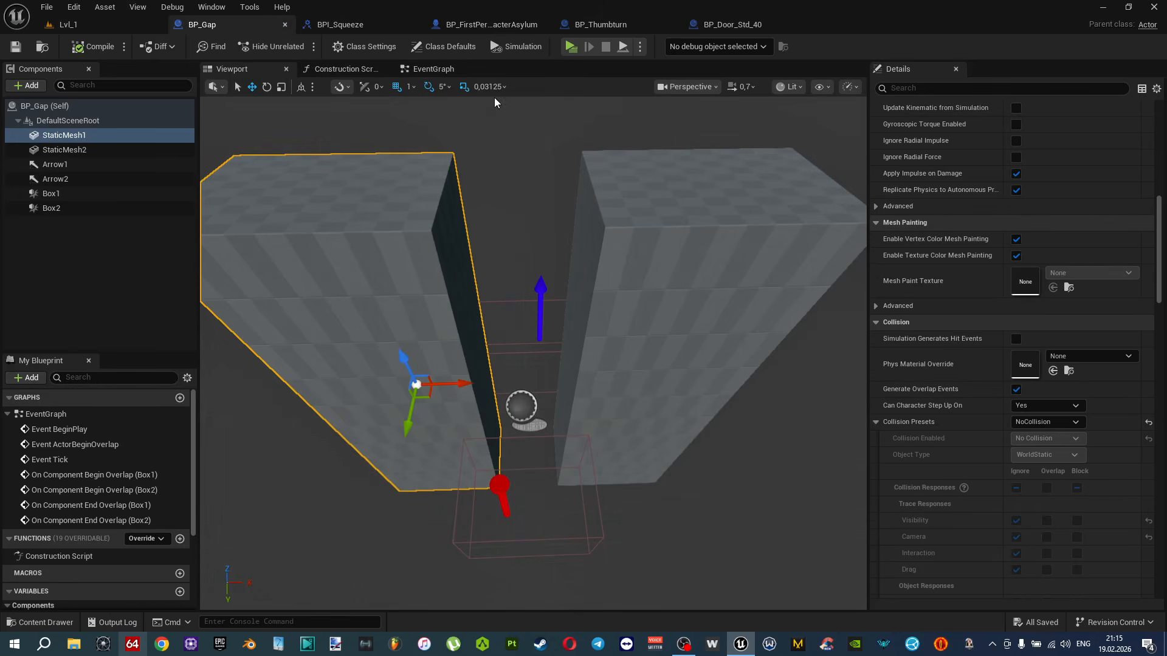
Return to the BP_FirstPersonCharacterAsylum blueprint and close its LineTrace function graph.
left_click(489, 25)
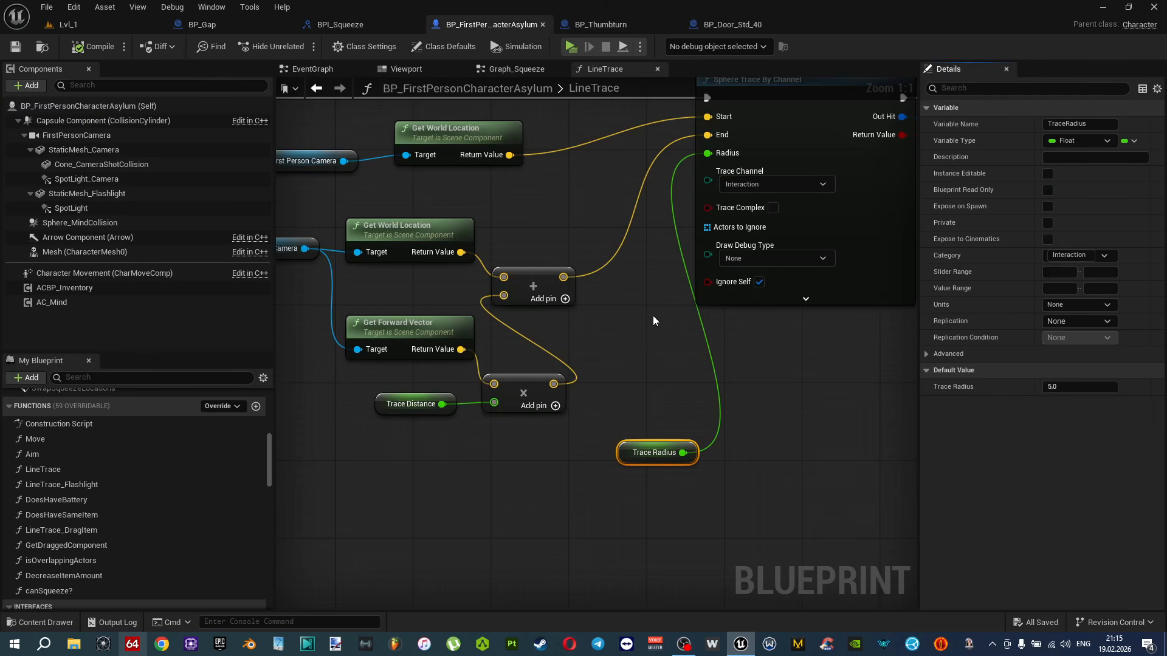
scroll(743, 356, "down", 4)
right_click_drag(656, 377, 827, 326)
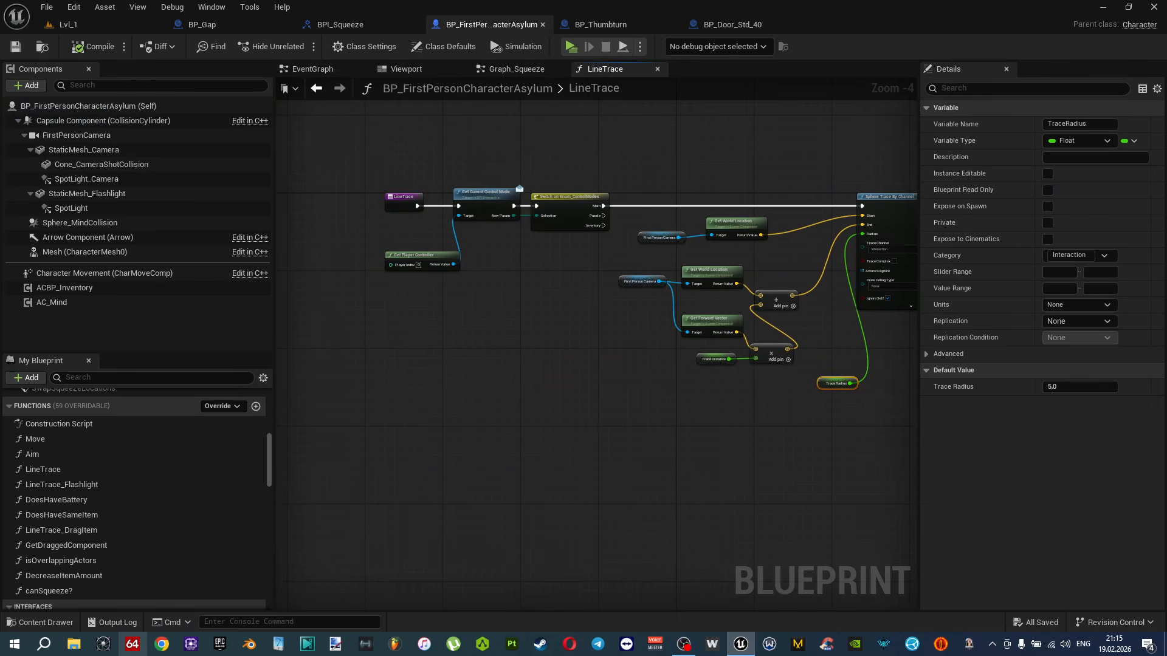
right_click_drag(557, 332, 593, 386)
left_click(657, 71)
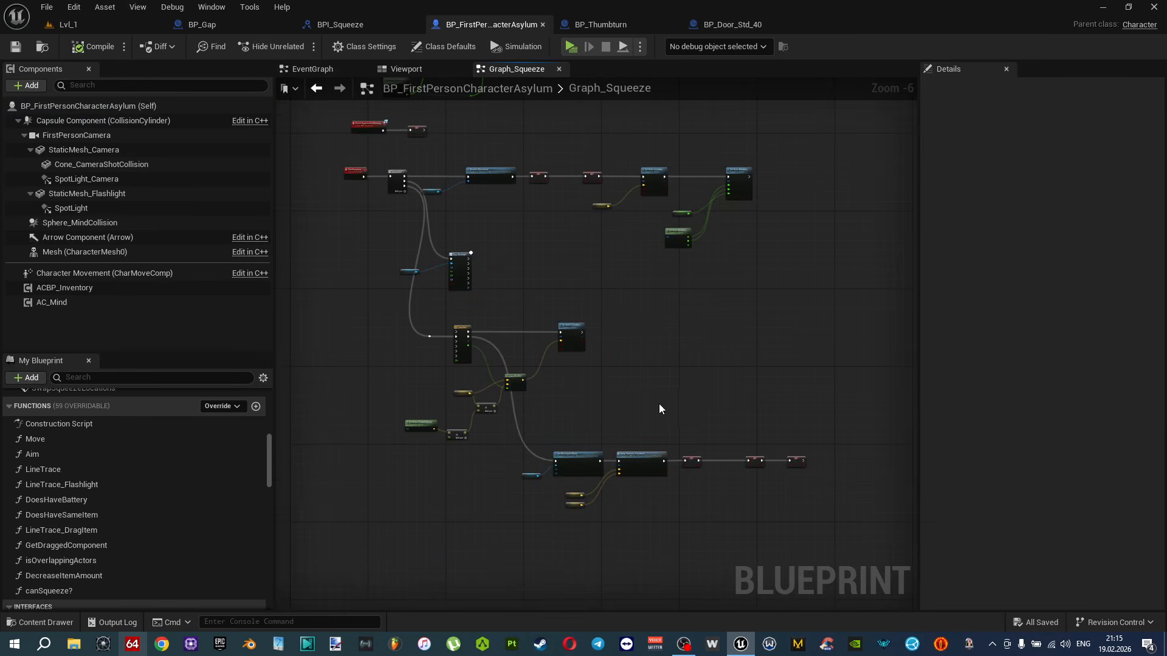
Examine the StartSqueeze logic in Graph_Squeeze, including the node that sets Is Squeezing after movement is disabled.
scroll(659, 403, "up", 3)
right_click_drag(614, 251, 732, 403)
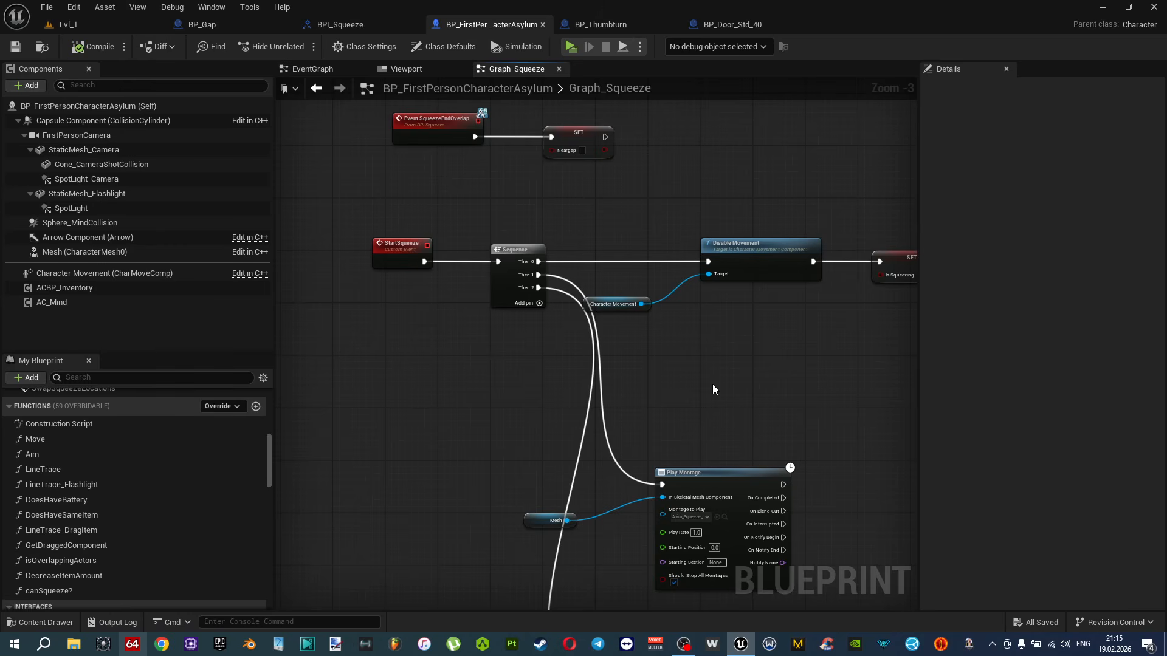
right_click_drag(663, 367, 690, 403)
scroll(206, 503, "down", 3)
scroll(207, 522, "down", 10)
right_click_drag(618, 262, 602, 336)
scroll(602, 336, "up", 2)
scroll(607, 434, "down", 2)
right_click_drag(608, 434, 598, 388)
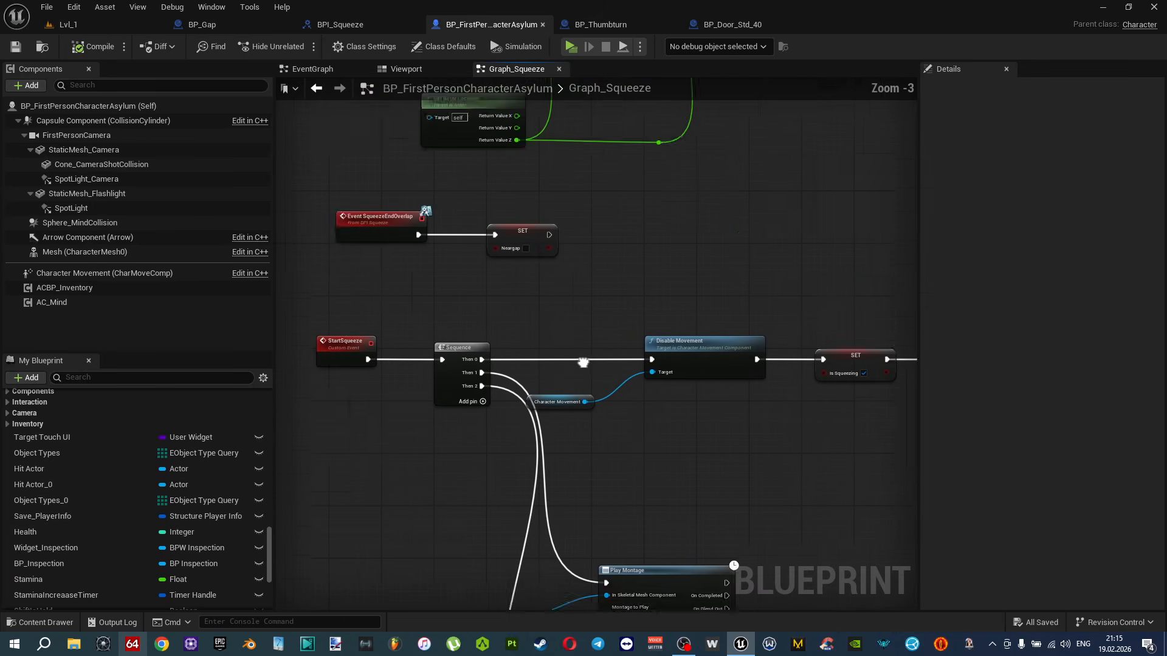
scroll(644, 399, "up", 4)
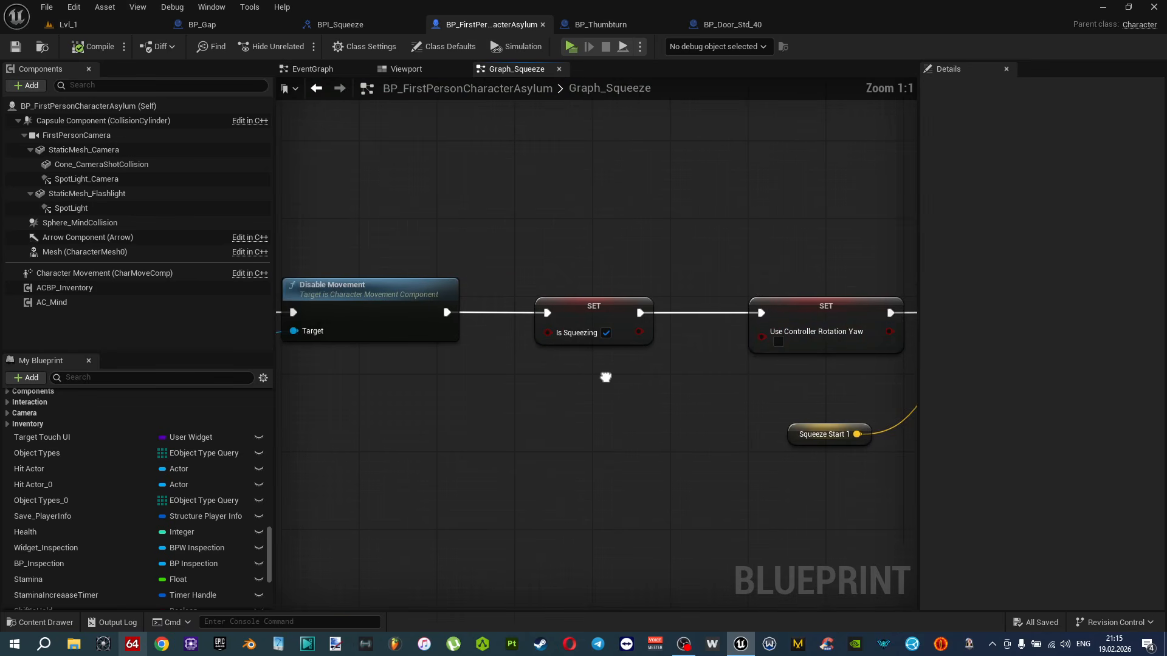
left_click(591, 311)
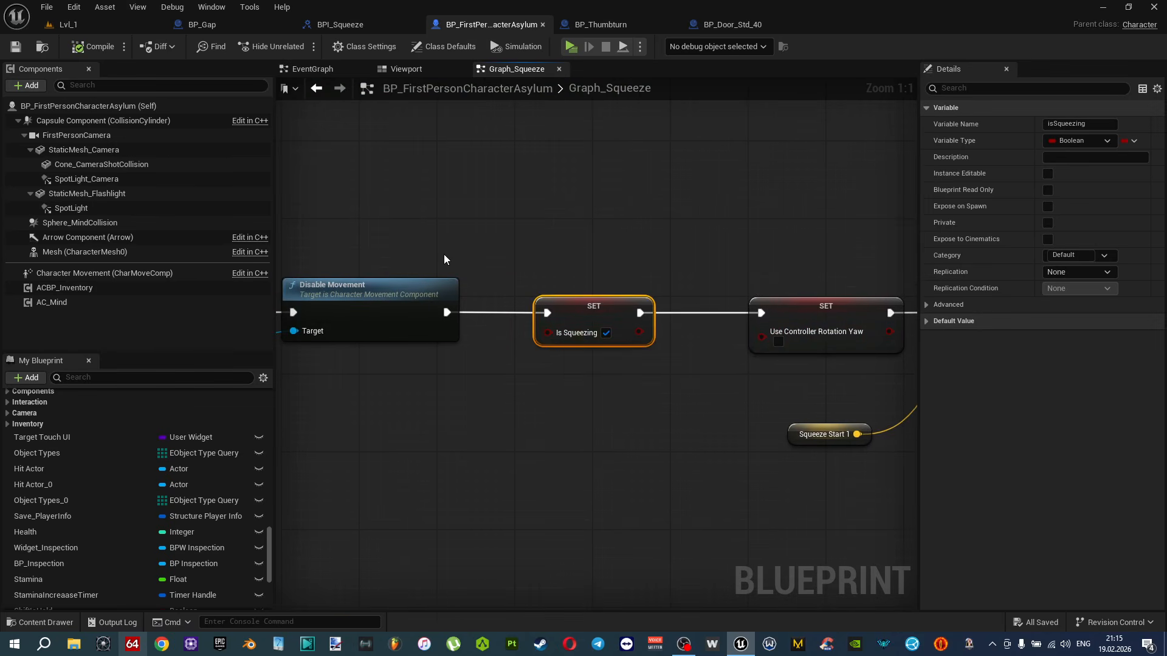
key("ctrl+space")
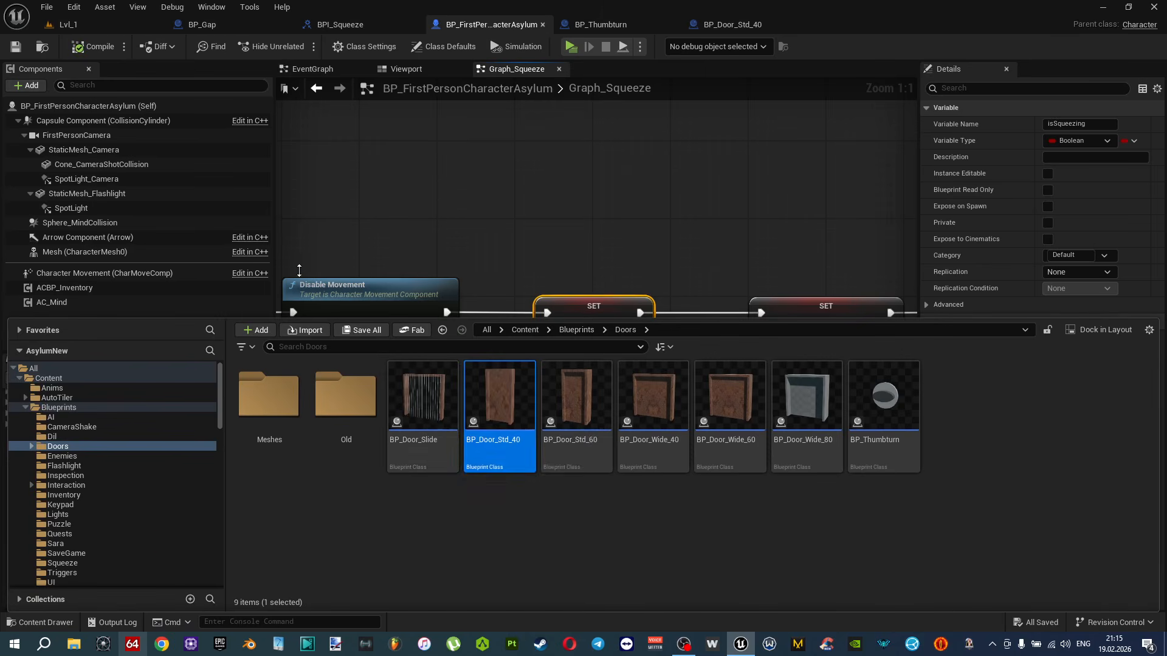
key("ctrl+space")
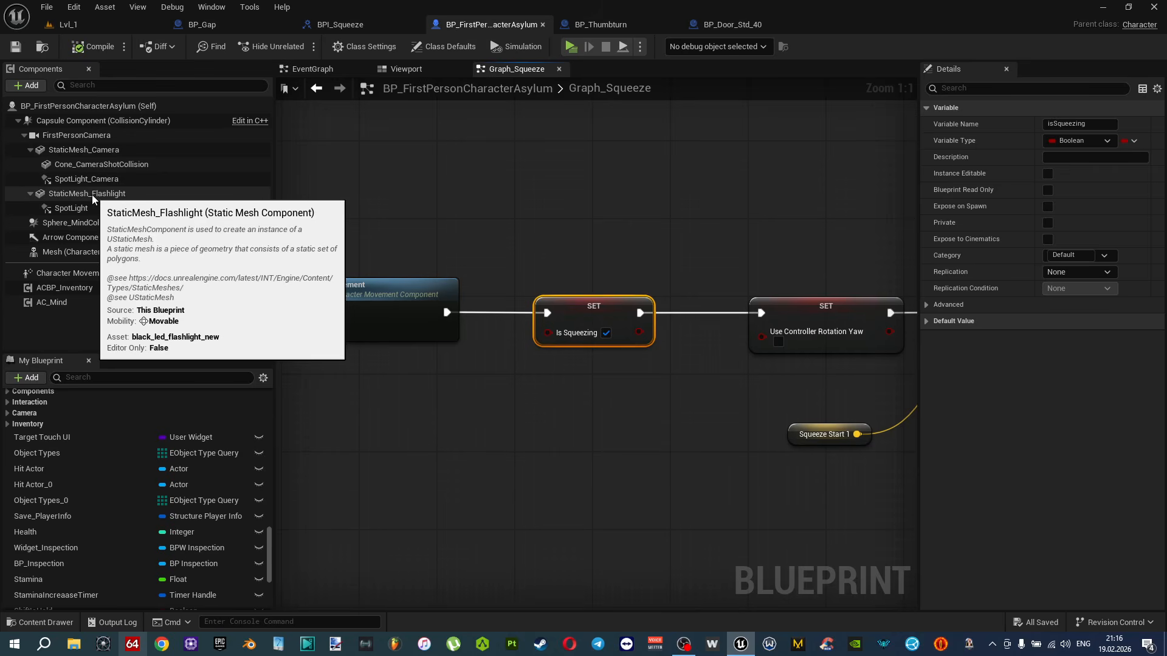
Open the ABP_Unarmed animation blueprint assigned as the Anim Class of the character's Mesh component.
left_click(86, 152)
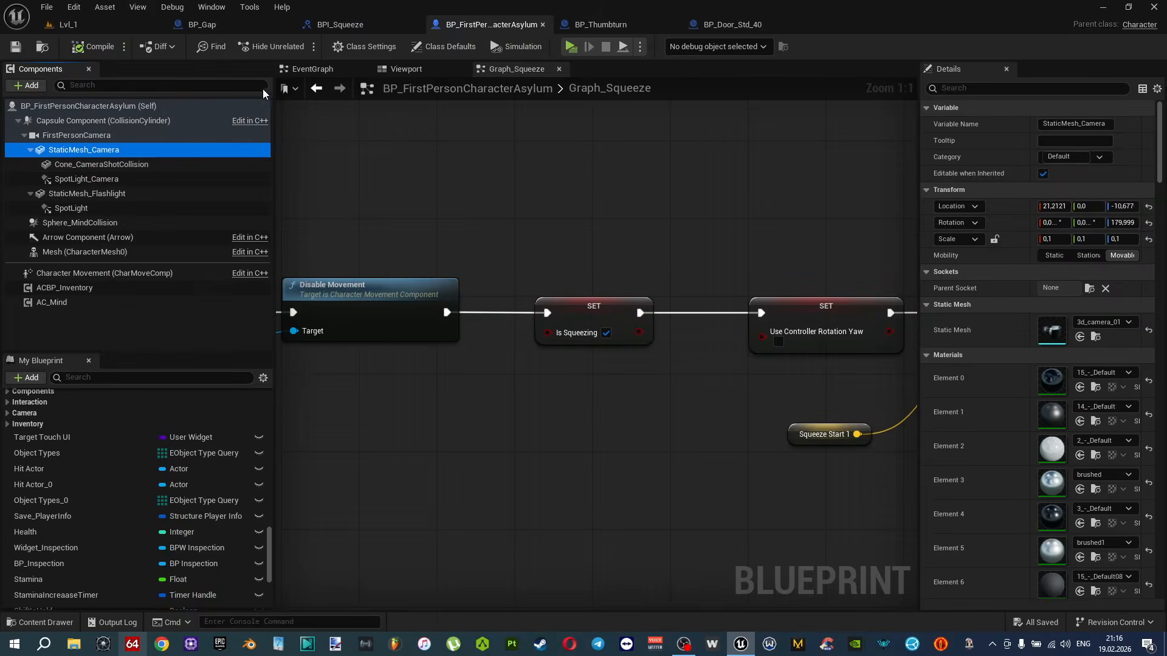
left_click(312, 69)
left_click(407, 69)
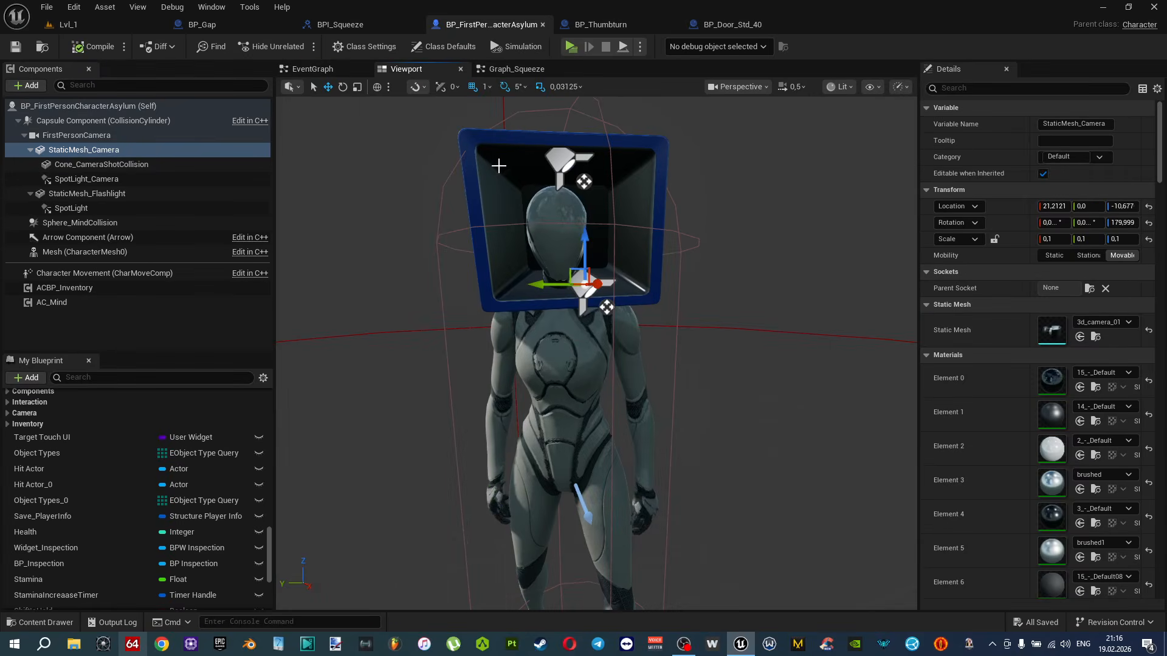
left_click(165, 253)
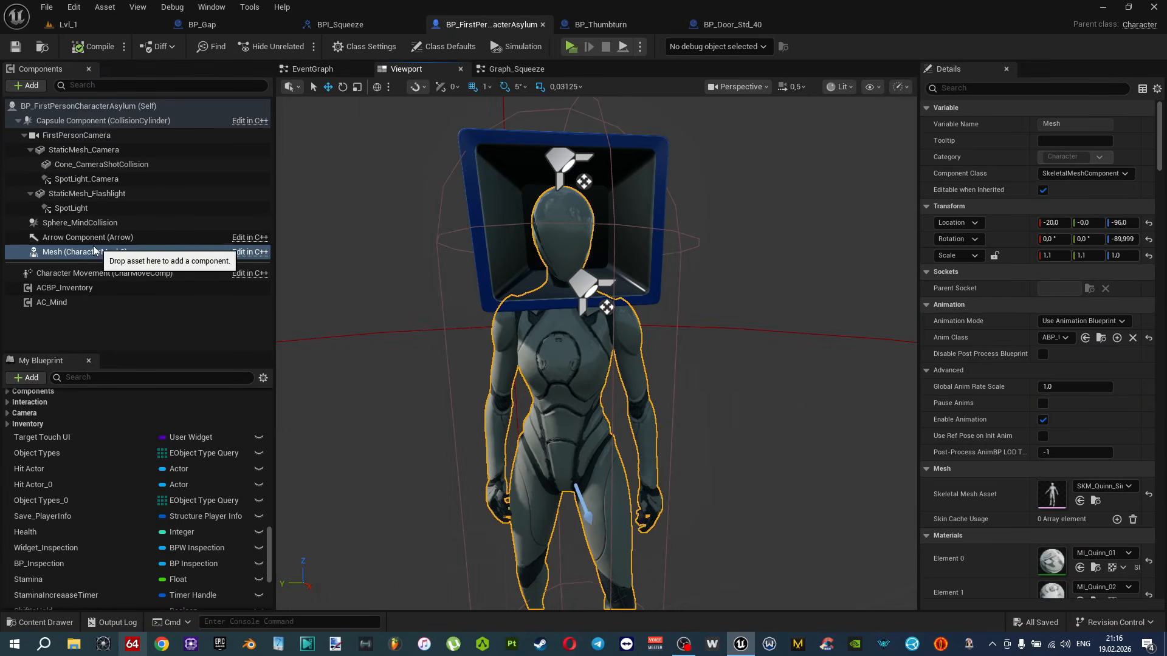
left_click(1094, 338)
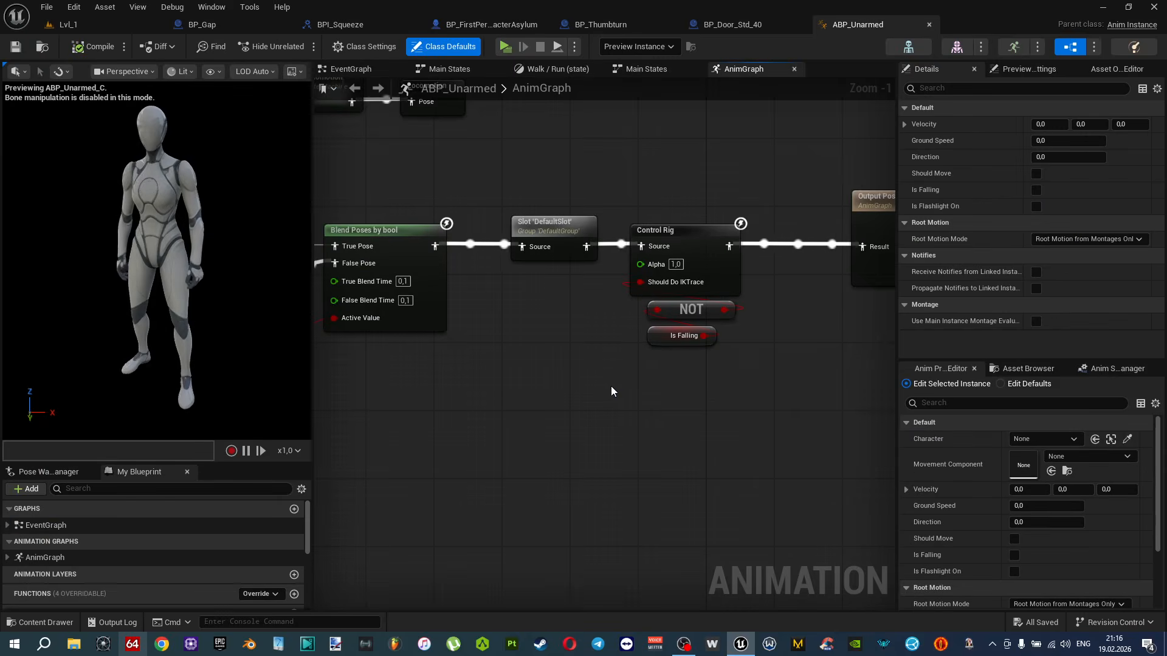
Check which interfaces the ABP_Unarmed class settings implement.
left_click(365, 47)
scroll(974, 523, "down", 3)
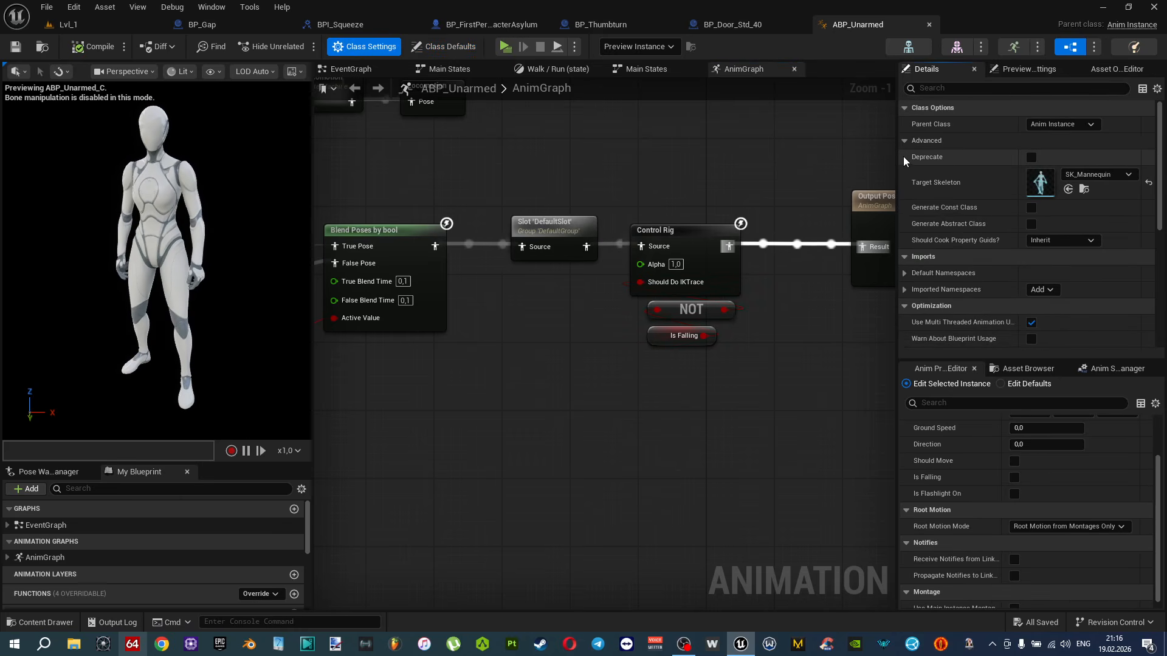
left_click_drag(898, 160, 778, 169)
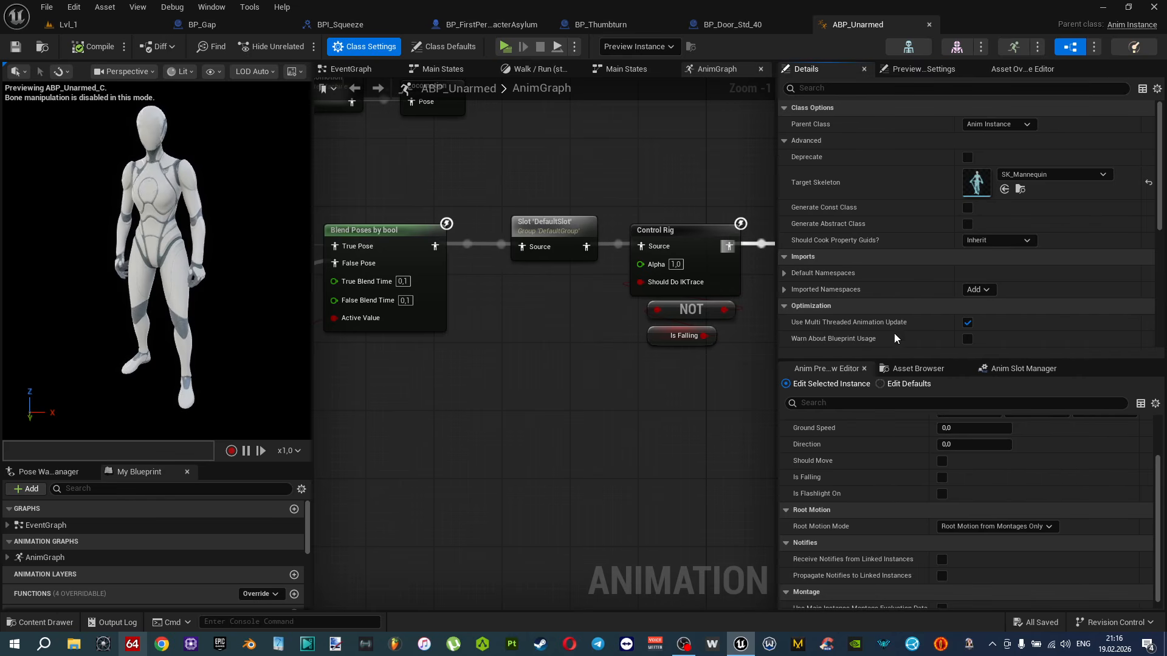
scroll(888, 308, "down", 3)
scroll(888, 308, "down", 3)
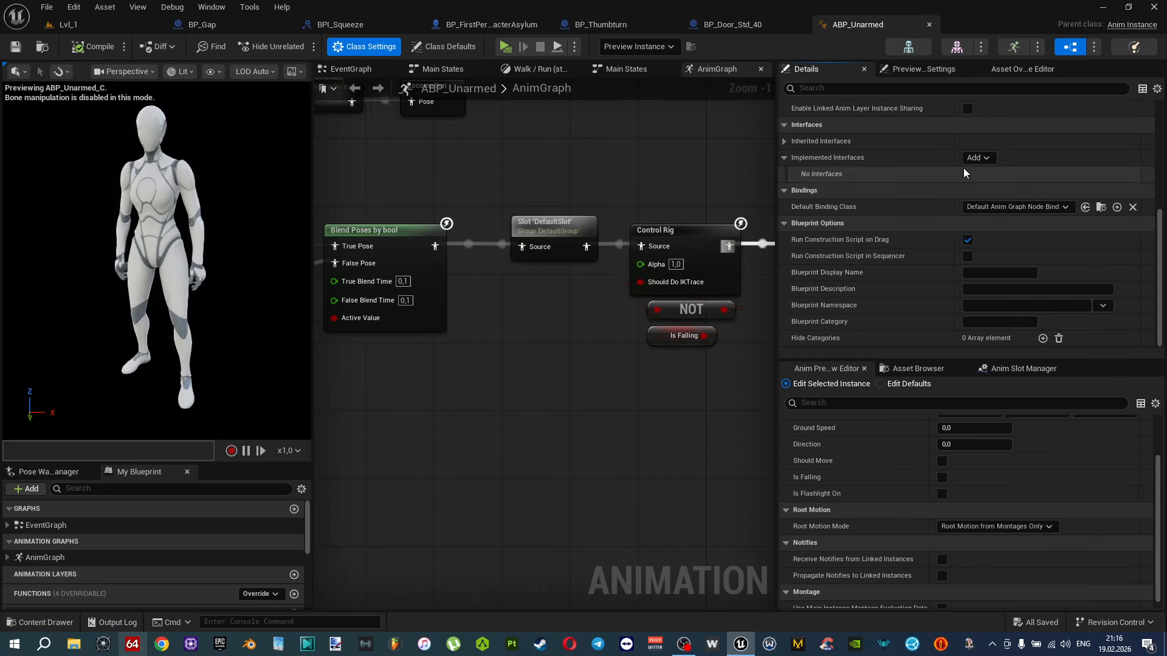
scroll(670, 404, "down", 3)
scroll(671, 404, "down", 1)
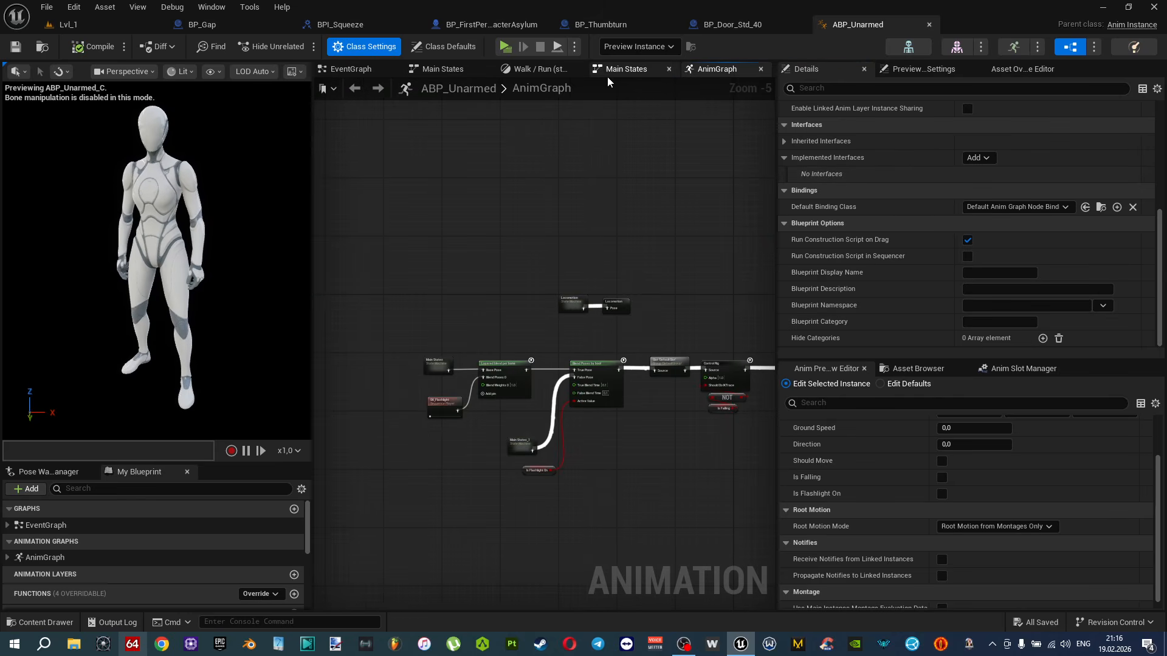
Close the Main States and Walk / Run graphs of ABP_Unarmed and show its EventGraph.
left_click(670, 69)
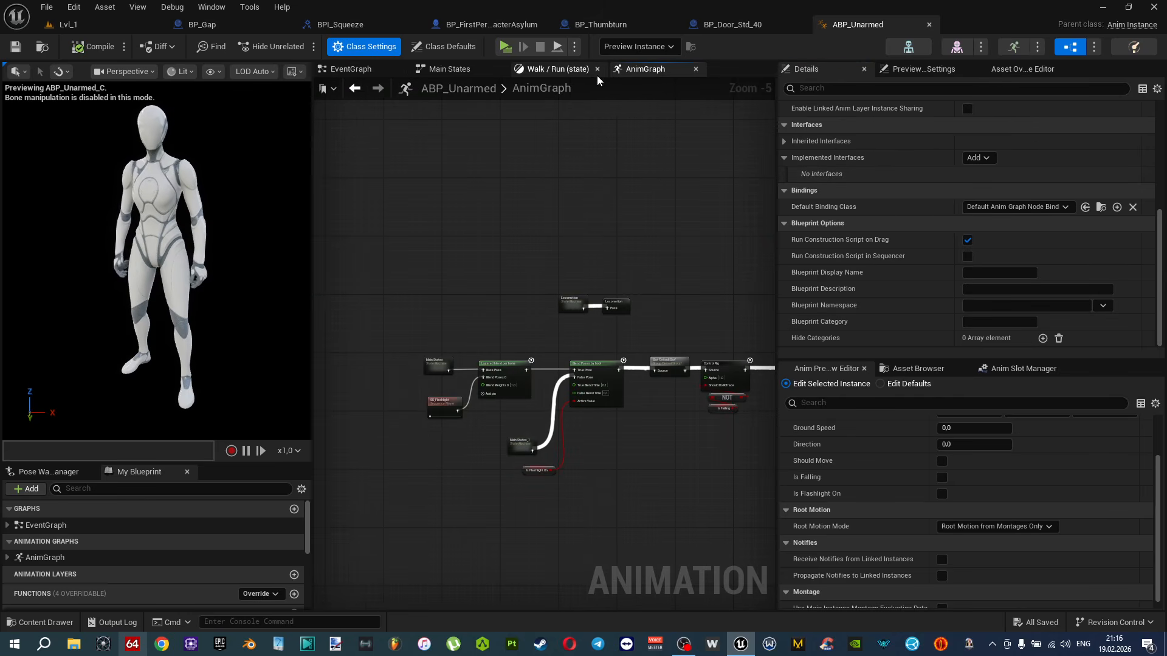
left_click(597, 69)
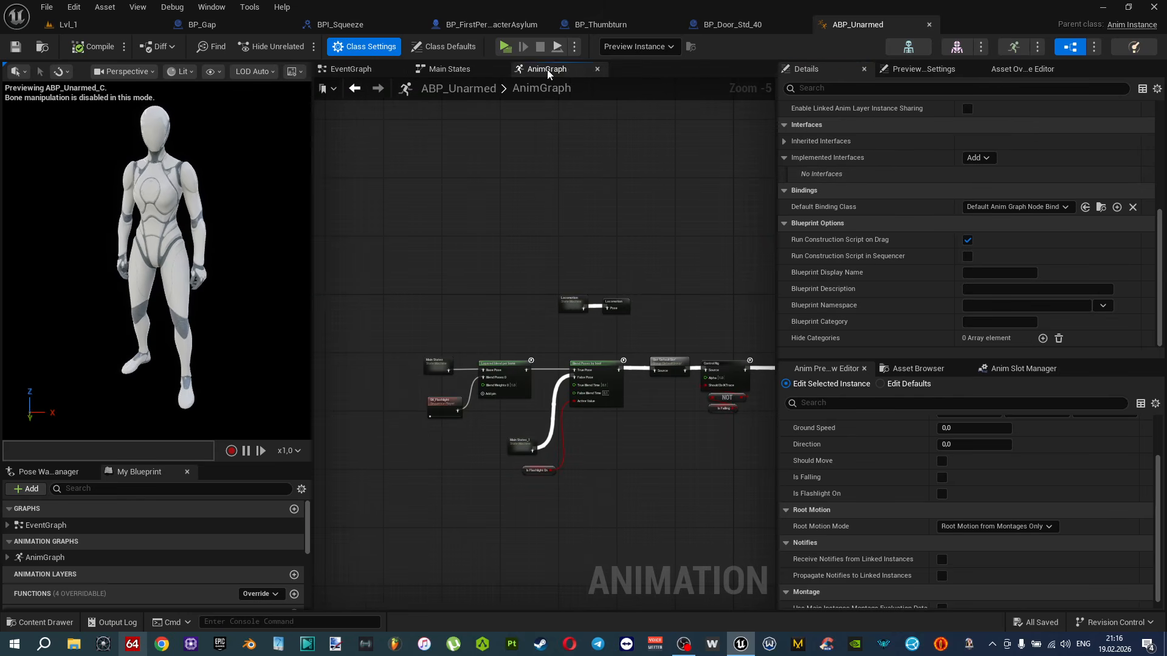
left_click(499, 69)
left_click(353, 69)
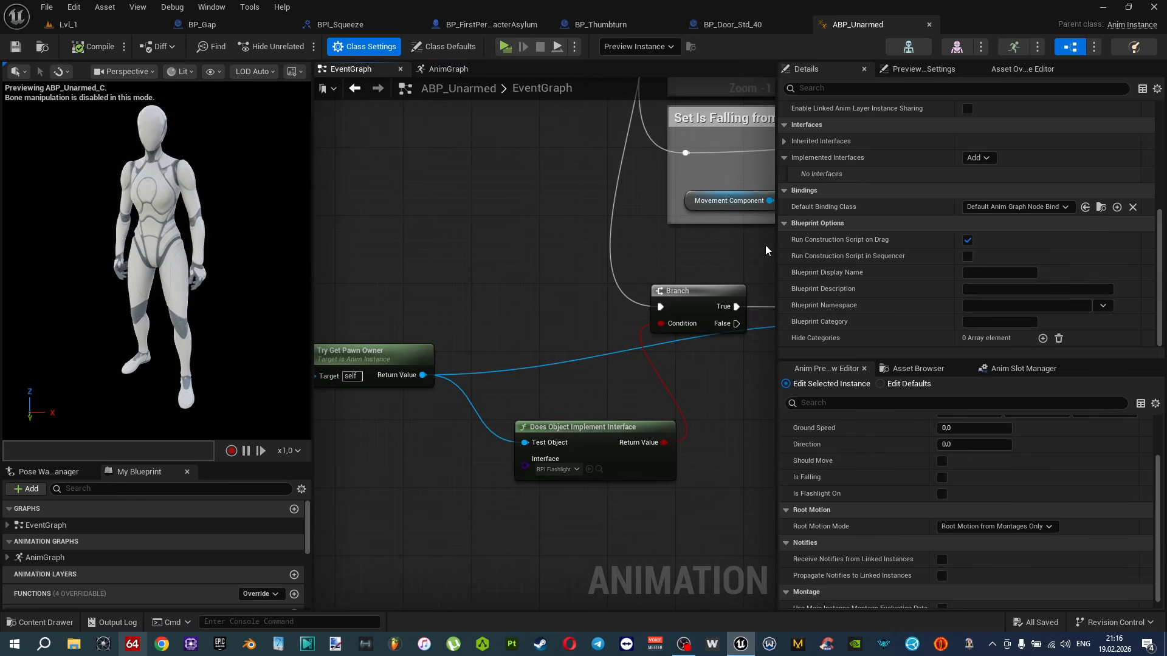
Examine how the EventGraph's Sequence feeds the BPI Flashlight interface check that sets Is Flashlight On.
left_click_drag(774, 252, 939, 252)
right_click_drag(790, 365, 552, 385)
scroll(655, 380, "up", 1)
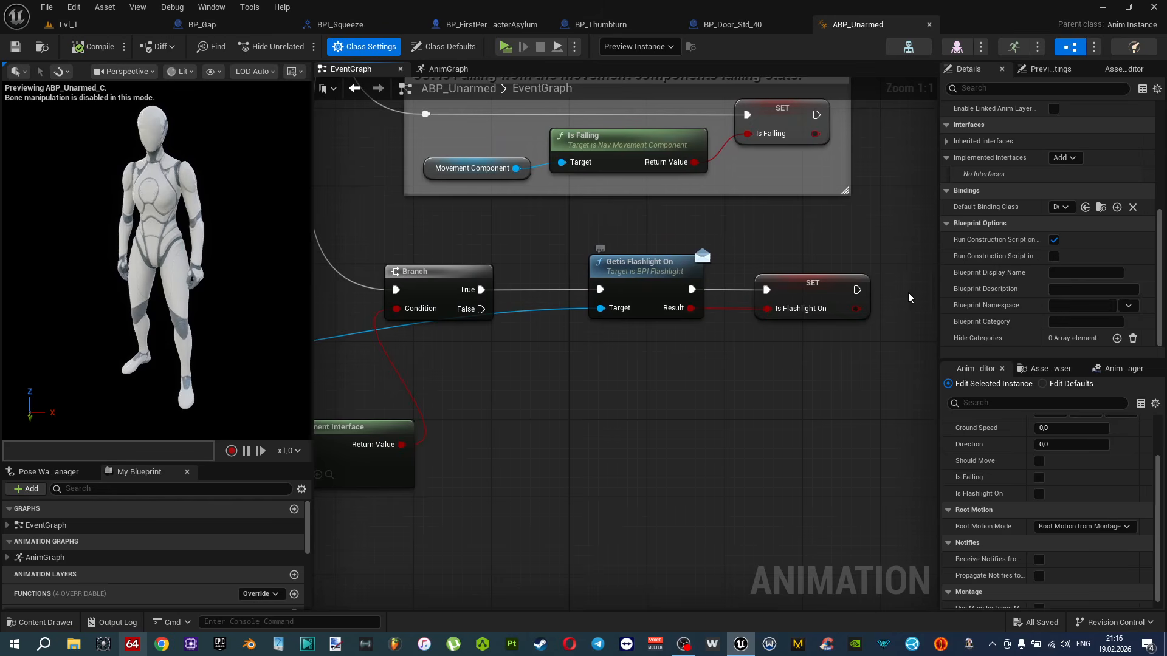
right_click_drag(559, 425, 689, 395)
scroll(646, 392, "down", 3)
right_click_drag(563, 256, 565, 435)
scroll(607, 494, "up", 3)
right_click_drag(607, 495, 645, 230)
scroll(665, 397, "down", 2)
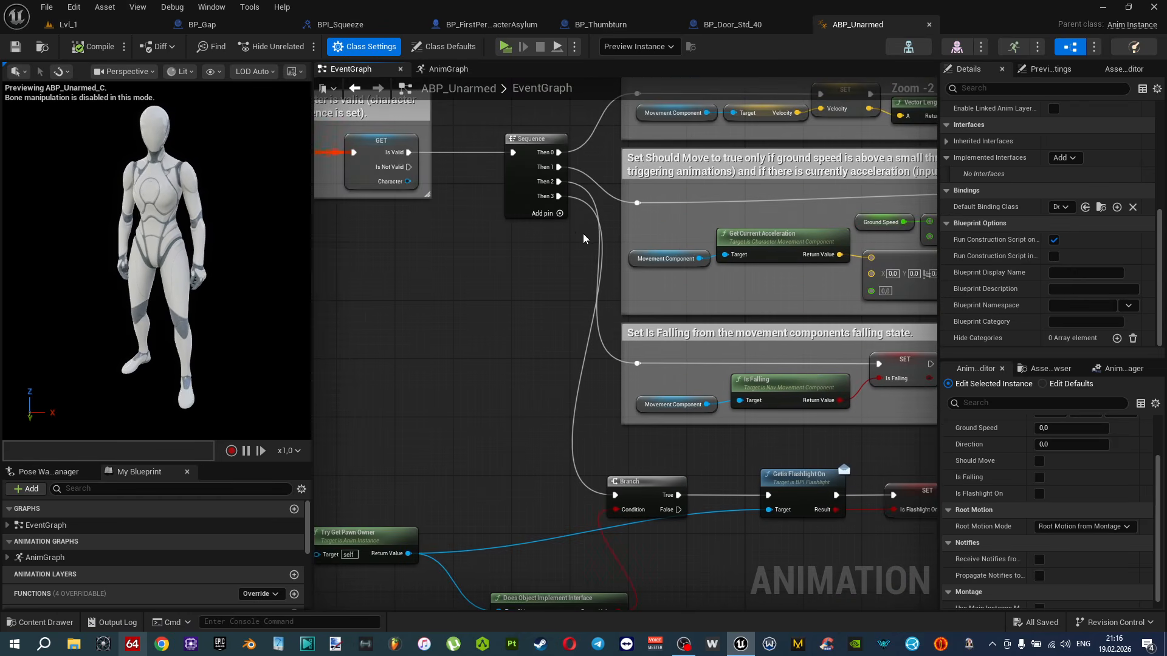
right_click_drag(618, 429, 678, 393)
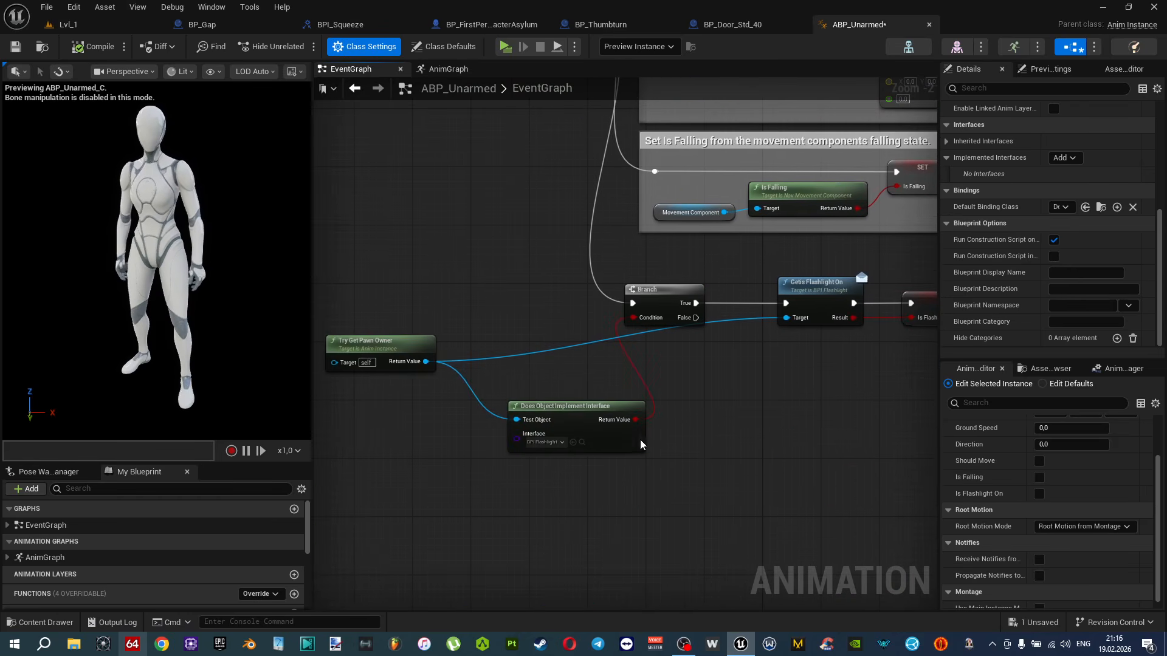
Duplicate the Try Get Pawn Owner, Does Object Implement Interface and Branch nodes and place the copies directly below the originals.
left_click_drag(640, 439, 425, 301)
right_click_drag(649, 476, 632, 383)
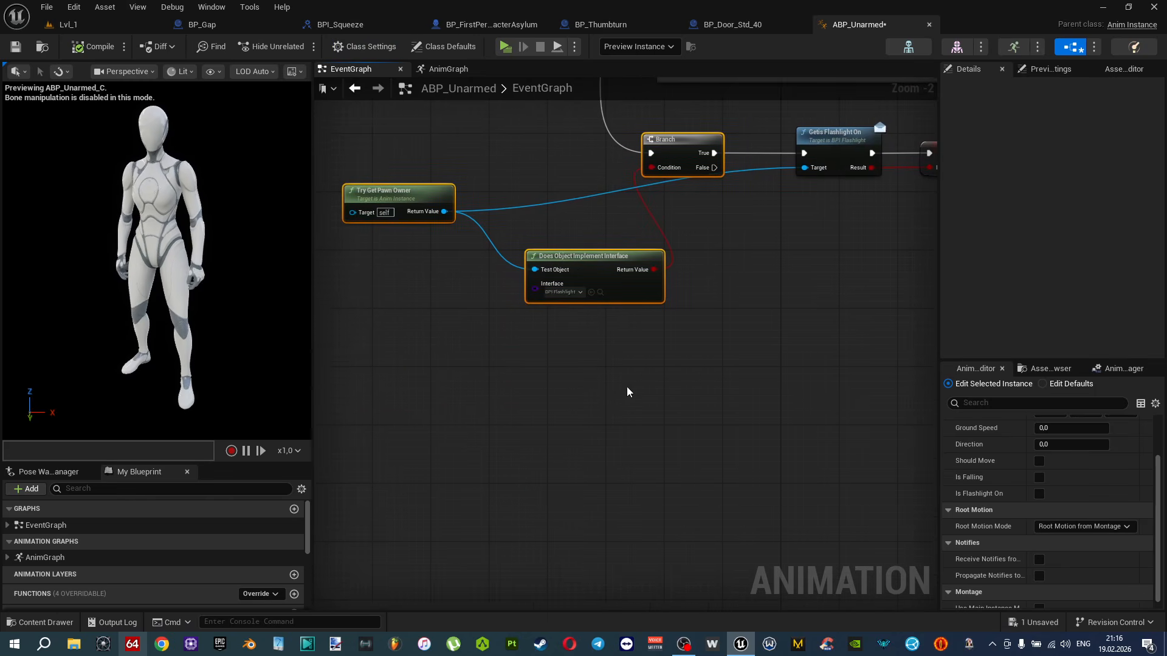
key("ctrl+v")
left_click_drag(705, 464, 620, 464)
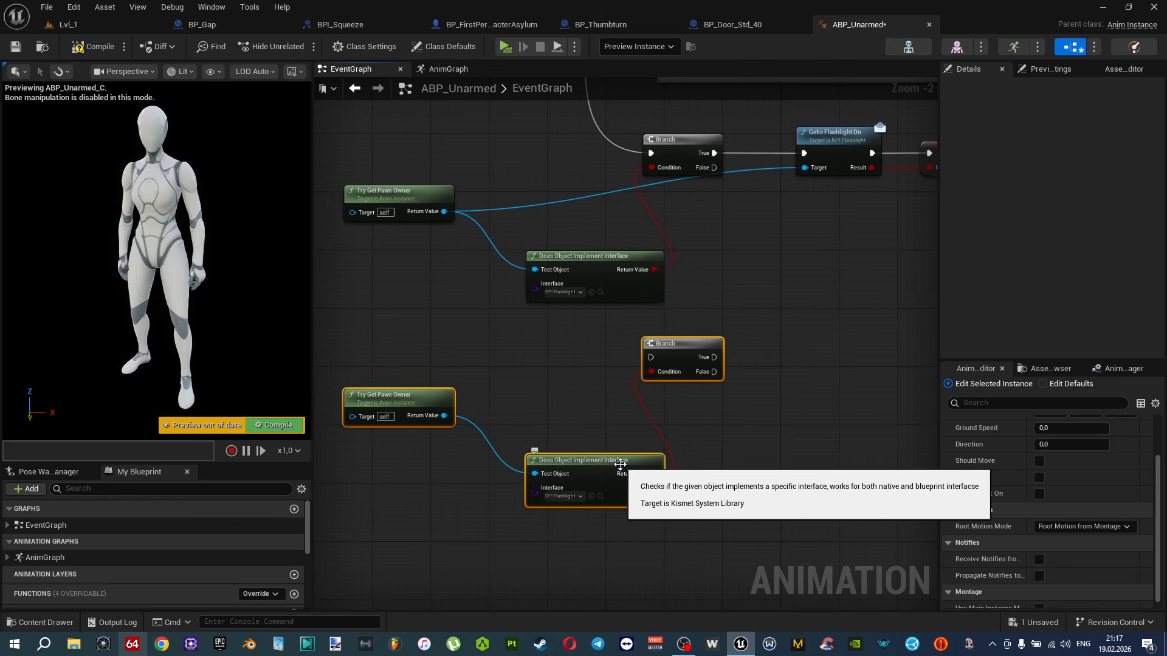
Connect a further output of the Sequence node to the duplicated Branch's execution input.
right_click_drag(687, 280, 729, 626)
left_click_drag(626, 205, 681, 448)
right_click_drag(774, 500, 538, 516)
scroll(607, 466, "up", 2)
right_click(584, 508)
left_click(542, 485)
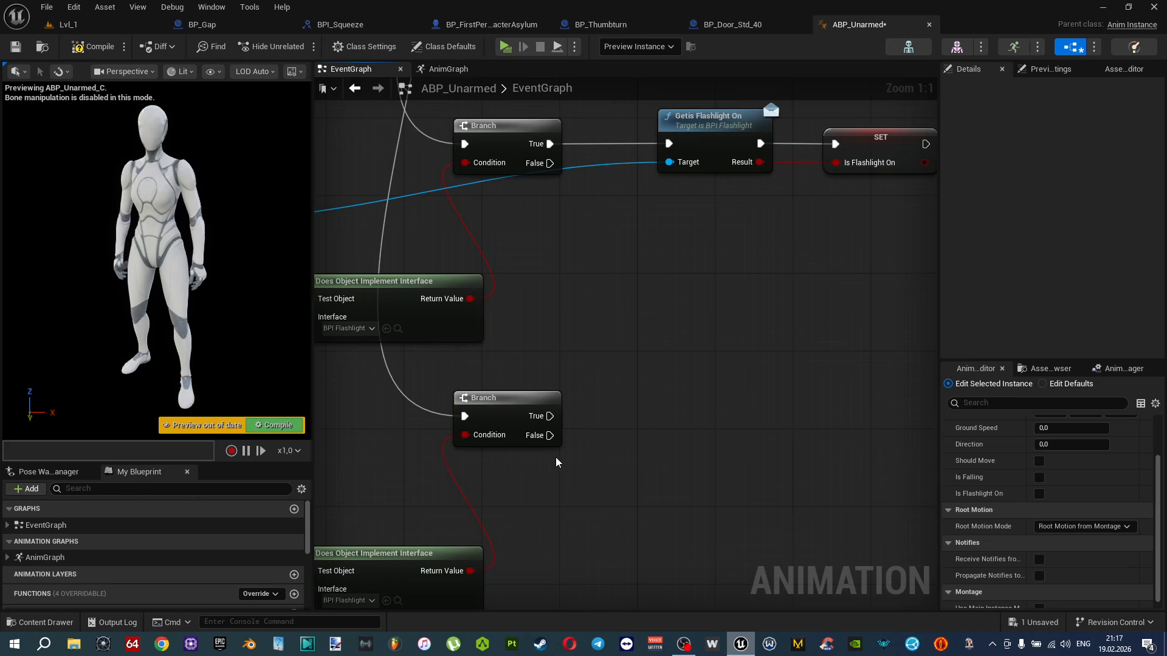
right_click_drag(780, 457, 703, 396)
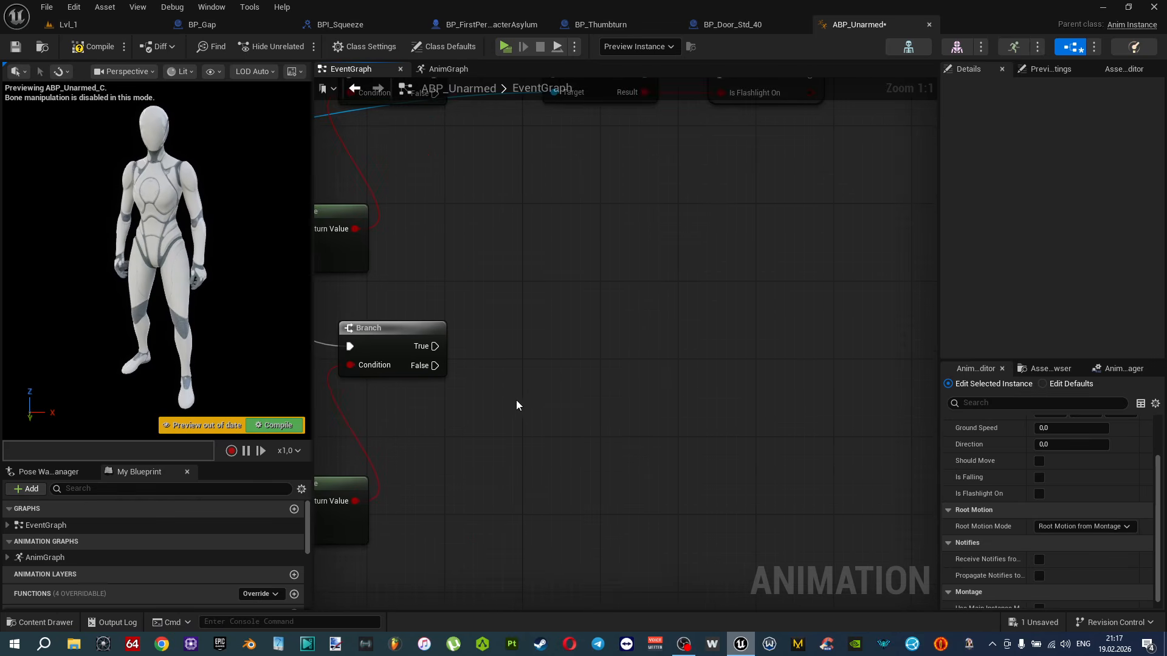
Look through the Blueprints/Interaction folder for a suitable interface, starting from the character blueprint.
left_click(482, 27)
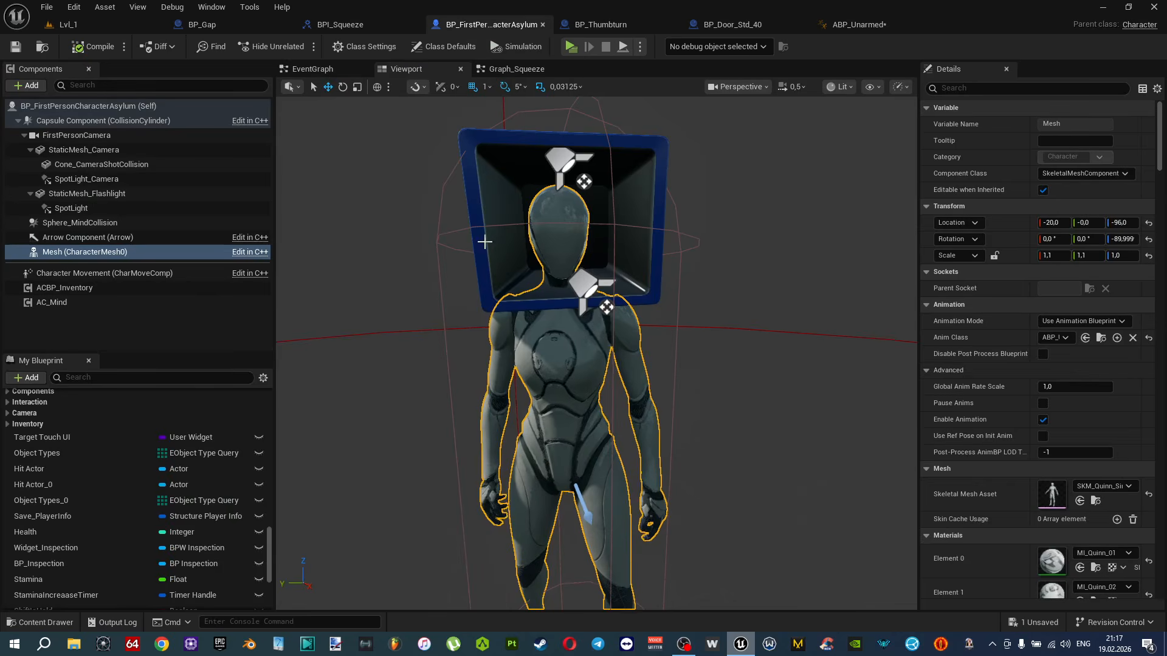
key("ctrl+space")
key("alt+Left")
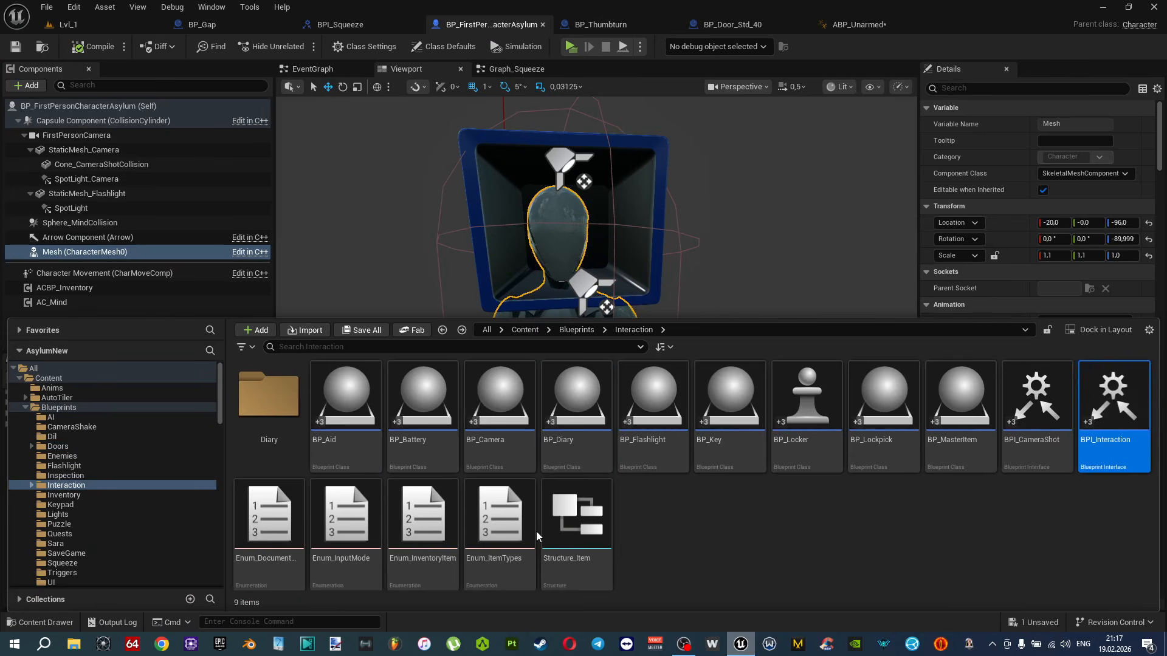
left_click(66, 485)
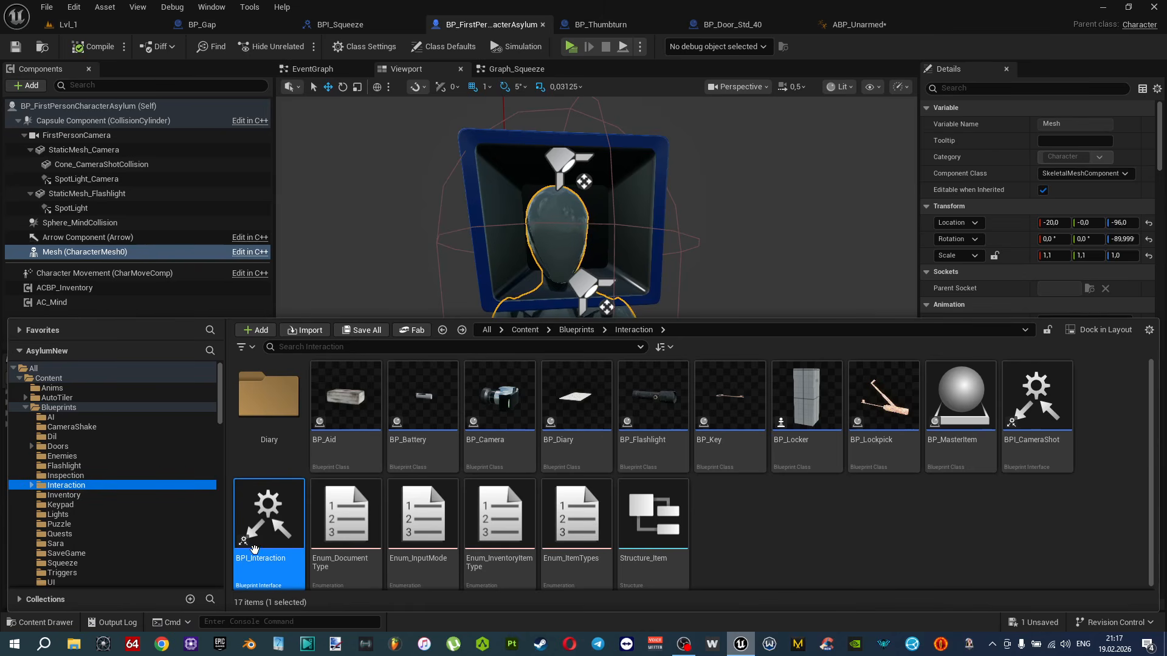
left_click(472, 27)
Open the BPI_Character interface from the implemented interfaces in the character's class settings.
left_click(360, 47)
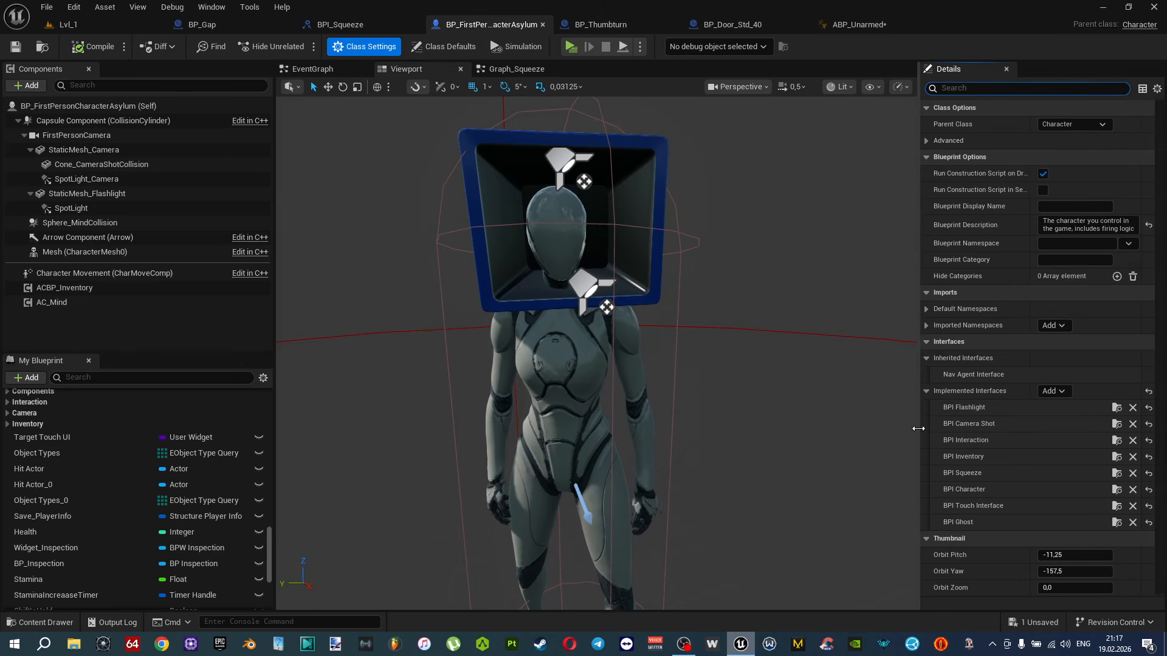
left_click_drag(918, 428, 764, 425)
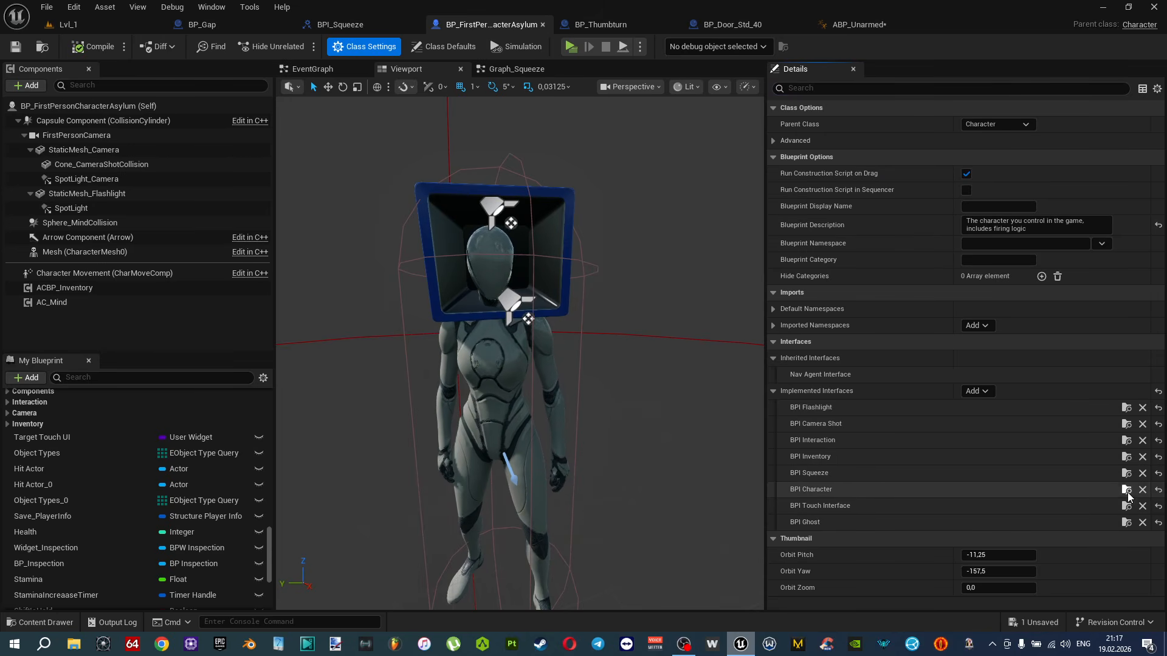
double_click(837, 484)
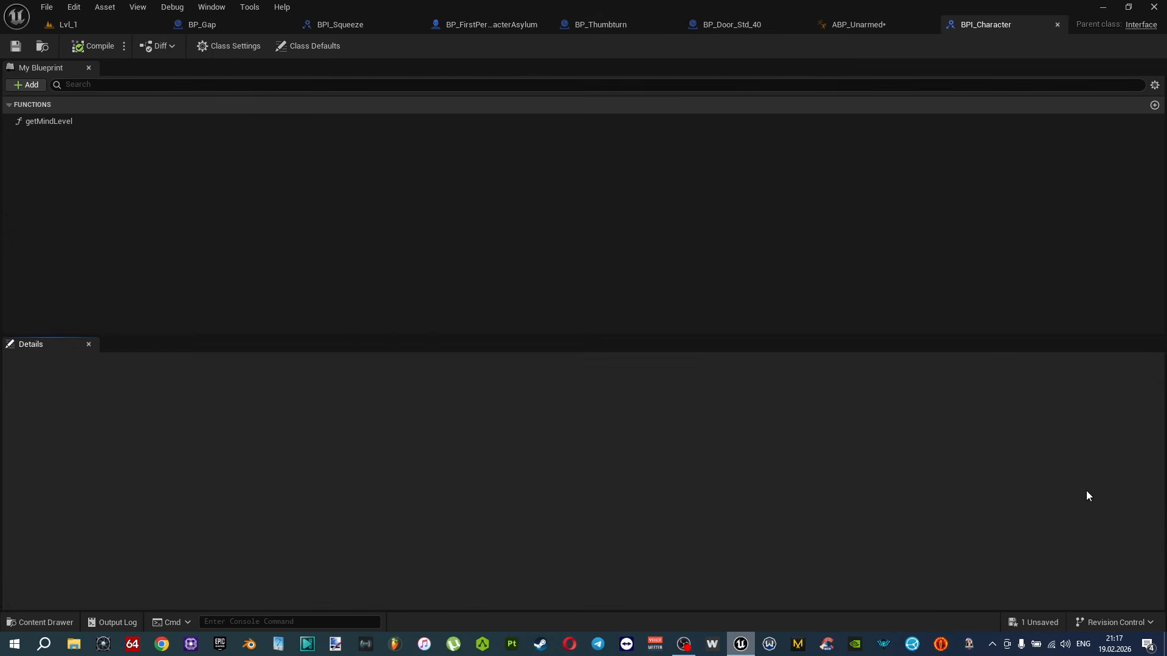
Add a function named getIsSqueezing to the BPI_Character interface.
left_click(31, 85)
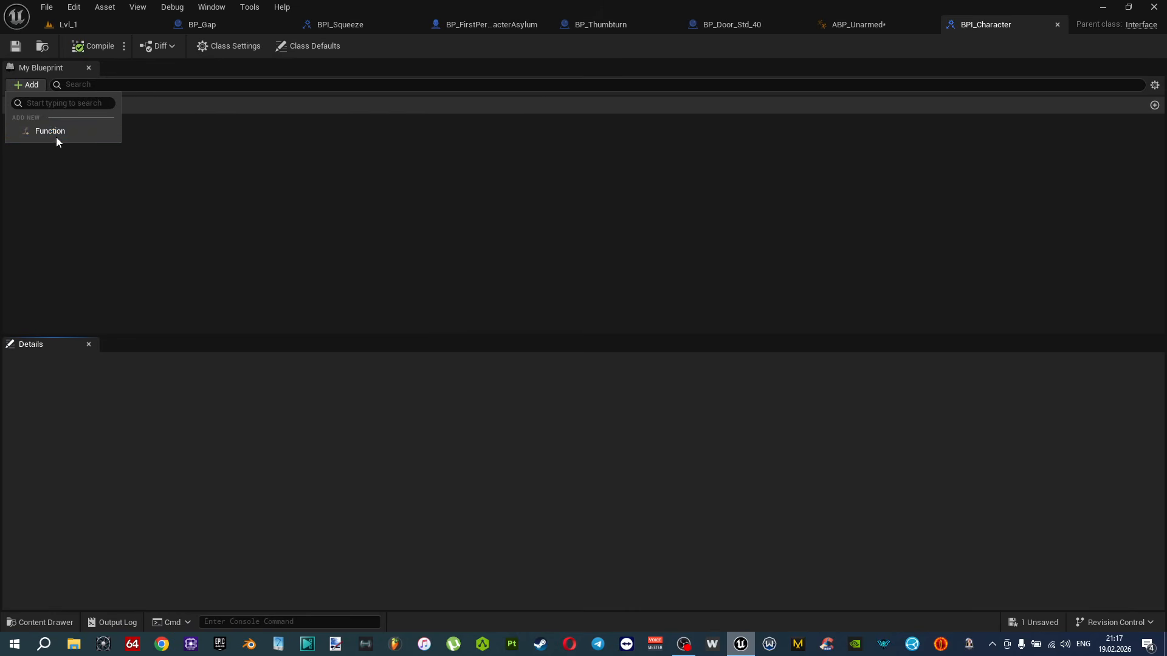
left_click(52, 132)
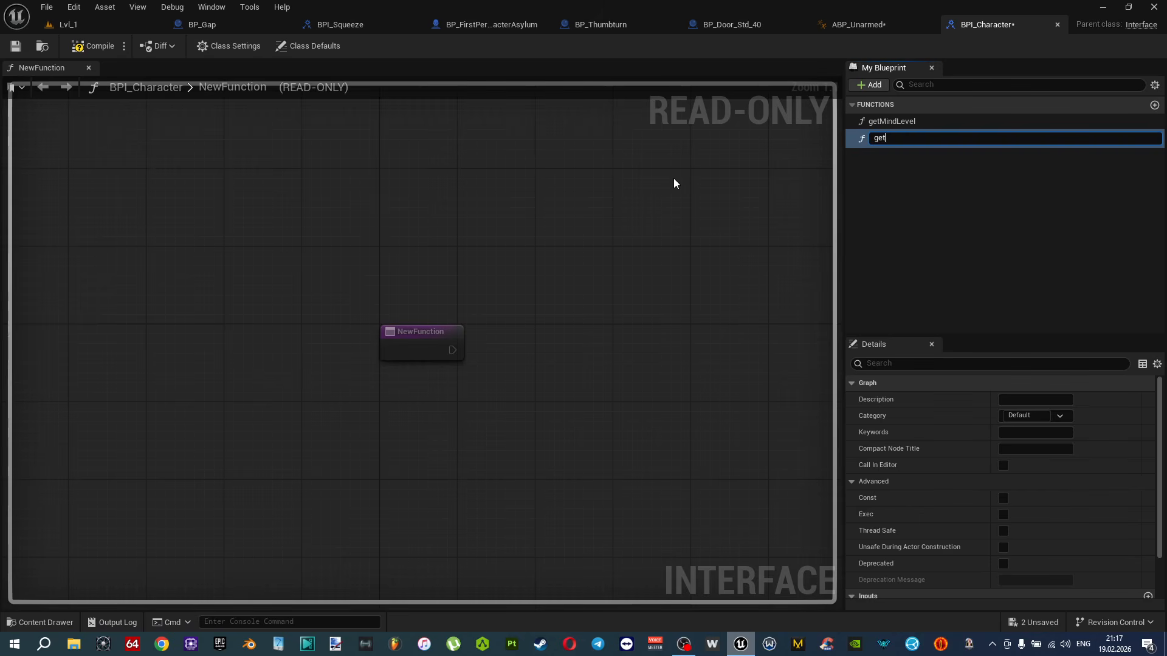
type("getIsSqueezing")
key("Return")
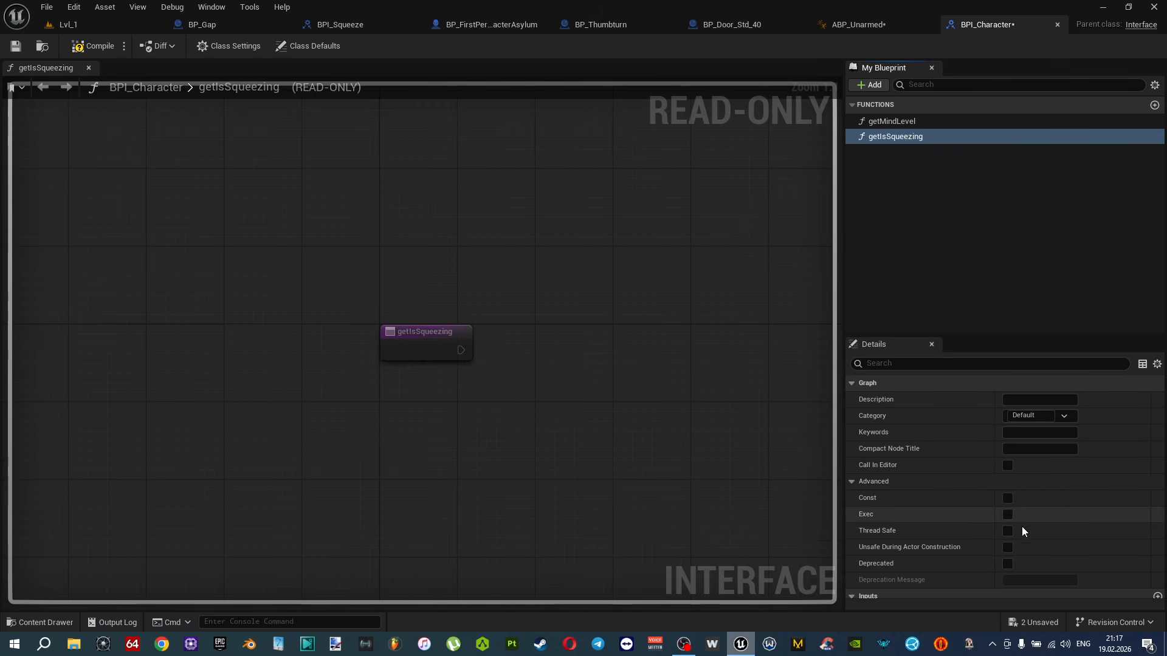
Give getIsSqueezing a Boolean output named Result, compile the BPI_Character interface and close it.
scroll(1009, 534, "down", 2)
left_click(1146, 573)
left_click(926, 587)
type("Result")
key("Return")
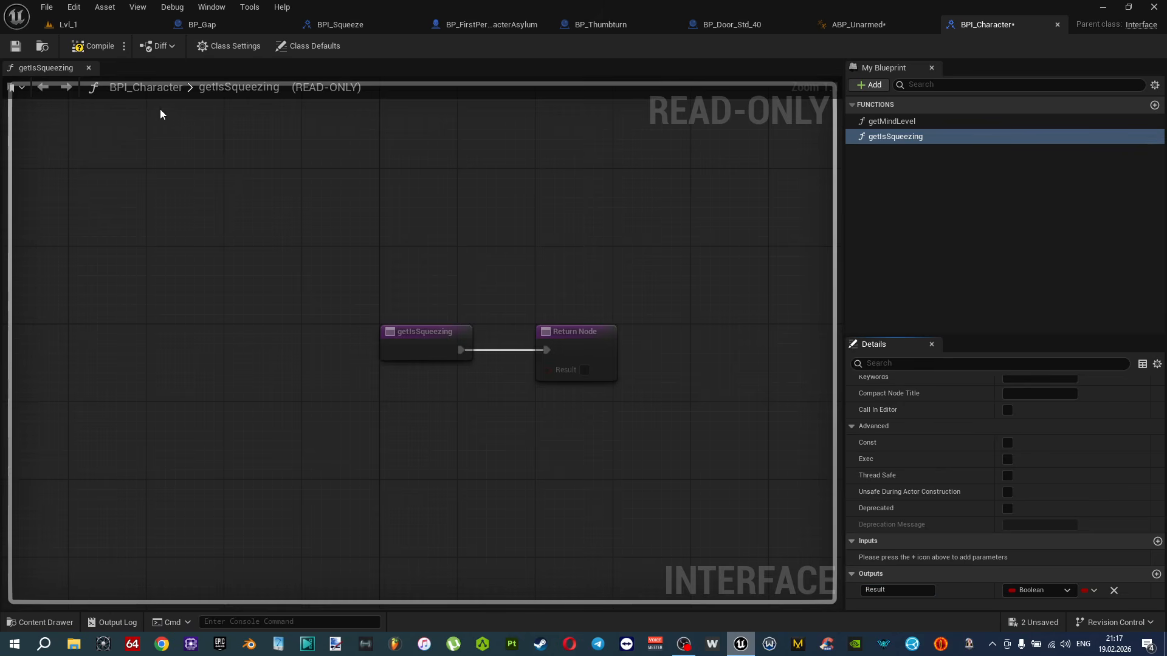
left_click(99, 47)
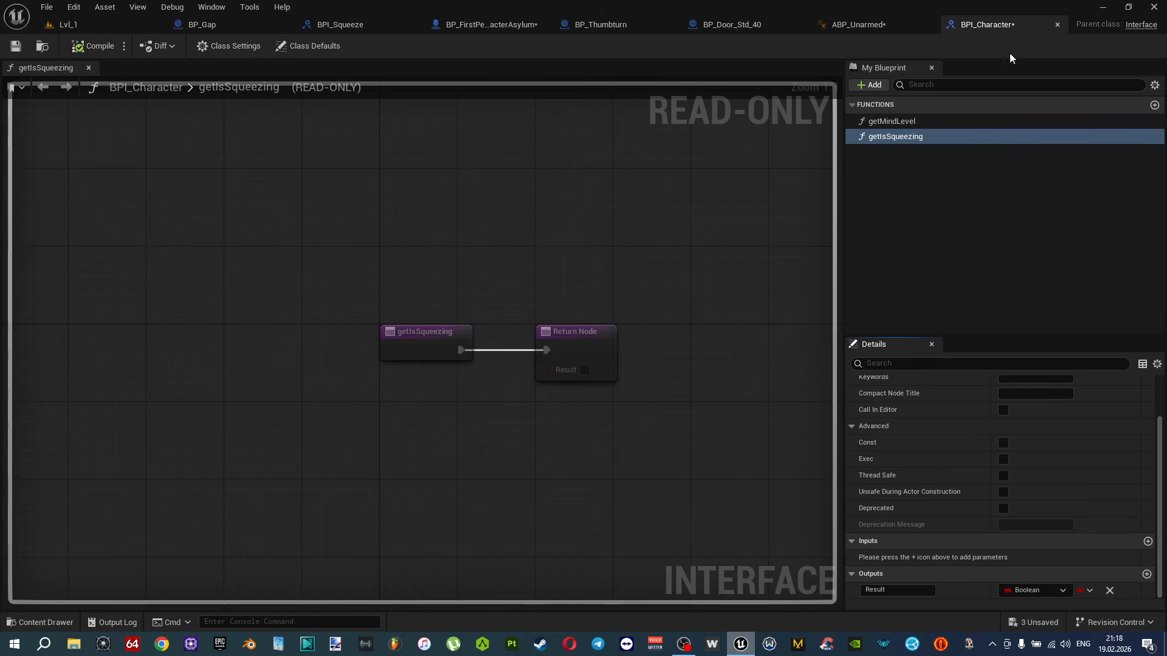
left_click(1058, 25)
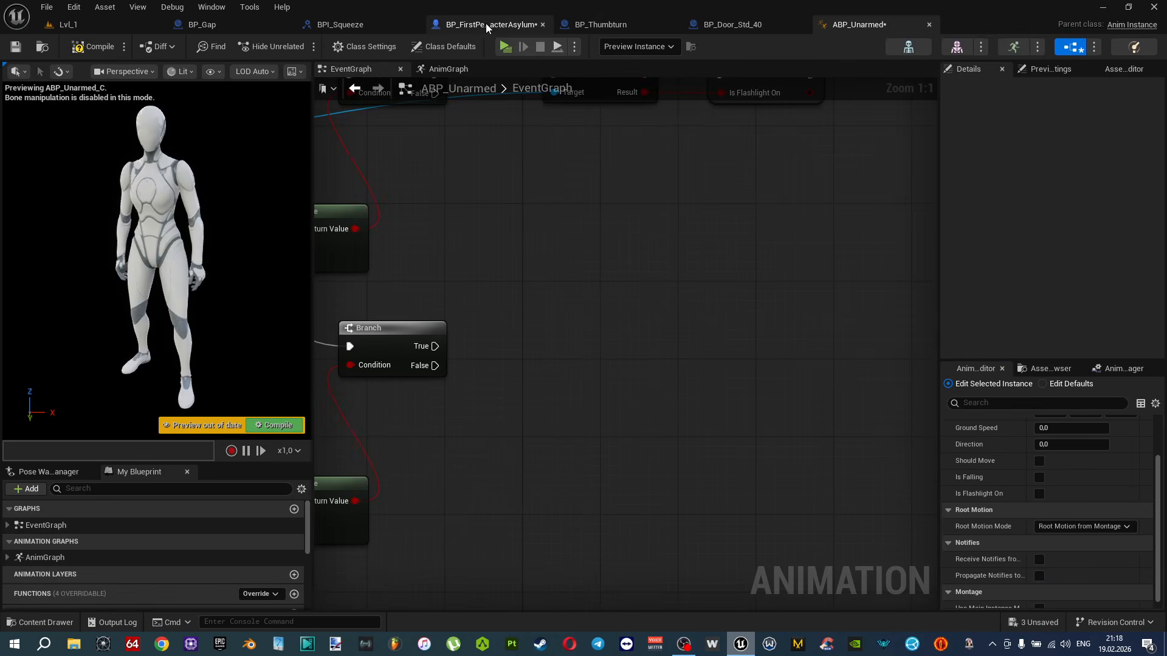
Open getIsSqueezing in BP_FirstPersonCharacterAsylum and return the isSqueezing variable as its Result.
left_click(486, 24)
scroll(134, 523, "down", 4)
scroll(132, 523, "up", 10)
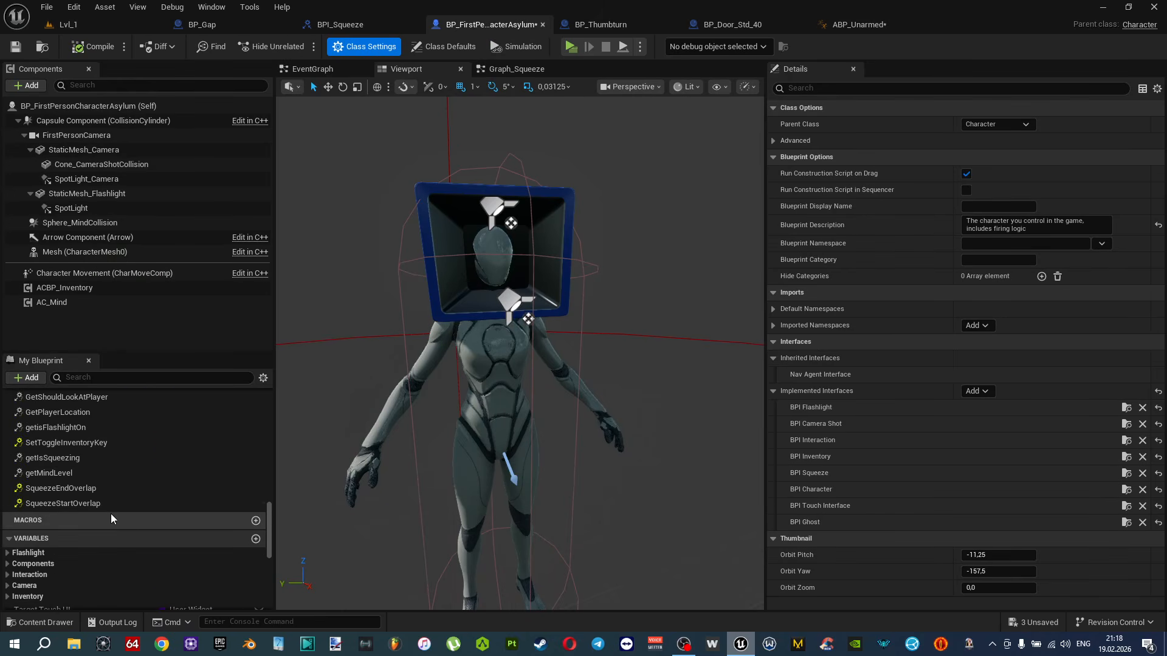
left_click(79, 457)
double_click(78, 460)
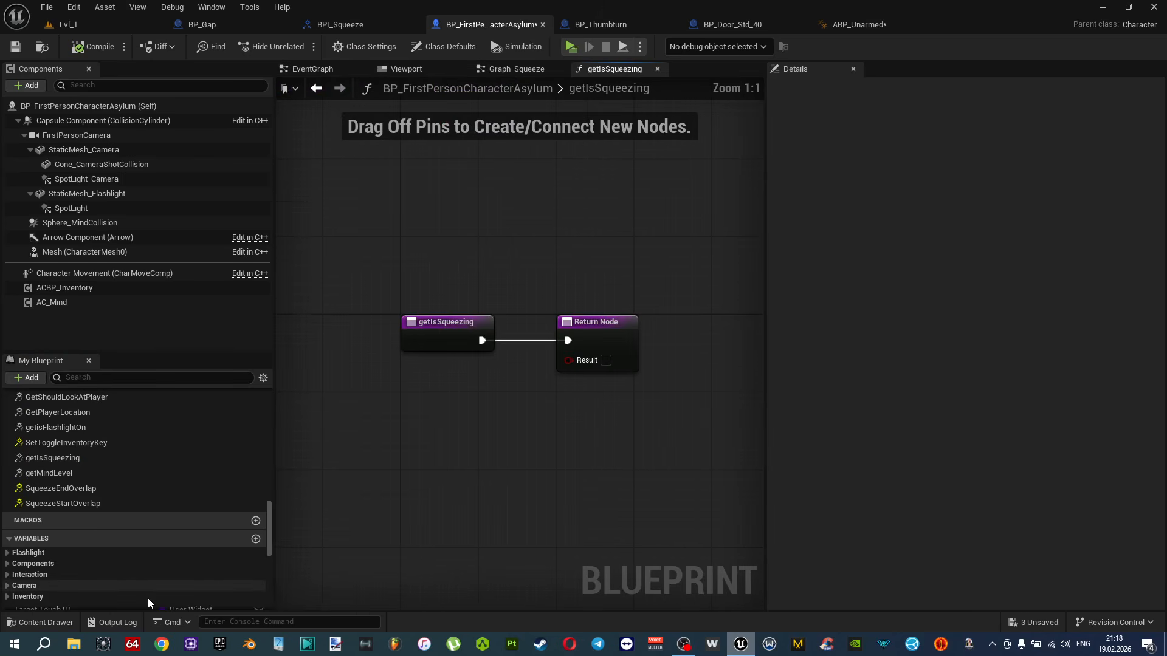
scroll(127, 556, "down", 10)
left_click(96, 571)
left_click_drag(91, 572, 569, 359)
left_click(452, 457)
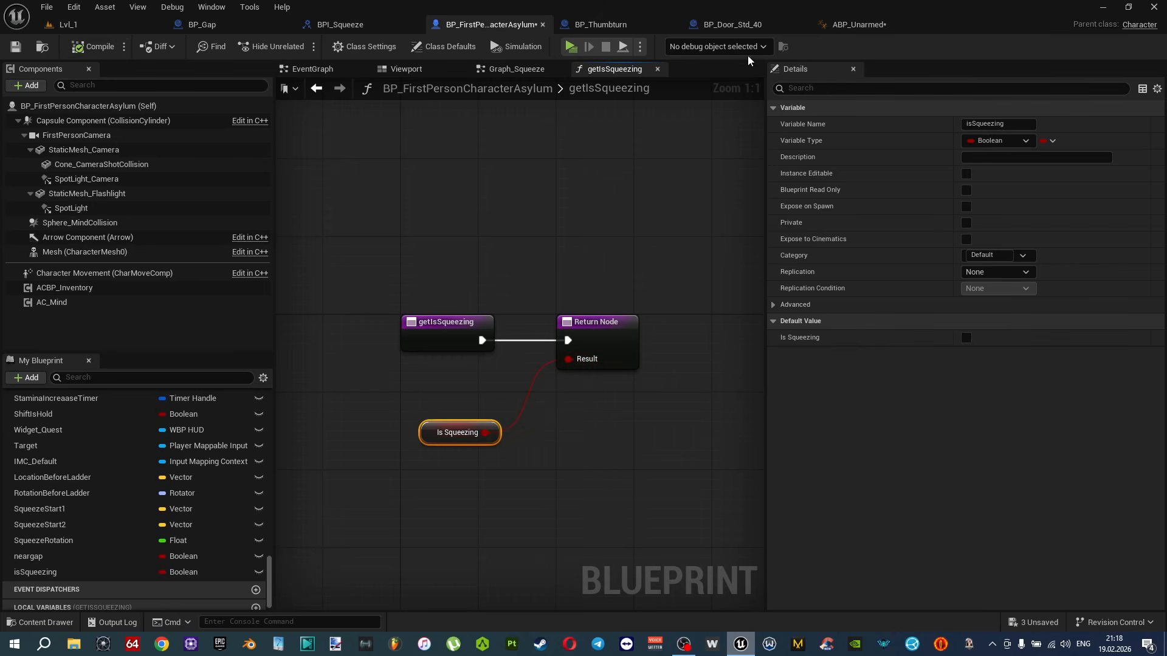
In ABP_Unarmed's event graph, set the lower Does Object Implement Interface node's interface to BPI_Character.
left_click(846, 24)
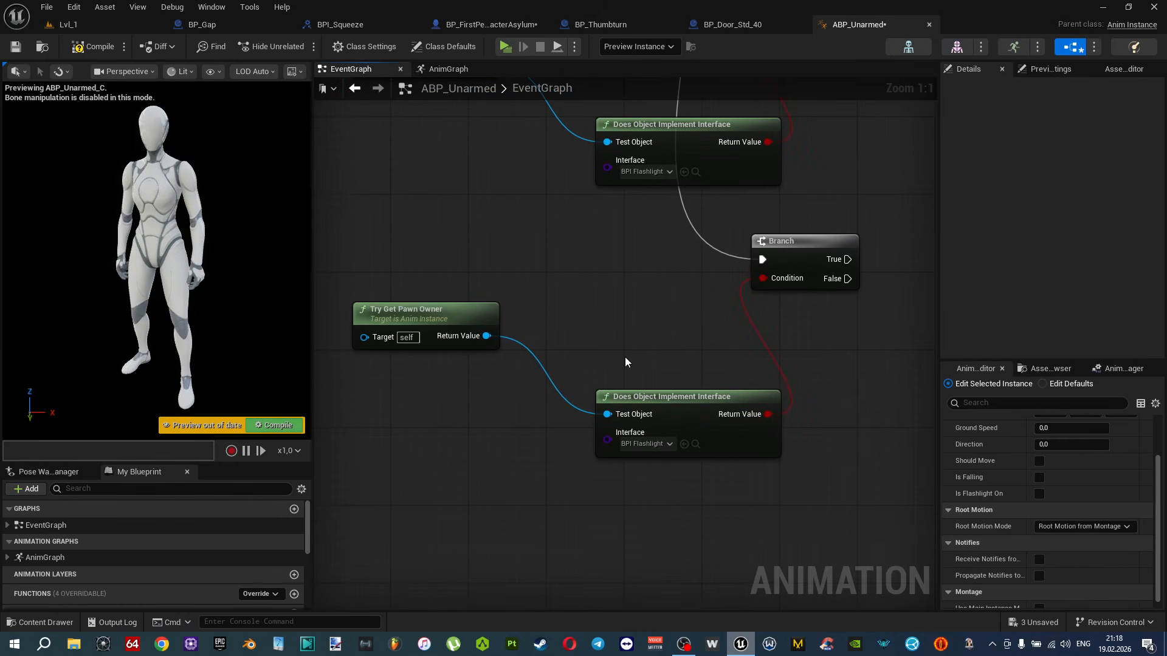
left_click(667, 444)
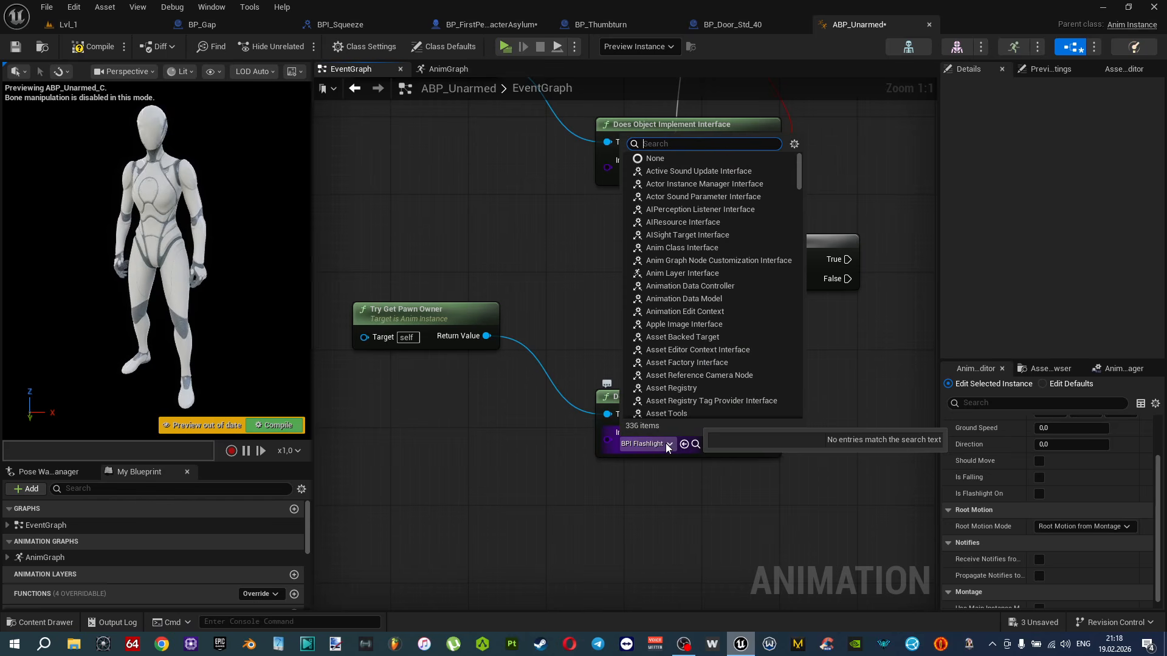
type("character")
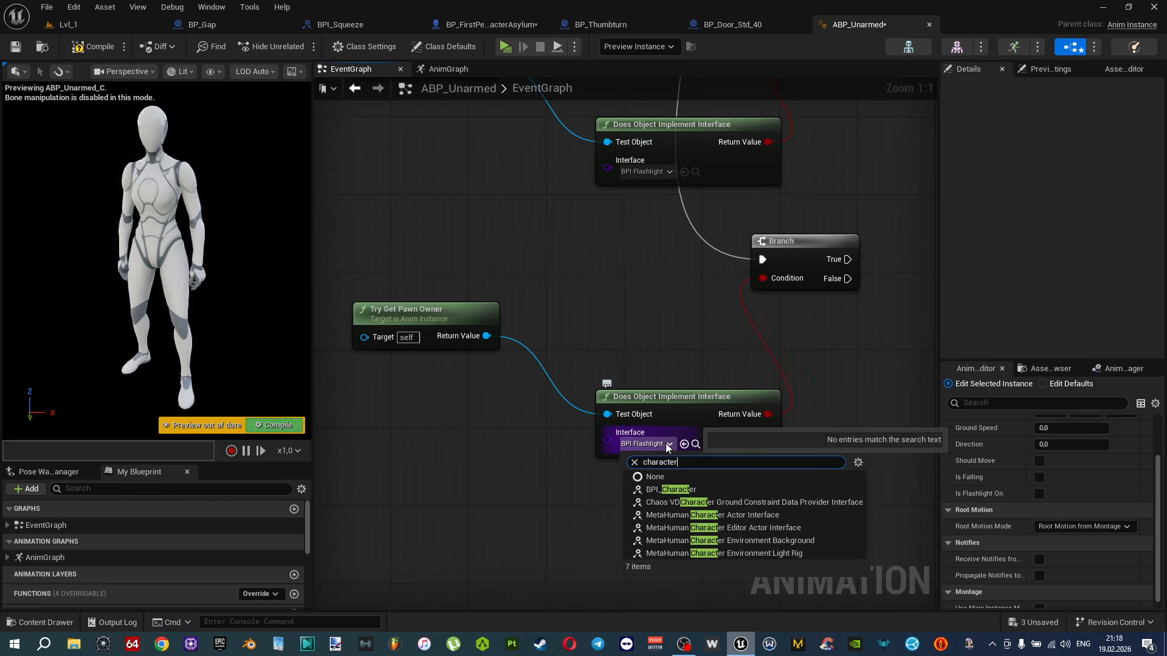
left_click(681, 498)
left_click(680, 501)
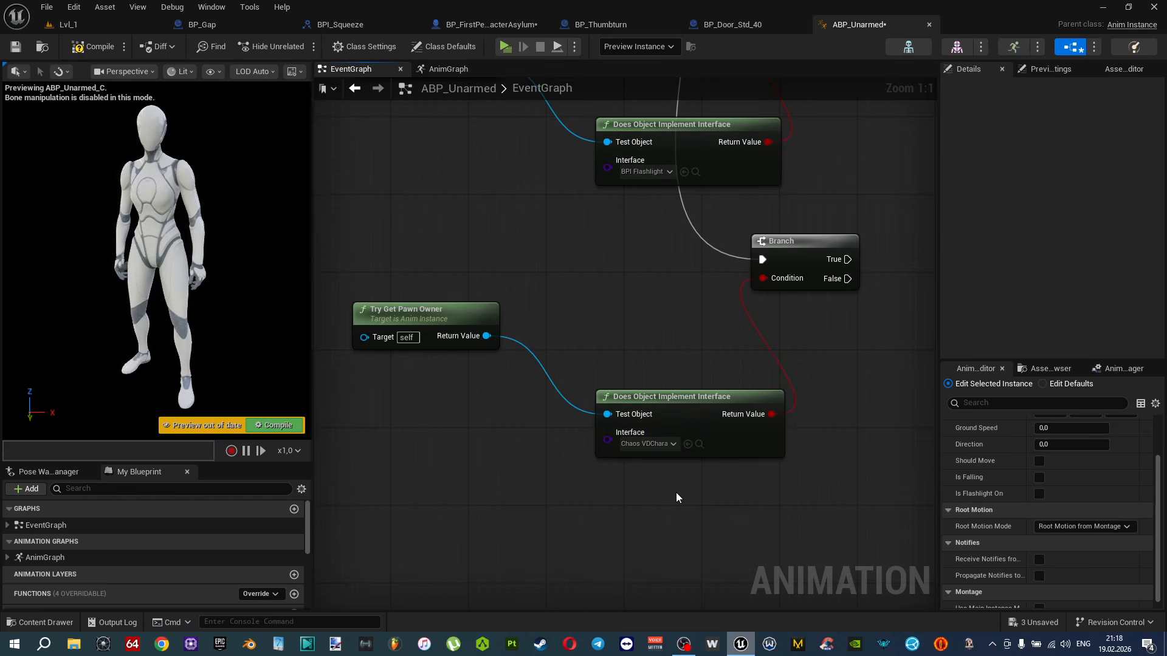
left_click(654, 444)
type("chara")
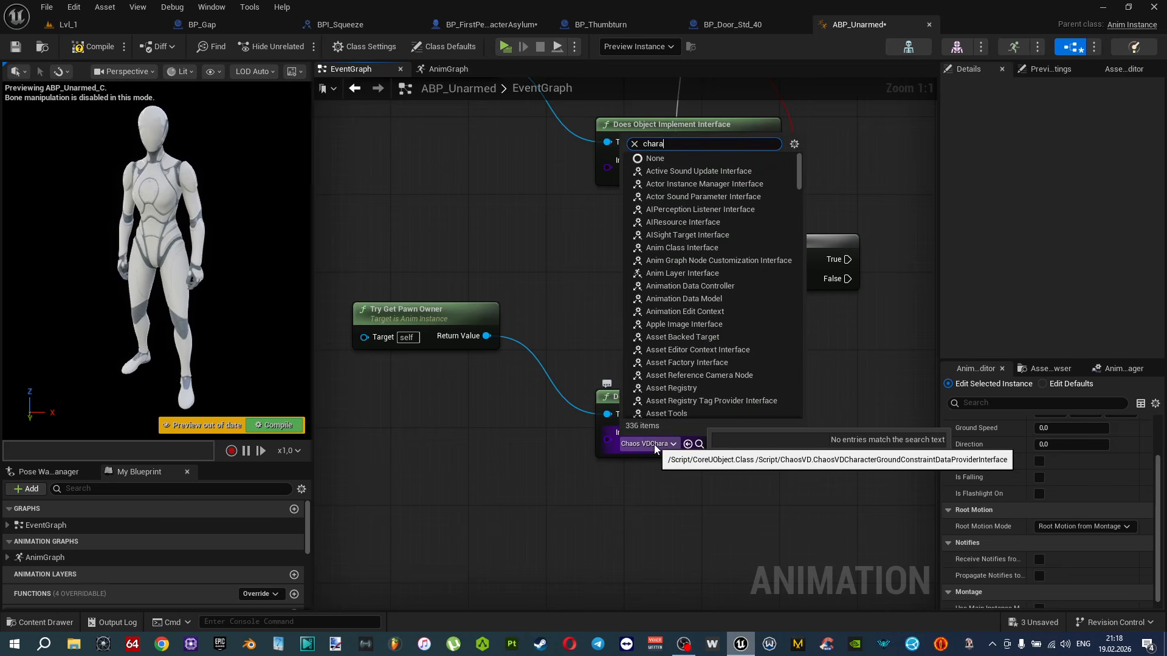
type("c")
left_click(681, 485)
Add a Get Is Squeezing message node targeting the lower Try Get Pawn Owner and run it from the lower Branch's True output.
right_click_drag(704, 451, 512, 433)
left_click_drag(403, 467, 806, 465)
type("getissq")
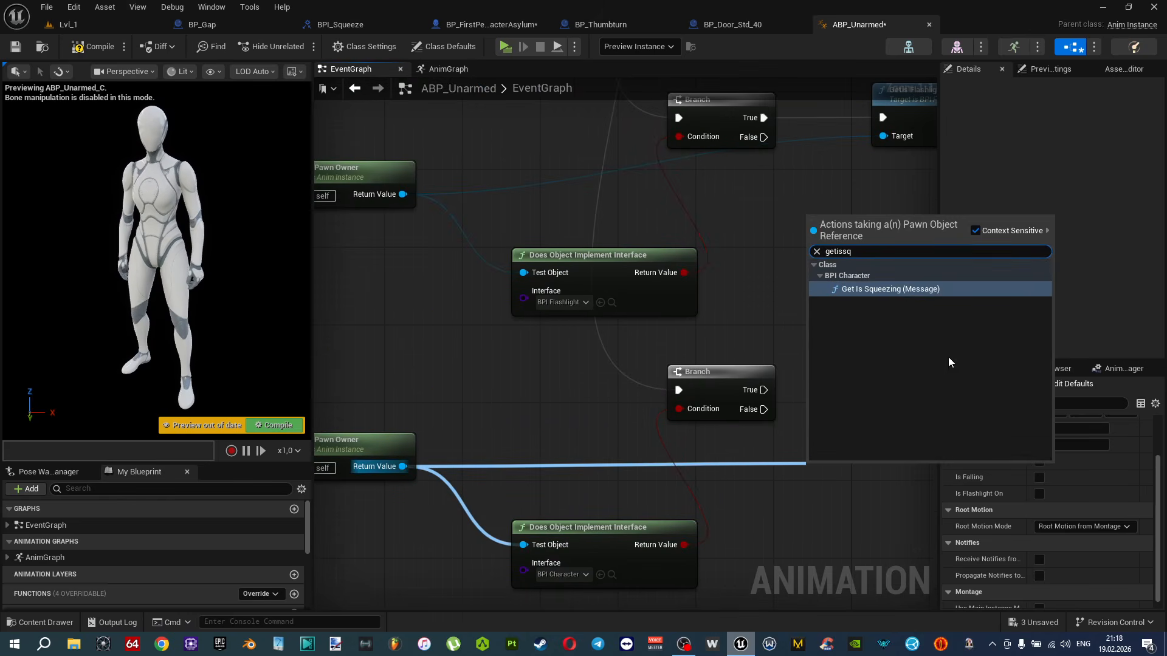
left_click(901, 293)
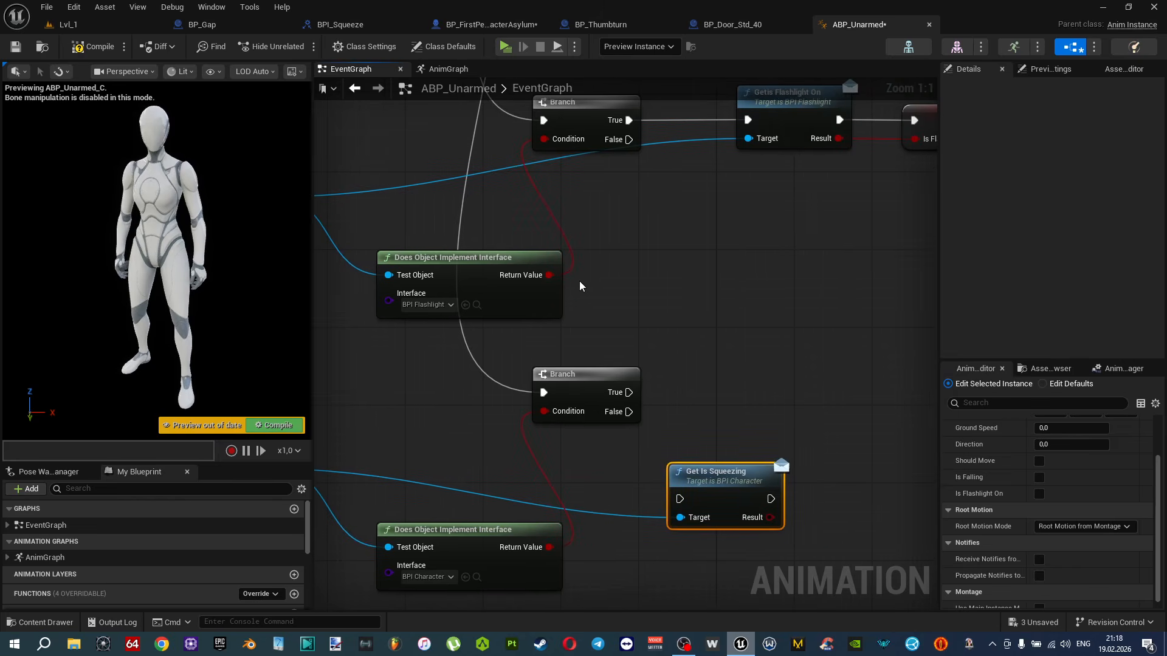
left_click_drag(628, 392, 683, 500)
left_click_drag(696, 478, 745, 381)
Promote the Get Is Squeezing Result to a variable named isSqueezing, align its SET node and compile ABP_Unarmed.
right_click_drag(830, 397, 650, 388)
left_click_drag(637, 401, 705, 409)
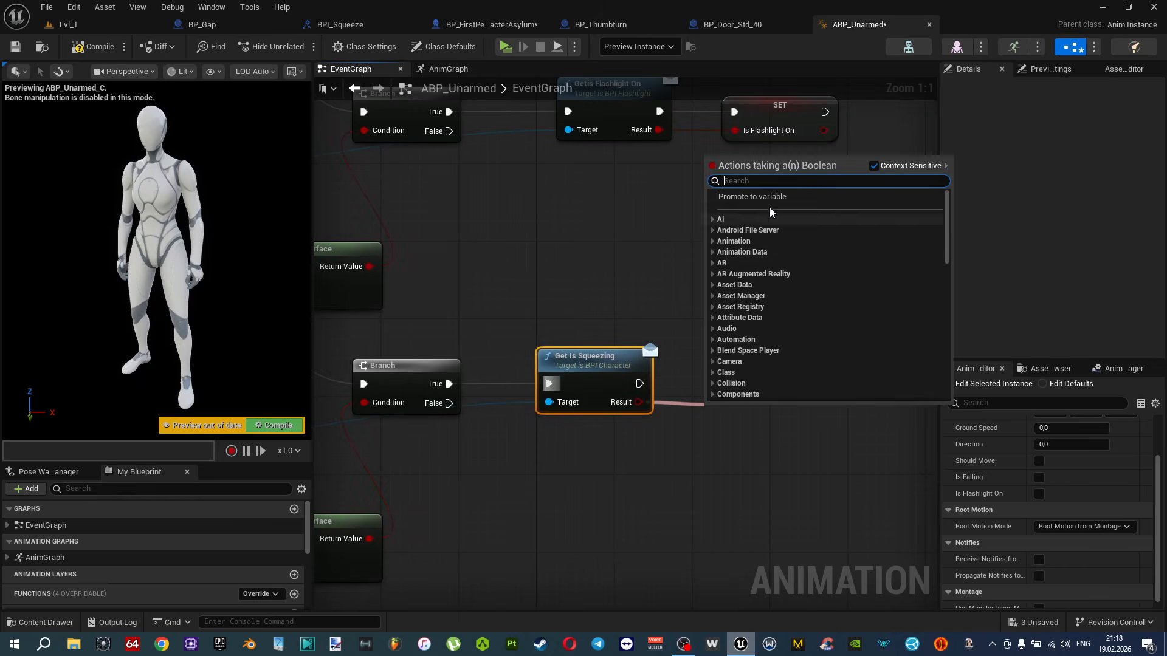
left_click(771, 204)
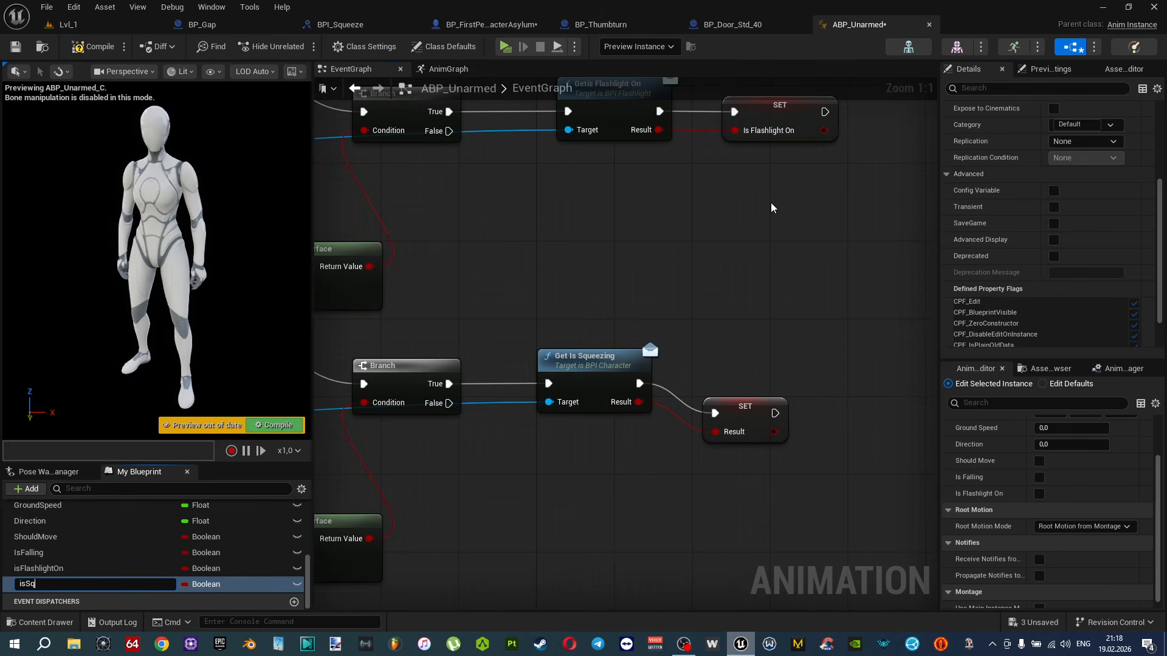
key("Return")
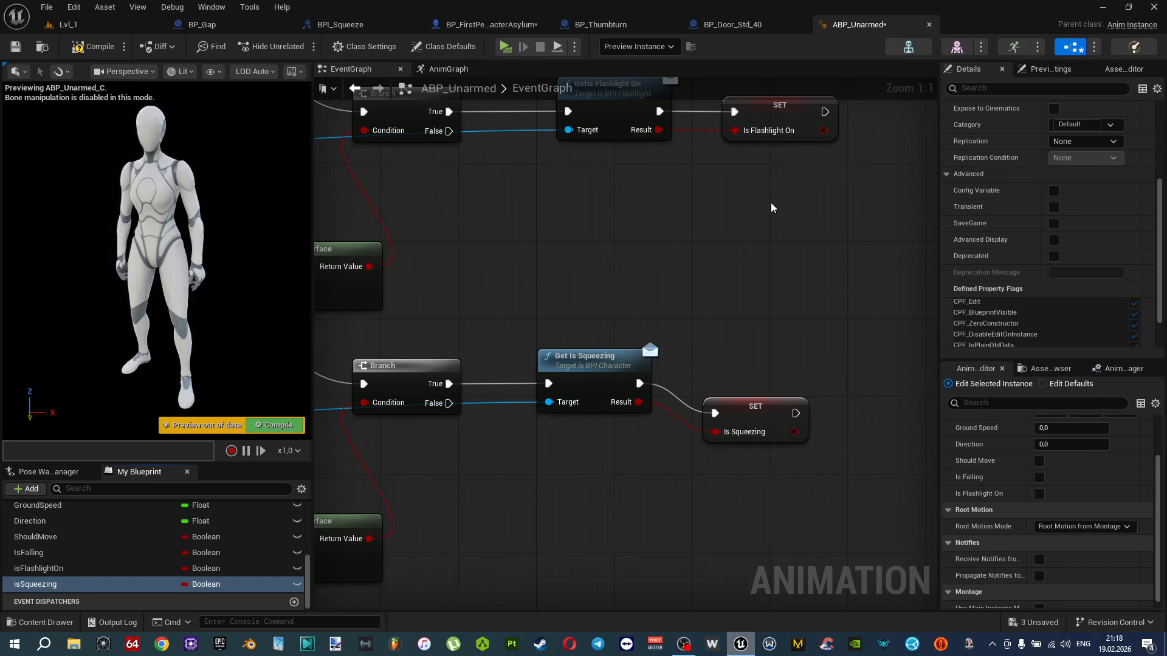
left_click_drag(756, 422, 755, 393)
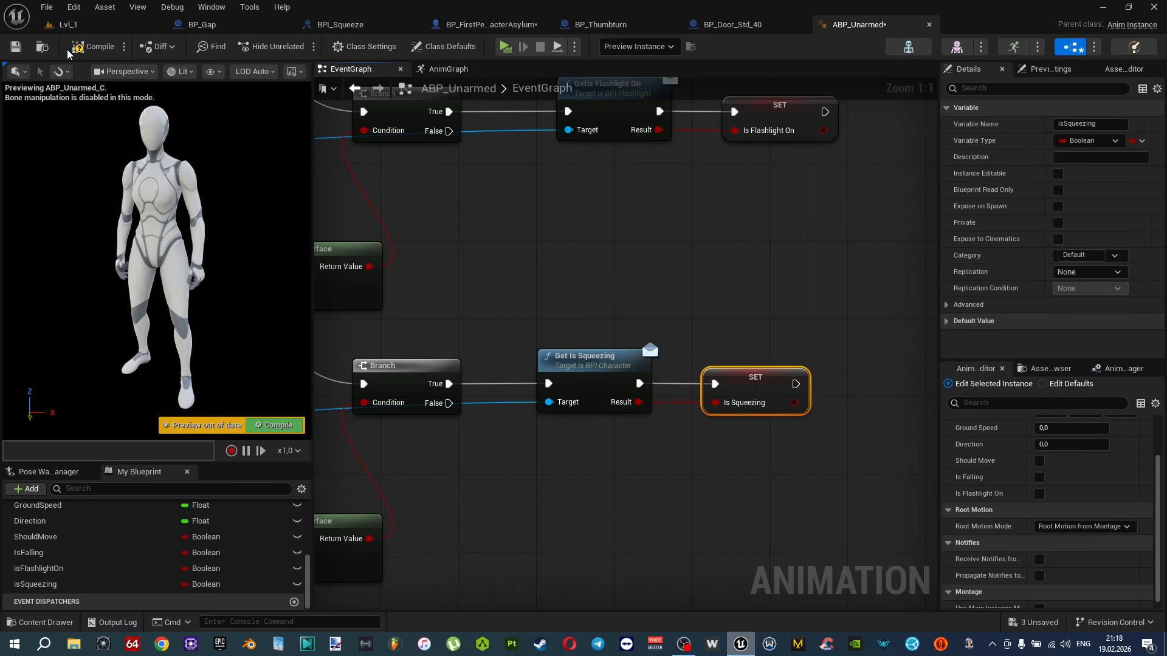
left_click(93, 48)
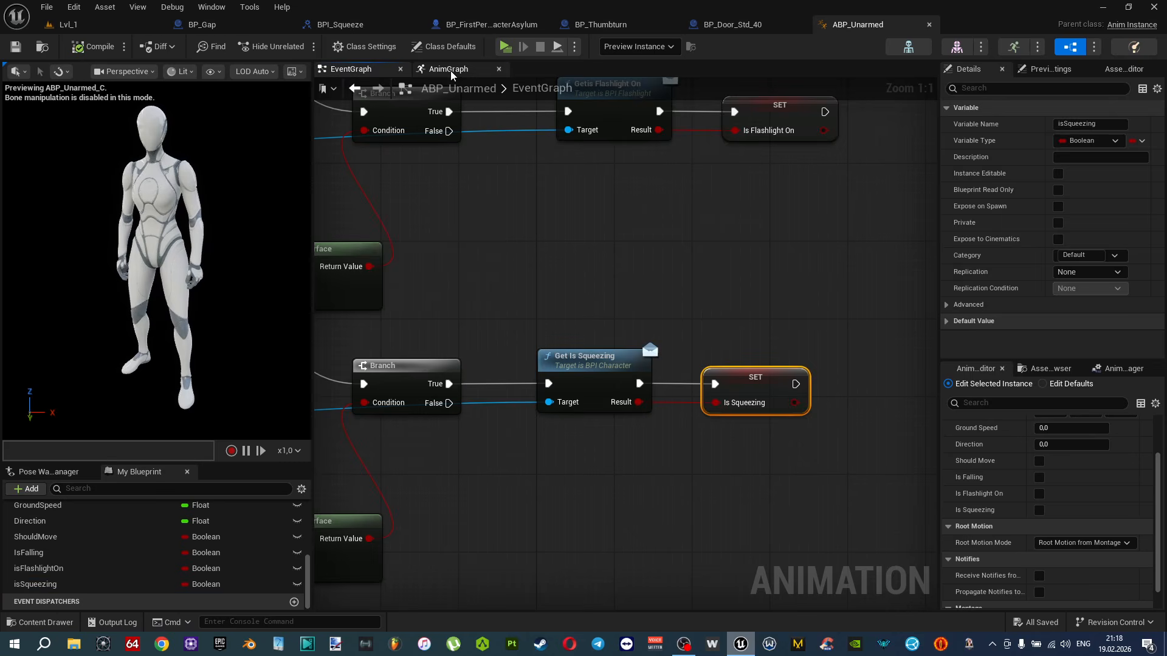
Add a Blend Poses by bool node to the AnimGraph, below the Control Rig node.
left_click(448, 69)
scroll(569, 252, "up", 6)
right_click_drag(574, 240, 461, 291)
scroll(644, 280, "down", 2)
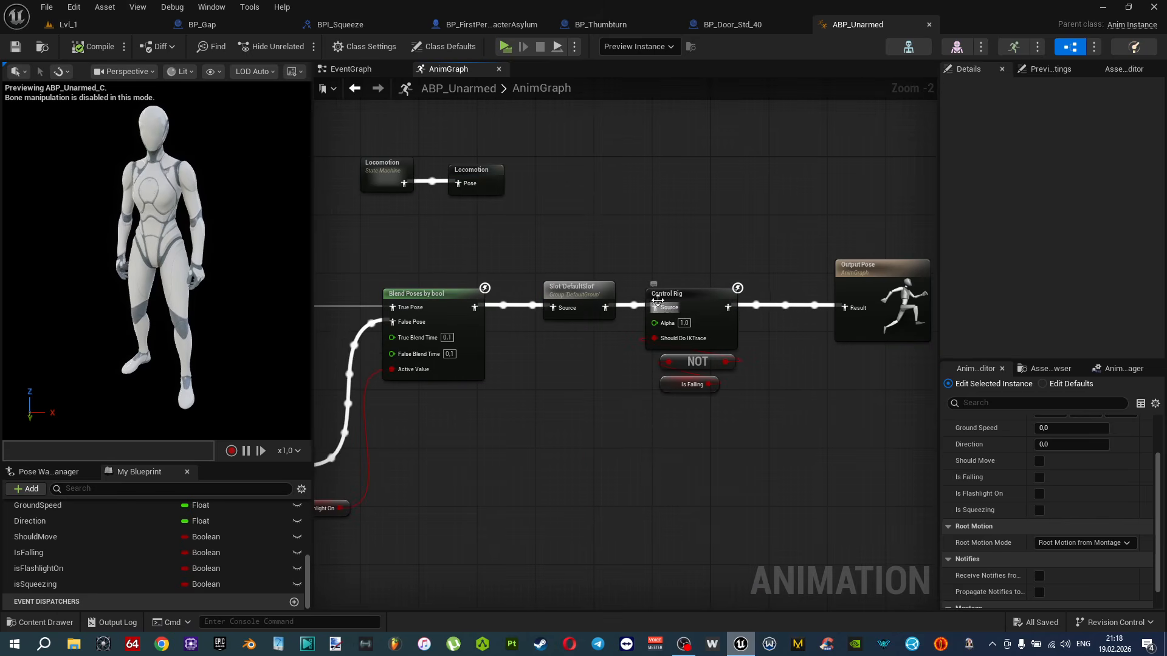
right_click_drag(660, 305, 621, 346)
scroll(620, 291, "up", 1)
scroll(621, 305, "up", 1)
right_click_drag(621, 305, 607, 136)
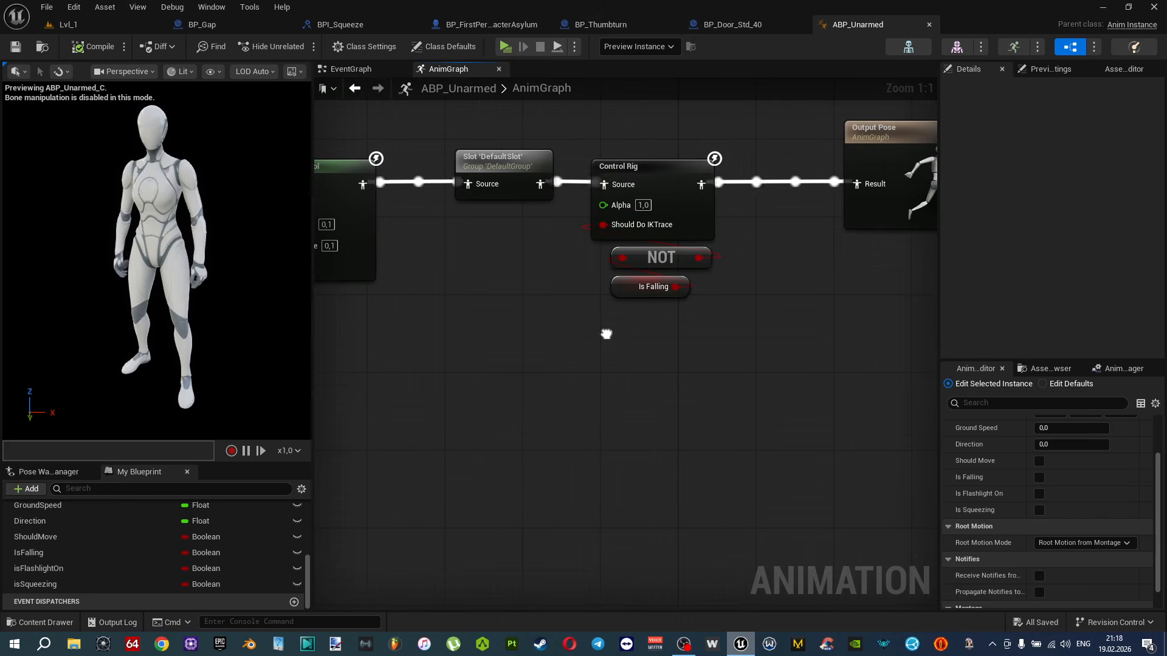
right_click(568, 395)
type("by b")
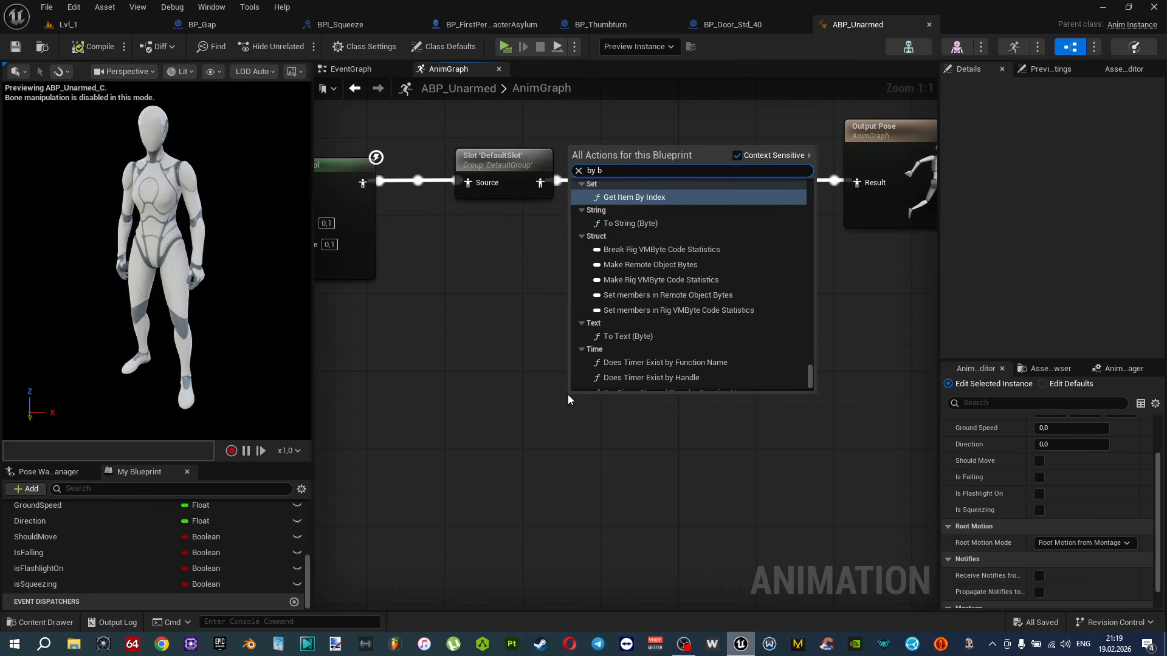
type("ool")
left_click(658, 209)
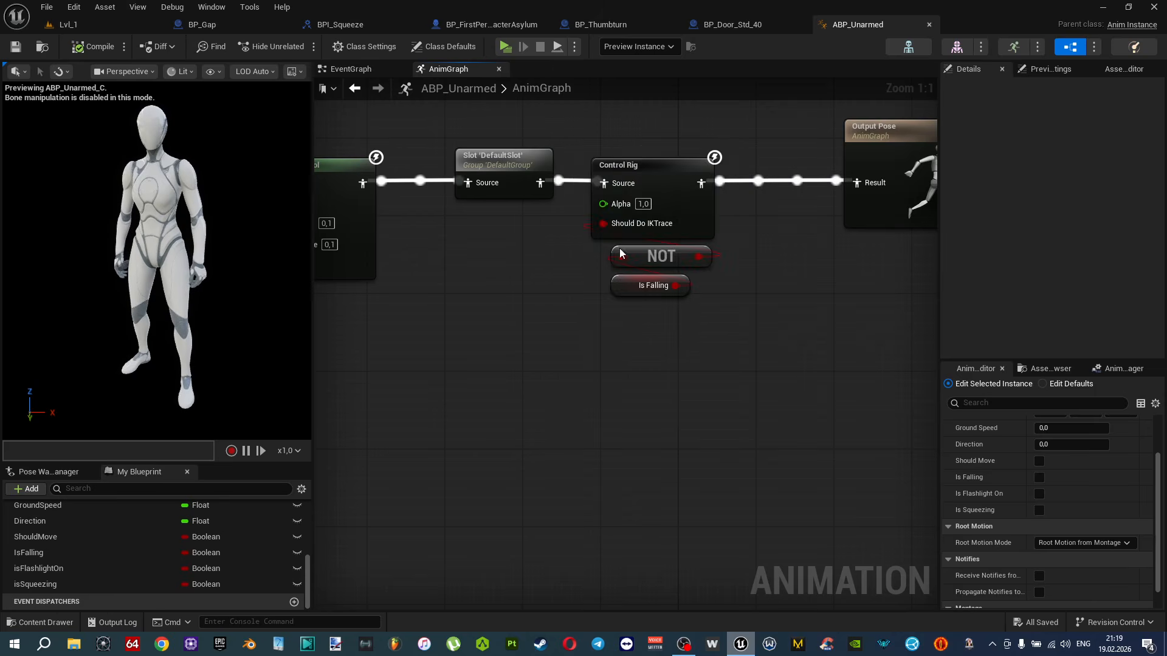
Connect the isSqueezing variable to the Active Value input of the new Blend Poses by bool node.
left_click_drag(52, 586, 573, 499)
left_click(446, 573)
right_click_drag(482, 466, 510, 509)
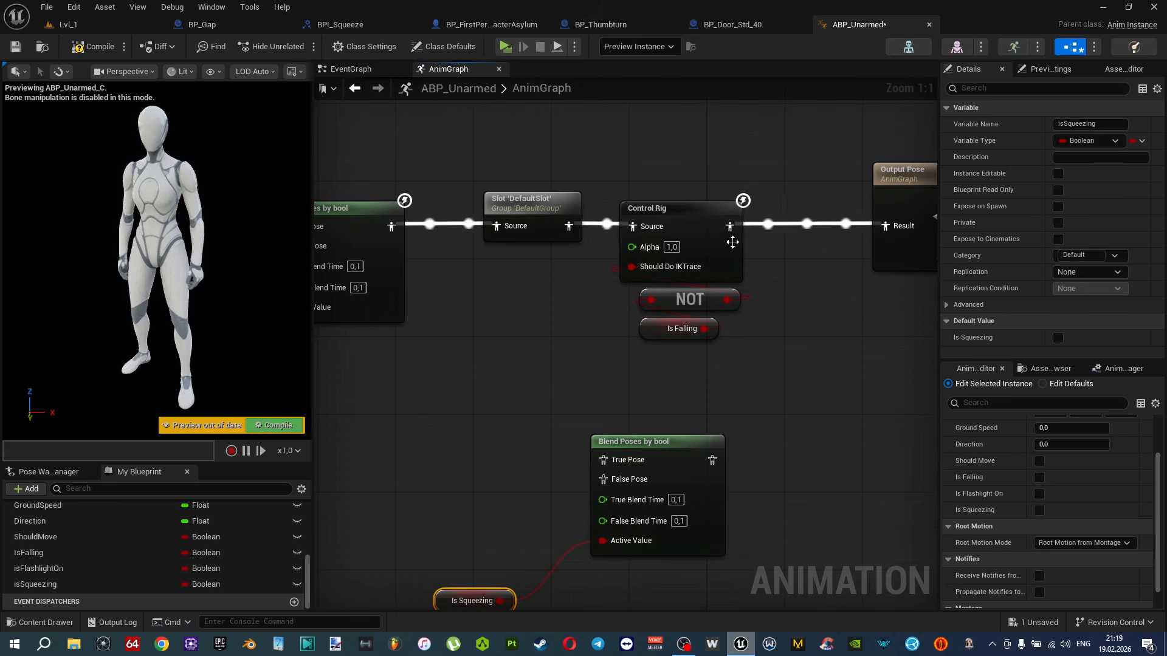
Connect the Control Rig output to the new blend node's False Pose and the blend output to the Output Pose's Result.
left_click_drag(729, 226, 604, 479)
right_click_drag(854, 267, 739, 273)
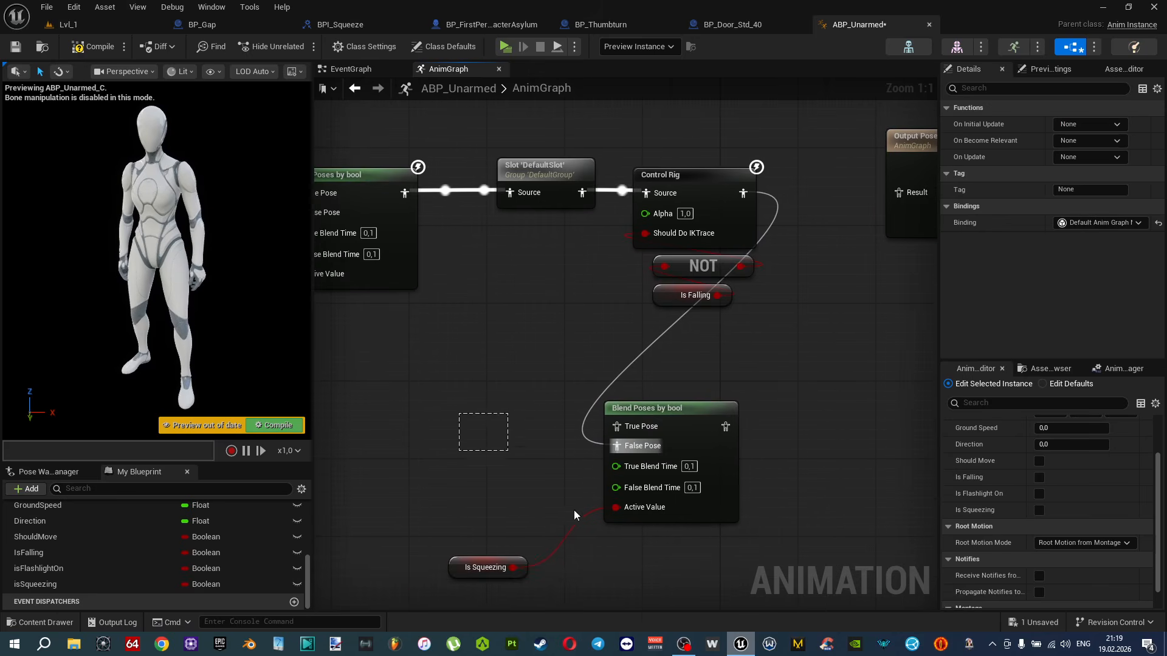
left_click(718, 406)
right_click_drag(718, 406, 520, 489)
left_click_drag(520, 489, 723, 322)
left_click_drag(704, 275, 705, 275)
left_click_drag(808, 235, 933, 255)
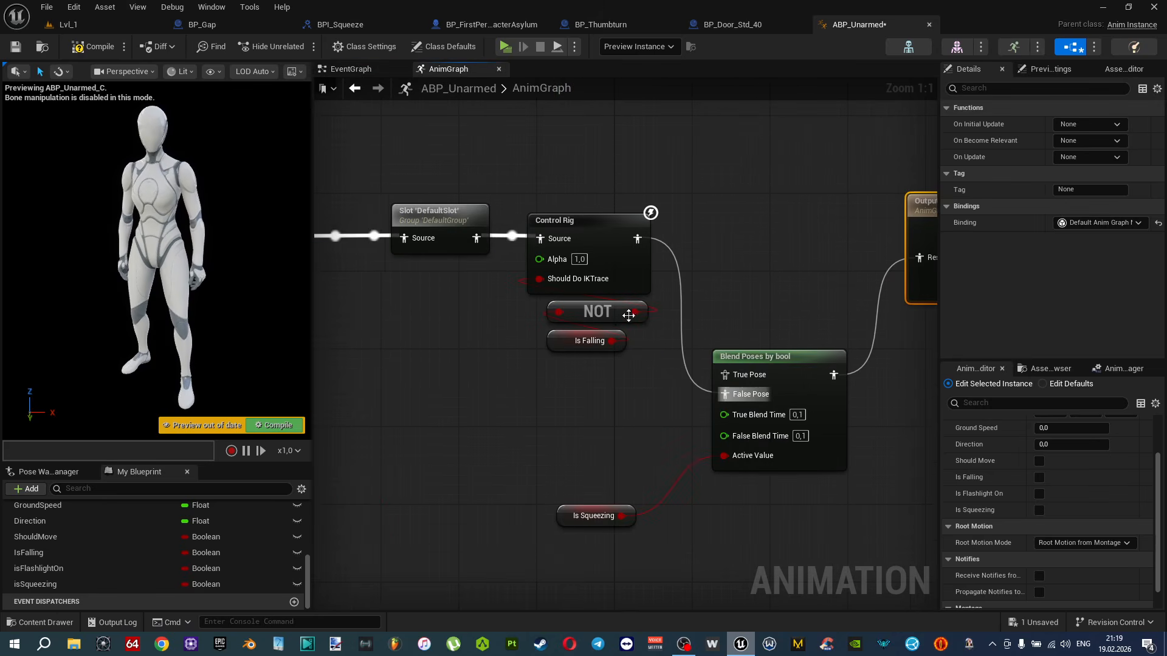
Try moving the DefaultSlot output to the new blend node's True Pose, and reconnect it to the Control Rig's Source.
right_click(683, 278)
left_click(475, 301)
left_click_drag(474, 246, 709, 373, "ctrl")
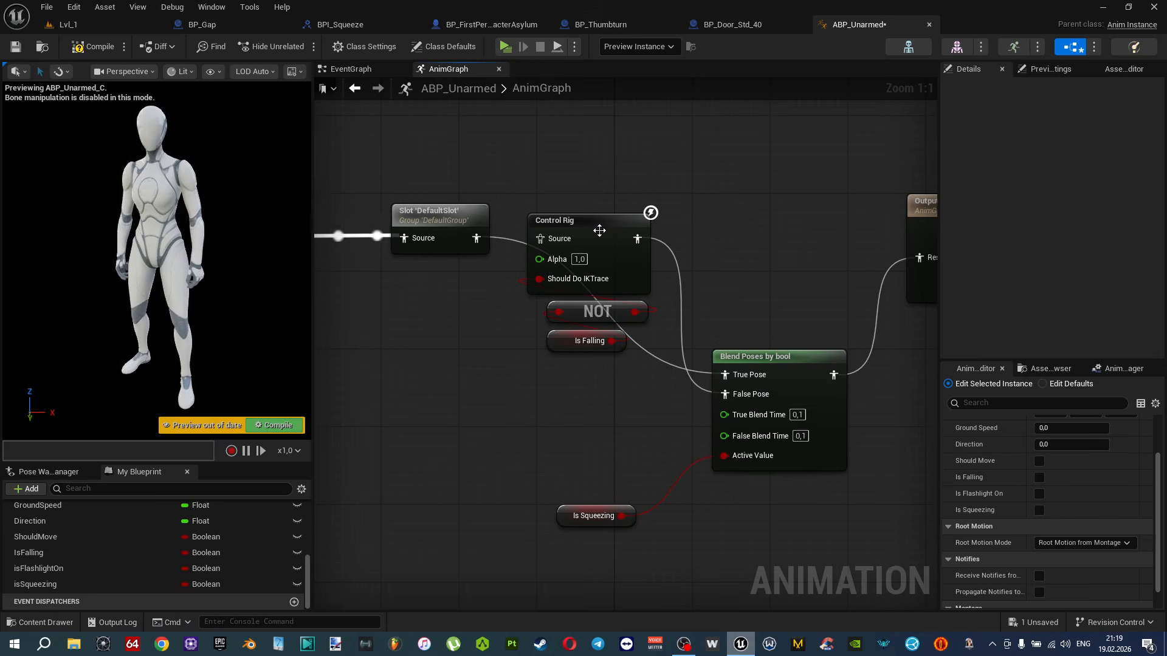
left_click_drag(483, 242, 540, 239)
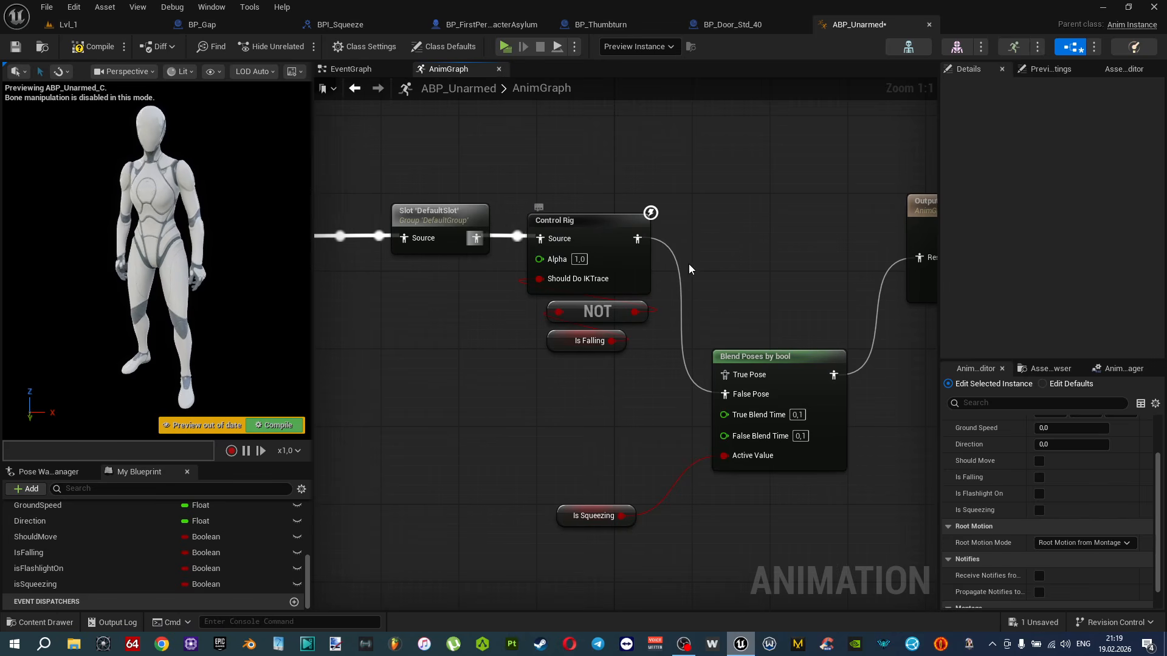
Store the DefaultSlot output in a new saved cached pose named Flashlight.
right_click_drag(456, 298, 955, 233)
right_click_drag(607, 414, 401, 539)
right_click_drag(732, 285, 555, 333)
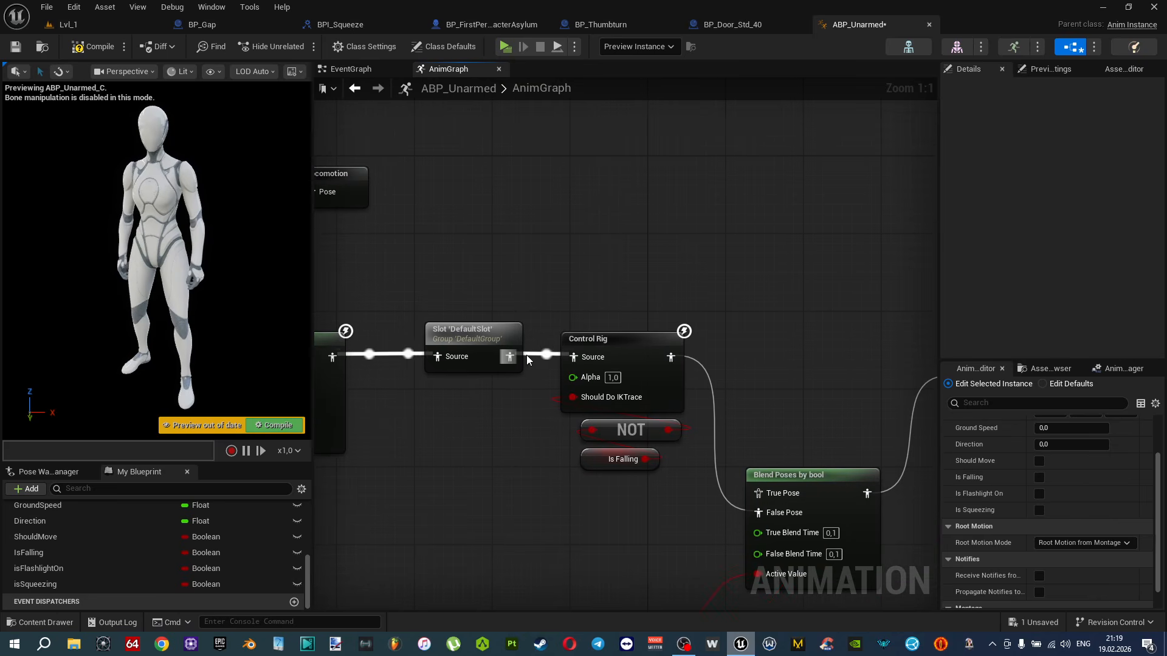
left_click_drag(510, 356, 581, 271)
type("cache")
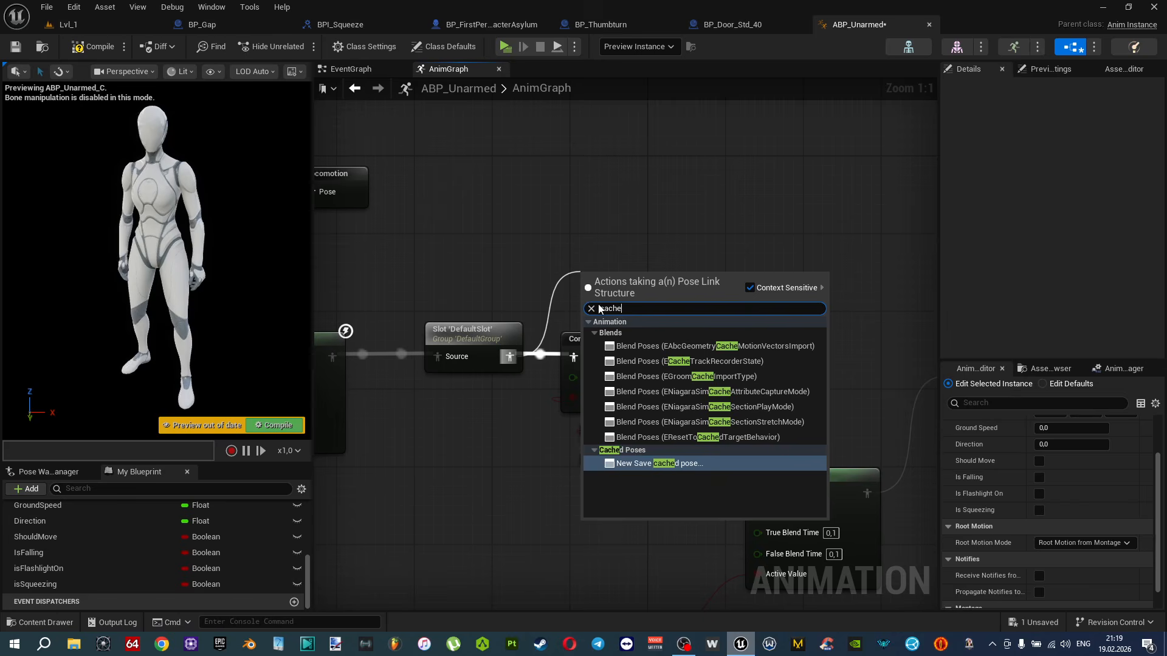
left_click(650, 463)
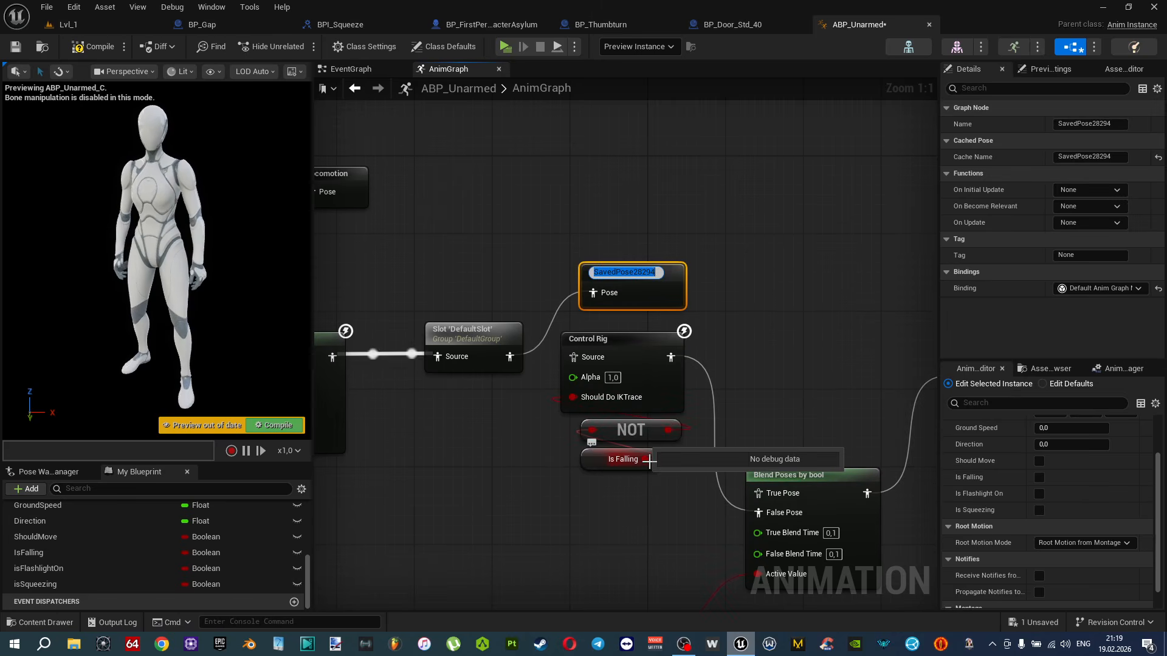
type("Fla")
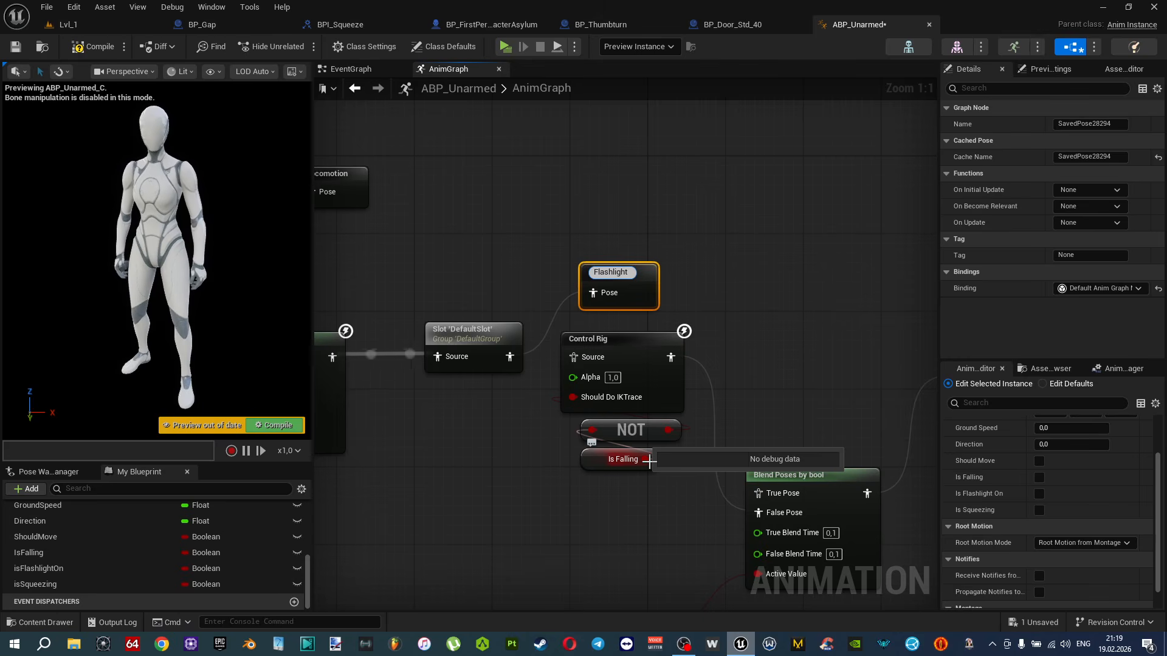
type("shlight")
key("Return")
right_click_drag(753, 383, 771, 325)
scroll(809, 300, "down", 3)
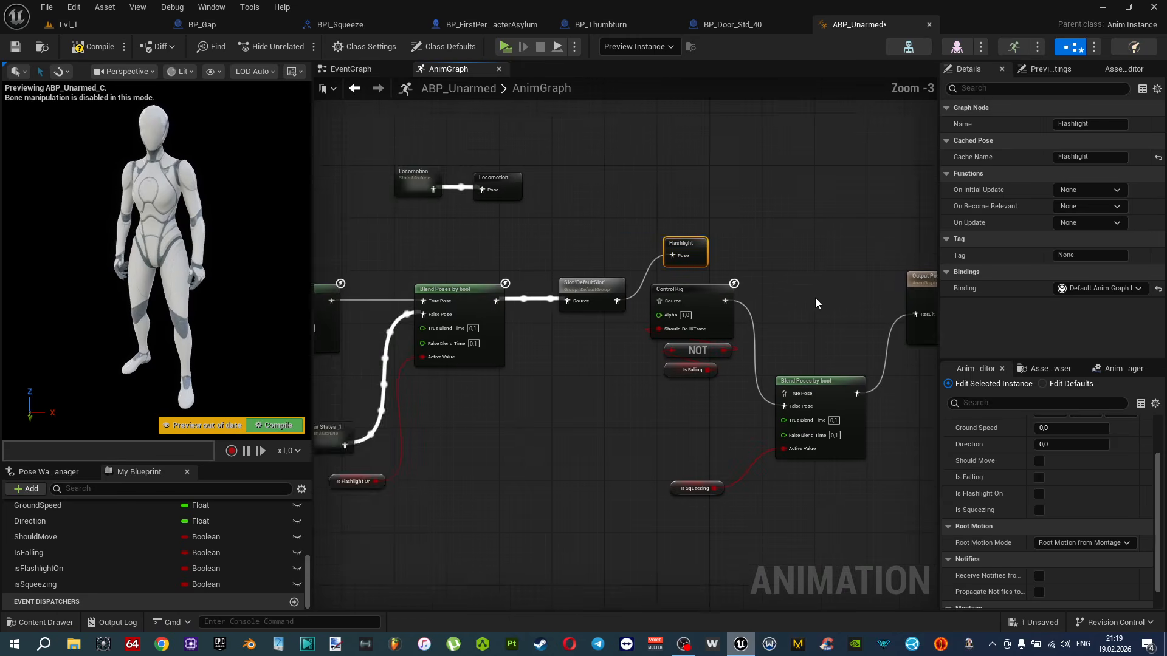
Move the Control Rig, squeezing blend and Output Pose nodes away from DefaultSlot, and align the saved Flashlight pose node with DefaultSlot's output.
left_click_drag(876, 447, 648, 371)
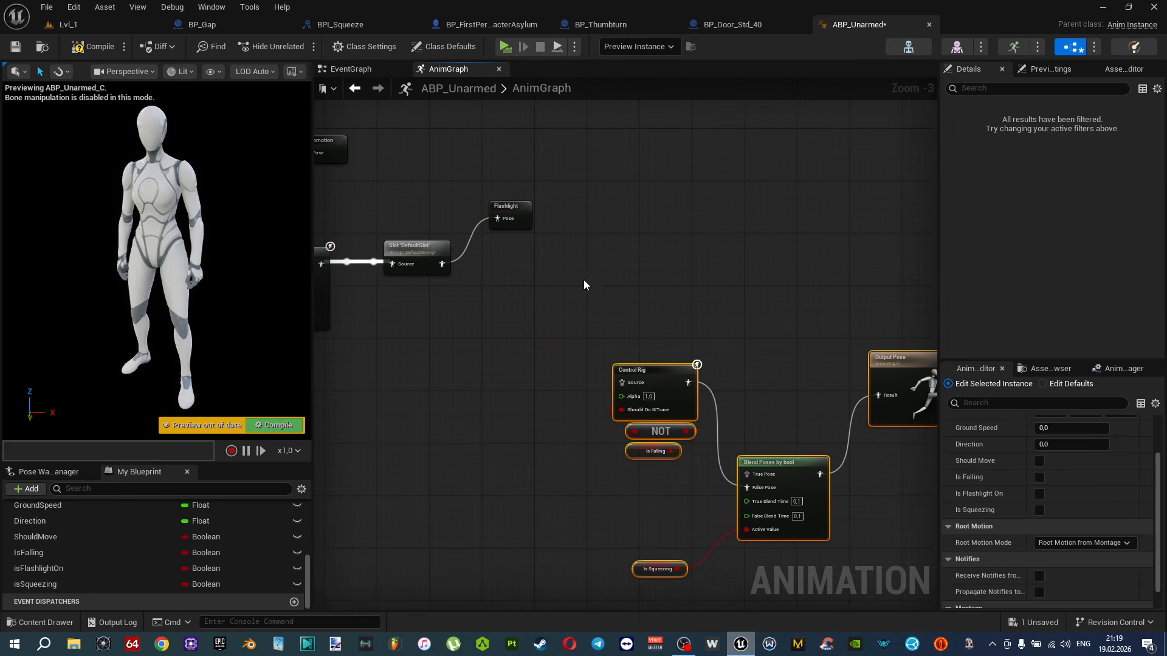
left_click_drag(517, 210, 517, 261)
scroll(577, 338, "up", 3)
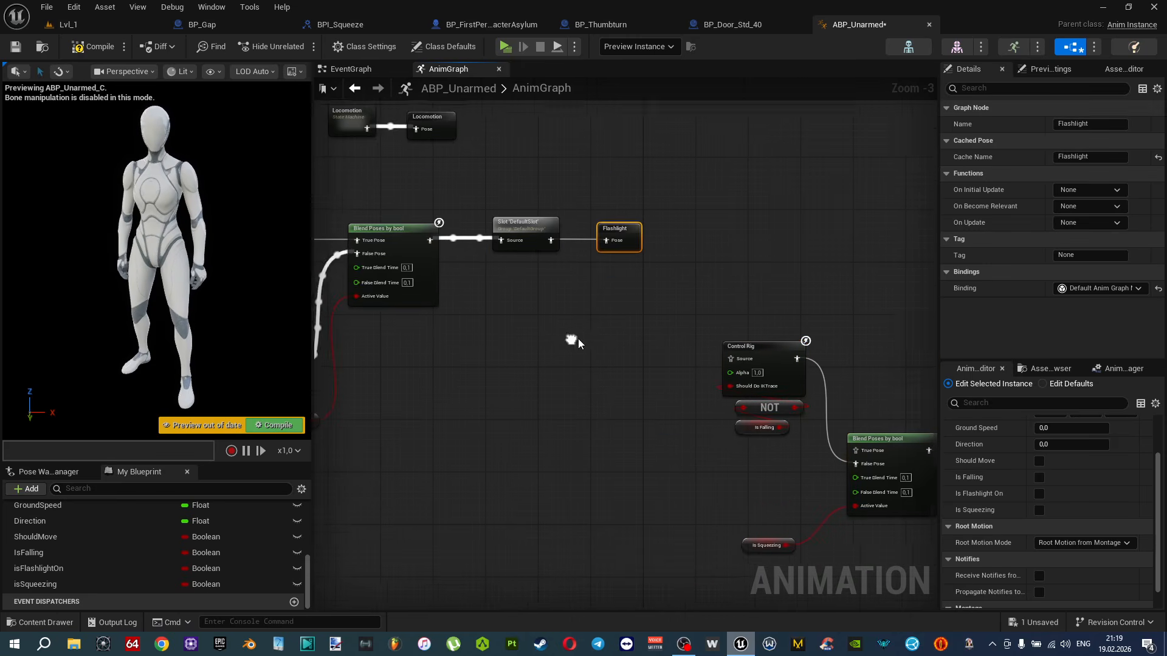
Add a Use cached pose 'Flashlight' node and connect it to the Control Rig's Source input.
right_click(571, 385)
type("cache")
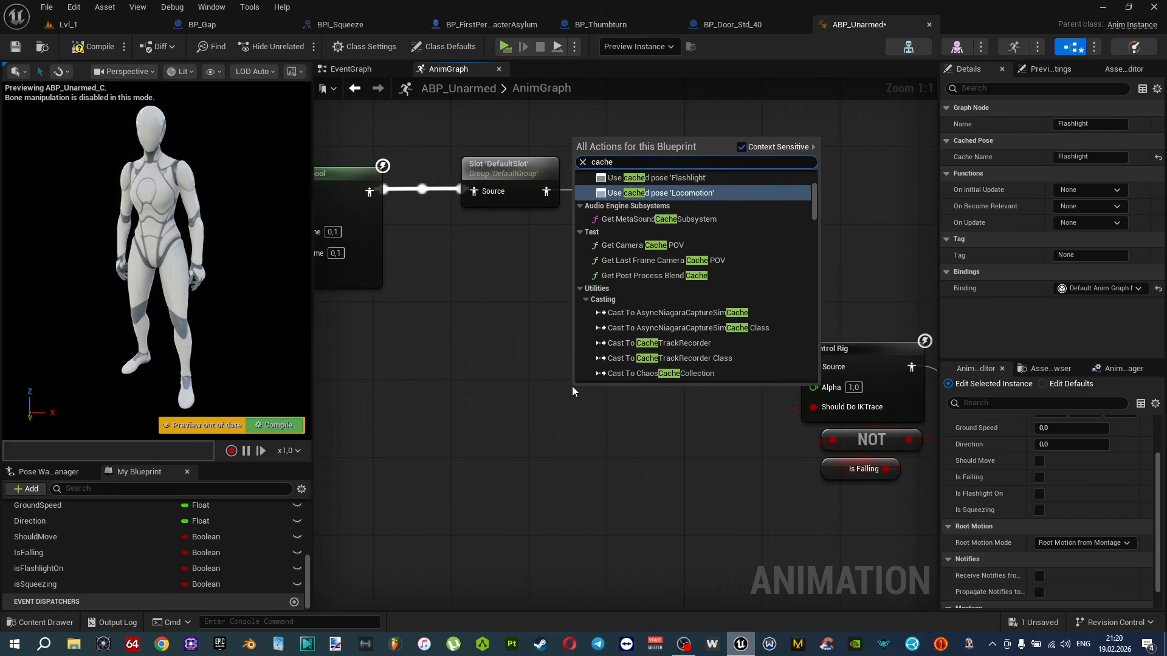
left_click(666, 178)
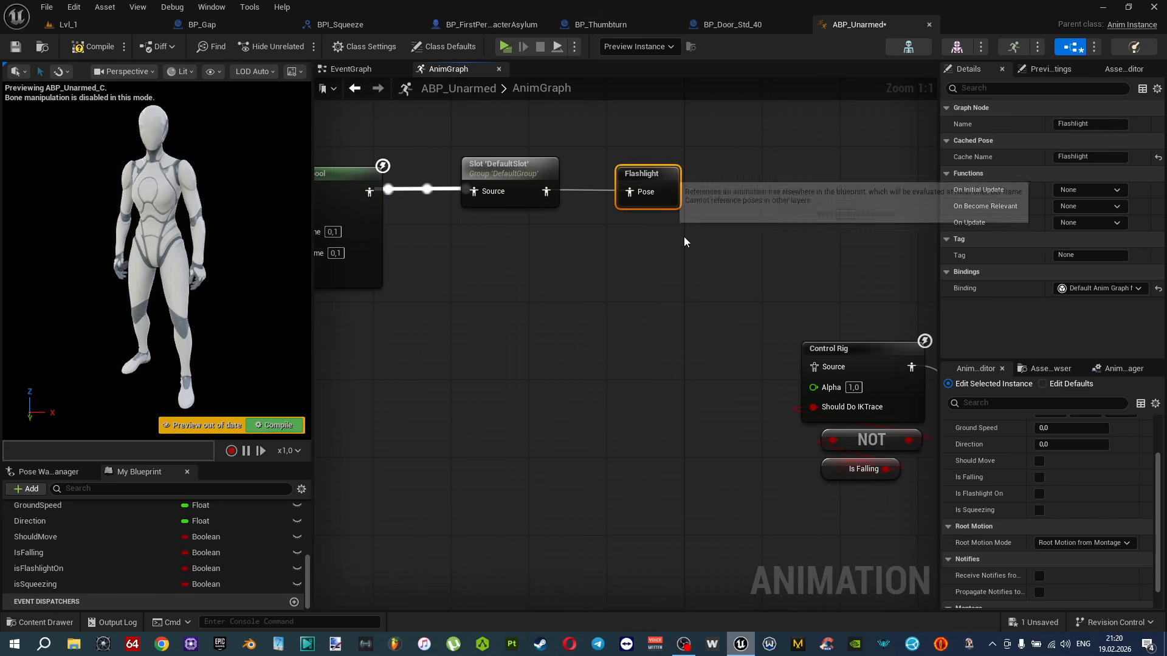
right_click_drag(718, 359, 630, 341)
left_click_drag(567, 362, 685, 353)
mouse_move(570, 352)
left_mouse_down()
mouse_move(572, 326)
mouse_move(565, 336)
left_mouse_up()
left_click(576, 340)
left_click(615, 393)
Duplicate the Use cached pose 'Flashlight' node below the original and connect the copy to the squeezing blend node's True Pose.
right_click_drag(845, 510, 698, 440)
right_click_drag(687, 527, 753, 451)
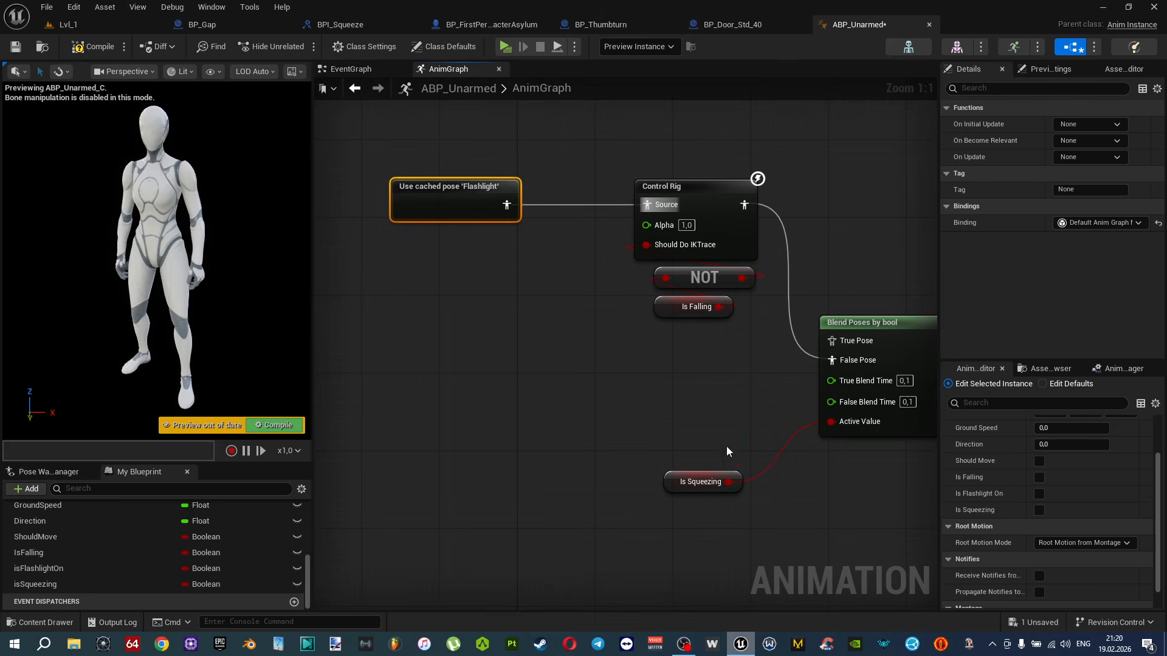
key("ctrl+c")
key("ctrl+v")
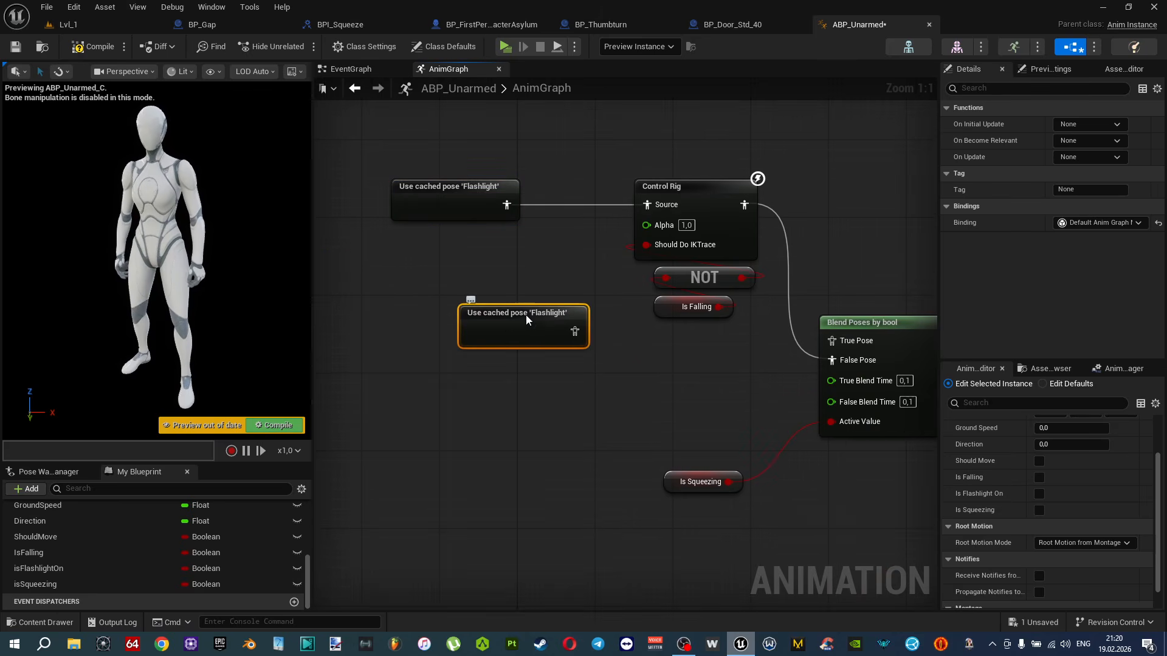
left_click_drag(560, 338, 526, 359)
left_click_drag(687, 357, 833, 344)
left_click_drag(514, 342, 464, 325)
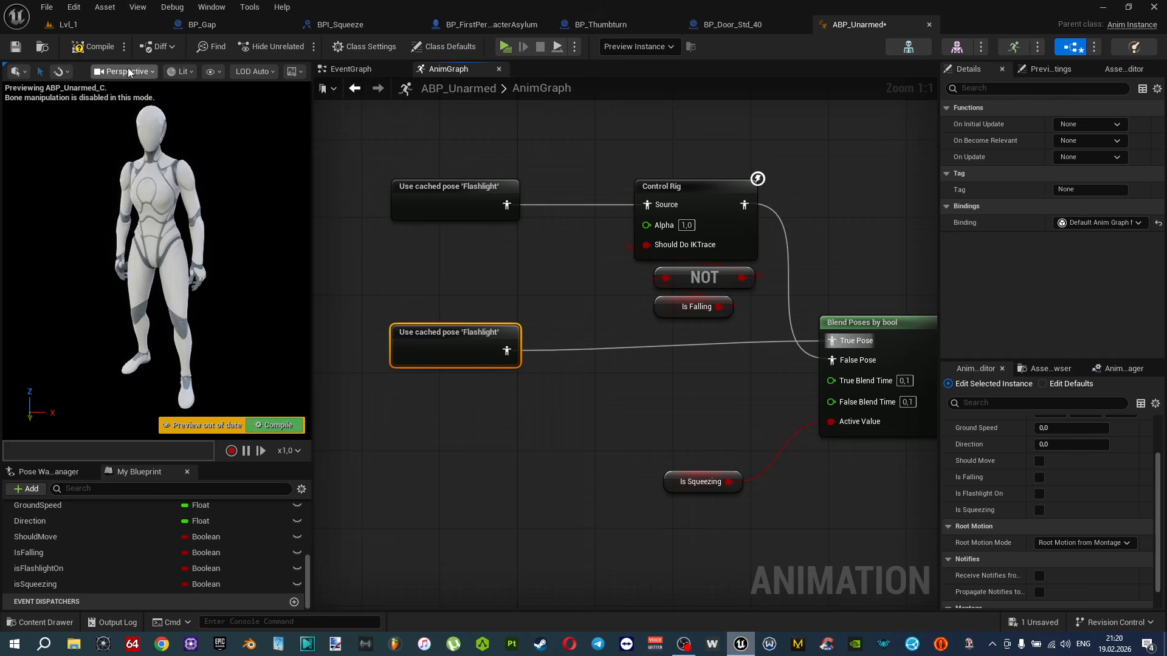
Compile and save ABP_Unarmed, and play-test the character's pose while walking through the narrow doorway.
left_click(97, 47)
key("ctrl+s")
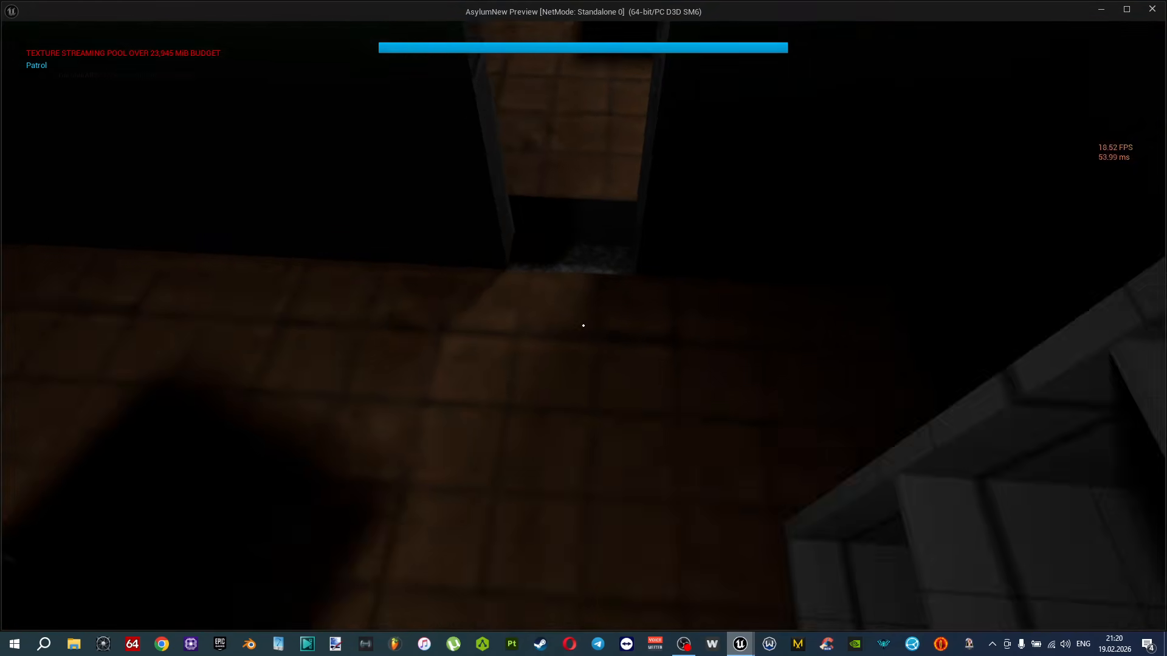
key("w")
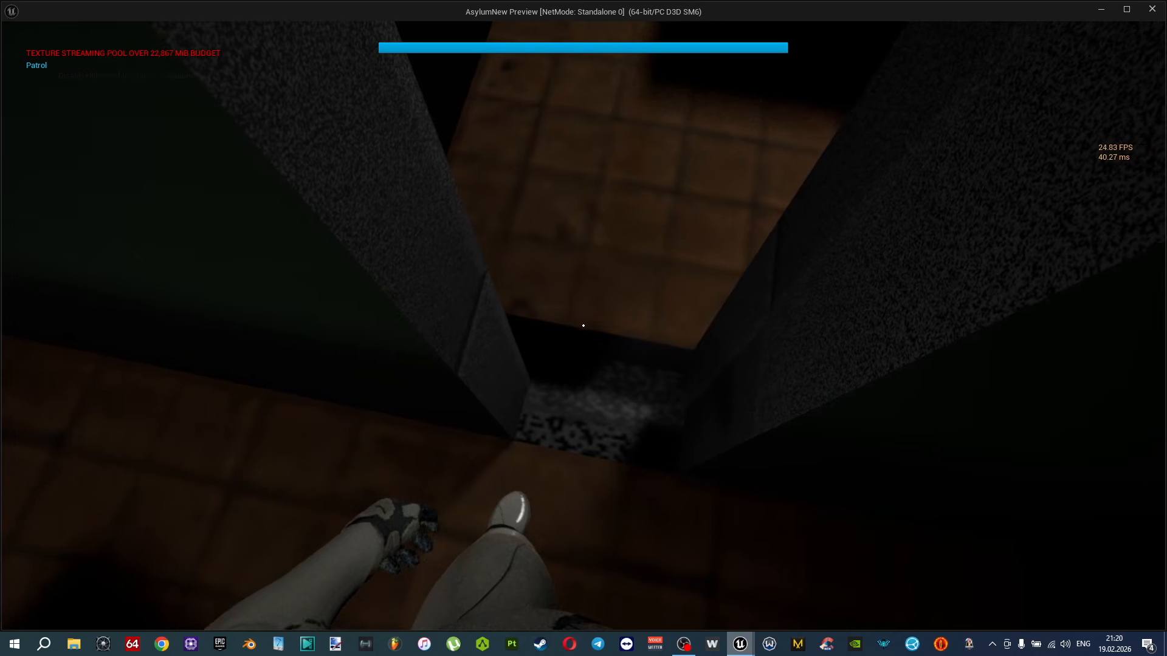
key("w")
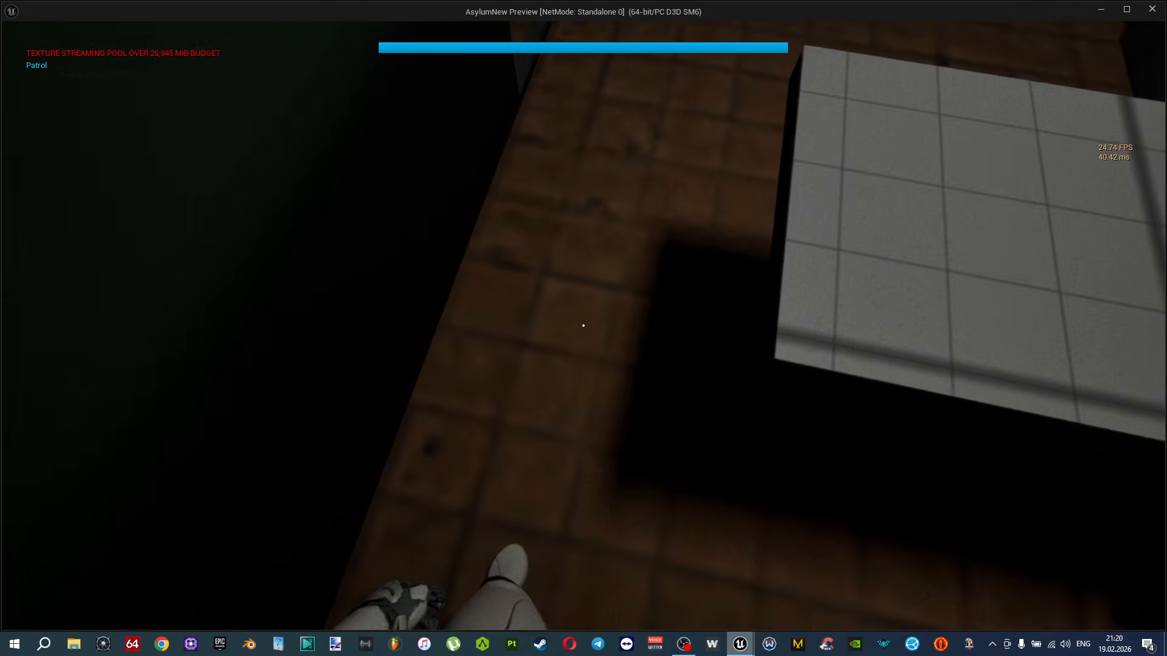
key("Escape")
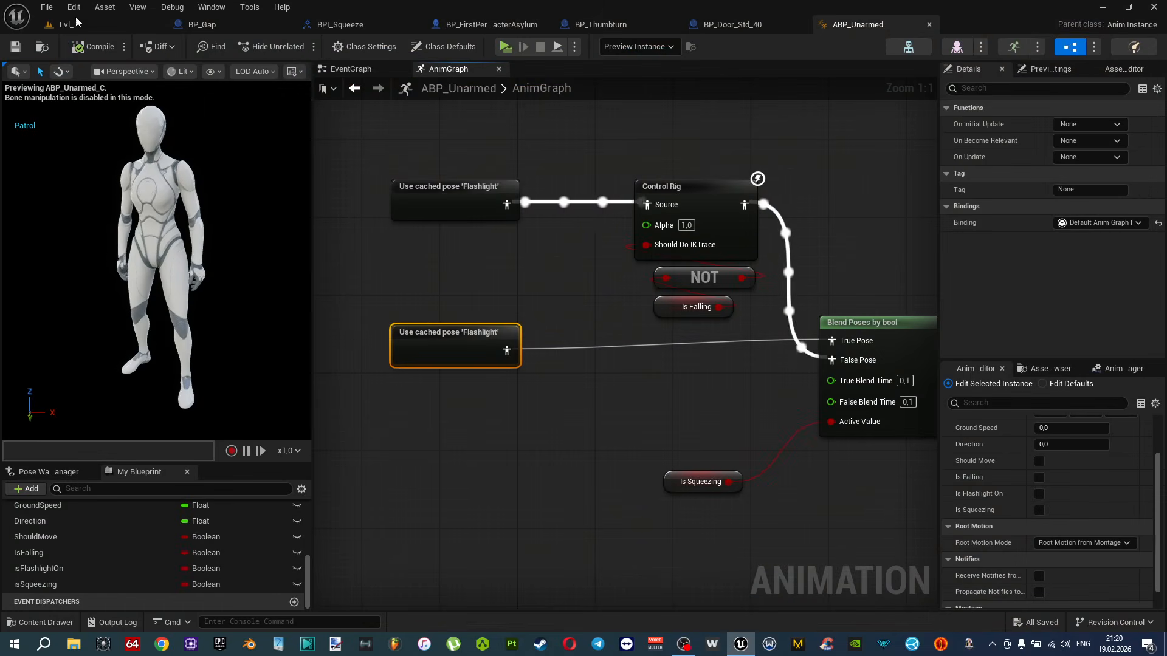
Return to the Lvl_1 level and inspect the area around the BP_Door_New8 door in the viewport.
left_click(76, 24)
right_click_drag(424, 346, 201, 346)
key("s")
key("s")
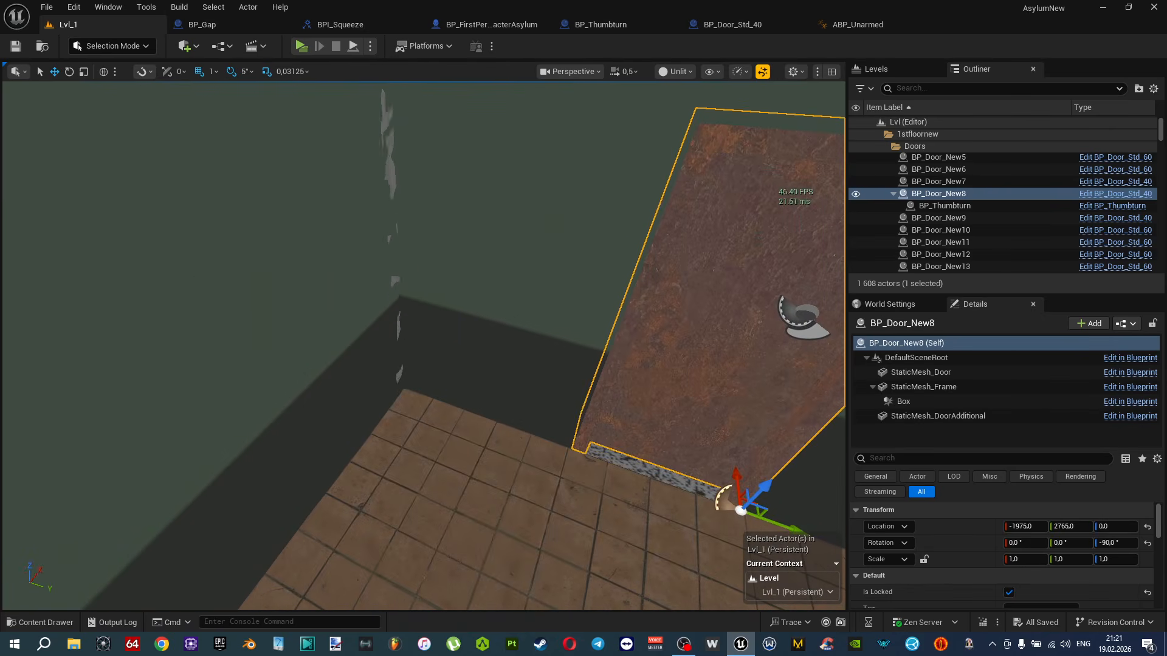